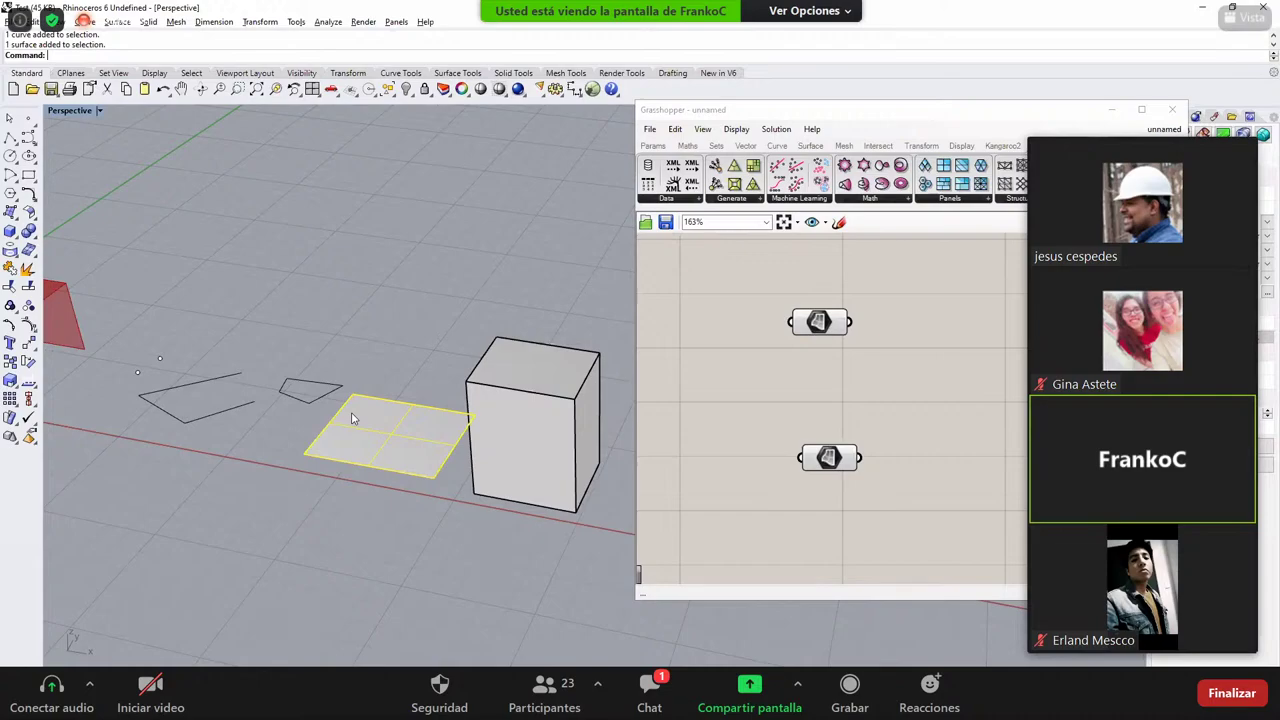
Step: Create a solid pyramid beside the box, on the side opposite the flat surface
scroll(340, 328, down, 3)
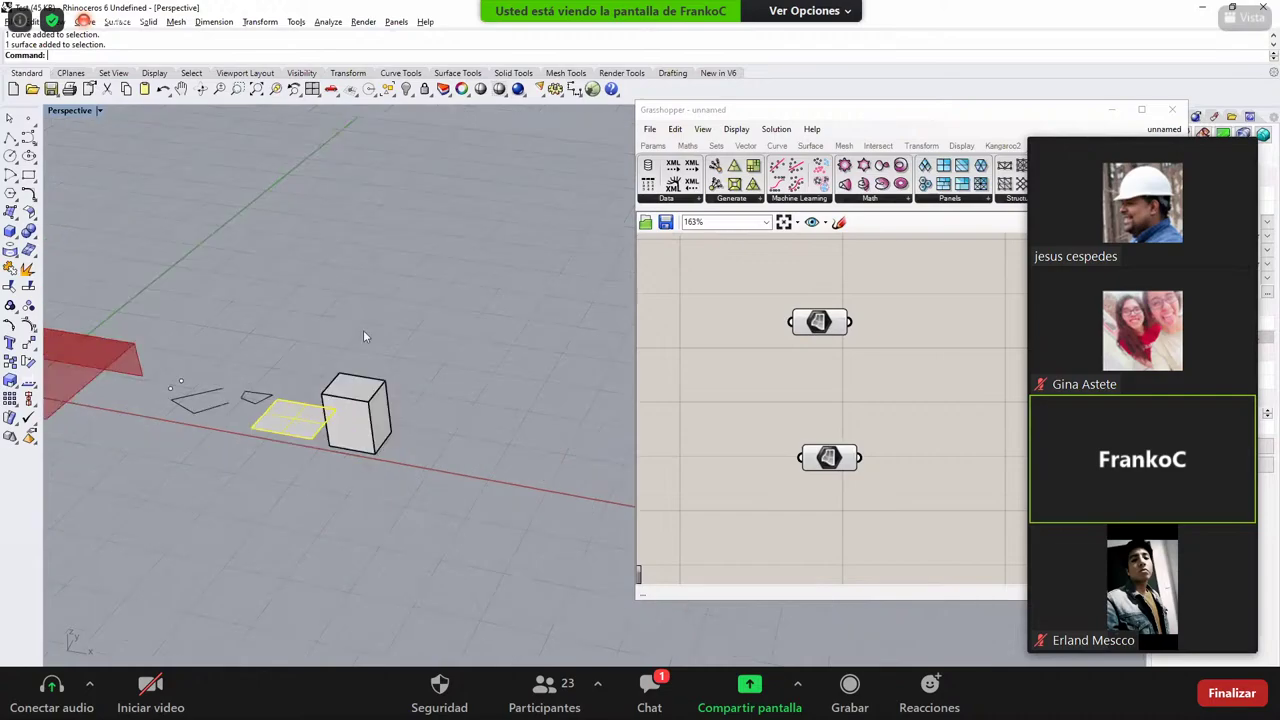
scroll(363, 336, up, 3)
click(363, 337)
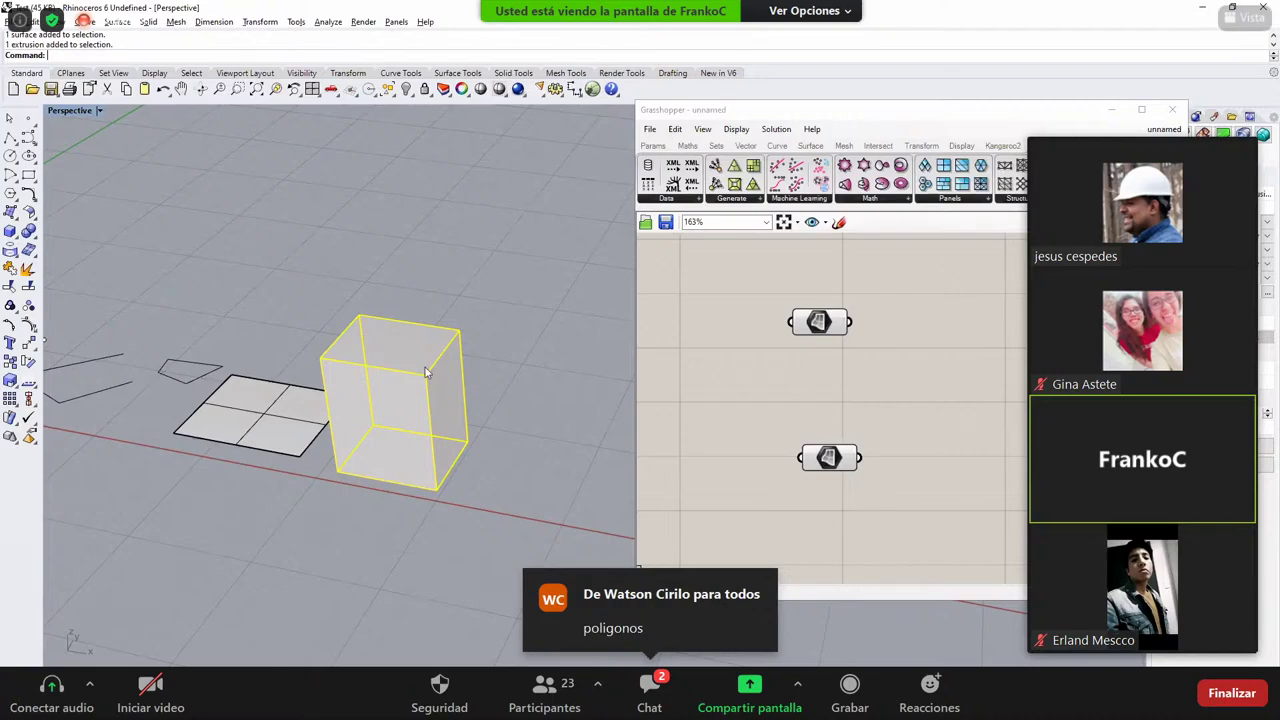
scroll(421, 362, up, 5)
right_drag(290, 304, 392, 270)
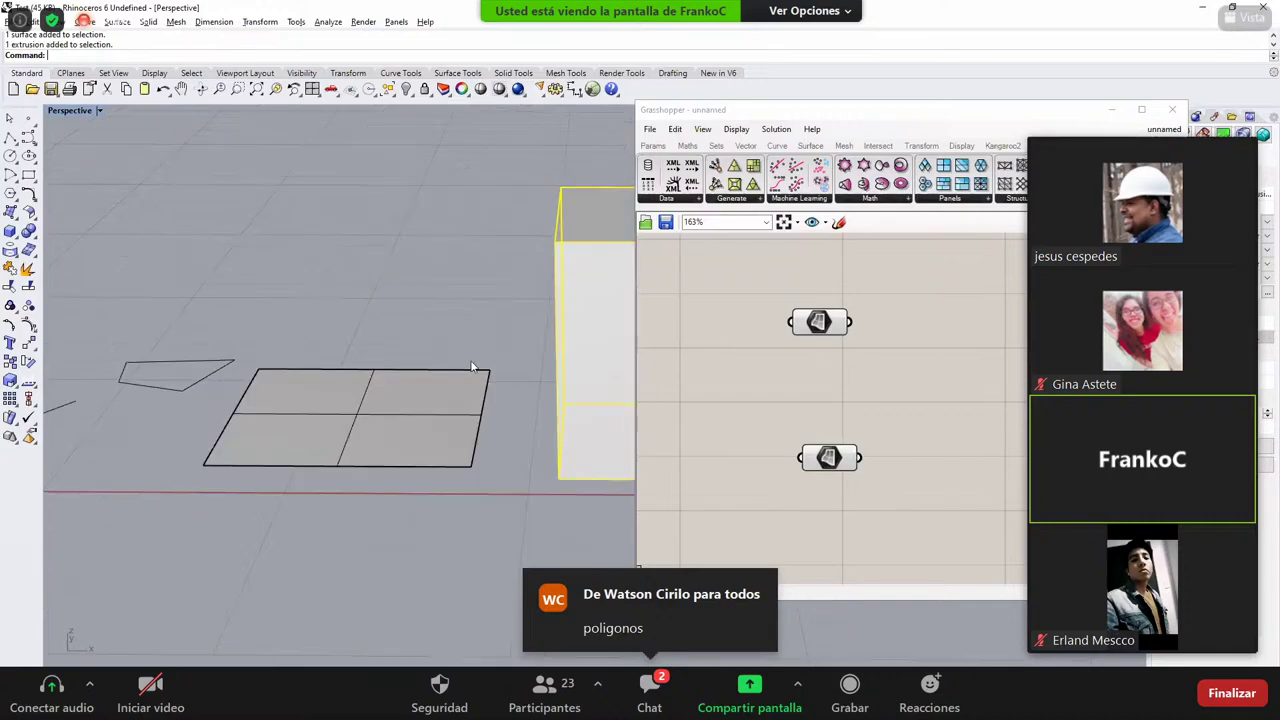
right_drag(474, 366, 391, 320)
right_drag(514, 351, 485, 358)
click(47, 214)
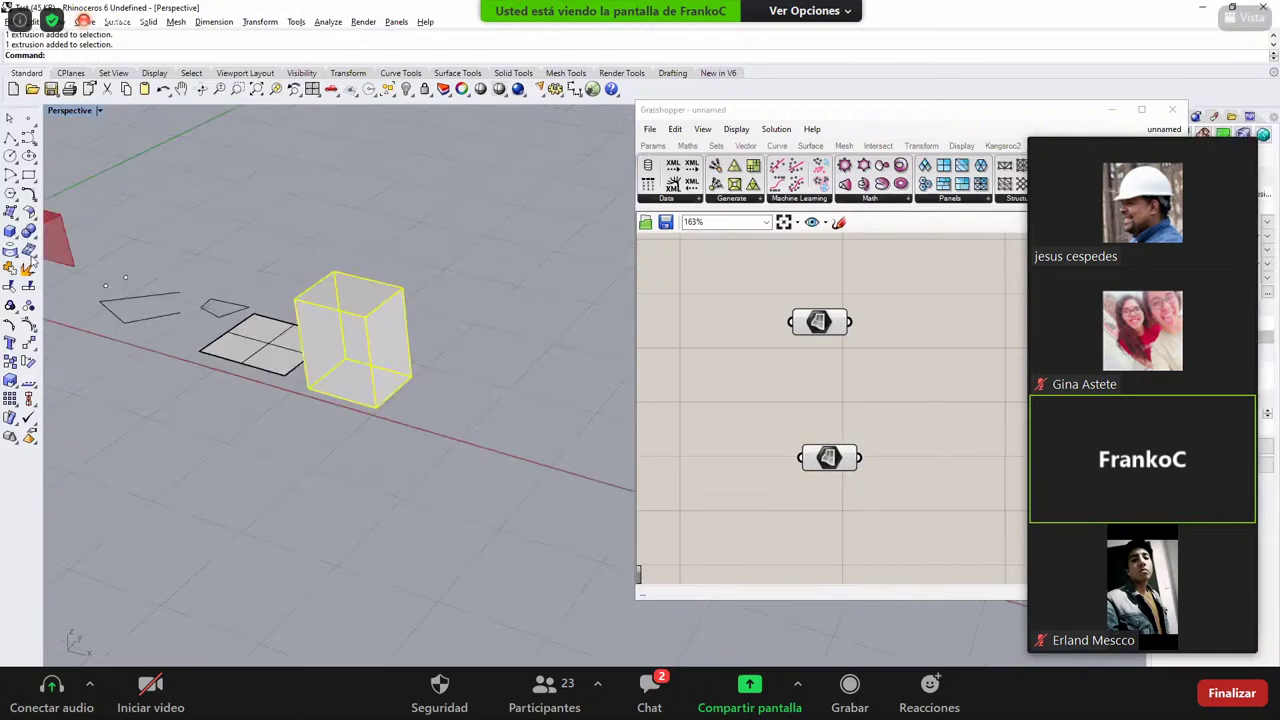
click(30, 250)
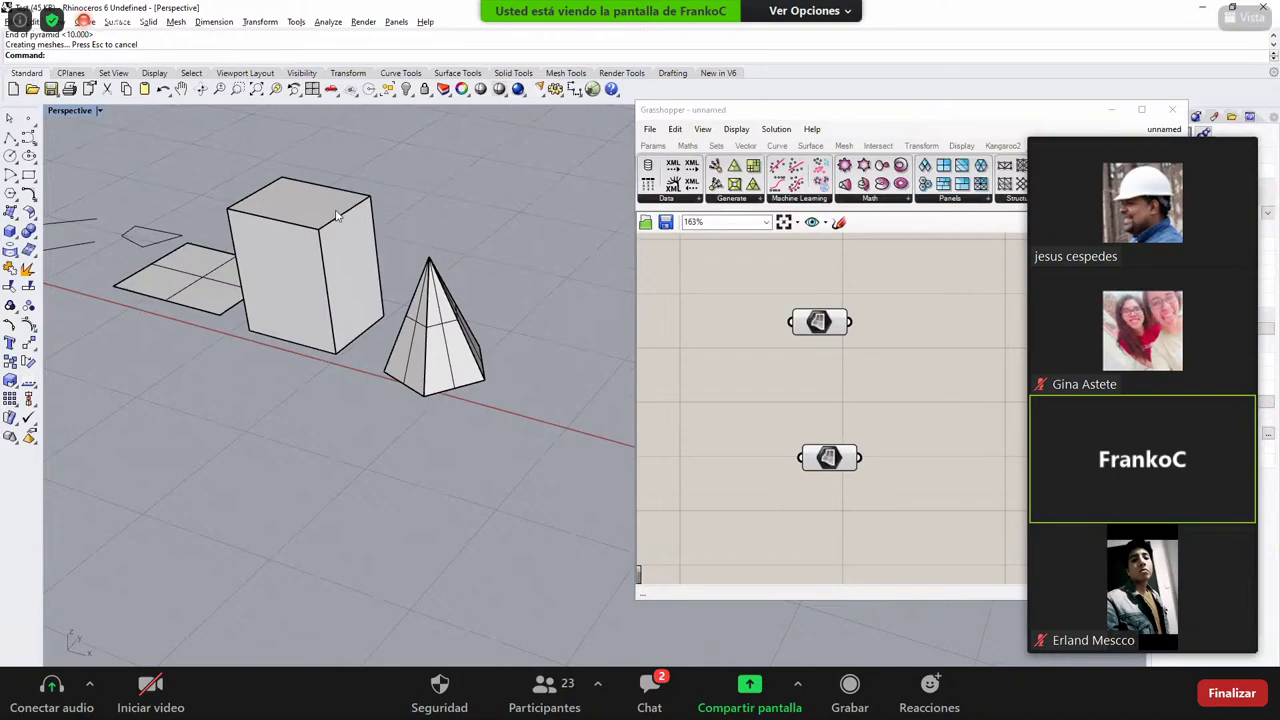
Step: Examine the two referenced surfaces in the model by highlighting both surface parameters on the Grasshopper canvas
scroll(336, 211, down, 3)
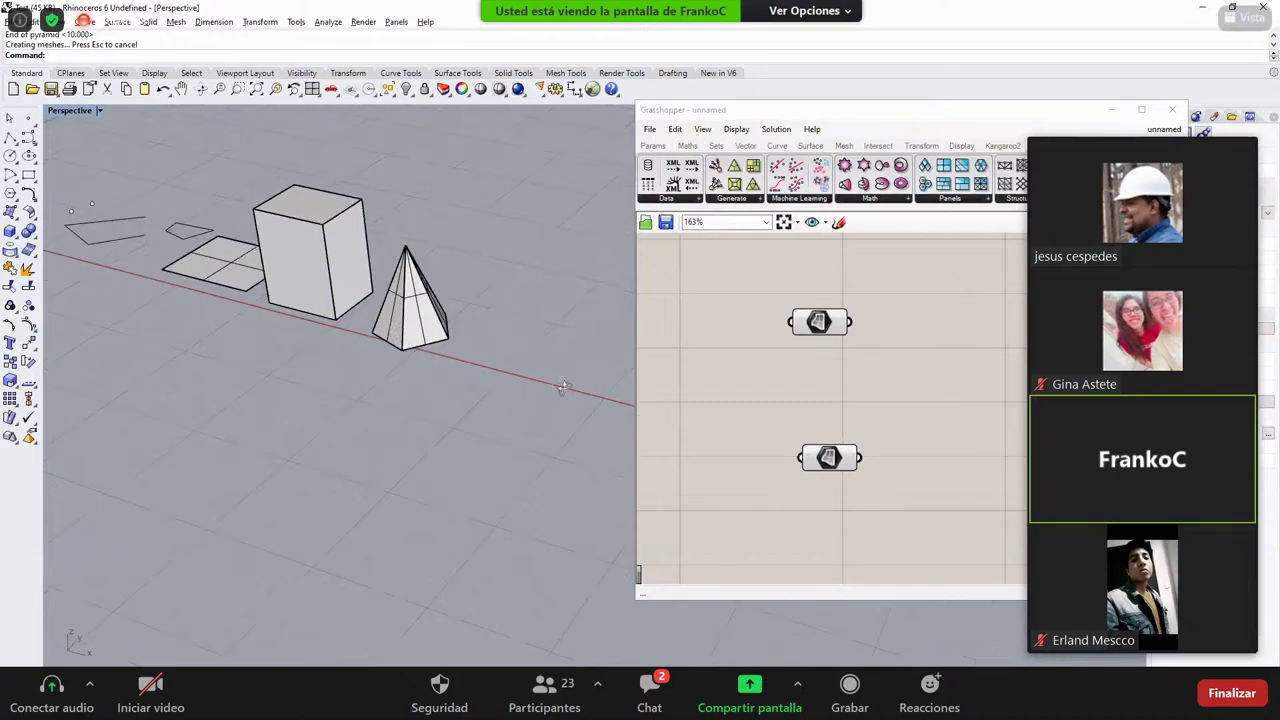
right_drag(562, 387, 609, 279)
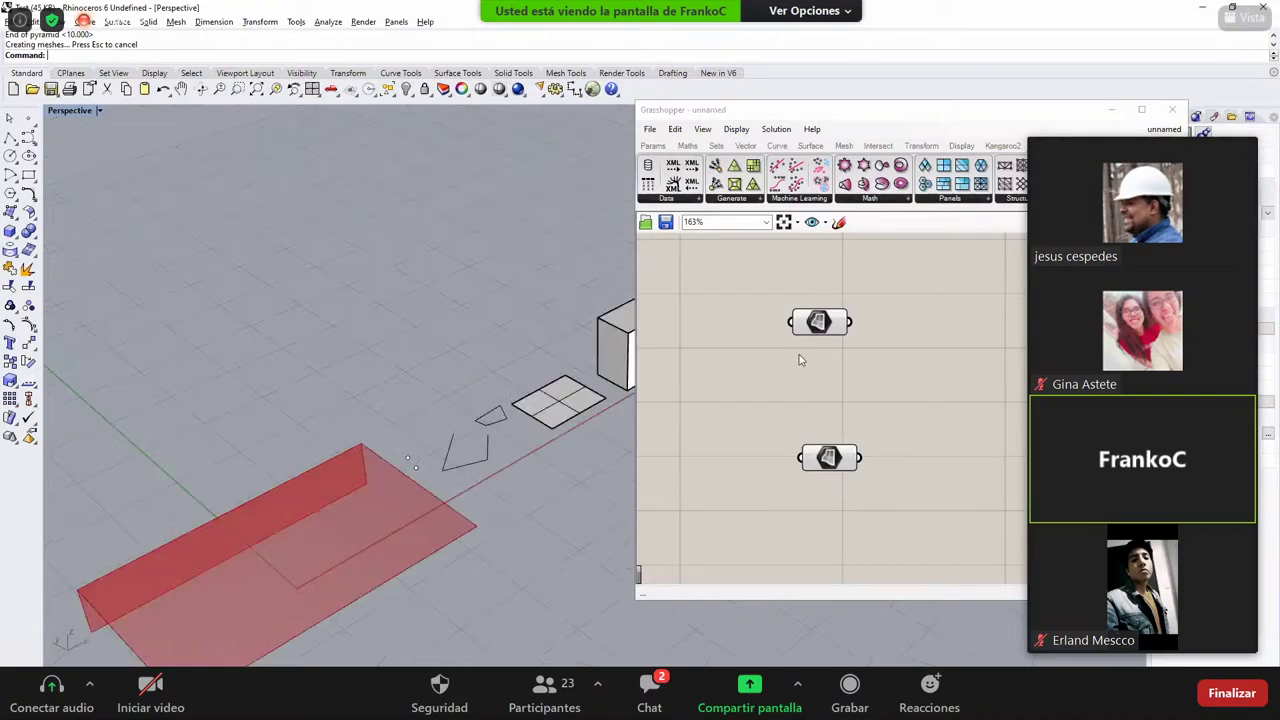
right_drag(799, 360, 763, 428)
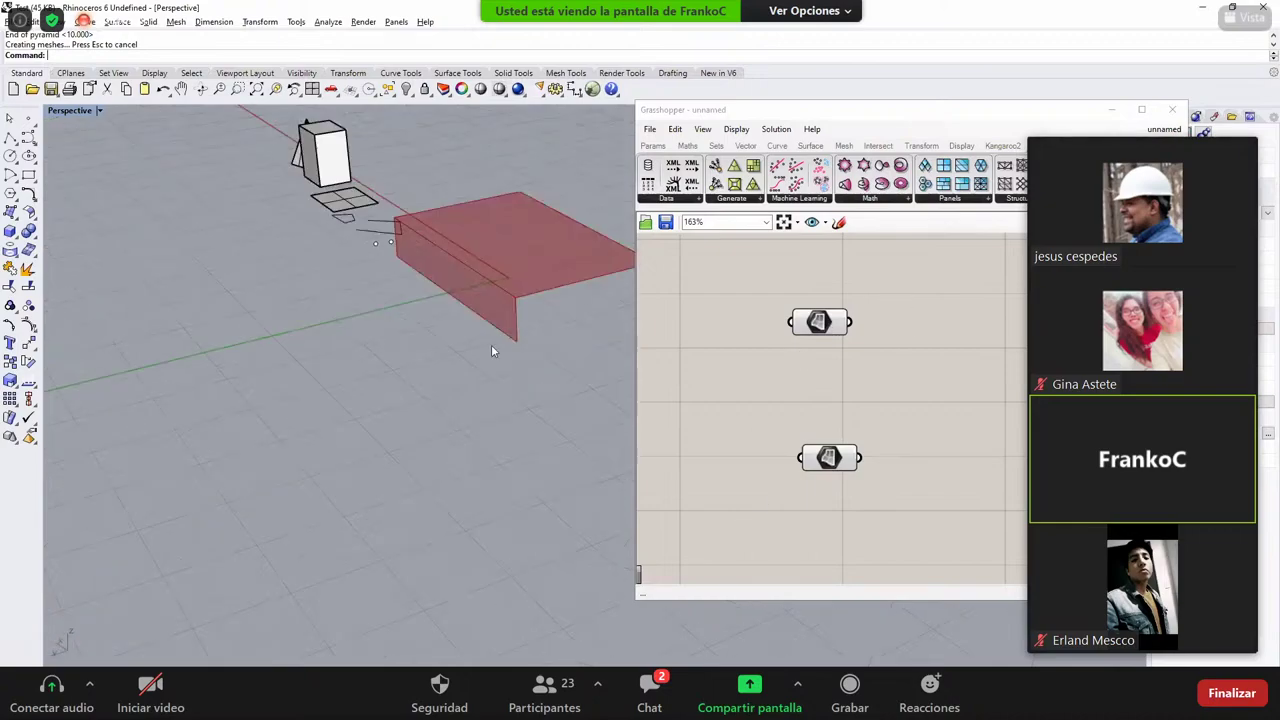
scroll(491, 346, up, 5)
click(908, 366)
key(ctrl+a)
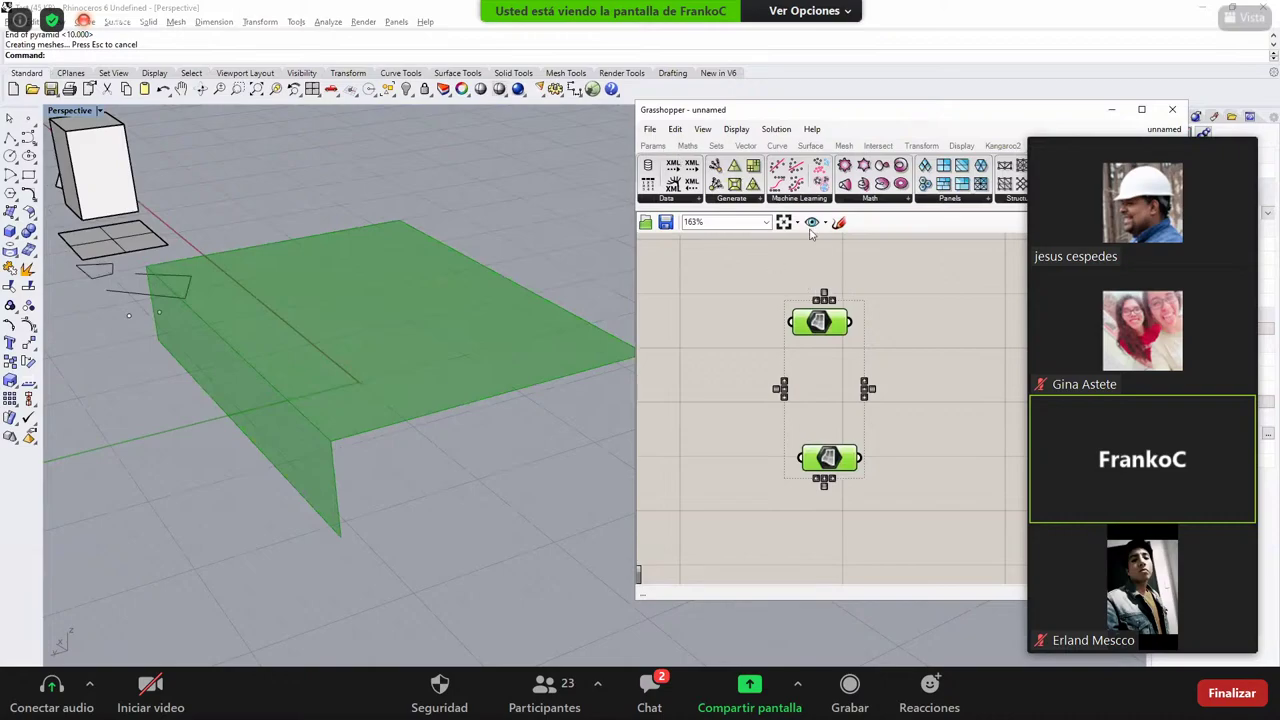
click(703, 283)
scroll(368, 350, down, 5)
right_drag(792, 319, 750, 308)
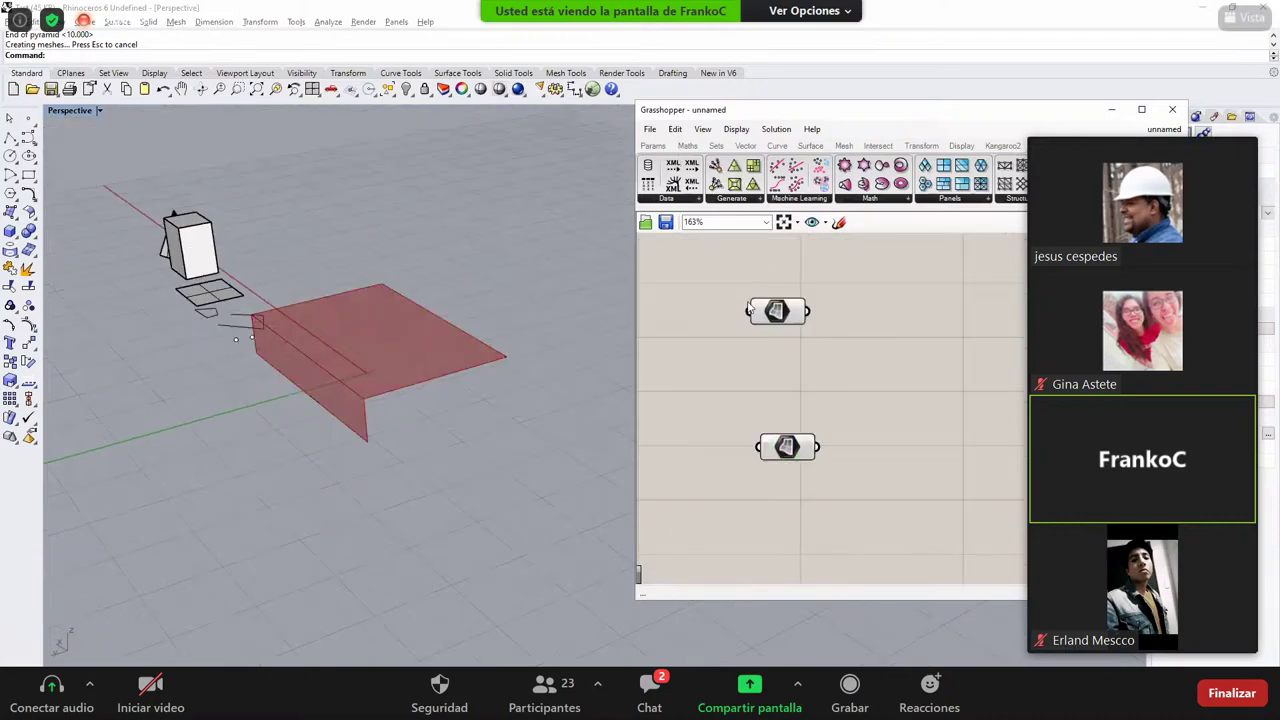
Step: Align the two surface parameters into one vertical column on the Grasshopper canvas
click(653, 146)
right_drag(873, 364, 838, 355)
key(ctrl+a)
click(740, 277)
click(744, 398)
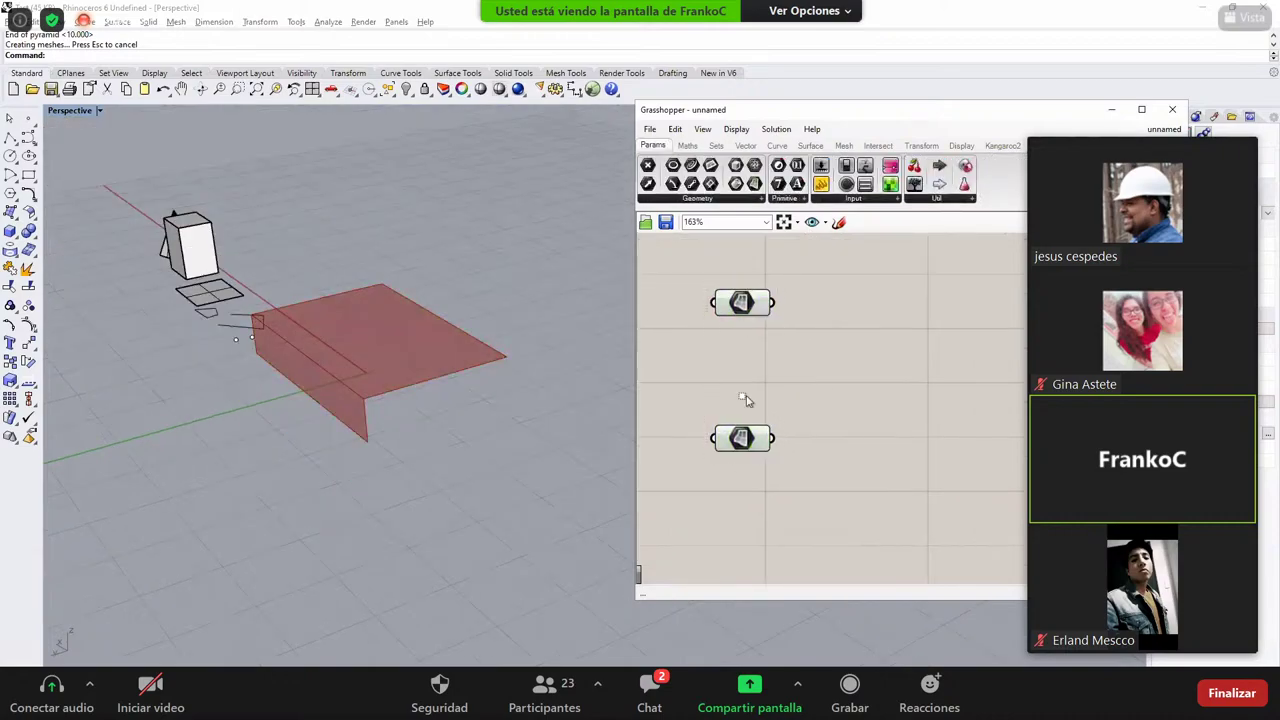
key(ctrl+a)
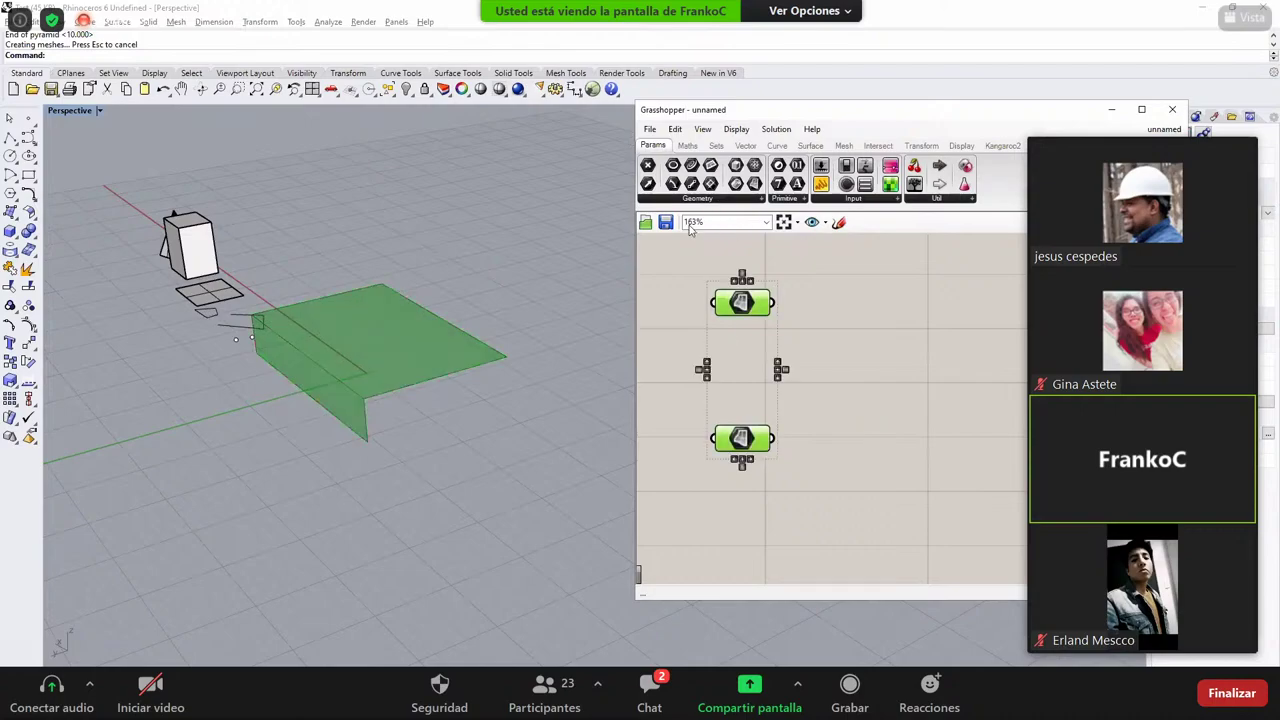
Step: Add a Point parameter below the surface parameters and reference the model's two point objects in it
click(773, 521)
right_click(775, 524)
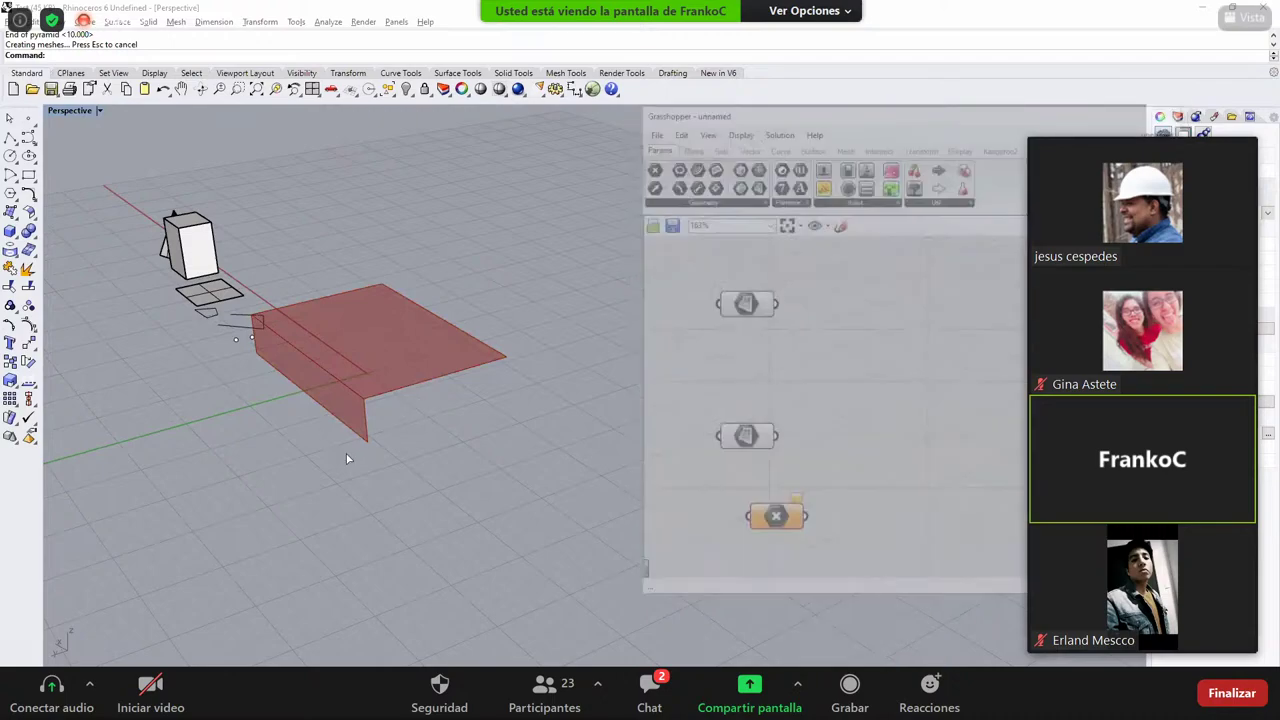
right_drag(348, 459, 846, 405)
shift+right_drag(740, 507, 738, 462)
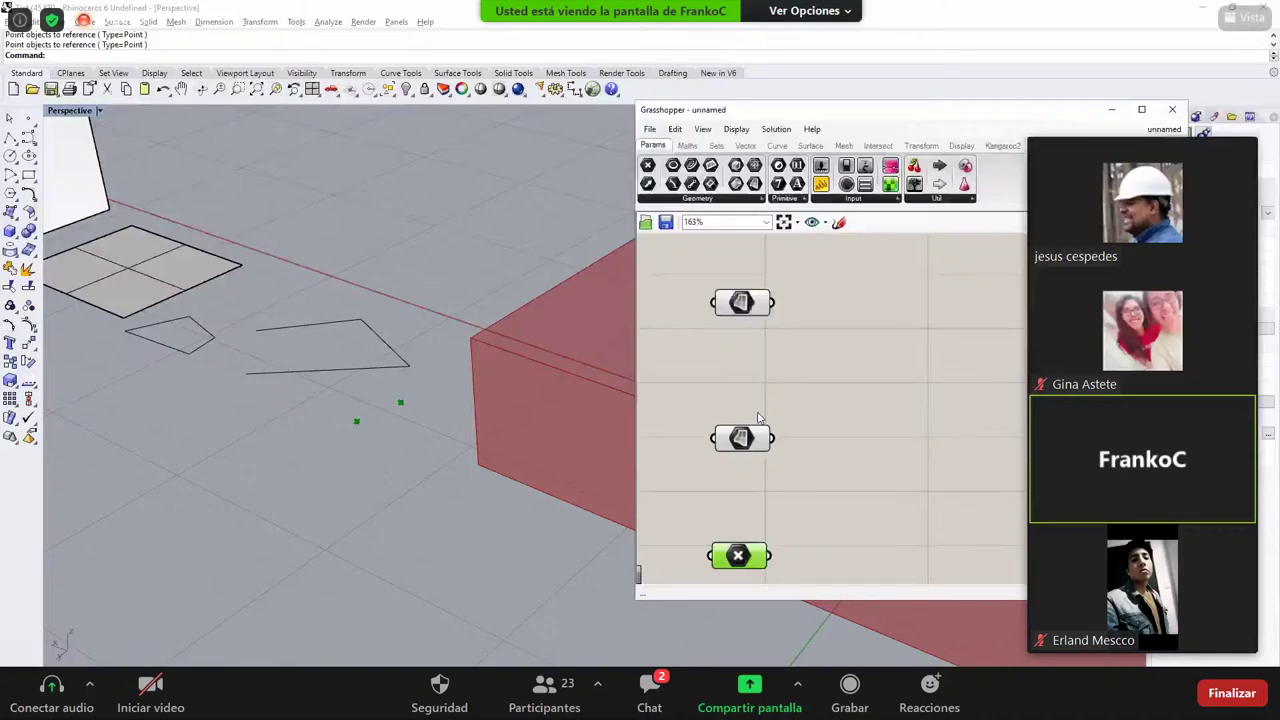
Step: Add a Curve parameter below the Point parameter and reference the closed and the open polyline in it
right_drag(760, 418, 764, 290)
click(695, 198)
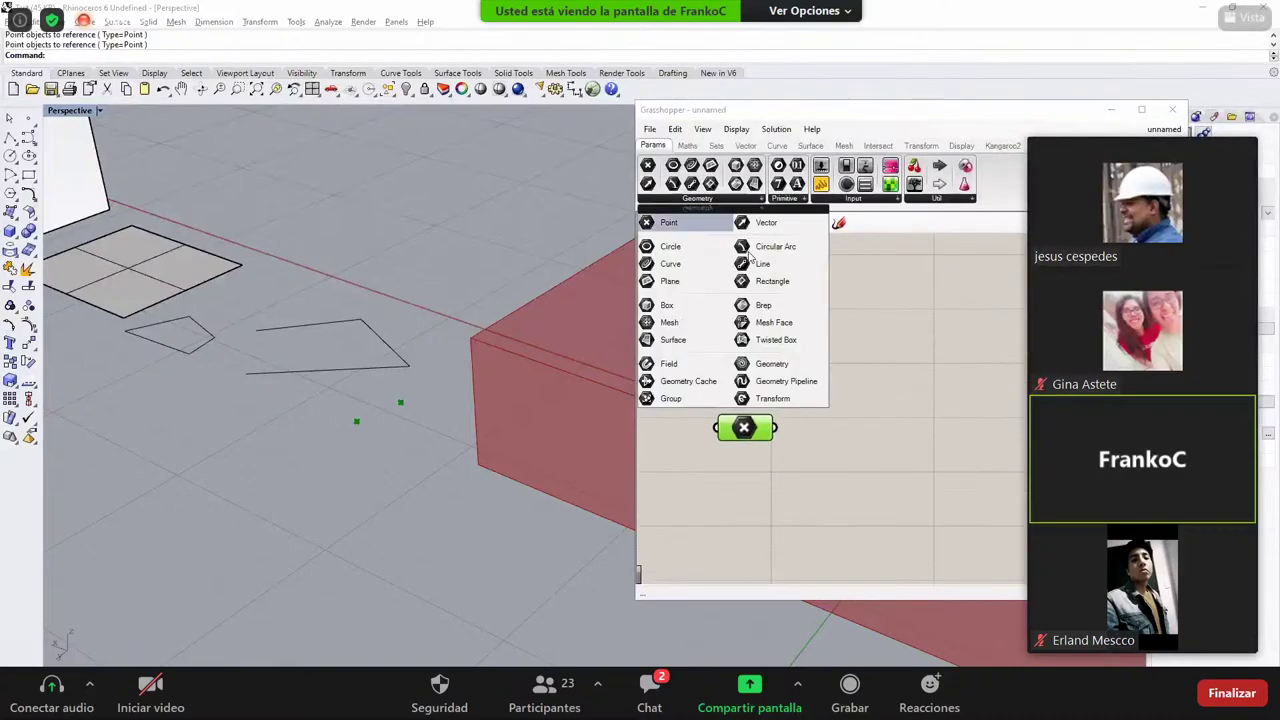
click(687, 263)
click(756, 496)
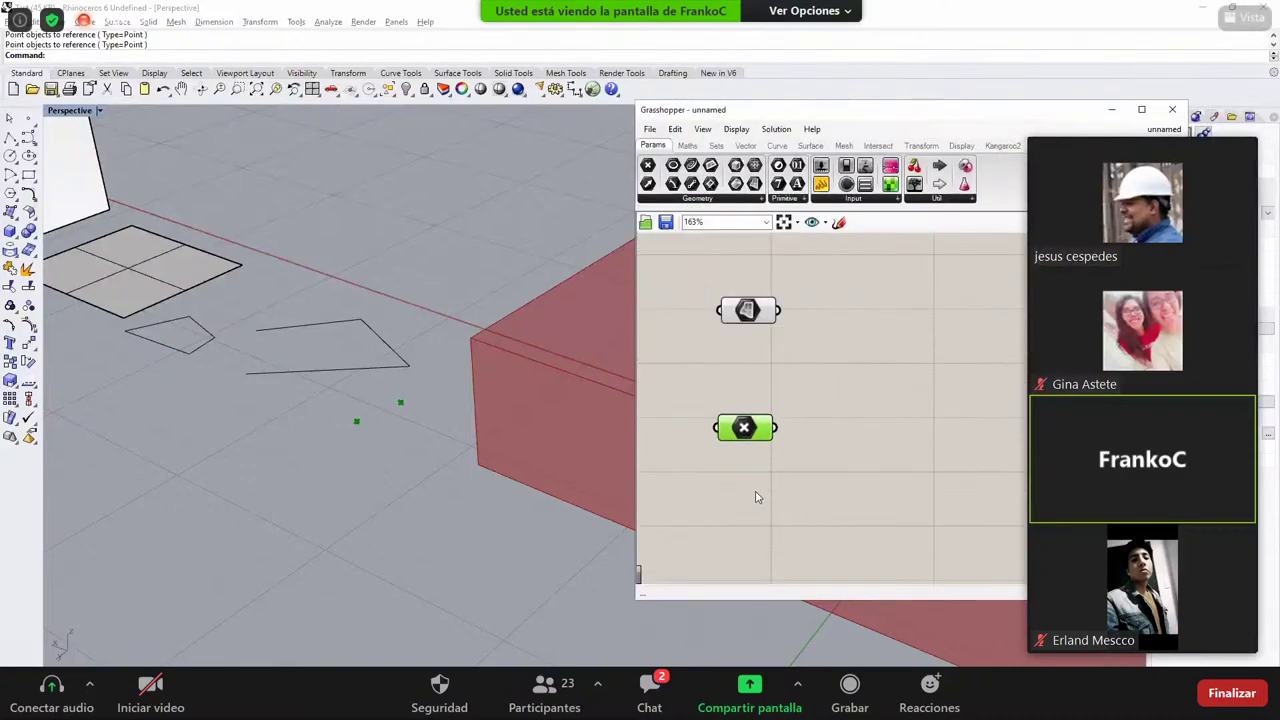
click(757, 497)
right_click(754, 486)
click(812, 624)
click(206, 331)
click(300, 325)
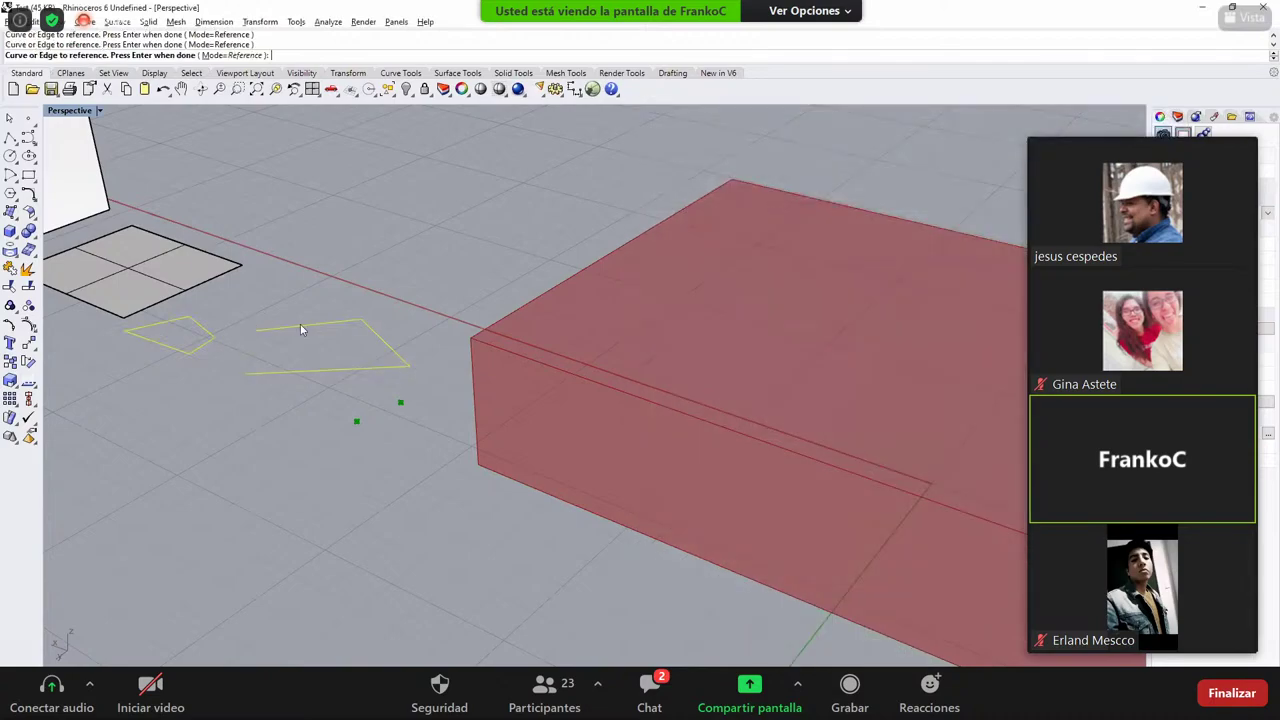
key(Return)
right_drag(837, 438, 829, 380)
click(749, 430)
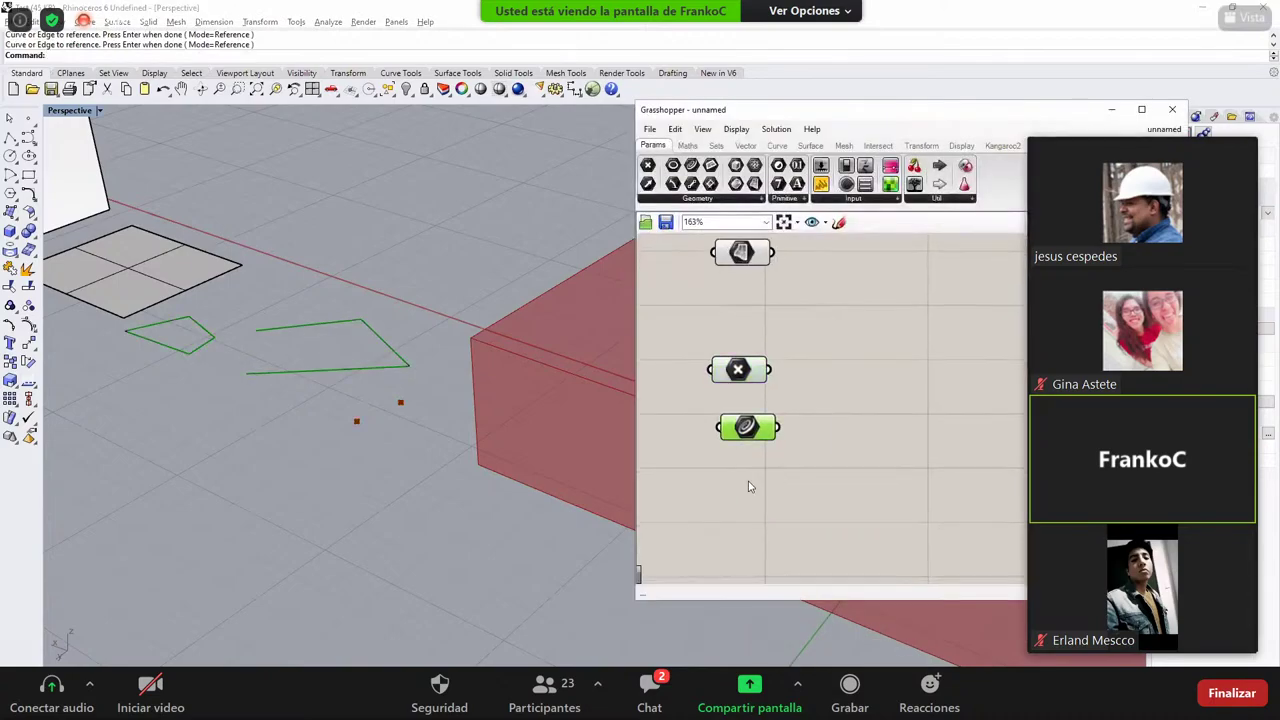
Step: Move the Point, Curve and lower surface parameters further down the canvas, and select the upper surface parameter
click(829, 399)
click(681, 200)
right_drag(549, 360, 388, 346)
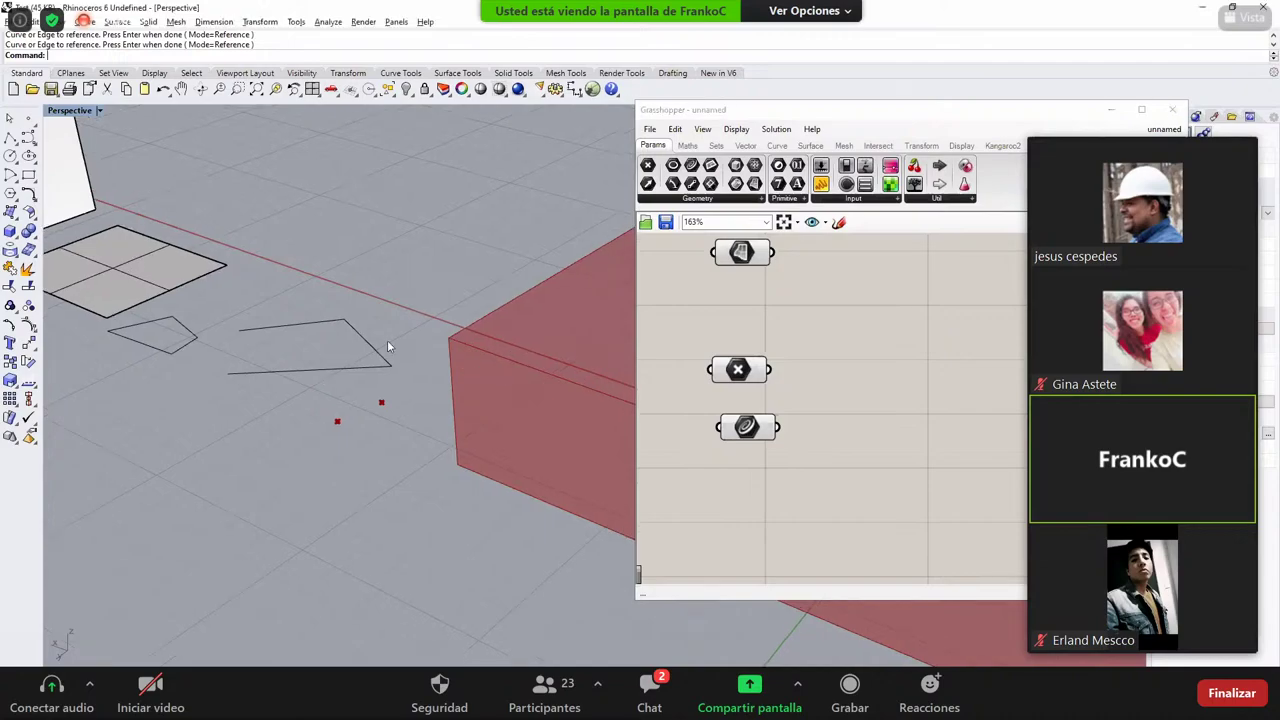
scroll(380, 355, up, 2)
scroll(380, 365, down, 5)
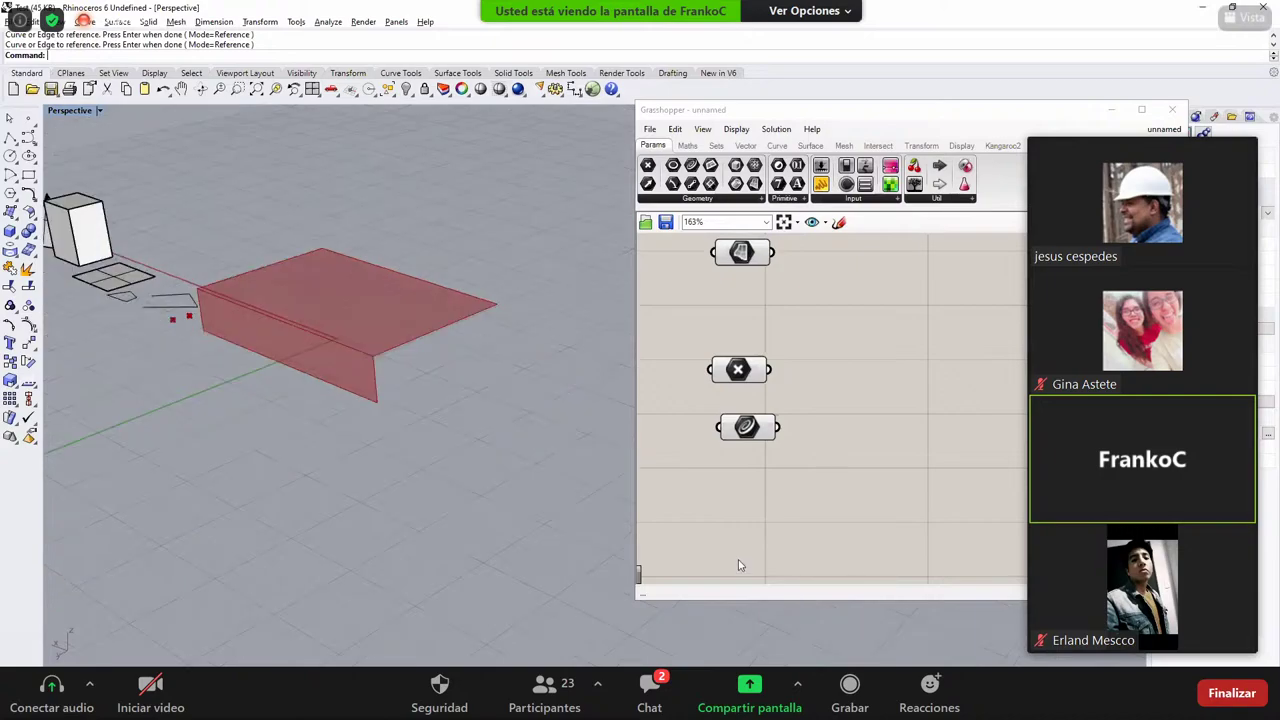
drag(777, 432, 770, 566)
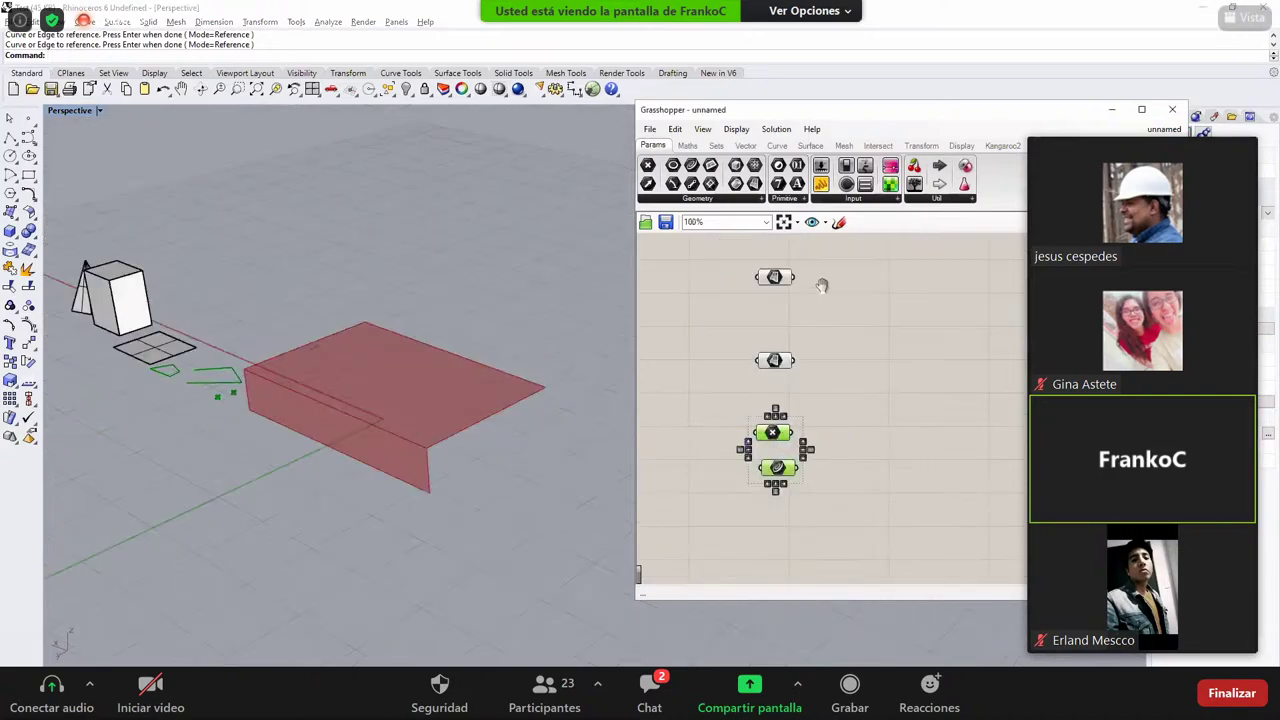
right_drag(822, 280, 822, 291)
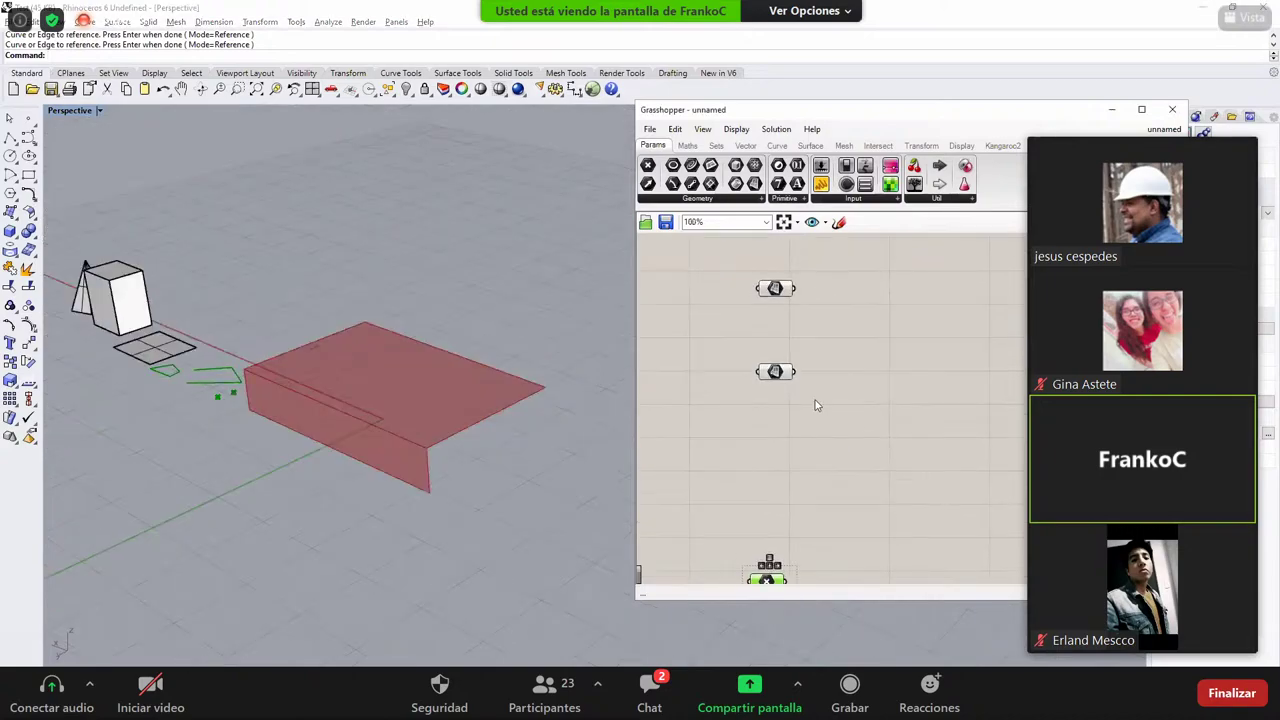
right_drag(765, 401, 767, 463)
click(787, 436)
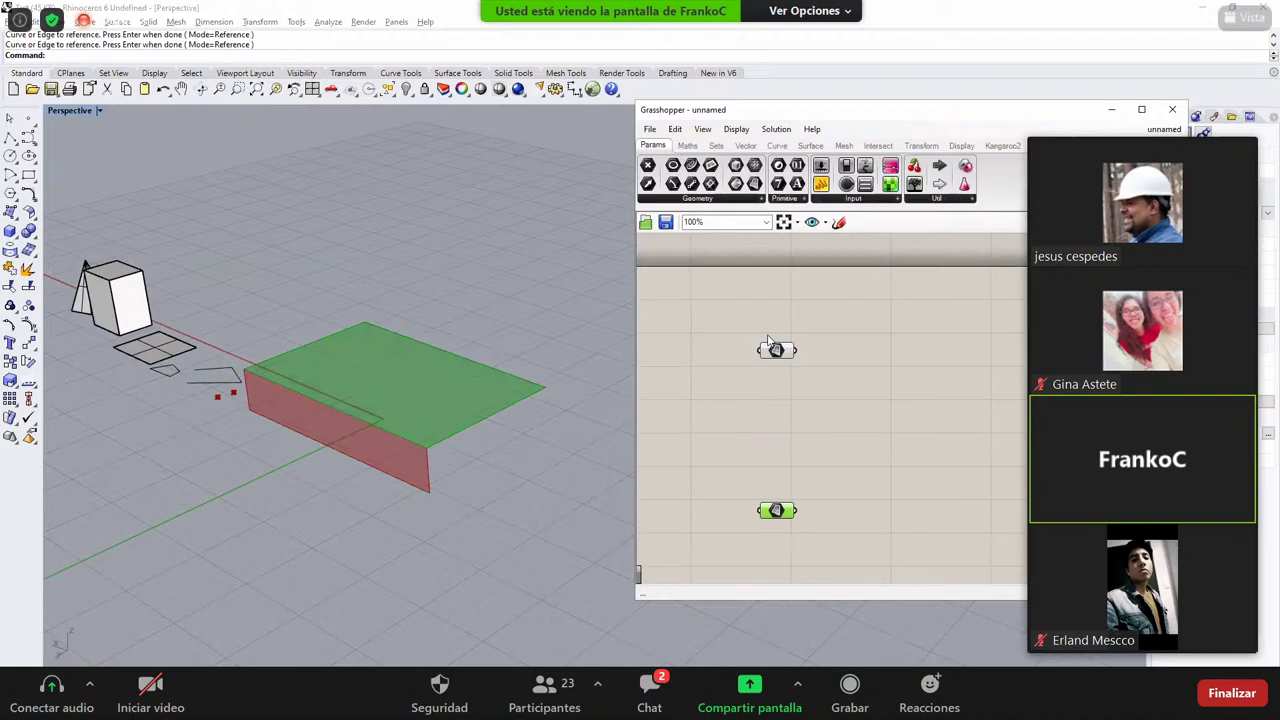
scroll(768, 340, up, 3)
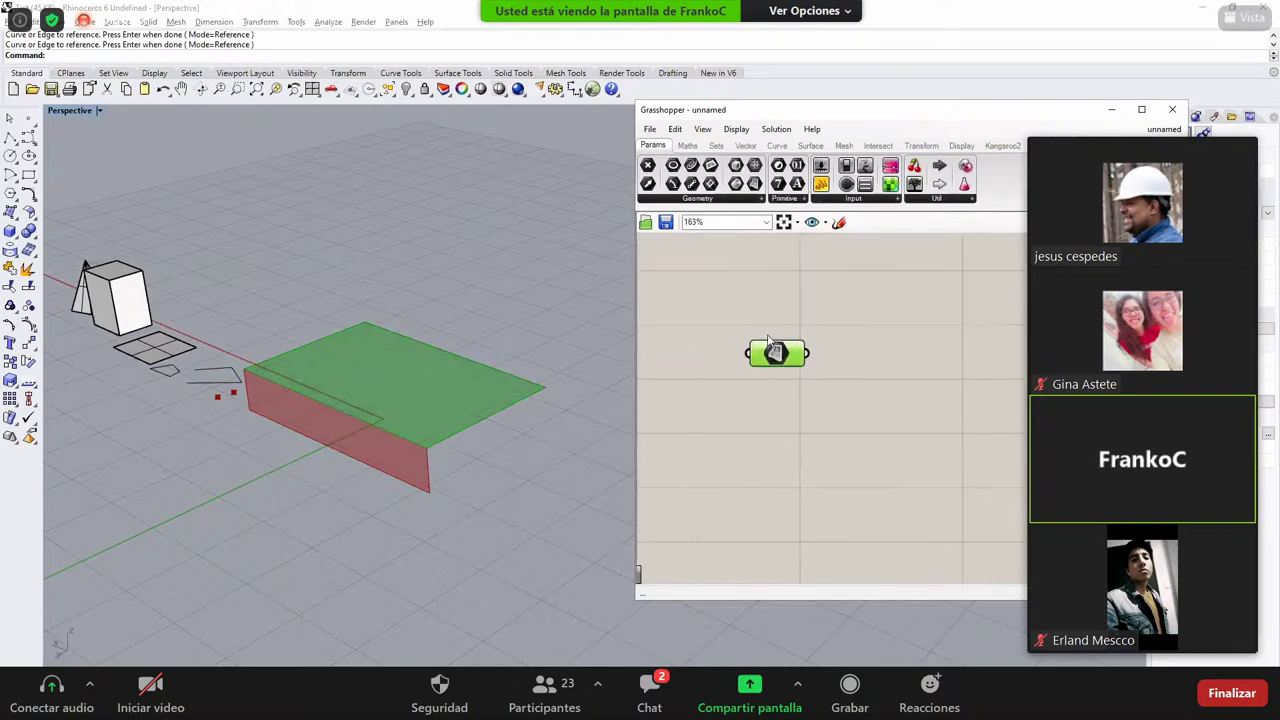
click(770, 350)
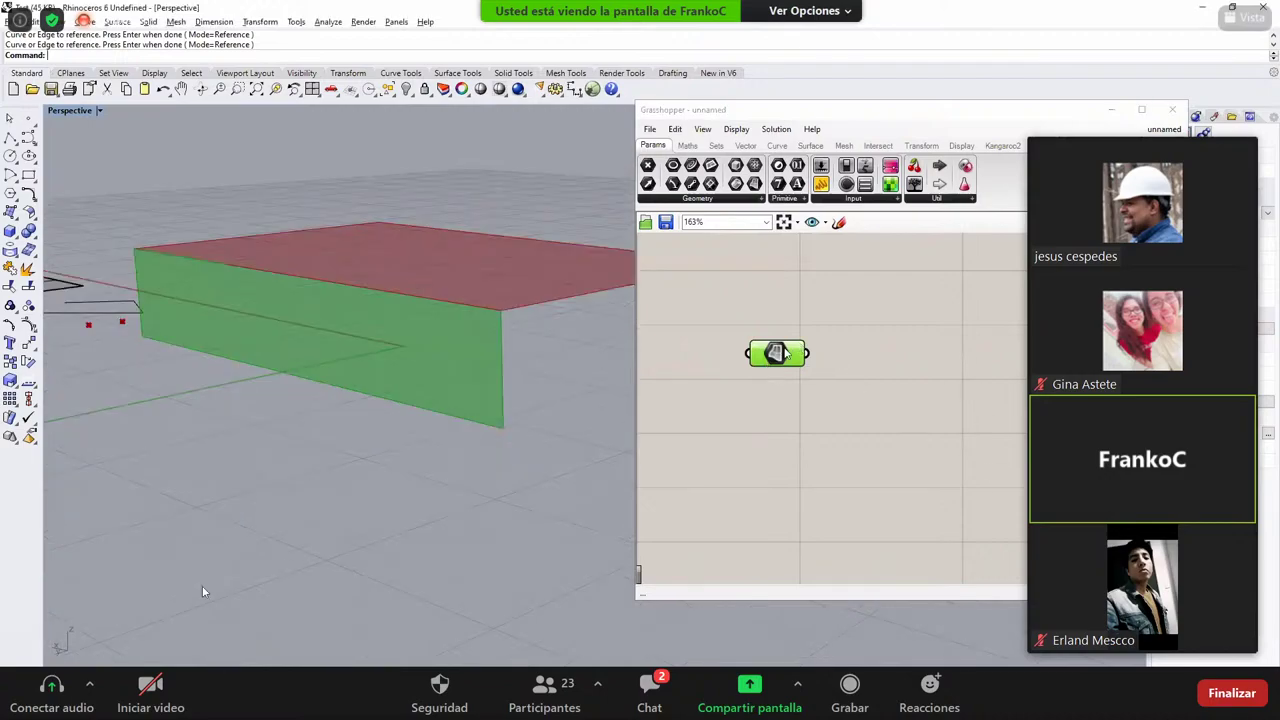
Step: Switch to the Zoom meeting, join it with computer audio and close the audio options dialog
click(50, 688)
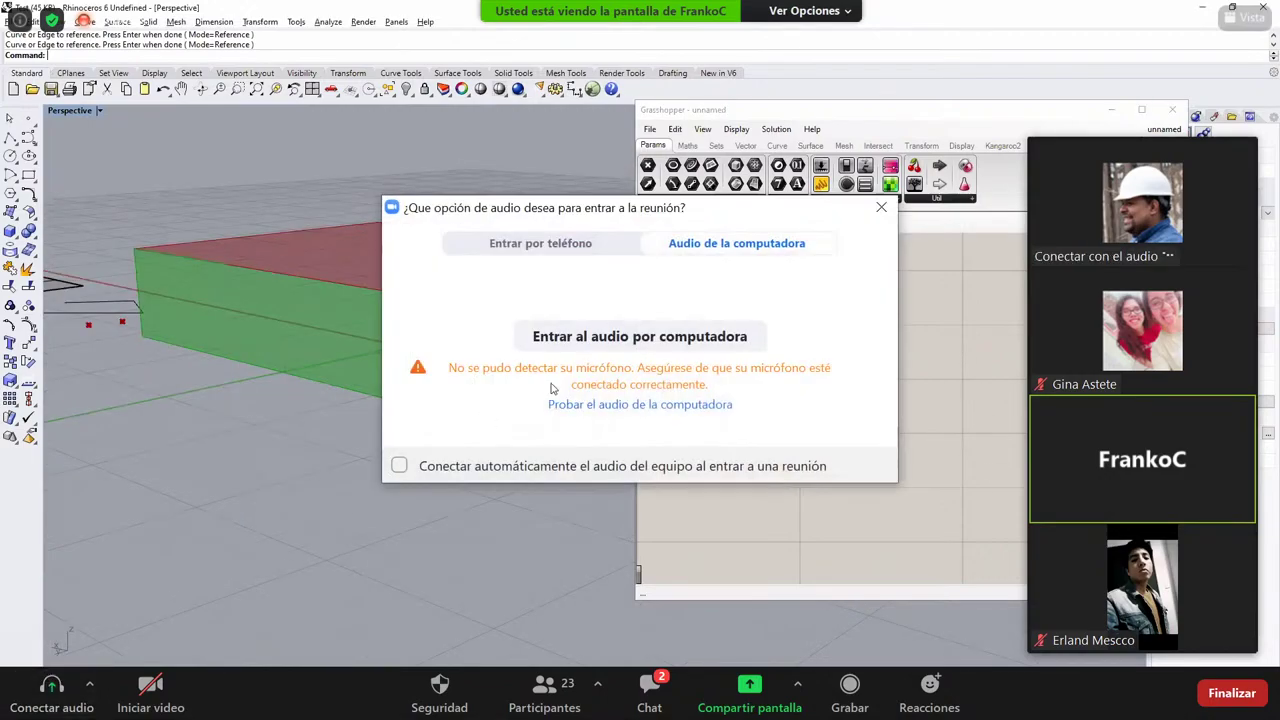
click(588, 340)
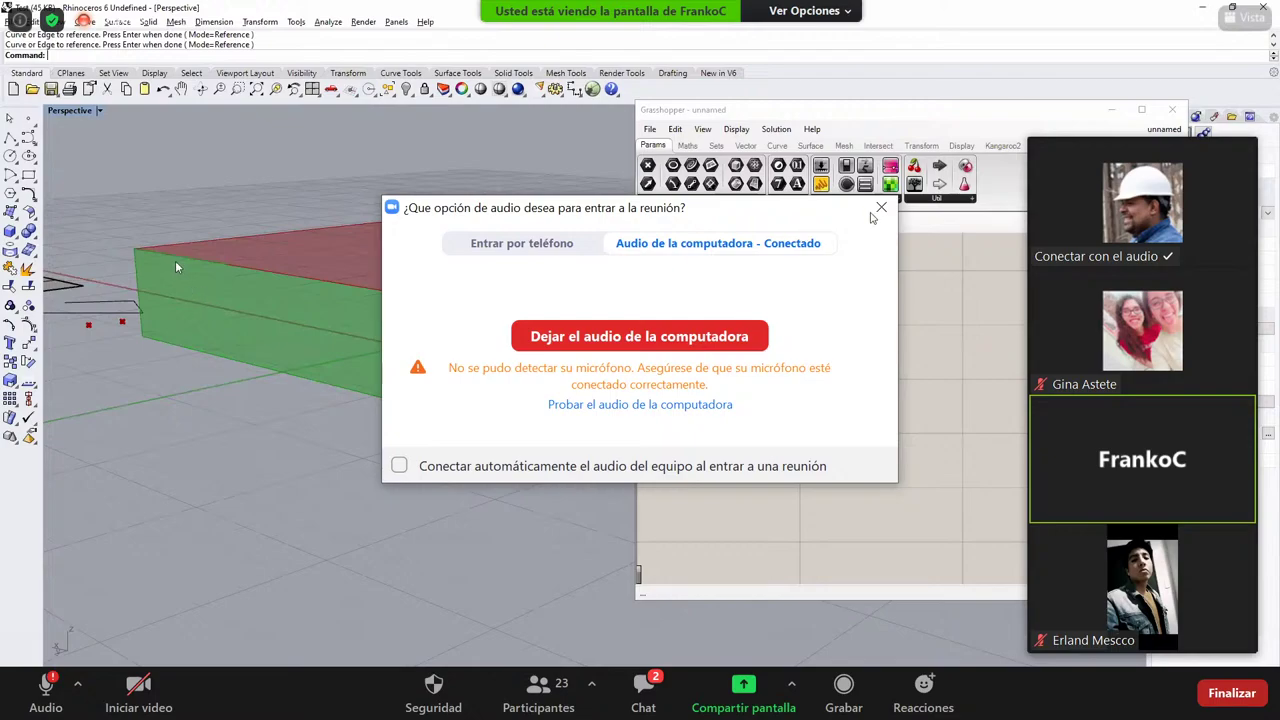
click(881, 207)
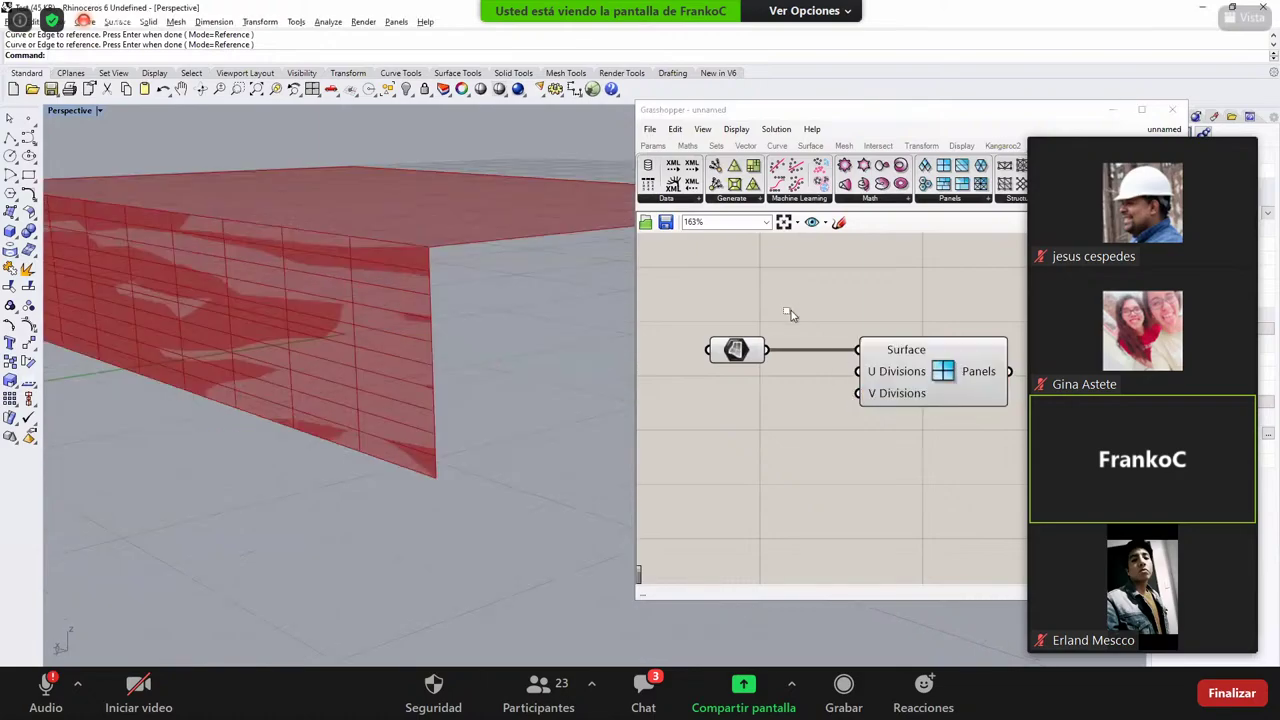
Step: Save the Grasshopper definition as Test in the Documents folder
drag(790, 310, 716, 442)
key(space)
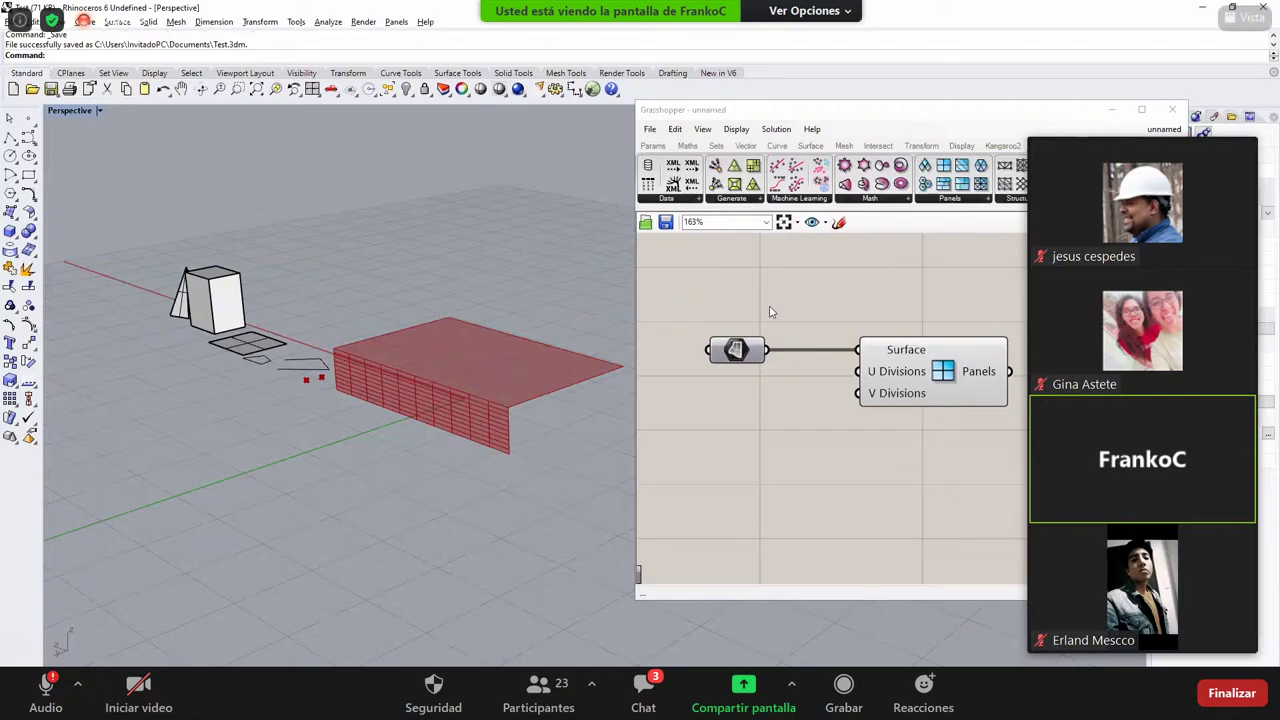
click(650, 129)
key(Return)
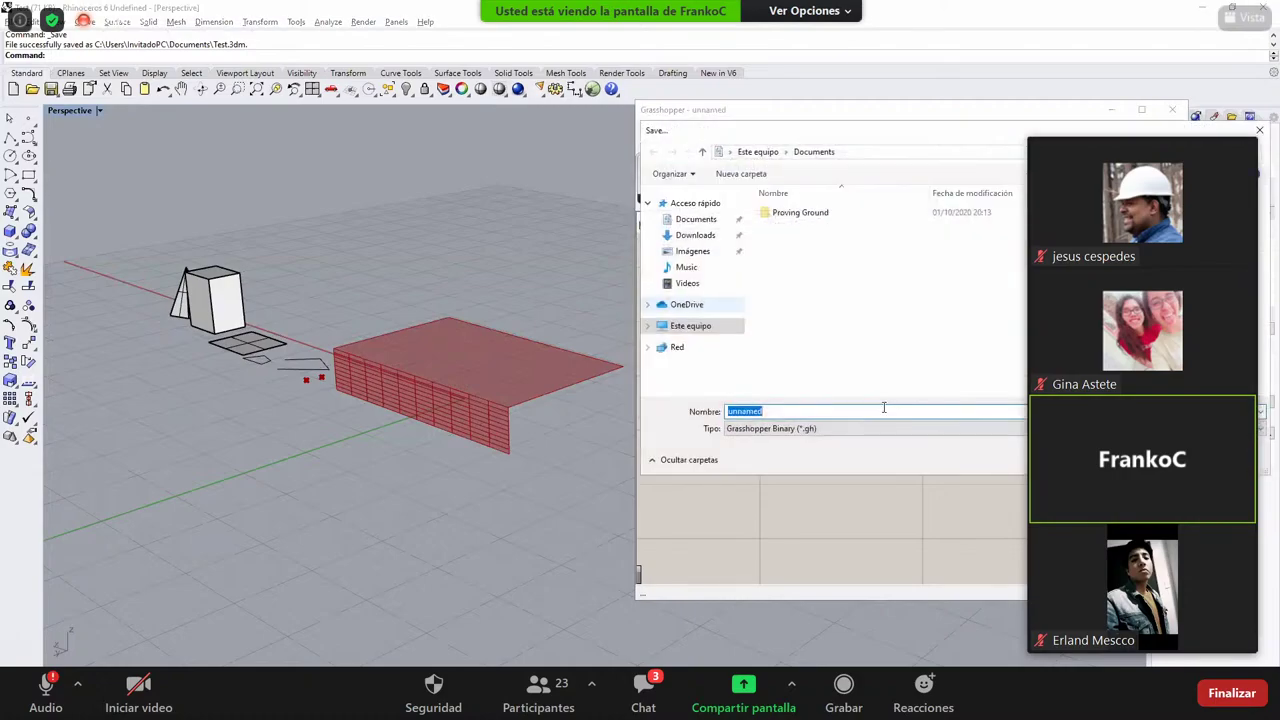
text(Test)
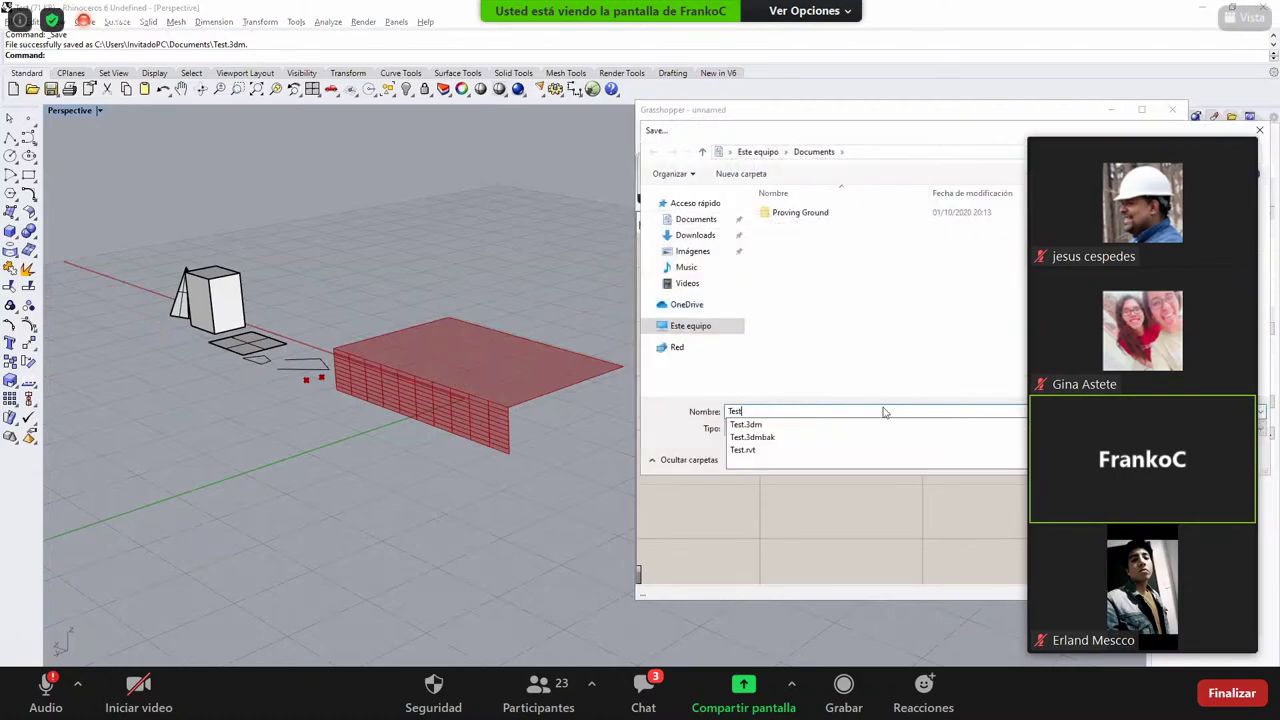
key(Return)
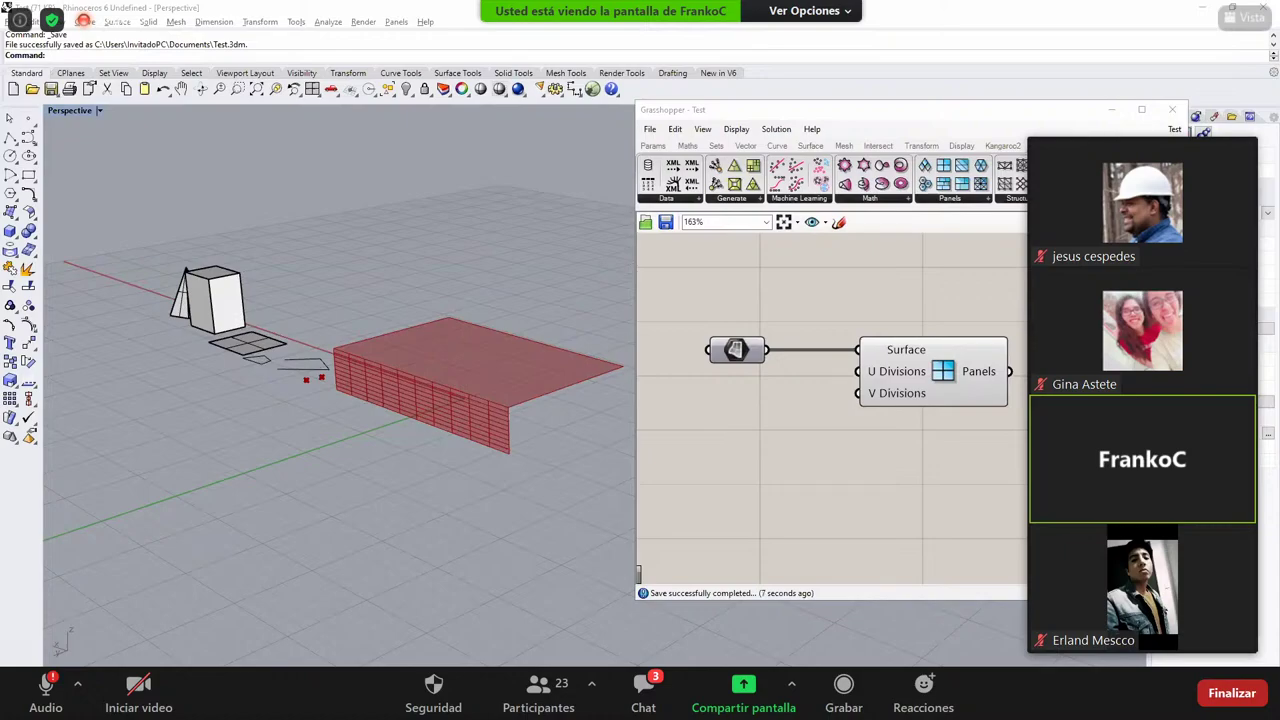
Step: Collapse the meeting's participant video strip and move it above the Grasshopper window
click(1042, 128)
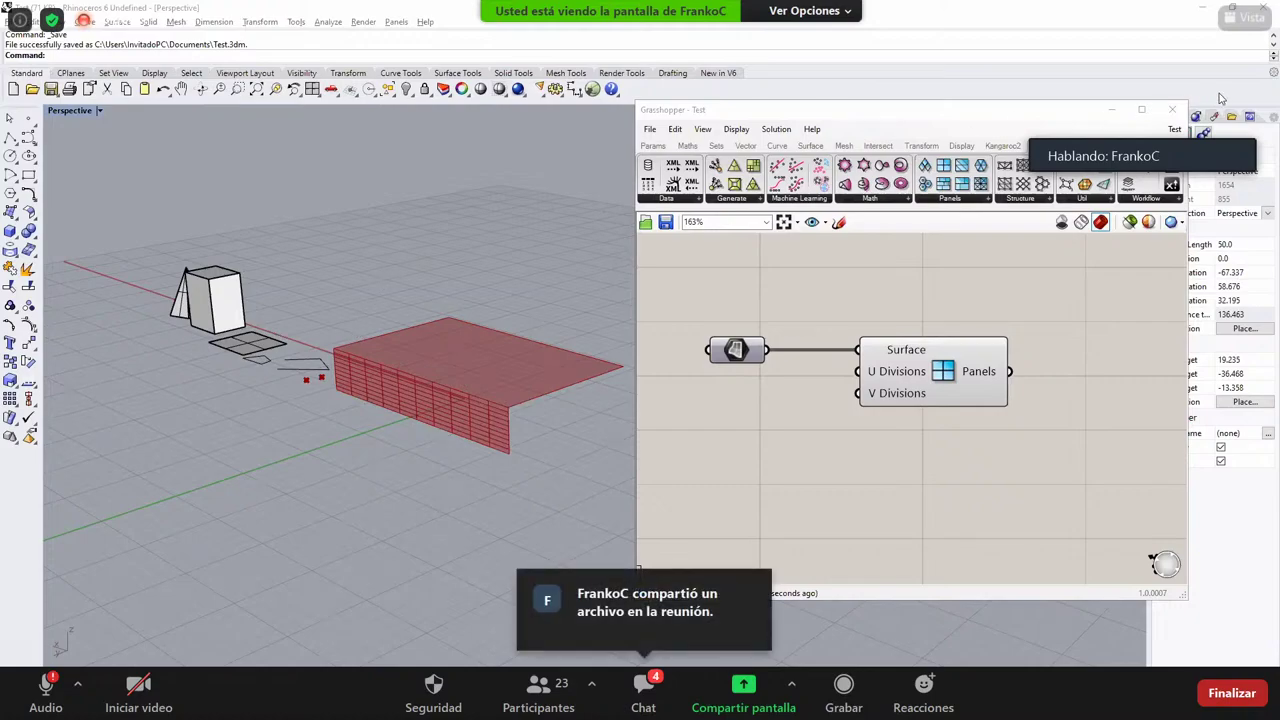
drag(1185, 143, 1191, 71)
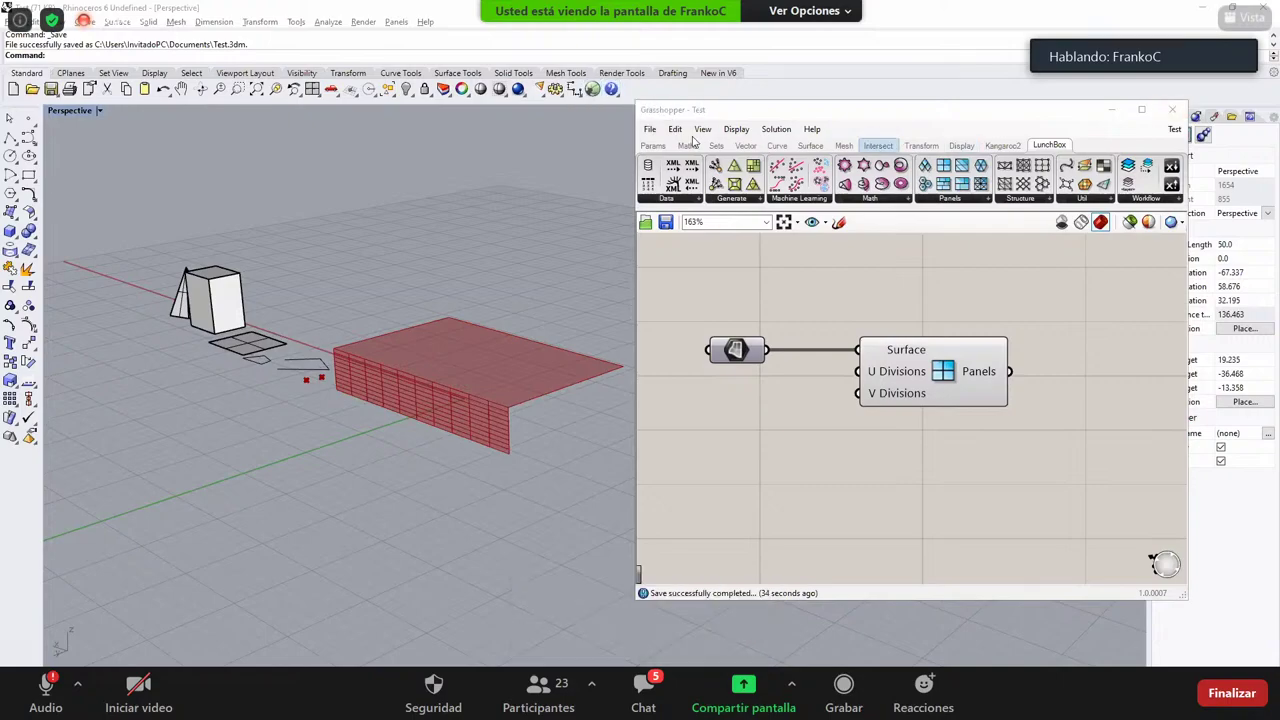
Step: Close the Test definition and the Grasshopper window
click(650, 129)
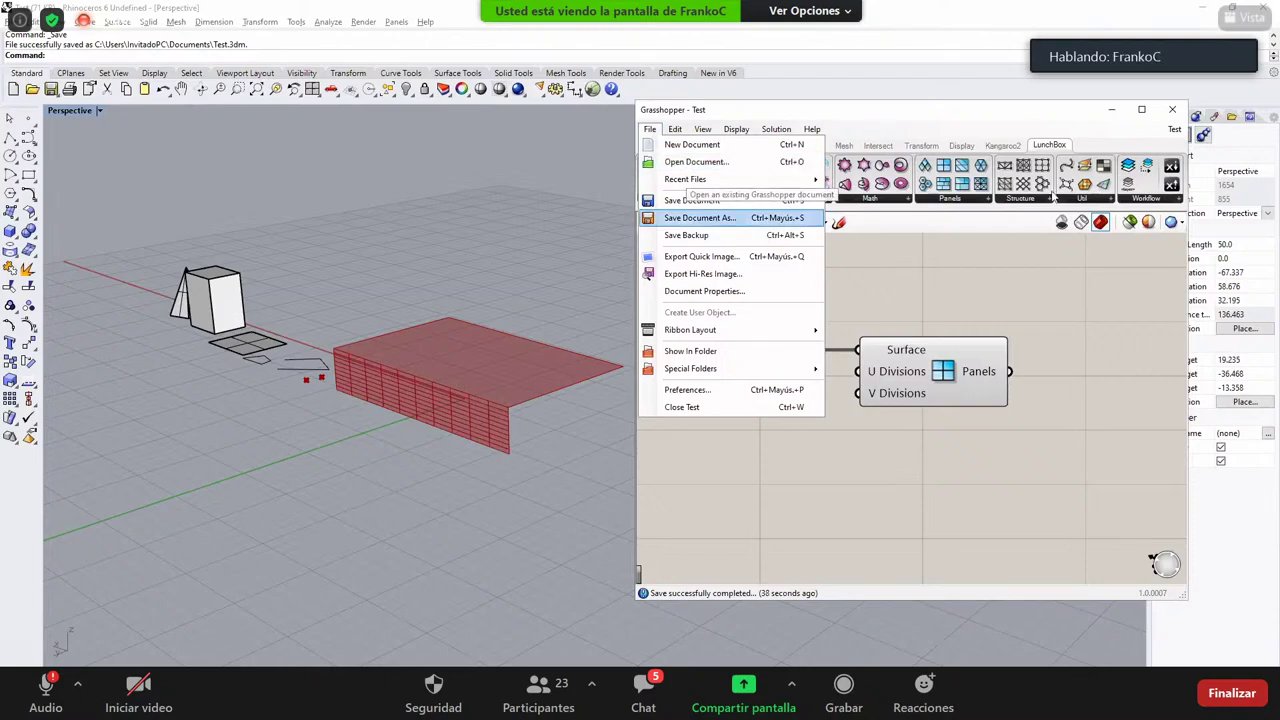
click(1146, 146)
mouse_move(1176, 131)
click(1240, 149)
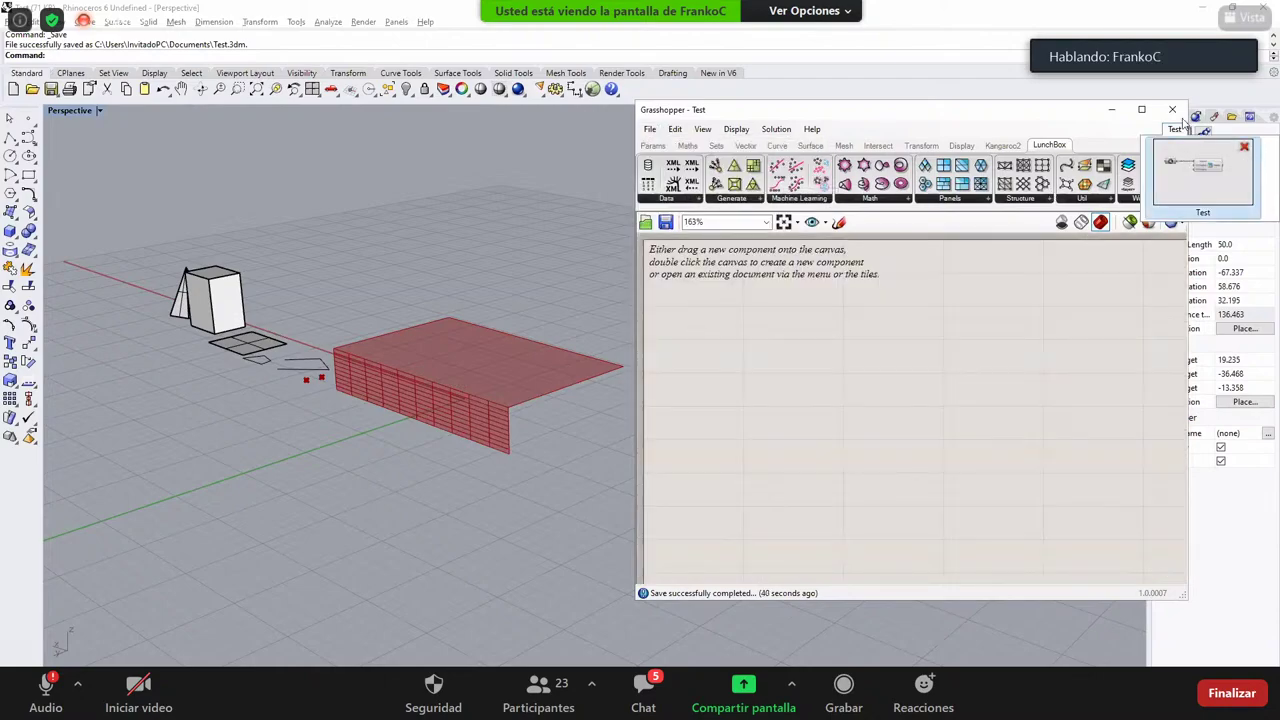
click(1172, 109)
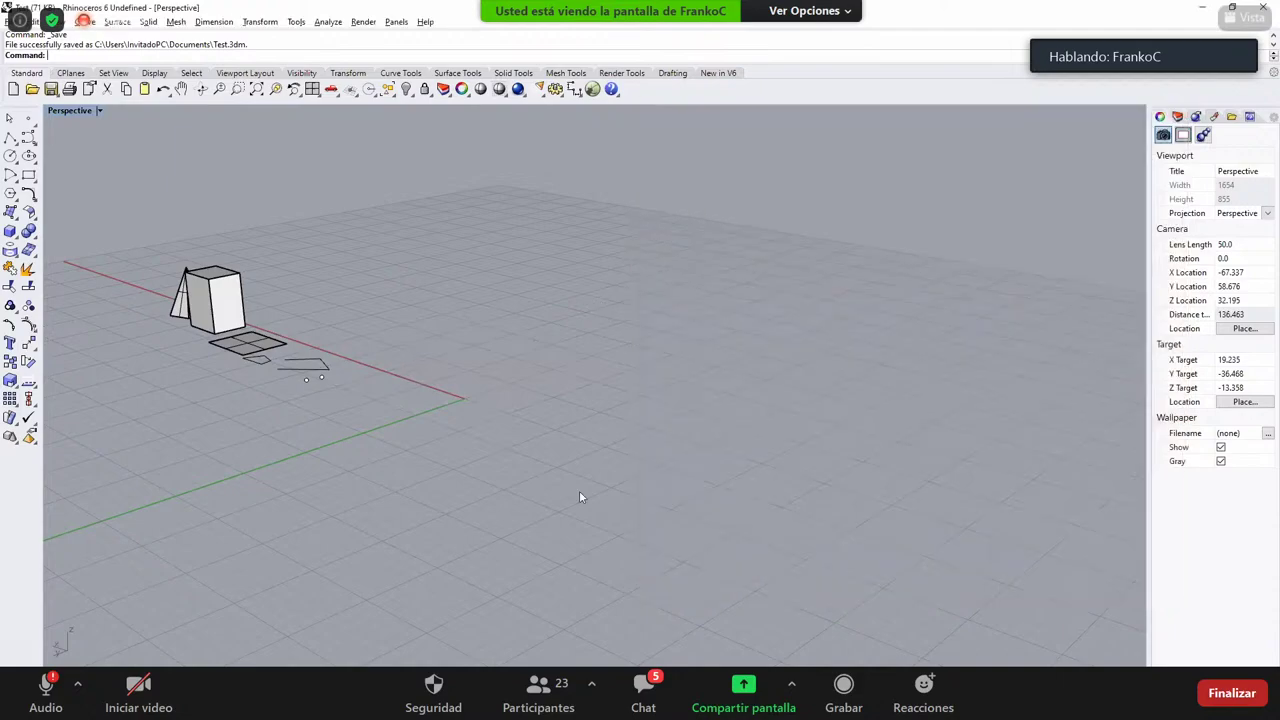
Step: Inspect the Rhino model without the Grasshopper preview and select all its objects
right_drag(270, 415, 200, 428)
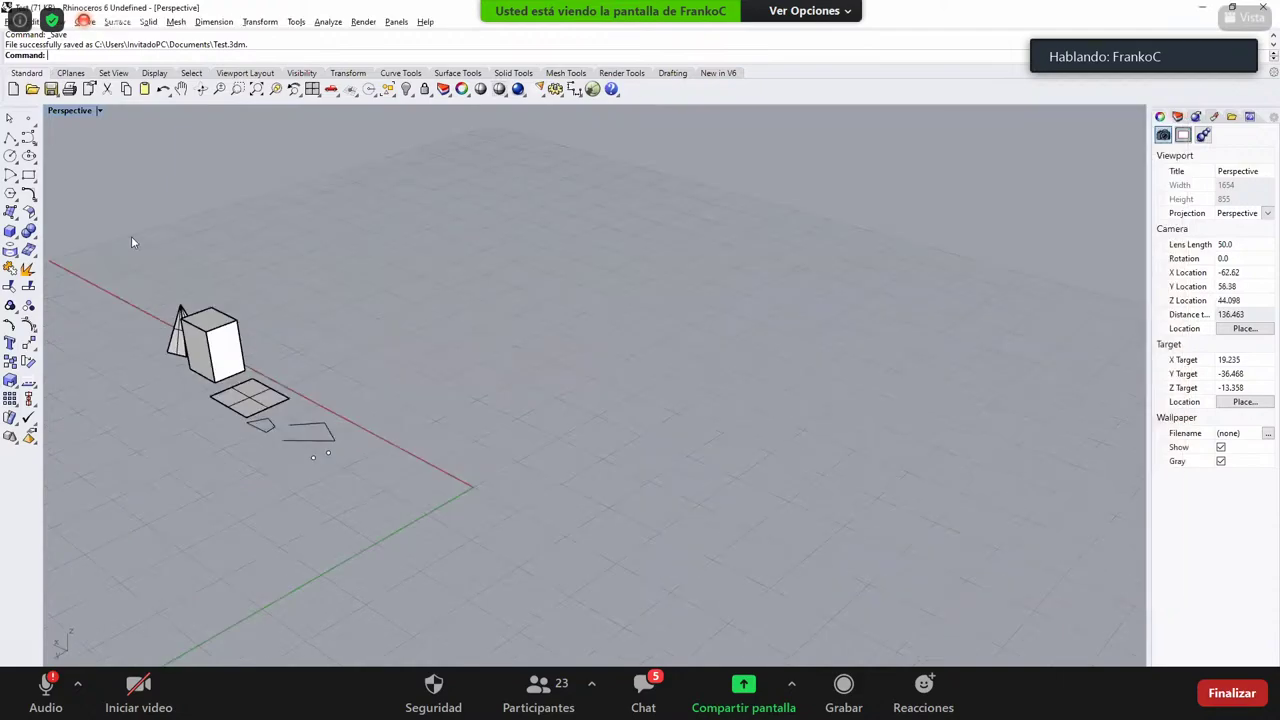
mouse_move(131, 242)
right_down()
mouse_move(163, 249)
mouse_move(148, 230)
right_up()
right_drag(612, 553, 807, 646)
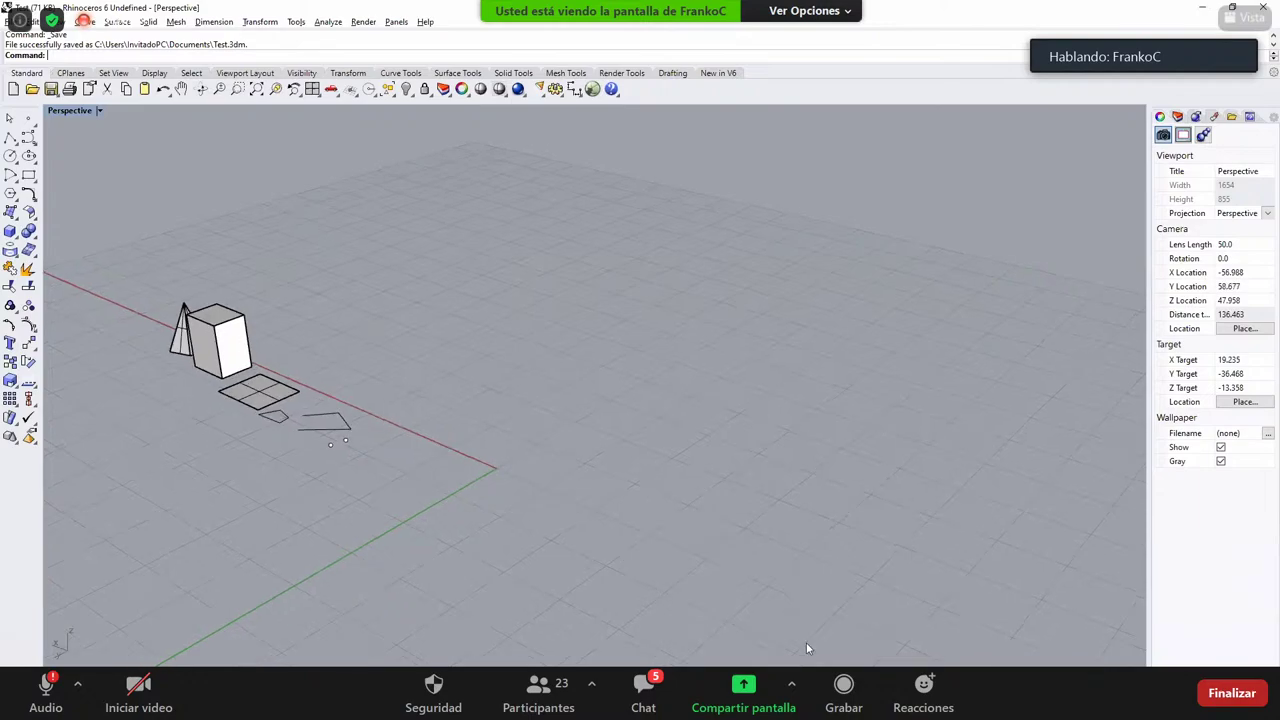
key(ctrl+a)
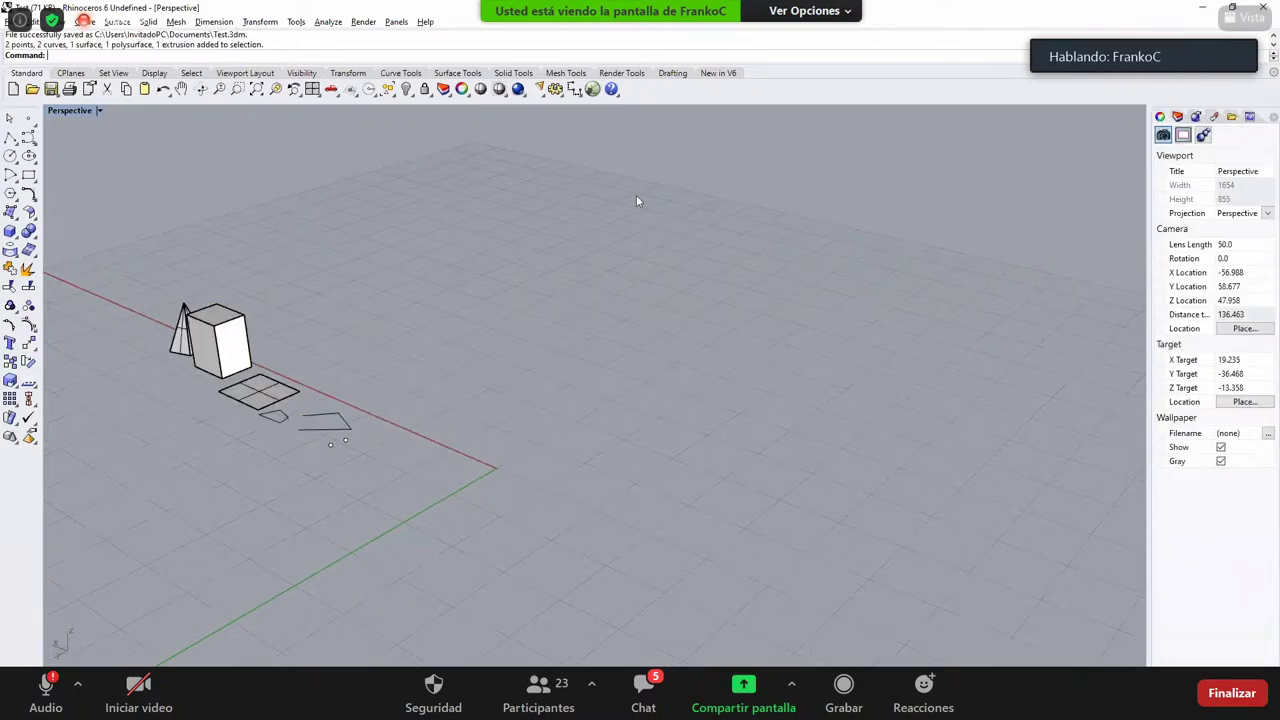
Step: Launch Grasshopper again and open the Test definition from the Documents folder
click(596, 90)
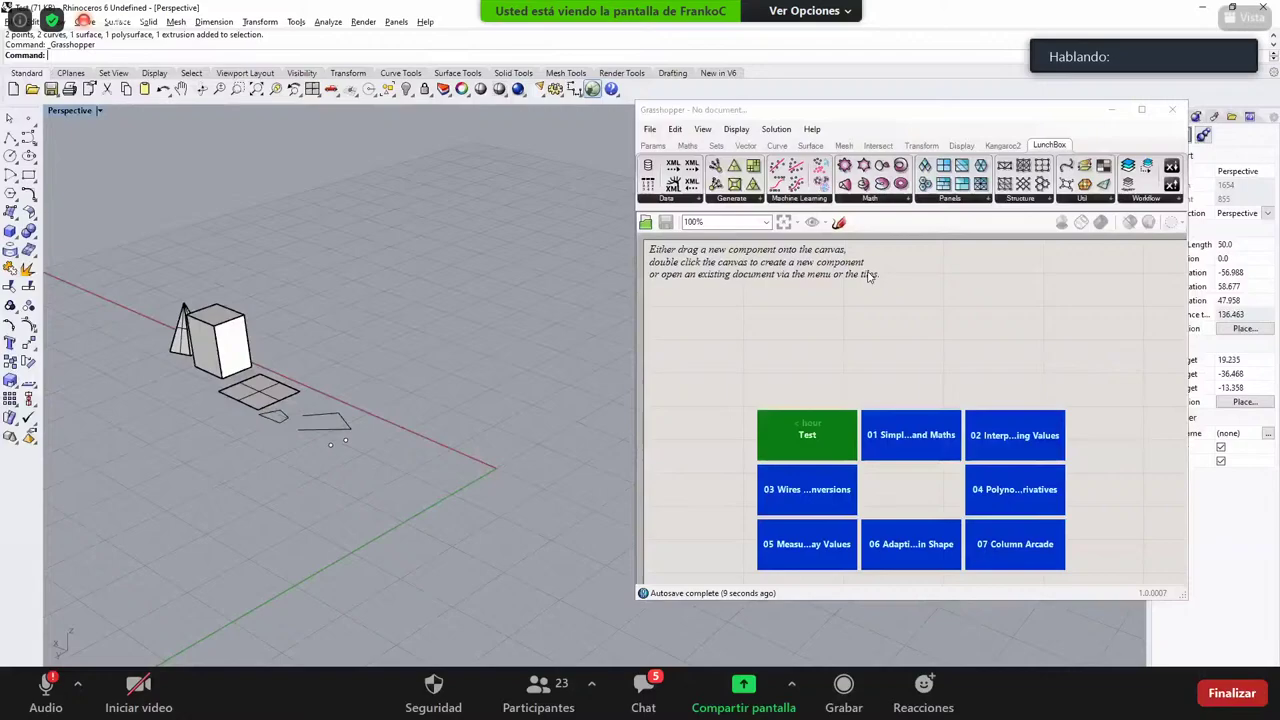
click(650, 129)
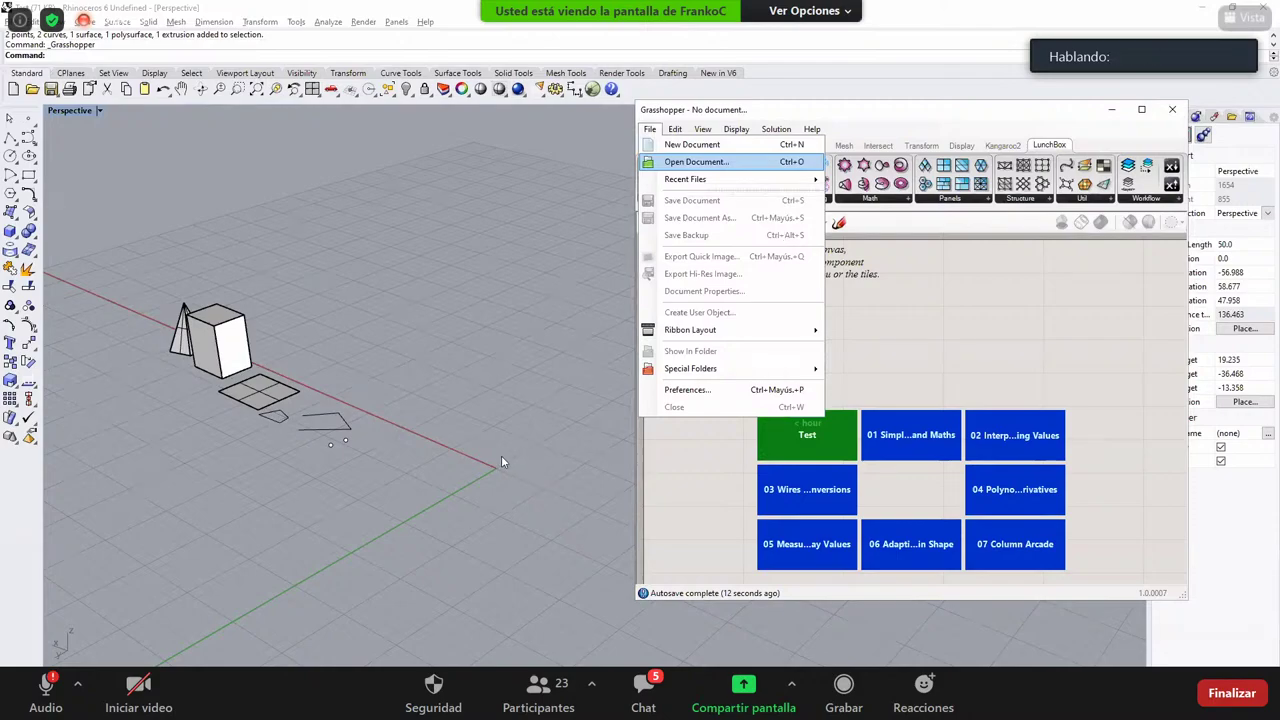
key(Return)
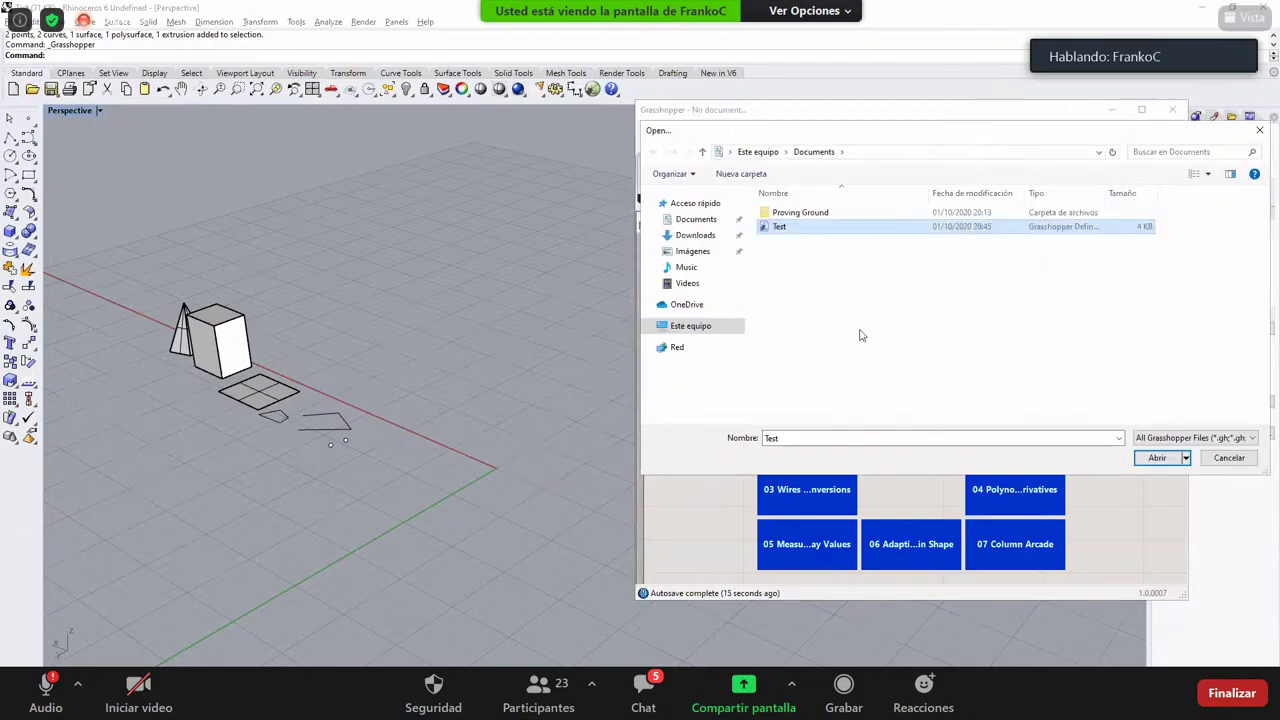
key(Return)
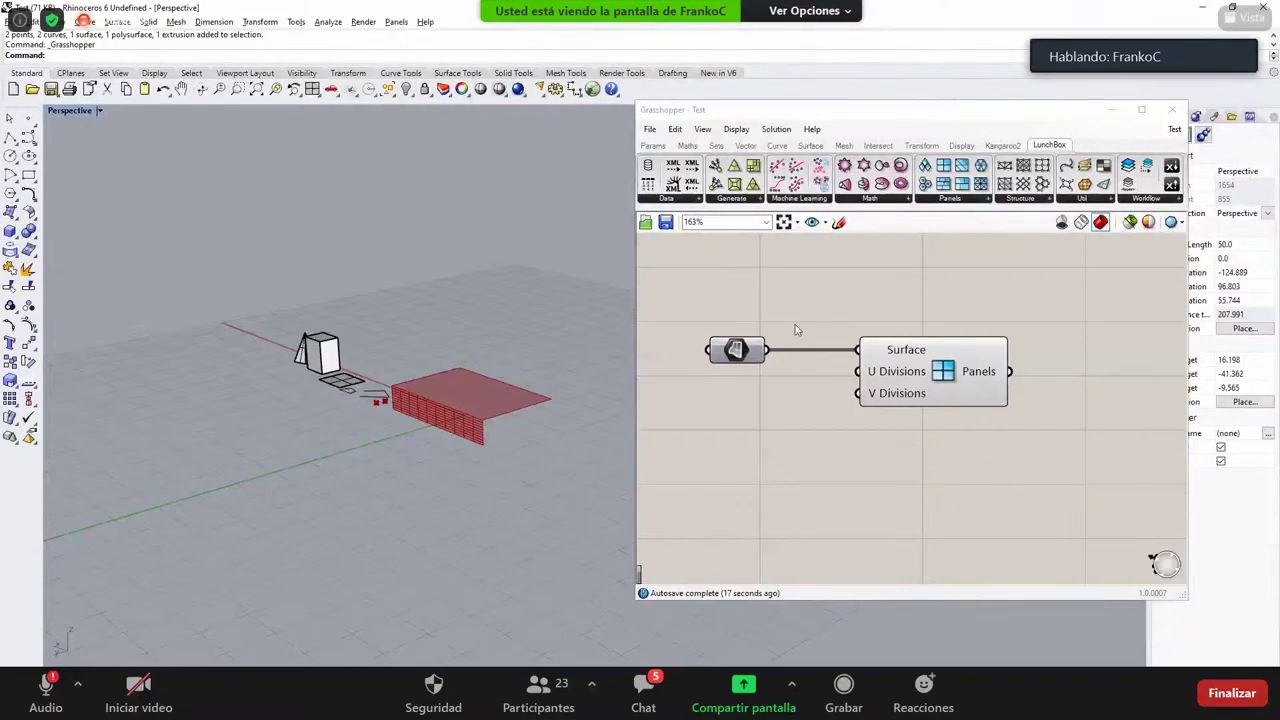
Step: Examine which previewed geometry belongs to the two large surface parameters and to the Point and Curve parameters
scroll(574, 376, up, 4)
scroll(872, 450, down, 4)
scroll(890, 560, up, 3)
drag(680, 271, 823, 590)
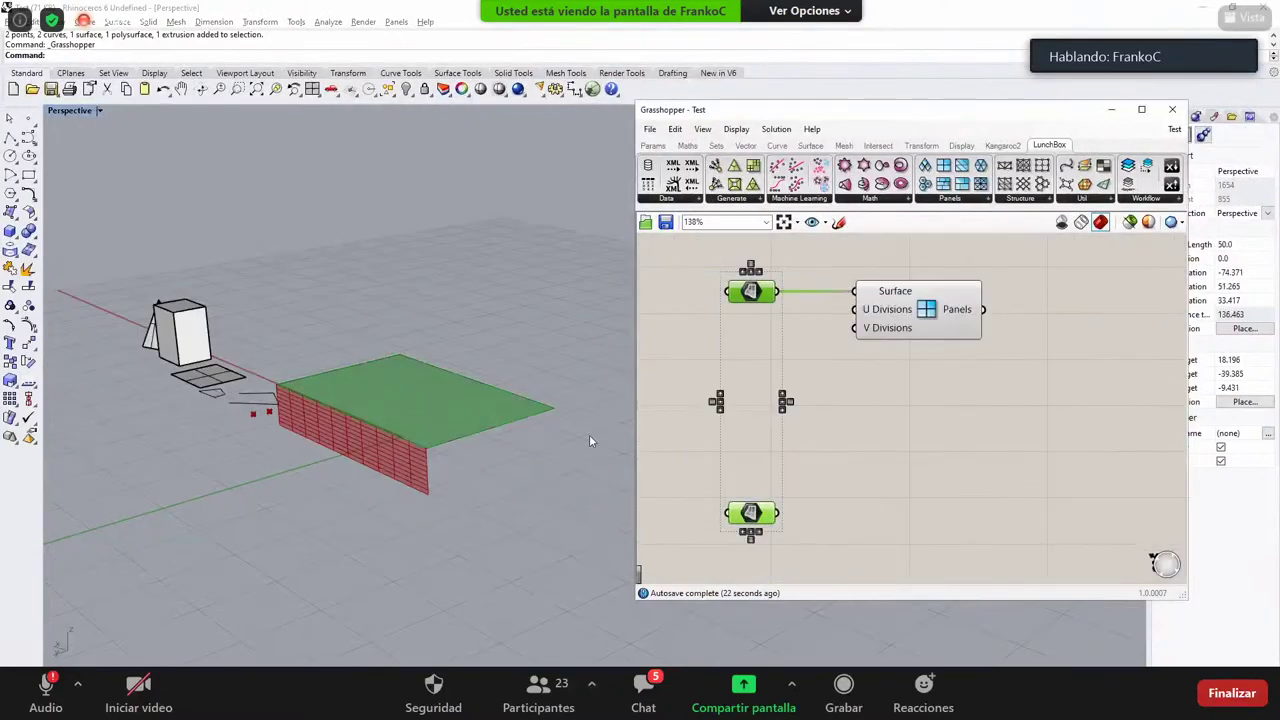
click(479, 440)
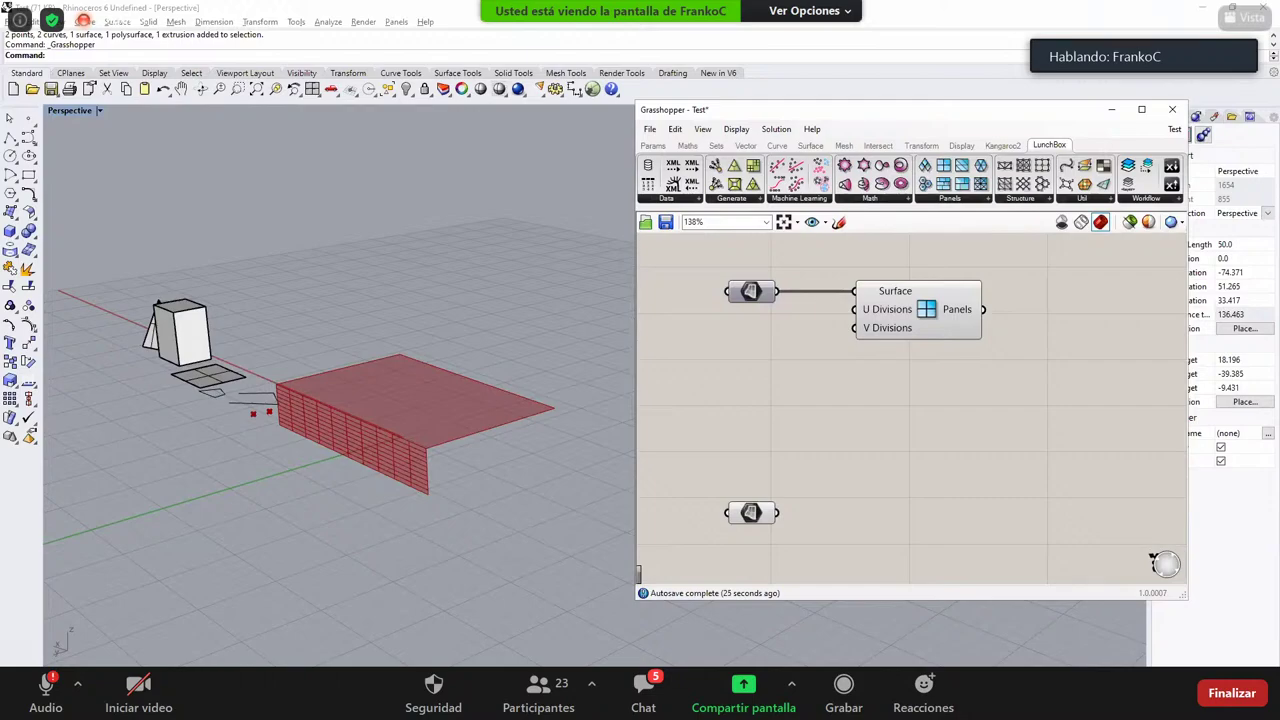
right_drag(809, 525, 797, 353)
scroll(800, 353, down, 2)
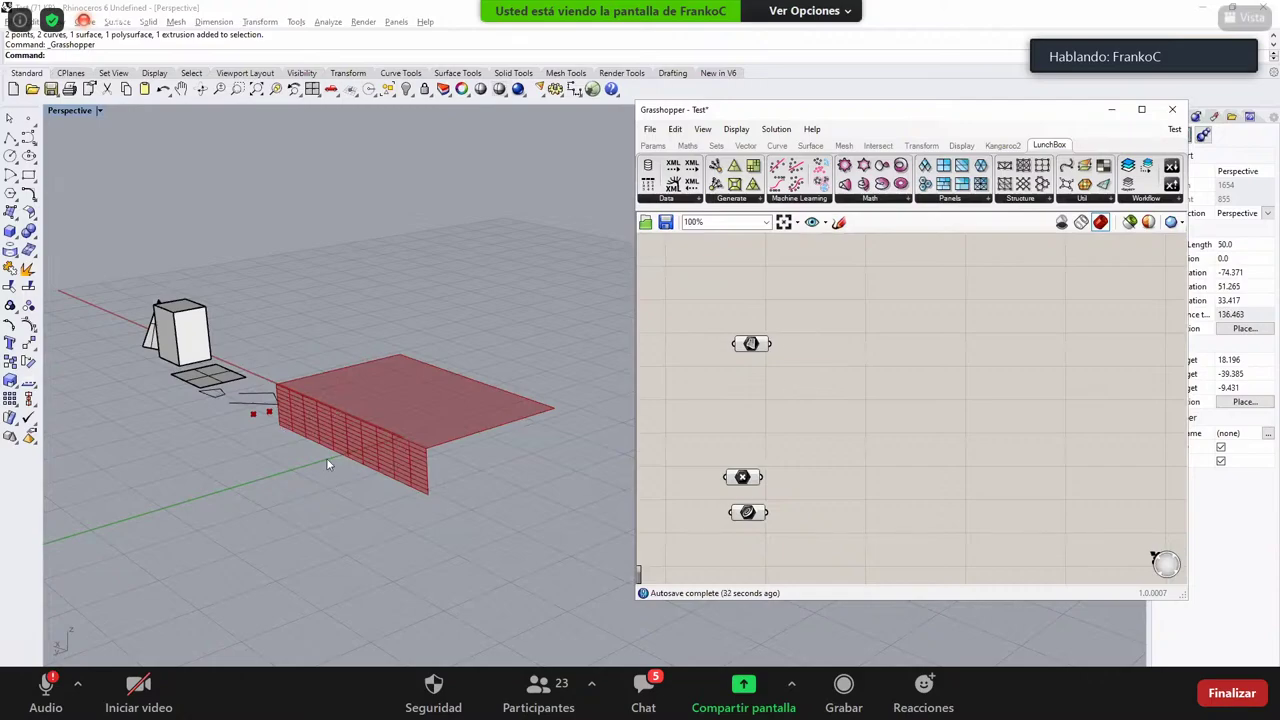
scroll(347, 497, up, 2)
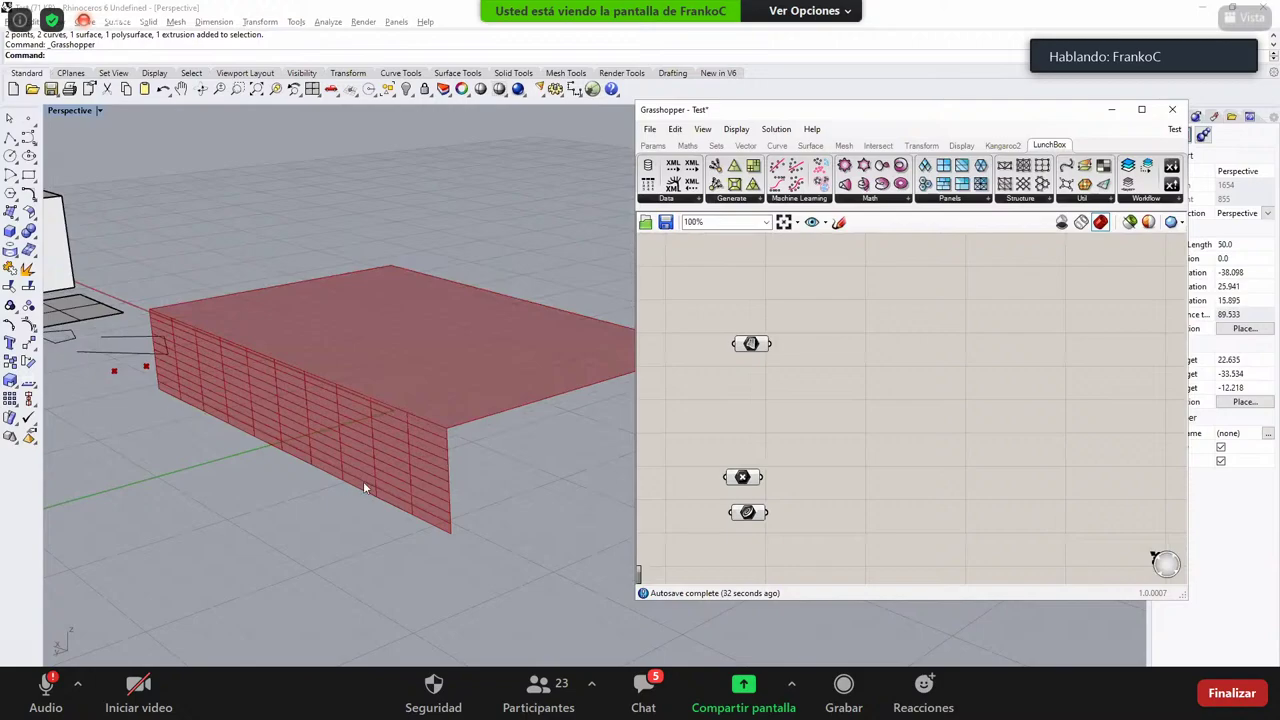
scroll(364, 482, down, 2)
scroll(795, 363, down, 1)
drag(807, 395, 752, 463)
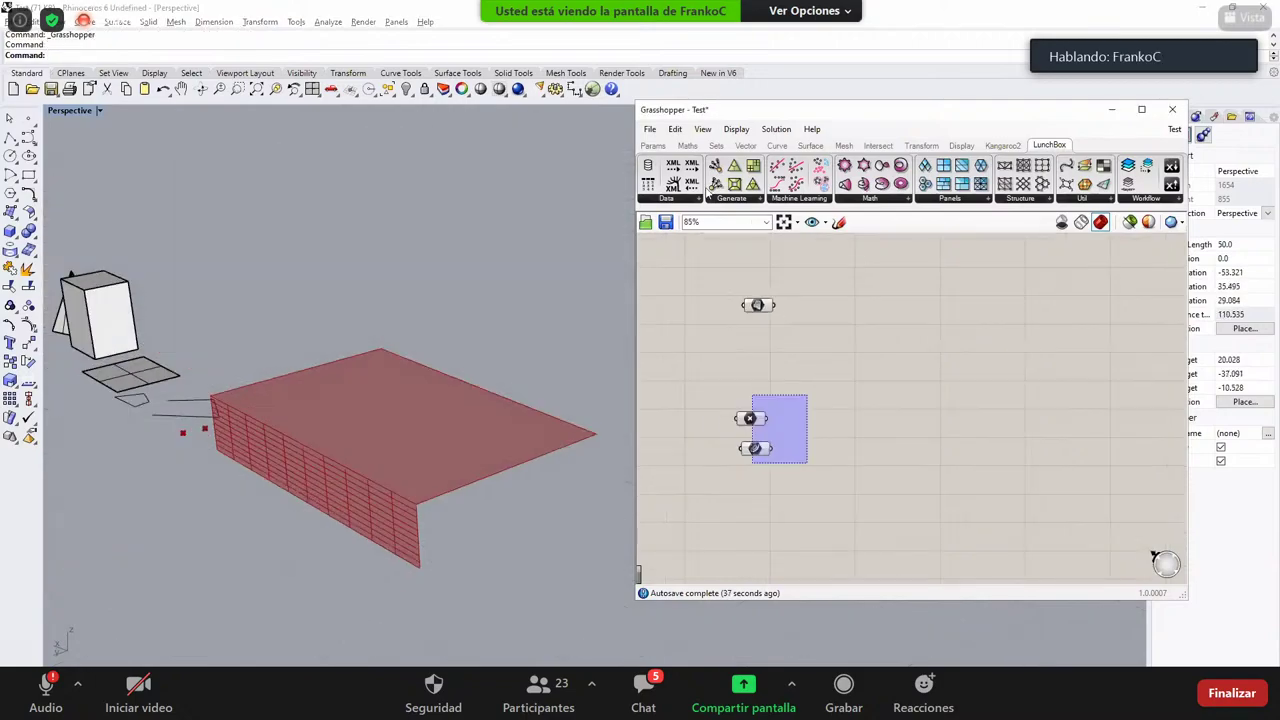
drag(807, 395, 807, 395)
Step: Add a Surface parameter to the canvas above the Point and Curve parameters
click(655, 146)
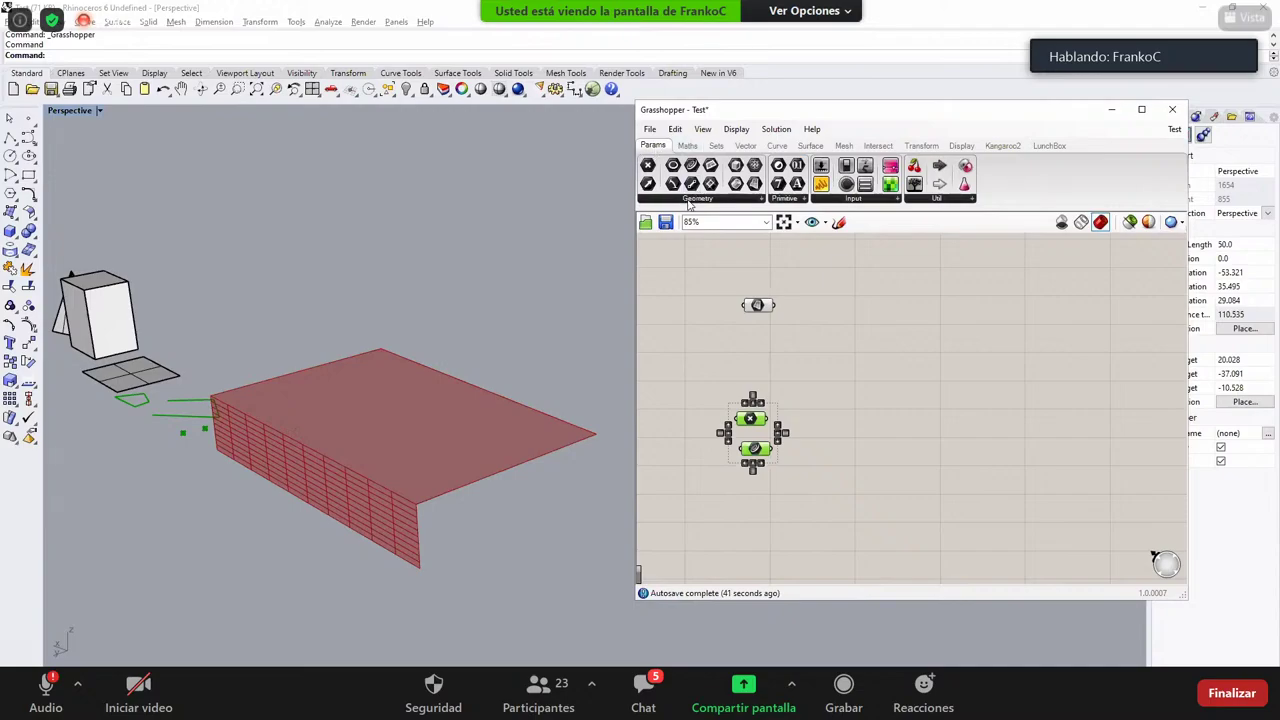
click(688, 200)
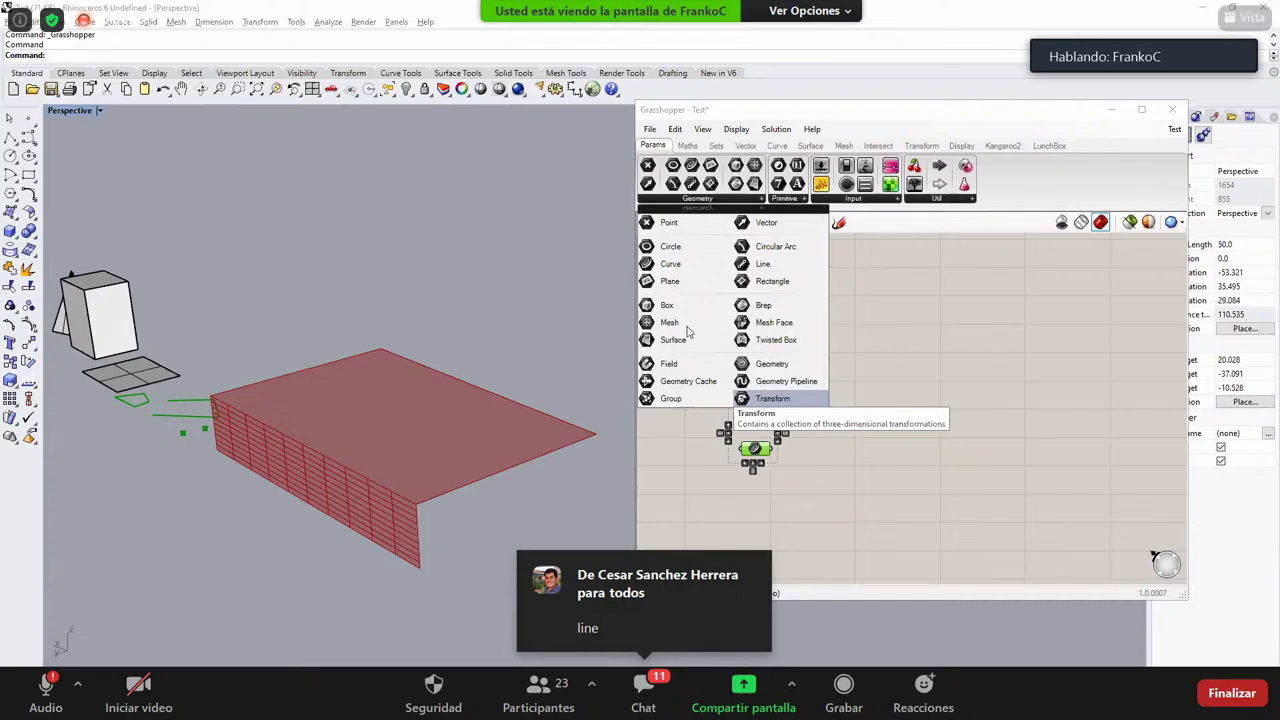
drag(682, 341, 765, 360)
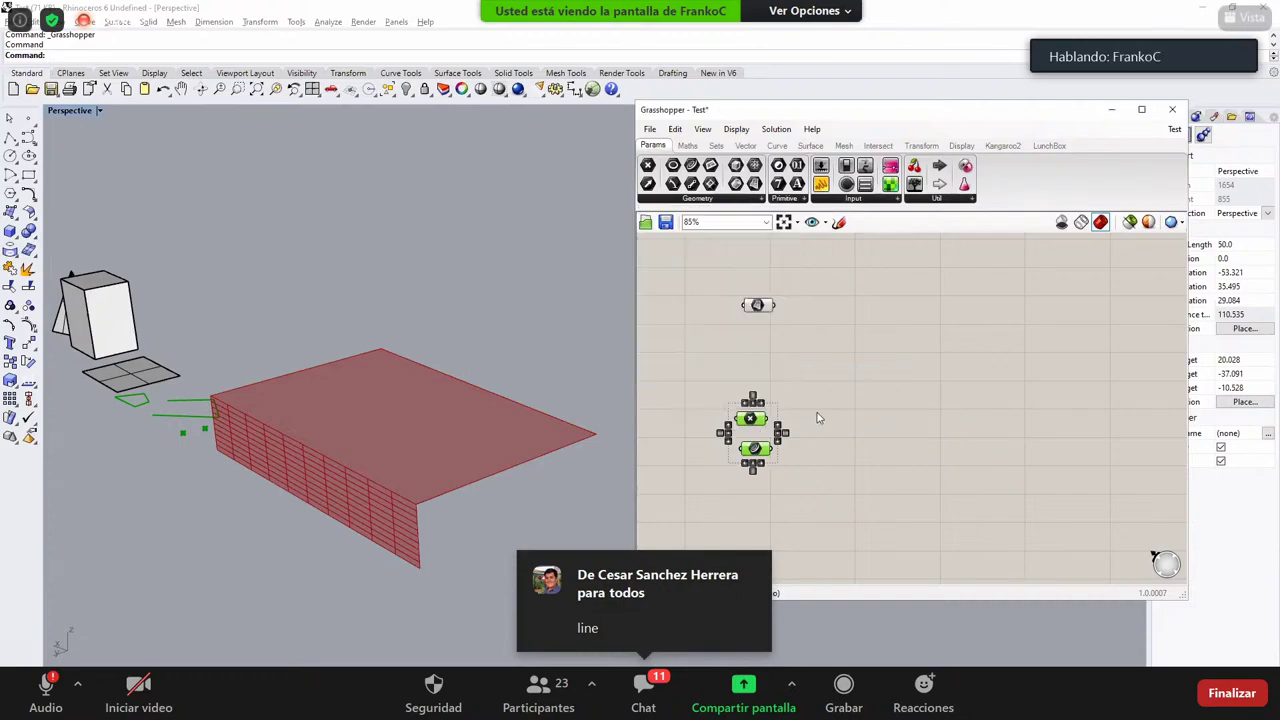
click(770, 405)
scroll(765, 385, up, 4)
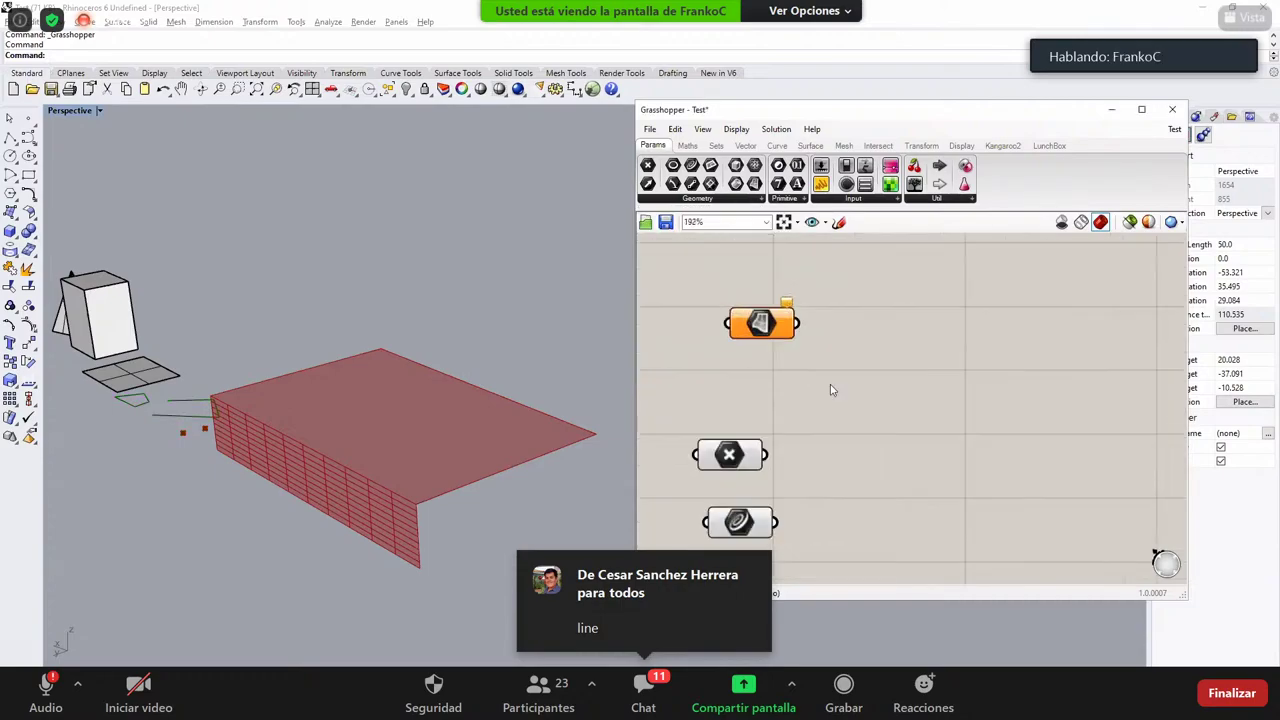
right_drag(798, 340, 824, 345)
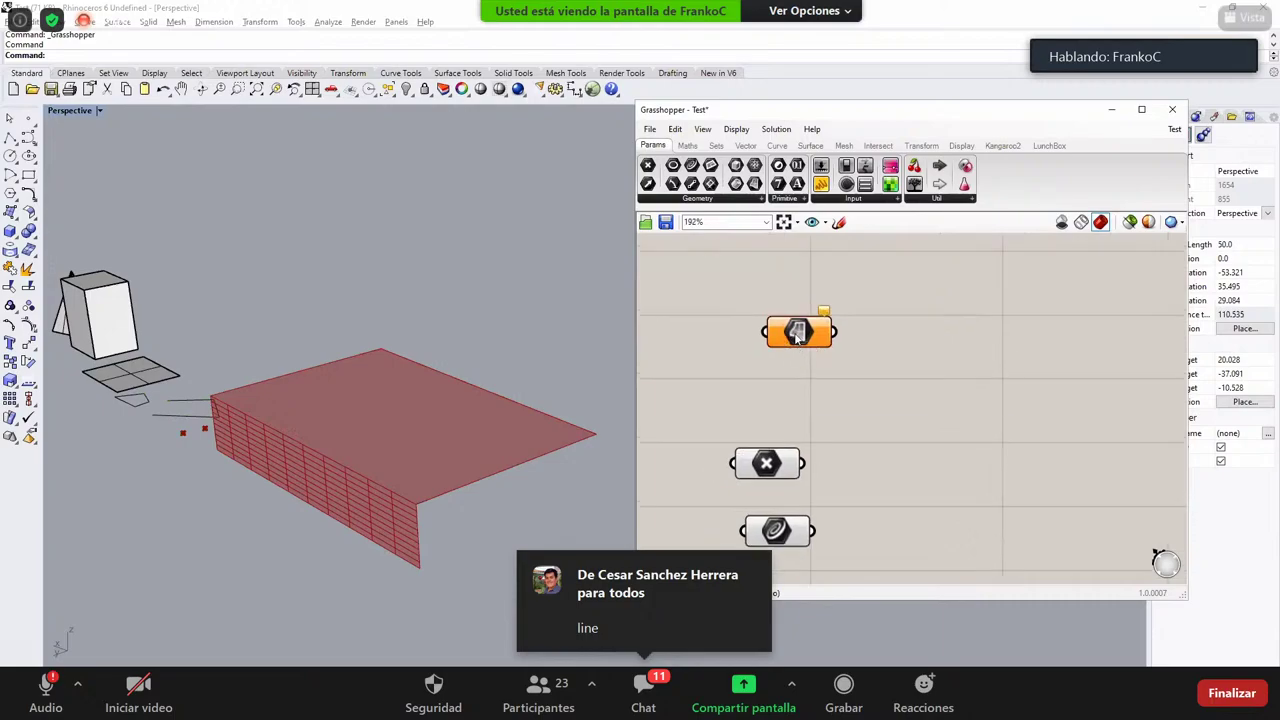
Step: Set the new Surface parameter to reference the small flat rectangular surface beside the box in Rhino
right_click(797, 333)
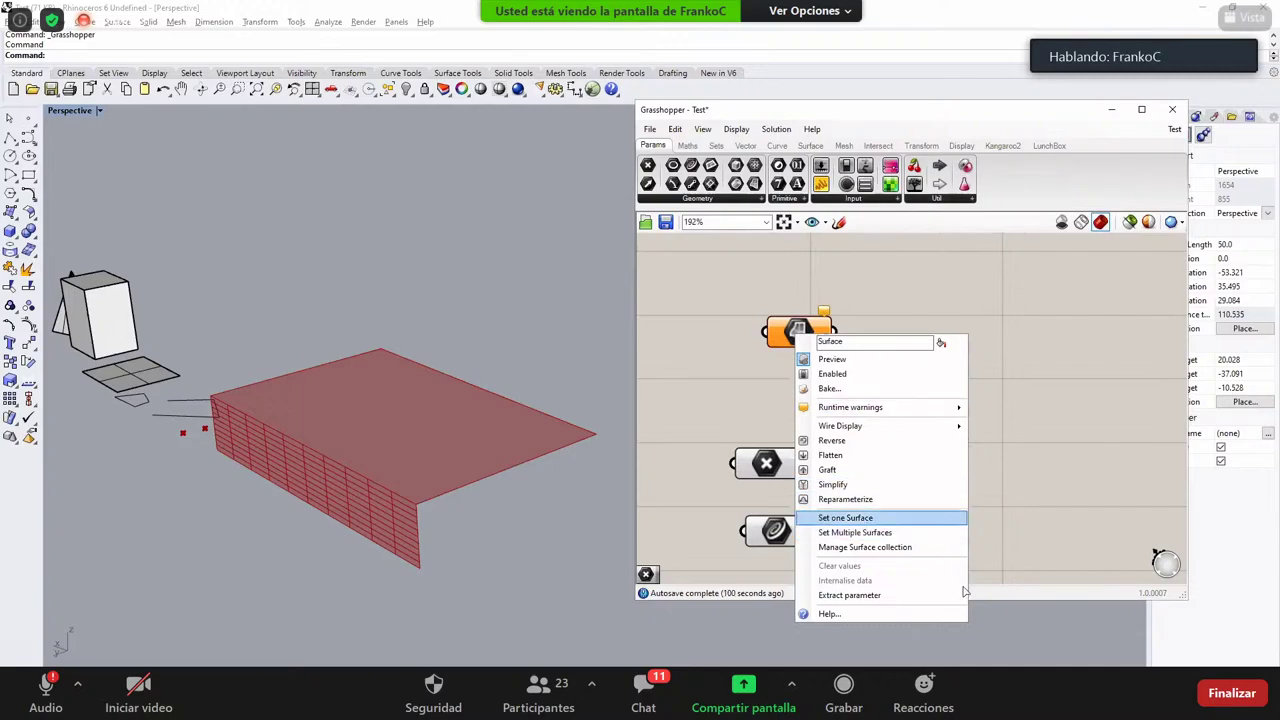
click(866, 519)
right_drag(331, 325, 272, 474)
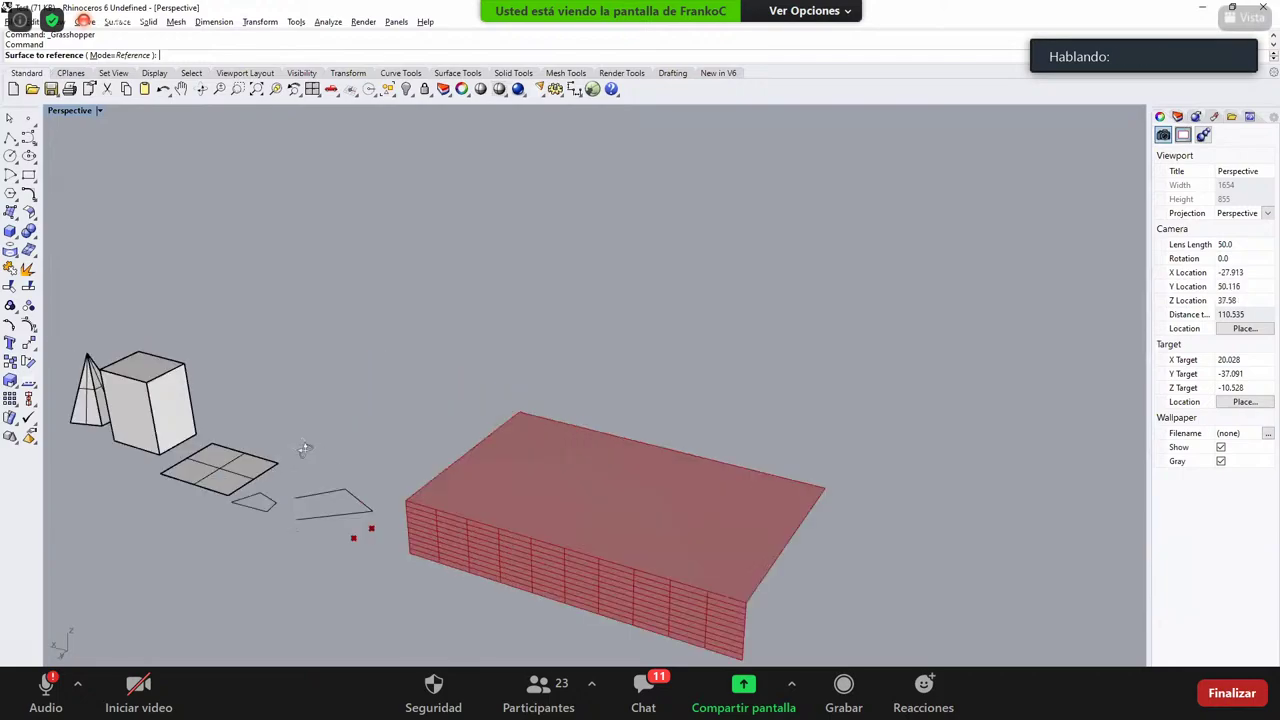
scroll(310, 453, up, 3)
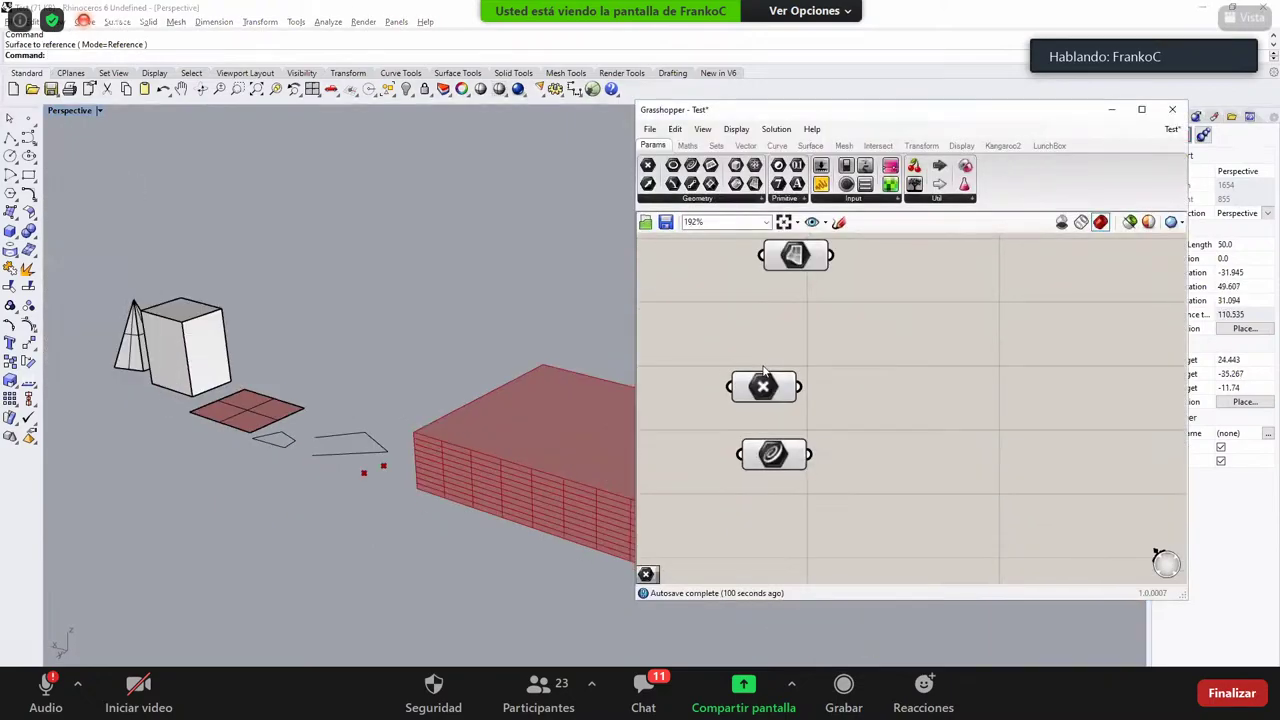
Step: Add a Geometry parameter between the new Surface parameter and the Point parameter
click(697, 197)
click(775, 366)
click(835, 338)
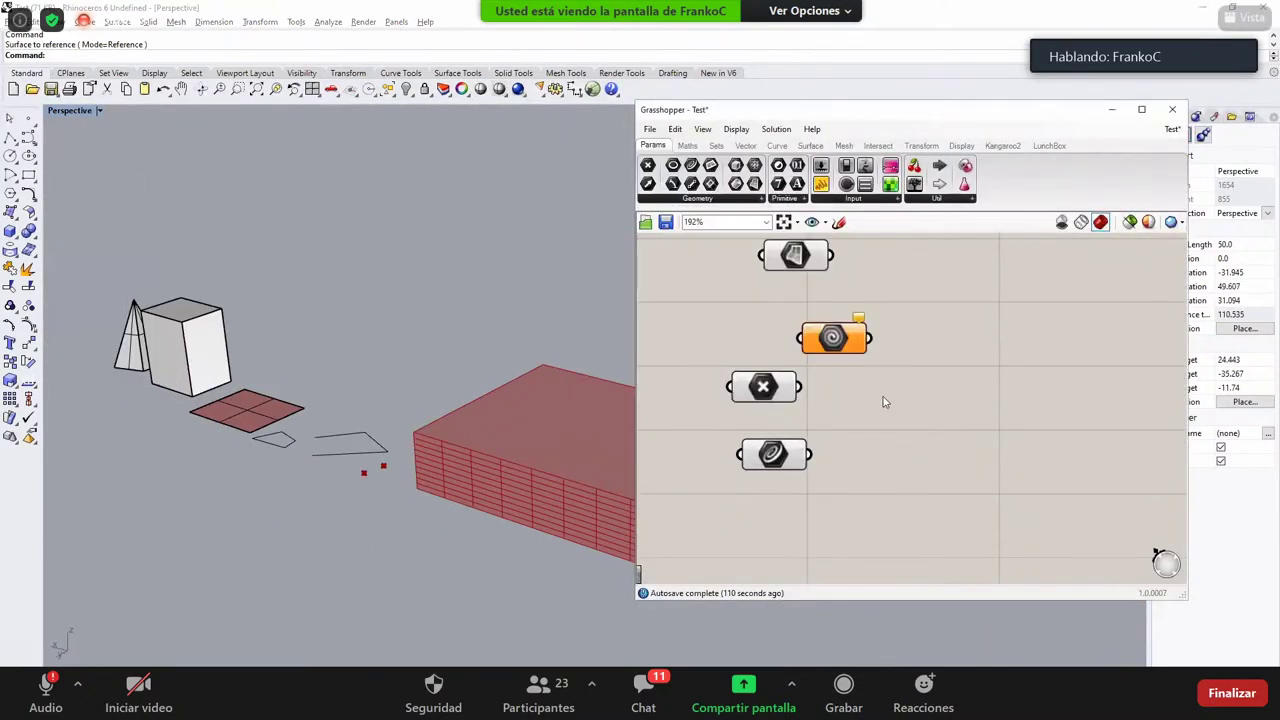
Step: Set the Geometry parameter to reference the pyramid in Rhino and check its preview up close
right_click(832, 339)
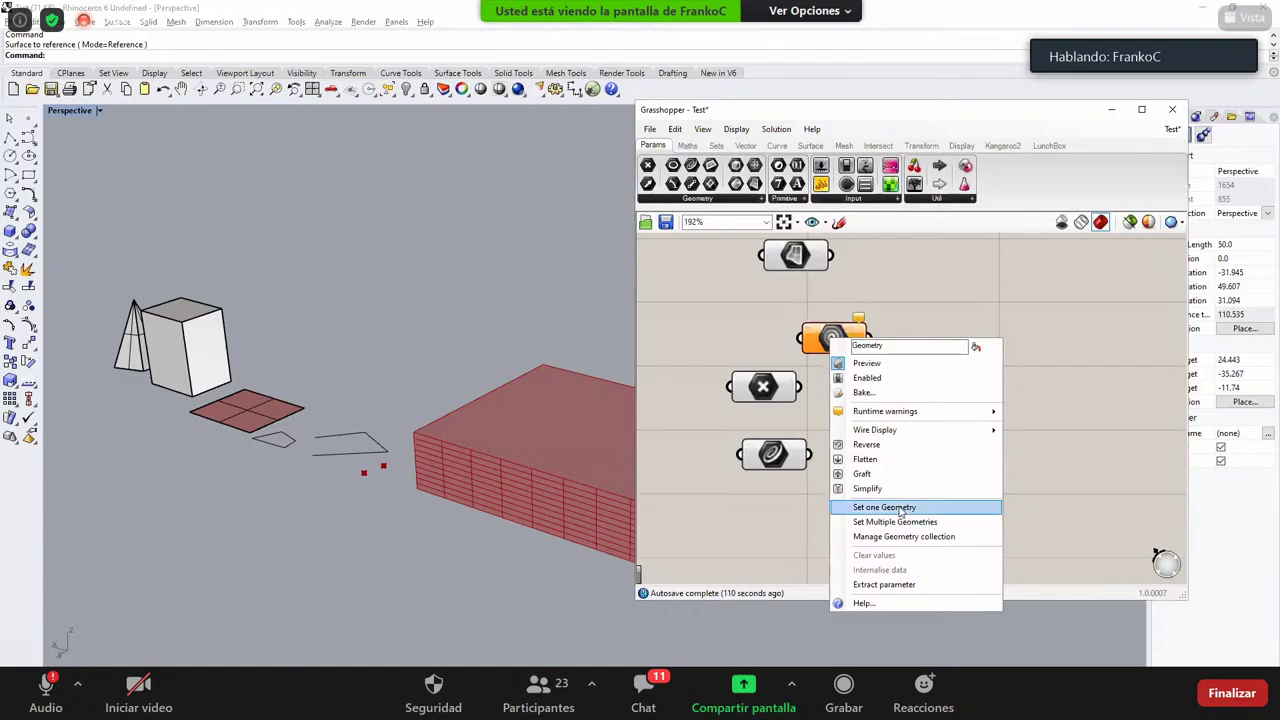
click(900, 508)
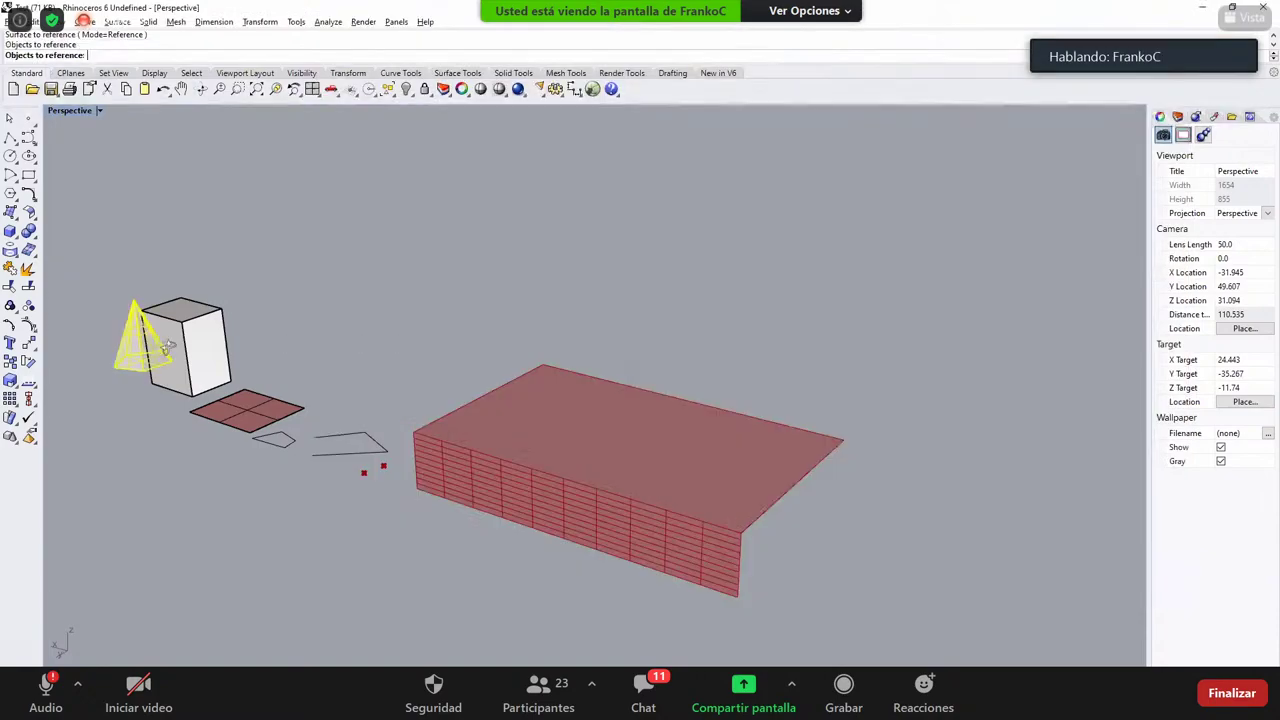
click(170, 345)
scroll(263, 368, up, 3)
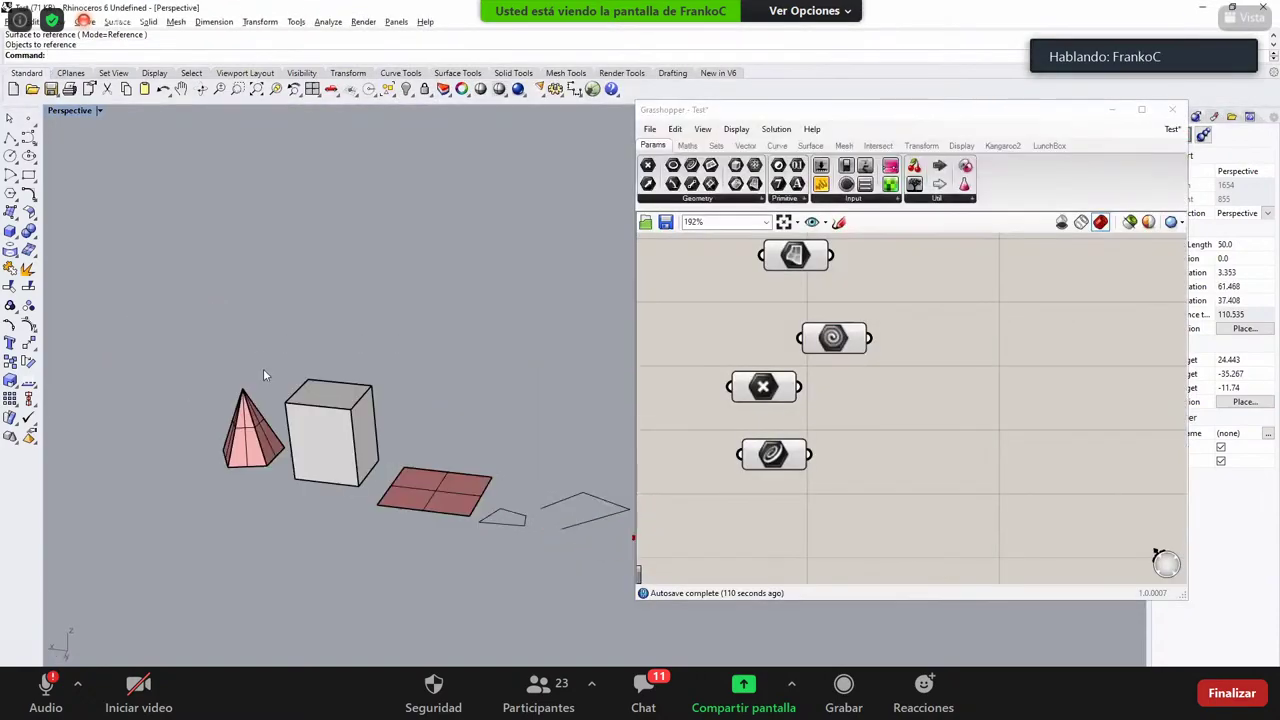
scroll(250, 432, up, 4)
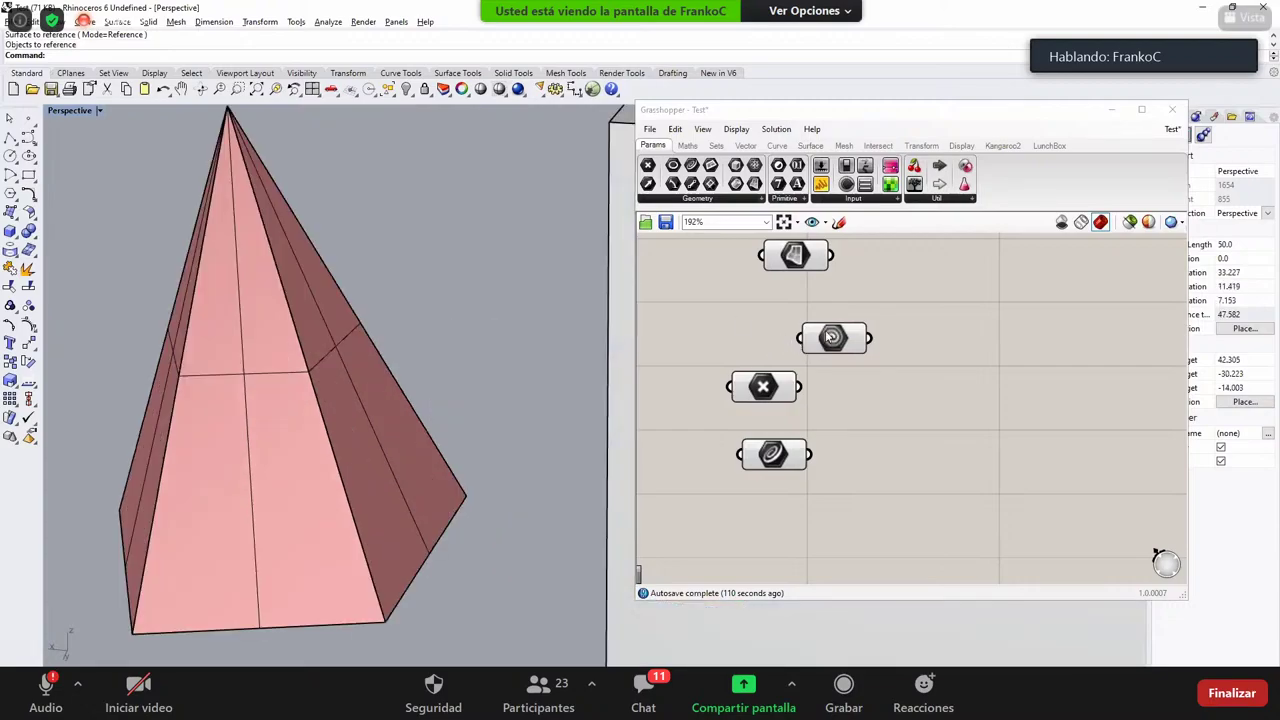
Step: Move the new Surface, Geometry, Point and Curve parameters together further down the canvas
drag(848, 331, 817, 330)
scroll(836, 394, down, 1)
scroll(838, 397, down, 3)
right_drag(840, 398, 803, 508)
drag(763, 531, 885, 295)
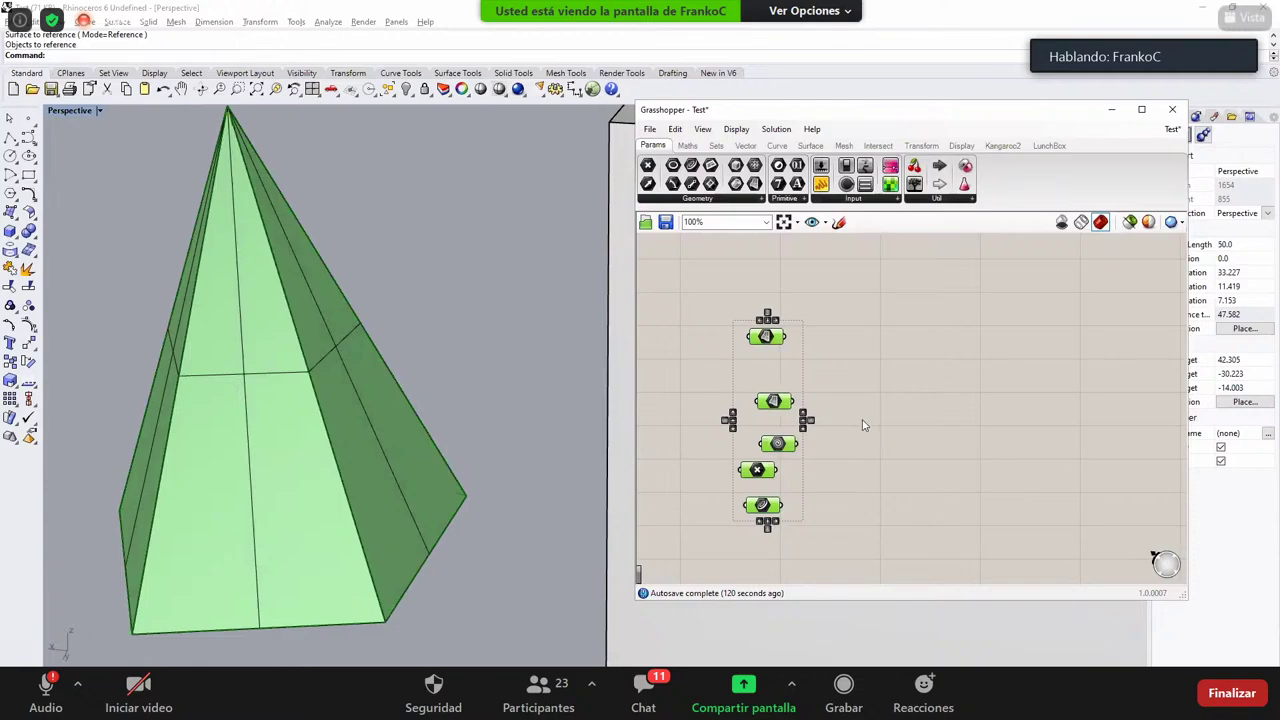
scroll(324, 453, down, 6)
right_drag(324, 453, 230, 447)
drag(862, 406, 738, 522)
drag(778, 443, 757, 526)
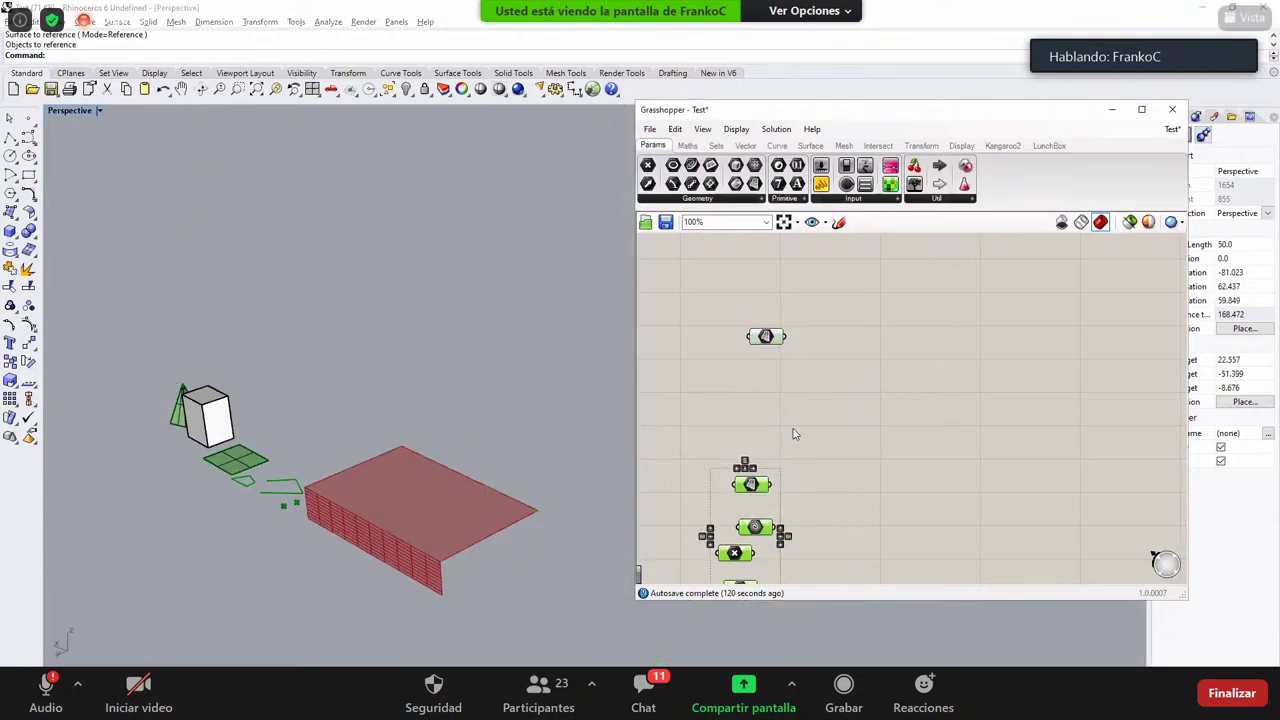
right_drag(786, 534, 794, 432)
Step: Align the Surface, Geometry, Point and Curve parameters in one column and distribute them evenly
scroll(794, 432, up, 1)
scroll(794, 434, up, 2)
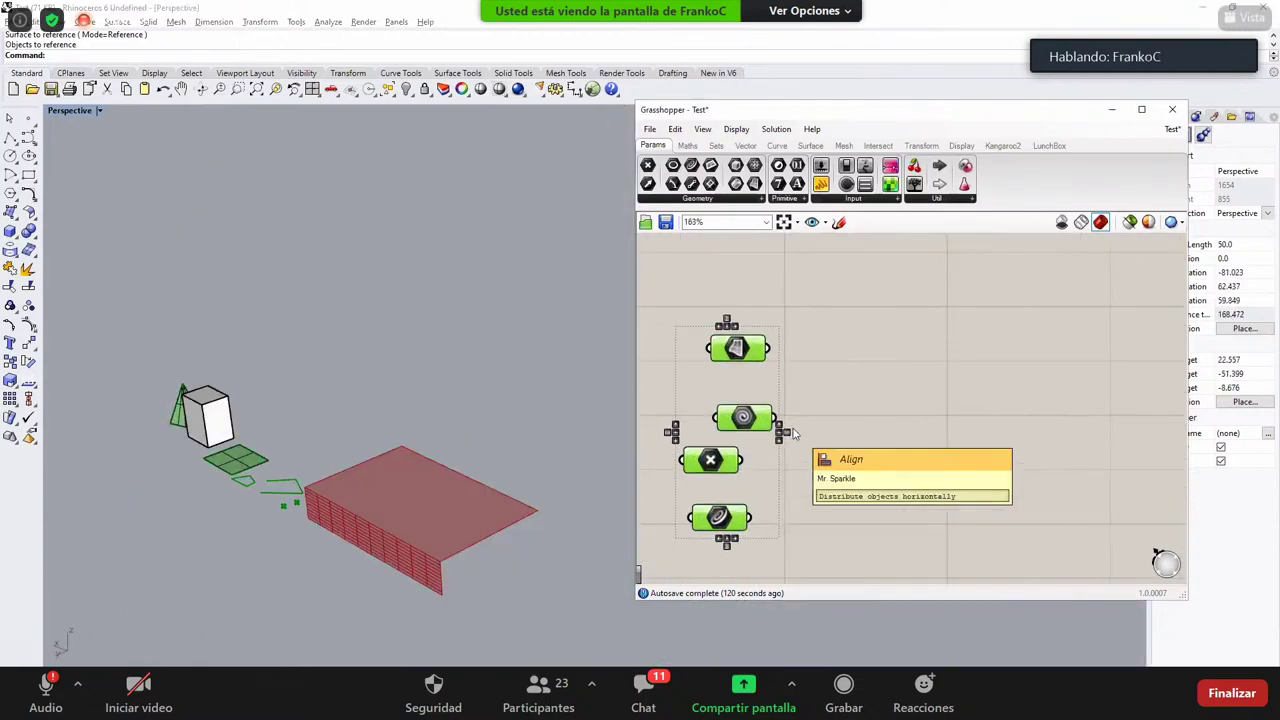
click(845, 425)
drag(677, 306, 895, 582)
click(719, 326)
click(710, 318)
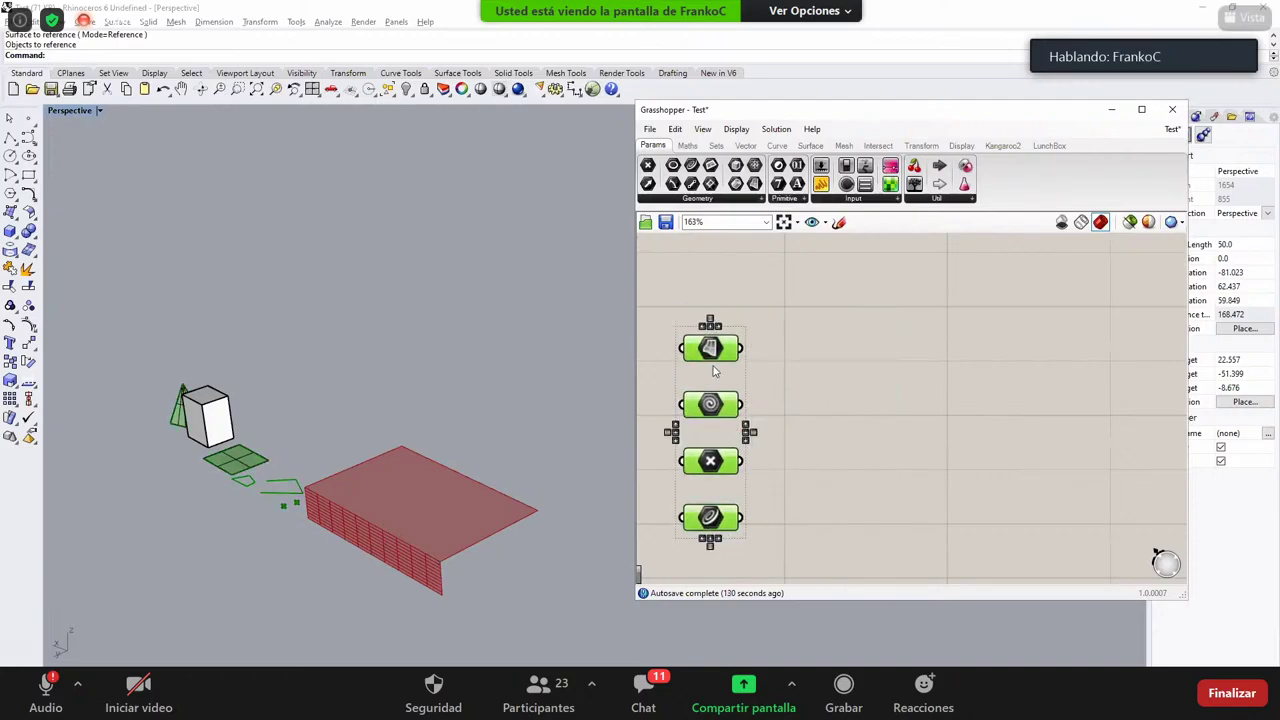
click(714, 371)
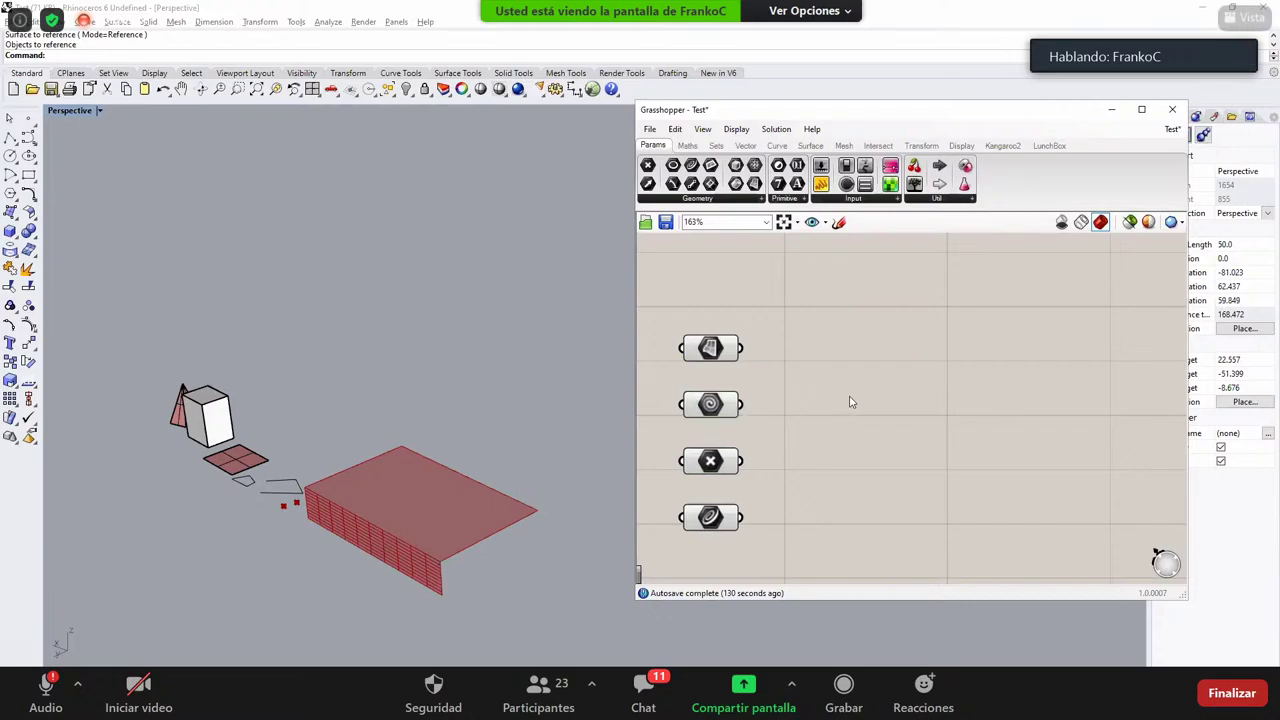
Step: Select the upper surface parameter together with its connected panel component
scroll(840, 405, down, 4)
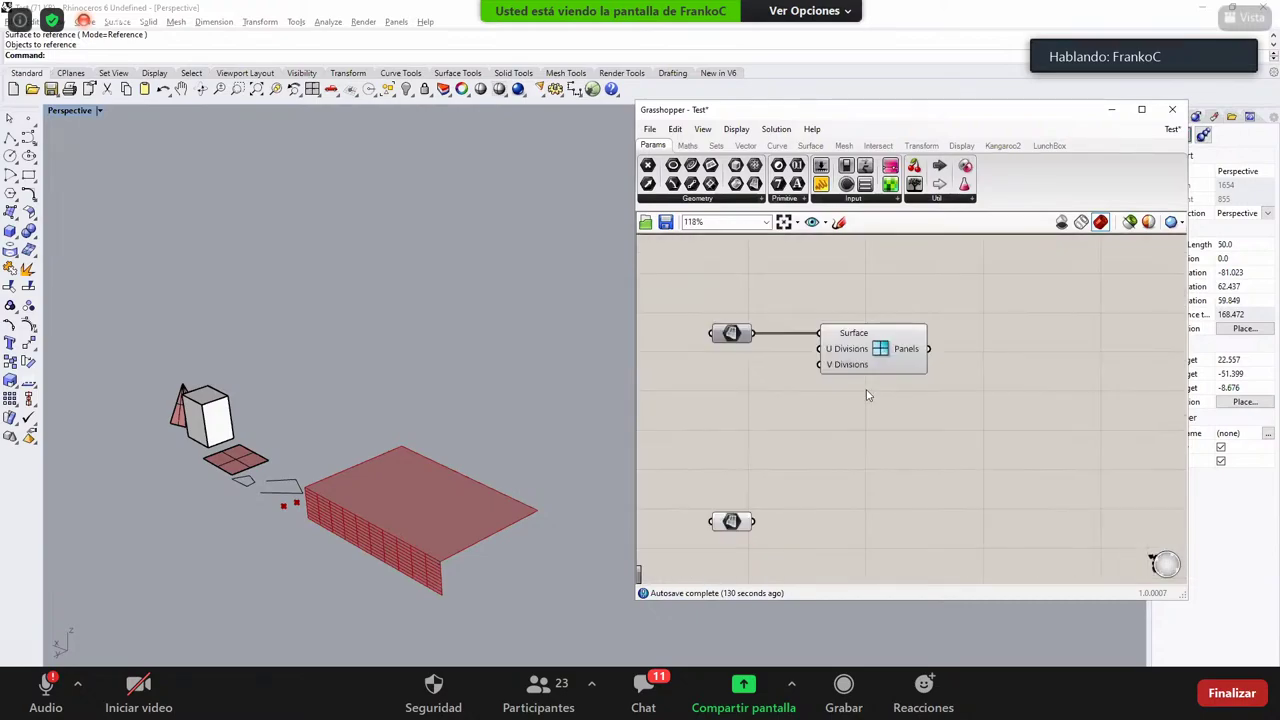
scroll(868, 395, up, 3)
drag(938, 380, 668, 258)
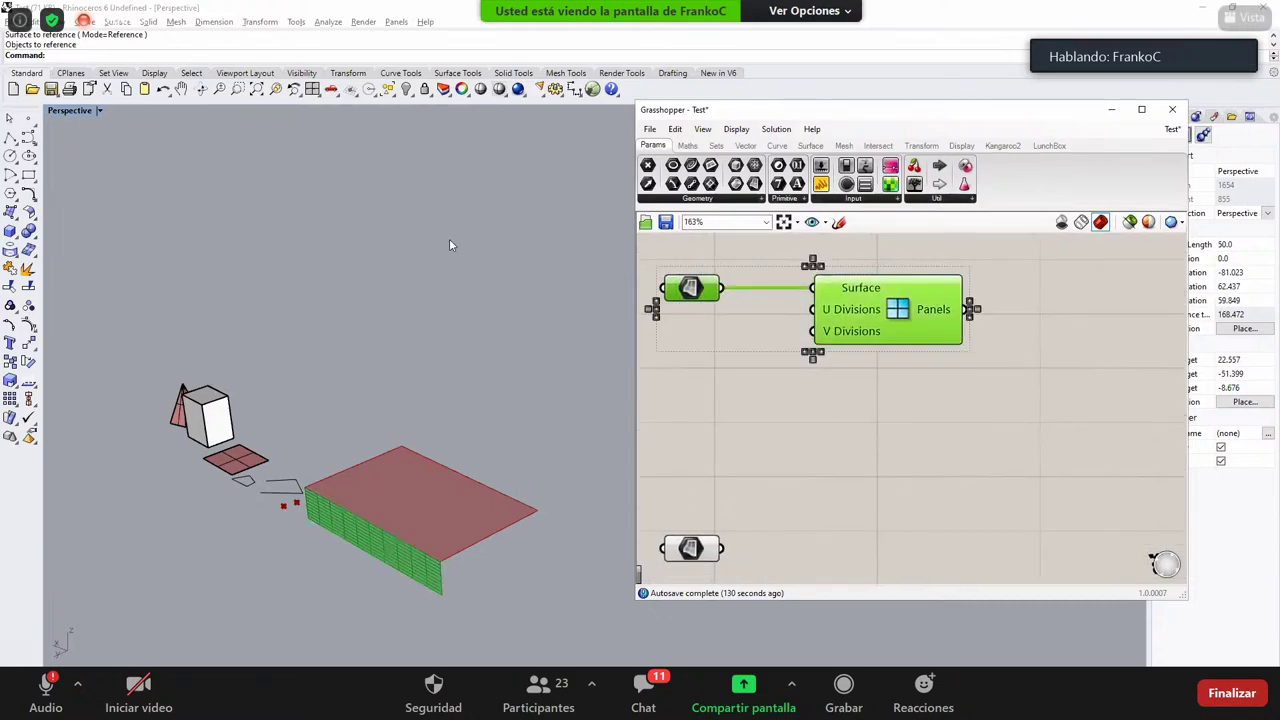
Step: Examine the referenced surfaces and the panel preview from several angles, matching them with their components on the canvas
click(398, 528)
right_drag(377, 537, 394, 519)
scroll(395, 520, up, 3)
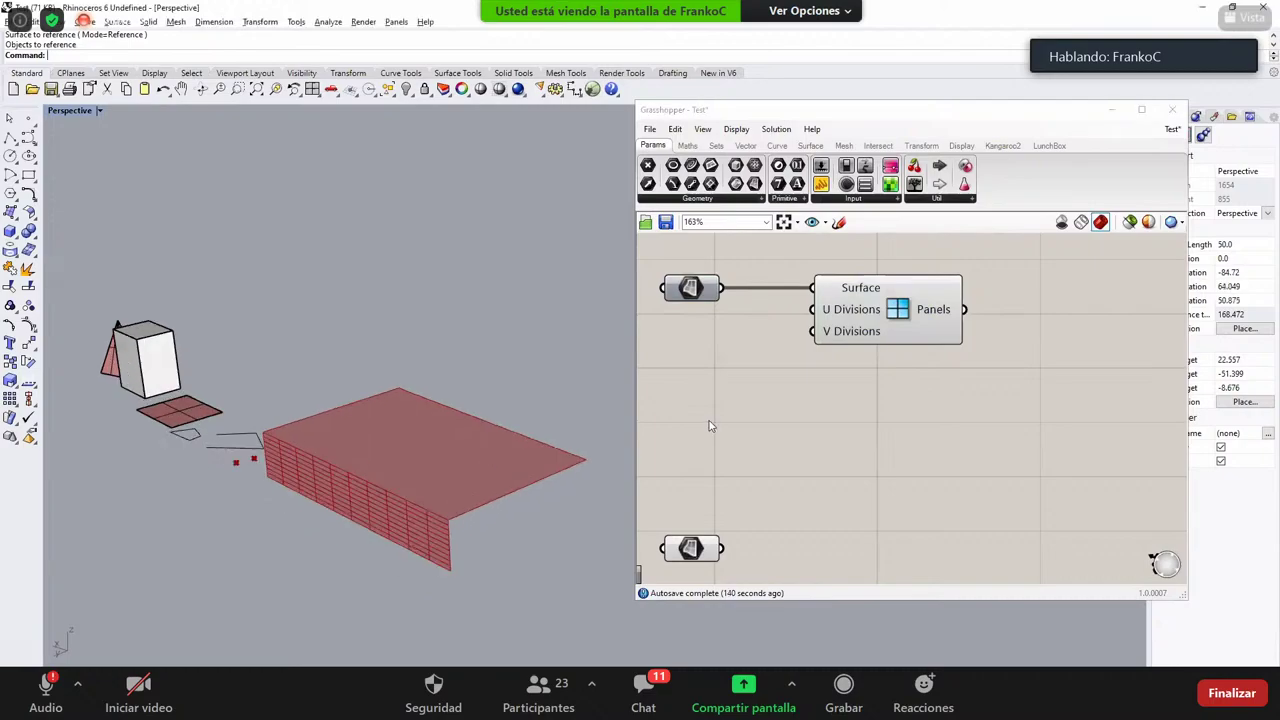
scroll(791, 382, down, 2)
drag(664, 254, 1045, 497)
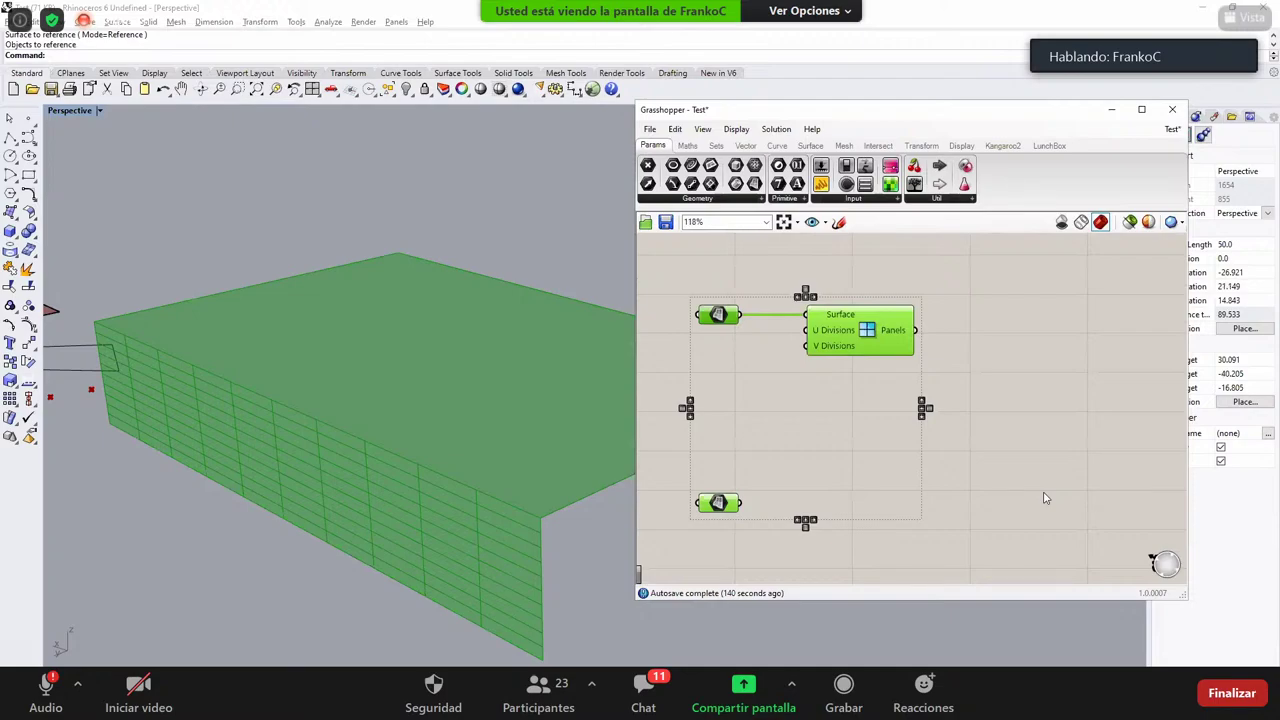
click(1045, 497)
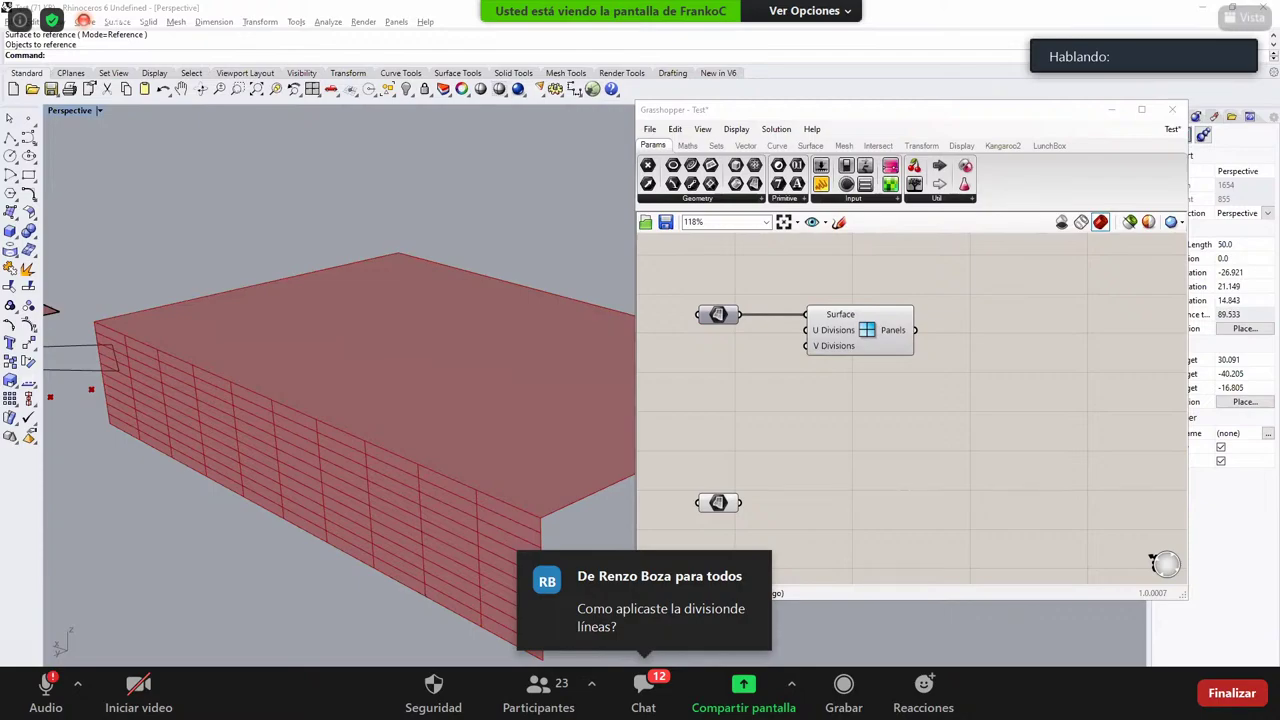
scroll(559, 369, down, 4)
right_drag(521, 333, 568, 375)
scroll(554, 358, up, 3)
scroll(554, 358, down, 3)
scroll(420, 352, up, 2)
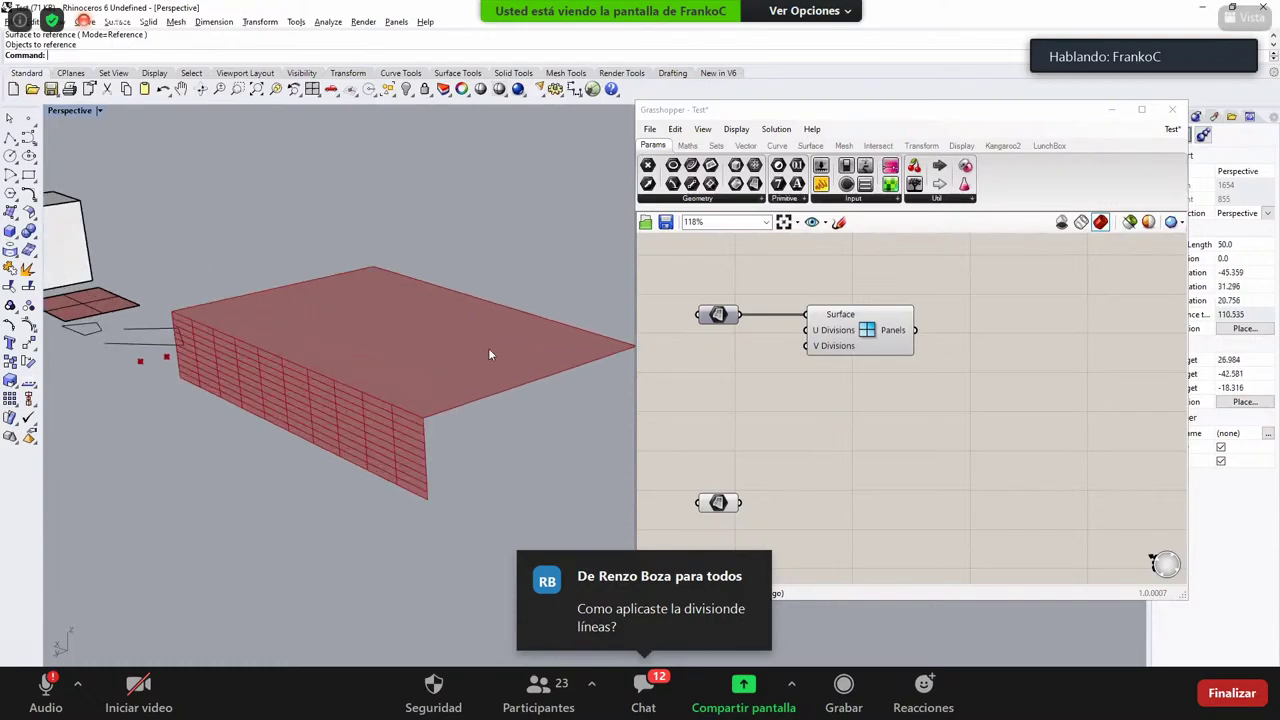
scroll(488, 348, down, 1)
scroll(418, 345, up, 2)
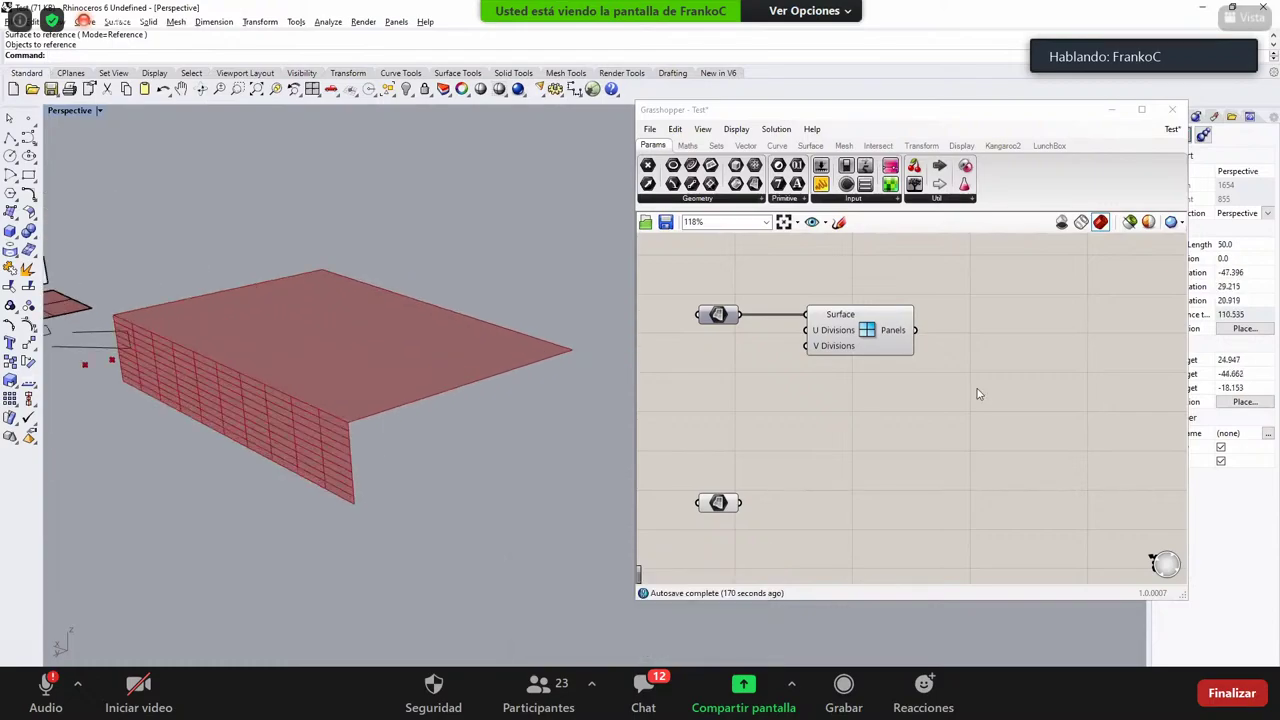
Step: Delete the panel component connected to the upper surface parameter
right_drag(1143, 377, 1140, 379)
drag(905, 293, 838, 427)
key(Delete)
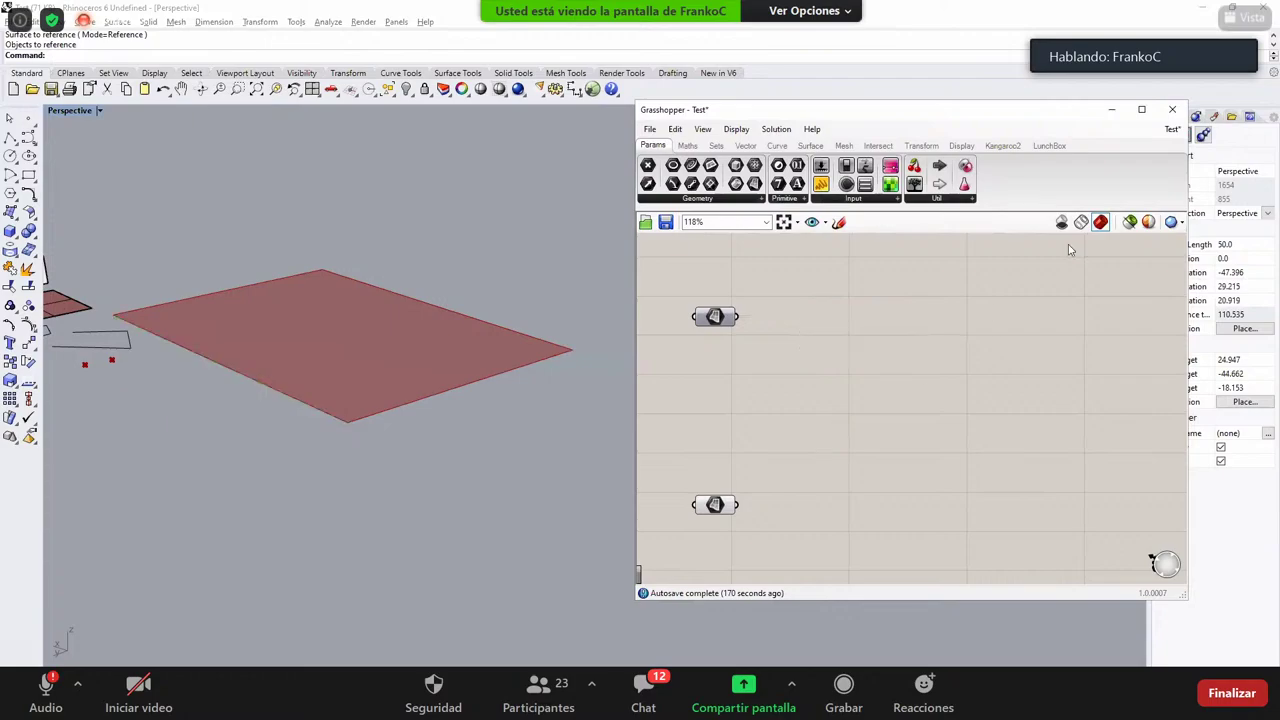
Step: Add a LunchBox Quad Panels component to the canvas beside the upper surface parameter
click(1046, 146)
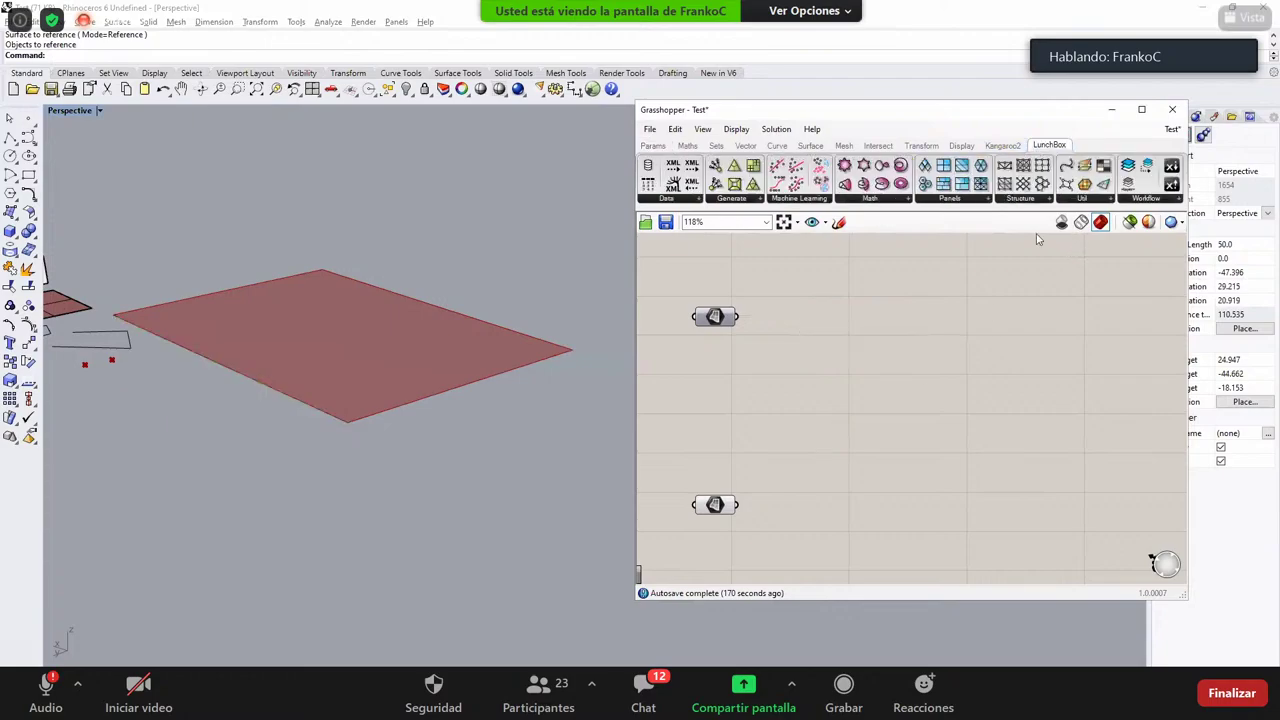
mouse_move(1049, 148)
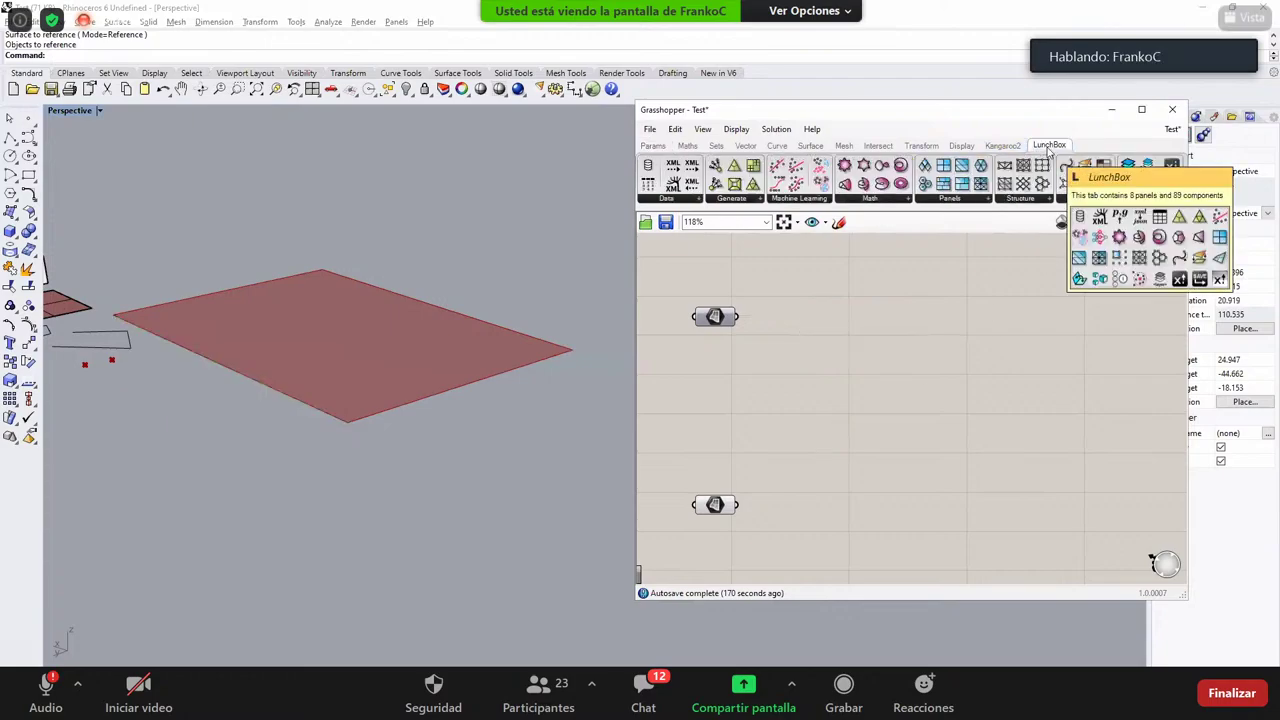
click(956, 199)
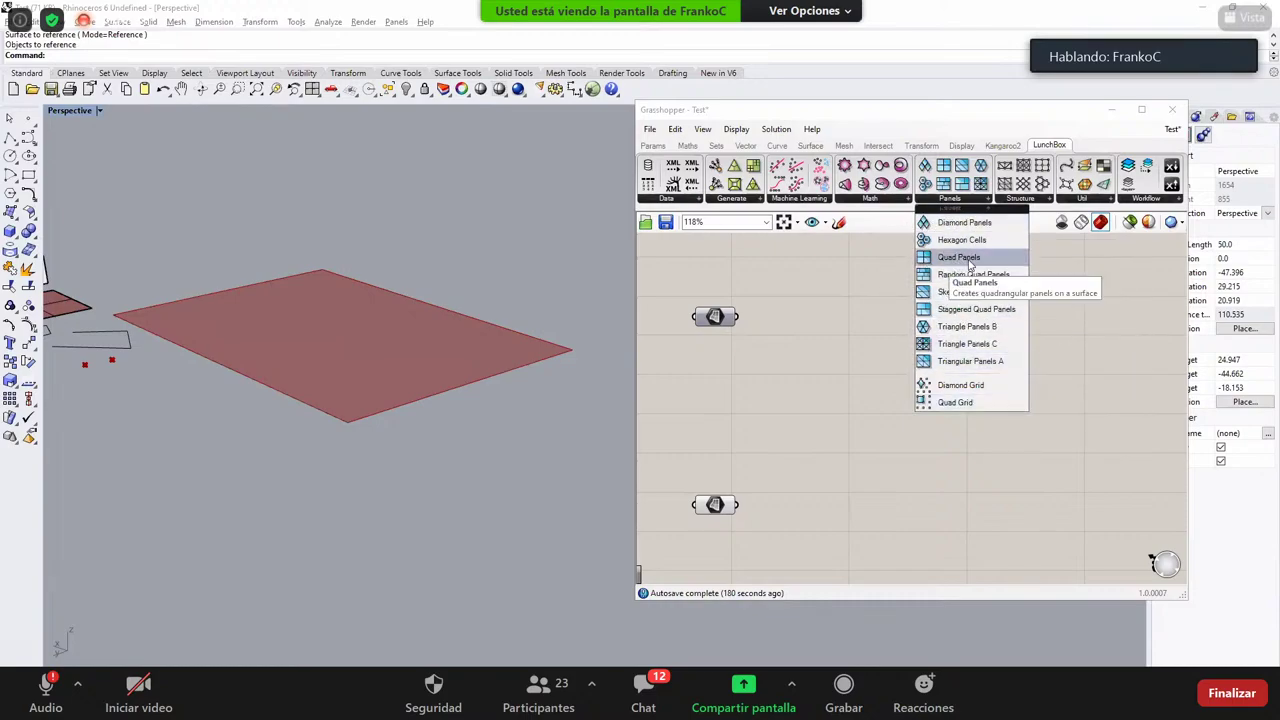
drag(969, 264, 828, 363)
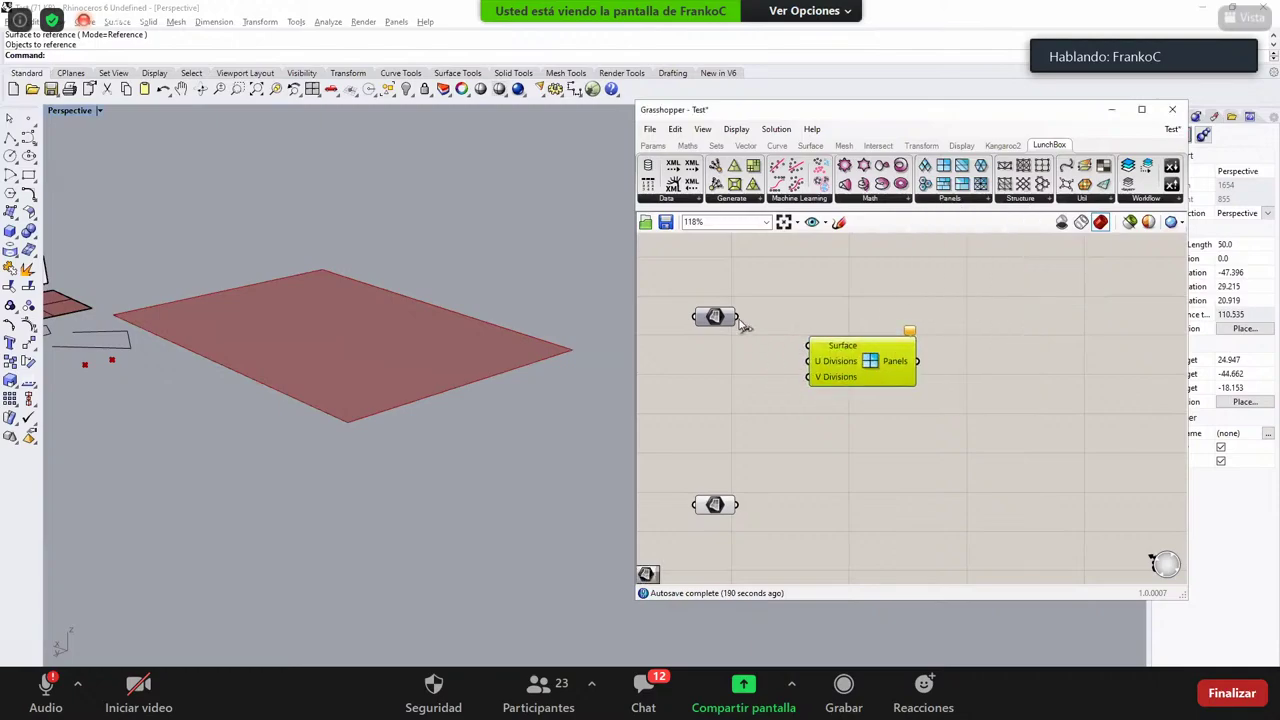
scroll(803, 360, up, 3)
click(813, 378)
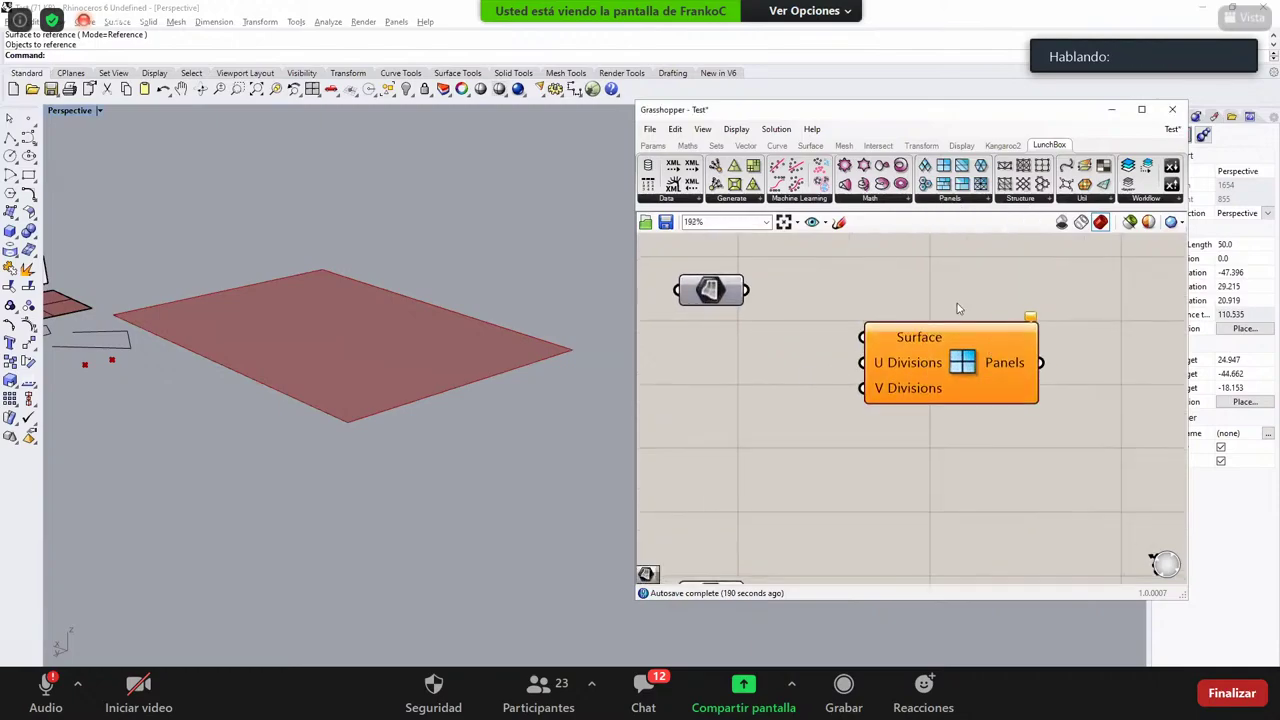
drag(829, 281, 1106, 452)
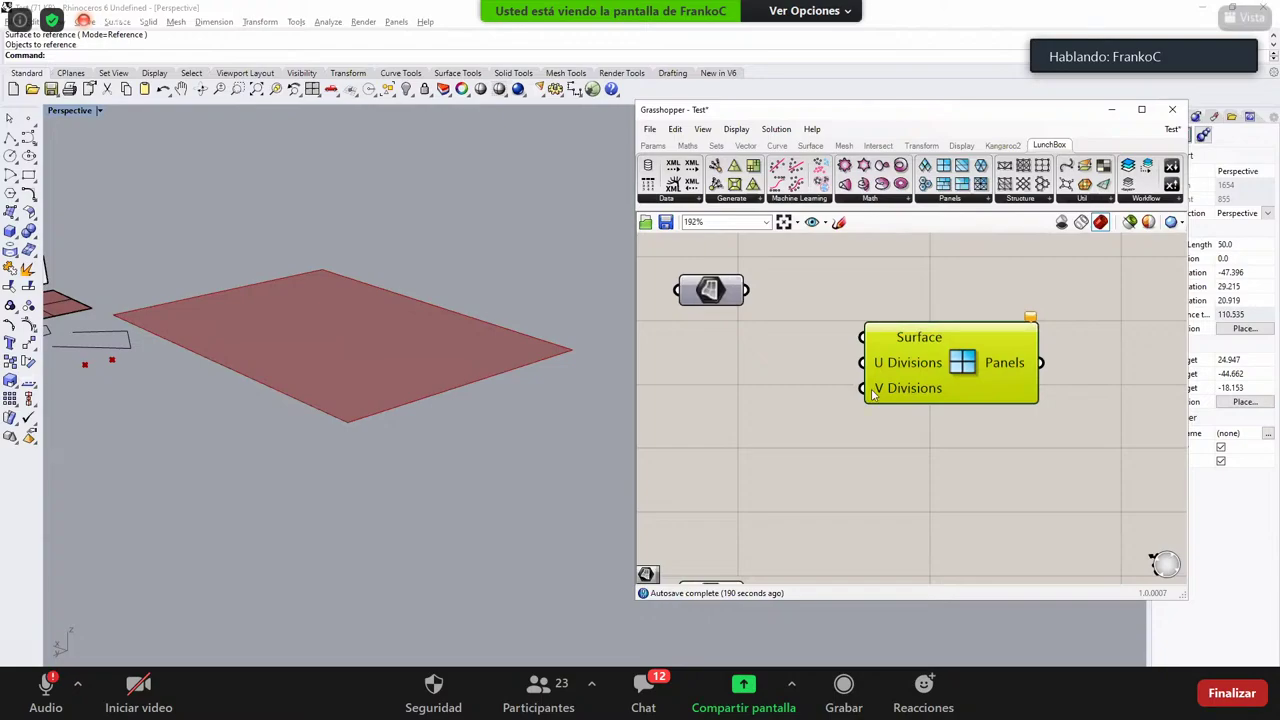
Step: Check the Quad Panels inputs and connect the upper surface parameter to its Surface input
mouse_move(872, 393)
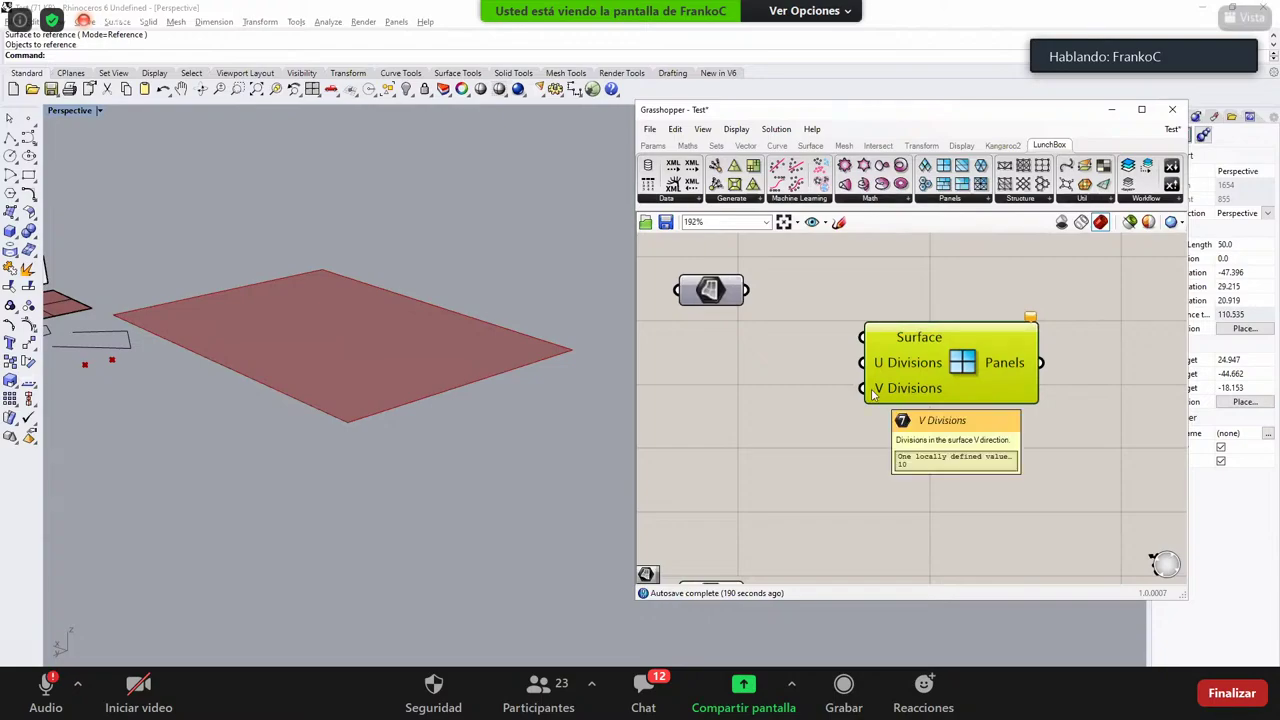
mouse_move(886, 341)
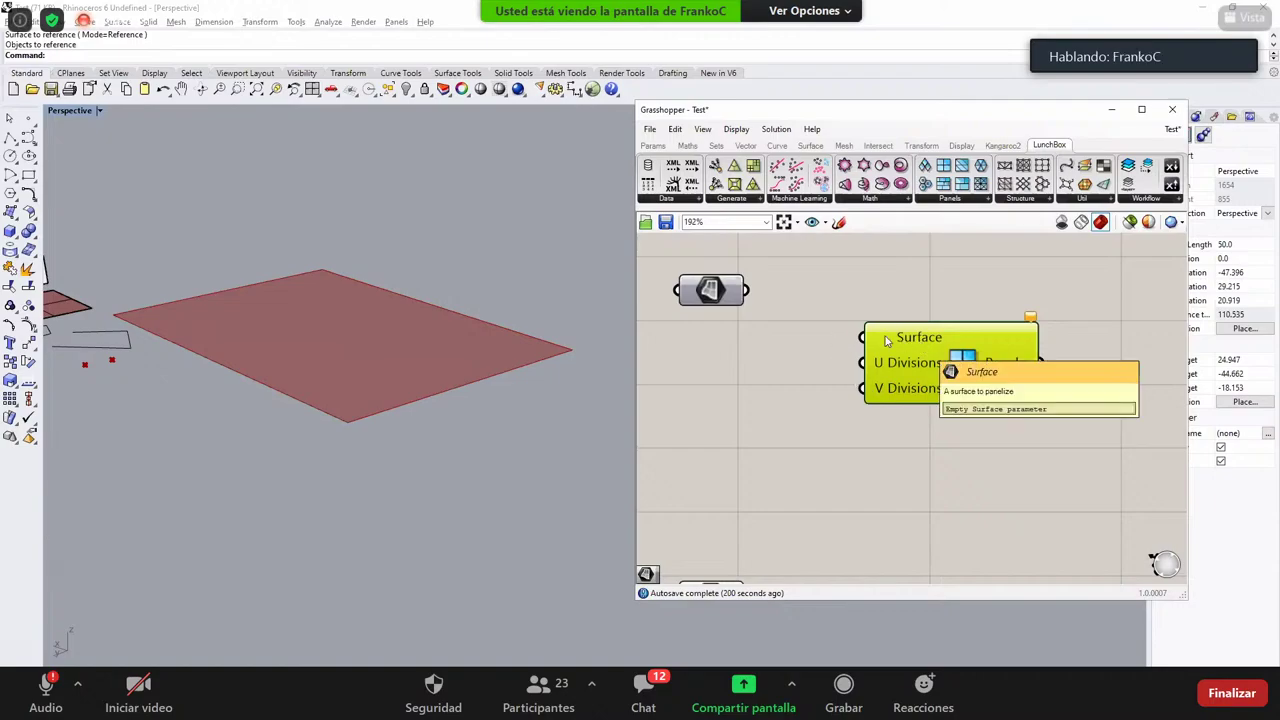
drag(862, 337, 757, 297)
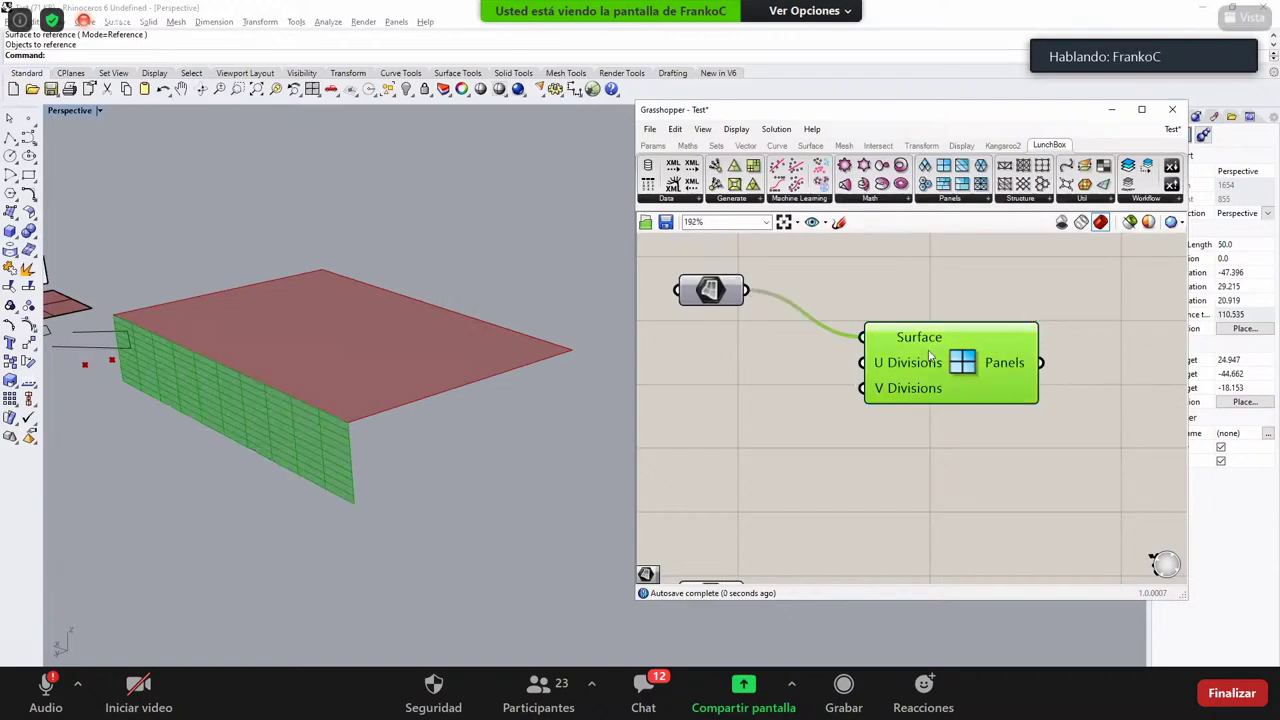
drag(928, 351, 943, 311)
click(851, 446)
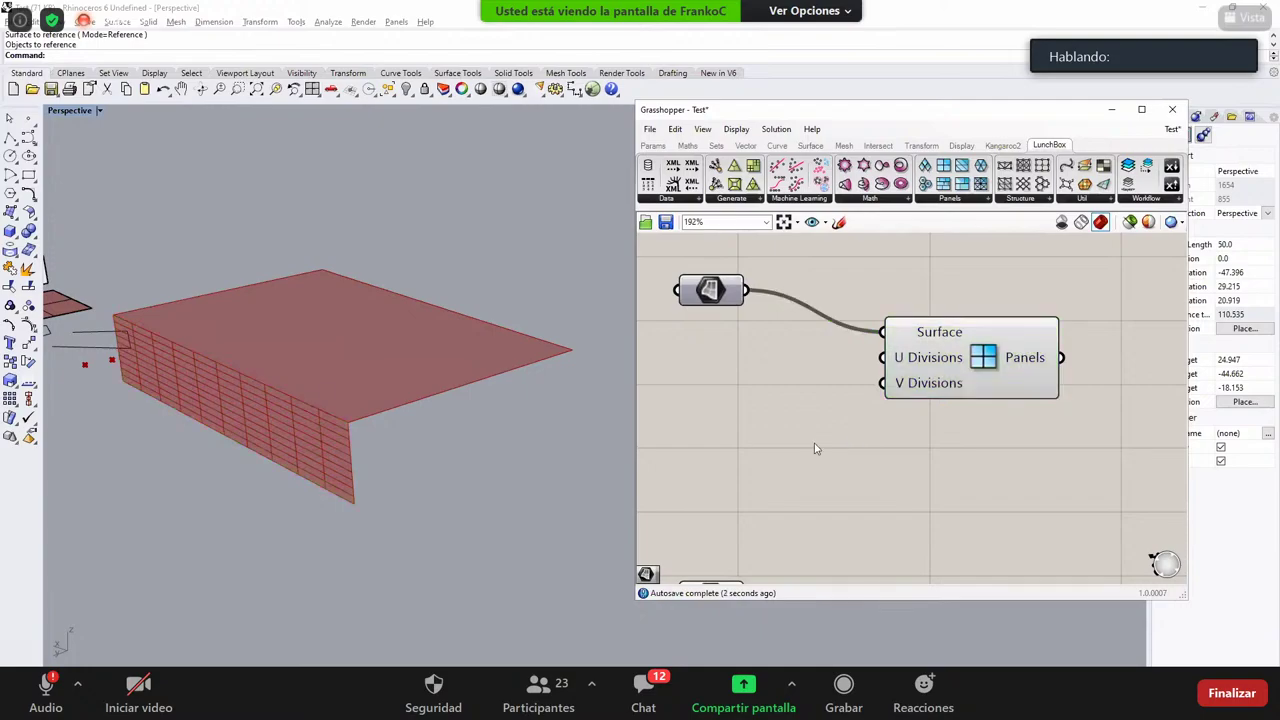
Step: Create a number slider with the value 11 beside the U Divisions input of Quad Panels
right_drag(331, 377, 267, 245)
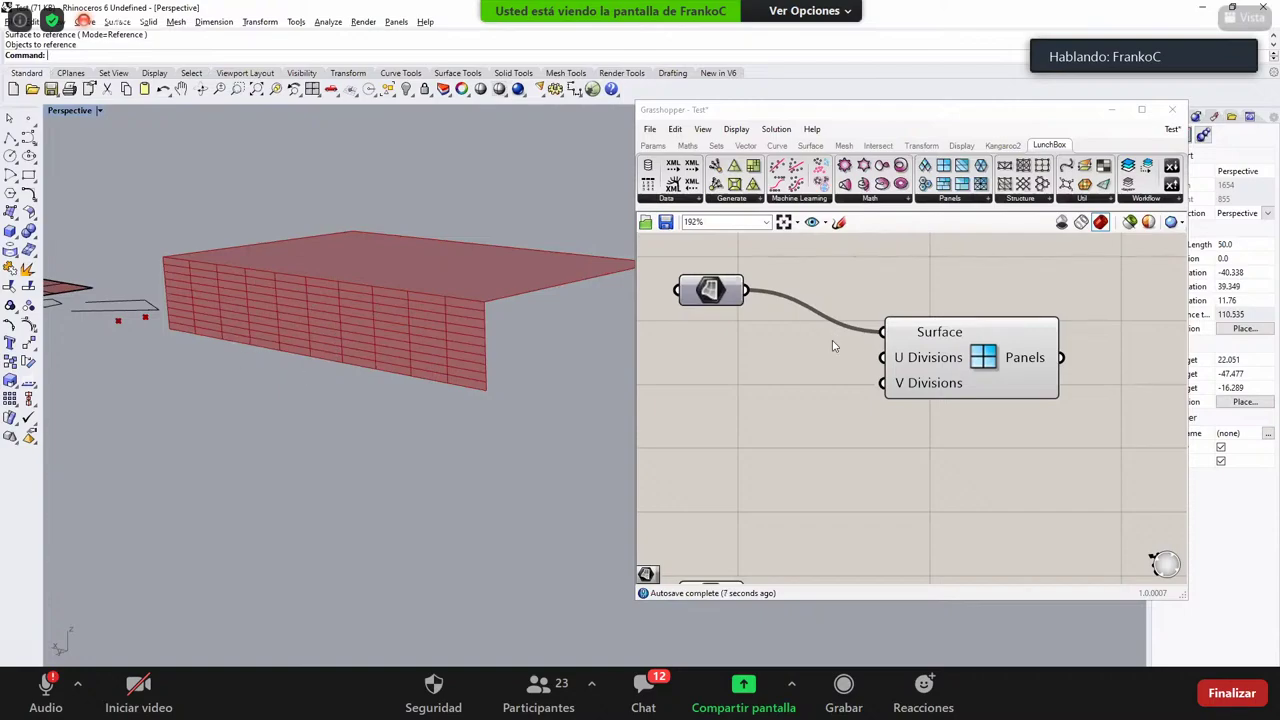
scroll(915, 360, up, 1)
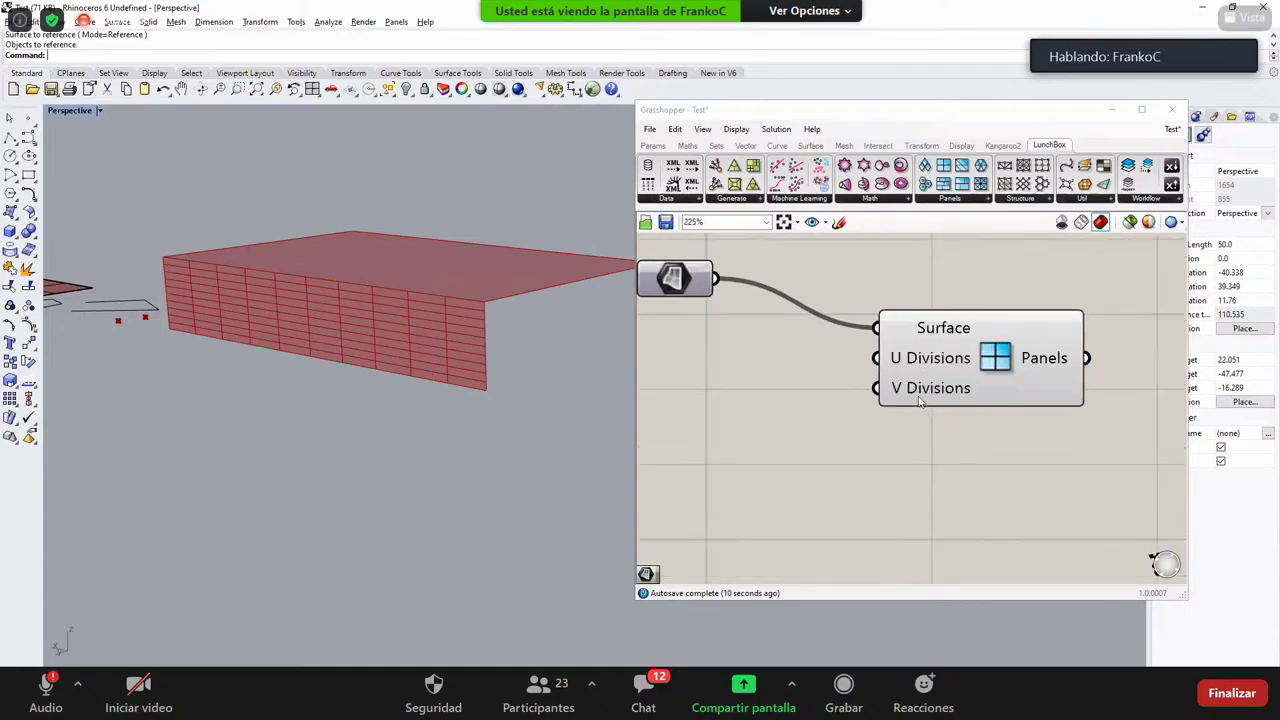
scroll(731, 386, up, 1)
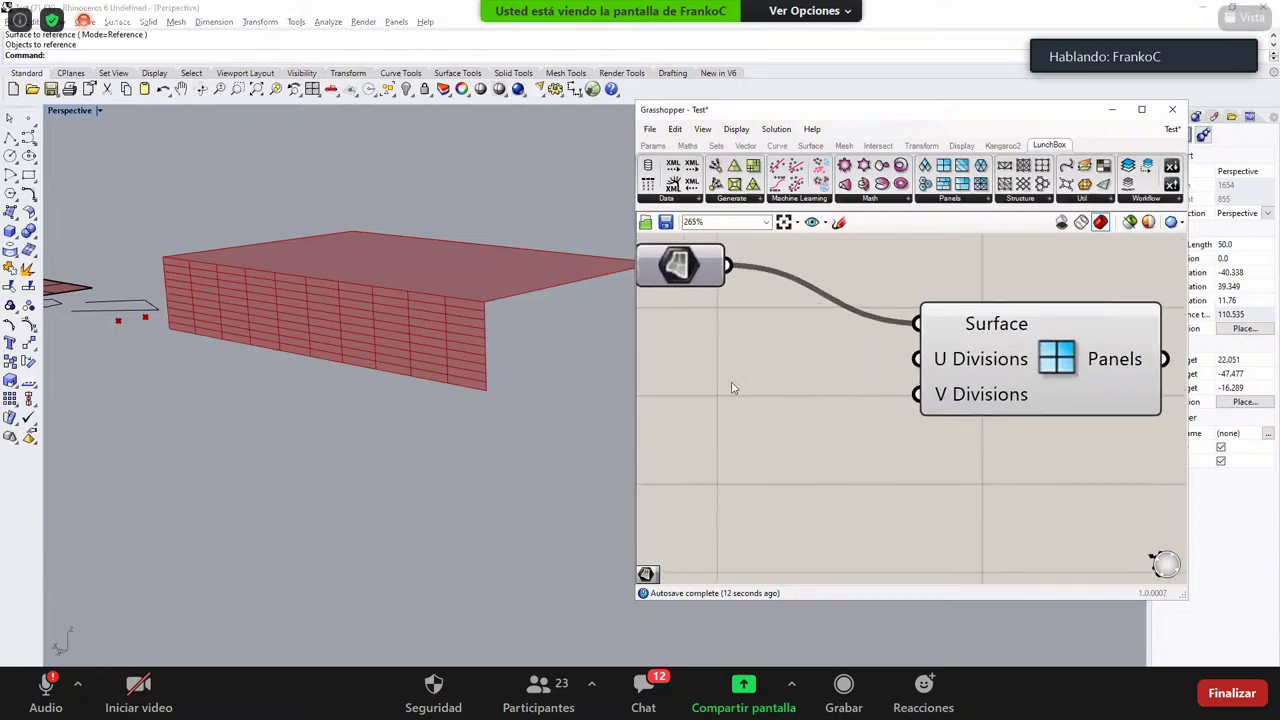
scroll(817, 390, up, 1)
scroll(817, 390, down, 2)
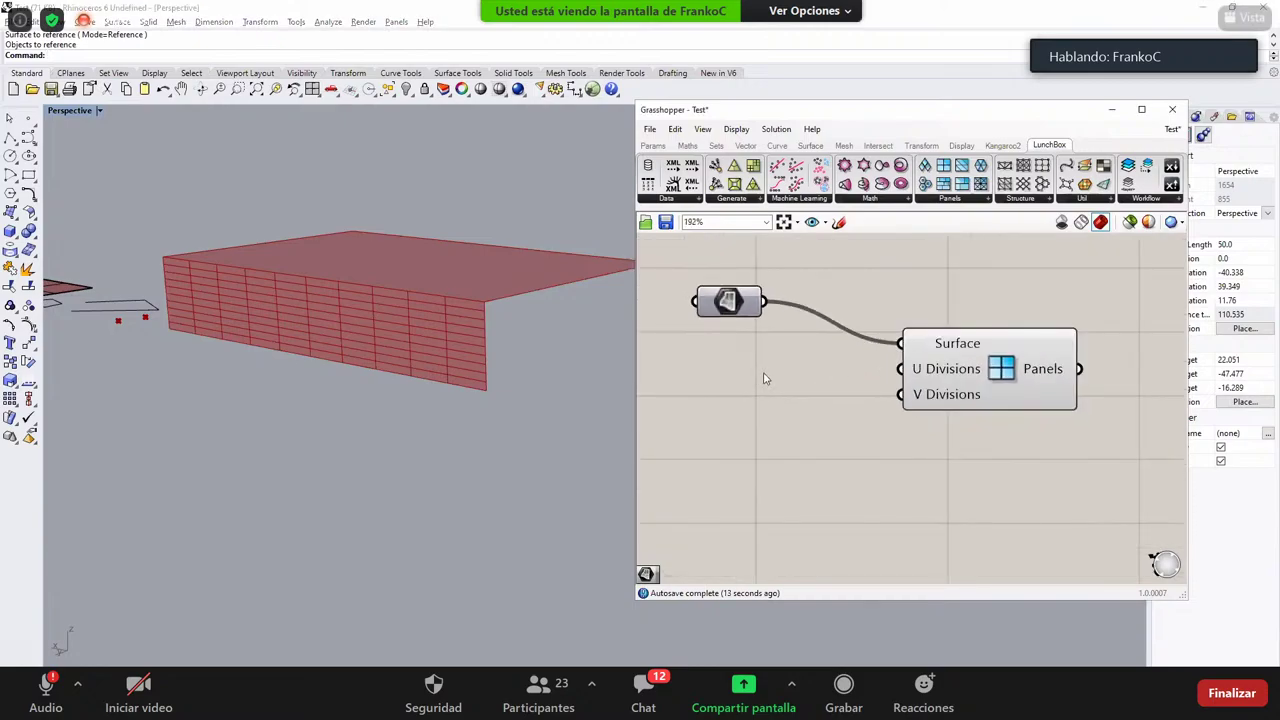
double_click(752, 400)
click(757, 408)
double_click(768, 373)
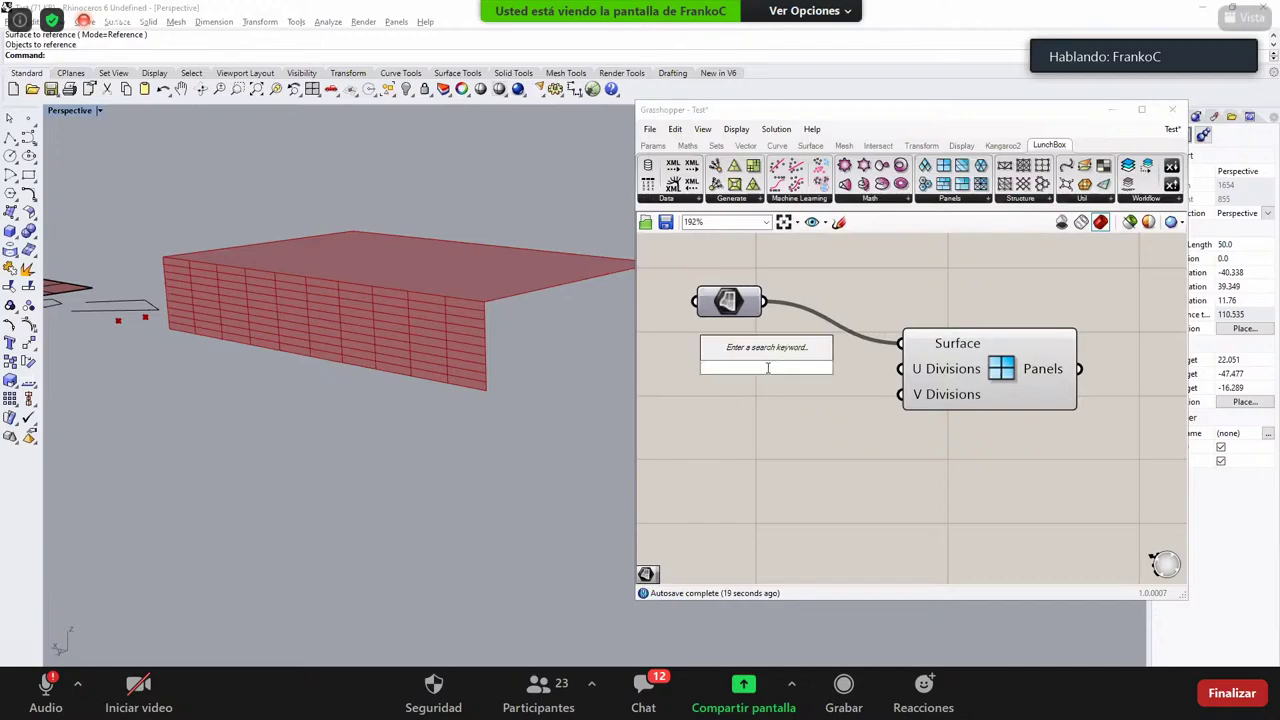
text(11)
key(Return)
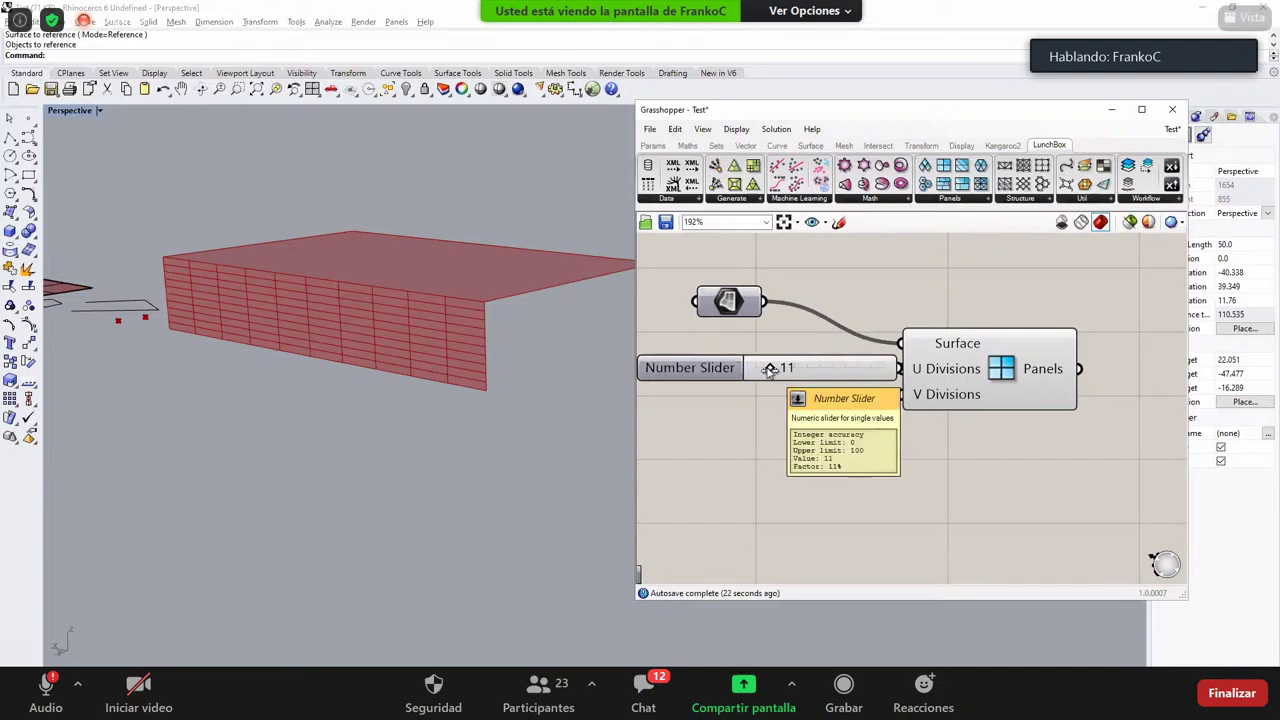
Step: Connect the slider to U Divisions, set it to 18 and check the panels on the wall surface
drag(812, 363, 751, 364)
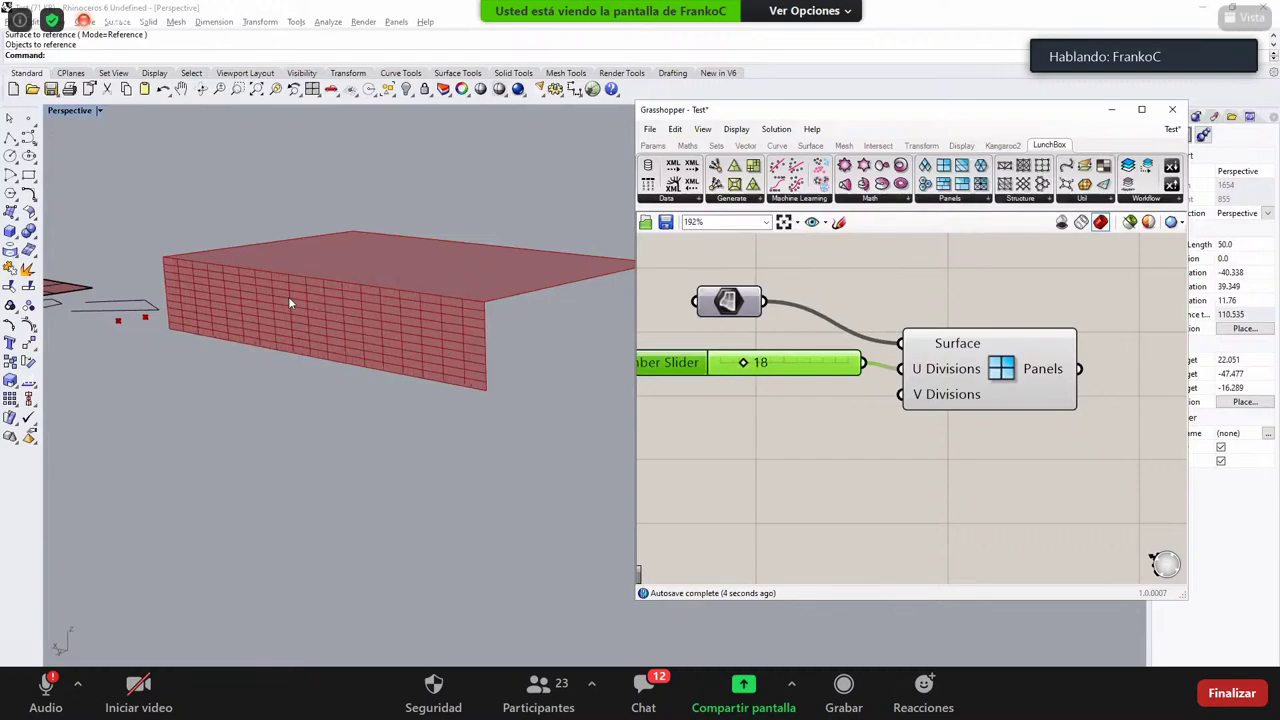
scroll(290, 303, up, 4)
scroll(364, 298, down, 4)
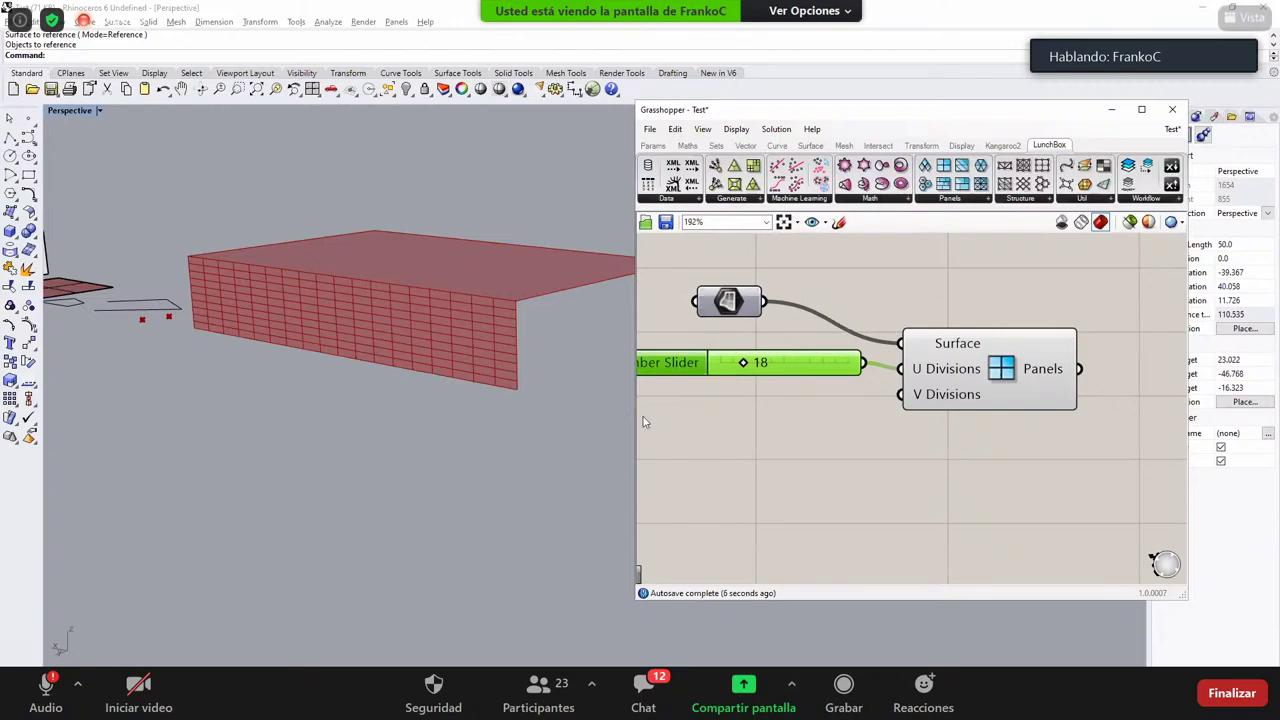
Step: Create a second number slider with the value 8 below the U Divisions slider
double_click(733, 412)
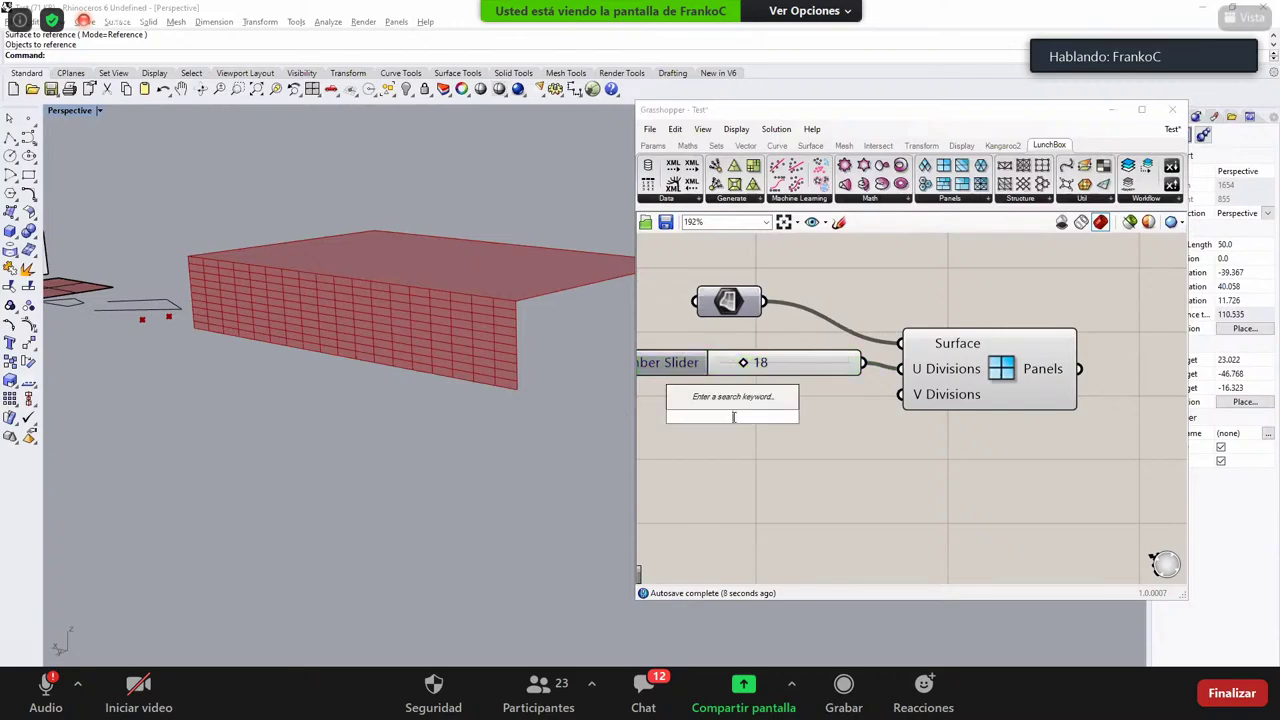
text(8)
key(Return)
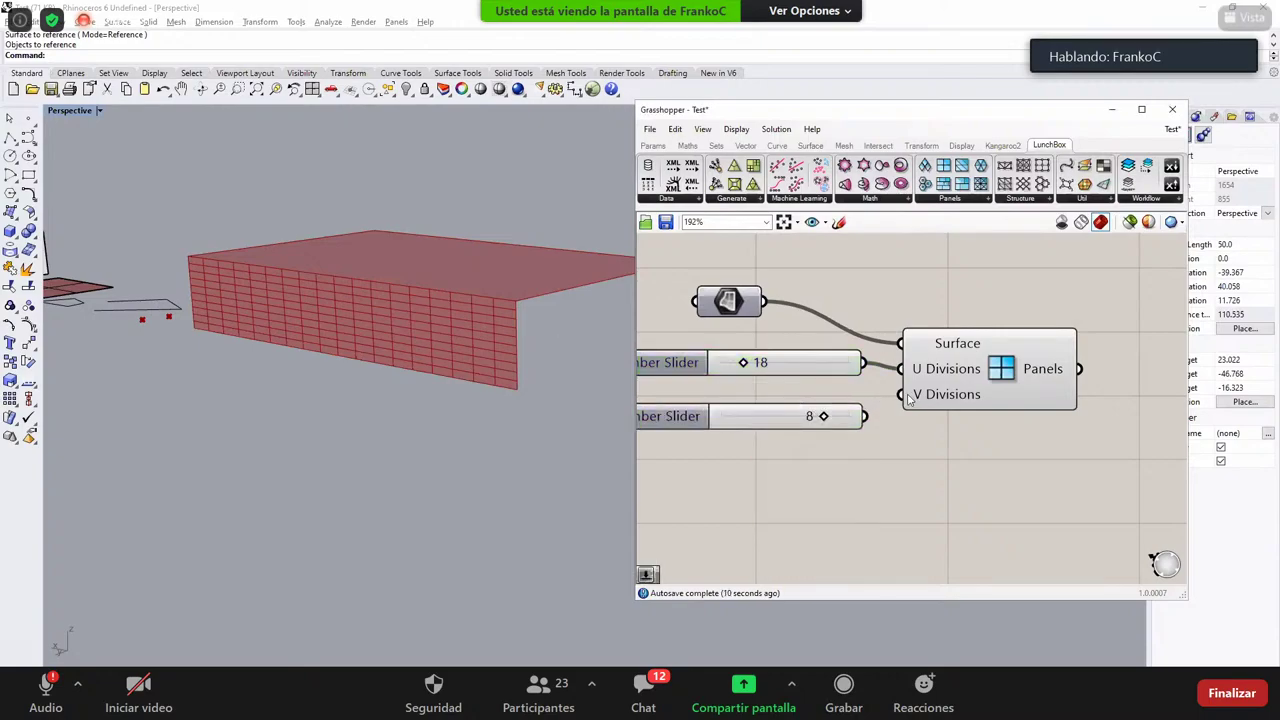
Step: Connect the second slider to V Divisions, set it to 5 and inspect the panel grid up close
drag(902, 395, 777, 414)
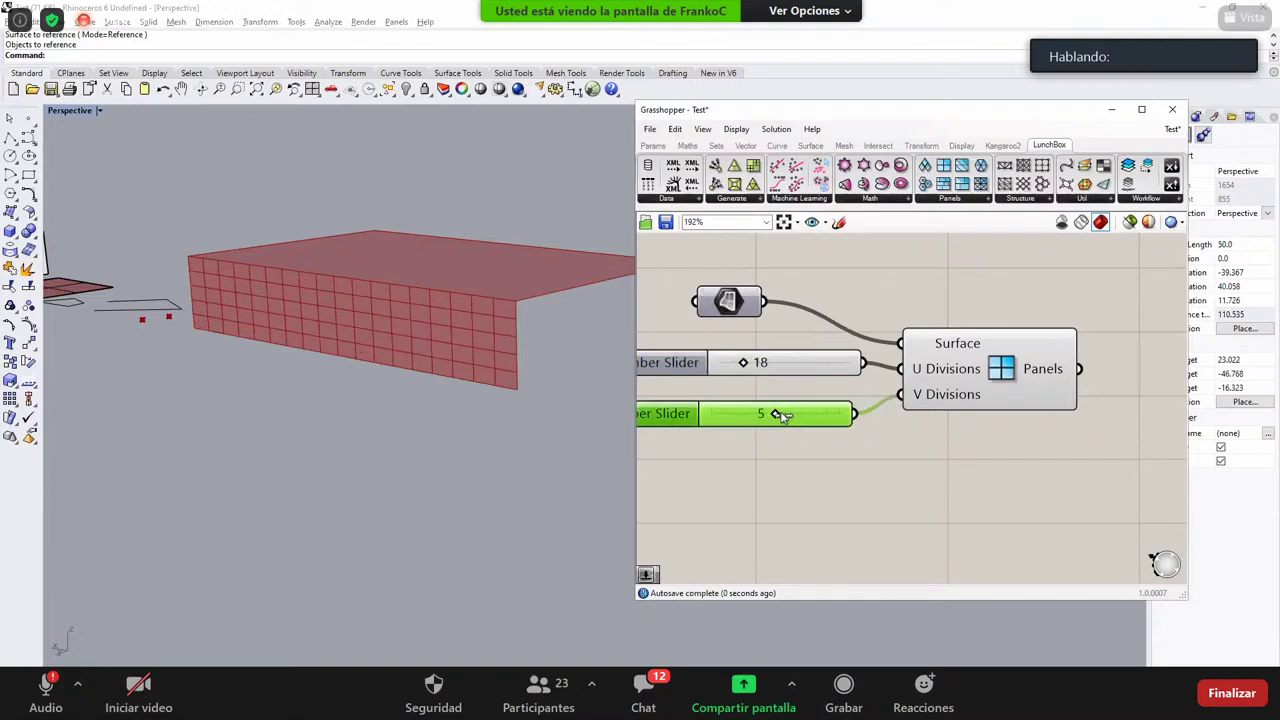
click(808, 471)
scroll(385, 296, up, 3)
right_drag(426, 290, 330, 242)
scroll(330, 242, down, 5)
scroll(255, 261, up, 3)
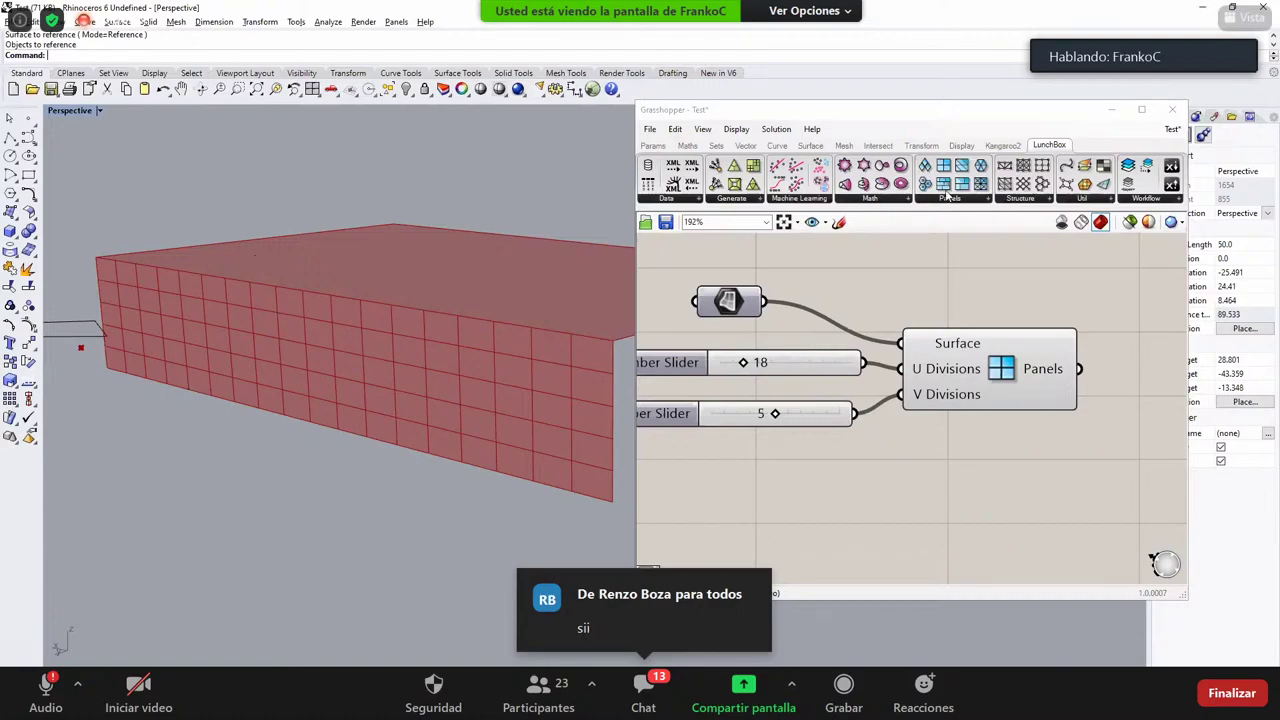
scroll(990, 424, down, 3)
right_drag(374, 320, 297, 346)
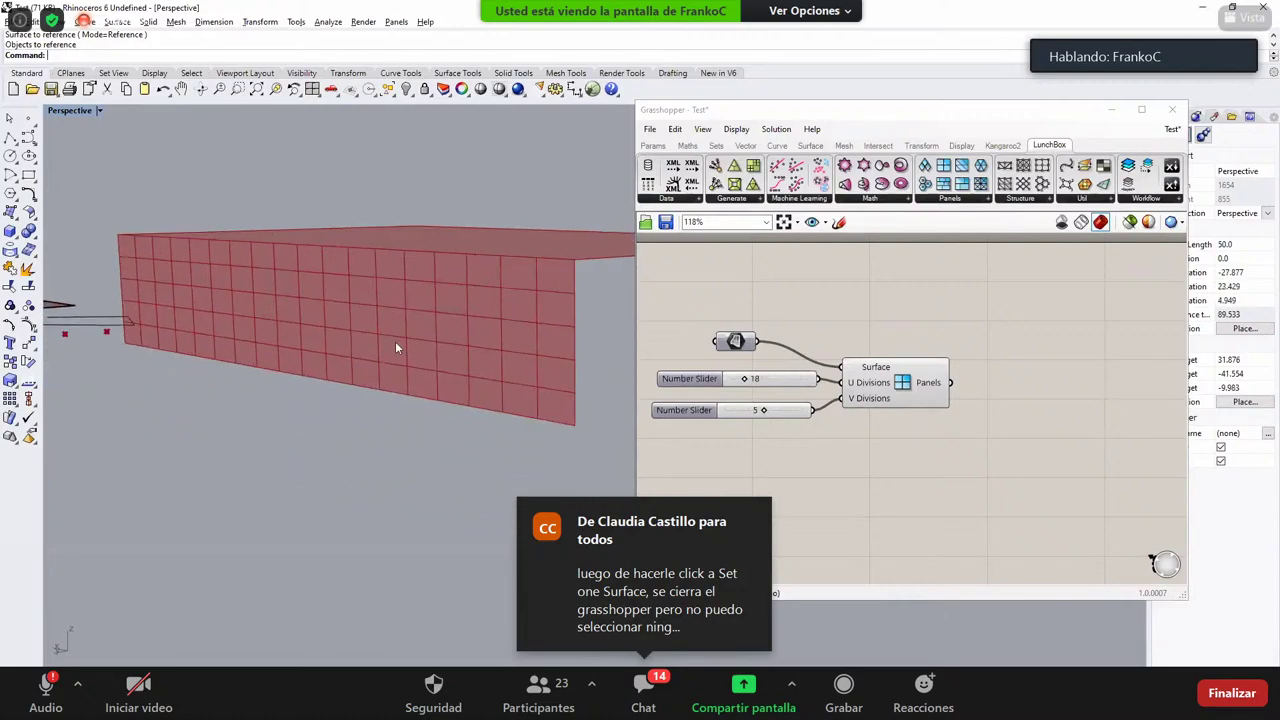
Step: Move the Quad Panels component level with the upper surface parameter and check the data in its Surface input
right_drag(984, 380, 967, 352)
drag(677, 421, 933, 320)
click(878, 328)
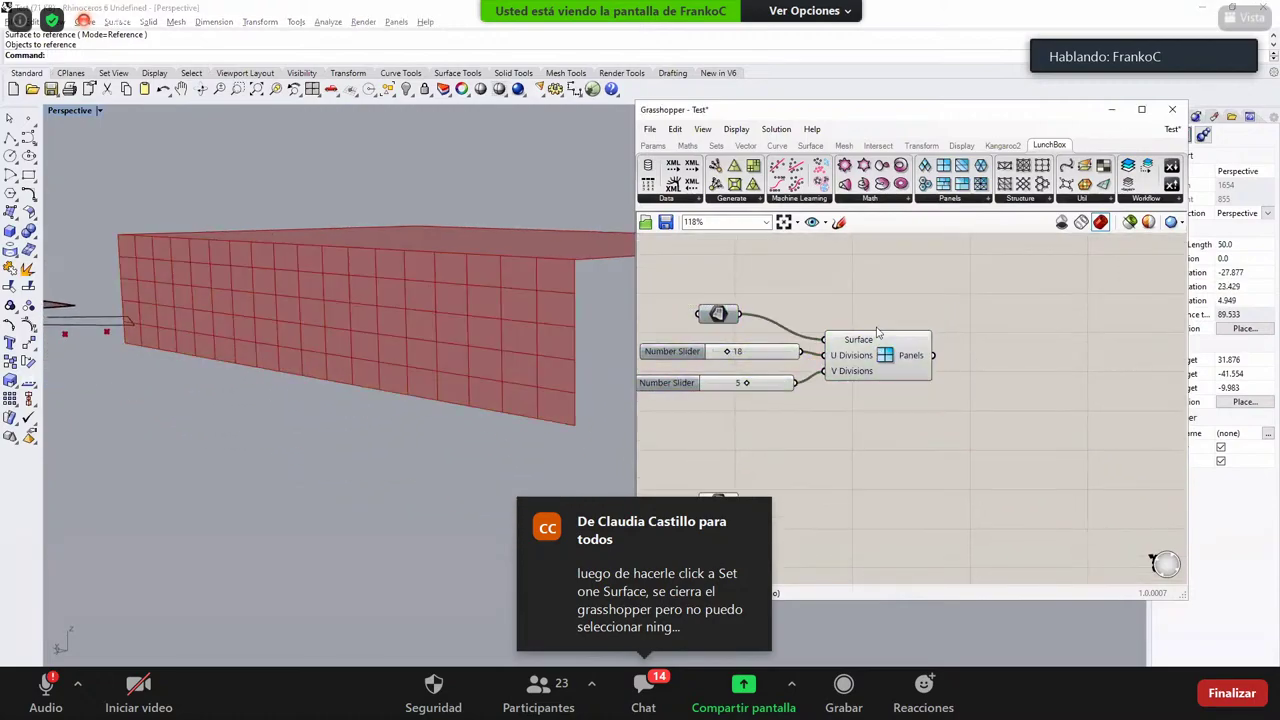
drag(896, 364, 892, 338)
click(863, 367)
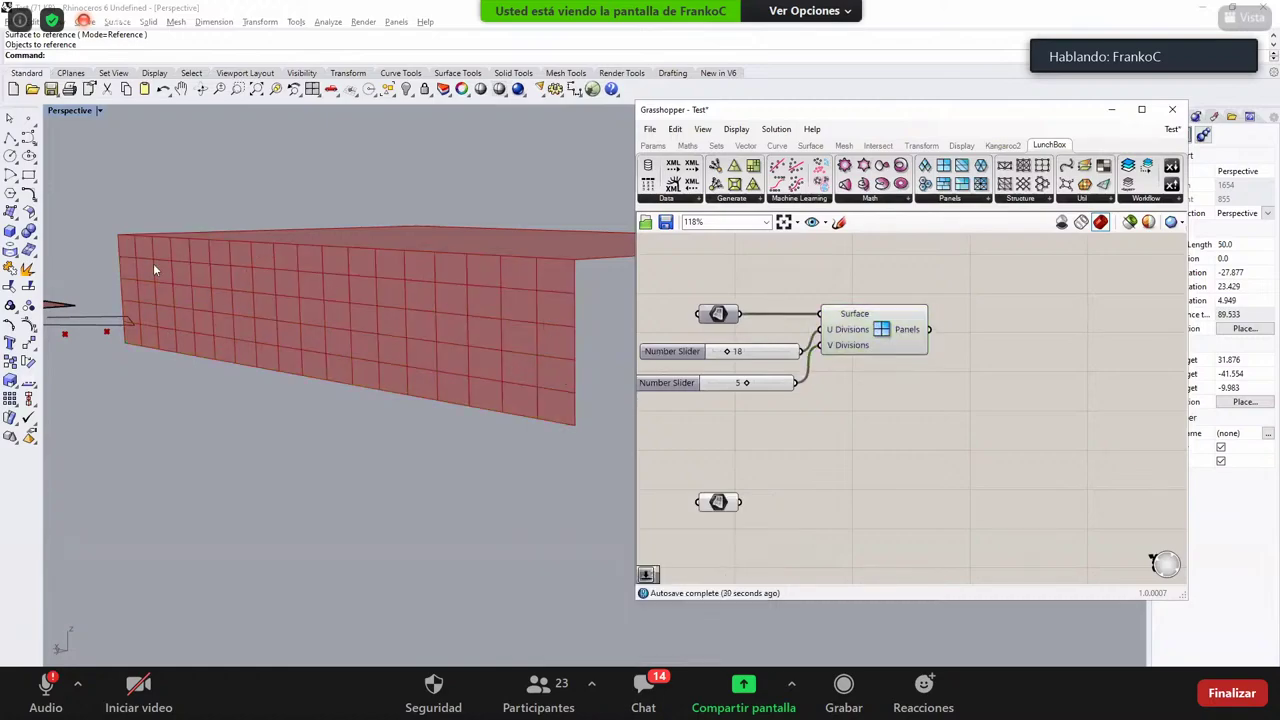
scroll(770, 341, up, 3)
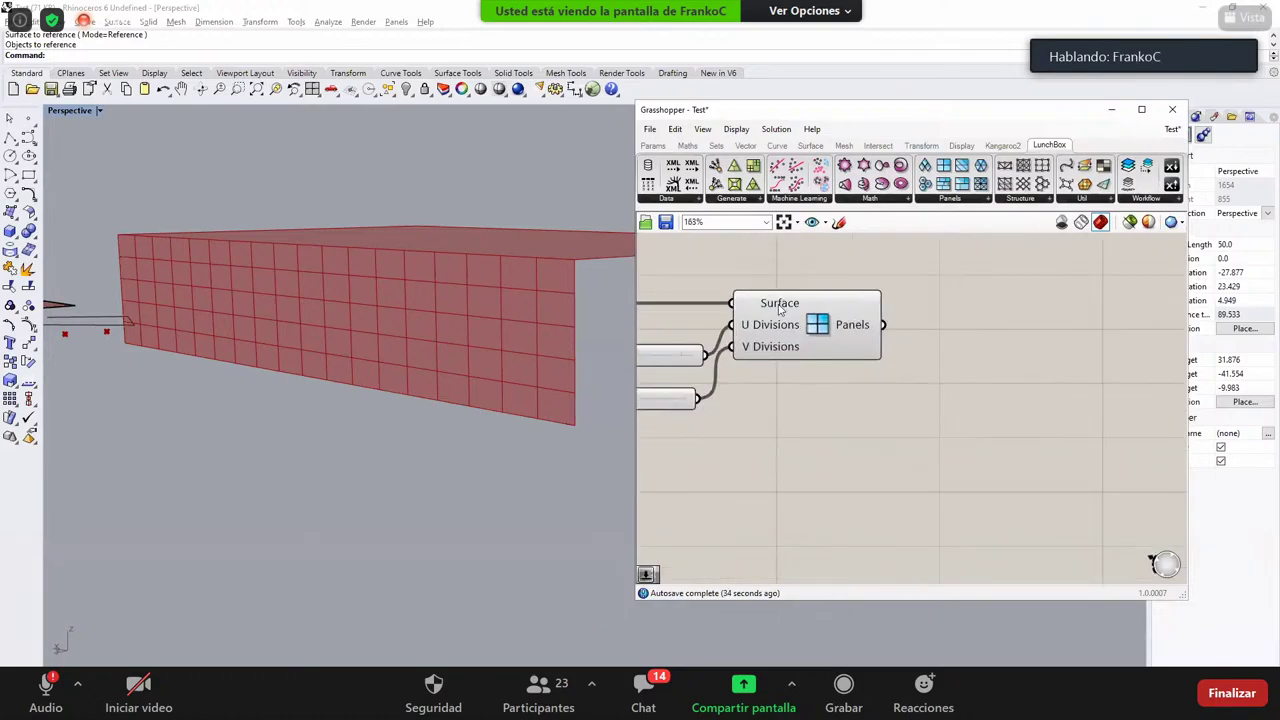
mouse_move(780, 309)
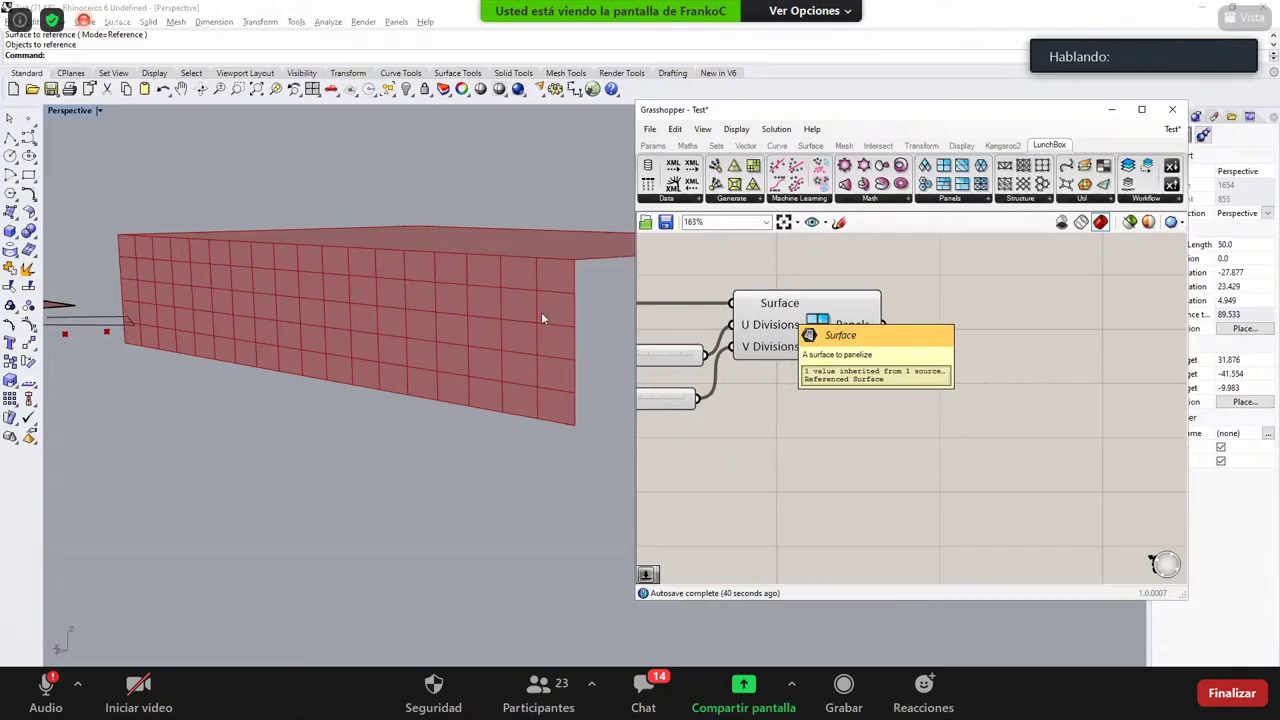
Step: Show all hidden objects in the Rhino model
right_drag(471, 309, 404, 418)
scroll(480, 322, down, 9)
scroll(461, 440, up, 9)
right_click(406, 90)
Step: Pick the overlapping meshes at the corner of the front wall to examine them, and clear the selection
click(404, 413)
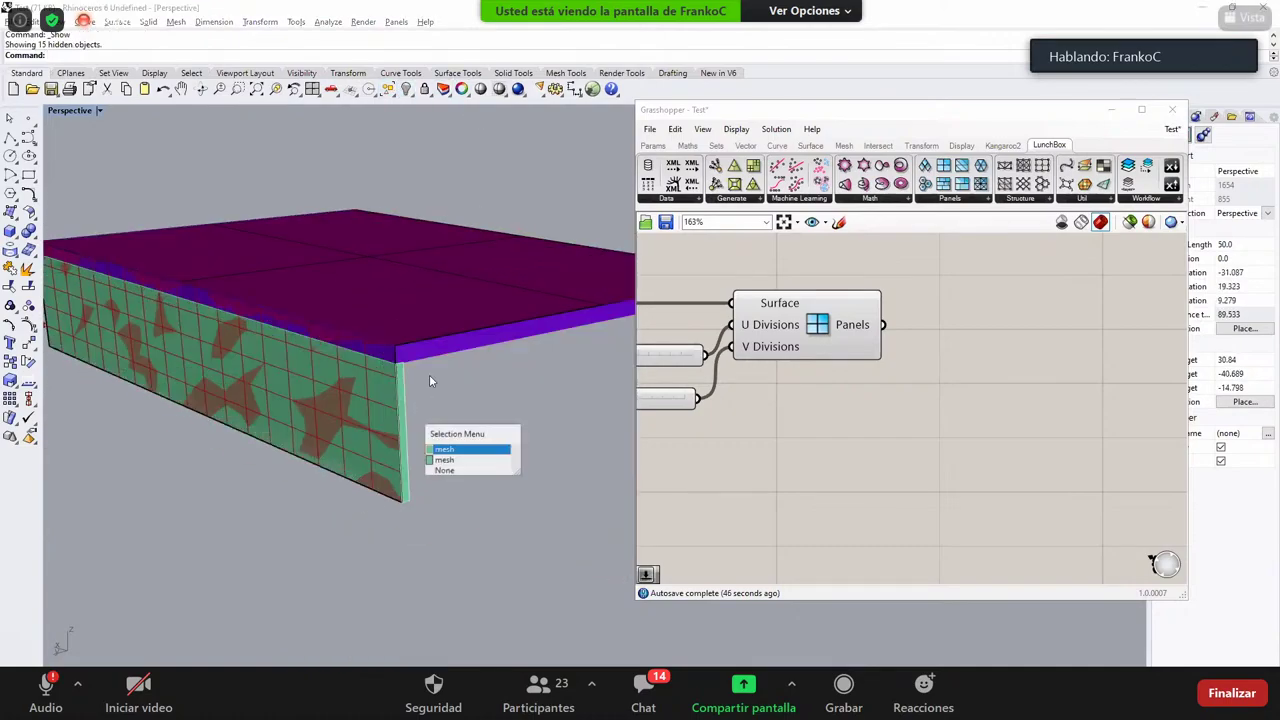
click(378, 414)
click(344, 418)
click(500, 398)
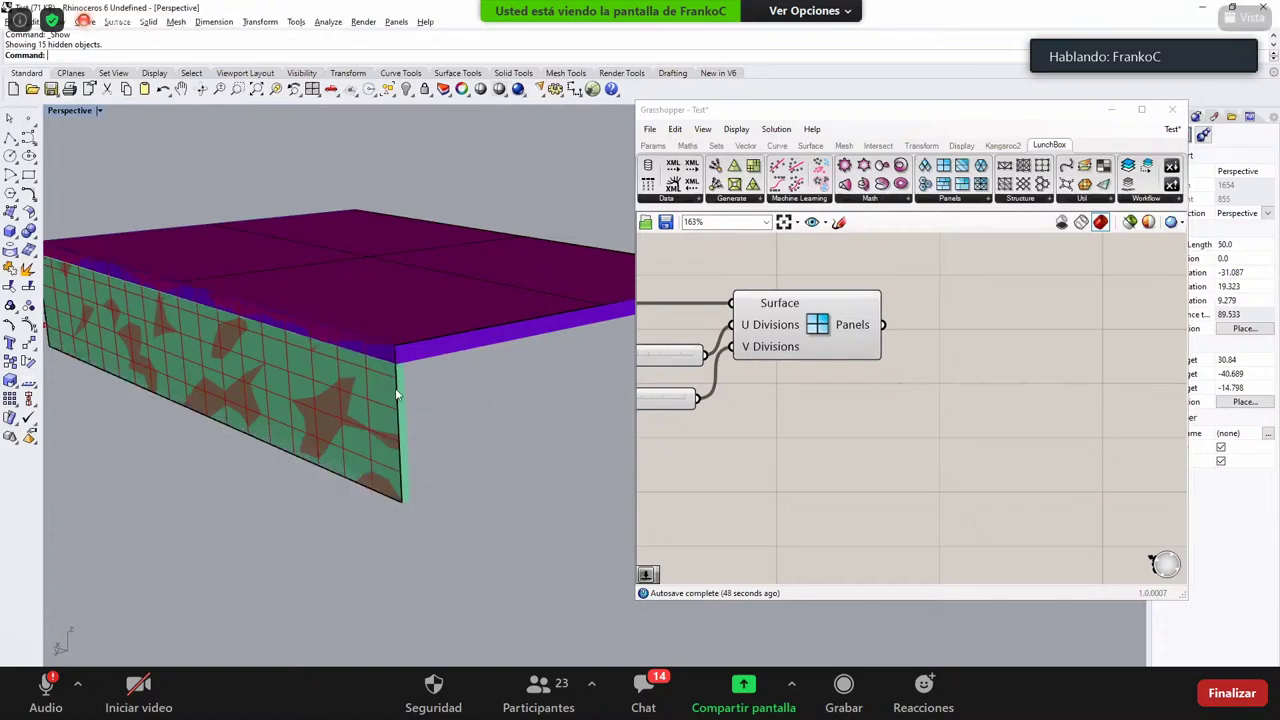
Step: Hide the extrusion that overlaps the mesh on the front wall
click(330, 384)
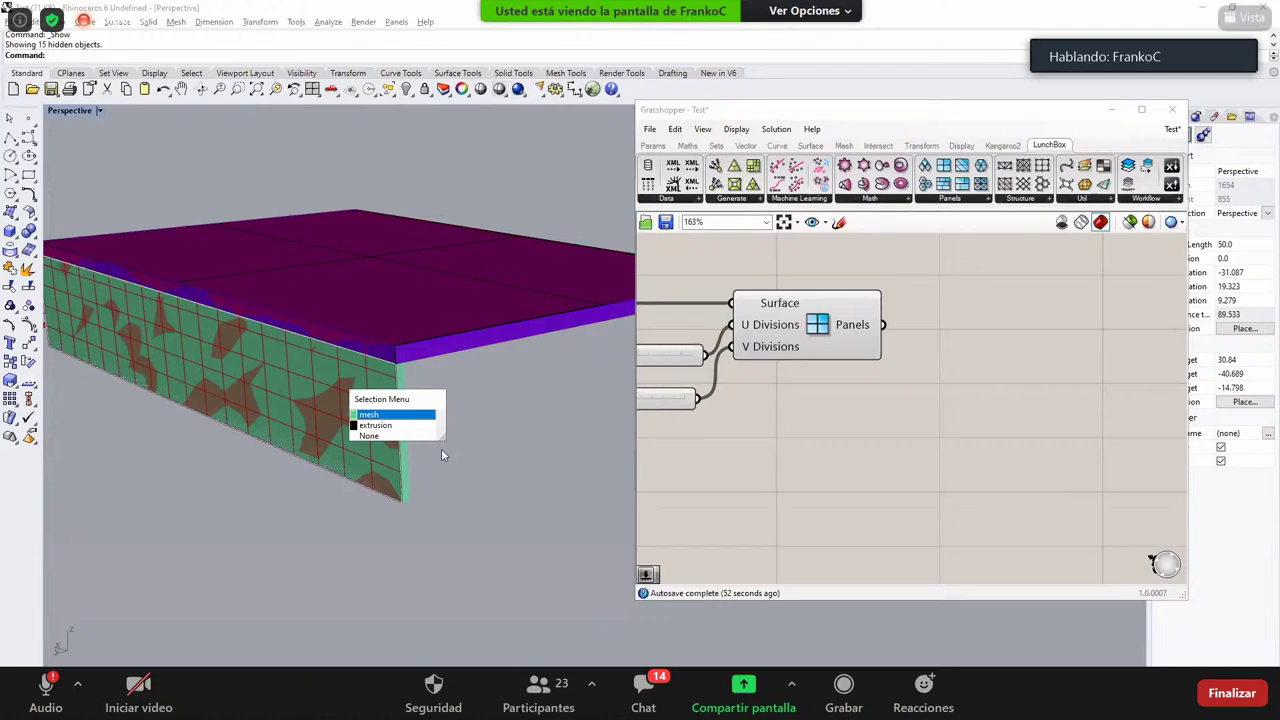
click(376, 425)
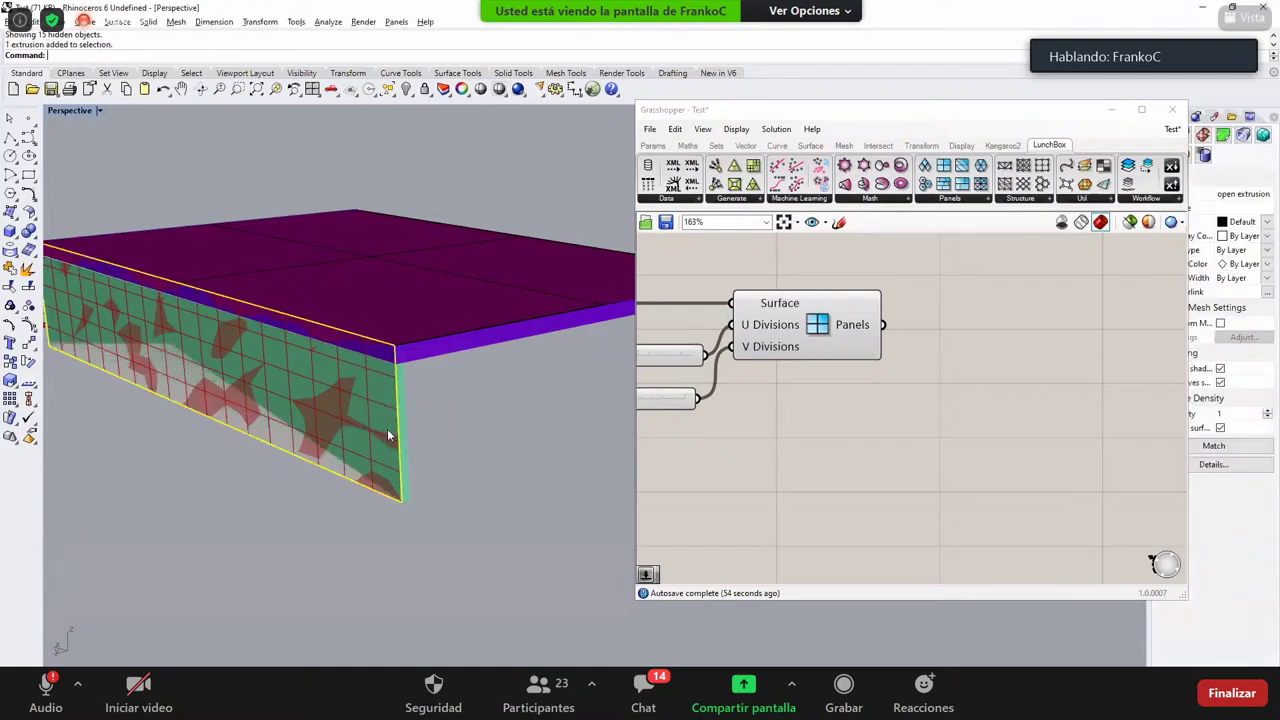
key(ctrl+h)
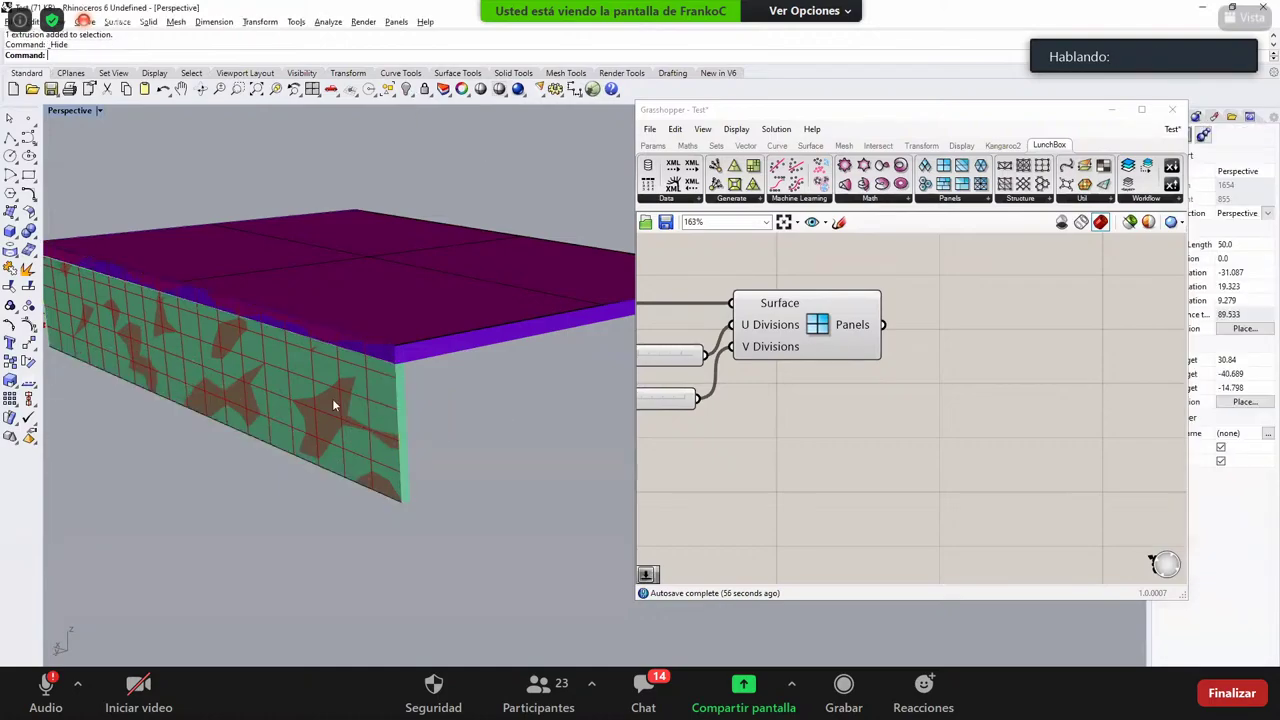
Step: Pick the front wall's mesh, clear the selection, and examine the panel grid on the wall from near and far
click(332, 398)
click(266, 502)
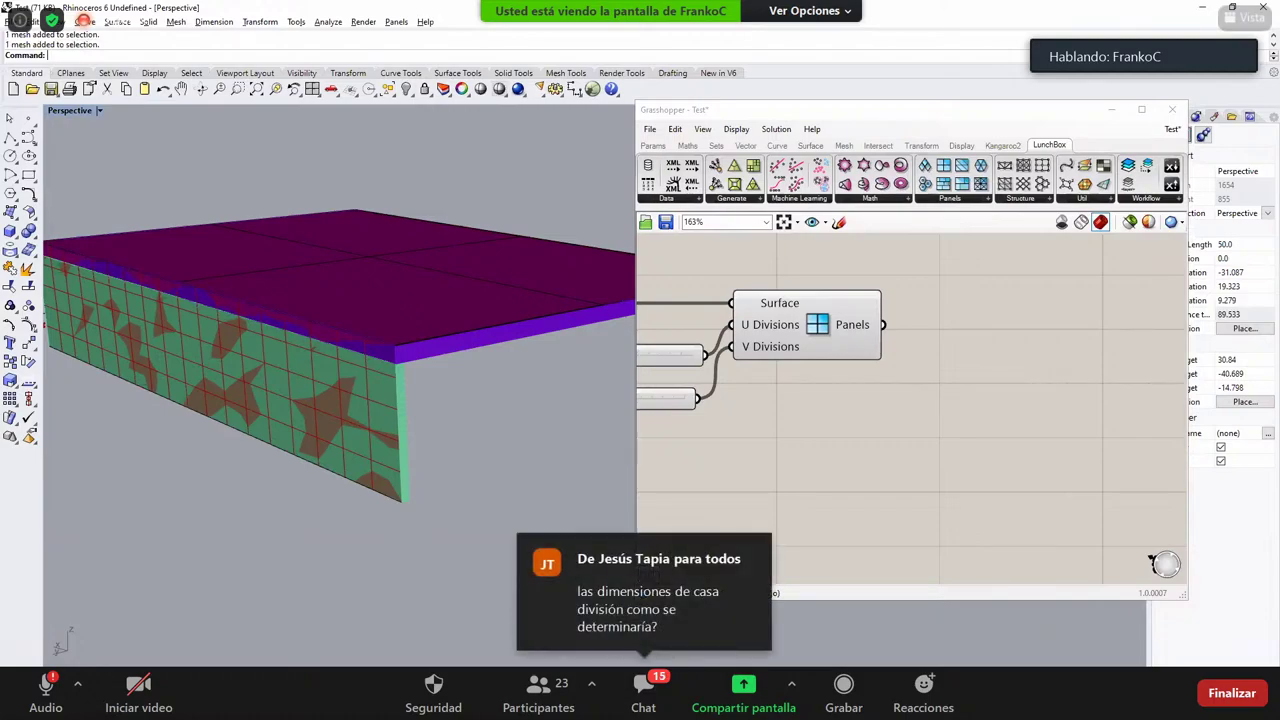
key(ctrl+h)
scroll(311, 371, down, 5)
right_drag(281, 341, 387, 413)
scroll(356, 406, up, 1)
scroll(358, 406, up, 4)
scroll(412, 423, down, 7)
scroll(398, 412, up, 7)
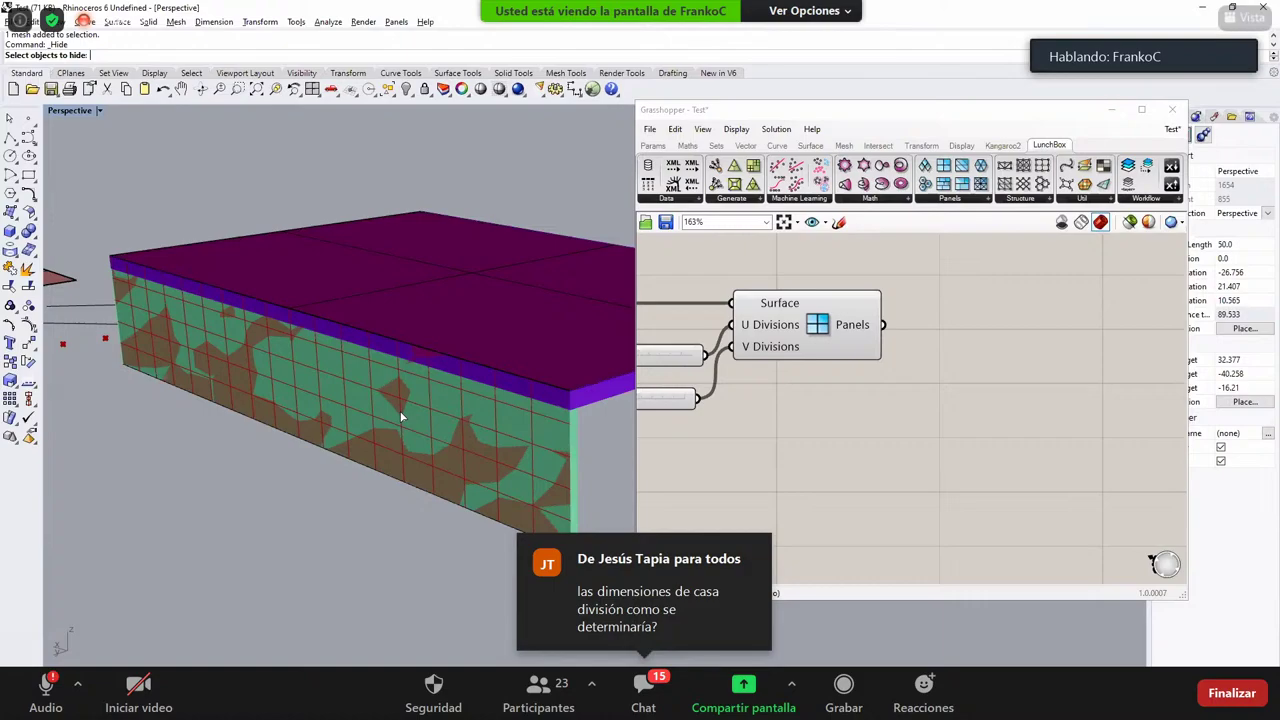
scroll(376, 366, down, 3)
scroll(423, 435, up, 1)
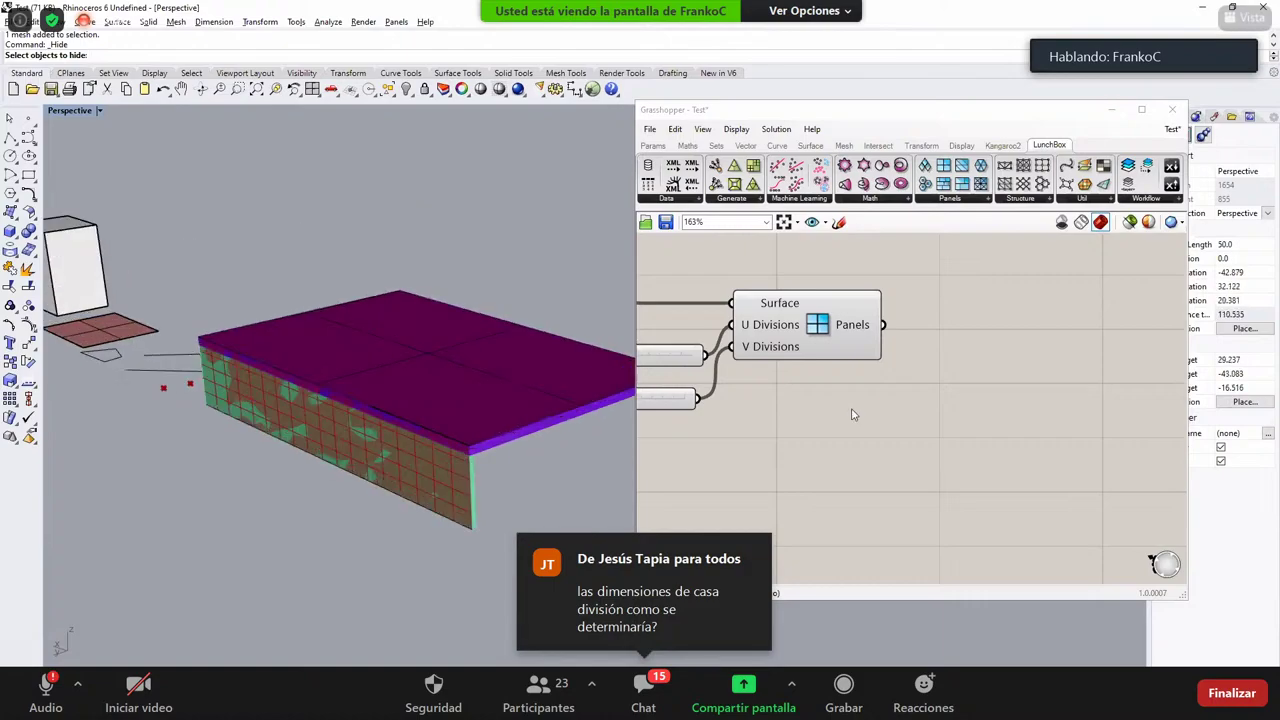
Step: Add a Mesh parameter below the Quad Panels component and reference the front wall's mesh in it
right_drag(826, 403, 811, 399)
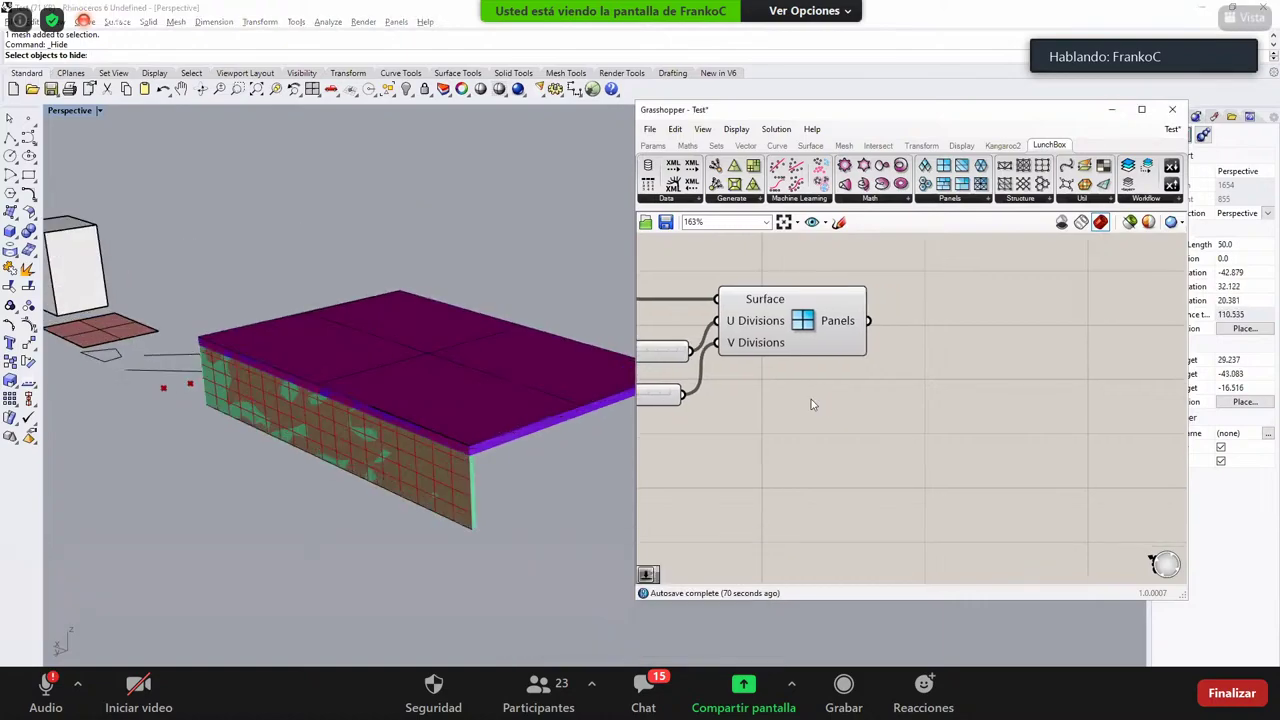
scroll(400, 410, down, 2)
double_click(751, 418)
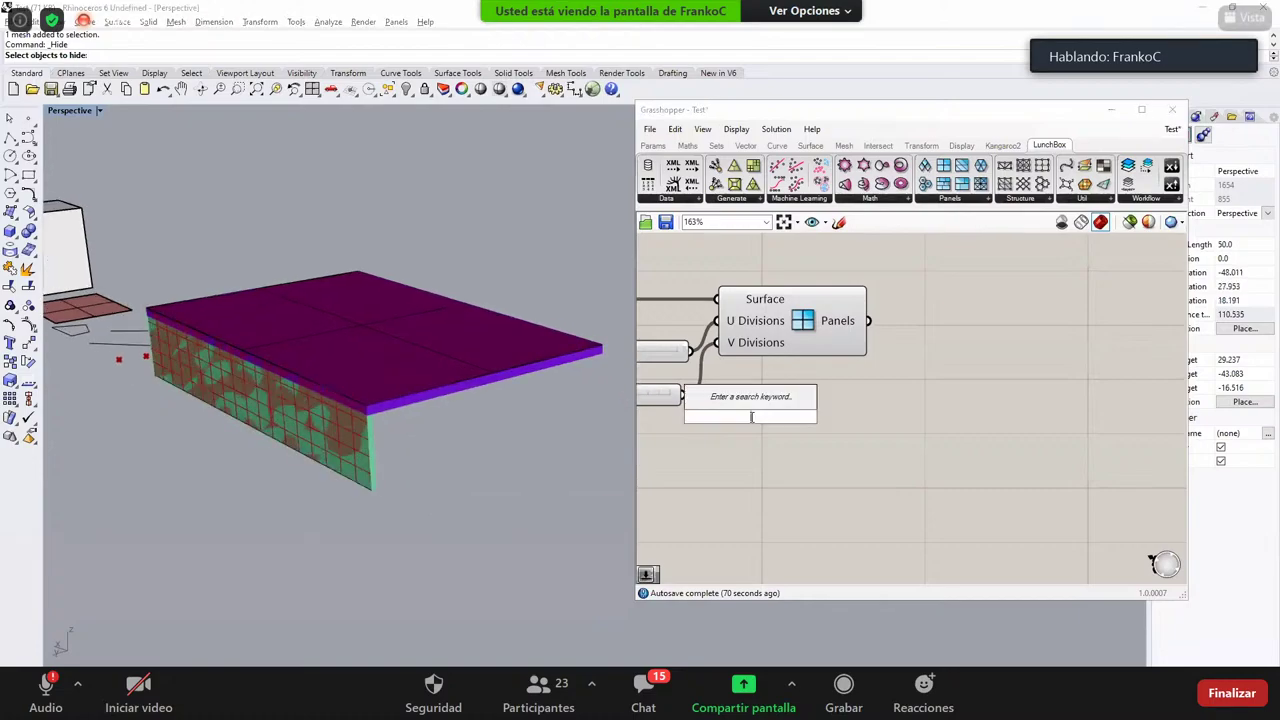
text(mesh)
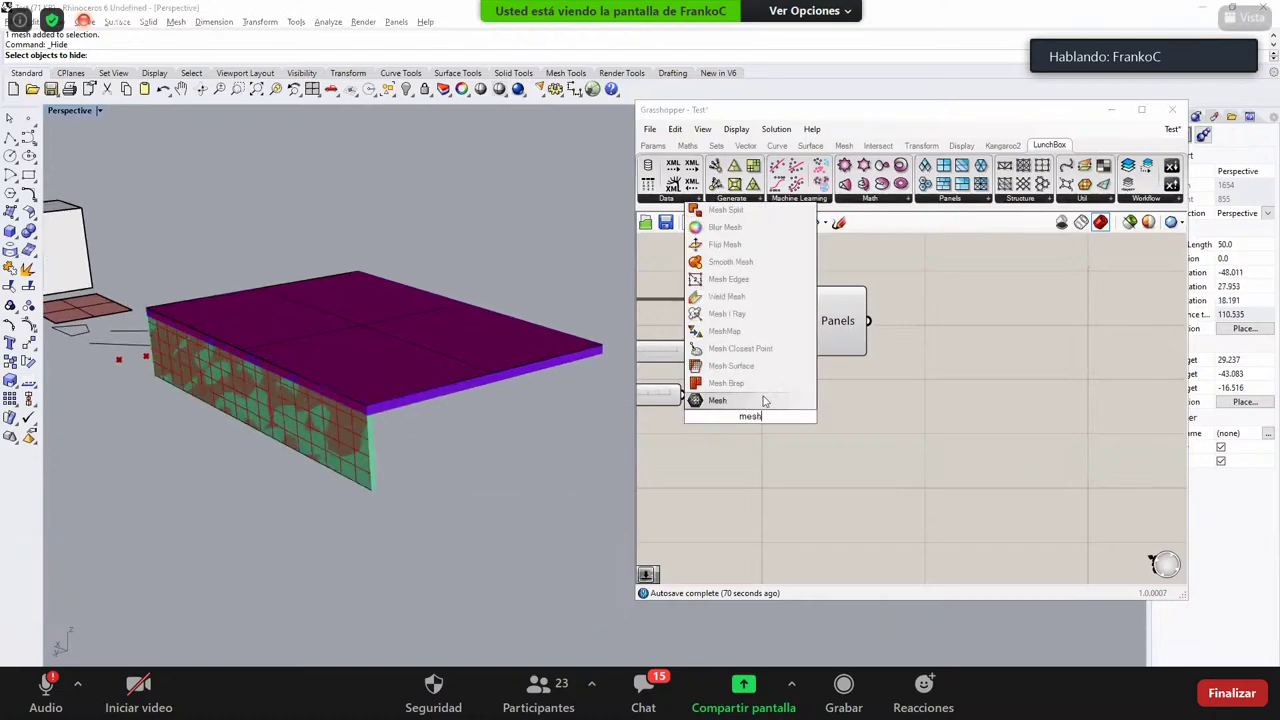
click(718, 400)
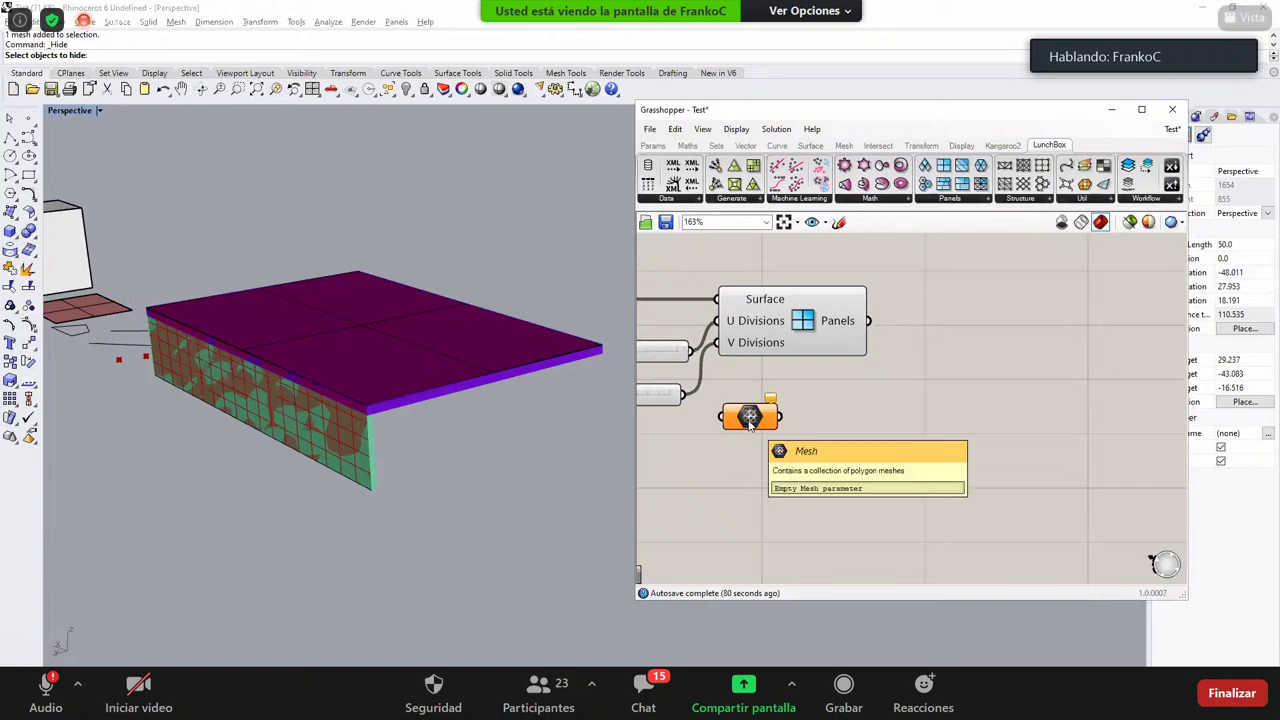
right_click(750, 416)
click(796, 590)
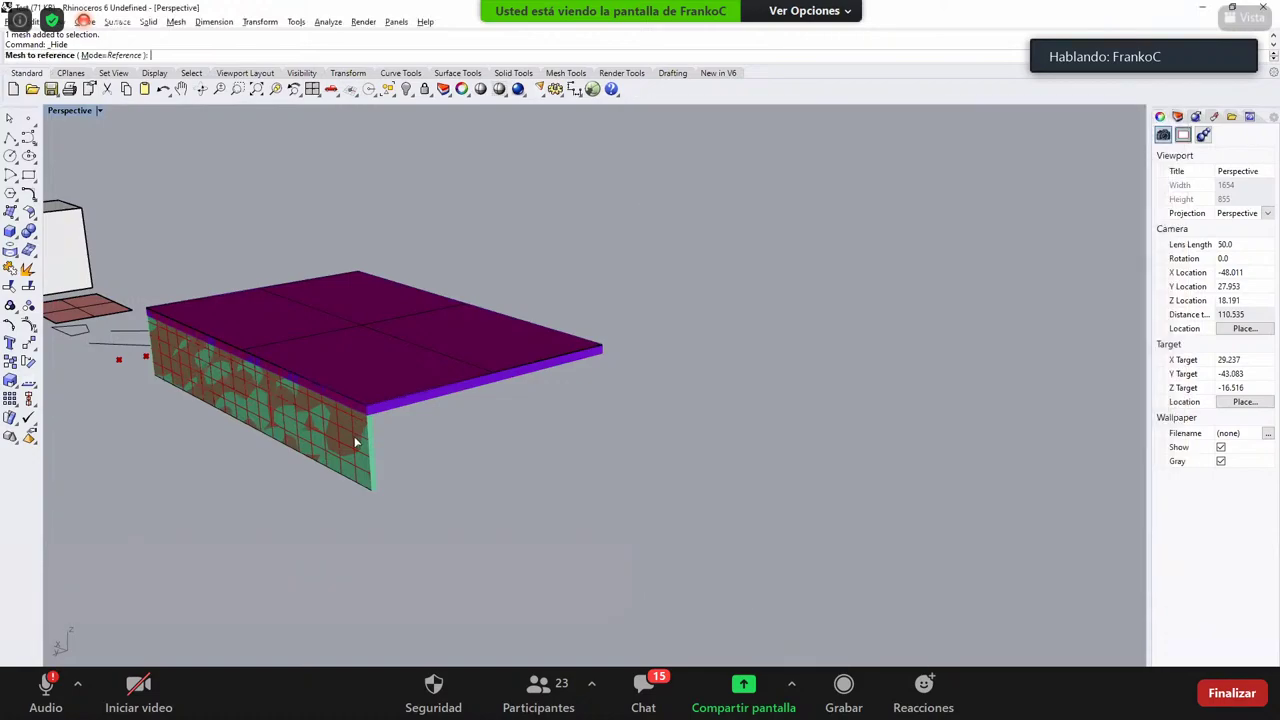
click(357, 440)
Step: Try feeding the Mesh parameter into the Surface input of Quad Panels, and undo the connection
drag(749, 417, 724, 299)
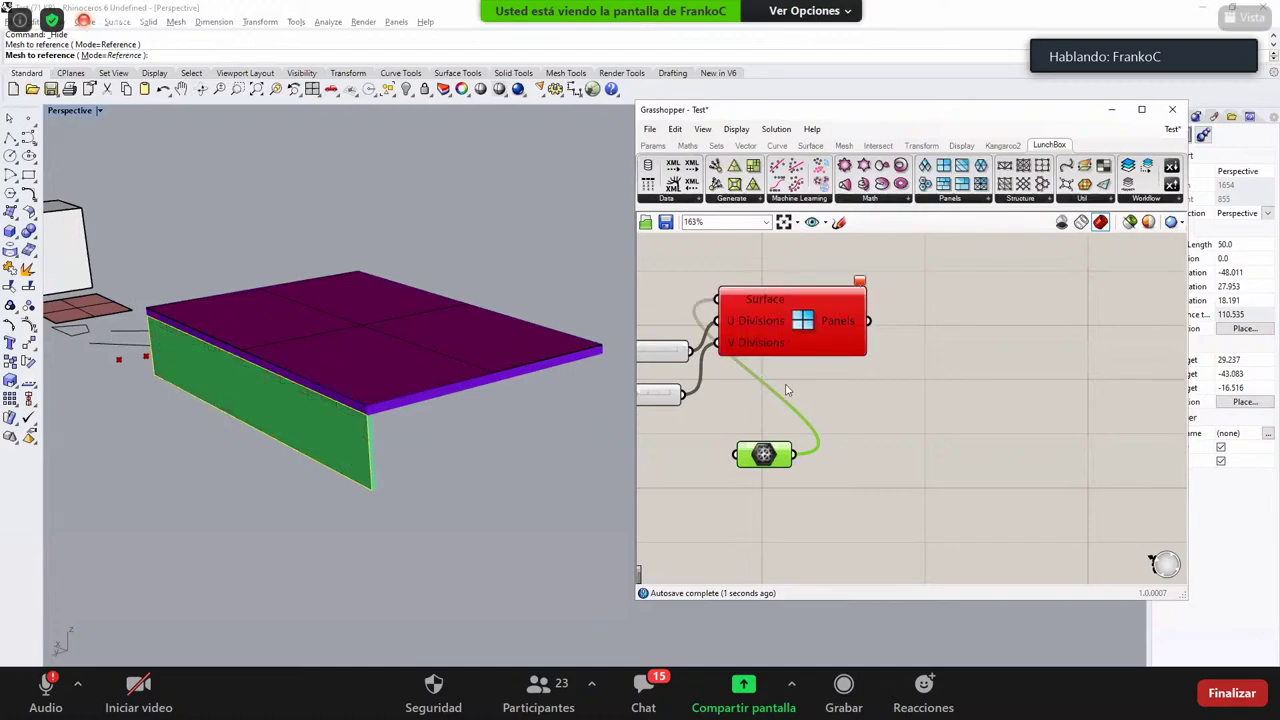
key(ctrl+z)
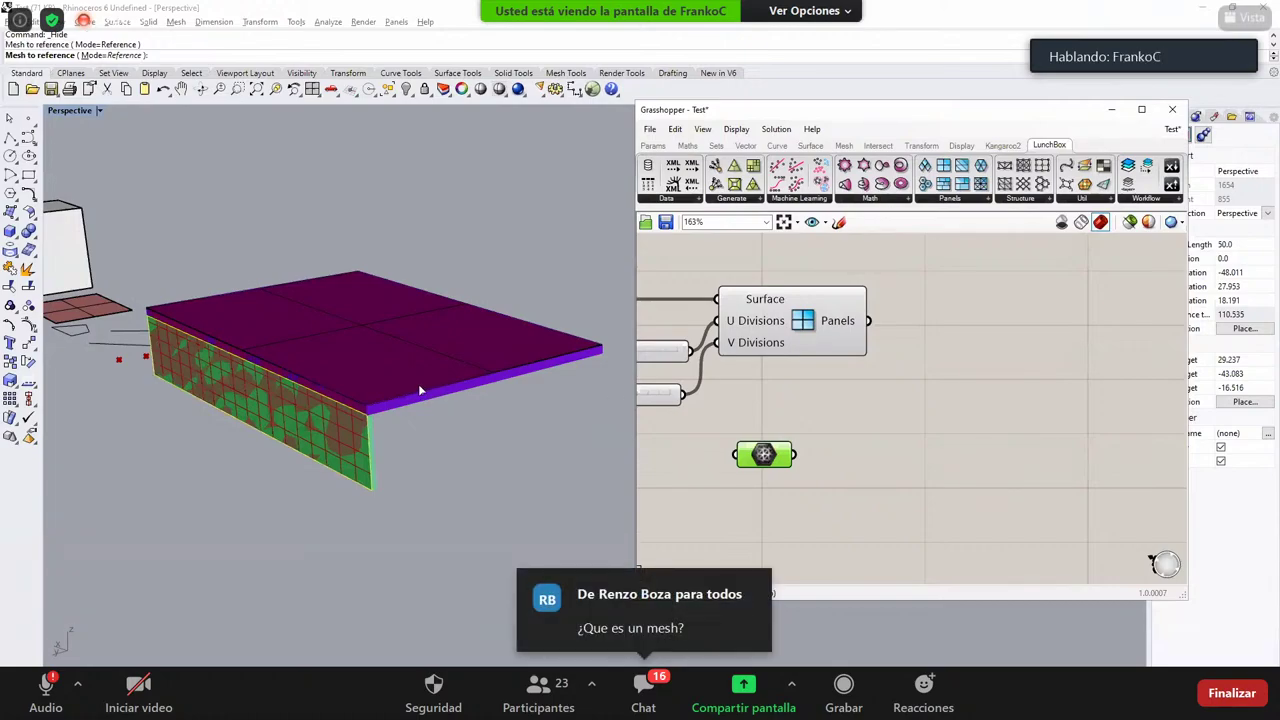
Step: Examine the referenced mesh and panel grid on the front wall from near and far, and nudge the Mesh parameter slightly lower
scroll(420, 386, down, 5)
scroll(357, 409, up, 1)
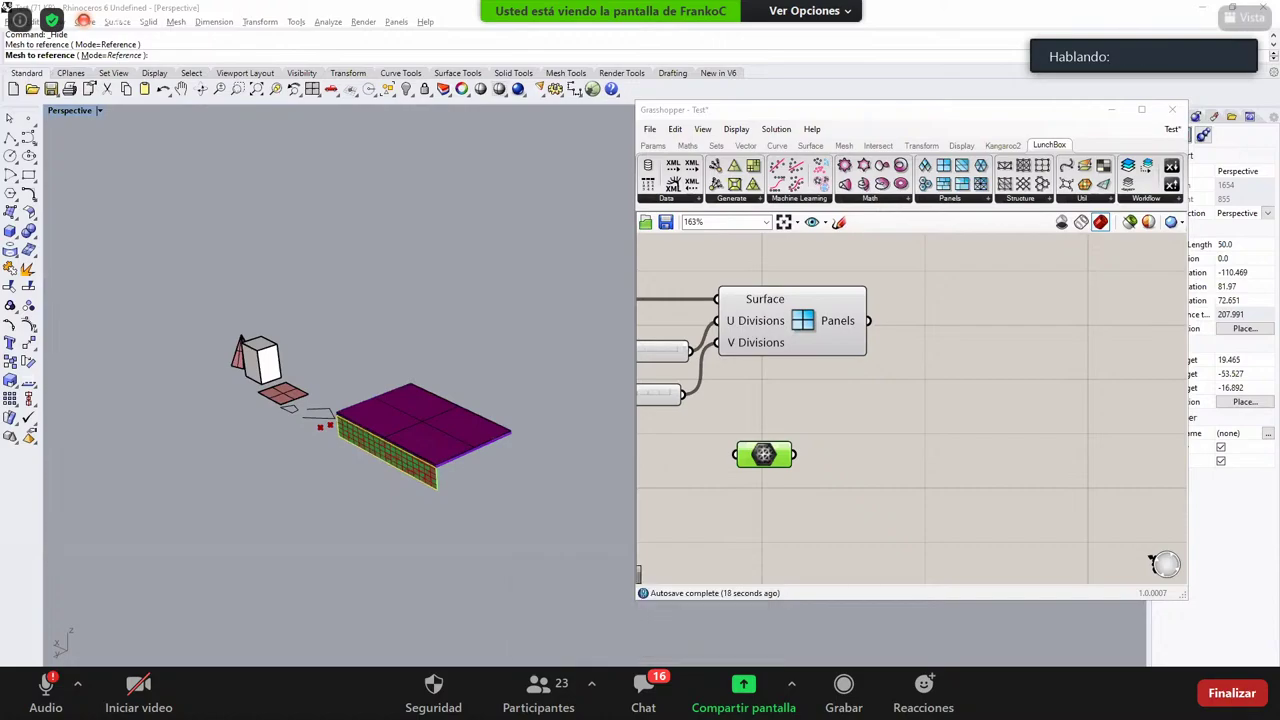
scroll(445, 488, up, 5)
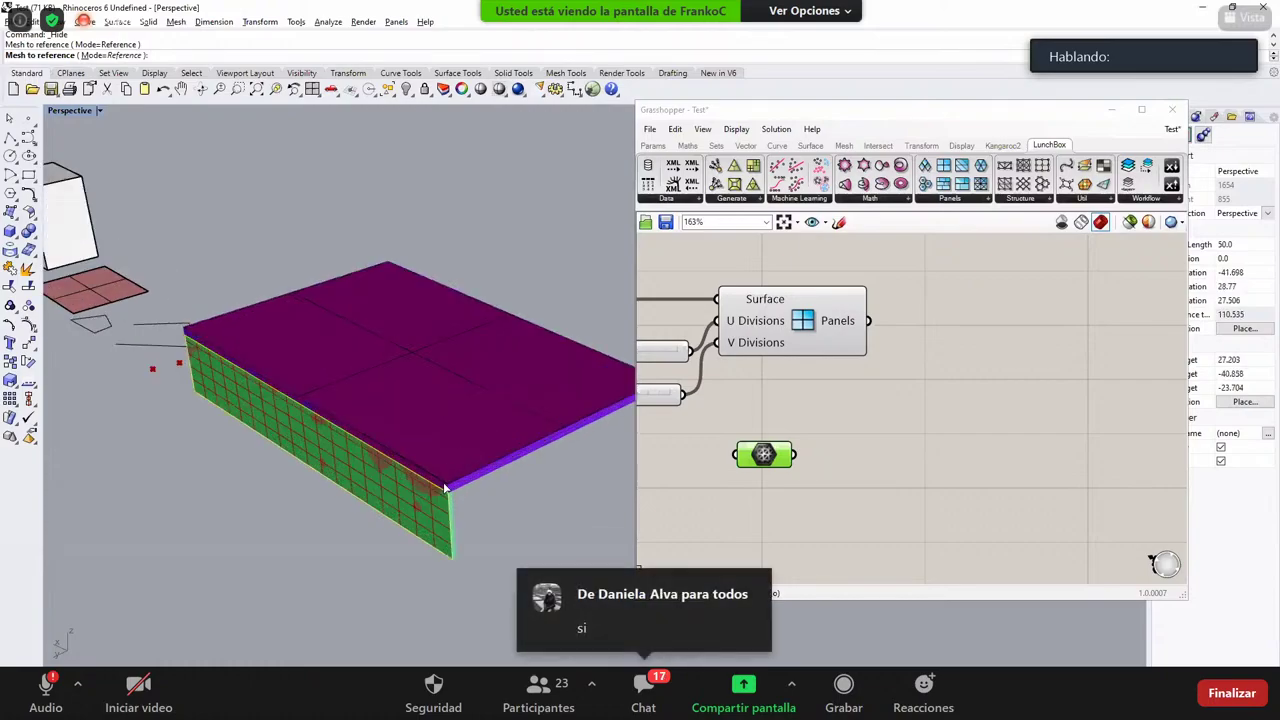
scroll(445, 488, down, 5)
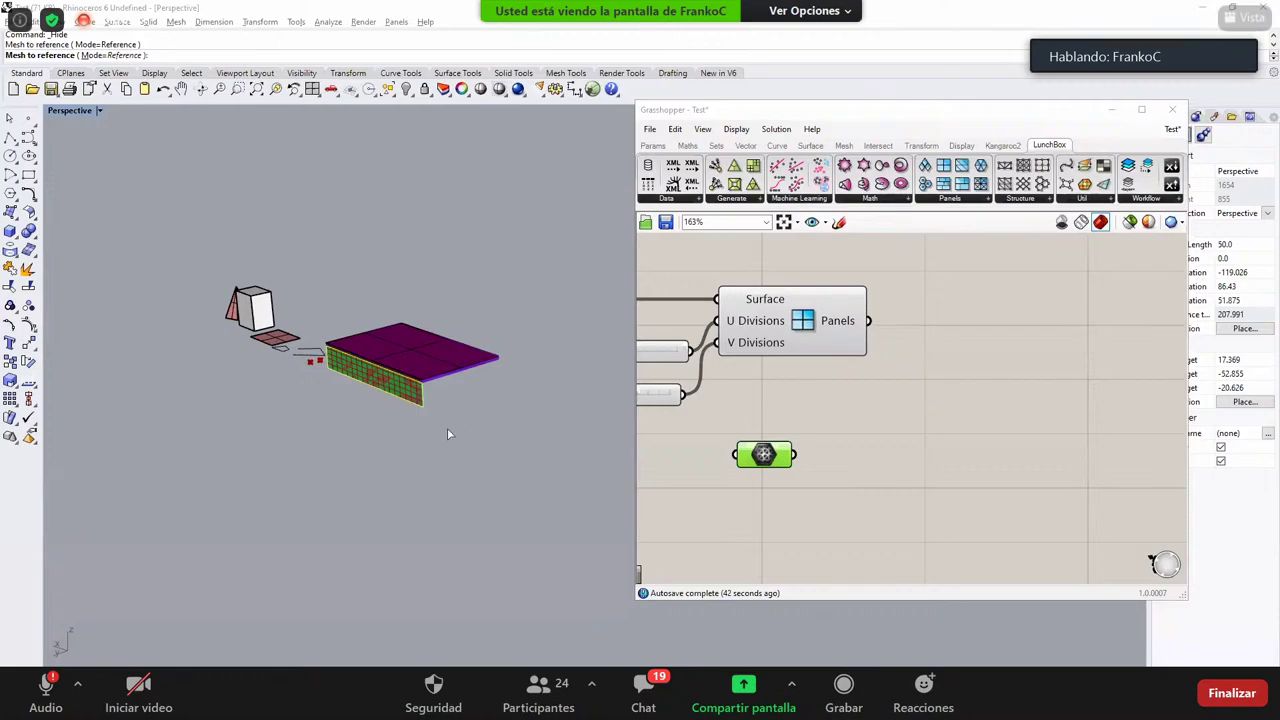
scroll(440, 432, up, 3)
scroll(436, 429, up, 5)
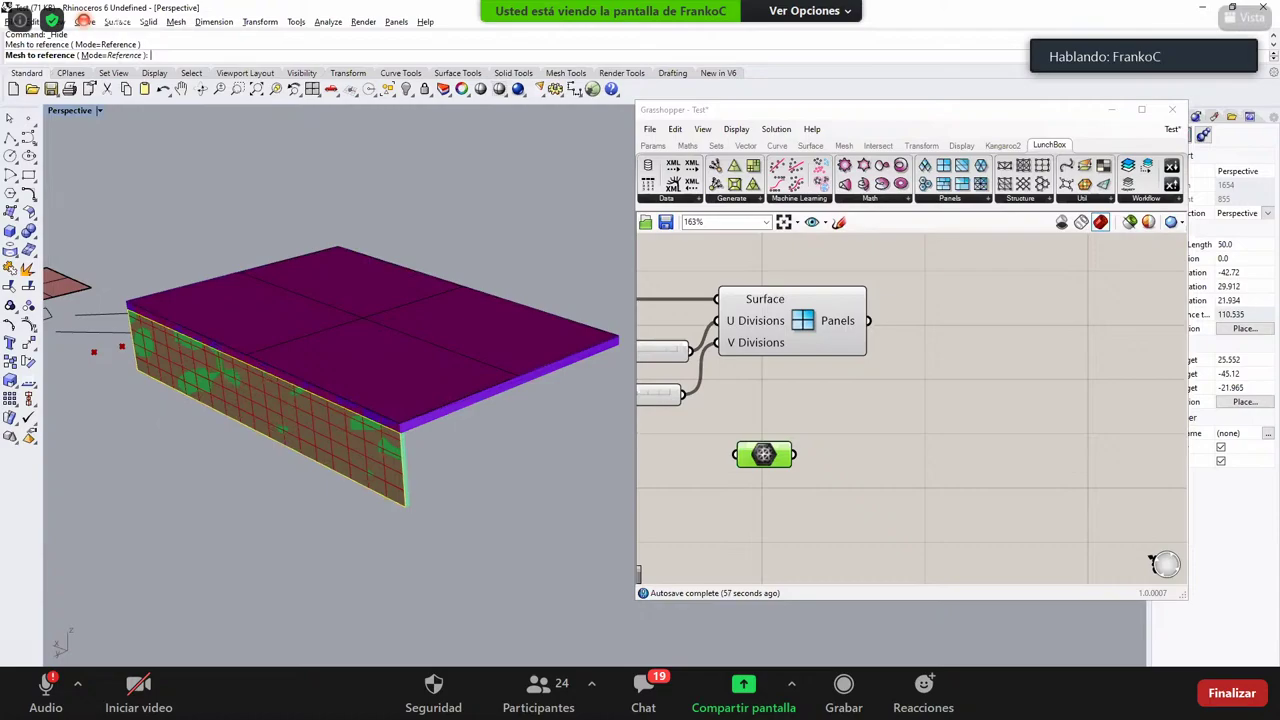
scroll(351, 336, down, 6)
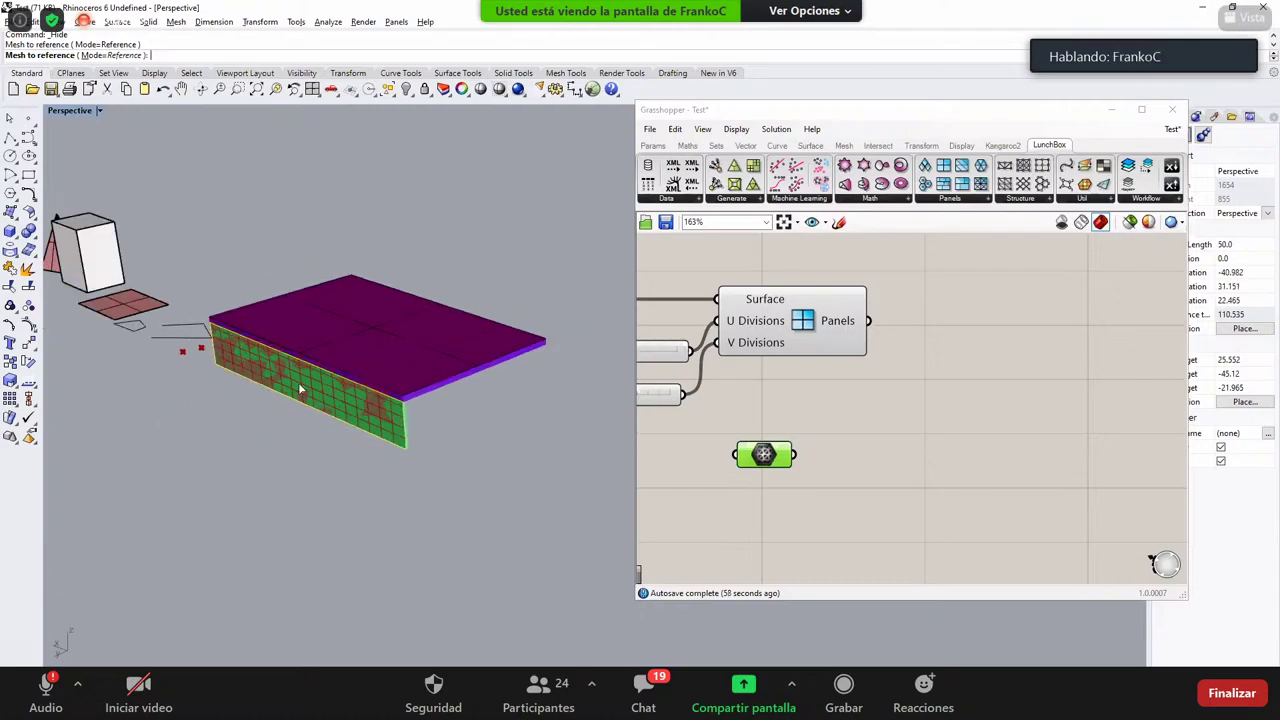
scroll(422, 338, up, 8)
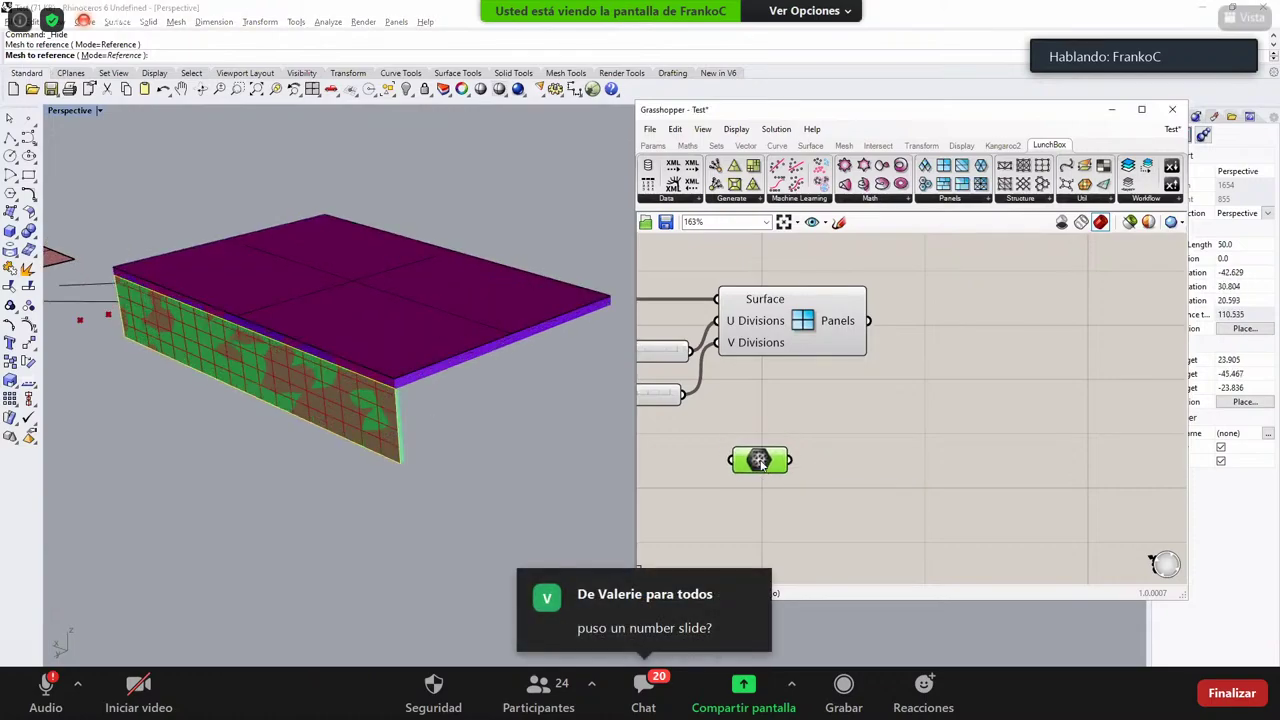
mouse_move(748, 456)
mouse_down()
mouse_move(745, 479)
mouse_move(746, 463)
mouse_up()
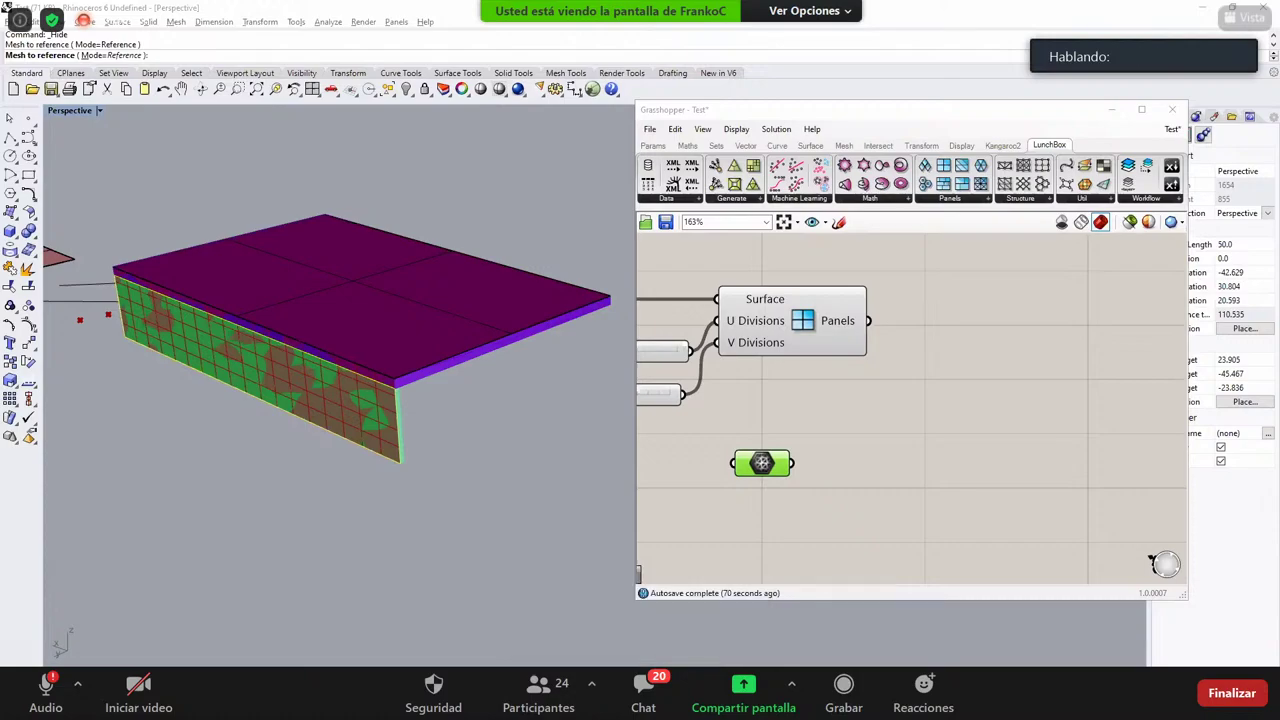
Step: Switch to the browser to view the example picture of a triangulated mesh pipe, and dismiss the window
key(alt+Tab)
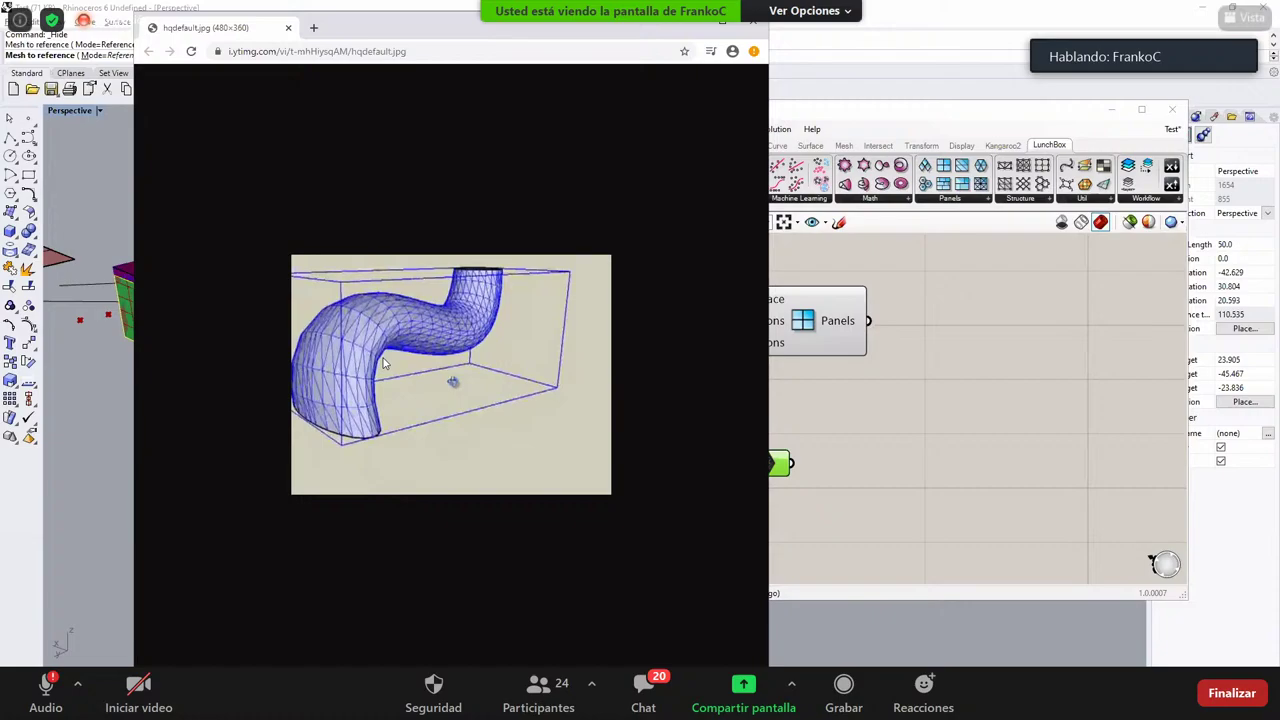
click(749, 22)
right_drag(586, 297, 393, 397)
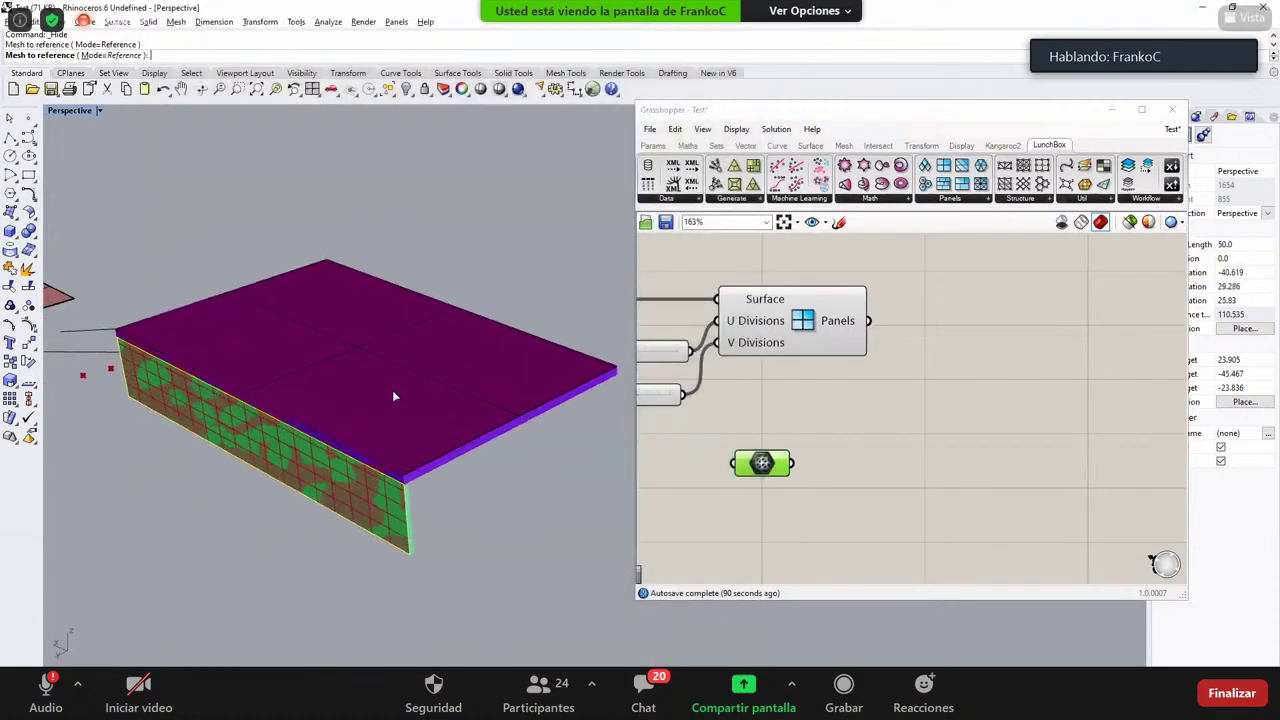
scroll(393, 397, down, 5)
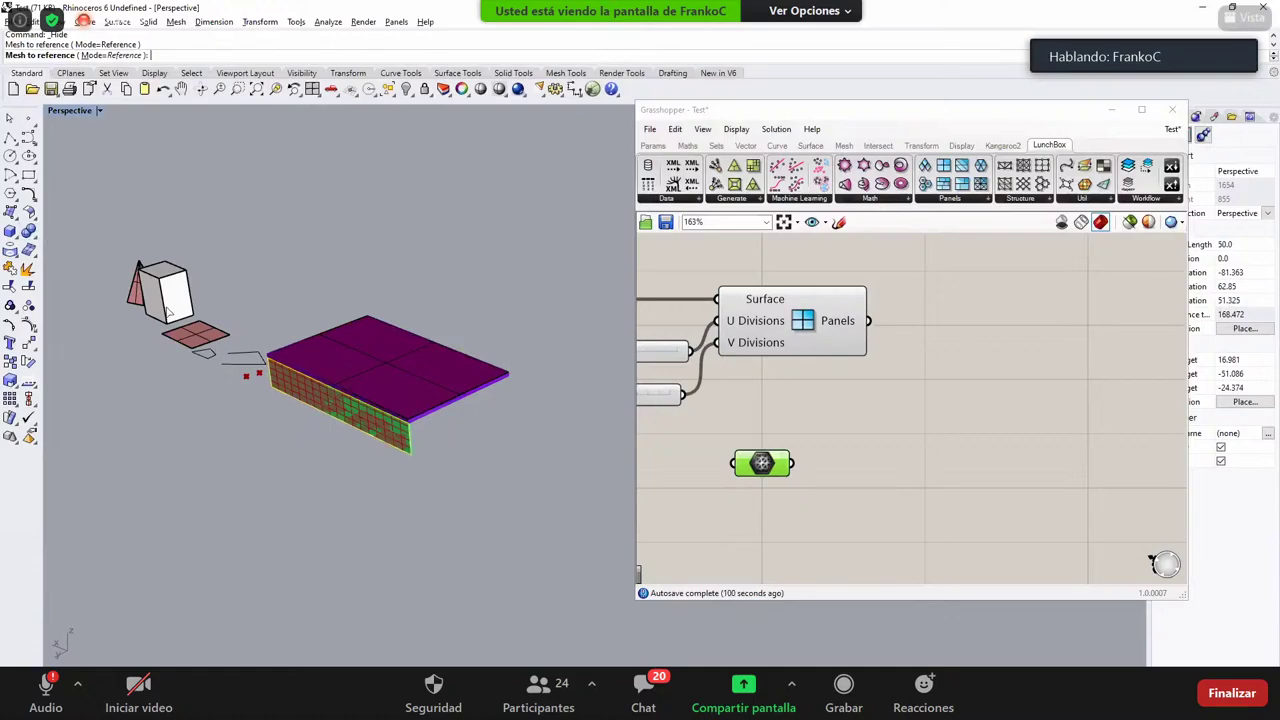
click(184, 335)
scroll(184, 335, up, 9)
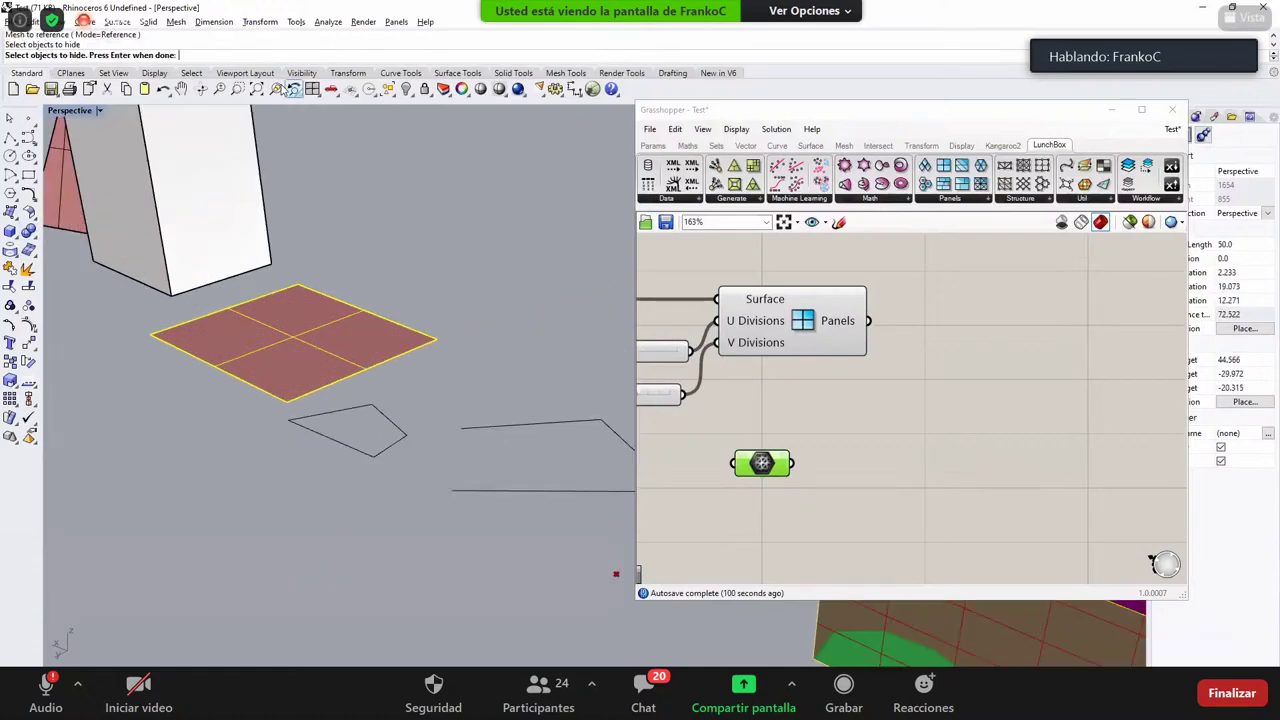
click(284, 89)
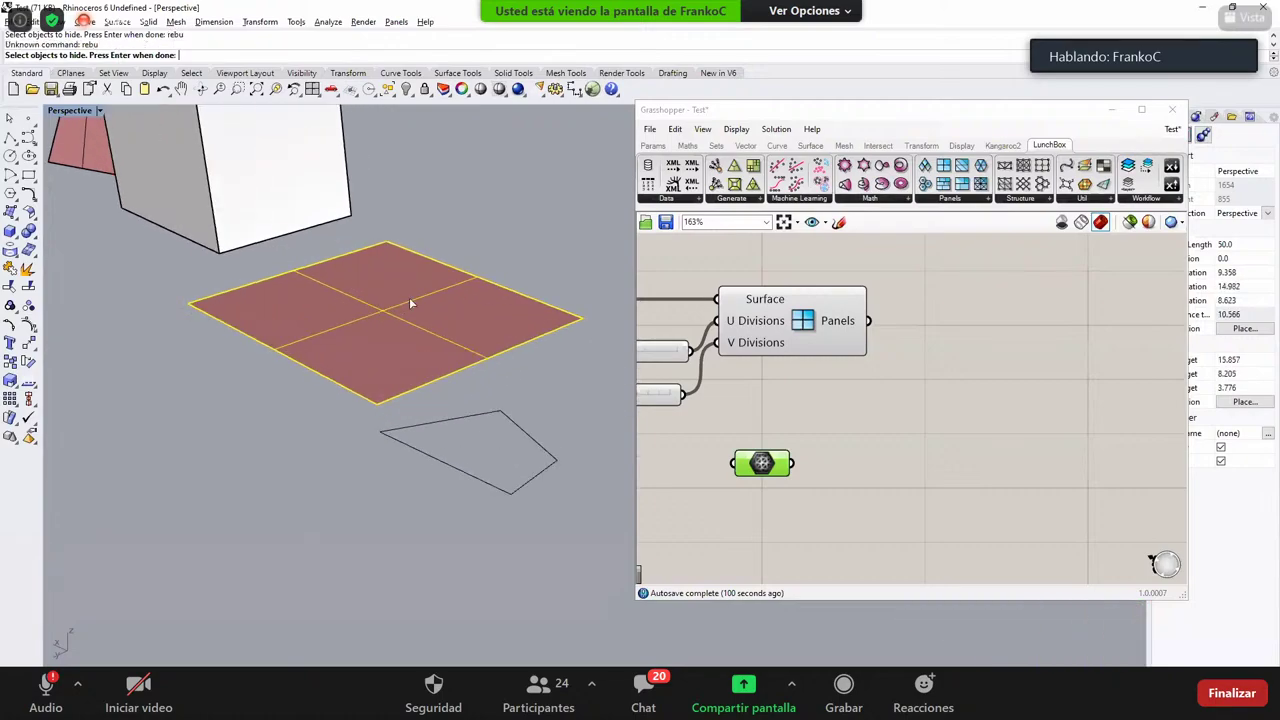
key(Escape)
Step: Rebuild the flat surface beside the white box with a point count of 5 in both U and V
click(410, 297)
text(rebuild)
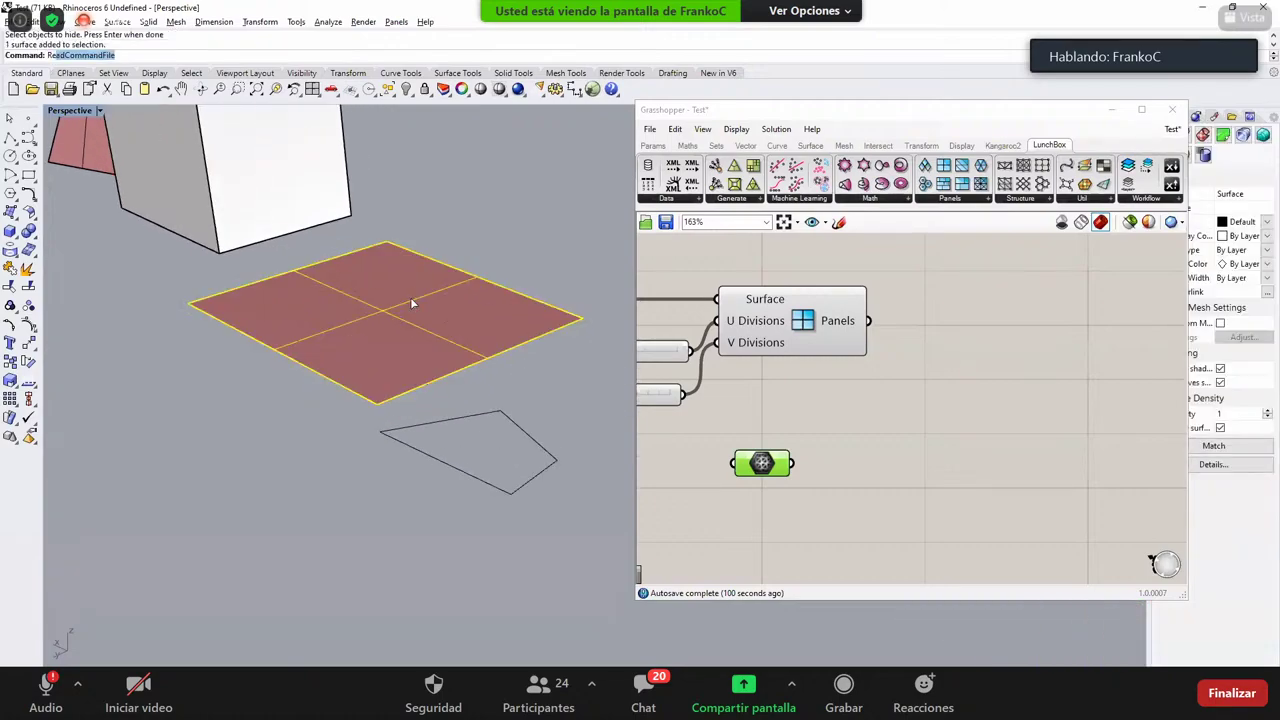
key(Return)
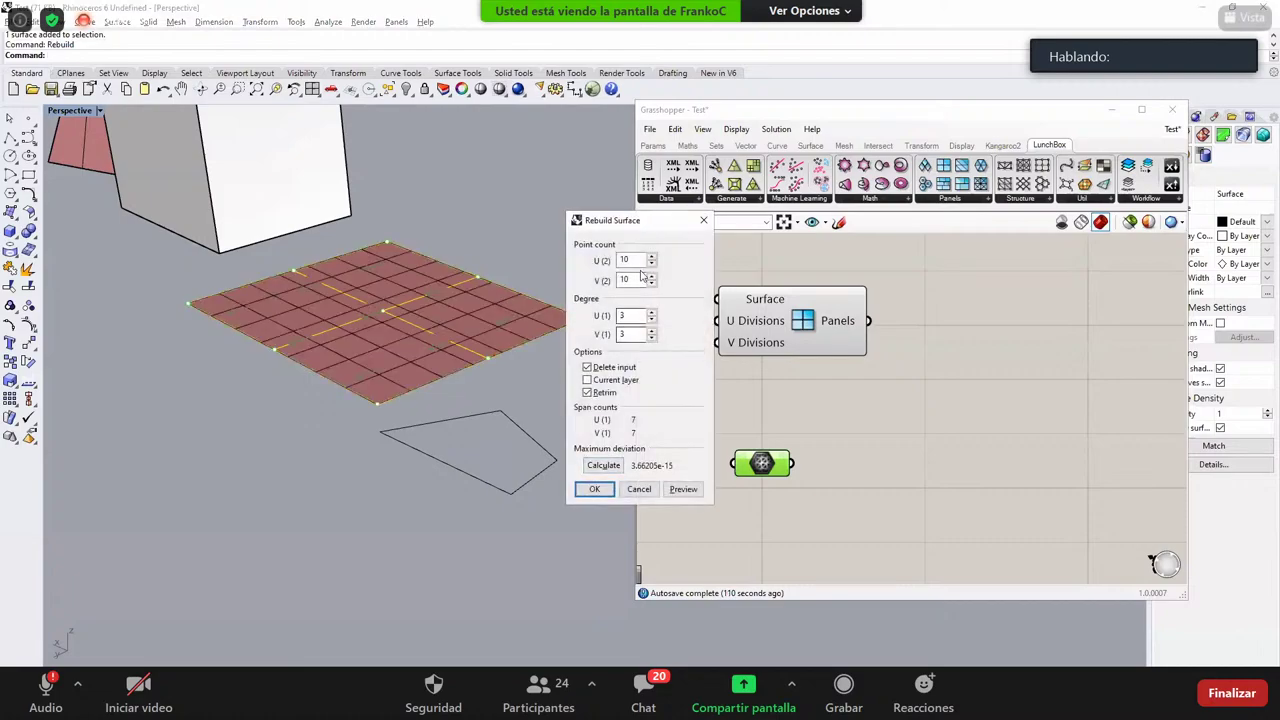
double_click(622, 260)
key(Tab)
text(5)
key(Return)
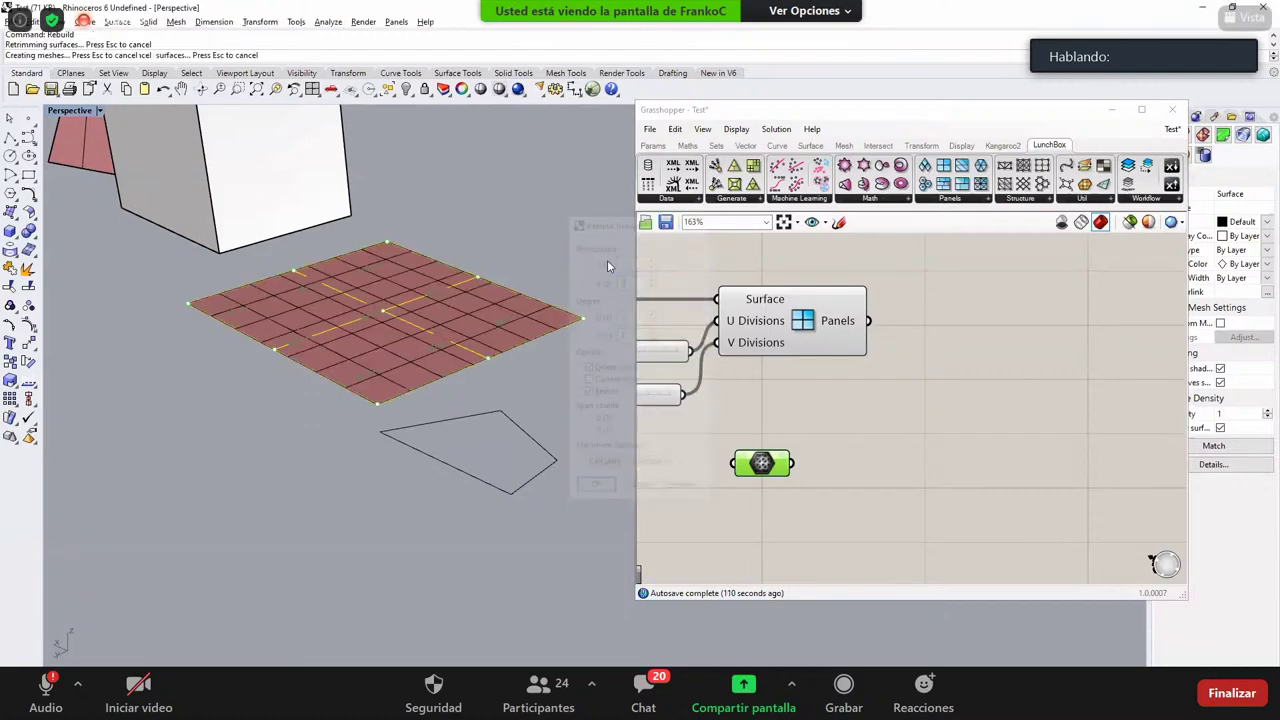
Step: Turn on the rebuilt surface's control points and raise the four points at its right-hand corner
shift+right_drag(496, 328, 503, 360)
key(F10)
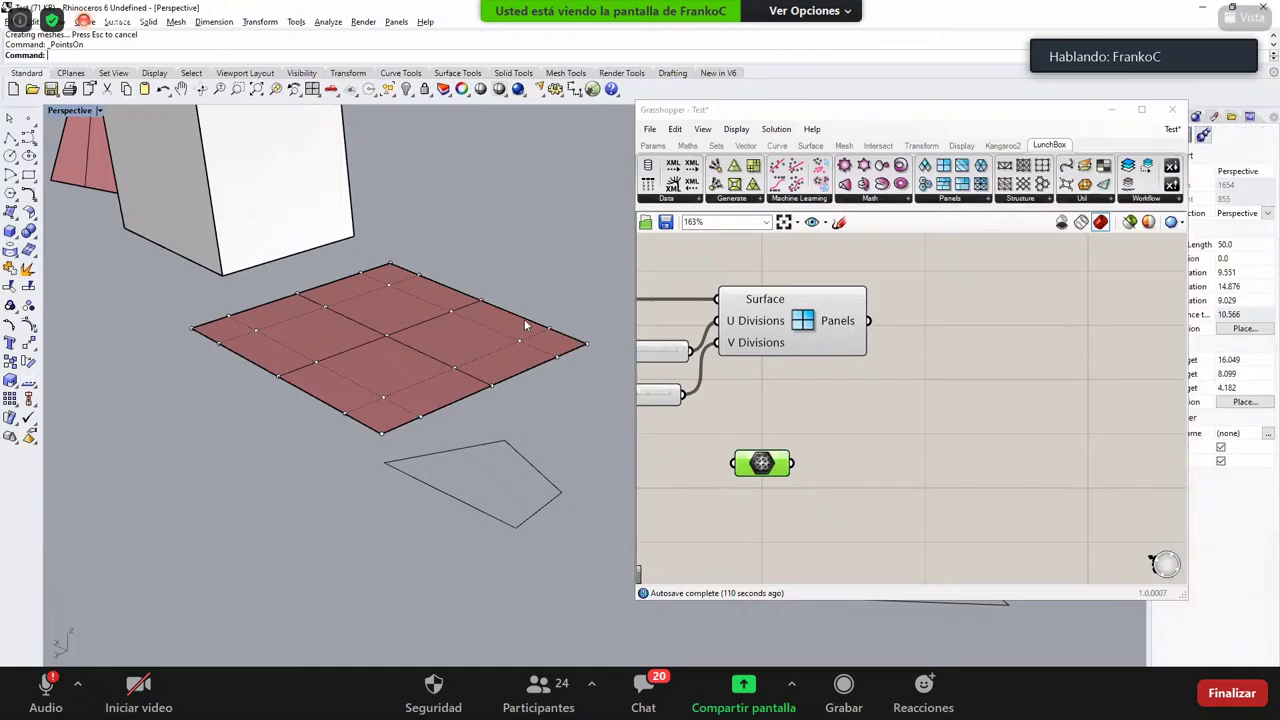
drag(494, 273, 605, 385)
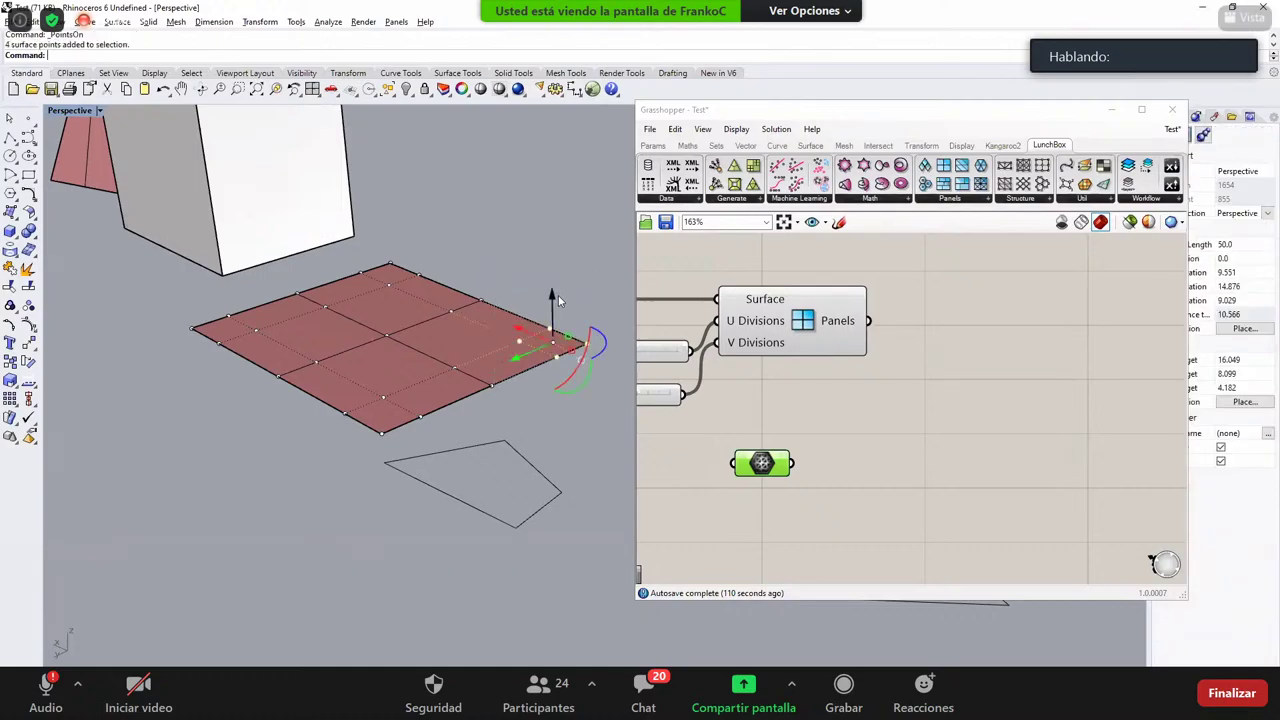
drag(553, 298, 552, 188)
Step: Lower the control point at the surface's left-hand corner and raise the points at its rear corner into a tall peak
drag(193, 297, 224, 332)
drag(365, 260, 435, 318)
drag(385, 185, 389, 114)
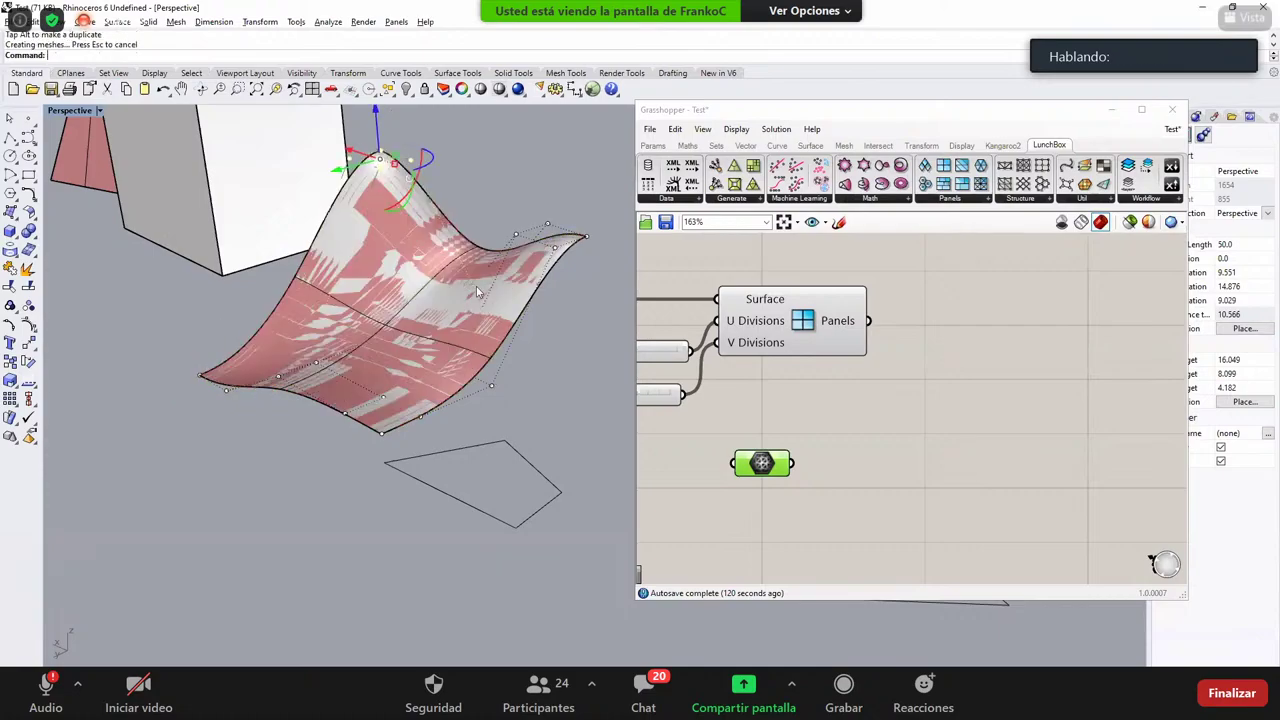
Step: Select the deformed surface and examine its smooth curvature from near and far
right_drag(375, 263, 473, 243)
click(521, 321)
scroll(520, 318, up, 5)
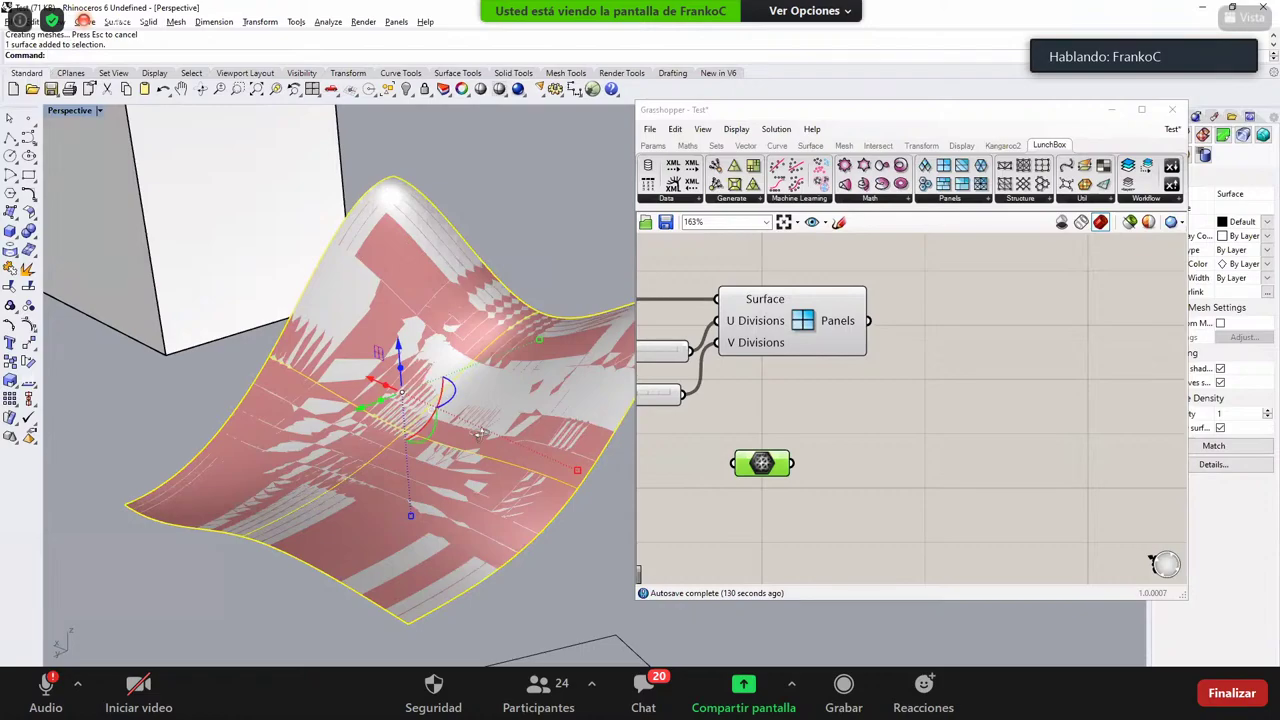
scroll(455, 434, up, 6)
scroll(449, 432, down, 6)
scroll(415, 450, down, 4)
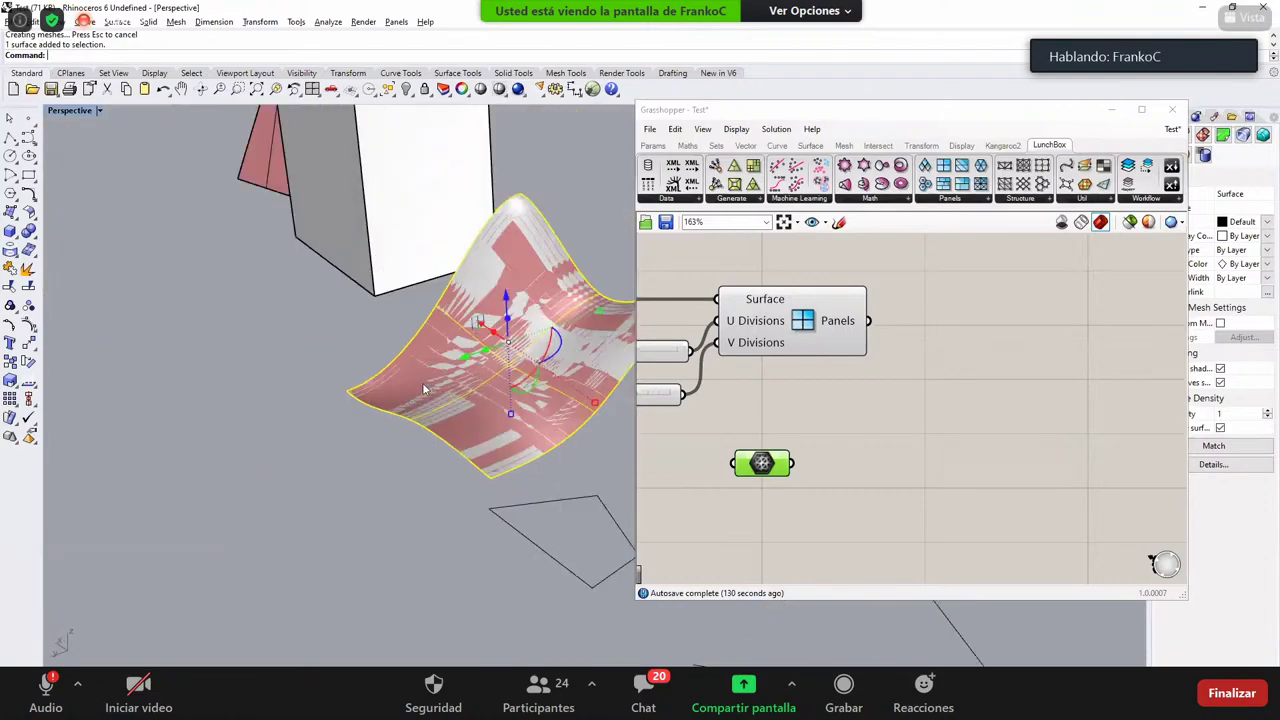
scroll(422, 384, down, 3)
right_drag(422, 384, 500, 370)
scroll(500, 368, up, 2)
scroll(446, 235, up, 3)
Step: Clear the selection and reselect the deformed surface
click(446, 235)
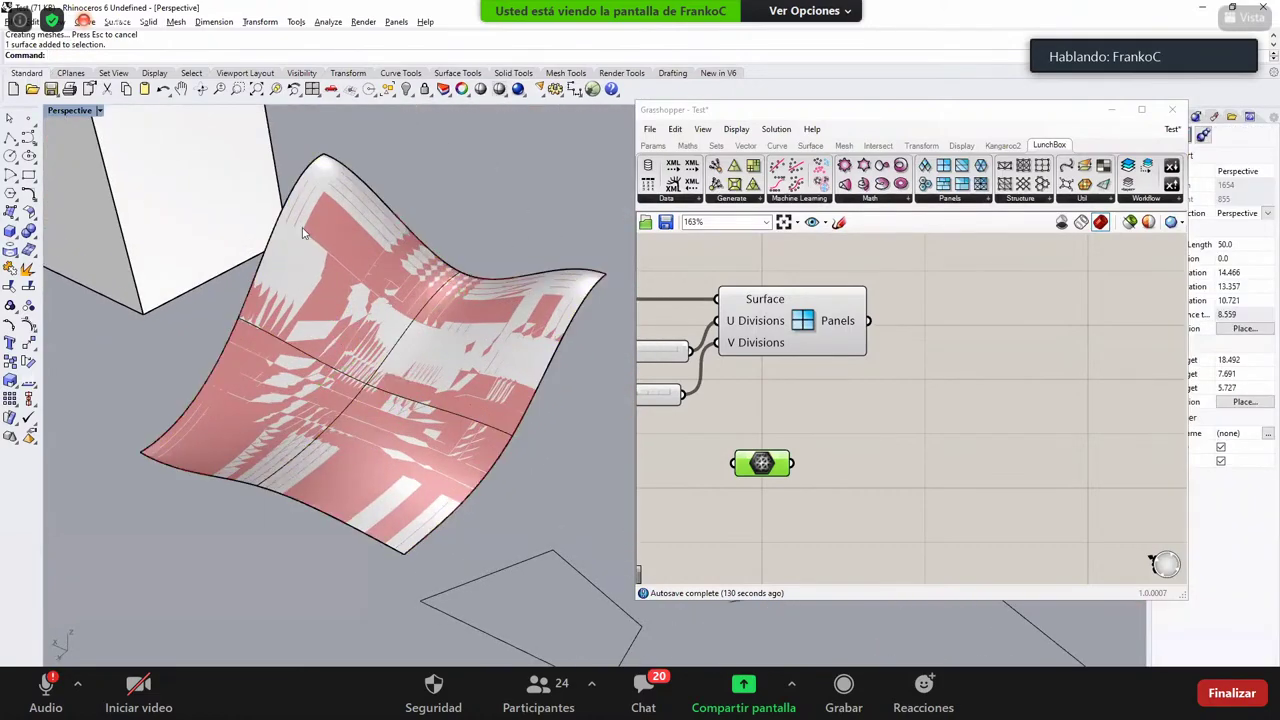
click(304, 233)
key(Escape)
click(293, 217)
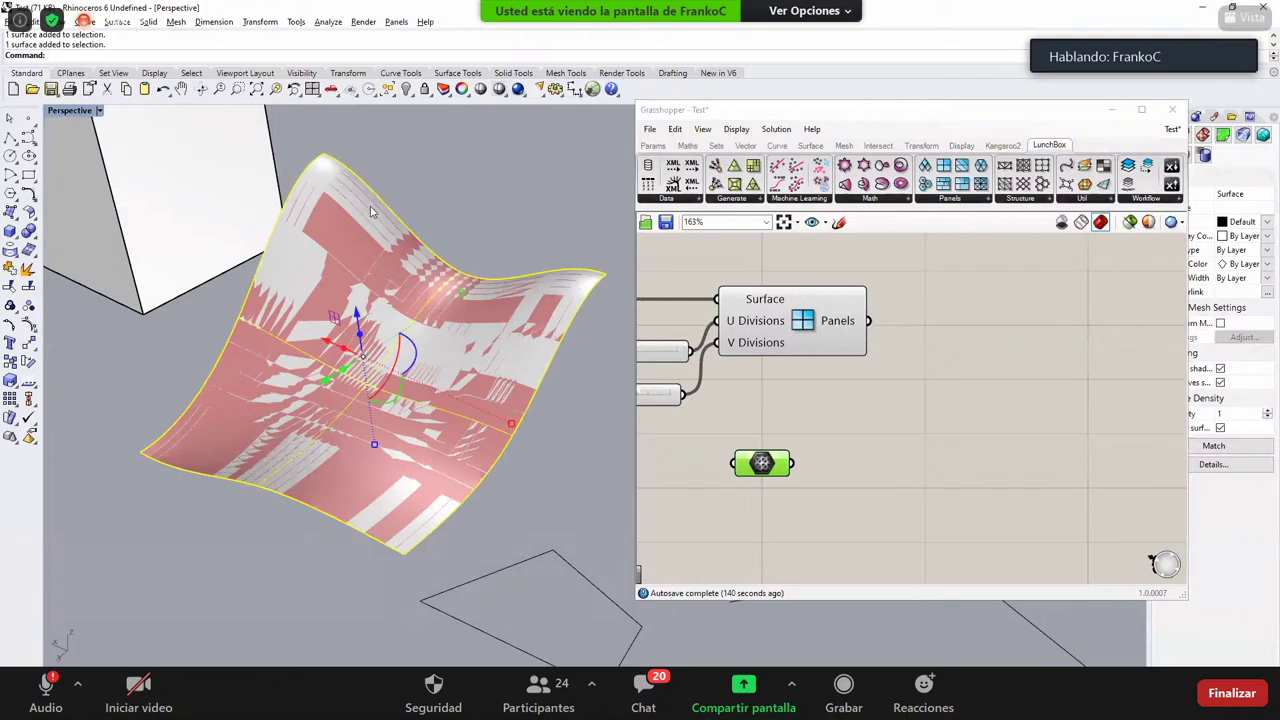
Step: Select the green wall mesh under the purple slab and examine its faces and edges from both sides
scroll(553, 415, down, 5)
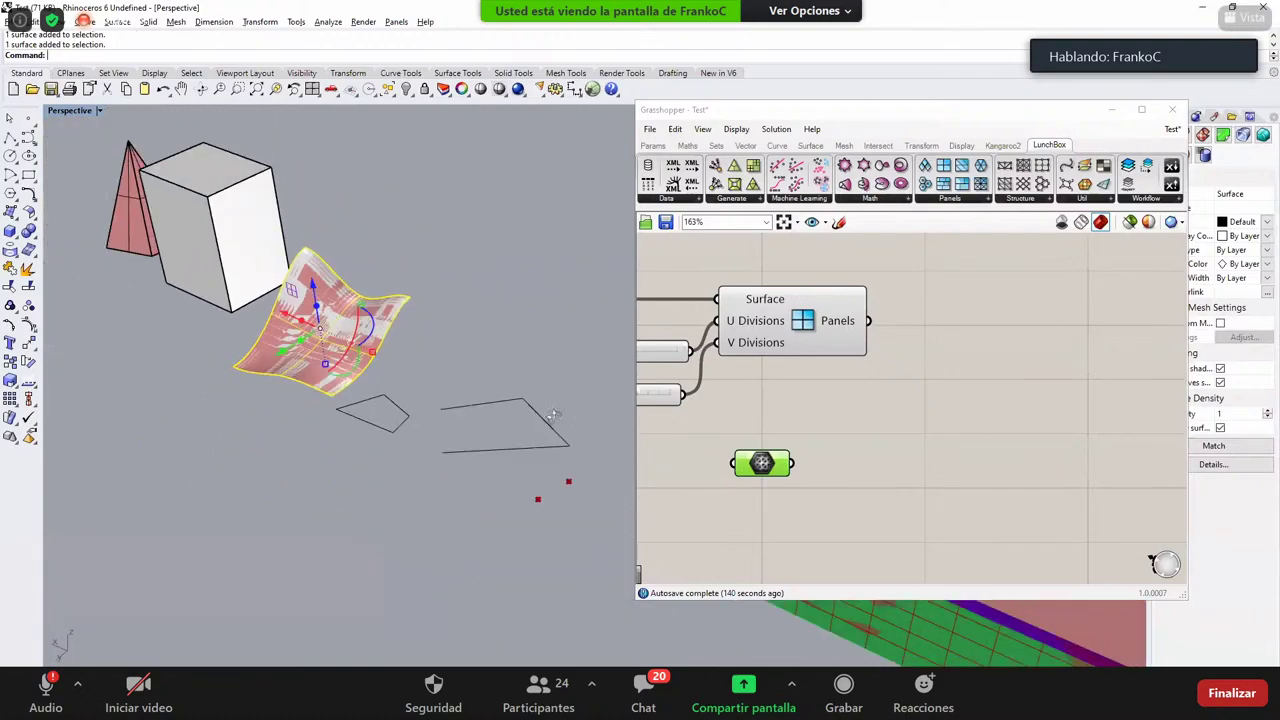
right_drag(553, 415, 398, 262)
scroll(537, 416, up, 5)
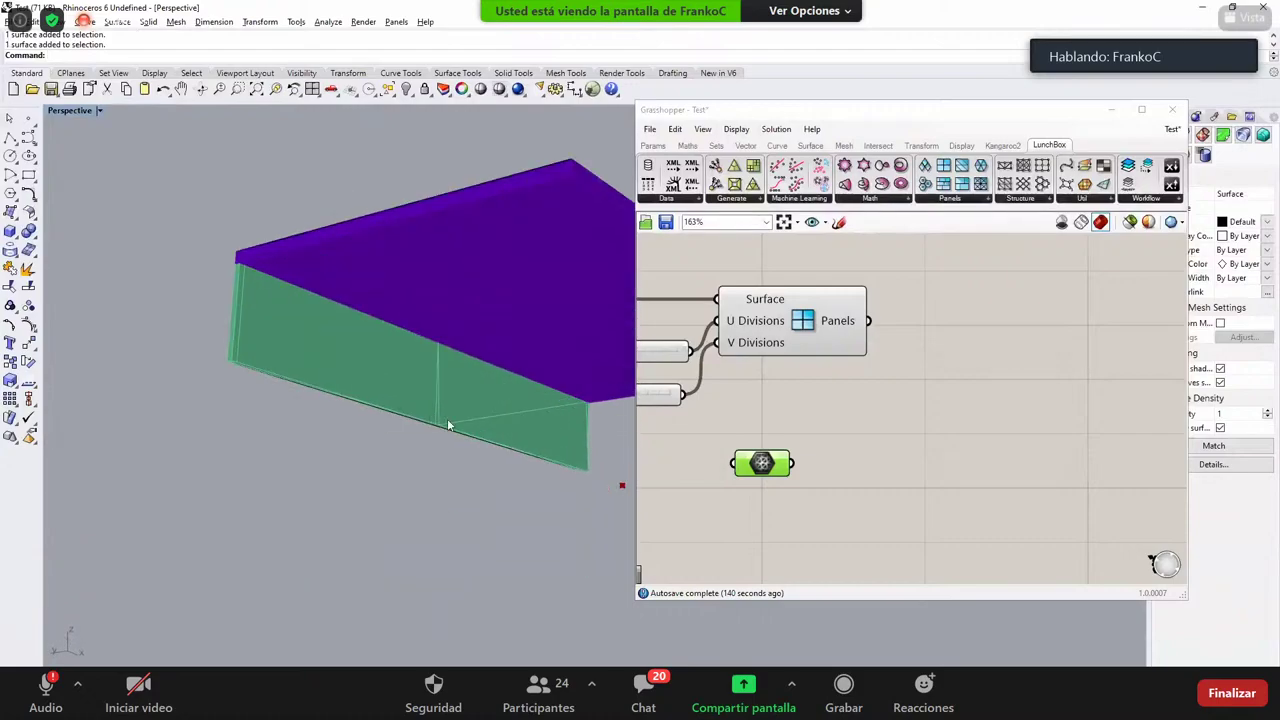
scroll(447, 425, up, 2)
click(404, 431)
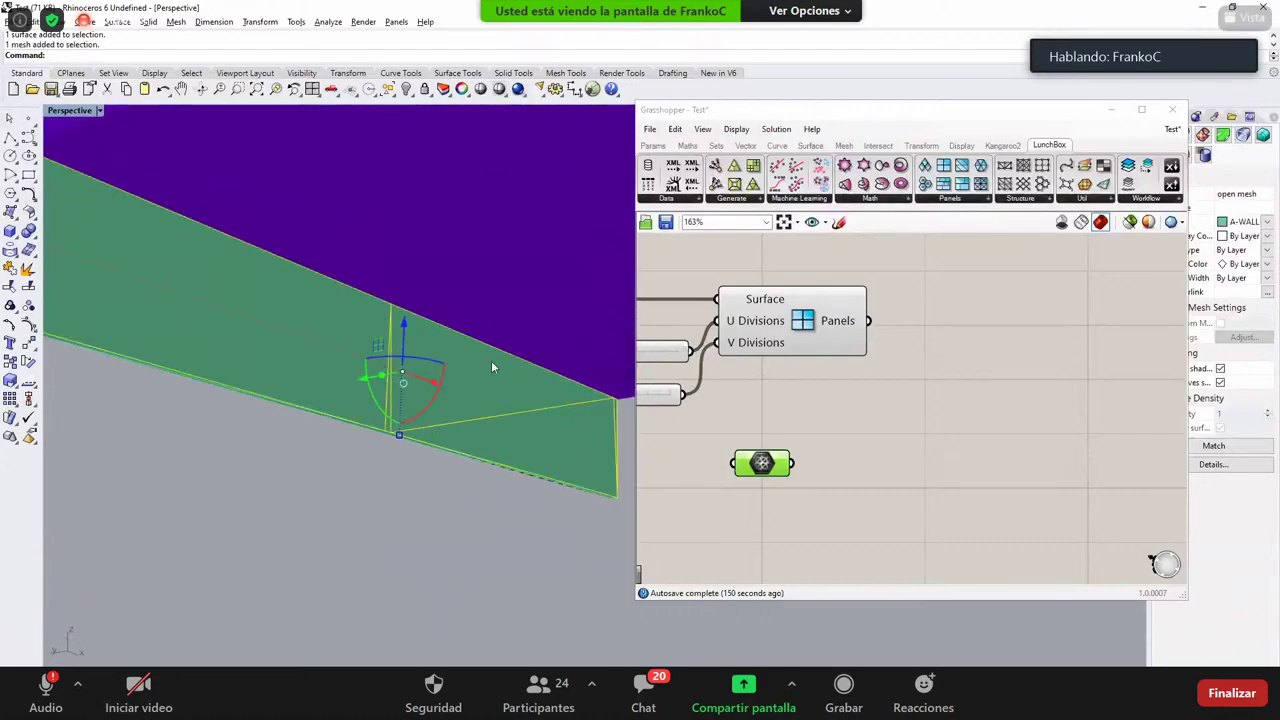
right_drag(379, 559, 349, 414)
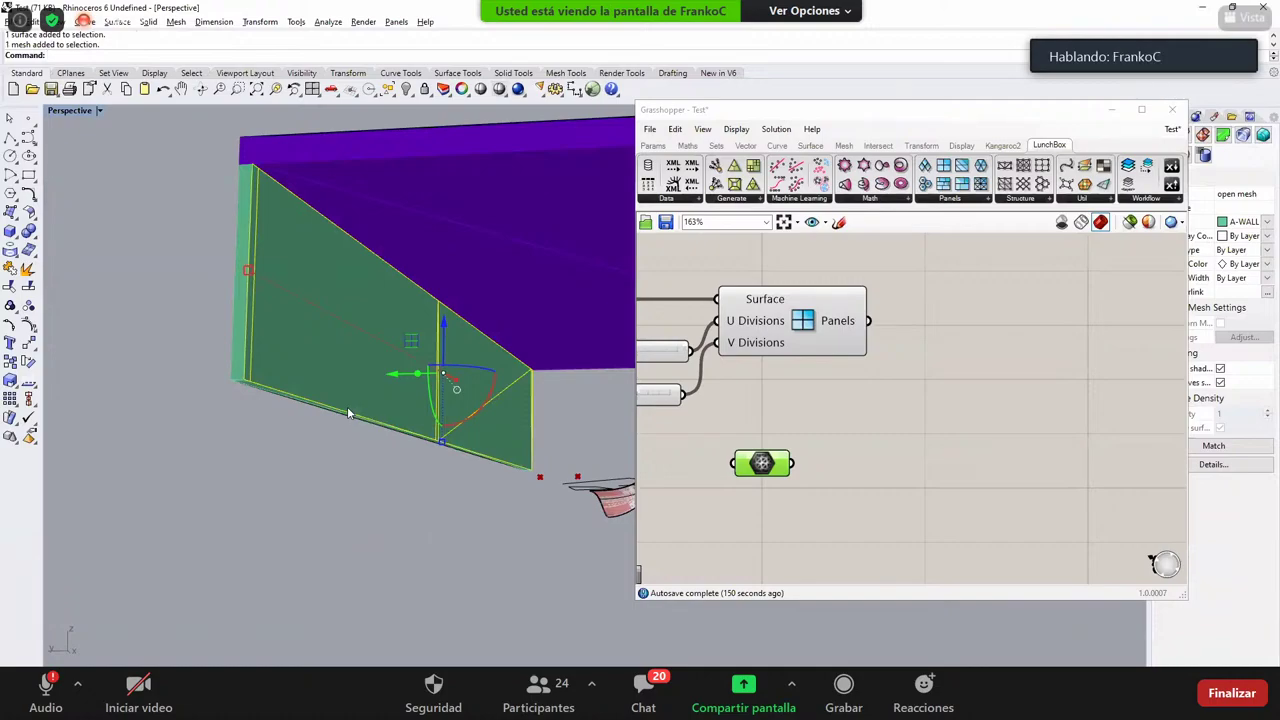
click(929, 414)
right_drag(256, 307, 418, 438)
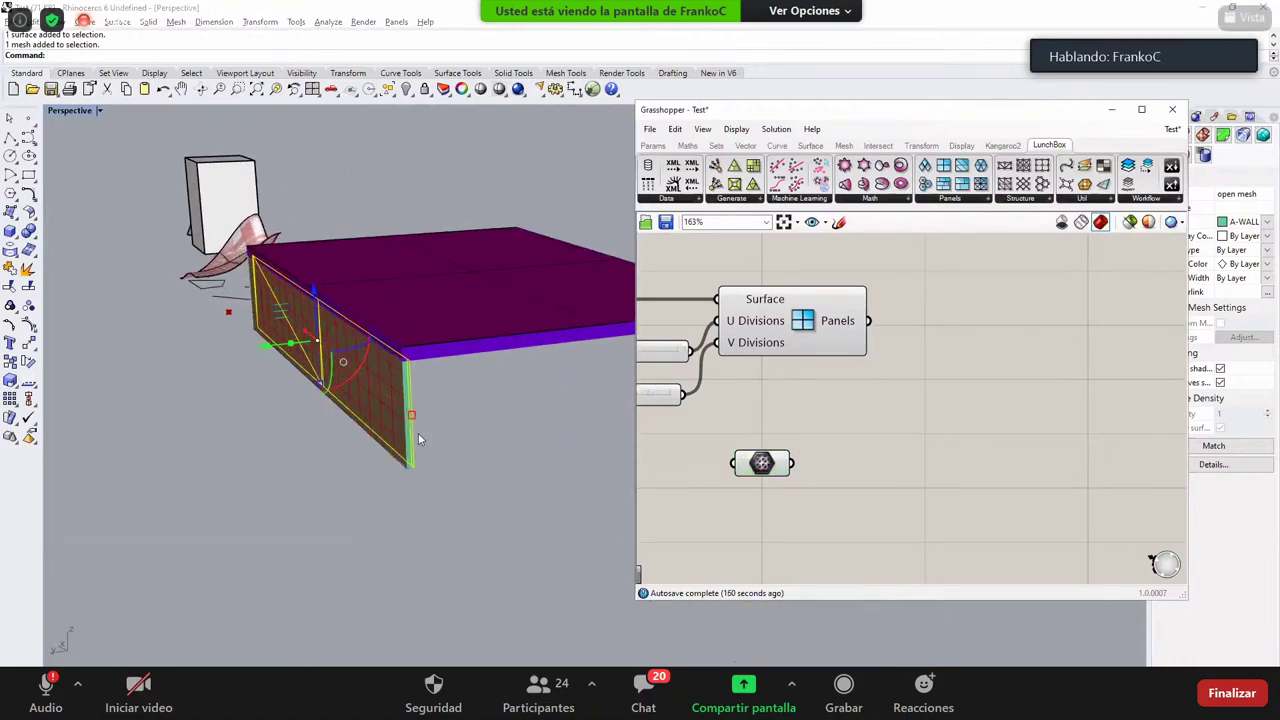
click(117, 399)
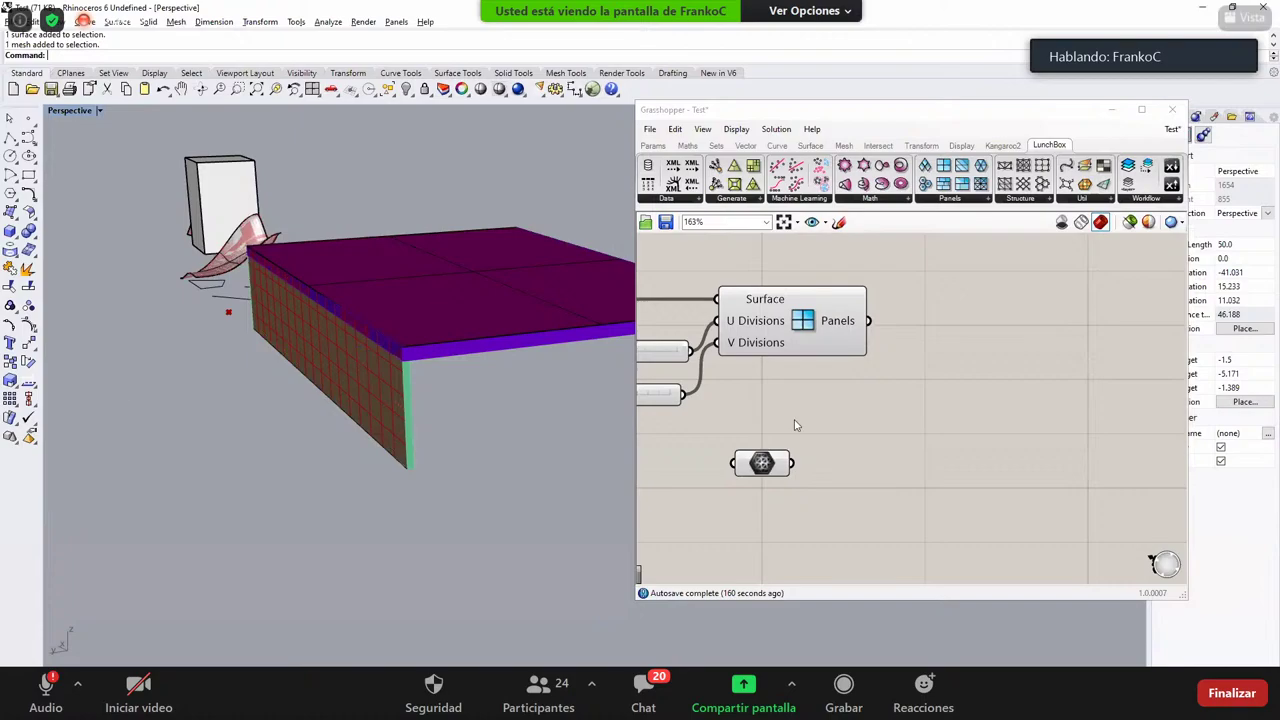
Step: Place a Mesh Edges component on the canvas above the mesh parameter
right_drag(796, 425, 758, 370)
drag(724, 413, 751, 466)
click(822, 461)
right_drag(822, 461, 799, 421)
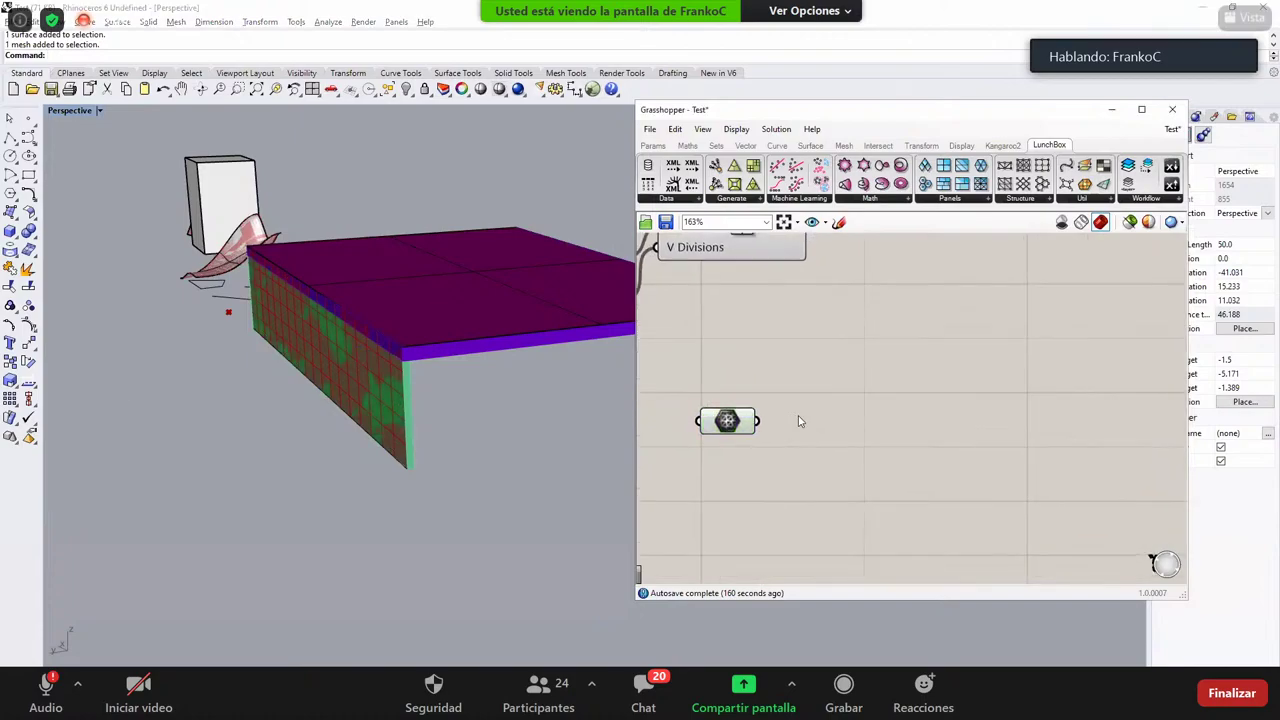
double_click(799, 421)
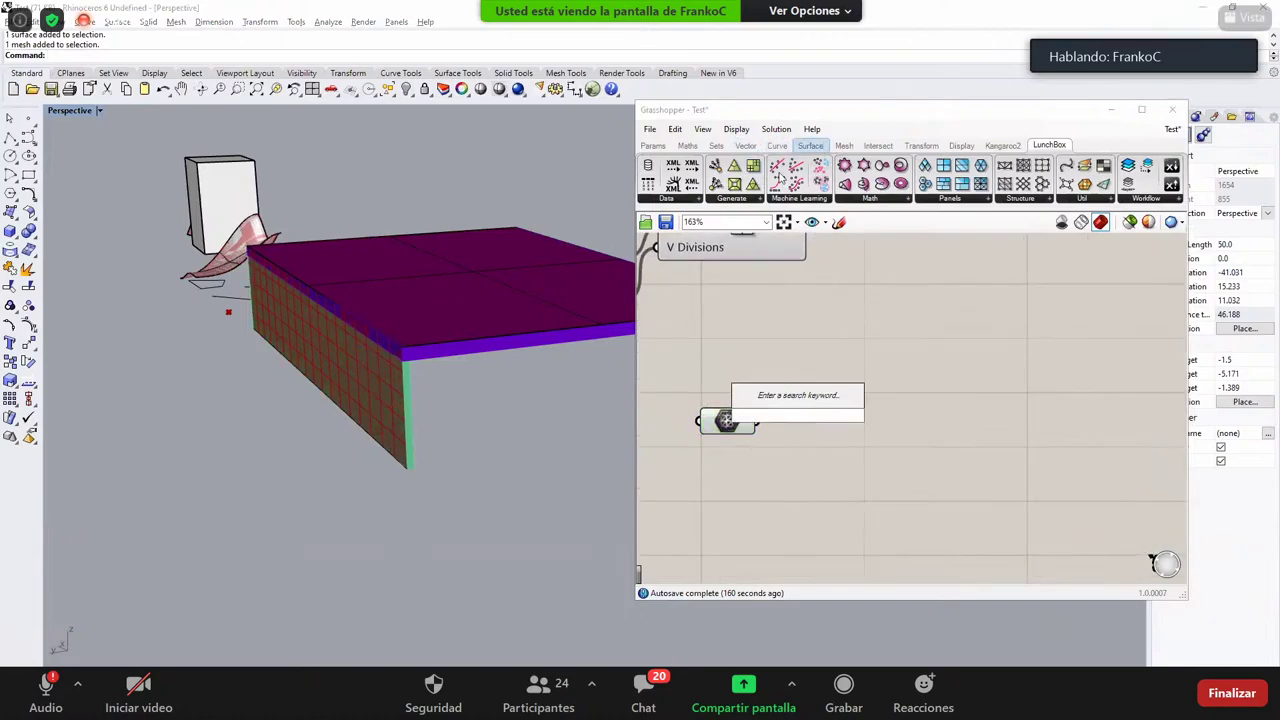
click(844, 146)
click(709, 203)
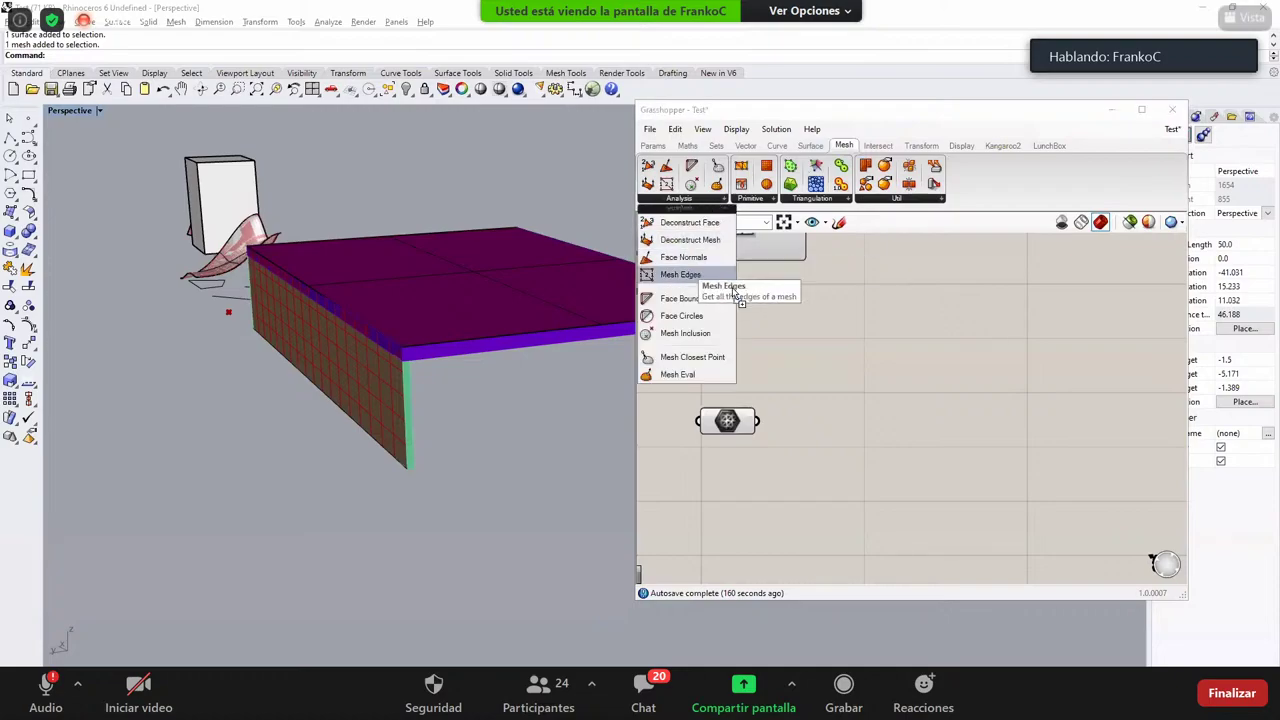
drag(686, 274, 700, 270)
Step: Try to break down the referenced mesh with a Deconstruct Face component
click(697, 203)
drag(688, 218, 894, 400)
drag(758, 421, 842, 401)
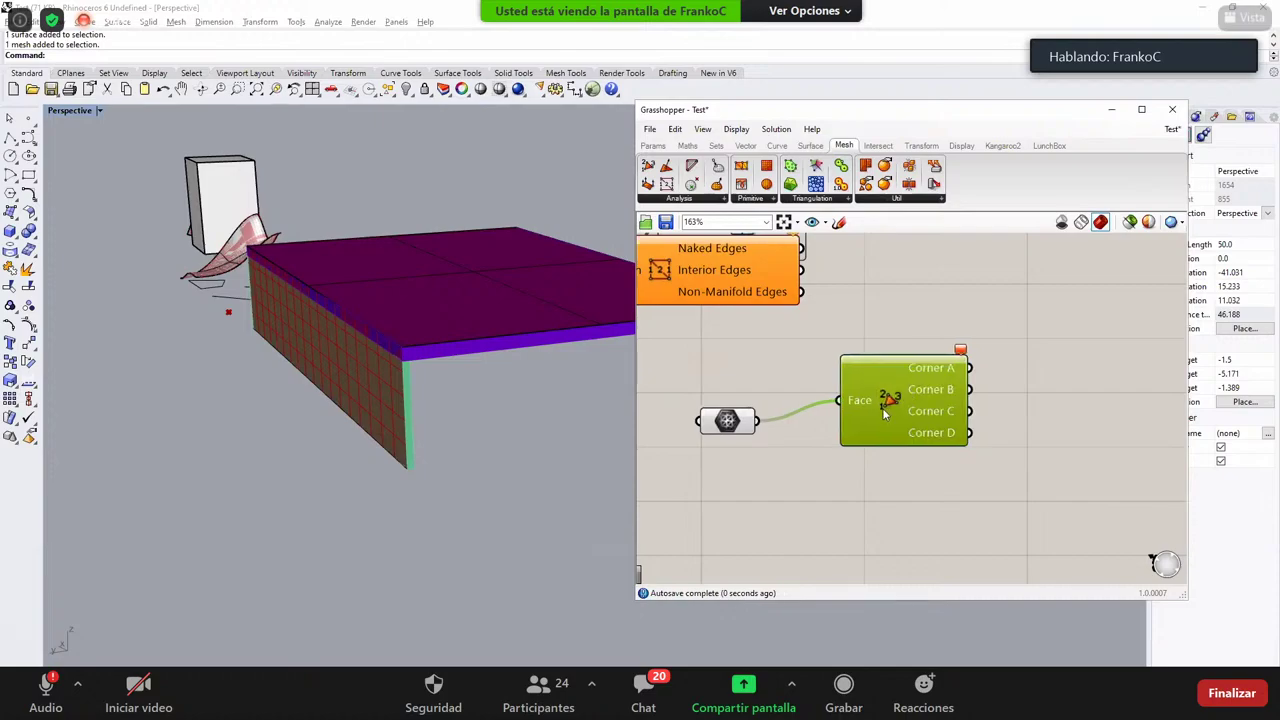
key(Delete)
Step: Add a Deconstruct Mesh component and connect the mesh parameter to its Mesh input
click(697, 203)
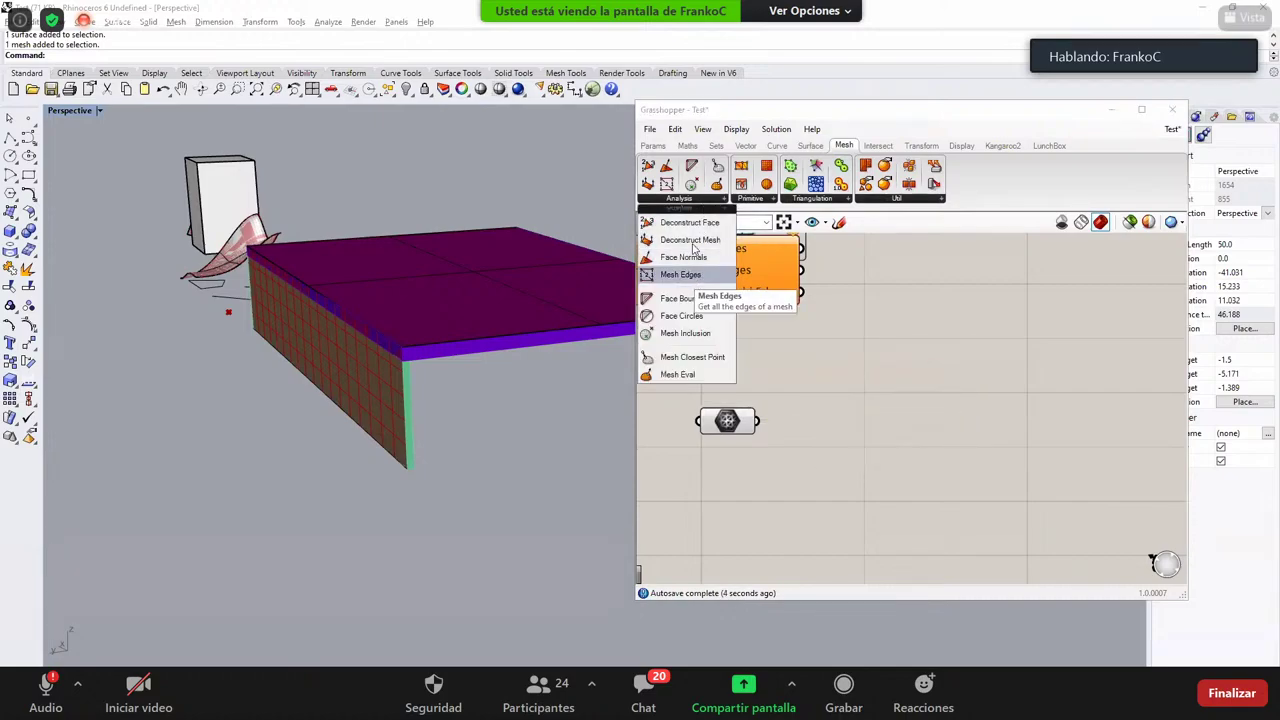
click(845, 400)
drag(740, 427, 838, 415)
right_drag(434, 358, 466, 363)
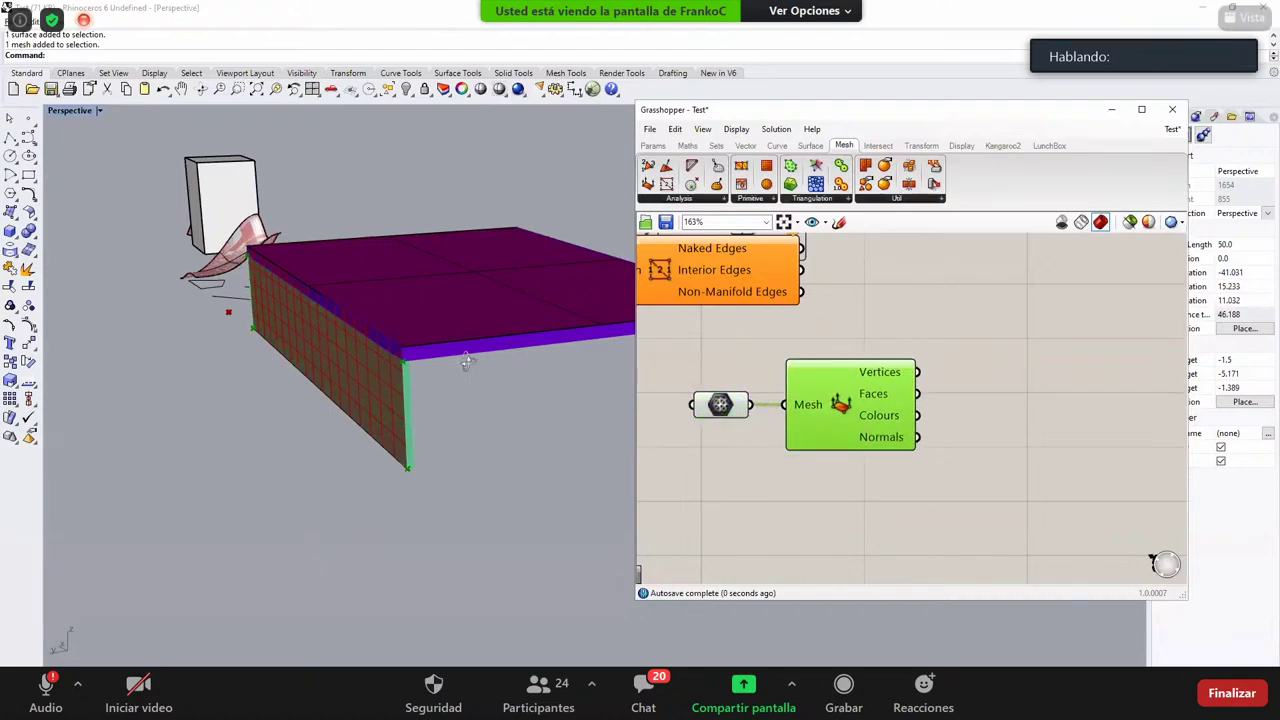
right_drag(229, 286, 450, 438)
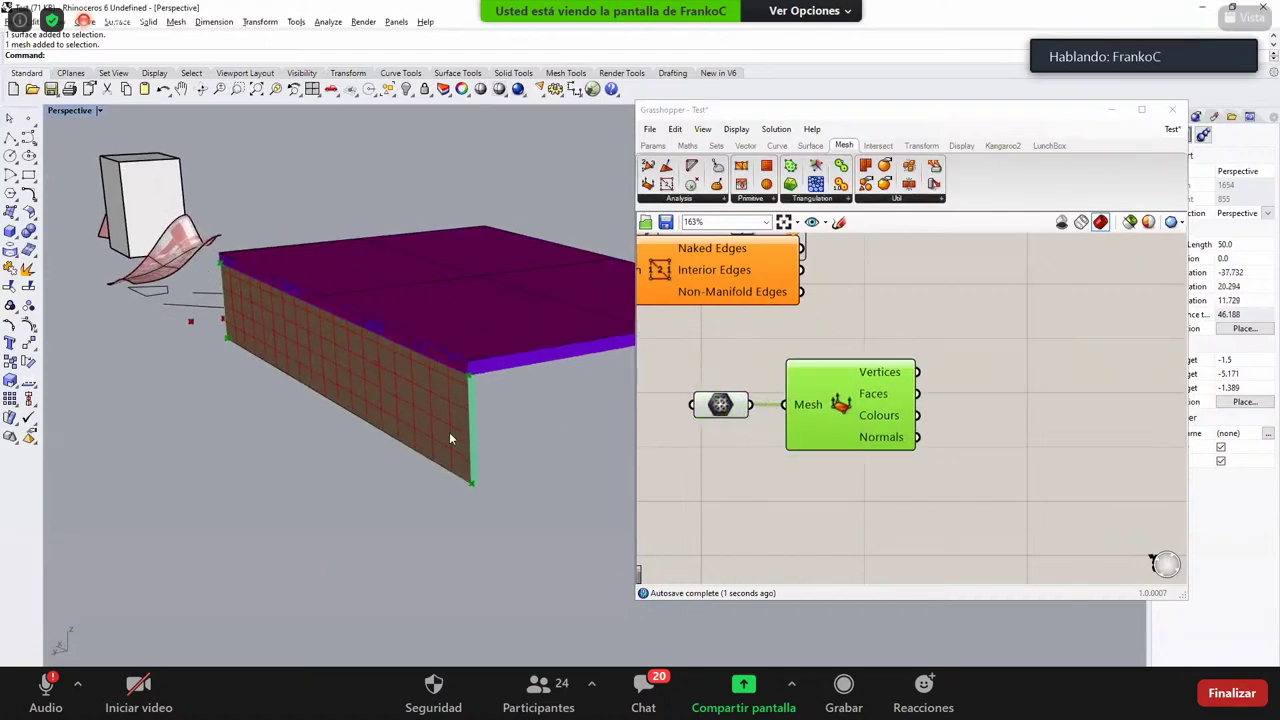
Step: Add a List Item component and feed the Deconstruct Mesh Vertices output into its List input
click(926, 387)
right_drag(1011, 403, 924, 379)
double_click(924, 379)
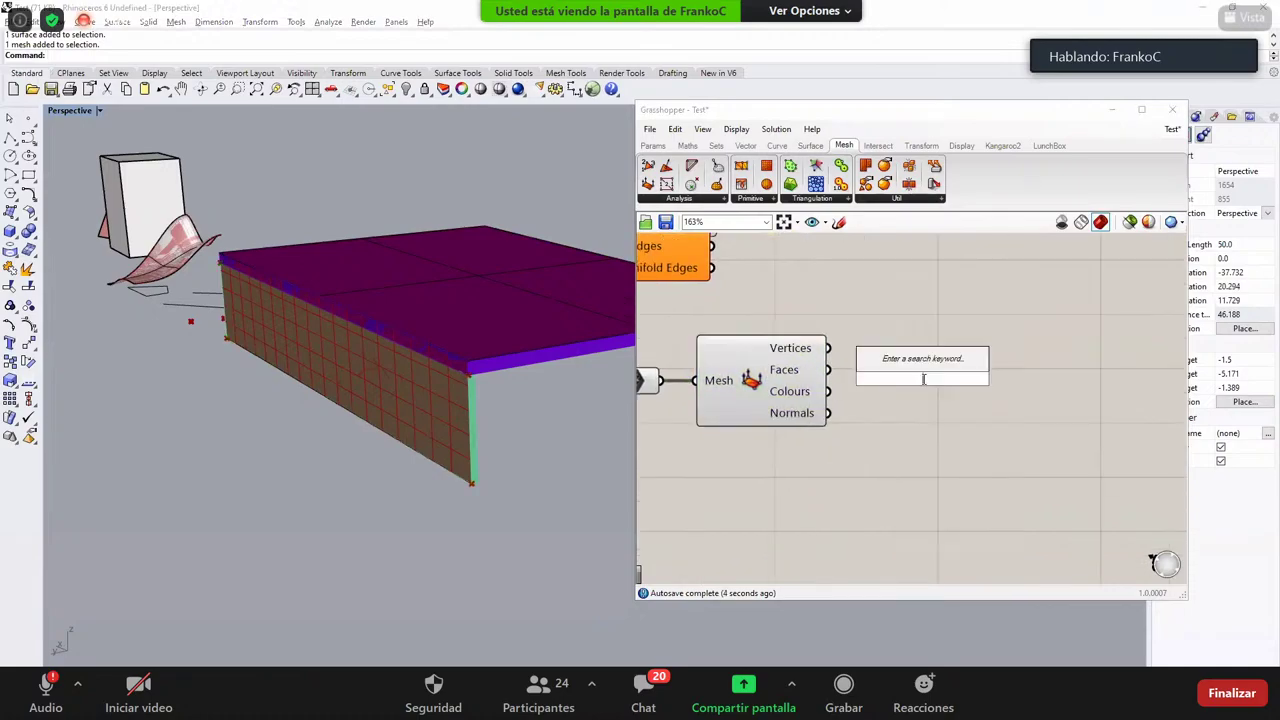
text(list it)
key(Return)
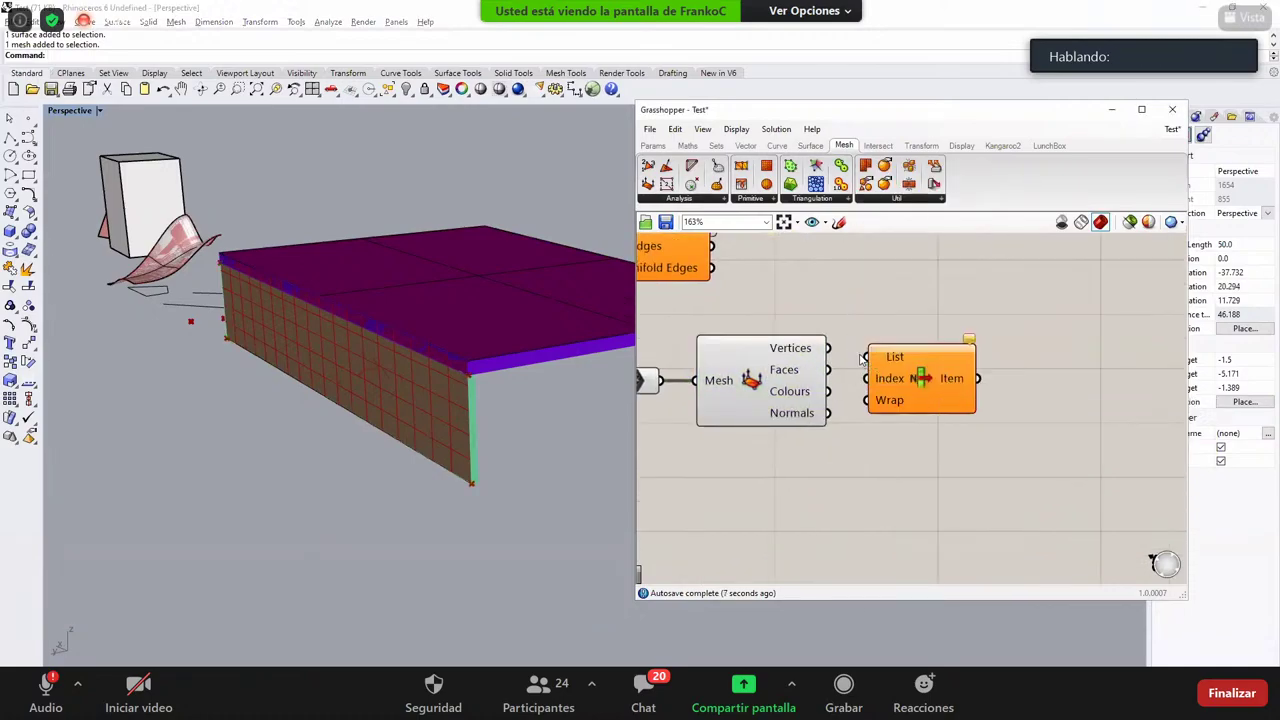
drag(821, 346, 922, 361)
scroll(967, 369, up, 5)
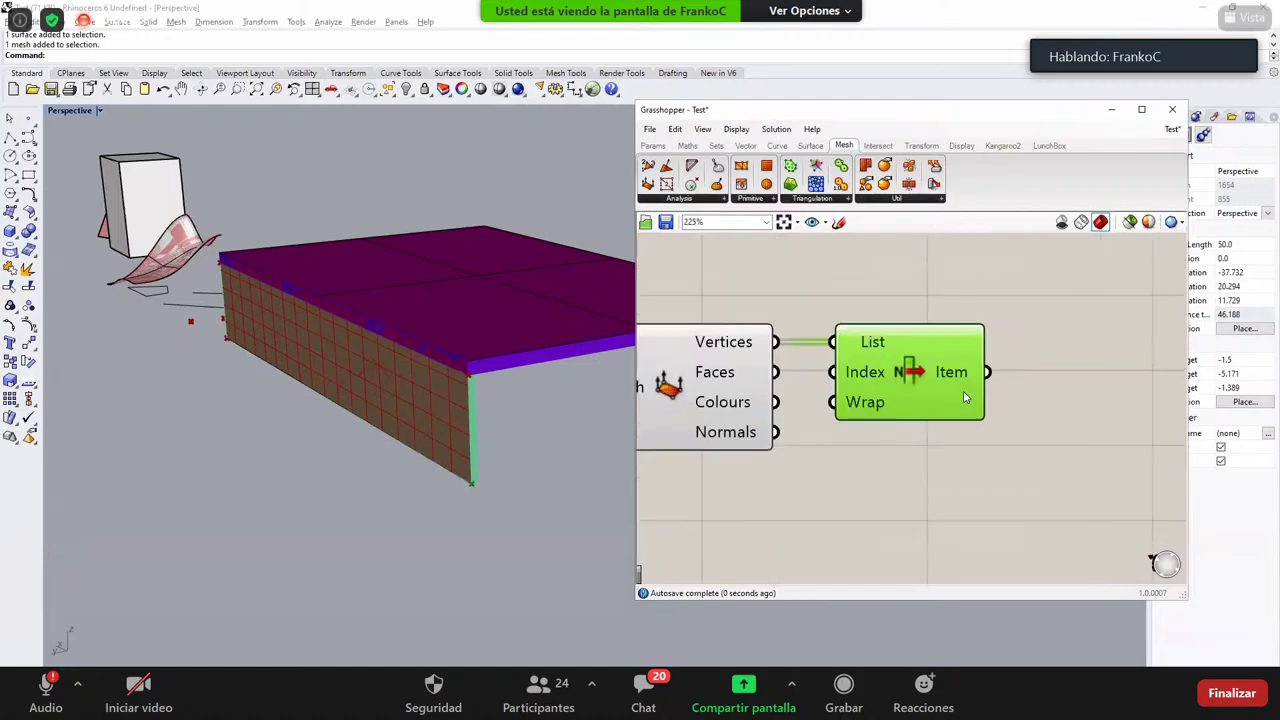
Step: Extend the List Item component with the additional outputs +1, +2 and +3
double_click(907, 452)
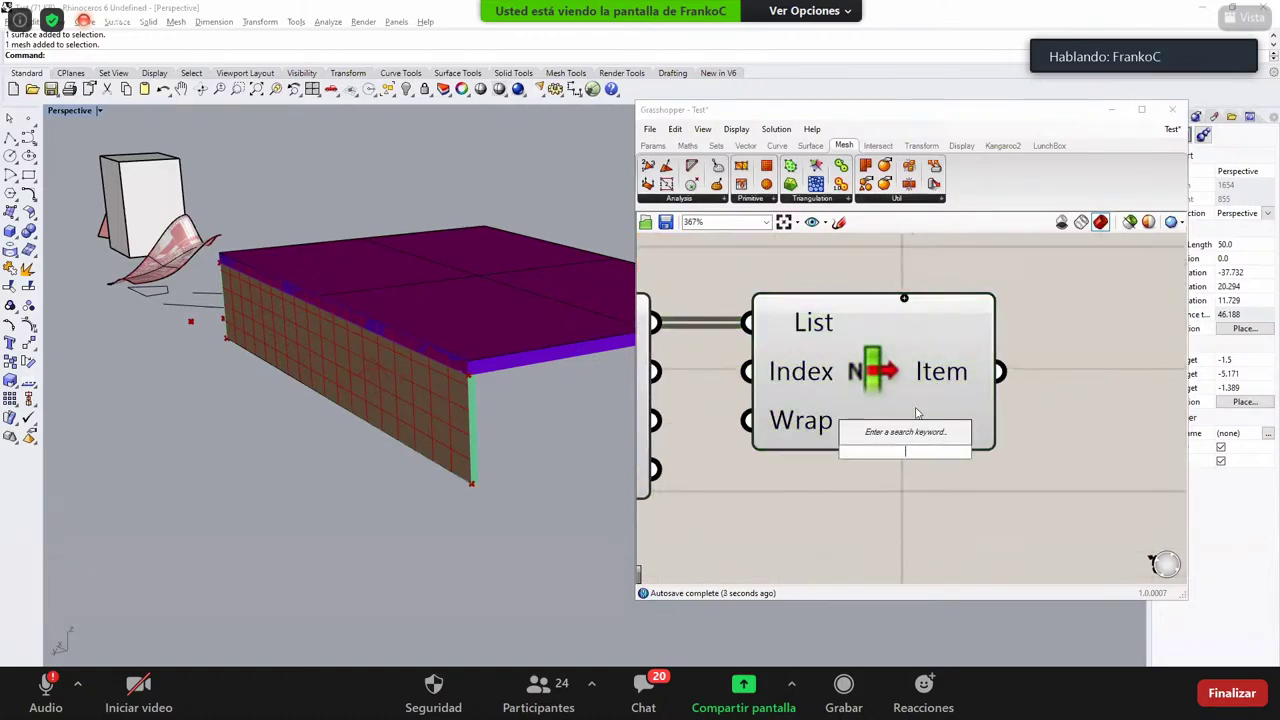
click(916, 412)
click(907, 449)
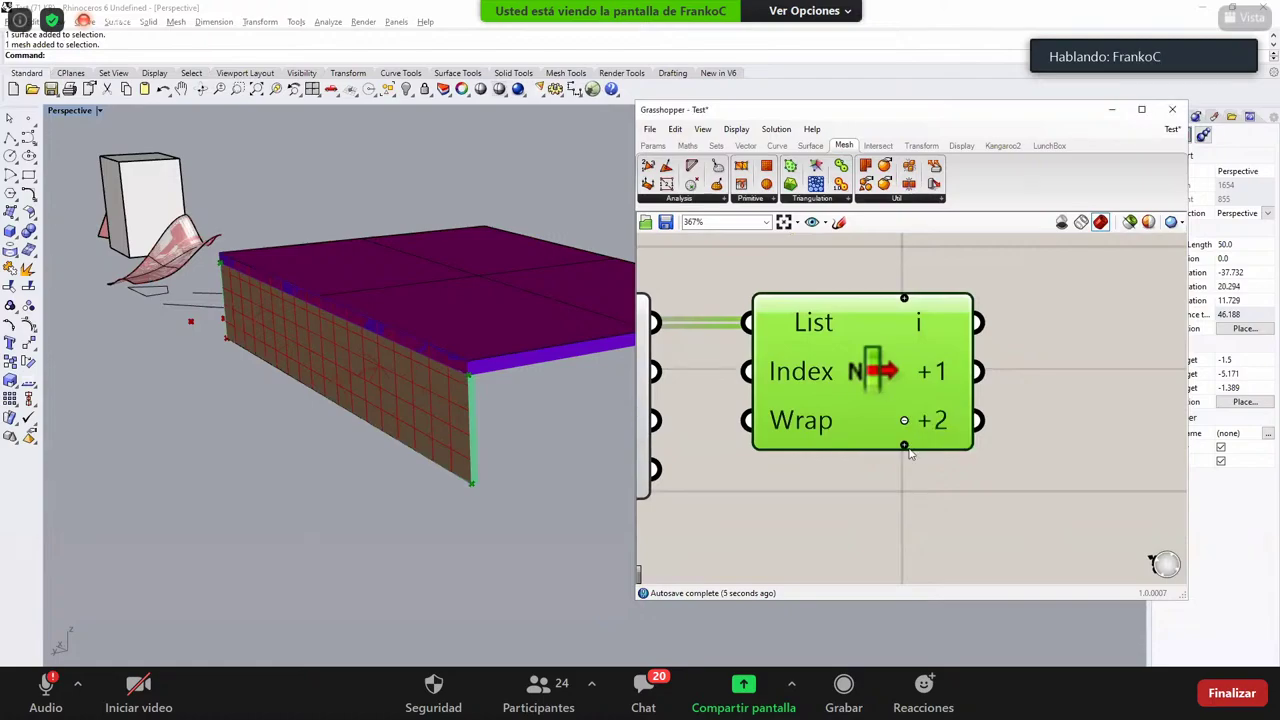
click(907, 449)
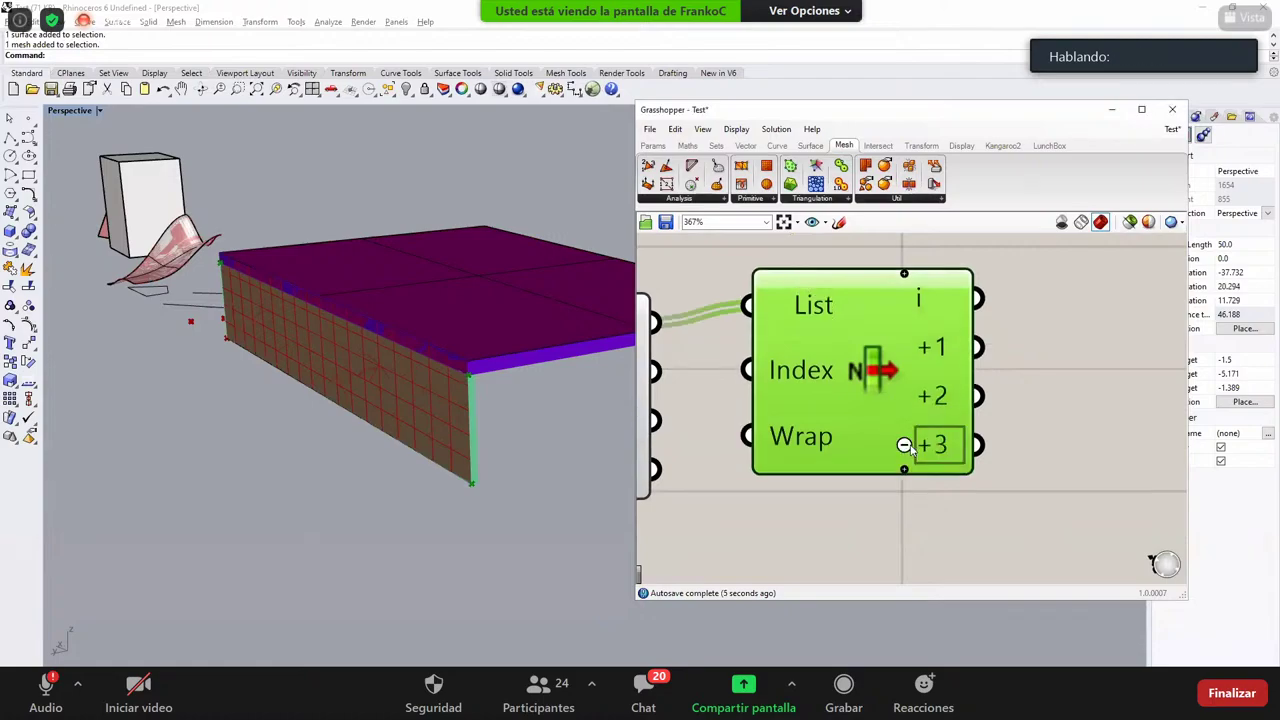
click(1028, 392)
right_drag(1028, 409, 1007, 387)
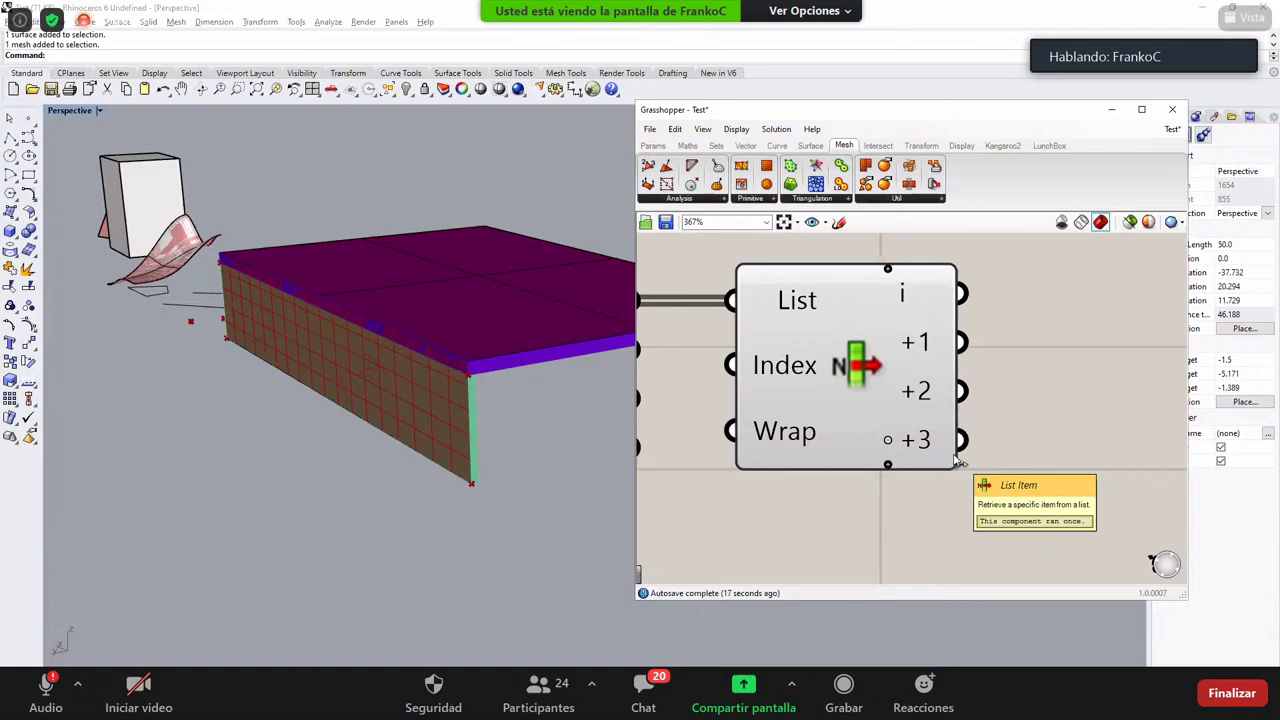
scroll(1011, 325, down, 4)
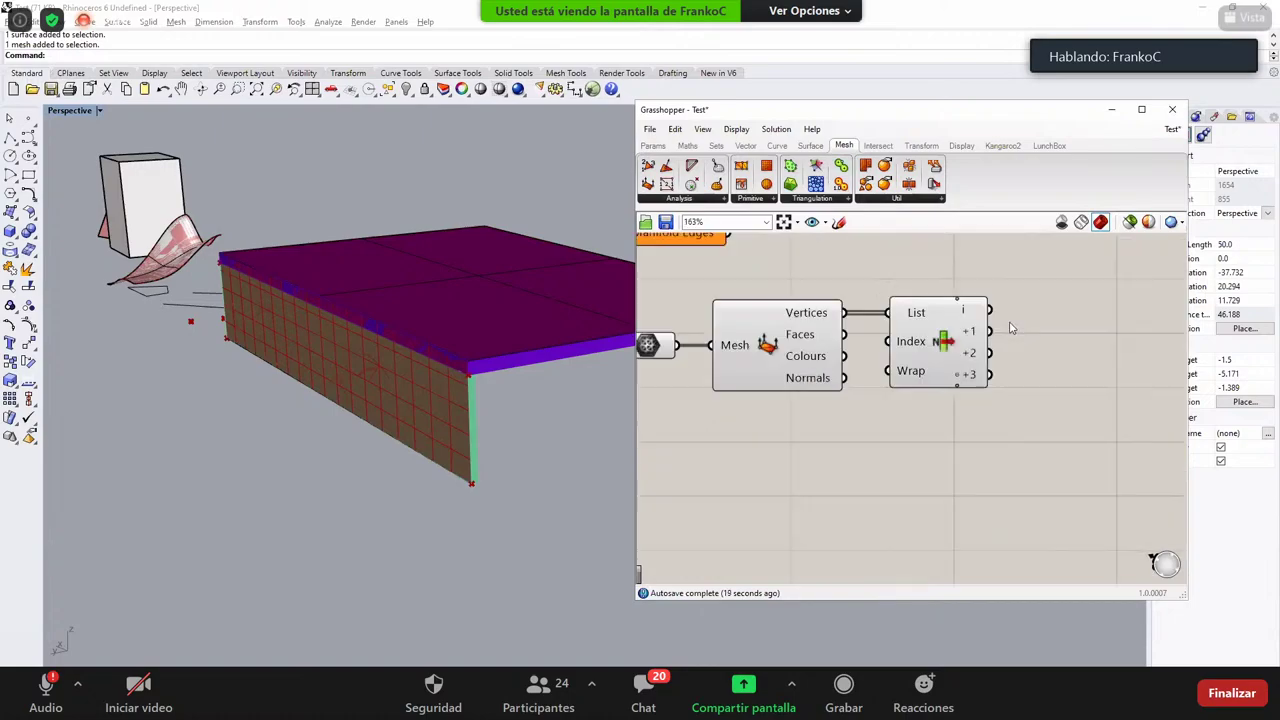
right_drag(850, 320, 924, 340)
drag(1115, 304, 686, 445)
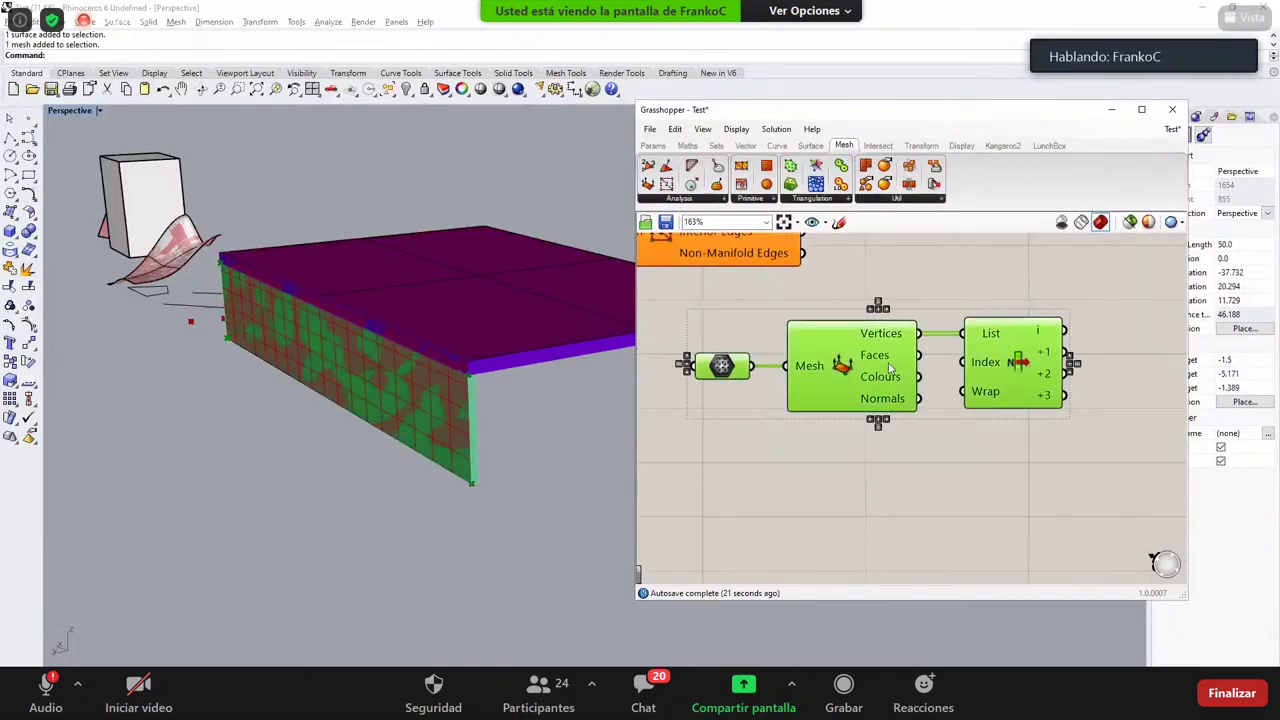
click(763, 340)
drag(660, 289, 1112, 452)
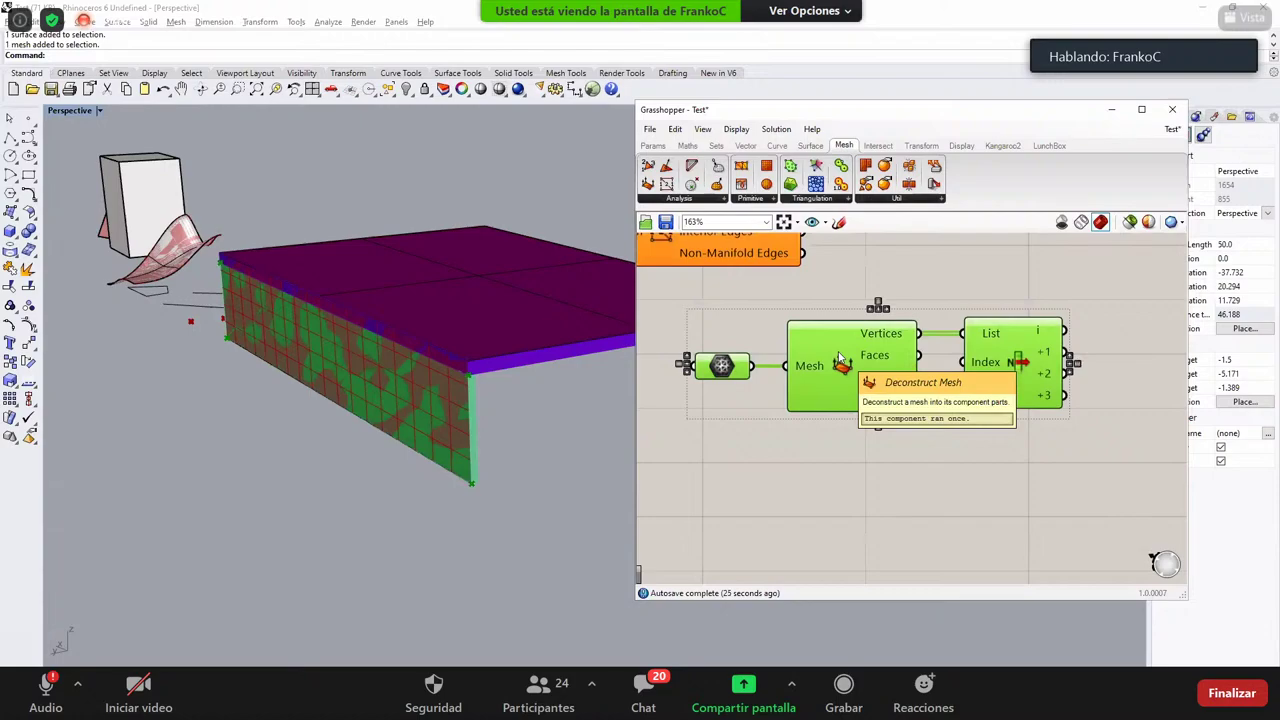
drag(778, 302, 950, 458)
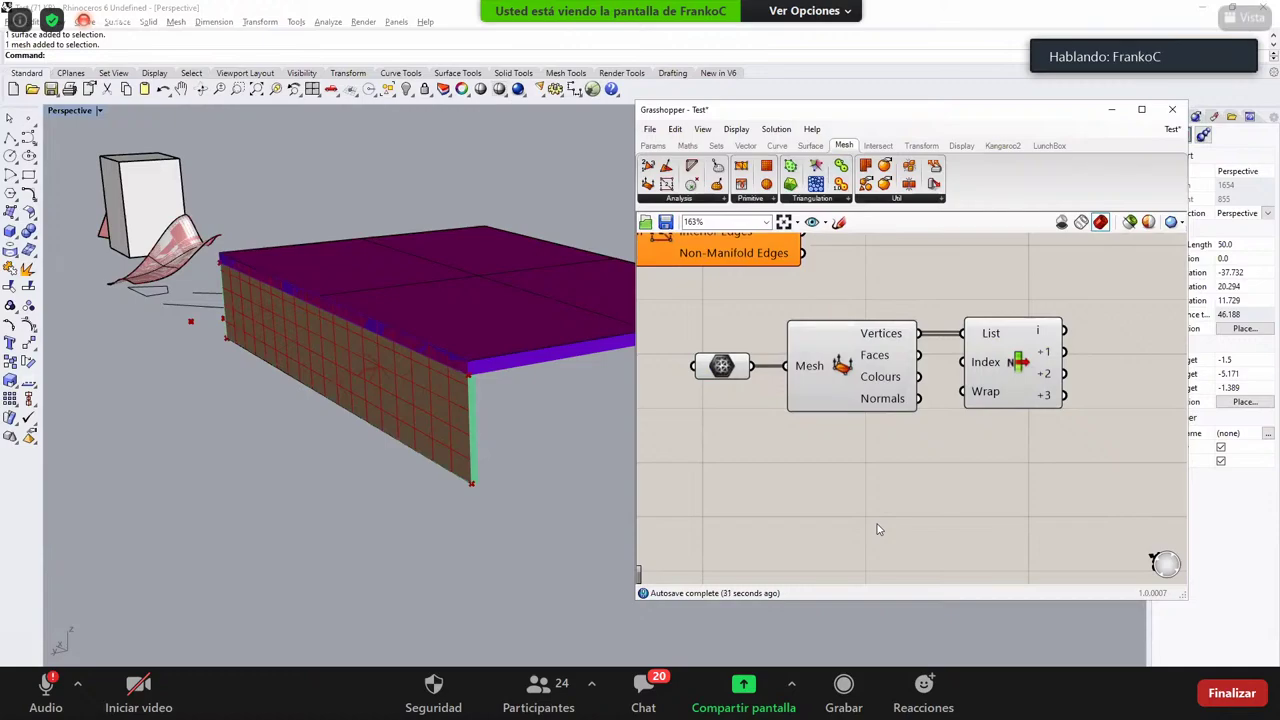
Step: Move the Mesh Edges component off the Quad Panels component to just below Deconstruct Mesh
scroll(868, 516, down, 3)
drag(1040, 389, 775, 480)
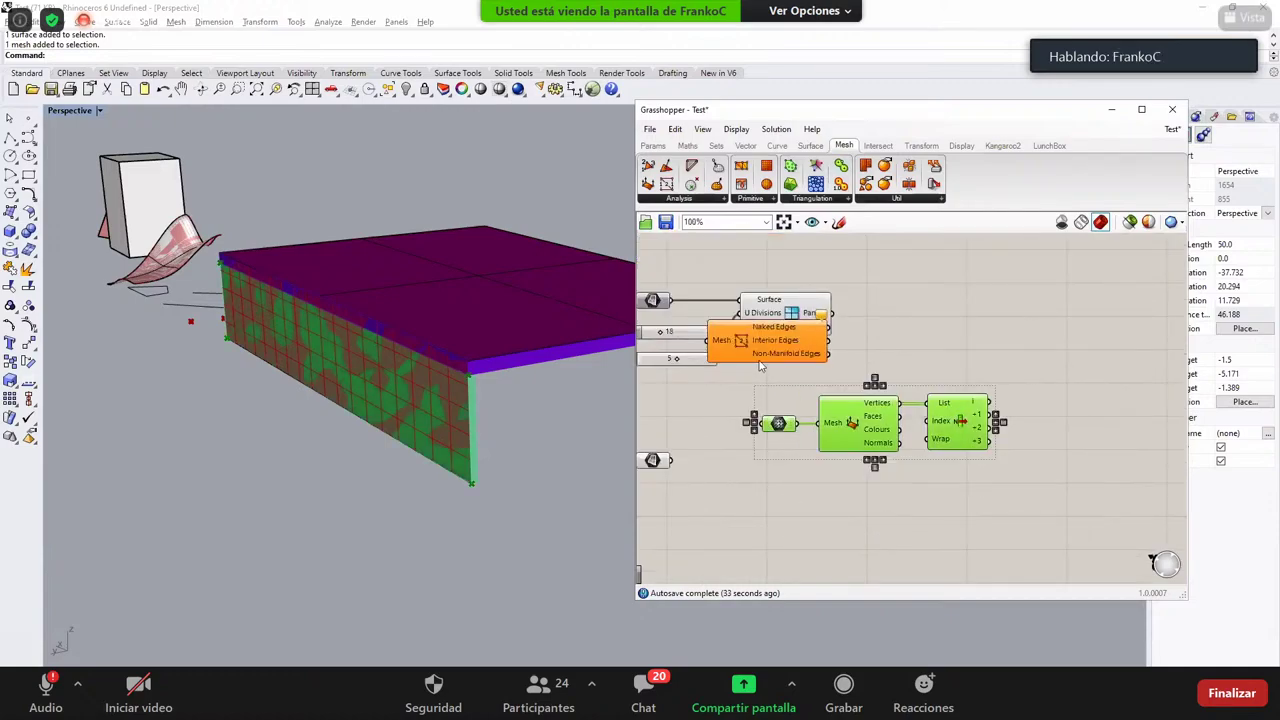
drag(759, 361, 908, 524)
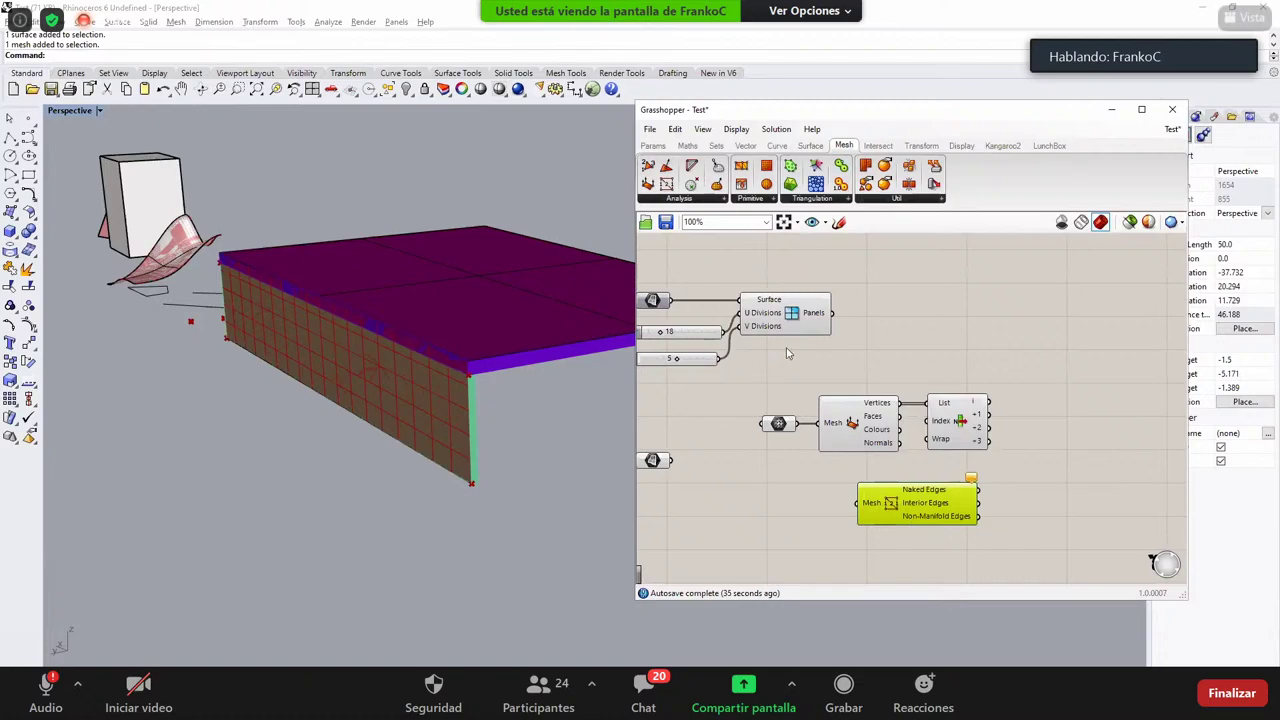
Step: Connect the mesh parameter to the Mesh input of the Mesh Edges component
scroll(787, 353, up, 3)
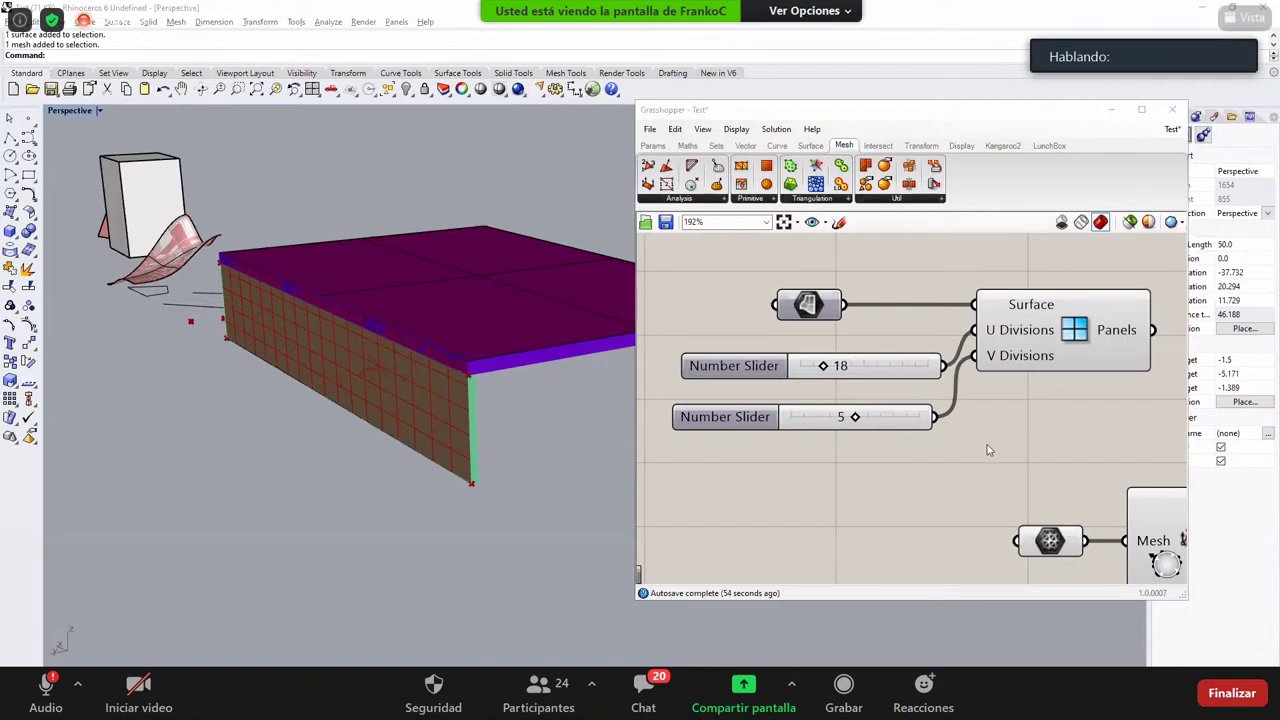
right_drag(1060, 436, 923, 408)
scroll(923, 408, down, 2)
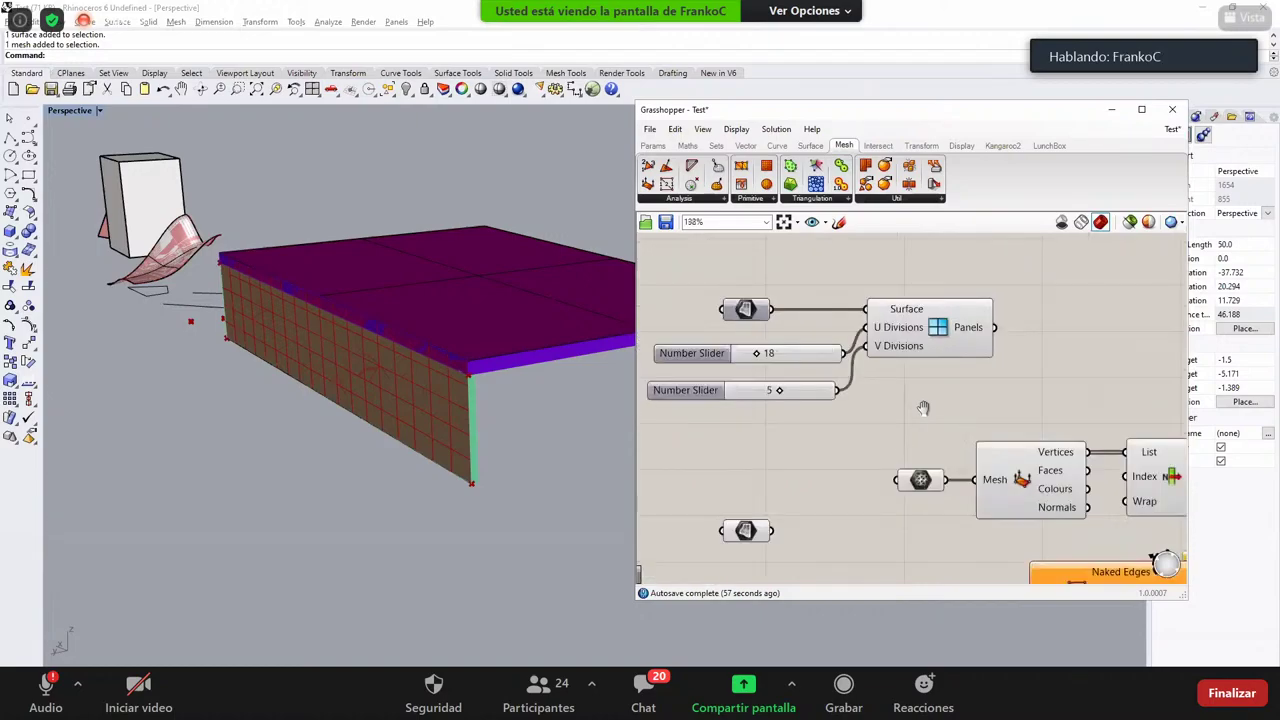
scroll(923, 408, down, 2)
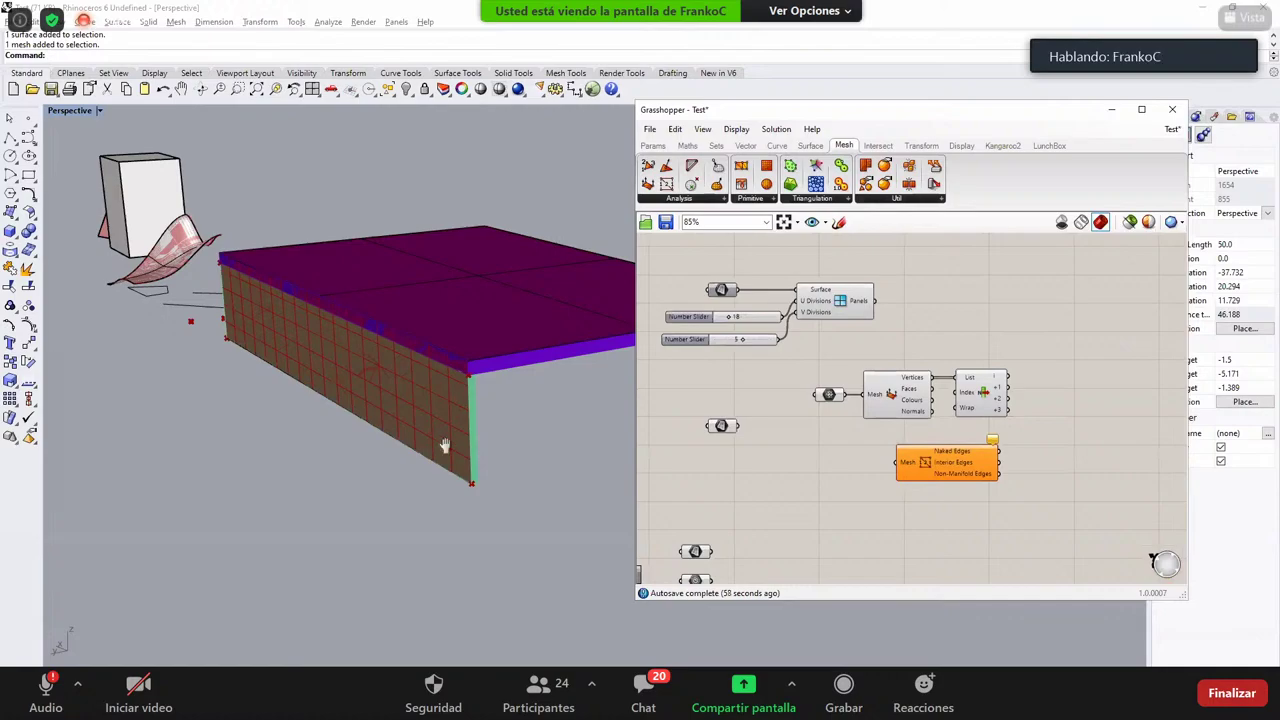
scroll(836, 325, up, 2)
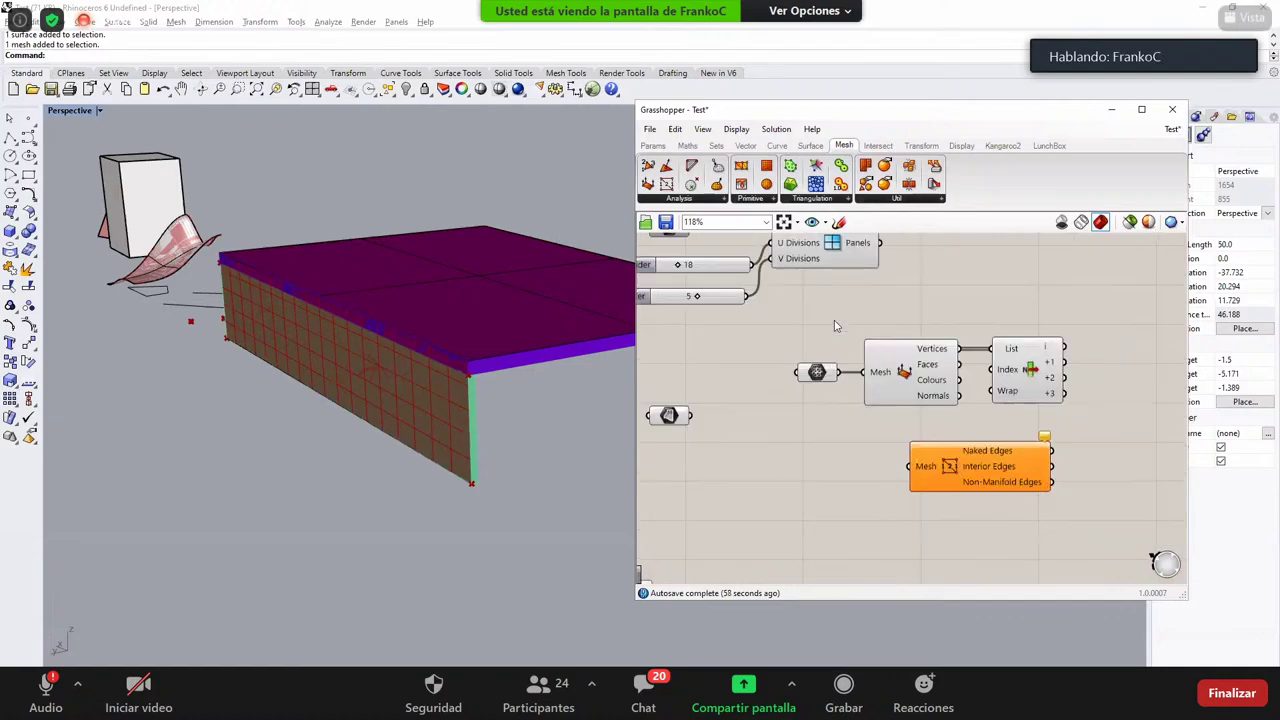
scroll(836, 325, up, 1)
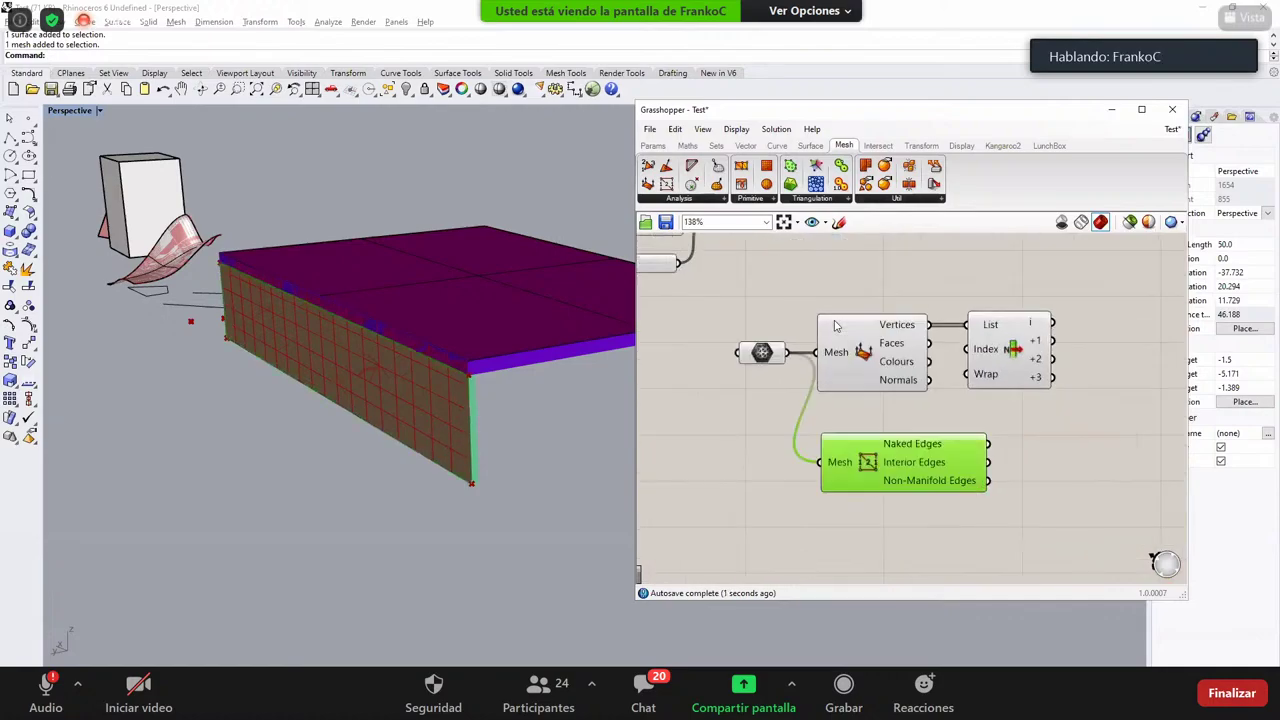
Step: Move the List Item component beside Mesh Edges and feed Naked Edges into its List input in place of the vertices
right_drag(1006, 464, 808, 367)
click(822, 270)
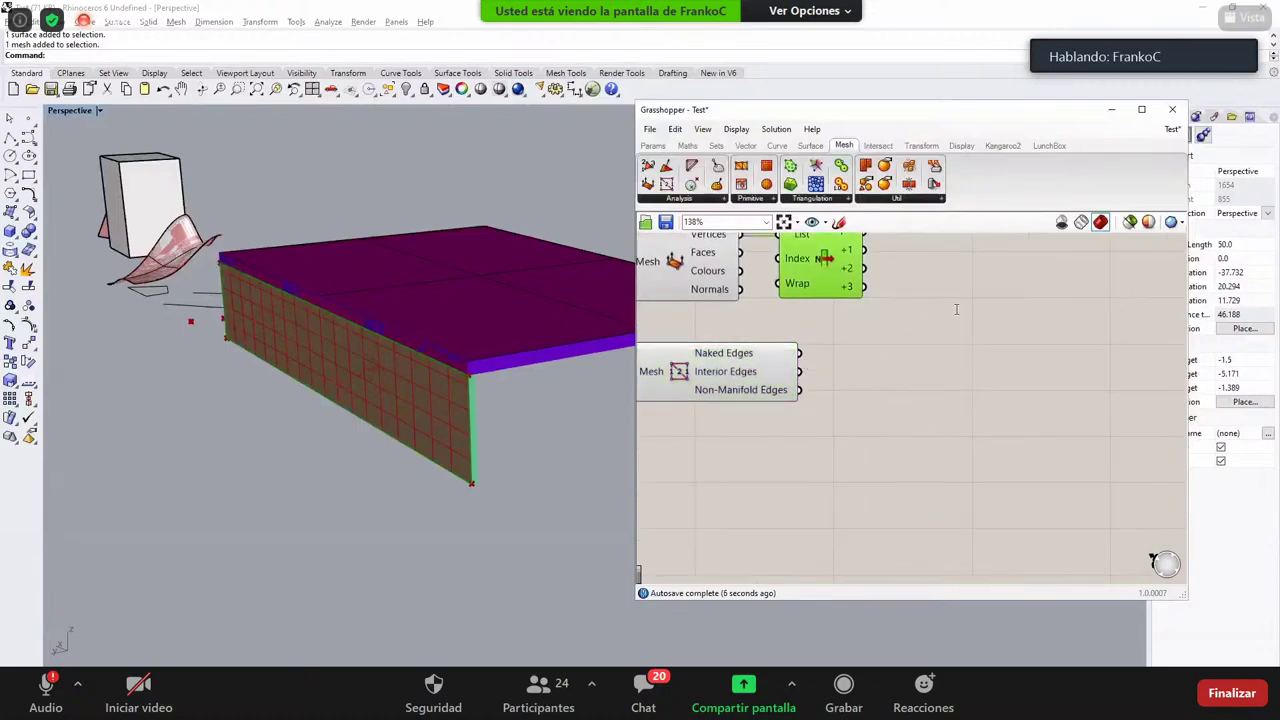
drag(822, 270, 872, 389)
drag(799, 353, 829, 353)
Step: Try adding a Curve parameter fed by the first item output of the List Item component
right_drag(1015, 327, 957, 309)
double_click(957, 309)
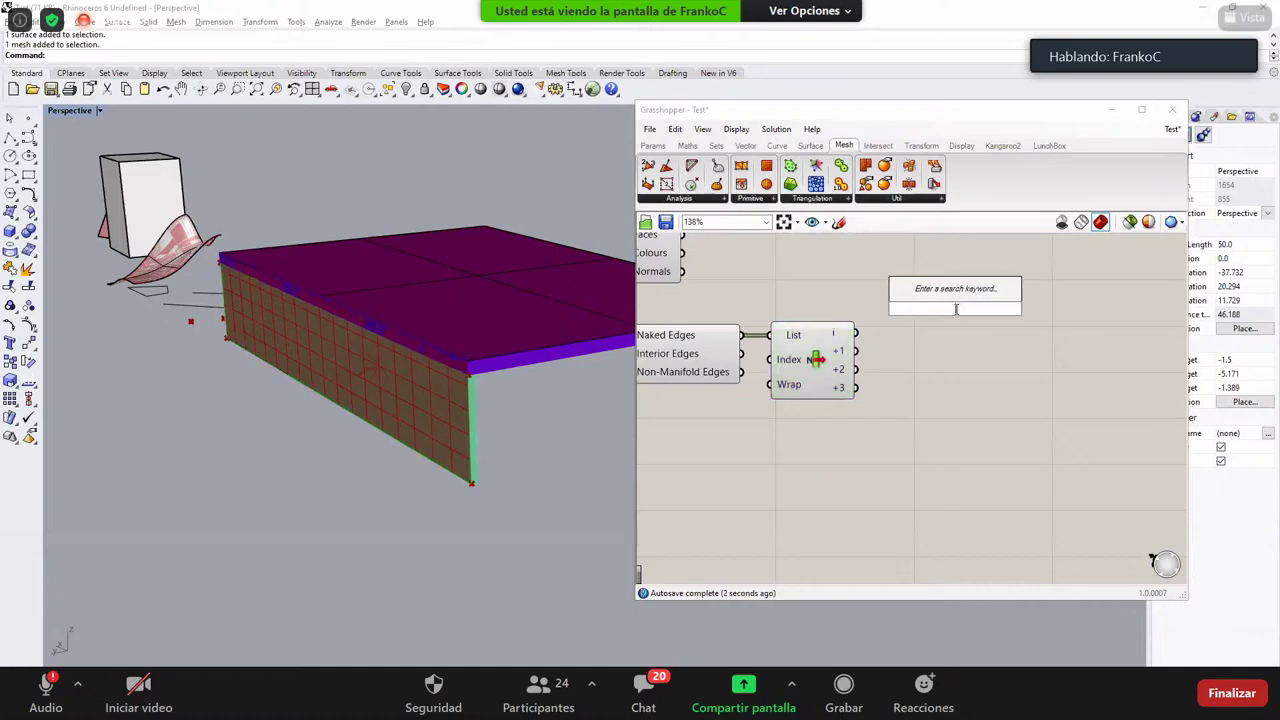
text(cur)
key(Return)
drag(857, 333, 934, 327)
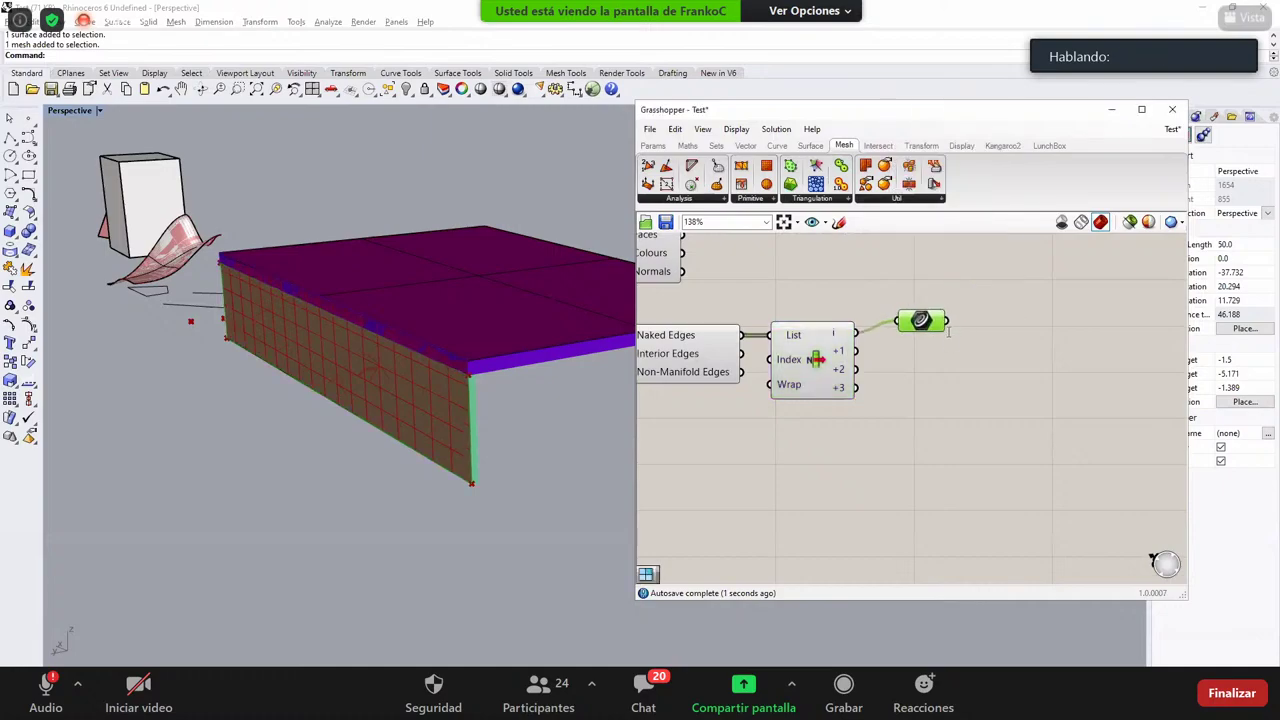
double_click(952, 322)
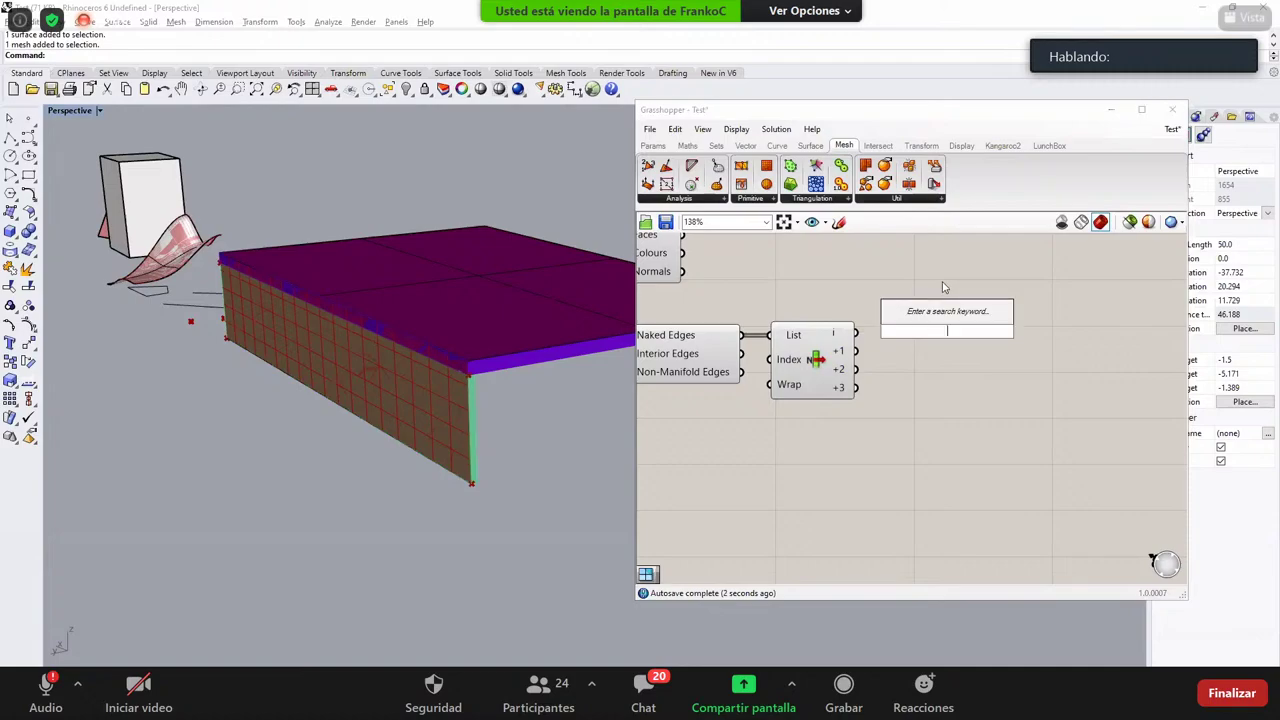
text(srf)
click(944, 281)
key(ctrl+z)
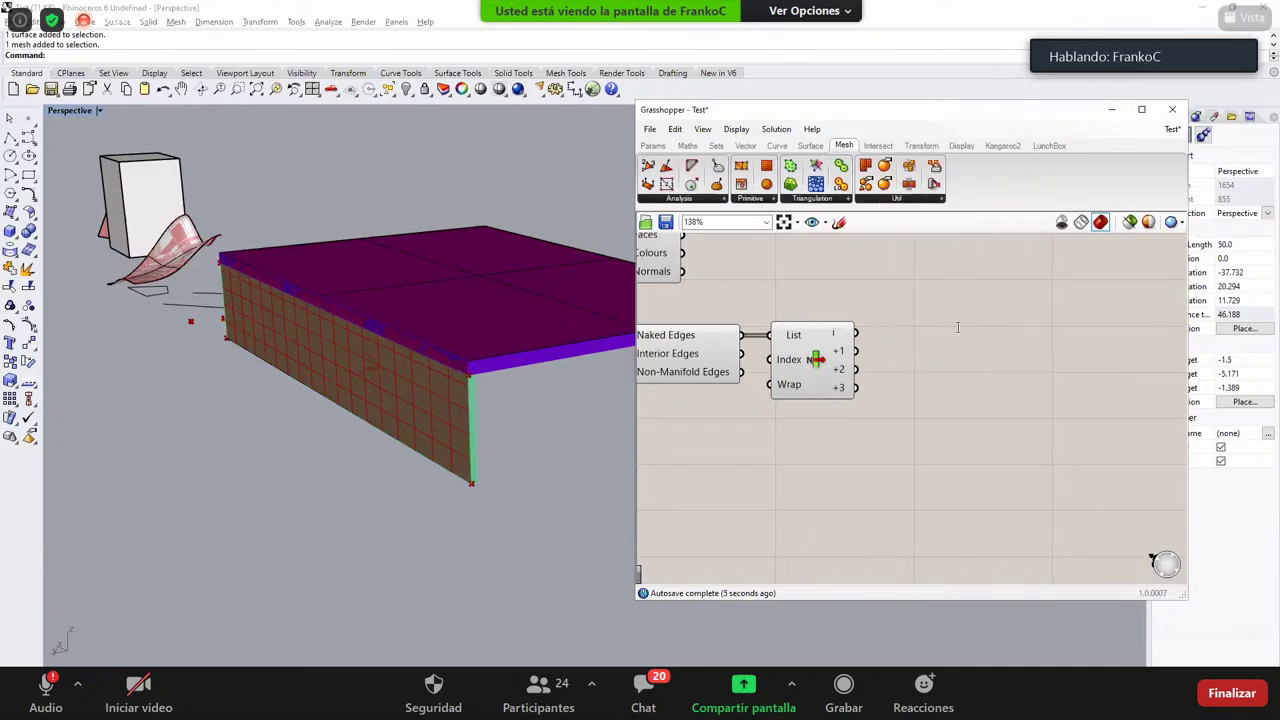
double_click(958, 327)
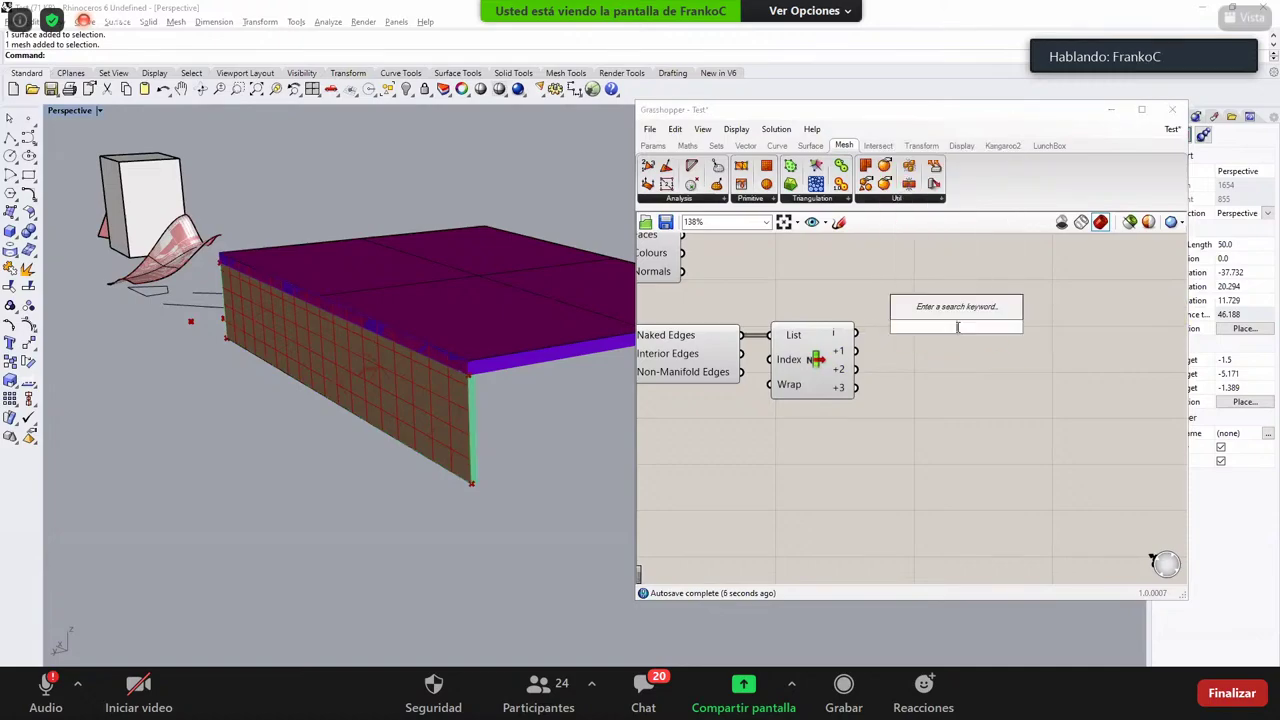
click(776, 129)
mouse_move(736, 129)
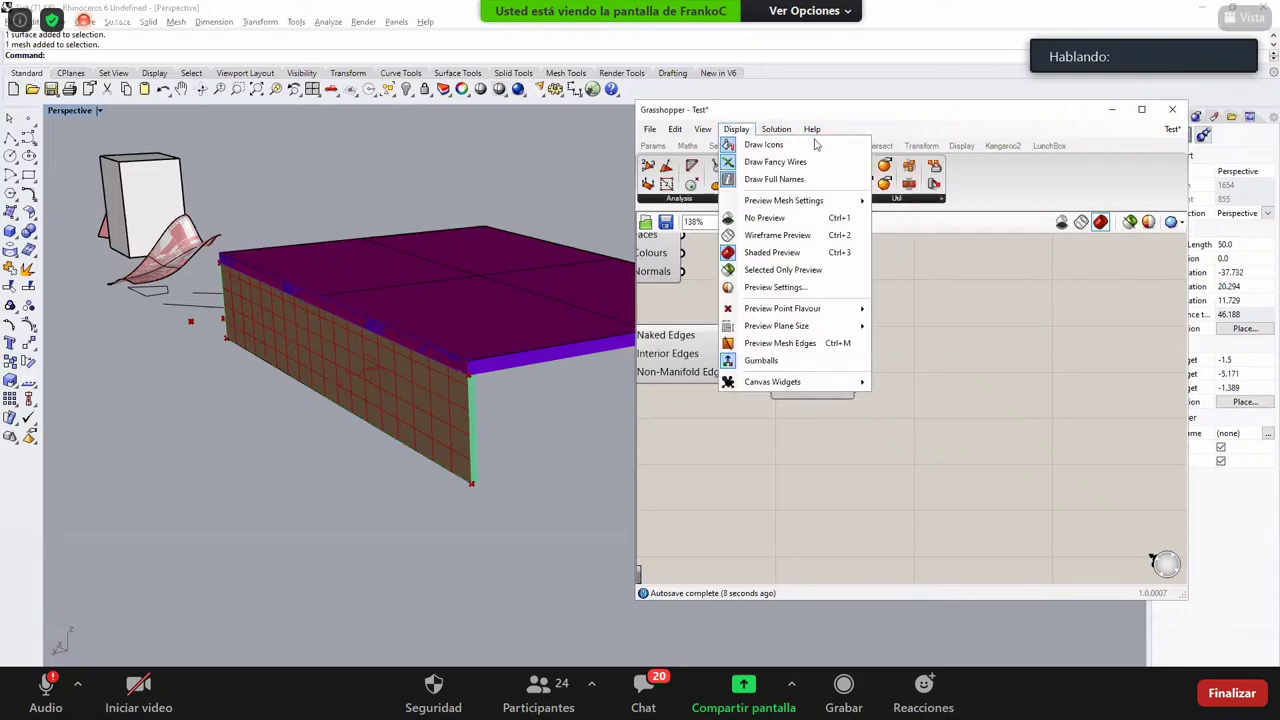
click(777, 130)
click(778, 146)
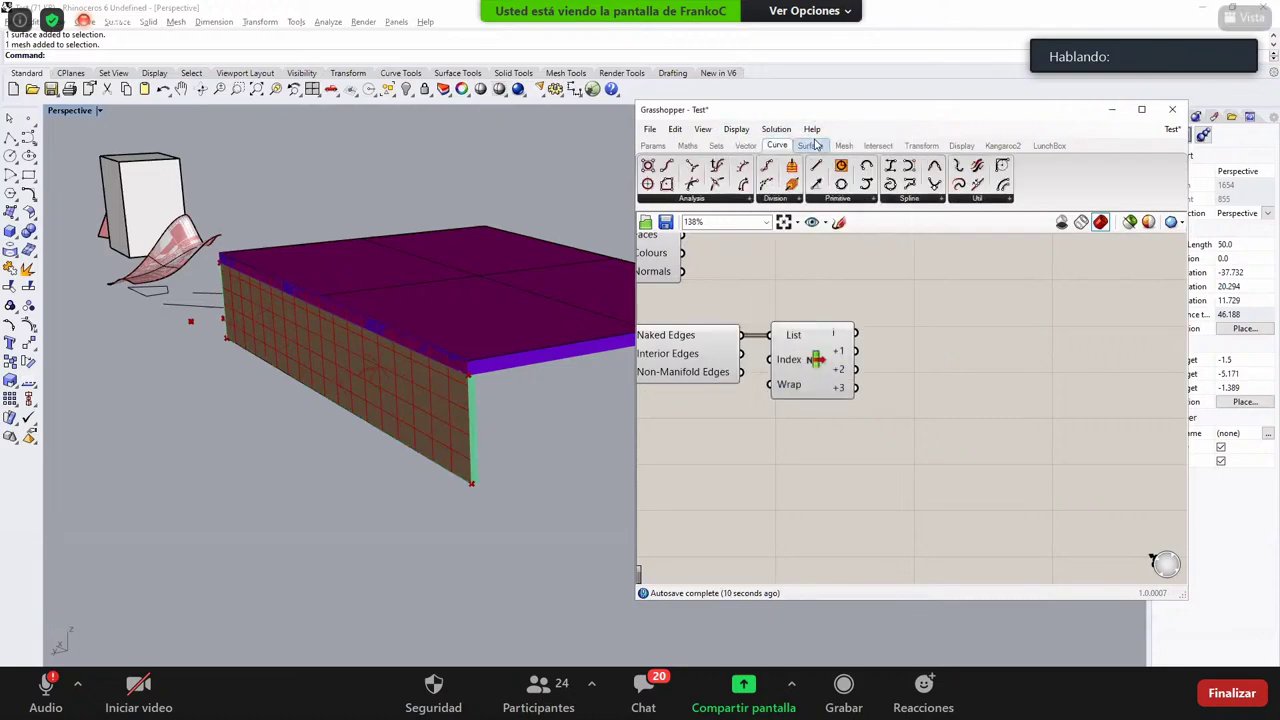
Step: Add a Boundary Surfaces component fed by Naked Edges and delete the List Item component
click(812, 145)
click(792, 200)
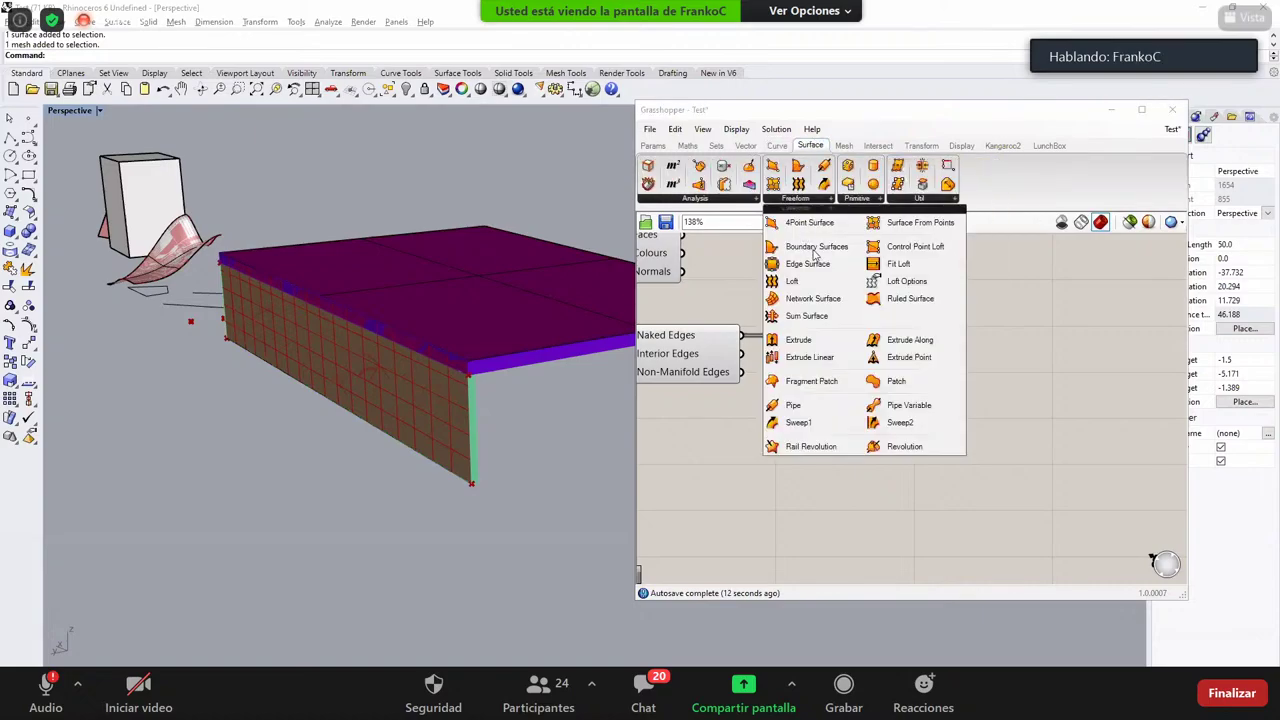
click(814, 250)
drag(964, 376, 856, 336)
click(845, 341)
key(Delete)
Step: Reposition the Deconstruct Mesh component above the Mesh Edges component
right_drag(721, 359, 986, 354)
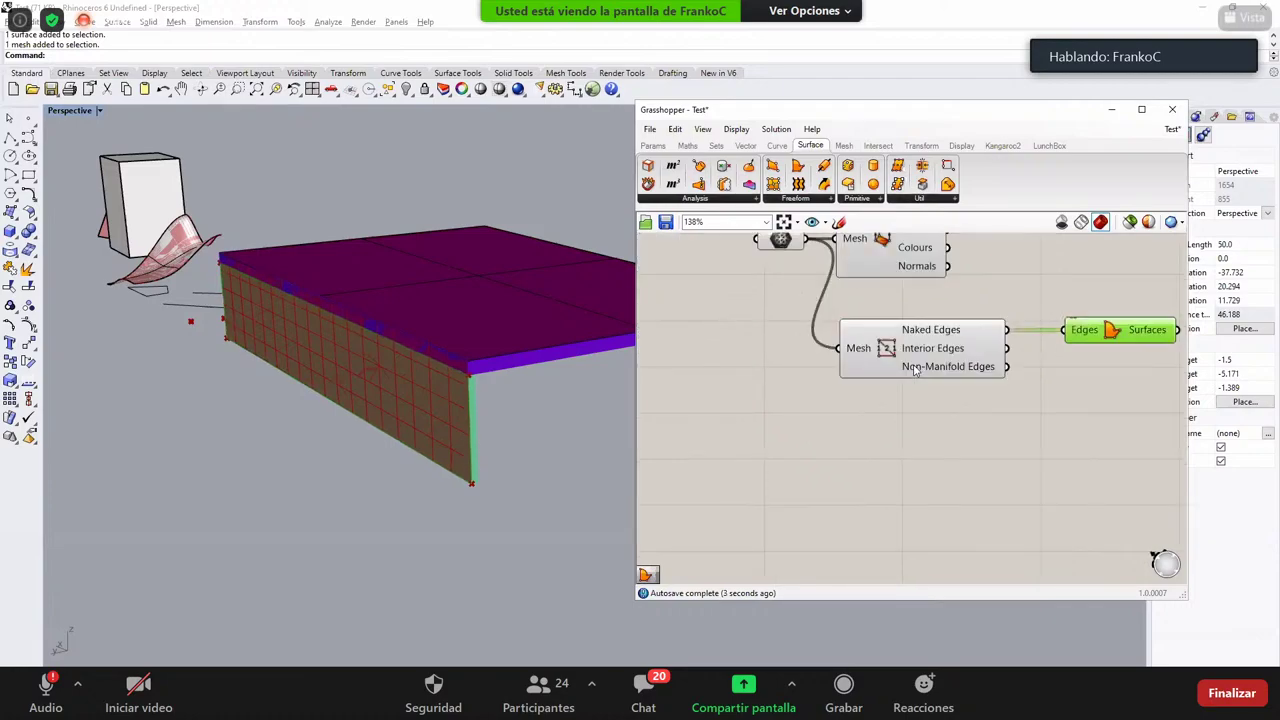
scroll(930, 326, down, 3)
scroll(990, 330, up, 1)
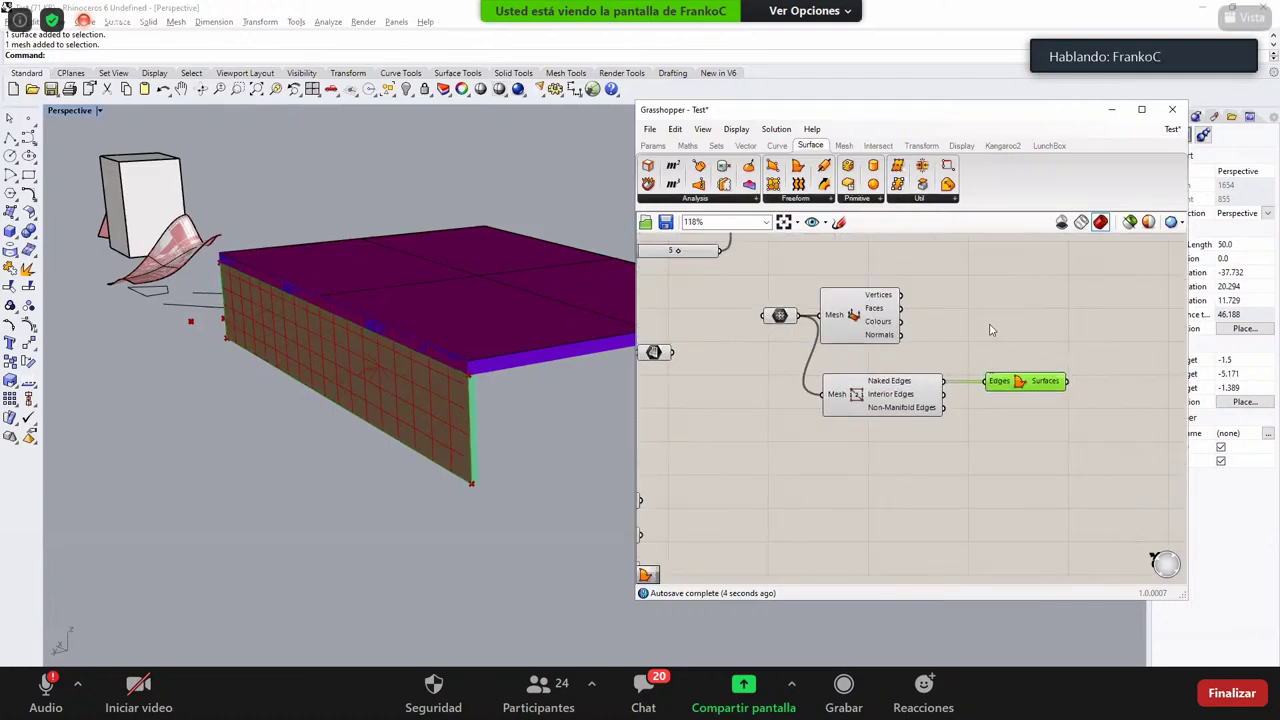
scroll(990, 330, up, 2)
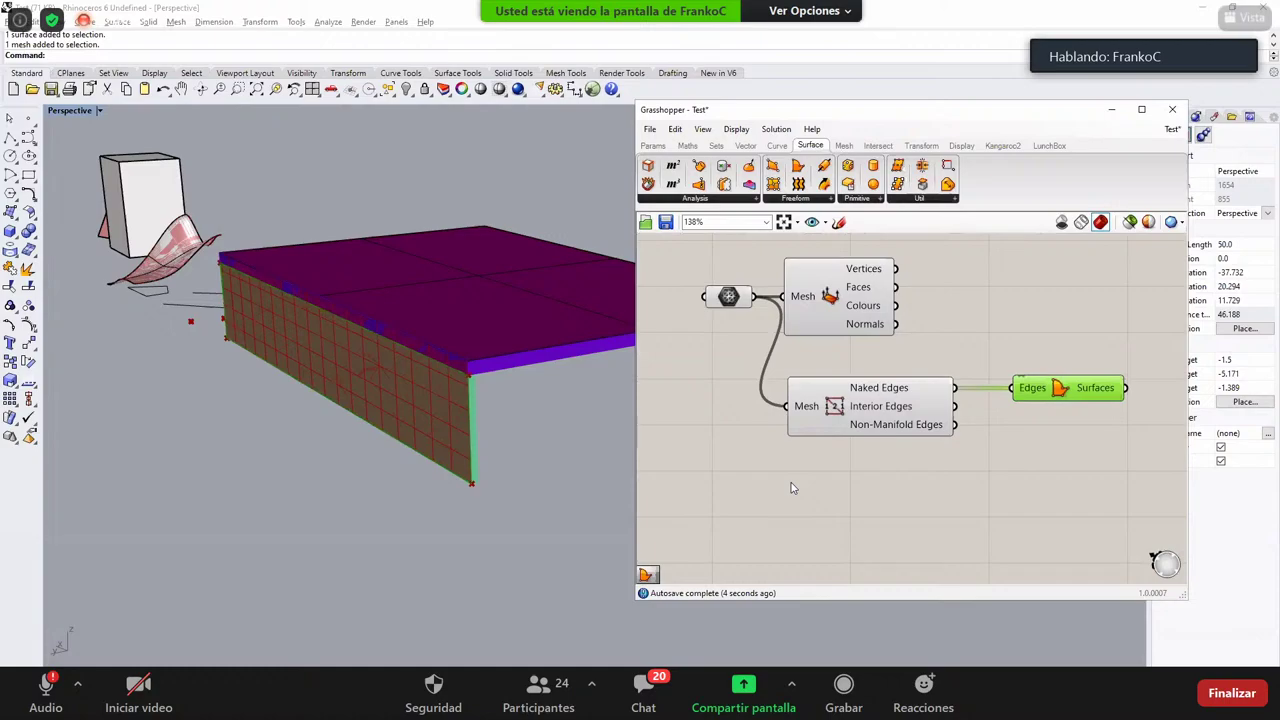
drag(832, 314, 914, 291)
right_drag(926, 412, 832, 396)
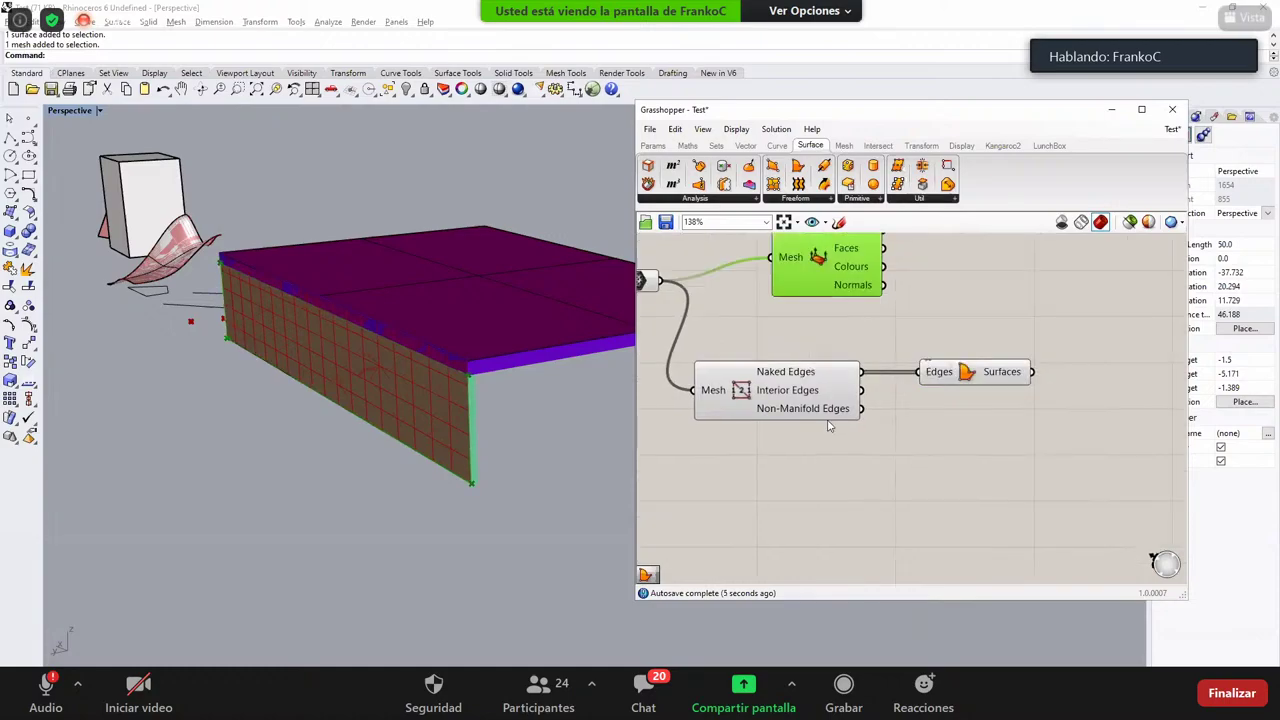
drag(1020, 338, 854, 418)
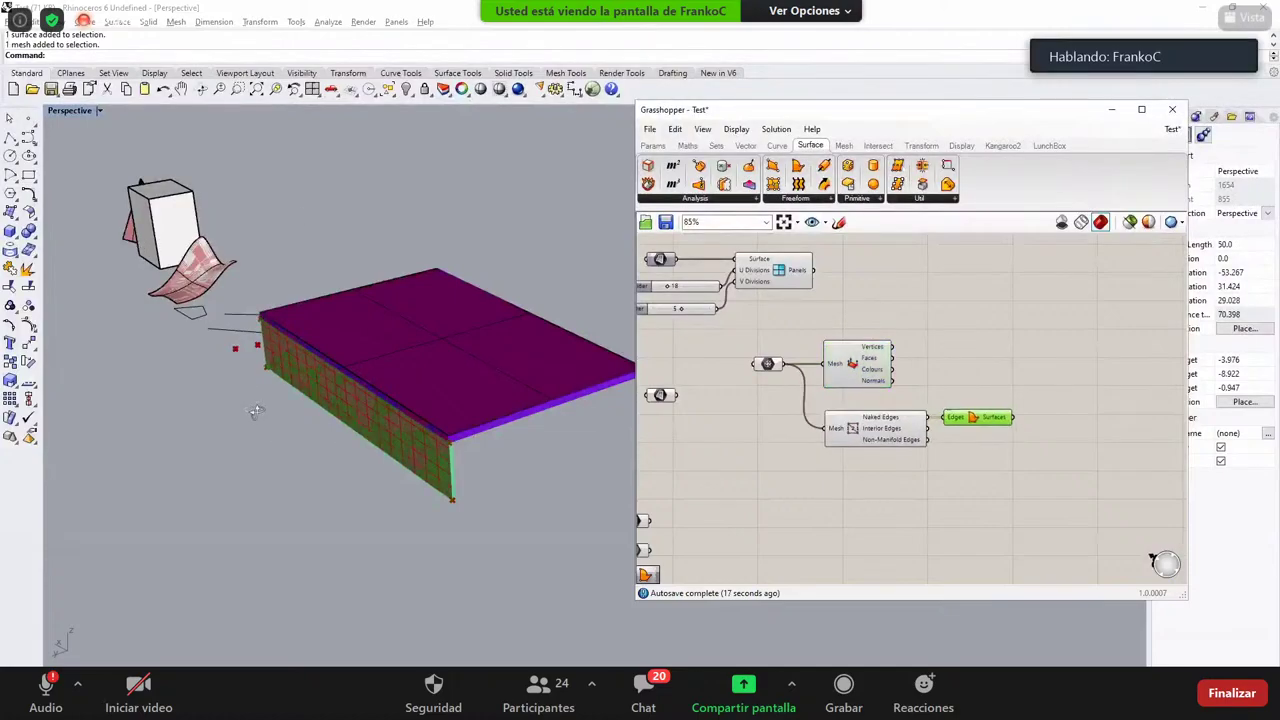
Step: Examine the wall built from the mesh edges in the Rhino viewport against its component chain
scroll(256, 410, up, 1)
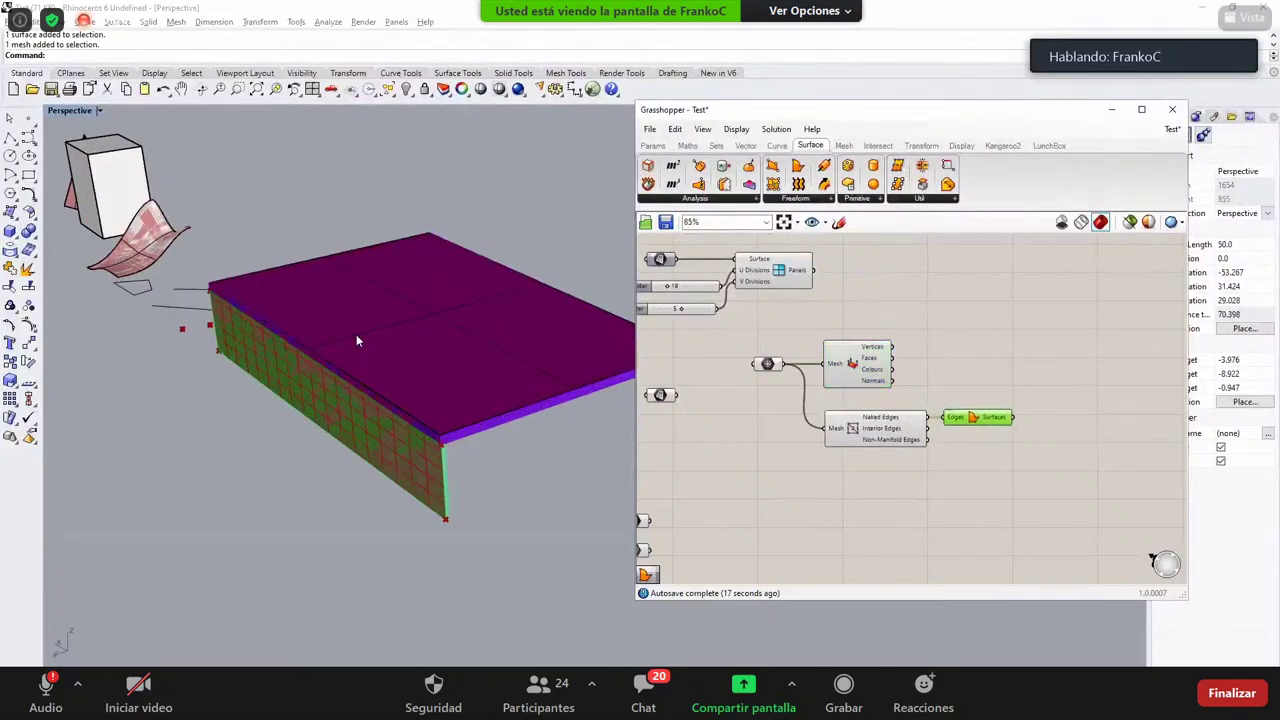
scroll(356, 336, up, 2)
right_drag(490, 438, 450, 446)
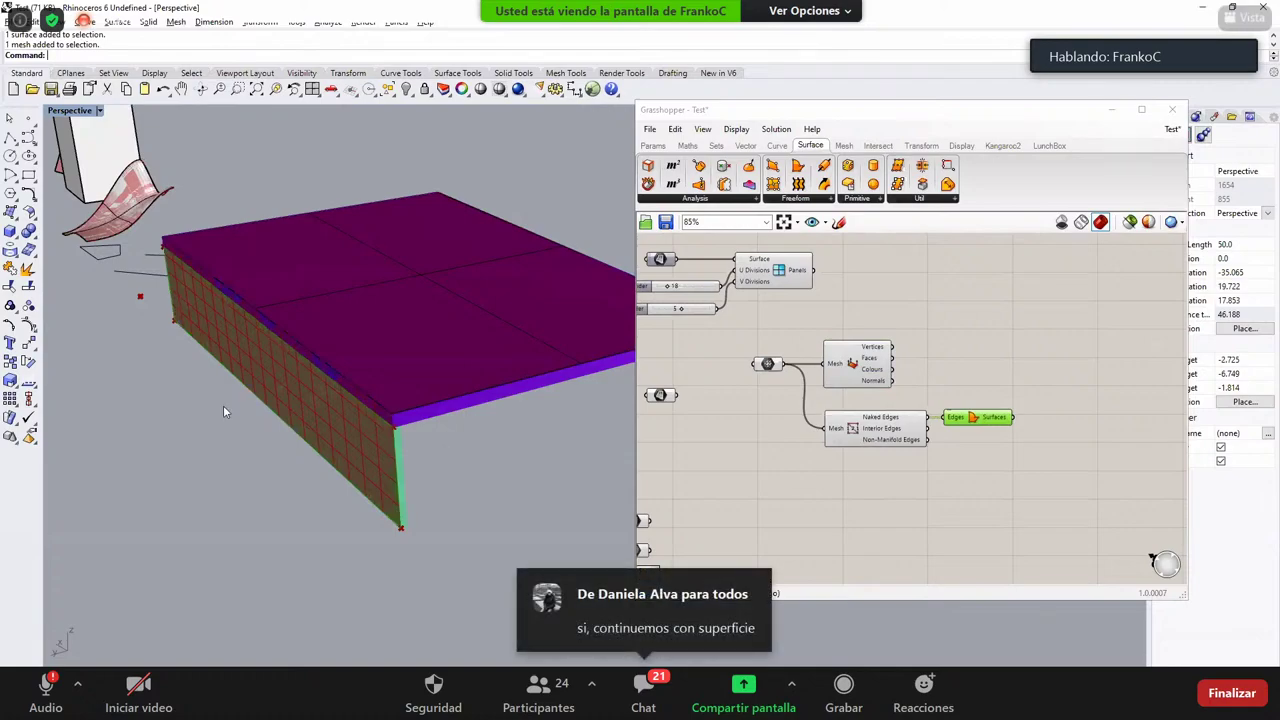
right_drag(340, 470, 342, 478)
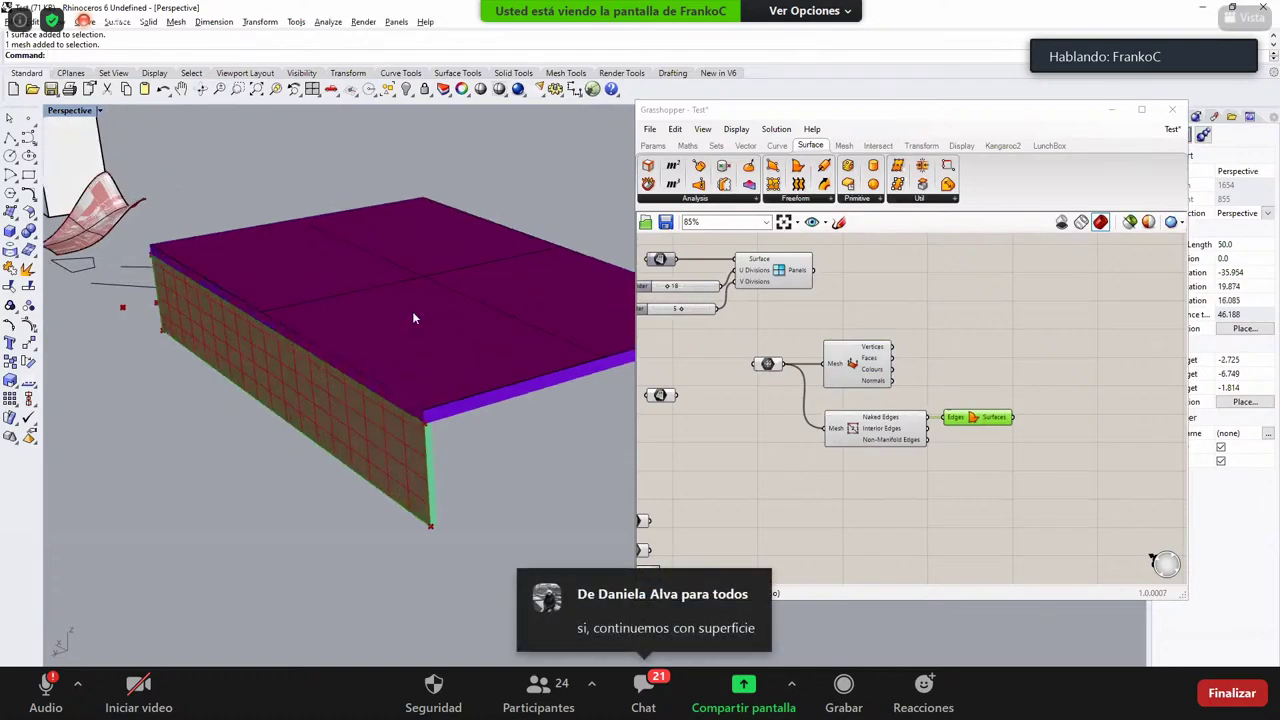
right_drag(417, 375, 463, 380)
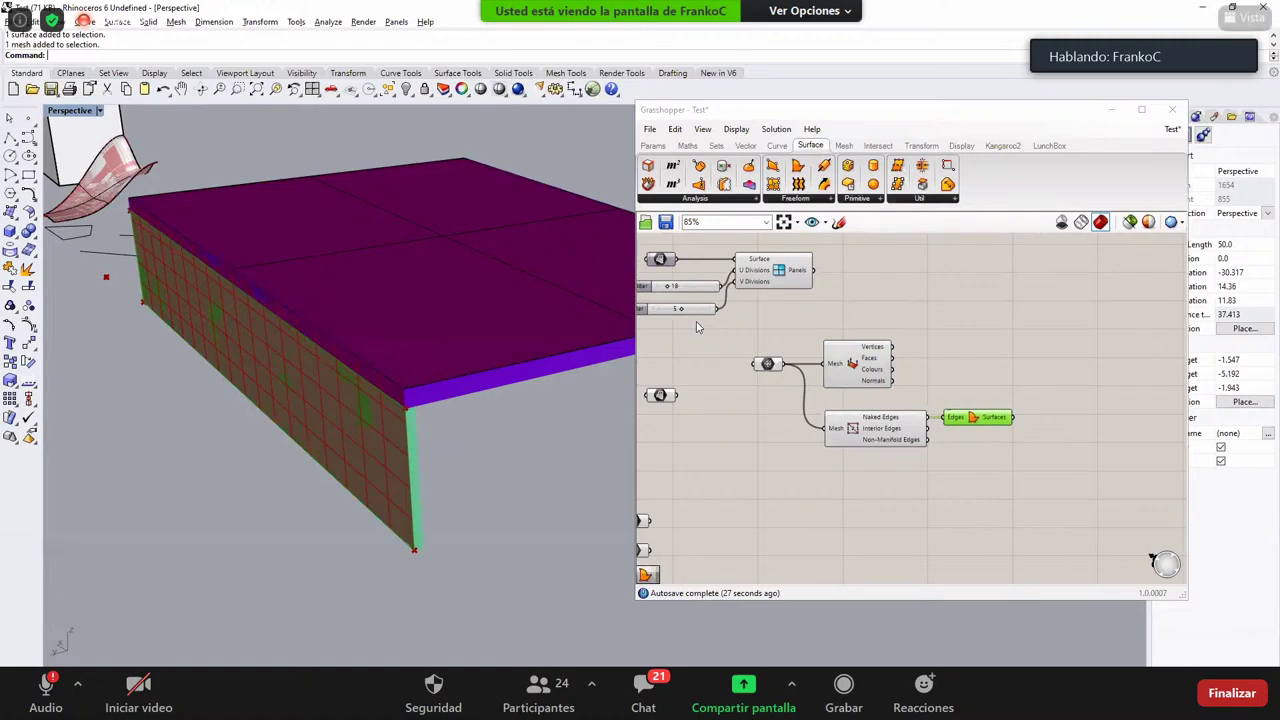
scroll(886, 435, up, 3)
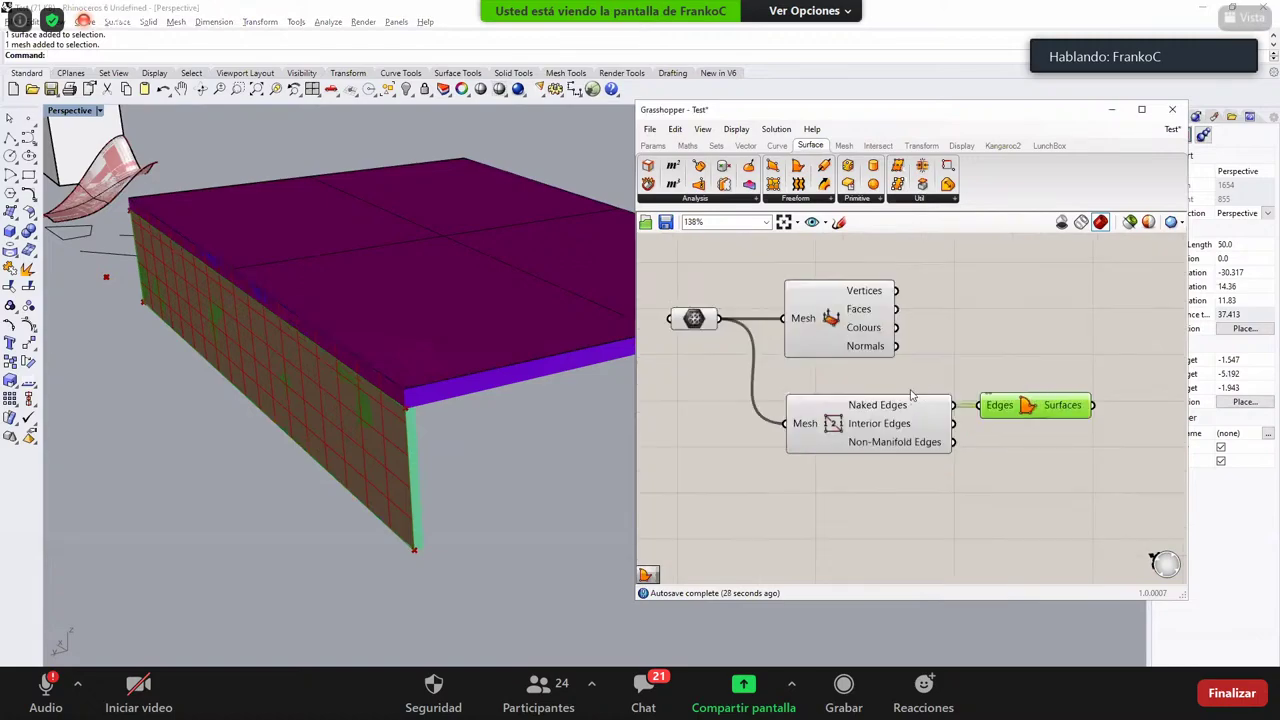
scroll(900, 395, down, 2)
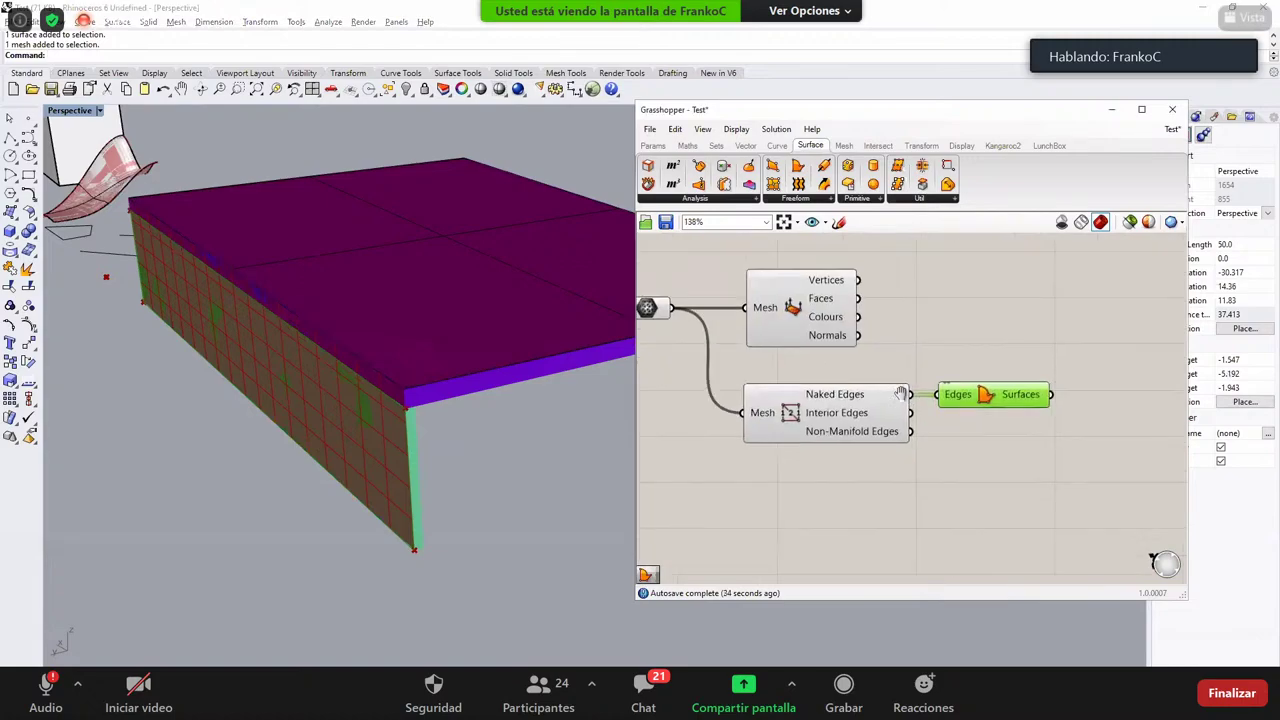
Step: Feed the boundary surfaces into a LunchBox panel component with Full Panels and Edge Panels outputs, and preview only selected components
click(1052, 150)
scroll(925, 380, up, 3)
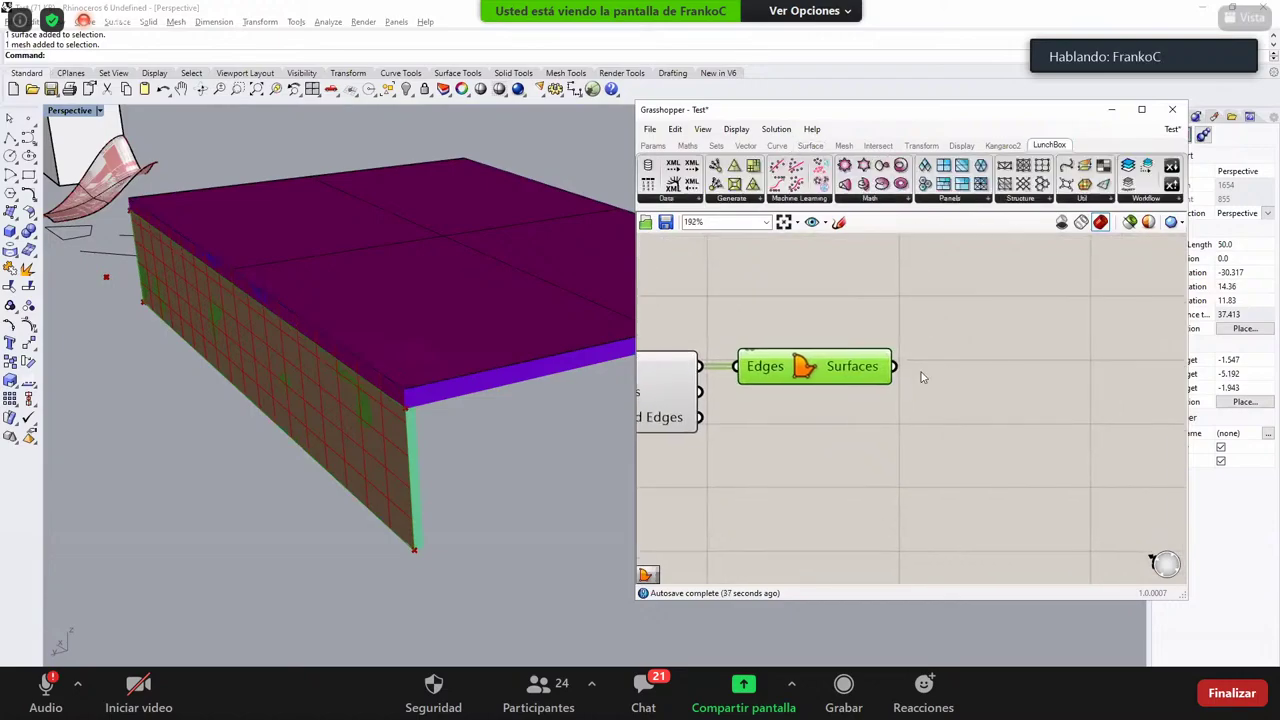
click(920, 377)
drag(901, 376, 1017, 334)
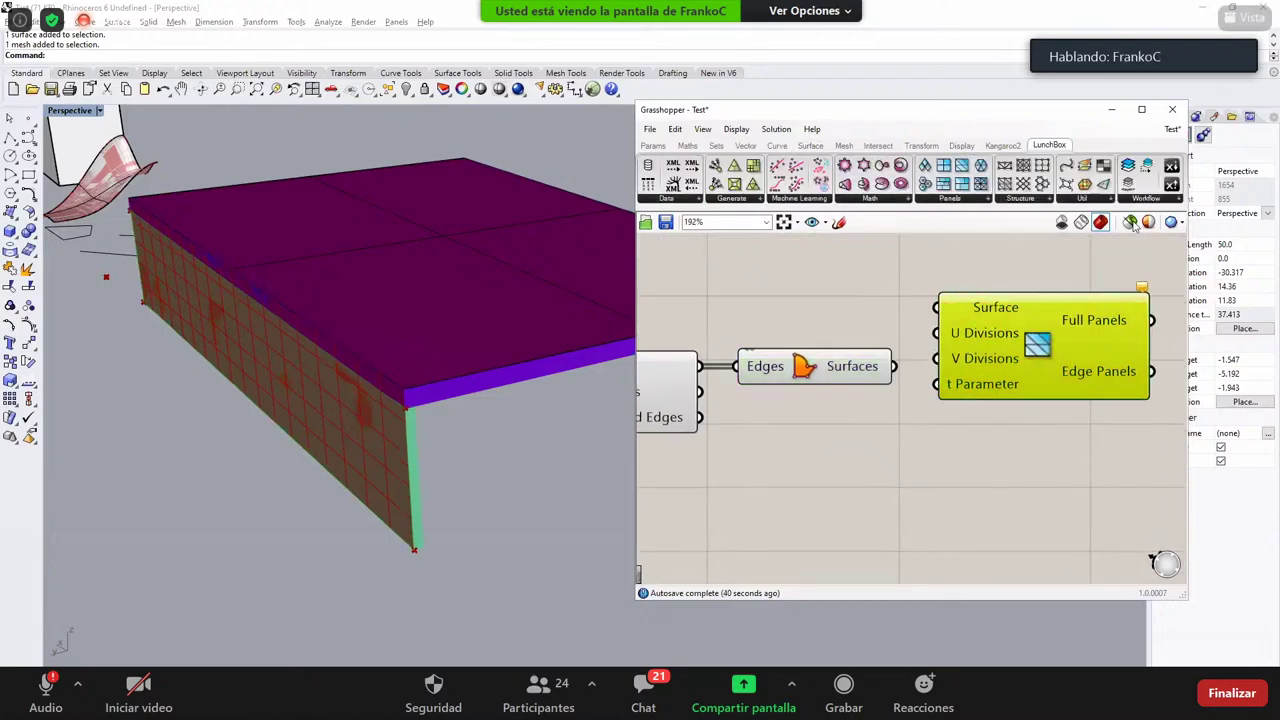
click(1133, 222)
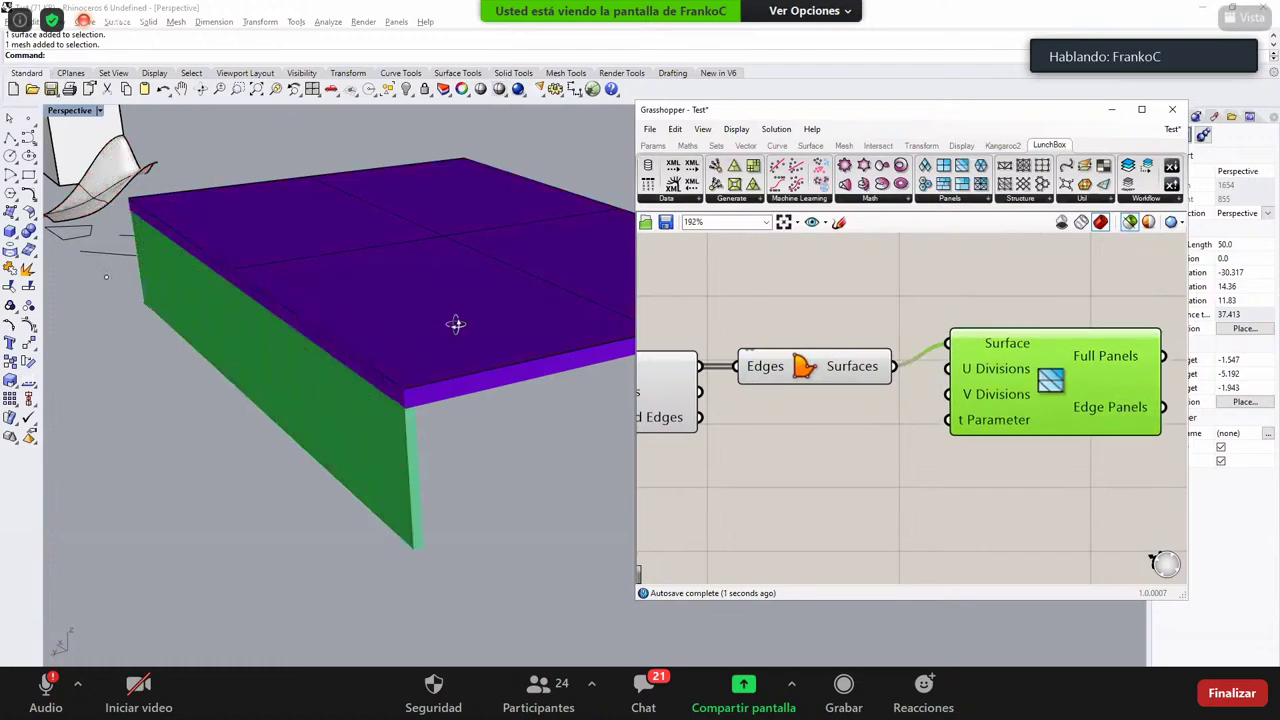
right_drag(456, 324, 432, 292)
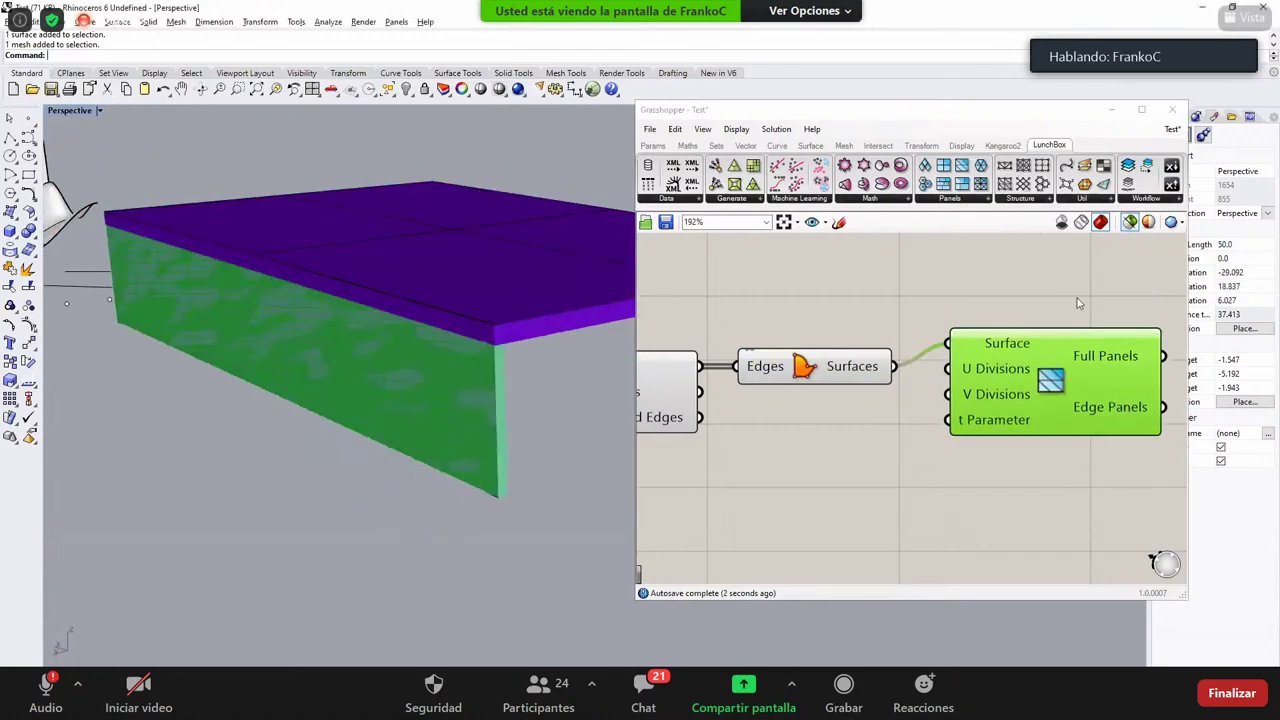
Step: Delete the Full/Edge Panels component and the mesh parameter together with Deconstruct Mesh, Mesh Edges and Boundary Surfaces
drag(1077, 296, 1017, 394)
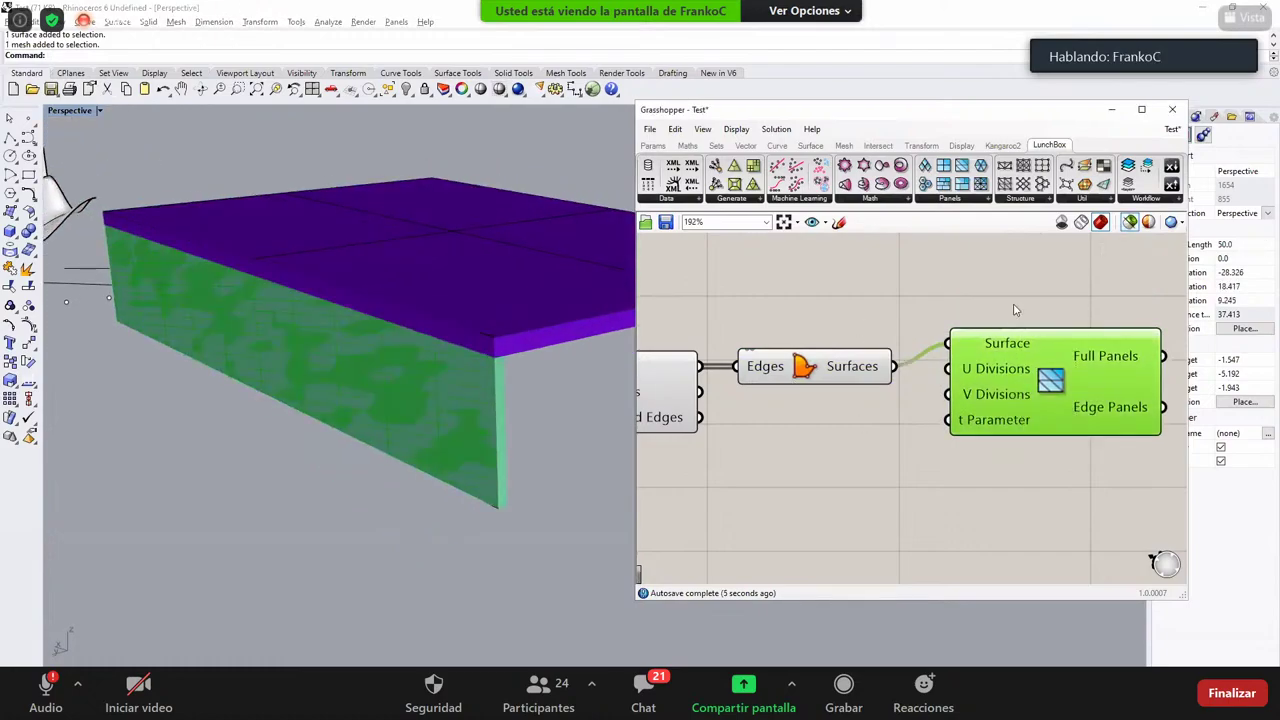
key(Delete)
right_drag(645, 474, 791, 474)
scroll(789, 471, down, 3)
scroll(788, 473, down, 2)
drag(788, 473, 1038, 274)
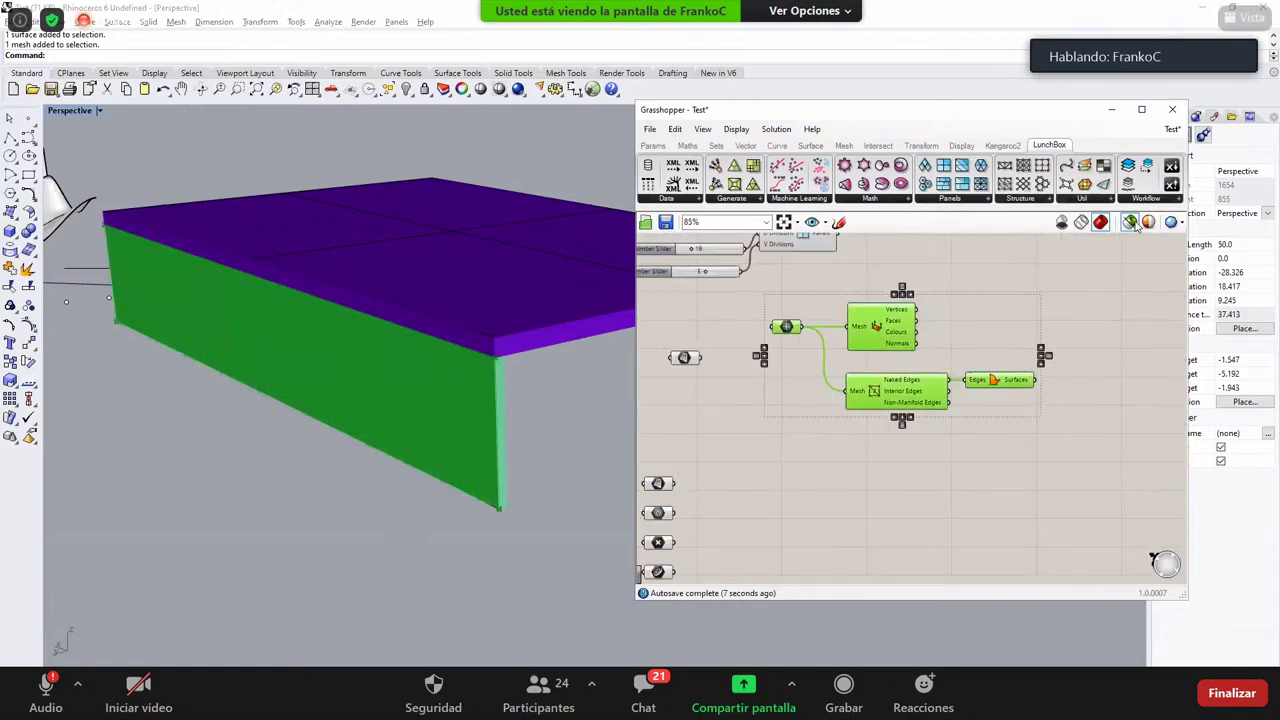
key(Delete)
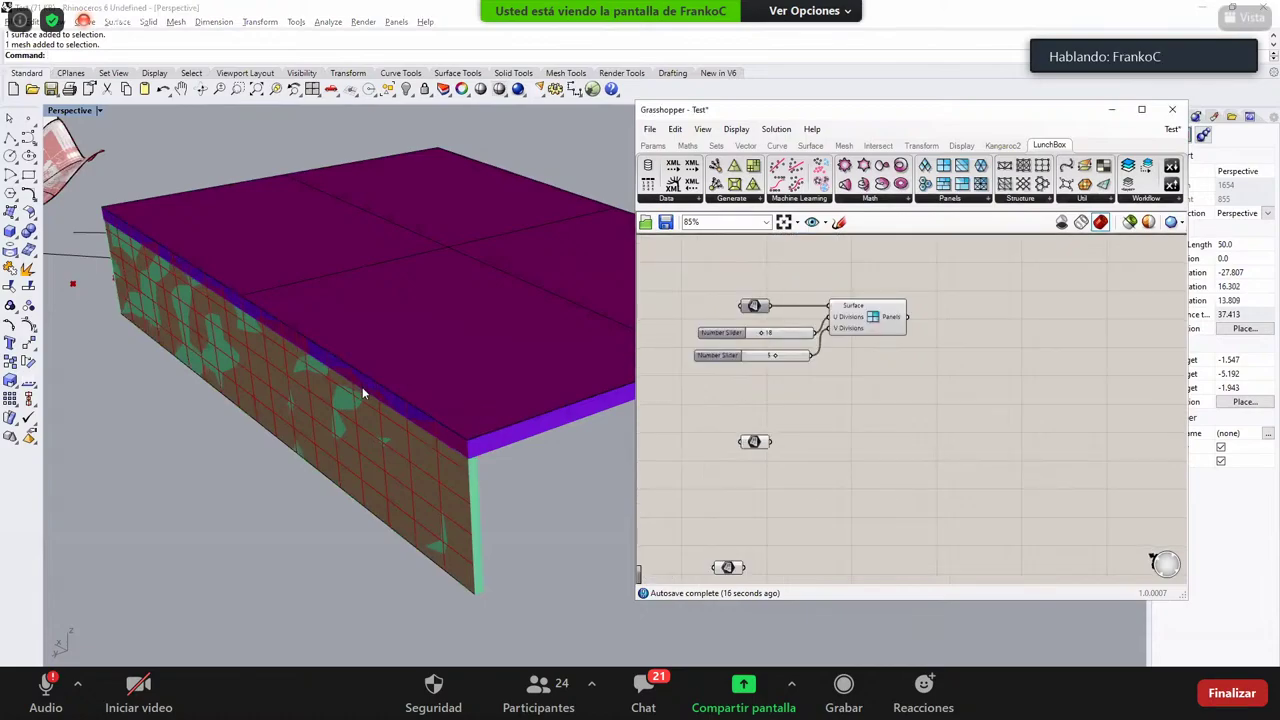
Step: Hide the slab and wall geometry in Rhino, leaving the Grasshopper preview
scroll(398, 394, down, 10)
right_drag(443, 389, 602, 285)
drag(605, 284, 280, 496)
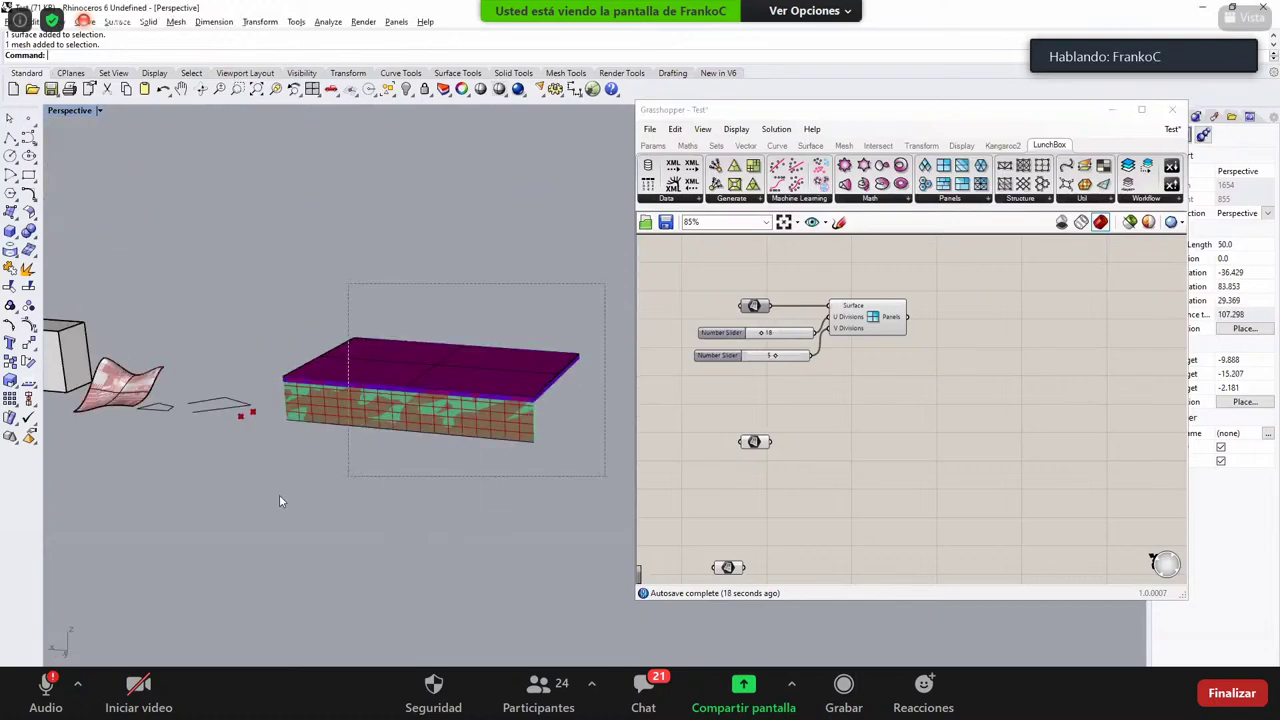
click(407, 90)
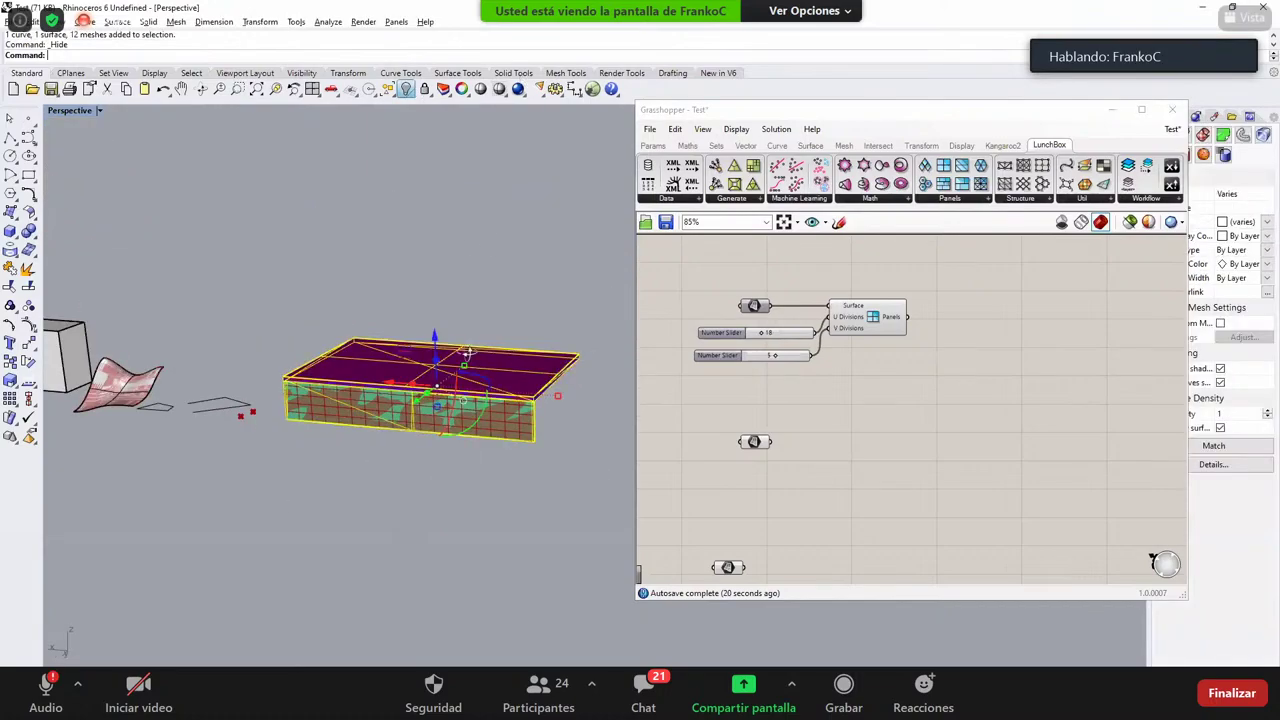
right_drag(467, 355, 325, 332)
scroll(384, 388, up, 2)
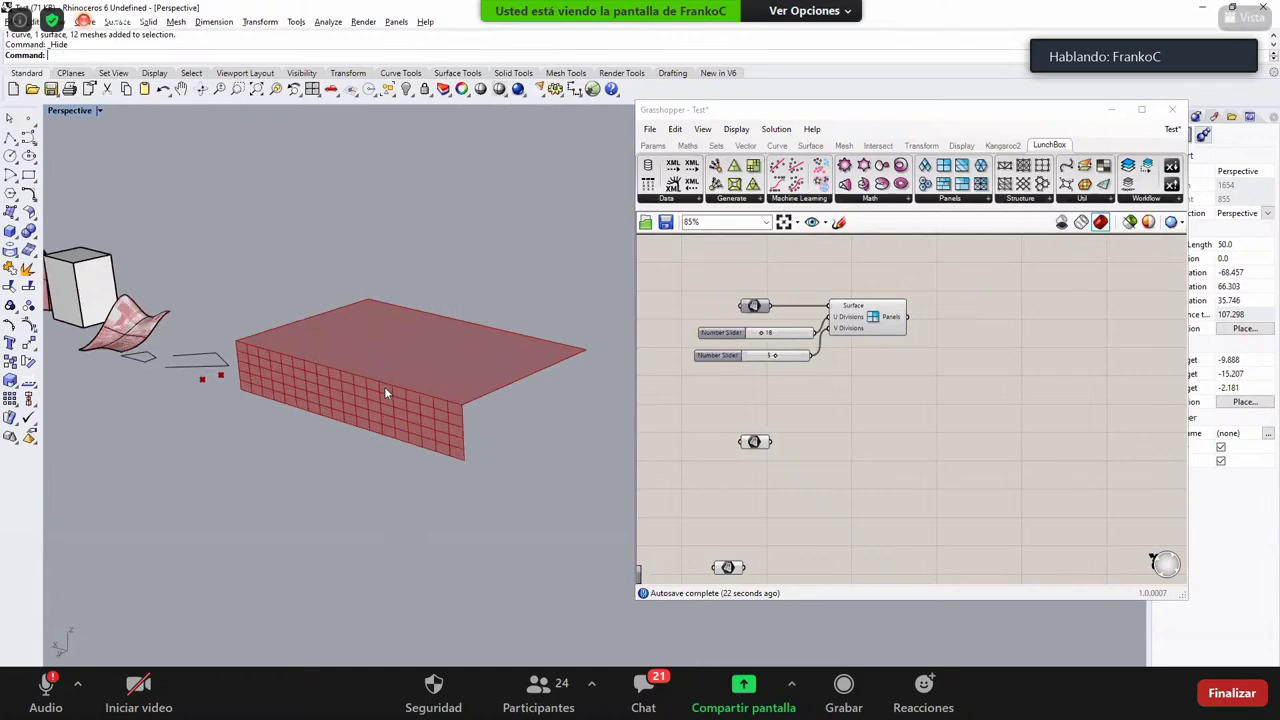
scroll(384, 386, up, 2)
scroll(518, 343, down, 2)
scroll(518, 343, up, 4)
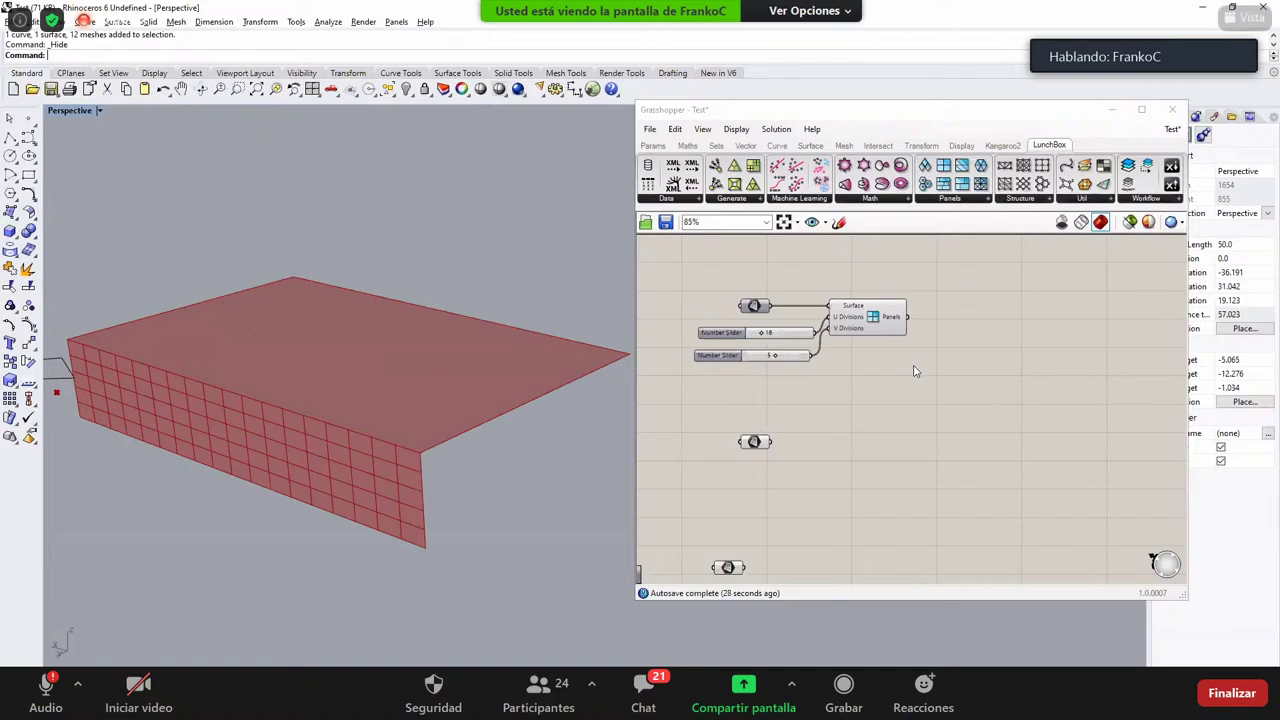
Step: Align the left edges of the surface parameter and the two number sliders feeding the Quad Panels component
scroll(837, 350, down, 2)
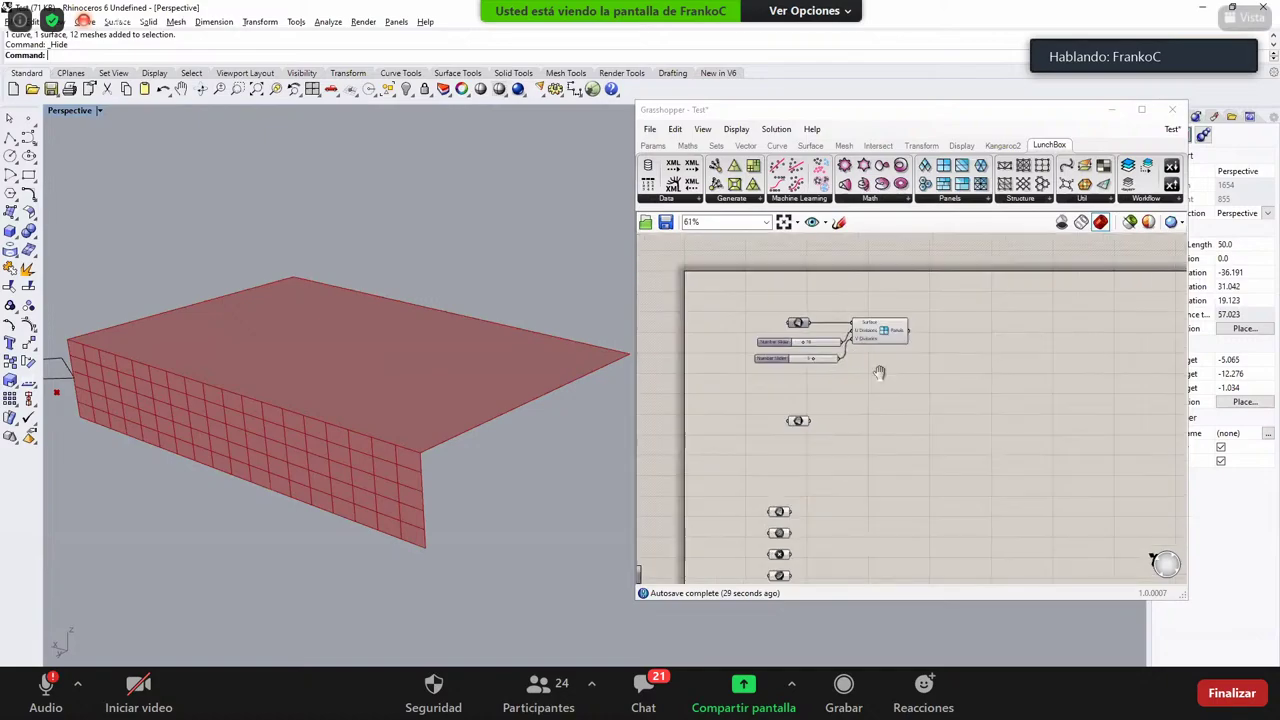
scroll(836, 348, up, 3)
scroll(750, 345, up, 2)
drag(655, 246, 936, 432)
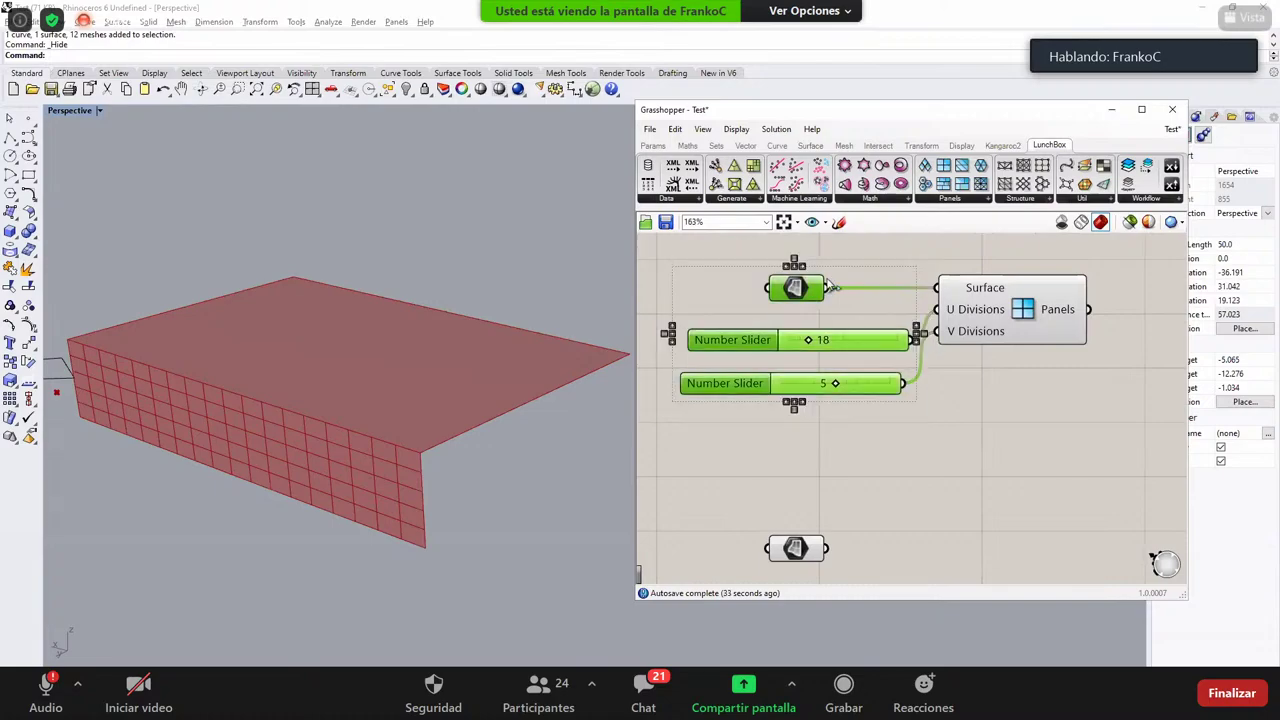
click(787, 267)
click(849, 294)
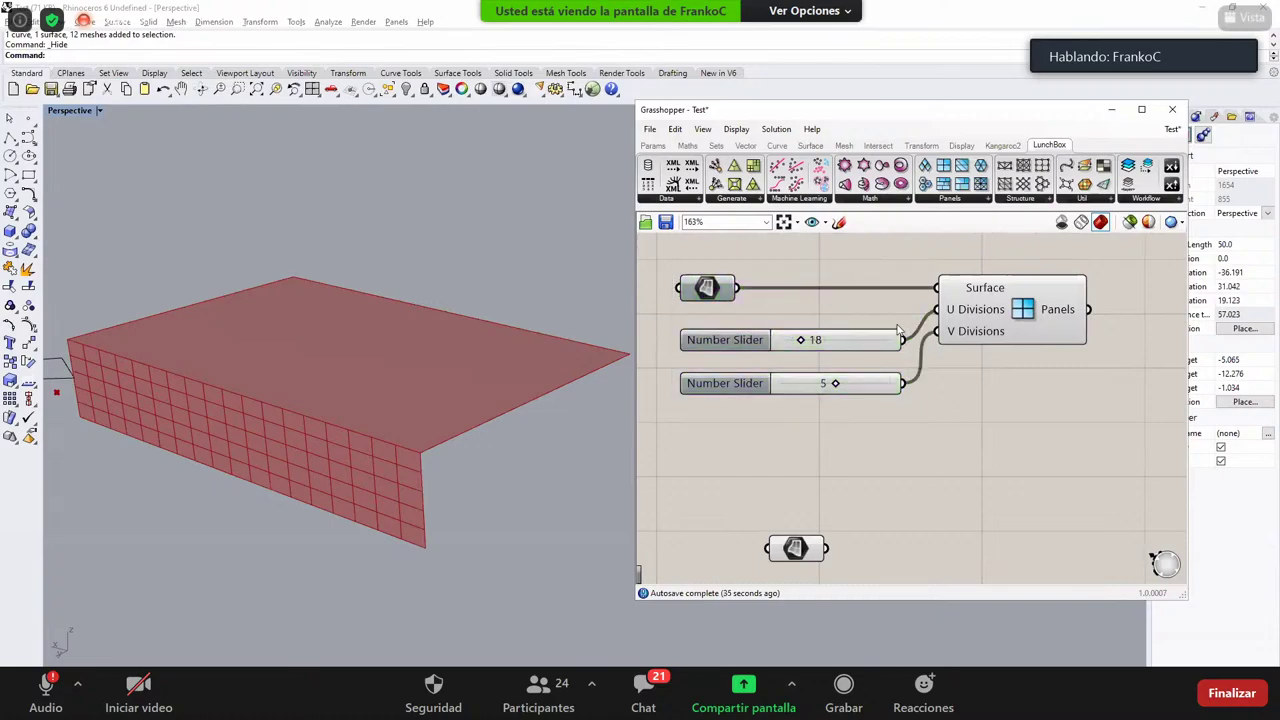
scroll(850, 404, down, 2)
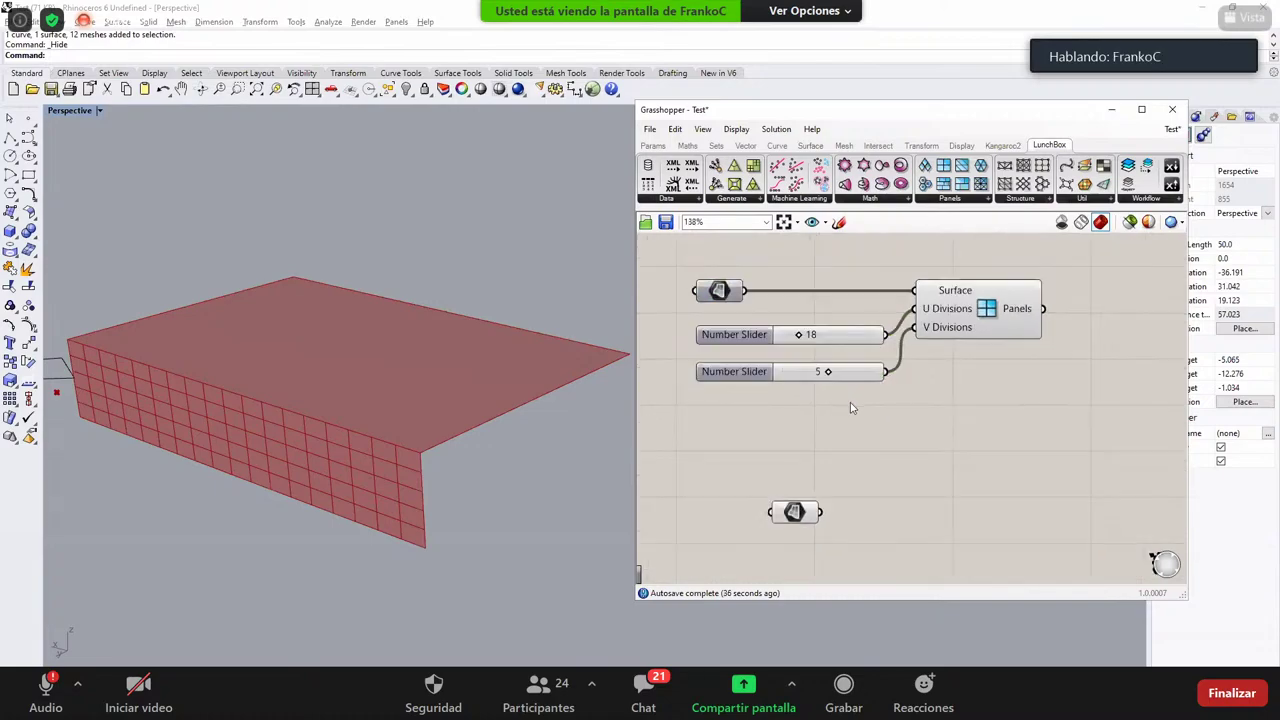
scroll(850, 367, up, 2)
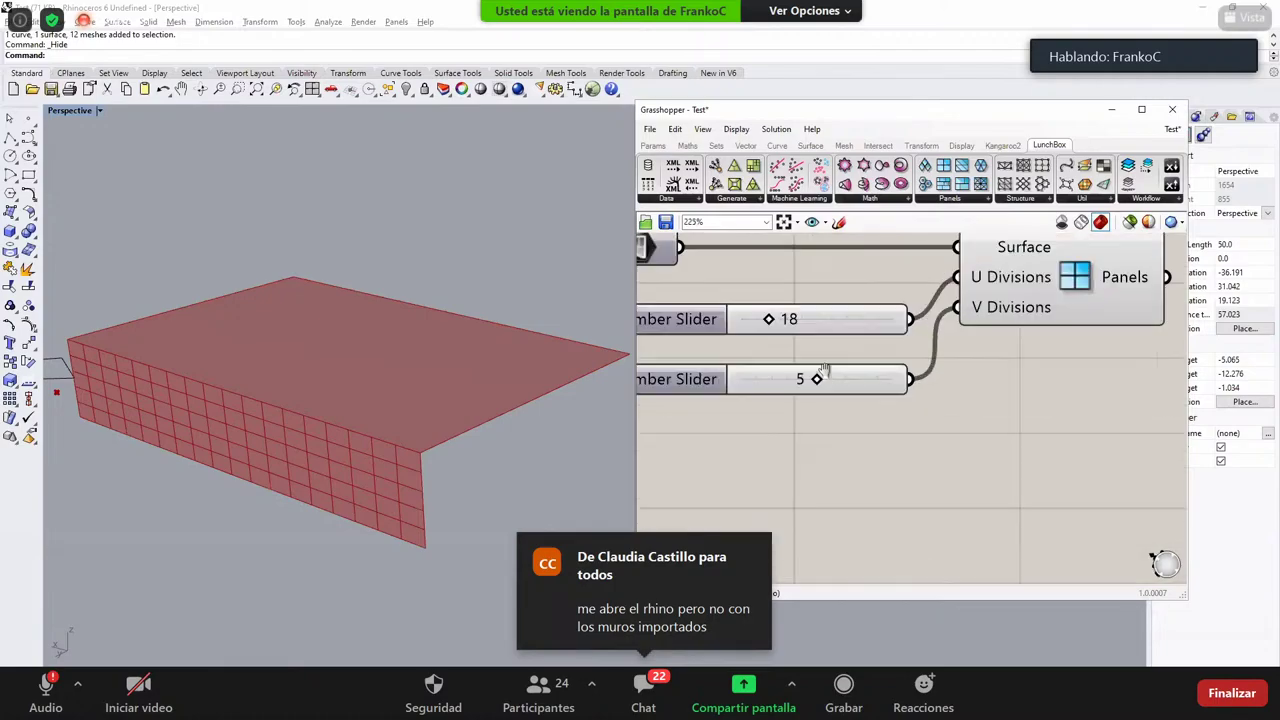
Step: Window-select the remaining Rhino objects beside the preview to check what geometry is still visible in the model
scroll(880, 397, down, 2)
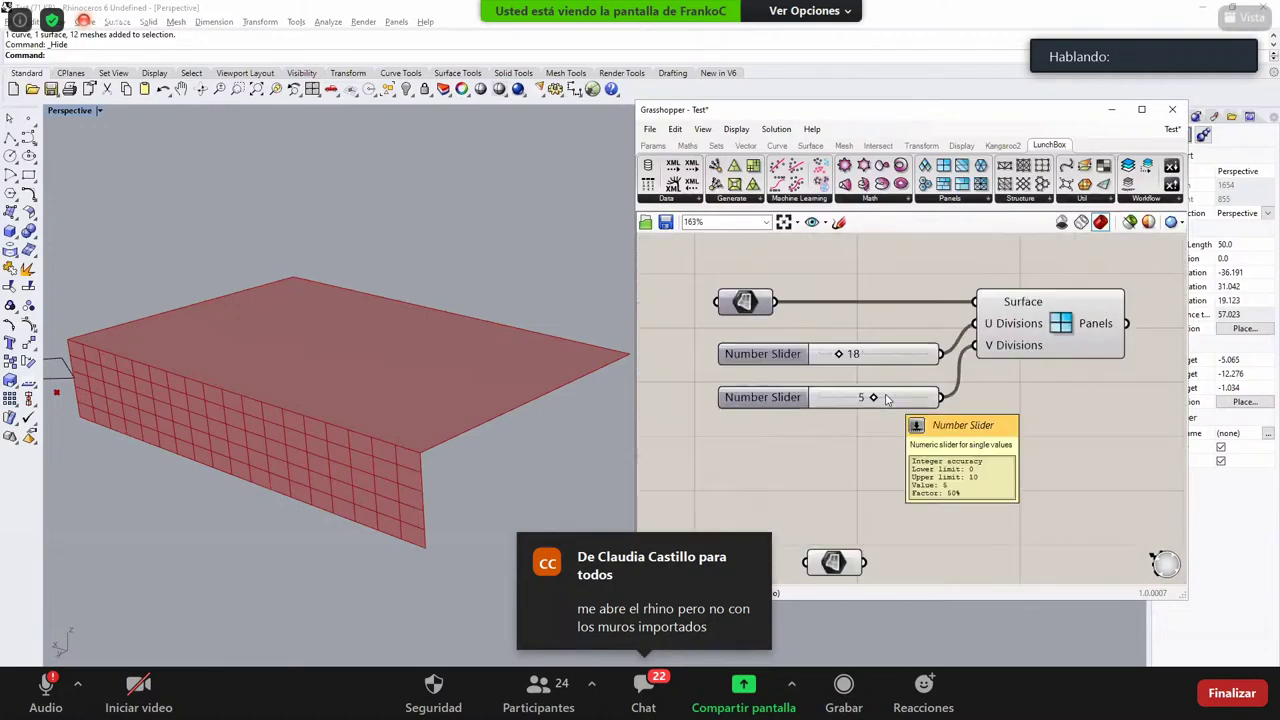
scroll(353, 392, down, 3)
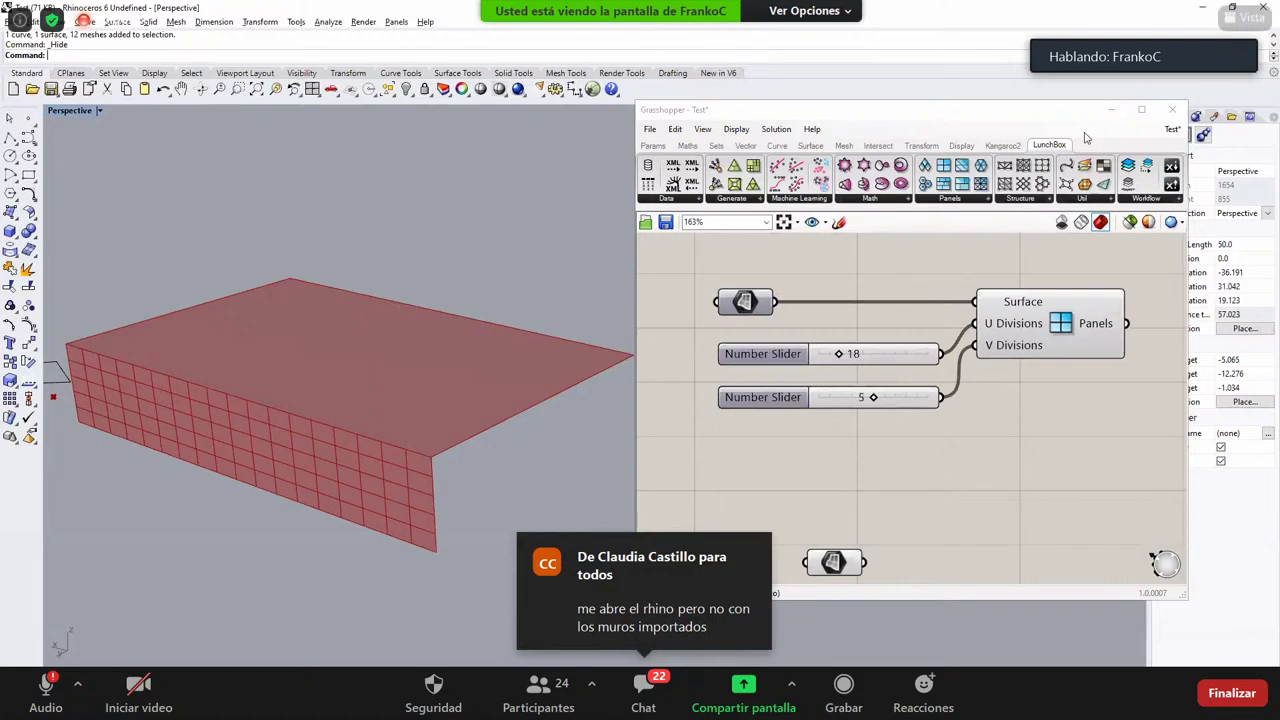
click(533, 379)
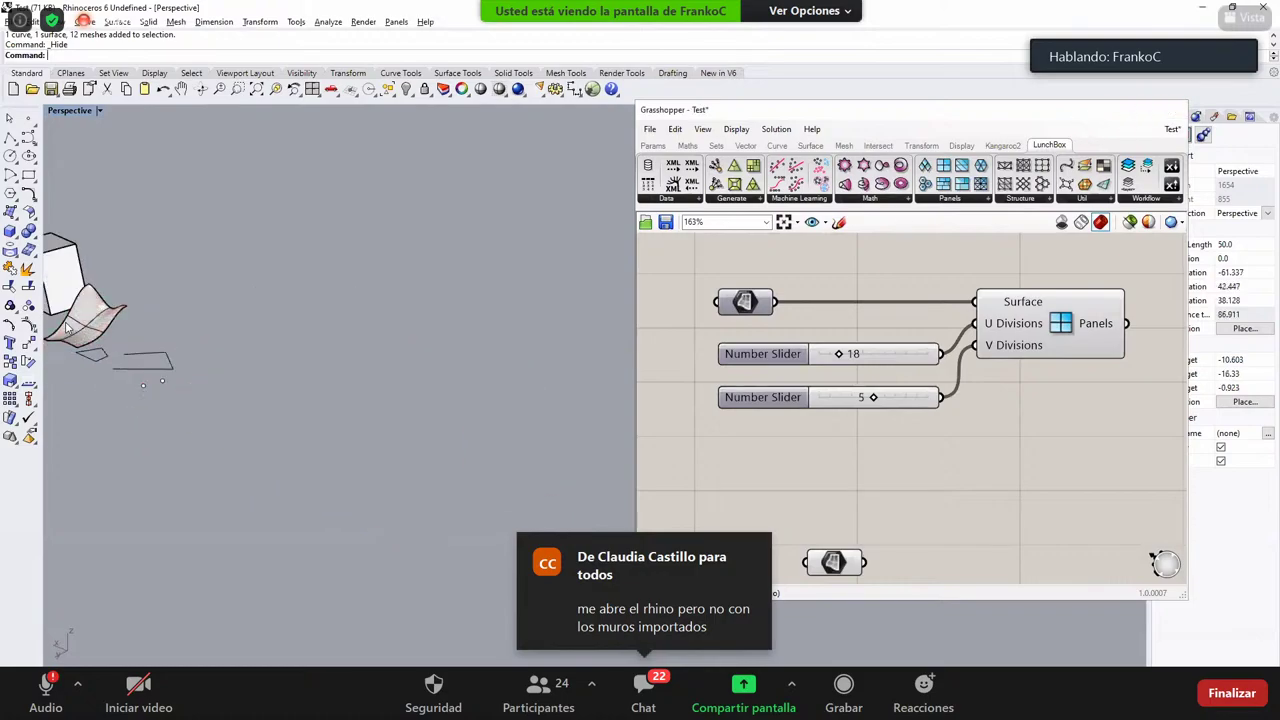
right_drag(235, 303, 224, 302)
drag(79, 241, 344, 480)
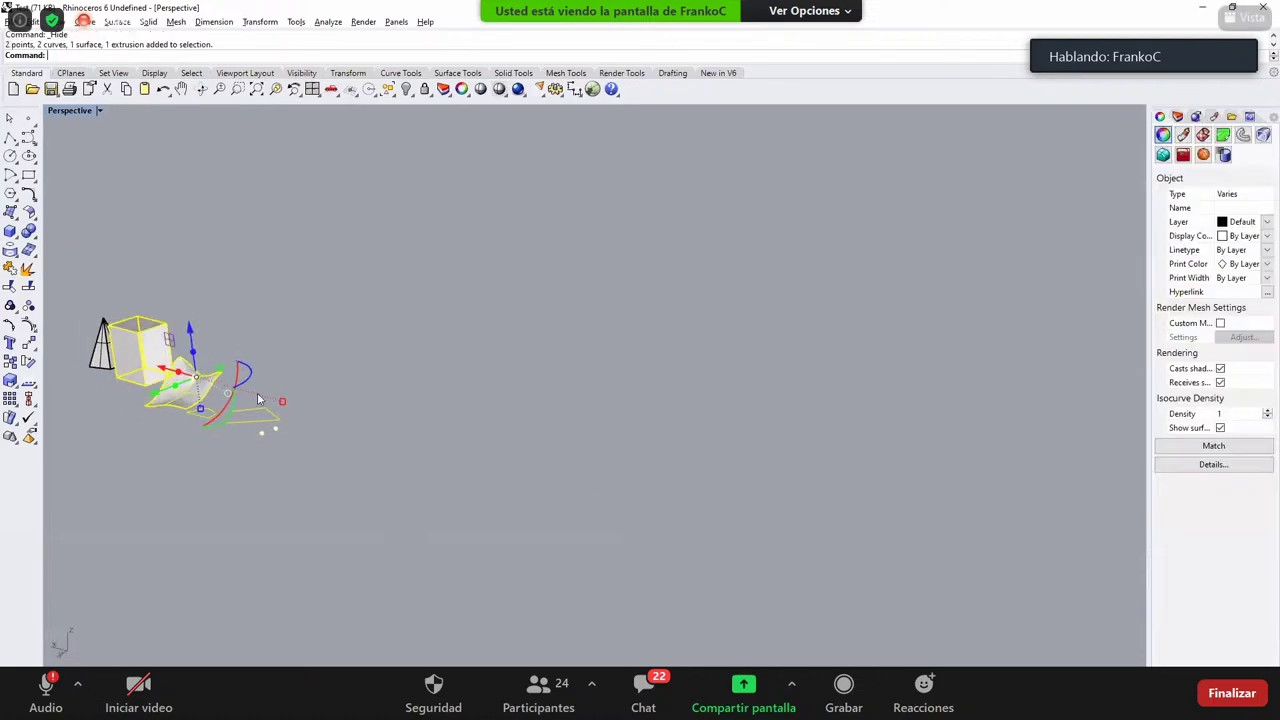
click(62, 289)
drag(64, 280, 349, 345)
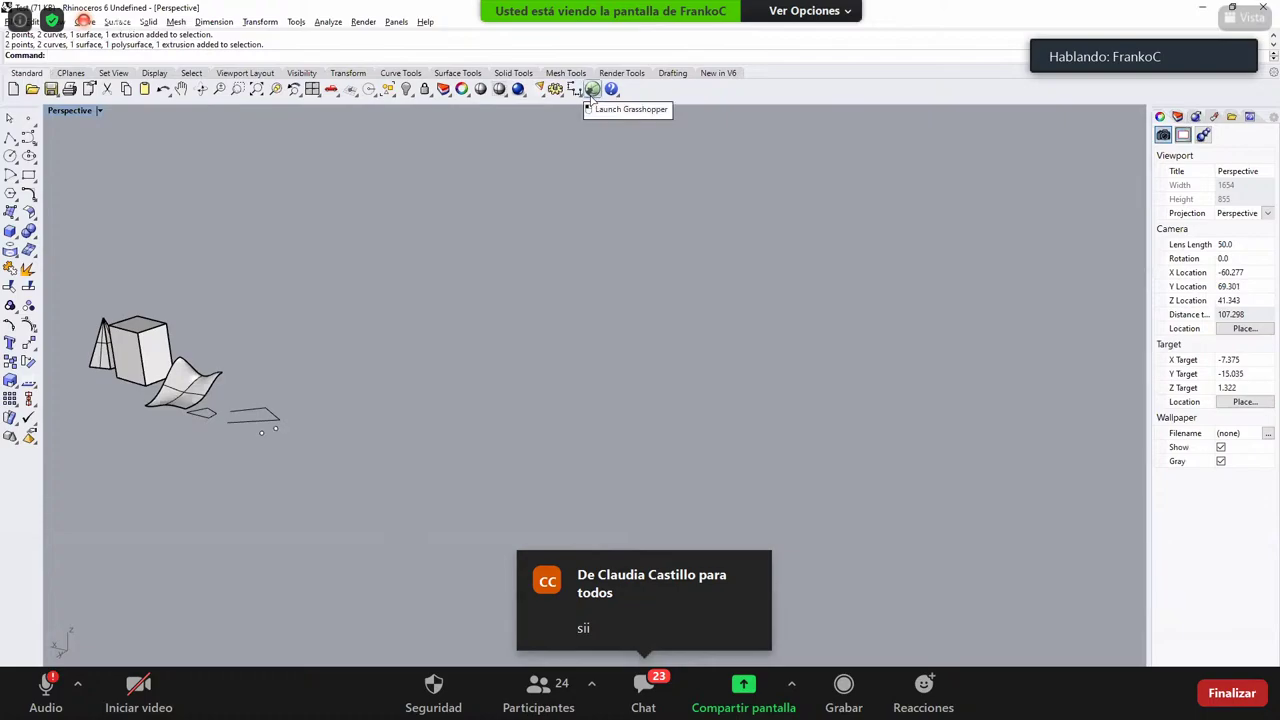
Step: Bring back the Grasshopper editor and close the Test definition without saving its changes
click(592, 89)
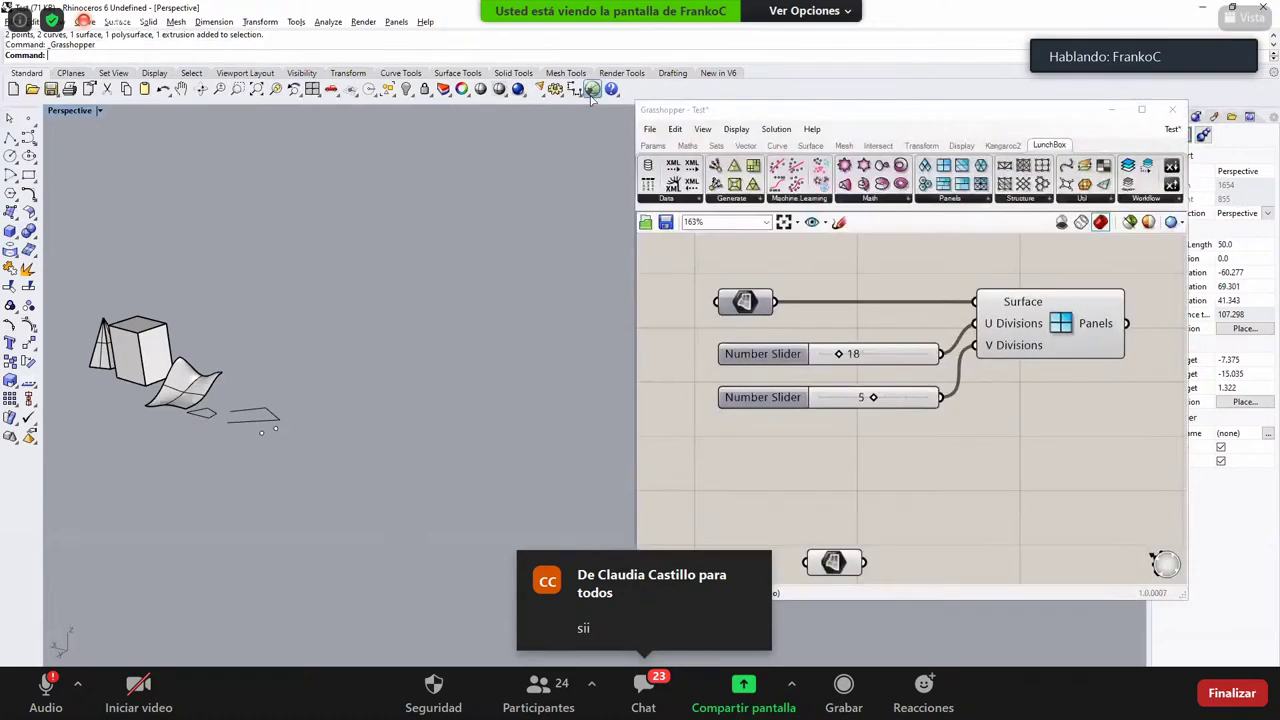
click(1172, 109)
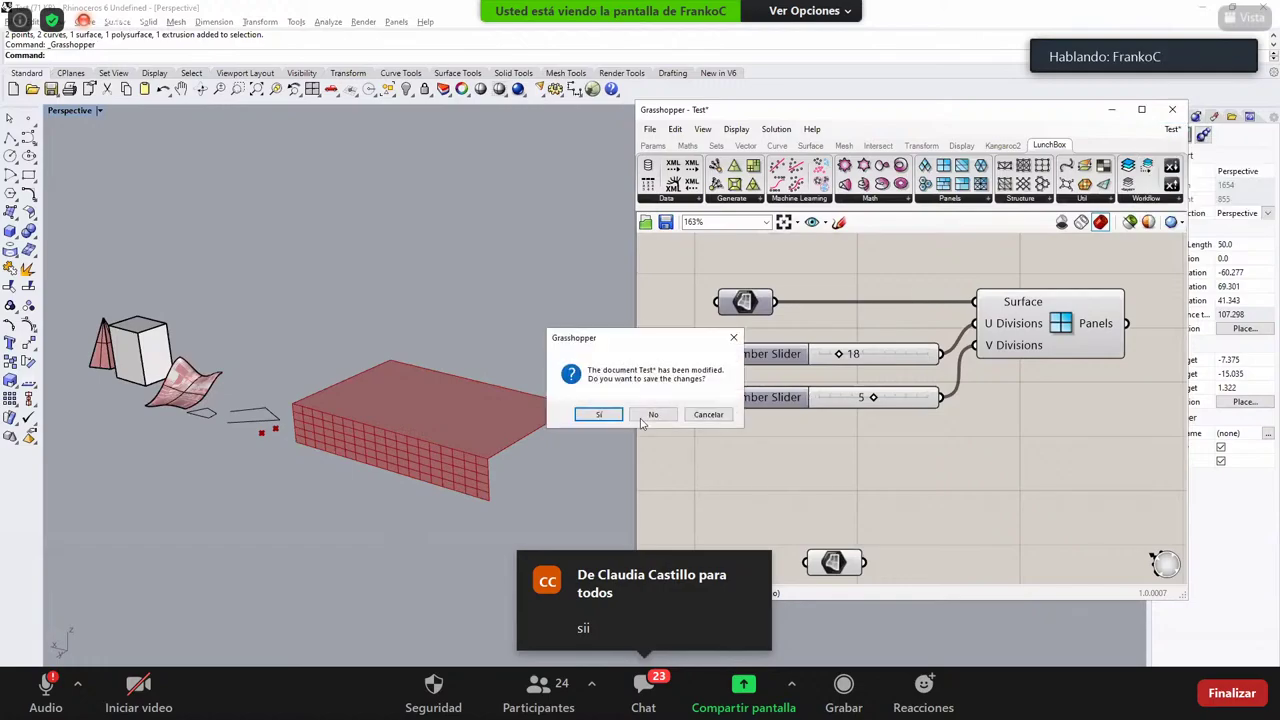
click(647, 416)
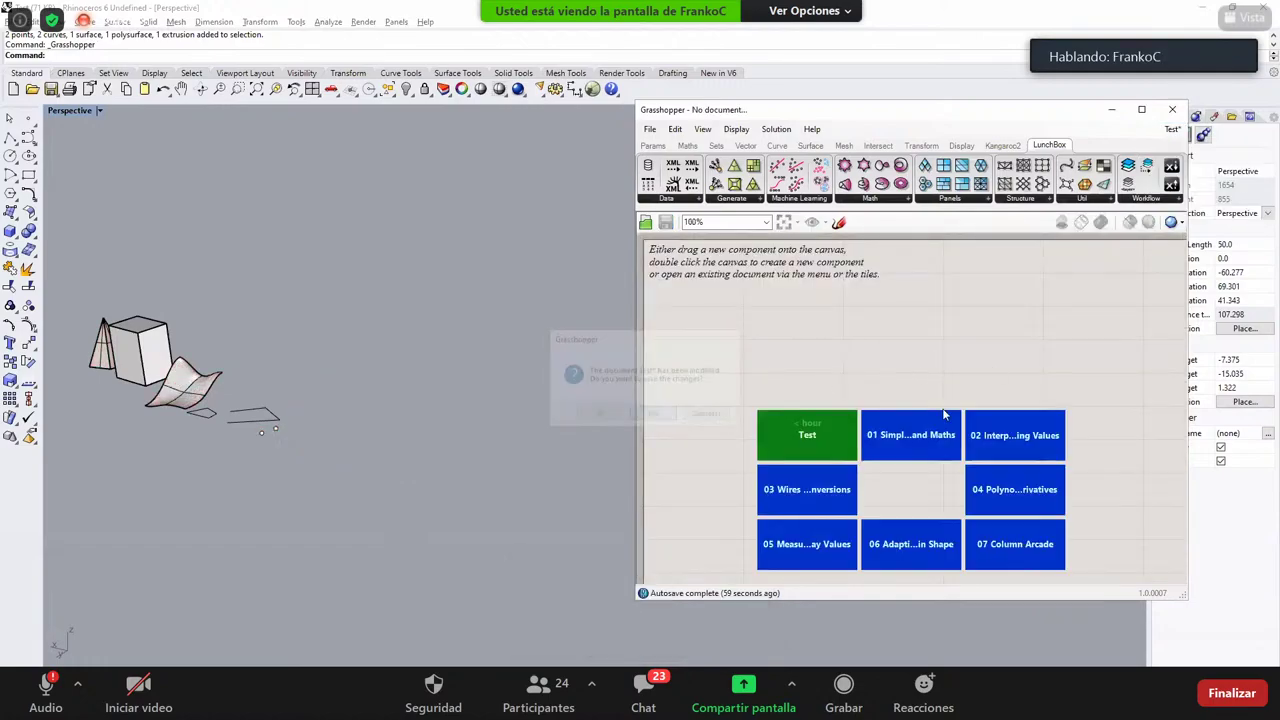
Step: Open the Test Grasshopper definition from the Documents folder
click(647, 131)
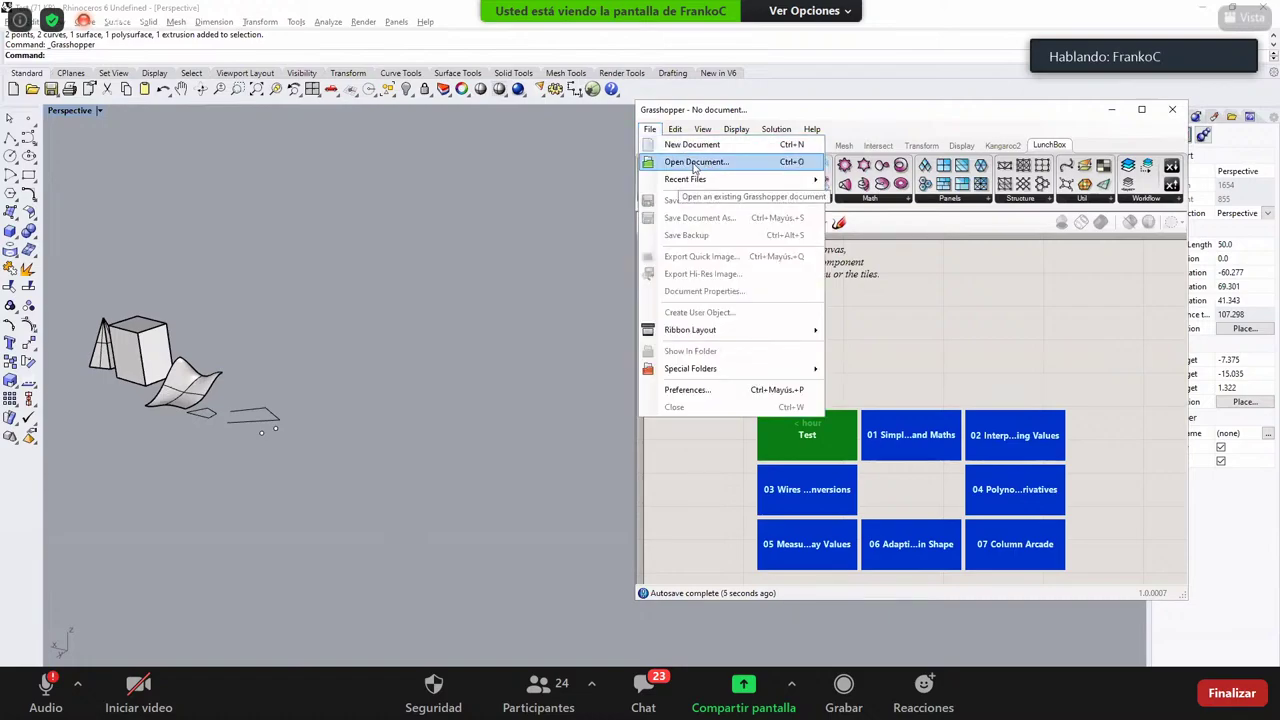
click(695, 163)
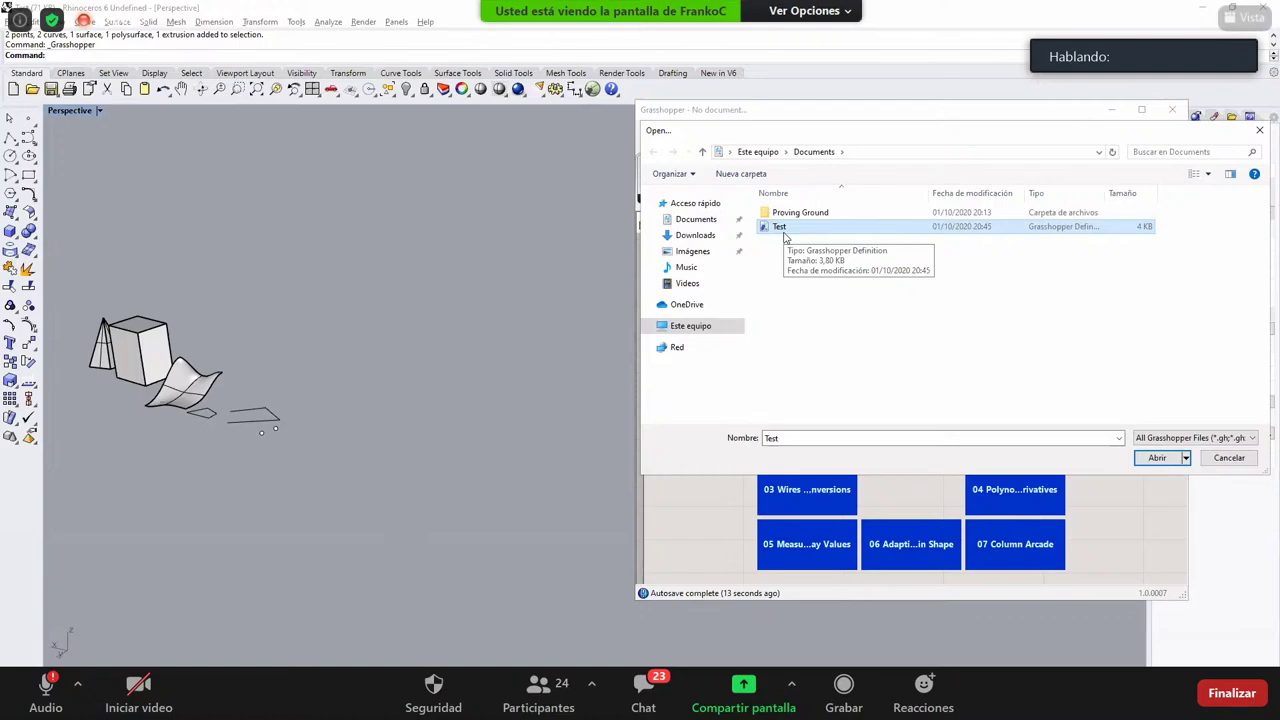
double_click(785, 228)
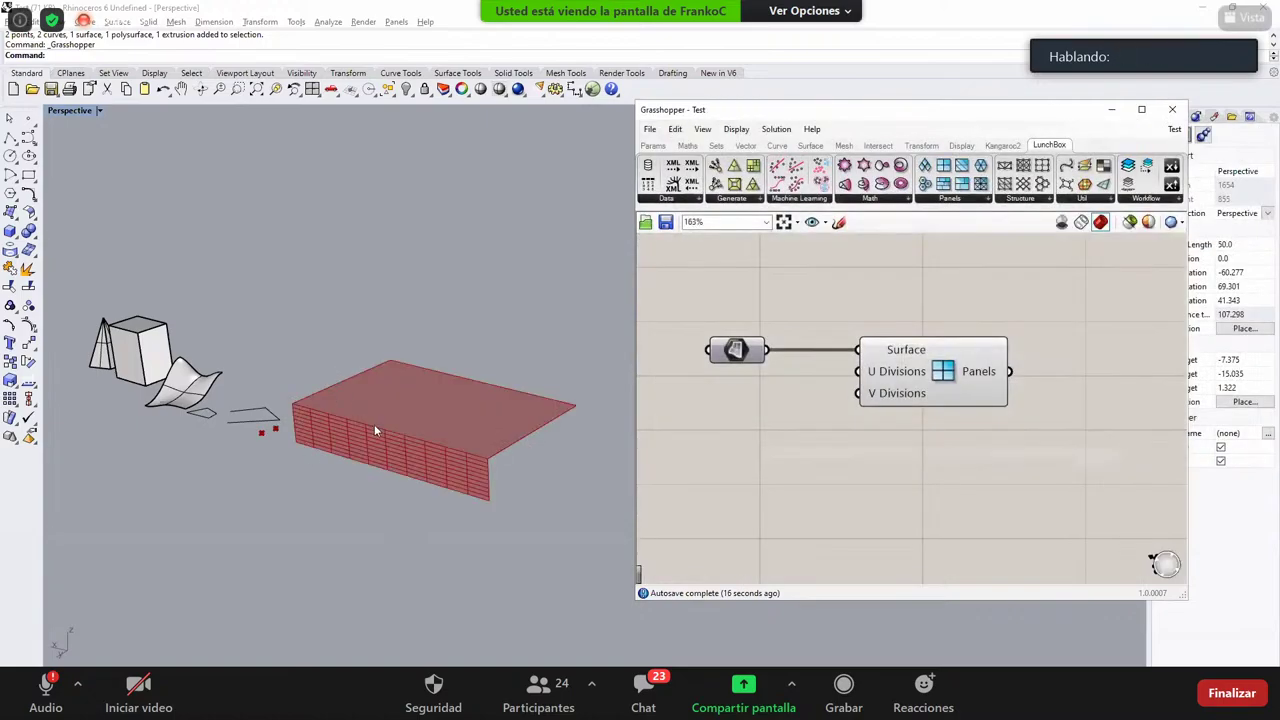
right_drag(375, 430, 393, 433)
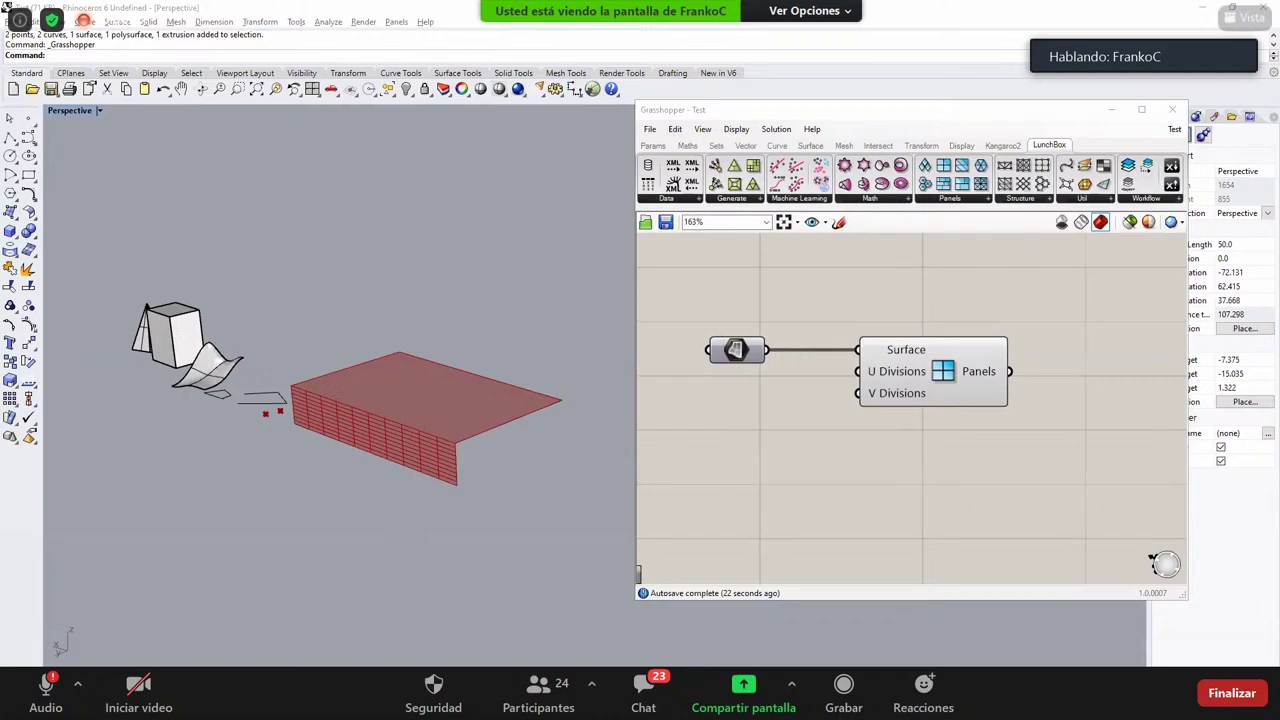
Step: Save both the Test Grasshopper definition and the Rhino model
click(649, 128)
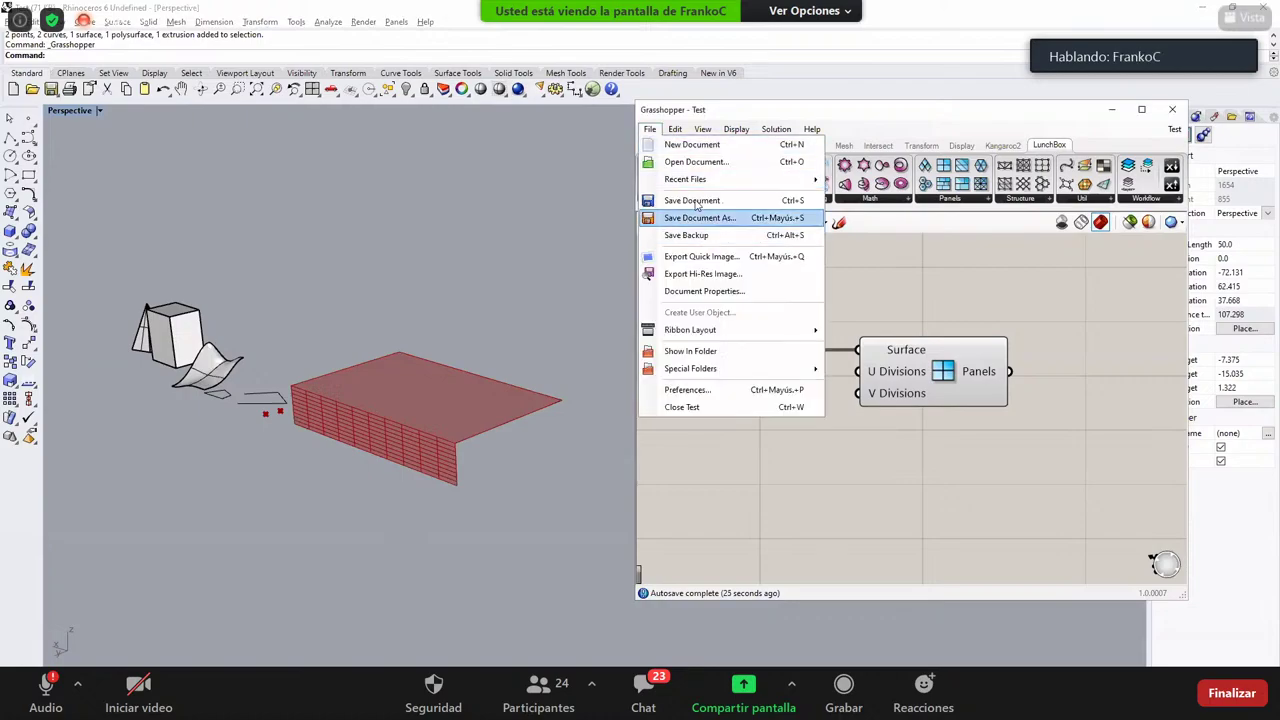
click(690, 200)
click(51, 89)
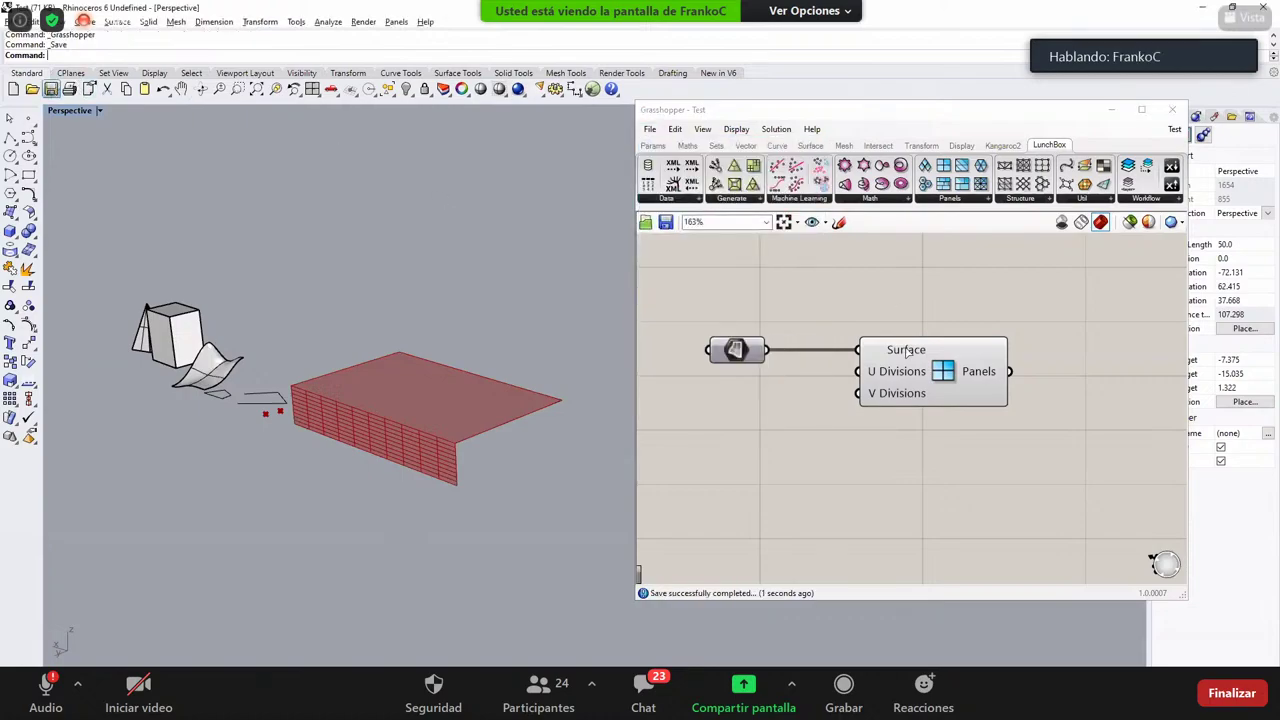
click(942, 372)
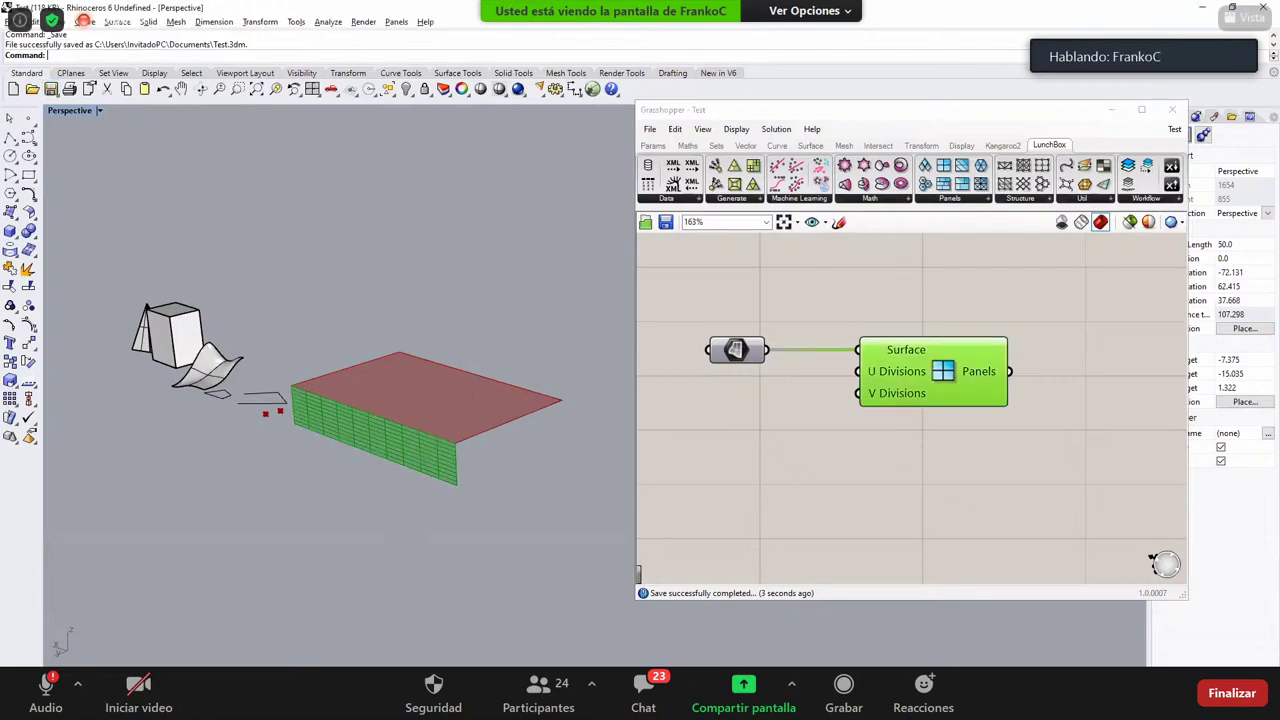
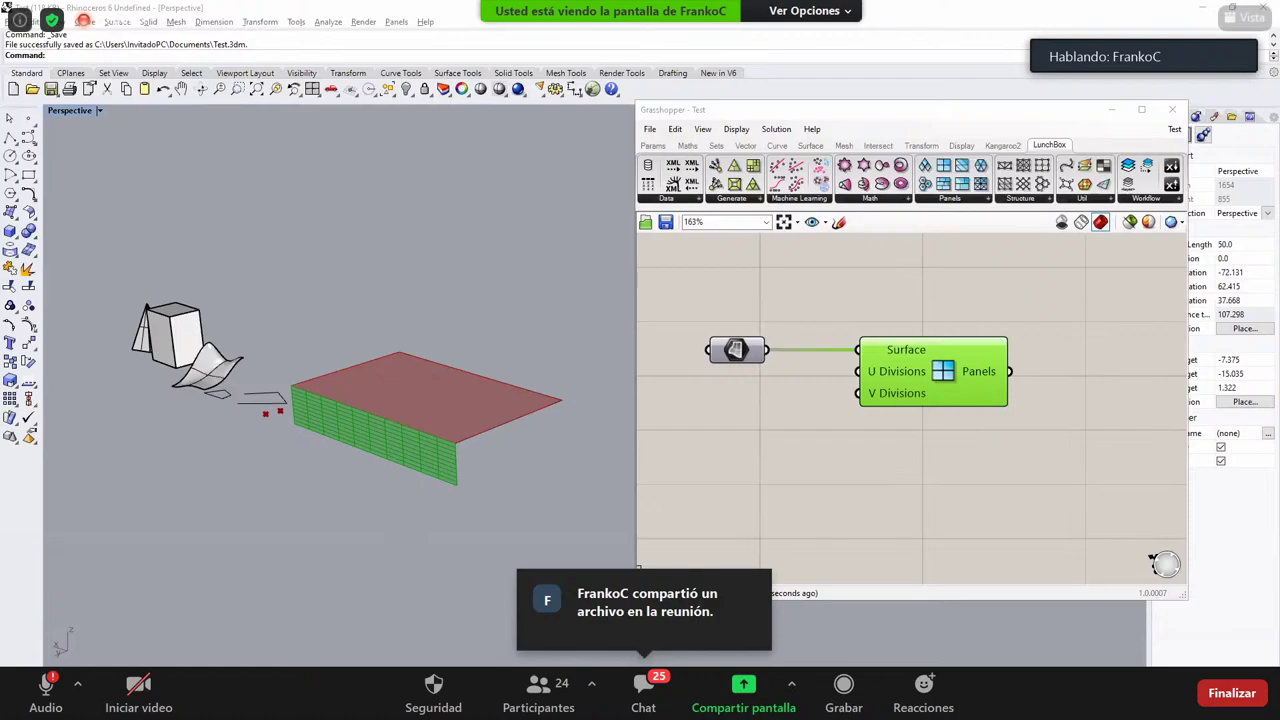
click(757, 400)
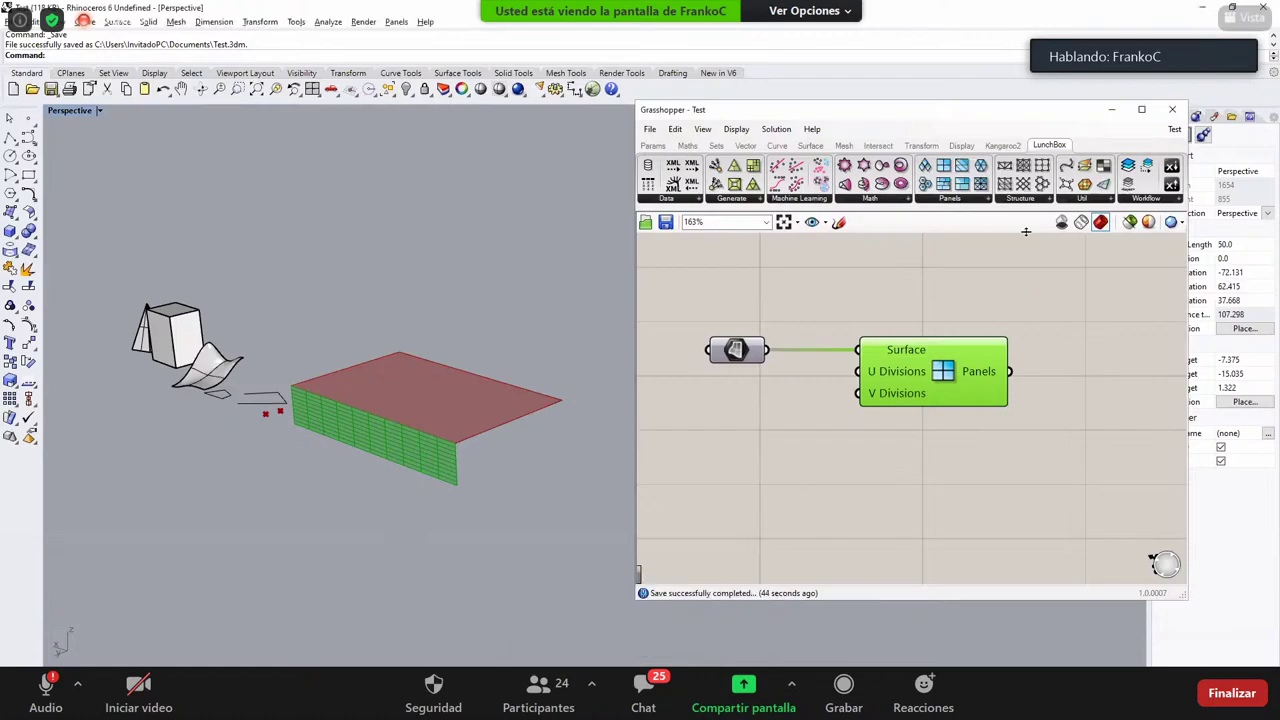
click(650, 129)
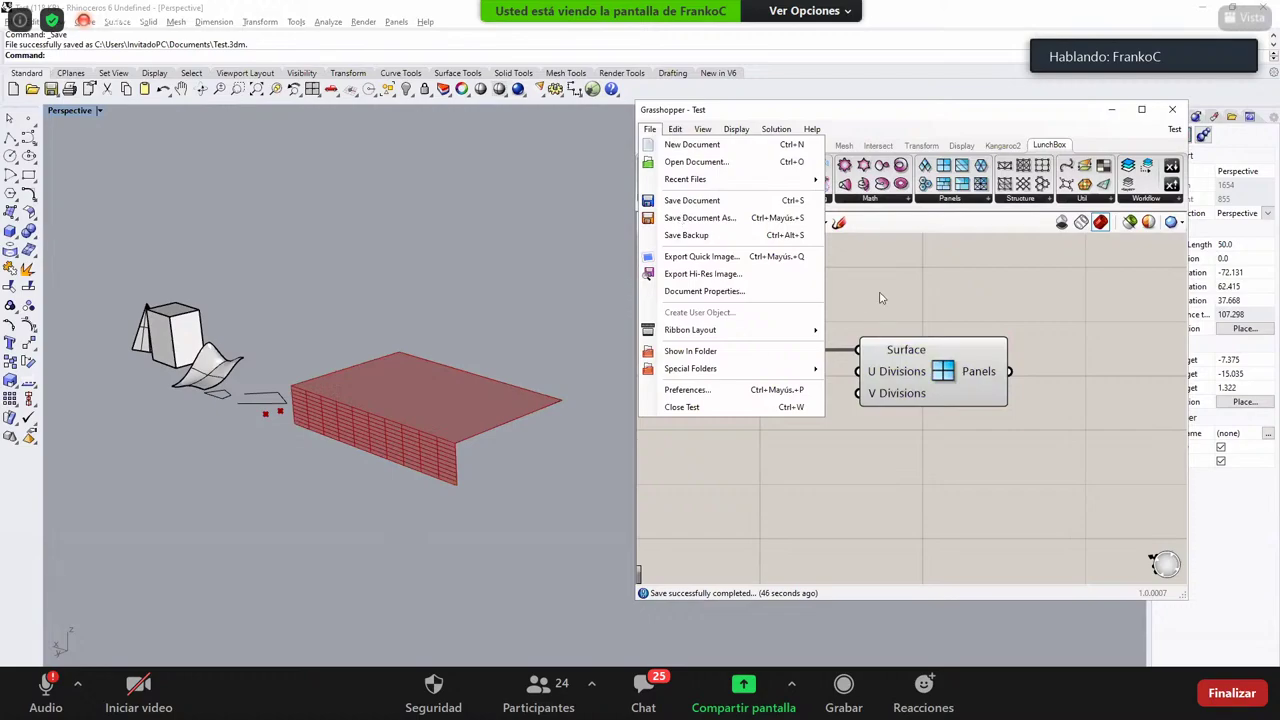
click(881, 297)
scroll(842, 455, down, 2)
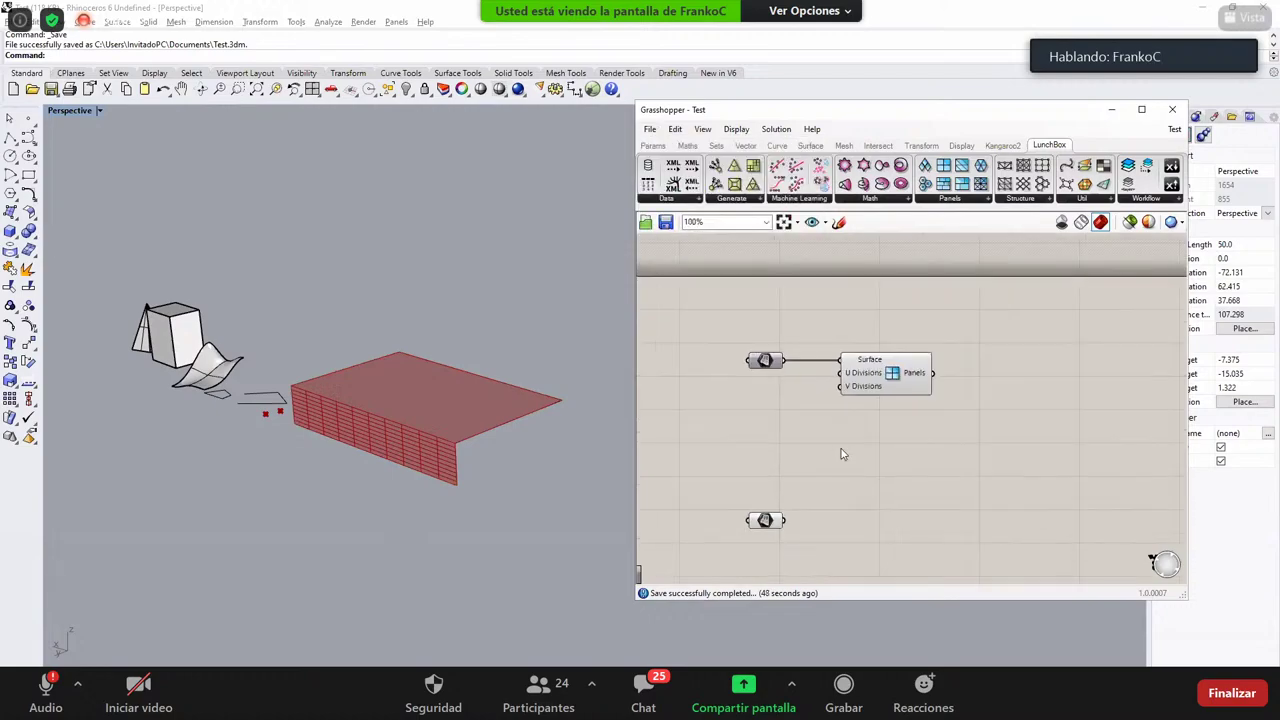
scroll(833, 405, up, 3)
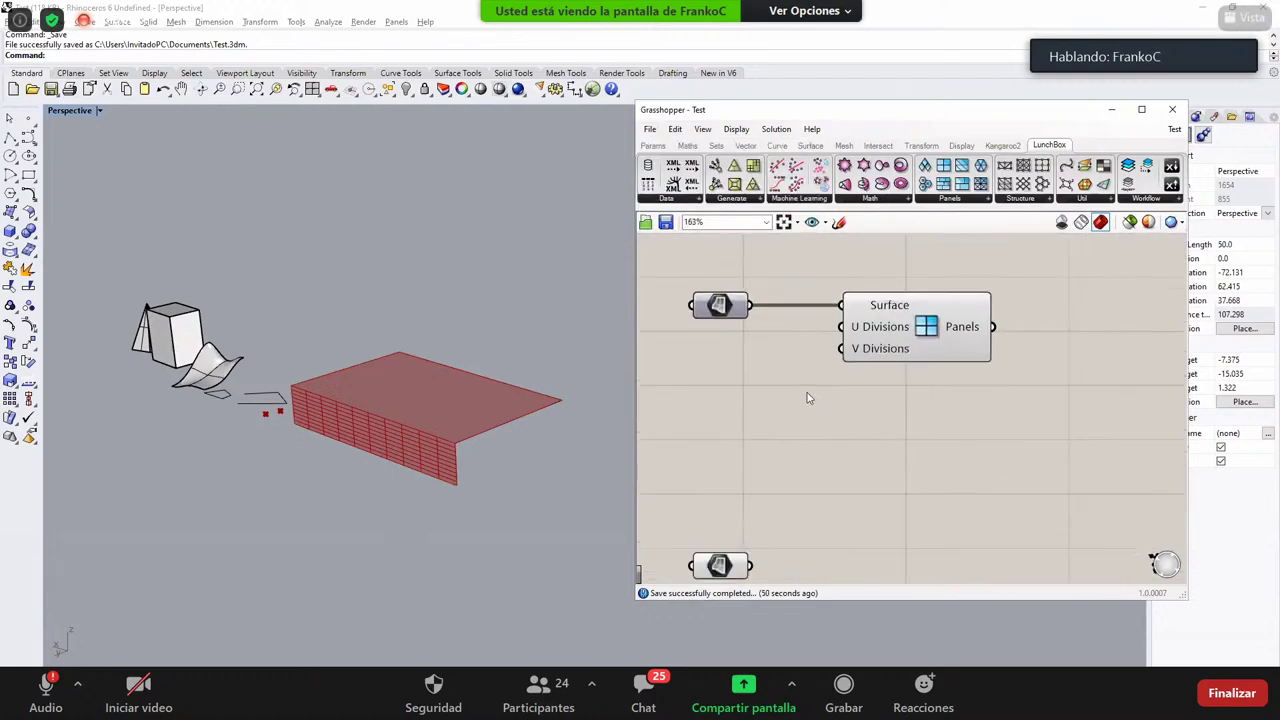
scroll(809, 399, down, 1)
right_drag(824, 424, 803, 388)
scroll(811, 413, up, 1)
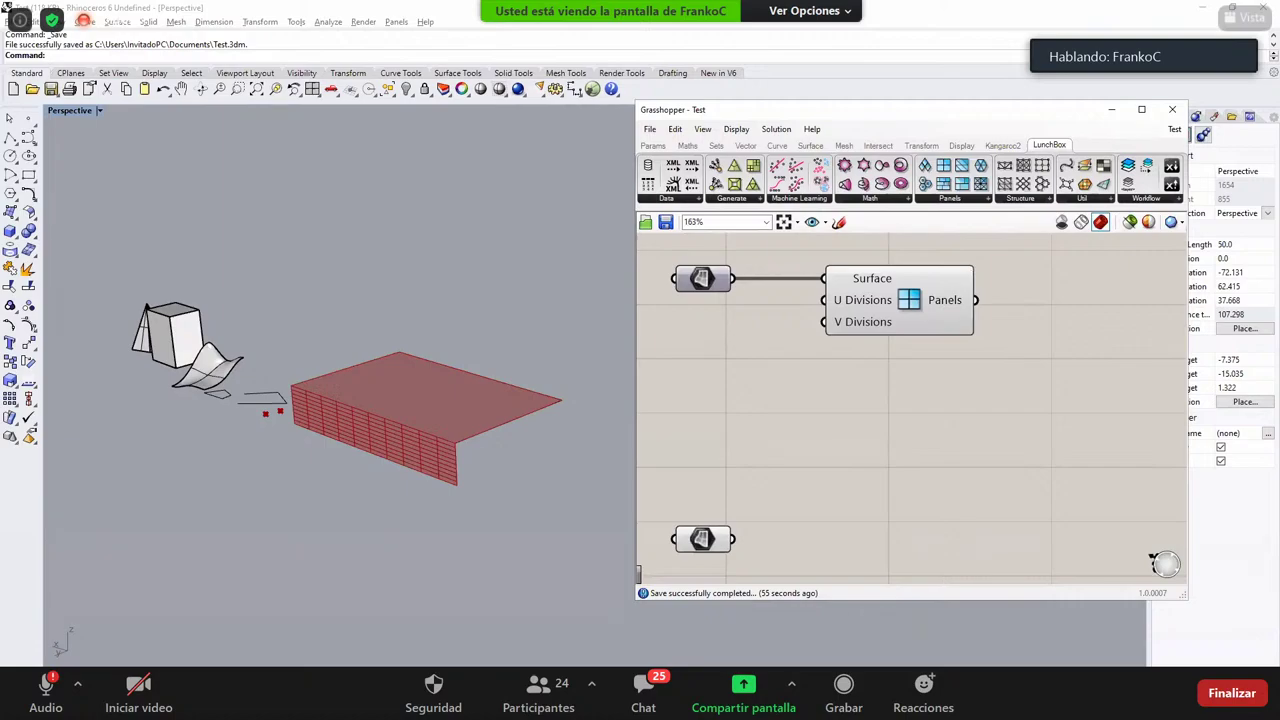
Step: Examine the Quad Panels component and its default panel divisions on the wall preview from several angles
click(551, 378)
scroll(408, 445, up, 5)
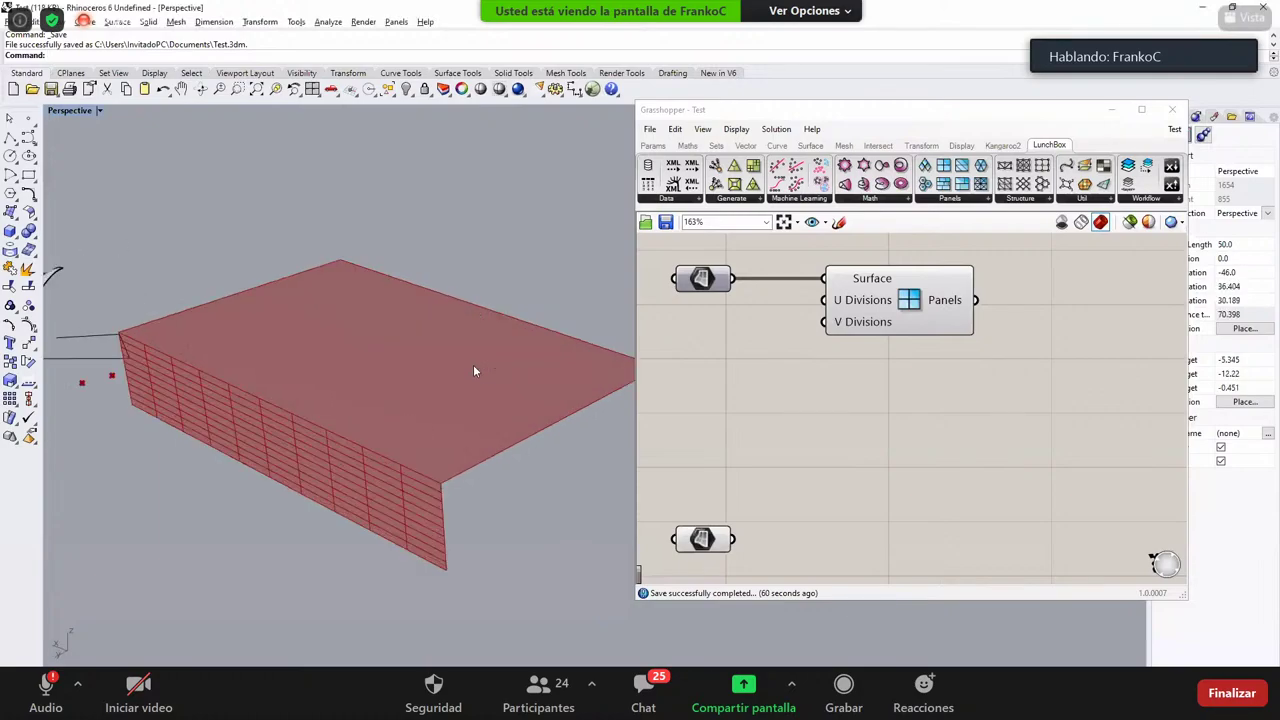
scroll(526, 383, up, 3)
scroll(537, 371, down, 5)
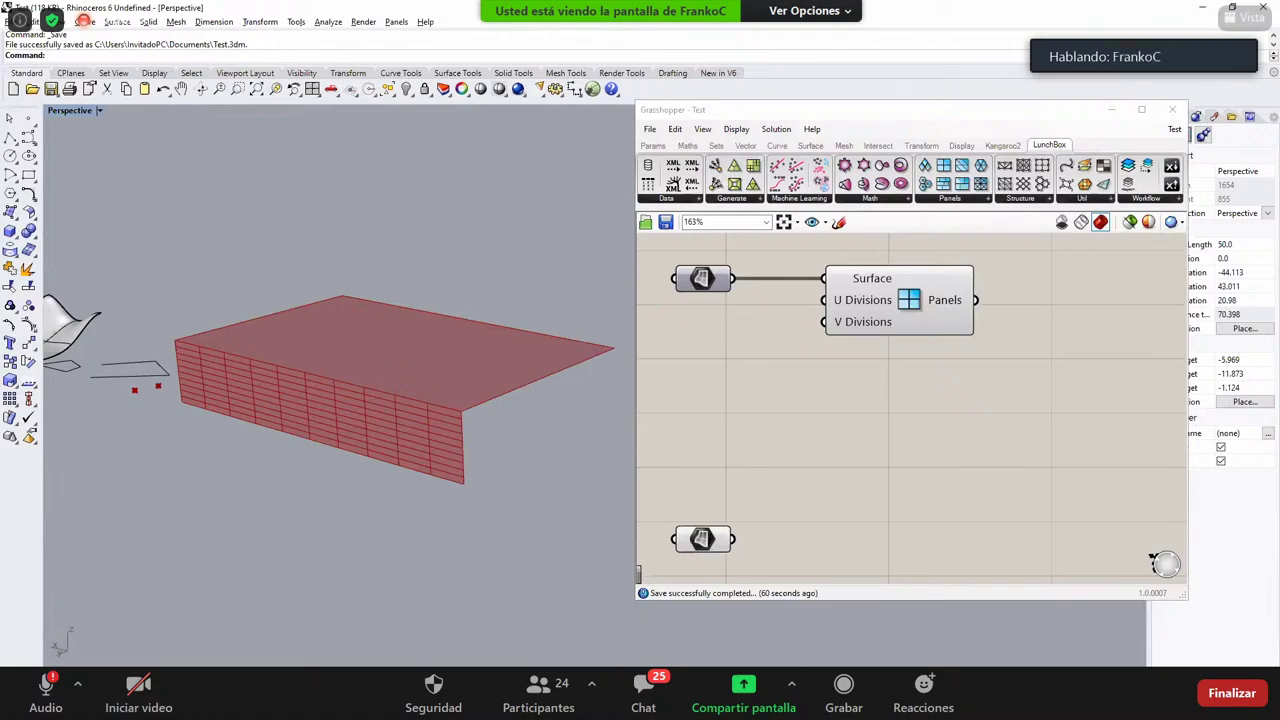
right_drag(932, 236, 938, 280)
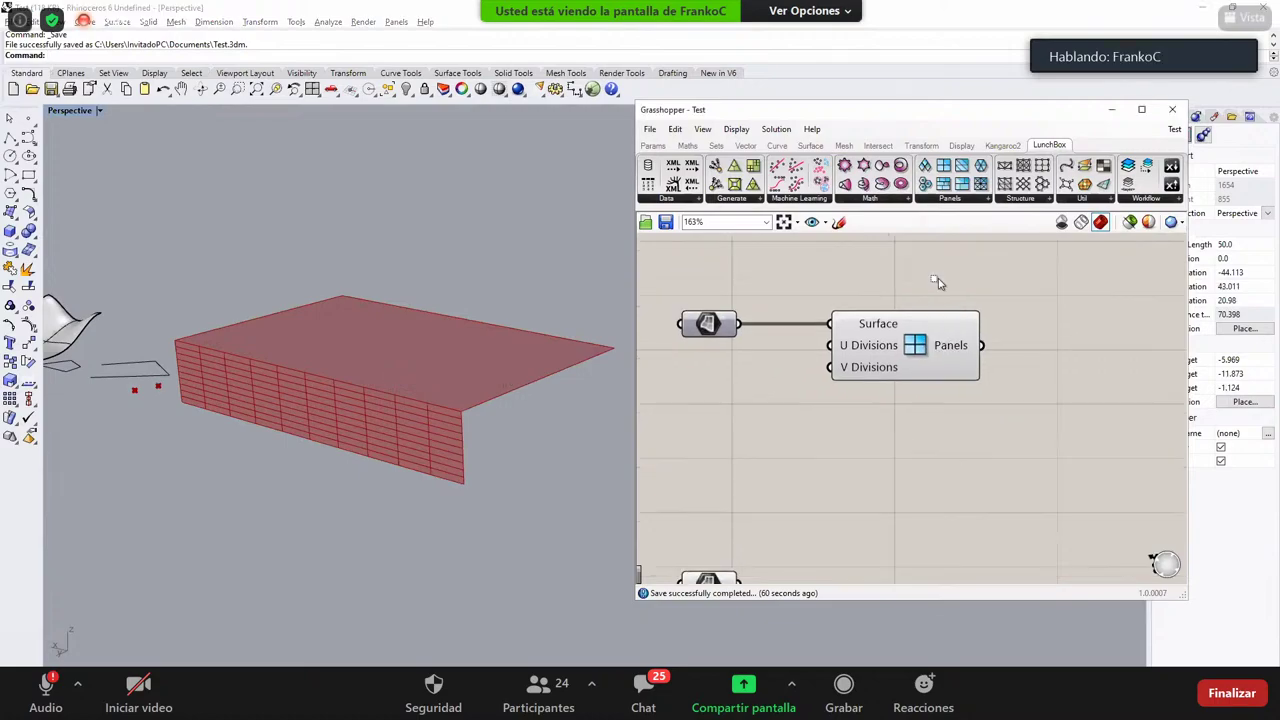
click(850, 384)
right_drag(851, 456, 857, 417)
click(714, 474)
click(857, 417)
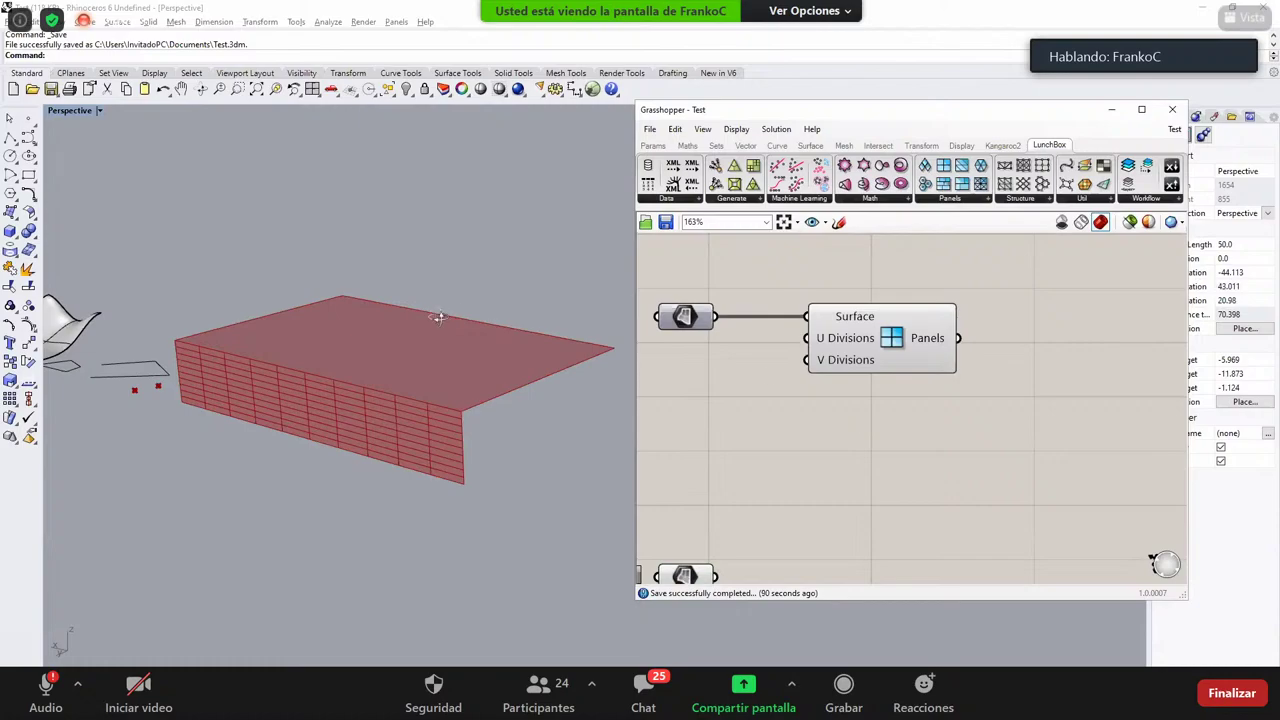
right_drag(443, 351, 422, 362)
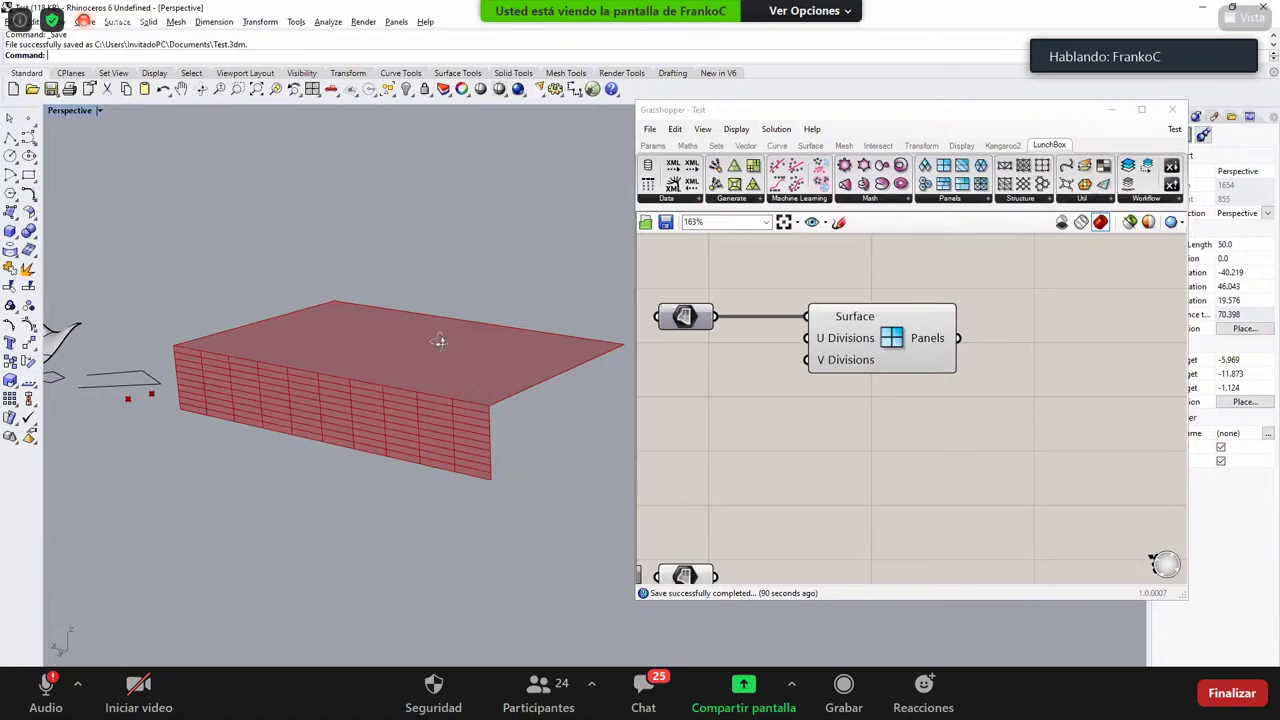
right_drag(417, 425, 418, 466)
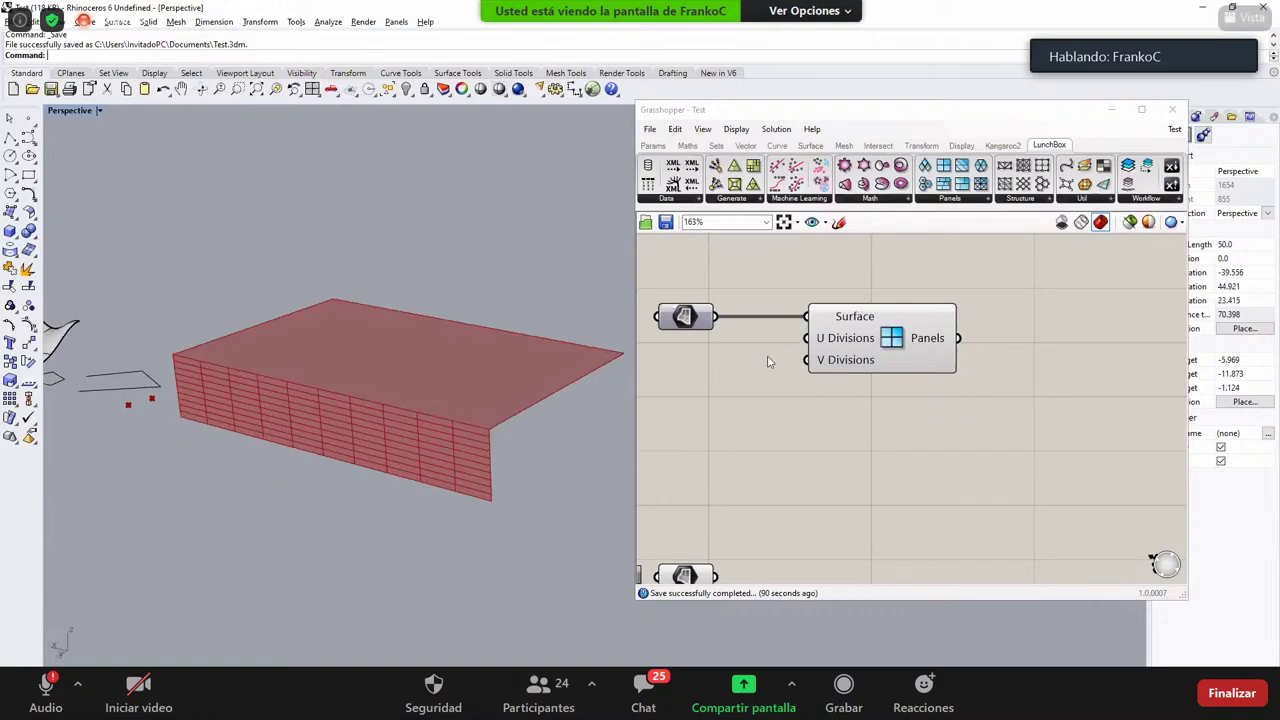
Step: Move the Quad Panels component away from the surface parameter and drive its U Divisions with a number slider set to 18
scroll(735, 352, up, 3)
drag(985, 335, 1050, 335)
click(817, 322)
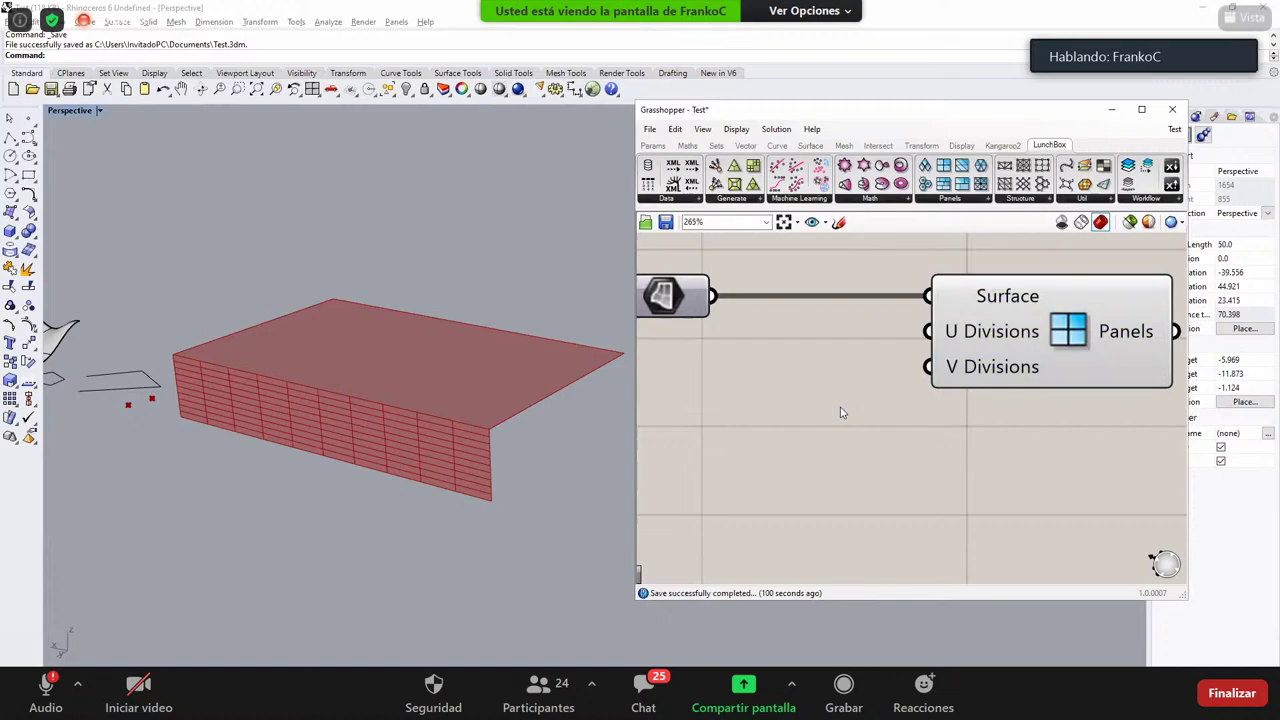
double_click(702, 368)
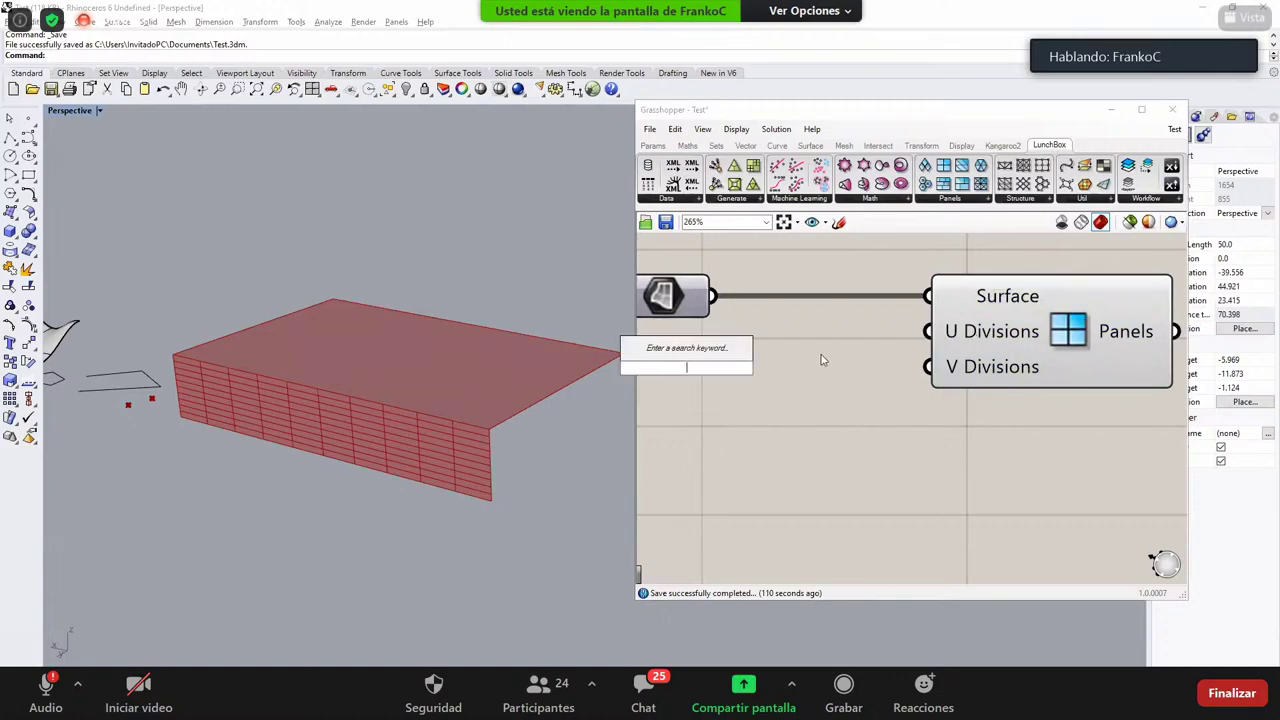
text(18)
key(Return)
scroll(857, 372, down, 2)
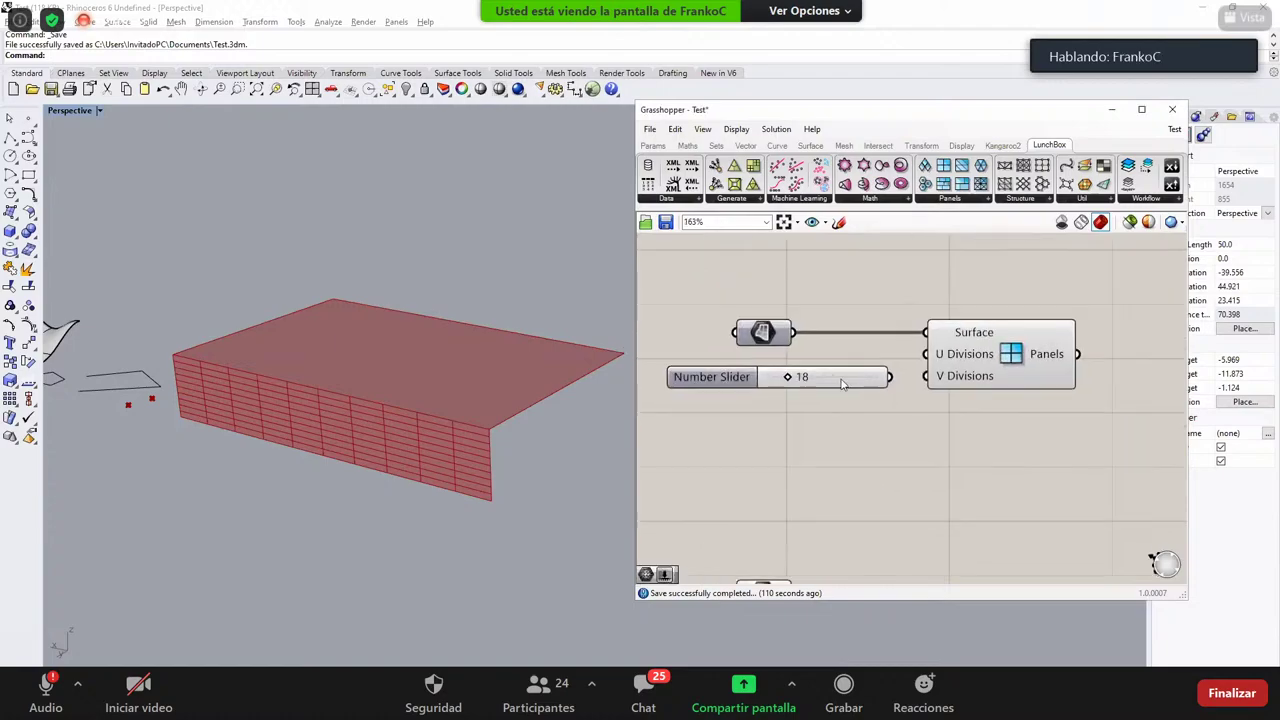
drag(866, 382, 842, 380)
drag(867, 376, 926, 355)
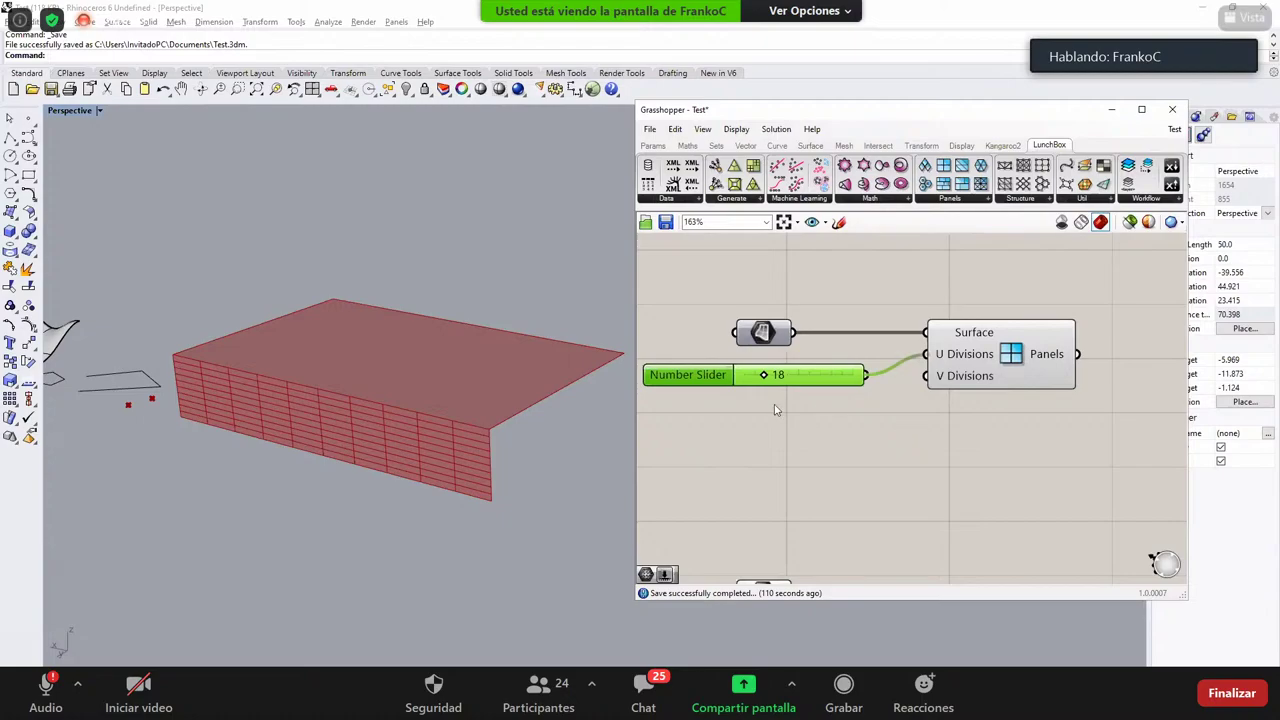
click(949, 391)
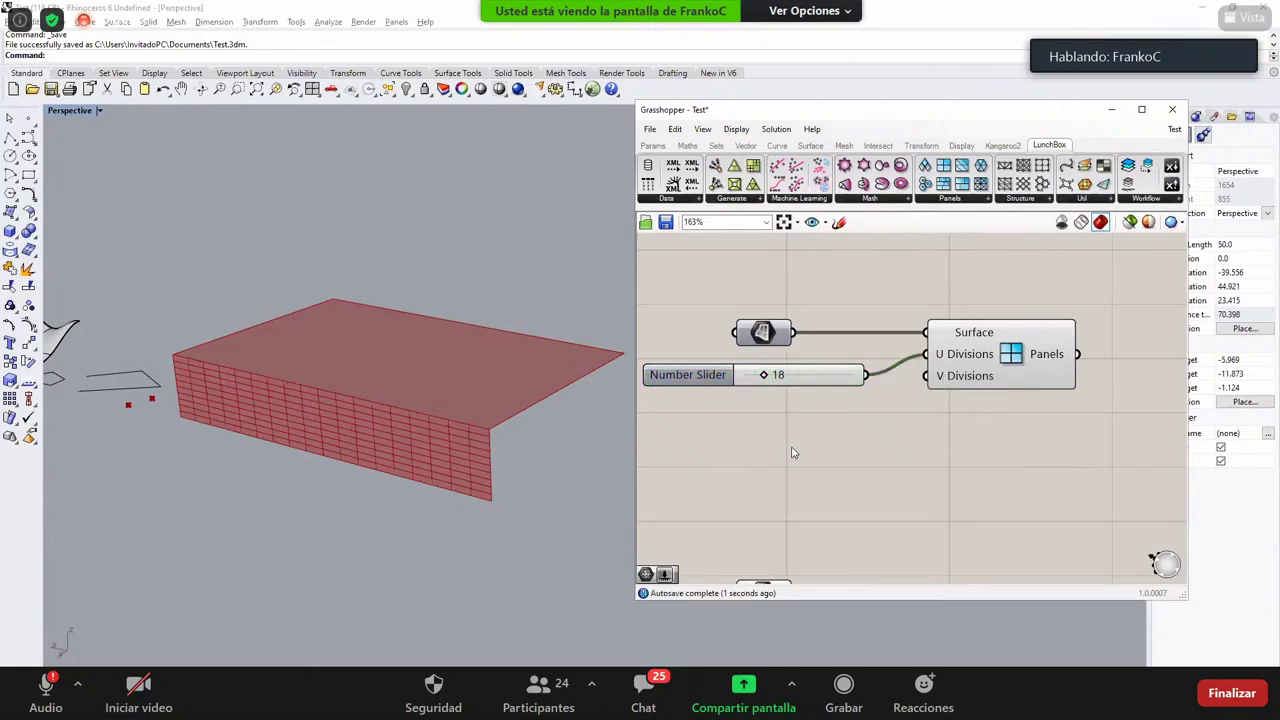
Step: Add a second number slider starting at 8, connect it to V Divisions of the Quad Panels component and set it to 5
double_click(824, 521)
text(8)
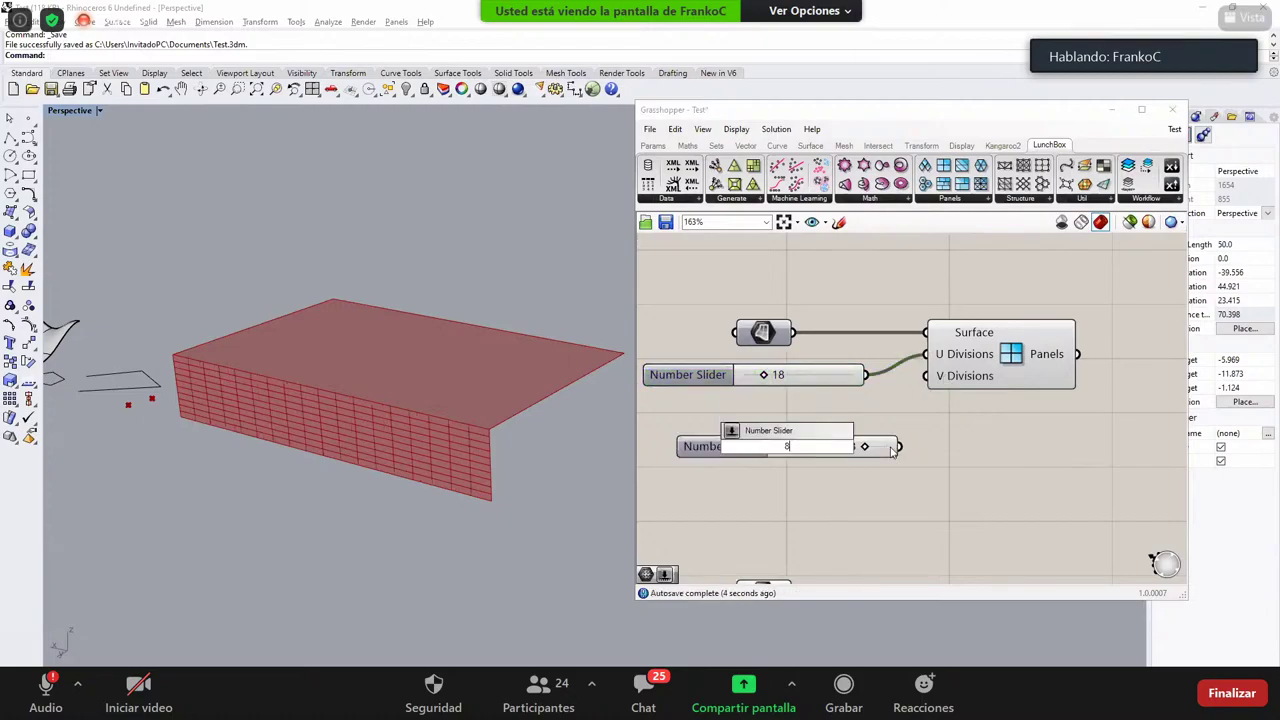
key(Return)
drag(926, 377, 800, 432)
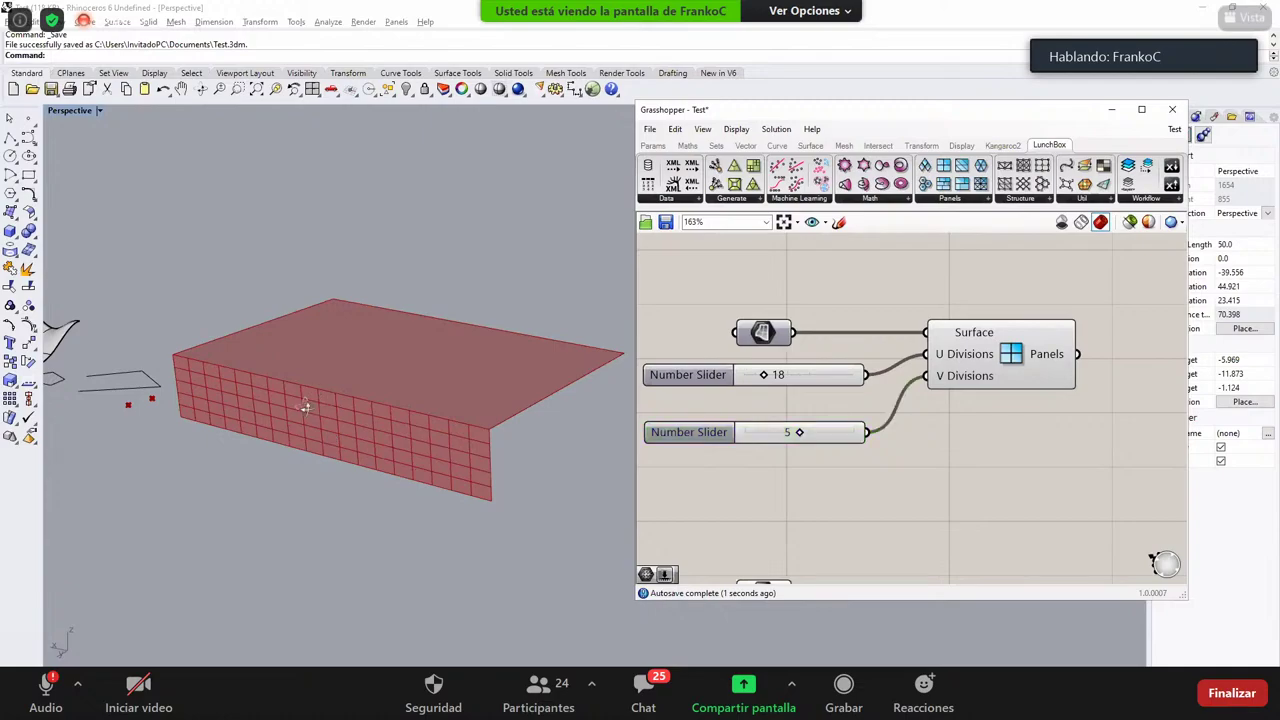
right_drag(306, 407, 441, 386)
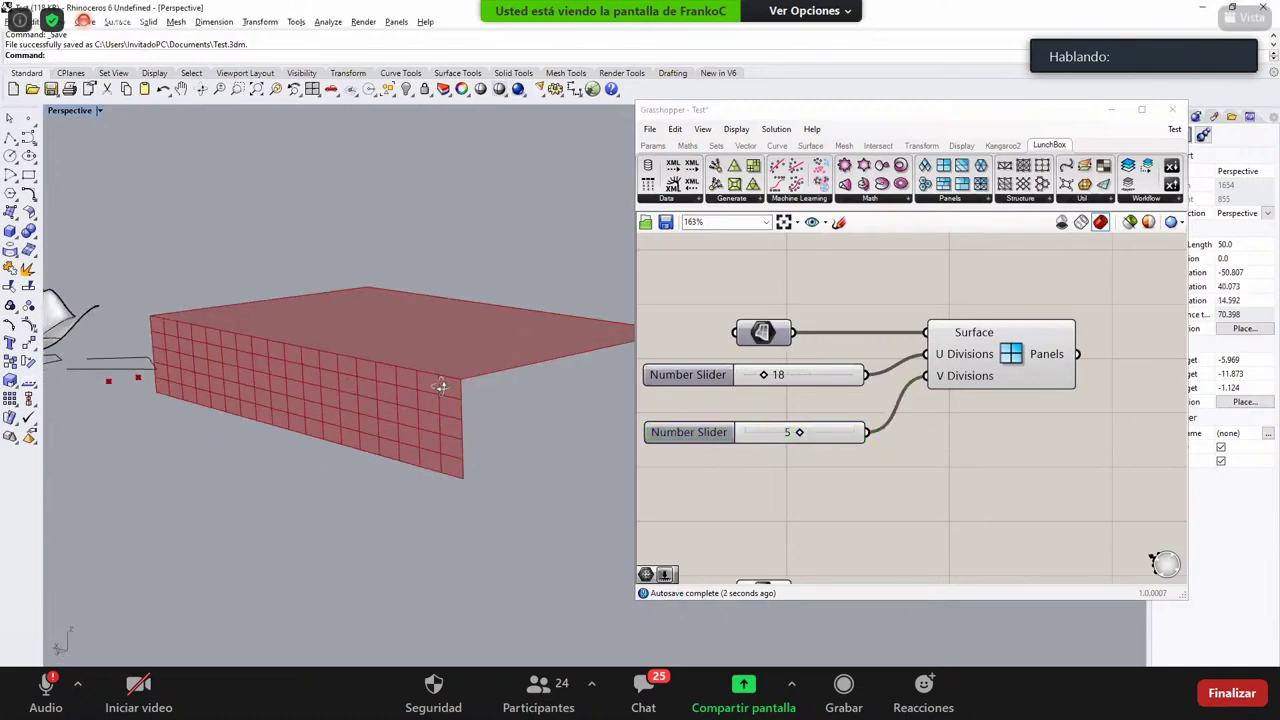
Step: Try 55 U Divisions on the wall's quad panels, and undo the slider change
scroll(430, 326, up, 5)
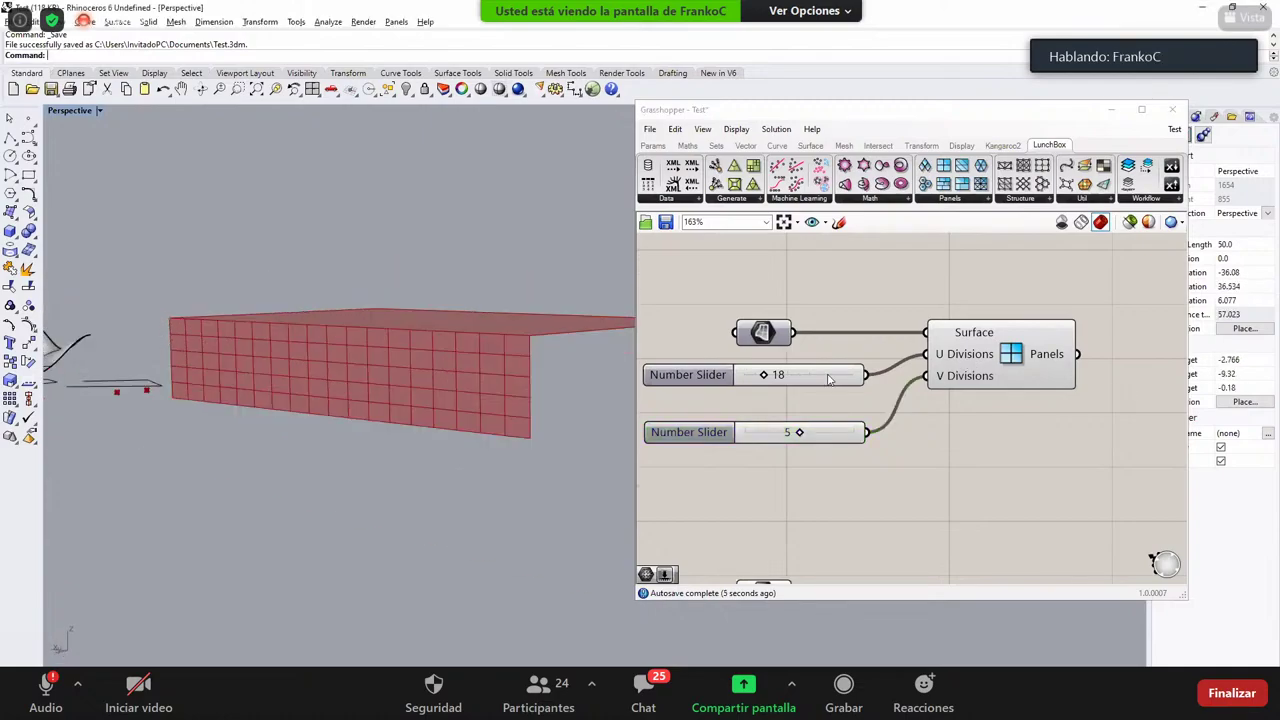
drag(765, 374, 792, 377)
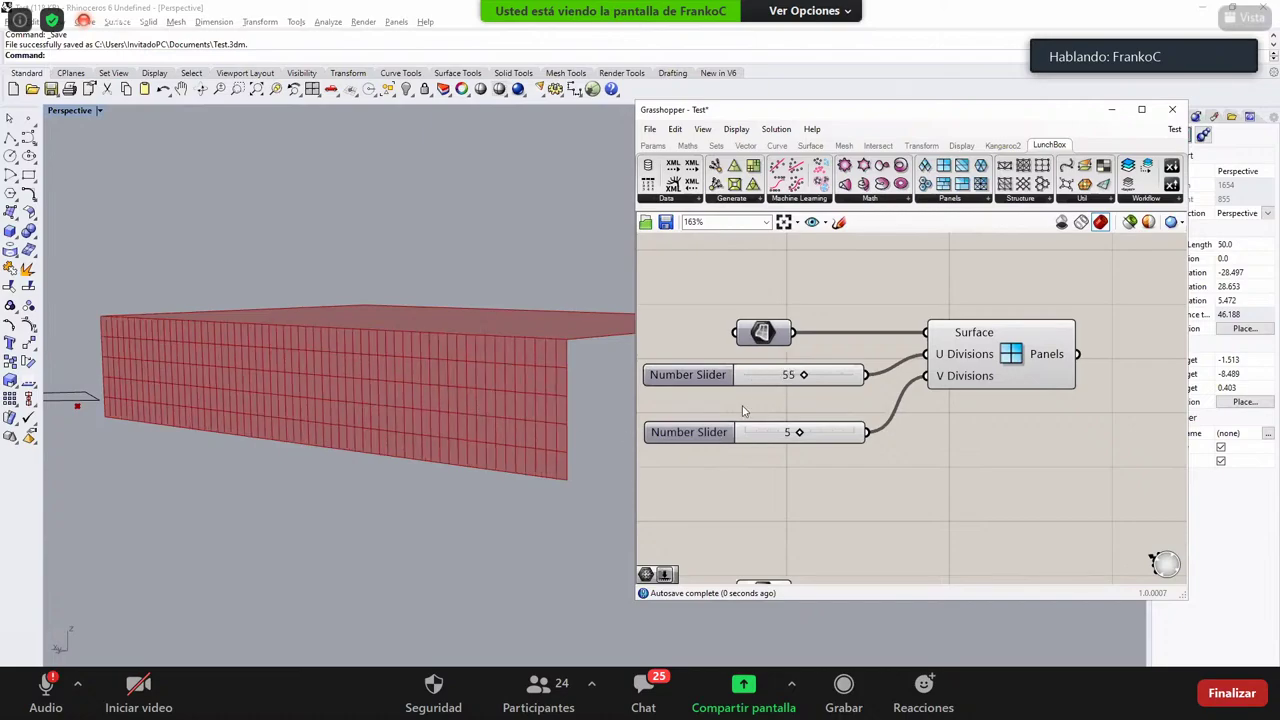
key(ctrl+z)
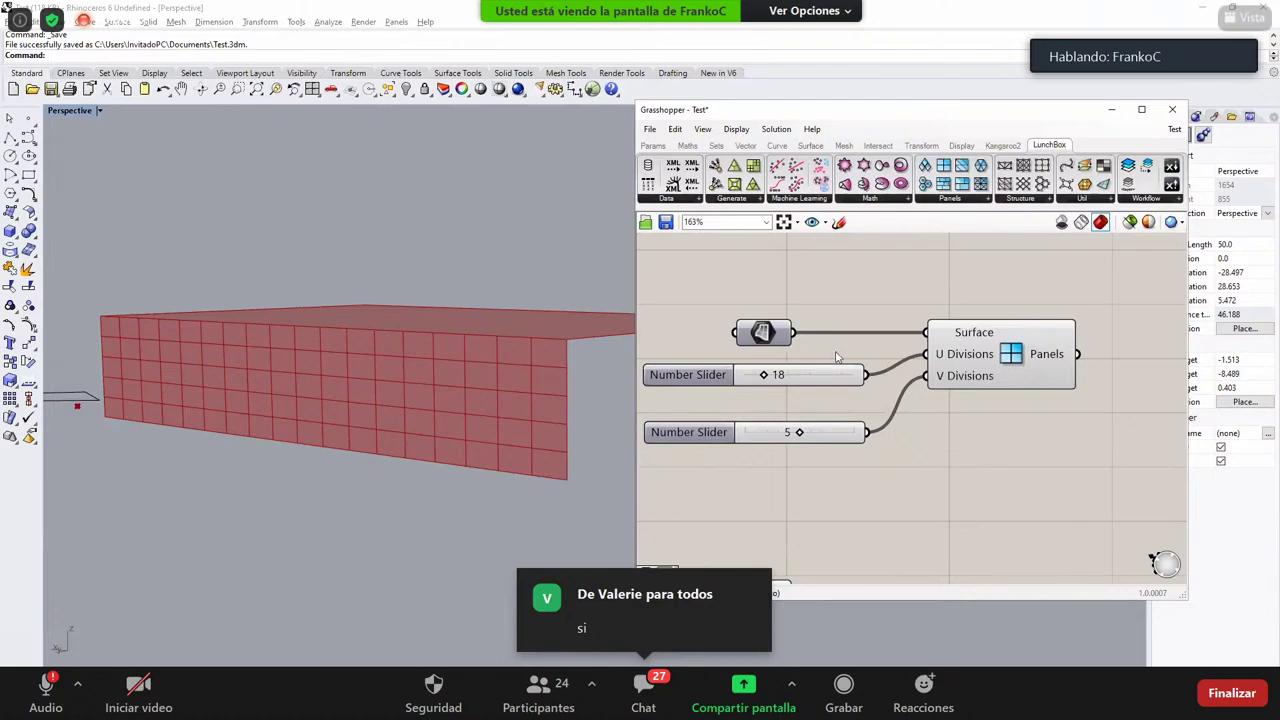
Step: Examine the Quad Panels component and its connections to the surface parameter and the two division sliders
right_drag(883, 365, 833, 353)
scroll(833, 358, down, 1)
scroll(880, 400, down, 2)
scroll(887, 430, up, 2)
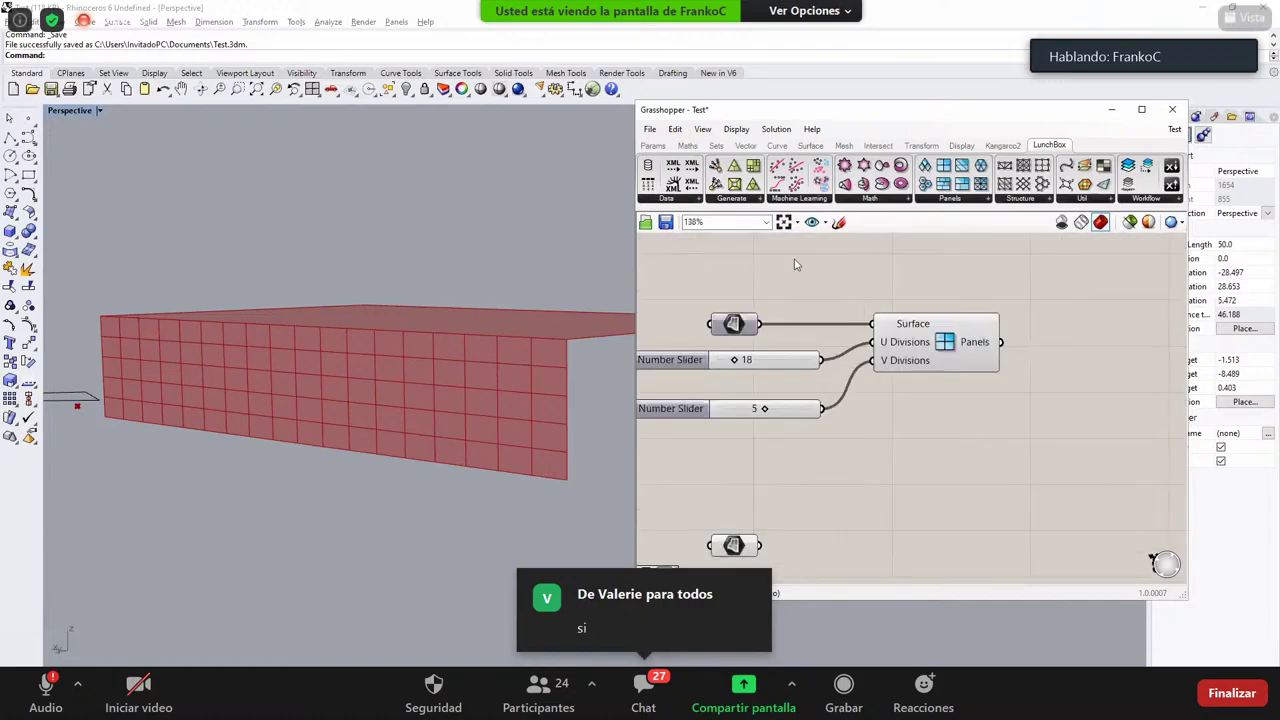
right_drag(989, 380, 884, 372)
click(846, 368)
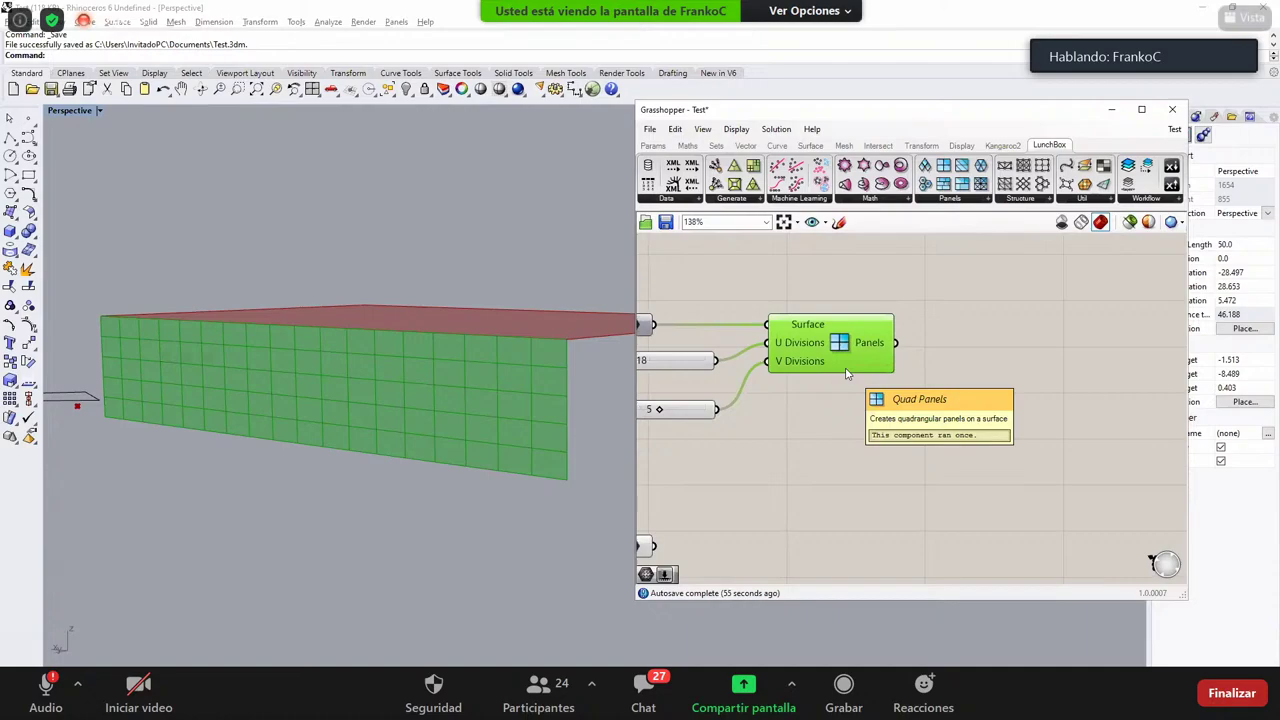
click(938, 386)
right_drag(934, 400, 887, 357)
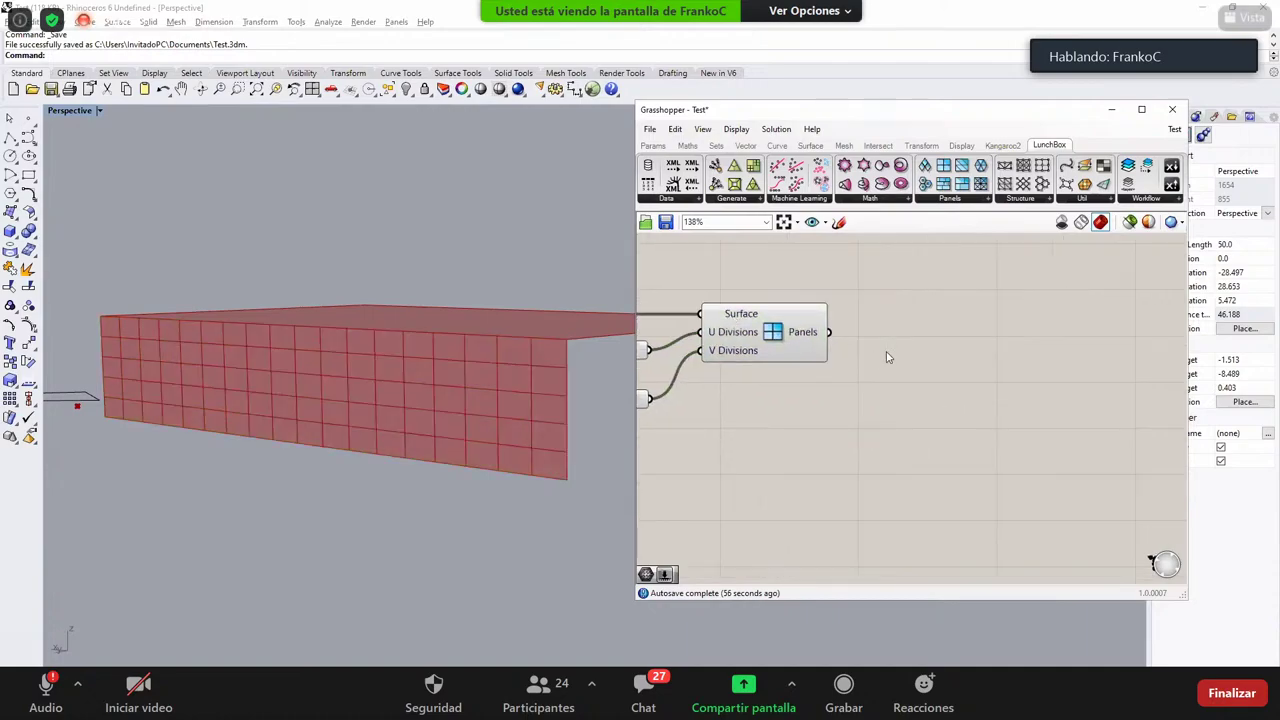
scroll(886, 357, down, 1)
scroll(892, 362, down, 2)
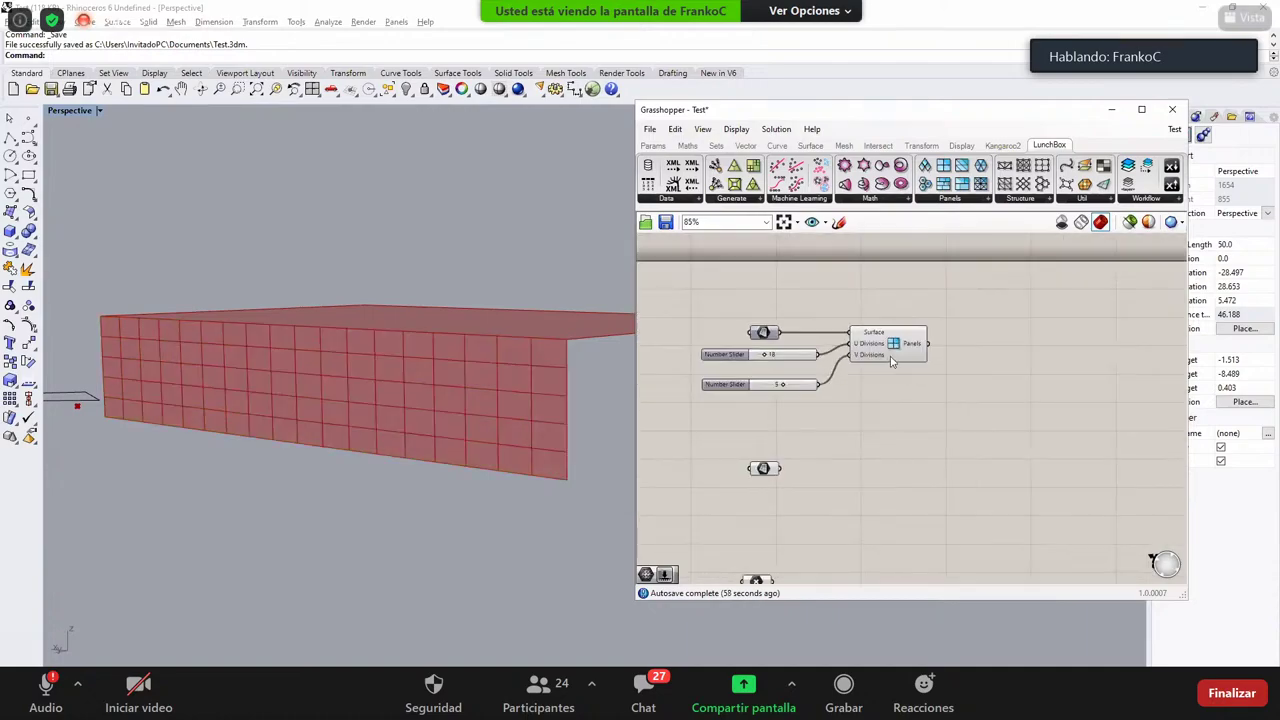
scroll(963, 394, up, 3)
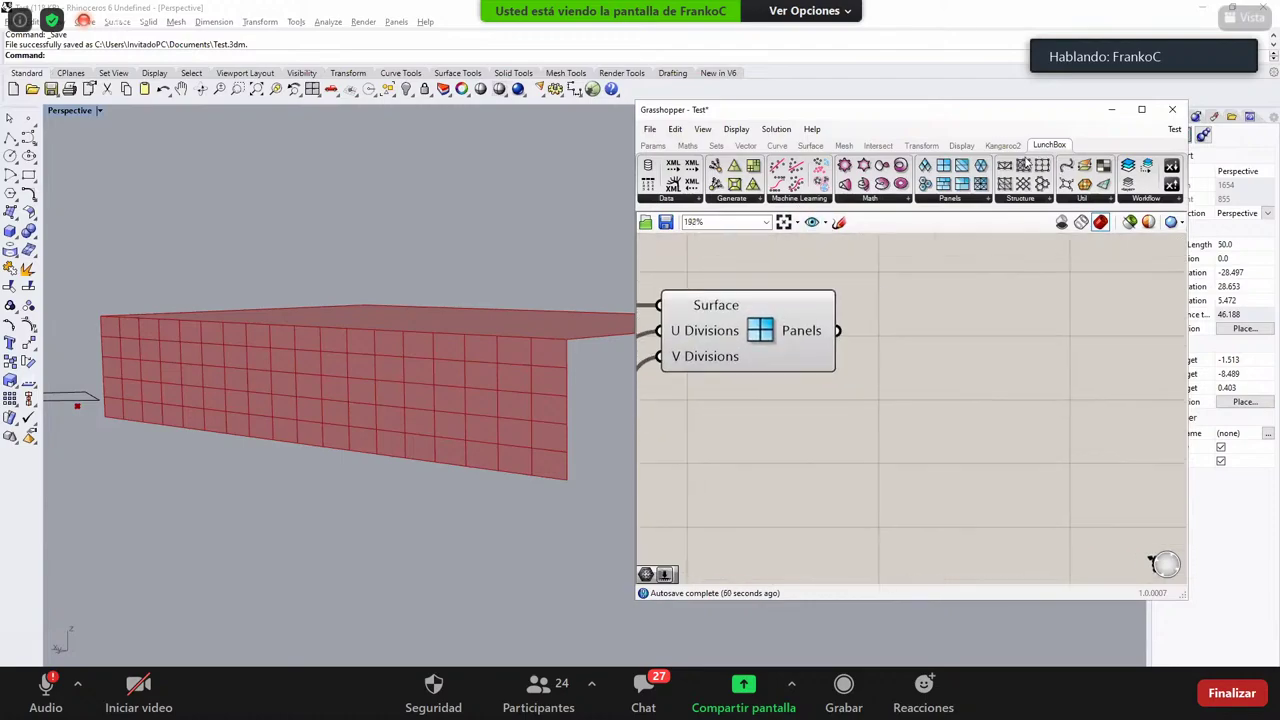
Step: Add a LunchBox Panel Frame component beside Quad Panels and connect the Panels output to its Panel input
click(748, 200)
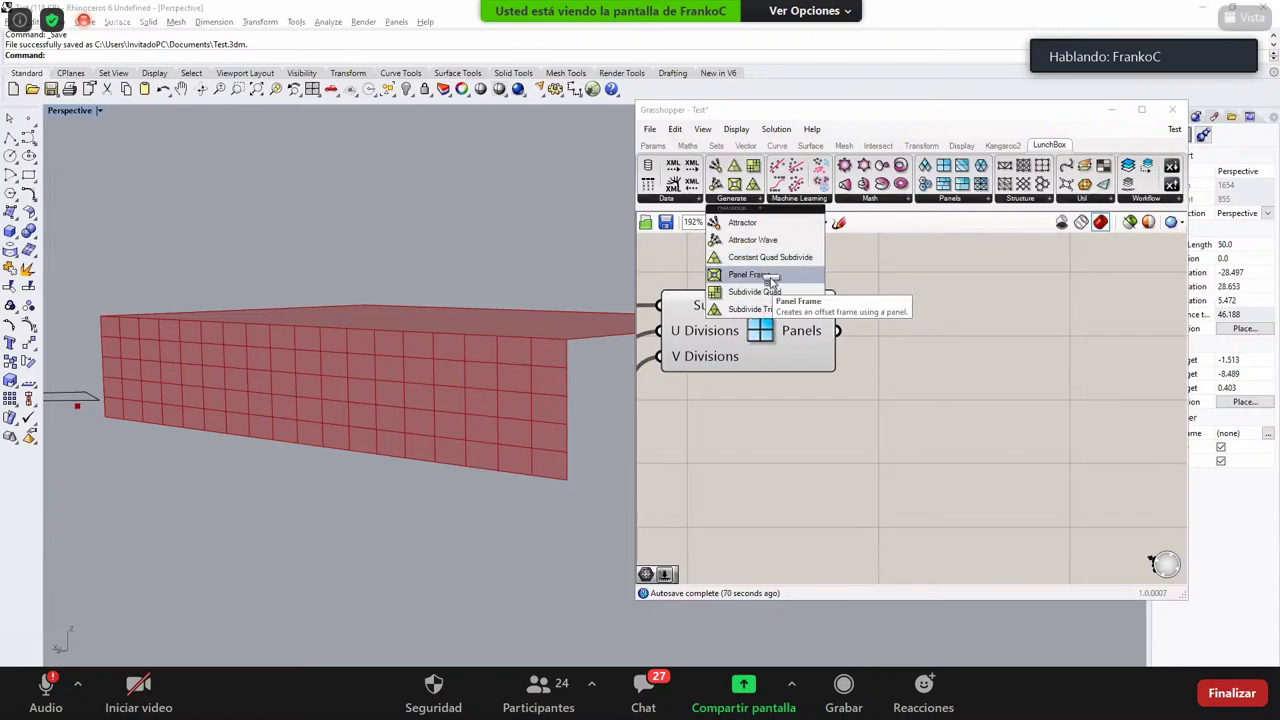
drag(776, 276, 940, 380)
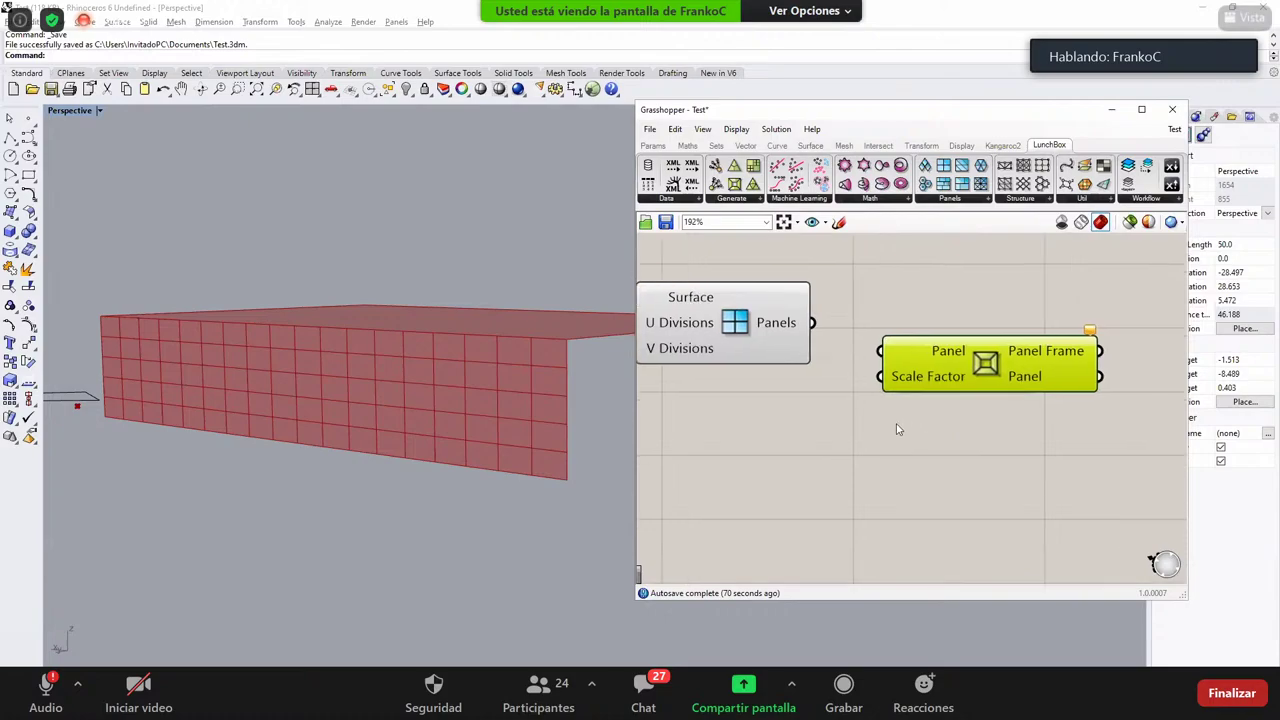
scroll(858, 394, down, 2)
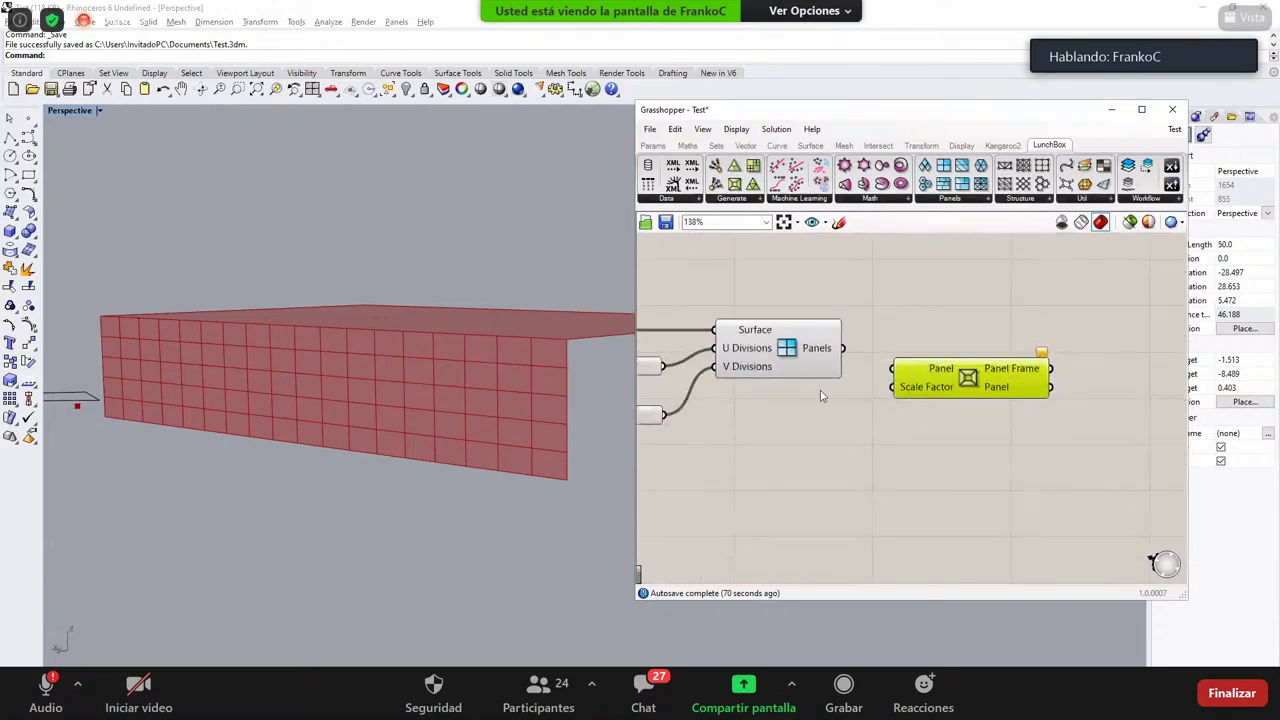
drag(925, 358, 937, 345)
click(945, 403)
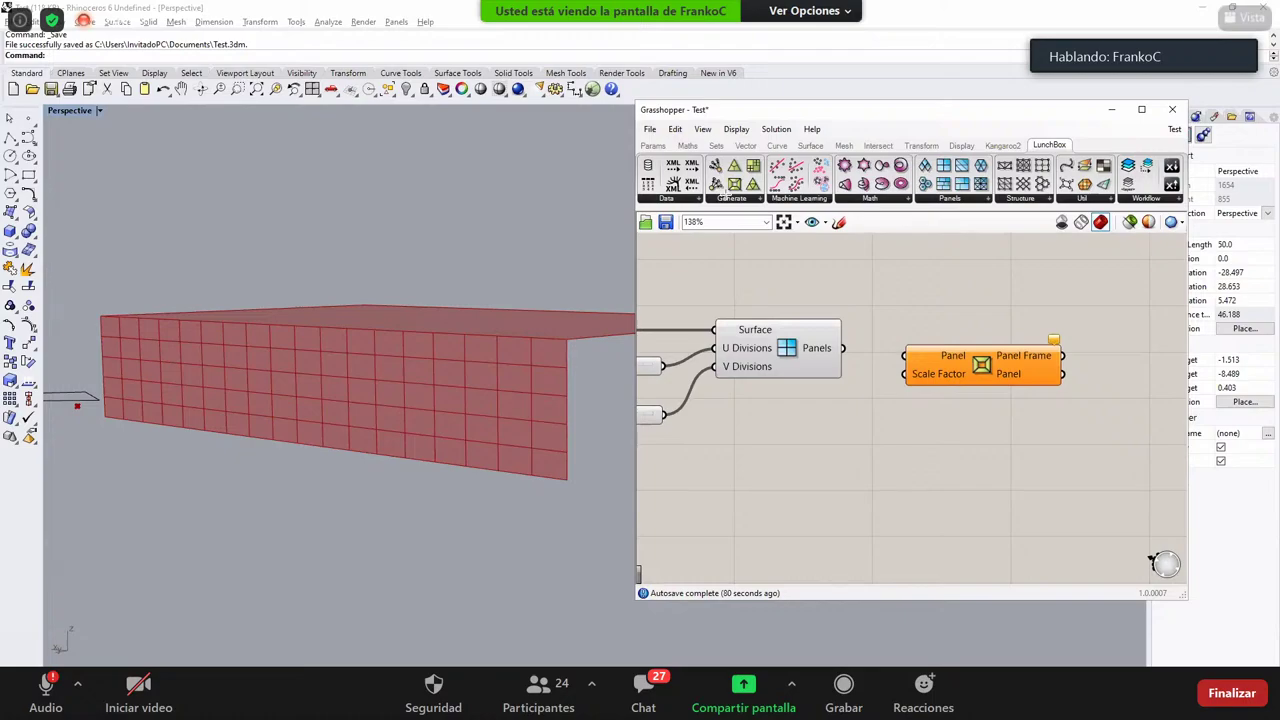
mouse_move(749, 278)
mouse_down()
mouse_move(714, 188)
mouse_move(740, 199)
mouse_up()
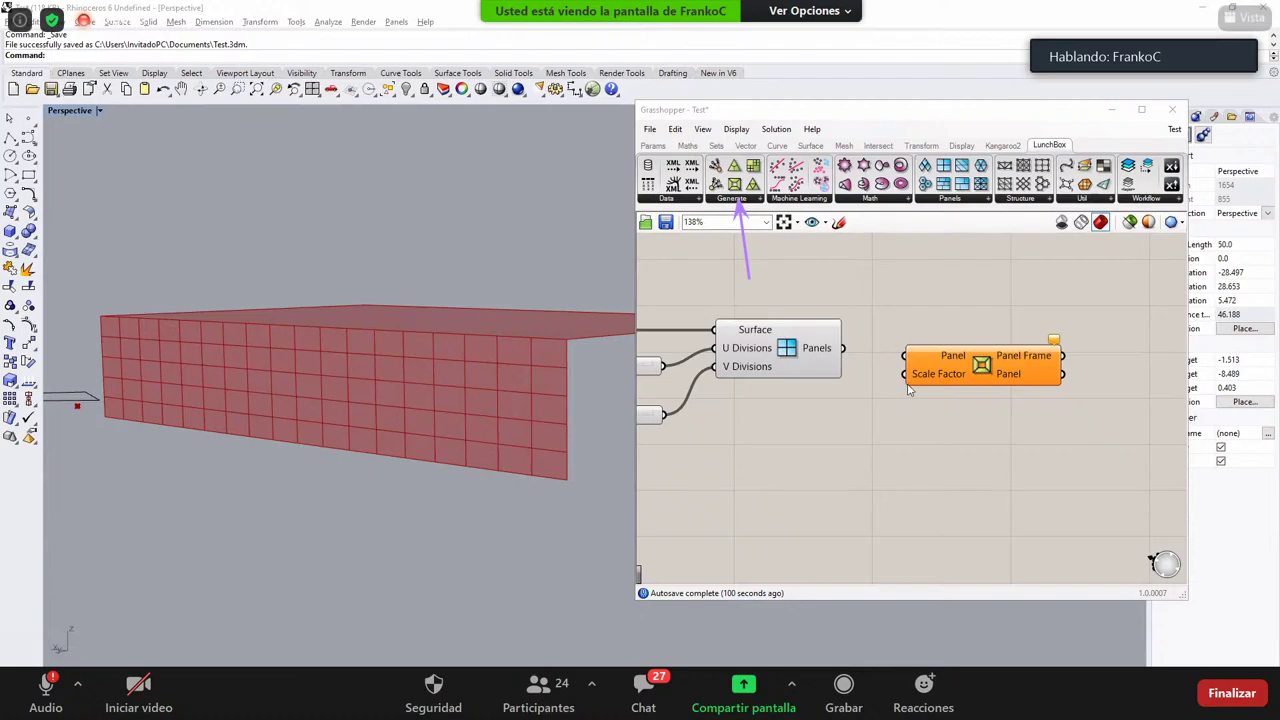
scroll(770, 335, up, 2)
drag(764, 322, 871, 326)
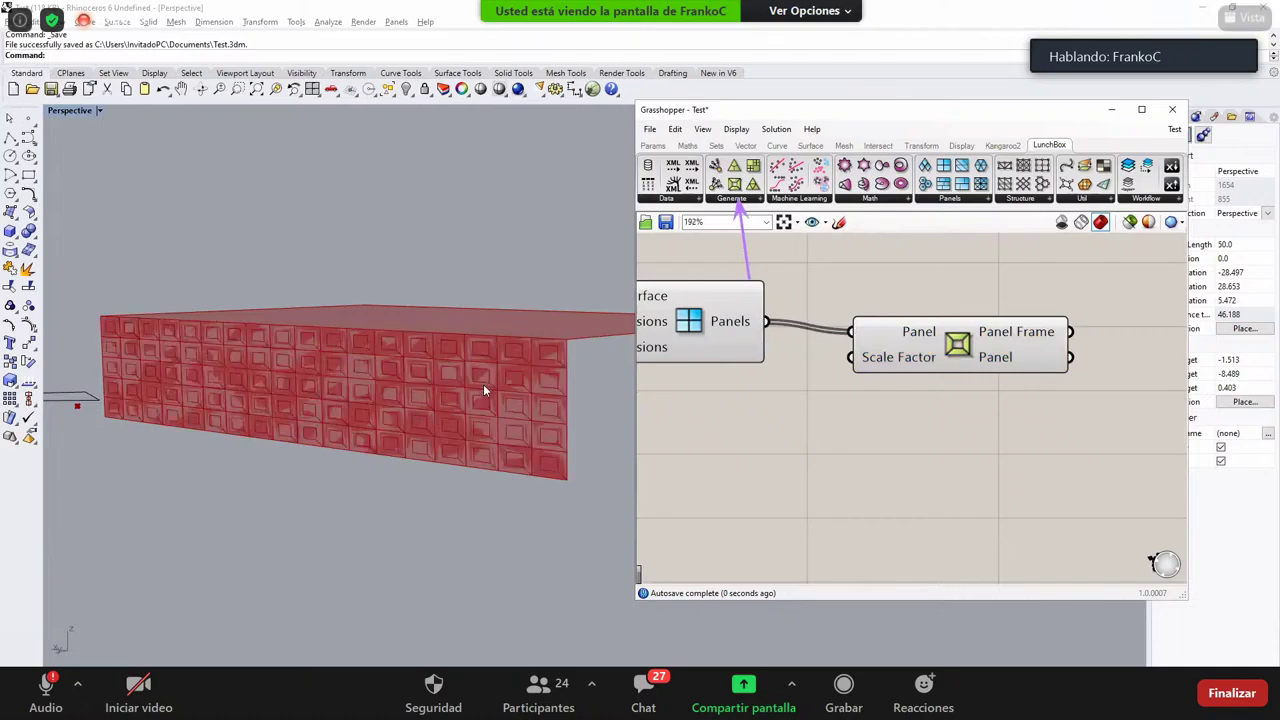
scroll(484, 386, up, 4)
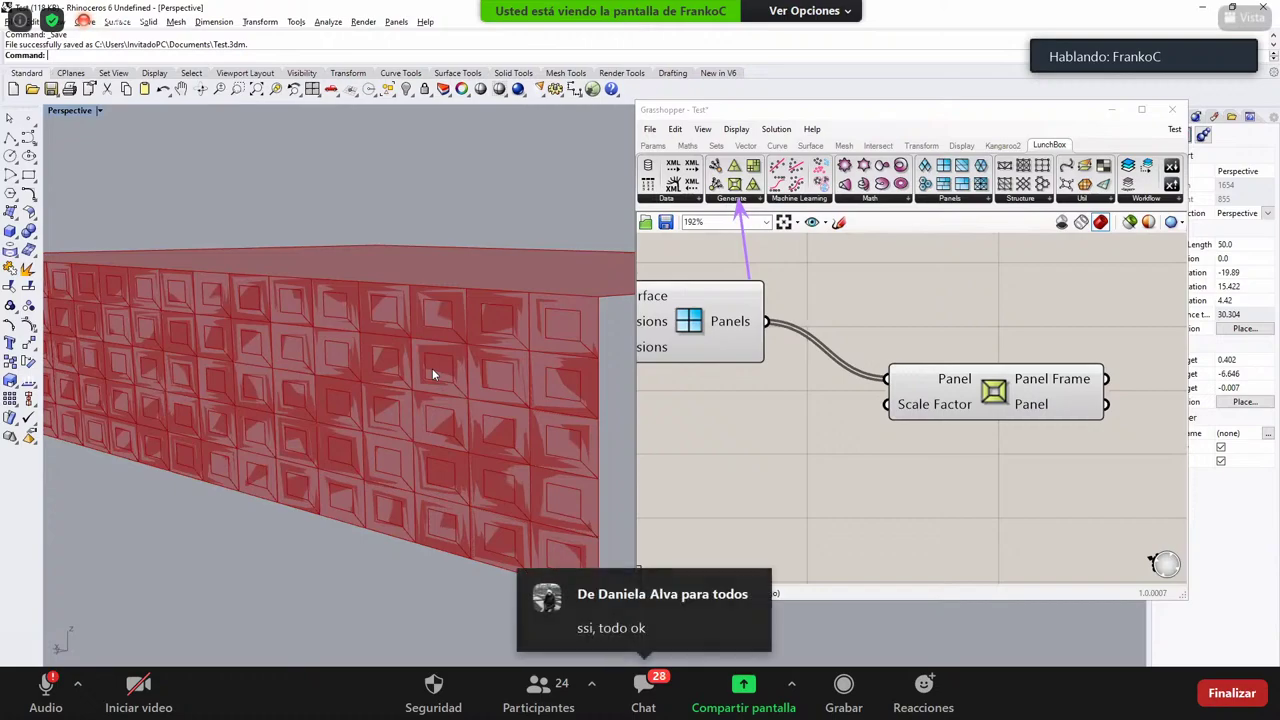
scroll(226, 391, down, 3)
scroll(226, 391, down, 3)
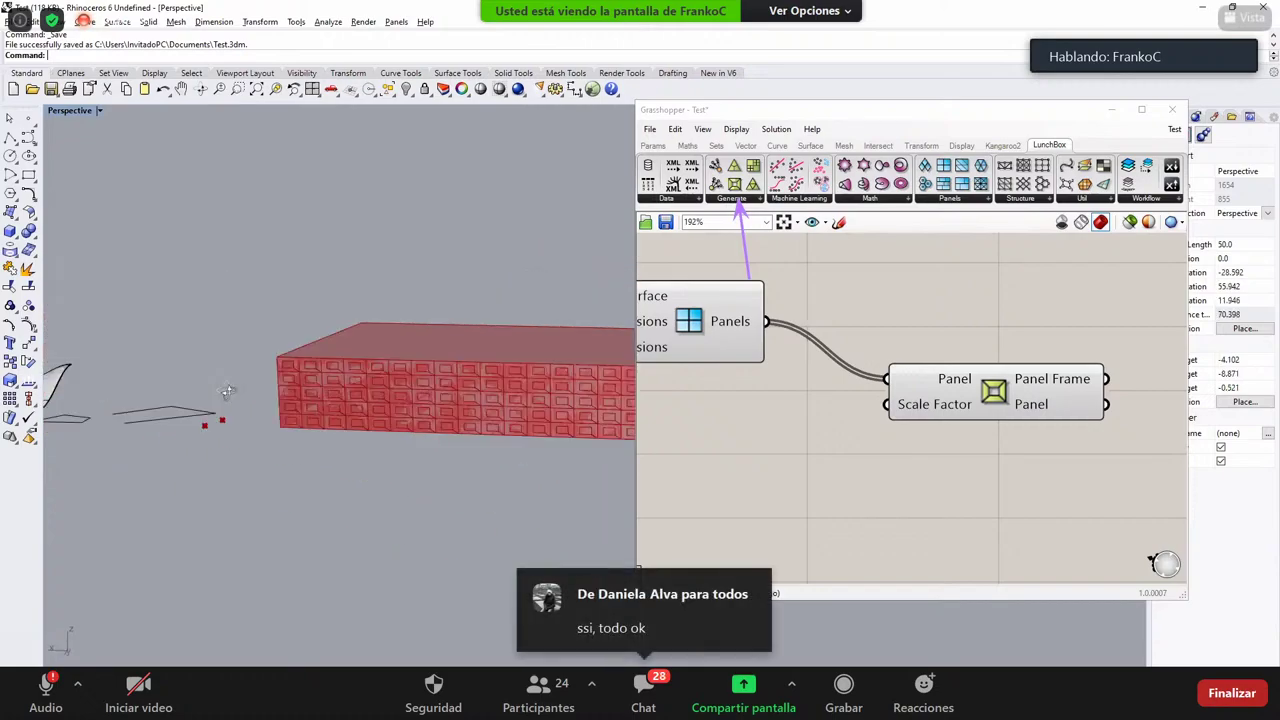
scroll(226, 391, up, 2)
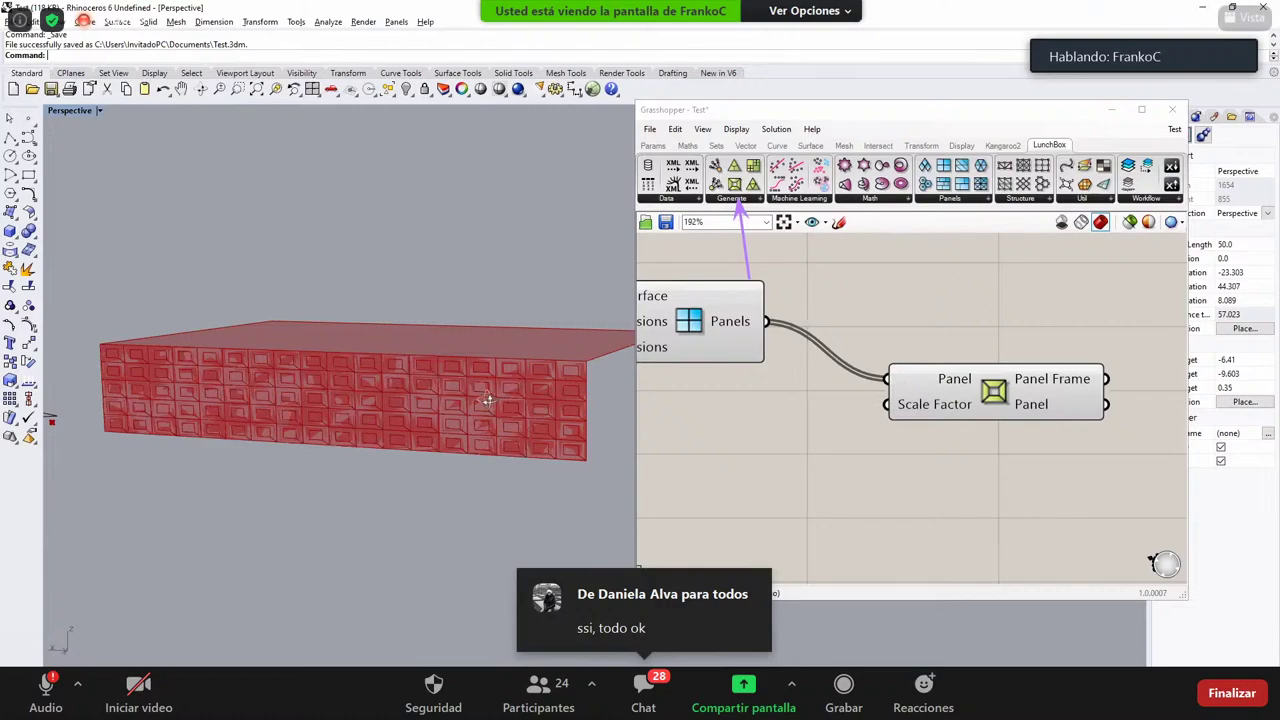
Step: Sketch a freehand 0-to-1 range arrow on the canvas and place it below the Panel Frame component
click(838, 226)
scroll(560, 409, up, 4)
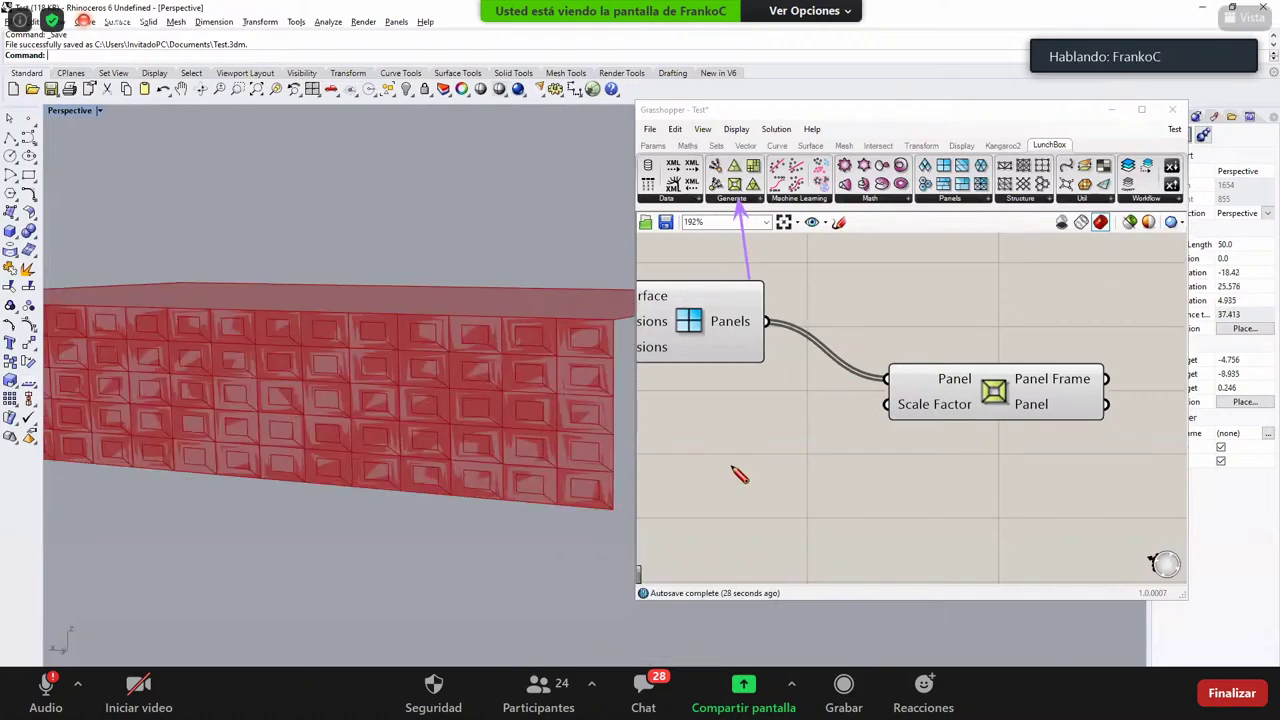
drag(711, 436, 713, 437)
mouse_move(726, 443)
mouse_down()
mouse_move(847, 446)
mouse_move(871, 434)
mouse_move(878, 454)
mouse_up()
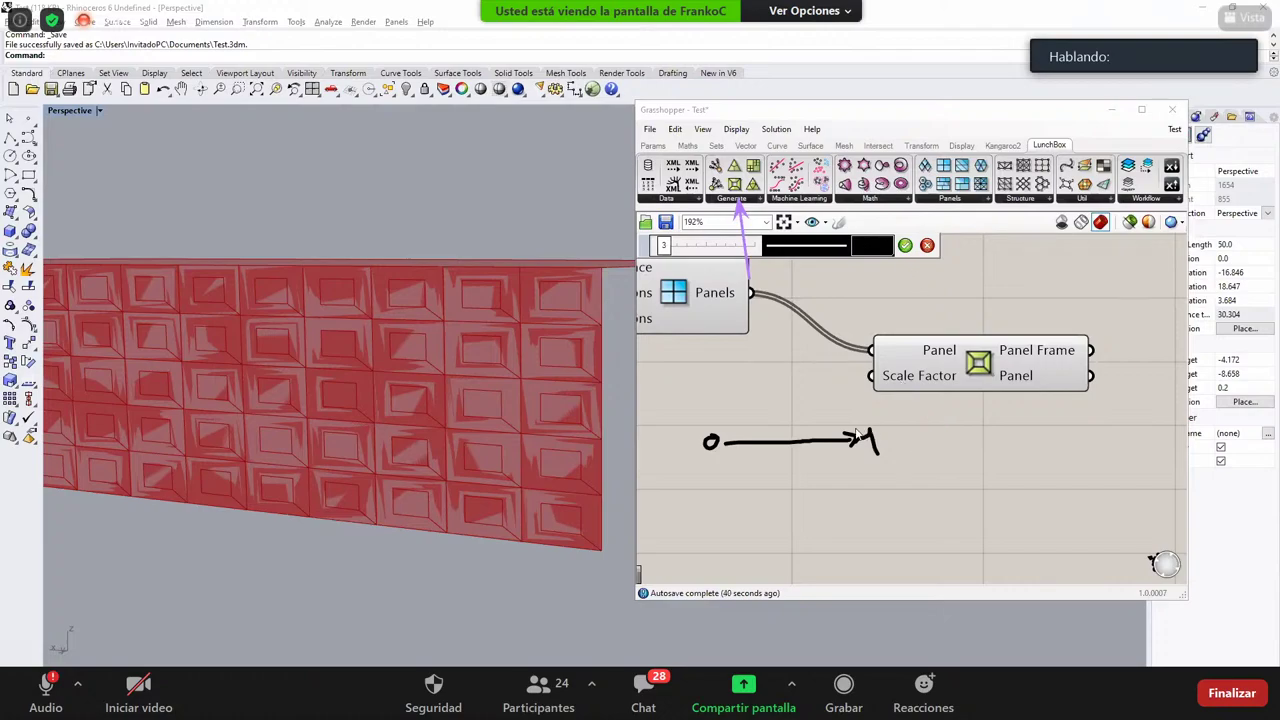
click(904, 245)
drag(860, 442, 987, 488)
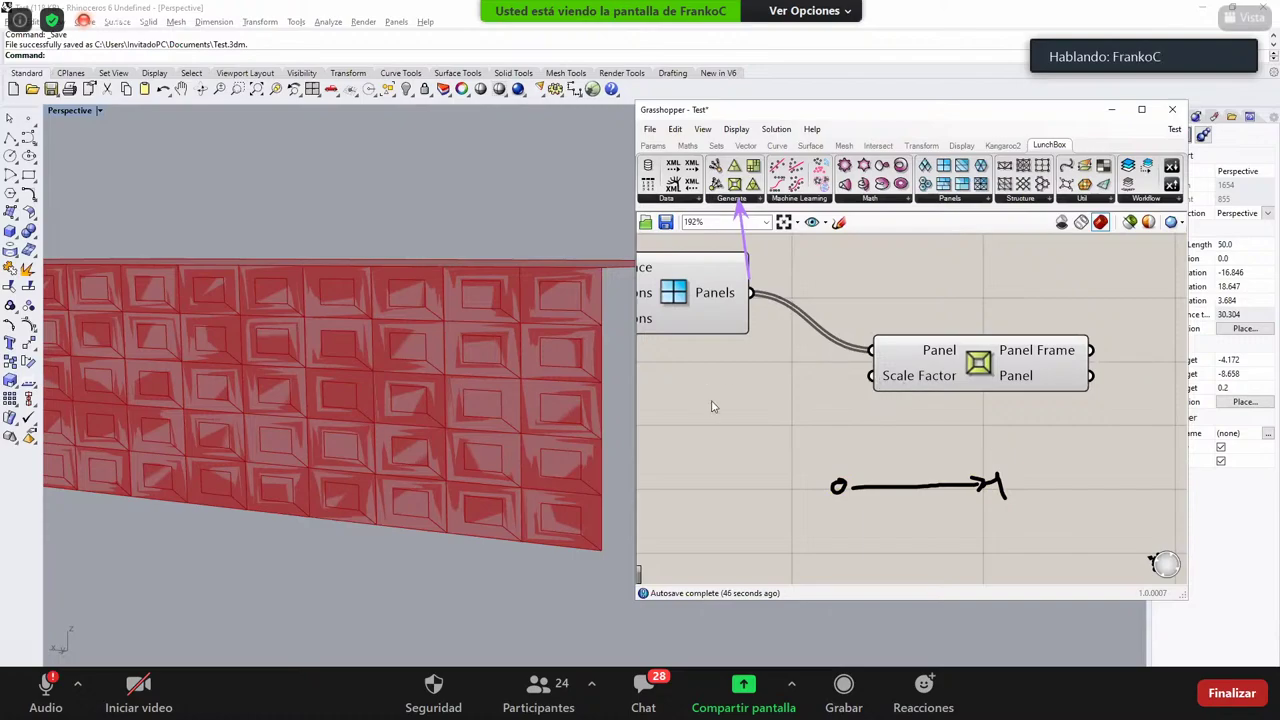
Step: Add a number slider starting at 0.50 and connect it to the Scale Factor input of Panel Frame
double_click(756, 434)
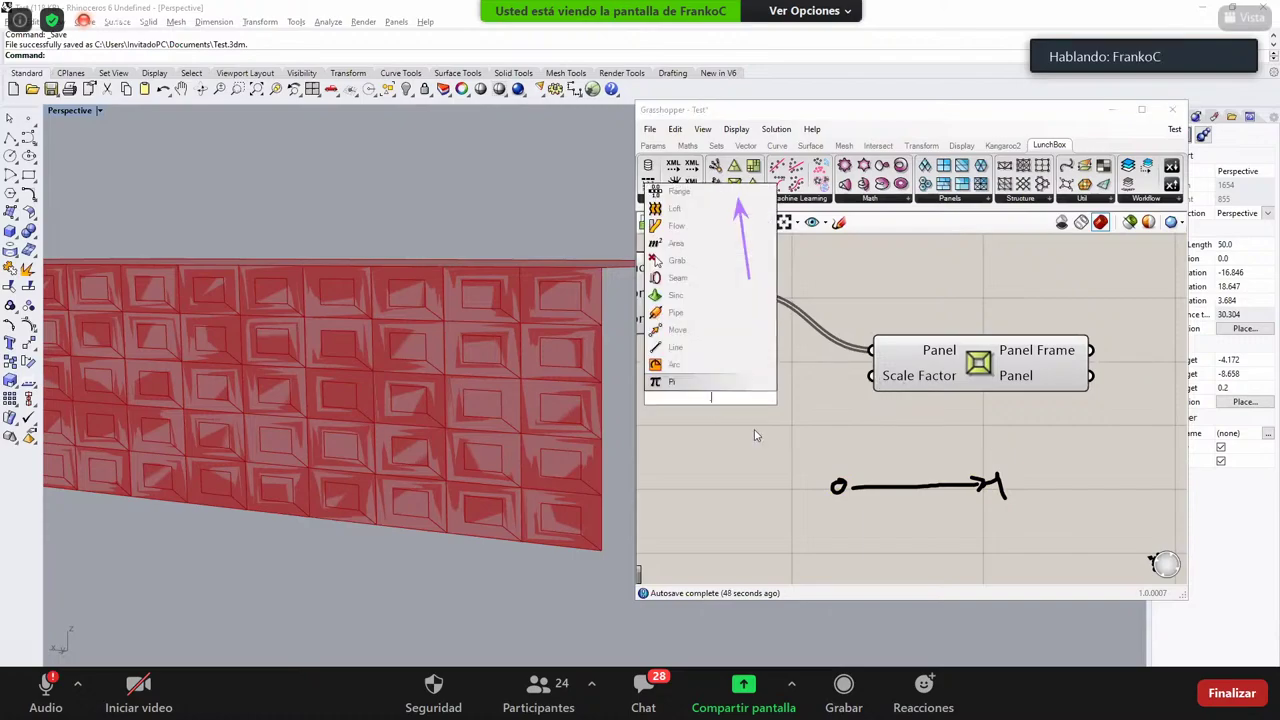
text(.50)
key(Return)
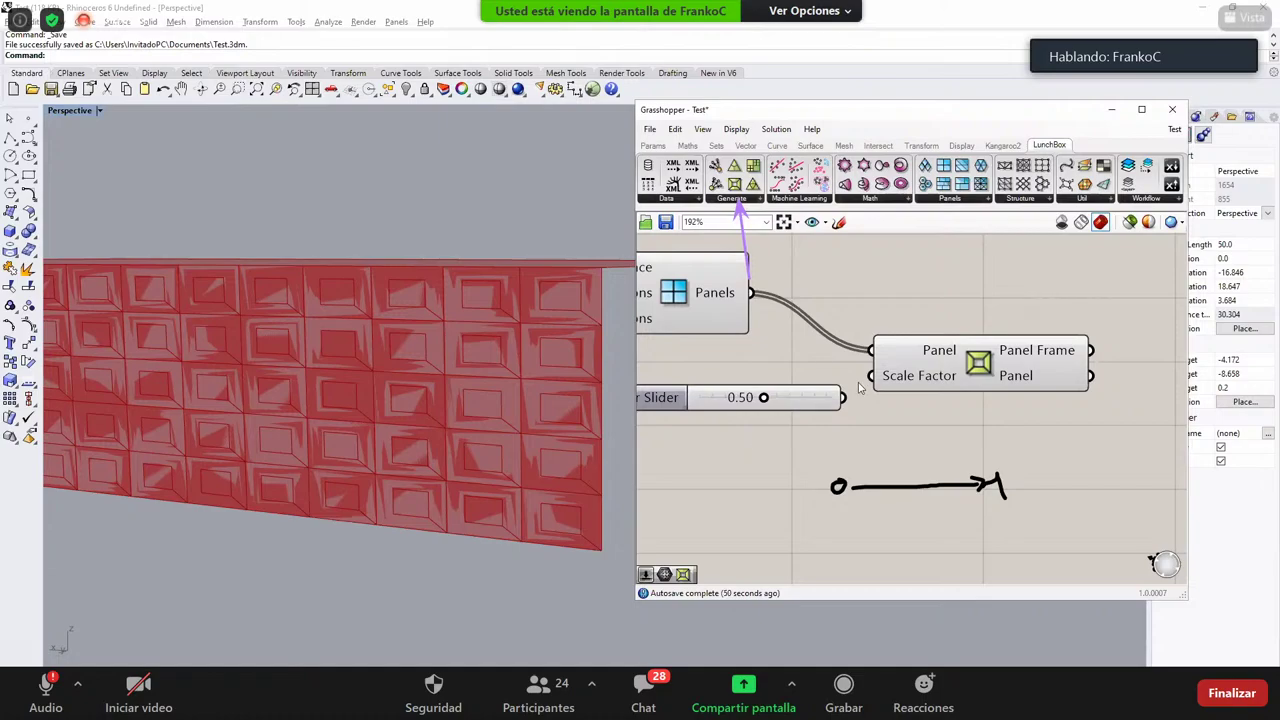
drag(872, 377, 815, 401)
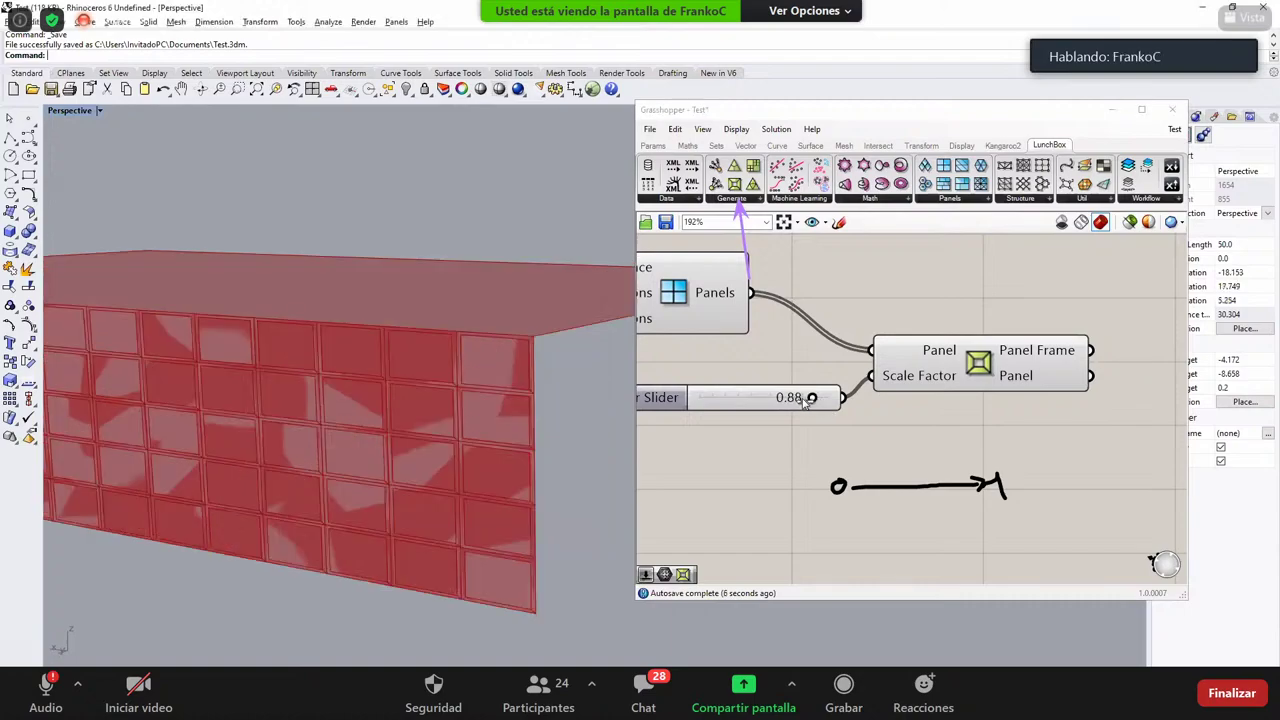
Step: Widen the Grasshopper window to show more of the definition and set the Scale Factor slider to 0.81
drag(805, 401, 737, 403)
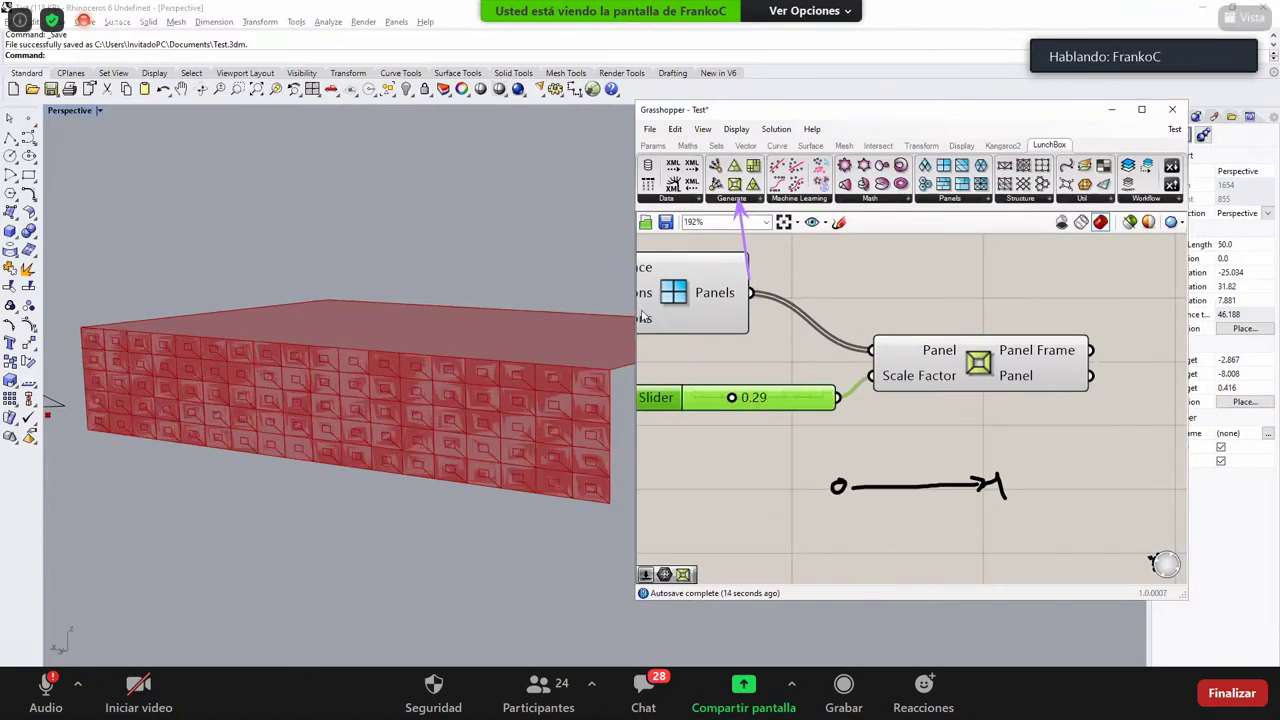
key(ctrl+z)
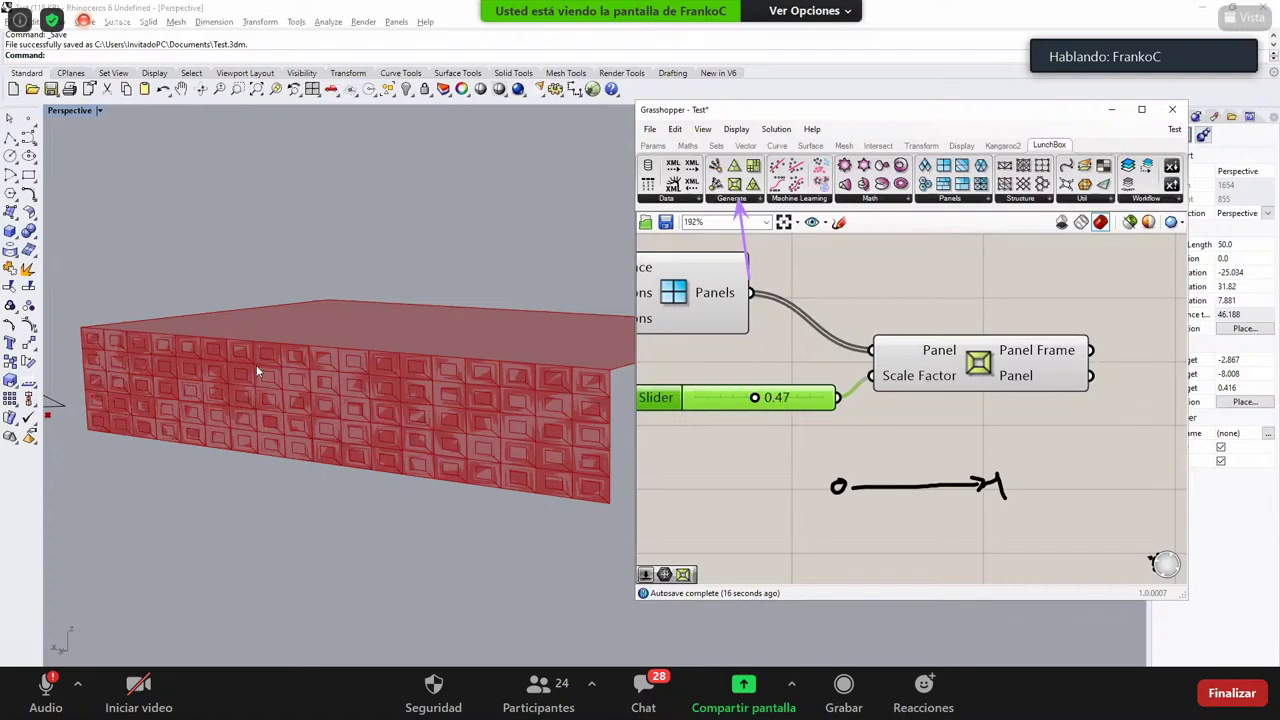
drag(636, 380, 407, 380)
right_drag(537, 417, 740, 425)
scroll(740, 425, down, 2)
right_drag(308, 360, 288, 350)
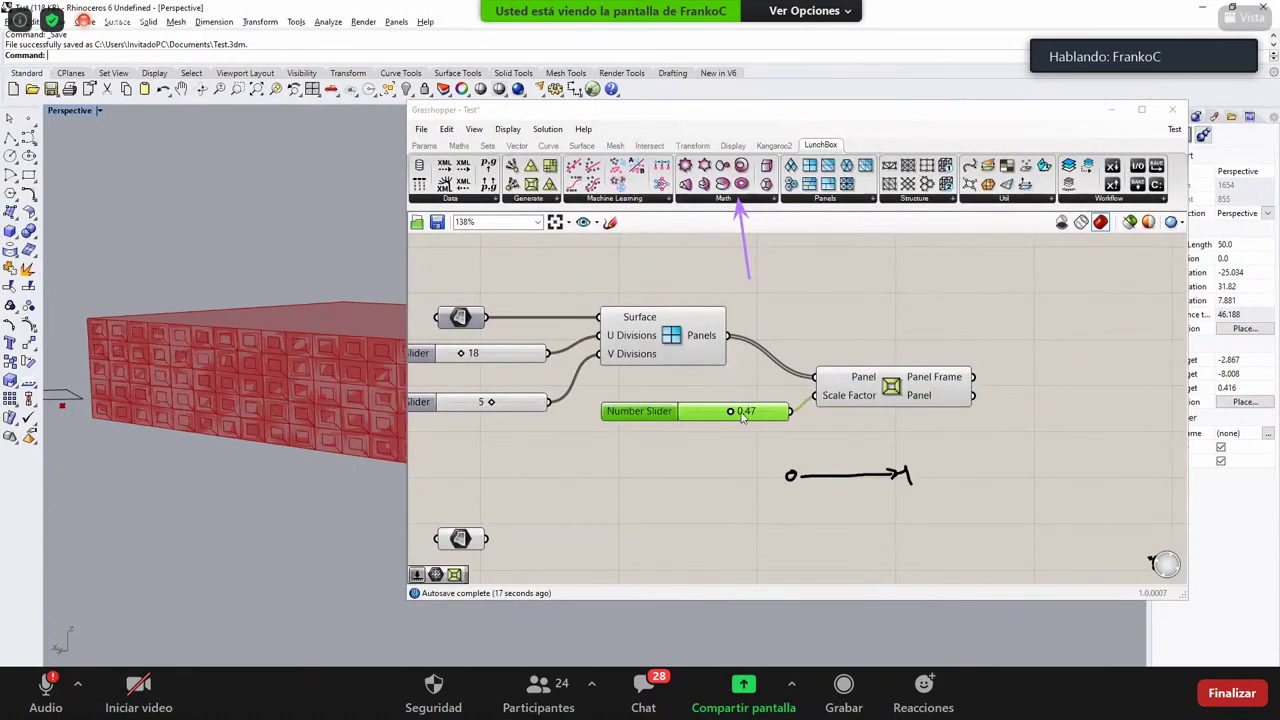
drag(741, 414, 774, 418)
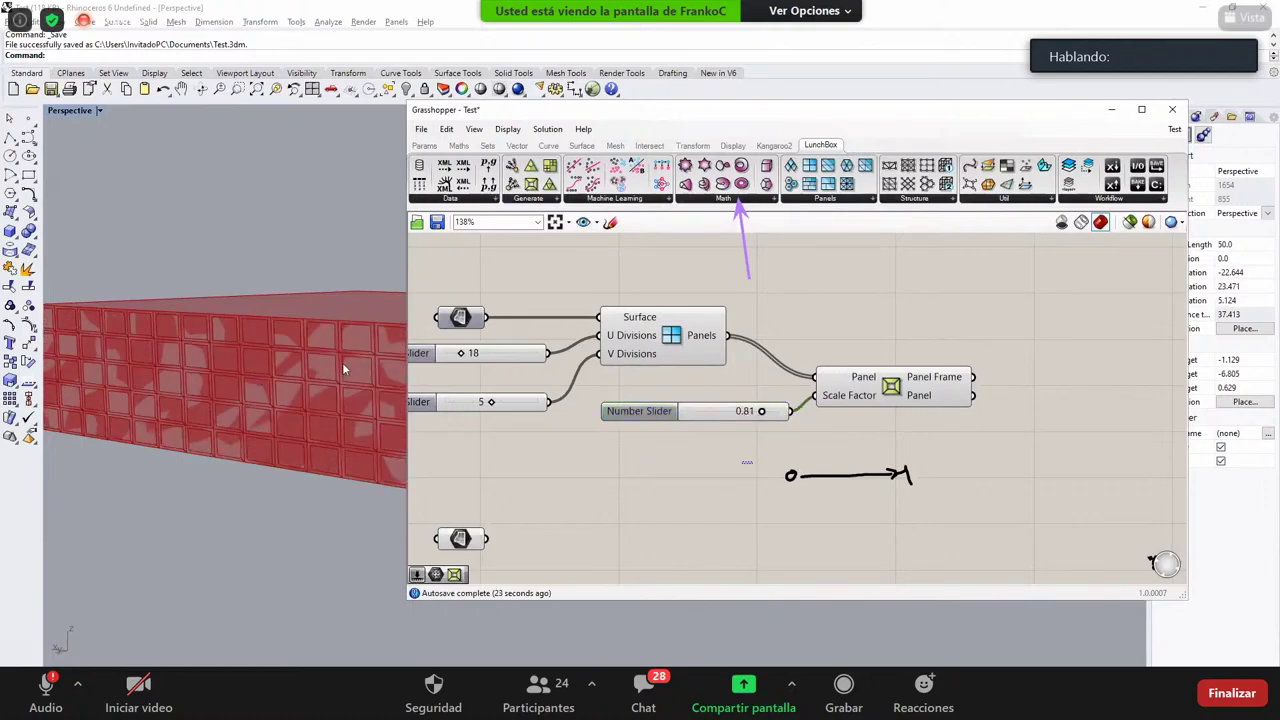
right_drag(342, 362, 231, 356)
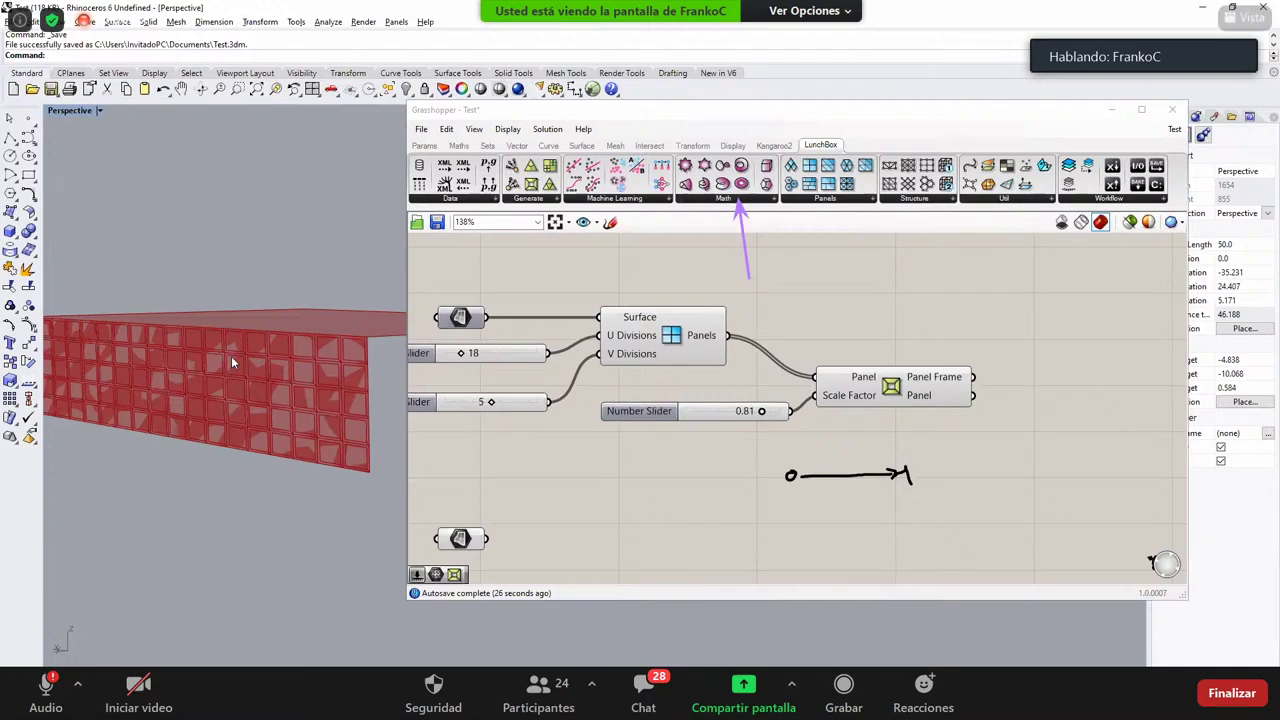
scroll(231, 356, down, 2)
click(875, 335)
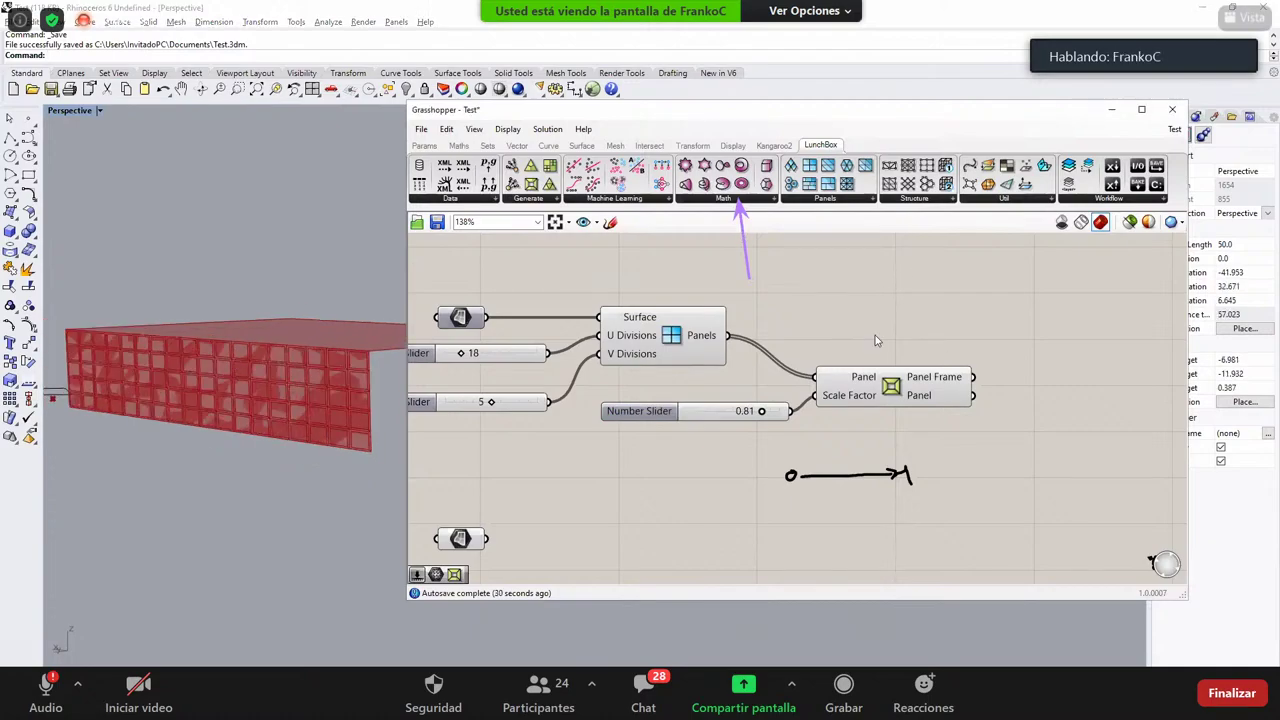
Step: Remove the purple annotation arrow and delete the hand-drawn 0-to-1 sketch below Panel Frame
right_click(843, 330)
click(785, 257)
click(755, 274)
key(Delete)
click(610, 223)
click(700, 246)
drag(862, 477, 860, 490)
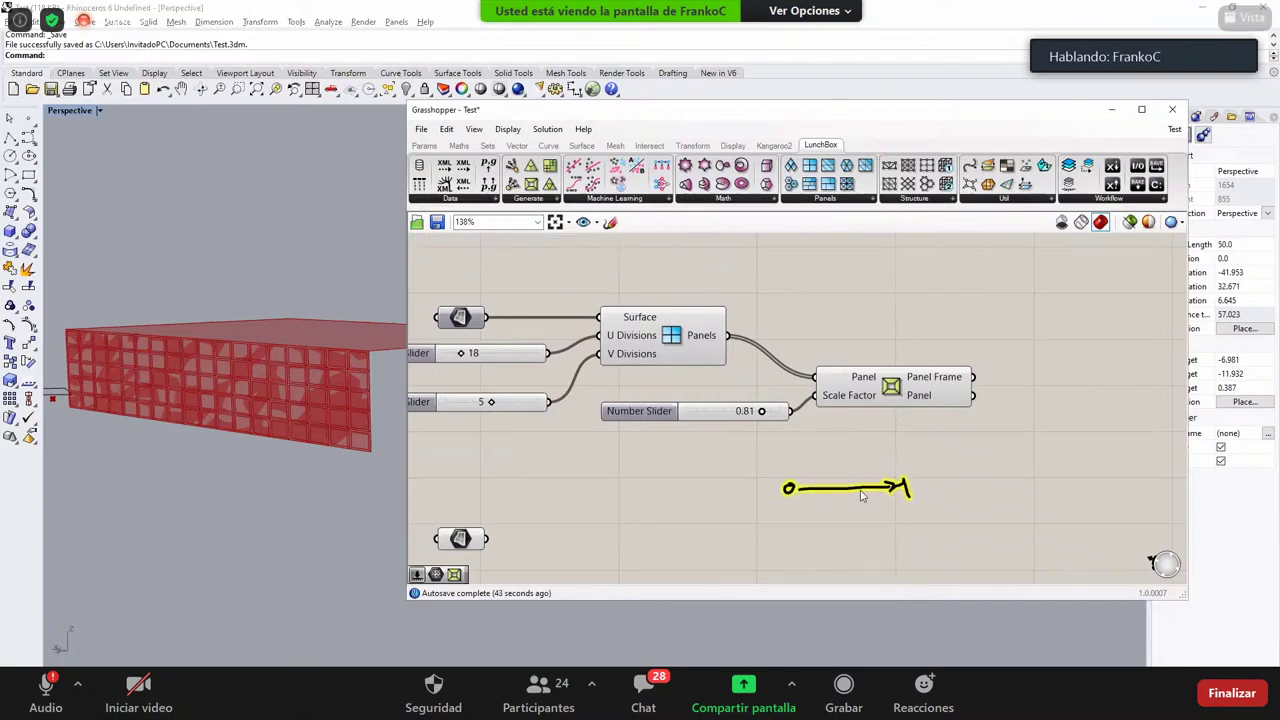
key(Delete)
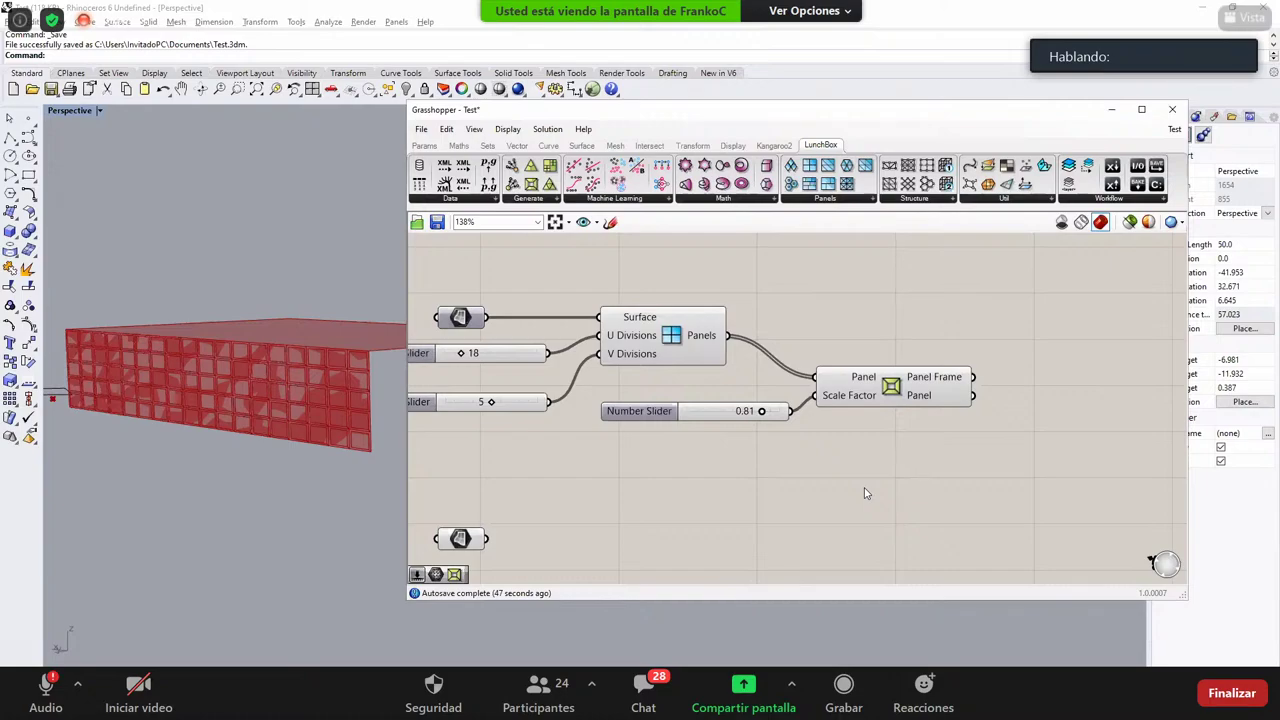
Step: Examine the framed panels on the wall preview close up and from several angles
right_drag(341, 379, 334, 379)
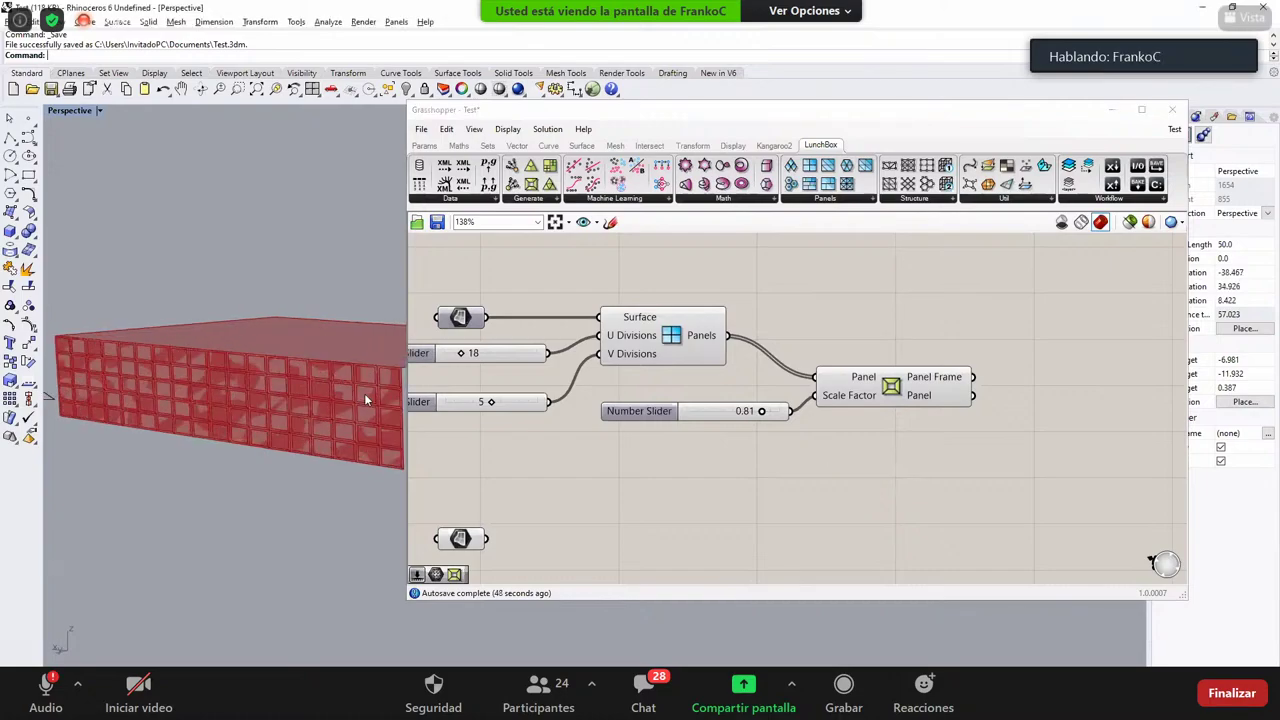
scroll(230, 413, down, 3)
scroll(280, 400, up, 5)
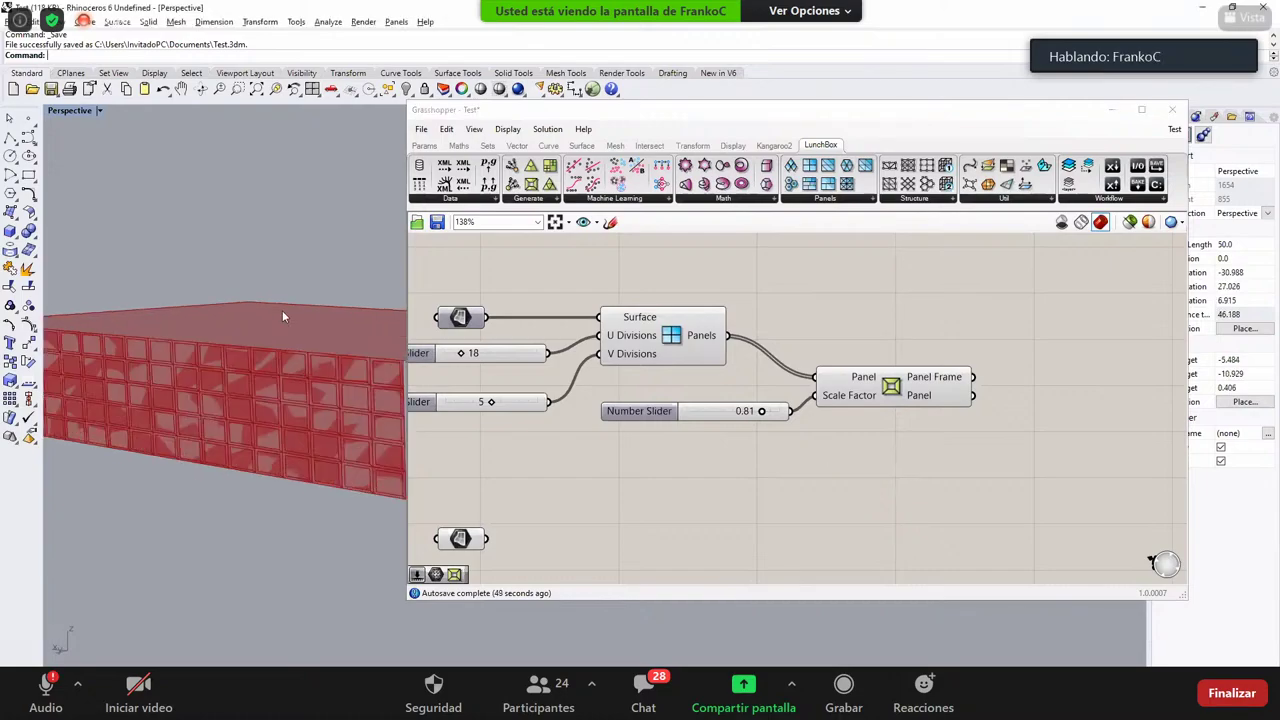
scroll(278, 349, up, 4)
scroll(253, 393, up, 6)
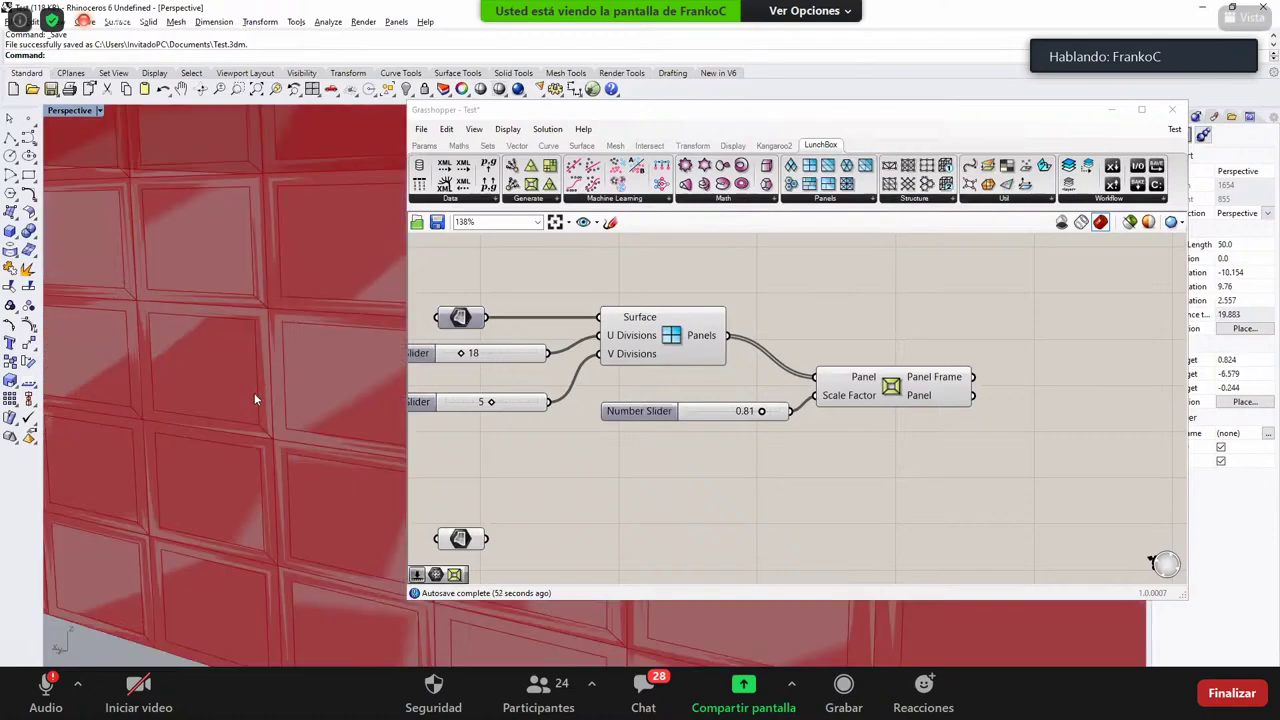
shift+right_drag(250, 394, 96, 377)
scroll(168, 385, down, 8)
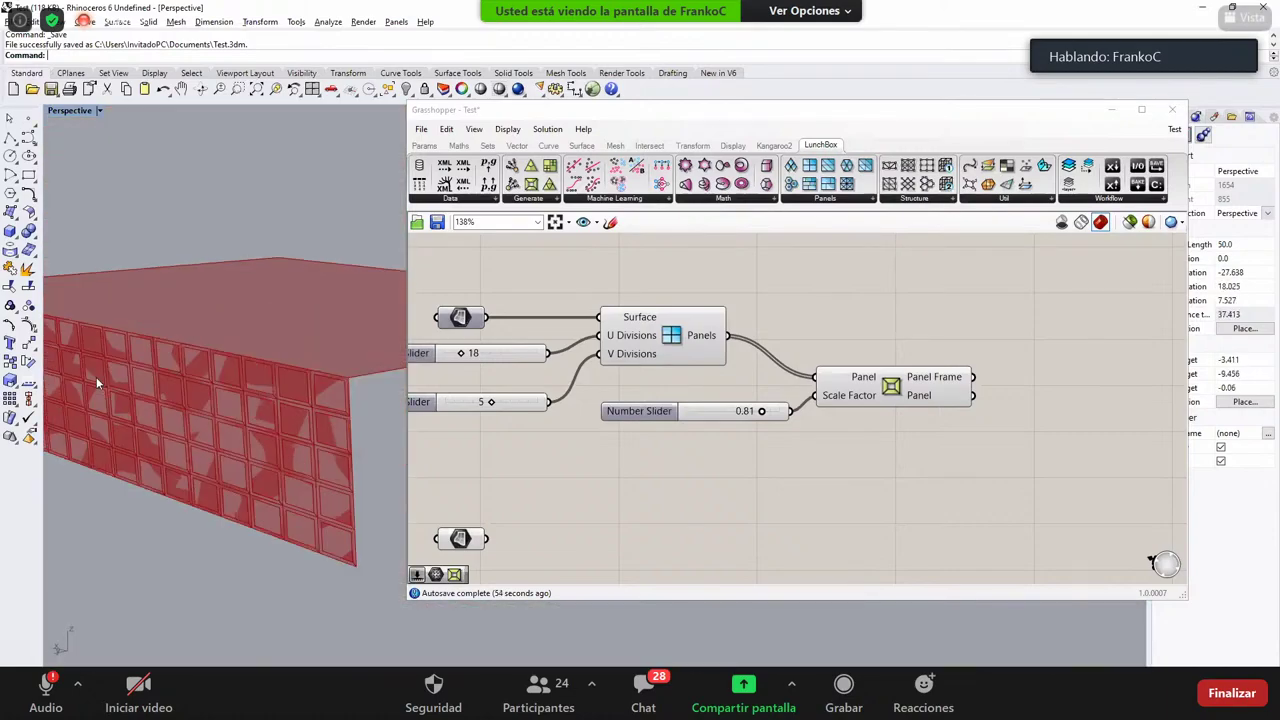
Step: Move Panel Frame further from Quad Panels and shift the scale factor slider slightly to free up space on the canvas
scroll(96, 377, down, 3)
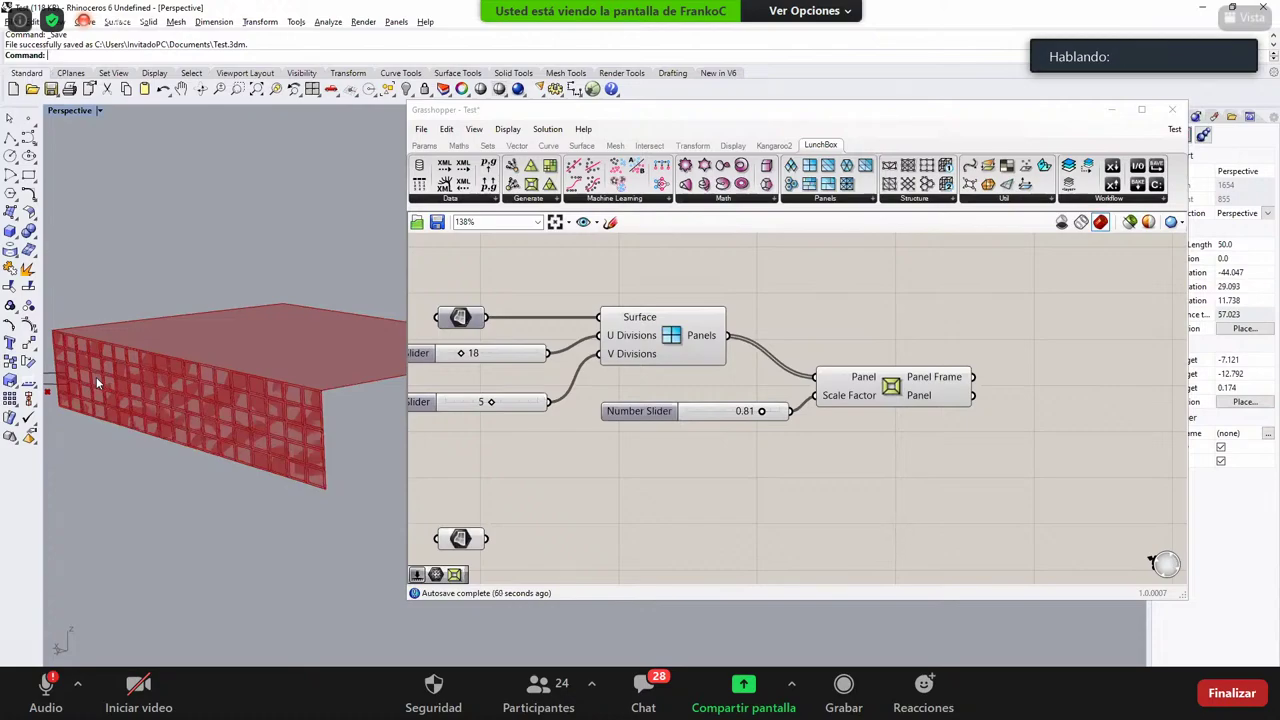
right_drag(224, 421, 338, 409)
scroll(293, 356, up, 3)
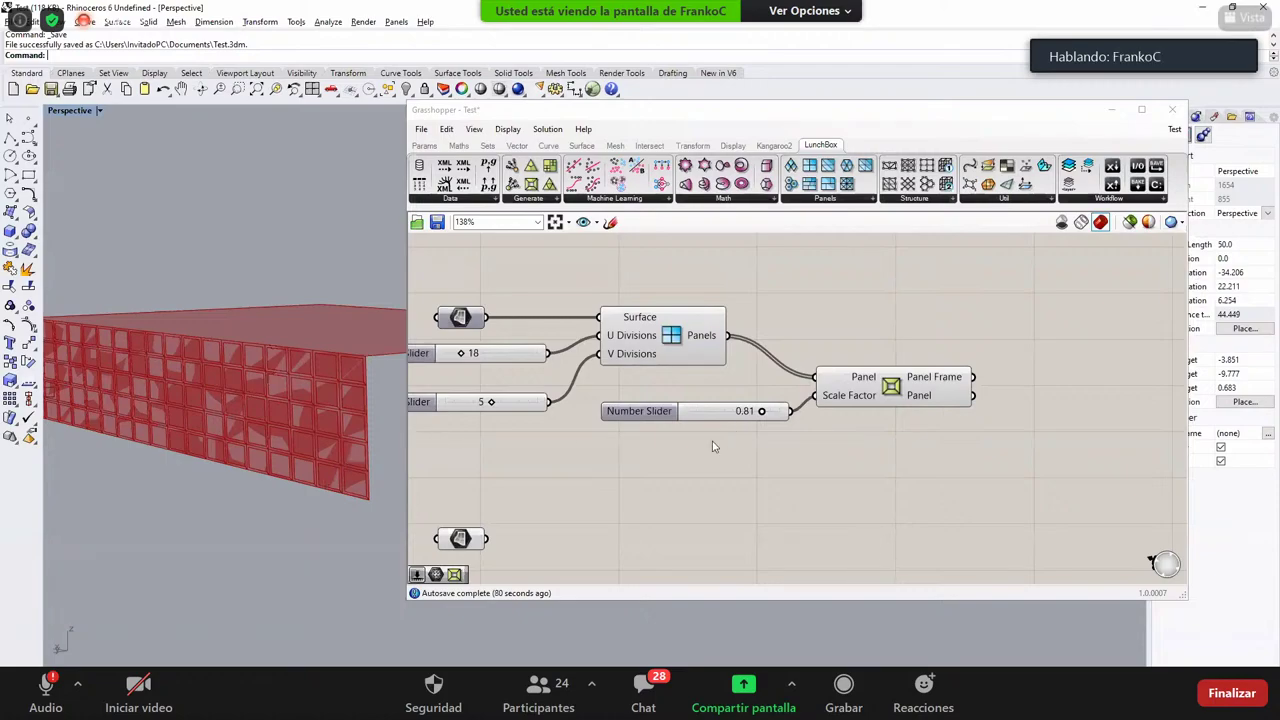
right_drag(757, 362, 648, 333)
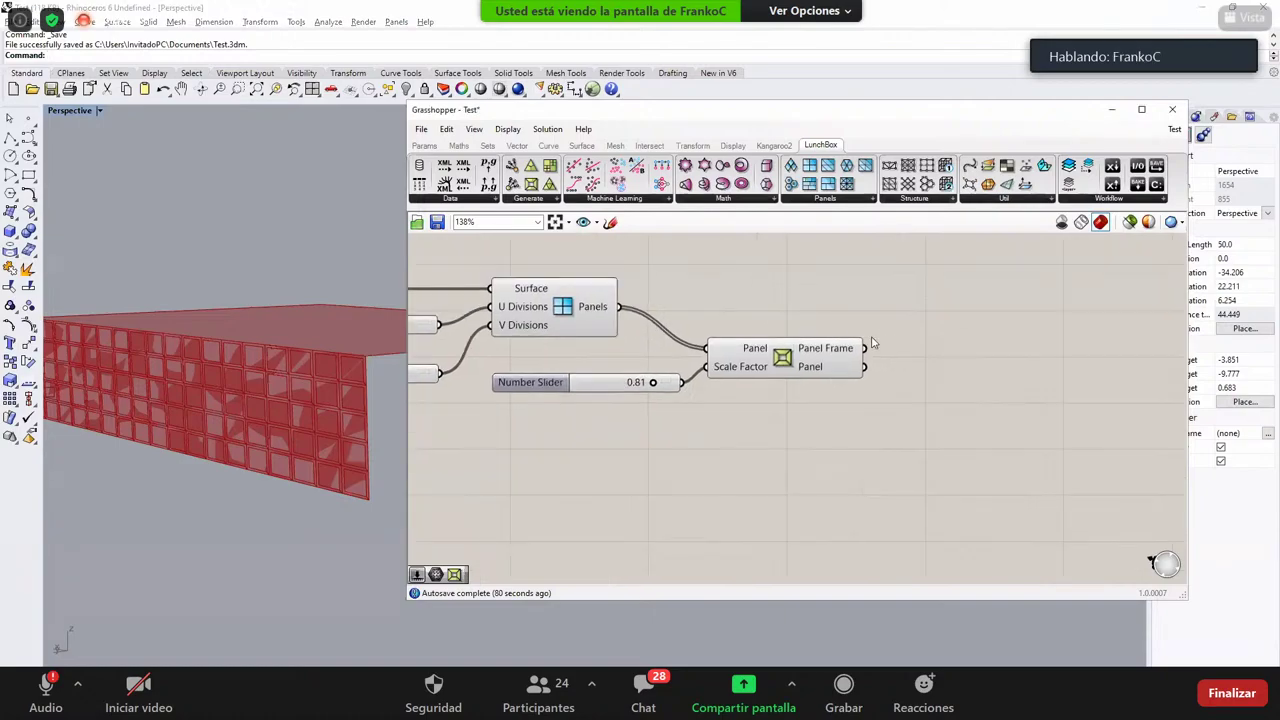
drag(777, 359, 870, 345)
click(803, 426)
click(610, 382)
drag(540, 382, 562, 389)
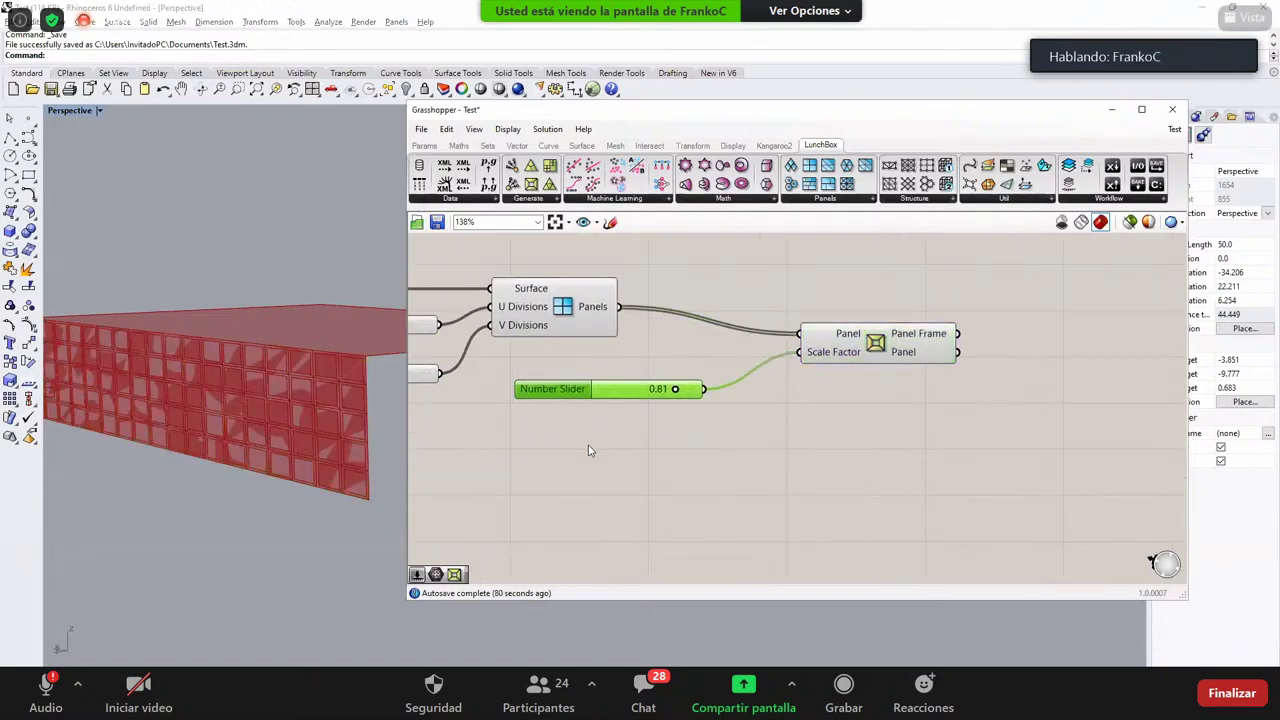
click(605, 446)
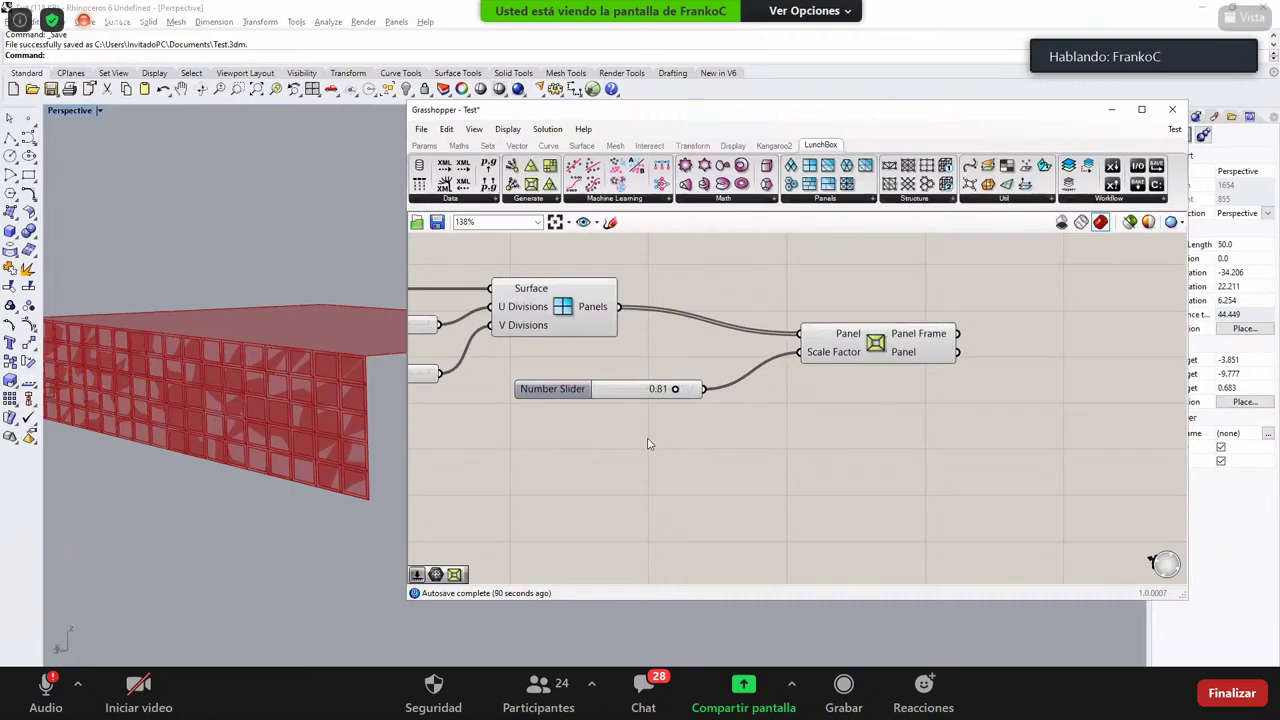
Step: Set the Scale Factor slider to 0.44 and check the frames on the wall preview
drag(675, 390, 641, 390)
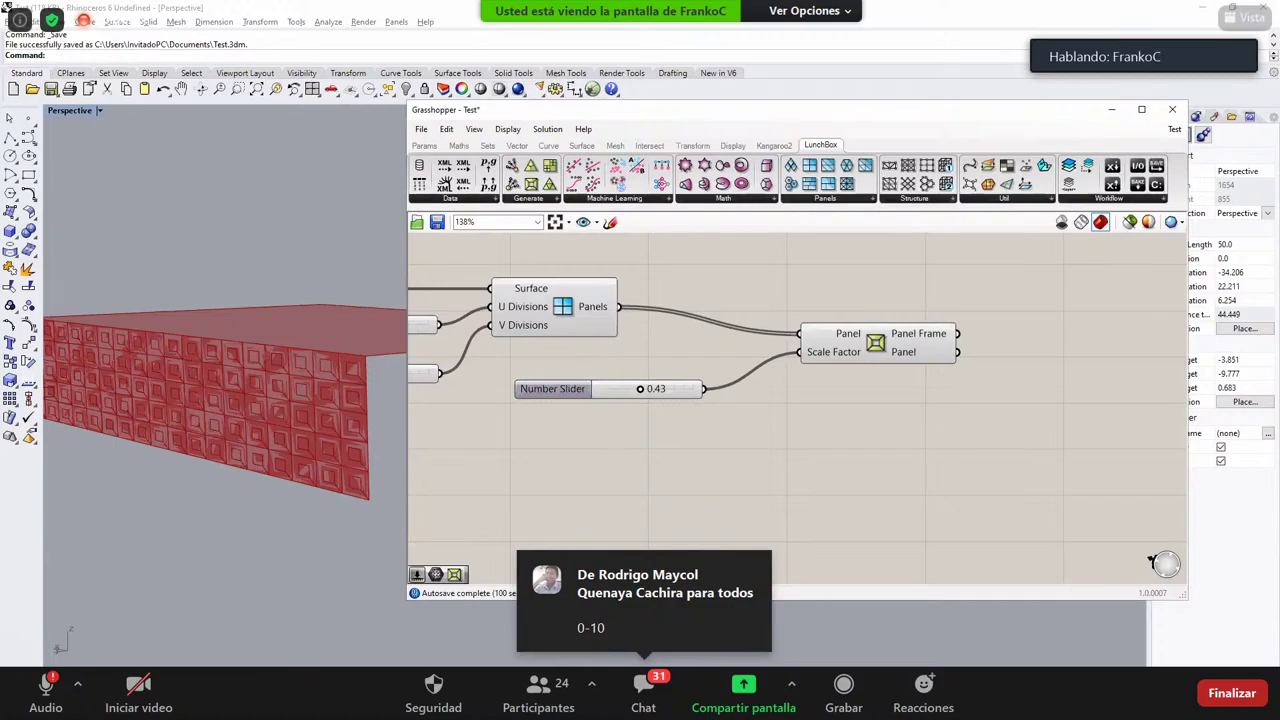
mouse_move(640, 390)
mouse_down()
mouse_move(660, 390)
mouse_move(644, 396)
mouse_up()
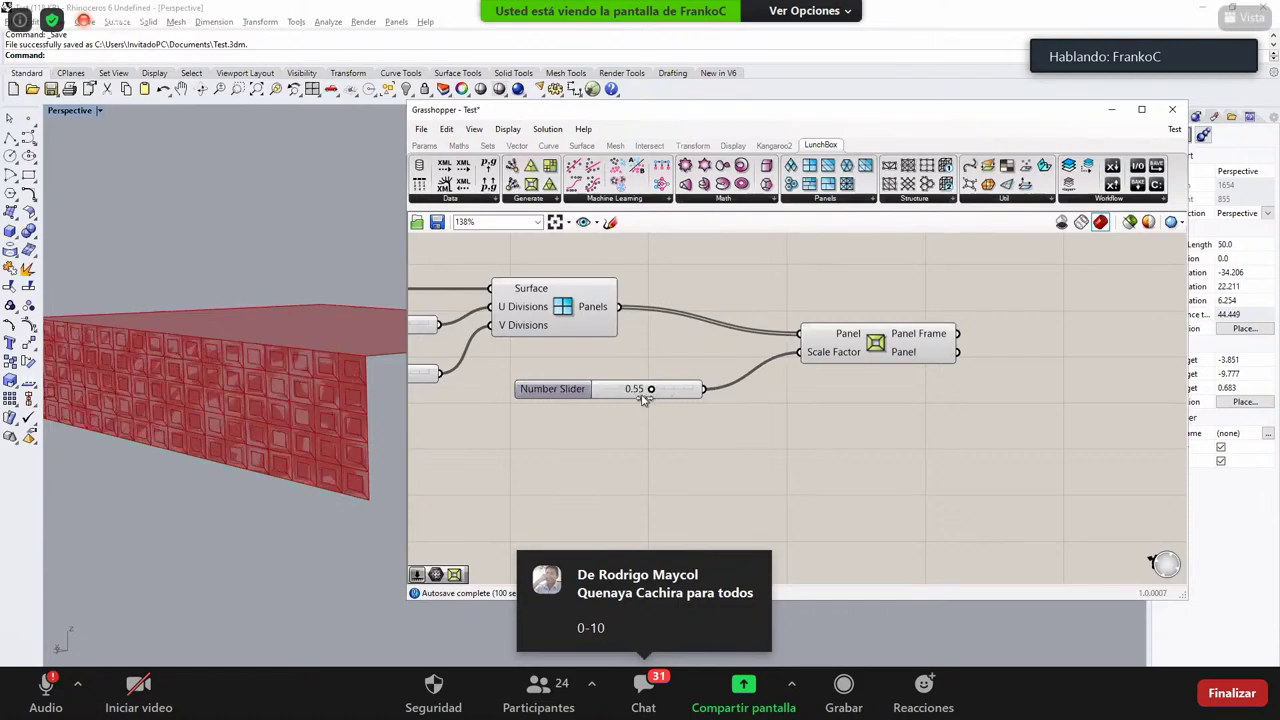
click(186, 372)
mouse_move(185, 365)
right_down()
mouse_move(203, 377)
mouse_move(209, 366)
right_up()
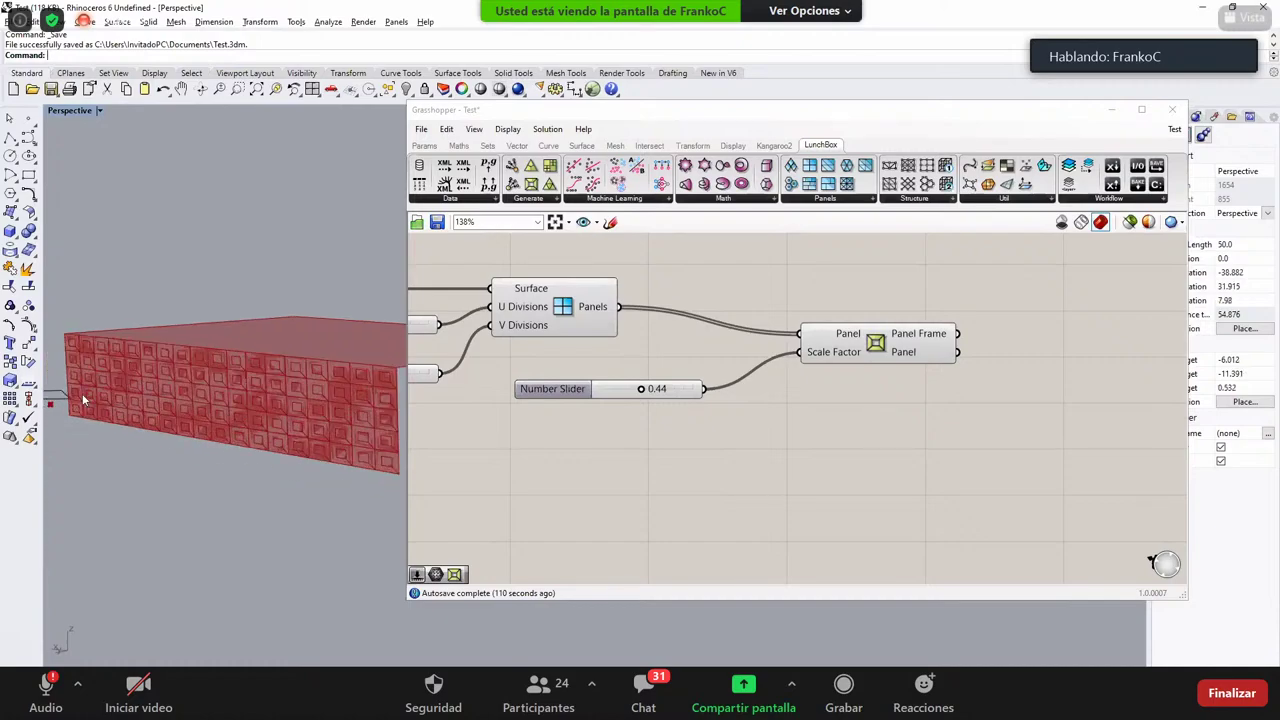
click(643, 442)
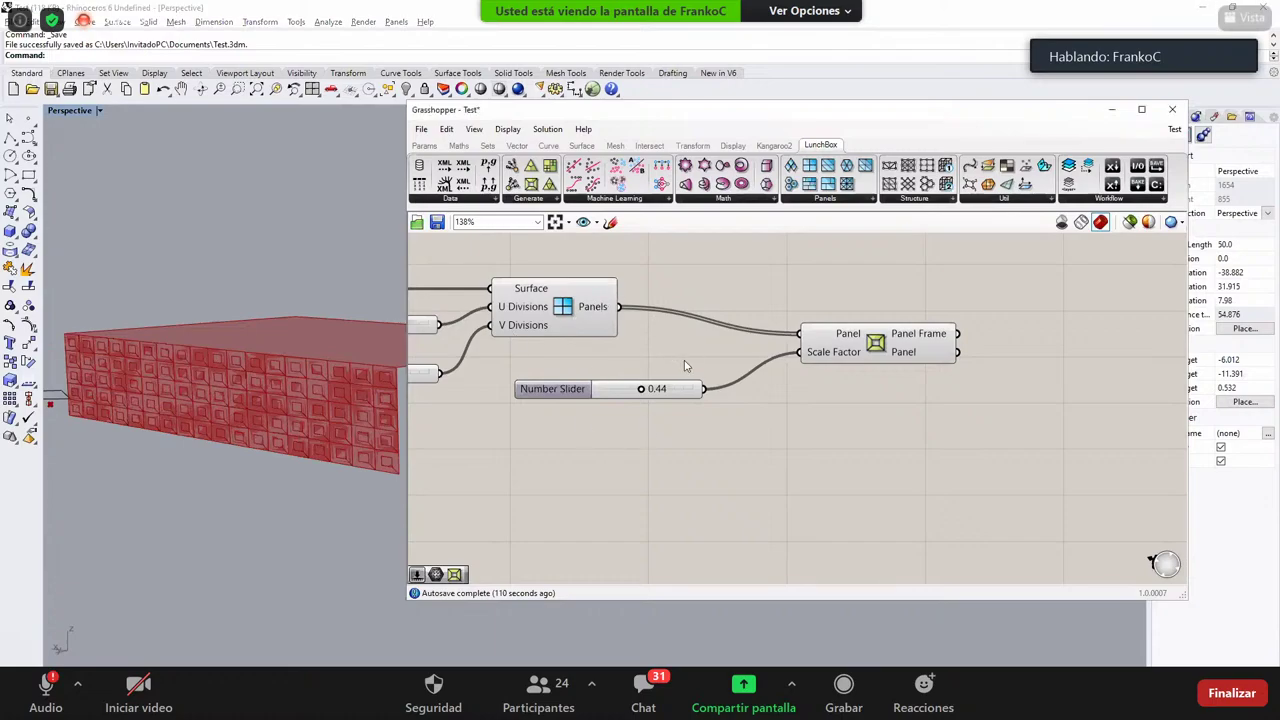
Step: Add a Random component from the Sequence group beneath the scale factor slider
click(489, 146)
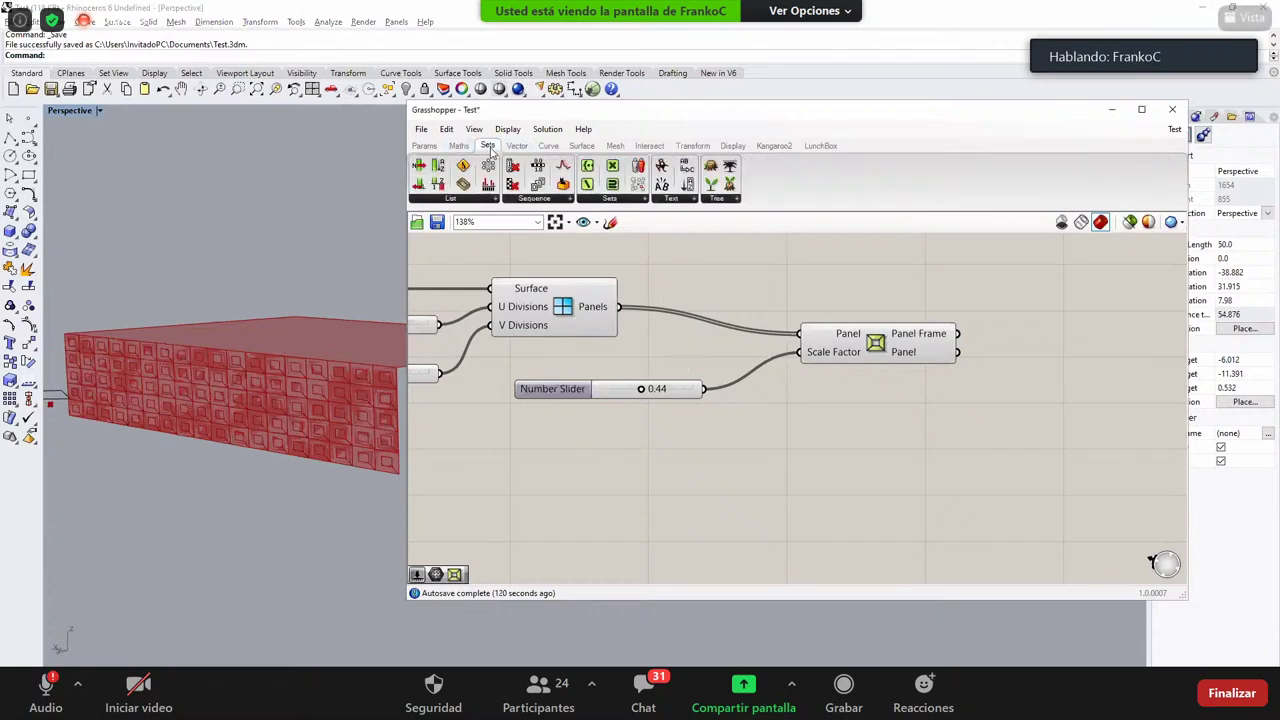
click(537, 202)
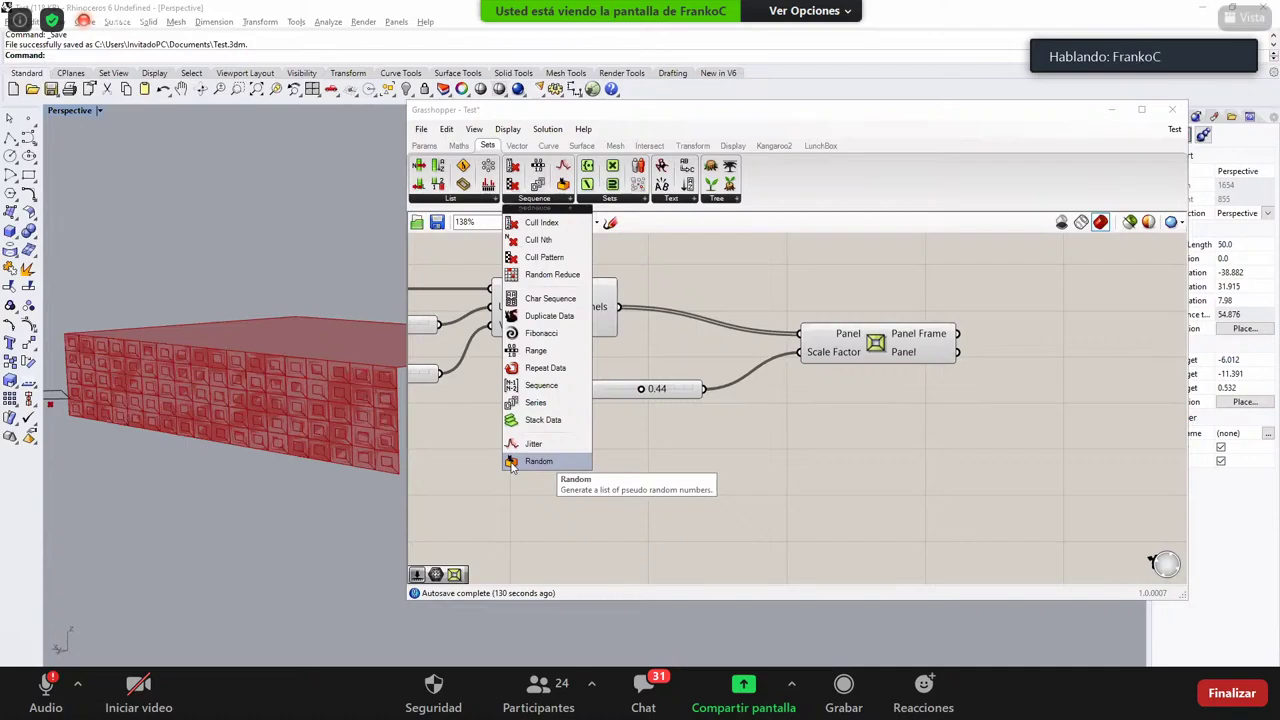
click(511, 463)
click(598, 440)
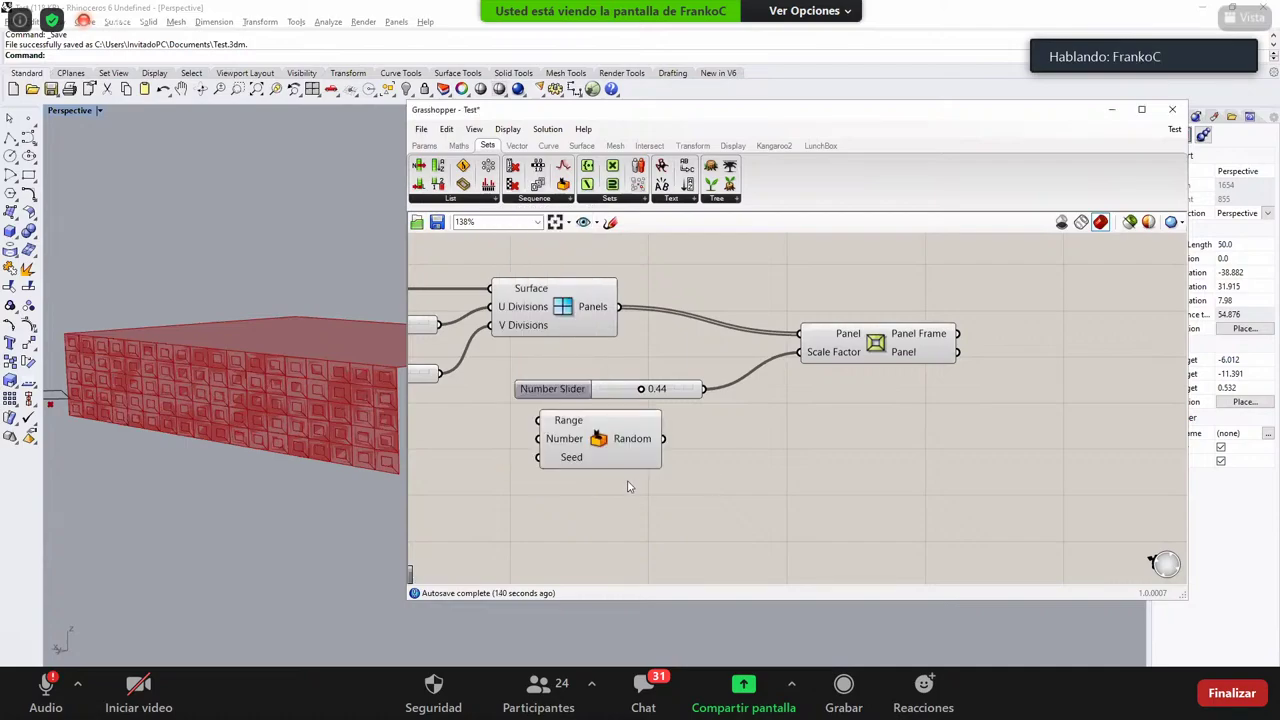
scroll(614, 450, up, 2)
scroll(614, 450, up, 6)
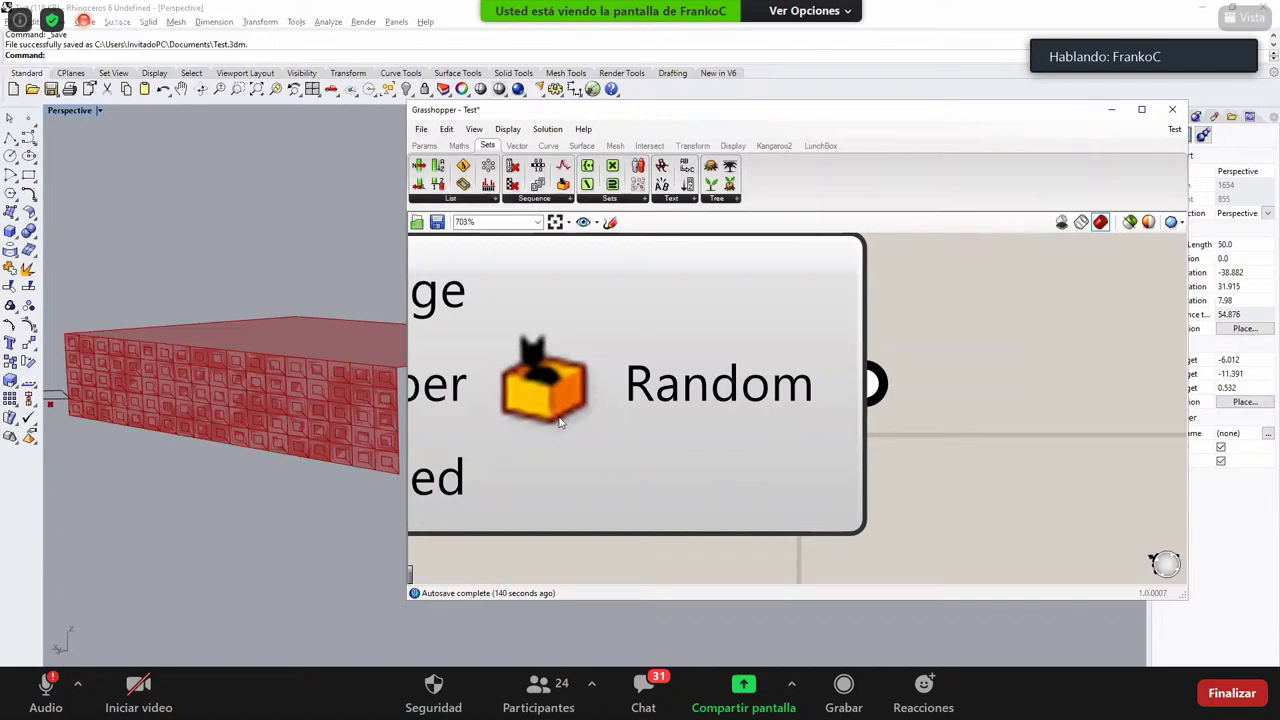
scroll(858, 380, down, 4)
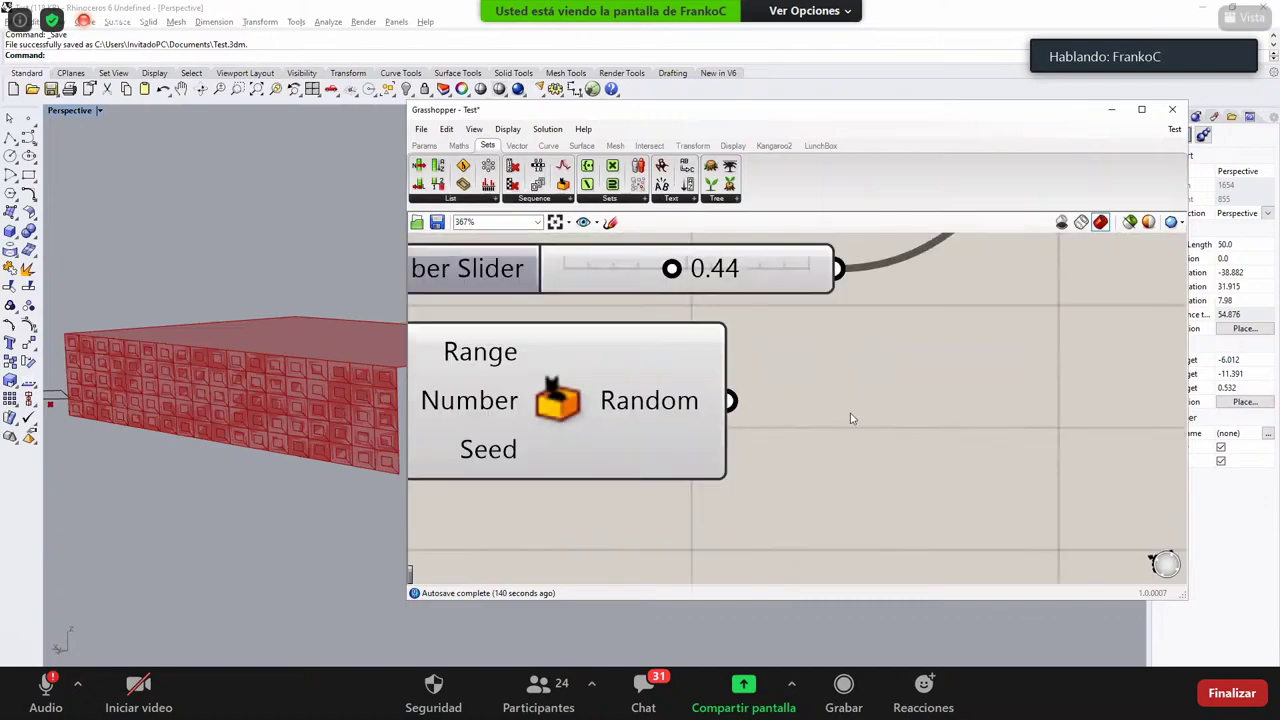
scroll(740, 507, down, 5)
Step: Space out the Random component and the scale factor slider, placing the slider just below Quad Panels
drag(590, 455, 692, 460)
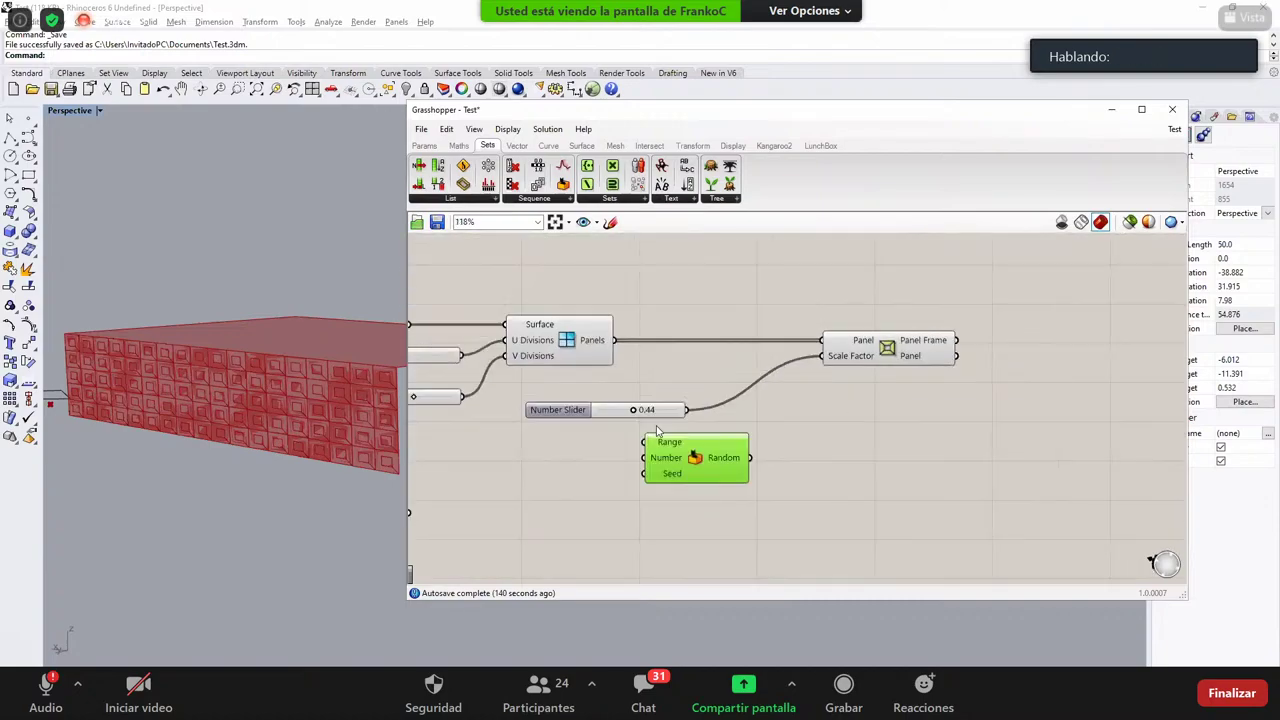
scroll(732, 500, up, 1)
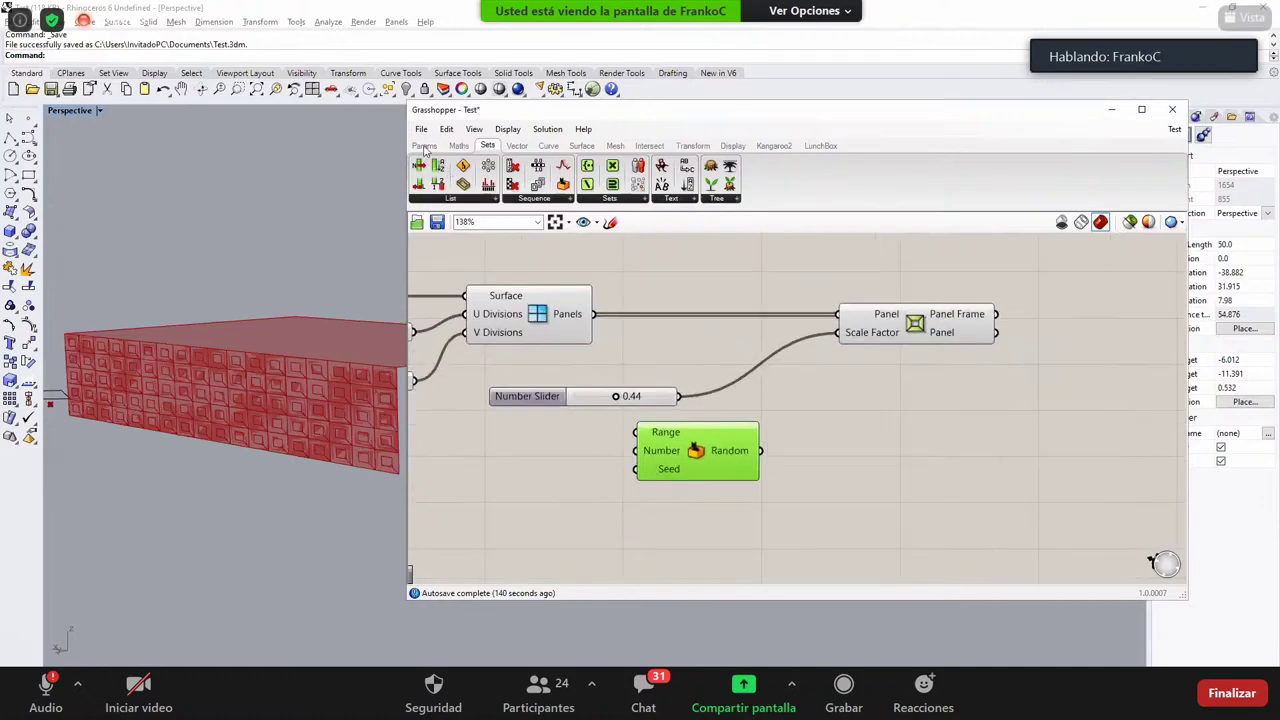
right_drag(699, 443, 663, 405)
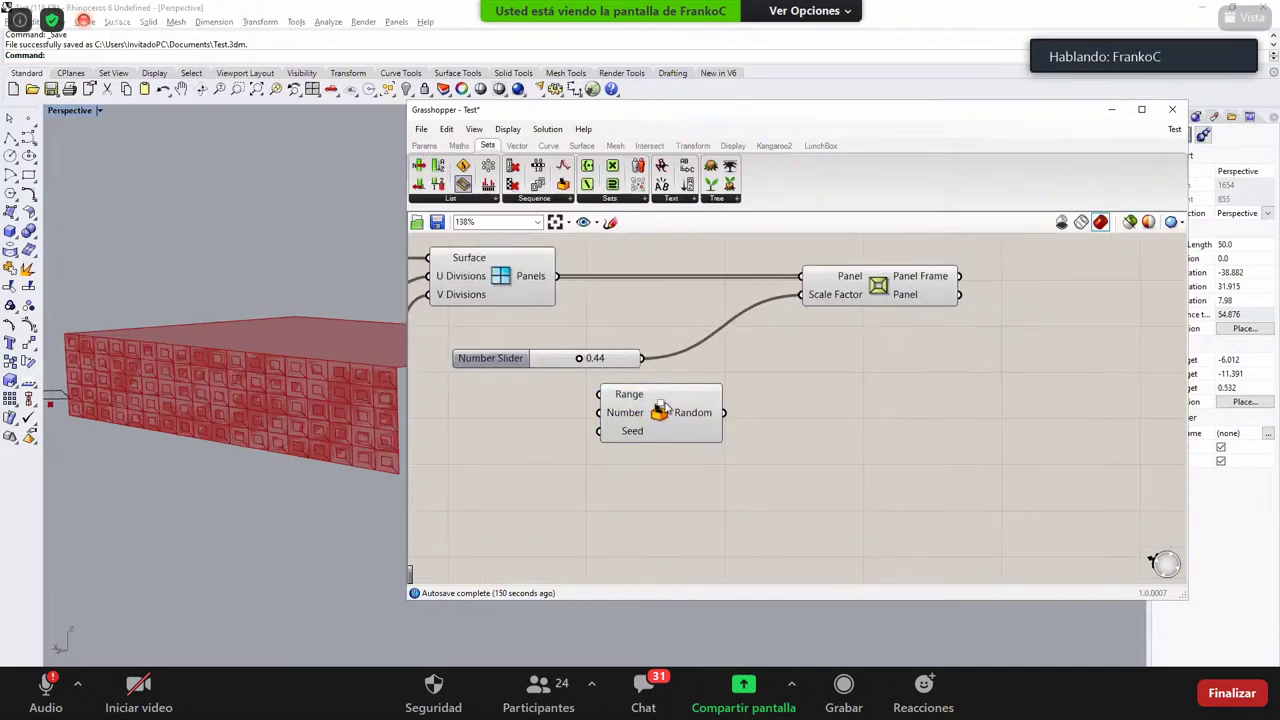
click(424, 146)
mouse_move(584, 378)
mouse_down()
mouse_move(663, 405)
mouse_move(588, 390)
mouse_up()
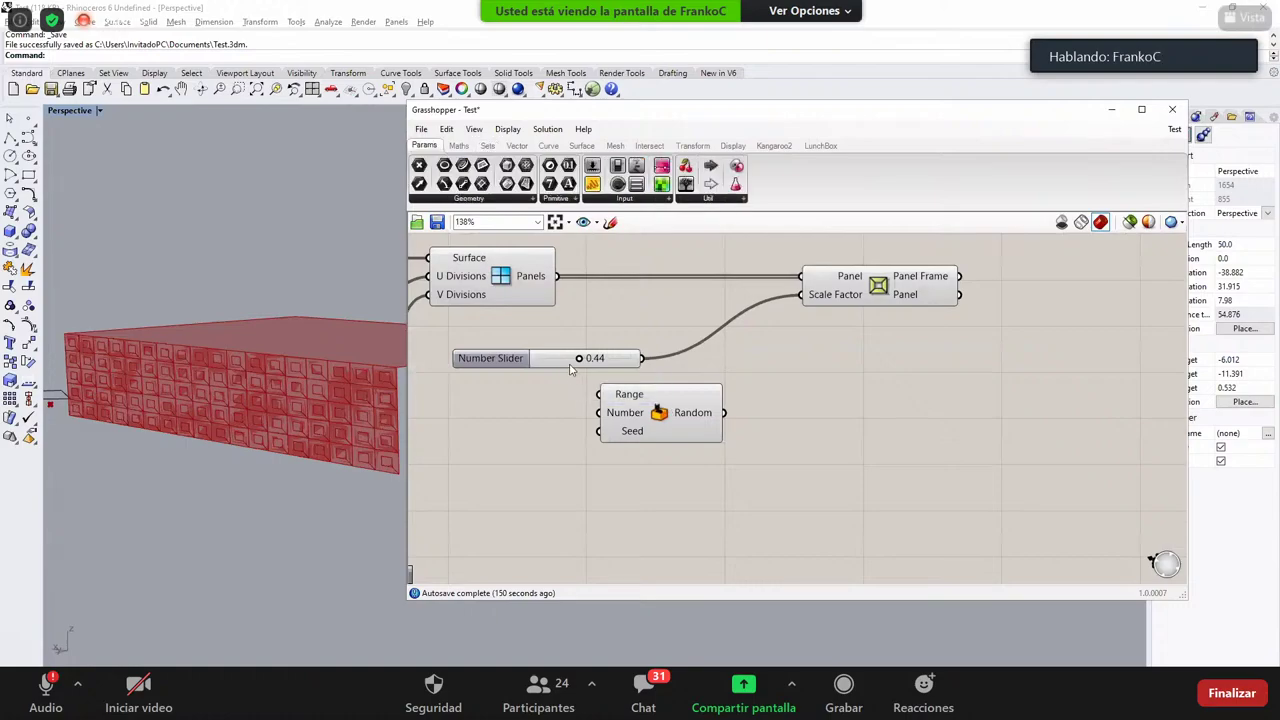
right_drag(555, 348, 591, 350)
drag(526, 360, 505, 336)
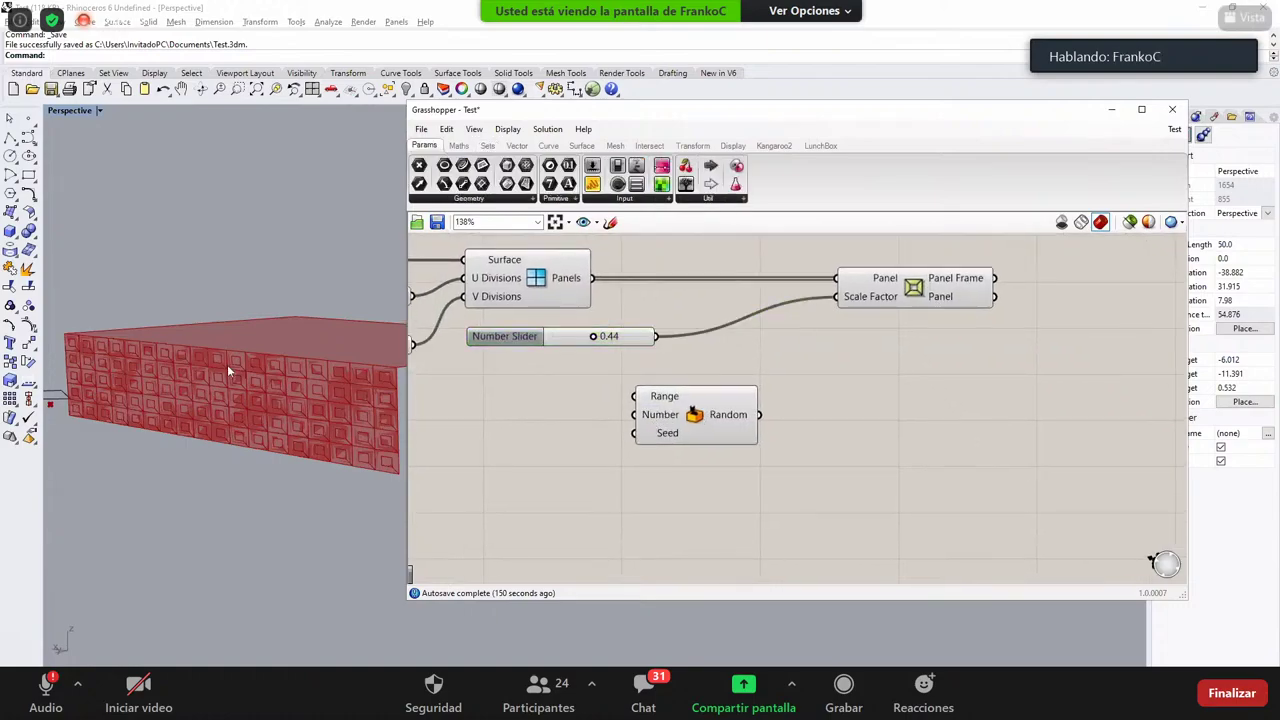
drag(657, 413, 657, 411)
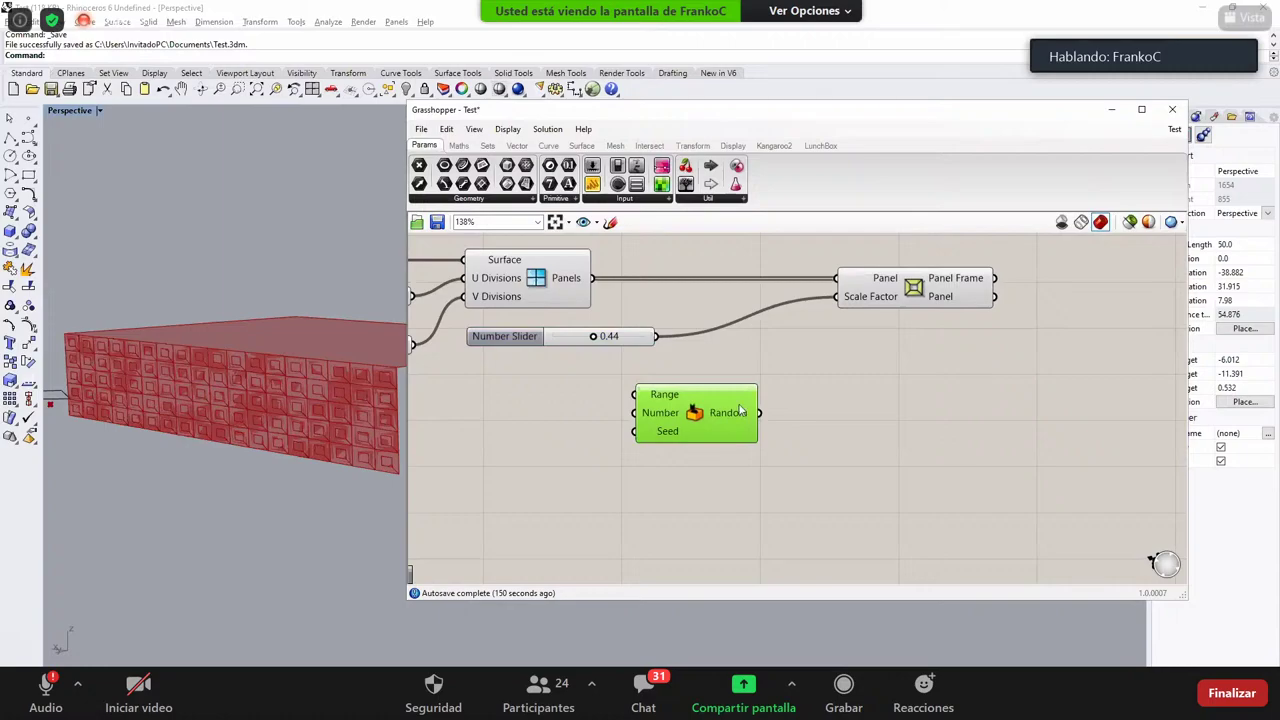
mouse_move(741, 410)
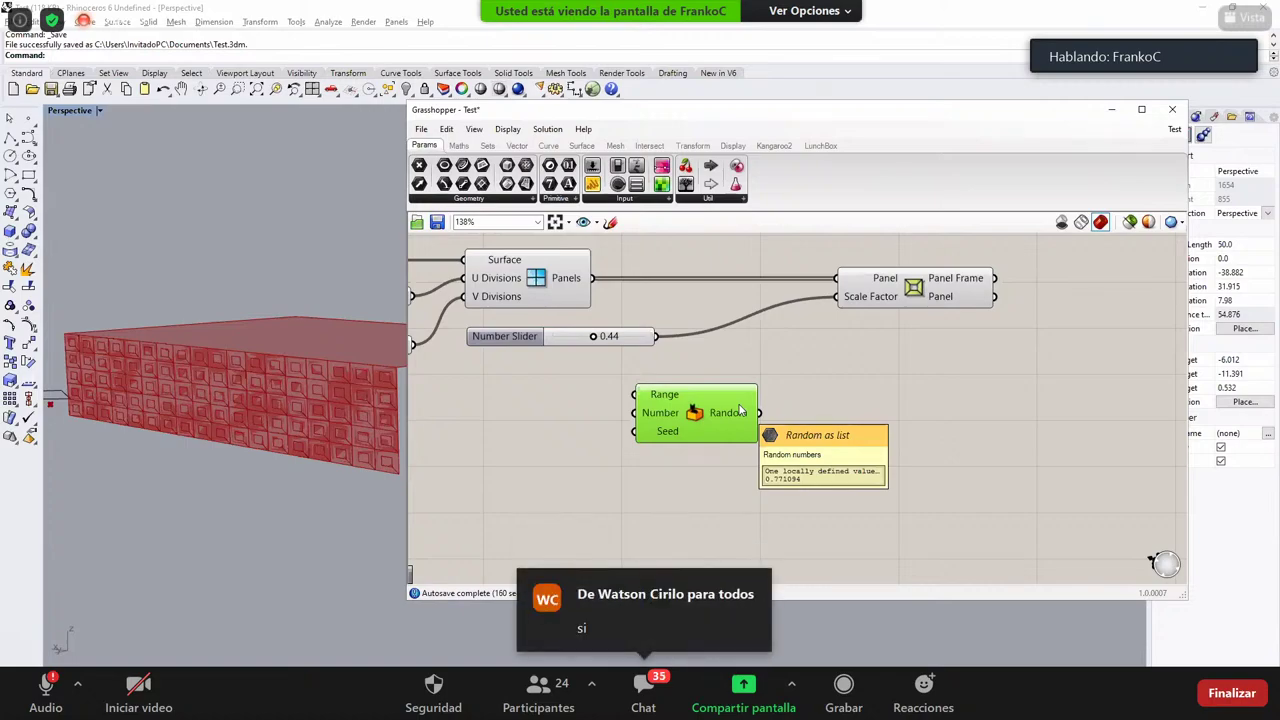
click(646, 520)
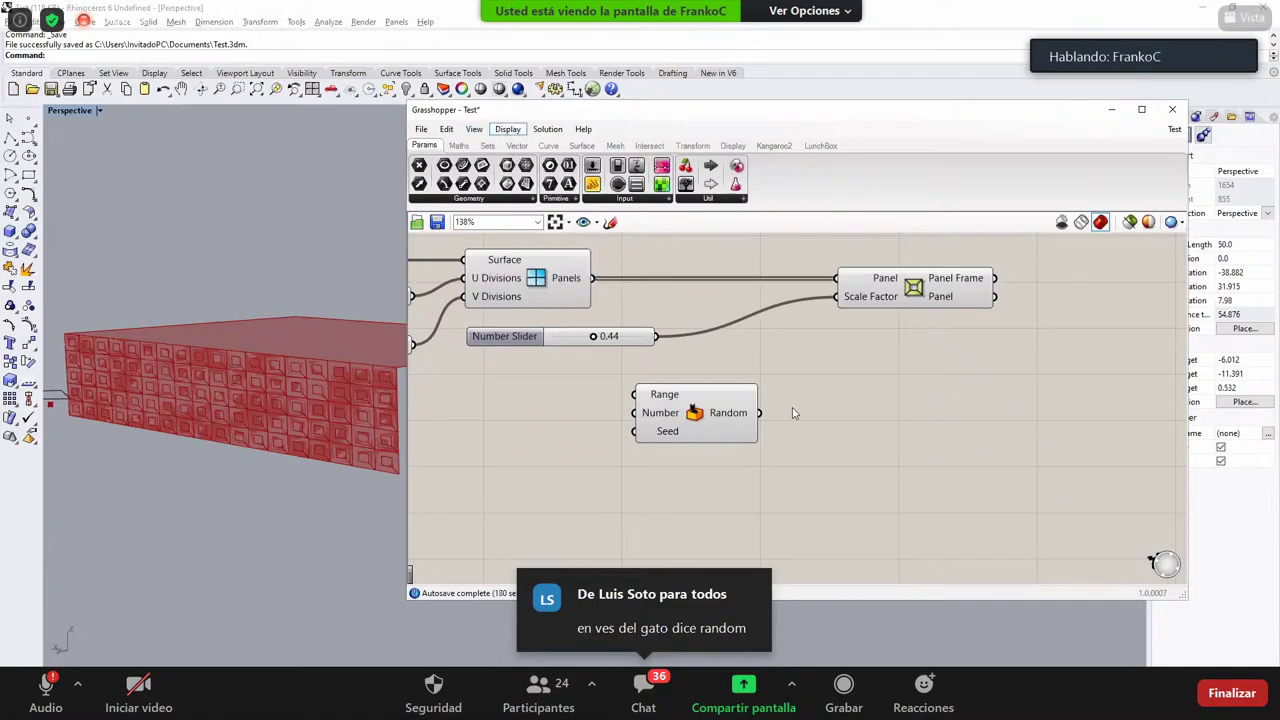
Step: Turn off Draw Icons to show component names on the canvas and switch the icons back on
click(508, 130)
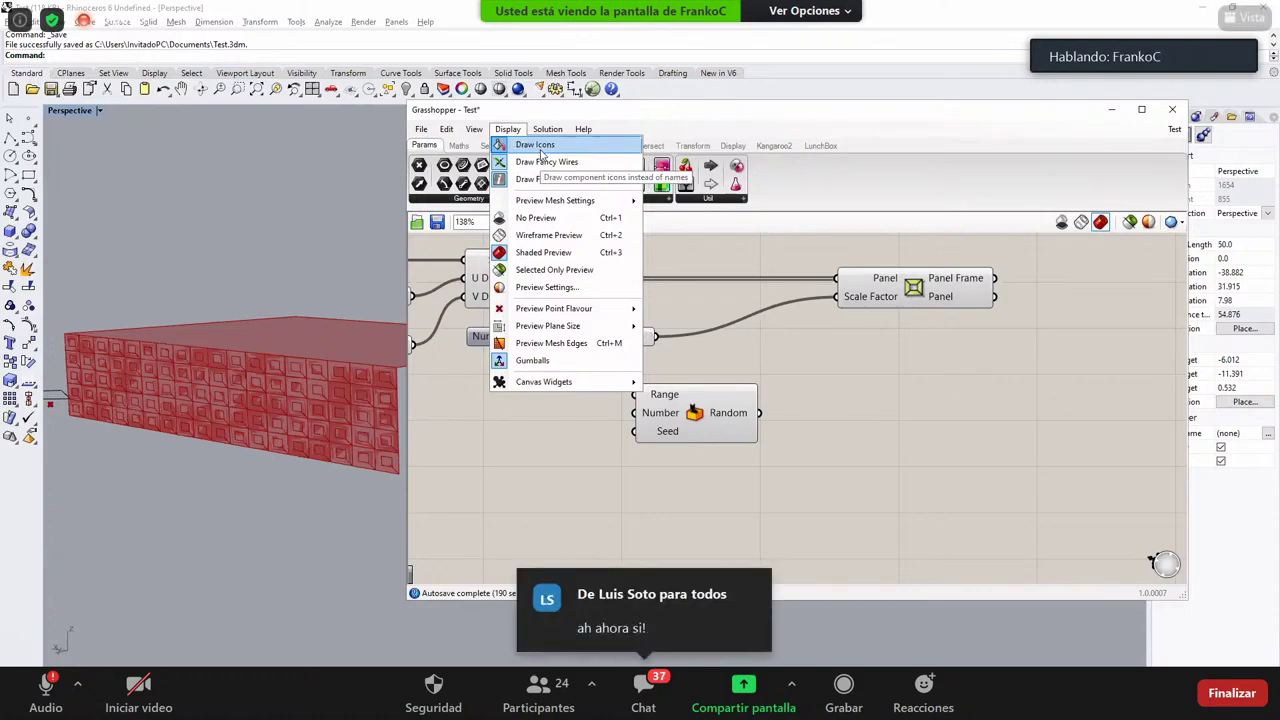
click(538, 146)
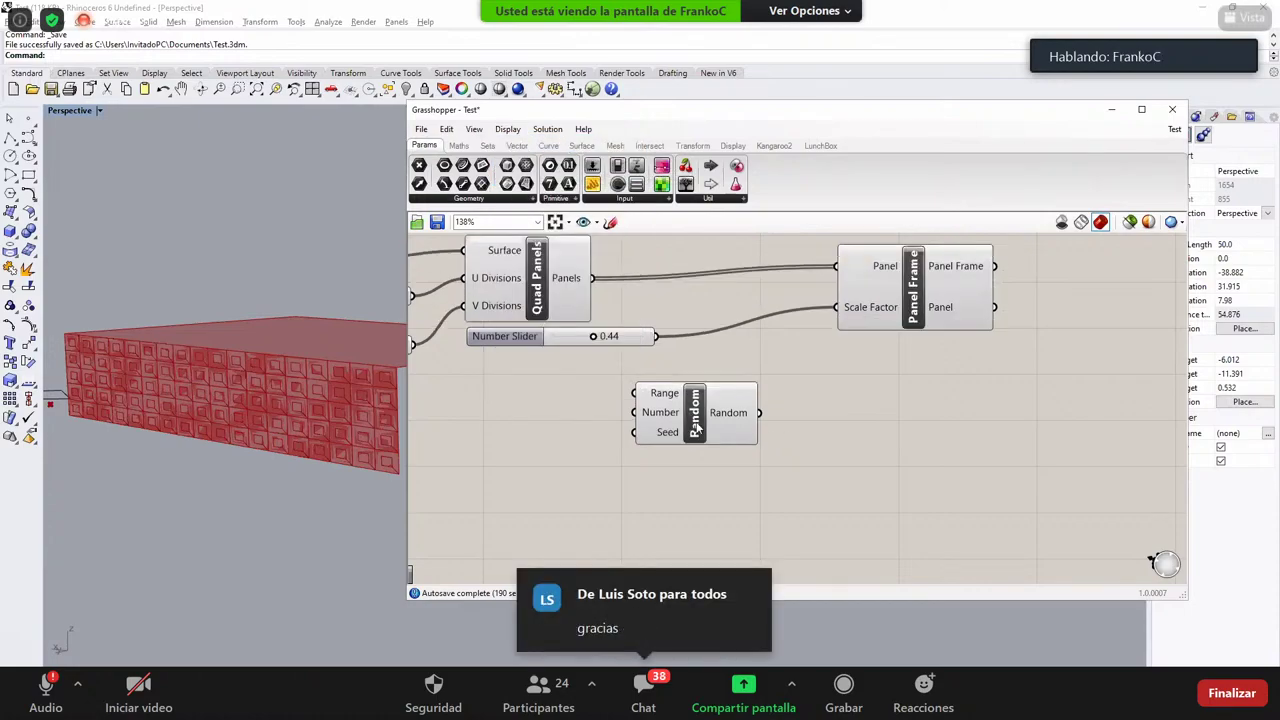
click(507, 129)
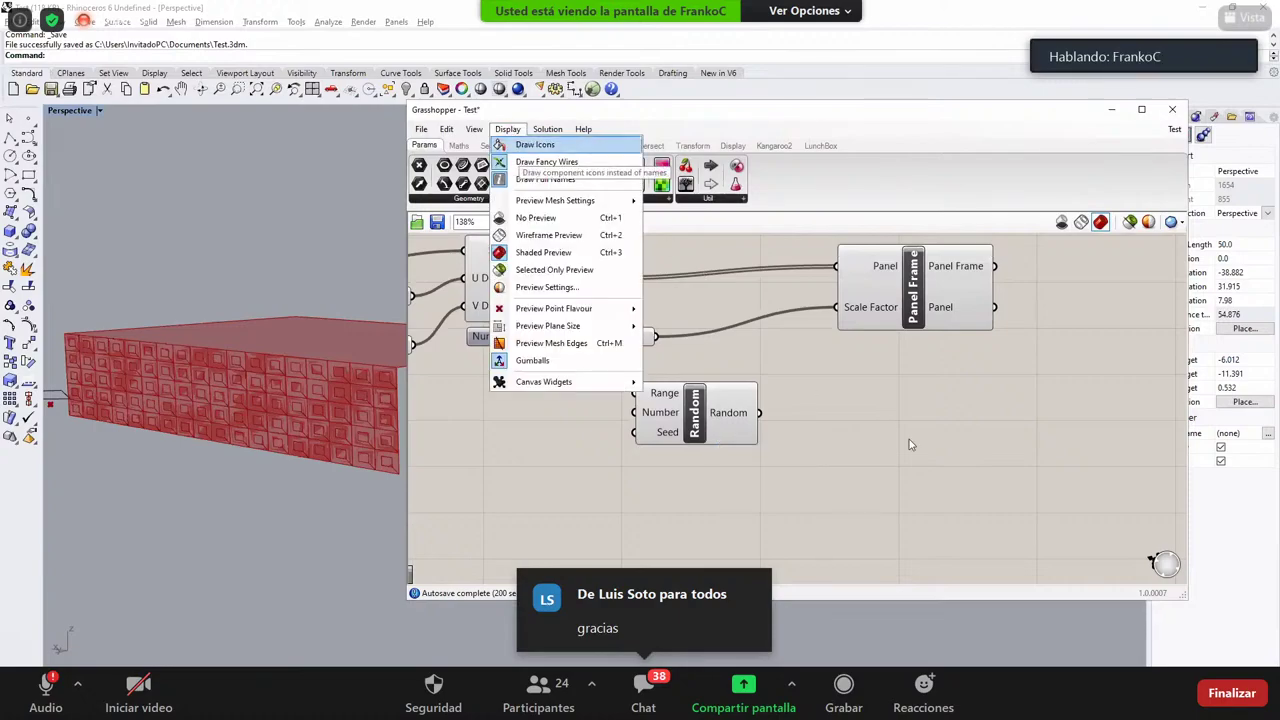
key(Return)
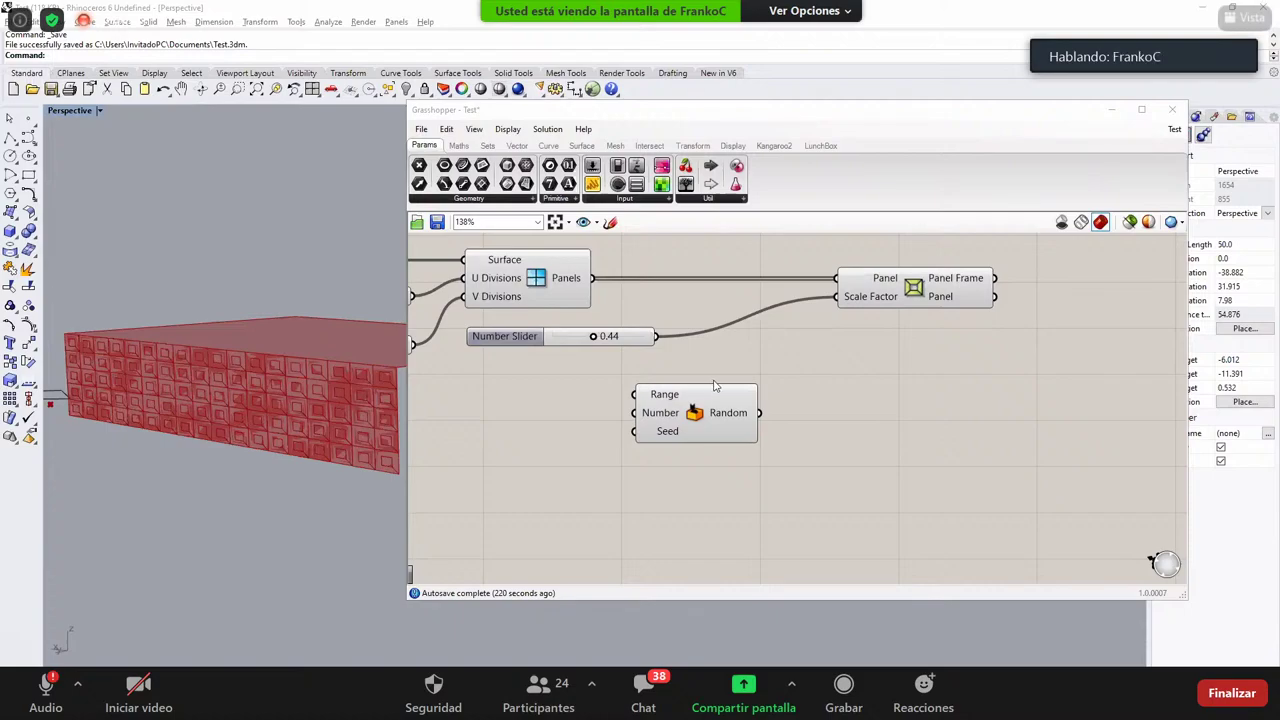
Step: Add a Construct Domain component in front of the Random component
right_drag(755, 388, 714, 381)
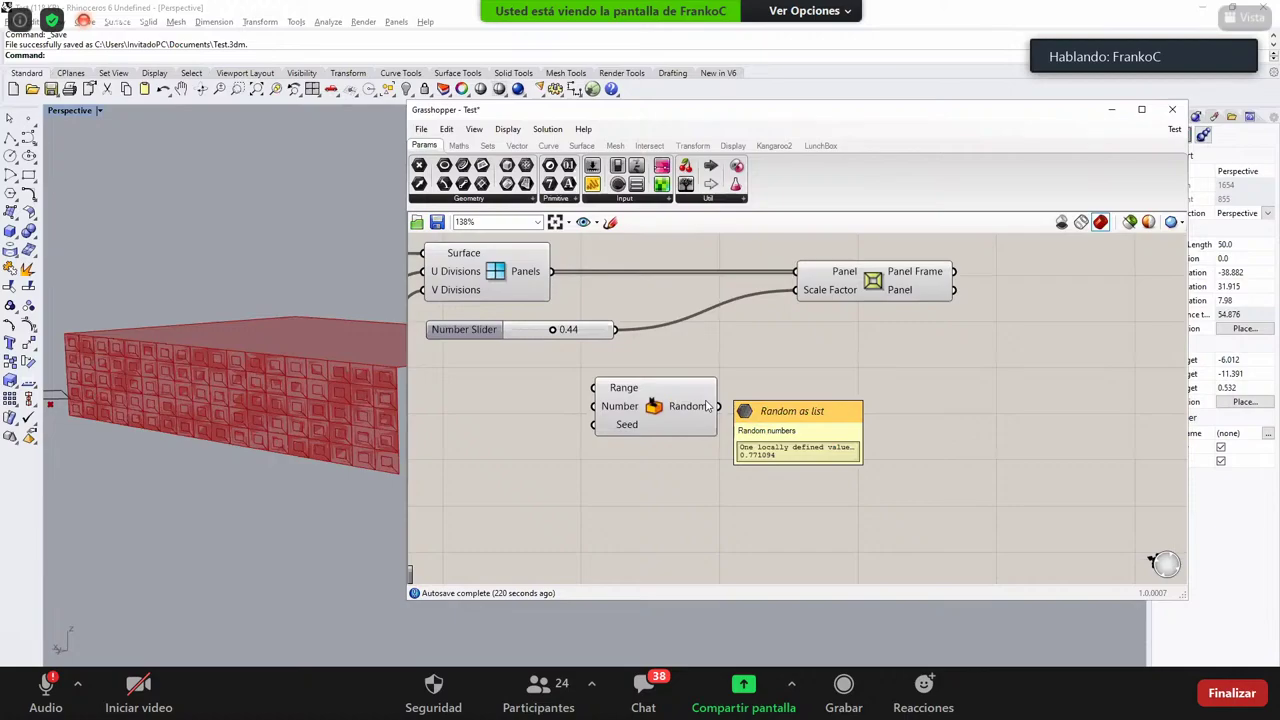
click(700, 405)
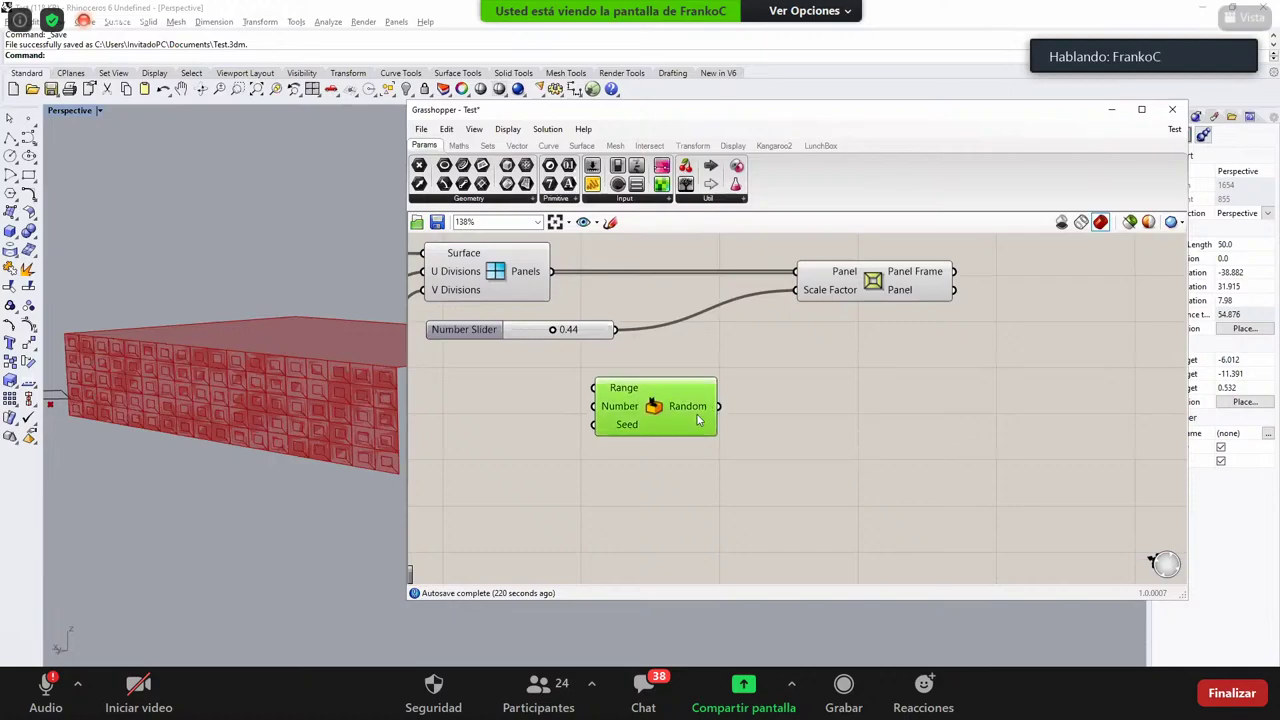
scroll(673, 413, up, 4)
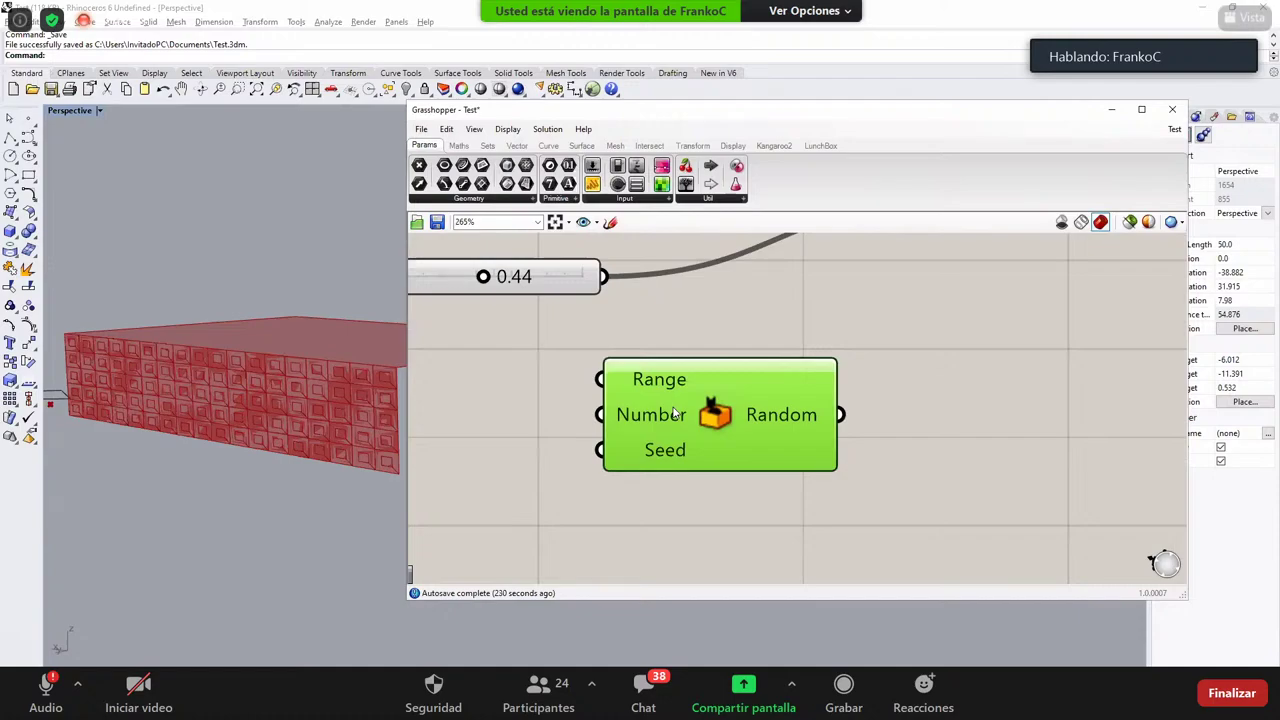
drag(581, 351, 716, 399)
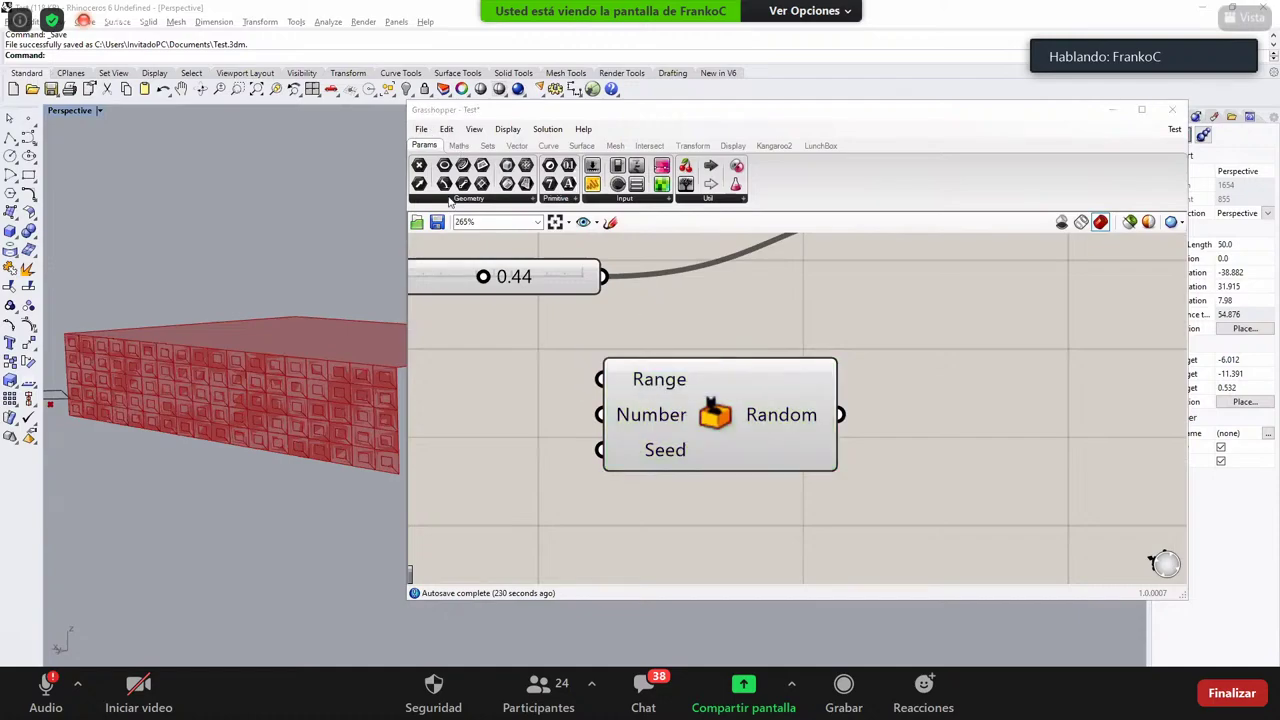
scroll(503, 227, down, 1)
click(459, 146)
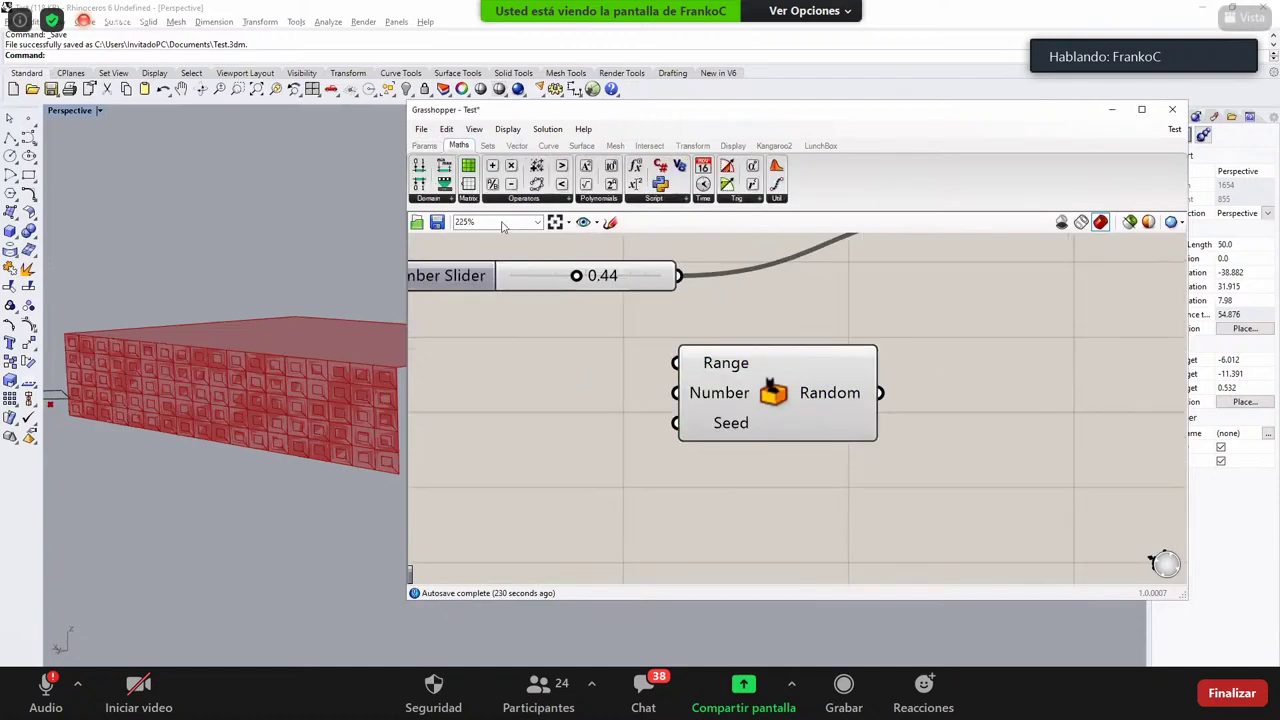
click(436, 198)
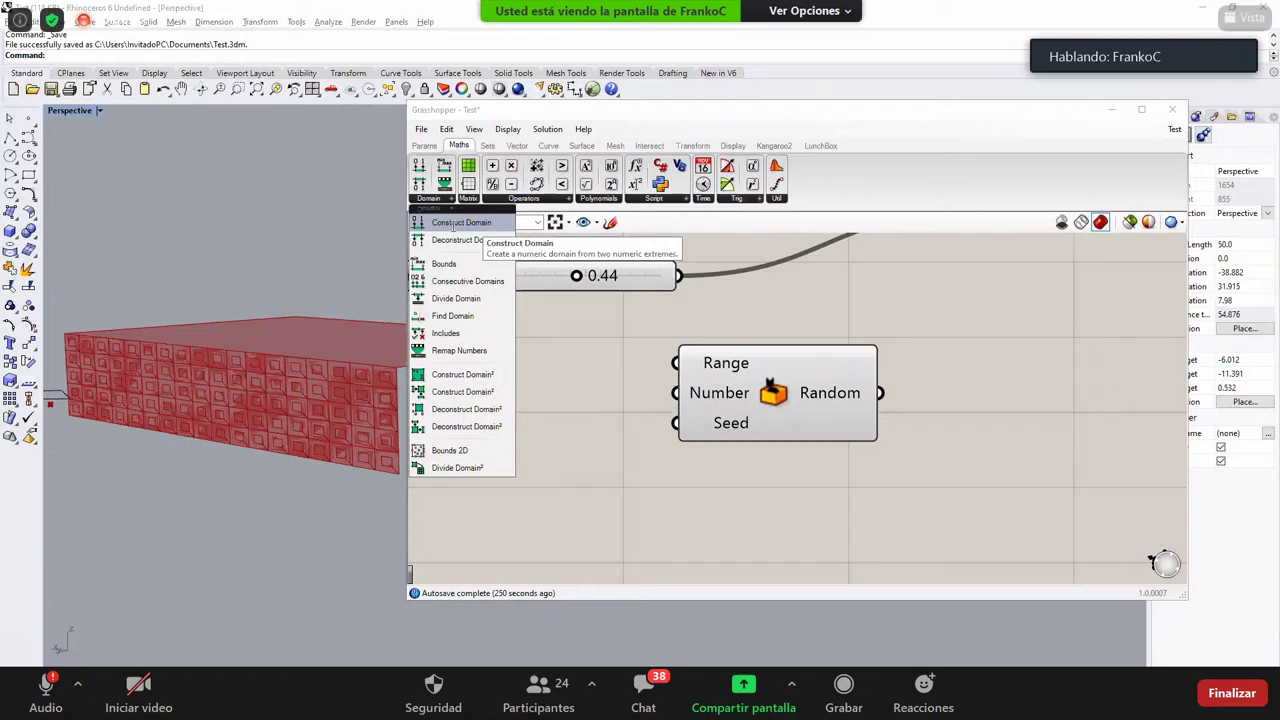
drag(453, 230, 542, 377)
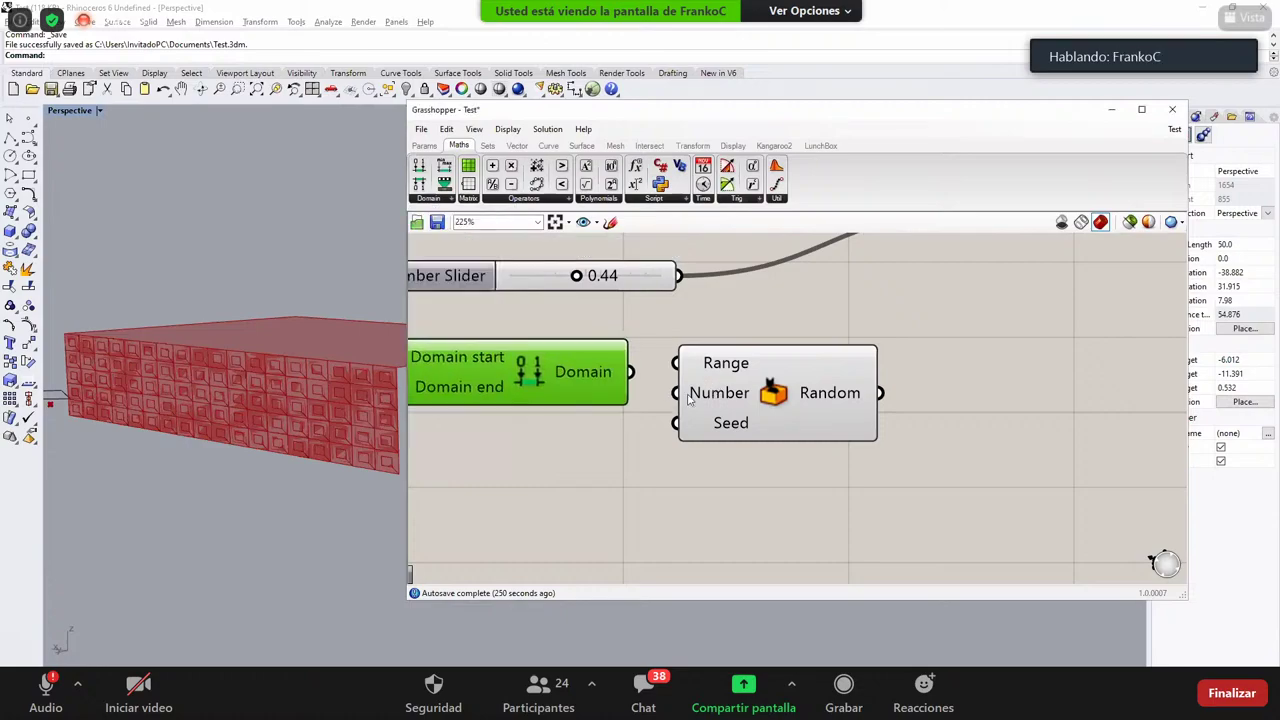
Step: Position Construct Domain beside Random, level with its Range input and clear of its edge
scroll(662, 390, down, 3)
drag(640, 383, 570, 378)
right_drag(648, 403, 676, 404)
scroll(594, 379, down, 2)
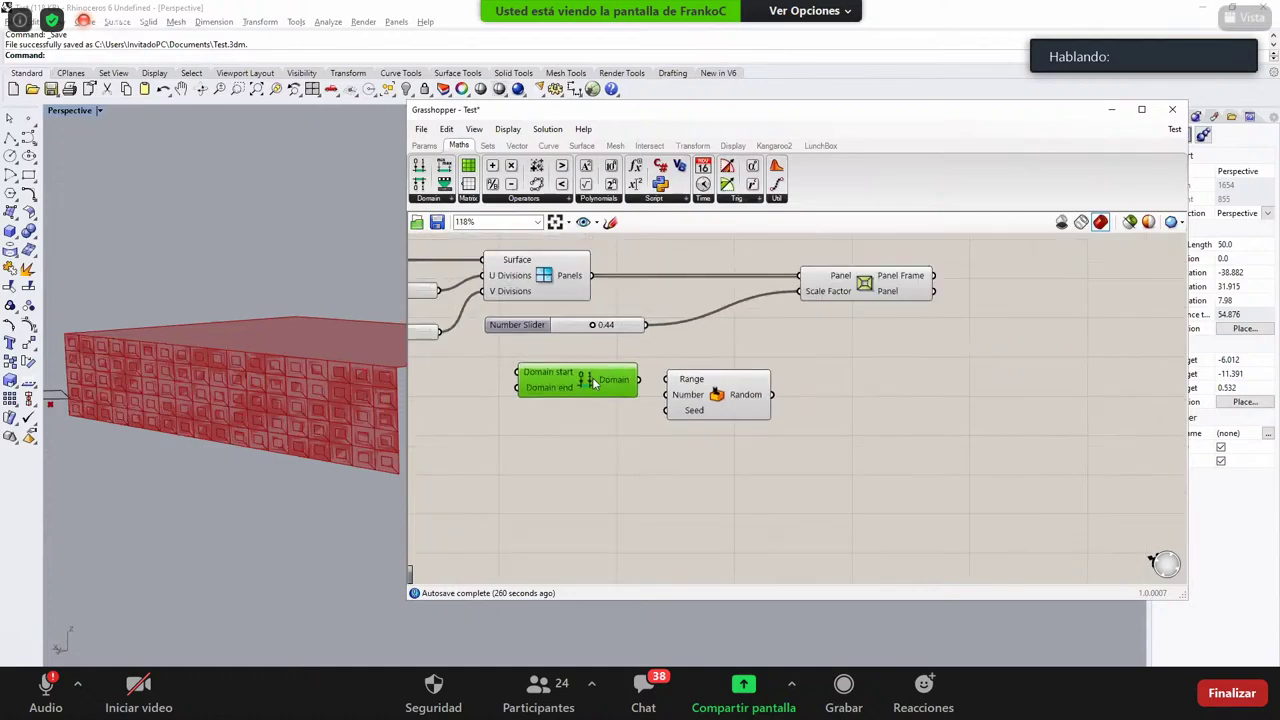
drag(685, 424, 617, 390)
click(685, 341)
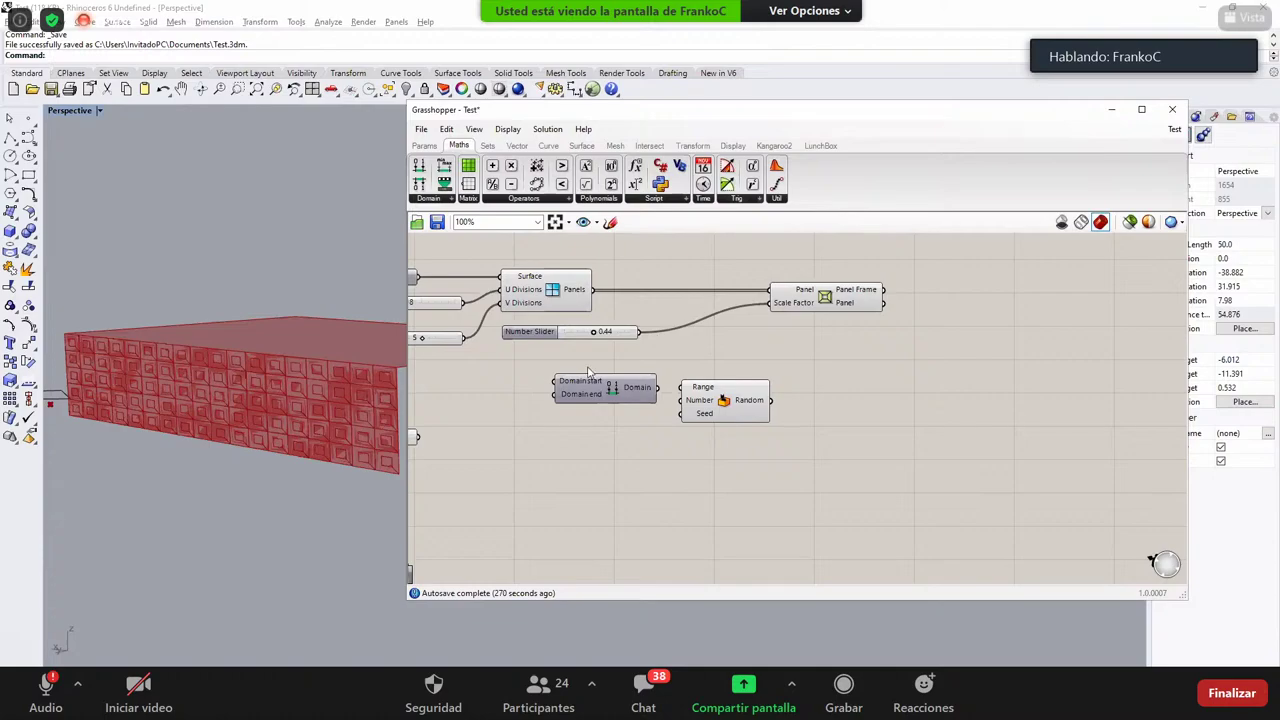
Step: Move the 0.44 slider closer to Construct Domain and connect it to the Domain start input
scroll(533, 388, down, 1)
scroll(533, 388, up, 4)
drag(600, 288, 512, 335)
drag(598, 370, 563, 334)
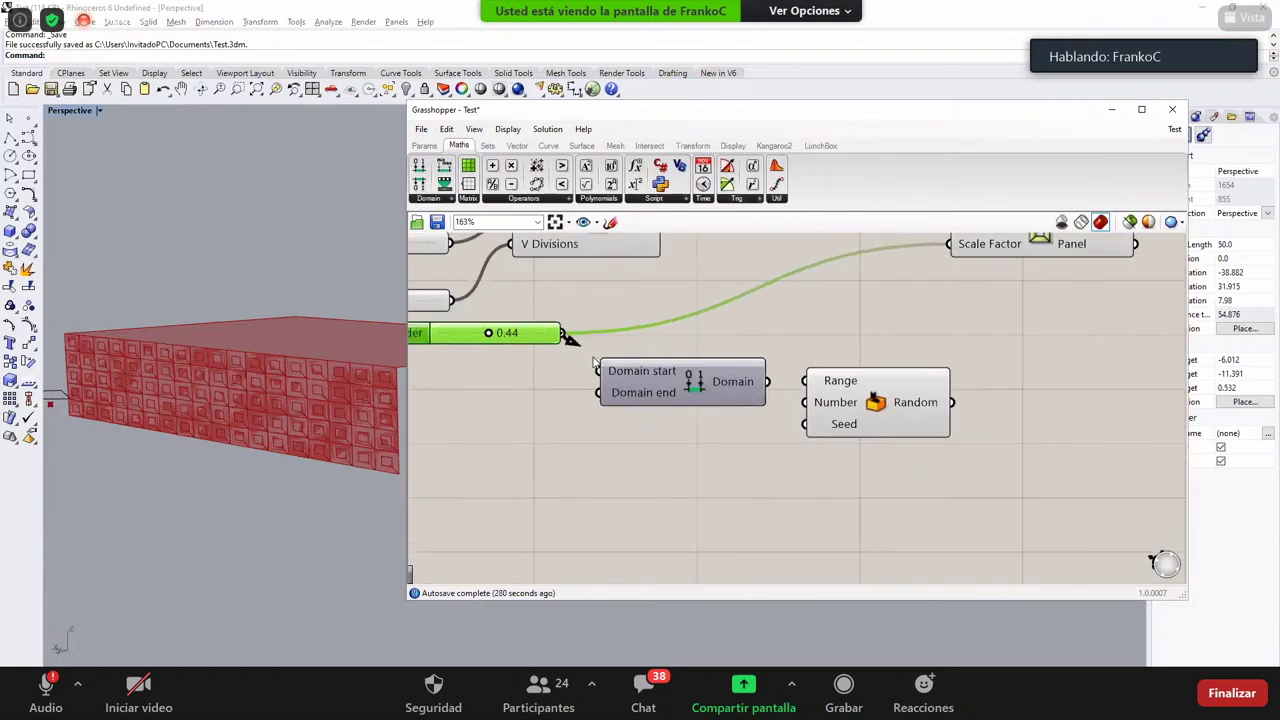
Step: Add a second number slider with the value 0.95 beside the Domain end input
double_click(517, 422)
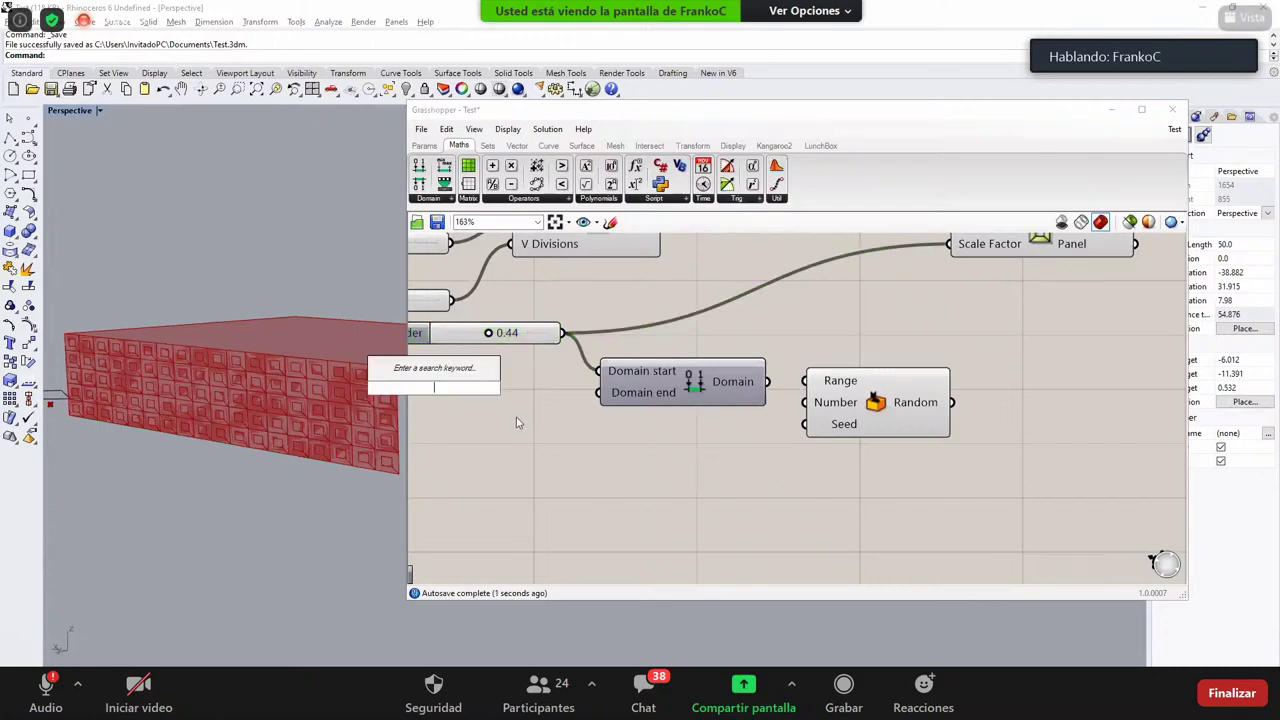
text(0.95)
key(Return)
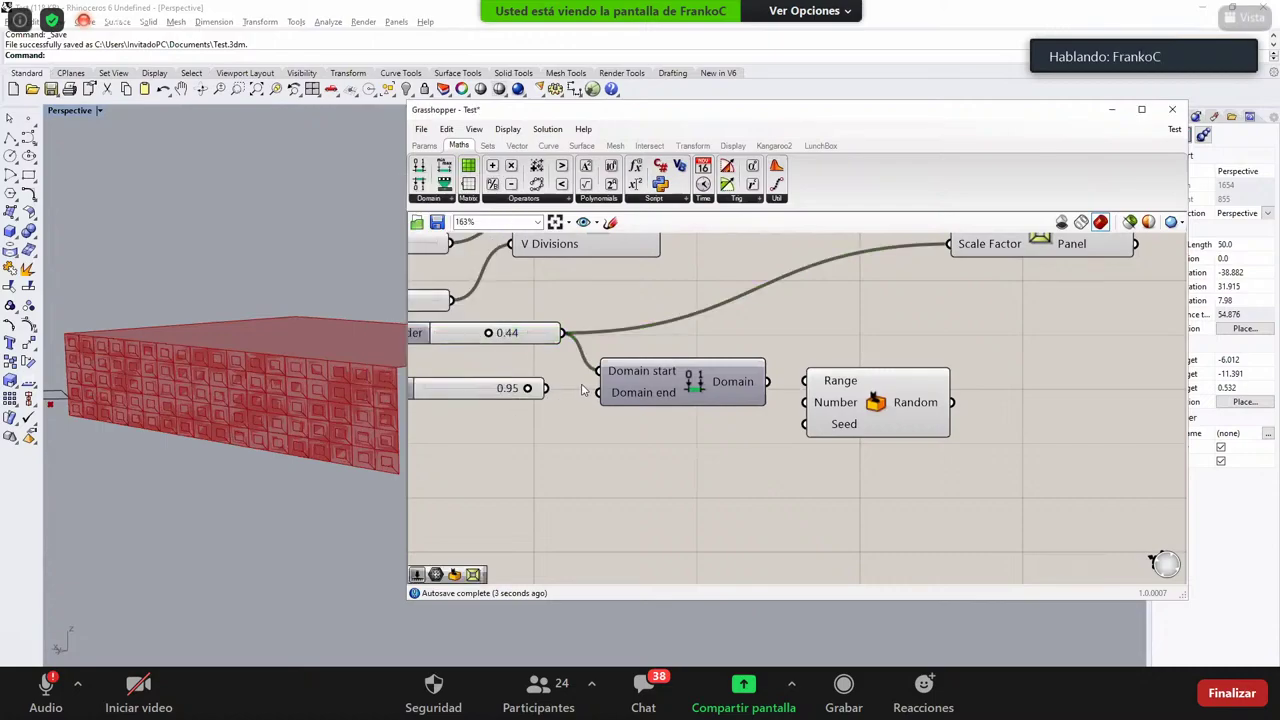
Step: Connect the lower number slider to the Domain end input and set its value to 0.90
drag(600, 392, 545, 388)
double_click(470, 388)
text(.9)
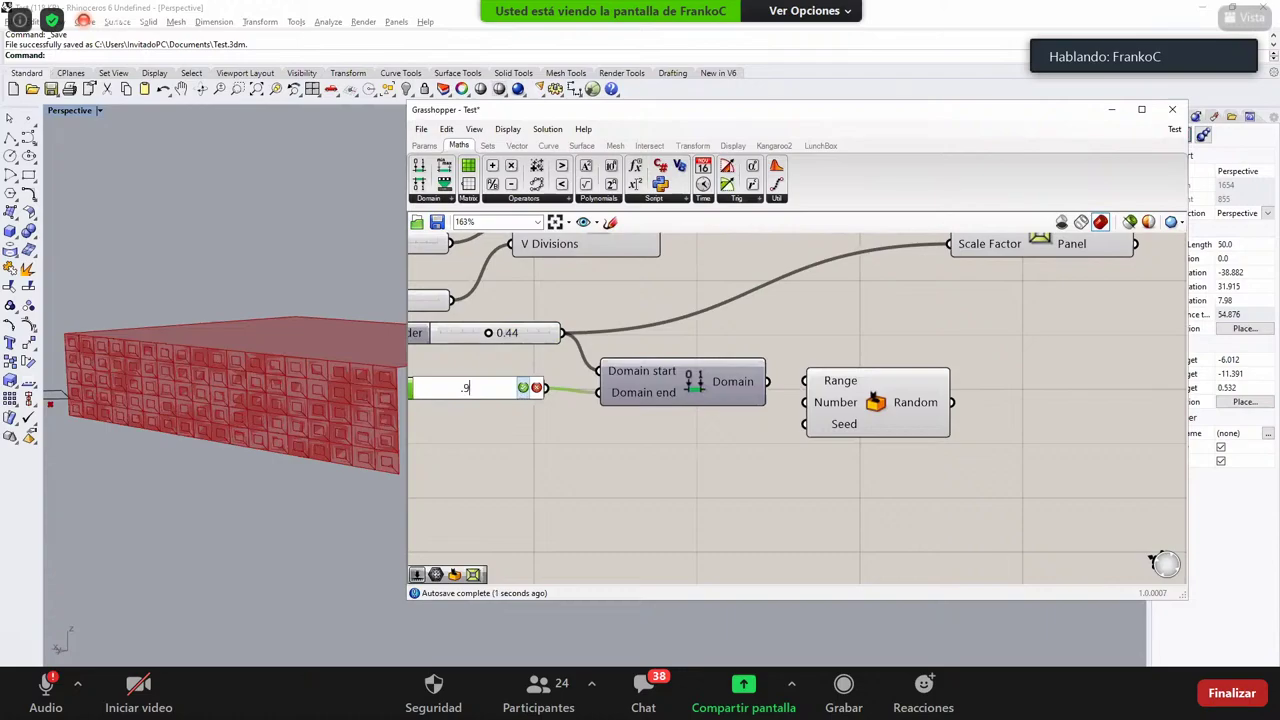
key(Return)
Step: Move the 0.44 slider above the 0.90 slider and shift the Panel Frame component farther right to free up canvas space
drag(548, 333, 533, 345)
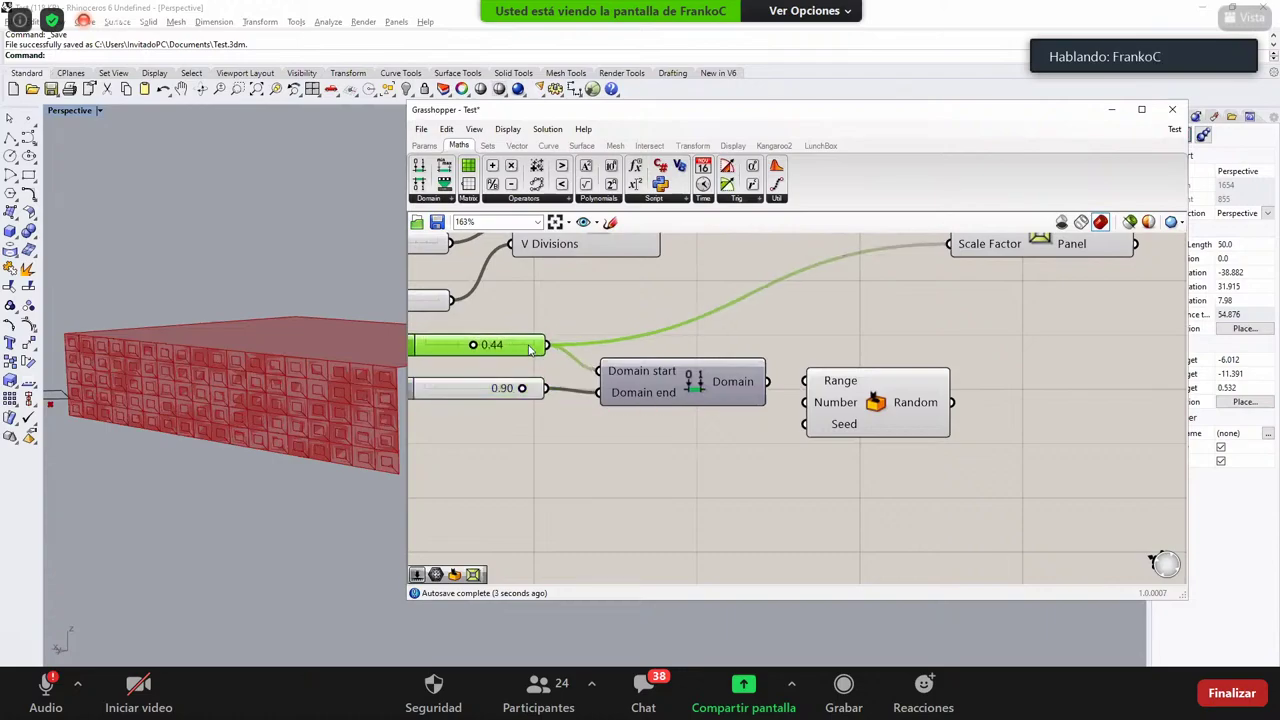
drag(501, 397, 580, 397)
scroll(808, 358, down, 3)
drag(717, 383, 857, 371)
click(873, 308)
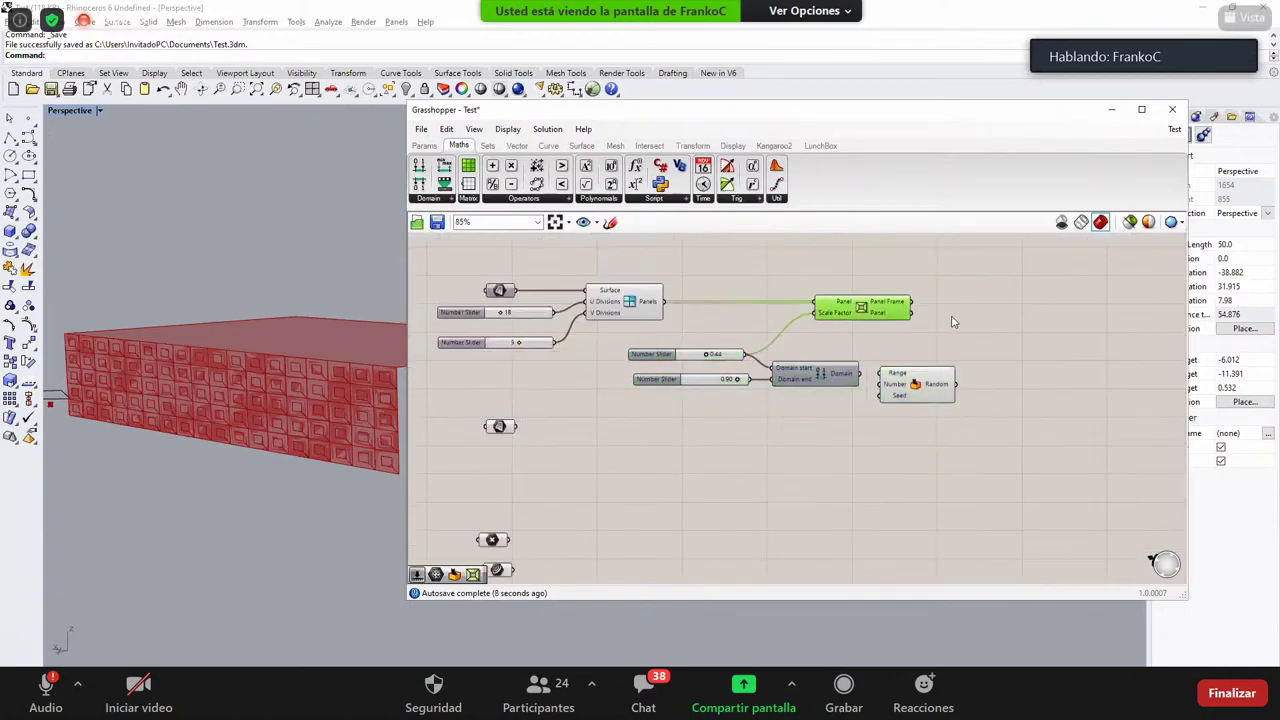
drag(860, 303, 960, 303)
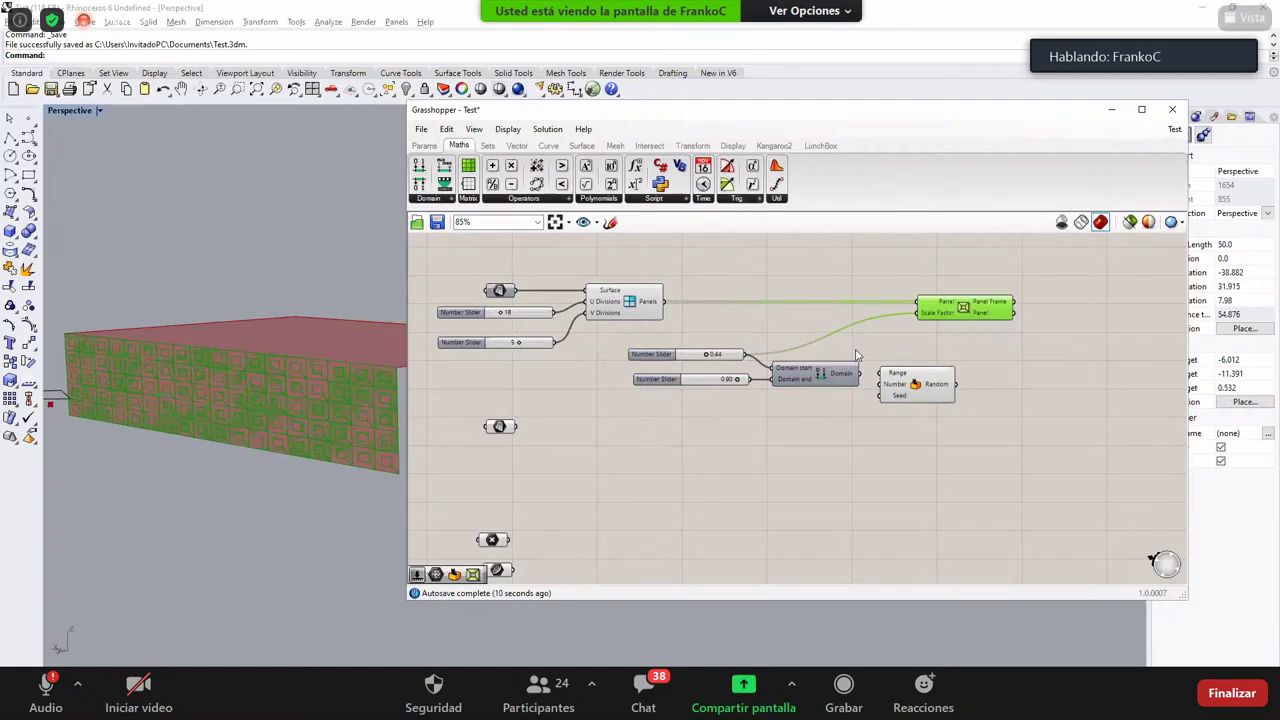
Step: Align the 0.90 slider directly under the 0.44 slider and place the Domain component level beside them
scroll(832, 378, up, 2)
scroll(832, 378, up, 1)
mouse_move(635, 402)
mouse_down()
mouse_move(604, 399)
mouse_move(624, 391)
mouse_up()
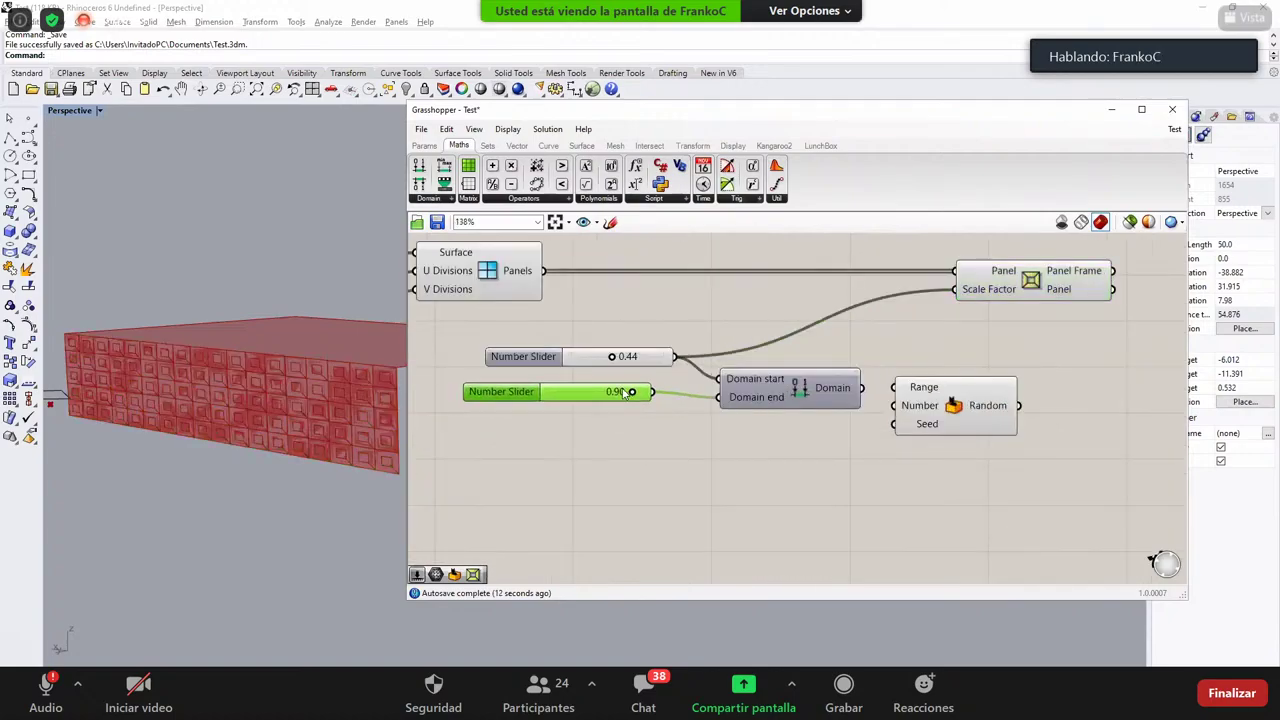
drag(745, 397, 739, 387)
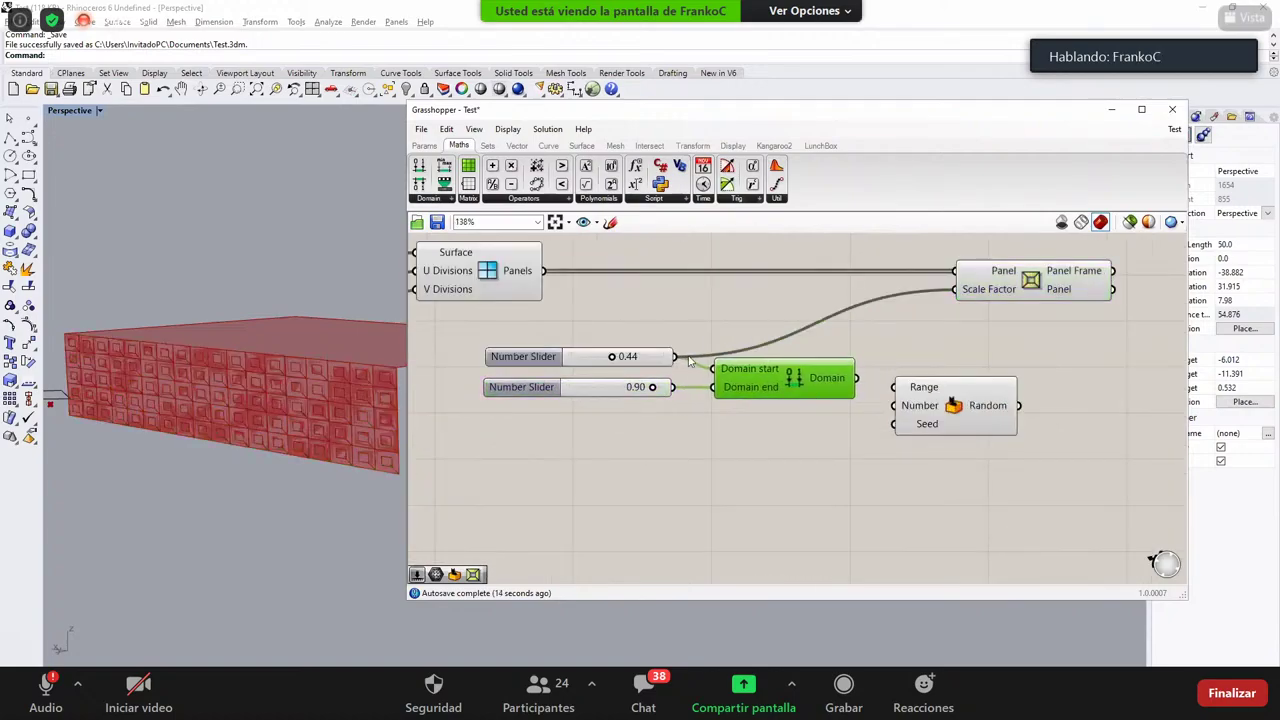
drag(480, 436, 687, 336)
click(467, 333)
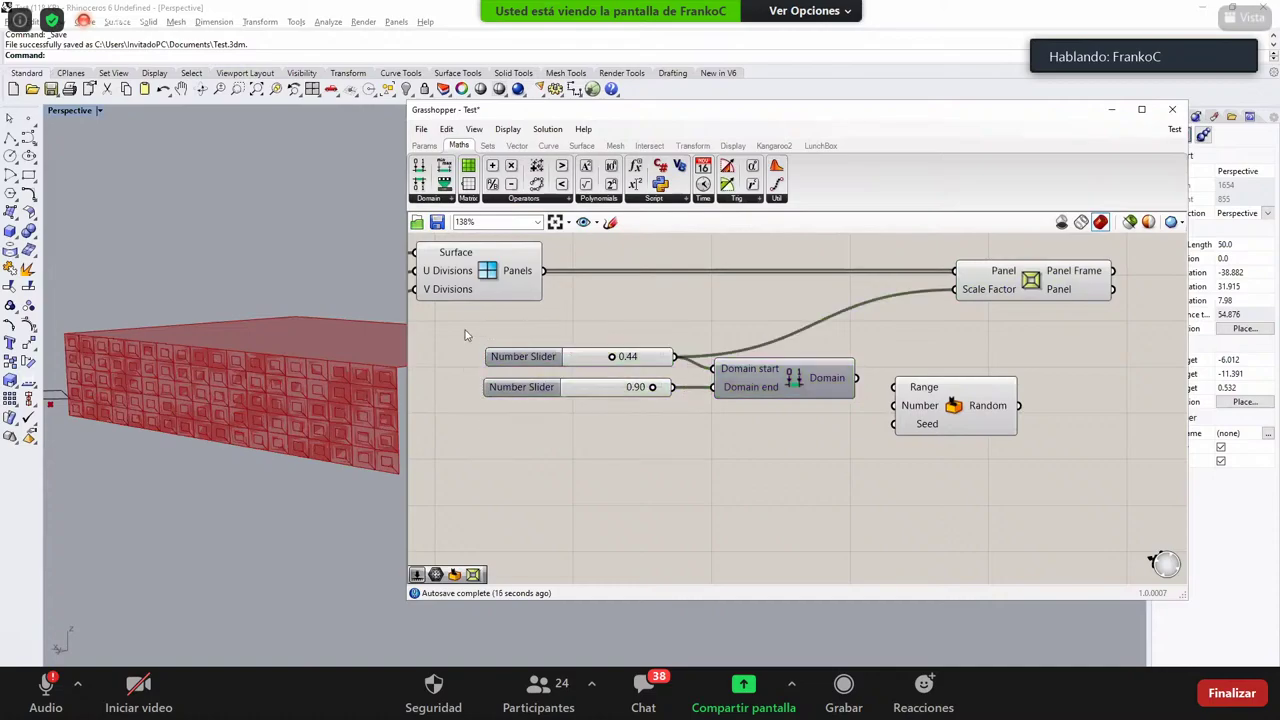
drag(680, 423, 466, 328)
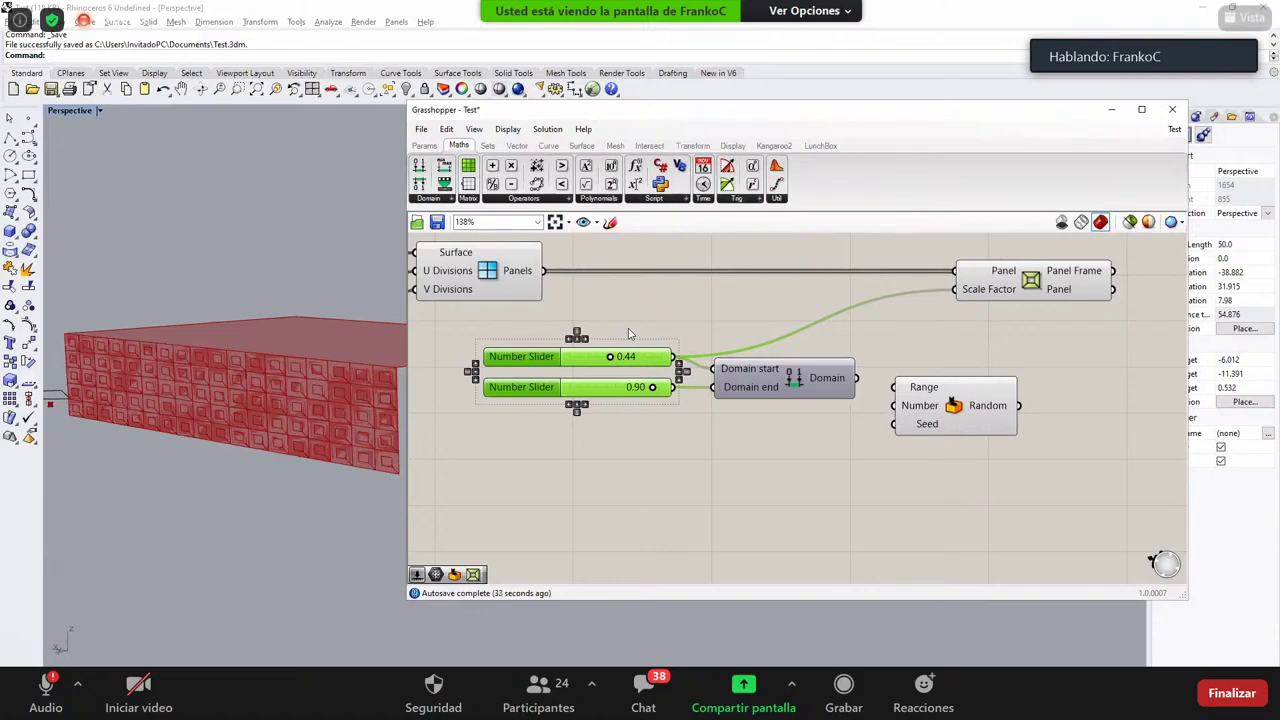
click(730, 336)
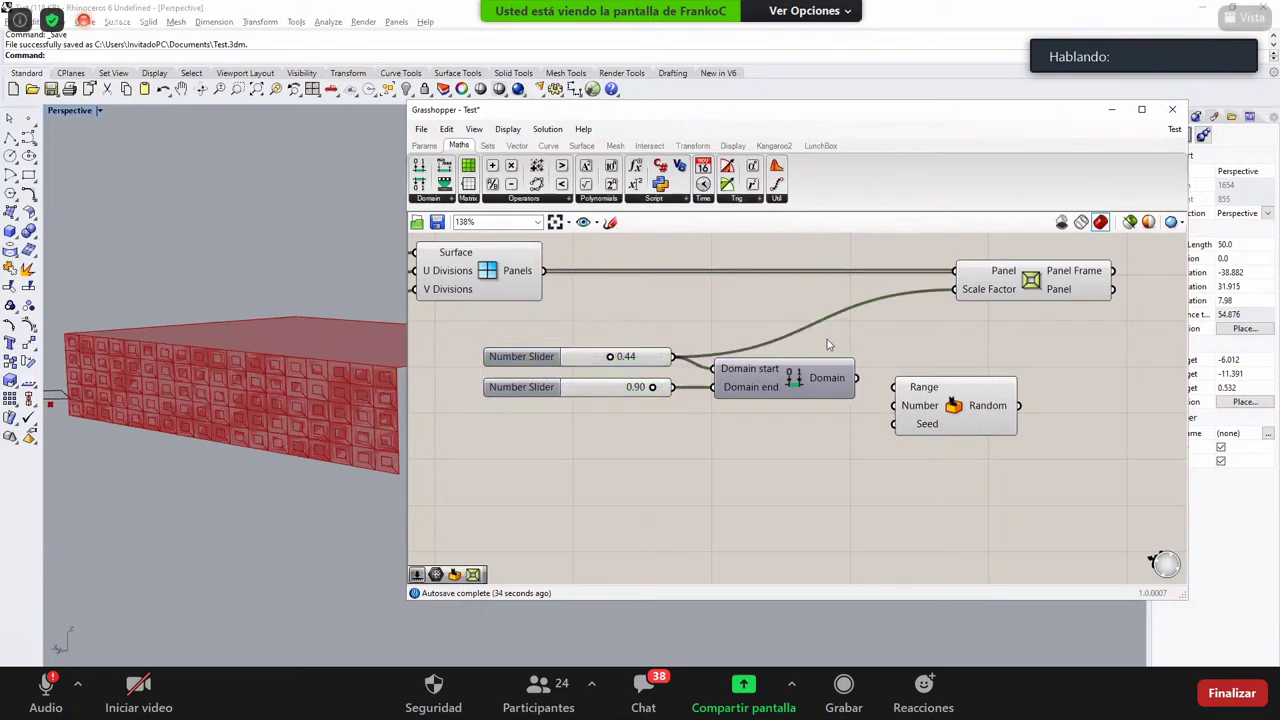
Step: Connect the Domain output to the Range input of the Random component
click(812, 372)
drag(853, 388, 918, 383)
click(897, 479)
click(889, 460)
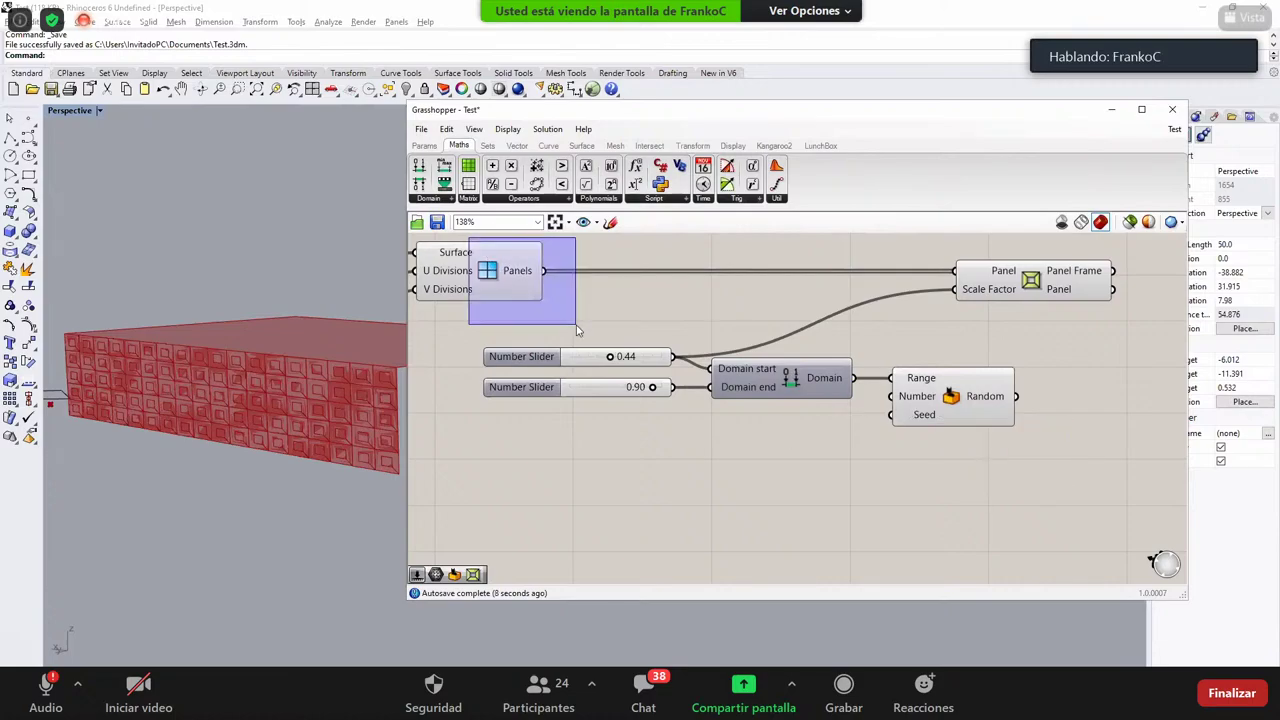
right_drag(595, 427, 681, 427)
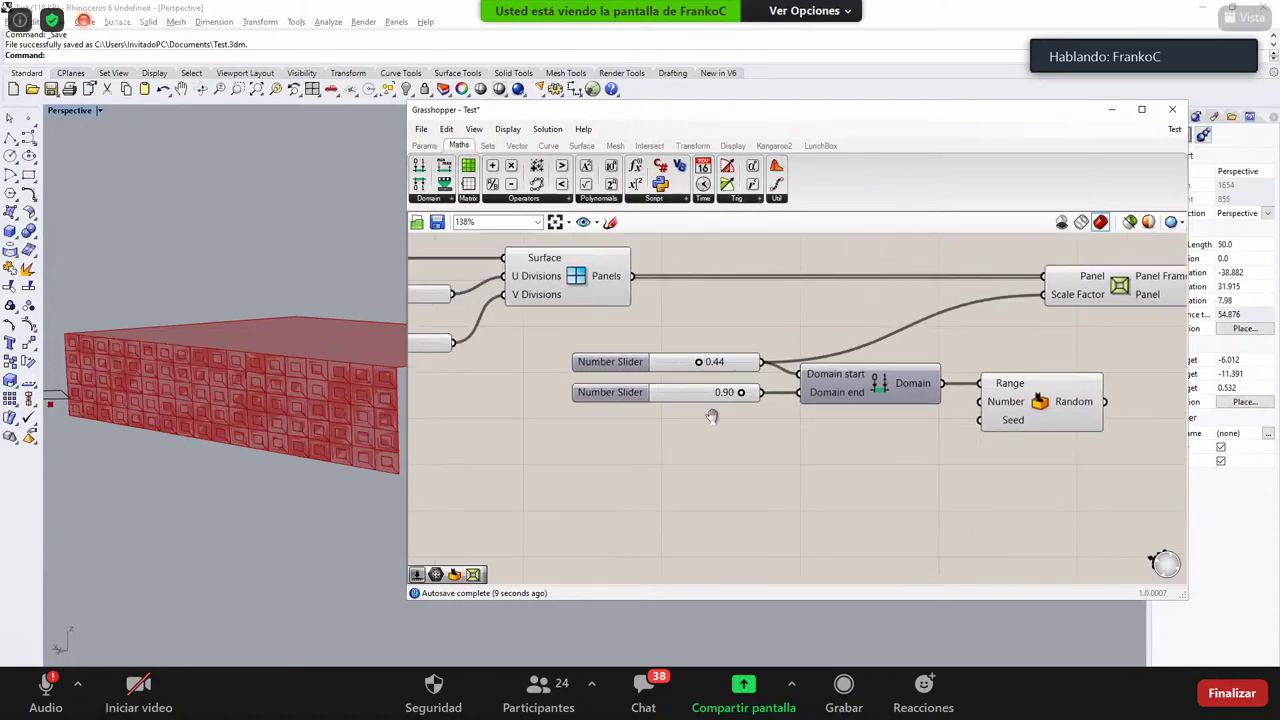
scroll(705, 425, down, 3)
scroll(715, 428, up, 1)
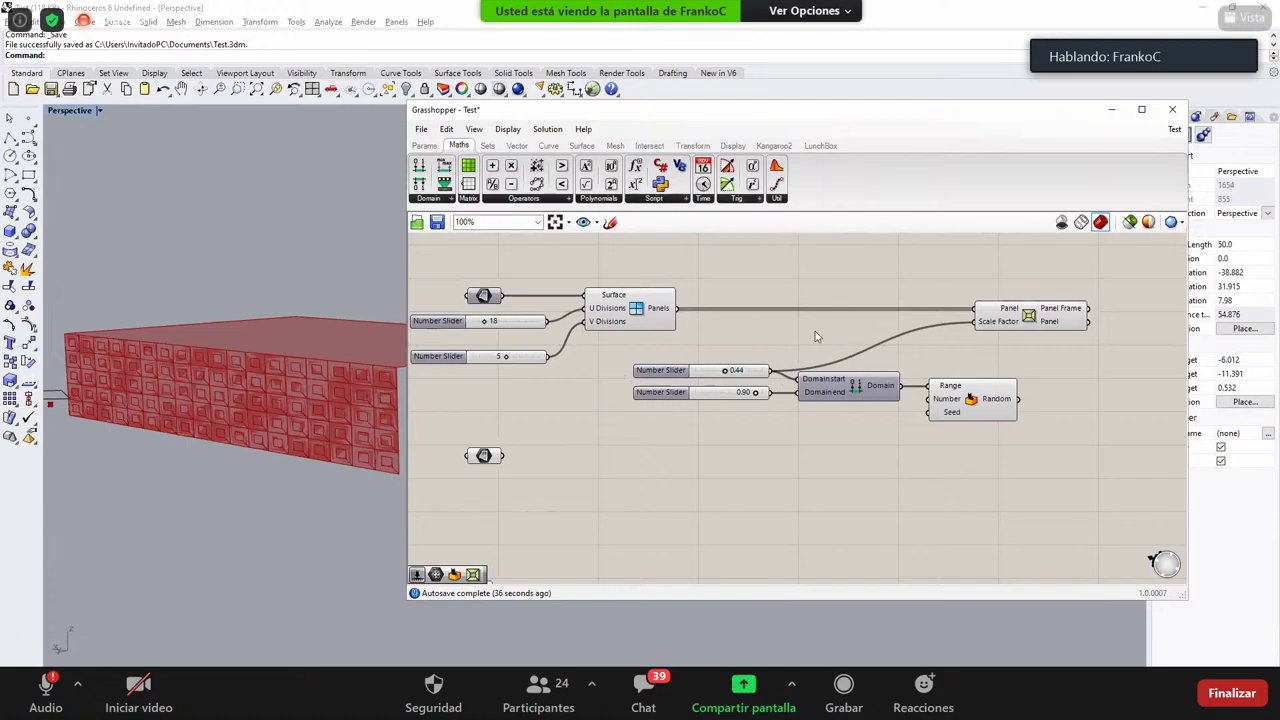
scroll(850, 365, up, 2)
right_drag(602, 296, 580, 308)
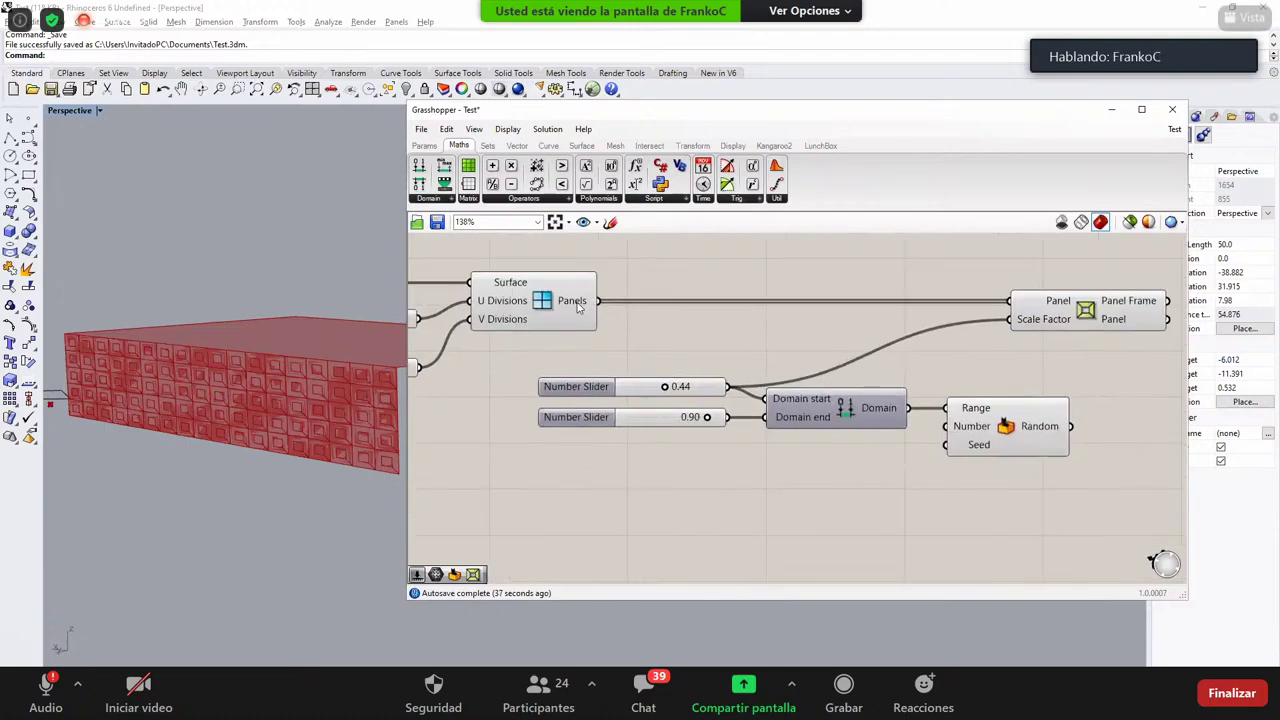
drag(548, 262, 632, 342)
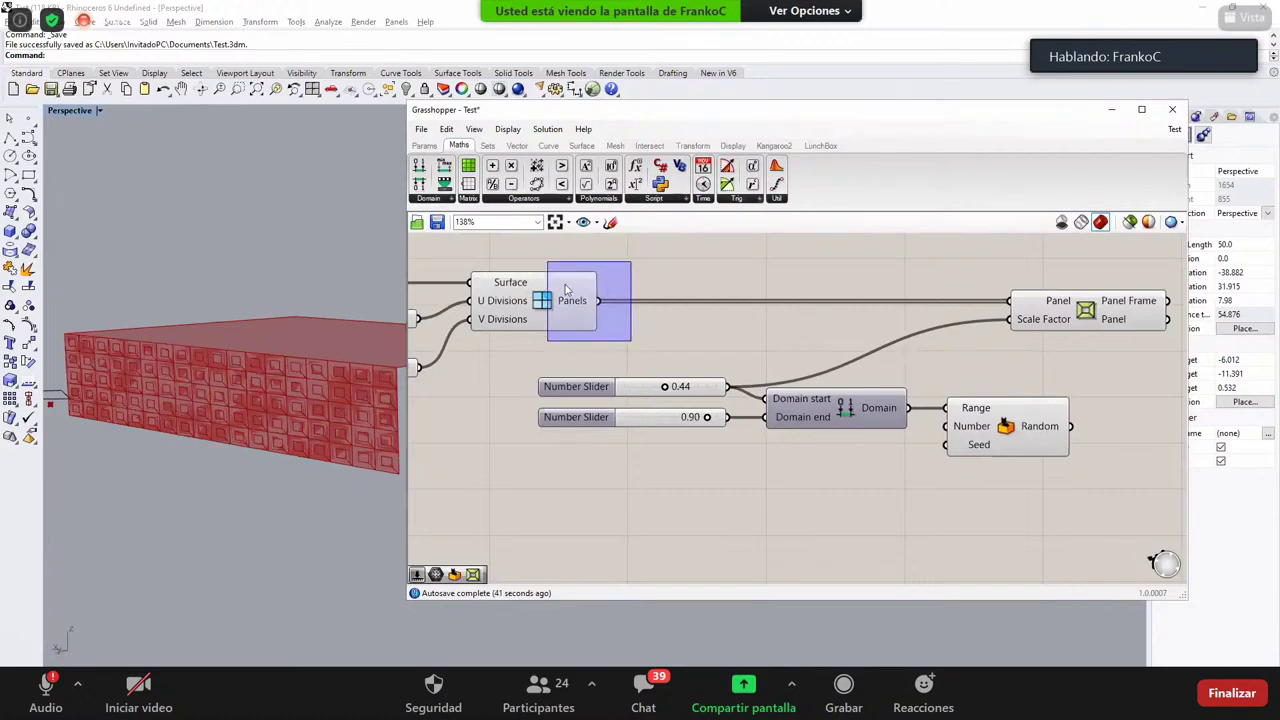
drag(552, 256, 645, 366)
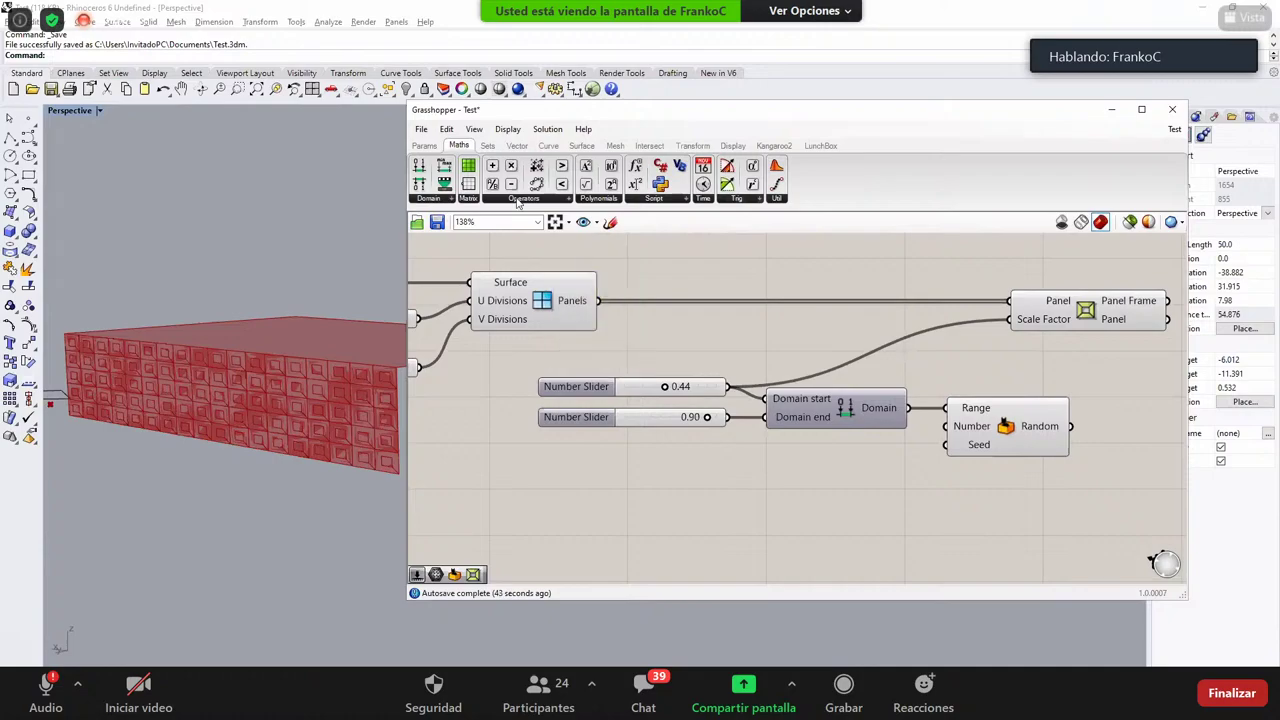
Step: Add a List Length component below the sliders, feed it the Panels output and inspect its Length value
click(488, 146)
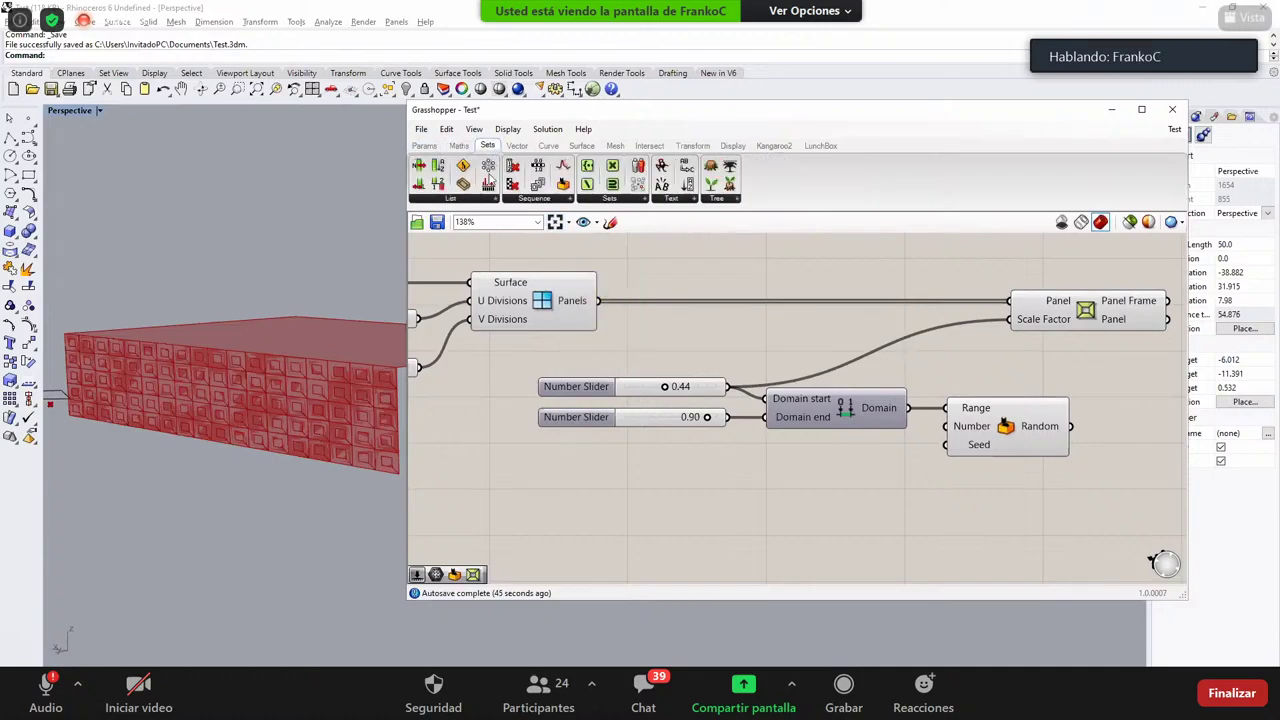
click(478, 200)
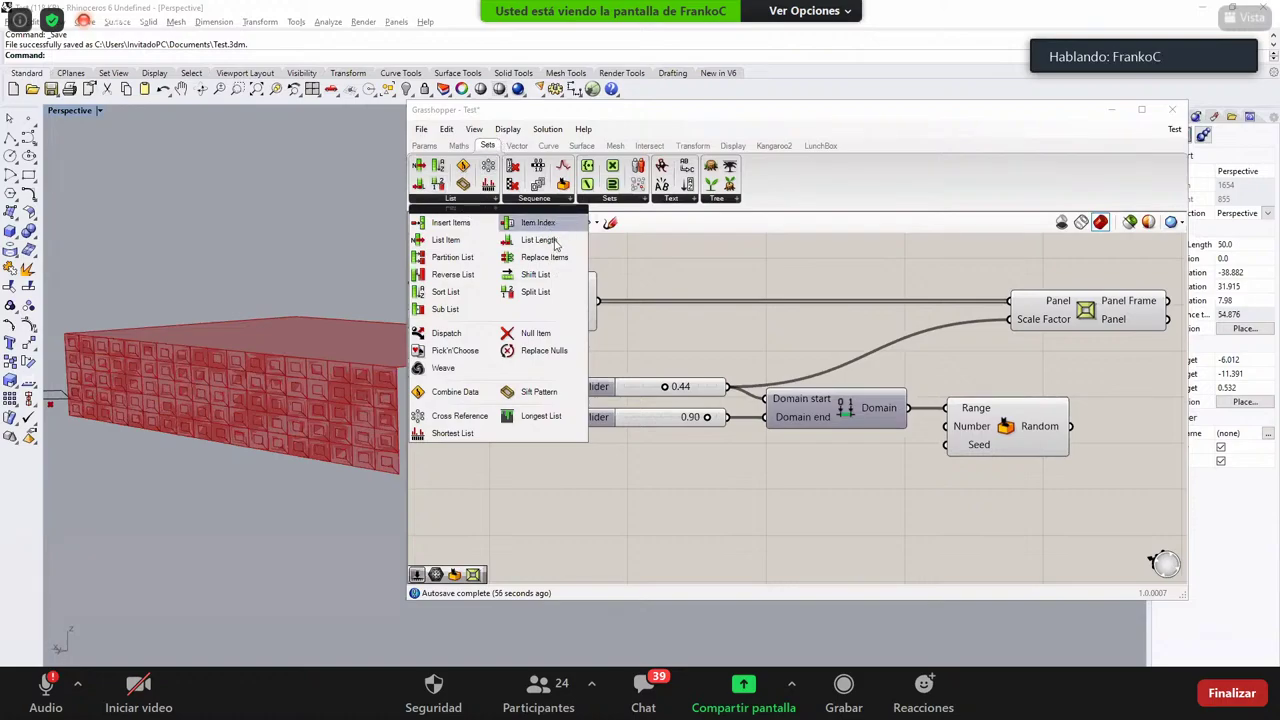
drag(576, 245, 699, 340)
drag(598, 301, 700, 475)
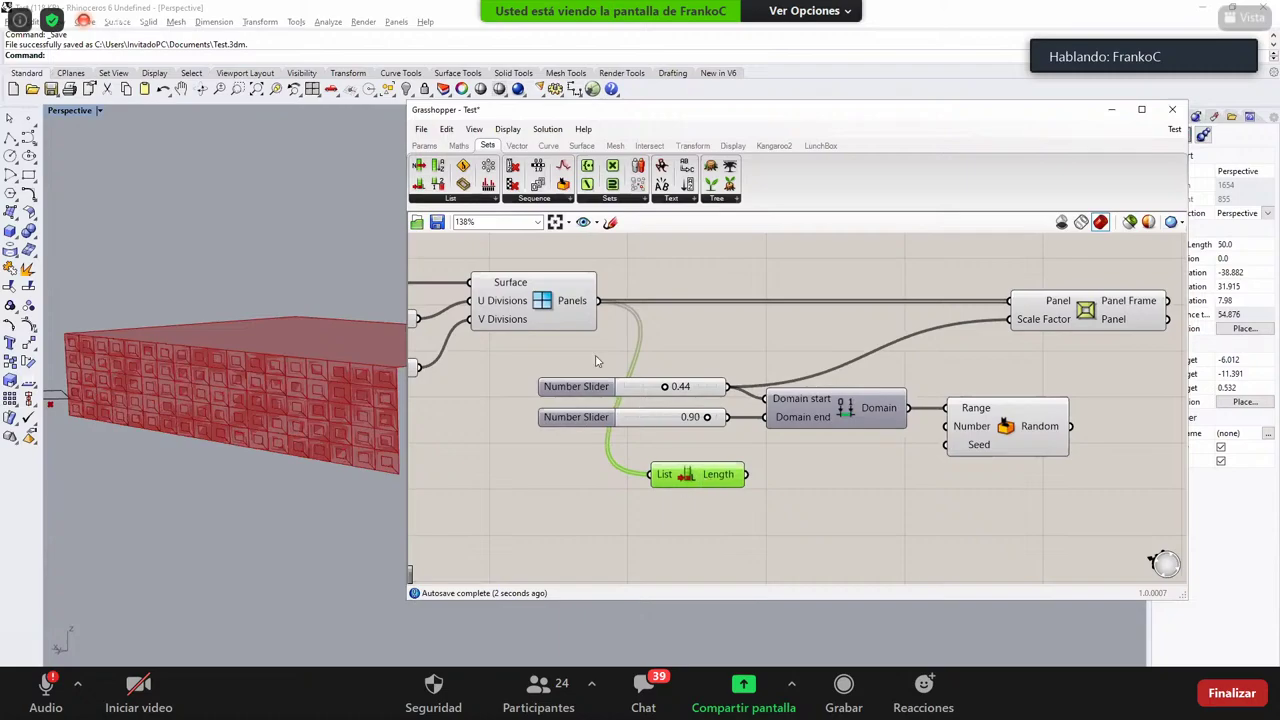
right_drag(483, 375, 607, 371)
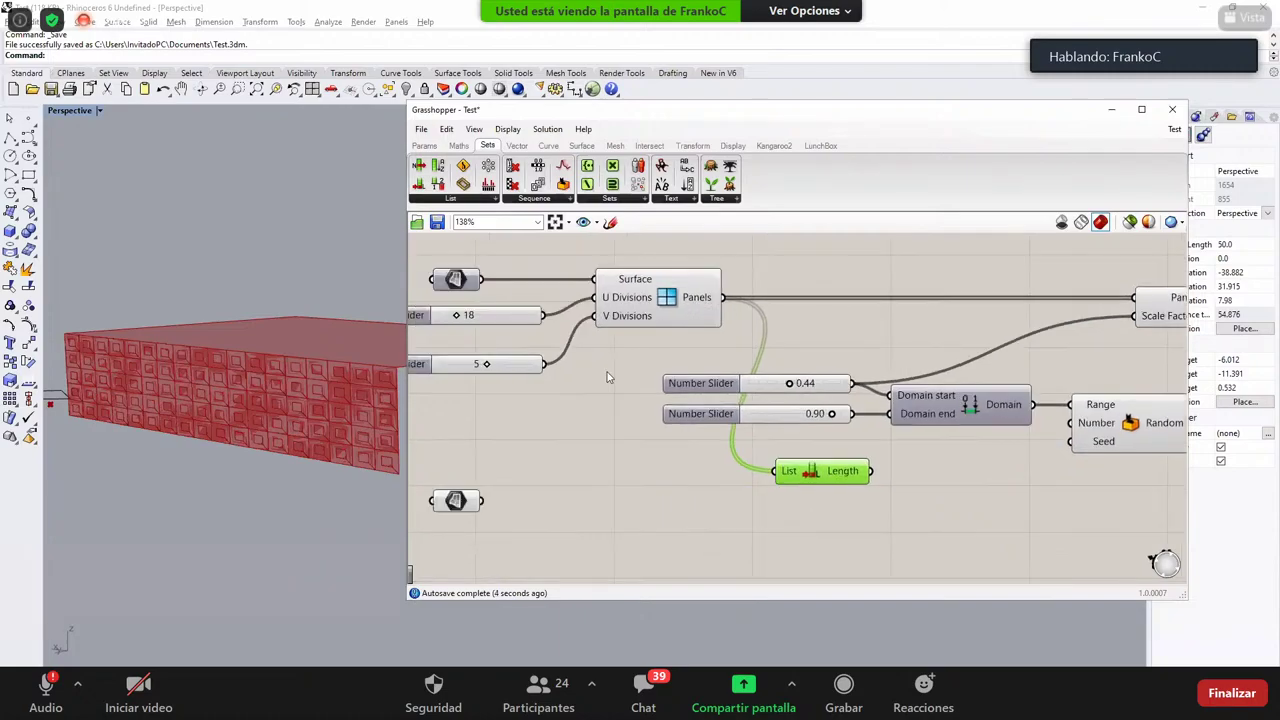
right_drag(694, 314, 545, 298)
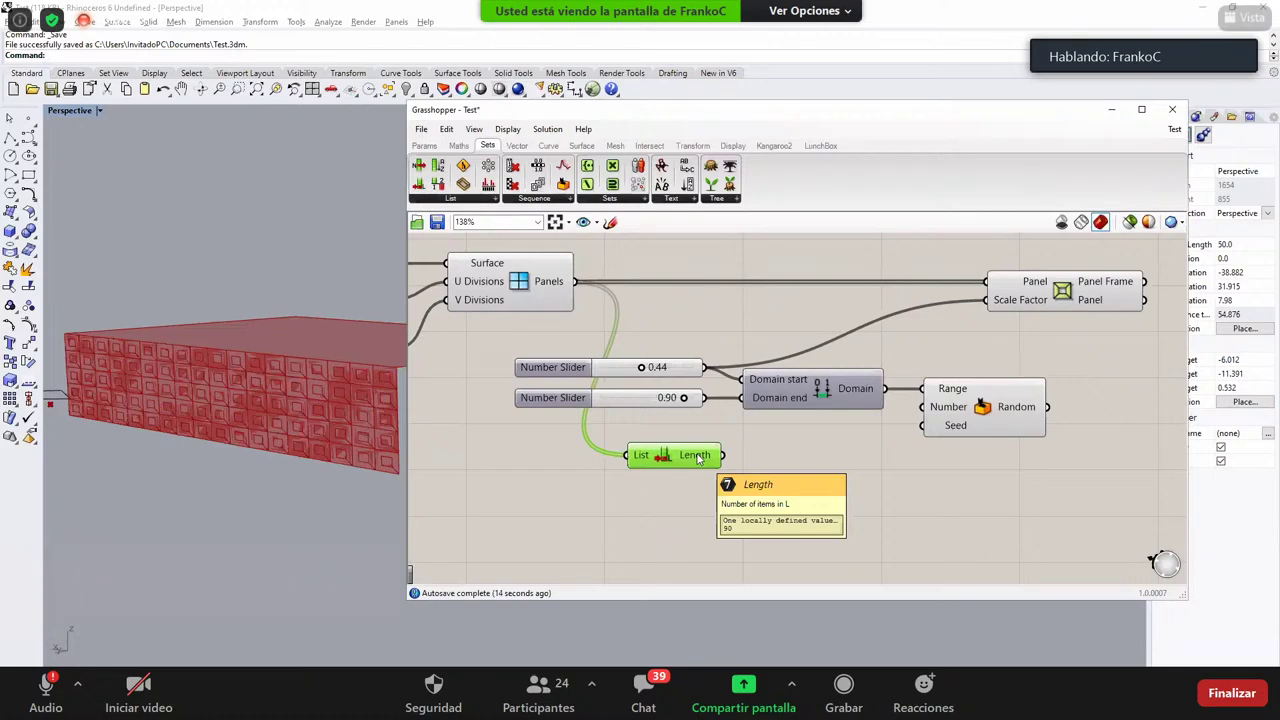
Step: Set the U Divisions slider to 20 and check the List Length output again
right_drag(450, 361, 658, 350)
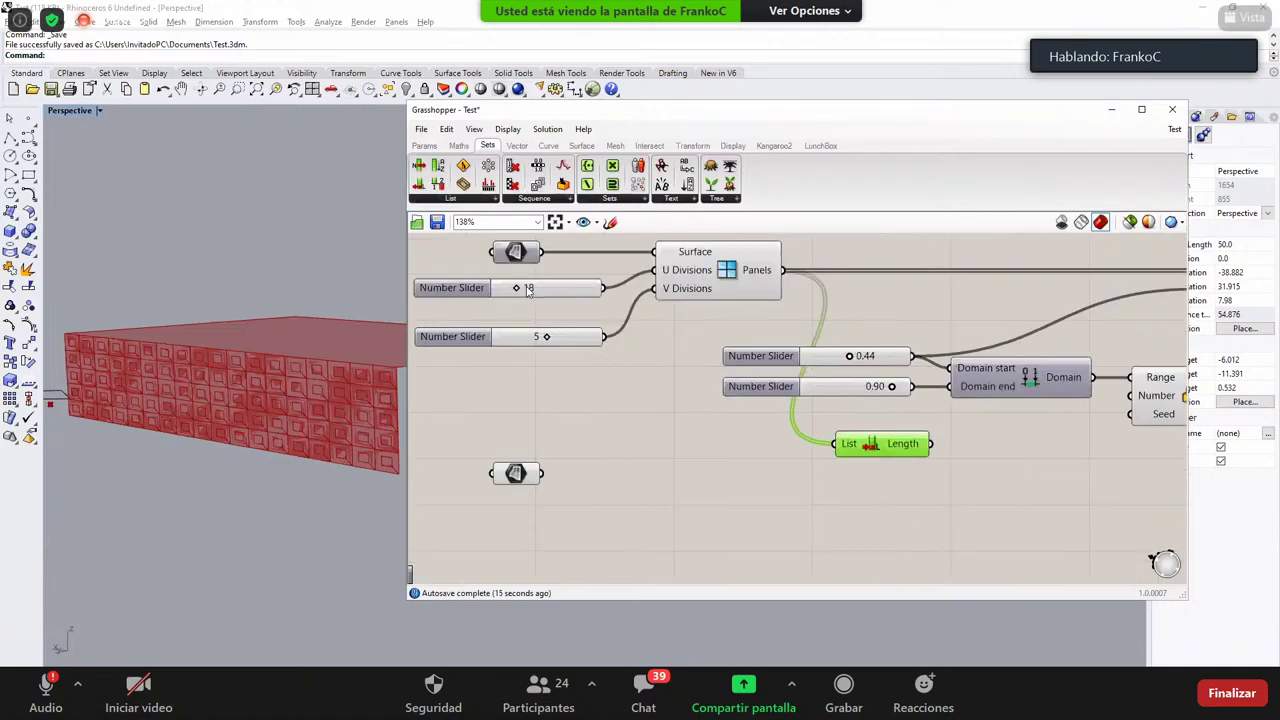
double_click(528, 288)
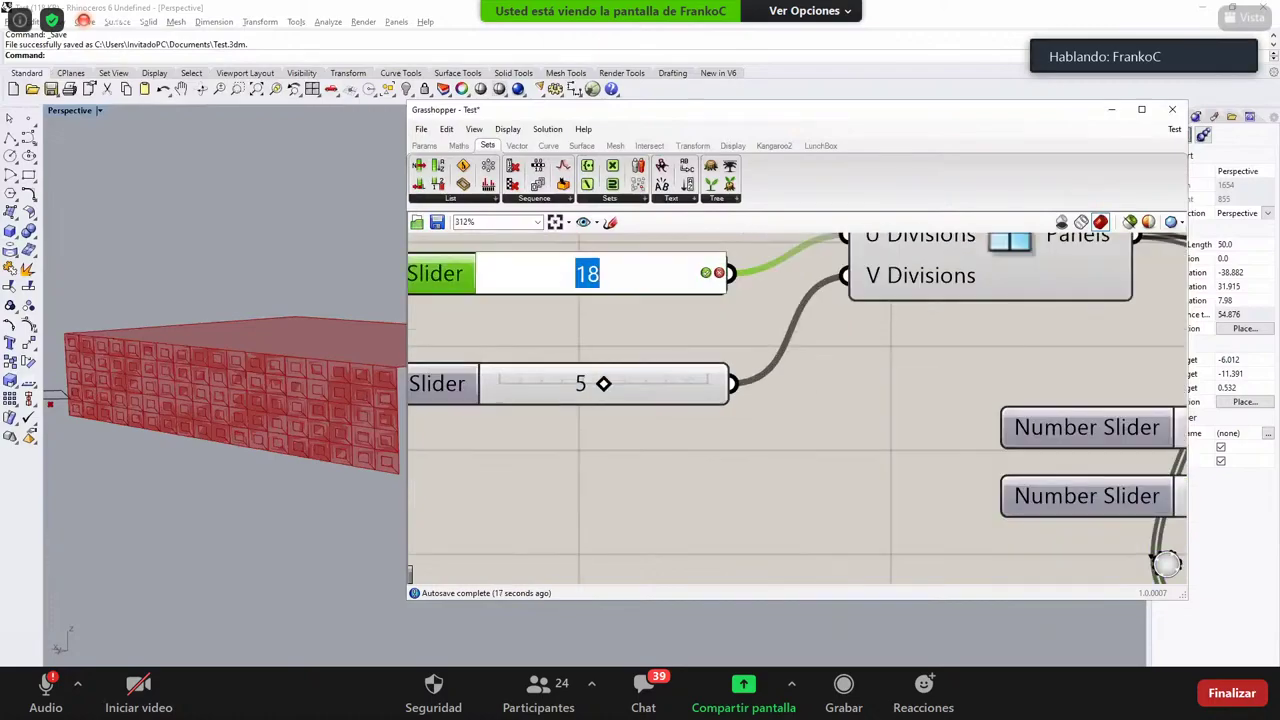
text(20)
key(Return)
scroll(590, 320, down, 3)
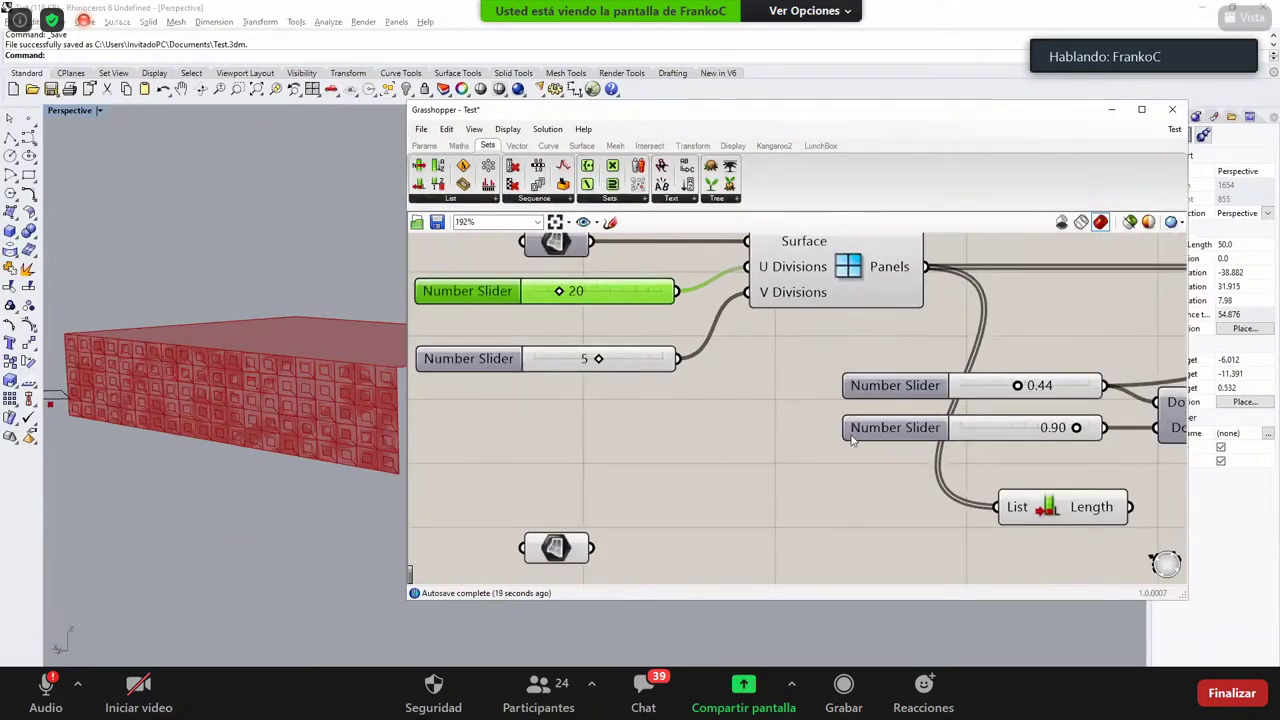
scroll(757, 388, down, 1)
right_drag(998, 430, 763, 383)
scroll(763, 383, down, 1)
right_drag(490, 328, 573, 338)
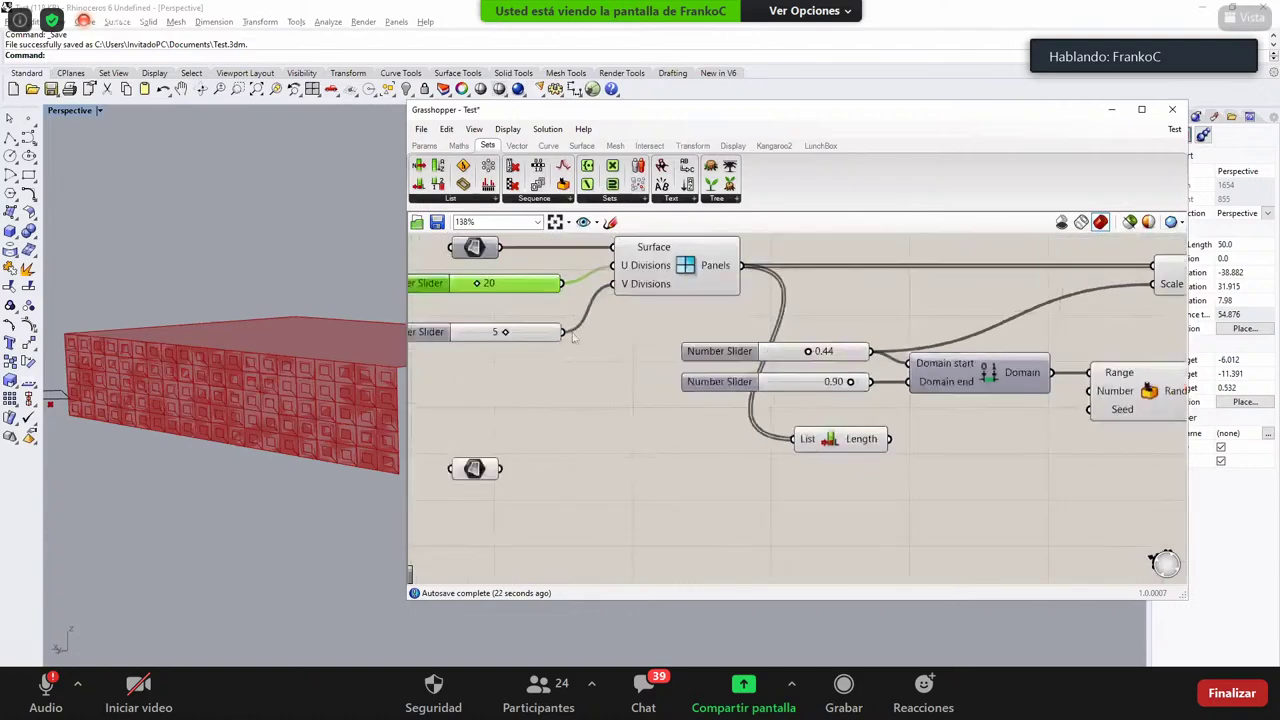
scroll(792, 448, up, 3)
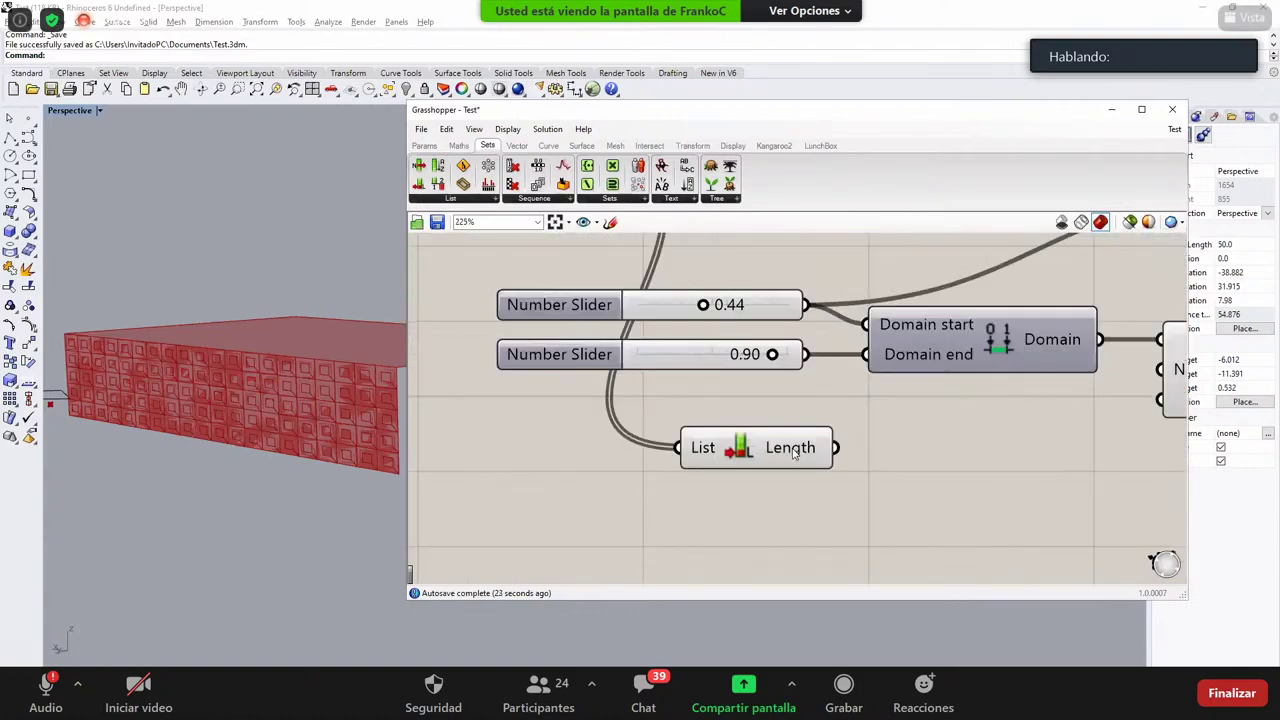
mouse_move(794, 452)
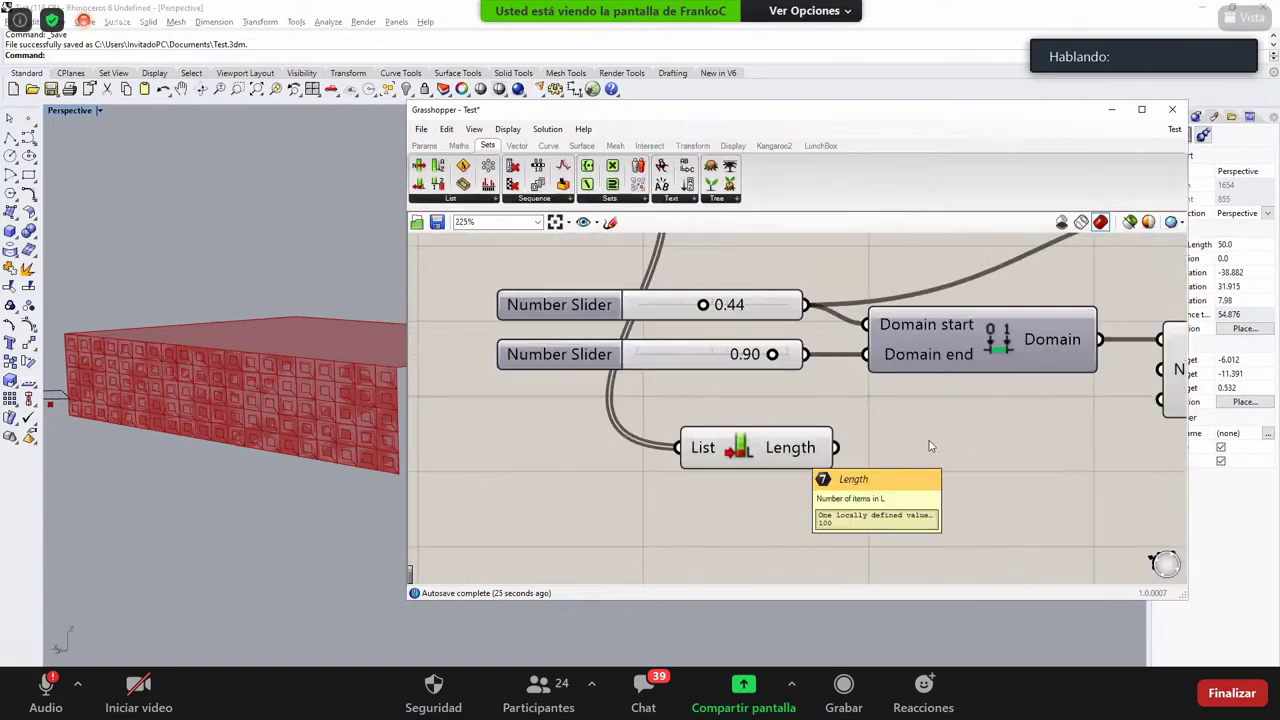
Step: Lower the Random component level with List Length and connect the Length output to its Number input
scroll(636, 451, down, 2)
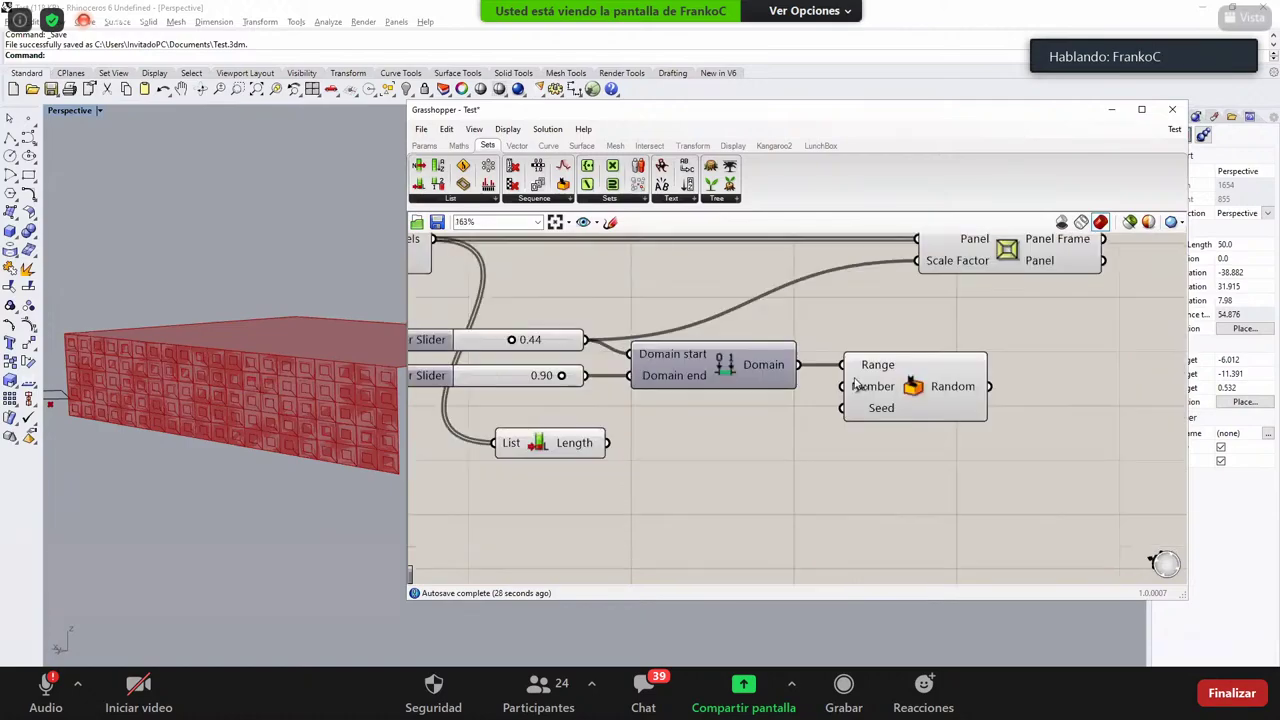
drag(906, 400, 912, 478)
click(908, 397)
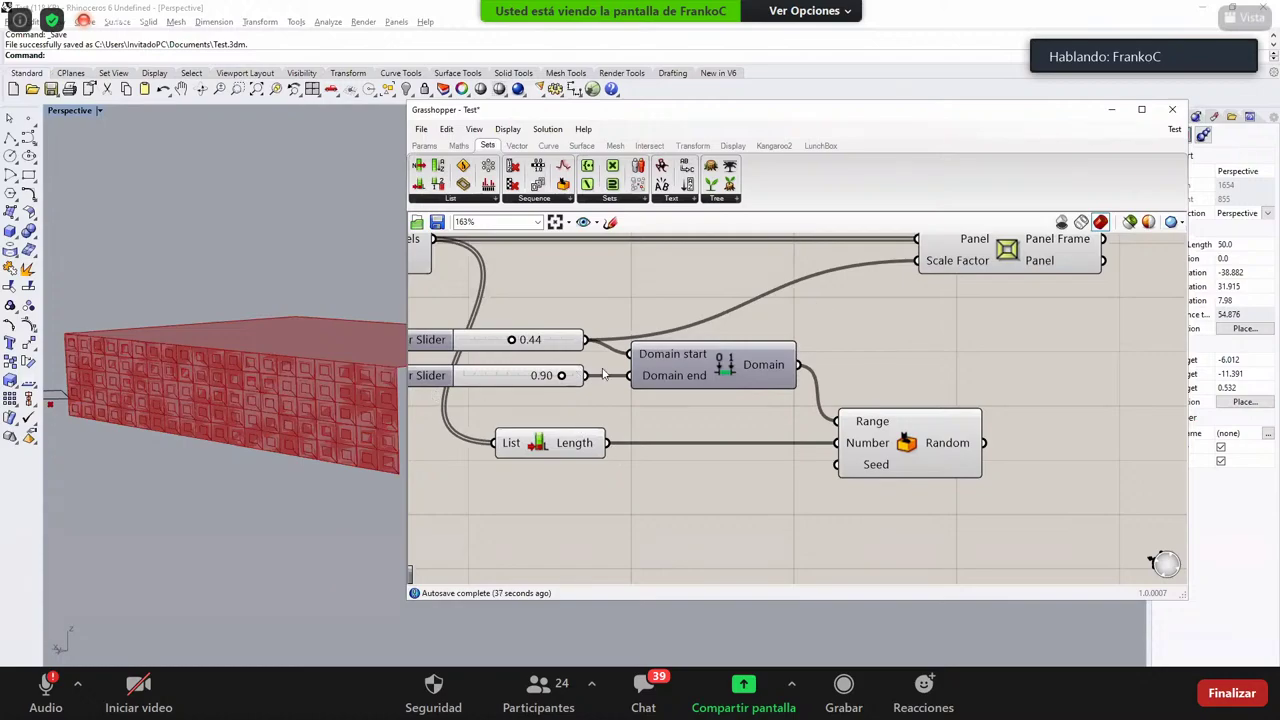
Step: Reposition the two sliders and the Domain component together, just above the List Length component
double_click(643, 363)
drag(668, 358, 645, 344)
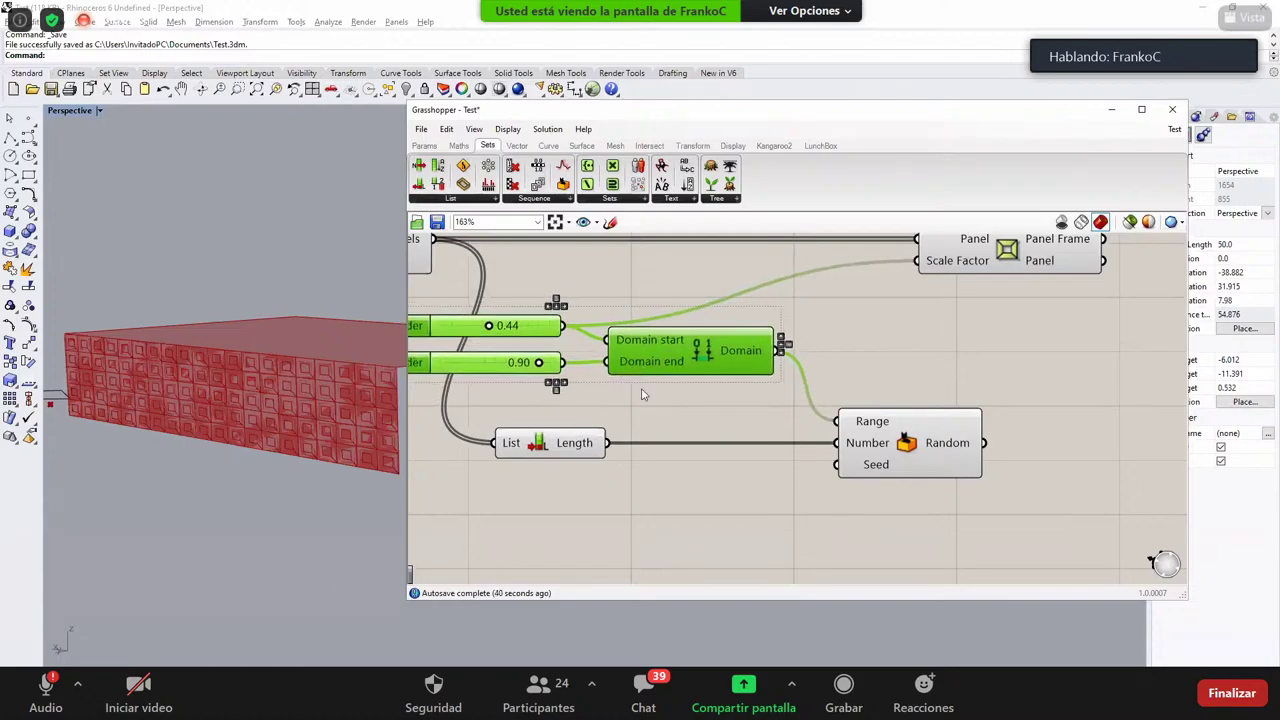
mouse_move(643, 394)
mouse_down()
mouse_move(648, 406)
mouse_move(652, 388)
mouse_up()
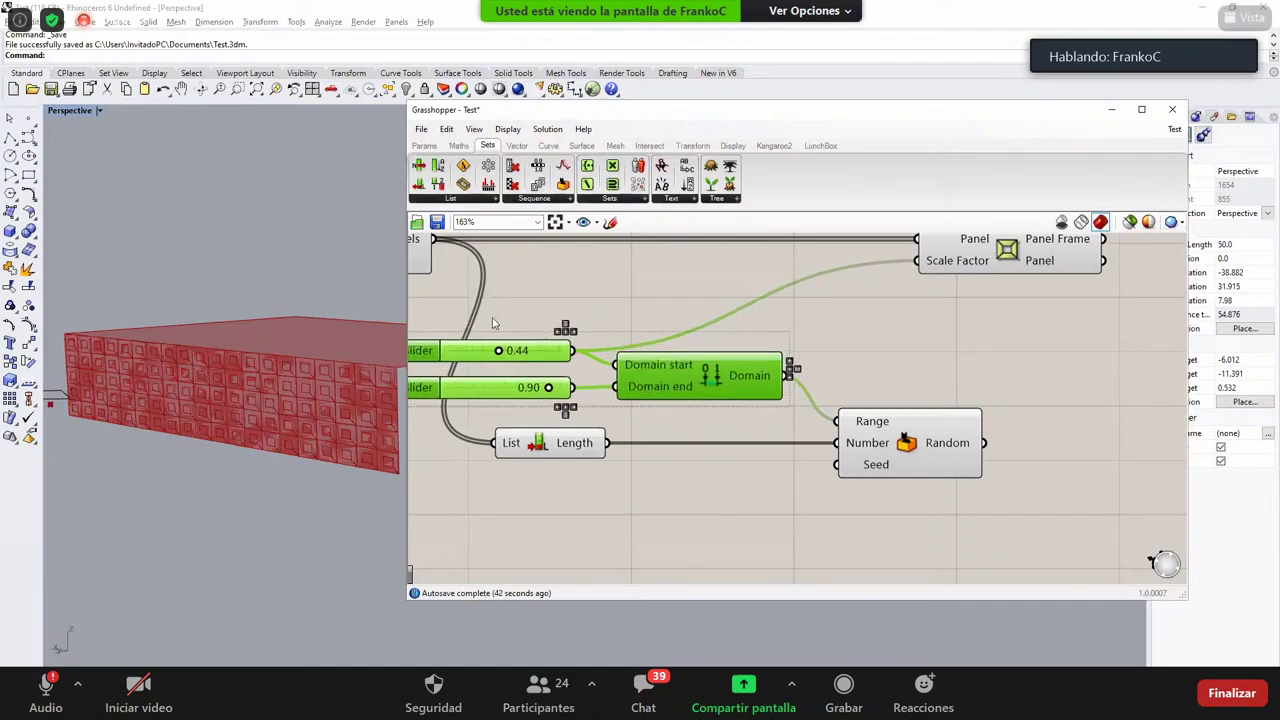
key(Up)
drag(478, 315, 584, 418)
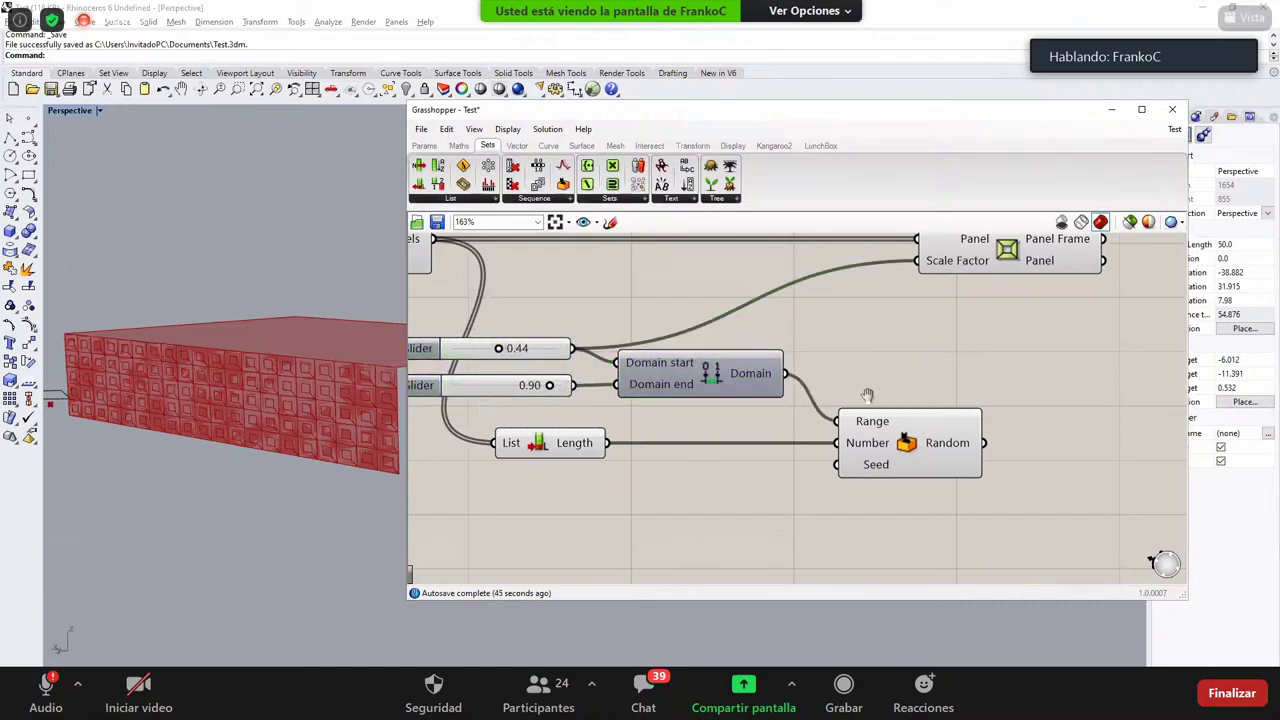
Step: Connect the Random output to the Scale Factor input, replacing the slider, and move the Panel Frame component farther right
right_drag(867, 395, 781, 372)
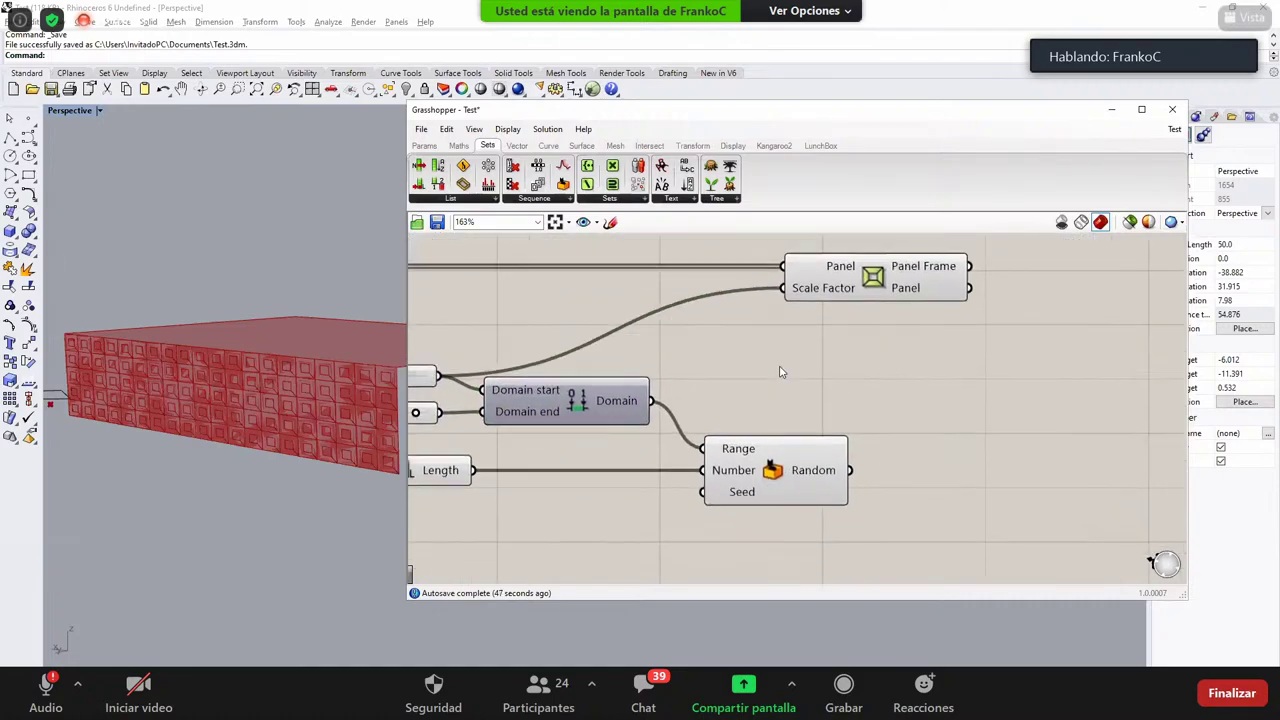
right_drag(877, 466, 809, 445)
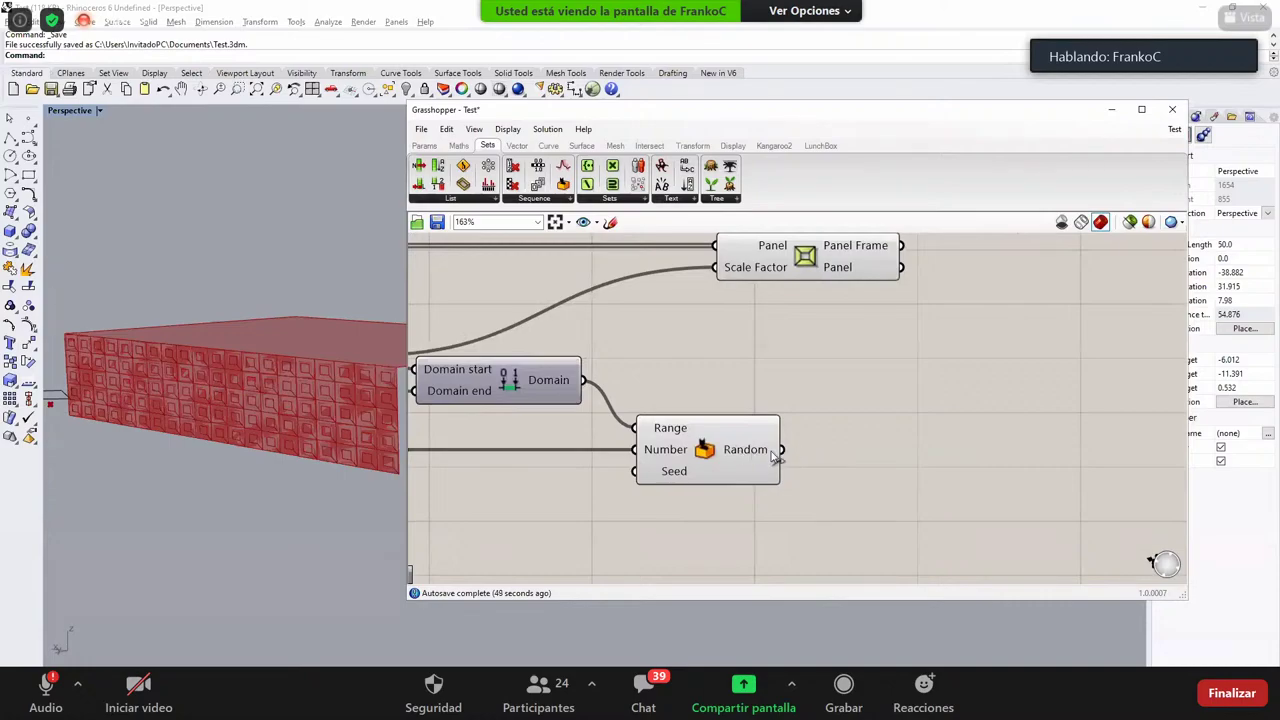
drag(782, 450, 715, 268)
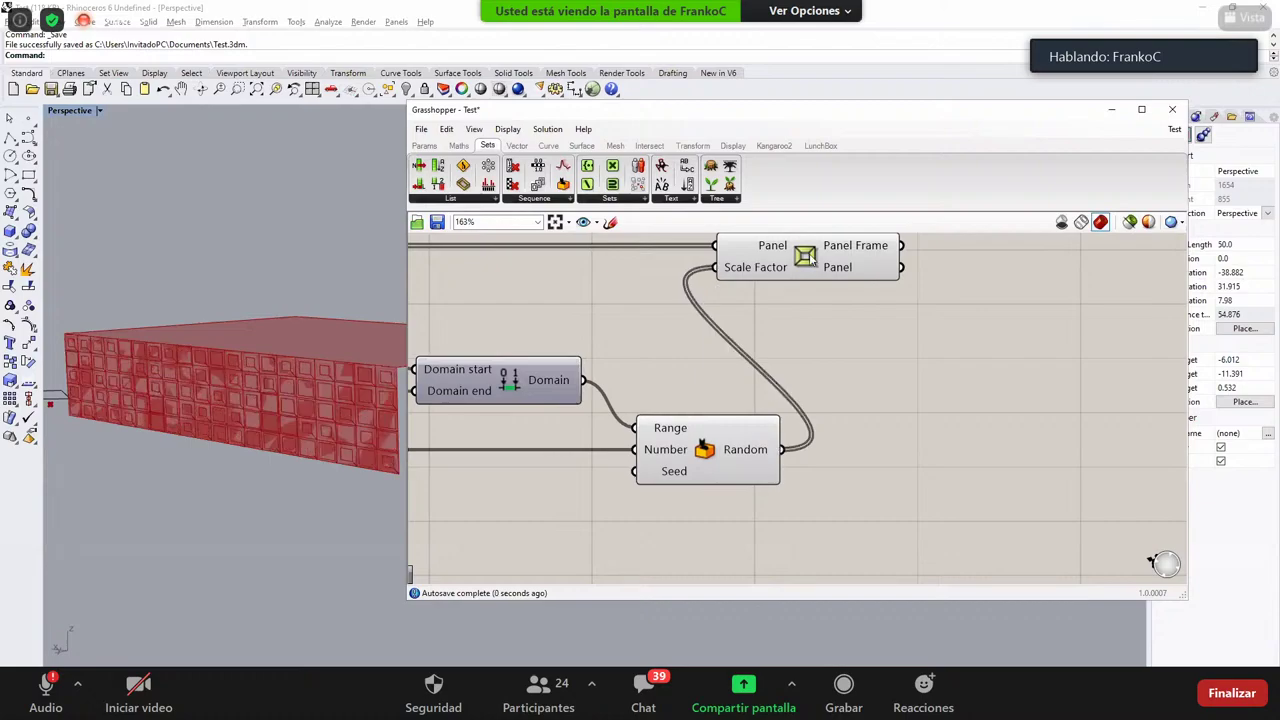
drag(811, 258, 908, 258)
click(945, 297)
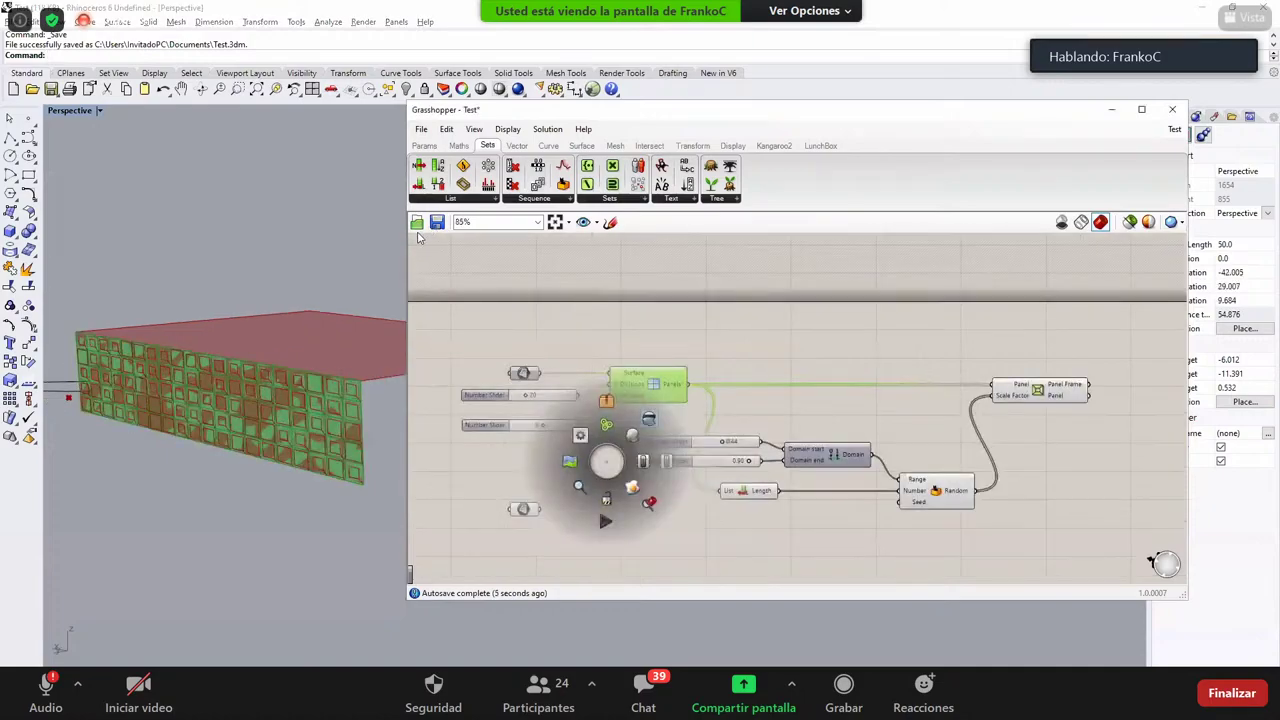
Step: Narrow the Grasshopper window to uncover more of the facade in the Rhino viewport, keeping the Random component chain in view
click(418, 236)
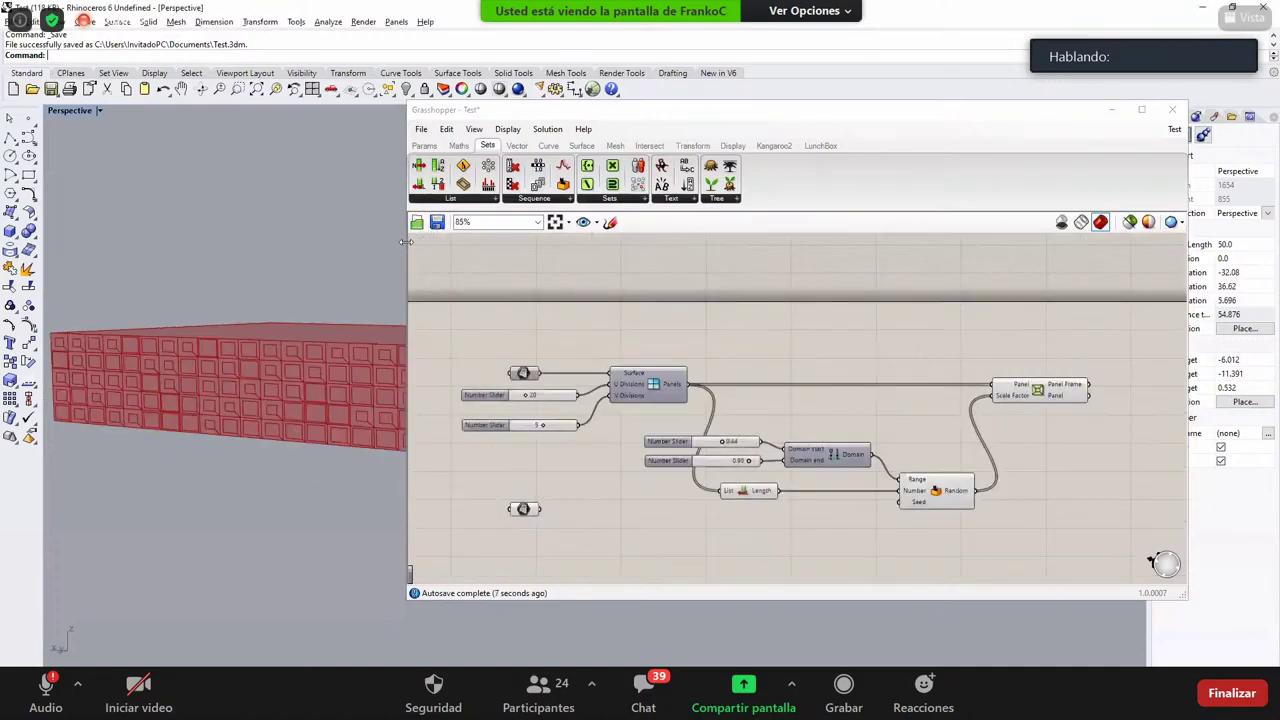
drag(407, 330, 525, 345)
right_drag(886, 440, 792, 382)
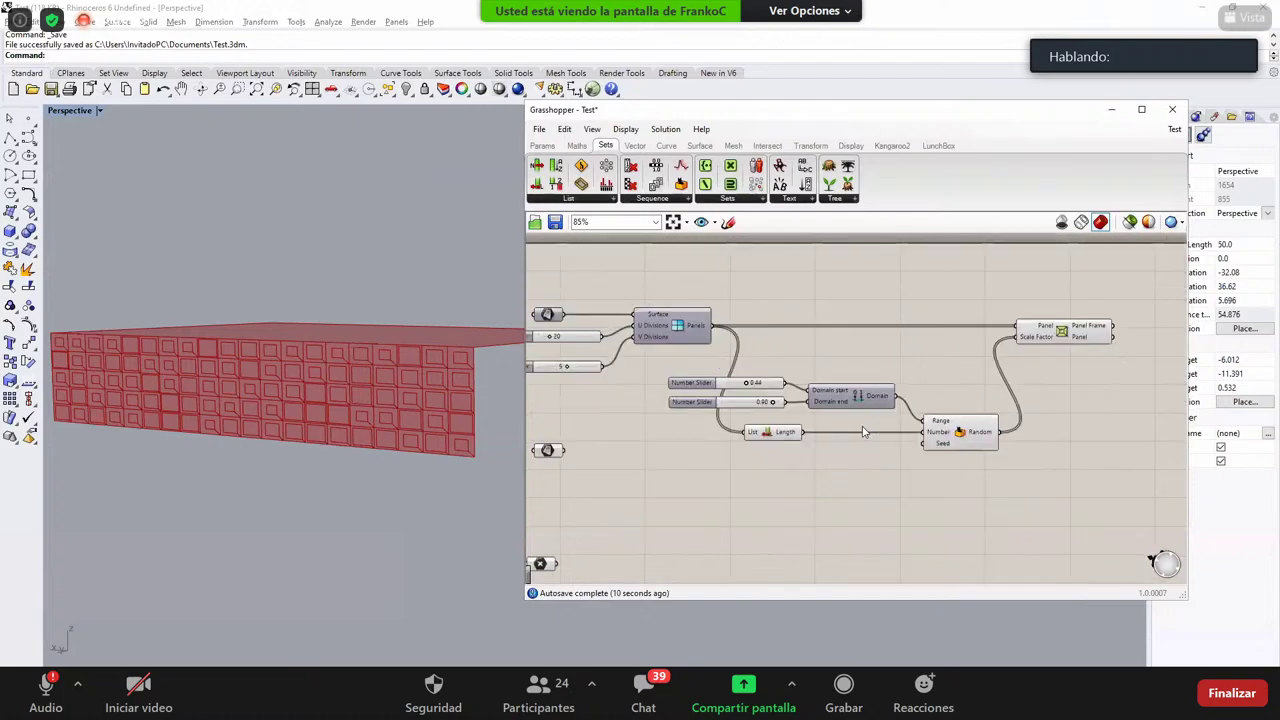
Step: Try a domain start of about 0.19 and a domain end of about 0.91 on the two sliders feeding the Domain component
scroll(864, 432, up, 2)
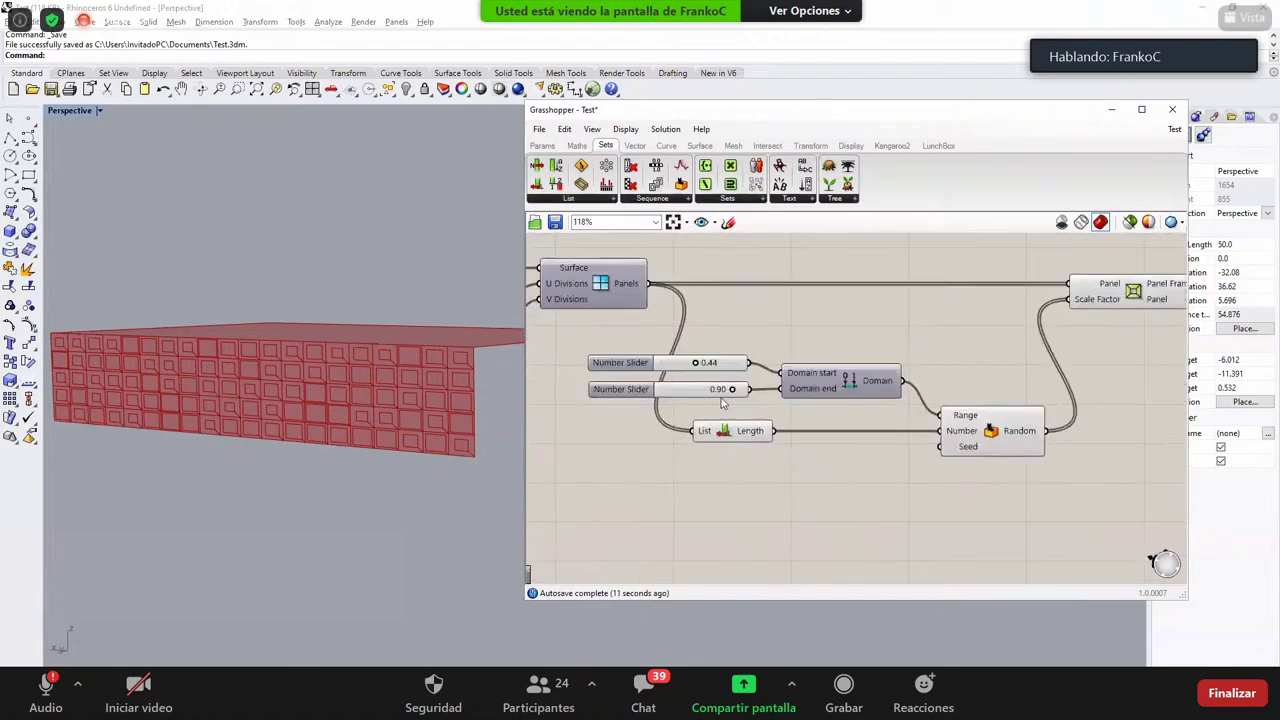
scroll(790, 400, up, 2)
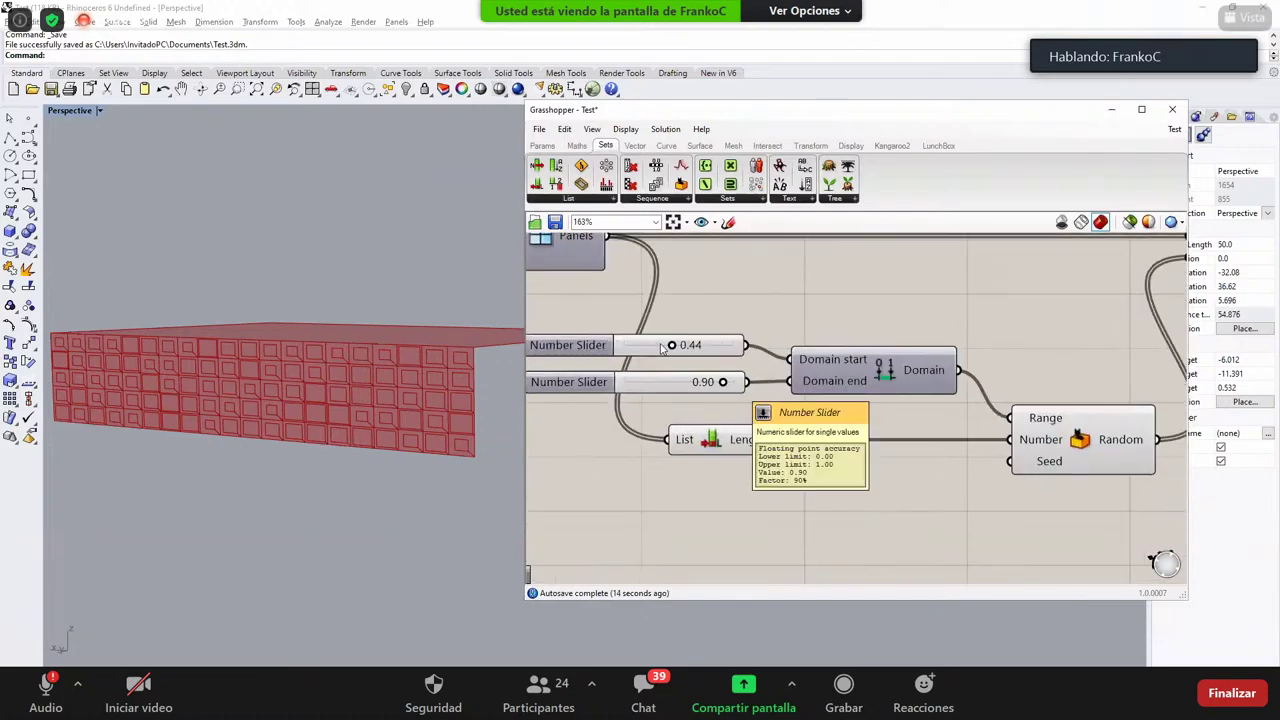
drag(665, 348, 632, 347)
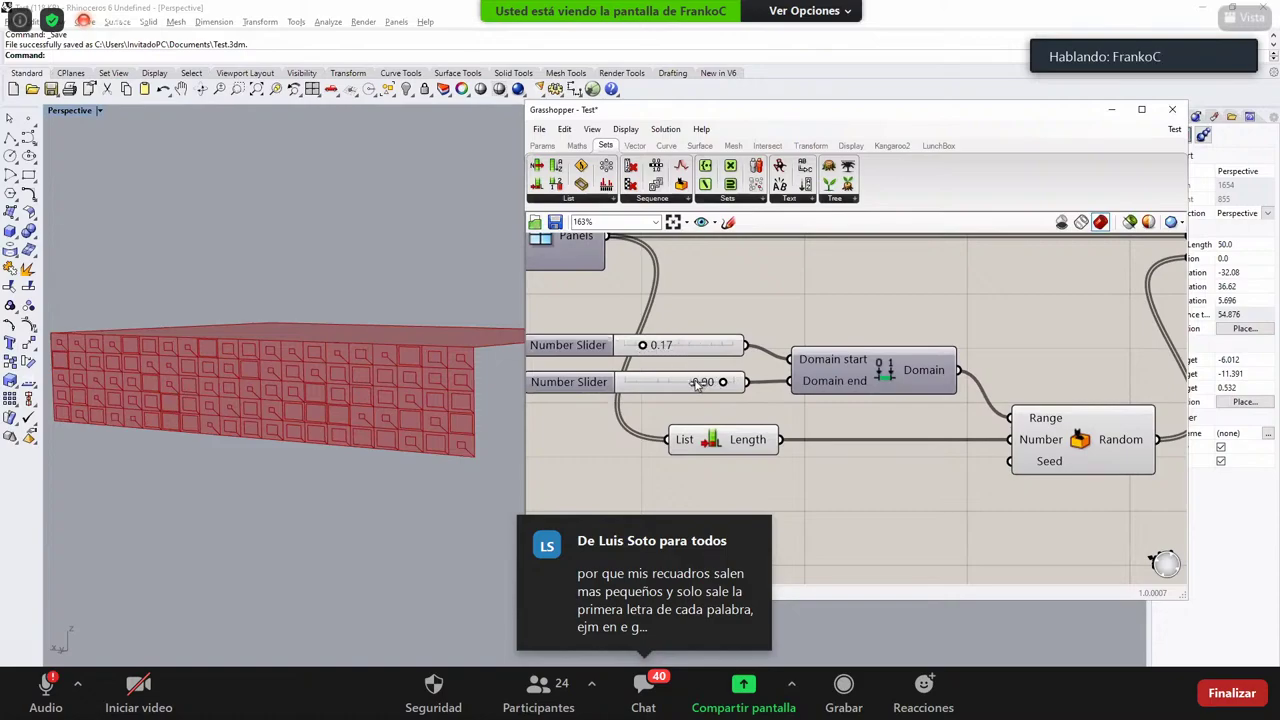
mouse_move(726, 384)
mouse_down()
mouse_move(700, 381)
mouse_move(722, 381)
mouse_up()
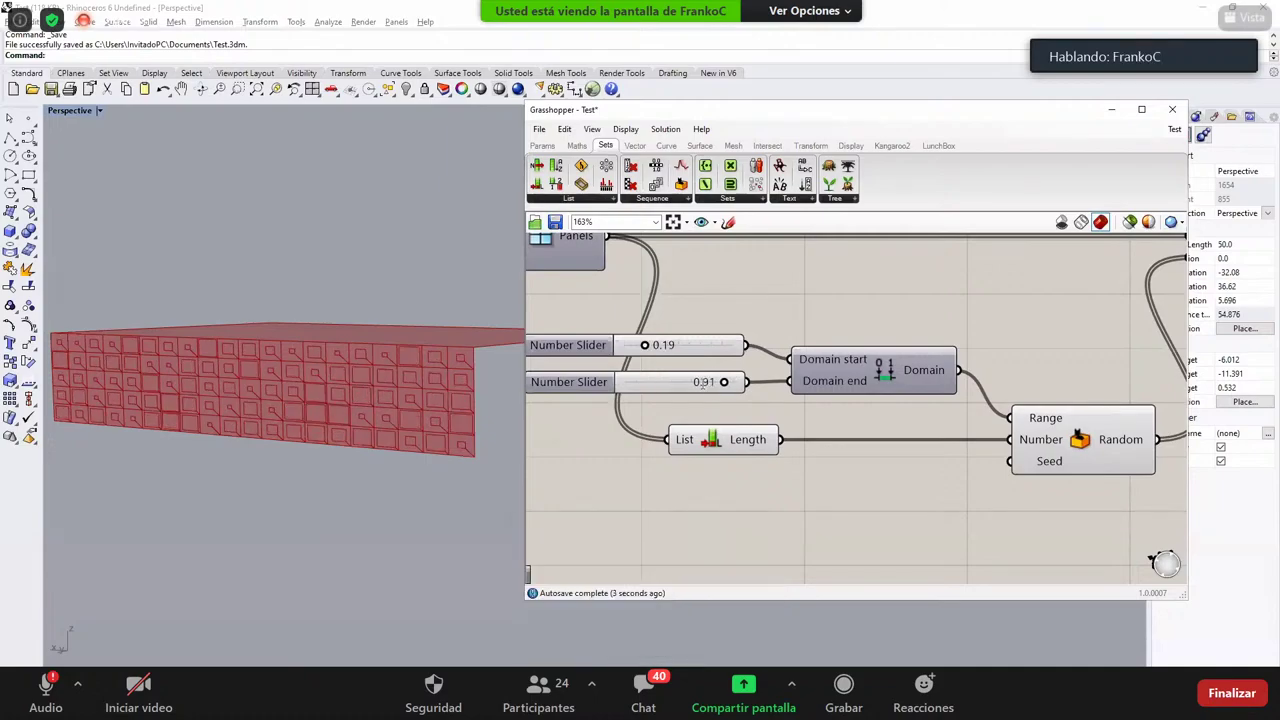
Step: Set the domain end slider to exactly 0.90 and the domain start slider to 0.20
double_click(703, 382)
text(.9)
key(Return)
click(667, 330)
double_click(670, 345)
text(.2)
key(Return)
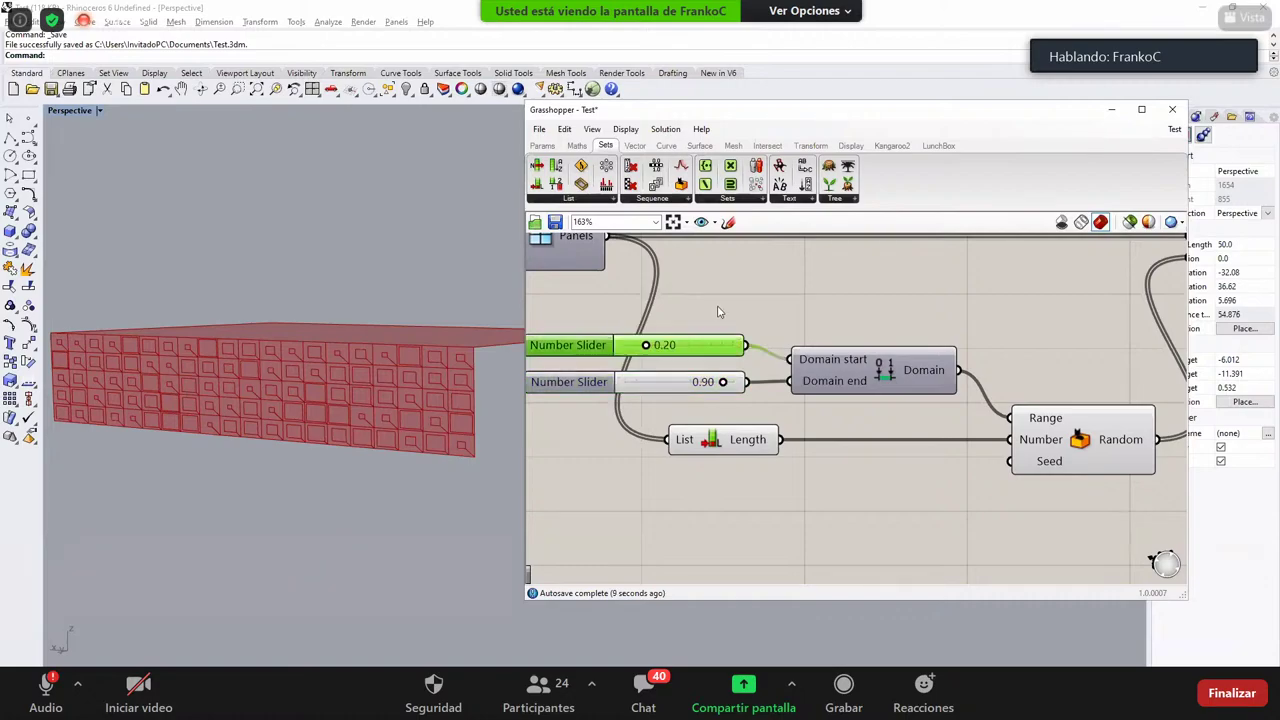
Step: Set the domain start slider to 0.30 and deselect it
double_click(696, 341)
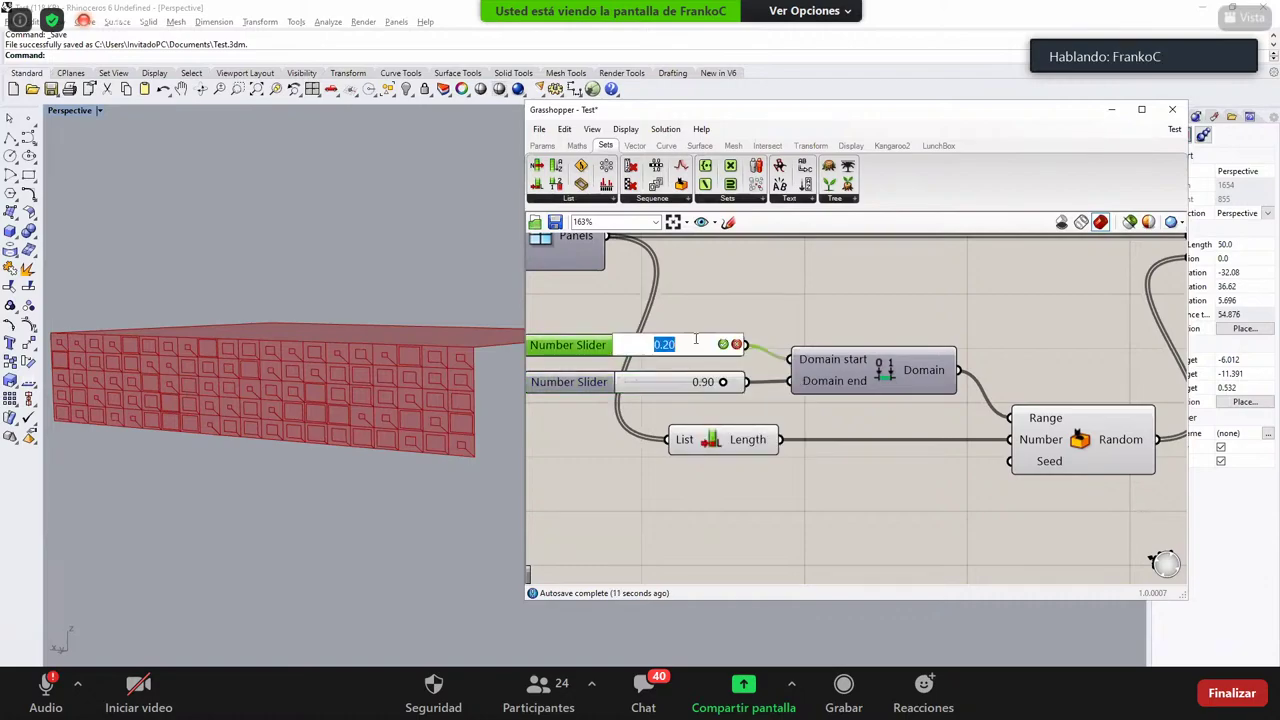
text(0.3)
key(Return)
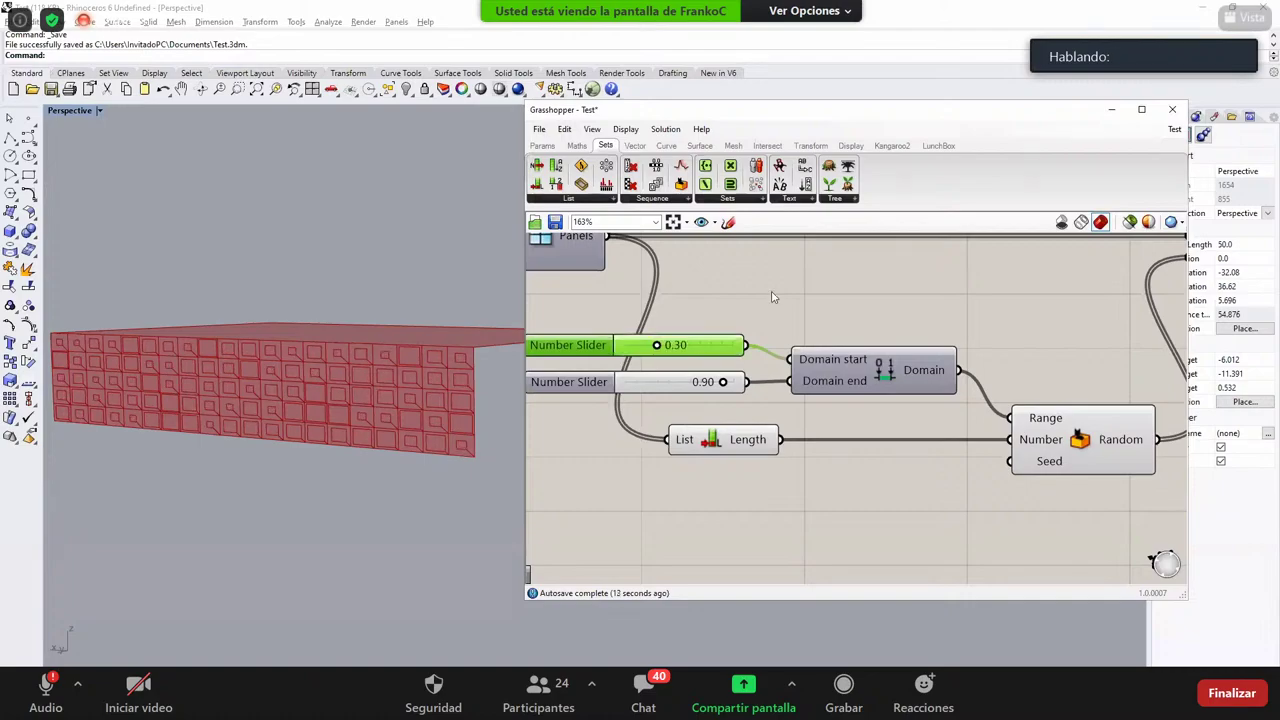
click(772, 296)
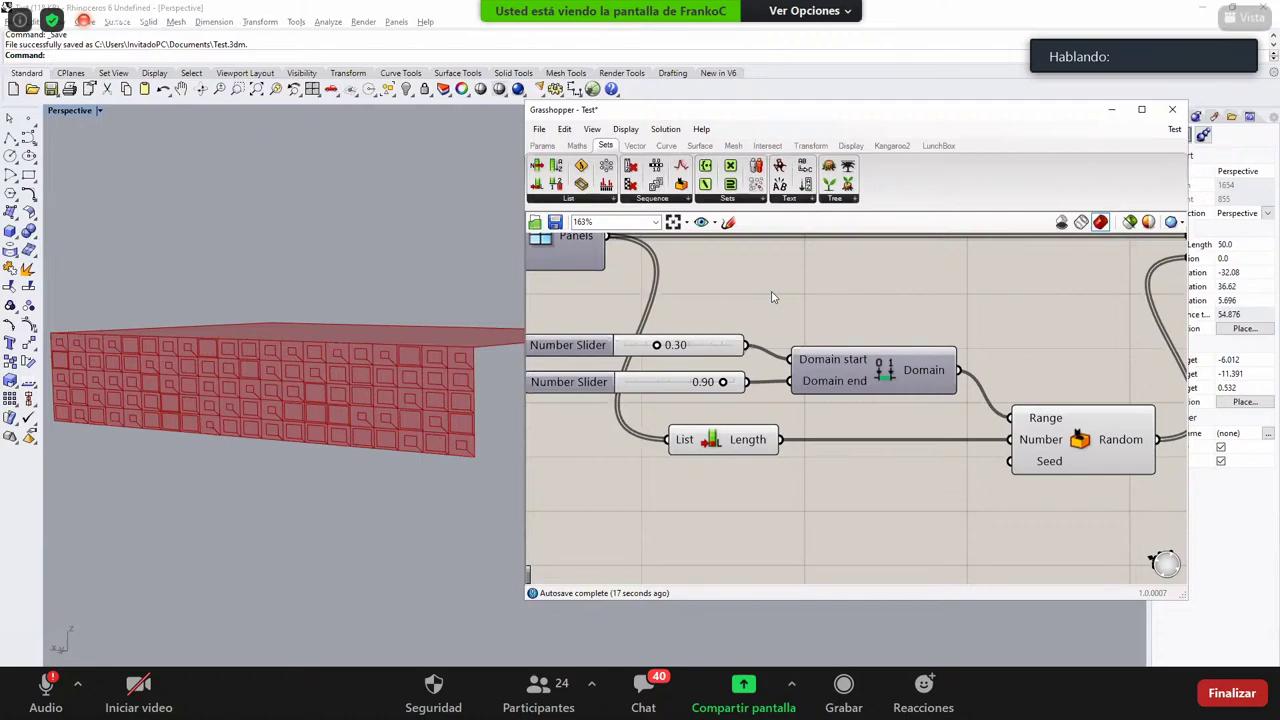
Step: Check the Draw Full Names display option and view the facade's frame pattern from different angles
click(626, 129)
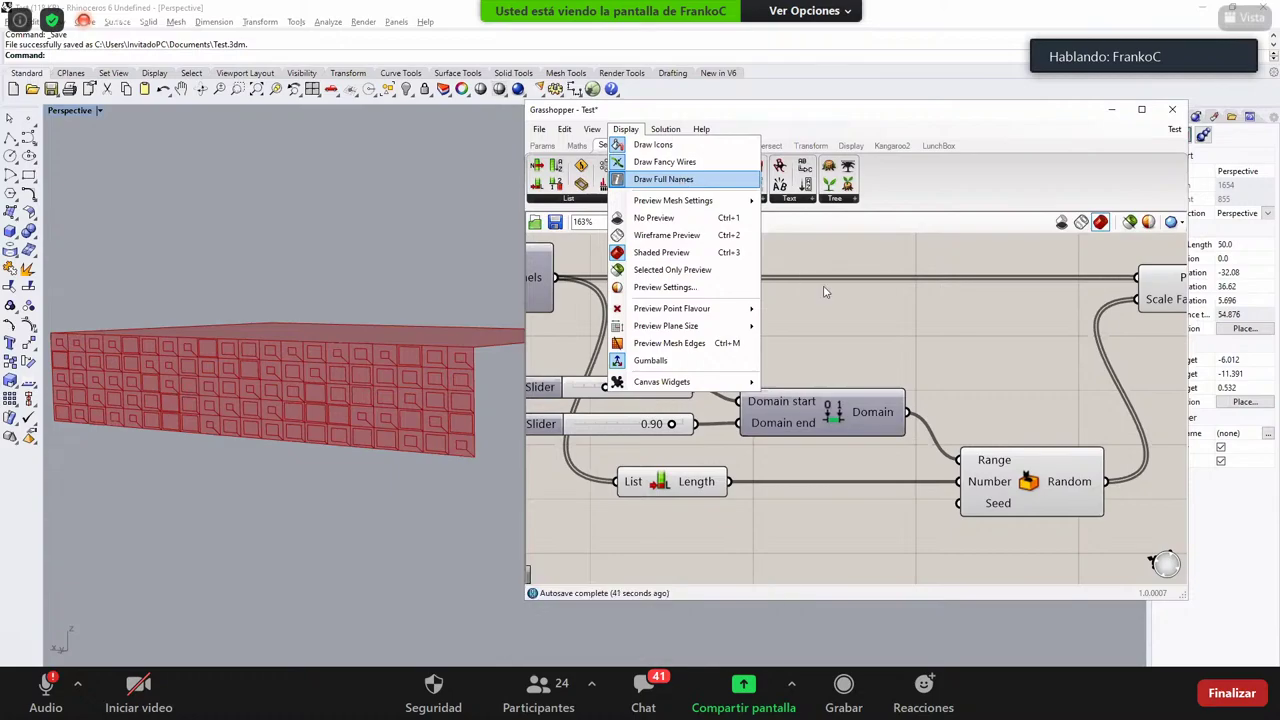
click(870, 328)
scroll(876, 332, down, 3)
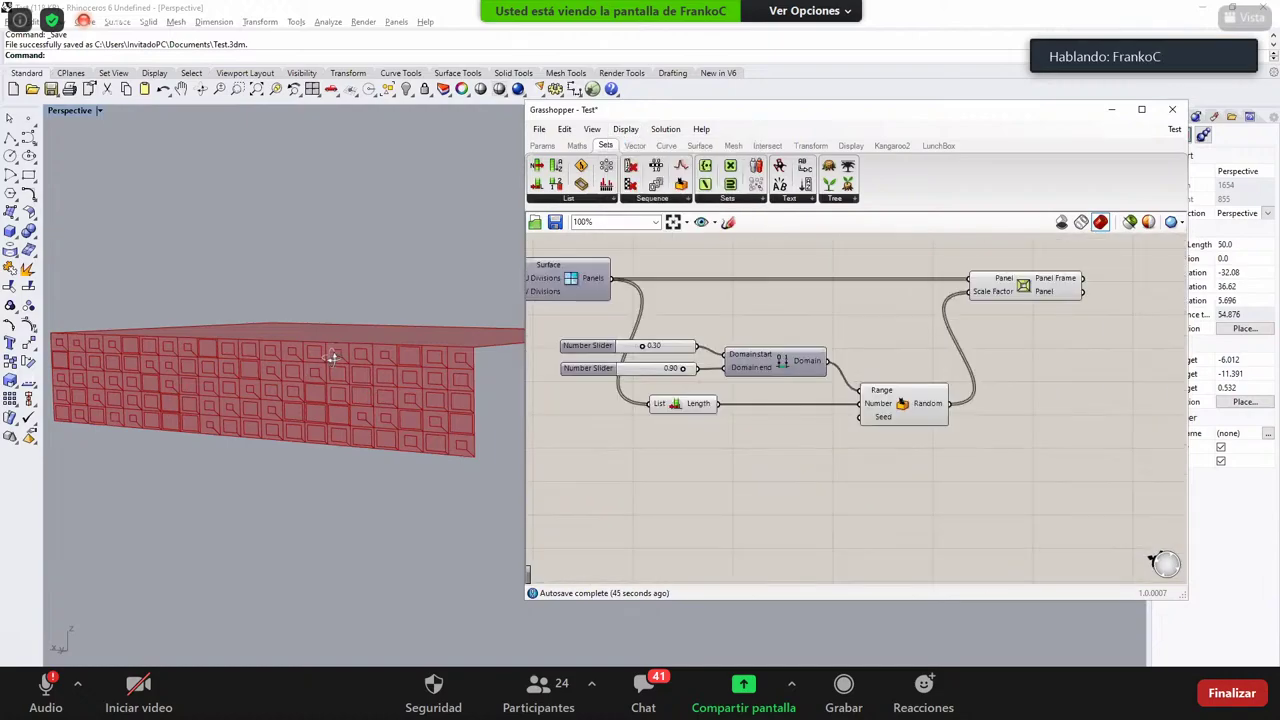
right_drag(333, 357, 333, 388)
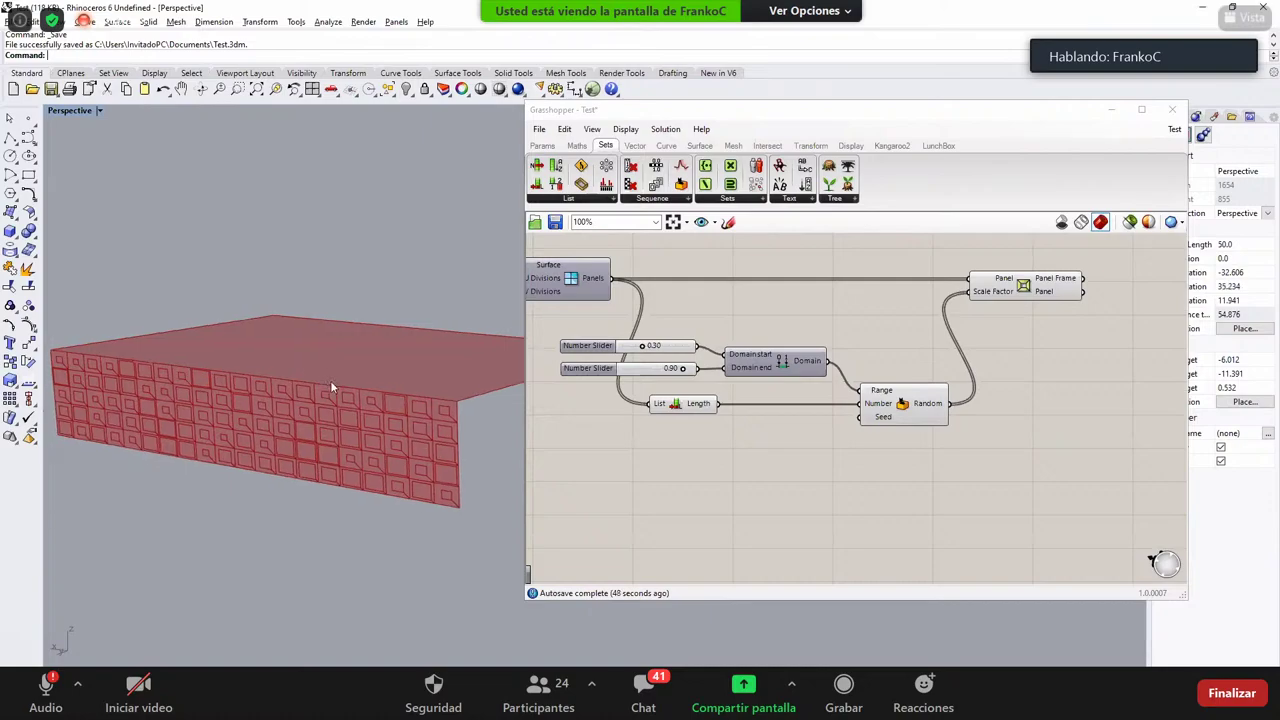
right_drag(172, 411, 276, 476)
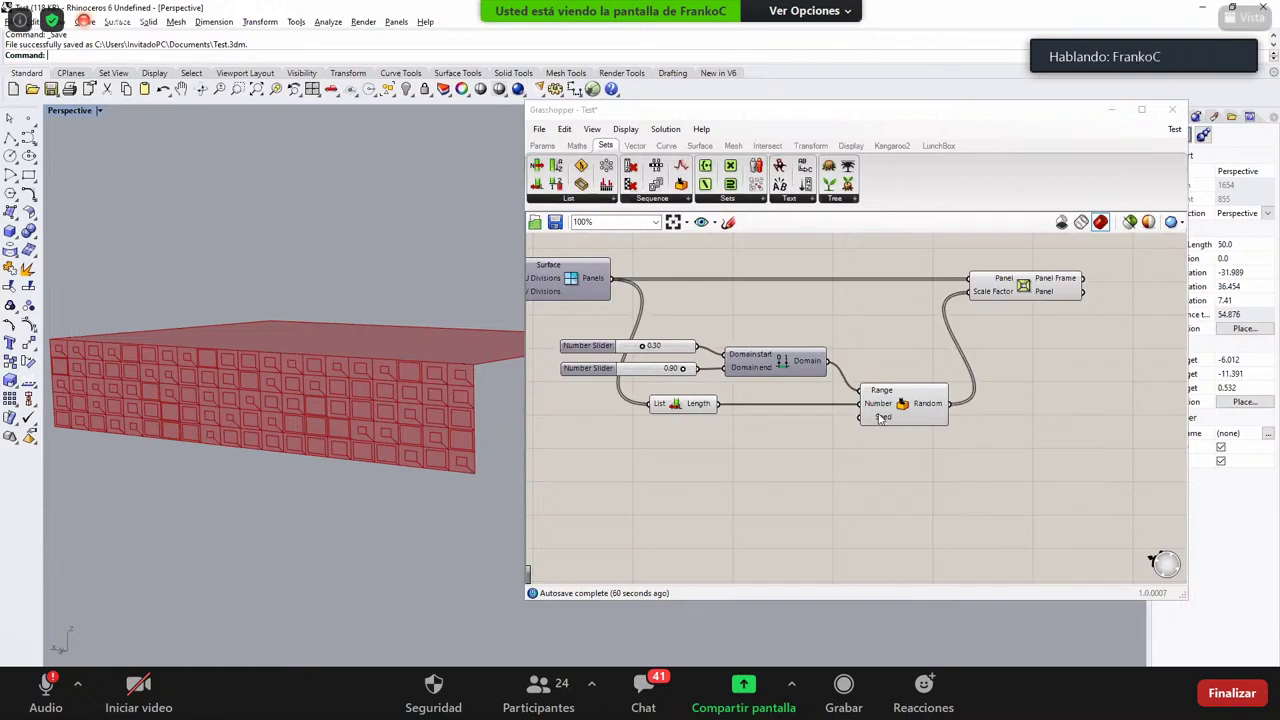
Step: Examine the Random component's Seed input up close and compare it with the frame pattern on the facade
scroll(880, 418, up, 5)
scroll(862, 418, up, 2)
scroll(762, 470, up, 1)
drag(767, 456, 911, 385)
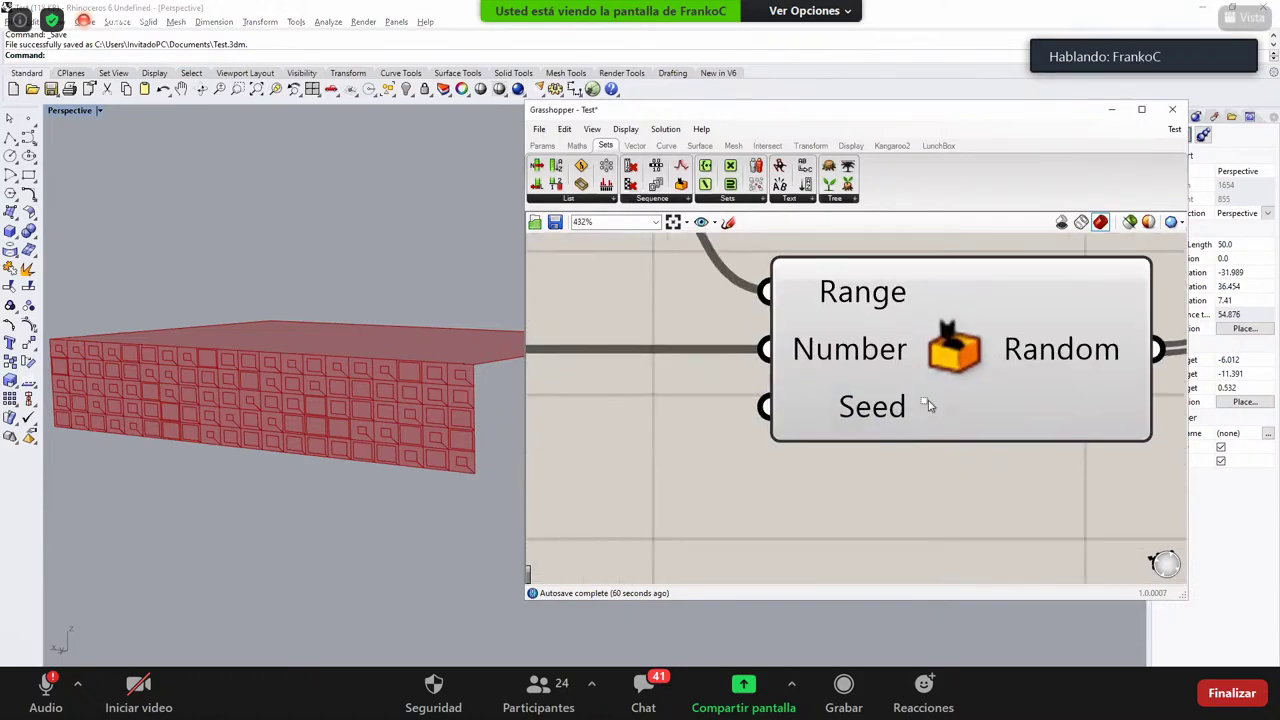
drag(681, 455, 954, 390)
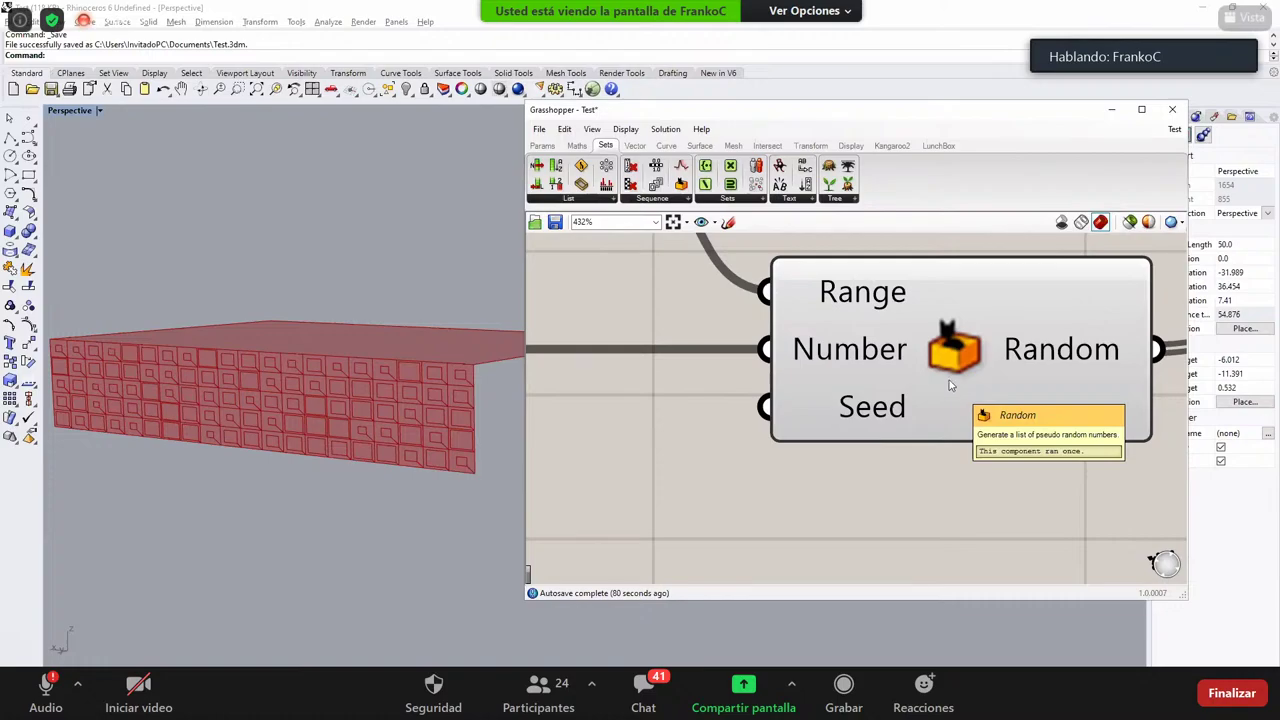
scroll(696, 400, down, 5)
scroll(698, 392, up, 1)
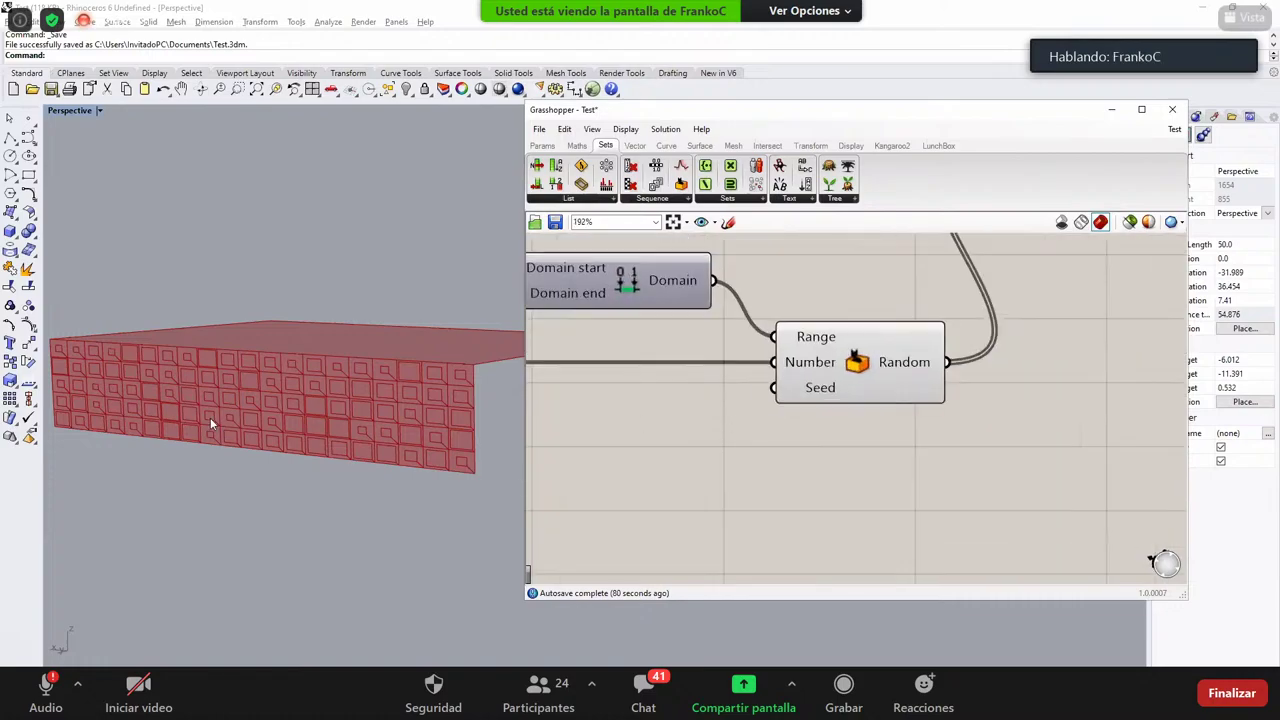
drag(48, 335, 483, 509)
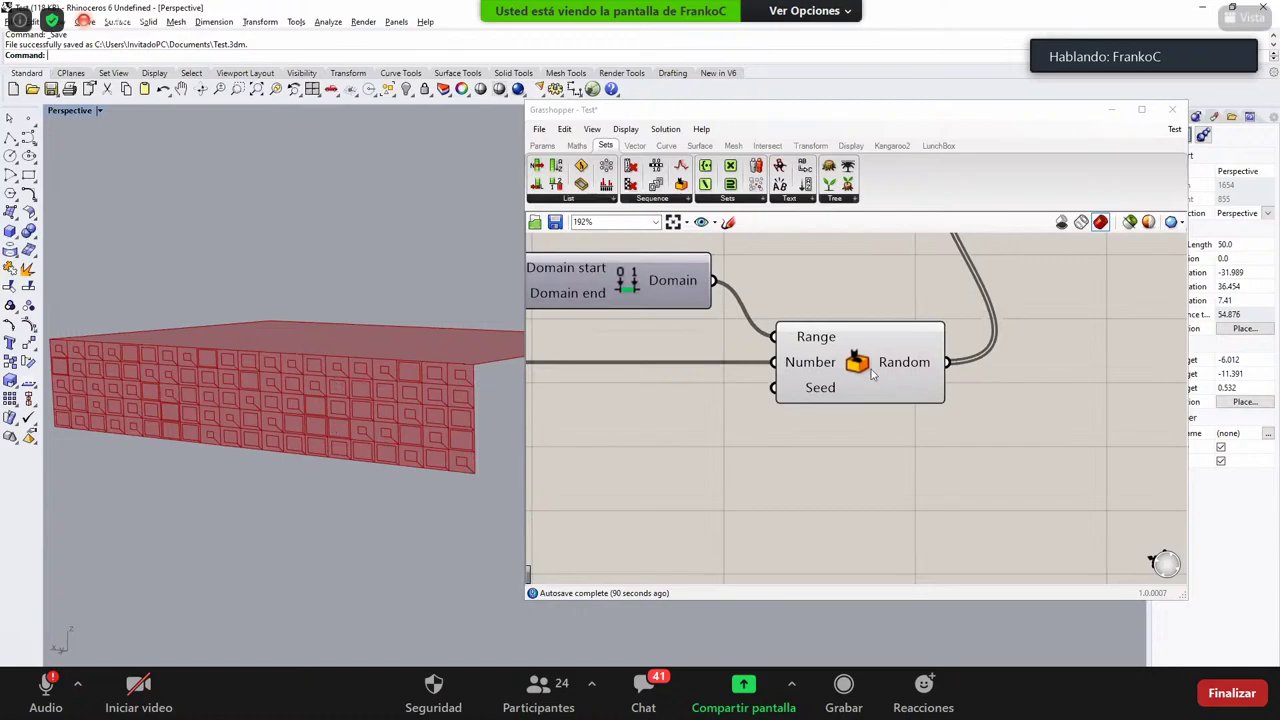
Step: Connect a new number slider, created with the value 11, to the Random component's Seed input and set it to 48
click(662, 403)
double_click(662, 403)
text(11)
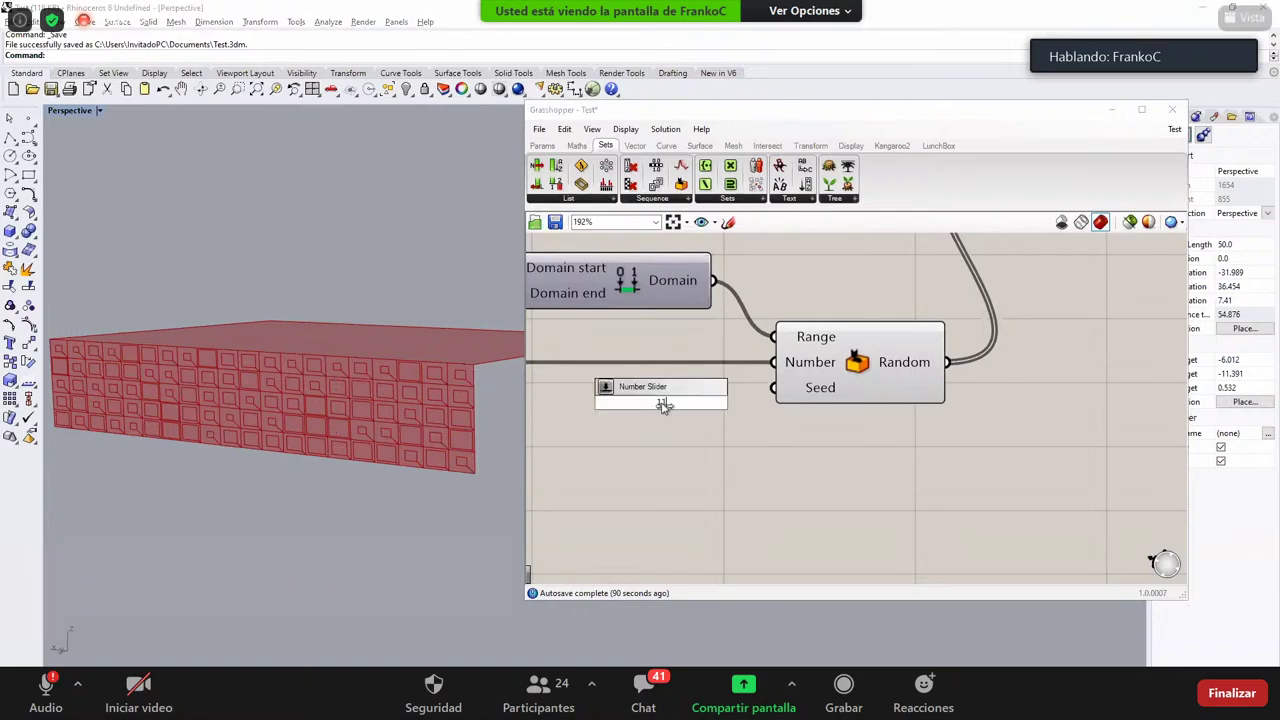
key(Return)
drag(706, 404, 774, 388)
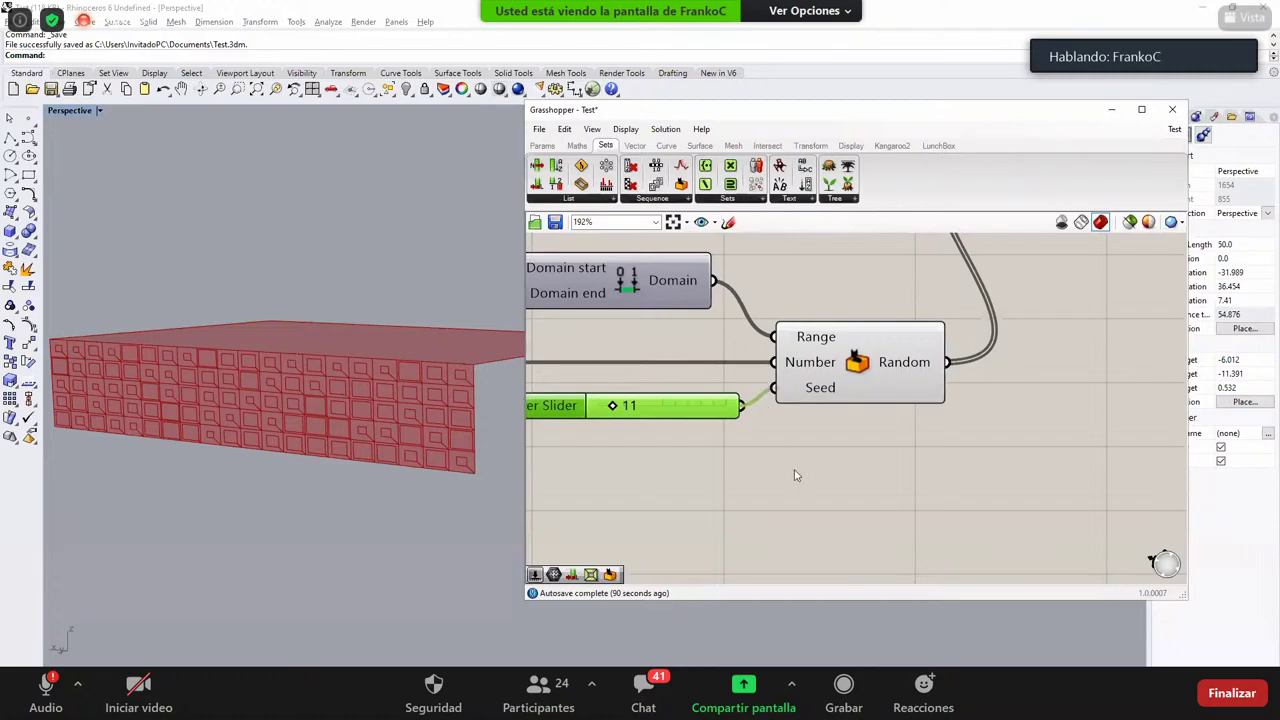
drag(605, 406, 682, 421)
click(644, 540)
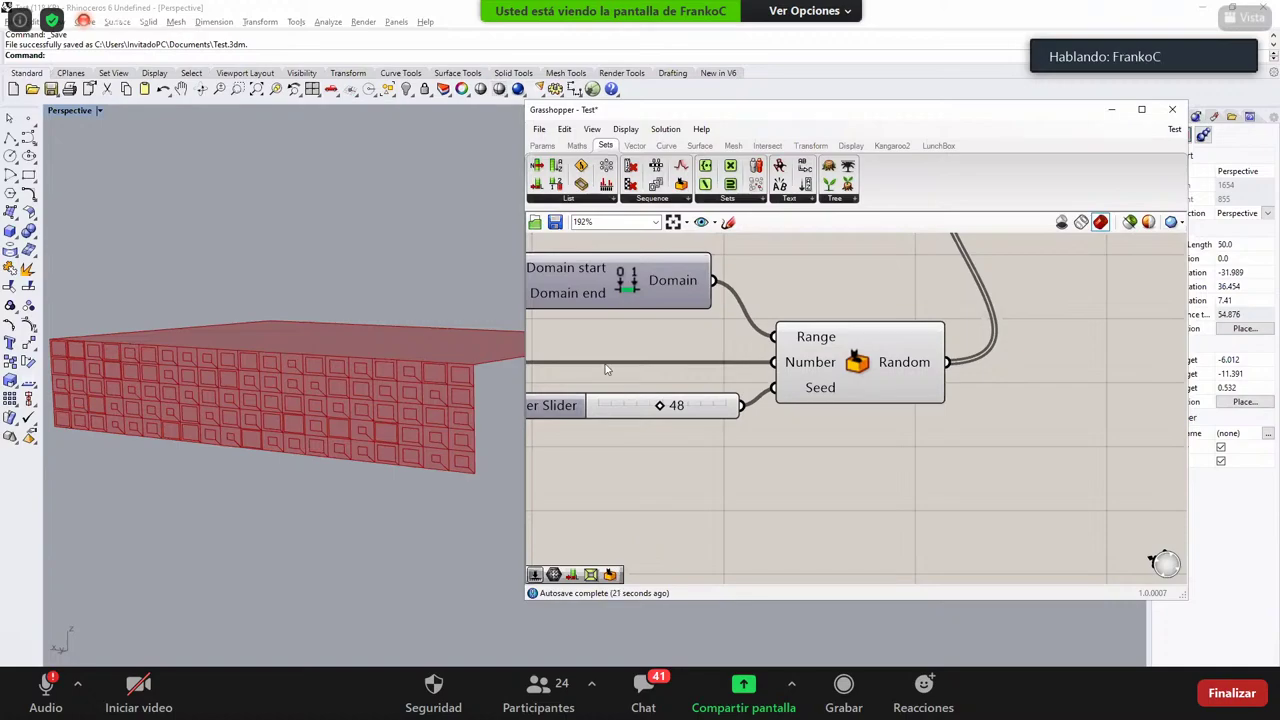
scroll(895, 350, down, 3)
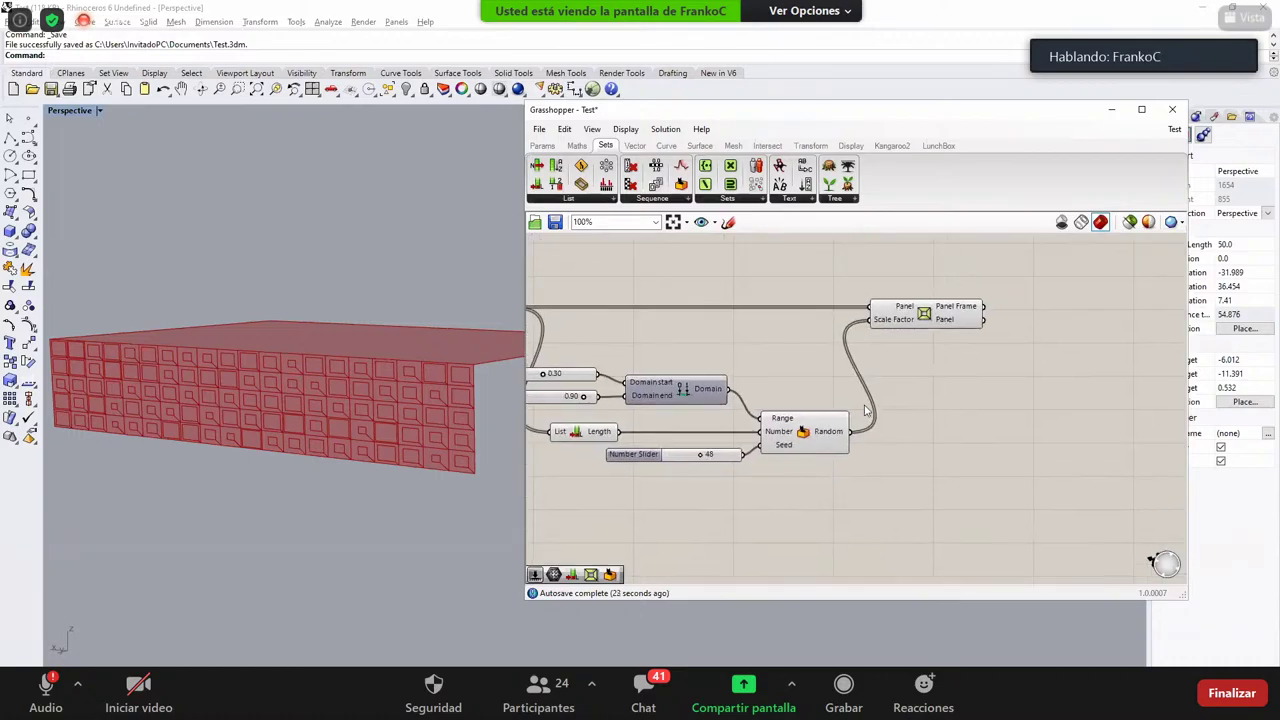
right_drag(851, 386, 828, 398)
scroll(831, 333, up, 2)
drag(831, 267, 997, 455)
click(997, 455)
scroll(734, 469, up, 2)
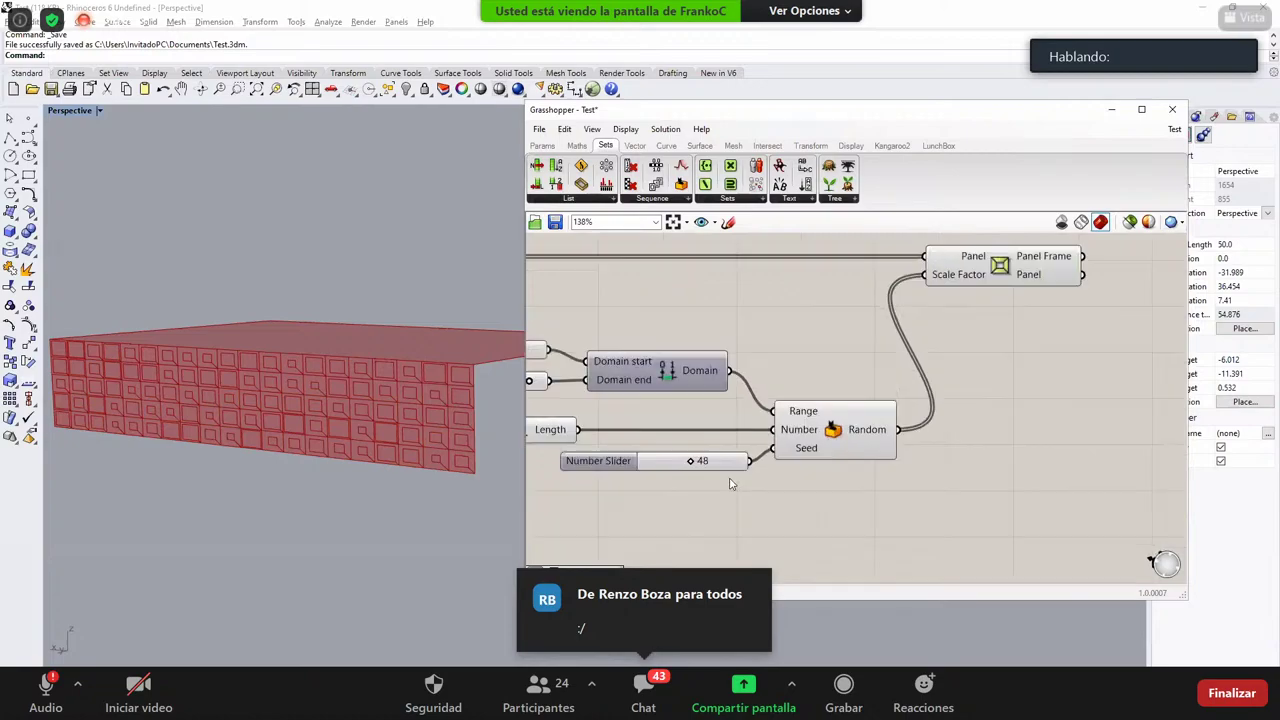
Step: Place an empty Panel in the free canvas area below the Random component
right_drag(735, 472, 791, 440)
scroll(791, 440, down, 2)
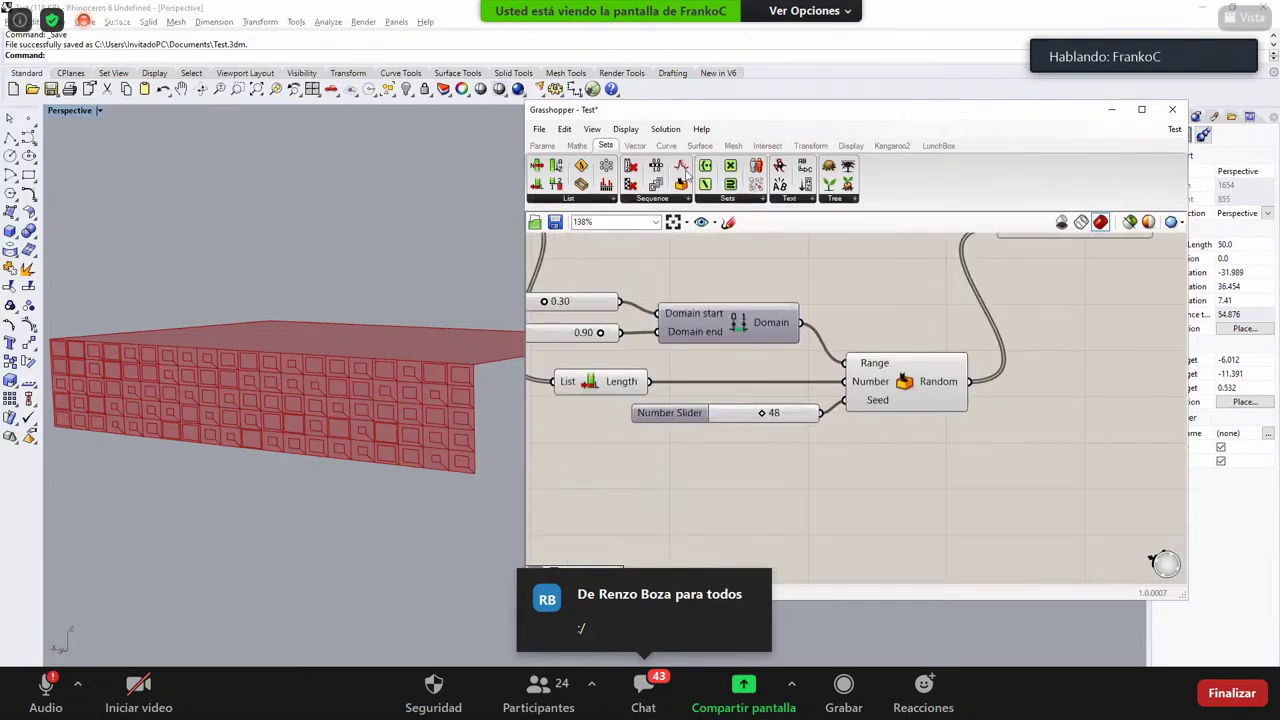
click(536, 147)
click(712, 187)
click(911, 485)
right_drag(911, 485, 803, 419)
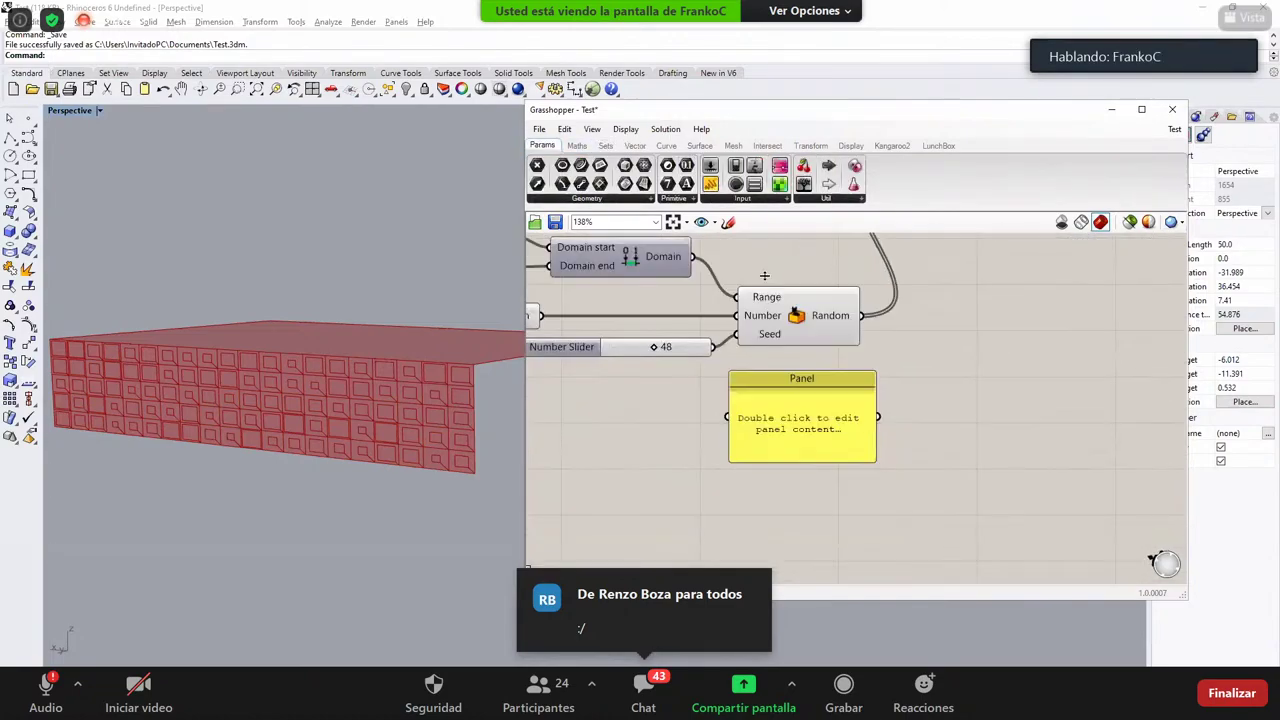
drag(803, 419, 803, 457)
Step: Add a second, unconnected Random component next to the empty Panel
click(605, 145)
drag(681, 184, 662, 478)
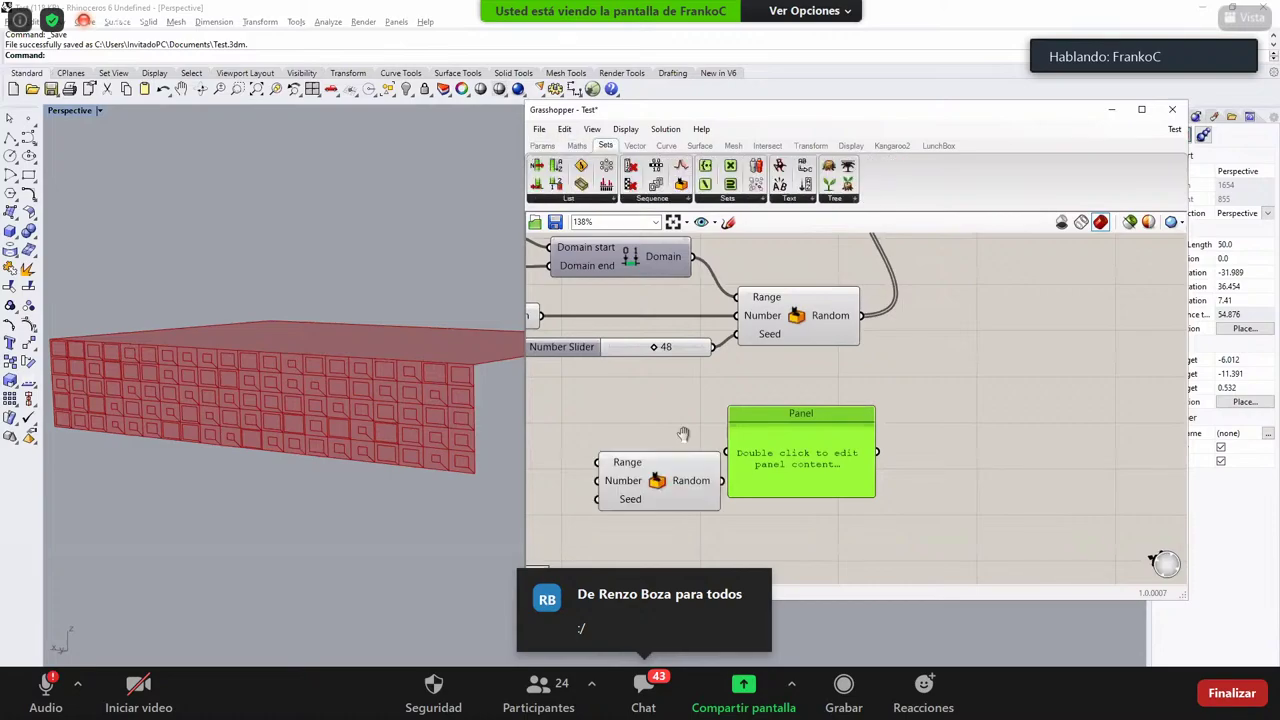
right_drag(677, 452, 707, 336)
click(706, 366)
scroll(706, 366, up, 1)
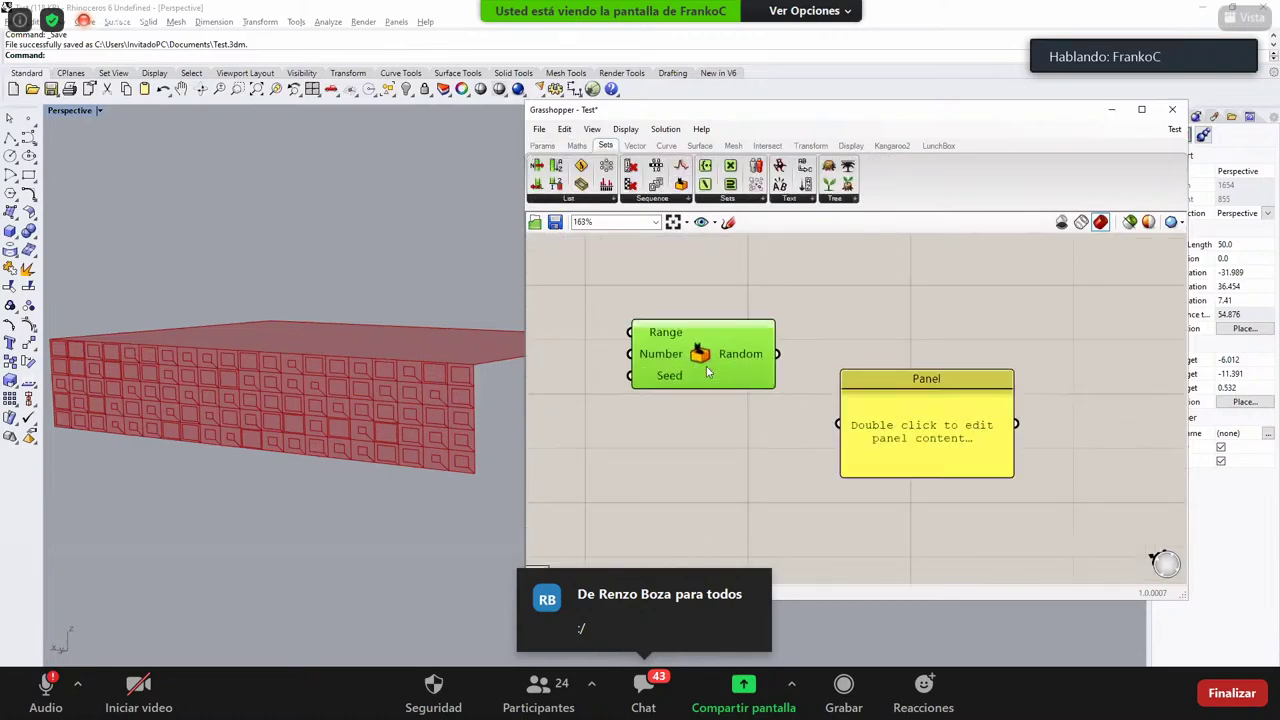
scroll(734, 397, up, 1)
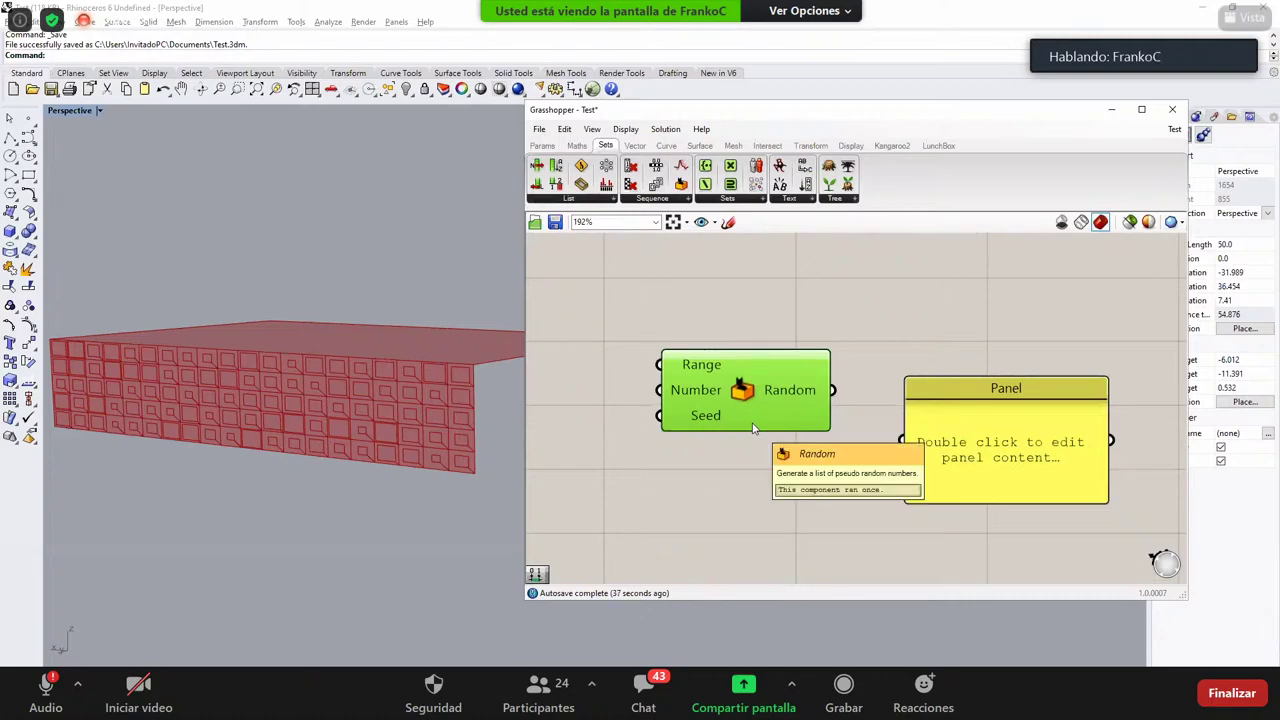
drag(797, 394, 812, 367)
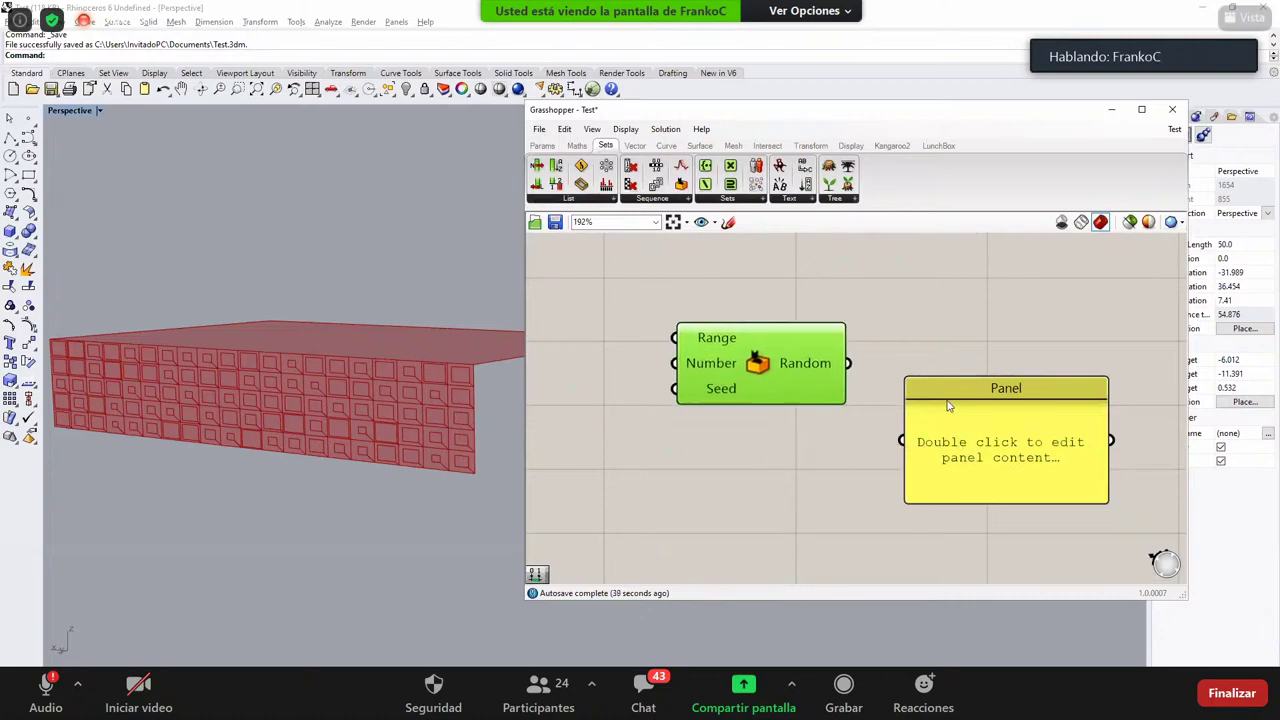
Step: Align the Panel with the second Random component and connect the Random output to it
drag(947, 401, 925, 382)
drag(880, 424, 796, 428)
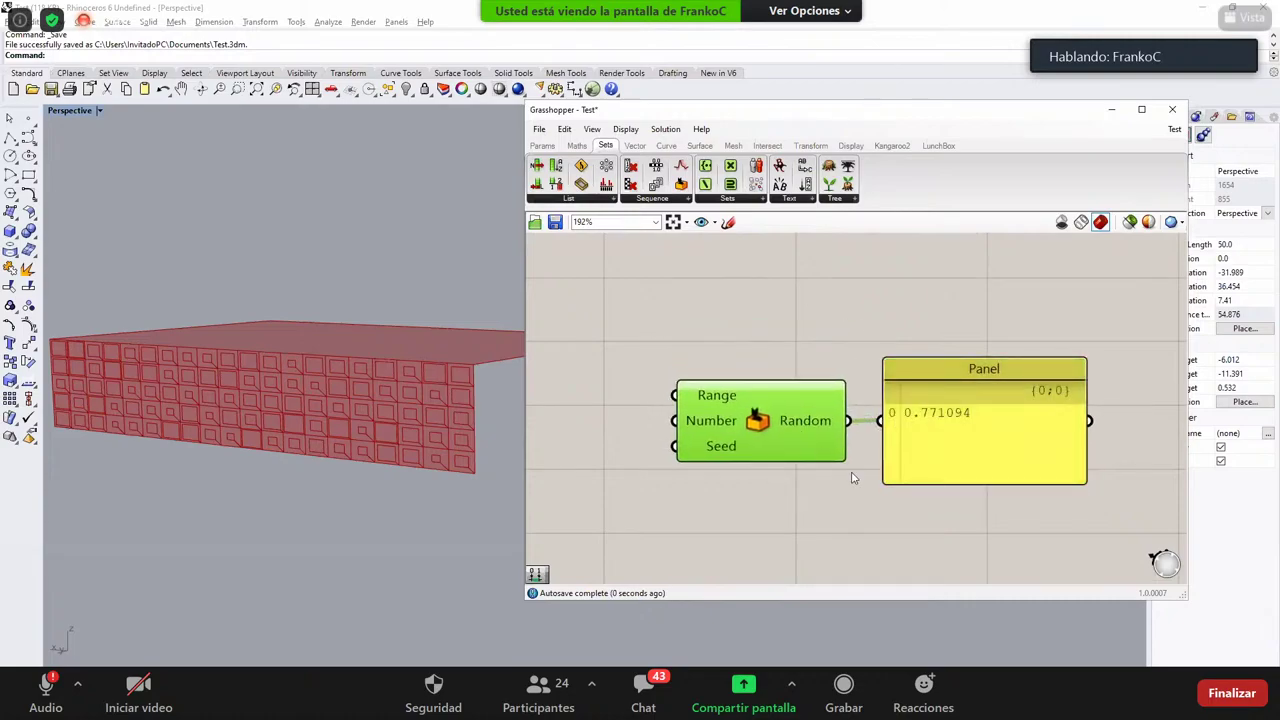
click(840, 495)
scroll(828, 496, up, 1)
right_drag(817, 493, 805, 469)
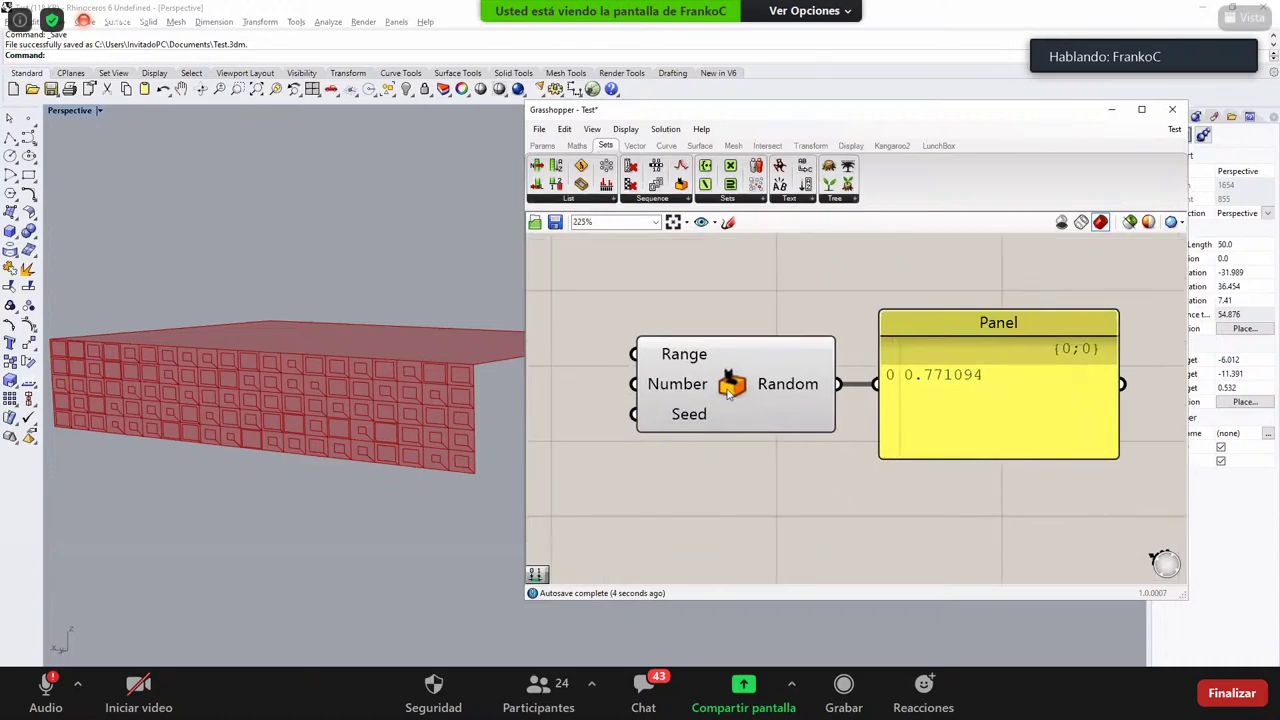
Step: Inspect the second Random component's Number input and its default value
drag(612, 304, 846, 455)
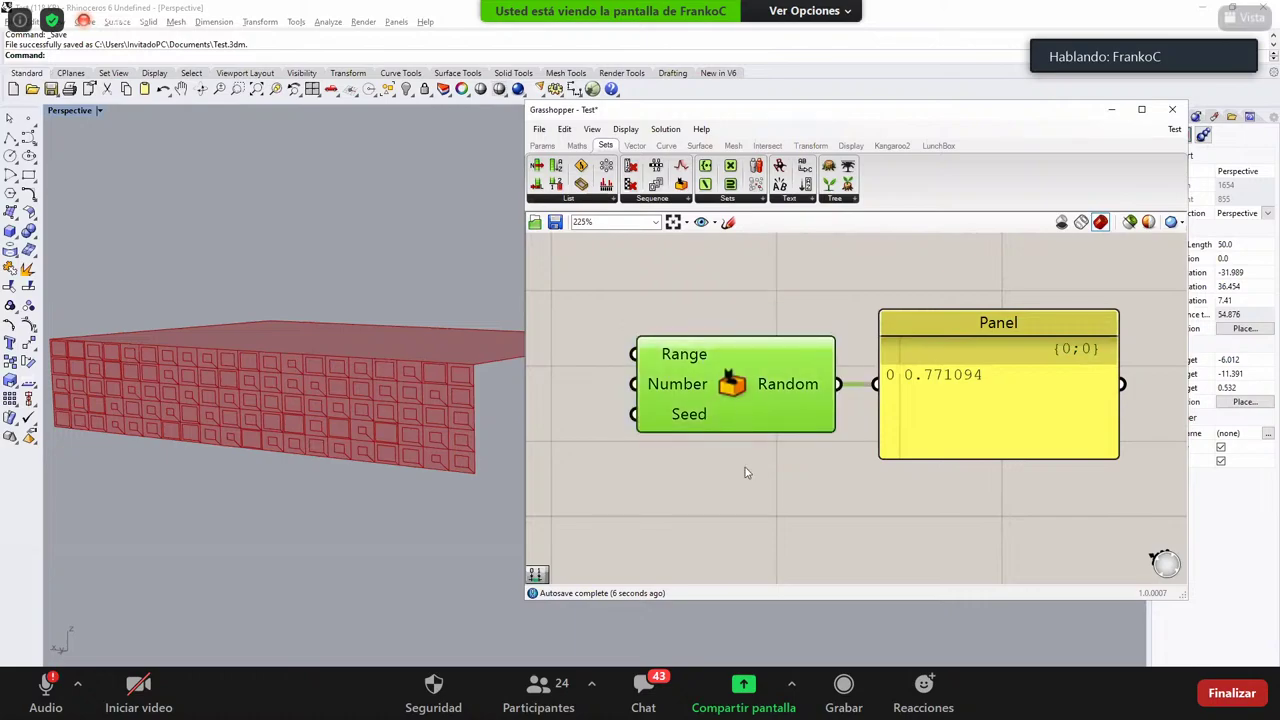
click(745, 471)
click(686, 386)
click(675, 366)
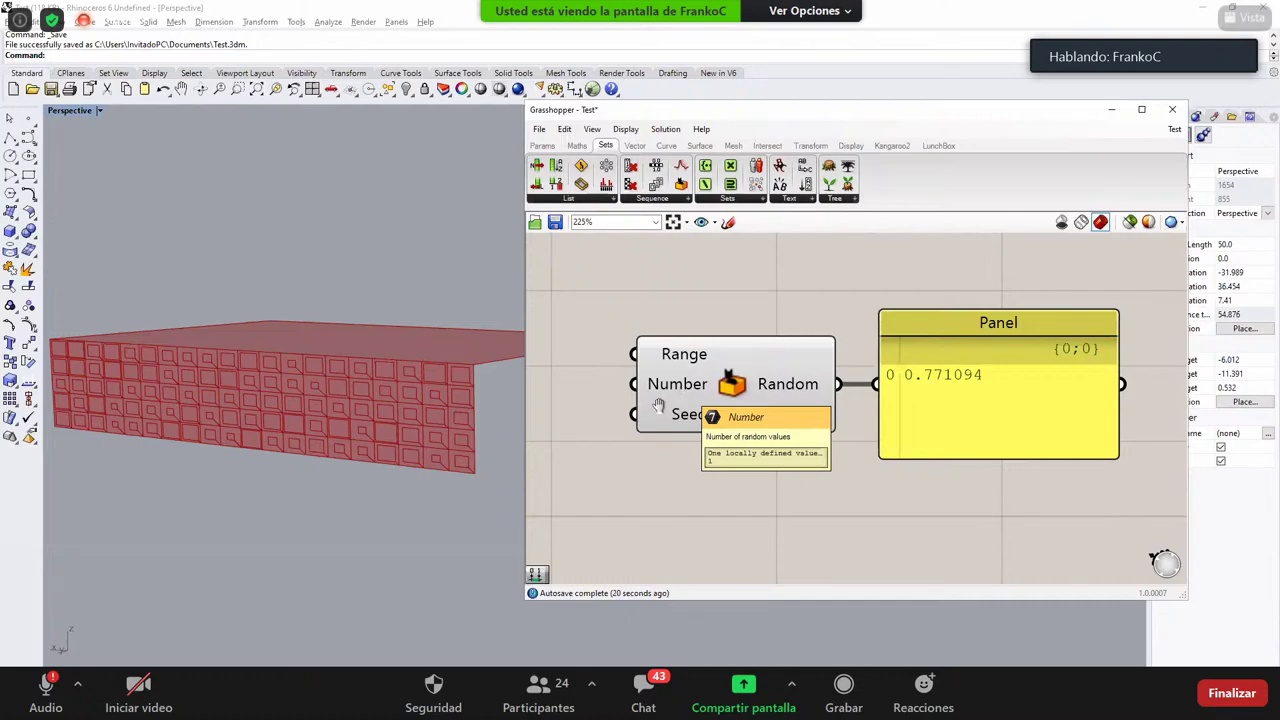
Step: Add a number slider with the value 3 next to the second Random component's inputs
scroll(578, 335, down, 1)
double_click(578, 335)
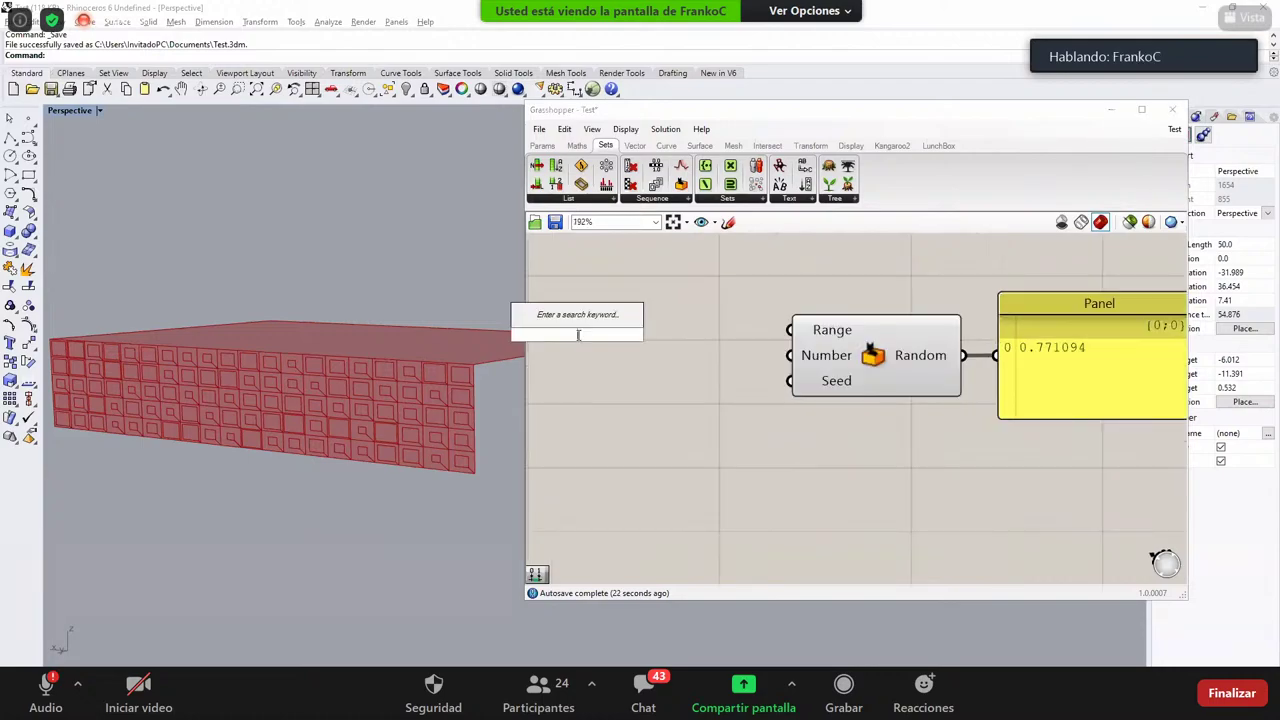
text(Number Slider)
key(Return)
drag(700, 338, 747, 361)
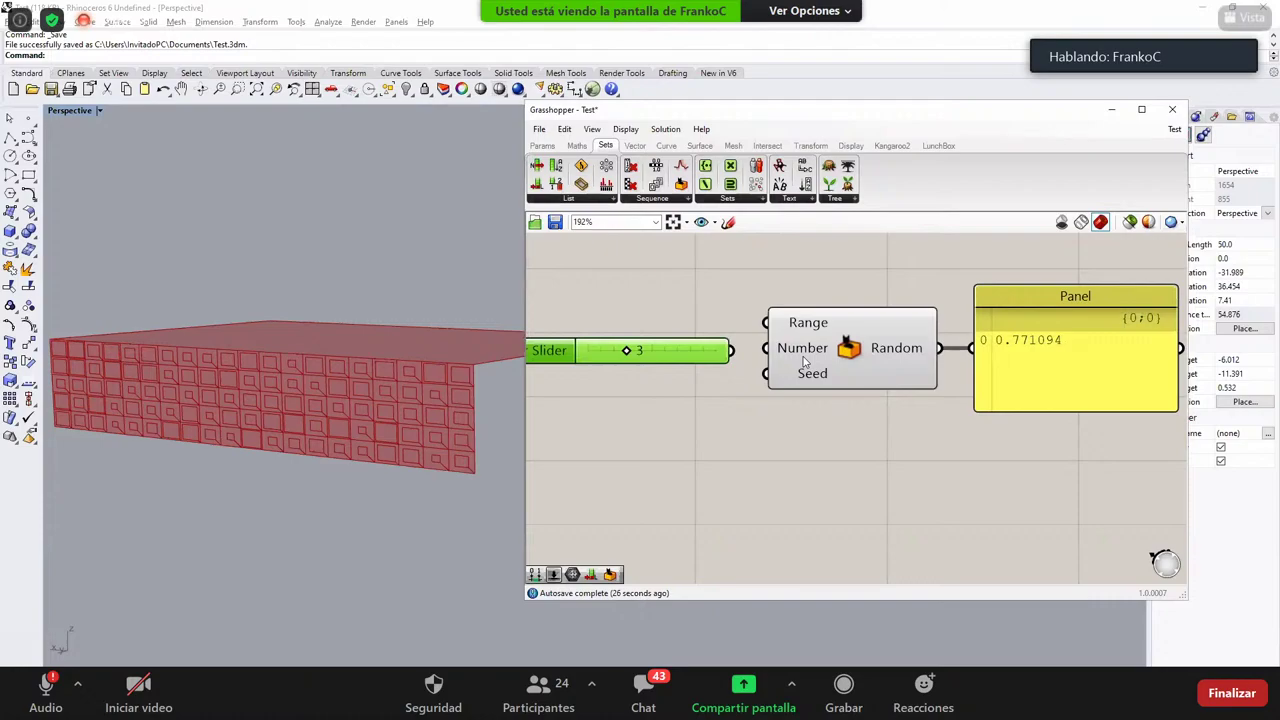
Step: Align the slider with the second Random component and connect it to the Number input
scroll(805, 362, down, 1)
drag(933, 283, 1111, 438)
right_drag(833, 437, 853, 439)
drag(716, 362, 710, 364)
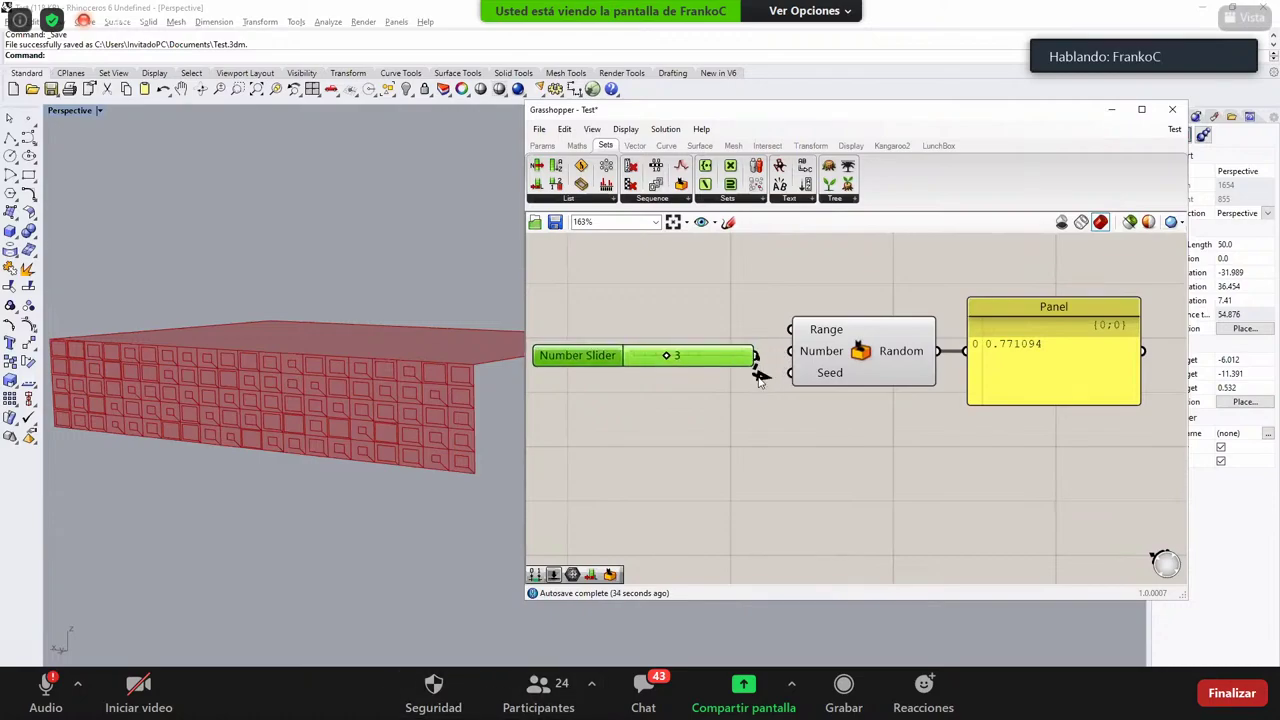
drag(943, 272, 1150, 450)
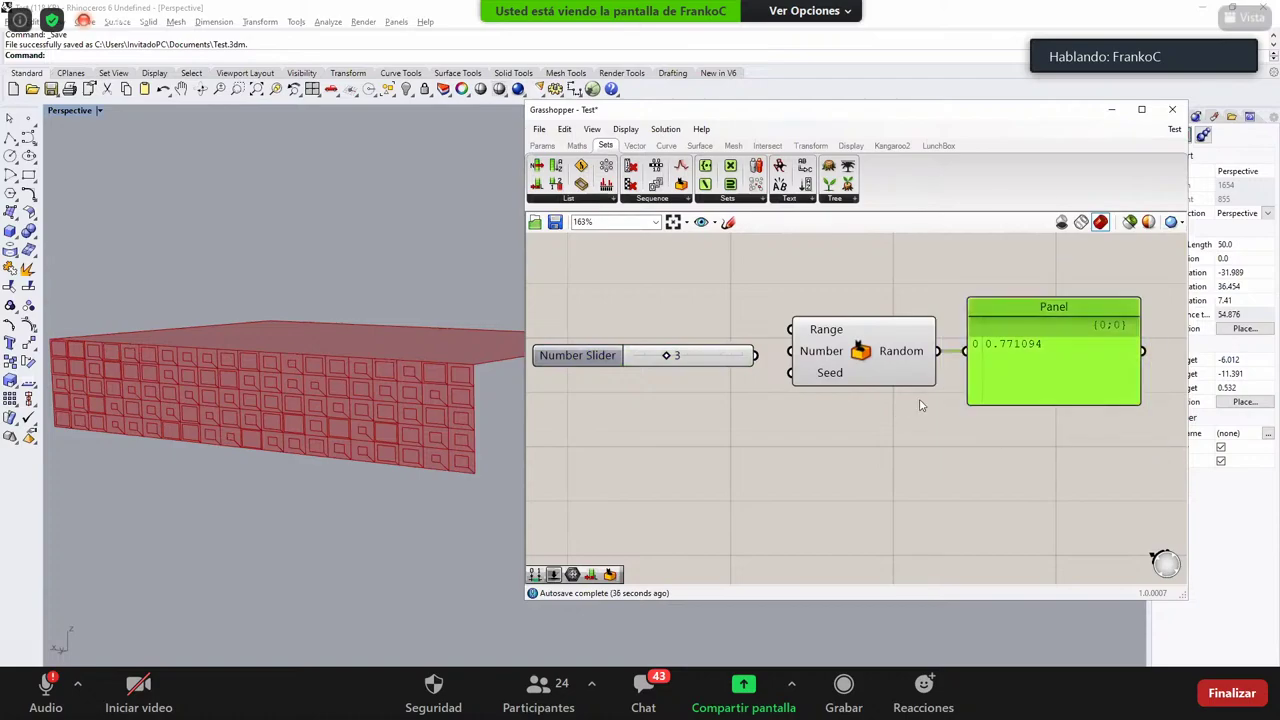
drag(760, 357, 718, 334)
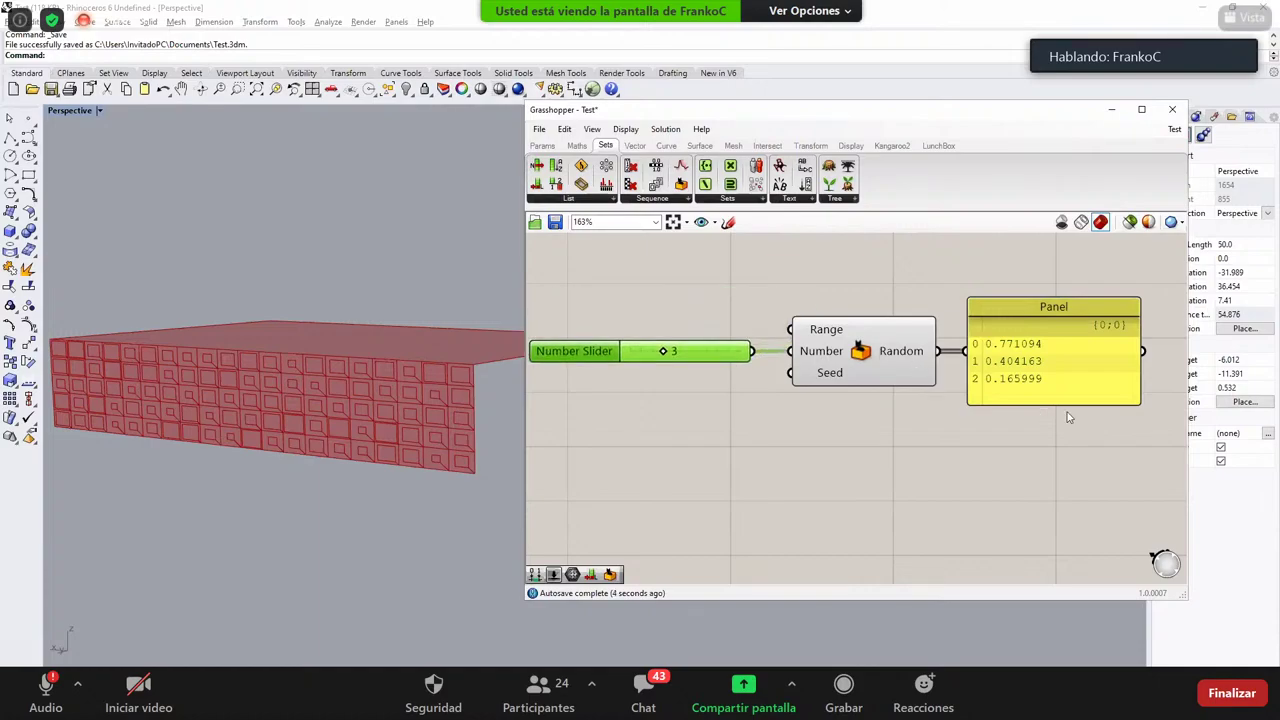
Step: Examine how many random values the Panel lists for the connected Number slider
scroll(1068, 418, up, 1)
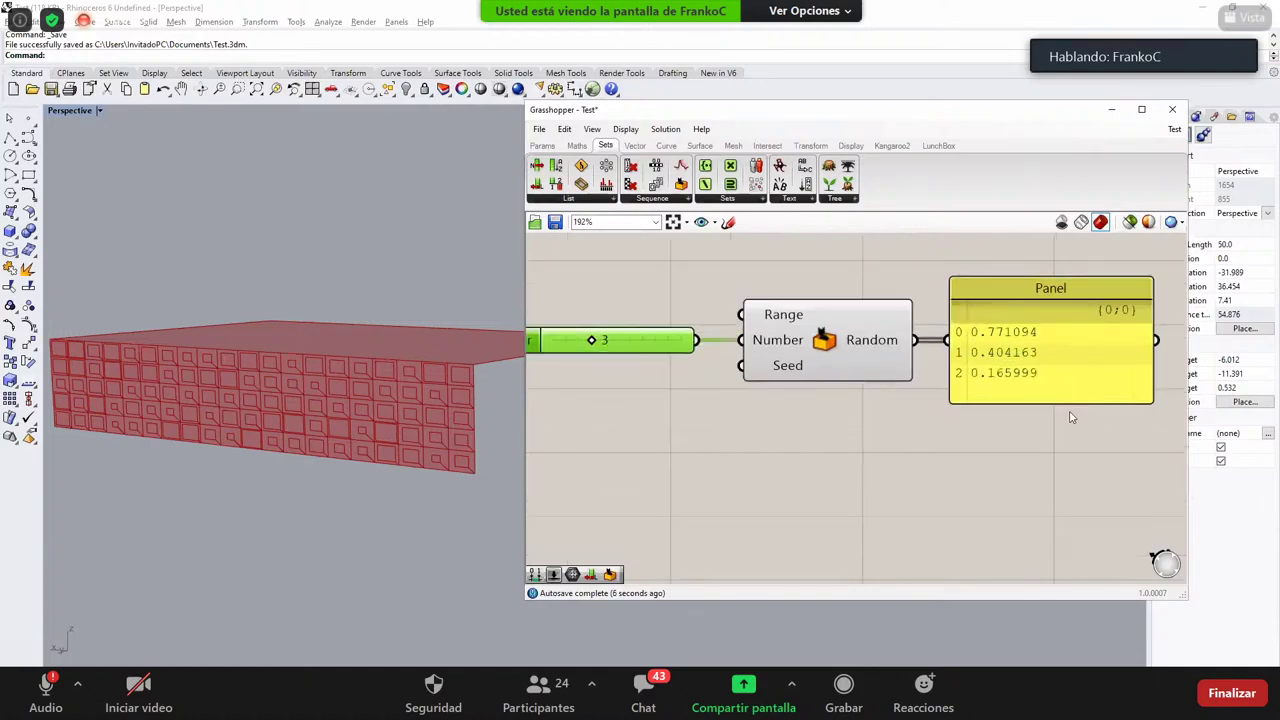
scroll(1069, 443, down, 1)
right_drag(934, 425, 935, 432)
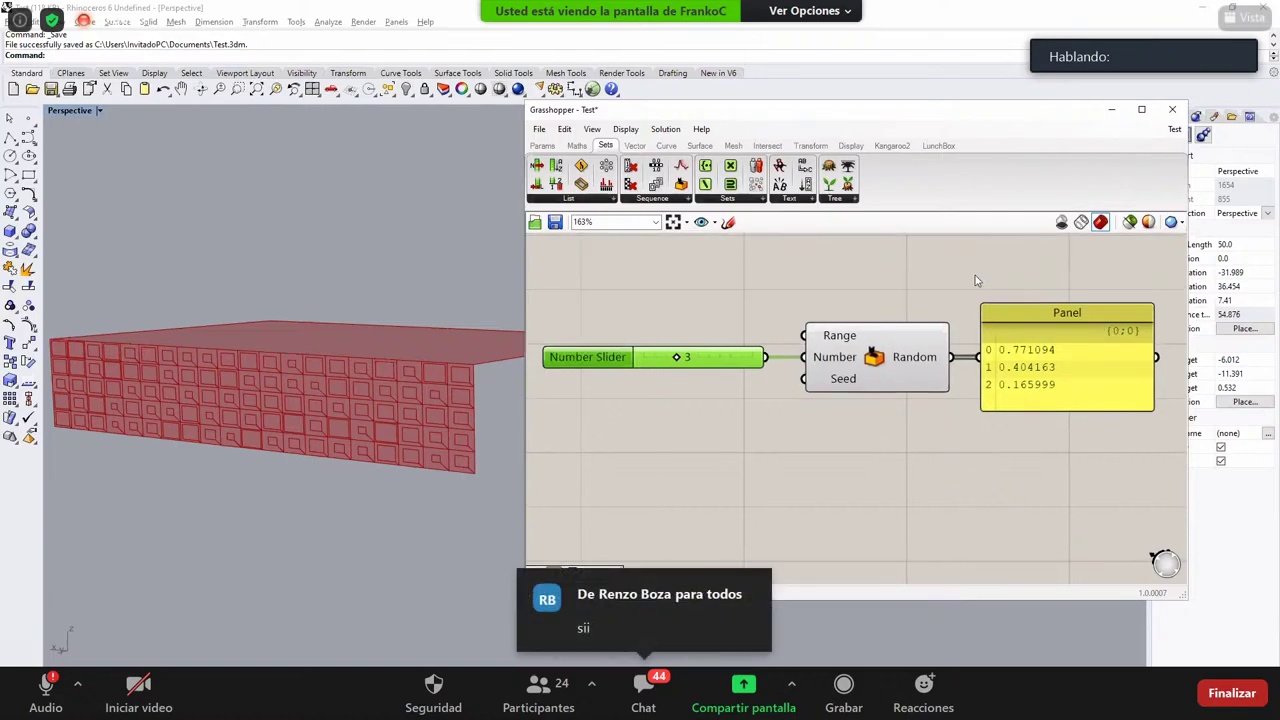
click(1114, 455)
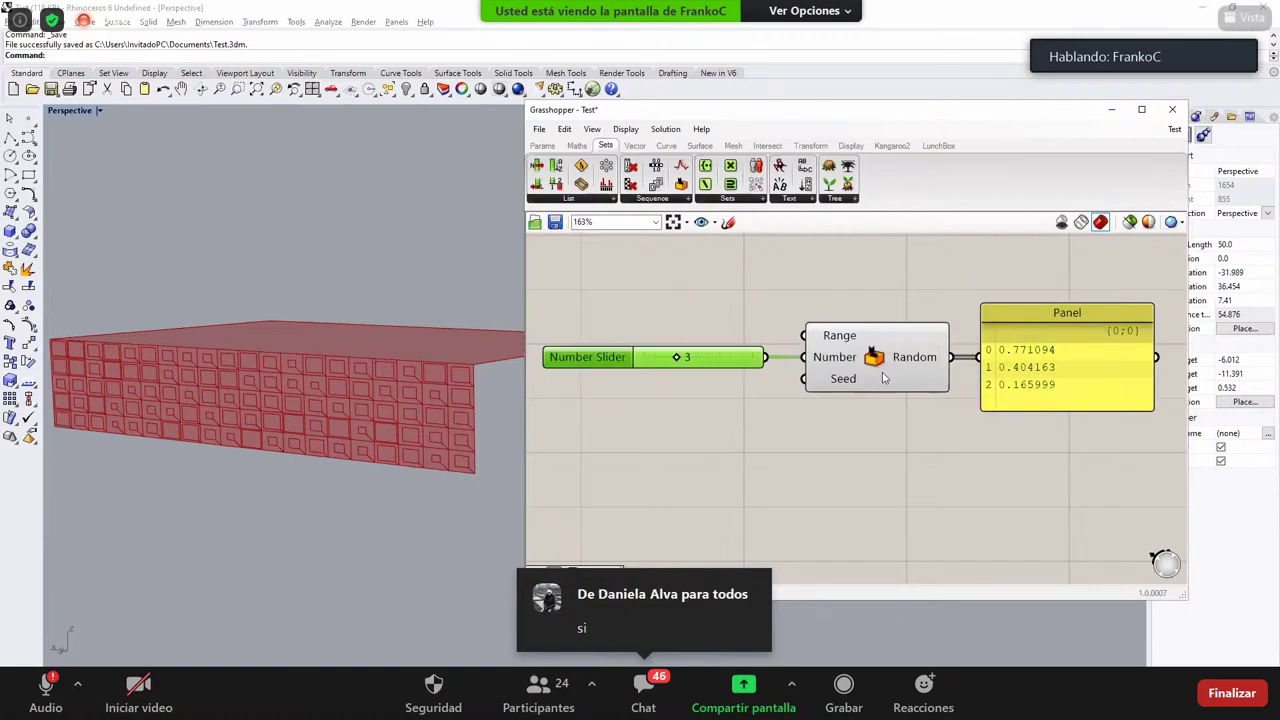
scroll(889, 375, up, 2)
right_drag(1060, 388, 896, 393)
scroll(897, 395, up, 2)
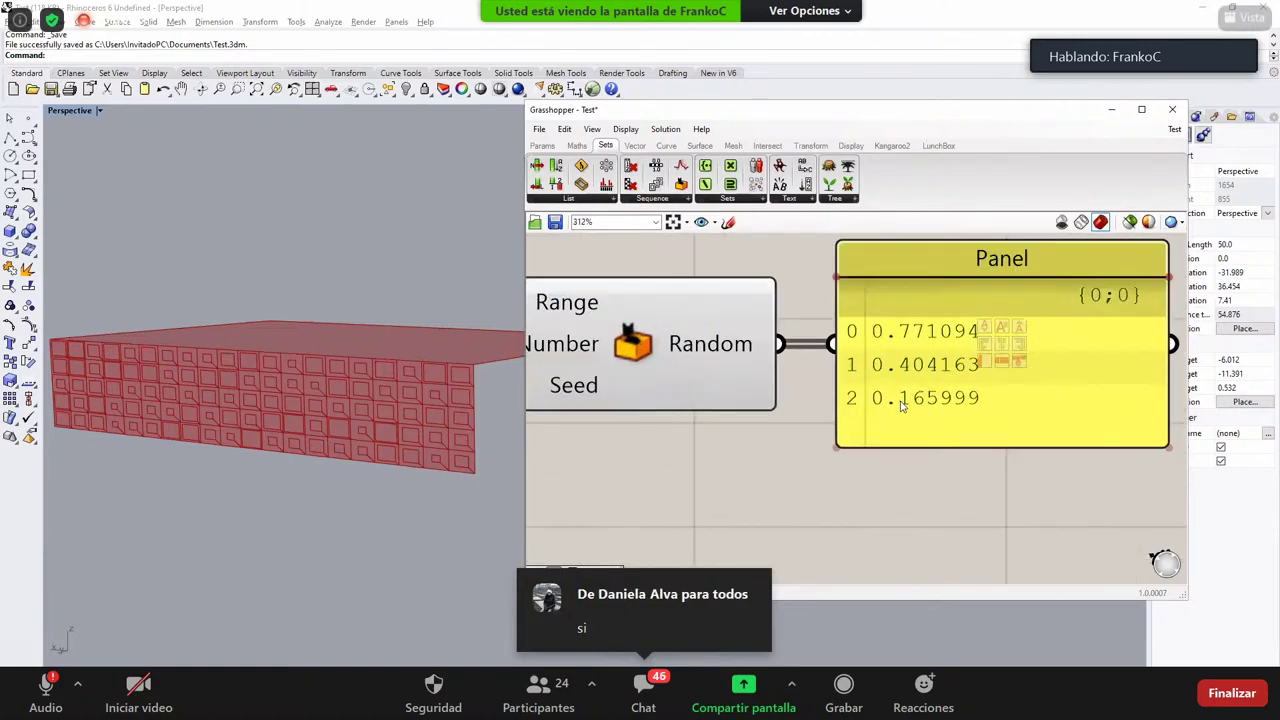
scroll(890, 402, up, 1)
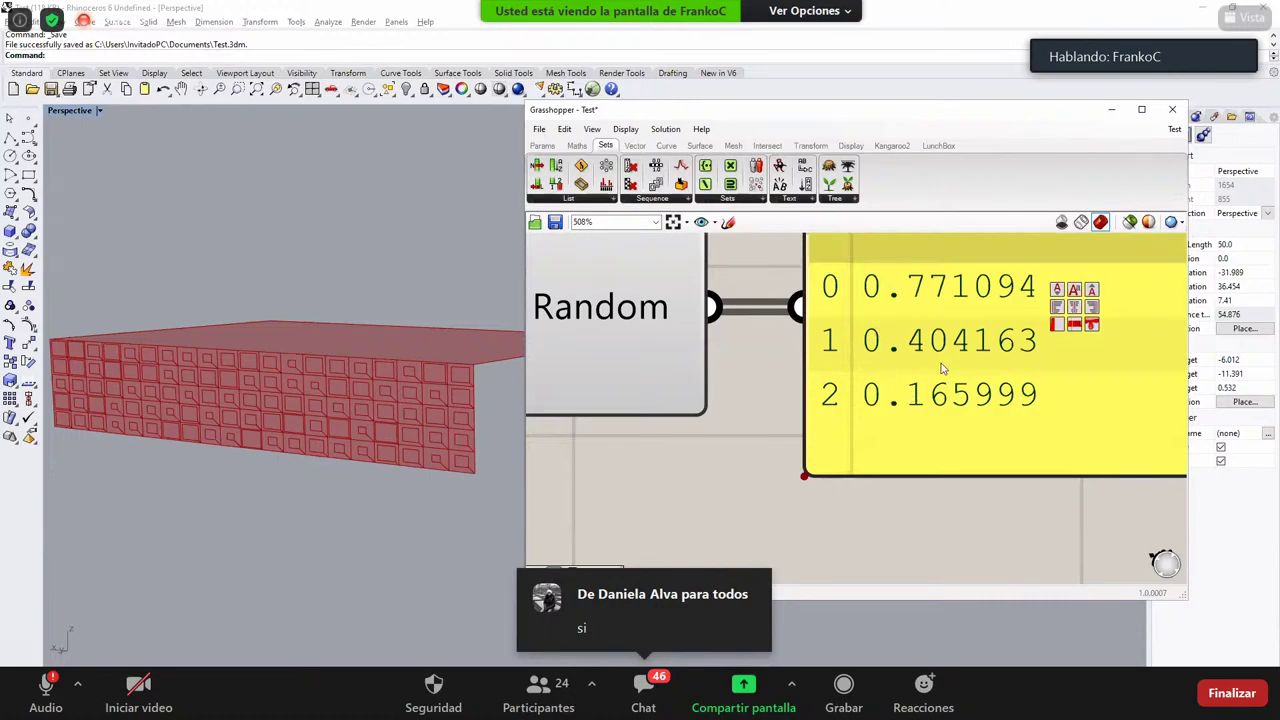
scroll(941, 368, down, 2)
scroll(915, 395, down, 1)
drag(862, 250, 1037, 419)
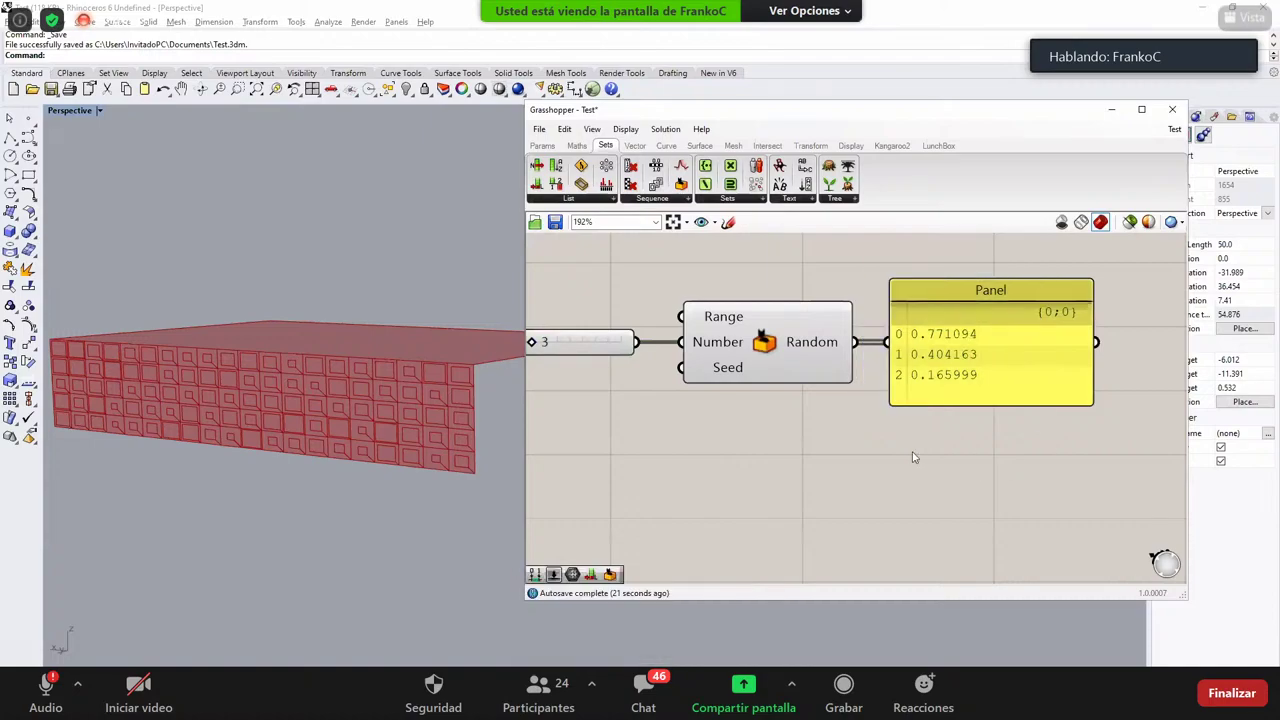
Step: Widen the Grasshopper window to fit the slider, Random component and Panel together, and review the Panel's values
right_drag(697, 383, 734, 392)
drag(526, 417, 284, 415)
right_drag(587, 408, 705, 425)
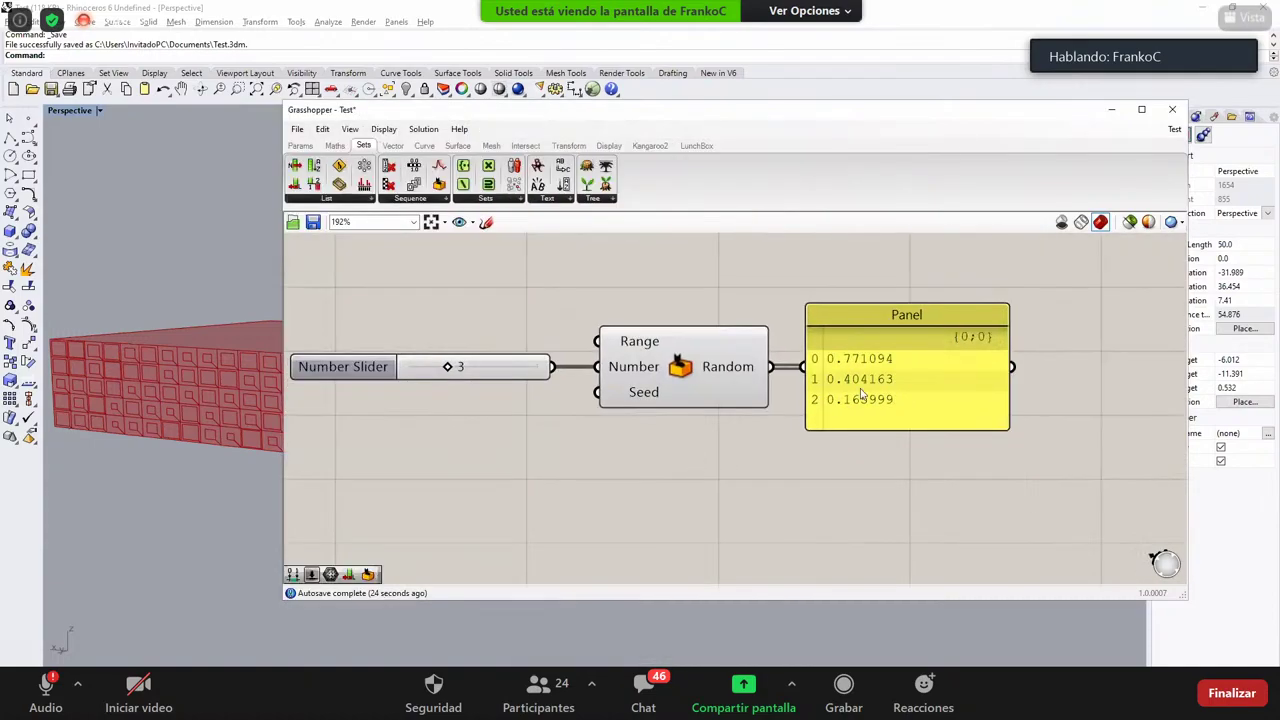
scroll(990, 409, up, 1)
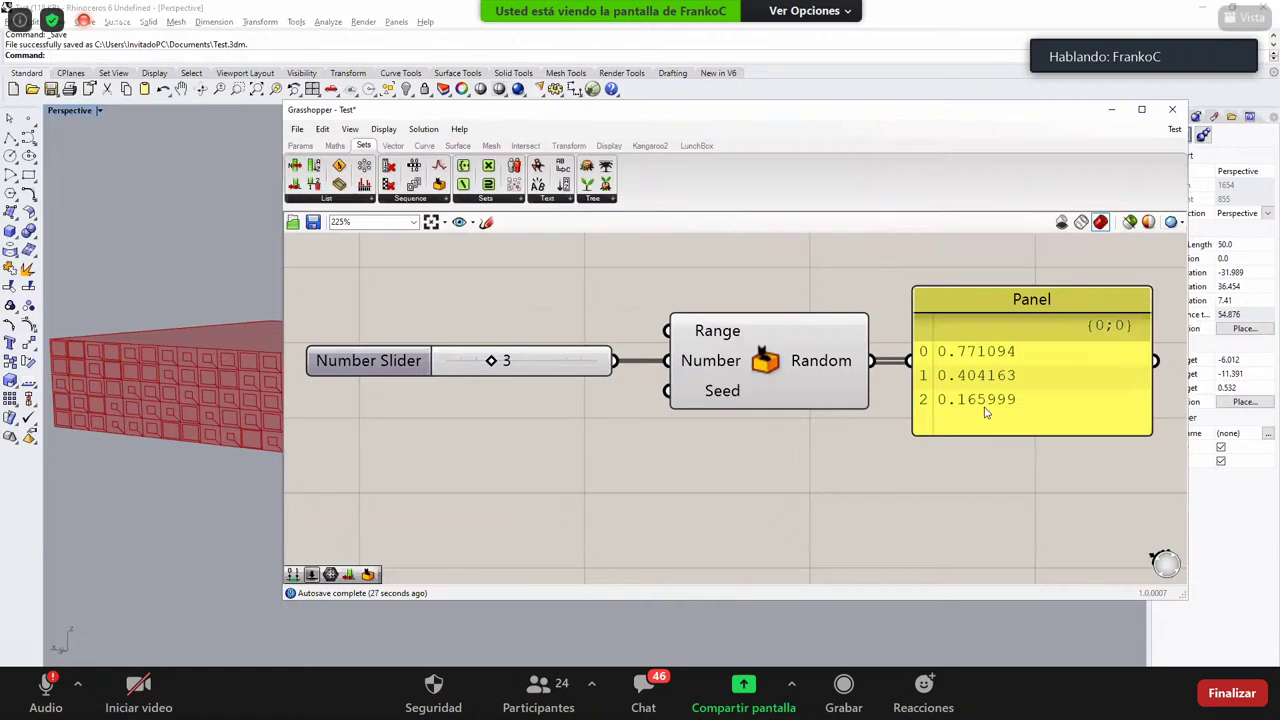
scroll(1020, 372, up, 3)
scroll(1049, 515, down, 1)
scroll(980, 407, down, 2)
drag(860, 243, 993, 421)
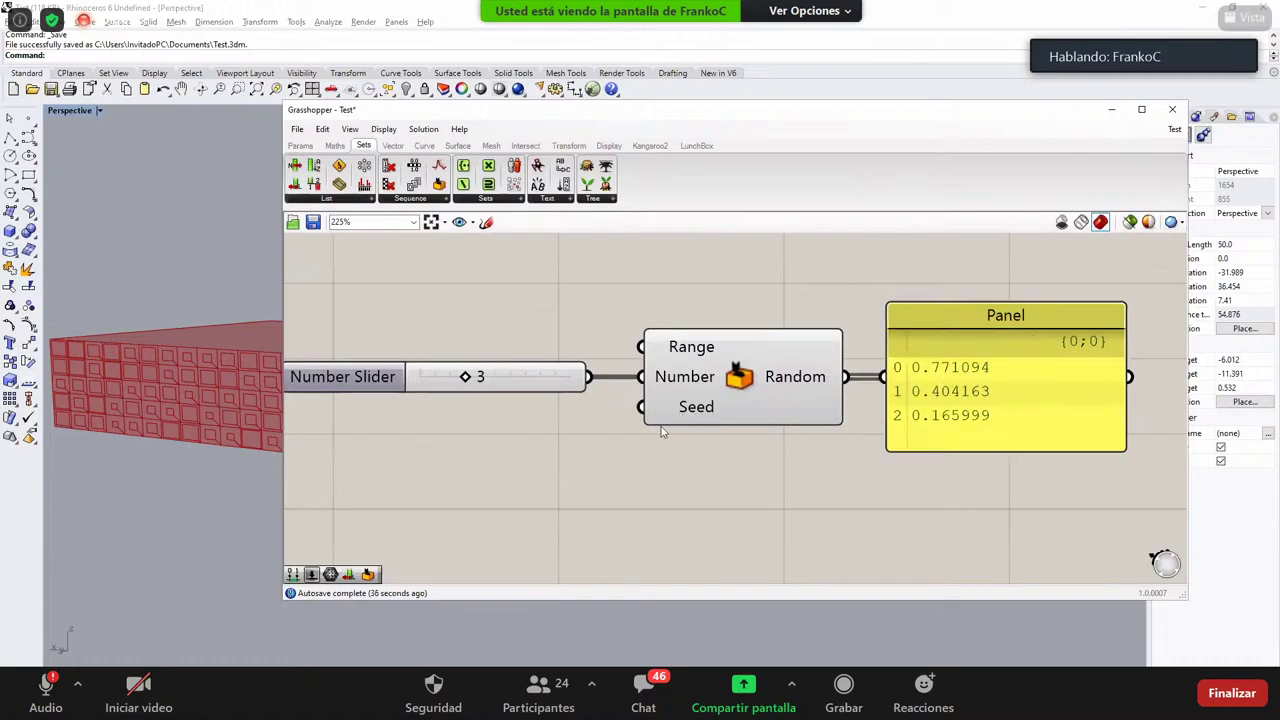
drag(656, 447, 741, 436)
Step: Add a second number slider with the value 5 below the first and connect it to the Seed input
double_click(463, 441)
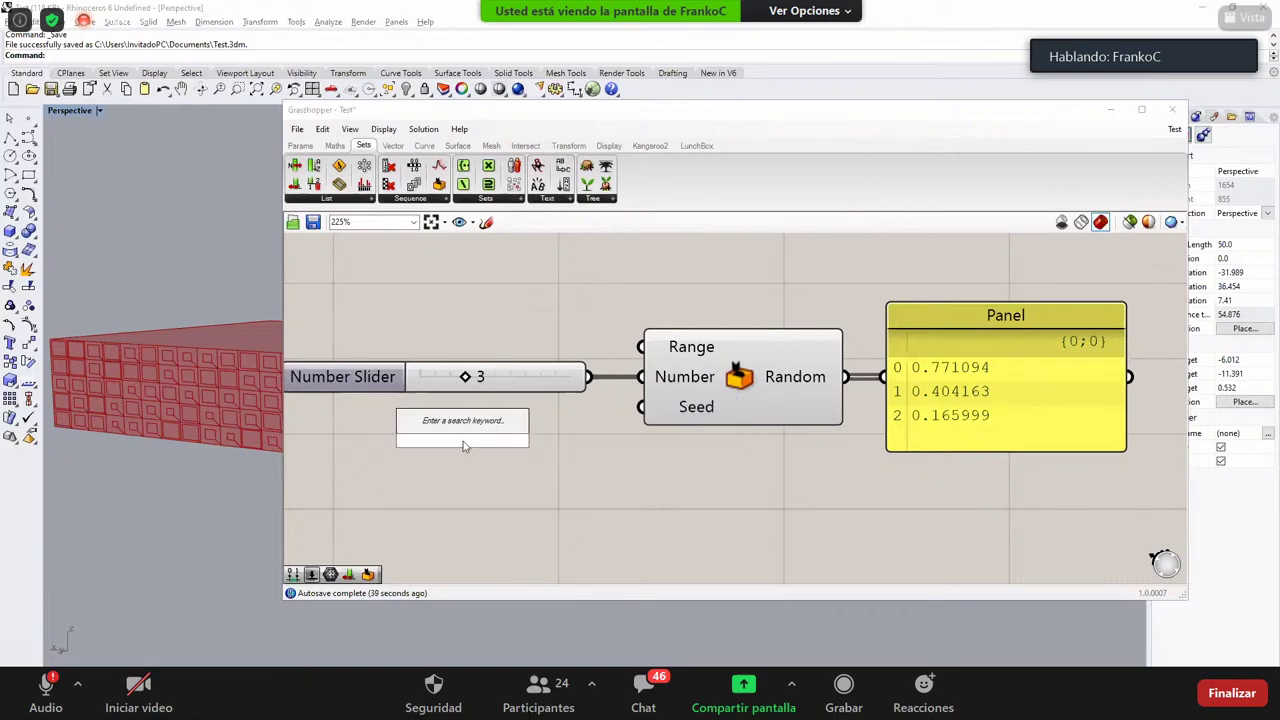
text(5)
key(Return)
drag(616, 440, 641, 406)
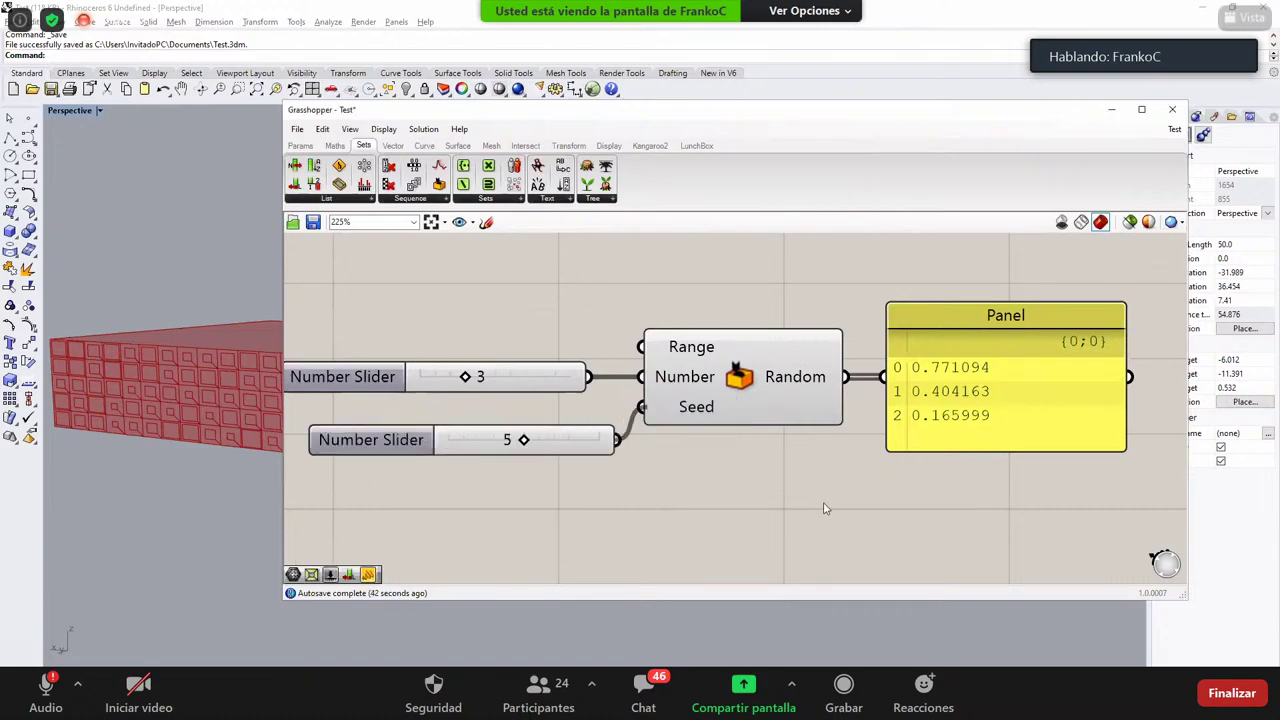
drag(876, 266, 1043, 486)
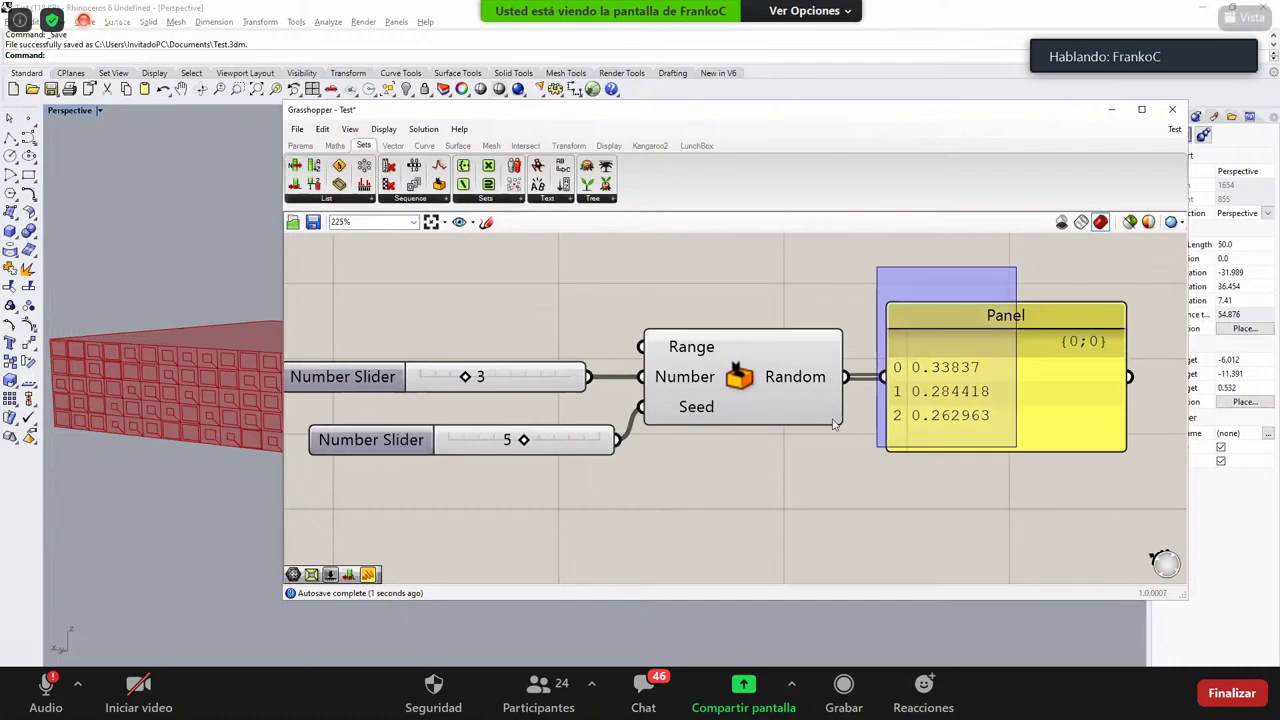
Step: Reposition the Number and Seed sliders so they line up beside the second Random component
click(529, 375)
drag(491, 317, 554, 386)
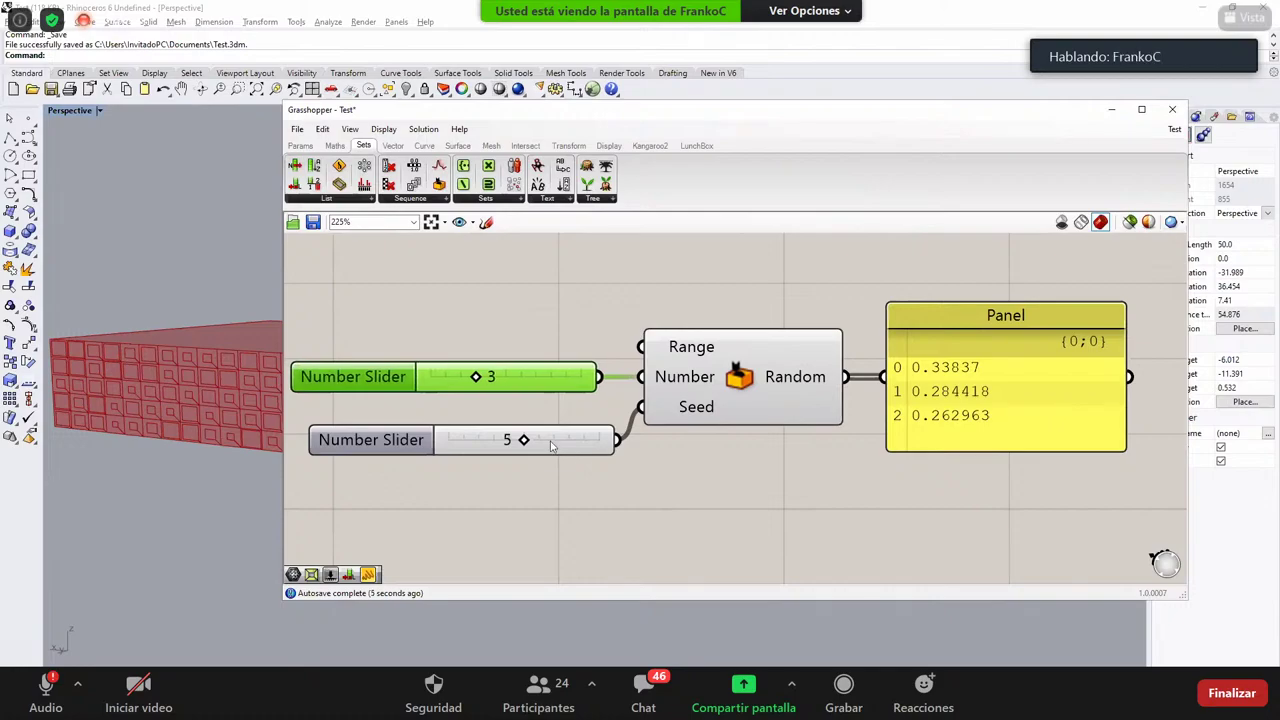
click(575, 436)
drag(575, 436, 490, 440)
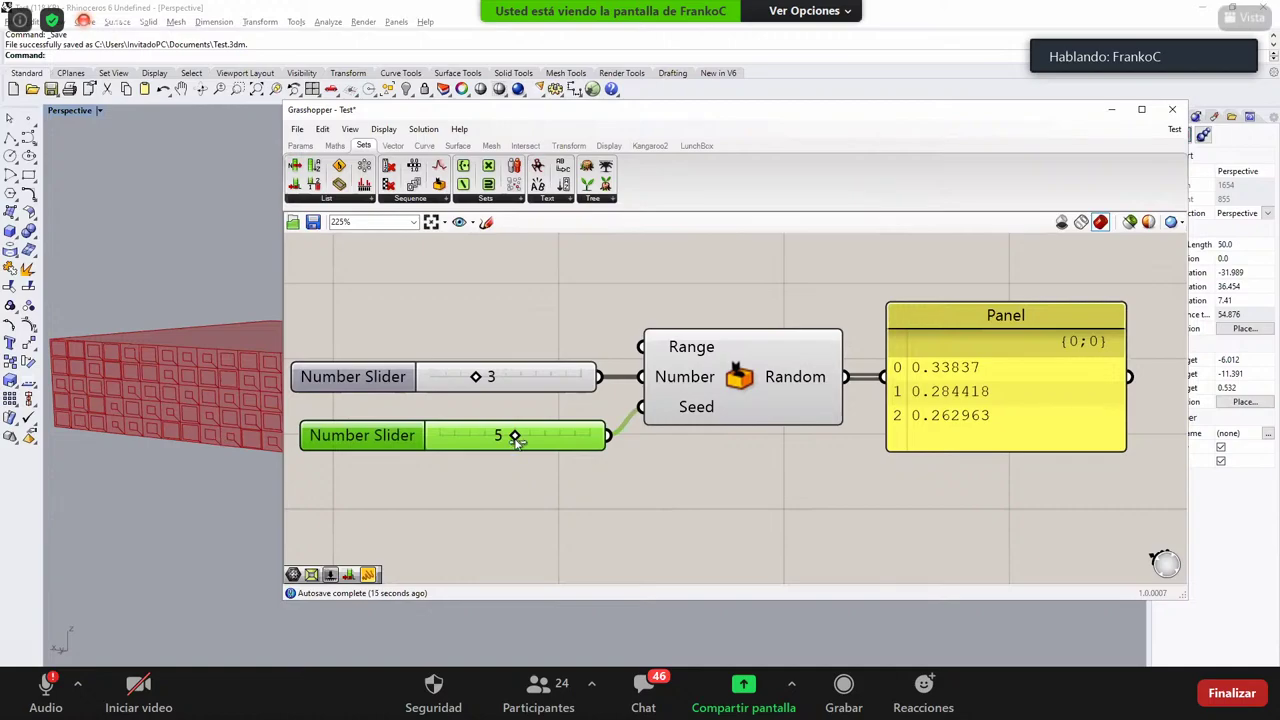
Step: Set the second Random component's Seed slider to 3 and its Number slider to 2
drag(514, 436, 484, 438)
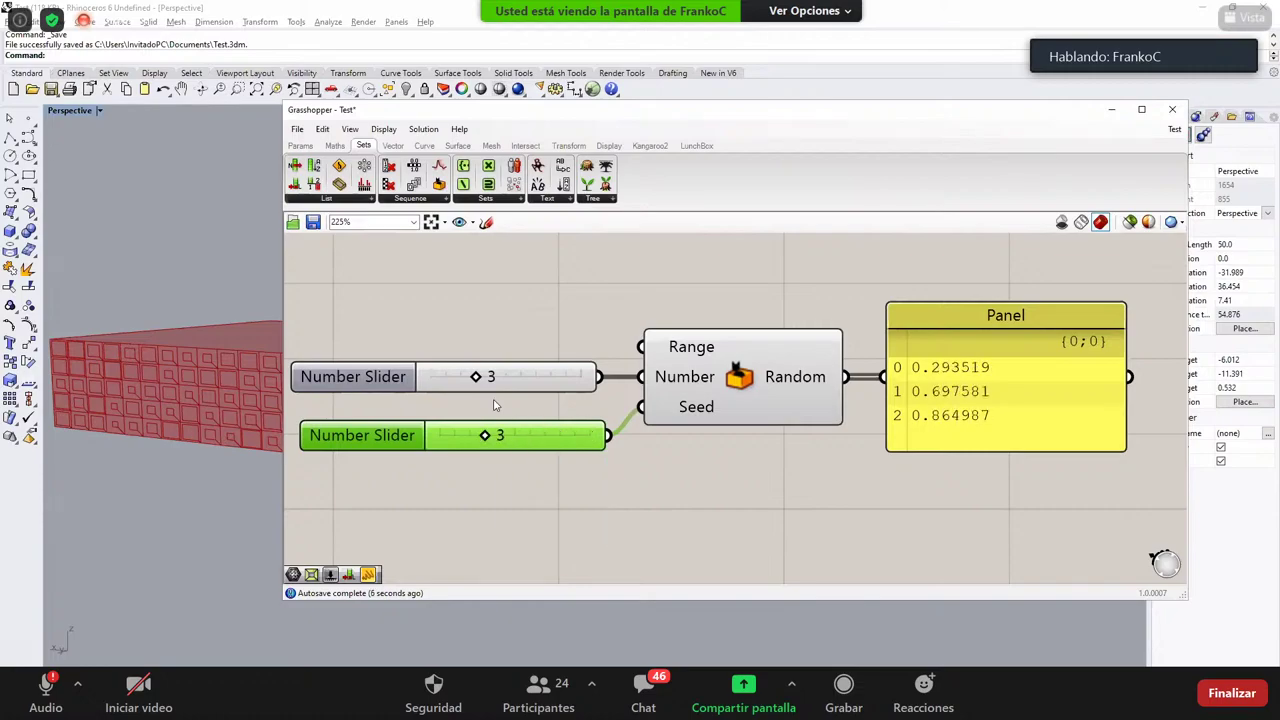
mouse_move(477, 380)
mouse_down()
mouse_move(493, 383)
mouse_move(460, 378)
mouse_up()
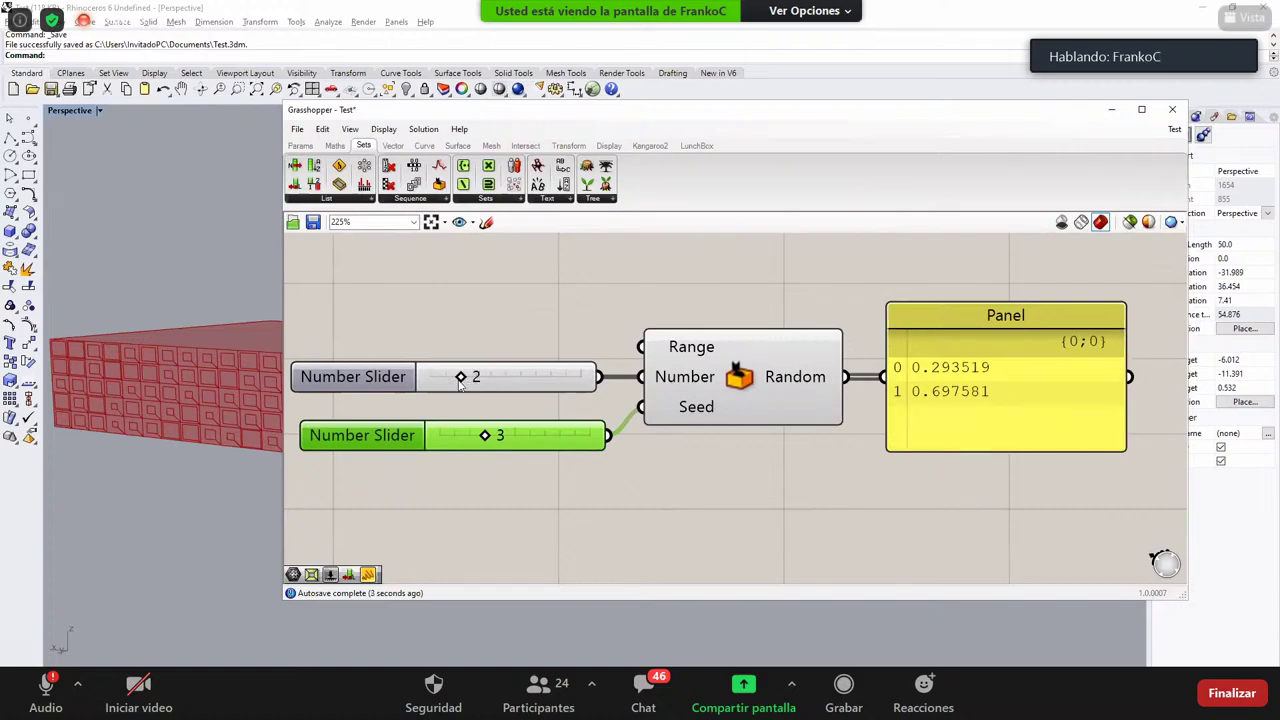
drag(871, 264, 1086, 516)
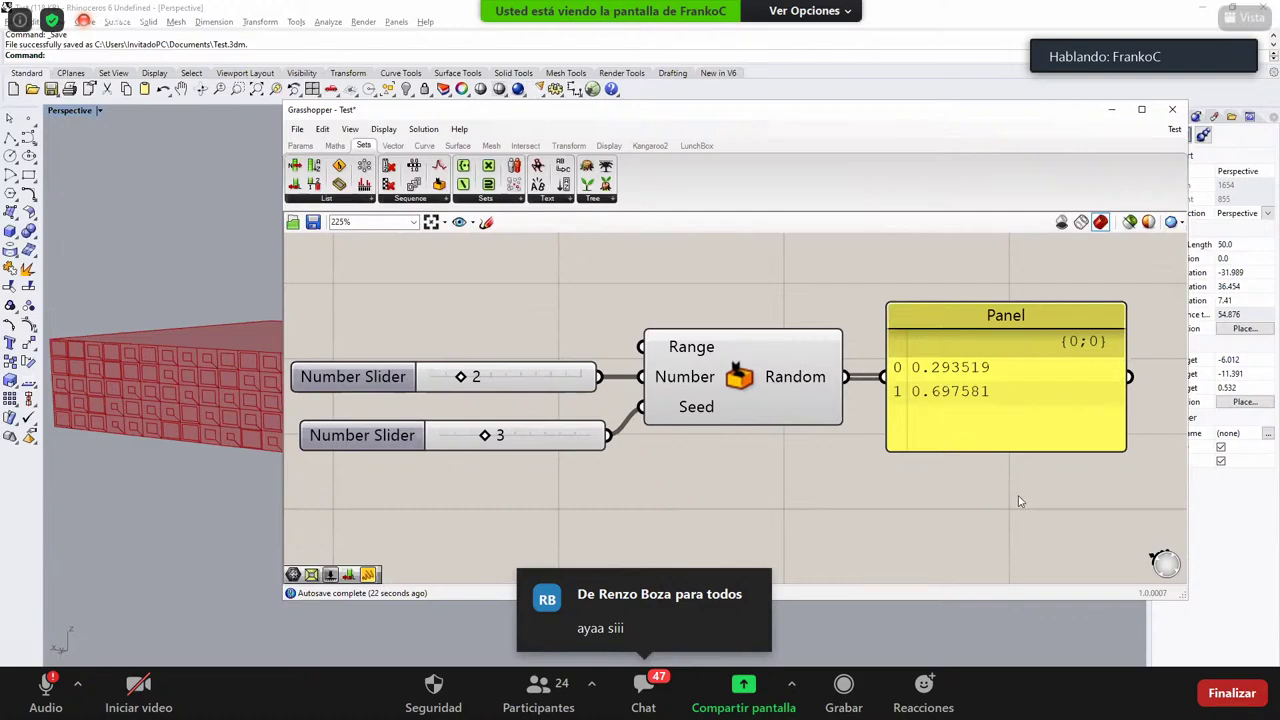
Step: Move the Panel up beside the facade's Random component and connect it to that component's output instead
scroll(1000, 495, down, 1)
scroll(850, 389, down, 3)
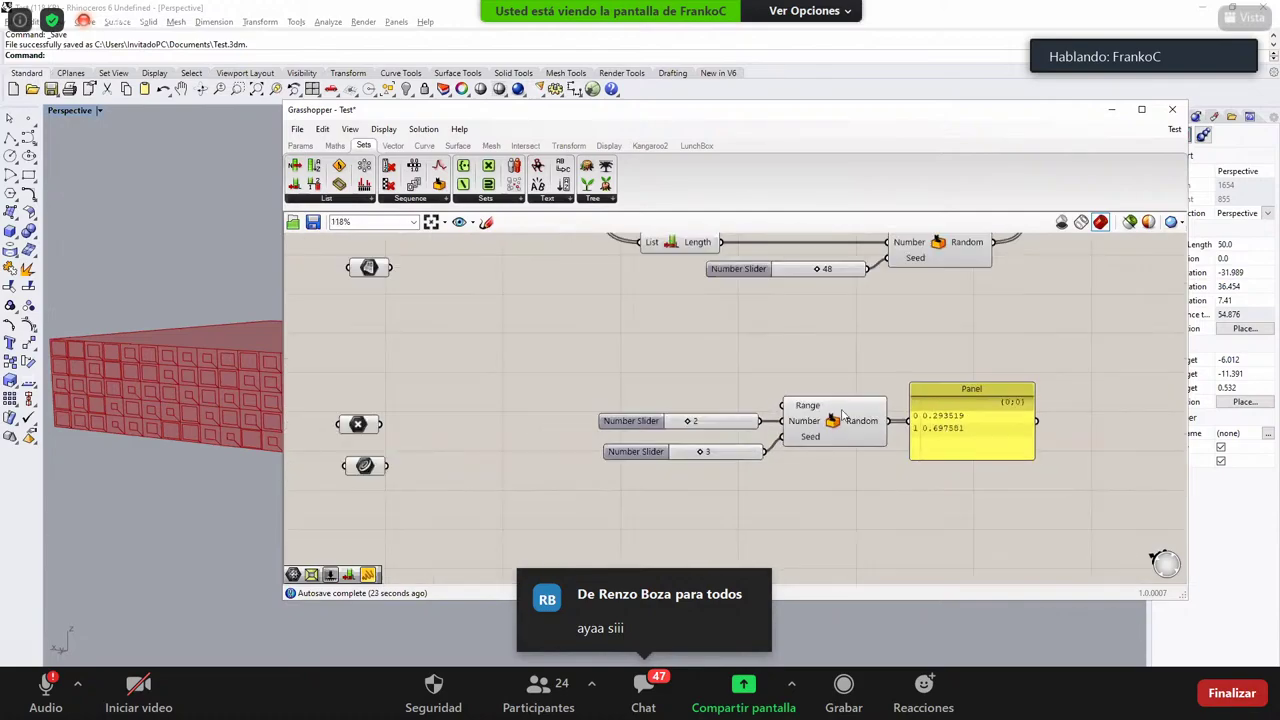
right_drag(1002, 276, 799, 382)
drag(757, 514, 849, 438)
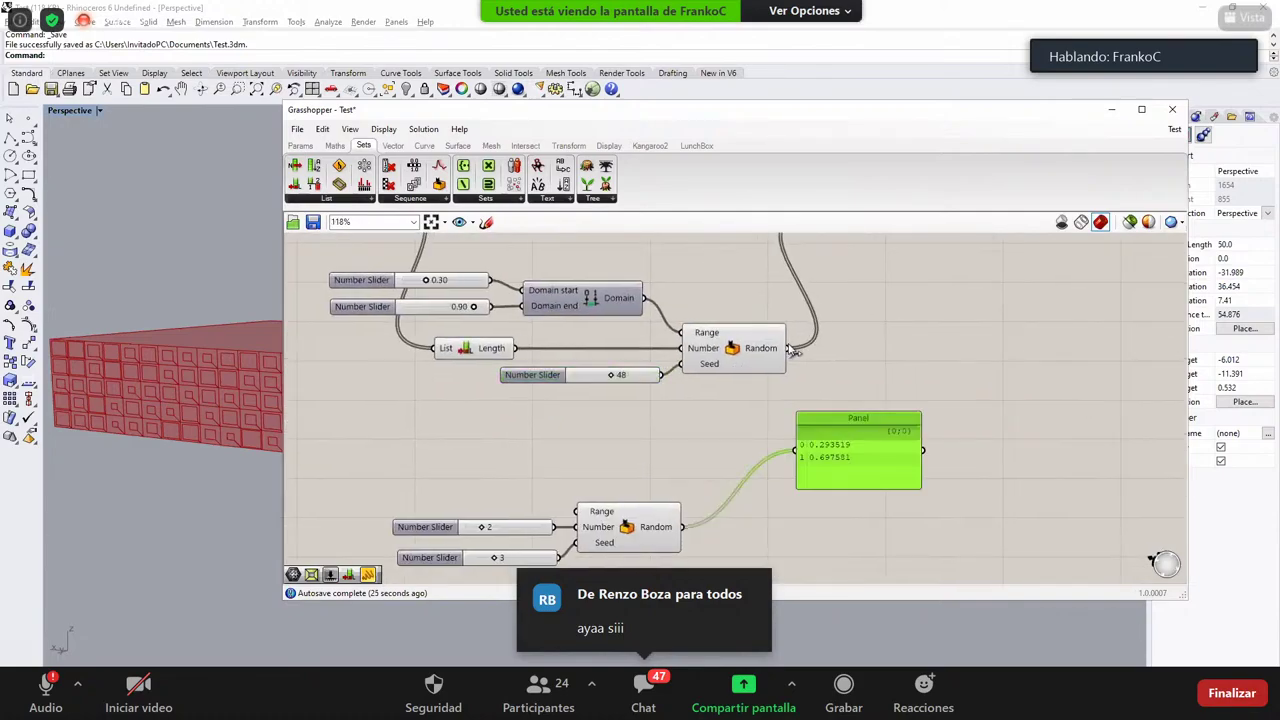
drag(789, 349, 822, 405)
right_drag(904, 372, 848, 318)
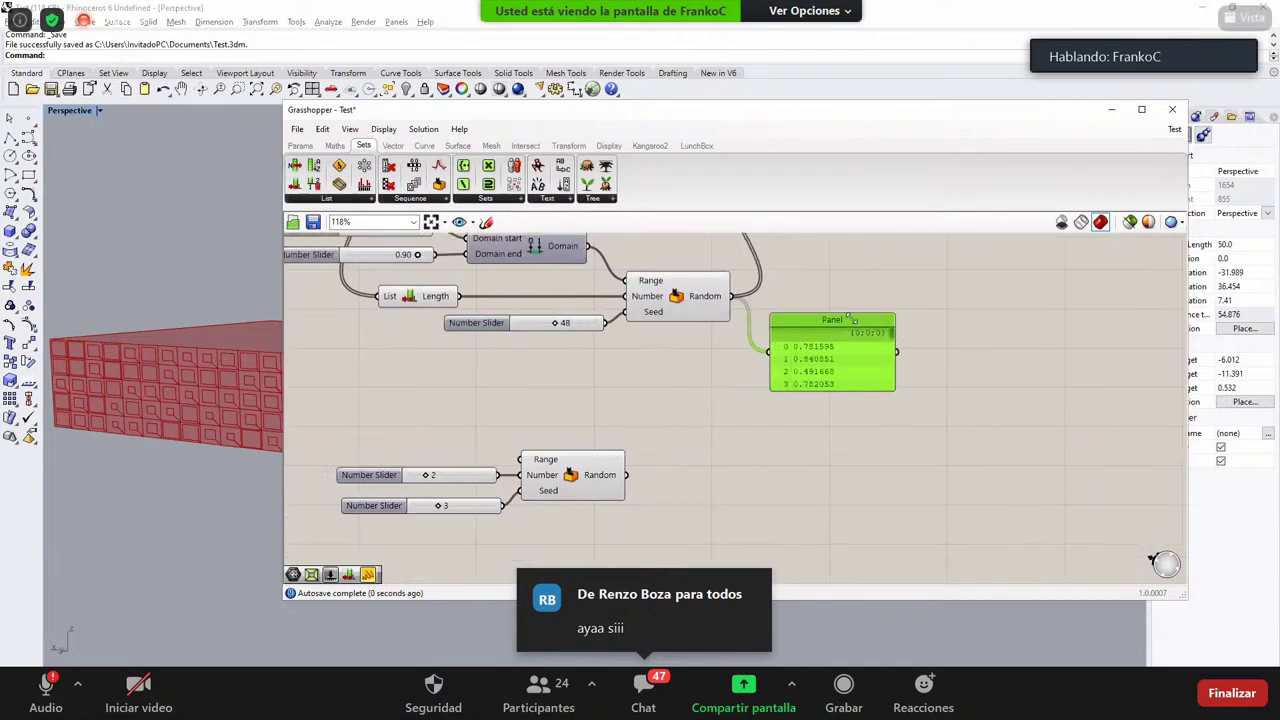
Step: Stretch the Panel taller beside the facade's Random component and examine the listed scale factor values
drag(848, 318, 854, 307)
drag(899, 380, 907, 454)
drag(803, 358, 807, 306)
right_drag(803, 406, 778, 502)
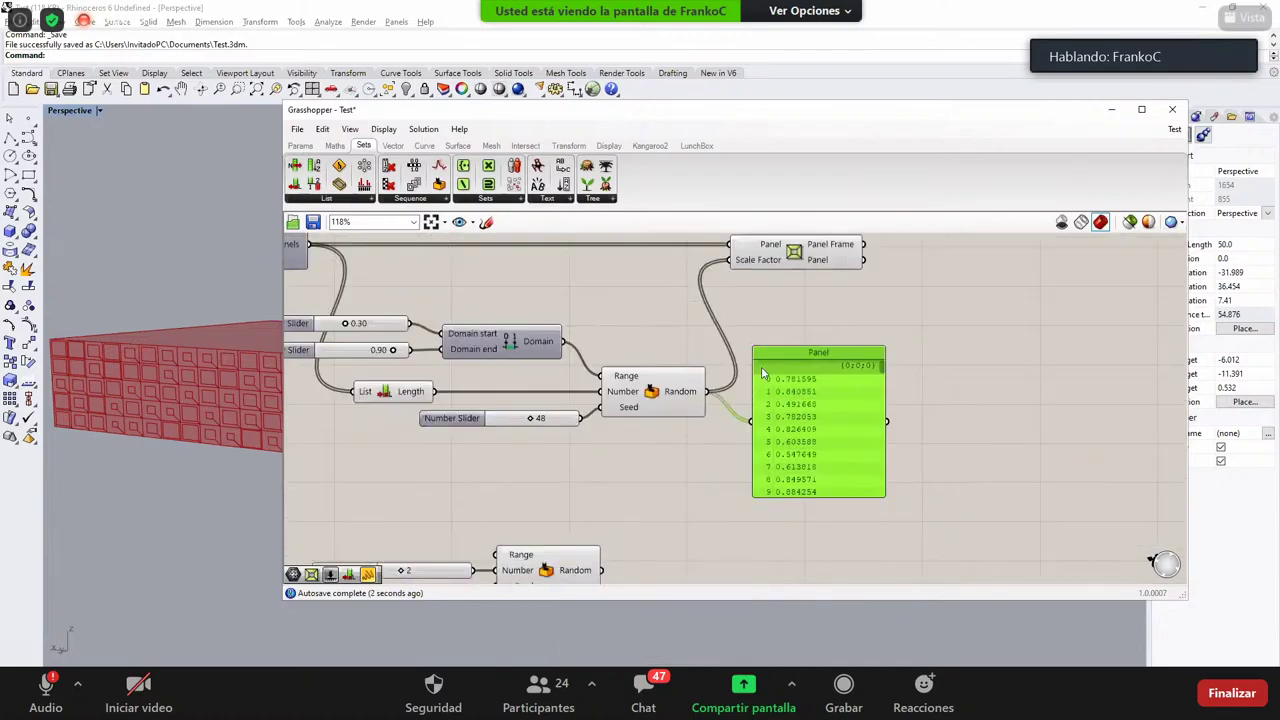
scroll(737, 357, up, 5)
scroll(722, 372, down, 1)
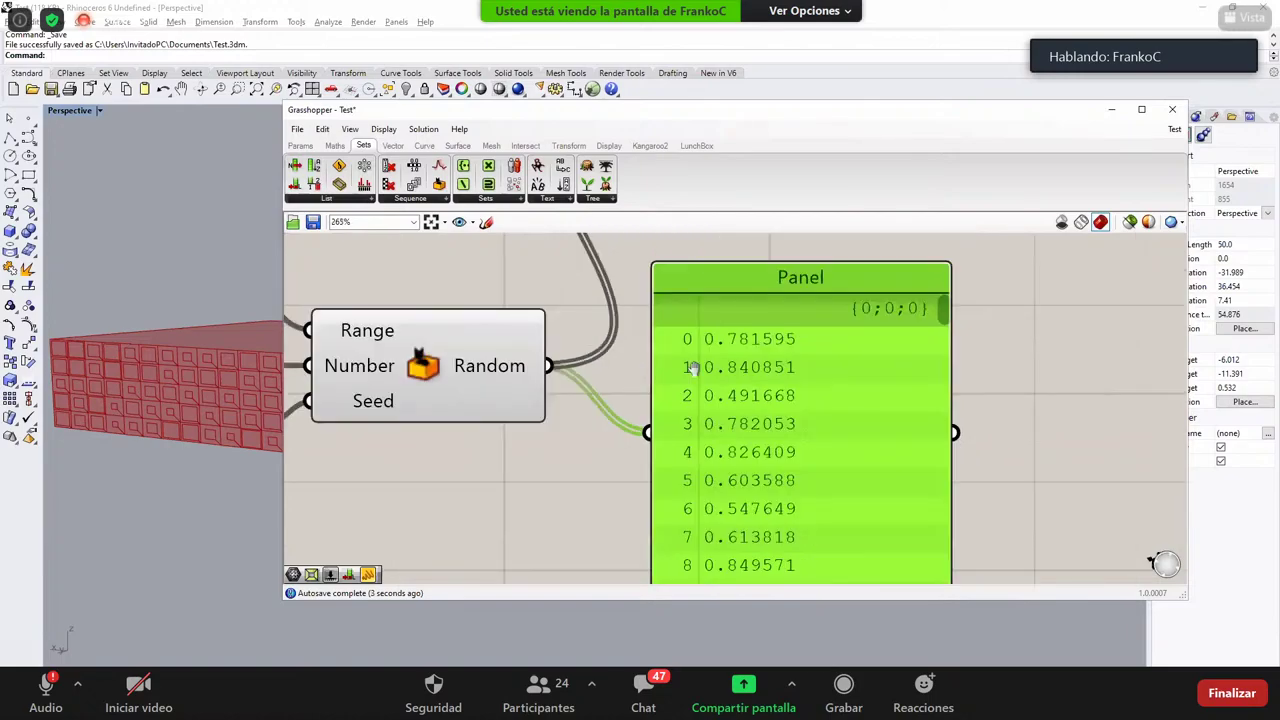
scroll(728, 371, down, 1)
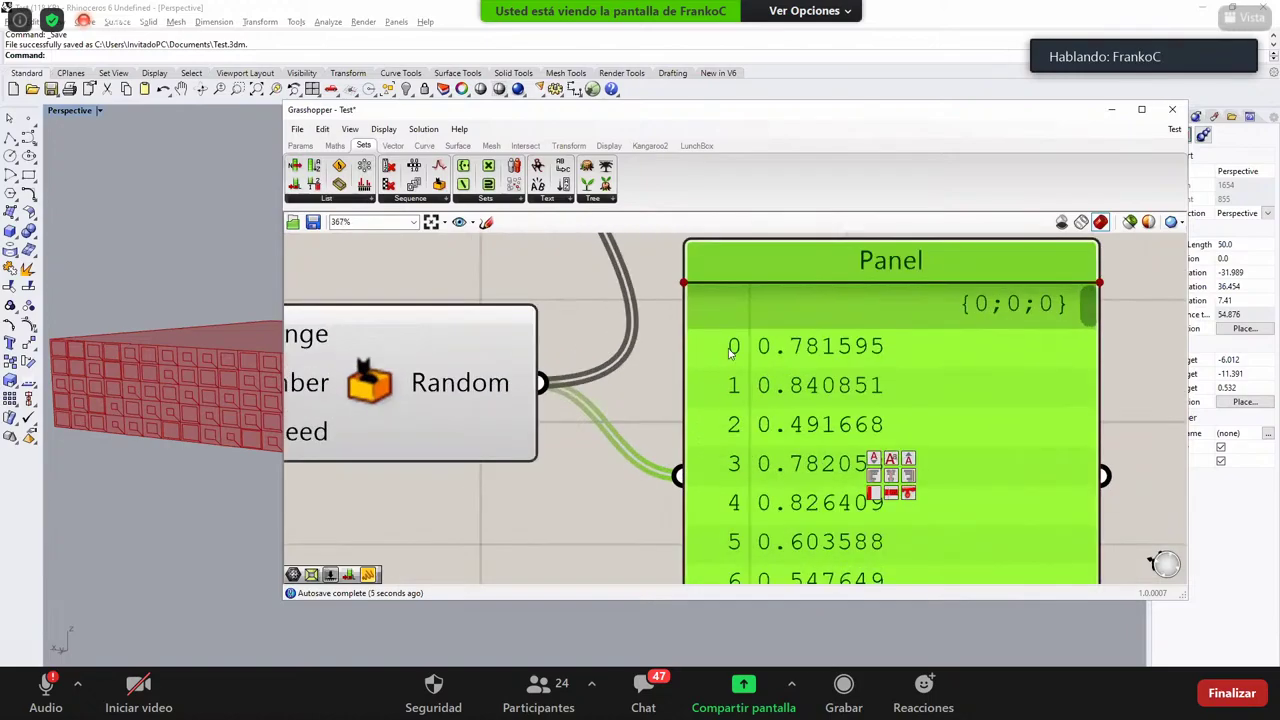
scroll(750, 367, down, 1)
scroll(748, 372, up, 1)
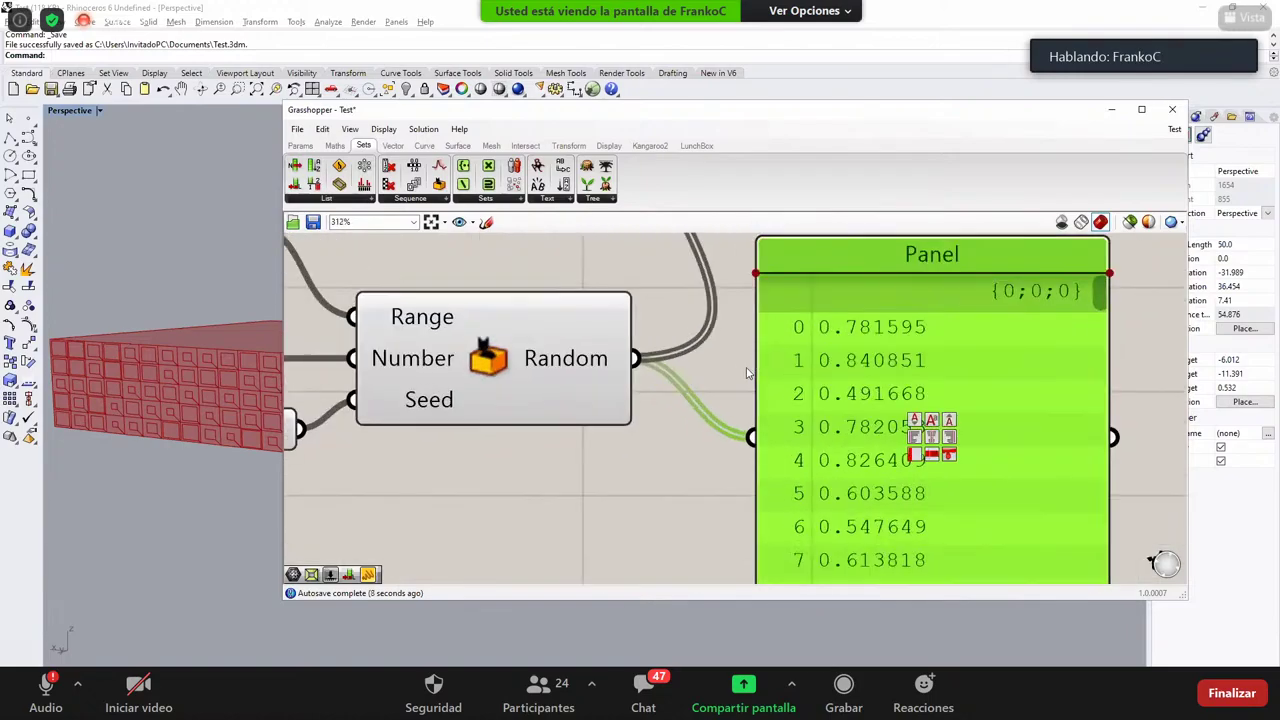
scroll(746, 373, up, 1)
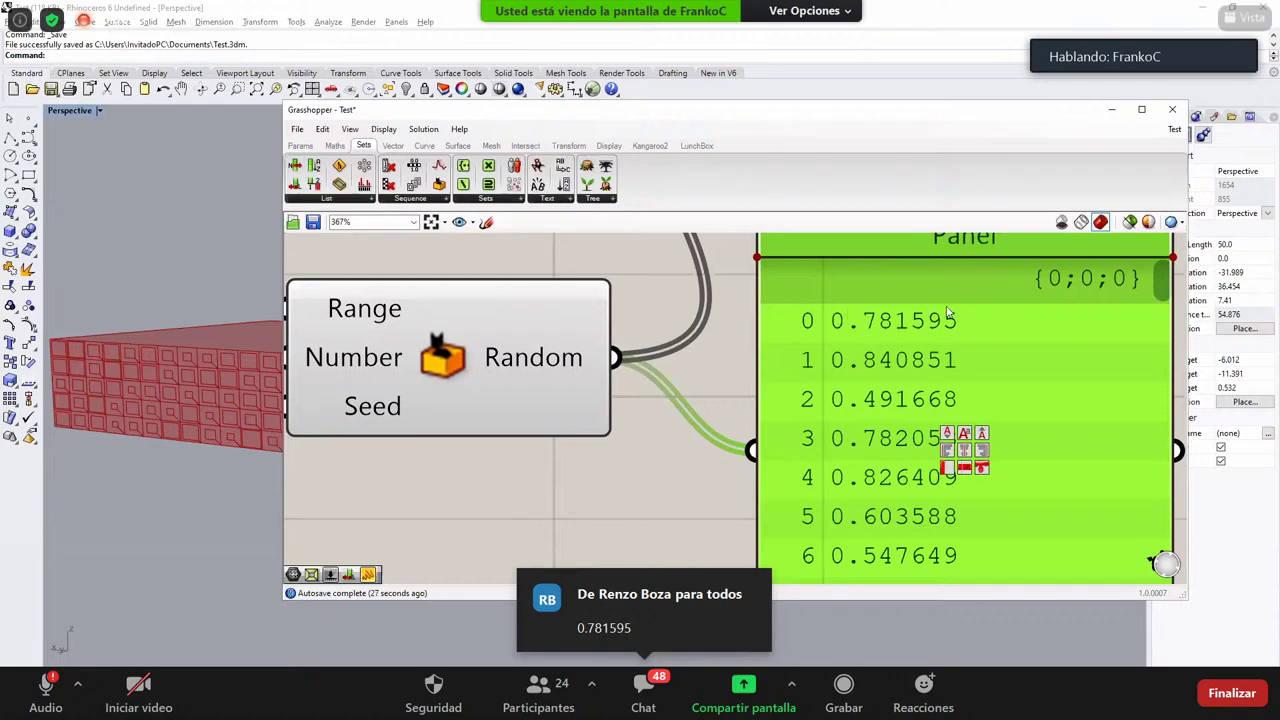
Step: Set the facade Random component's Seed slider to 64 and check the panel frames in the Perspective viewport
scroll(900, 325, down, 2)
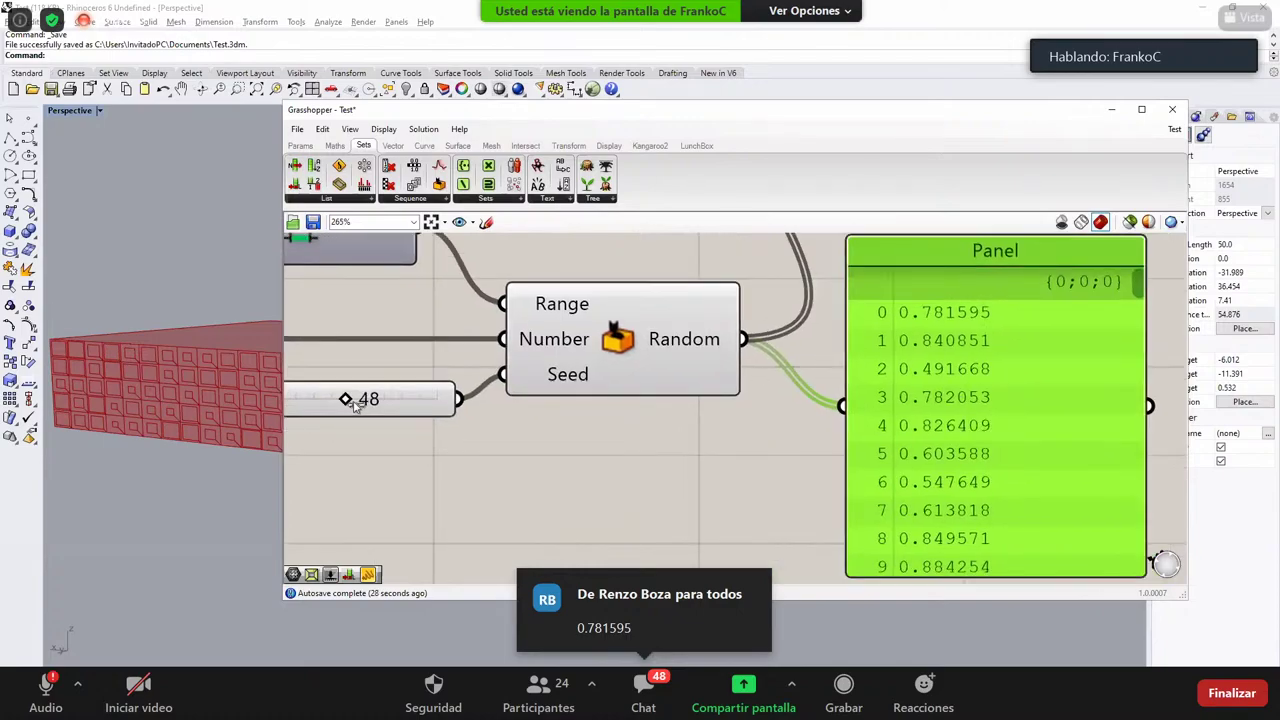
drag(355, 403, 373, 398)
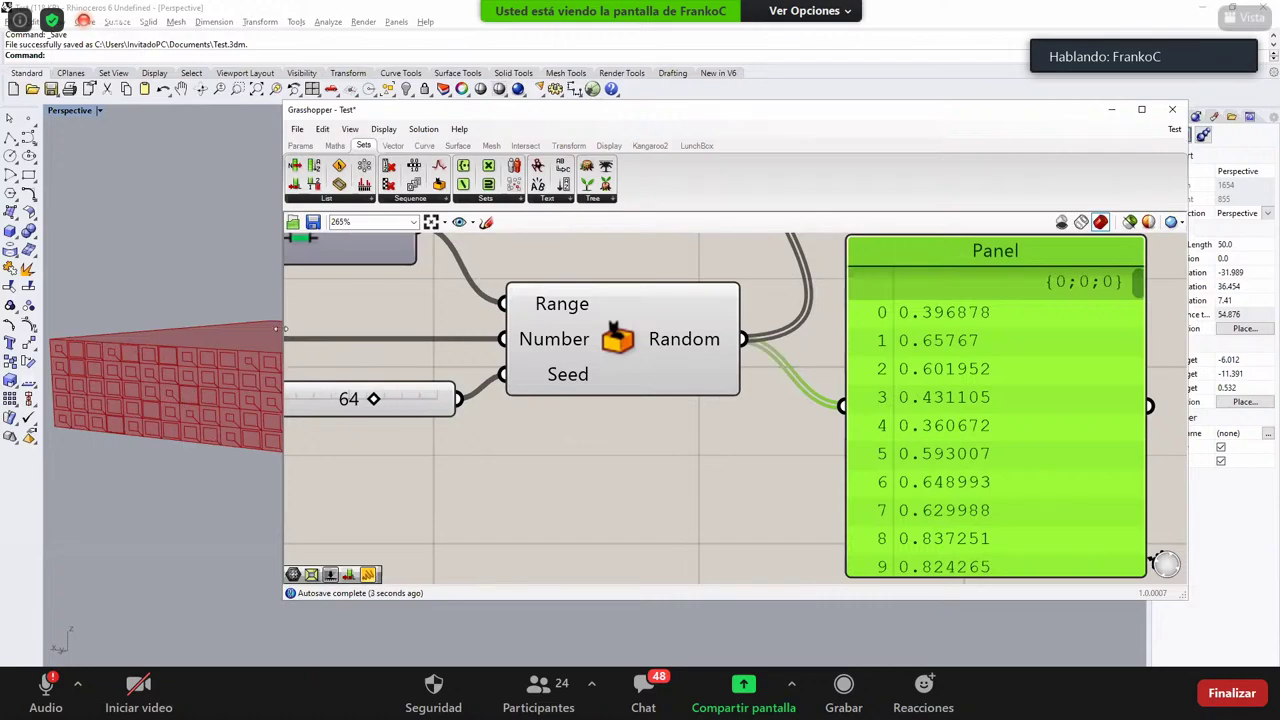
right_drag(276, 329, 211, 379)
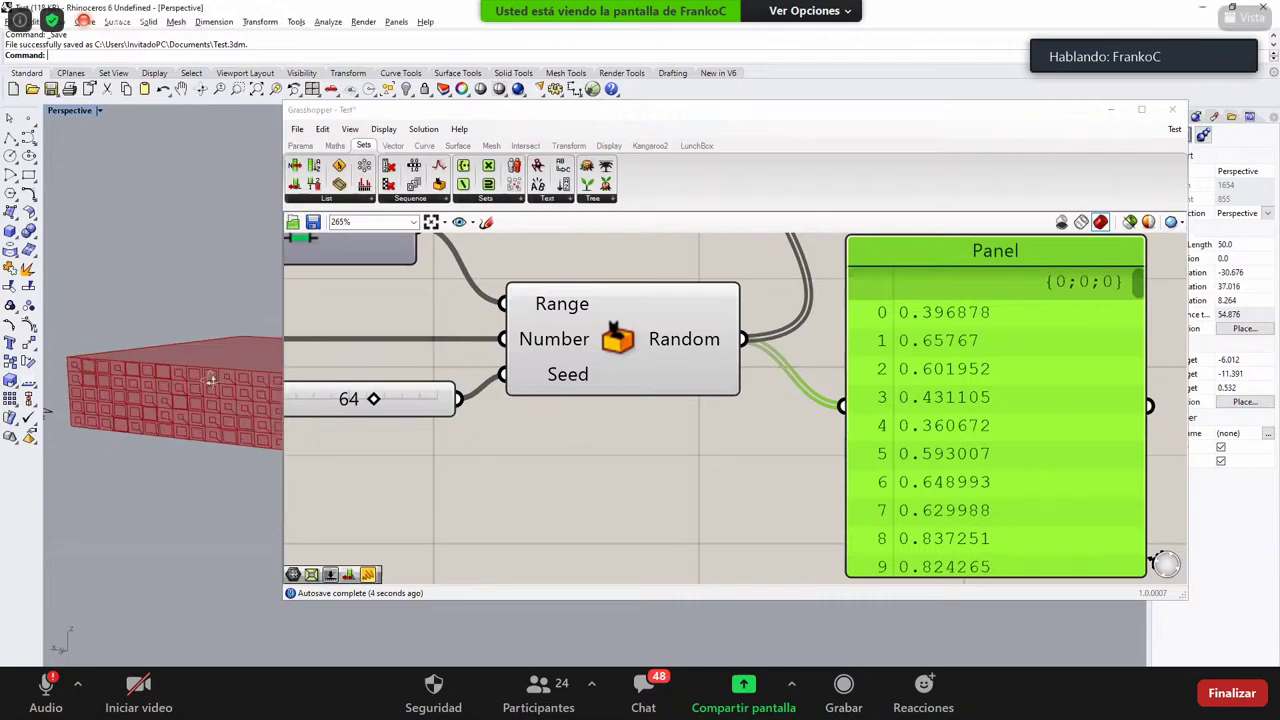
Step: Narrow the Grasshopper window to uncover more of the facade and set the facade's Seed slider to 59
drag(282, 384, 410, 384)
scroll(246, 384, down, 4)
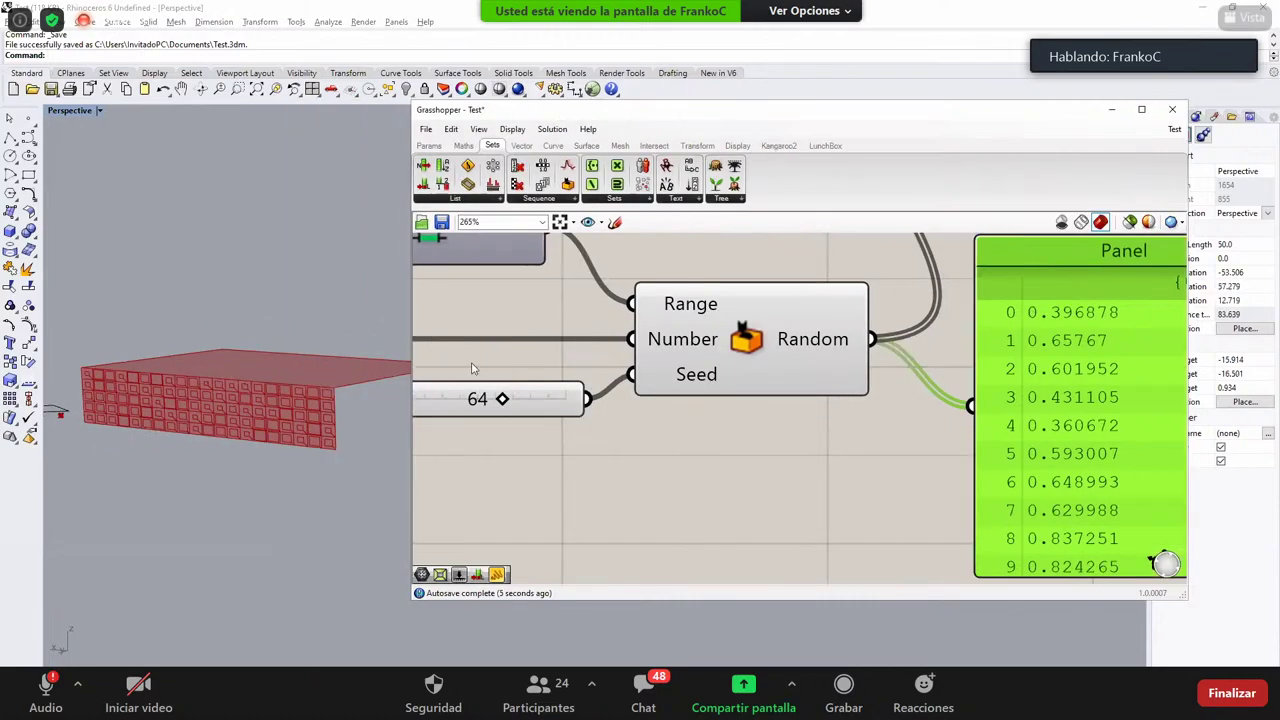
mouse_move(500, 408)
mouse_down()
mouse_move(486, 402)
mouse_move(500, 405)
mouse_up()
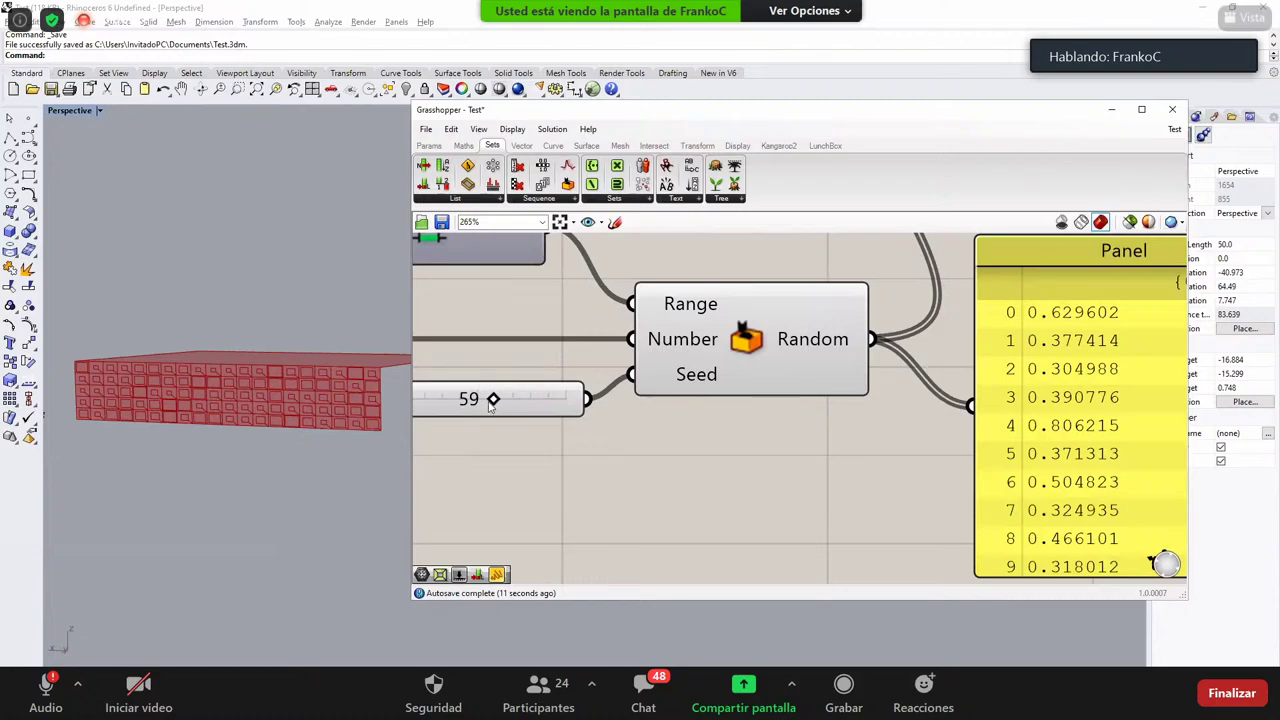
Step: Set the facade Random component's Seed slider to 75 and check the panel frames in the Perspective viewport
drag(492, 400, 523, 406)
scroll(733, 428, down, 1)
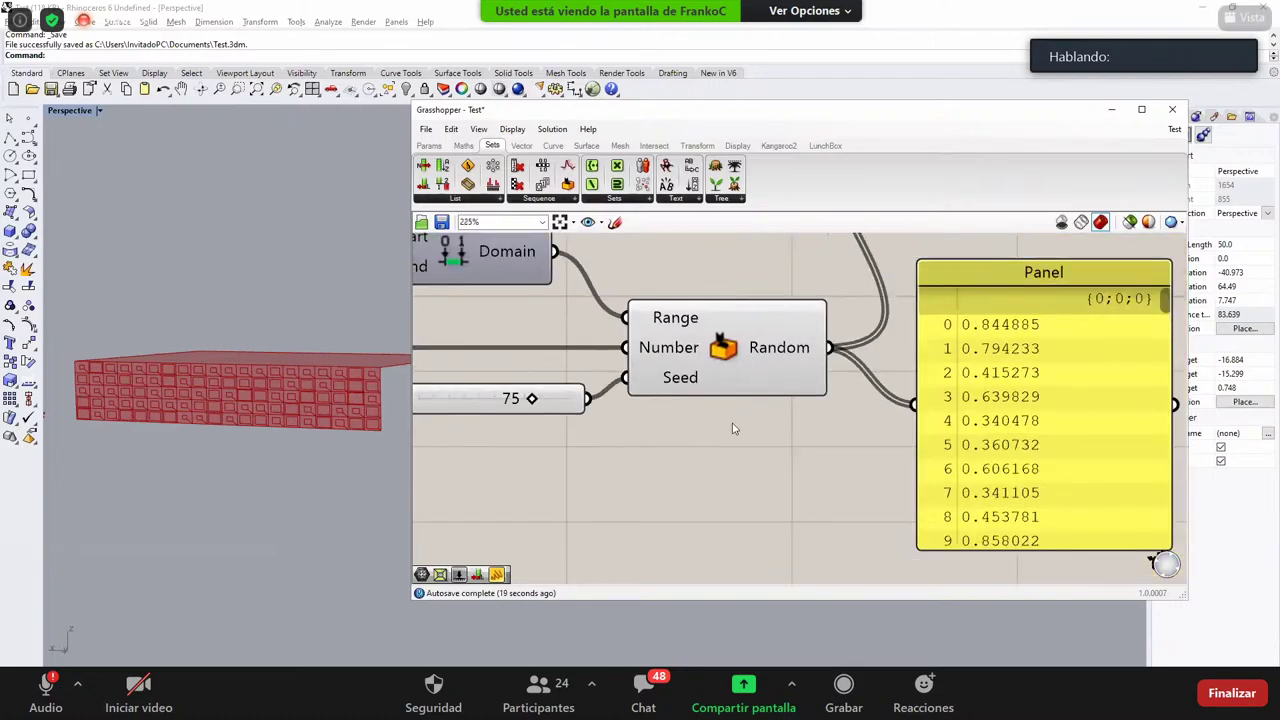
scroll(683, 446, down, 1)
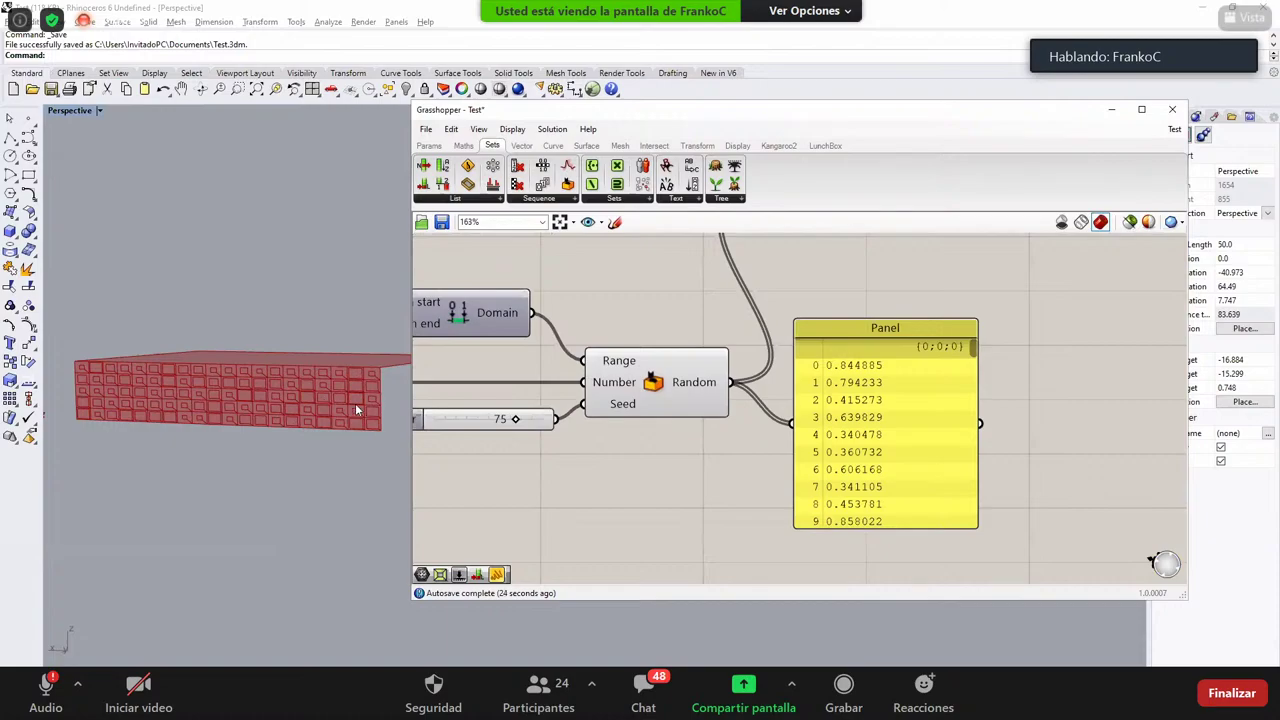
scroll(355, 403, up, 1)
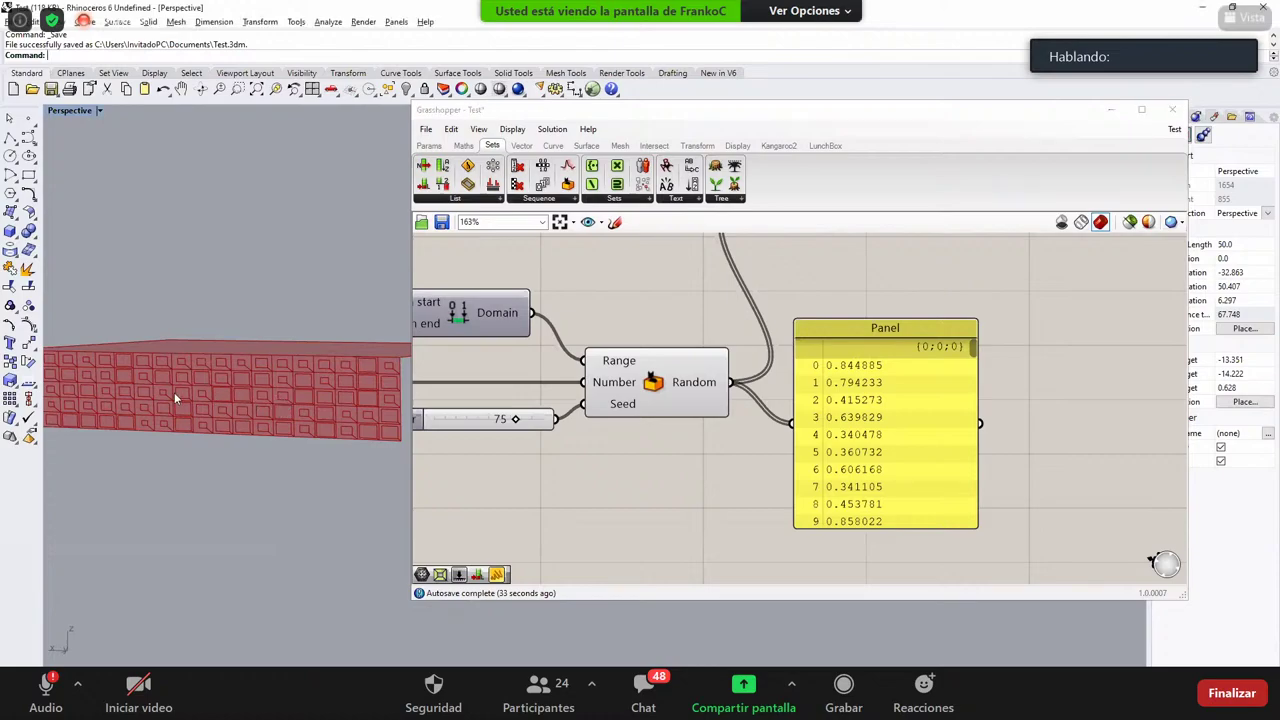
right_drag(174, 392, 235, 383)
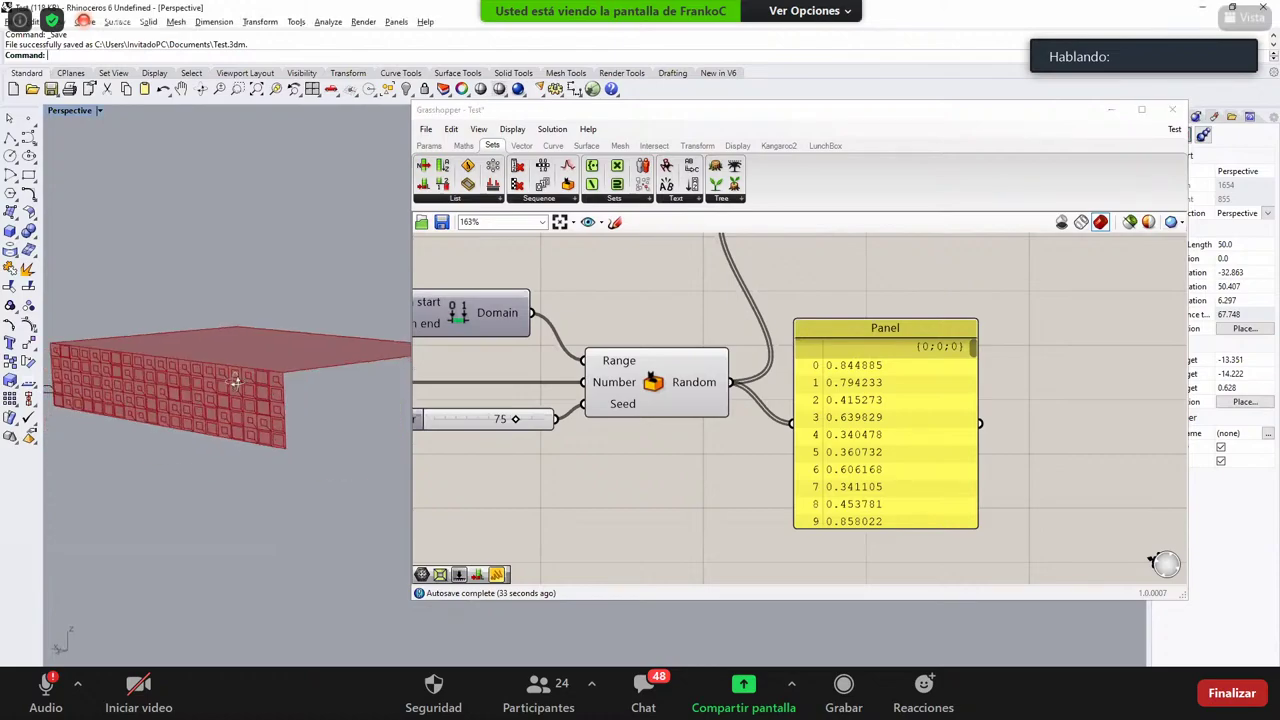
scroll(266, 388, up, 3)
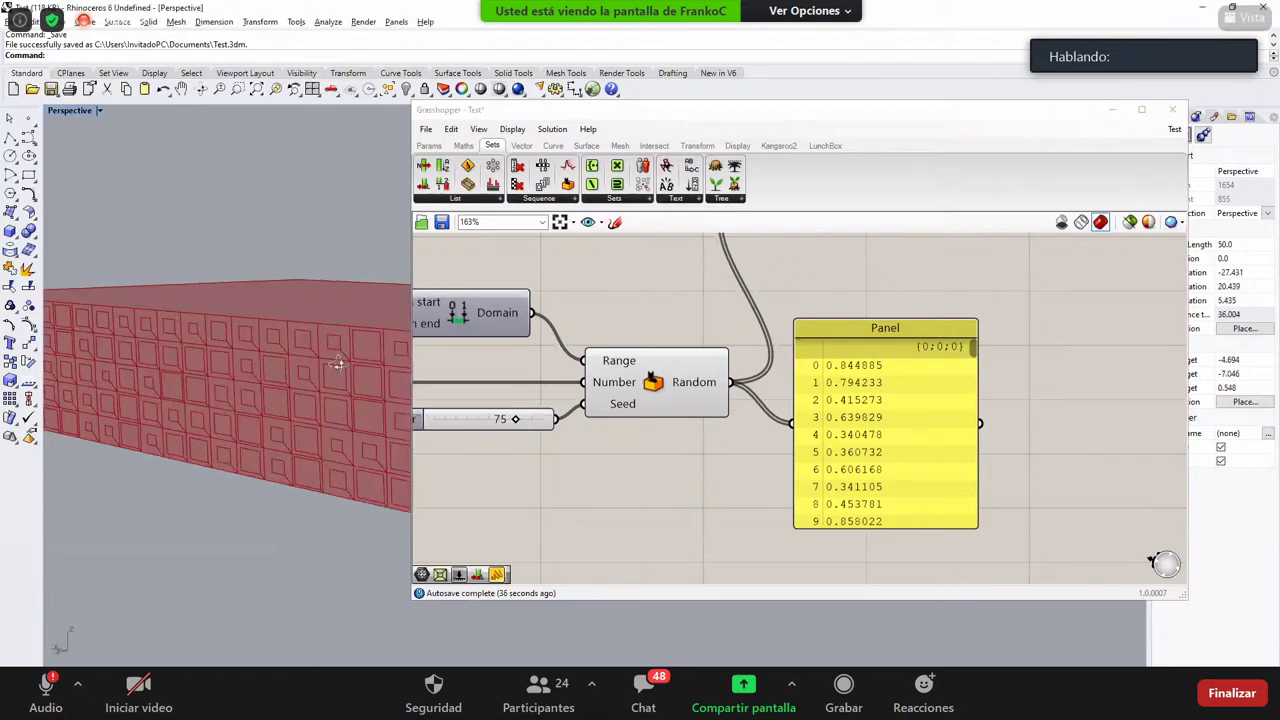
scroll(299, 378, down, 1)
scroll(320, 387, down, 2)
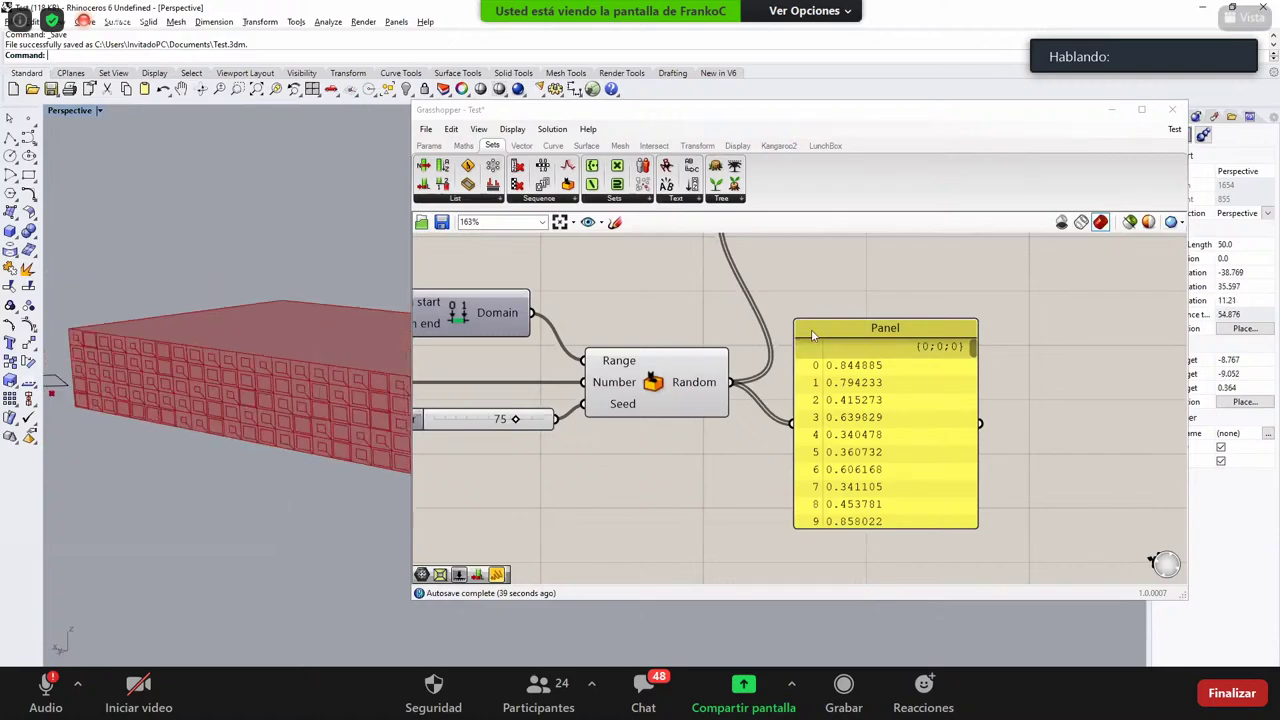
Step: Delete the Panel that lists the output of the facade's Random component
click(775, 418)
key(Delete)
scroll(772, 405, down, 2)
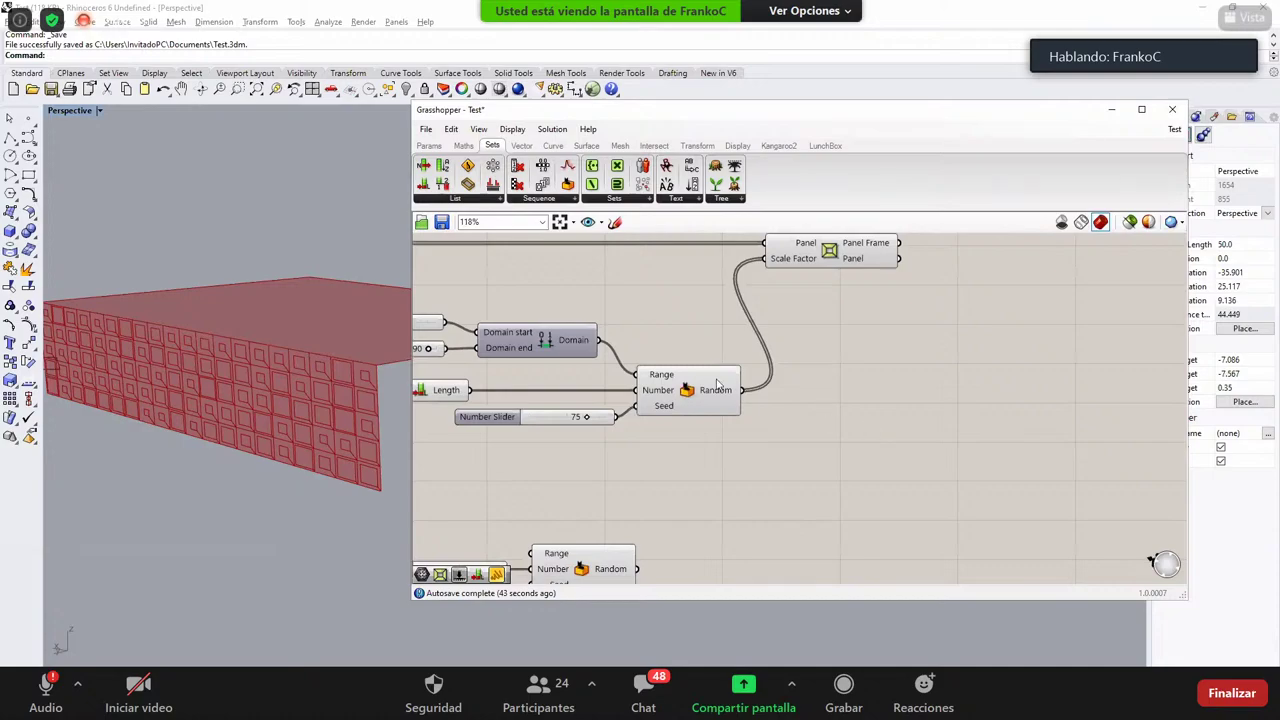
scroll(717, 385, down, 2)
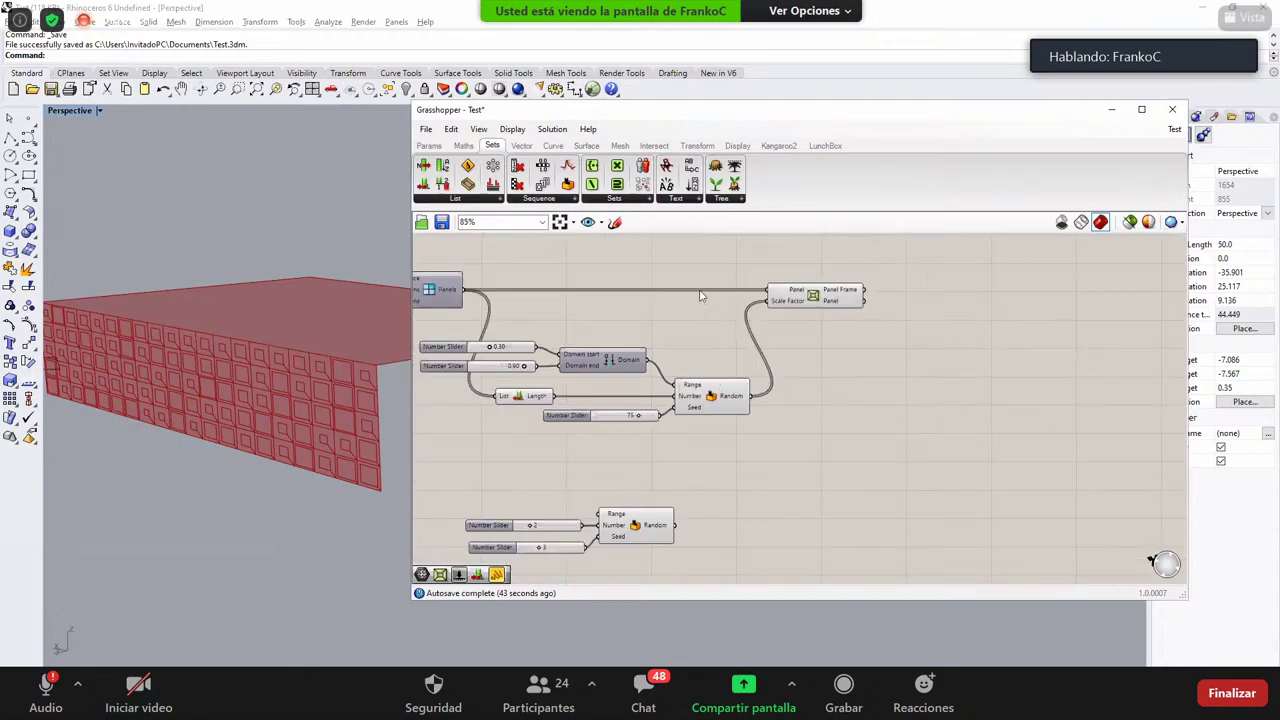
Step: Highlight the Panel Frame component's geometry on the facade, clear the selection and inspect the frames up close
click(813, 296)
scroll(813, 296, up, 3)
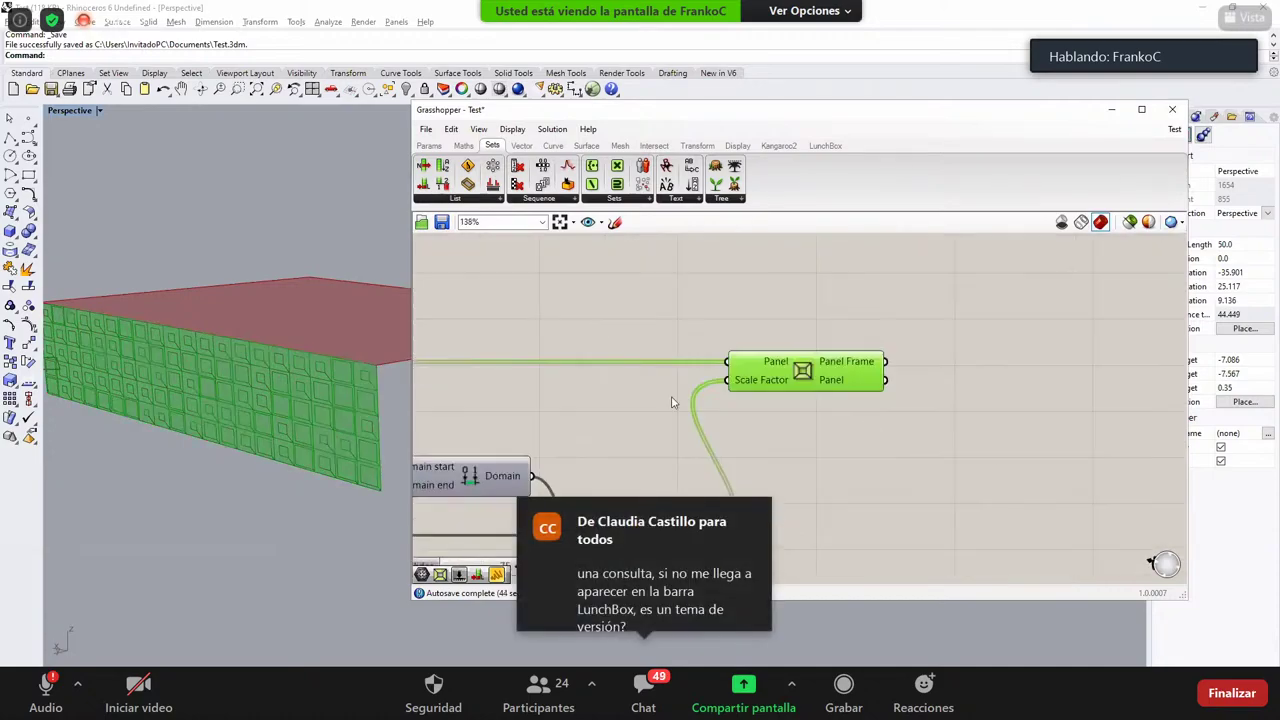
click(699, 311)
scroll(1023, 424, up, 4)
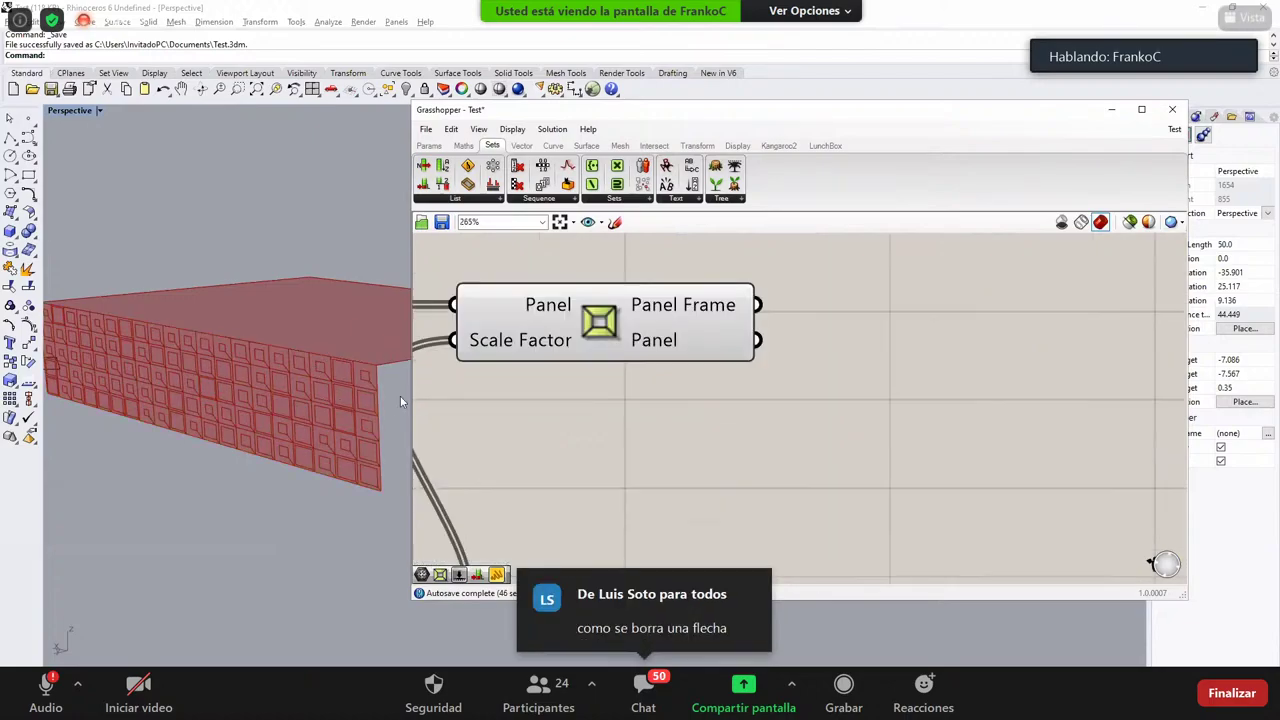
scroll(313, 379, up, 8)
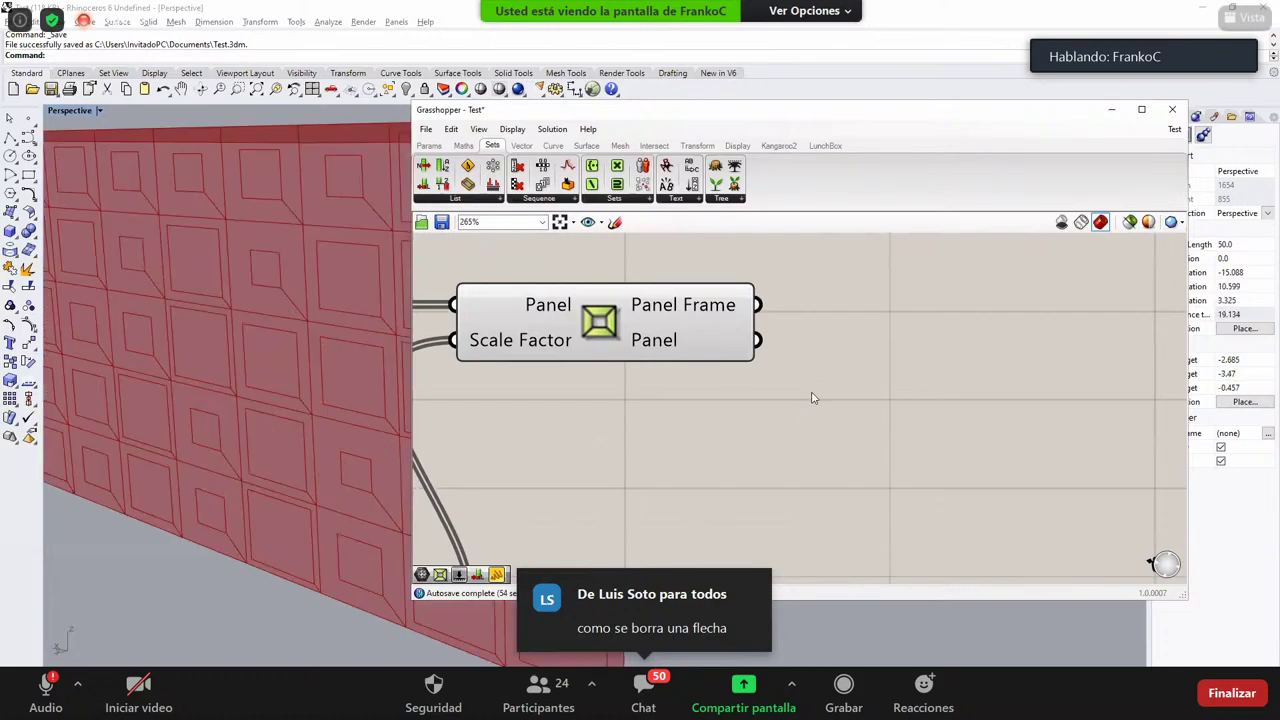
Step: Examine the Disconnect options of the facade Random component's Seed input, detach its Number Slider wire and undo the disconnection
scroll(814, 398, down, 3)
scroll(740, 405, up, 3)
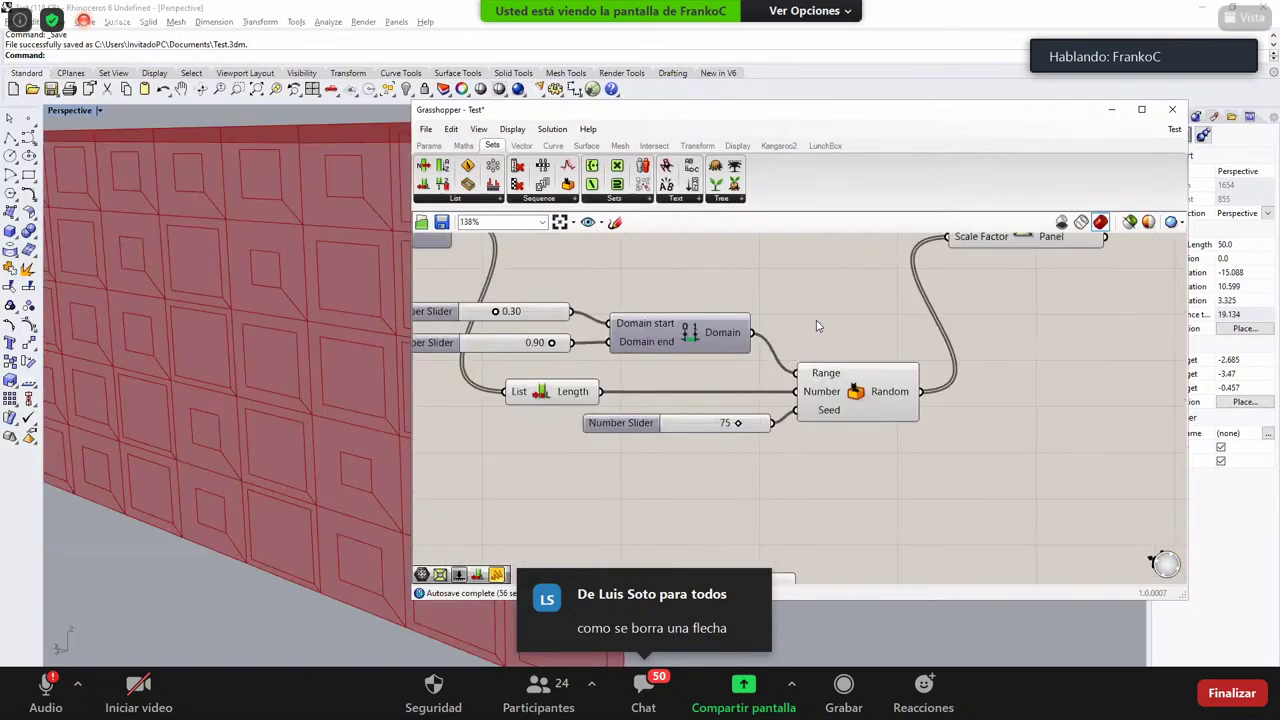
drag(765, 358, 729, 398)
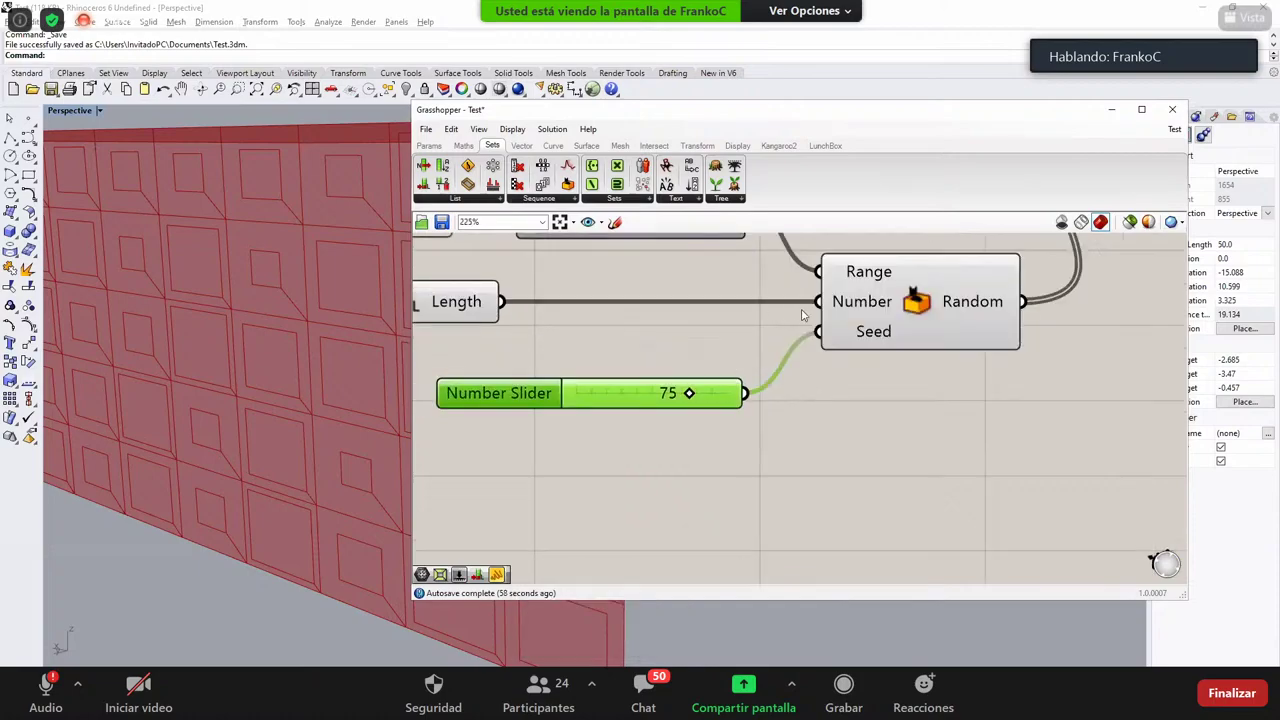
right_drag(868, 337, 812, 312)
right_click(814, 313)
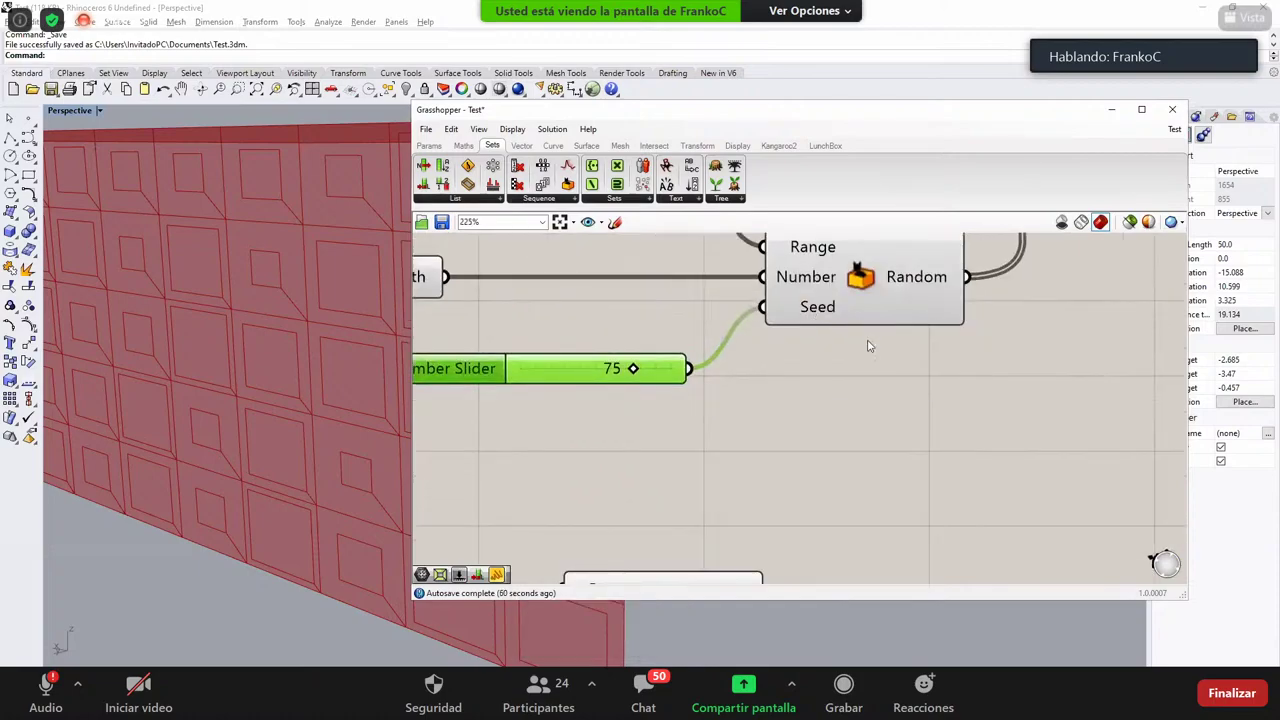
mouse_move(870, 349)
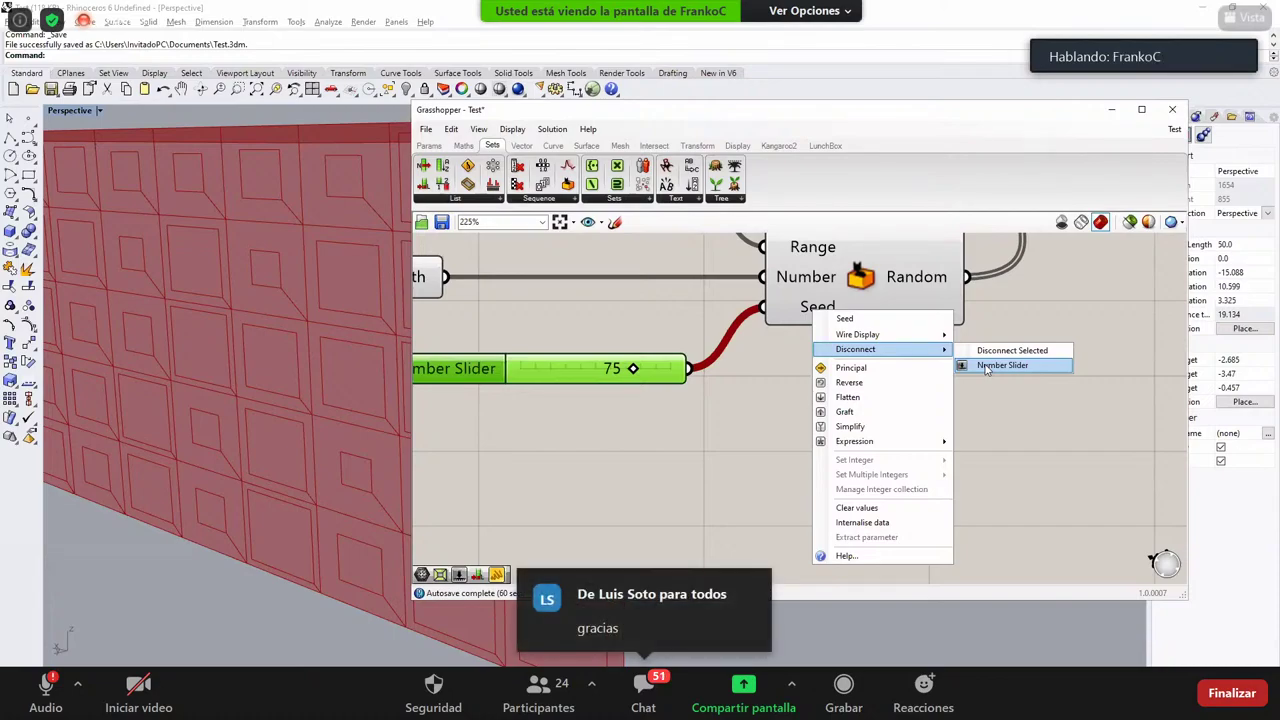
click(790, 418)
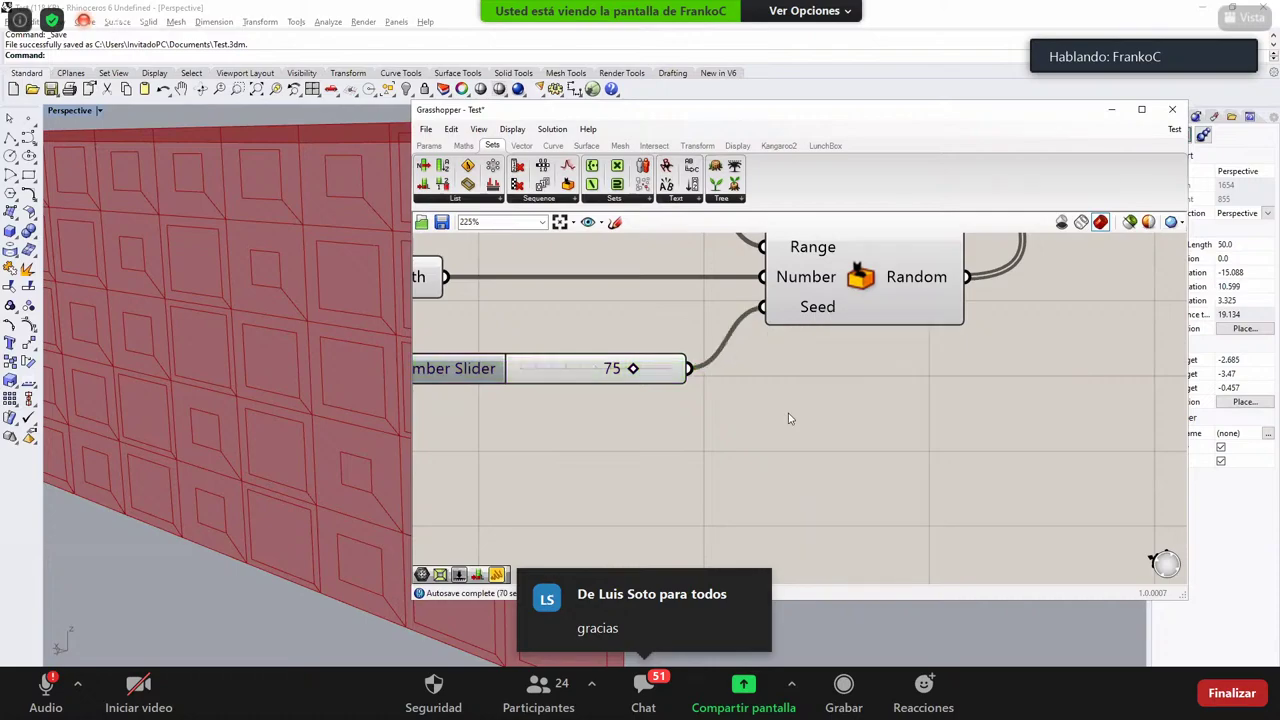
ctrl+drag(763, 307, 690, 369)
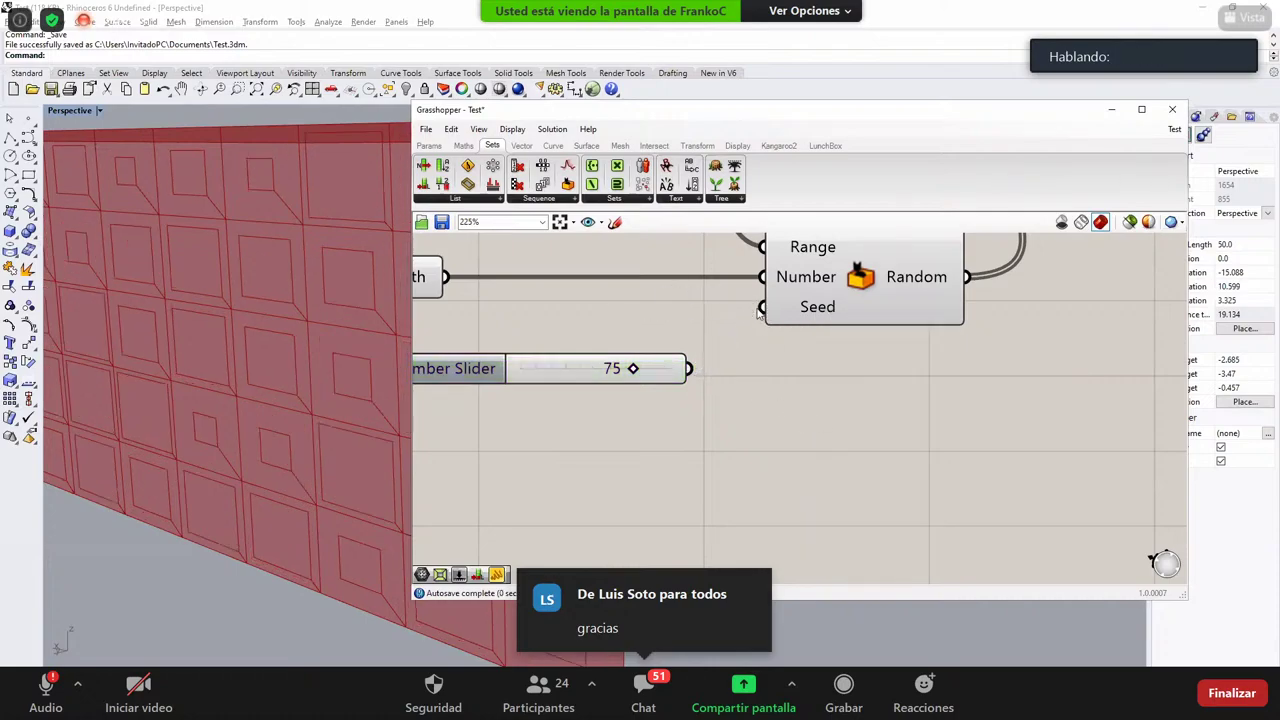
key(ctrl+z)
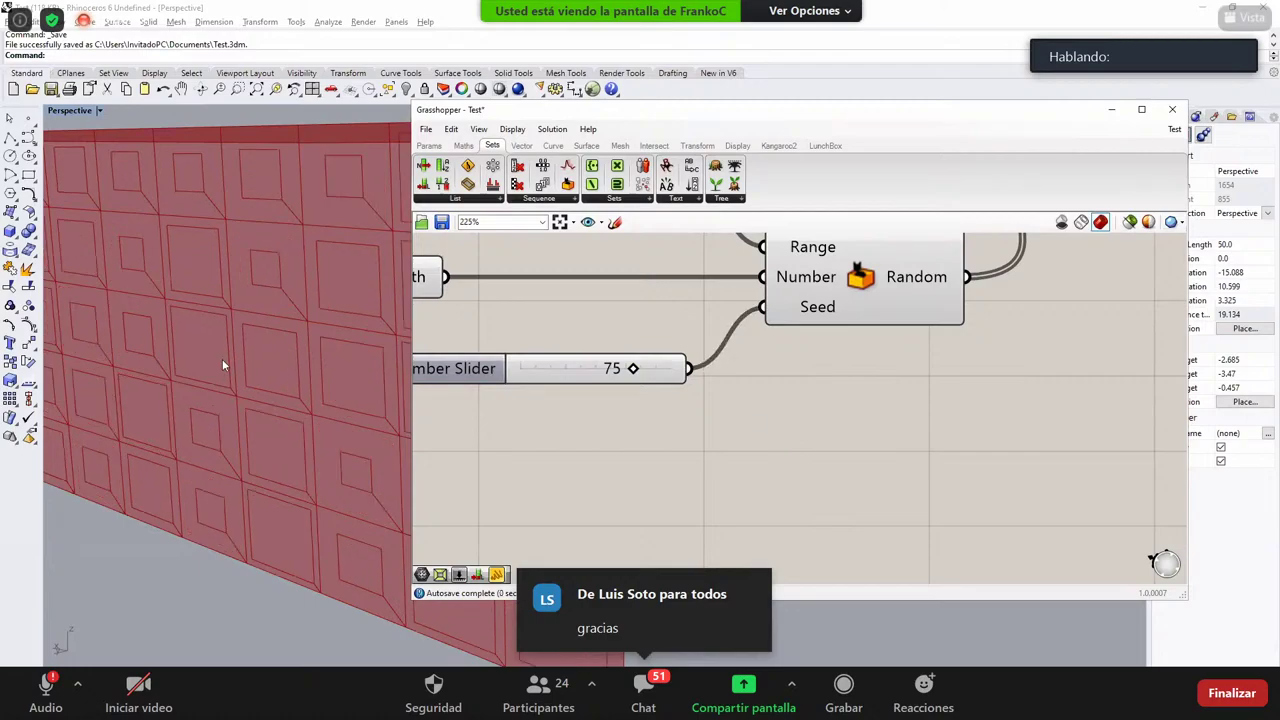
Step: Inspect the facade's randomly sized panel frames from several angles and distances in the Perspective viewport
scroll(216, 357, down, 3)
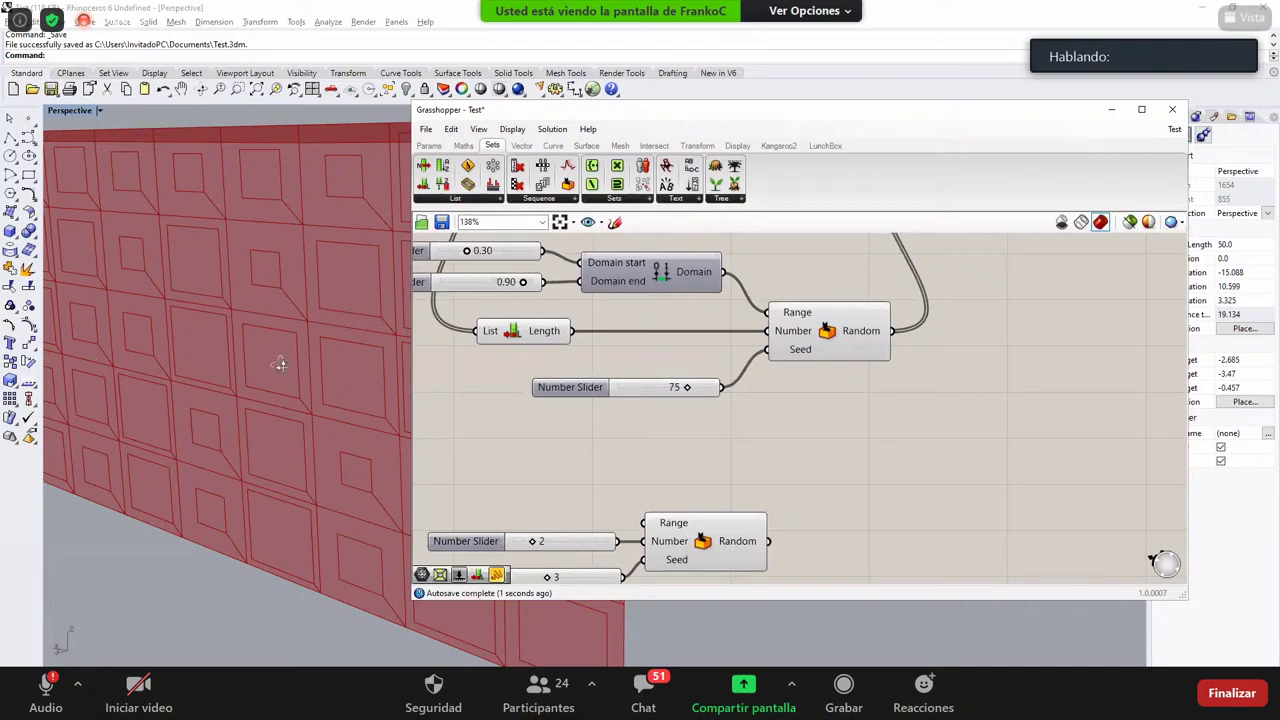
right_drag(280, 365, 278, 400)
scroll(350, 390, down, 9)
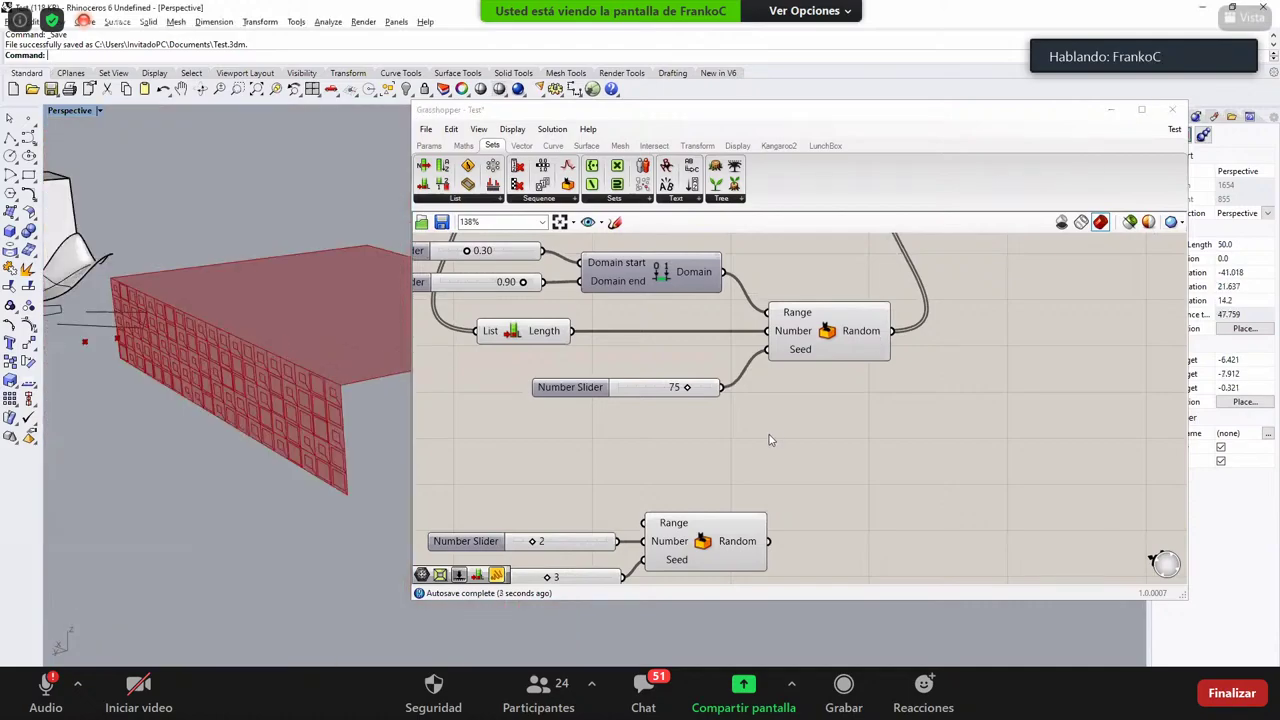
right_drag(870, 345, 770, 440)
right_drag(242, 357, 311, 362)
scroll(316, 368, up, 4)
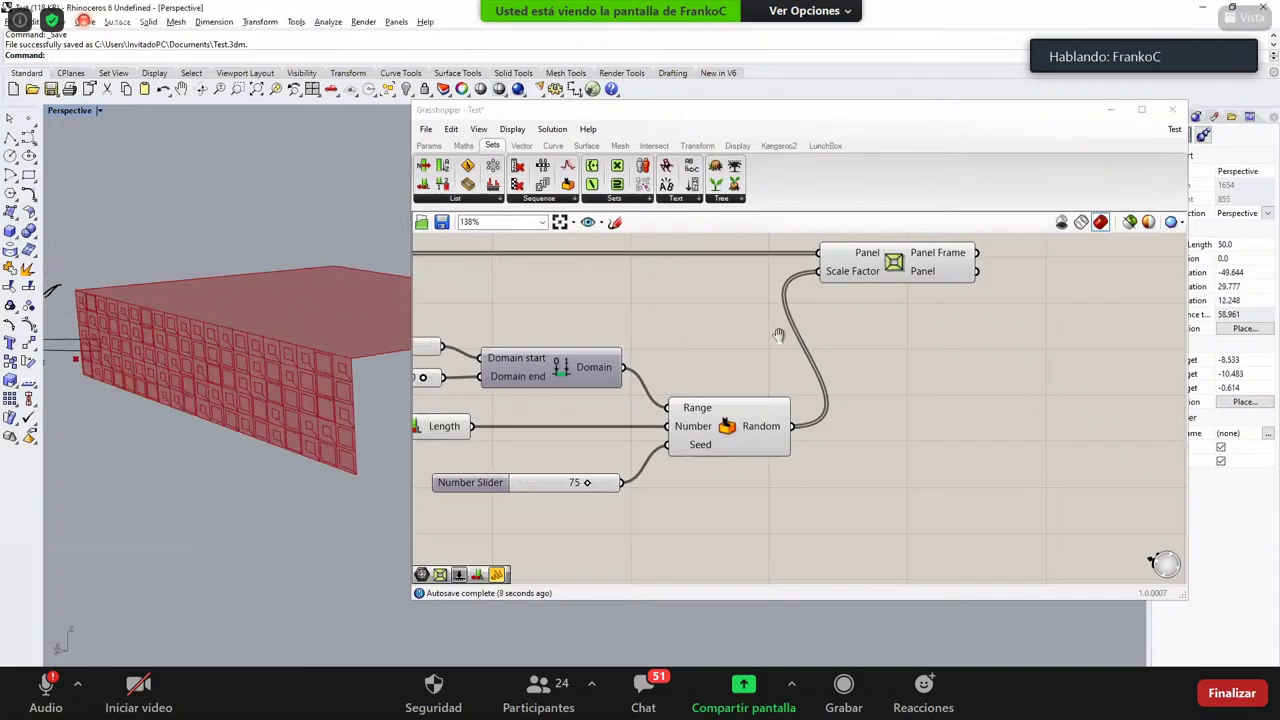
right_drag(226, 387, 182, 328)
scroll(182, 328, up, 2)
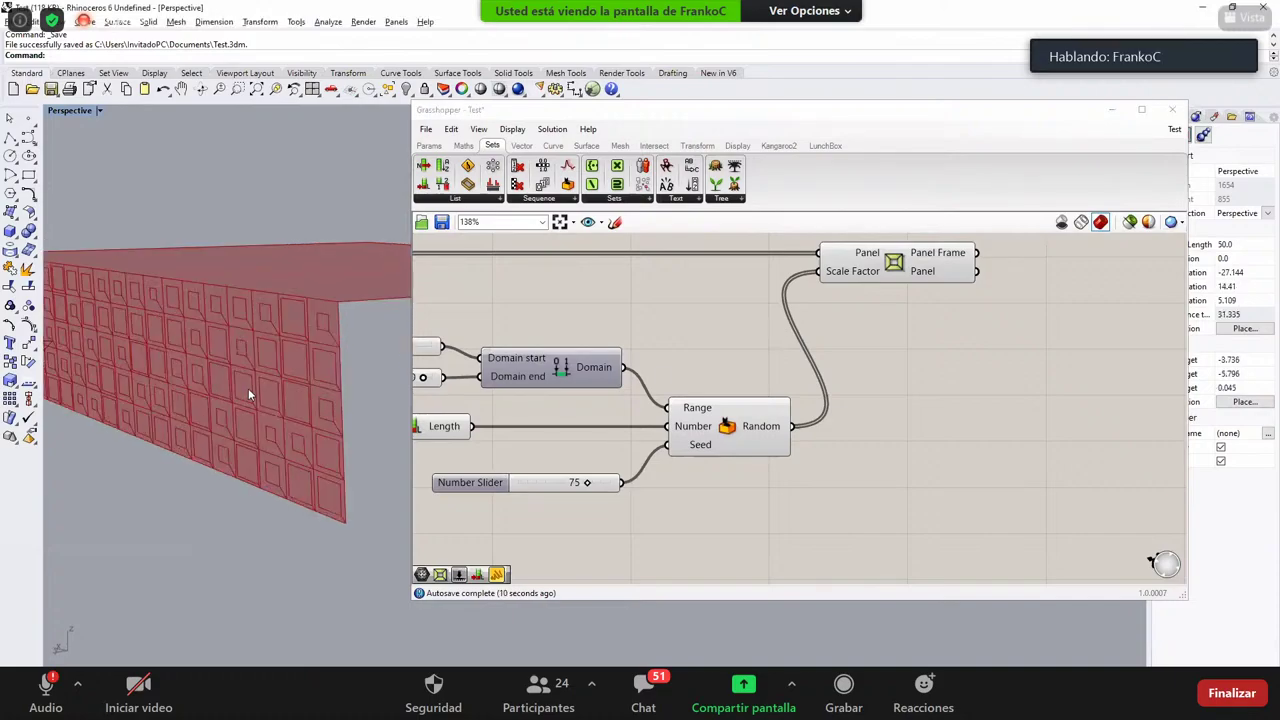
scroll(310, 415, up, 4)
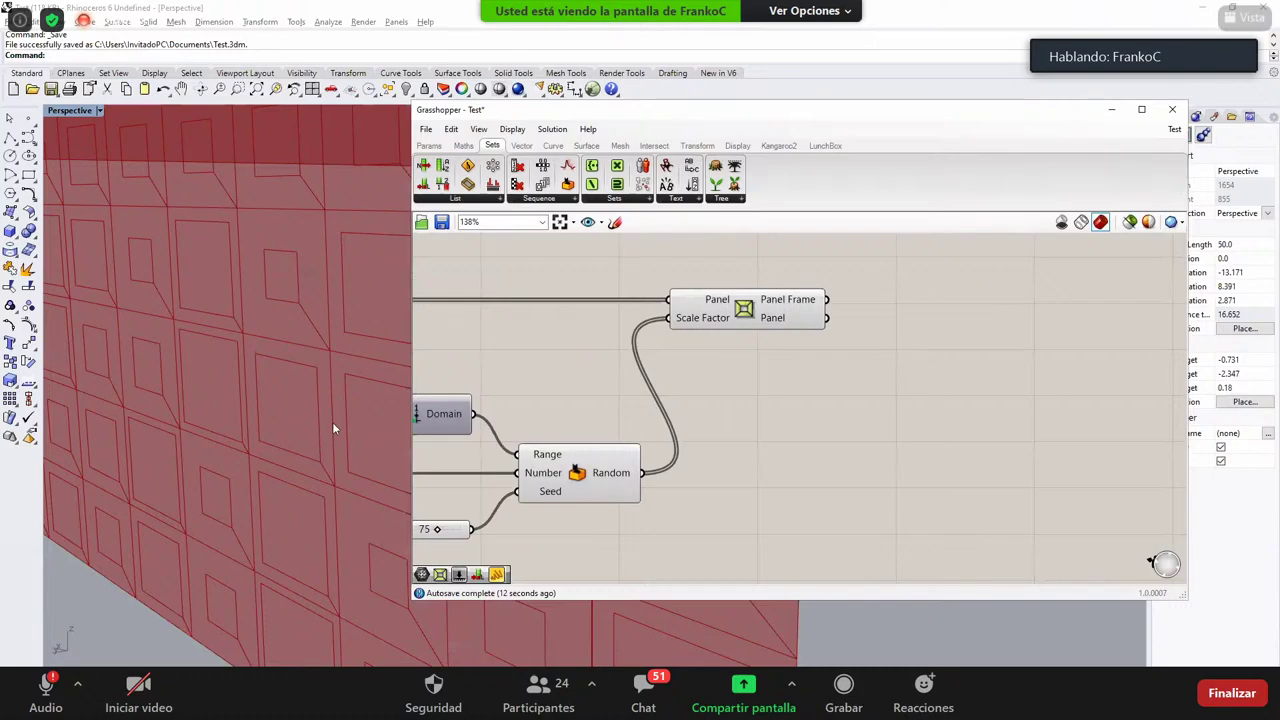
scroll(344, 422, down, 6)
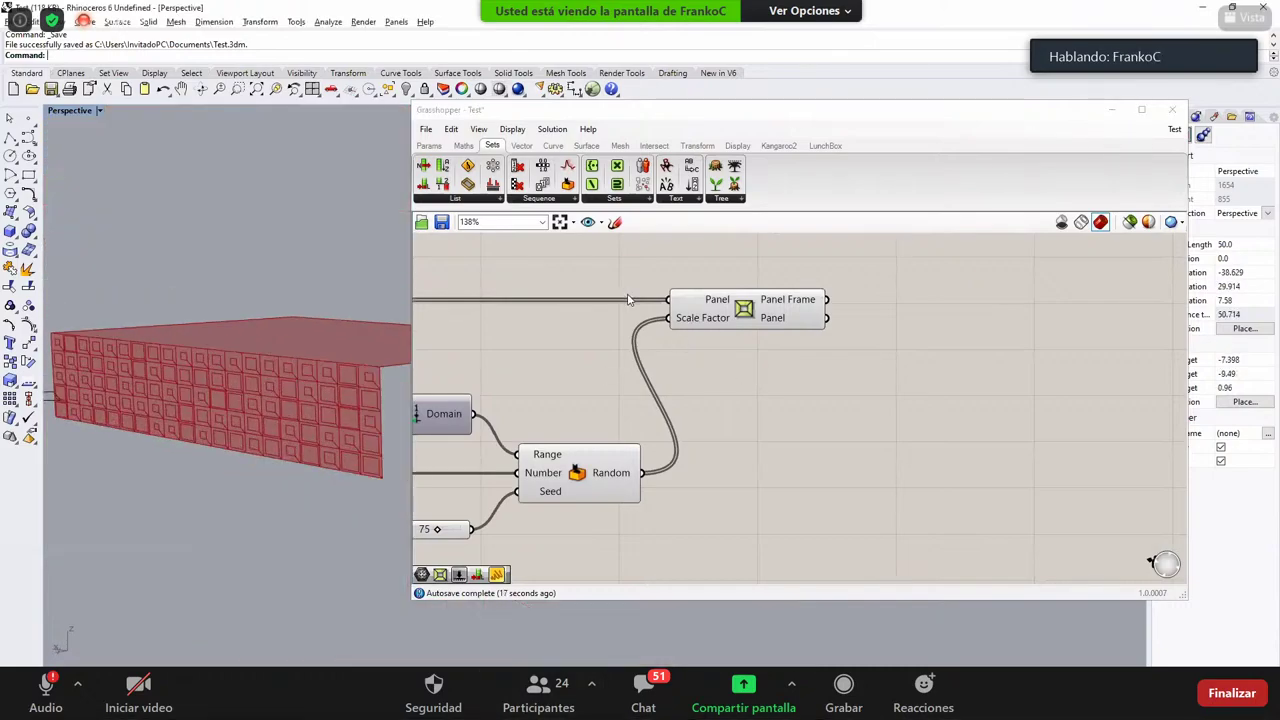
Step: Add an Extrude component with the Panel Frame output as its Base and a Unit Y vector as its Direction
right_drag(843, 355, 745, 376)
click(690, 340)
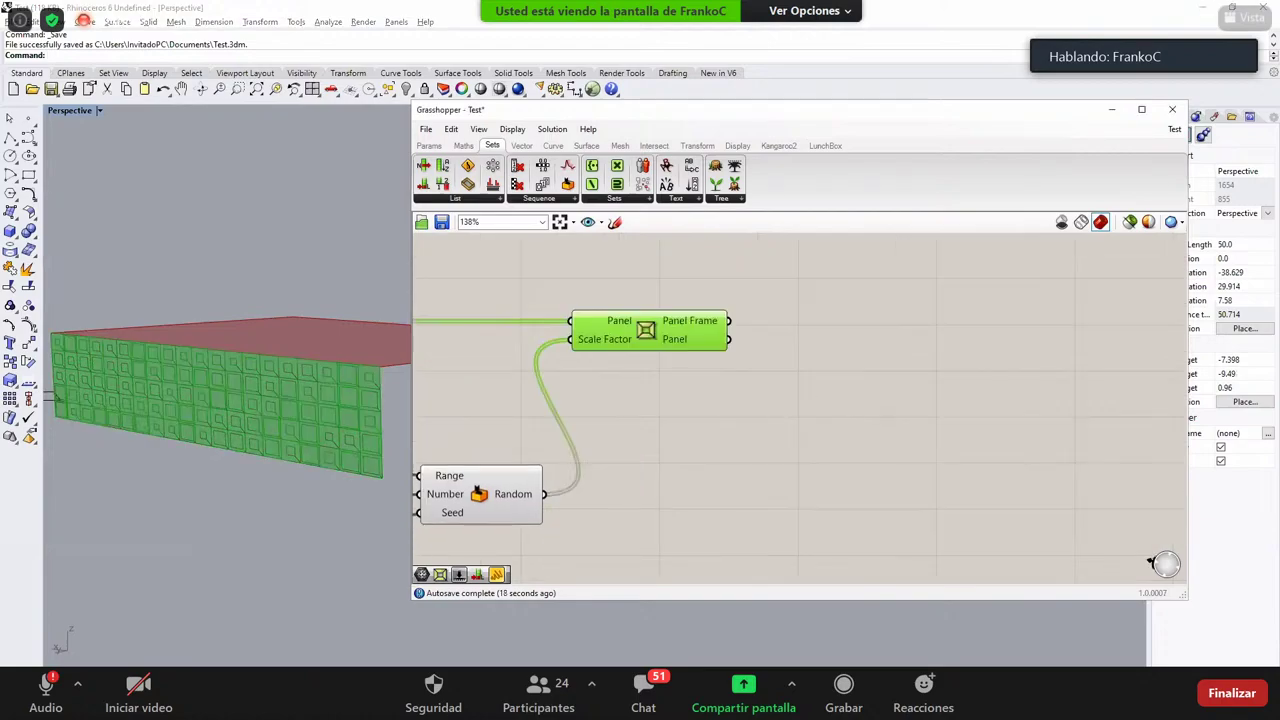
click(858, 397)
scroll(860, 397, up, 3)
double_click(760, 337)
text(extru)
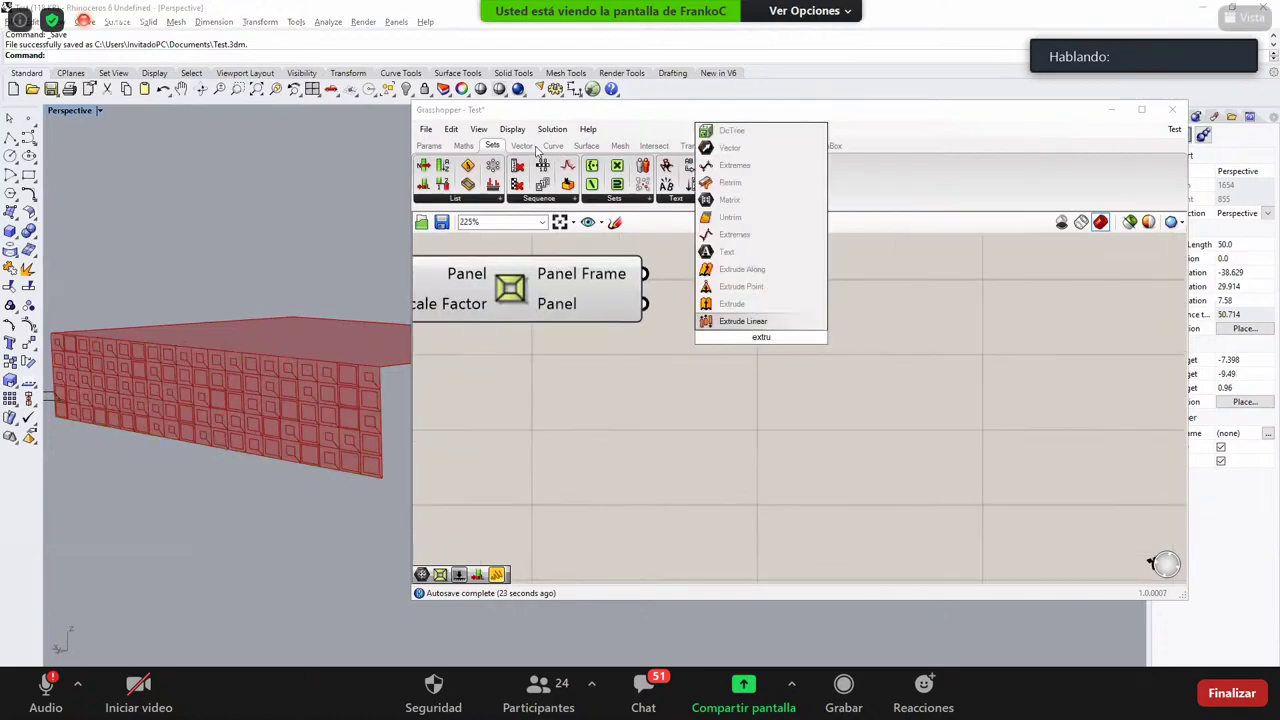
click(522, 145)
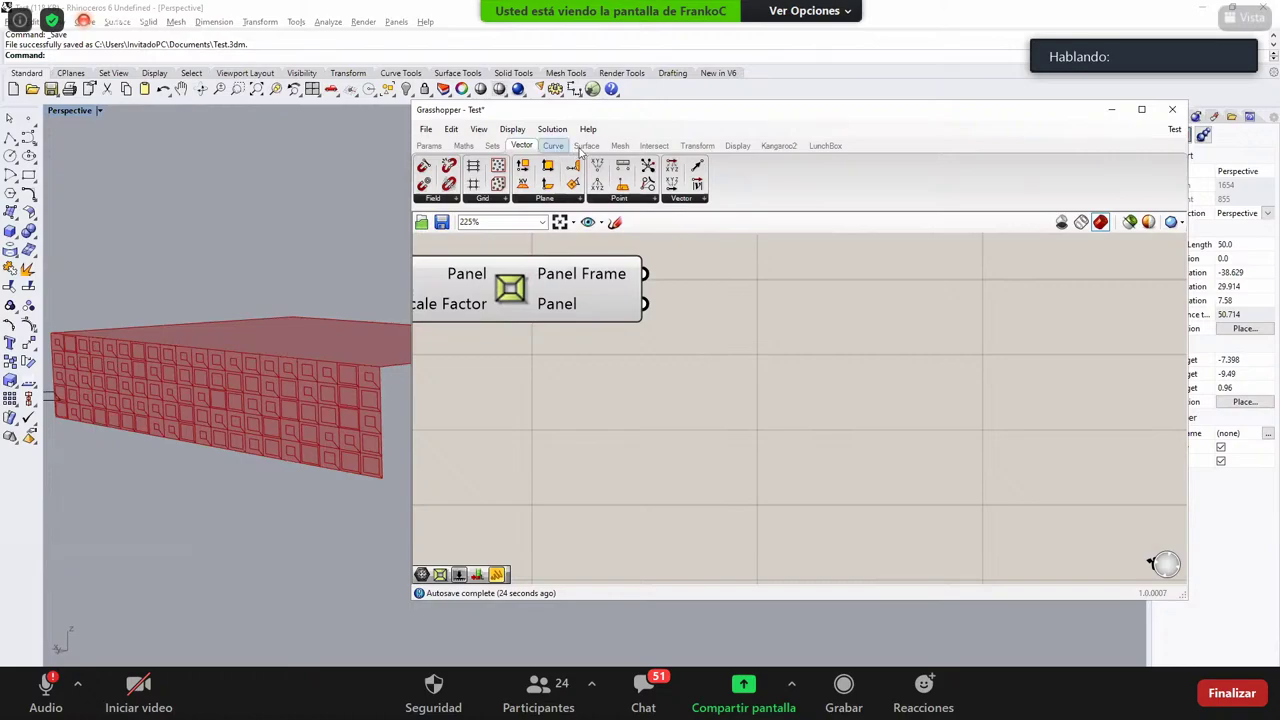
click(556, 146)
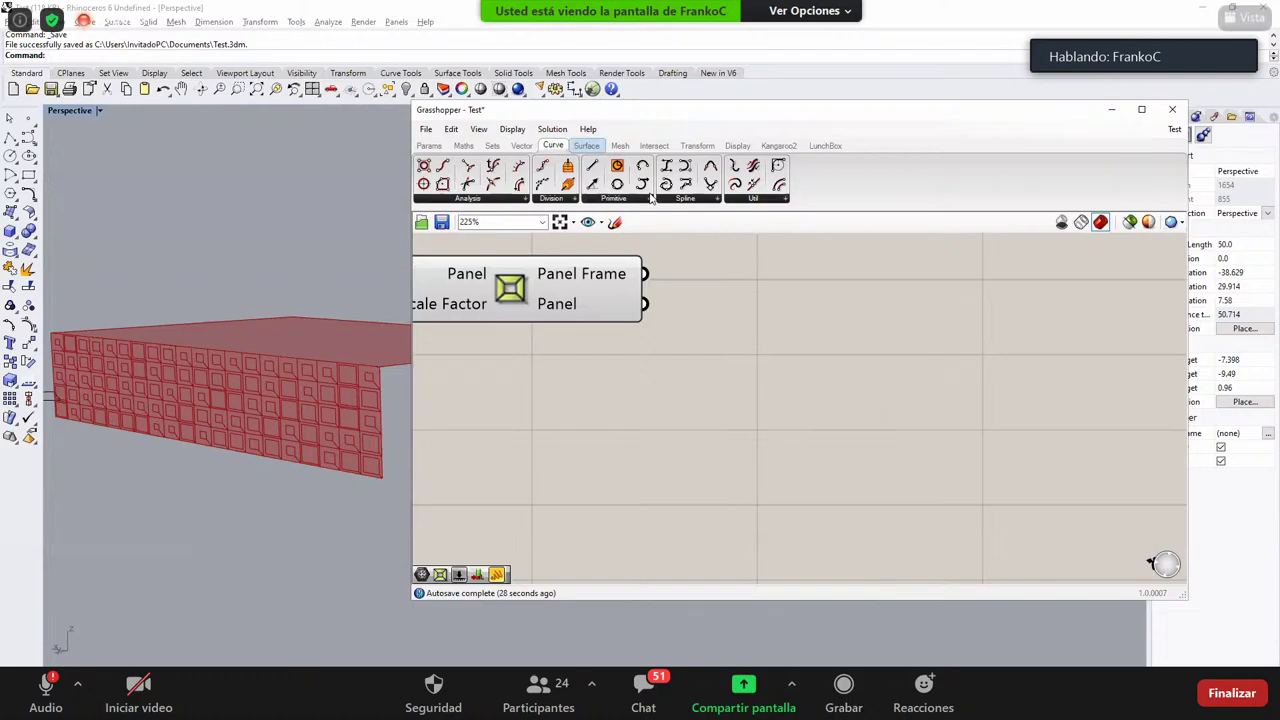
click(587, 146)
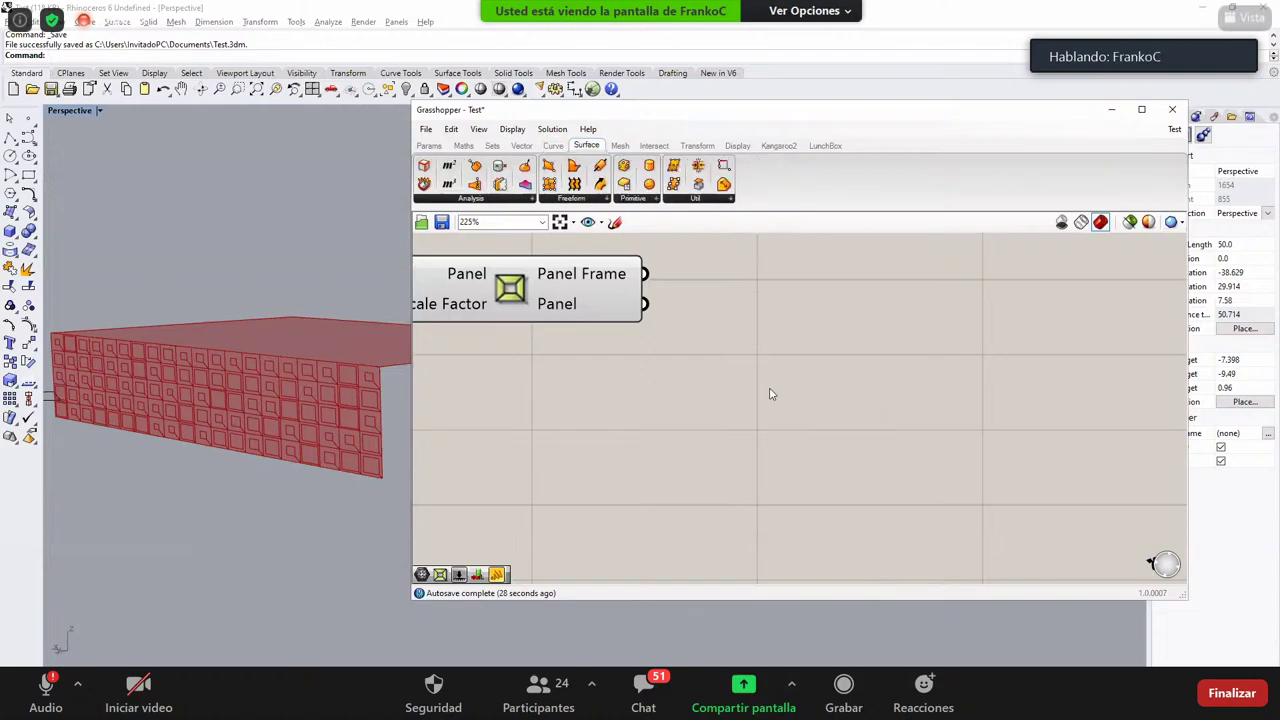
click(650, 198)
click(572, 198)
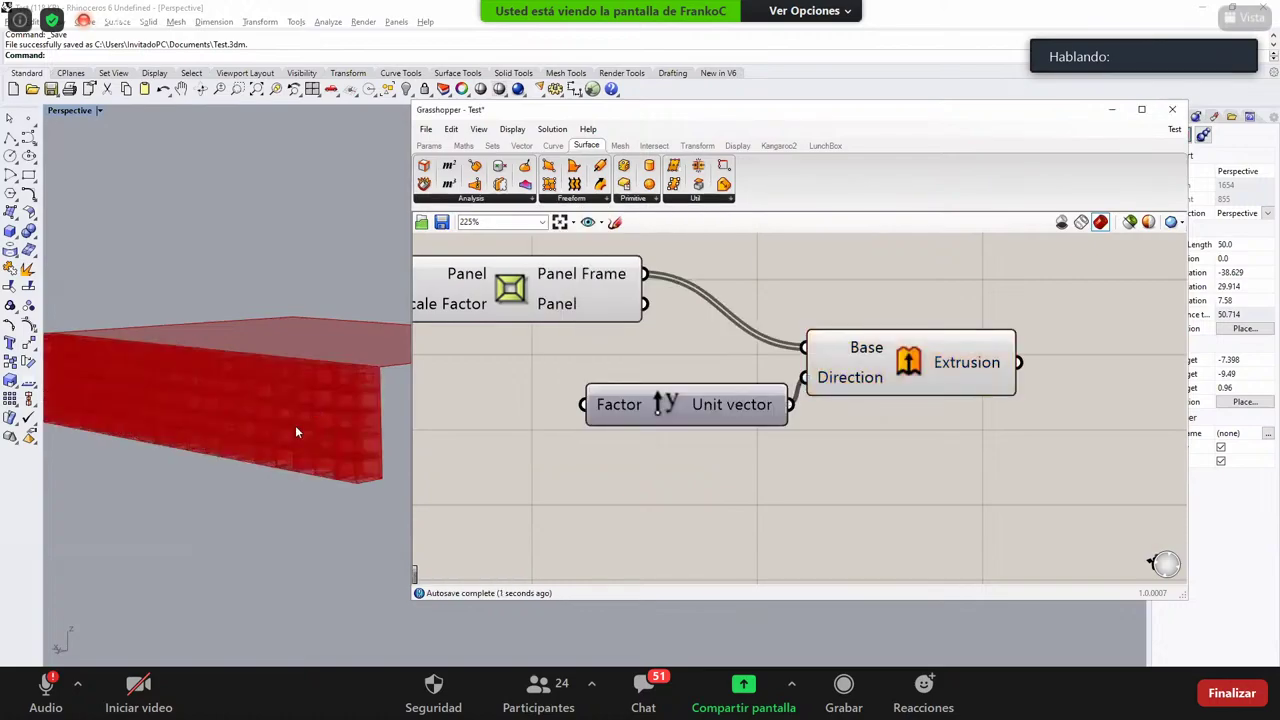
Step: Examine the extruded panel frames in the Perspective viewport and undo the Extrude and Unit Y setup
scroll(303, 413, up, 5)
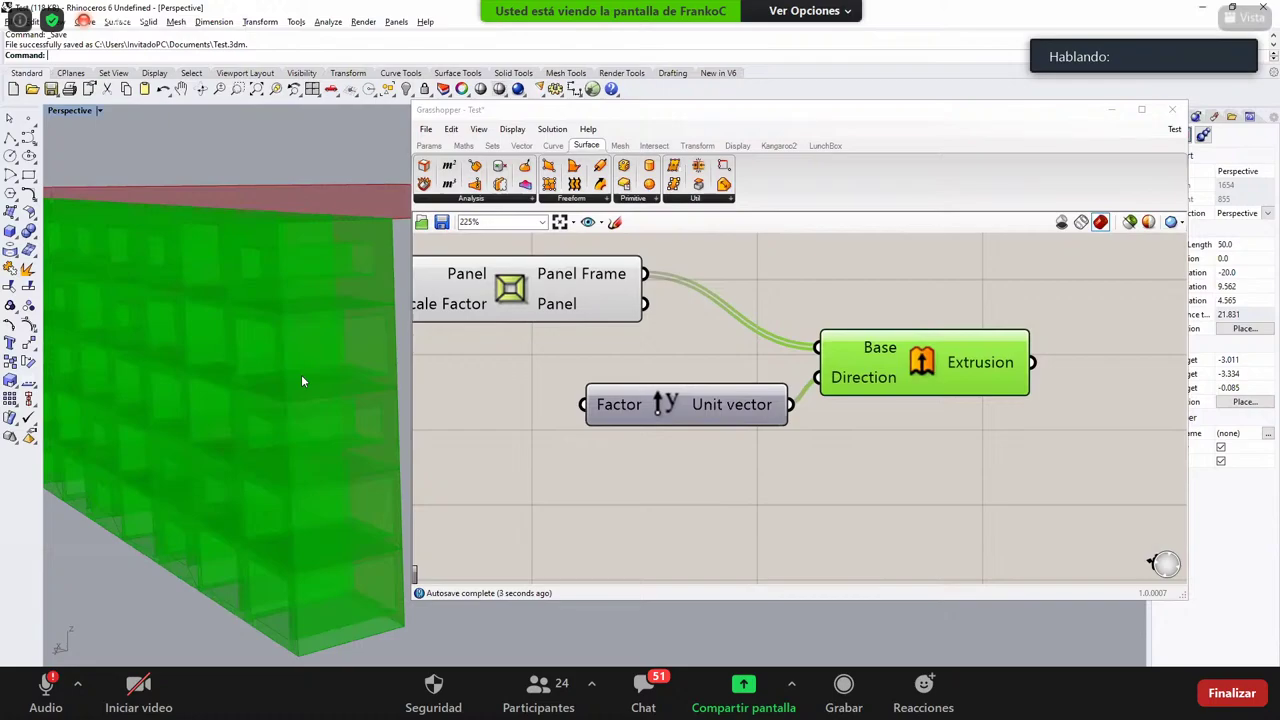
scroll(303, 381, down, 7)
right_drag(303, 383, 350, 365)
click(891, 451)
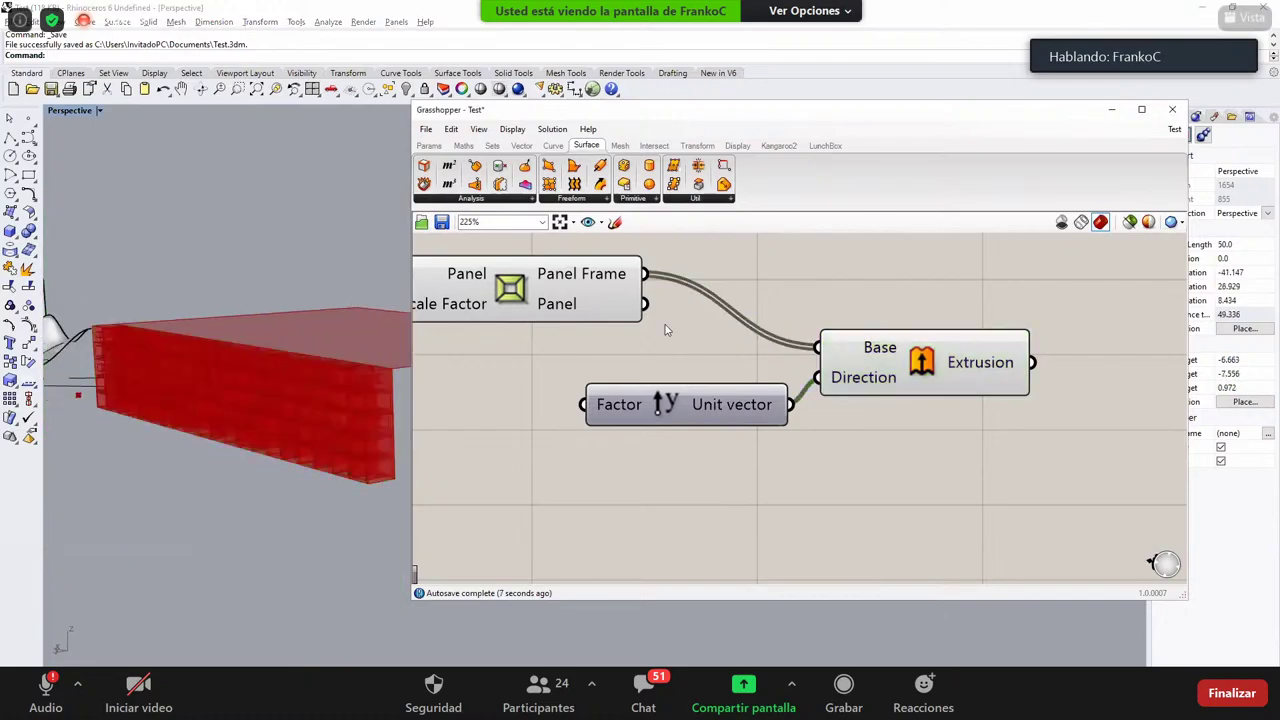
key(ctrl+z)
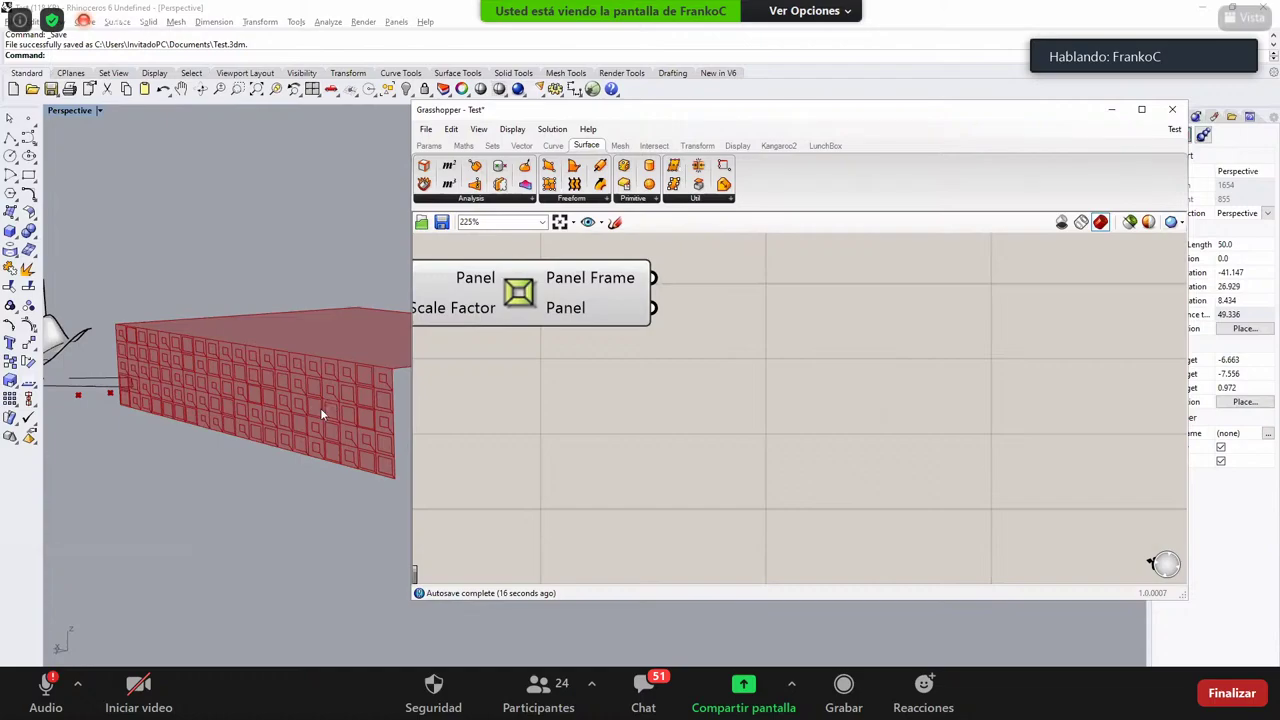
right_drag(214, 390, 202, 428)
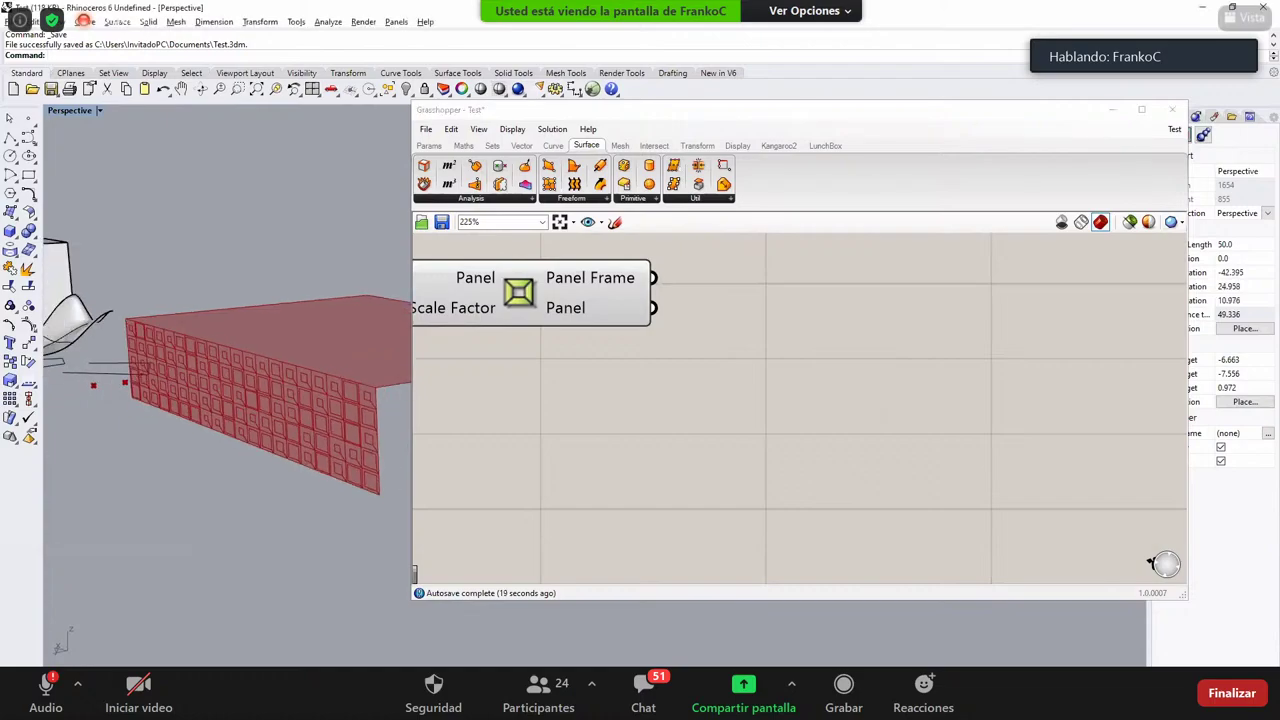
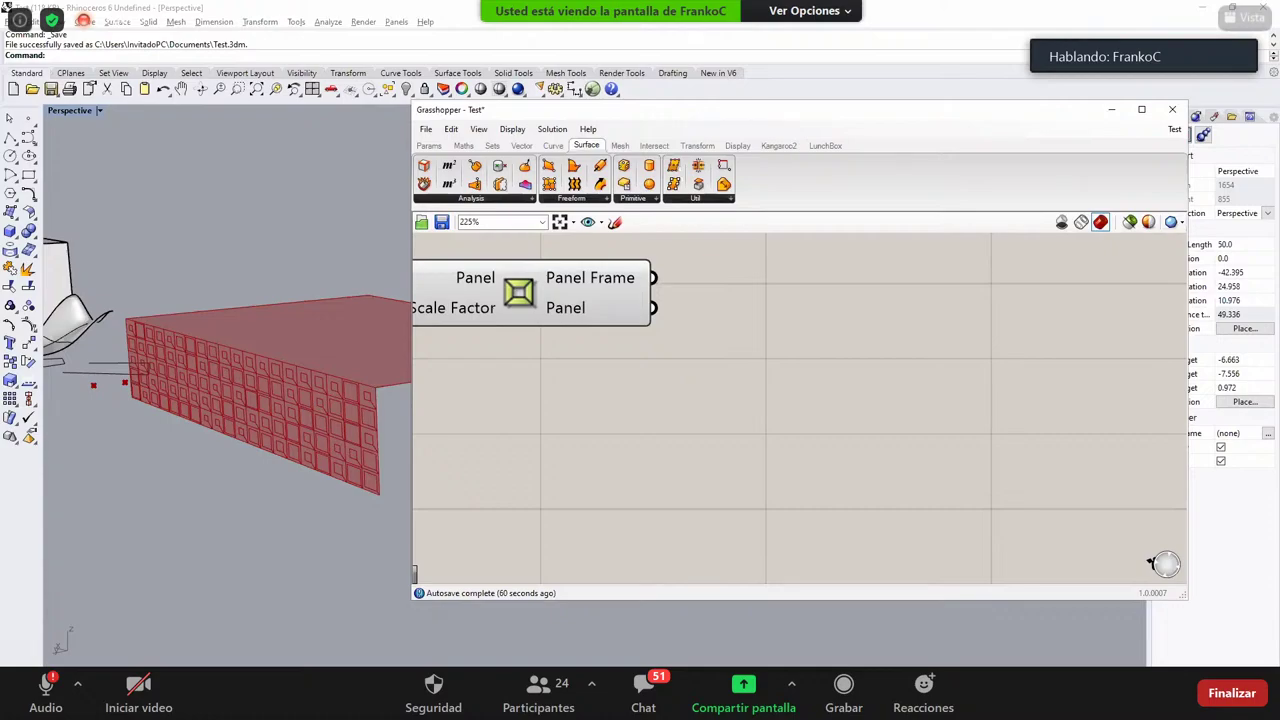
Step: Examine the facade's flat panel frames from several angles and distances in the Perspective viewport
right_drag(303, 370, 270, 315)
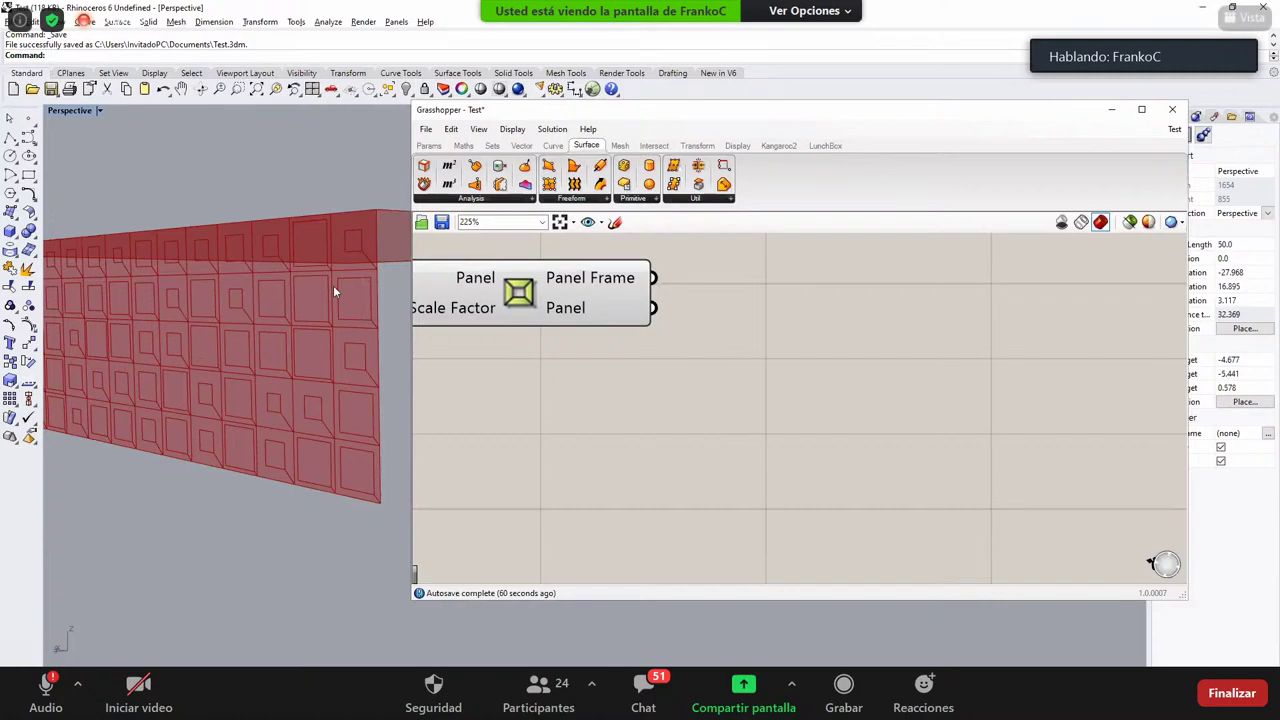
scroll(309, 255, up, 3)
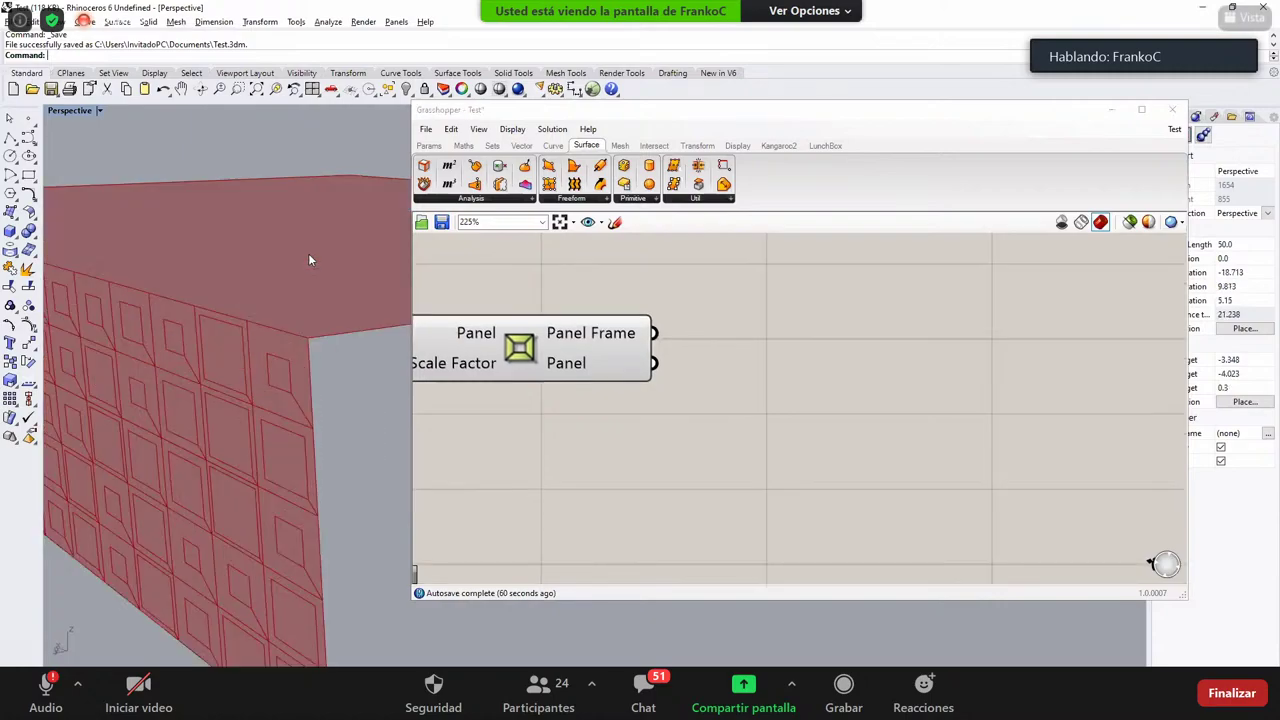
scroll(200, 300, up, 3)
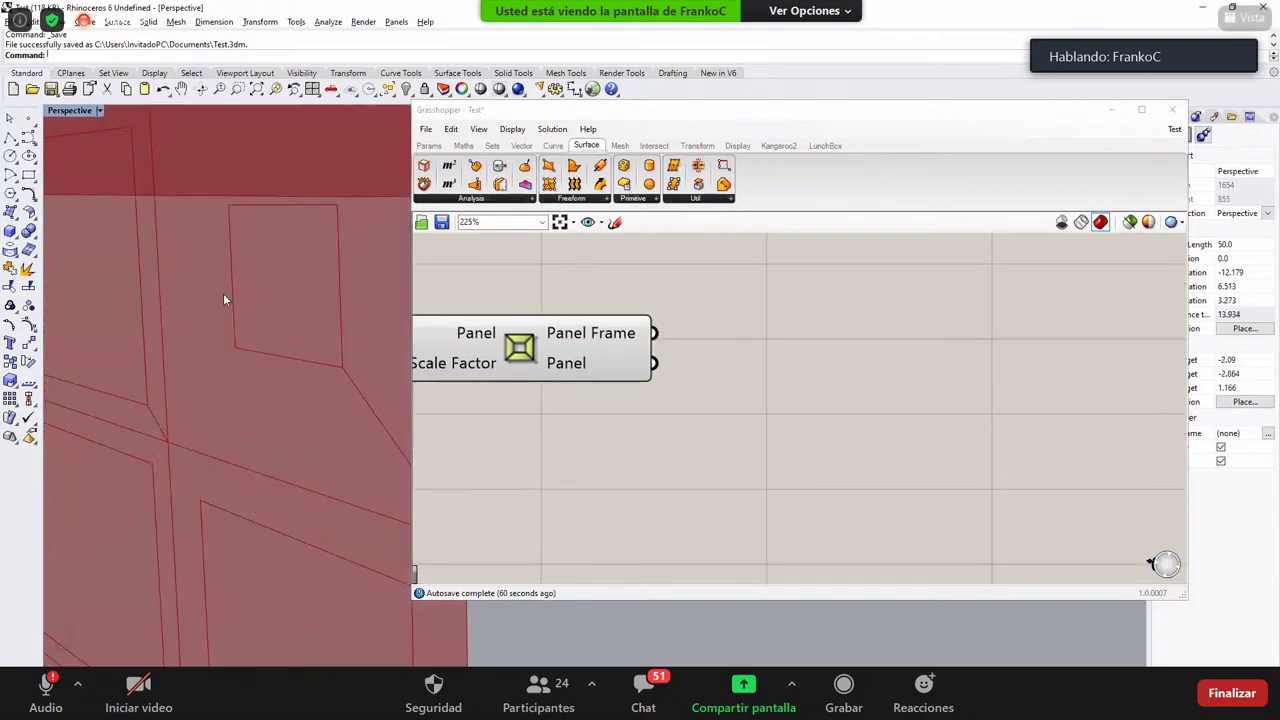
scroll(230, 292, down, 2)
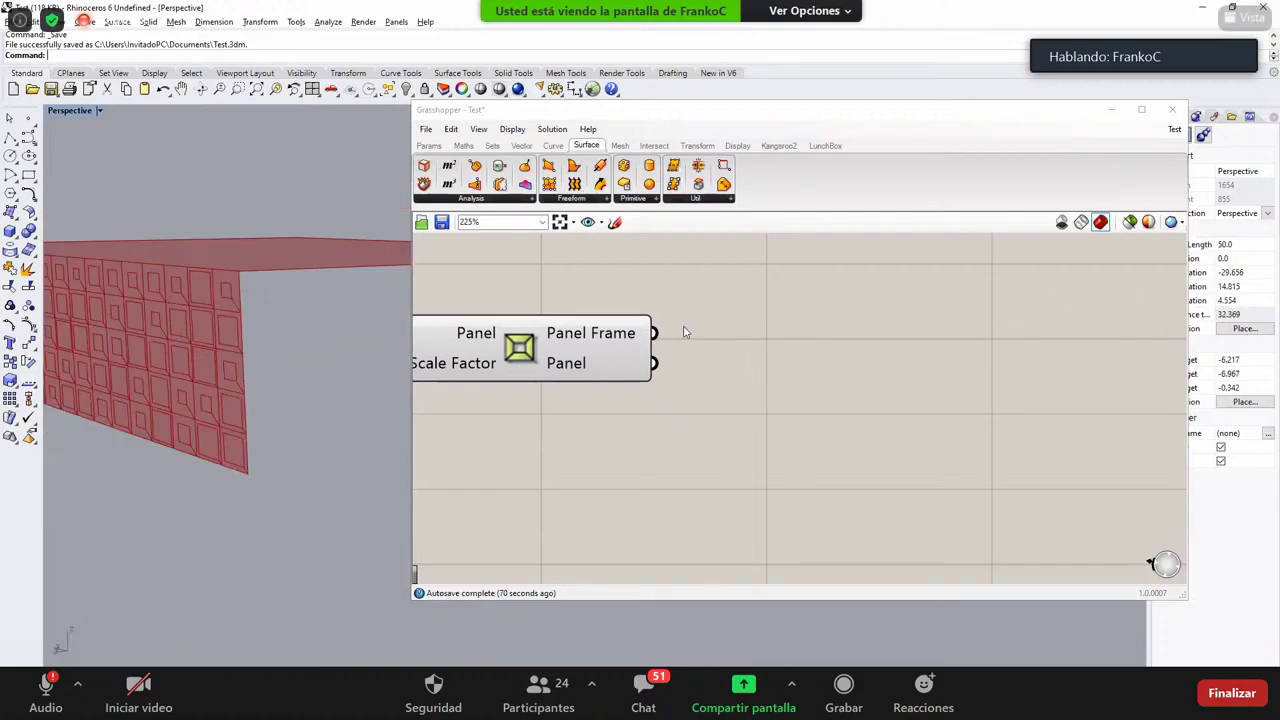
scroll(336, 318, up, 3)
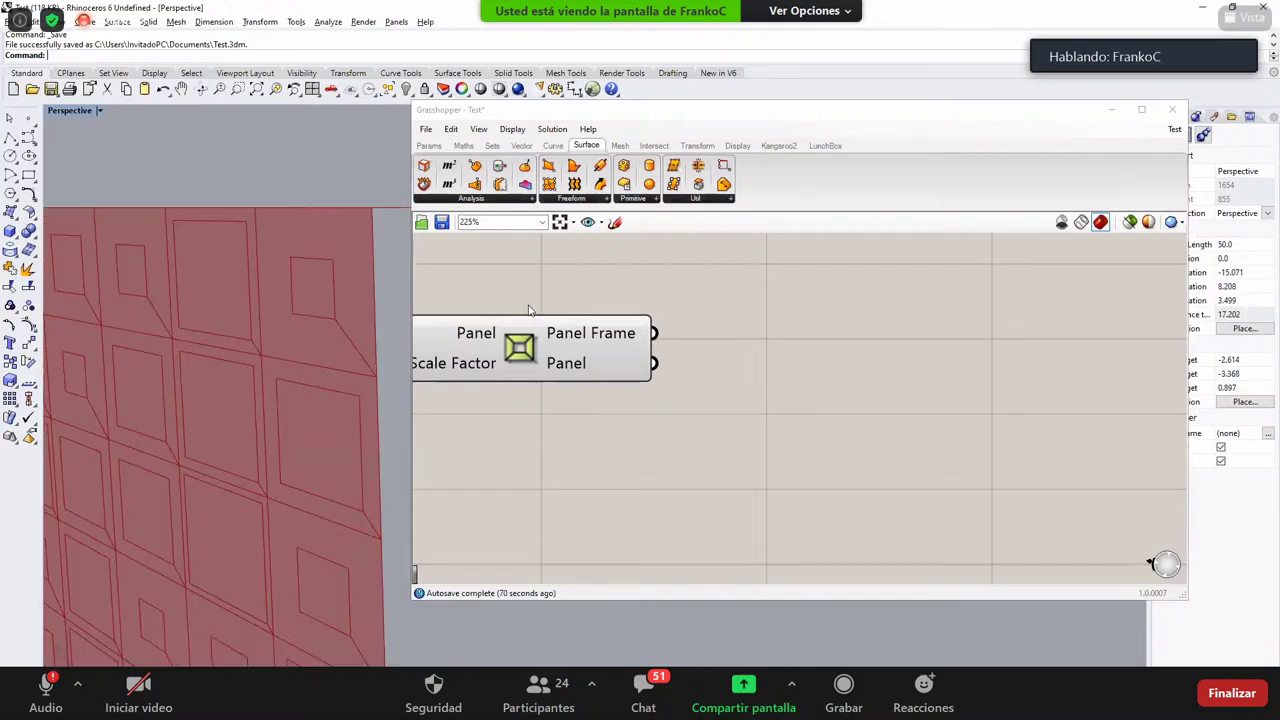
click(334, 318)
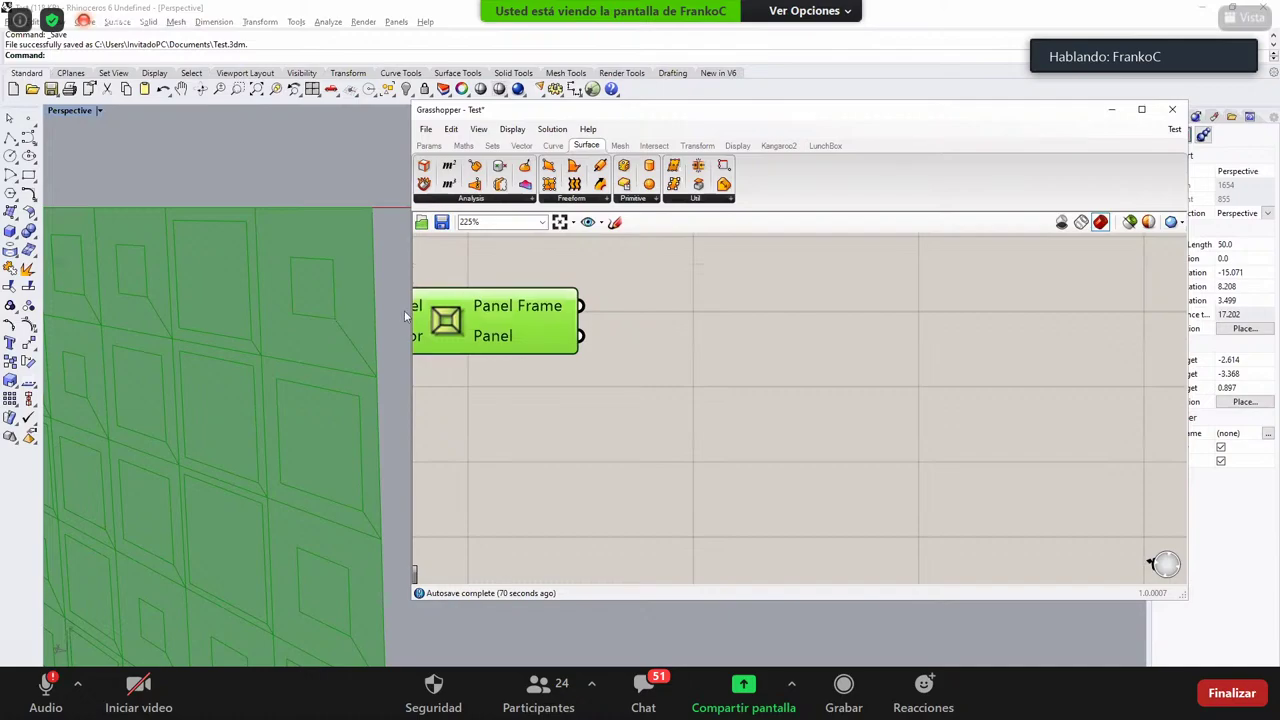
click(652, 331)
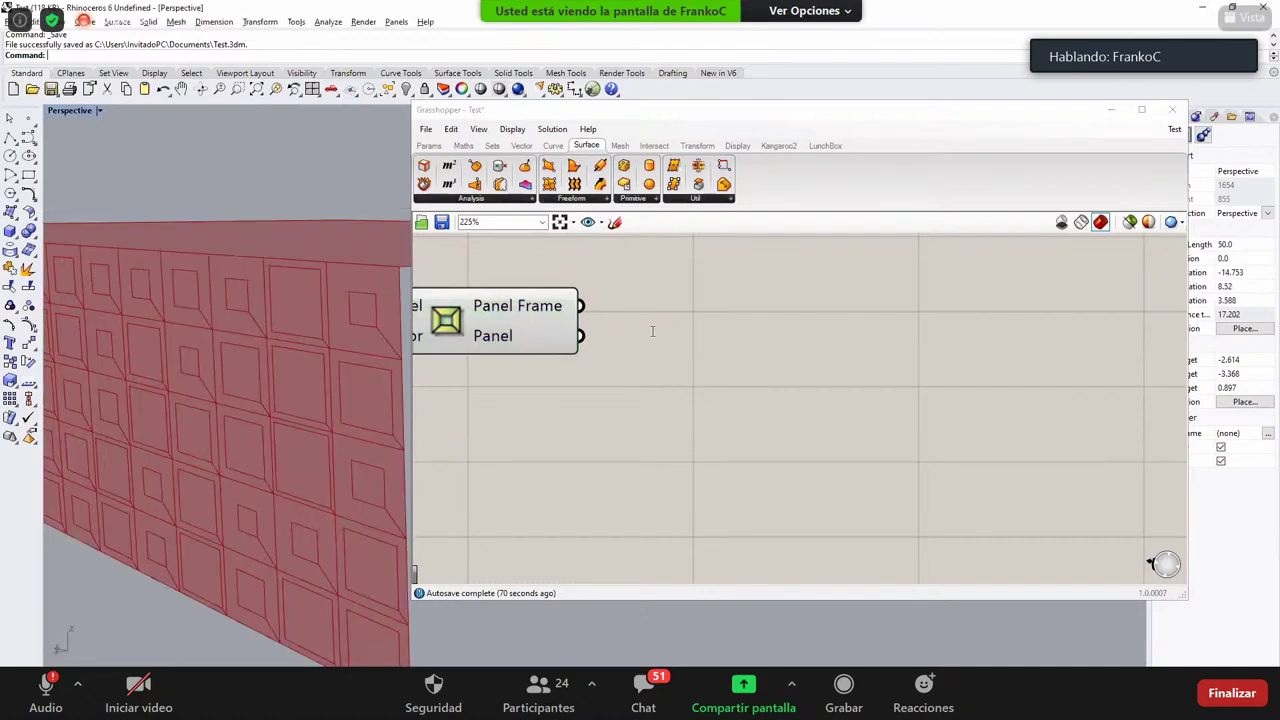
double_click(652, 331)
text(extru)
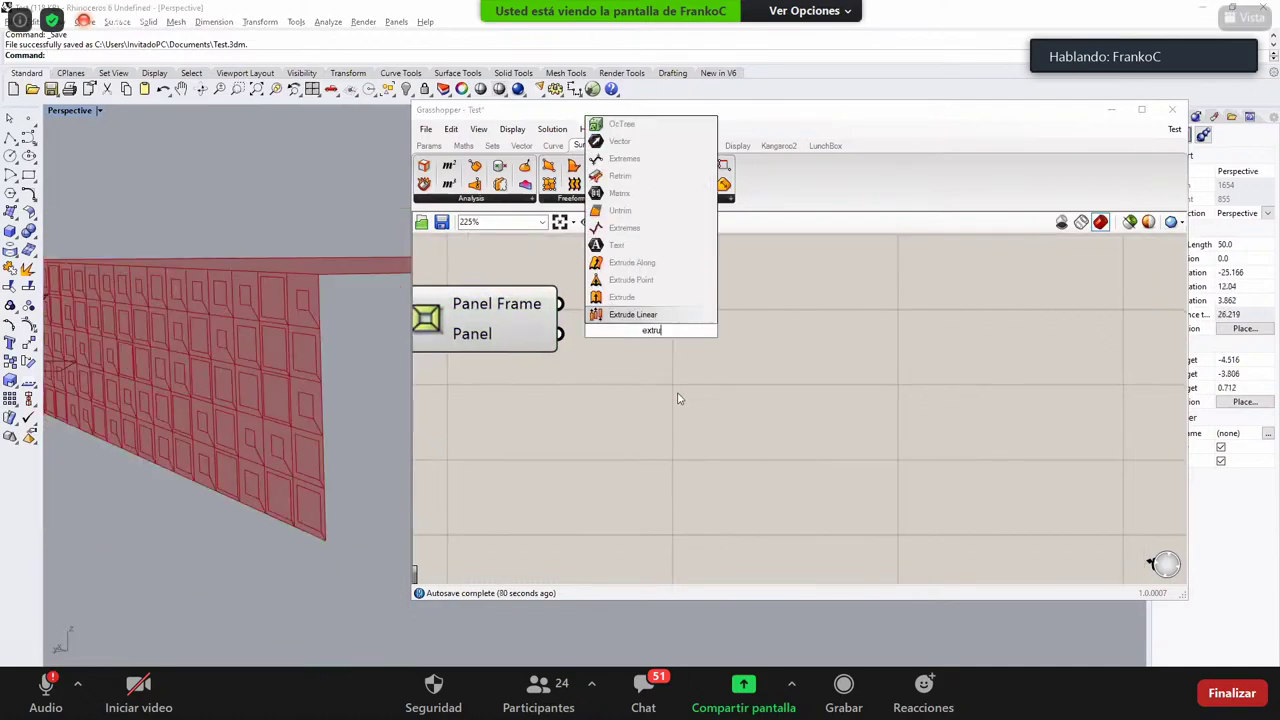
click(680, 298)
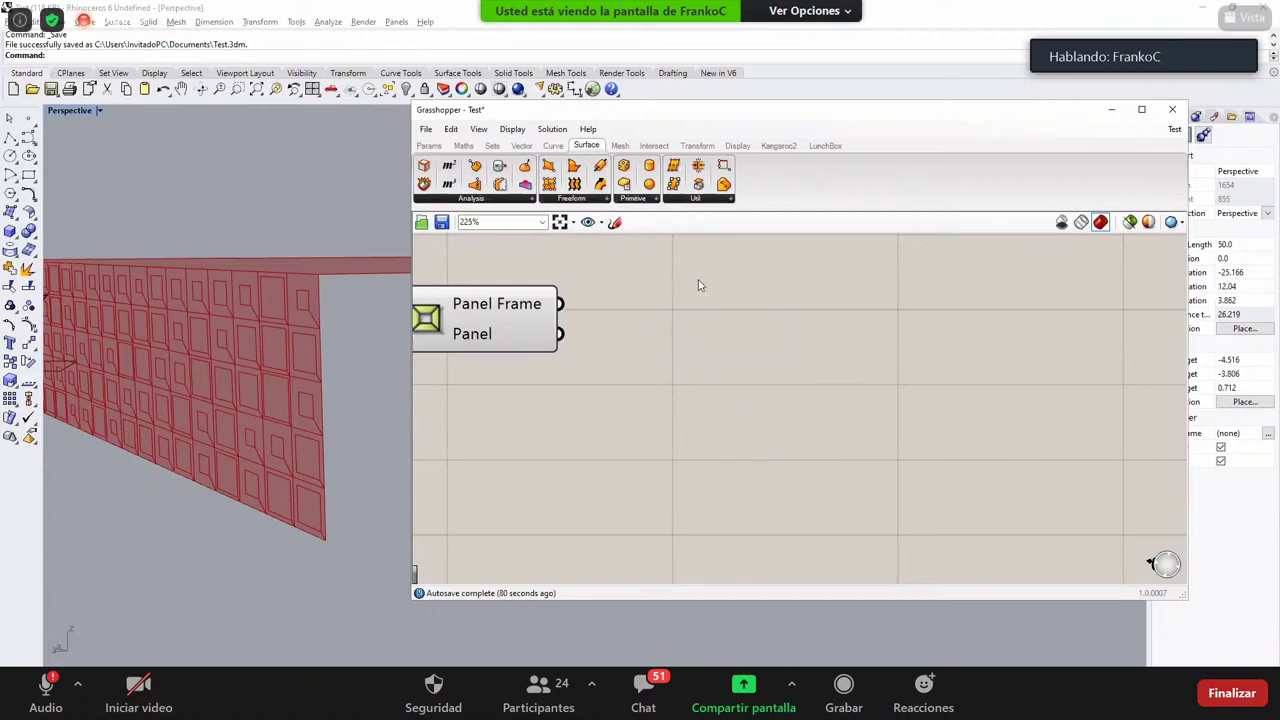
Step: Place an Extrude component on the canvas beside the panel frame component
double_click(728, 350)
text(extrude)
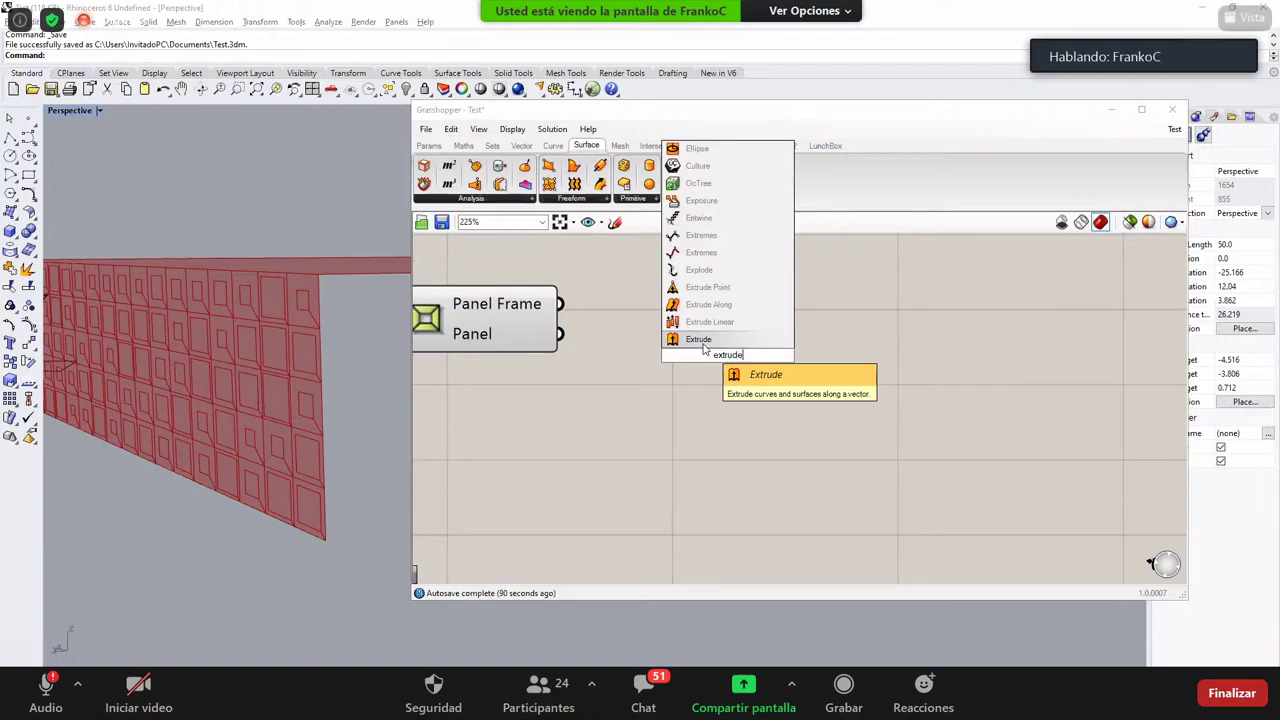
click(704, 341)
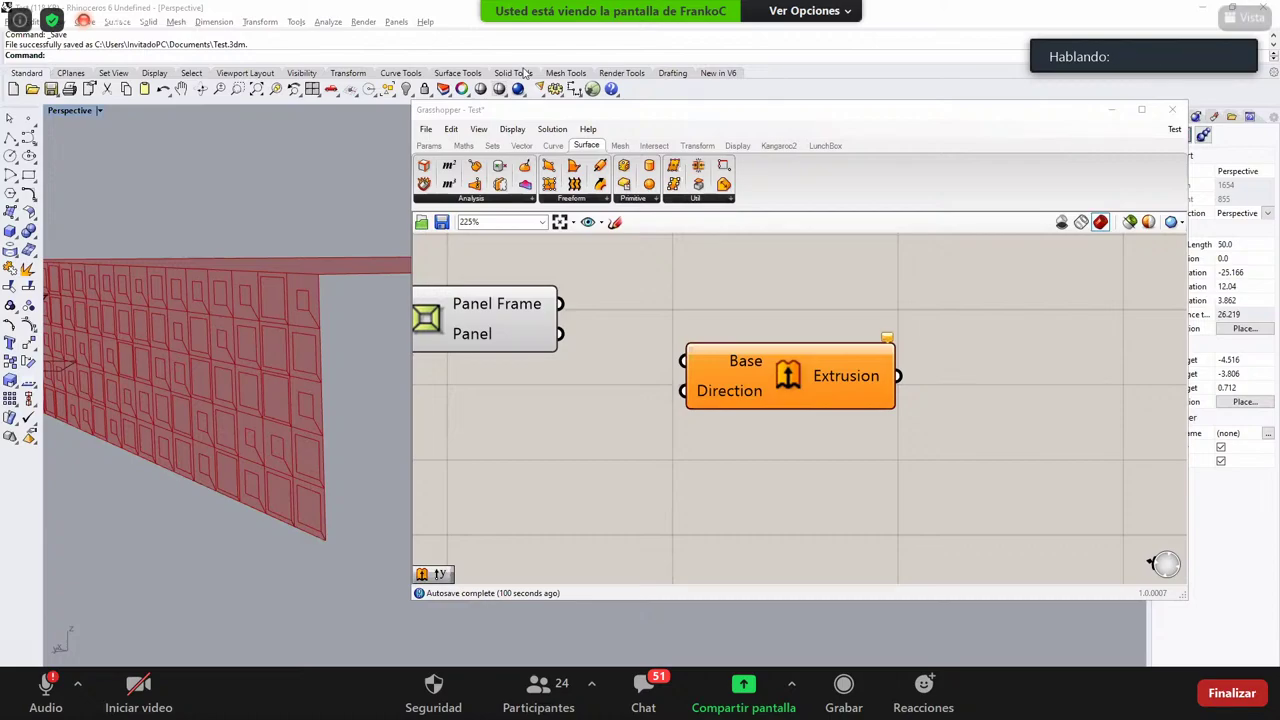
Step: Switch to the web browser and examine the lattice wall openings in the celosia-550x480.jpg reference photo
key(alt+Tab)
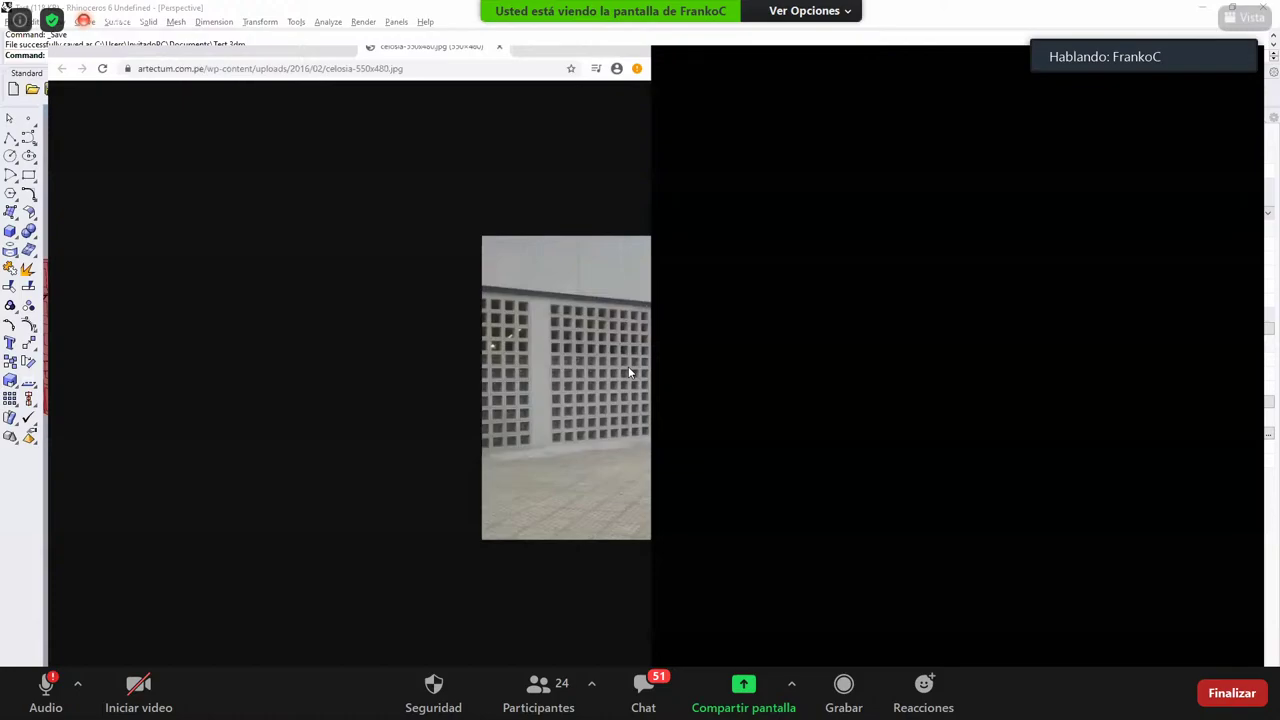
ctrl+scroll(628, 371, up, 1)
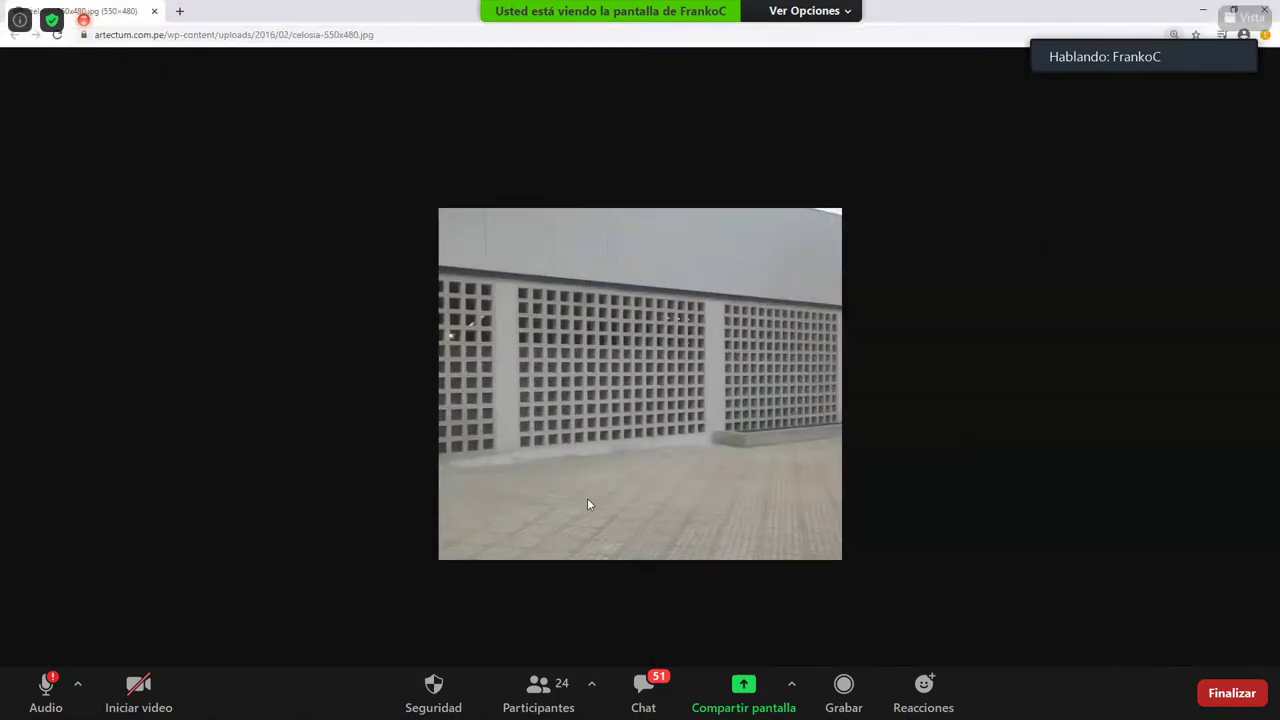
ctrl+scroll(496, 418, up, 3)
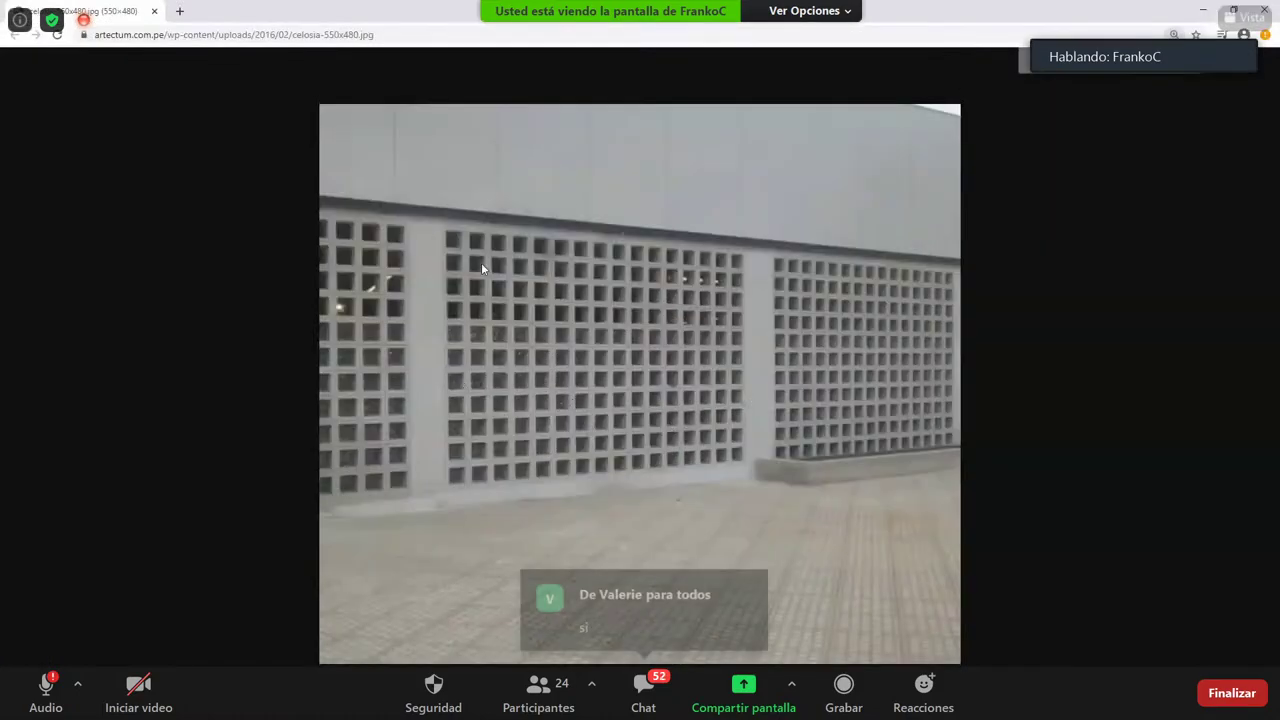
ctrl+scroll(493, 525, up, 2)
key(super+Down)
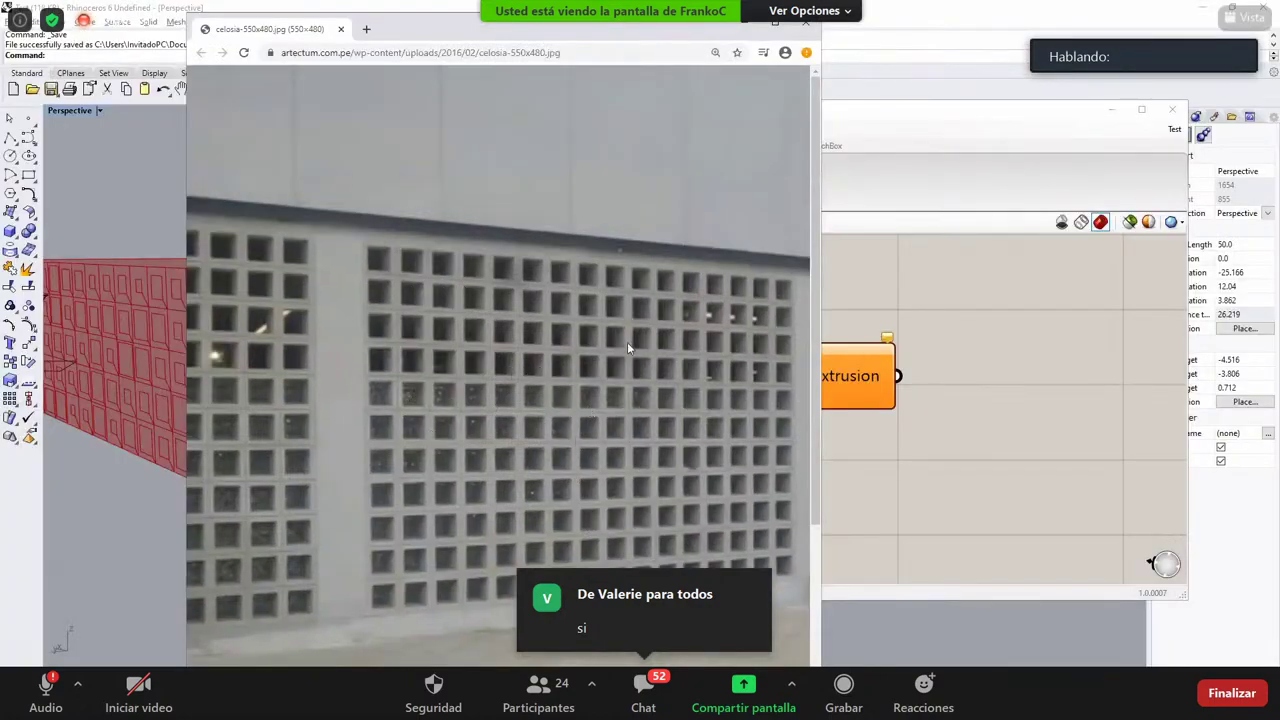
scroll(622, 278, right, 1)
scroll(320, 250, right, 1)
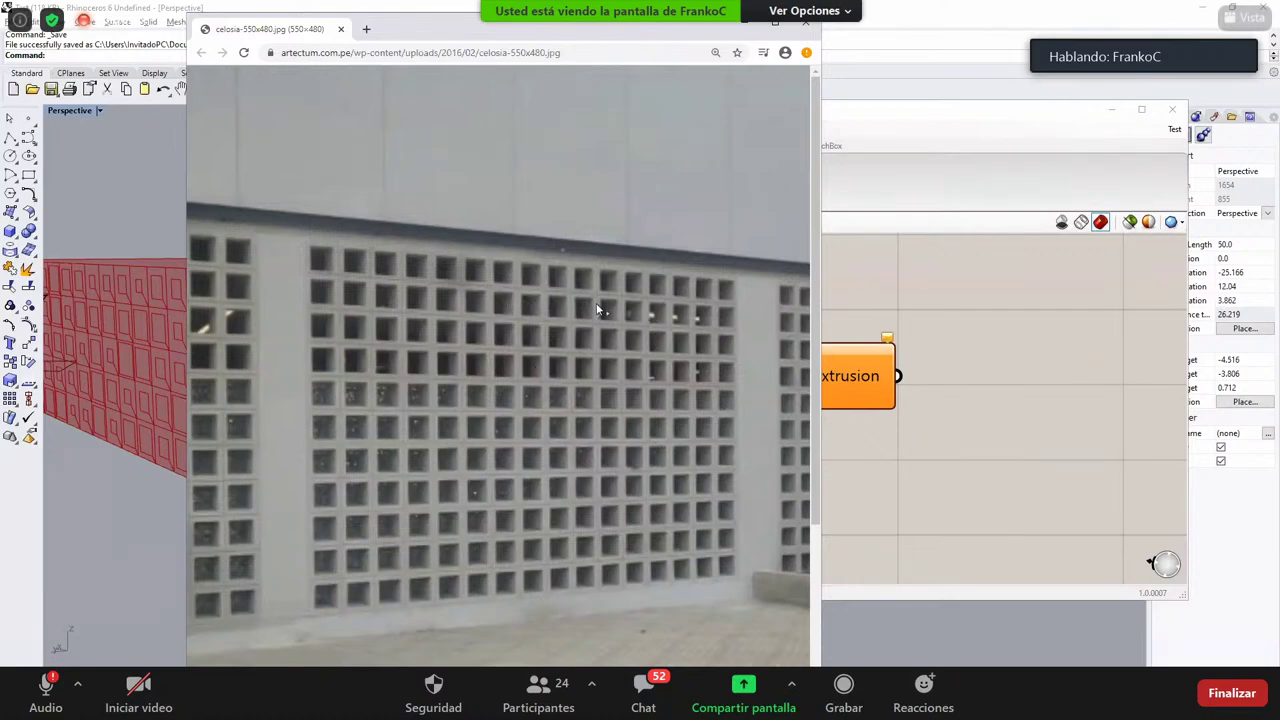
Step: Back in Grasshopper, wire the Panel Frame output into Extrude's Base input and move the Extrude component lower on the canvas
click(839, 398)
click(734, 493)
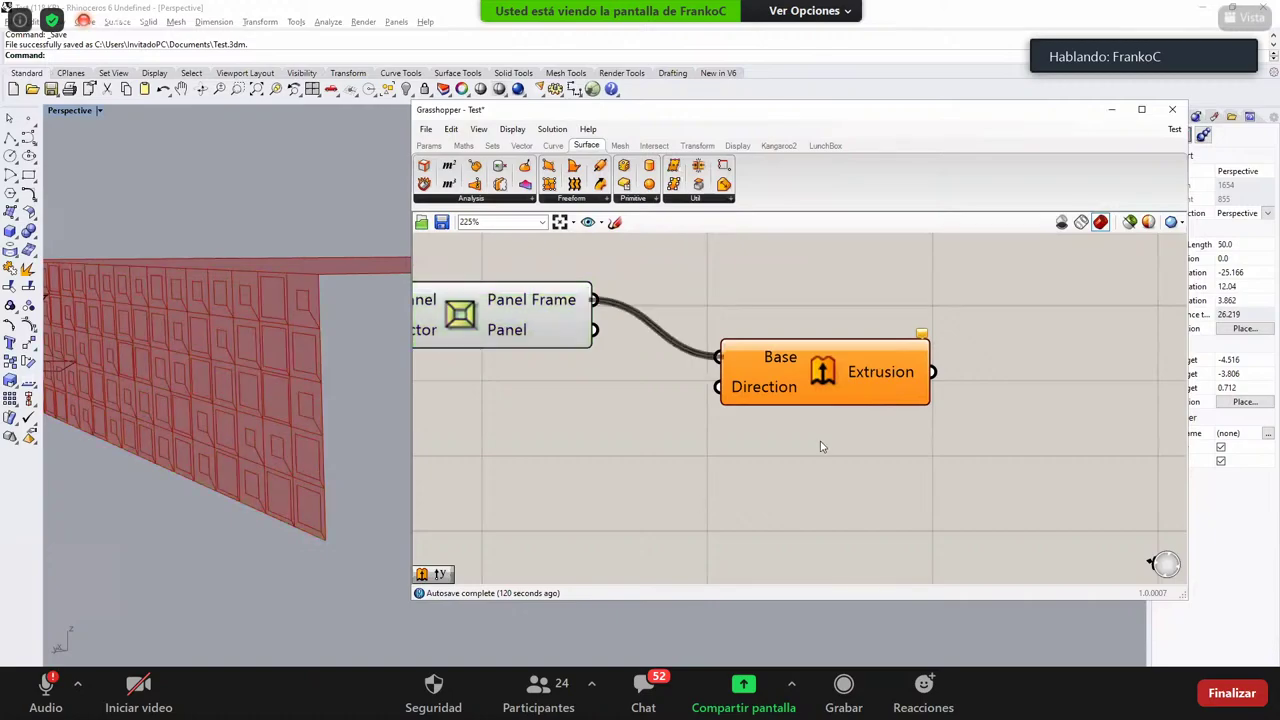
drag(782, 386, 841, 441)
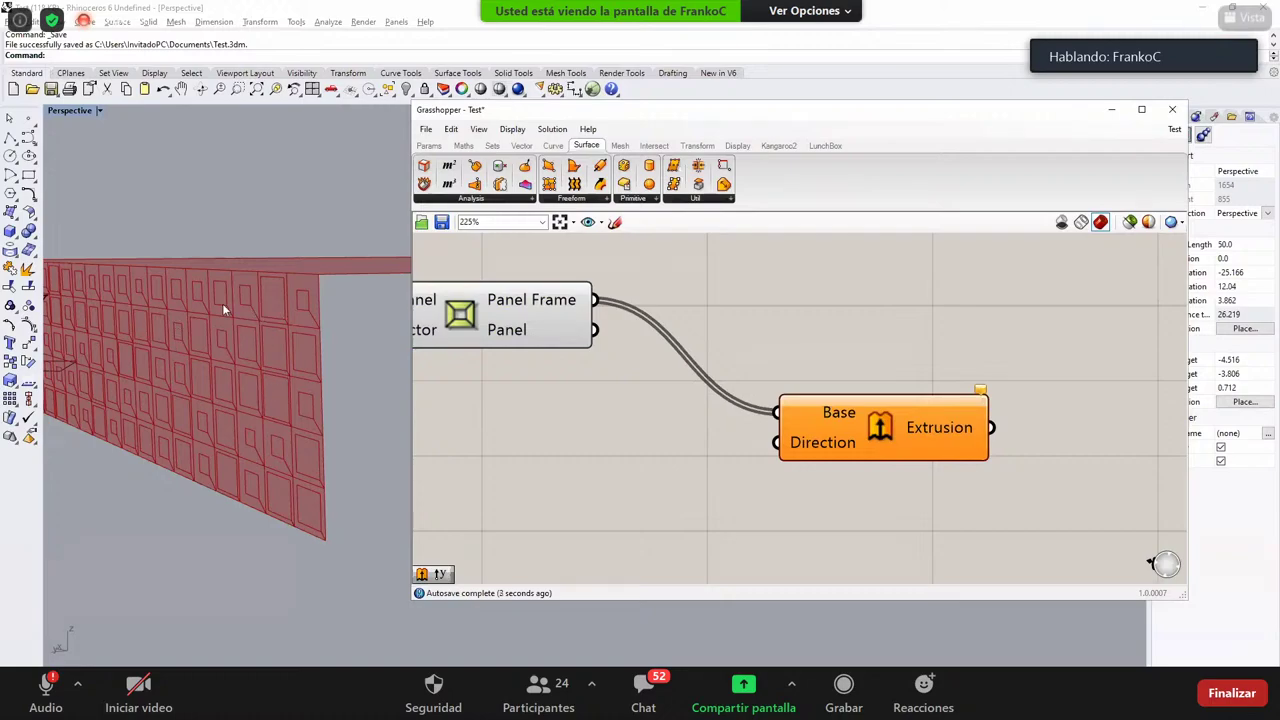
Step: Add a Unit Y vector component and wire its Unit vector output into Extrude's Direction input
right_drag(224, 310, 230, 343)
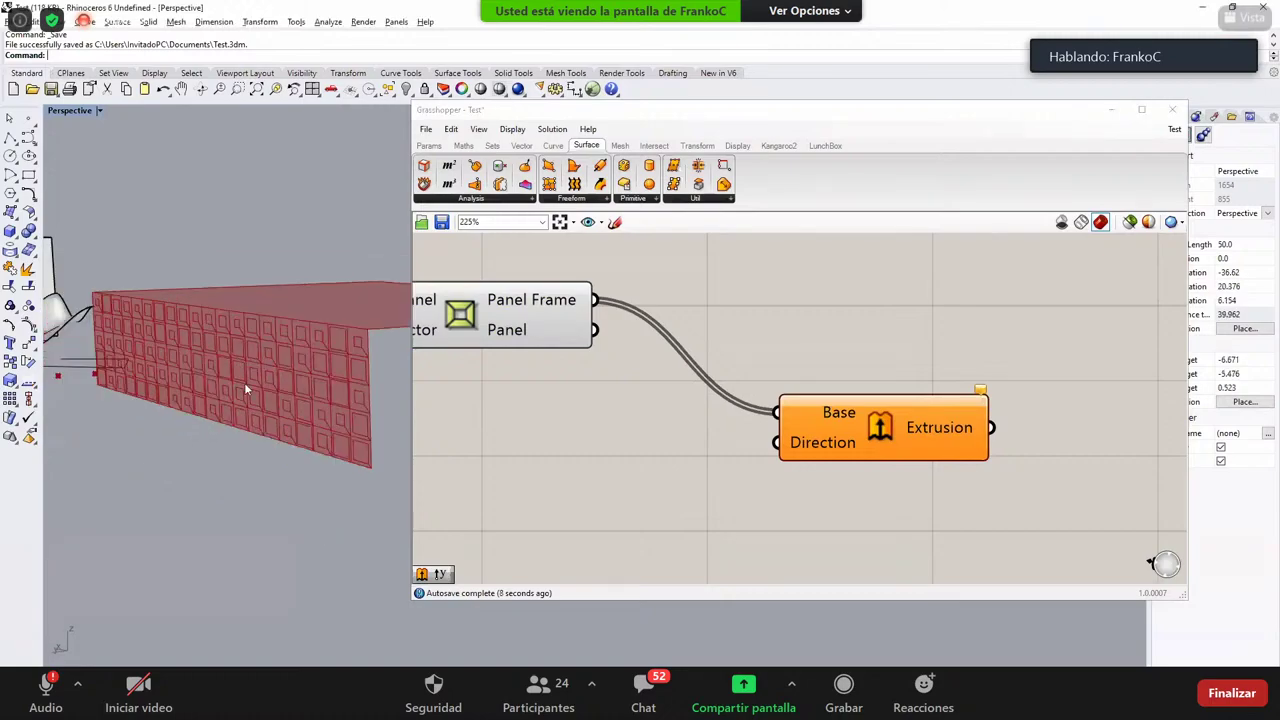
double_click(670, 463)
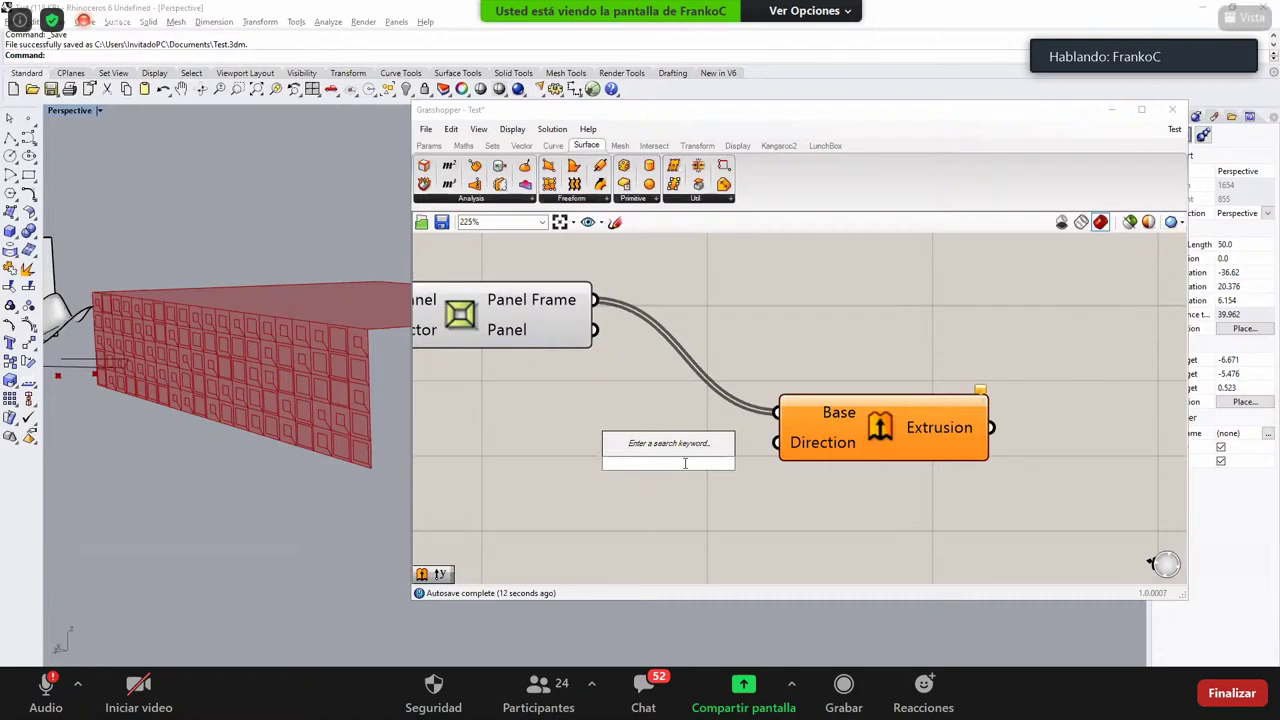
mouse_move(632, 458)
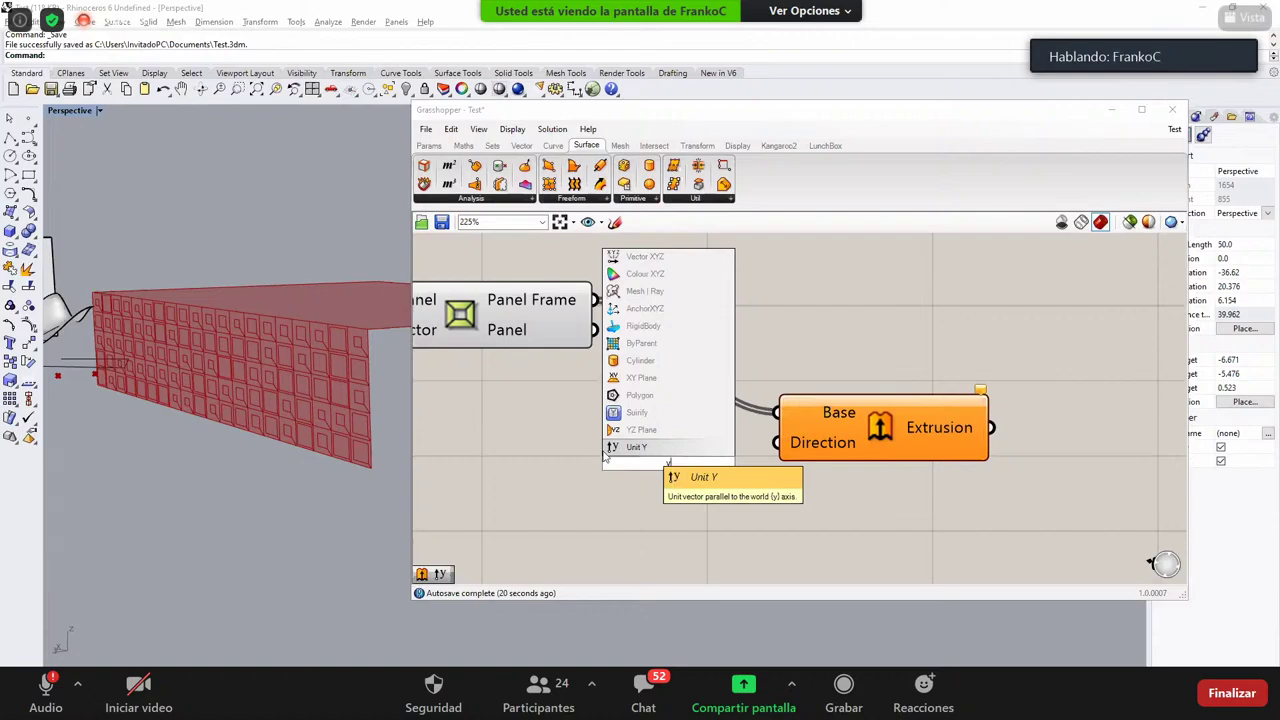
click(640, 447)
drag(697, 444, 777, 442)
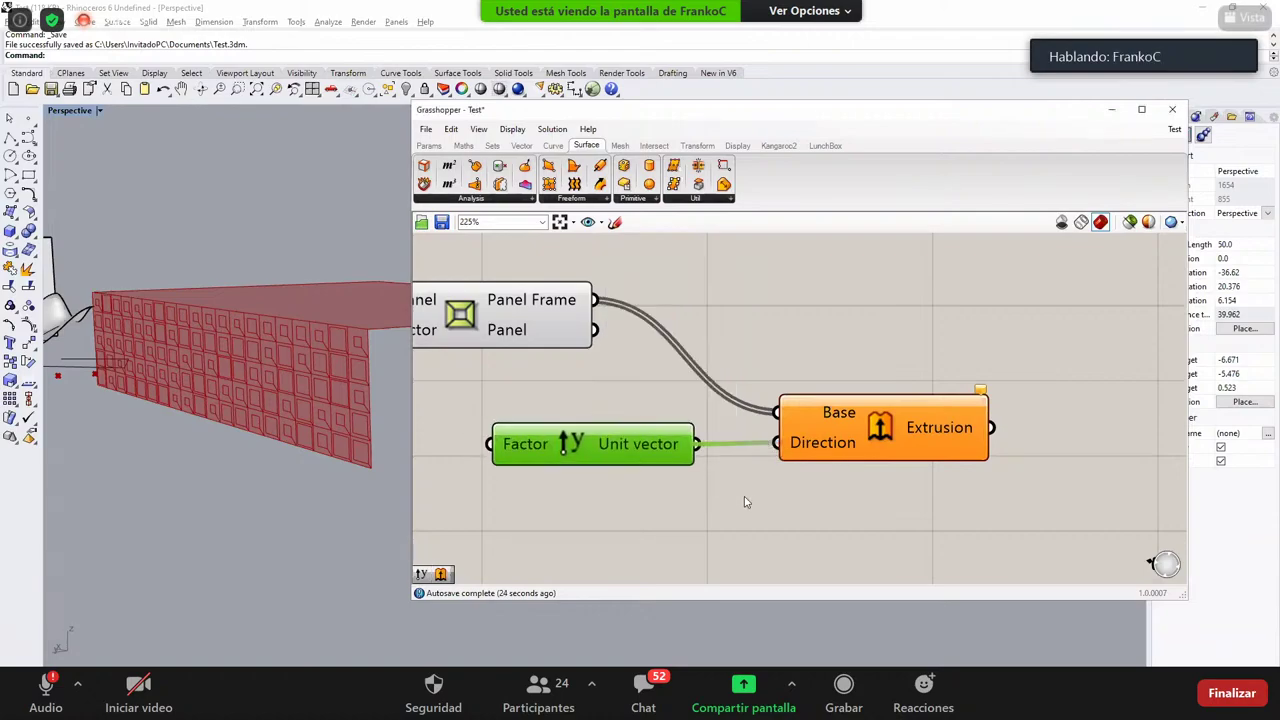
Step: Examine the depth of the extruded panel frames along the facade in the Perspective viewport
right_drag(316, 349, 247, 417)
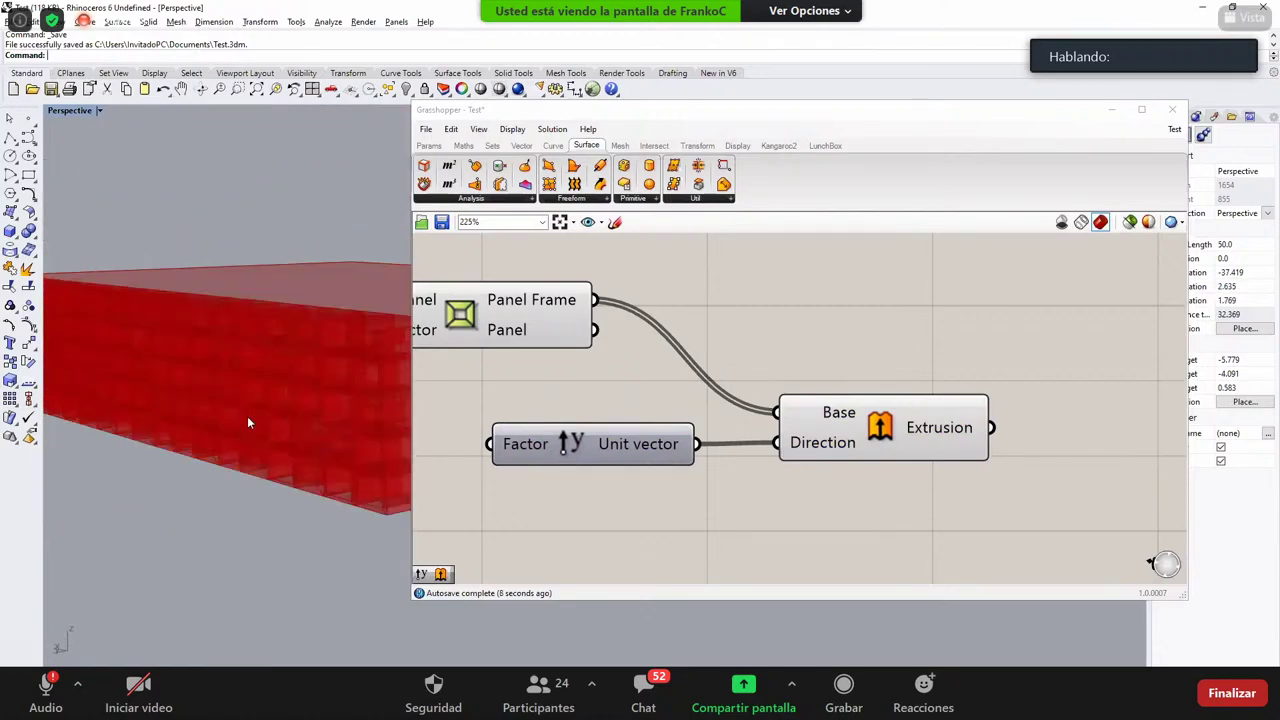
scroll(385, 424, down, 4)
right_drag(761, 419, 766, 371)
scroll(376, 415, up, 2)
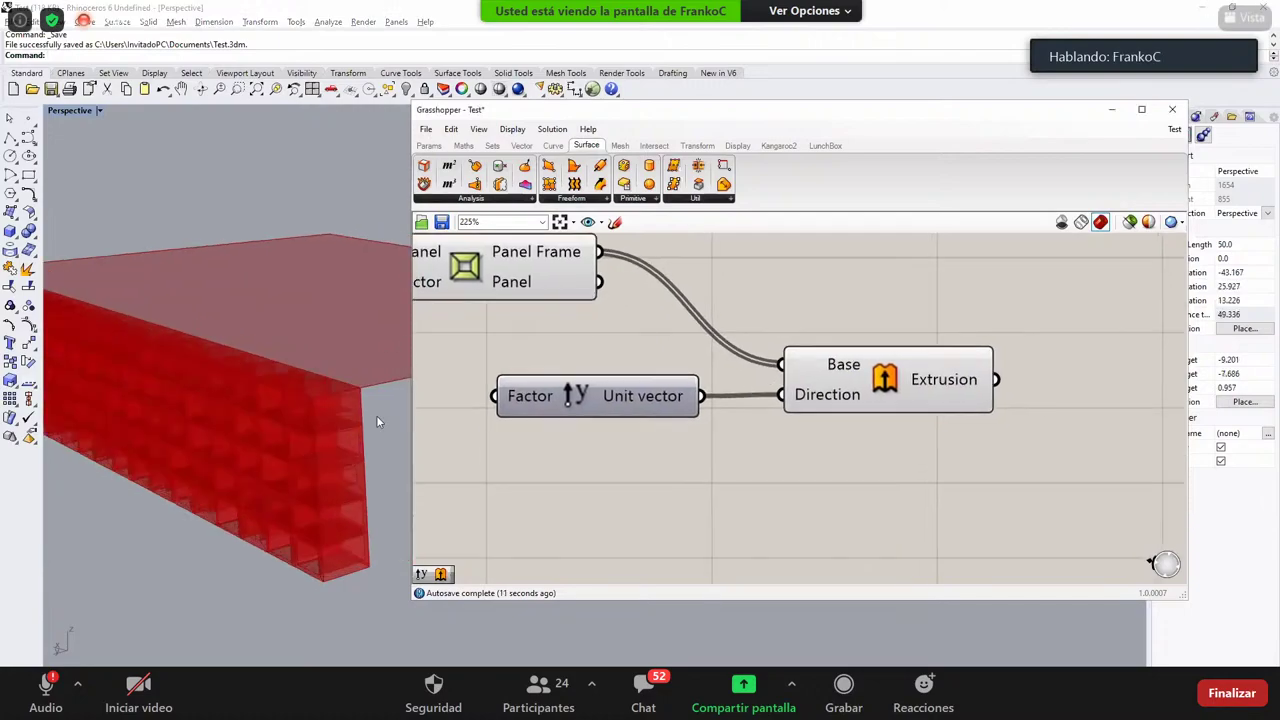
scroll(334, 405, up, 3)
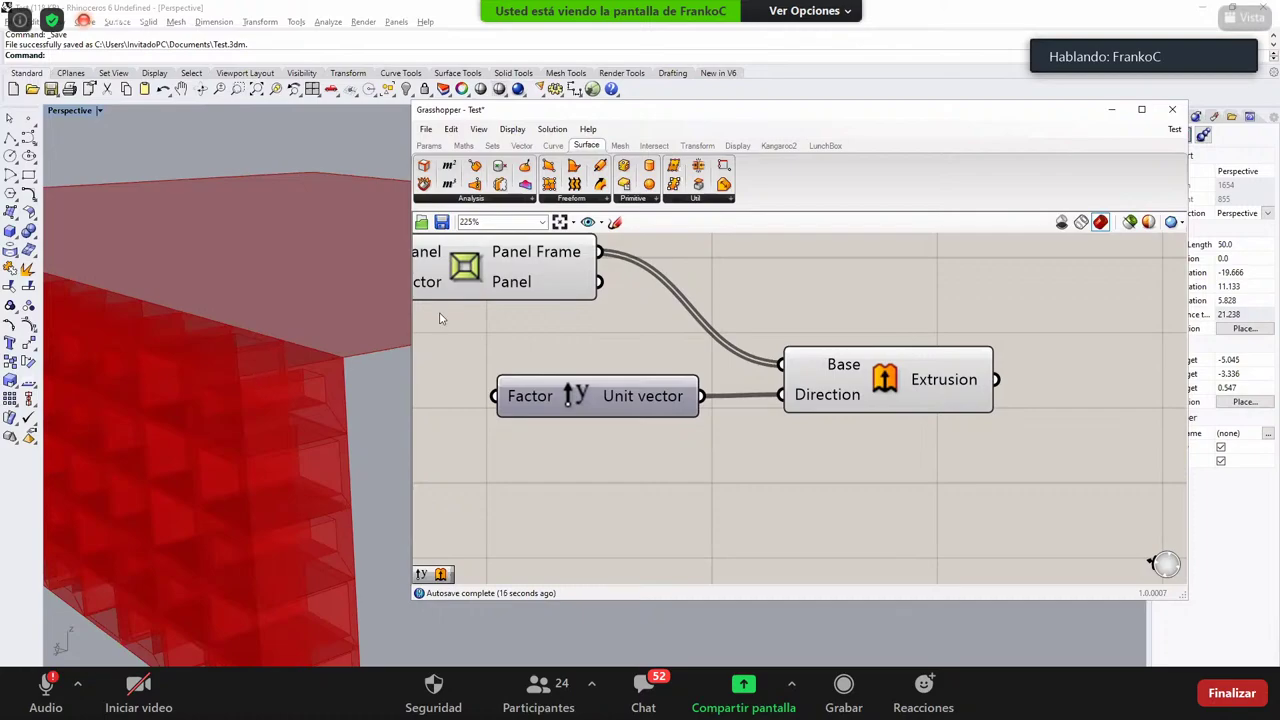
right_drag(270, 400, 206, 387)
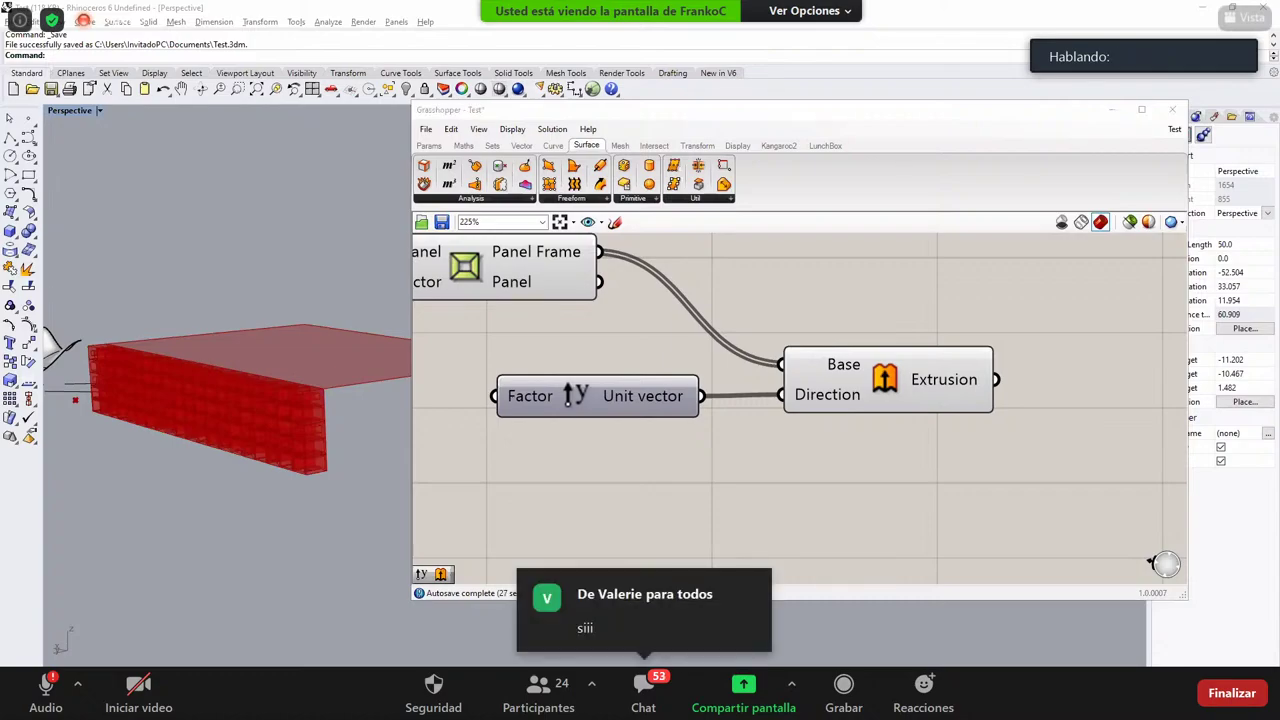
Step: Move the Unit Y and Extrude components together farther from the panel frame component to free canvas space
scroll(998, 386, down, 2)
drag(886, 420, 648, 350)
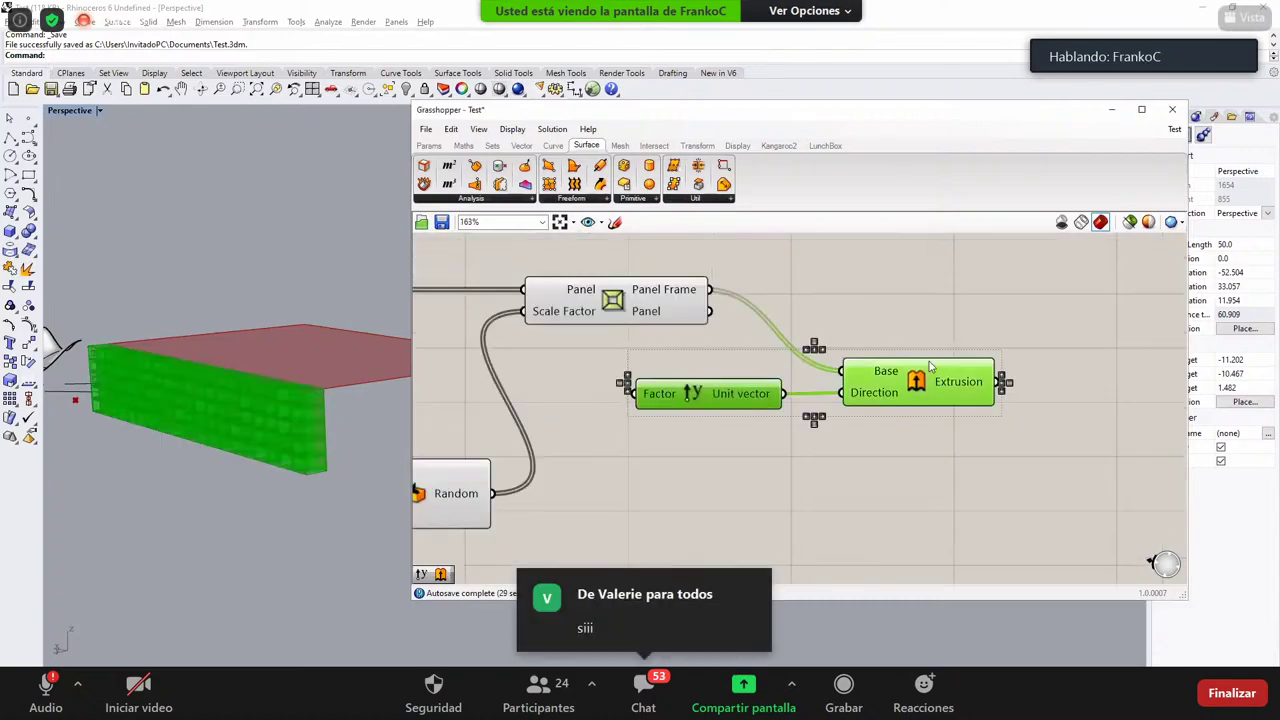
drag(930, 366, 1128, 332)
click(961, 408)
Step: Create a Number Slider with the value 0.15 and wire it into the Unit Y component's Factor input
right_drag(480, 406, 443, 405)
scroll(331, 417, up, 4)
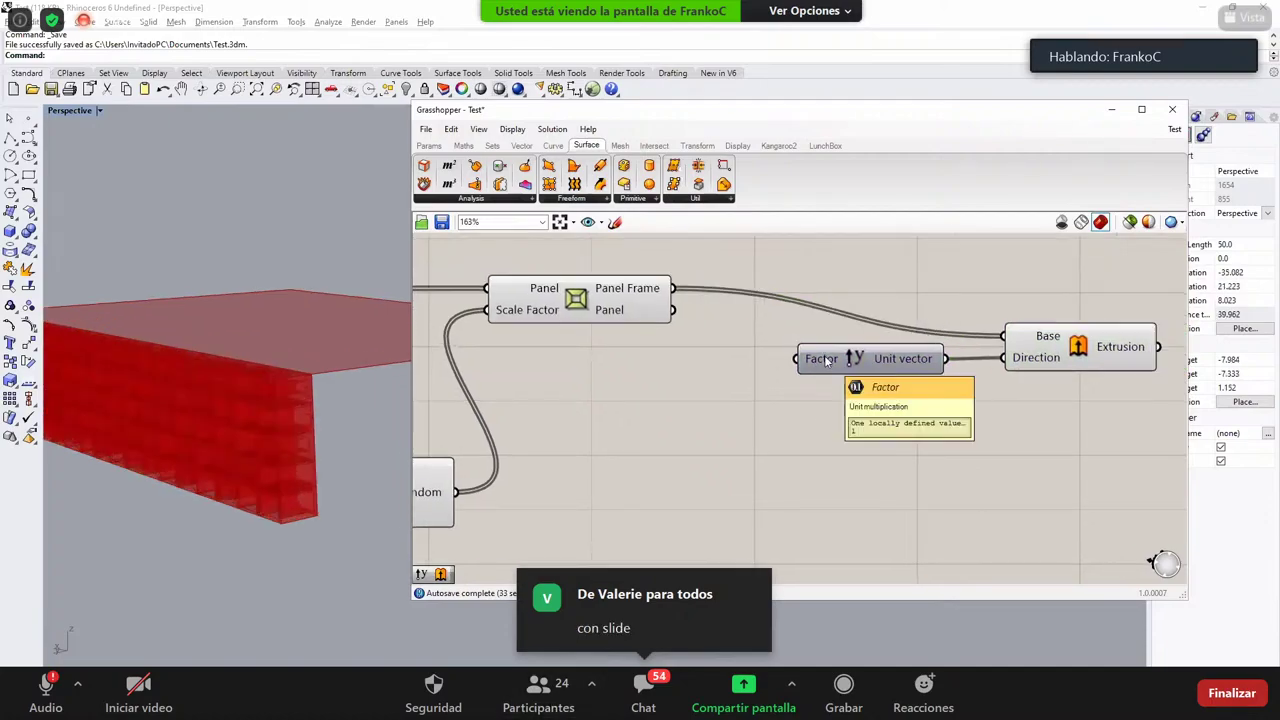
double_click(716, 382)
text(0.15)
key(Return)
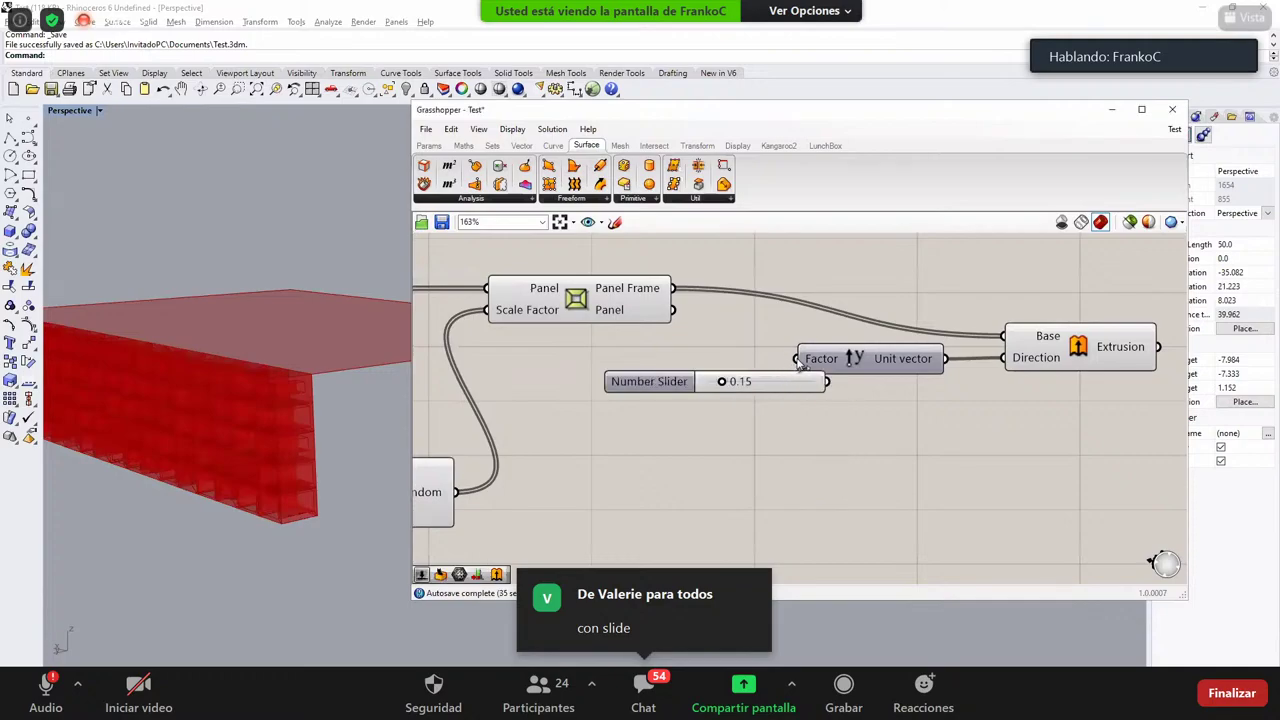
drag(797, 360, 709, 374)
click(709, 374)
click(716, 420)
Step: Examine the thinner extruded panel frames from several angles and both sides of the facade in the Perspective viewport
right_drag(148, 350, 200, 399)
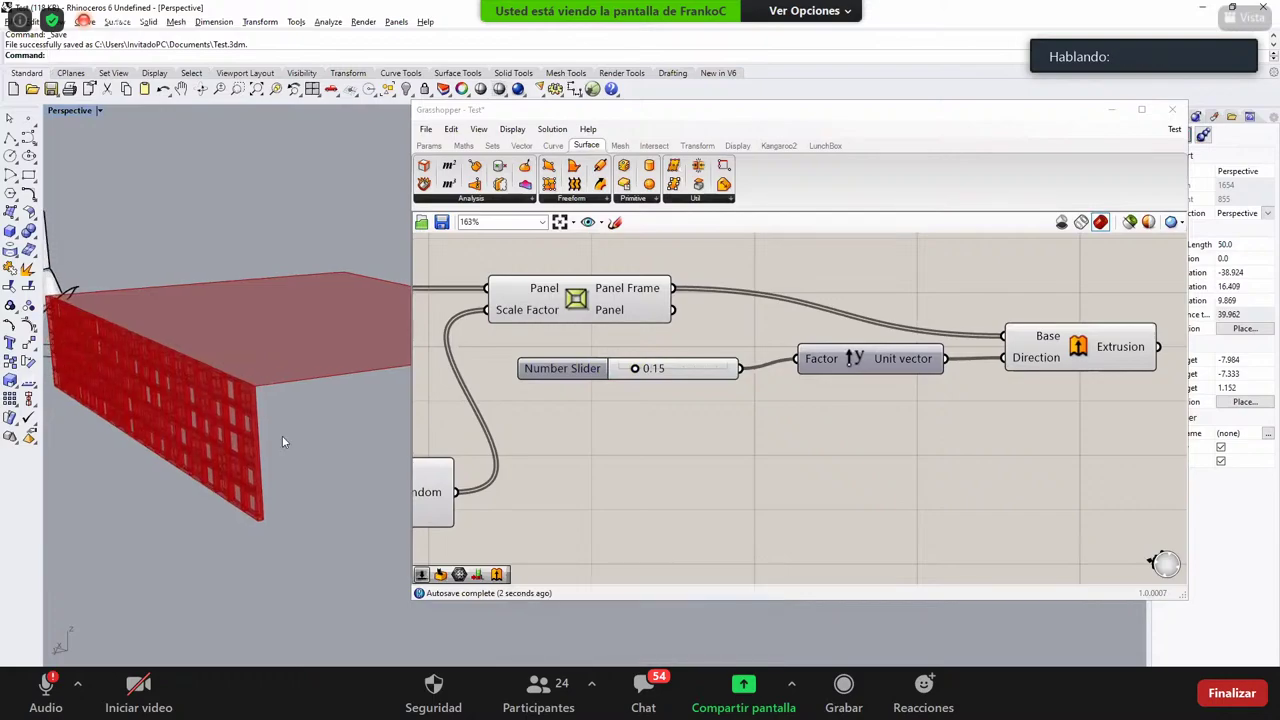
scroll(282, 442, up, 2)
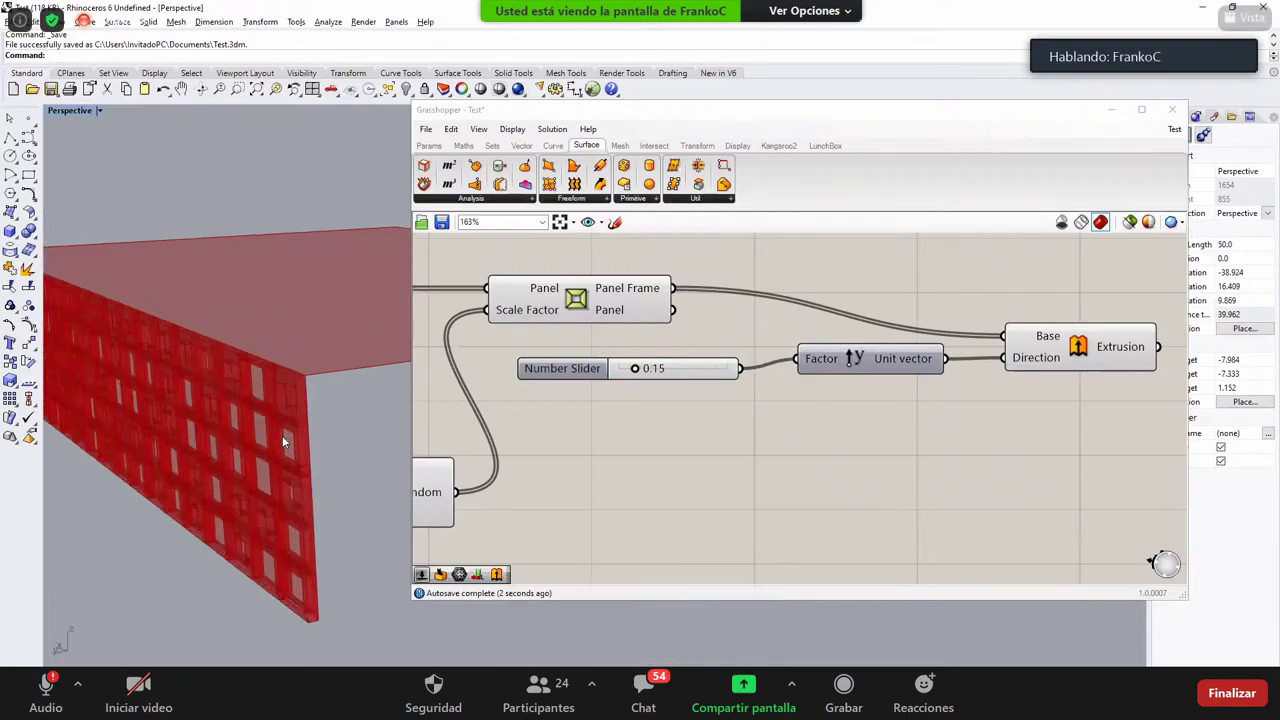
right_drag(282, 442, 224, 378)
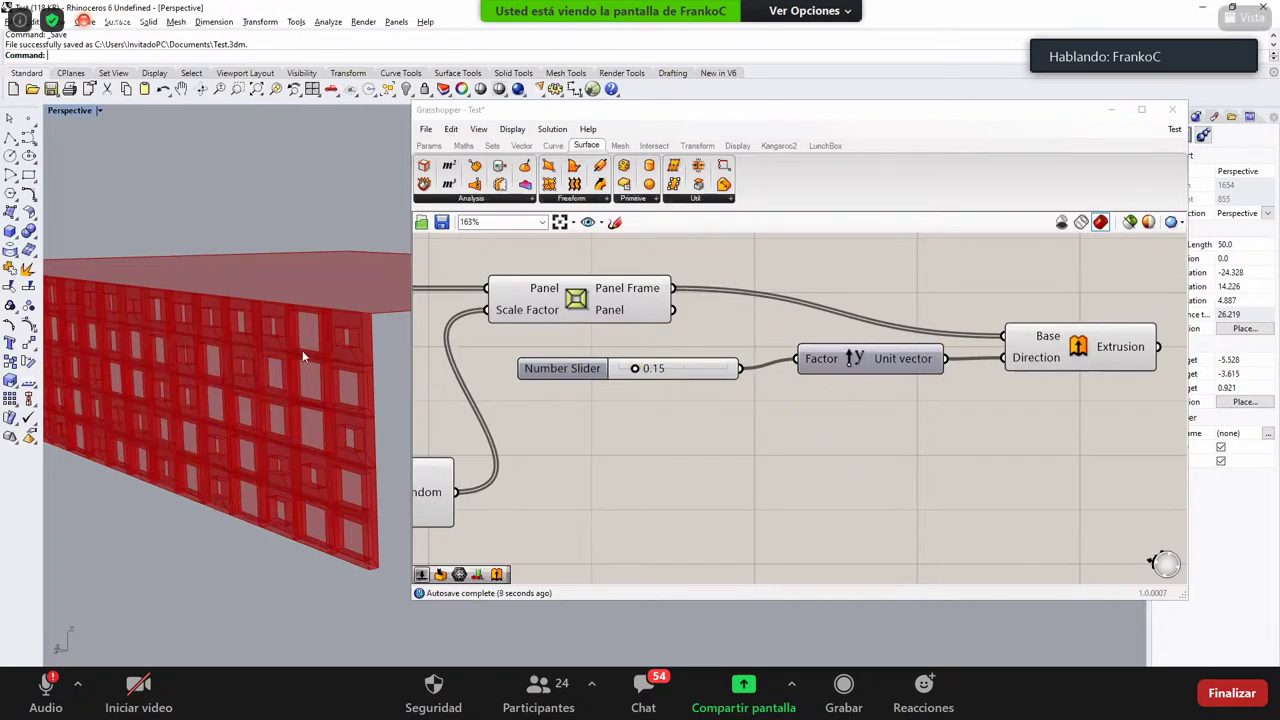
click(686, 414)
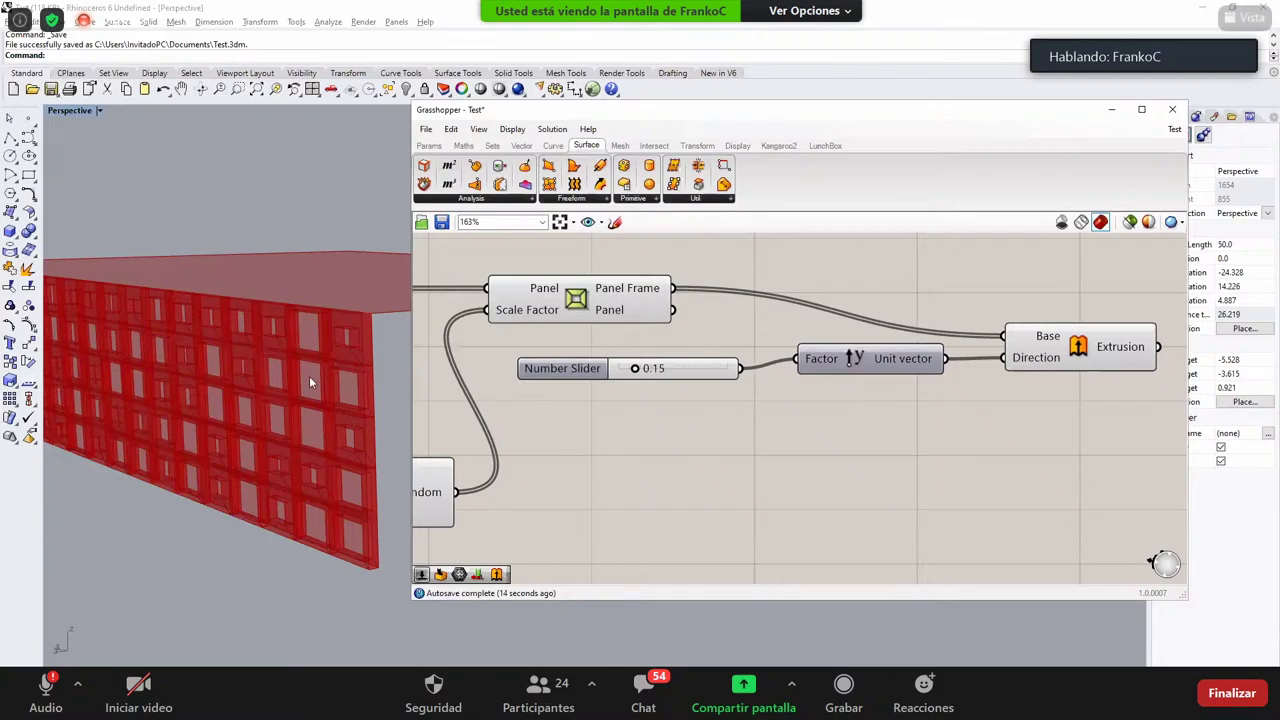
right_drag(309, 376, 296, 341)
scroll(329, 371, down, 4)
scroll(136, 323, up, 2)
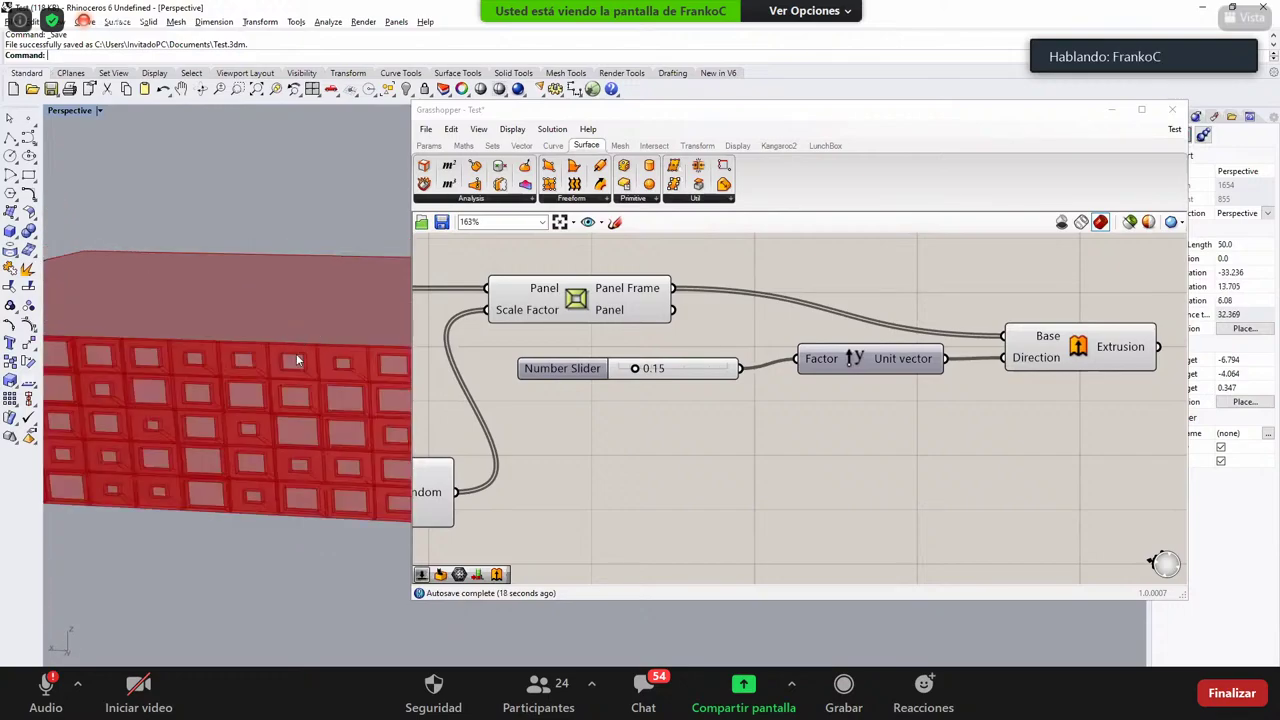
scroll(297, 360, down, 4)
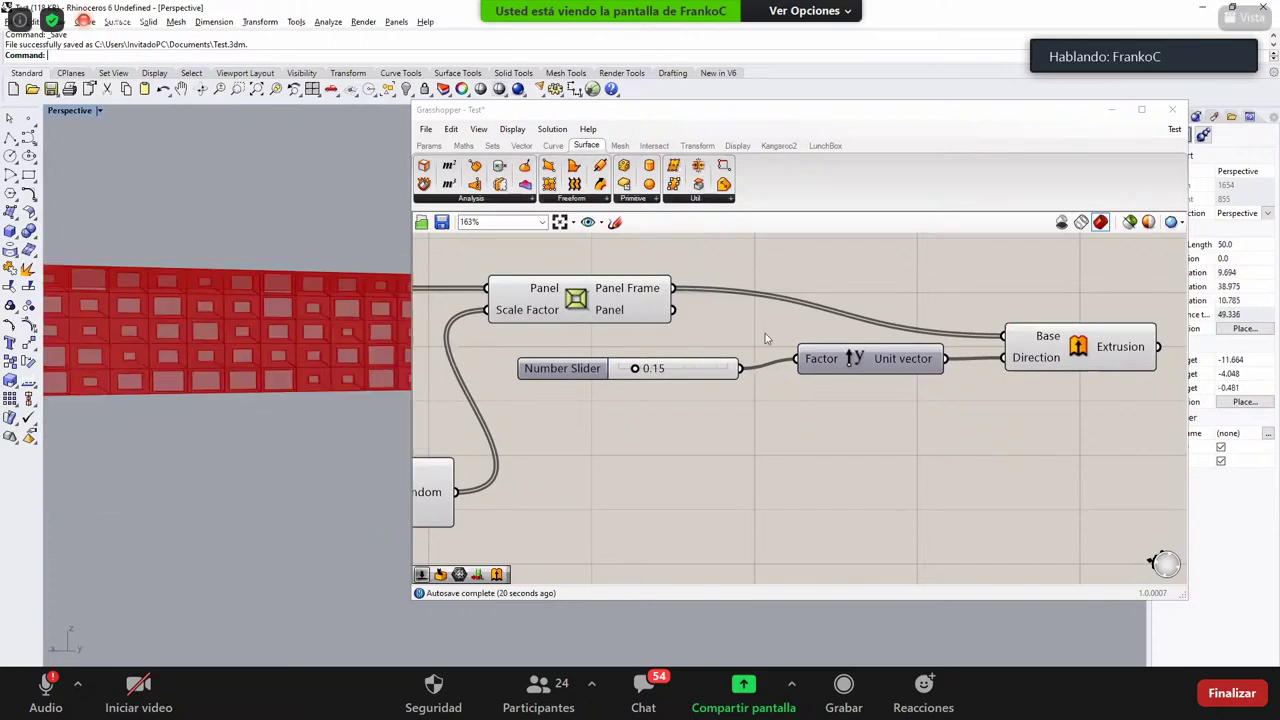
Step: Examine the thickness of the extruded panel frames from the front, close up and along the facade's edge in the Perspective viewport
right_drag(308, 350, 193, 380)
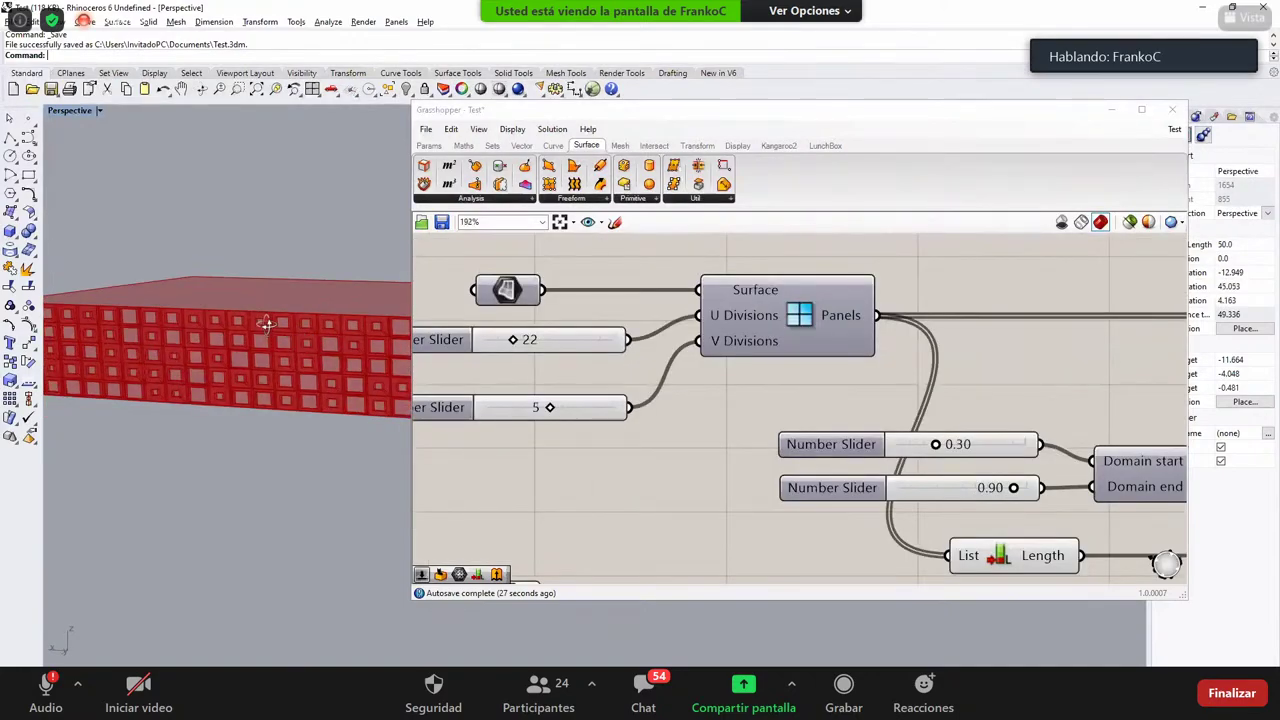
scroll(256, 316, up, 5)
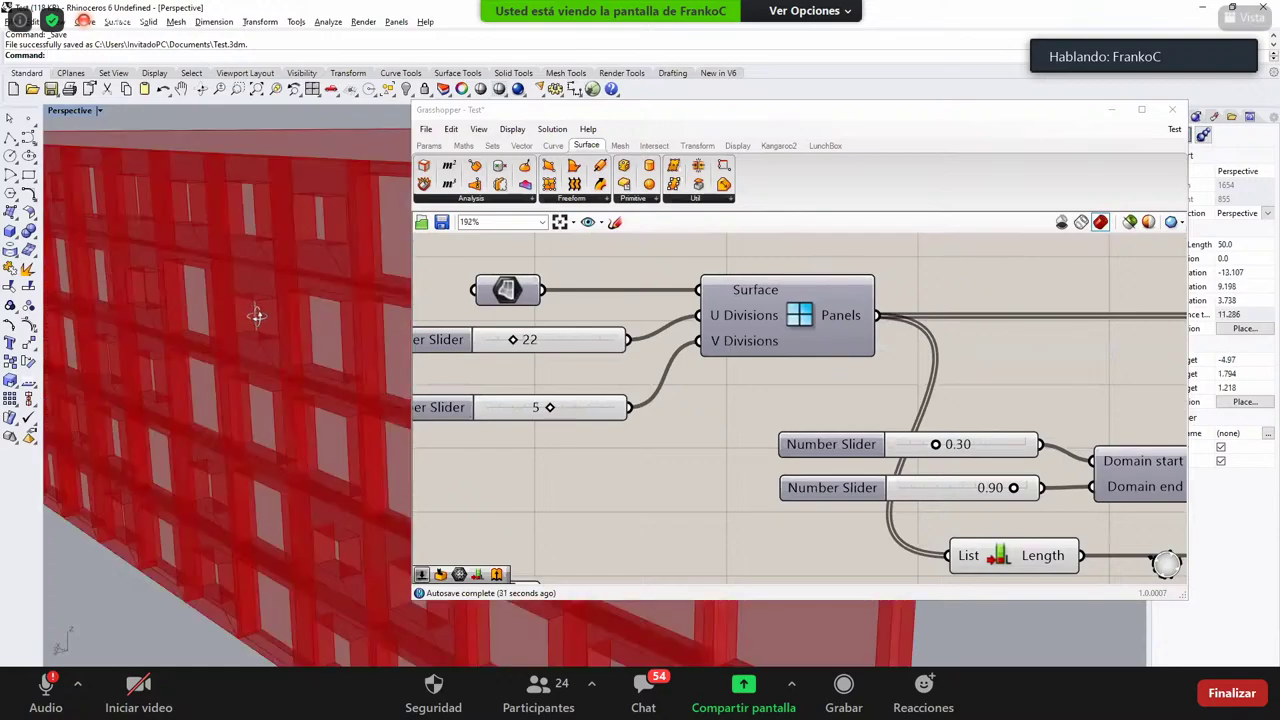
scroll(143, 293, down, 3)
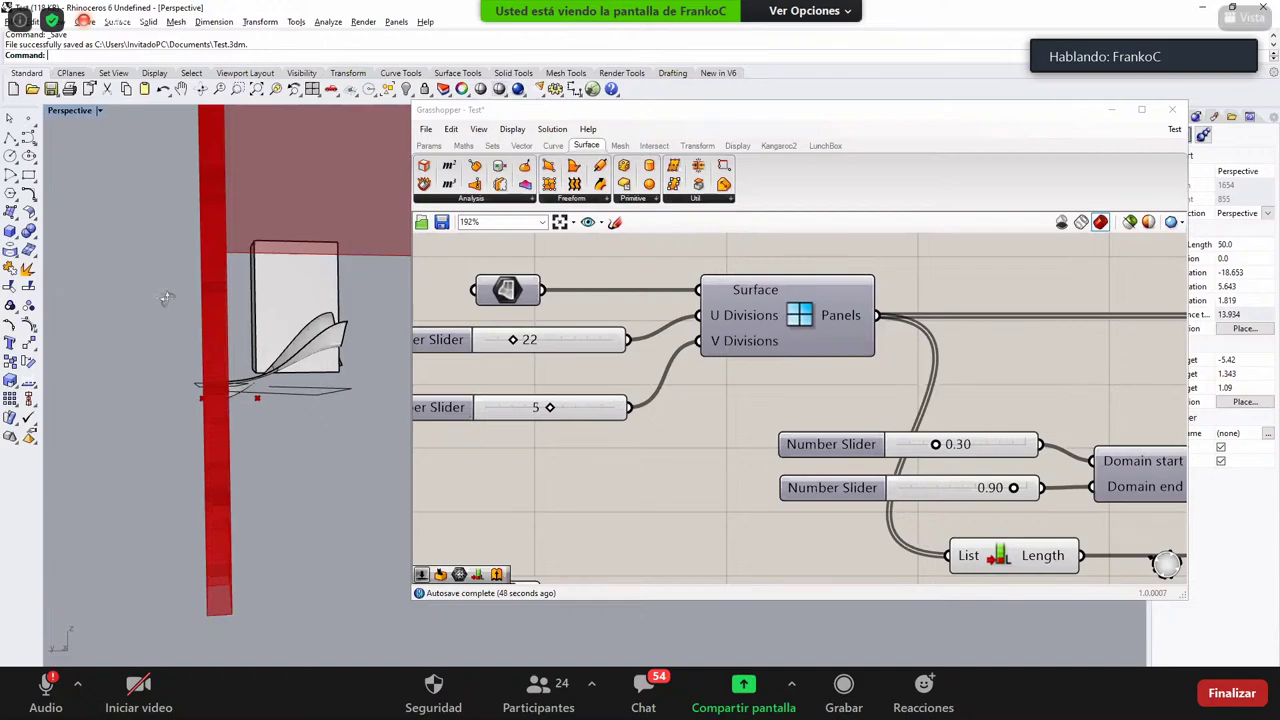
right_drag(168, 298, 213, 336)
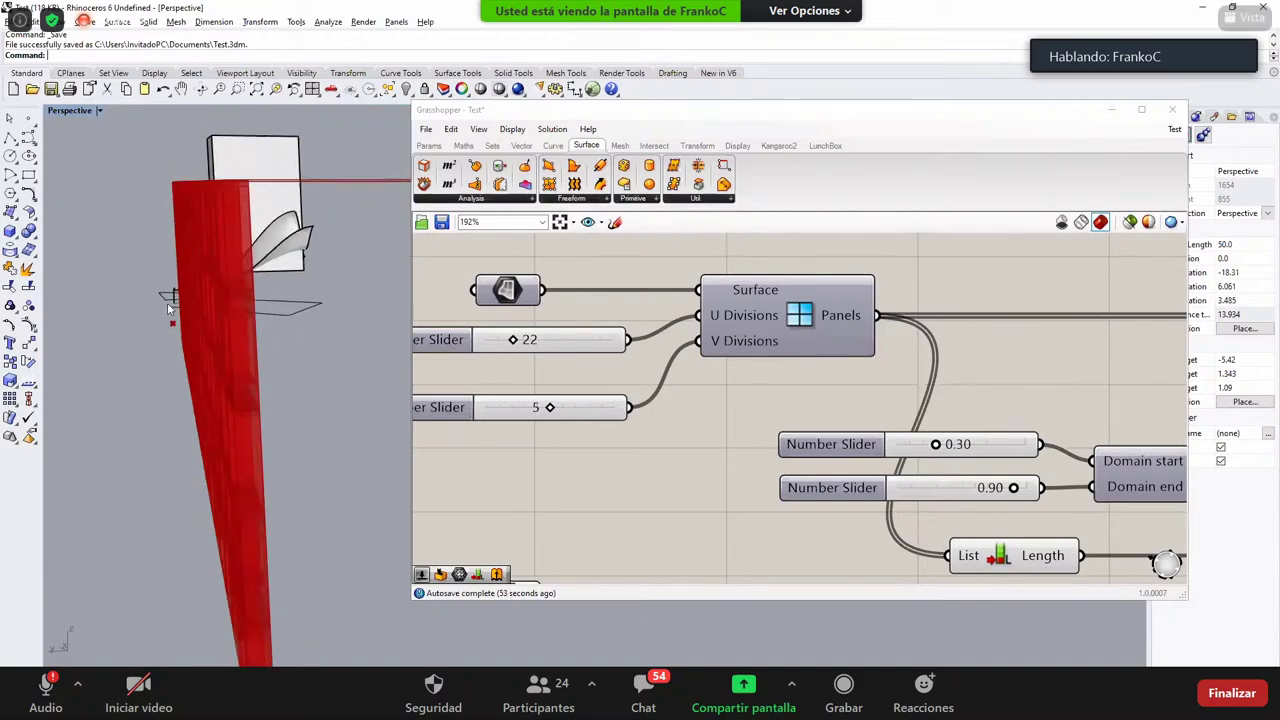
right_drag(198, 336, 349, 289)
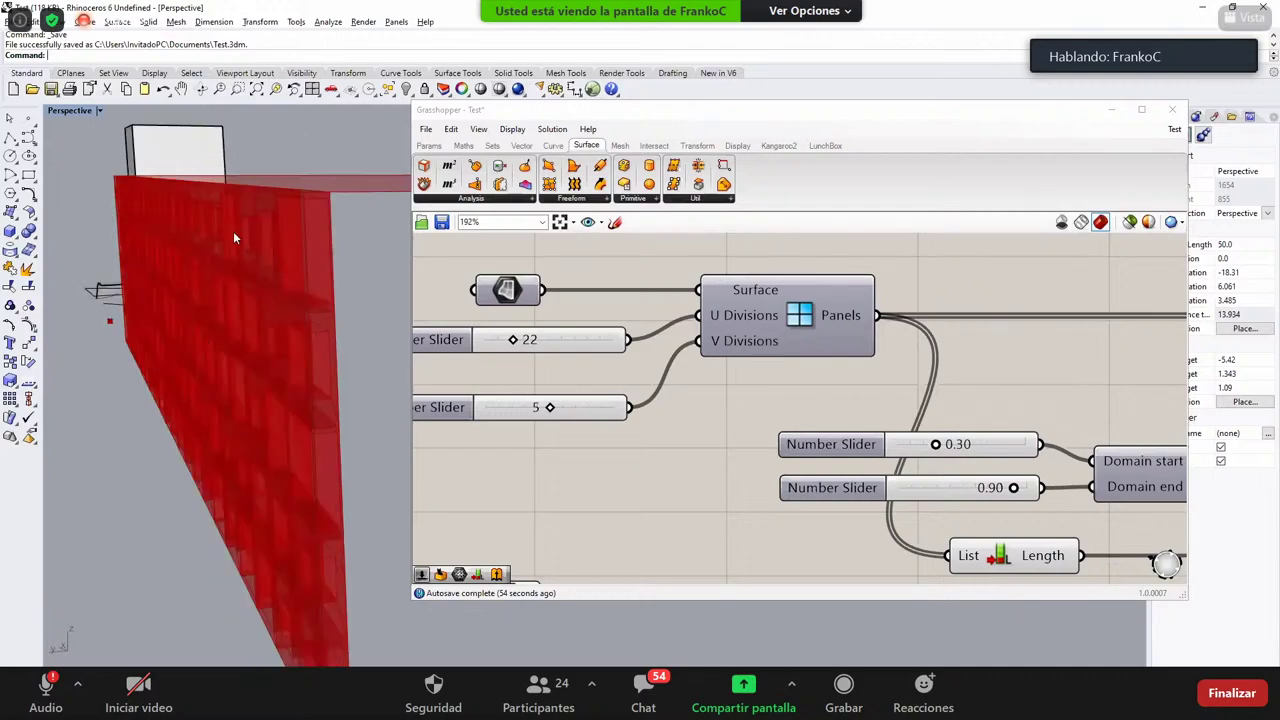
right_drag(255, 251, 255, 251)
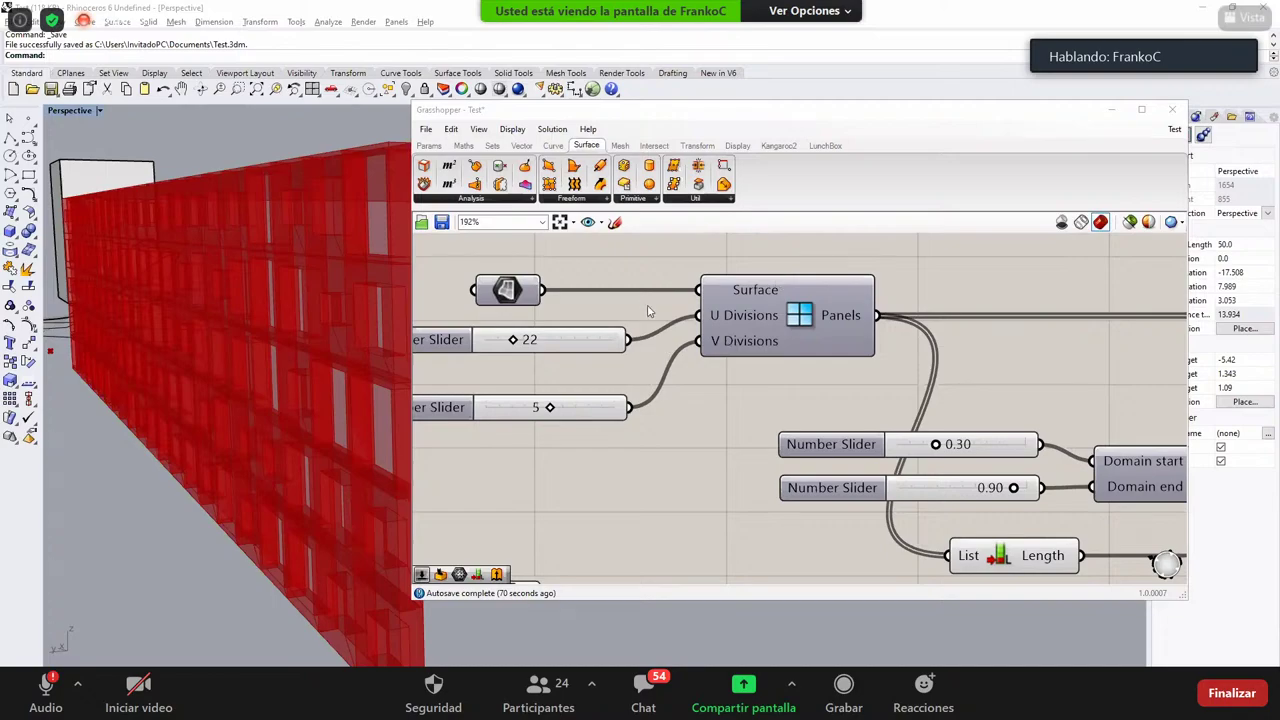
key(alt+Tab)
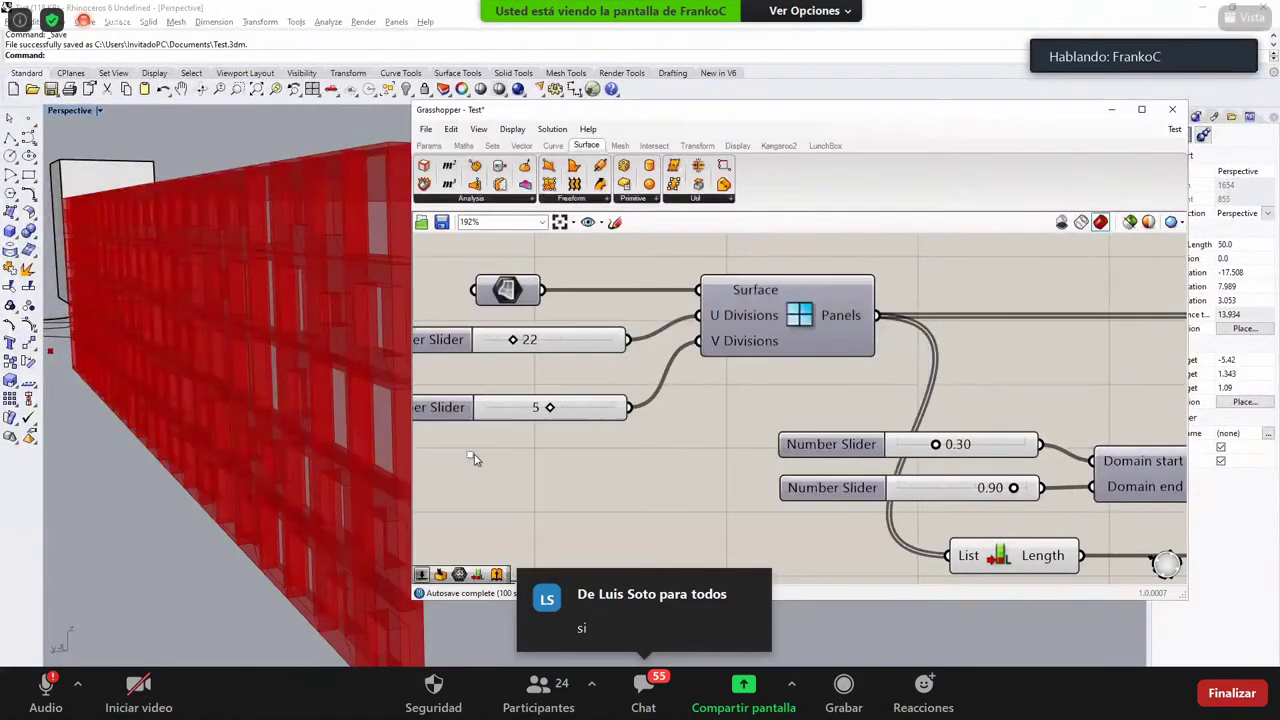
Step: Set the Number Slider feeding the Unit Y component's Factor input to 0.16
scroll(743, 403, down, 2)
right_drag(1168, 562, 768, 404)
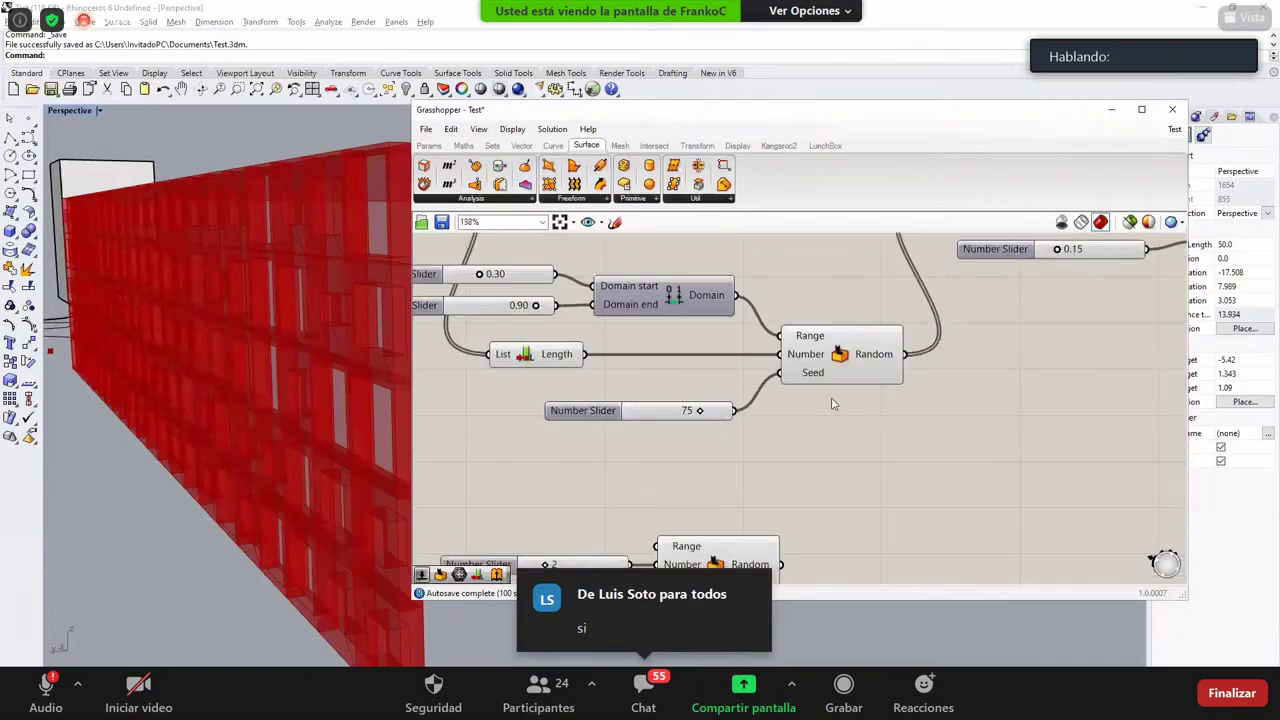
drag(834, 404, 500, 268)
click(907, 392)
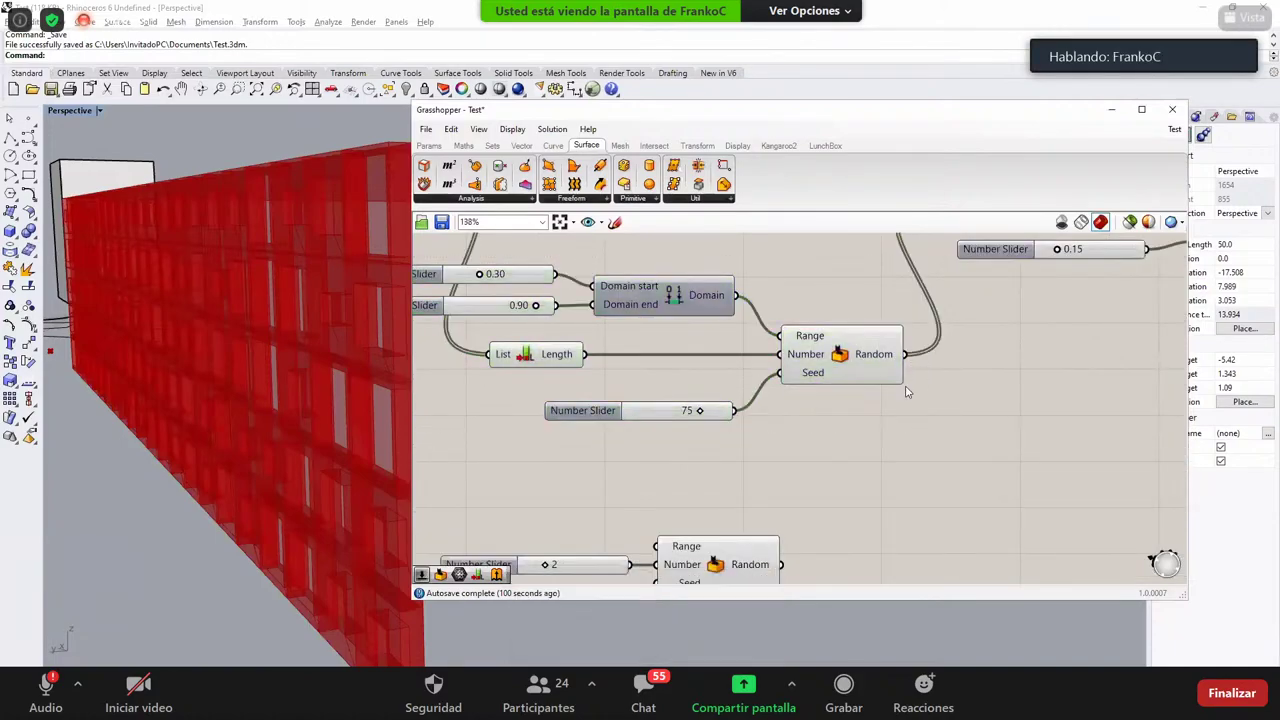
scroll(900, 323, down, 3)
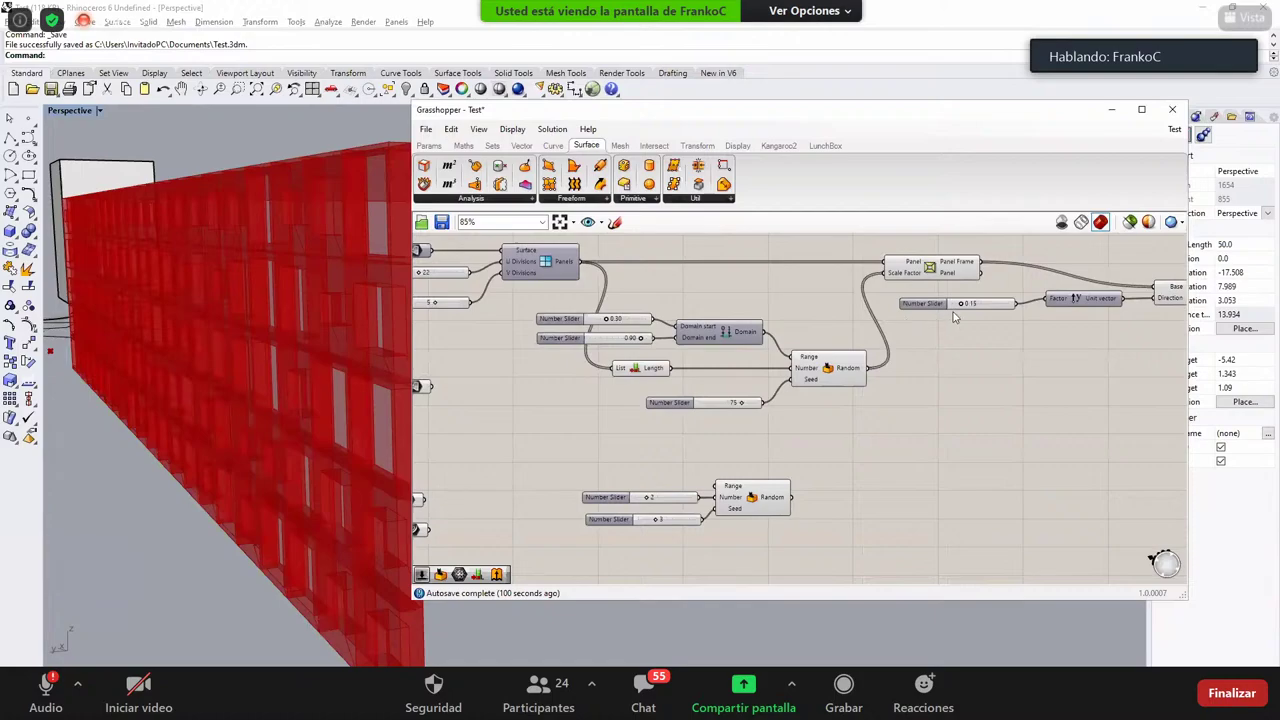
right_drag(872, 303, 617, 321)
drag(946, 382, 757, 306)
drag(676, 321, 838, 336)
click(805, 338)
scroll(805, 338, up, 4)
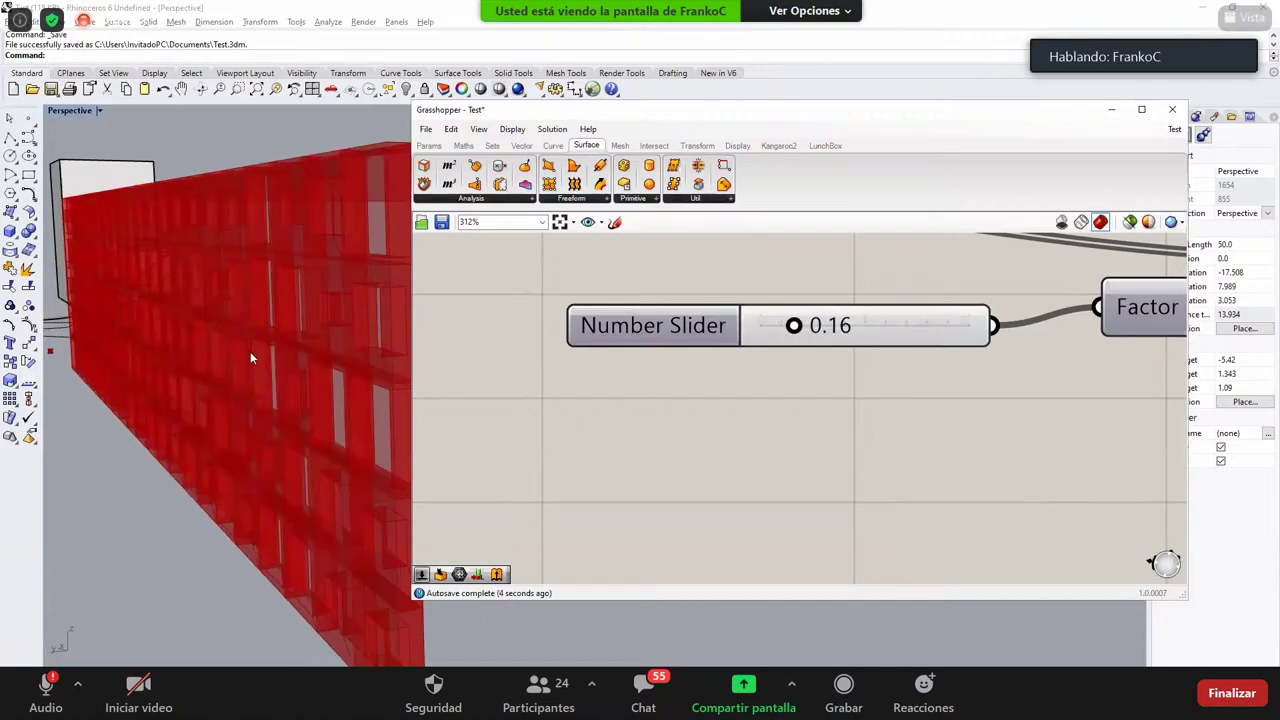
right_drag(278, 342, 322, 292)
scroll(587, 317, down, 2)
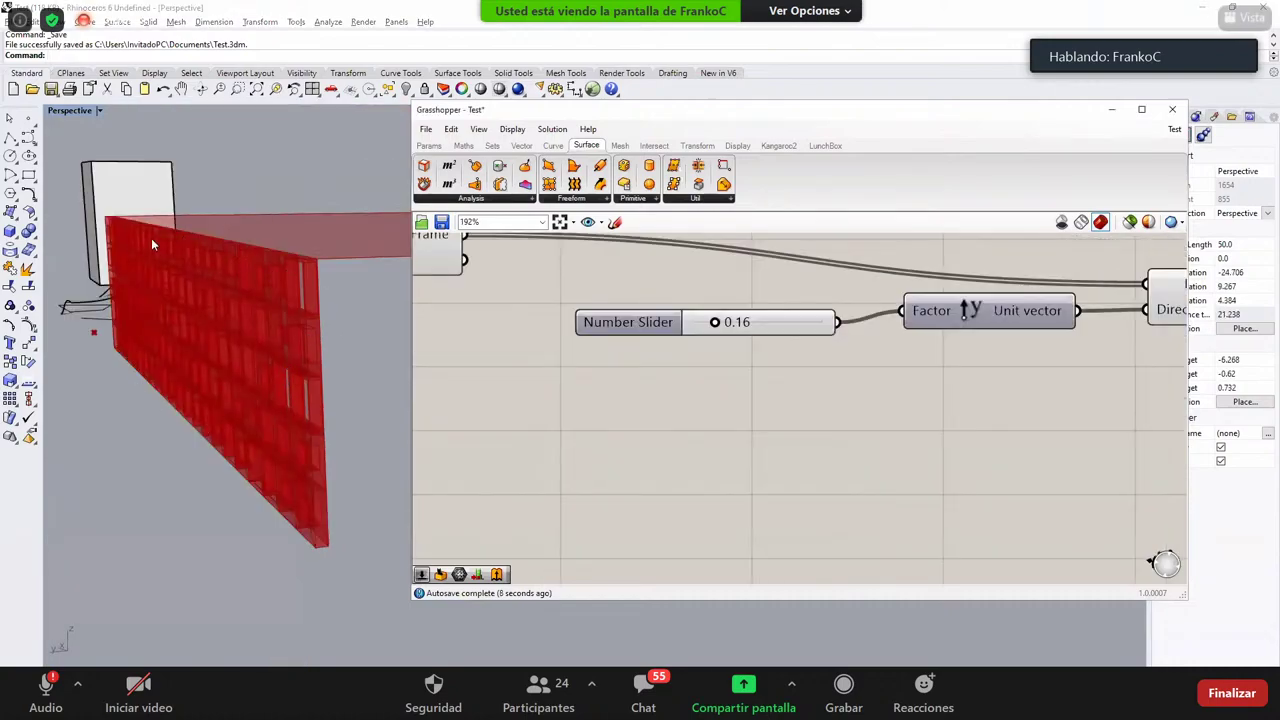
right_drag(255, 364, 295, 357)
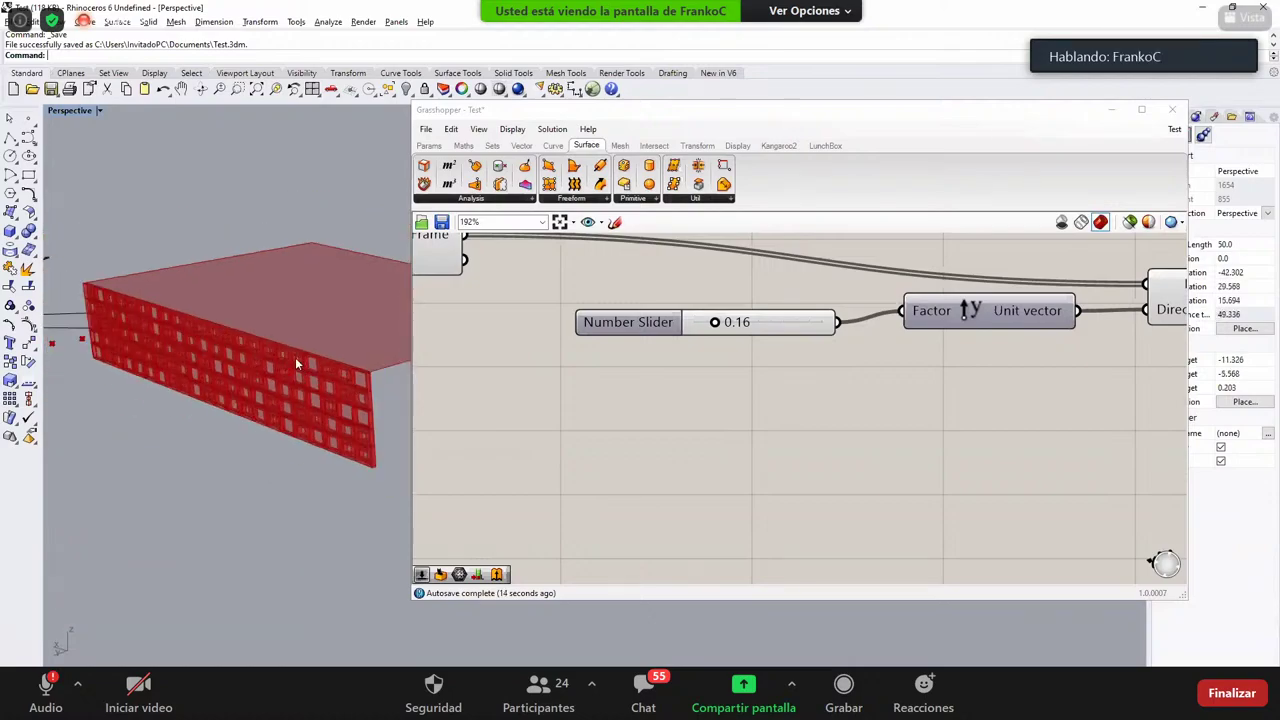
Step: Add a Random component to the canvas below the extrusion depth slider
double_click(713, 398)
text(rando)
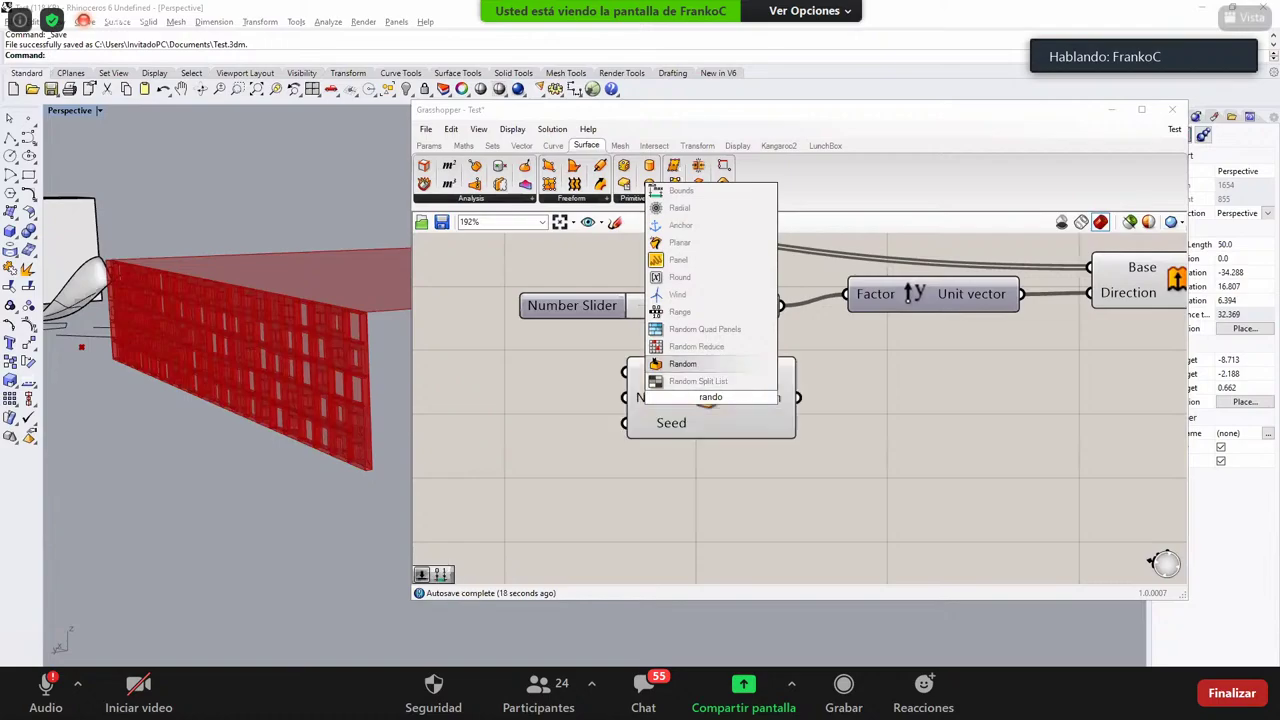
key(Return)
mouse_move(715, 402)
mouse_down()
mouse_move(858, 387)
mouse_move(865, 404)
mouse_move(703, 416)
mouse_up()
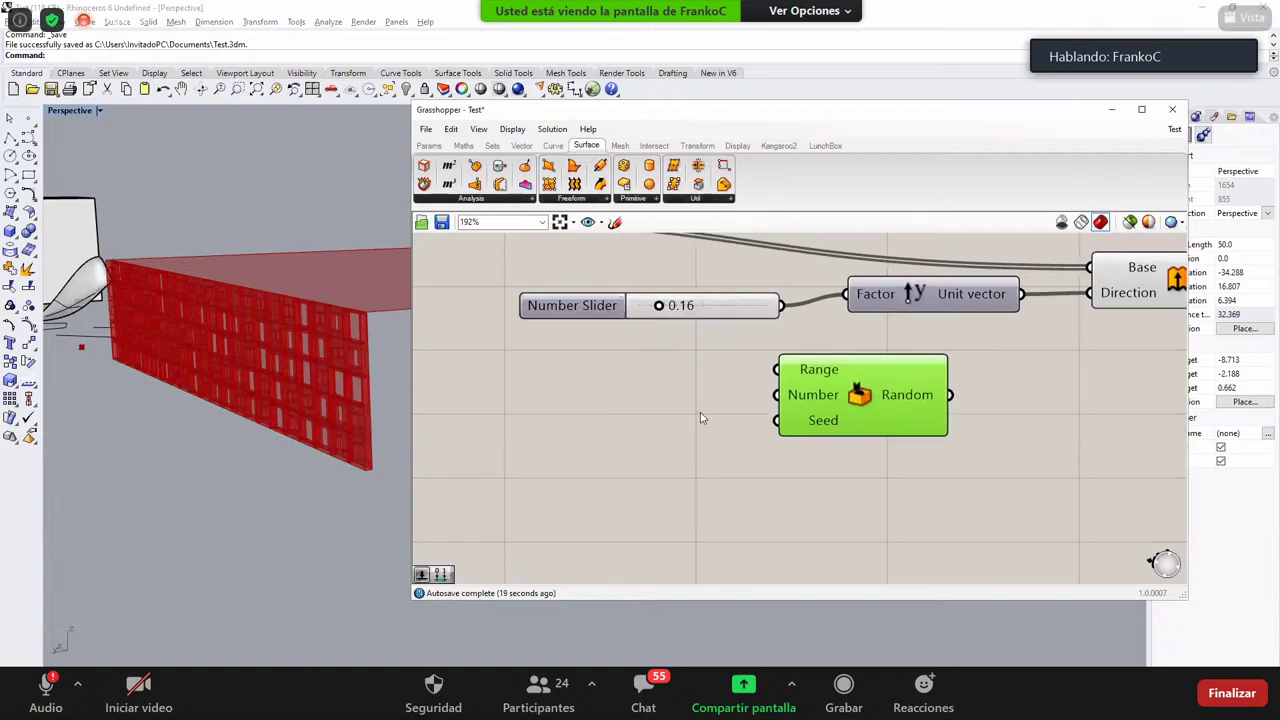
Step: Add a Construct Domain component beside the new Random component and wire its Domain output into the Range input
double_click(533, 414)
text(domain)
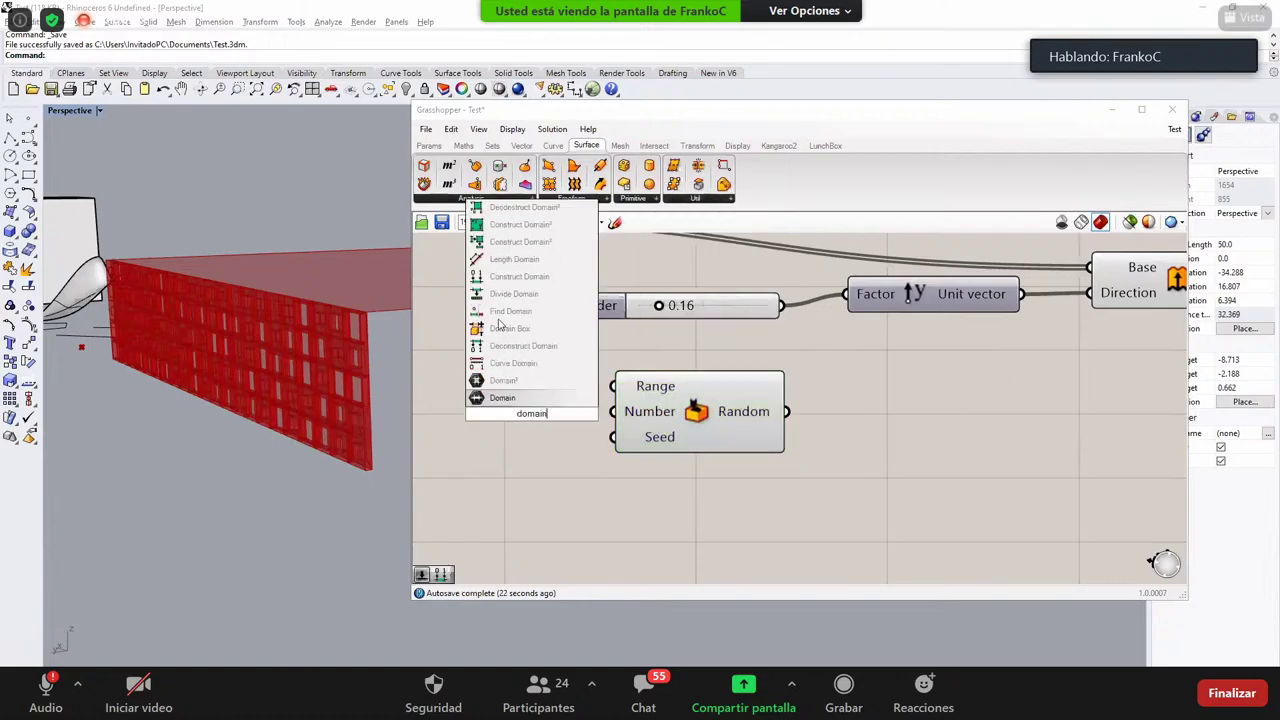
click(511, 279)
drag(547, 415, 509, 388)
drag(695, 461, 669, 381)
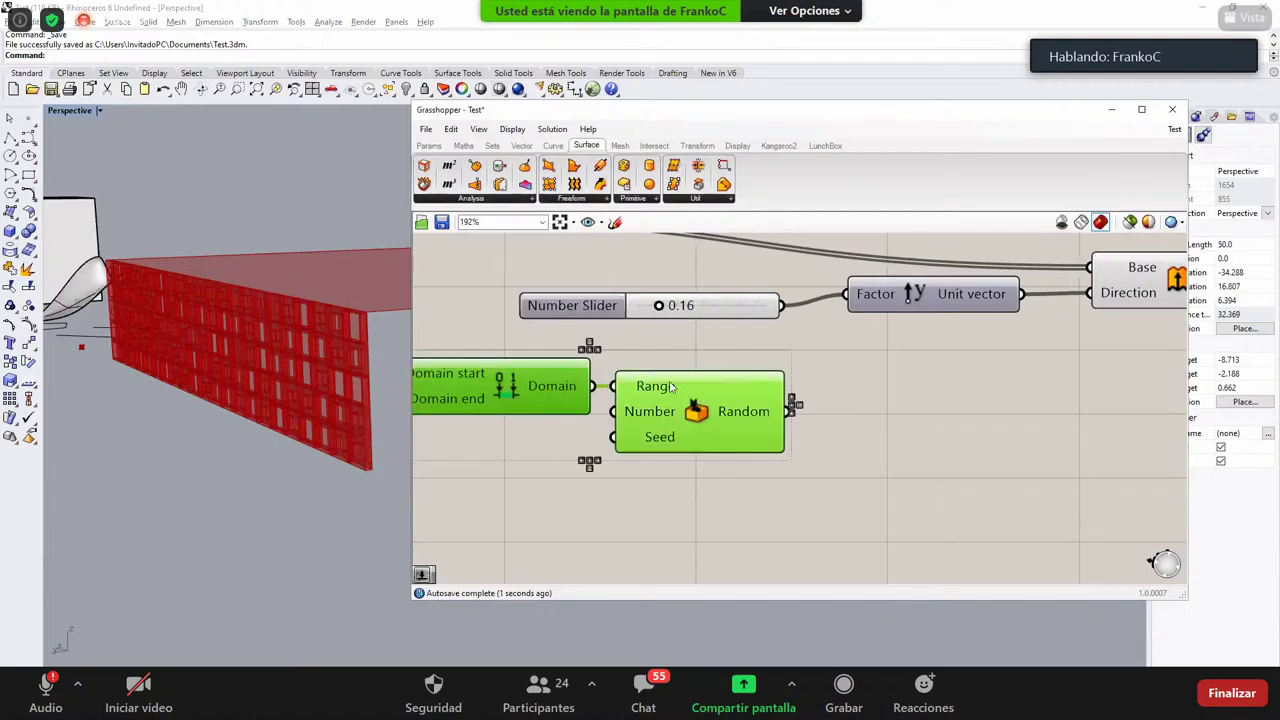
Step: Create a Number Slider with the value 0.10 and wire it into the new Construct Domain's Domain start input
double_click(441, 392)
text(0.10)
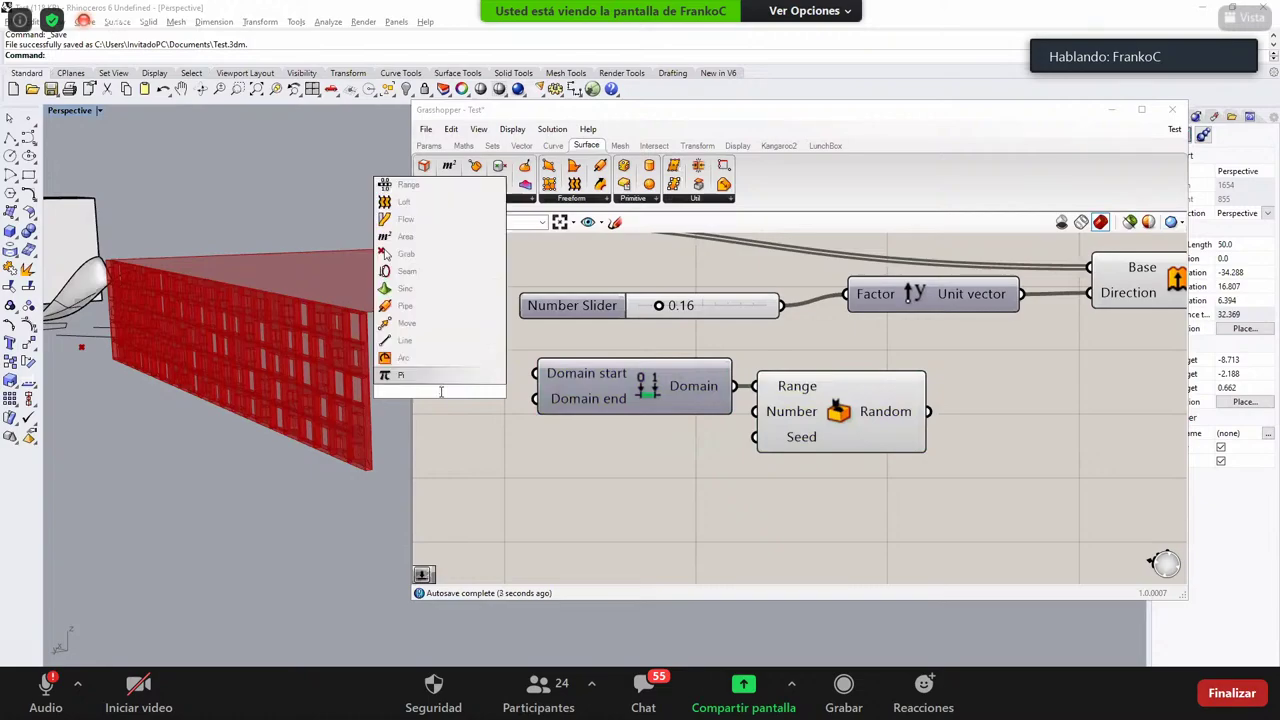
key(Return)
right_drag(556, 410, 649, 425)
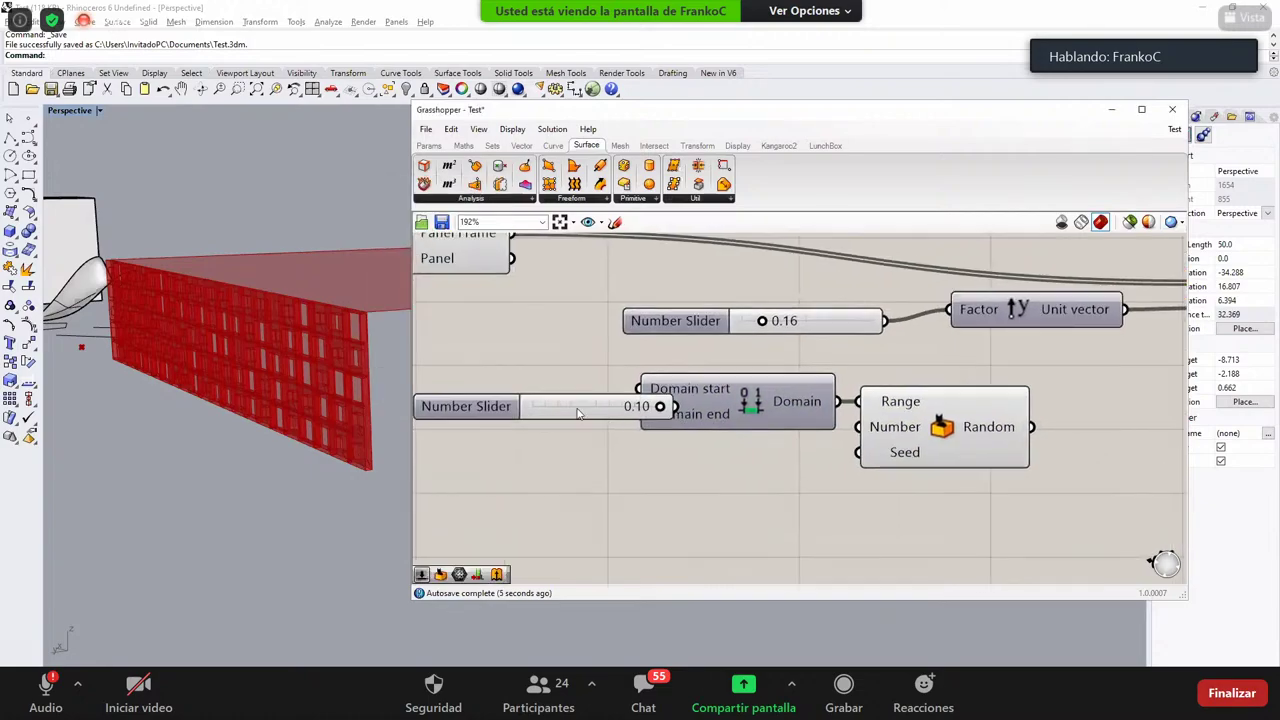
drag(583, 408, 505, 387)
right_drag(652, 395, 723, 378)
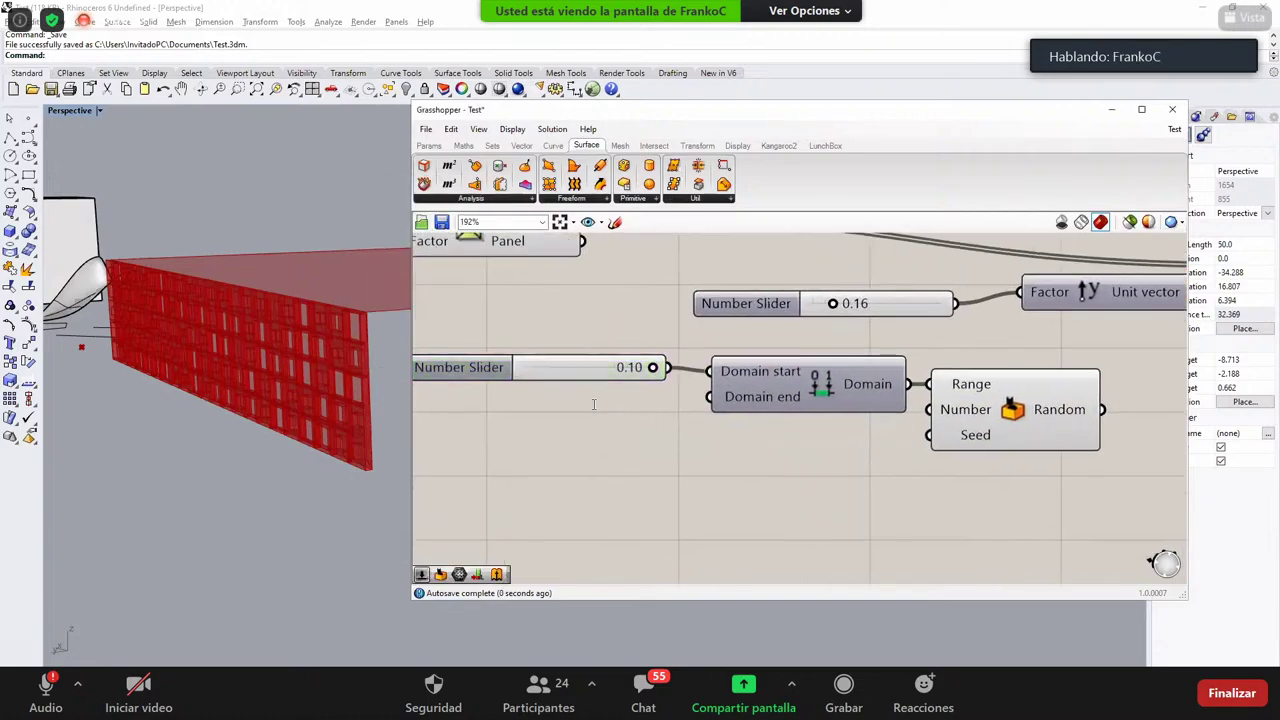
Step: Create a Number Slider with the value 0.15 and wire it into the new Construct Domain's Domain end input
double_click(592, 398)
text(0.15)
key(Return)
drag(667, 405, 630, 406)
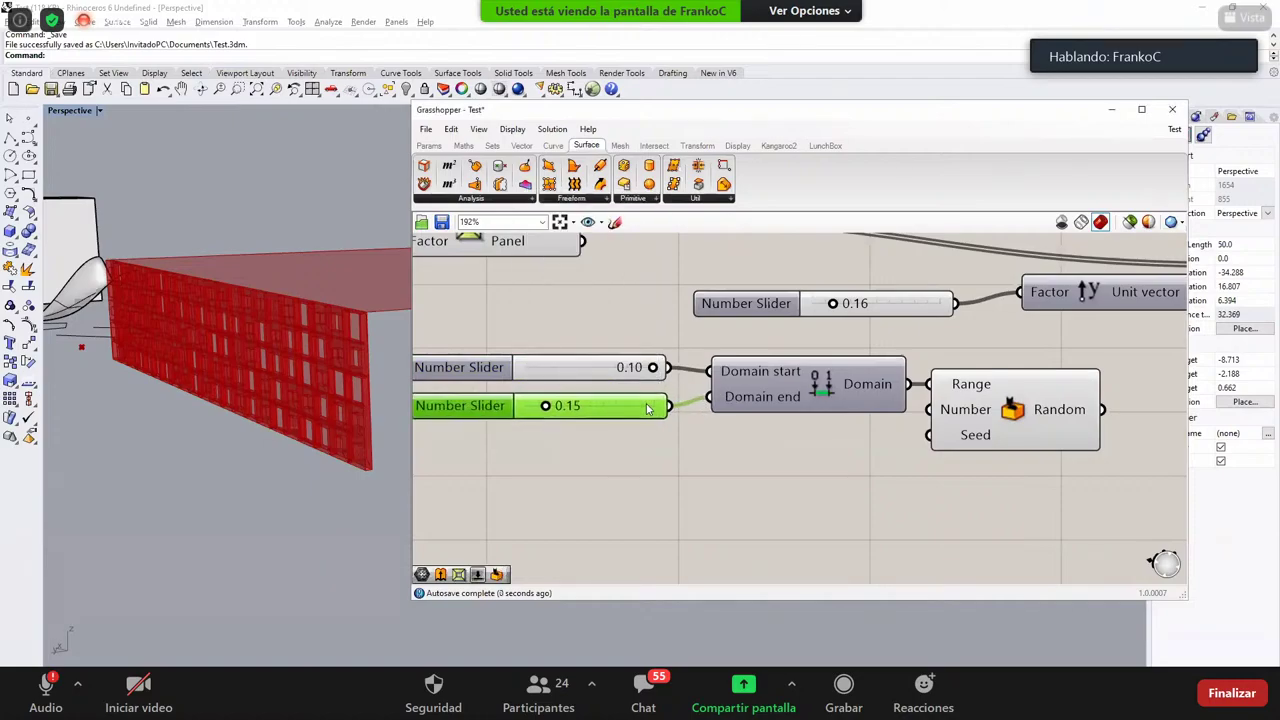
scroll(603, 404, down, 2)
mouse_move(745, 397)
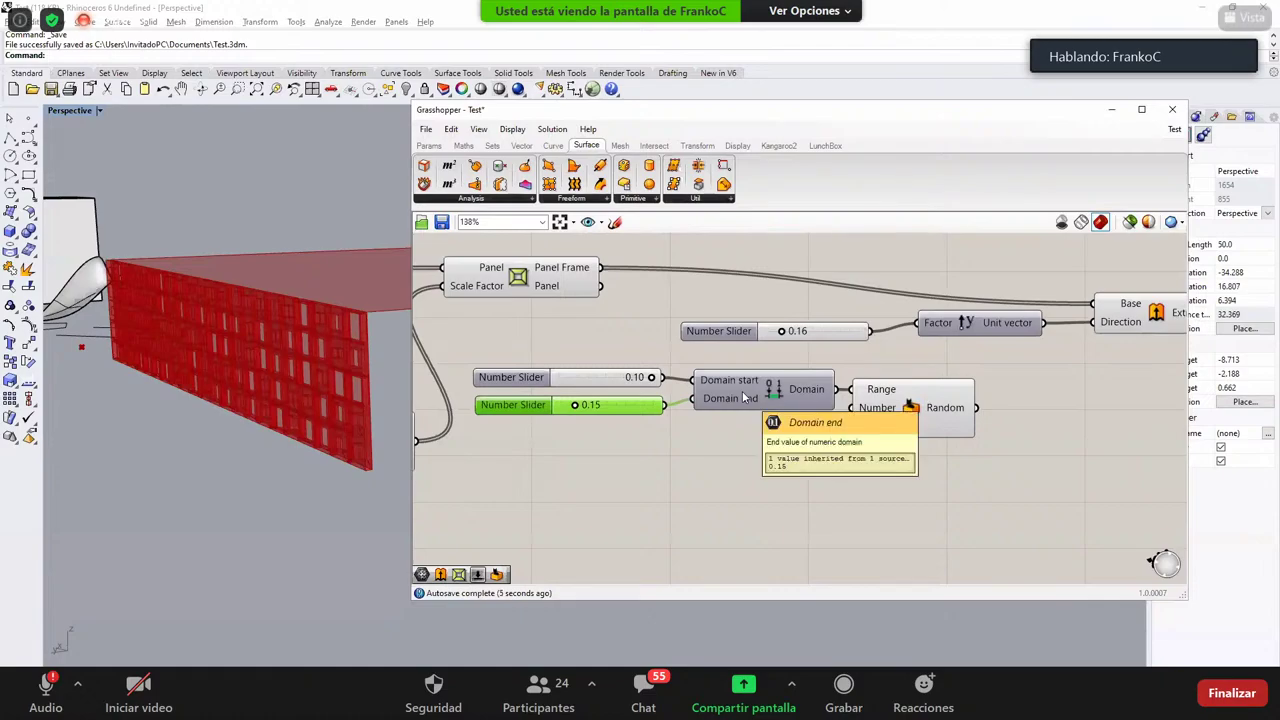
Step: Try the facade panels with 3 V Divisions
right_drag(296, 392, 308, 368)
right_drag(846, 383, 1106, 347)
click(375, 386)
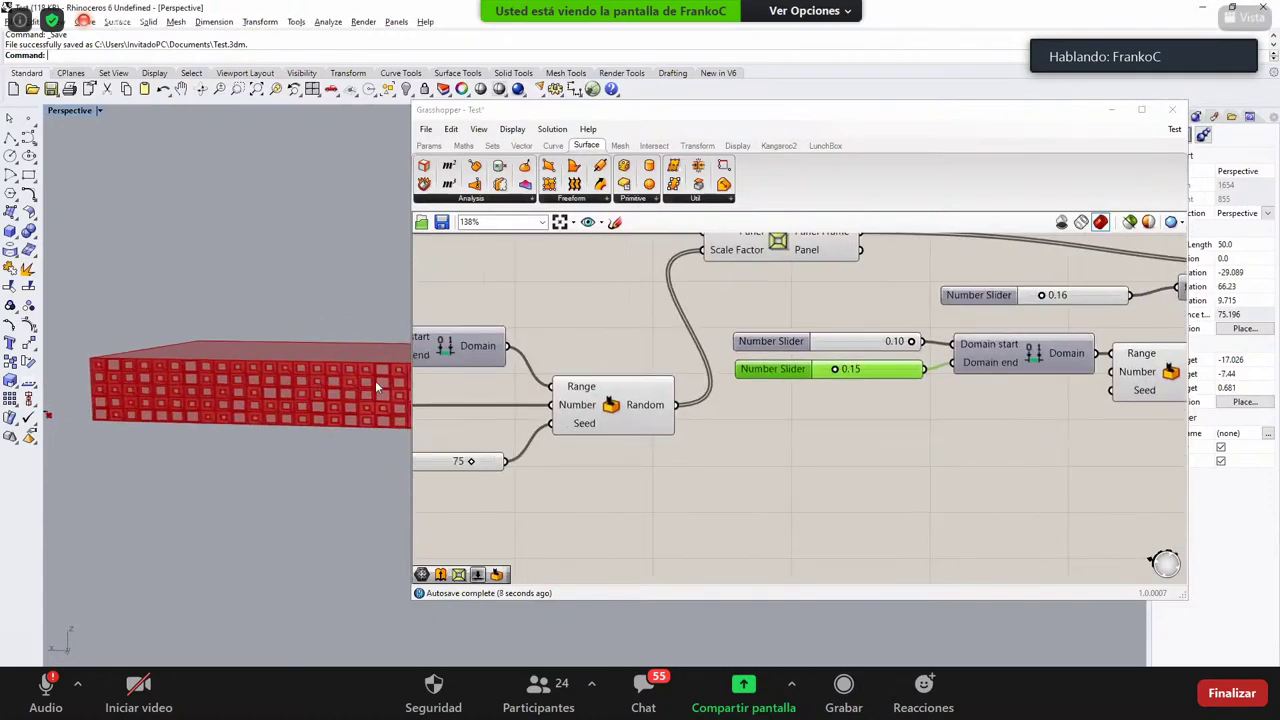
right_drag(375, 380, 847, 408)
scroll(578, 390, down, 1)
scroll(847, 408, down, 2)
scroll(613, 316, up, 3)
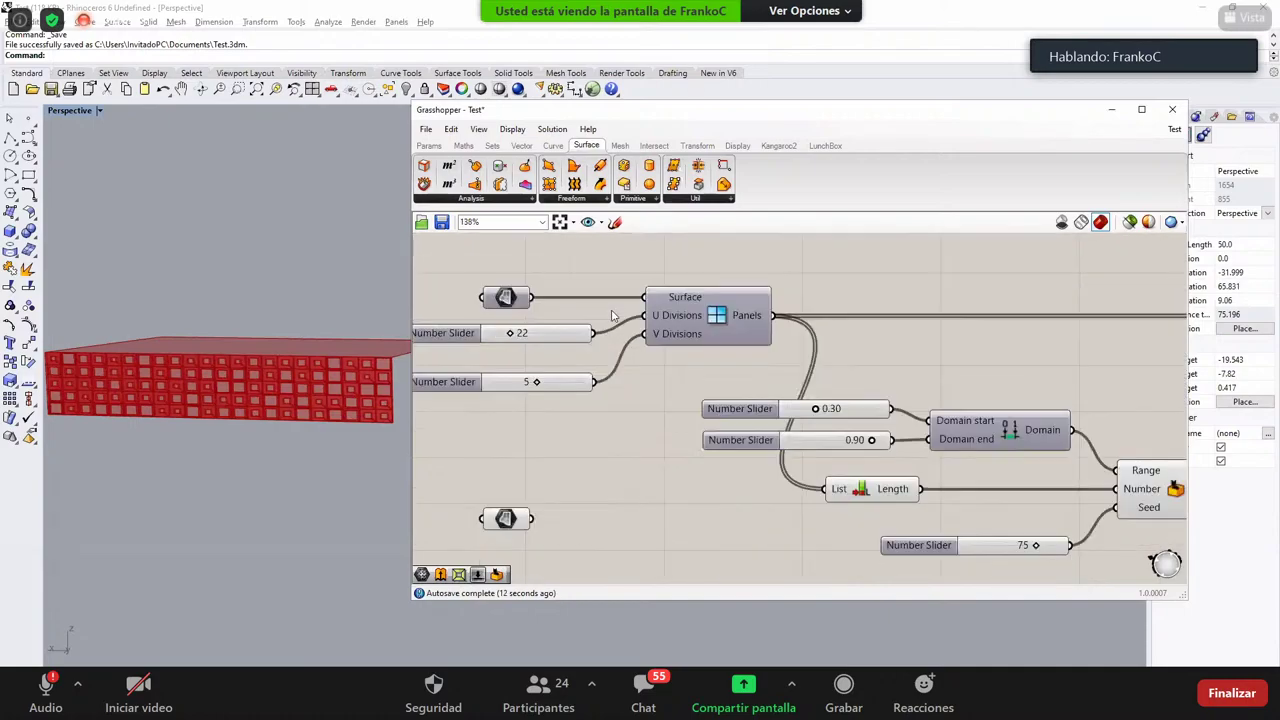
scroll(584, 352, up, 3)
double_click(563, 400)
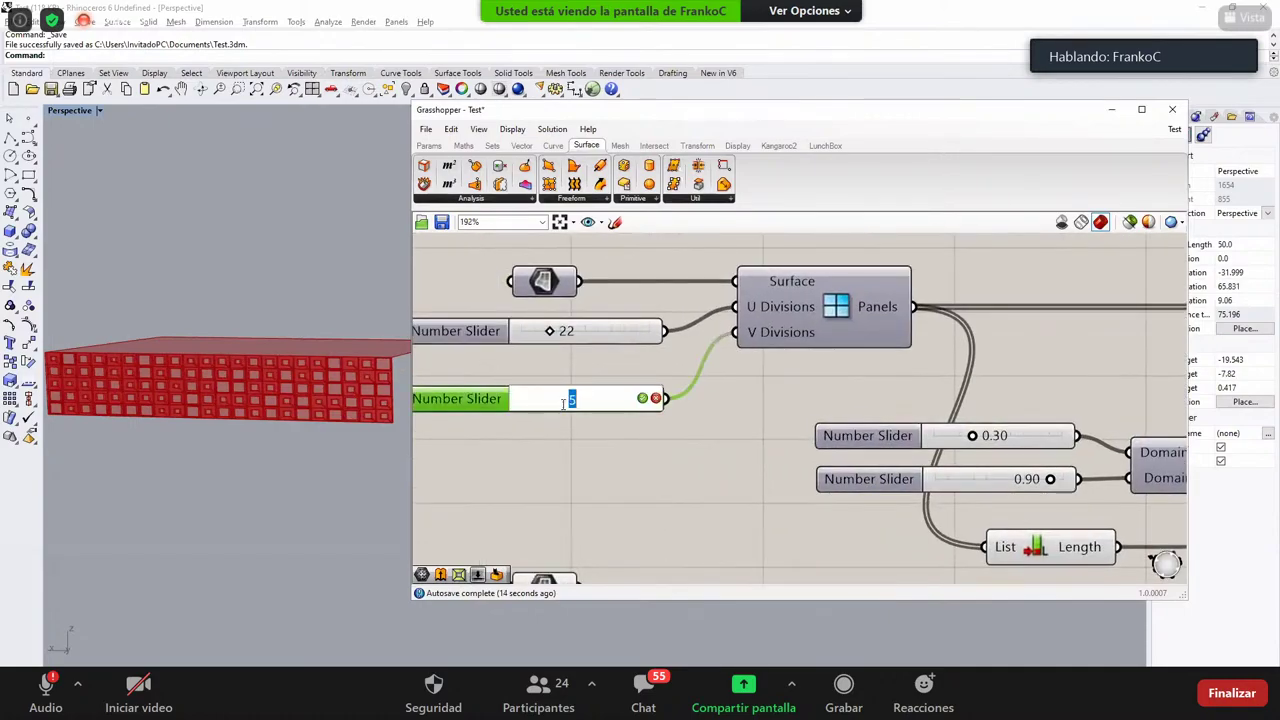
key(Return)
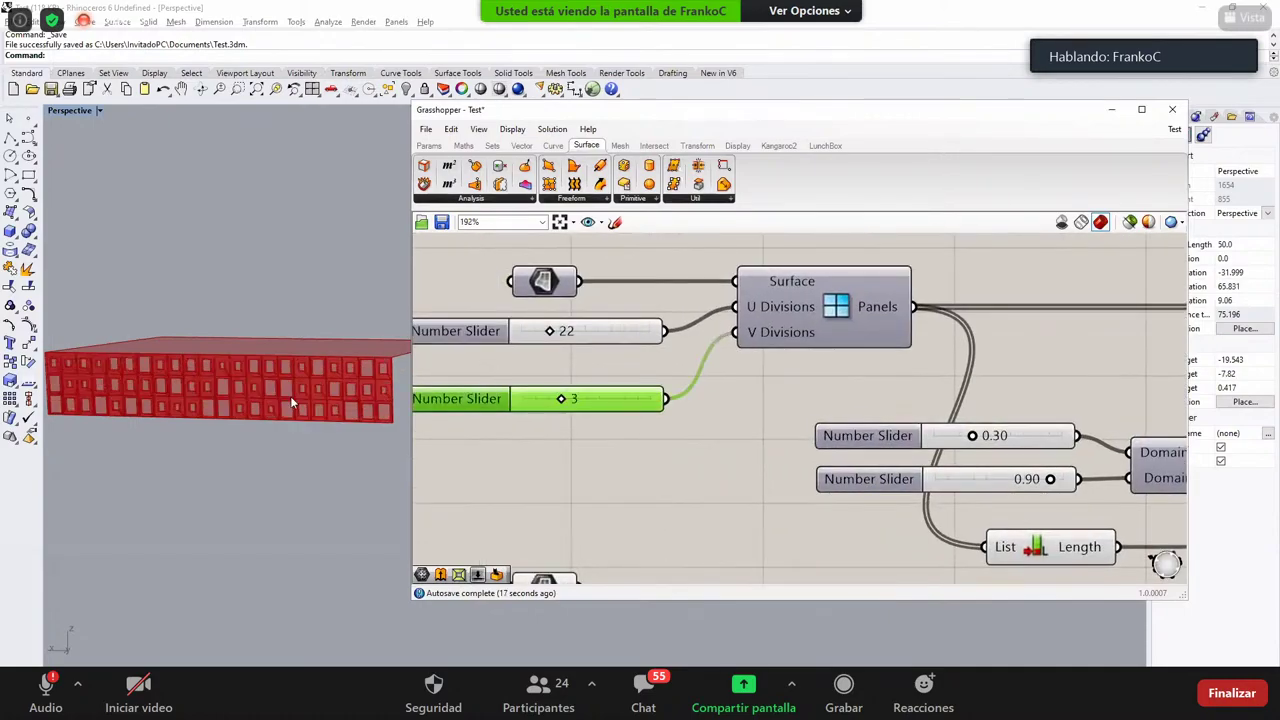
Step: Try the facade panels with 30 U Divisions and inspect the narrower frames in the Perspective viewport
double_click(595, 335)
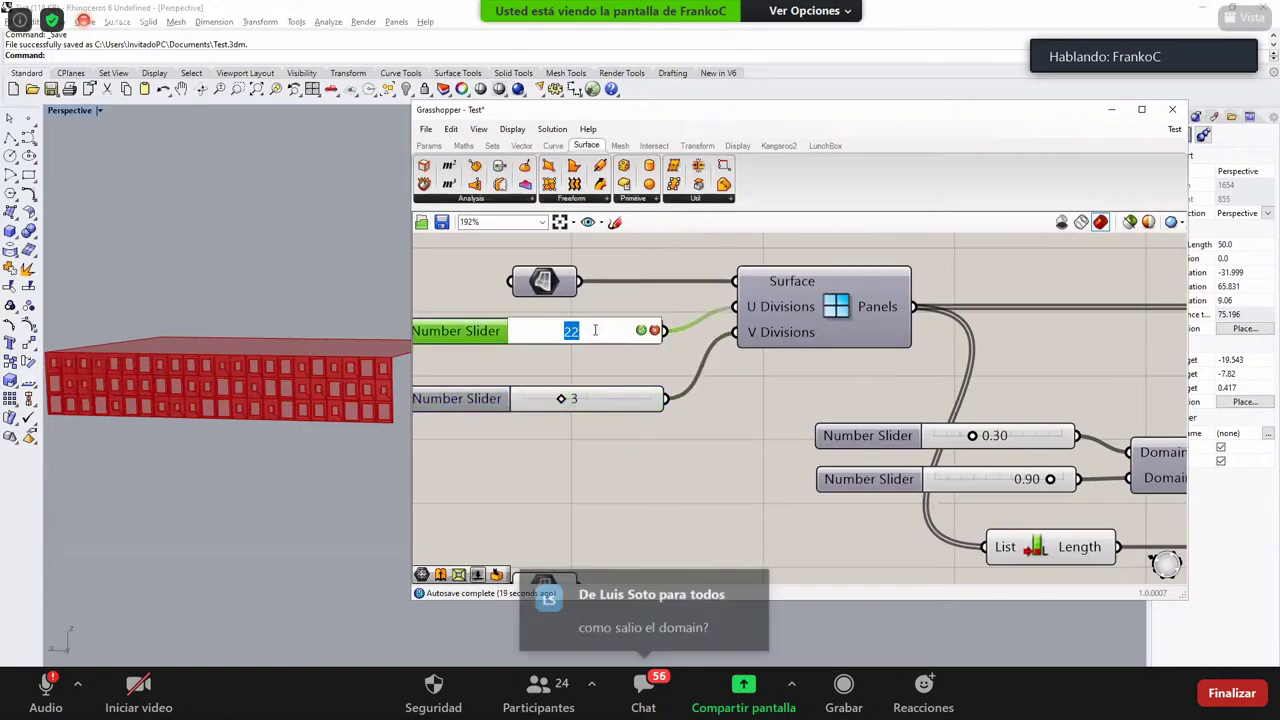
text(30)
key(Return)
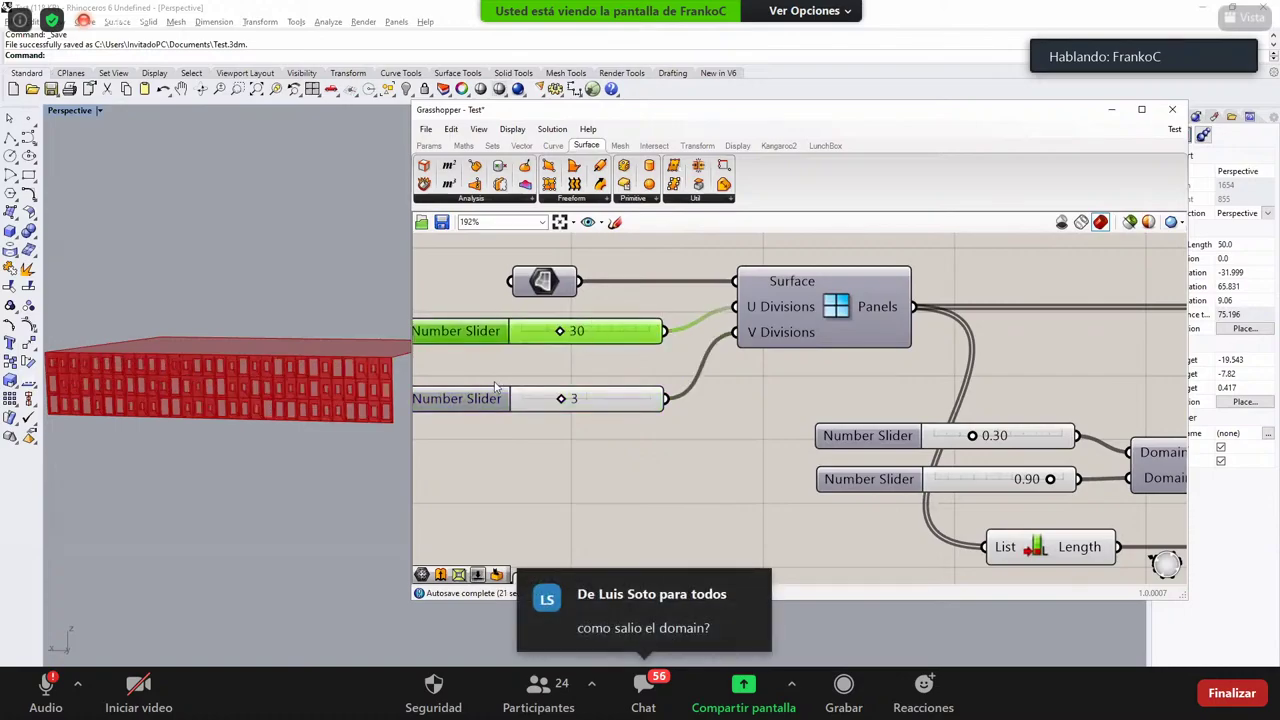
scroll(281, 381, up, 8)
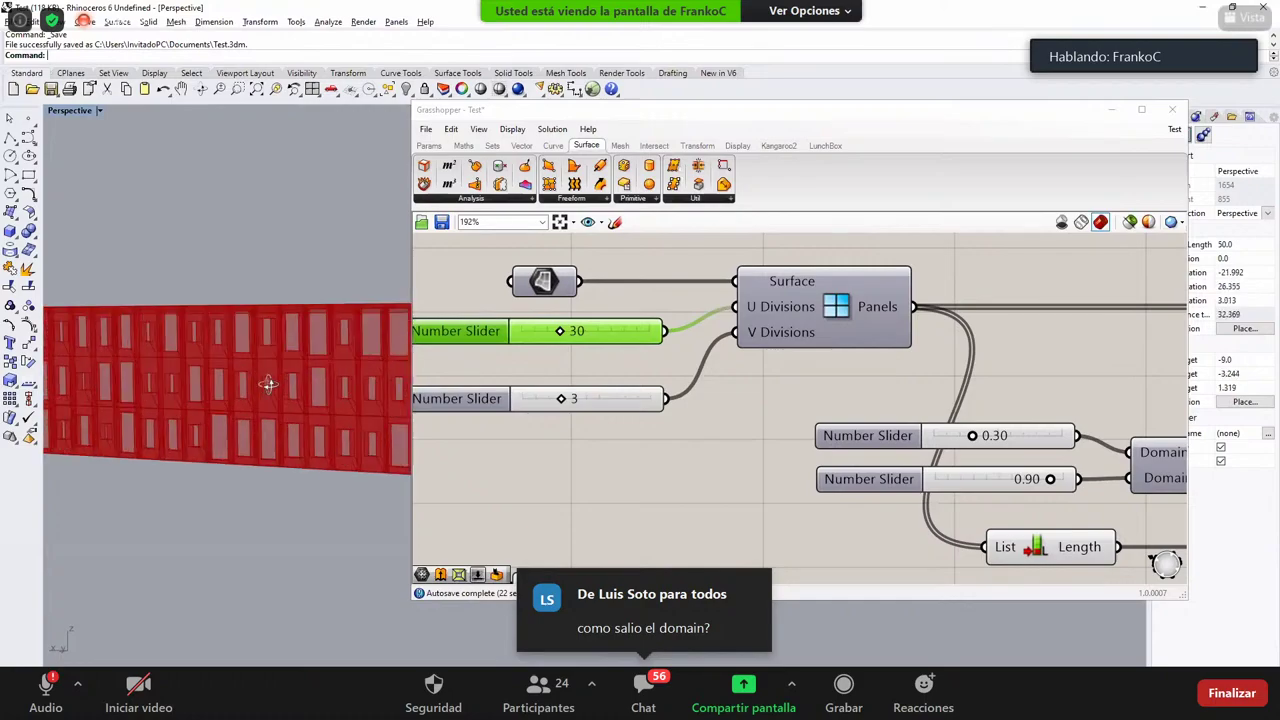
right_drag(285, 345, 272, 414)
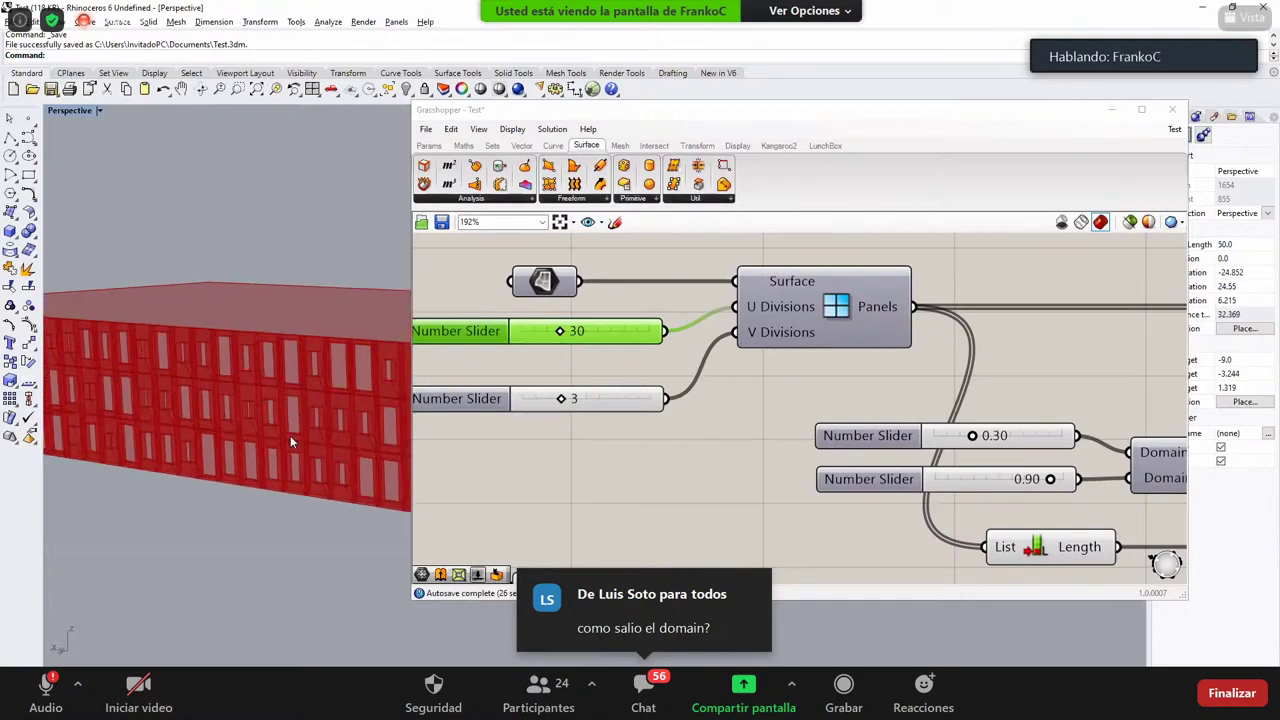
scroll(290, 435, down, 2)
Step: Restore the facade panel grid to 22 U Divisions and 5 V Divisions and check the frames in the Perspective viewport
double_click(630, 333)
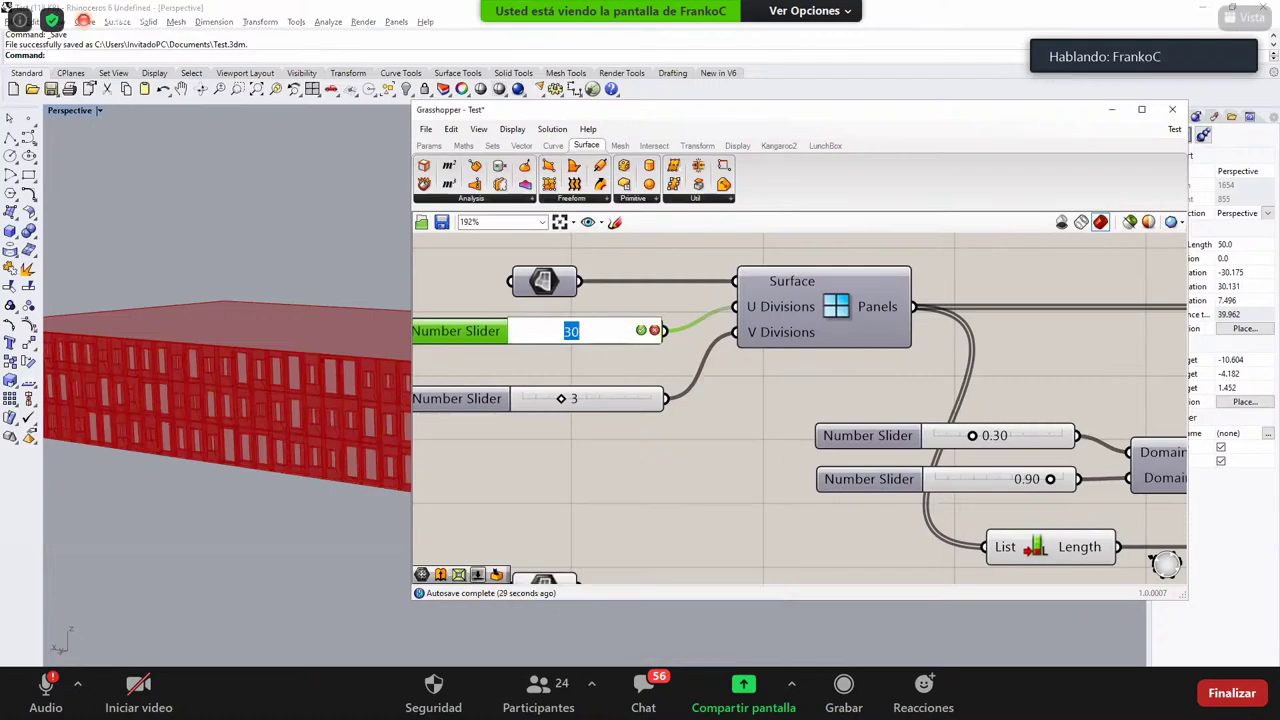
key(Return)
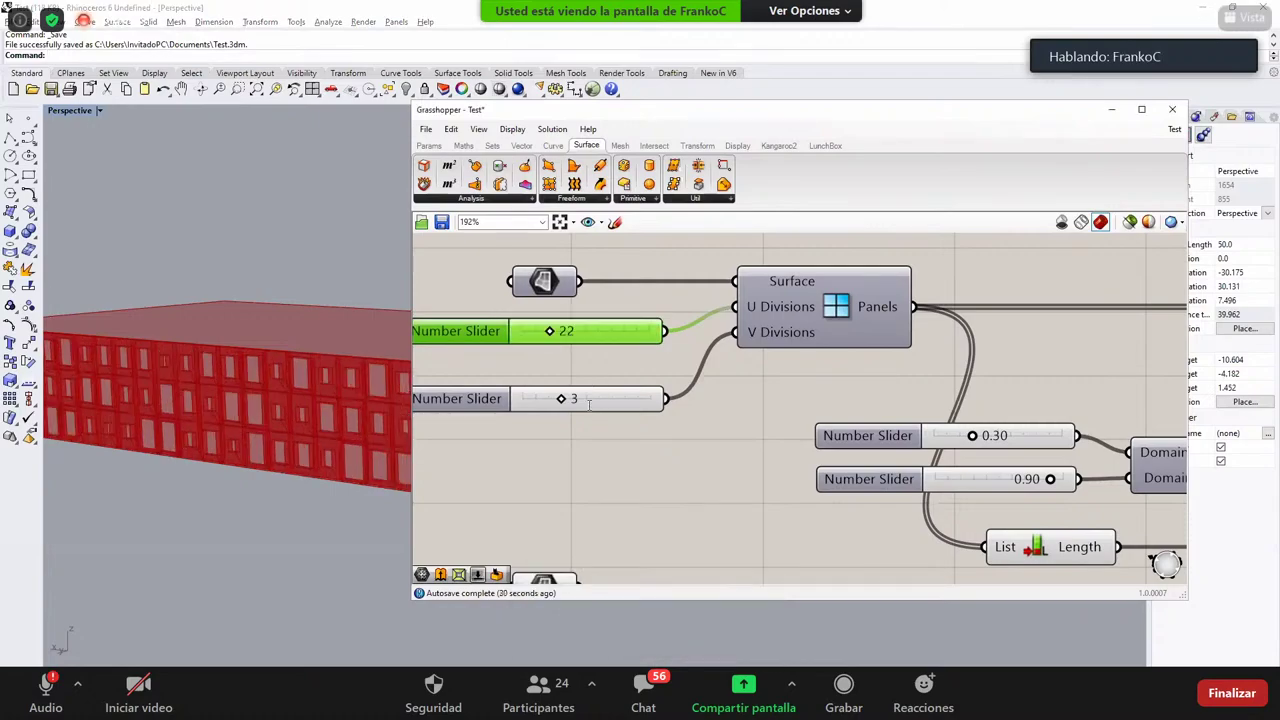
double_click(590, 399)
text(5)
key(Return)
right_drag(229, 387, 322, 411)
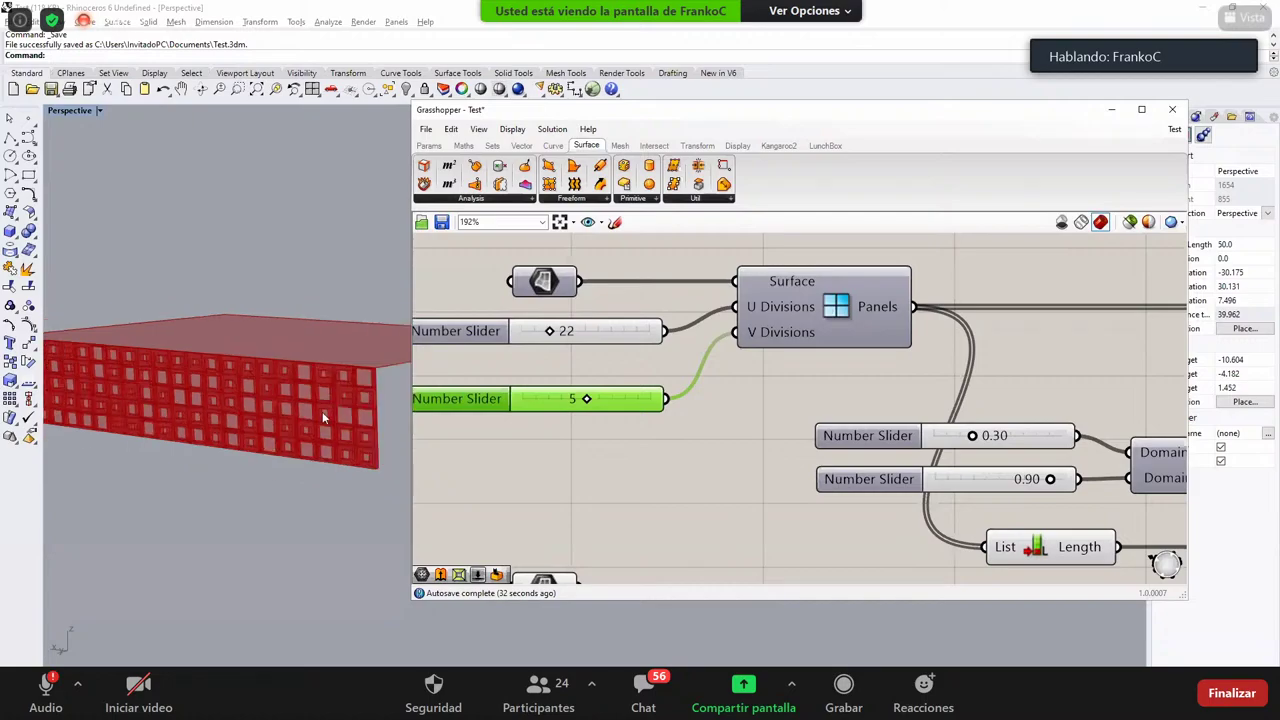
scroll(184, 380, down, 5)
scroll(187, 379, up, 5)
right_drag(190, 379, 268, 377)
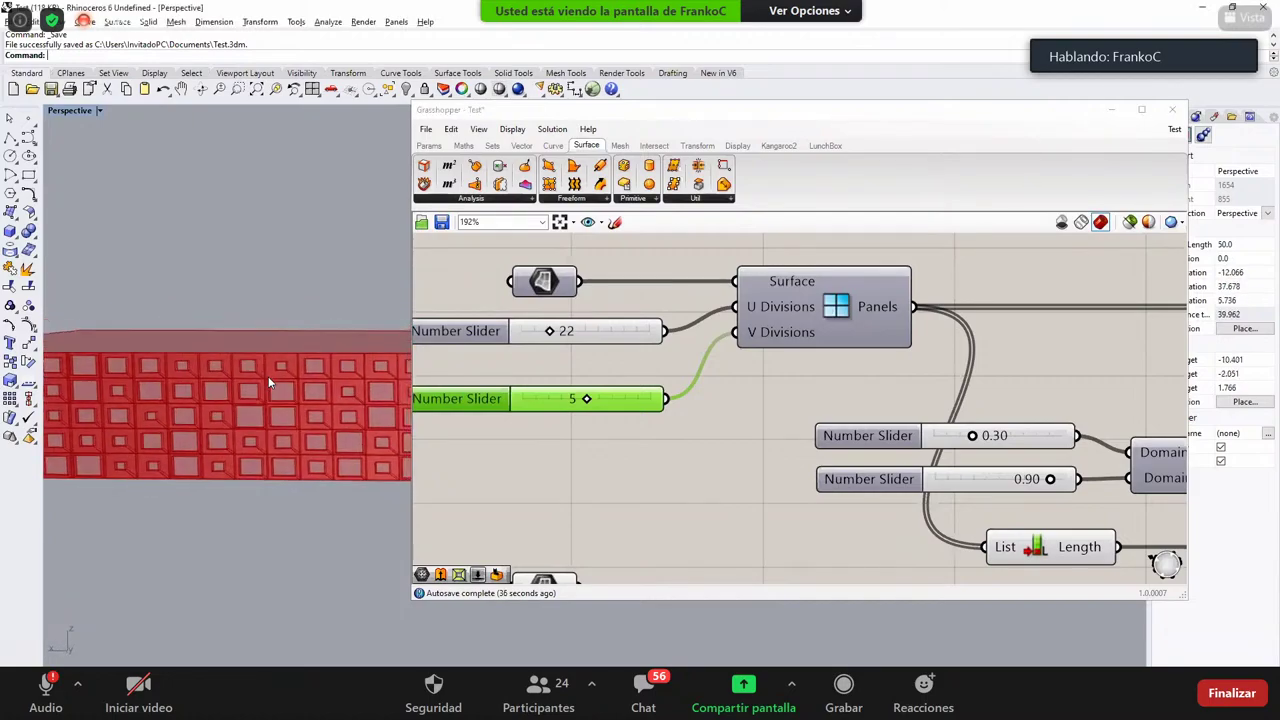
scroll(930, 375, down, 5)
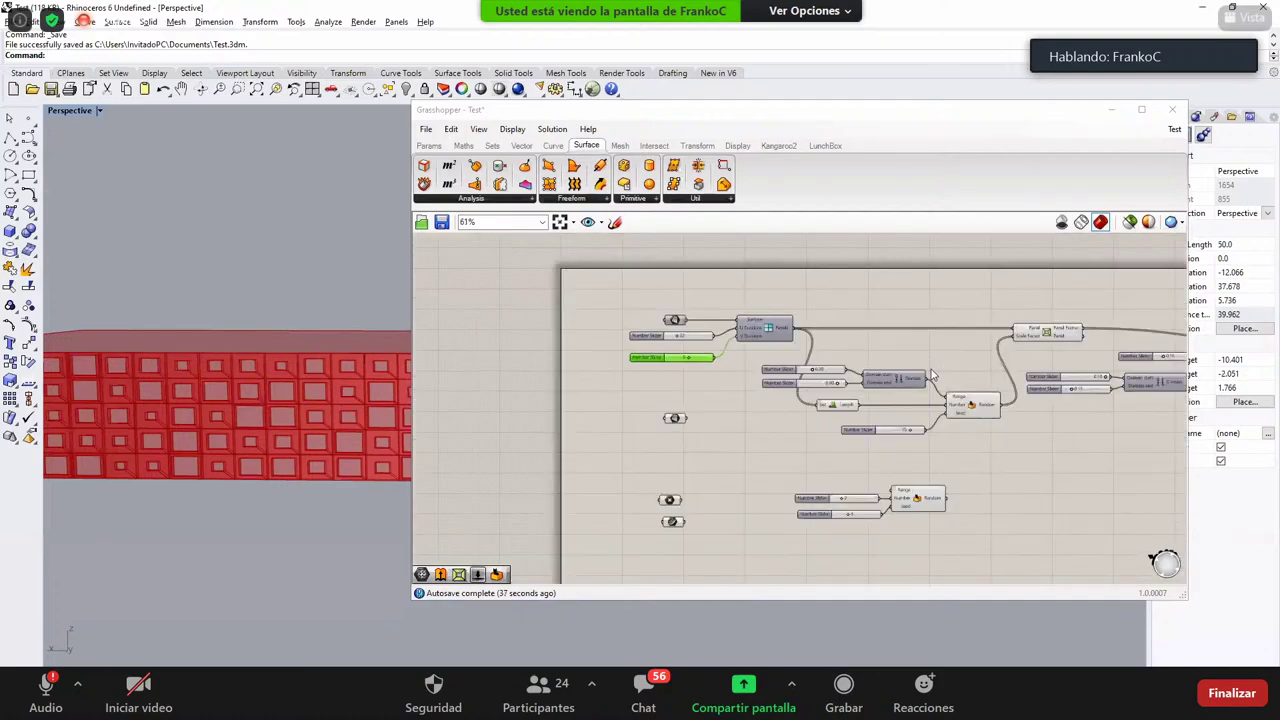
Step: Shift the new domain sliders, their Construct Domain and the connected Random as one group beneath the Unit Y branch
right_drag(1180, 398, 932, 375)
scroll(934, 370, up, 5)
drag(990, 428, 605, 303)
drag(705, 345, 803, 347)
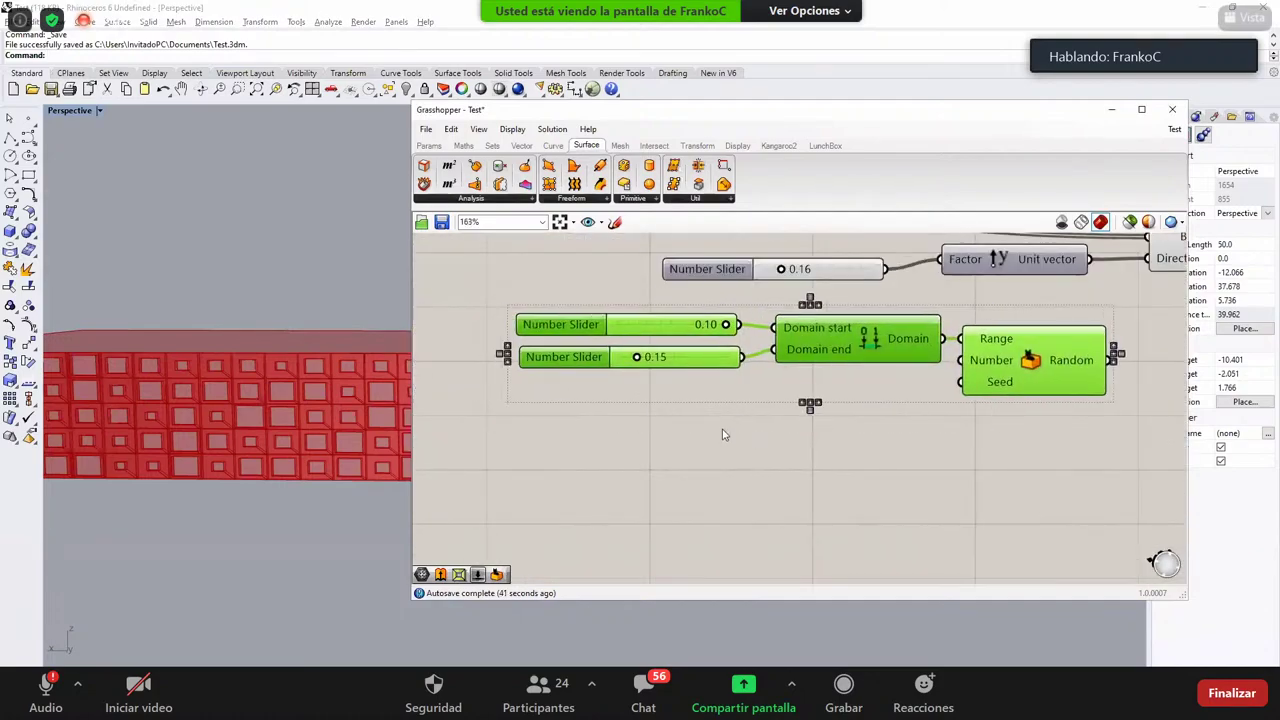
Step: Look up Construct Domain with a component search for "domain" and among the Maths Domain components, without adding another one
double_click(724, 435)
text(domain)
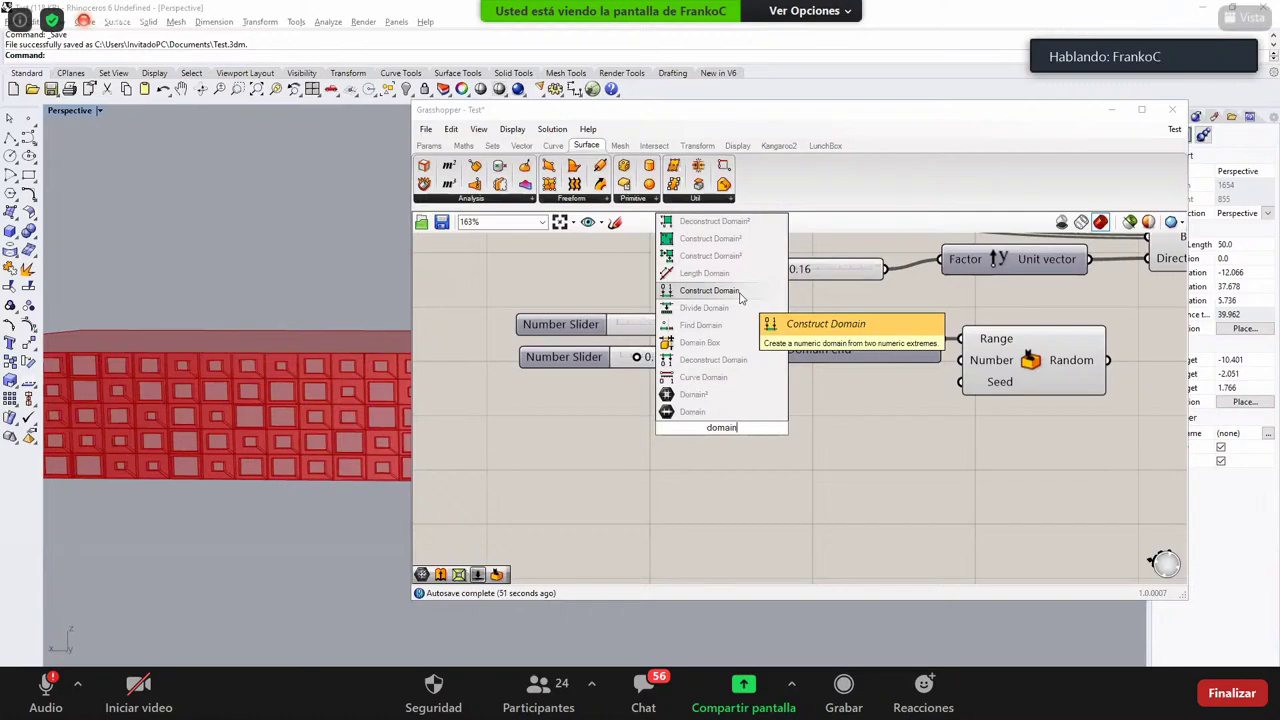
click(740, 291)
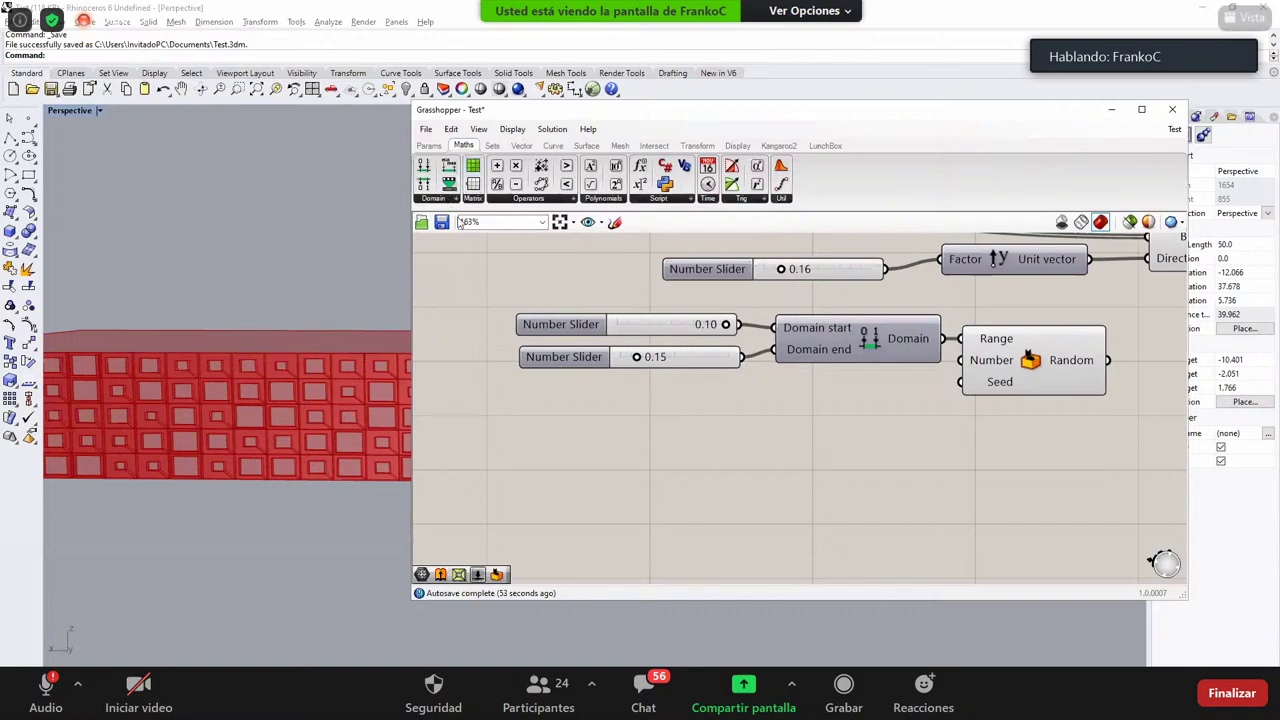
click(438, 198)
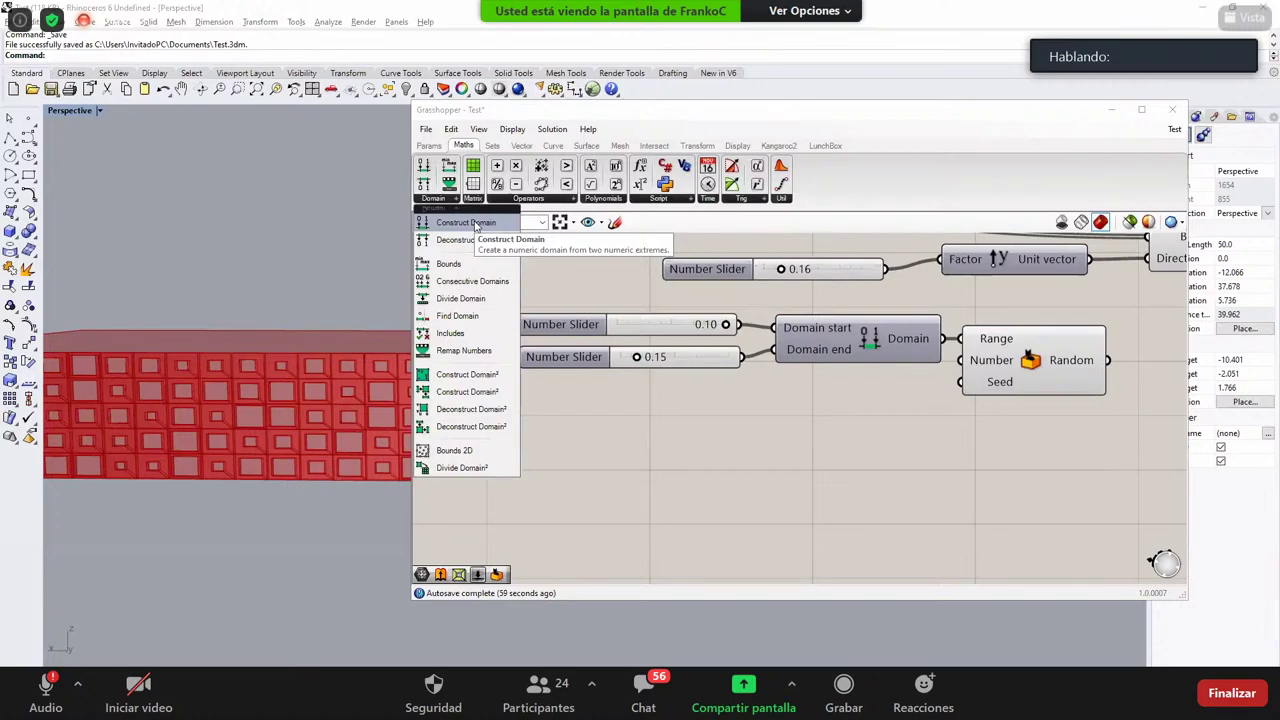
click(839, 403)
Step: Wire the List Length output into the Number input of the new extrusion-depth Random component
scroll(840, 403, down, 2)
scroll(758, 347, up, 1)
right_drag(758, 347, 690, 346)
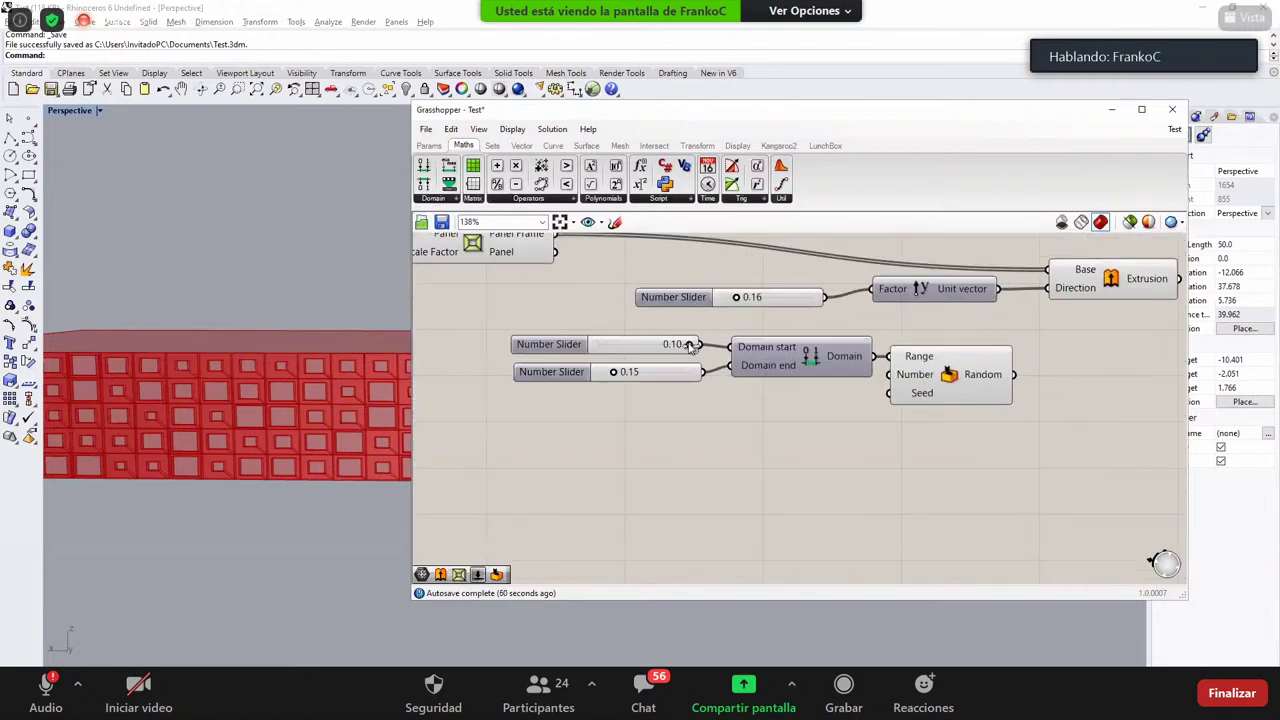
drag(924, 375, 950, 375)
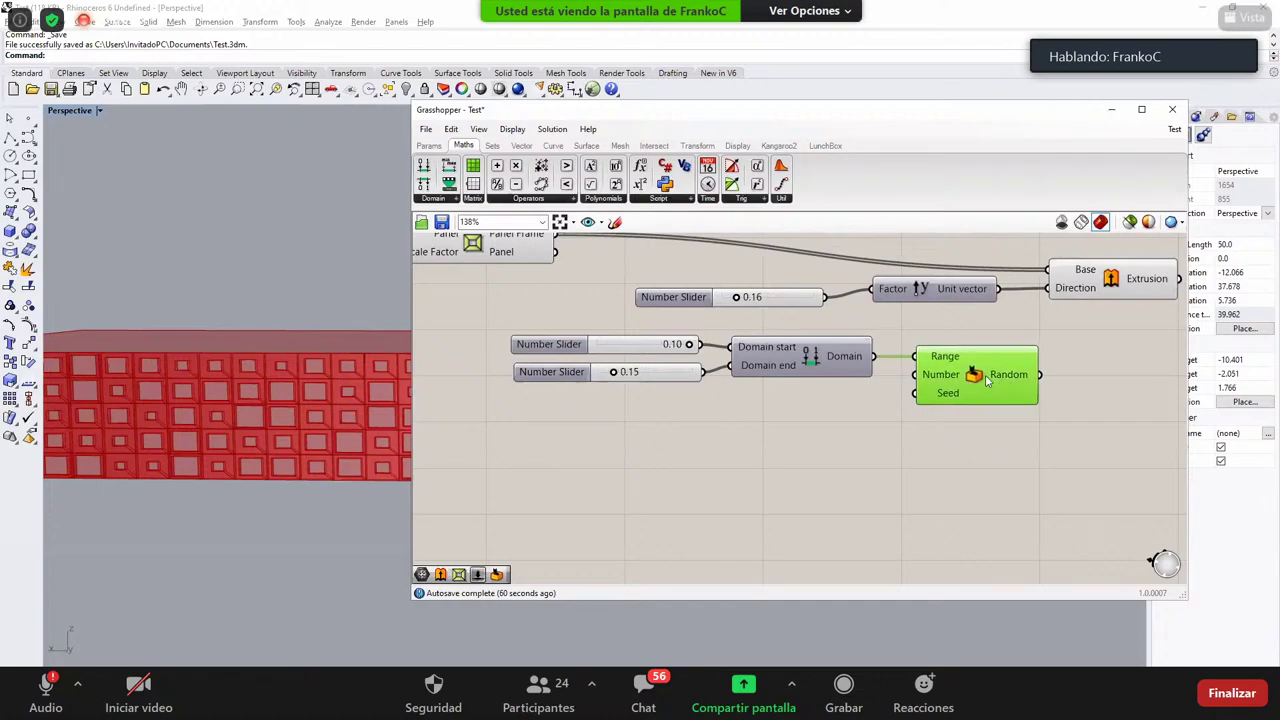
click(927, 415)
scroll(730, 395, down, 4)
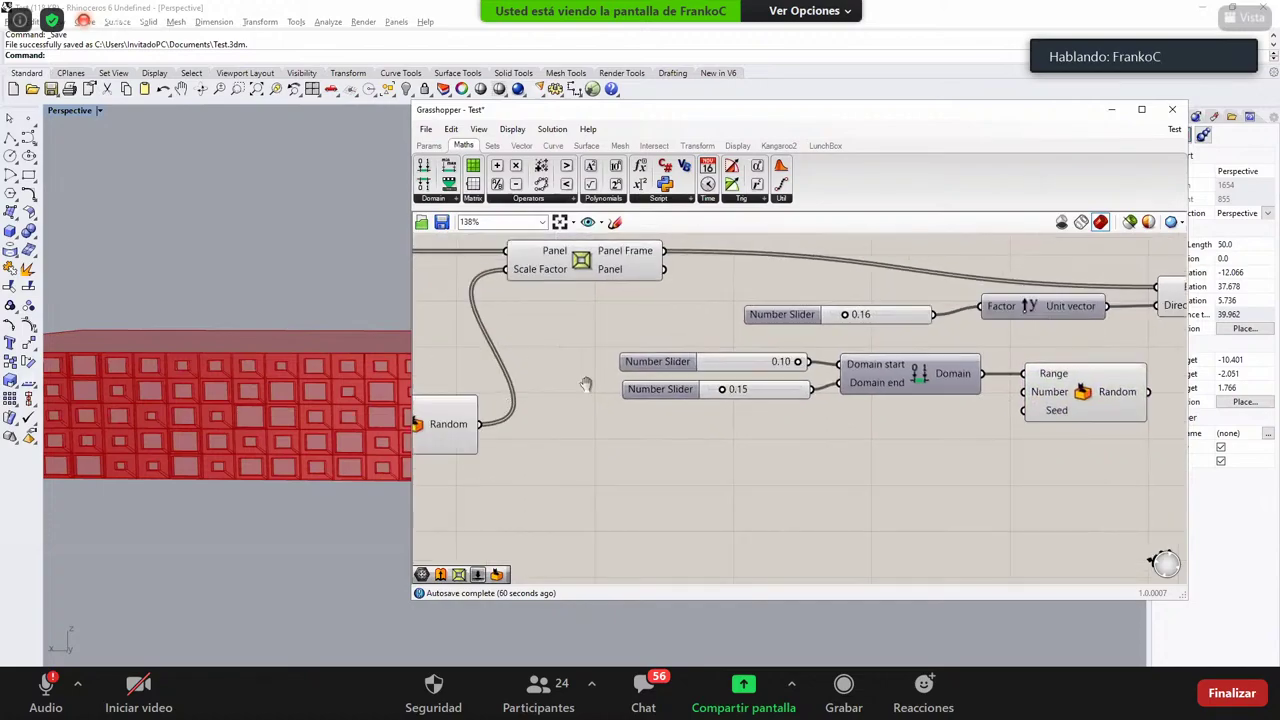
right_drag(502, 408, 534, 396)
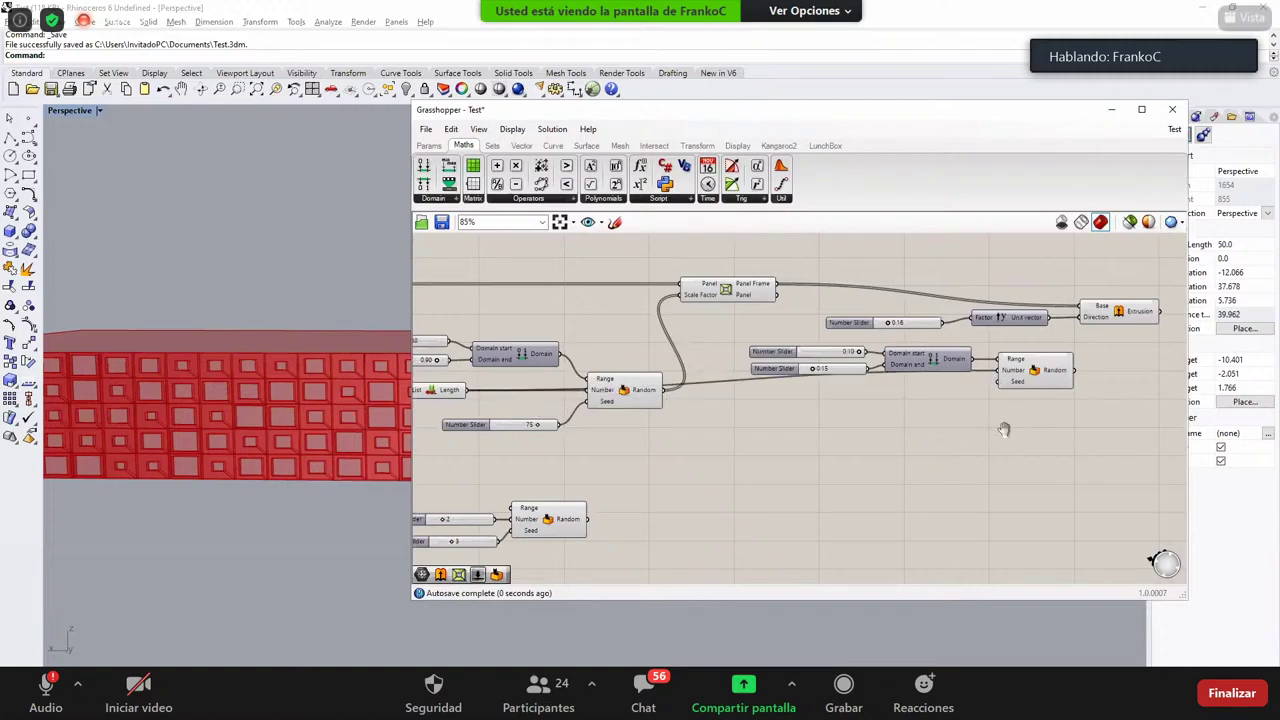
Step: Rearrange both Random components, placing the extrusion-depth one below its Construct Domain and the scale-factor one slightly higher
right_drag(1004, 429, 976, 433)
drag(999, 385, 989, 427)
drag(598, 393, 603, 368)
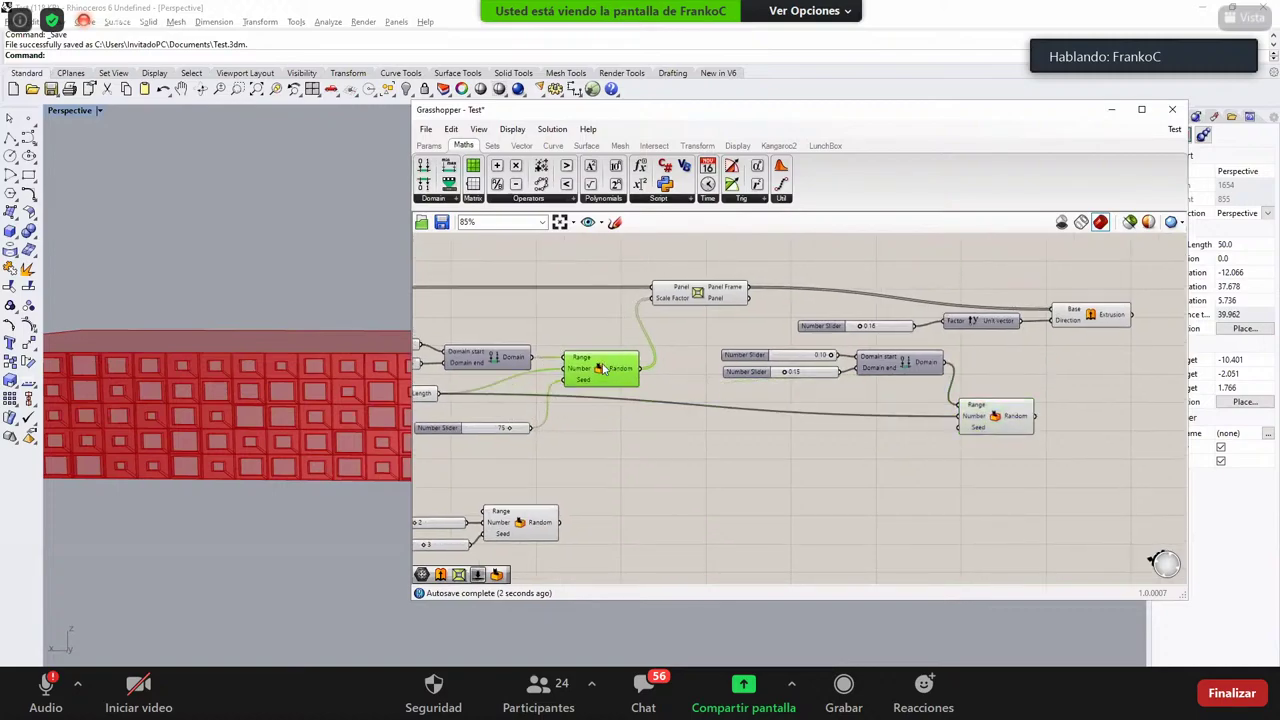
click(581, 419)
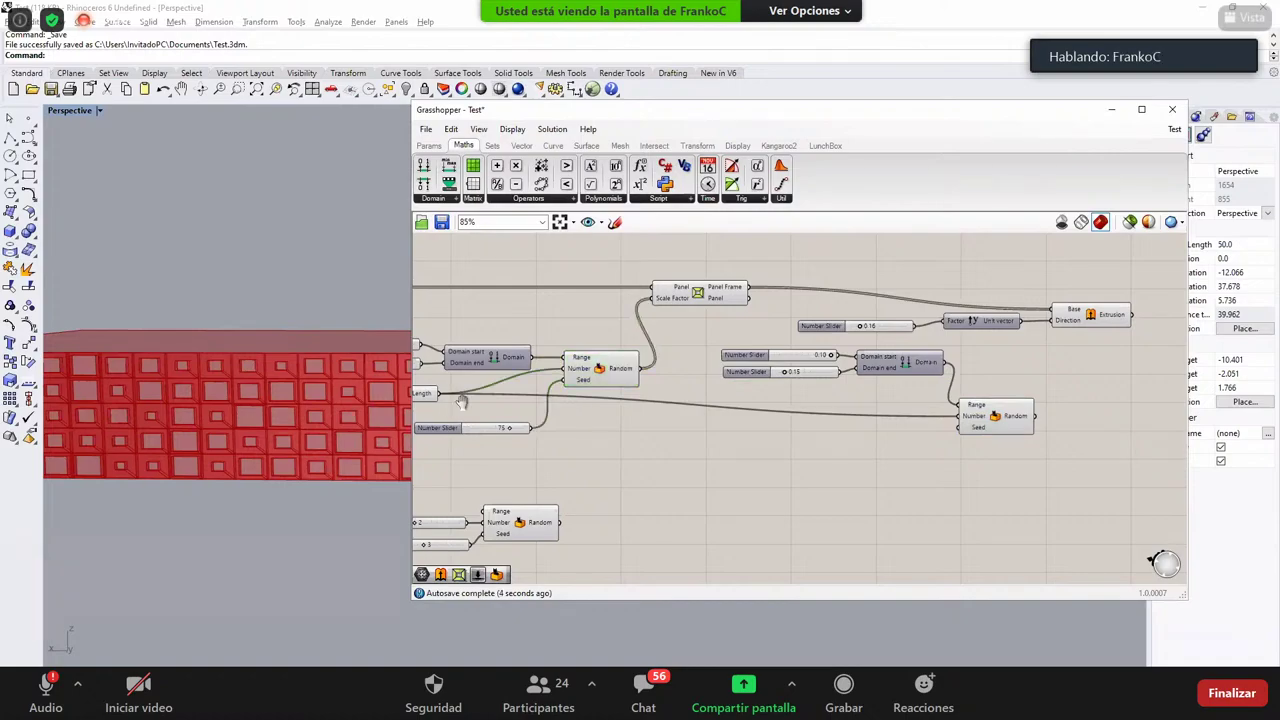
right_drag(581, 419, 651, 412)
drag(940, 464, 1028, 412)
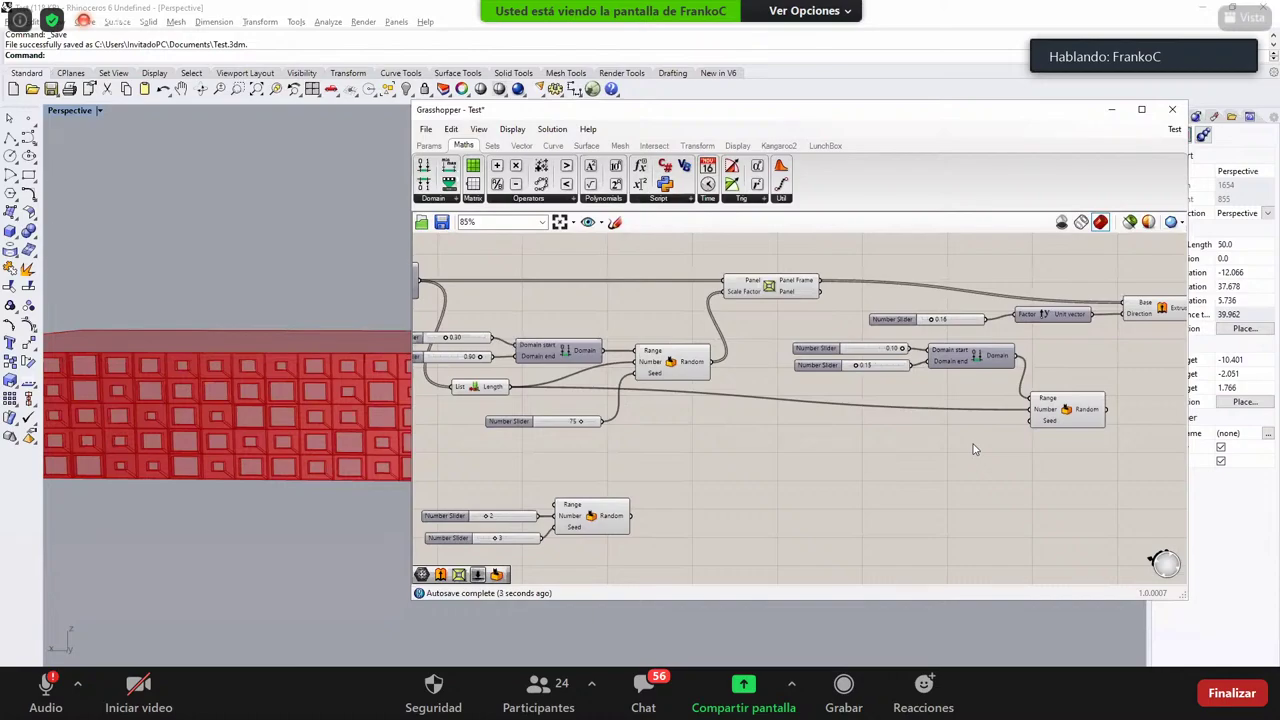
Step: Replace the slider on the Unit Y Factor input with the new Random output and move Unit Y and Extrusion aside together
scroll(955, 404, up, 3)
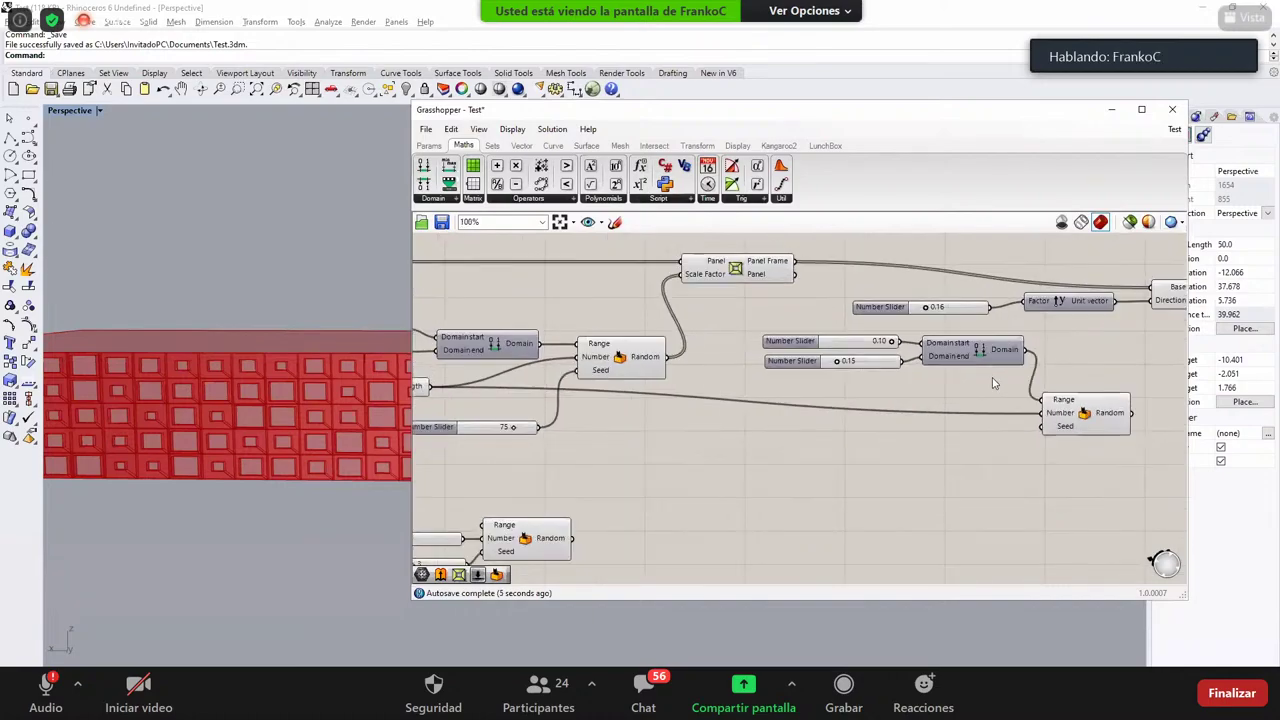
drag(1002, 423, 918, 306)
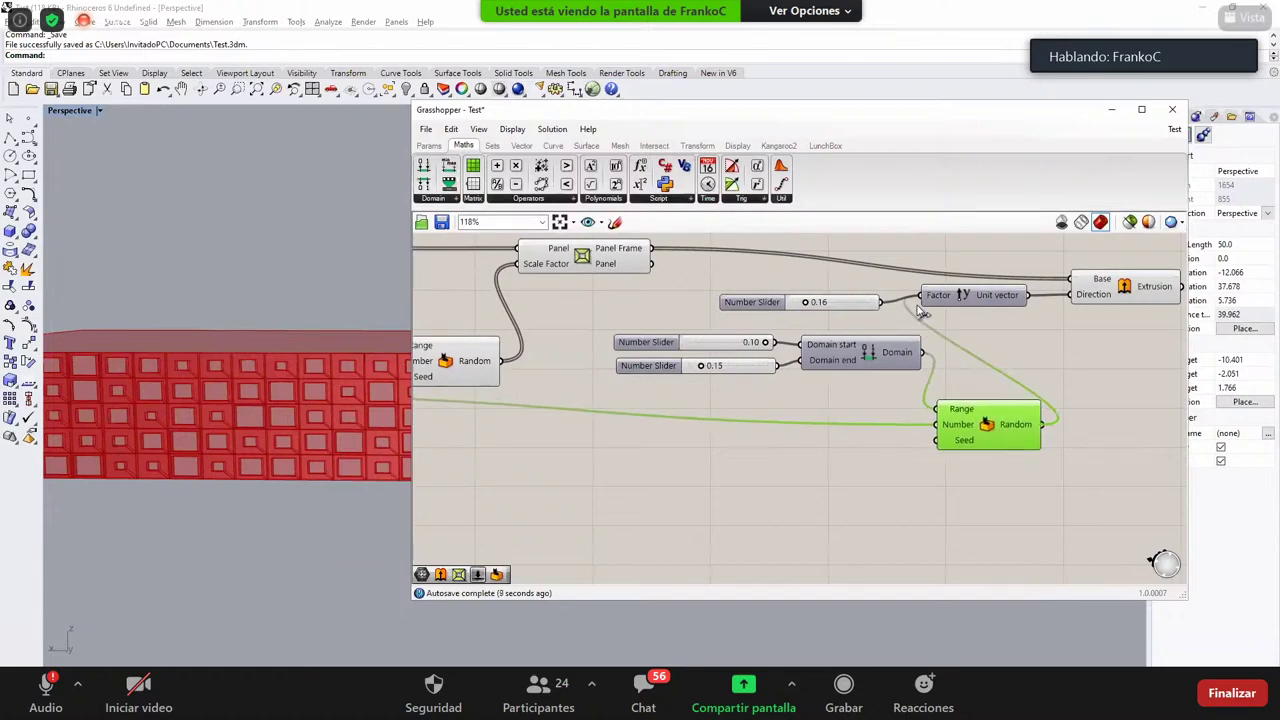
right_drag(1130, 350, 721, 450)
drag(579, 412, 822, 322)
drag(661, 352, 759, 326)
click(694, 420)
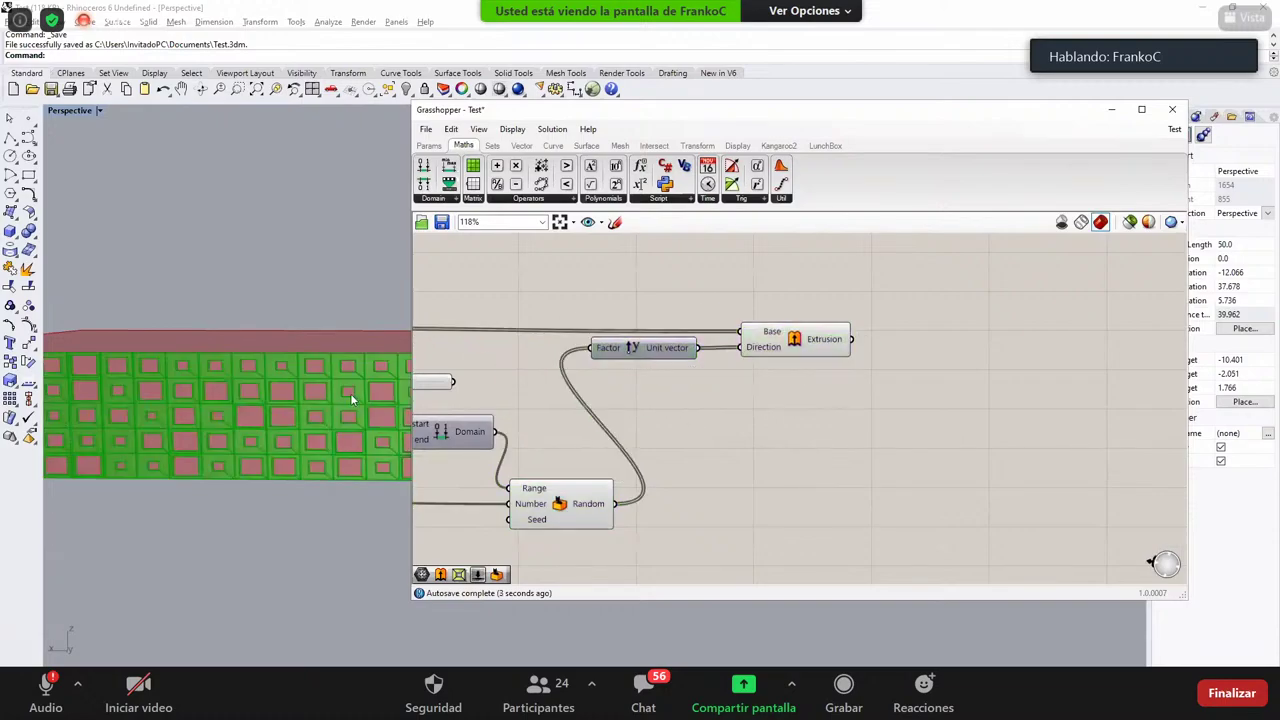
Step: Examine the random extrusion depths of the facade frames in the Perspective and Top viewports
right_drag(350, 398, 312, 518)
scroll(403, 440, up, 4)
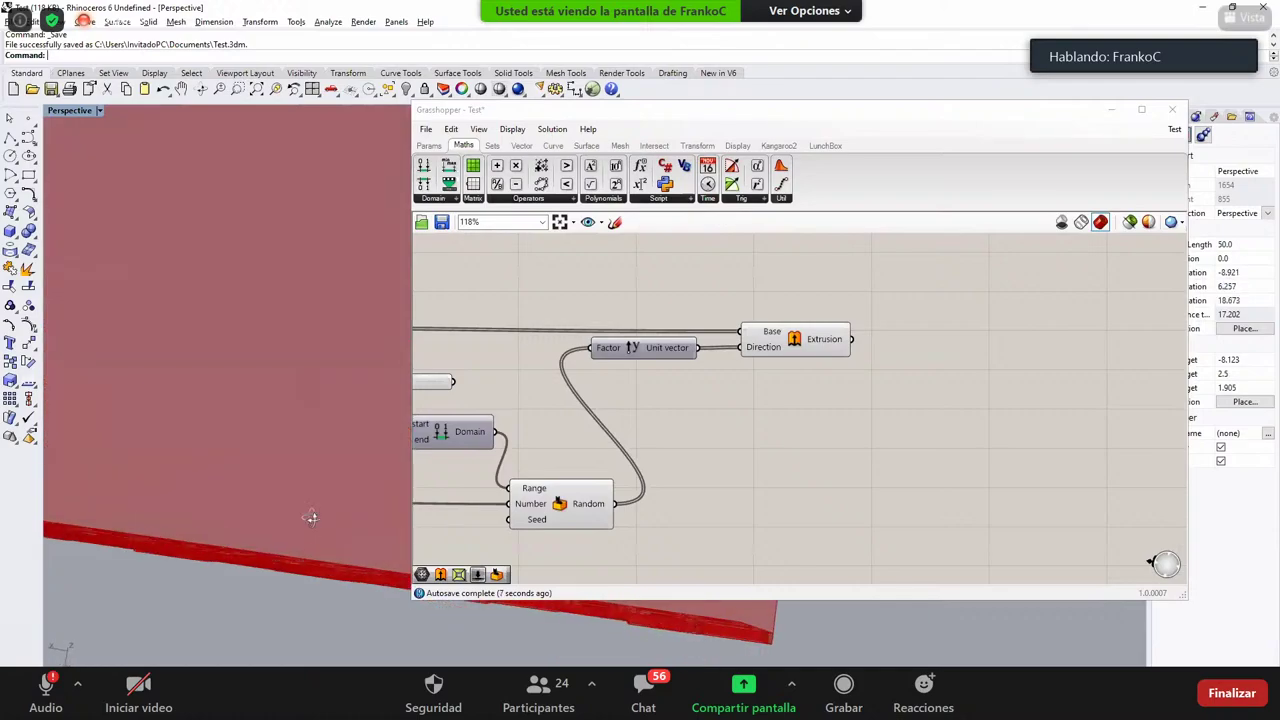
key(ctrl+F1)
scroll(200, 455, down, 3)
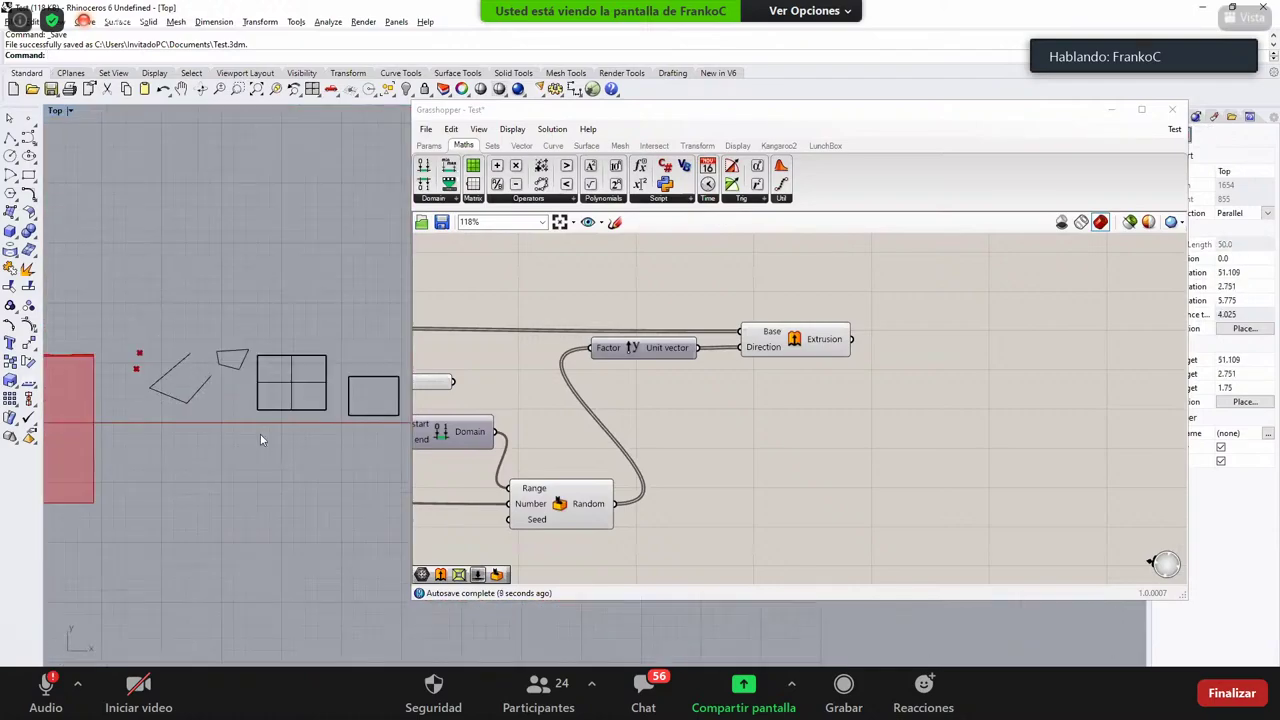
scroll(262, 438, down, 6)
right_drag(265, 440, 414, 460)
scroll(204, 418, up, 18)
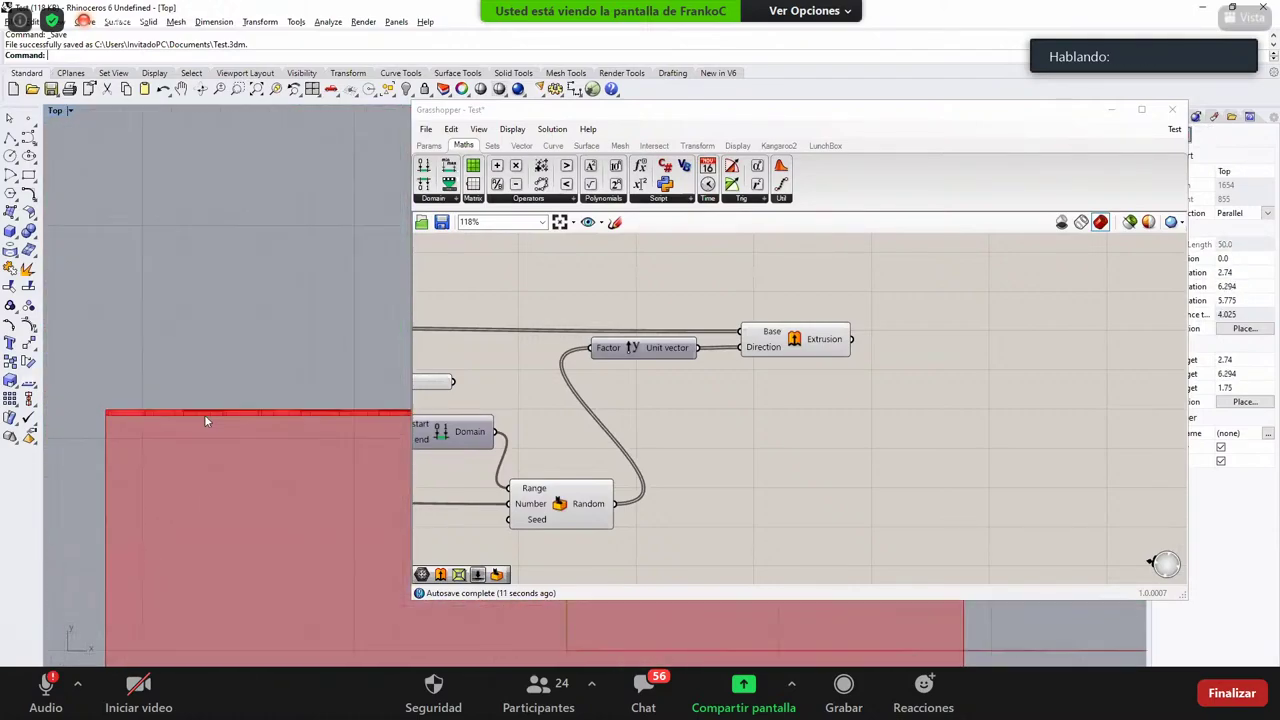
scroll(204, 414, up, 3)
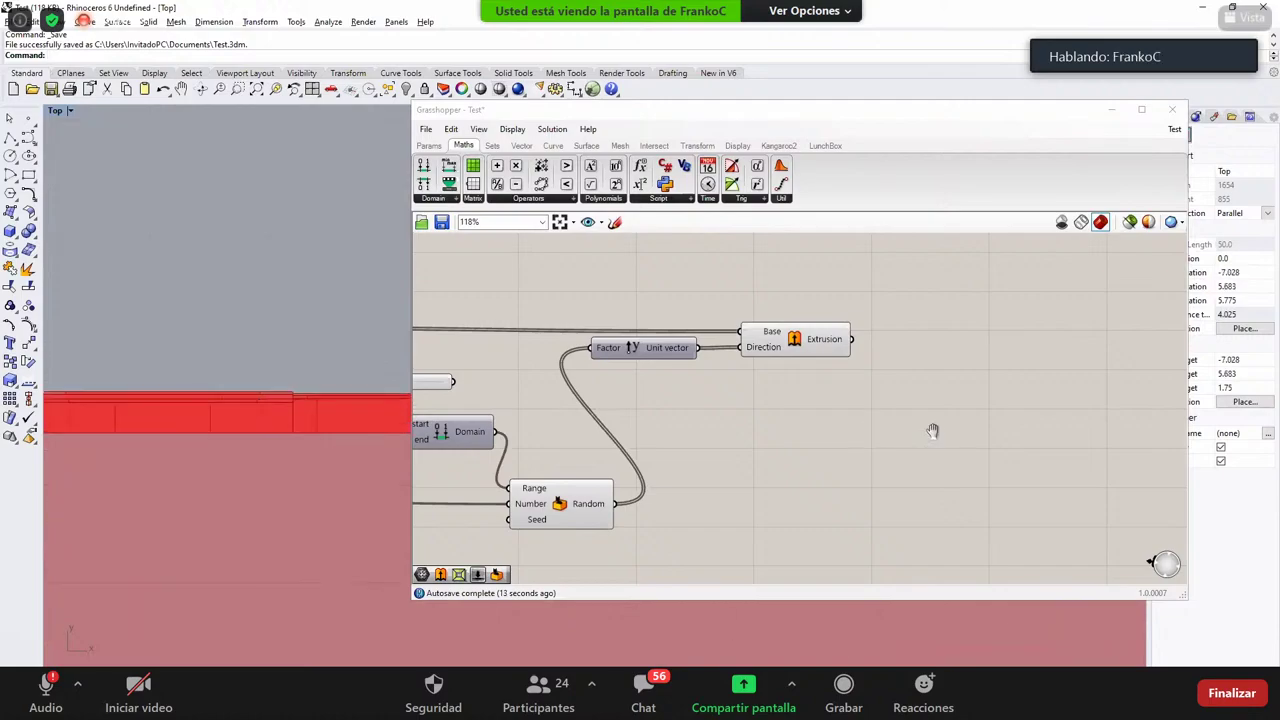
Step: Try a Domain end of 0.30 for the extrusion depth and inspect the frames in the Top and Perspective viewports
scroll(517, 405, up, 1)
right_drag(517, 400, 932, 430)
scroll(742, 402, up, 1)
double_click(660, 406)
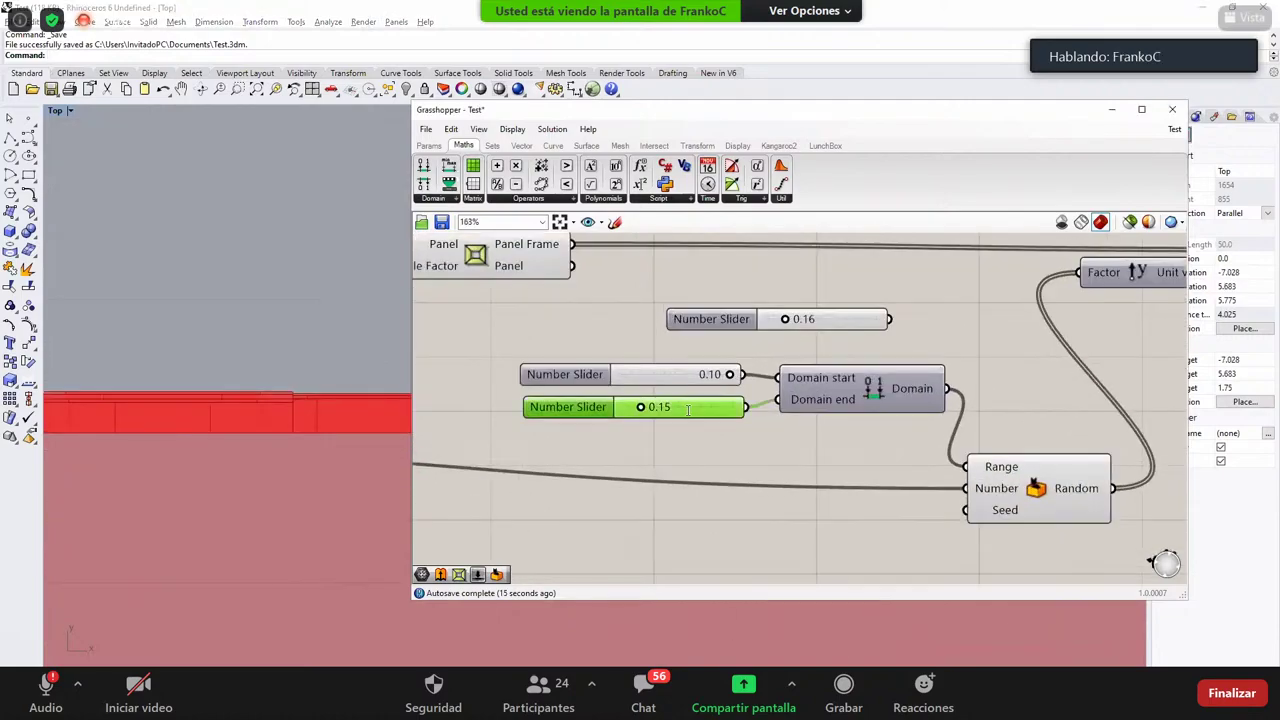
text(.3)
key(Return)
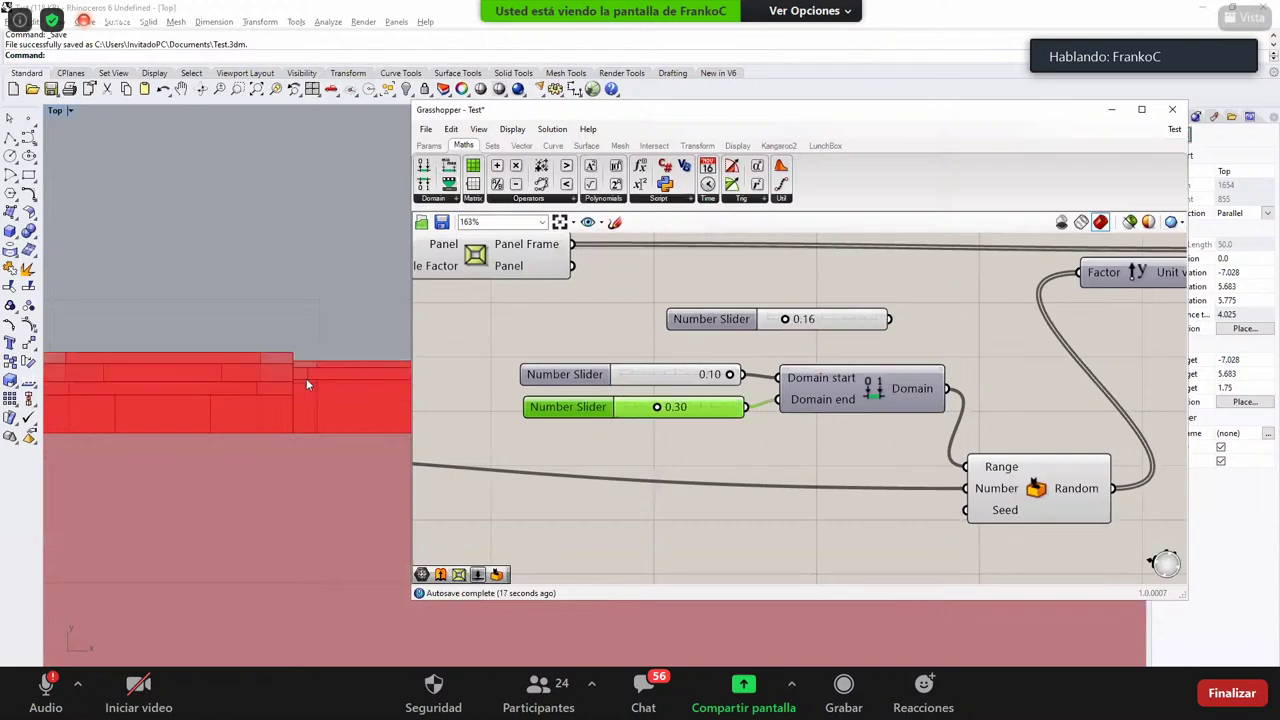
right_drag(316, 386, 359, 394)
scroll(359, 394, down, 10)
scroll(256, 406, up, 8)
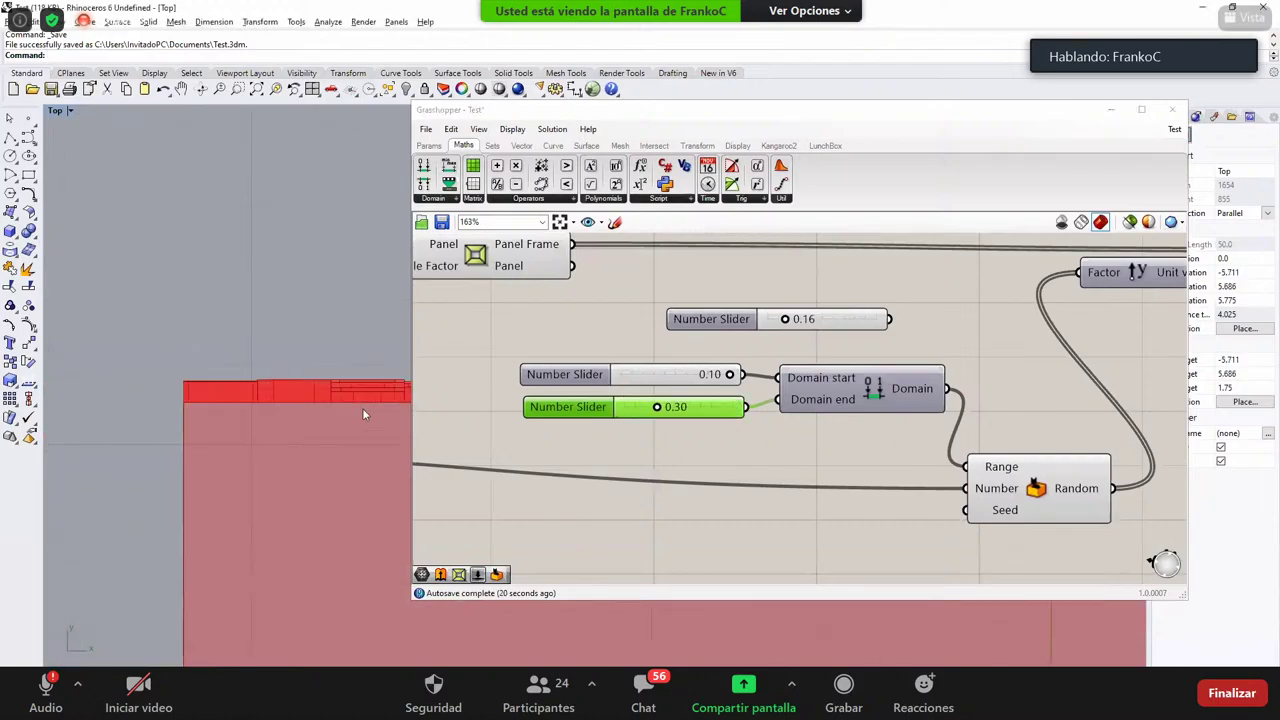
key(ctrl+F3)
key(ctrl+F4)
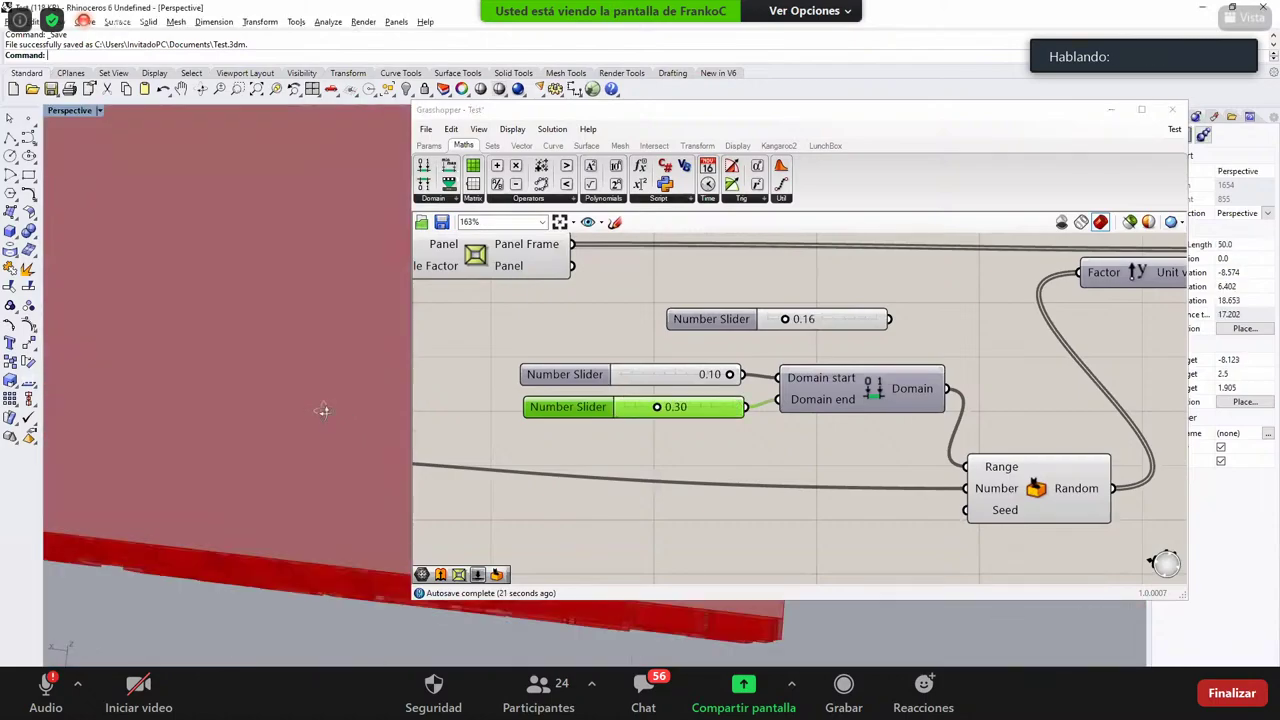
right_drag(323, 409, 268, 402)
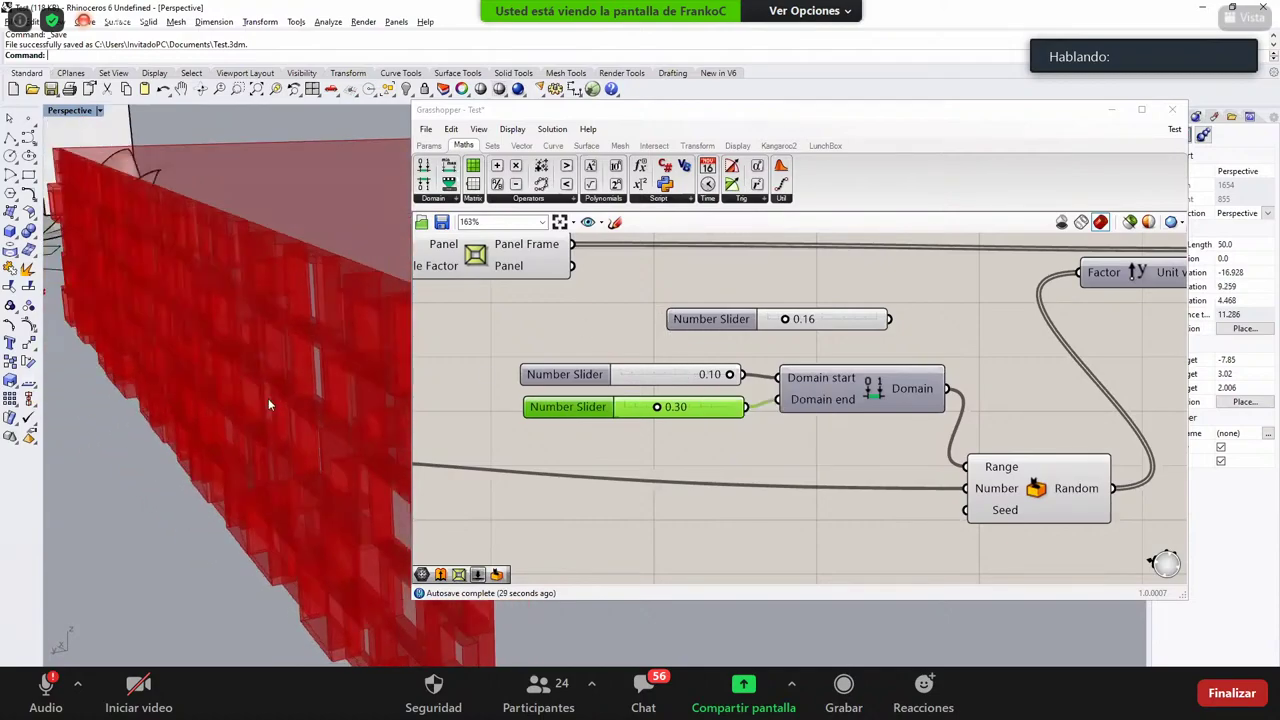
Step: Set the extrusion-depth Domain end to 0.25 and check the facade frames from several angles in the Perspective viewport
double_click(670, 411)
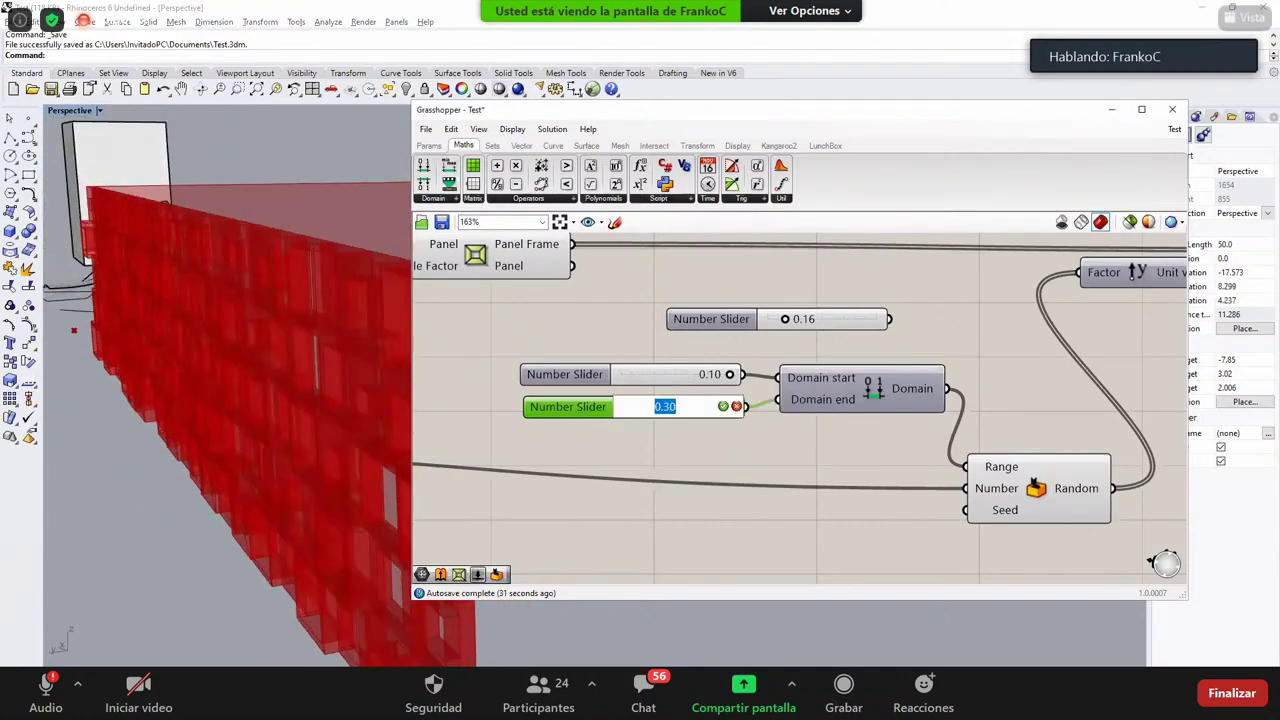
text(0.25)
key(Return)
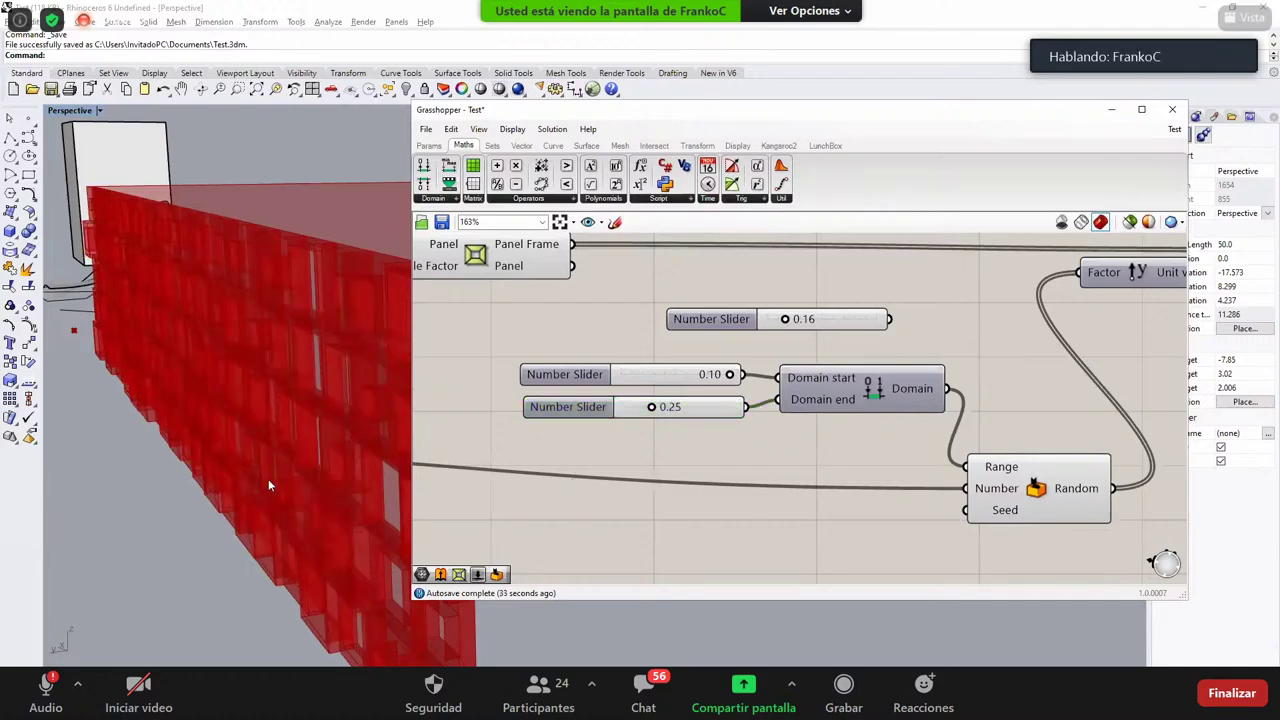
right_drag(268, 486, 357, 444)
scroll(312, 443, up, 2)
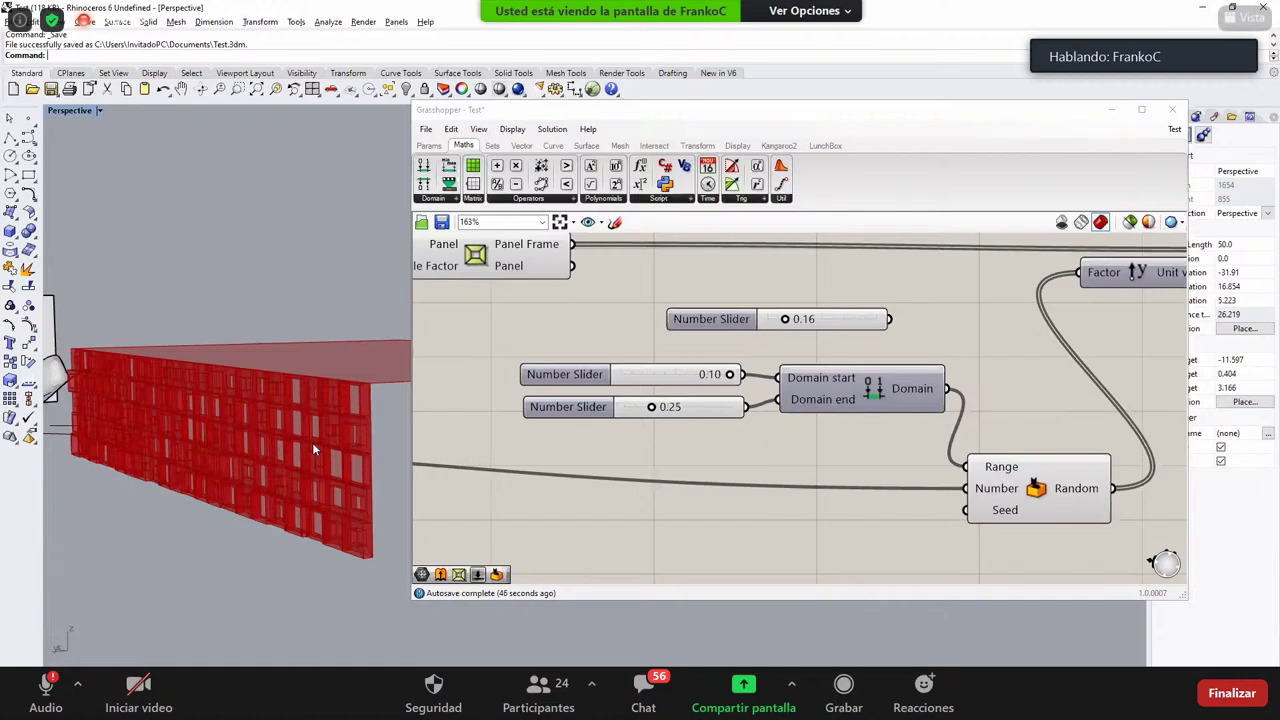
right_drag(326, 398, 231, 433)
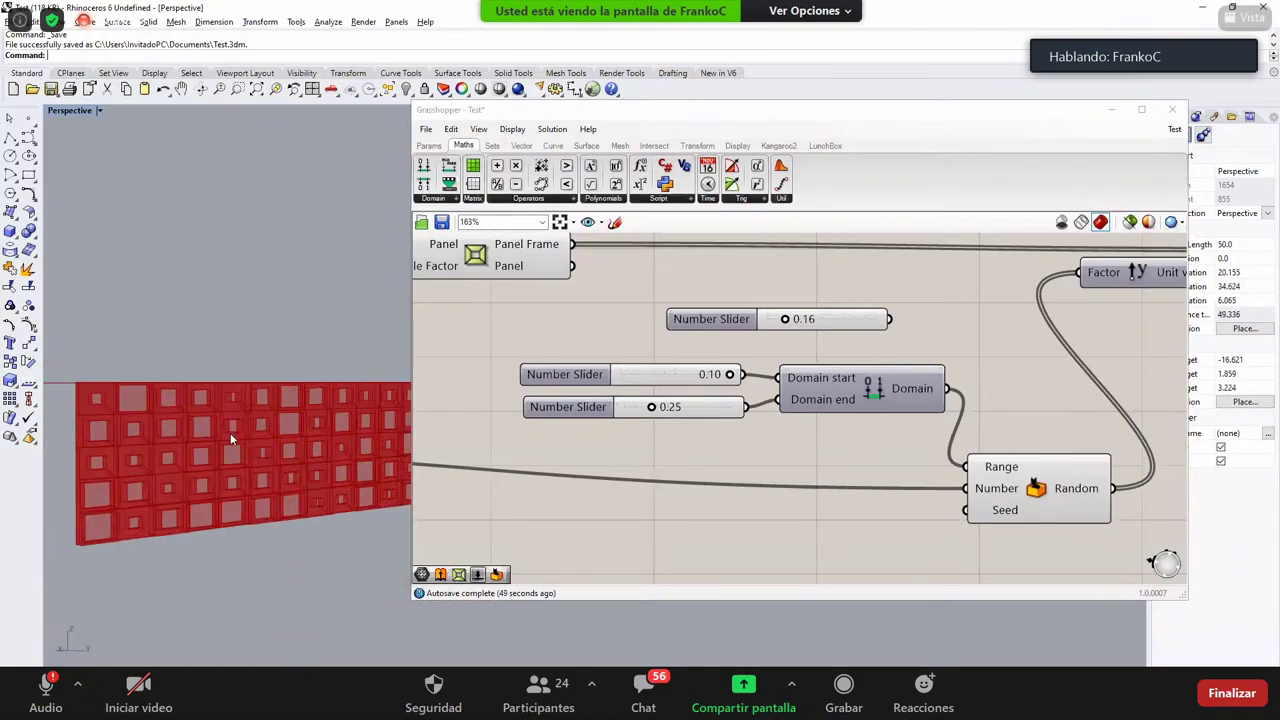
scroll(230, 433, up, 6)
scroll(231, 374, down, 9)
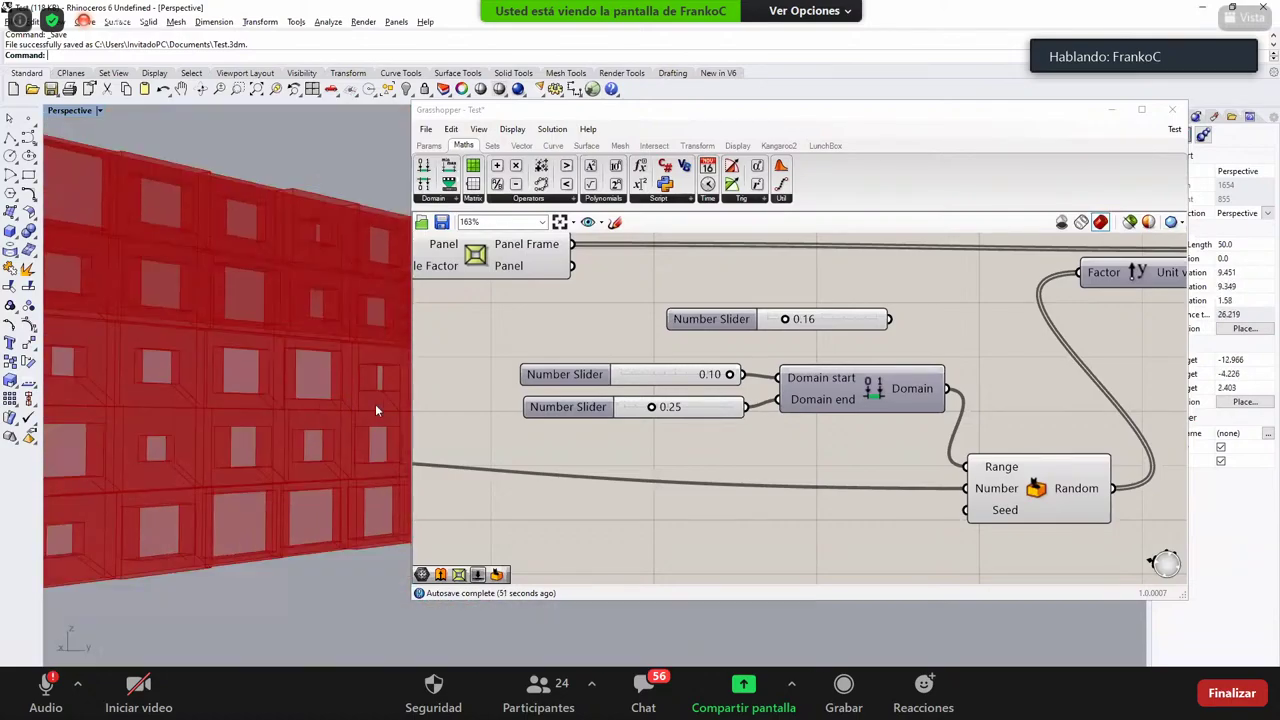
right_drag(375, 404, 61, 390)
scroll(180, 374, up, 4)
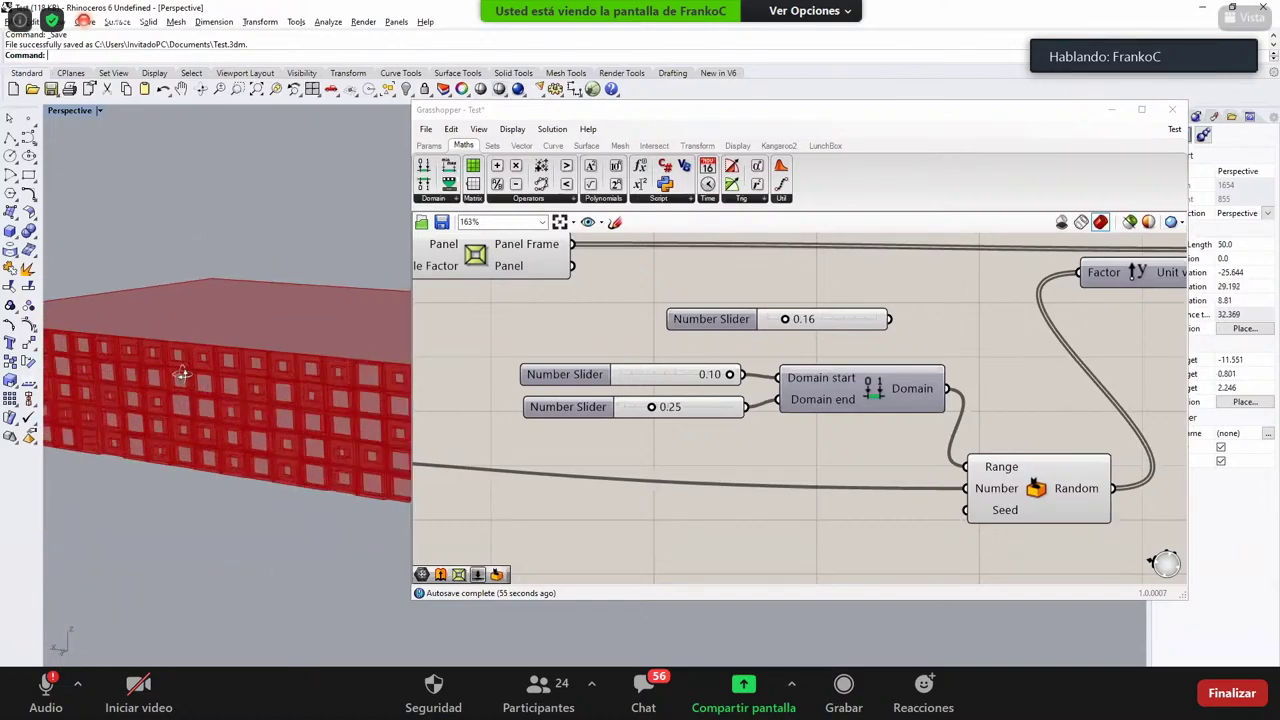
right_drag(180, 374, 130, 352)
Step: Delete the disconnected 0.16 Number Slider above the extrusion-depth domain and check the facade in the Perspective viewport
right_drag(917, 403, 500, 358)
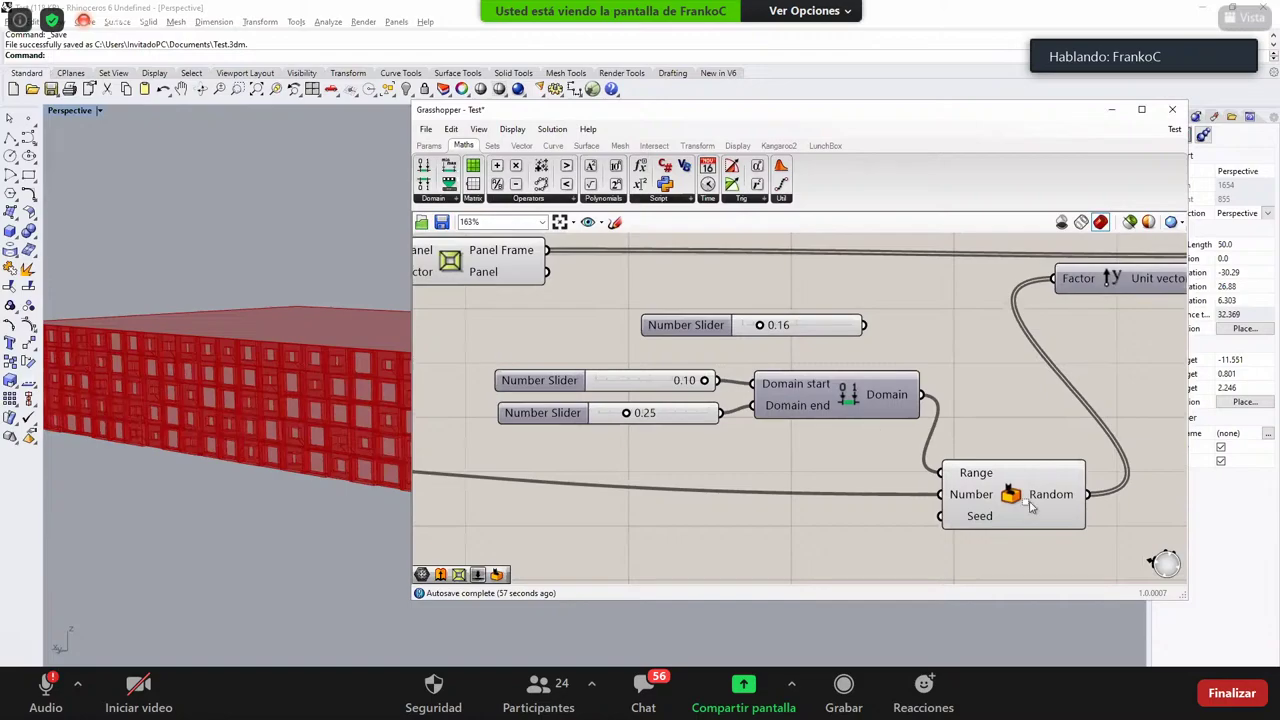
drag(496, 352, 1032, 529)
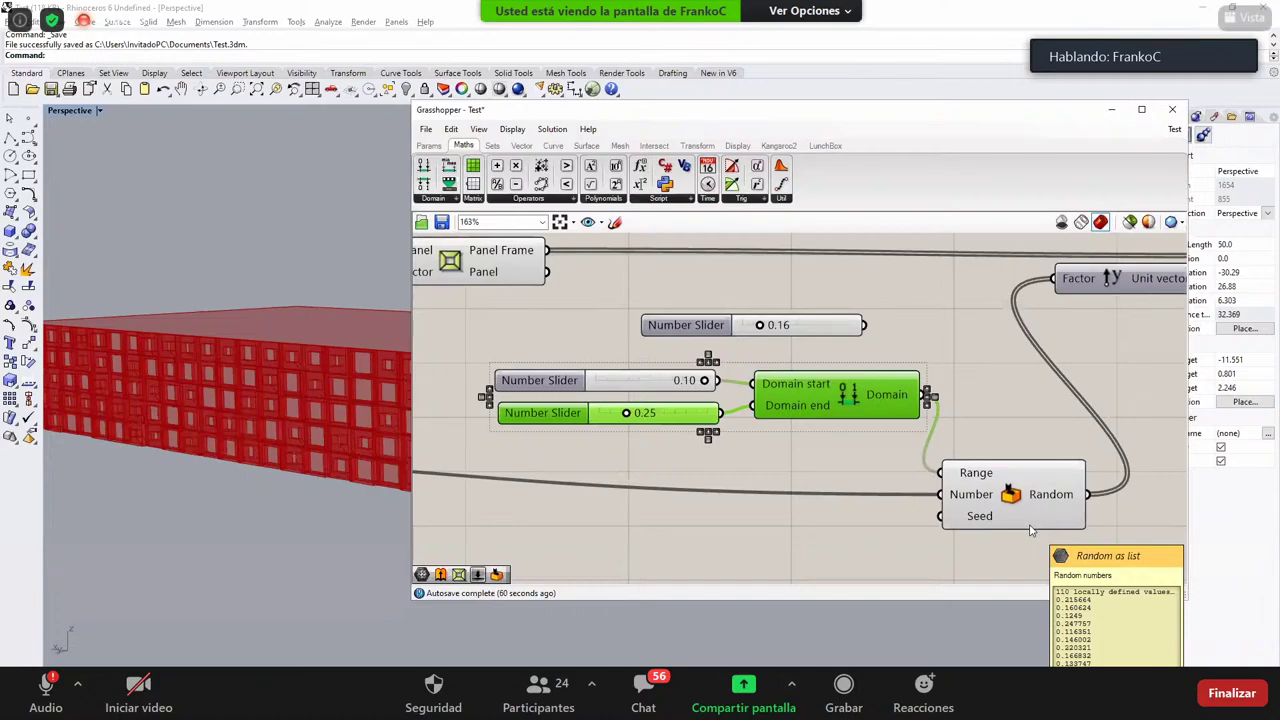
click(993, 393)
drag(918, 288, 777, 353)
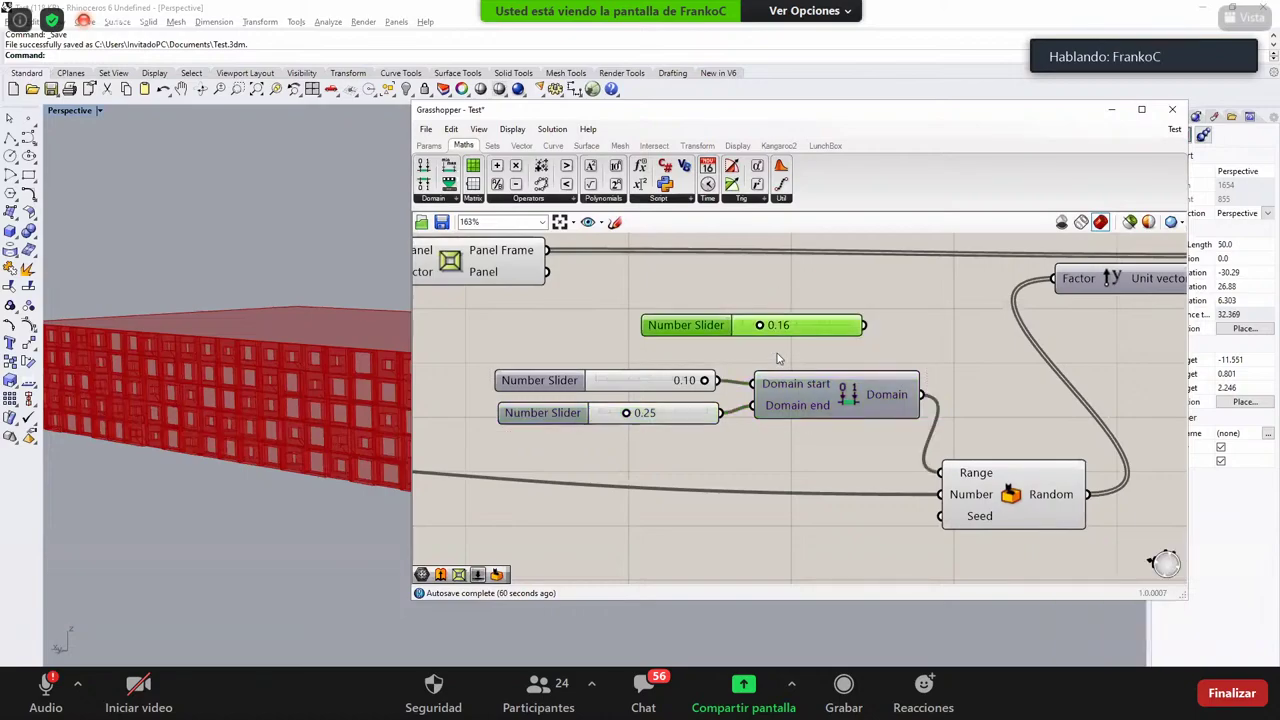
key(Delete)
right_drag(257, 414, 299, 460)
right_drag(219, 378, 298, 400)
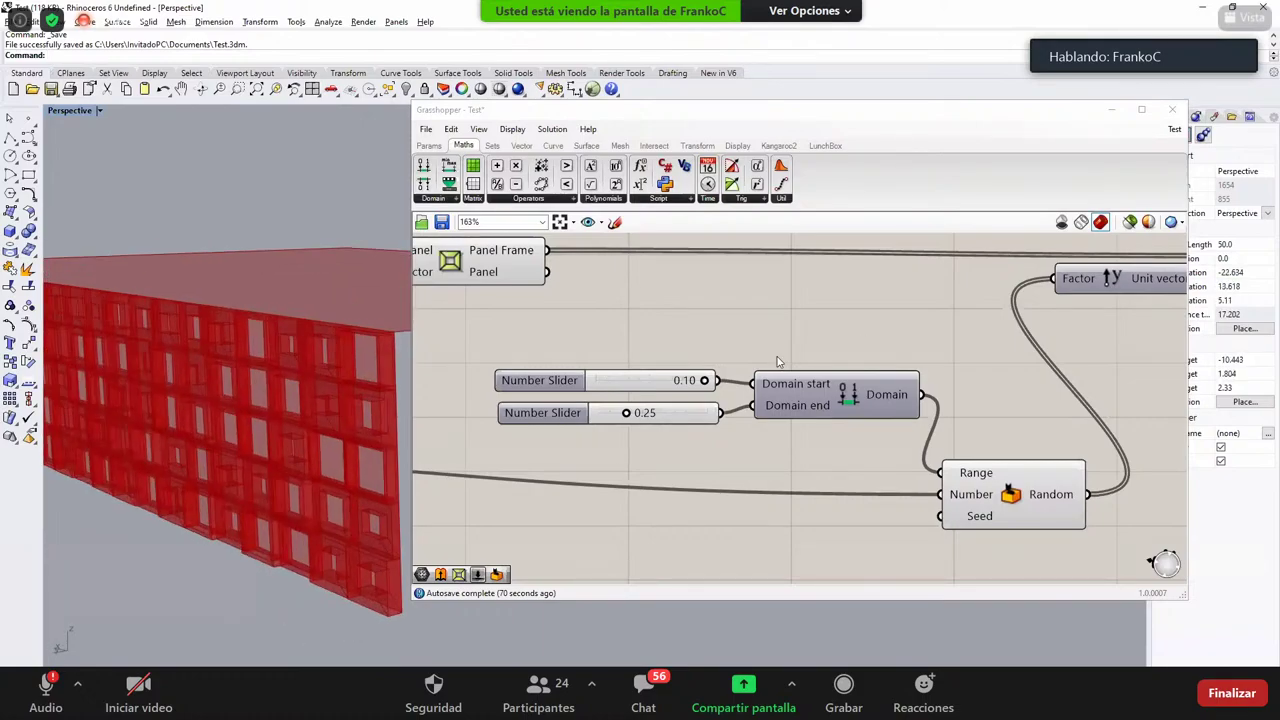
Step: Add a Custom Preview component beside Extrusion and wire the Extrusion output into its Geometry input
right_drag(1100, 322, 820, 328)
scroll(818, 334, down, 3)
right_drag(1058, 327, 883, 328)
double_click(883, 328)
text(custom)
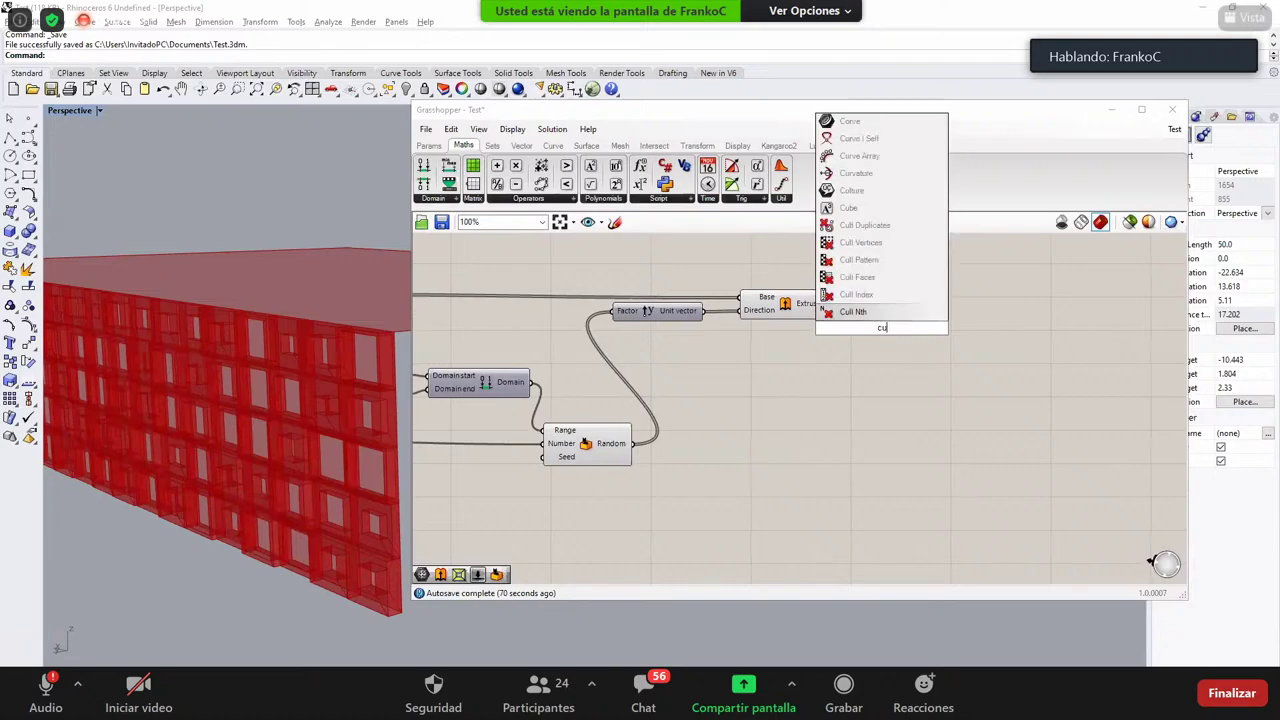
key(Return)
drag(834, 303, 936, 331)
click(935, 390)
Step: Inspect the previewed frames up close in Perspective and narrow the Grasshopper window to expose more of the viewport
right_drag(224, 390, 357, 452)
scroll(357, 452, up, 4)
drag(412, 325, 795, 350)
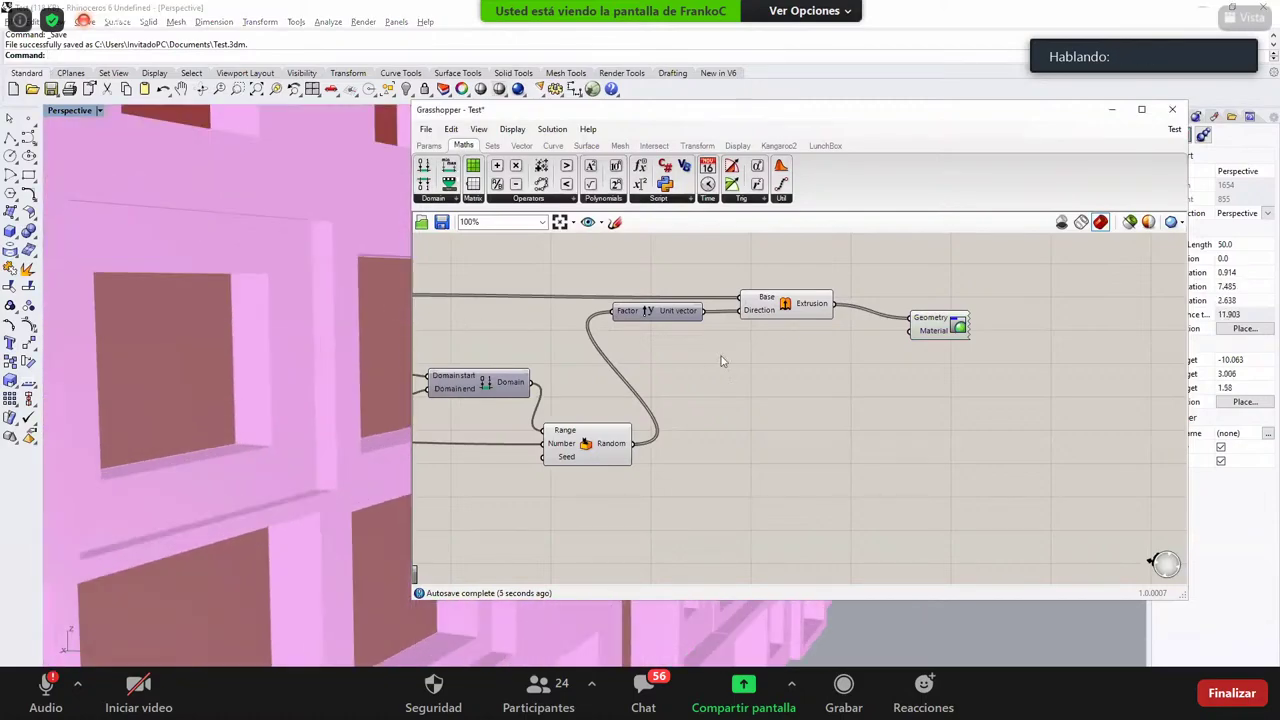
Step: Add a Colour Swatch component below Custom Preview and wire it into the Material input
shift+right_drag(523, 377, 393, 357)
scroll(618, 399, up, 3)
scroll(618, 399, down, 4)
right_drag(616, 402, 603, 397)
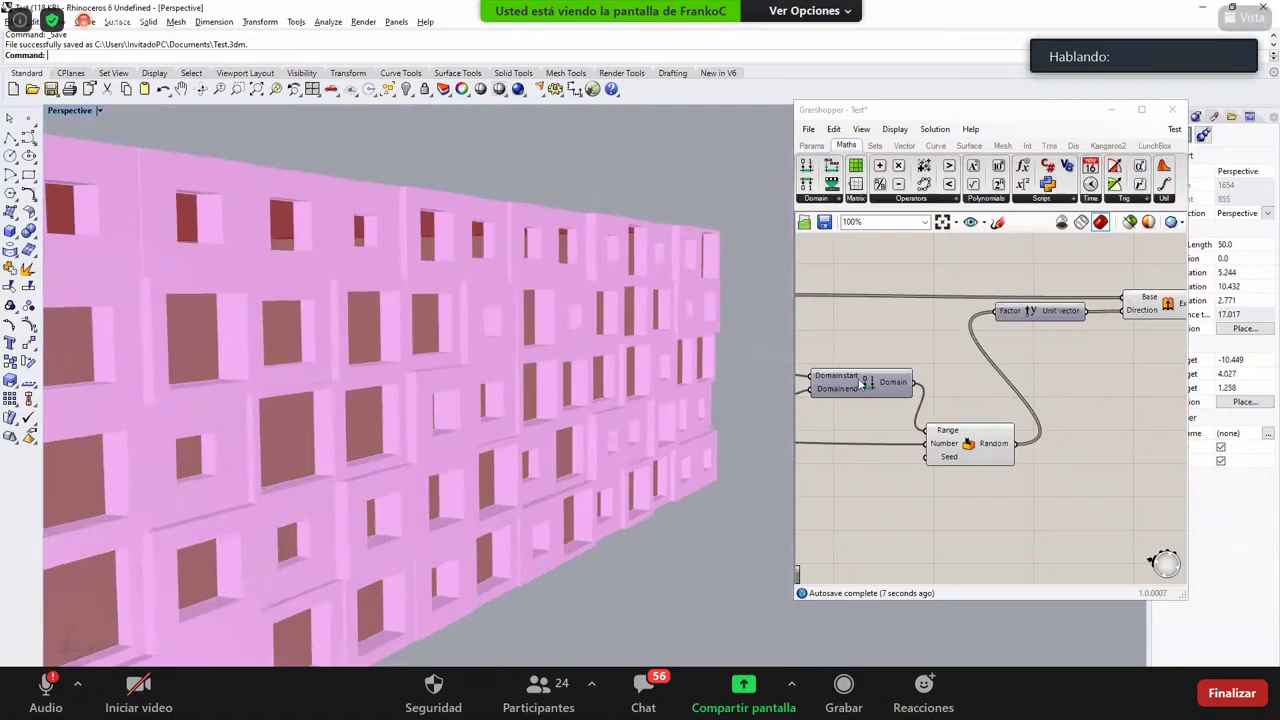
right_drag(963, 389, 886, 389)
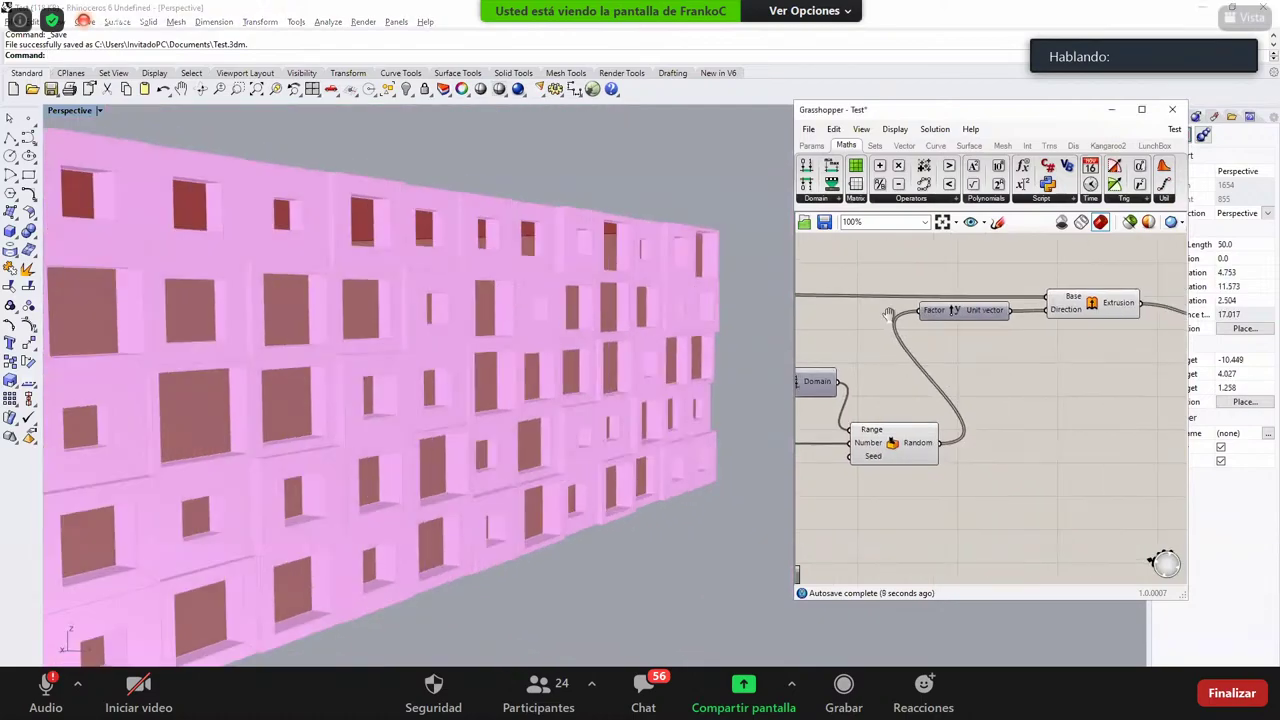
right_drag(1171, 371, 877, 372)
double_click(876, 371)
text(swat)
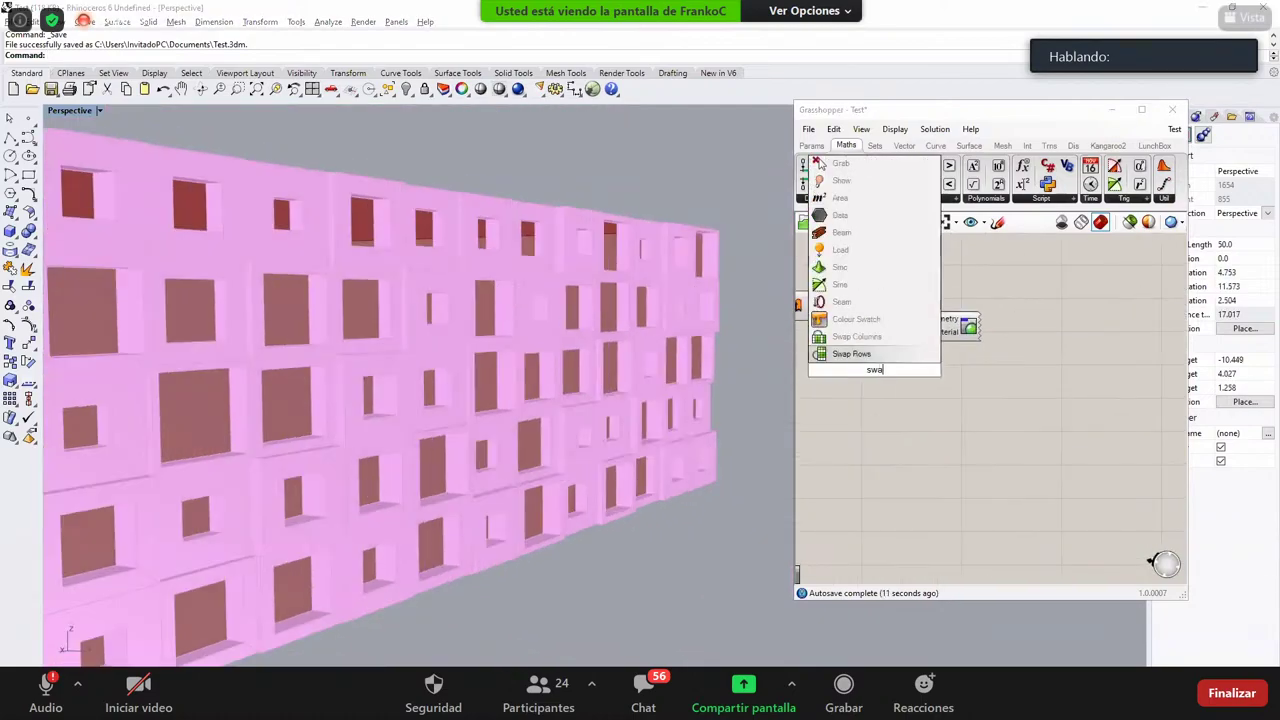
key(Return)
drag(914, 370, 920, 332)
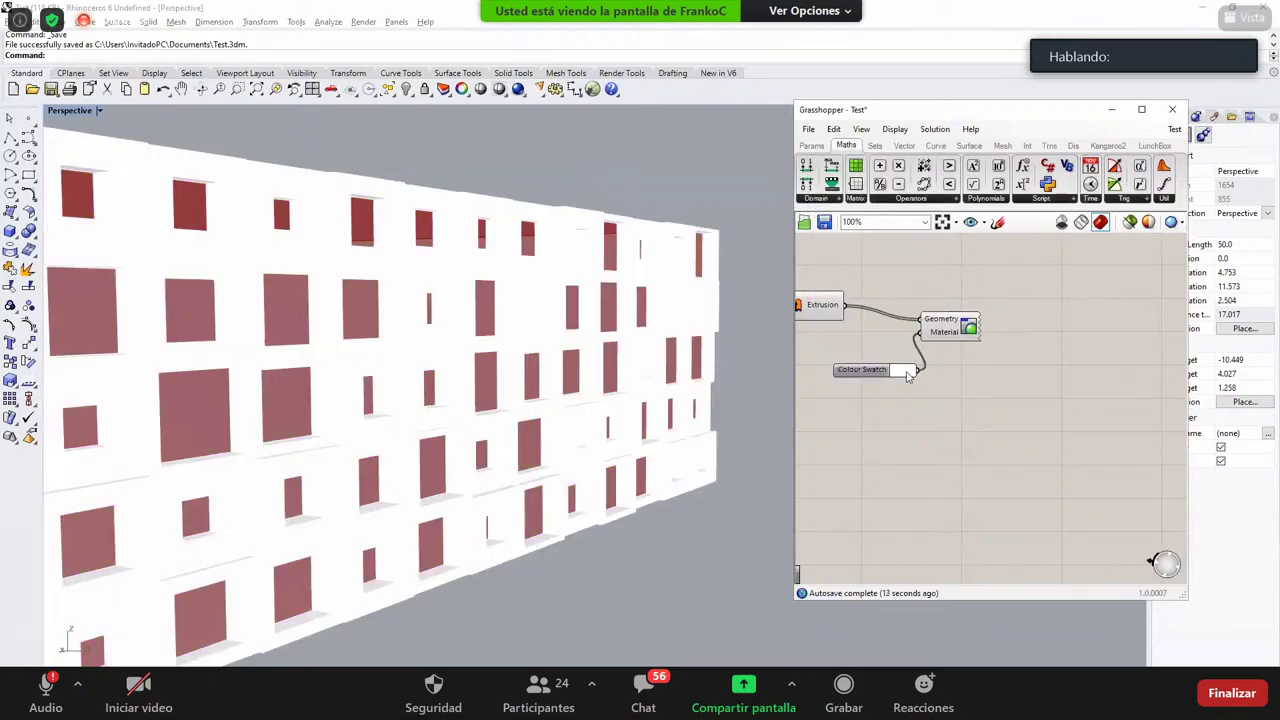
Step: Change the Colour Swatch to dark red and orbit around the coloured facade
click(906, 370)
mouse_move(948, 454)
mouse_down()
mouse_move(980, 458)
mouse_move(945, 476)
mouse_move(952, 460)
mouse_up()
mouse_move(448, 293)
right_down()
mouse_move(431, 321)
mouse_move(426, 306)
right_up()
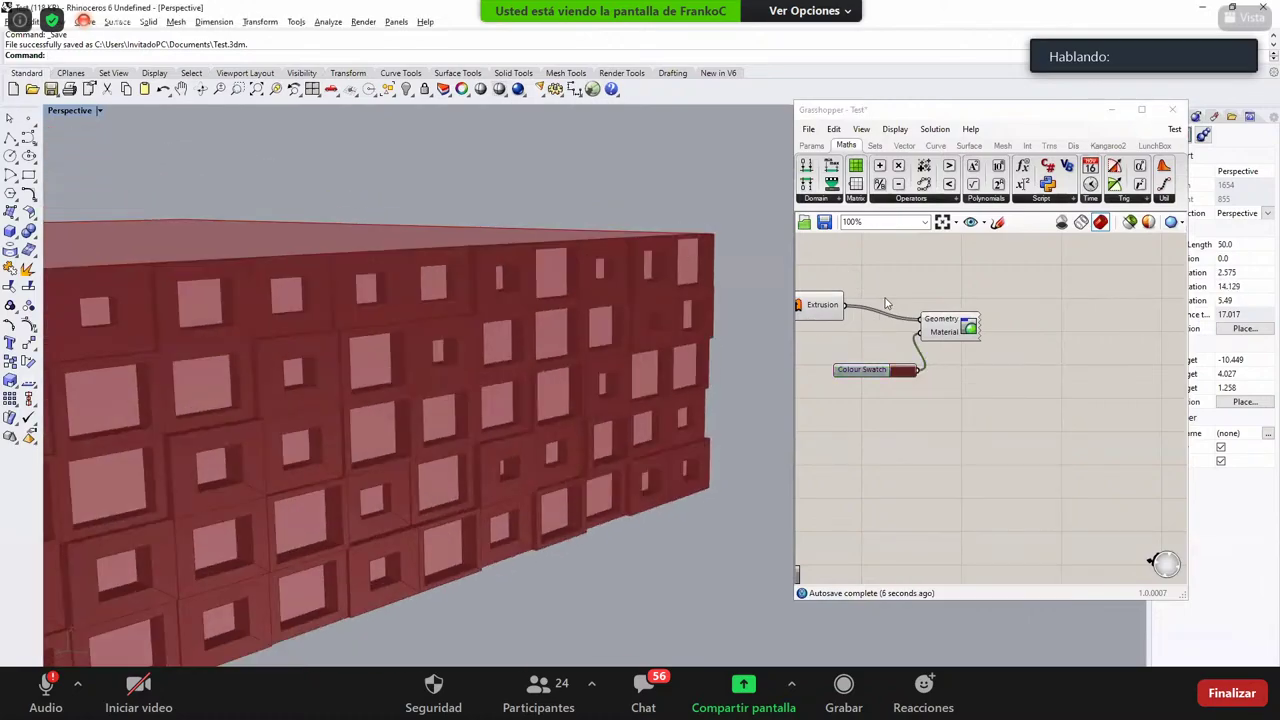
Step: Turn off the Extrusion component's preview and inspect the custom-coloured frames from several angles in Perspective
click(822, 305)
middle_click(839, 338)
click(885, 302)
click(942, 324)
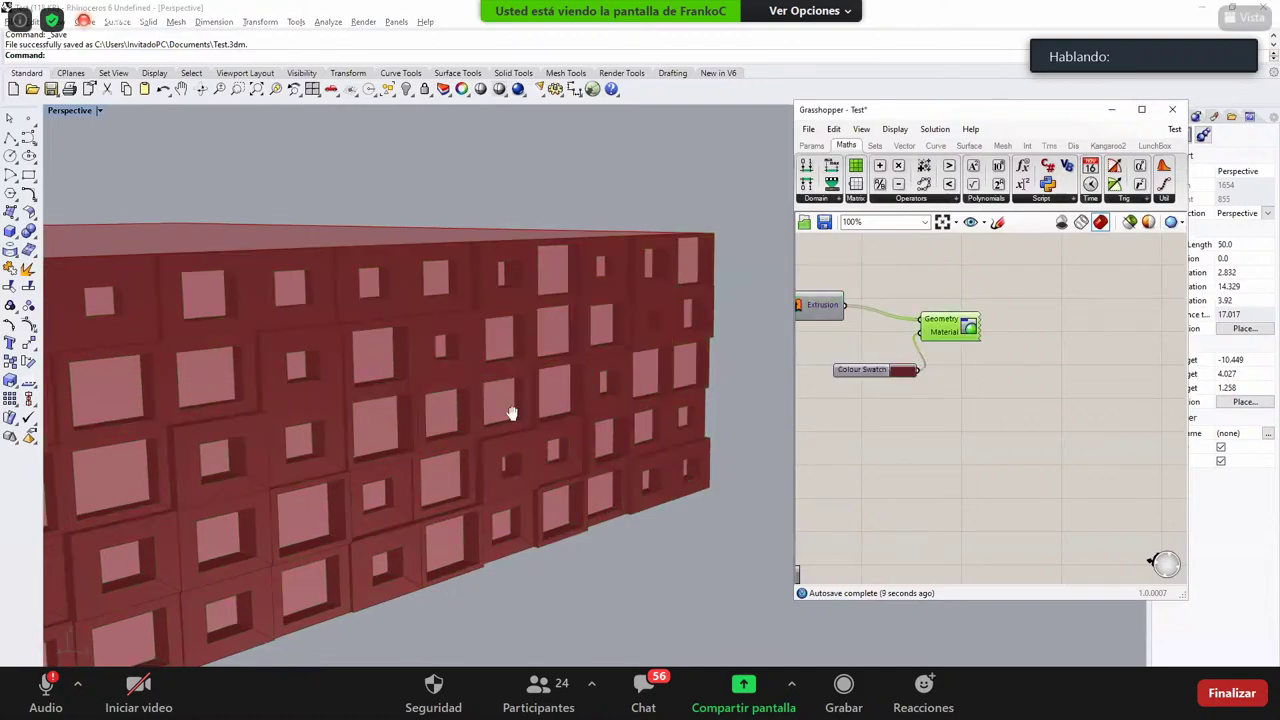
right_drag(511, 411, 525, 398)
scroll(524, 395, up, 1)
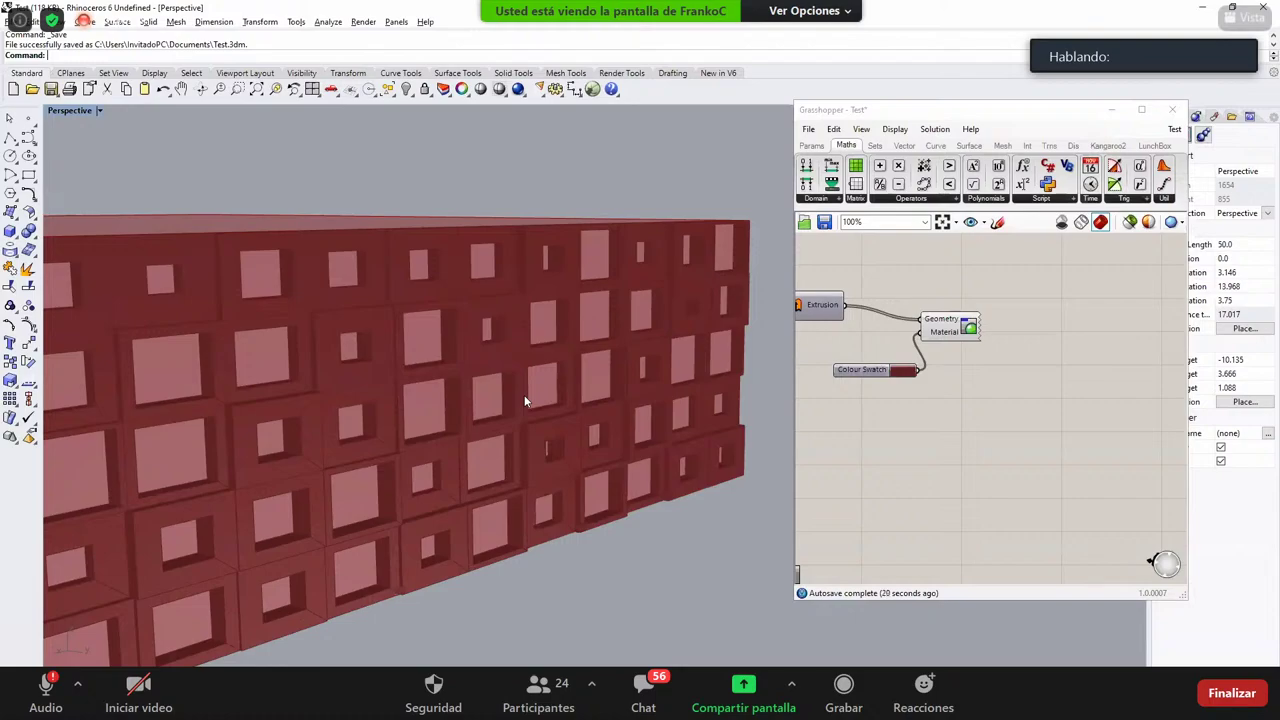
scroll(531, 378, down, 10)
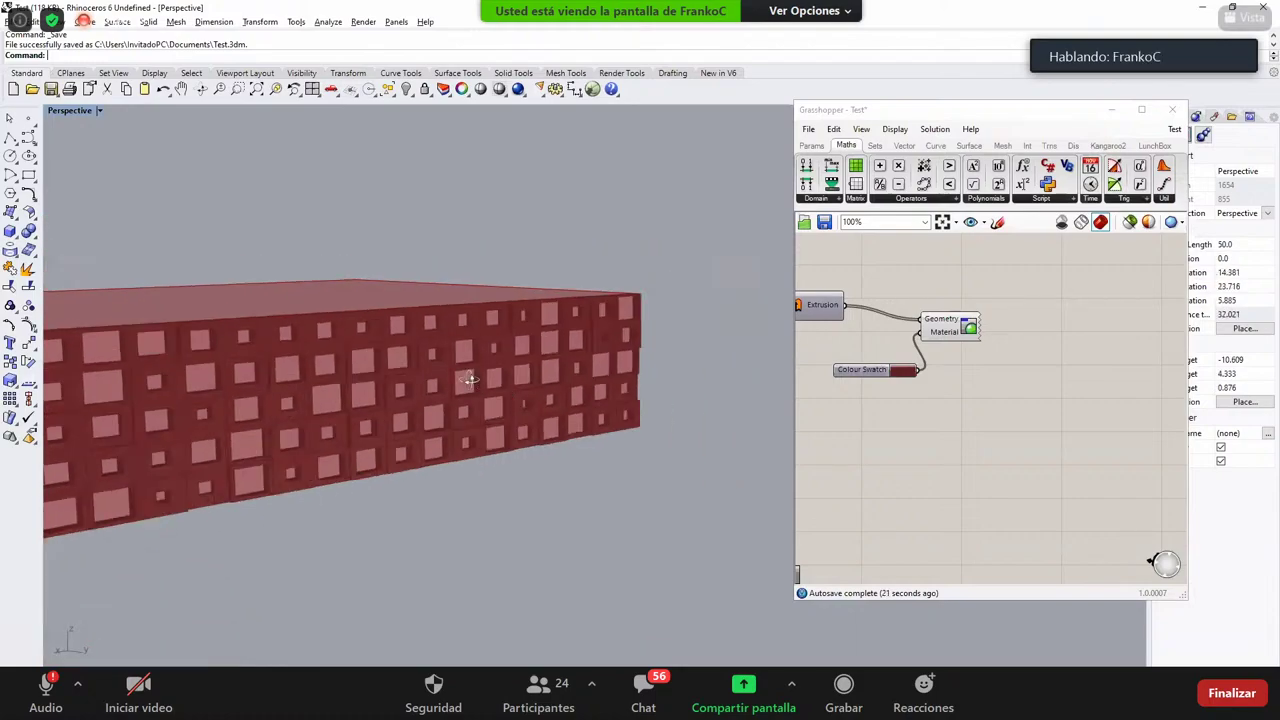
scroll(420, 343, up, 10)
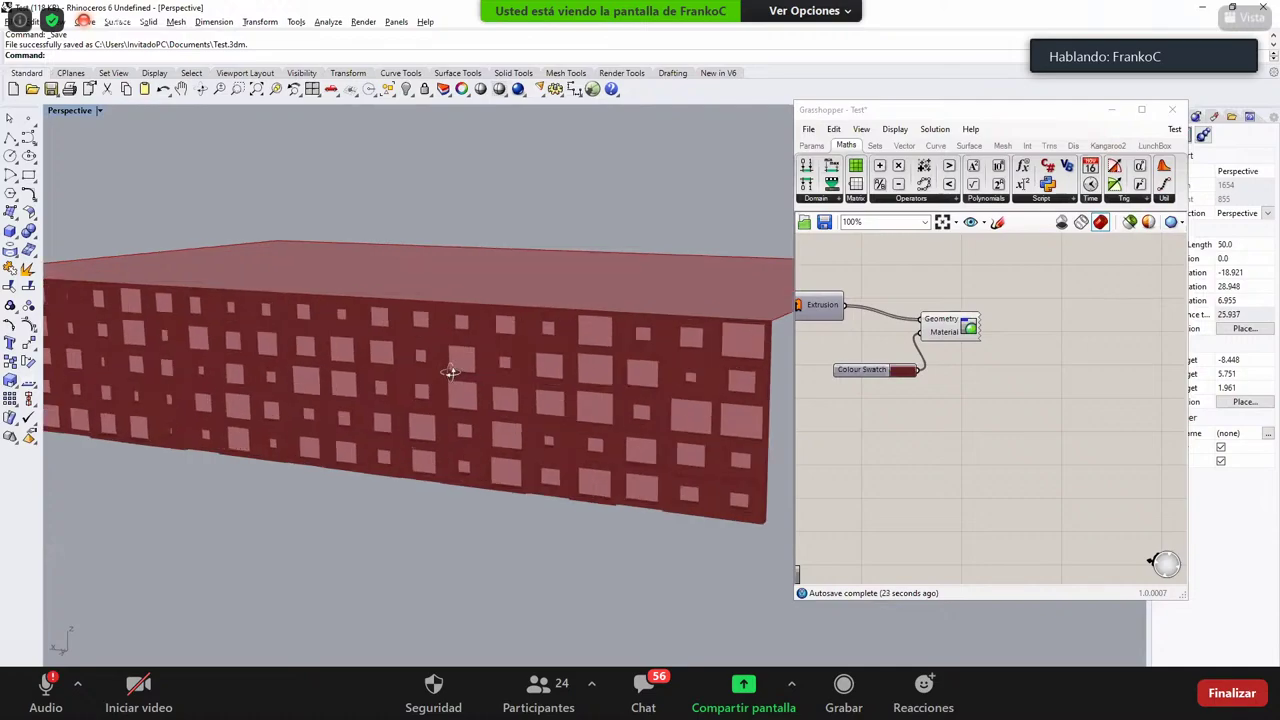
right_drag(446, 371, 521, 374)
Step: Set the Domain start slider of the extrusion-depth domain to 0.05
right_drag(921, 339, 1029, 359)
scroll(1028, 359, down, 2)
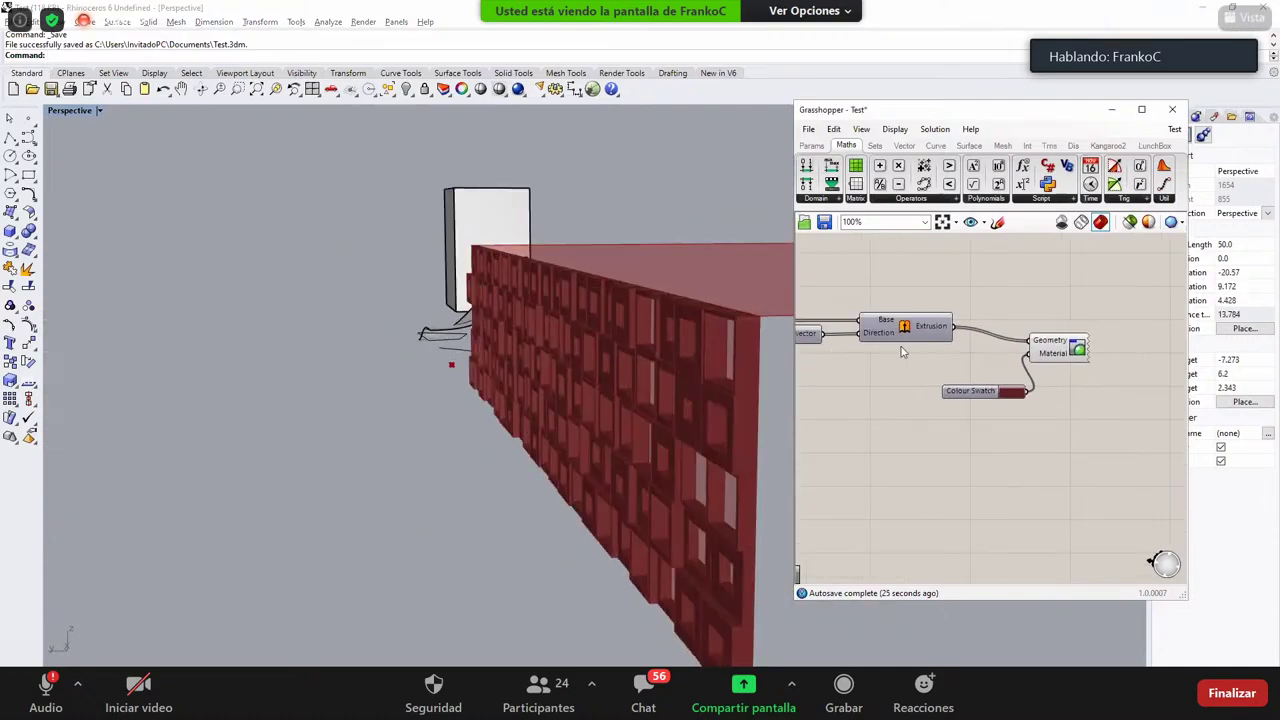
right_drag(827, 393, 975, 386)
scroll(886, 386, up, 3)
right_drag(886, 388, 964, 386)
double_click(868, 356)
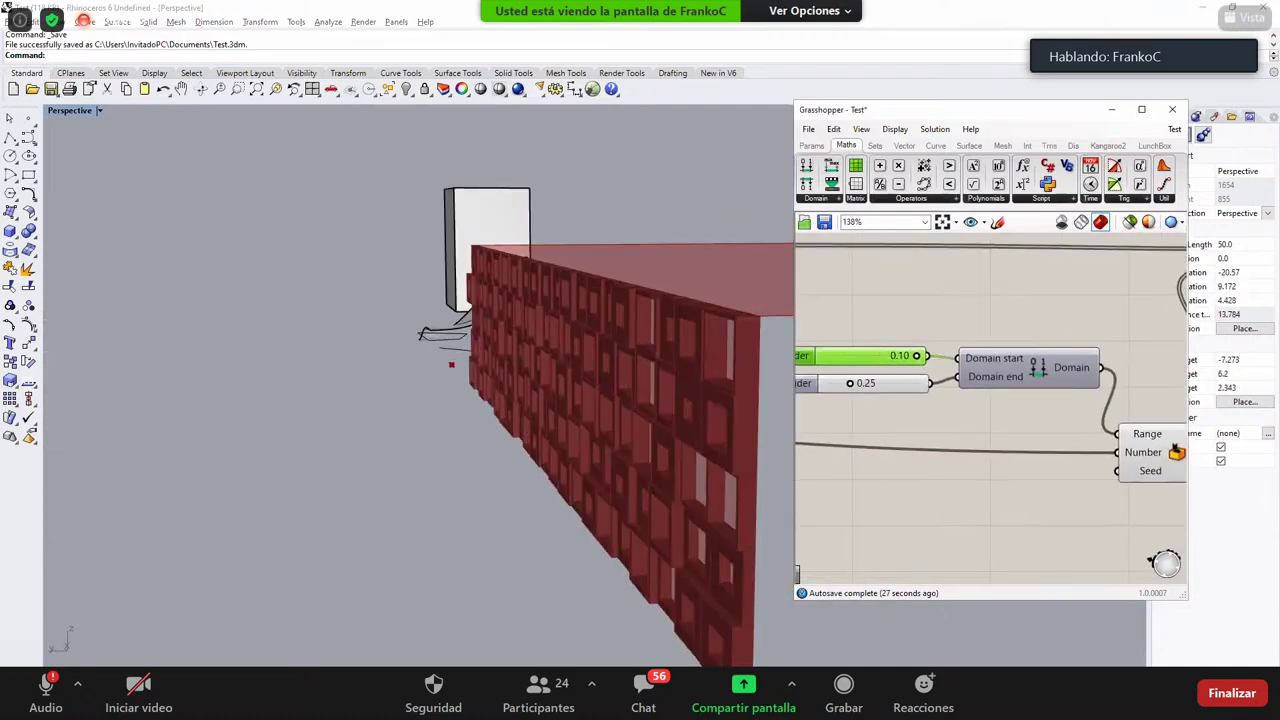
text(.05)
key(Return)
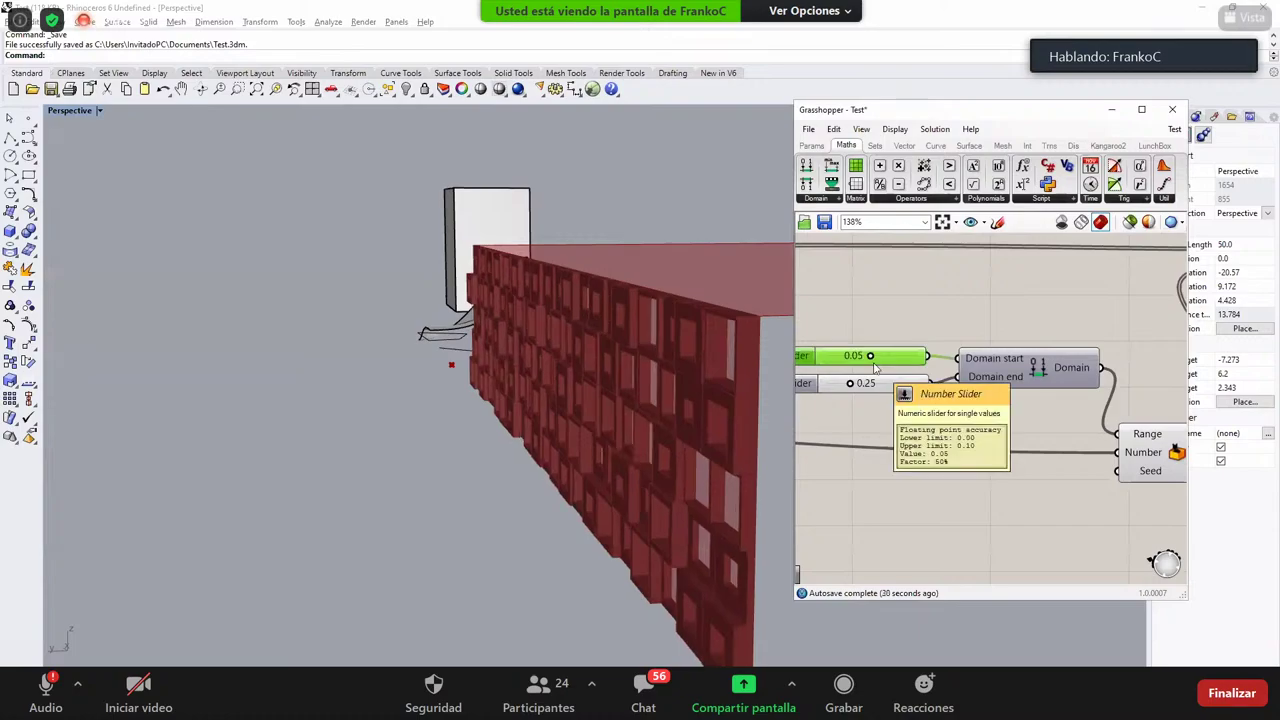
Step: Set the extrusion-depth Domain end slider to 0.20 and check the frames in Perspective
double_click(862, 383)
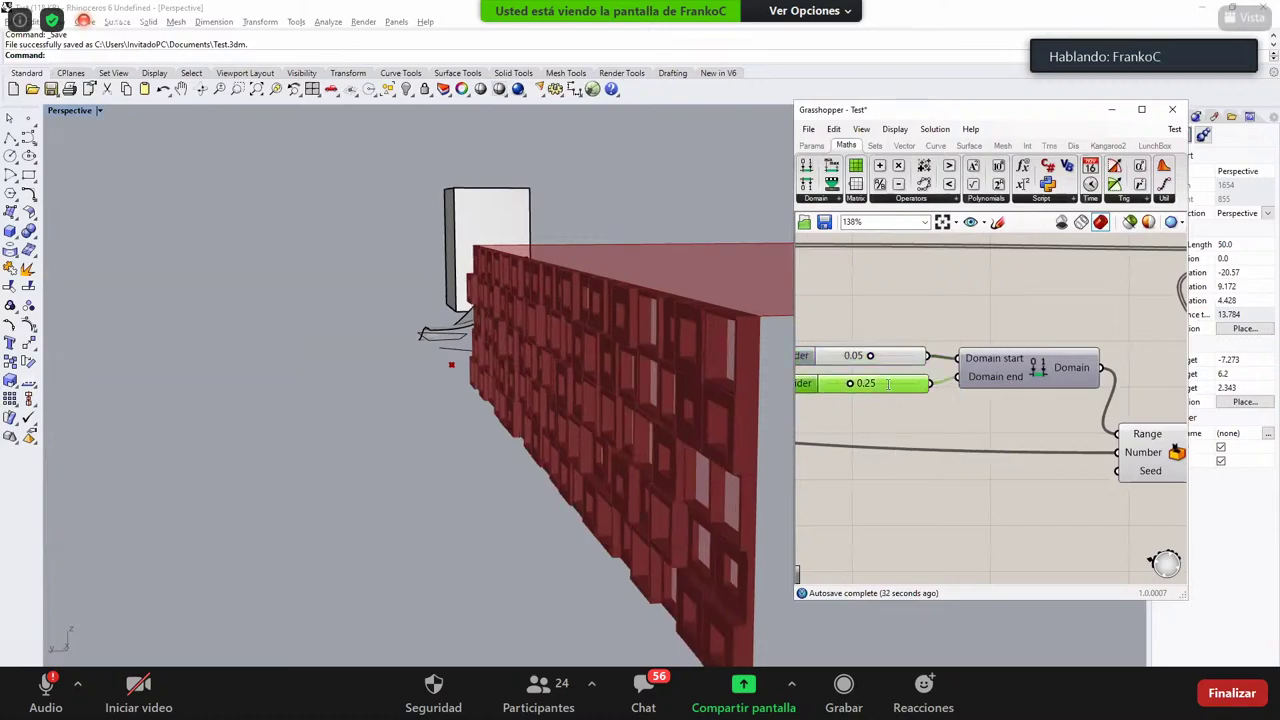
text(.2)
key(Return)
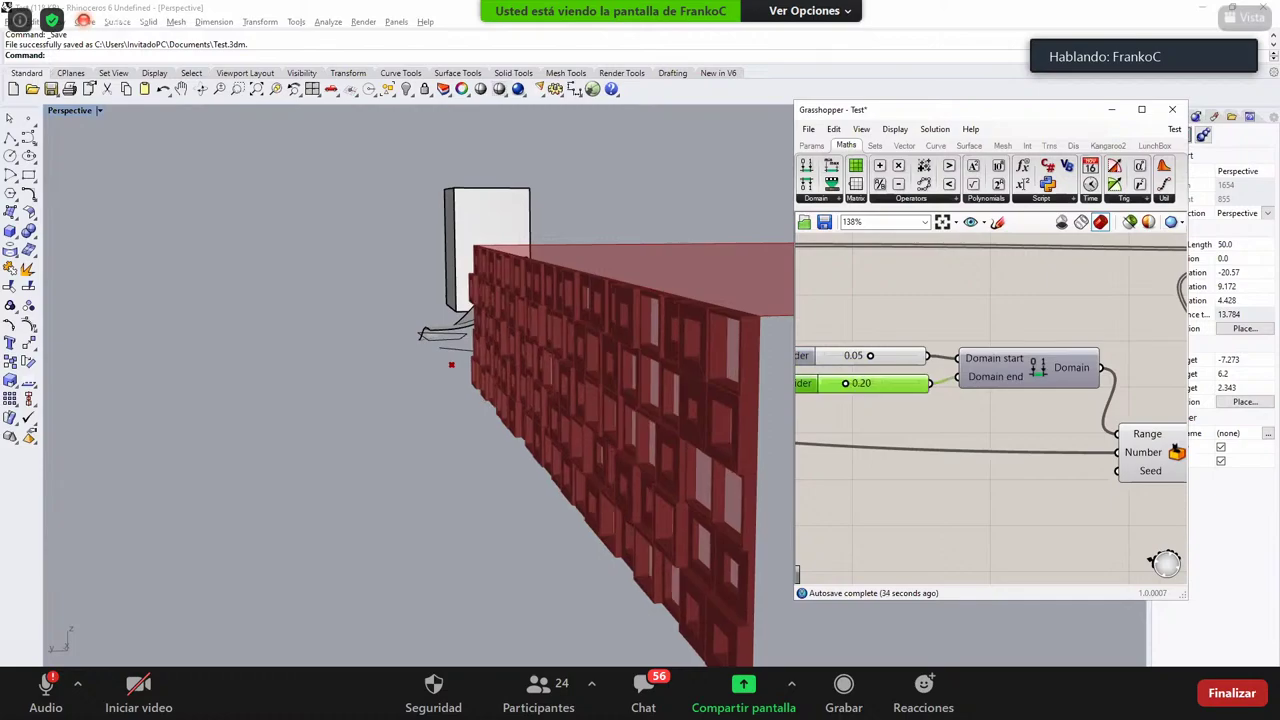
right_drag(559, 403, 612, 406)
scroll(648, 394, down, 6)
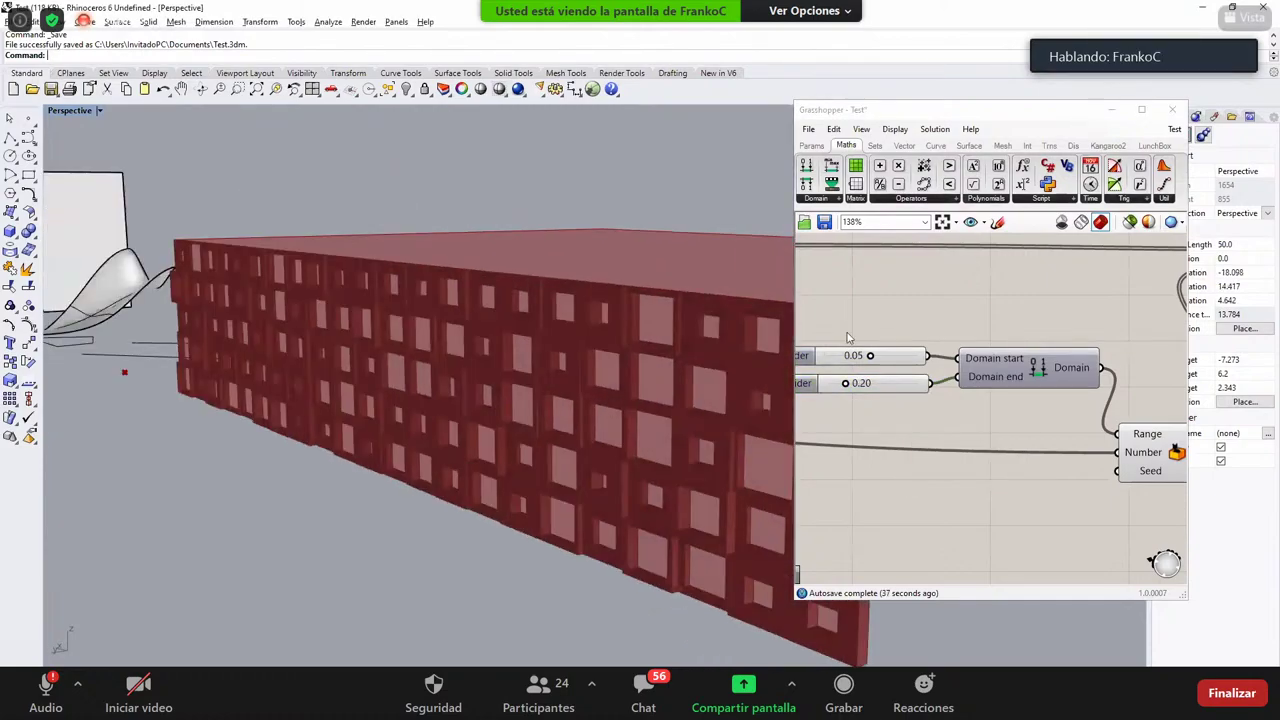
Step: Widen the Grasshopper window and delete the Custom Preview and Colour Swatch components beside Extrusion
right_drag(1160, 293, 983, 363)
scroll(860, 363, down, 3)
right_drag(842, 343, 646, 335)
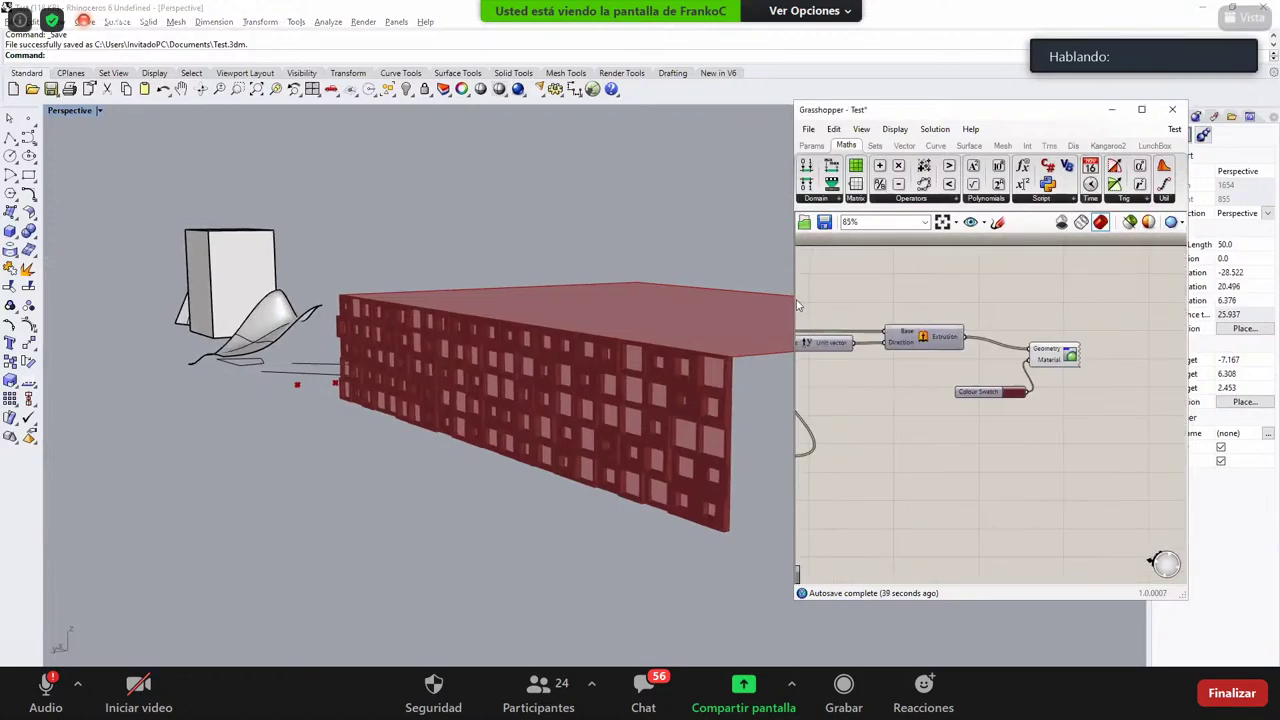
drag(795, 367, 160, 367)
right_drag(360, 397, 601, 447)
drag(704, 380, 588, 467)
key(Delete)
Step: Turn the Extrusion component's own preview back on
drag(569, 331, 549, 435)
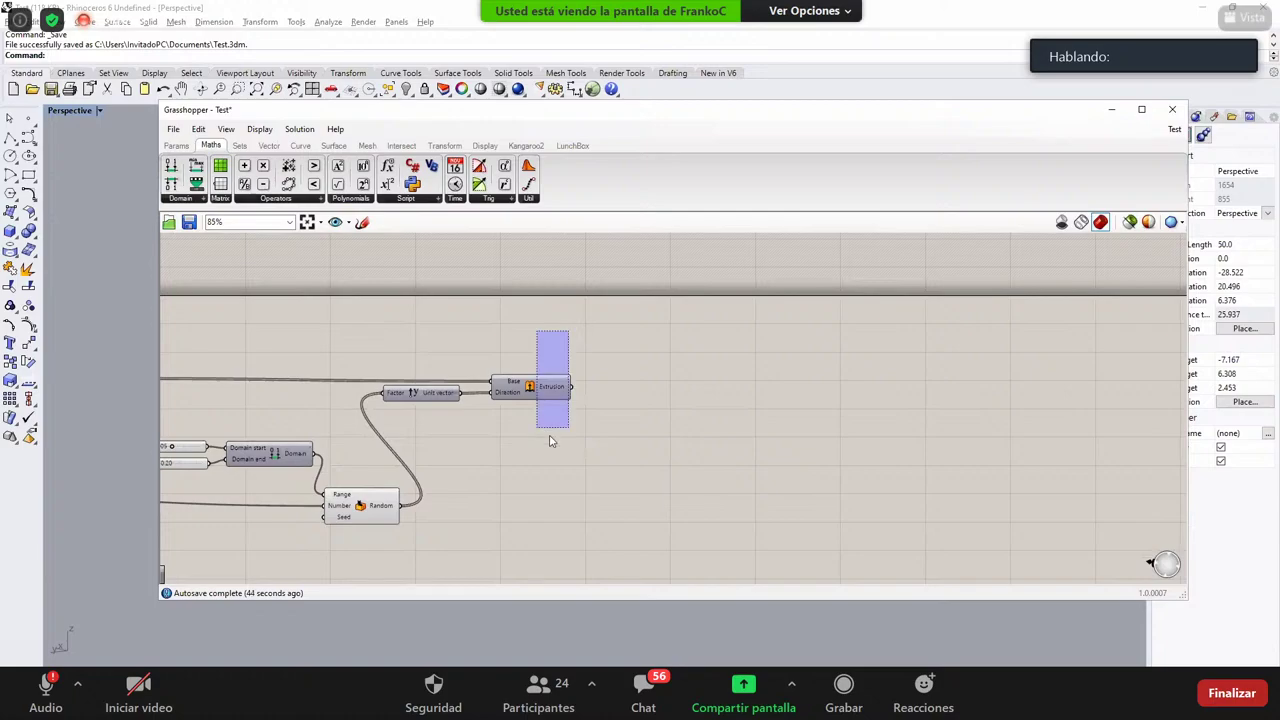
middle_click(549, 435)
click(571, 407)
click(555, 413)
Step: Move the spare, unconnected components down to the empty canvas area below the facade definition
right_drag(376, 401, 745, 375)
right_drag(608, 391, 778, 287)
right_drag(374, 454, 573, 353)
scroll(573, 353, down, 3)
drag(669, 334, 365, 435)
drag(396, 373, 391, 557)
drag(368, 275, 398, 481)
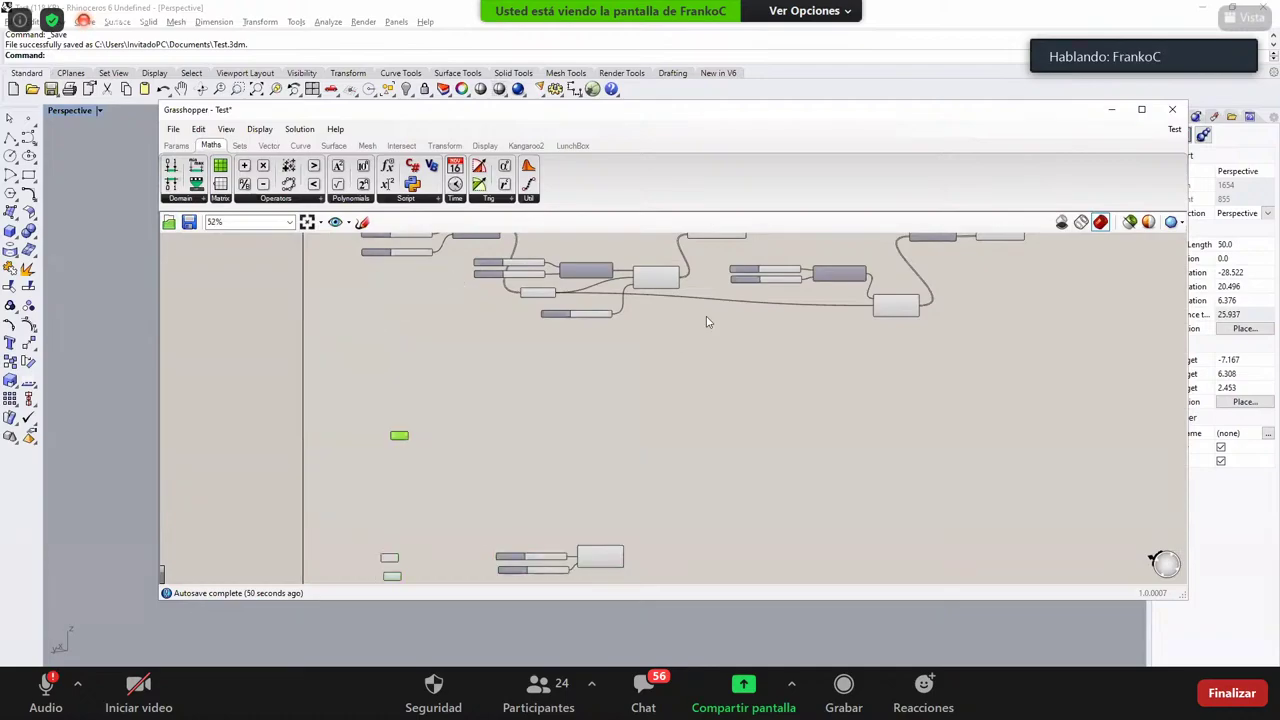
Step: Review the complete facade definition, from the Surface input and panel divisions through to Extrusion
right_drag(684, 312, 632, 461)
scroll(632, 465, up, 2)
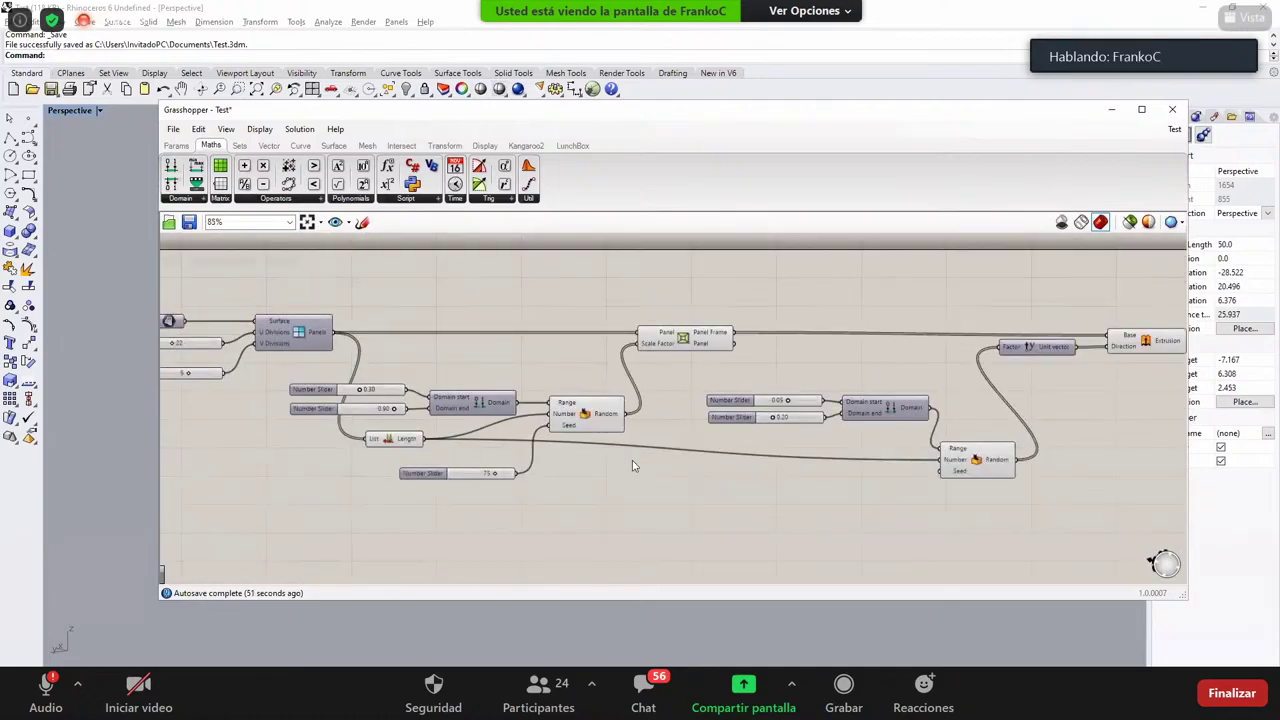
scroll(653, 449, down, 1)
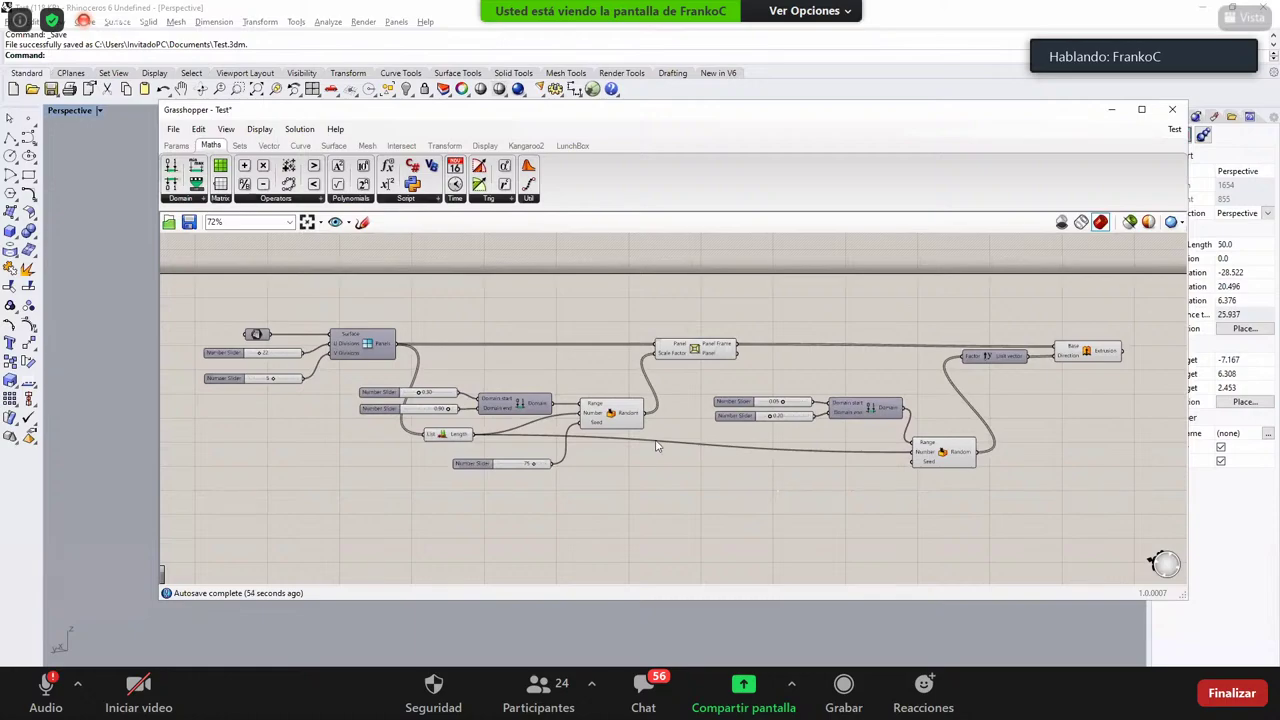
scroll(657, 413, up, 1)
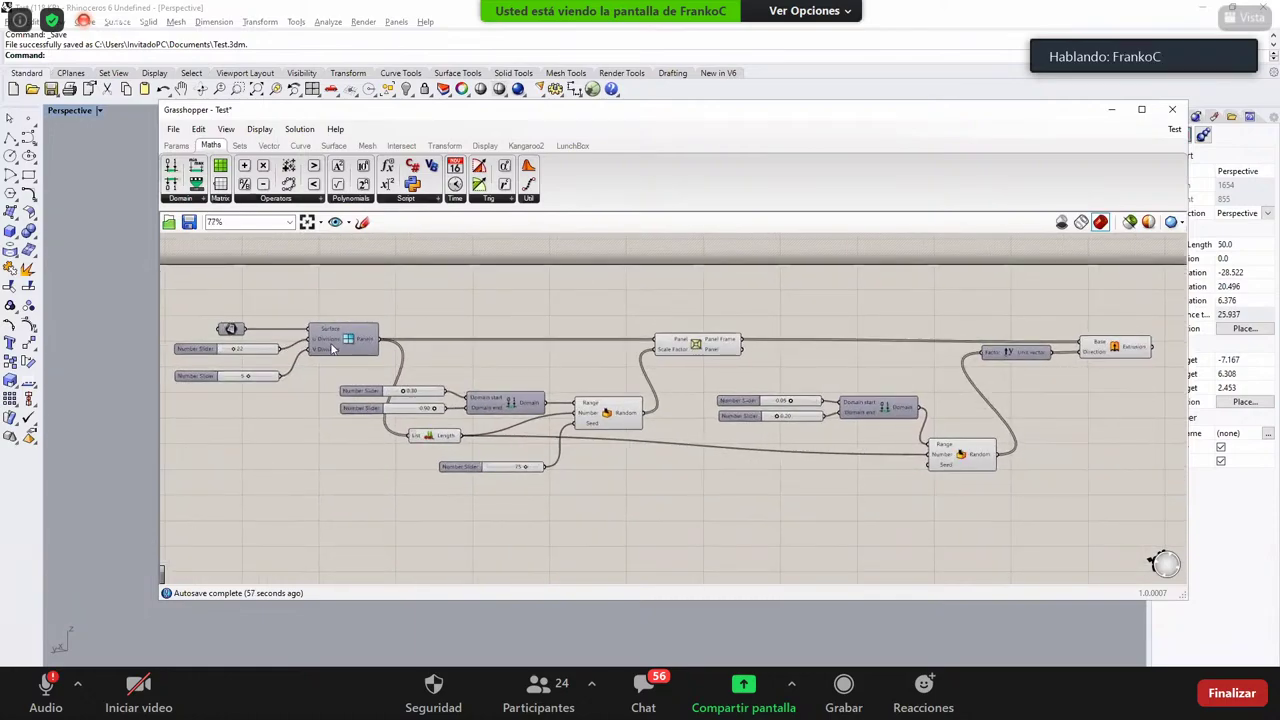
right_drag(454, 358, 470, 299)
scroll(468, 342, up, 1)
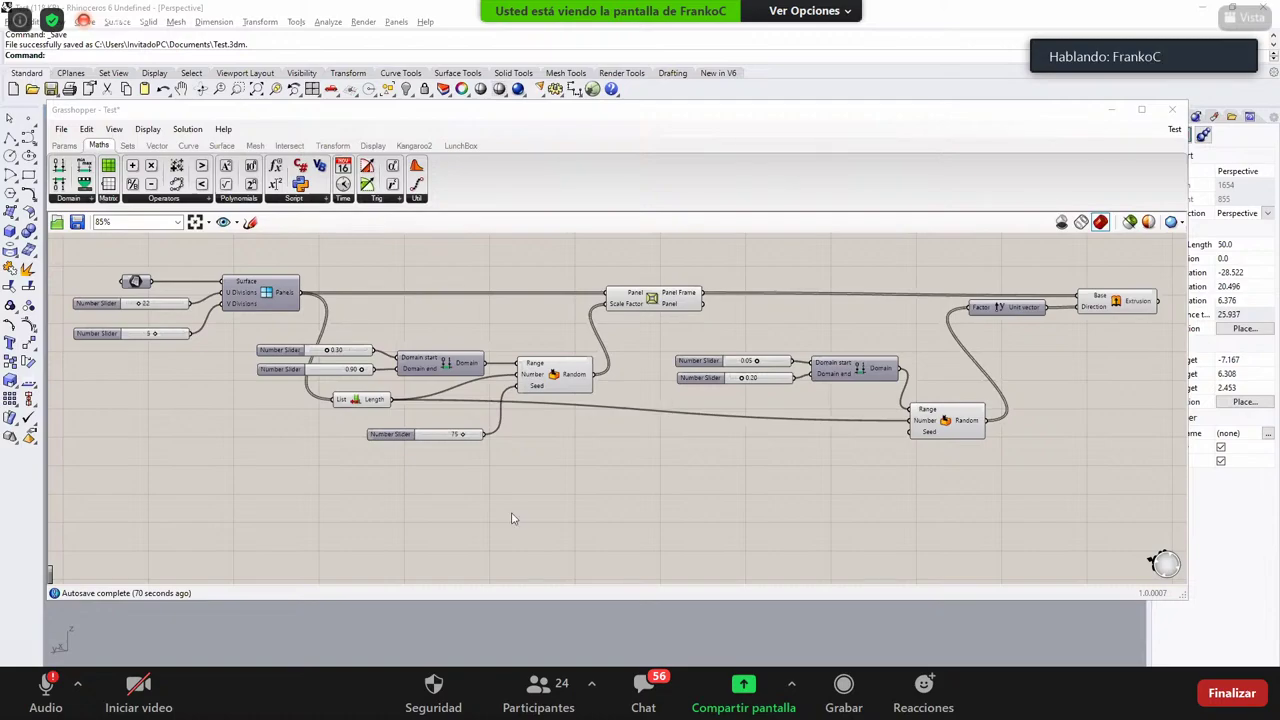
Step: Shrink the Grasshopper window to expose the viewport and examine the extruded facade frames in Perspective
click(307, 175)
drag(535, 487, 360, 452)
click(414, 501)
scroll(306, 358, down, 5)
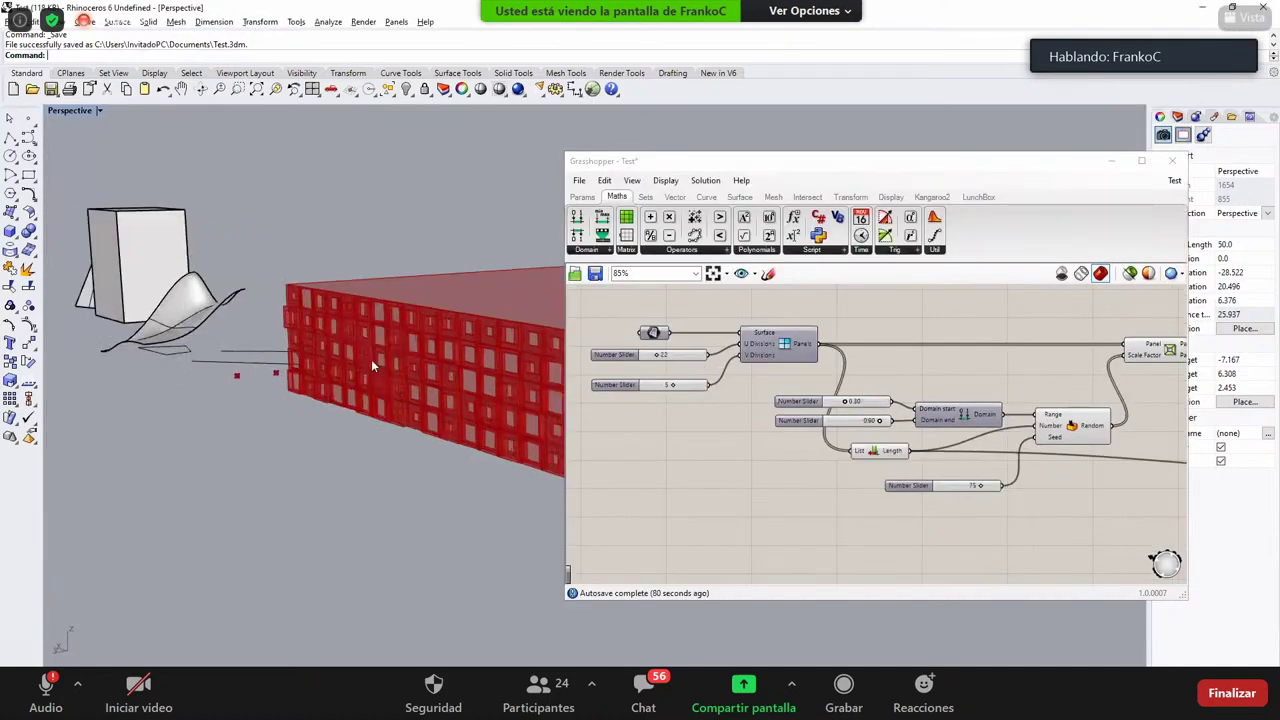
scroll(435, 392, up, 10)
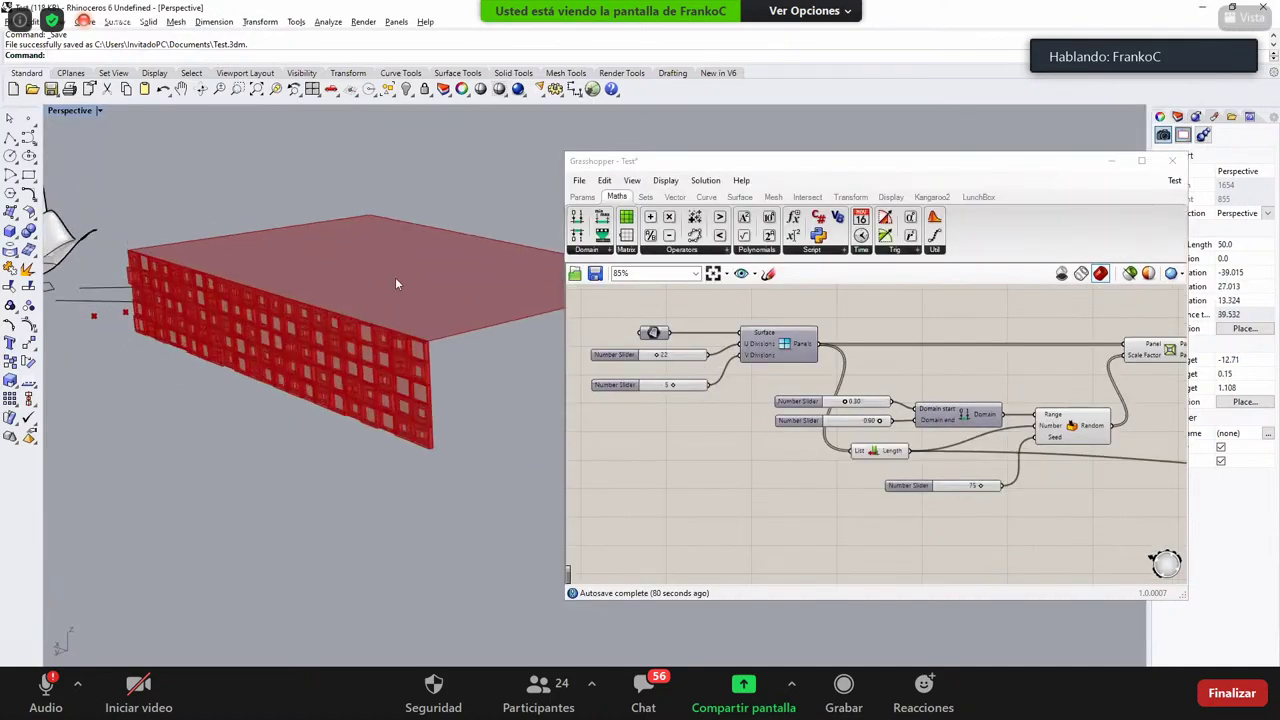
scroll(389, 413, up, 3)
scroll(282, 340, down, 8)
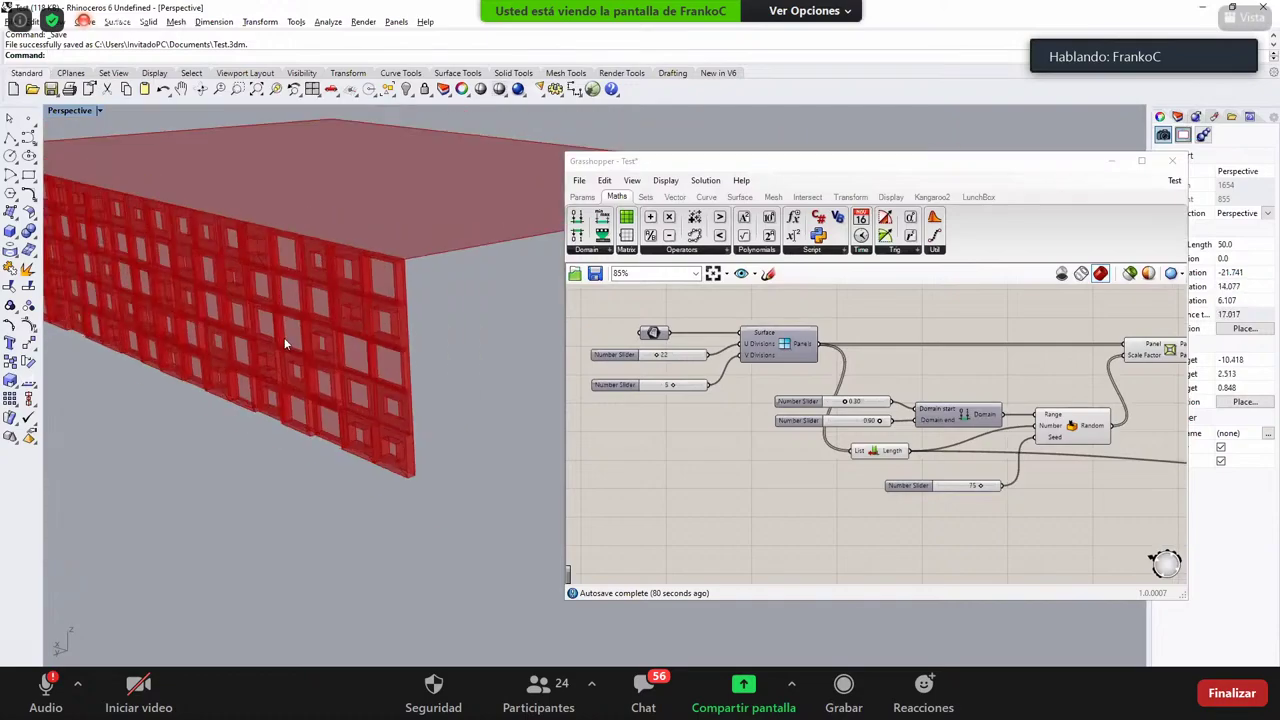
right_drag(276, 346, 208, 280)
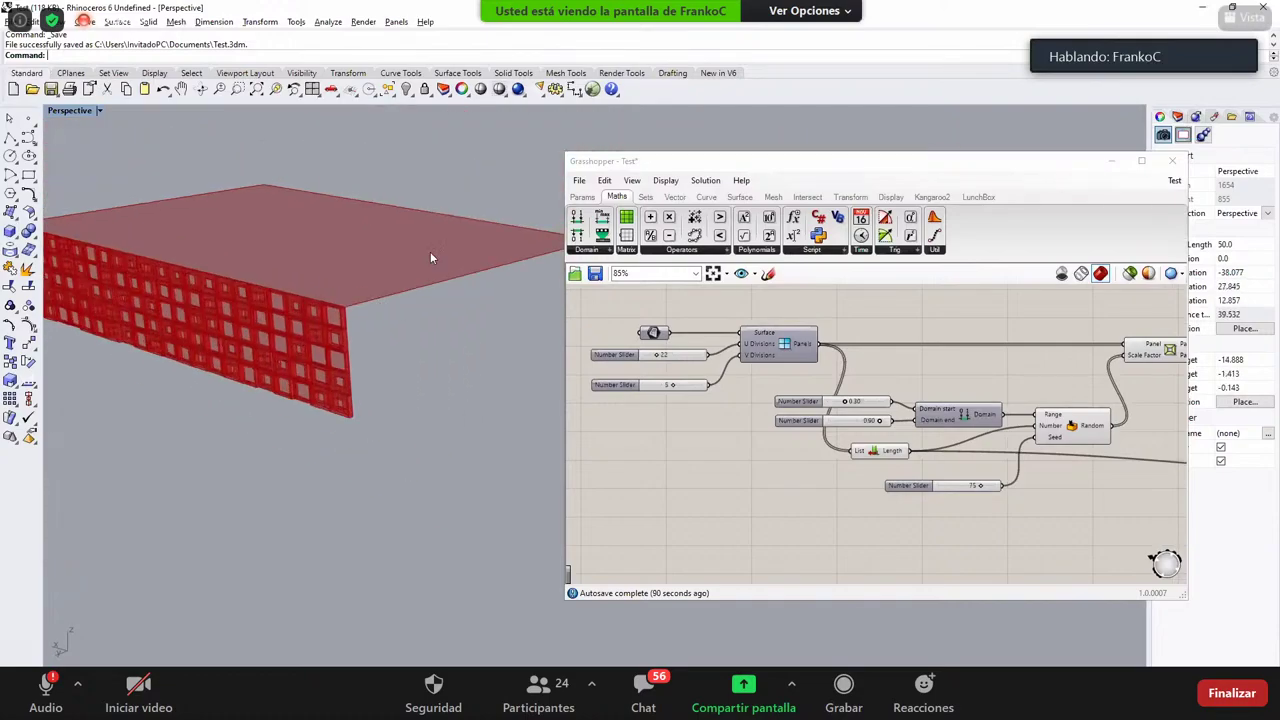
Step: Draw a single-segment polyline on the ground in front of the facade's near corner
click(14, 214)
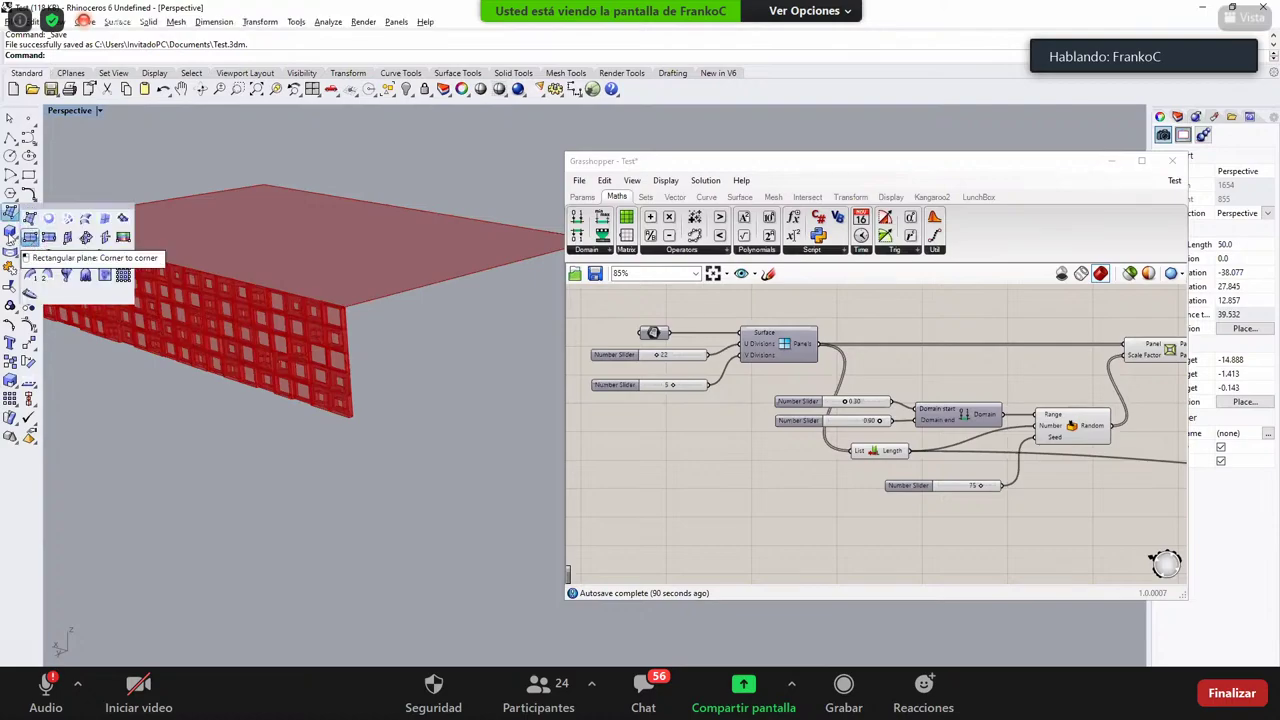
click(11, 139)
click(386, 488)
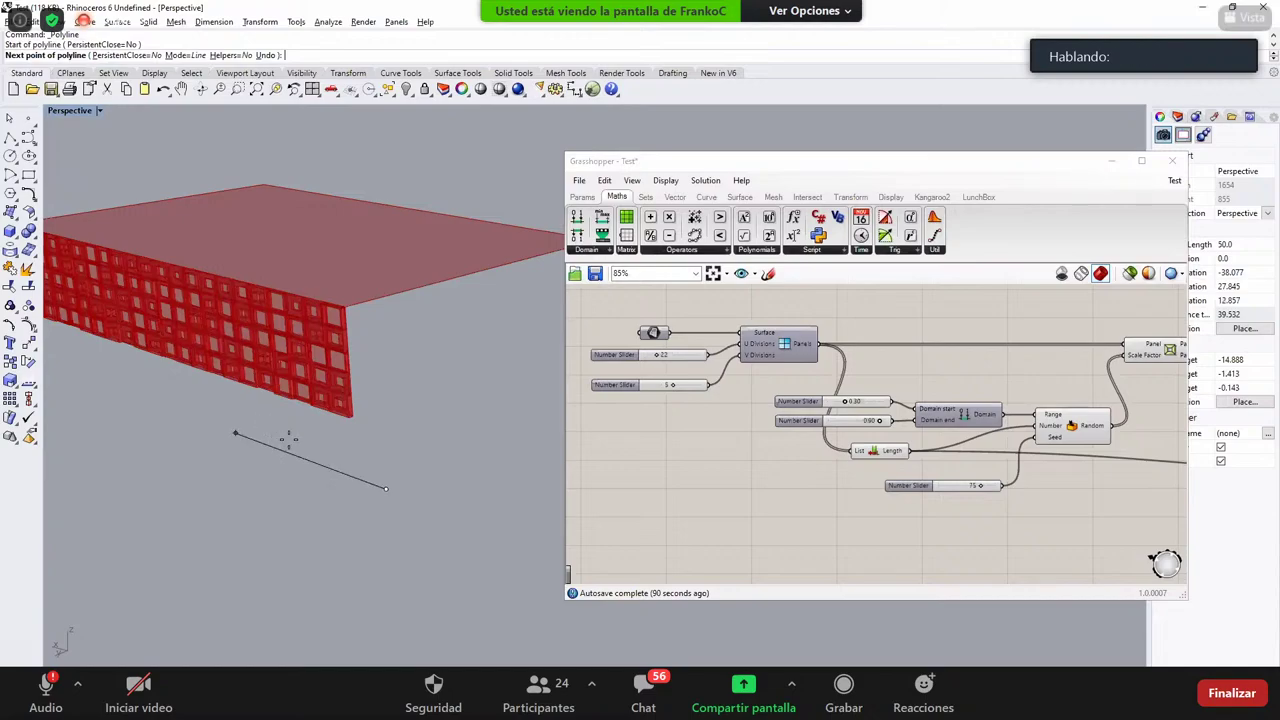
click(266, 443)
key(Return)
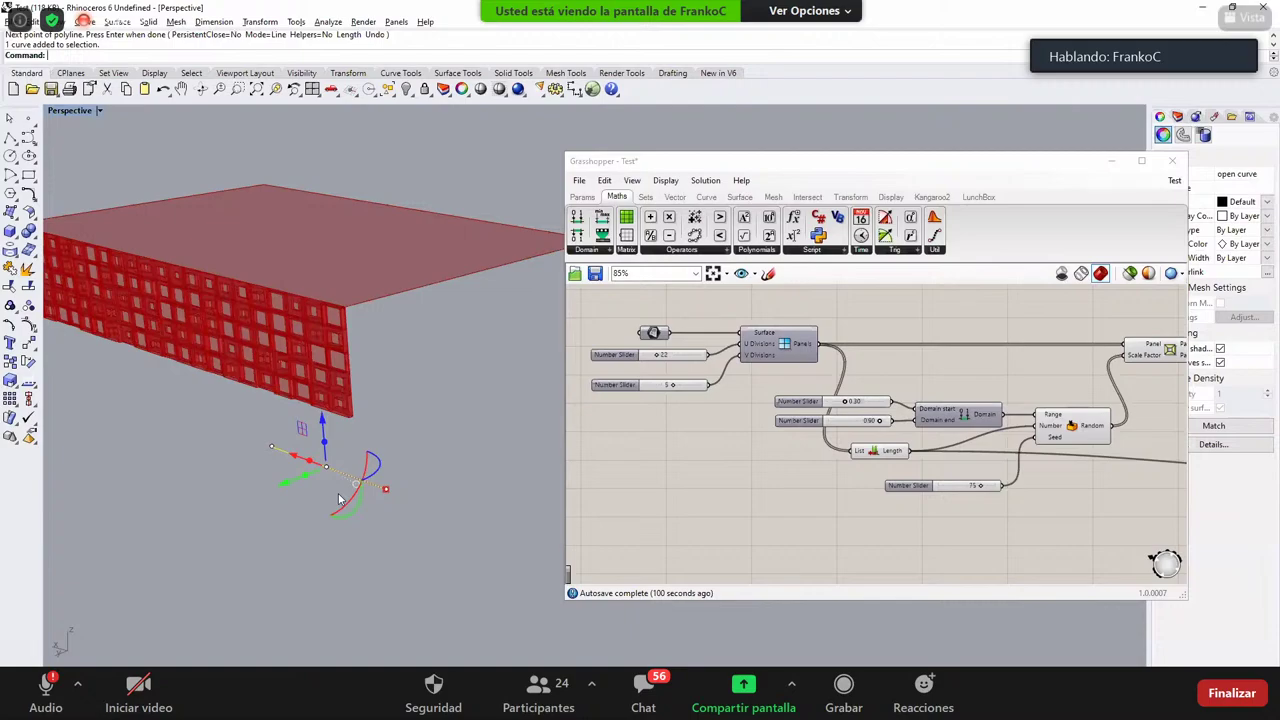
Step: Extrude the new line upward with ExtrudeCrv into a tall vertical surface beside the facade and clear the selection
text(ExtrudeCrv)
key(Return)
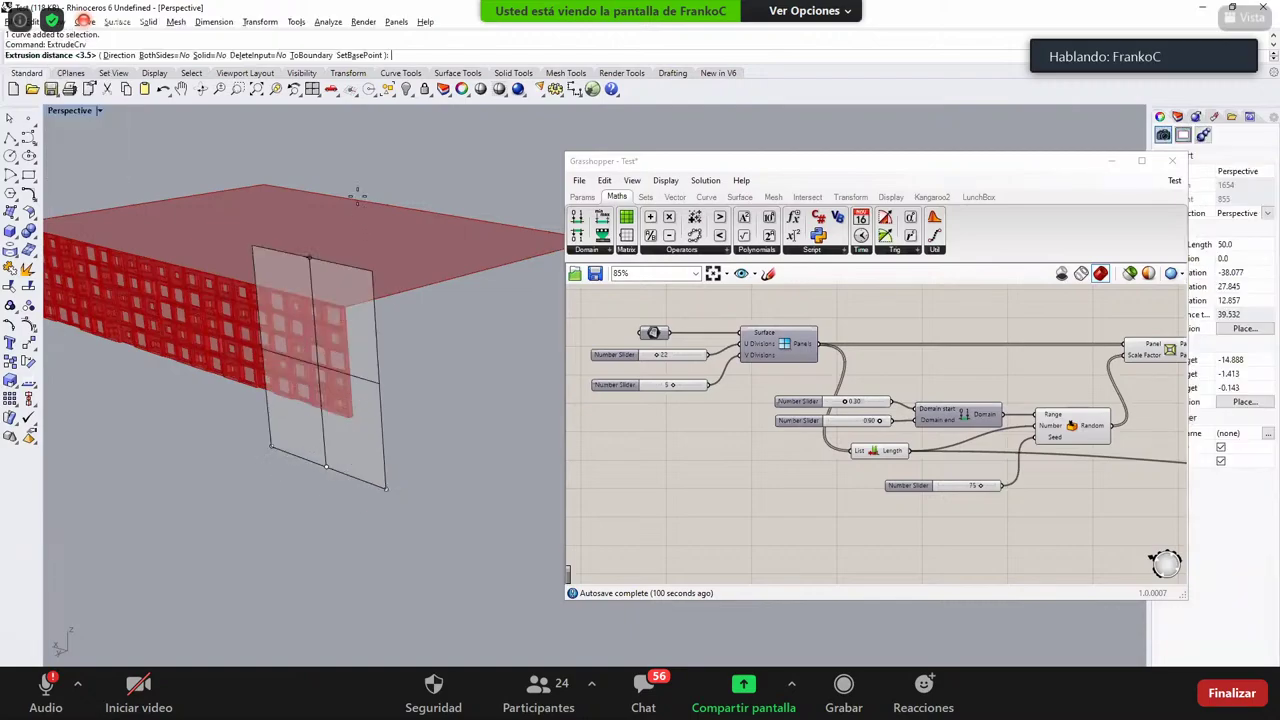
click(350, 165)
right_drag(314, 286, 361, 290)
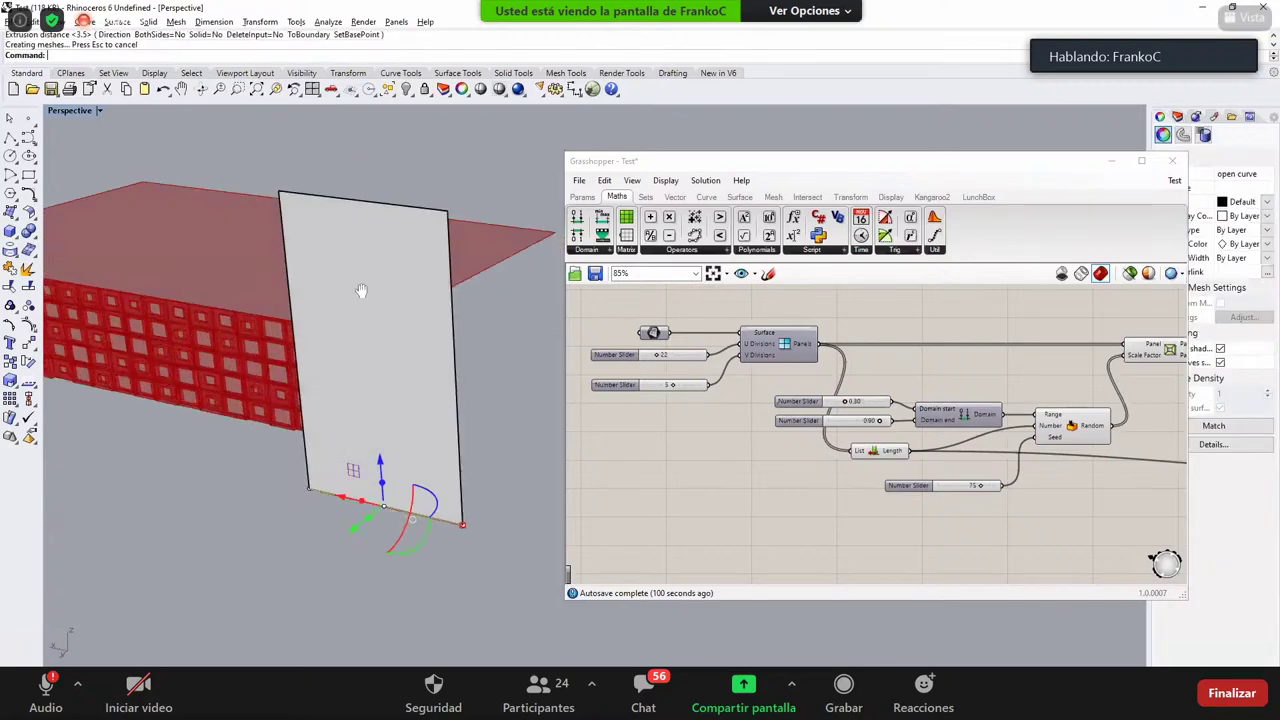
right_drag(193, 334, 263, 338)
right_drag(429, 315, 427, 345)
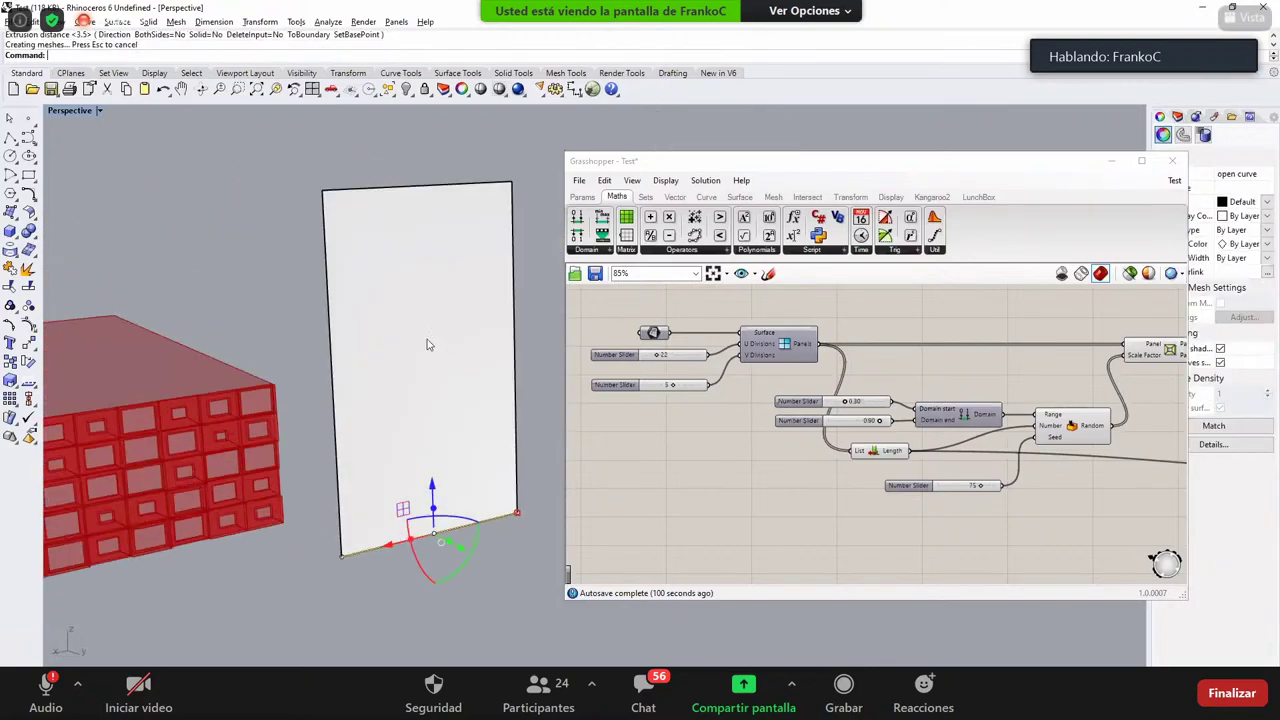
click(371, 383)
key(Escape)
scroll(371, 383, down, 3)
right_drag(371, 375, 391, 354)
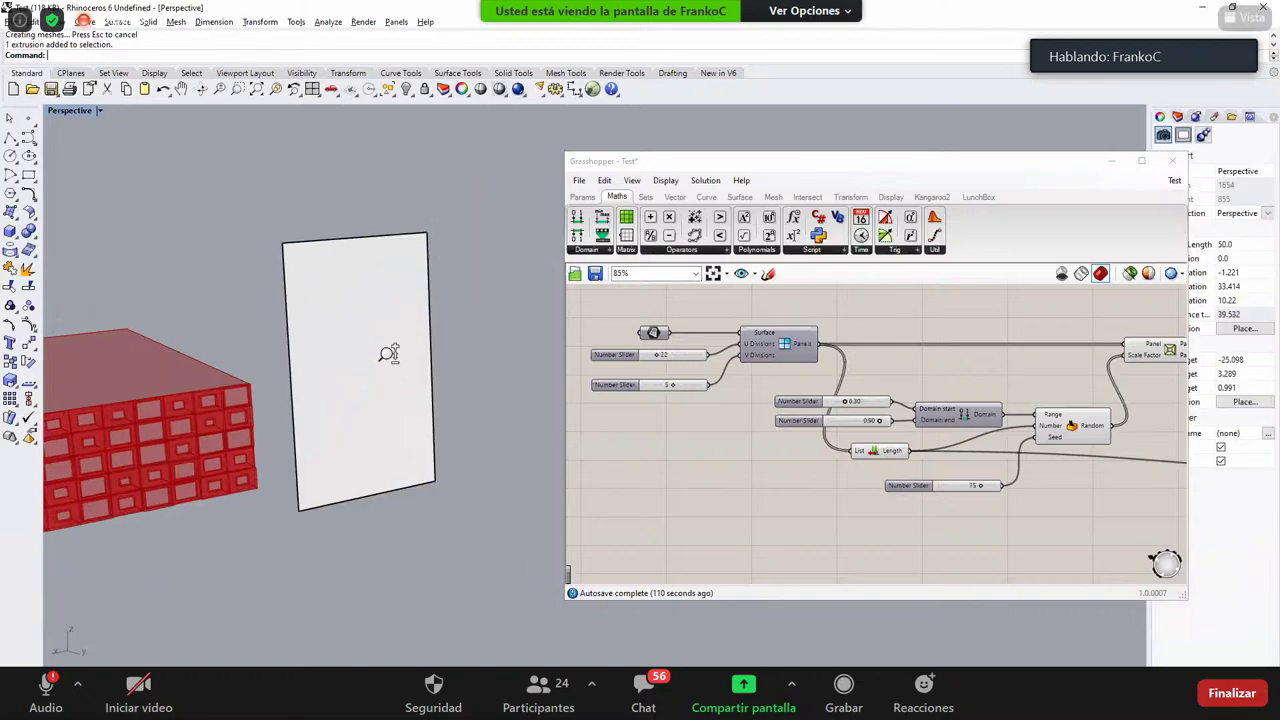
shift+right_drag(270, 428, 344, 426)
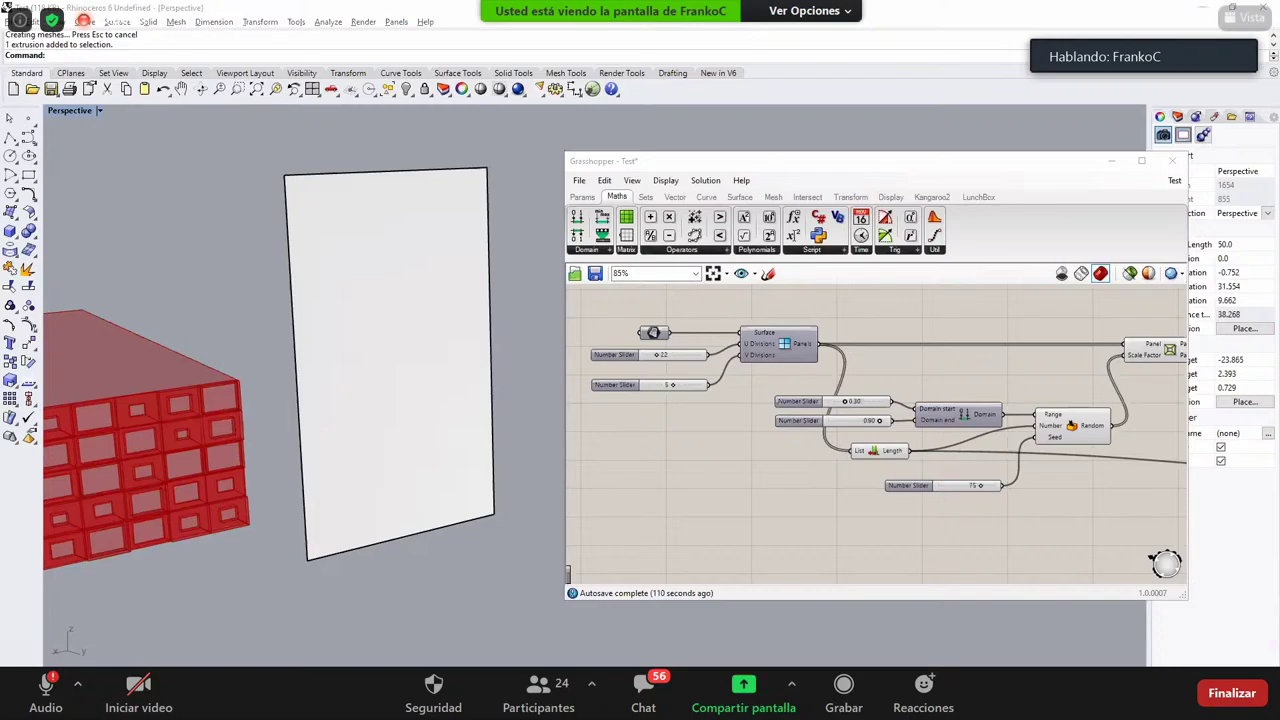
scroll(897, 425, down, 4)
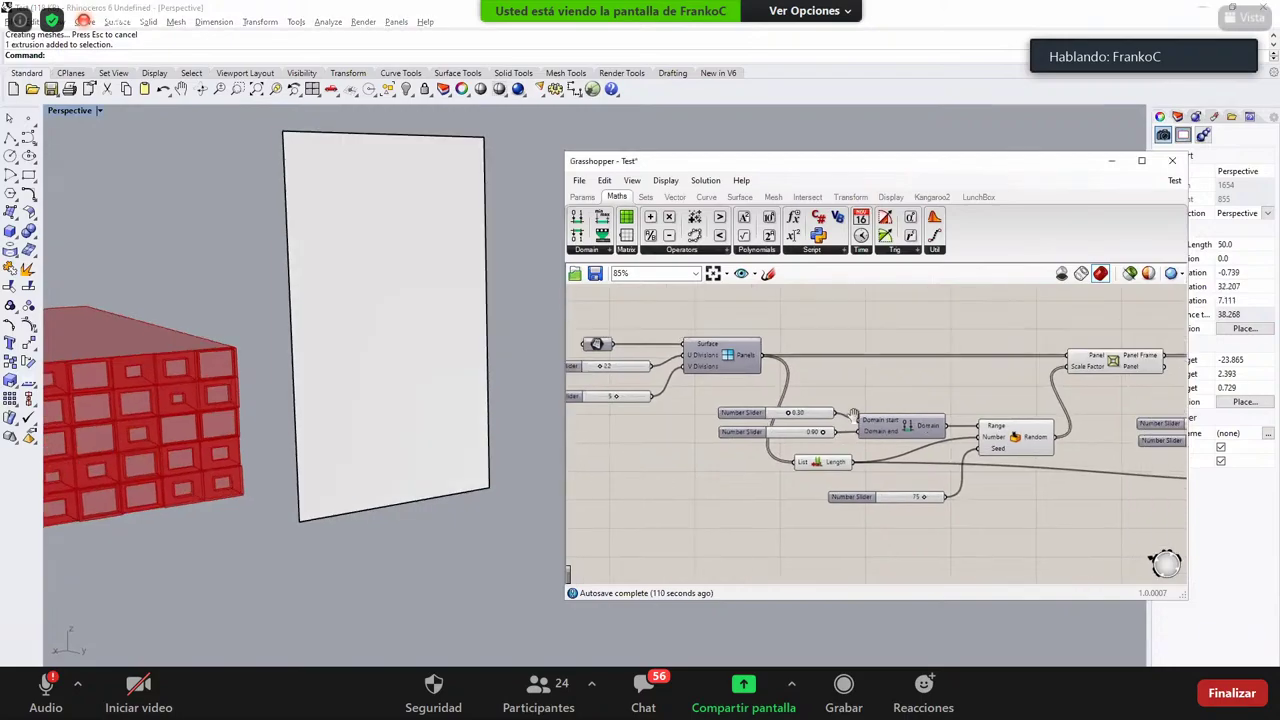
Step: Select the complete facade definition, move it slightly down the canvas and clear the selection
drag(590, 489, 1167, 340)
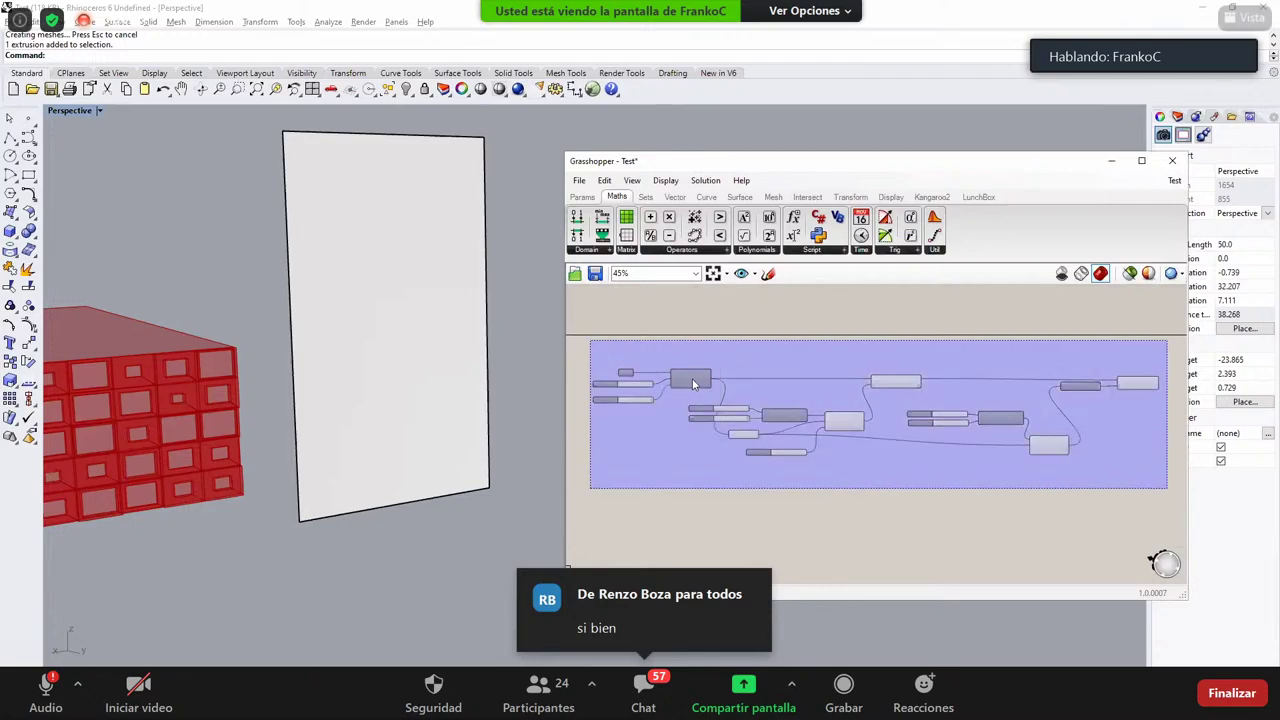
drag(702, 408, 730, 478)
click(640, 410)
click(455, 388)
click(534, 339)
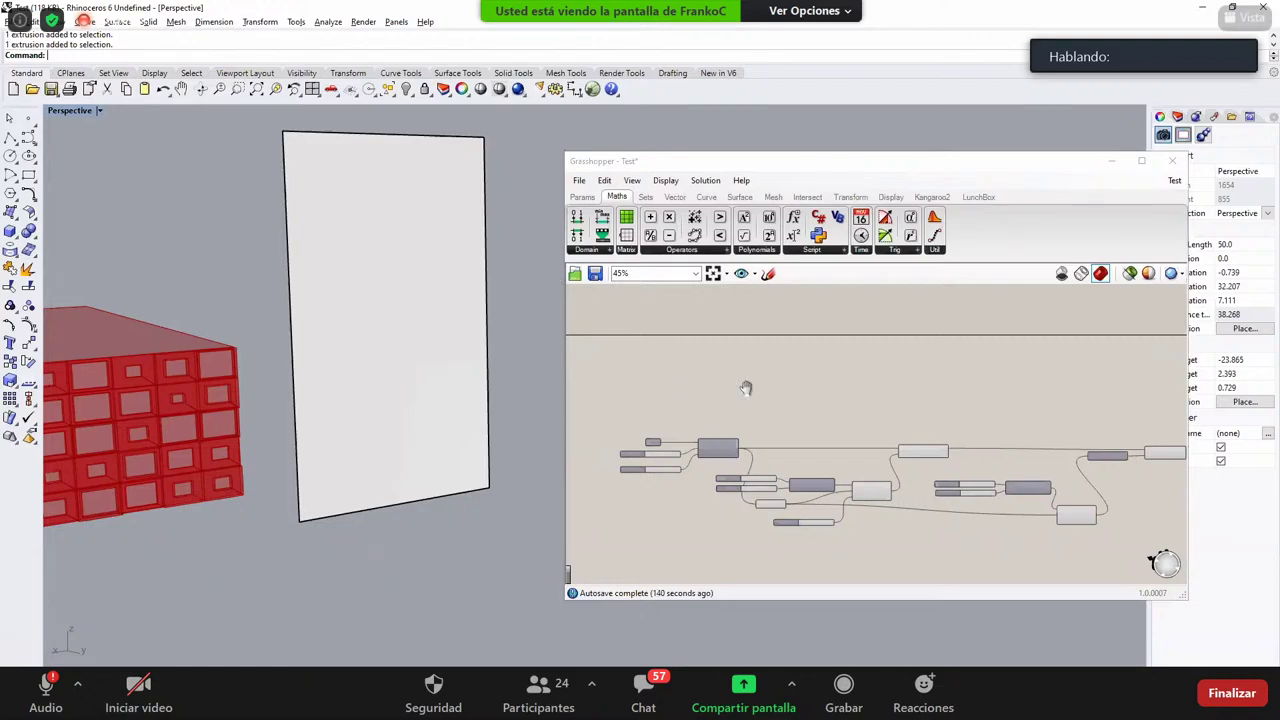
Step: Add a Surface parameter above the existing one and reference the tall vertical surface beside the facade in it
scroll(735, 390, up, 2)
scroll(706, 418, up, 1)
right_drag(282, 342, 320, 349)
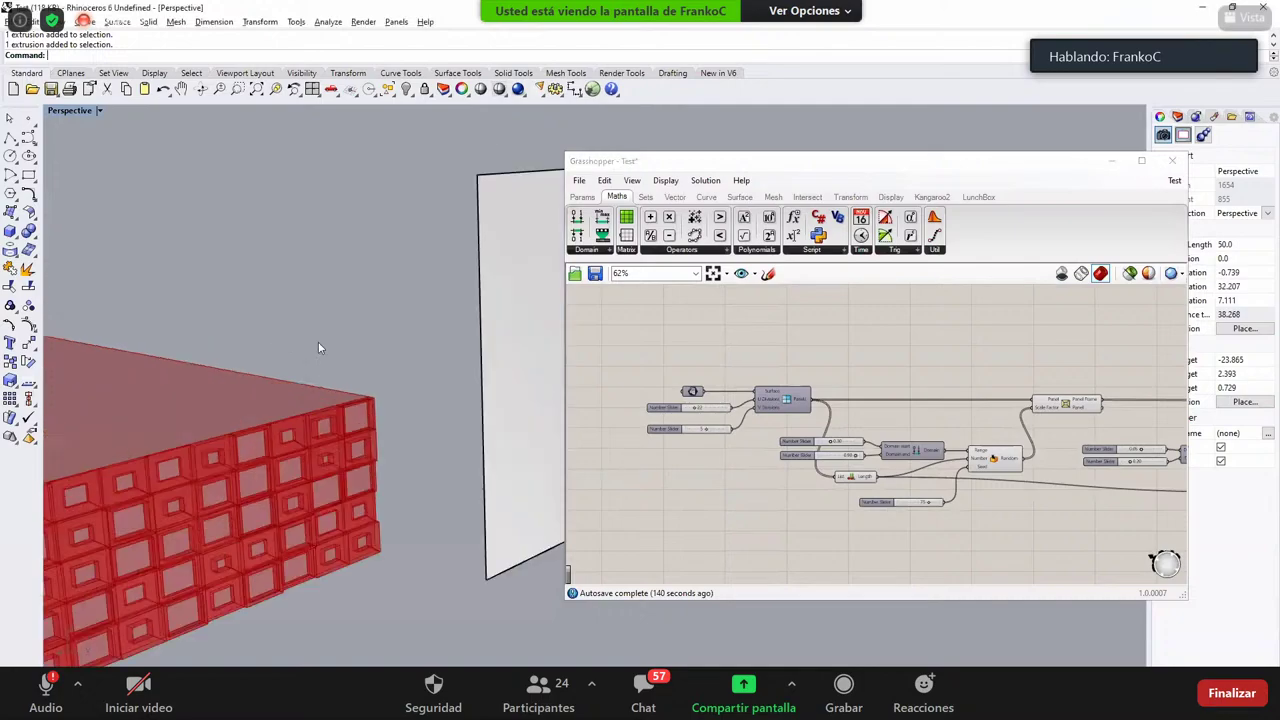
scroll(320, 349, down, 4)
right_drag(698, 362, 683, 327)
scroll(681, 327, up, 2)
double_click(652, 298)
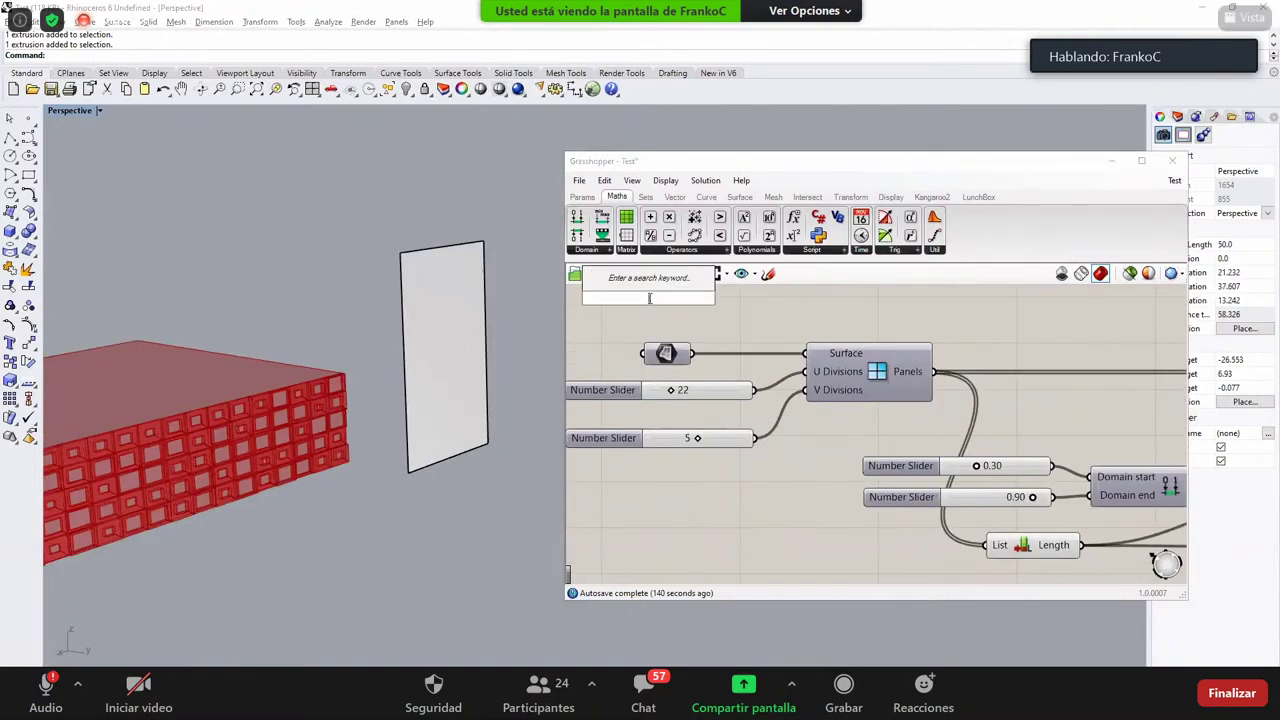
text(srf)
click(619, 264)
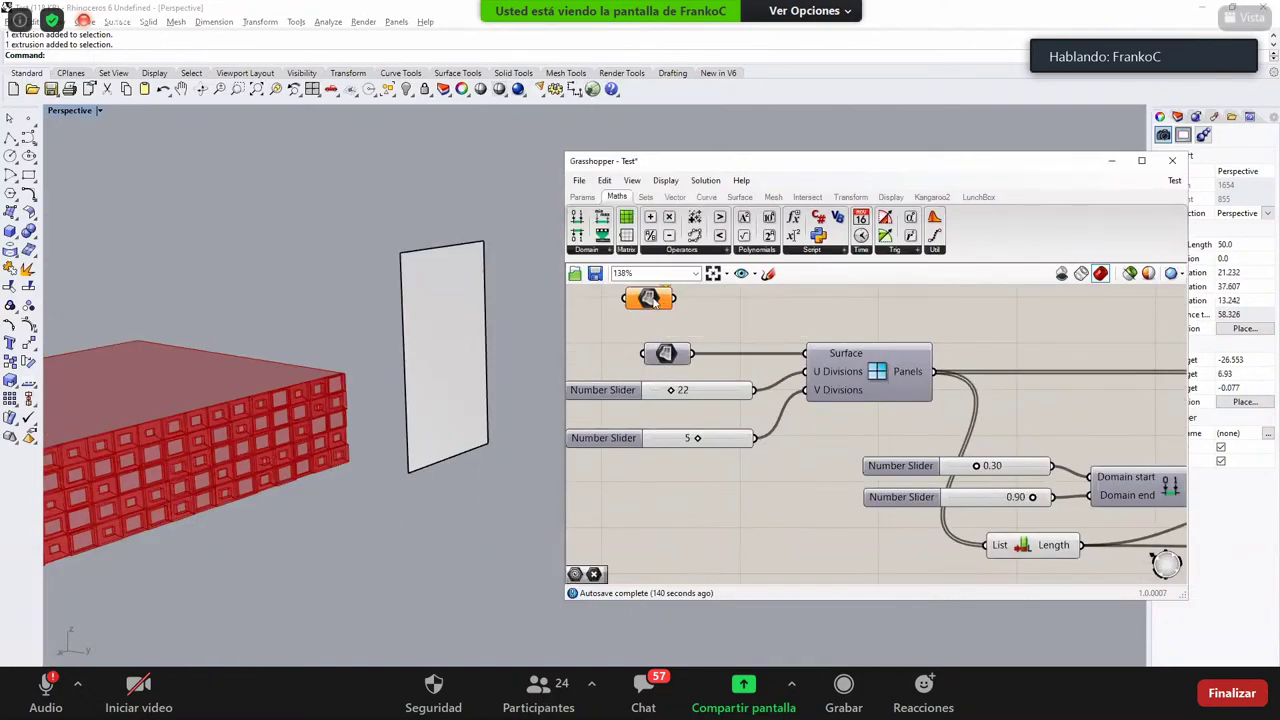
right_click(648, 299)
click(703, 481)
click(479, 345)
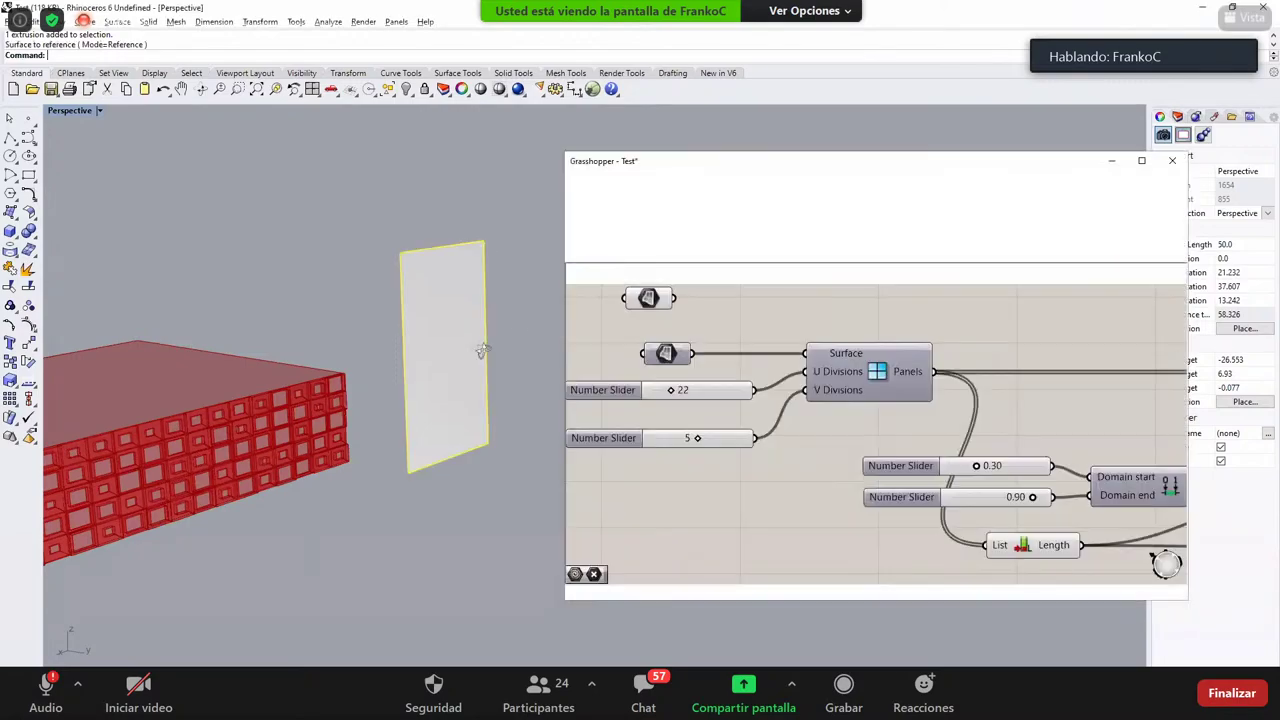
Step: Connect the new Surface parameter to the panel component's Surface input in place of the original facade surface
drag(651, 343, 690, 330)
drag(666, 310, 858, 406)
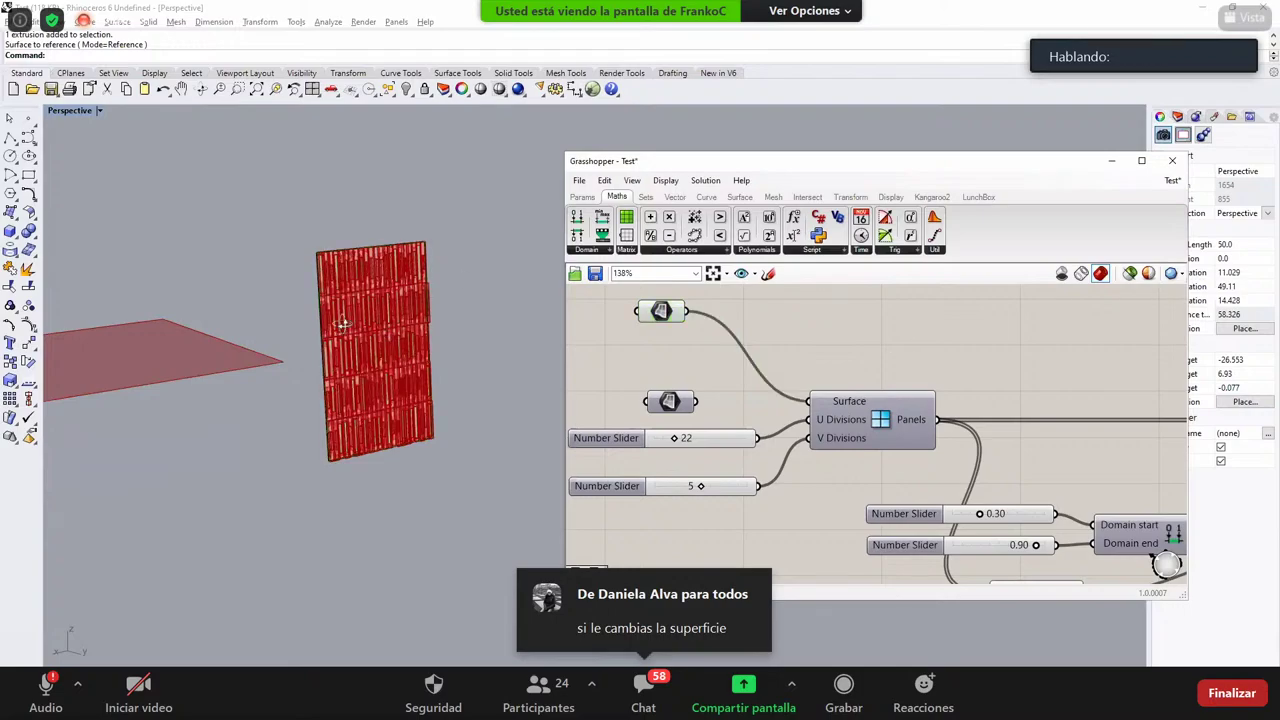
scroll(342, 324, up, 4)
right_drag(342, 324, 426, 337)
Step: Set the panel component's U divisions to 8 and its V divisions to 10
drag(677, 442, 657, 438)
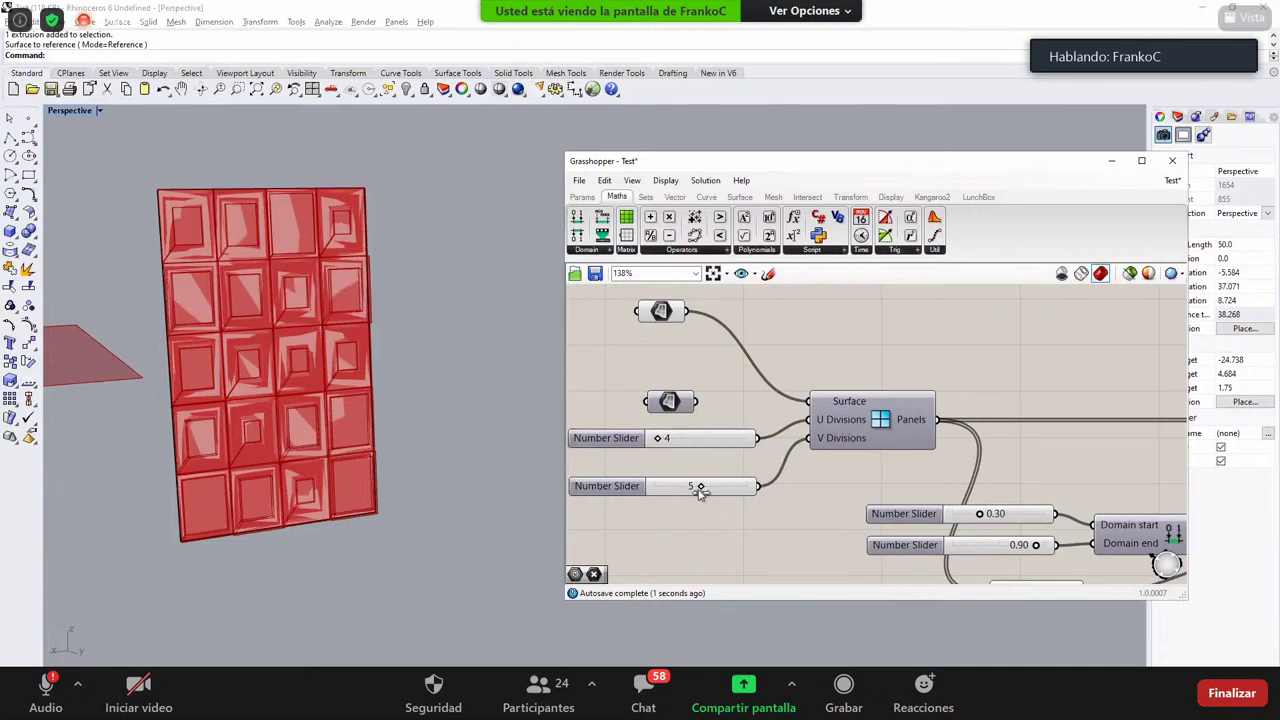
drag(680, 493, 747, 488)
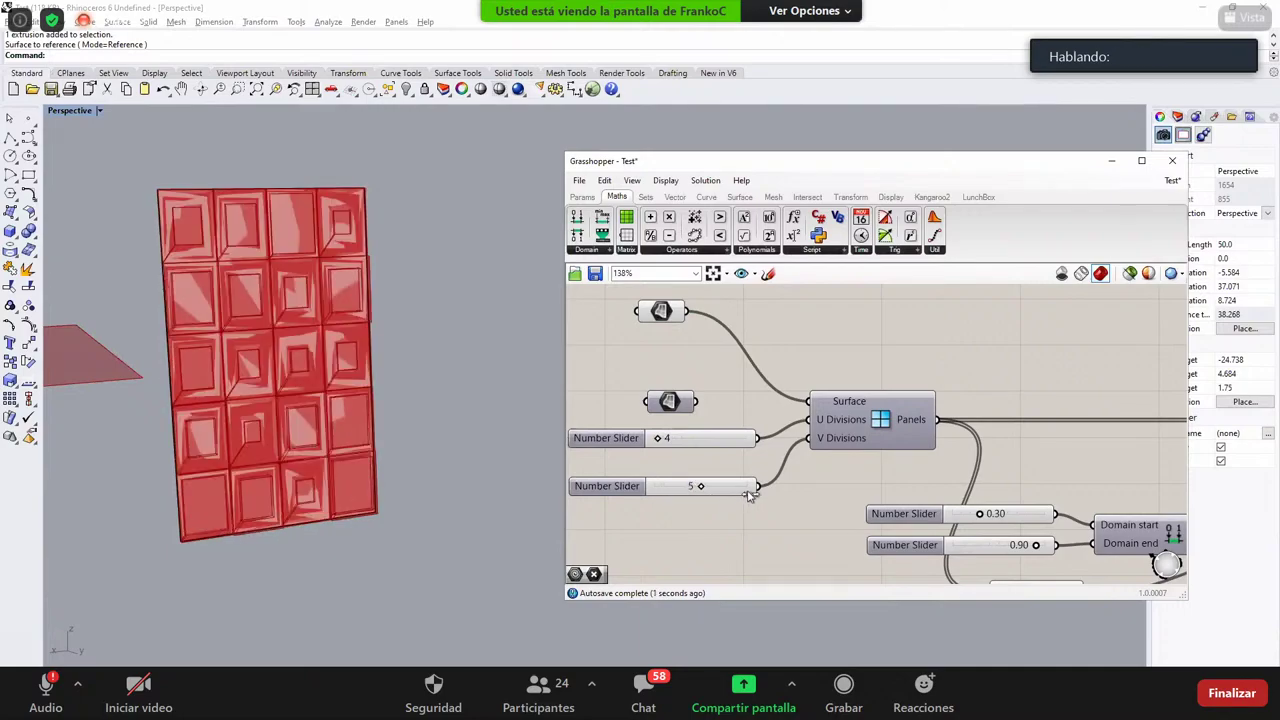
double_click(671, 441)
text(8)
key(Return)
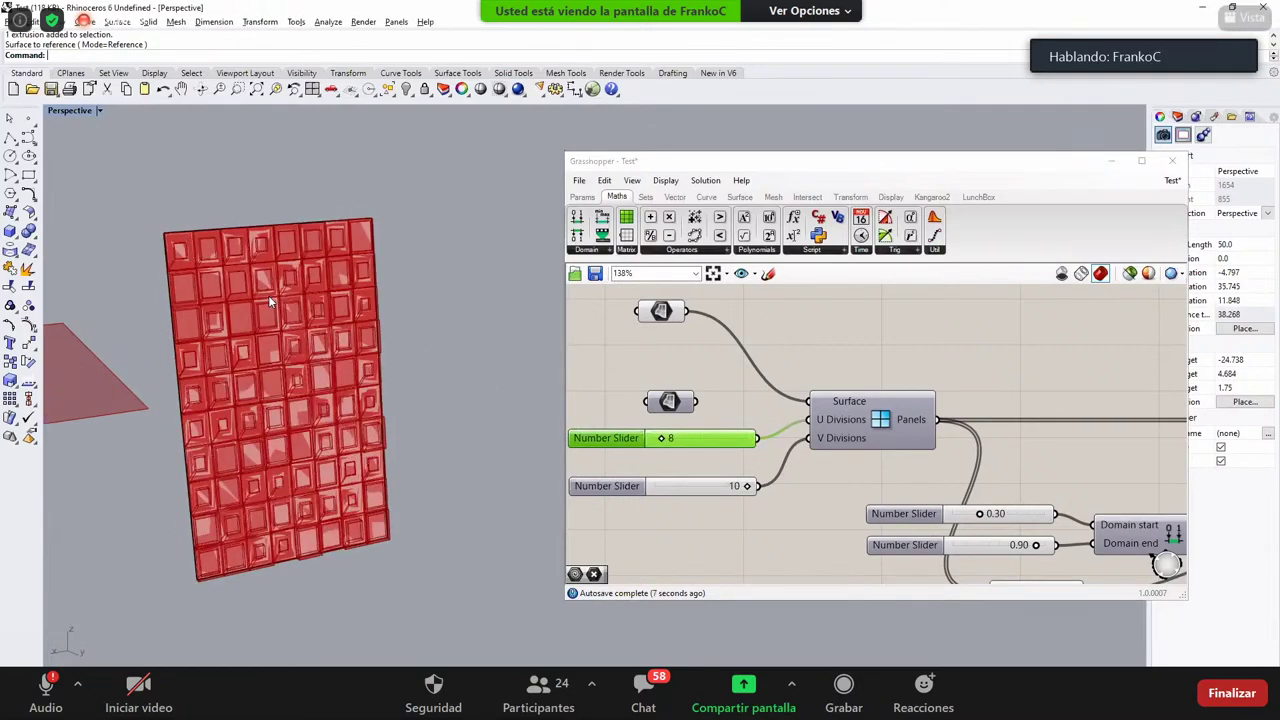
Step: Examine the extruded panel frames on the vertical surface from several angles and distances in Perspective
scroll(268, 302, up, 3)
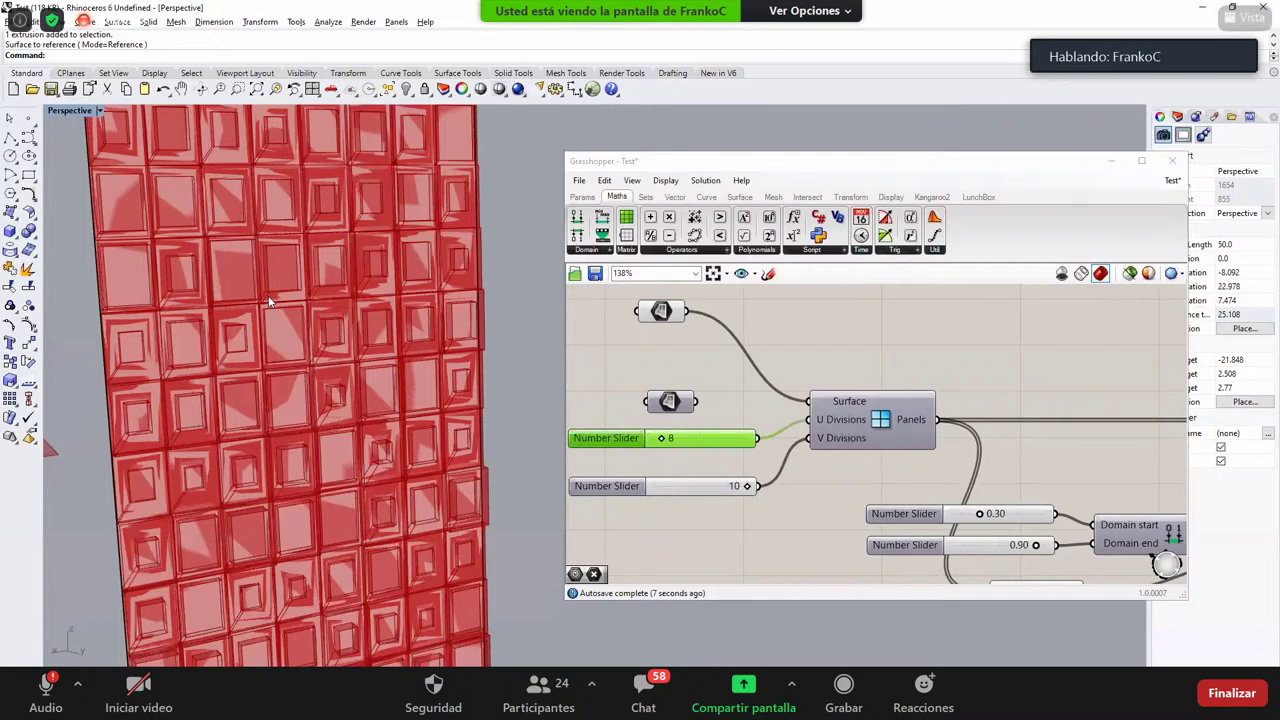
scroll(268, 302, down, 2)
right_drag(394, 427, 243, 338)
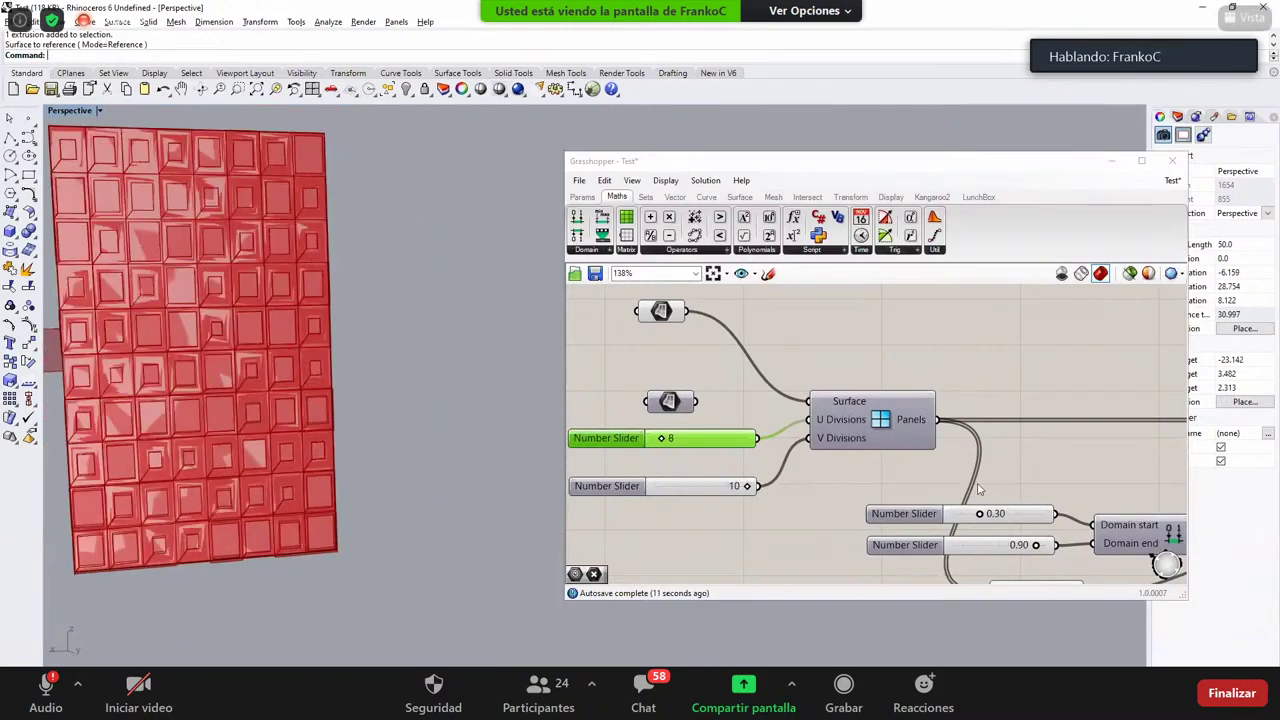
scroll(502, 435, up, 3)
scroll(512, 438, down, 2)
scroll(426, 443, up, 1)
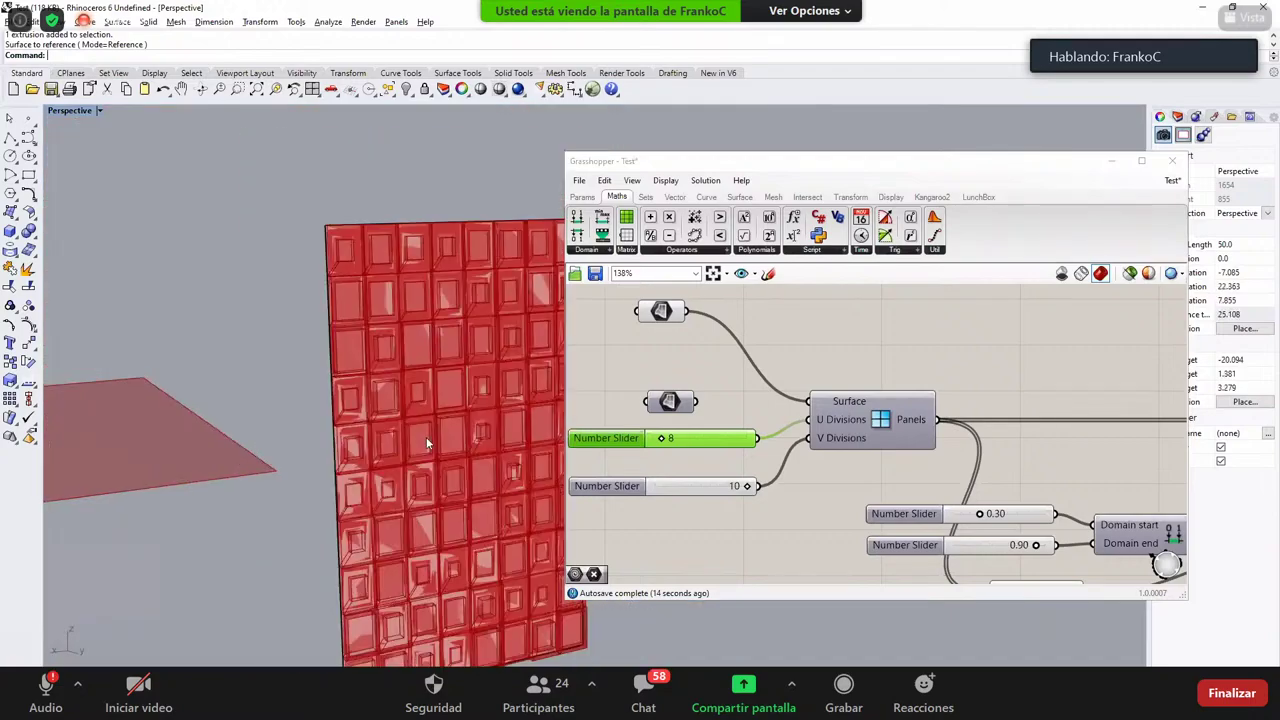
scroll(426, 443, down, 2)
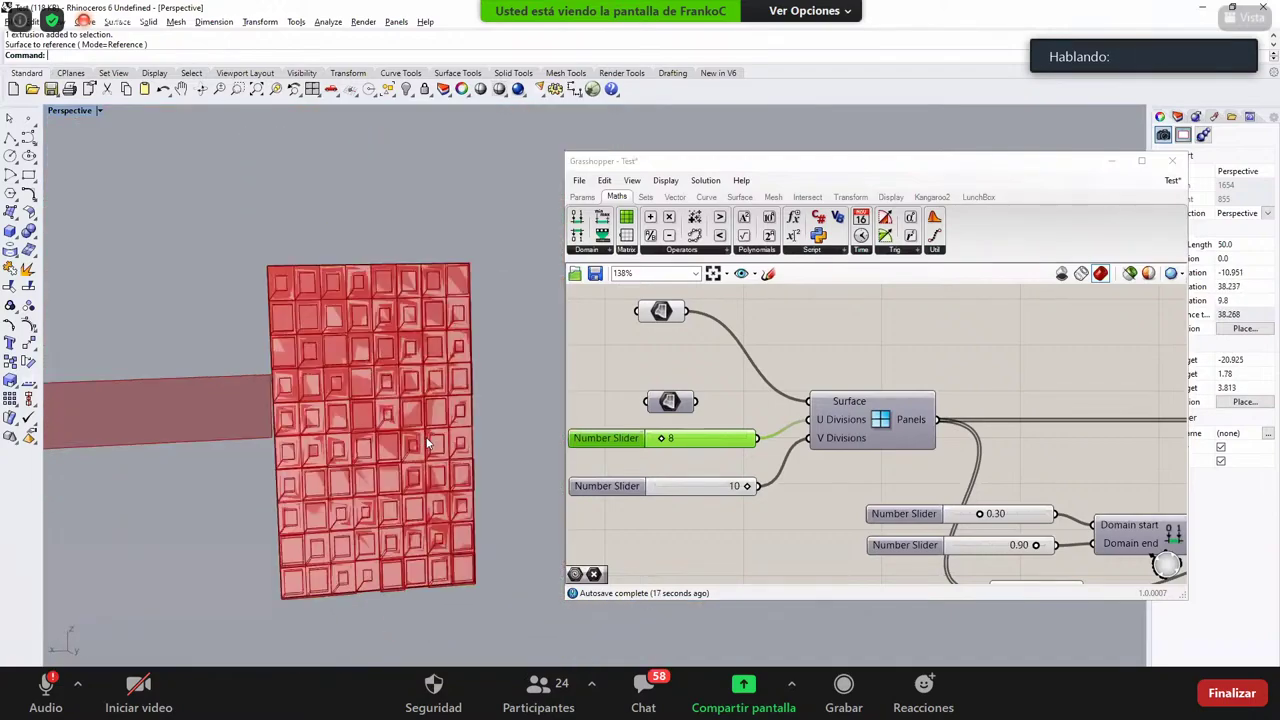
Step: Reconnect the original facade surface to the panel component and set U divisions to 22 and V divisions to 5
drag(809, 403, 697, 403)
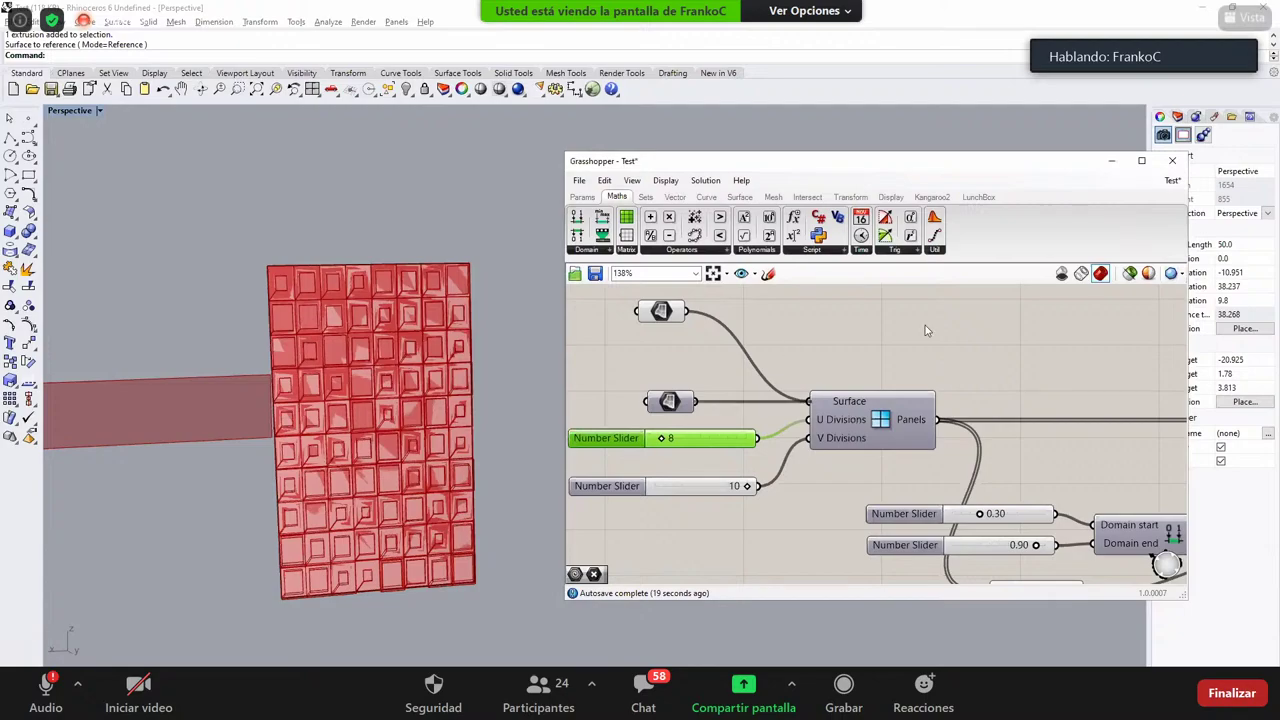
double_click(660, 438)
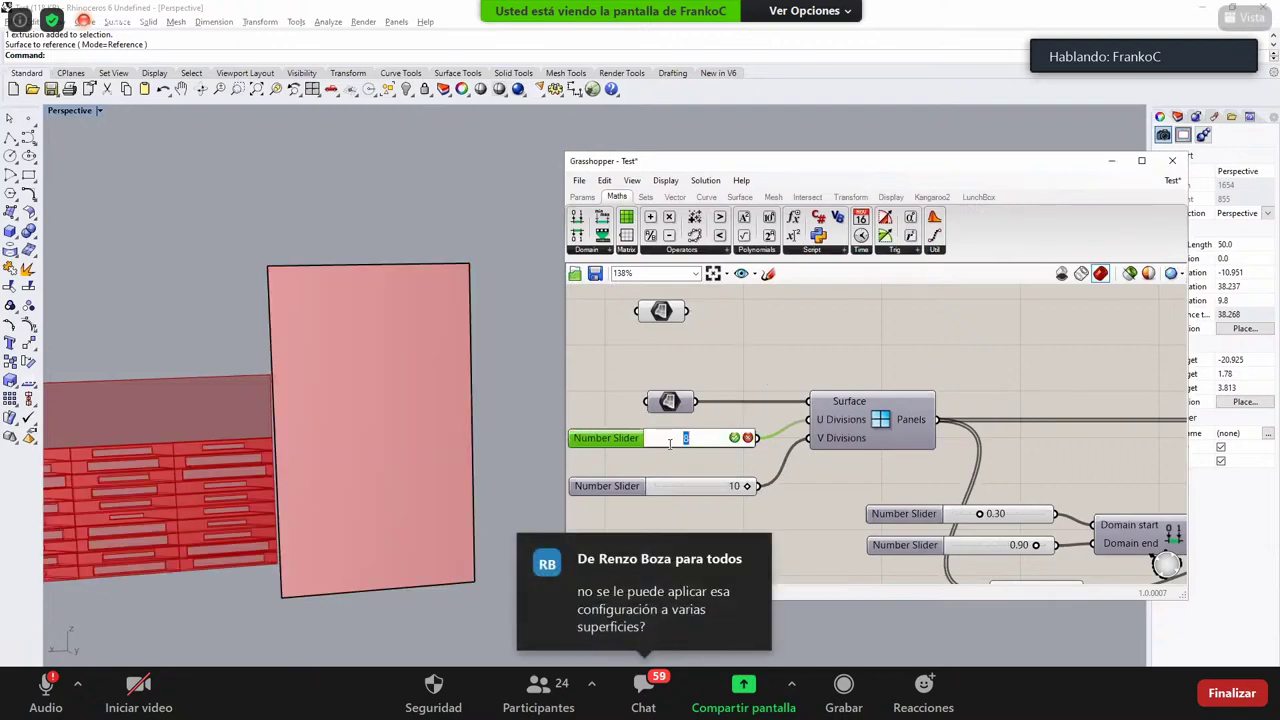
text(22)
key(Return)
double_click(700, 486)
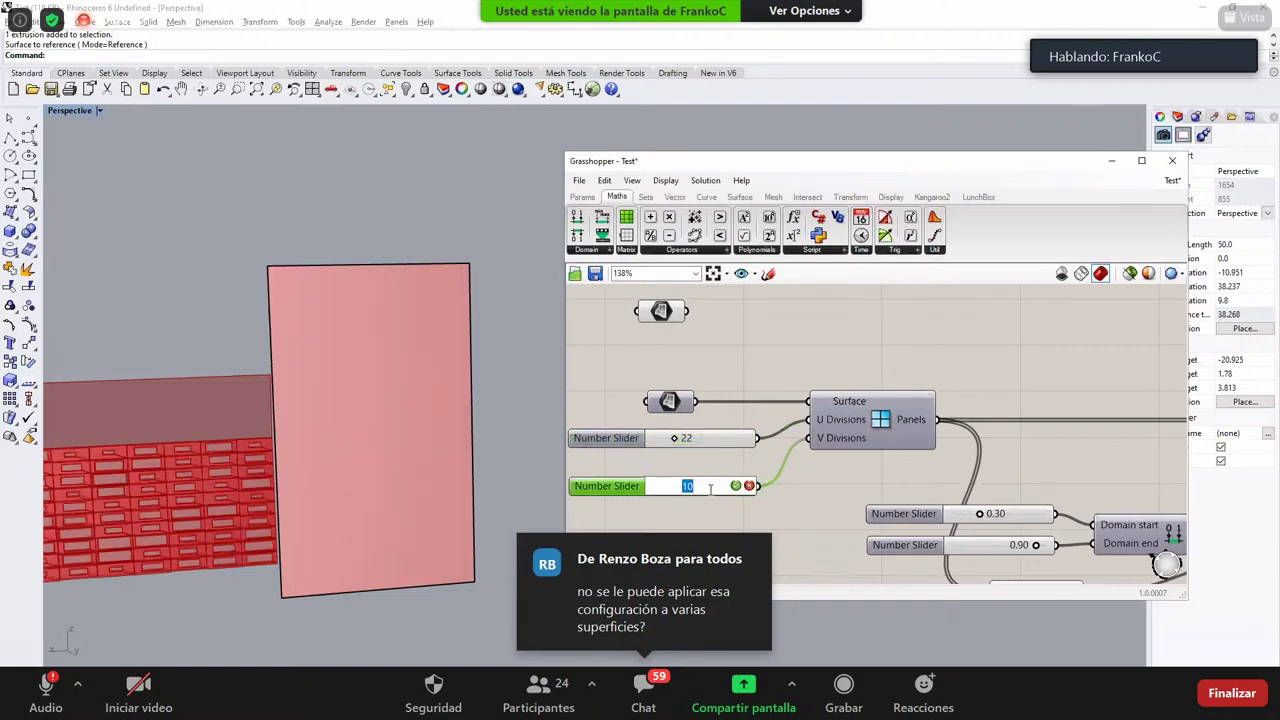
text(5)
key(Return)
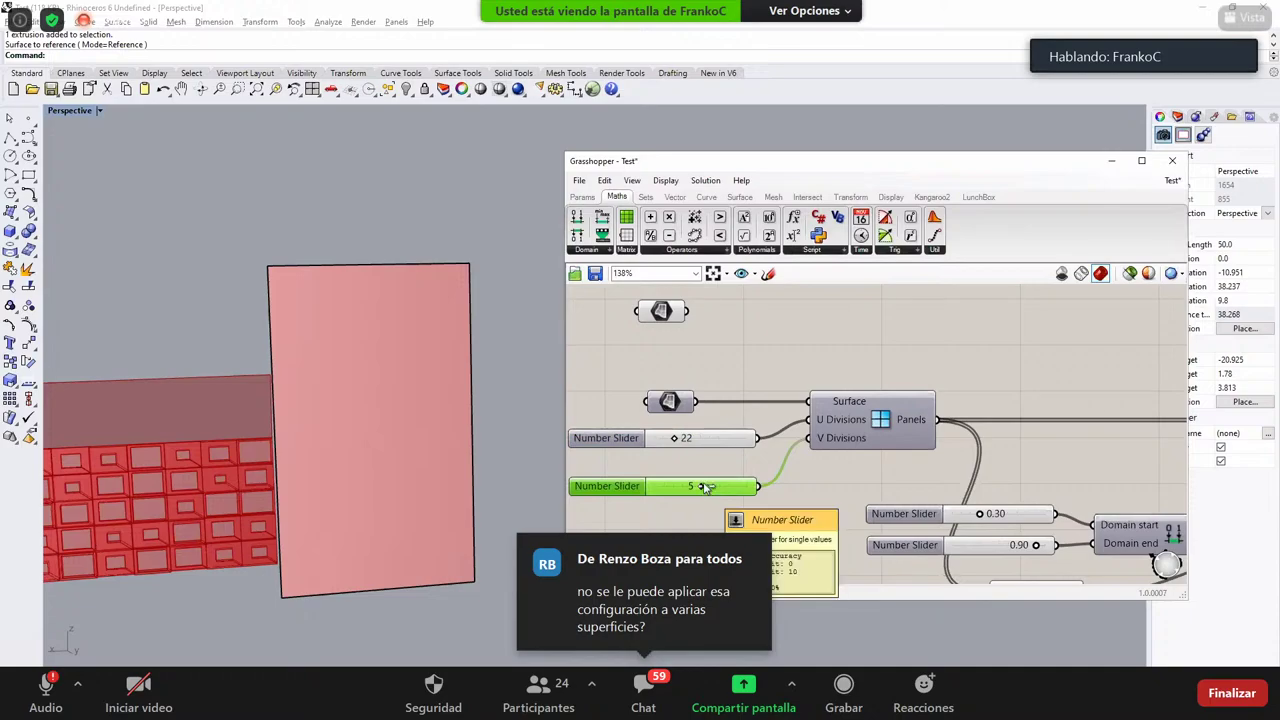
Step: Examine the facade, the vertical surface and the curved surface beyond them from several viewpoints in Perspective
scroll(337, 423, down, 6)
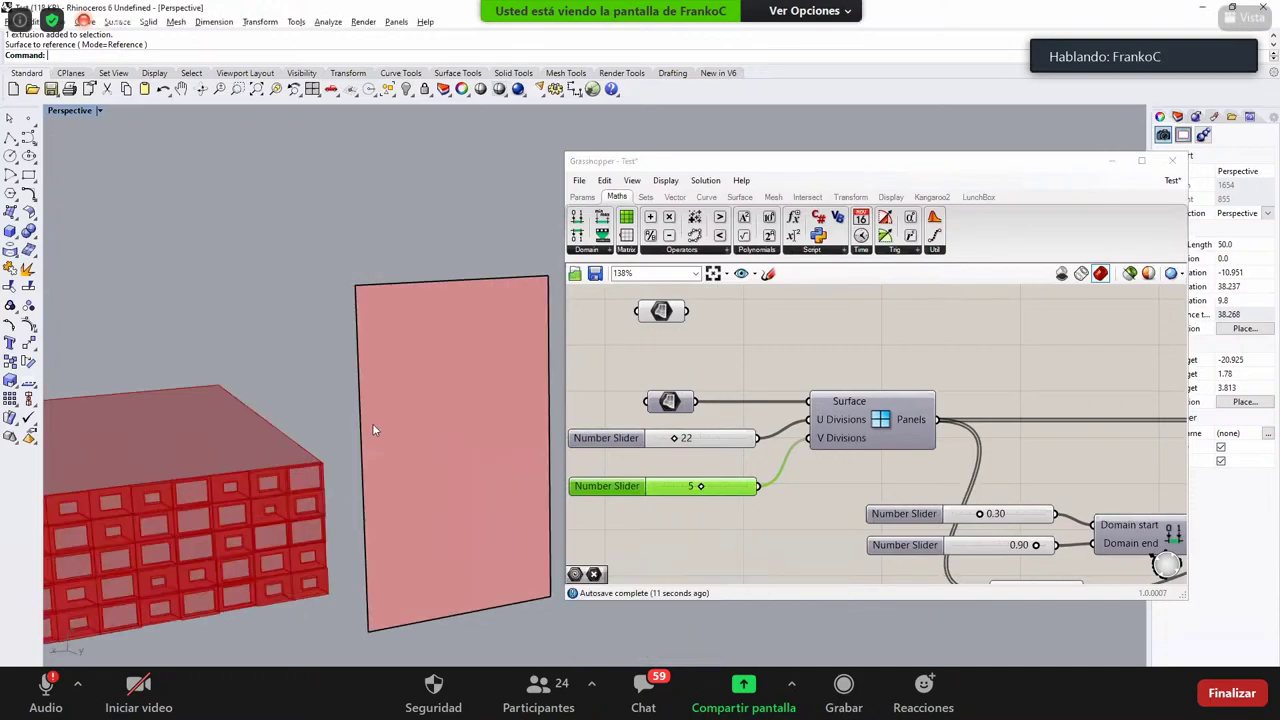
scroll(376, 376, up, 6)
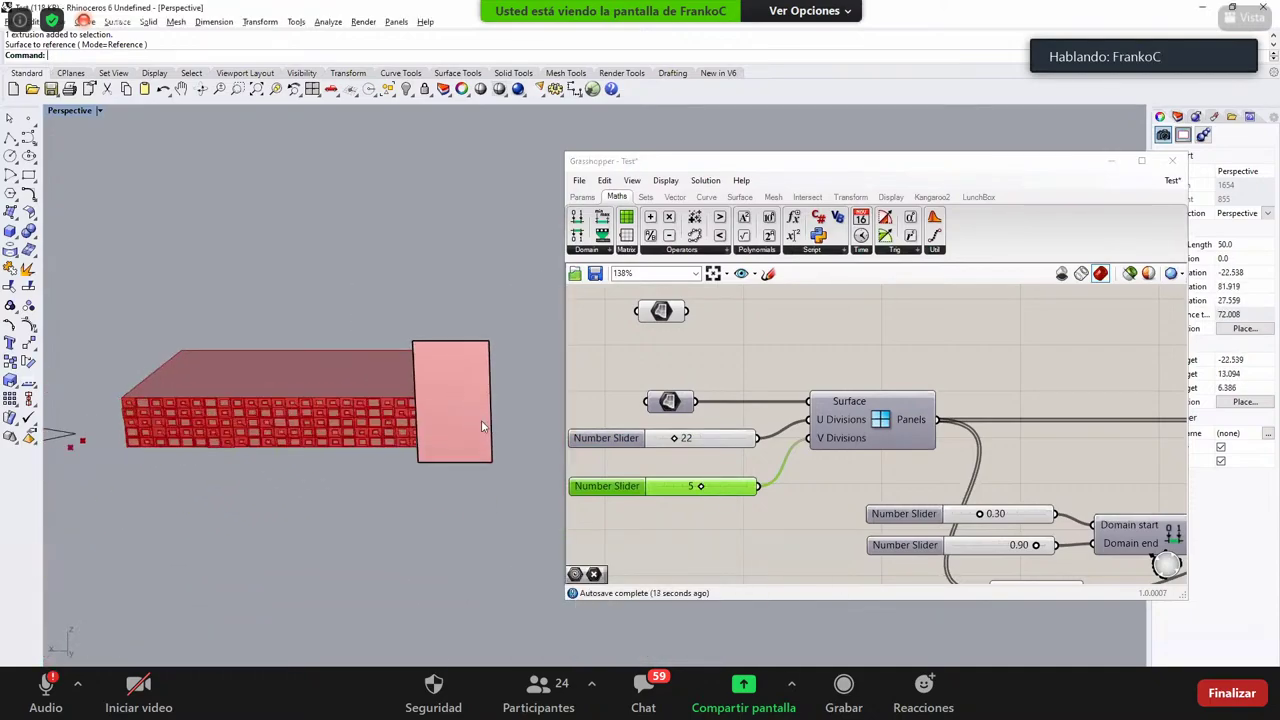
scroll(460, 430, down, 3)
scroll(427, 442, up, 3)
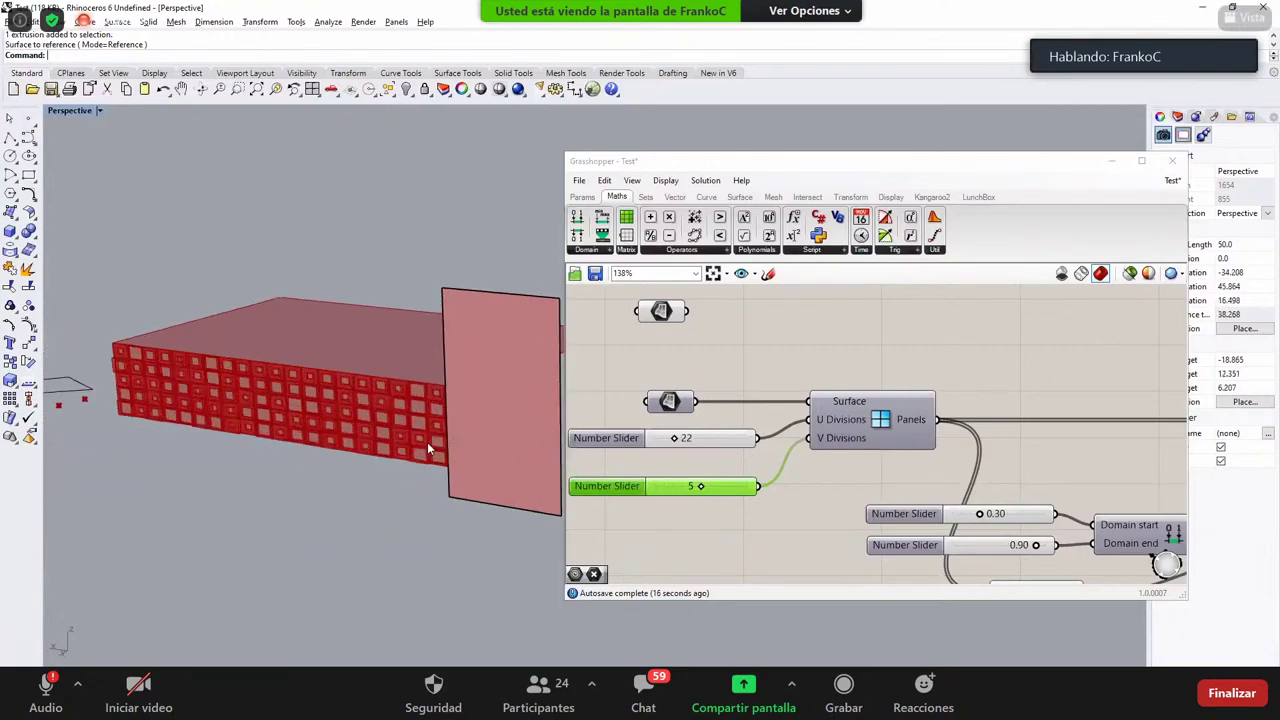
scroll(427, 442, down, 4)
scroll(265, 440, up, 5)
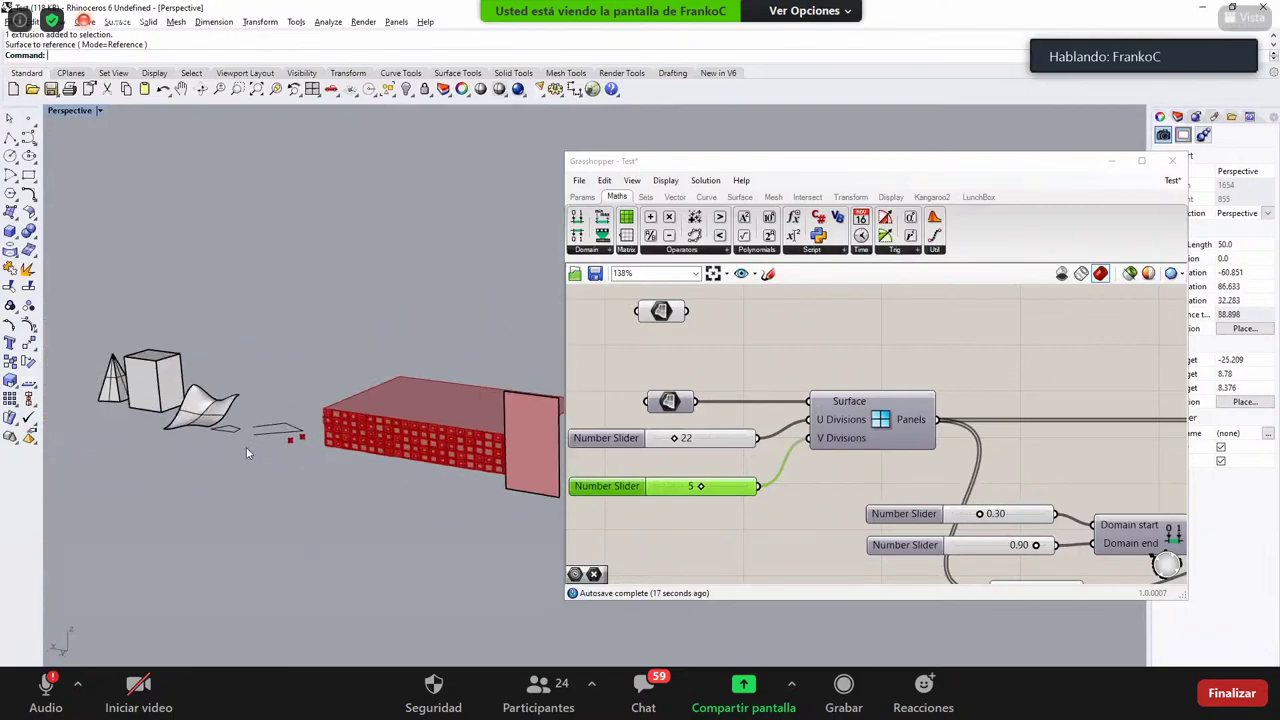
scroll(265, 440, down, 3)
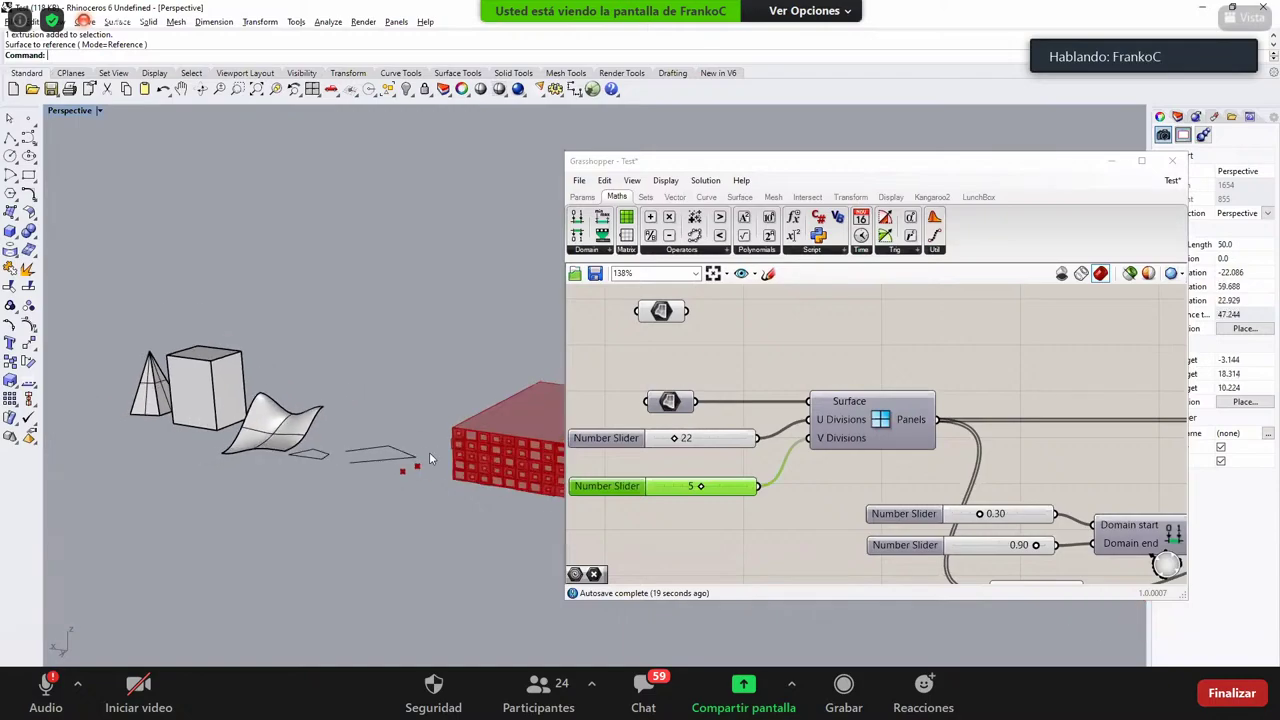
scroll(318, 445, up, 4)
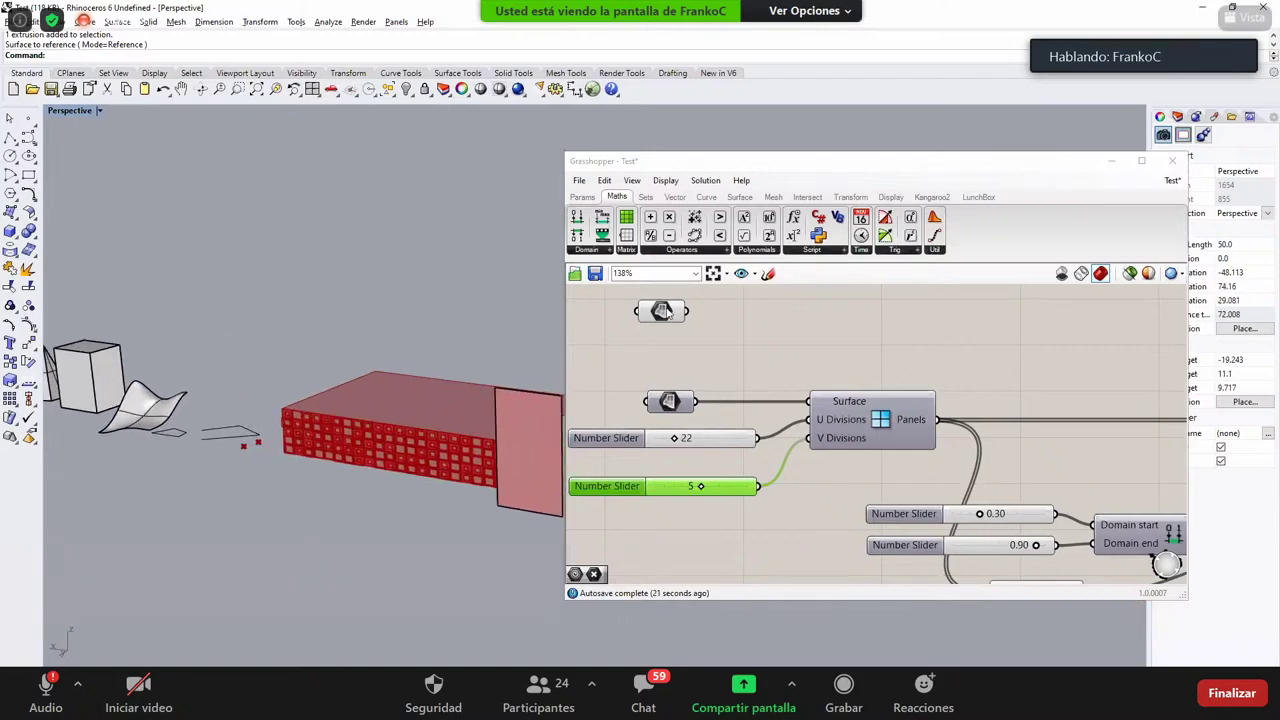
Step: Reference both the vertical and the wavy surface in the new Surface parameter and connect it to the panel component instead of the facade
right_click(668, 311)
click(726, 484)
click(515, 422)
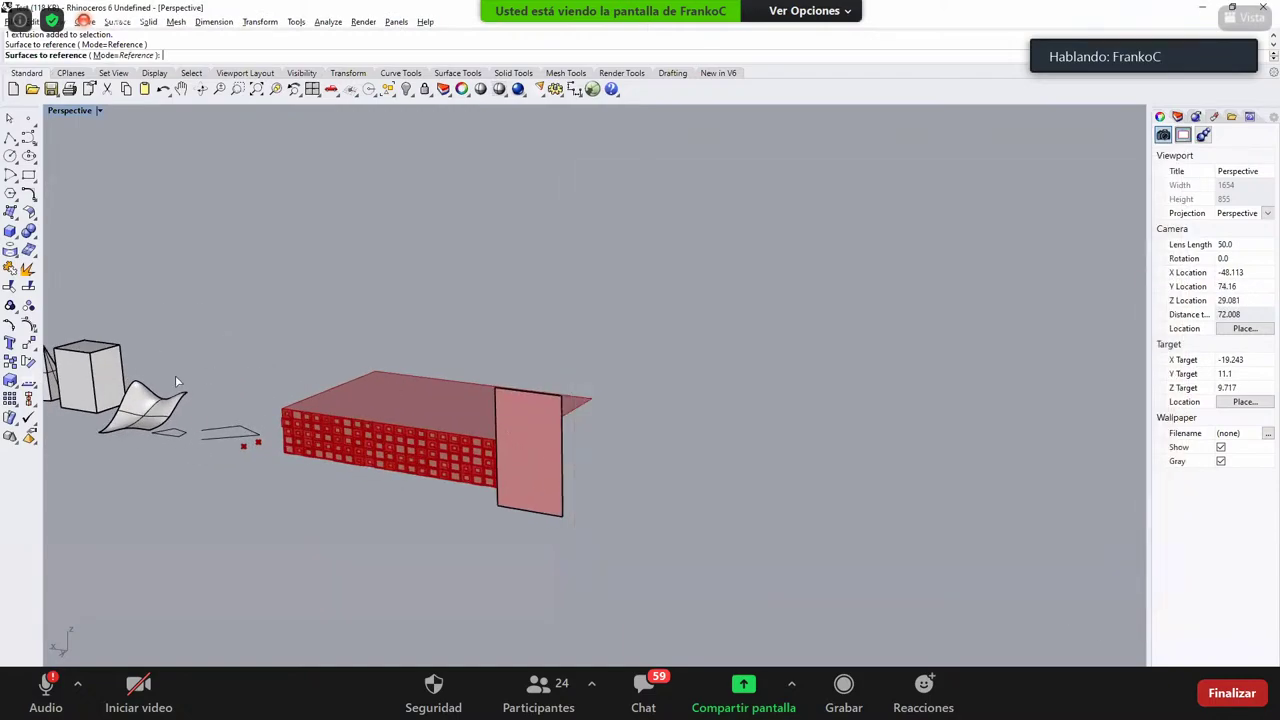
click(136, 411)
key(Return)
right_drag(301, 416, 455, 374)
shift+drag(688, 311, 808, 401)
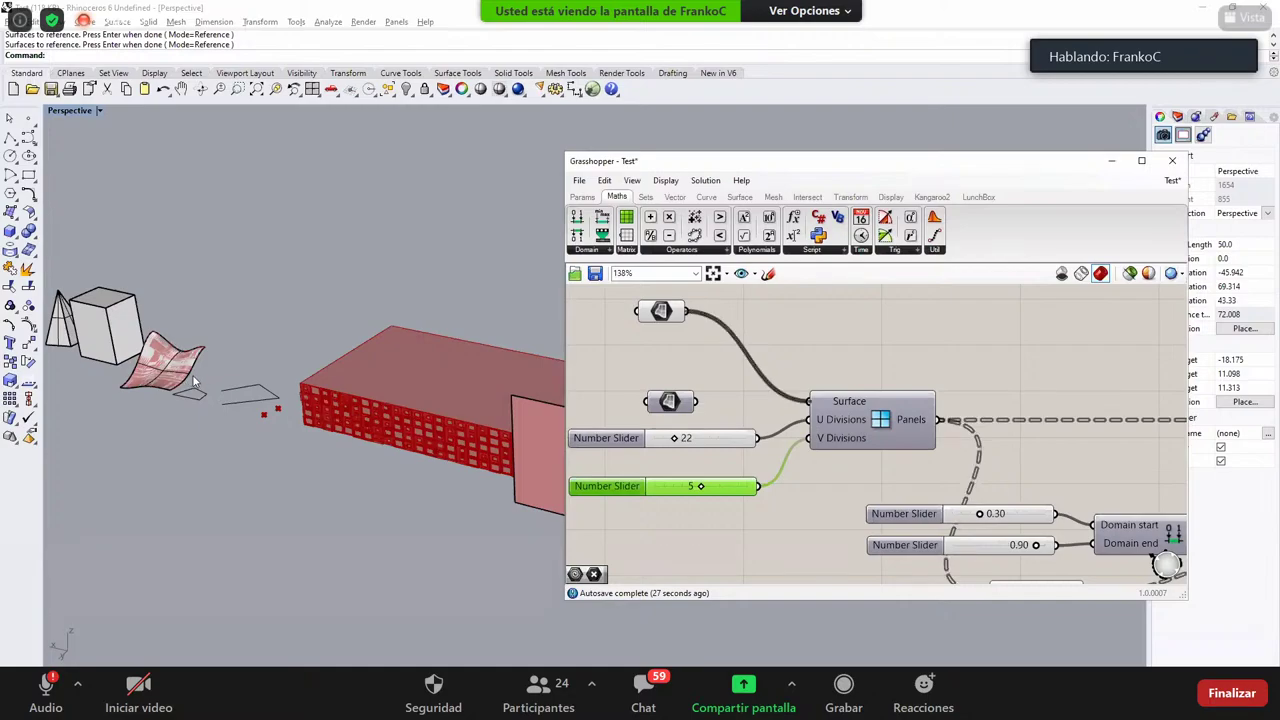
Step: Select the wavy surface, zoom to it, examine its panel frames from several angles and clear the selection
click(578, 458)
right_drag(250, 395, 310, 422)
scroll(310, 422, up, 3)
click(311, 420)
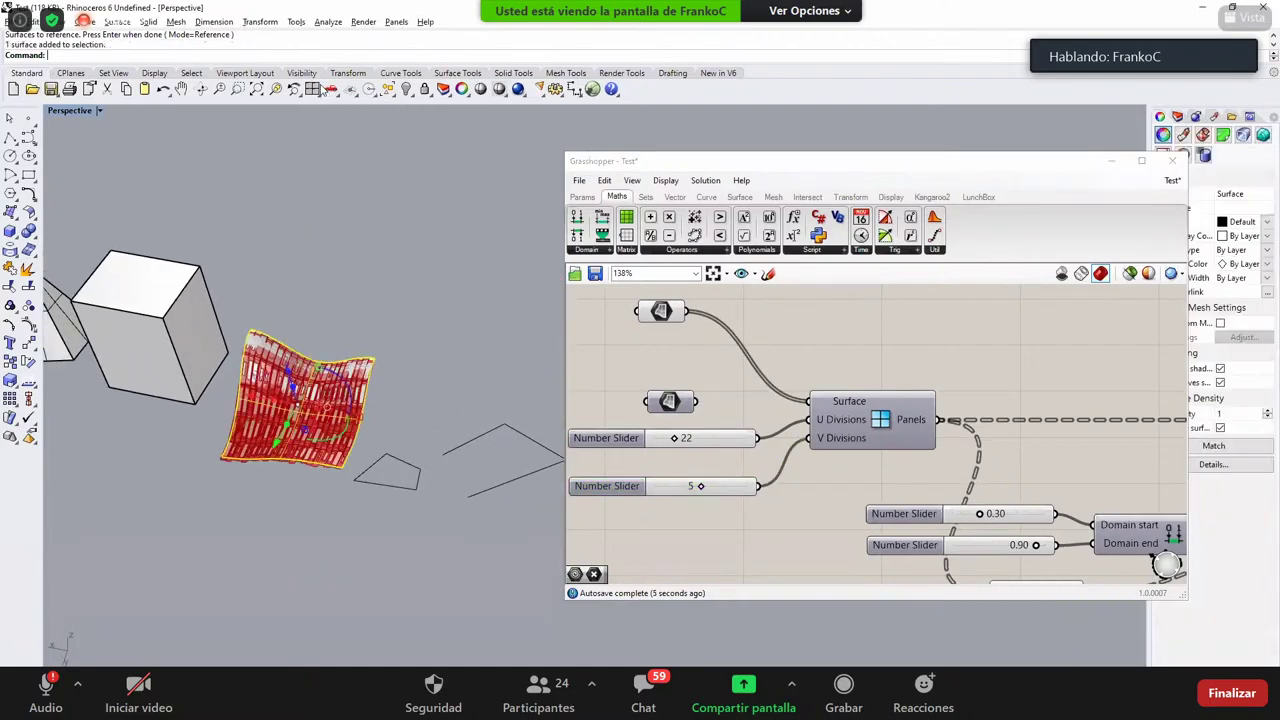
click(275, 89)
right_drag(358, 374, 353, 370)
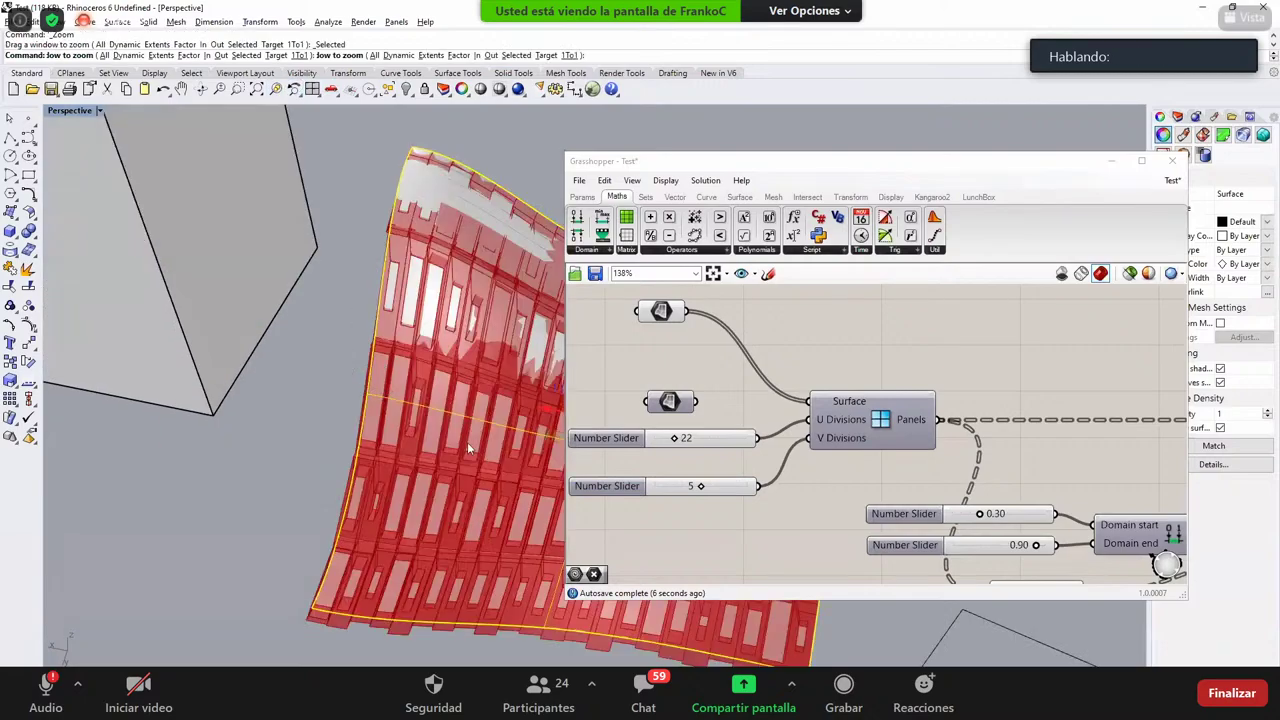
right_drag(364, 443, 446, 366)
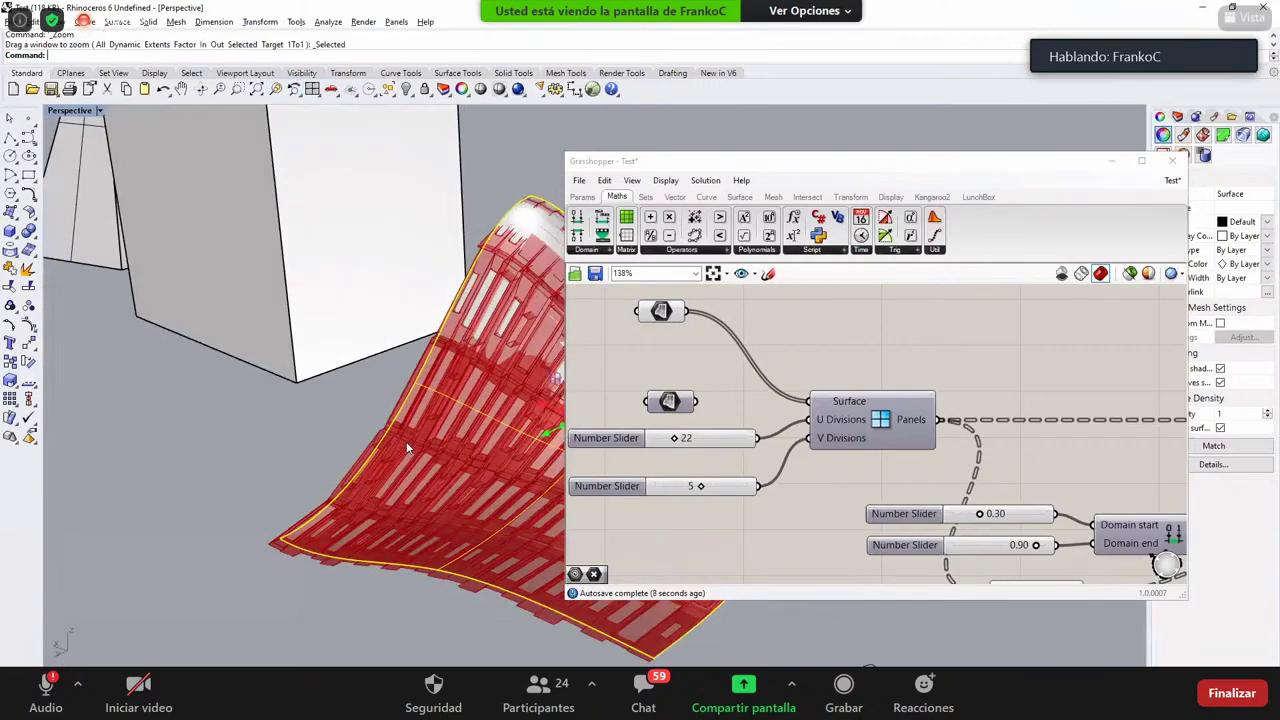
right_drag(406, 449, 494, 232)
key(Escape)
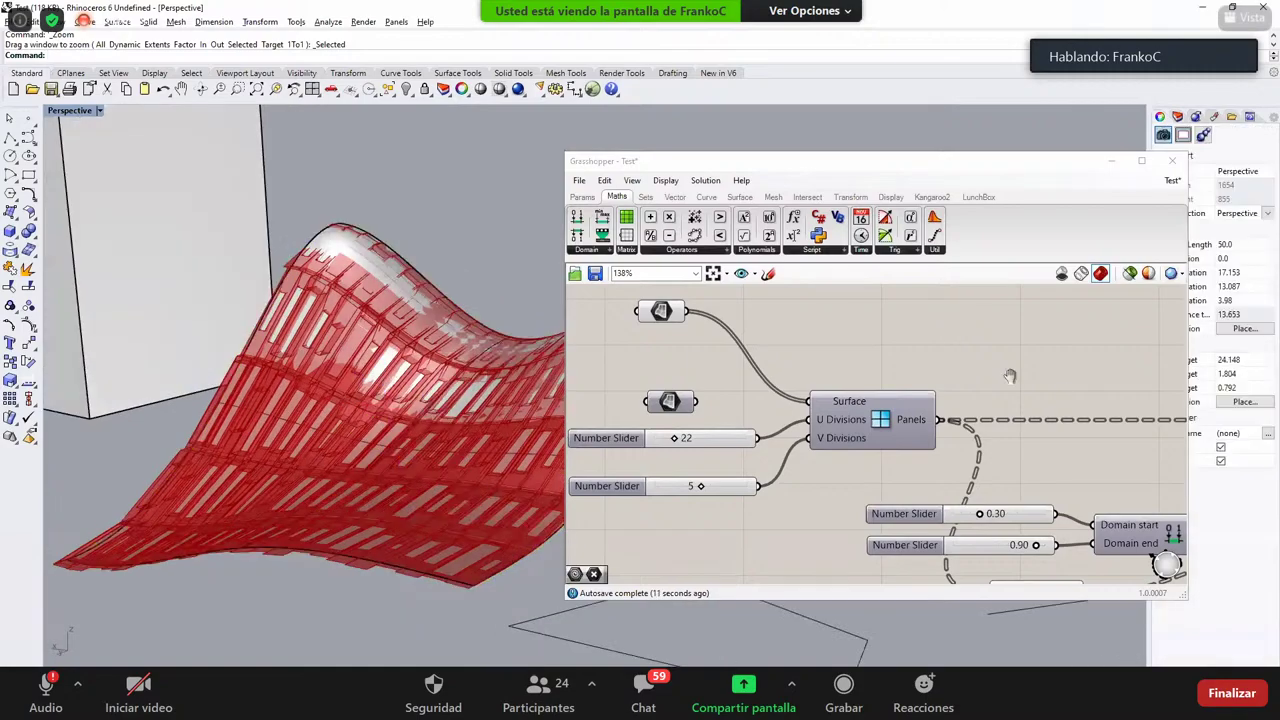
Step: Add a Unit Z vector component below the Unit Y vector near the Extrusion component
right_drag(1018, 412, 626, 410)
scroll(626, 410, down, 5)
scroll(772, 427, down, 3)
right_drag(851, 441, 982, 411)
scroll(820, 436, up, 8)
scroll(982, 411, down, 2)
right_drag(1078, 400, 991, 396)
scroll(991, 396, down, 1)
scroll(991, 400, up, 3)
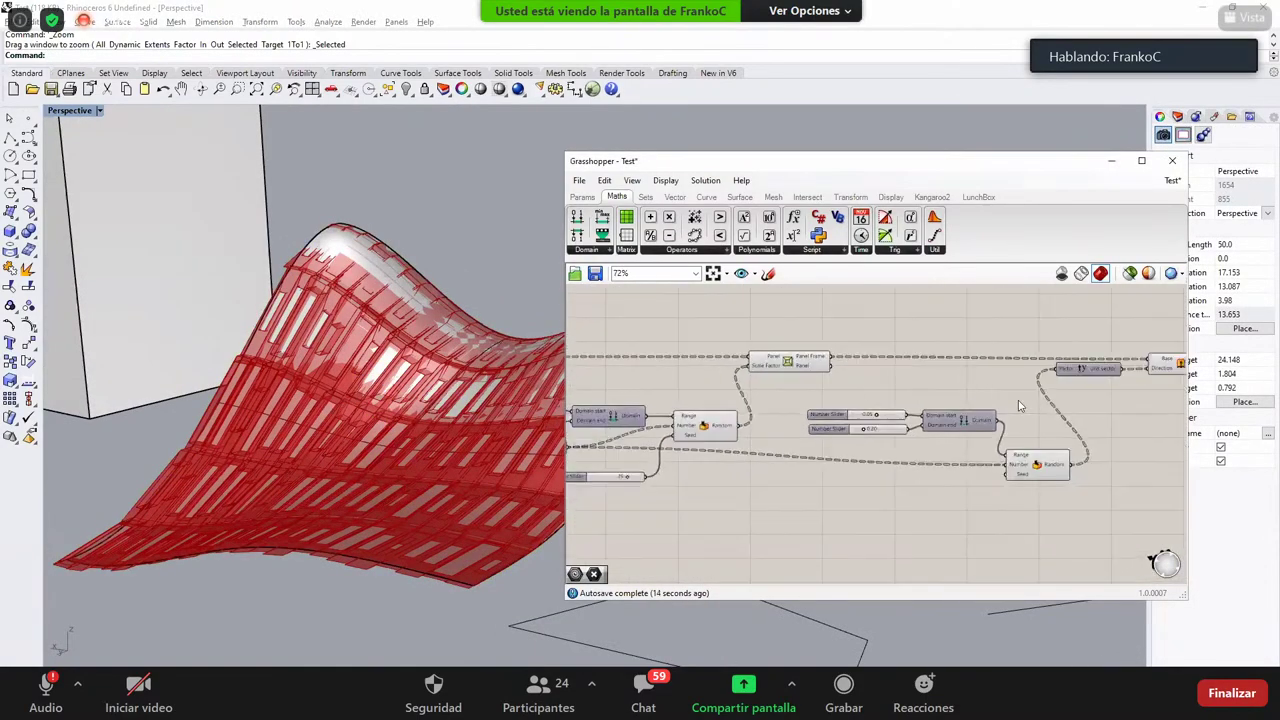
double_click(962, 395)
text(z)
click(962, 385)
Step: Feed the Random depths into Unit Z's Factor and connect Unit Z to the Extrusion's Direction in place of Unit Y
drag(917, 527, 908, 401)
shift+drag(1062, 345, 1046, 418)
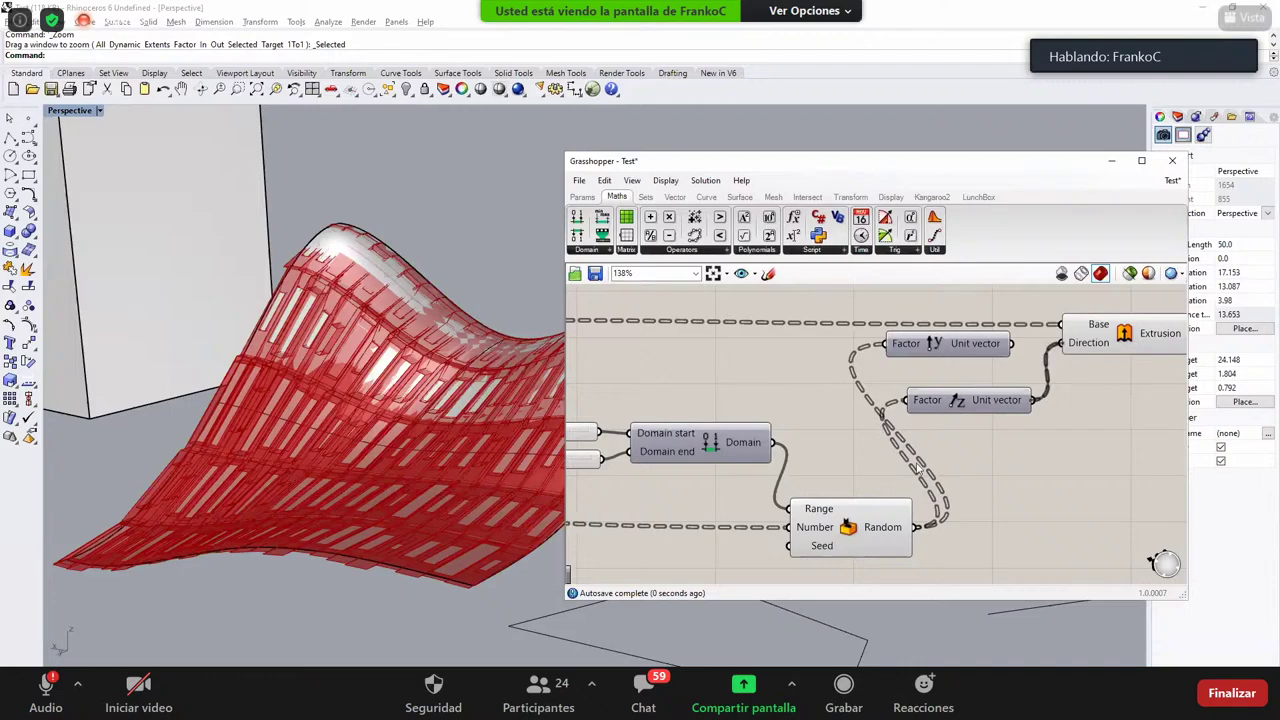
scroll(373, 427, up, 4)
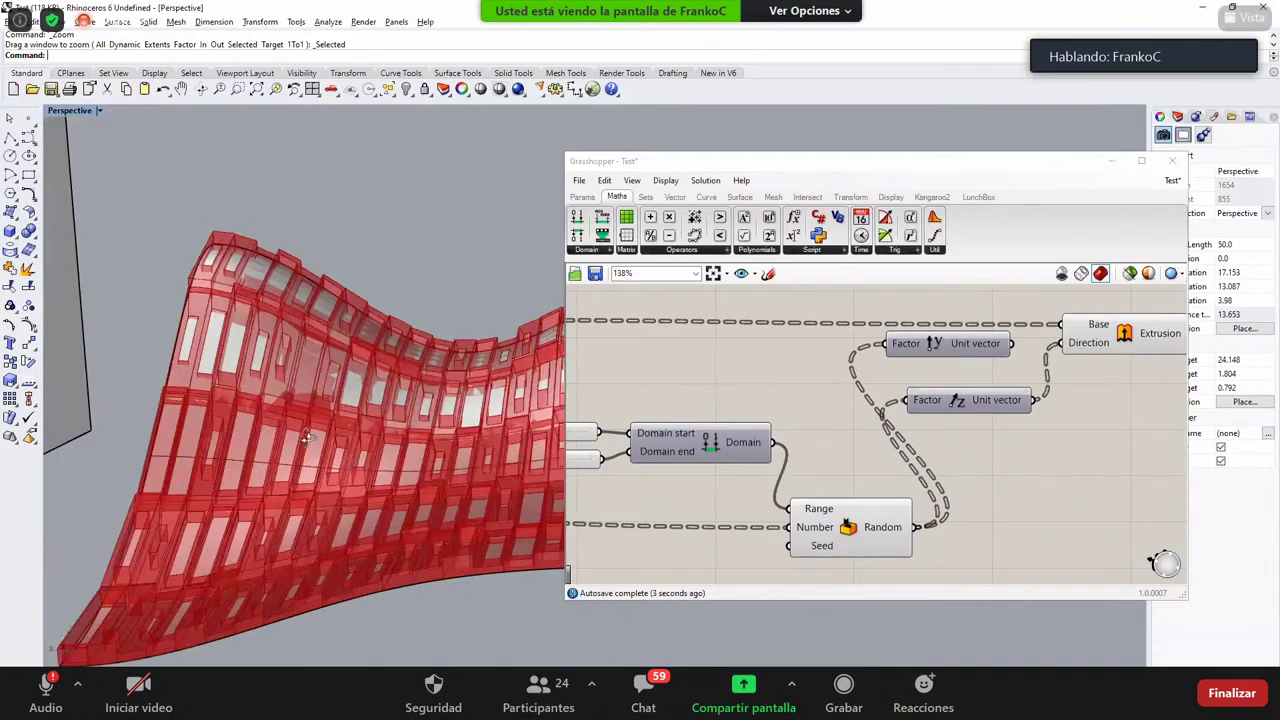
scroll(265, 398, down, 5)
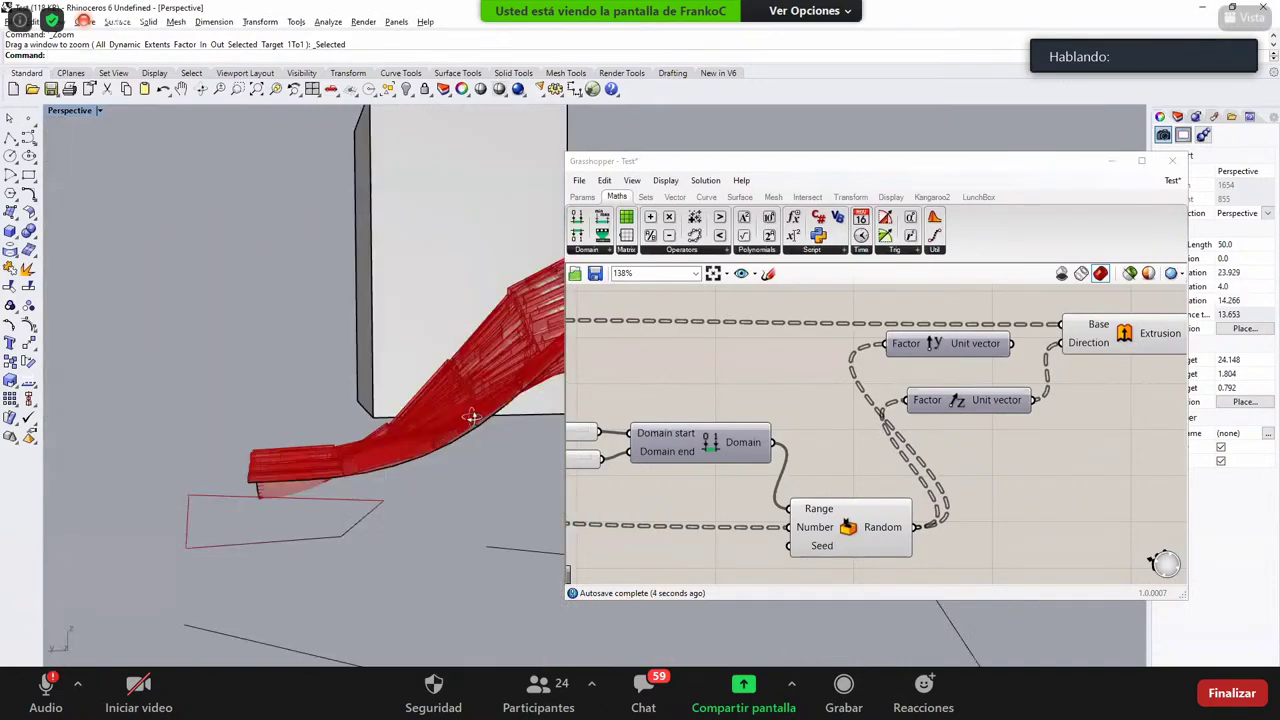
scroll(471, 417, up, 4)
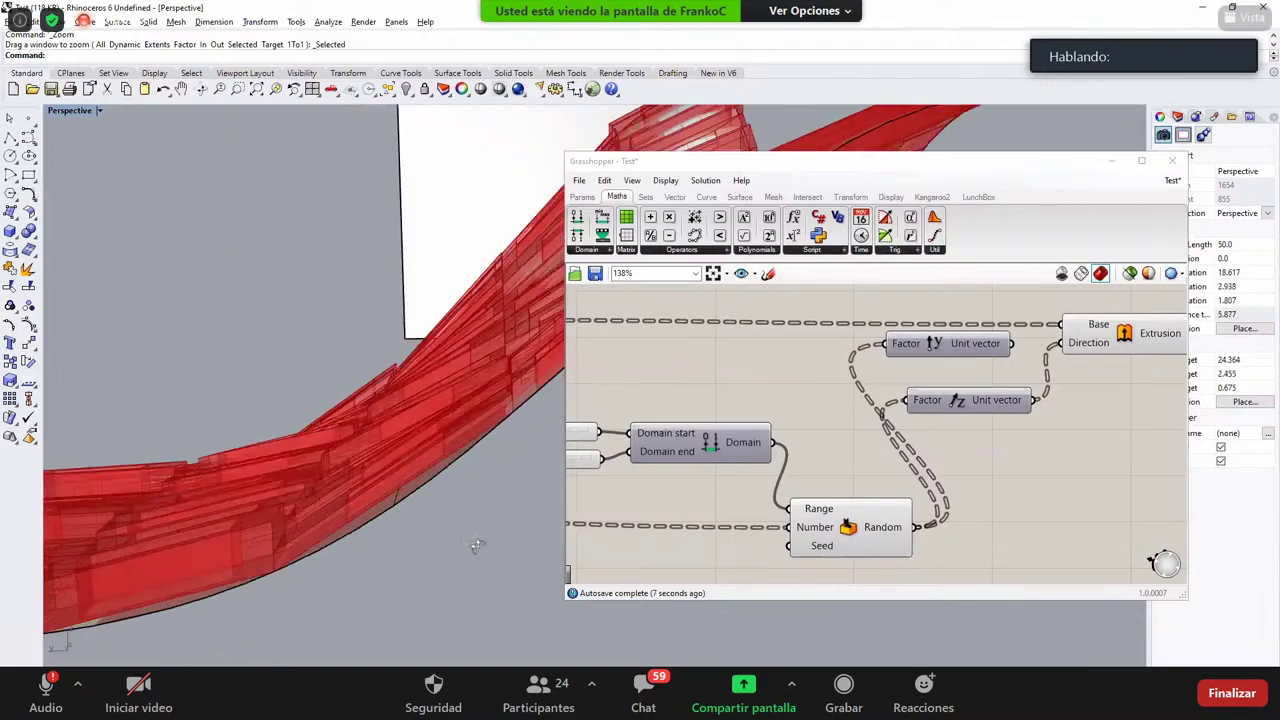
scroll(476, 545, up, 1)
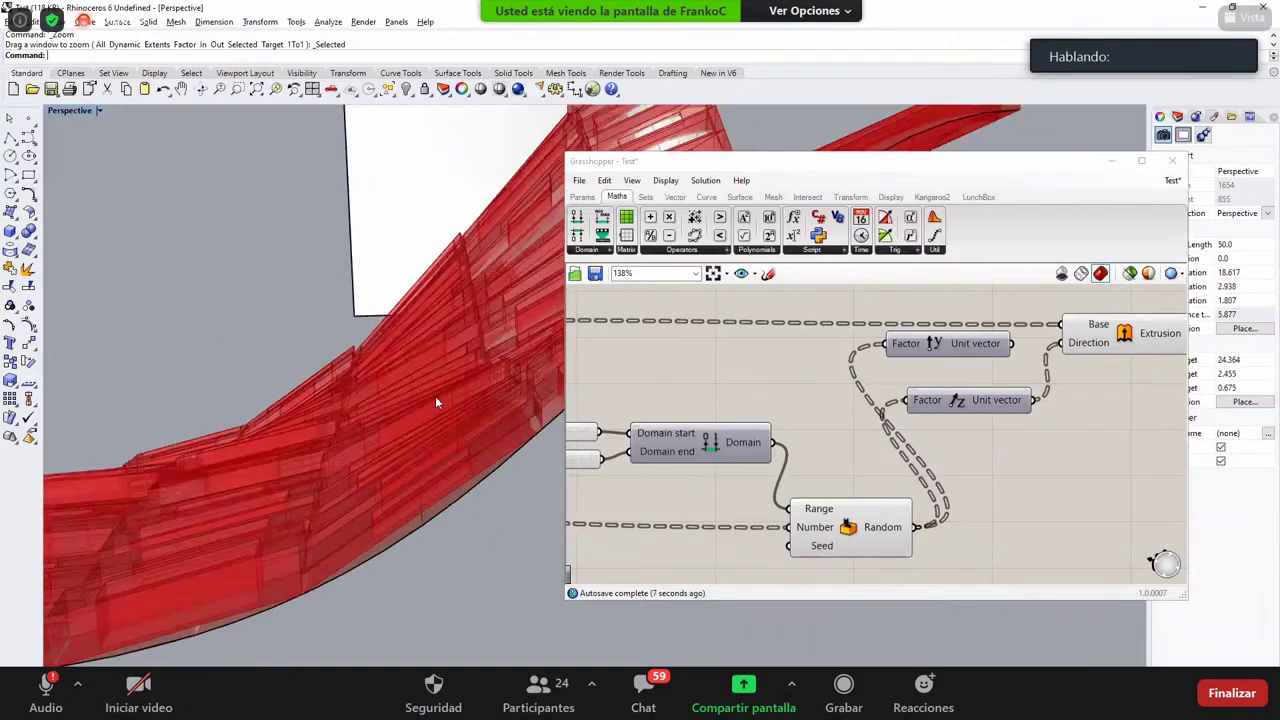
Step: Undo connecting the Unit Z vector to the extrusion direction and adding it, restoring the Unit Y vector connection
right_drag(435, 402, 600, 430)
scroll(435, 402, down, 5)
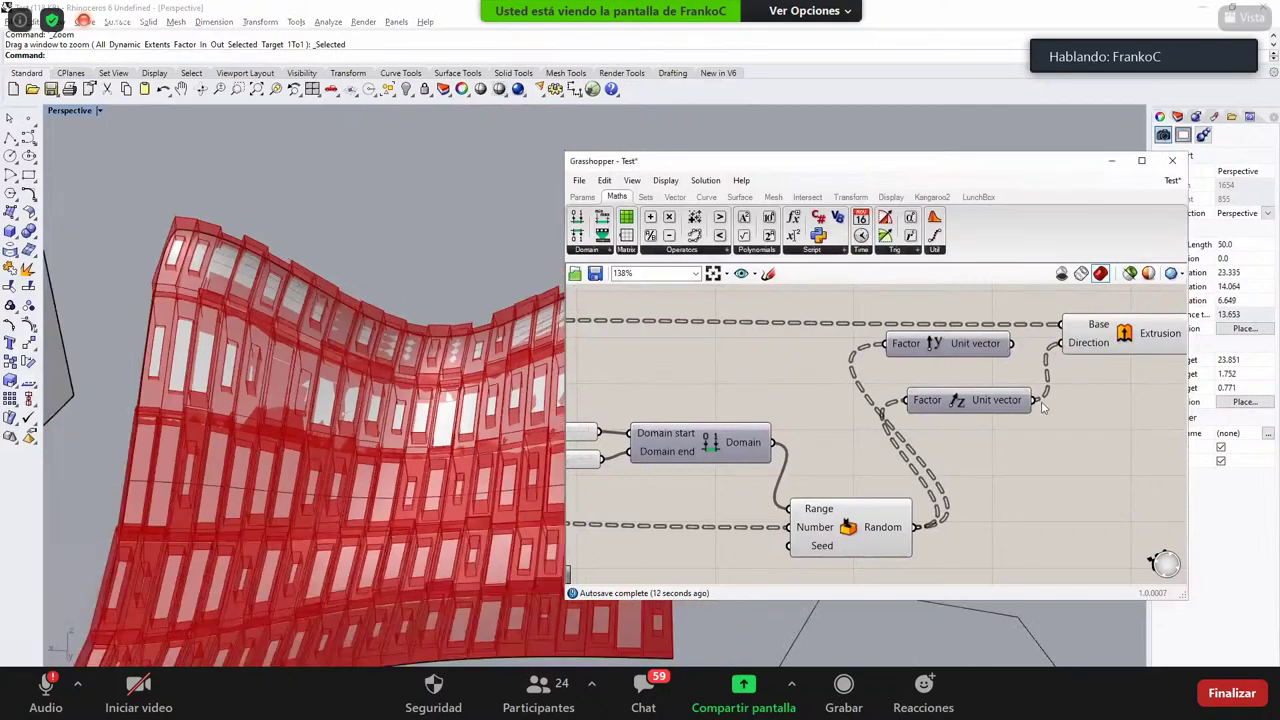
key(ctrl+z)
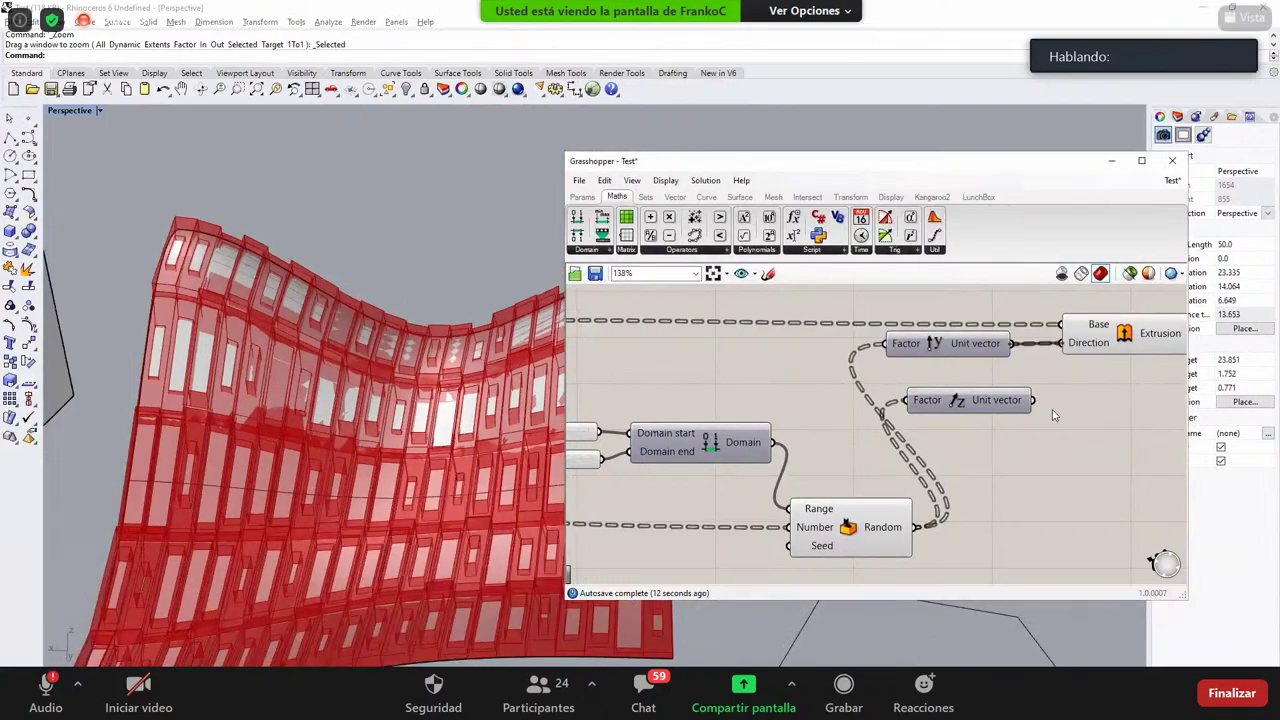
key(ctrl+z)
key(ctrl+z)
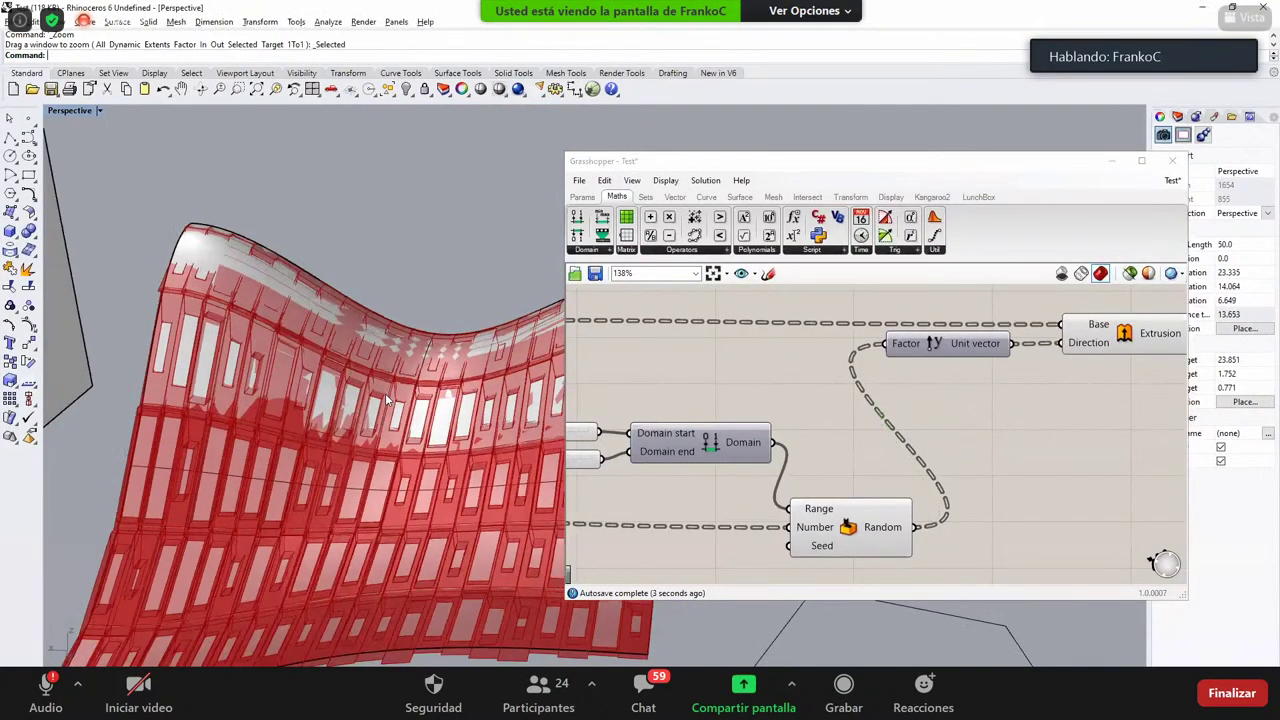
Step: Connect the Surface parameter nearest the U Divisions slider to the panel component's Surface input, replacing the upper Surface parameter
right_drag(385, 393, 783, 395)
scroll(783, 395, down, 3)
right_drag(575, 393, 1098, 399)
scroll(748, 377, up, 3)
drag(738, 369, 832, 367)
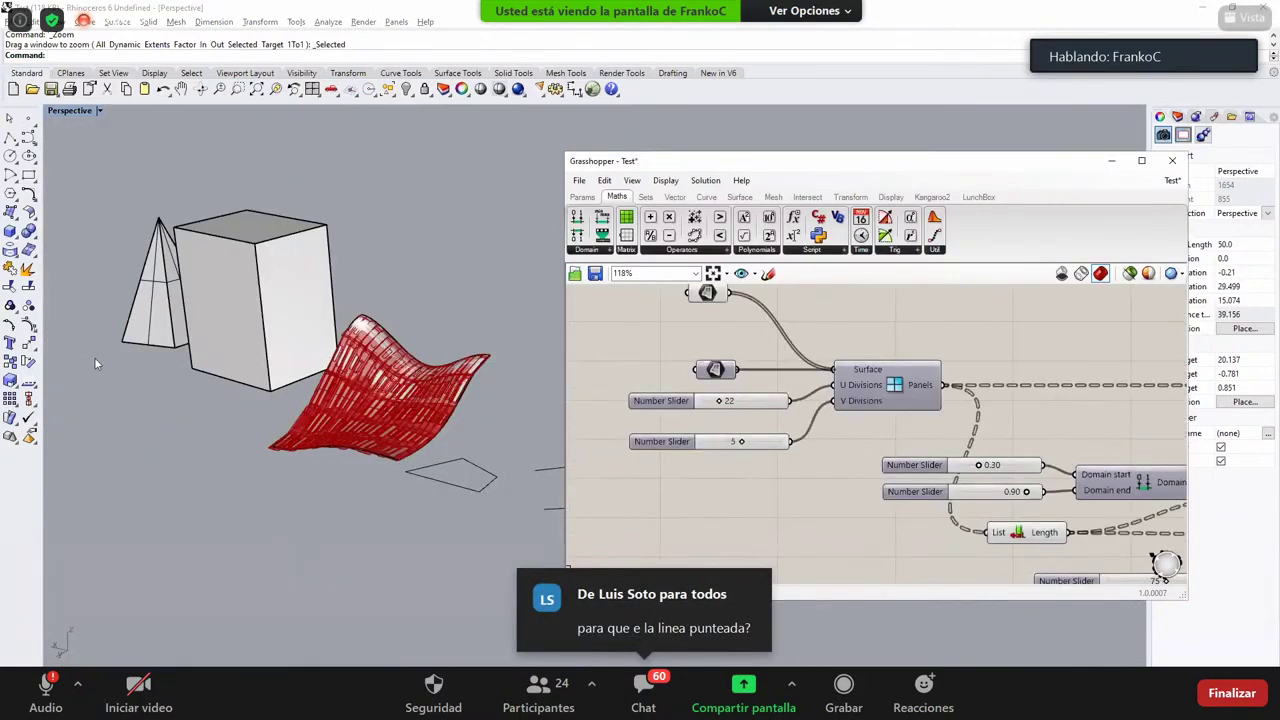
scroll(125, 373, down, 9)
scroll(415, 416, up, 3)
right_drag(415, 416, 389, 444)
scroll(391, 442, up, 2)
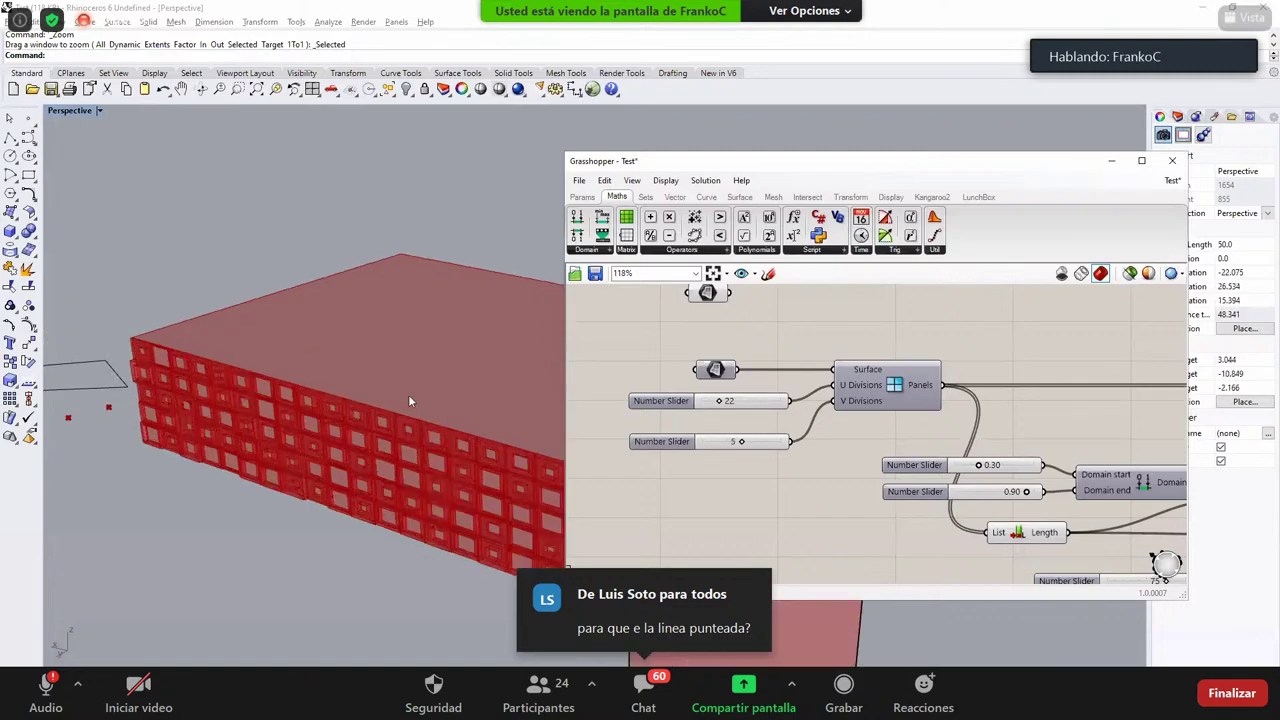
Step: Delete the vertical wall extrusion standing in front of the box from the Rhino model
right_drag(410, 400, 408, 418)
scroll(435, 410, down, 7)
right_drag(493, 410, 557, 391)
click(557, 391)
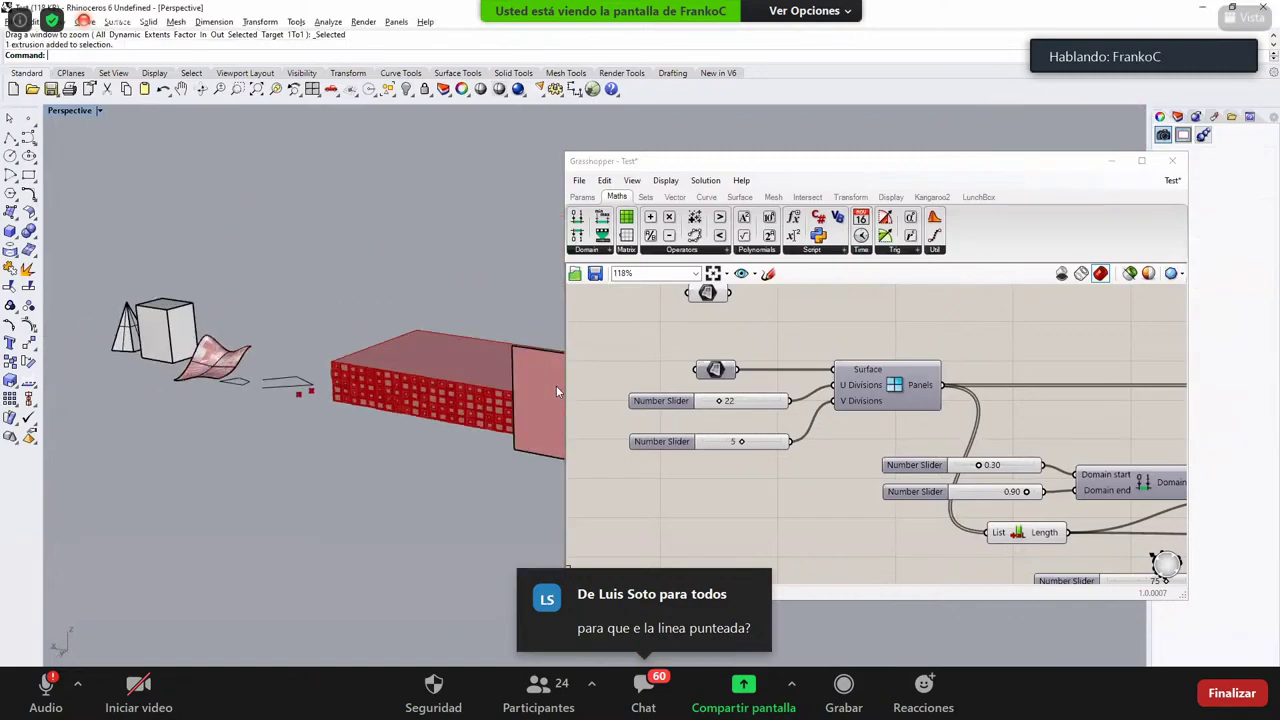
key(Delete)
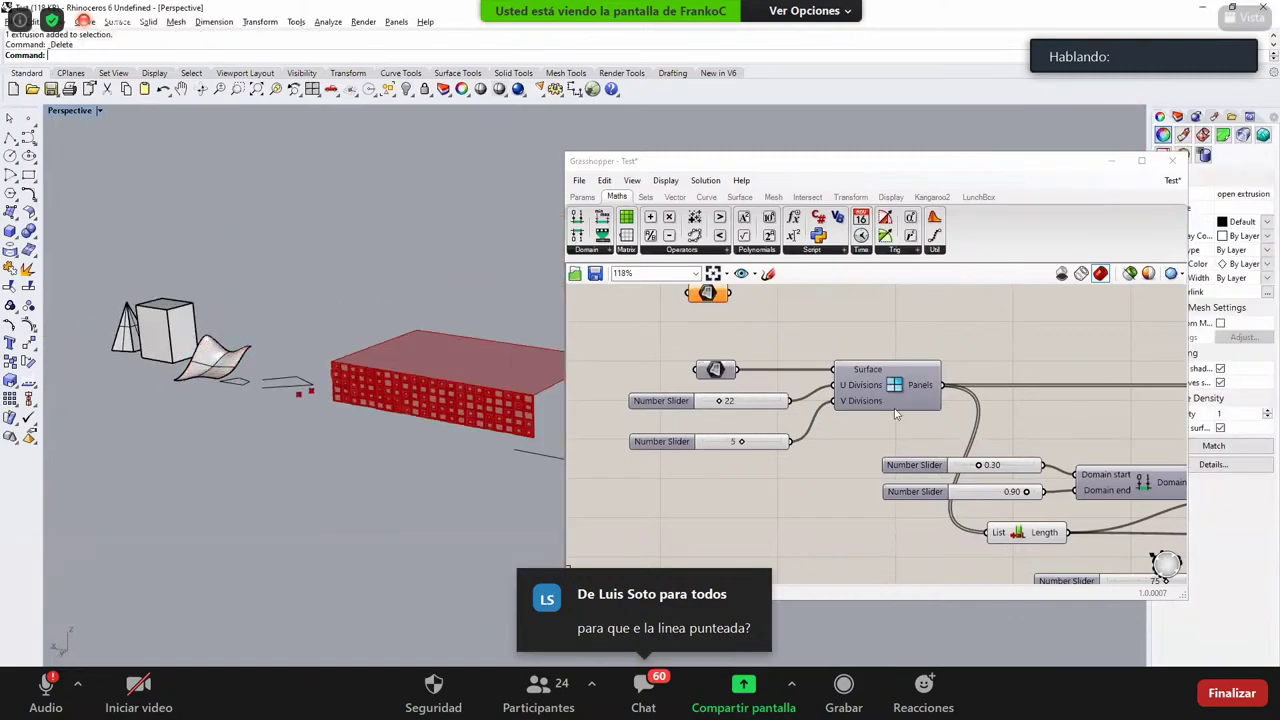
Step: Delete the disconnected Surface parameter above the panel component's connected Surface parameter
right_drag(710, 306, 621, 362)
click(612, 352)
key(Delete)
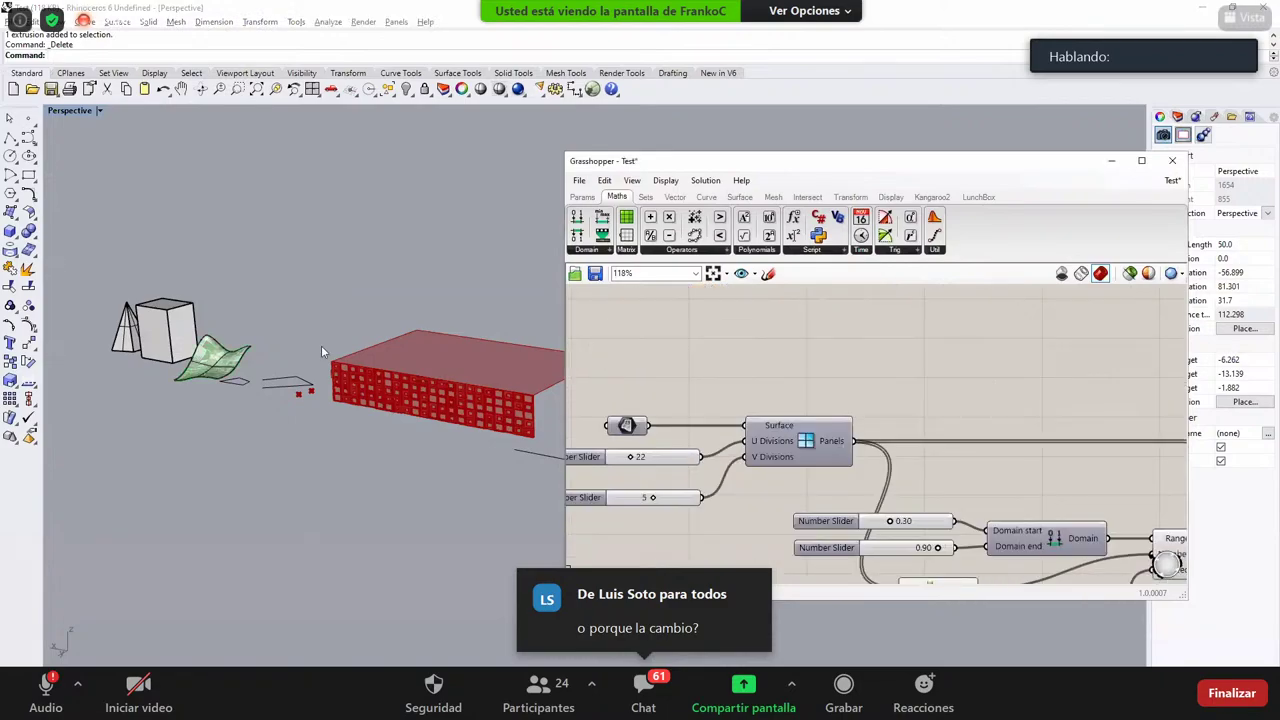
Step: Examine the panelled box facade and follow the Grasshopper definition from the surface panels to the extrusion
scroll(321, 345, down, 4)
scroll(430, 370, up, 11)
right_drag(422, 378, 413, 379)
scroll(412, 378, up, 2)
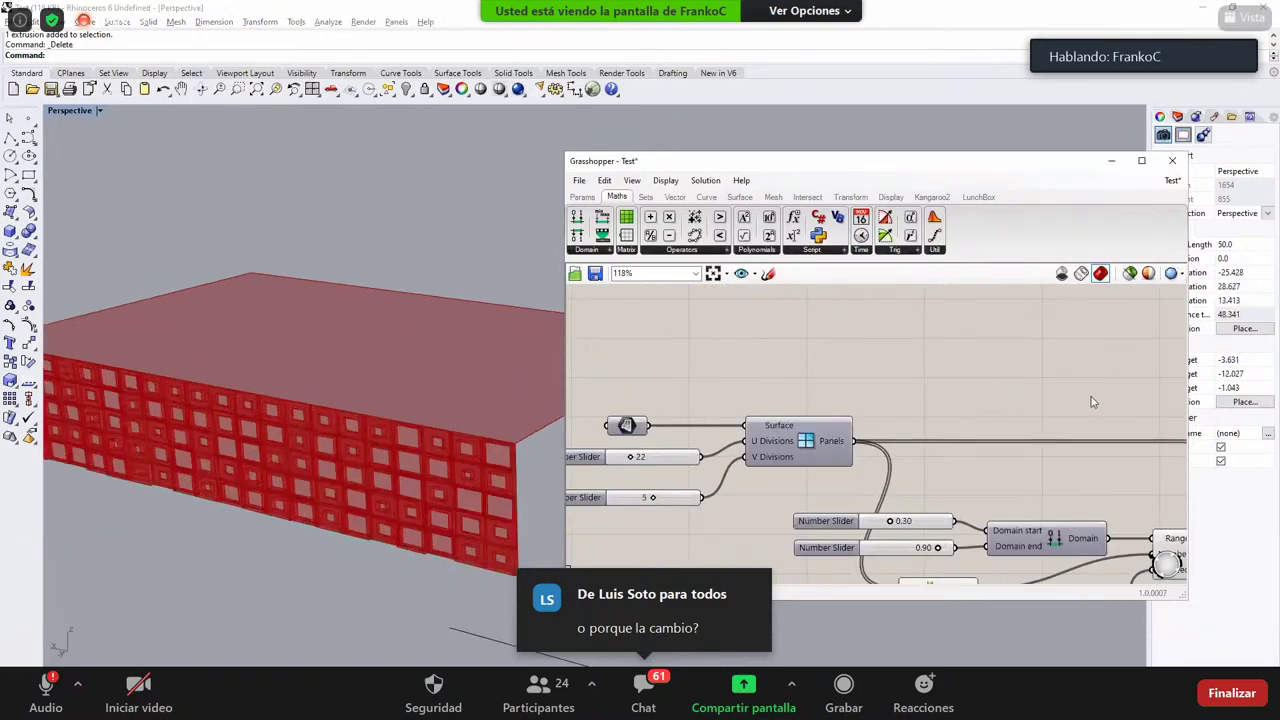
scroll(900, 414, down, 4)
scroll(900, 414, up, 3)
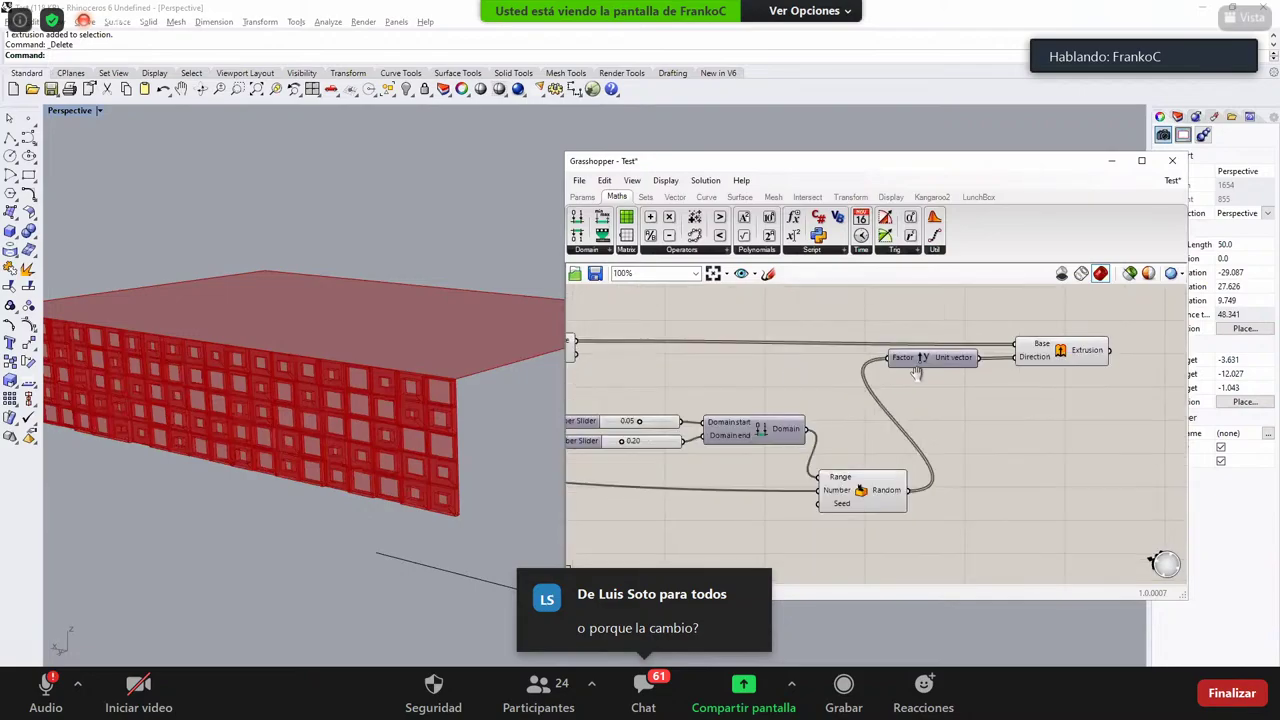
right_drag(917, 371, 1064, 380)
scroll(708, 372, down, 3)
right_drag(708, 372, 936, 391)
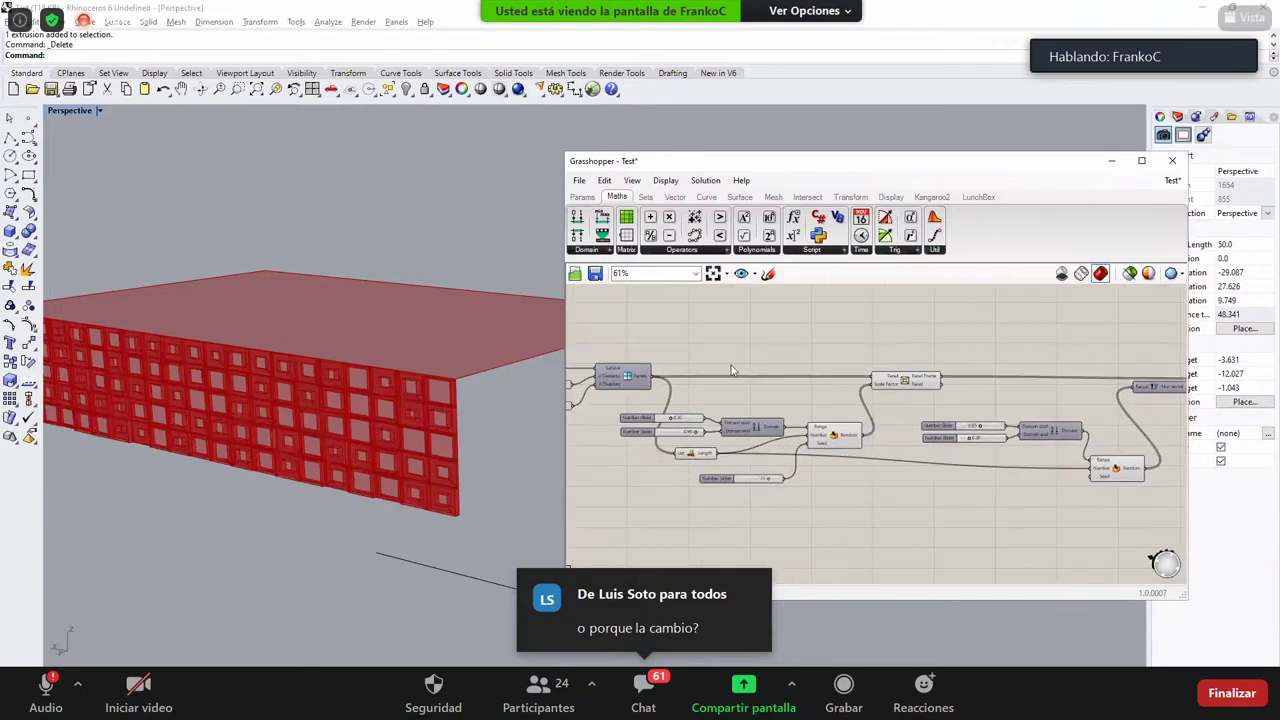
scroll(731, 371, down, 2)
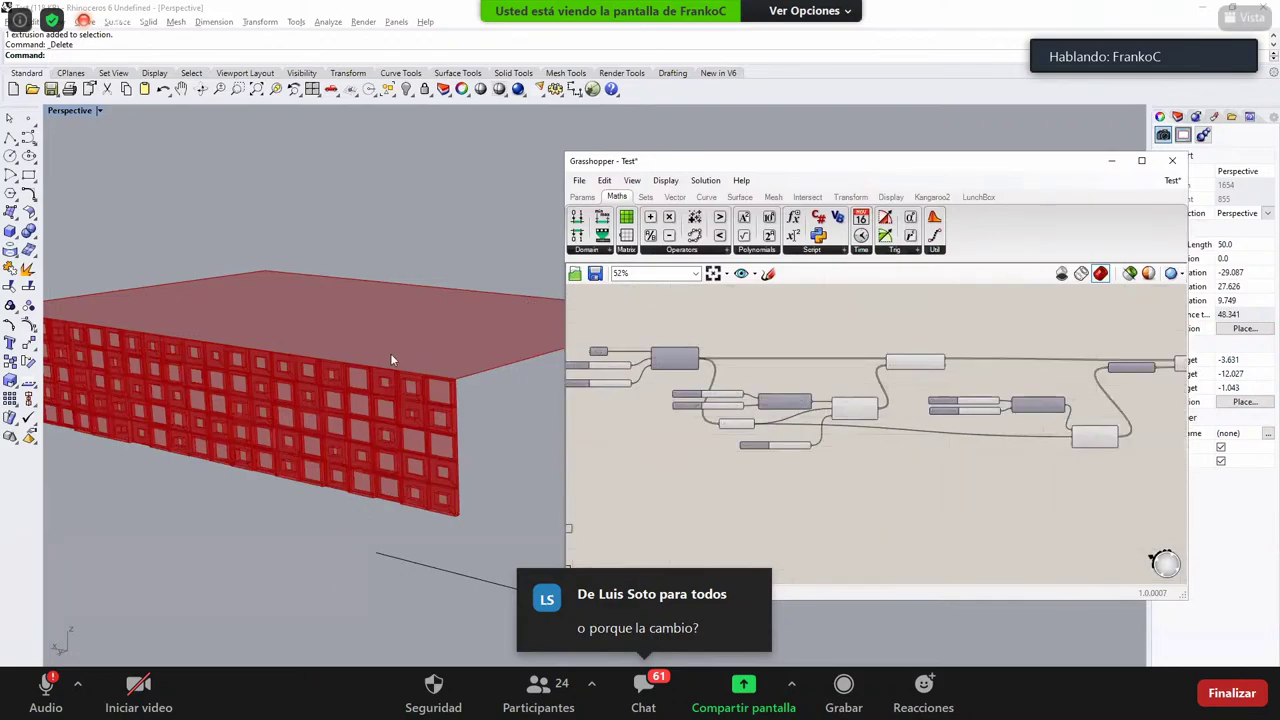
Step: Widen the Grasshopper window and frame the complete definition from the Surface parameter to the Extrusion component
drag(392, 360, 246, 363)
scroll(432, 392, up, 4)
right_drag(490, 412, 570, 431)
scroll(533, 422, down, 2)
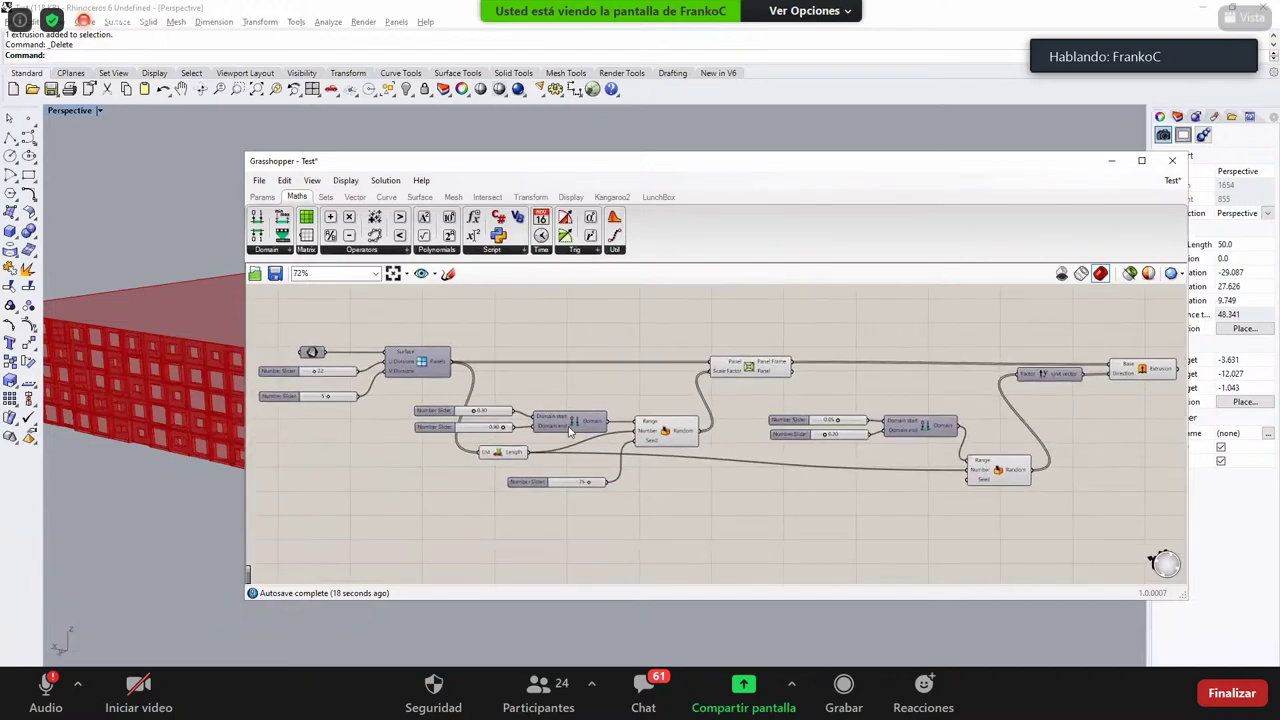
mouse_move(560, 428)
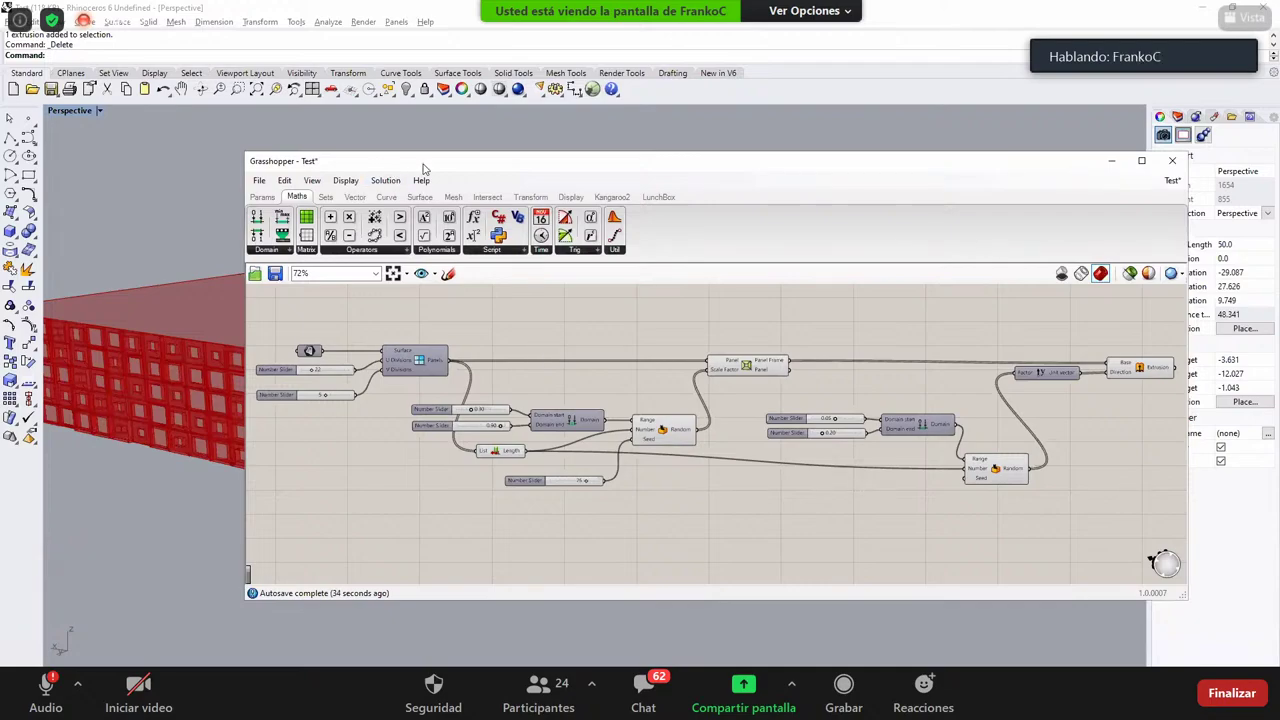
Step: Move the Grasshopper window aside to uncover the panelled facade in the Perspective view
drag(392, 161, 656, 143)
right_drag(286, 335, 219, 366)
right_drag(377, 394, 369, 389)
scroll(369, 389, down, 3)
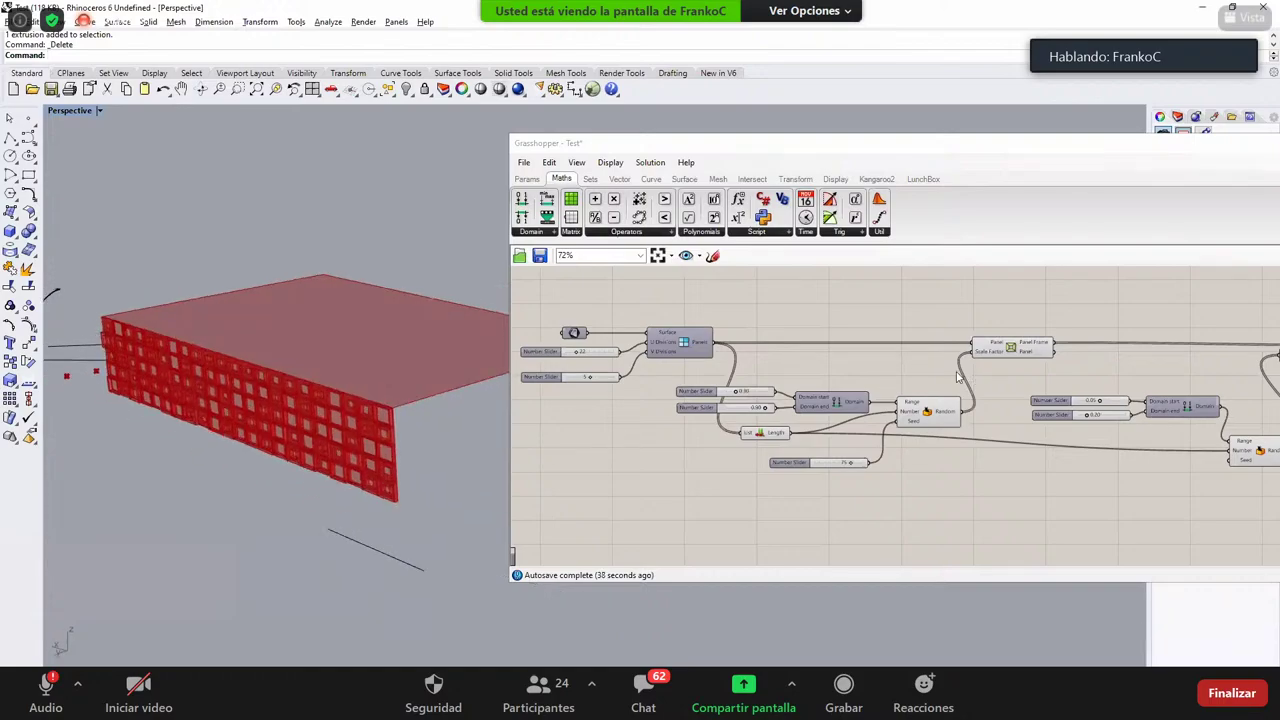
Step: Highlight the Extrusion component's geometry in the model and inspect the facade frames up close
right_drag(957, 371, 763, 389)
right_drag(1128, 376, 820, 374)
click(905, 367)
right_drag(274, 367, 338, 382)
scroll(336, 381, up, 5)
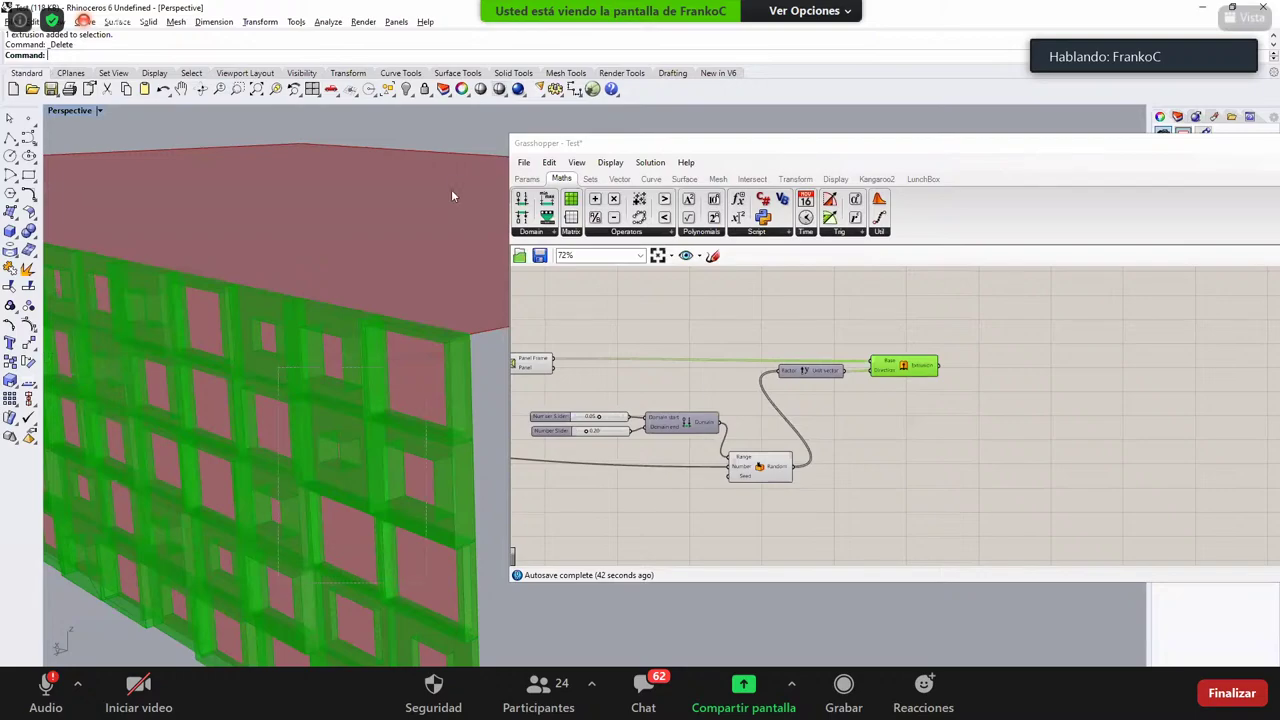
click(925, 435)
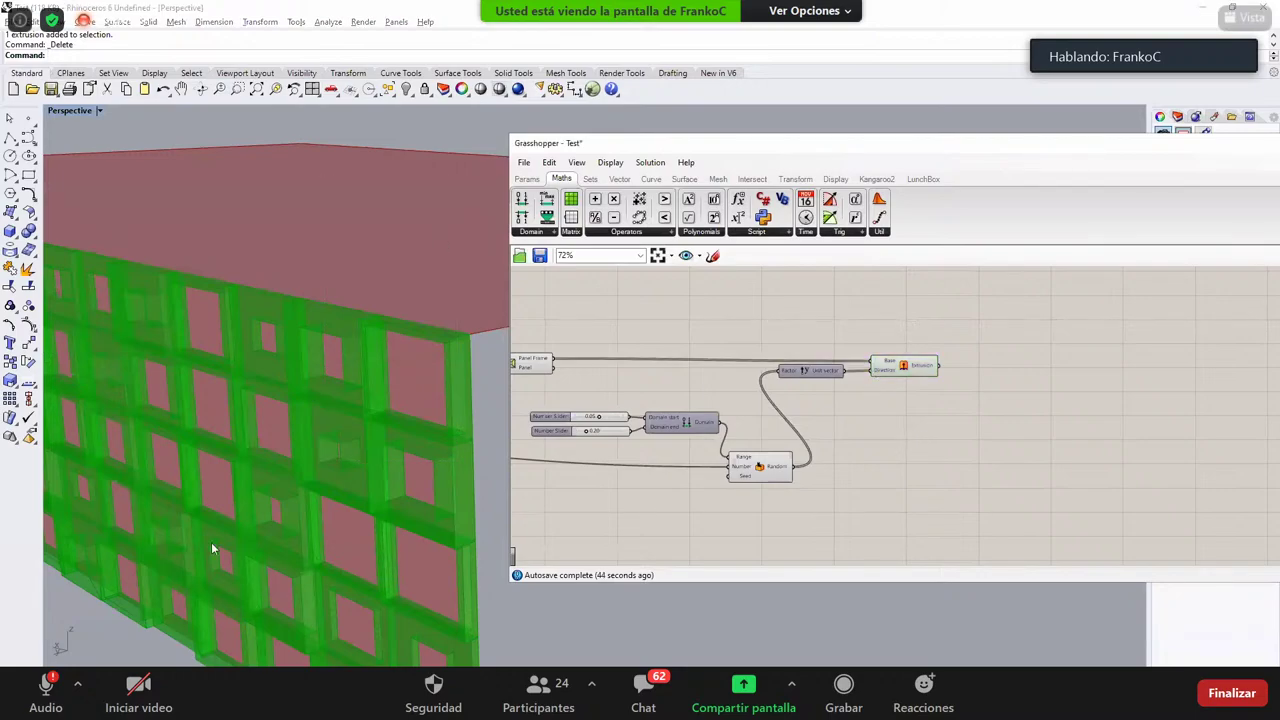
click(340, 295)
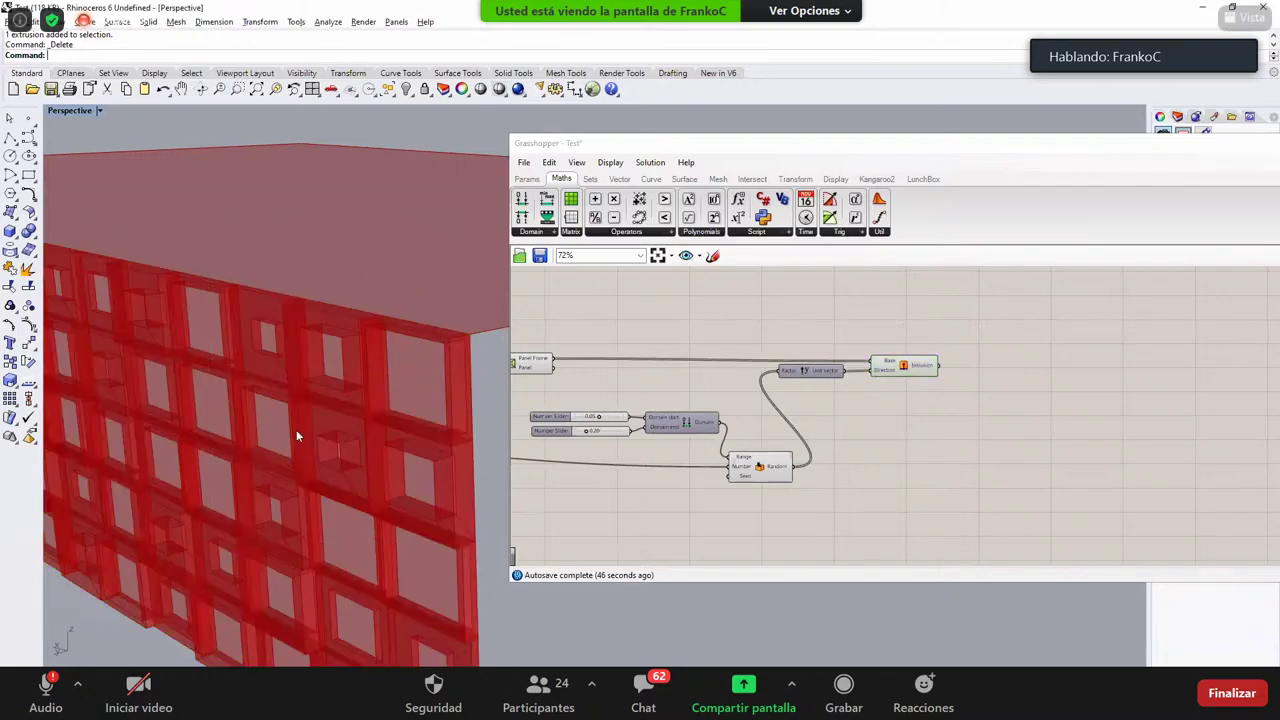
scroll(1040, 385, up, 4)
click(768, 358)
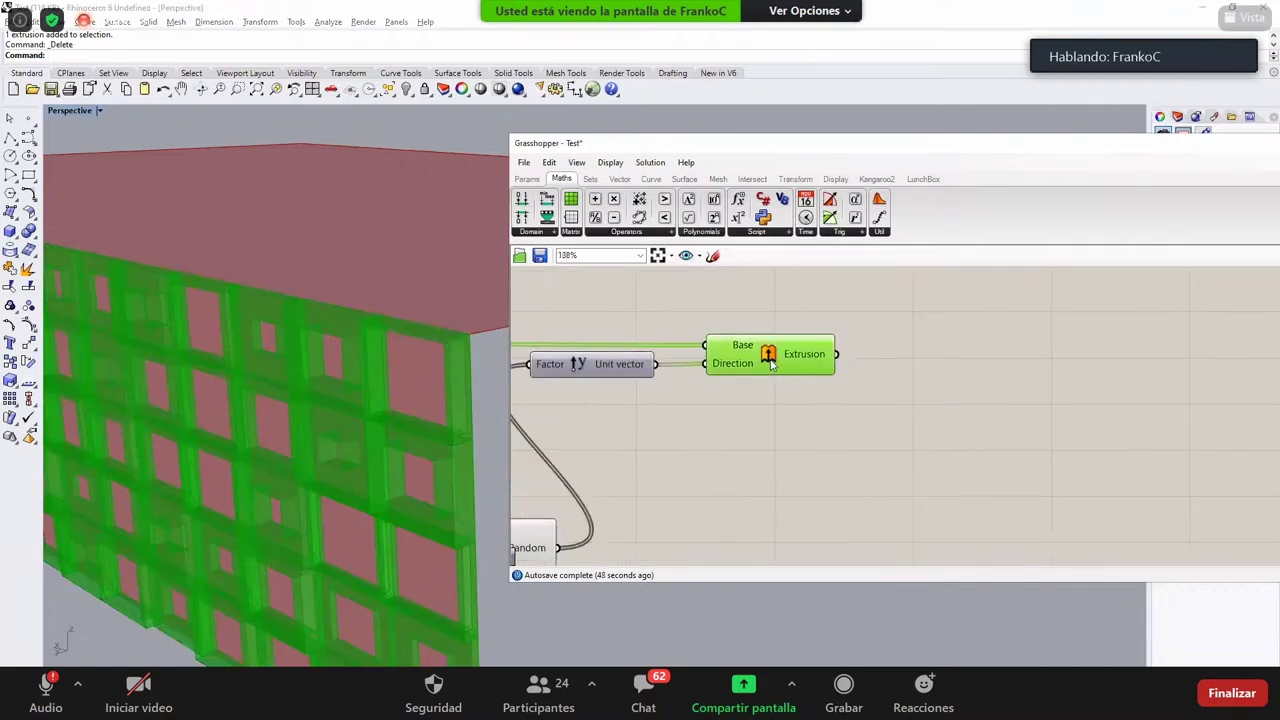
click(778, 413)
Step: Hide the loose line lying below the box facade in the Rhino model
right_drag(438, 390, 372, 384)
scroll(372, 384, down, 8)
right_drag(300, 549, 383, 423)
click(430, 568)
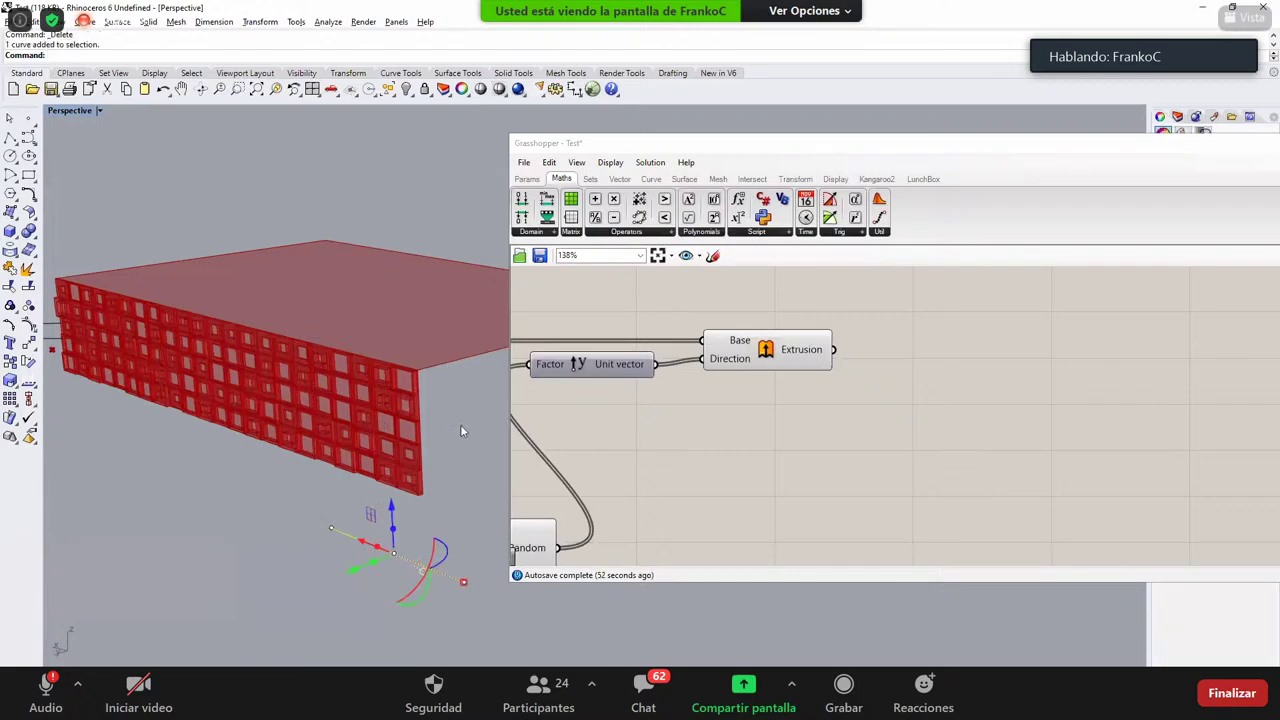
click(461, 427)
key(ctrl+h)
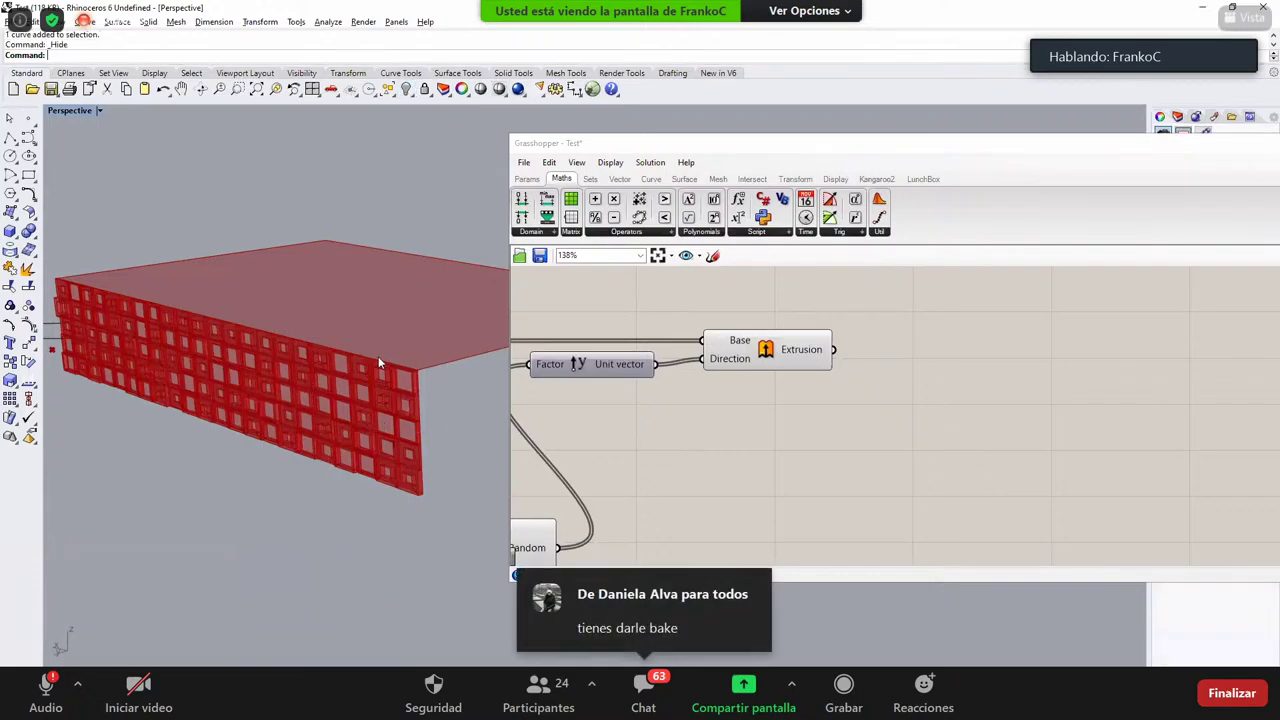
right_drag(378, 356, 320, 378)
scroll(320, 378, up, 5)
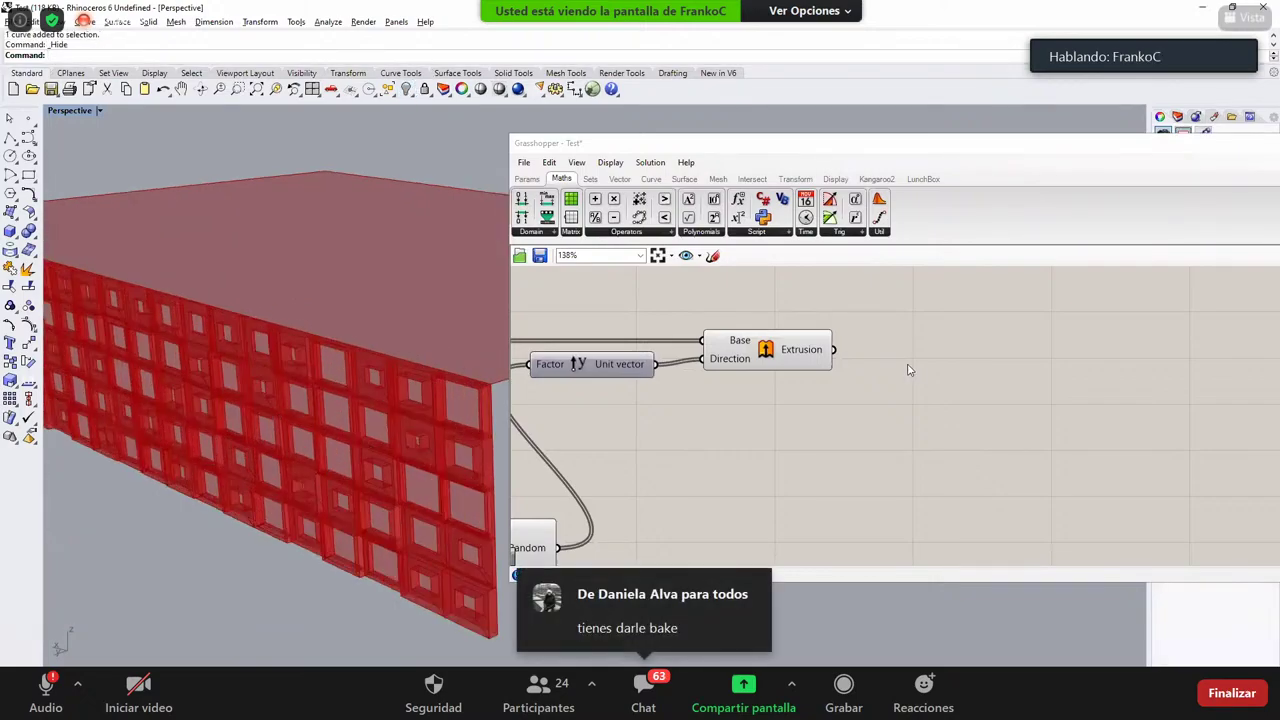
click(725, 348)
scroll(715, 333, up, 3)
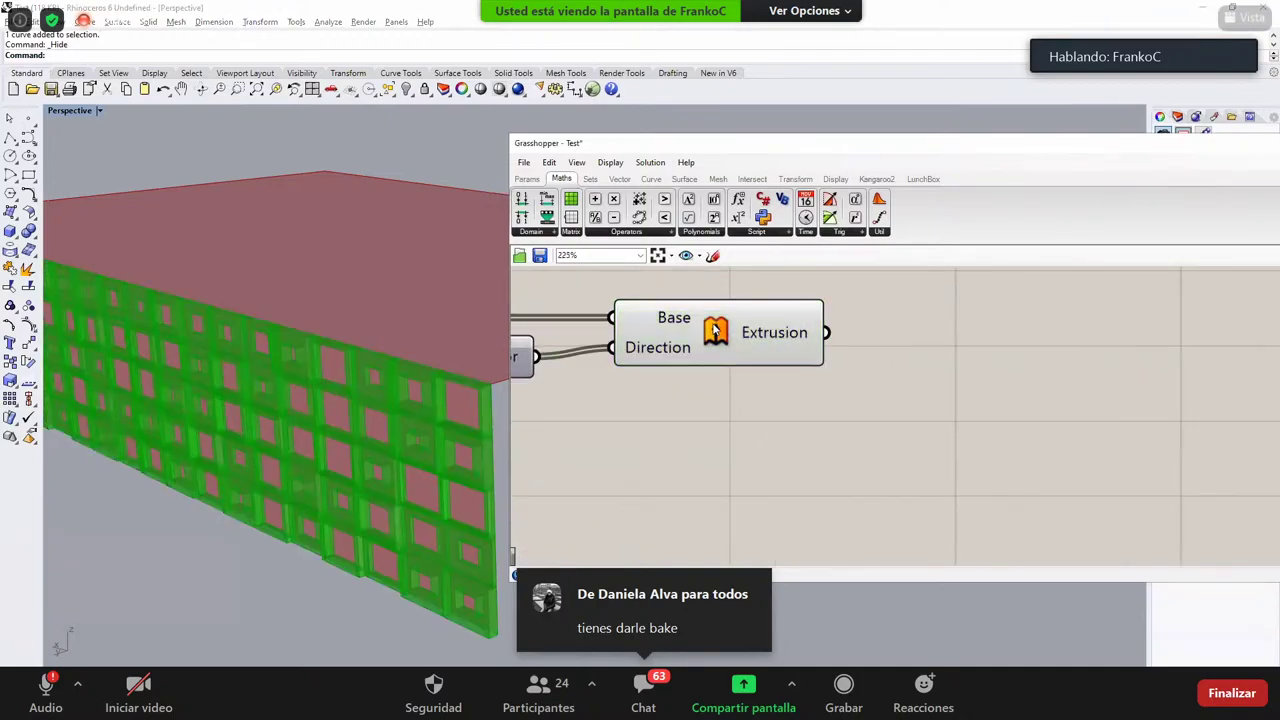
right_click(716, 331)
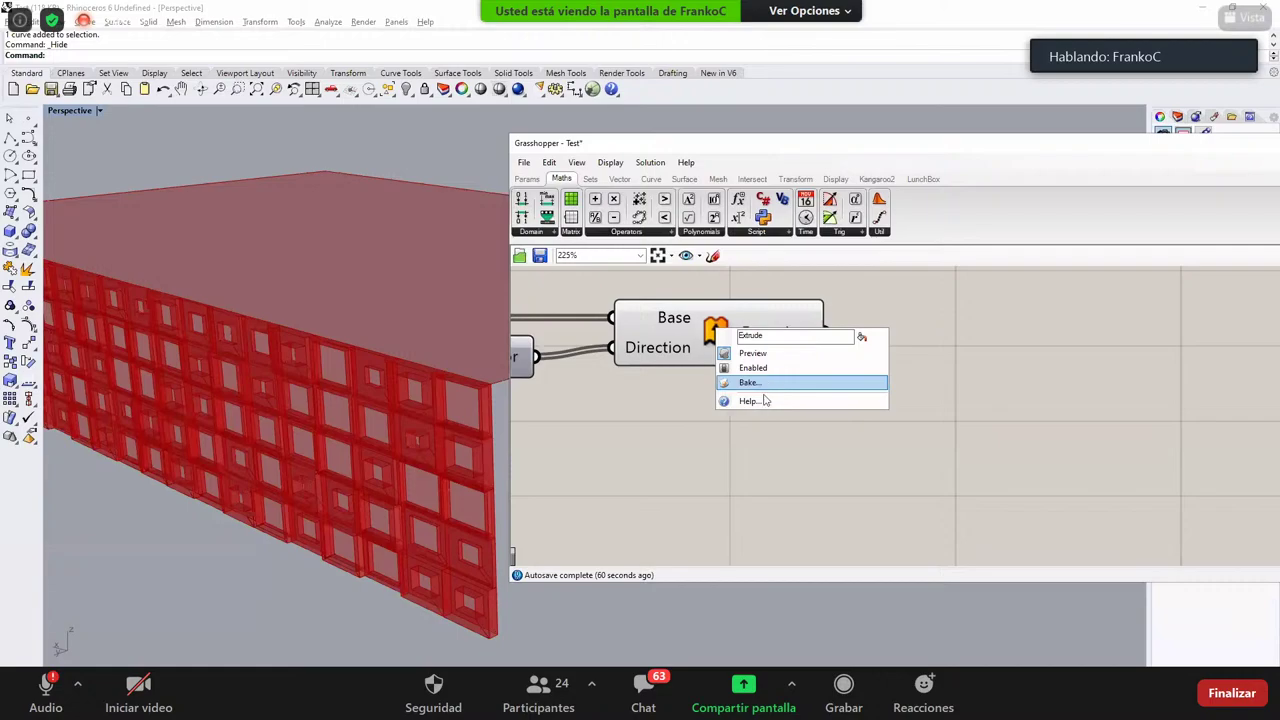
click(767, 386)
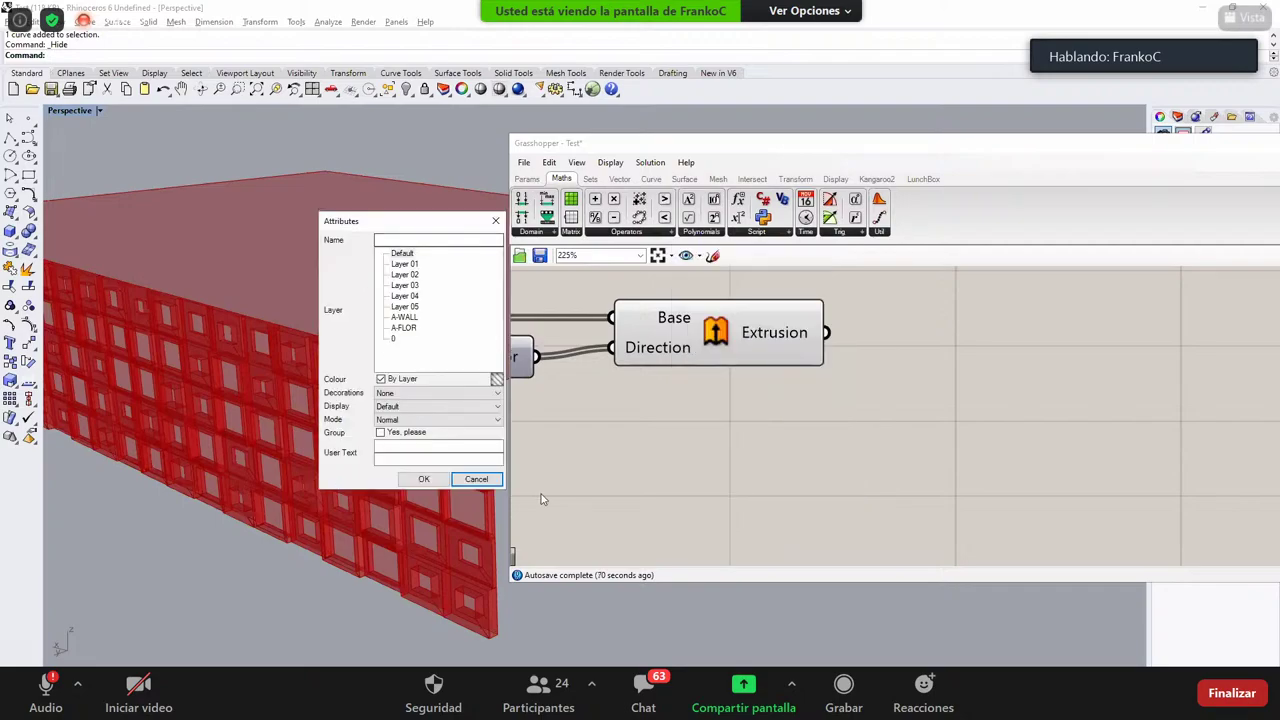
click(399, 255)
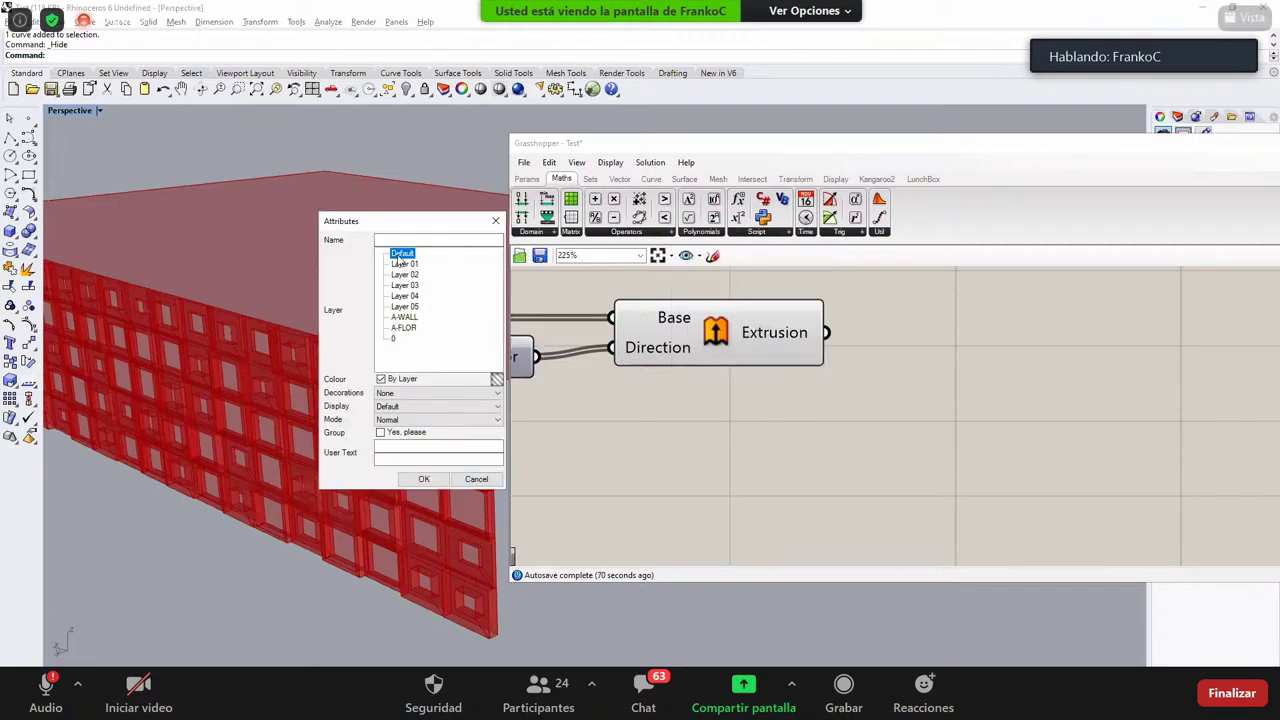
click(392, 435)
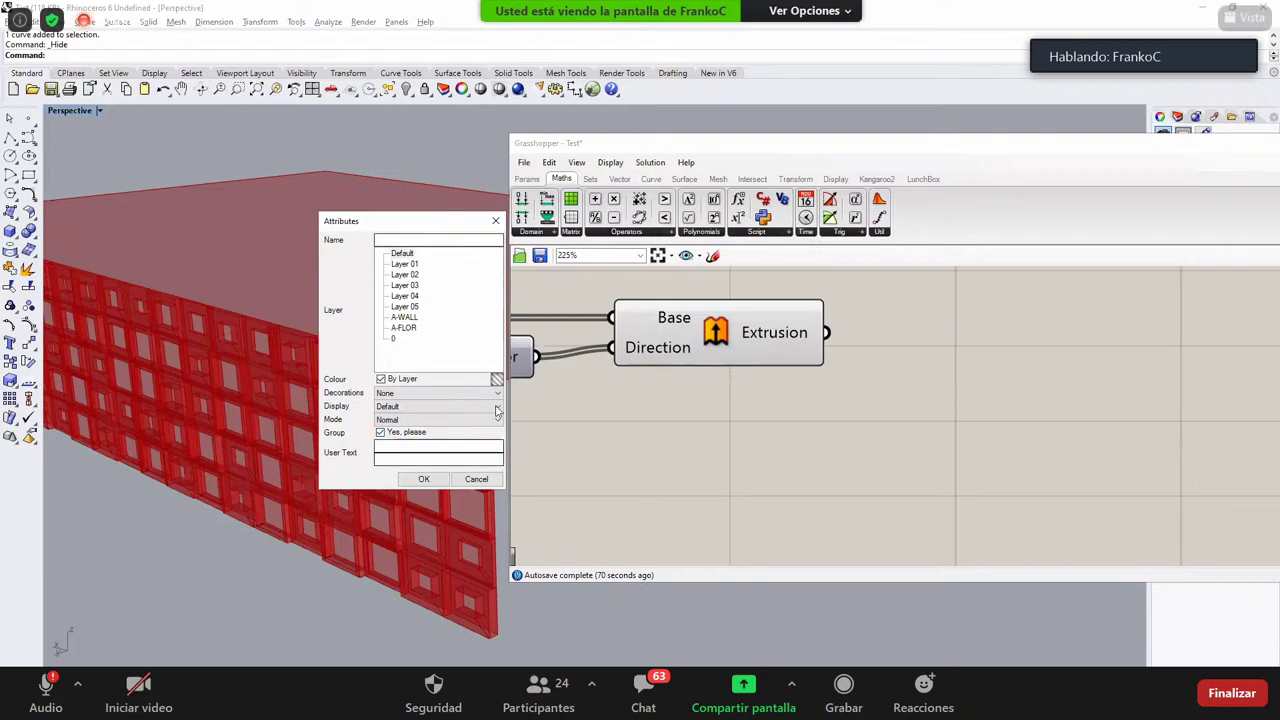
click(477, 480)
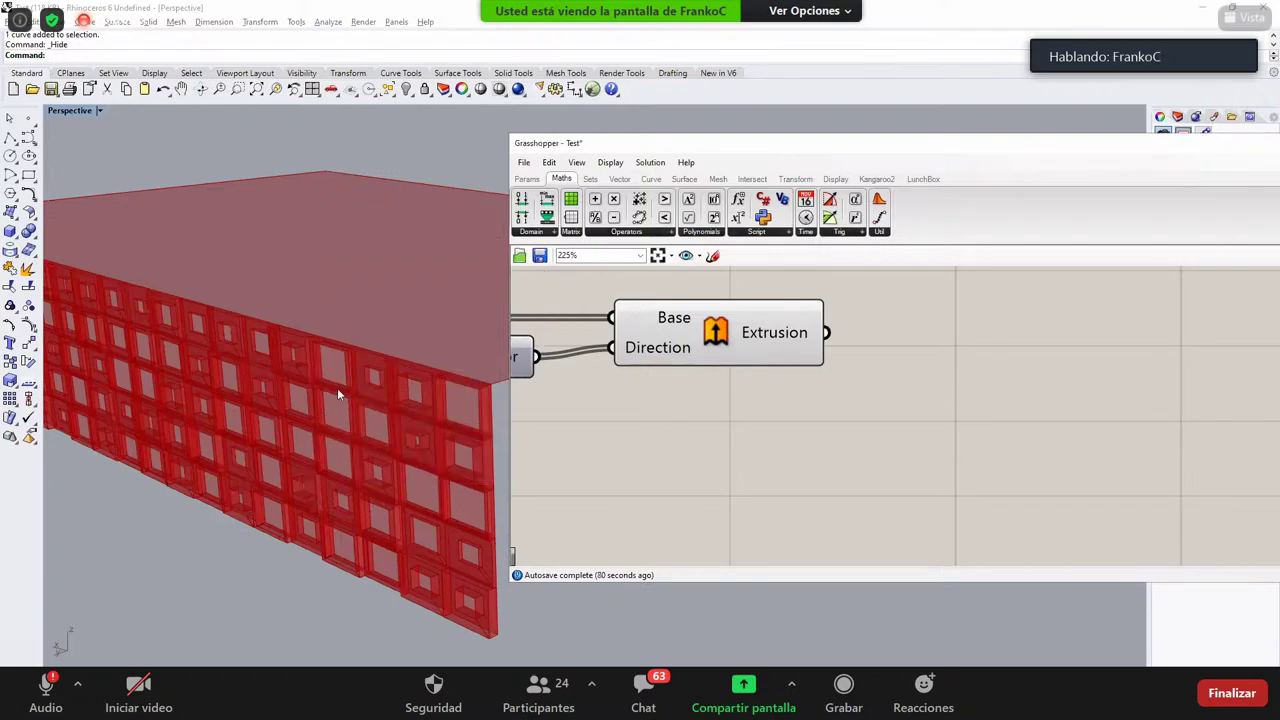
Step: Bake the Extrusion component's geometry onto the Default layer as a group, and deselect the baked frames
right_click(710, 338)
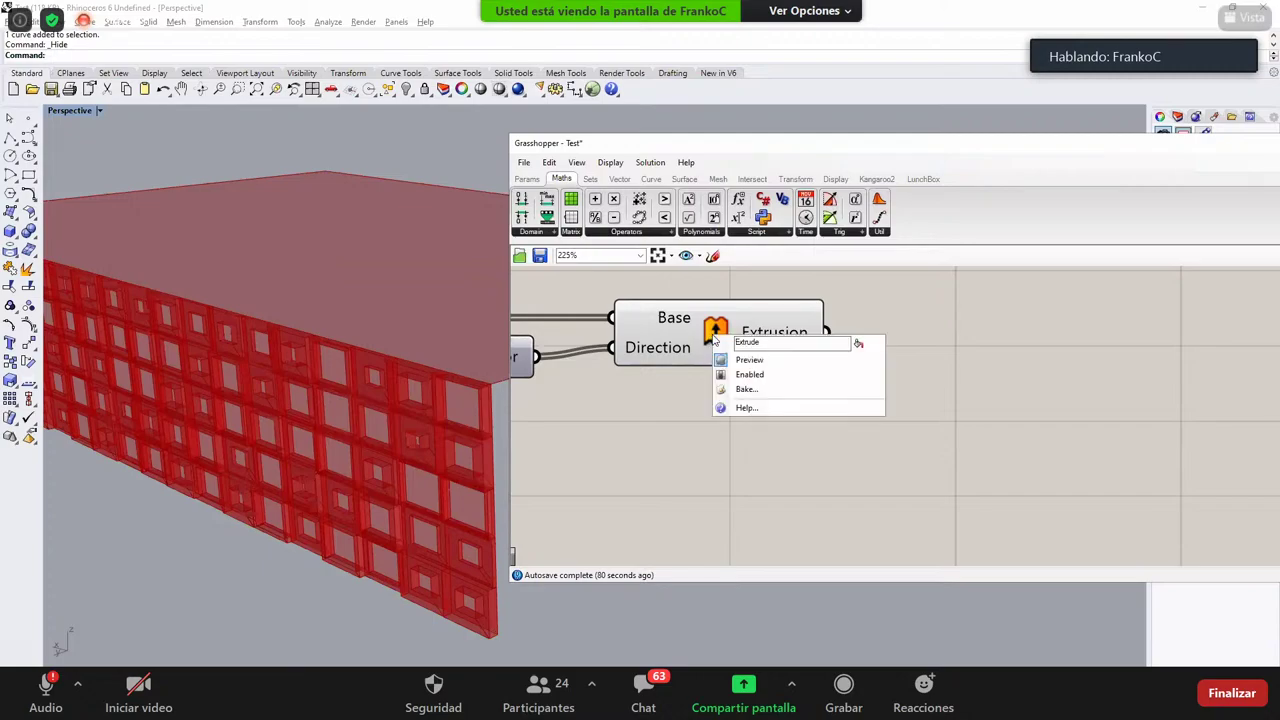
click(759, 400)
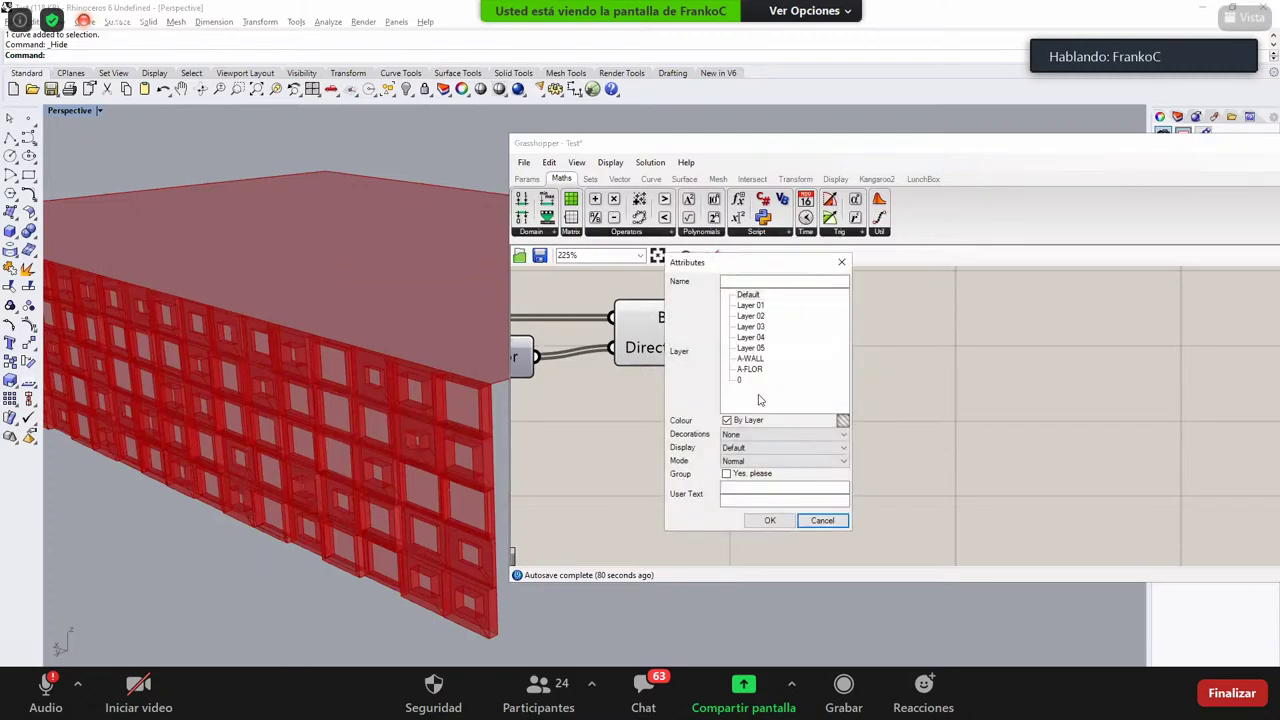
click(764, 293)
drag(765, 262, 297, 189)
click(274, 401)
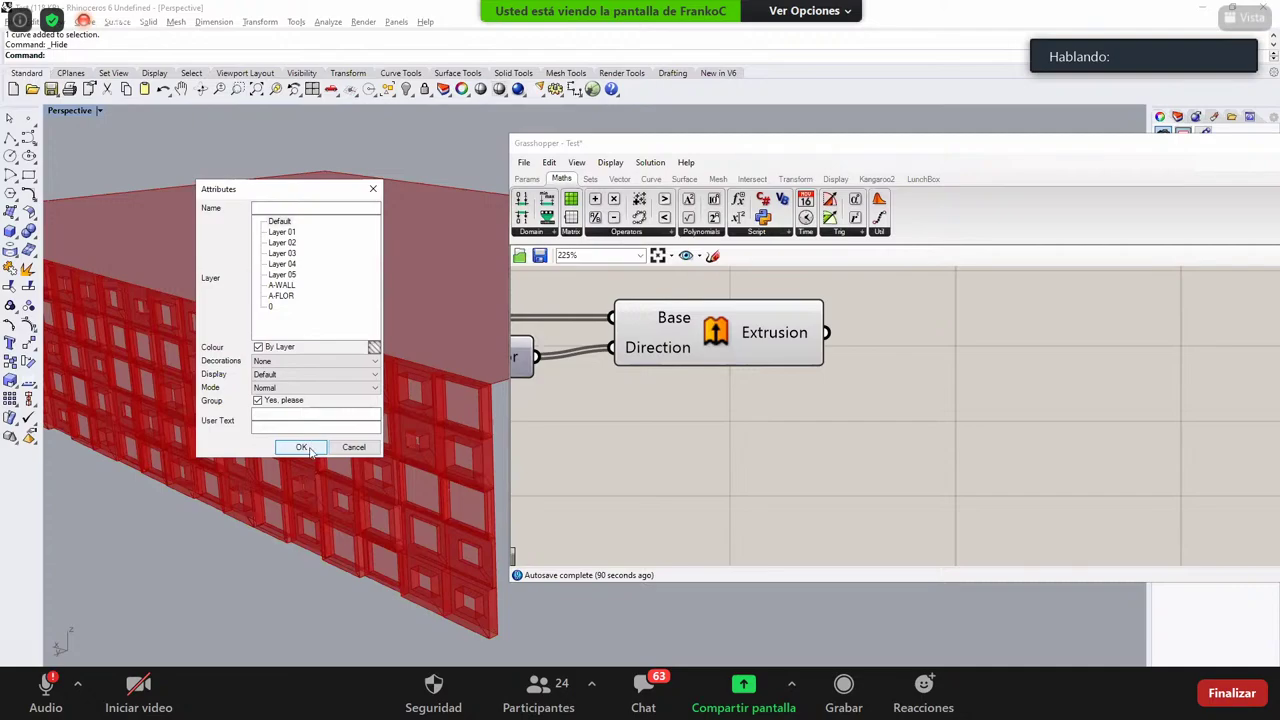
click(302, 448)
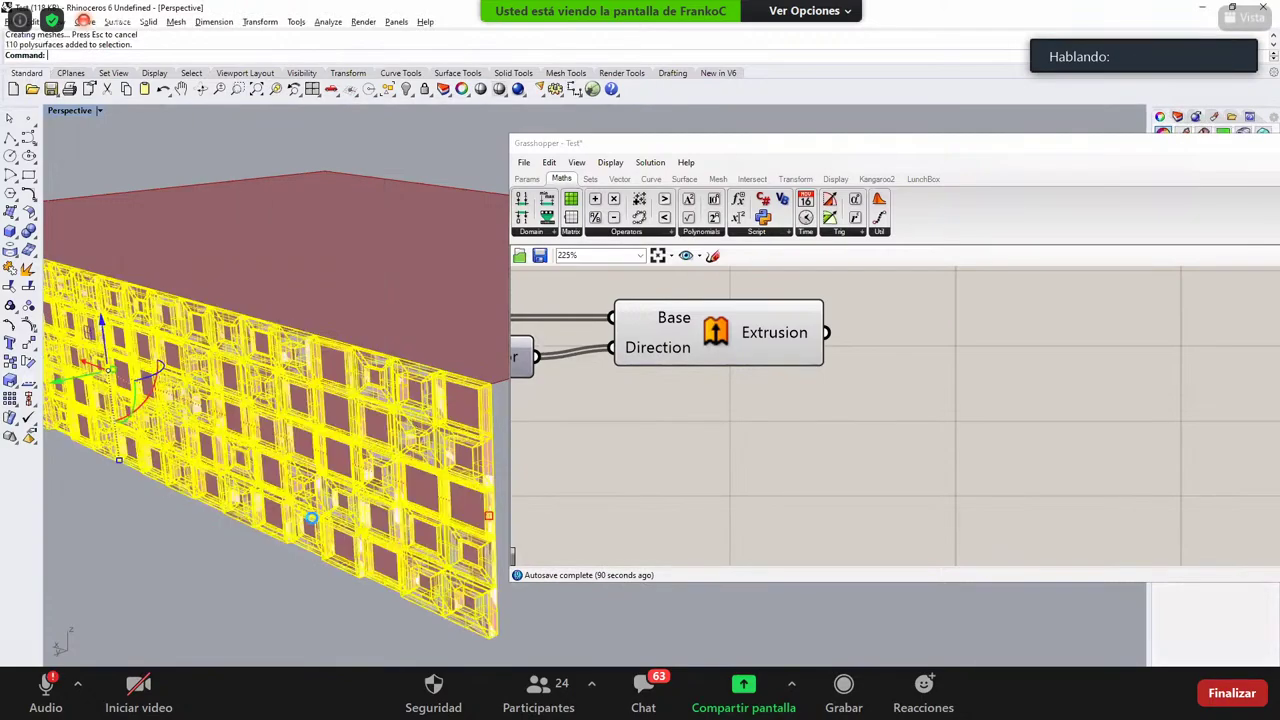
right_drag(314, 508, 99, 112)
click(323, 508)
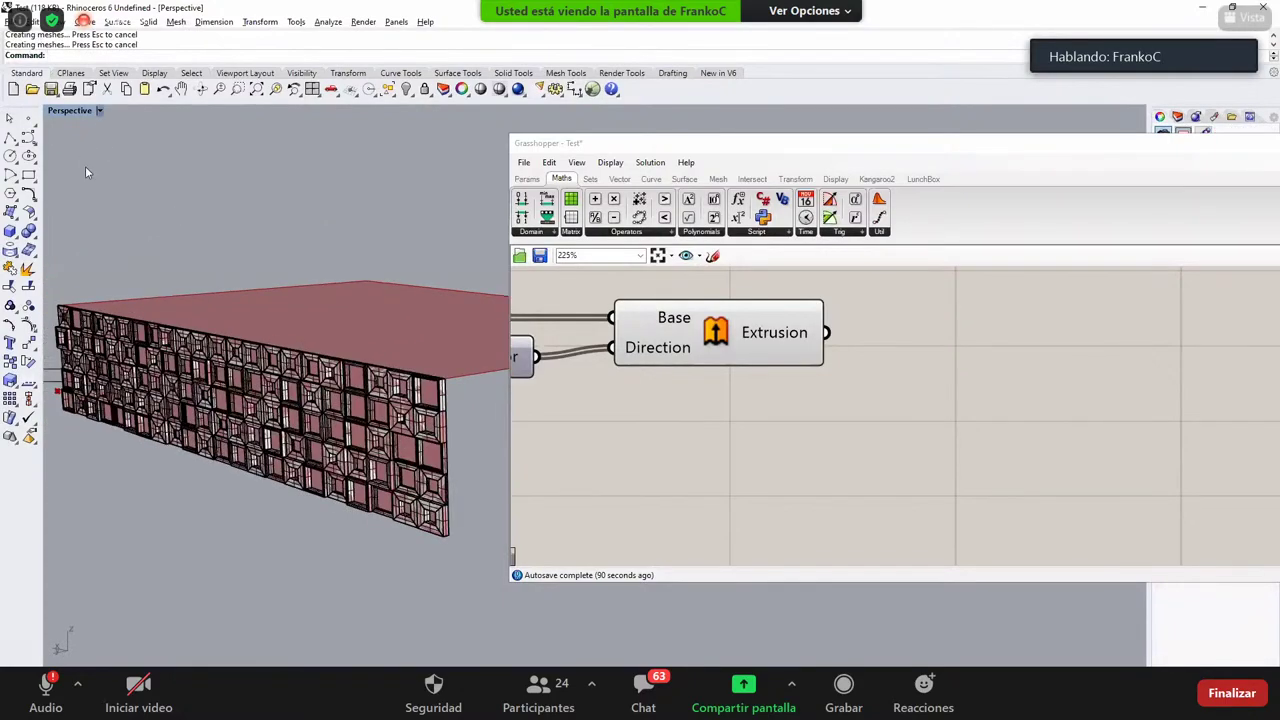
Step: Set the Perspective viewport to Rendered display mode and move the Grasshopper window so its preview options are within reach
click(99, 111)
click(86, 174)
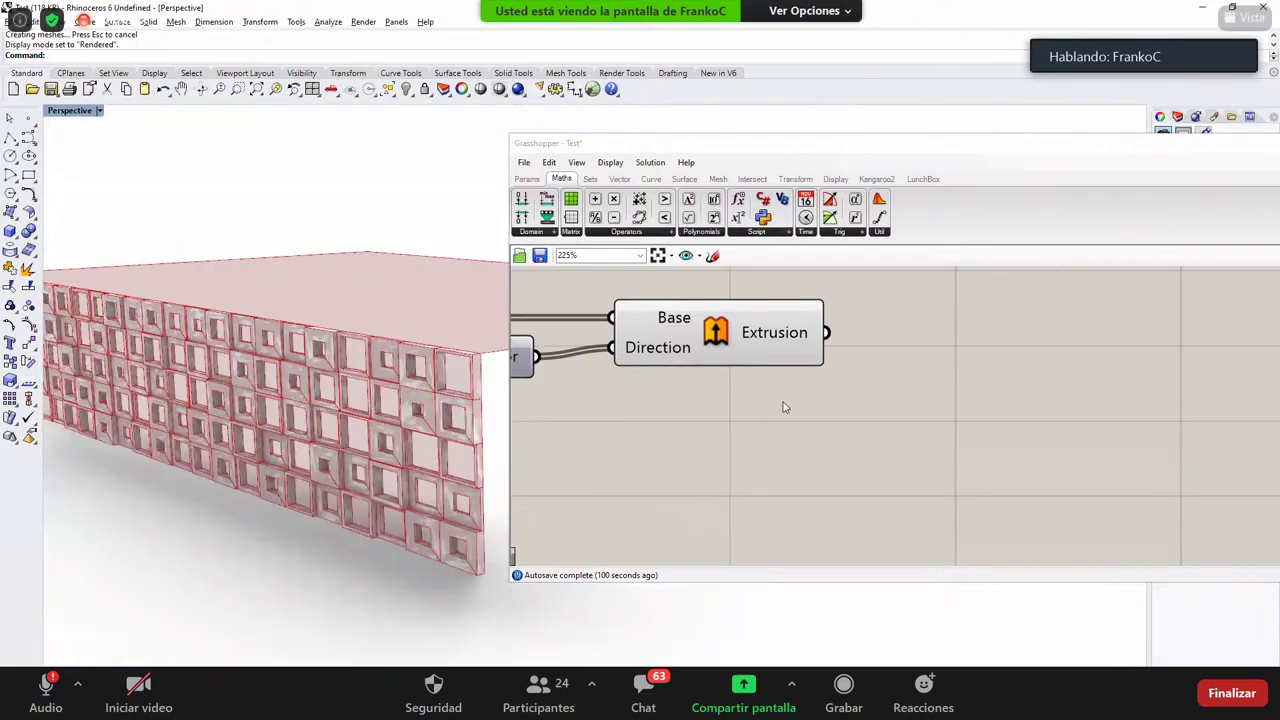
drag(1092, 146, 886, 120)
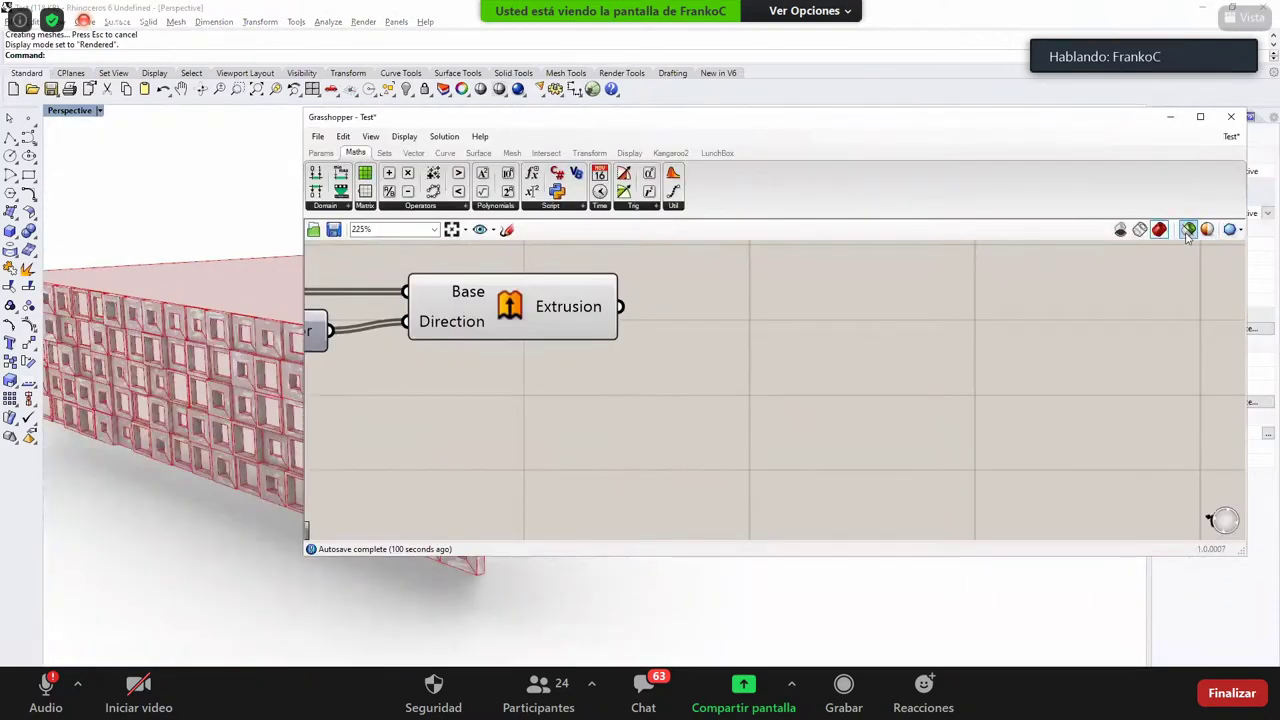
Step: Move the Grasshopper window off the facade and examine the rendered panel frames up close
drag(700, 128, 1079, 145)
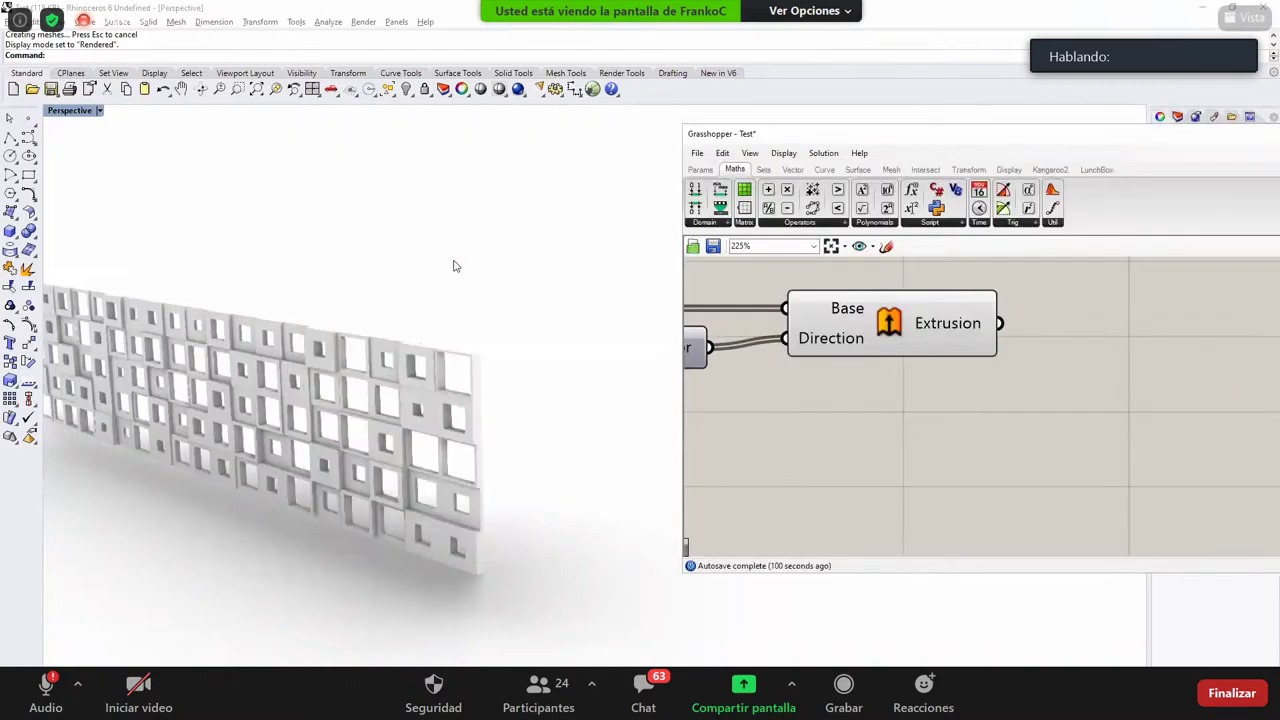
right_drag(451, 266, 156, 350)
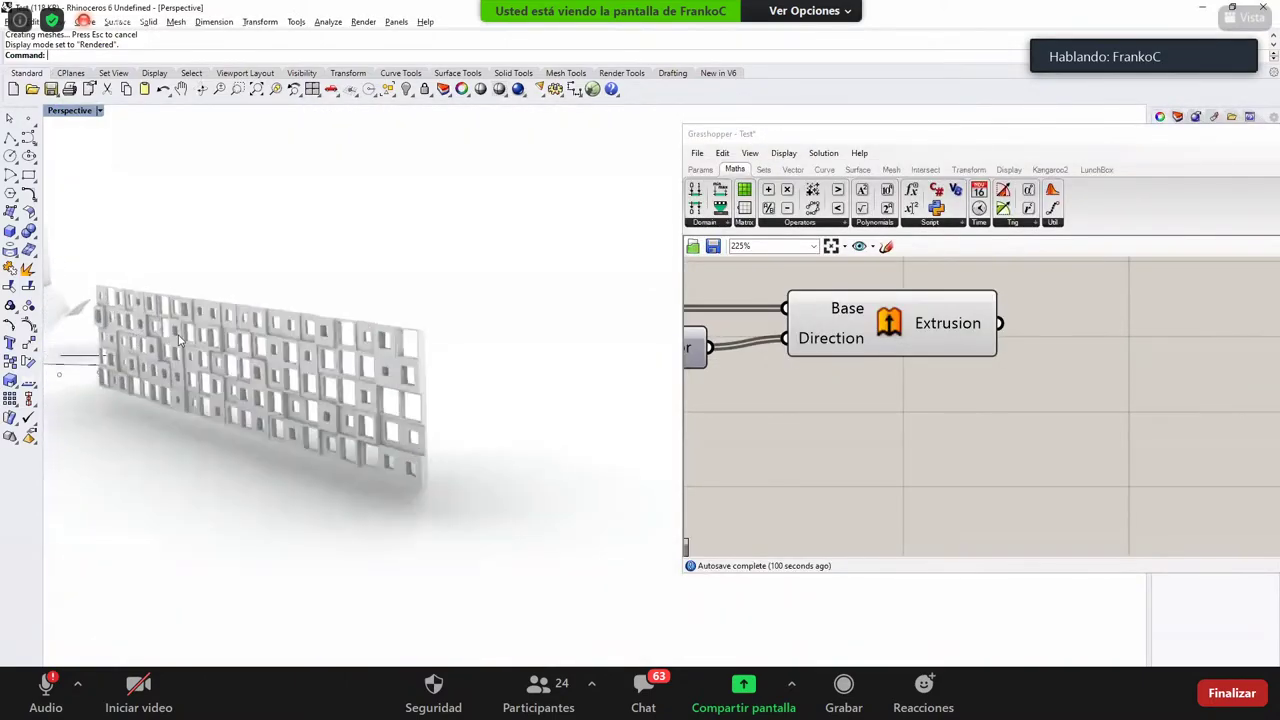
scroll(156, 352, up, 4)
right_drag(360, 358, 424, 378)
scroll(424, 378, up, 2)
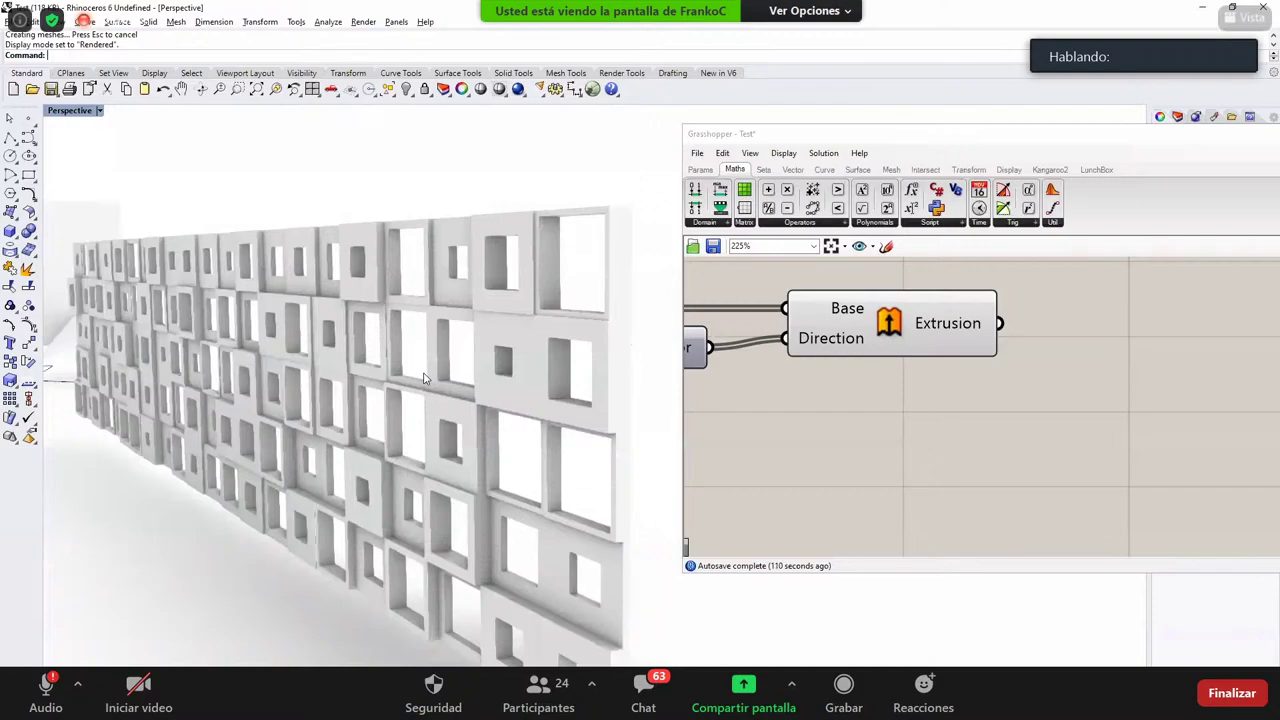
click(424, 376)
click(656, 355)
right_drag(412, 267, 417, 271)
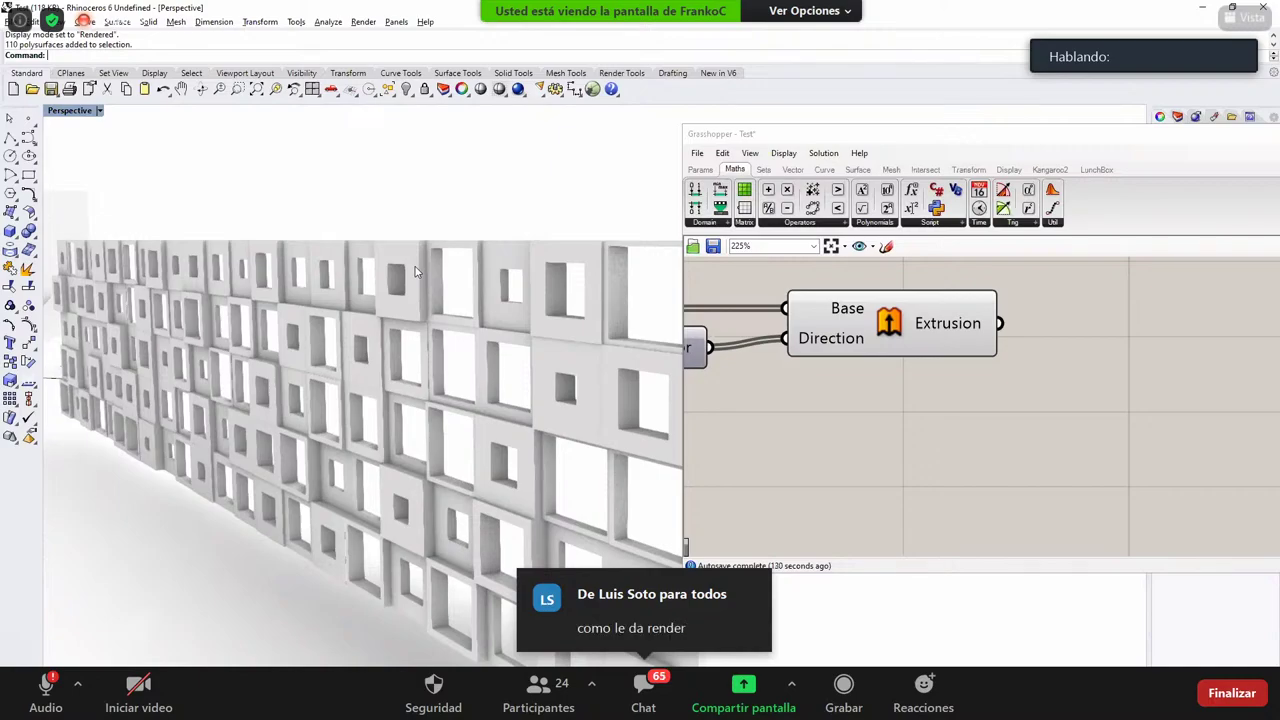
Step: Minimize the Grasshopper window so the whole Perspective viewport is free
click(1138, 334)
drag(1139, 136, 920, 136)
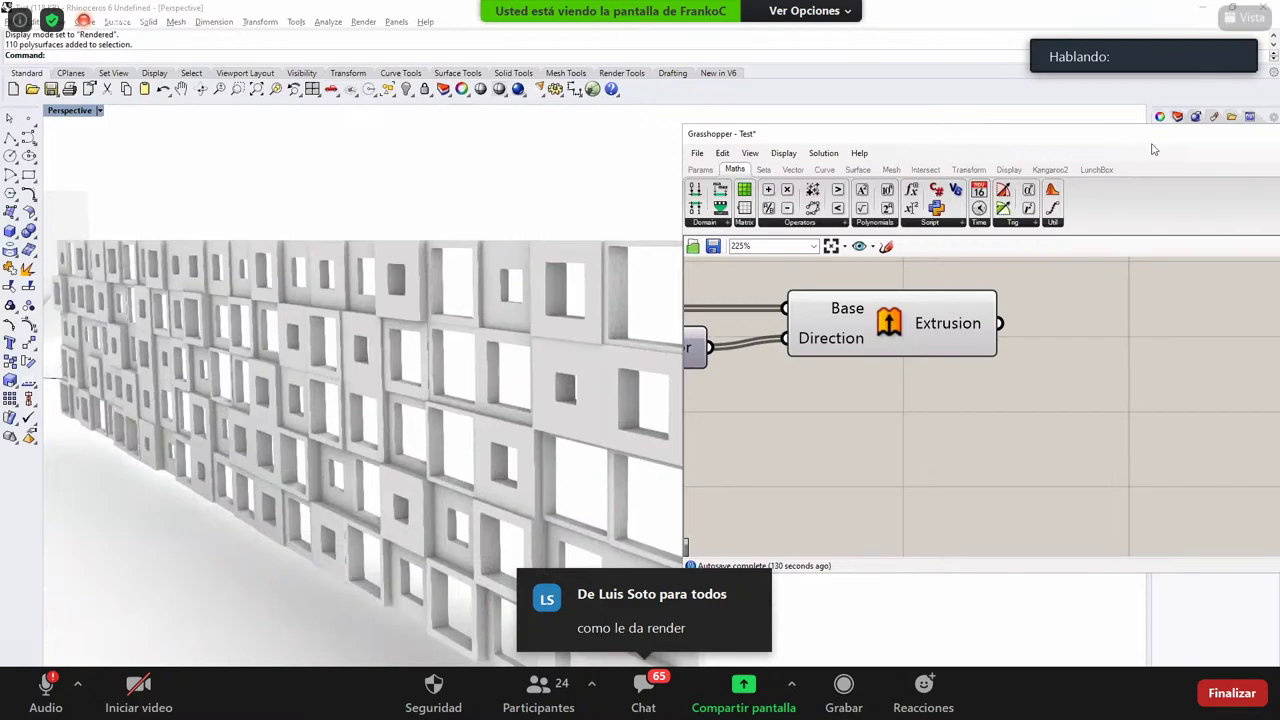
drag(1152, 139, 999, 139)
click(1176, 134)
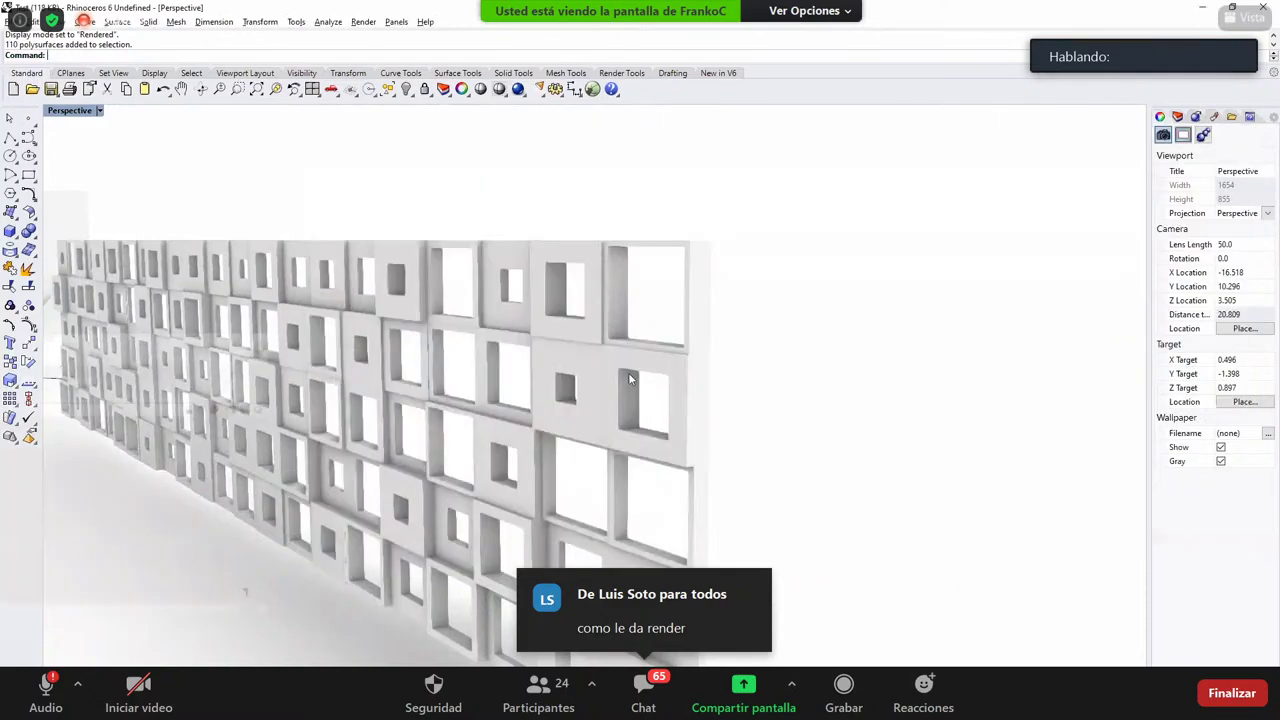
Step: Examine the baked facade in Rendered mode across the full viewport, from a distance and up close
scroll(632, 370, up, 3)
scroll(632, 370, down, 5)
right_drag(690, 378, 640, 400)
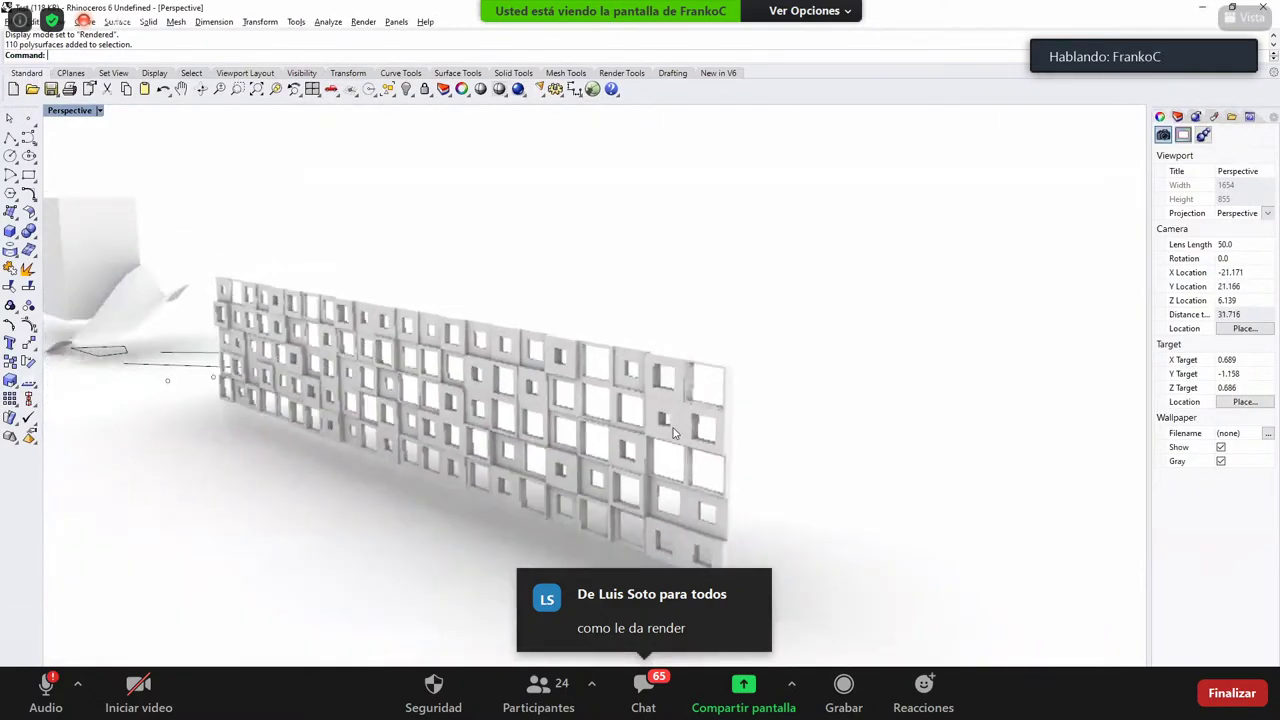
scroll(660, 420, up, 2)
click(671, 424)
click(880, 366)
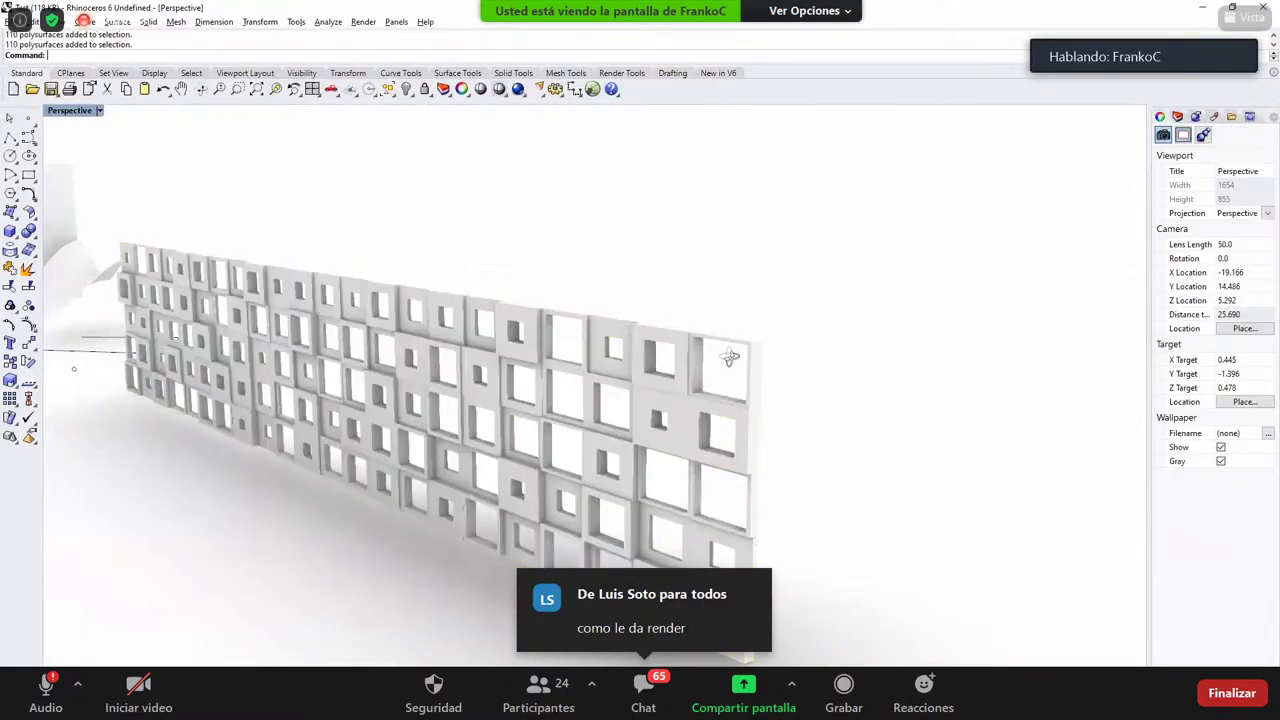
right_drag(729, 357, 780, 335)
scroll(657, 366, up, 5)
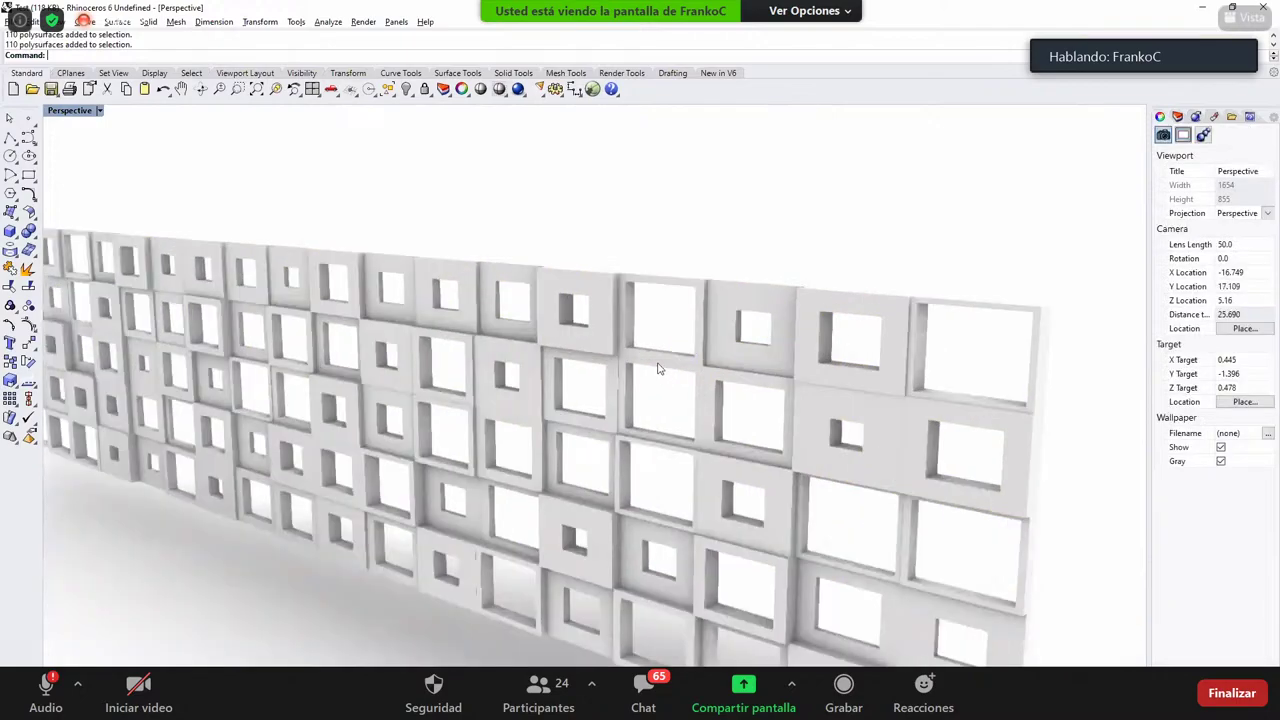
Step: Select all the baked facade frames to check their edges, and clear the selection
key(ctrl+a)
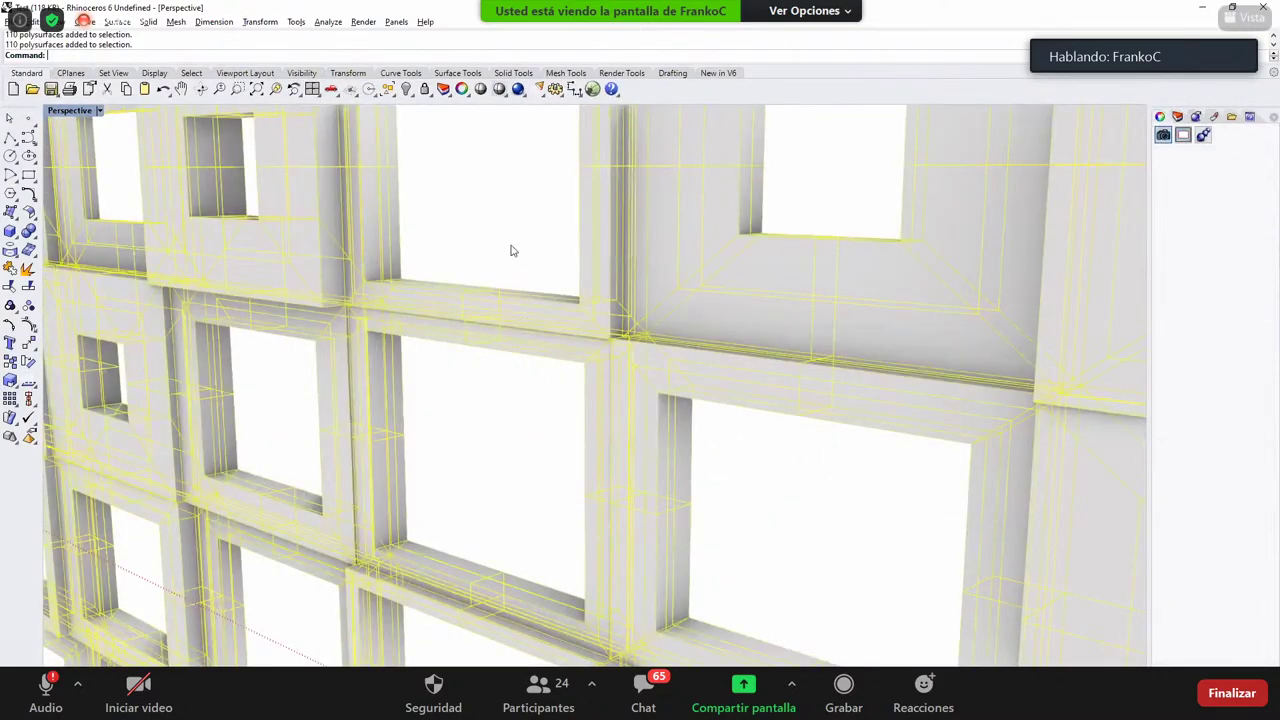
scroll(392, 260, down, 3)
scroll(460, 290, down, 3)
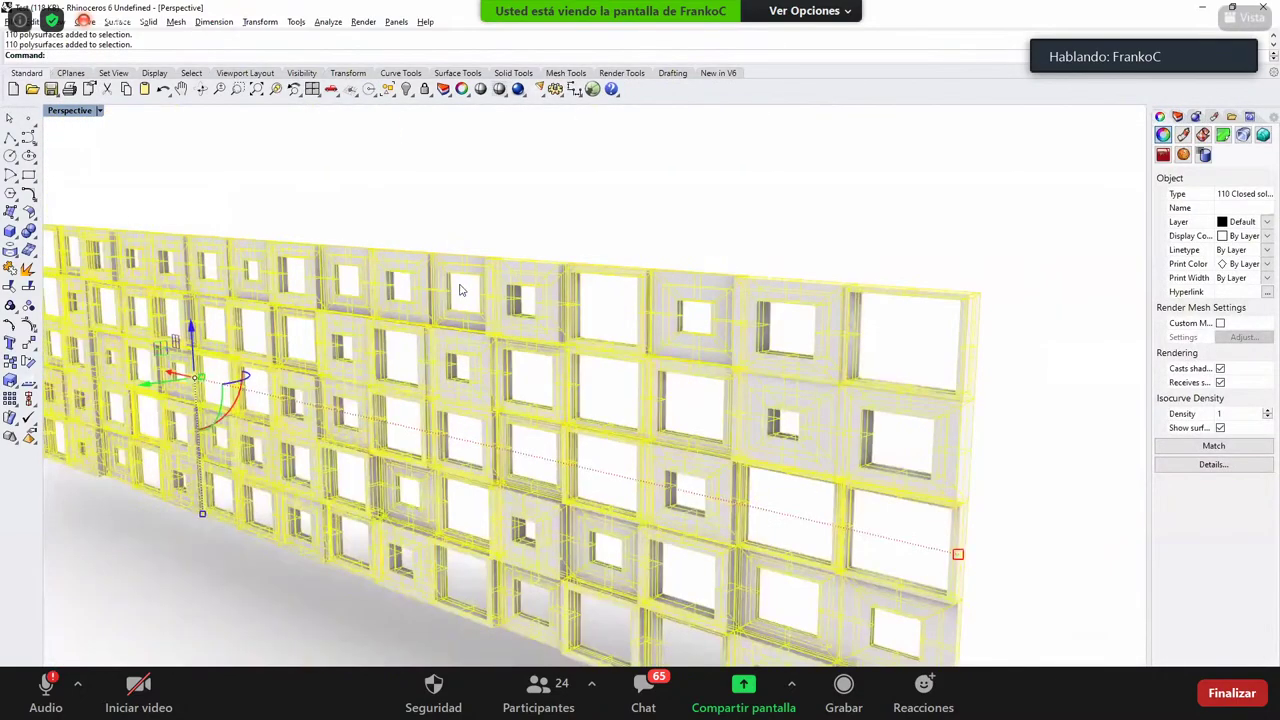
scroll(470, 219, down, 4)
key(Escape)
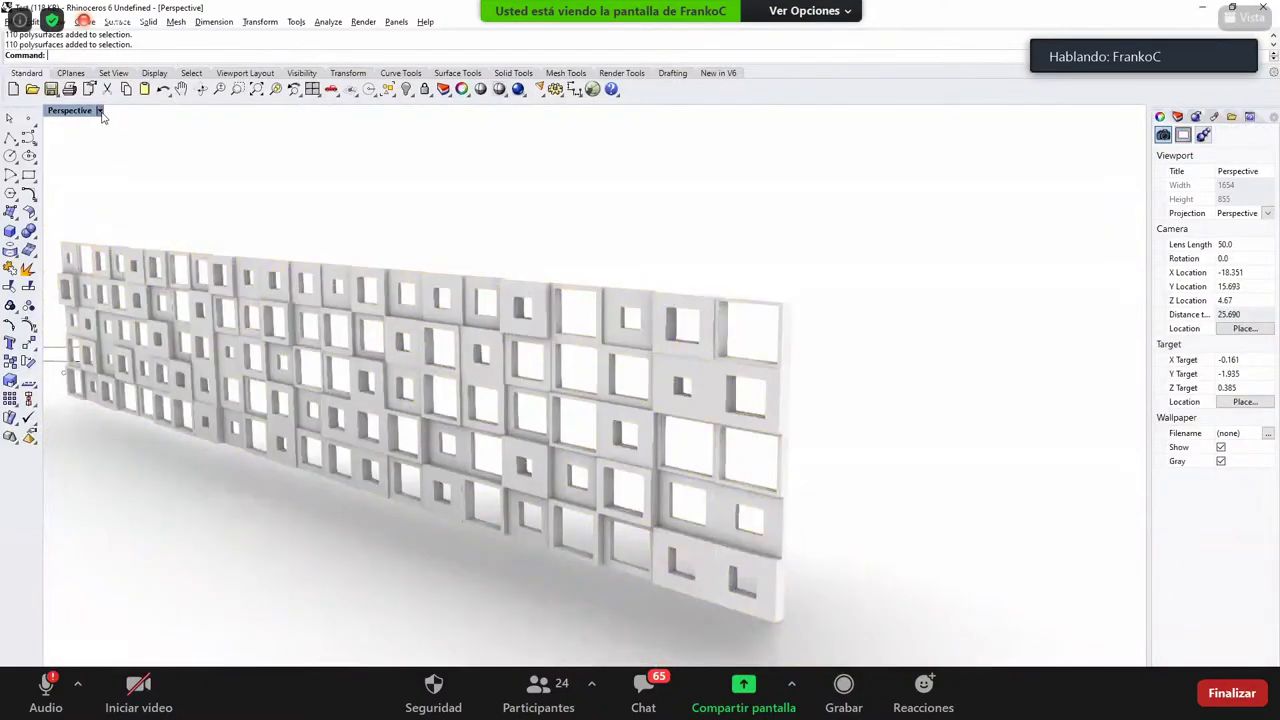
Step: Set the Perspective viewport to Pen display mode and examine the facade's line drawing from several angles
click(99, 111)
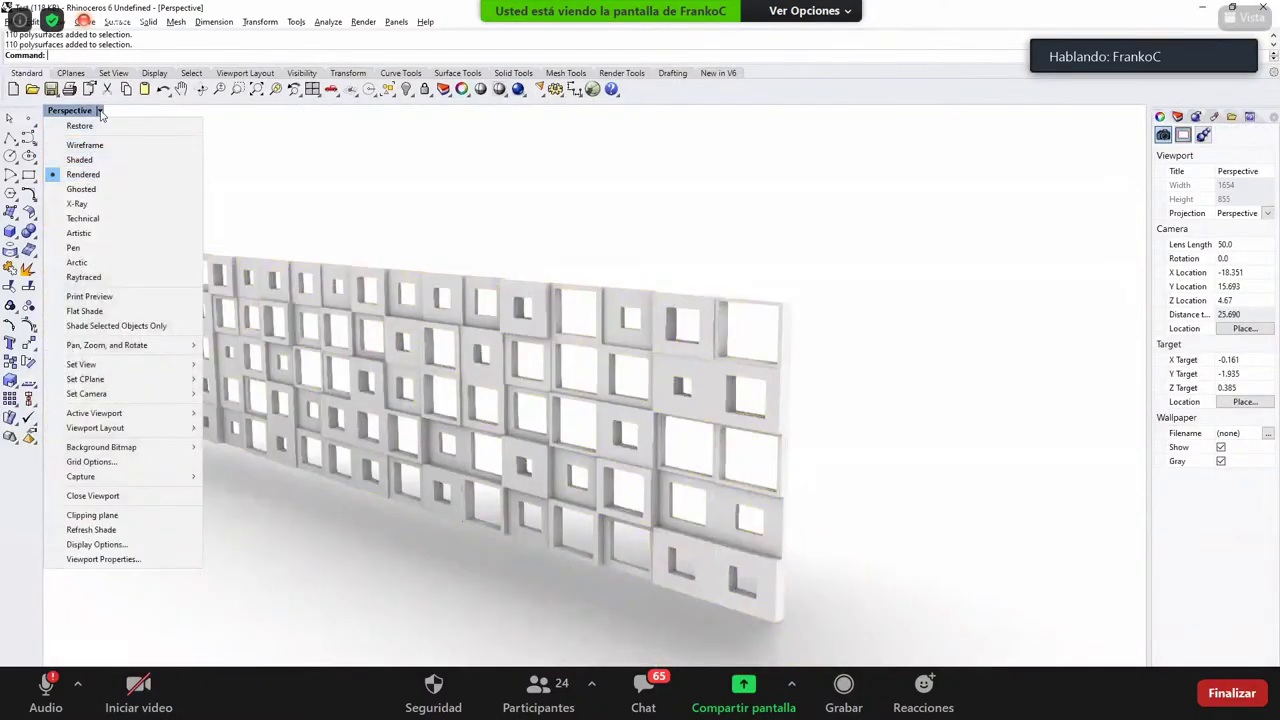
click(101, 112)
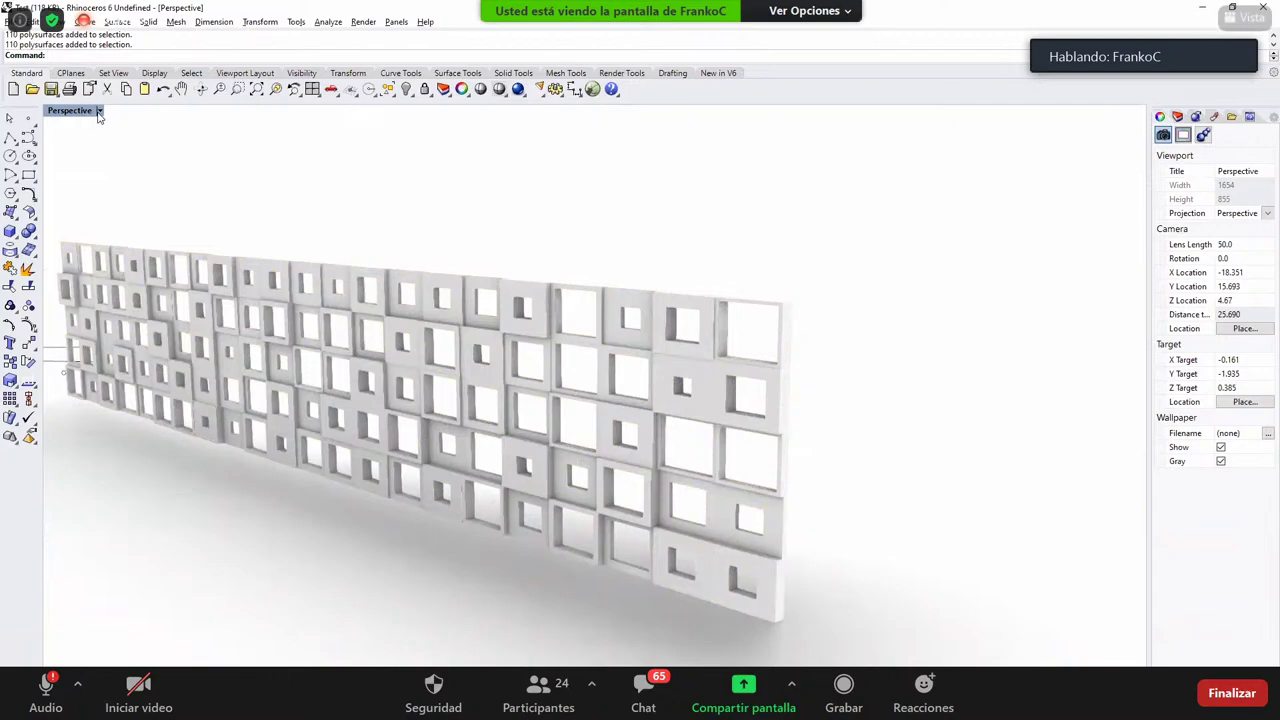
click(100, 112)
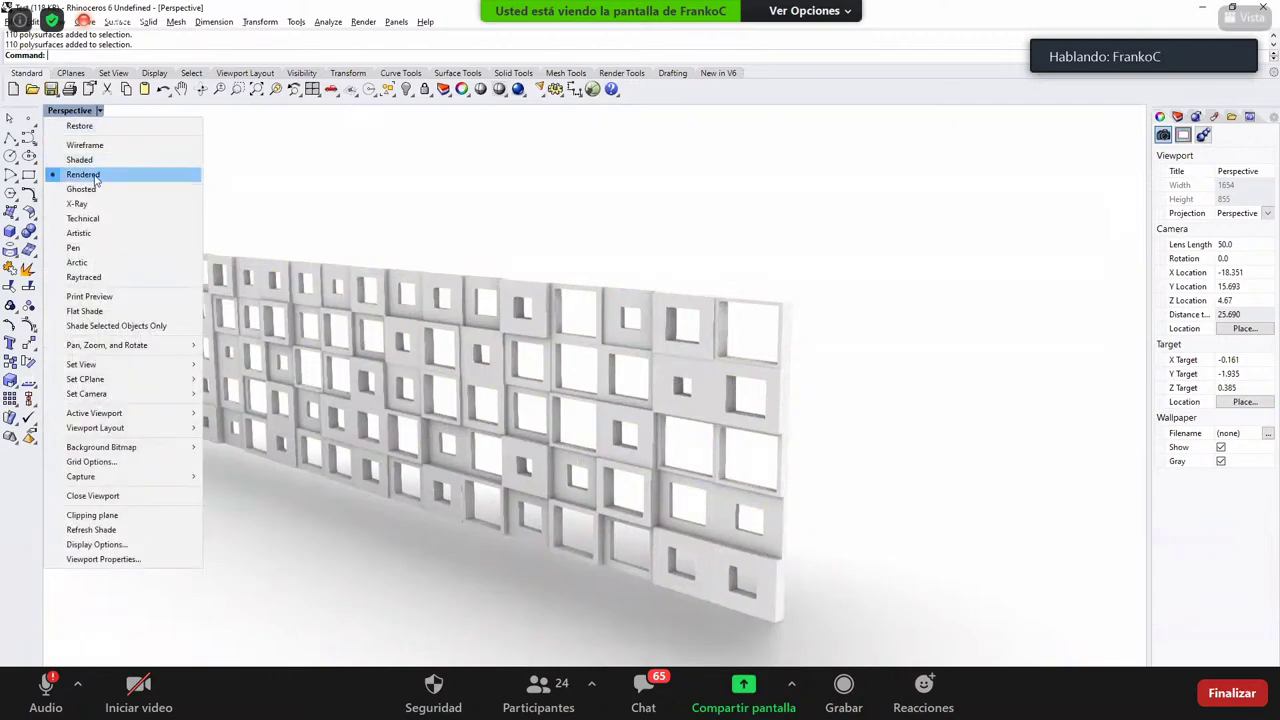
click(95, 248)
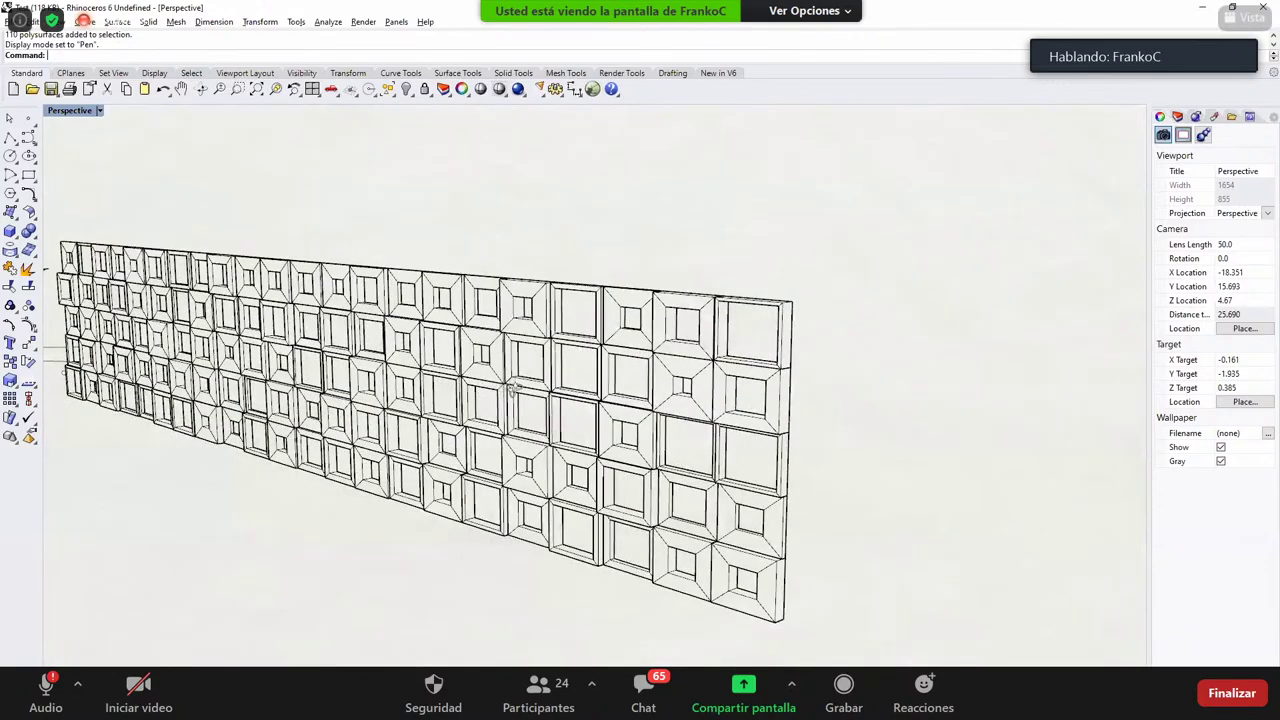
right_drag(508, 384, 815, 470)
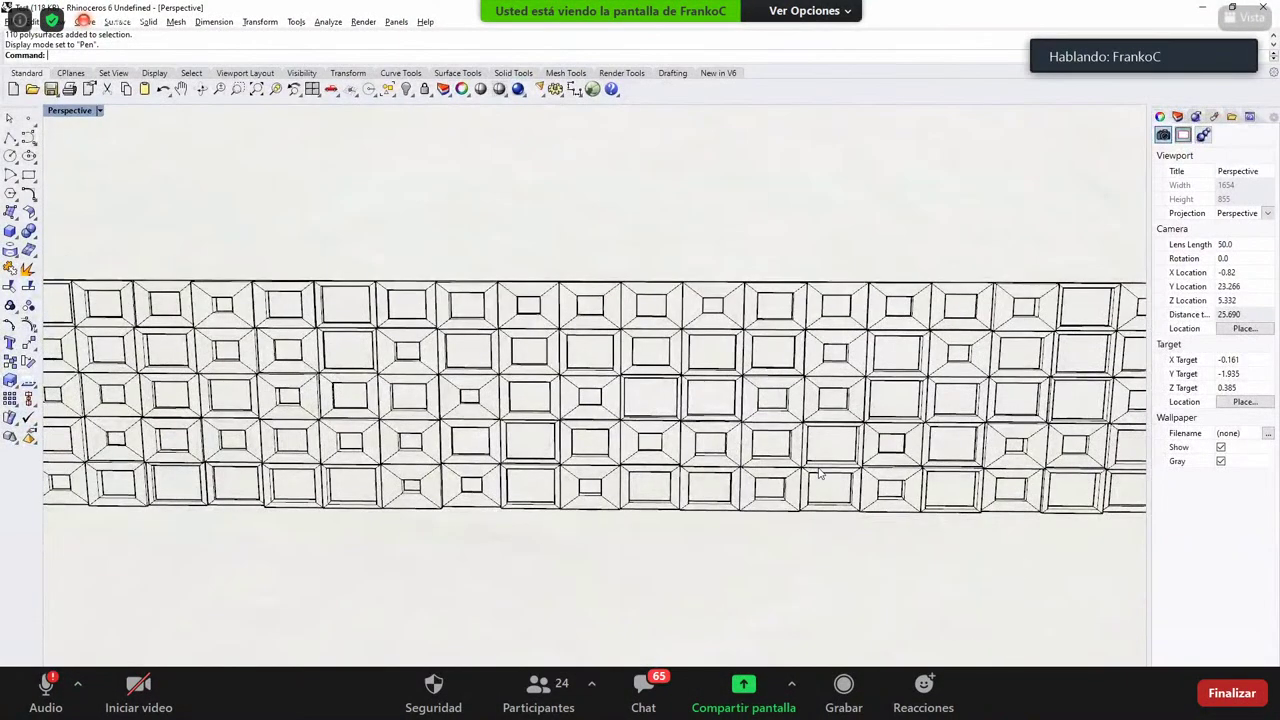
scroll(710, 463, up, 3)
right_drag(718, 463, 724, 427)
scroll(886, 424, down, 9)
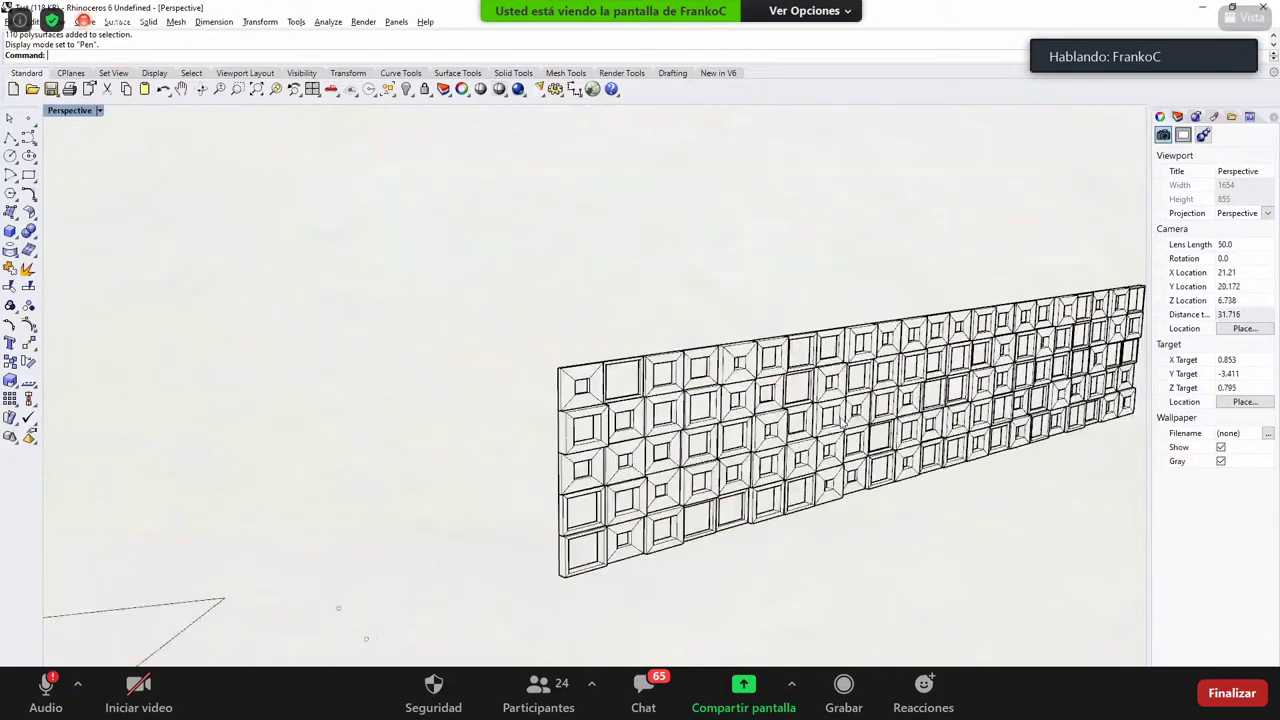
scroll(880, 405, up, 5)
scroll(866, 401, up, 2)
right_drag(866, 401, 889, 370)
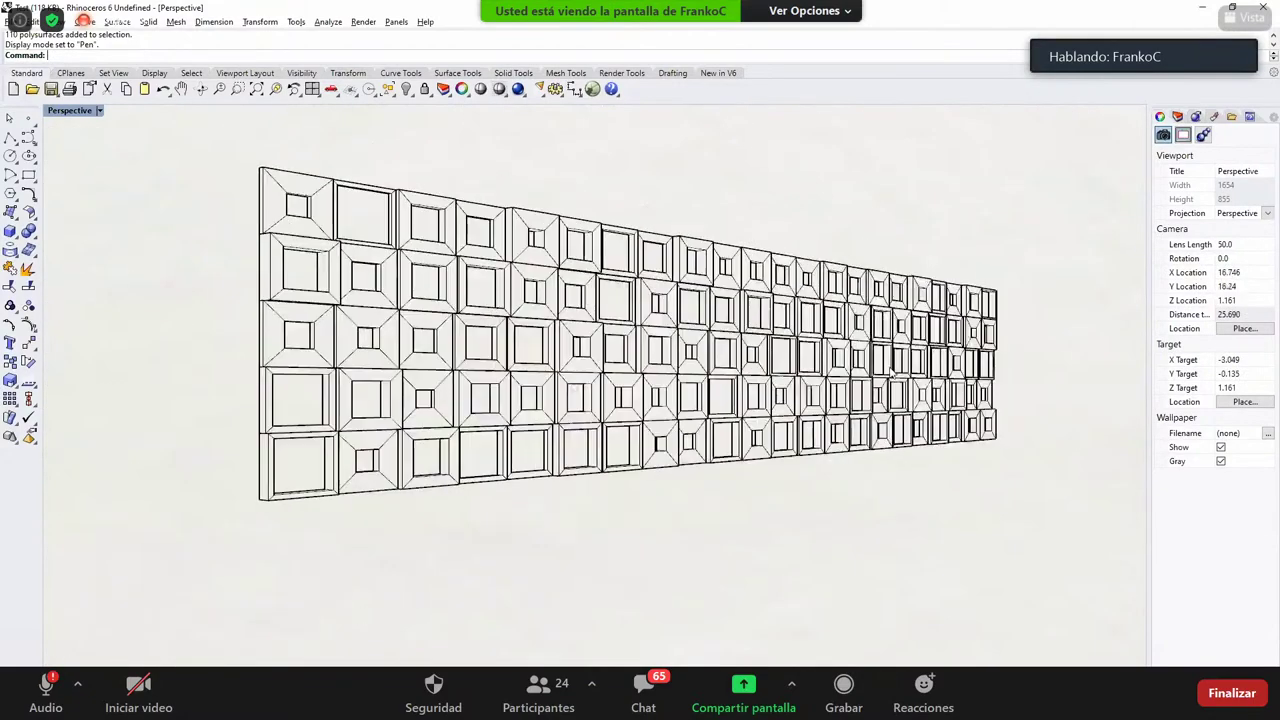
scroll(887, 370, up, 2)
scroll(580, 324, down, 2)
scroll(492, 248, up, 2)
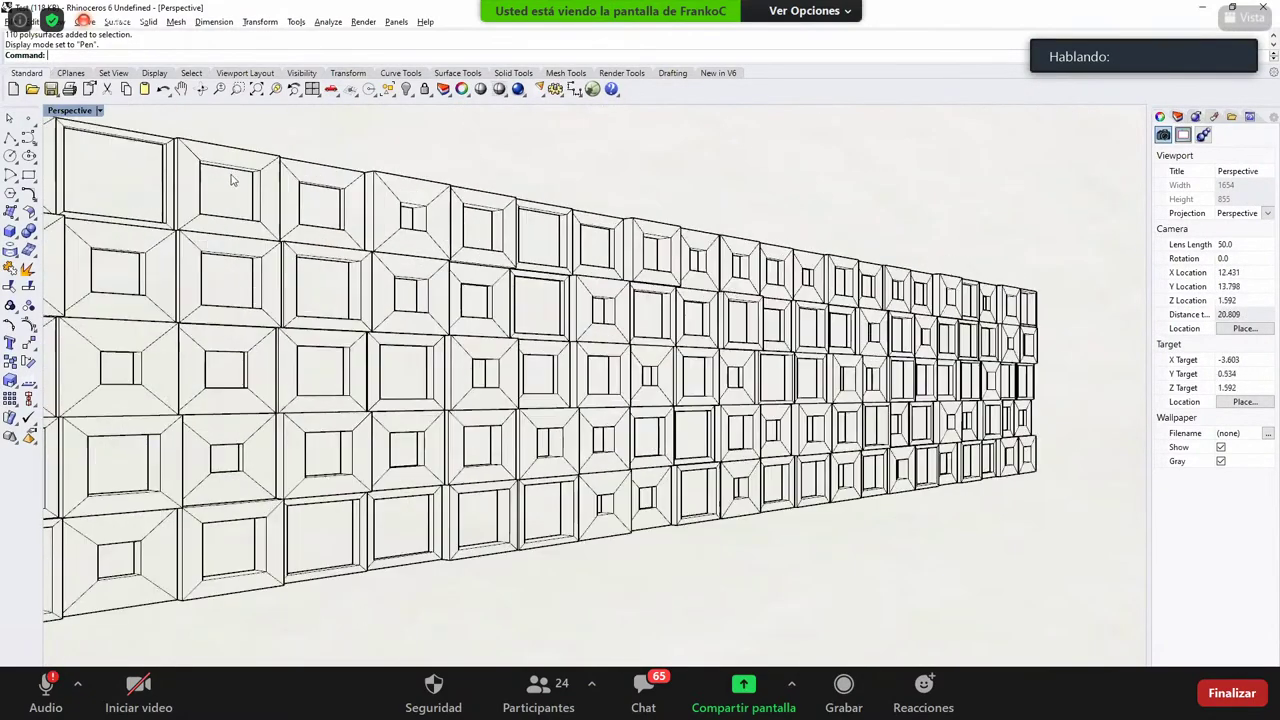
Step: Try the Technical and Artistic display modes on the facade in the Perspective viewport
click(99, 111)
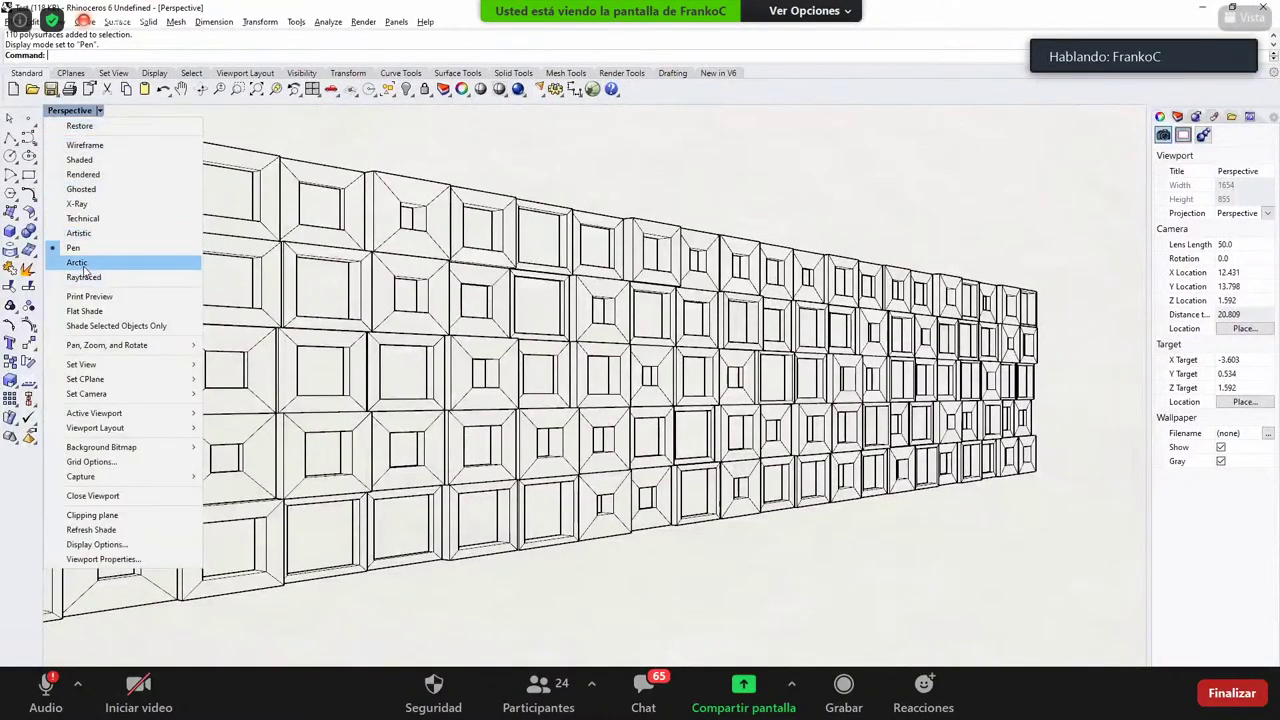
click(86, 219)
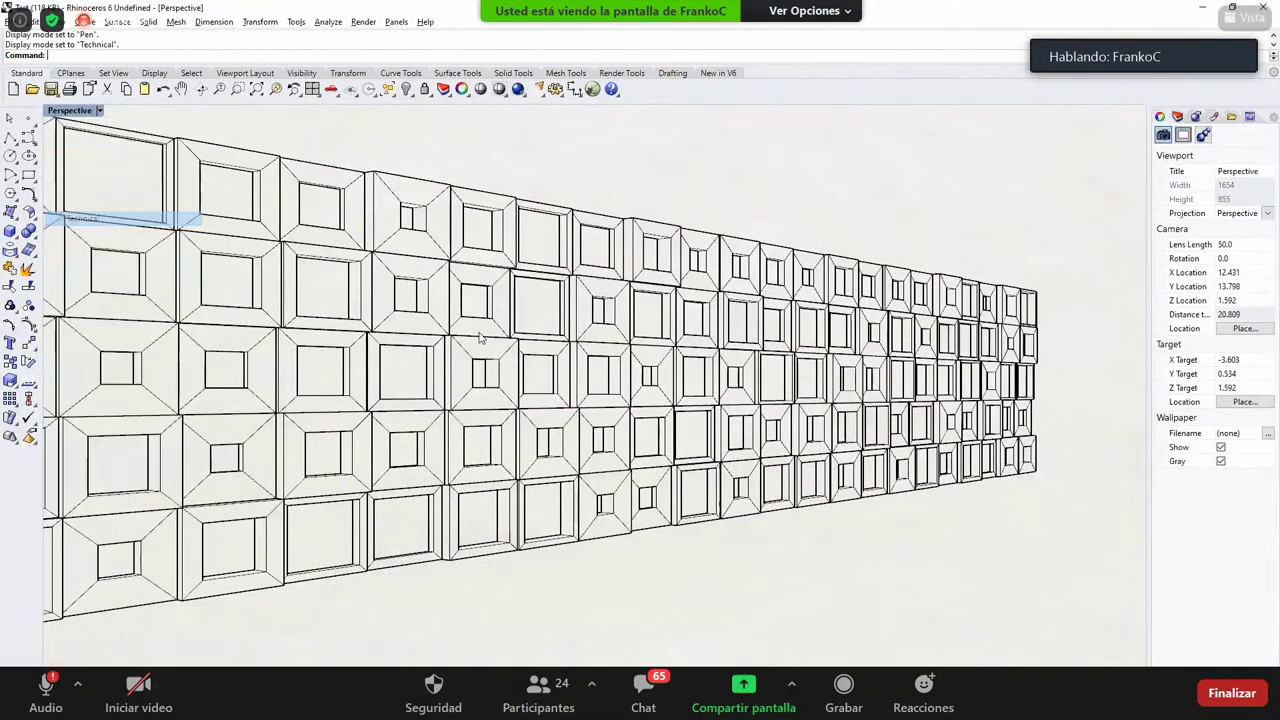
click(99, 111)
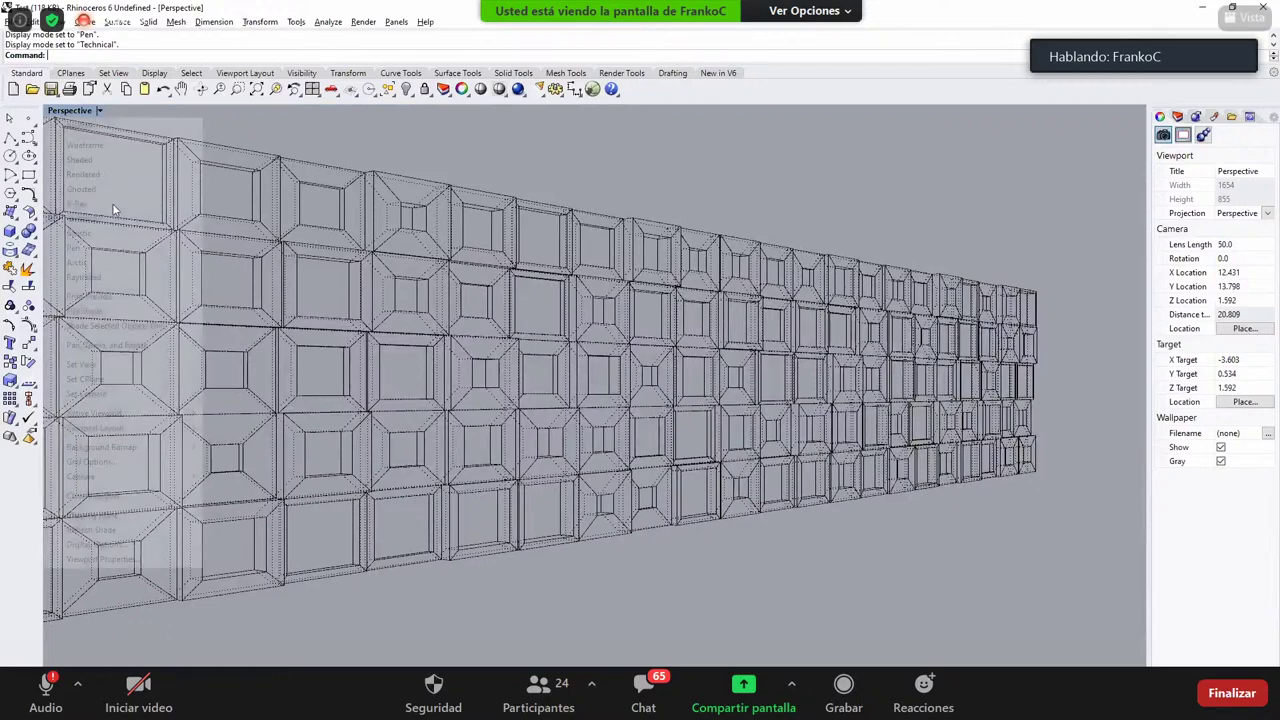
click(97, 236)
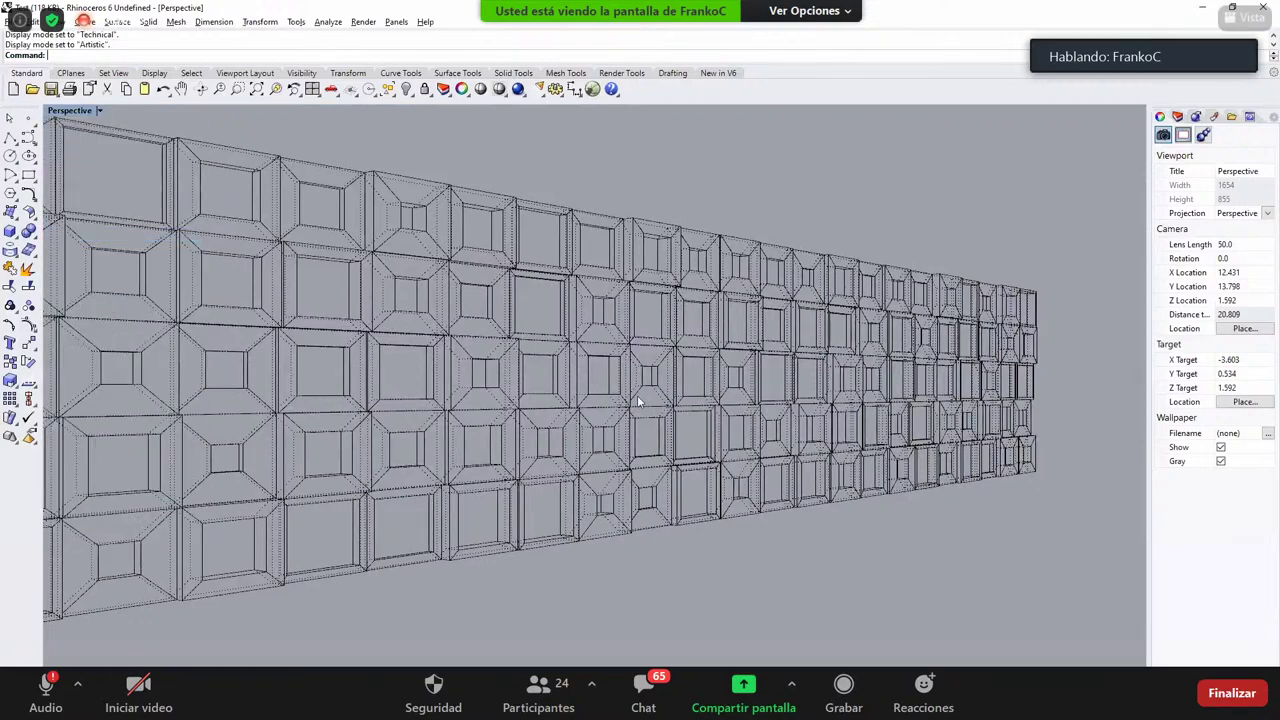
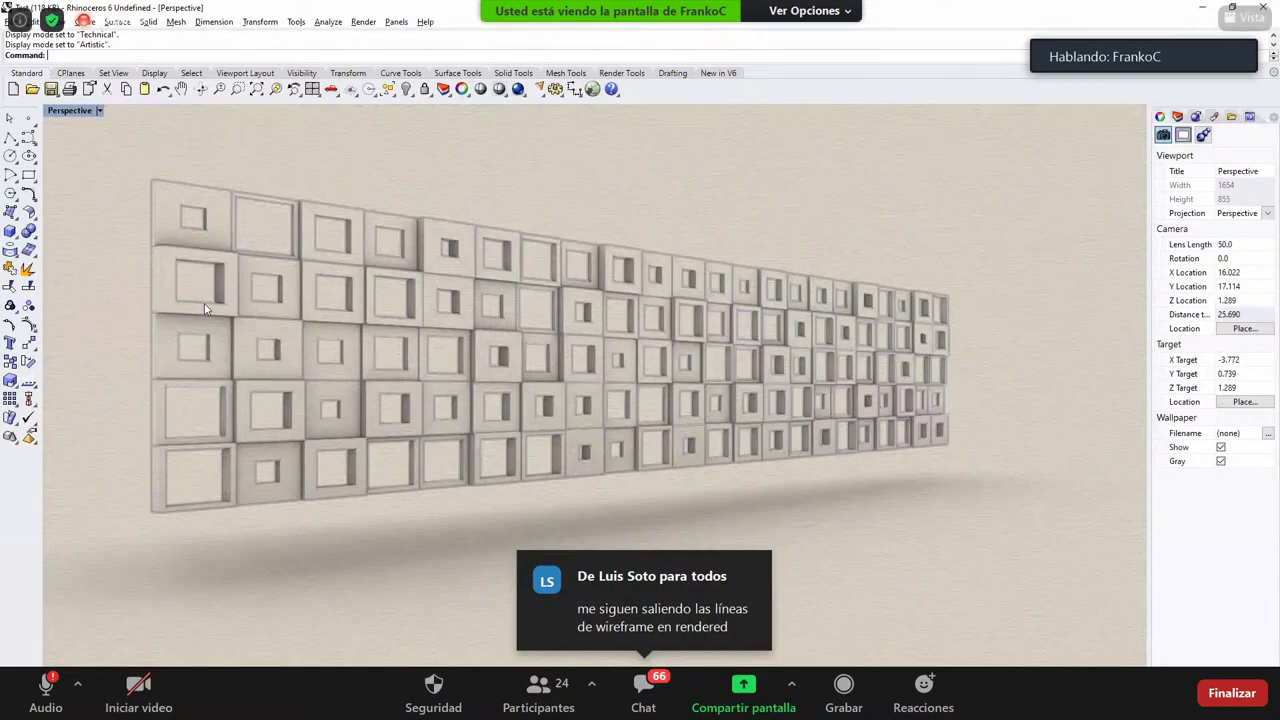
Step: Set the Perspective viewport to Shaded display mode, examine the frames' wireframe edges up close and select the baked group
click(99, 110)
click(95, 157)
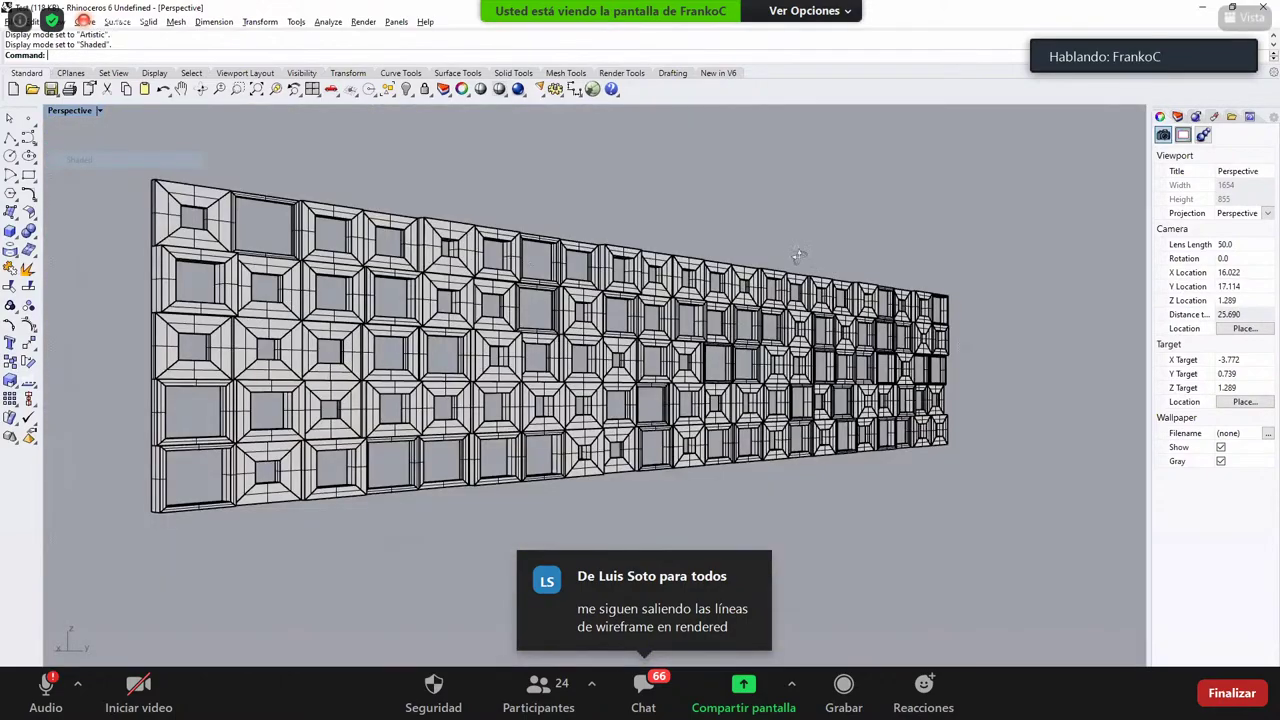
right_drag(628, 284, 558, 294)
scroll(571, 308, up, 6)
click(533, 328)
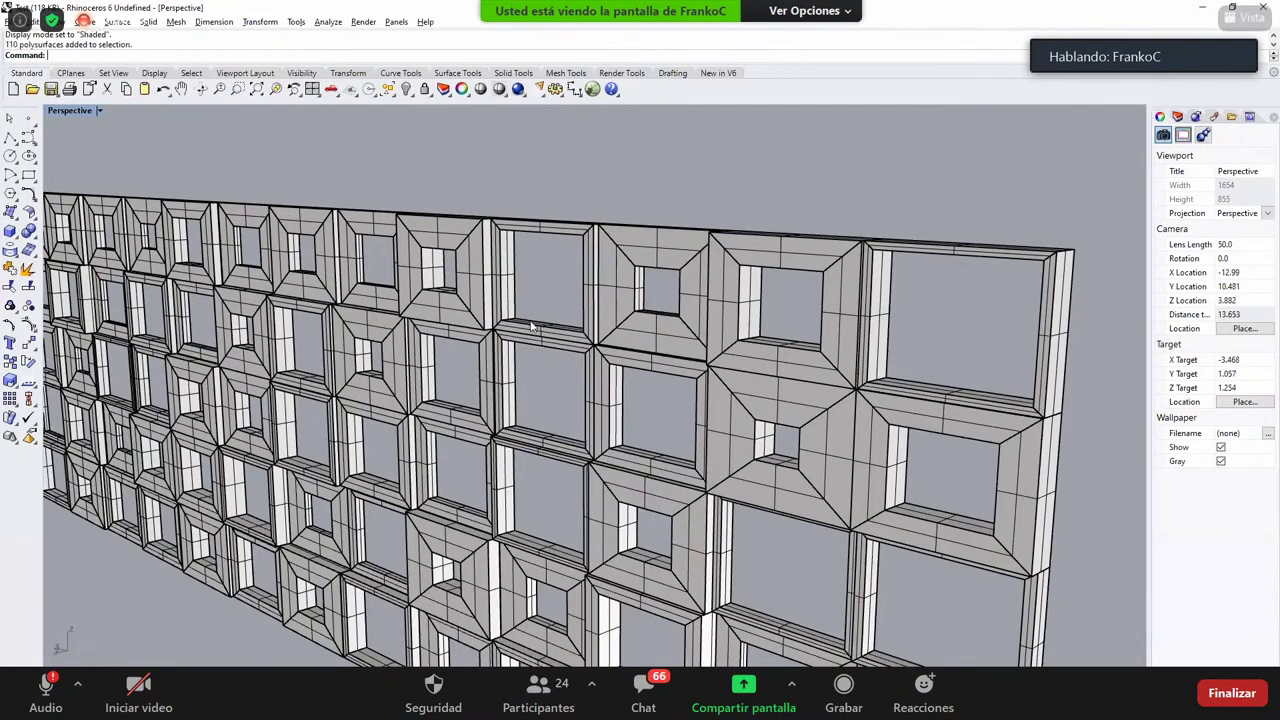
click(533, 328)
scroll(533, 328, down, 6)
scroll(533, 330, up, 2)
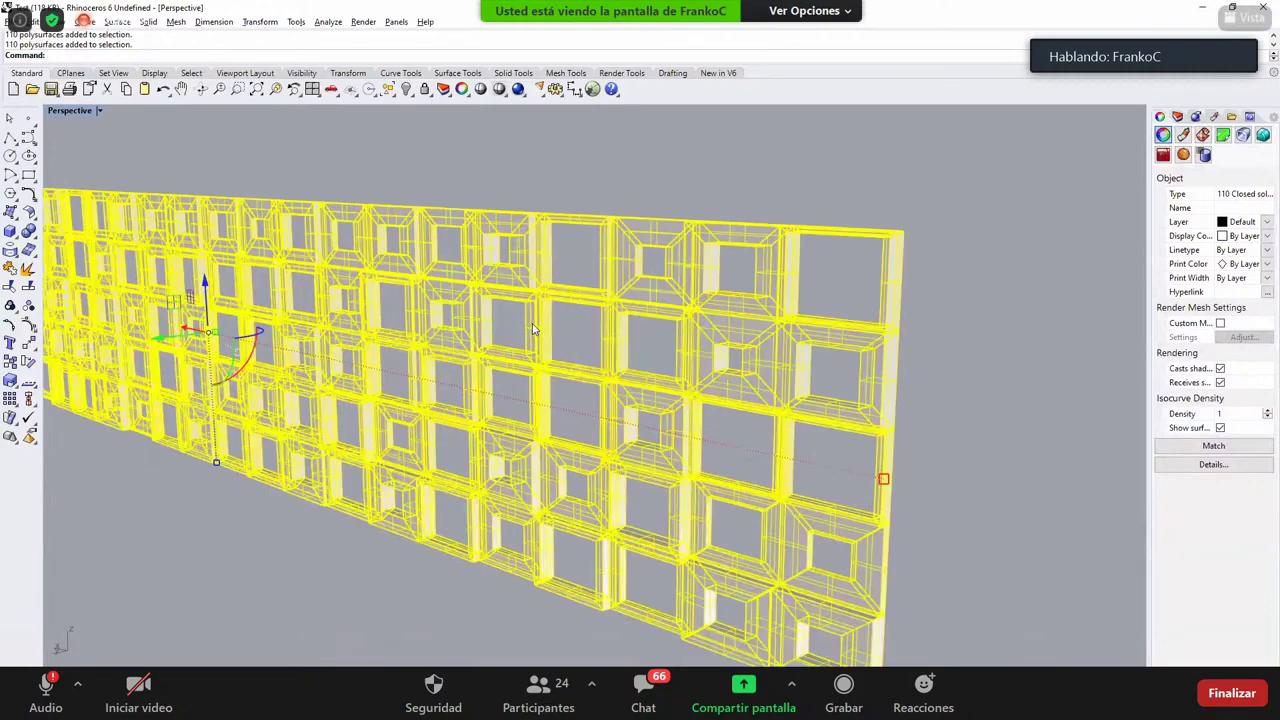
Step: Set the Perspective viewport back to Rendered display mode and deselect the baked frames
click(70, 110)
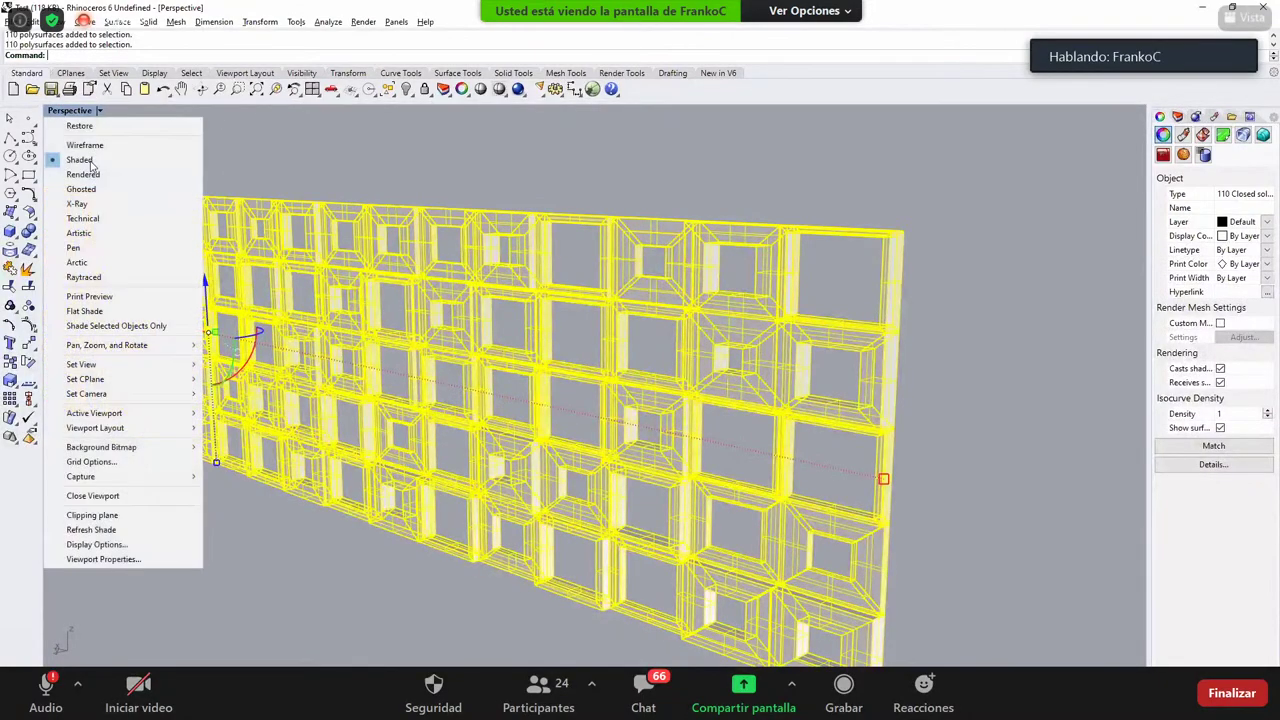
key(Return)
click(175, 629)
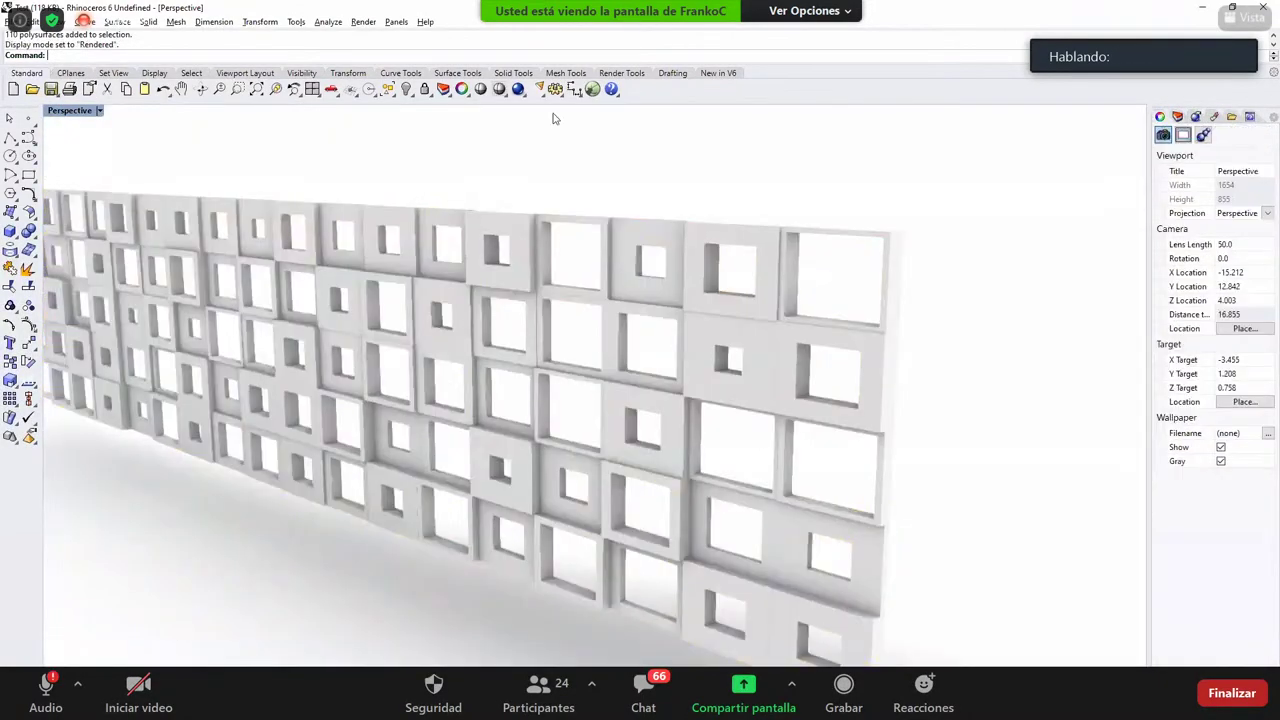
Step: Reopen the Grasshopper window and limit its preview geometry to selected objects only
click(575, 89)
click(592, 89)
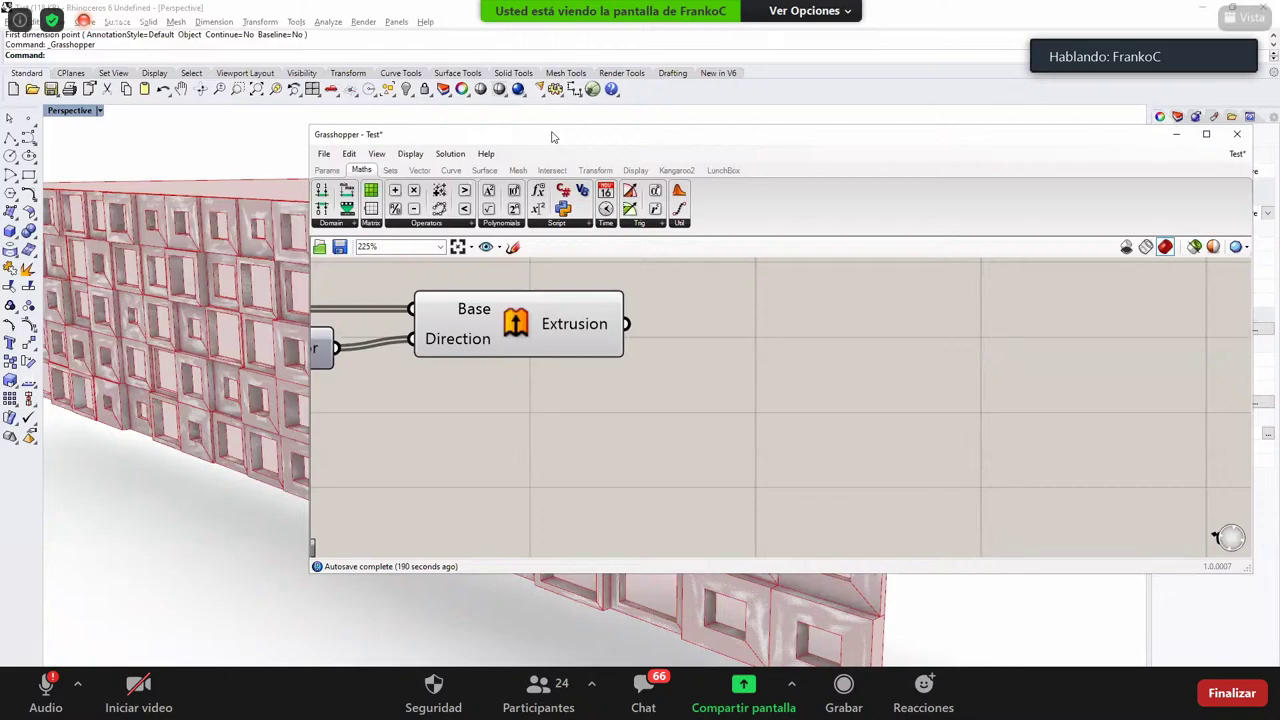
drag(780, 134, 524, 123)
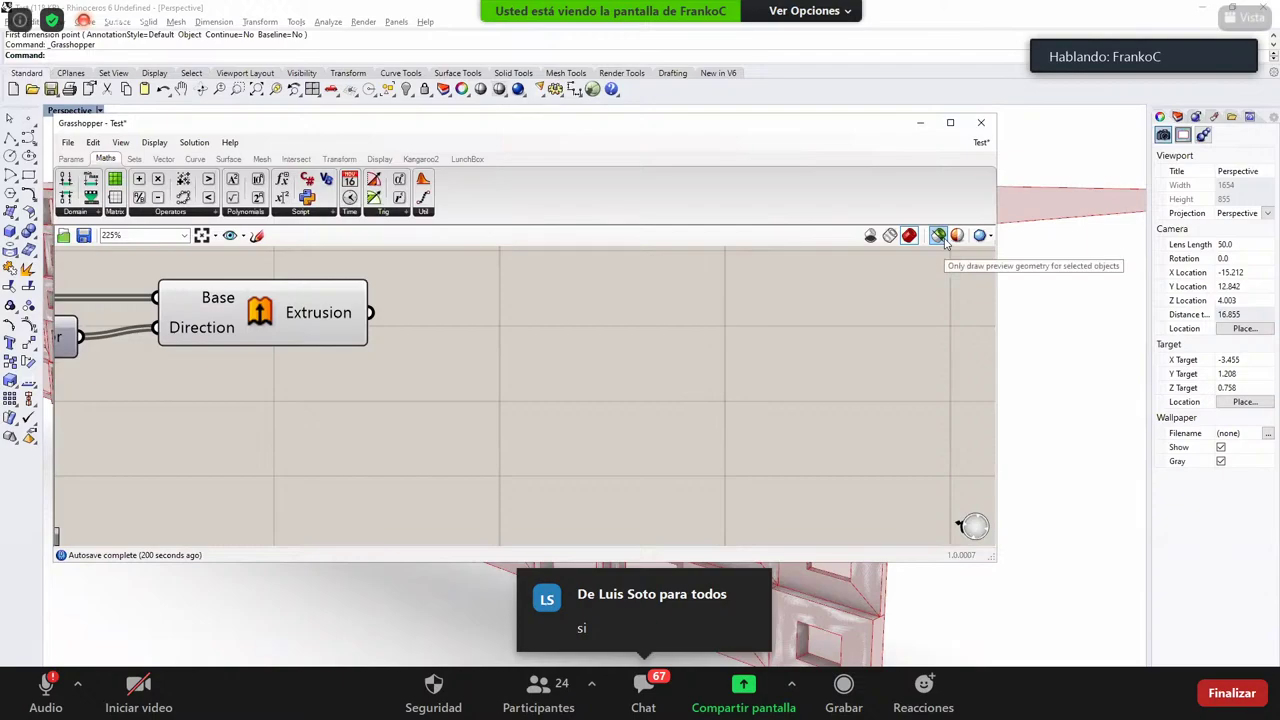
click(939, 237)
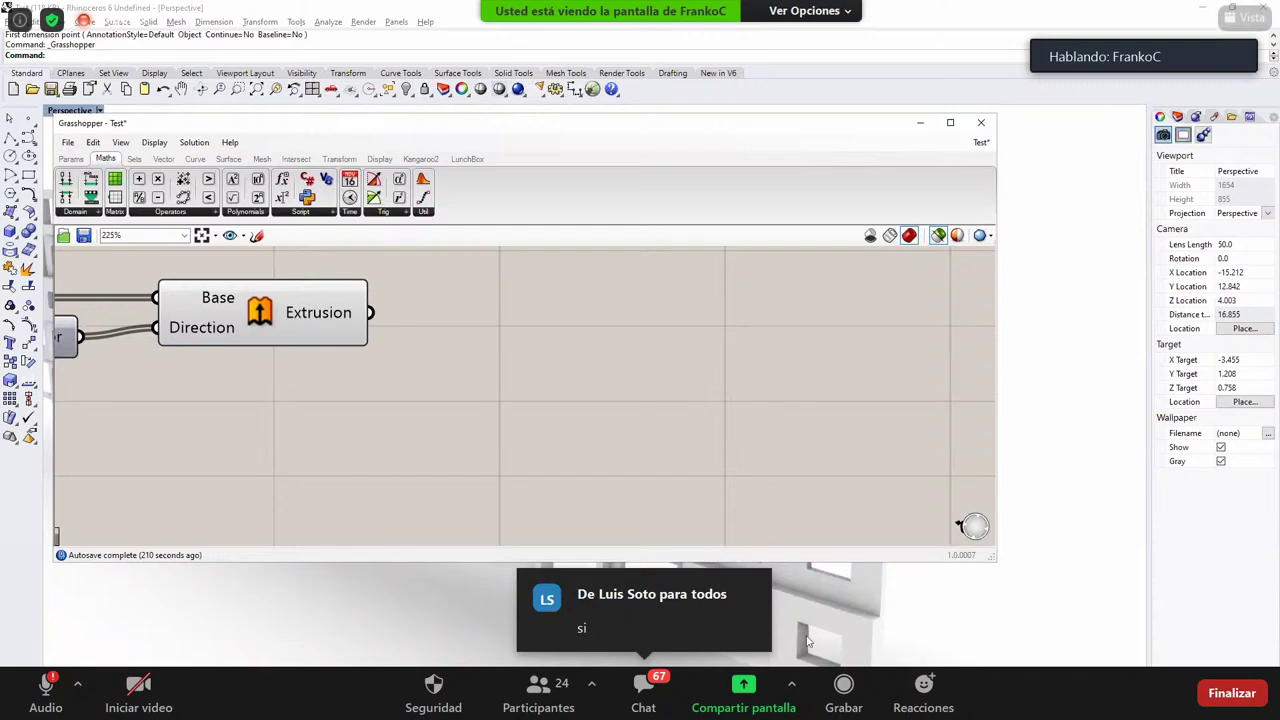
Step: Move the Grasshopper window clear of the facade and select the Extrusion component to preview its geometry
scroll(422, 491, down, 5)
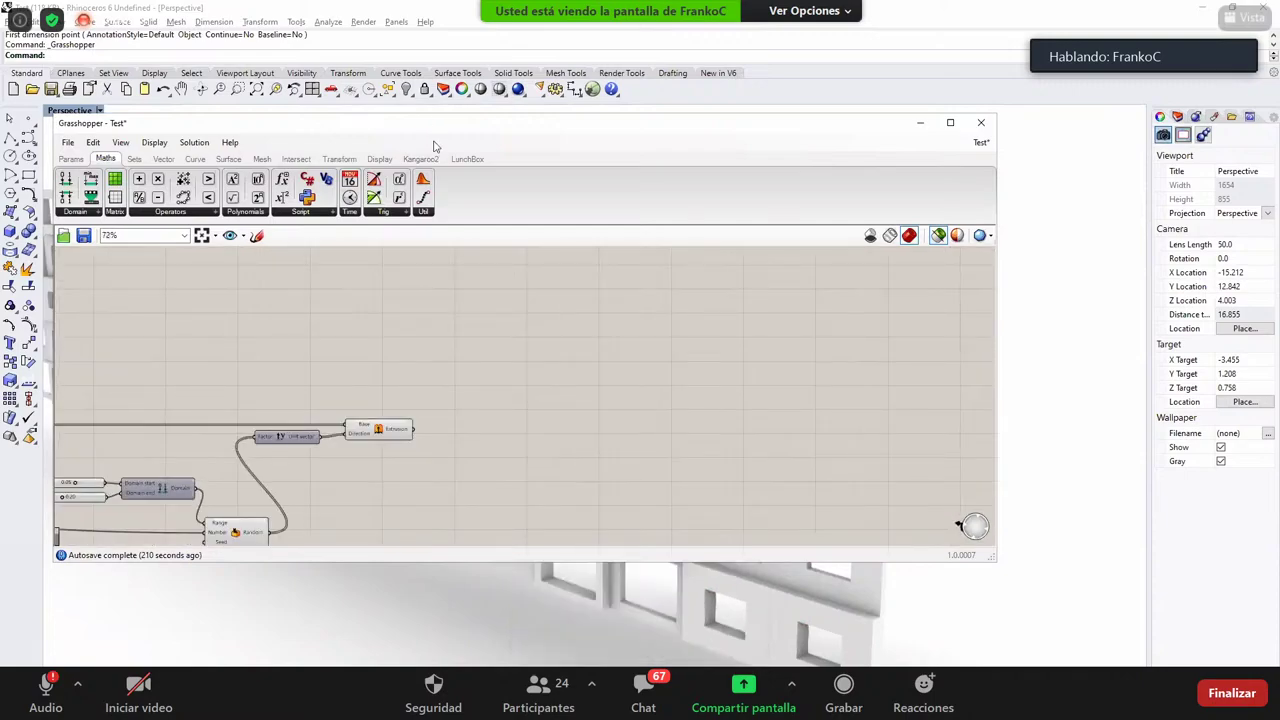
drag(412, 124, 527, 177)
click(503, 483)
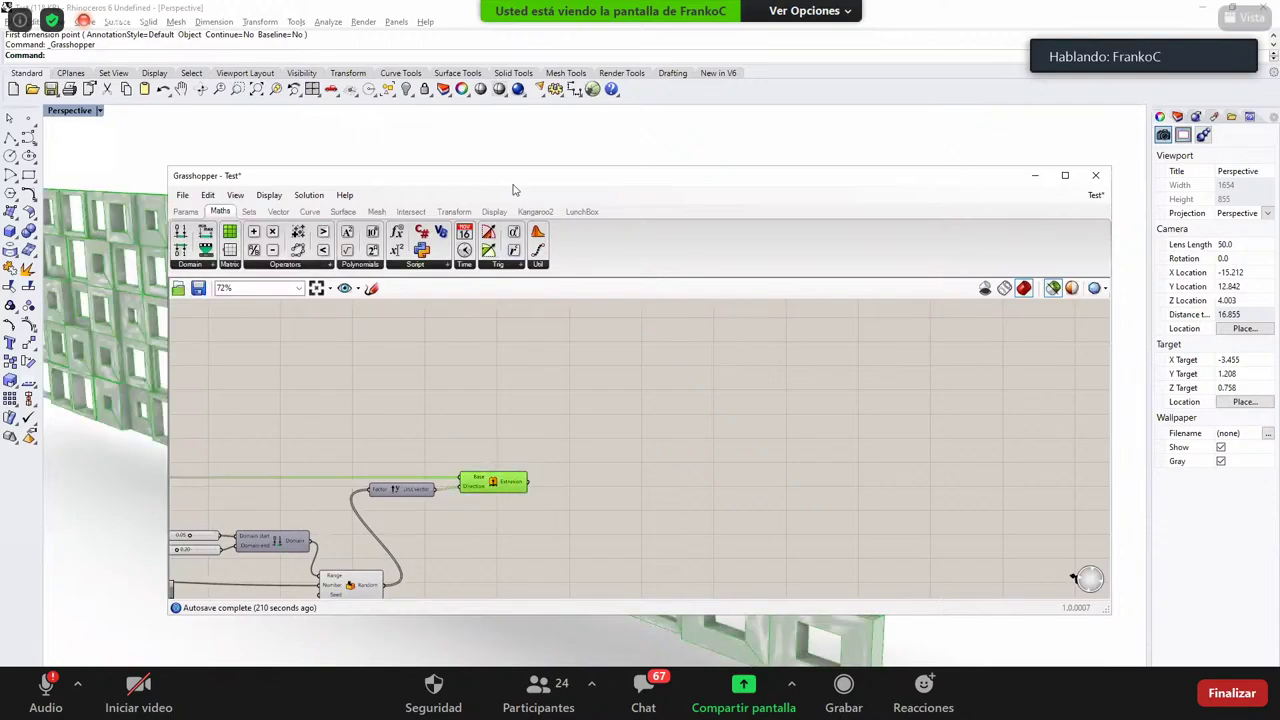
Step: Deselect the Extrusion component and move the Grasshopper window down, clear of the rendered facade
click(623, 576)
drag(563, 175, 480, 657)
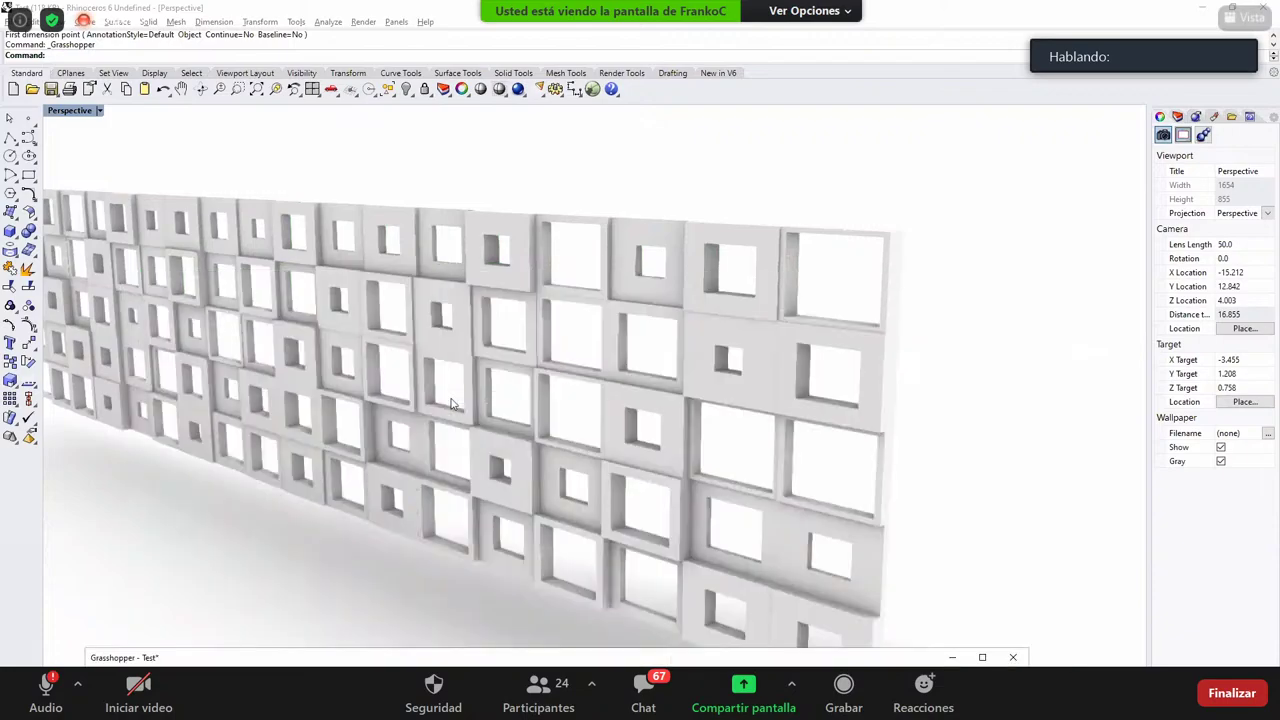
Step: Examine the rendered facade in the Perspective viewport from both sides and from above
right_drag(580, 398, 770, 352)
scroll(692, 410, down, 4)
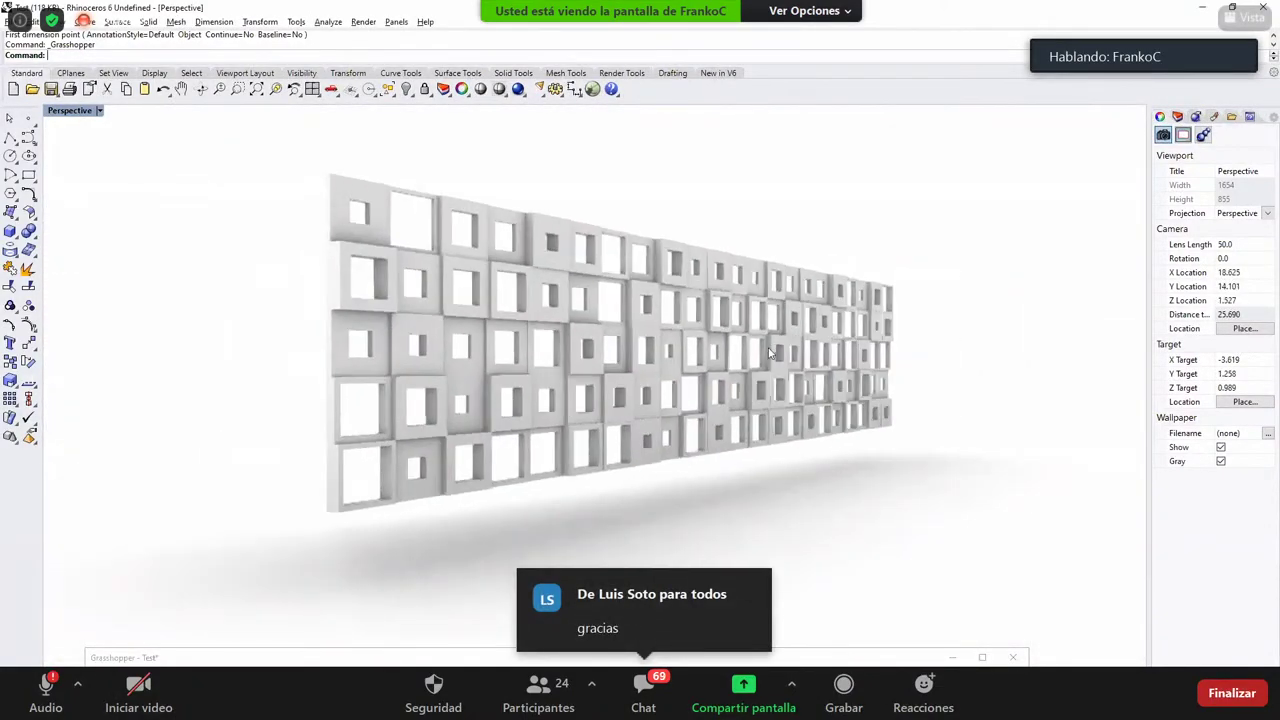
scroll(715, 286, up, 2)
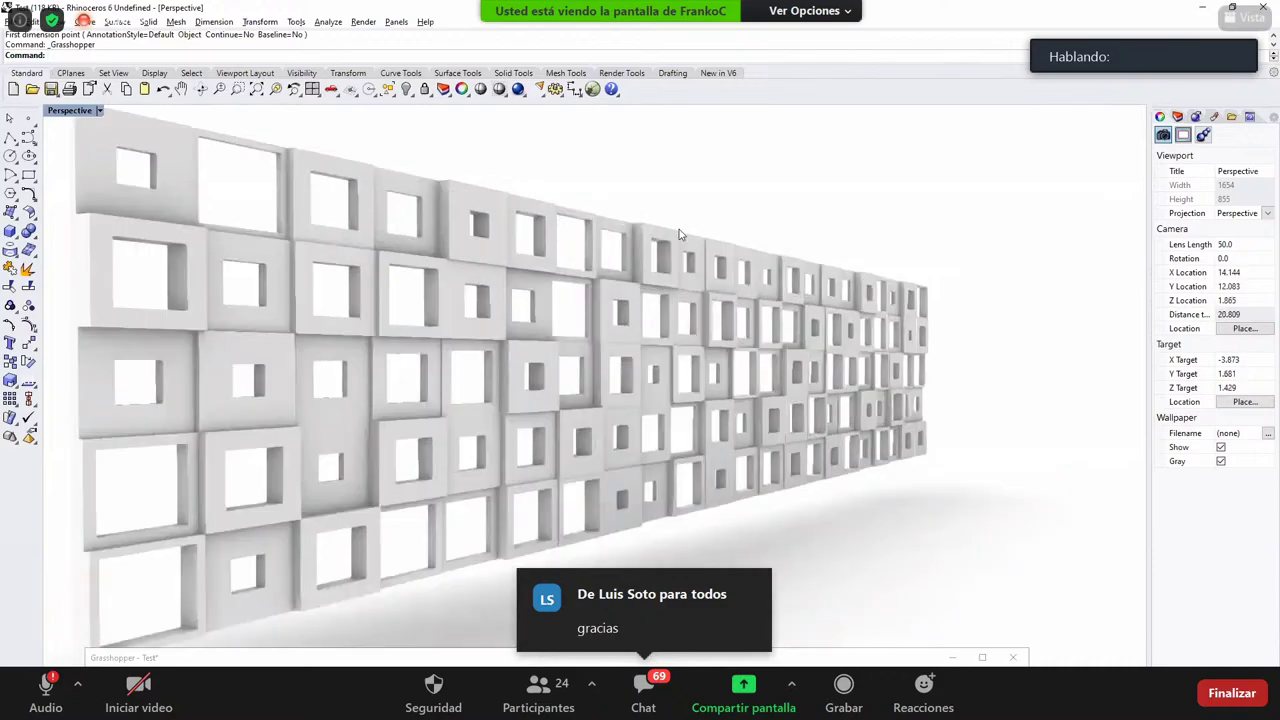
right_drag(578, 356, 568, 393)
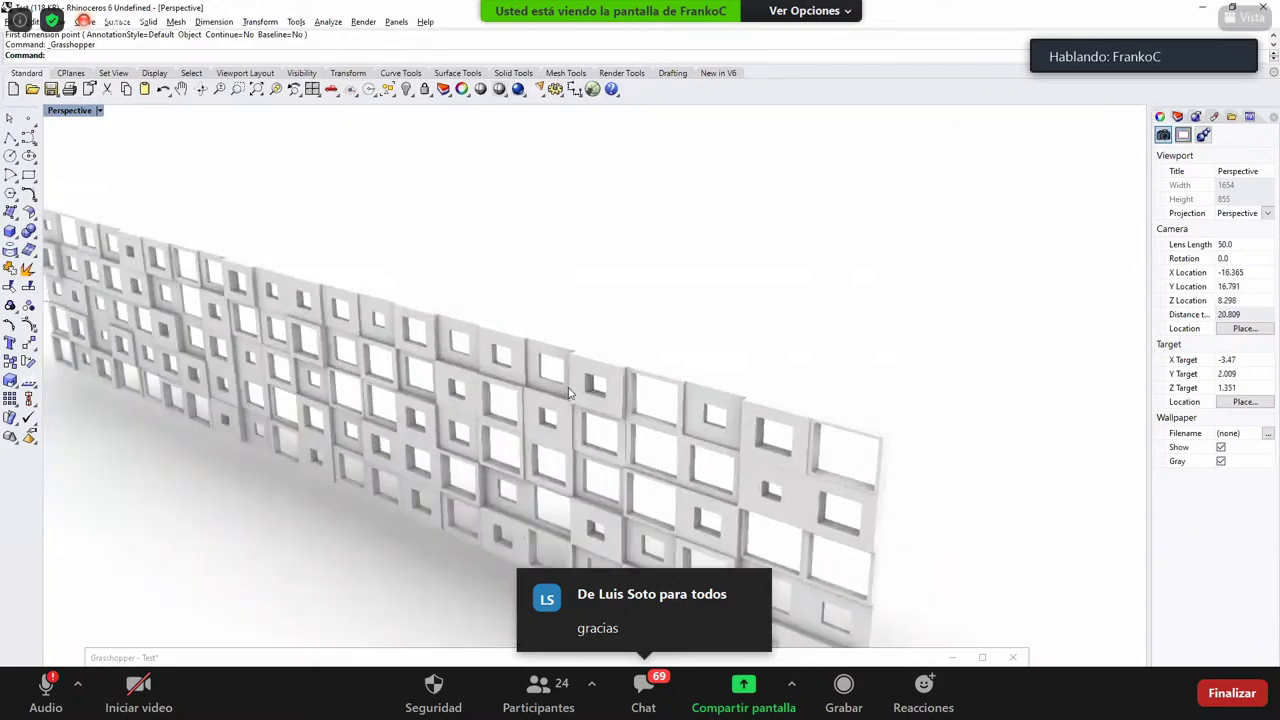
key(ctrl+a)
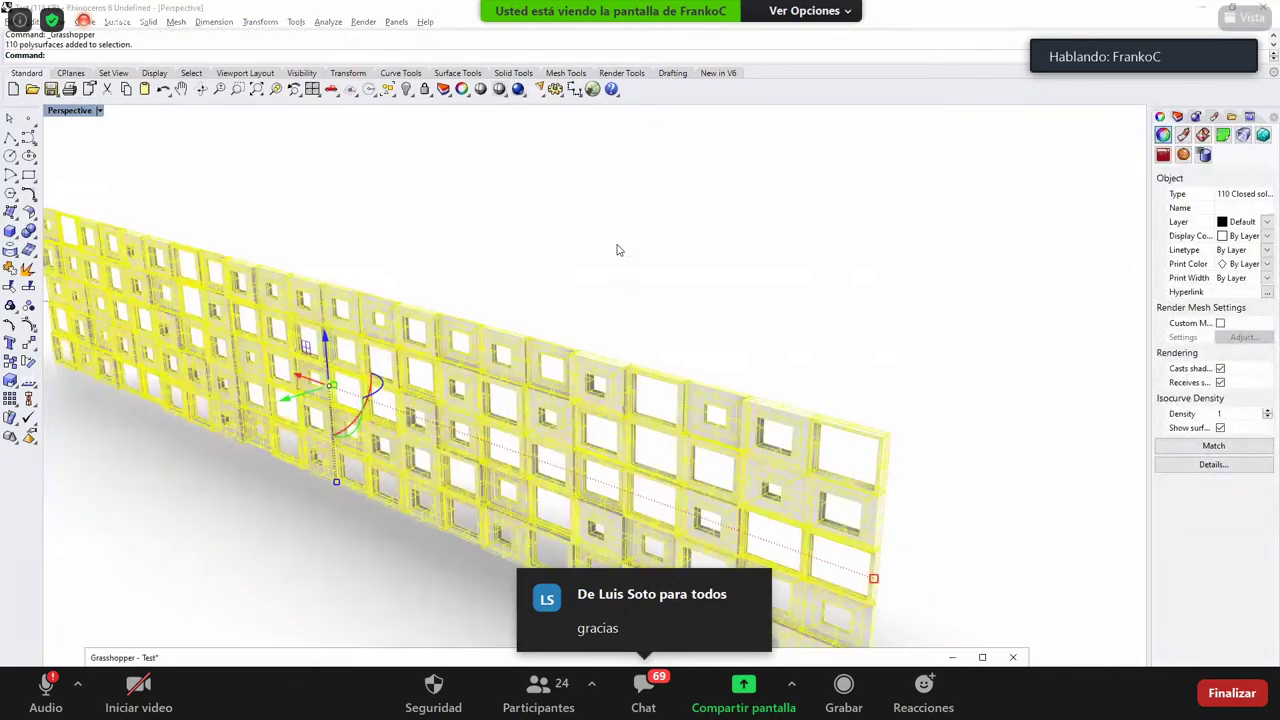
click(648, 311)
right_drag(480, 320, 340, 306)
scroll(402, 370, up, 5)
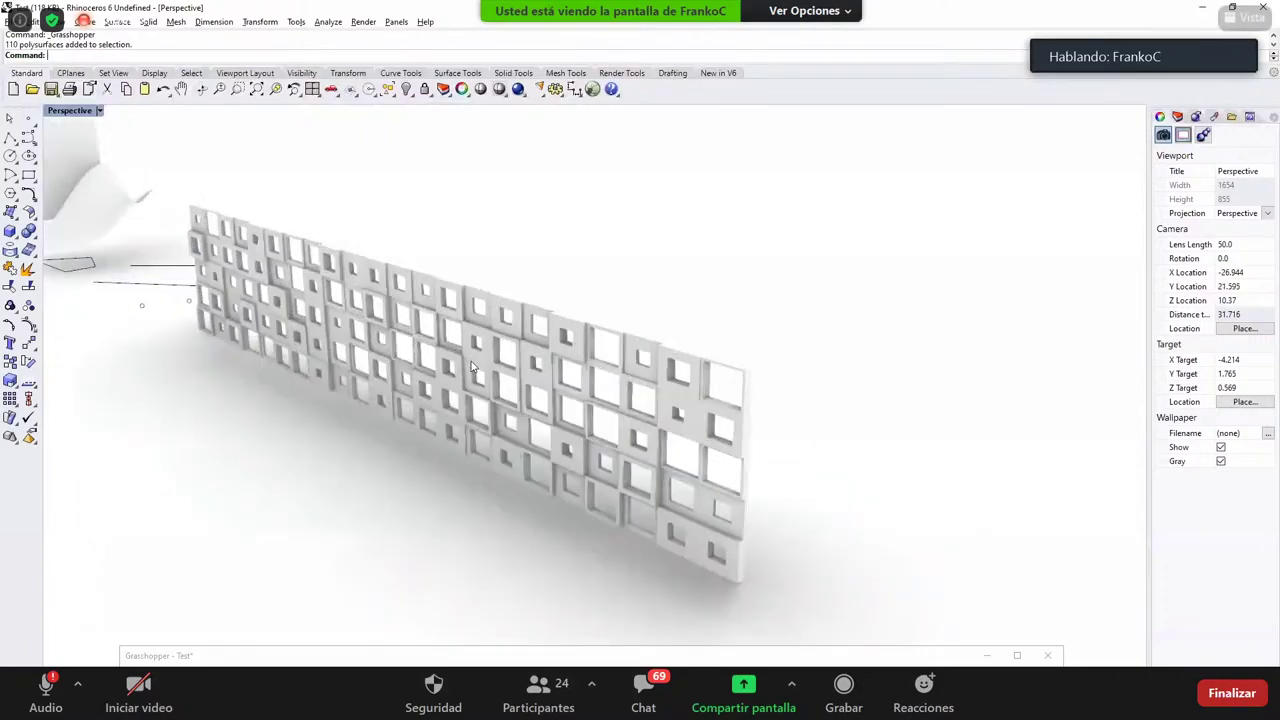
scroll(402, 352, down, 4)
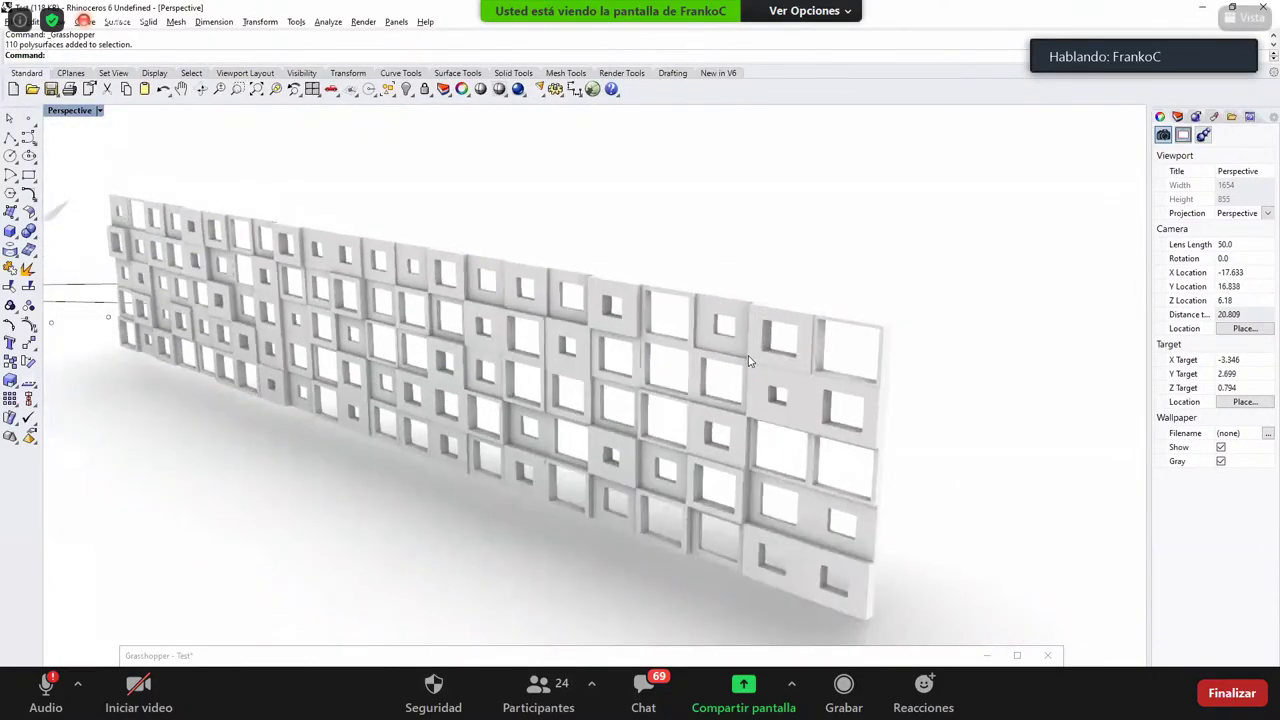
click(343, 340)
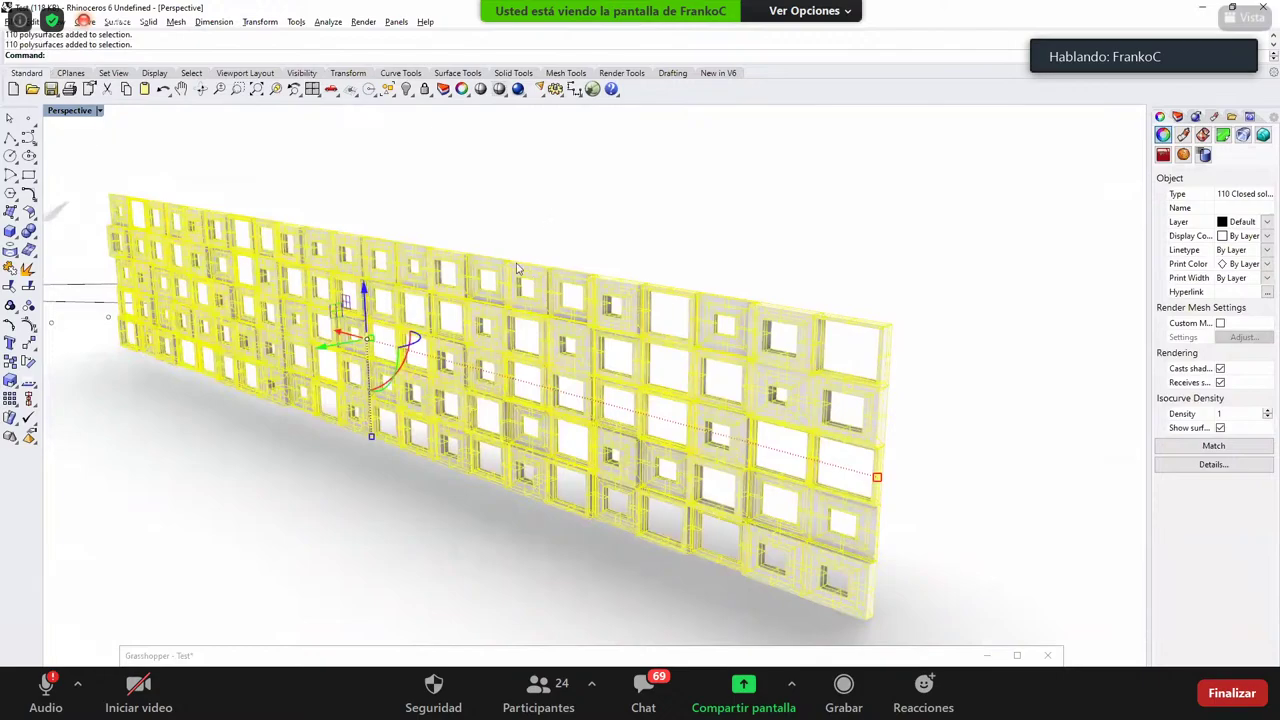
key(Escape)
click(473, 286)
key(Escape)
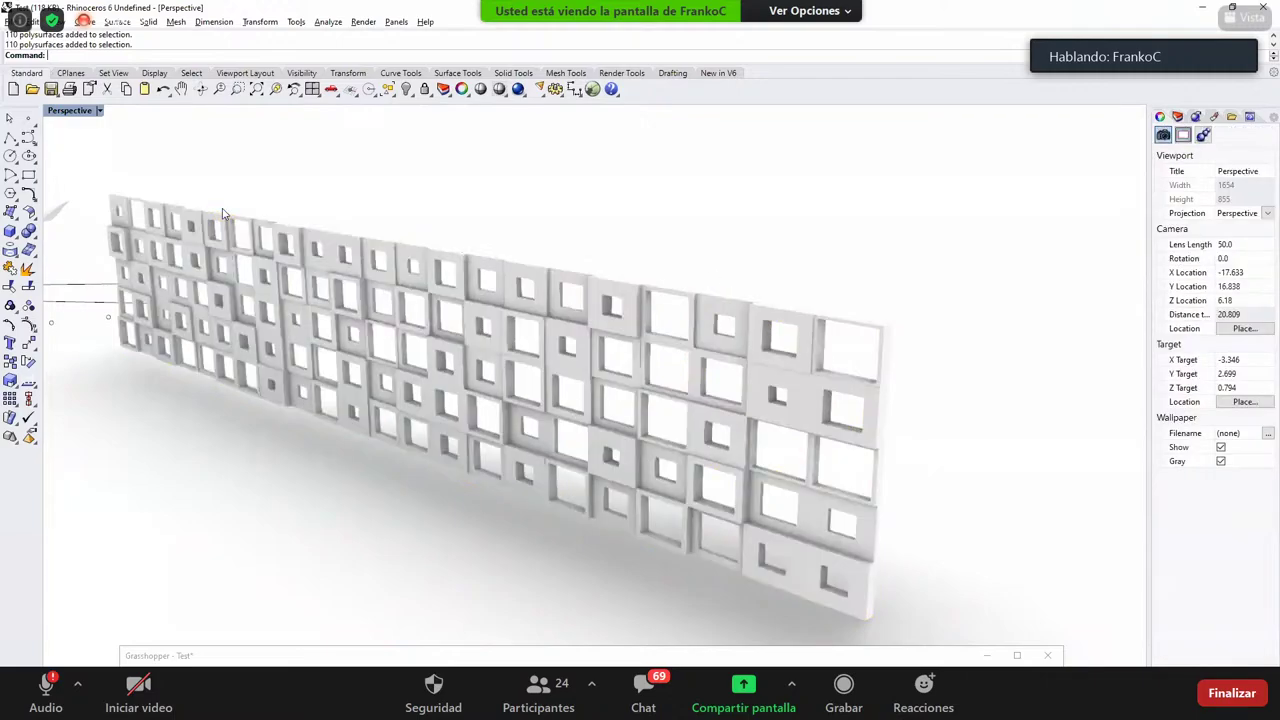
click(615, 442)
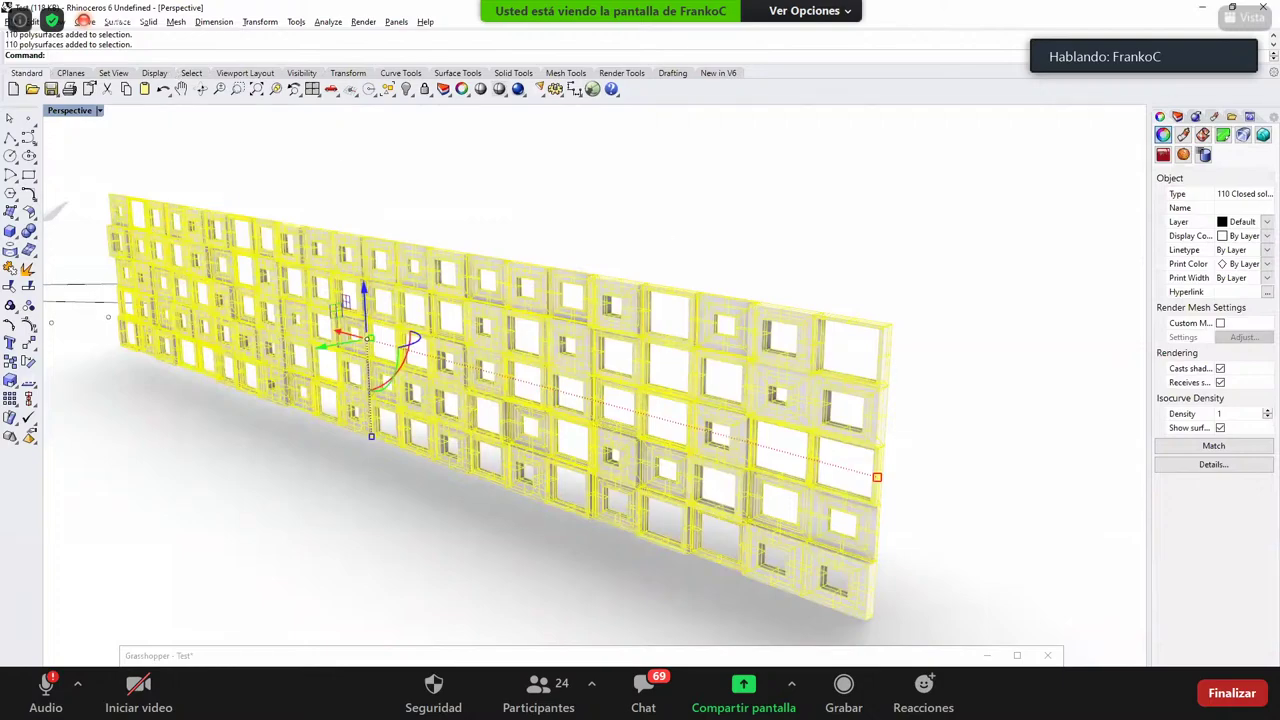
click(10, 21)
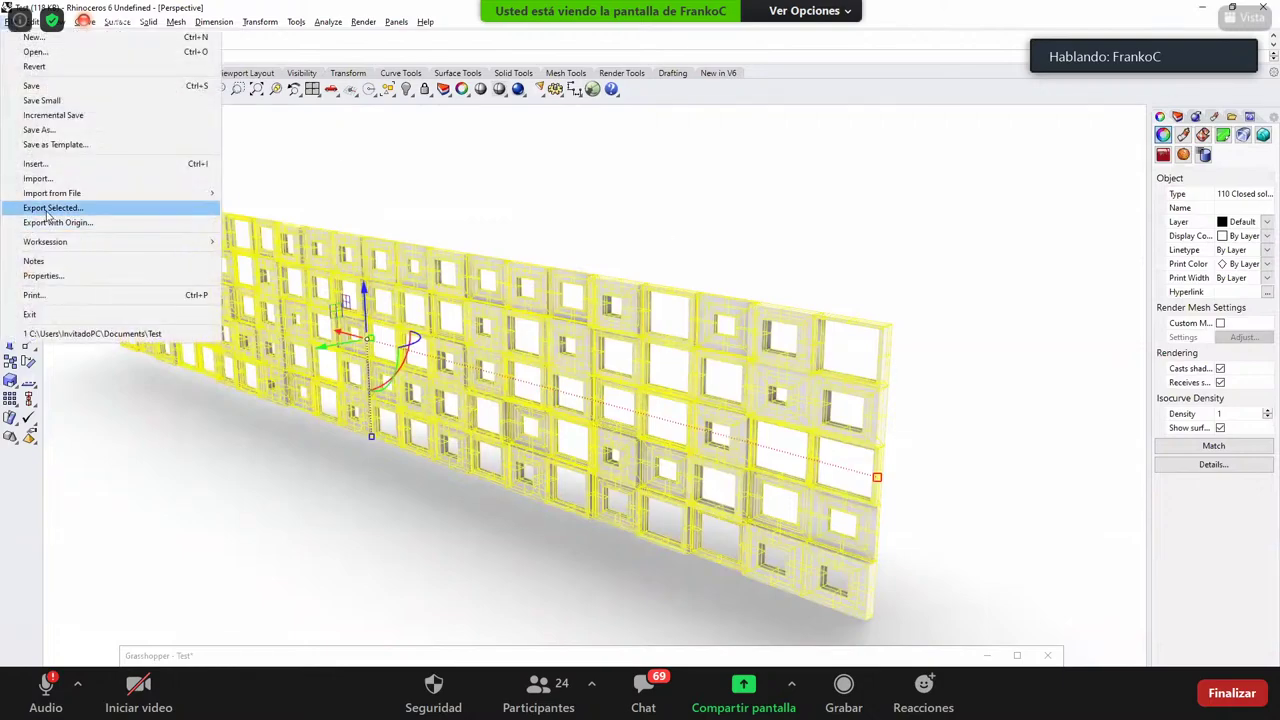
click(47, 208)
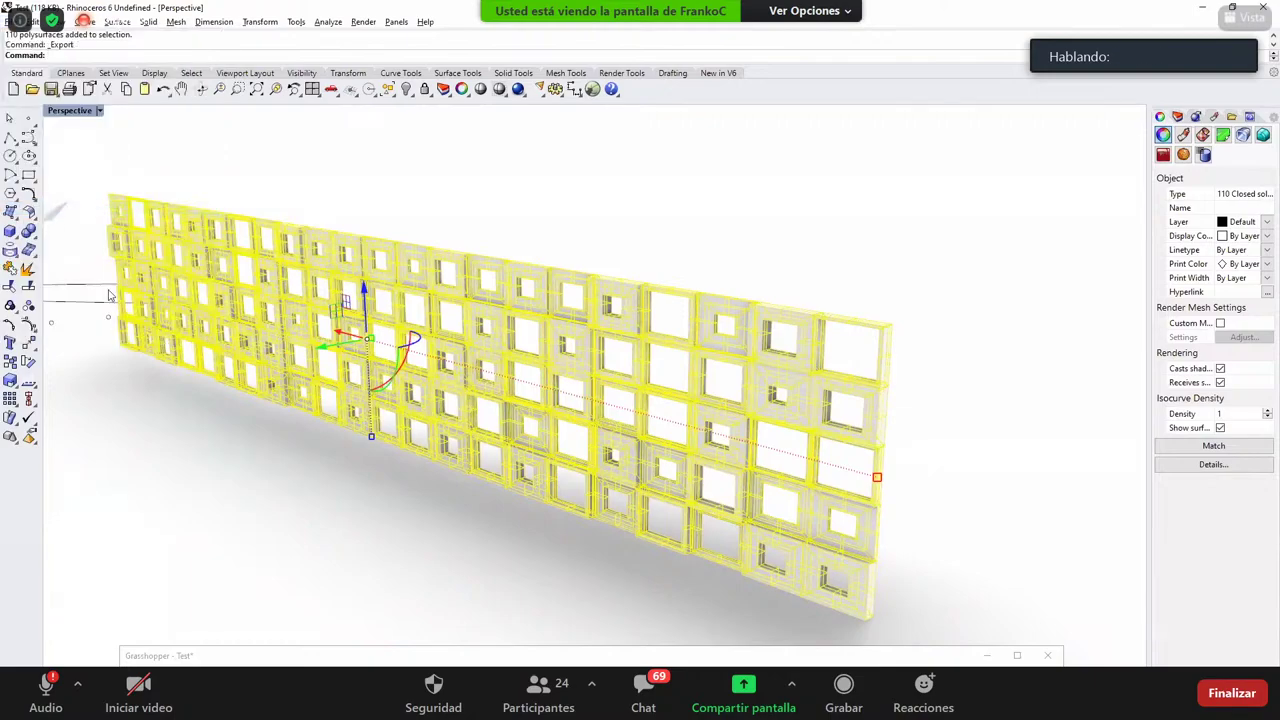
text(Facha)
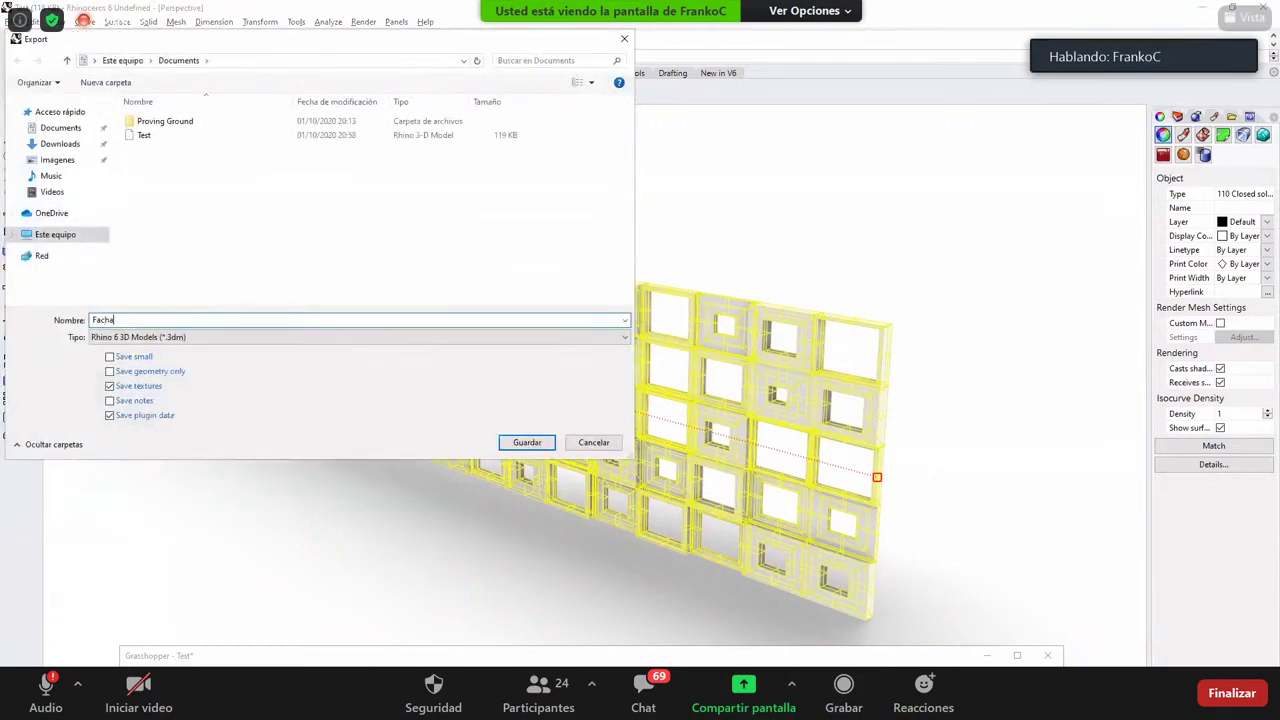
text(da01)
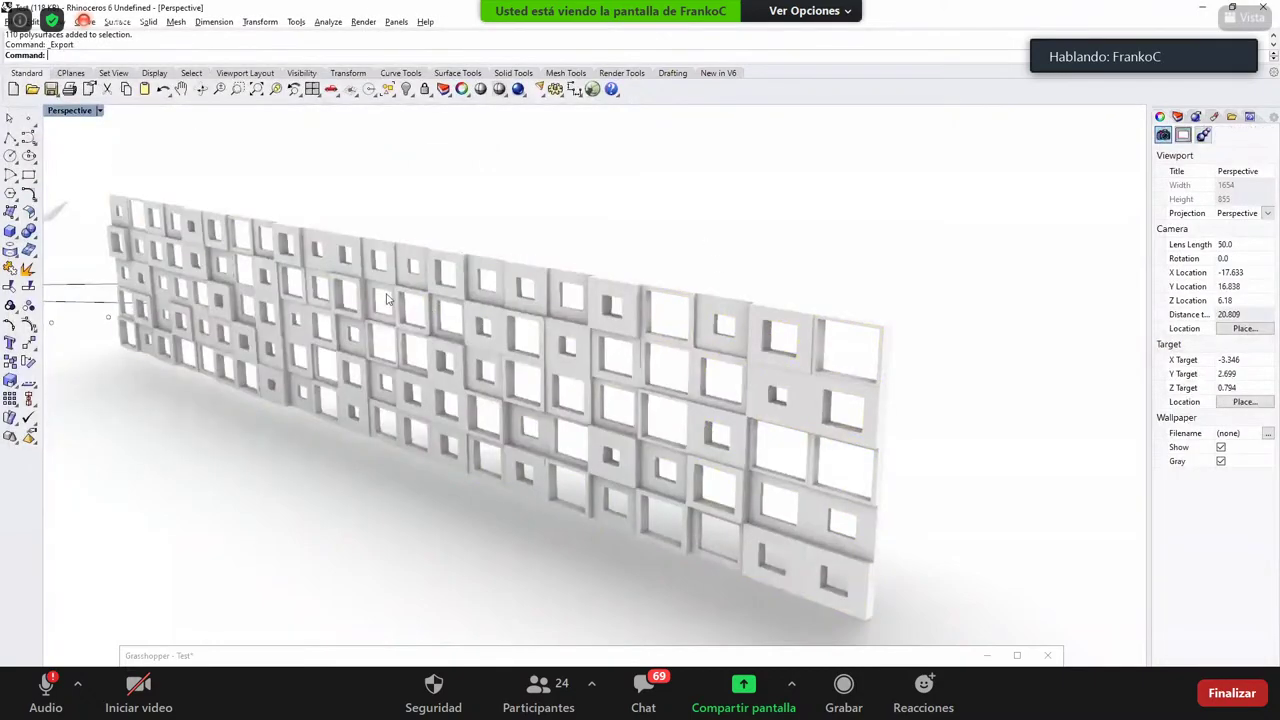
Step: Select the baked facade frames and begin exporting the selection with the ACIS (*.sat) file type
click(350, 266)
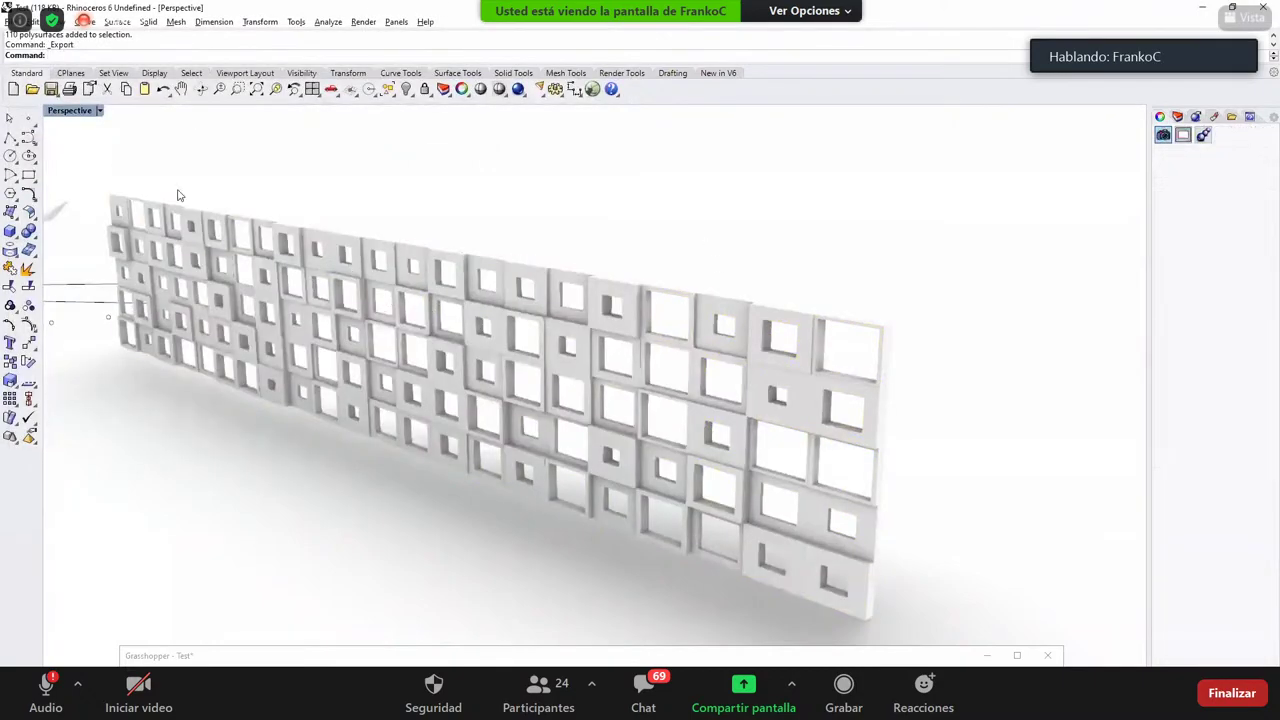
click(16, 21)
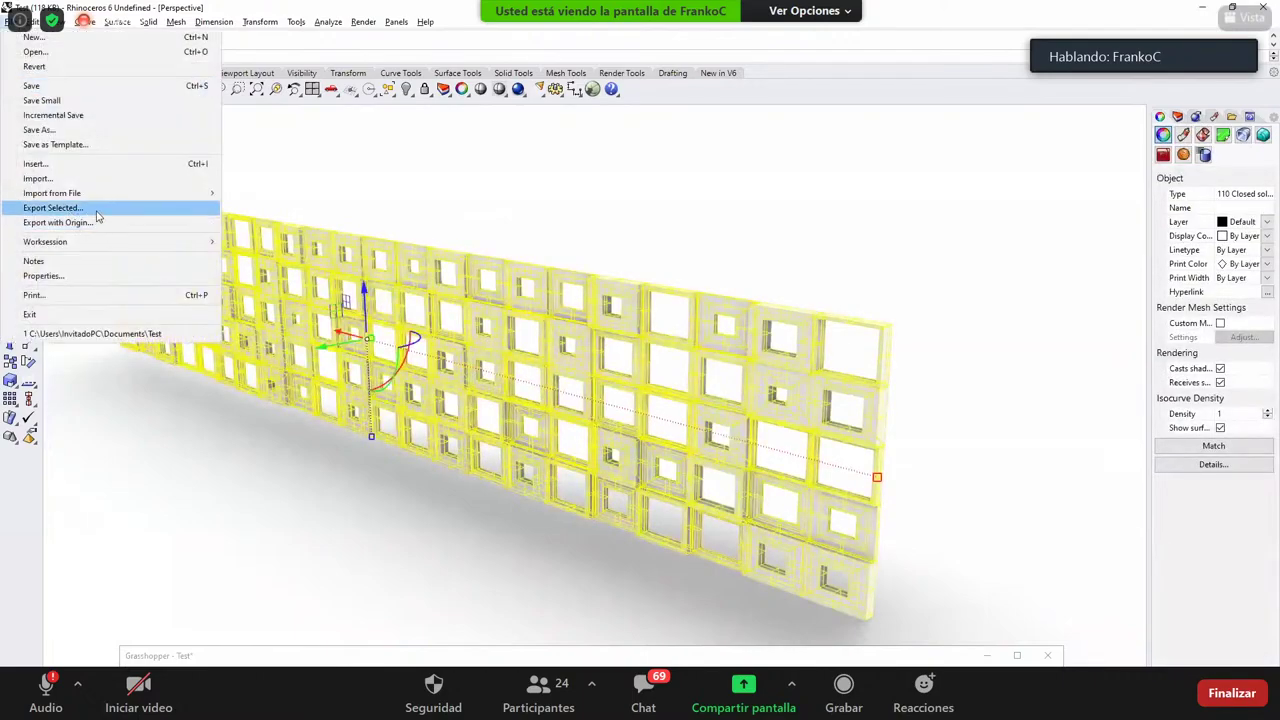
click(97, 212)
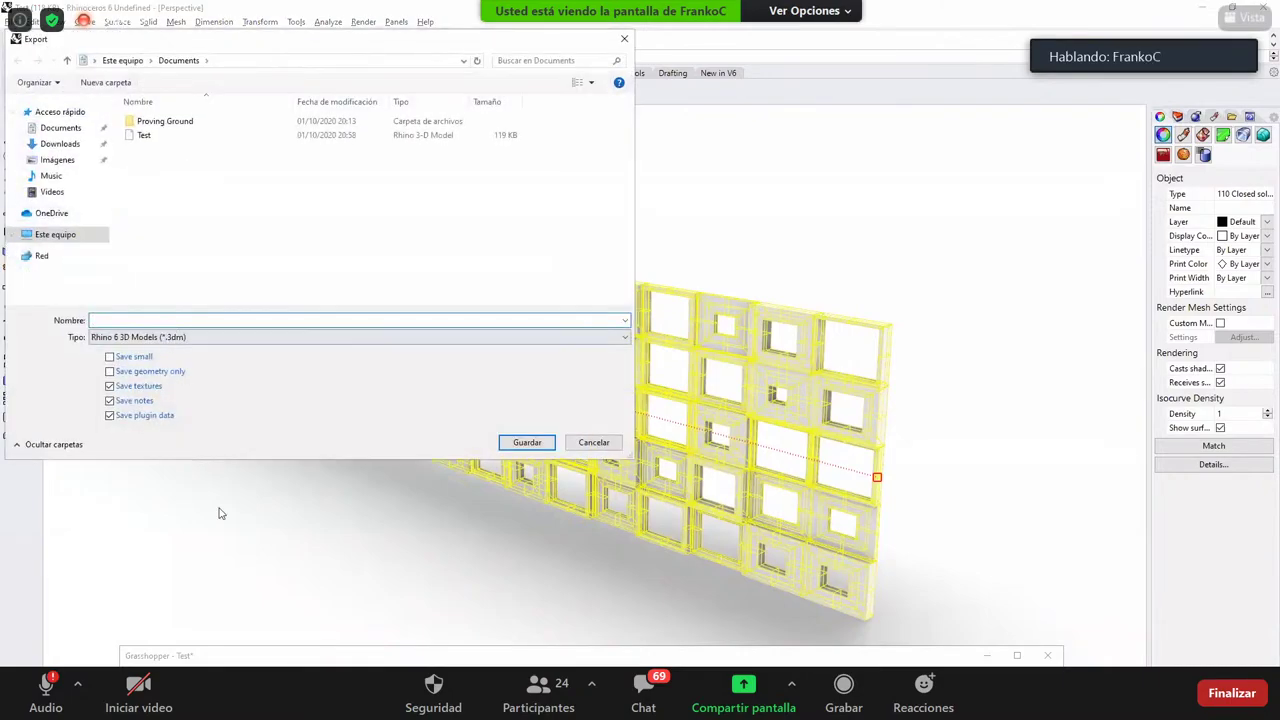
click(170, 337)
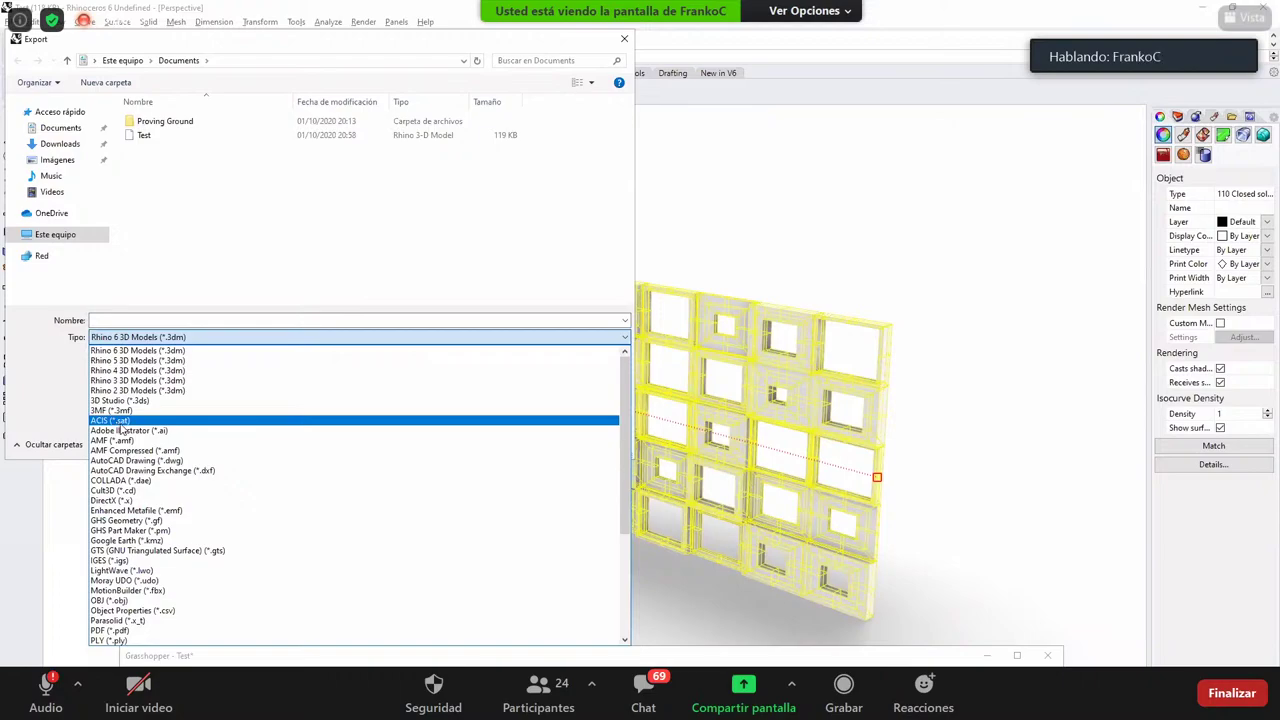
click(119, 422)
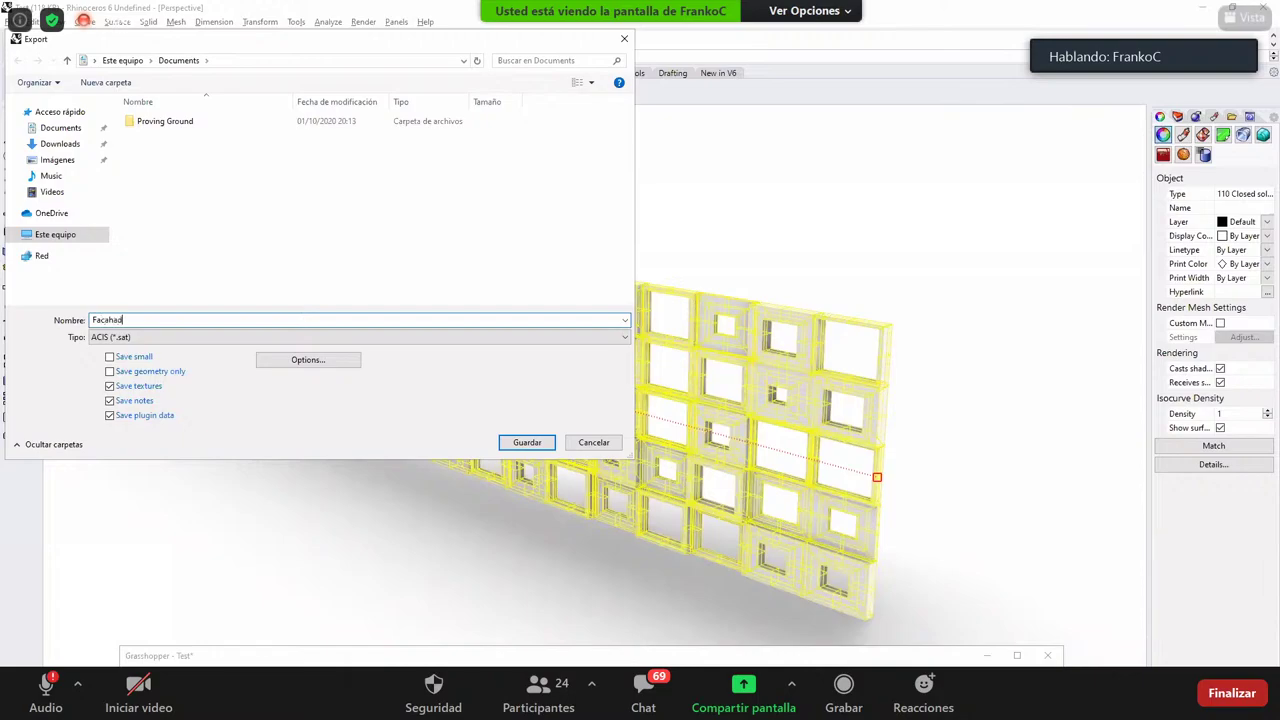
Step: Name the export file F01SAT and save it in Documents with the Default SAT export options
key(BackSpace)
key(BackSpace)
key(BackSpace)
key(BackSpace)
key(BackSpace)
key(BackSpace)
key(BackSpace)
text(01SAT)
click(513, 438)
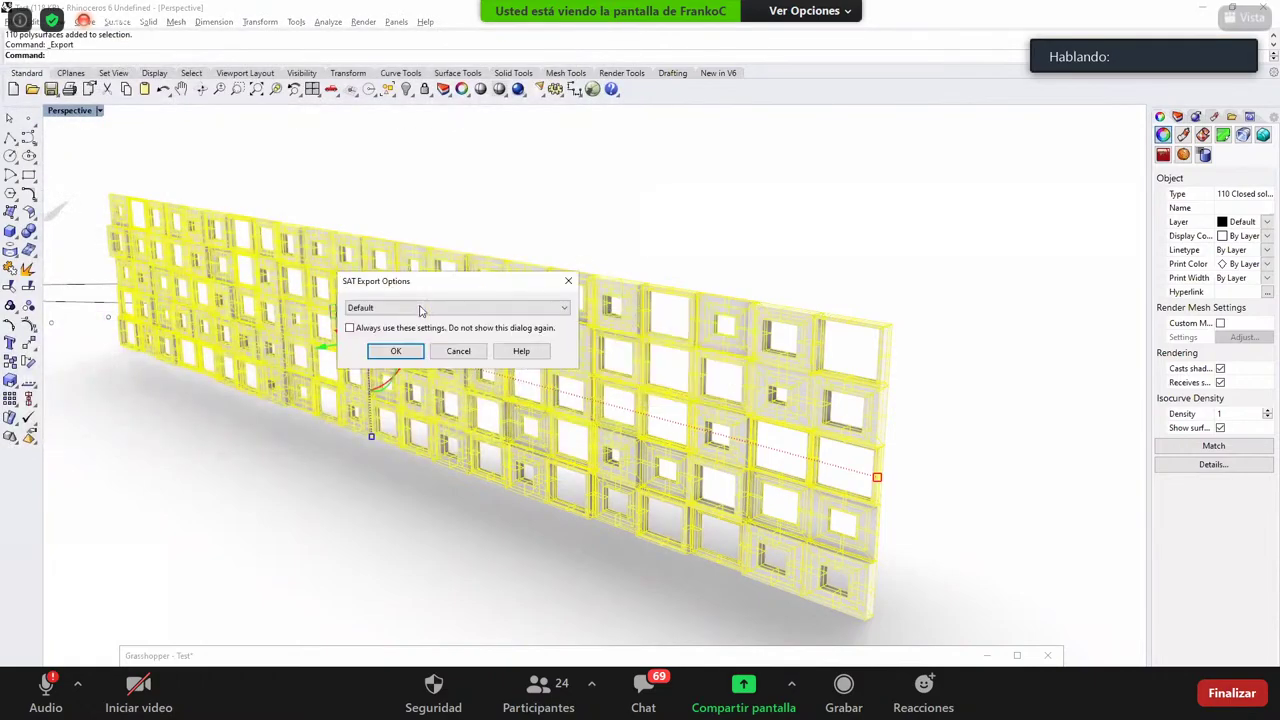
click(396, 351)
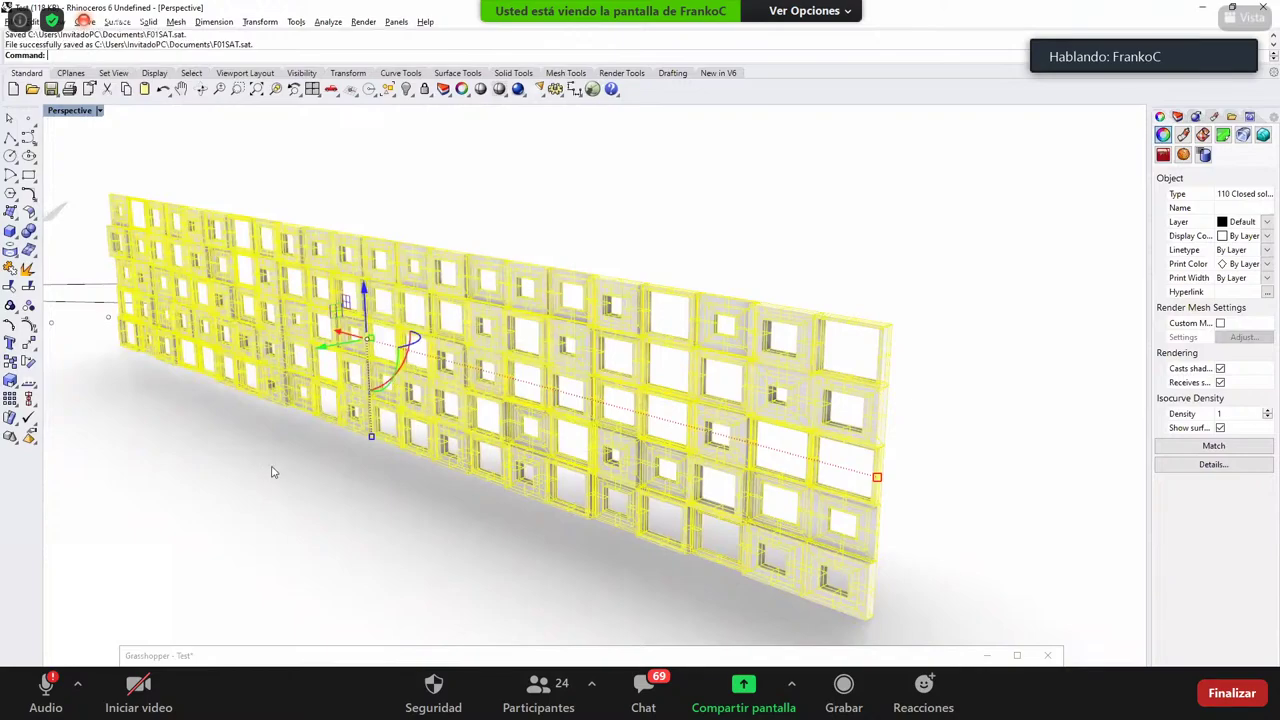
Step: Set up a second export of the selected facade frames as an AutoCAD Drawing (*.dwg) file named F01DWG
click(347, 240)
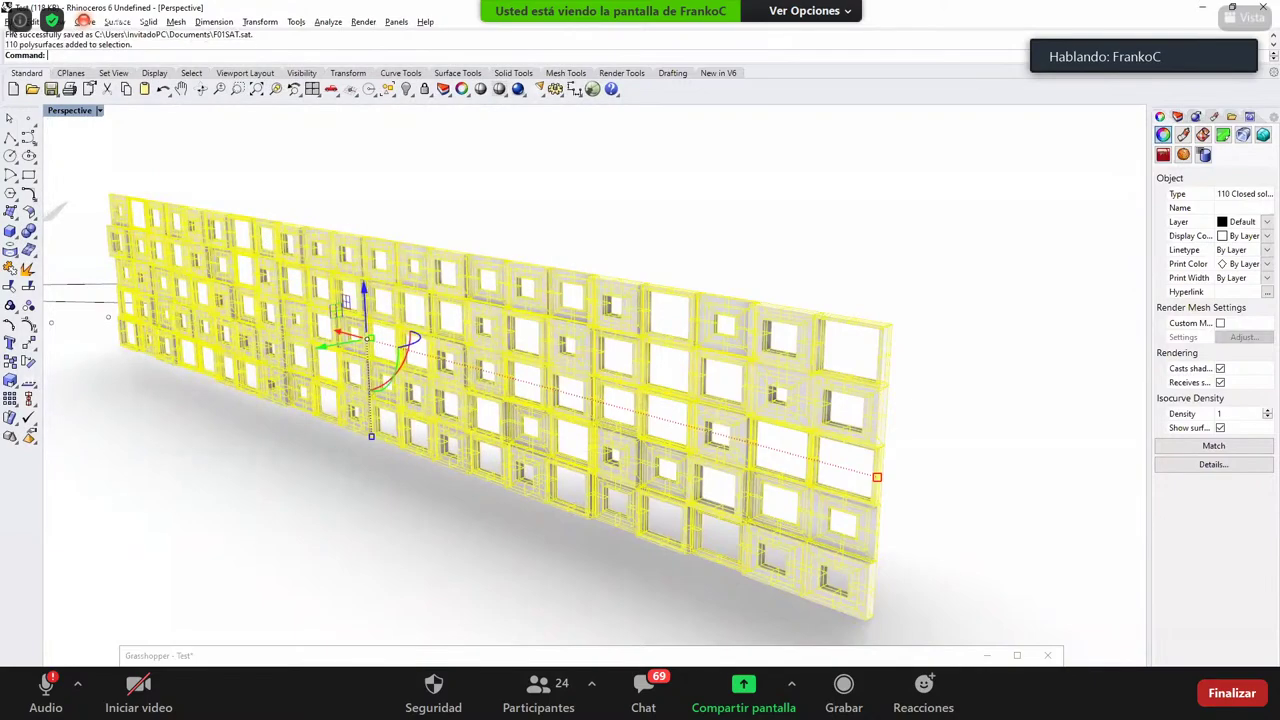
key(alt+f)
click(103, 206)
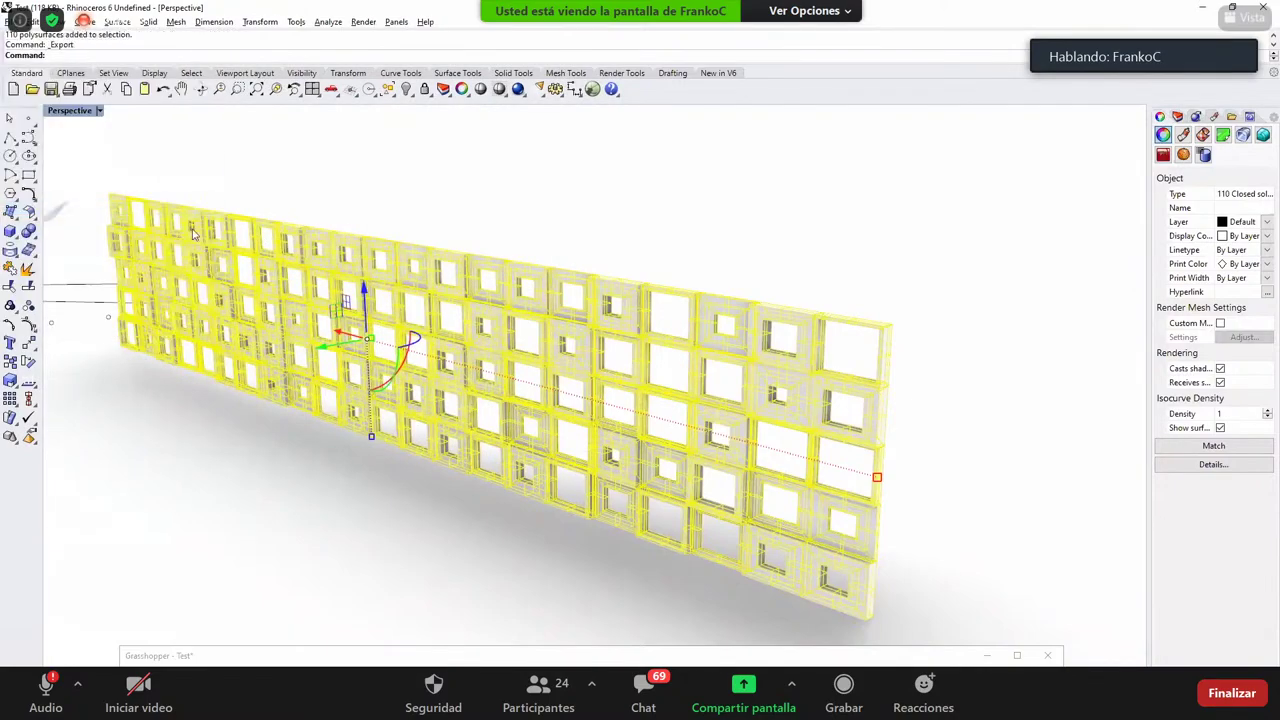
click(159, 137)
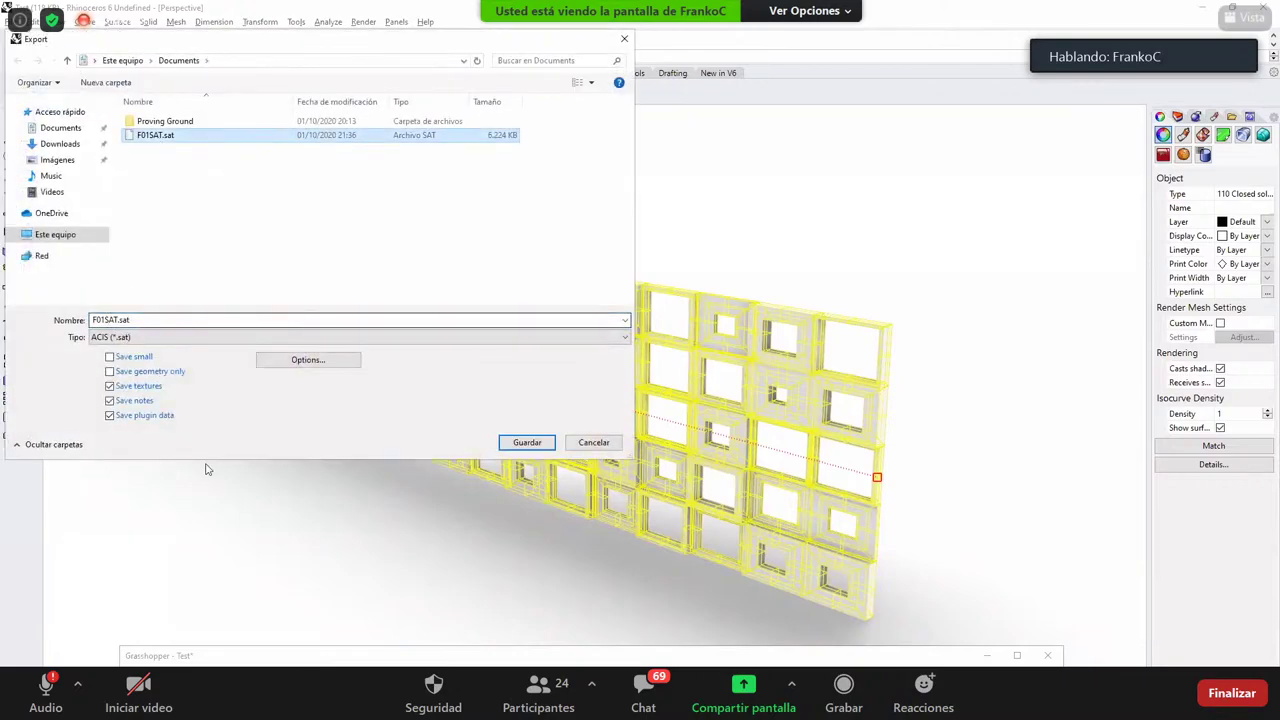
click(140, 337)
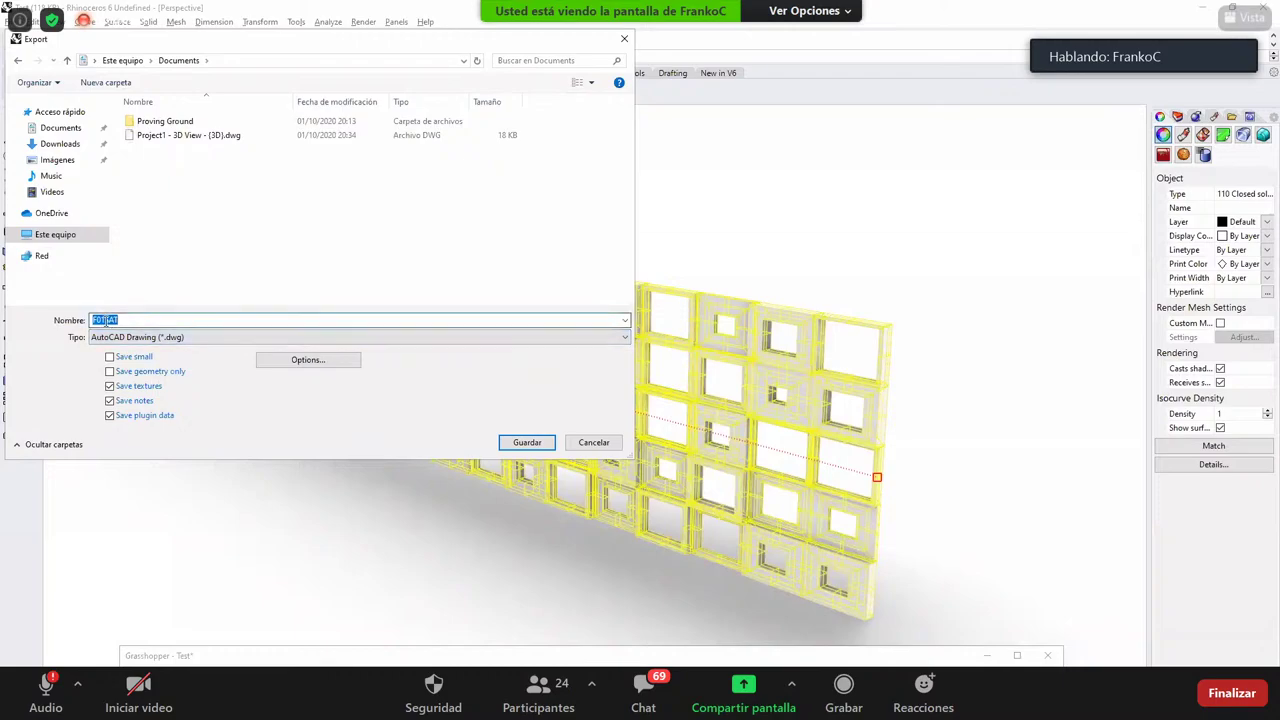
text(F01DWG)
click(525, 443)
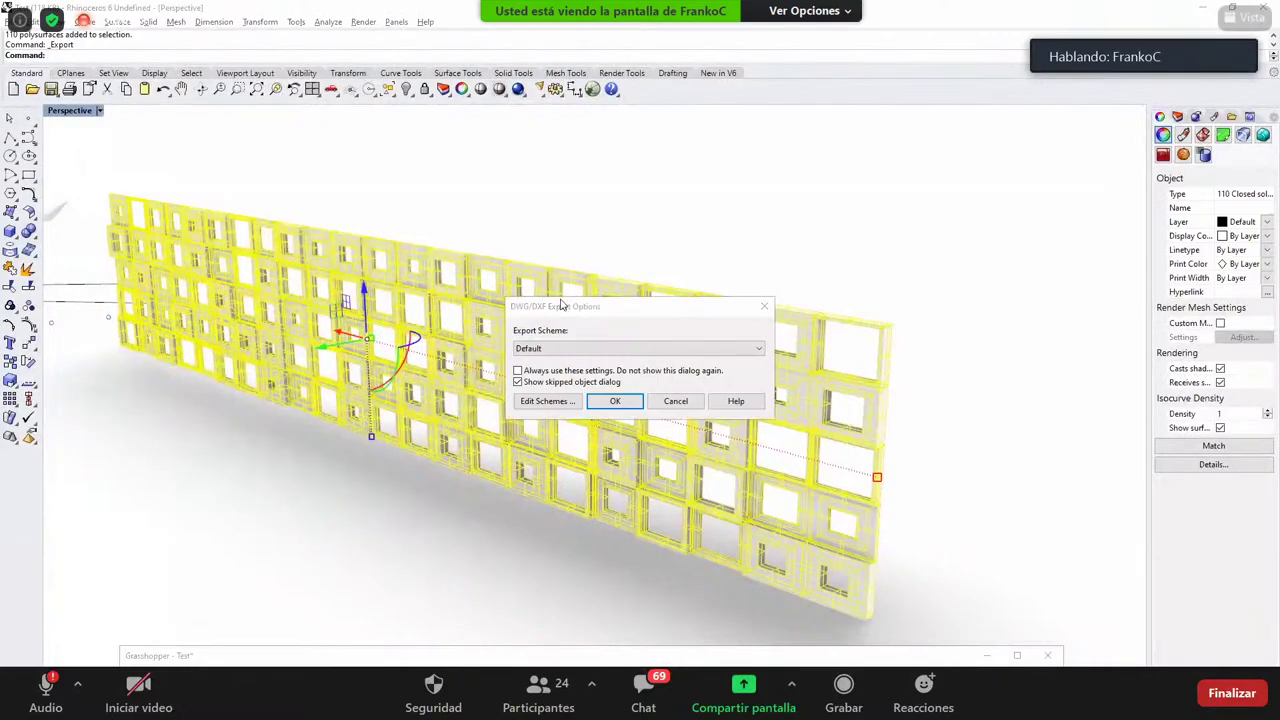
Step: Examine the General and Curves settings of the AutoCAD export schemes and the list of available schemes
drag(562, 305, 312, 269)
click(295, 362)
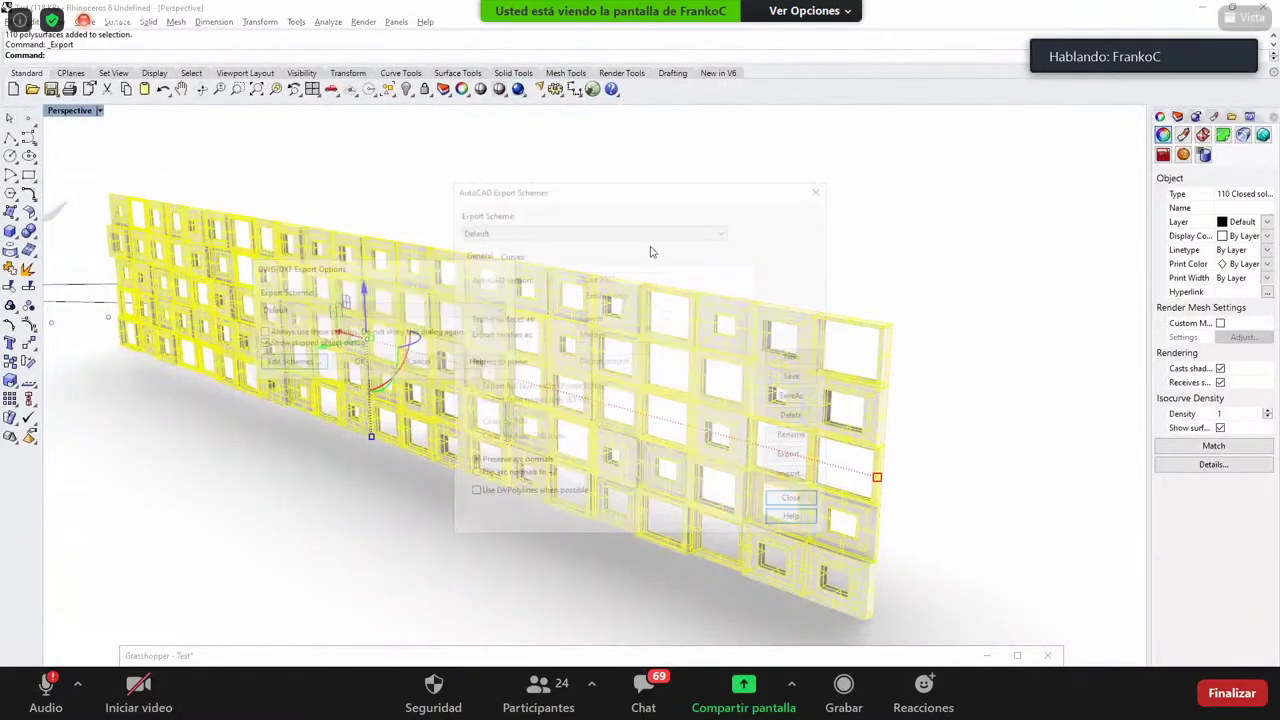
drag(640, 191, 472, 174)
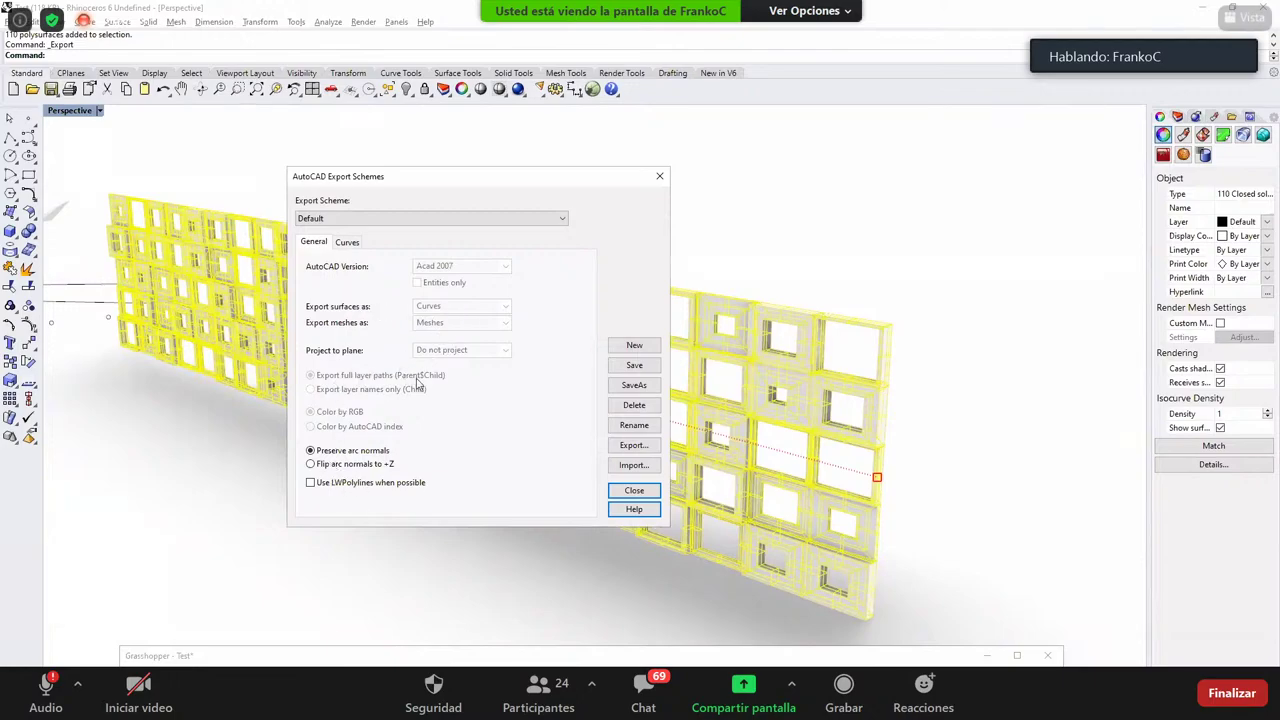
click(347, 242)
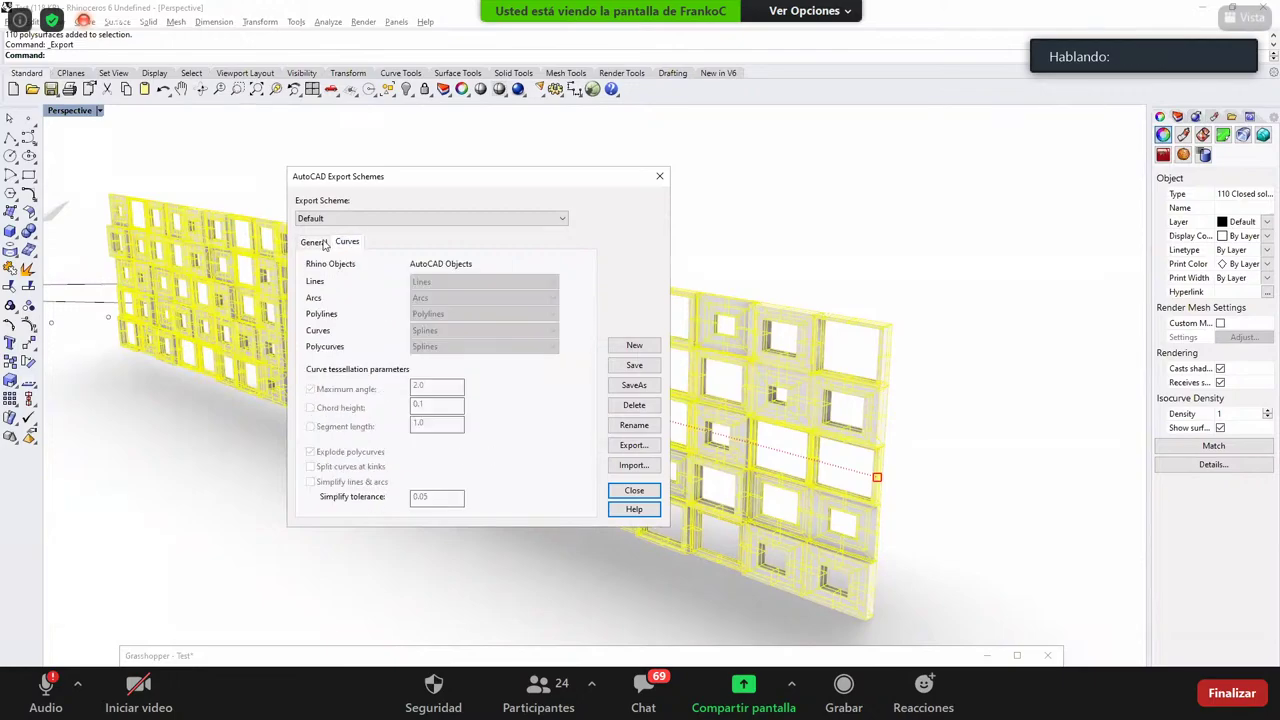
click(313, 242)
click(338, 218)
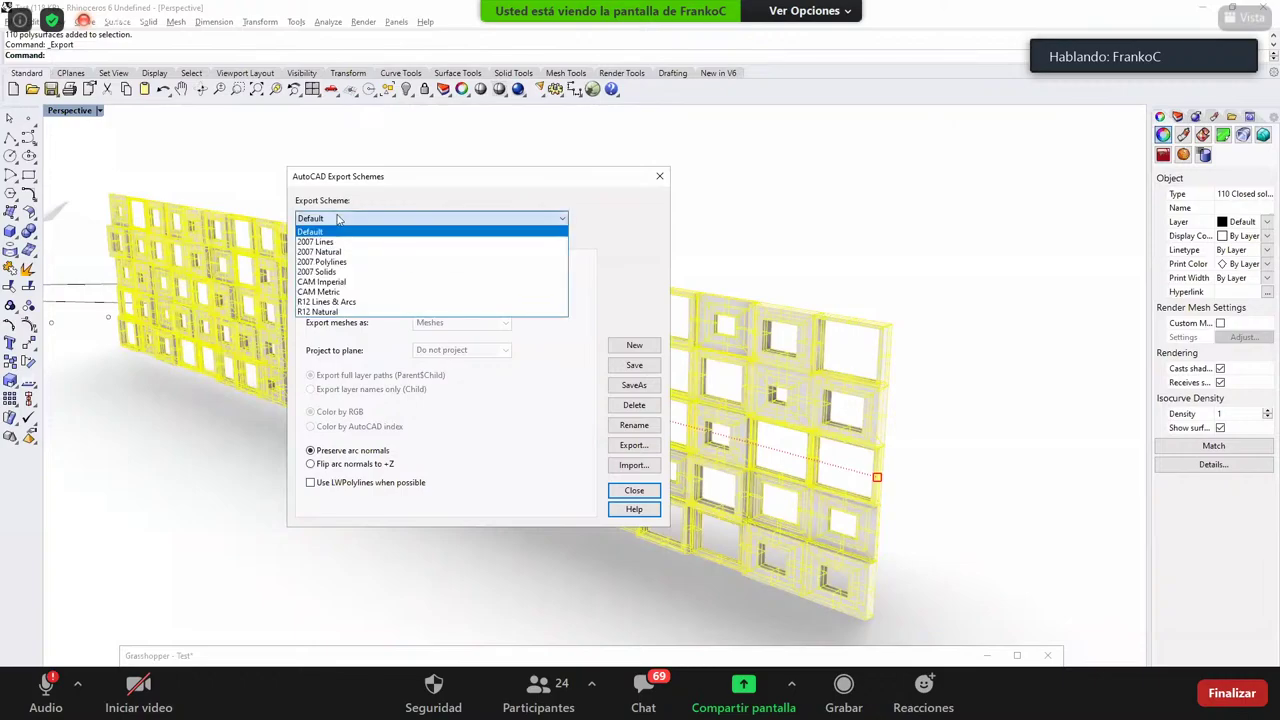
click(338, 218)
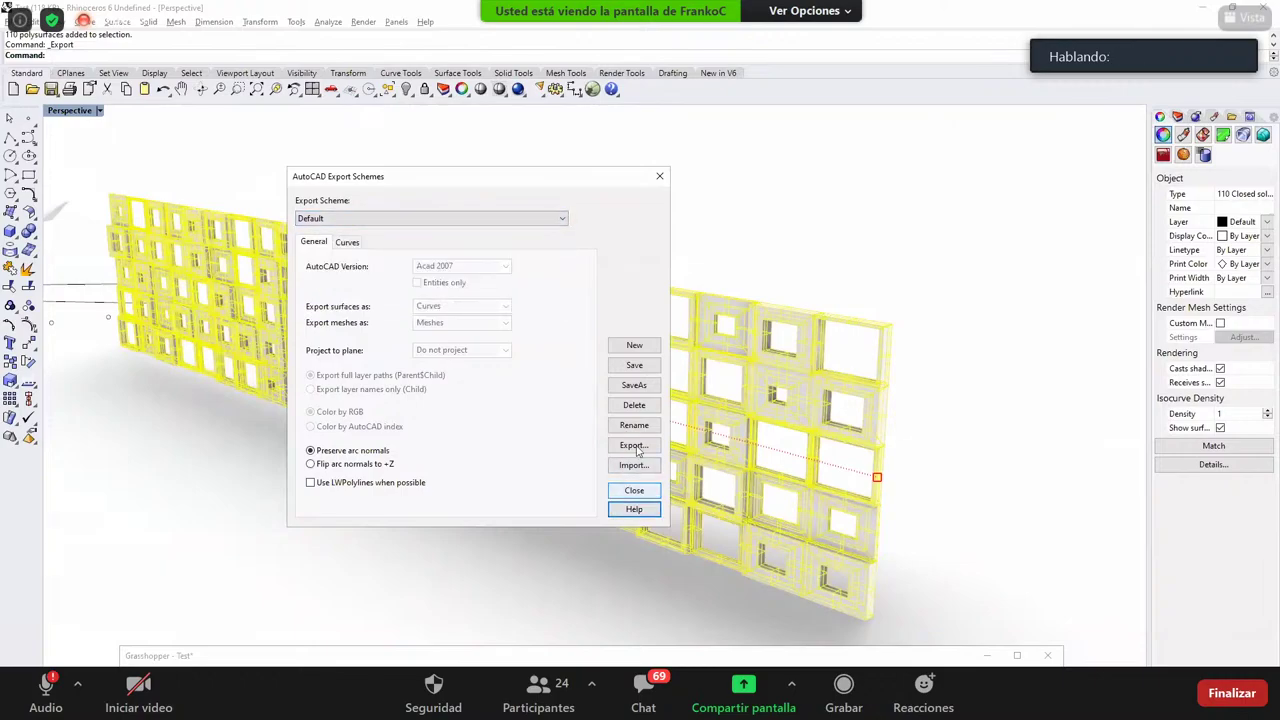
click(634, 446)
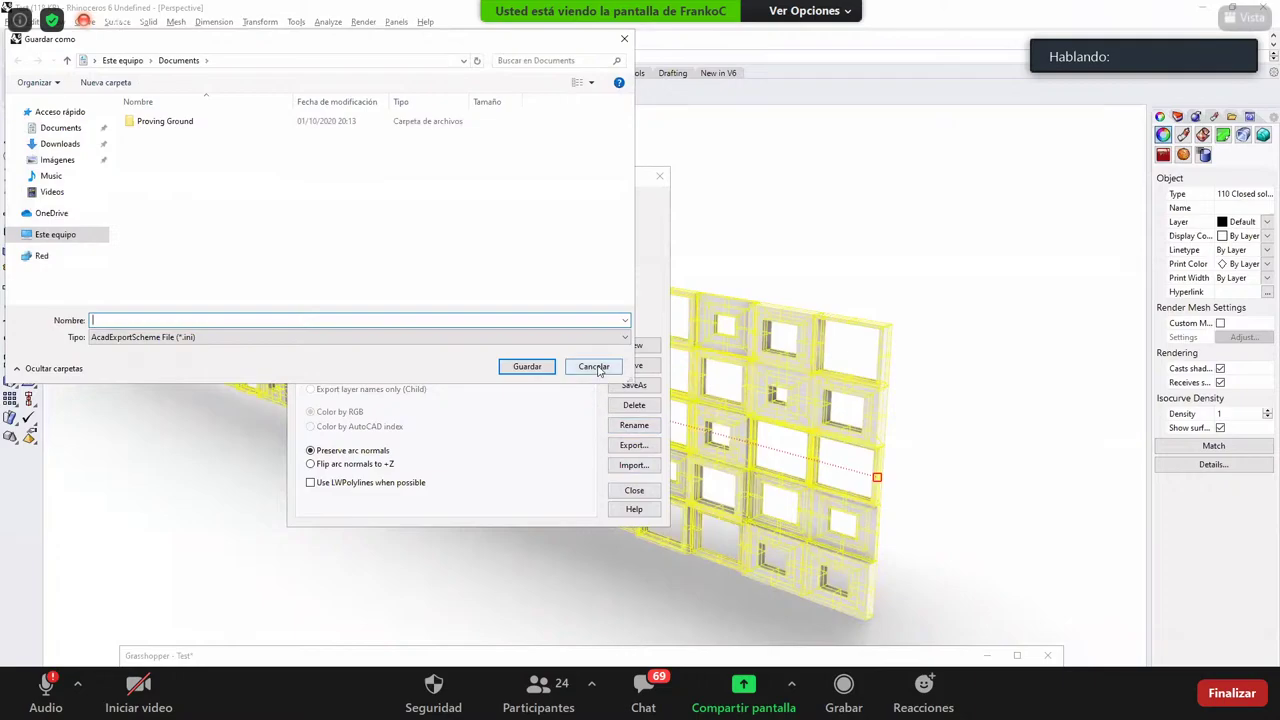
click(594, 367)
click(634, 490)
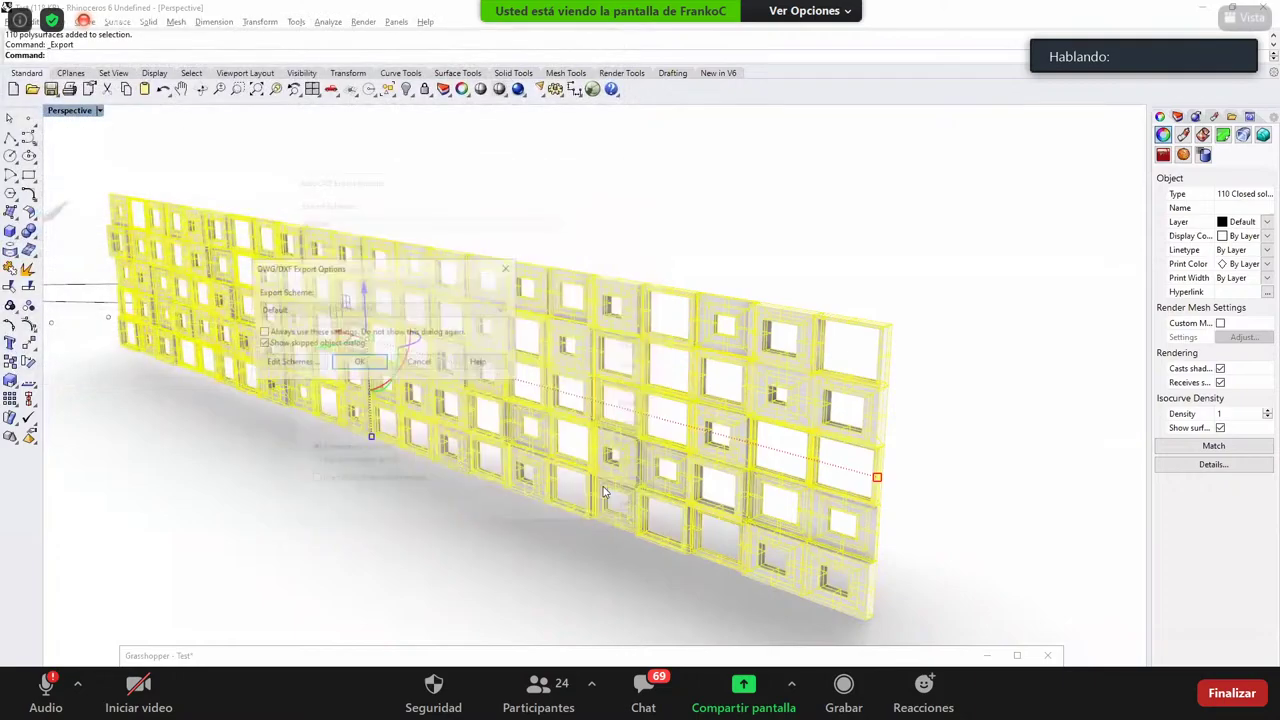
Step: Complete the DWG export with the Default export scheme and deselect the facade frames
click(358, 362)
key(Escape)
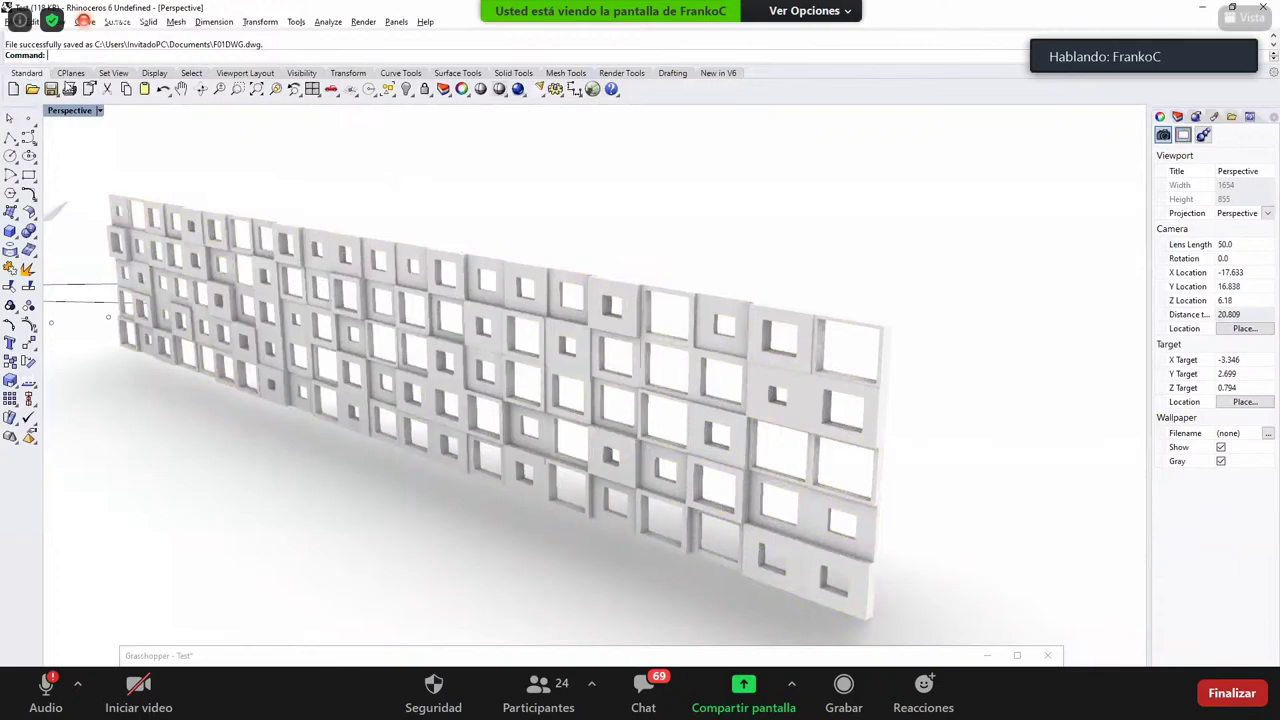
Step: Set up an export of all the facade frames as a Rhino 5 3D Models (*.3dm) file
key(ctrl+a)
click(10, 21)
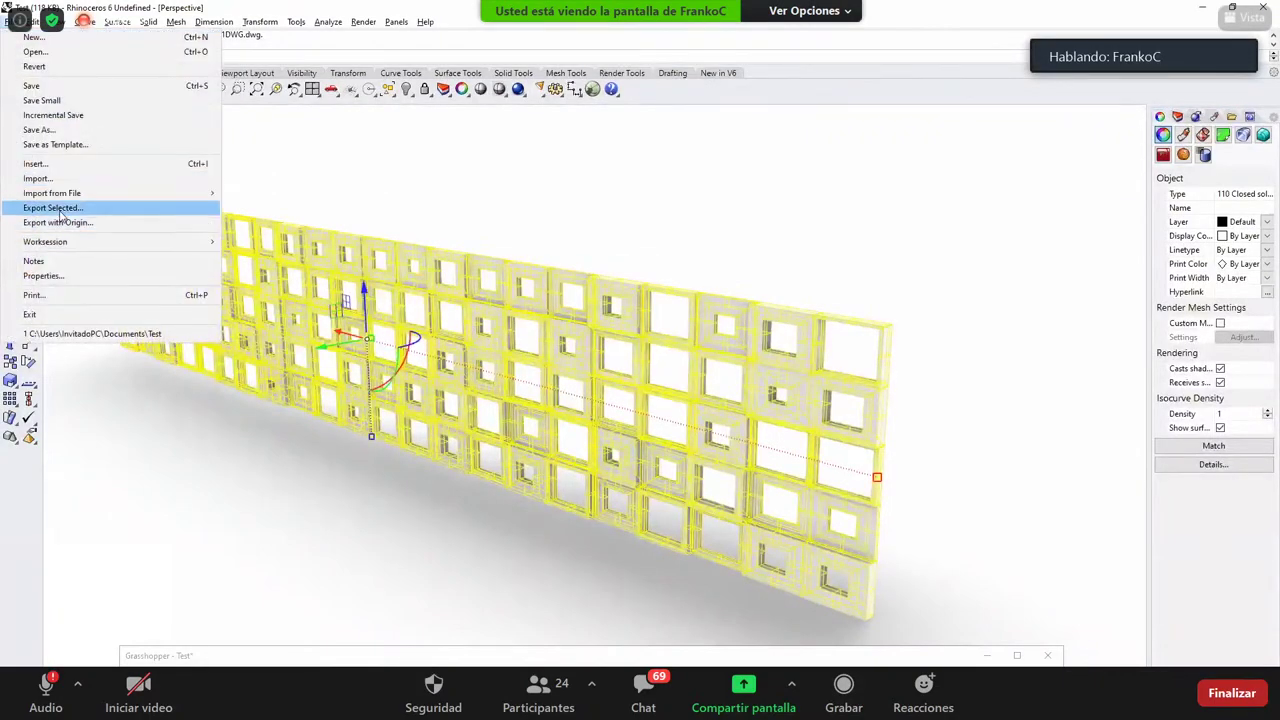
click(68, 209)
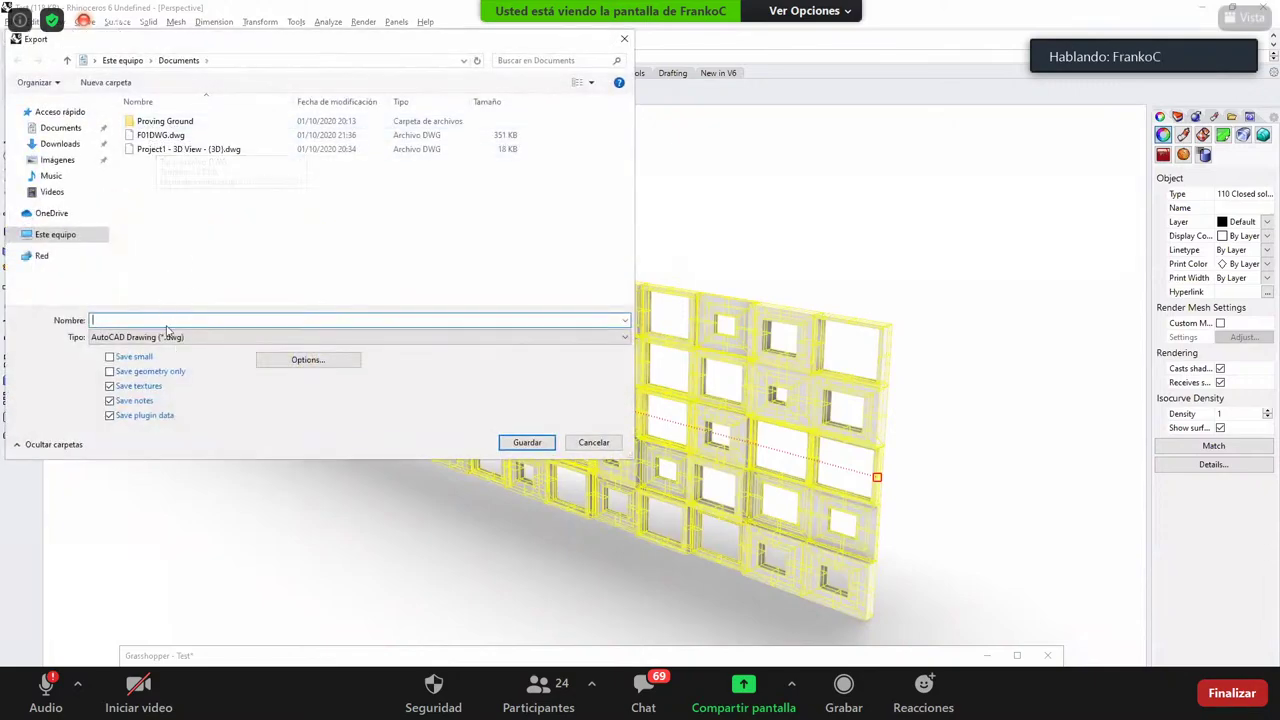
click(160, 135)
click(150, 337)
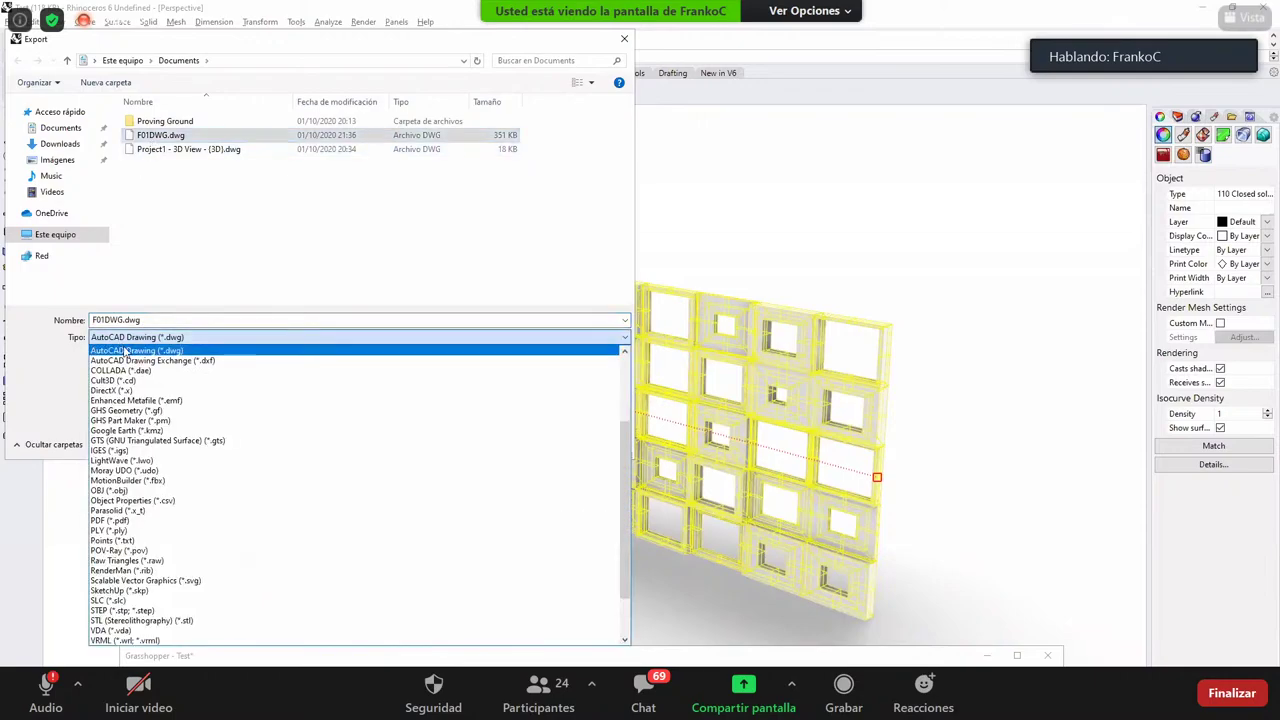
scroll(155, 440, up, 1)
scroll(155, 440, up, 3)
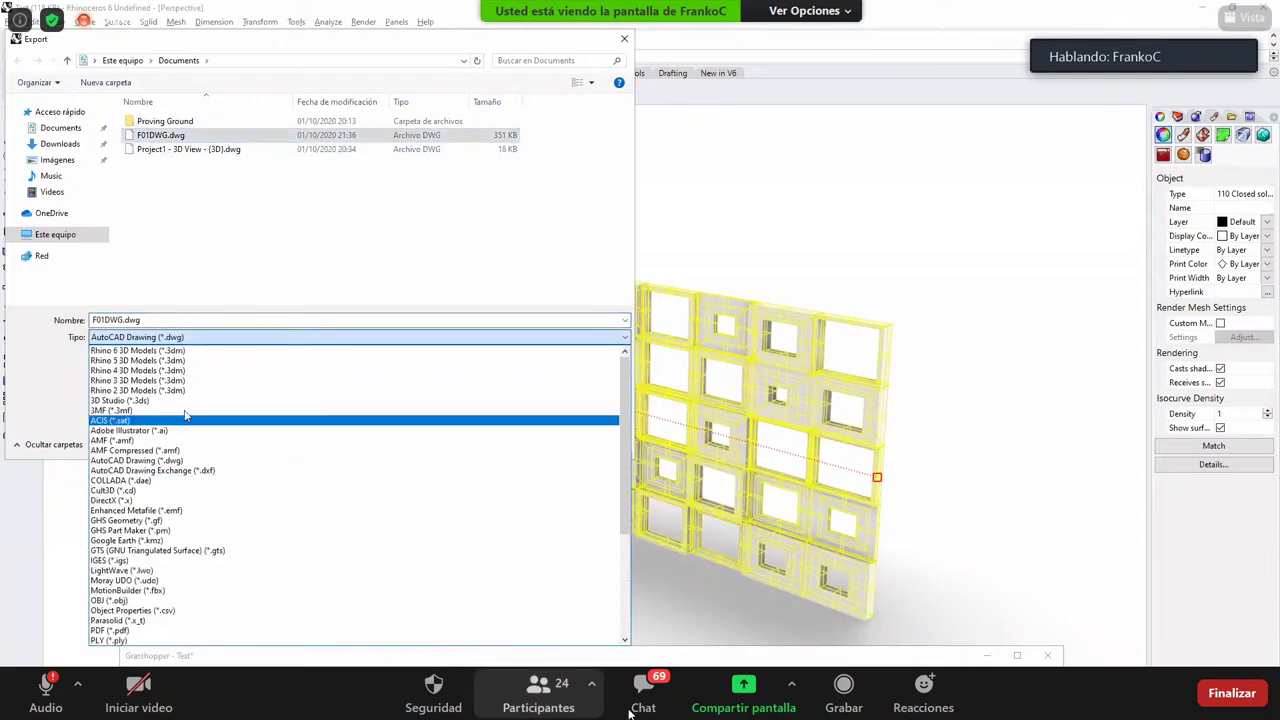
click(118, 360)
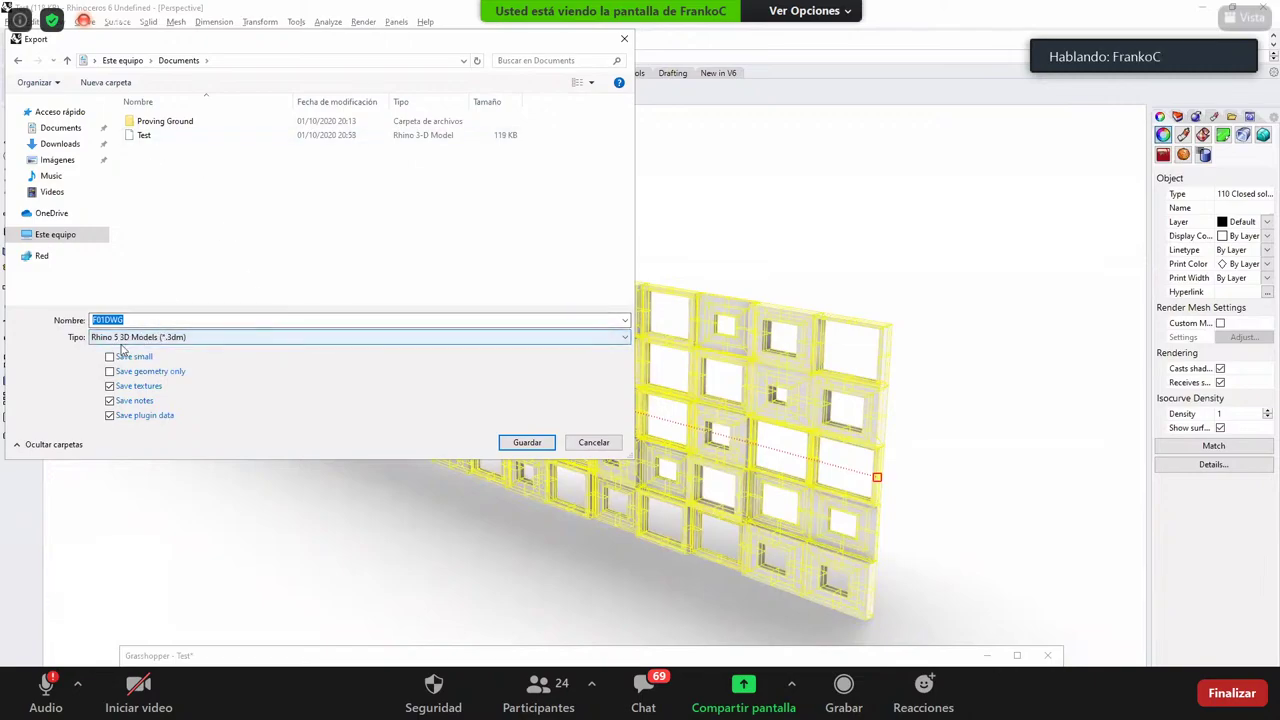
Step: Save the export in Documents as F01R5 and deselect the facade frames
click(106, 319)
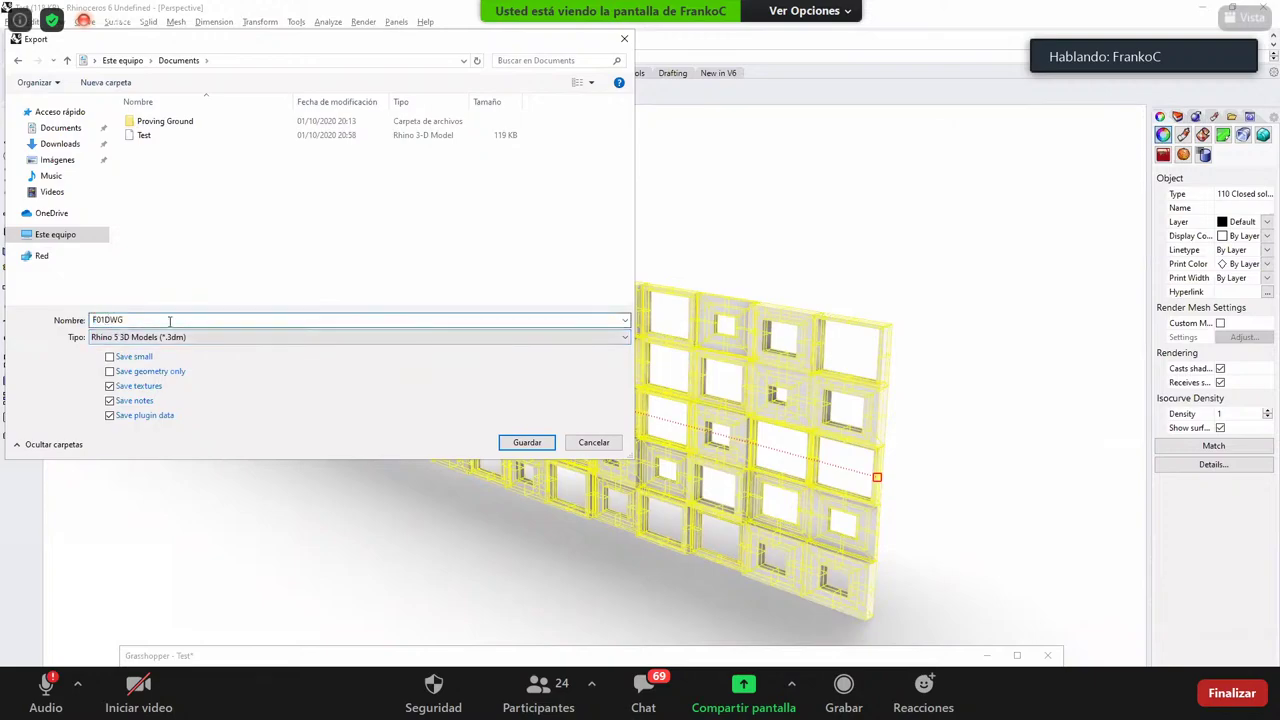
key(shift+End)
key(BackSpace)
text(r5)
key(BackSpace)
key(BackSpace)
text(R5)
click(524, 442)
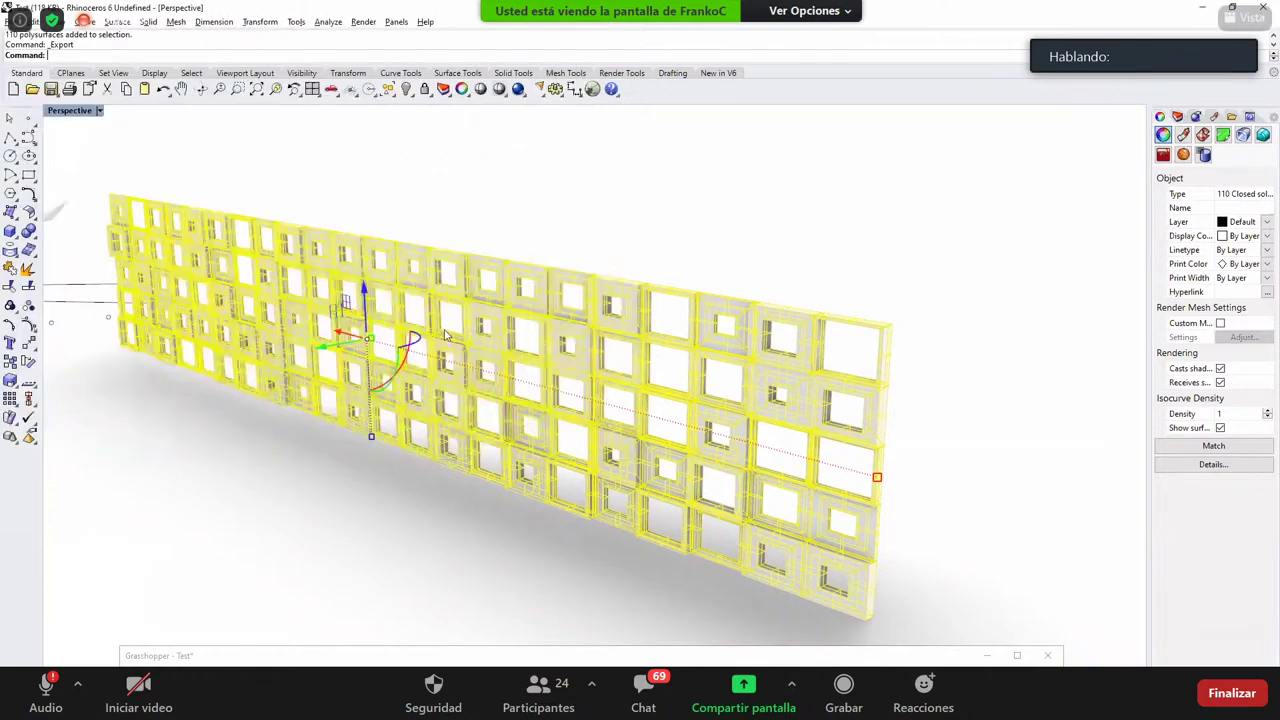
click(350, 460)
right_drag(350, 460, 628, 194)
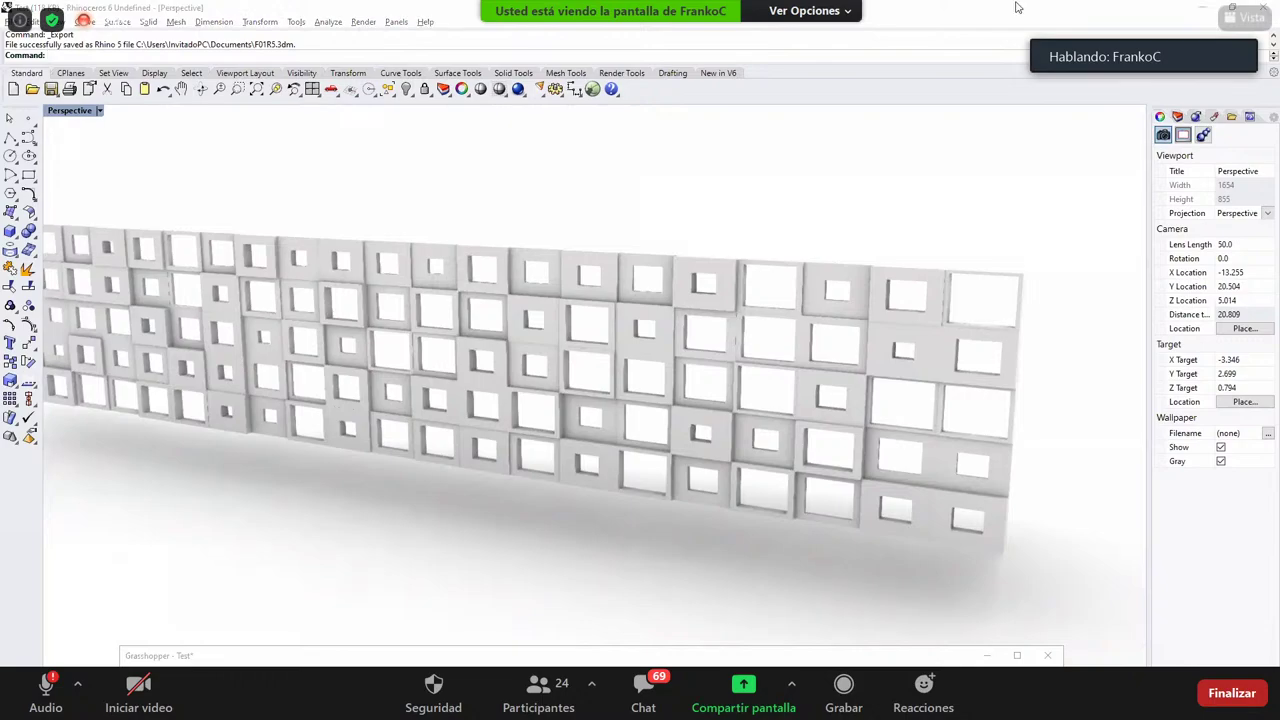
Step: Switch to Revit, view the building model from its door side and check the CAD files available for import
key(alt+Tab)
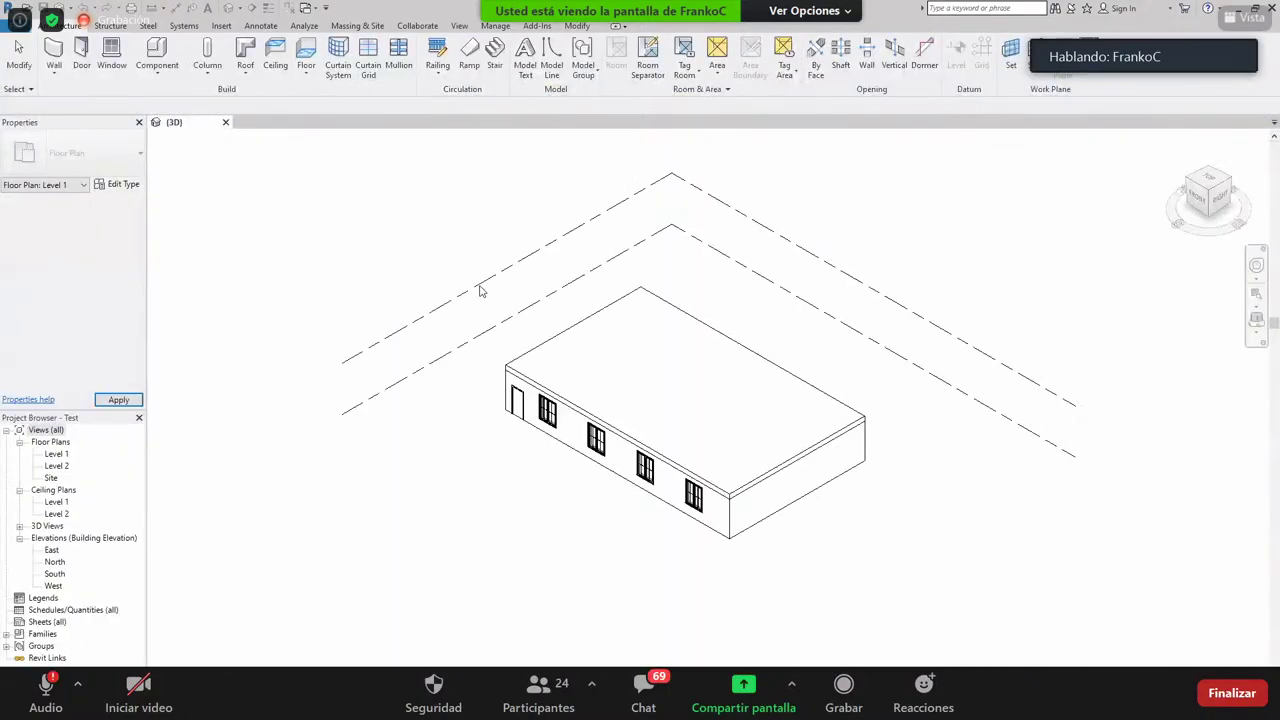
shift+middle_drag(614, 354, 705, 538)
scroll(700, 520, up, 5)
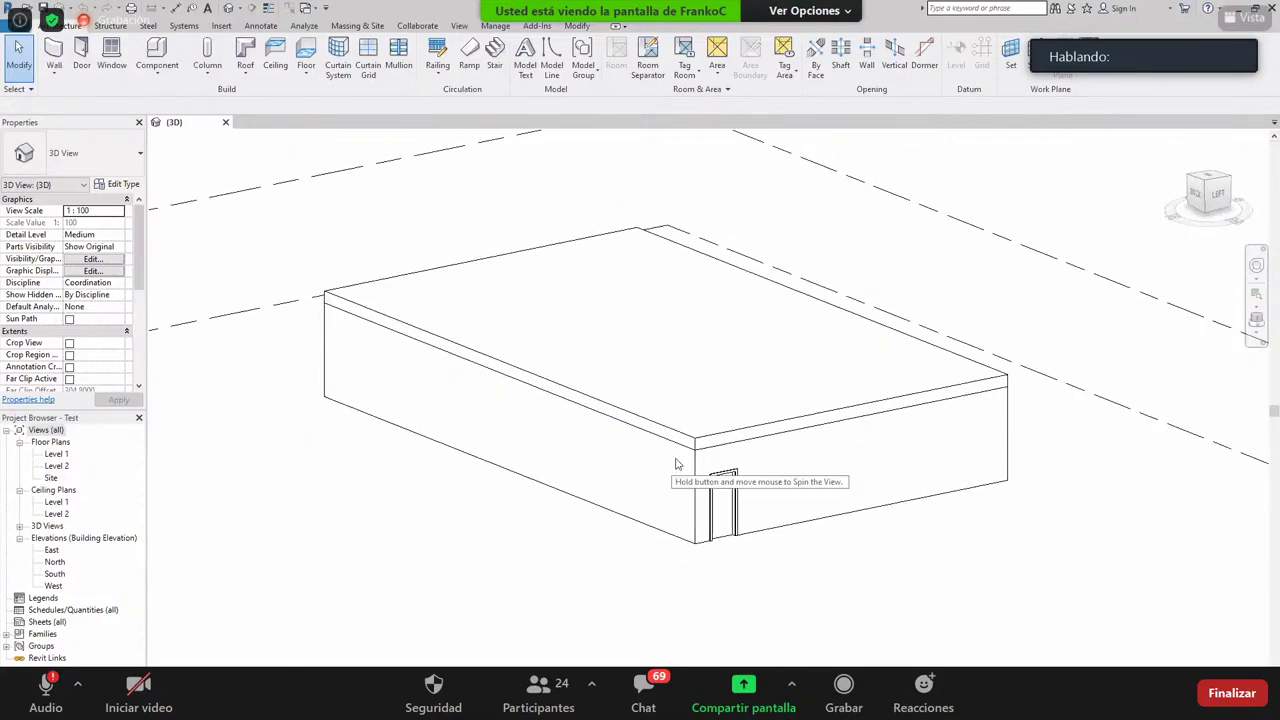
scroll(486, 518, down, 4)
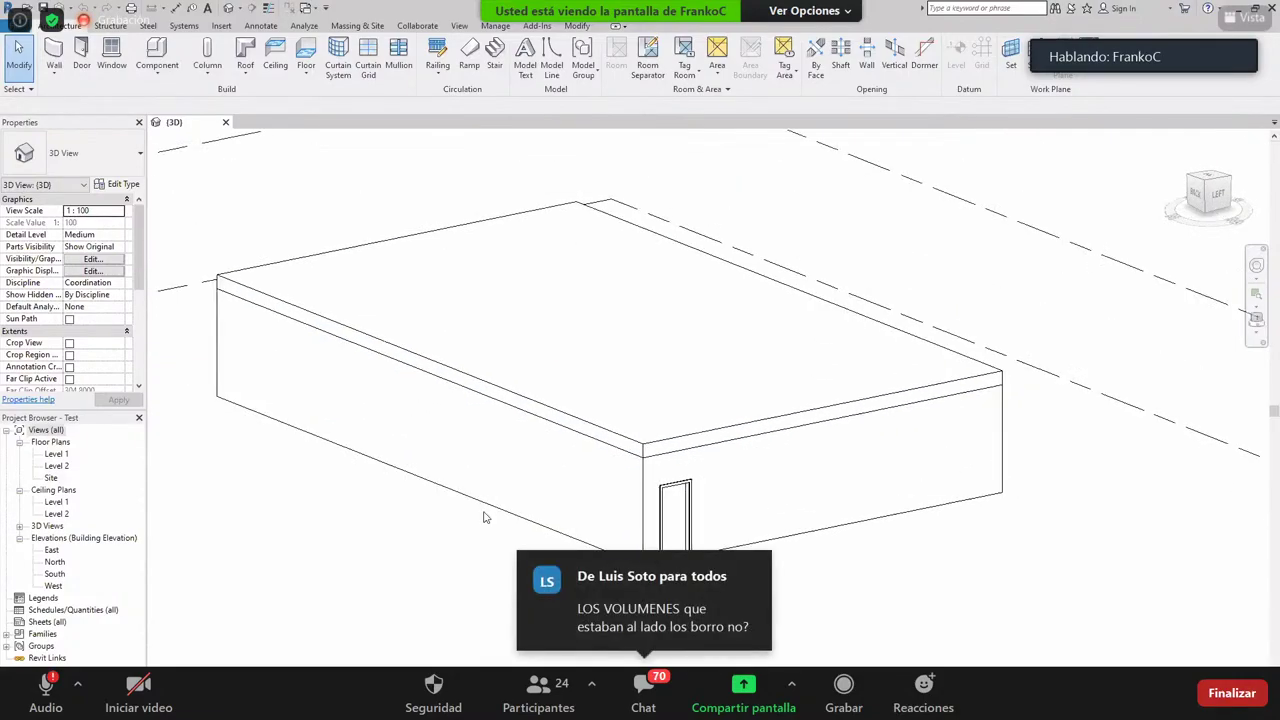
click(222, 25)
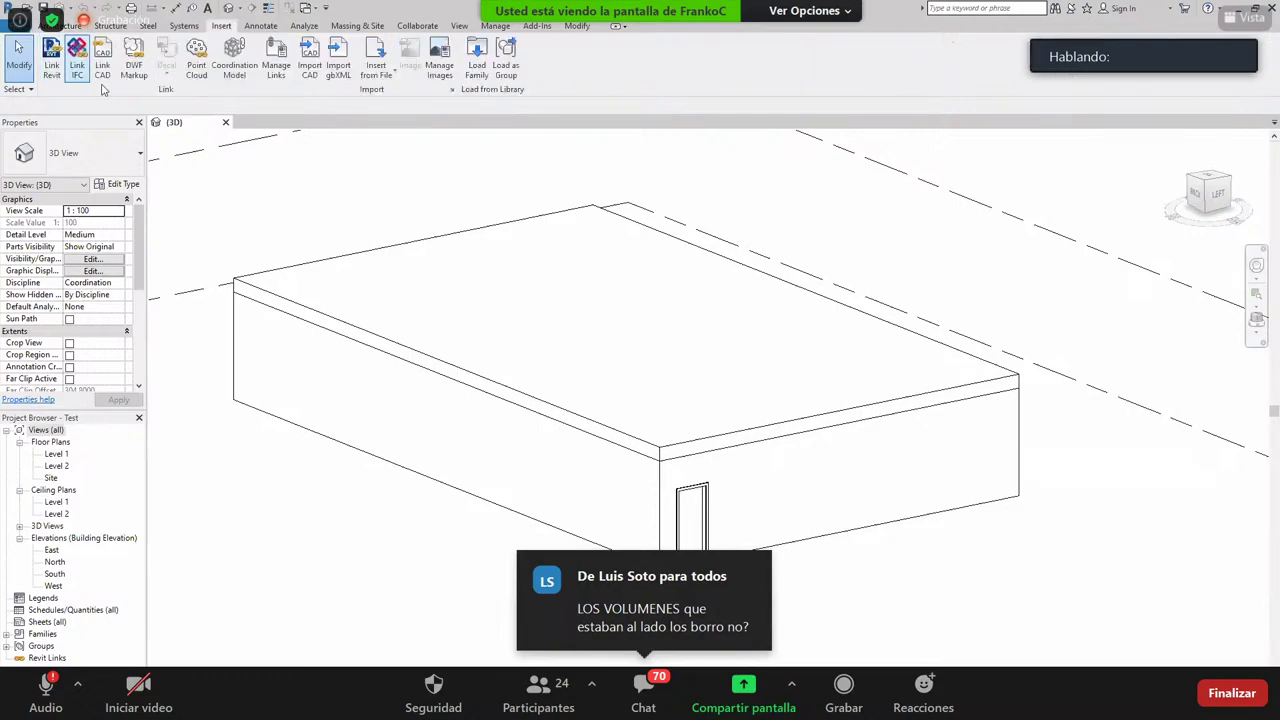
click(311, 72)
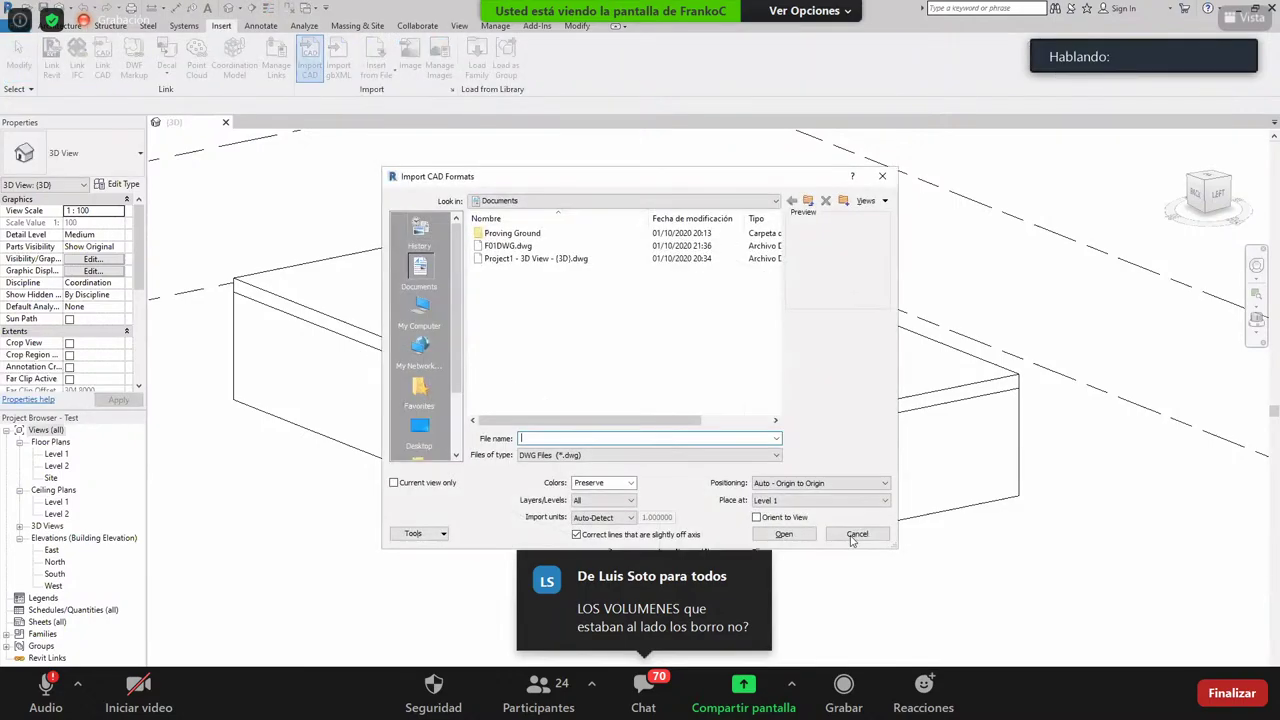
click(856, 535)
Step: Browse the Documents folder for ACIS SAT files (*.sat) that can be linked as CAD
click(102, 62)
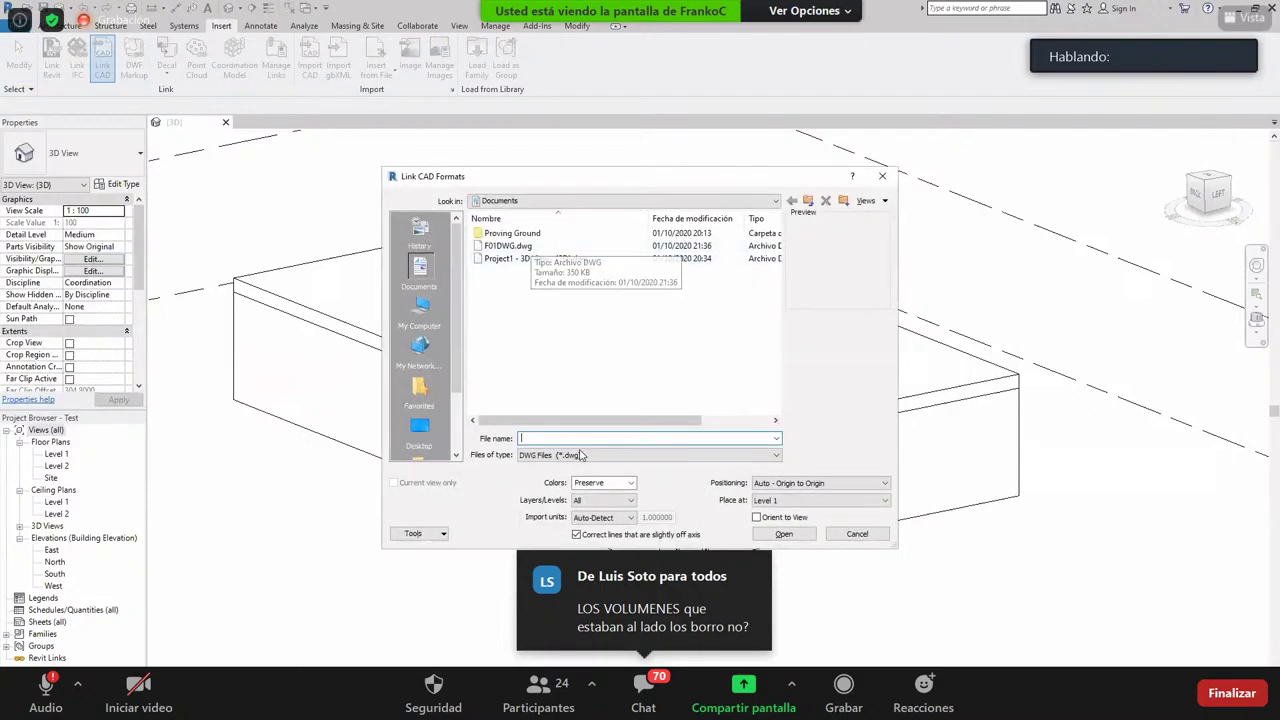
click(580, 455)
click(575, 494)
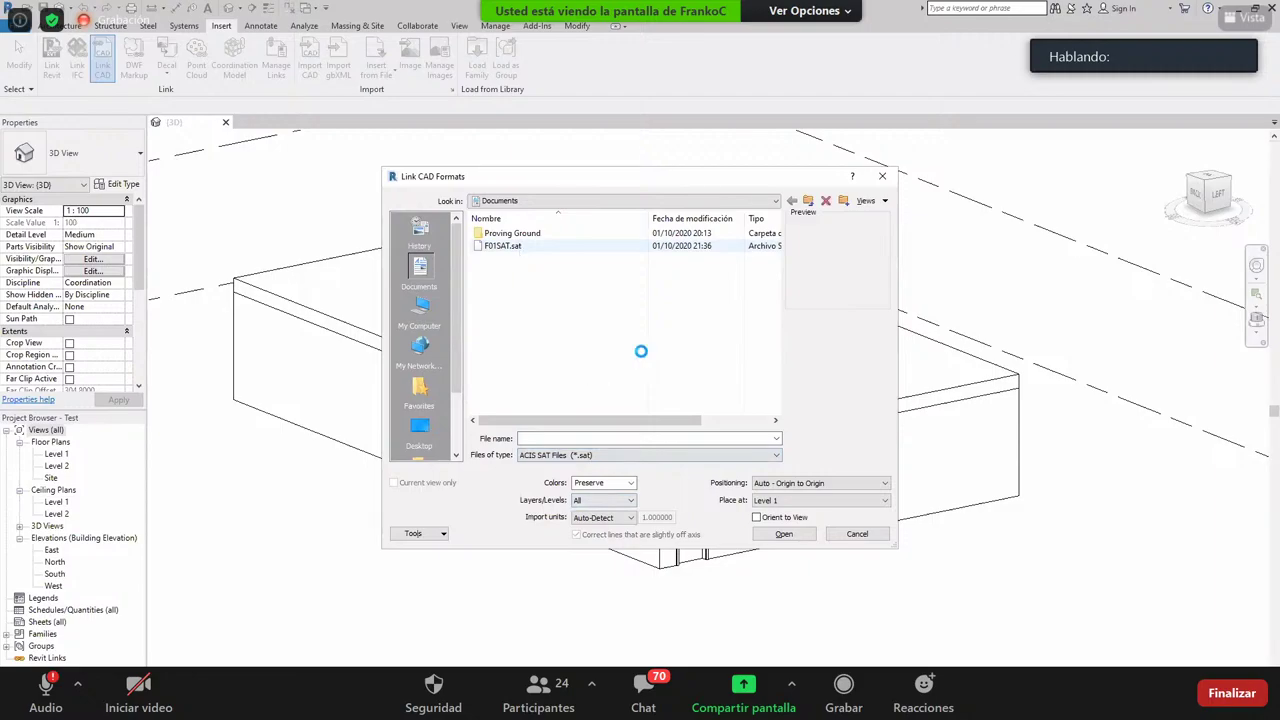
key(Escape)
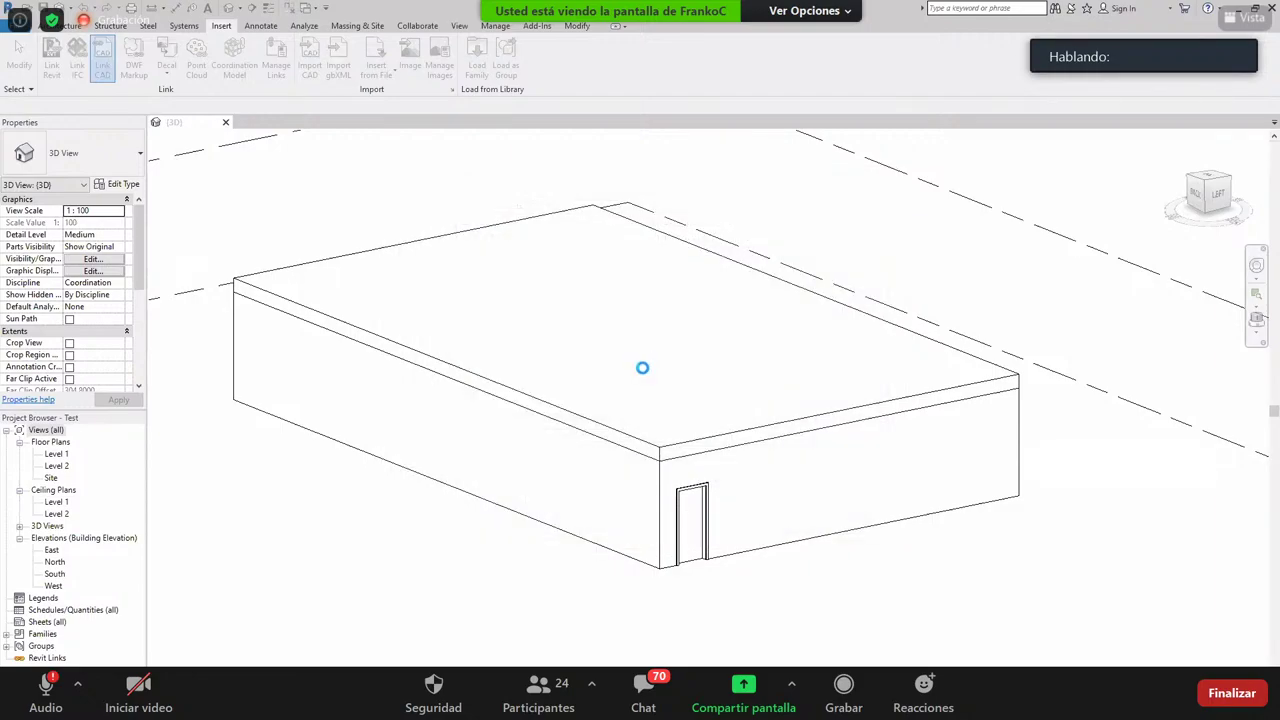
Step: Switch back to Rhino and set the Perspective viewport's display mode to Shaded
key(alt+Tab)
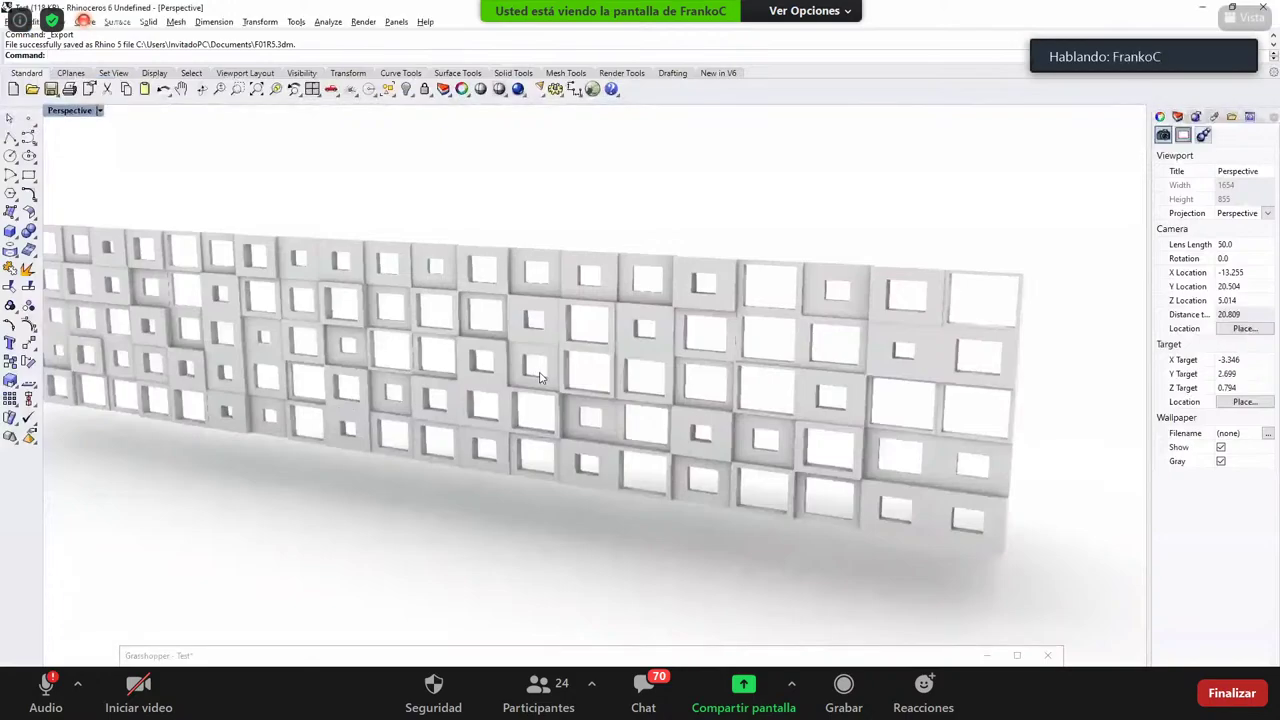
scroll(540, 374, down, 8)
mouse_move(500, 352)
shift+right_down()
mouse_move(464, 349)
mouse_move(840, 403)
shift+right_up()
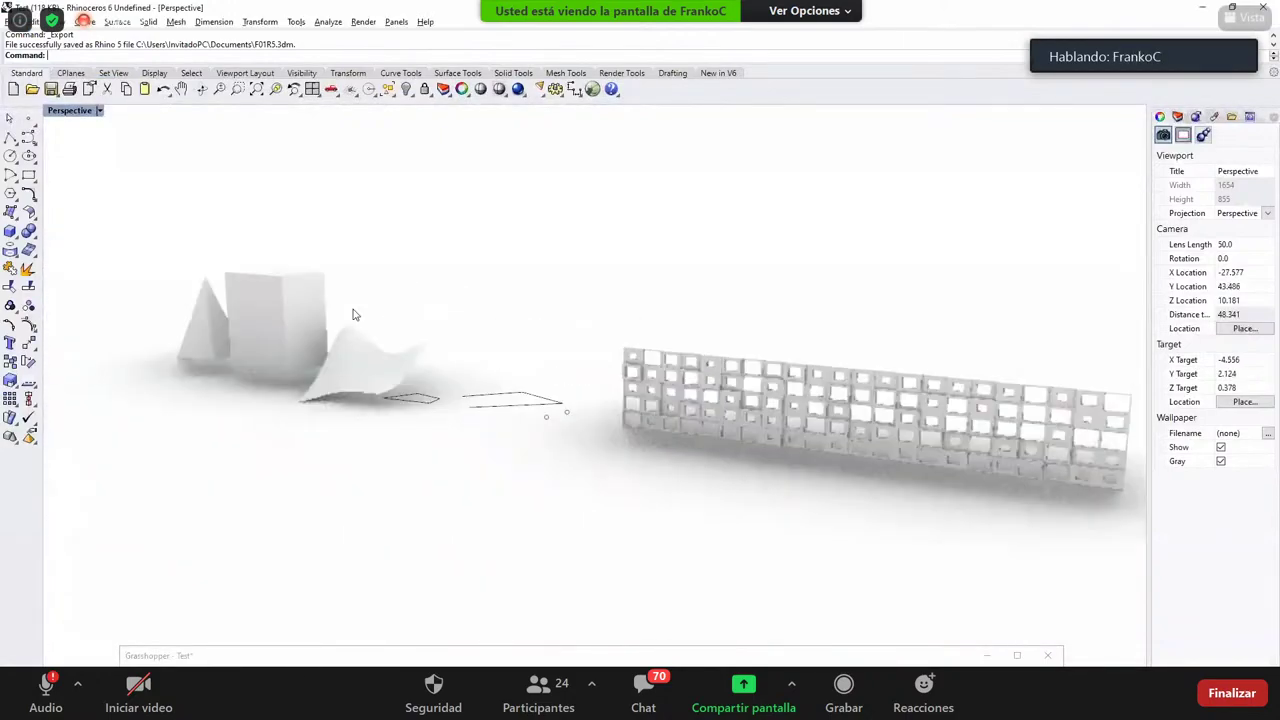
click(100, 111)
click(96, 159)
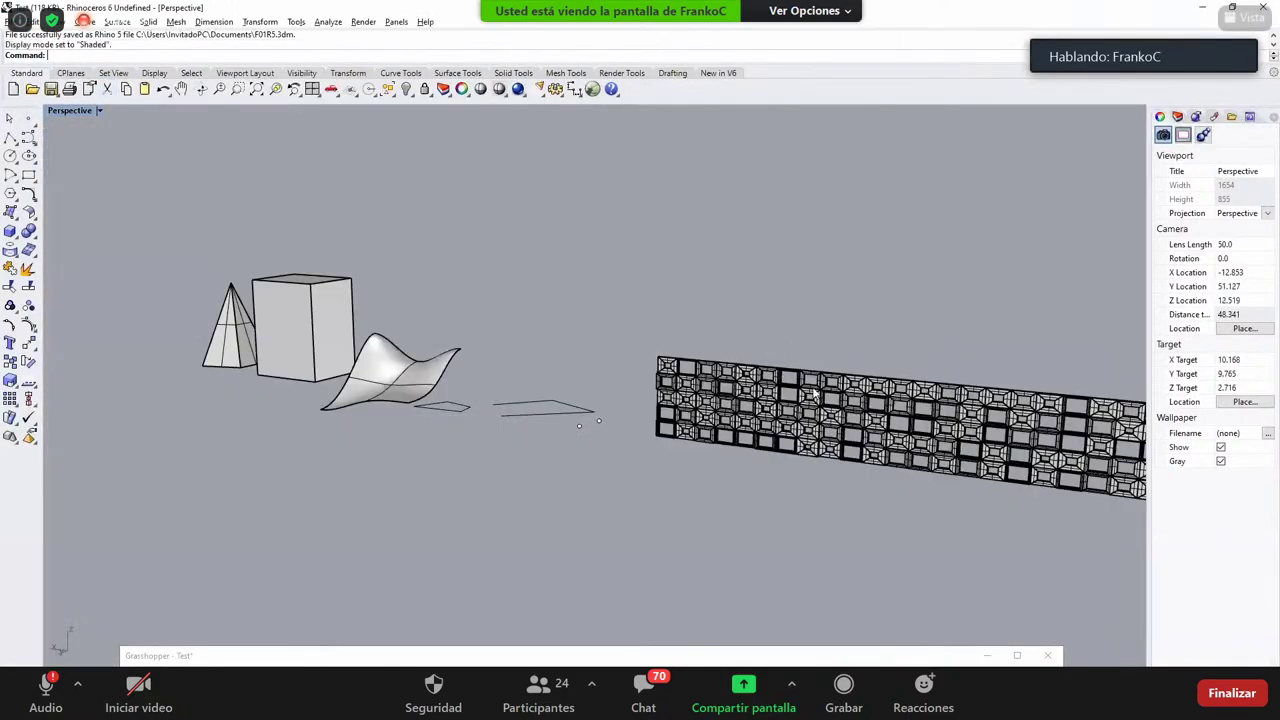
right_drag(490, 372, 468, 425)
shift+right_drag(468, 425, 325, 272)
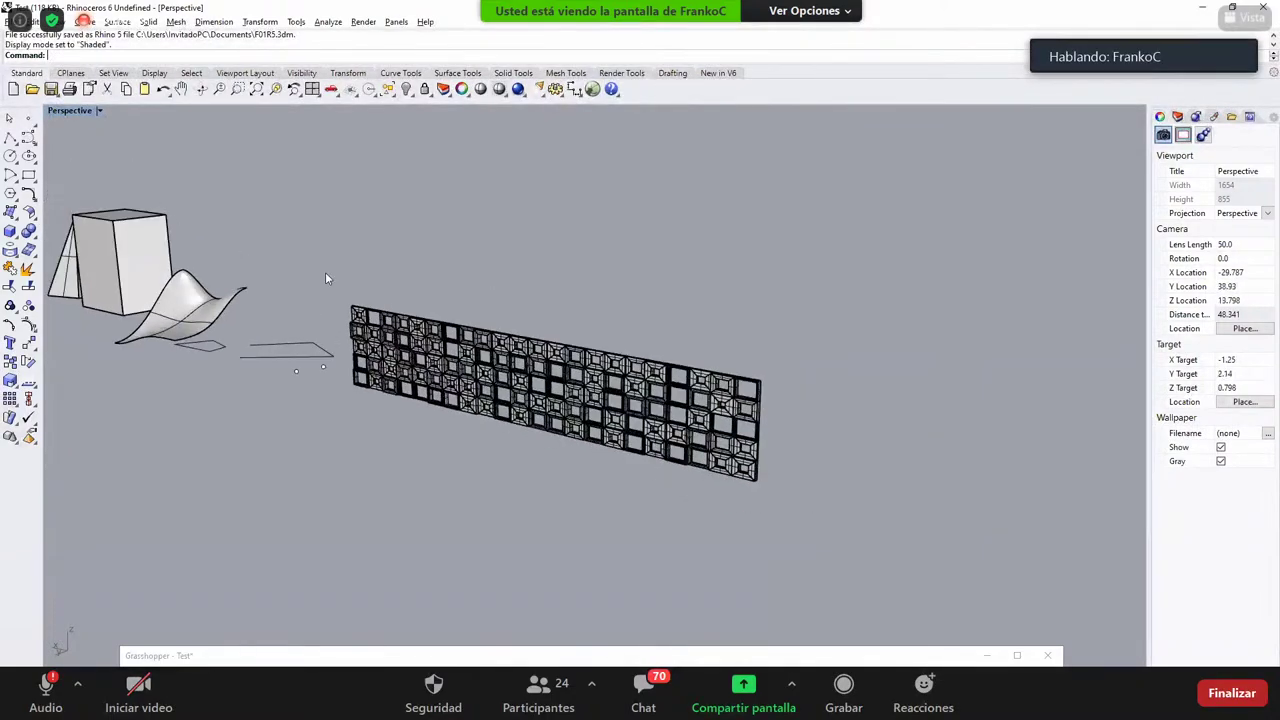
scroll(325, 272, up, 5)
scroll(490, 357, up, 2)
click(490, 357)
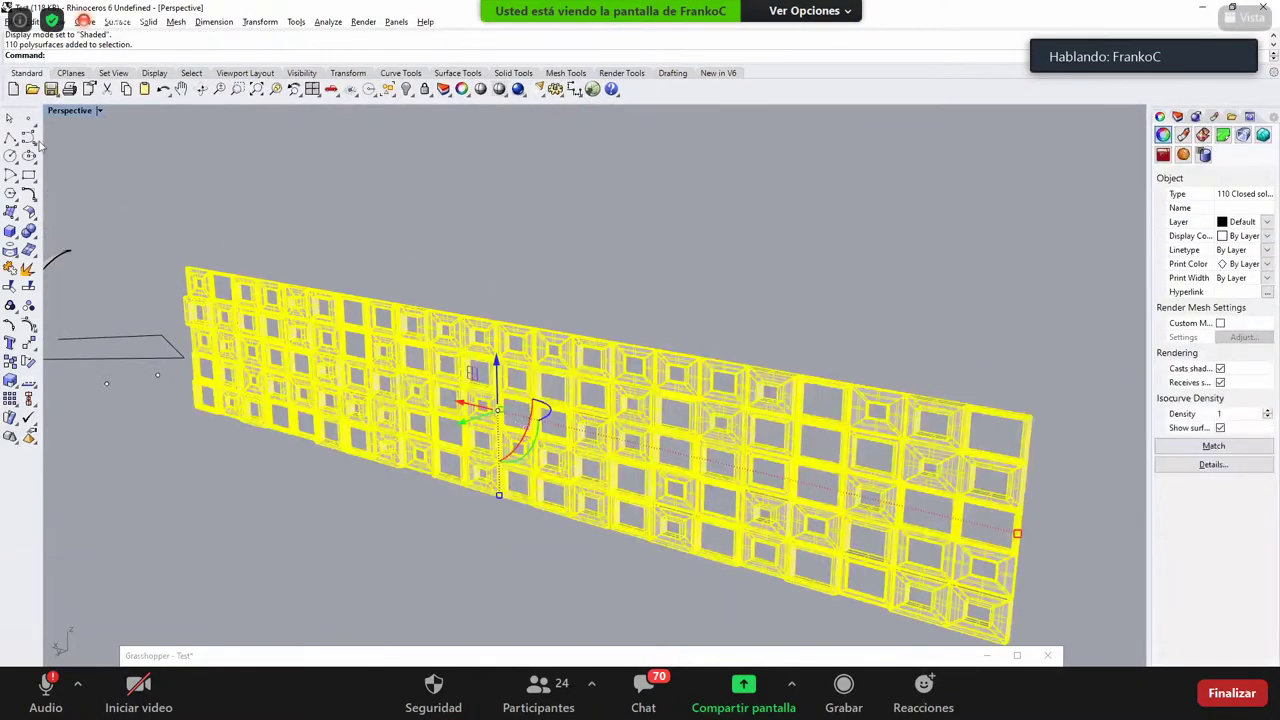
click(10, 21)
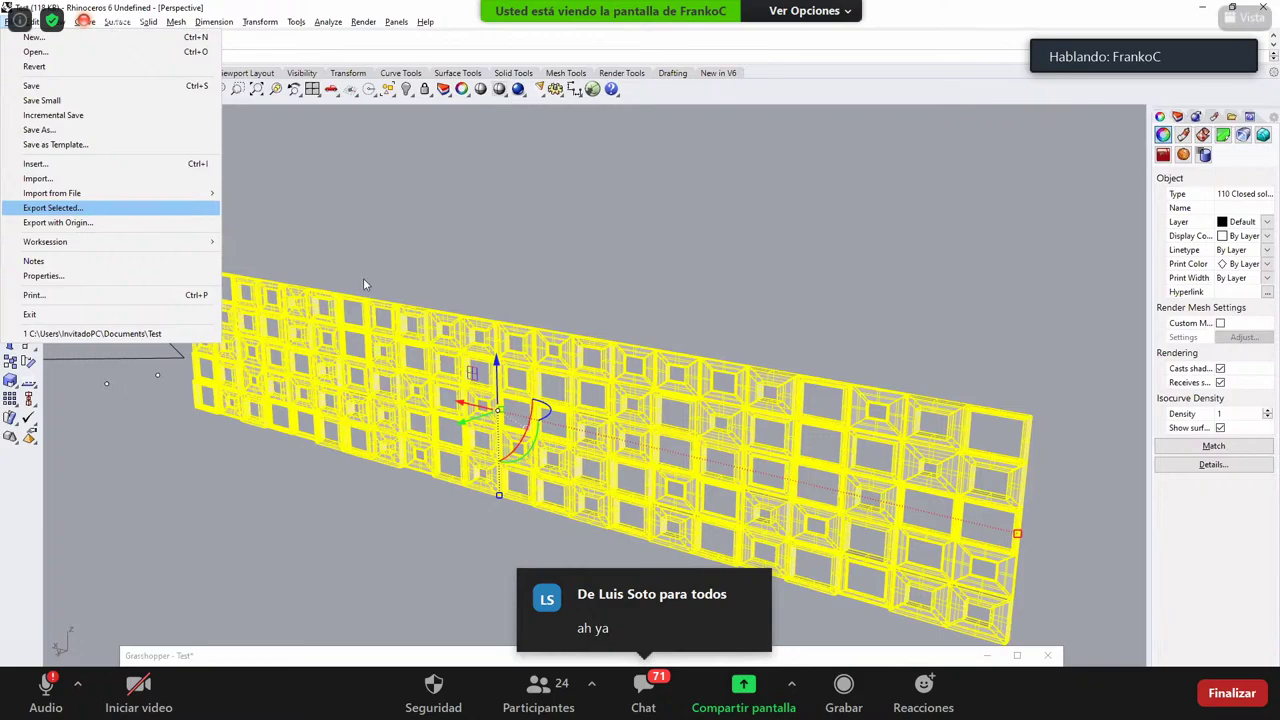
click(387, 295)
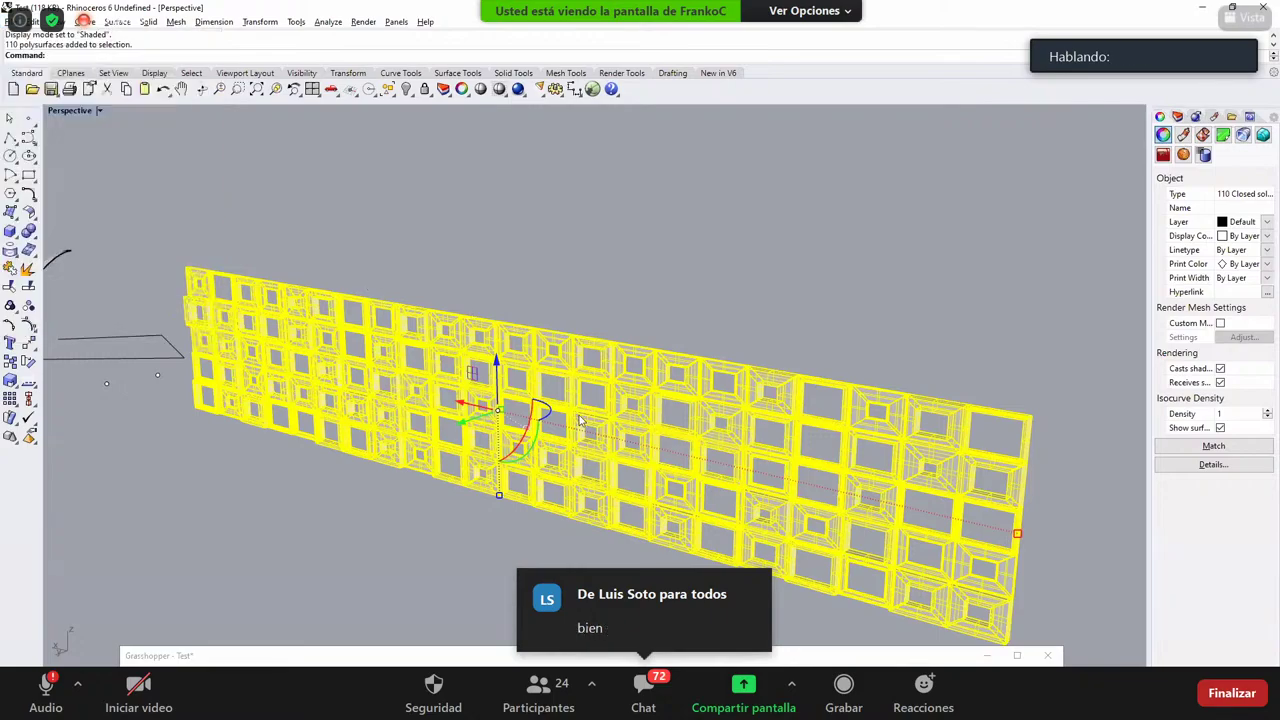
key(Escape)
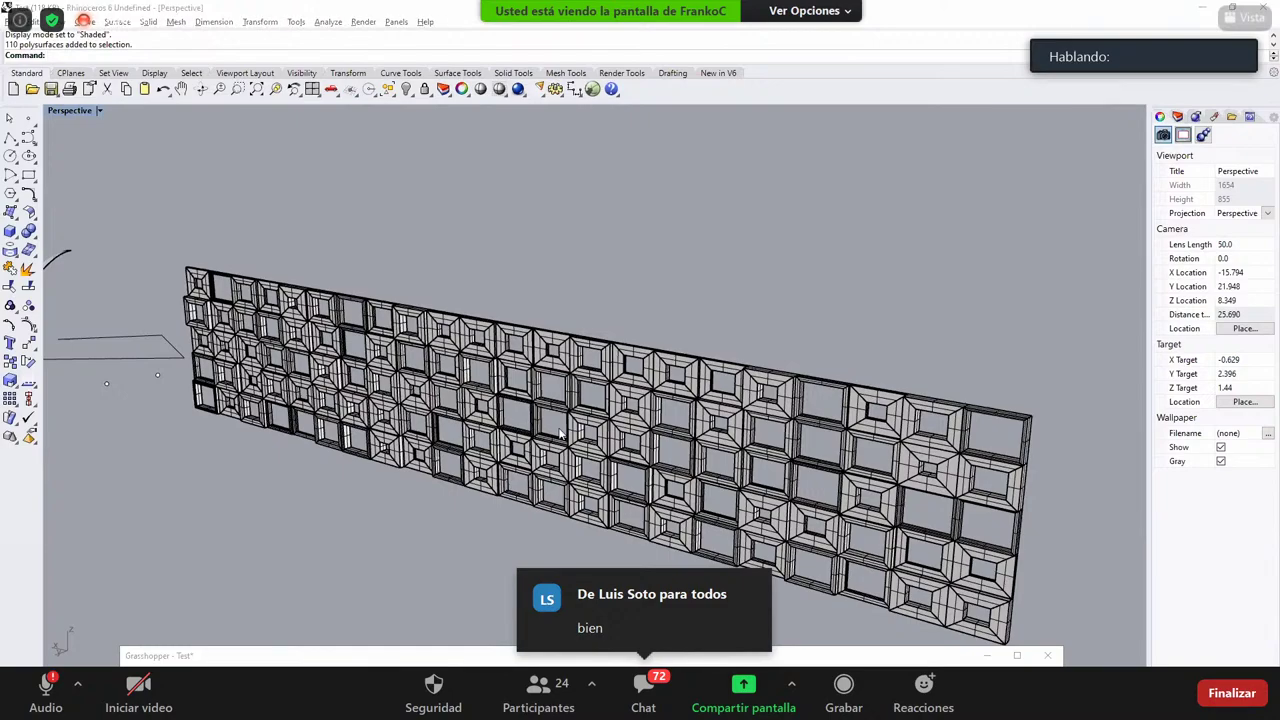
Step: Show all the hidden objects of the building around the facade frames
right_drag(541, 378, 570, 395)
click(406, 89)
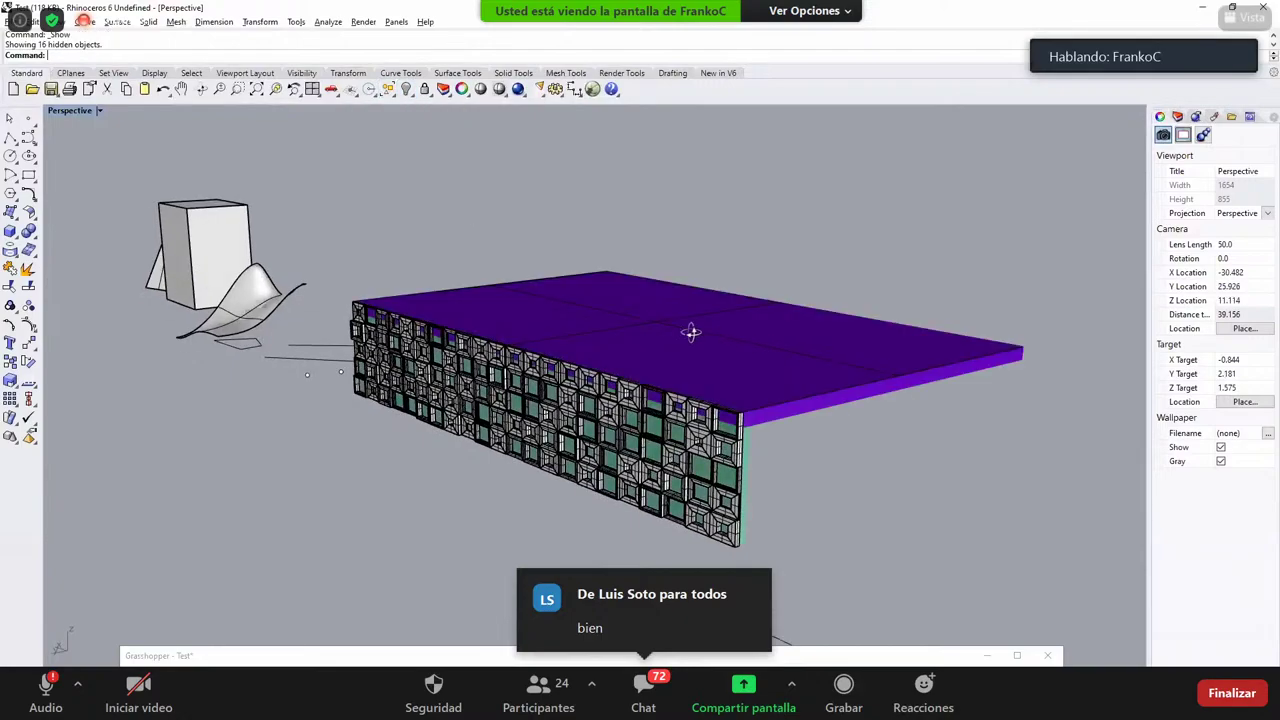
right_drag(691, 331, 693, 414)
scroll(693, 414, up, 3)
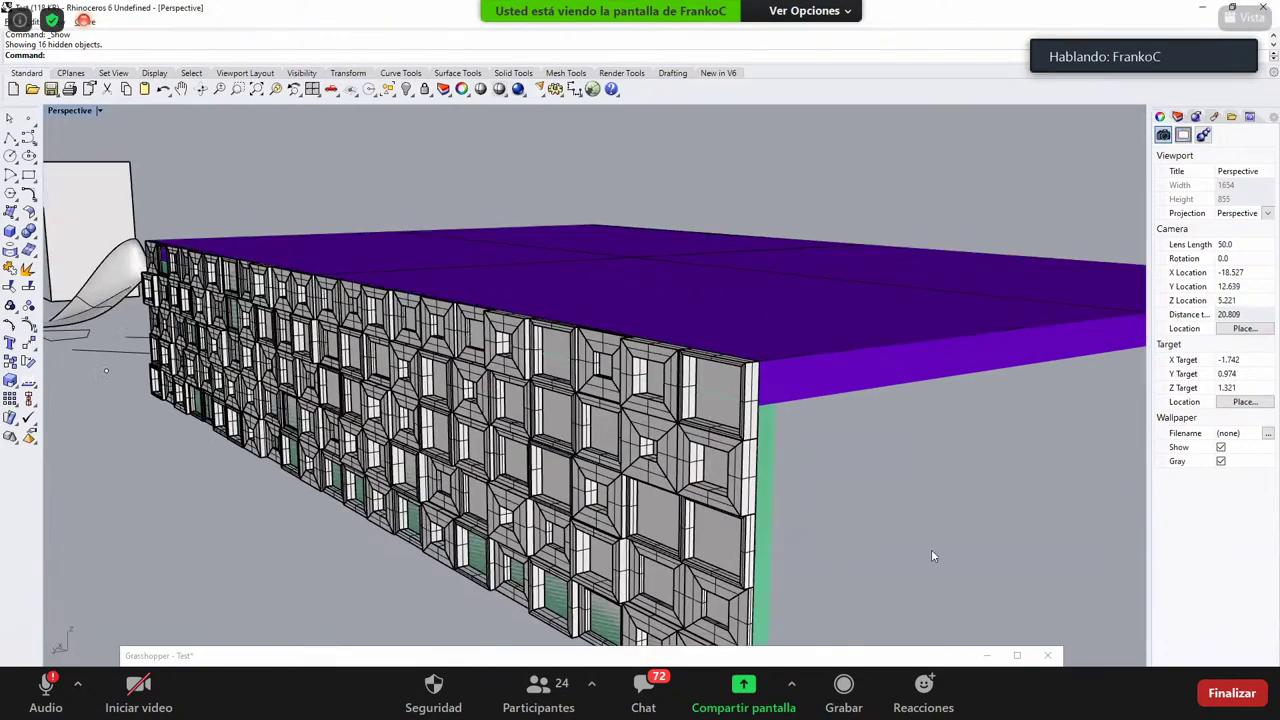
Step: Review the final components of the facade definition in Grasshopper and put its window away again
drag(781, 656, 814, 166)
scroll(459, 448, down, 2)
right_drag(450, 458, 628, 435)
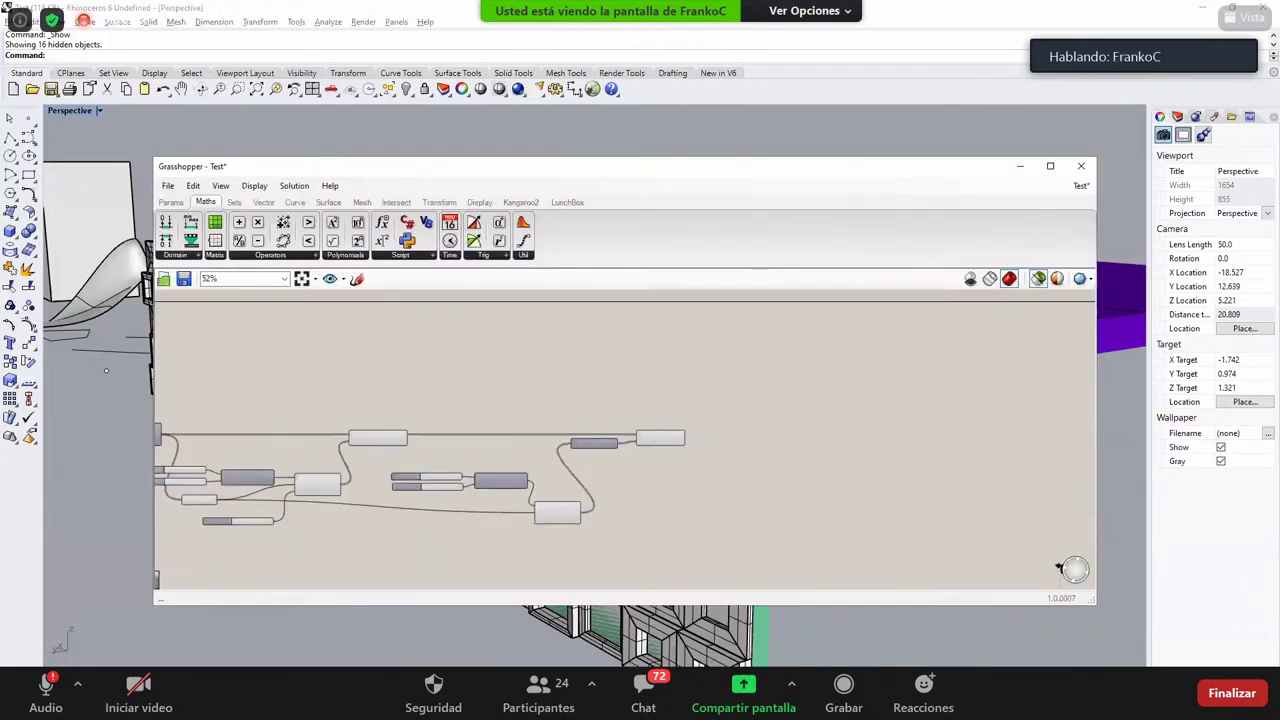
click(106, 371)
click(1019, 166)
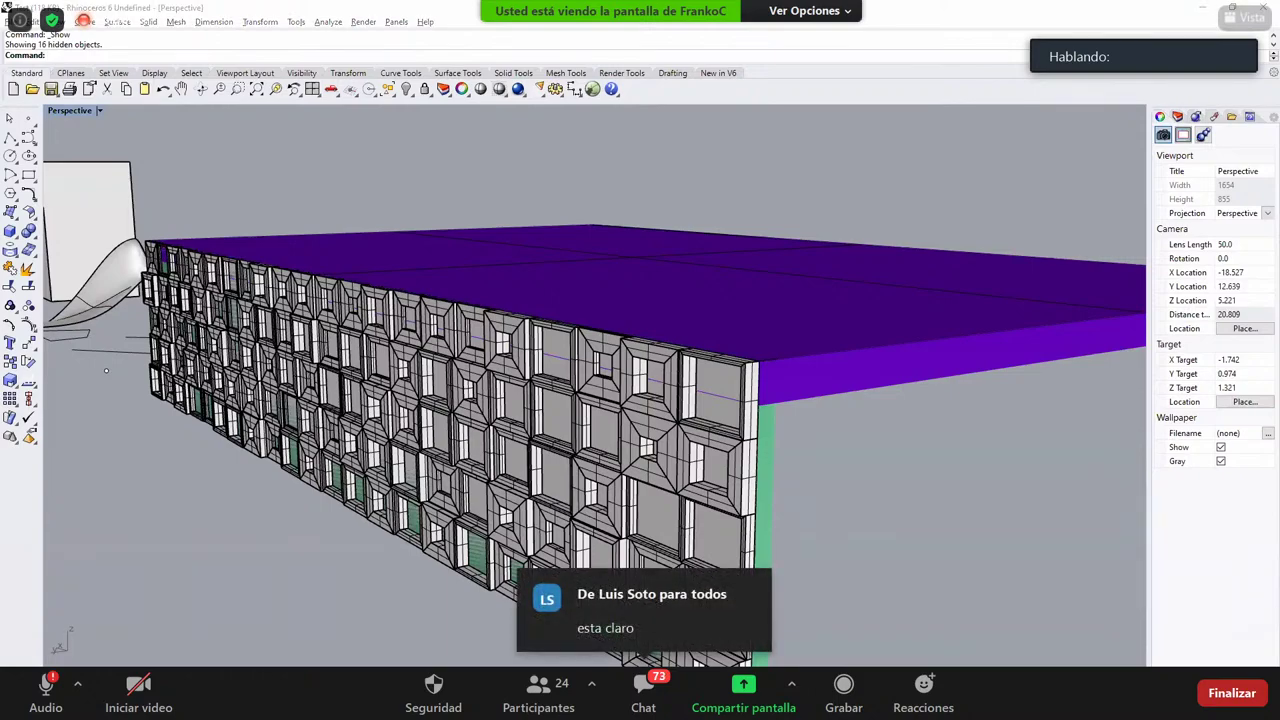
Step: Examine the panel facade together with the roof slab and wall from several angles
scroll(552, 378, down, 8)
right_drag(552, 378, 413, 341)
right_drag(500, 281, 500, 424)
scroll(379, 412, up, 8)
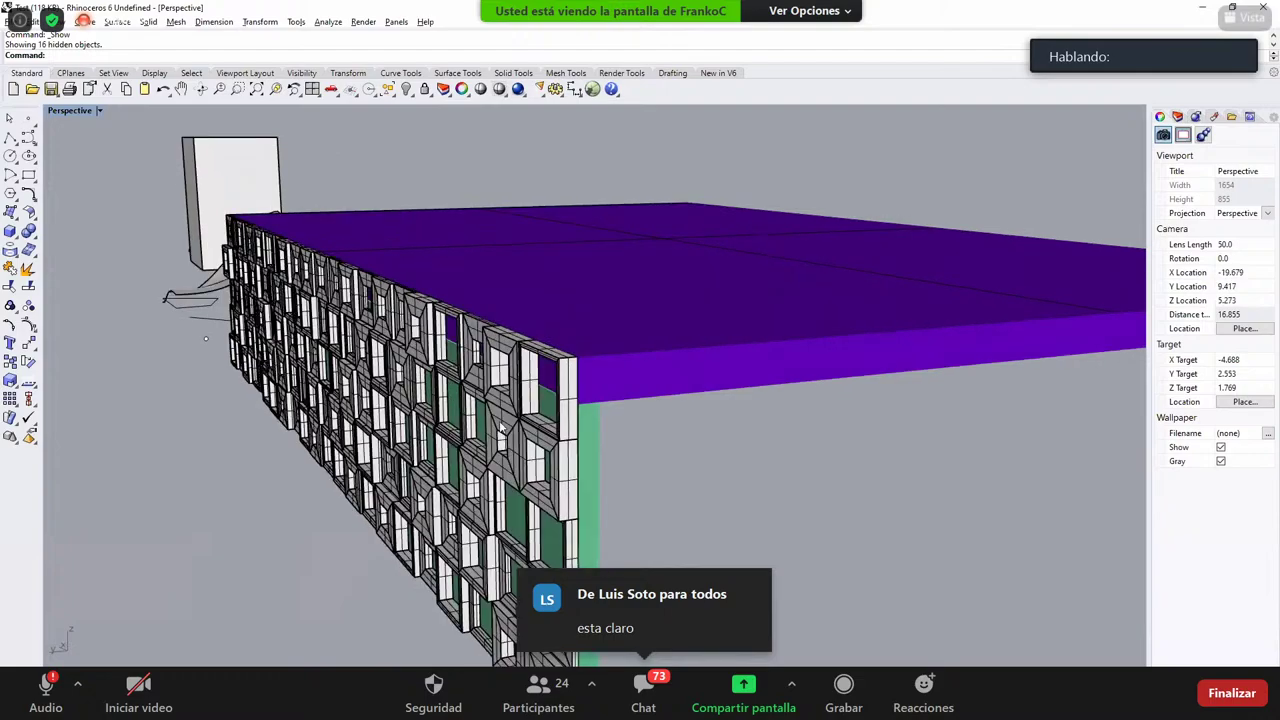
scroll(501, 427, down, 4)
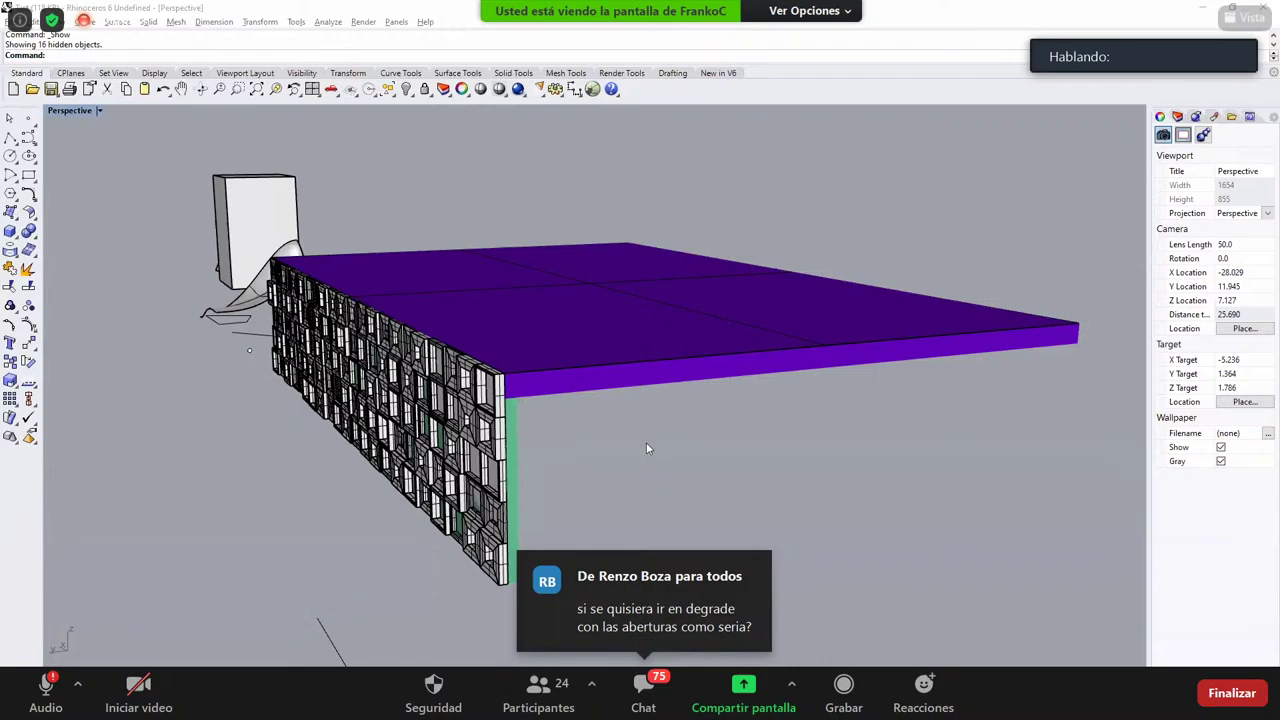
mouse_move(627, 447)
right_down()
mouse_move(645, 442)
mouse_move(629, 450)
right_up()
scroll(645, 442, down, 4)
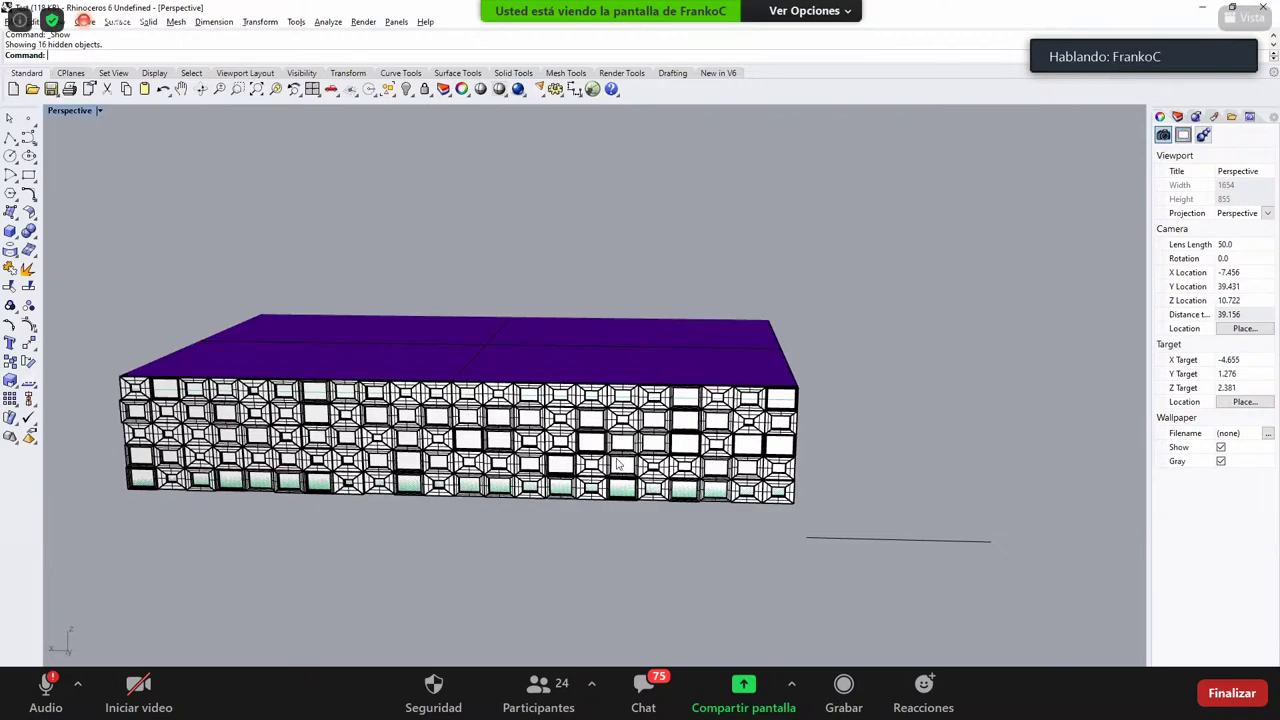
scroll(665, 425, down, 3)
right_drag(728, 317, 560, 508)
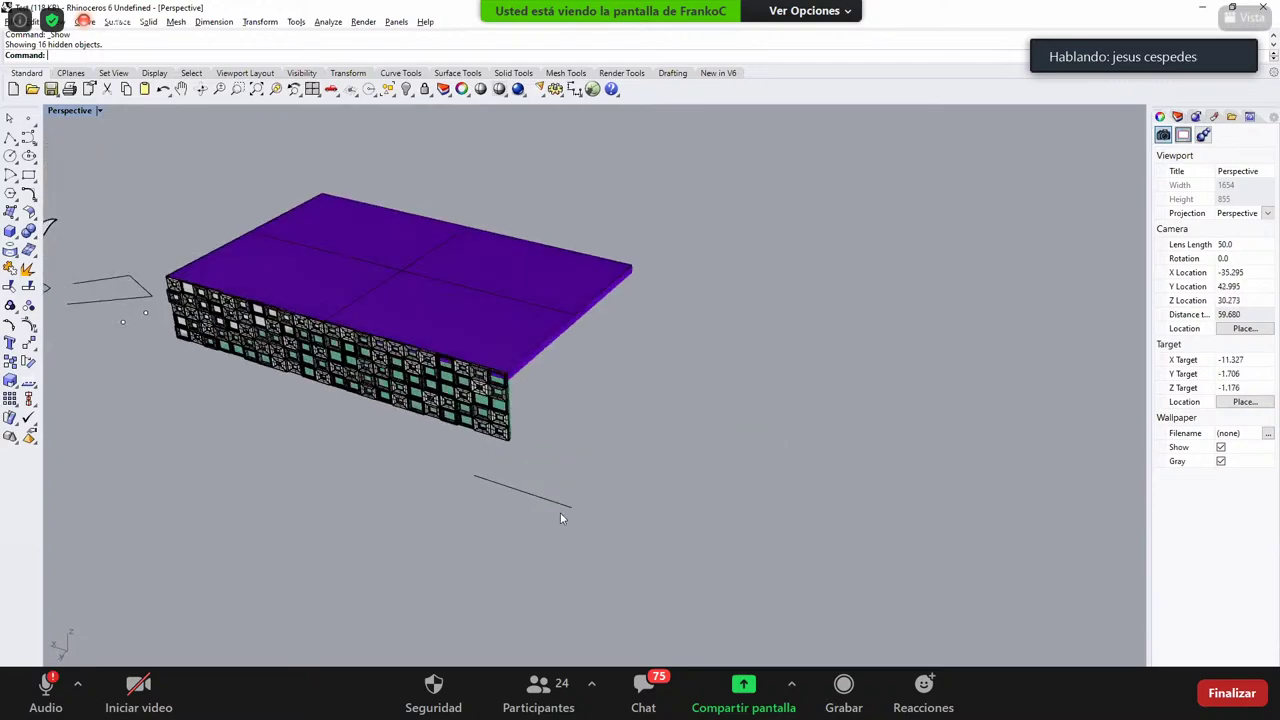
Step: Examine the facade frames with the roof slab and the separate line beside them, in Front and Perspective views
click(561, 511)
right_drag(597, 560, 610, 452)
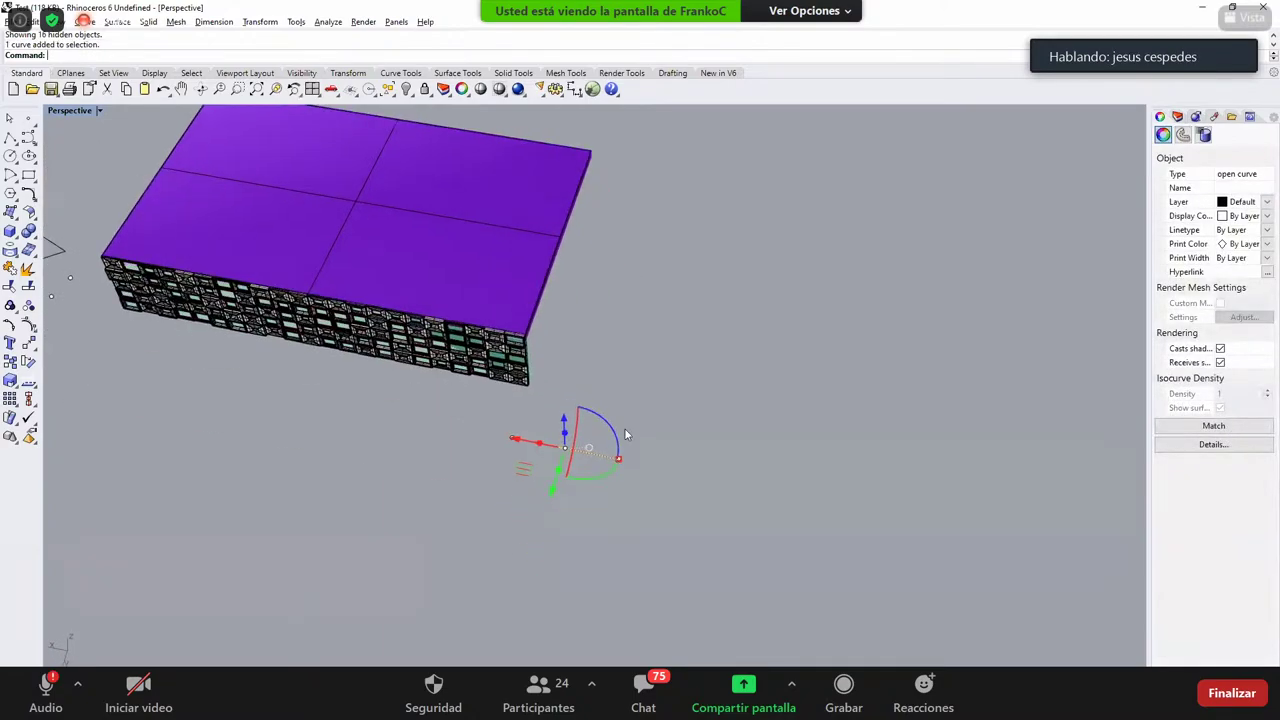
scroll(655, 420, up, 7)
drag(637, 437, 579, 546)
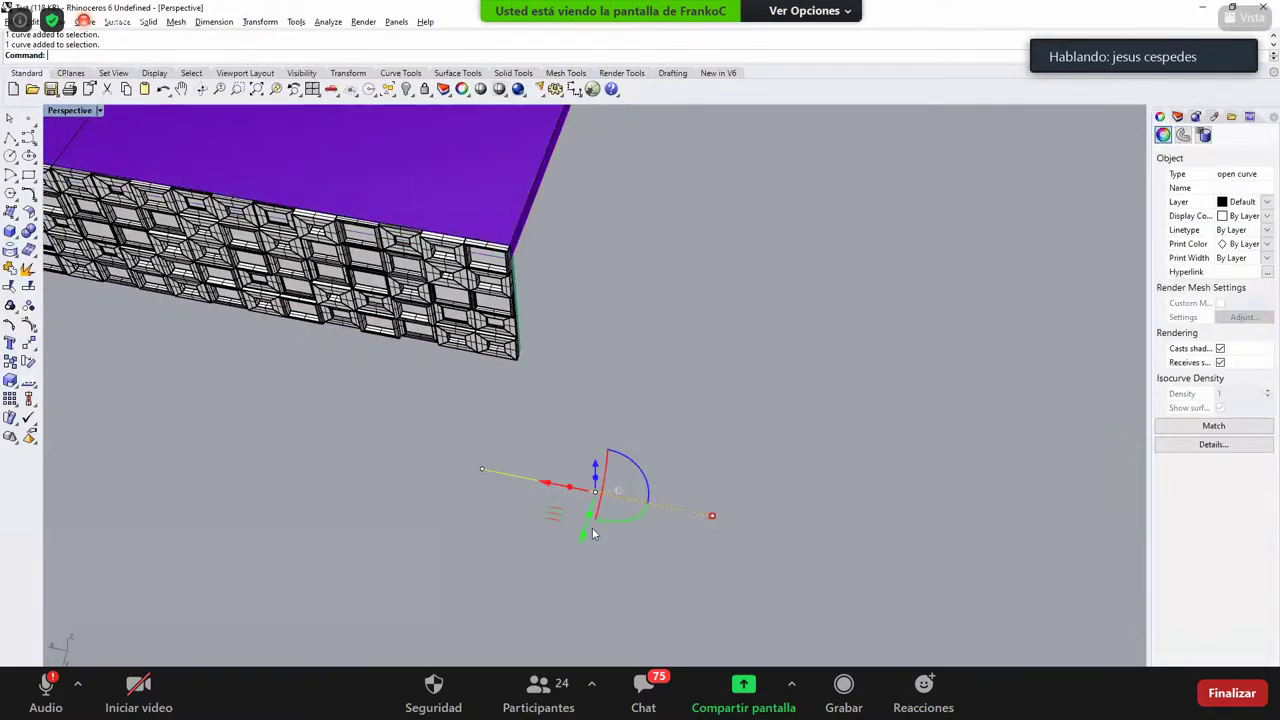
key(ctrl+F1)
key(ctrl+F2)
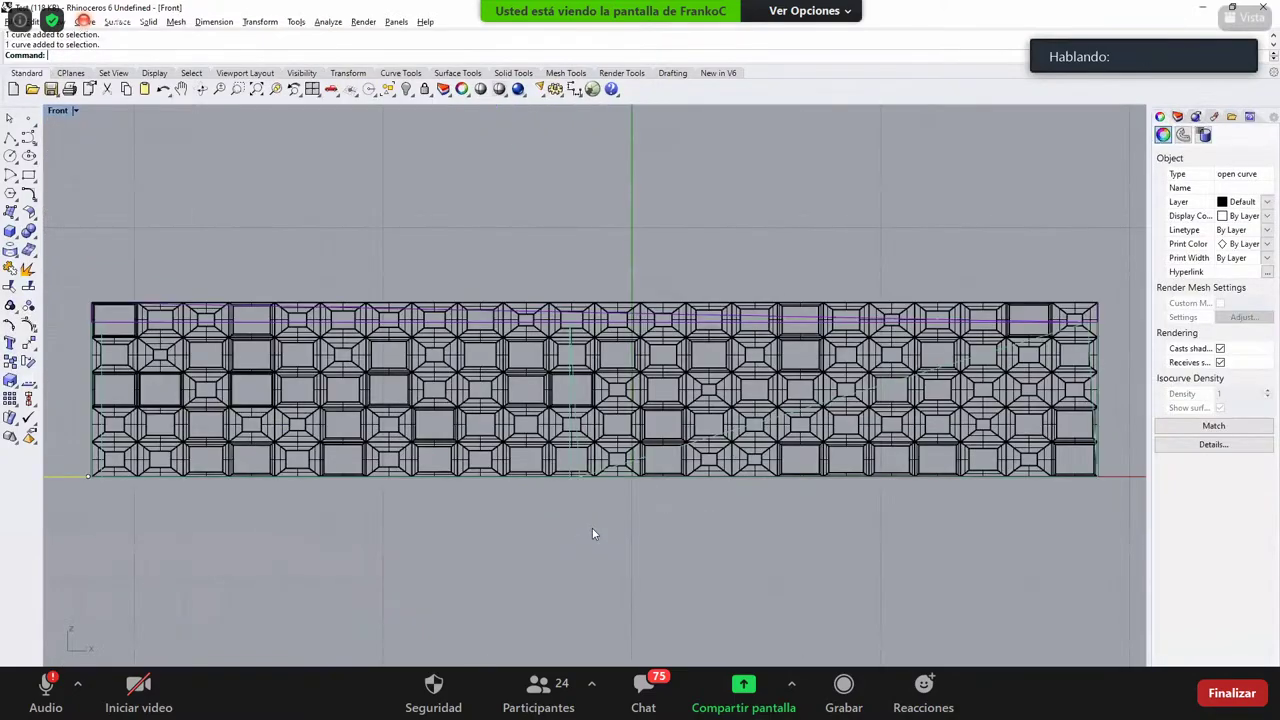
key(ctrl+F3)
key(ctrl+F4)
right_drag(430, 265, 440, 366)
scroll(470, 390, up, 2)
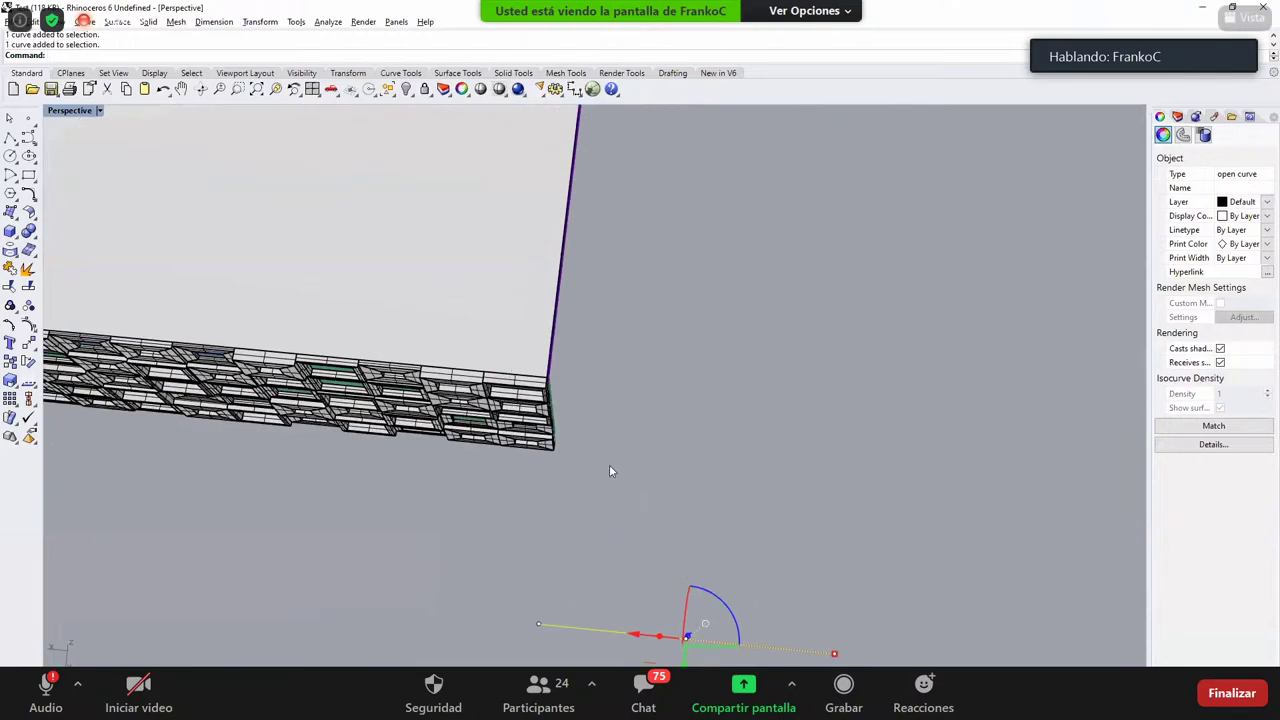
right_drag(610, 471, 270, 384)
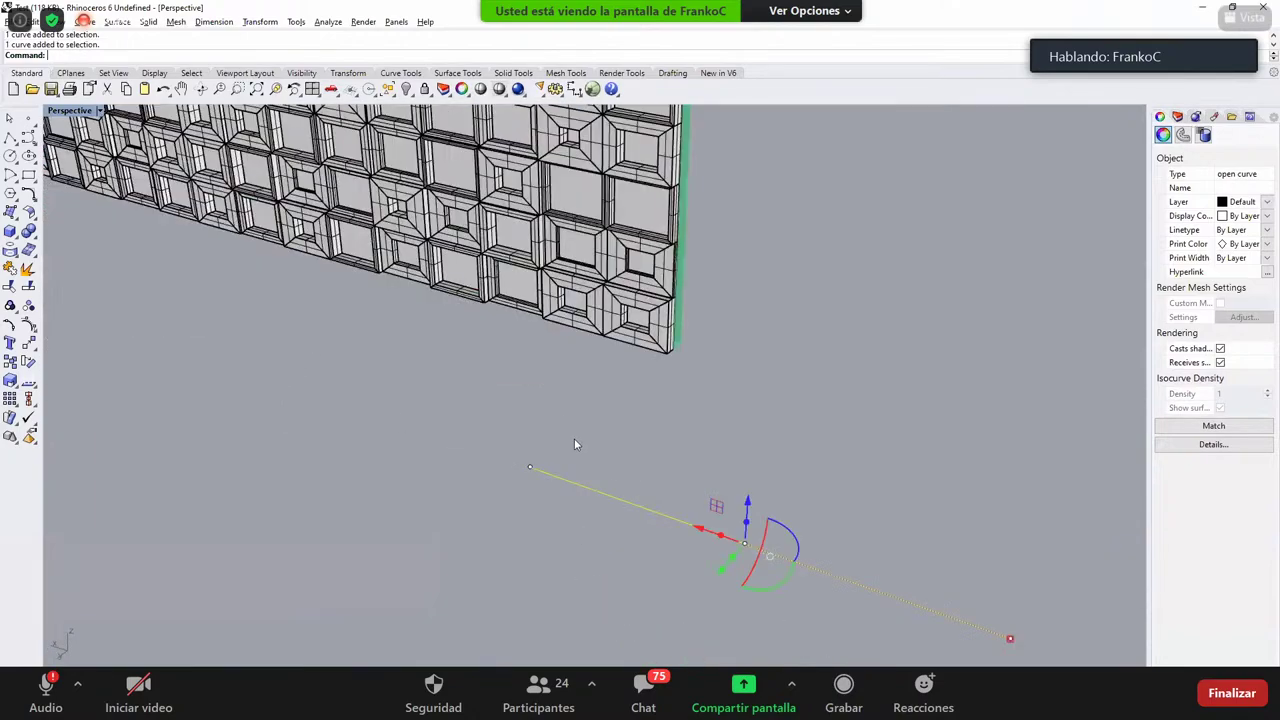
shift+right_drag(371, 319, 446, 605)
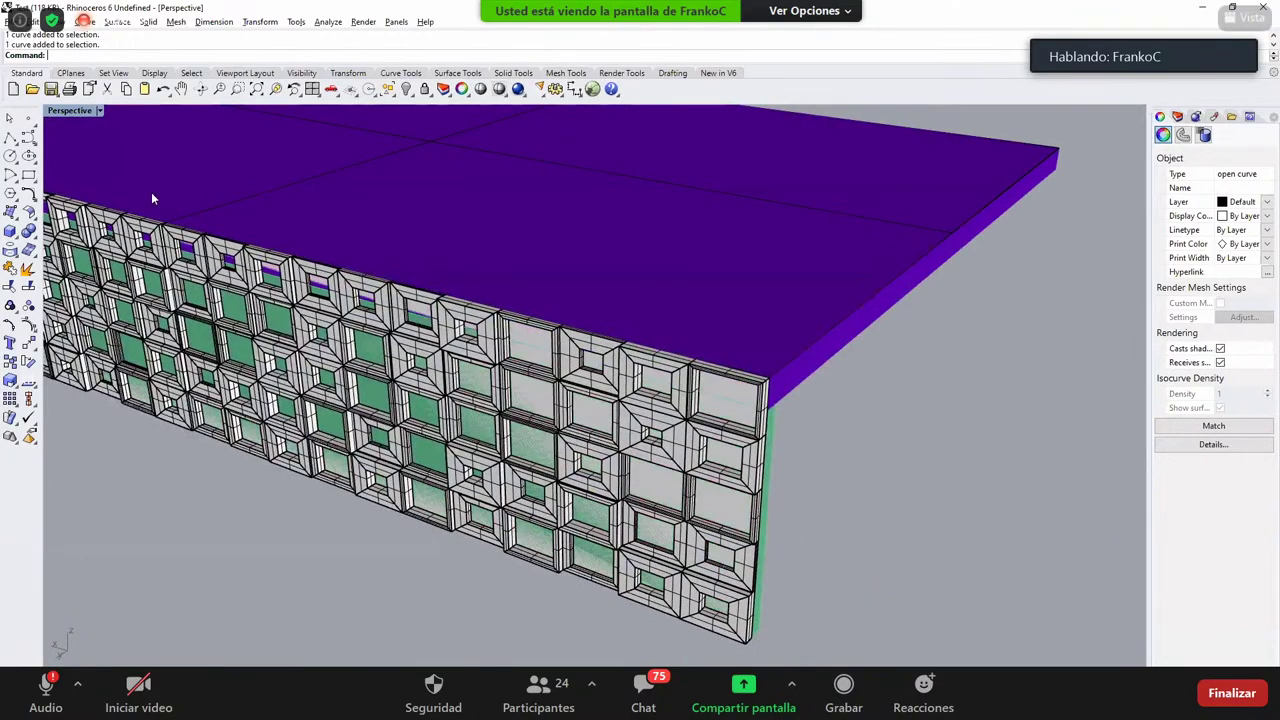
shift+right_drag(339, 388, 740, 485)
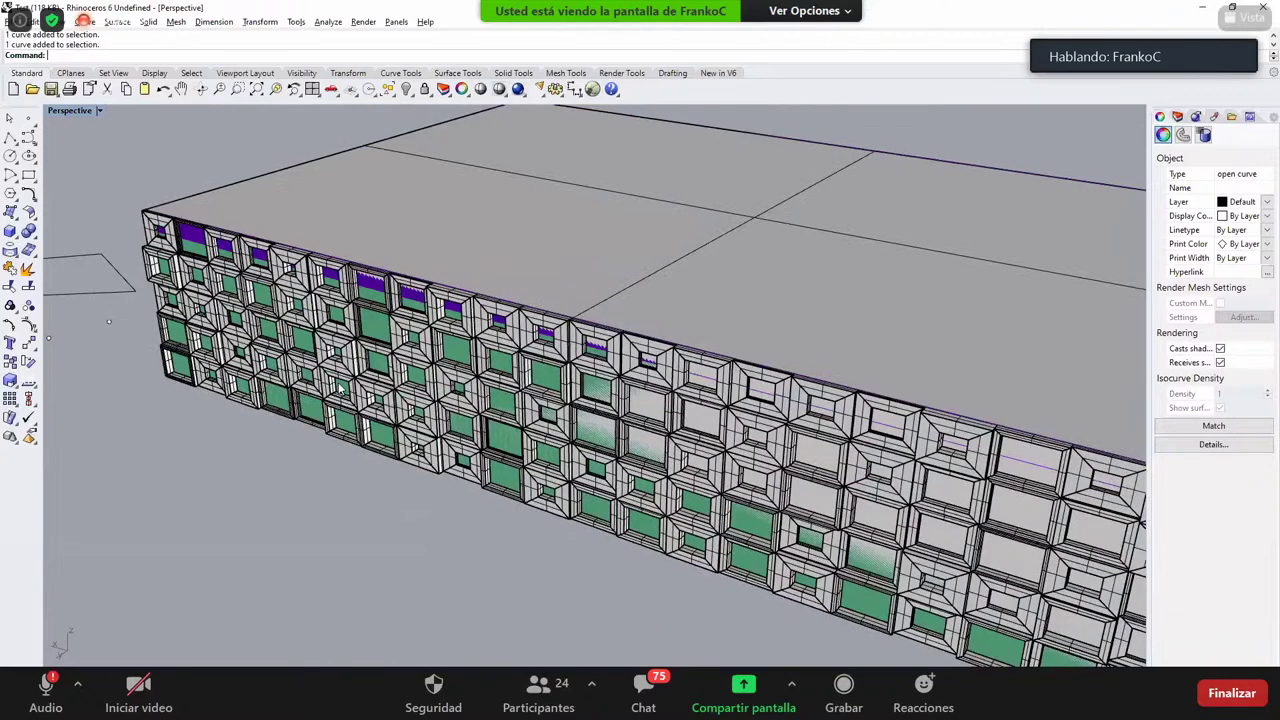
Step: Examine the frame openings of the facade close up, followed by the whole building from above
key(Home)
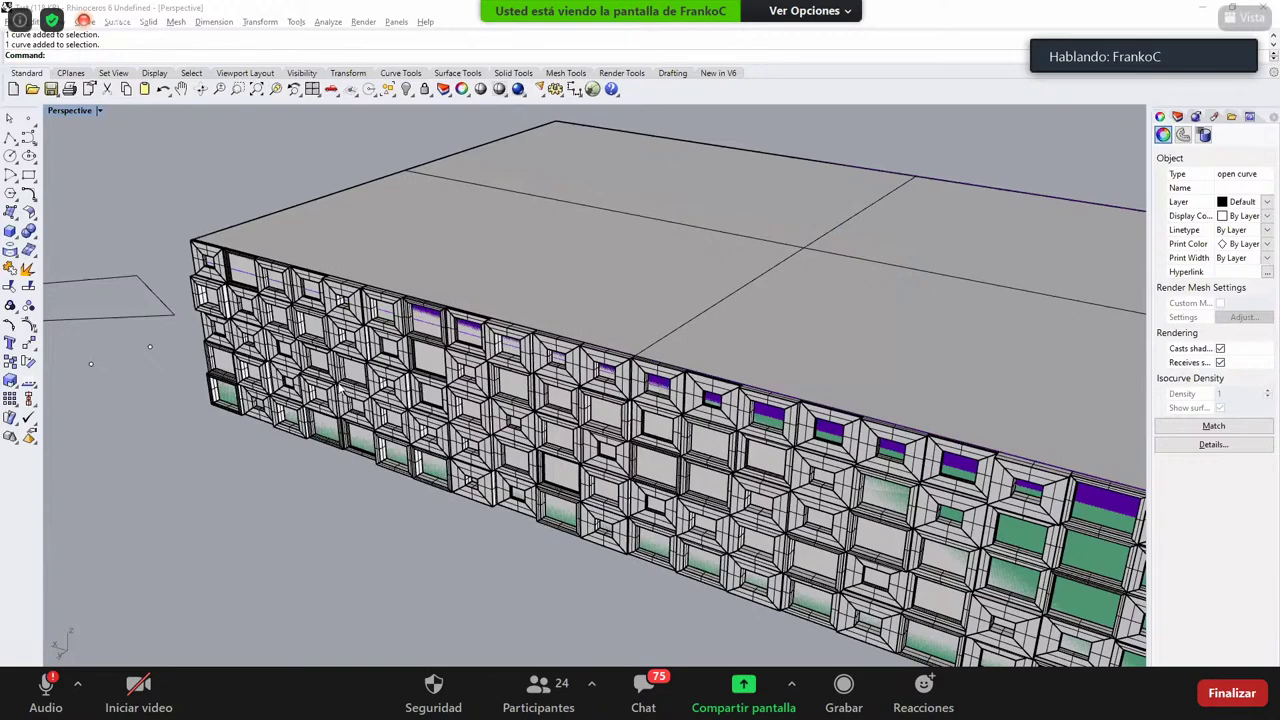
click(341, 476)
scroll(620, 450, down, 5)
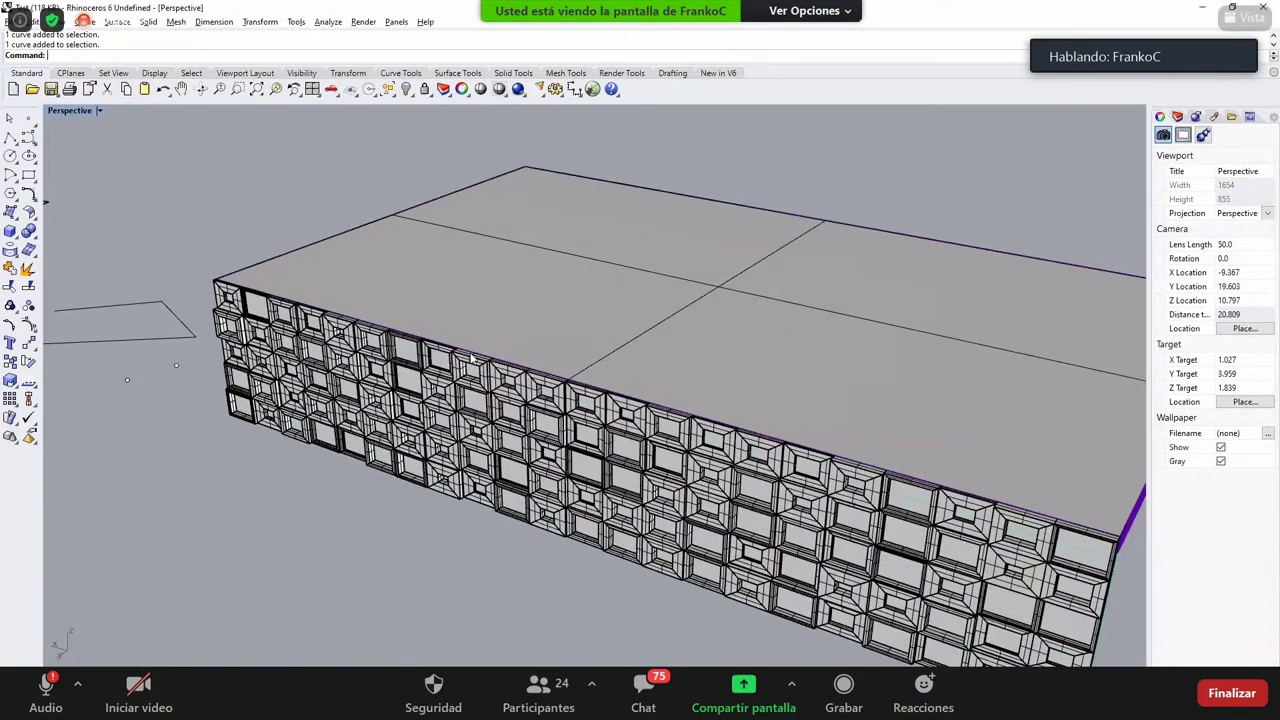
right_drag(581, 463, 438, 382)
scroll(427, 404, up, 3)
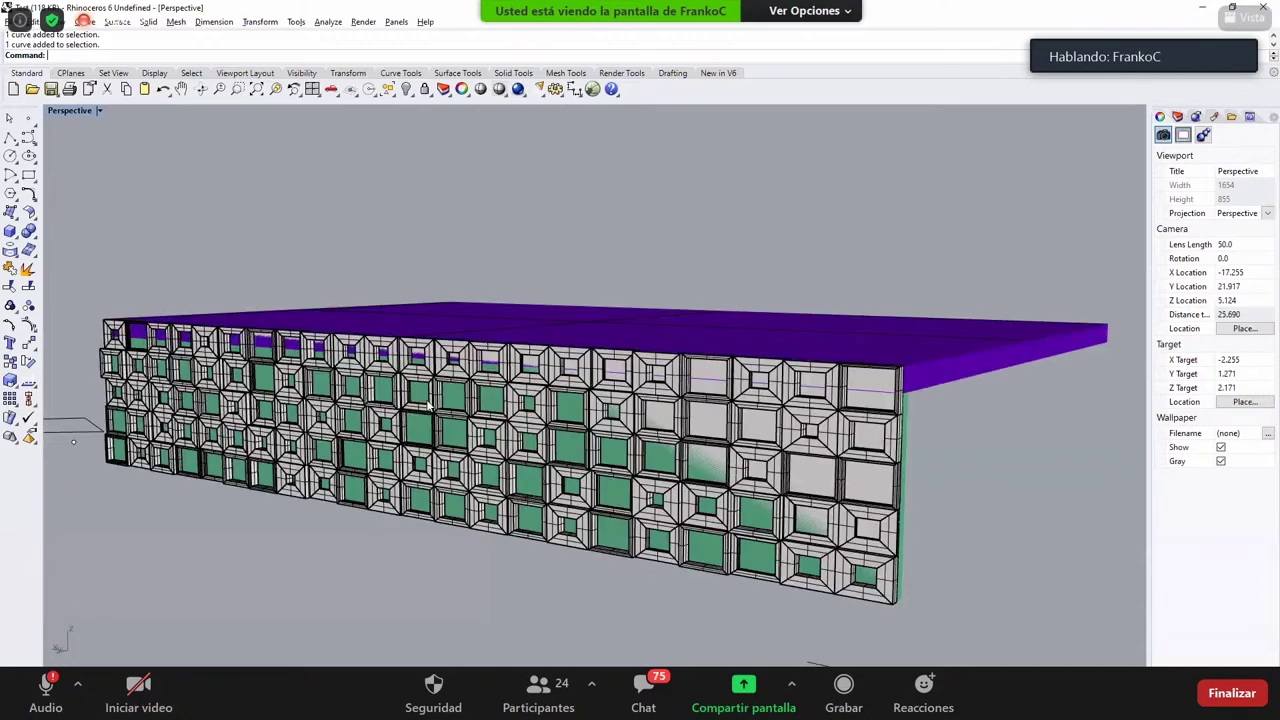
scroll(427, 404, up, 2)
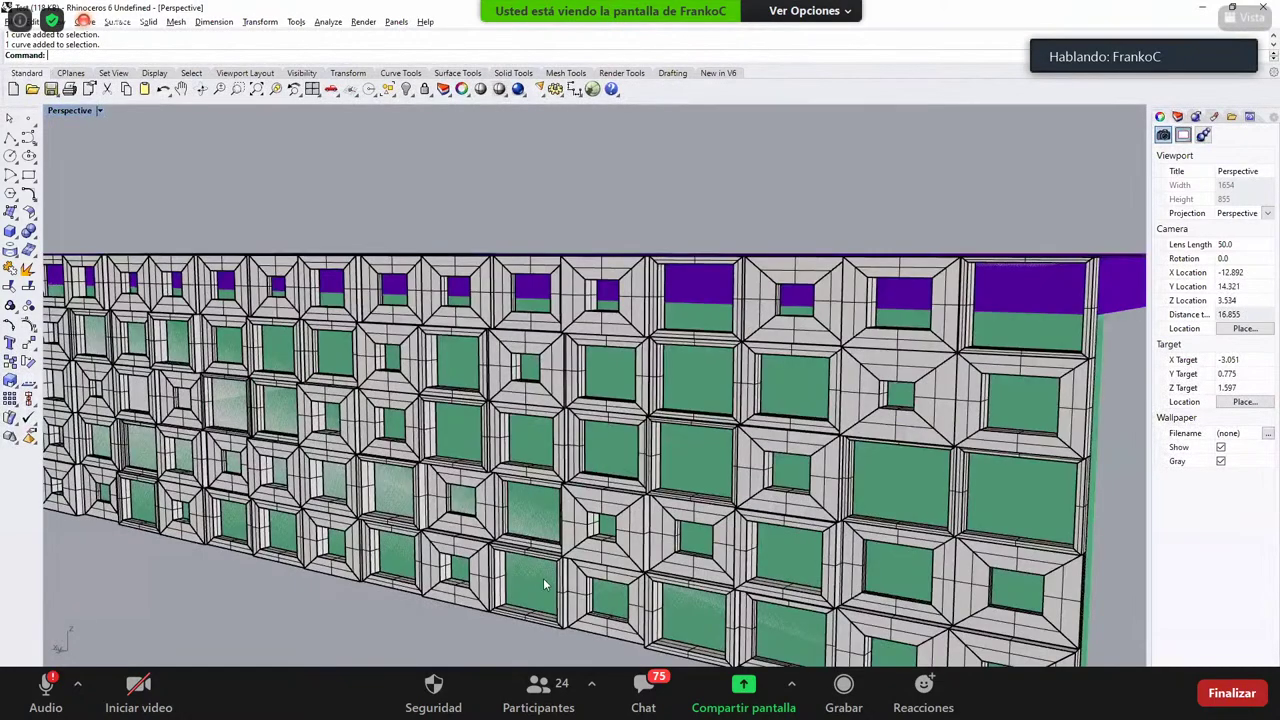
scroll(545, 585, down, 3)
scroll(655, 428, up, 2)
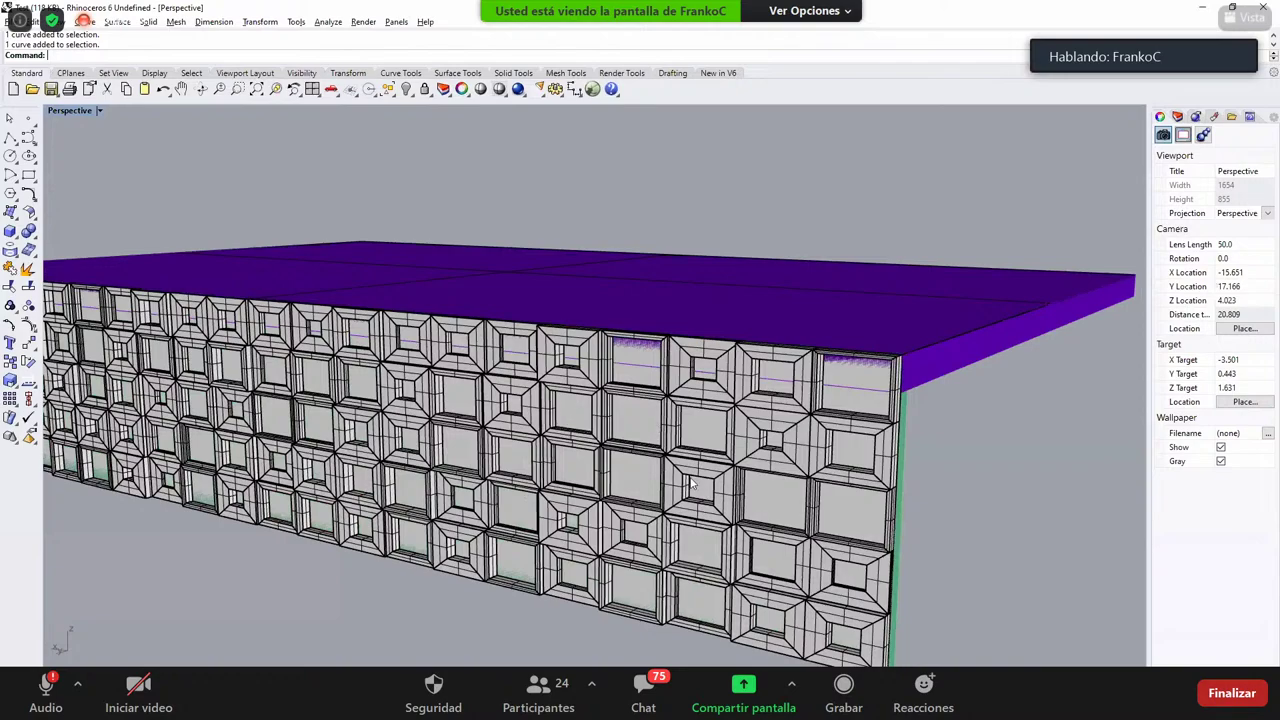
scroll(573, 439, down, 6)
right_drag(573, 439, 674, 419)
click(630, 400)
click(647, 522)
right_drag(647, 522, 730, 453)
scroll(730, 453, down, 4)
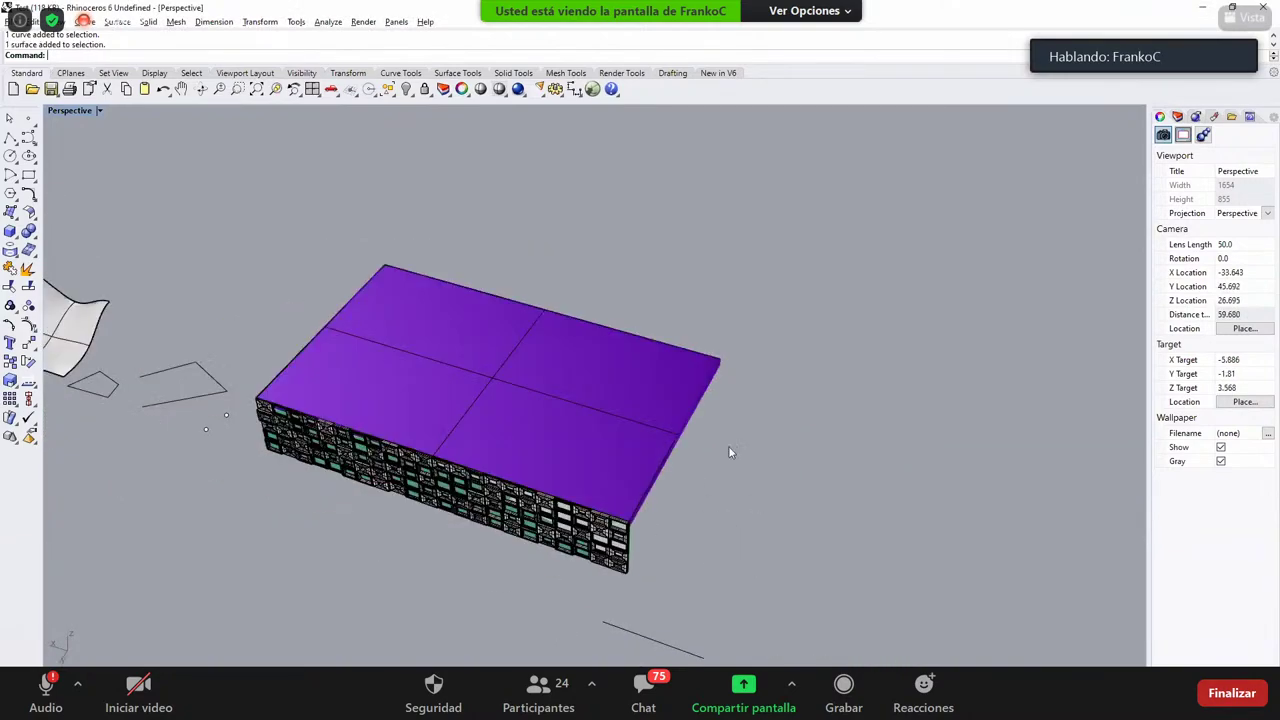
shift+right_drag(565, 401, 503, 370)
scroll(477, 439, down, 4)
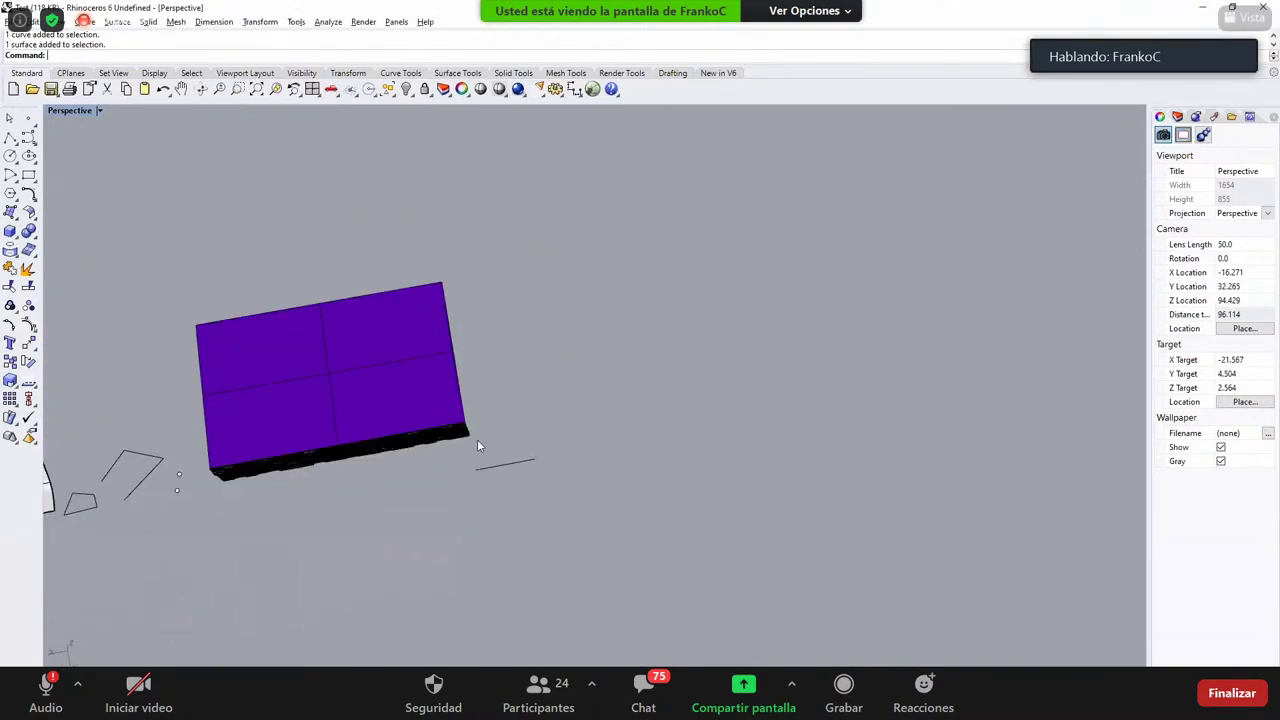
Step: Draw a wavy six-point control-point curve in the Top view, starting just beside the corner of the building
key(ctrl+F1)
scroll(477, 439, down, 10)
right_drag(291, 418, 773, 404)
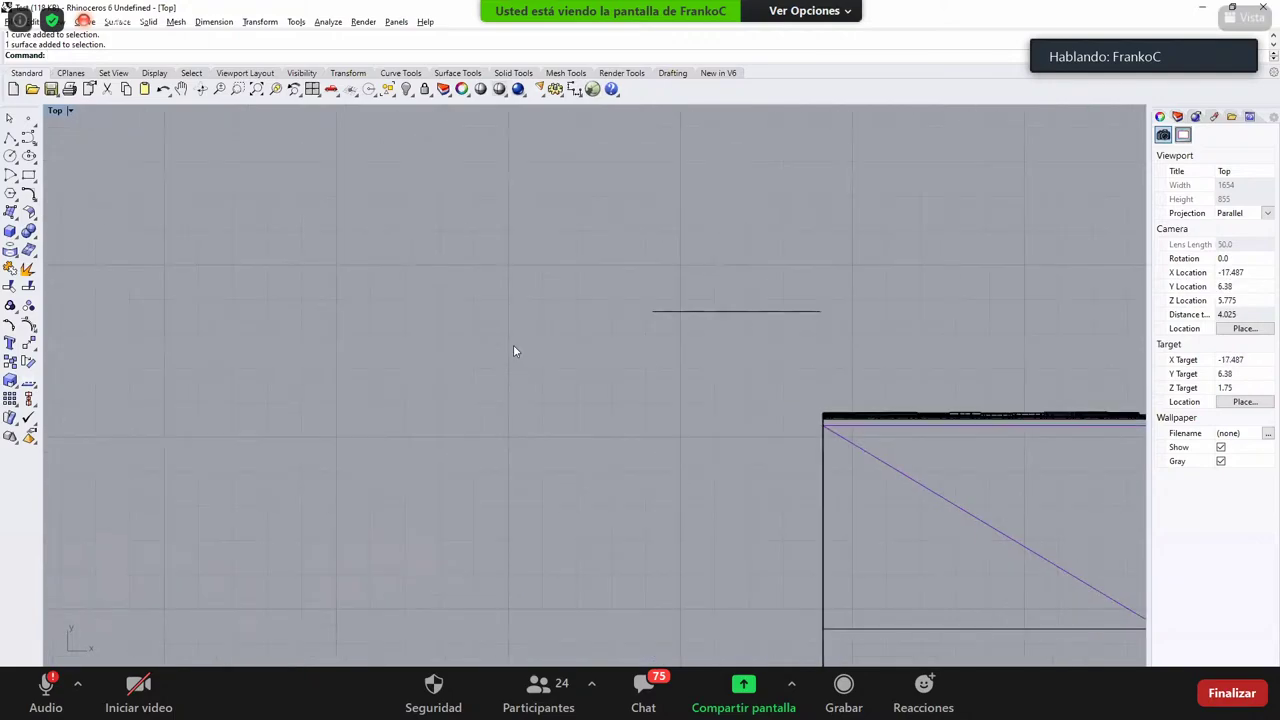
click(778, 419)
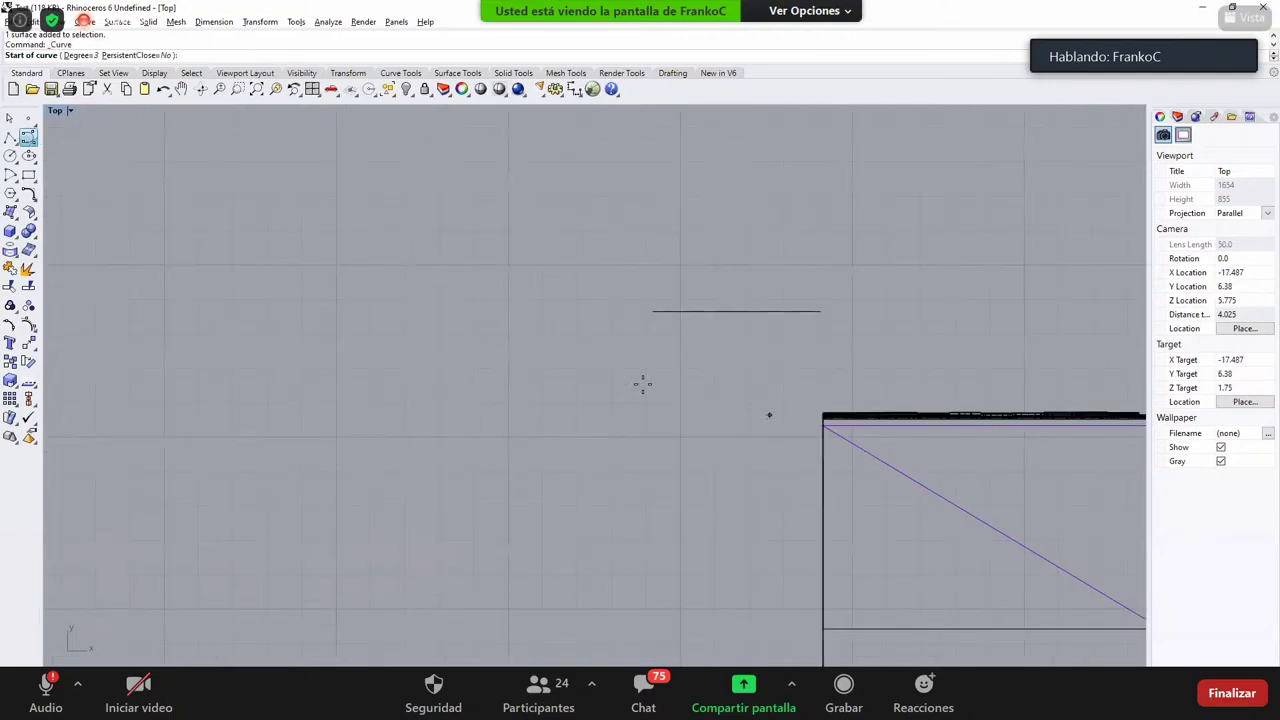
click(637, 381)
click(459, 412)
click(283, 441)
click(90, 355)
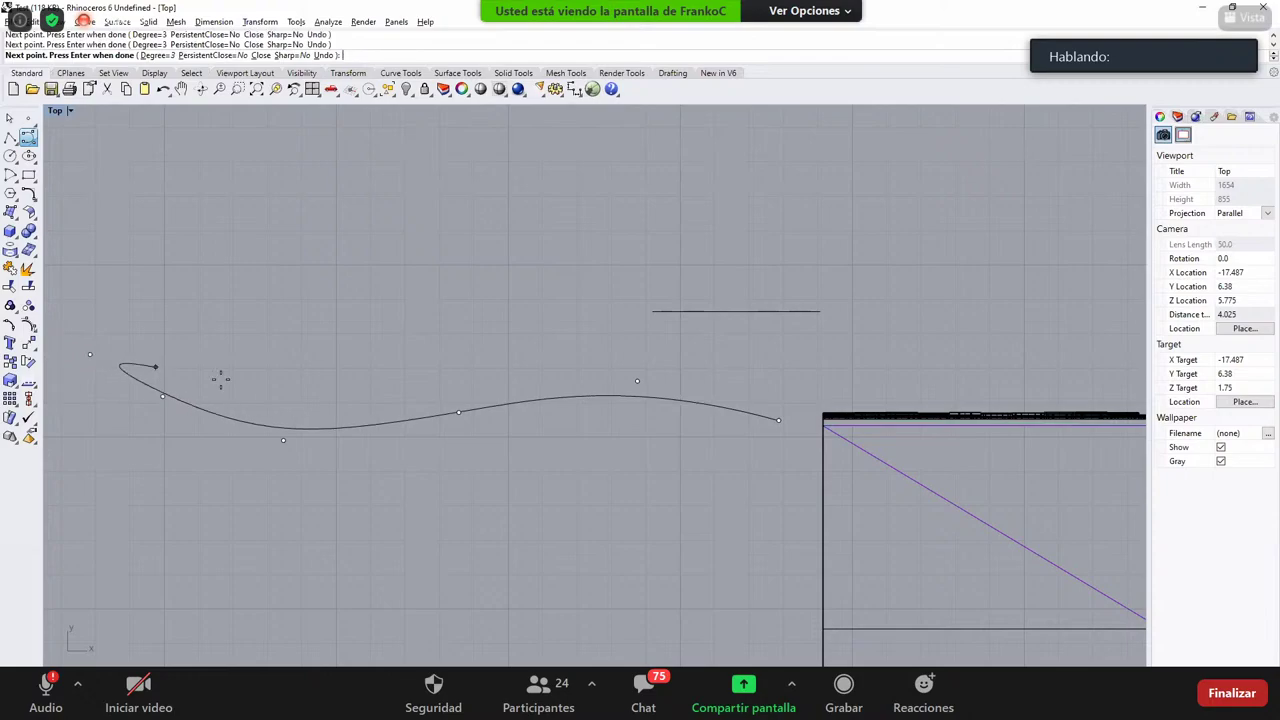
right_drag(268, 360, 271, 360)
right_click(265, 355)
key(Return)
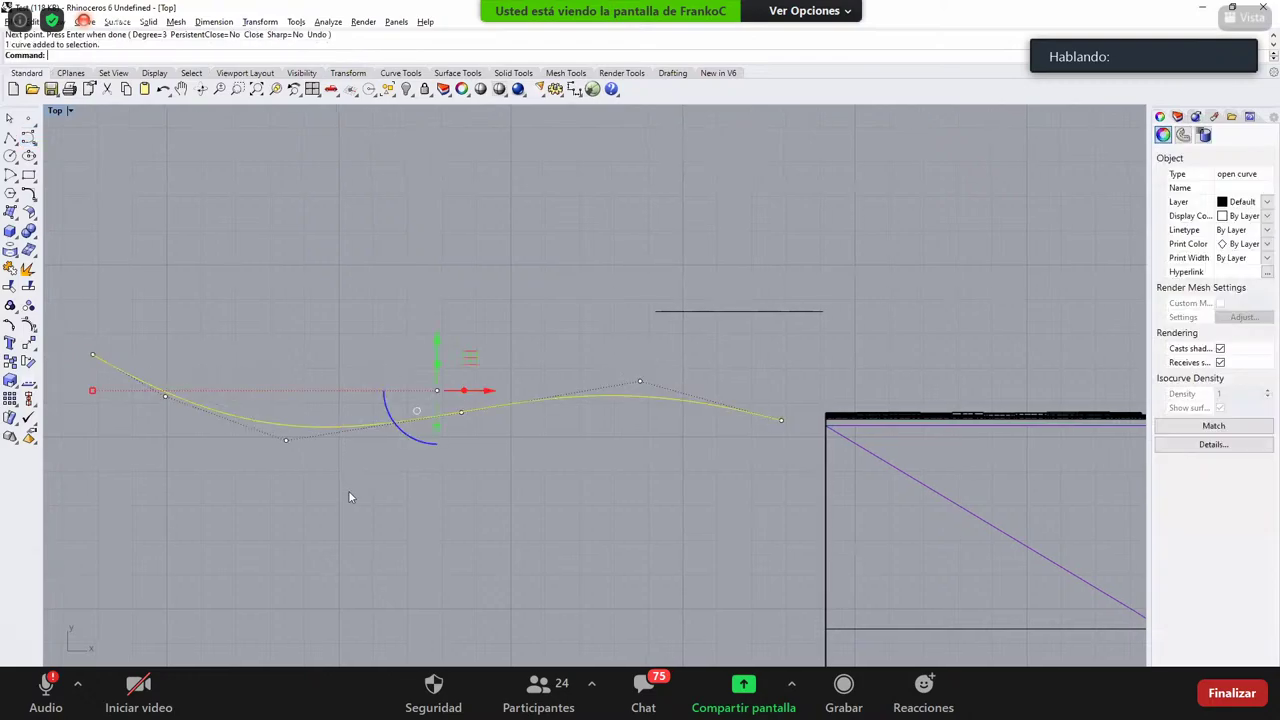
Step: Move the end point and the two neighbouring control points at the curve's far end to make its waves deeper
click(250, 505)
click(286, 440)
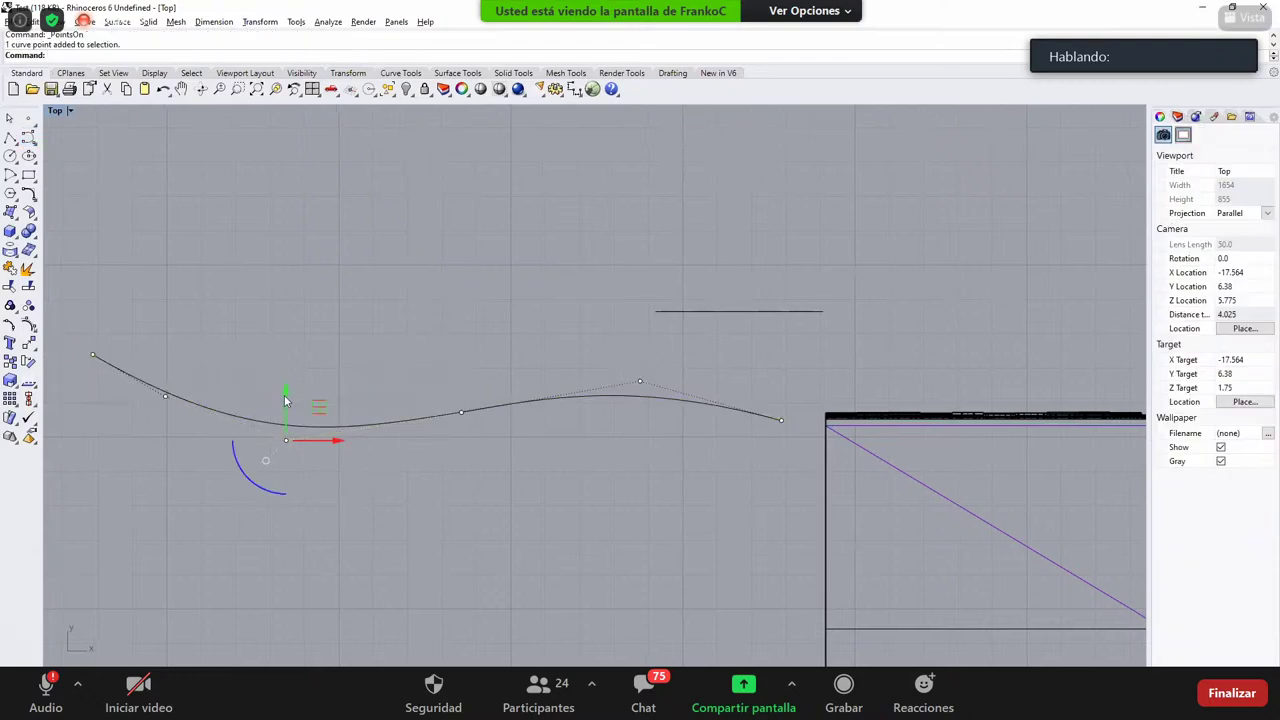
drag(286, 398, 286, 490)
click(92, 354)
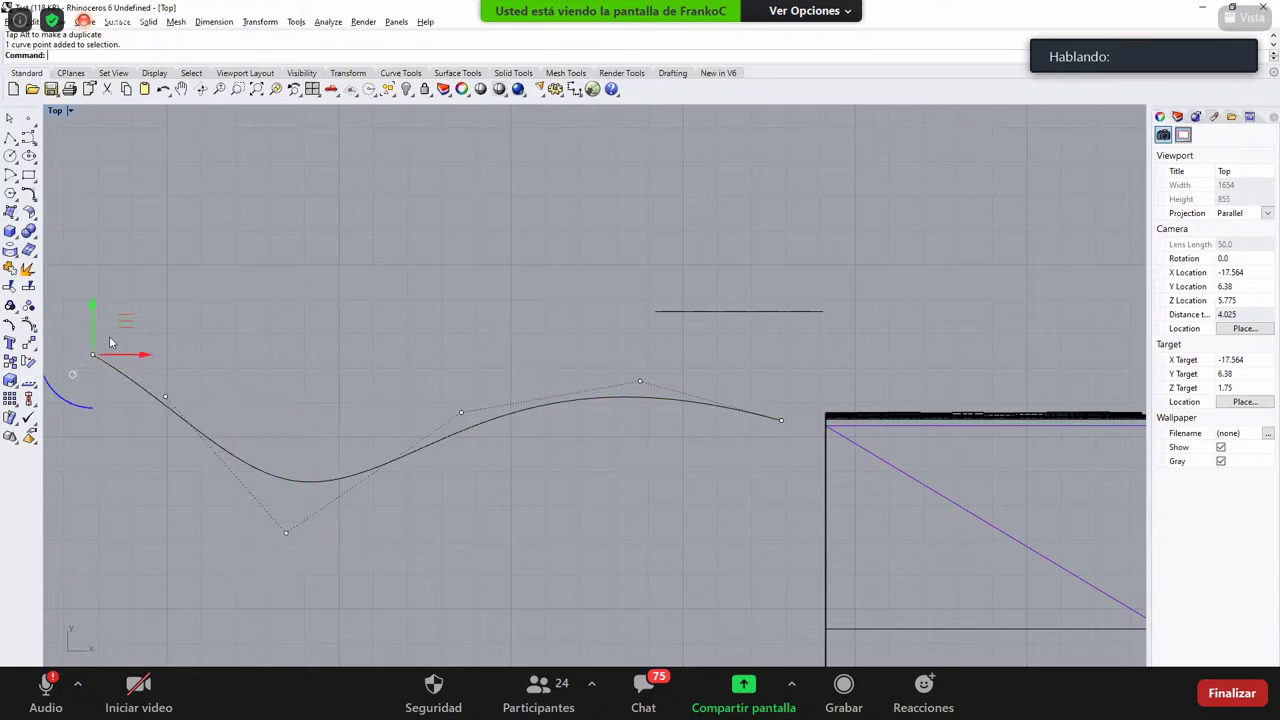
drag(92, 354, 50, 487)
click(165, 397)
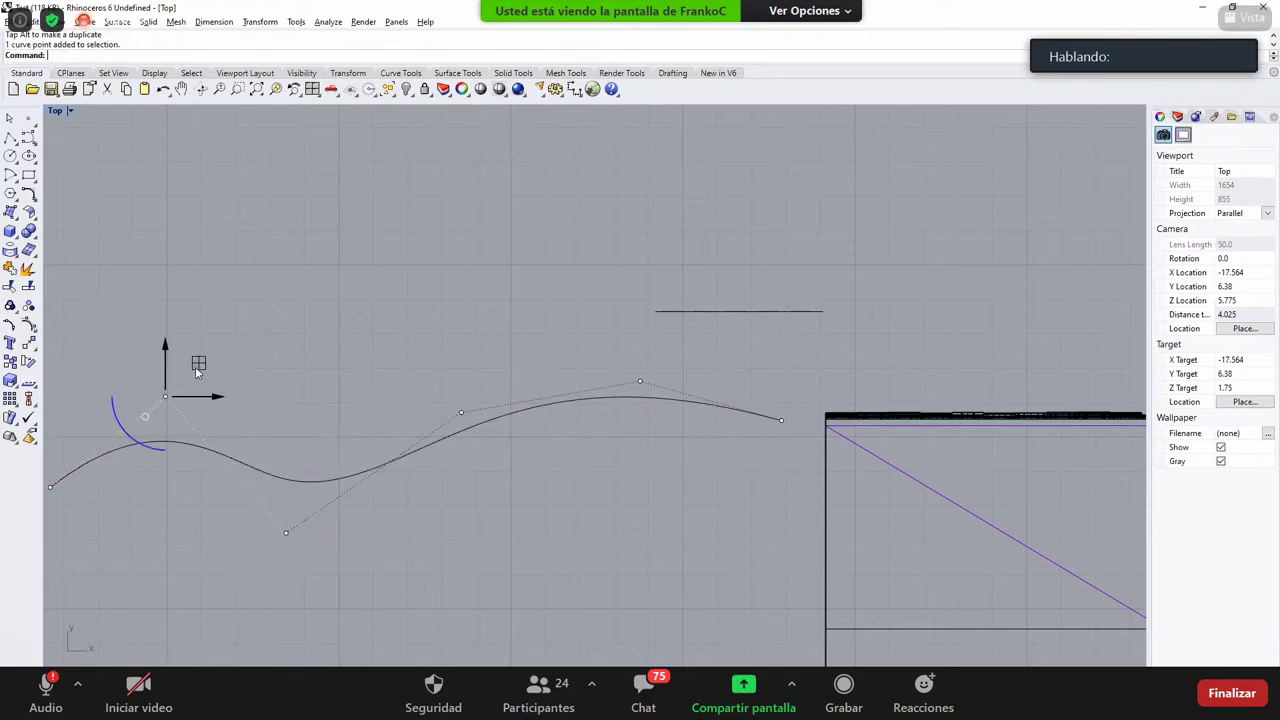
drag(165, 397, 136, 334)
click(461, 412)
click(605, 348)
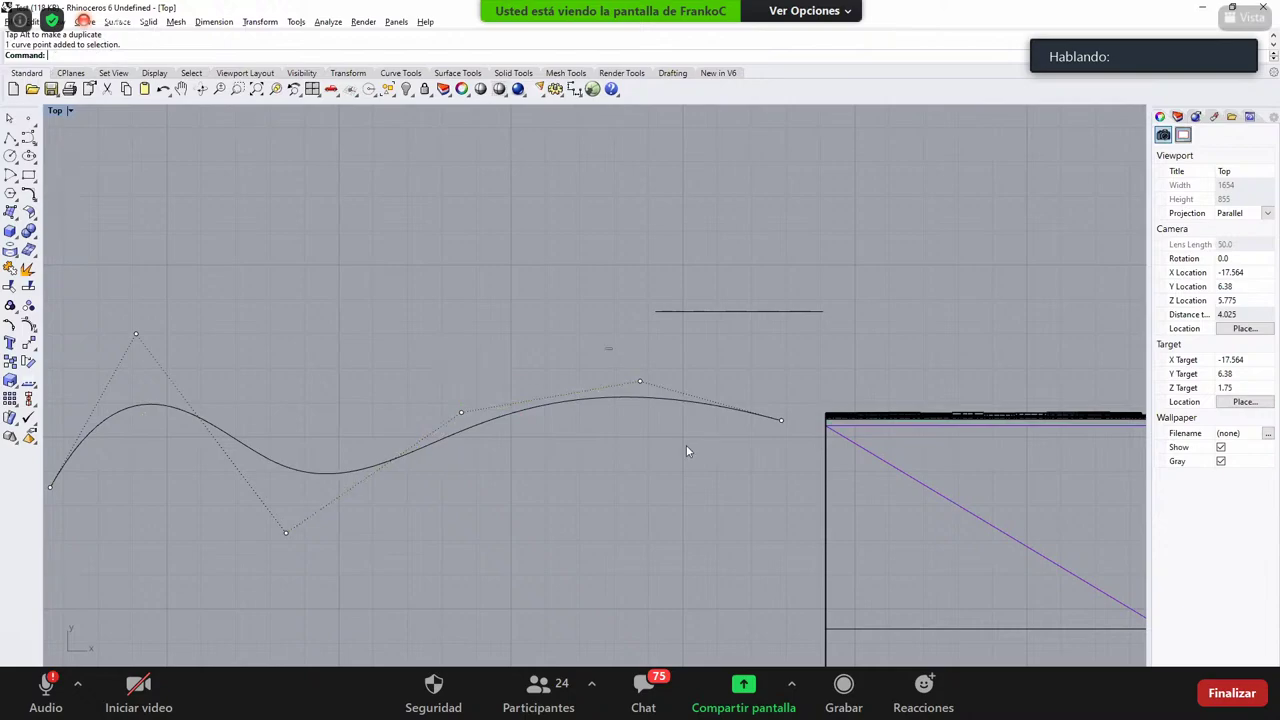
Step: Extrude the wavy curve vertically in the Perspective view to about the height of the facade
key(ctrl+Tab)
key(ctrl+Tab)
key(ctrl+Tab)
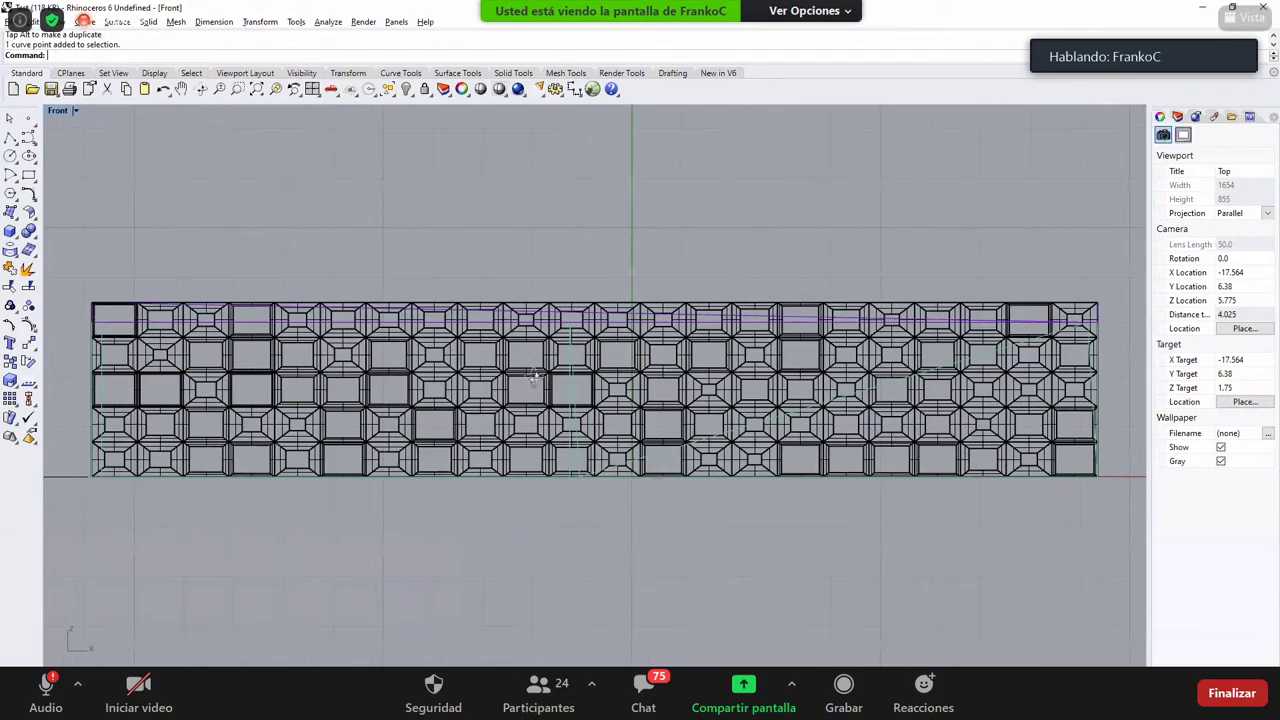
mouse_move(632, 405)
right_down()
mouse_move(716, 413)
mouse_move(653, 489)
right_up()
scroll(653, 489, up, 3)
click(680, 451)
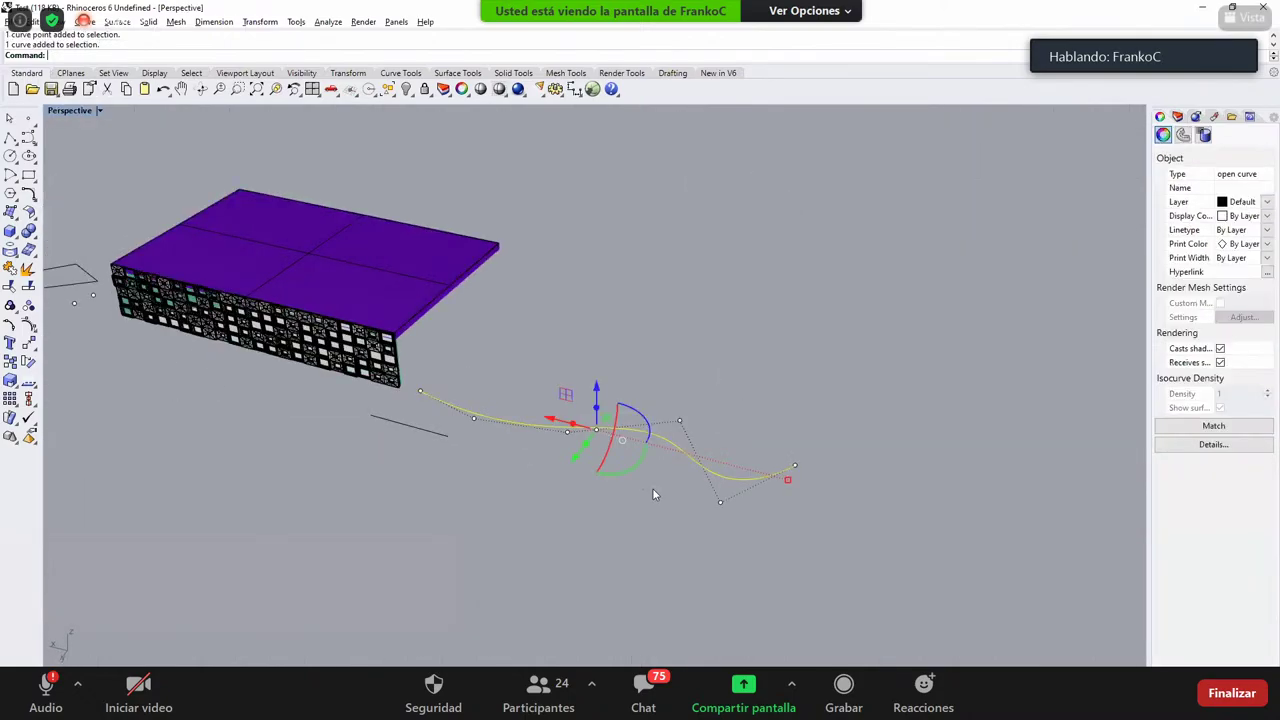
text(ExtrudeCrv)
key(Return)
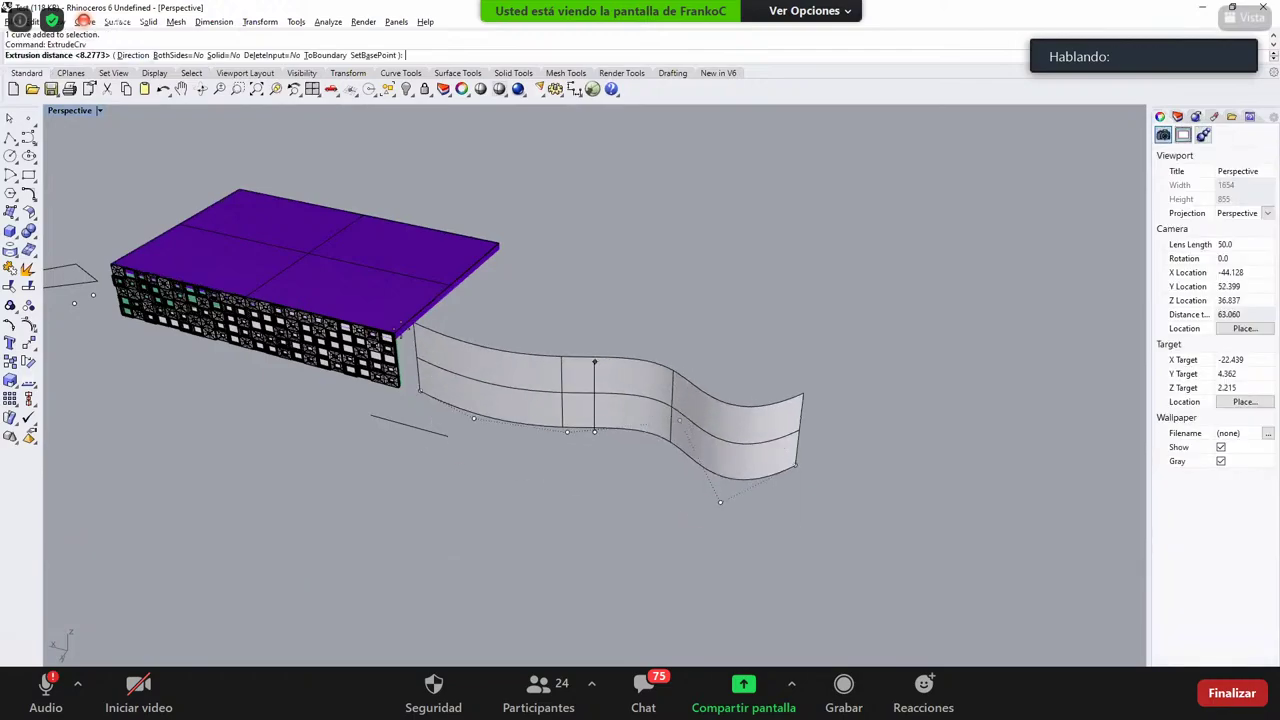
click(440, 342)
scroll(600, 485, up, 3)
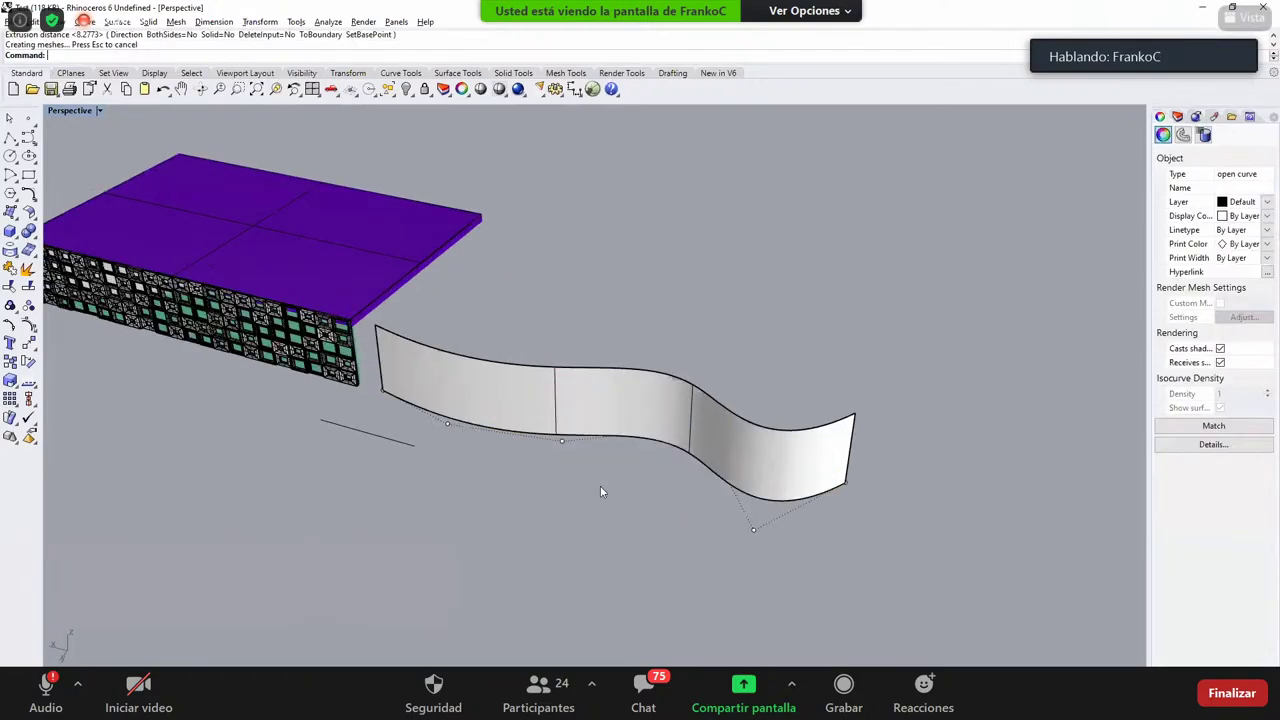
key(Escape)
click(620, 392)
text(R)
key(Escape)
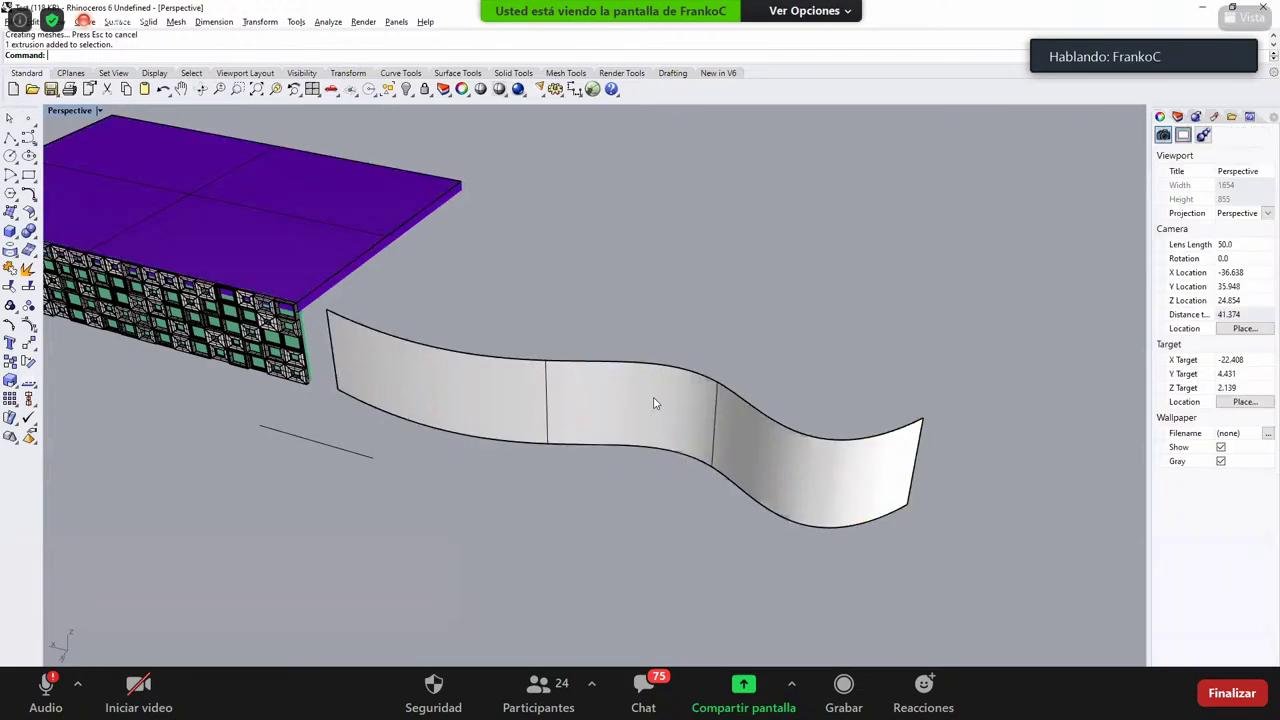
click(654, 403)
text(Rebuild)
key(Return)
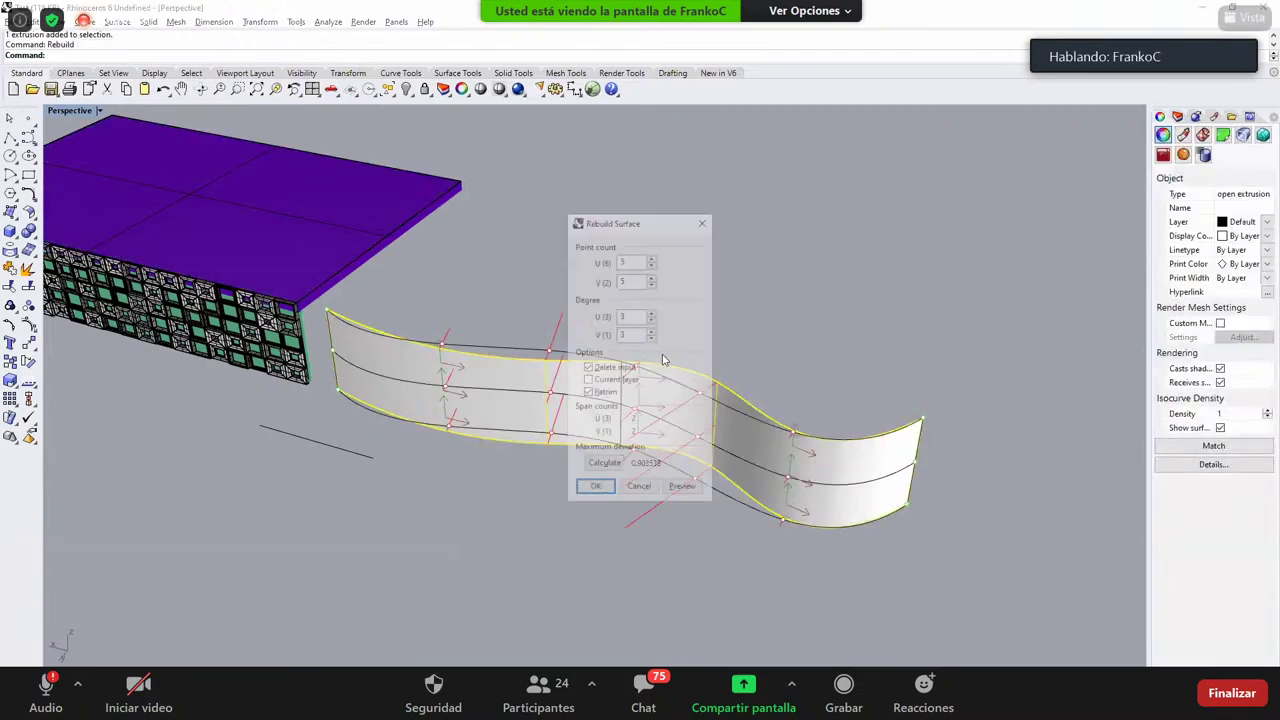
key(Escape)
click(719, 473)
click(747, 507)
key(Escape)
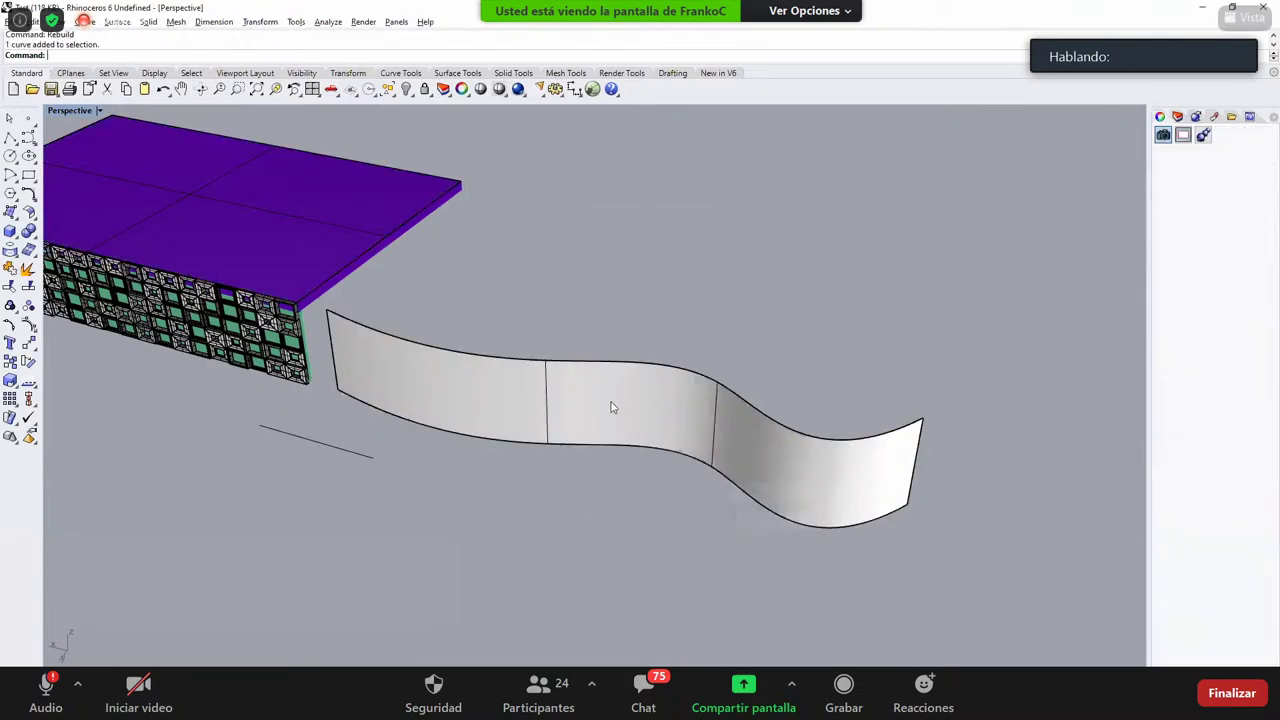
Step: Delete the surface extruded from the wavy curve, keeping the curve itself
click(613, 407)
drag(613, 407, 653, 507)
key(ctrl+z)
click(708, 432)
key(Delete)
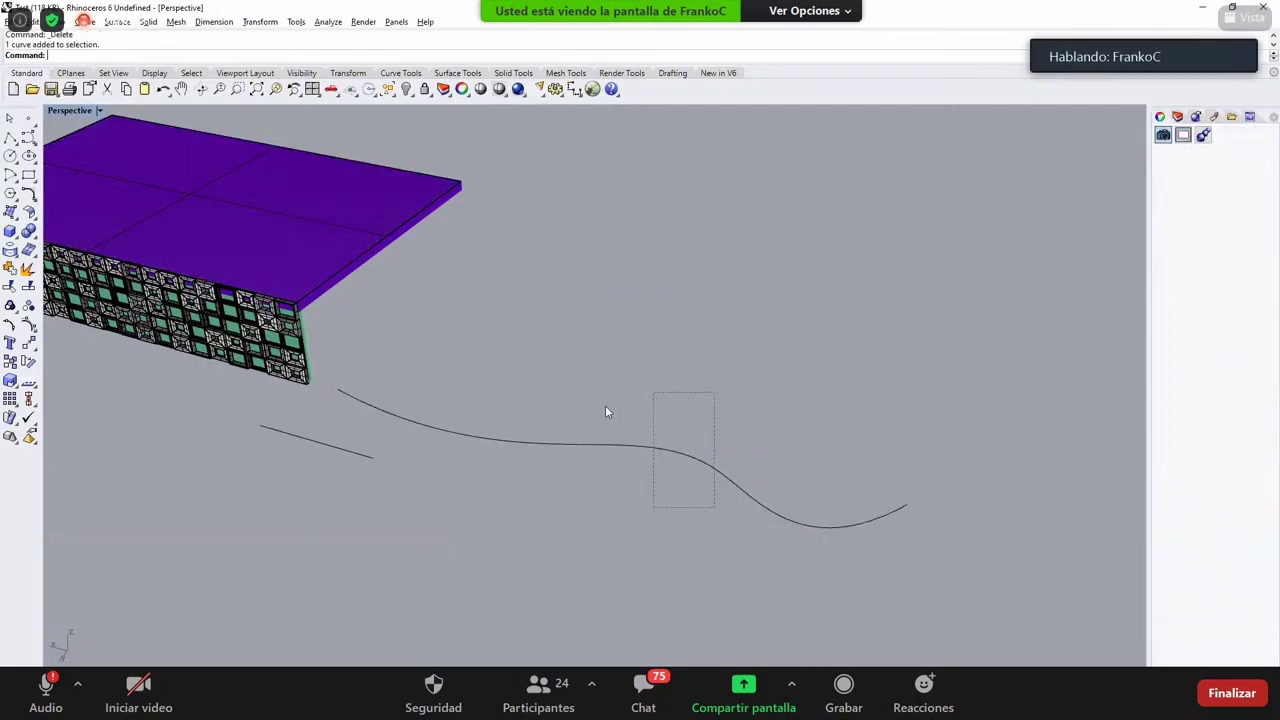
Step: Copy the wavy curve straight up to about the height of the facade and turn on the copy's control points
drag(605, 441, 646, 414)
key(alt)
key(F10)
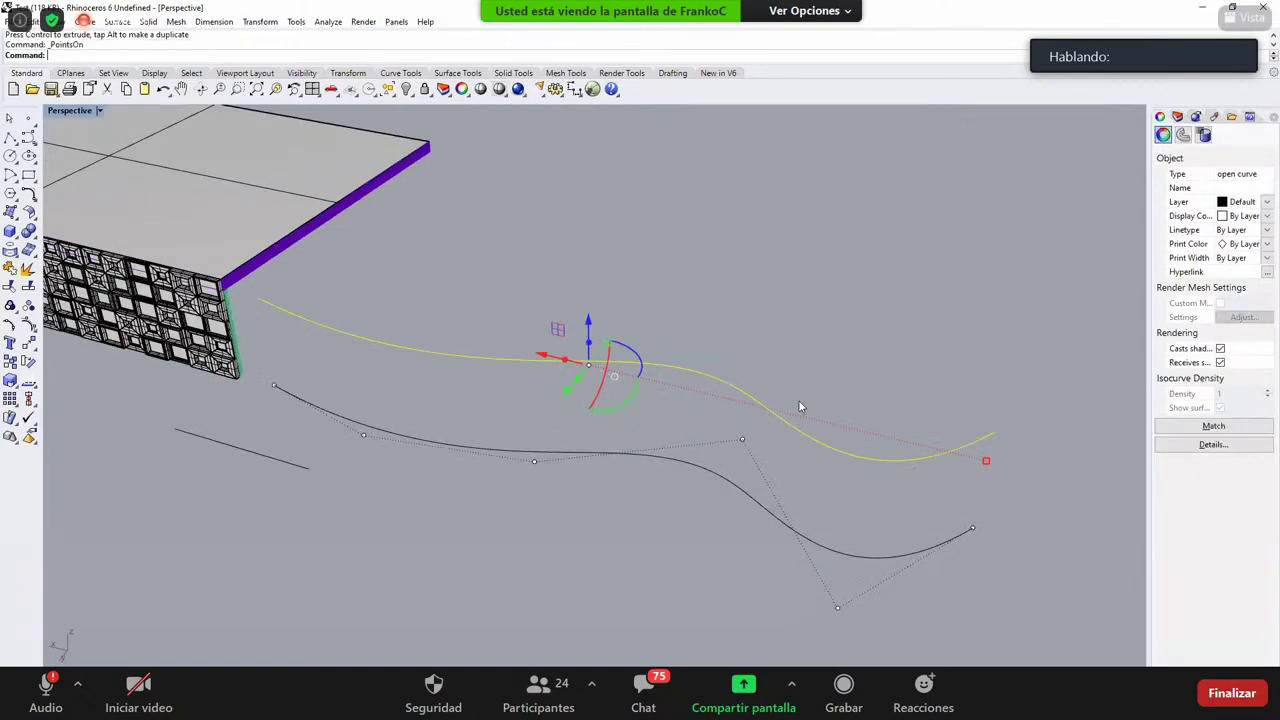
scroll(731, 352, up, 2)
drag(698, 312, 797, 392)
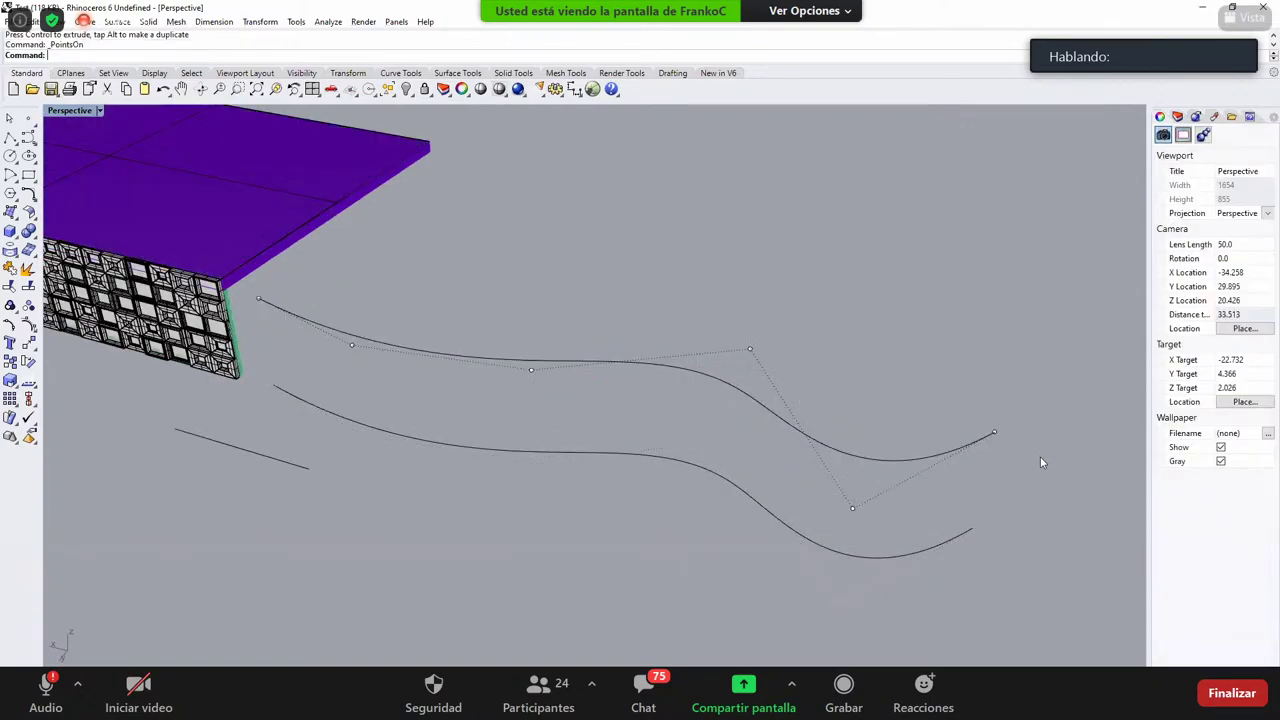
Step: Straighten the upper curve by deleting its intermediate control points while keeping its two ends, and hide its control points
click(994, 432)
right_drag(936, 502, 719, 525)
drag(877, 528, 817, 554)
click(690, 523)
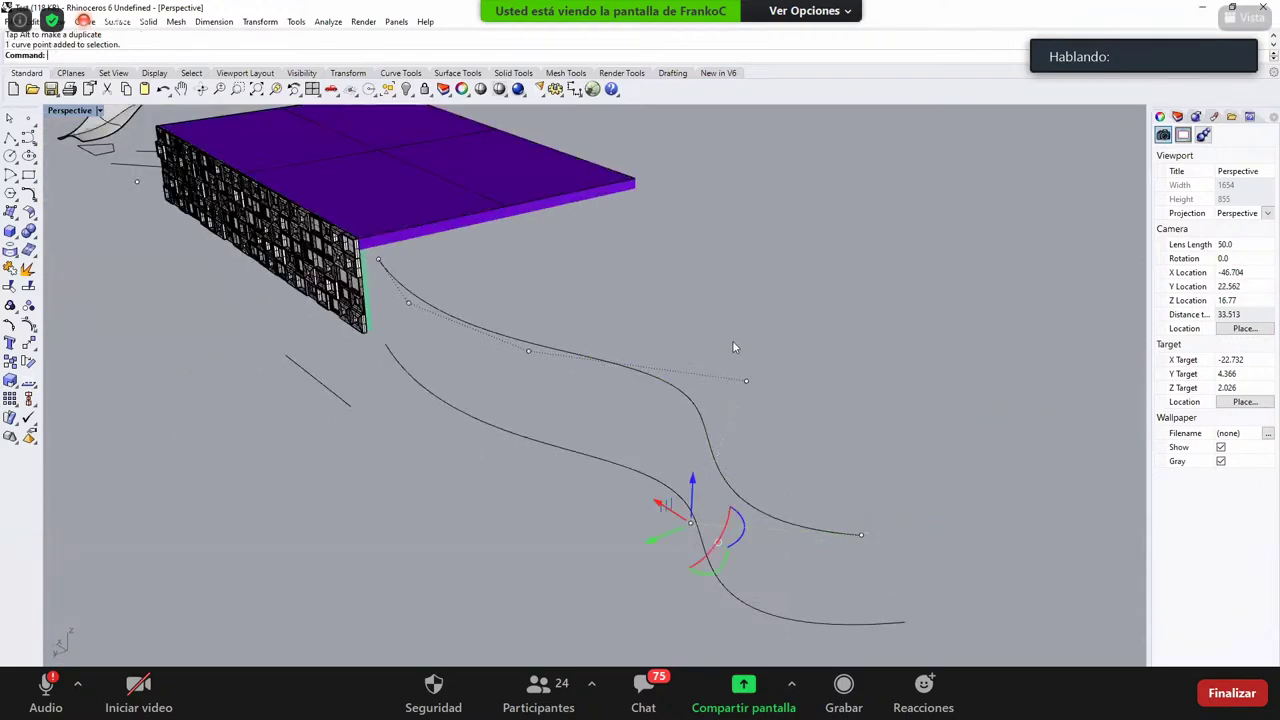
key(Delete)
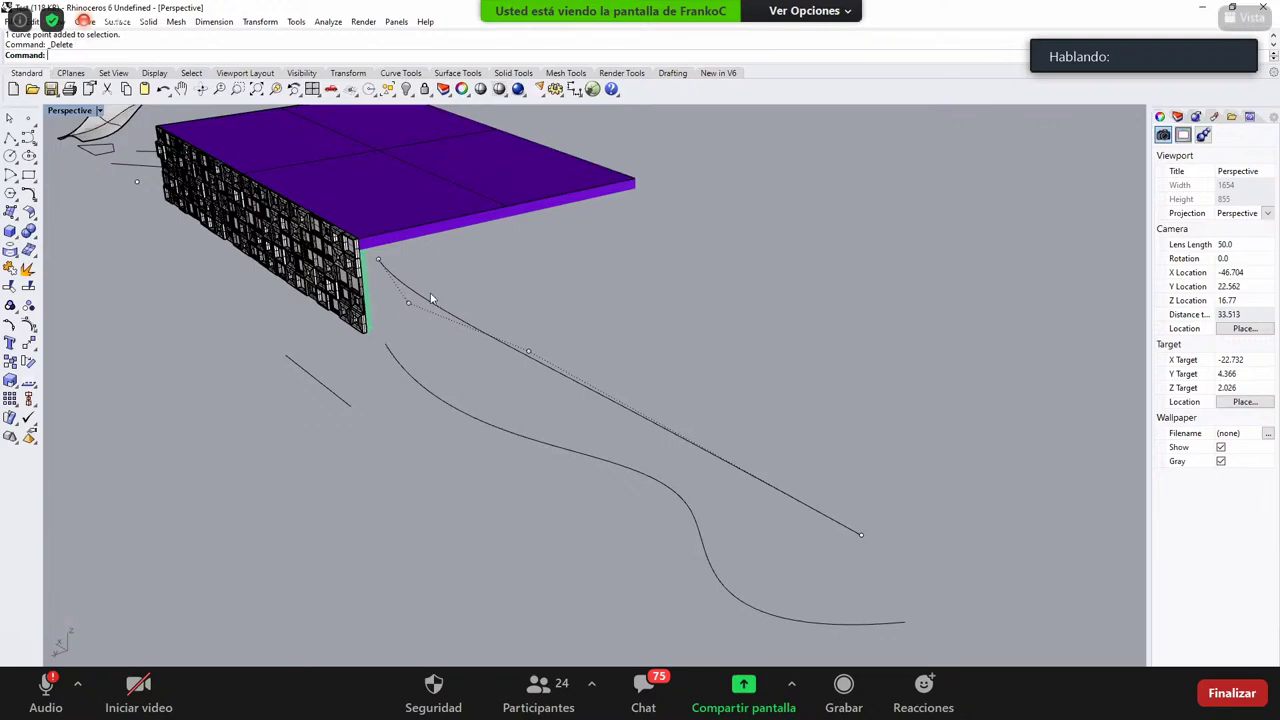
click(431, 298)
key(Delete)
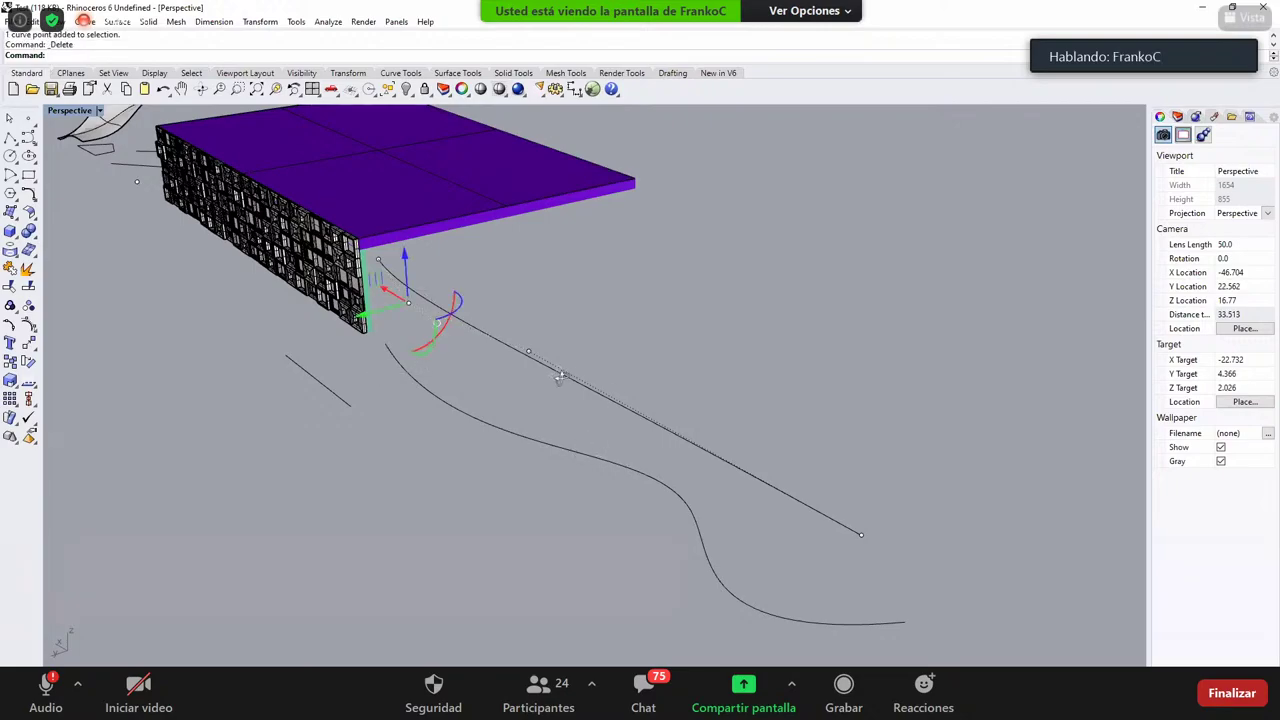
right_drag(650, 400, 505, 333)
click(505, 310)
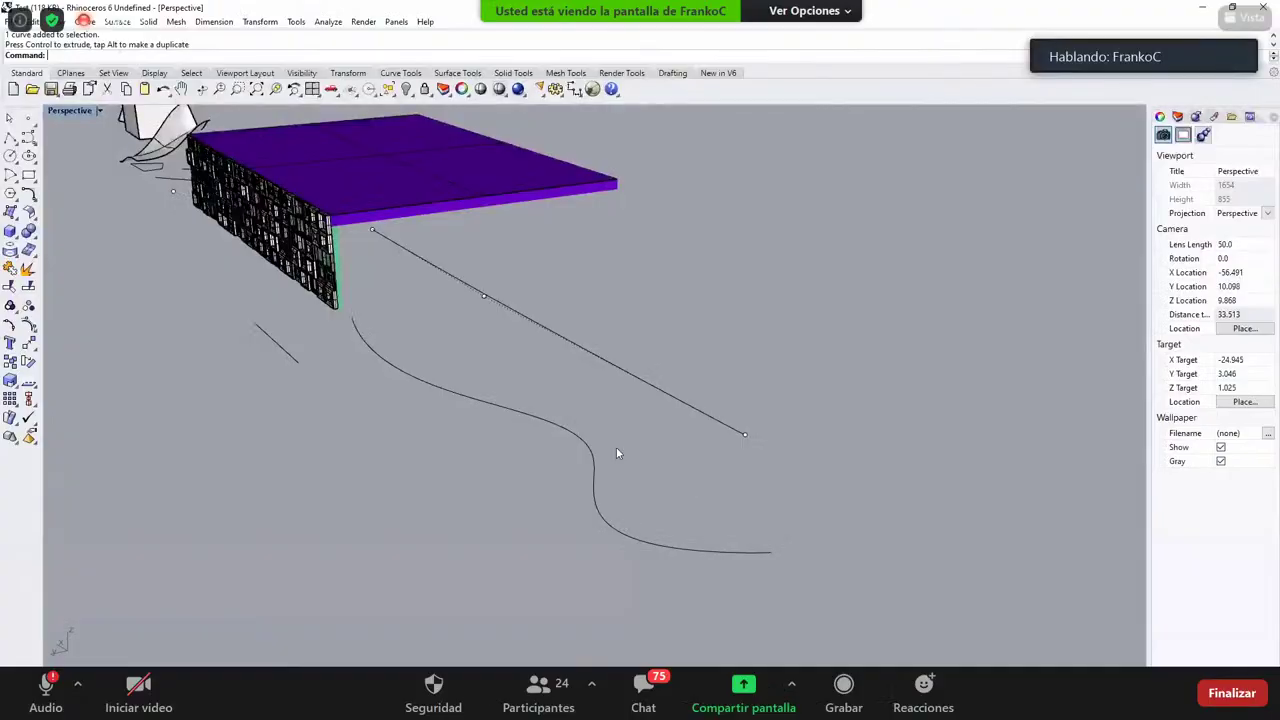
scroll(606, 438, up, 3)
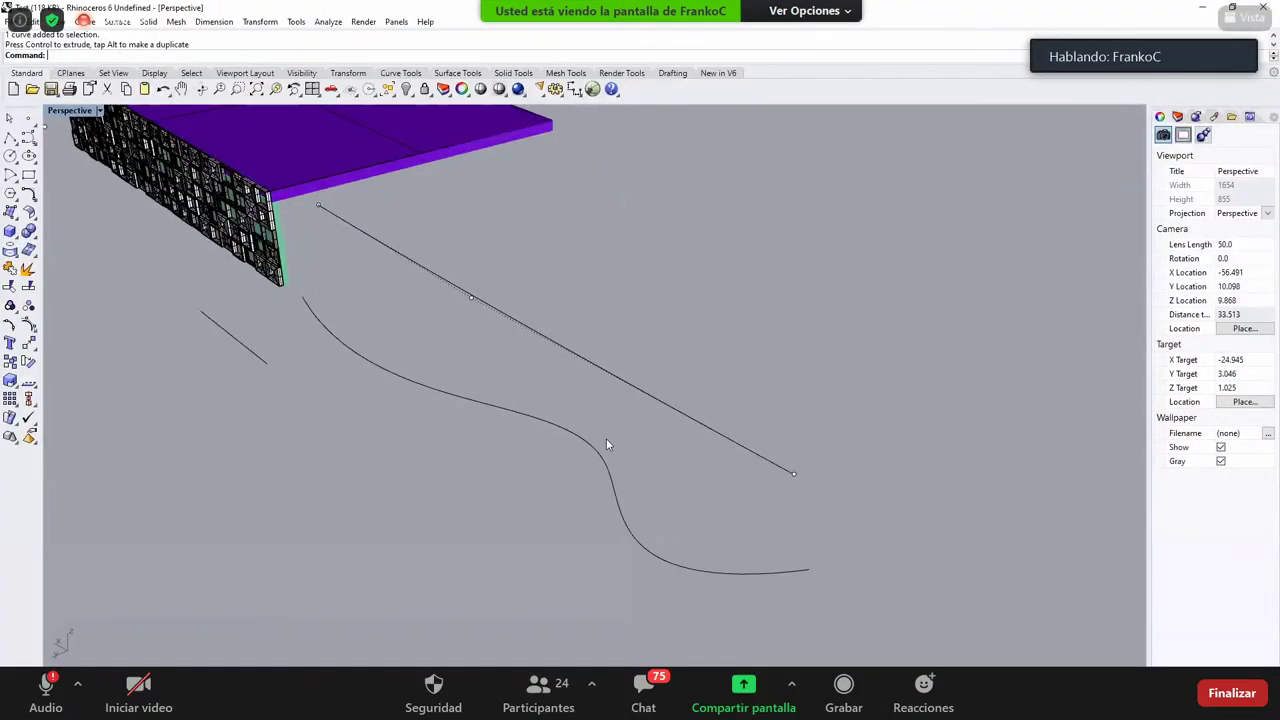
Step: Loft a surface between the lower wavy curve and the straightened upper curve
text(lo)
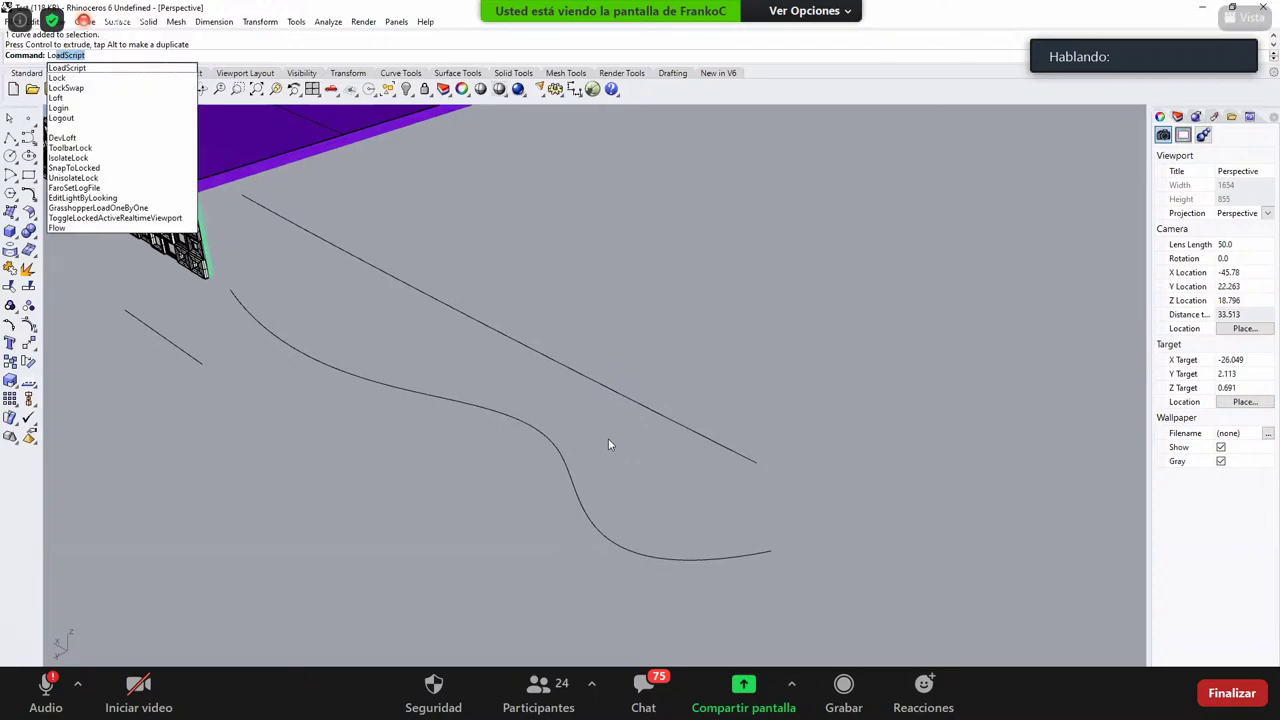
key(BackSpace)
key(BackSpace)
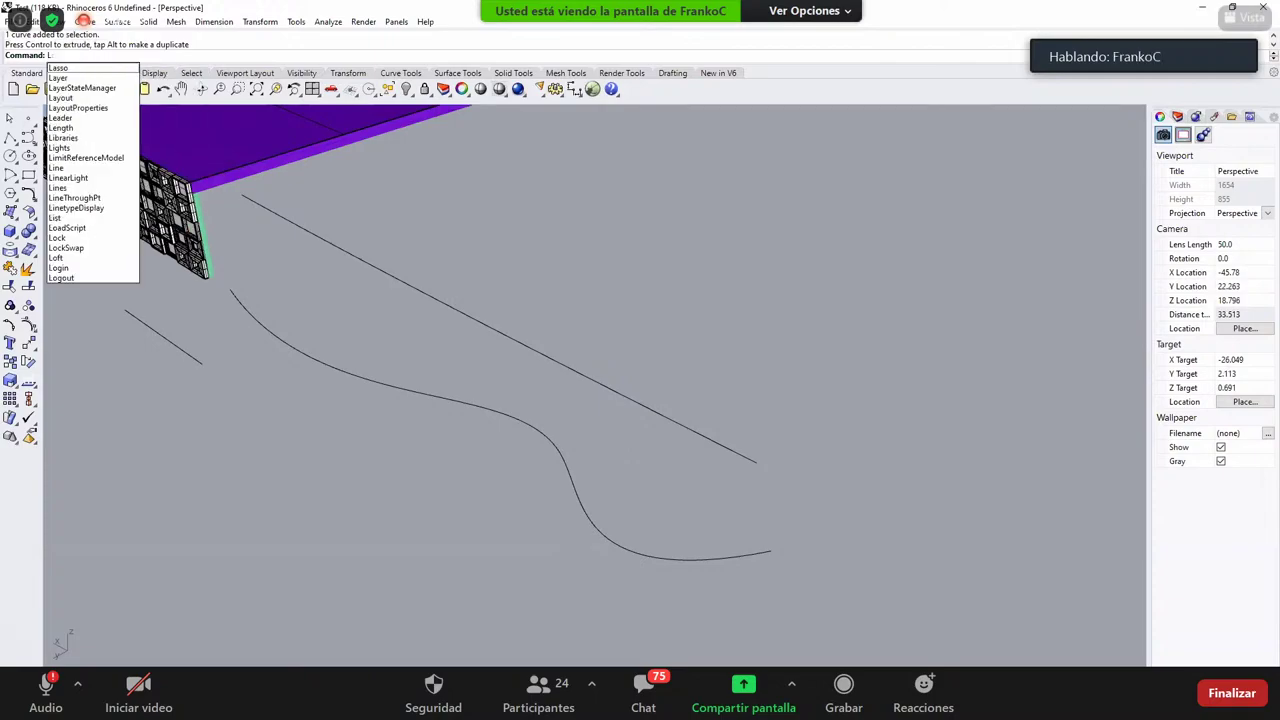
text(loft)
key(Return)
click(730, 556)
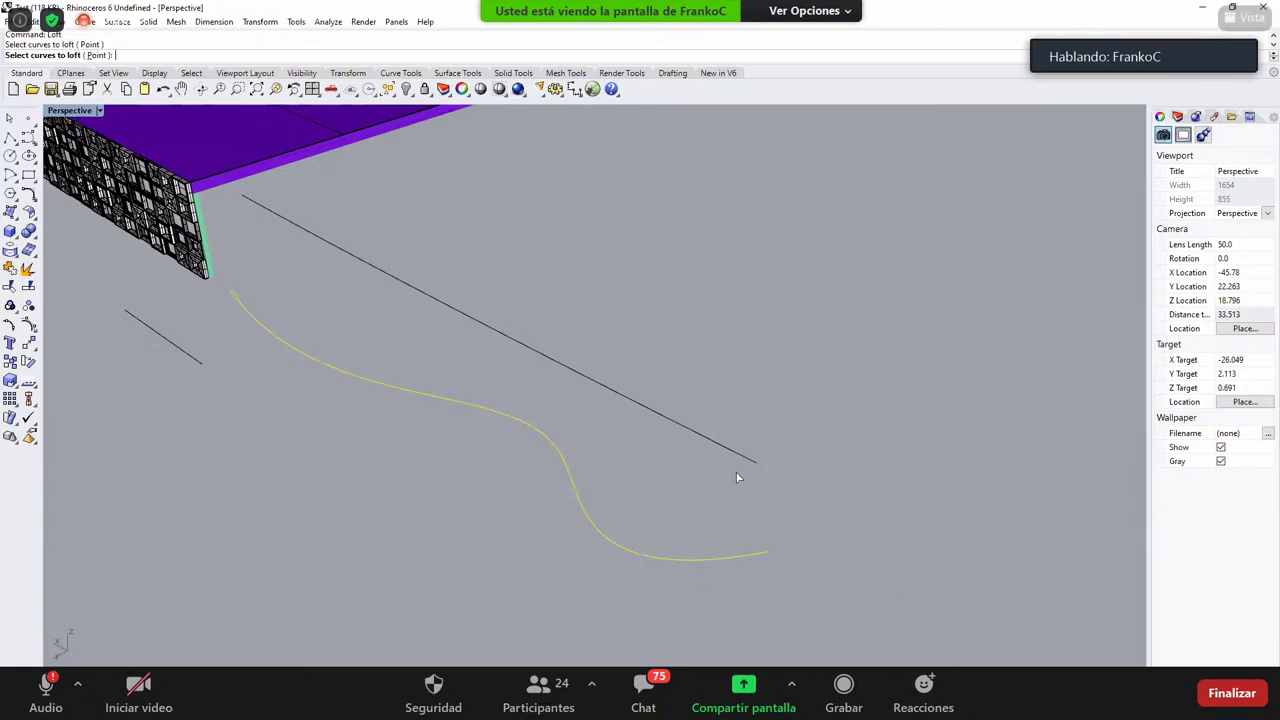
click(720, 443)
key(Return)
key(Return)
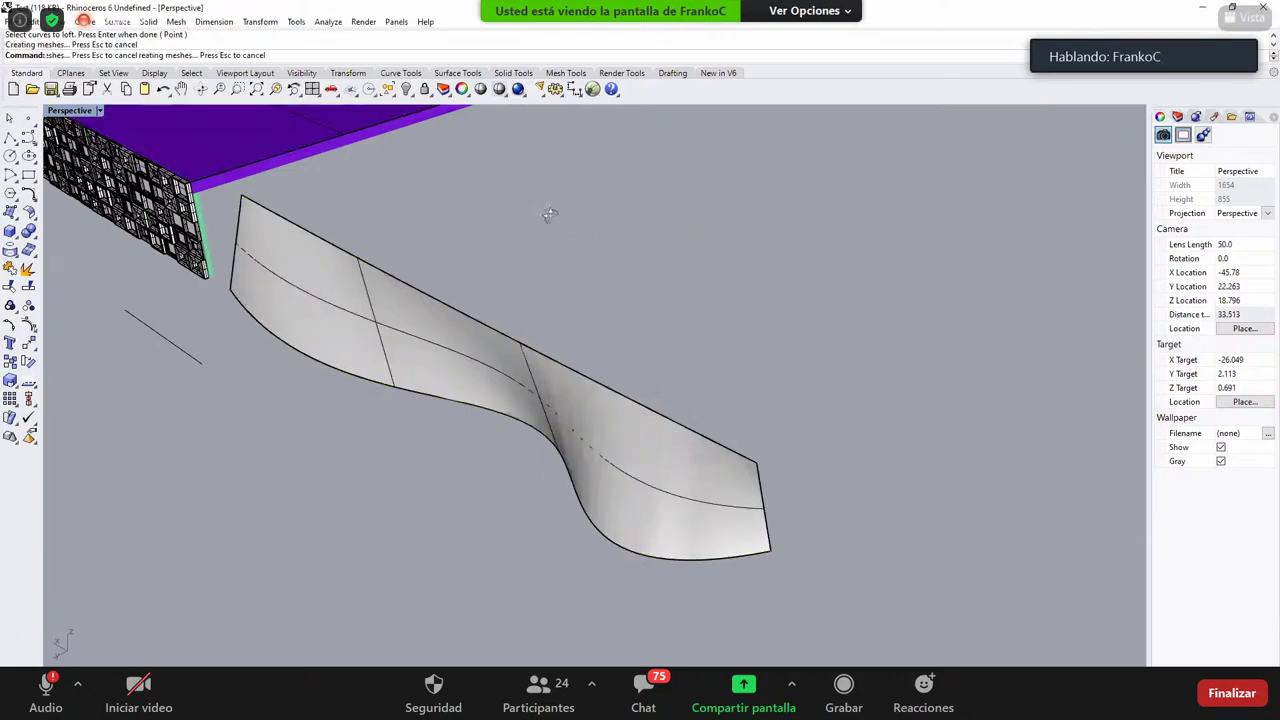
Step: Set the lofted surface as the referenced surface of the Surface parameter in the Grasshopper definition
right_drag(370, 310, 306, 421)
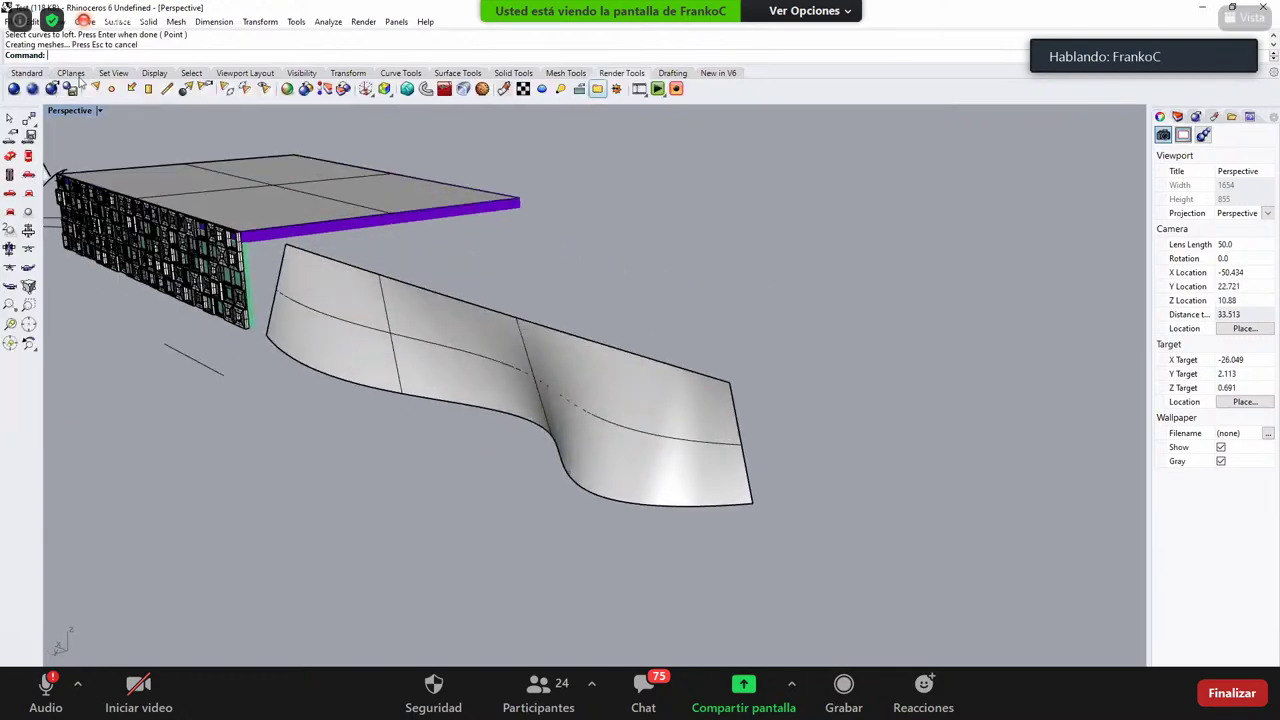
click(592, 89)
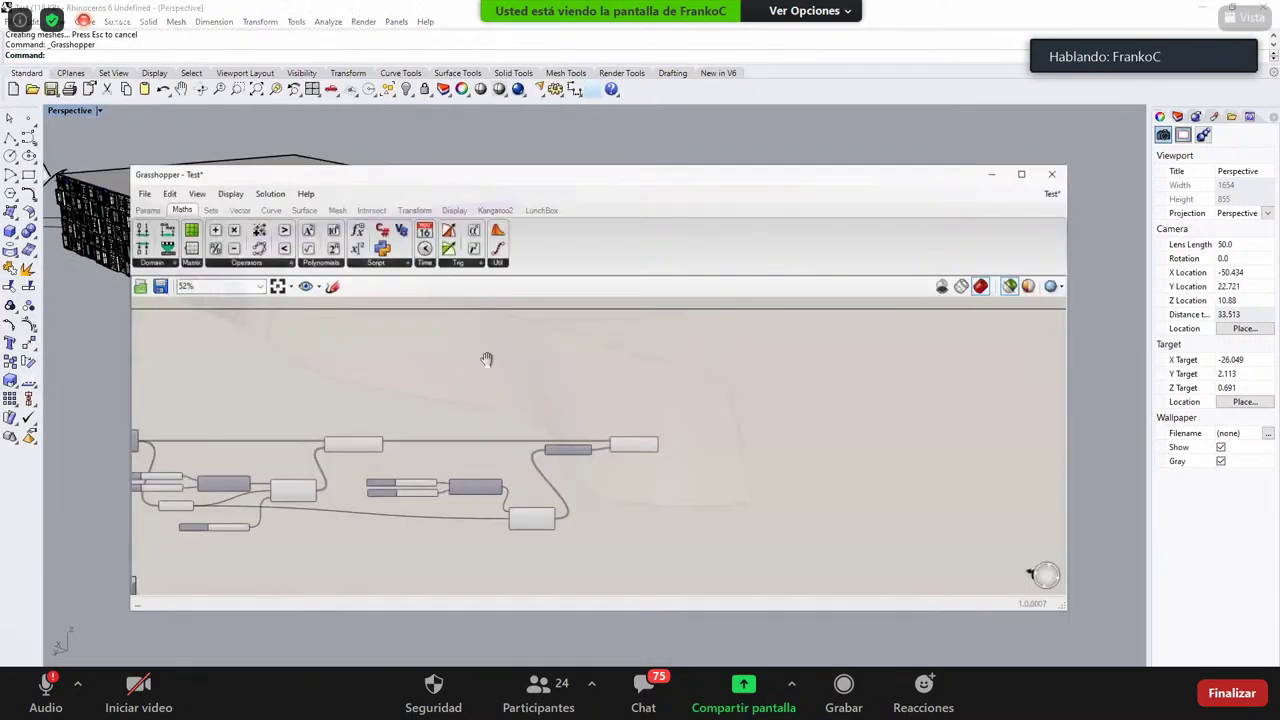
scroll(430, 415, up, 3)
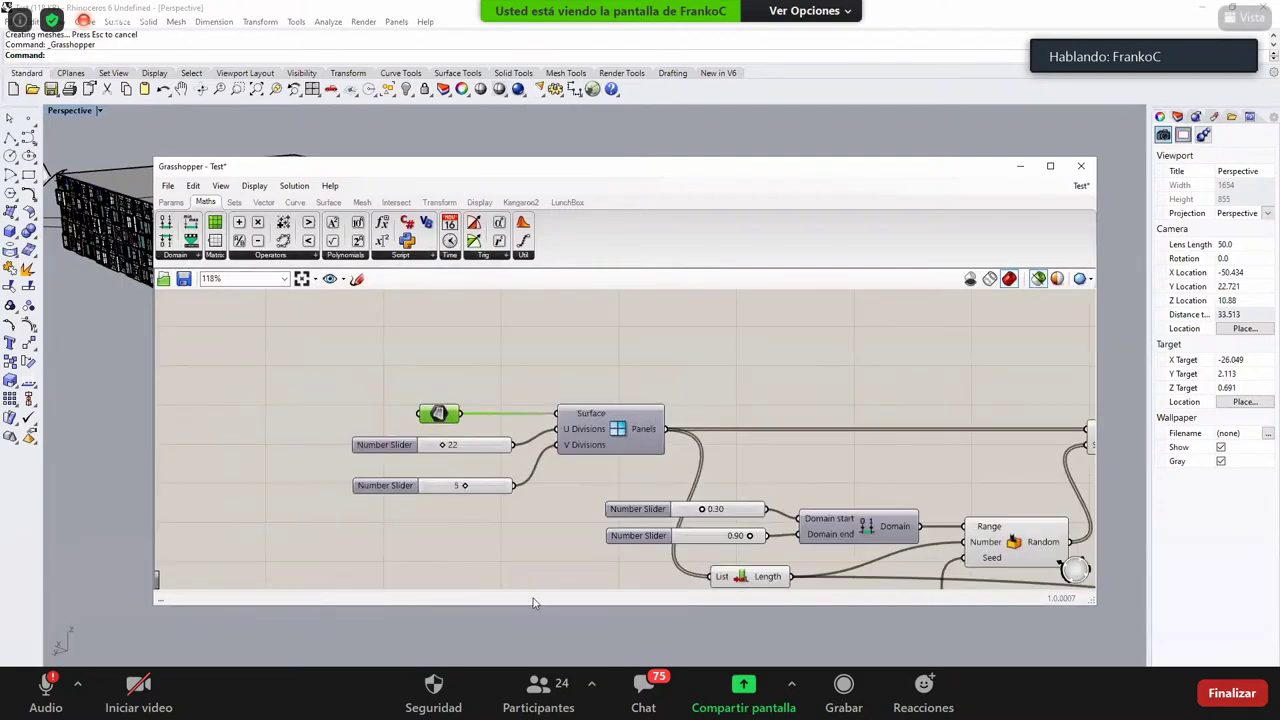
right_click(438, 417)
click(490, 592)
click(494, 190)
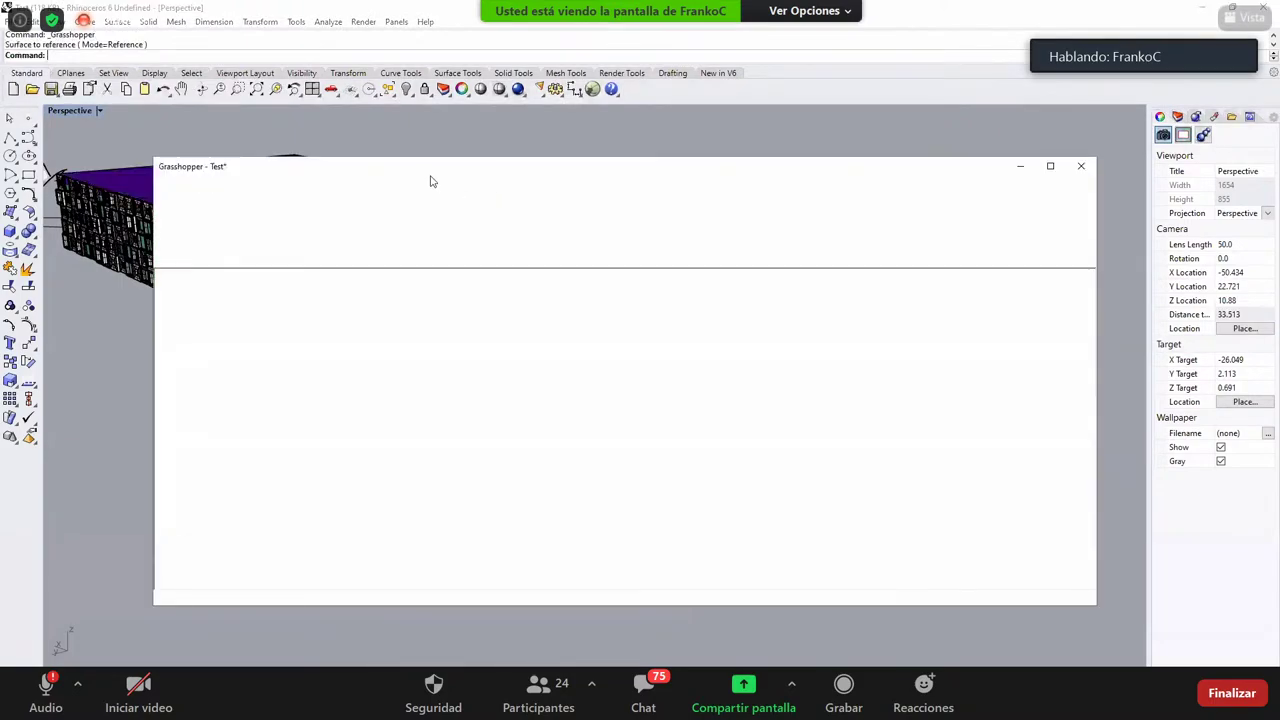
drag(476, 167, 876, 186)
right_drag(420, 400, 300, 400)
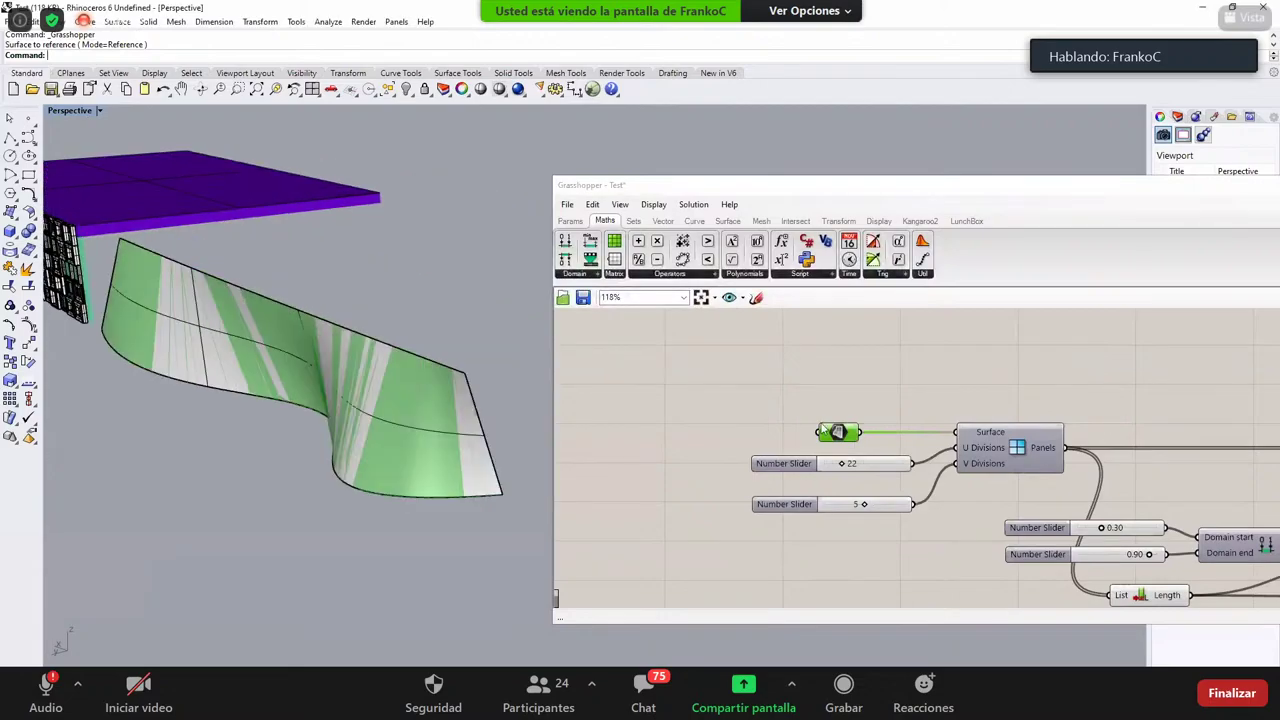
Step: Turn off the selected-only preview in Grasshopper so that the panel frames of the whole definition are drawn
click(766, 420)
scroll(766, 420, down, 5)
right_drag(1000, 400, 733, 395)
drag(1200, 186, 993, 198)
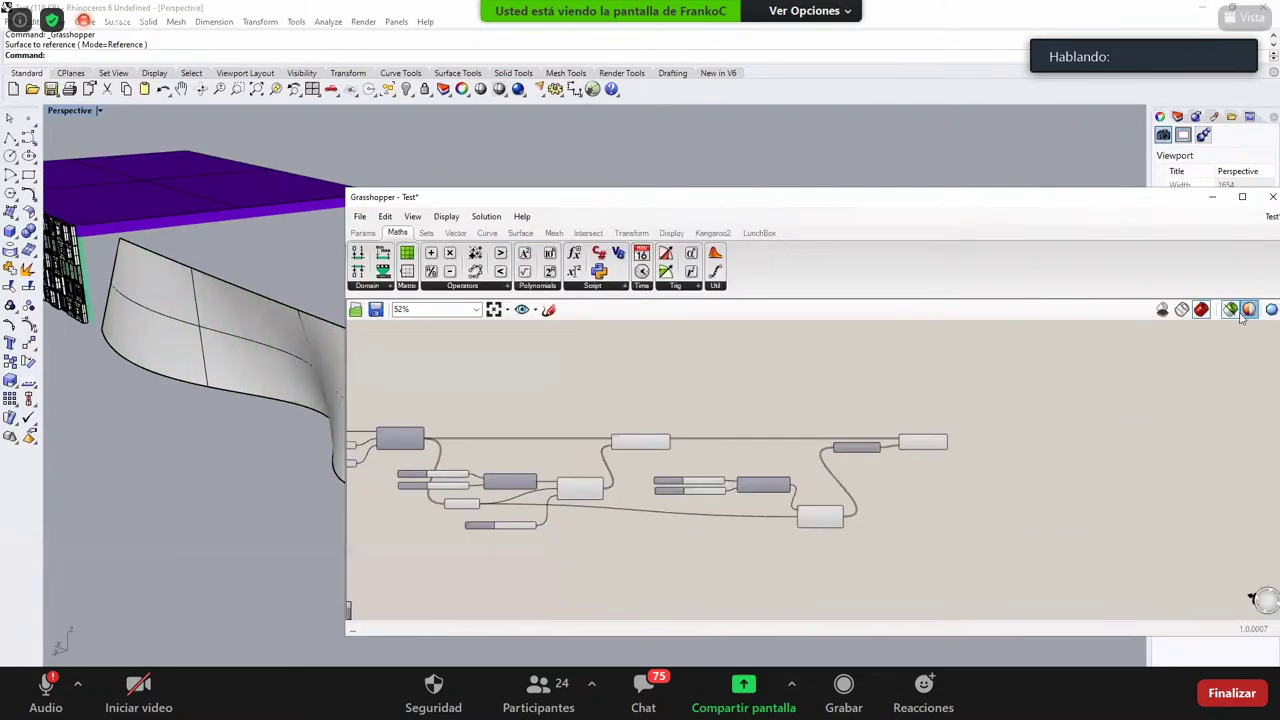
click(1244, 309)
click(1245, 479)
drag(614, 201, 782, 184)
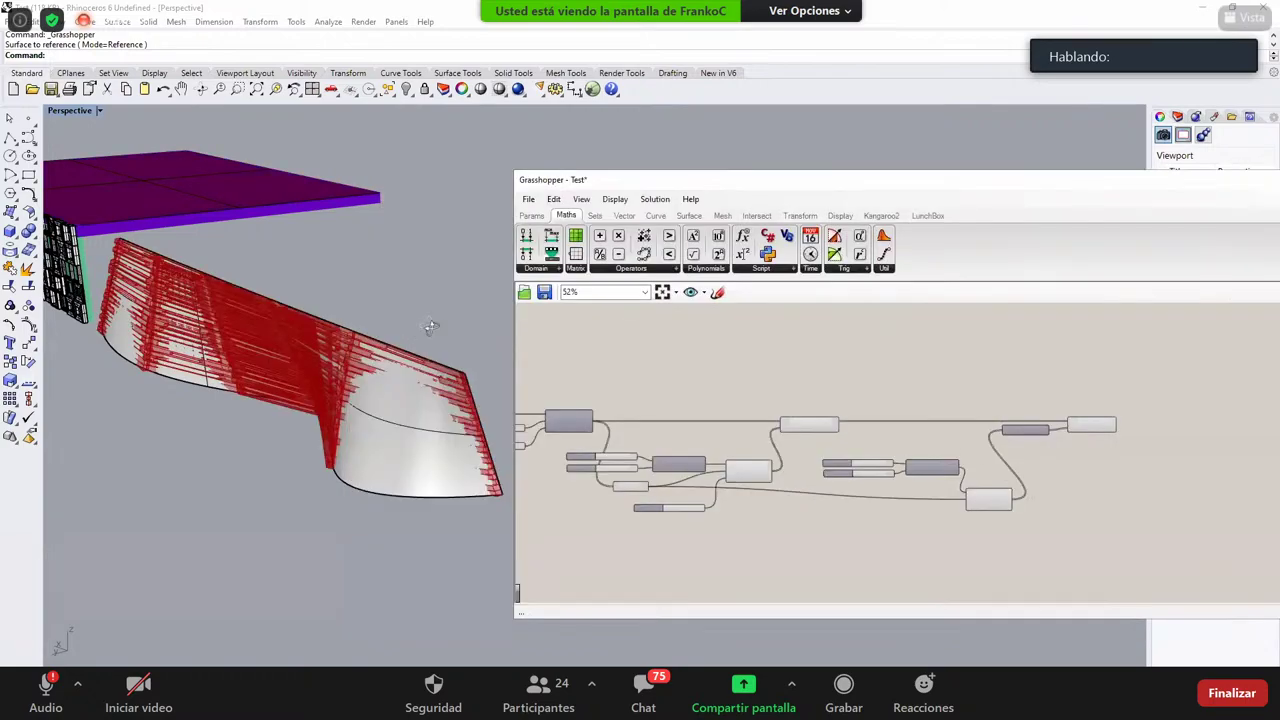
Step: Swap the division inputs of the panel component, wiring the 22 slider to V Divisions and the 5 slider to U Divisions
scroll(816, 426, up, 4)
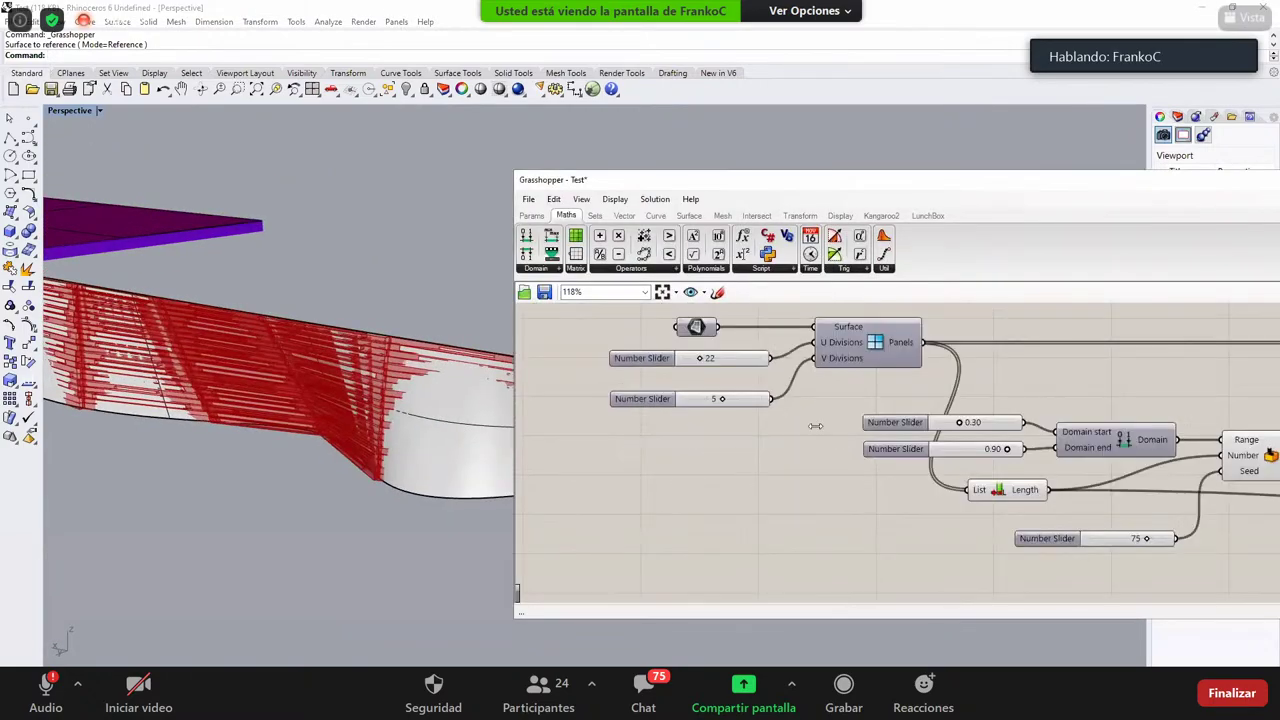
scroll(685, 413, up, 4)
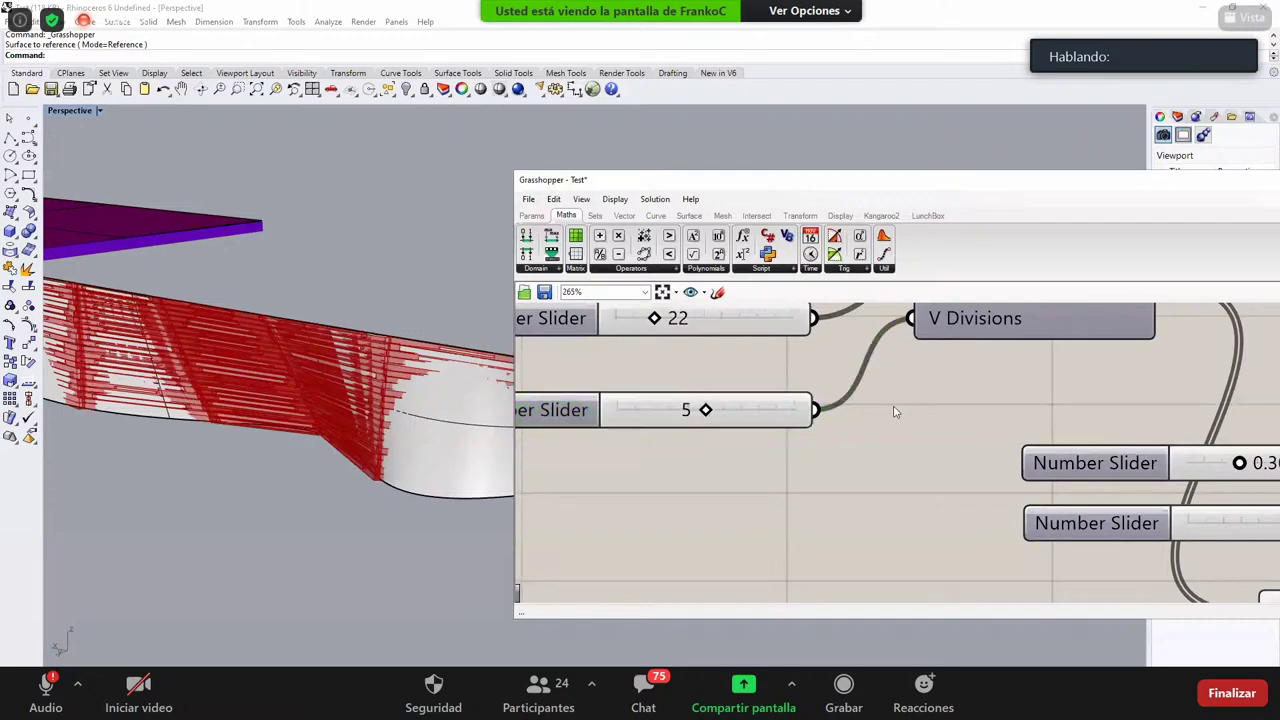
shift+drag(809, 391, 905, 391)
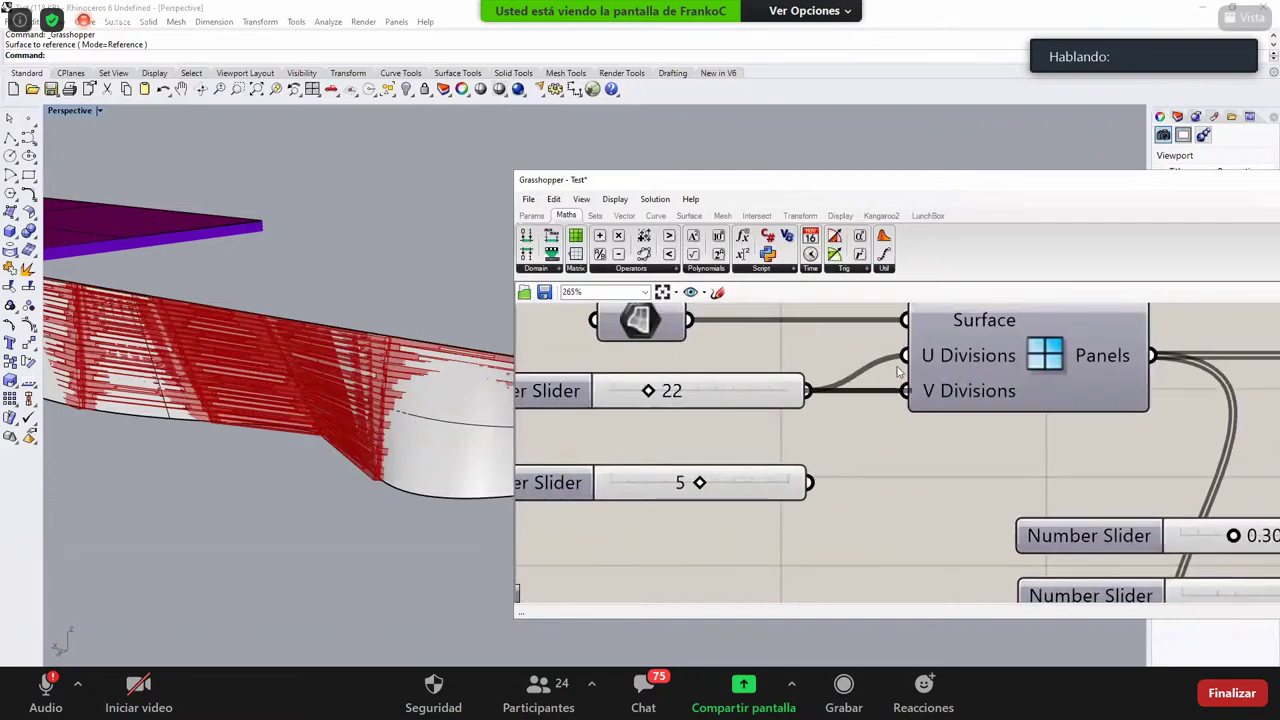
drag(809, 483, 899, 372)
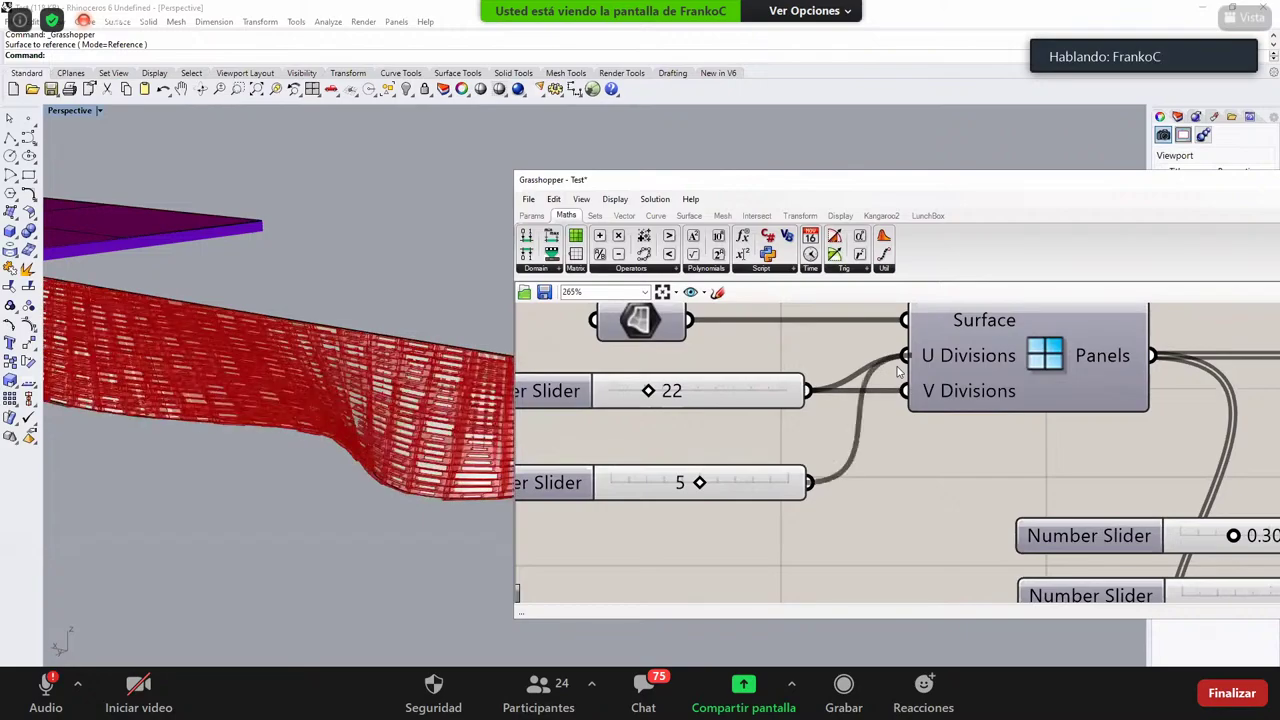
right_drag(786, 446, 1007, 434)
Step: Rebuild the lofted surface with a much higher point count
right_drag(470, 412, 356, 418)
click(356, 418)
text(Reb)
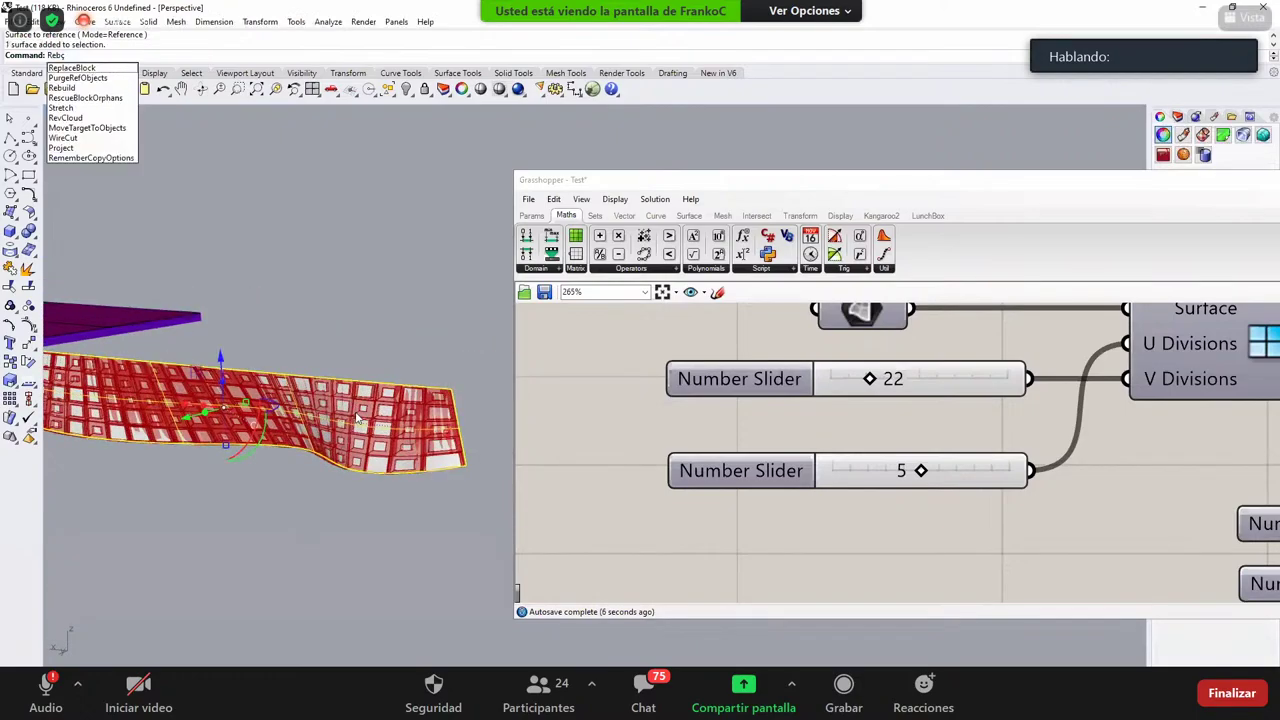
key(Return)
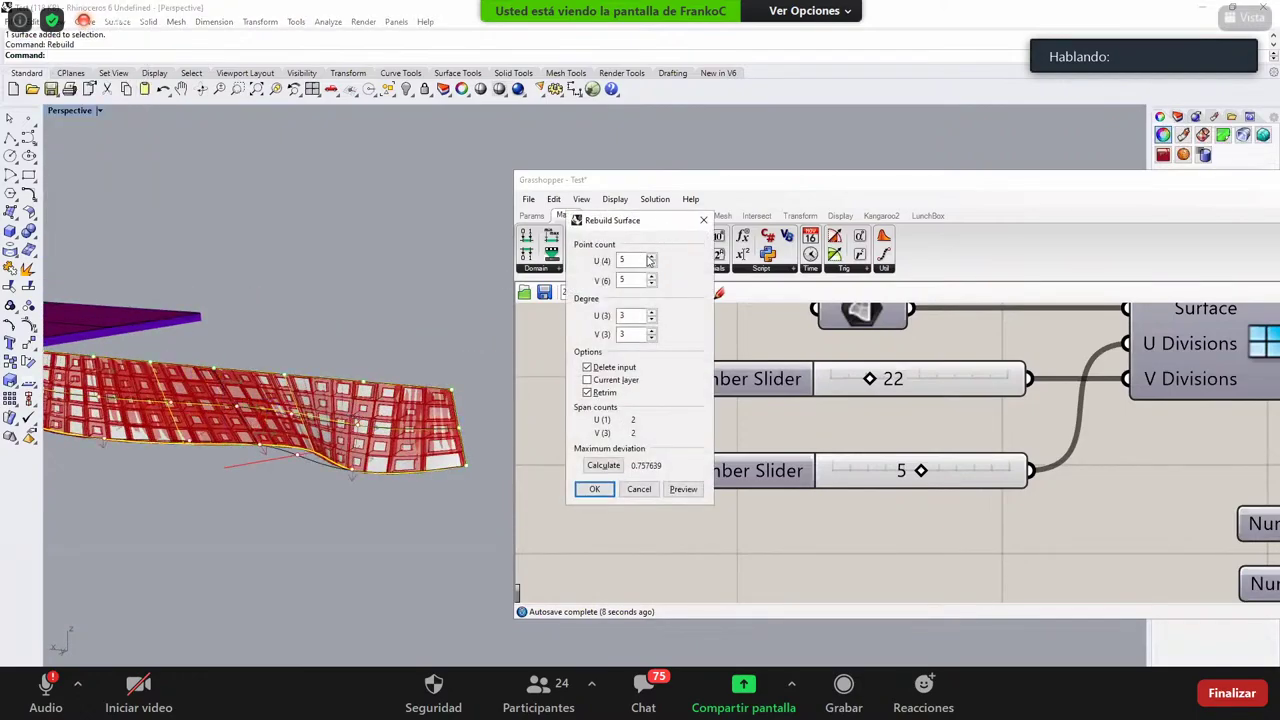
drag(637, 261, 584, 272)
key(Return)
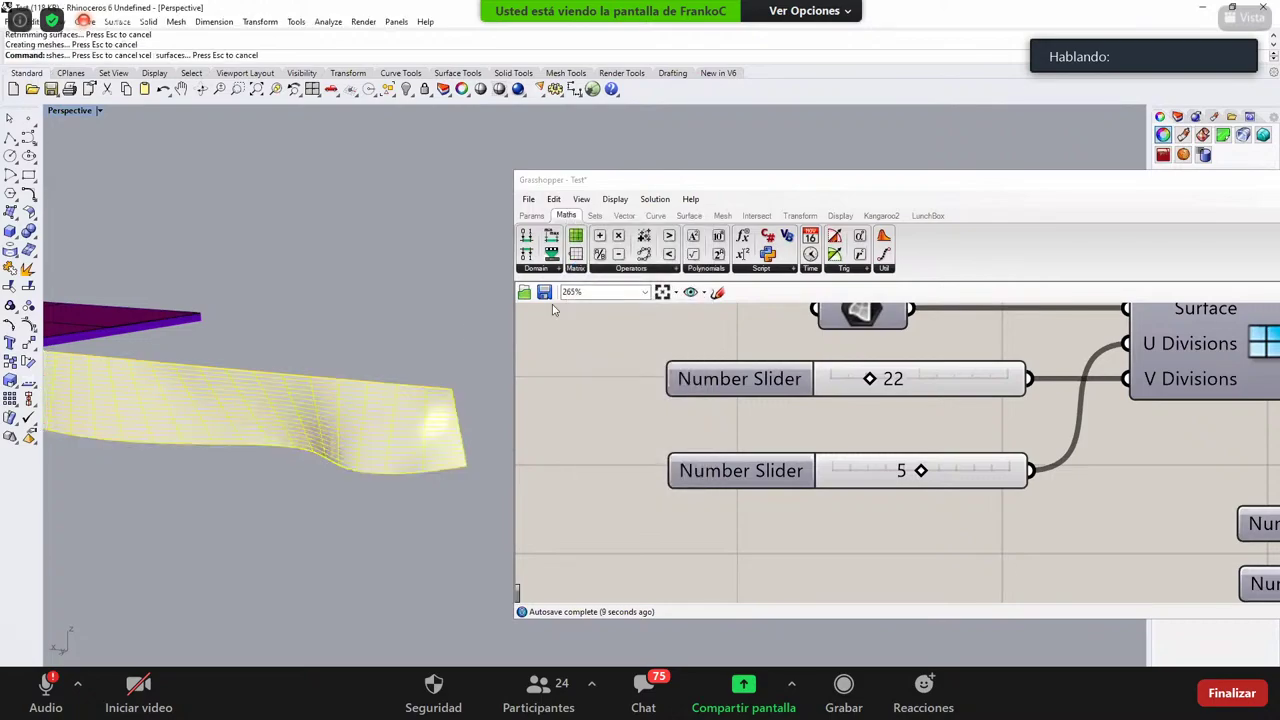
Step: Check the panels in the Top and Perspective views and hide the rebuilt surface, leaving the Grasshopper preview
right_drag(457, 351, 398, 364)
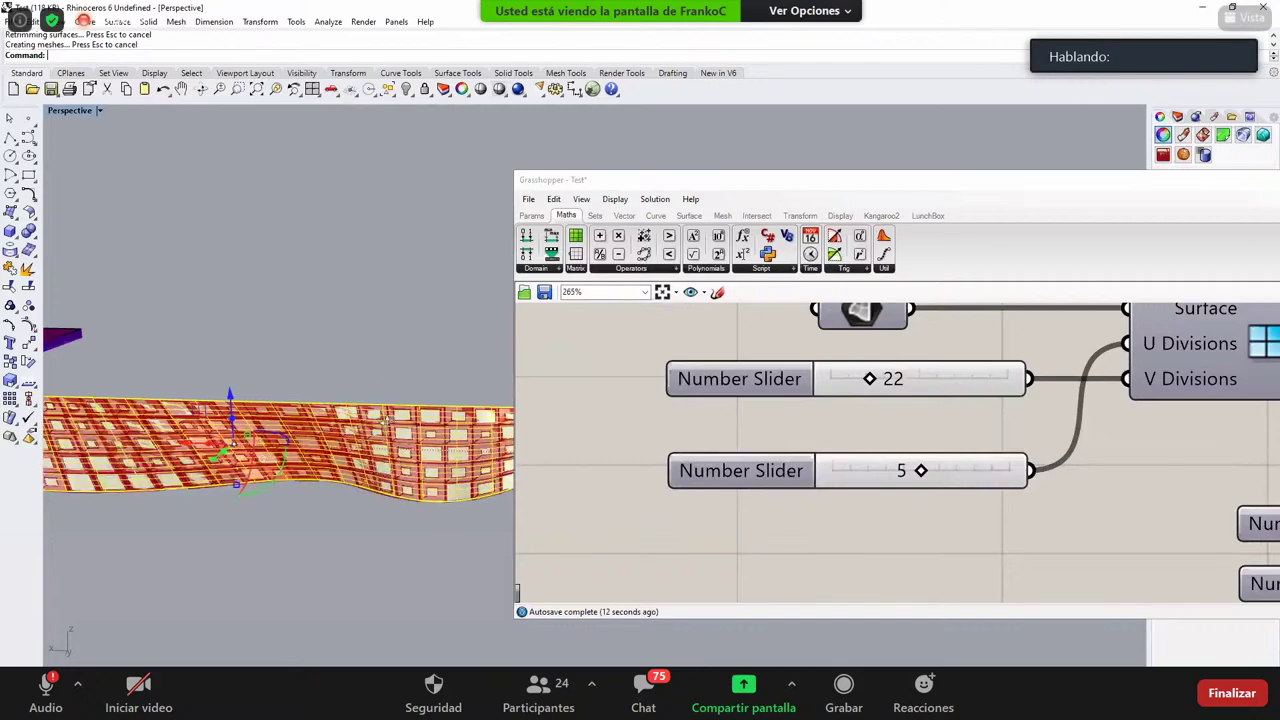
right_drag(383, 419, 256, 398)
key(ctrl+F1)
scroll(277, 409, down, 2)
scroll(226, 387, down, 4)
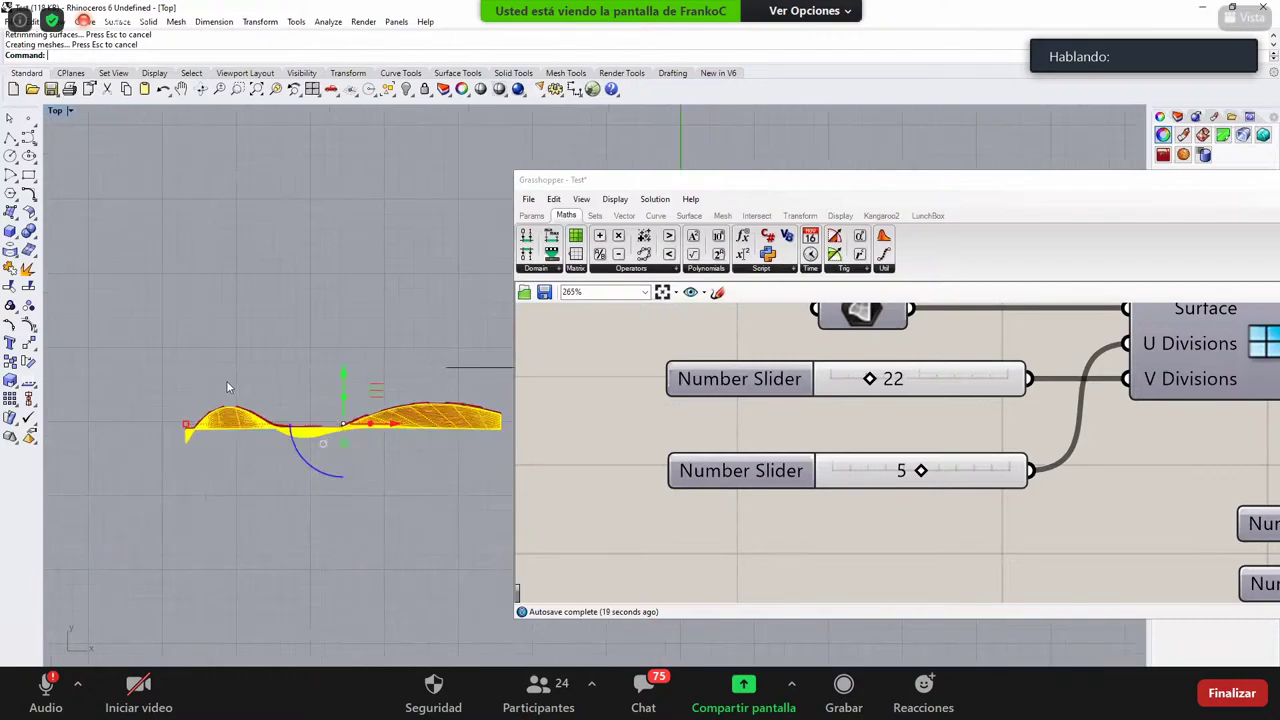
key(ctrl+F3)
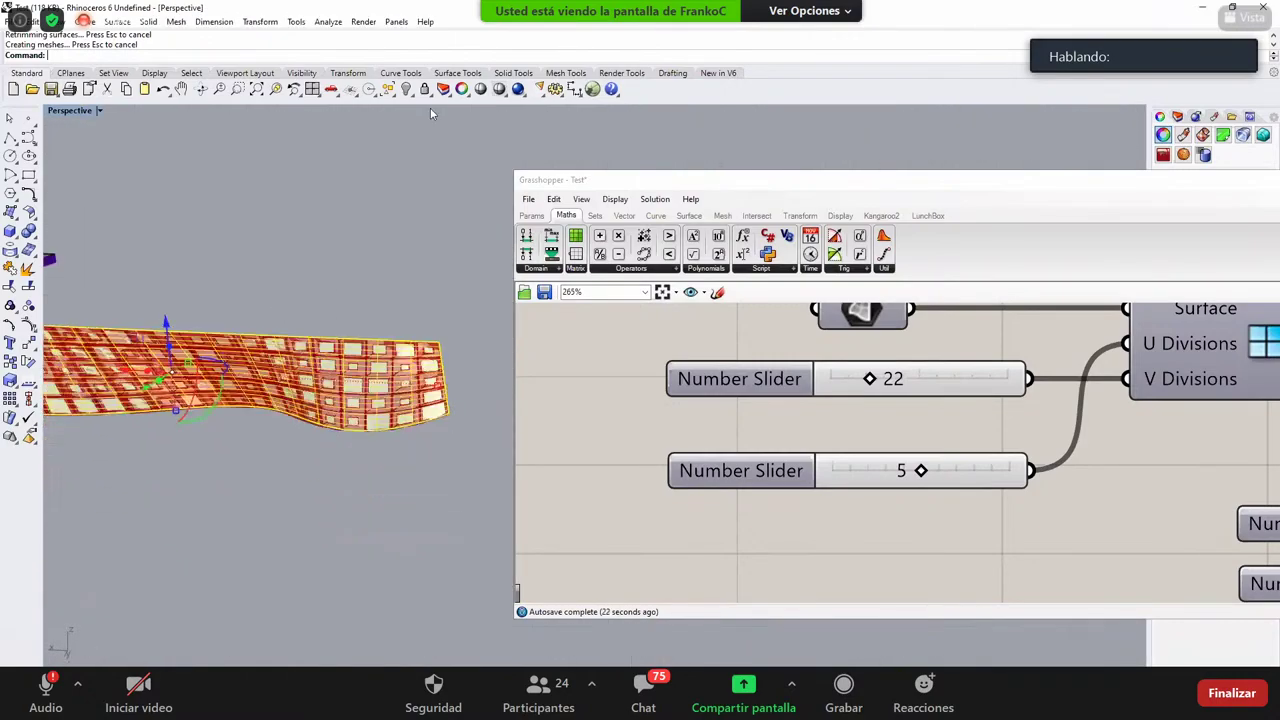
click(406, 89)
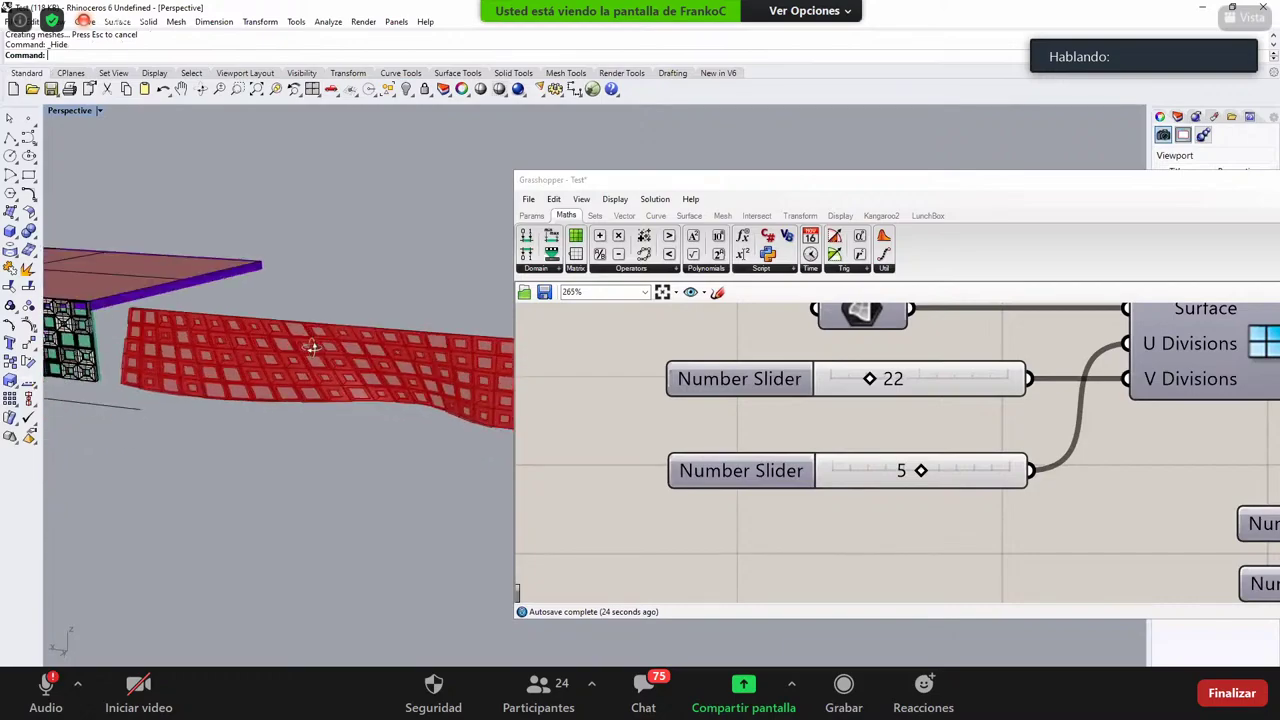
Step: Set the V Divisions slider of the panel component to 30
right_drag(296, 348, 395, 349)
double_click(893, 378)
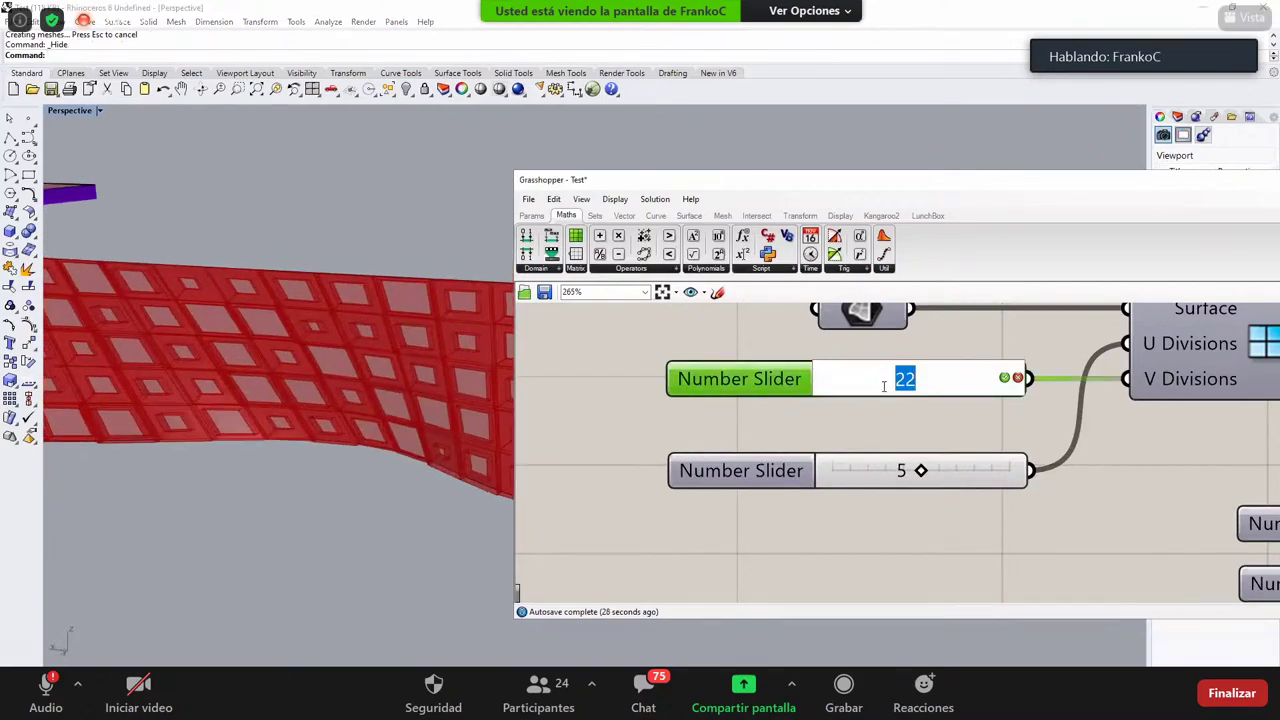
text(30)
key(Return)
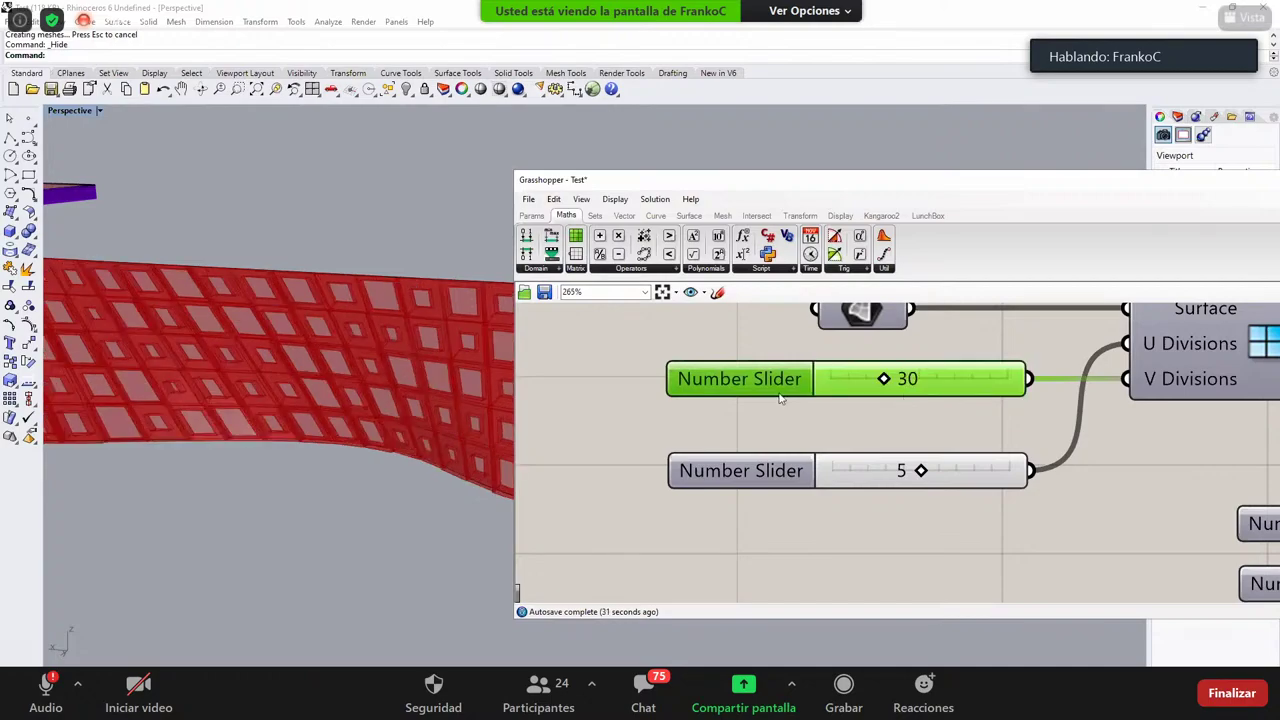
Step: Examine the curved panel facade in different views and its Grasshopper definition
right_drag(384, 336, 420, 436)
key(ctrl+Tab)
key(ctrl+Tab)
key(ctrl+Tab)
key(ctrl+Tab)
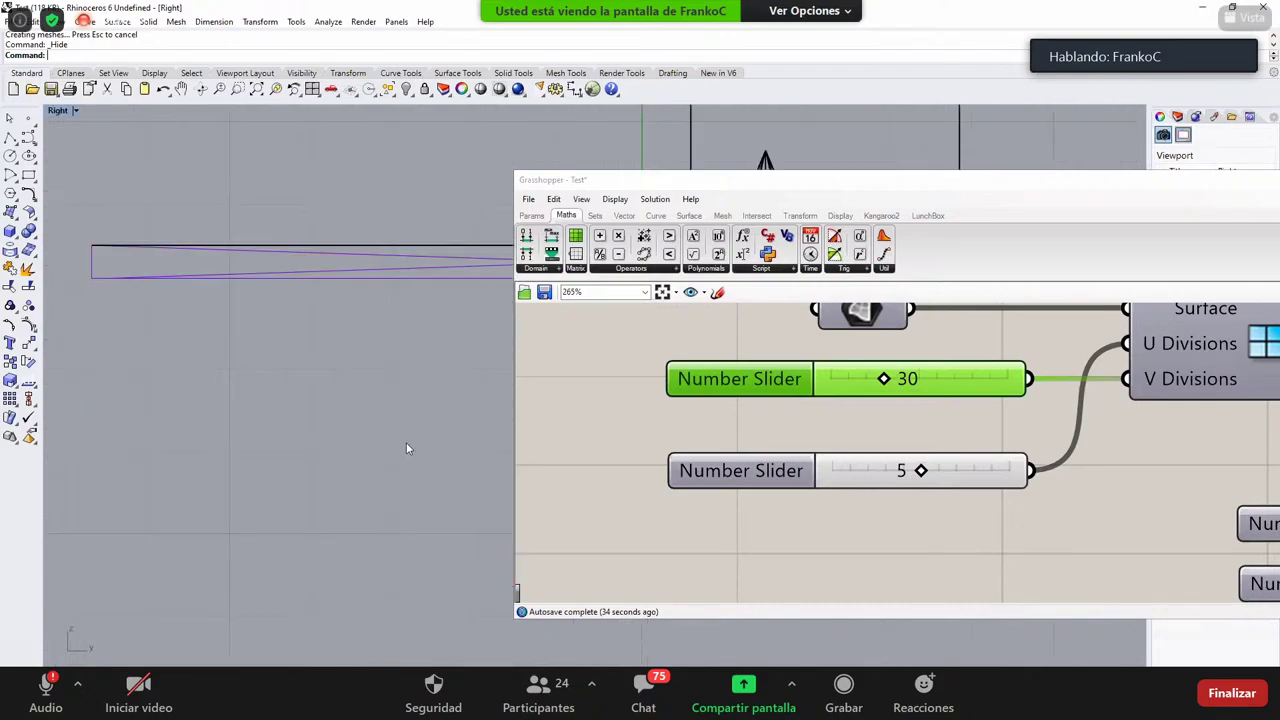
right_drag(318, 394, 396, 334)
click(397, 335)
right_drag(383, 383, 377, 271)
drag(378, 270, 310, 342)
right_drag(310, 342, 378, 199)
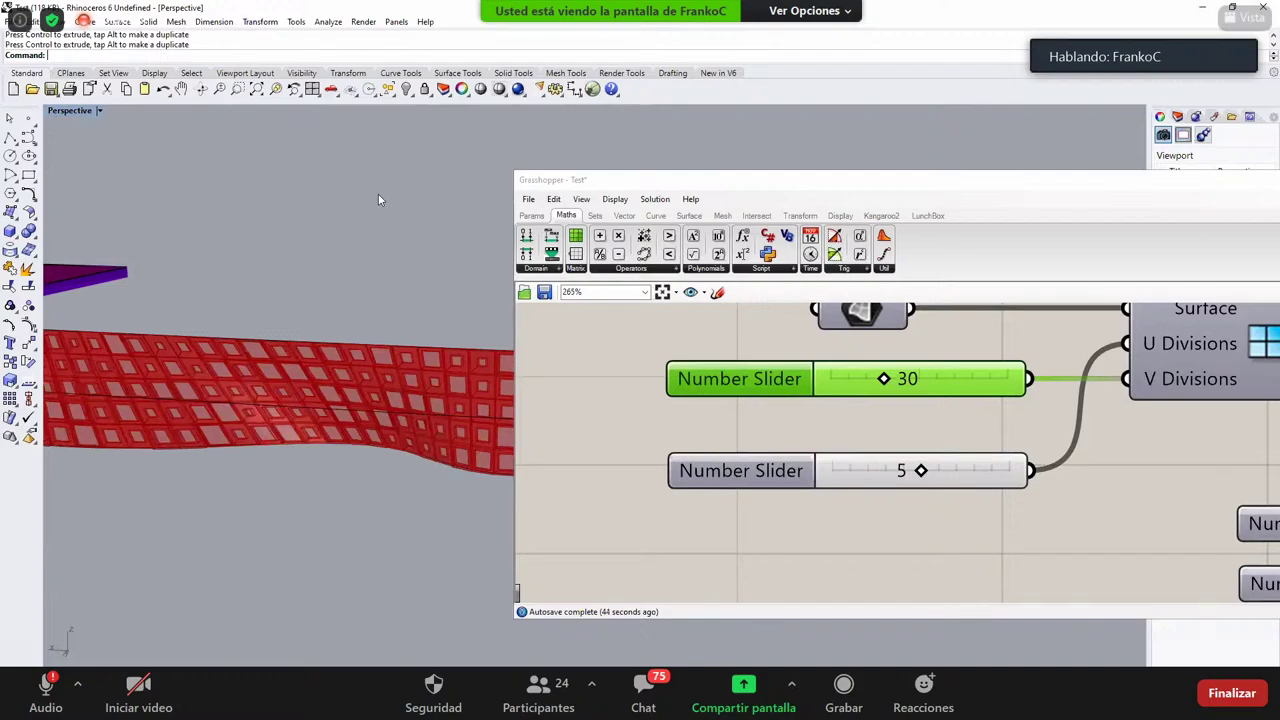
drag(773, 191, 686, 143)
scroll(579, 384, down, 5)
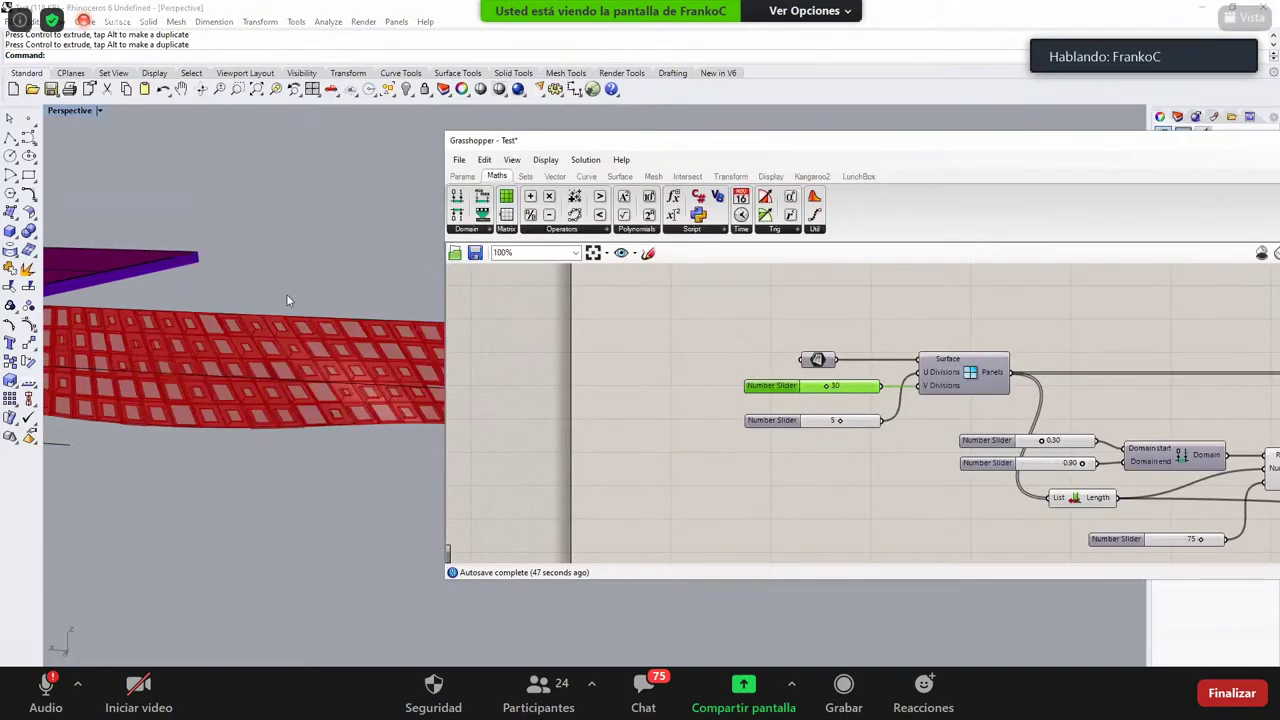
right_drag(287, 300, 335, 302)
Step: Switch to the browser and look at the LunchBox download page and the faceted opera pavilion reference photo
key(alt+Tab)
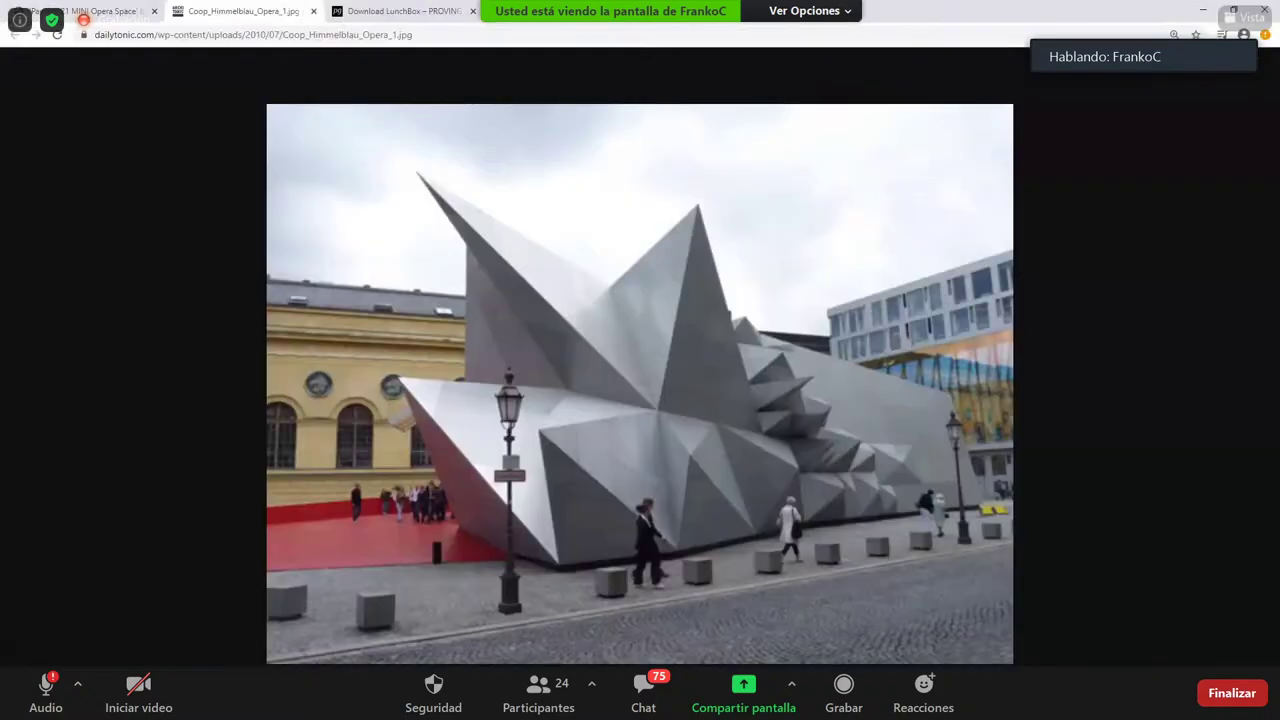
click(398, 11)
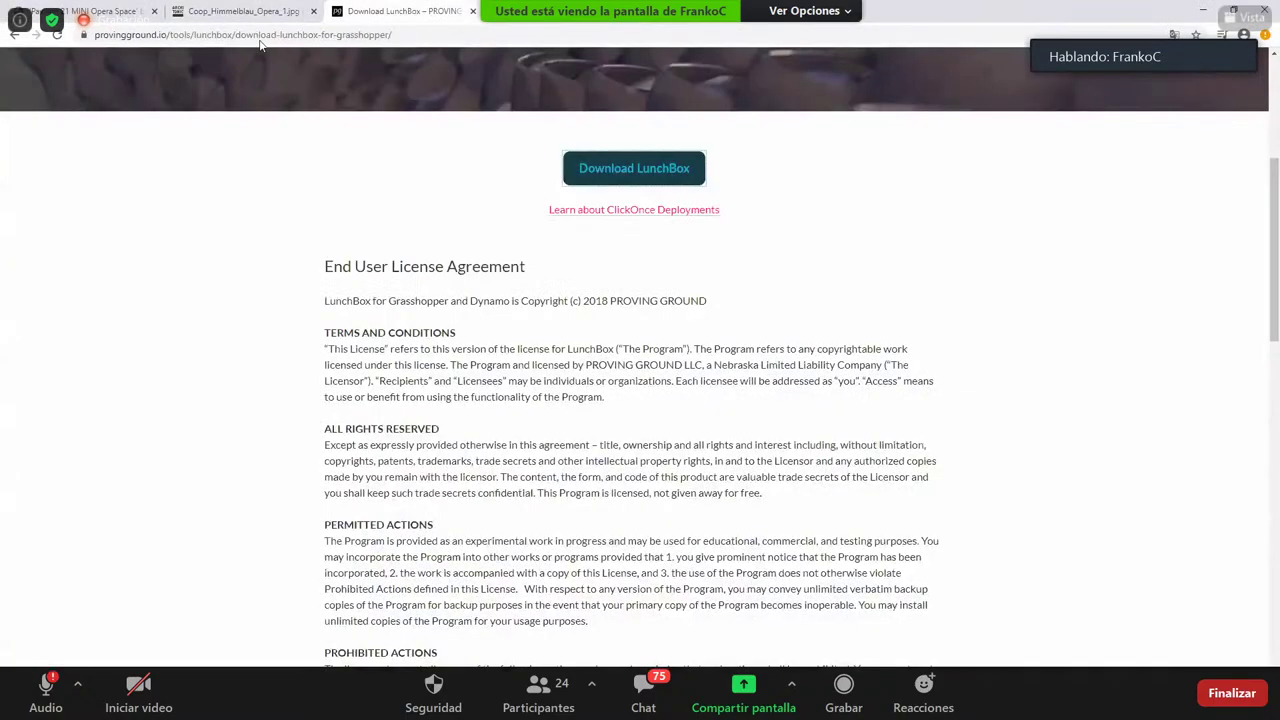
key(ctrl+shift+Tab)
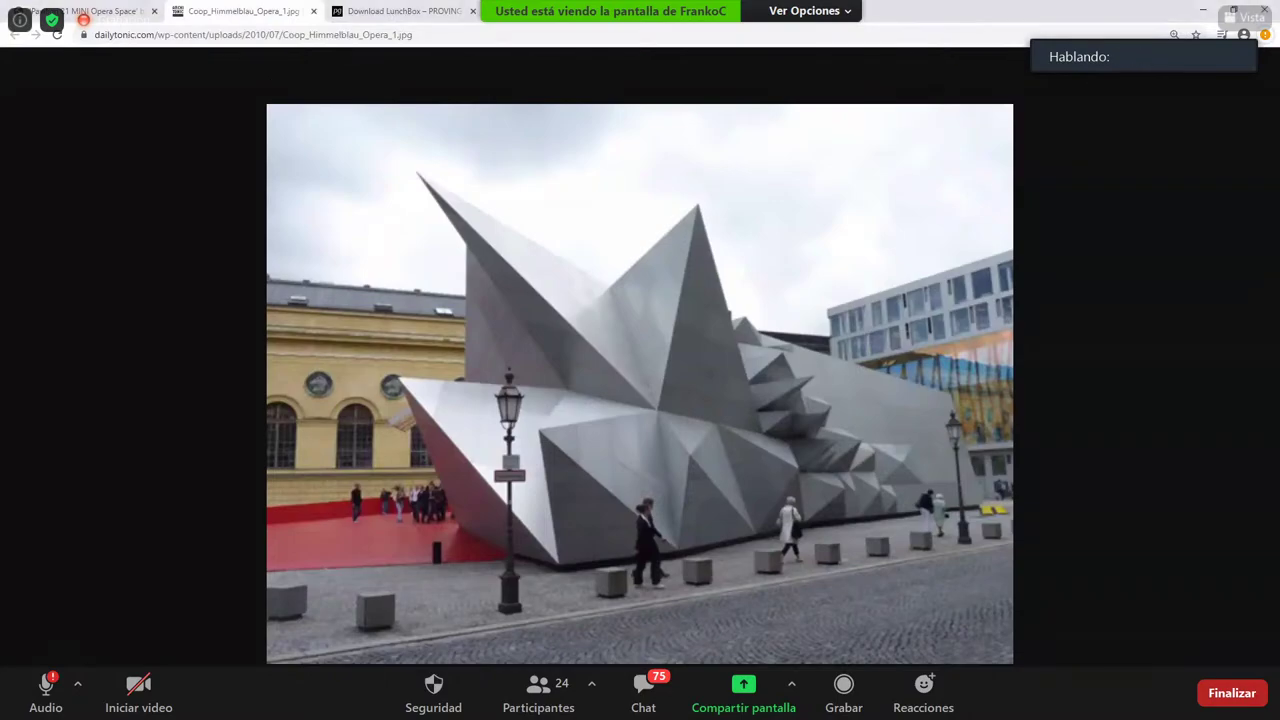
Step: Look at the responsive kinetic modules figure and the Architizer article on parametrically designed metal facades in the other browser window
key(alt+Tab)
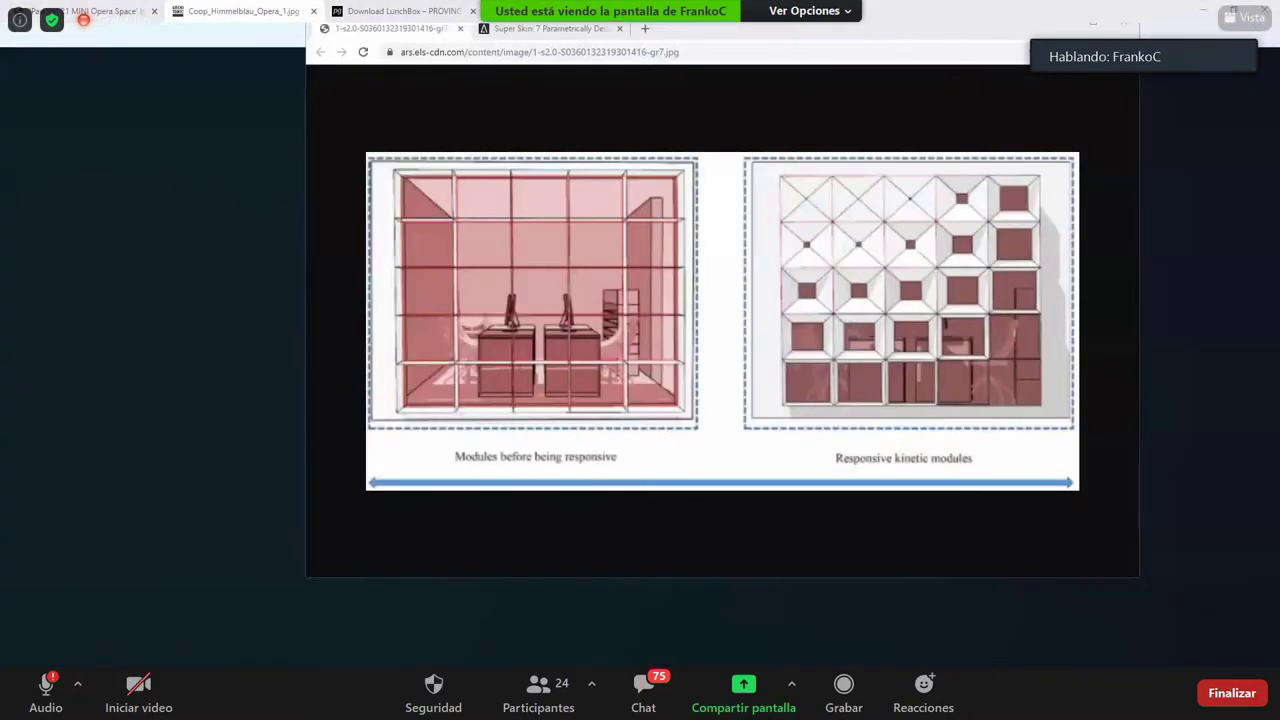
key(ctrl+Tab)
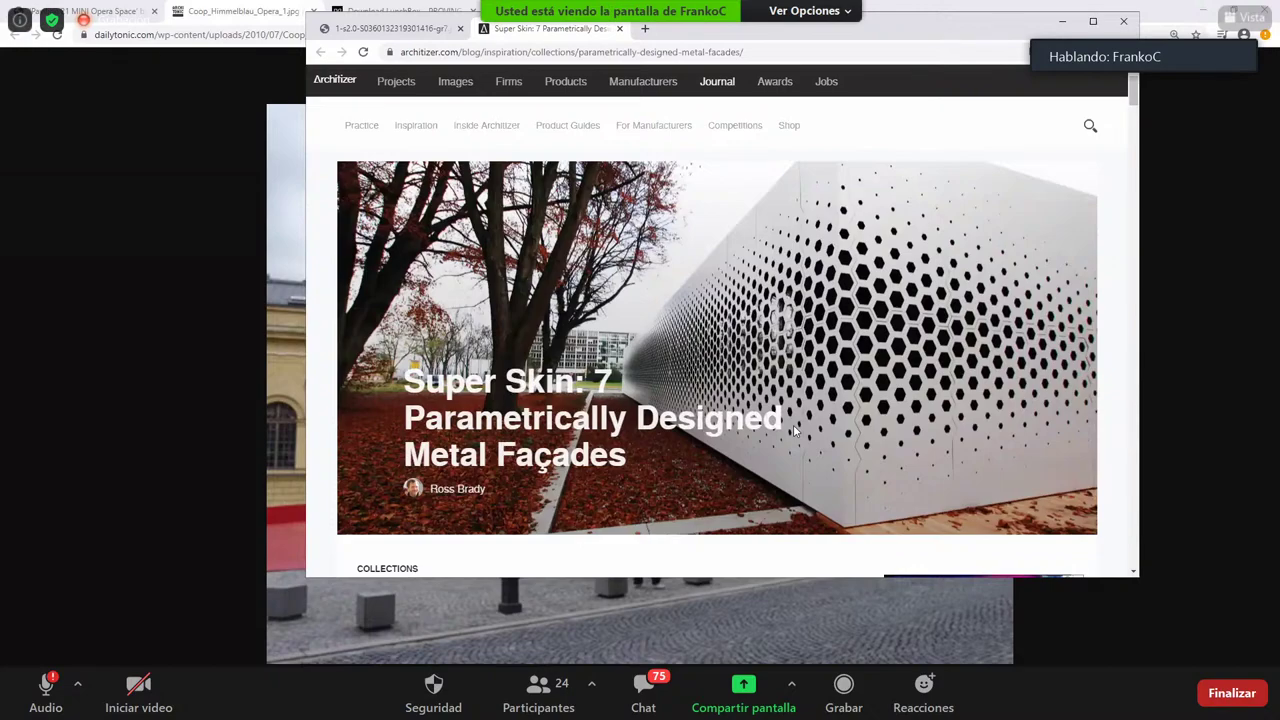
scroll(1042, 258, down, 1)
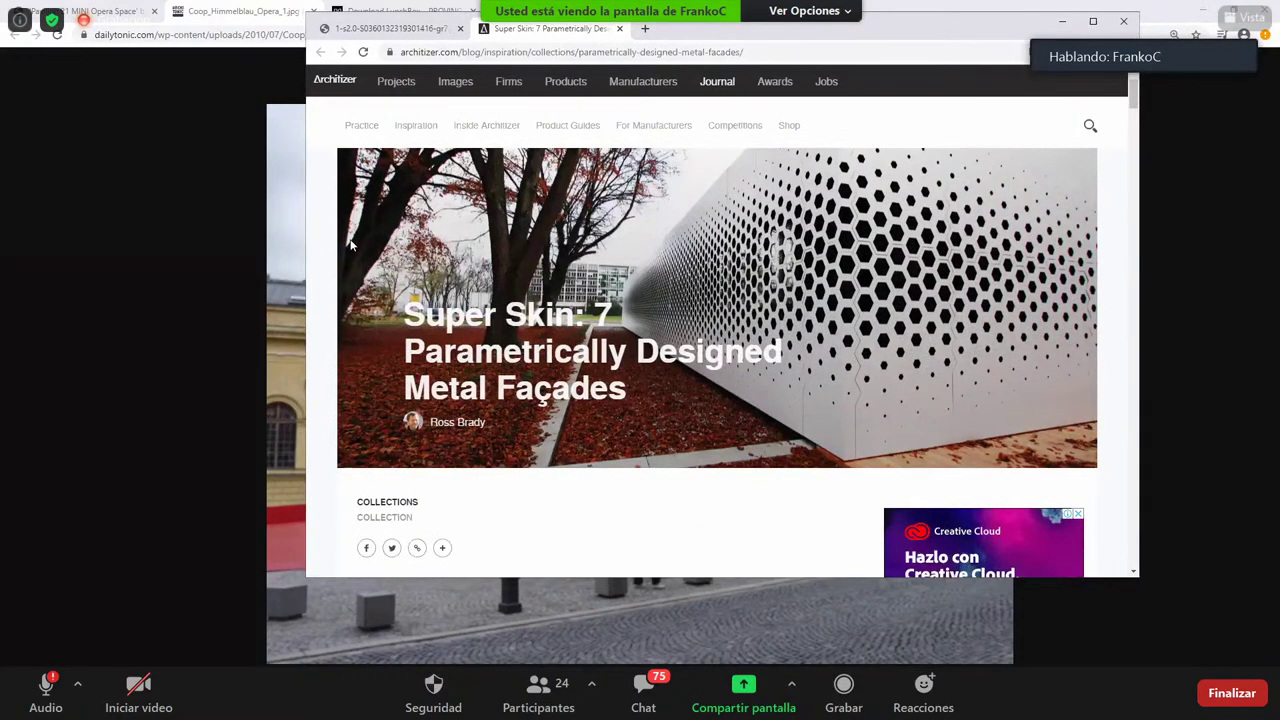
scroll(361, 232, up, 1)
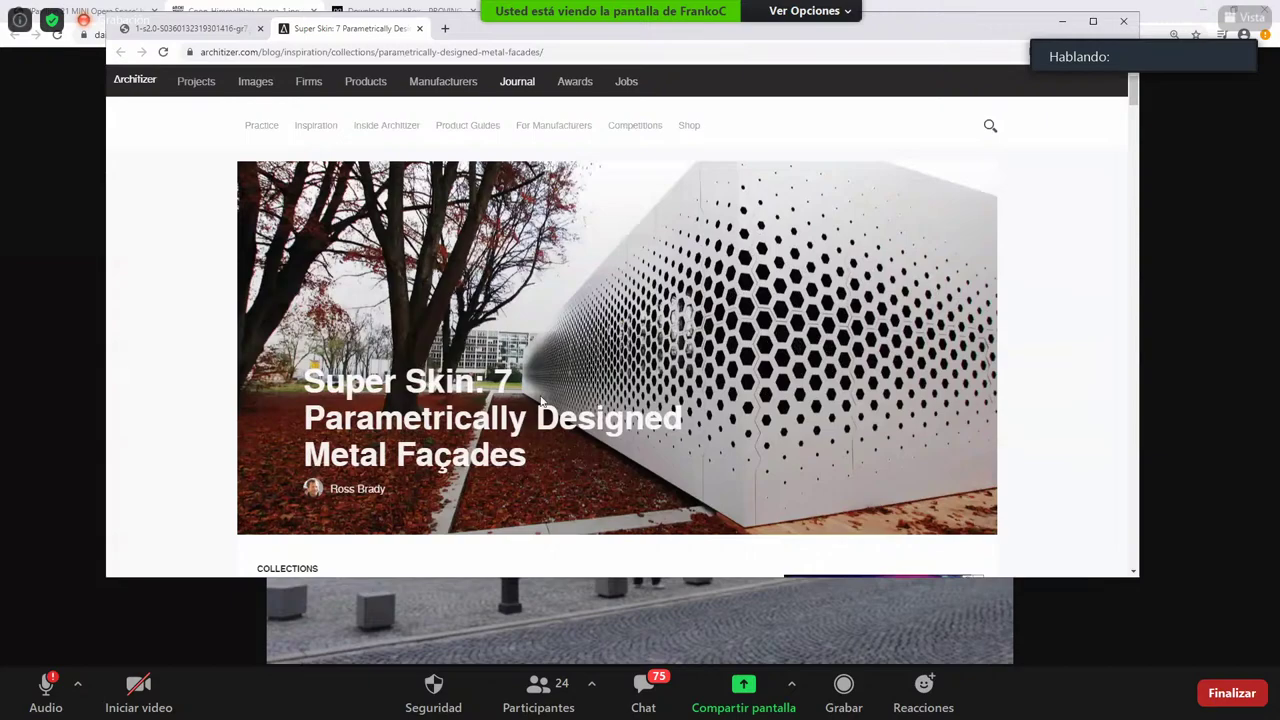
scroll(541, 400, down, 10)
scroll(530, 397, down, 2)
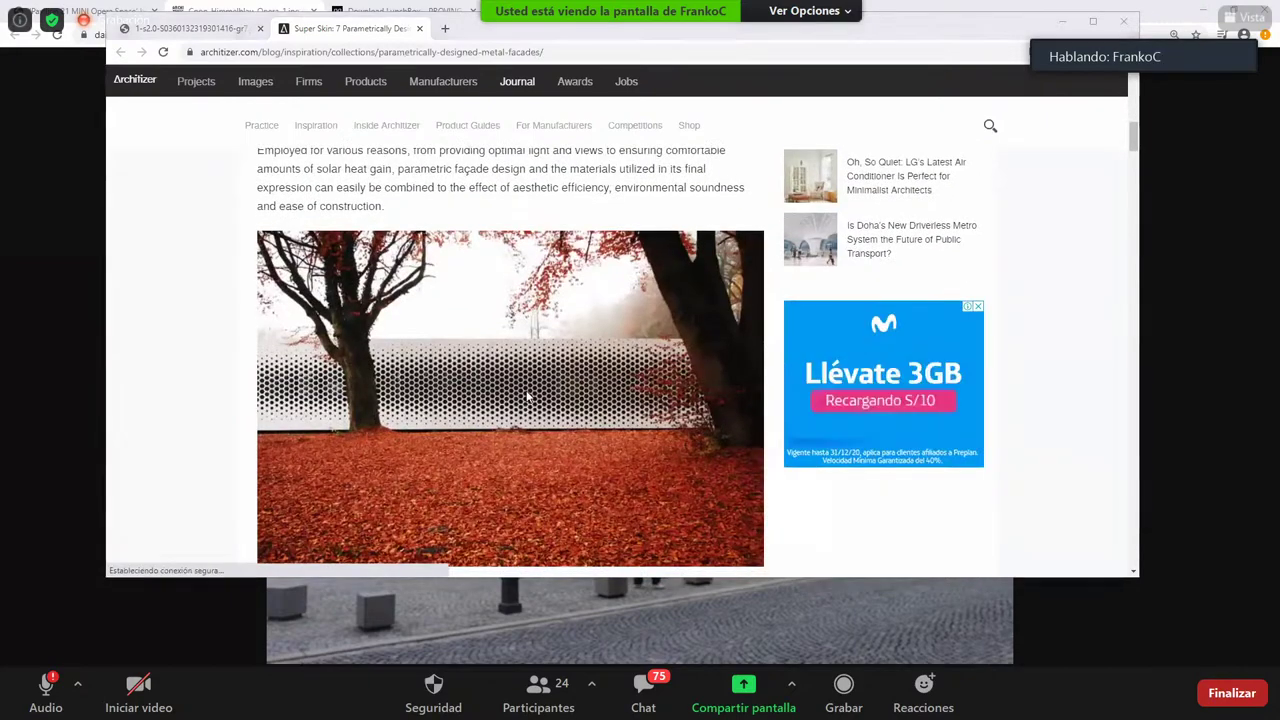
key(alt+Tab)
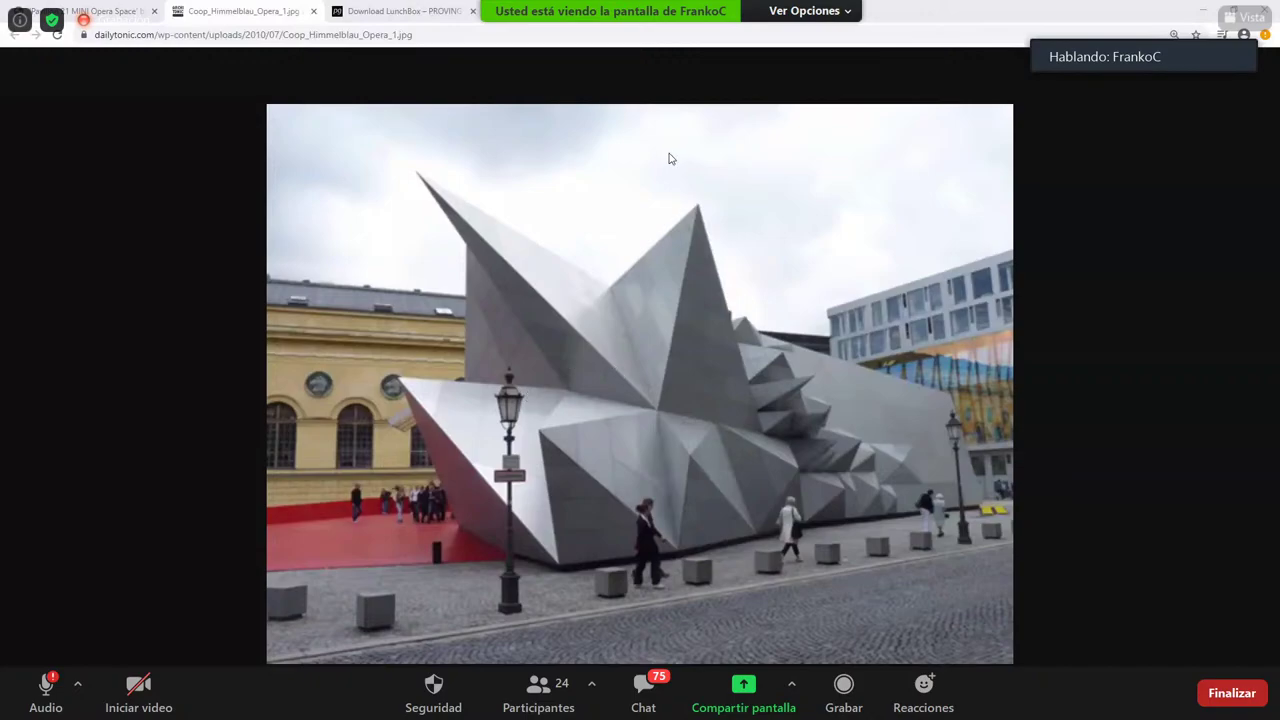
Step: Switch to Rhino and examine the curved panel facade and the horizontal curve crossing it in the Top and Front views
key(alt+Tab)
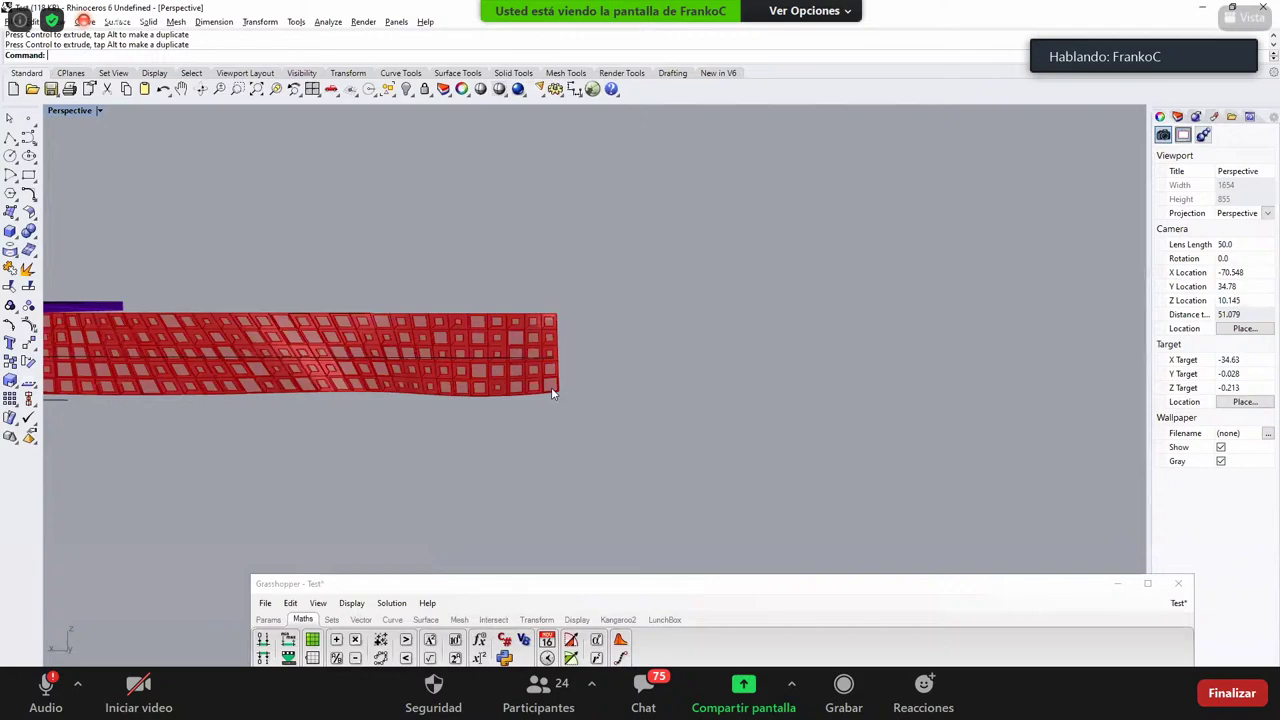
key(ctrl+F1)
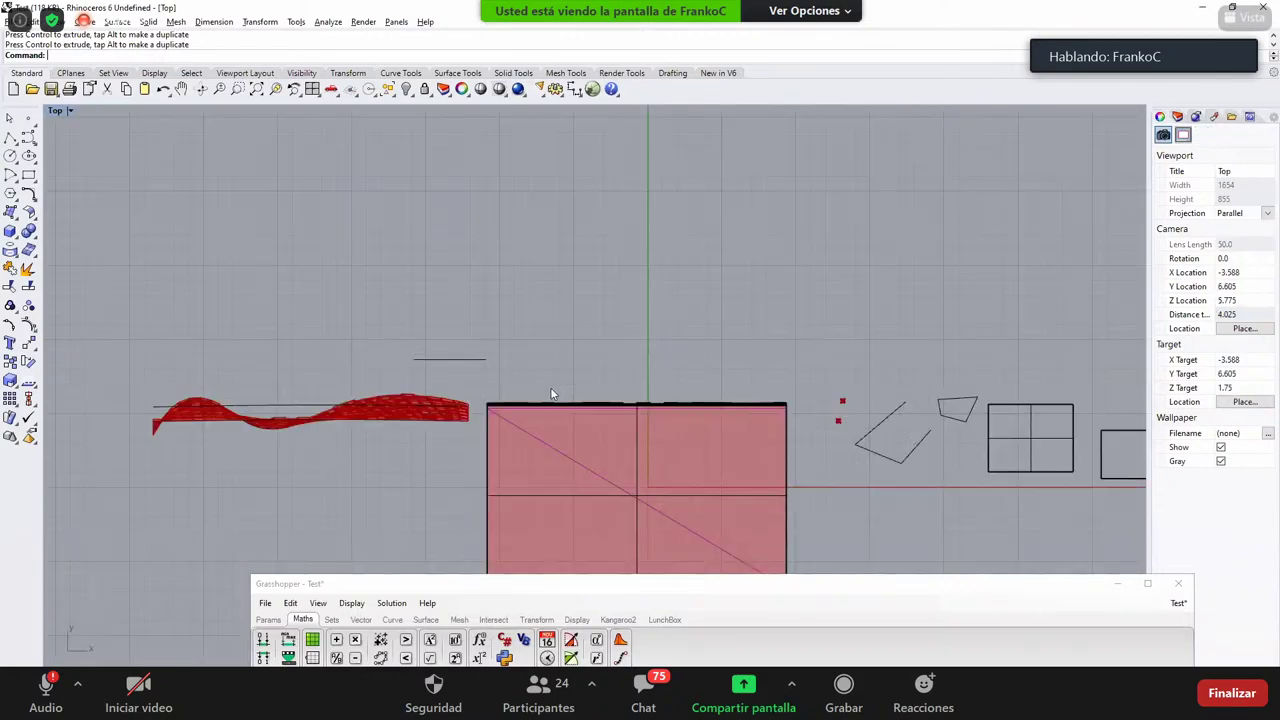
key(ctrl+F2)
scroll(551, 382, down, 2)
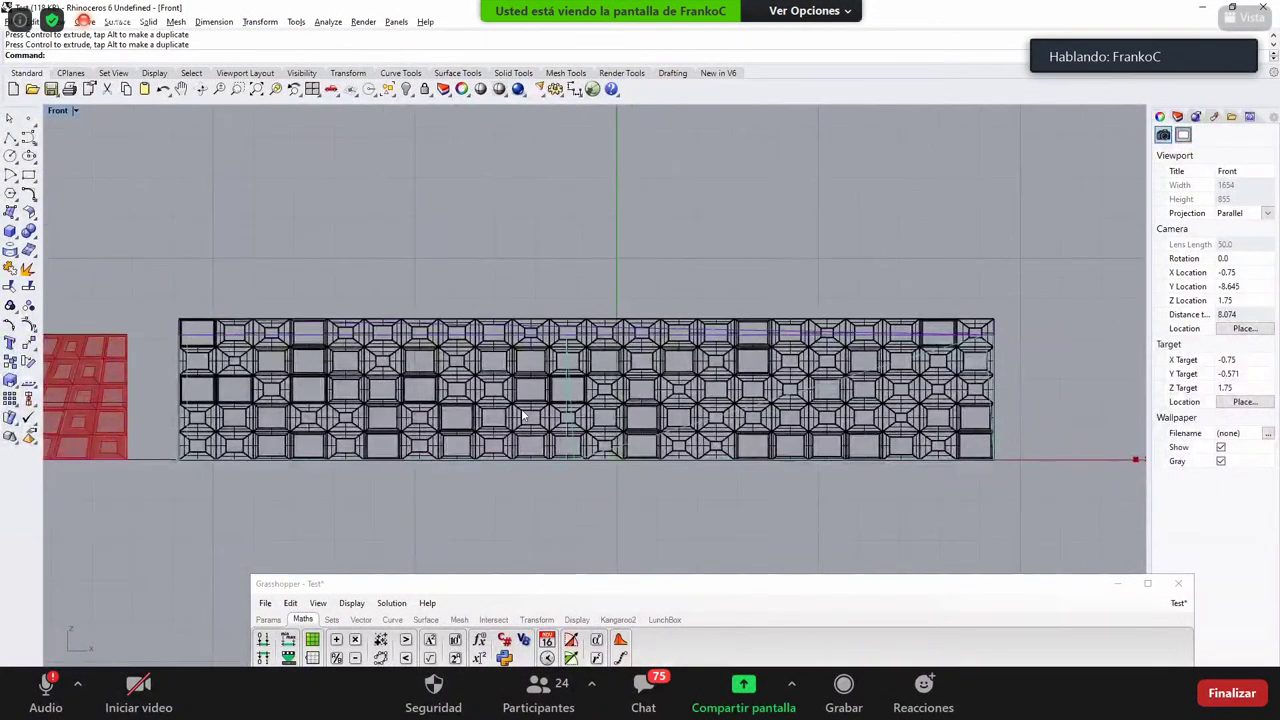
scroll(526, 415, down, 8)
right_drag(276, 373, 599, 345)
scroll(480, 370, up, 8)
click(540, 387)
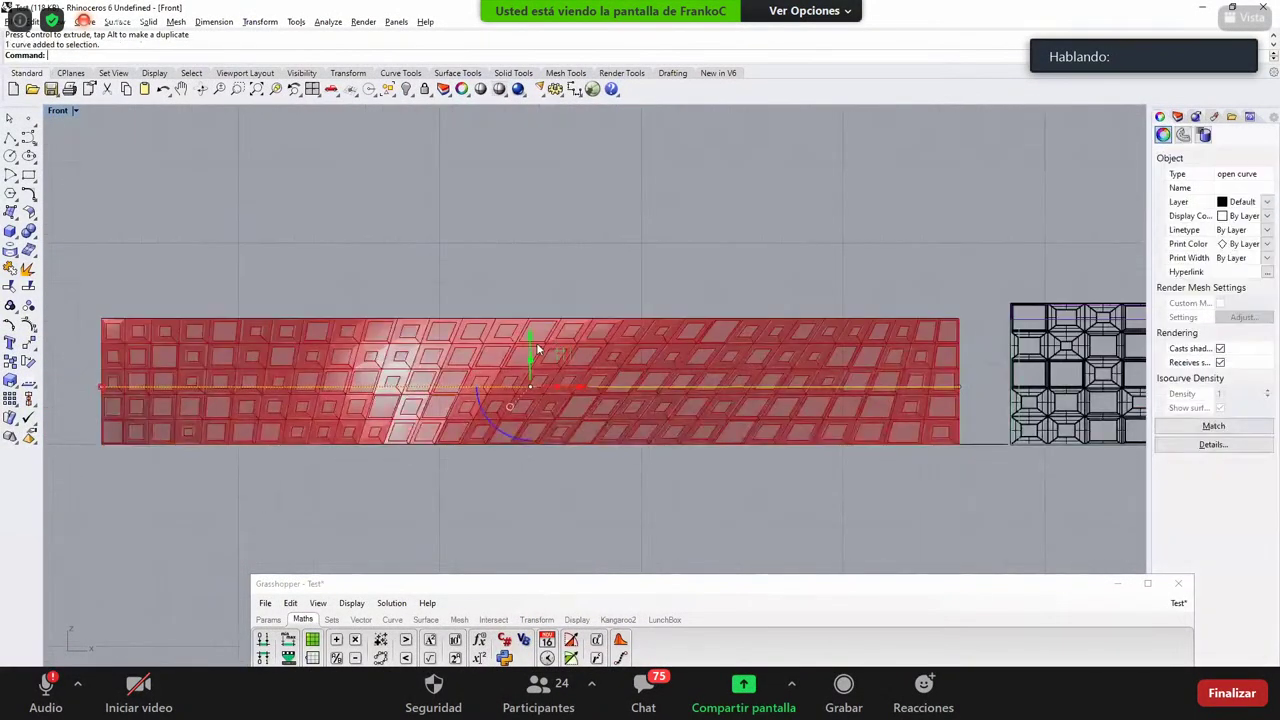
drag(537, 346, 532, 335)
key(Escape)
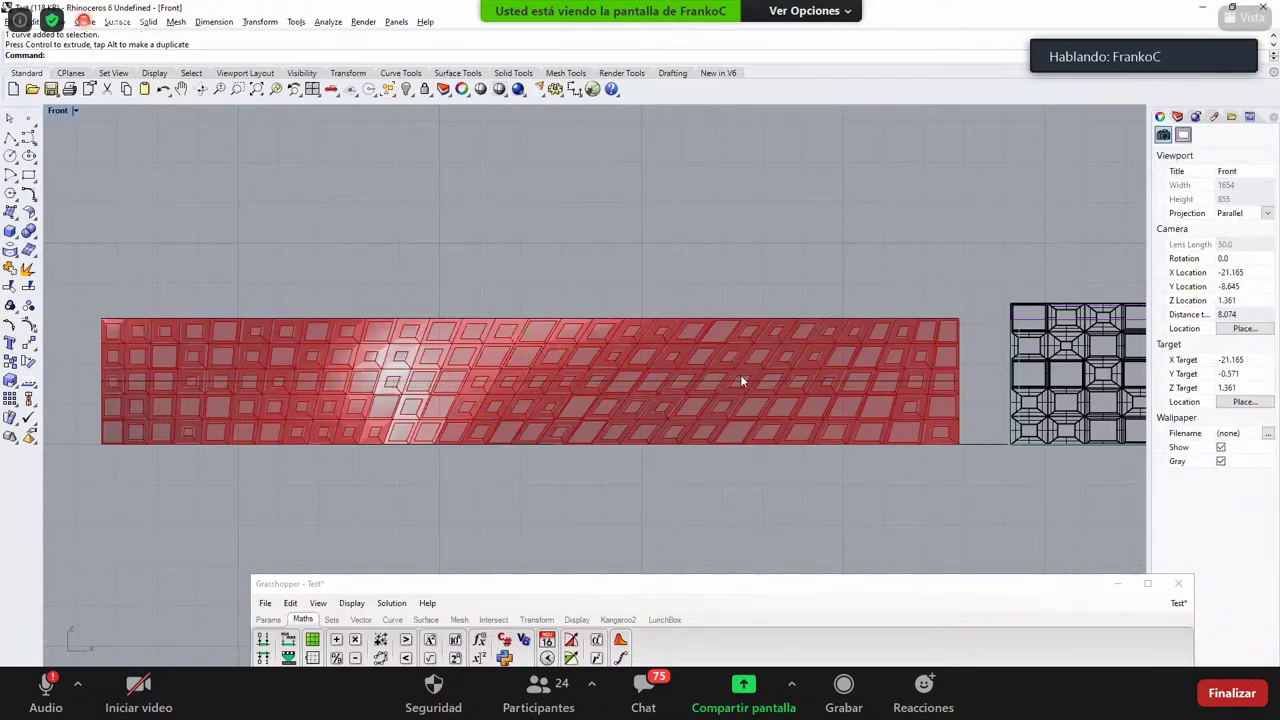
Step: Delete the horizontal curve that crosses the curved panel facade in the Perspective view
key(ctrl+Tab)
key(ctrl+Tab)
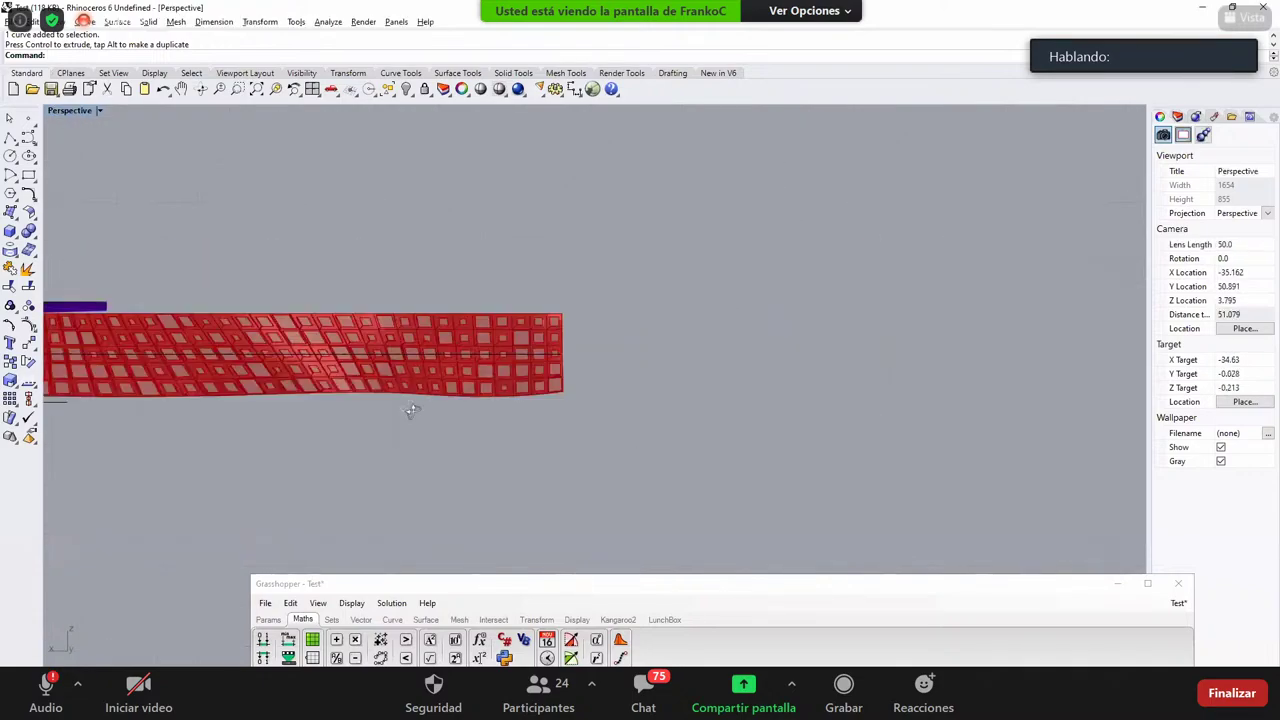
right_drag(412, 408, 620, 382)
right_drag(550, 589, 567, 531)
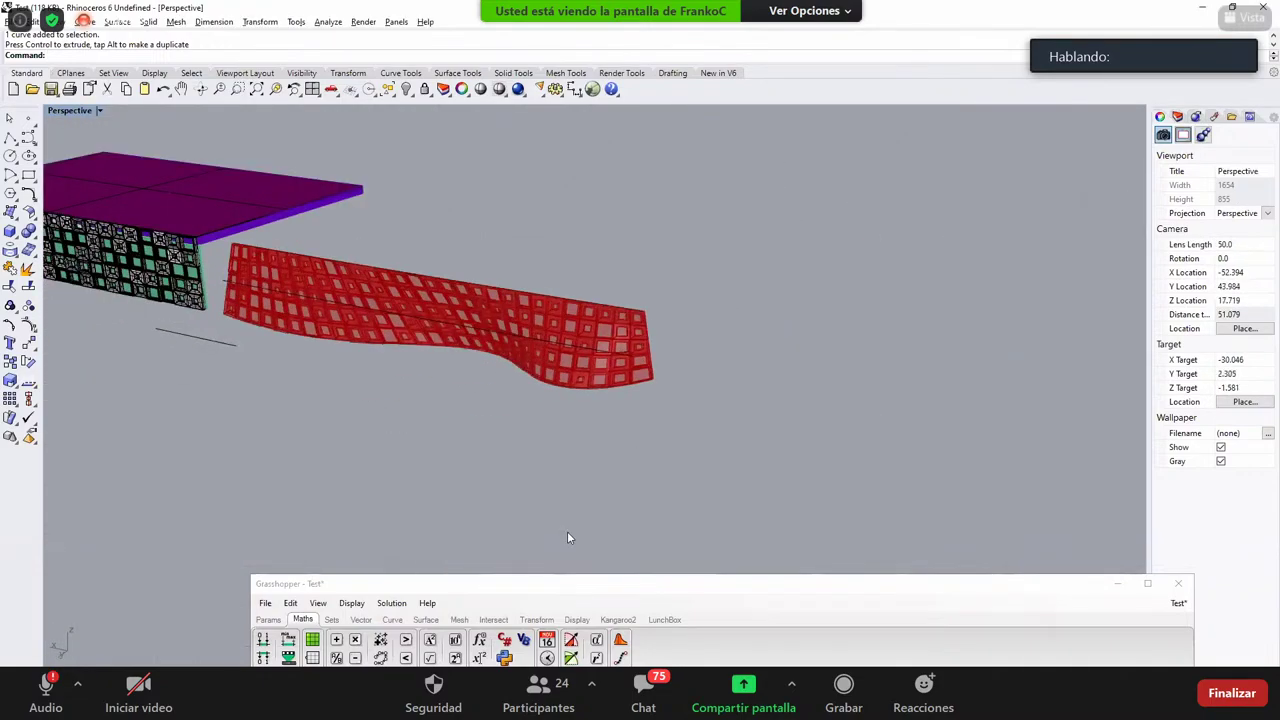
right_drag(368, 317, 376, 381)
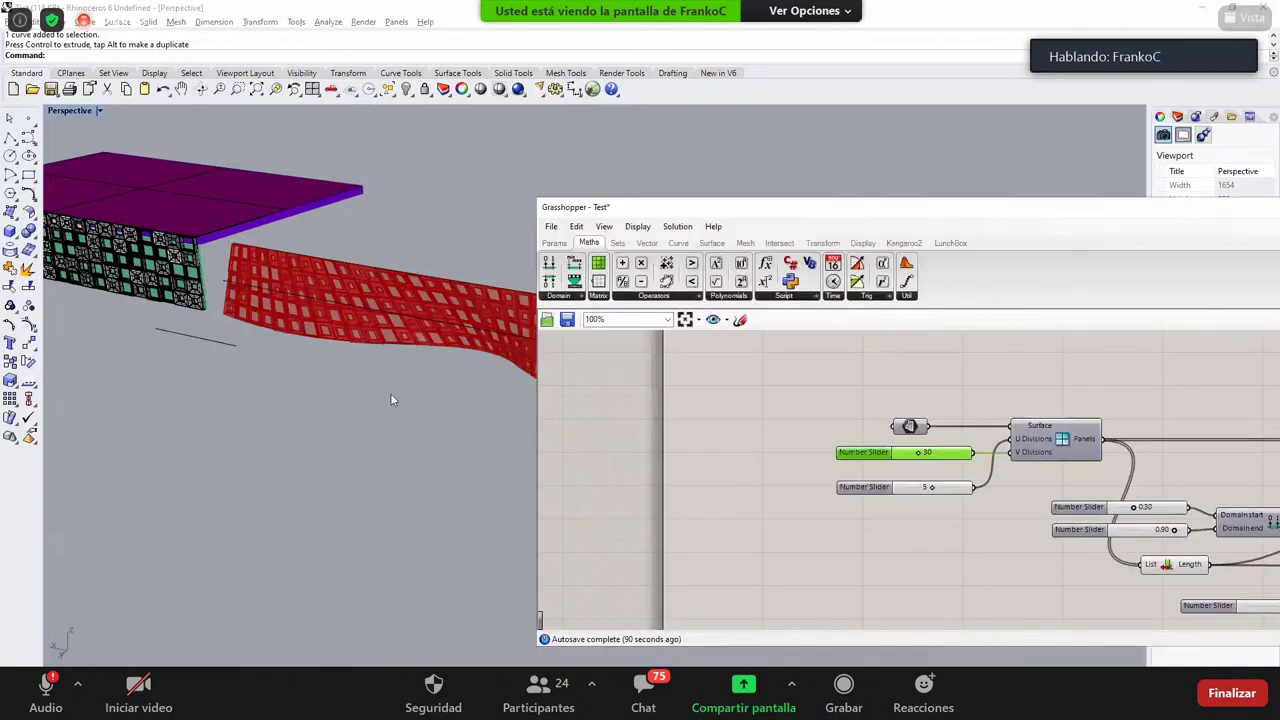
click(390, 391)
key(Delete)
right_drag(350, 470, 377, 384)
Step: Clear the Grasshopper window from the facade and place a point object at about mid-height on the curved panels in the Front view
key(ctrl+F1)
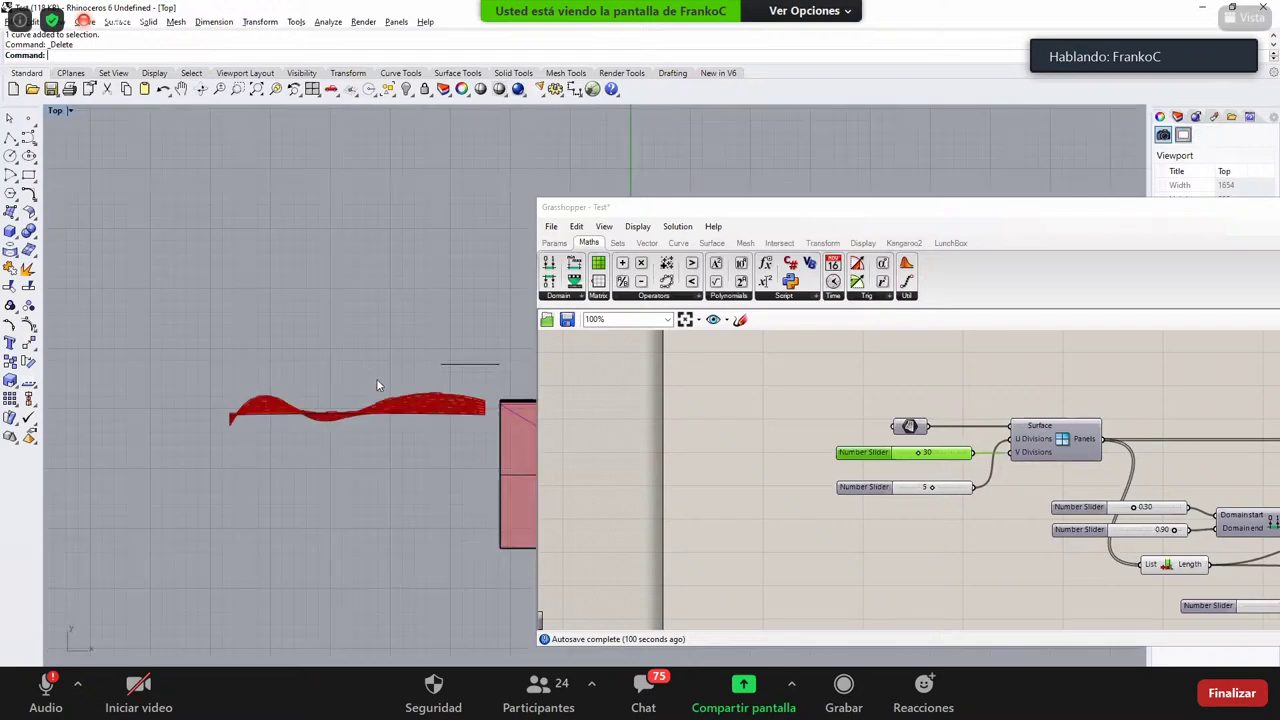
key(ctrl+F2)
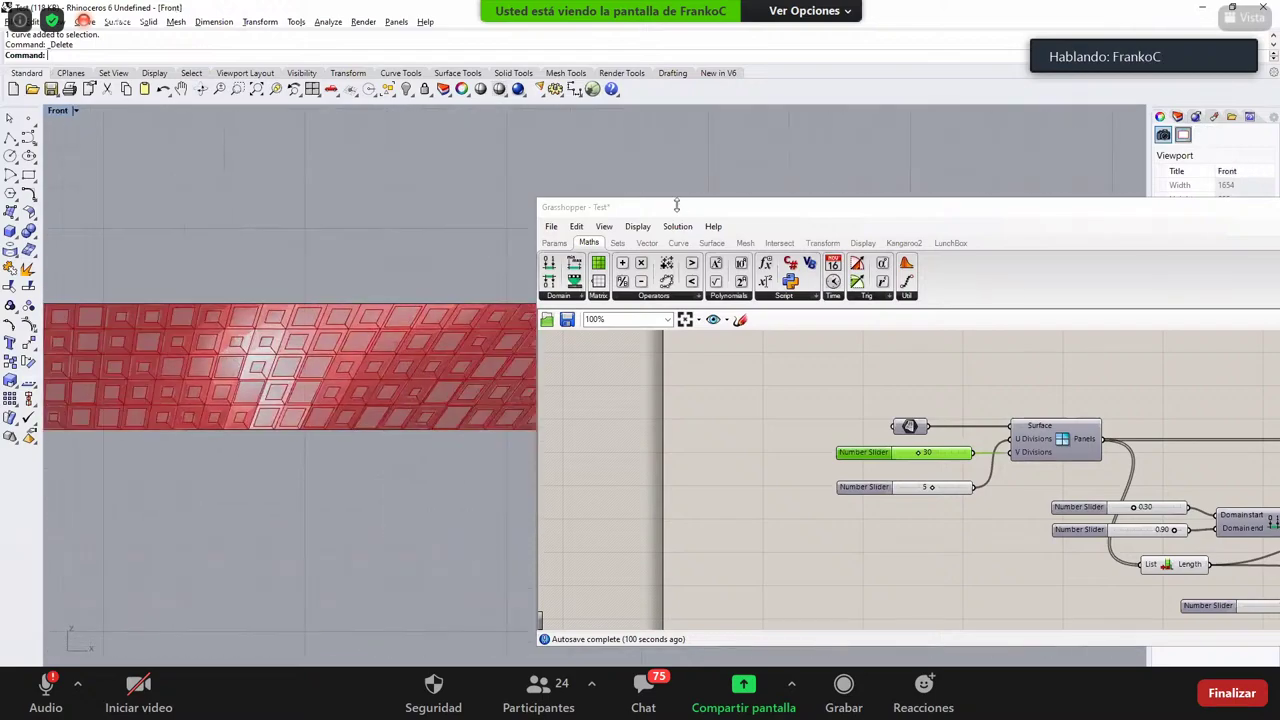
scroll(298, 366, down, 2)
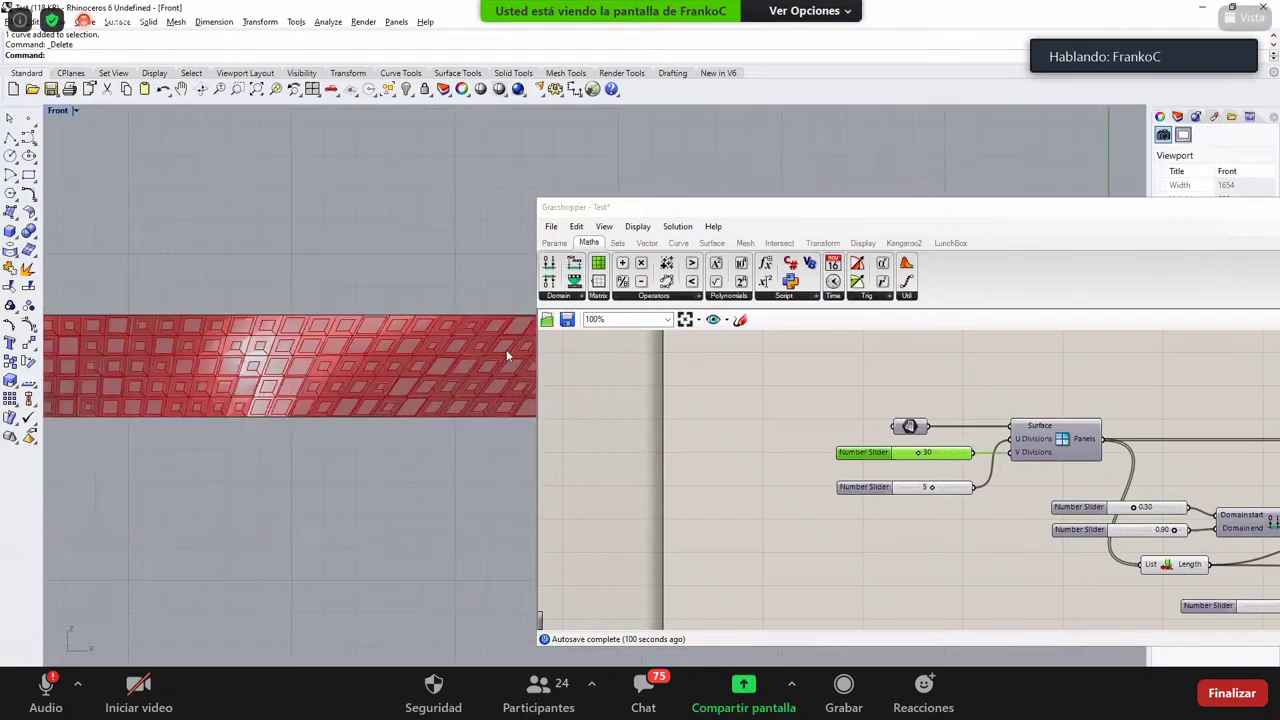
drag(640, 207, 459, 477)
scroll(530, 380, down, 2)
right_drag(186, 142, 260, 147)
scroll(490, 430, up, 4)
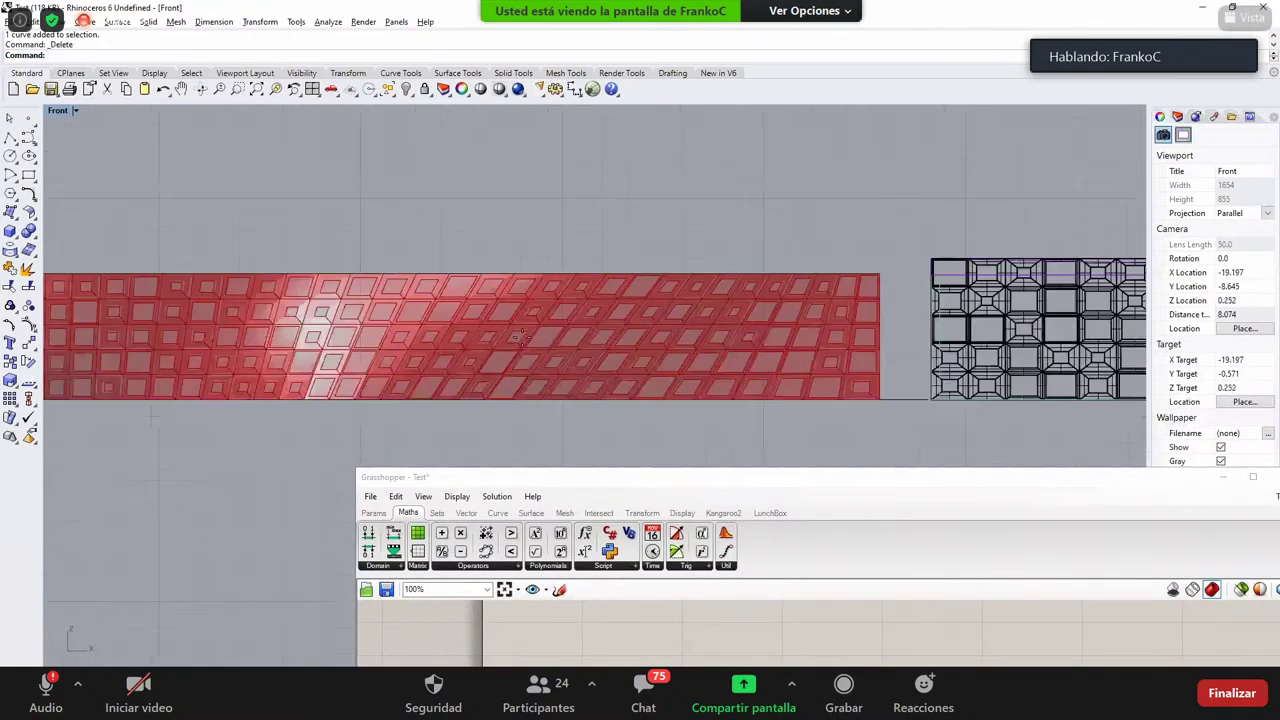
click(28, 119)
click(428, 336)
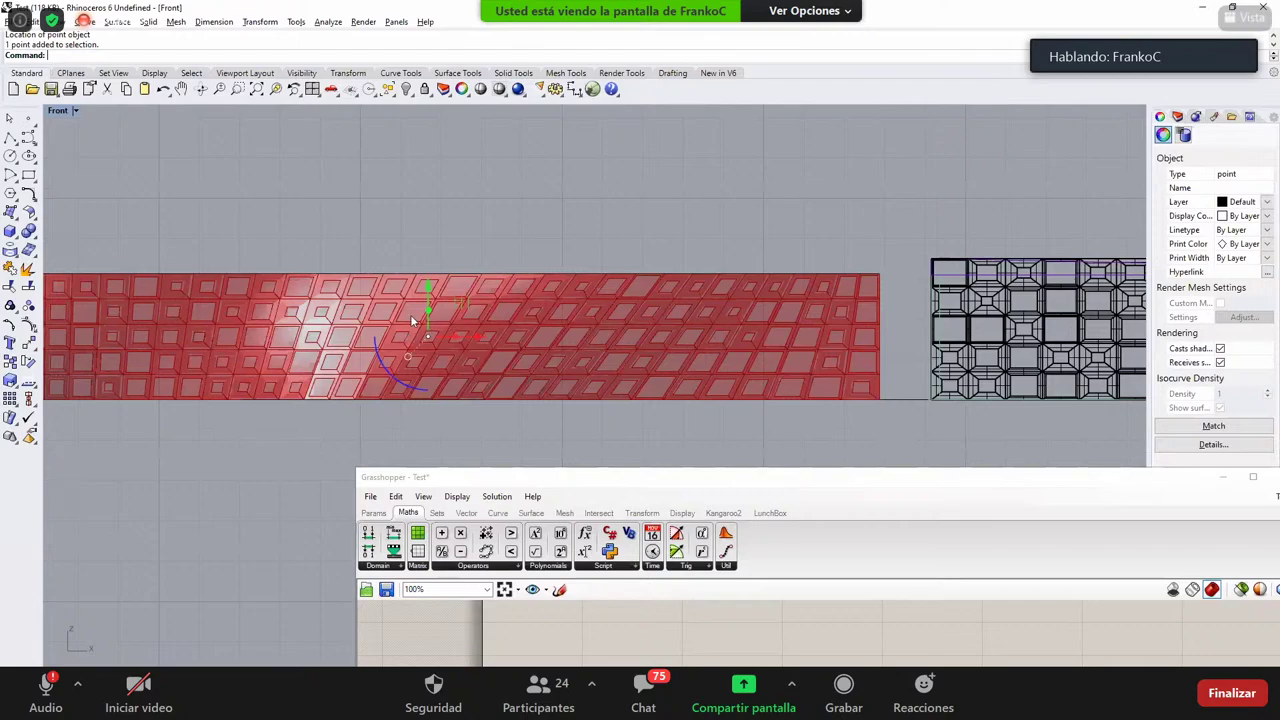
key(Escape)
scroll(388, 330, up, 2)
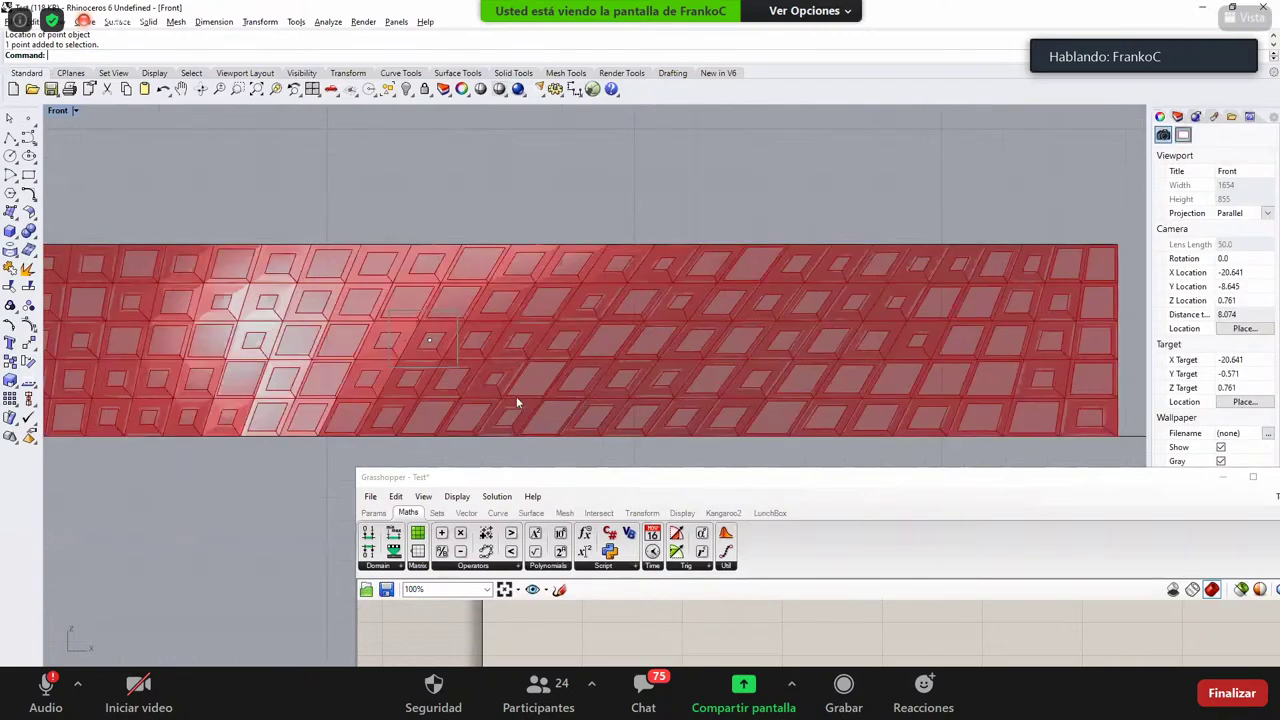
Step: Move the Random component with its domain, List Length and slider inputs to open space below the Panel Frame component in Grasshopper
drag(388, 320, 516, 330)
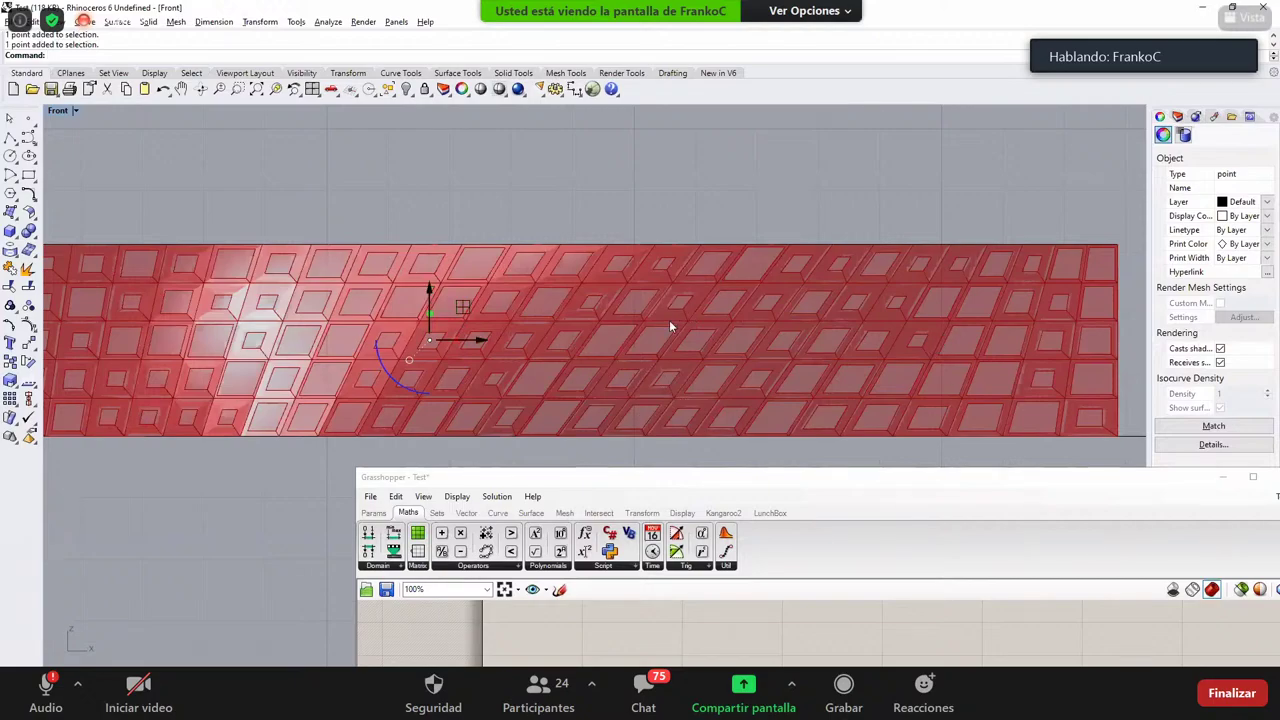
drag(676, 486, 302, 184)
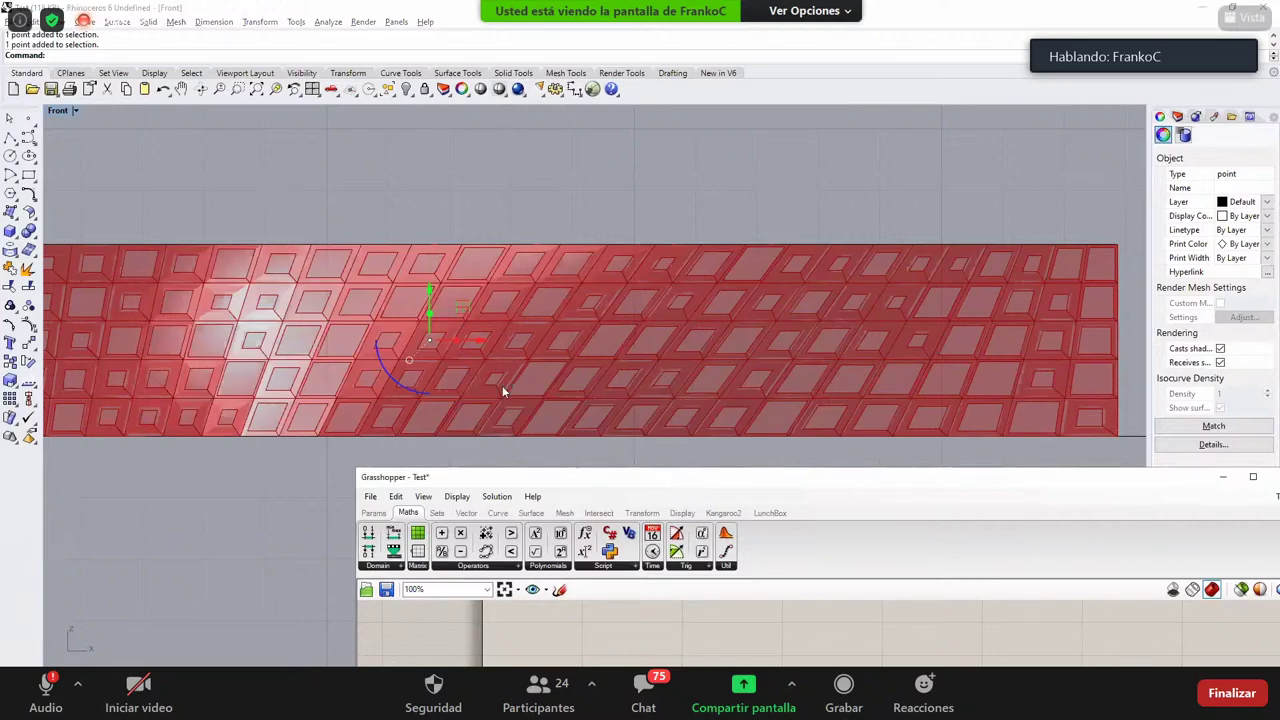
right_drag(641, 539, 393, 459)
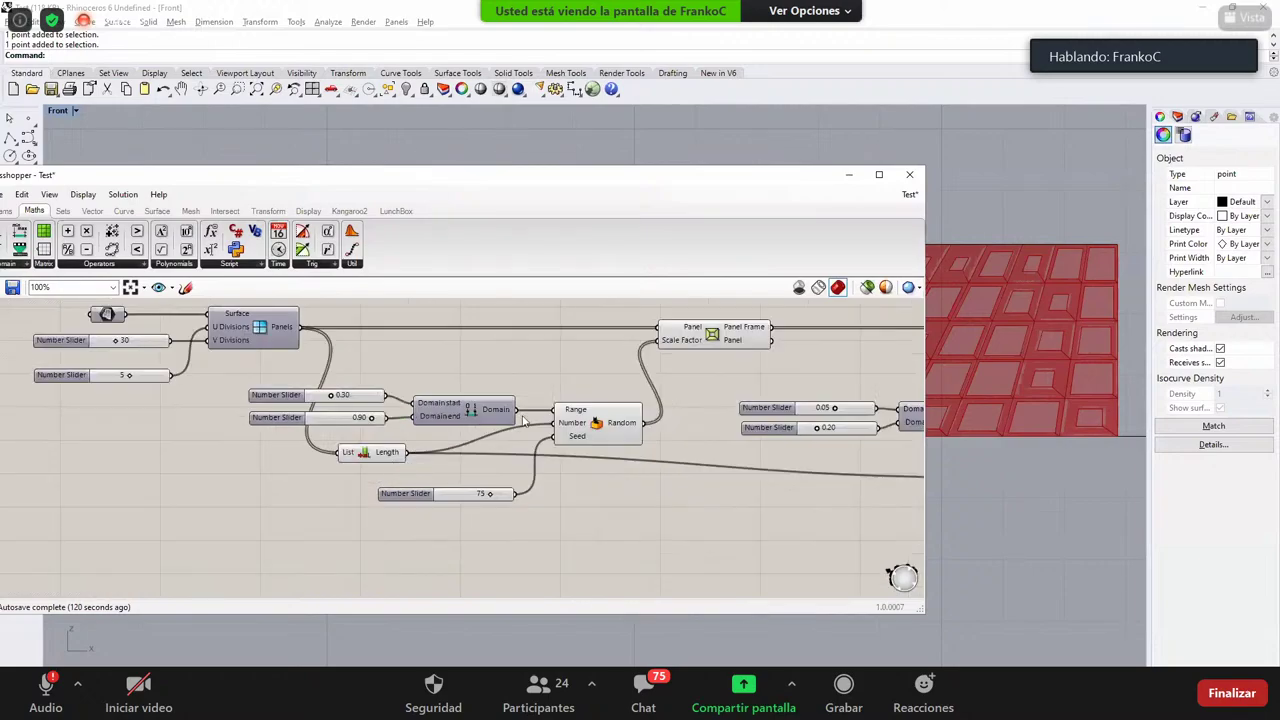
drag(625, 378, 239, 541)
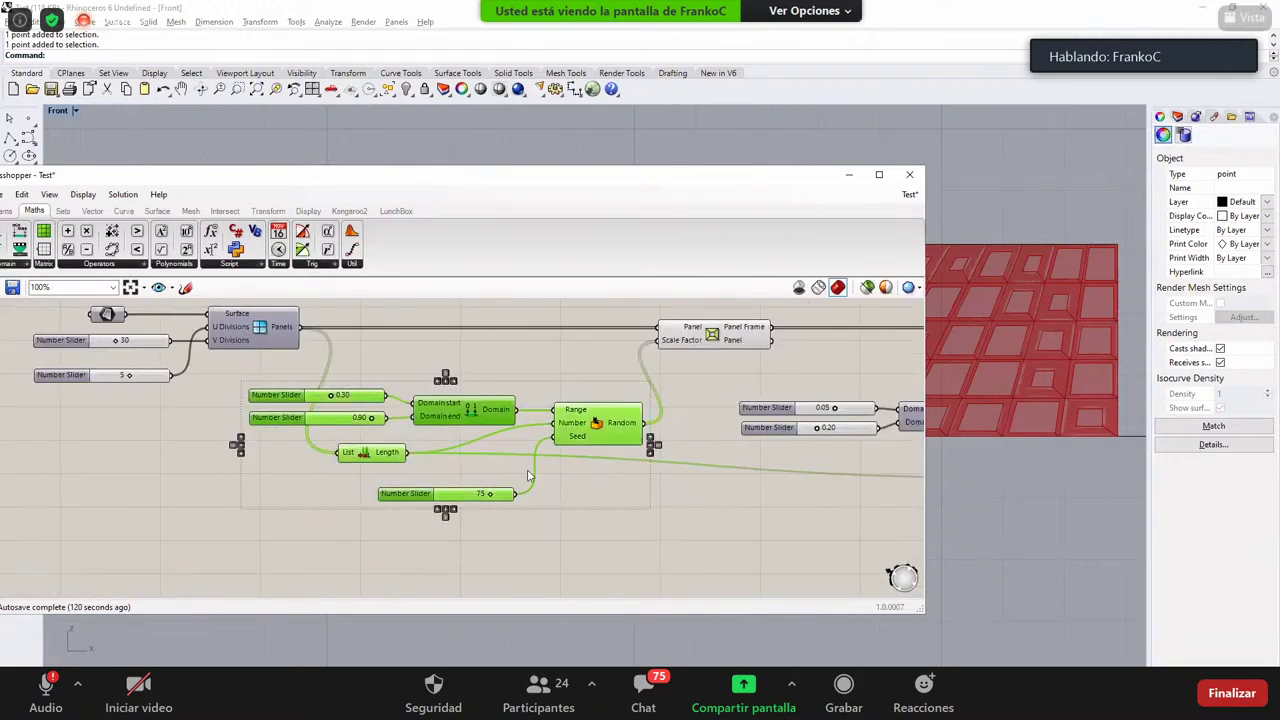
drag(498, 420, 573, 434)
click(713, 333)
click(345, 568)
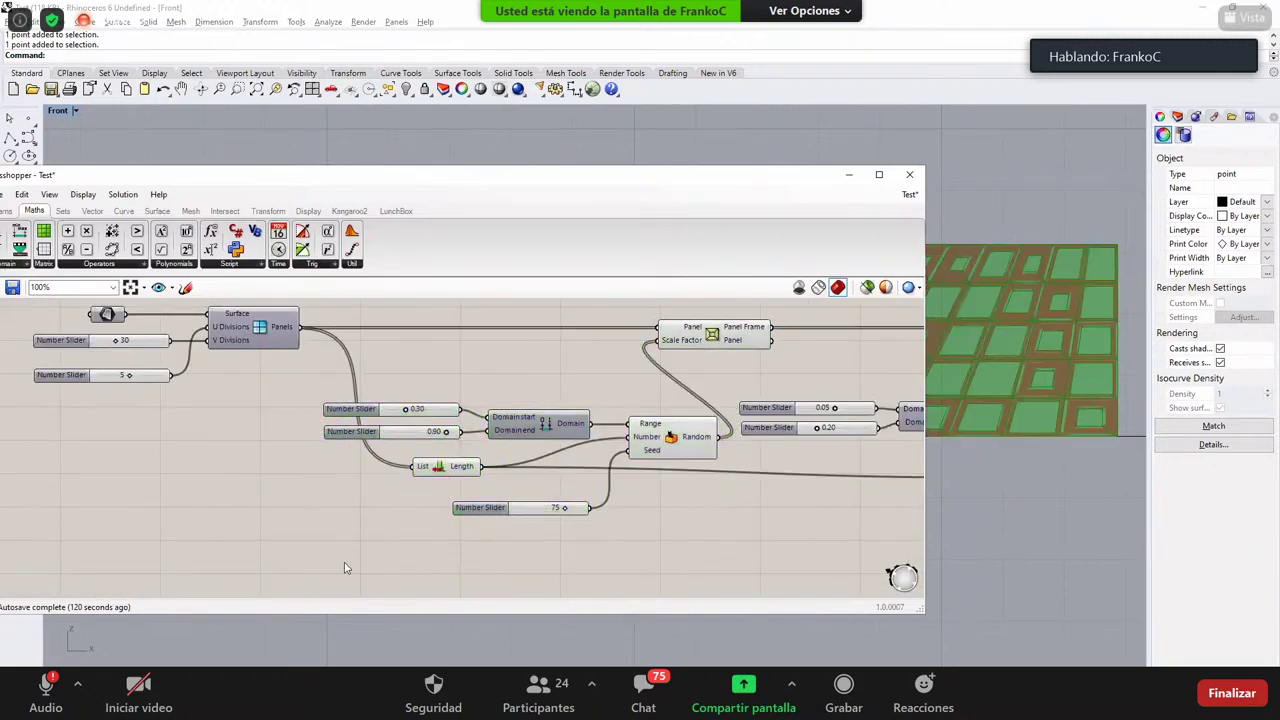
drag(662, 372, 342, 561)
drag(672, 438, 640, 464)
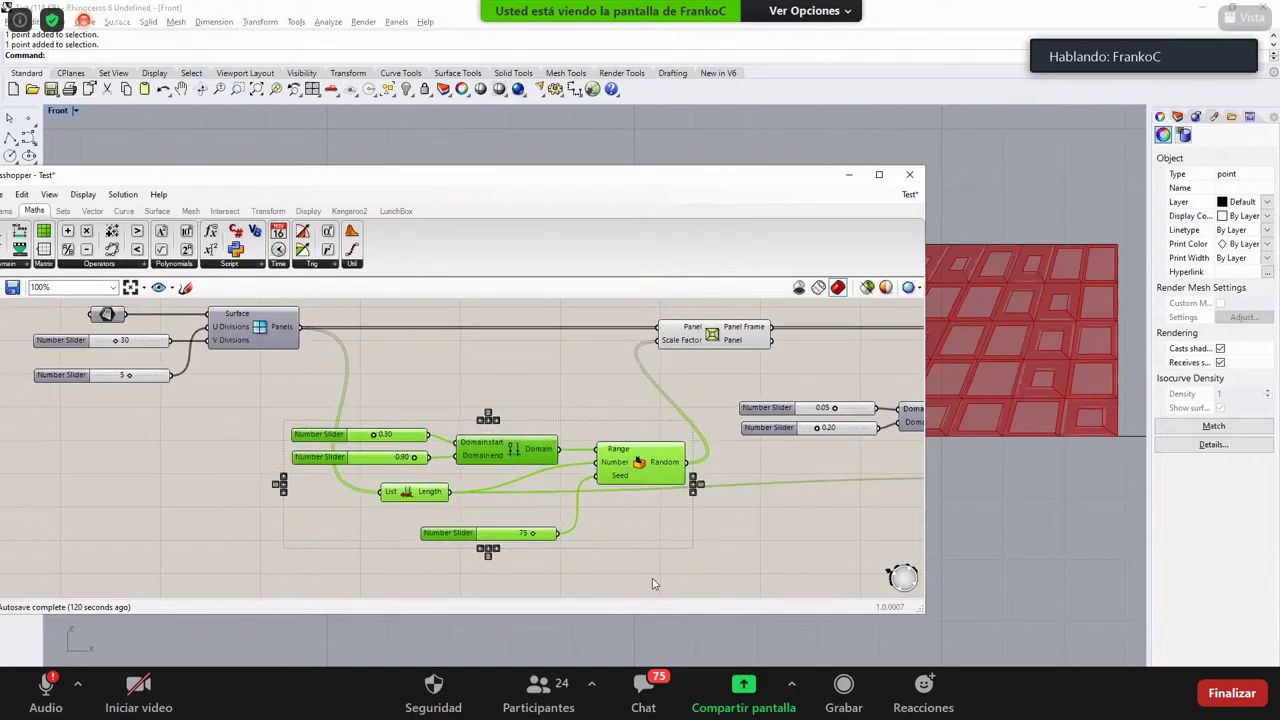
click(632, 502)
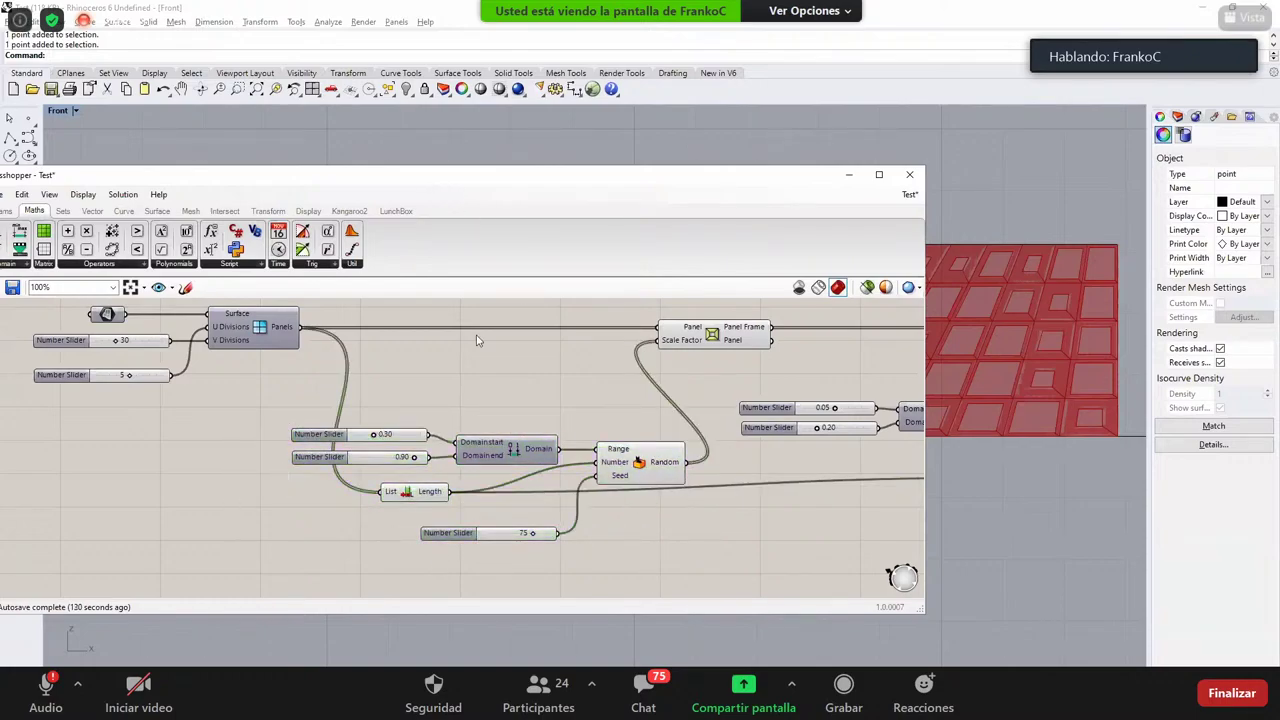
drag(400, 175, 487, 410)
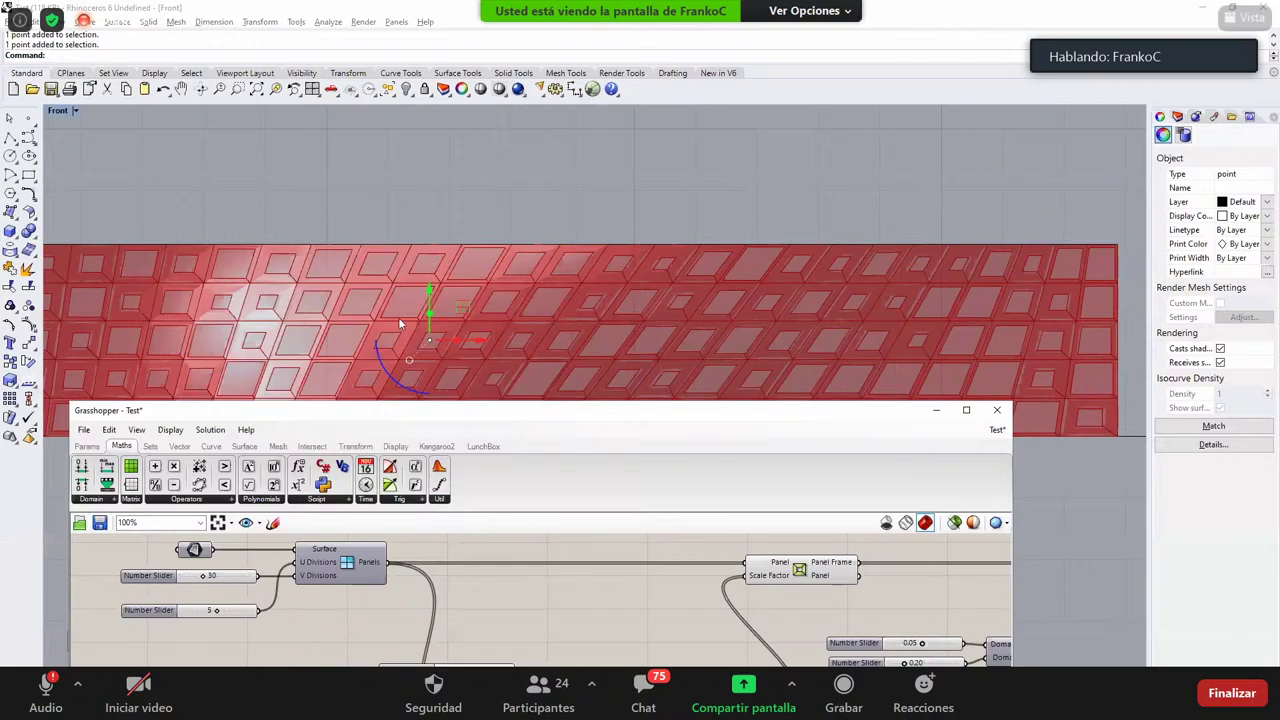
click(486, 352)
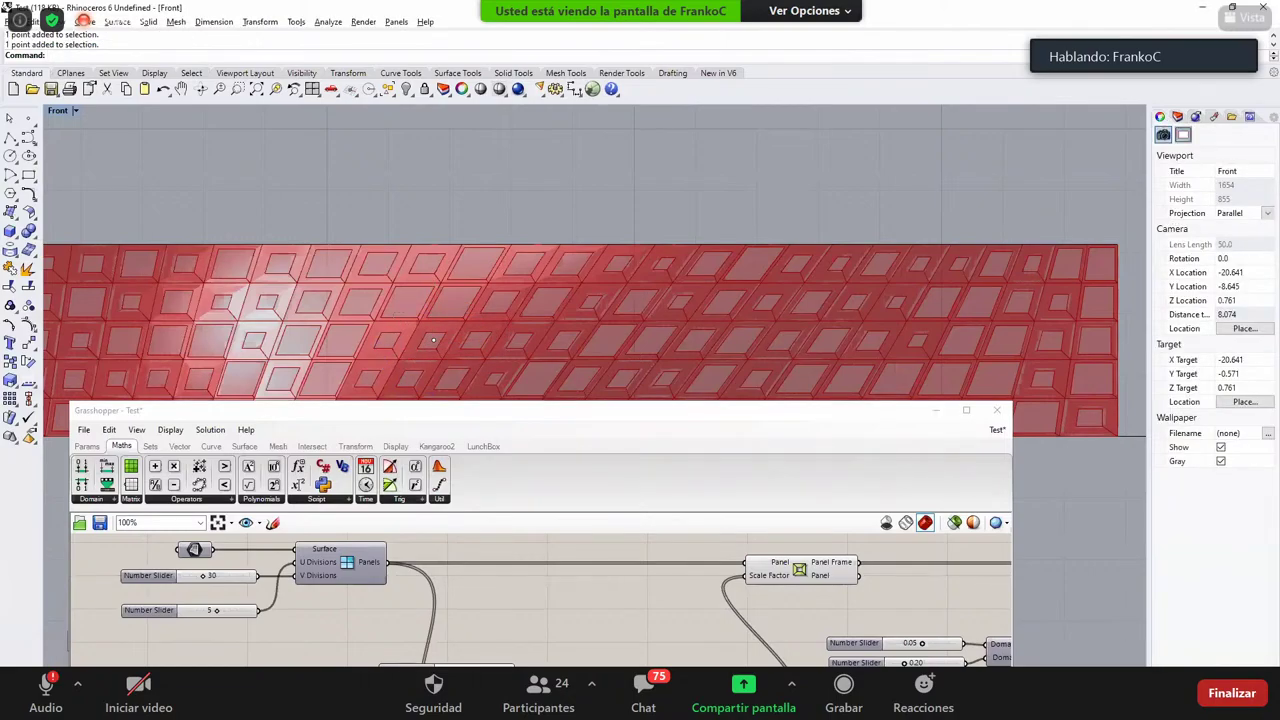
Step: Switch to Revit, set the 3D view's visual style to Consistent Colors and inspect the imported panel facade
key(alt+Tab)
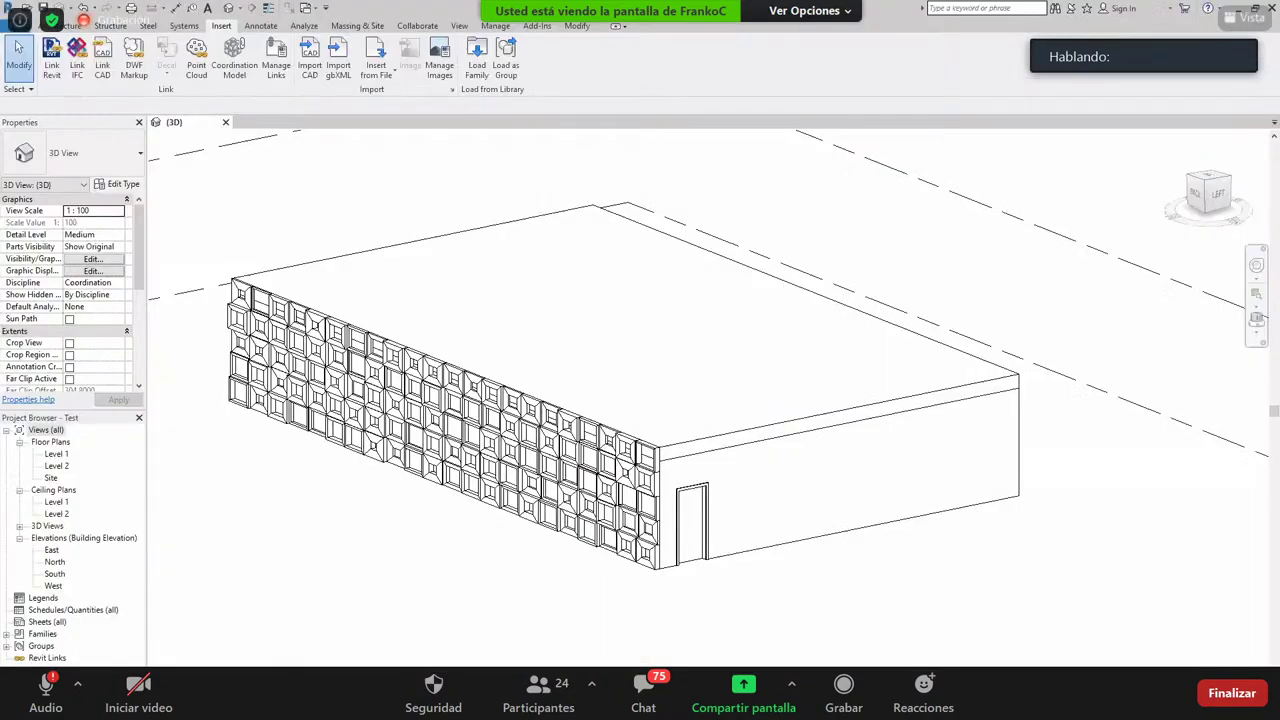
scroll(529, 510, up, 3)
middle_drag(520, 522, 597, 503)
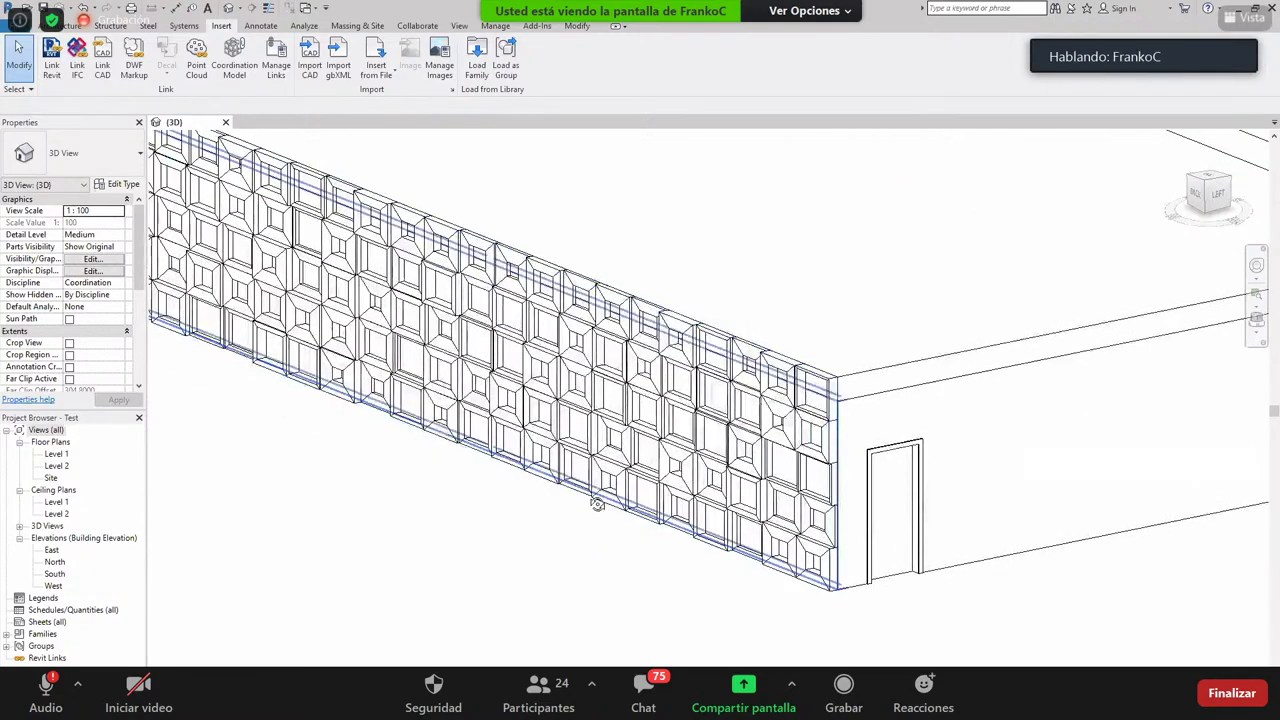
shift+middle_drag(535, 451, 688, 455)
scroll(692, 464, up, 5)
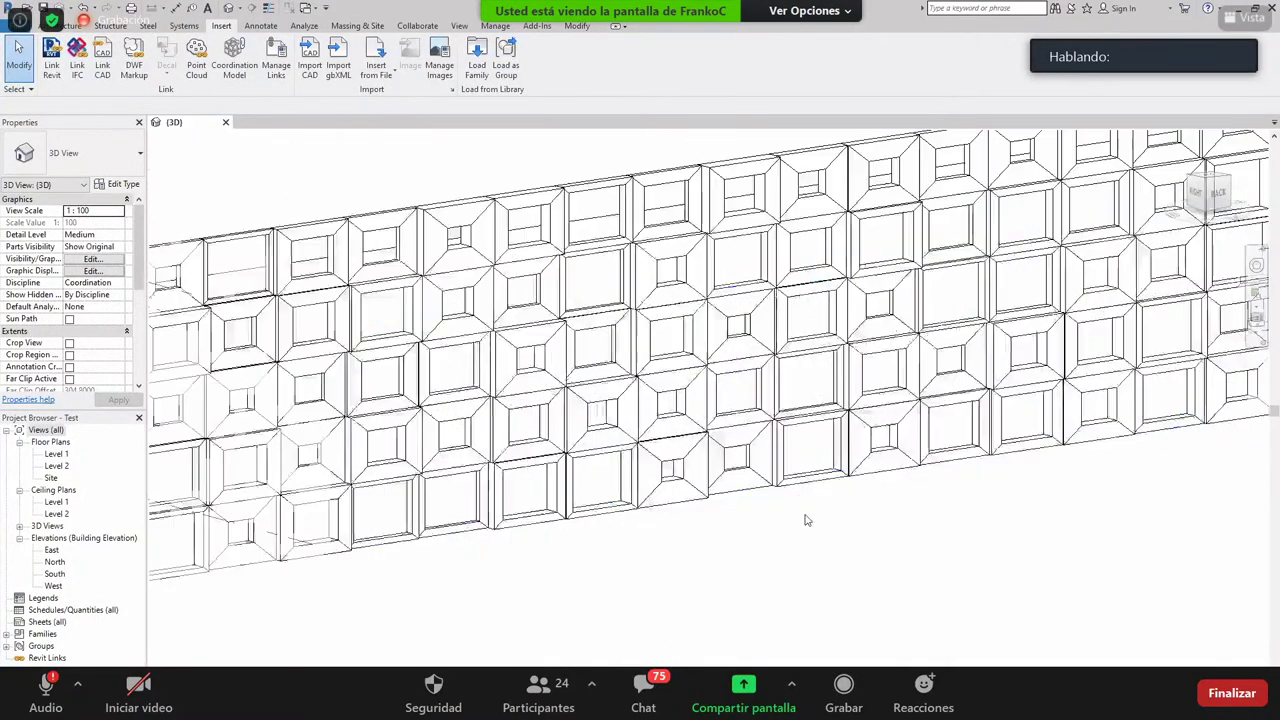
click(221, 698)
click(270, 668)
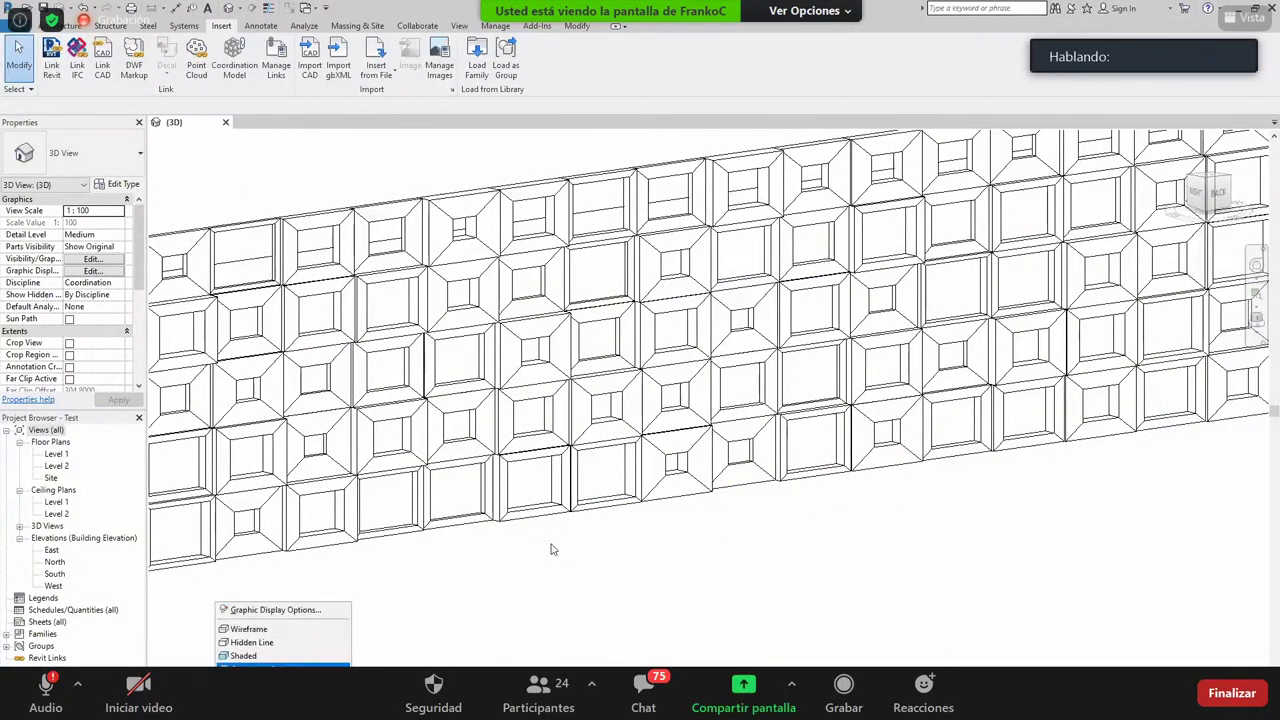
scroll(603, 528, down, 1)
scroll(591, 563, down, 5)
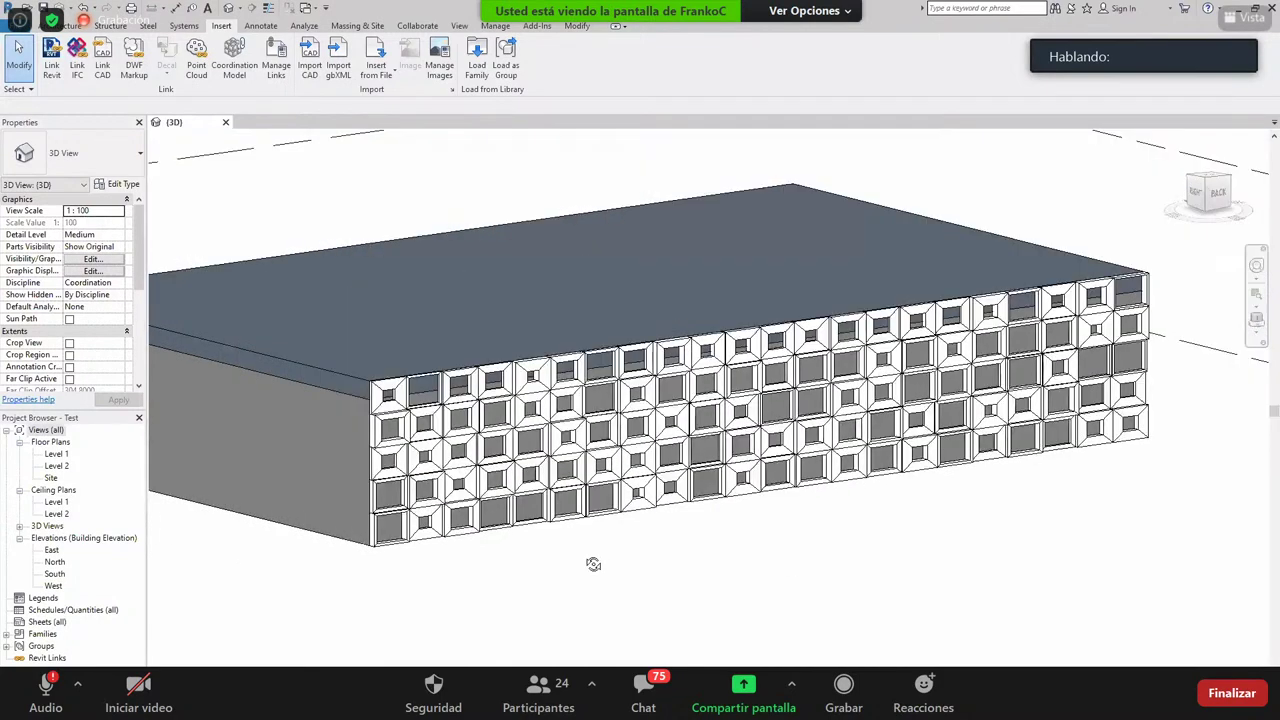
shift+middle_drag(591, 563, 730, 445)
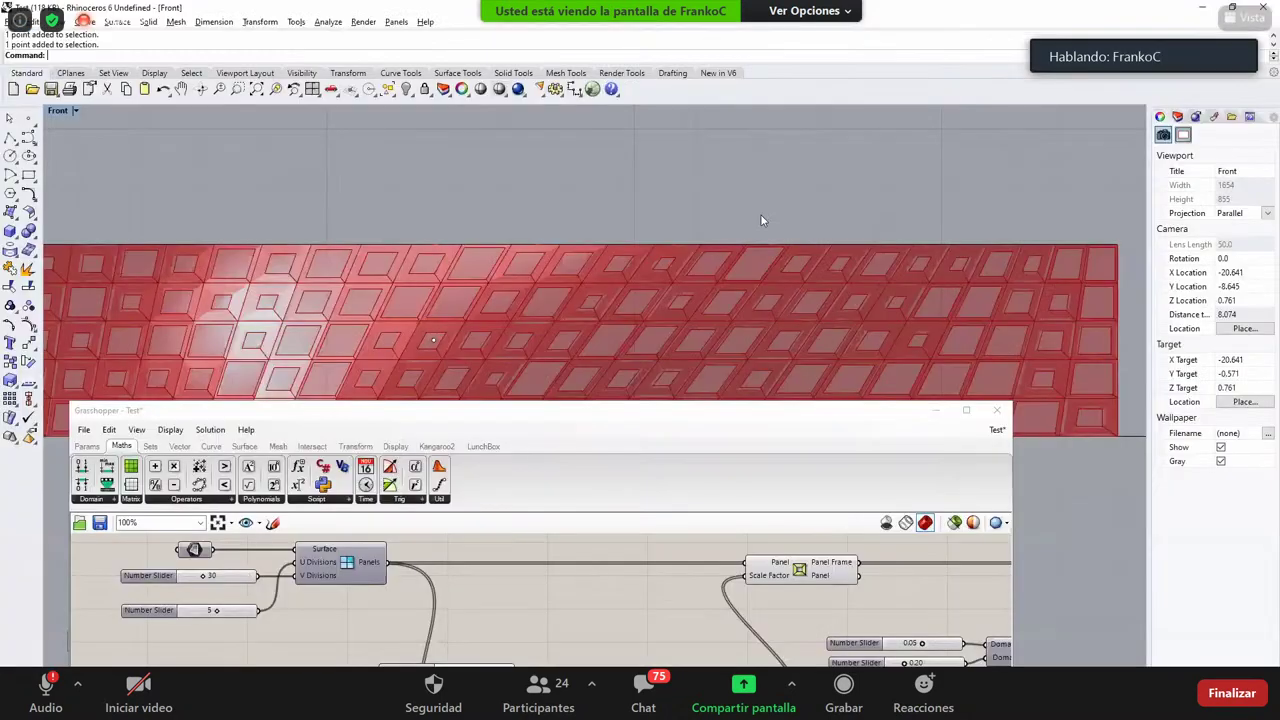
Step: Return to Grasshopper and move the Random component with its domain and sliders further down, leaving space below List Length
key(alt+Tab)
drag(797, 410, 1057, 215)
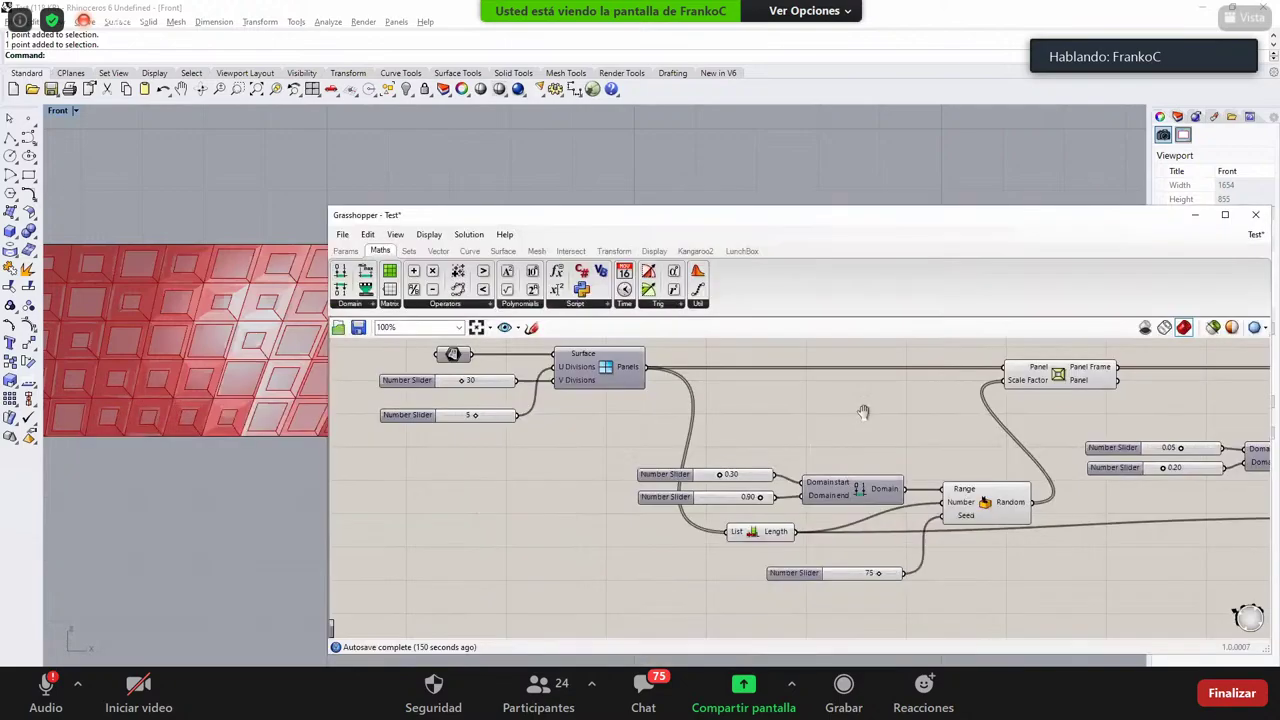
scroll(943, 466, down, 3)
right_drag(727, 484, 645, 489)
scroll(822, 464, up, 3)
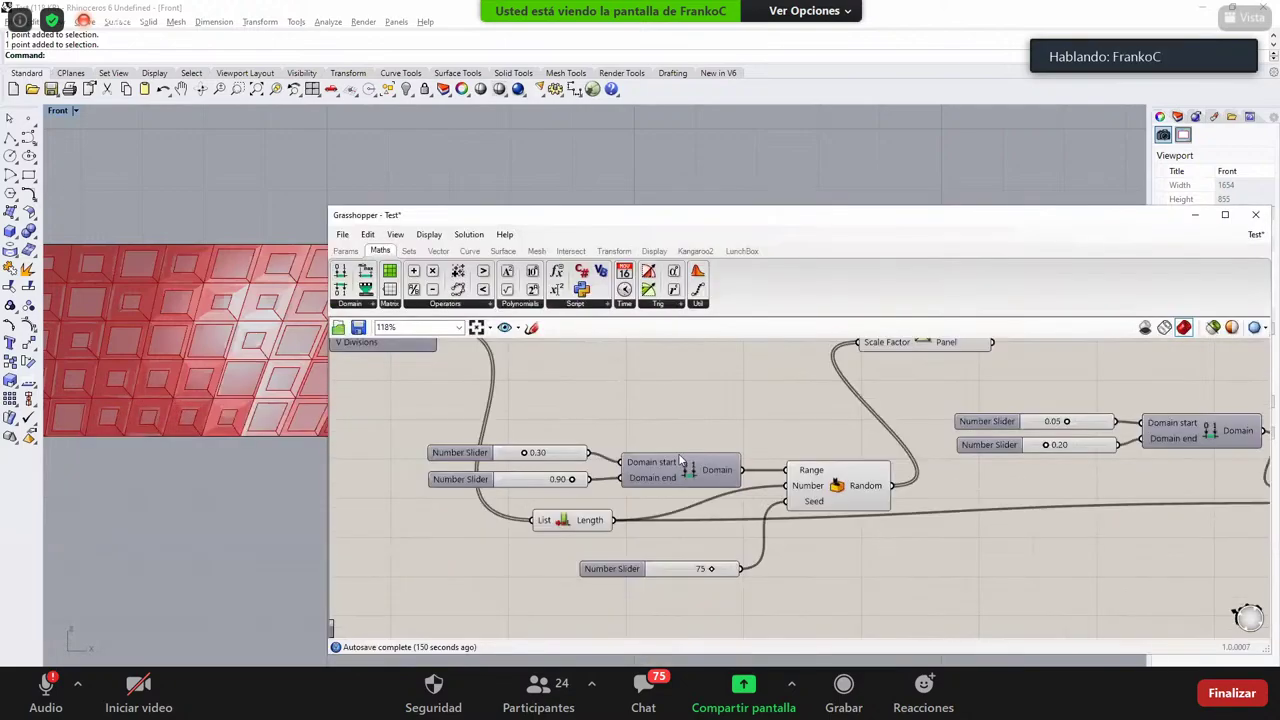
drag(900, 594, 555, 415)
mouse_move(642, 482)
mouse_down()
mouse_move(608, 484)
mouse_move(636, 466)
mouse_up()
click(535, 405)
drag(567, 498, 527, 399)
drag(884, 572, 538, 422)
drag(693, 460, 695, 567)
click(664, 444)
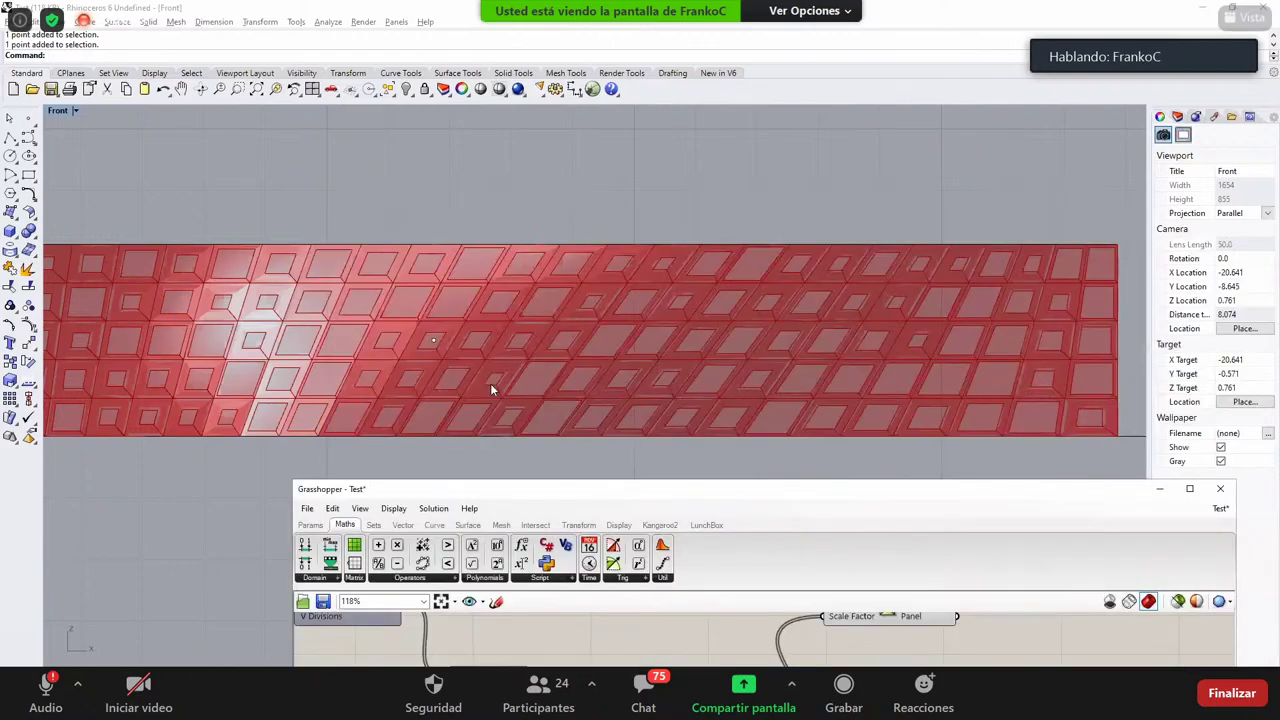
Step: Select the point on the facade panels in the Front view and place a LunchBox Attractor component below List Length
click(433, 340)
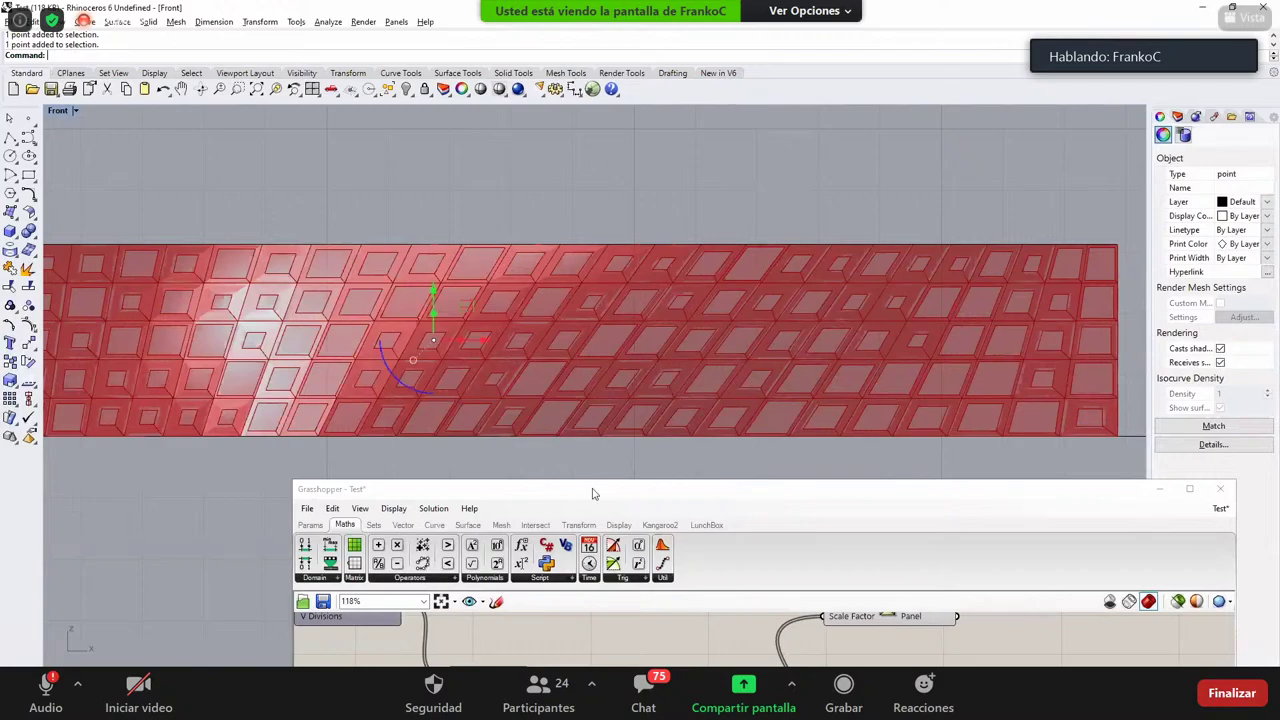
drag(680, 489, 595, 313)
click(637, 352)
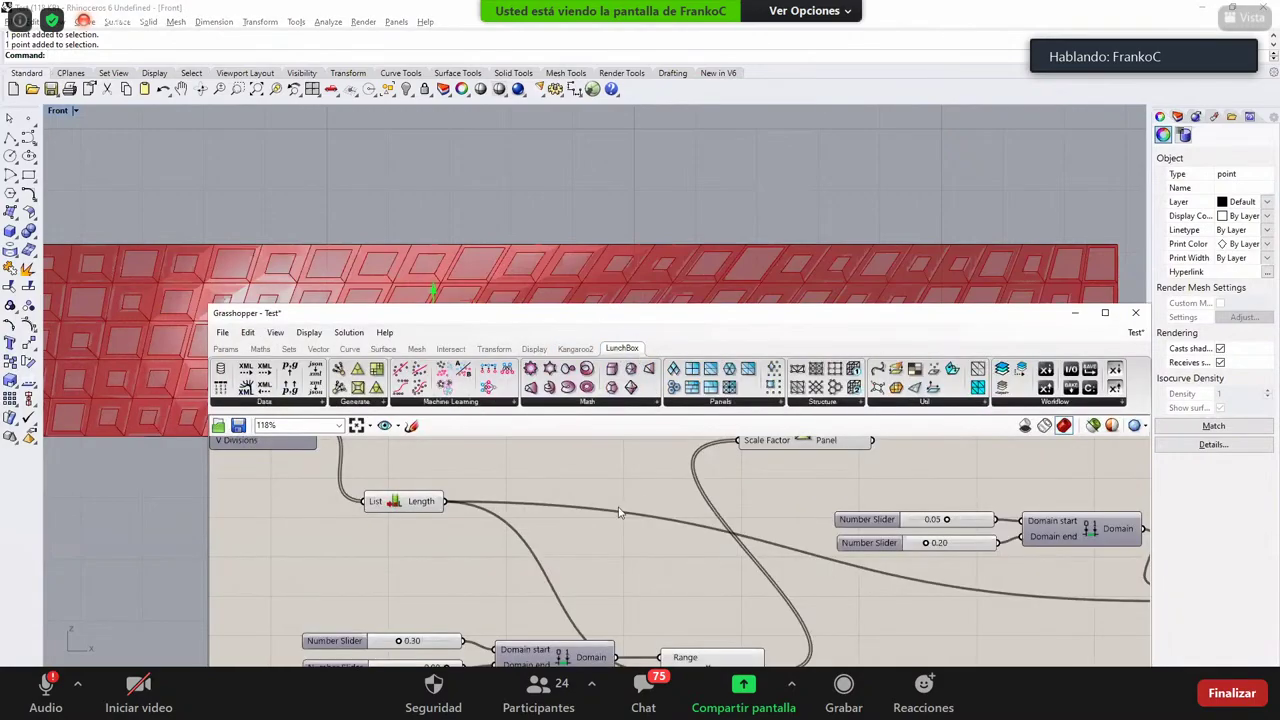
click(352, 402)
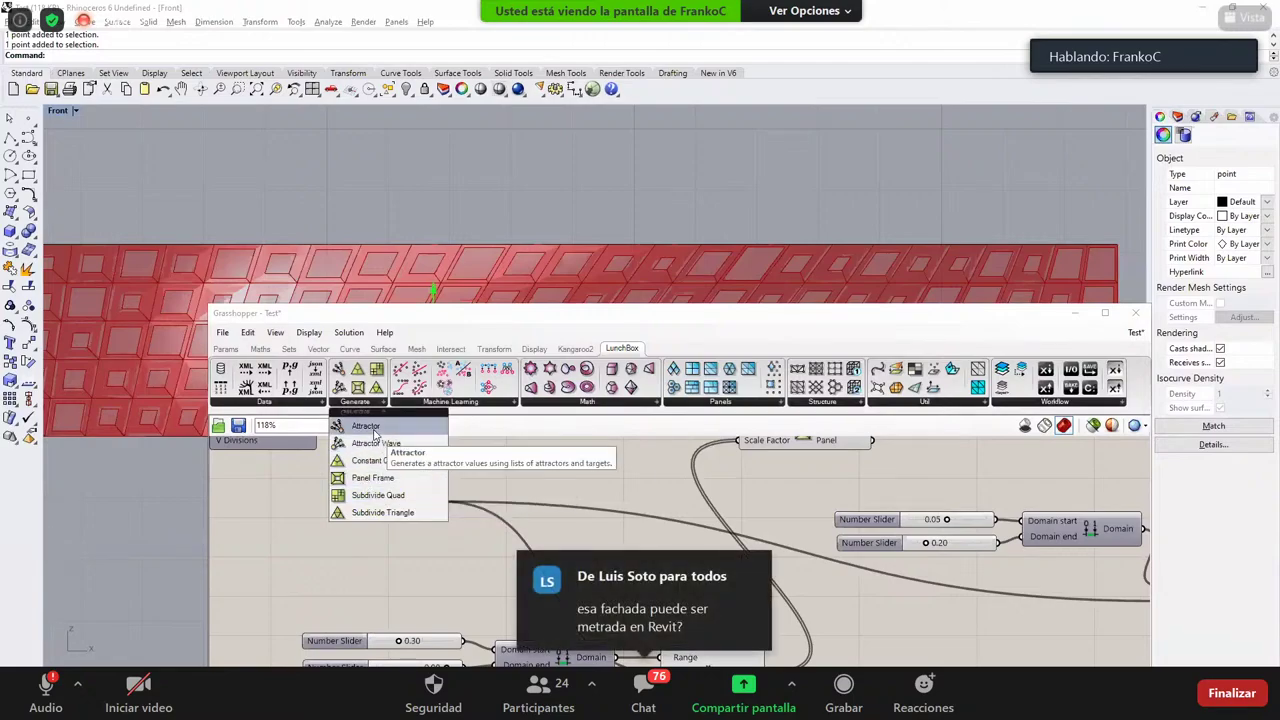
drag(374, 432, 575, 550)
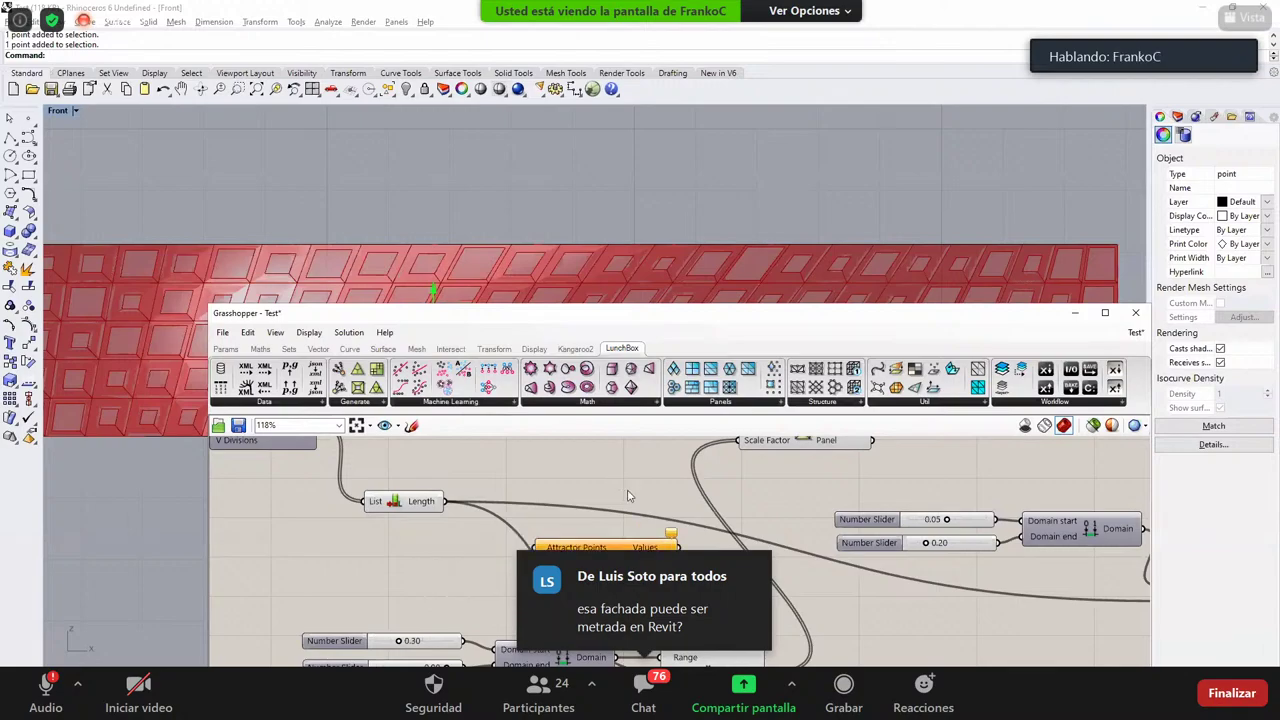
Step: Add a Point parameter near the Attractor component and reference the point object on the facade in it
scroll(618, 484, down, 2)
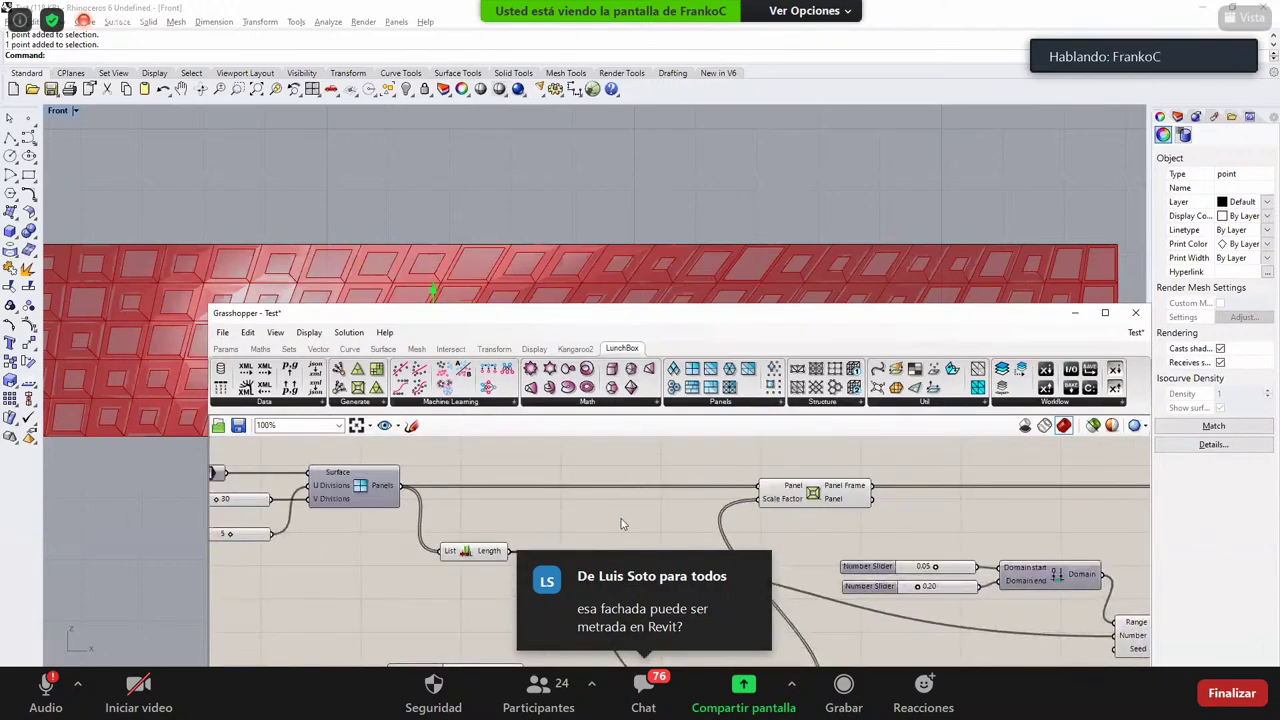
scroll(534, 561, up, 2)
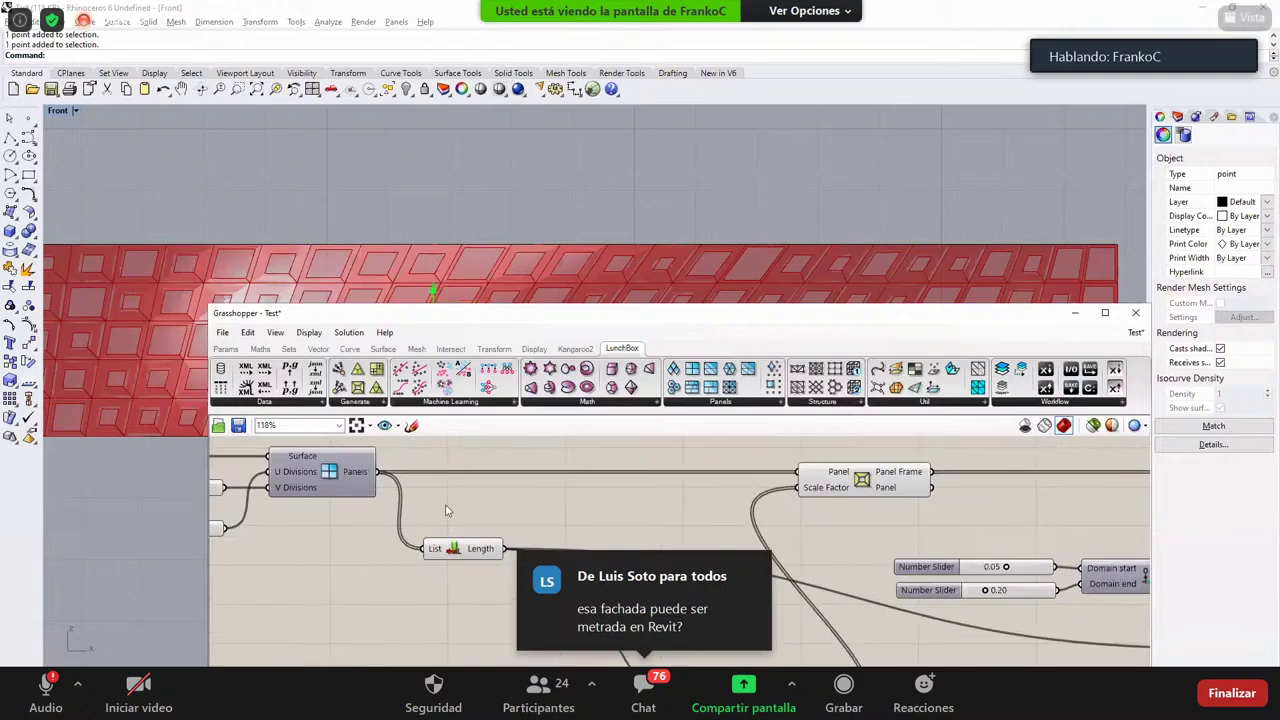
double_click(433, 489)
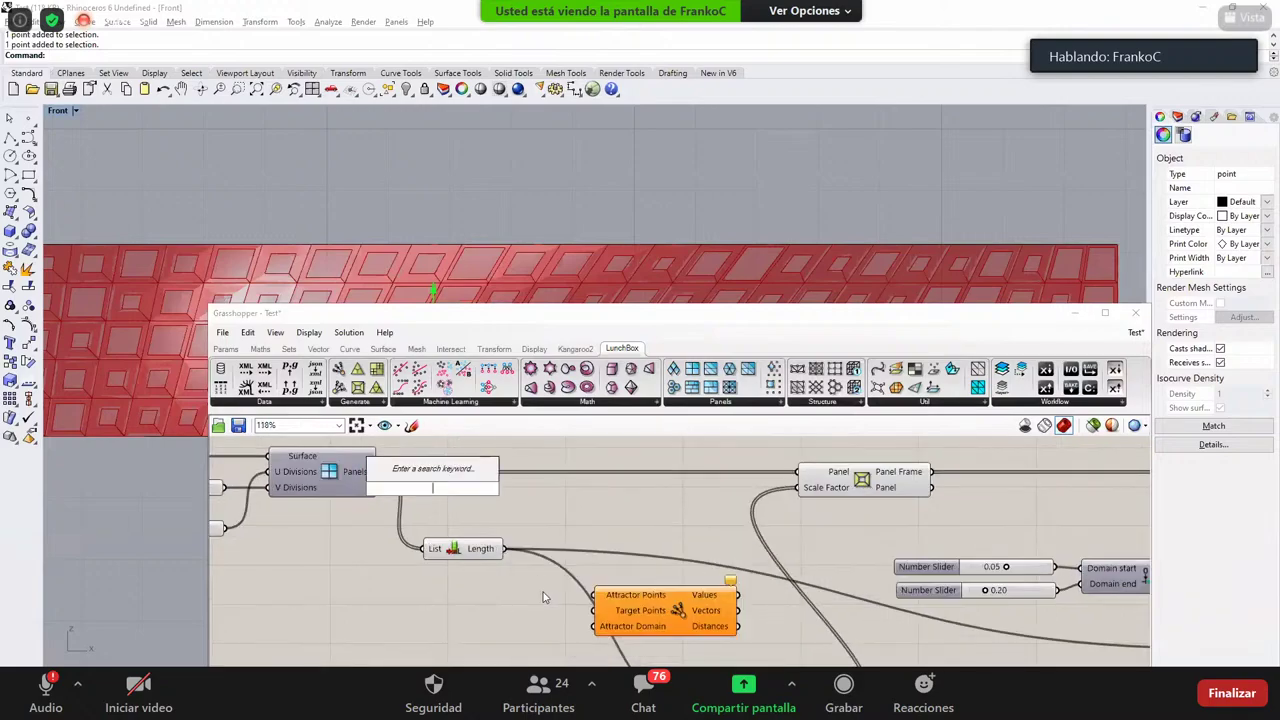
text(point)
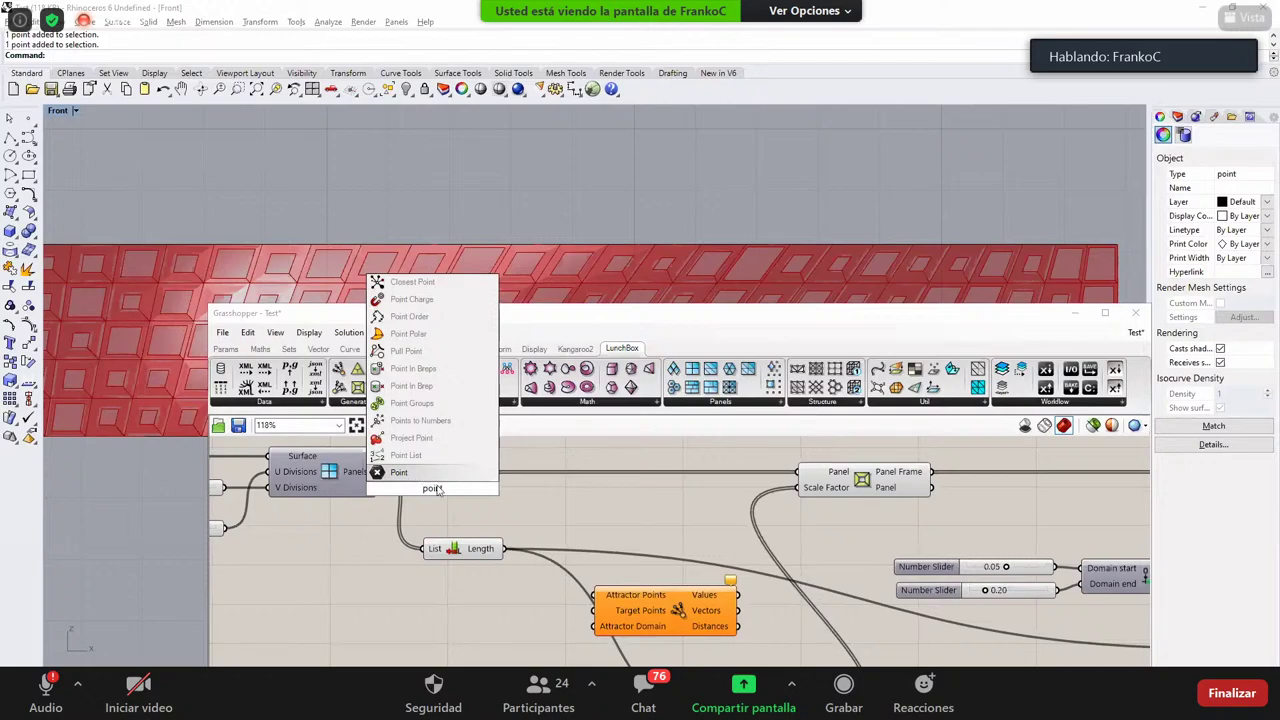
key(Return)
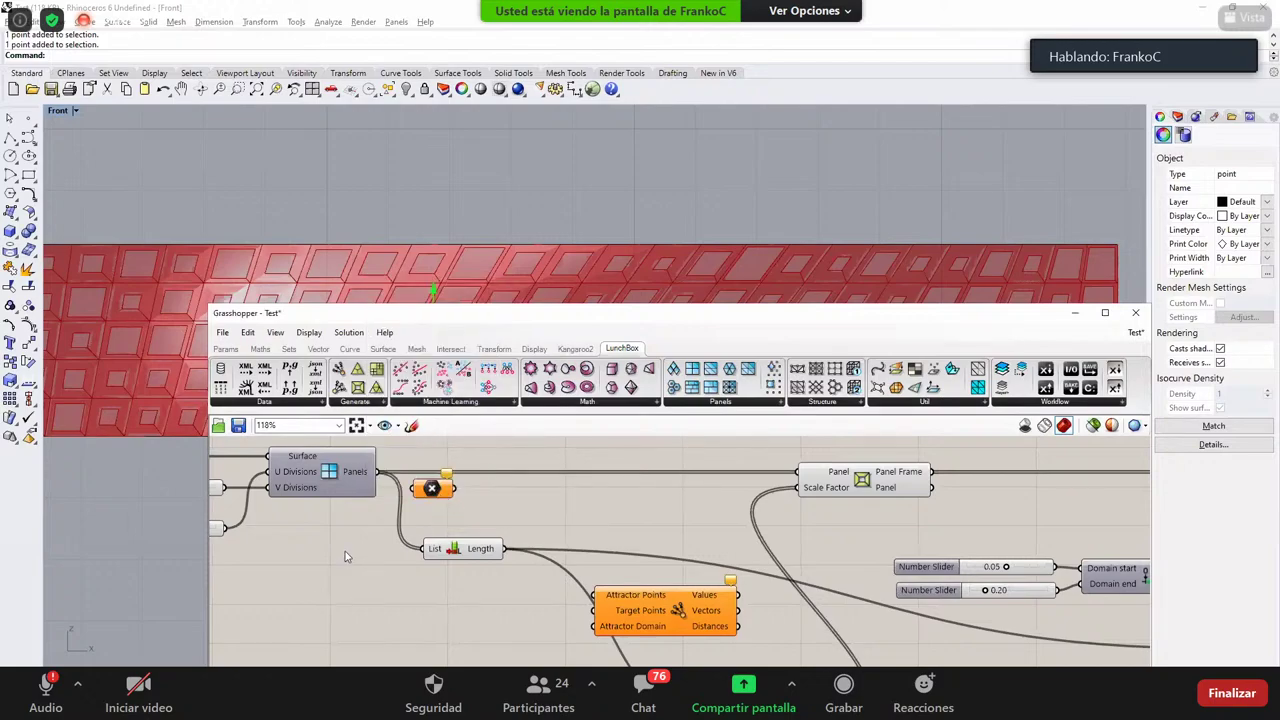
drag(432, 488, 345, 548)
right_click(345, 549)
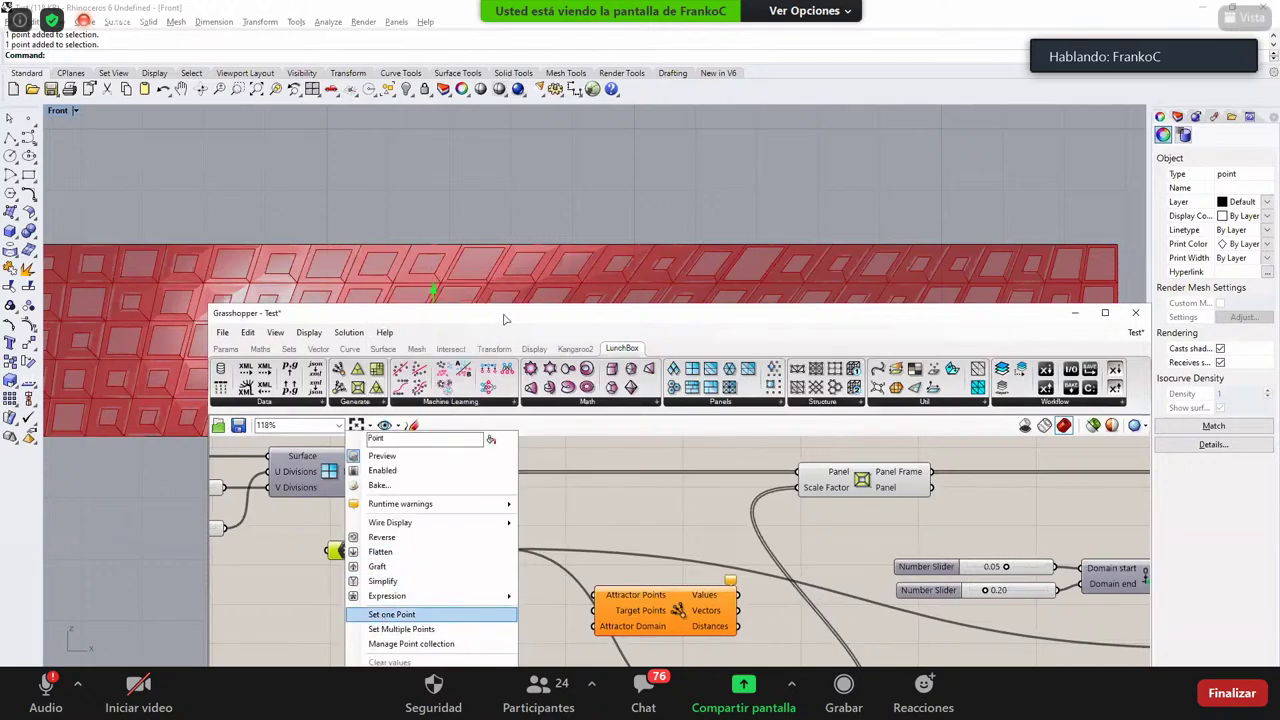
click(391, 614)
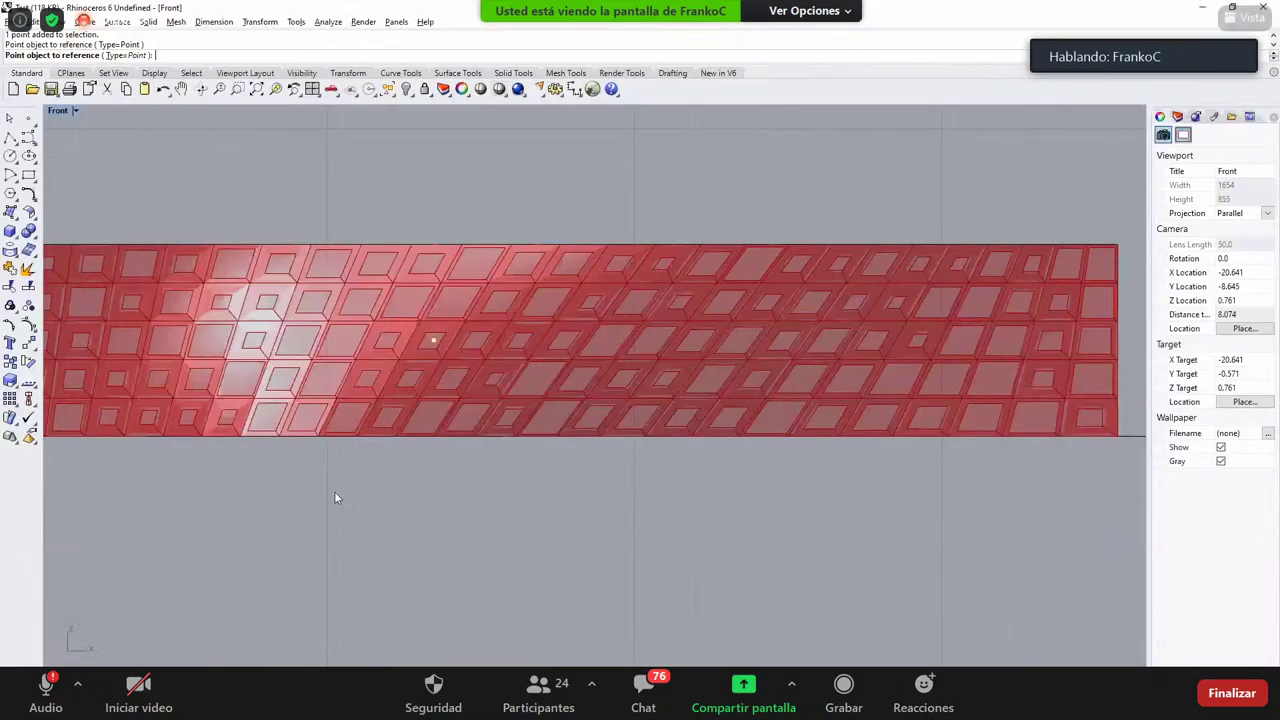
right_drag(362, 557, 334, 491)
drag(325, 478, 353, 490)
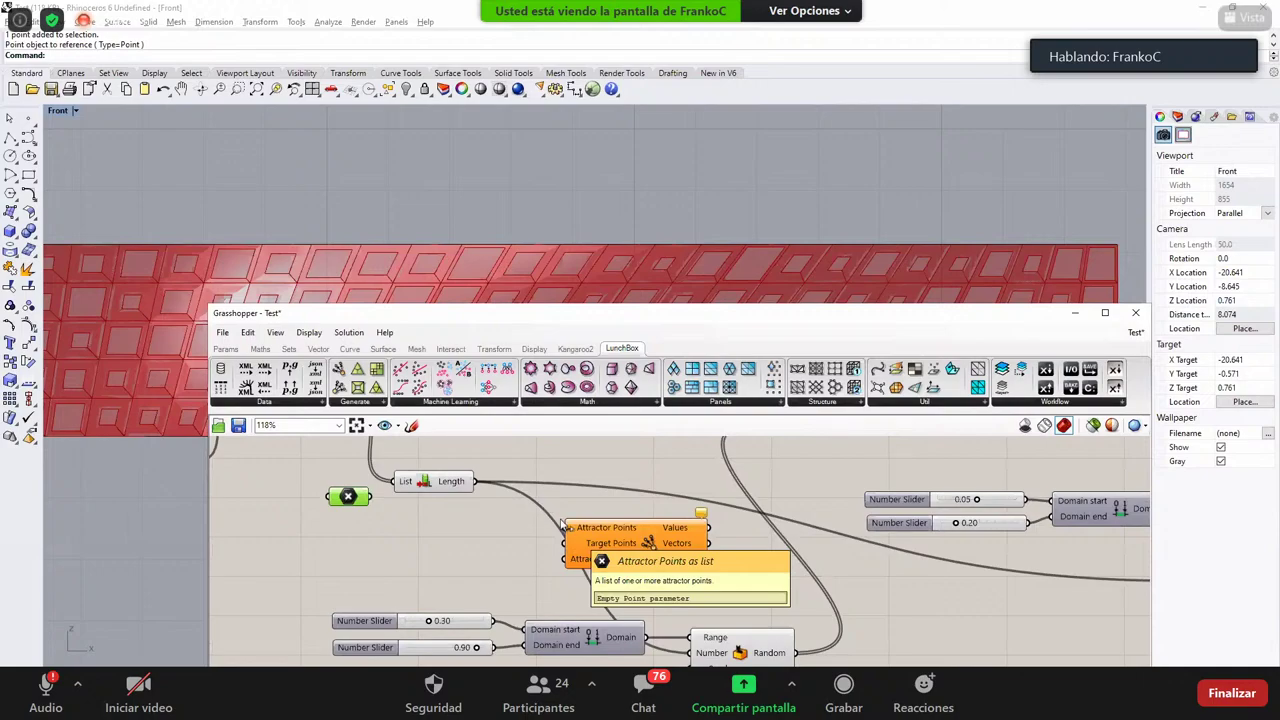
Step: Connect the Point parameter to the Attractor Points input and line it up beside the Attractor component
drag(567, 528, 412, 533)
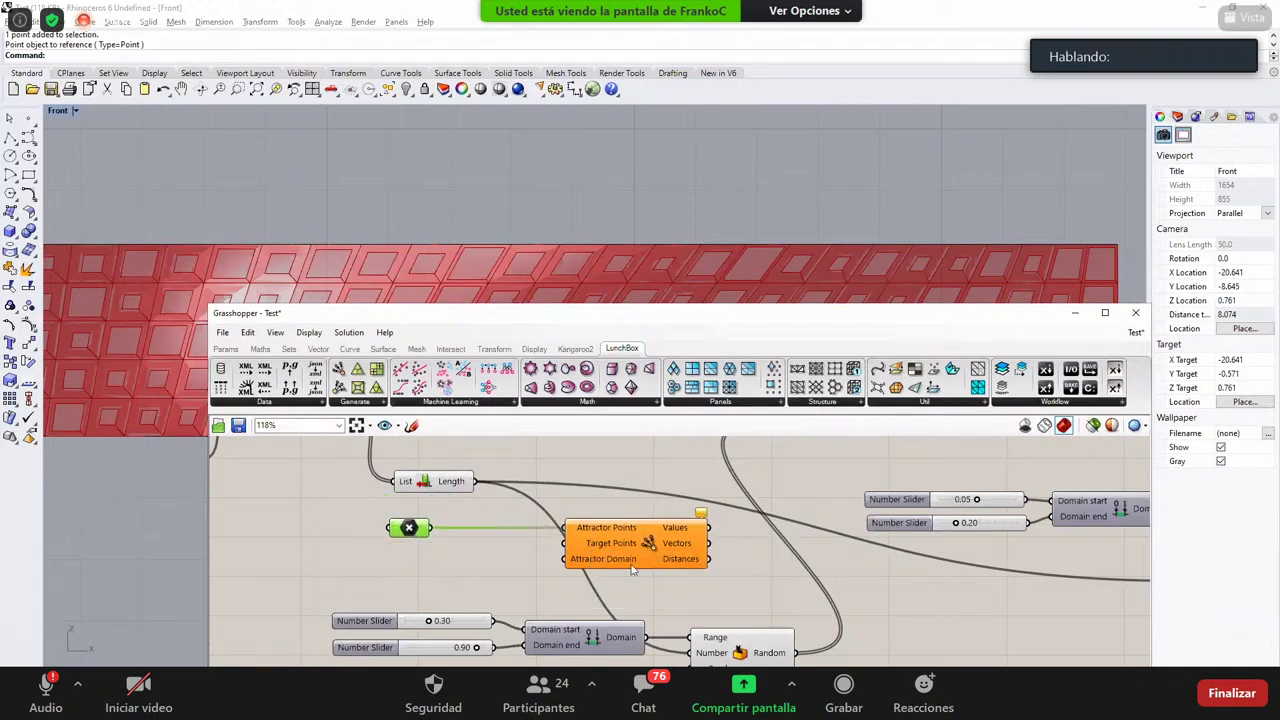
scroll(632, 569, up, 2)
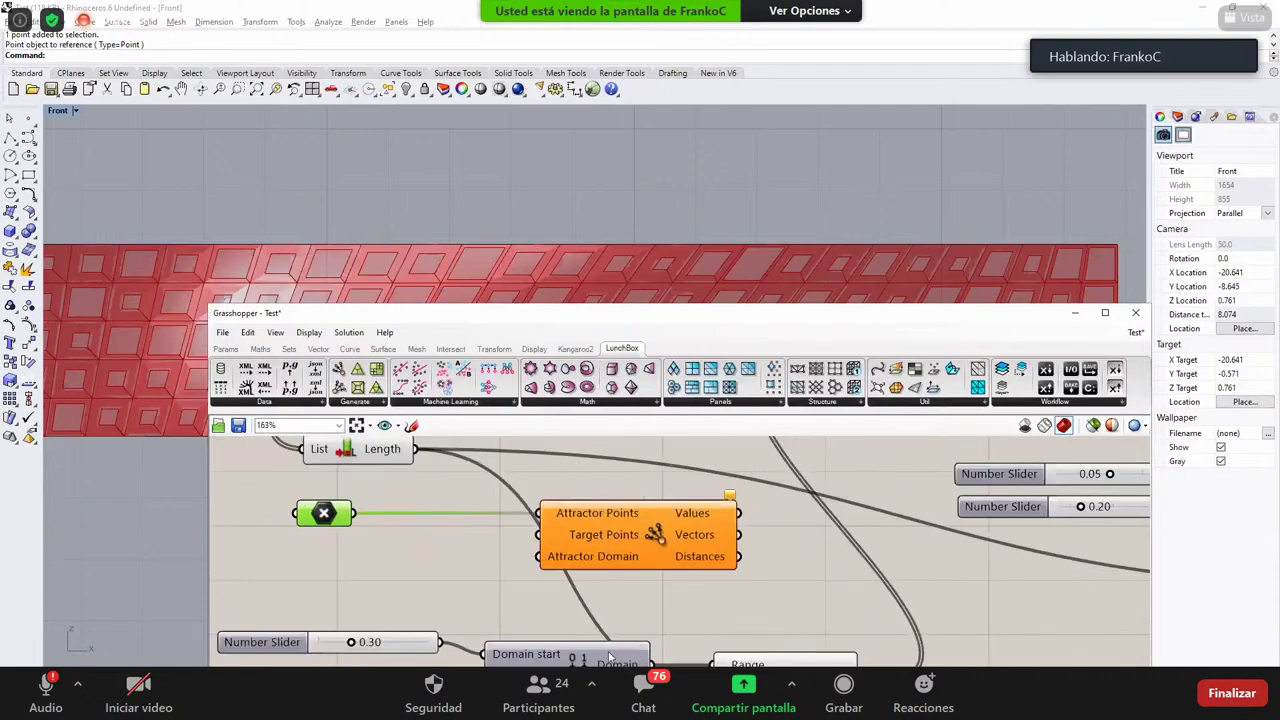
scroll(644, 634, down, 2)
scroll(598, 562, up, 2)
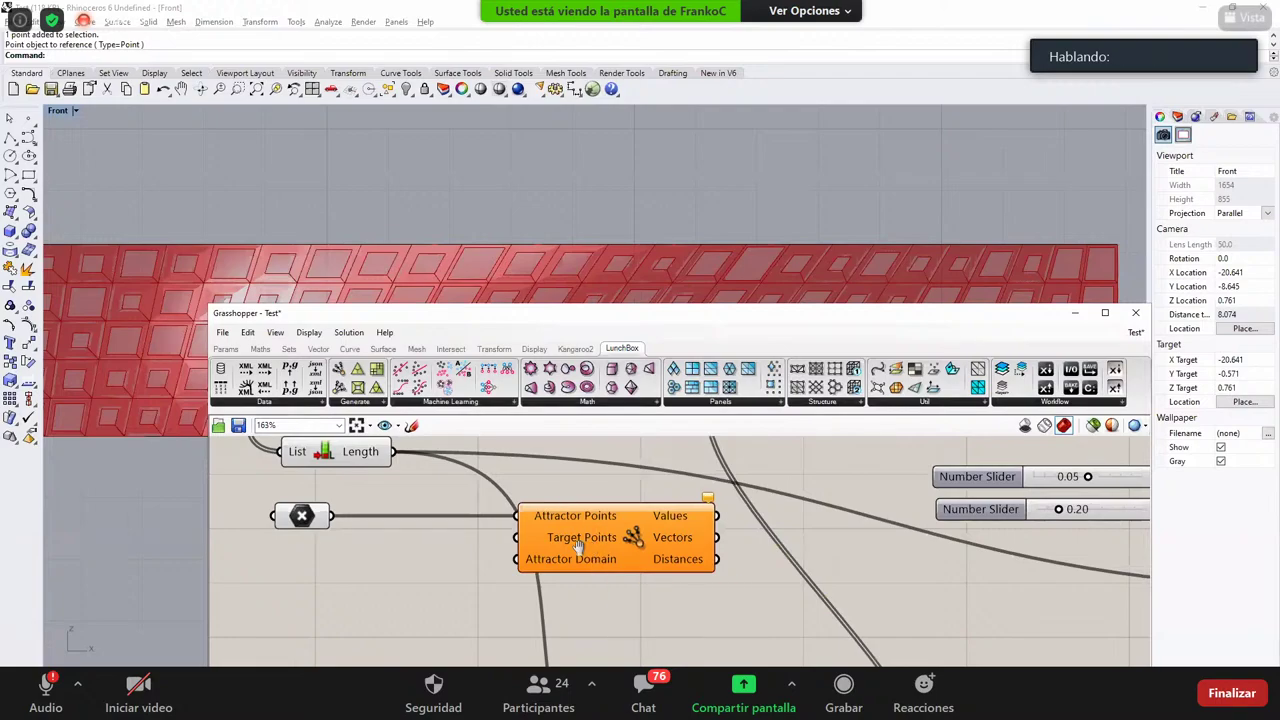
right_drag(476, 486, 499, 556)
scroll(580, 568, down, 2)
scroll(443, 450, down, 1)
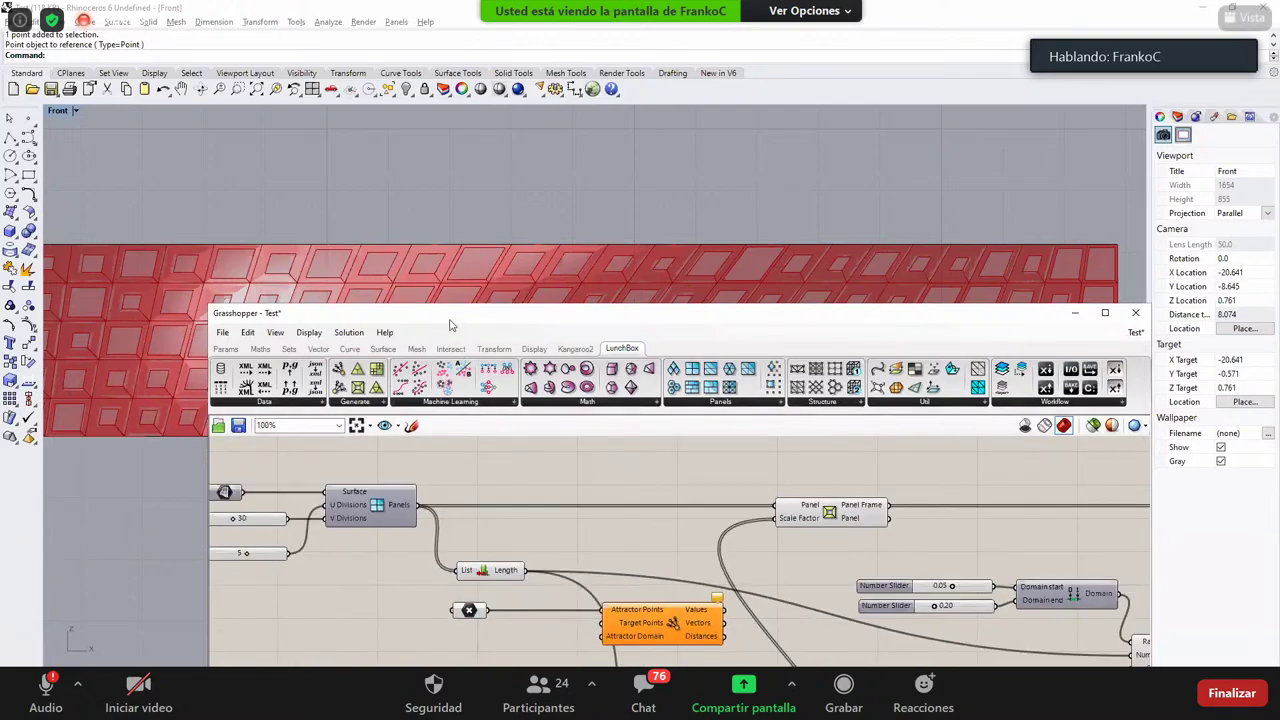
scroll(400, 515, up, 1)
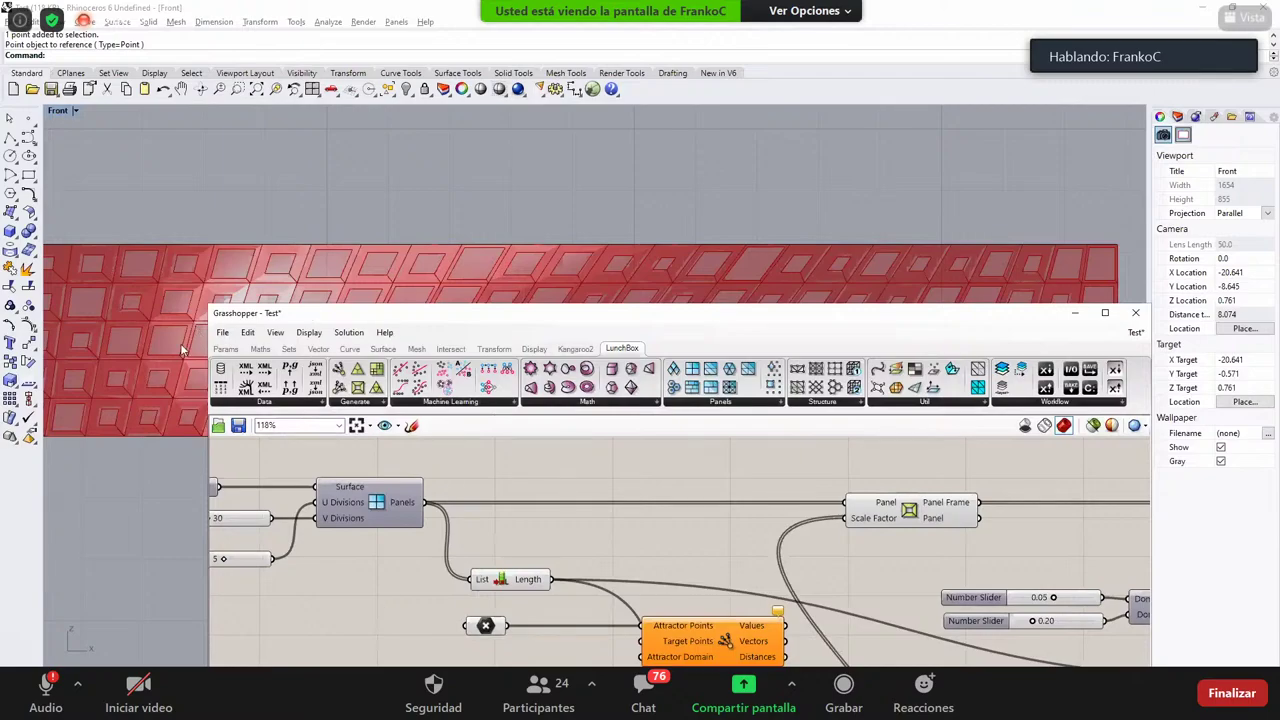
scroll(377, 522, up, 2)
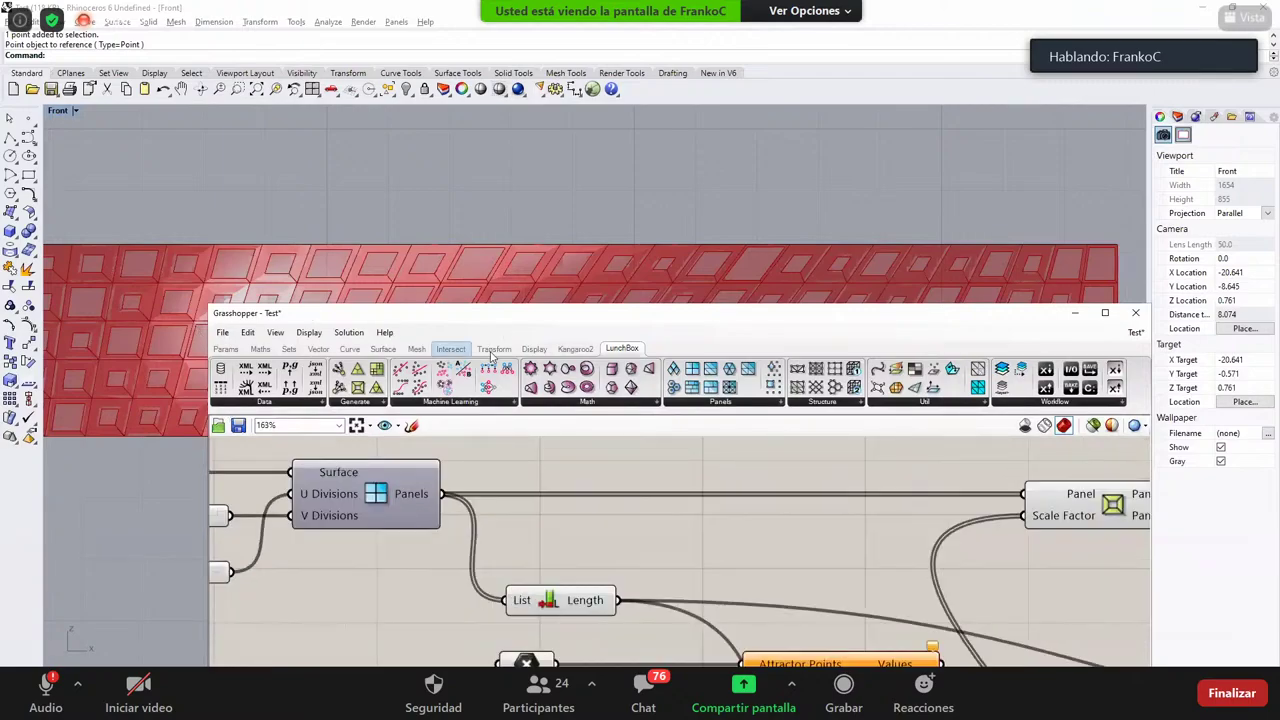
Step: Add an Area component below the Point parameter and feed the Panels output into its Geometry input
drag(450, 313, 387, 597)
scroll(490, 357, down, 4)
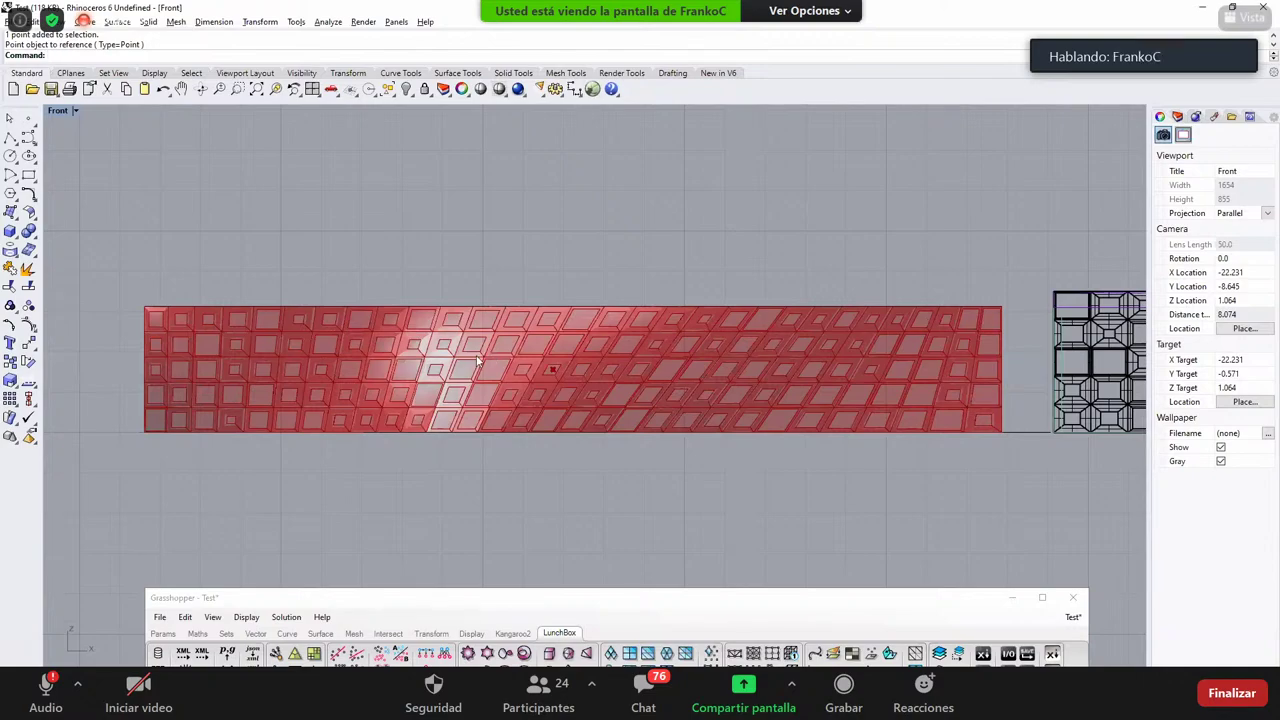
drag(420, 598, 419, 253)
double_click(466, 446)
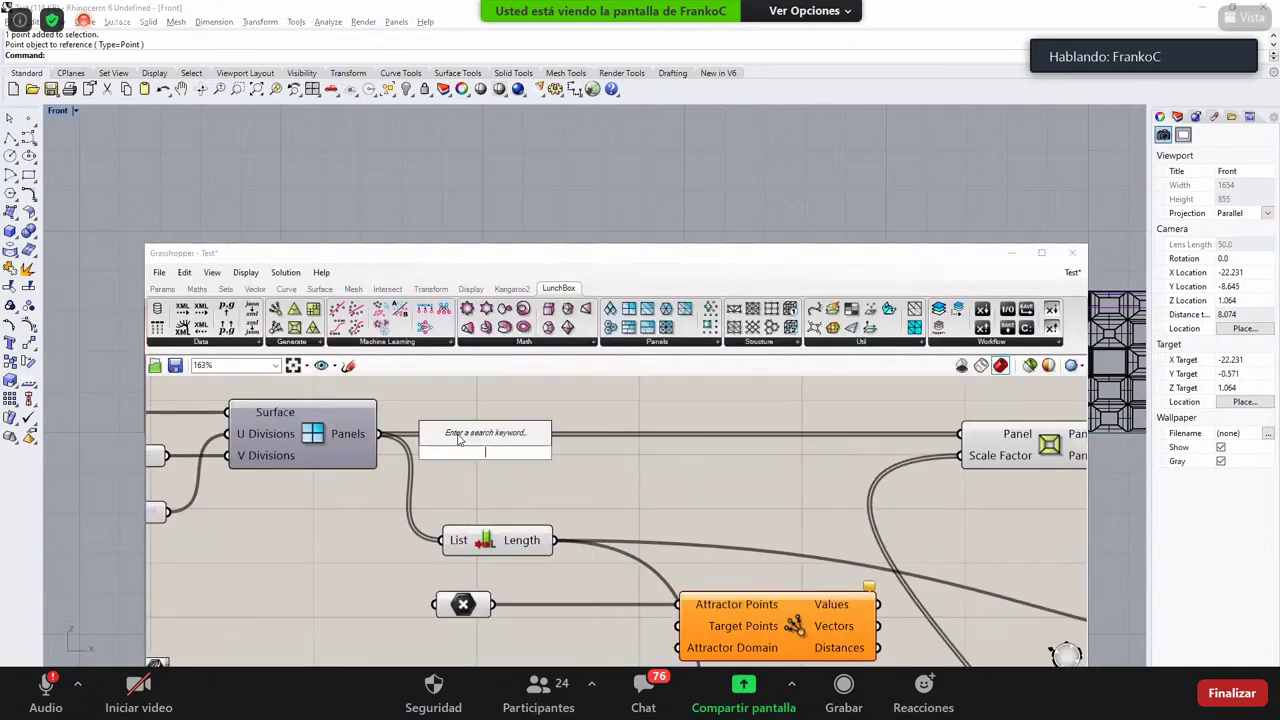
text(area)
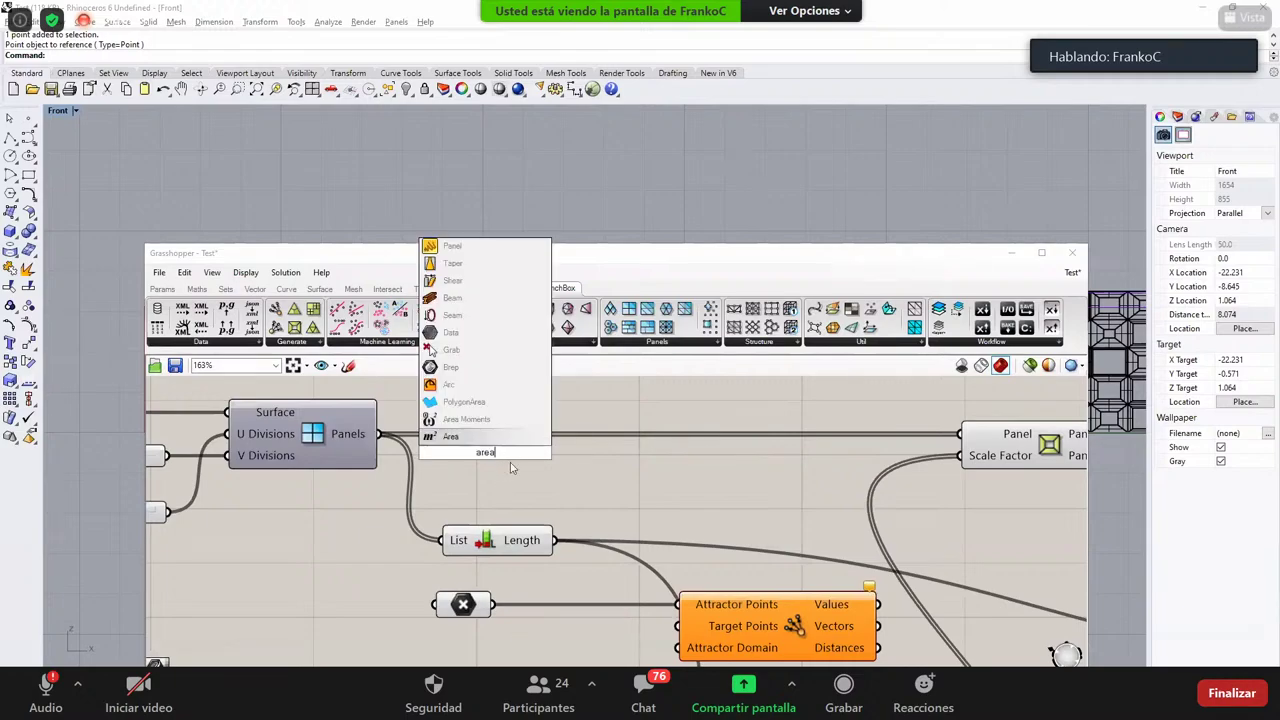
click(499, 437)
drag(498, 450, 518, 638)
drag(379, 434, 422, 640)
right_drag(512, 603, 503, 440)
drag(493, 477, 477, 546)
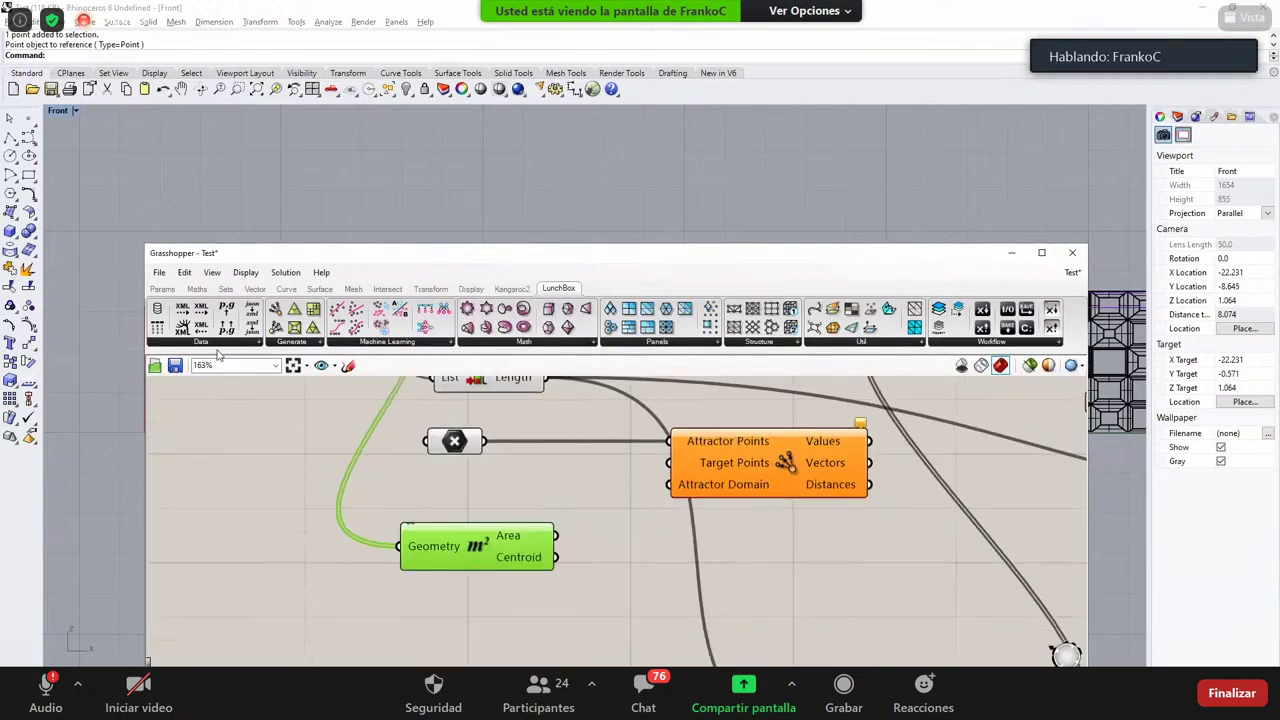
Step: Inspect the panel centroids in the Front view, connect the Centroid output to Target Points and shift the Attractor component slightly down
drag(228, 253, 198, 546)
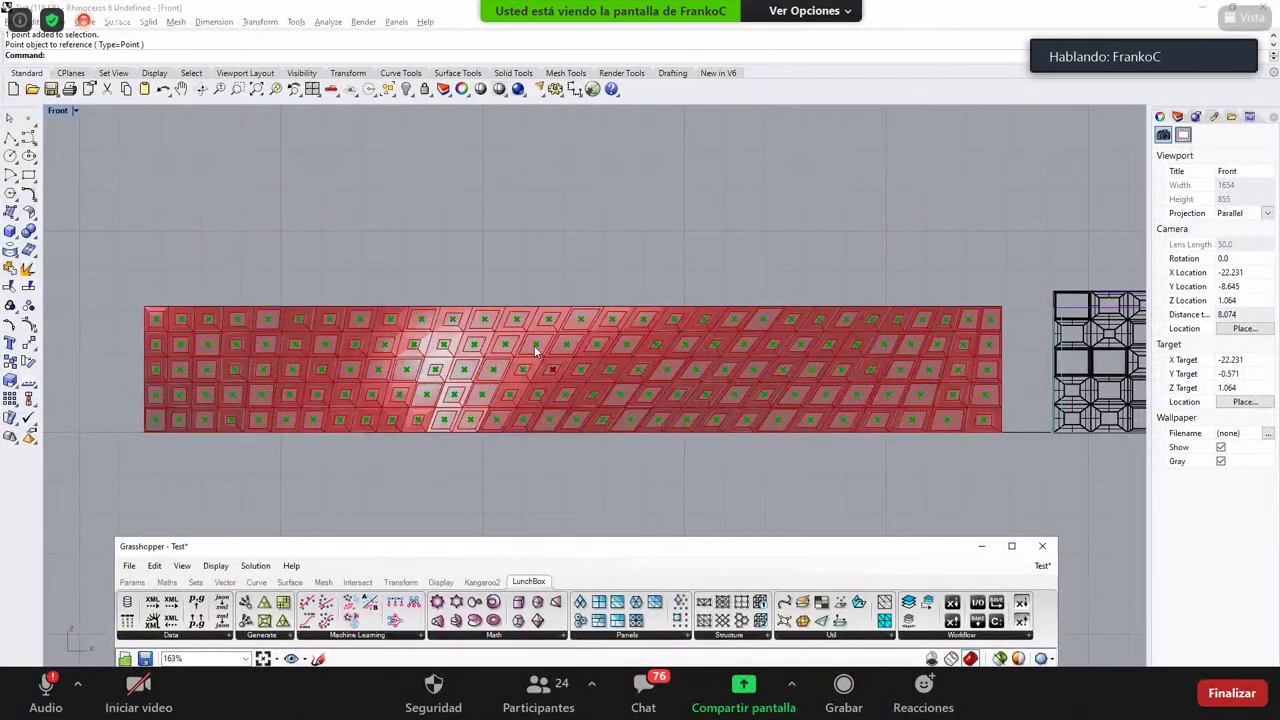
scroll(478, 424, up, 1)
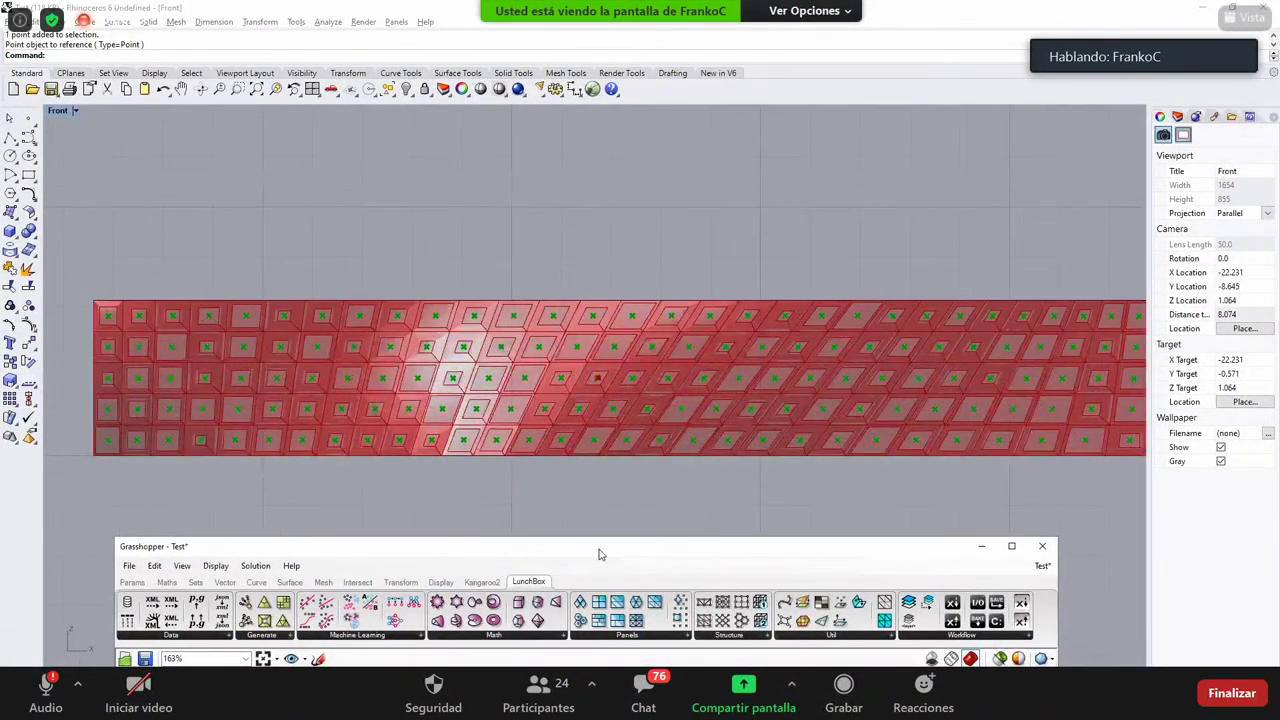
scroll(621, 460, up, 2)
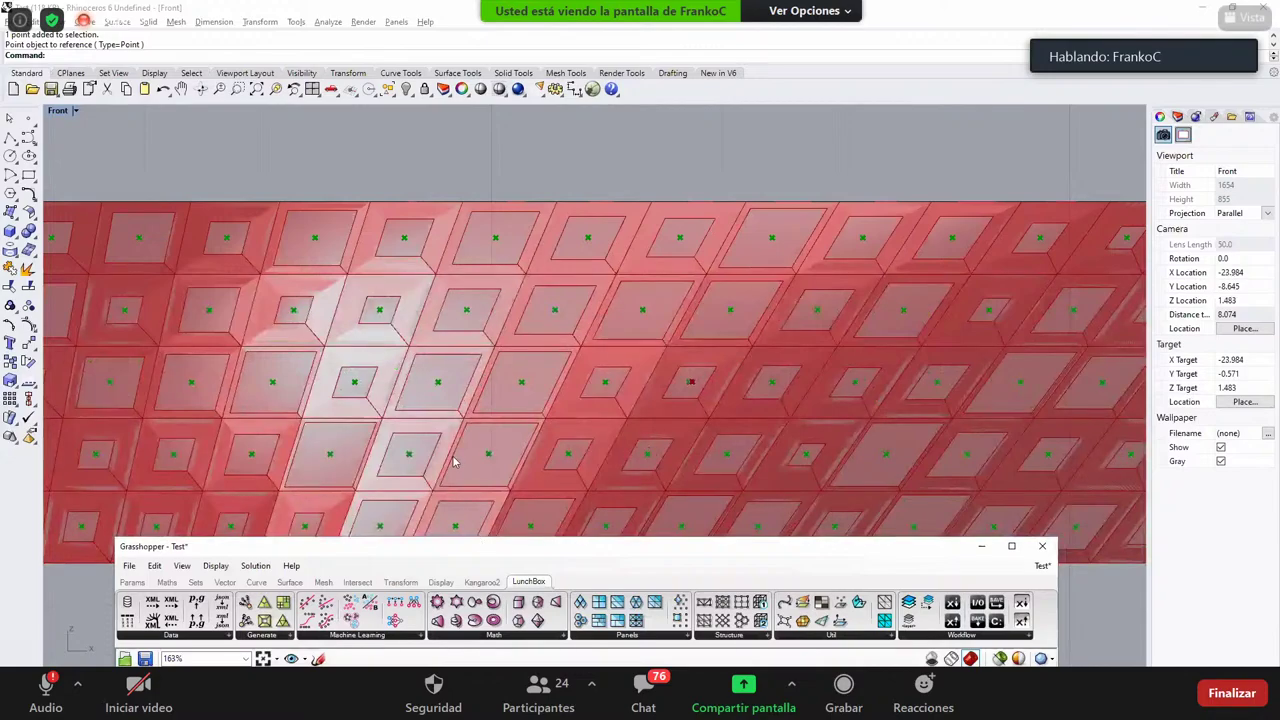
scroll(620, 478, down, 2)
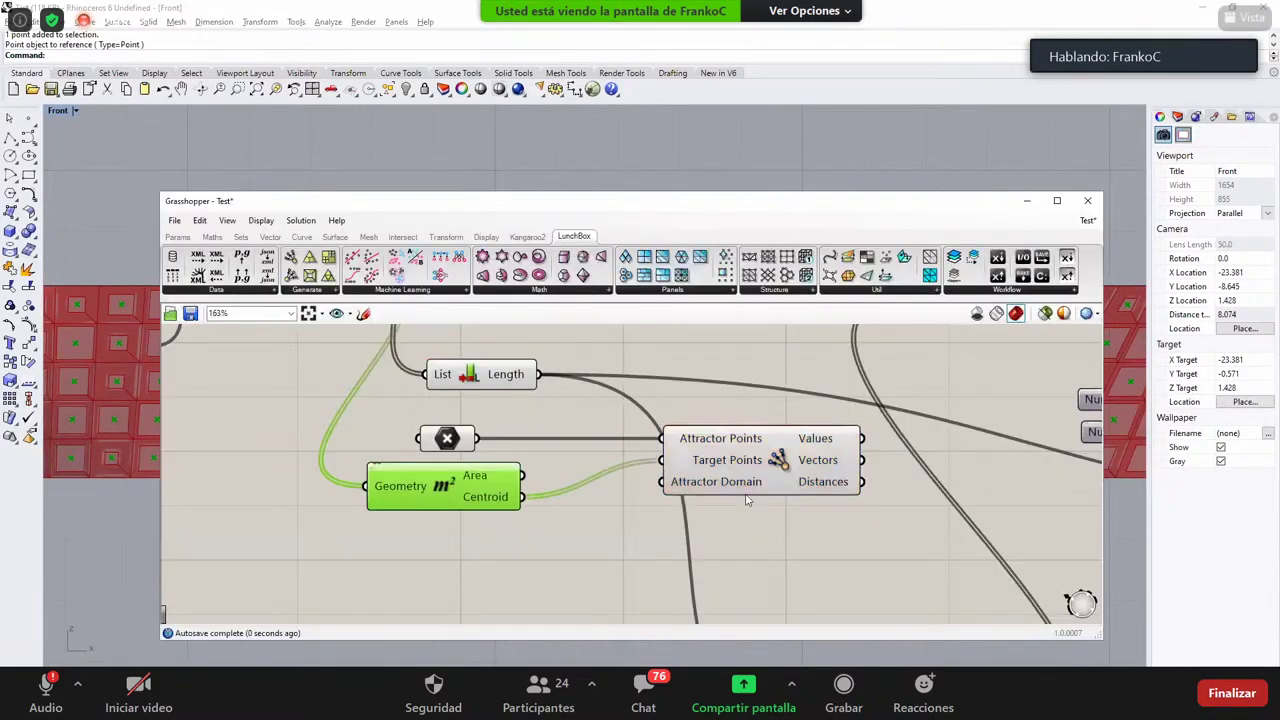
drag(745, 490, 744, 522)
click(544, 531)
right_drag(609, 530, 606, 463)
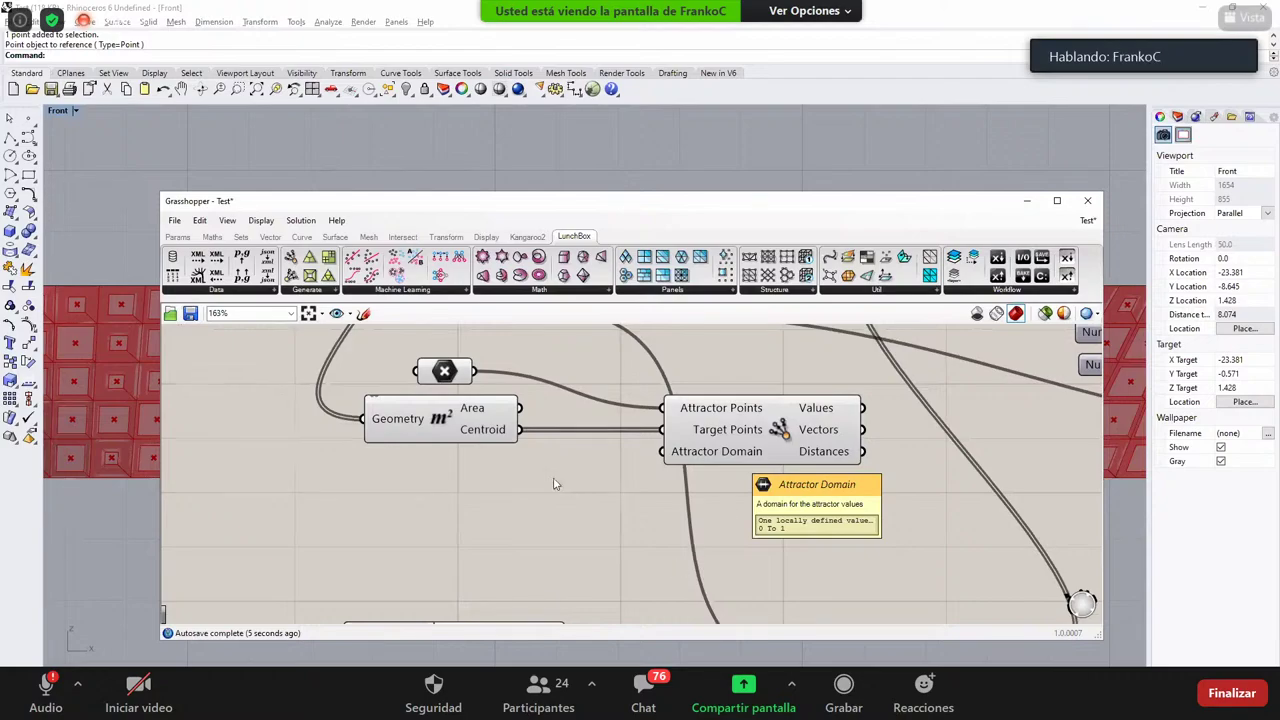
Step: Connect the domain built from the 0.30 and 0.90 sliders to the Attractor Domain input
scroll(555, 484, down, 3)
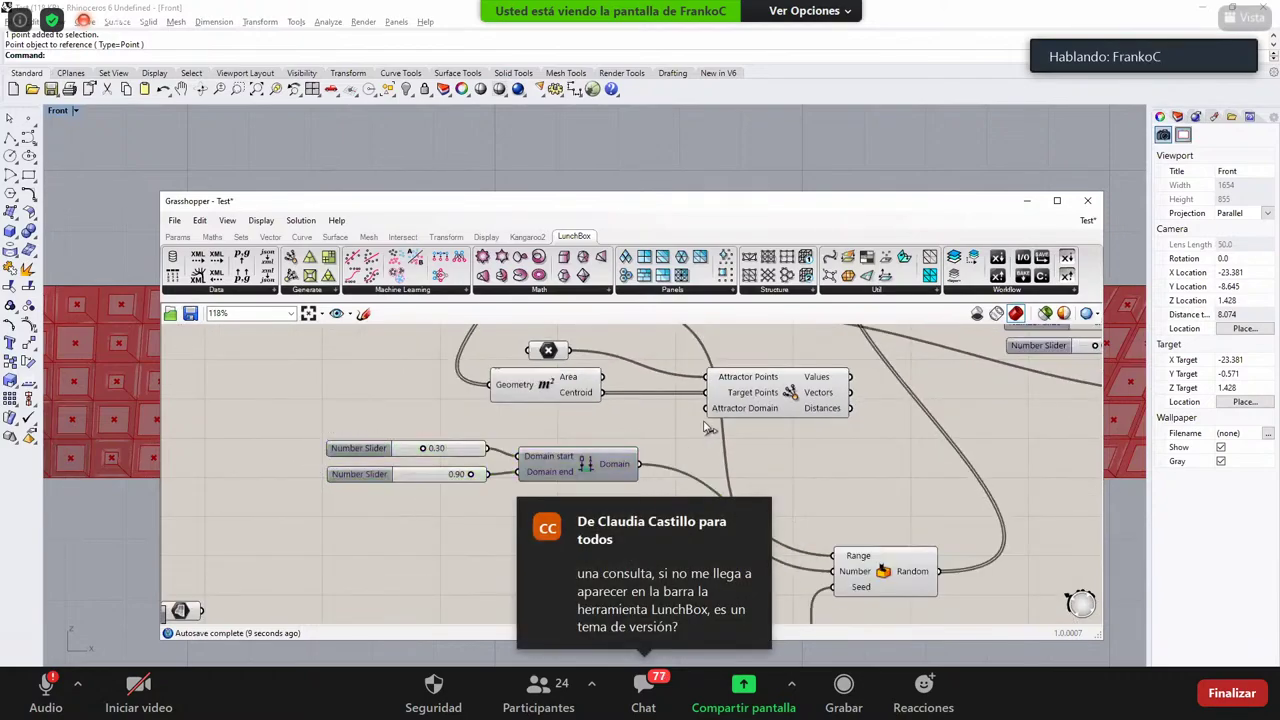
drag(704, 422, 708, 415)
right_drag(791, 465, 694, 518)
scroll(697, 508, down, 2)
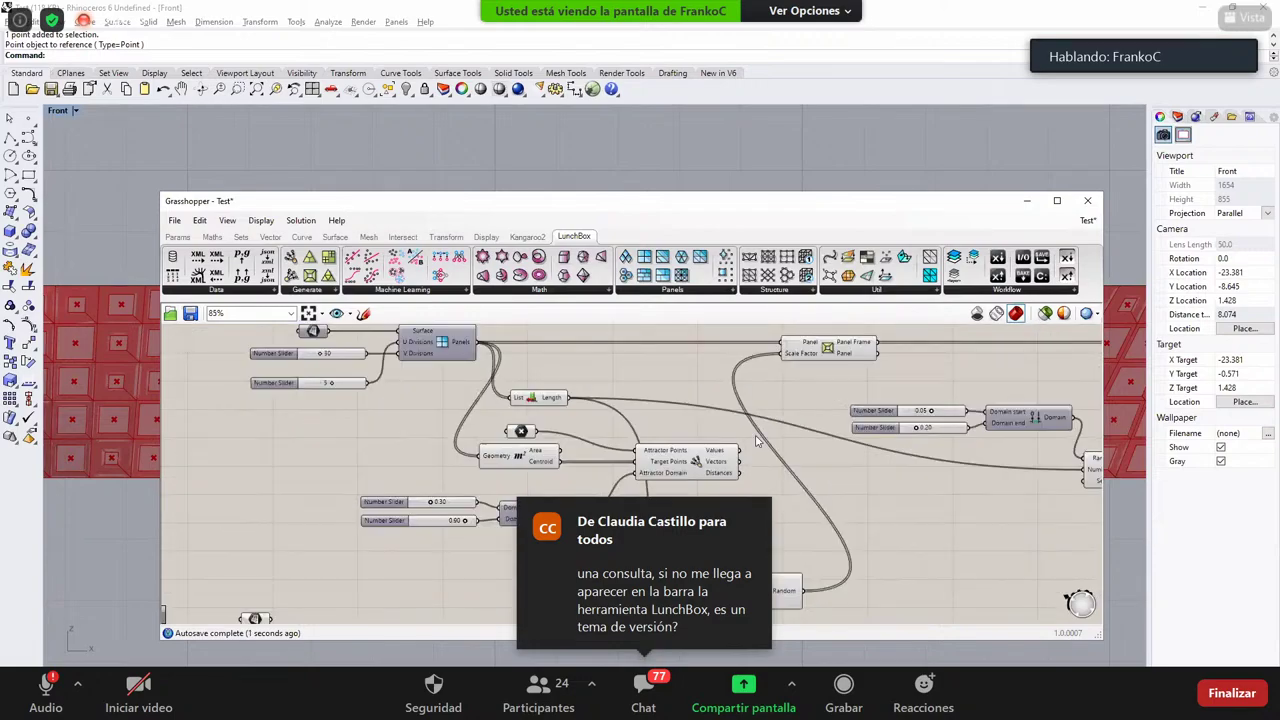
Step: Delete the Random component that drives the Panel Frame's Scale Factor, together with its seed slider
right_drag(755, 454, 733, 337)
drag(654, 426, 781, 567)
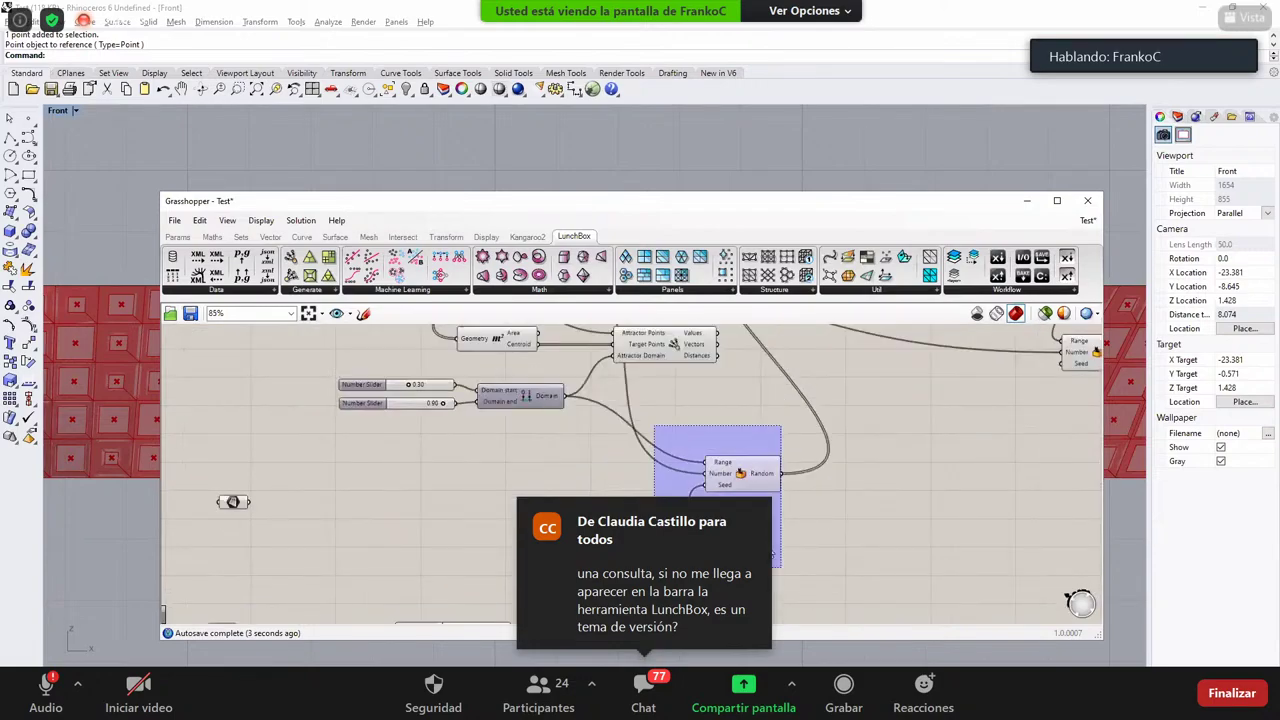
drag(654, 567, 591, 607)
key(Delete)
right_drag(755, 441, 741, 490)
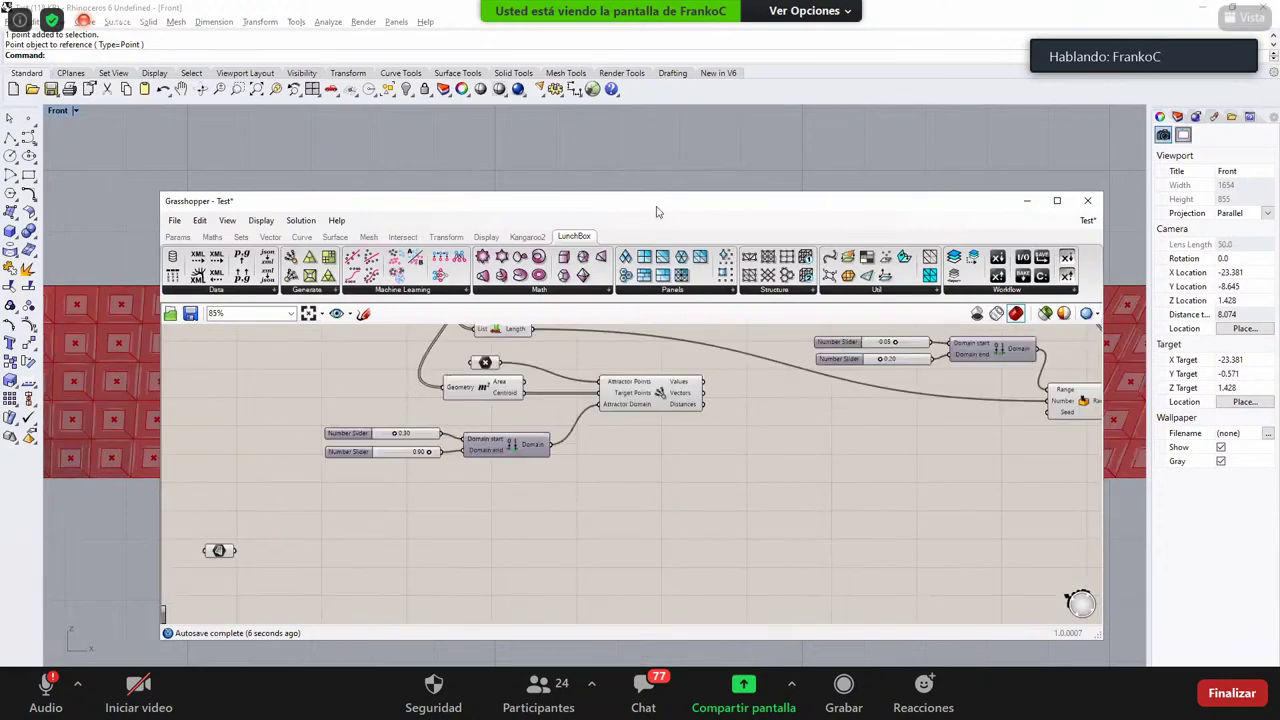
right_drag(662, 489, 645, 572)
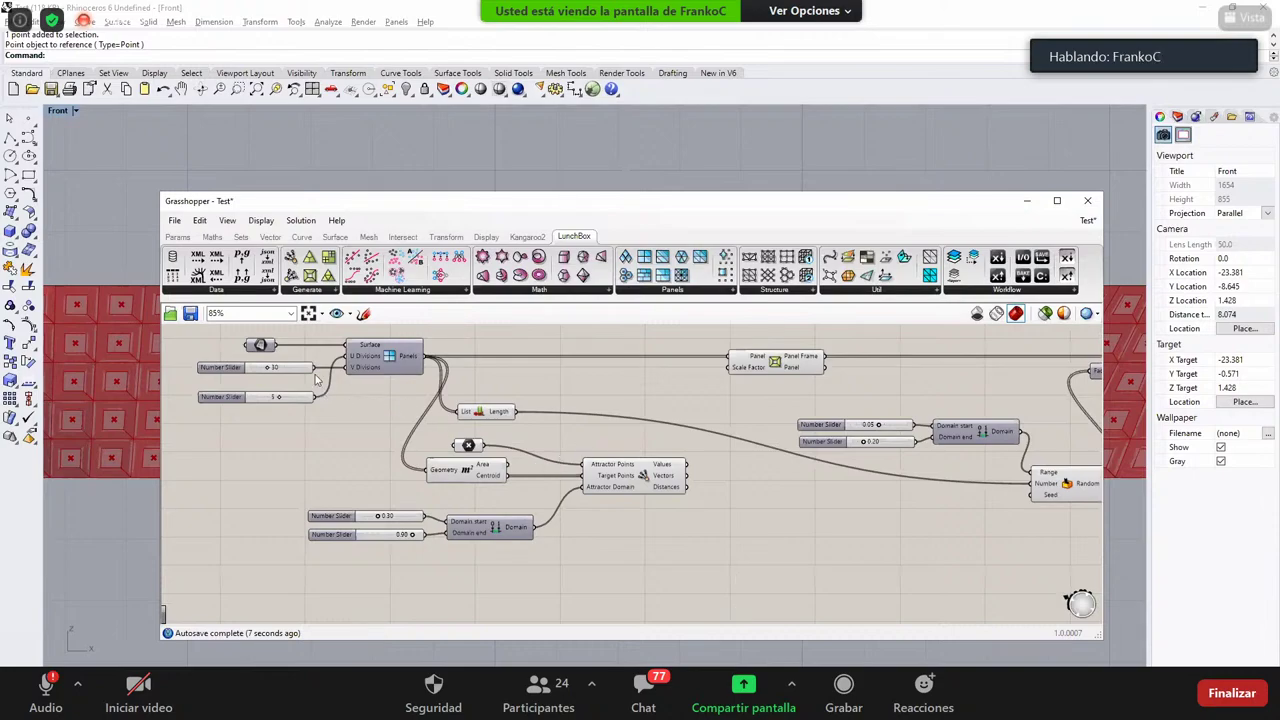
Step: Align the Point parameter and the Area component closer together in front of the Attractor component's inputs
drag(325, 201, 320, 604)
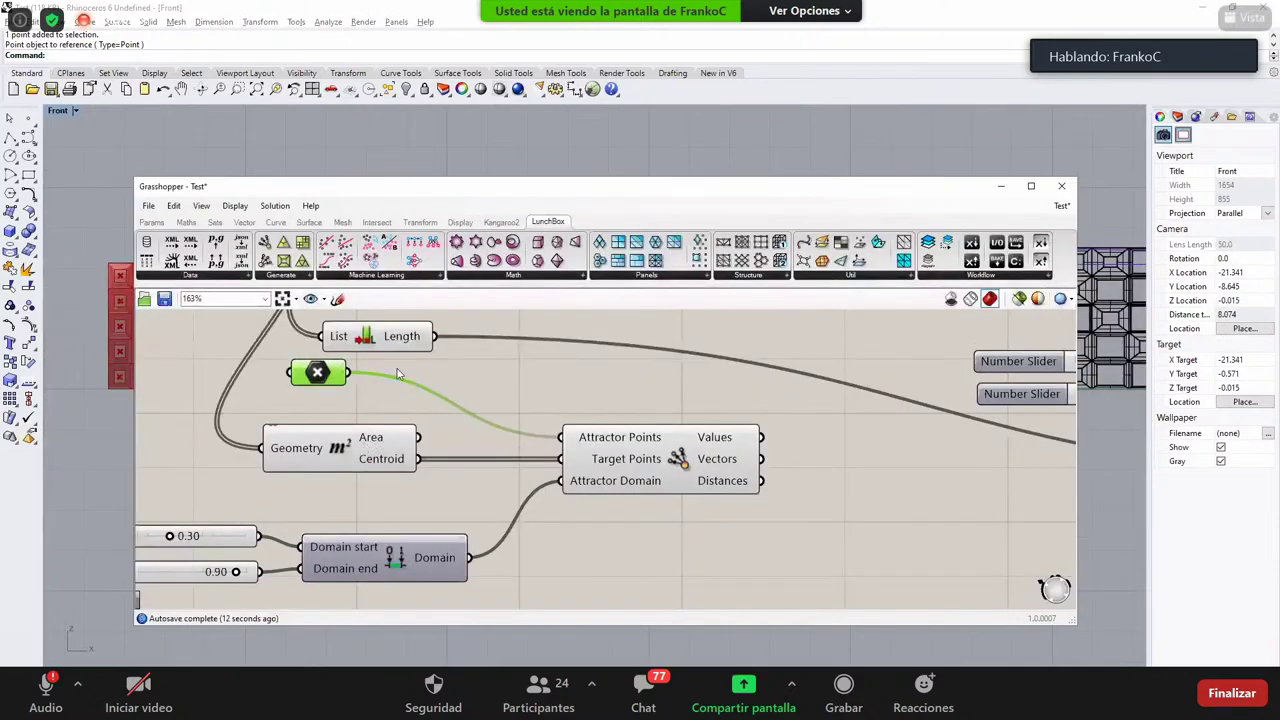
drag(387, 469, 407, 453)
drag(512, 376, 326, 430)
drag(340, 430, 344, 461)
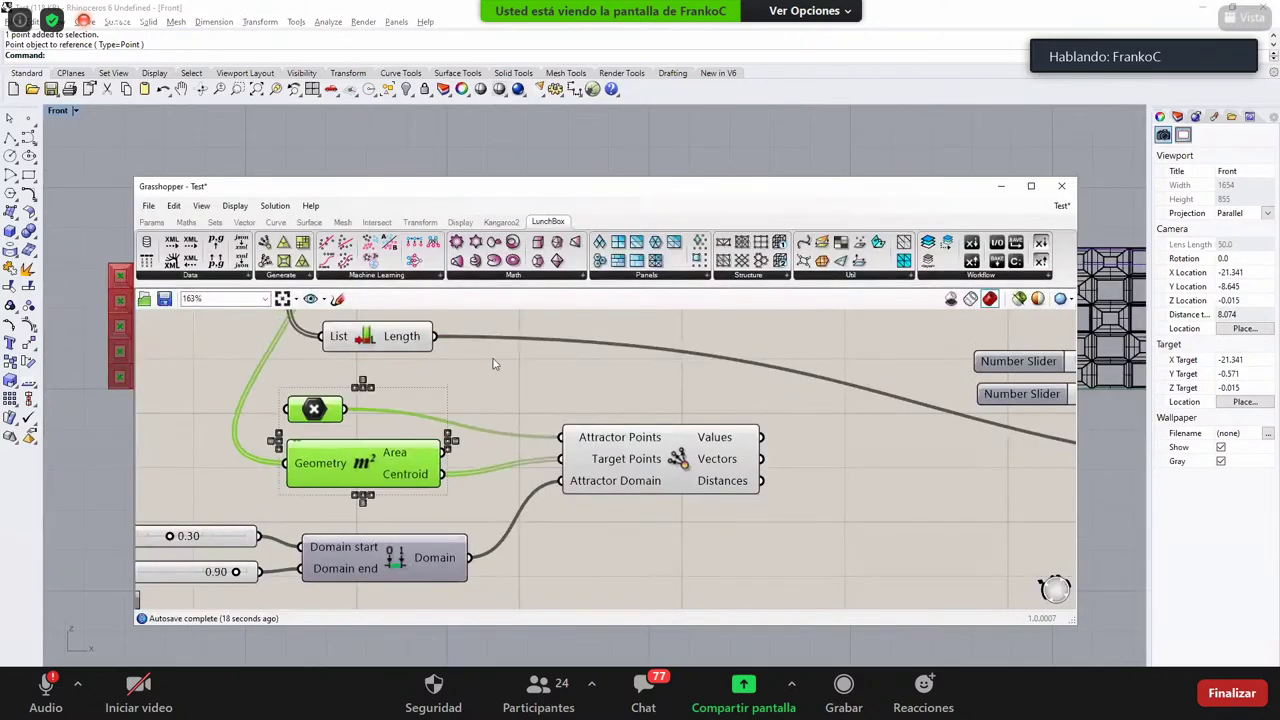
click(494, 363)
Step: Move the List Length component down away from the attractor group and disconnect the Panels output from it
scroll(432, 370, down, 2)
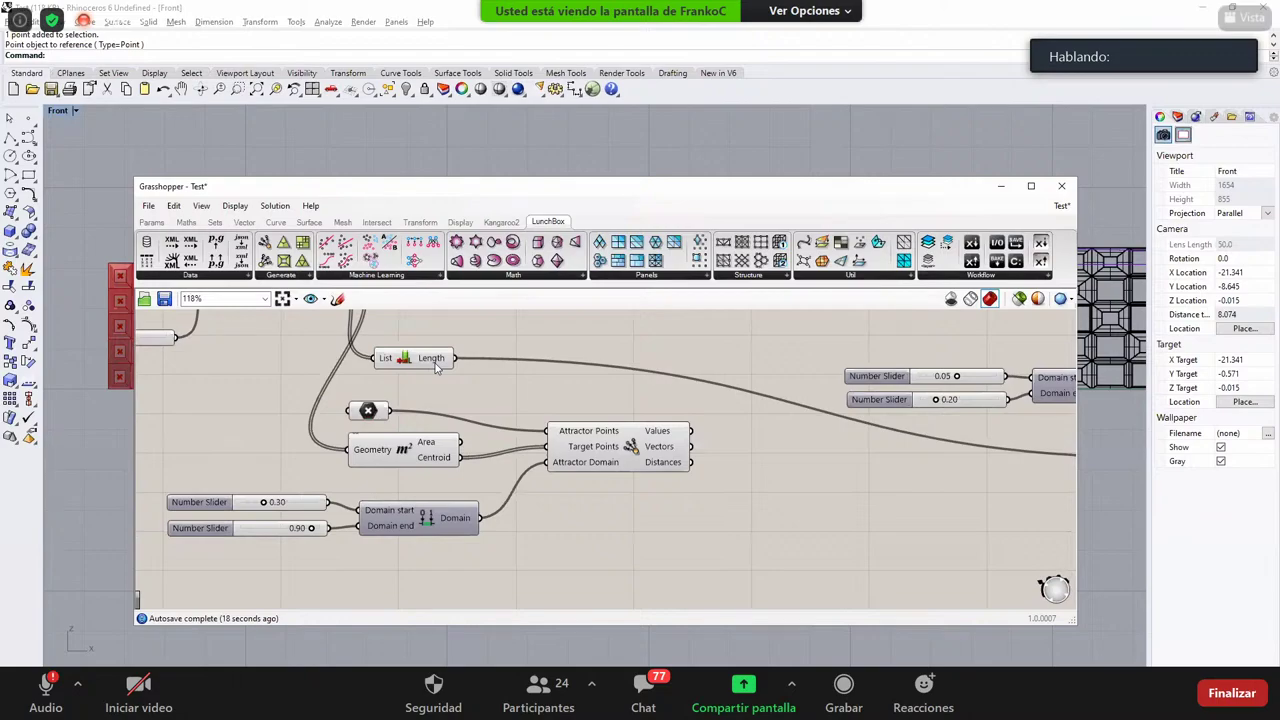
scroll(505, 408, down, 1)
drag(436, 368, 842, 596)
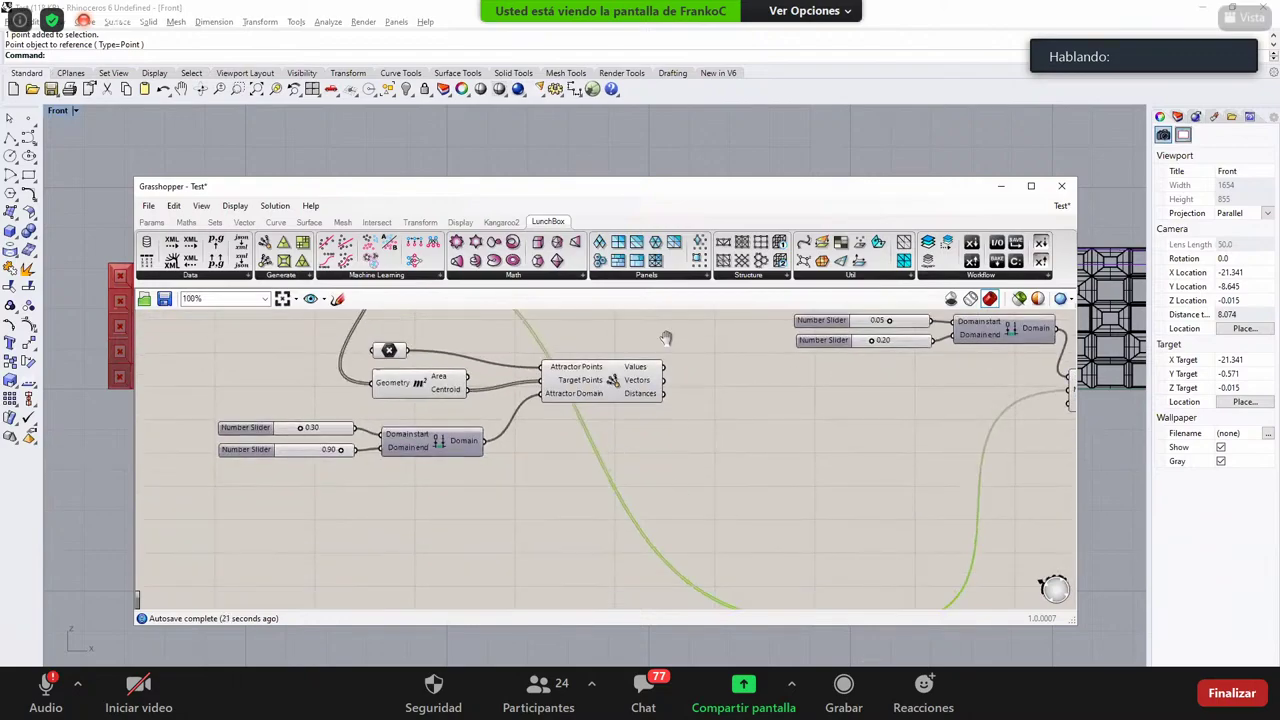
scroll(829, 515, up, 3)
right_click(770, 570)
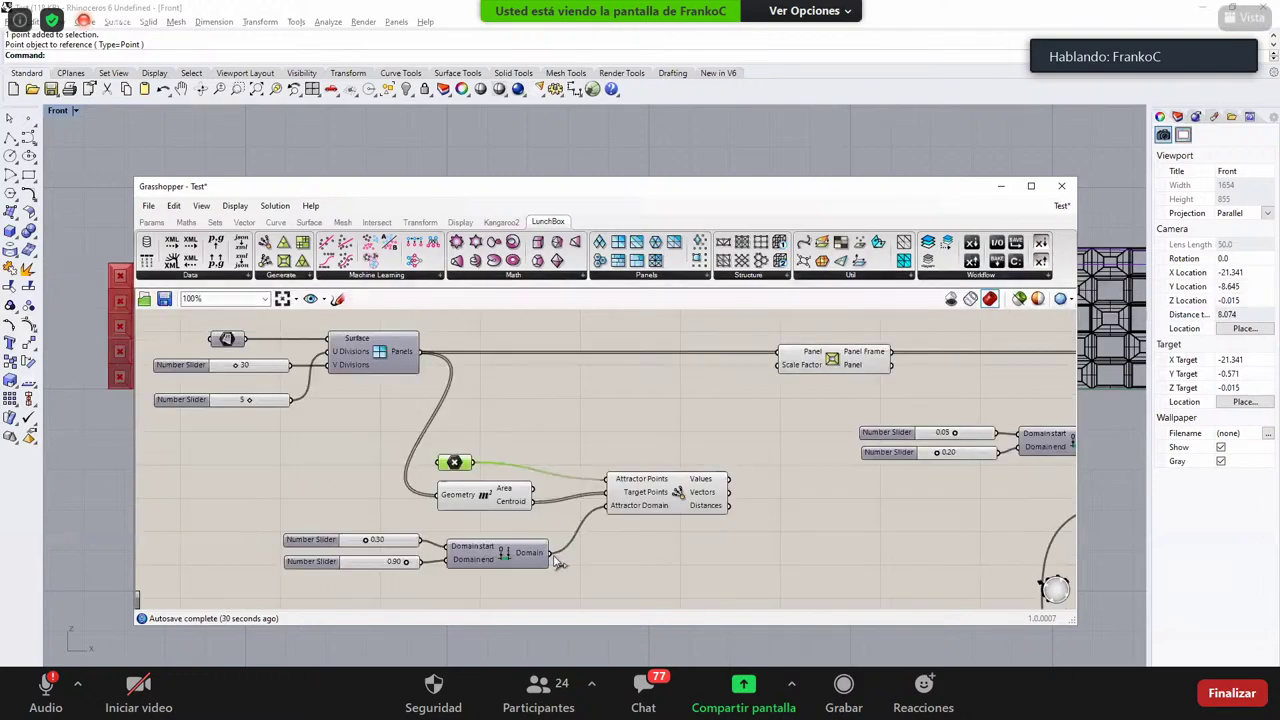
Step: Space the Point parameter above the Area component and highlight the panel centroids and attractor point in the Front view
drag(454, 462, 484, 439)
mouse_move(530, 485)
mouse_down()
mouse_move(559, 462)
mouse_move(542, 485)
mouse_up()
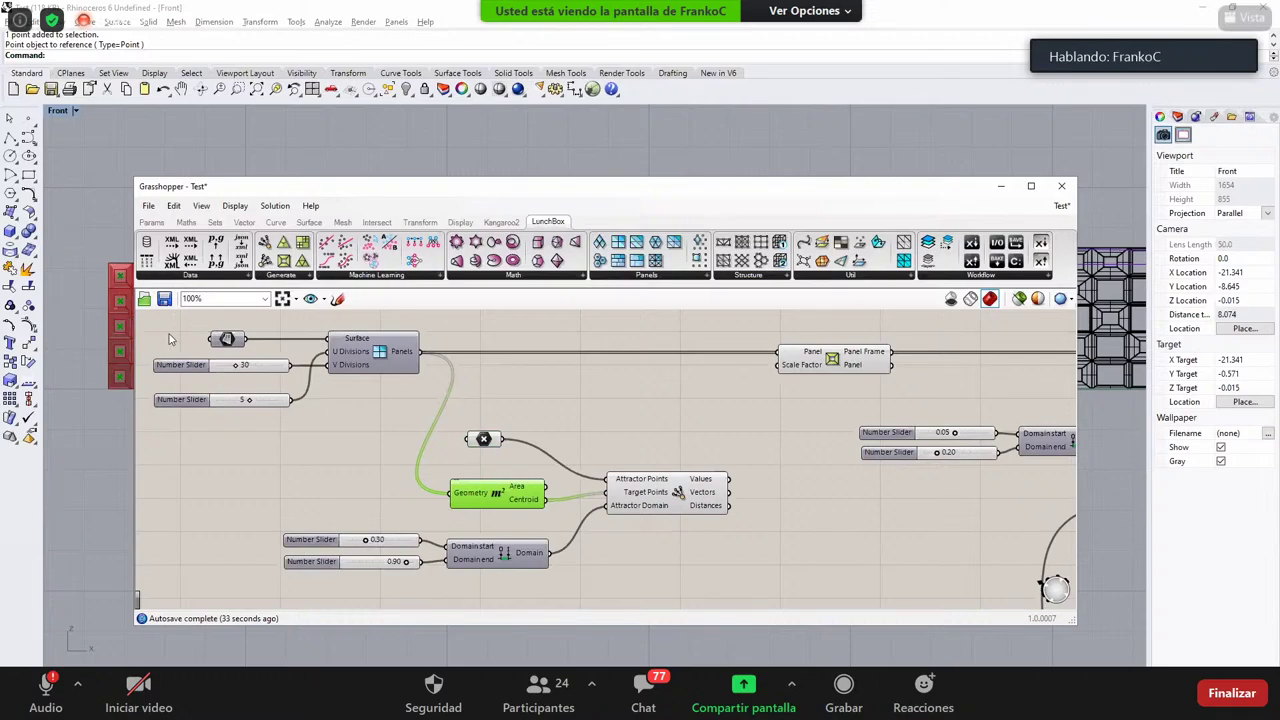
drag(275, 187, 483, 100)
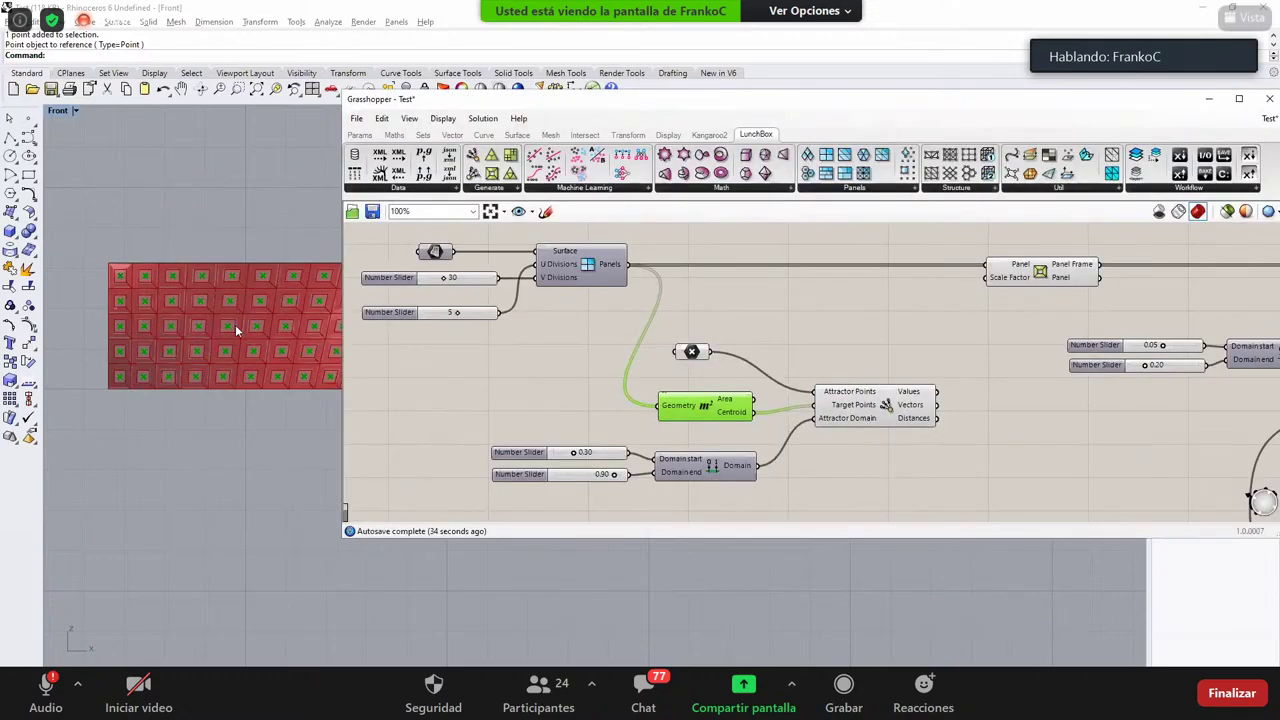
click(685, 350)
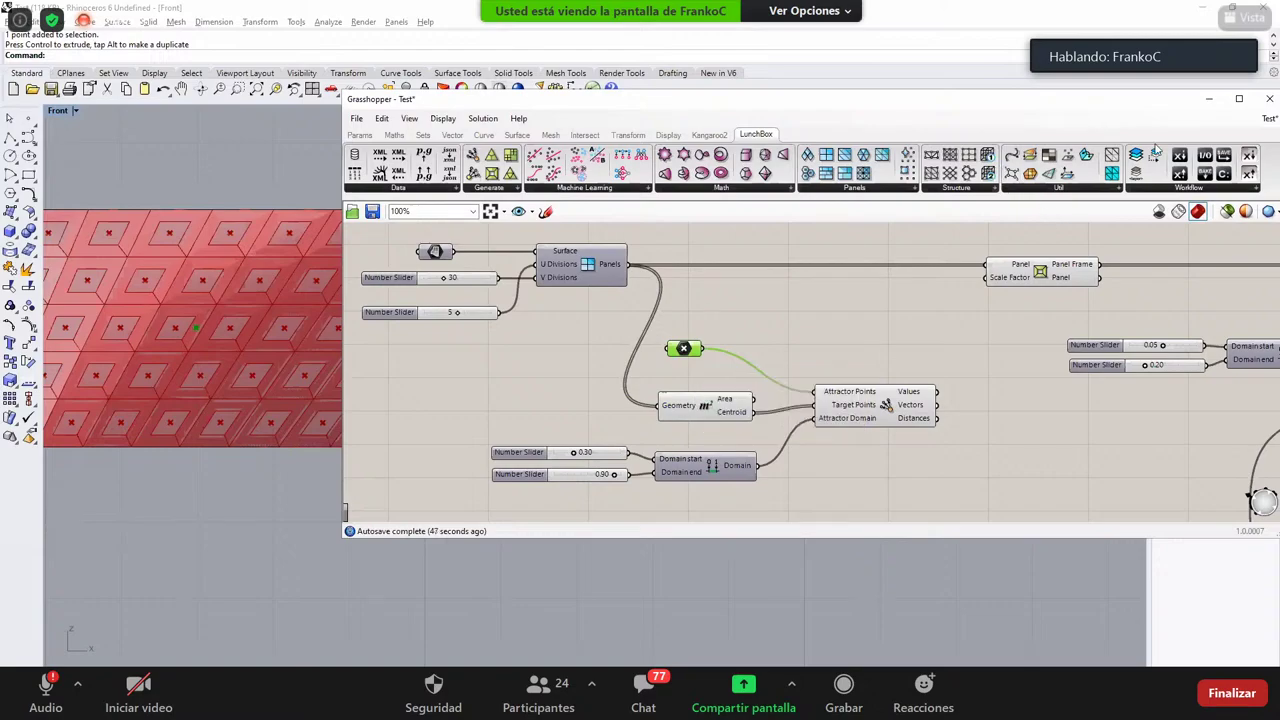
Step: Narrow the Grasshopper window and reposition it so the panelled facade can be seen beside the definition
drag(1121, 105, 1117, 102)
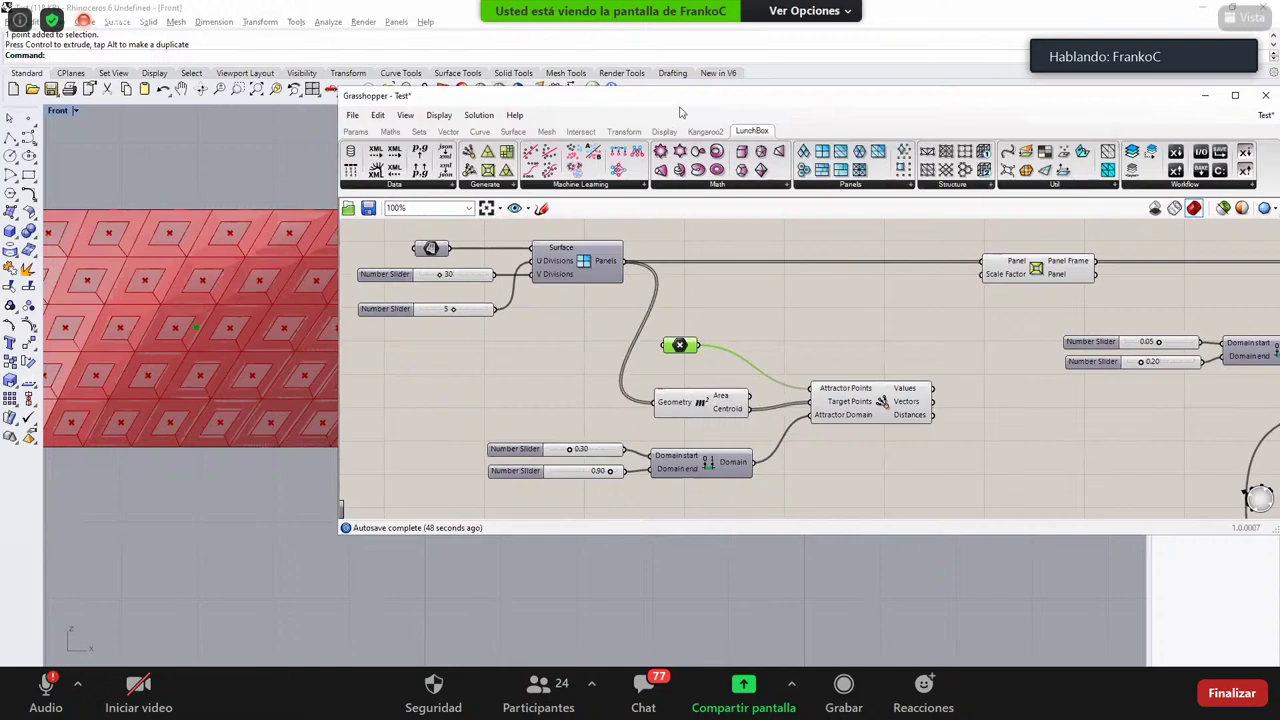
drag(841, 102, 681, 107)
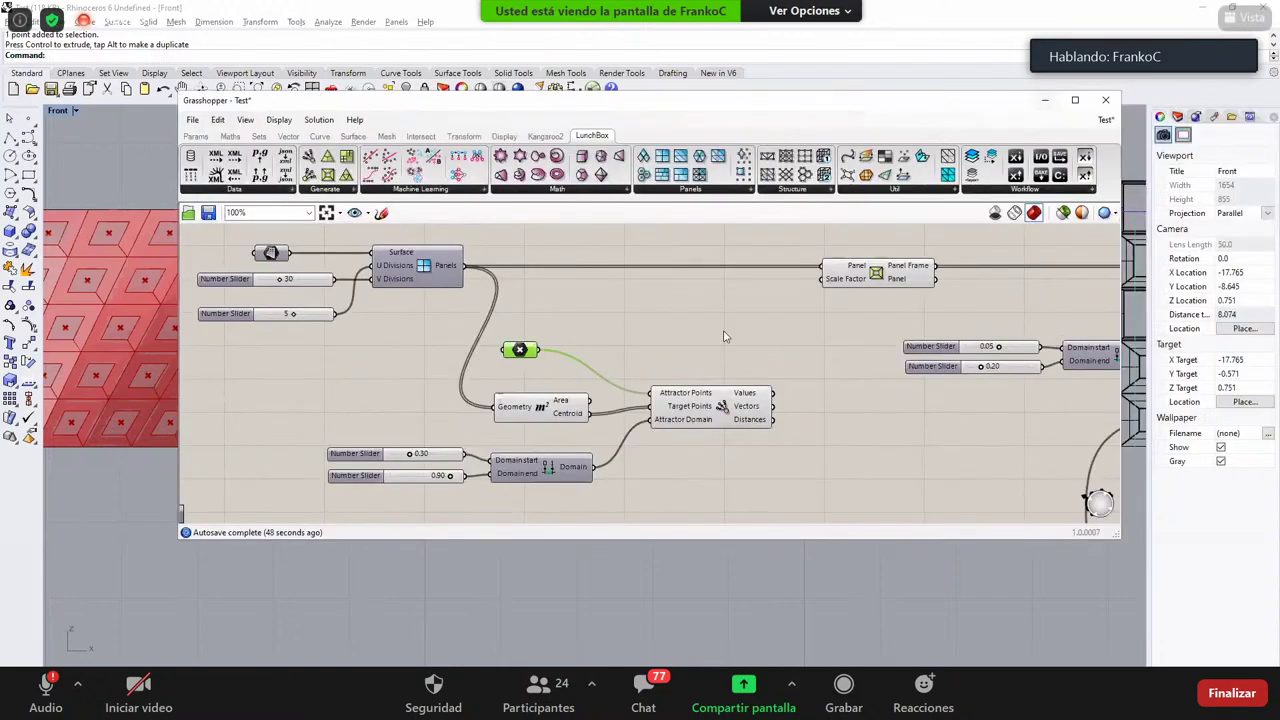
drag(1121, 345, 824, 345)
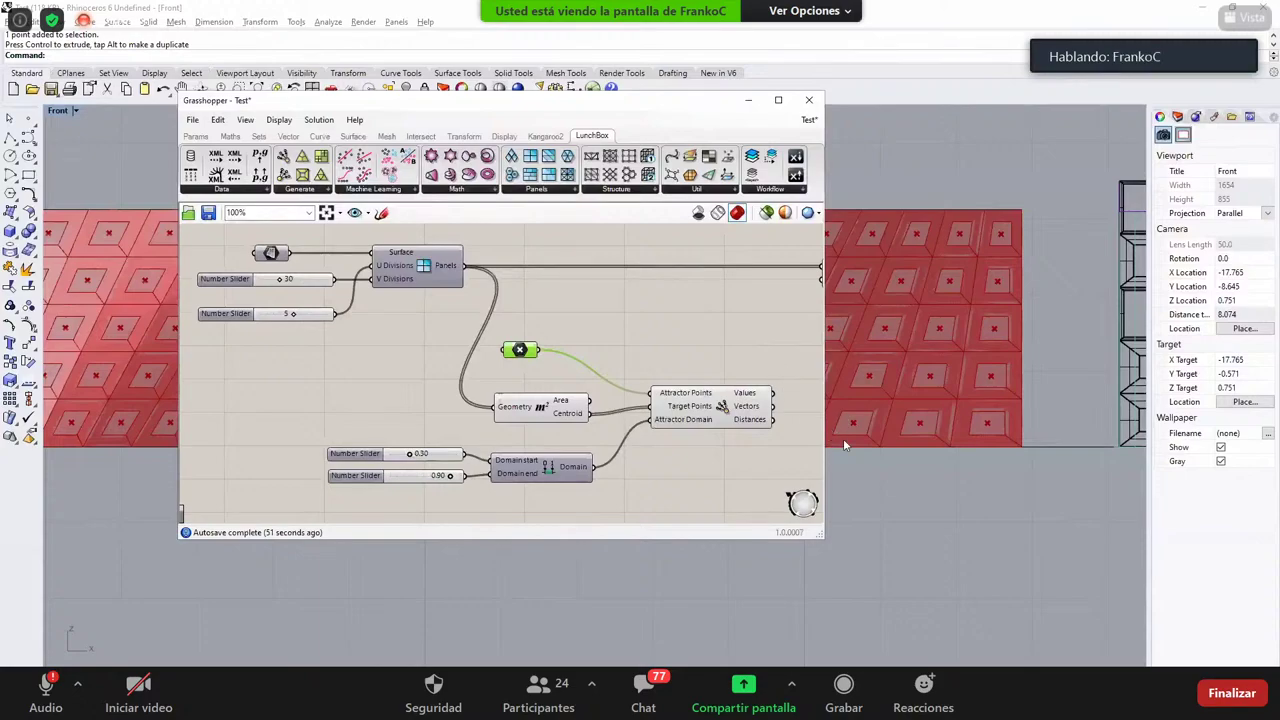
drag(560, 101, 757, 103)
scroll(640, 356, down, 1)
right_drag(219, 335, 304, 355)
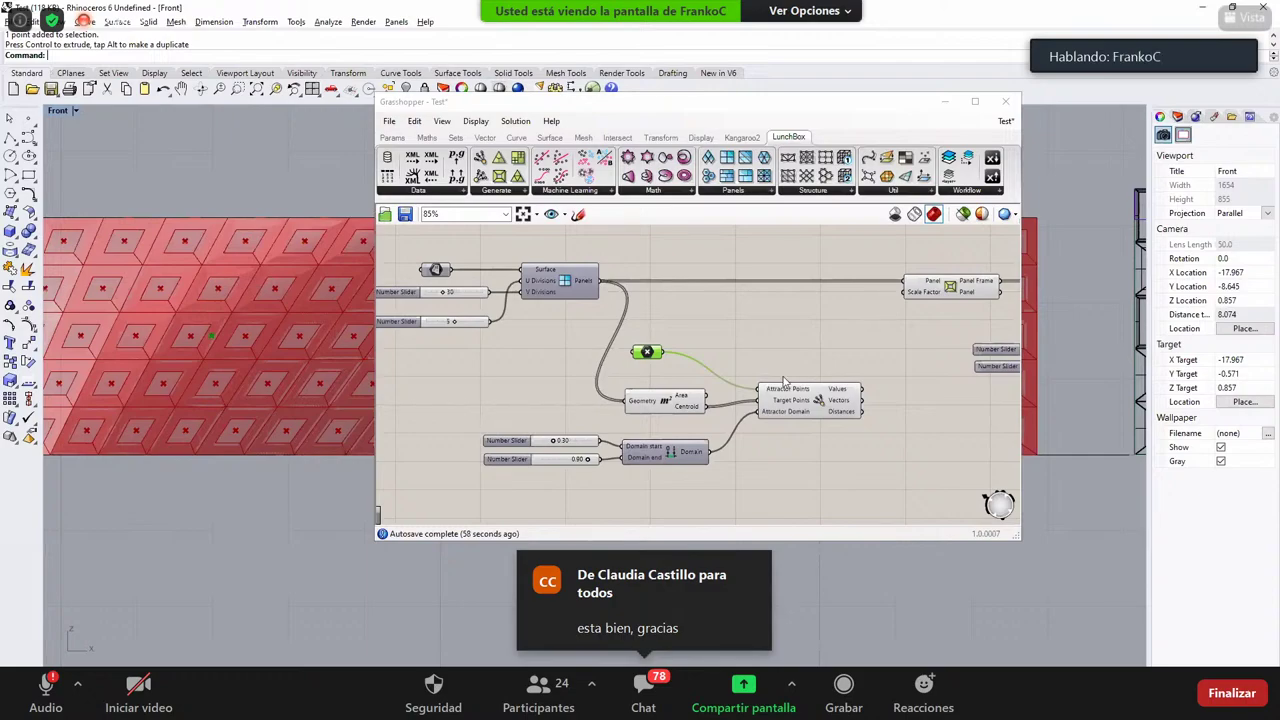
scroll(138, 342, down, 4)
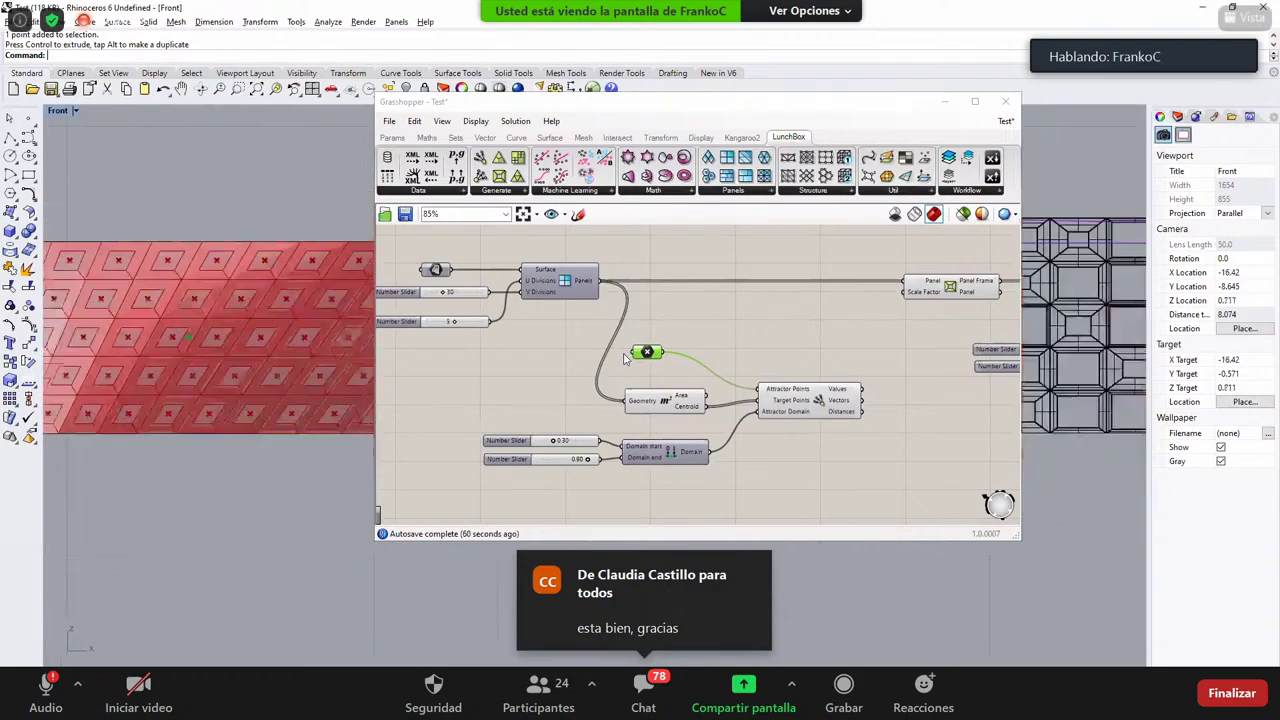
scroll(690, 324, up, 1)
Step: Tidy the Point parameter, Area component and the domain with its two sliders around the Attractor's inputs
click(690, 324)
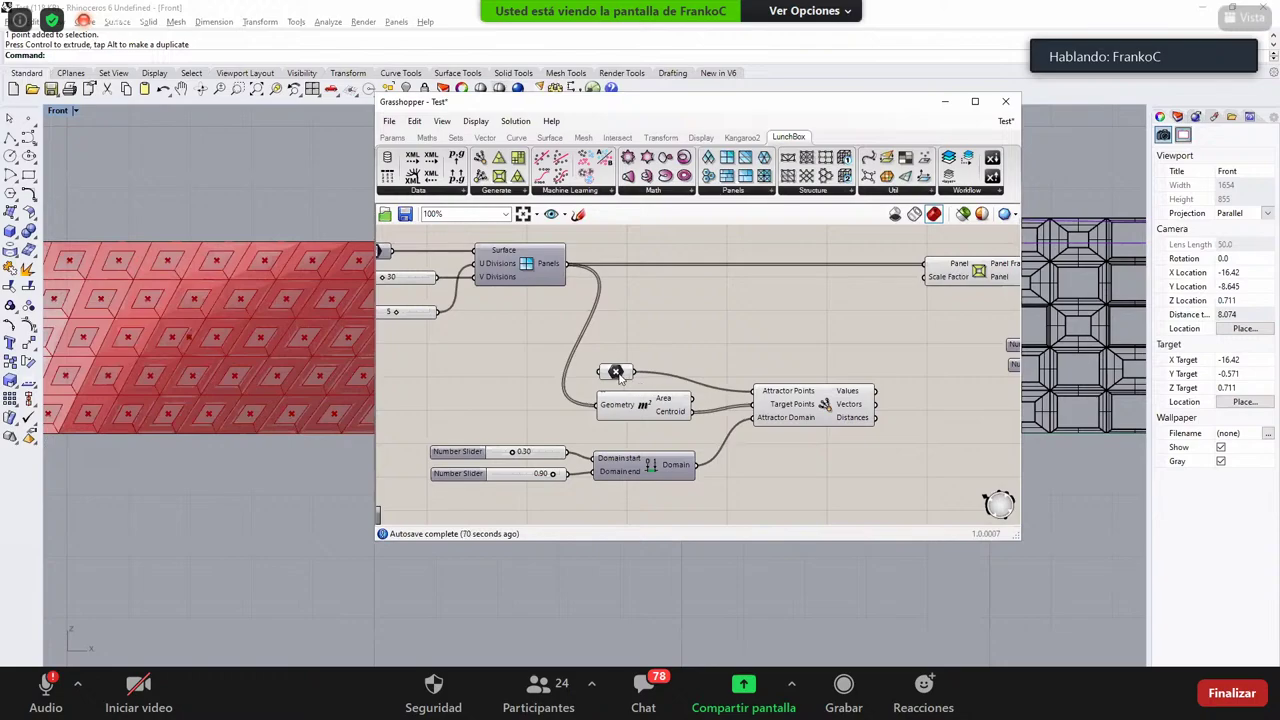
drag(618, 374, 618, 358)
drag(636, 411, 459, 511)
drag(632, 470, 641, 432)
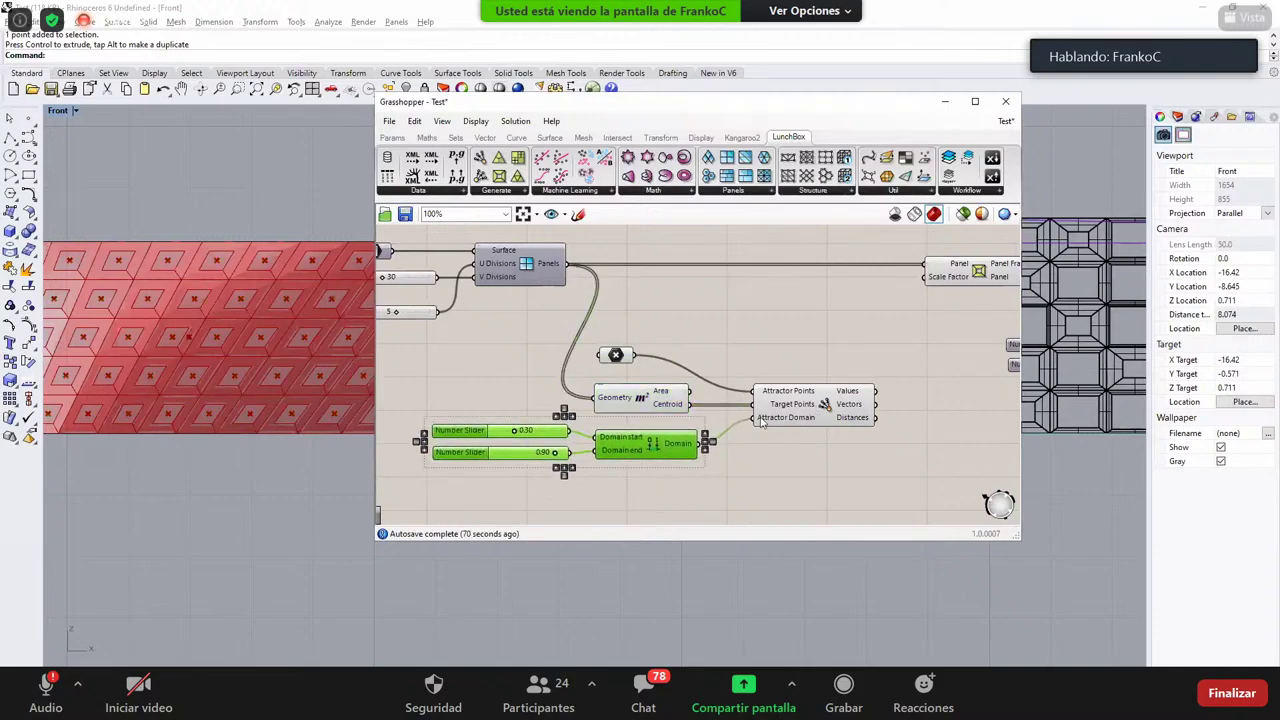
click(772, 424)
click(790, 405)
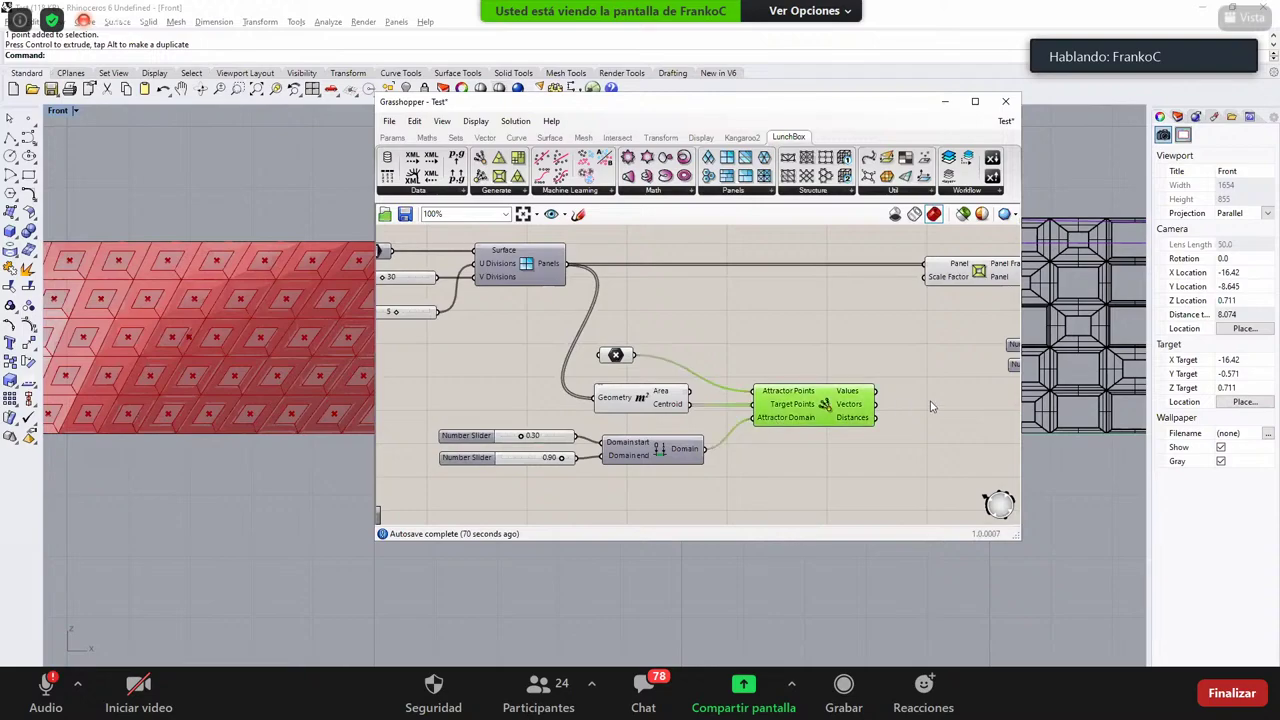
Step: Connect the Attractor's Values output to the Scale Factor input of the Panel Frame component
scroll(663, 363, up, 3)
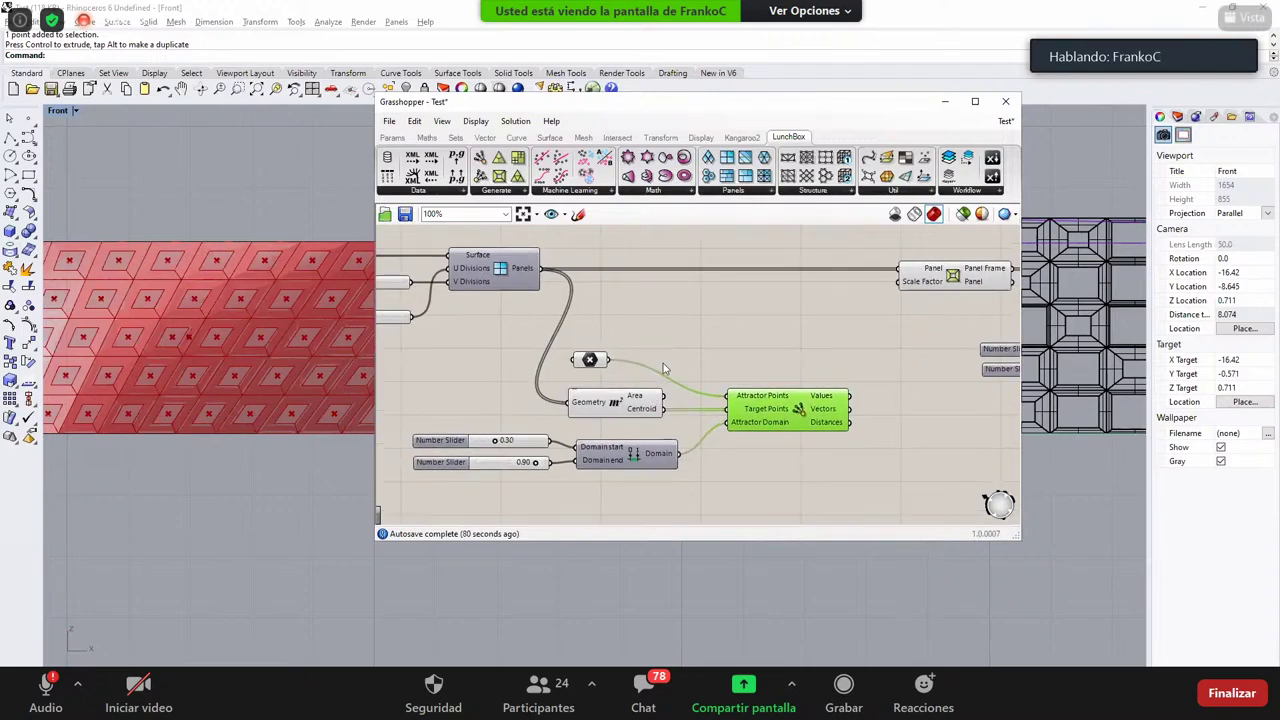
click(767, 395)
scroll(803, 374, down, 3)
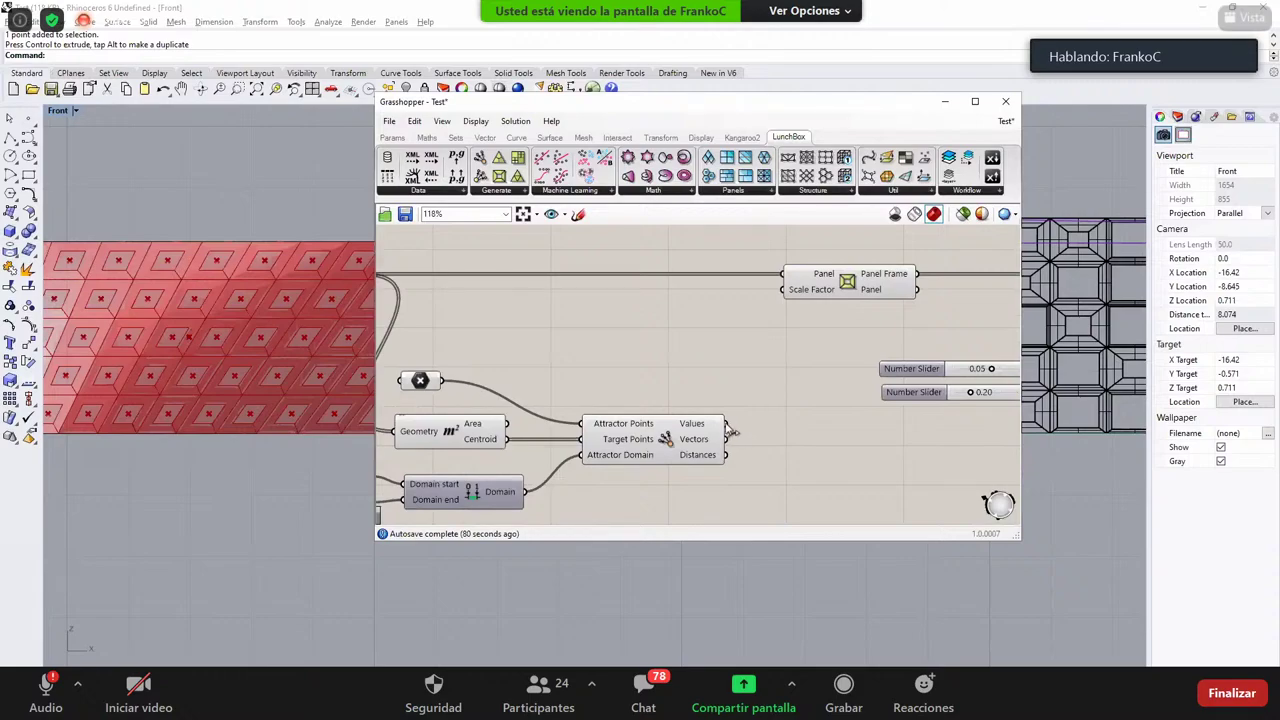
drag(783, 290, 725, 423)
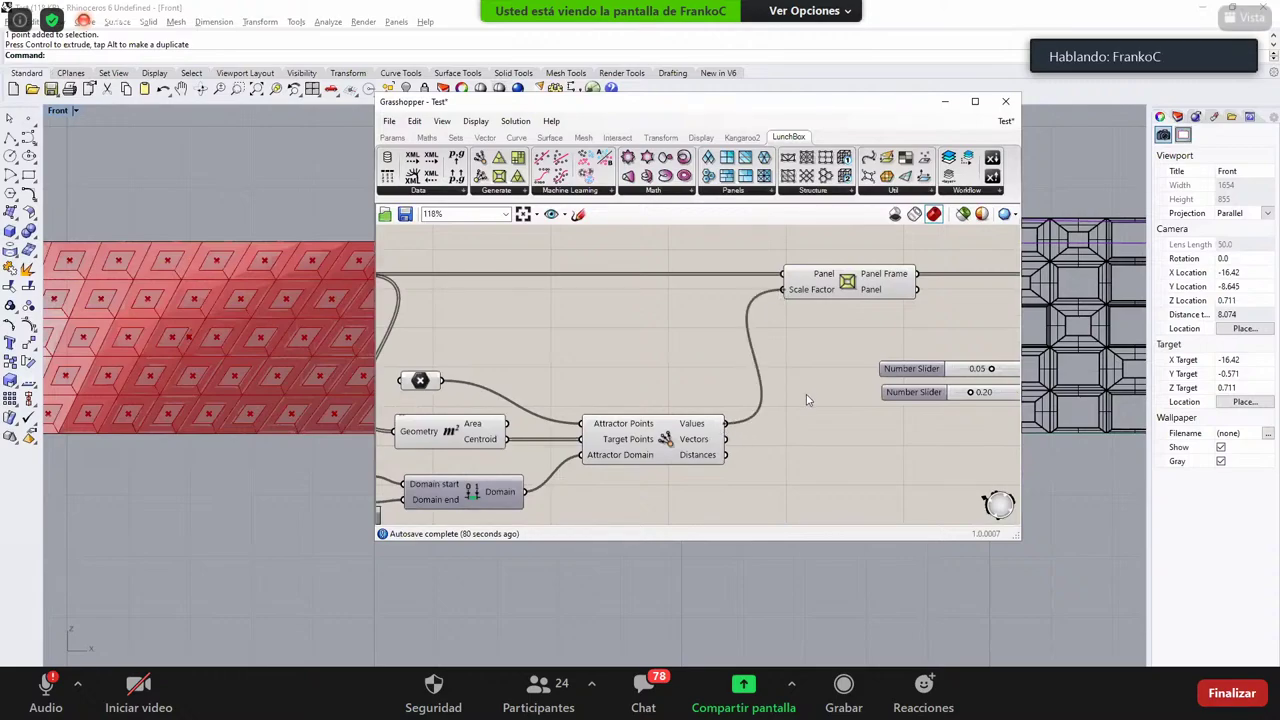
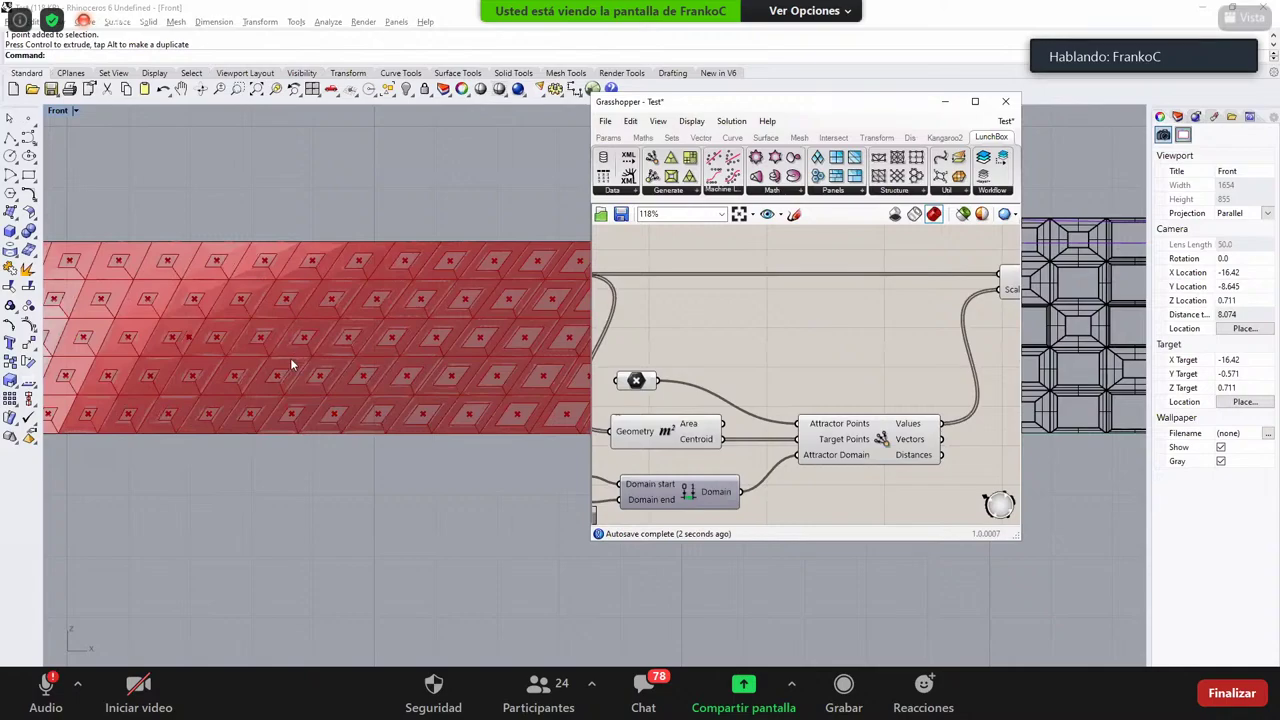
Step: Examine in the Front view how the panel openings vary around the attractor point on the facade
scroll(290, 365, down, 8)
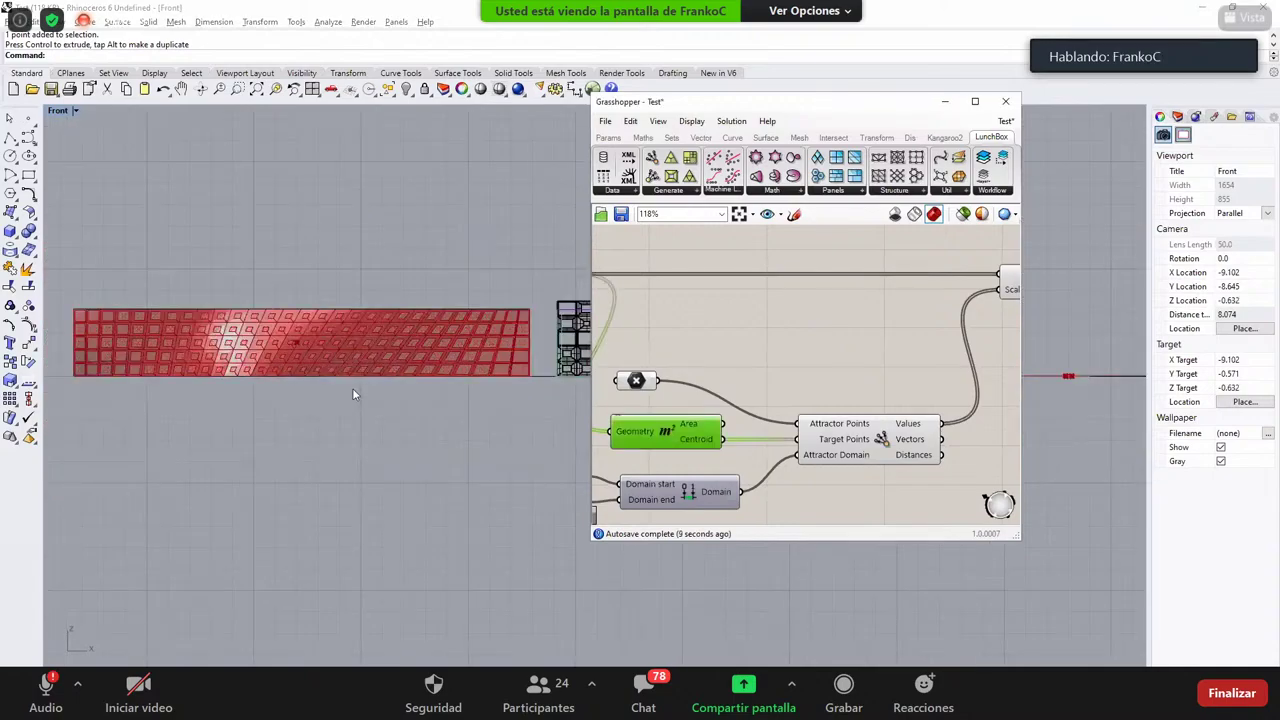
right_drag(543, 350, 560, 354)
click(317, 343)
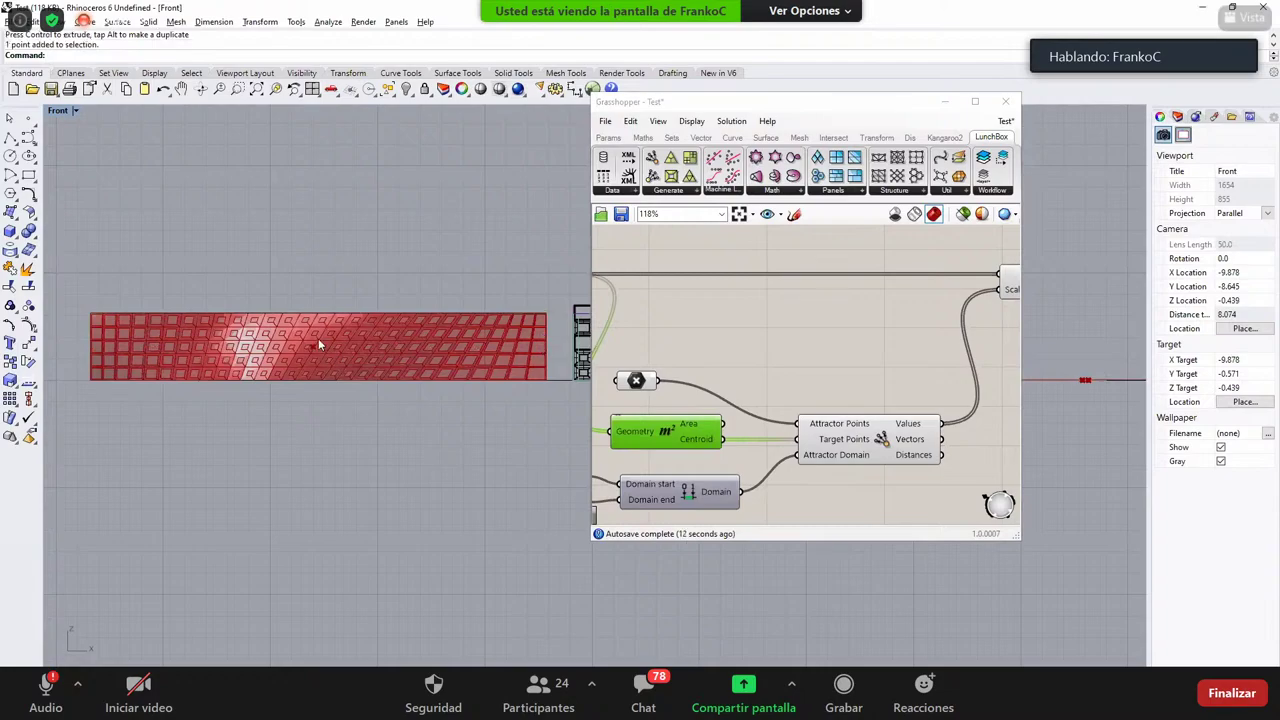
click(313, 347)
click(160, 428)
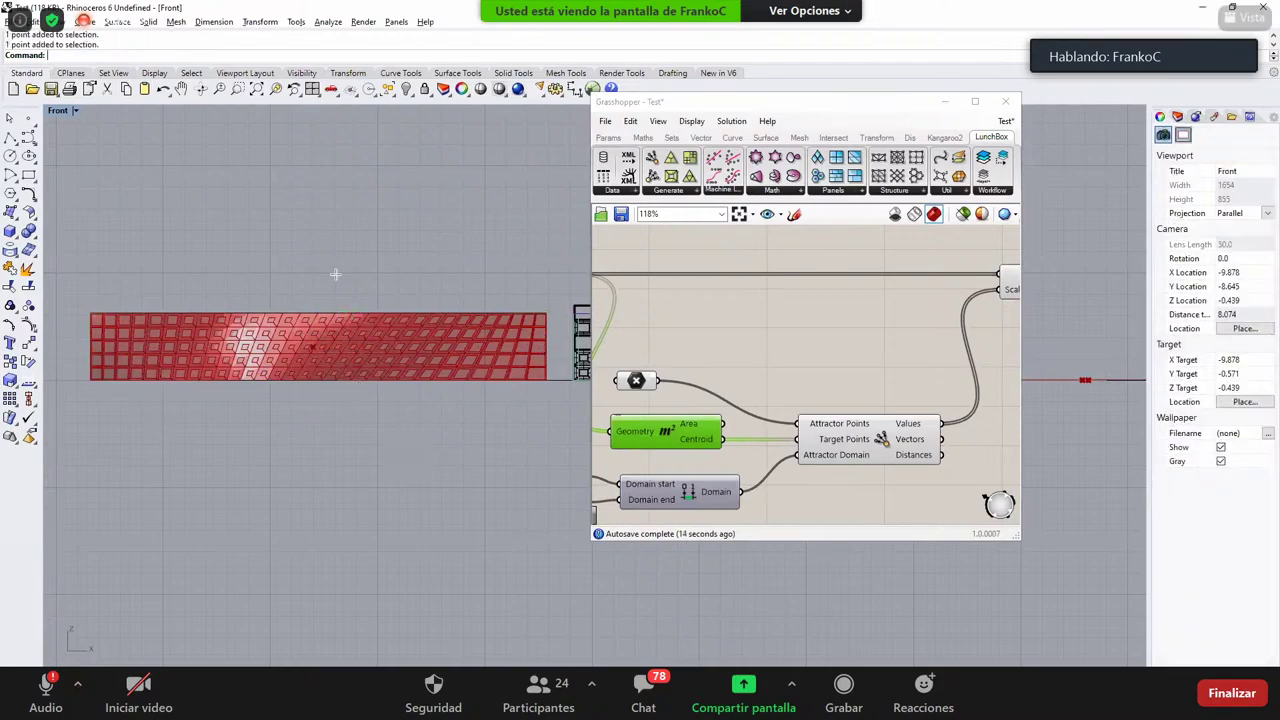
click(313, 347)
click(380, 439)
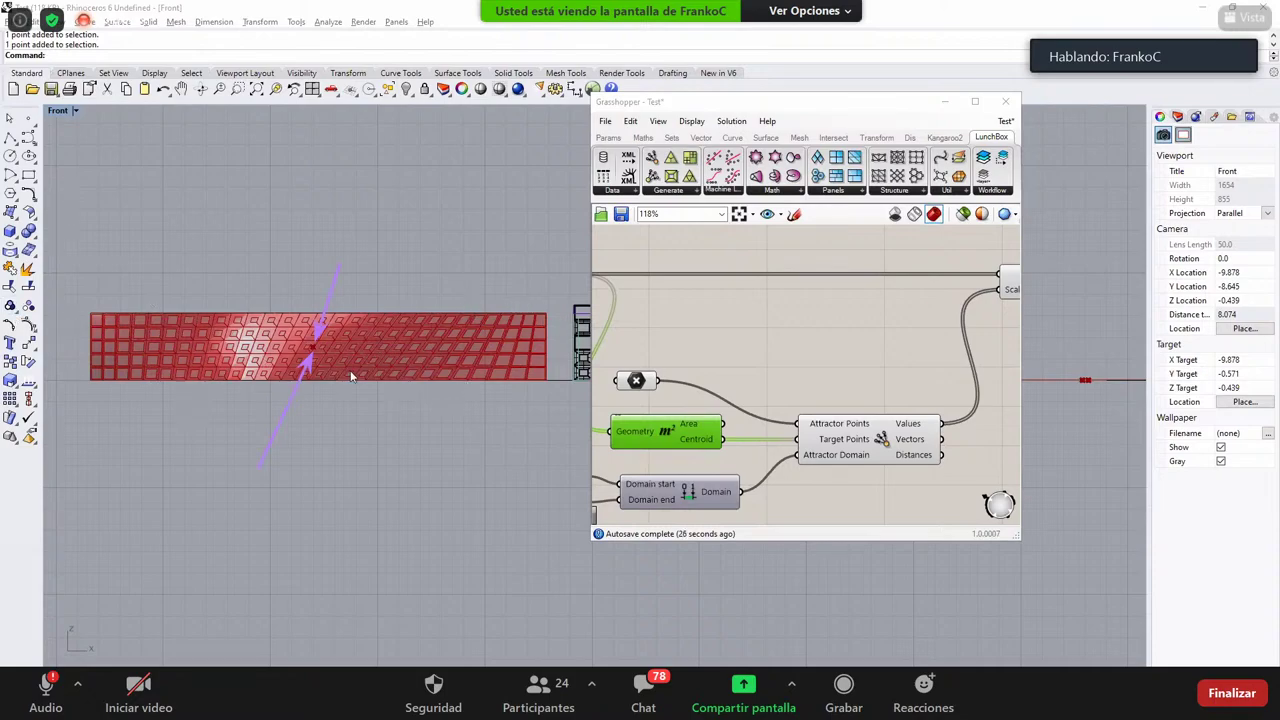
Step: Try the Reverse option on the Attractor Domain input and compare the panel openings in the Front view
right_click(762, 407)
click(790, 364)
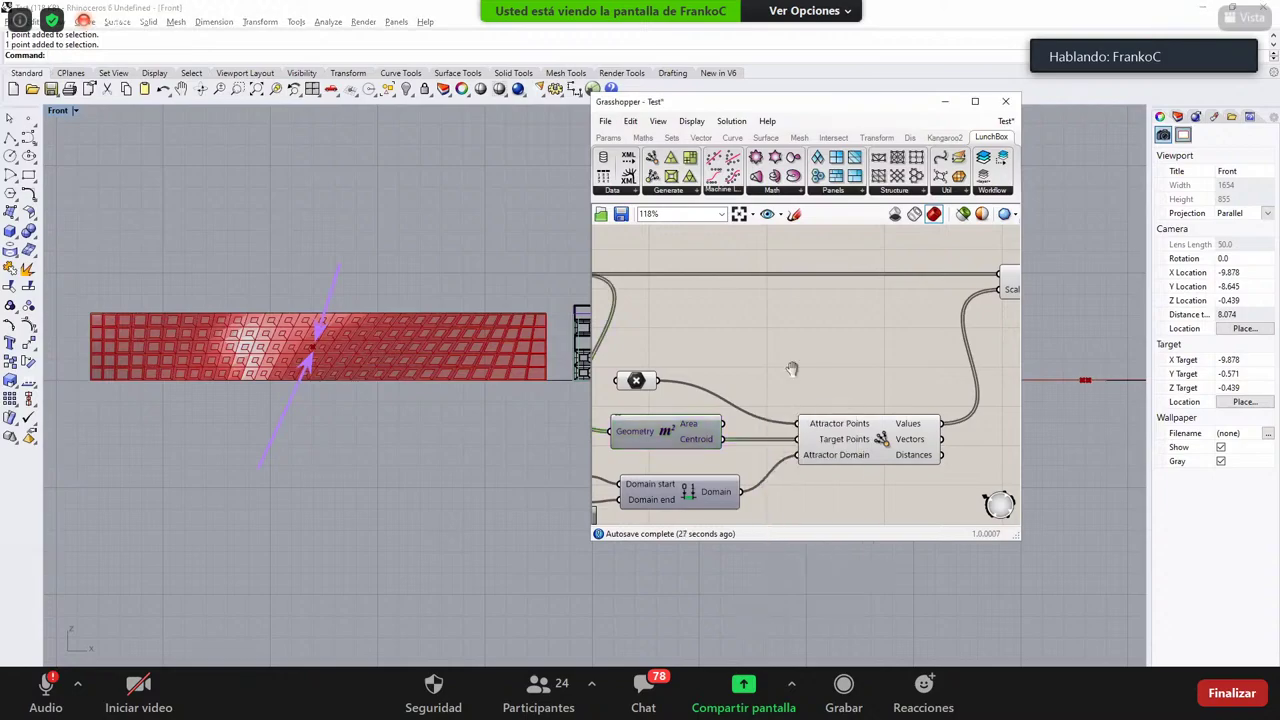
right_drag(790, 364, 727, 276)
right_click(770, 369)
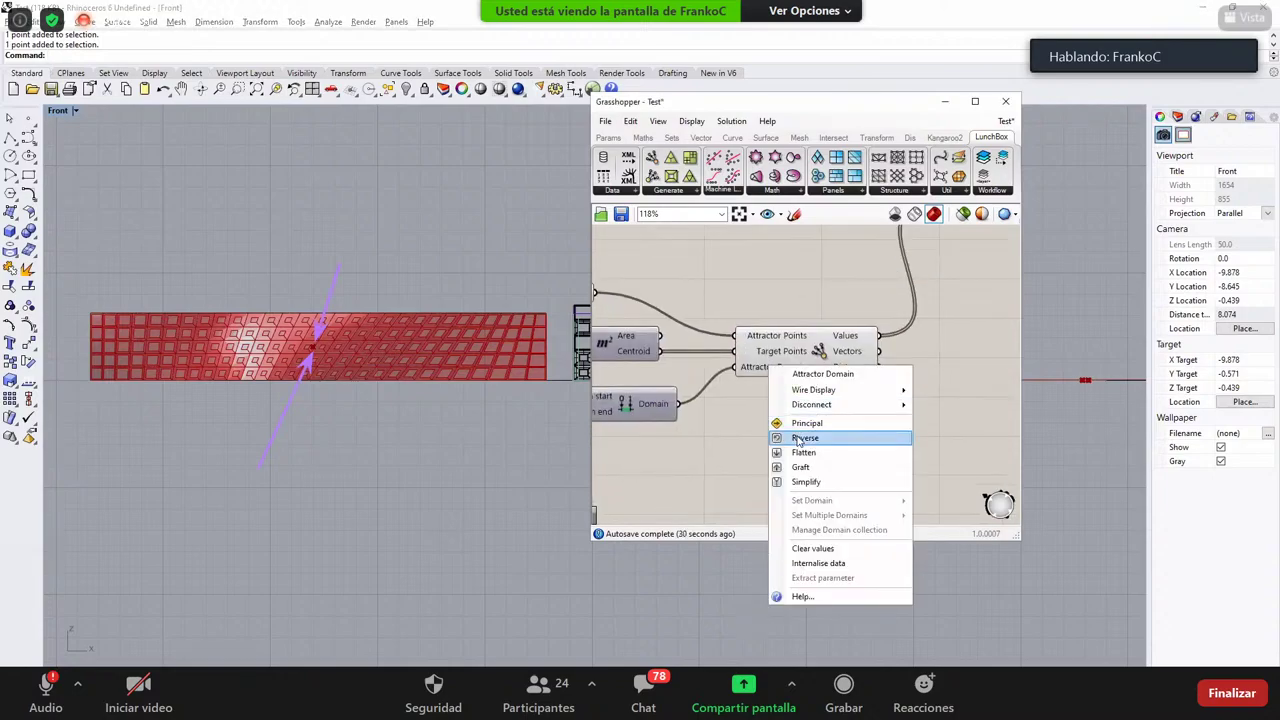
click(783, 440)
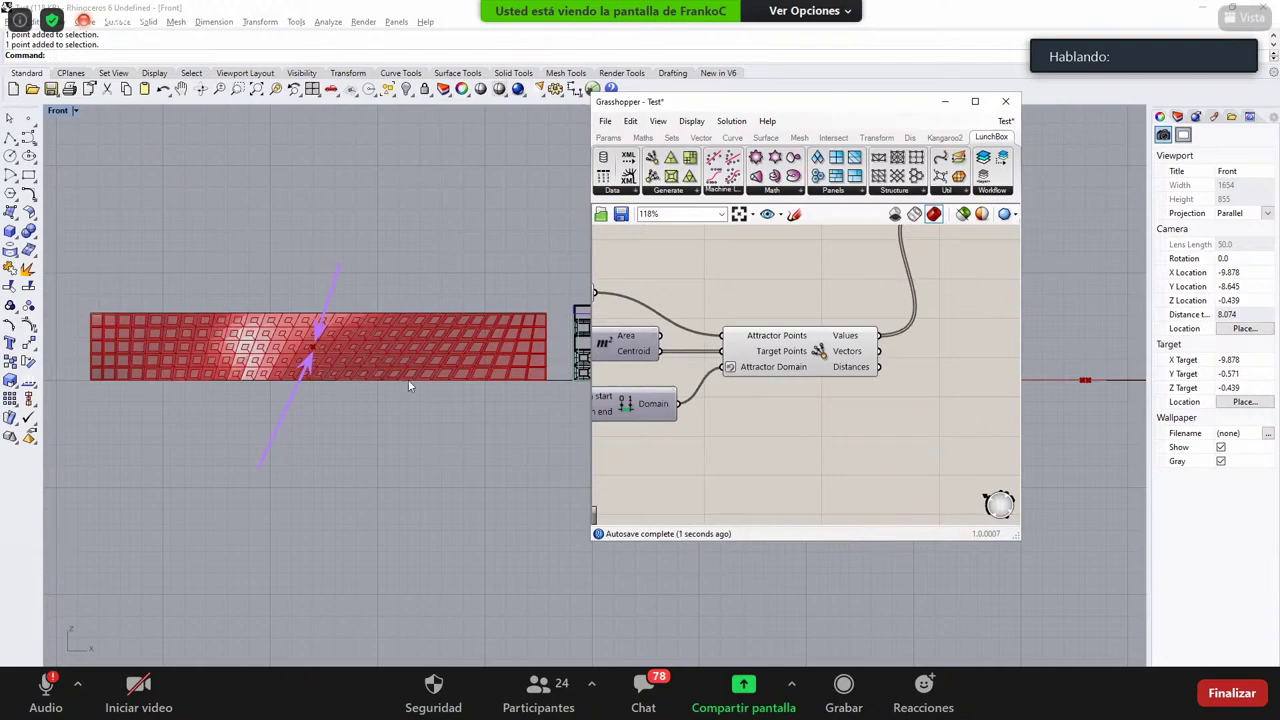
scroll(338, 361, down, 2)
scroll(344, 360, up, 4)
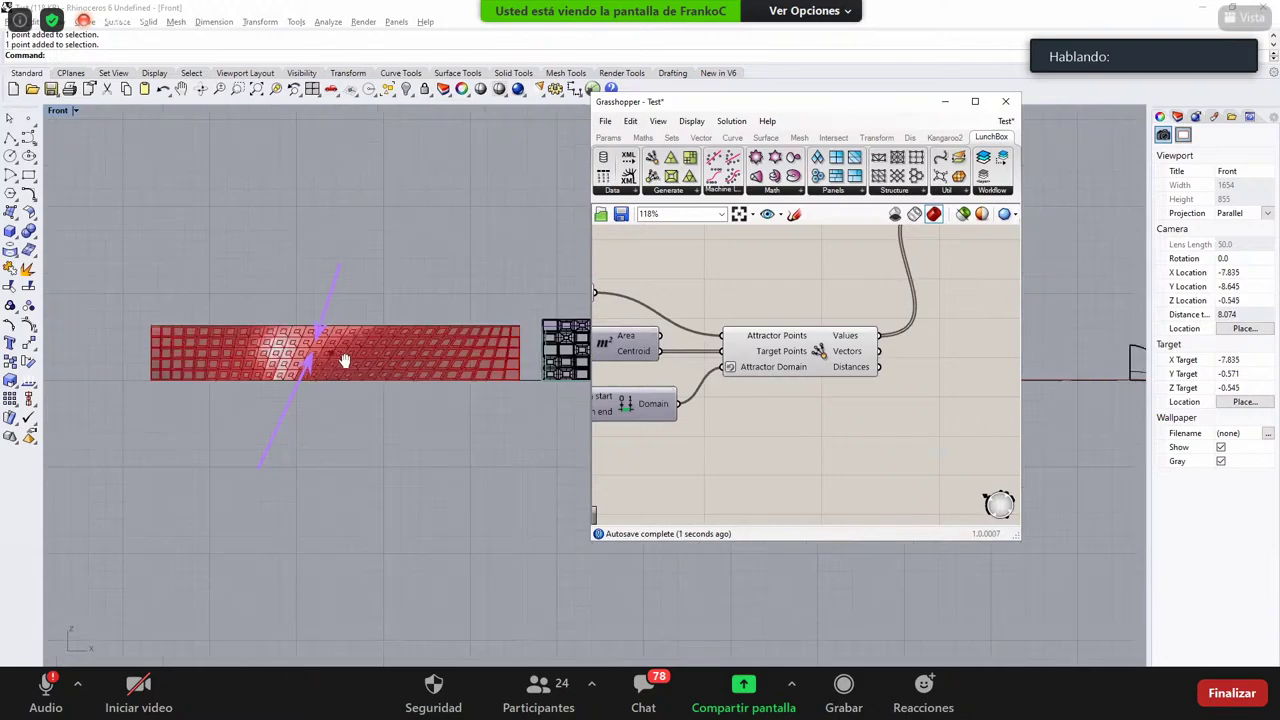
right_click(756, 369)
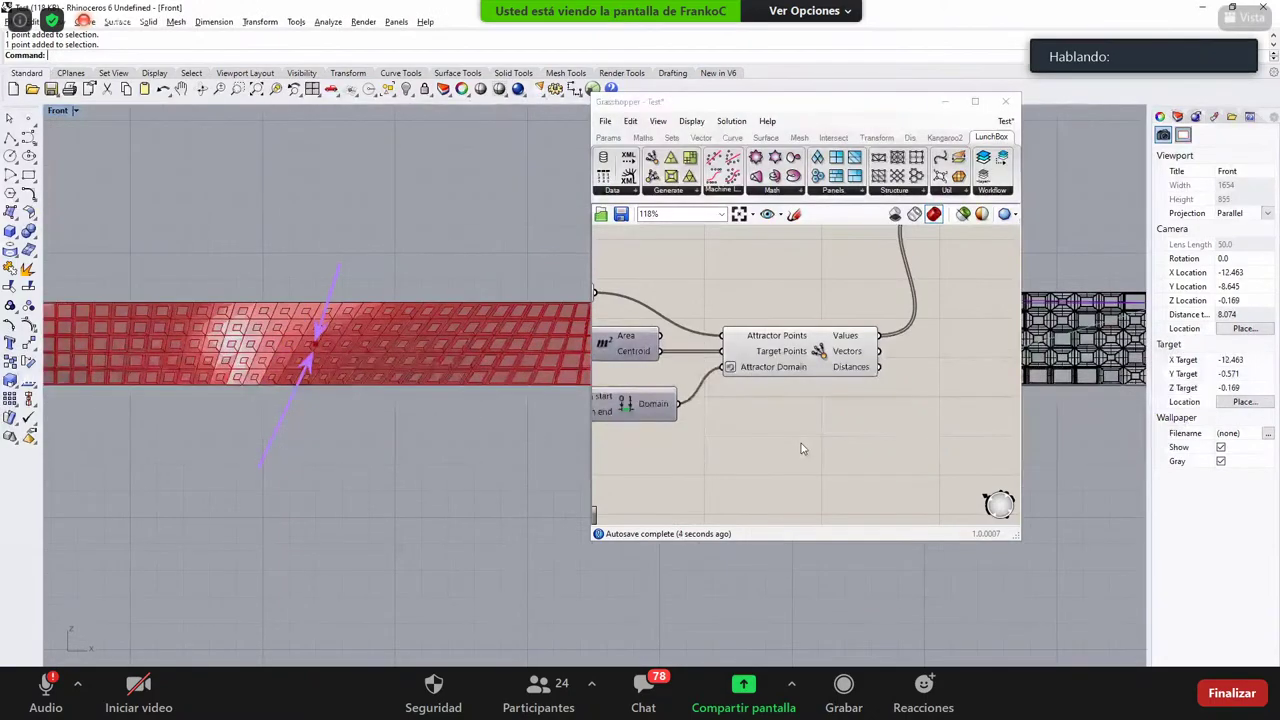
click(806, 467)
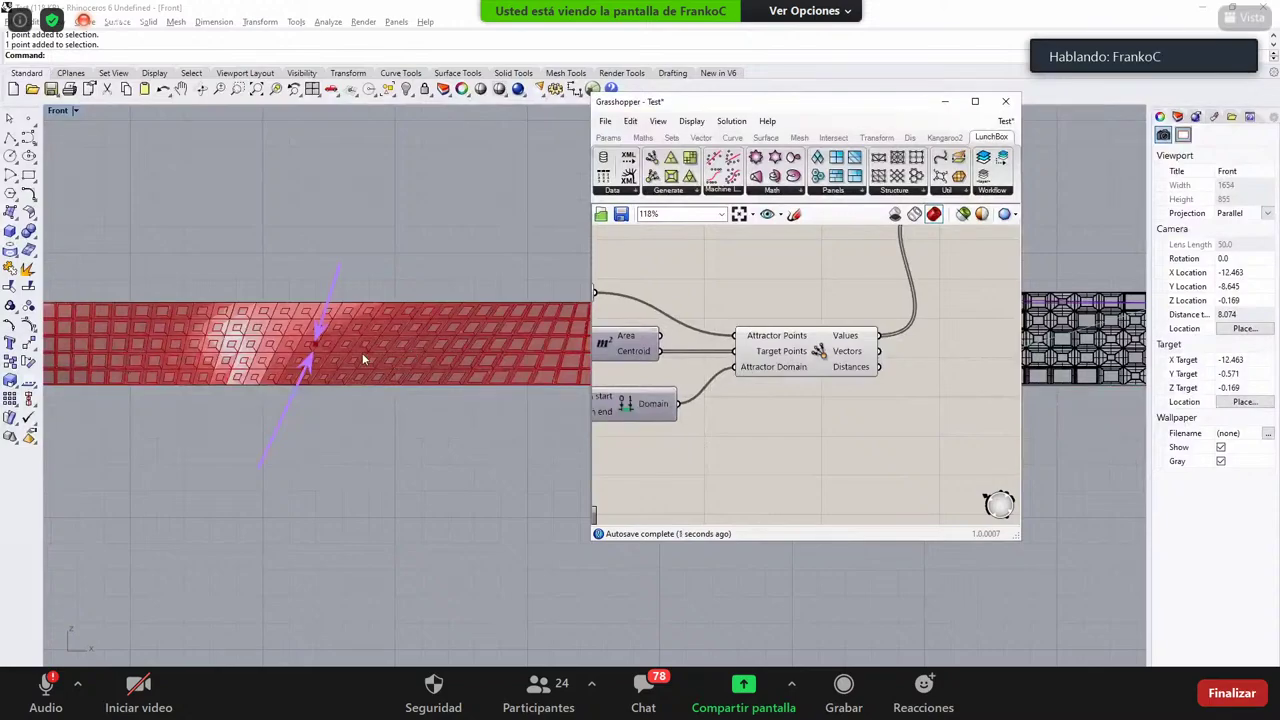
Step: Place a second point object near the right end of the facade in the Front view
click(28, 125)
key(Escape)
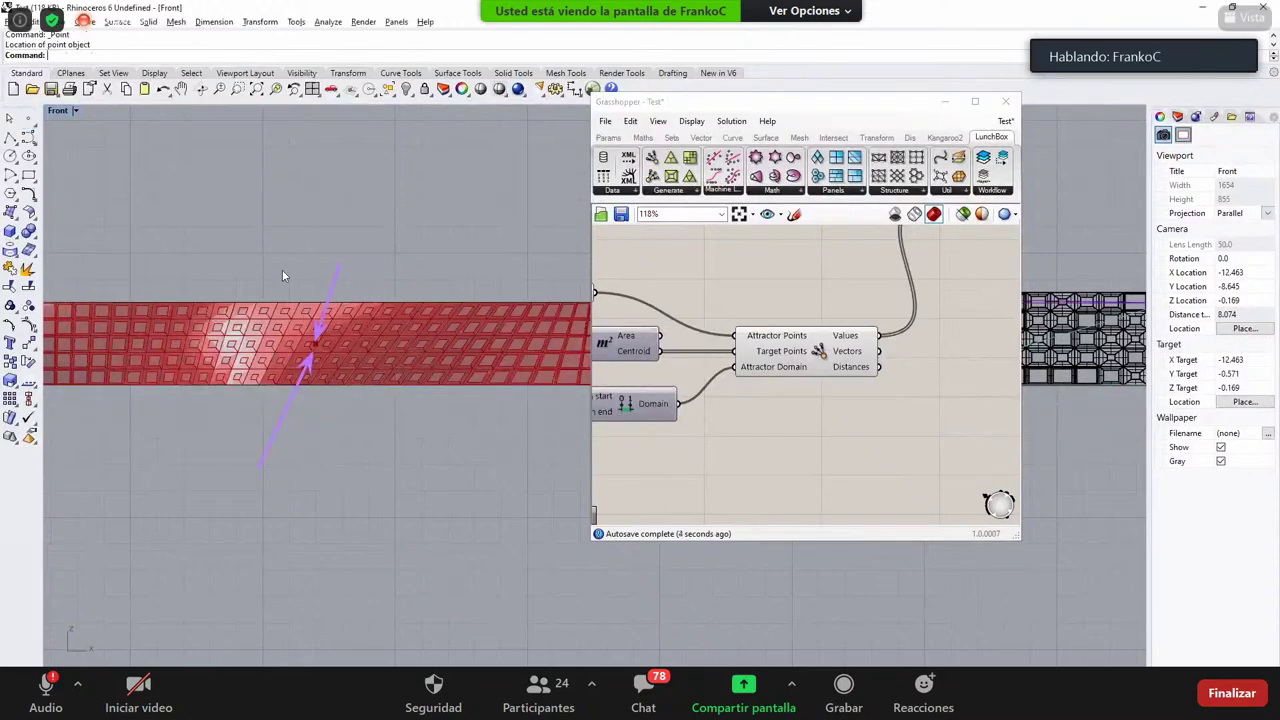
drag(282, 260, 585, 352)
click(452, 446)
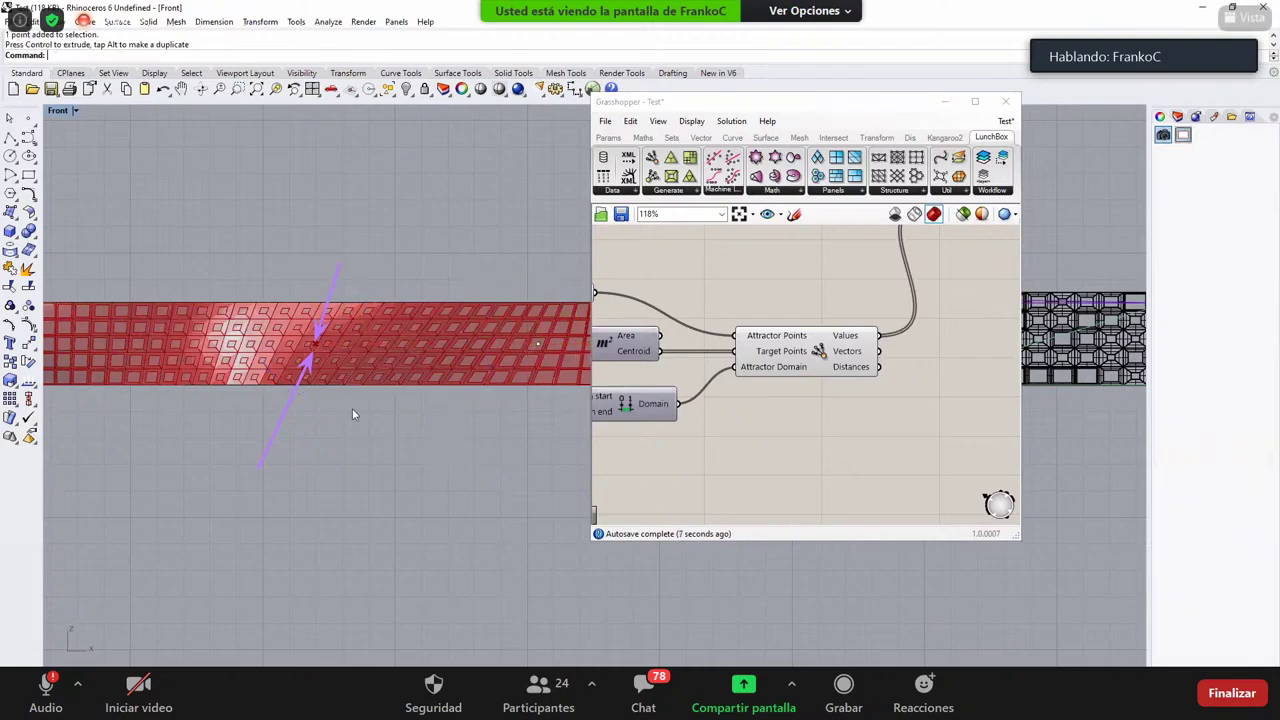
Step: Reference both attractor point objects on the facade in the Point parameter as multiple points
right_drag(411, 418, 426, 419)
scroll(428, 420, up, 1)
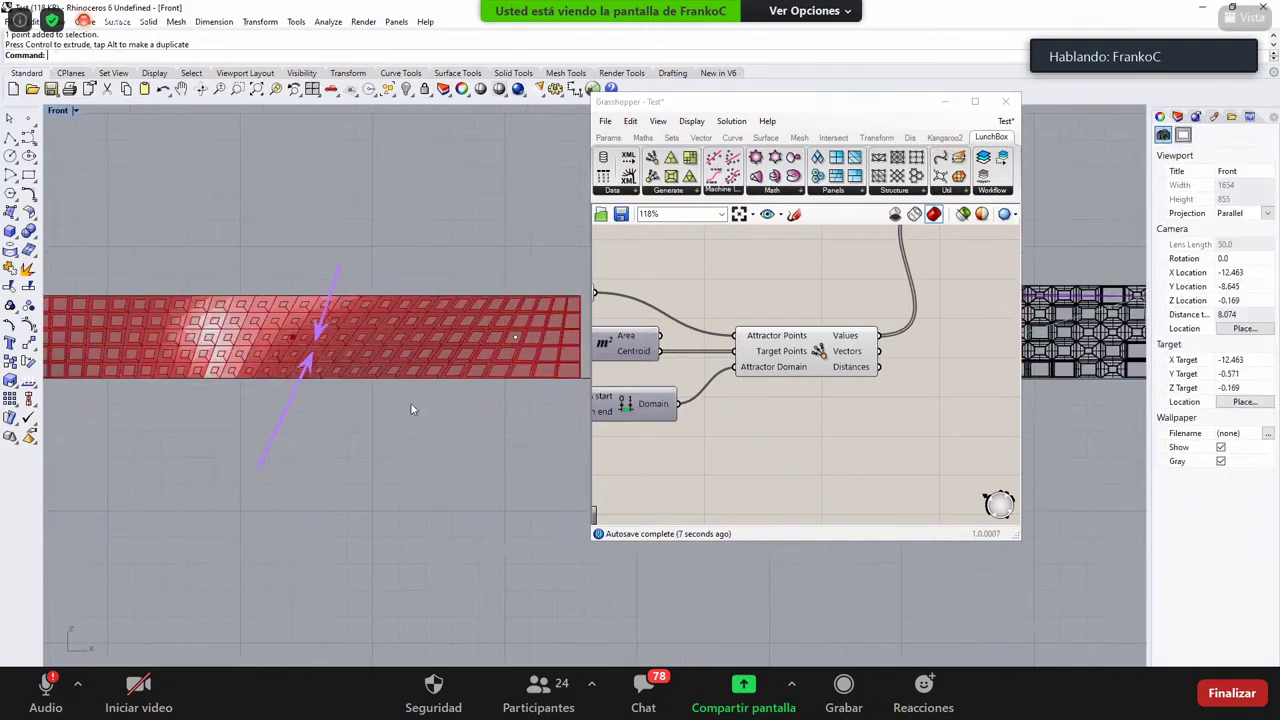
scroll(340, 368, down, 3)
right_drag(337, 356, 340, 353)
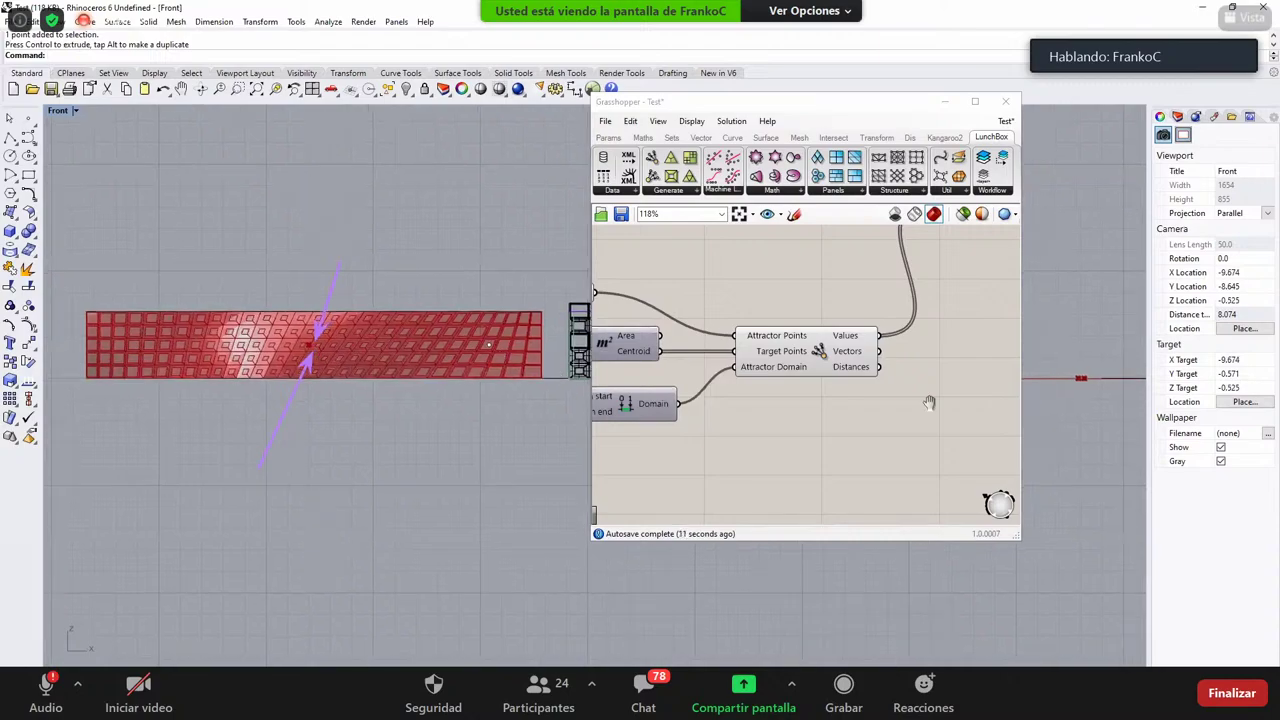
right_drag(914, 401, 1144, 401)
right_click(806, 293)
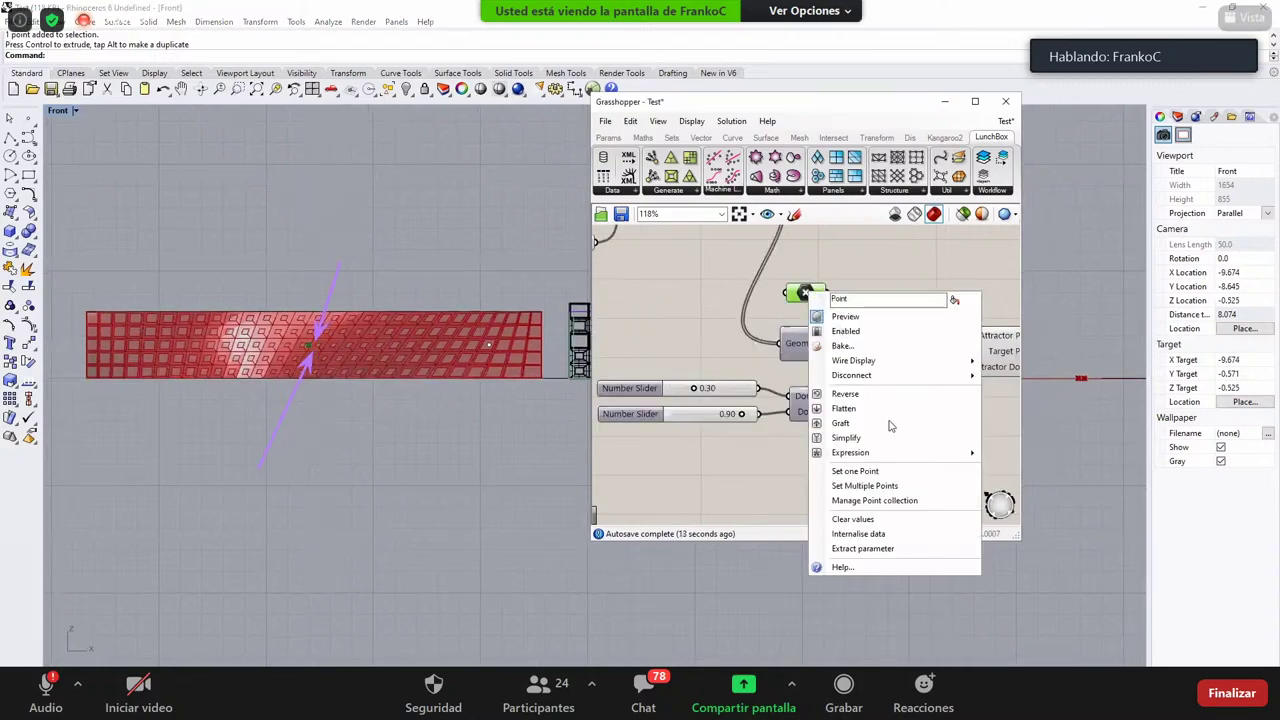
click(884, 487)
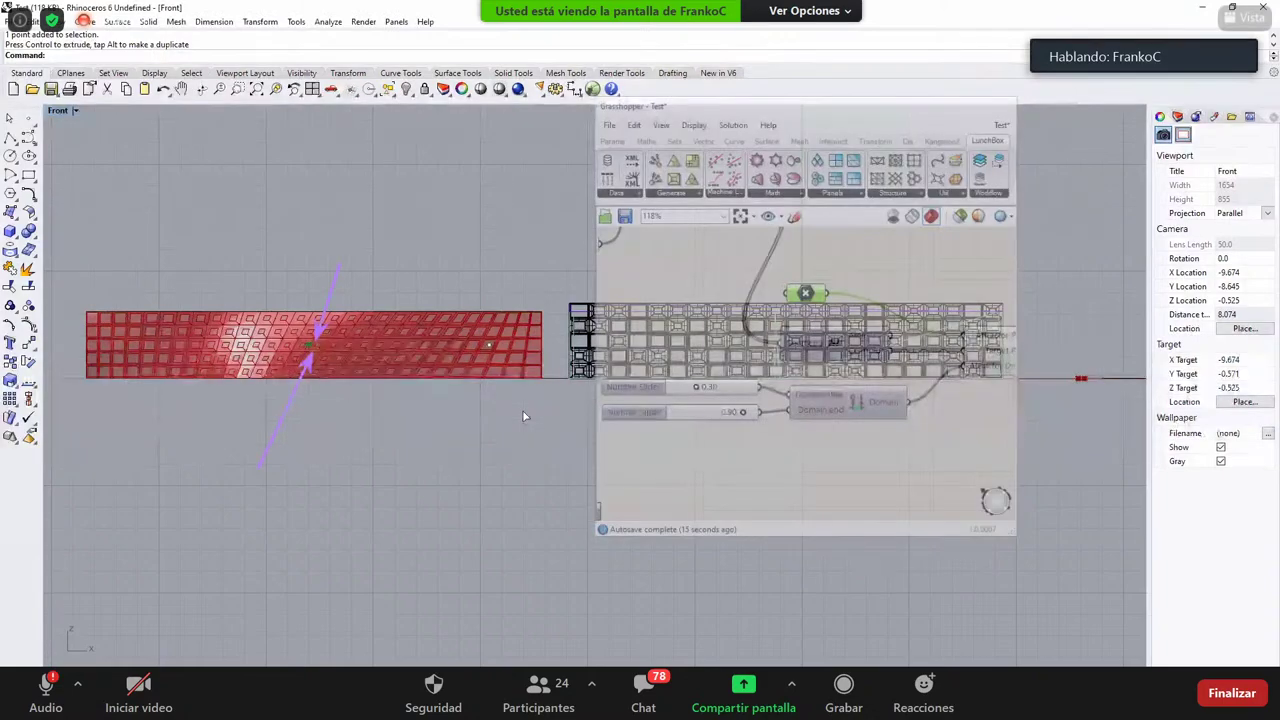
drag(277, 283, 340, 426)
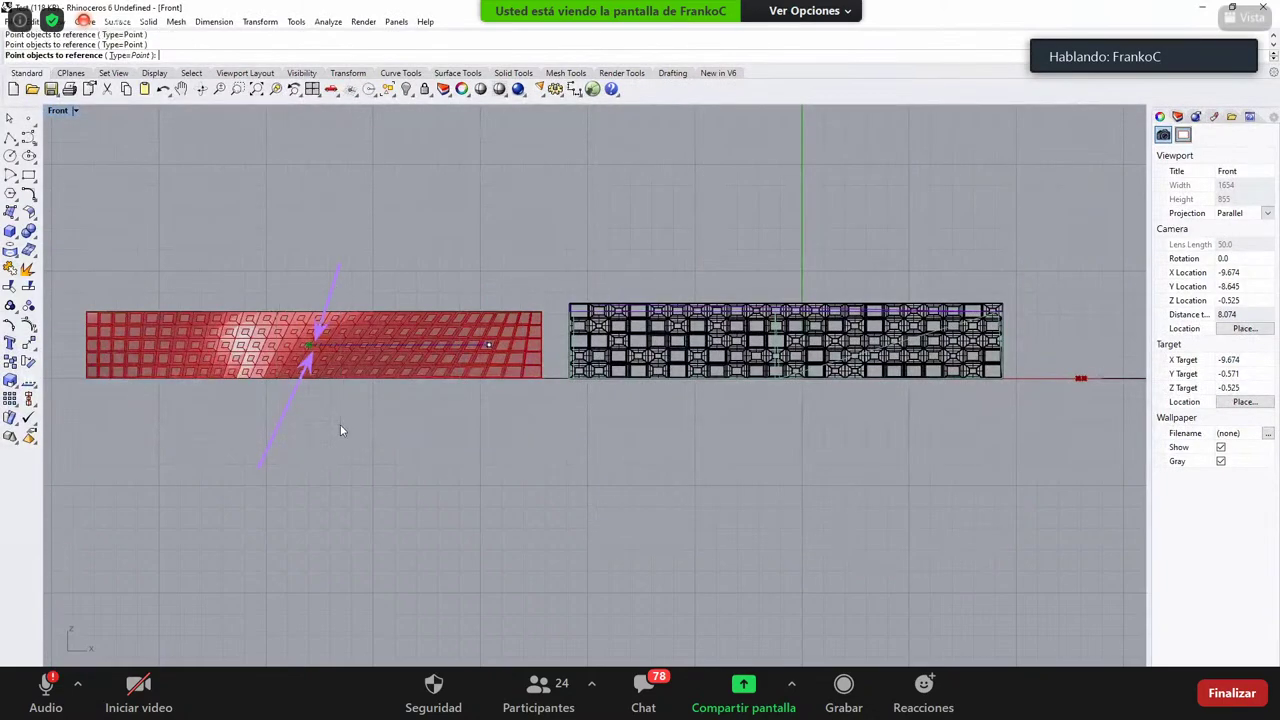
key(Return)
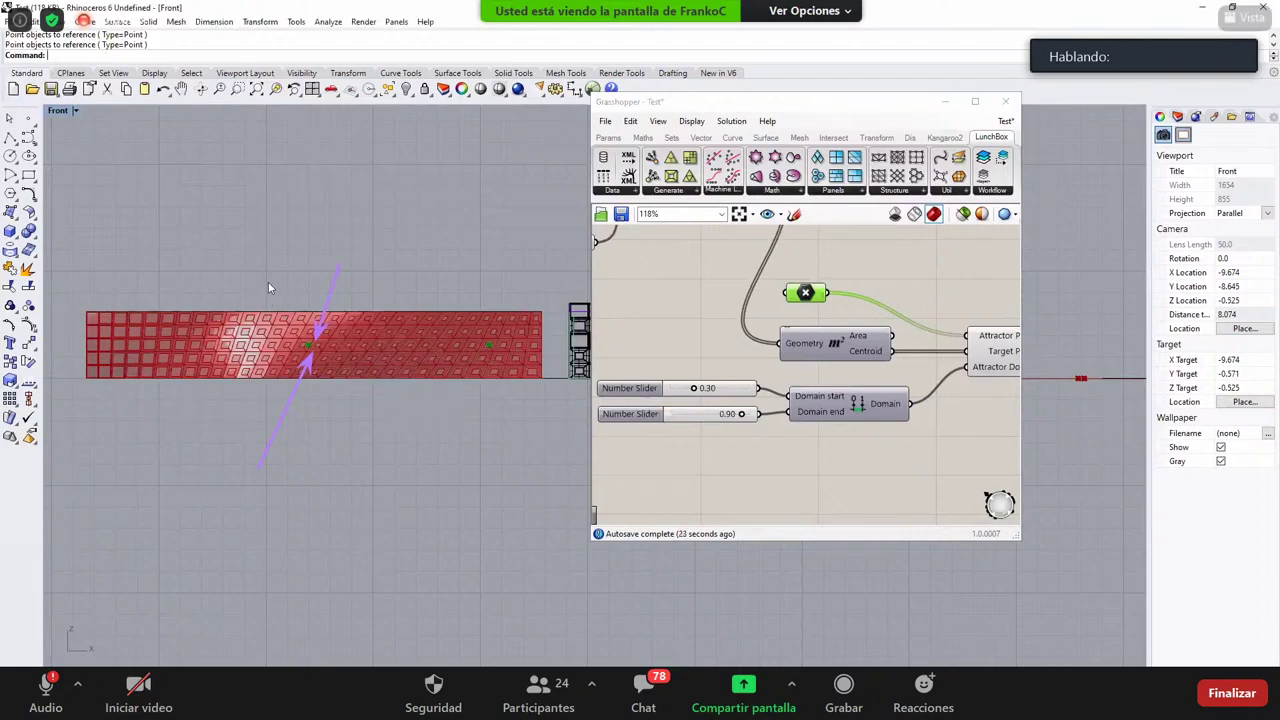
Step: Move the first attractor point vertically to just above the facade and the second one to below it in the Front view
drag(268, 281, 356, 341)
drag(309, 293, 307, 231)
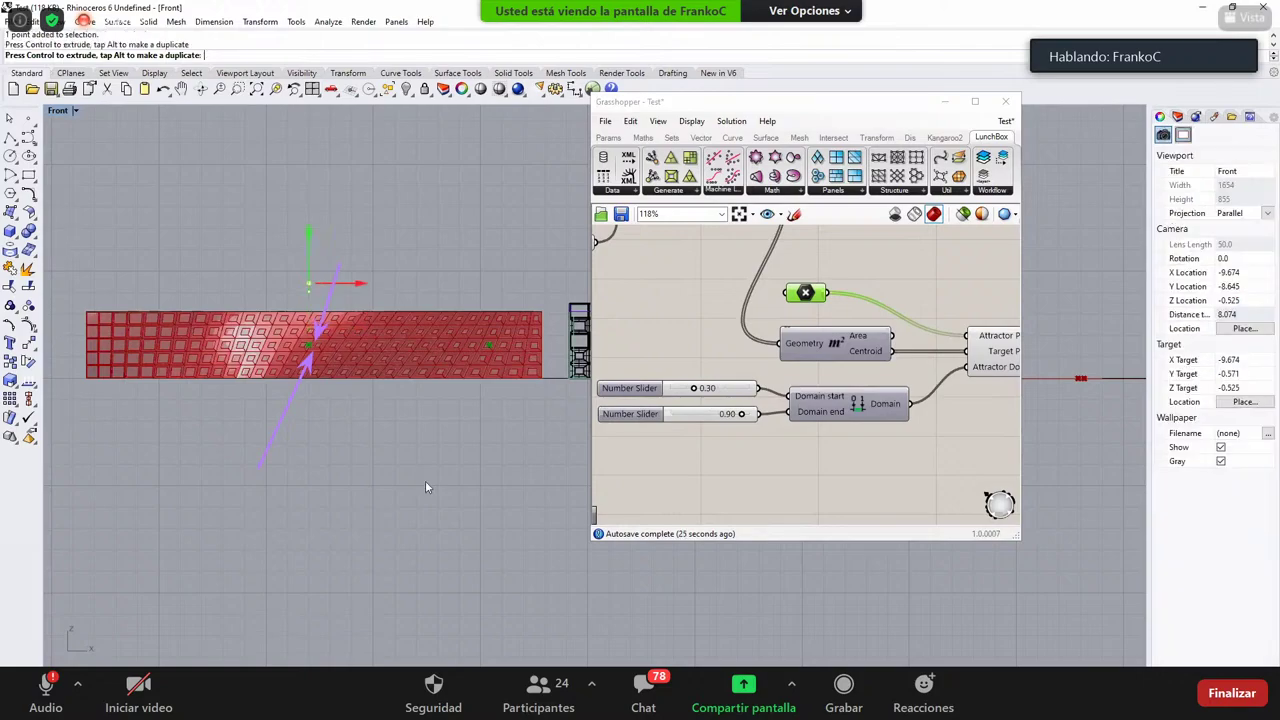
drag(538, 318, 416, 376)
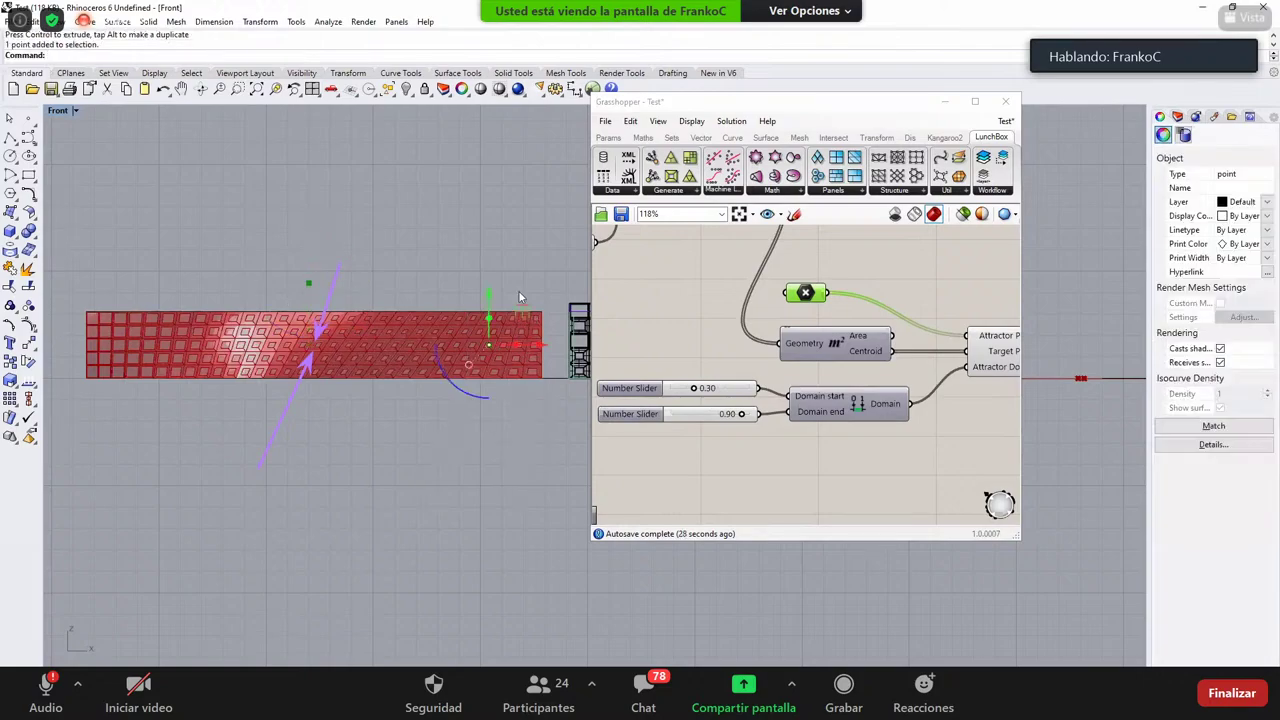
drag(488, 293, 443, 425)
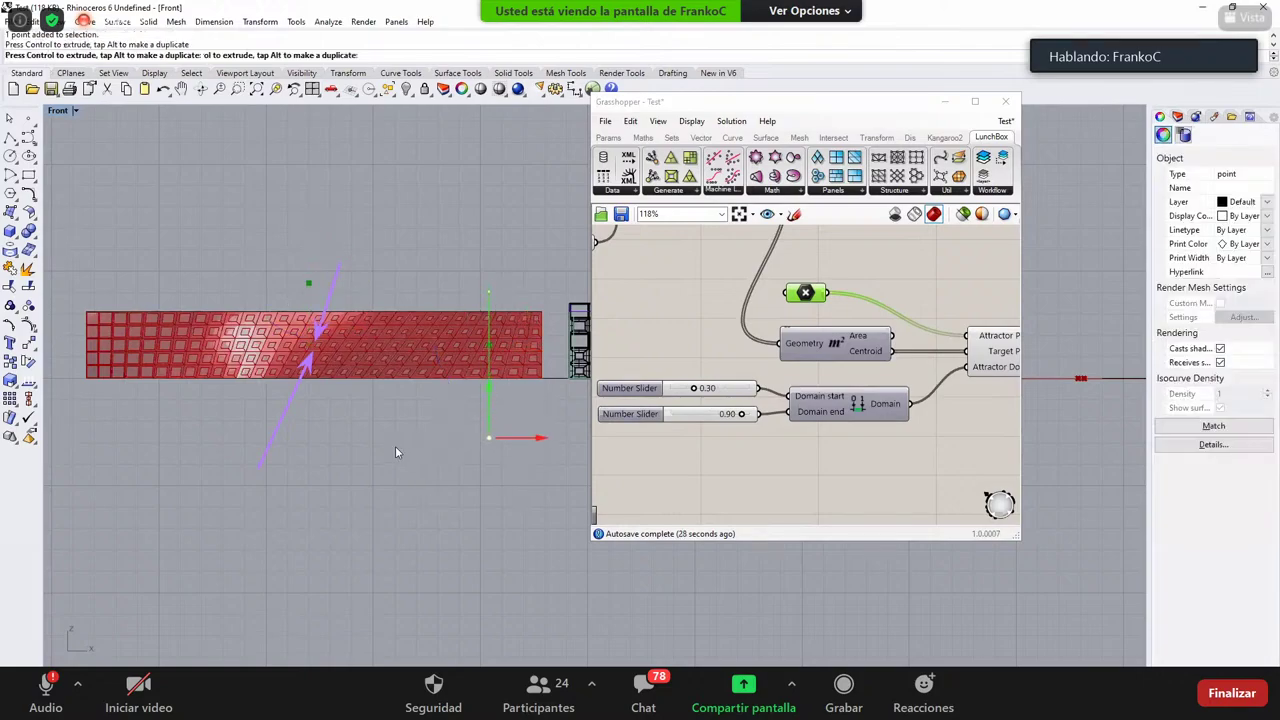
click(370, 450)
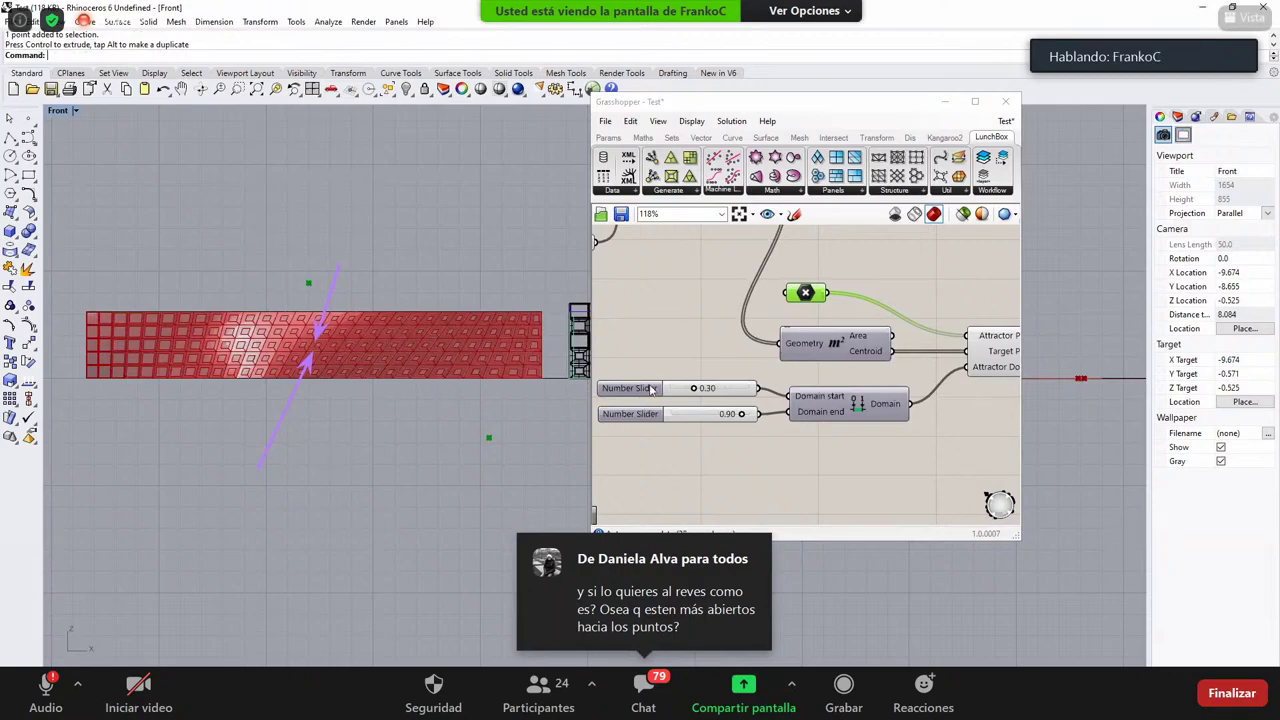
Step: Swap the slider connections so the 0.90 slider feeds Domain start and the 0.30 slider feeds Domain end
right_drag(840, 358, 808, 353)
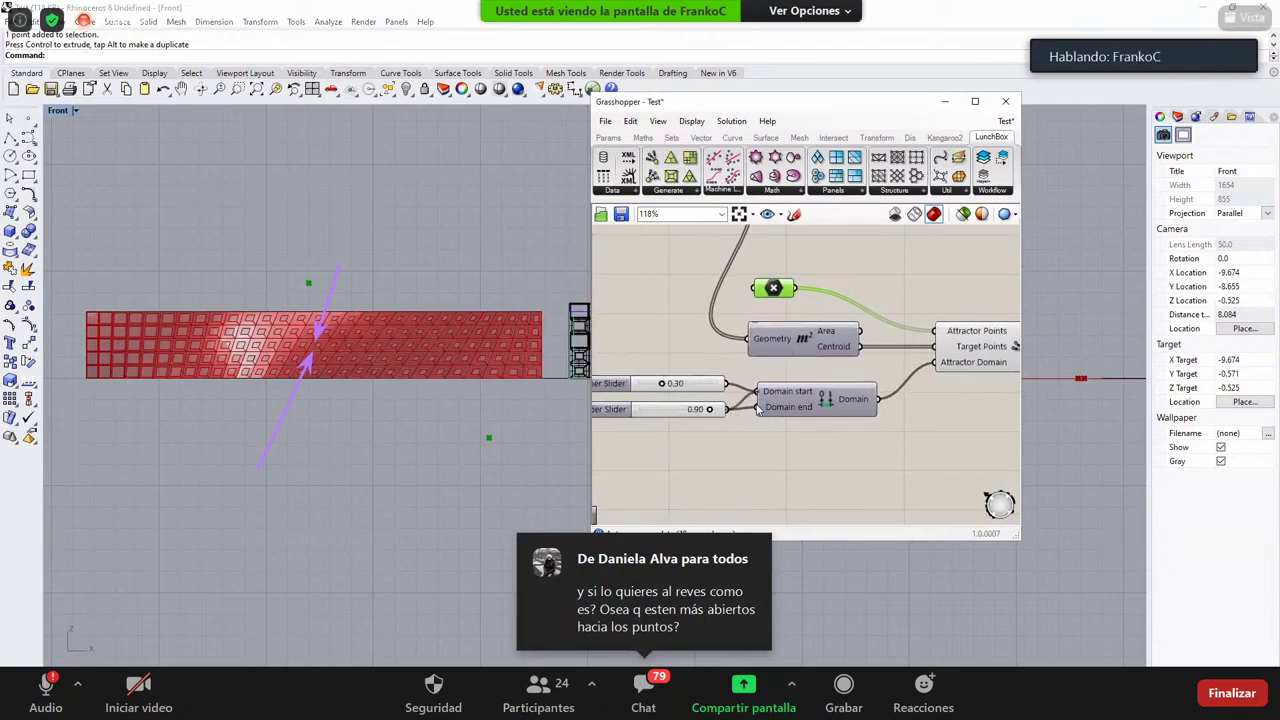
drag(726, 384, 755, 408)
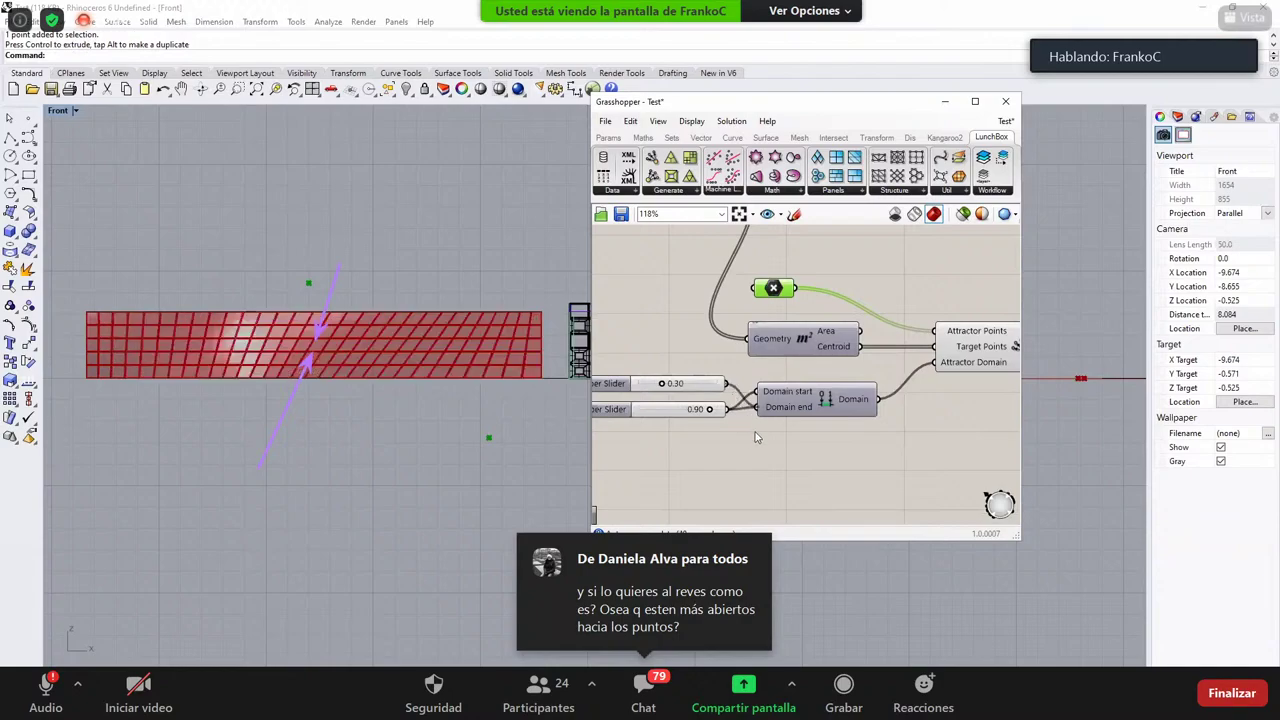
right_drag(868, 417, 748, 414)
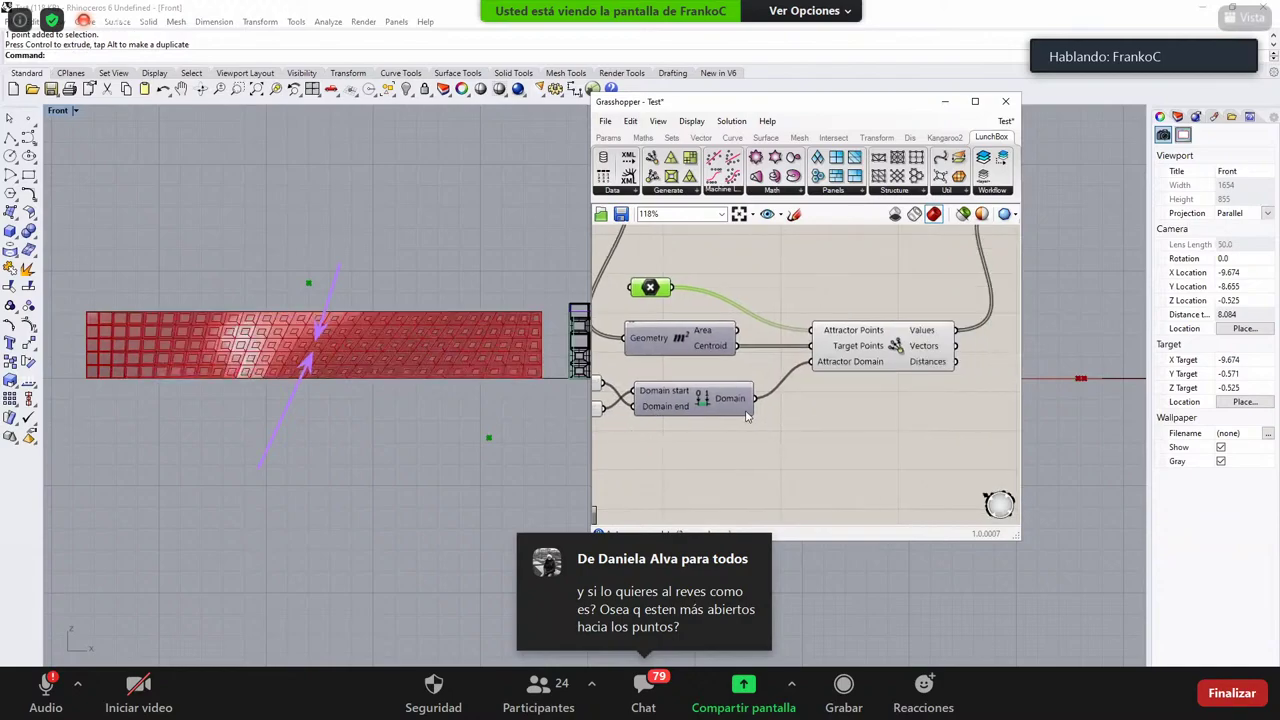
Step: Insert a Reverse List component between the Domain output and the Attractor Domain input
scroll(772, 412, down, 2)
scroll(776, 412, up, 2)
click(776, 411)
double_click(775, 410)
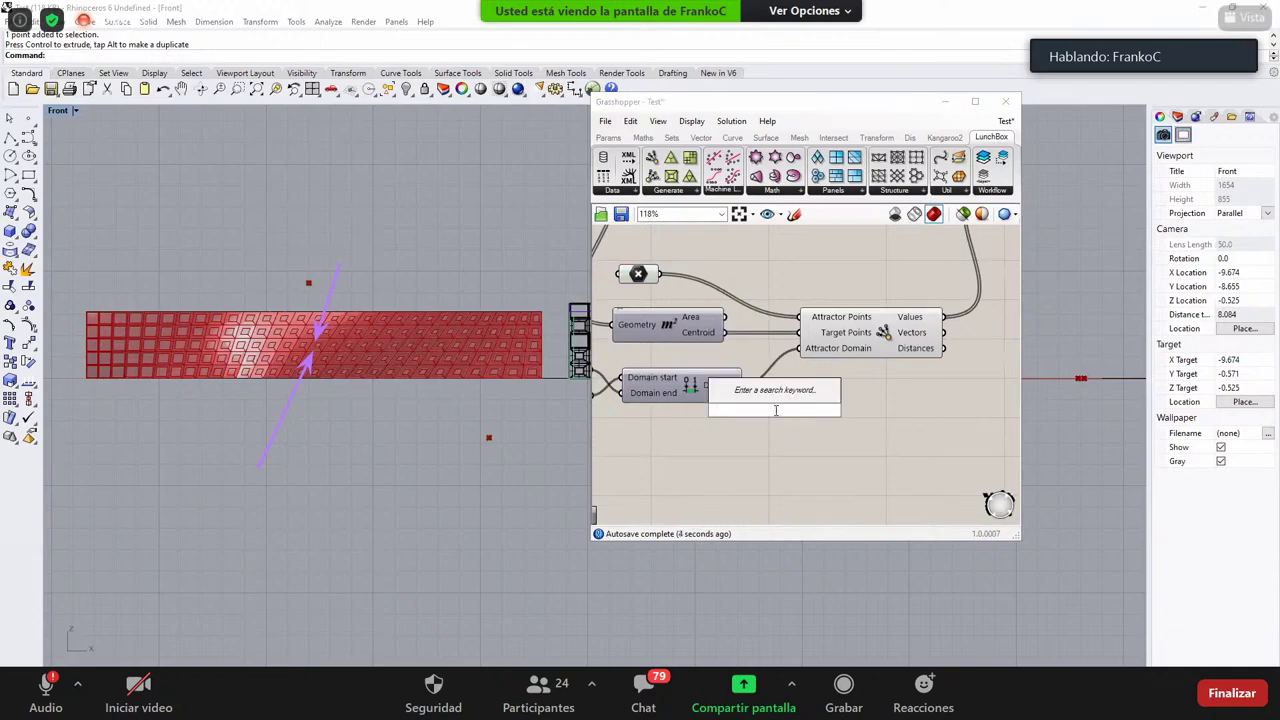
text(reve)
click(756, 394)
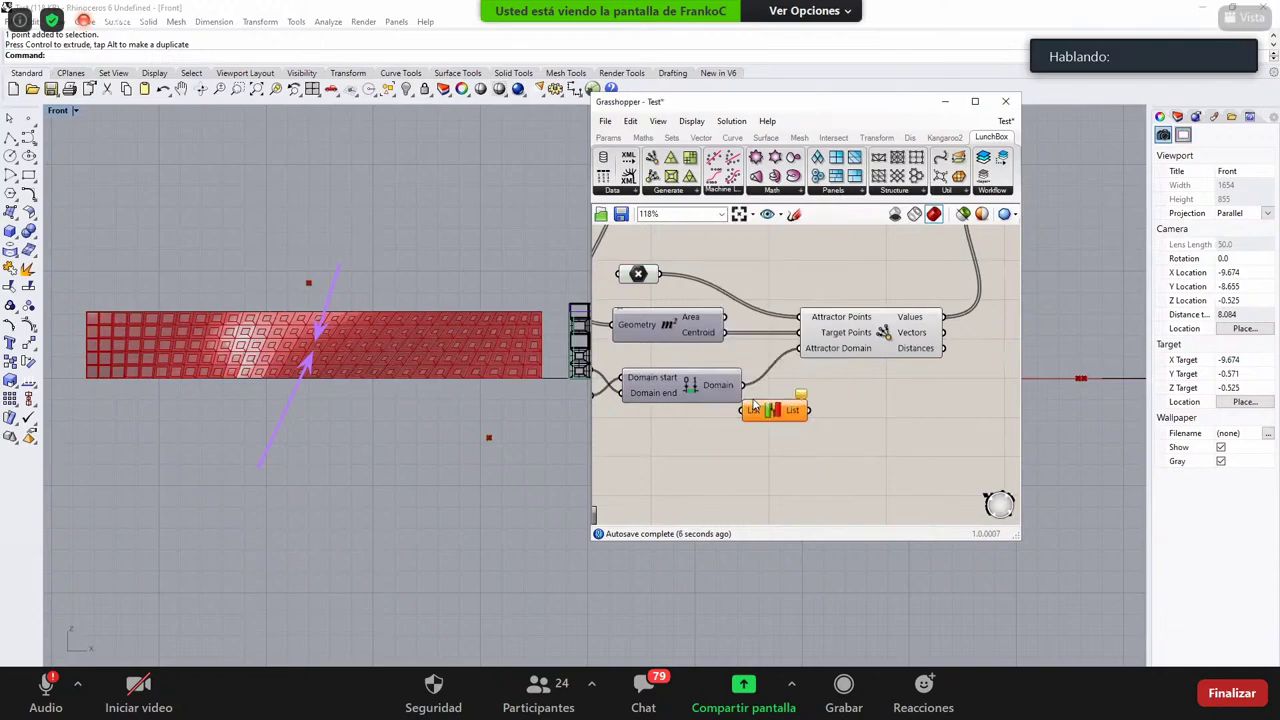
drag(744, 385, 797, 356)
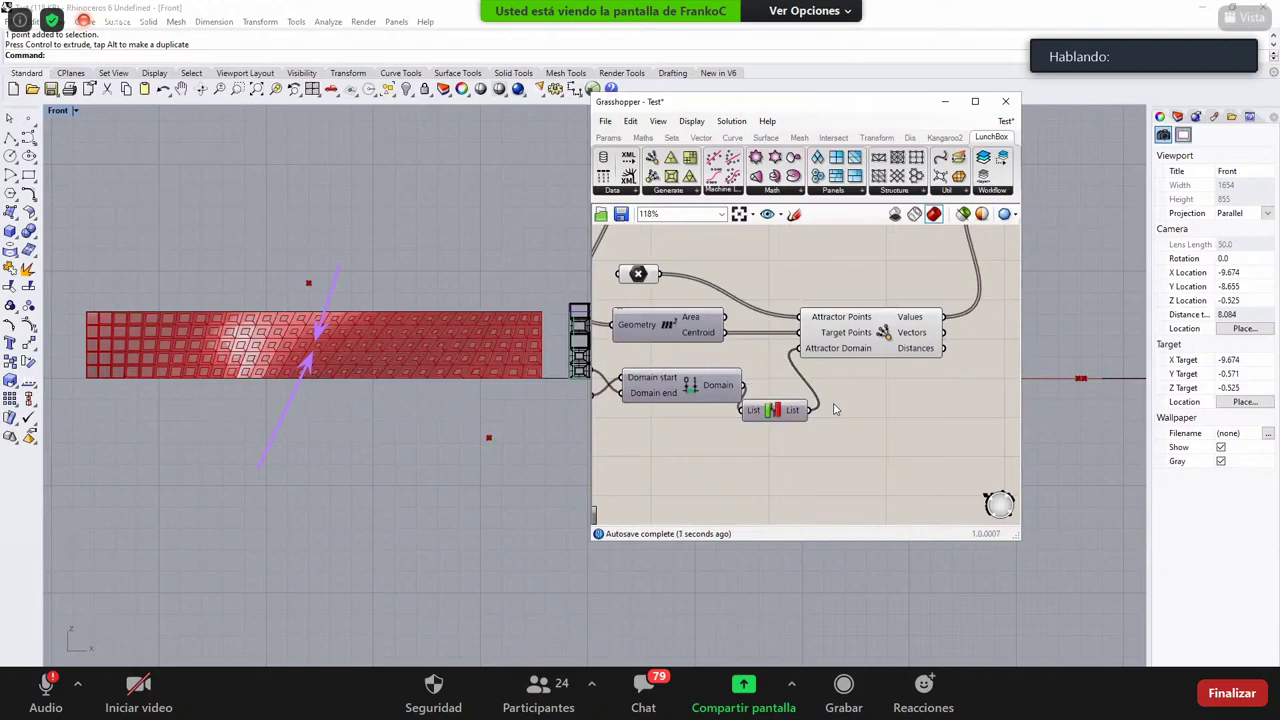
click(778, 410)
scroll(775, 430, down, 3)
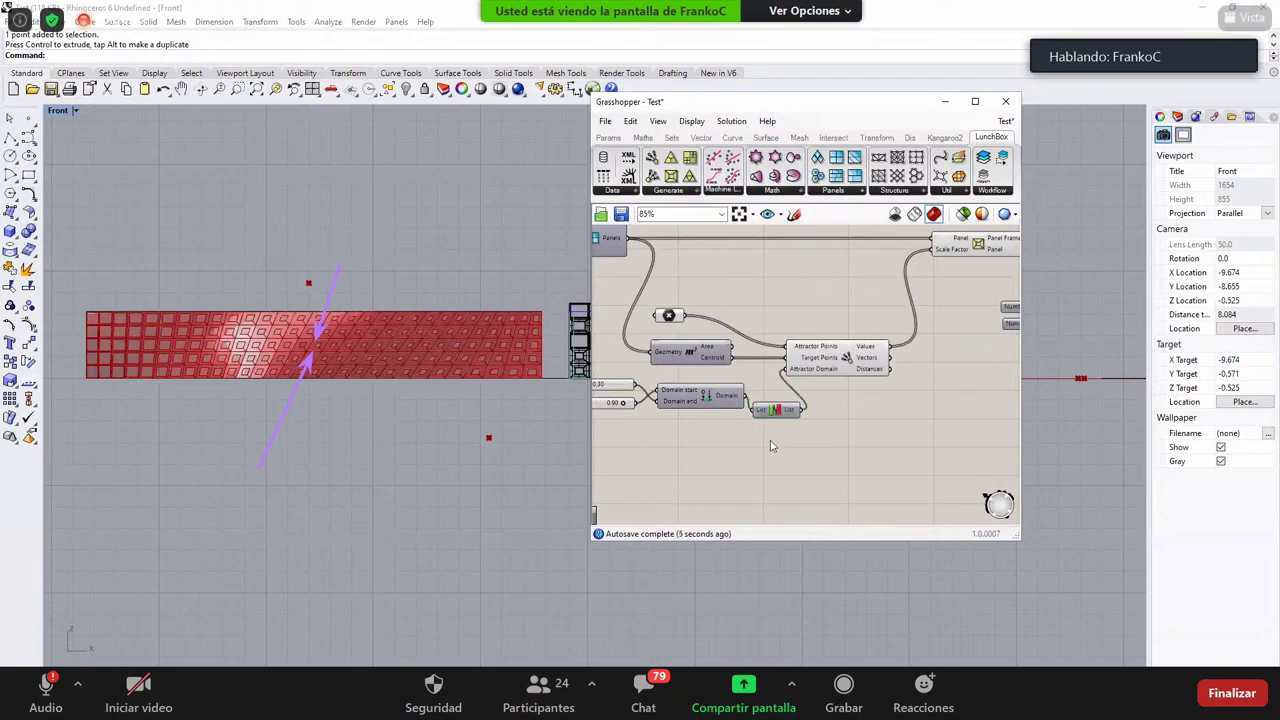
scroll(770, 441, up, 3)
right_drag(770, 441, 870, 406)
scroll(868, 404, down, 4)
scroll(880, 396, up, 1)
right_drag(985, 347, 907, 357)
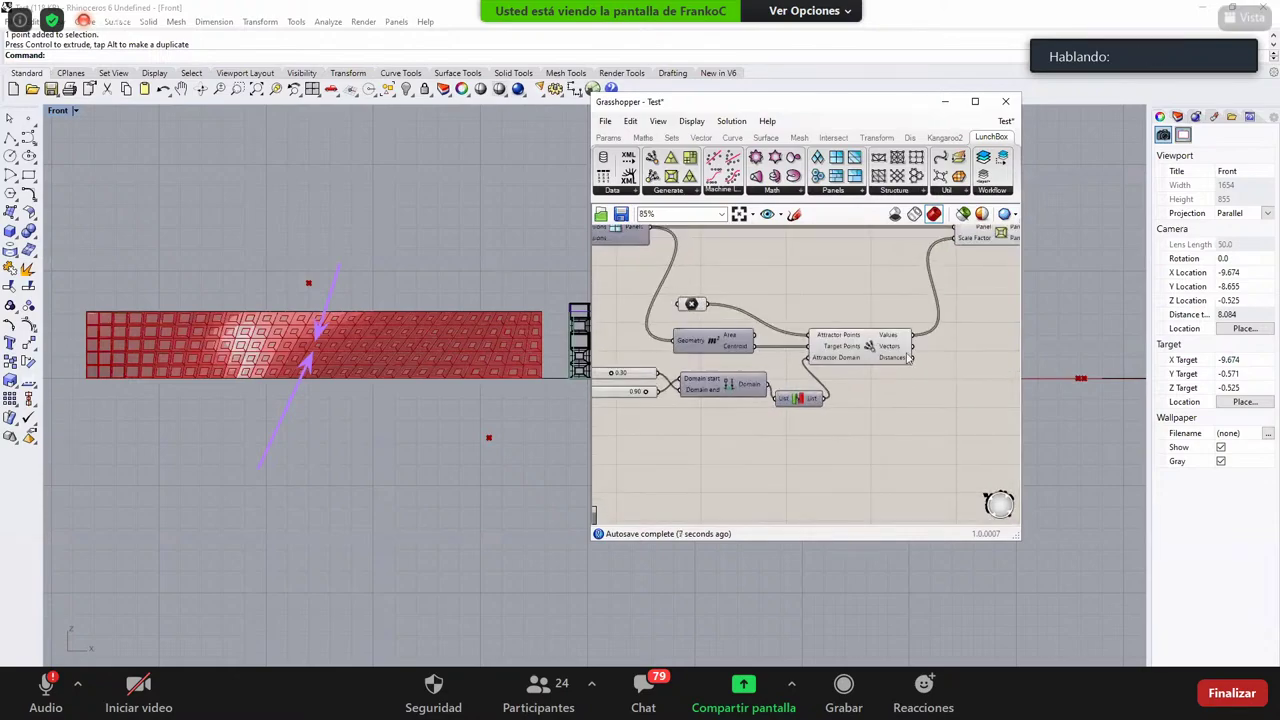
Step: Reconnect the Domain output directly to Attractor Domain and reverse the list order of the attractor component's Values output
right_drag(920, 391, 770, 372)
right_click(769, 371)
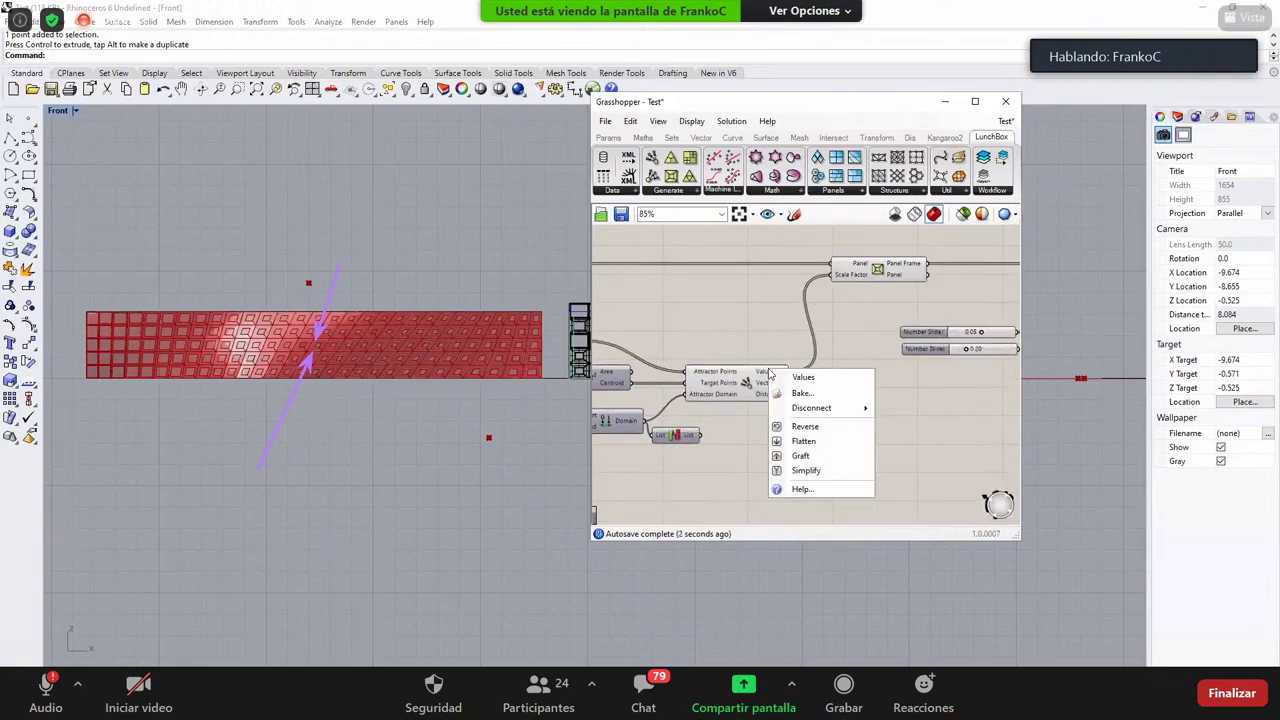
click(818, 441)
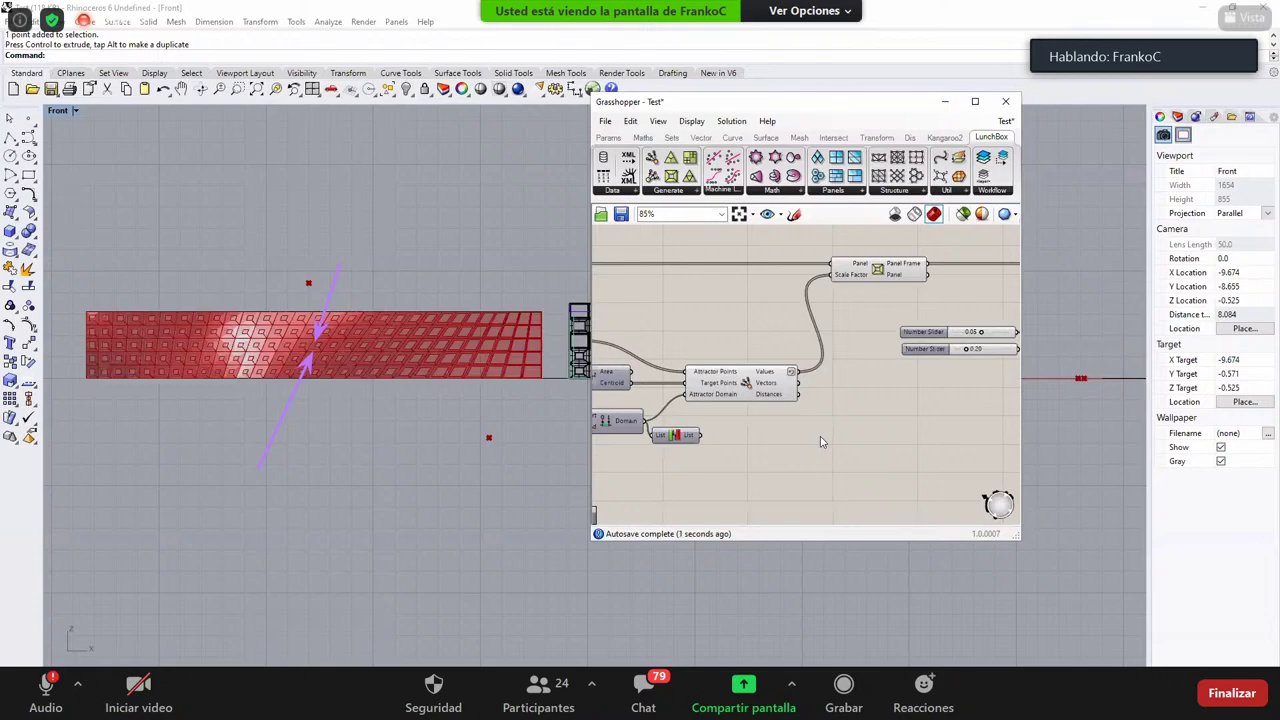
Step: Delete the leftover Reverse List component
drag(688, 436, 748, 460)
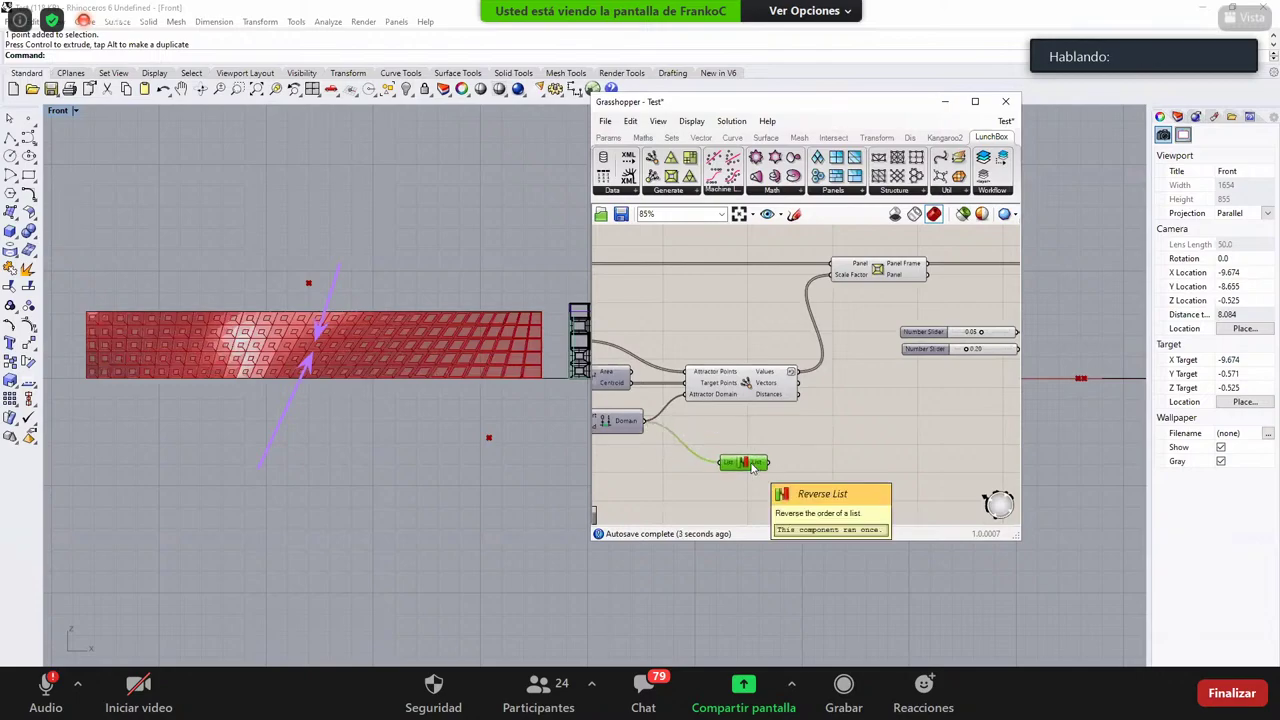
key(Delete)
Step: Check the Reverse option on the attractor component's Values output
scroll(767, 397, up, 2)
scroll(769, 357, up, 1)
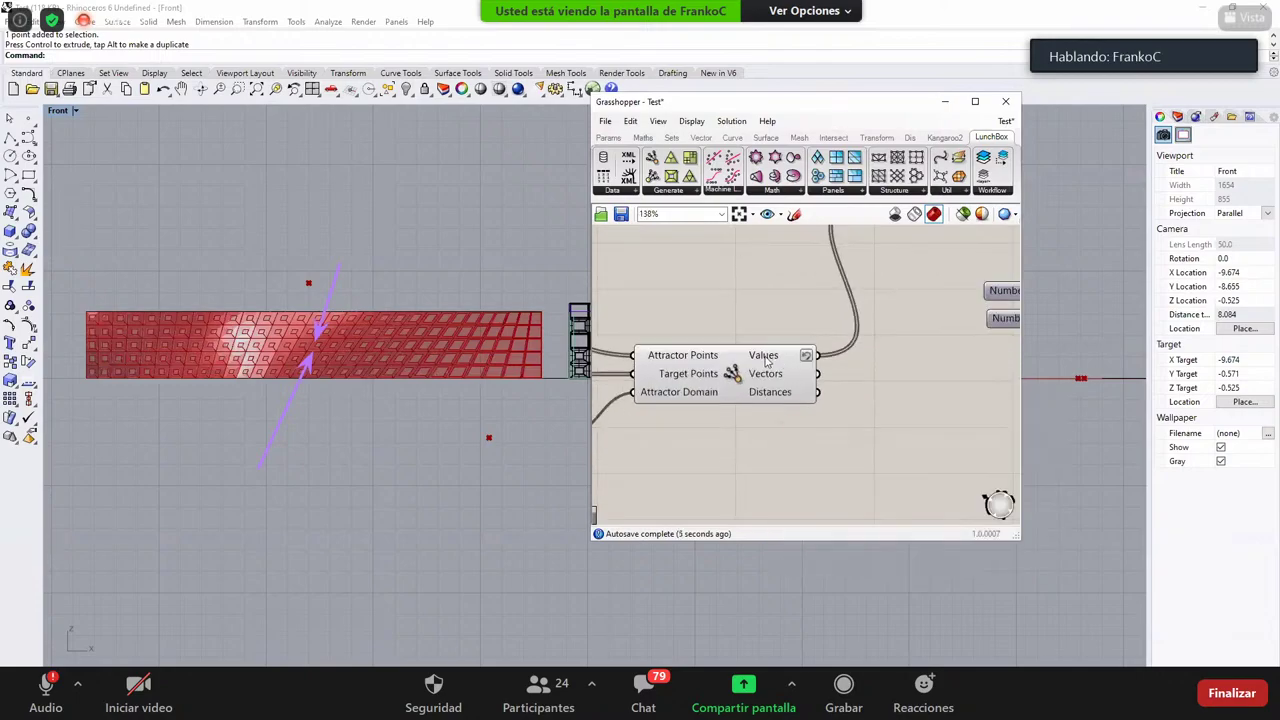
right_click(768, 357)
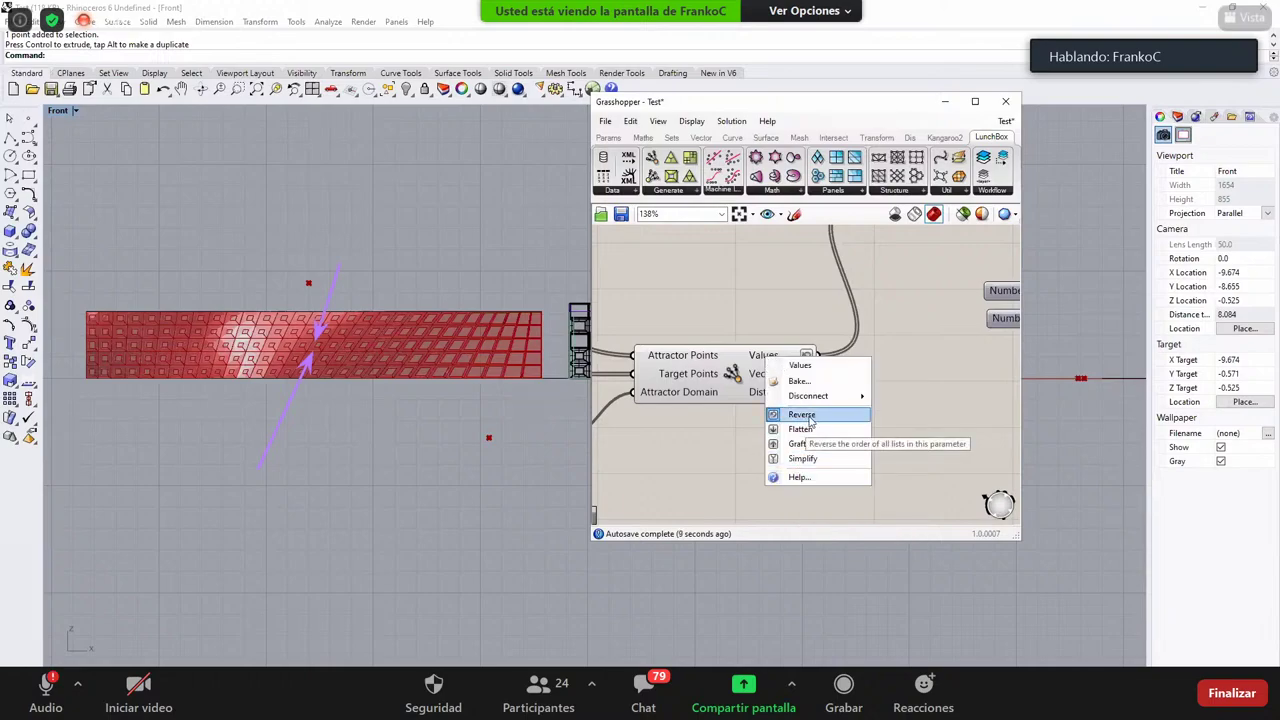
click(810, 420)
Step: Move the 0.30 number slider below the 0.90 slider so the domain wires no longer cross
scroll(858, 403, down, 4)
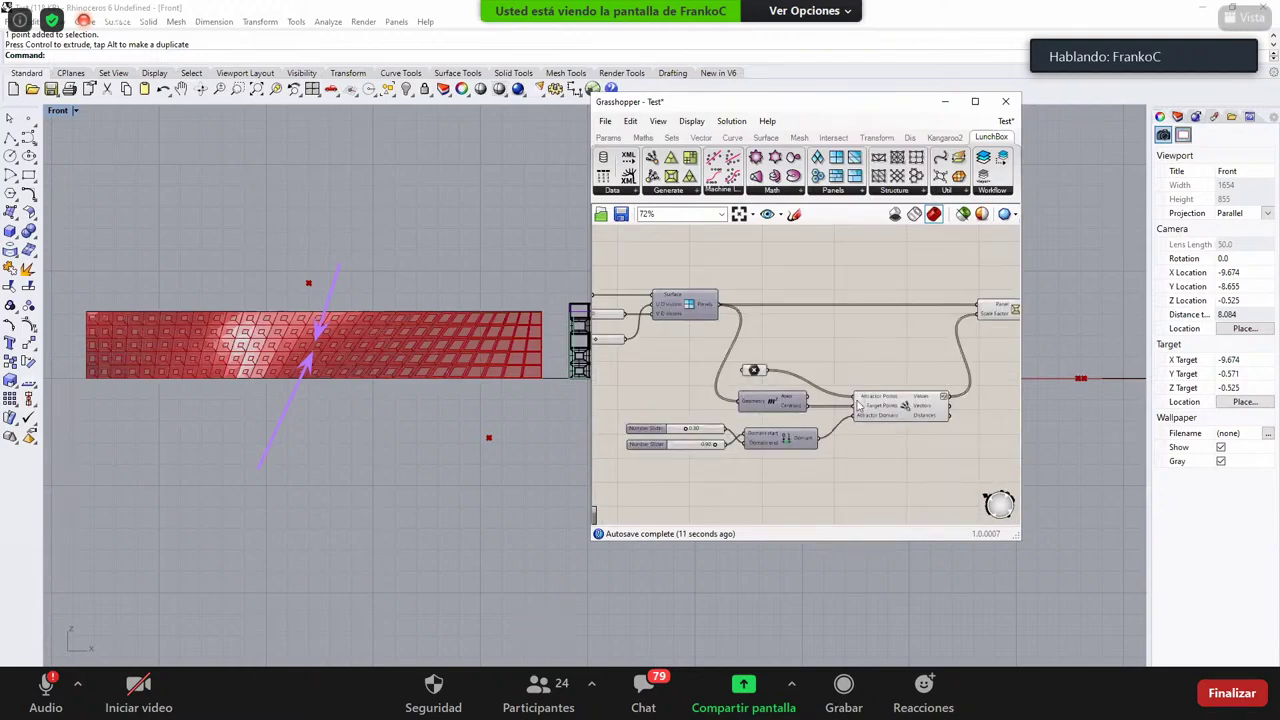
right_drag(858, 405, 820, 395)
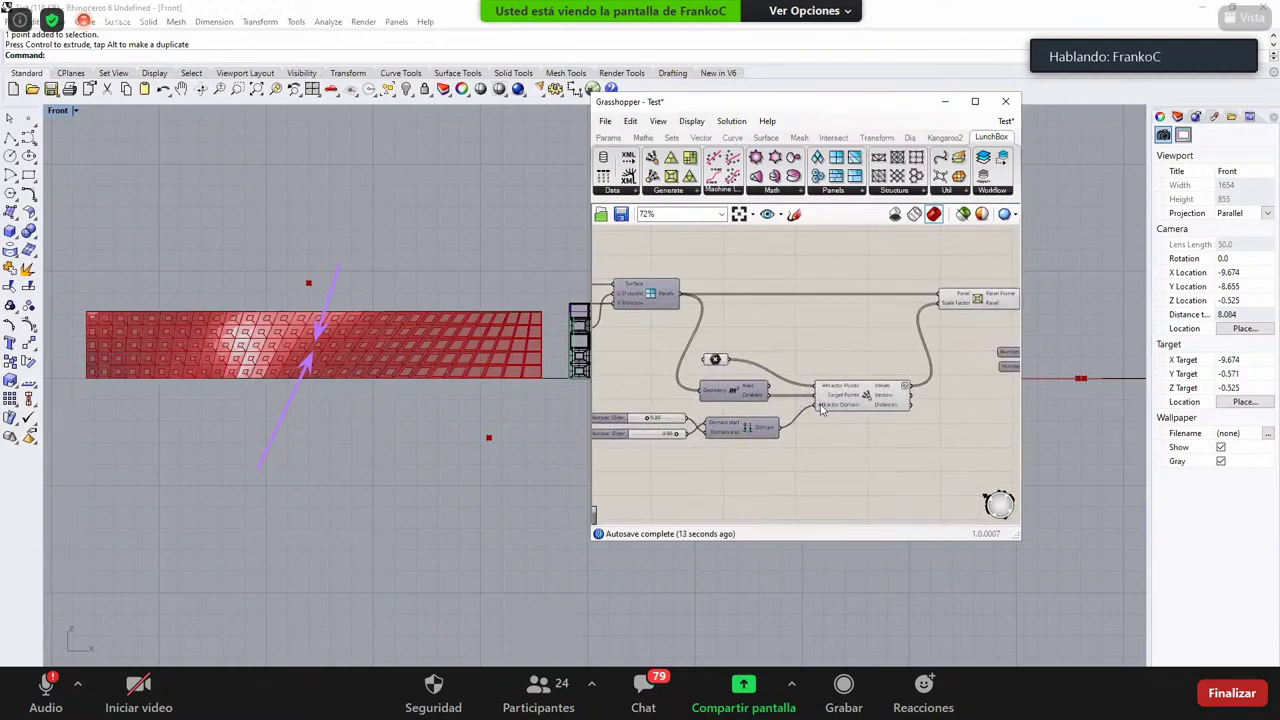
drag(619, 418, 637, 438)
right_drag(684, 448, 723, 358)
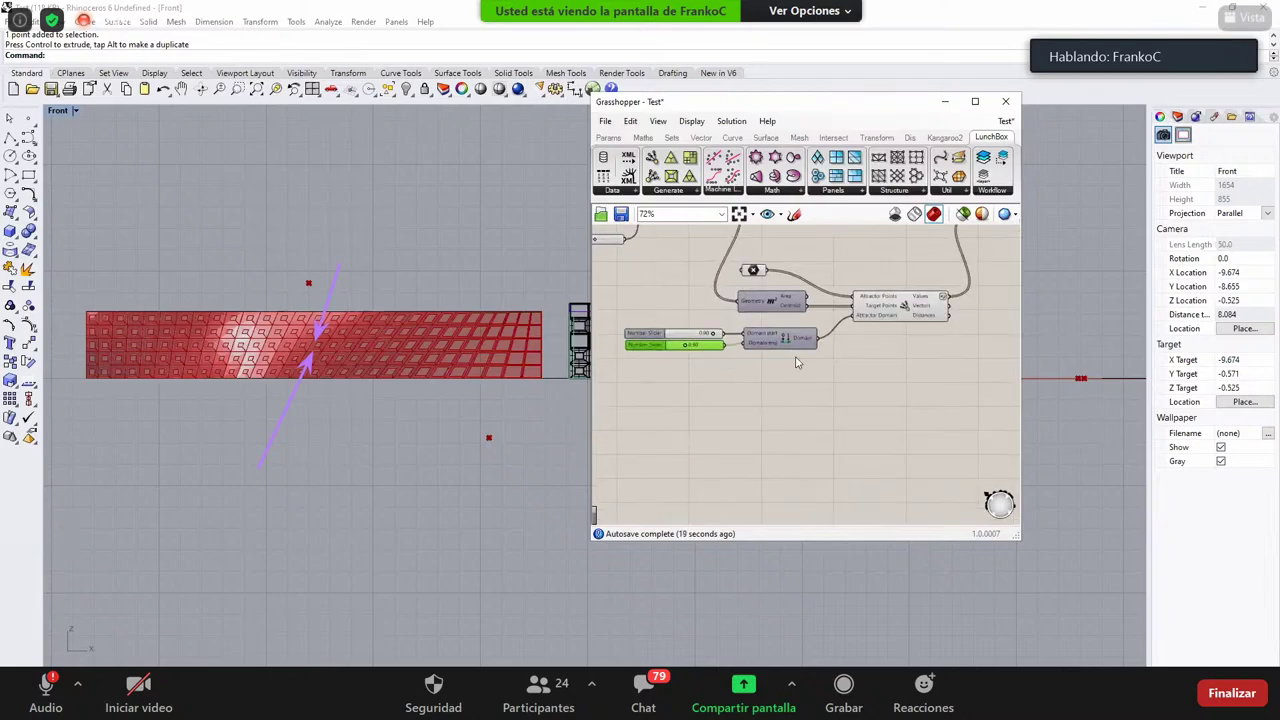
right_drag(788, 391, 786, 429)
click(785, 428)
double_click(785, 428)
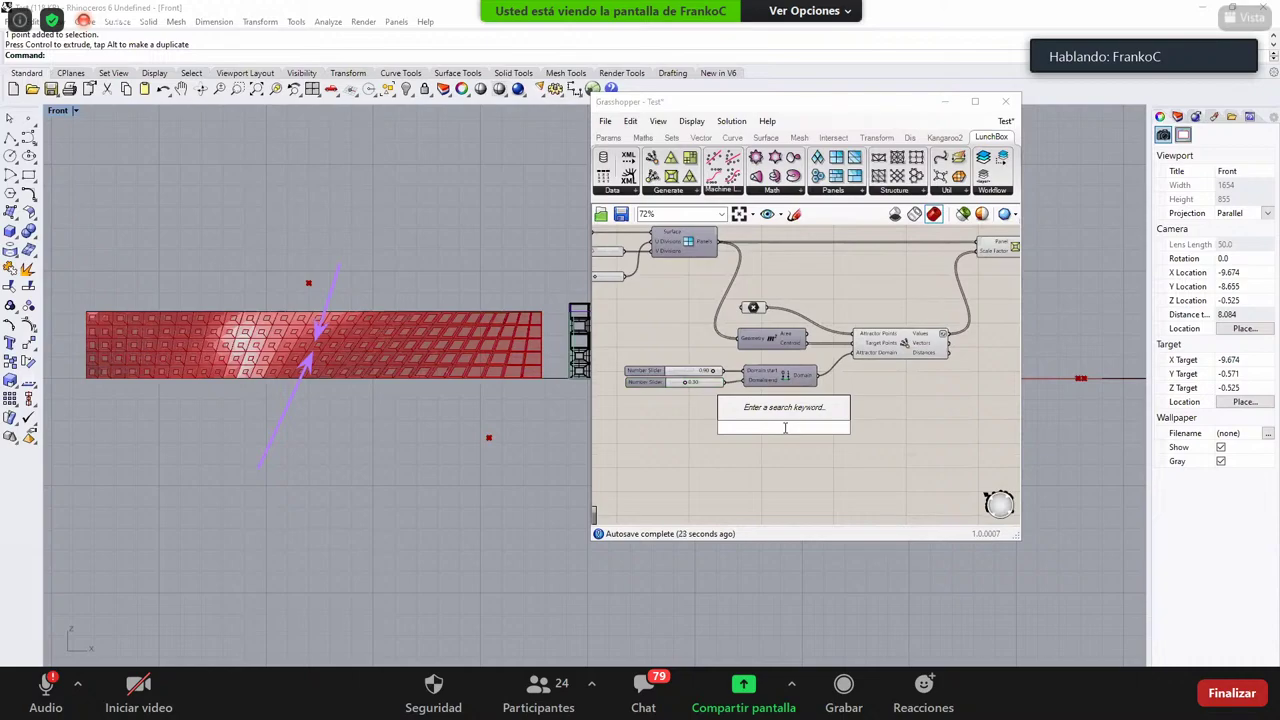
click(768, 471)
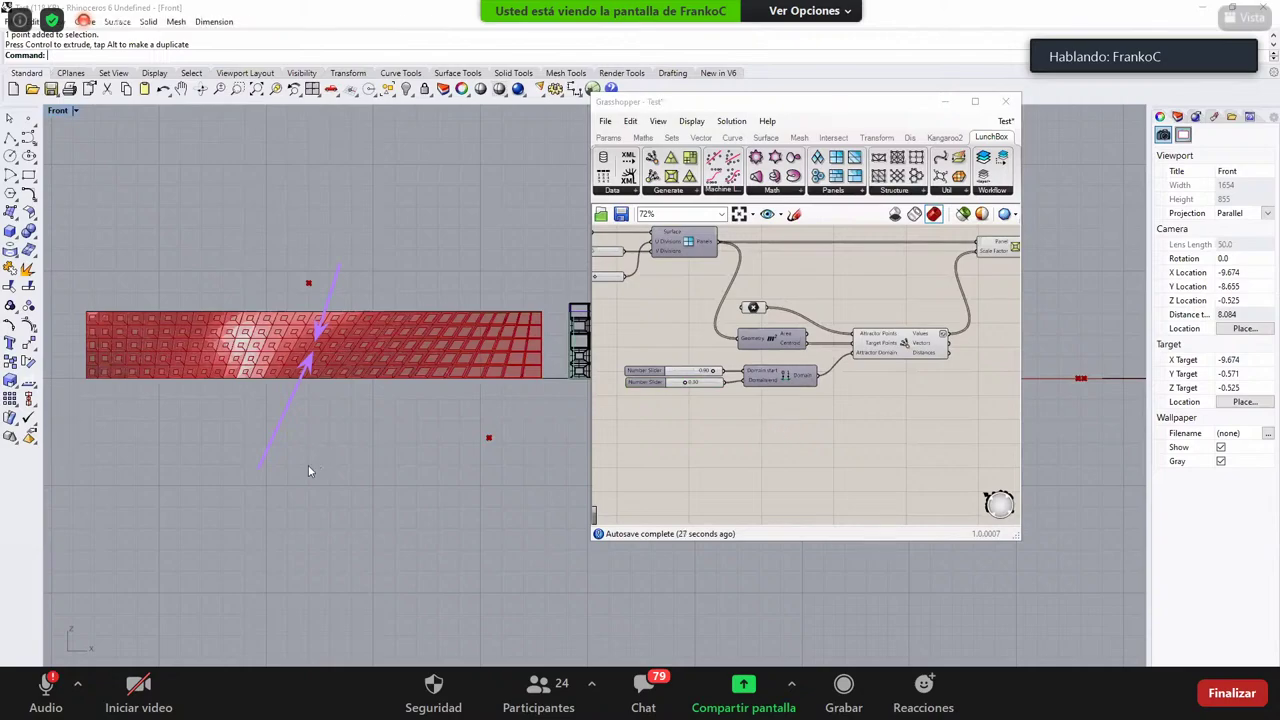
Step: Draw a horizontal straight polyline through the middle of the panelled surface, extending slightly past both ends in the Front view
click(10, 136)
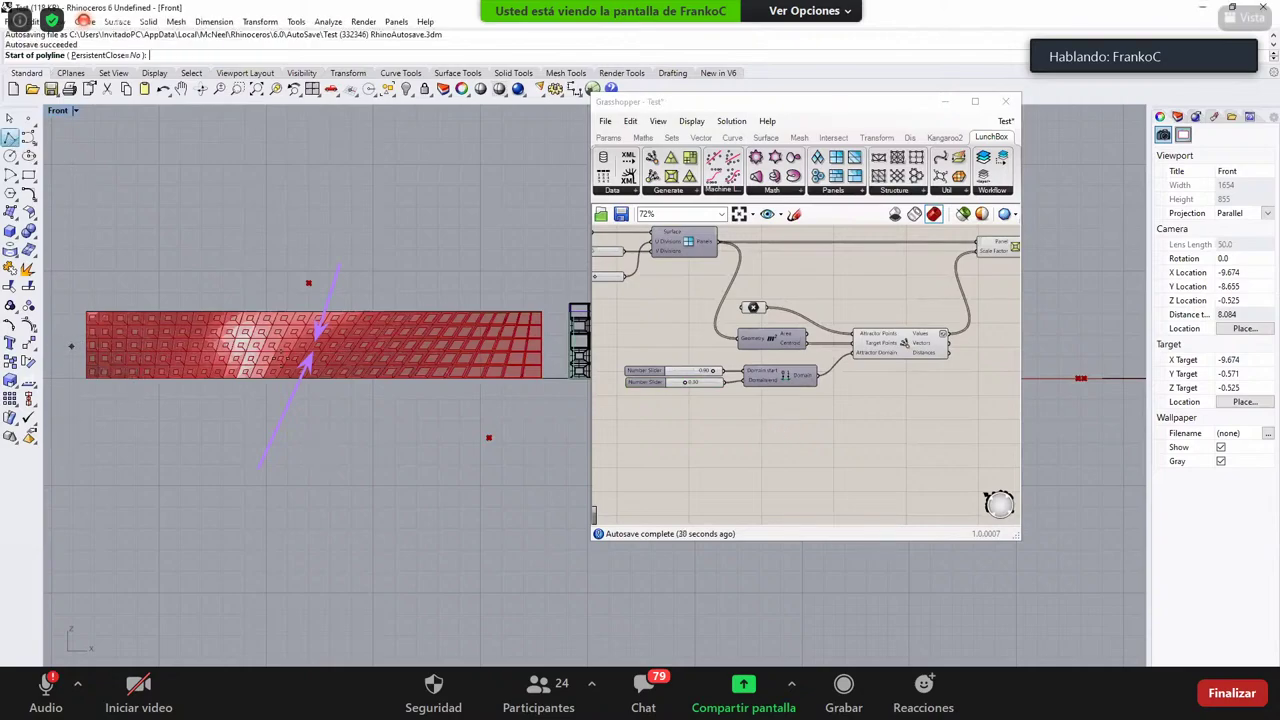
click(71, 345)
click(553, 344)
key(Return)
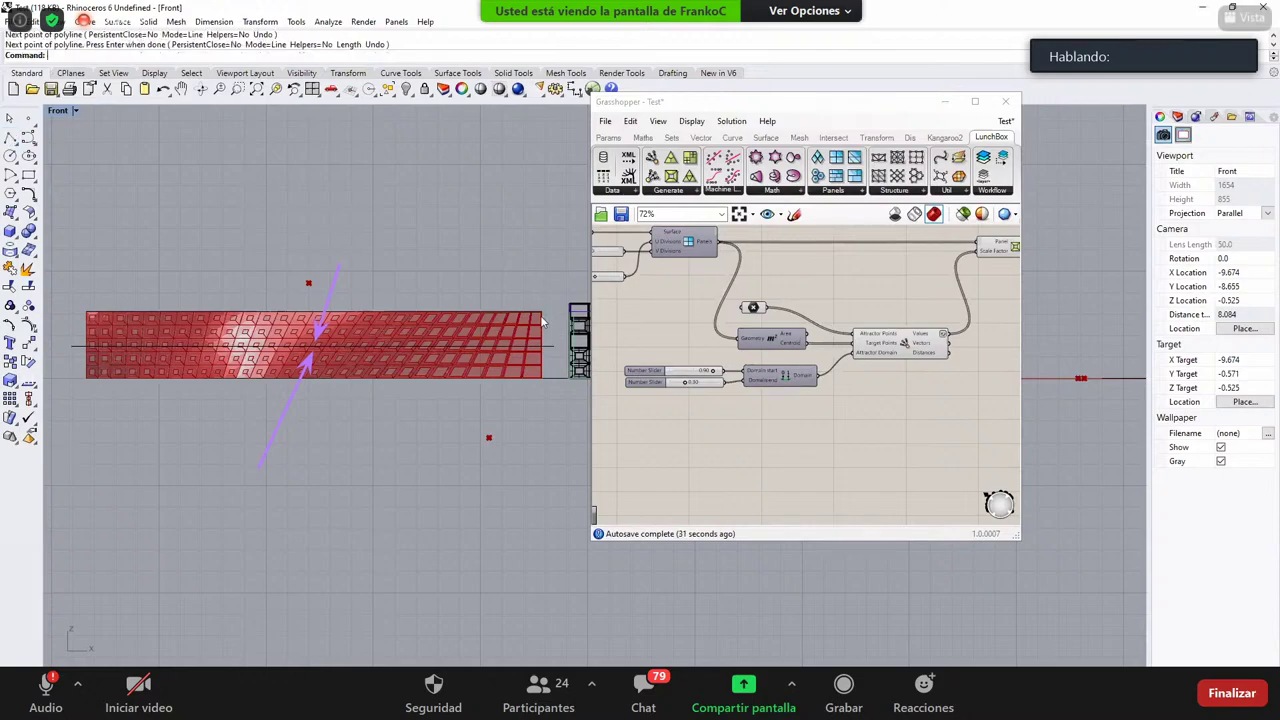
Step: Add a Curve parameter below the domain sliders and assign the drawn horizontal line to it
click(547, 345)
double_click(732, 422)
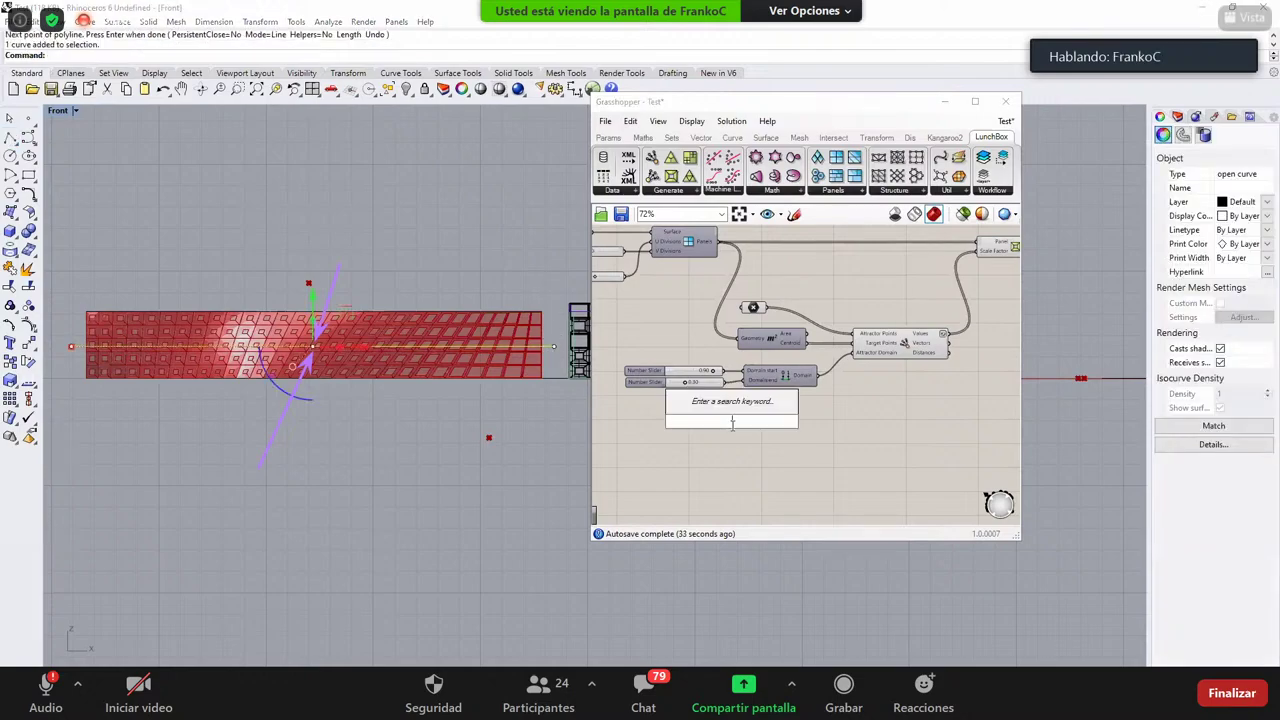
text(crv)
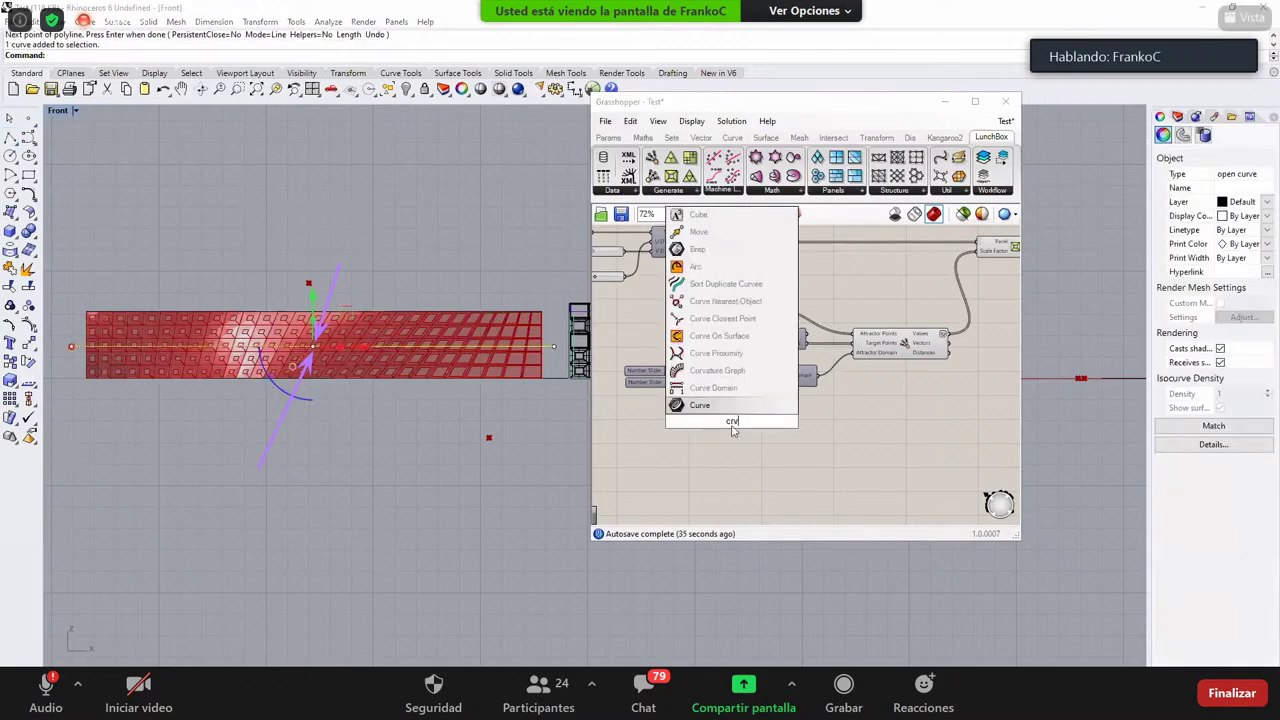
key(Return)
right_click(732, 422)
click(780, 606)
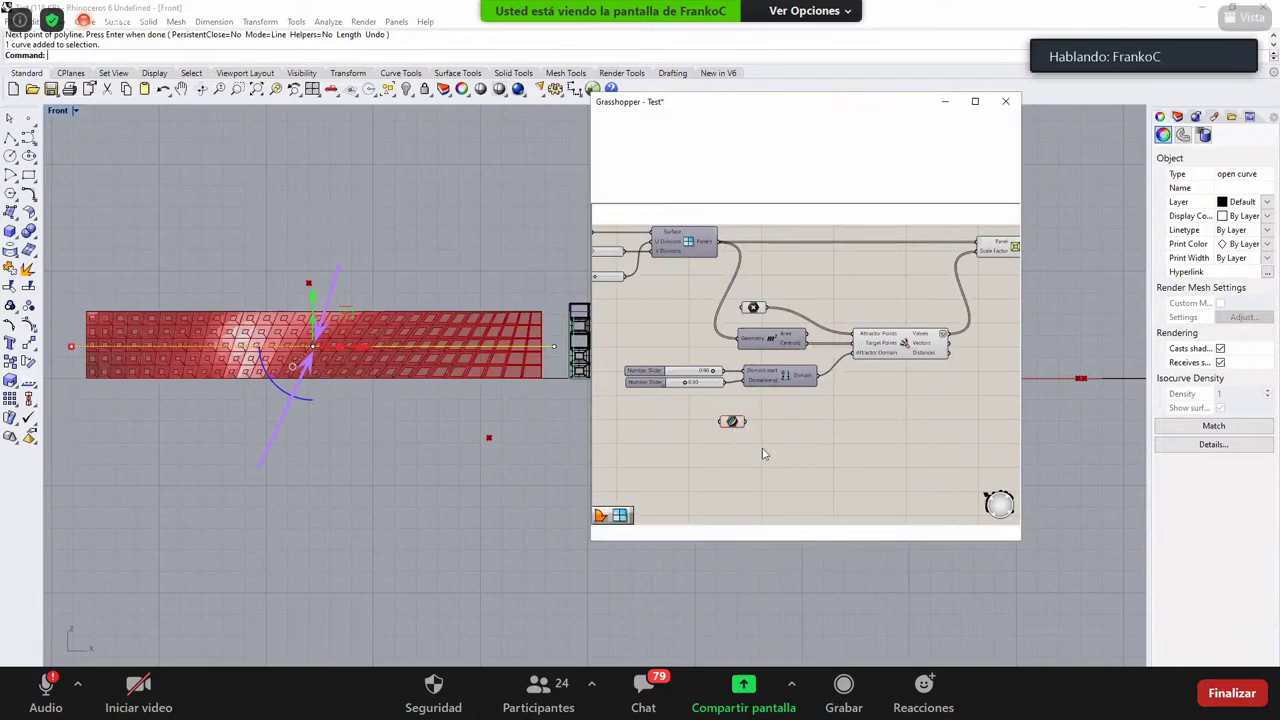
drag(735, 422, 747, 425)
click(765, 456)
Step: Turn on the preview of the Area component to display the panel centroids
click(781, 338)
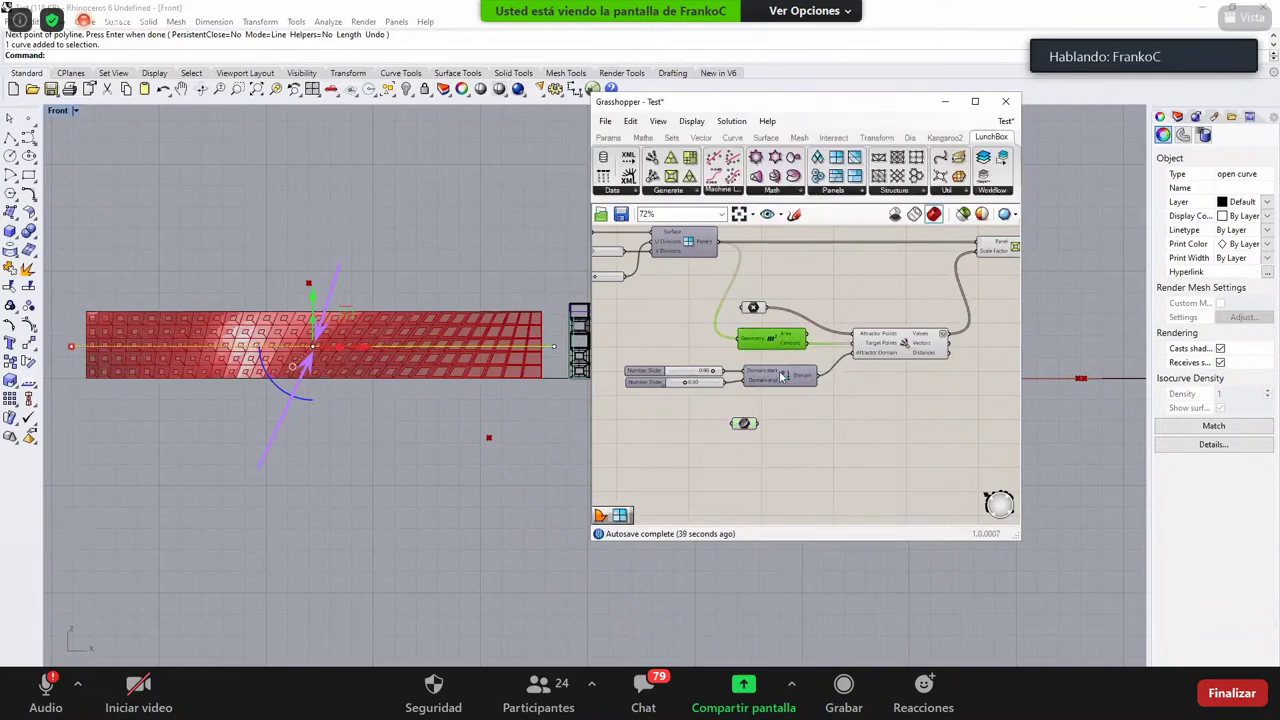
middle_click(770, 342)
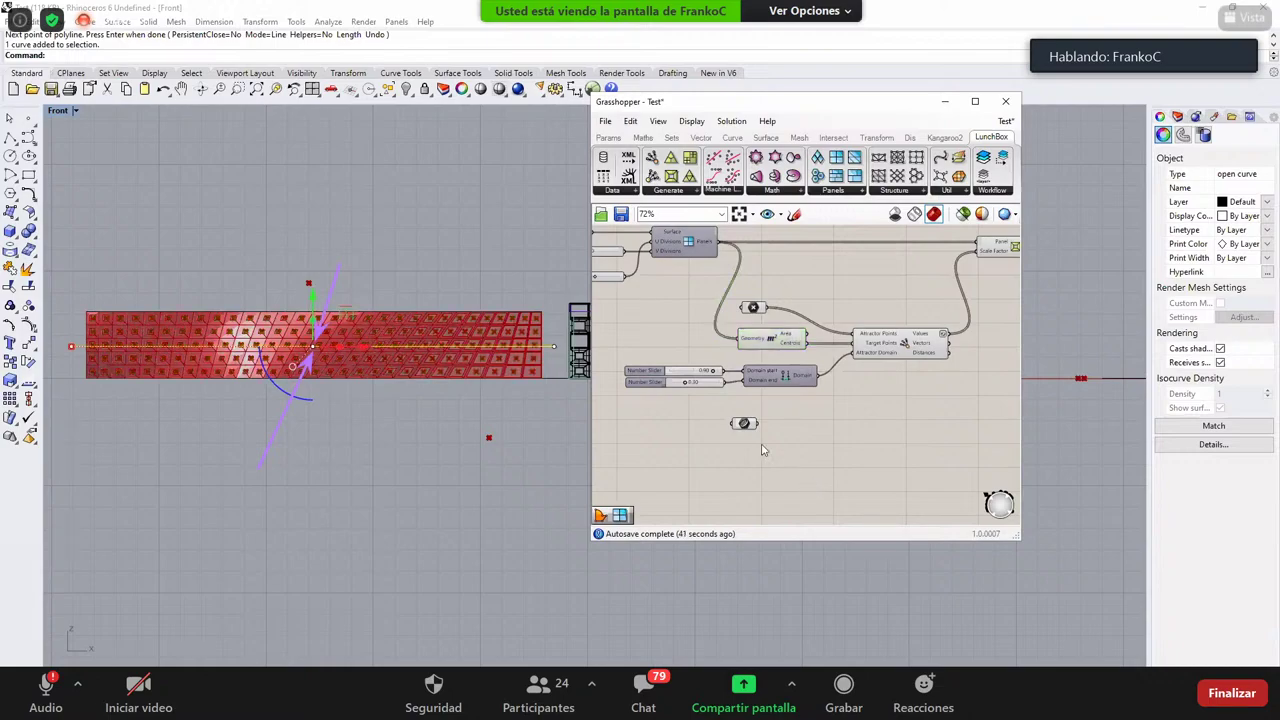
Step: Add a Curve Closest Point component with the Area centroids as Point input and the Curve parameter as Curve input
click(744, 426)
double_click(805, 448)
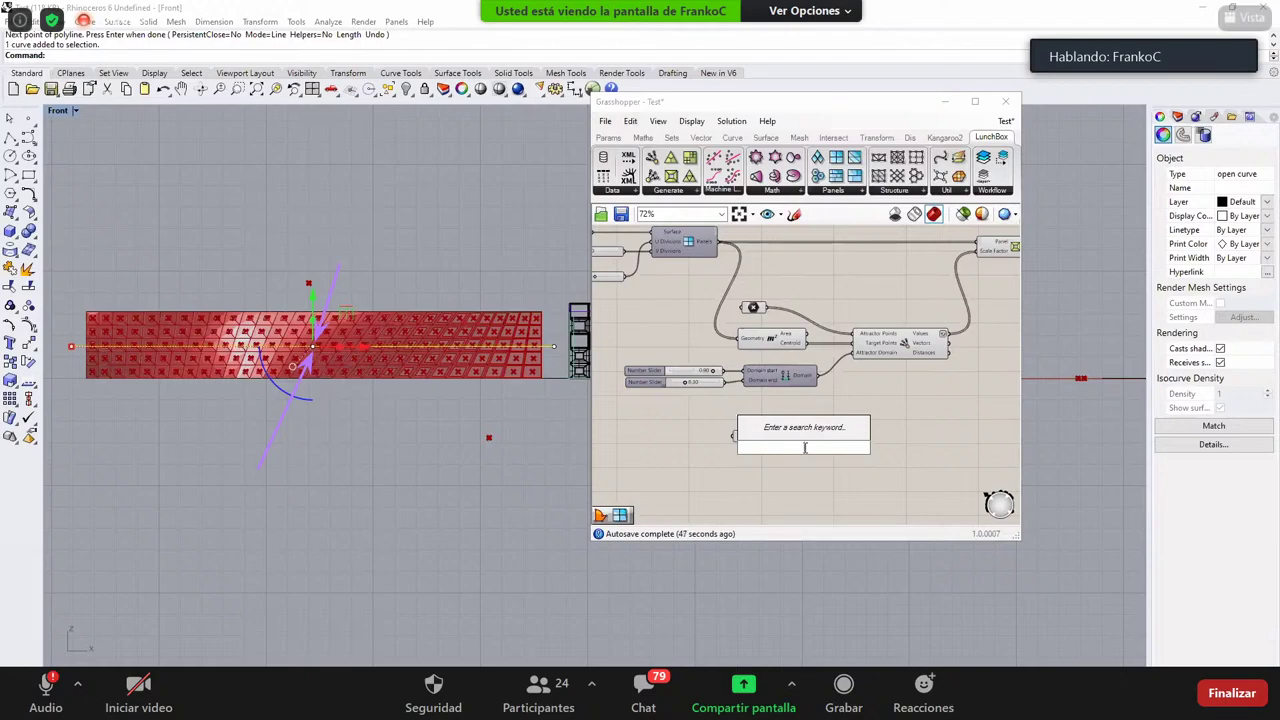
click(732, 137)
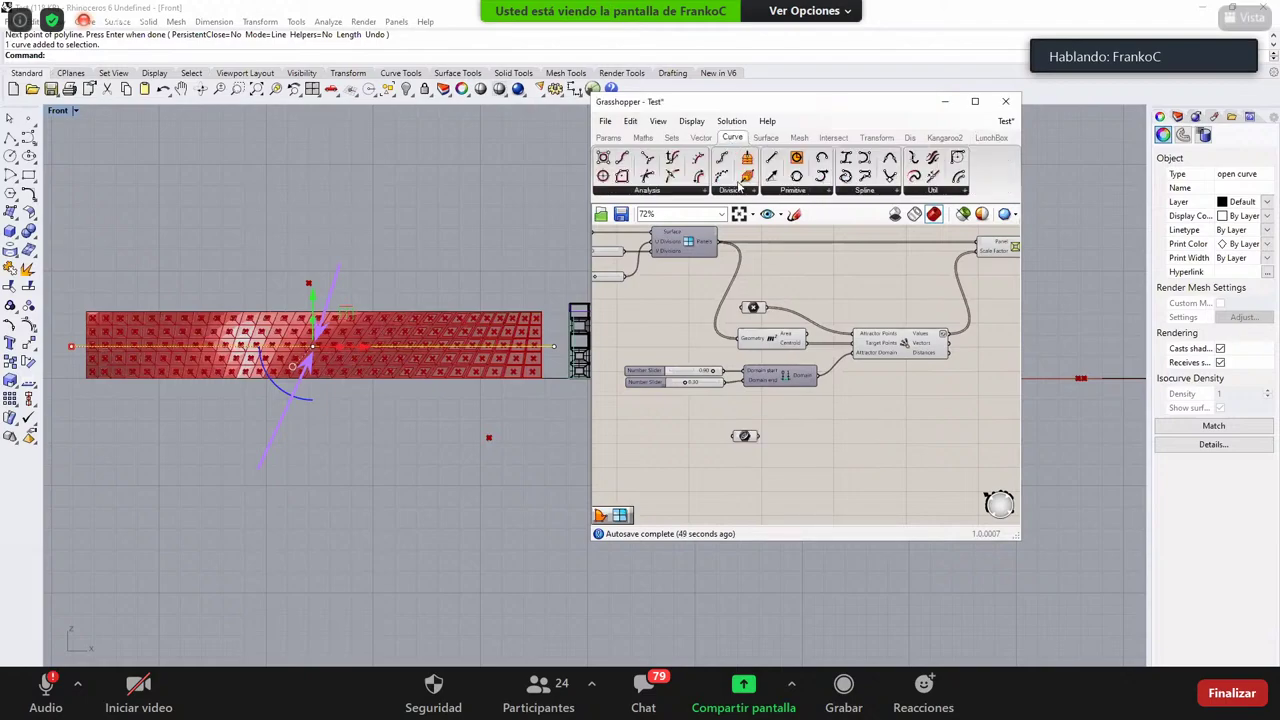
click(678, 191)
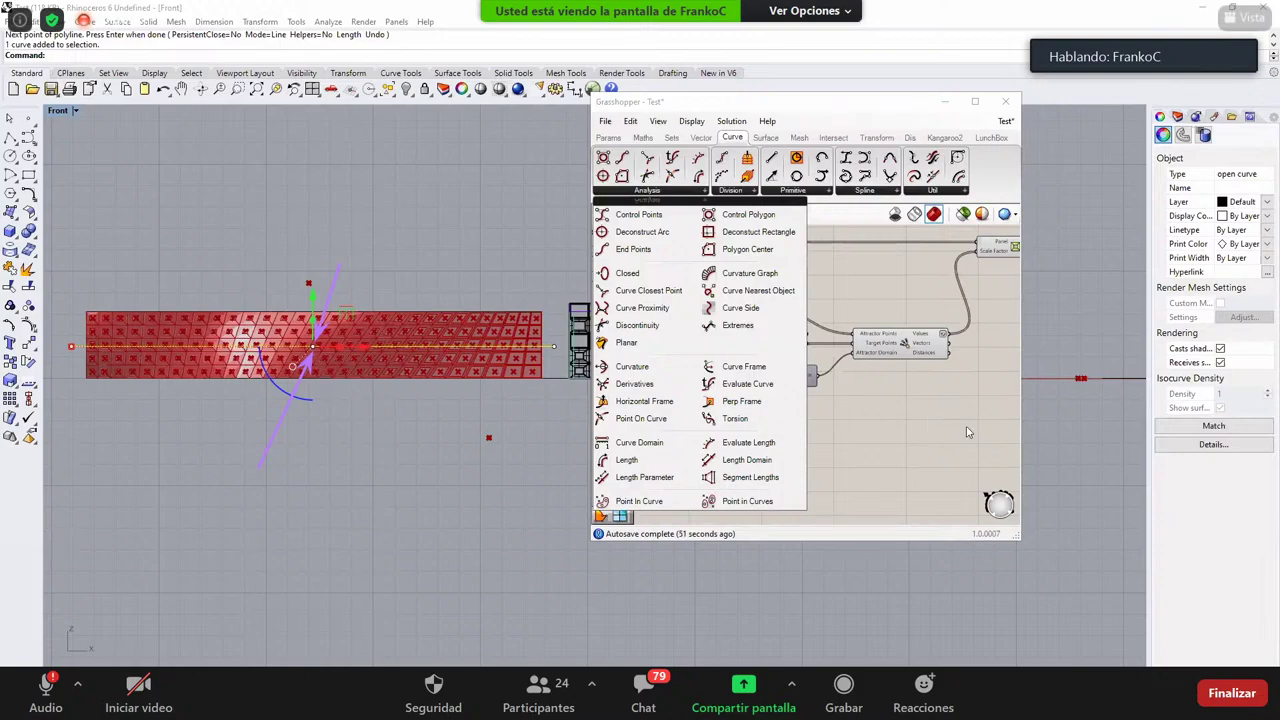
drag(650, 290, 806, 343)
click(857, 445)
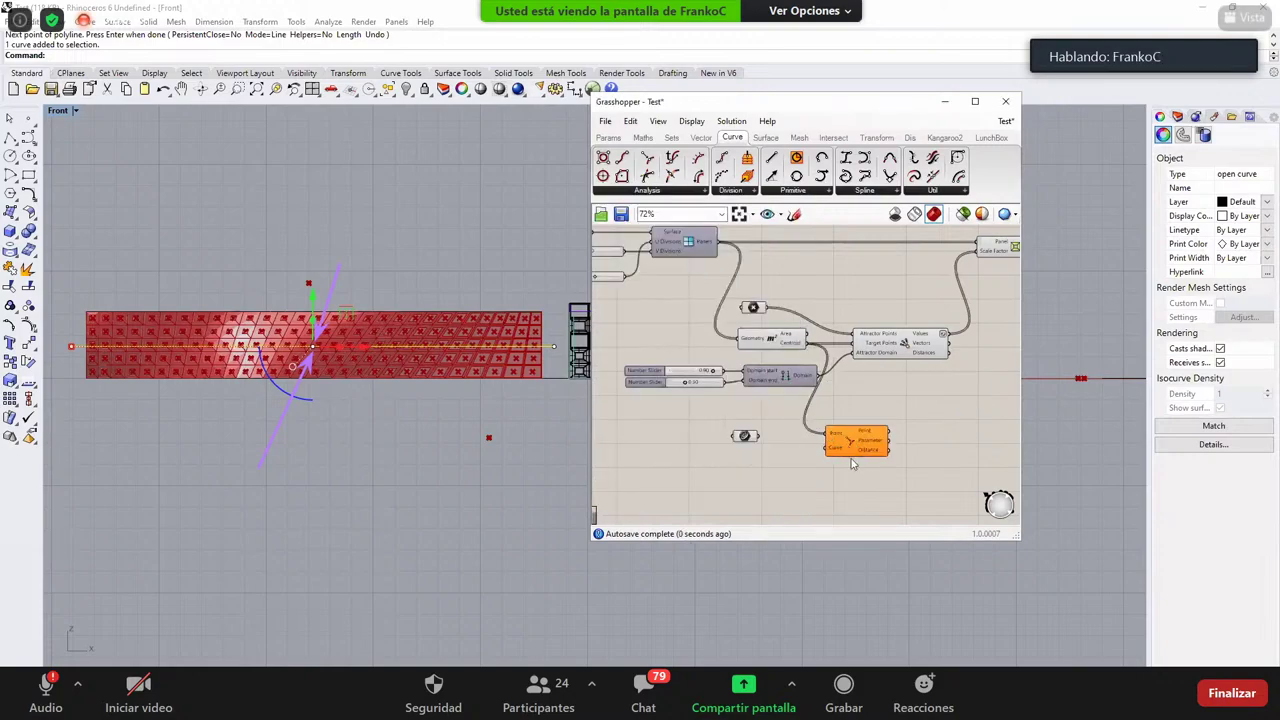
drag(830, 453, 757, 436)
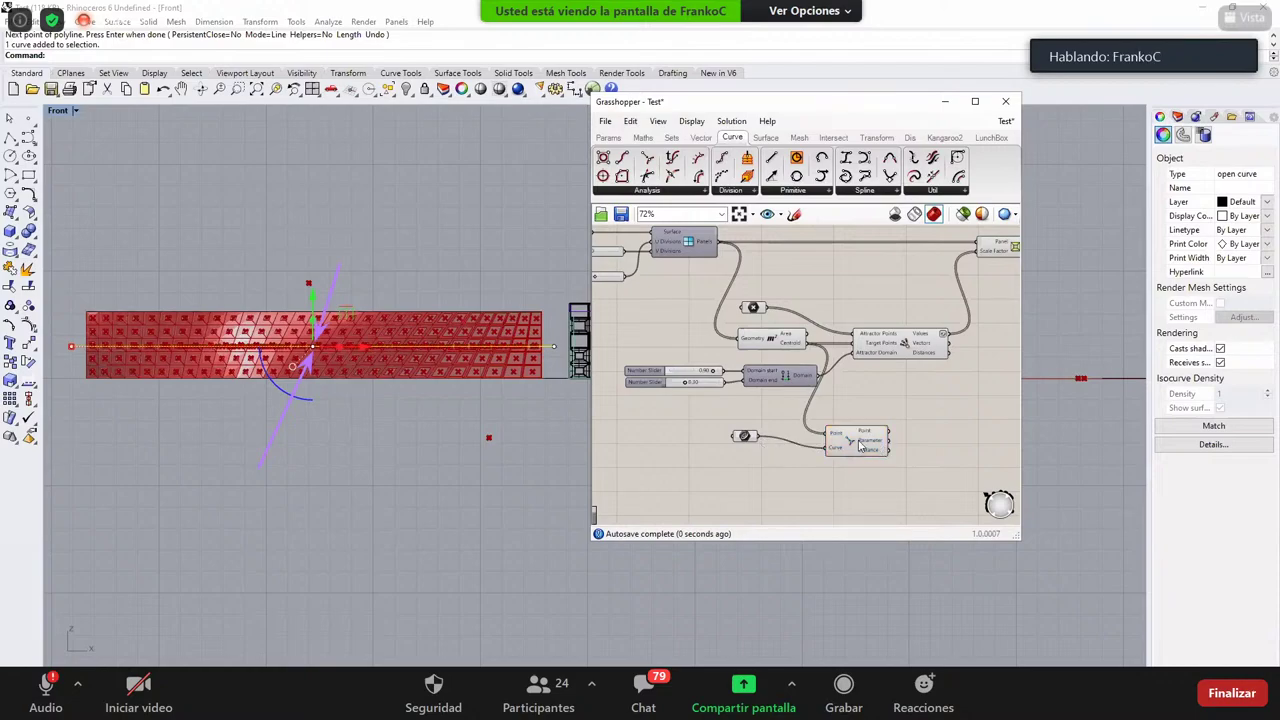
drag(859, 445, 853, 433)
click(867, 469)
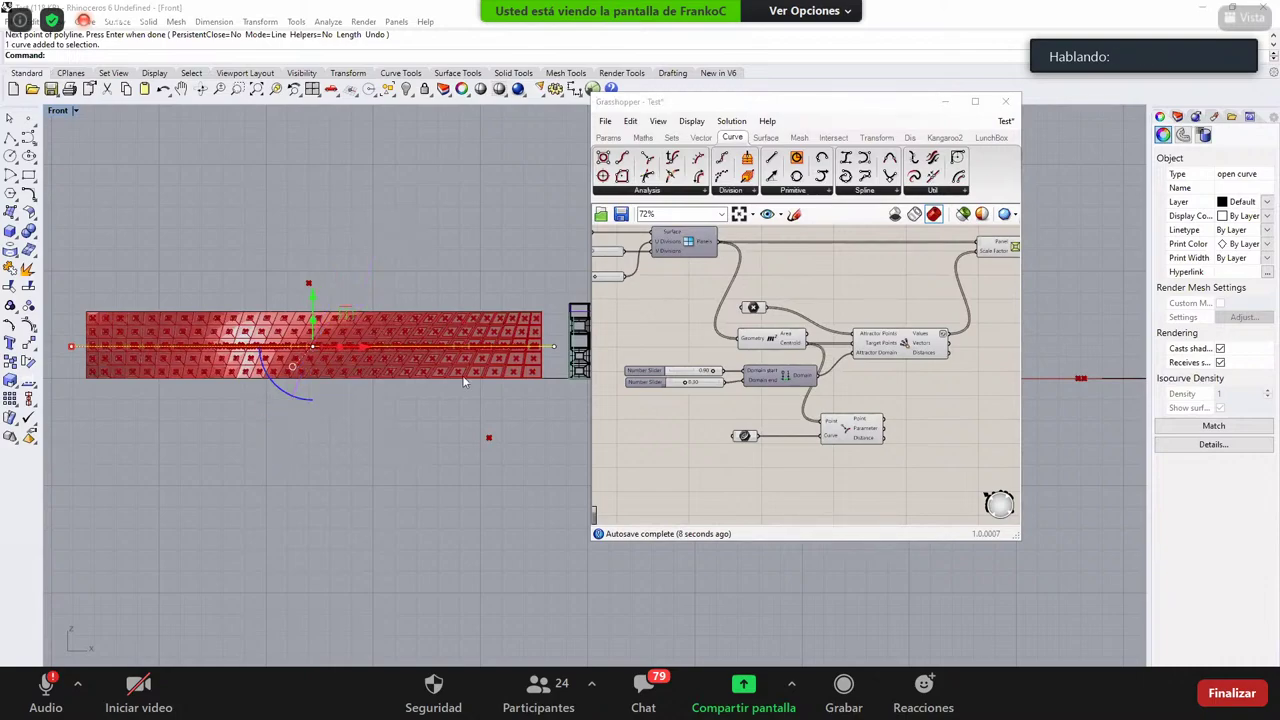
Step: Hide the preview of the attractor Point parameter and clear the selection in the Front view
drag(768, 289, 727, 319)
middle_click(726, 323)
click(766, 286)
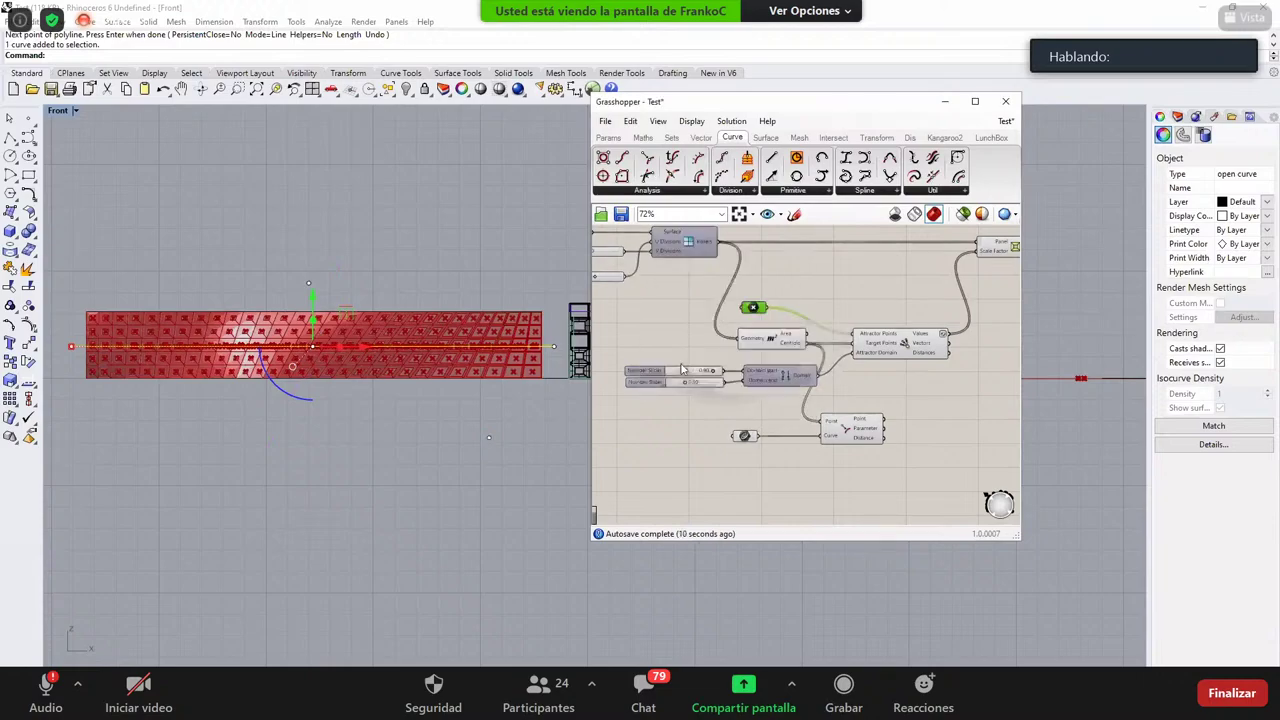
drag(235, 262, 373, 345)
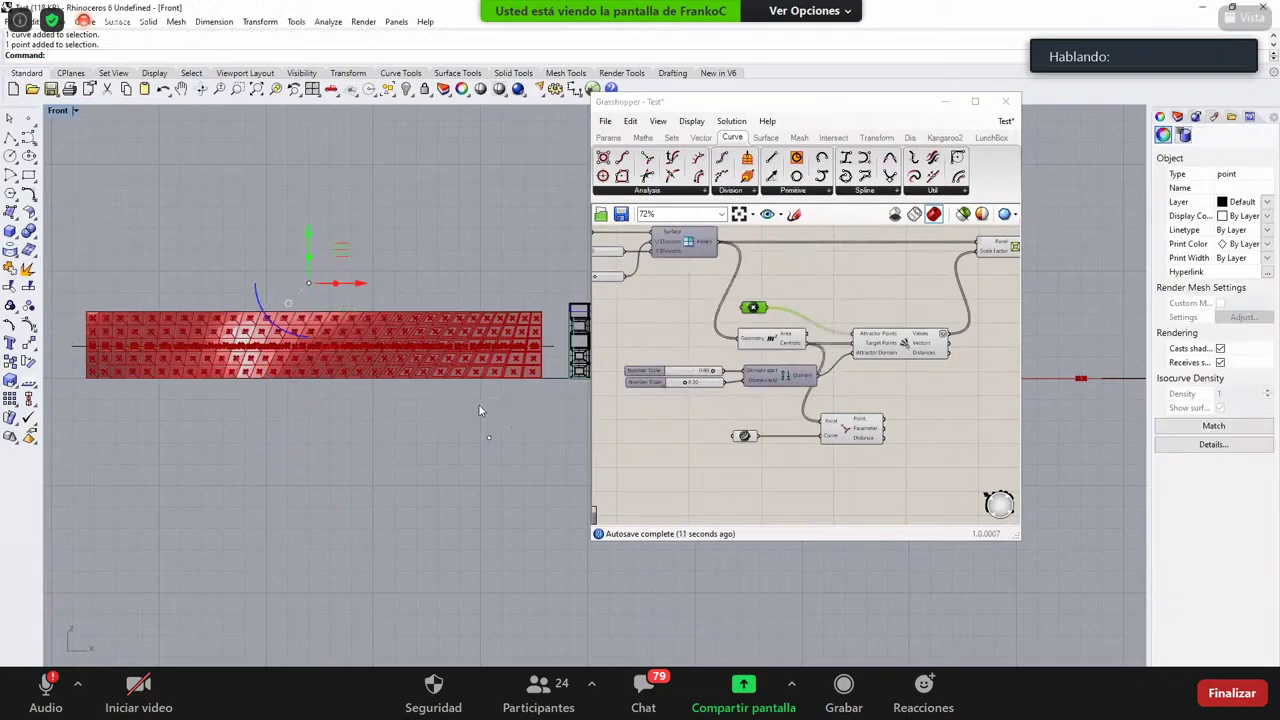
click(512, 246)
scroll(438, 333, up, 2)
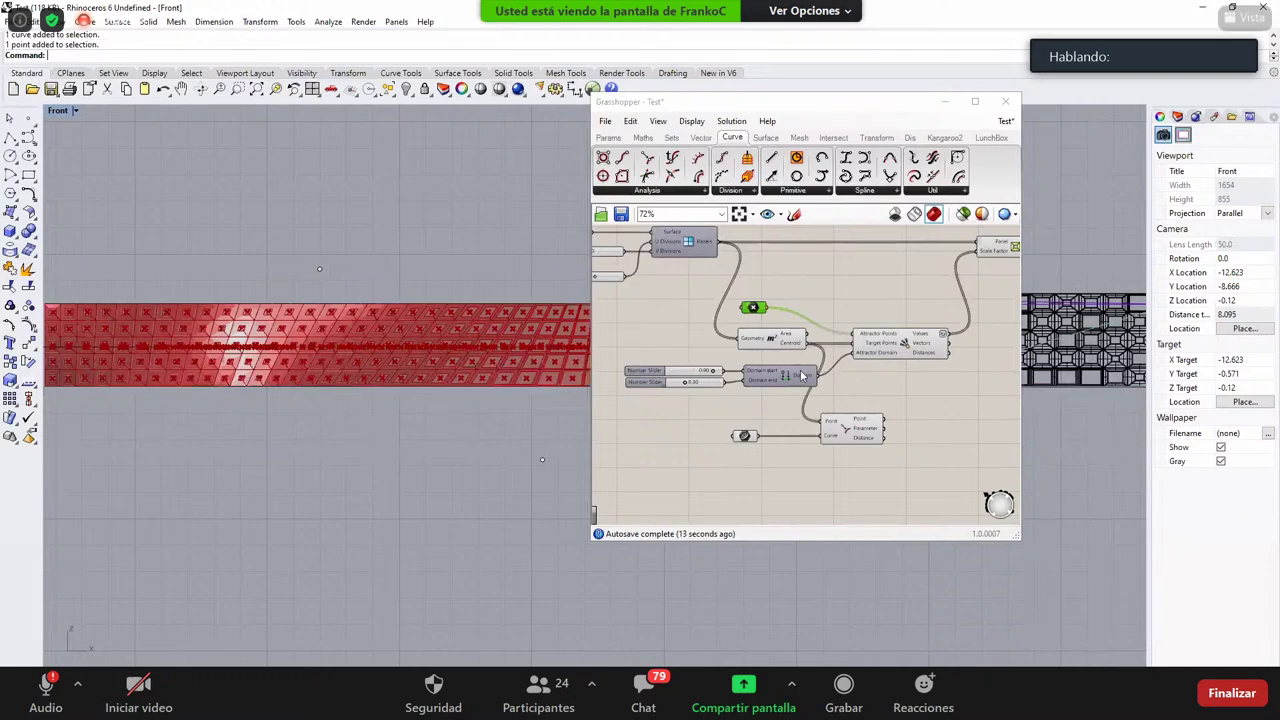
Step: Rearrange the canvas so the Area component sits below the domain sliders, beside the Curve Closest Point component
right_drag(813, 392, 755, 355)
drag(767, 359, 641, 329)
drag(721, 337, 709, 364)
right_drag(768, 405, 810, 357)
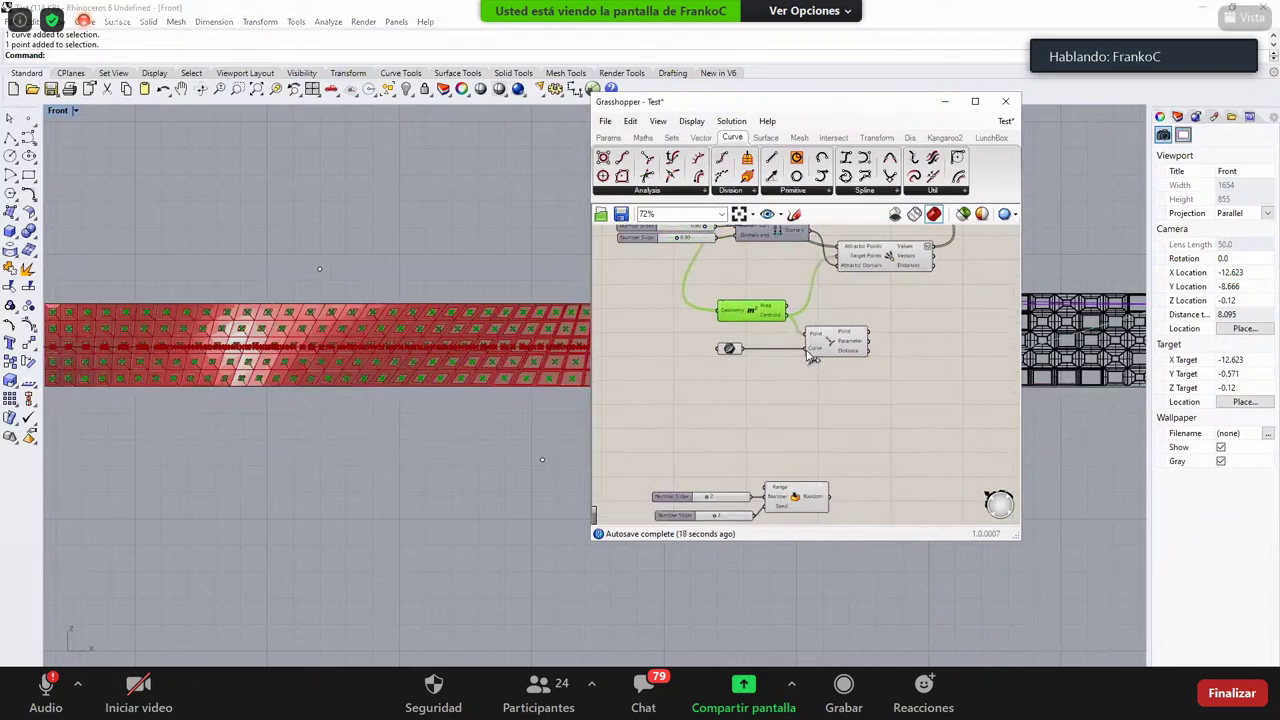
Step: Tidy the canvas by repositioning the Curve parameter, Area component and Curve Closest Point component relative to each other
scroll(800, 350, up, 3)
drag(727, 343, 674, 397)
drag(722, 298, 703, 294)
drag(868, 338, 863, 338)
right_drag(774, 385, 761, 501)
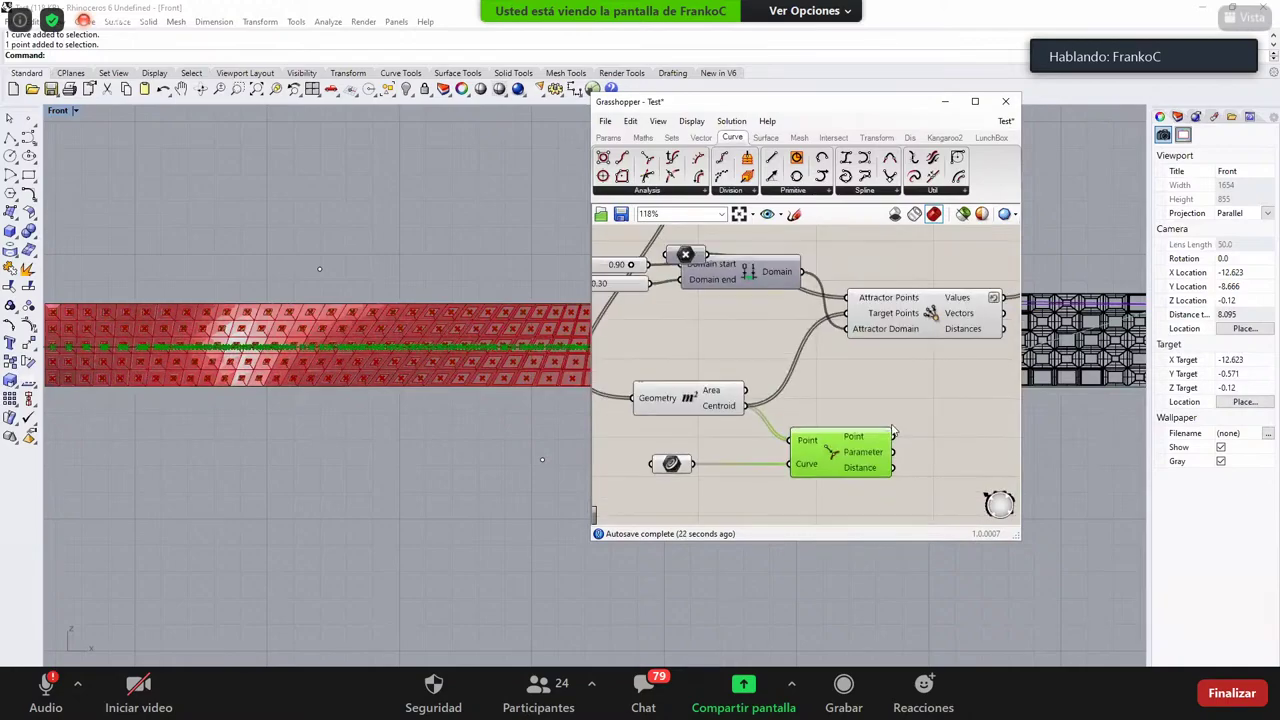
right_drag(821, 325, 764, 232)
scroll(772, 337, down, 1)
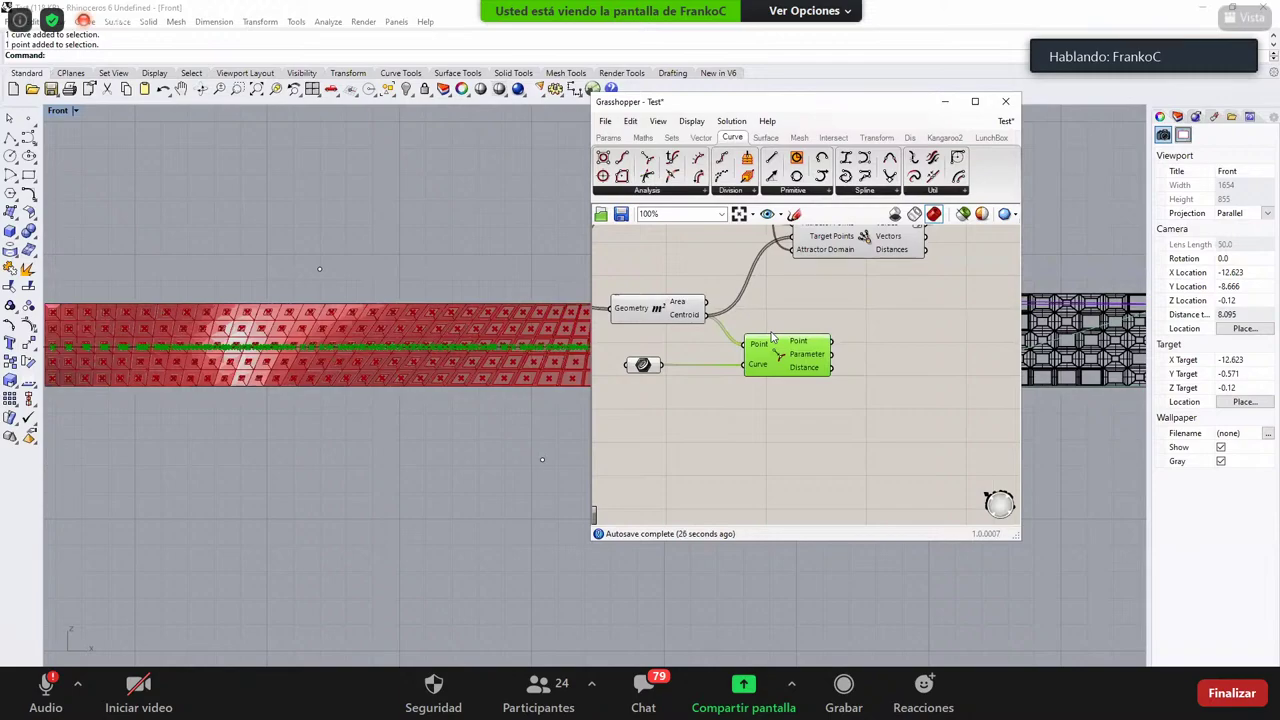
scroll(610, 366, up, 4)
click(680, 368)
click(805, 412)
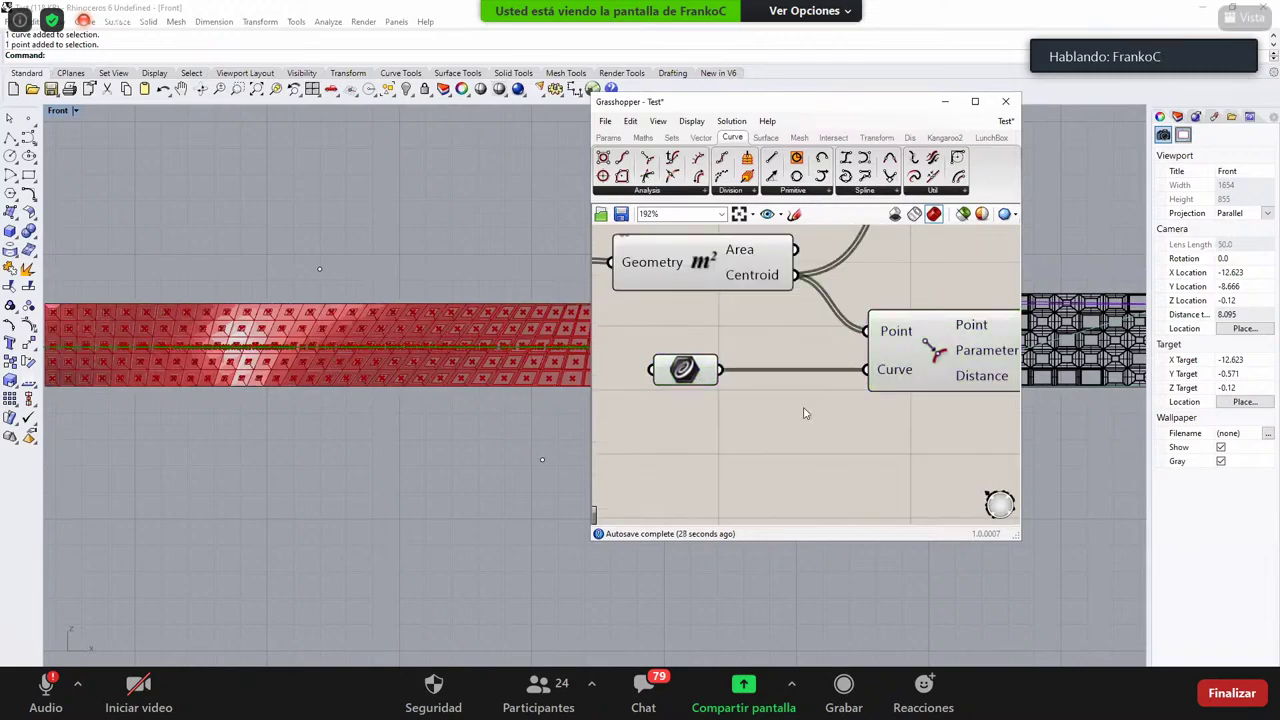
Step: Widen the Grasshopper window and move the Area, Curve and Curve Closest Point components down slightly as a group
scroll(880, 402, down, 4)
scroll(860, 400, up, 1)
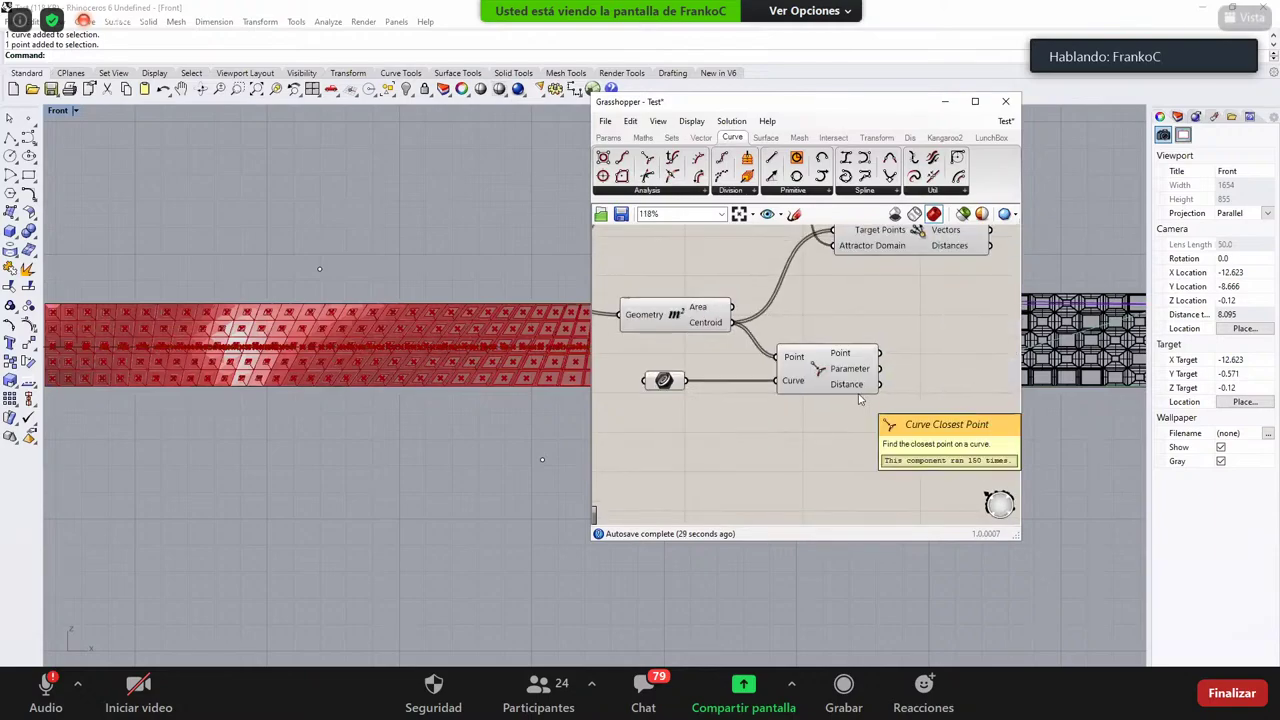
scroll(784, 396, down, 3)
right_drag(799, 388, 841, 353)
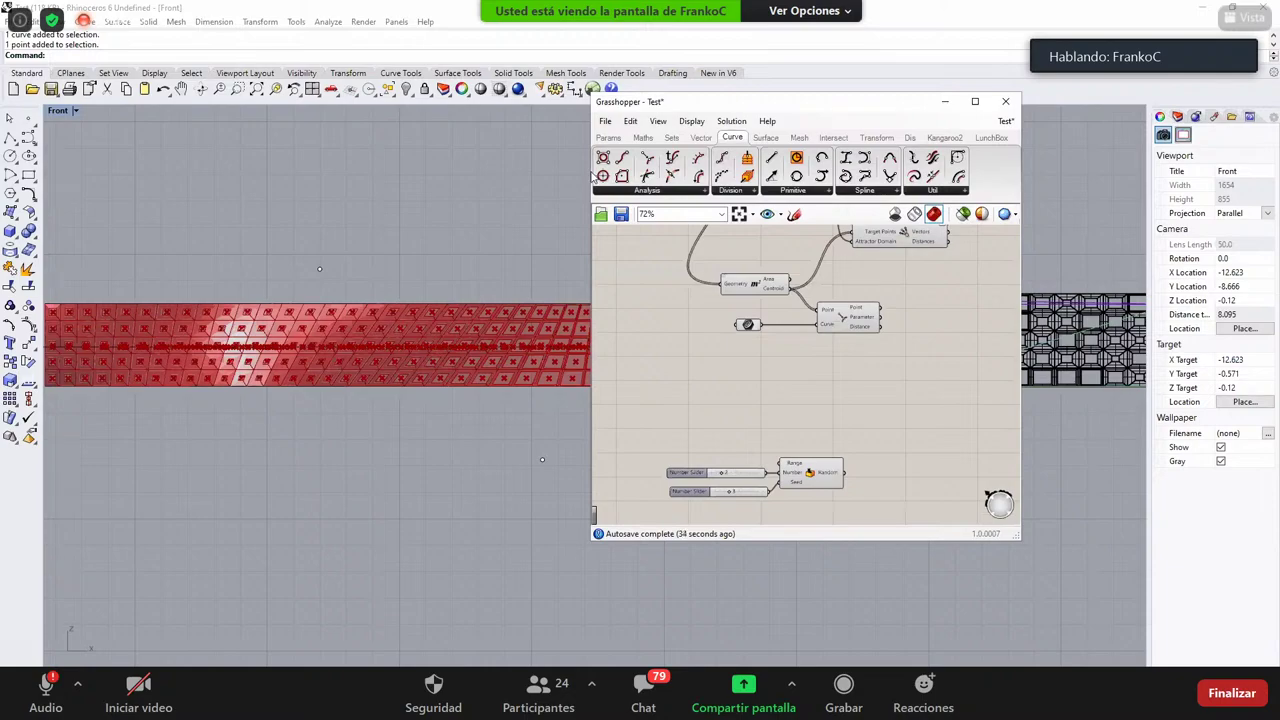
drag(592, 285, 262, 285)
right_drag(566, 428, 626, 500)
scroll(603, 415, up, 3)
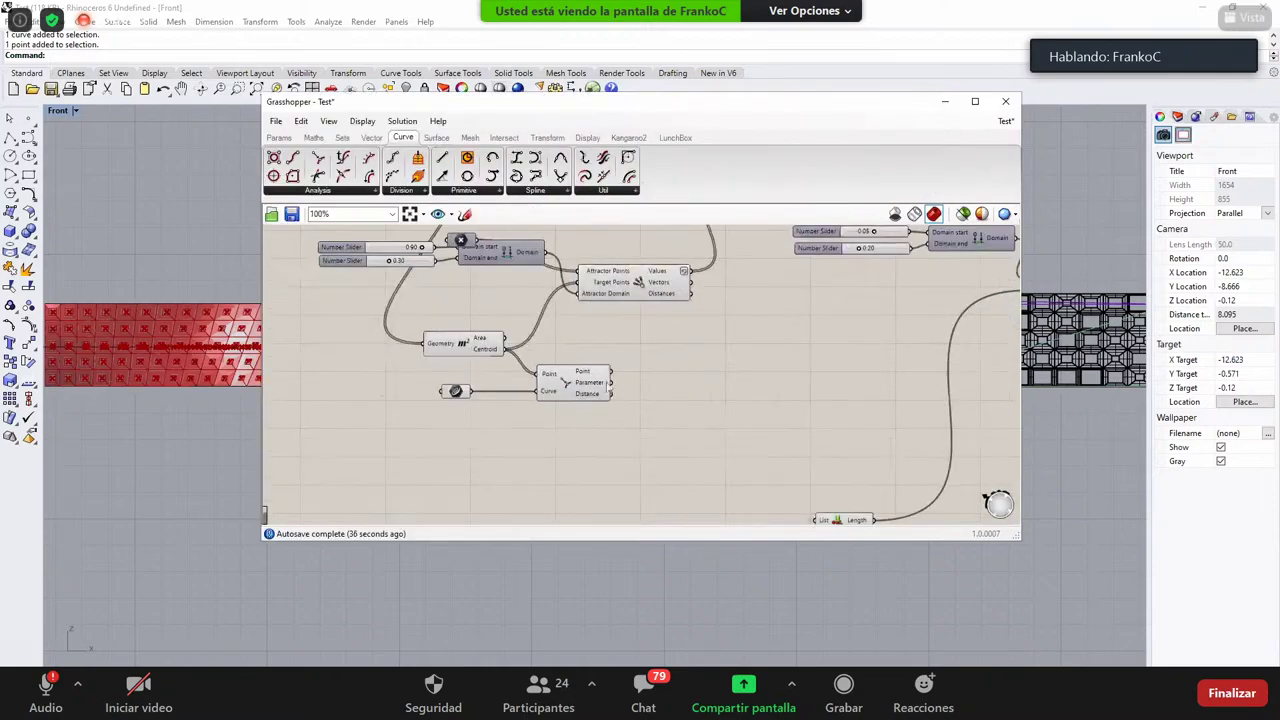
drag(314, 274, 724, 470)
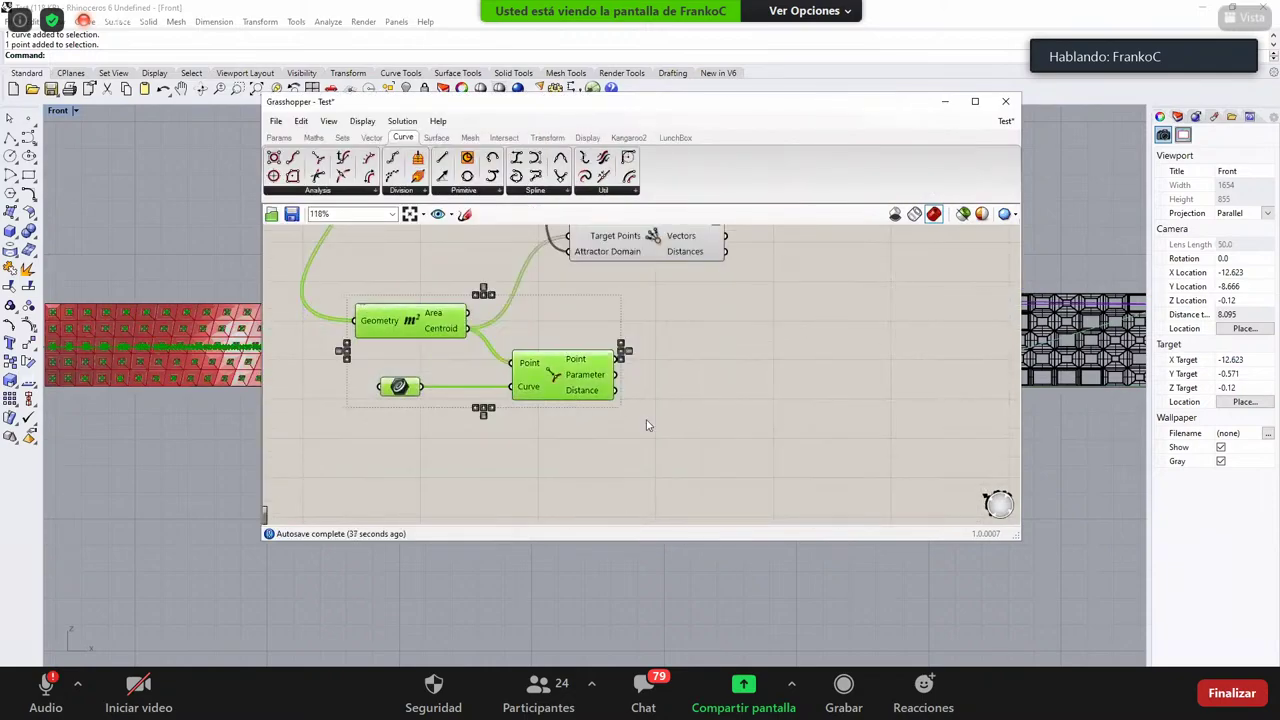
drag(556, 378, 561, 398)
click(446, 376)
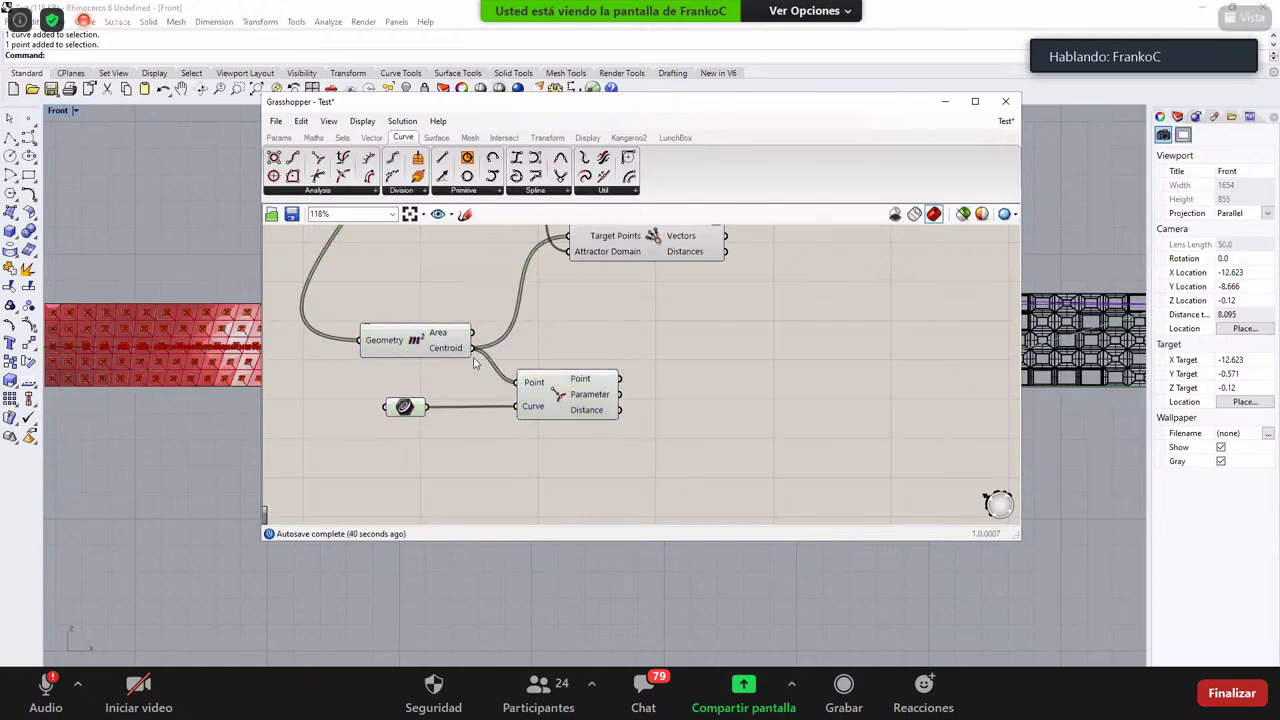
Step: Add a Remap Numbers component with the Curve Closest Point Distance output as its Value input
scroll(611, 404, up, 4)
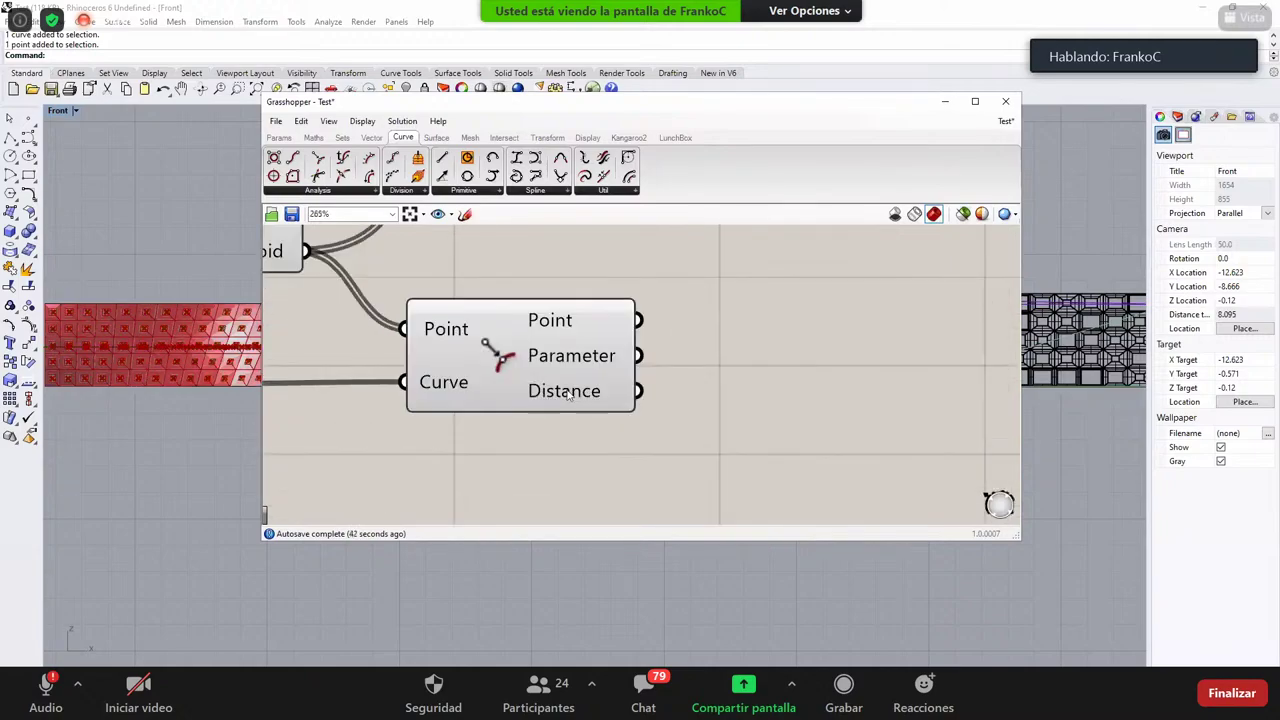
scroll(560, 398, down, 3)
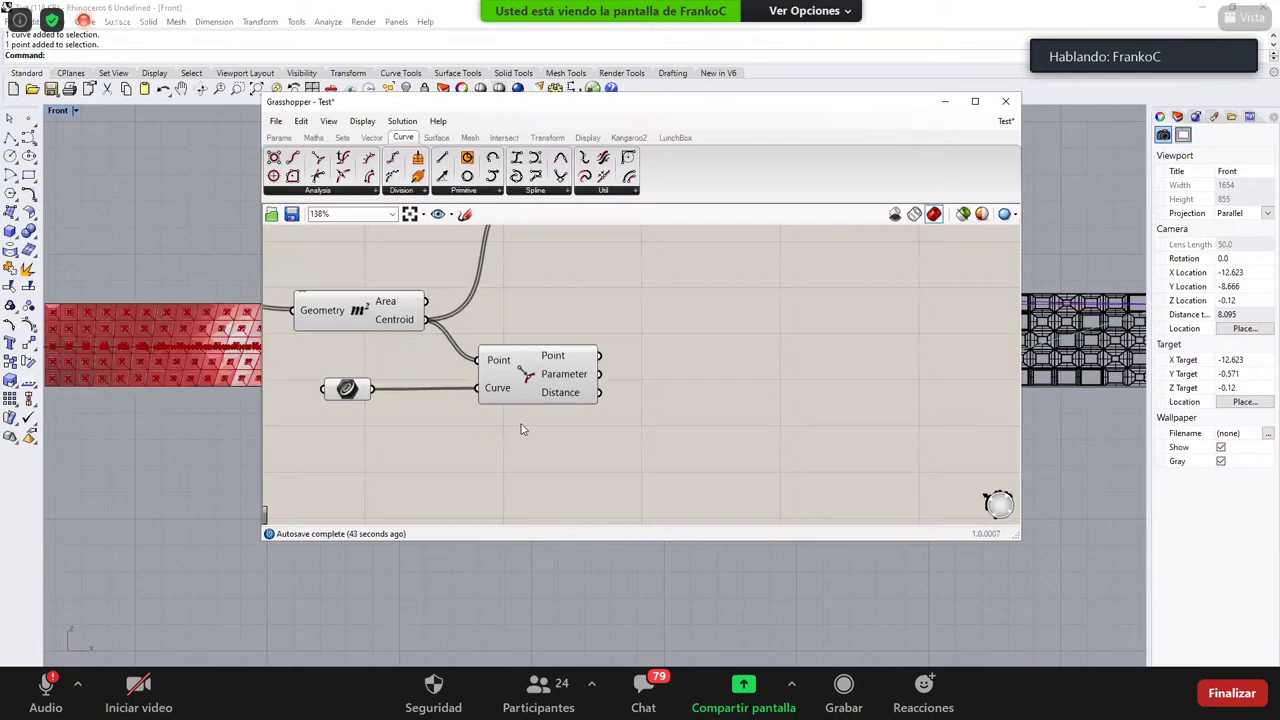
scroll(486, 429, down, 2)
scroll(486, 429, up, 3)
double_click(486, 426)
text(rema)
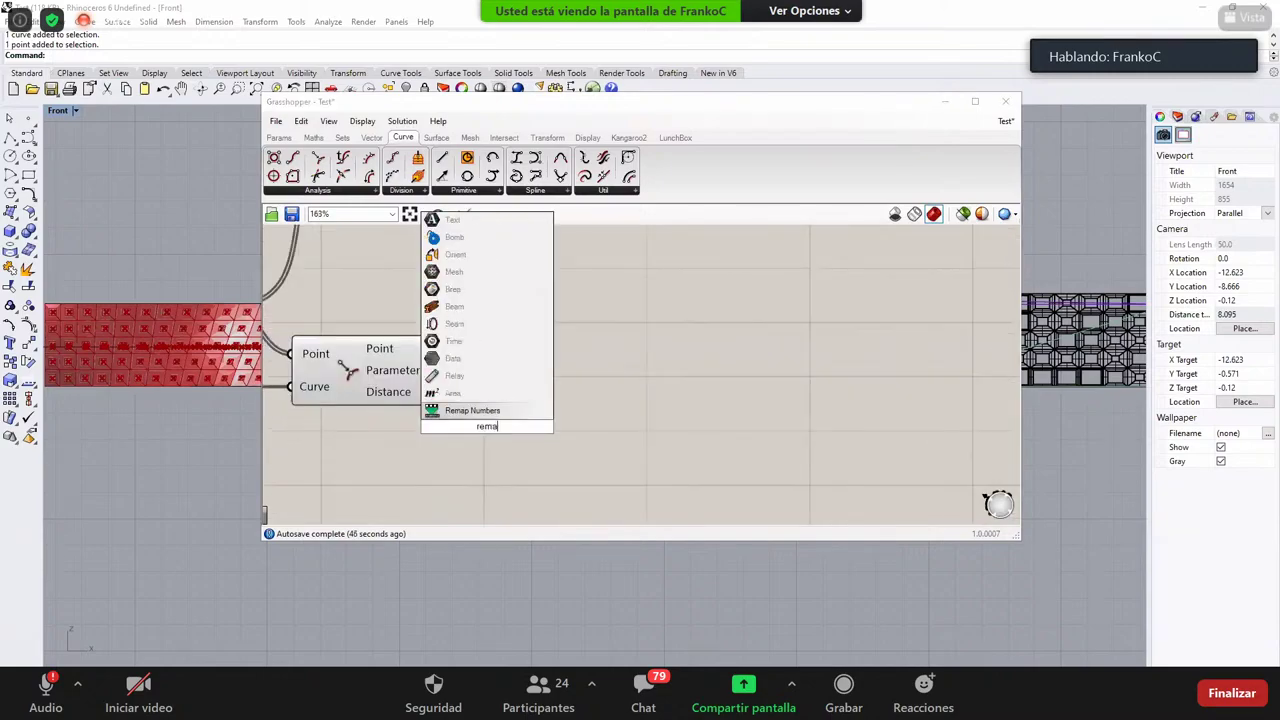
key(Return)
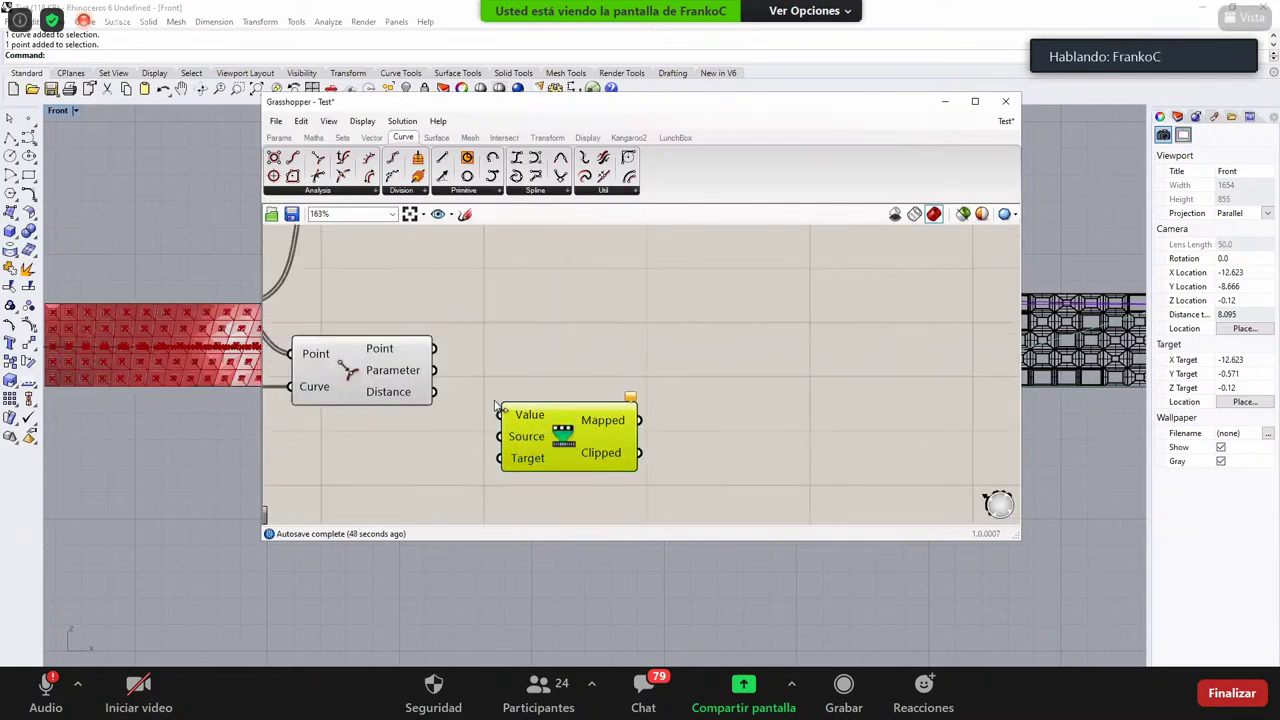
drag(499, 414, 433, 391)
drag(565, 430, 667, 430)
Step: Add a Bounds component fed by the Distance output and connect its Domain to the Source input of Remap Numbers
double_click(486, 455)
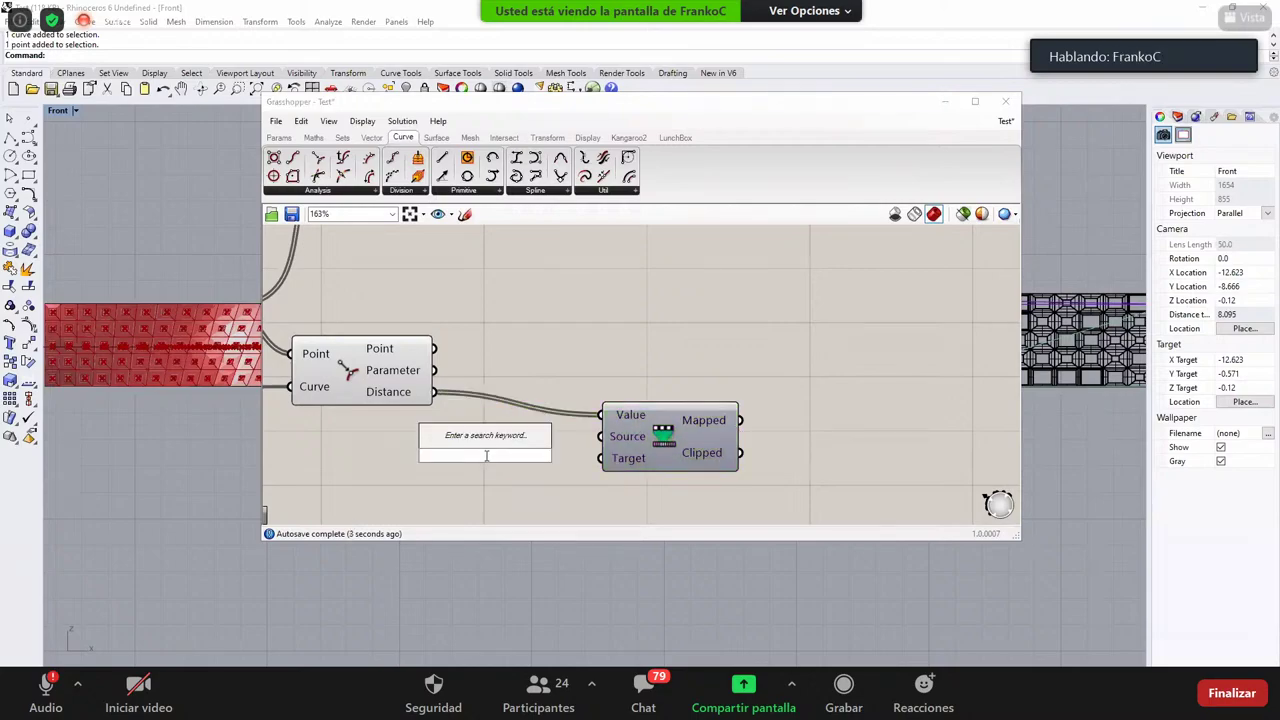
text(bounds)
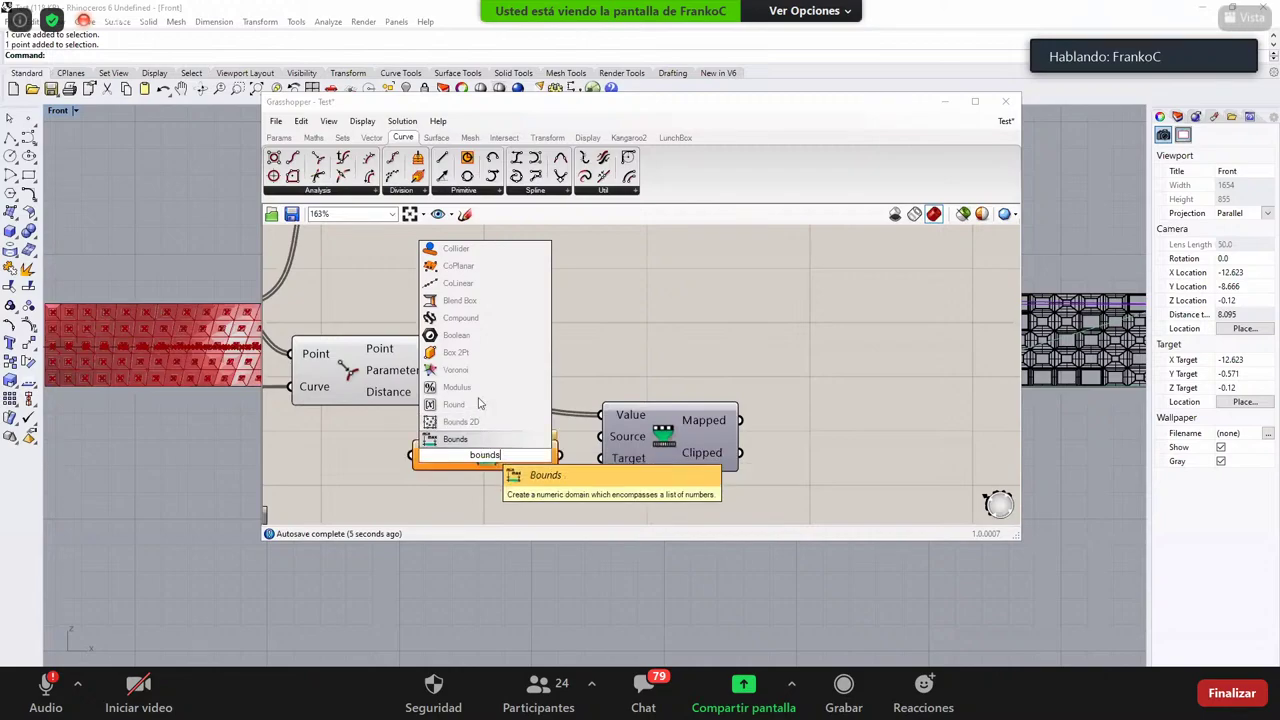
key(Return)
drag(433, 391, 412, 455)
drag(560, 455, 600, 436)
Step: Align Bounds and Remap Numbers beside the Curve Closest Point component and check the Bounds Domain output
drag(667, 390, 522, 478)
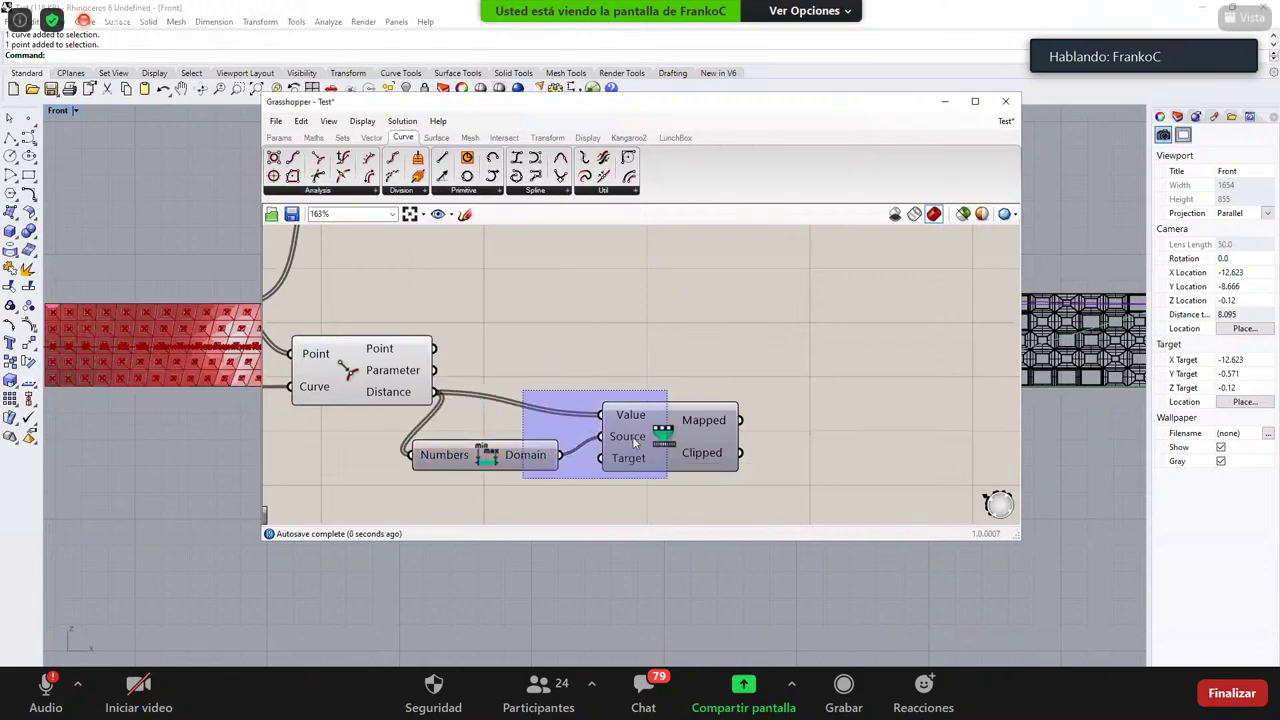
drag(634, 442, 703, 417)
click(714, 445)
click(577, 431)
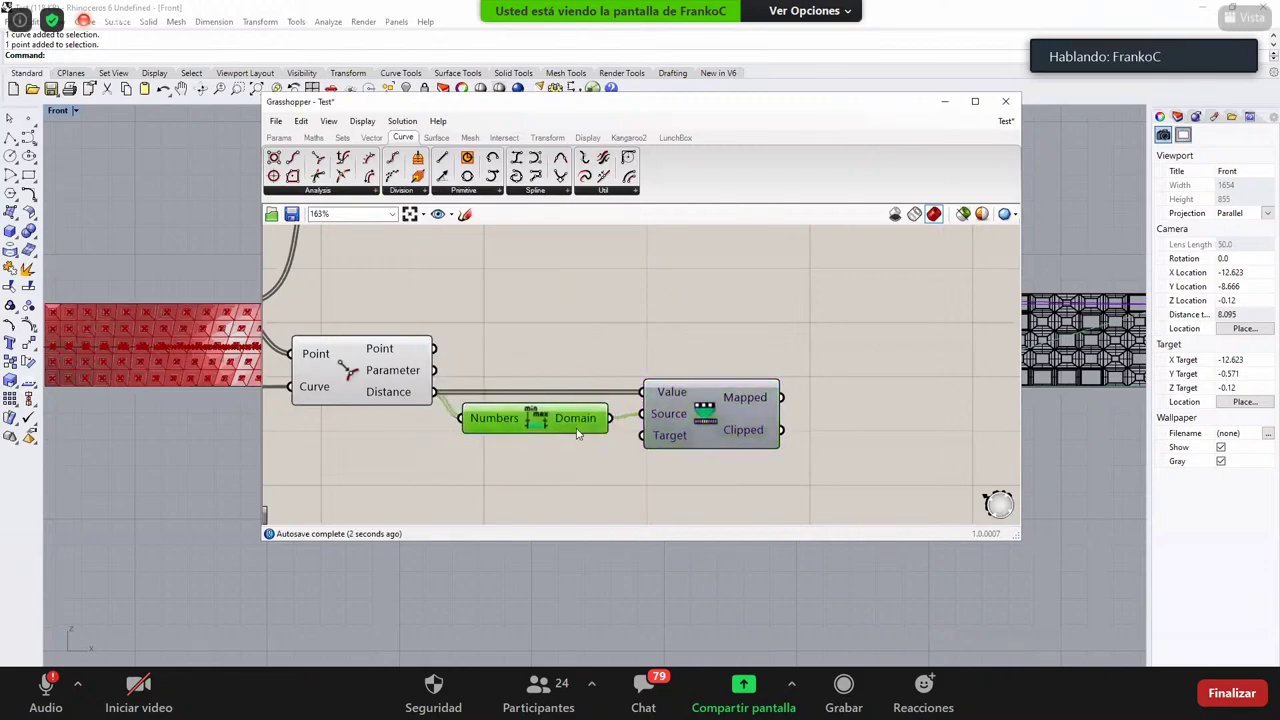
drag(577, 433, 578, 441)
mouse_move(565, 421)
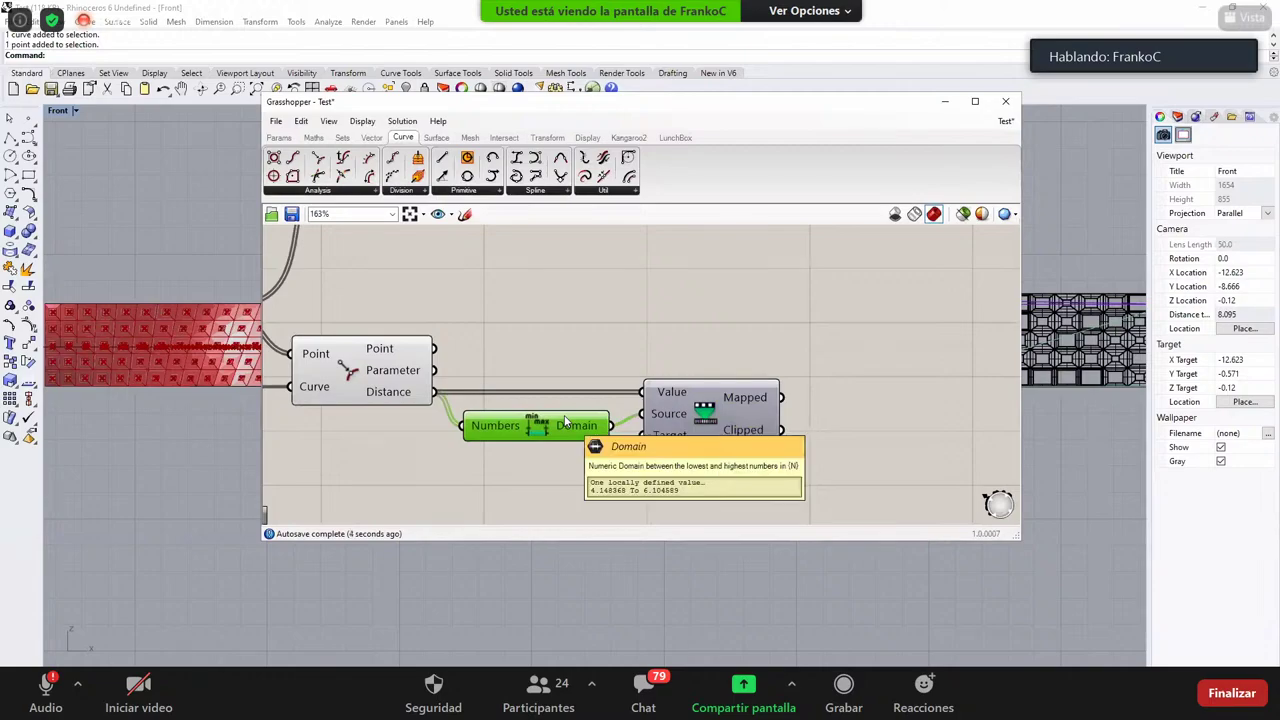
scroll(556, 437, down, 2)
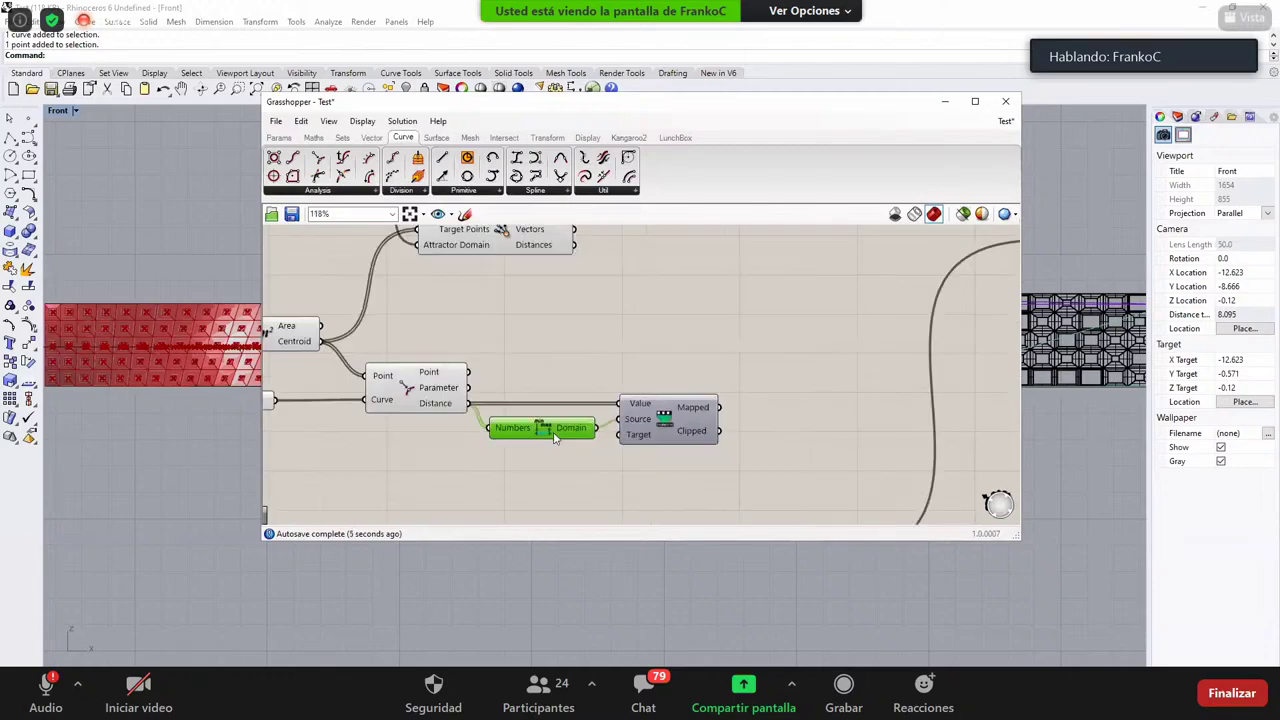
click(636, 421)
Step: Move the 0.90 and 0.30 sliders and their domain component clear of the Point parameter, and connect that Domain to the Target of Remap Numbers
right_drag(534, 337, 580, 377)
scroll(600, 382, down, 3)
scroll(478, 316, up, 2)
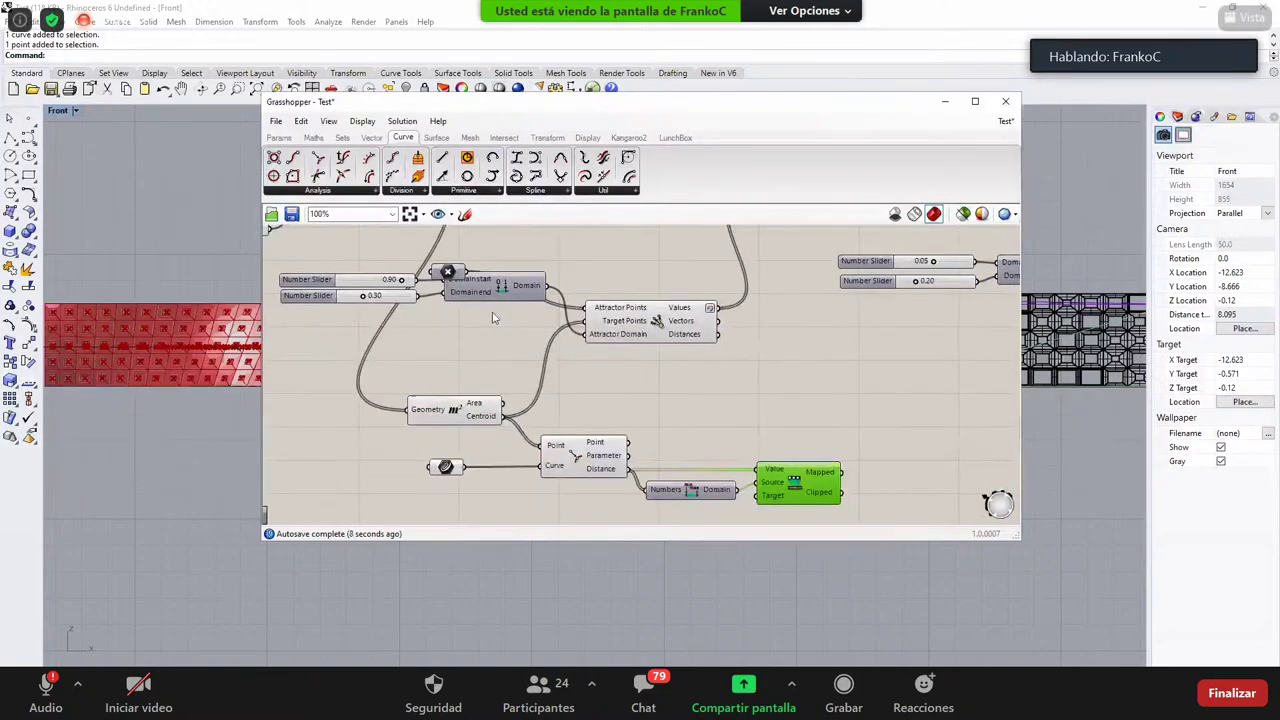
right_drag(492, 317, 423, 279)
mouse_move(409, 257)
mouse_down()
mouse_move(403, 270)
mouse_move(318, 237)
mouse_up()
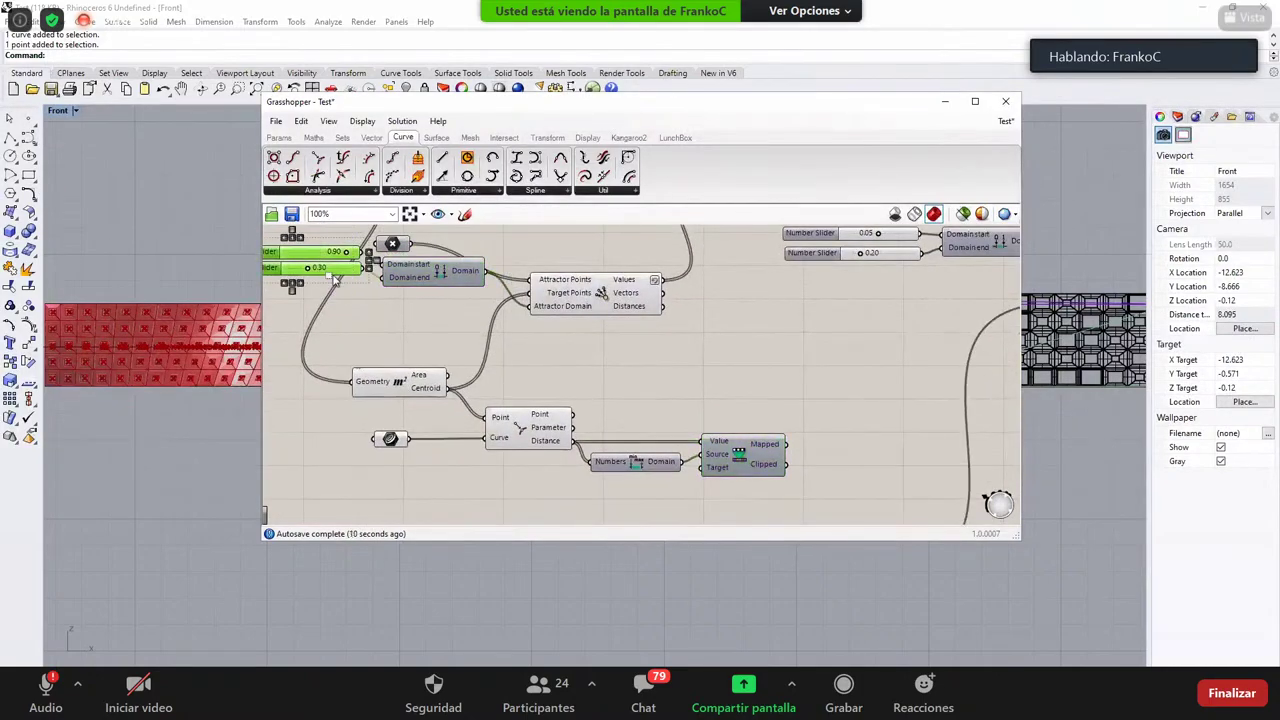
drag(423, 307, 313, 254)
click(513, 346)
drag(423, 272, 752, 416)
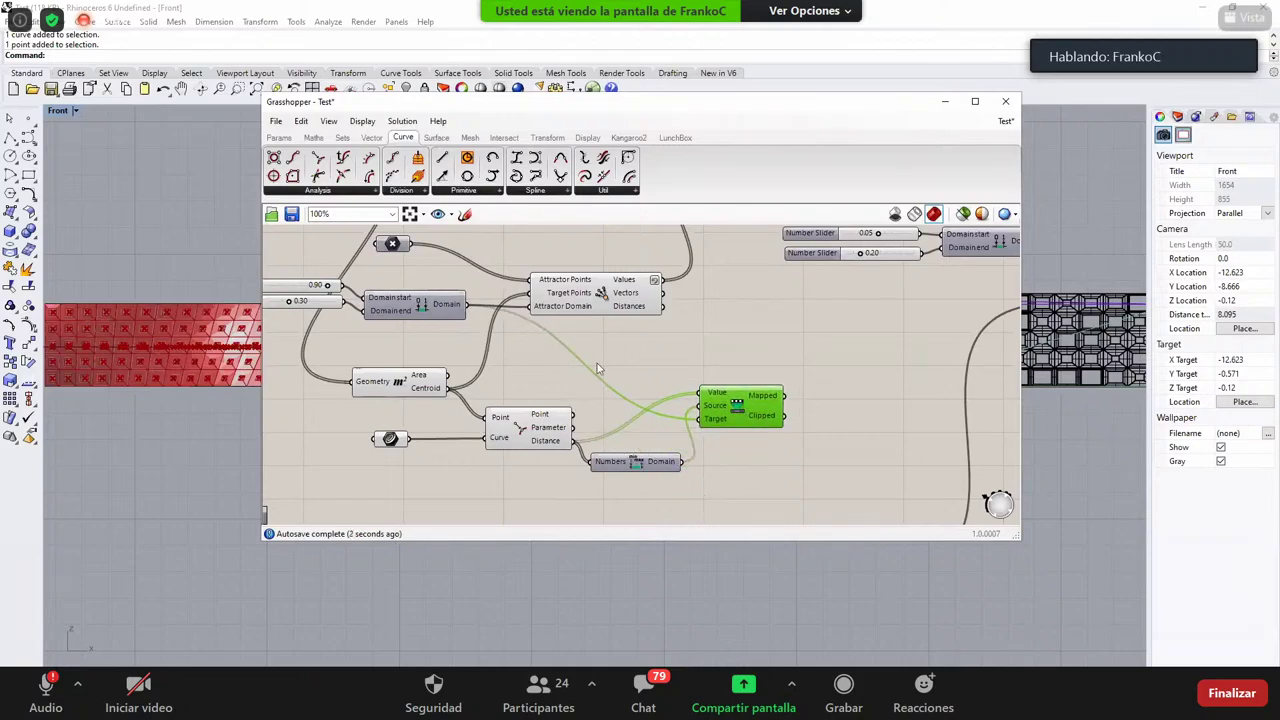
Step: Connect the Mapped output of Remap Numbers to the Scale Factor input of the panel frame component, replacing the attractor Values
right_drag(795, 398, 716, 476)
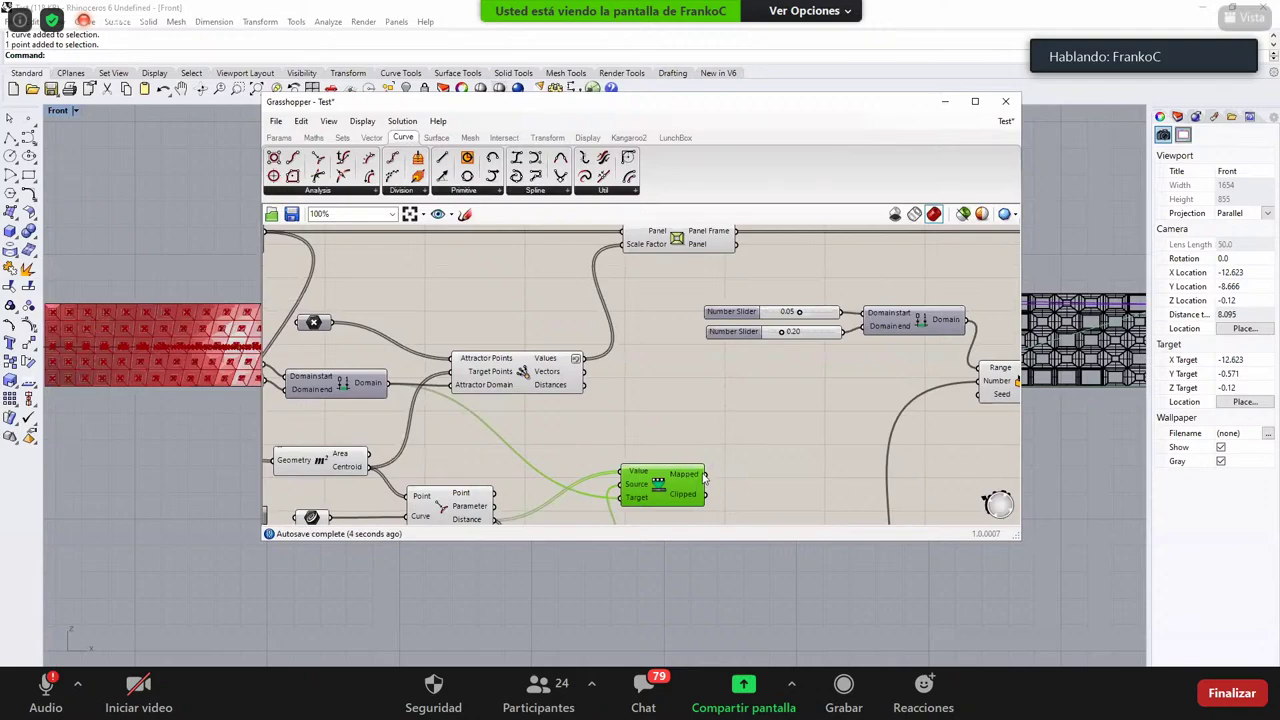
drag(705, 474, 621, 244)
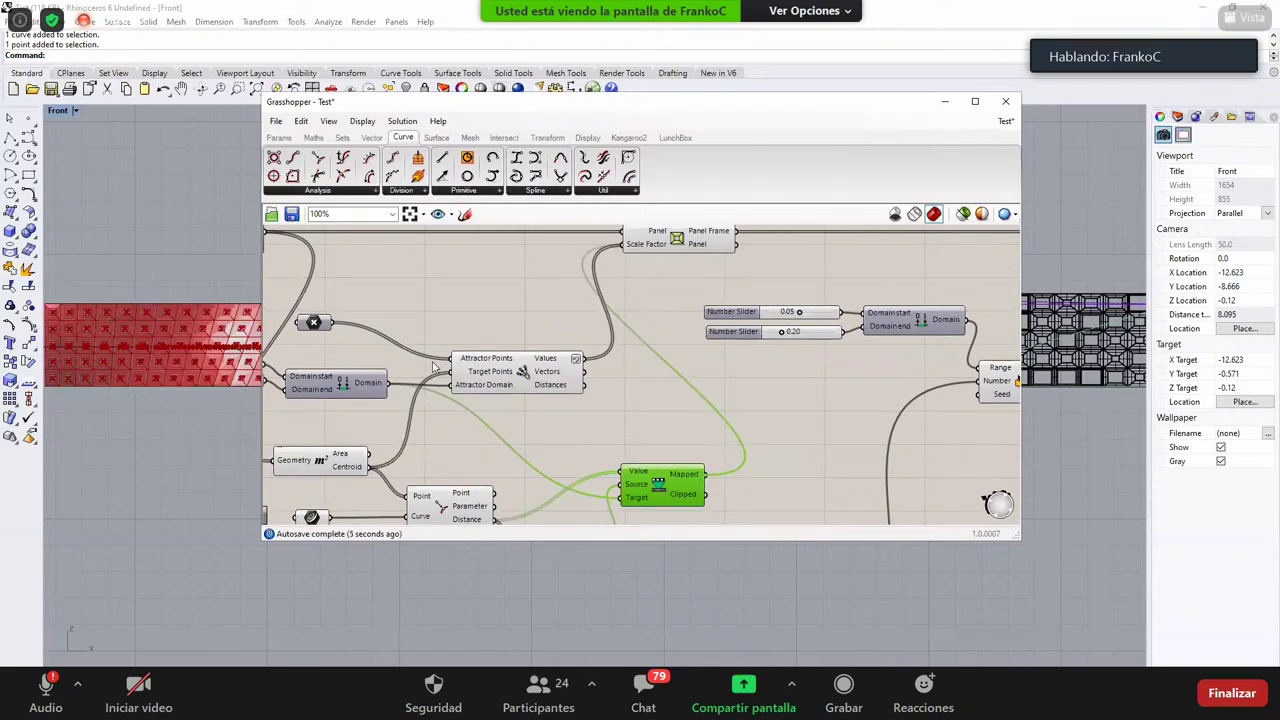
right_drag(478, 314, 579, 326)
click(579, 326)
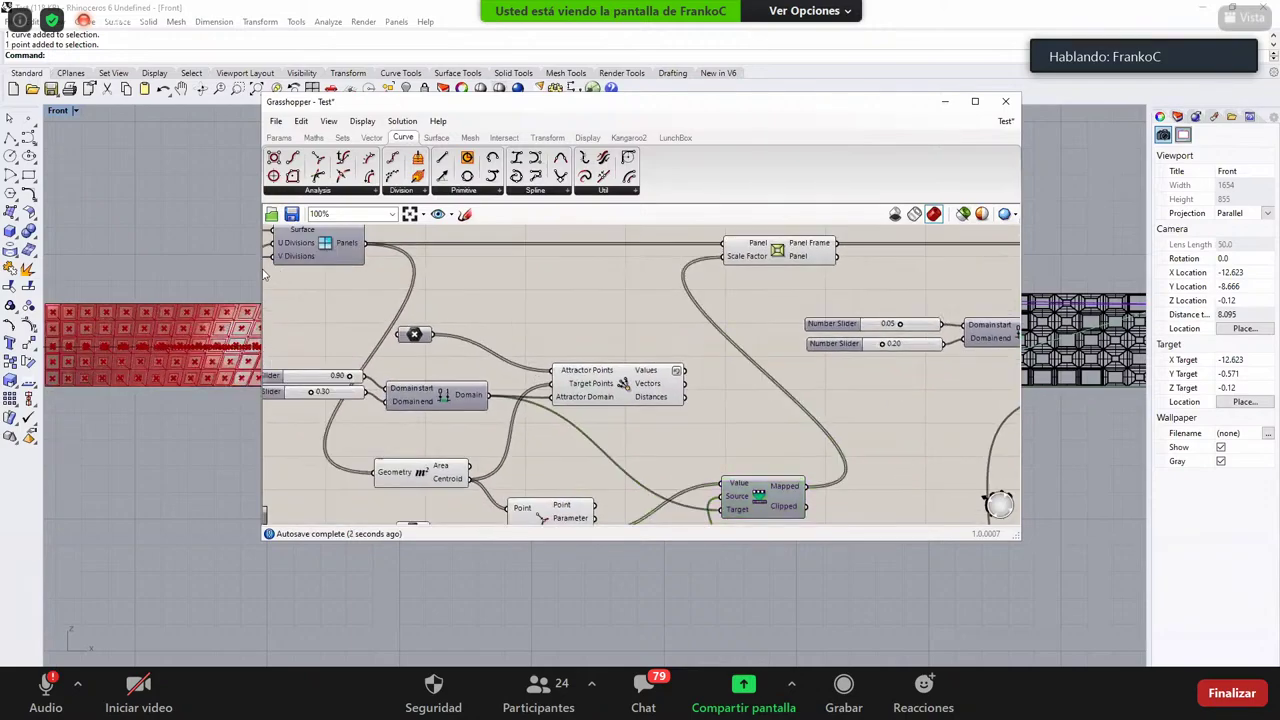
Step: Narrow the Grasshopper window to uncover the panels and turn off the preview of the Area component
drag(262, 334, 531, 334)
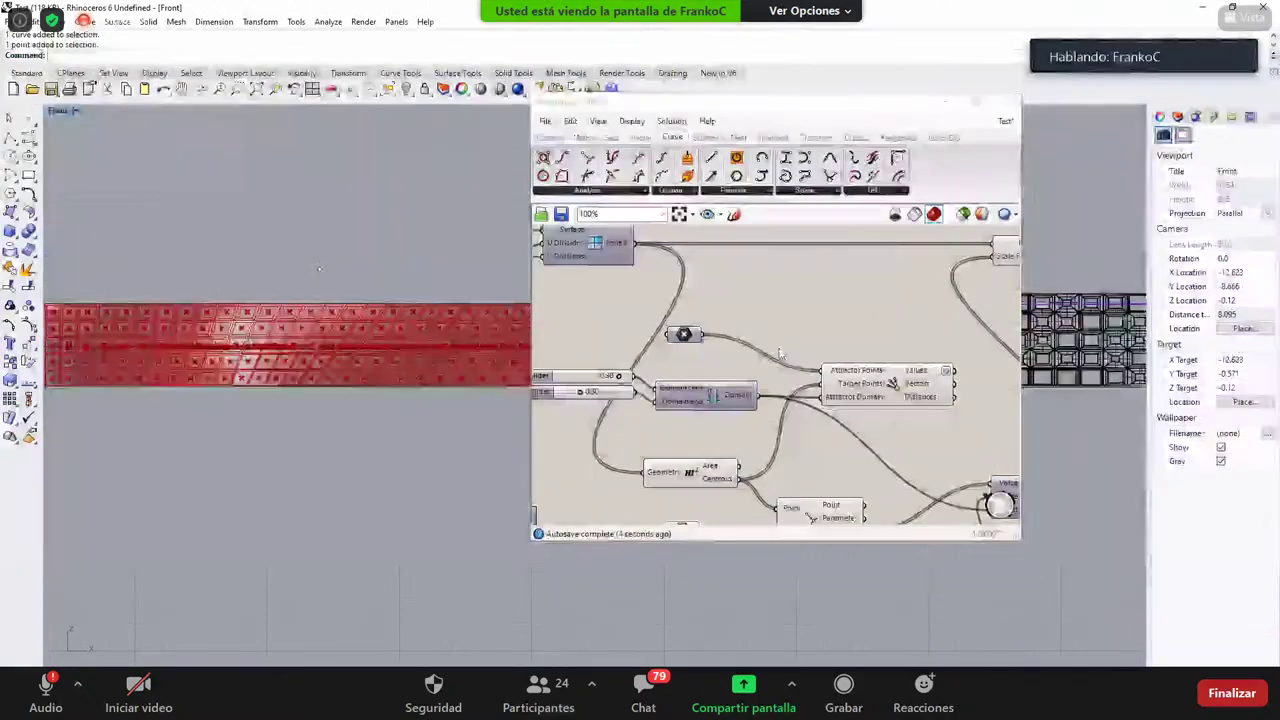
drag(781, 353, 692, 506)
middle_click(720, 431)
click(761, 390)
click(733, 333)
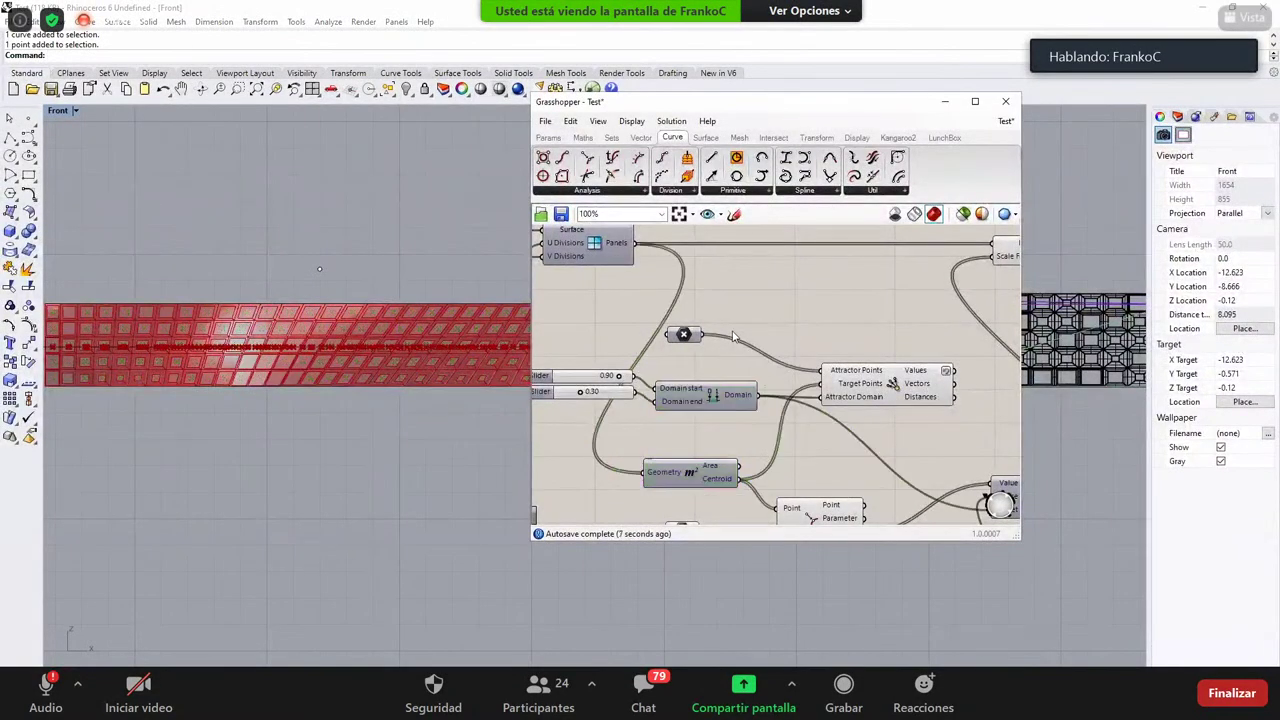
Step: Move the attractor line along the gumball's blue axis onto the wavy panelled surface in the Perspective view, and deselect it
click(319, 283)
mouse_move(353, 322)
right_down()
mouse_move(370, 318)
mouse_move(360, 321)
right_up()
scroll(360, 321, down, 2)
scroll(360, 322, down, 2)
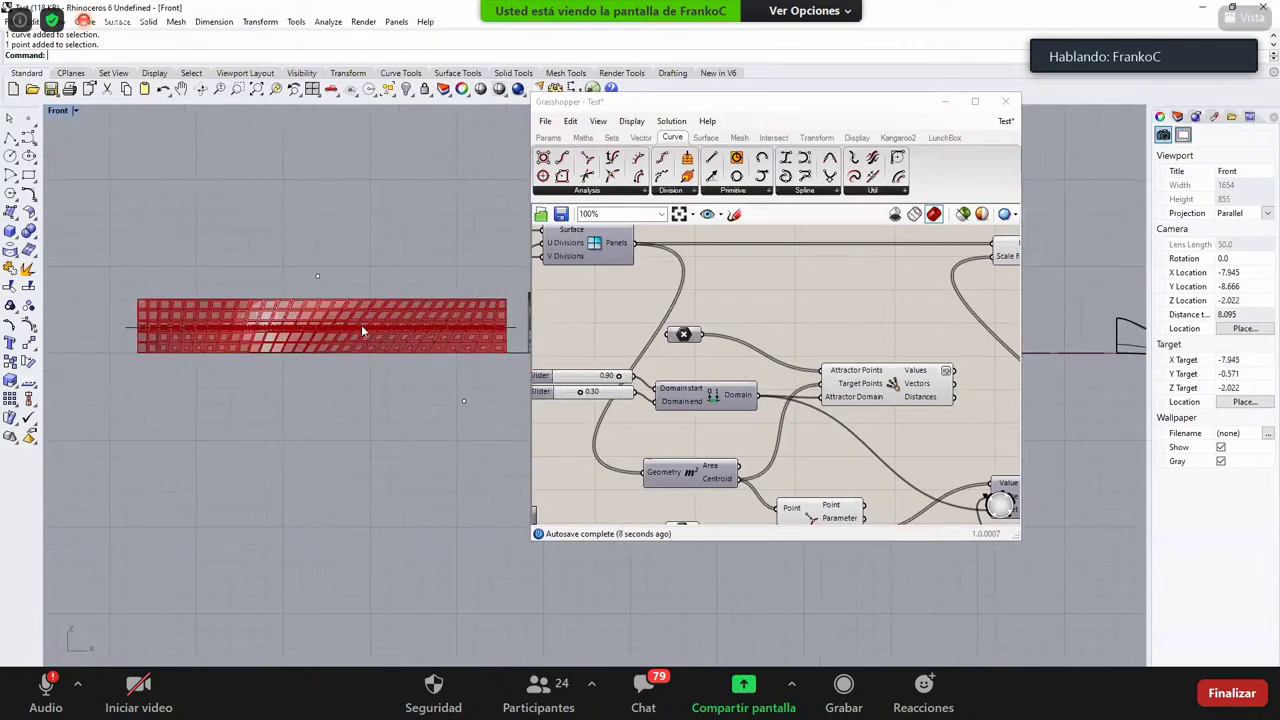
click(361, 326)
key(ctrl+F3)
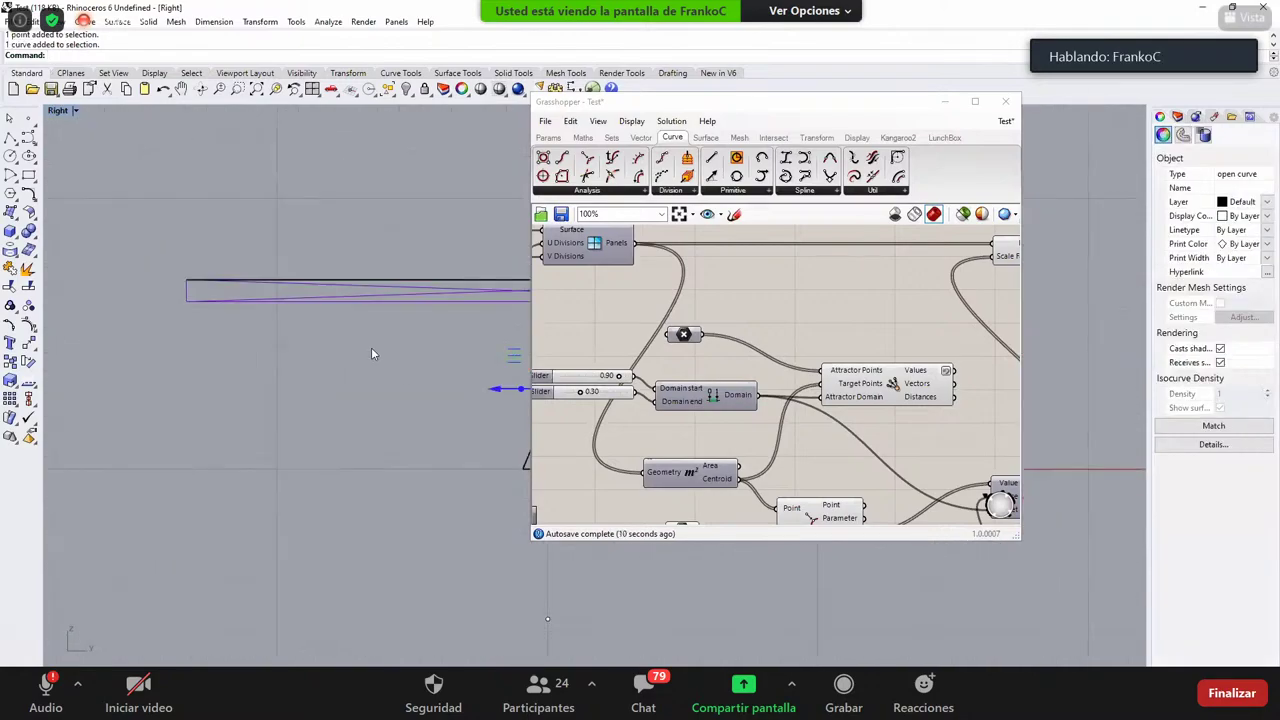
scroll(371, 350, down, 9)
right_drag(300, 428, 168, 479)
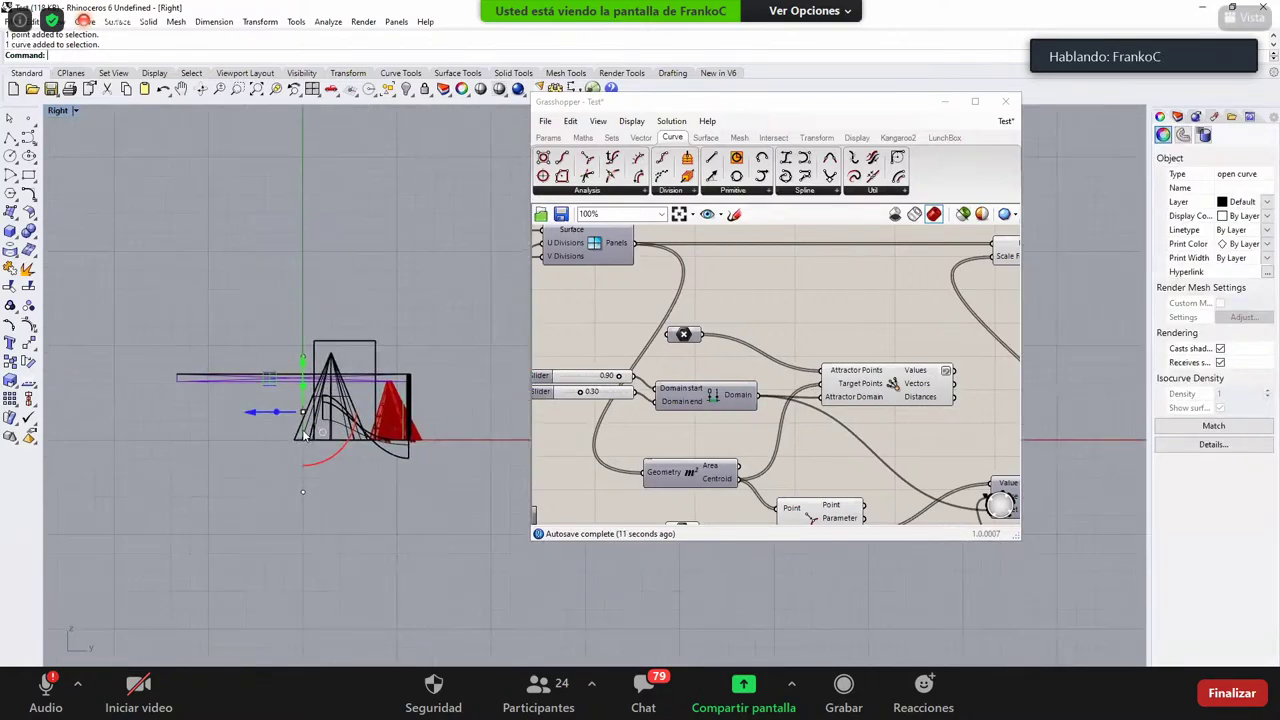
key(ctrl+F4)
scroll(315, 441, down, 6)
right_drag(318, 443, 326, 545)
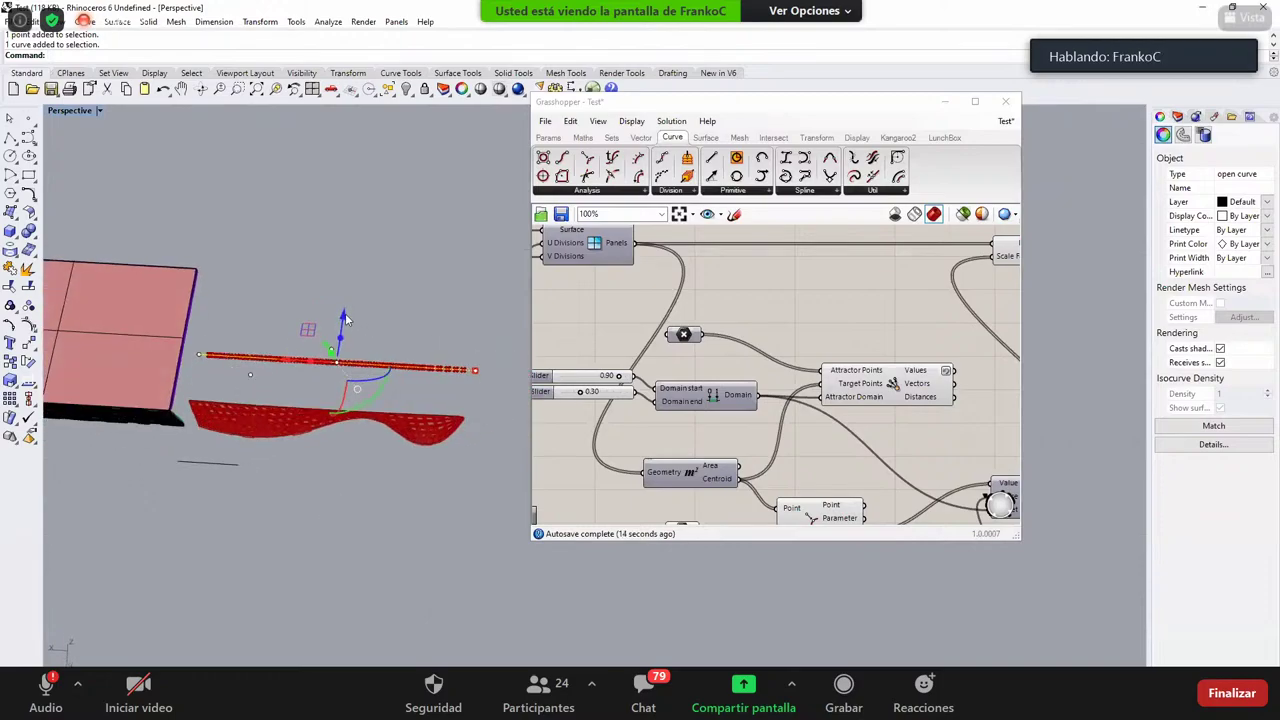
drag(343, 315, 336, 378)
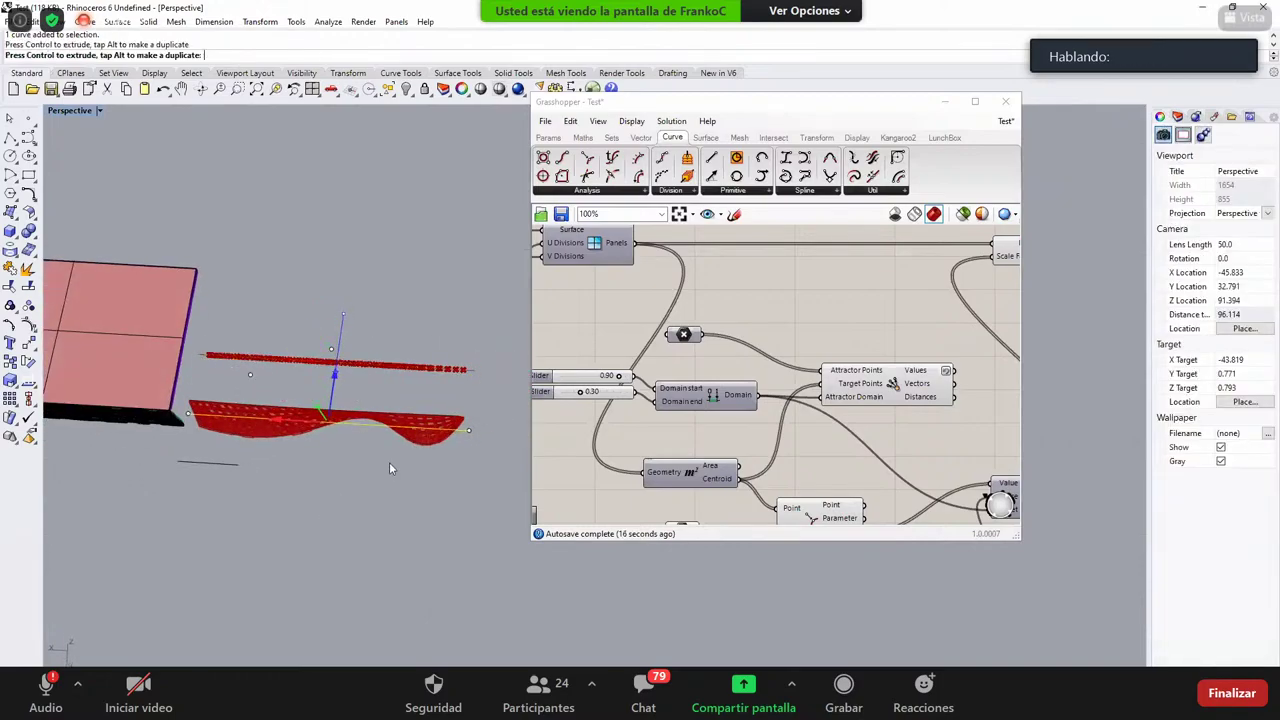
click(365, 475)
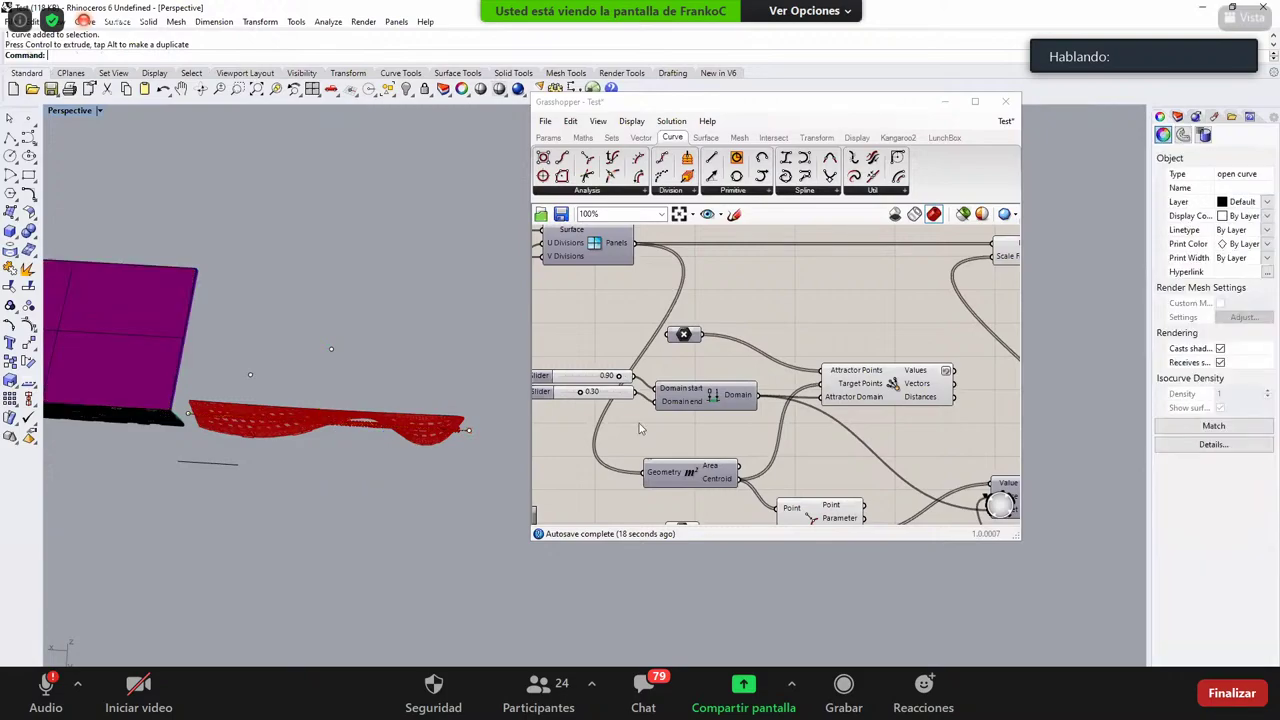
Step: Turn off the preview of the Curve Closest Point component to hide the closest points
right_drag(814, 520, 785, 431)
drag(822, 350, 738, 478)
middle_click(741, 478)
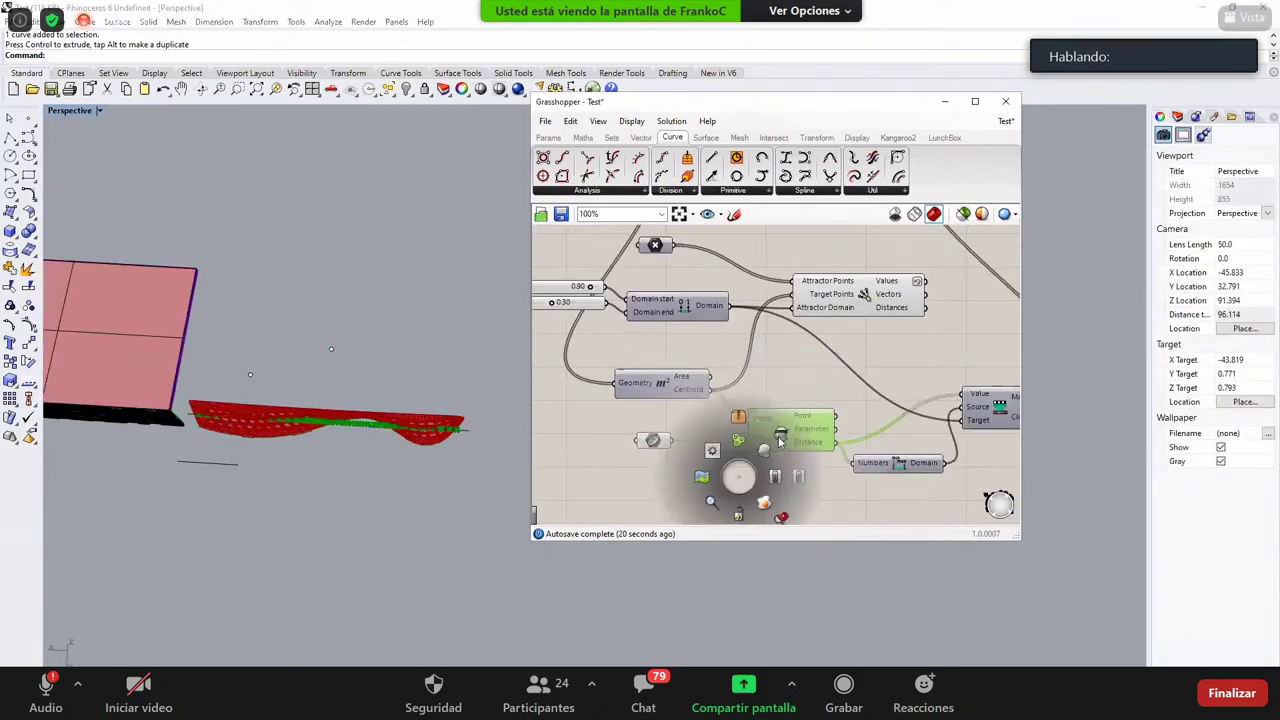
click(779, 440)
click(810, 362)
Step: Switch to the Front view of the panelled surface and set the Domain end slider to 0.10
right_drag(386, 497, 374, 400)
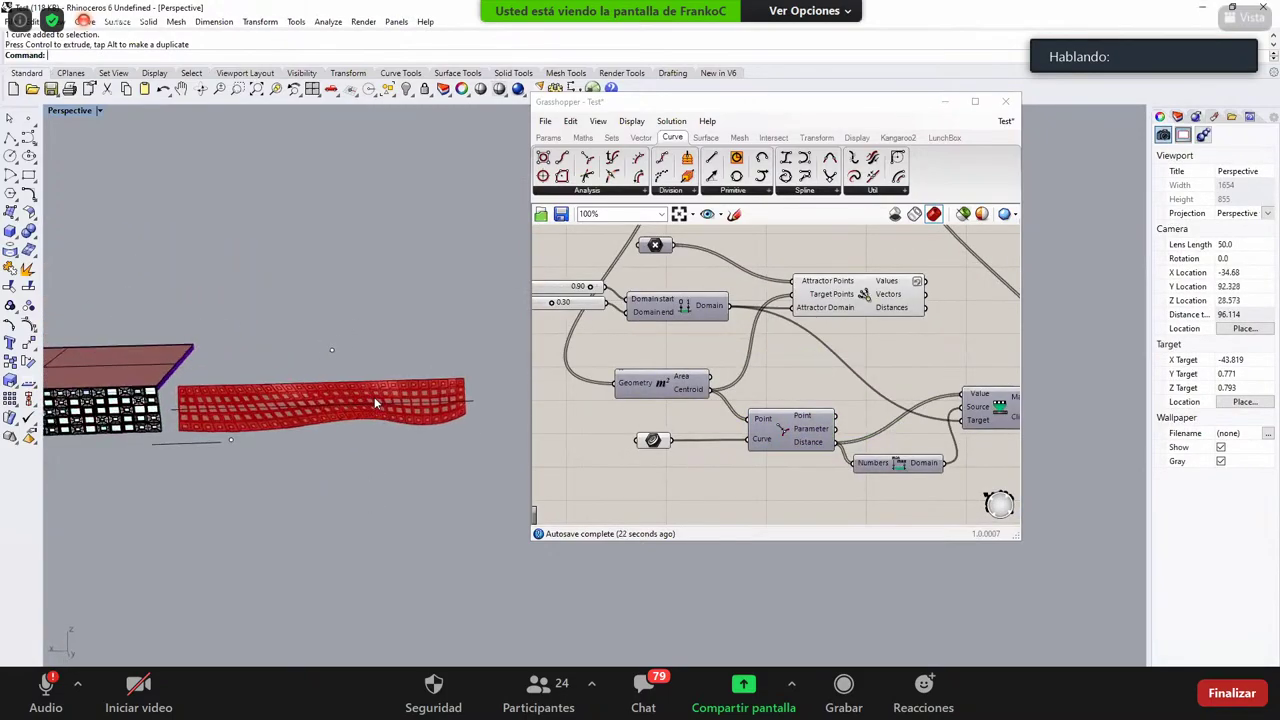
scroll(384, 413, up, 4)
scroll(384, 413, up, 2)
key(ctrl+F1)
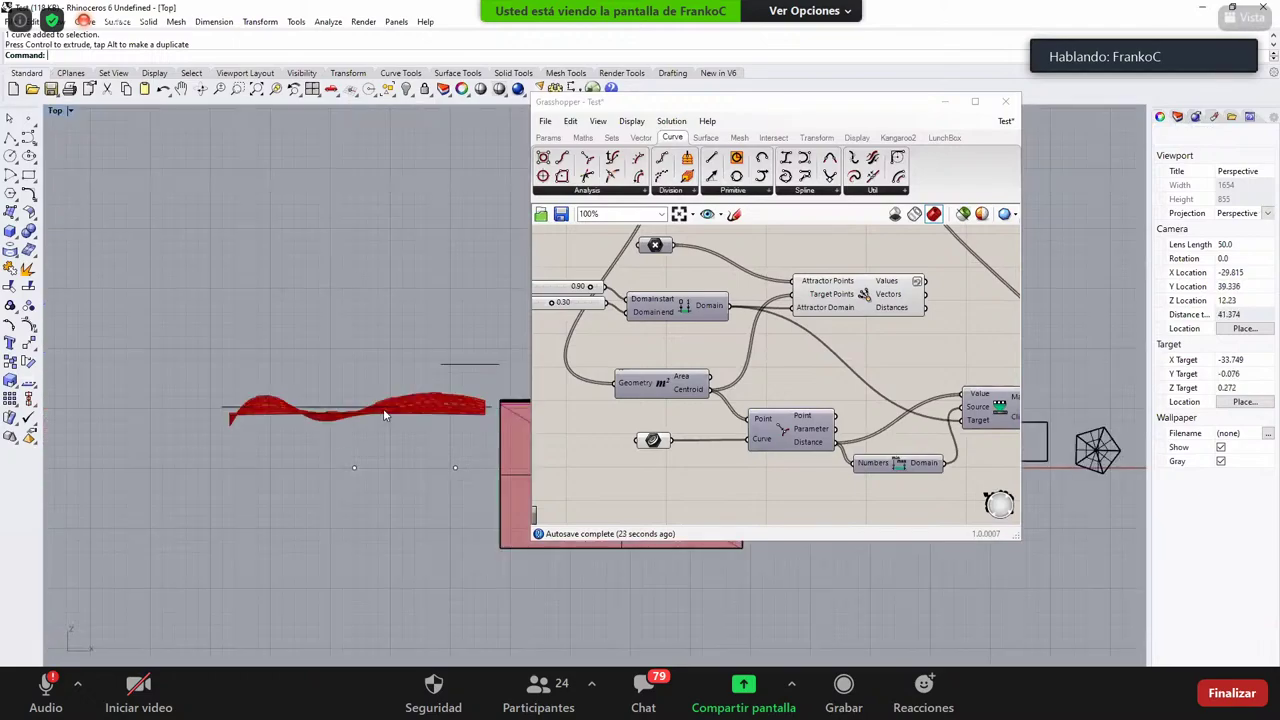
key(ctrl+F2)
scroll(309, 336, up, 4)
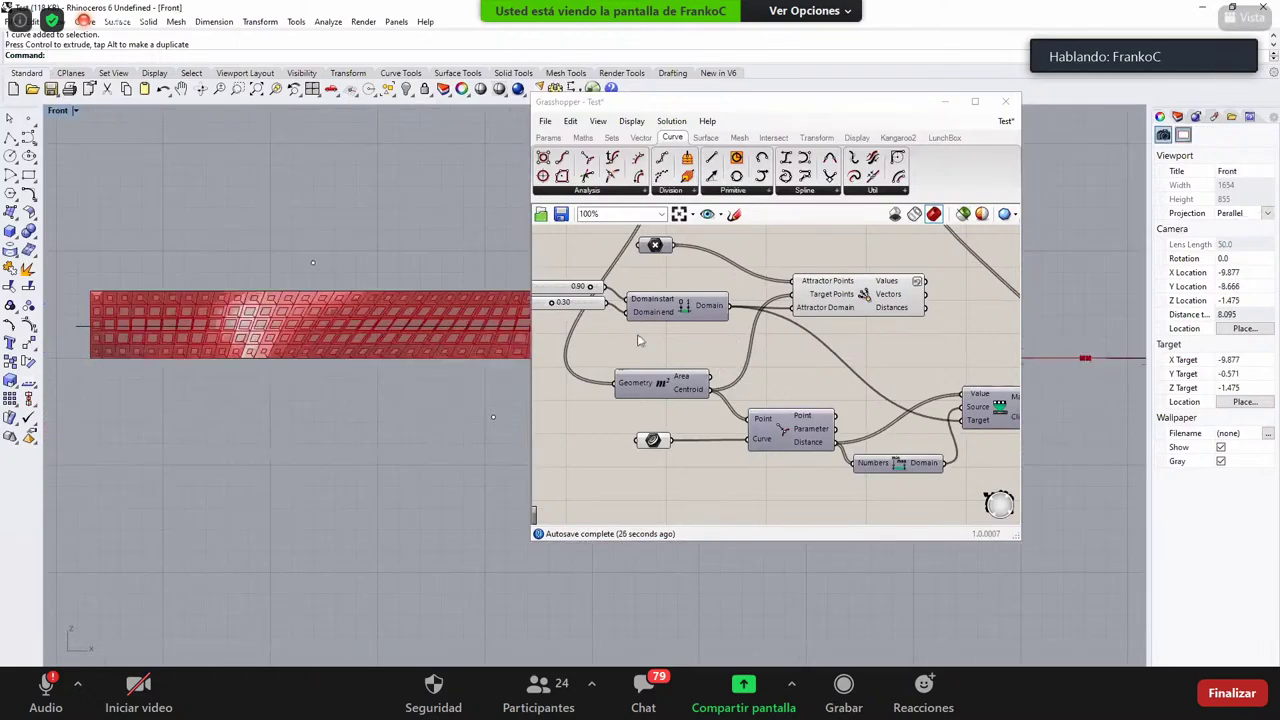
right_drag(552, 277, 661, 308)
scroll(660, 307, up, 3)
double_click(660, 311)
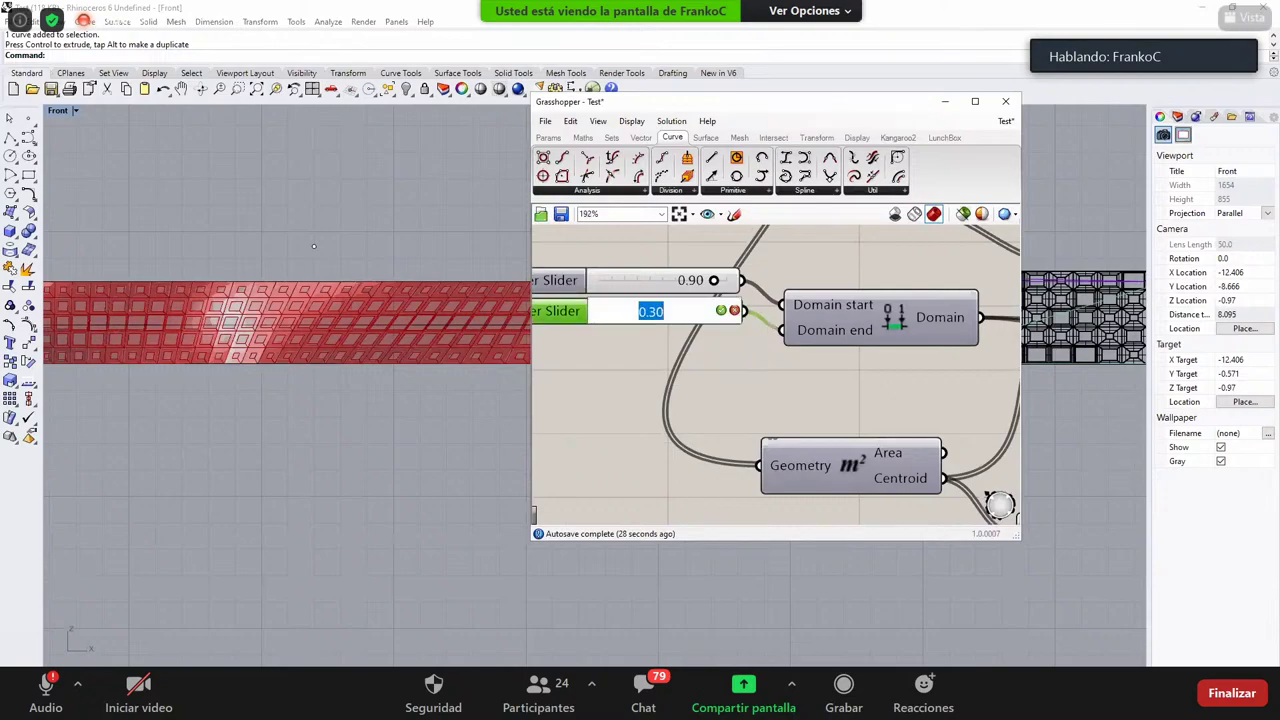
text(.1)
key(Return)
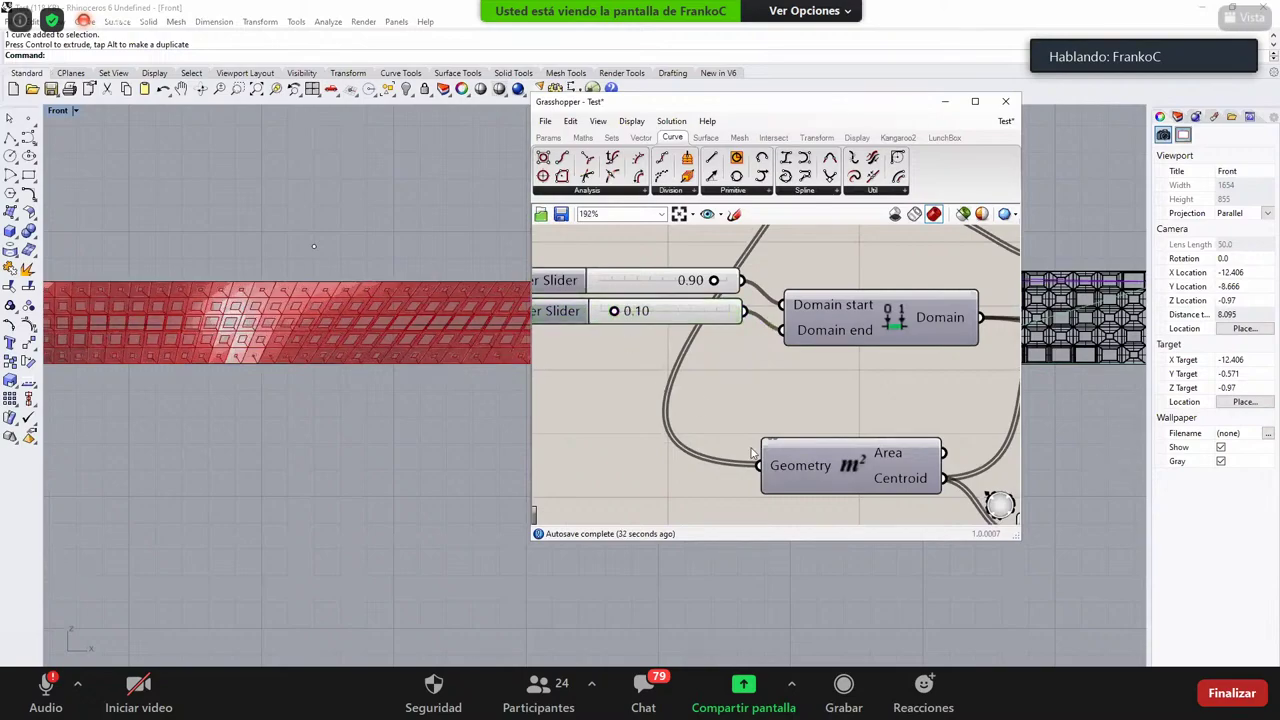
Step: Set the U Divisions slider of the surface panelling component to 10
right_drag(626, 318, 836, 468)
scroll(836, 468, down, 4)
scroll(748, 374, up, 5)
click(707, 401)
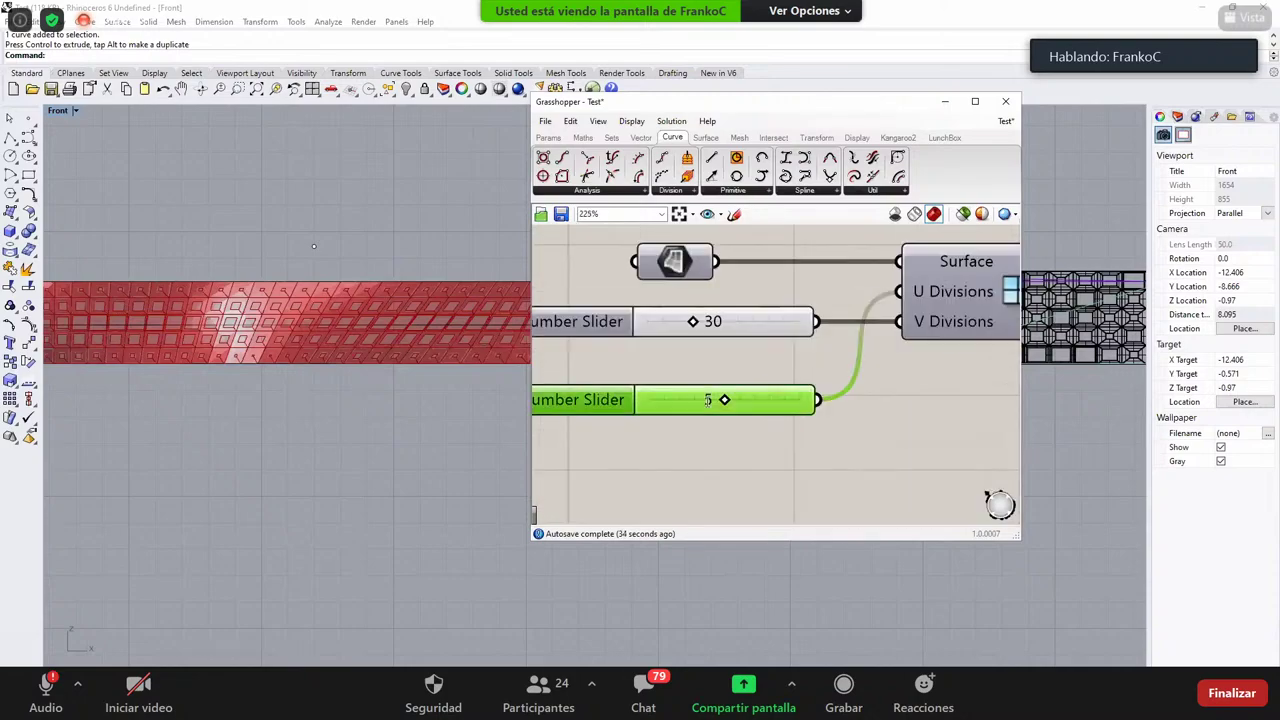
double_click(707, 400)
text(10)
key(Return)
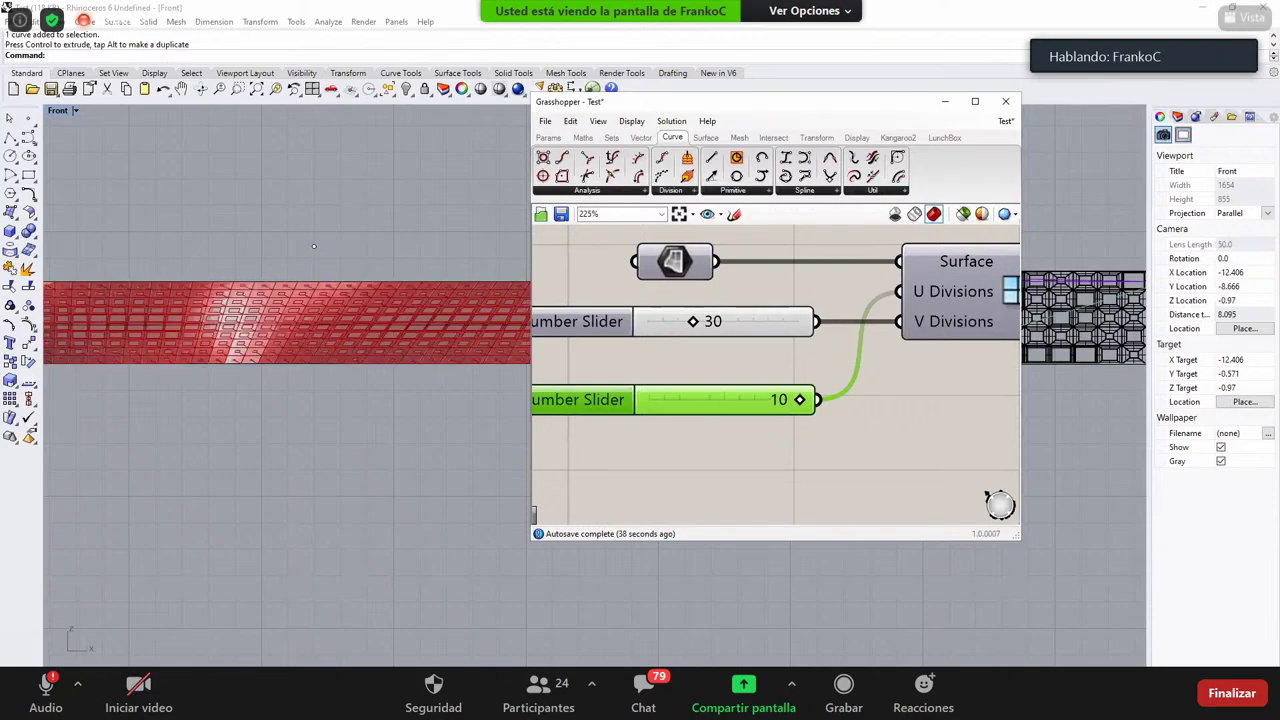
Step: Set the V Divisions slider of the surface panelling component to 50
double_click(712, 322)
text(50)
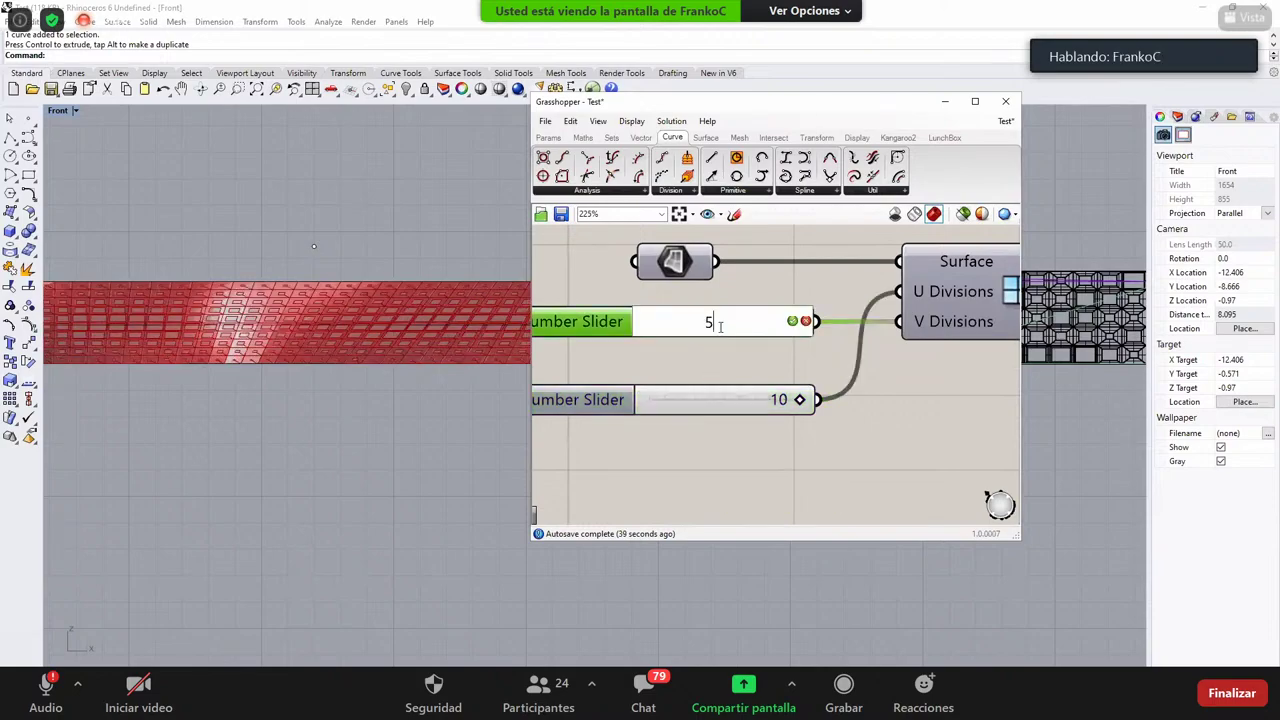
key(Return)
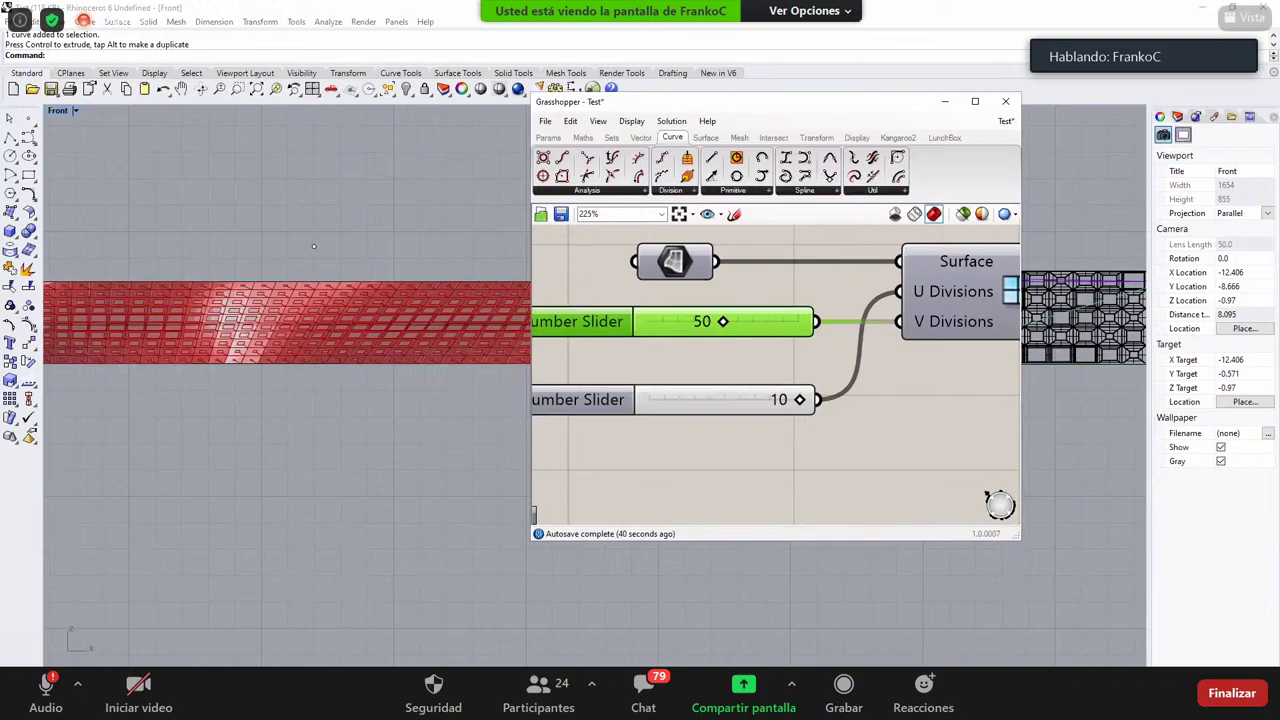
click(556, 386)
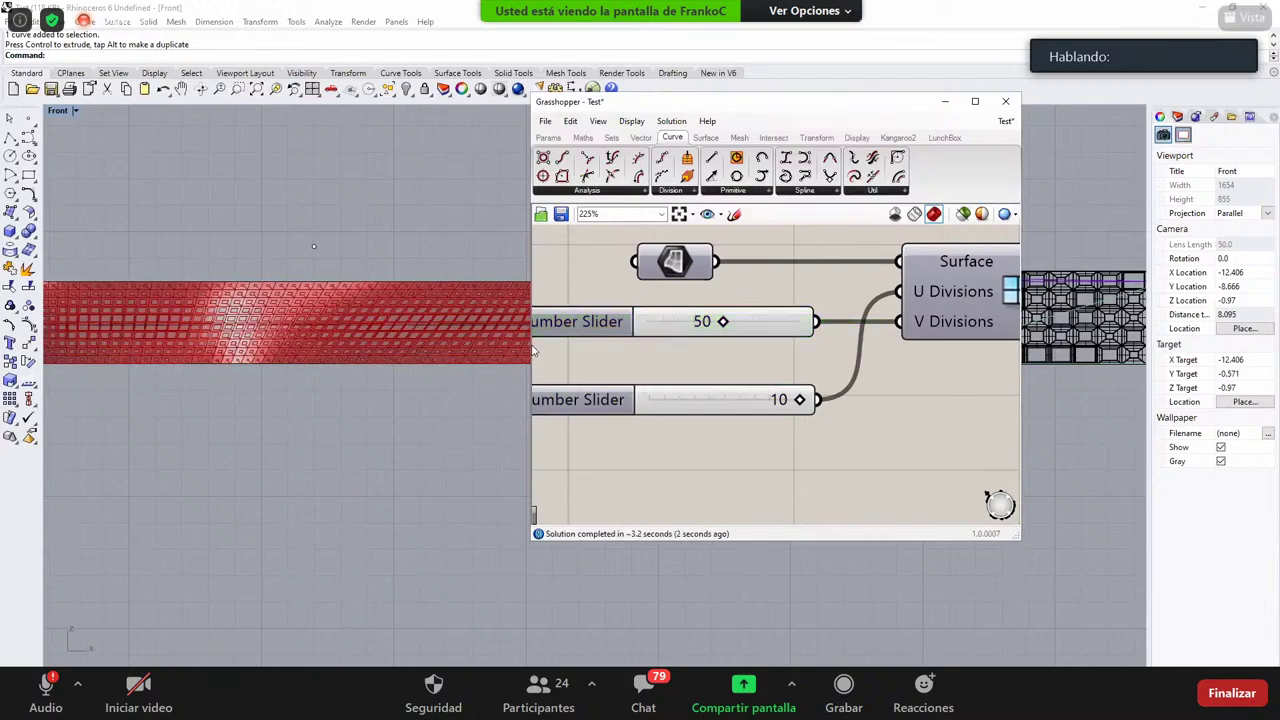
Step: Add a Custom Preview component after the extrusion and connect the Extrusion output to its Geometry input
right_drag(746, 375, 627, 365)
scroll(632, 367, down, 8)
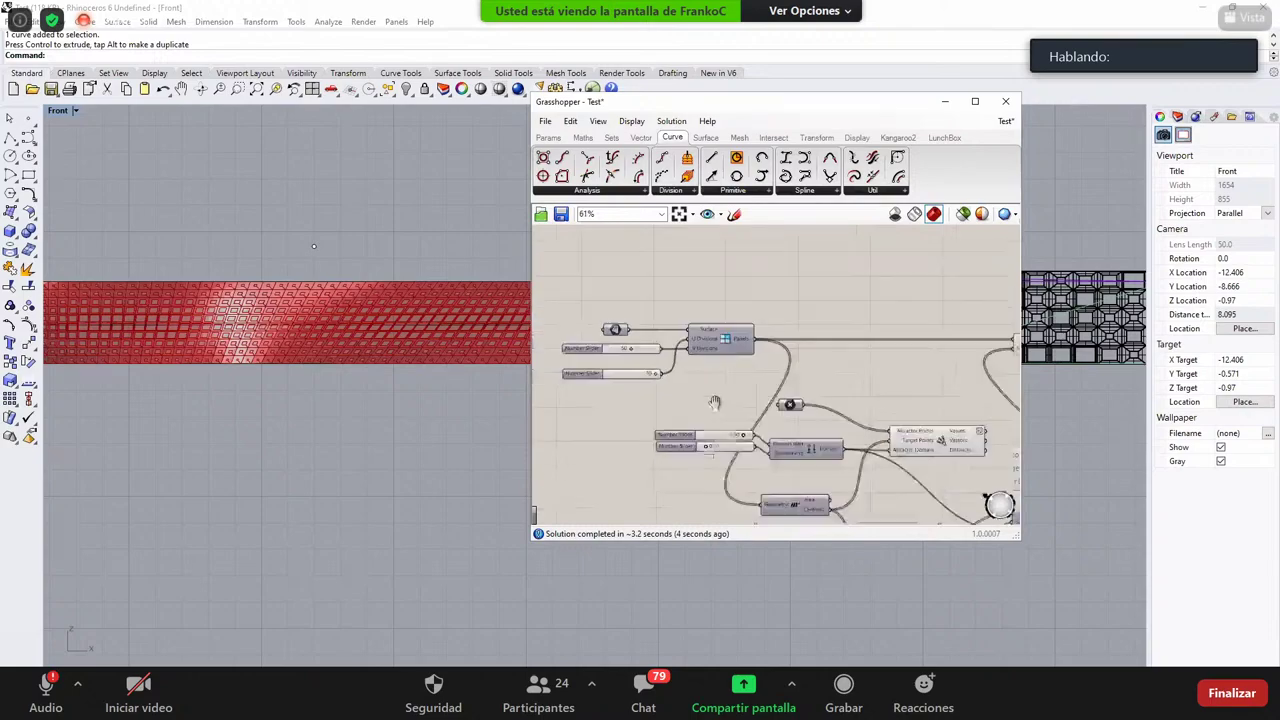
scroll(849, 405, up, 6)
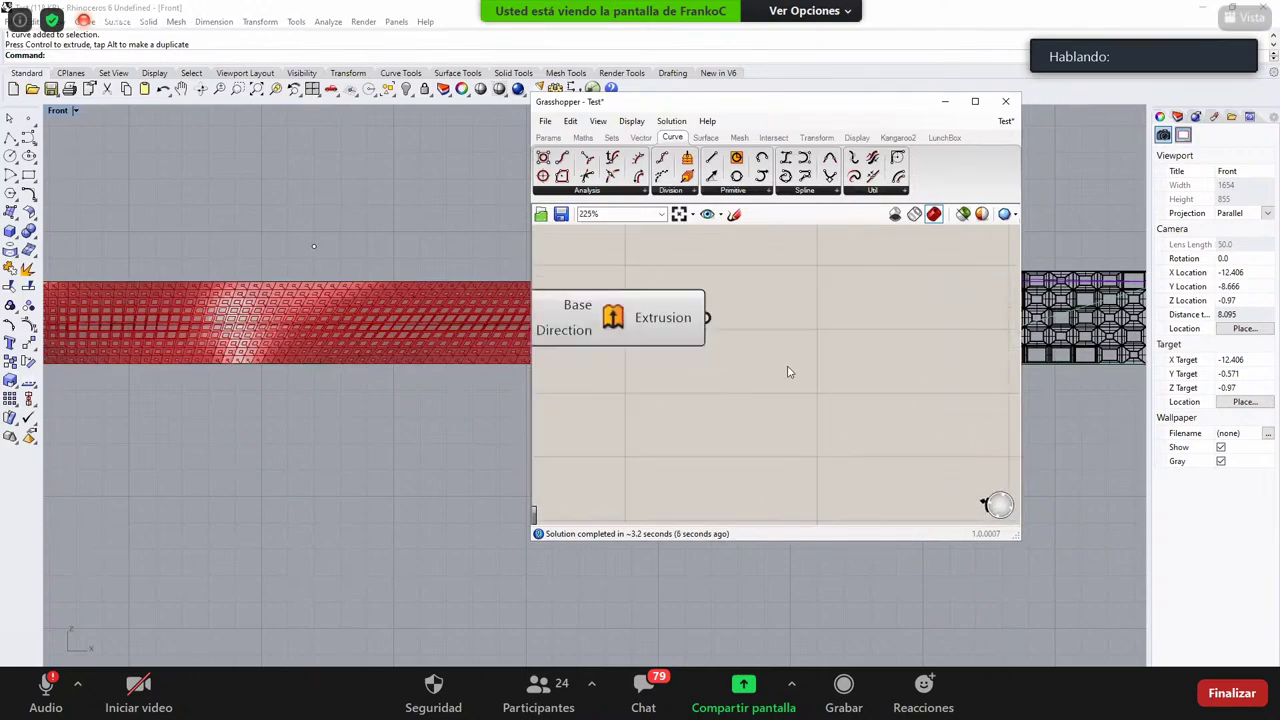
double_click(788, 366)
text(custom)
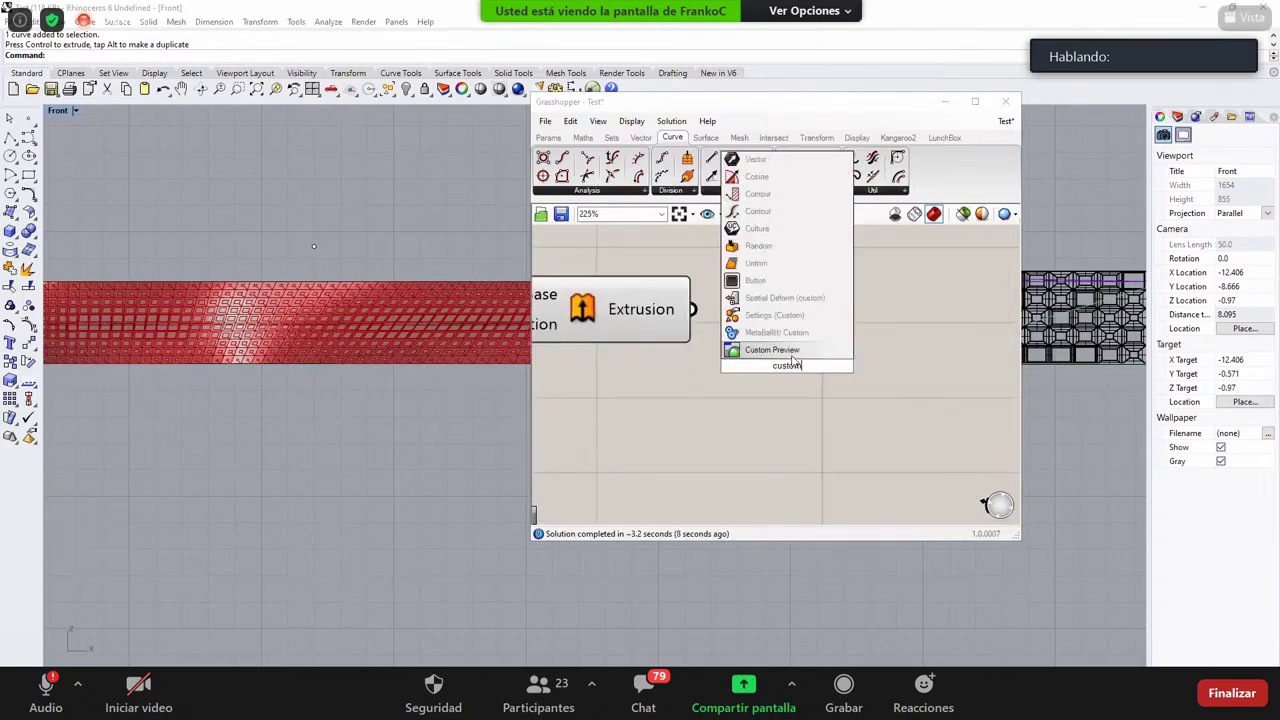
click(788, 351)
drag(692, 309, 880, 355)
double_click(737, 395)
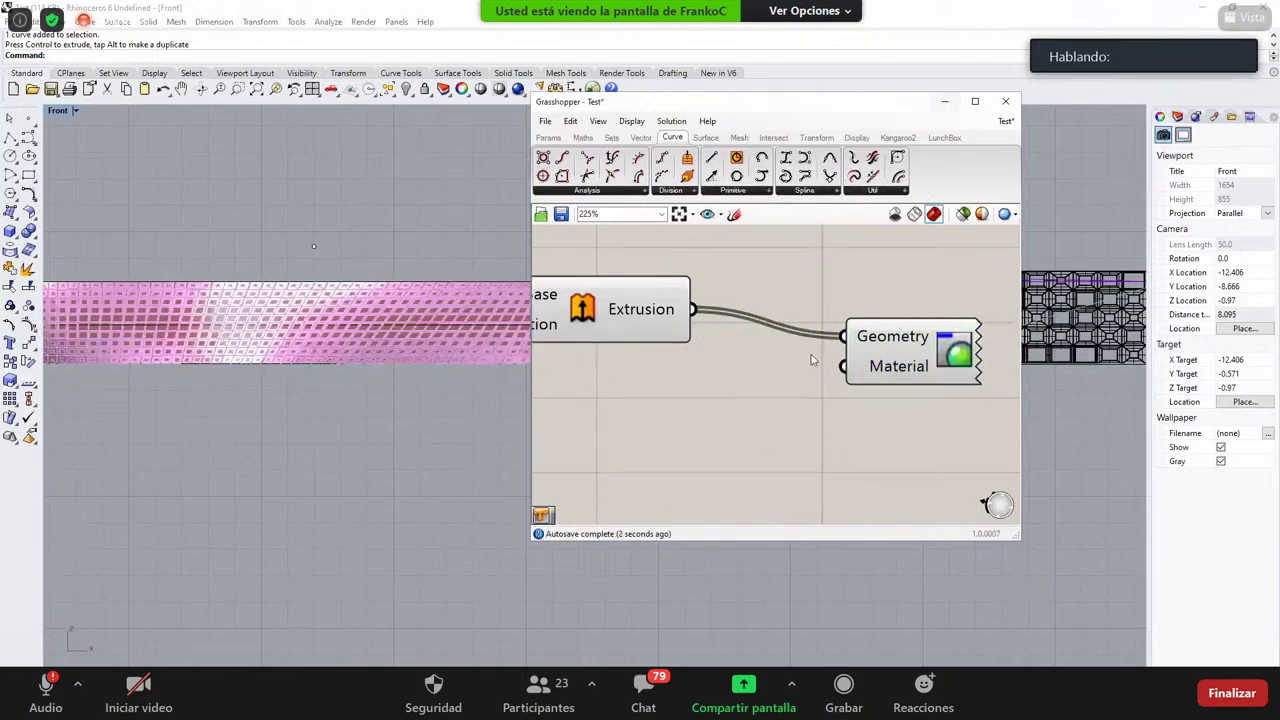
Step: Turn off the default preview of the extrusion component that feeds the Custom Preview
scroll(797, 359, down, 3)
right_drag(788, 358, 931, 386)
drag(892, 297, 738, 466)
middle_click(771, 470)
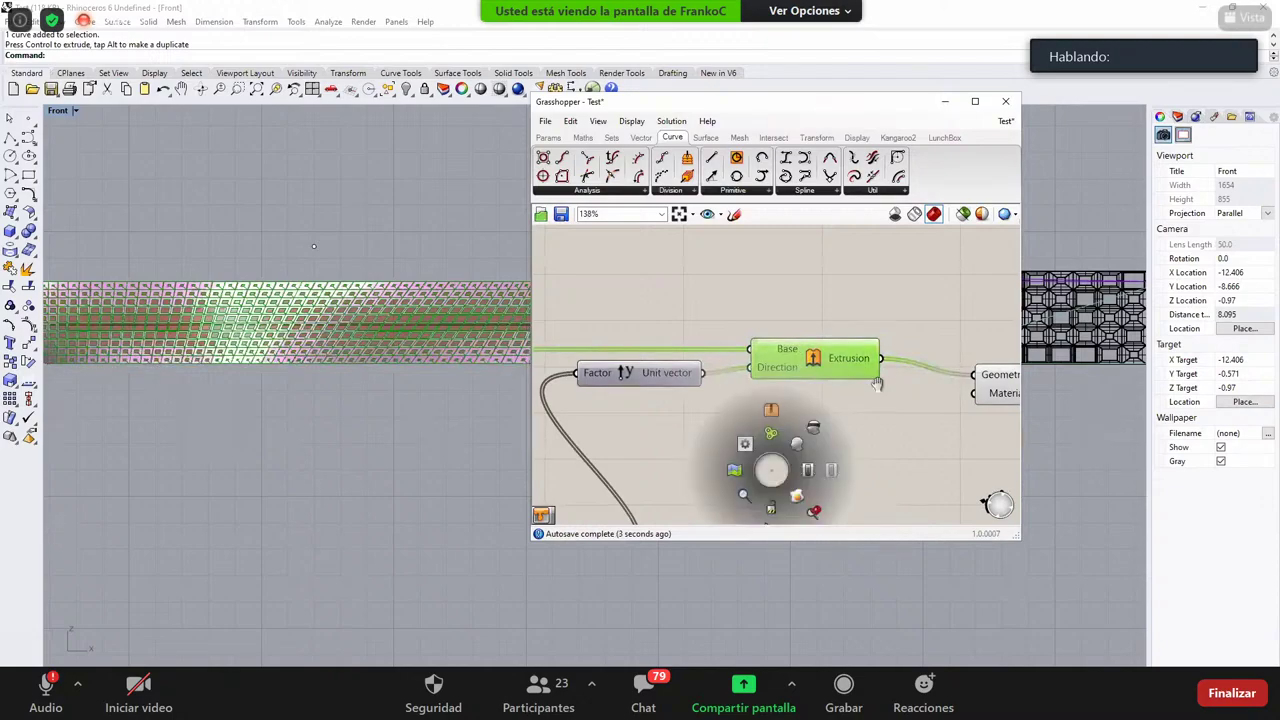
click(813, 428)
Step: Turn off the preview of the panel frame component upstream of the extrusion
scroll(763, 309, down, 3)
right_drag(558, 336, 694, 371)
scroll(694, 371, down, 3)
right_drag(552, 418, 666, 406)
drag(662, 300, 760, 434)
middle_click(740, 460)
click(706, 320)
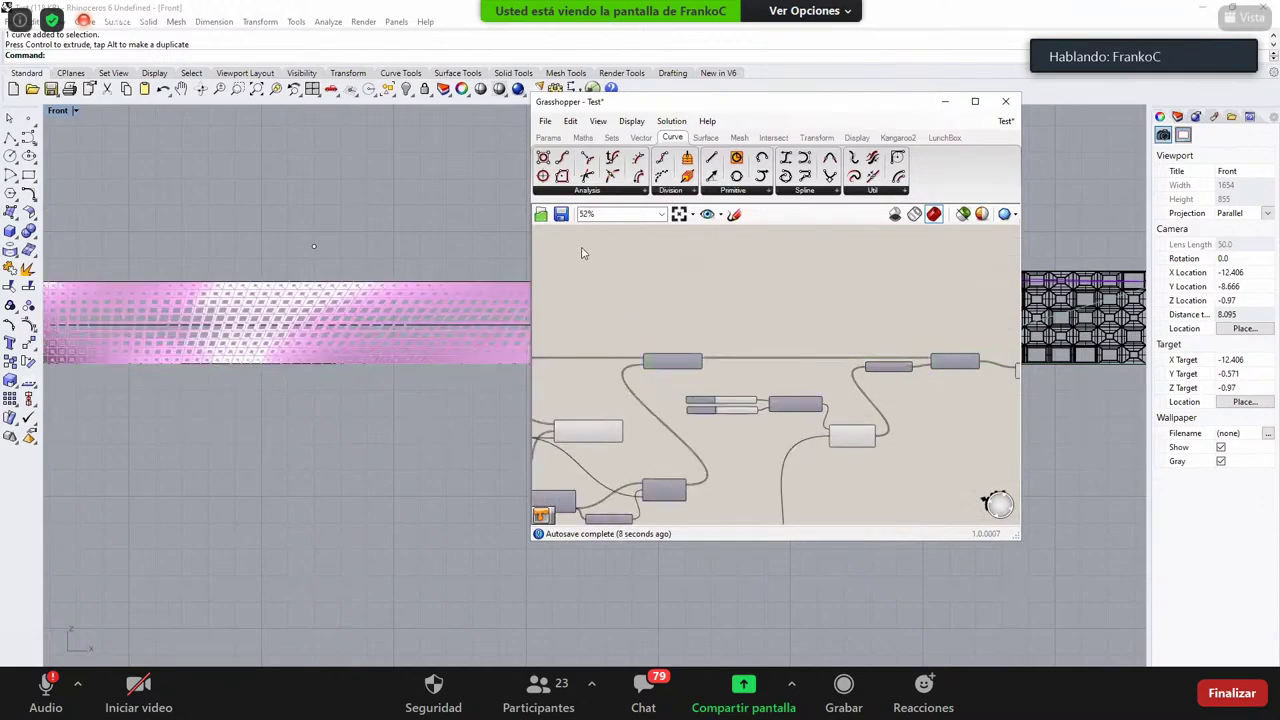
Step: Minimize Grasshopper, hide the point and four curves around the panelled surface, and turn off the construction grid in the Front view
click(947, 102)
right_drag(247, 435, 425, 458)
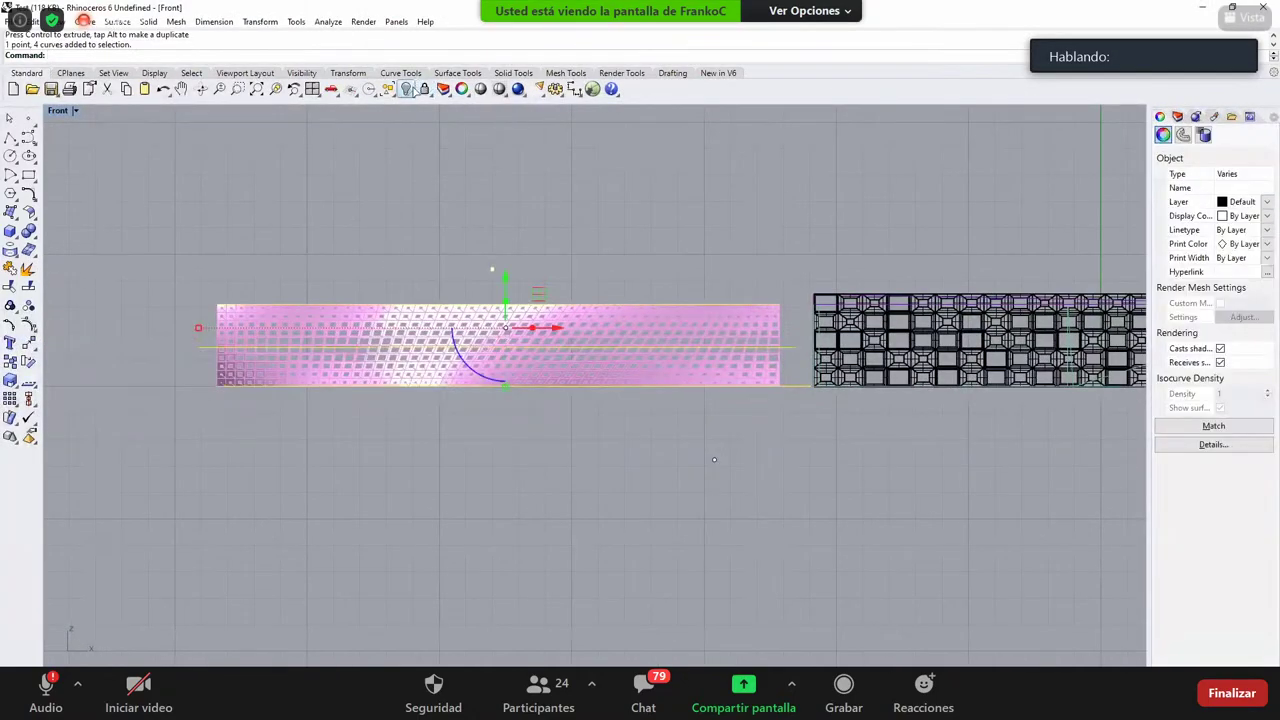
click(406, 89)
scroll(369, 315, up, 2)
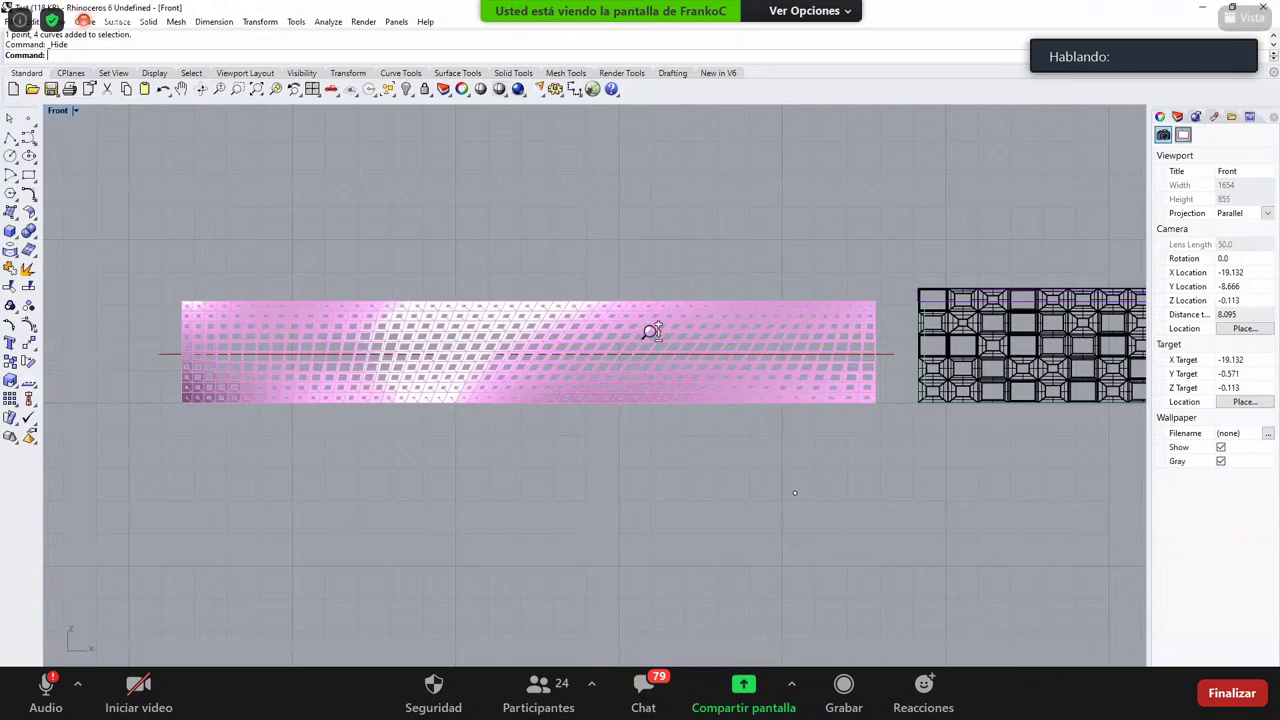
scroll(651, 328, up, 2)
scroll(586, 263, down, 1)
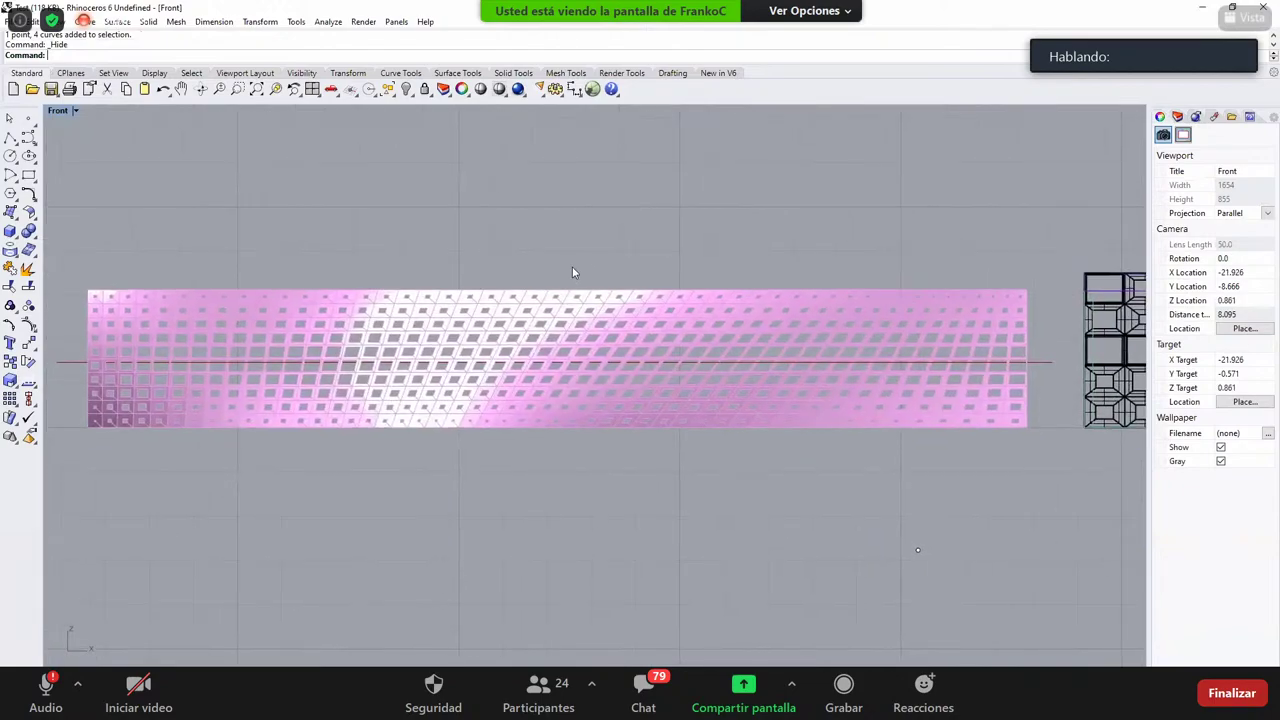
key(F7)
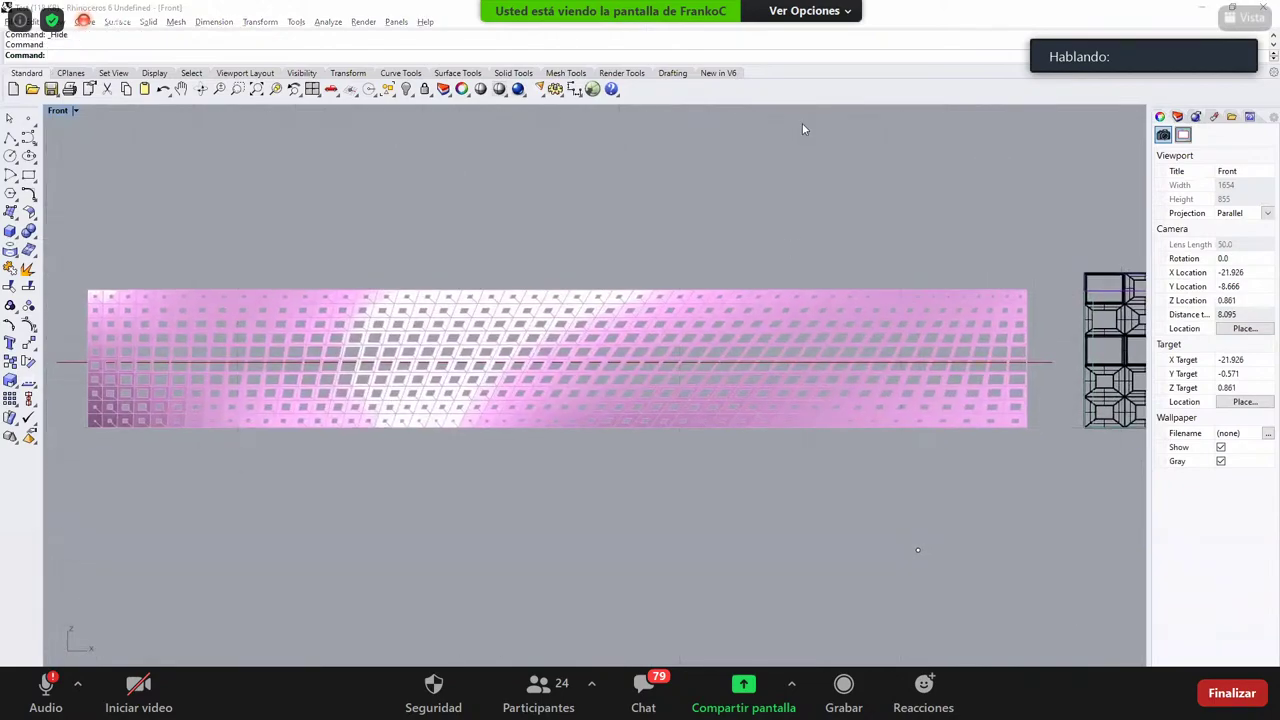
Step: Reopen the Grasshopper window at the Custom Preview component
click(592, 88)
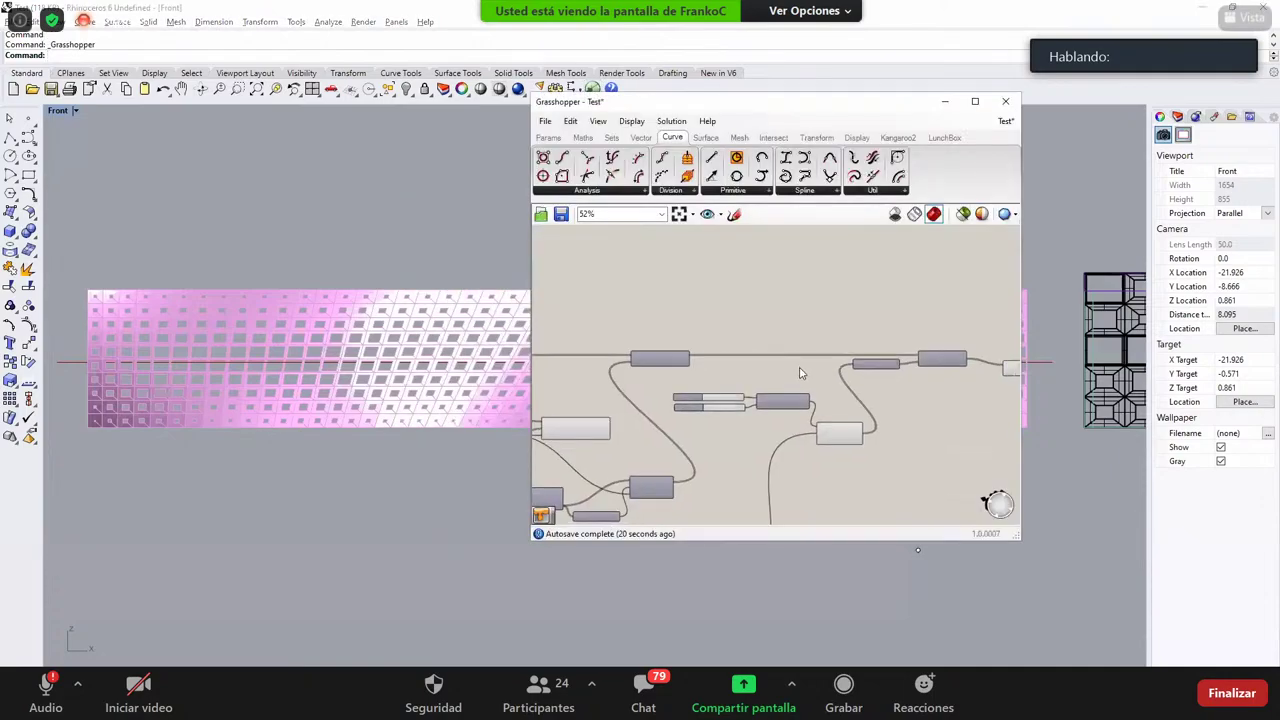
scroll(676, 381, up, 3)
double_click(676, 381)
text(swat)
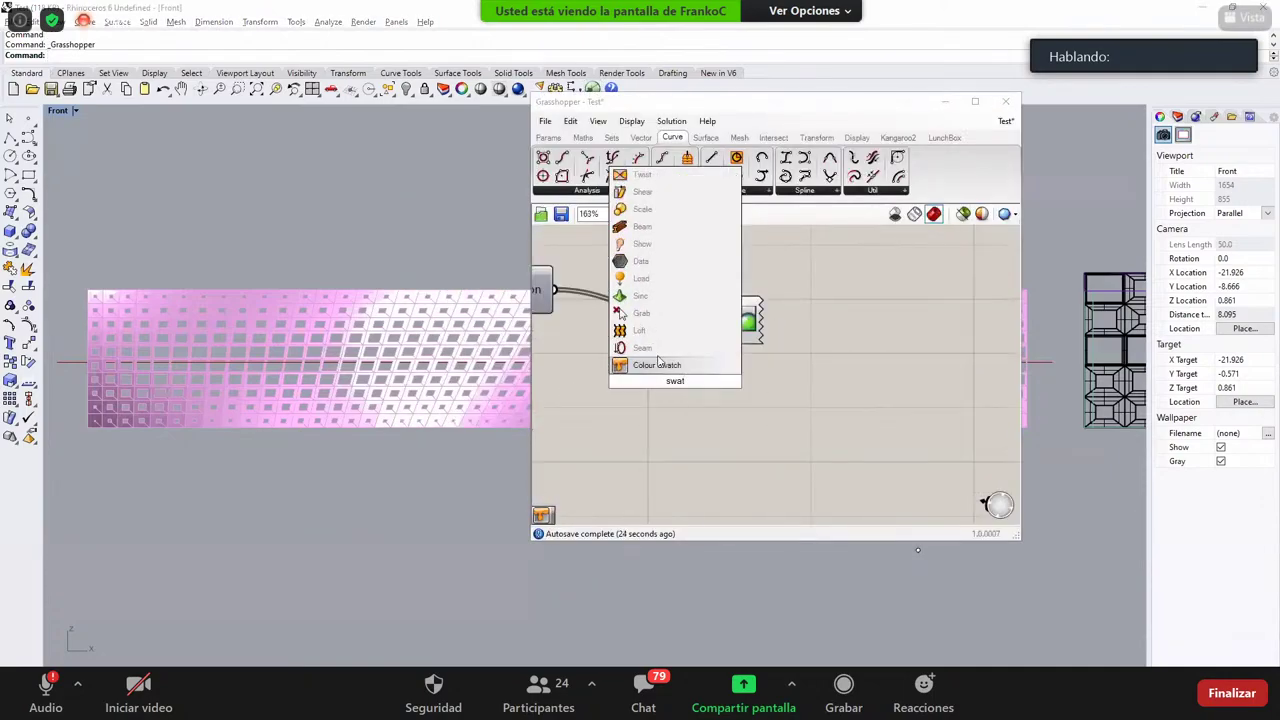
click(658, 364)
key(Delete)
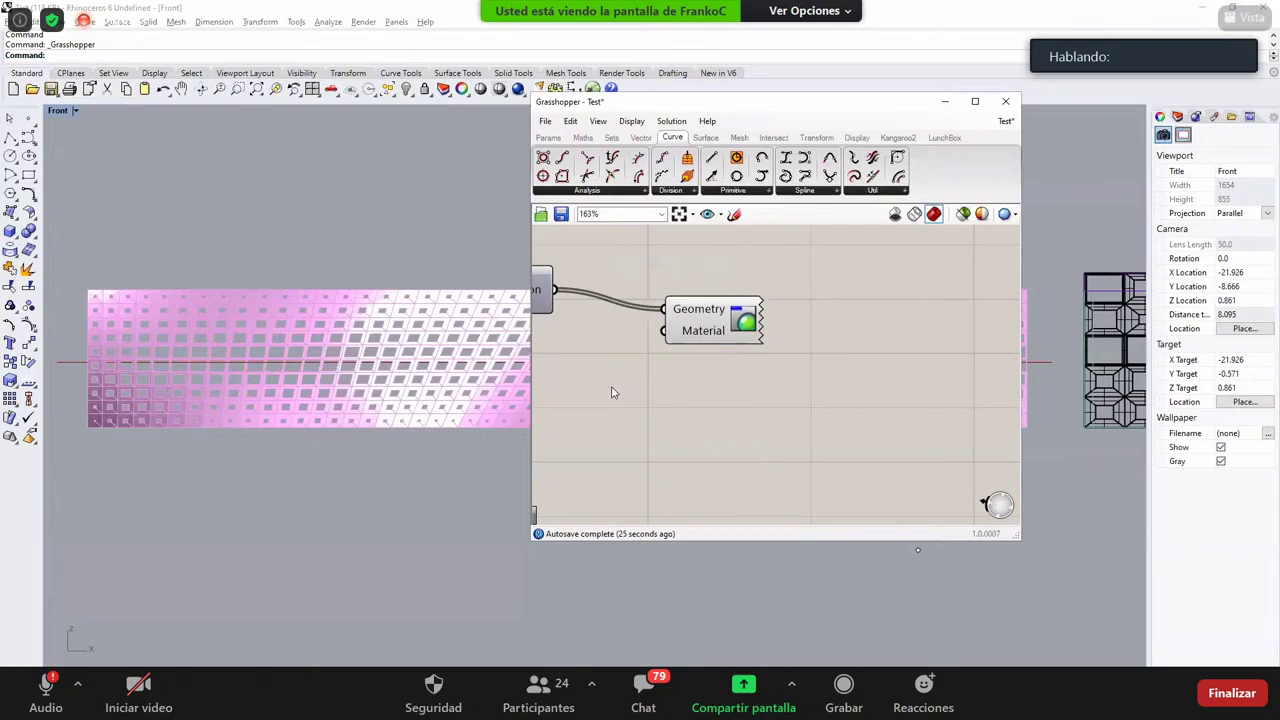
Step: Add a Colour Swatch, connect it to the Material input of the Custom Preview, and move the preview component farther from the extrusion
double_click(608, 388)
text(swat)
click(622, 371)
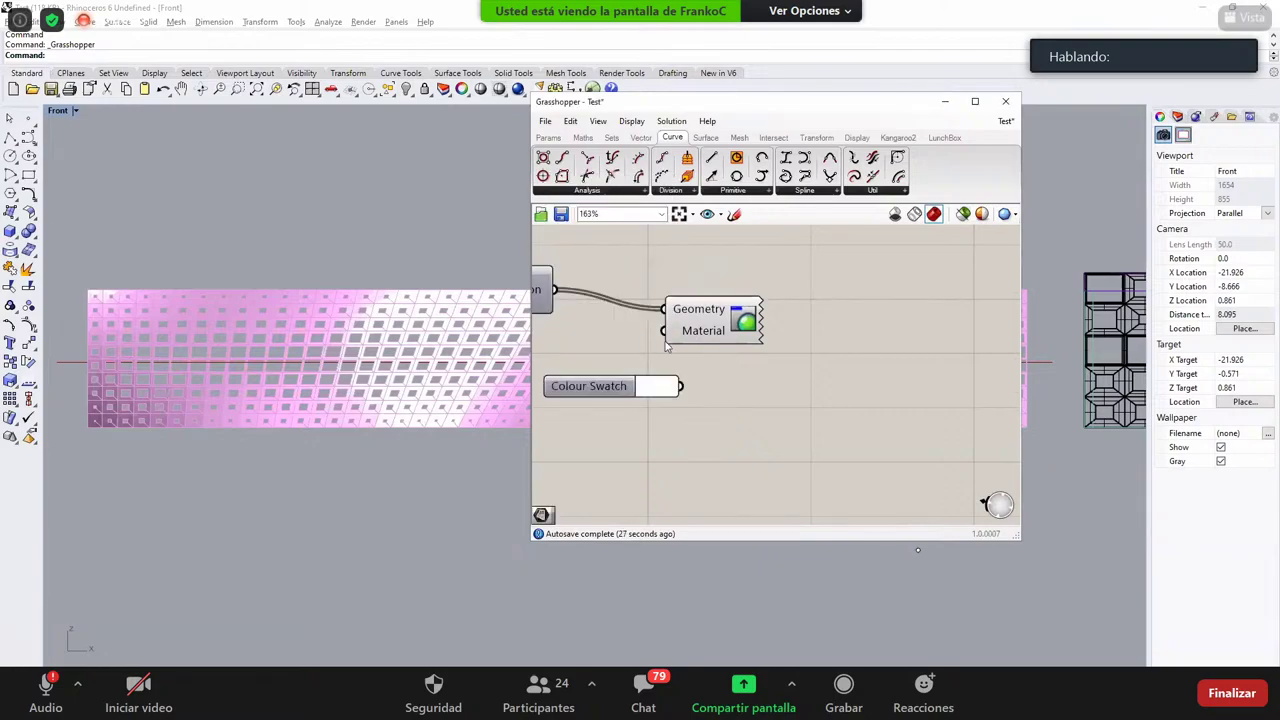
drag(663, 332, 682, 386)
drag(757, 330, 841, 331)
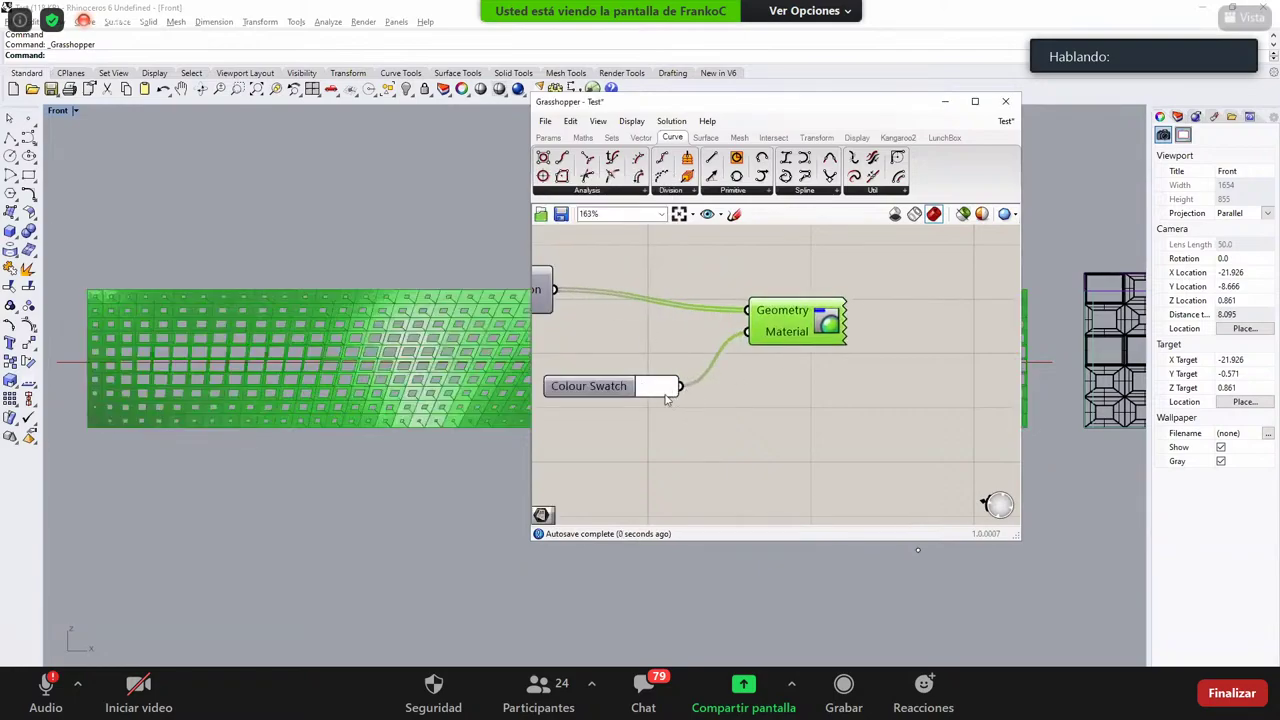
Step: Set the Colour Swatch to a dark red of about hue 0, saturation 84 and value 23, and move the Grasshopper window below the panels
click(662, 389)
click(669, 488)
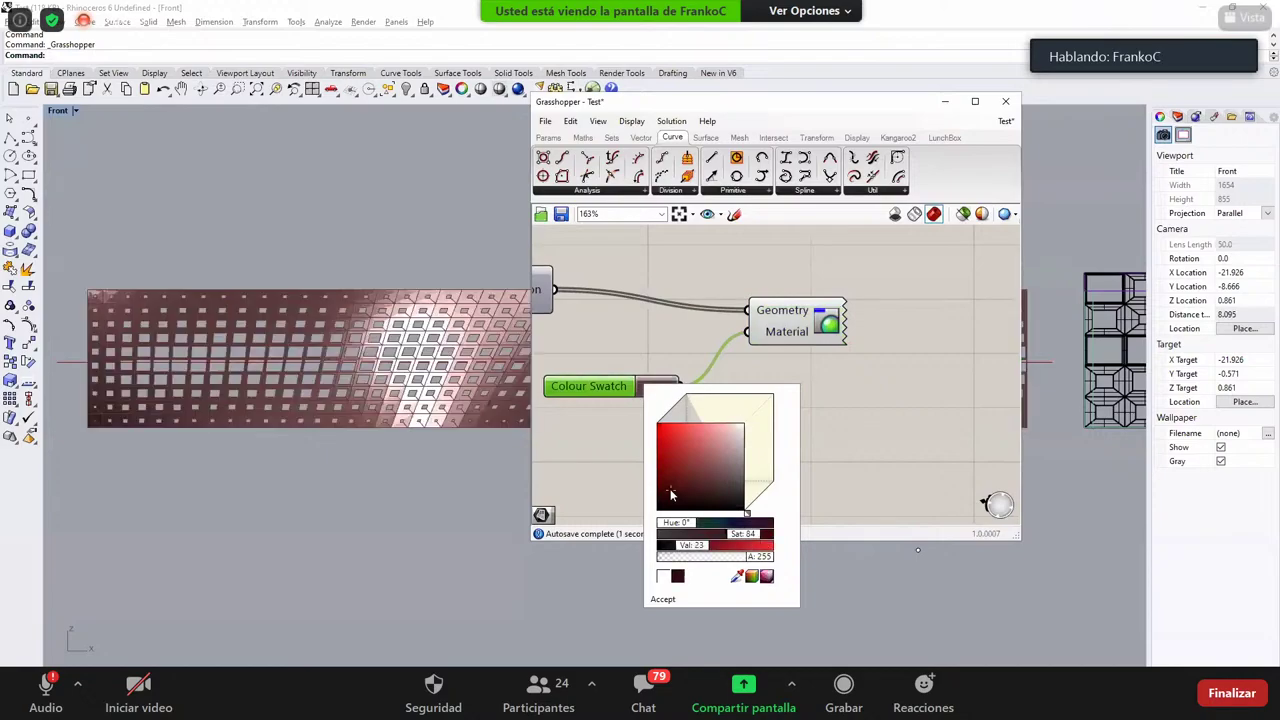
click(831, 404)
drag(867, 104, 785, 556)
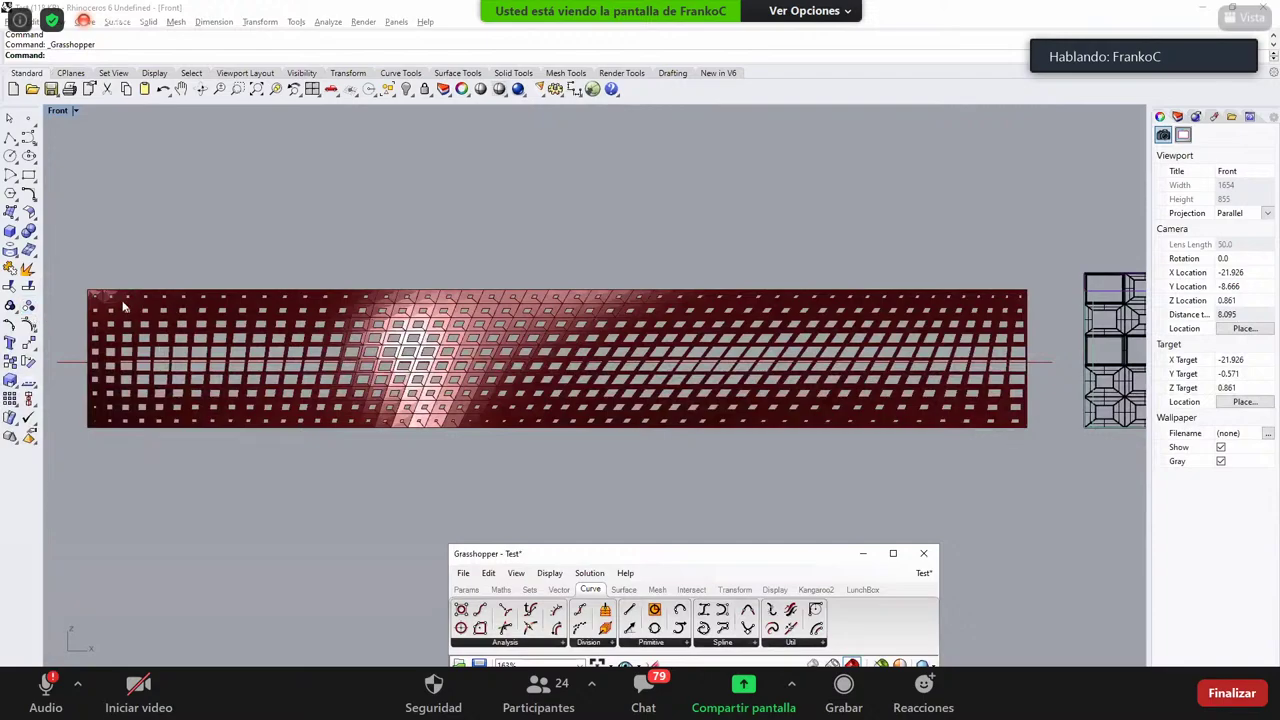
Step: Unhide only the attractor line running through the middle of the panelled surface with ShowSelected
click(682, 370)
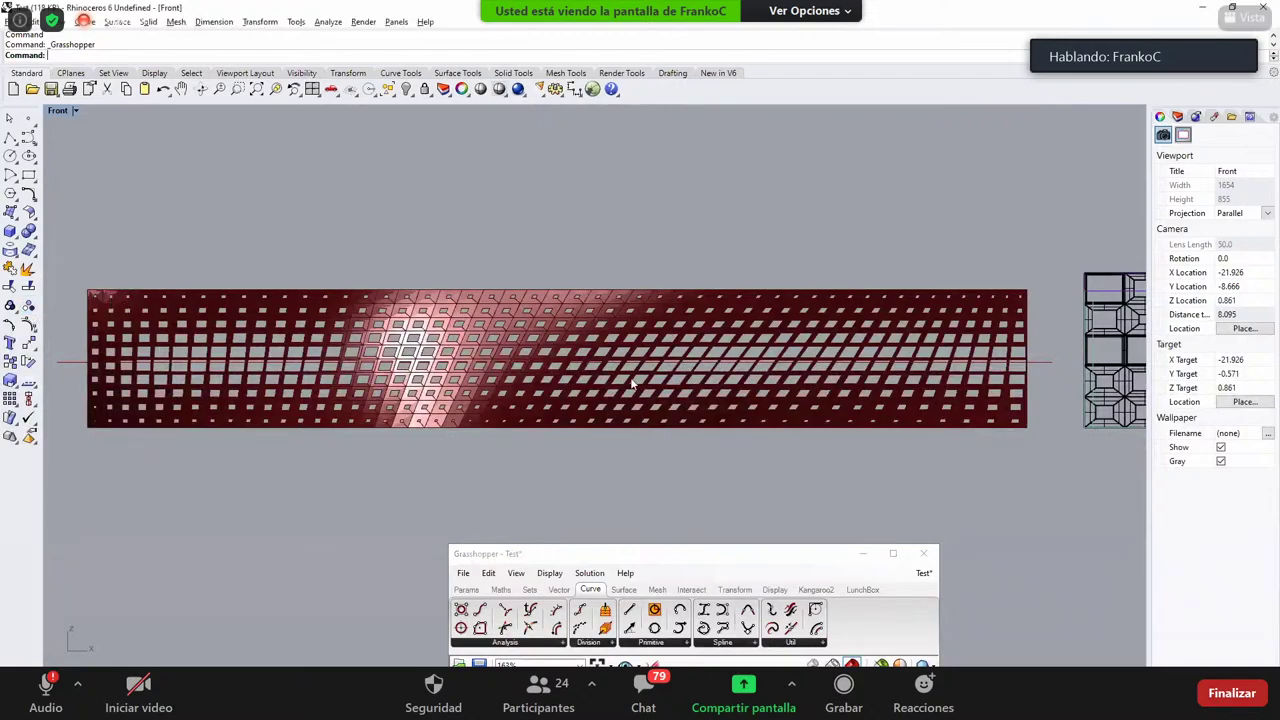
click(410, 93)
click(444, 117)
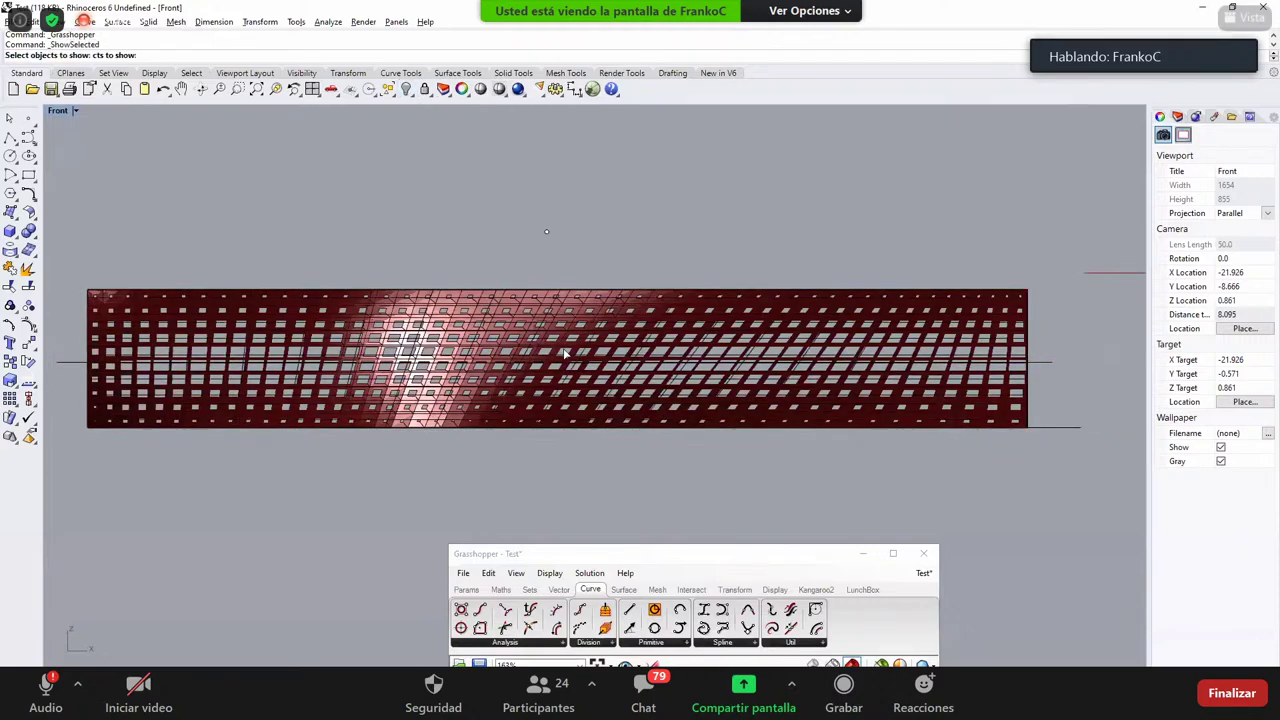
click(646, 369)
click(688, 403)
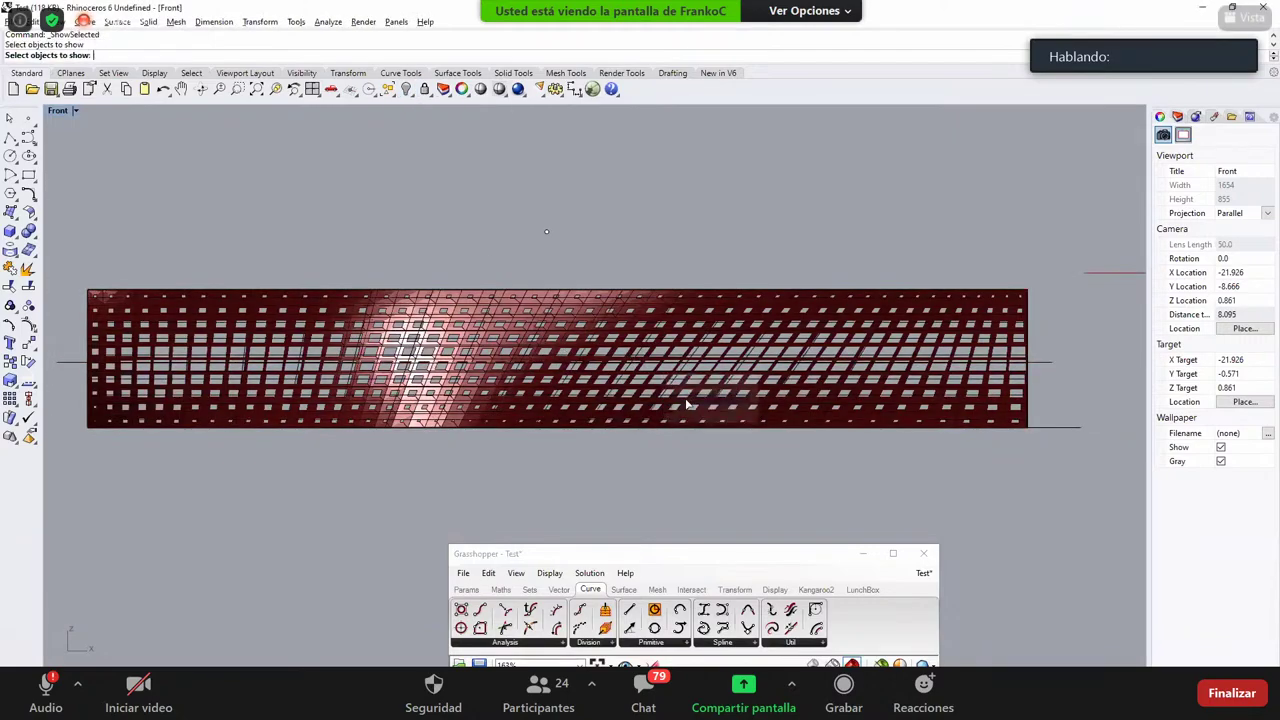
key(Return)
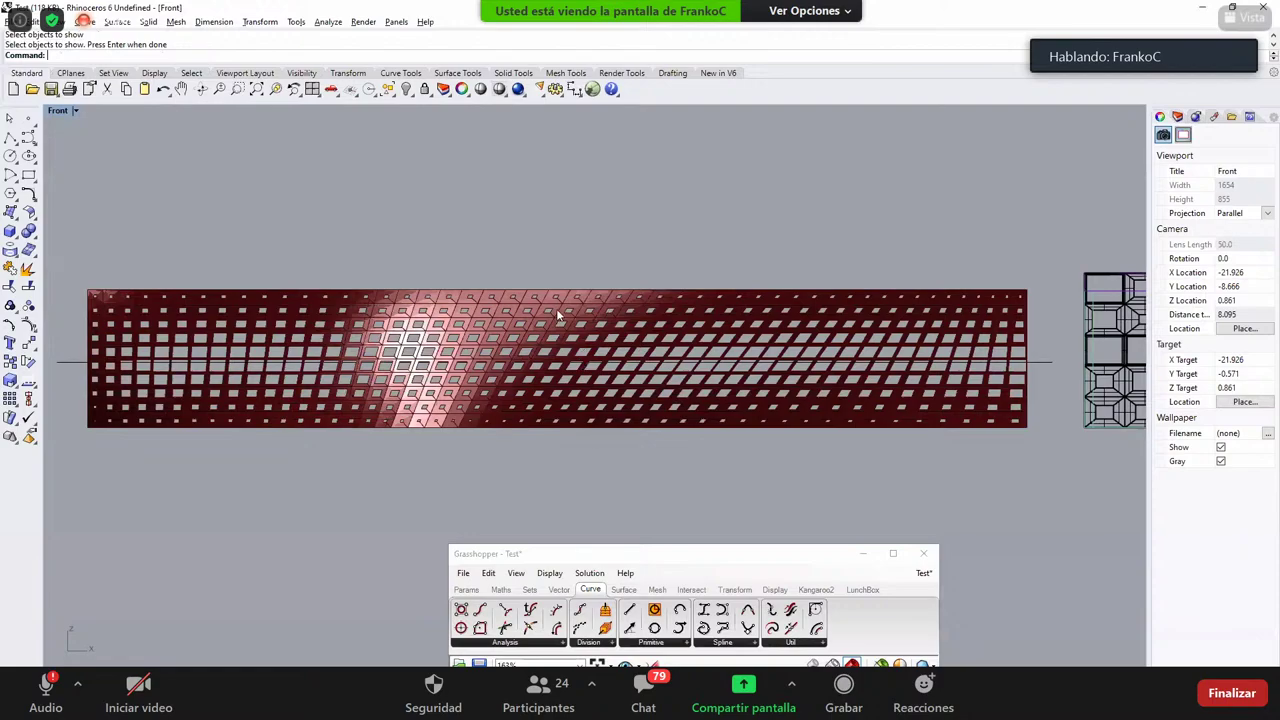
Step: Move the attractor line vertically to just below the upper edge of the panelled surface and reposition the Grasshopper window, keeping the line selected
click(557, 362)
drag(556, 309, 556, 250)
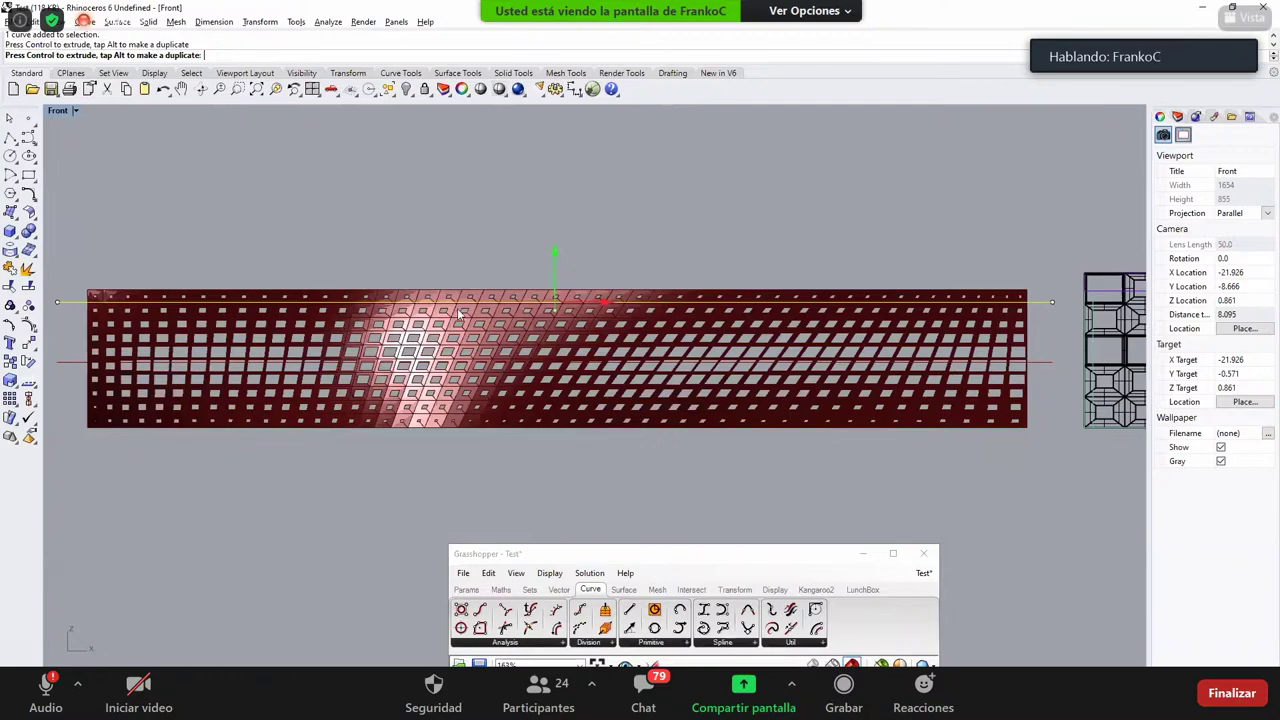
drag(748, 553, 640, 518)
click(193, 299)
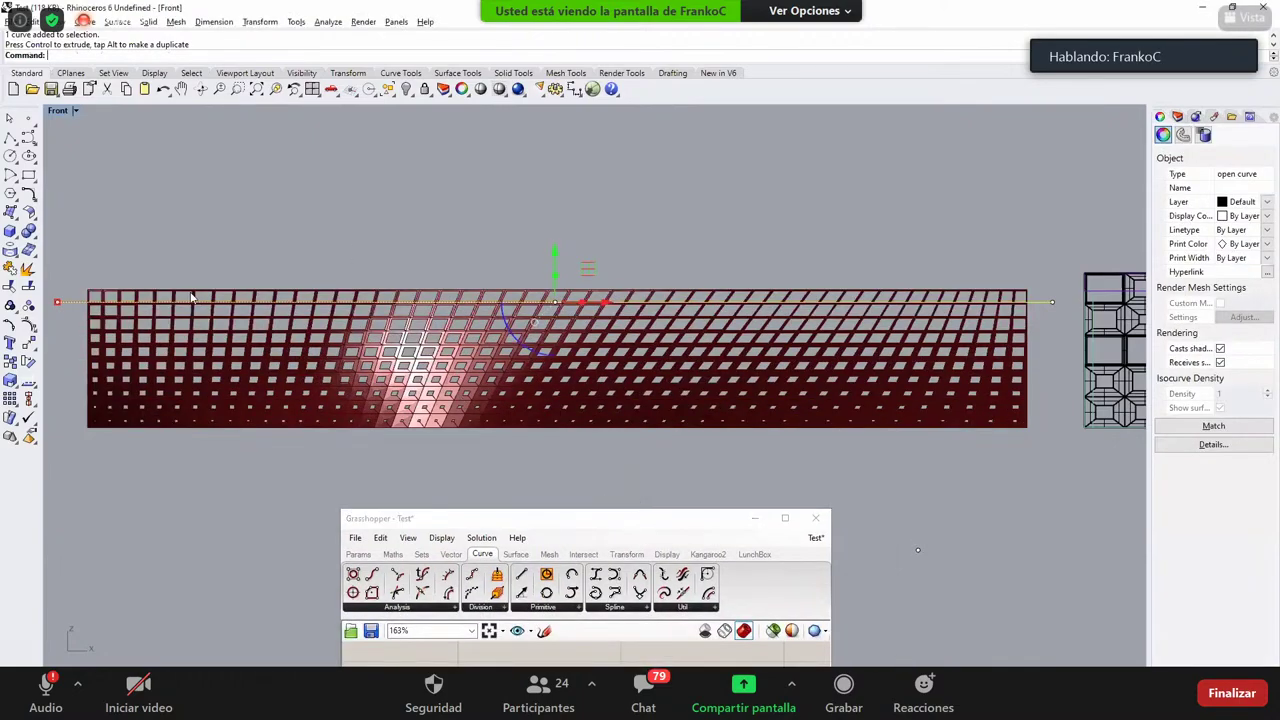
click(191, 294)
click(205, 302)
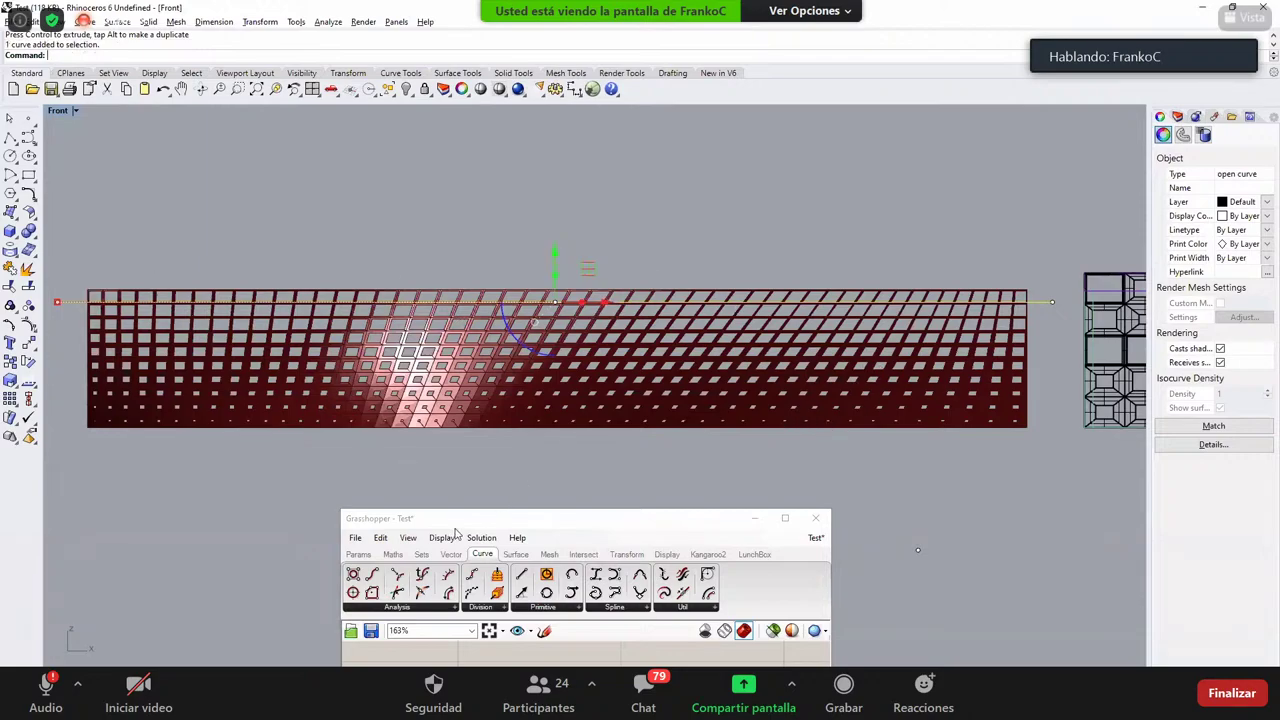
drag(460, 522, 441, 502)
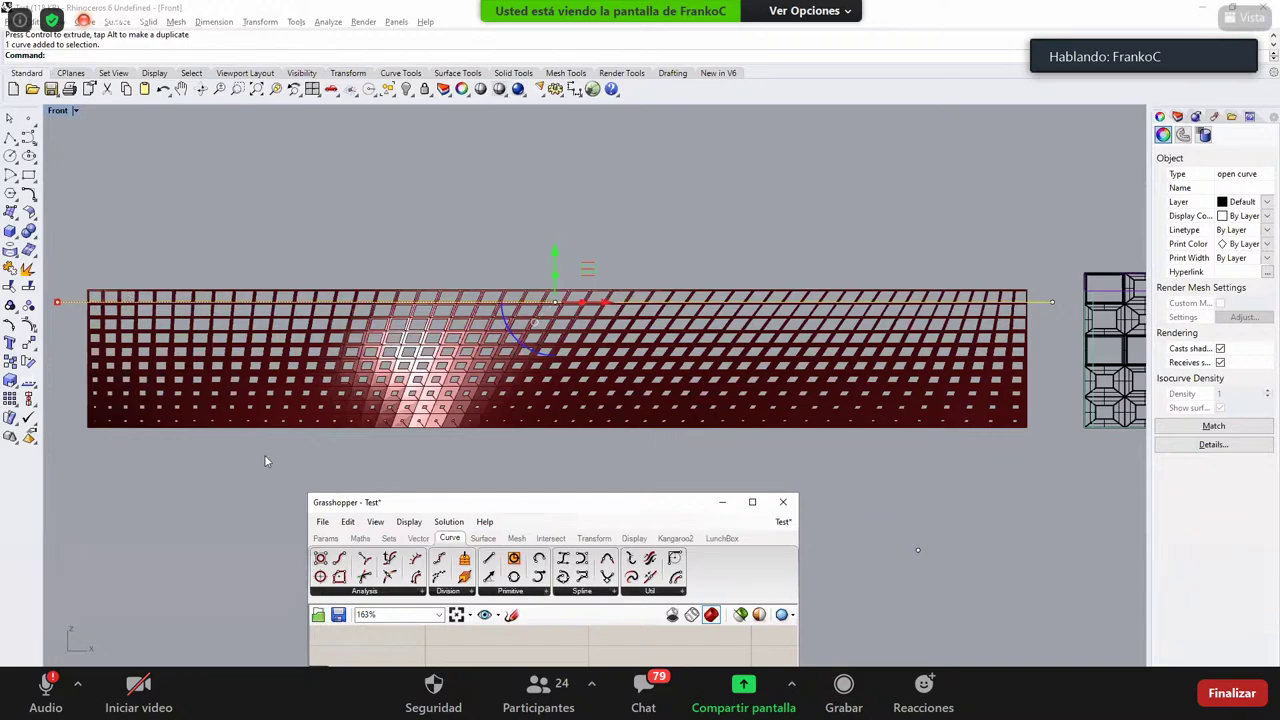
Step: Swap the attractor domain's inputs so the 0.10 slider feeds Domain start and the 0.90 slider feeds Domain end
drag(507, 500, 478, 207)
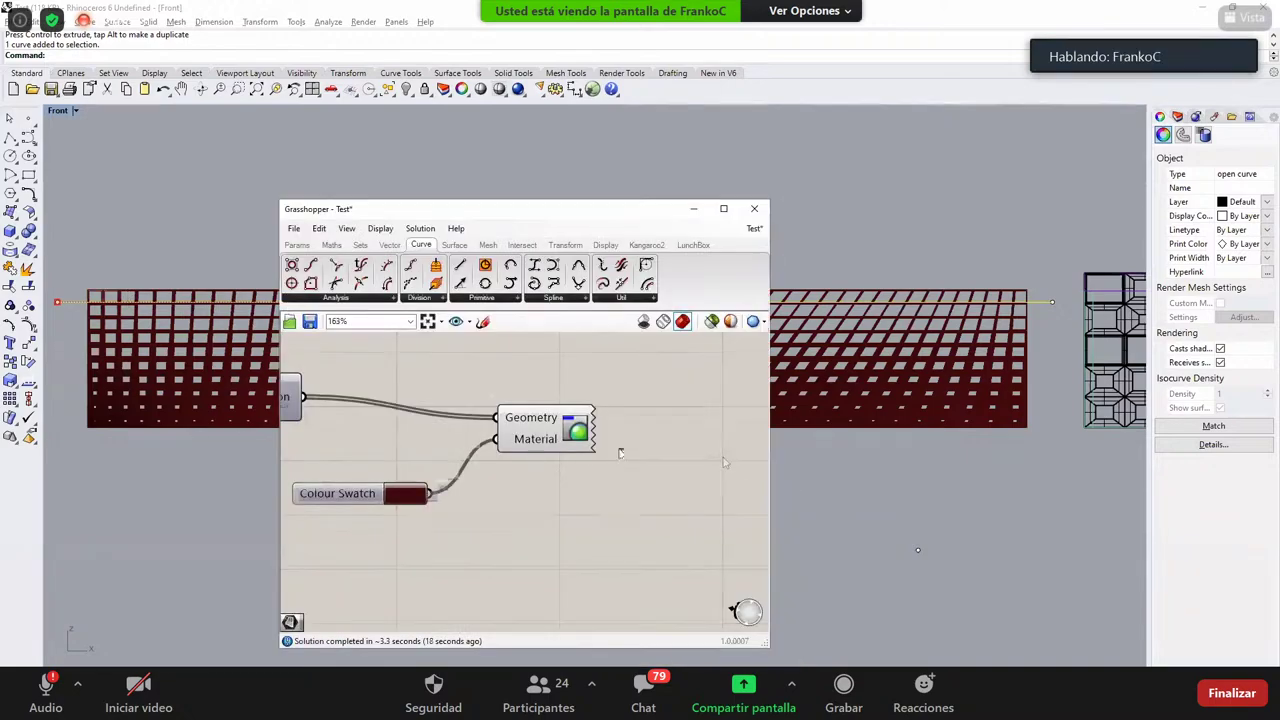
scroll(618, 449, down, 3)
right_drag(418, 545, 668, 545)
right_drag(517, 500, 594, 434)
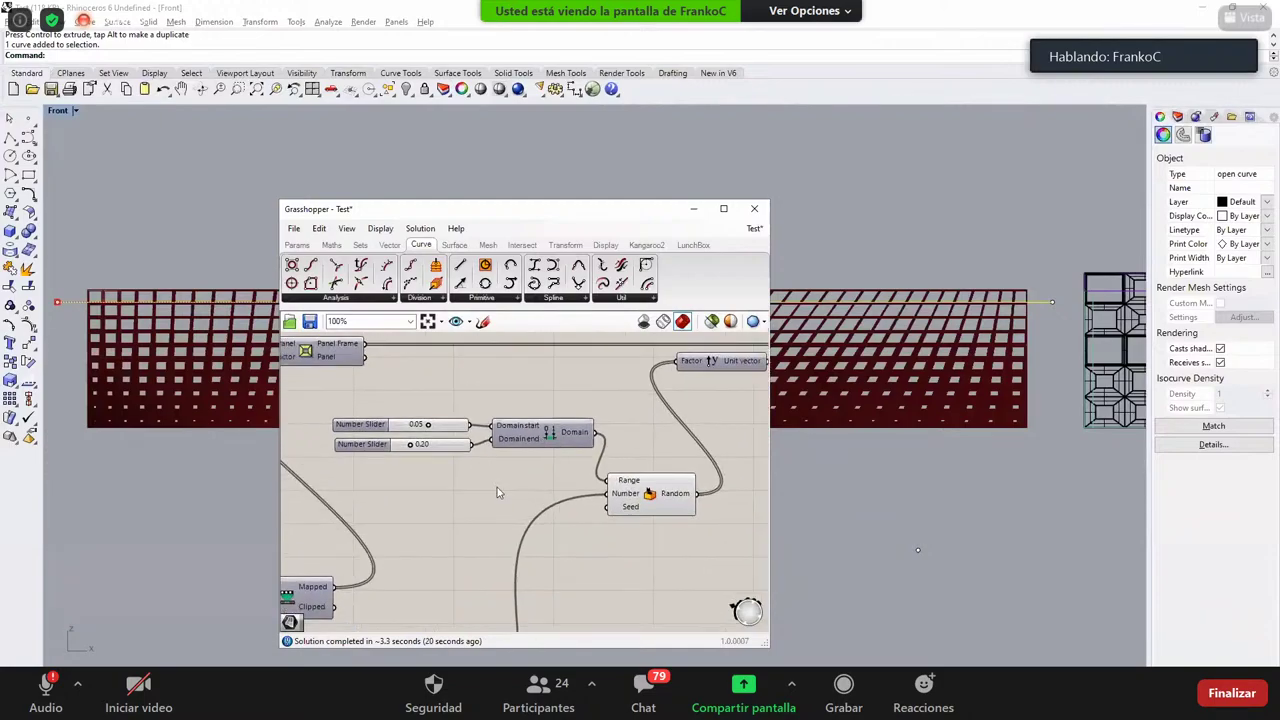
scroll(450, 532, down, 4)
right_drag(451, 496, 479, 498)
scroll(485, 500, up, 3)
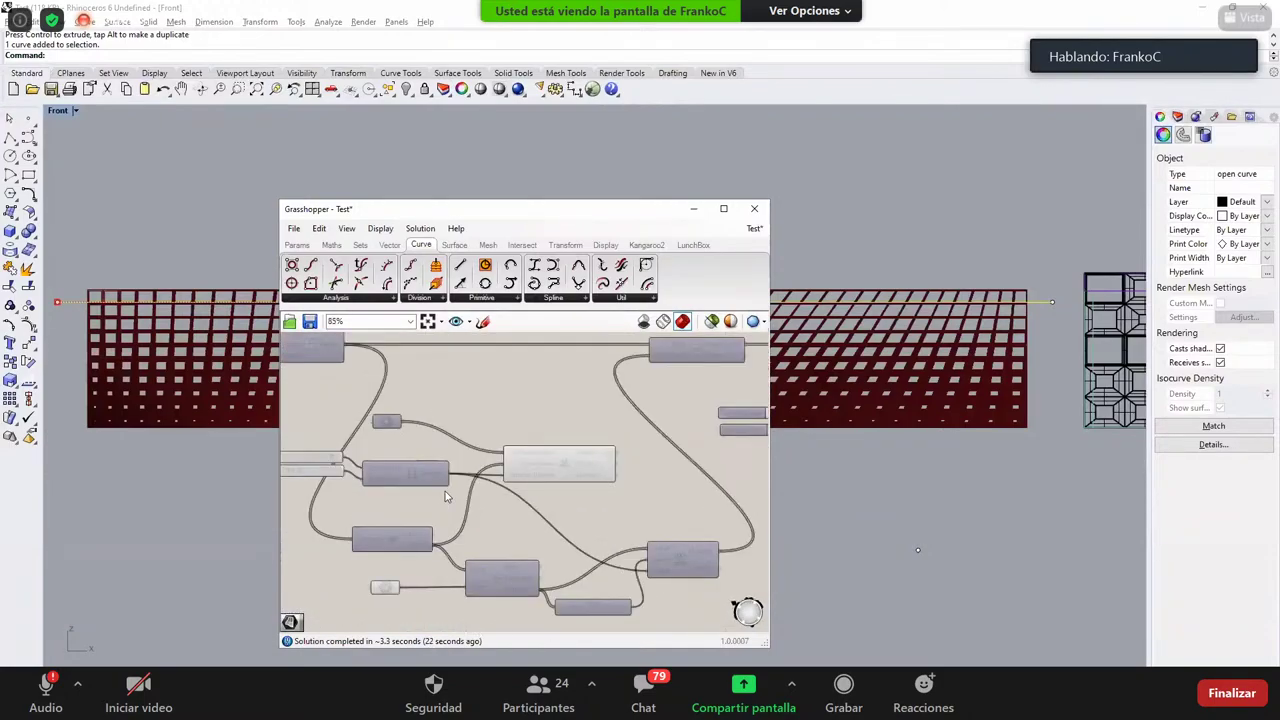
scroll(489, 500, up, 2)
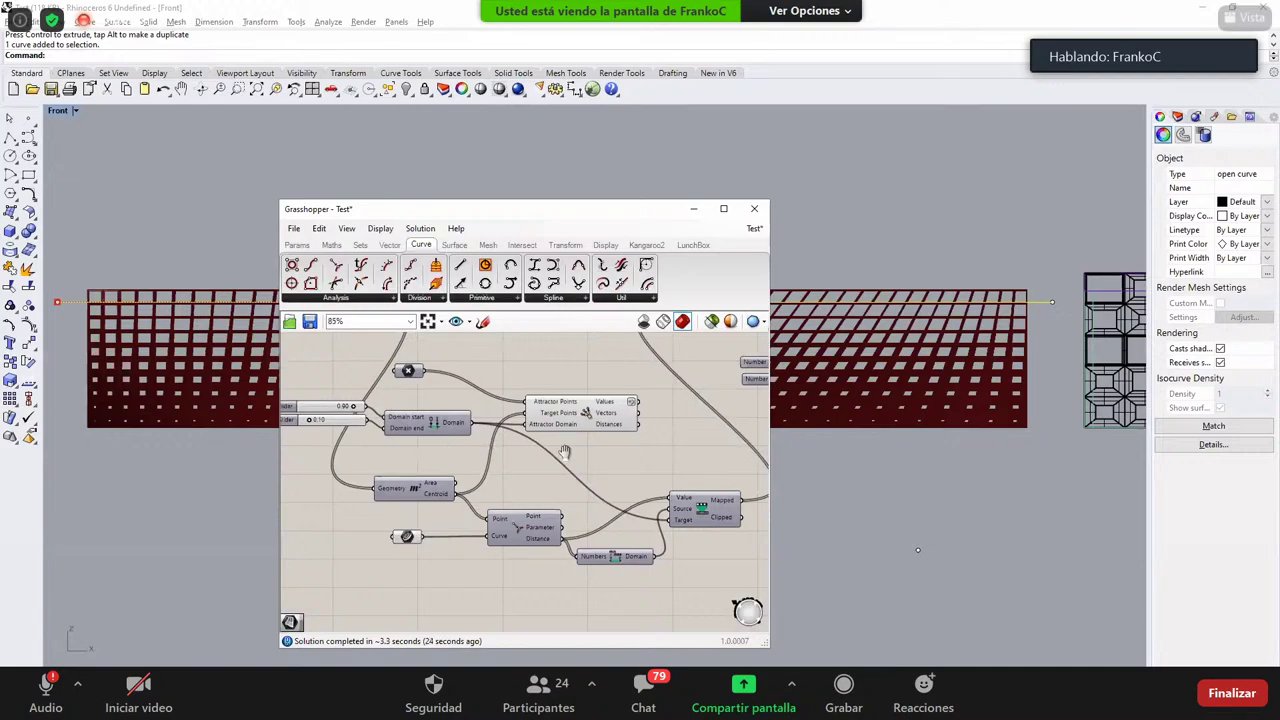
scroll(445, 443, up, 2)
drag(450, 399, 420, 452)
click(424, 408)
drag(432, 408, 554, 454)
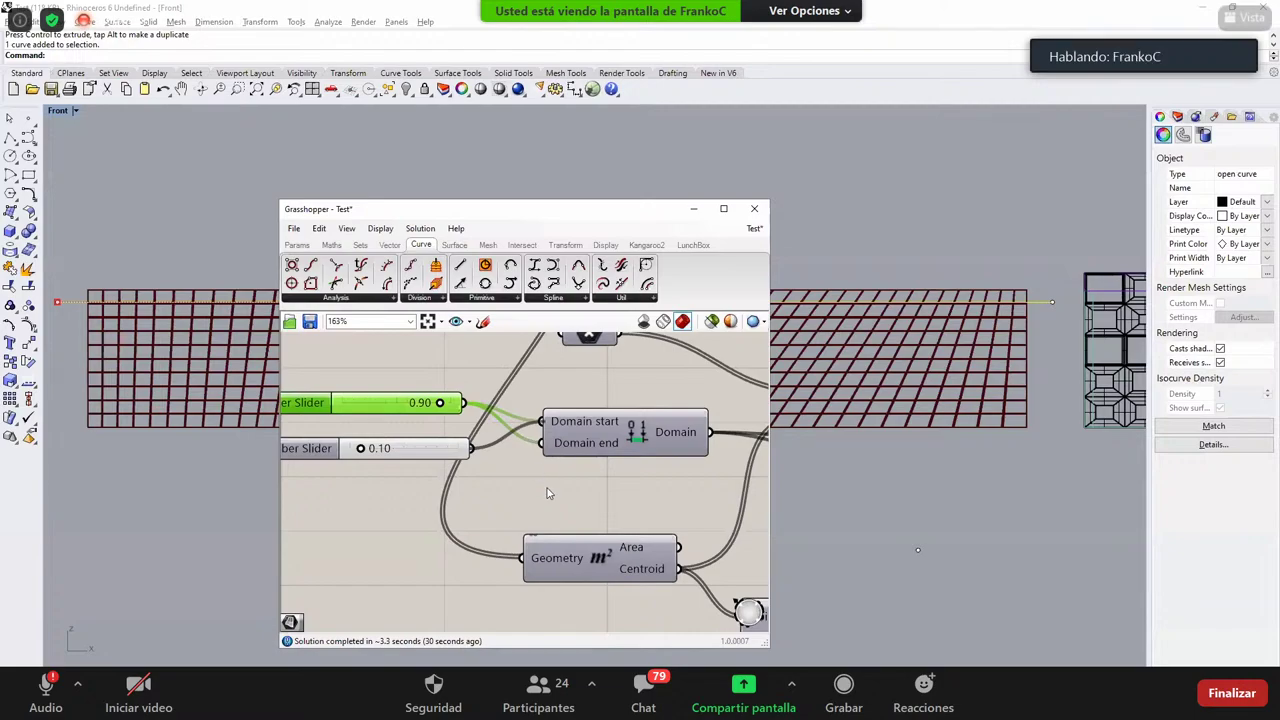
key(ctrl+z)
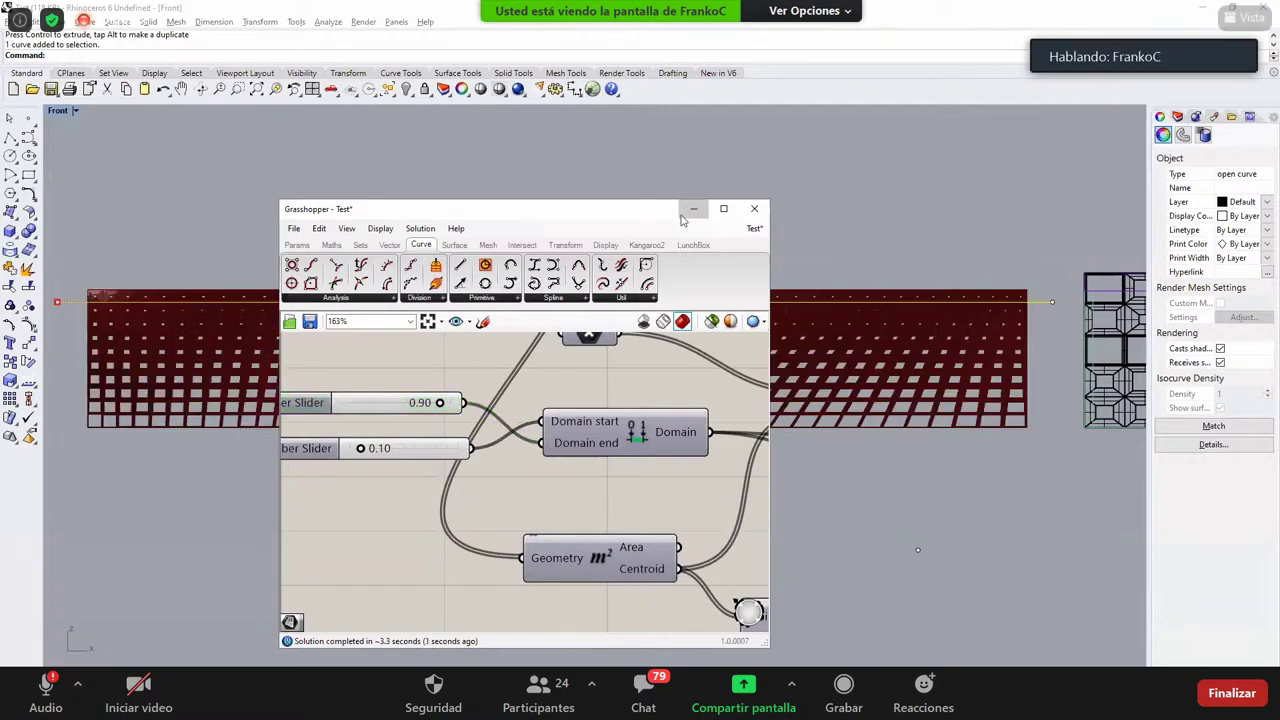
Step: Move the attractor line down to about mid-height of the panelled surface and view the panels in the Perspective viewport
click(693, 209)
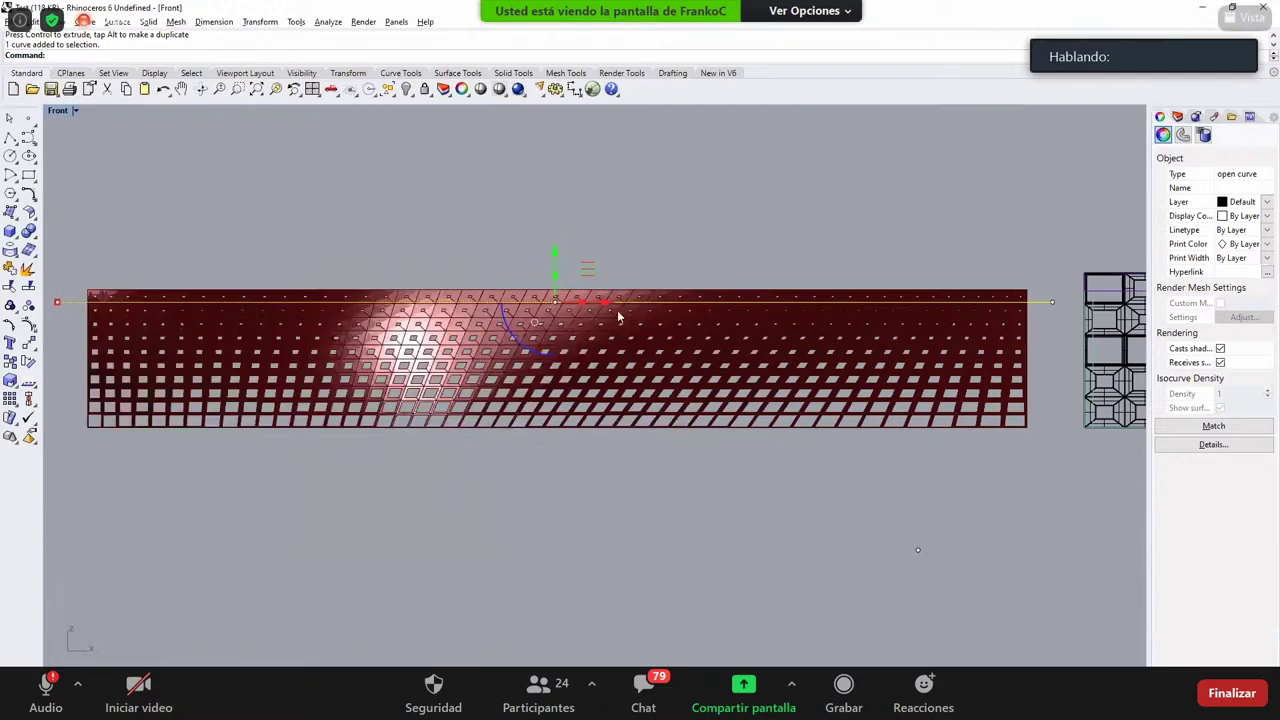
drag(556, 270, 556, 318)
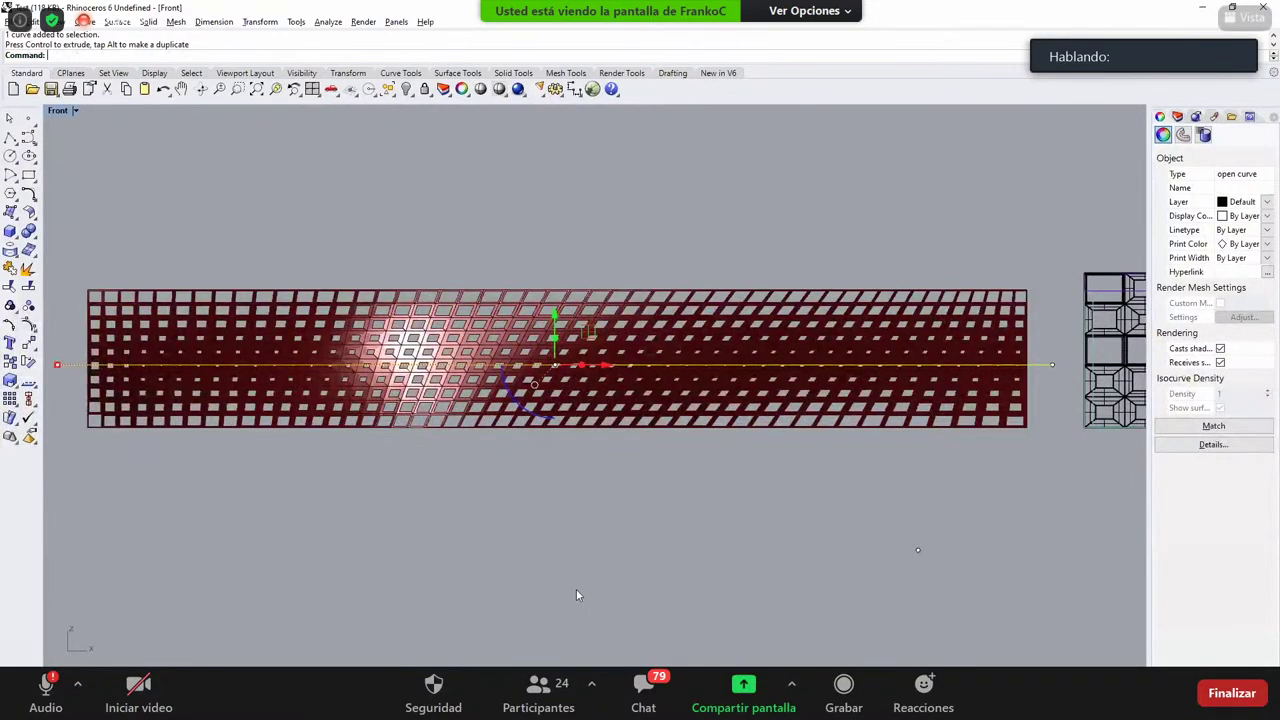
right_drag(506, 455, 591, 480)
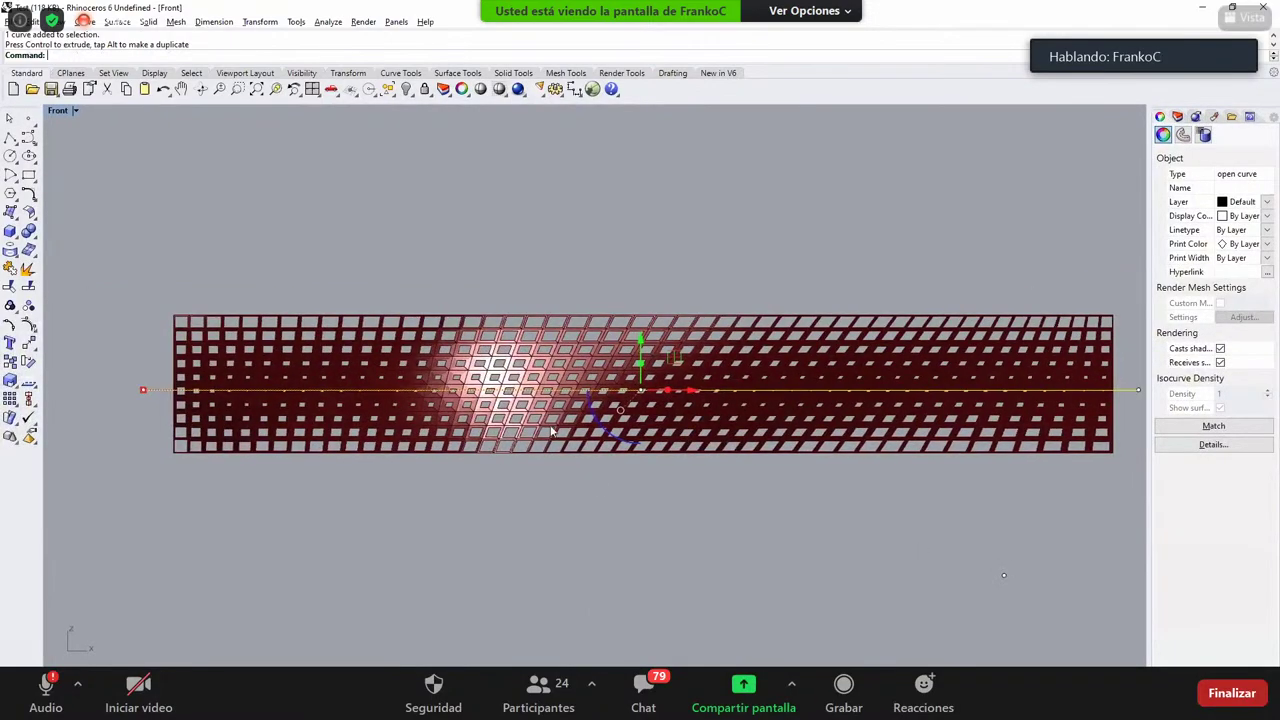
key(ctrl+Tab)
key(ctrl+Tab)
right_drag(264, 327, 576, 381)
scroll(686, 323, up, 3)
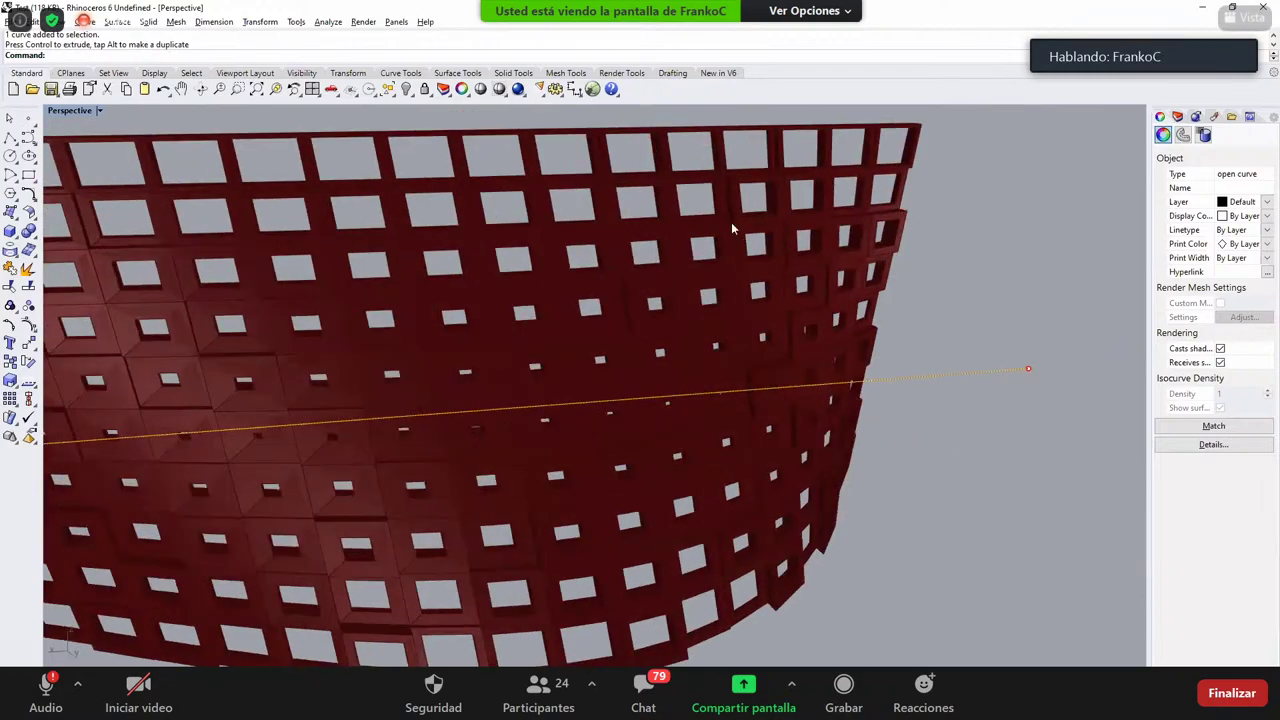
scroll(732, 228, down, 5)
Step: Reopen Grasshopper and bake the Extrusion component onto the Default layer with grouping enabled
click(593, 91)
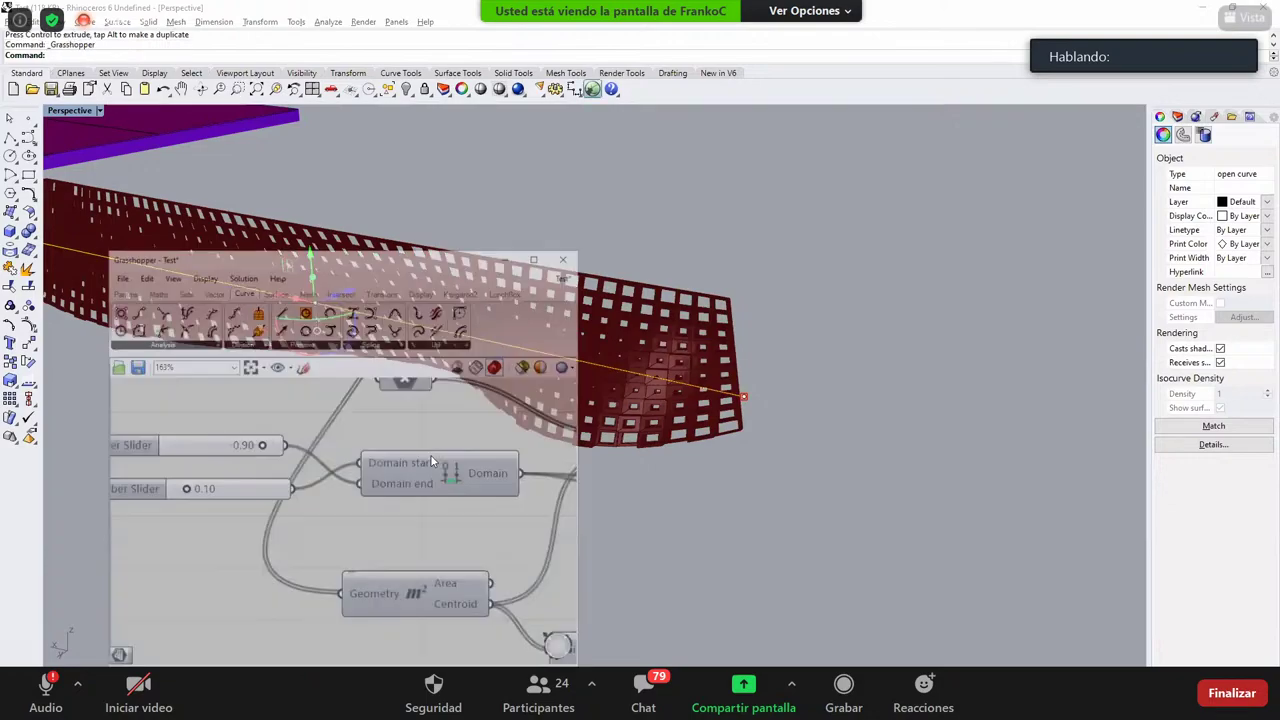
scroll(604, 447, down, 4)
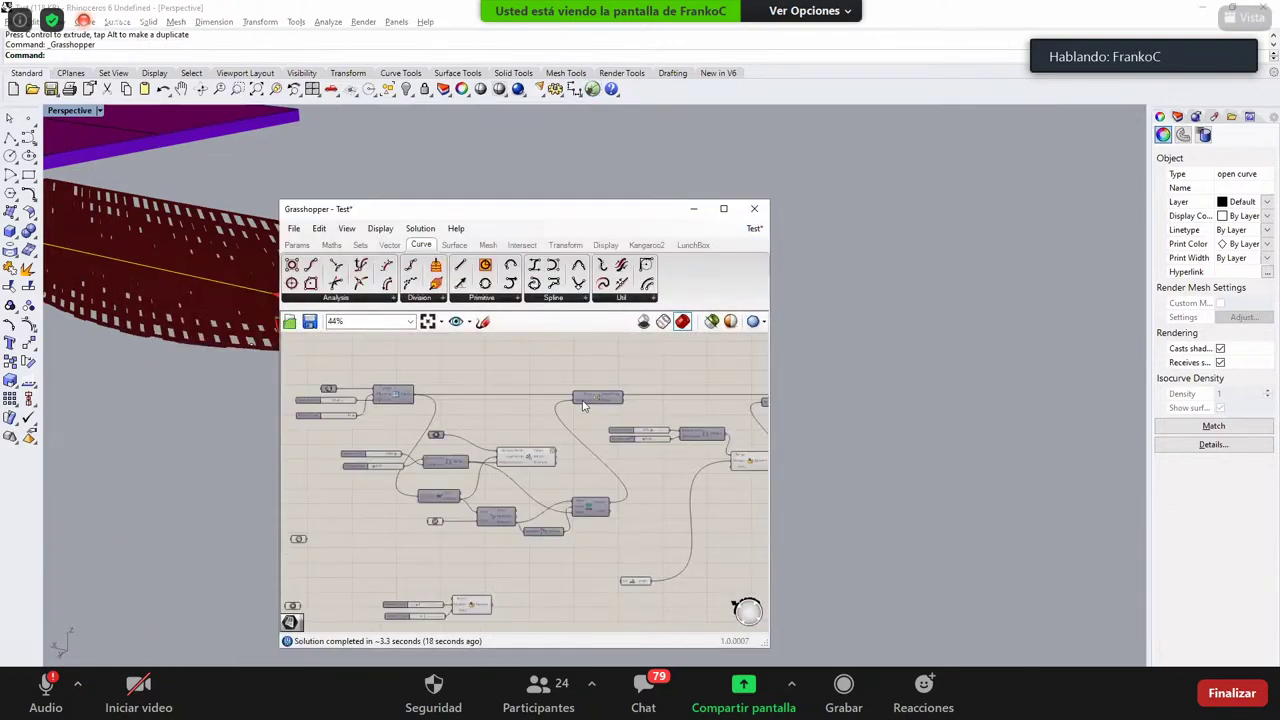
scroll(600, 401, up, 6)
click(582, 396)
click(534, 472)
right_drag(534, 472, 689, 517)
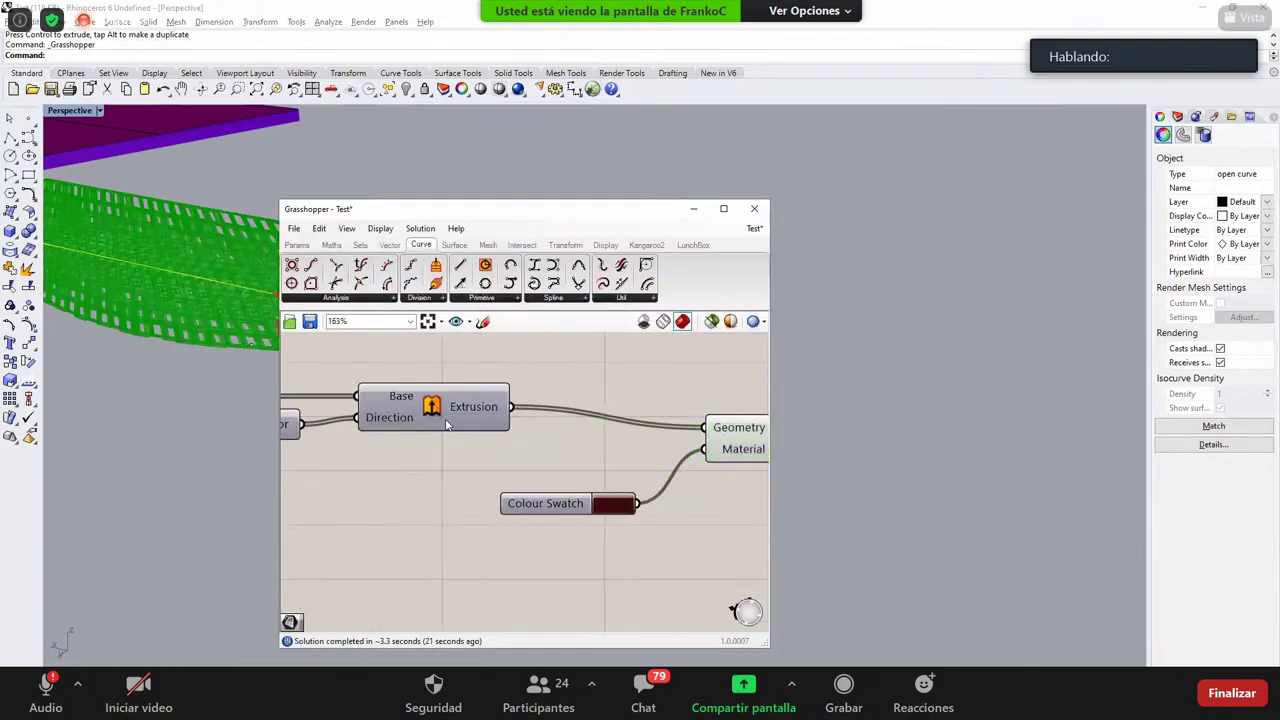
right_click(437, 405)
click(472, 465)
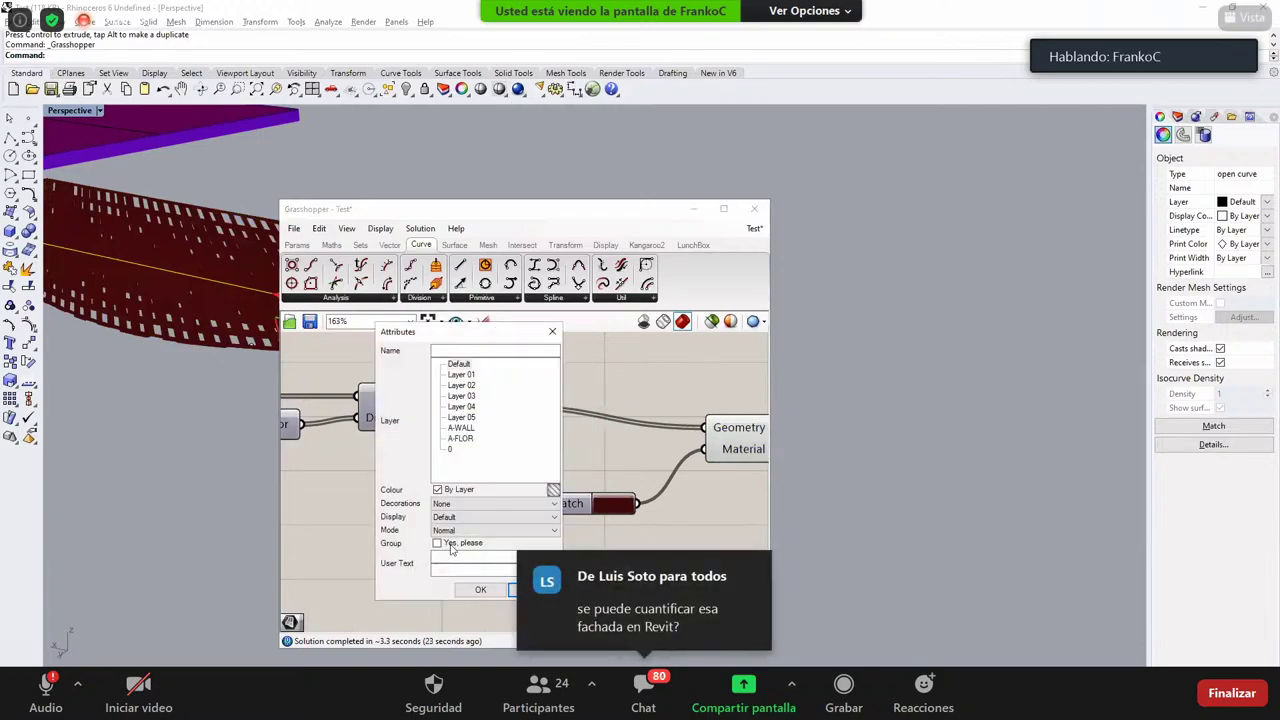
click(459, 364)
click(437, 542)
click(477, 590)
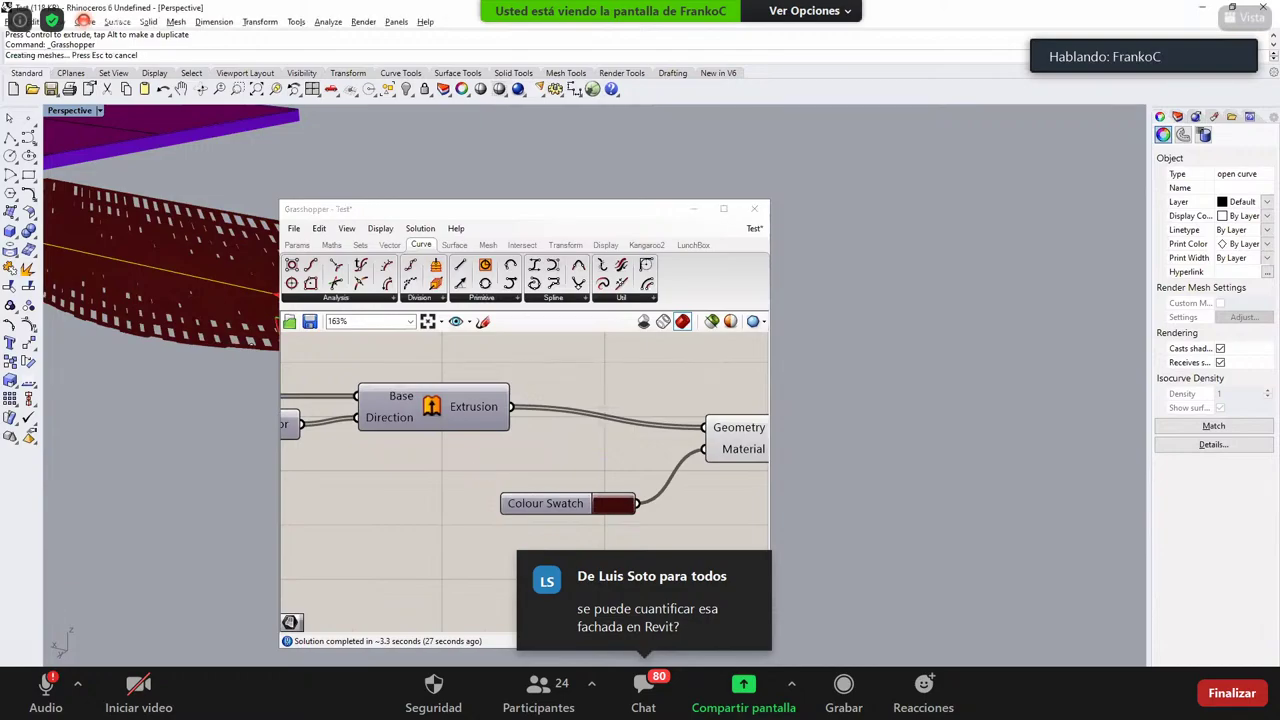
key(alt+Tab)
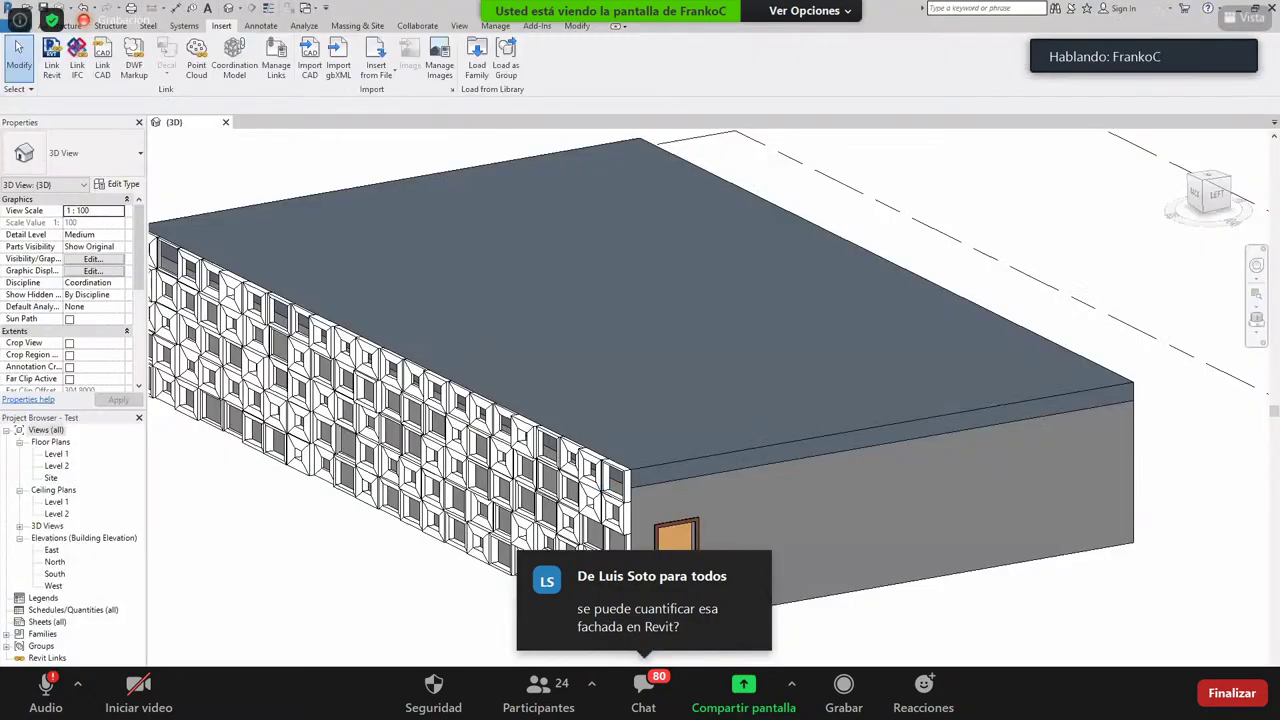
scroll(784, 524, down, 3)
right_click(784, 524)
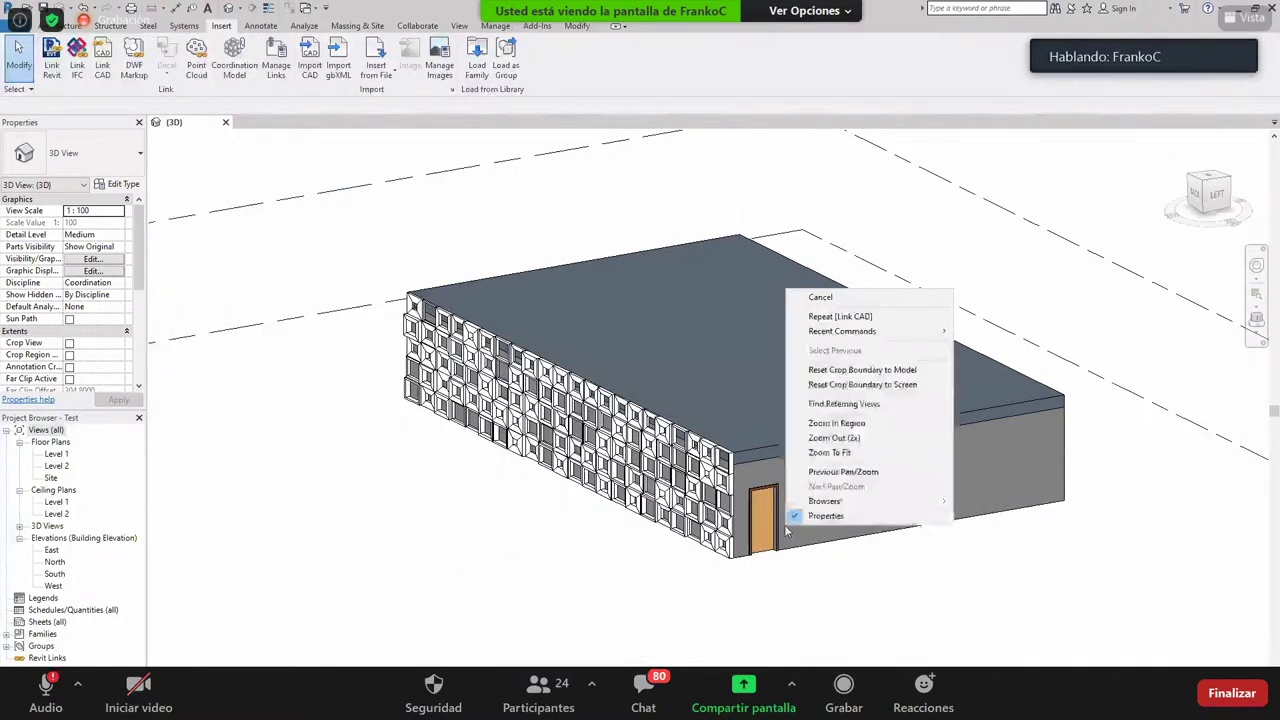
middle_click(758, 614)
key(alt+Tab)
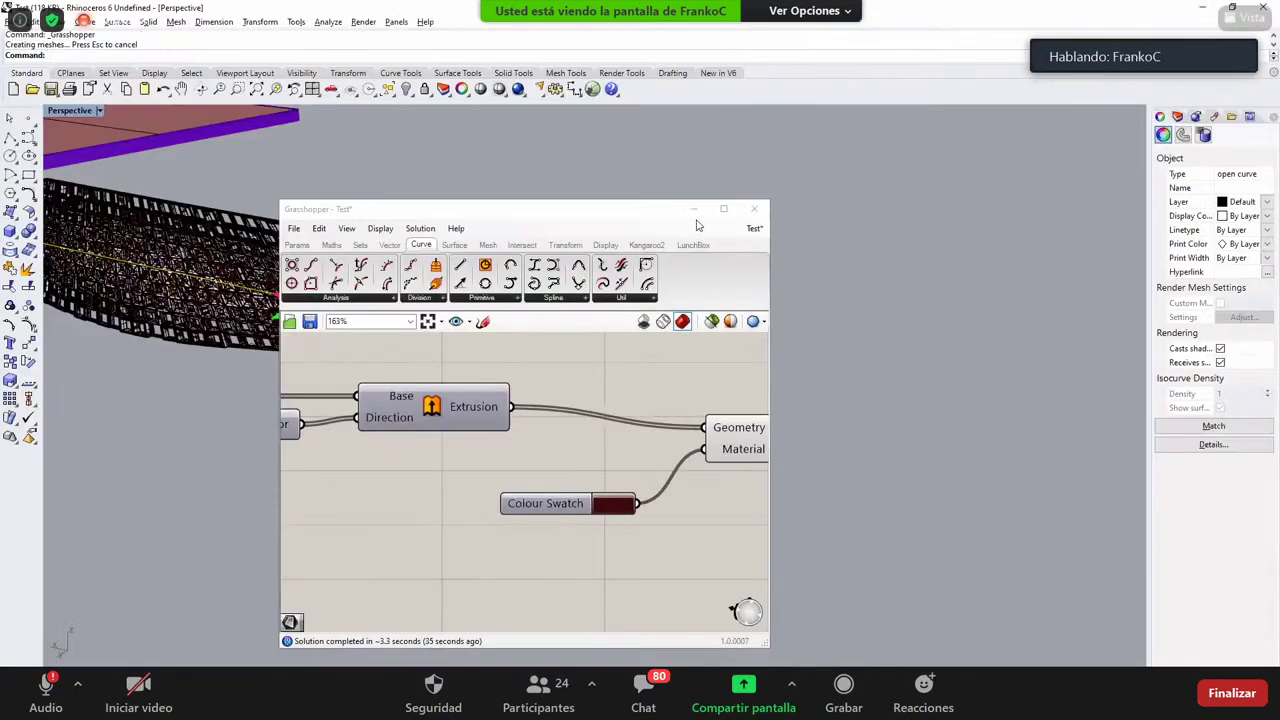
Step: Minimise Grasshopper, select the baked panel group, and export it to the Documents folder as the ACIS file F02SAT.sat
right_drag(608, 337, 586, 370)
click(694, 209)
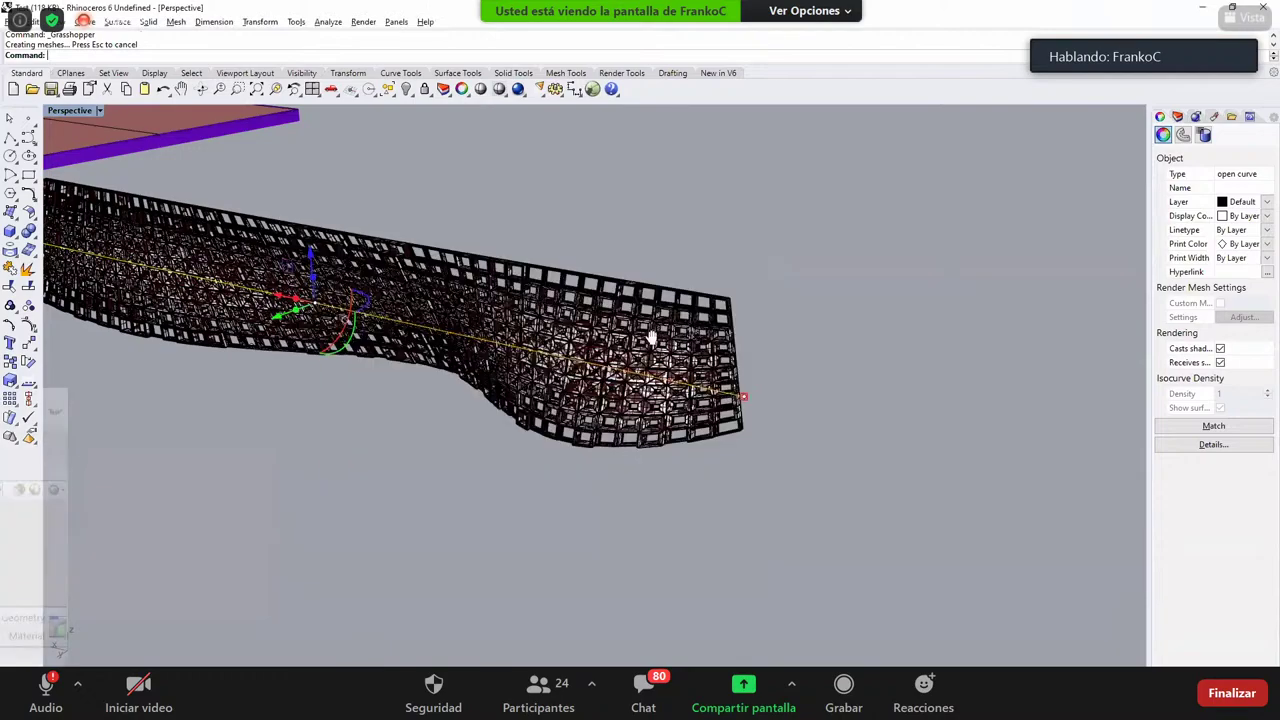
click(76, 200)
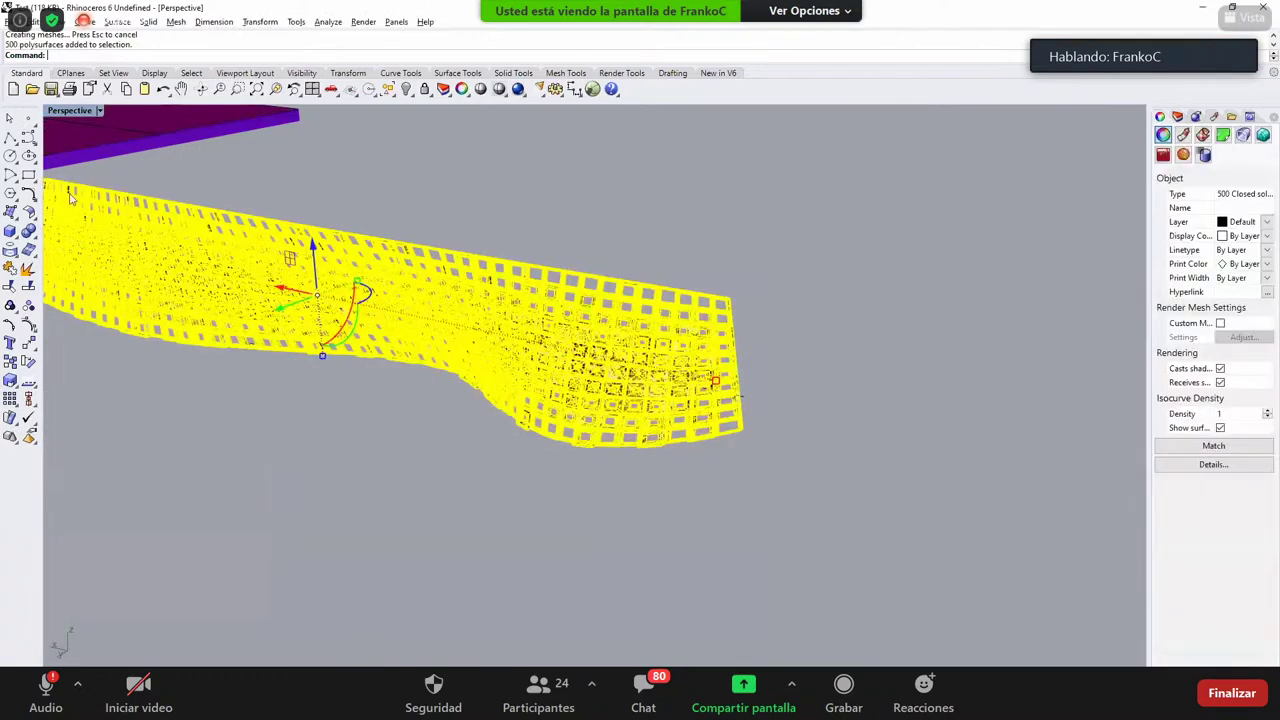
right_drag(340, 206, 404, 226)
text(Export)
key(Return)
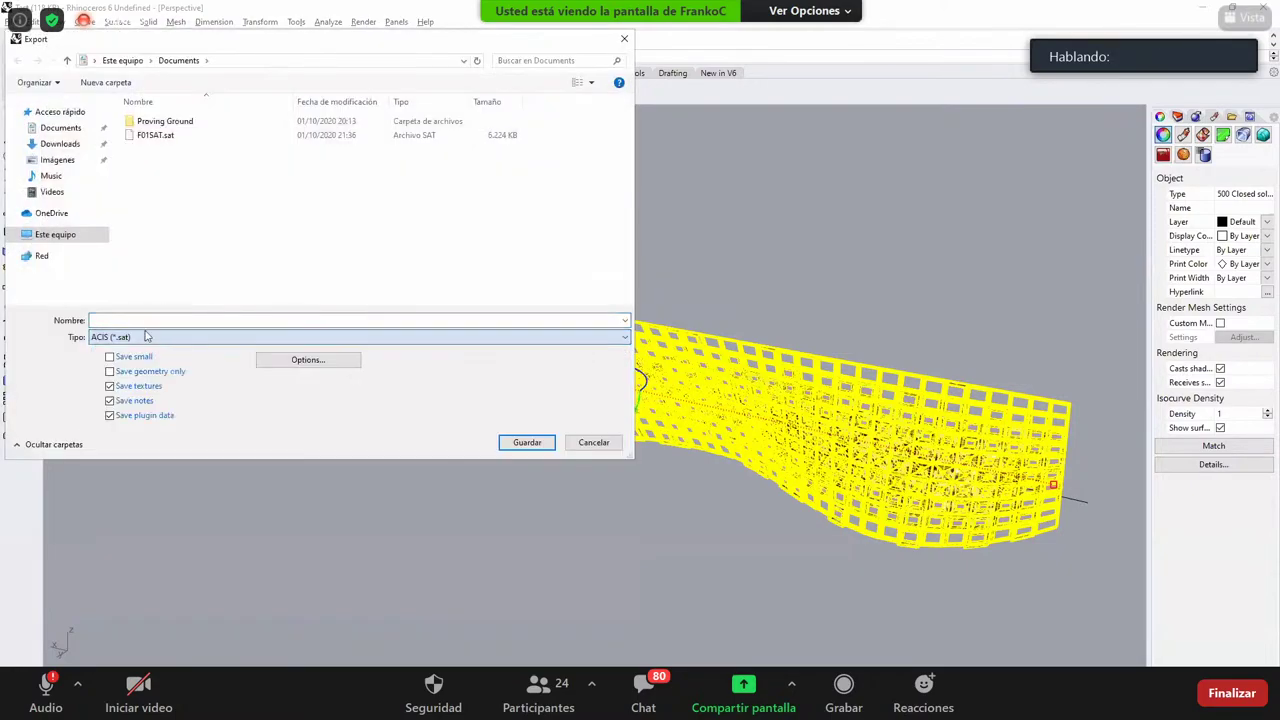
click(155, 135)
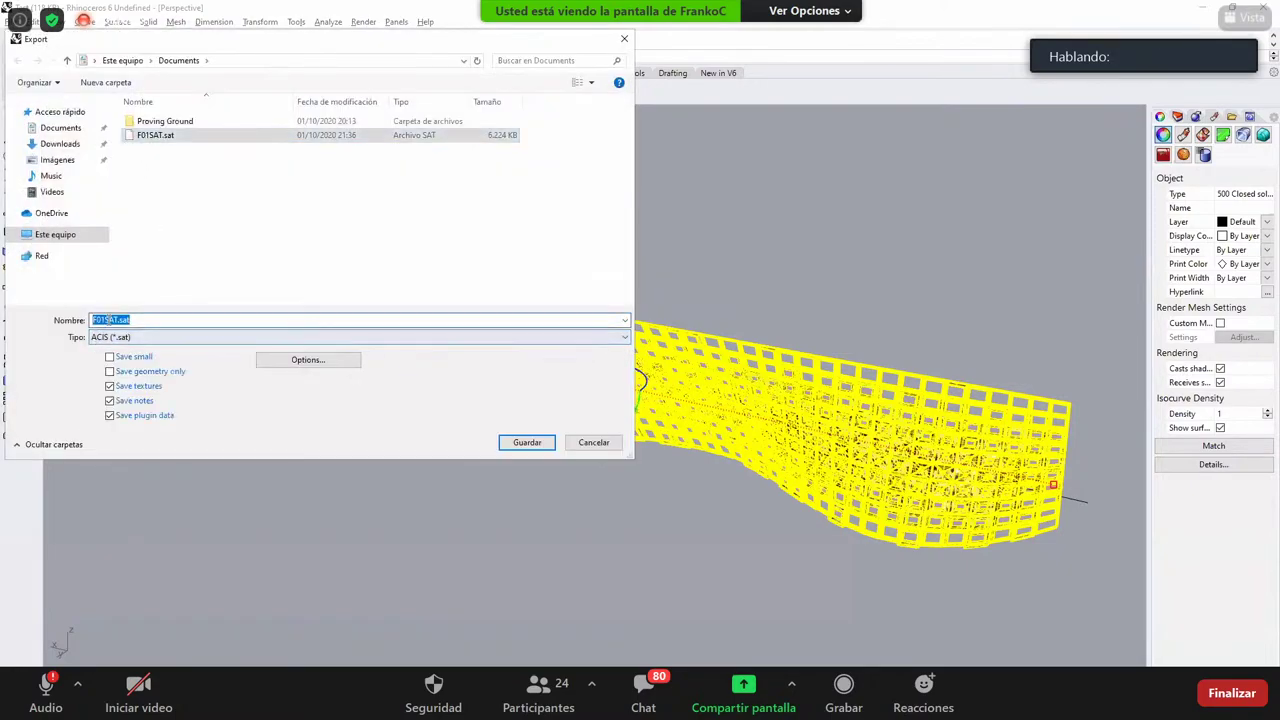
click(107, 320)
key(Delete)
text(2)
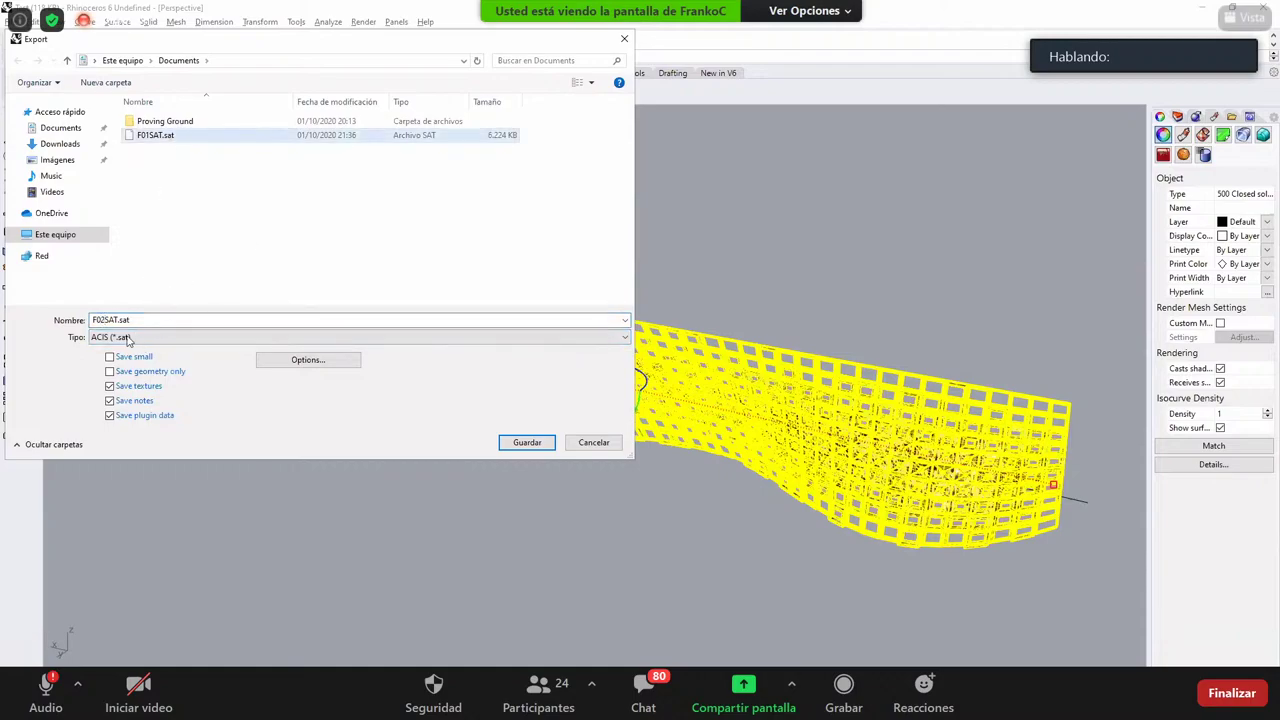
click(533, 444)
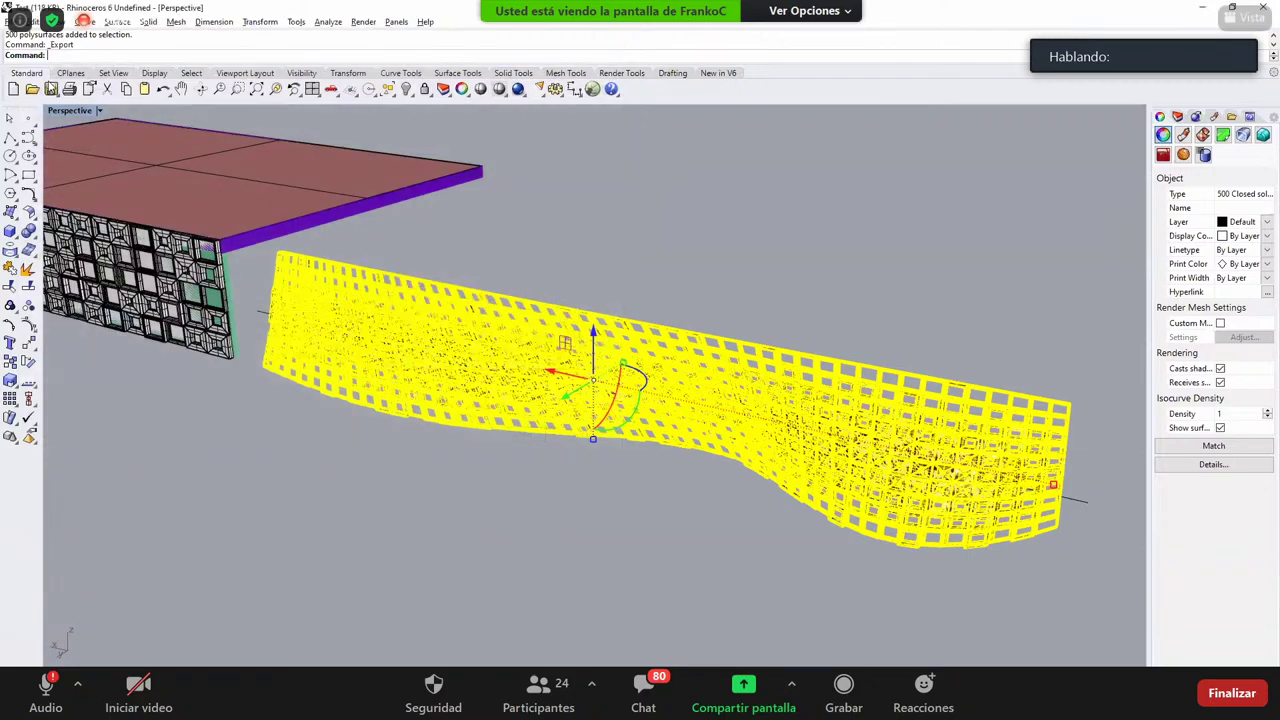
Step: Start another export of the selected panels with AutoCAD Drawing (*.dwg) as the file type
click(14, 22)
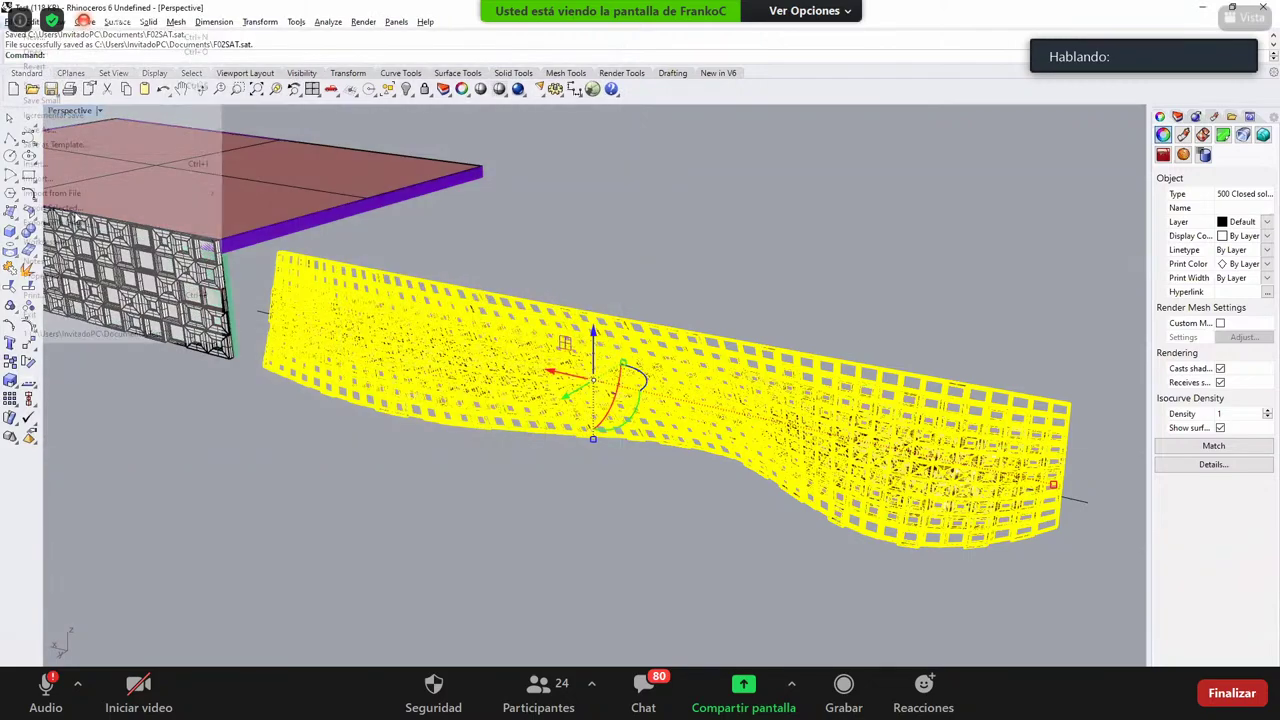
click(160, 200)
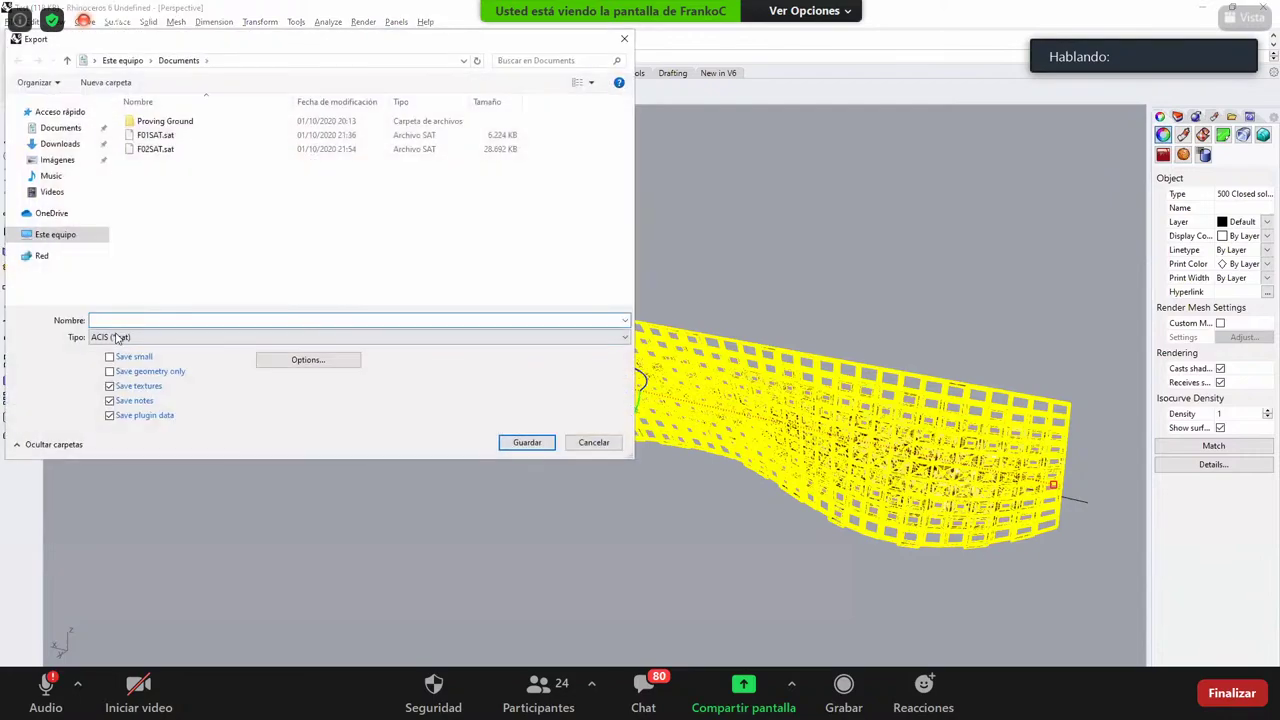
click(110, 337)
click(111, 320)
click(160, 149)
click(126, 337)
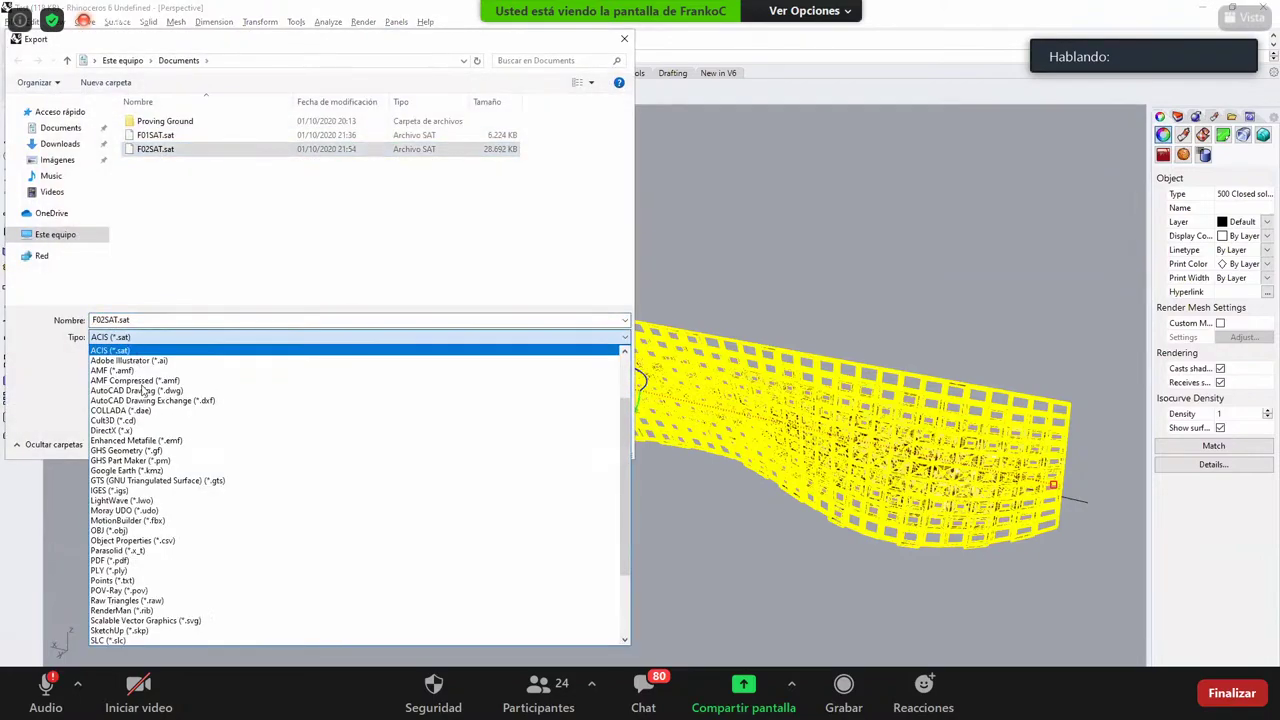
click(150, 400)
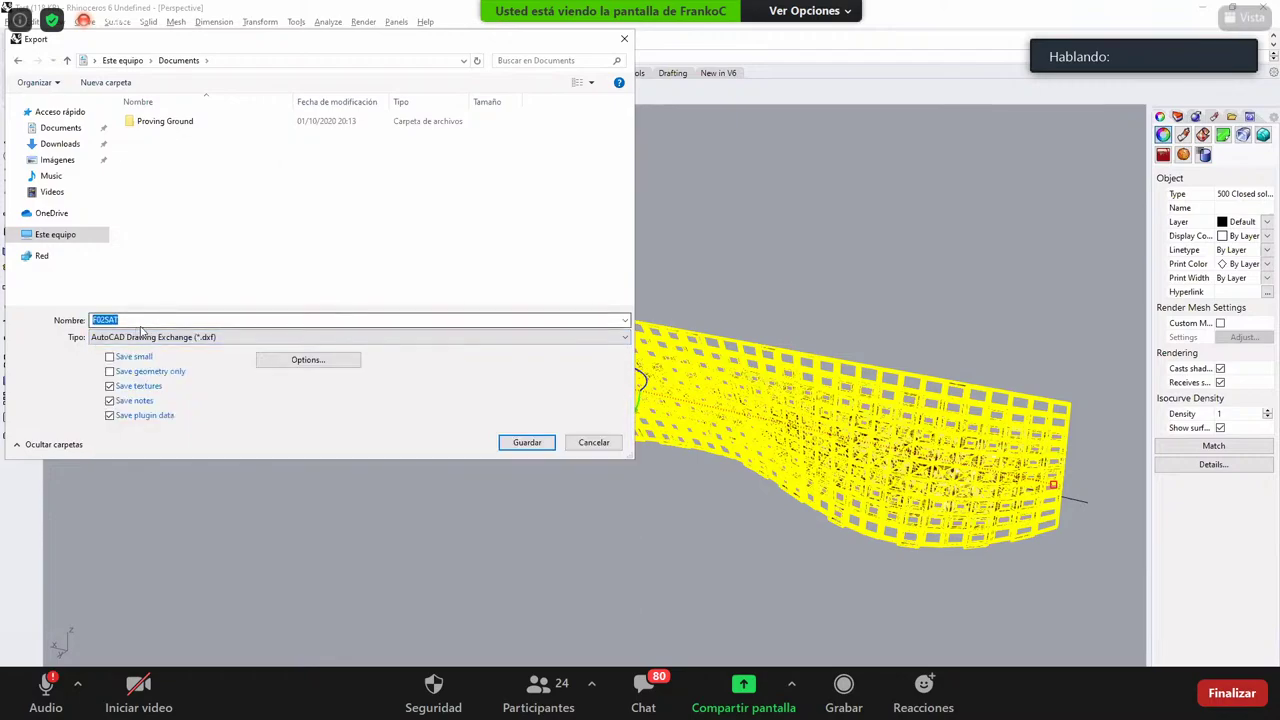
click(148, 337)
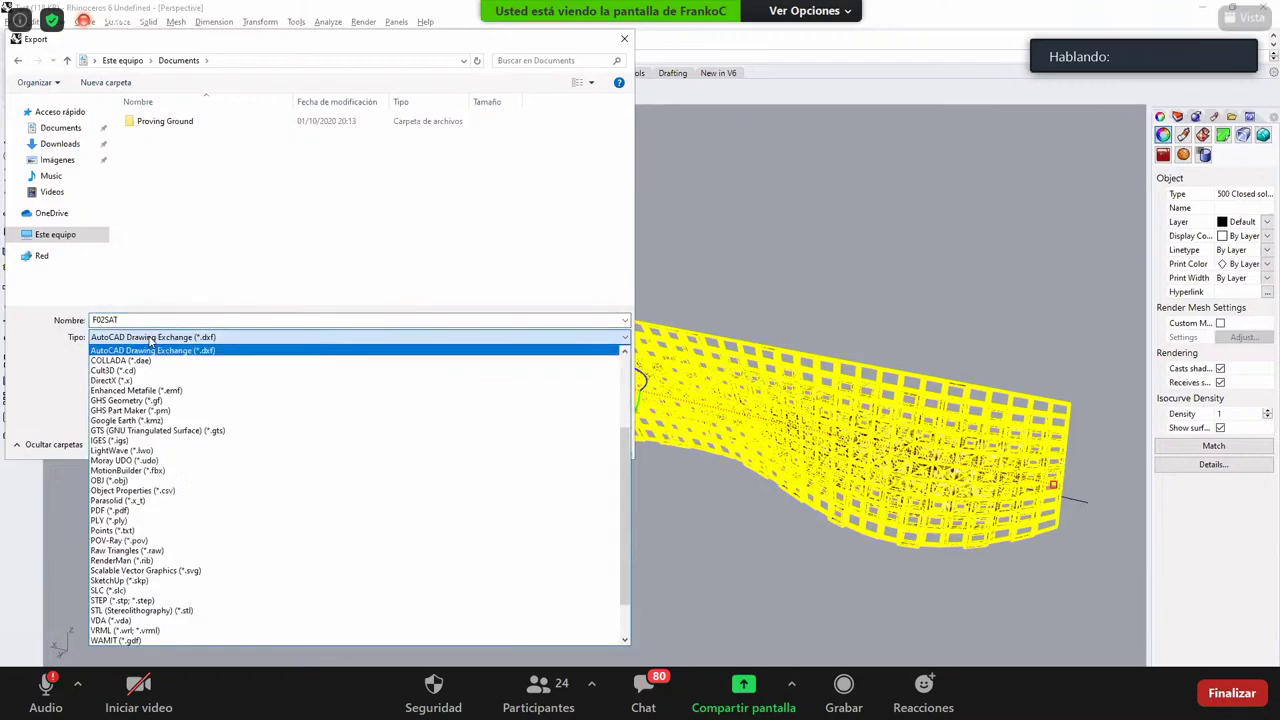
scroll(151, 342, up, 1)
click(191, 351)
Step: Name the exported drawing F02DWG.dwg, based on the existing F01DWG.dwg name, and save it with the default export options
click(161, 136)
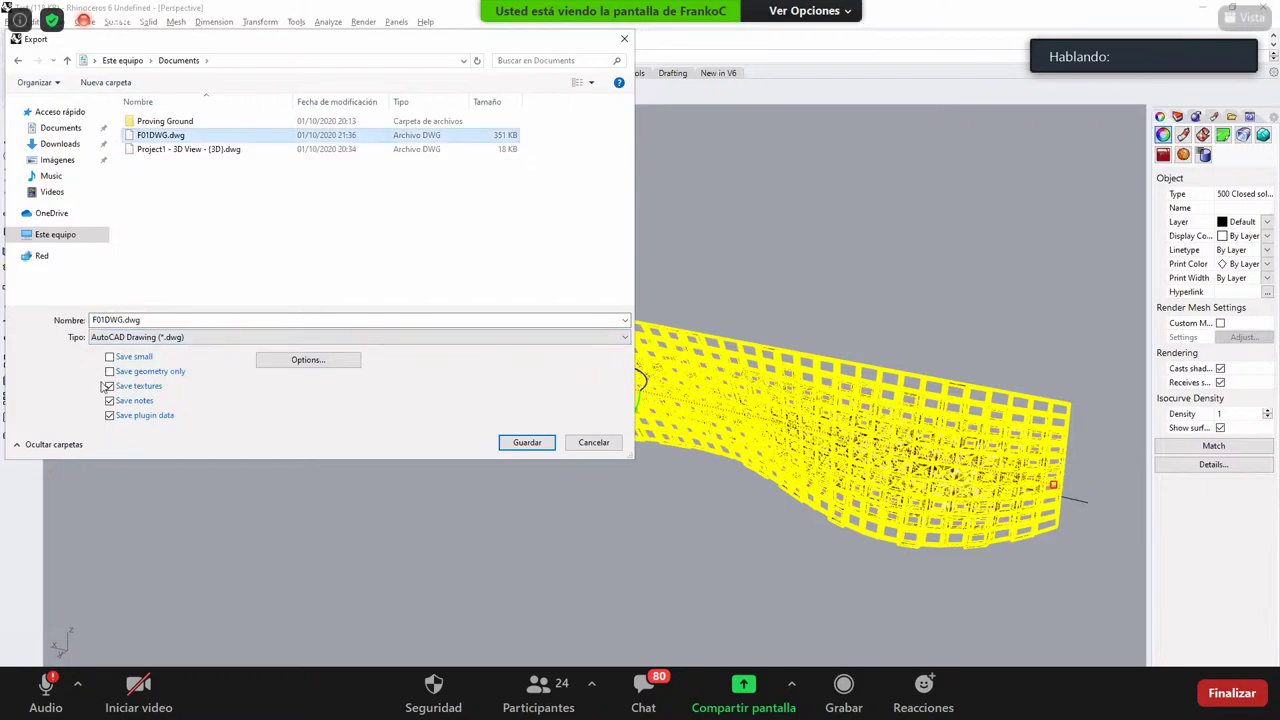
click(108, 321)
click(106, 321)
key(BackSpace)
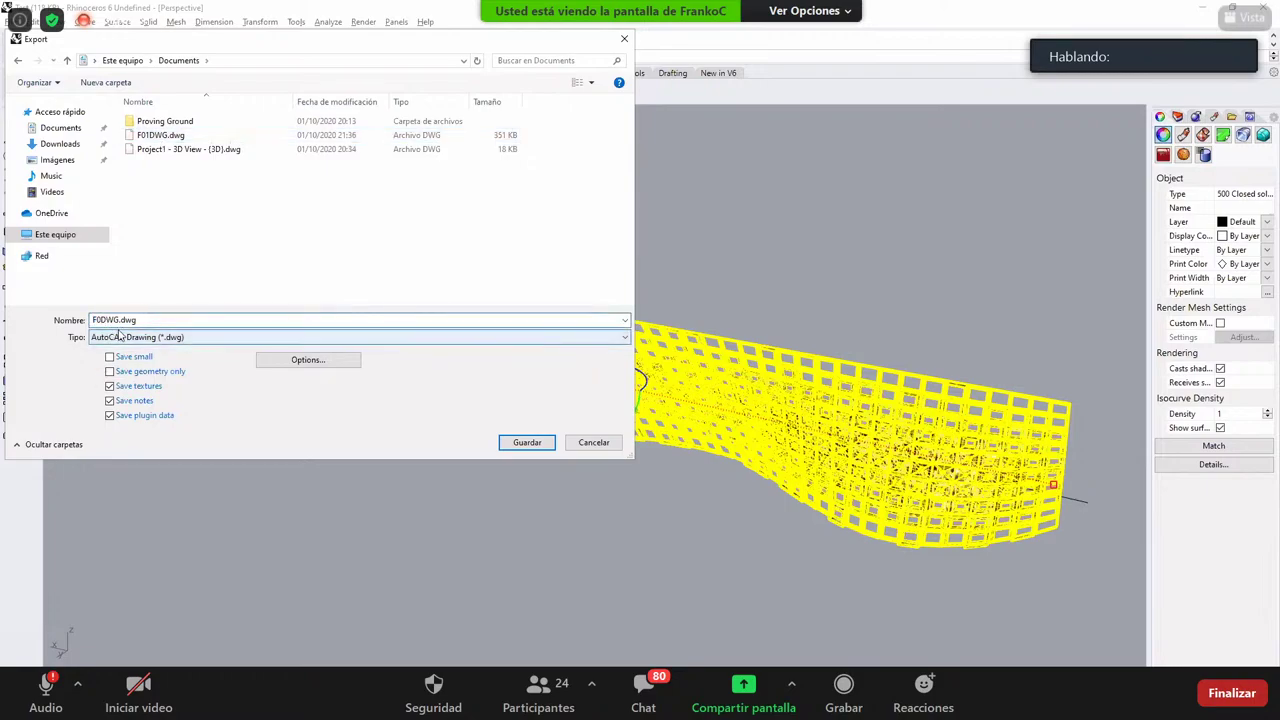
text(2)
key(Return)
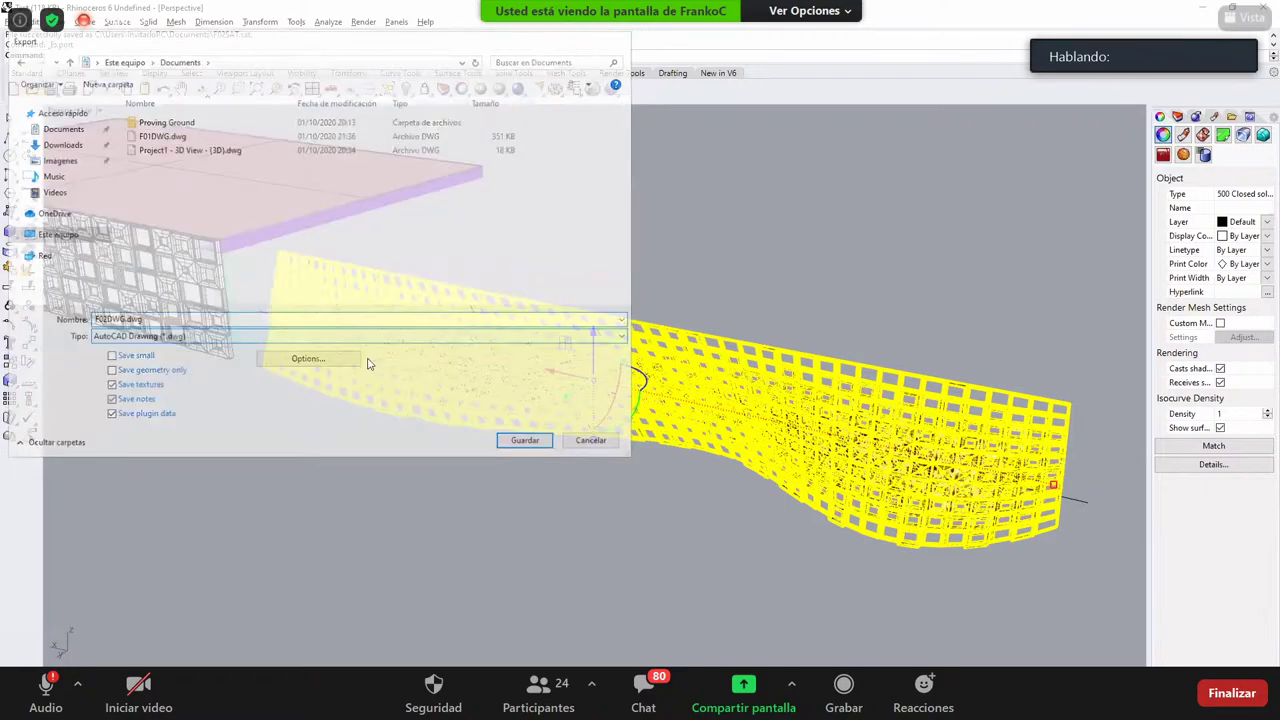
key(Return)
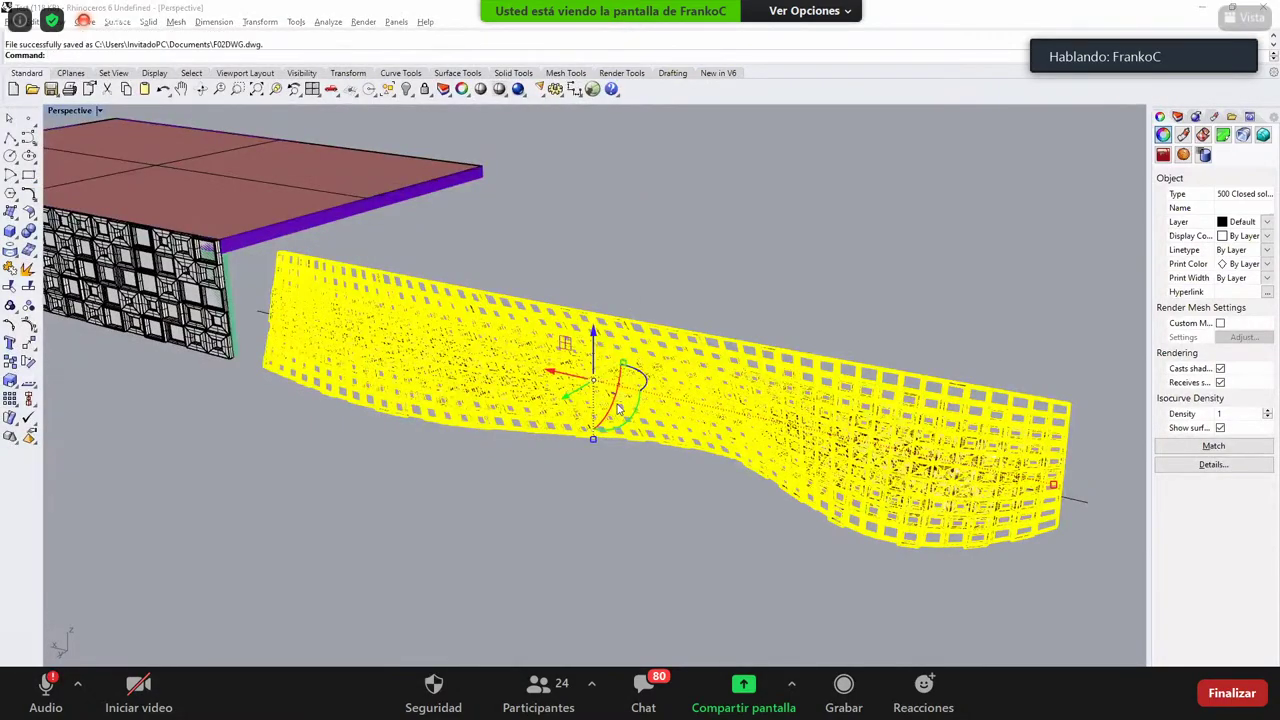
Step: Switch to Revit, examine the imported F01SAT.sat facade up close by selecting it, and clear the selection
key(alt+Tab)
shift+middle_drag(627, 424, 593, 385)
scroll(655, 466, up, 6)
click(655, 466)
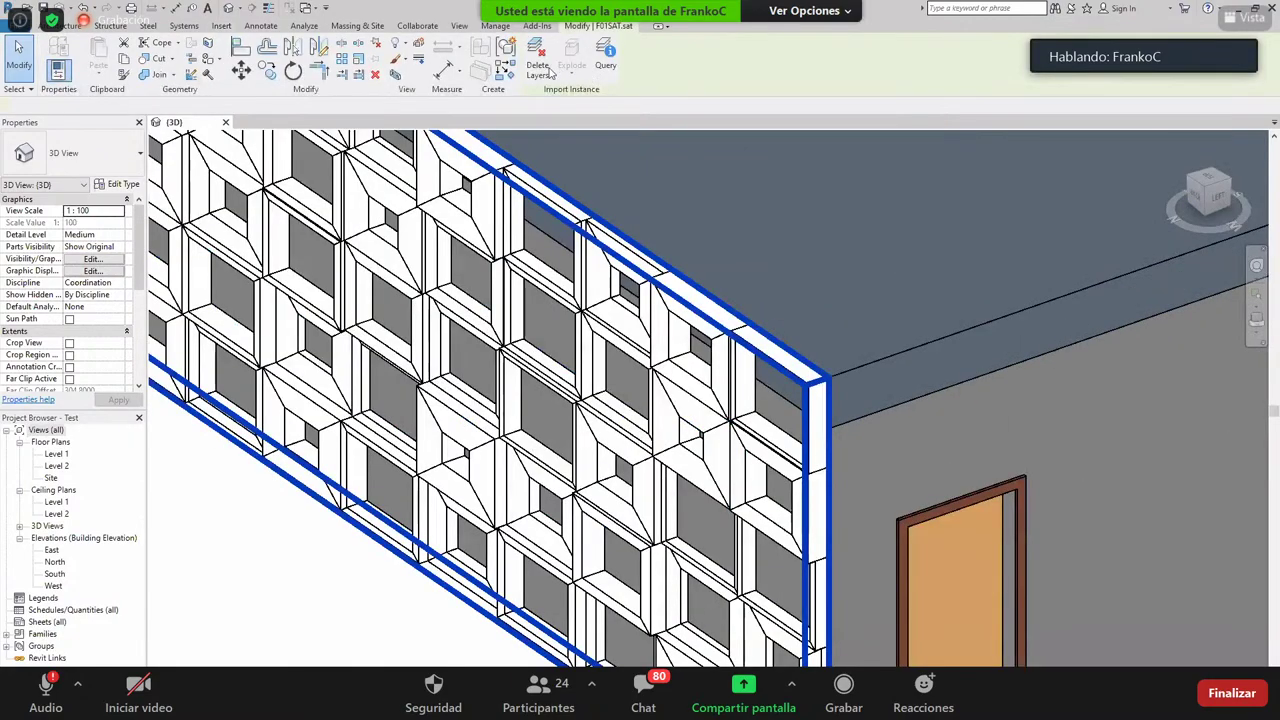
click(345, 530)
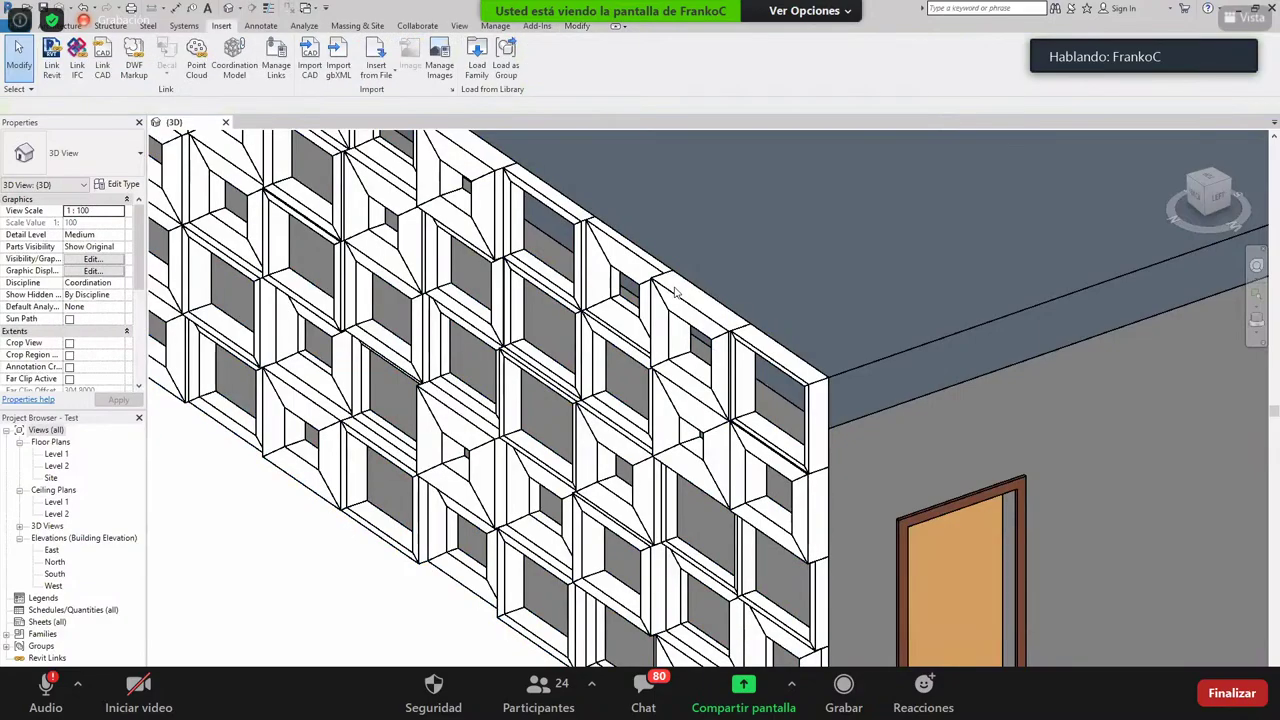
Step: Switch to Rhino, reopen the Grasshopper definition, and select the preview component together with its connected Colour Swatch
key(alt+Tab)
key(Escape)
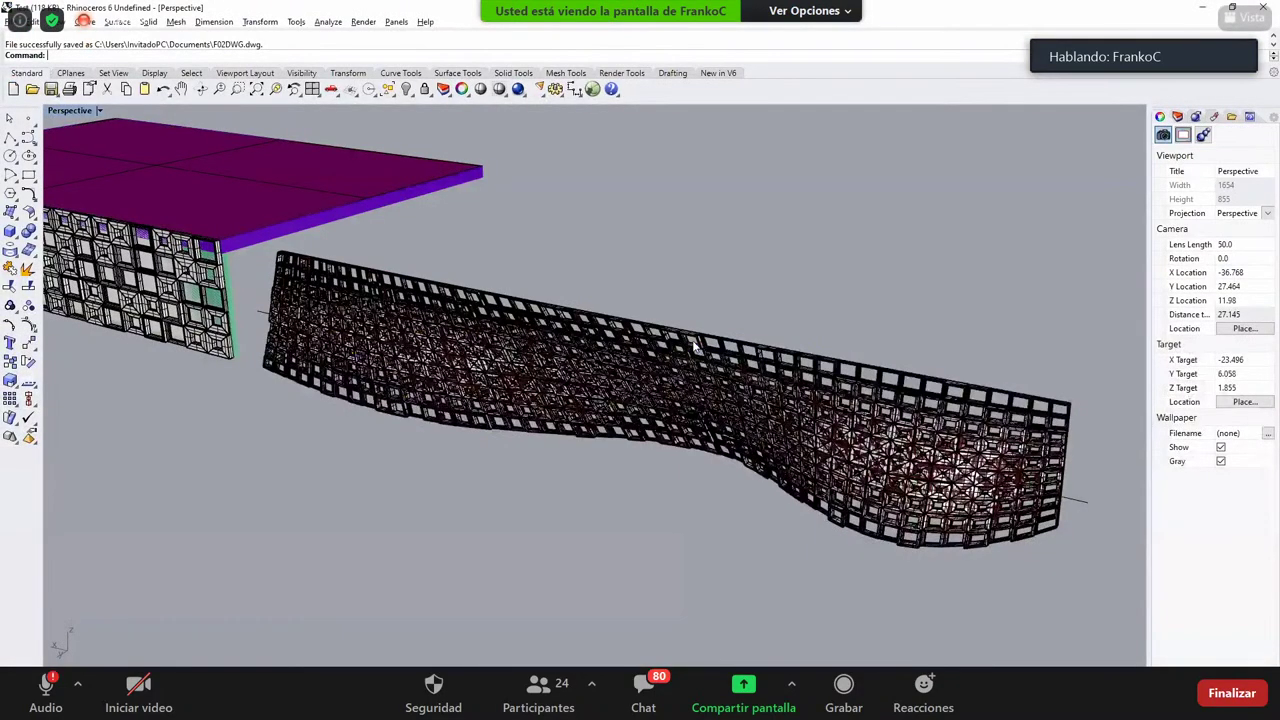
scroll(557, 167, up, 2)
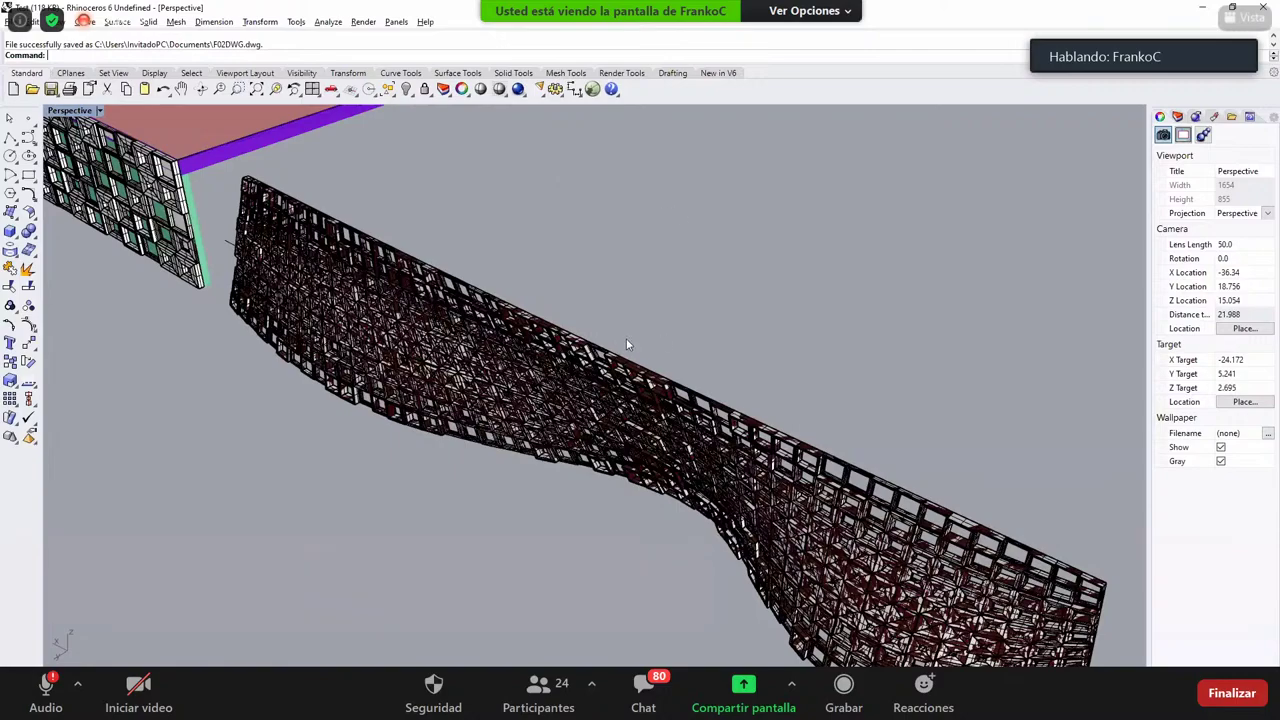
click(593, 89)
scroll(418, 520, down, 2)
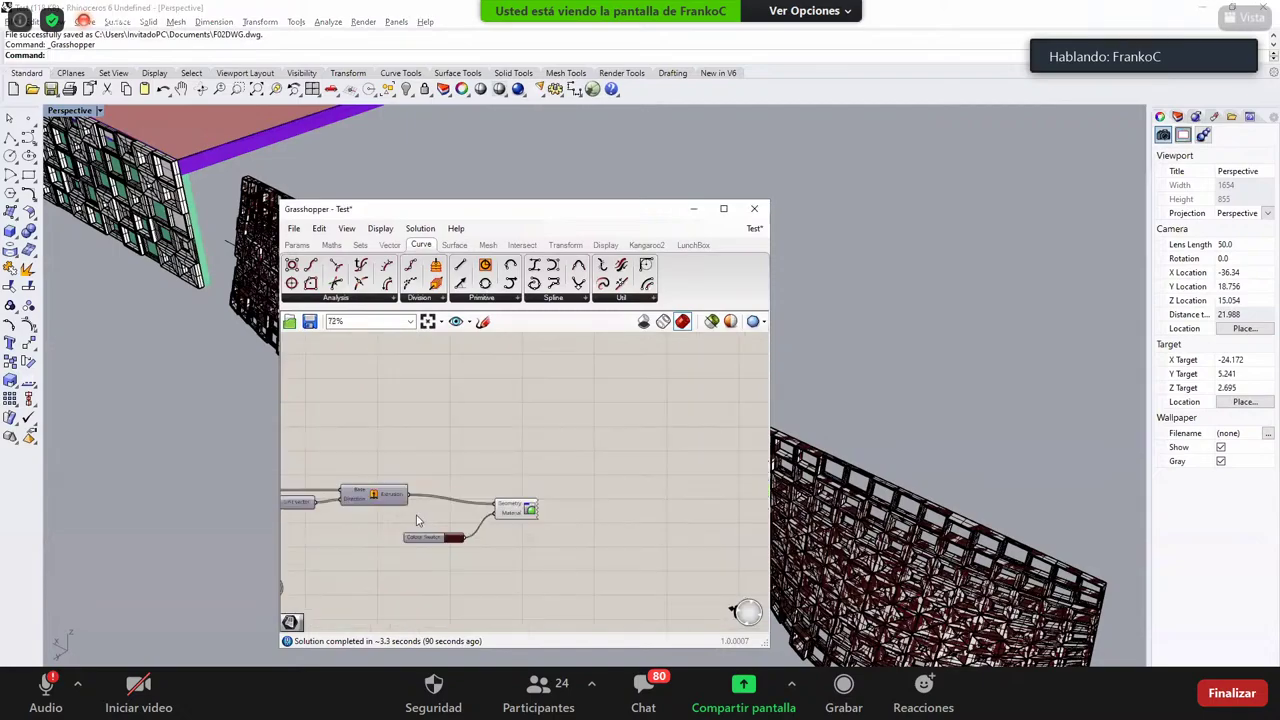
scroll(418, 520, up, 2)
right_drag(516, 480, 541, 445)
drag(553, 491, 638, 409)
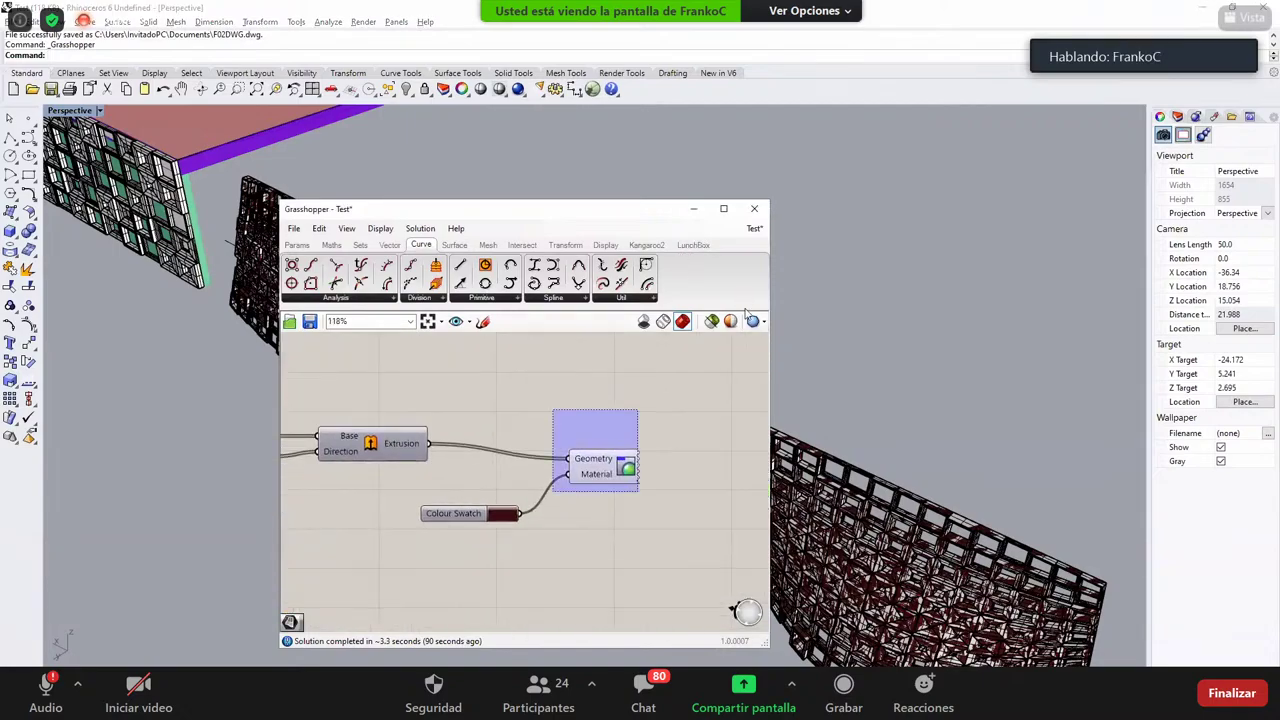
drag(553, 491, 427, 568)
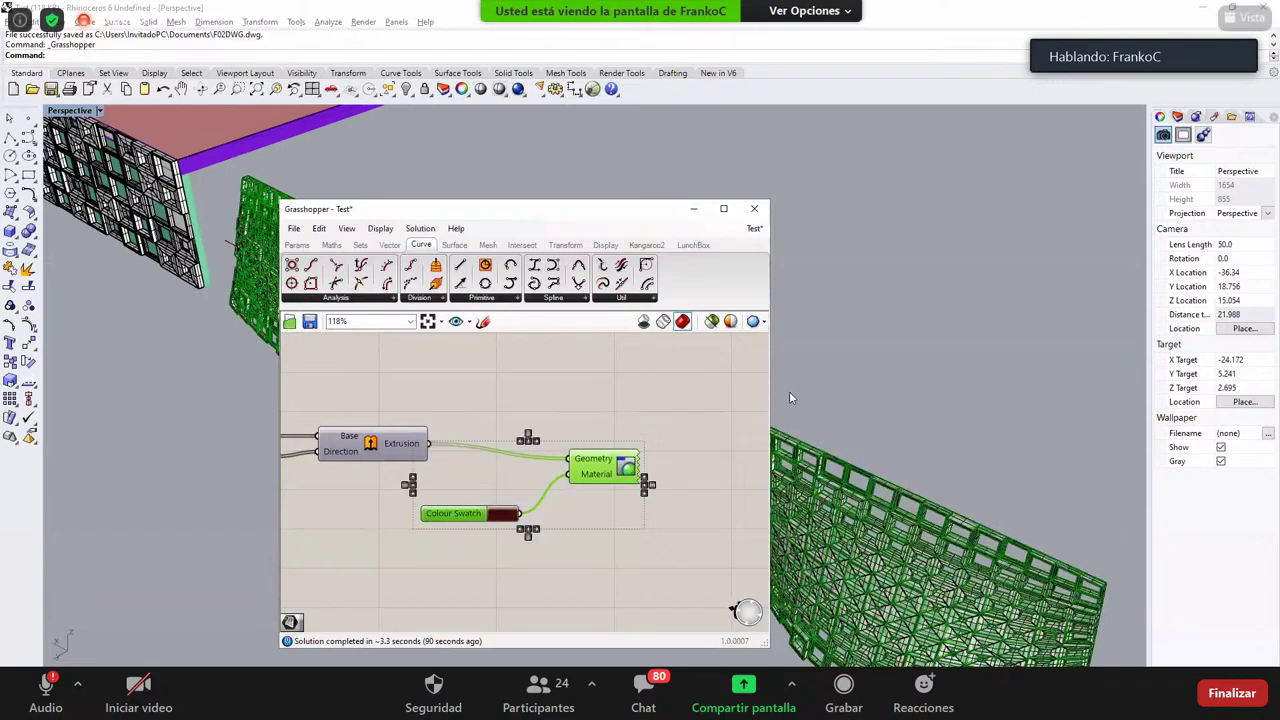
Step: Look through the LunchBox Workflow and Data components, clear the component selection, and minimise Grasshopper
click(693, 245)
click(743, 298)
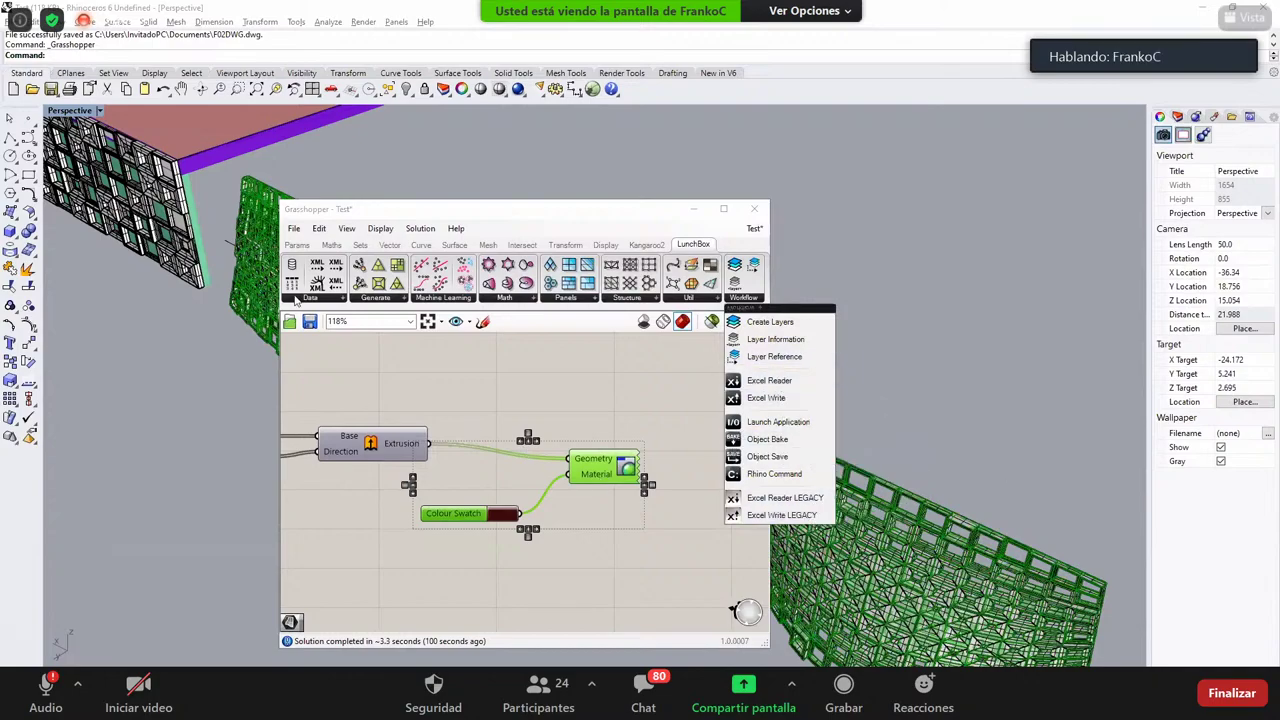
click(314, 298)
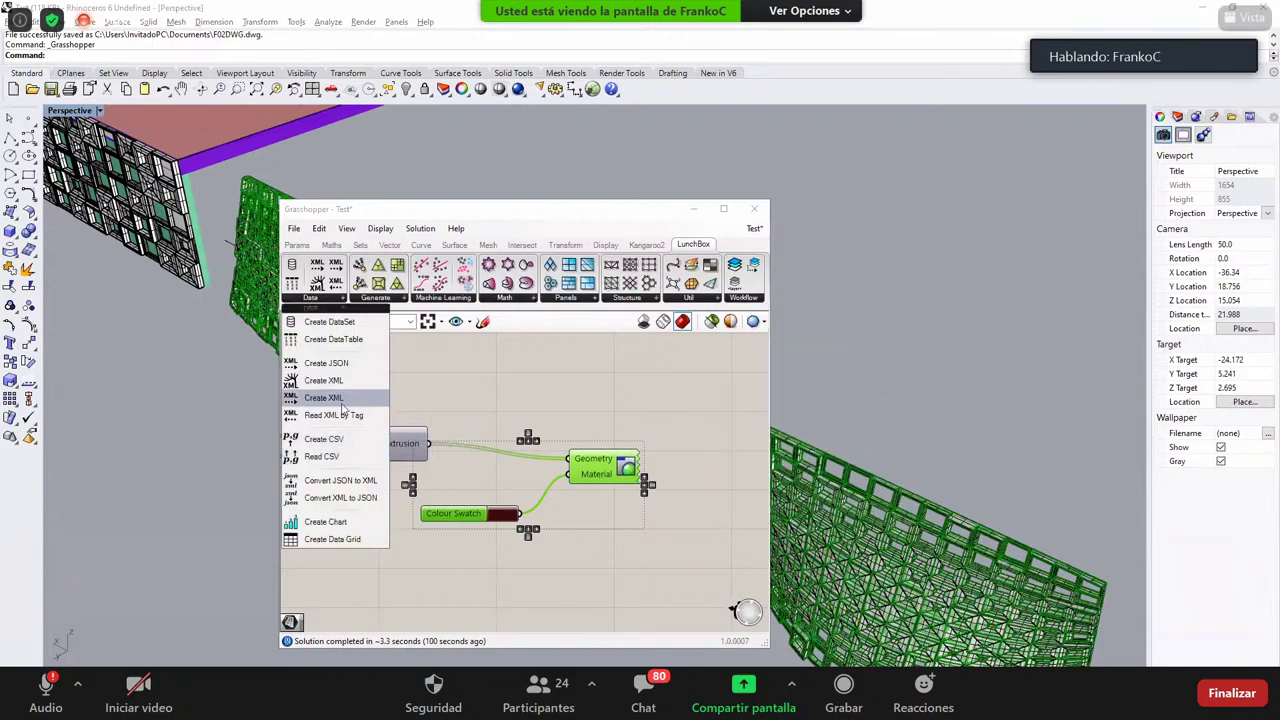
click(436, 415)
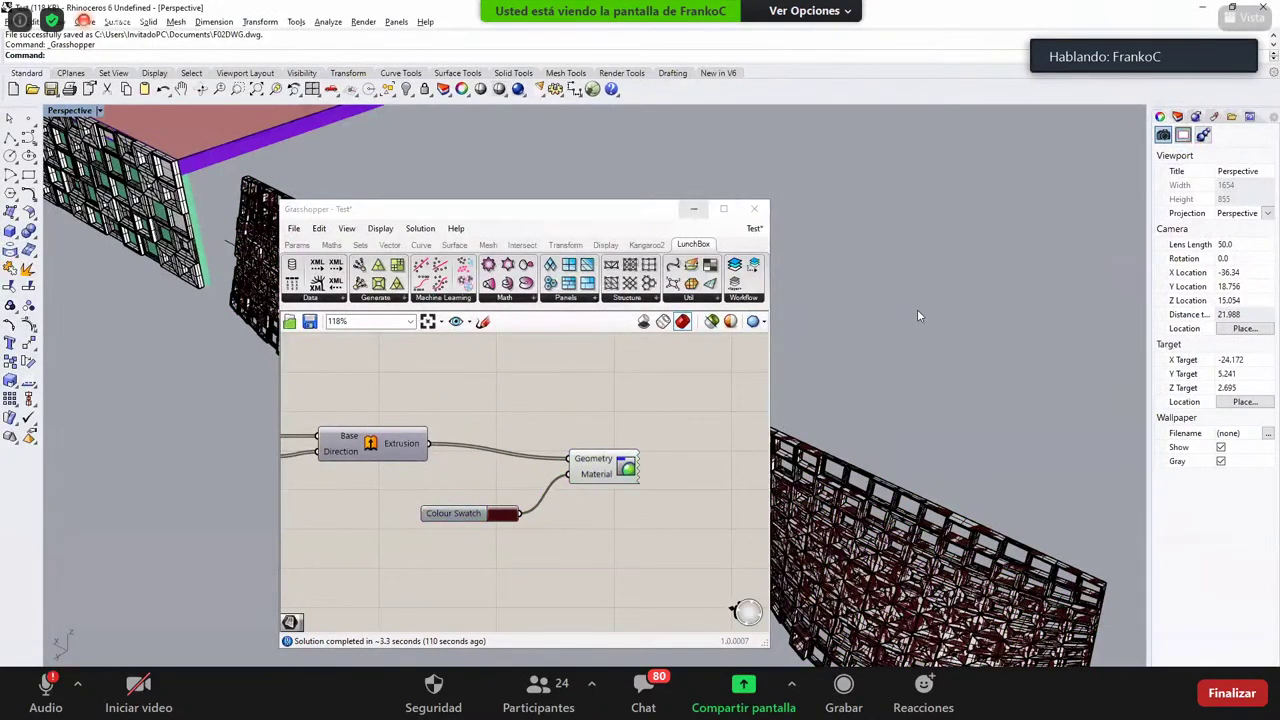
key(super+Down)
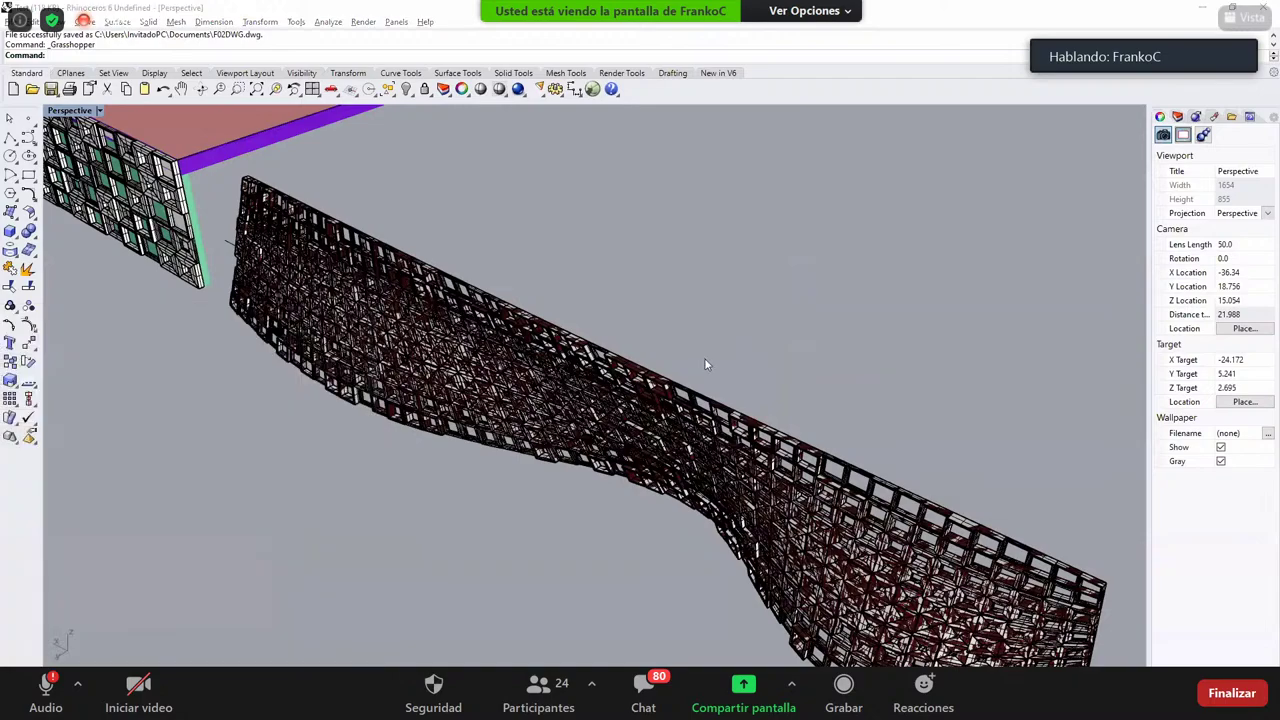
Step: Switch to Revit, turn on thin lines, and inspect the imported facade from several distances
key(alt+Tab)
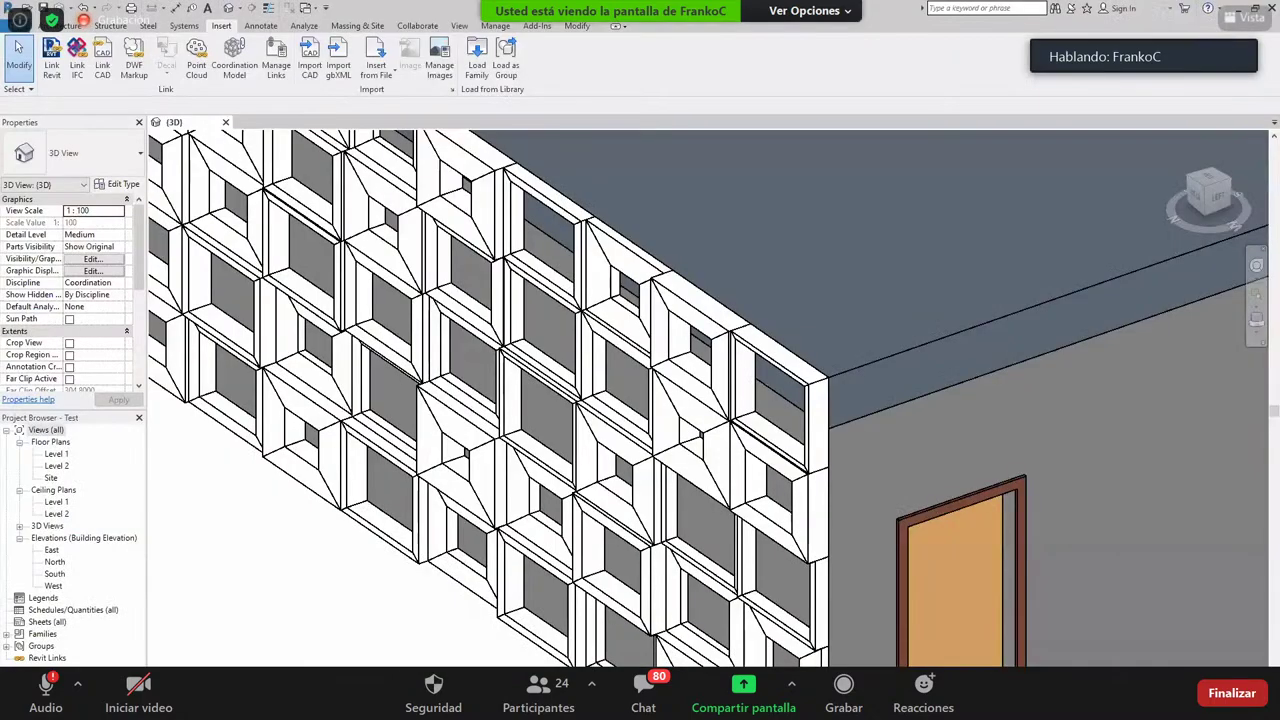
scroll(702, 362, down, 5)
click(269, 9)
shift+middle_drag(560, 470, 610, 440)
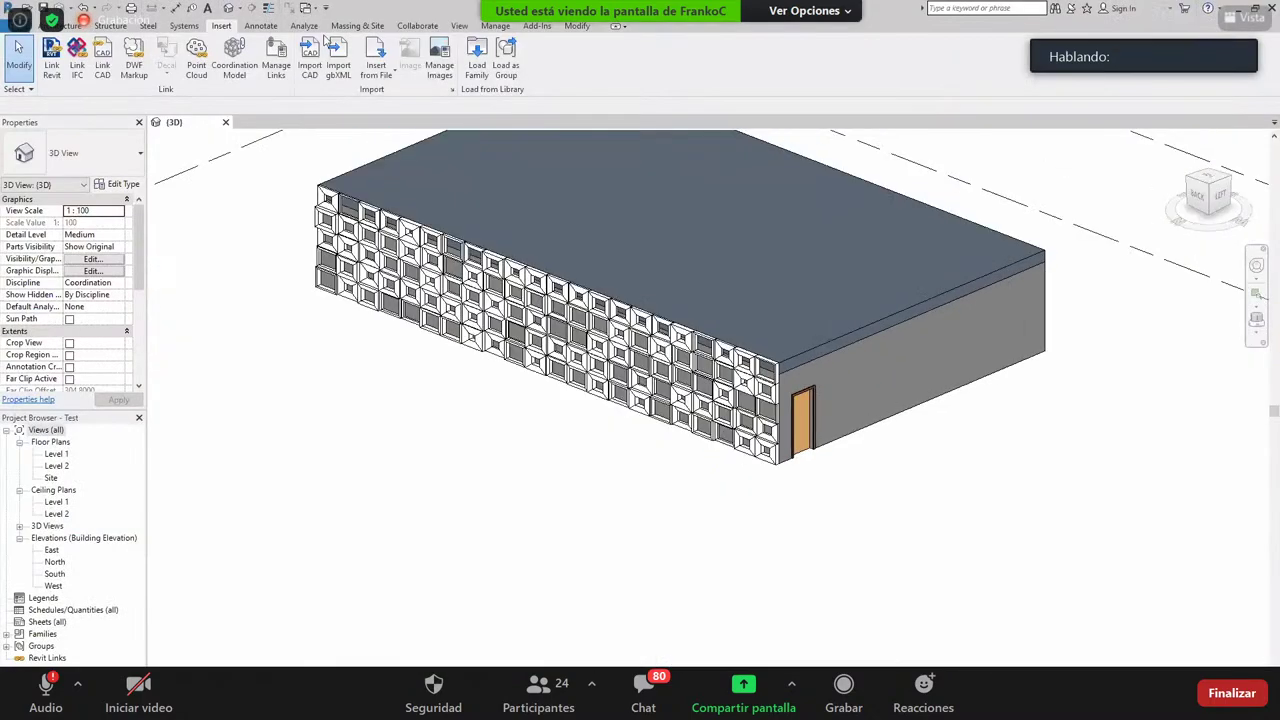
scroll(799, 415, up, 2)
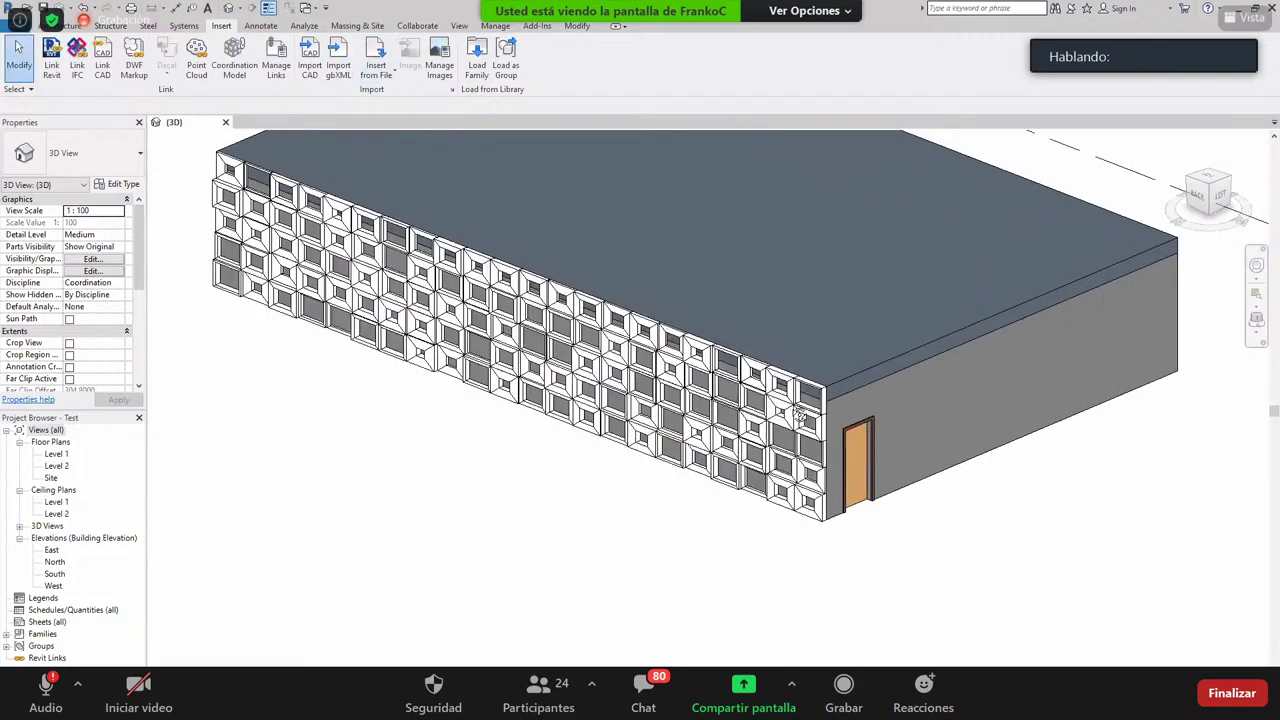
scroll(799, 415, up, 2)
scroll(586, 341, up, 2)
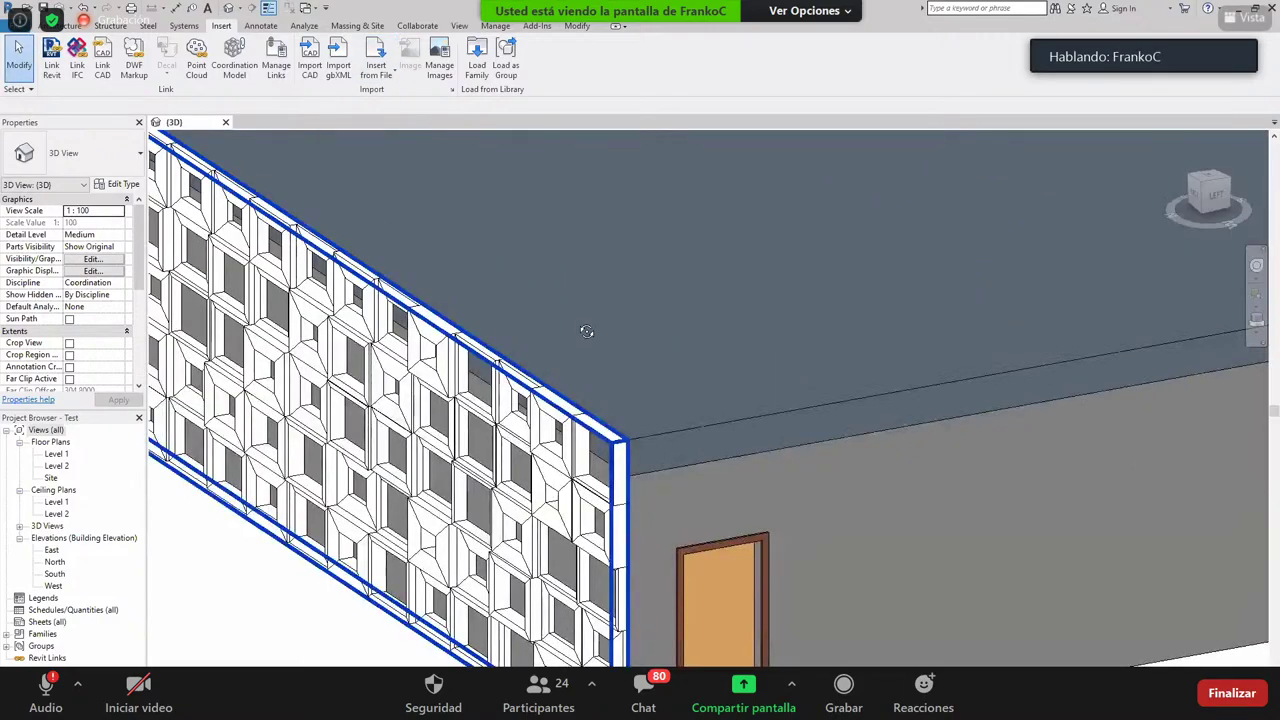
Step: Select the imported F01SAT.sat facade and delete it from the building
scroll(586, 331, down, 4)
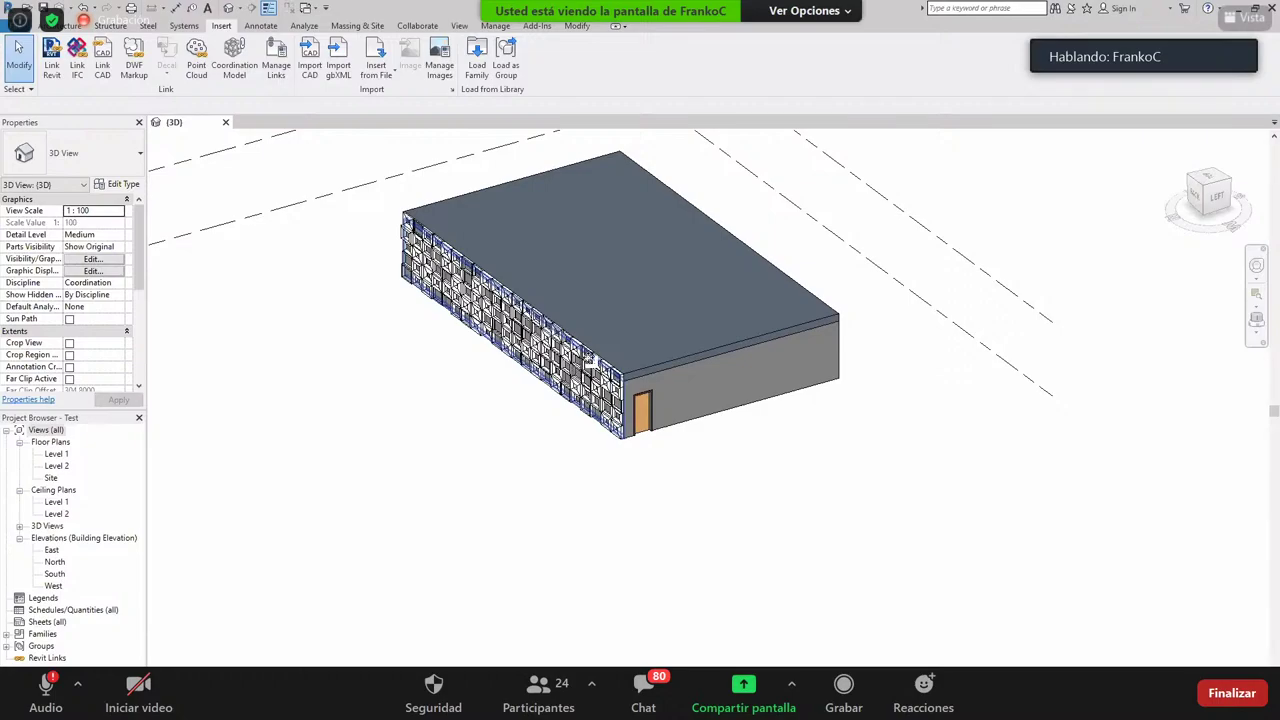
click(589, 361)
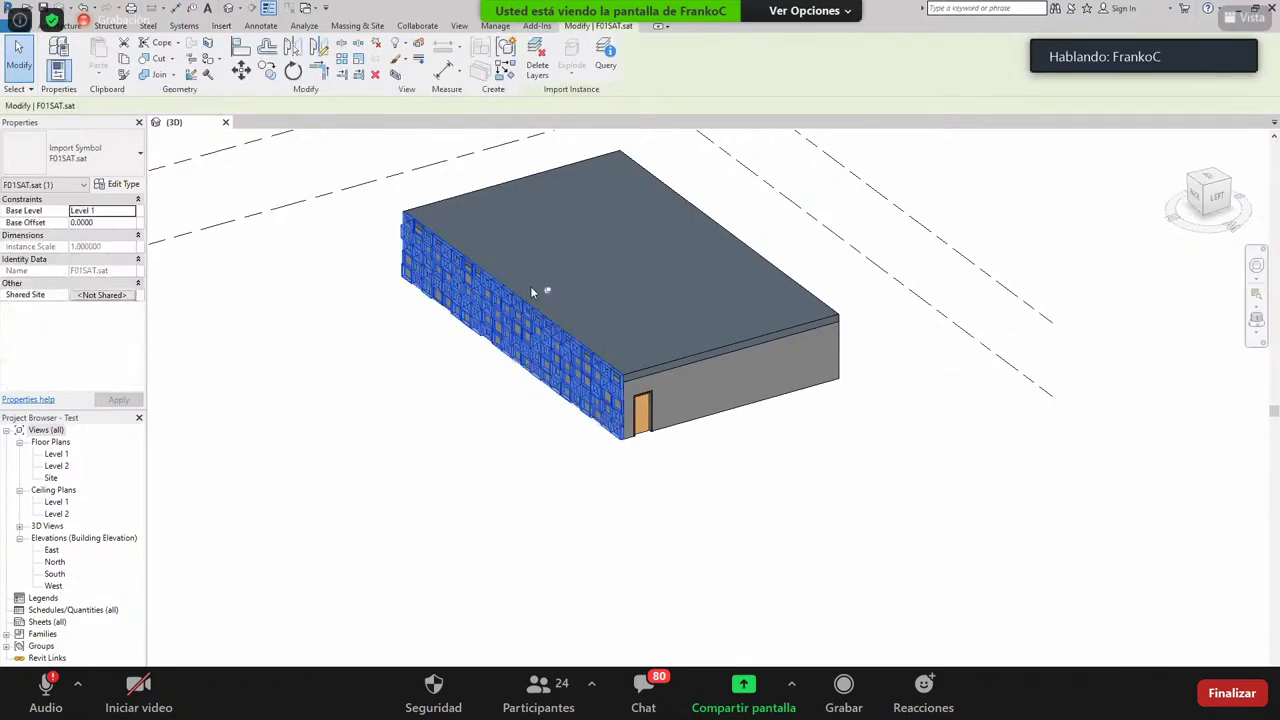
scroll(566, 314, up, 1)
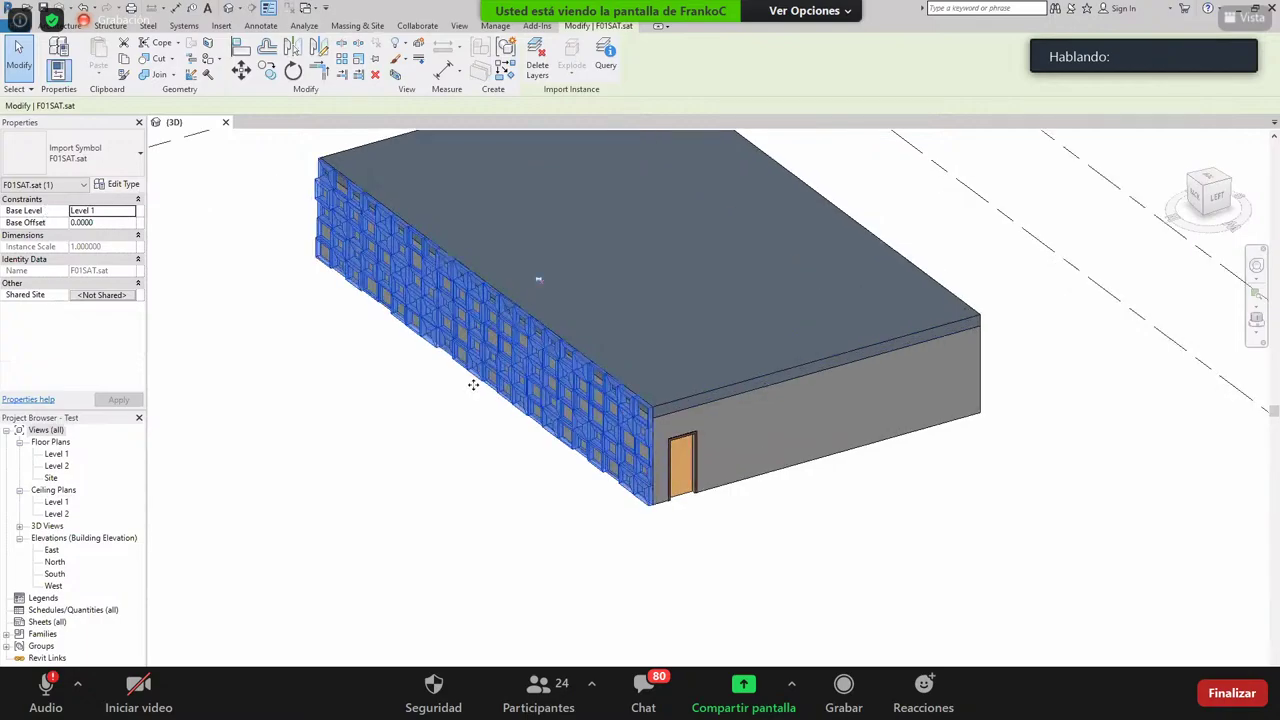
key(Delete)
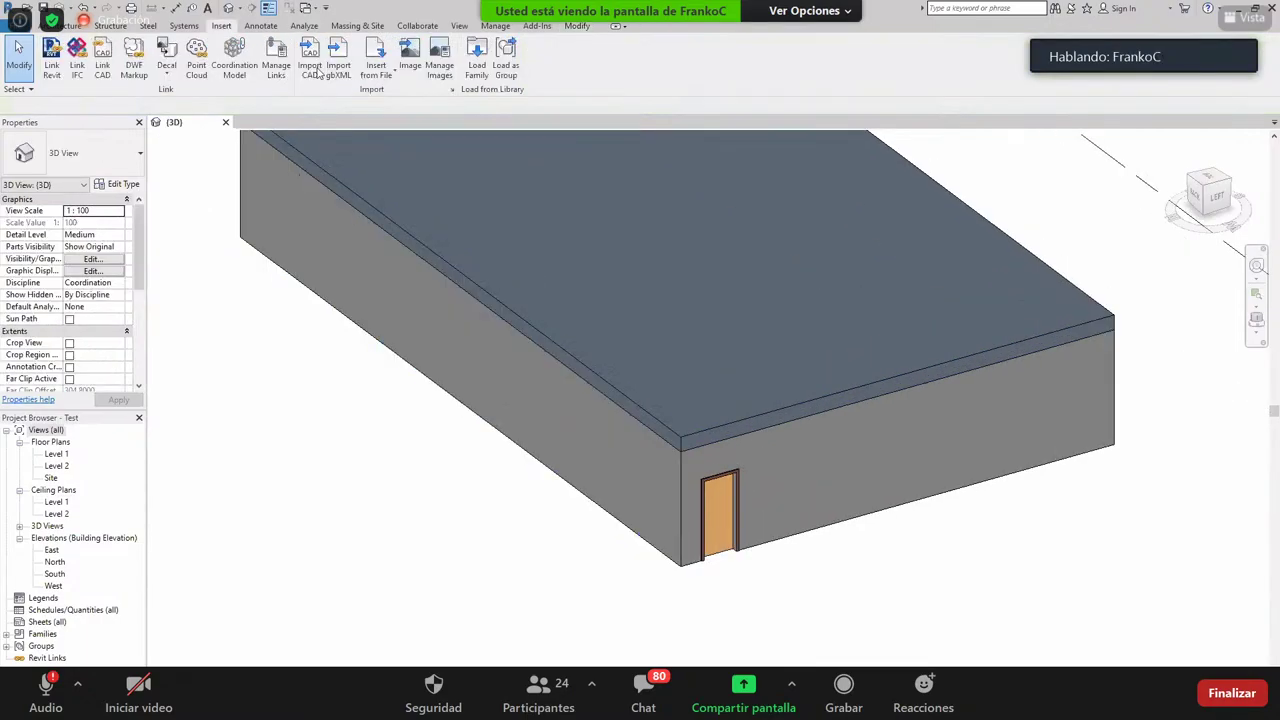
Step: Start linking a CAD file, filter the Documents folder to DWG files, and choose F02DWG.dwg
scroll(485, 395, down, 2)
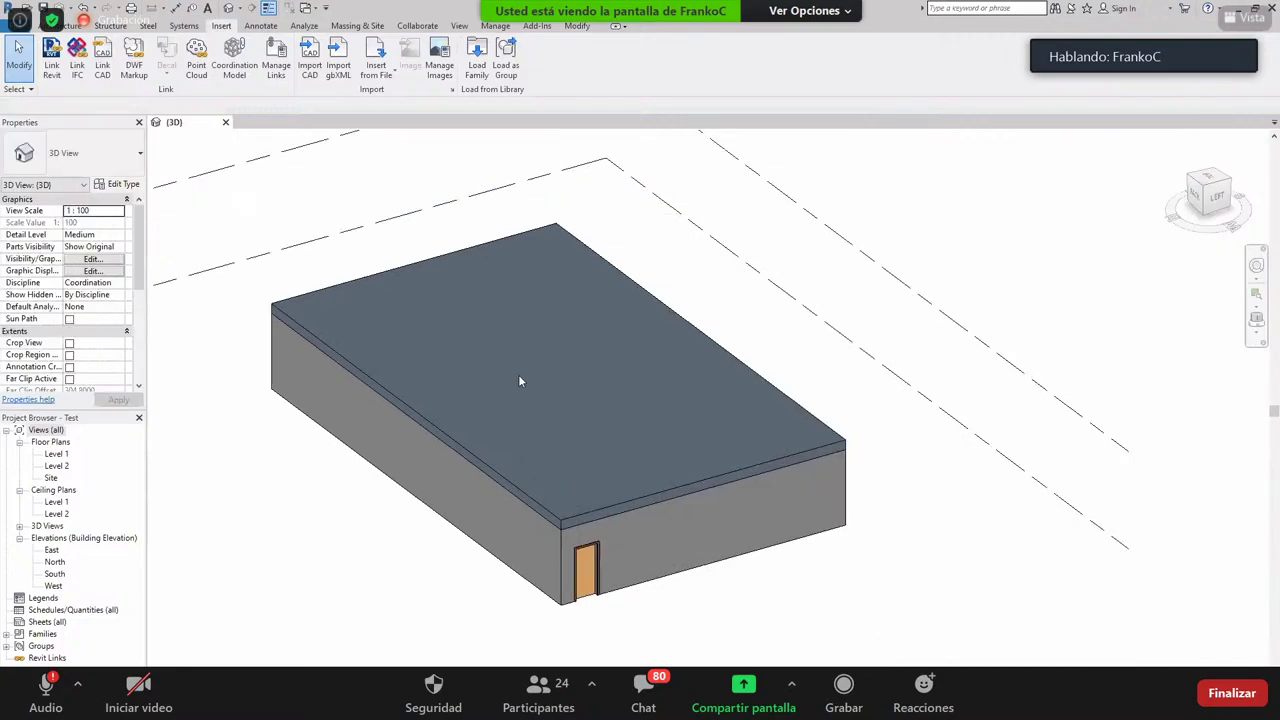
middle_drag(519, 381, 502, 336)
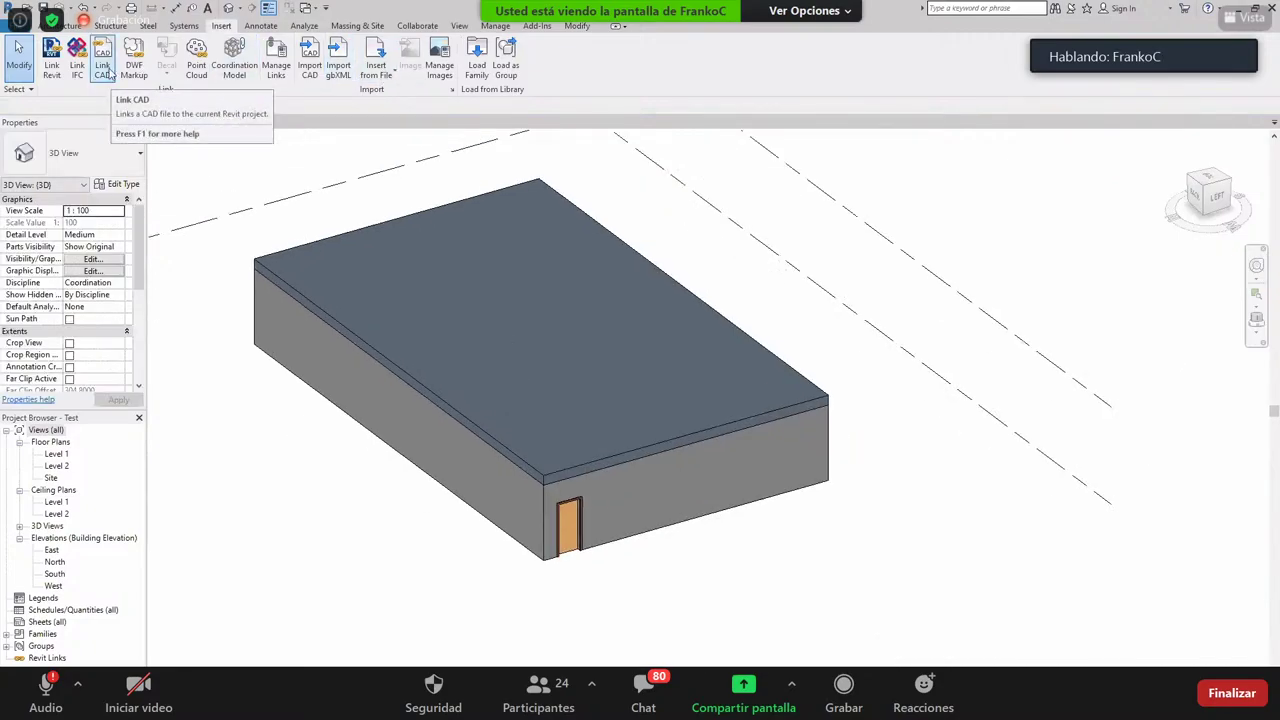
click(105, 70)
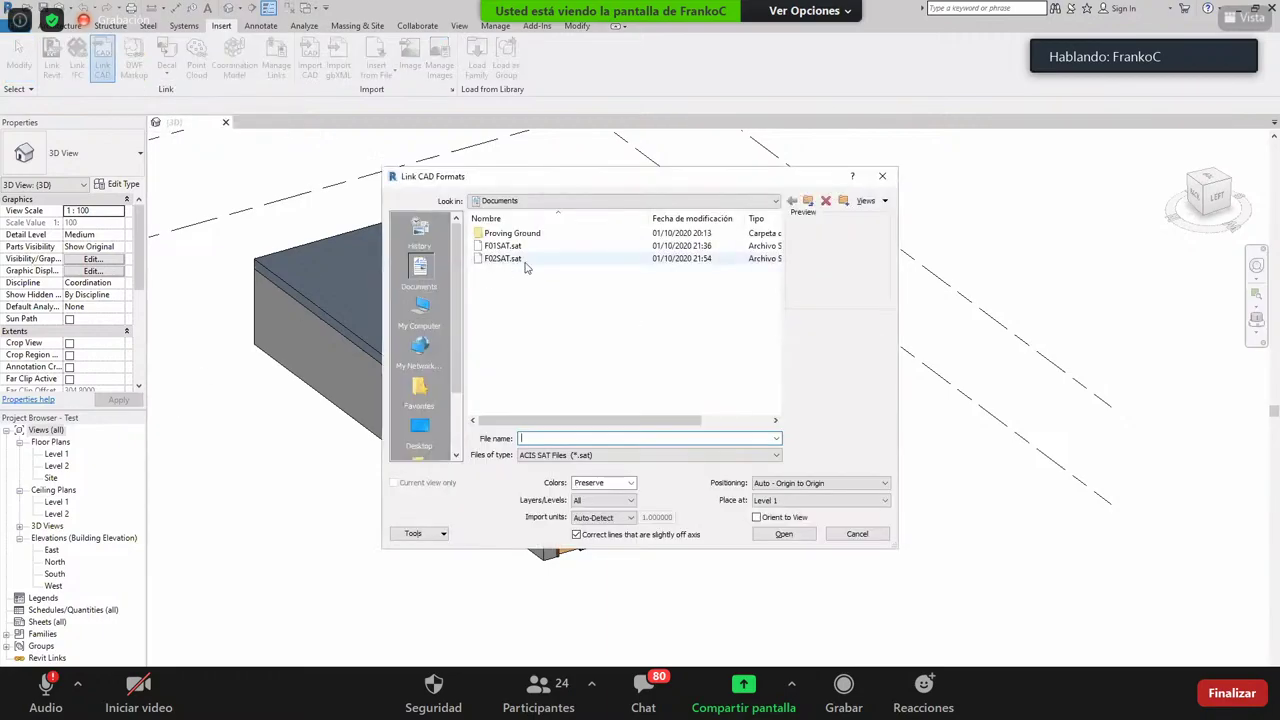
click(490, 261)
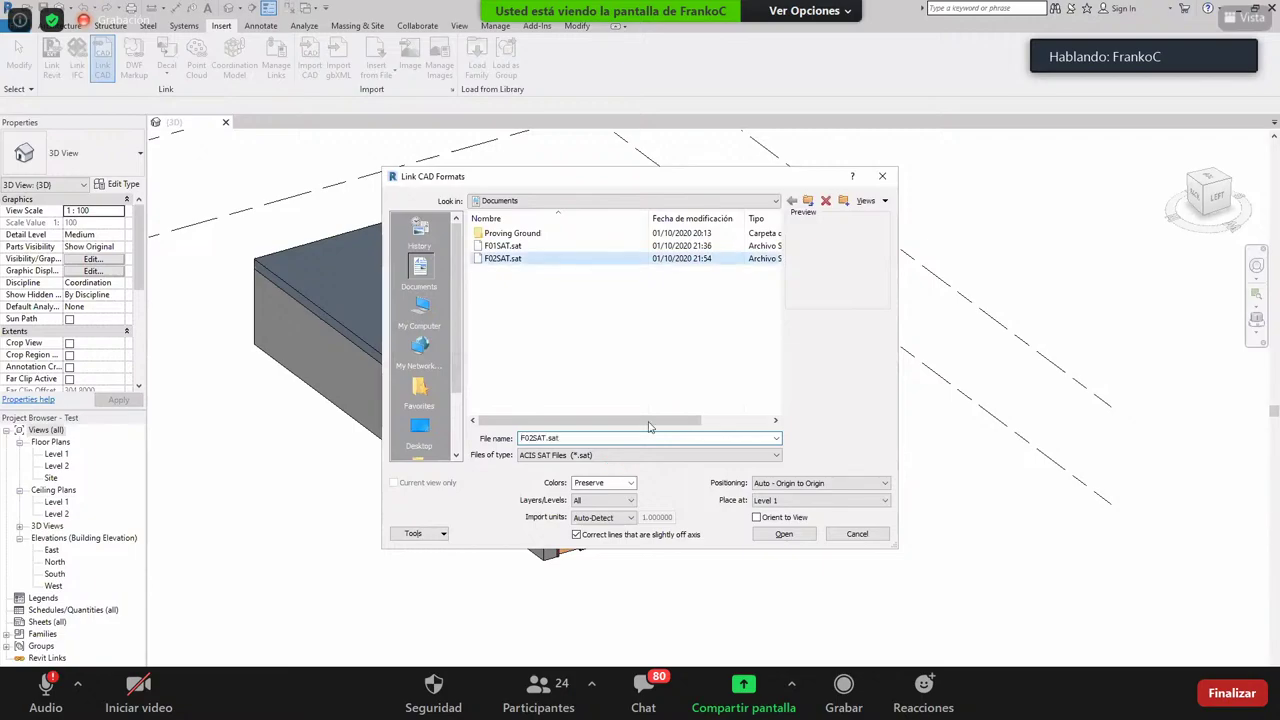
click(655, 455)
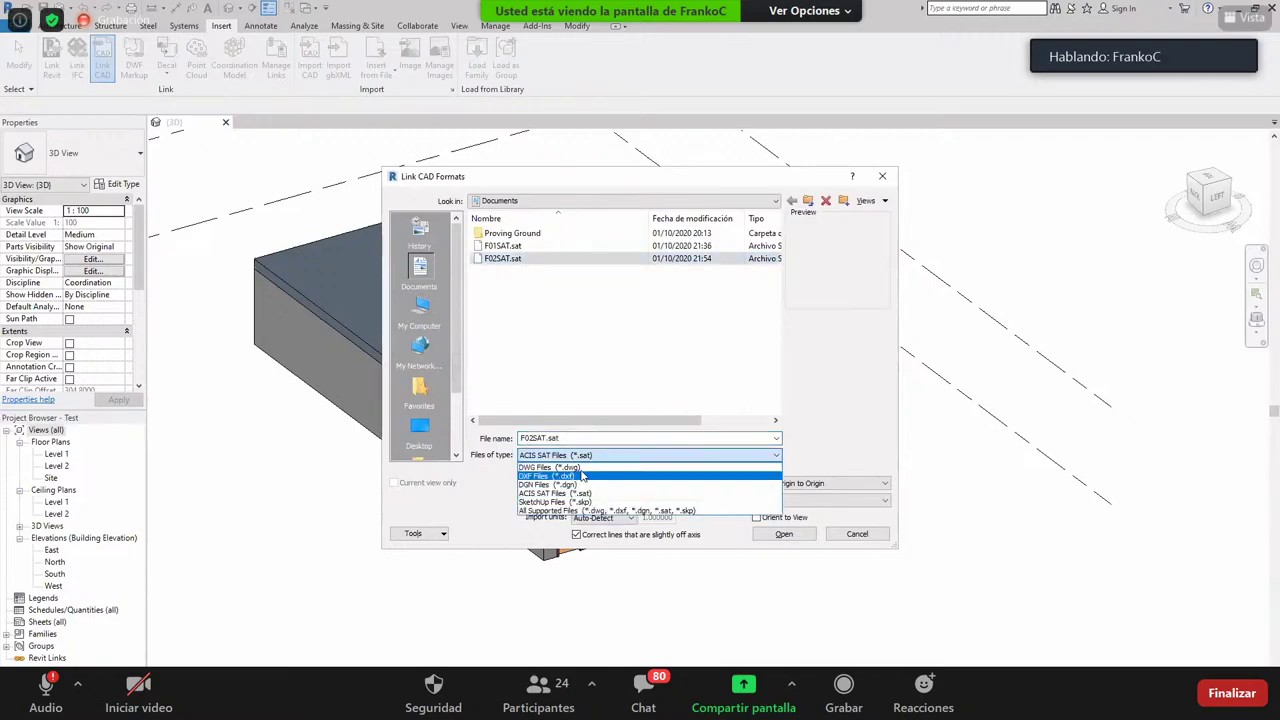
click(578, 468)
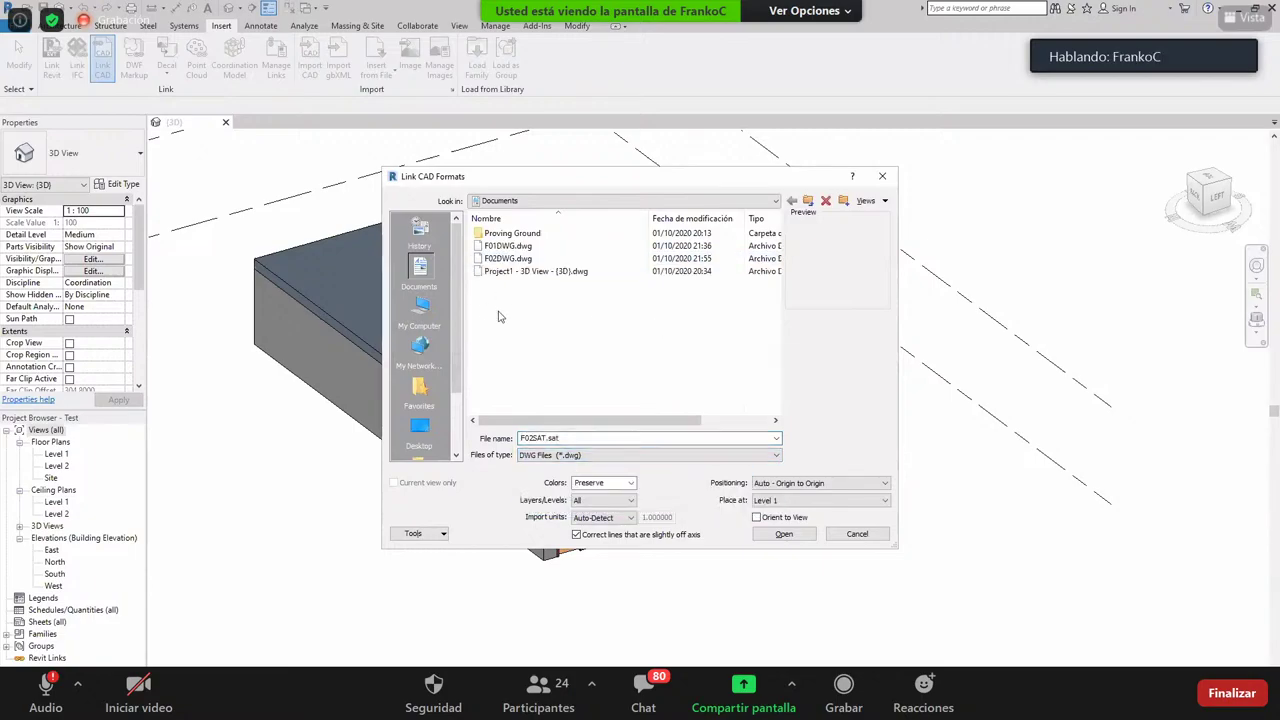
click(505, 258)
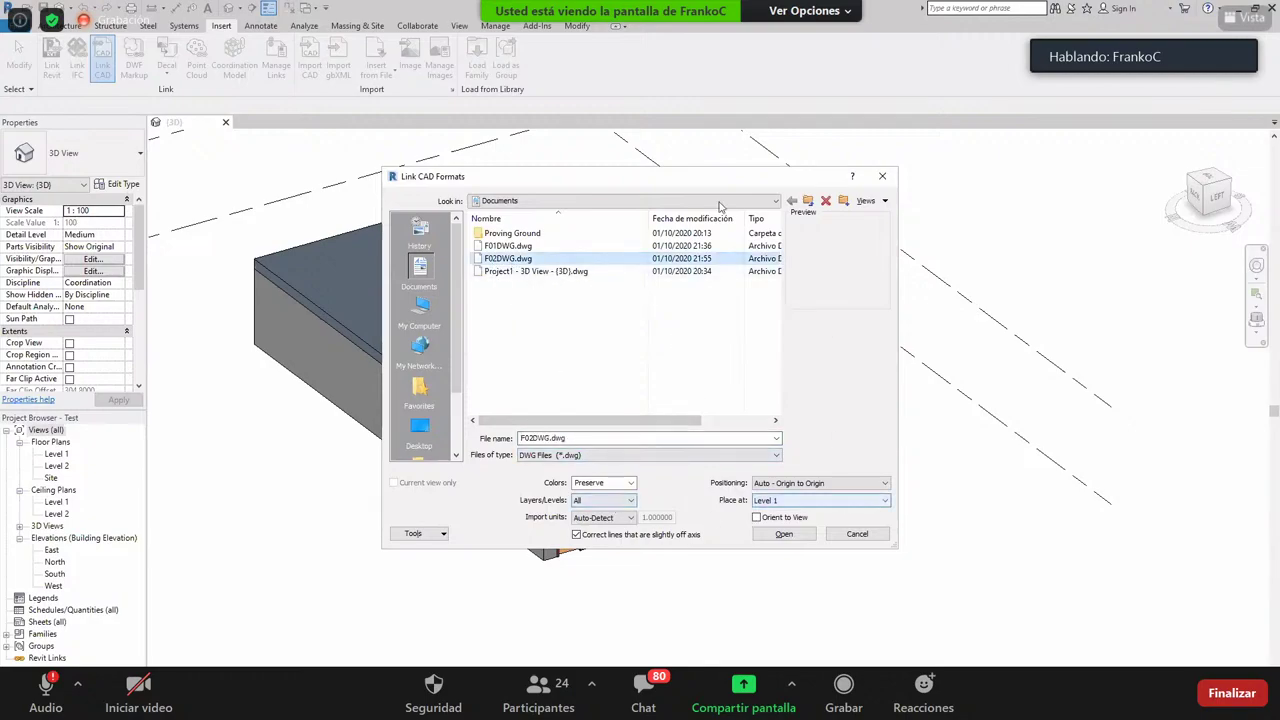
Step: Link the chosen drawing with Auto - Origin to Origin positioning, placed at Level 1
drag(640, 176, 364, 150)
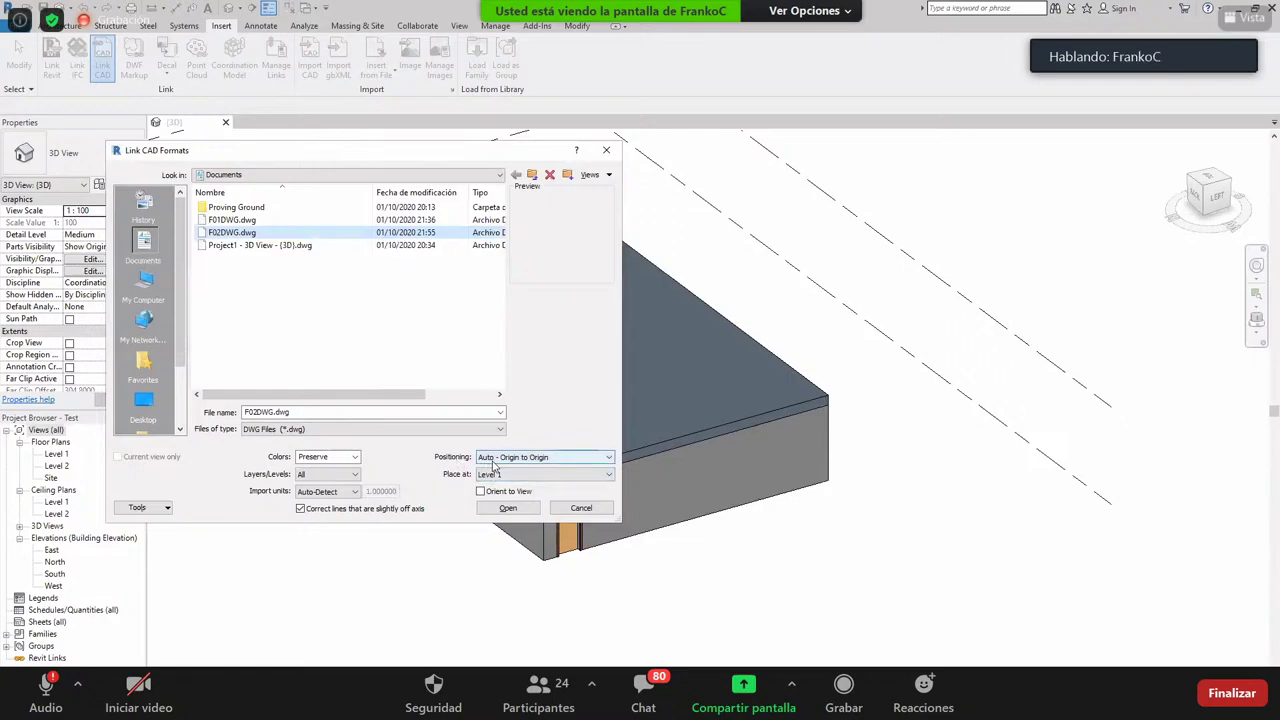
click(536, 459)
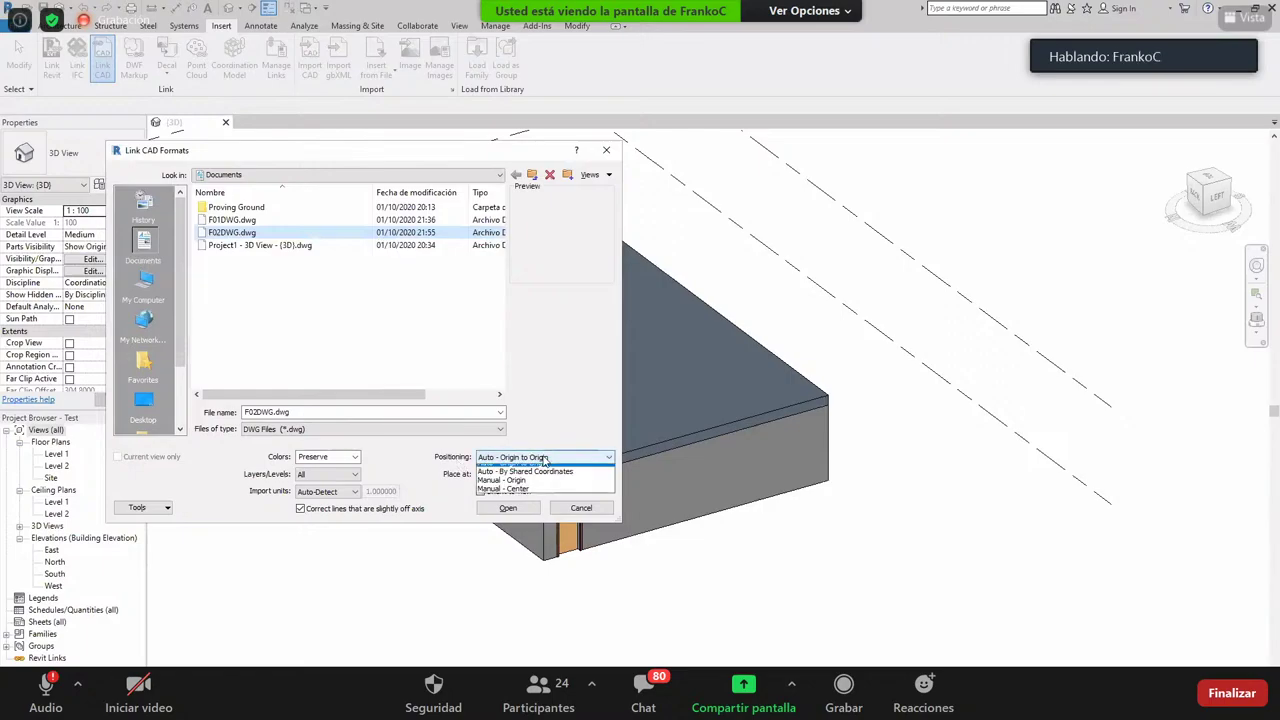
click(536, 410)
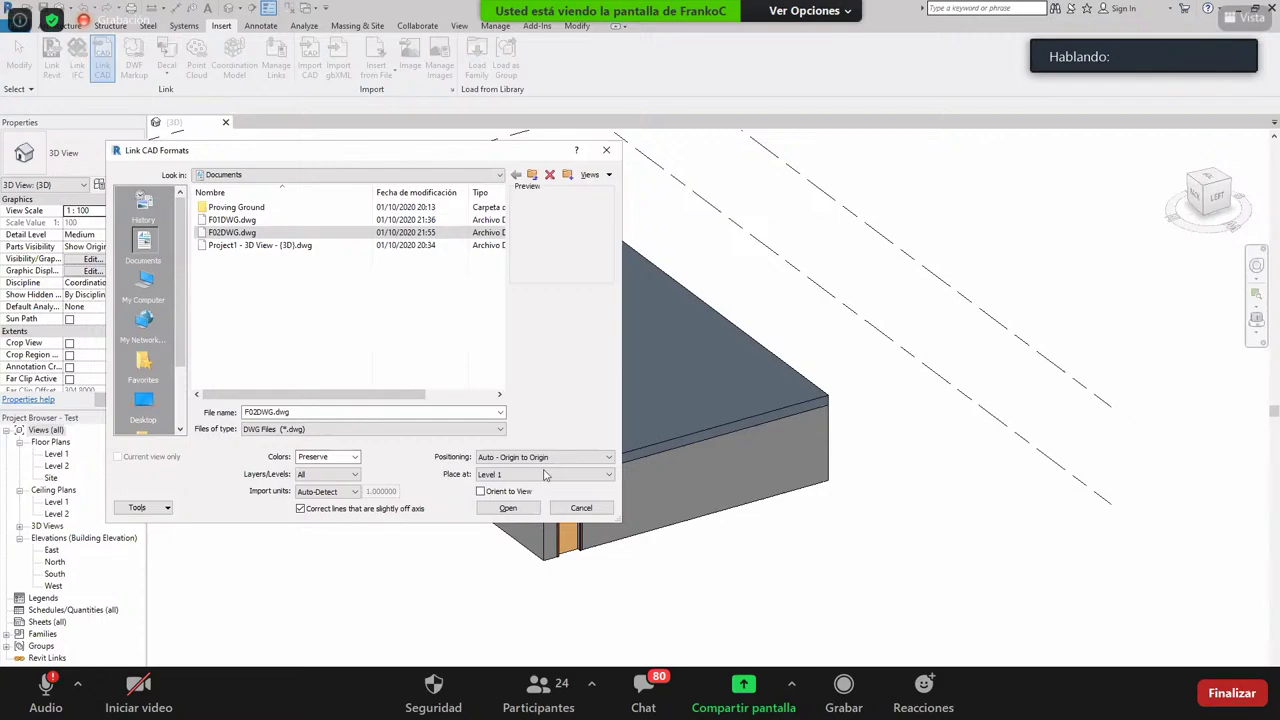
key(Return)
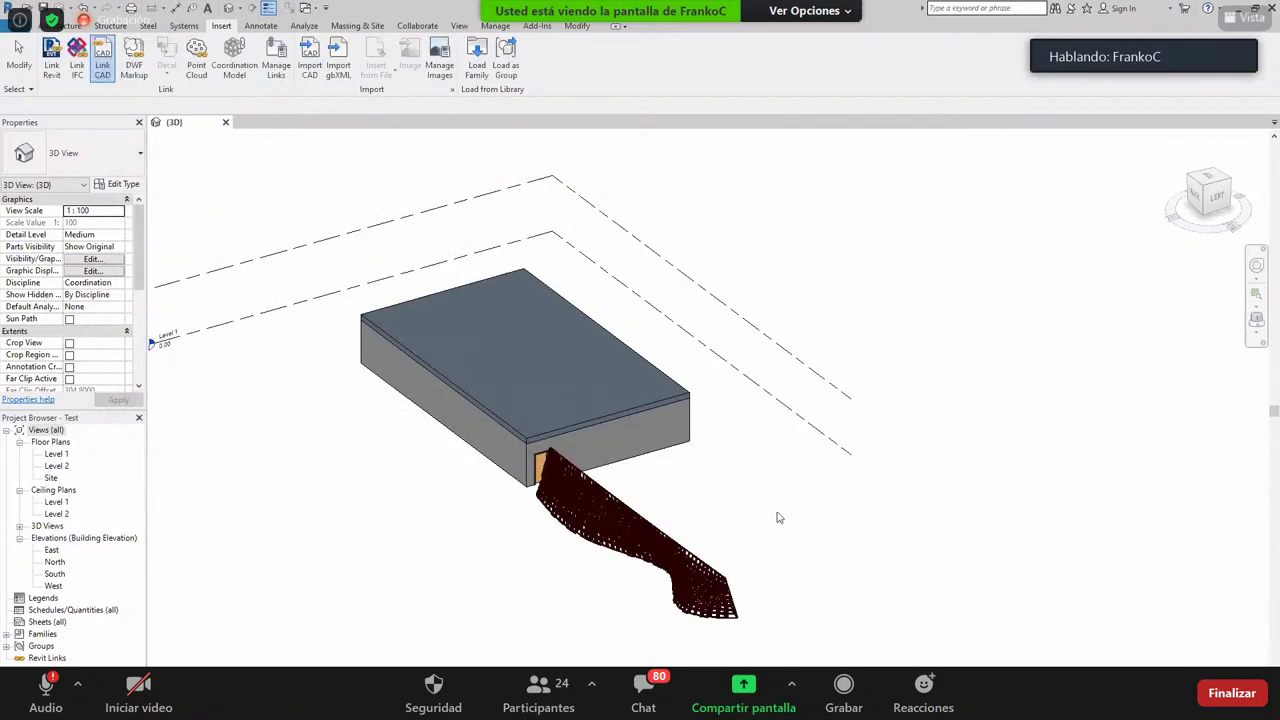
Step: Examine the linked curved panel facade up close and select it to inspect its geometry
shift+middle_drag(737, 539, 783, 554)
scroll(783, 555, up, 2)
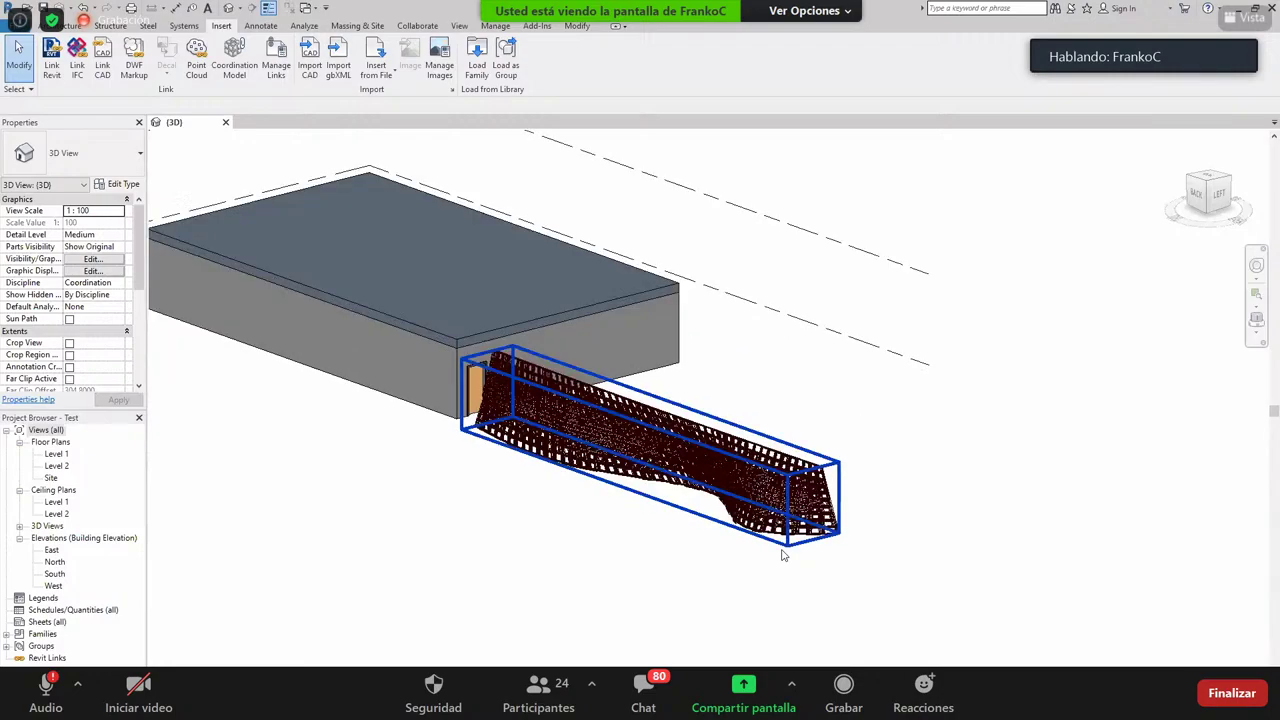
scroll(752, 545, up, 3)
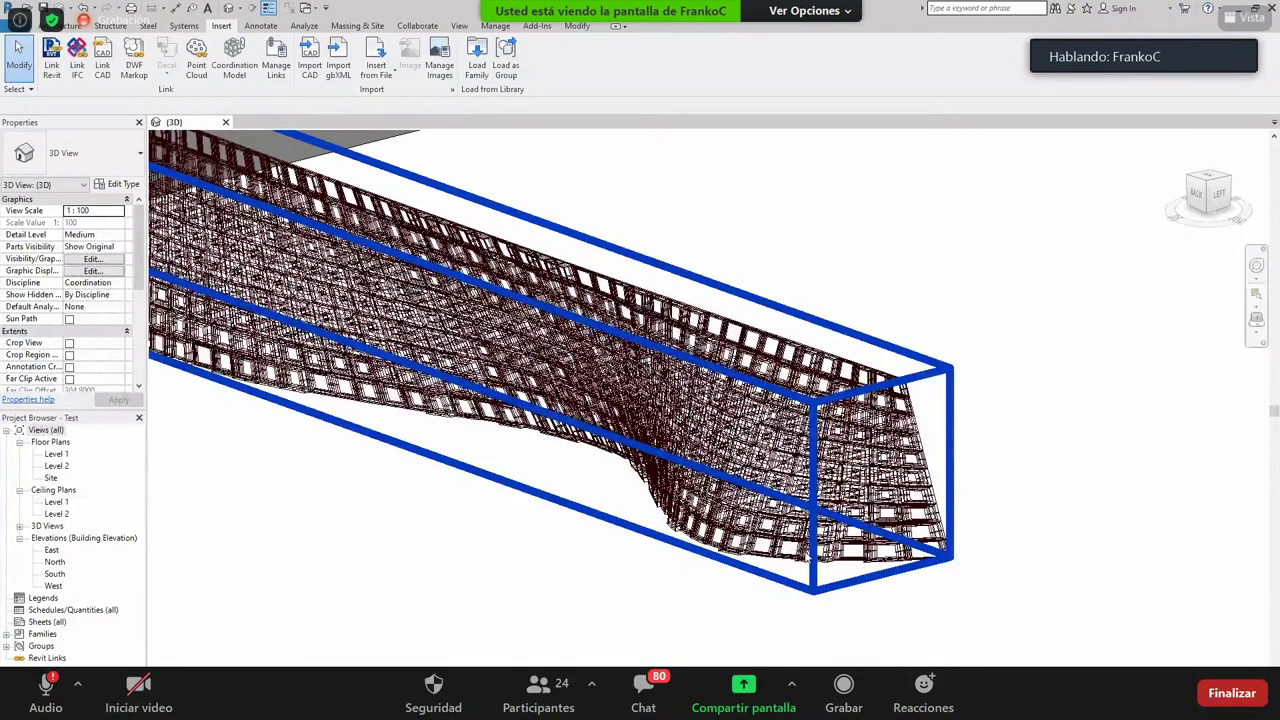
scroll(770, 375, up, 5)
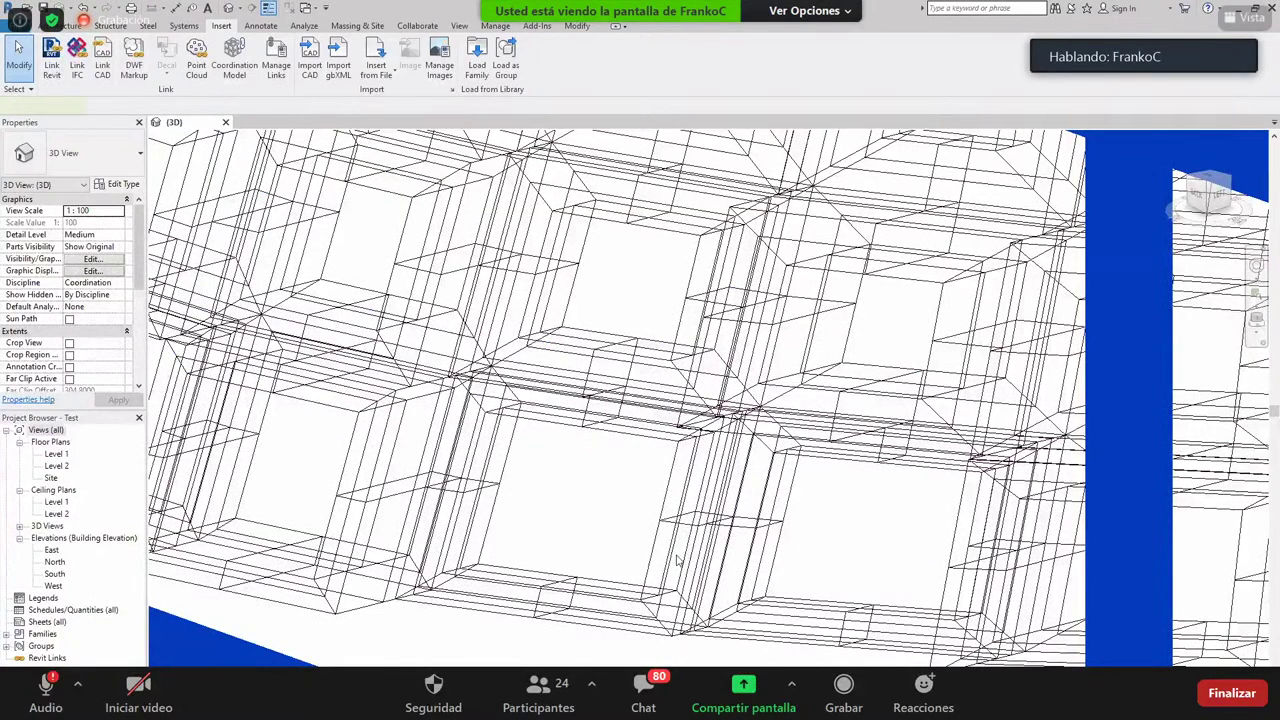
click(675, 260)
scroll(675, 260, down, 5)
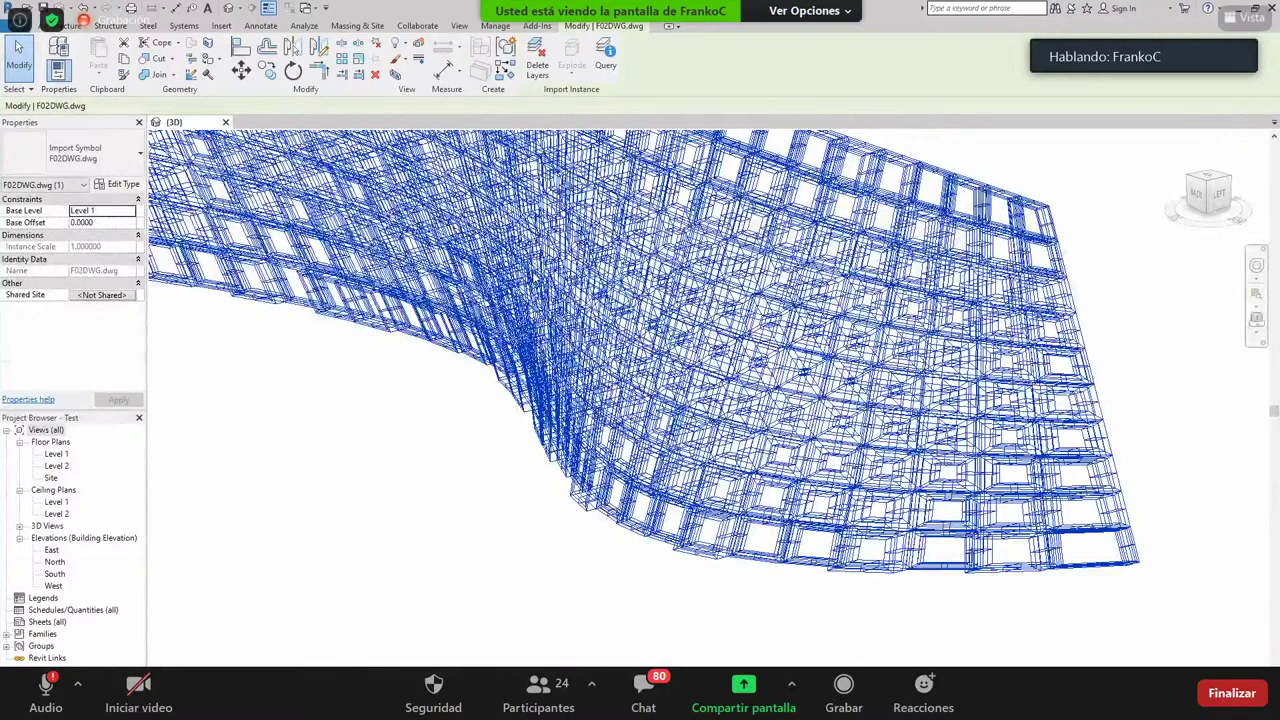
Step: Unpin the linked F02DWG.dwg facade and delete it from the model
shift+middle_drag(690, 200, 697, 260)
scroll(690, 264, down, 5)
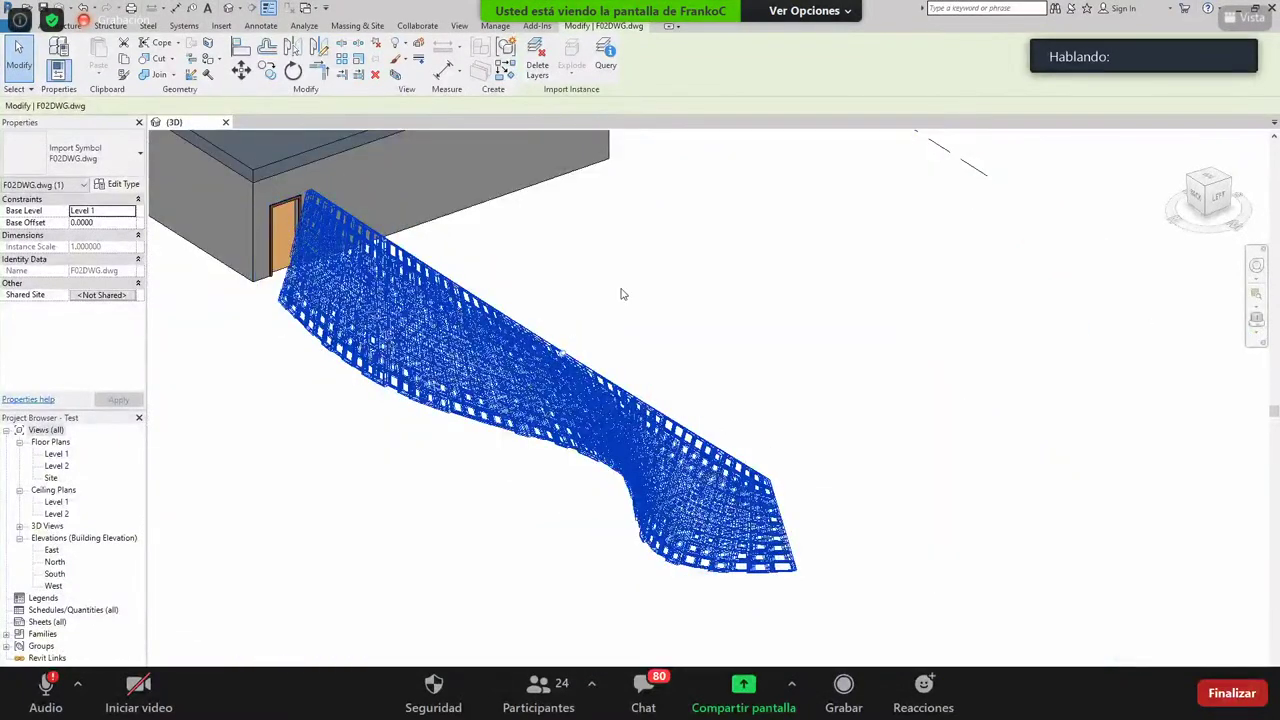
click(562, 357)
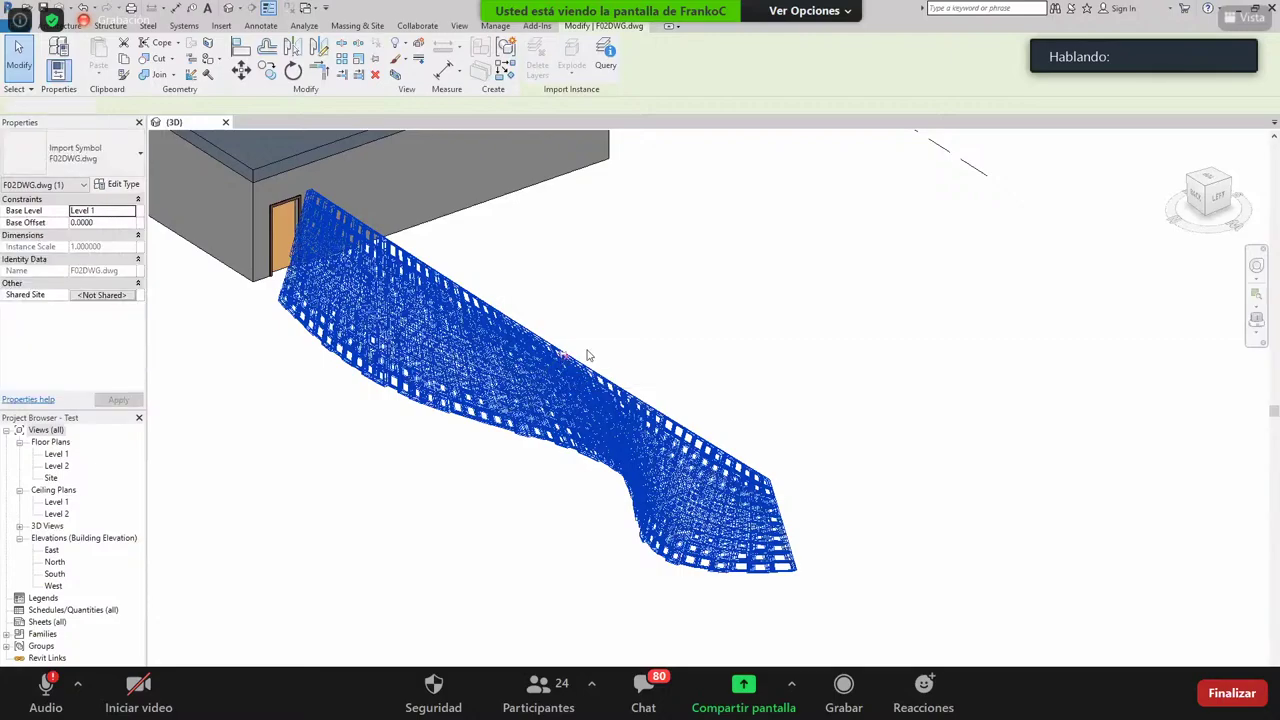
key(Delete)
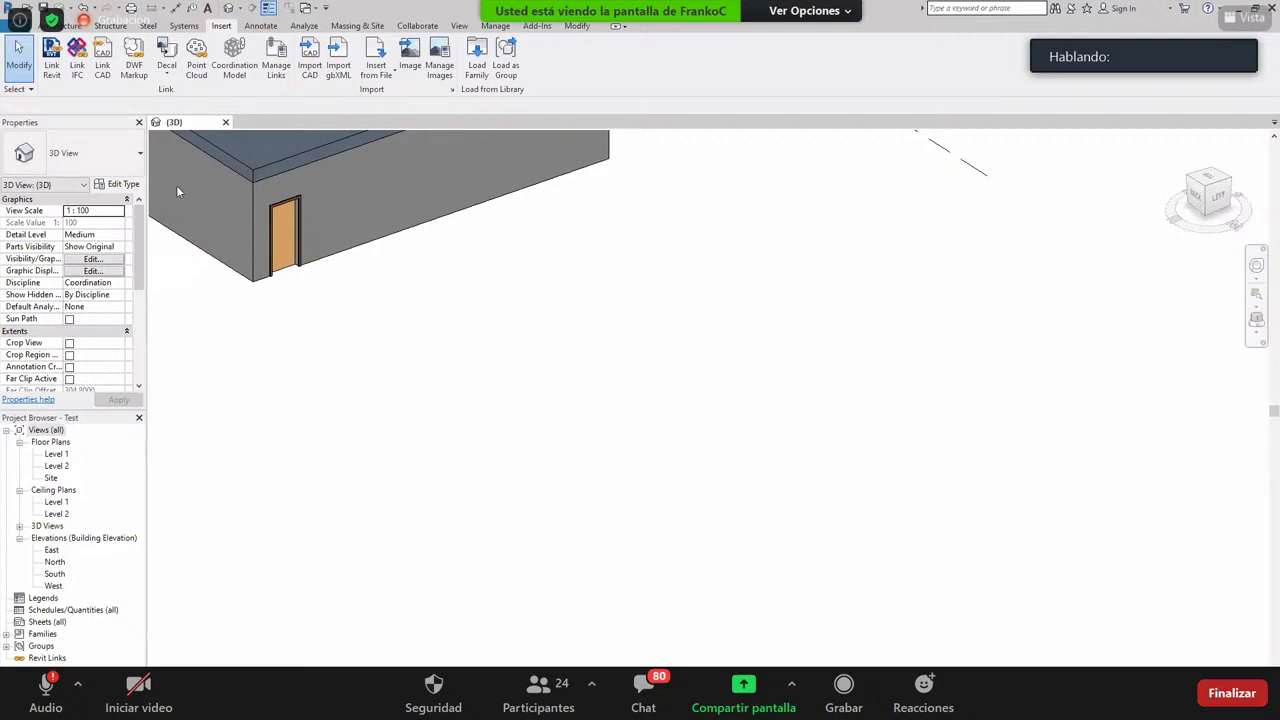
Step: Switch to Rhino and export the selected curved facade panels as F02DWG.dwg with the 2007 Solids export scheme
key(alt+Tab)
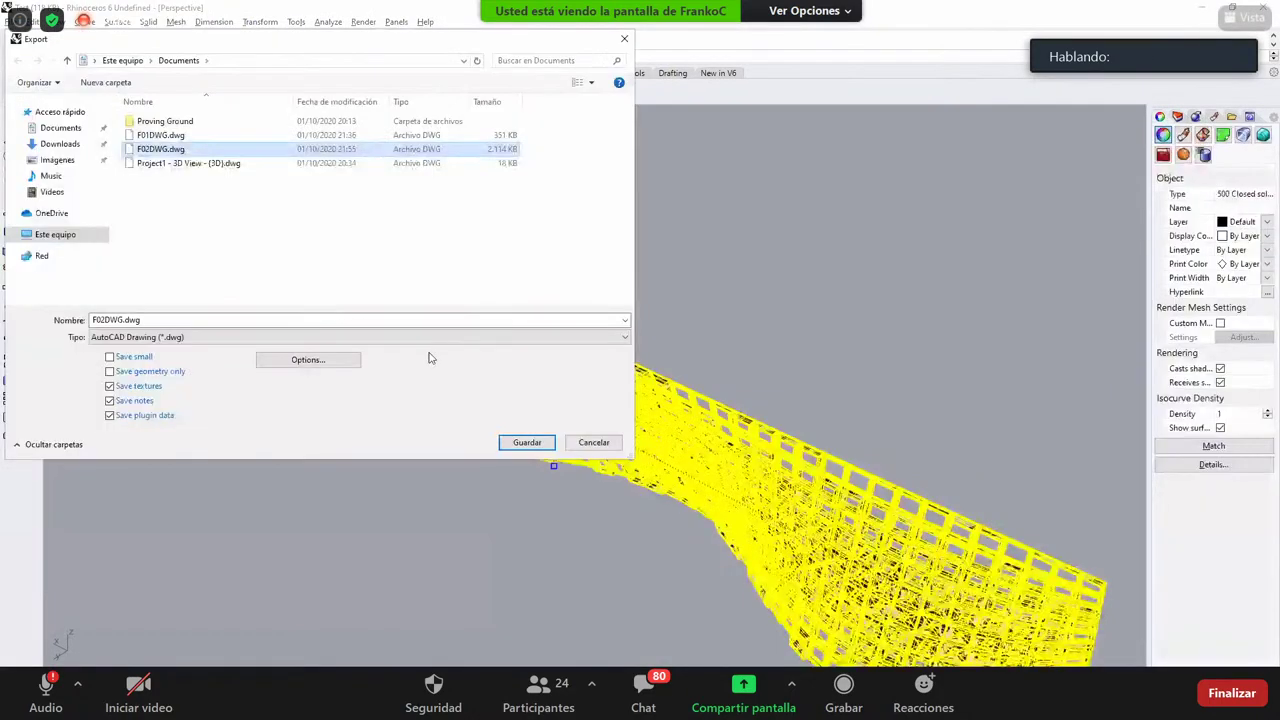
click(310, 354)
click(305, 311)
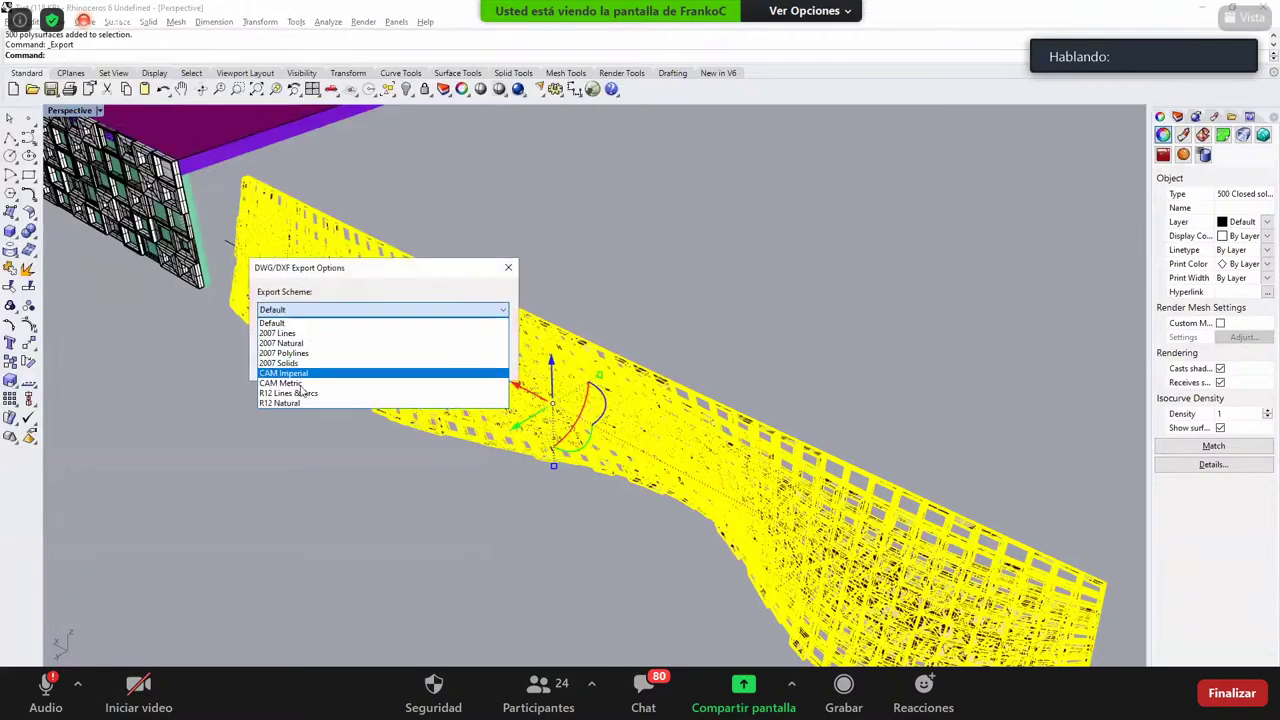
click(303, 364)
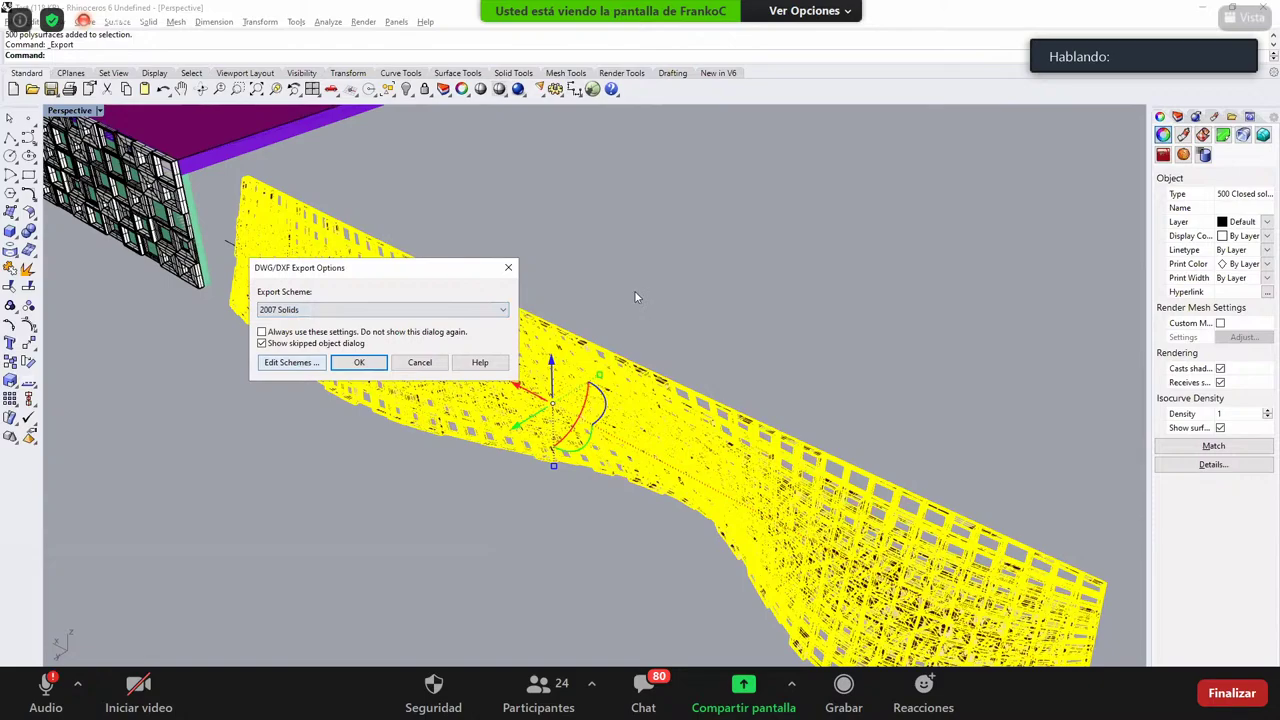
key(Return)
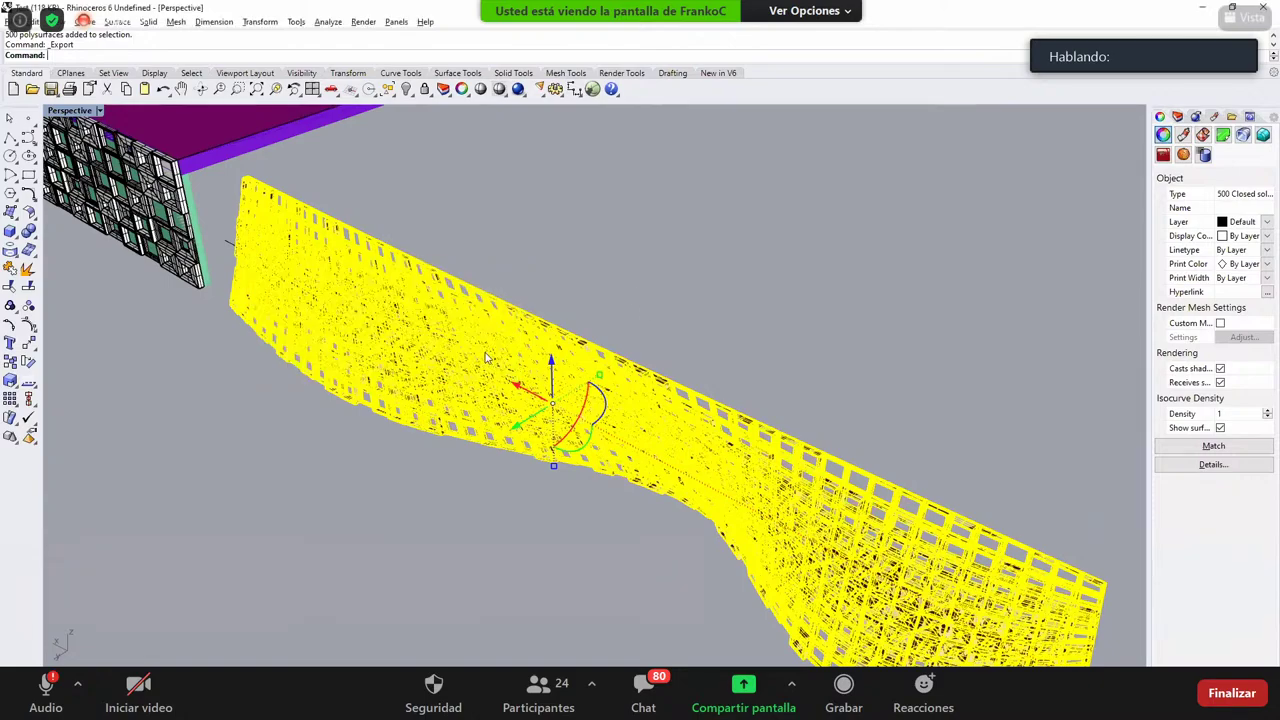
Step: Switch to Revit and link F01SAT.sat as an ACIS SAT file, Auto - Origin to Origin, placed at Level 1
key(alt+Tab)
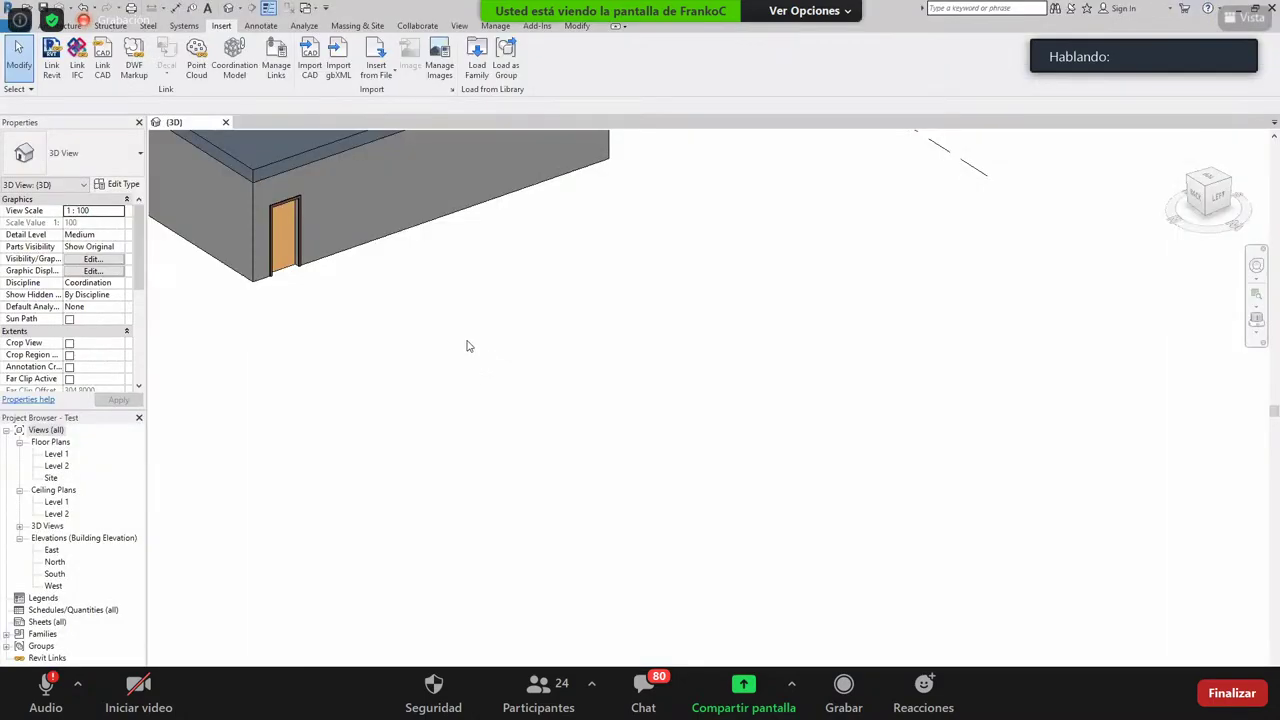
middle_drag(476, 351, 649, 455)
middle_drag(320, 302, 541, 428)
scroll(434, 345, down, 2)
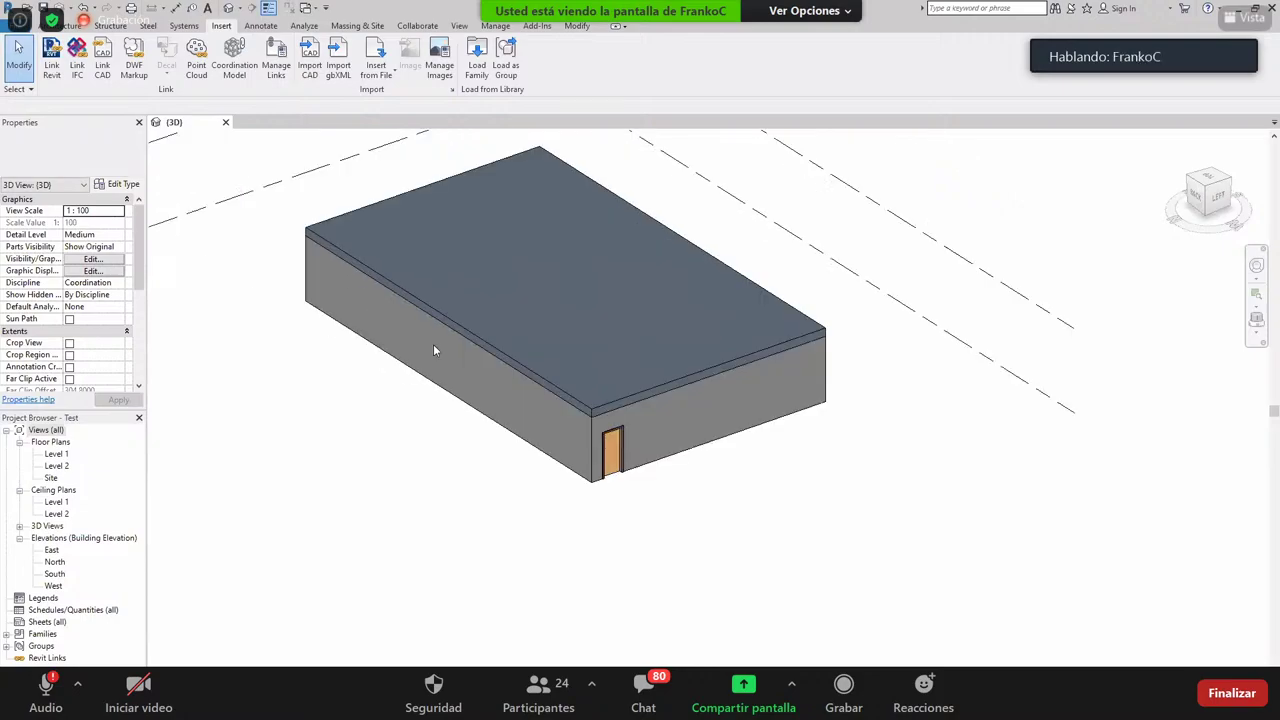
scroll(474, 312, up, 3)
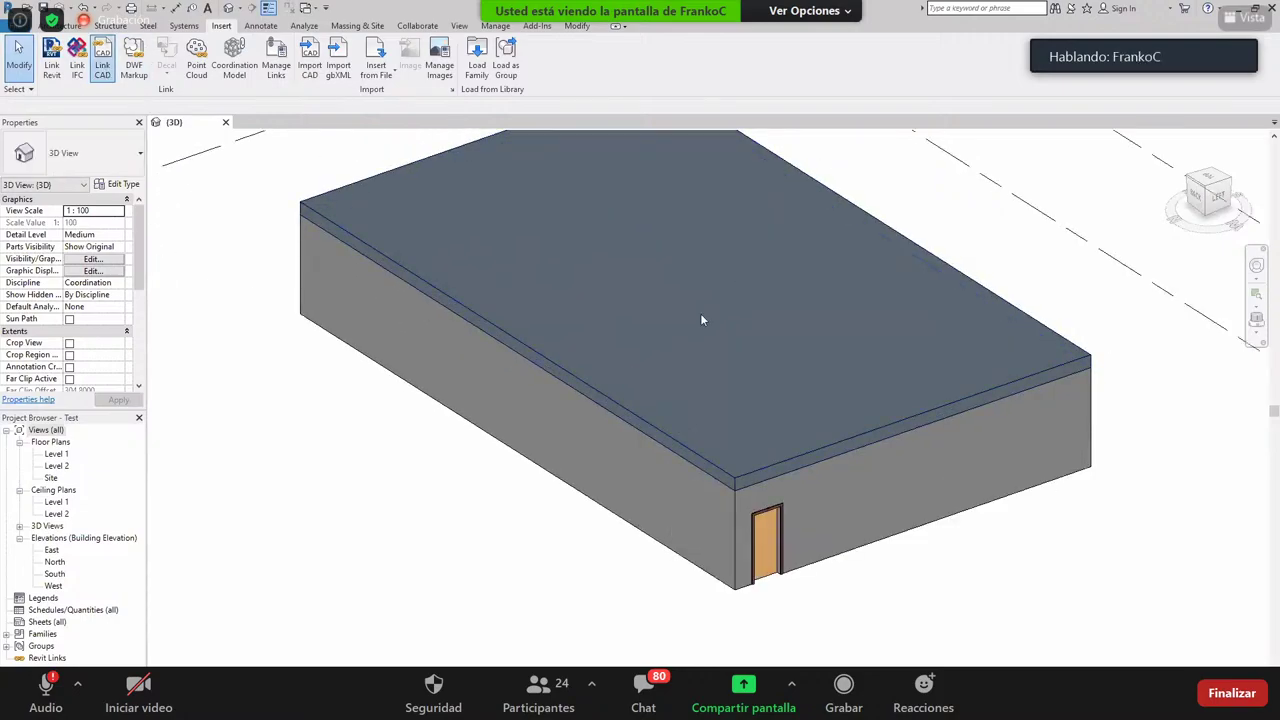
click(310, 429)
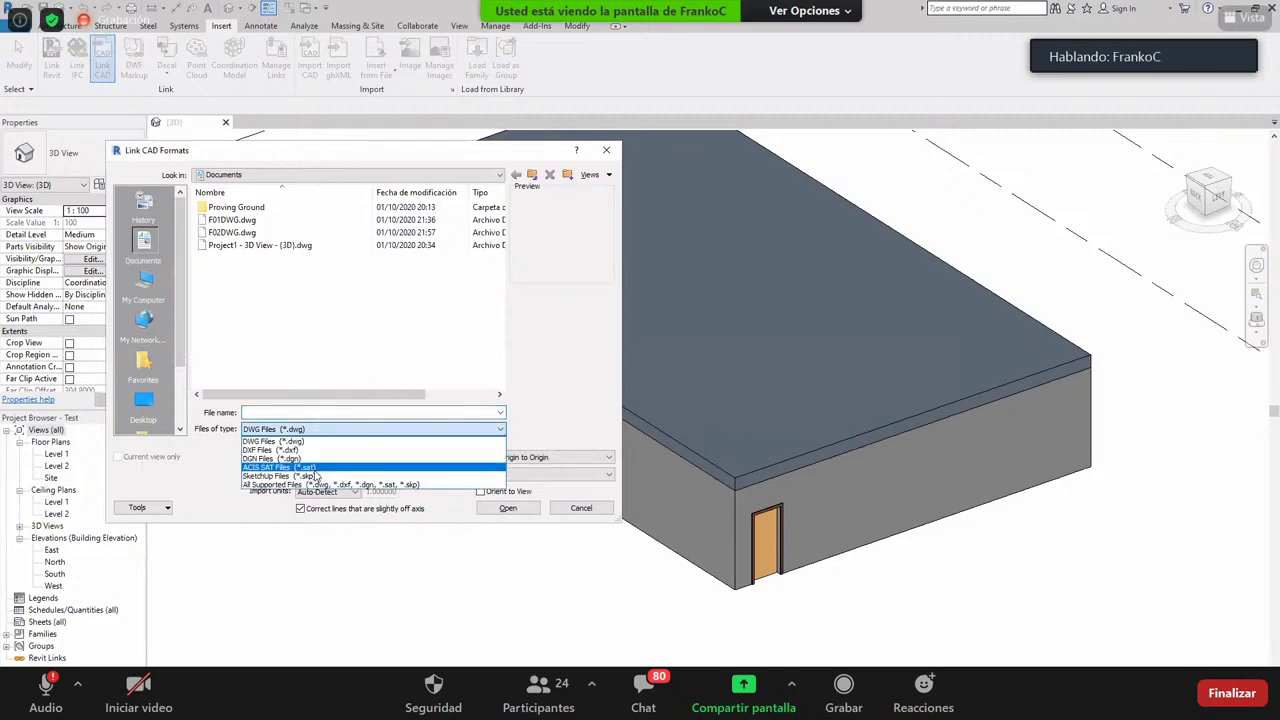
click(314, 468)
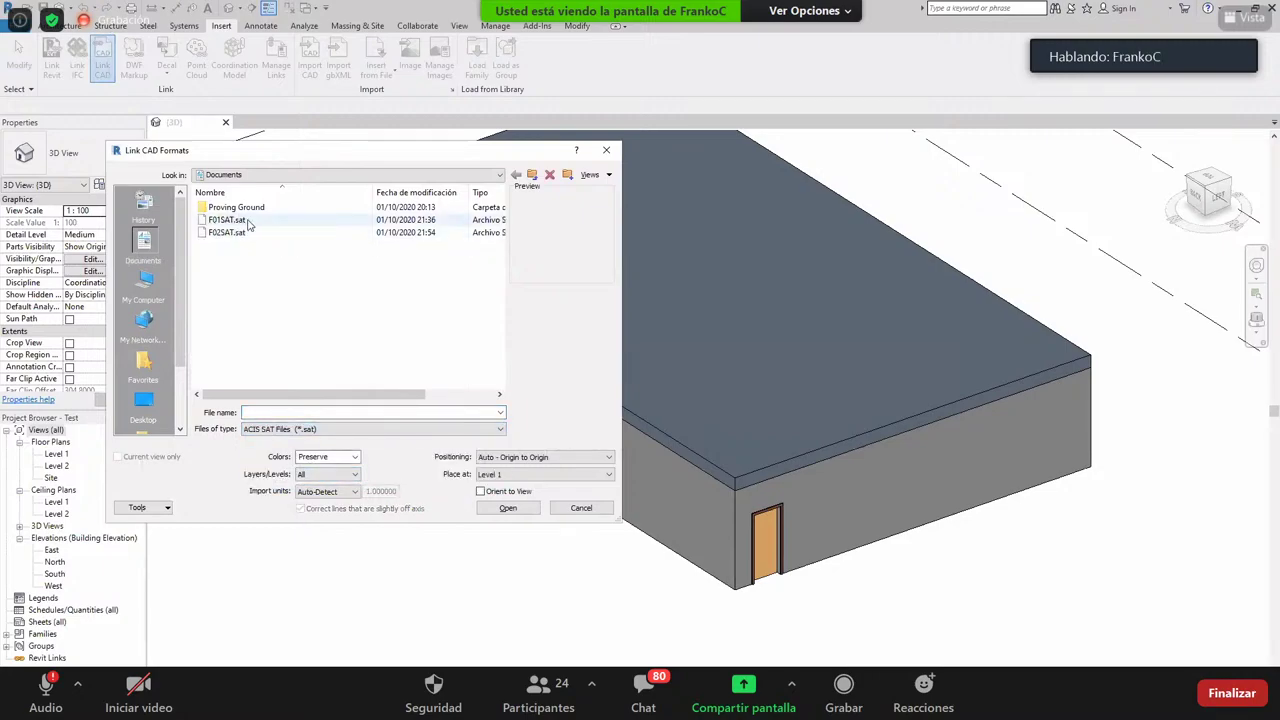
click(247, 221)
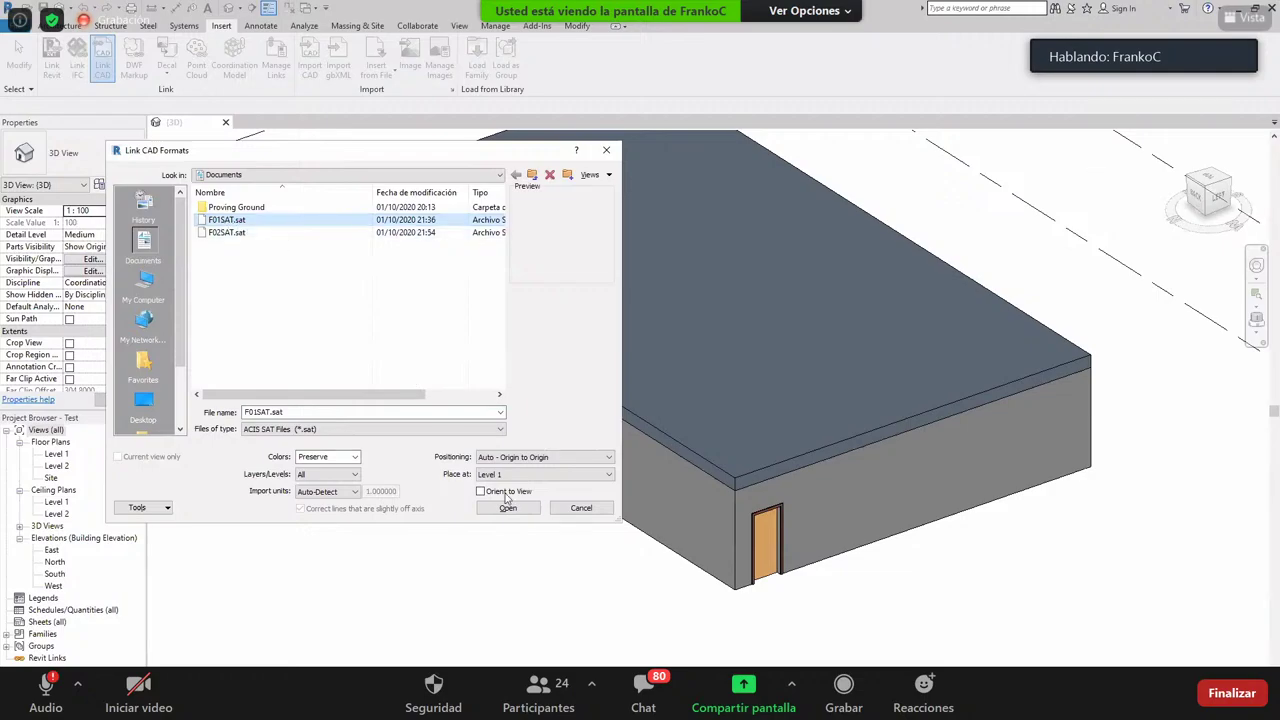
click(508, 507)
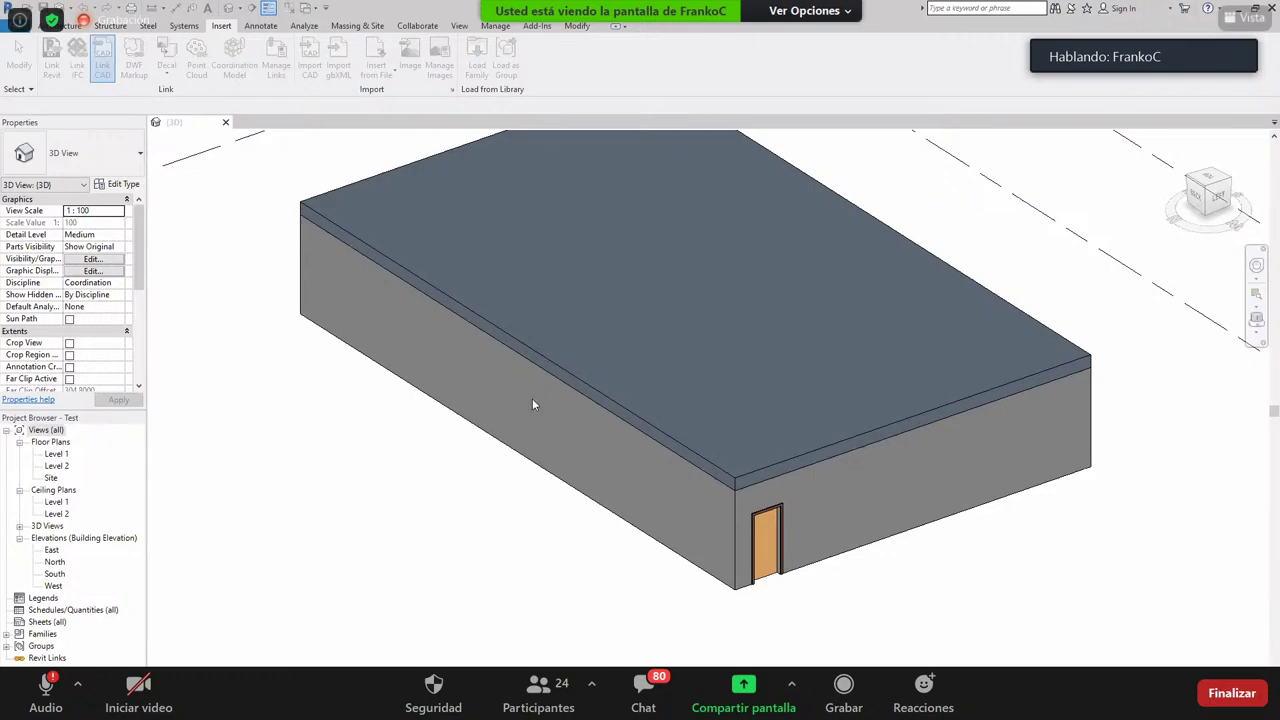
Step: Switch to Rhino, deselect the exported panels and examine the curved facade from several angles, checking on the Revit link
key(alt+Tab)
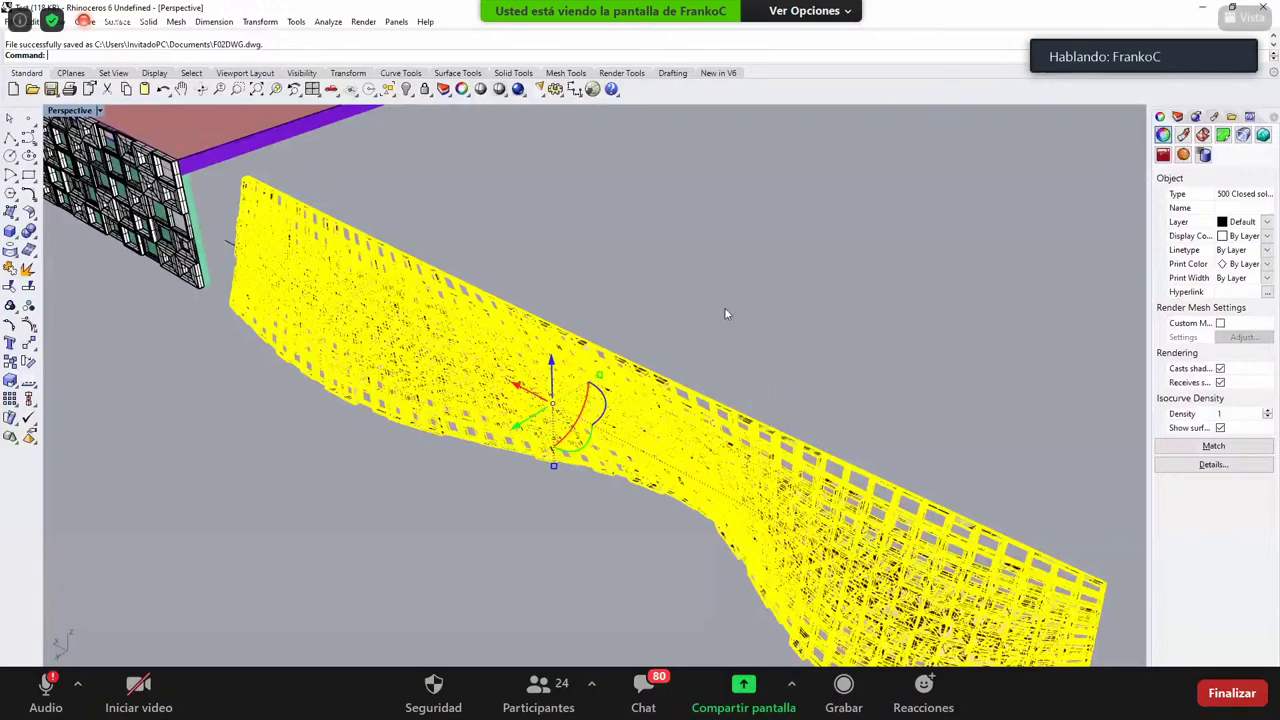
right_drag(725, 312, 750, 351)
click(590, 318)
right_drag(657, 259, 720, 256)
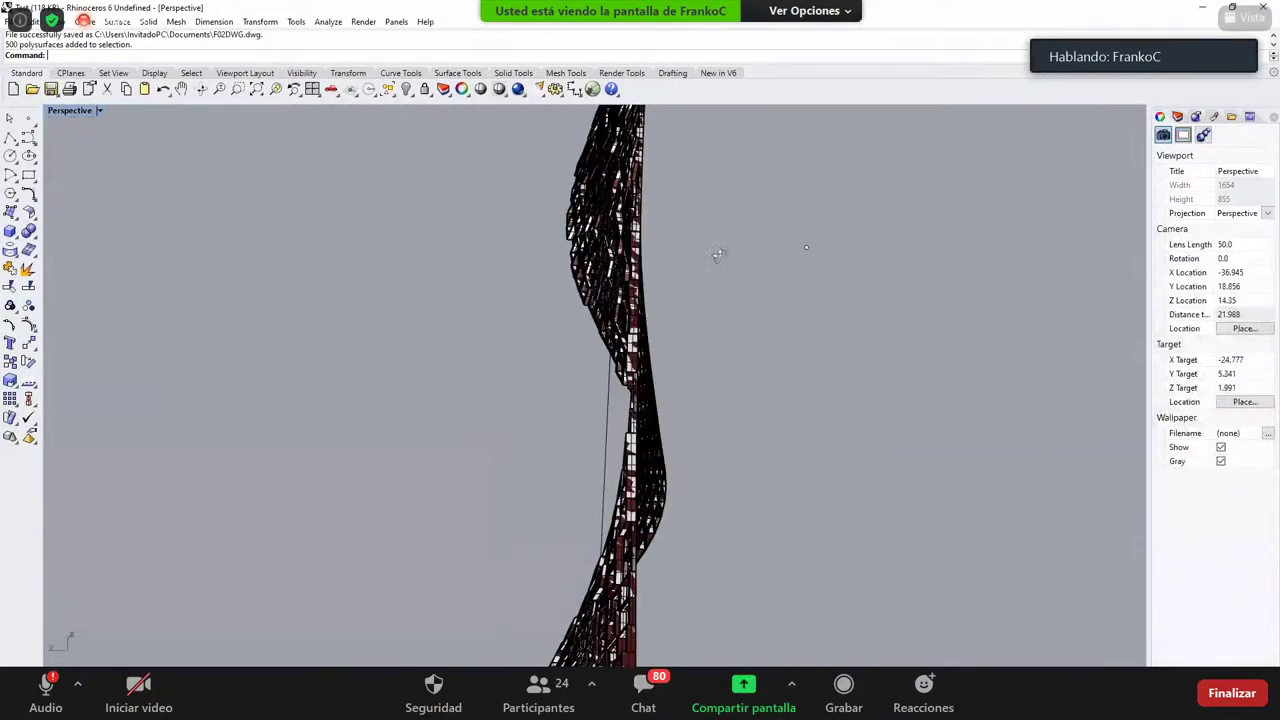
right_drag(727, 308, 734, 318)
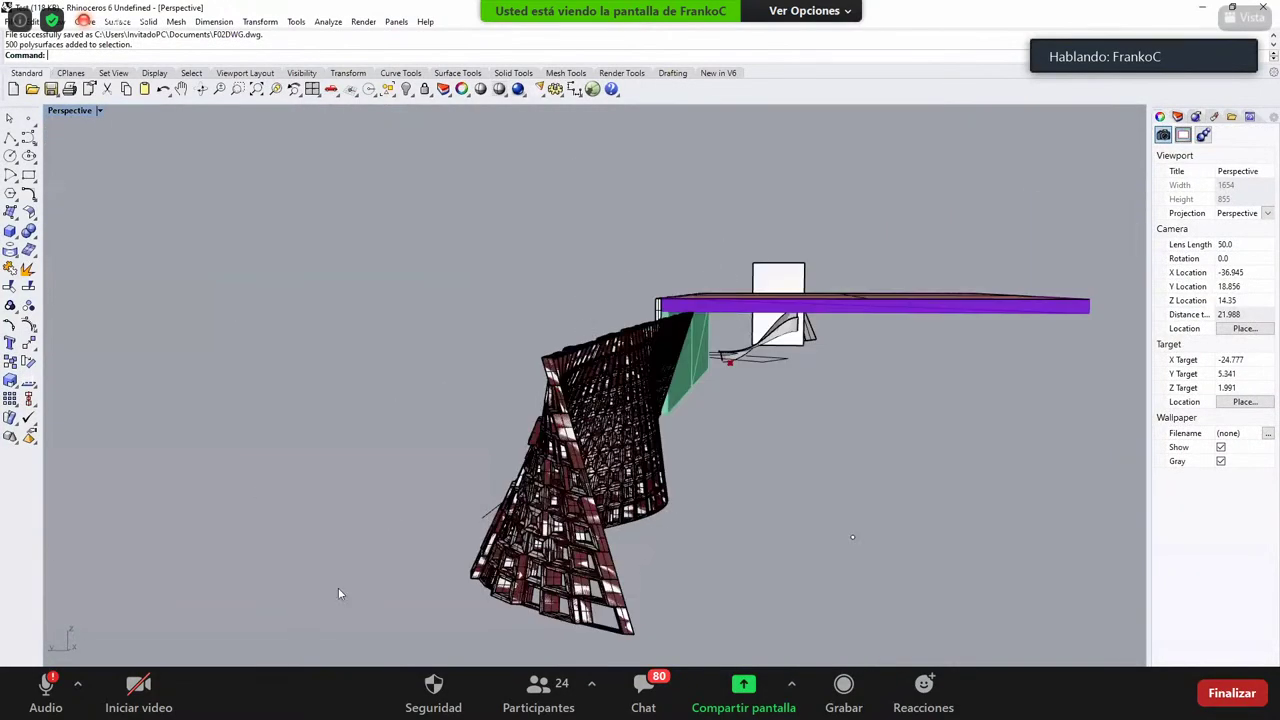
right_drag(338, 587, 359, 595)
key(alt+Tab)
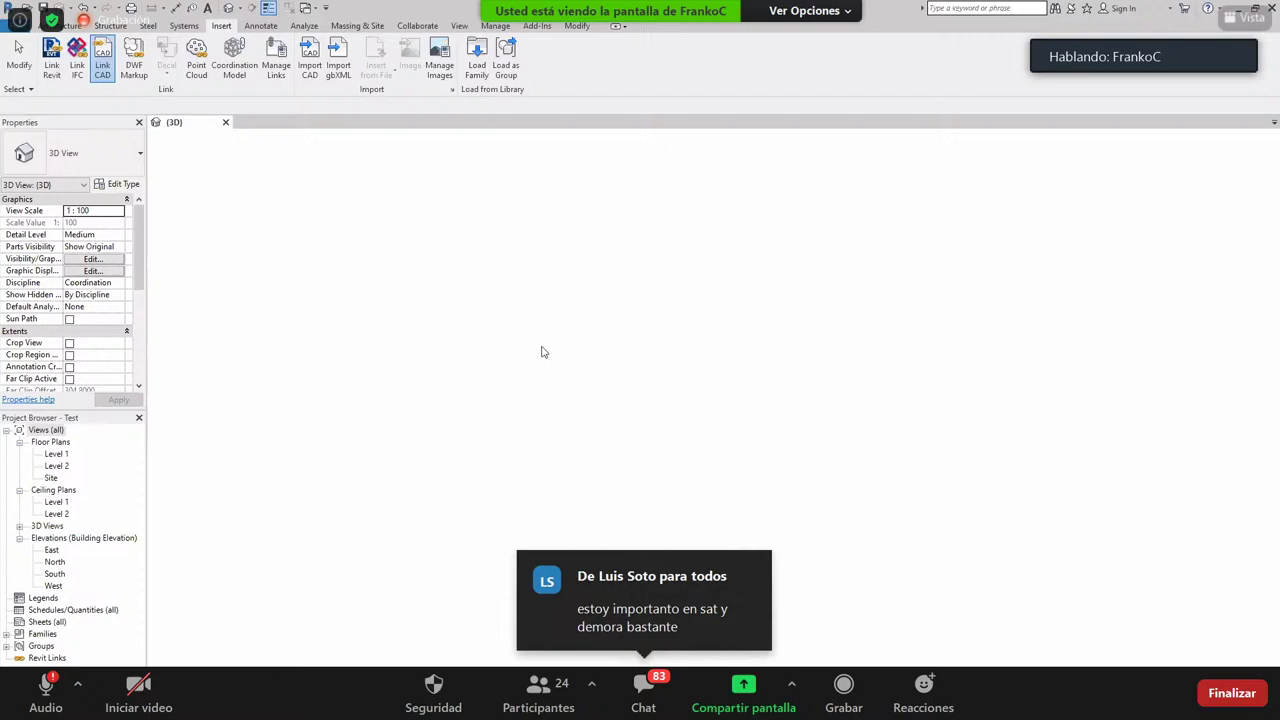
key(alt+Tab)
Step: Compare the flat panel facade beside the slab with the curved facade, up close and as a whole
right_drag(526, 418, 511, 393)
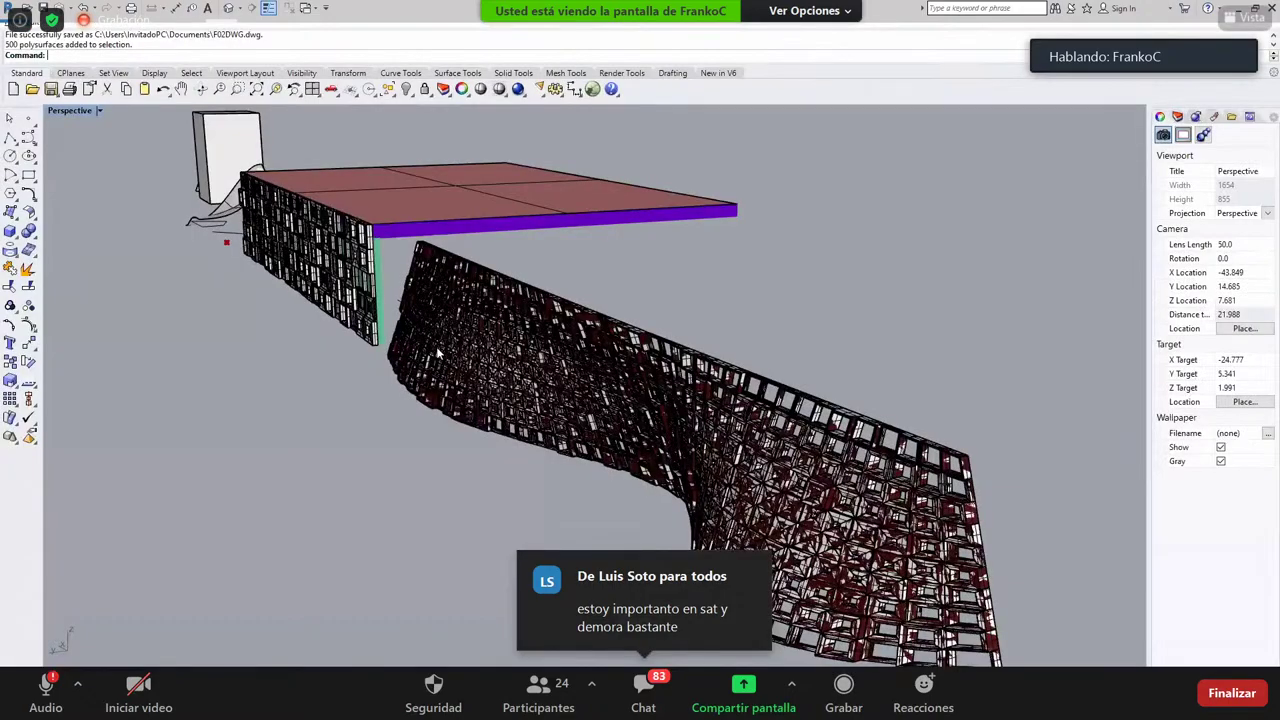
scroll(415, 345, down, 2)
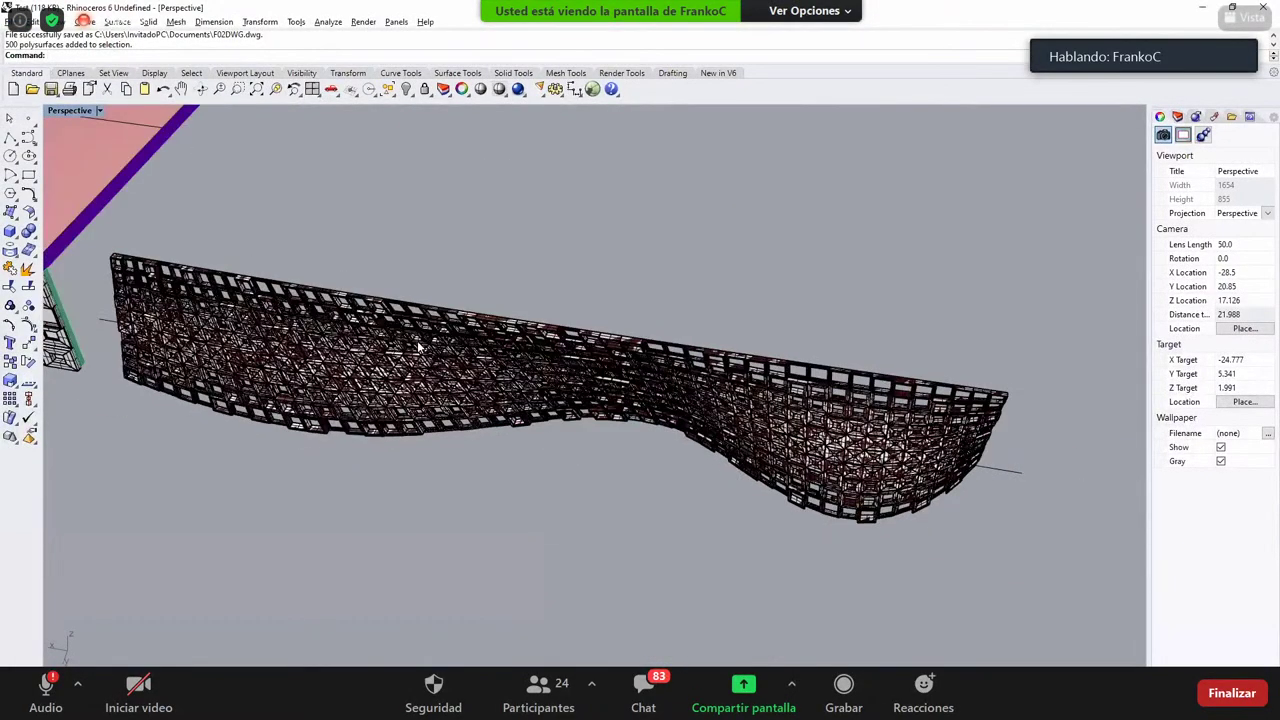
scroll(419, 345, up, 3)
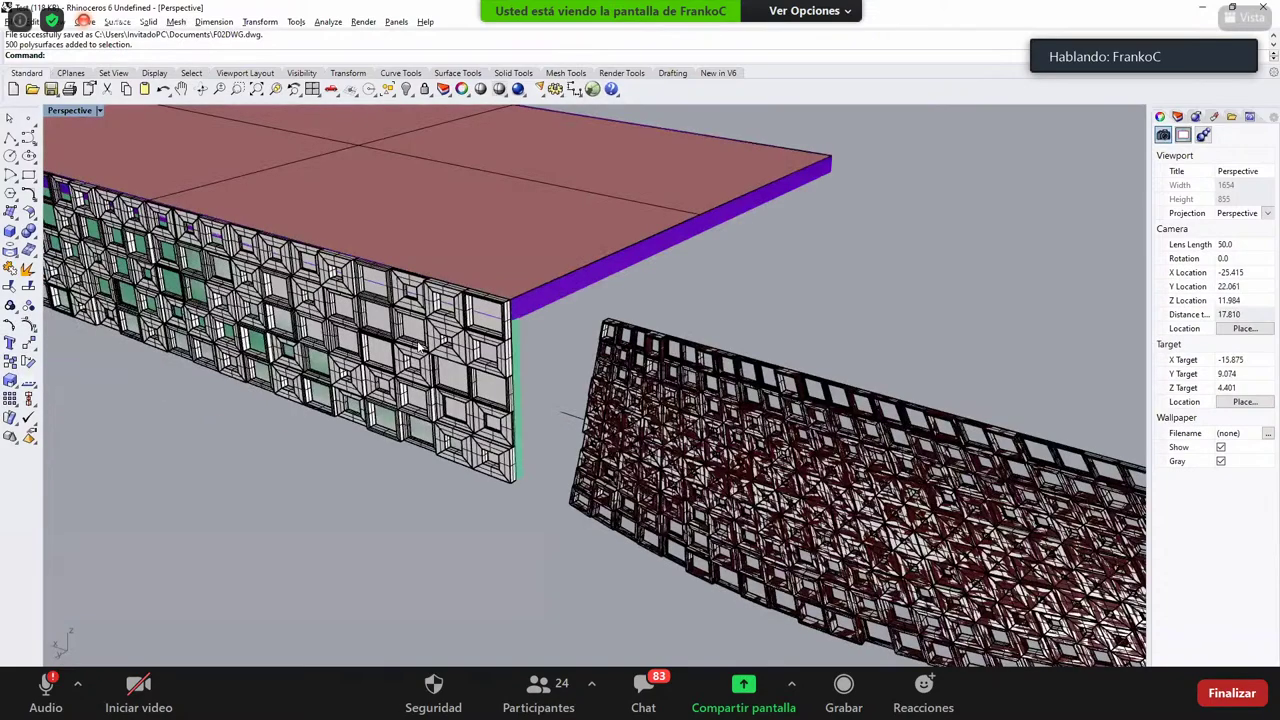
scroll(420, 345, up, 1)
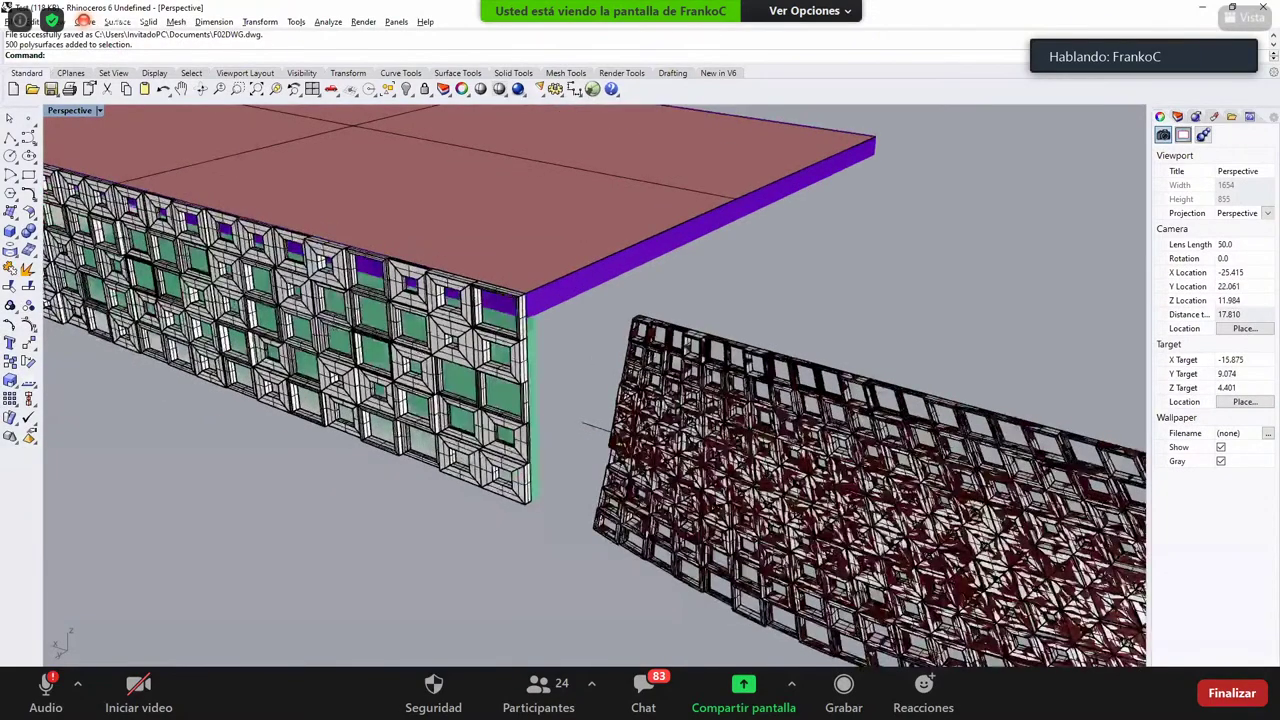
scroll(420, 345, up, 3)
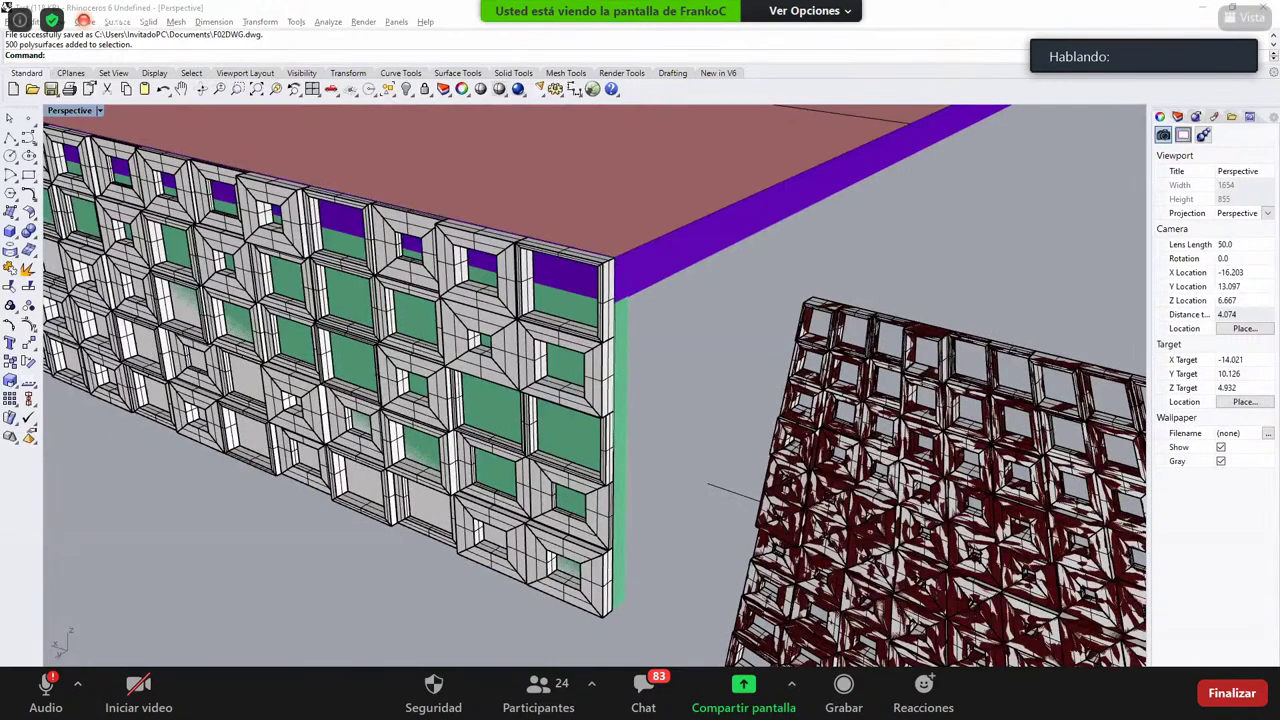
key(alt+Tab)
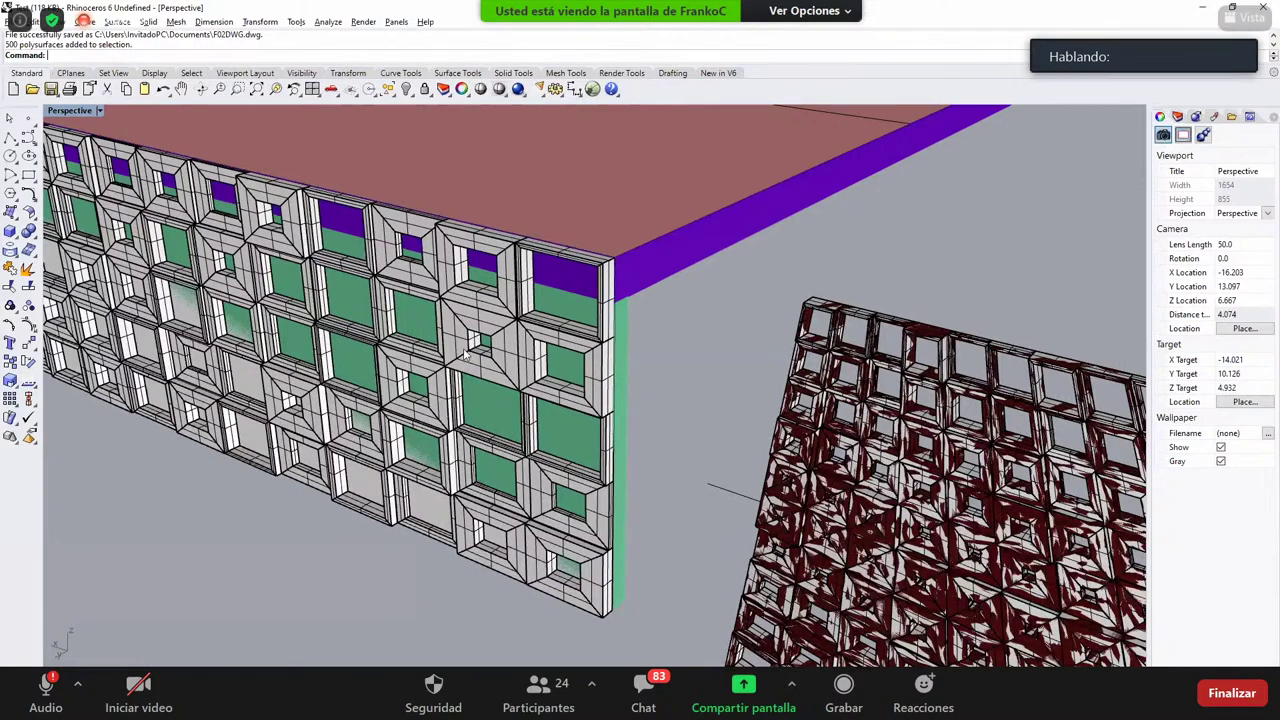
right_drag(481, 346, 481, 390)
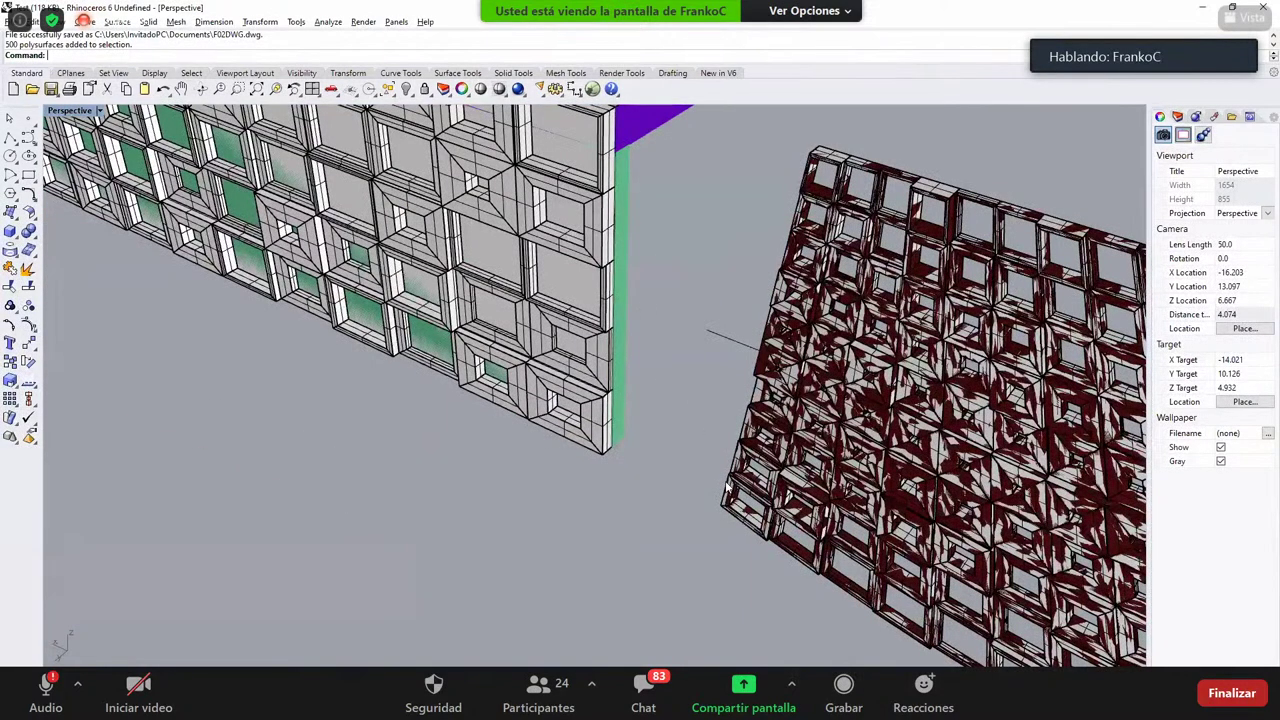
scroll(654, 506, down, 15)
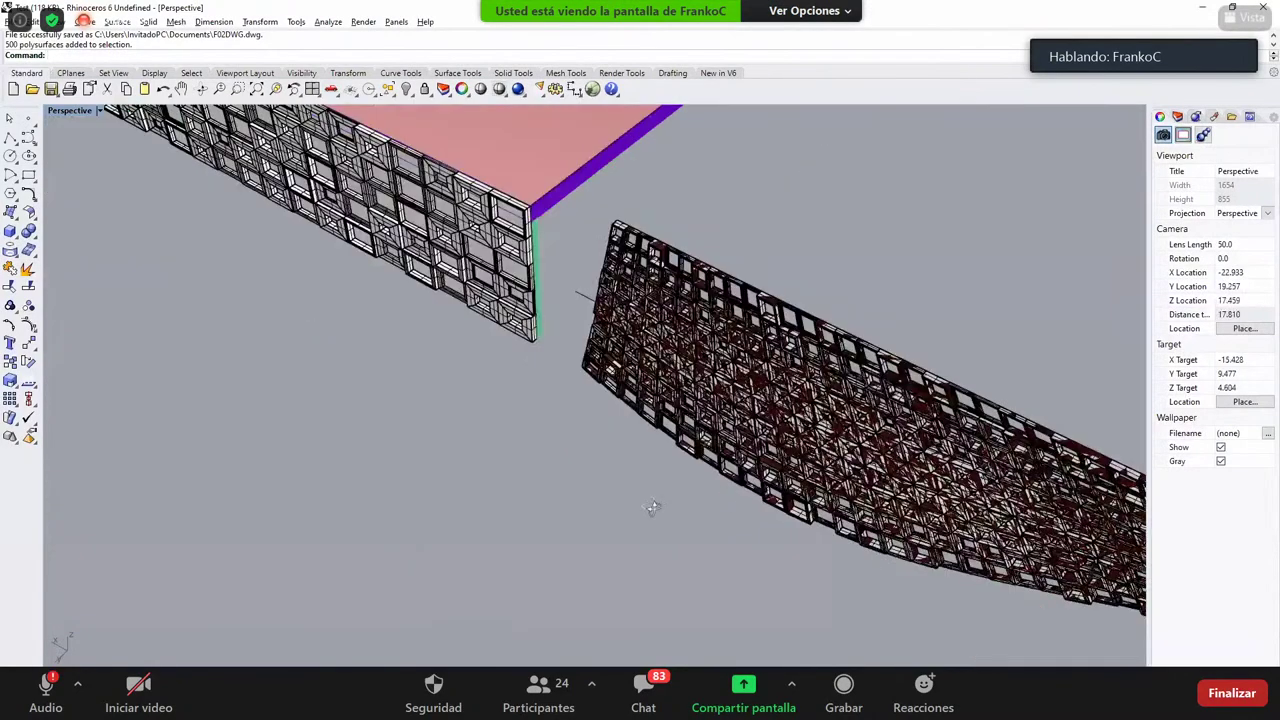
right_drag(711, 364, 714, 428)
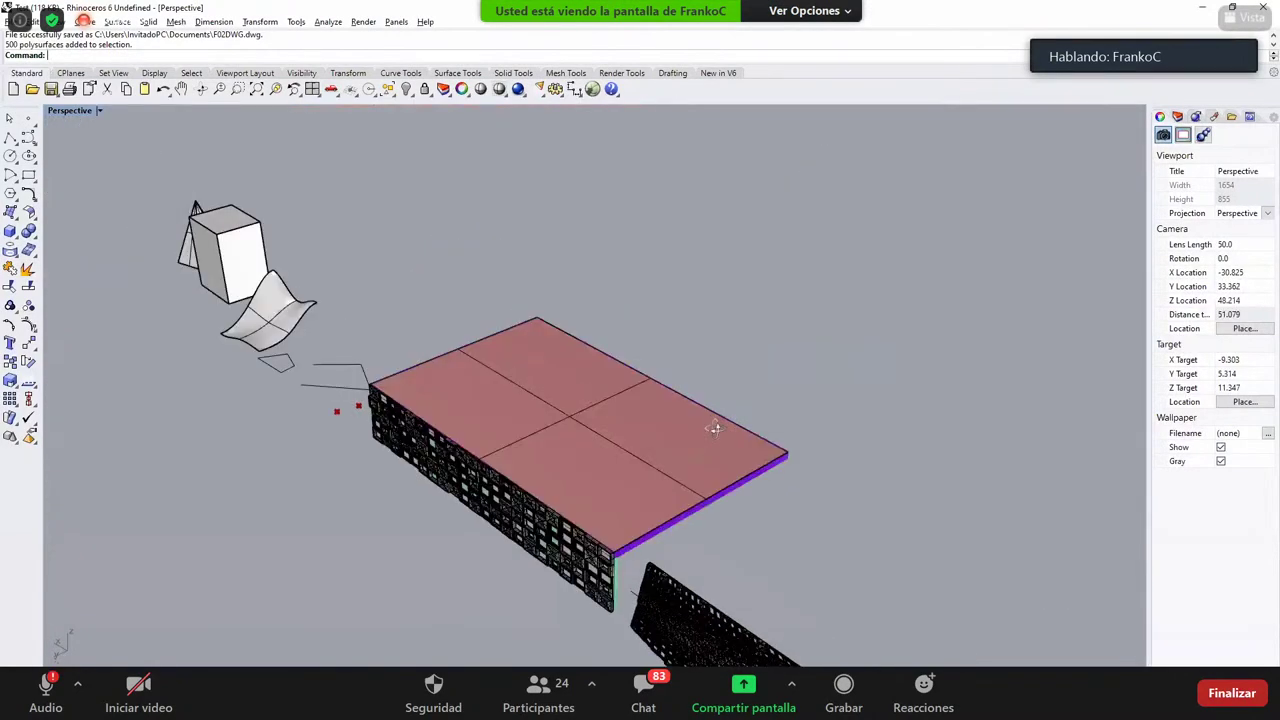
scroll(715, 428, up, 3)
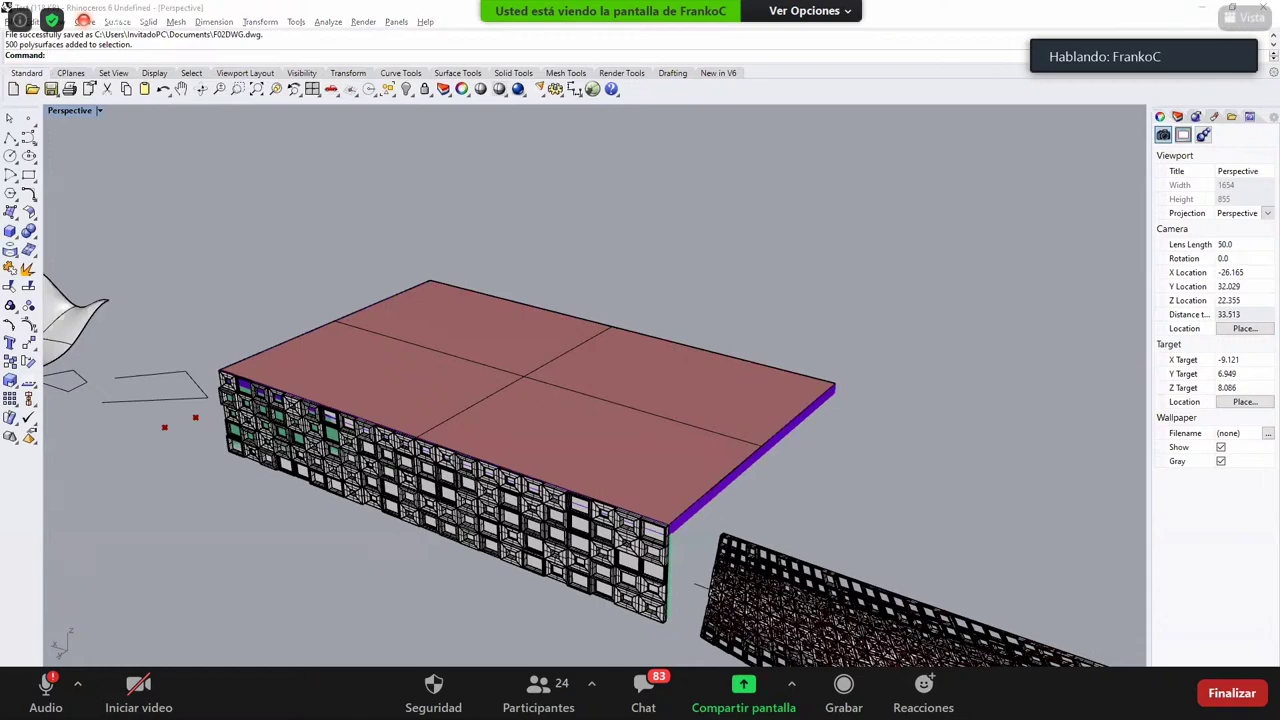
Step: Check the SAT link in Revit, and return to Rhino to review the roof slab with its panel facade
key(alt+Tab)
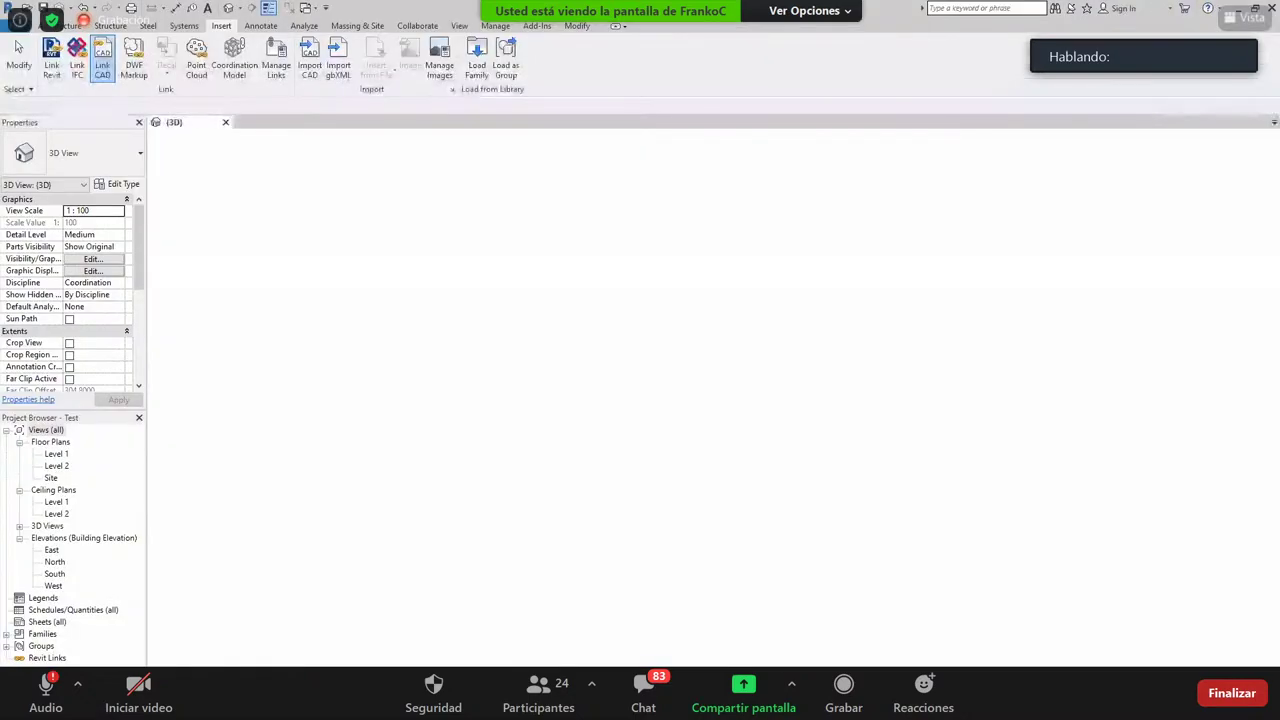
key(alt+Tab)
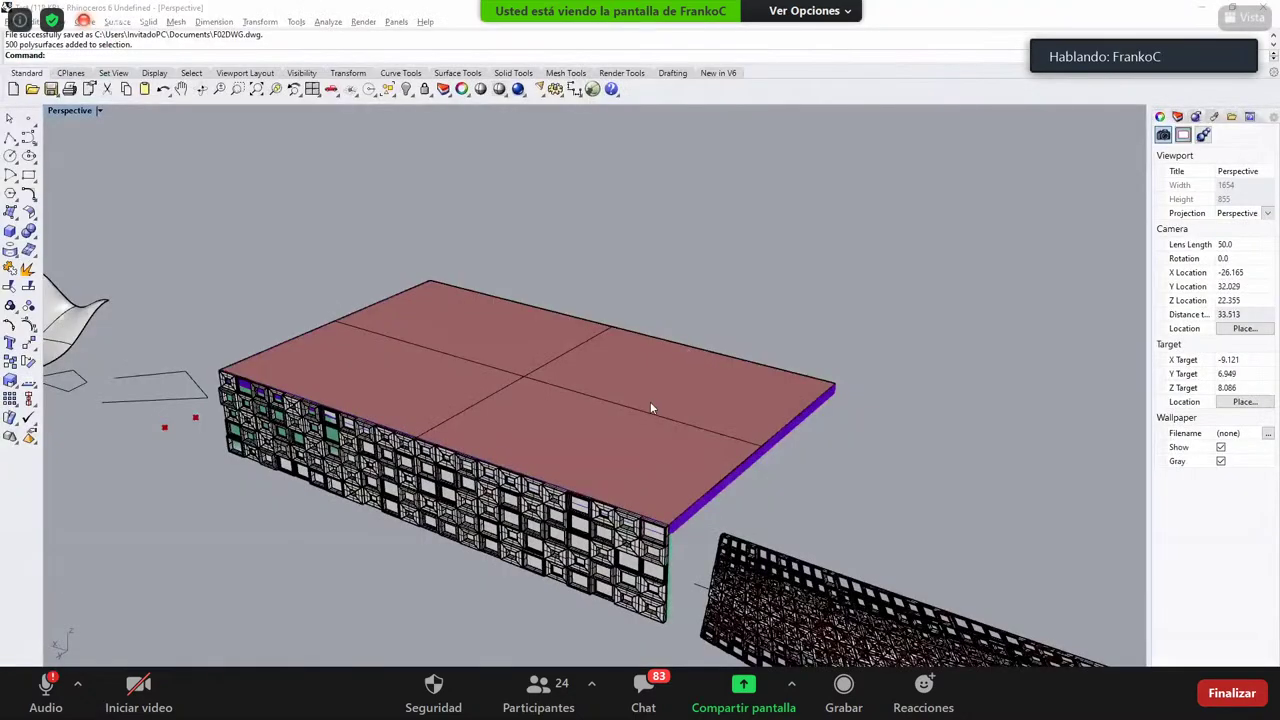
right_drag(650, 404, 462, 467)
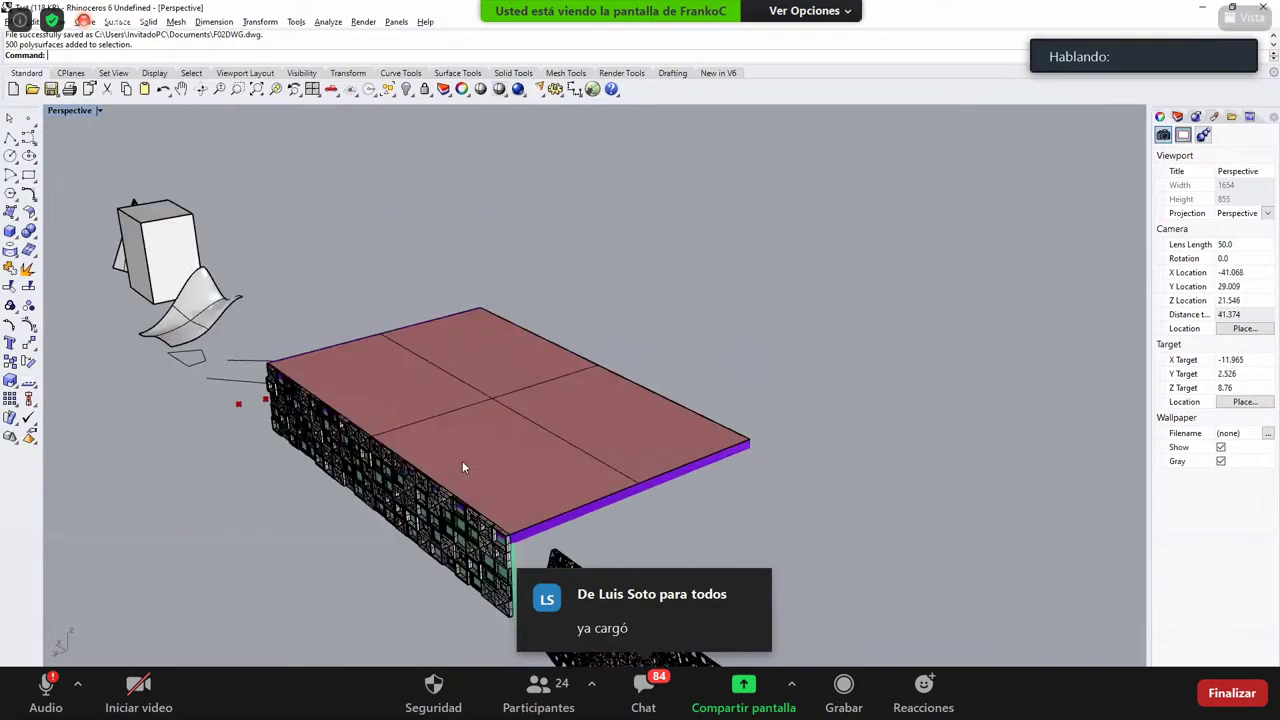
scroll(462, 467, up, 6)
scroll(616, 266, down, 2)
click(462, 467)
click(654, 259)
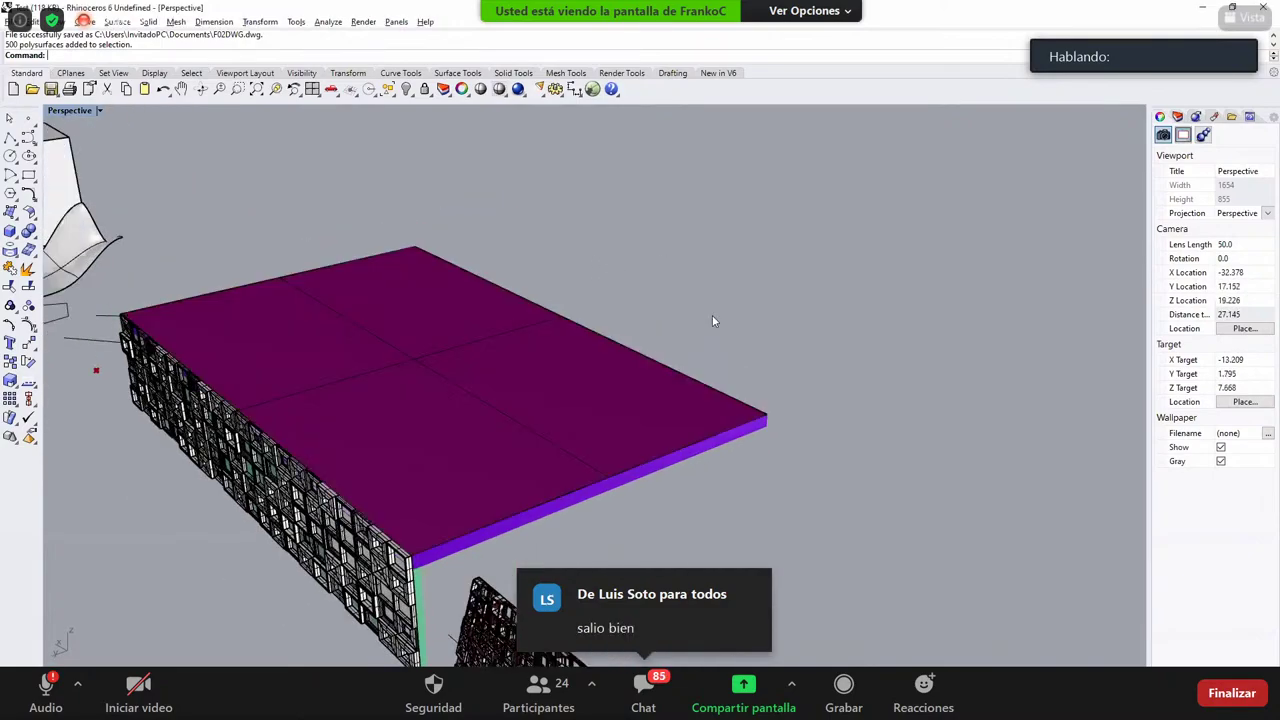
click(601, 444)
click(763, 317)
Step: Open Grasshopper, select the three unconnected geometry parameters below the definition, and hide all the Rhino objects
click(590, 89)
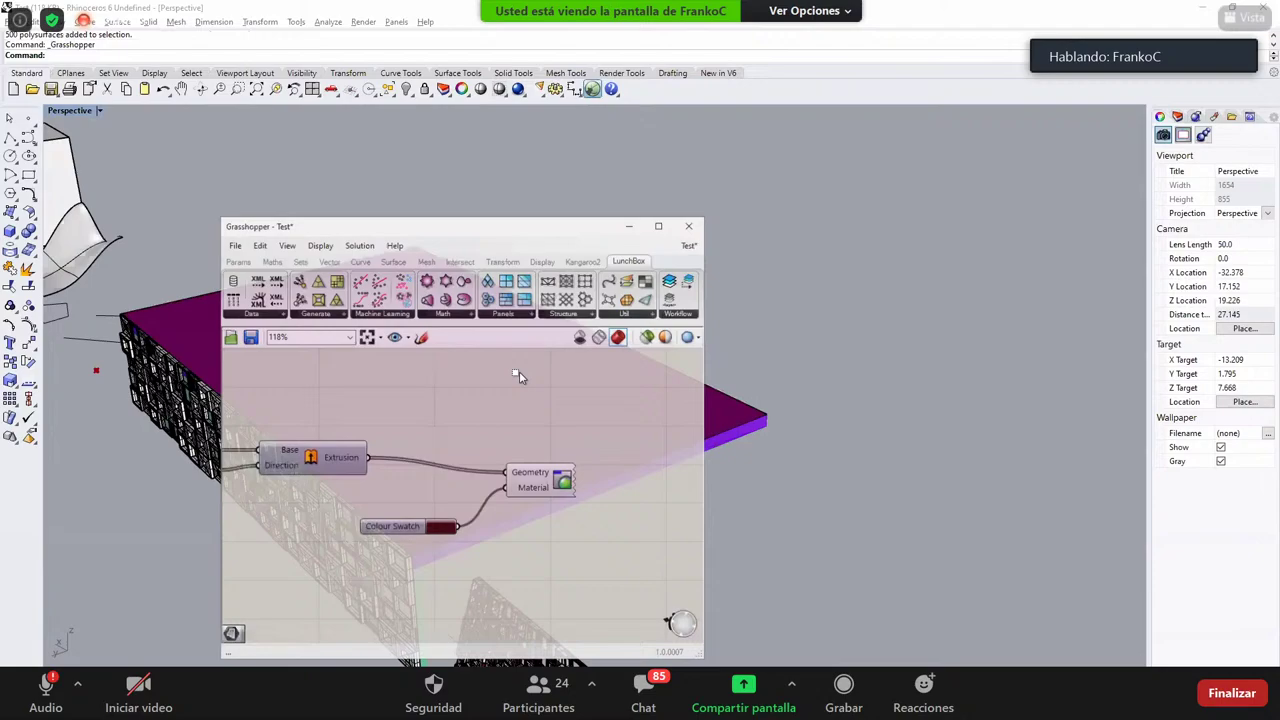
scroll(519, 376, down, 5)
right_drag(357, 437, 475, 443)
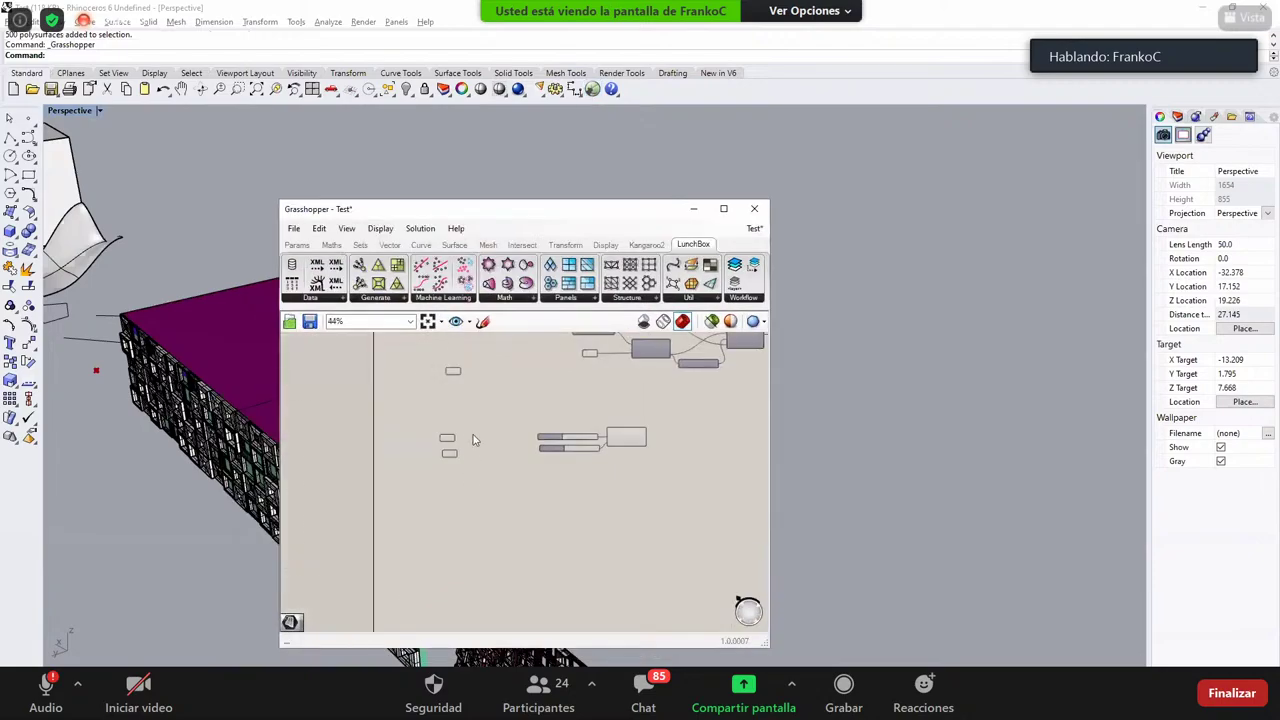
scroll(488, 440, up, 3)
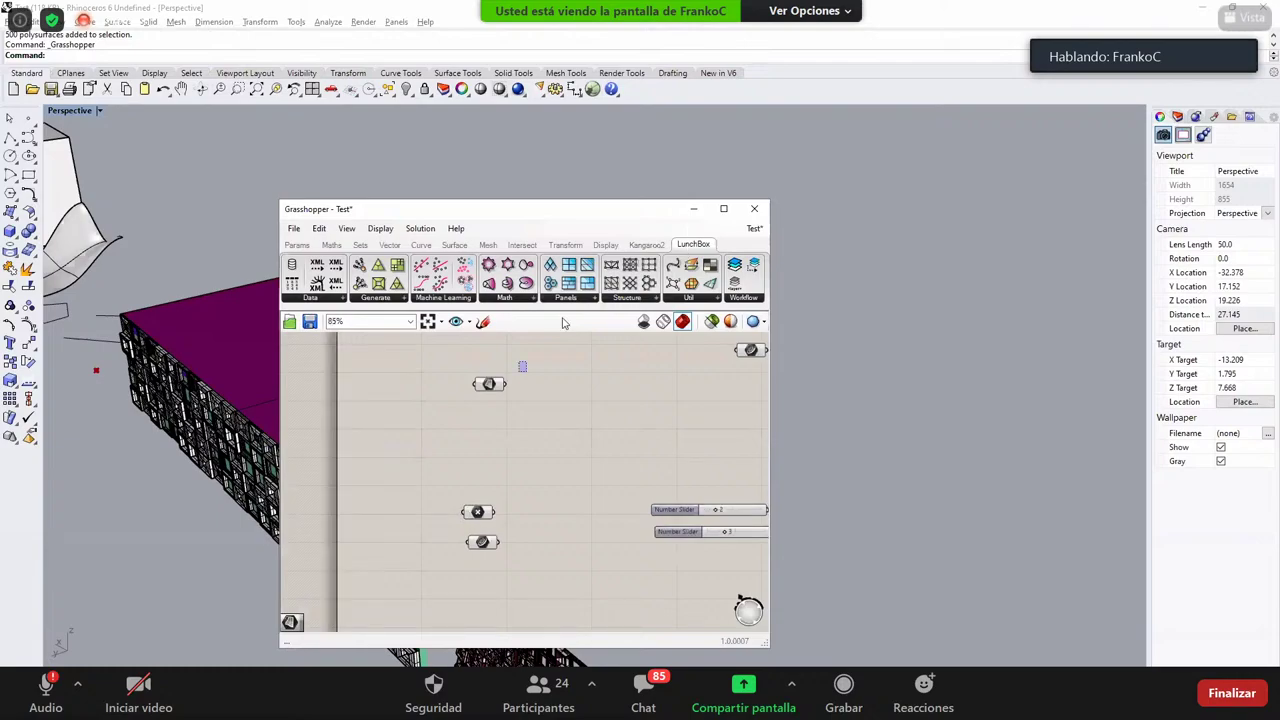
drag(525, 362, 448, 566)
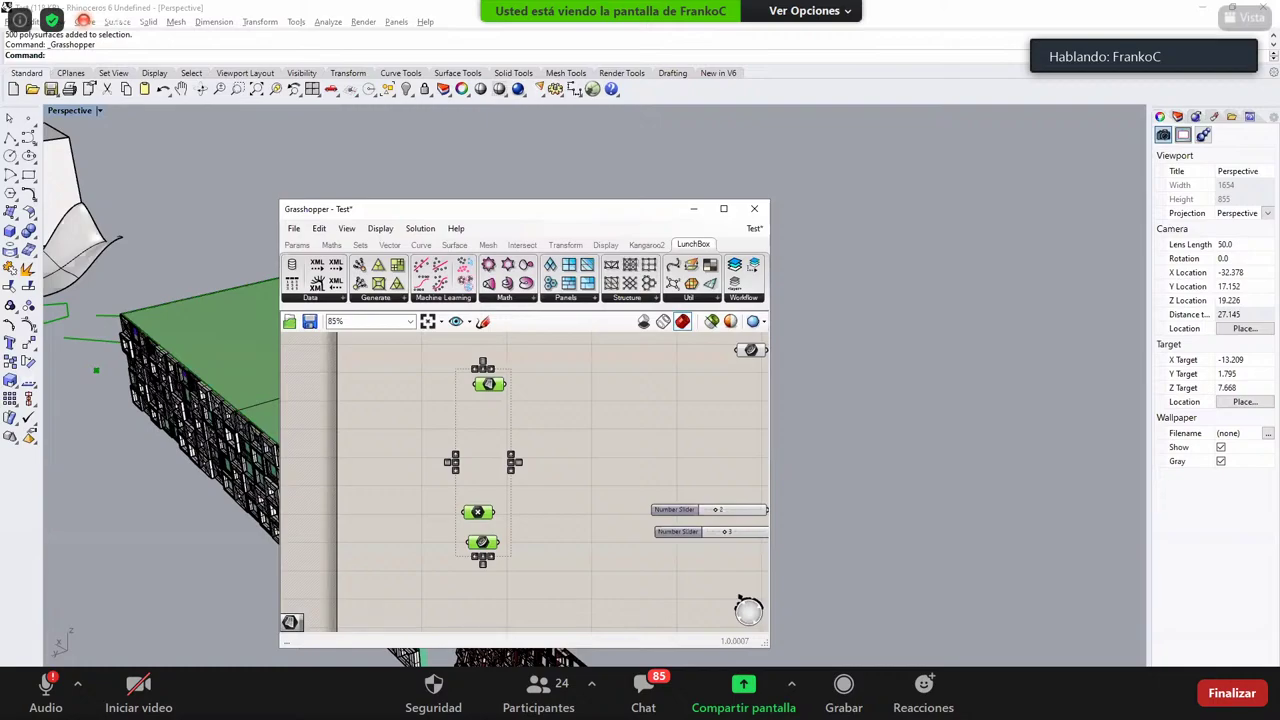
key(Delete)
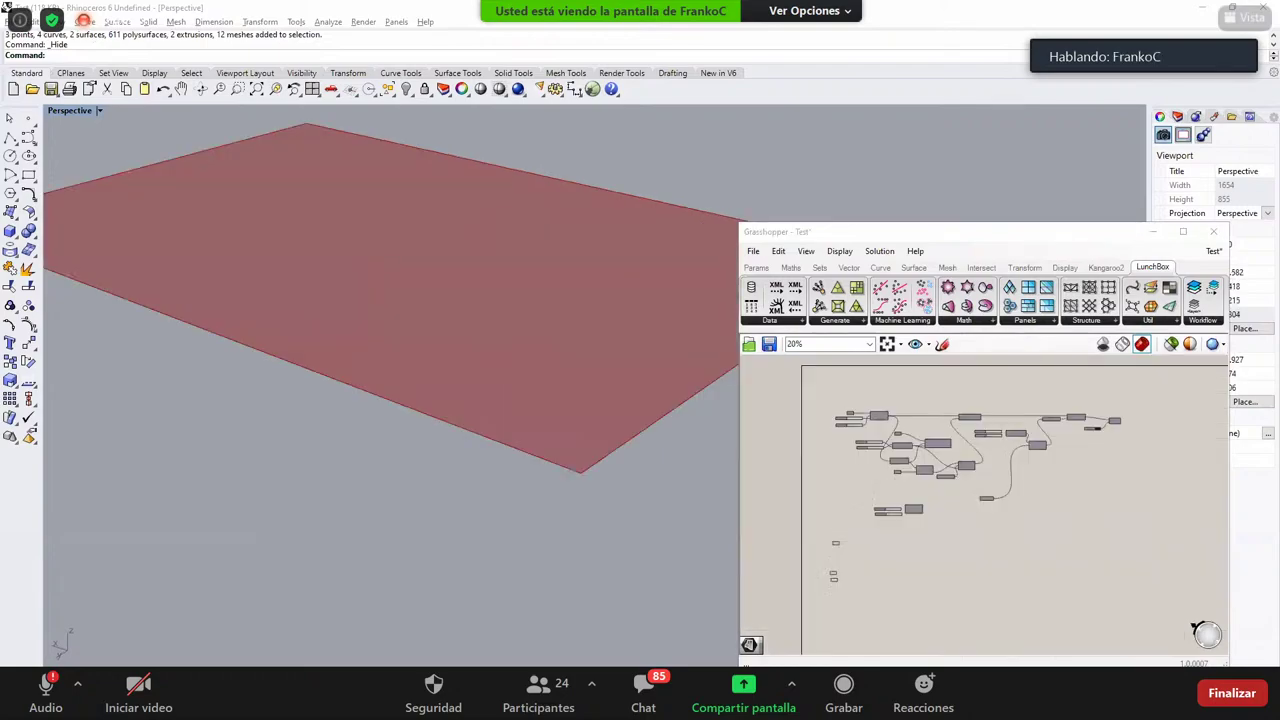
key(alt+Tab)
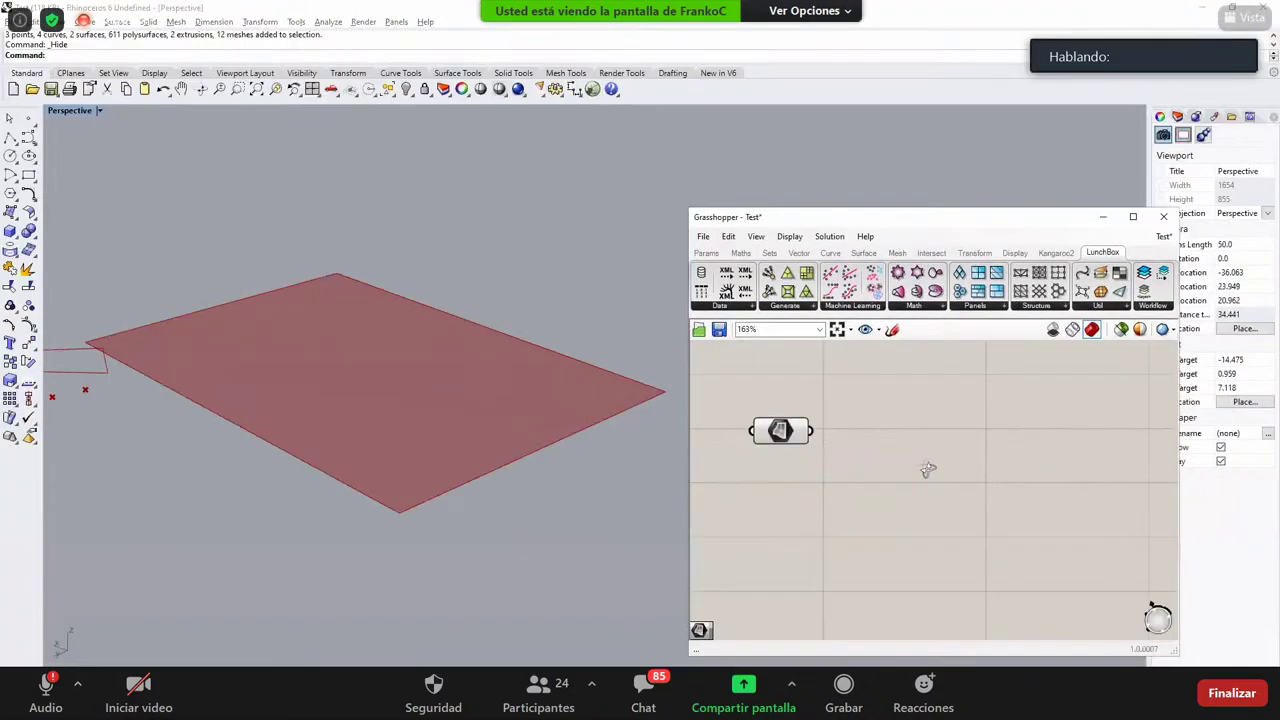
Step: Populate the referenced surface's region with points, using a number slider of 20 for the count
double_click(911, 464)
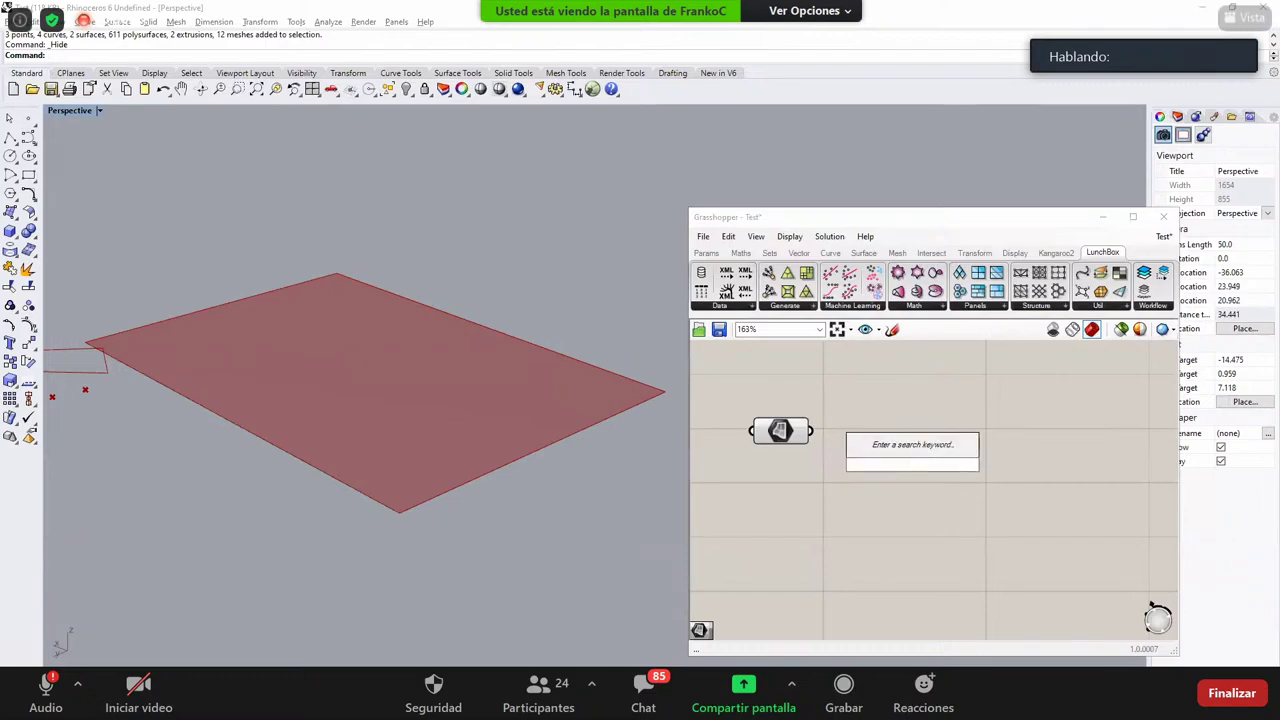
text(pop)
key(Return)
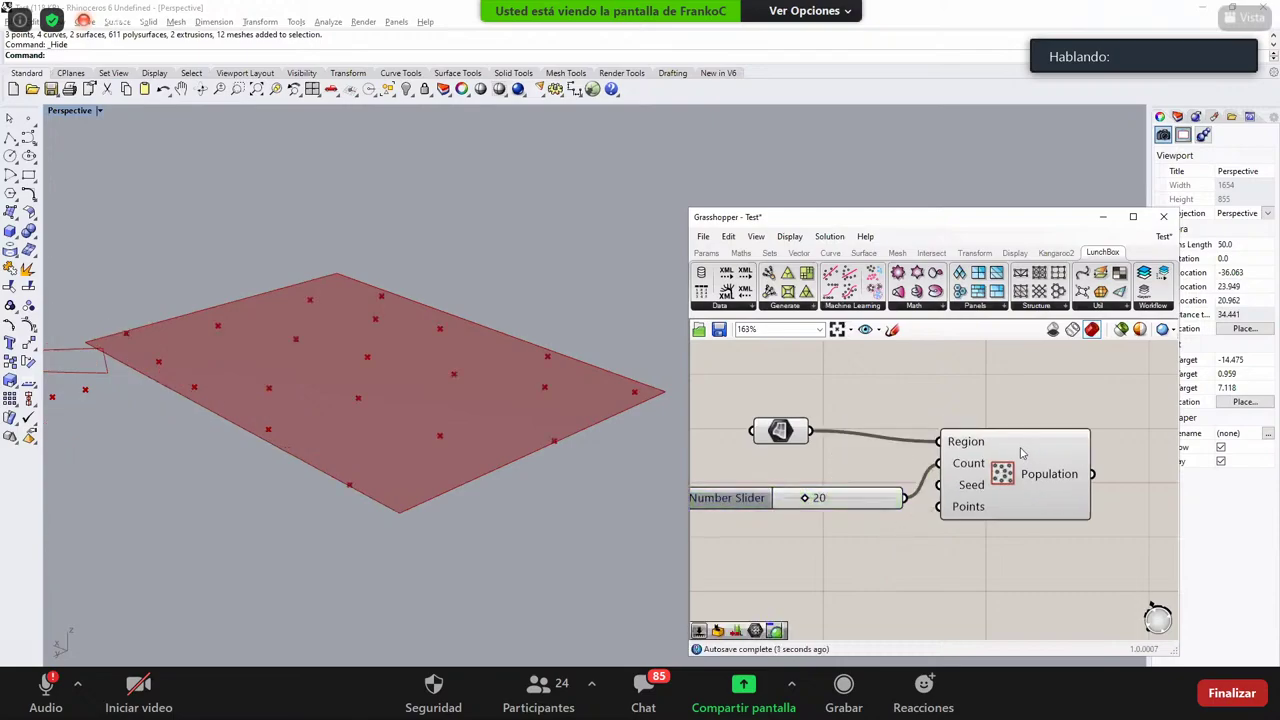
drag(1018, 446, 1013, 435)
Step: Arrange the count slider directly below the surface parameter, beside the population component
drag(874, 493, 873, 454)
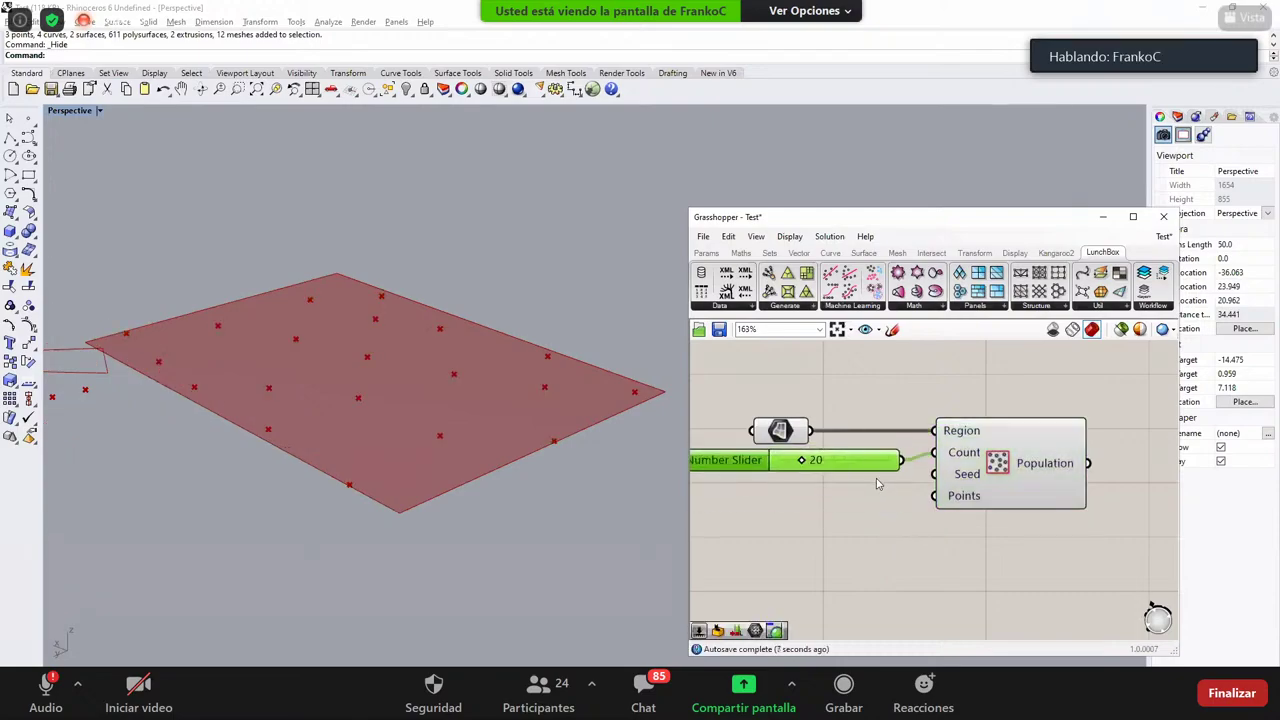
right_drag(829, 484, 940, 514)
drag(874, 459, 1109, 561)
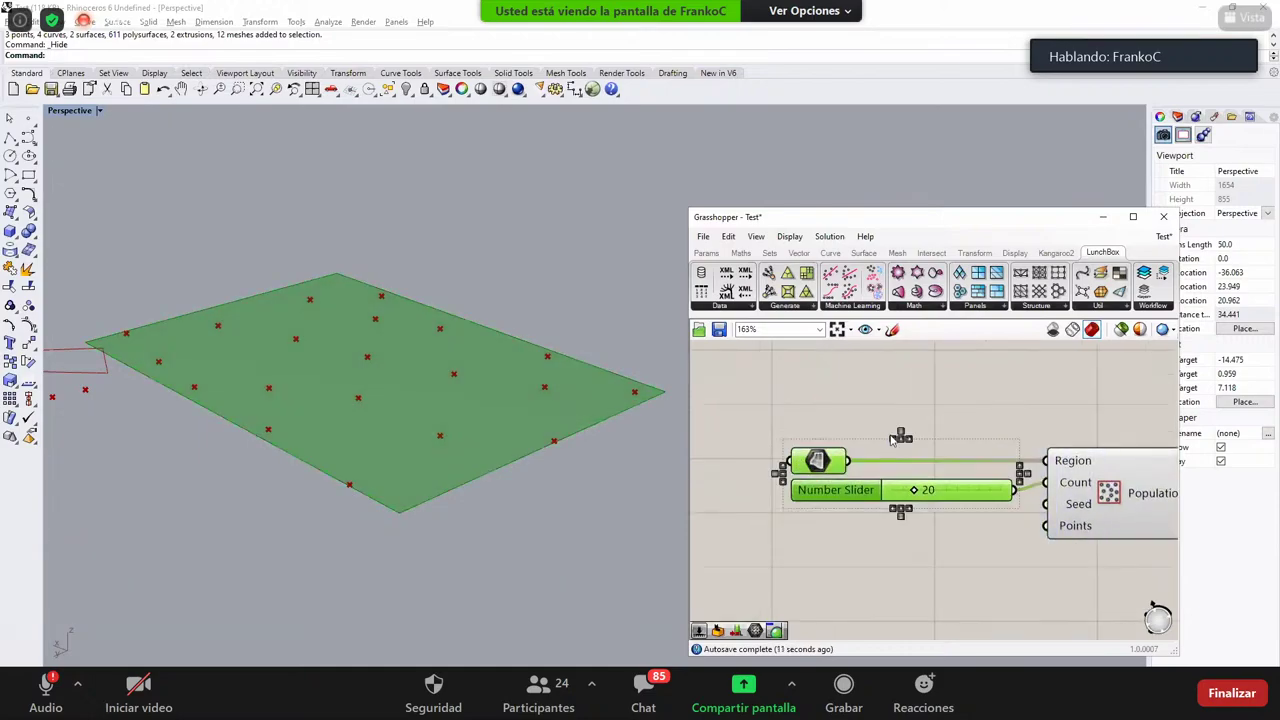
click(816, 431)
drag(724, 414, 1045, 562)
click(916, 437)
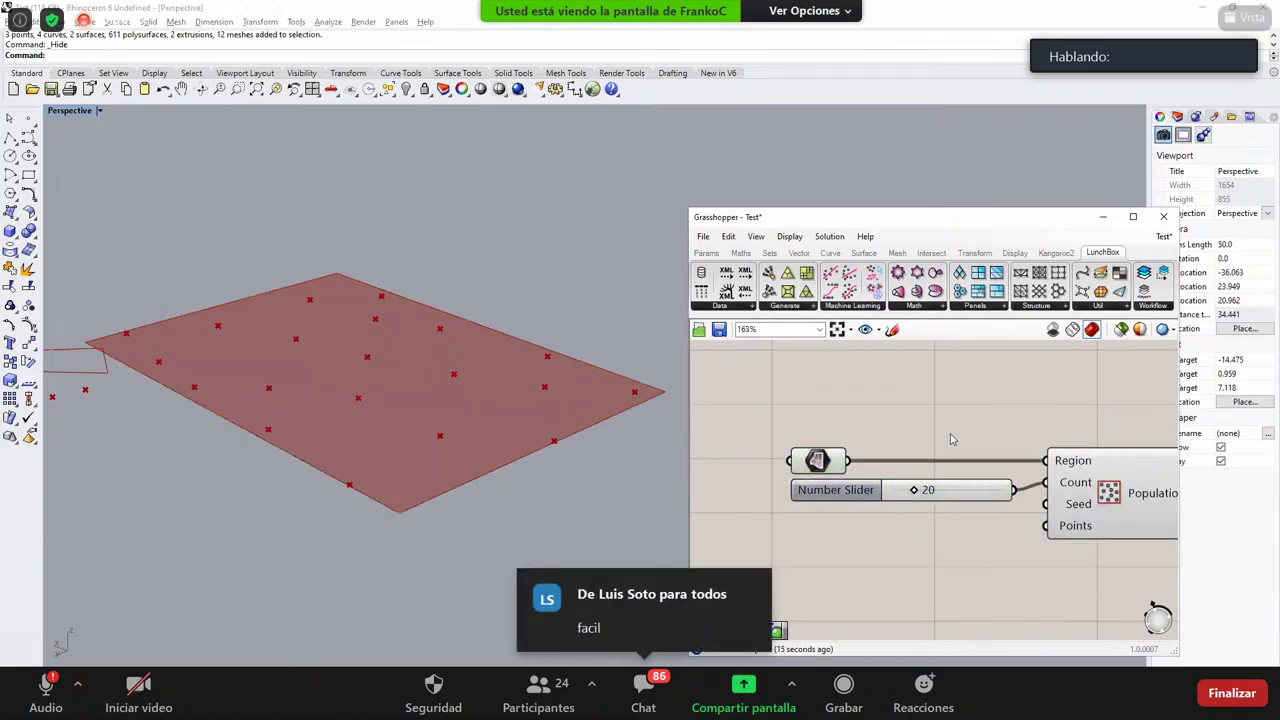
right_drag(908, 427, 937, 417)
scroll(852, 486, down, 3)
scroll(937, 417, up, 1)
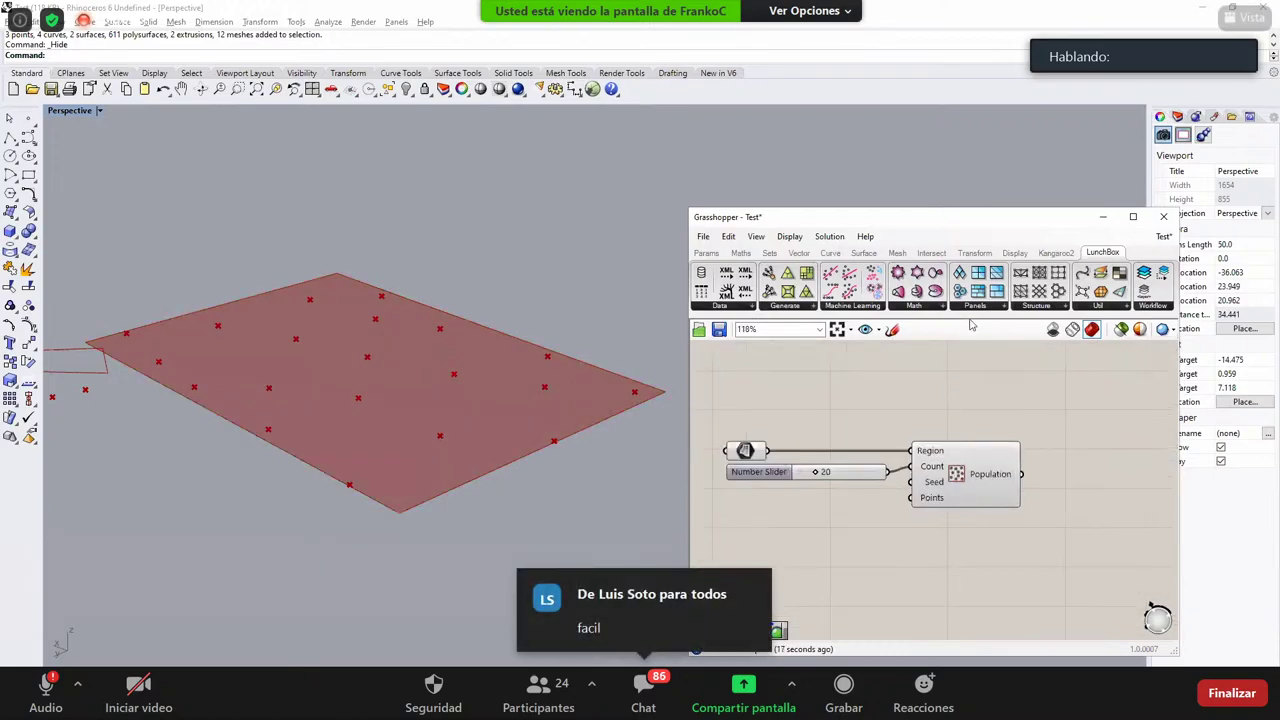
Step: Add a LunchBox Triangle Panels B component and connect the surface parameter to its Surface input
click(976, 306)
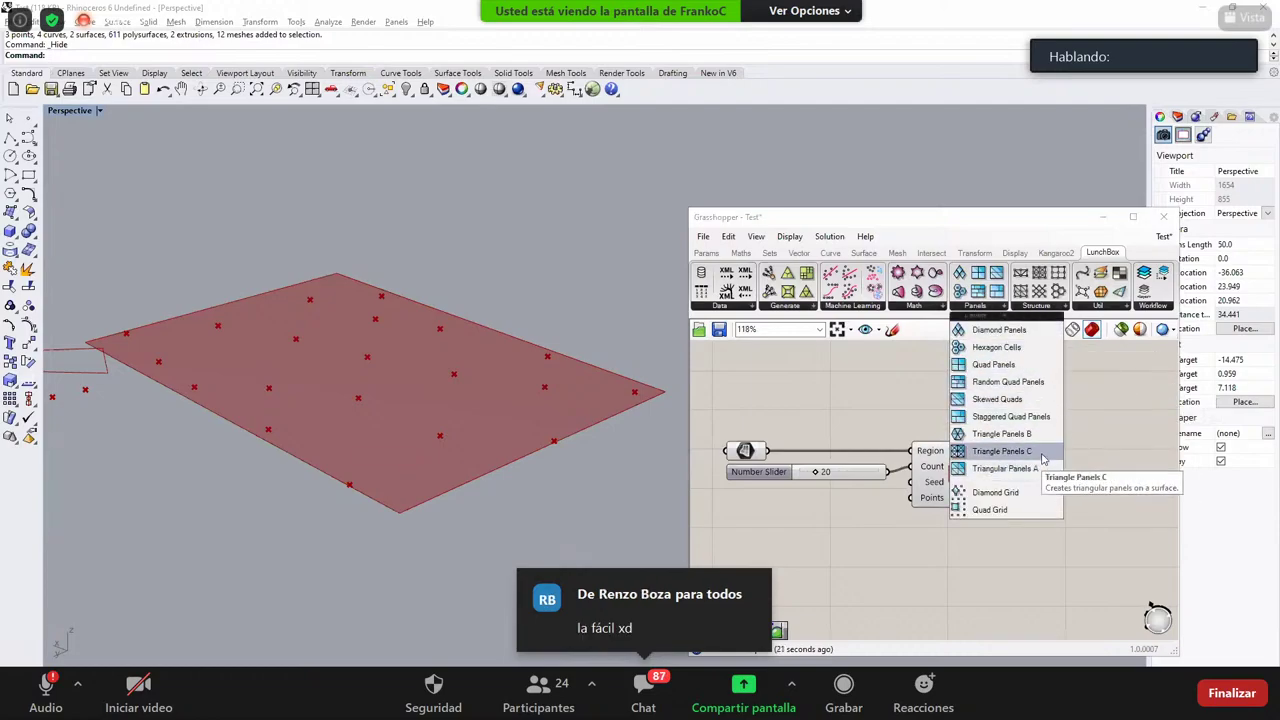
drag(1031, 438, 838, 412)
drag(768, 451, 905, 427)
click(980, 306)
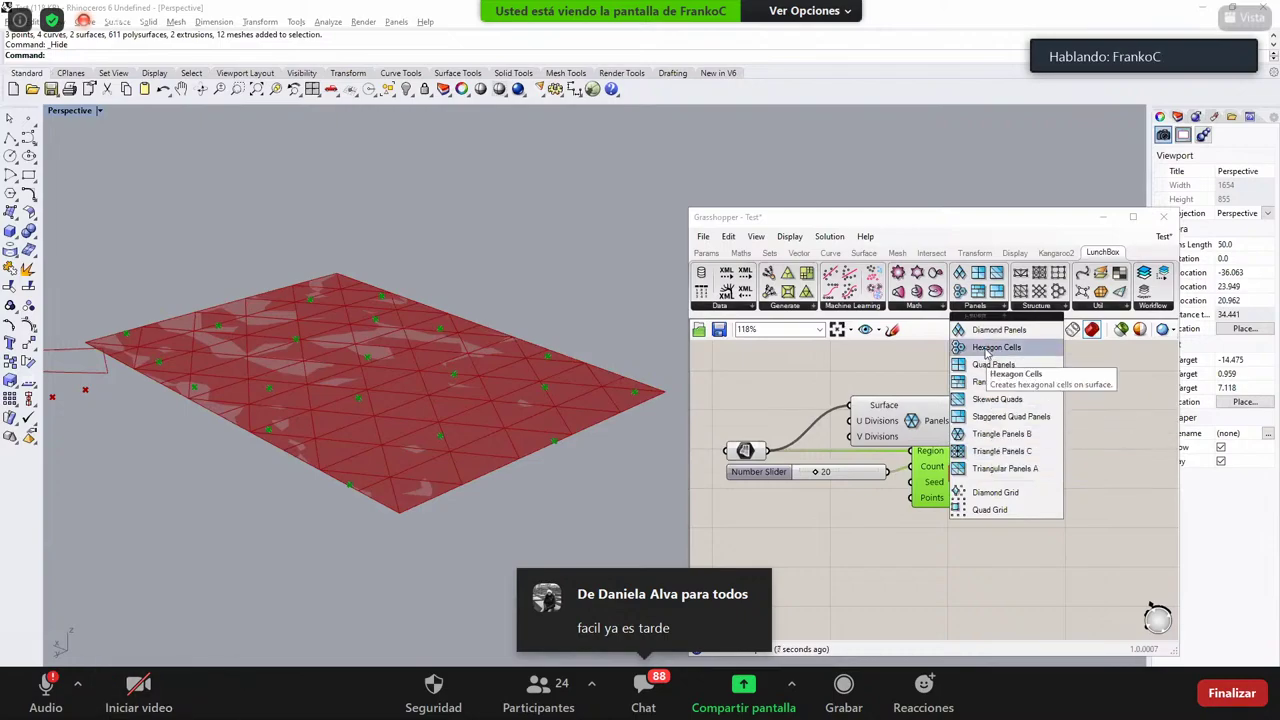
click(983, 549)
Step: Separate the population component from the triangle panels, and delete it together with its number slider
drag(983, 547, 806, 474)
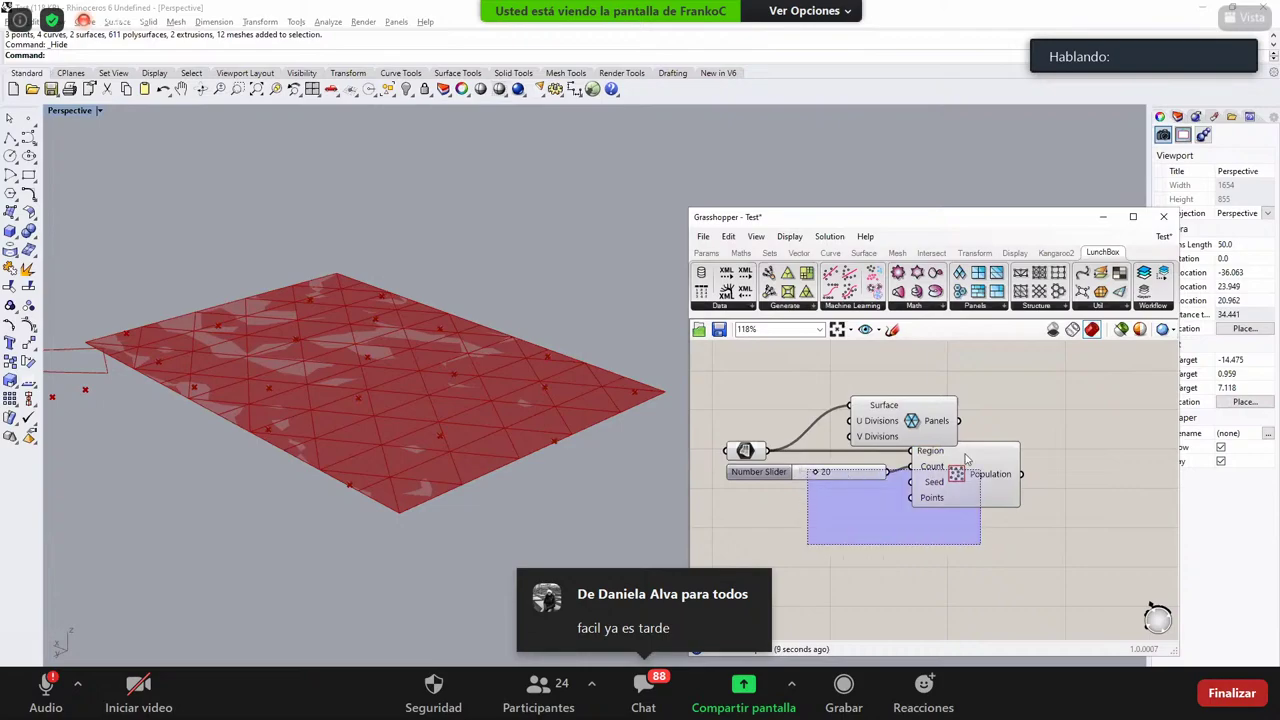
drag(963, 459, 931, 624)
mouse_move(910, 421)
mouse_down()
mouse_move(913, 460)
mouse_move(917, 438)
mouse_up()
click(1017, 521)
right_drag(1017, 521, 945, 434)
drag(945, 434, 707, 580)
key(Delete)
Step: Line up Triangle Panels B with the surface parameter and inspect the triangulated surface in the Perspective view
right_drag(820, 408, 871, 558)
click(908, 520)
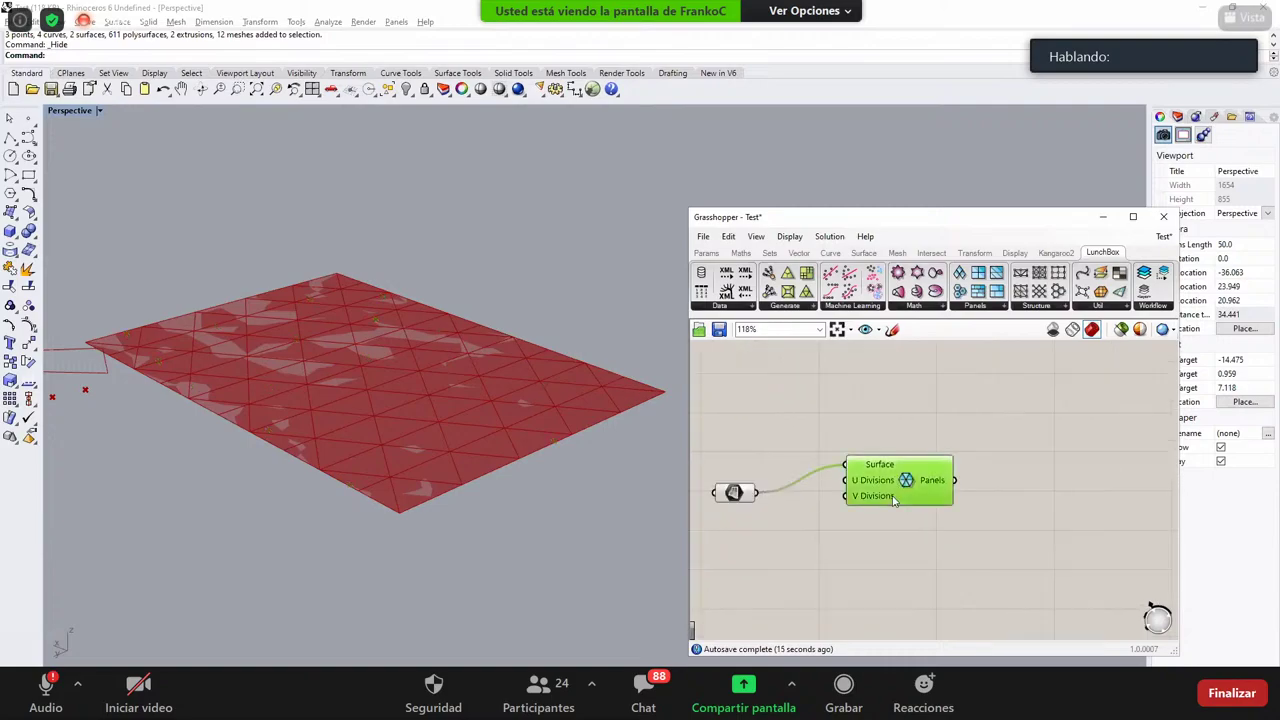
right_drag(908, 520, 871, 464)
click(870, 414)
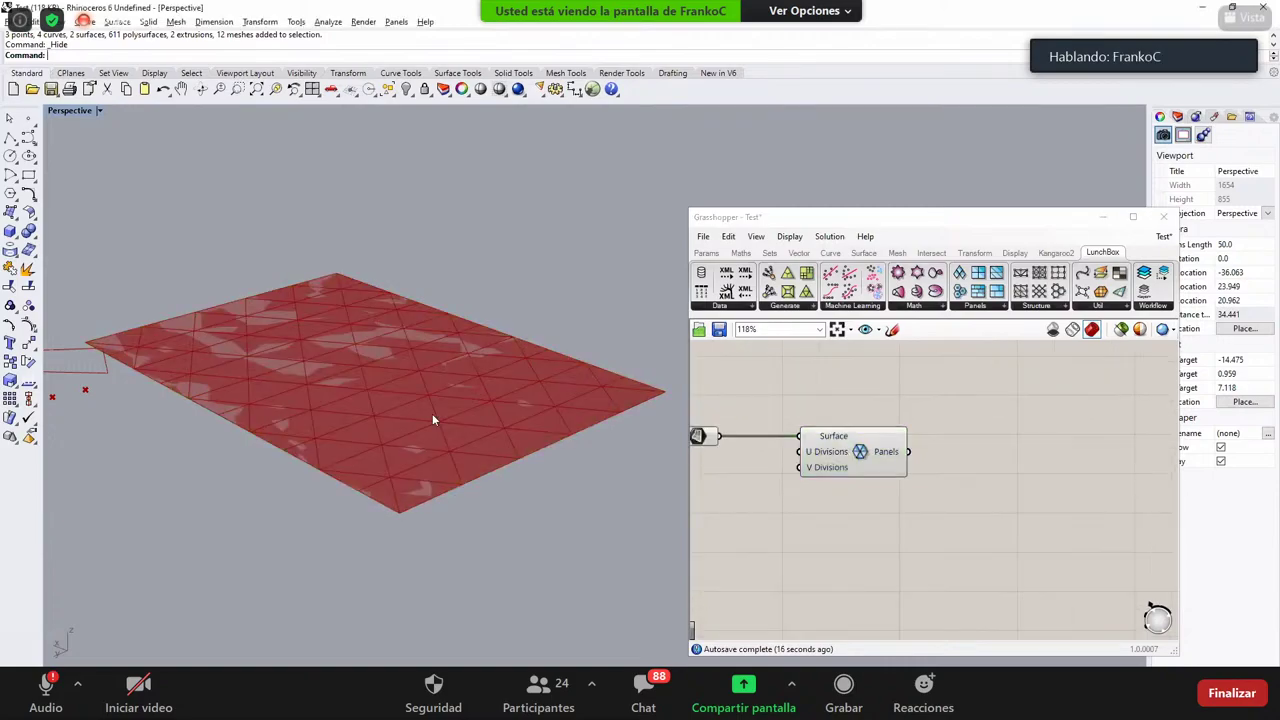
right_drag(432, 413, 431, 412)
scroll(430, 342, up, 3)
scroll(430, 342, down, 5)
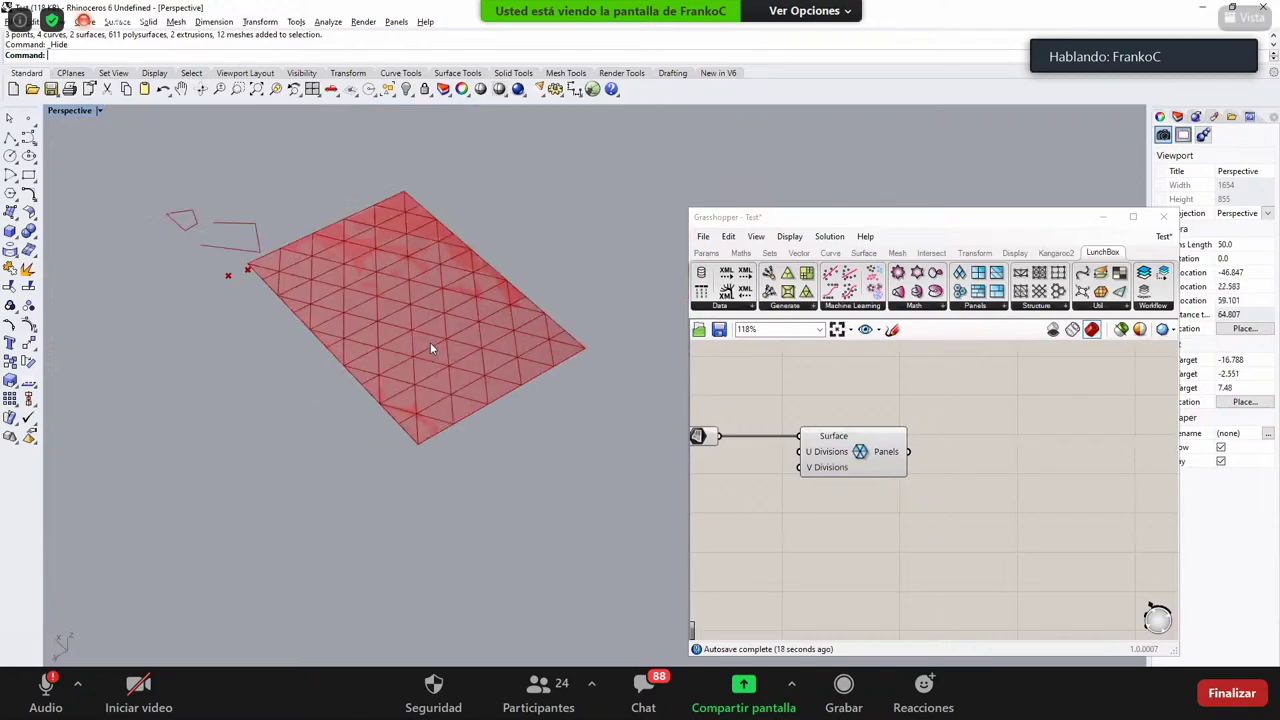
scroll(430, 342, up, 4)
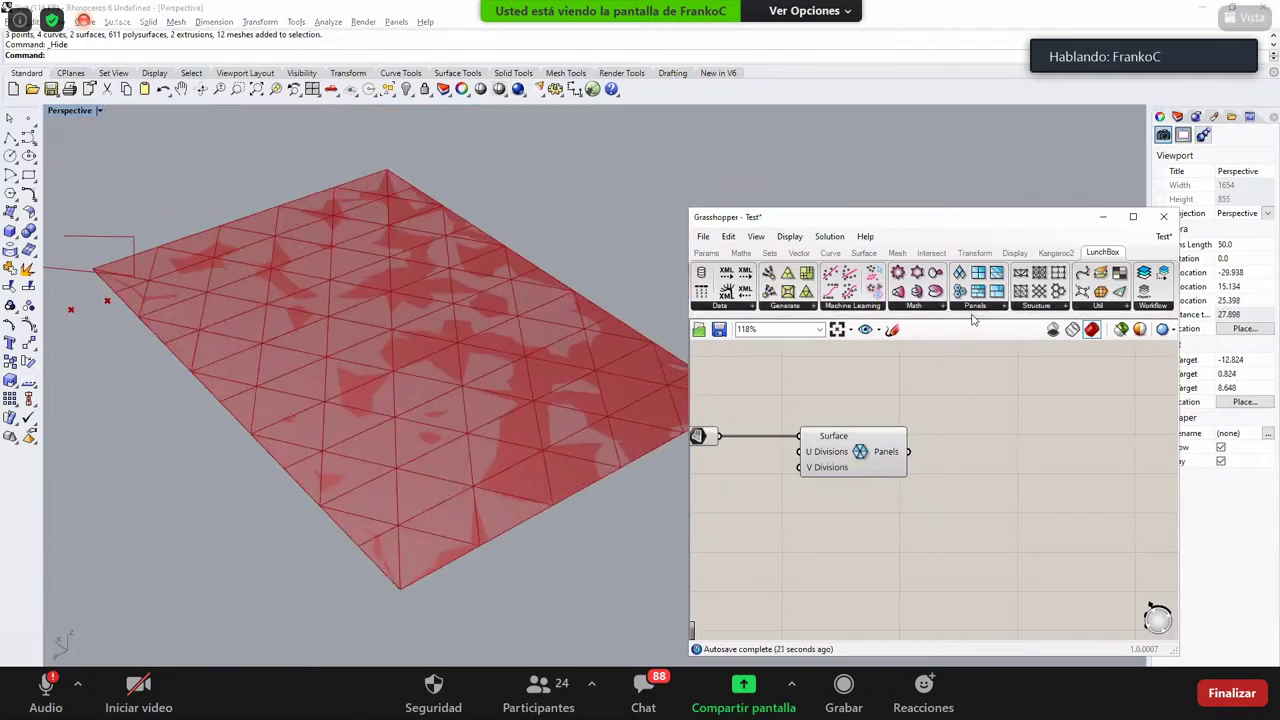
Step: Try Triangular Panels A on the same surface, compare its pattern with Triangle Panels B, and delete it
click(974, 305)
mouse_move(984, 468)
mouse_down()
mouse_move(869, 535)
mouse_move(732, 454)
mouse_up()
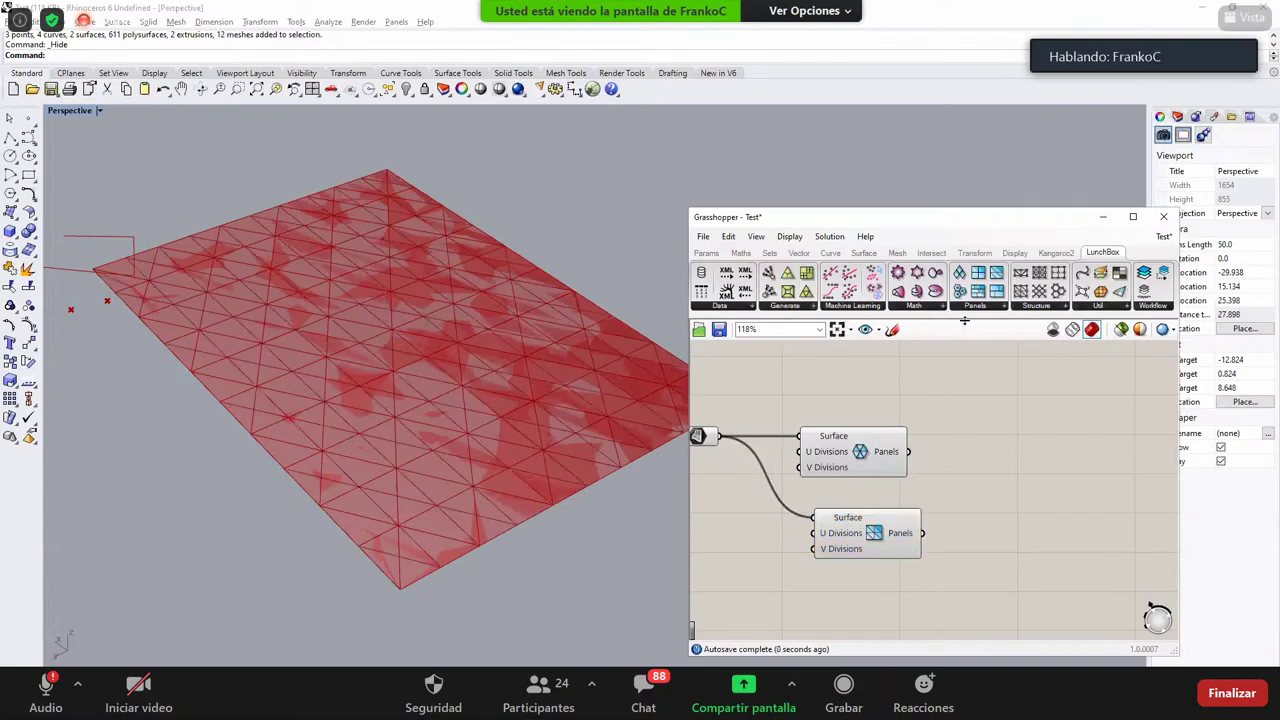
click(868, 449)
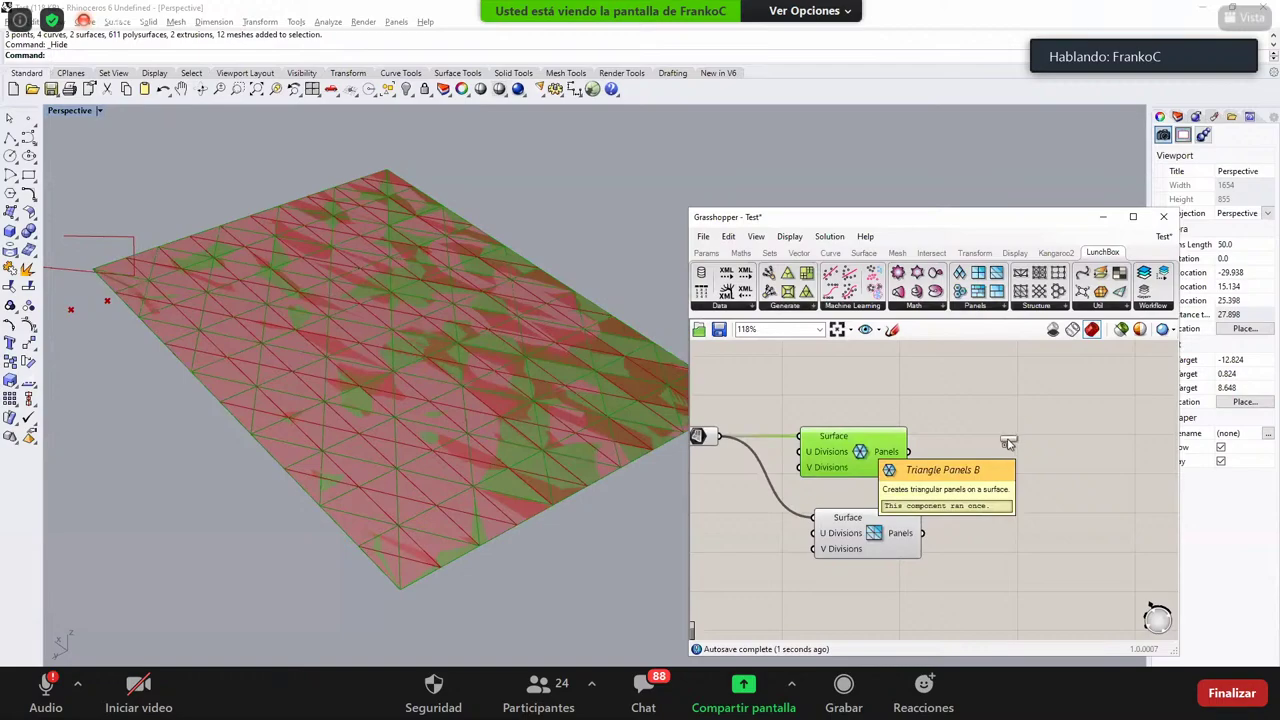
click(741, 436)
drag(819, 446, 886, 449)
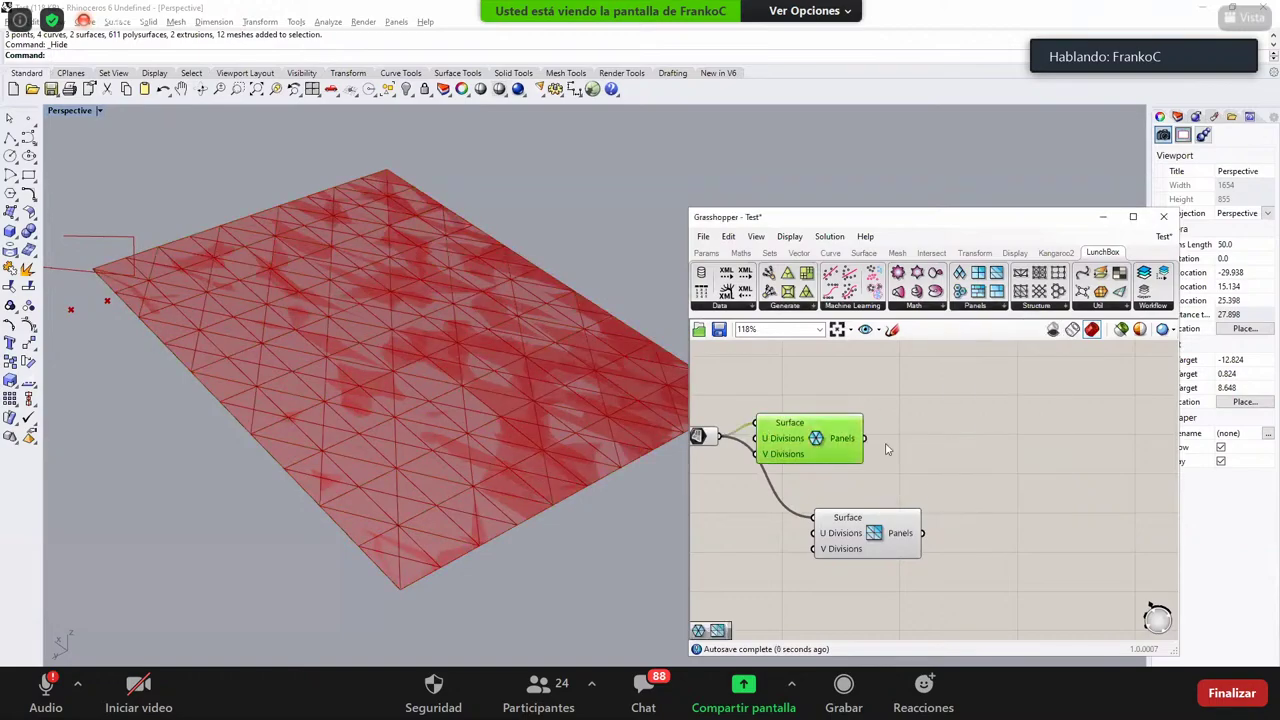
click(836, 553)
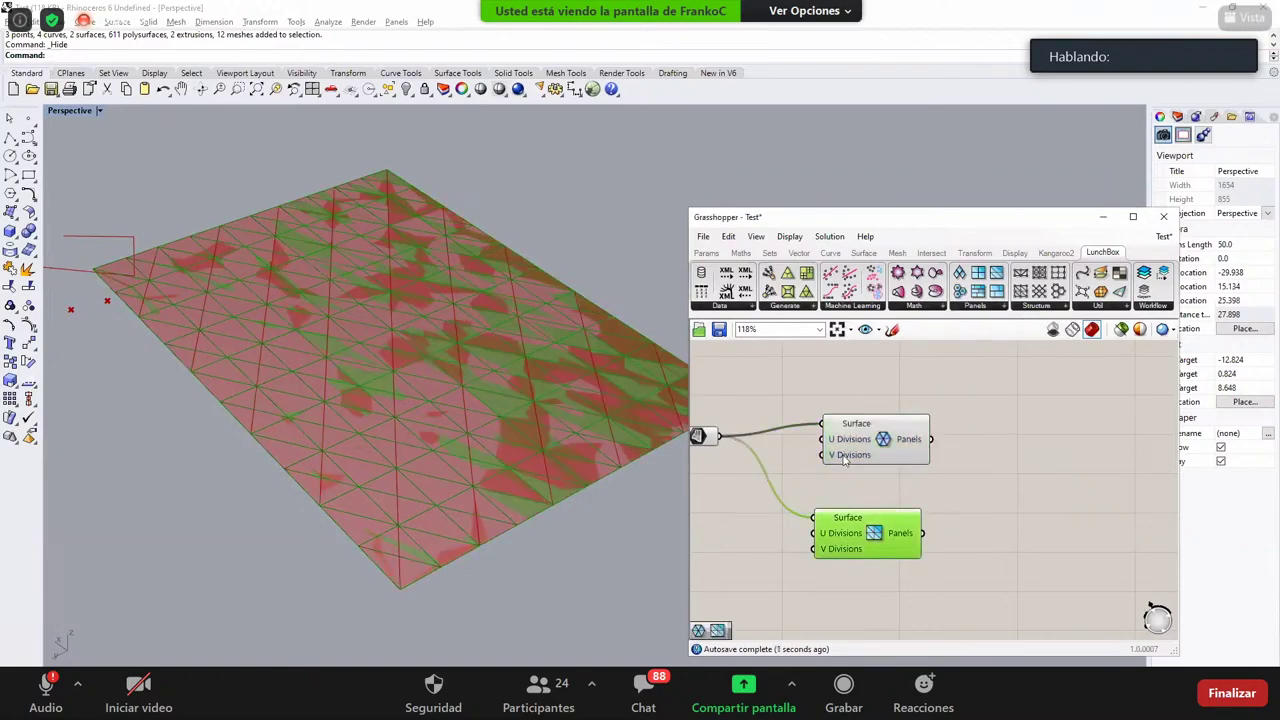
key(Delete)
Step: Straighten the connection between the surface parameter and Triangle Panels B, and highlight both to review the panelled surface
mouse_move(880, 448)
mouse_down()
mouse_move(900, 450)
mouse_move(894, 460)
mouse_up()
click(890, 495)
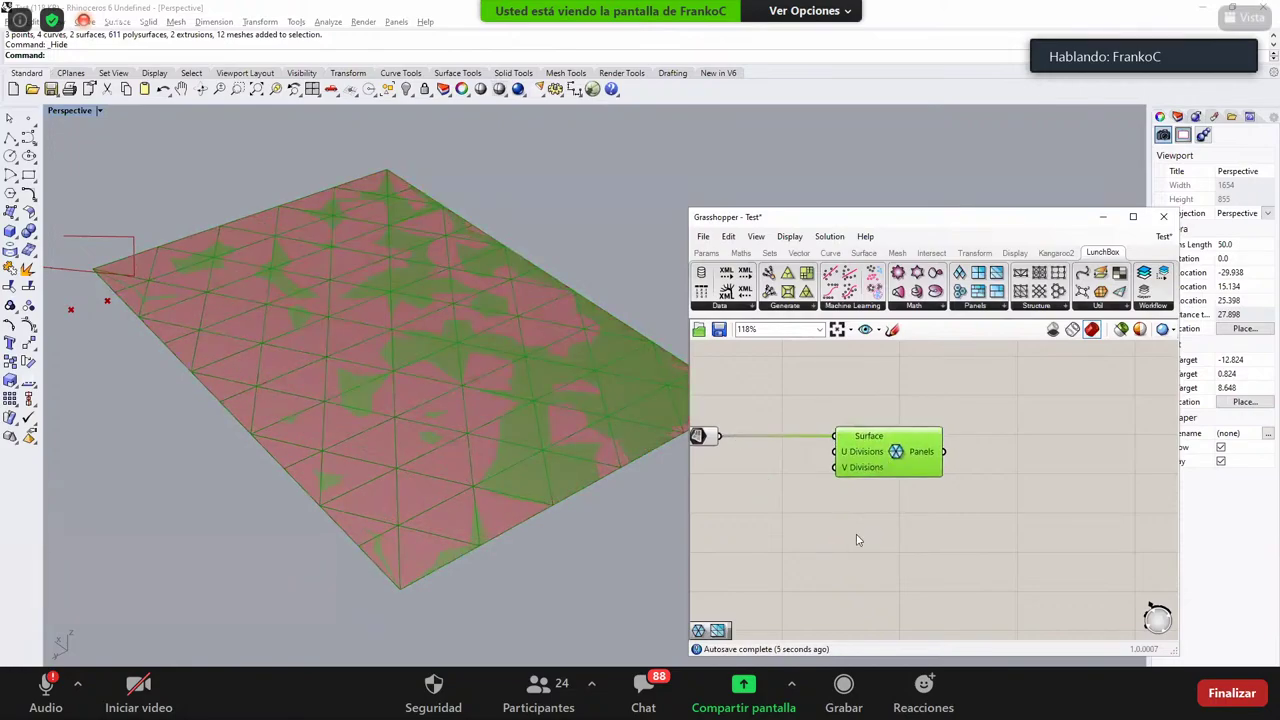
click(856, 540)
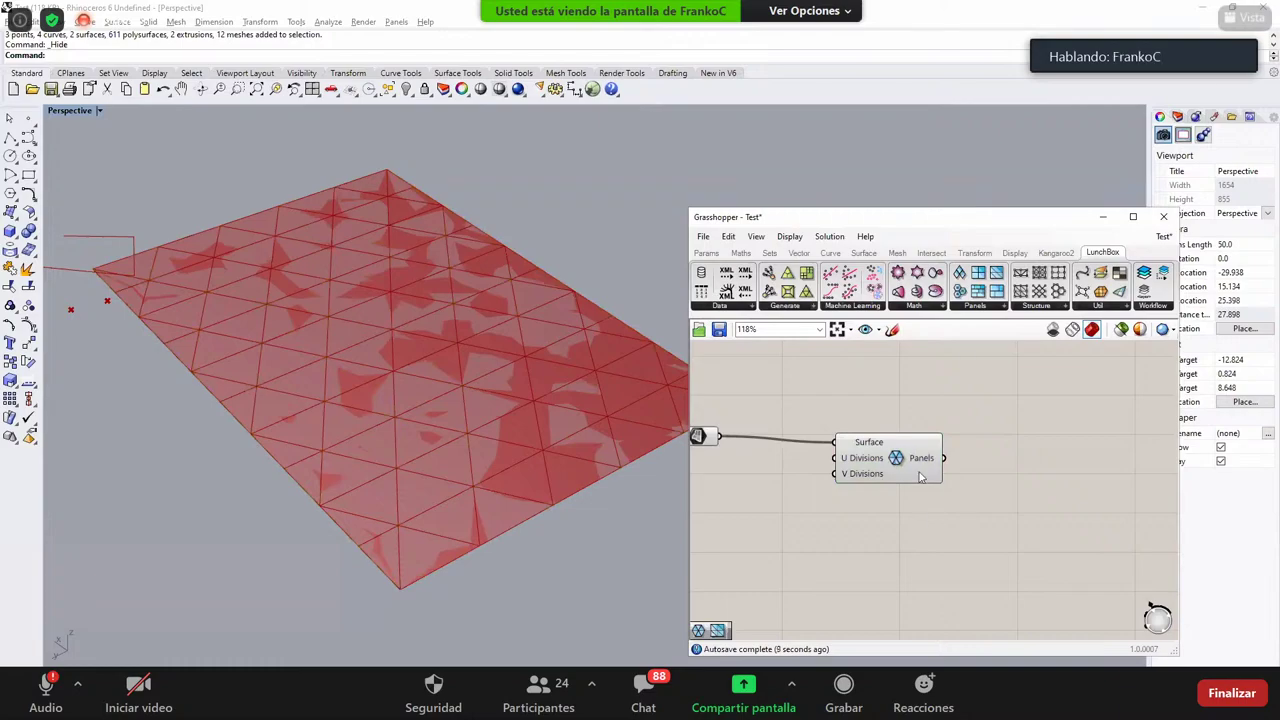
drag(892, 461, 880, 455)
scroll(870, 454, up, 3)
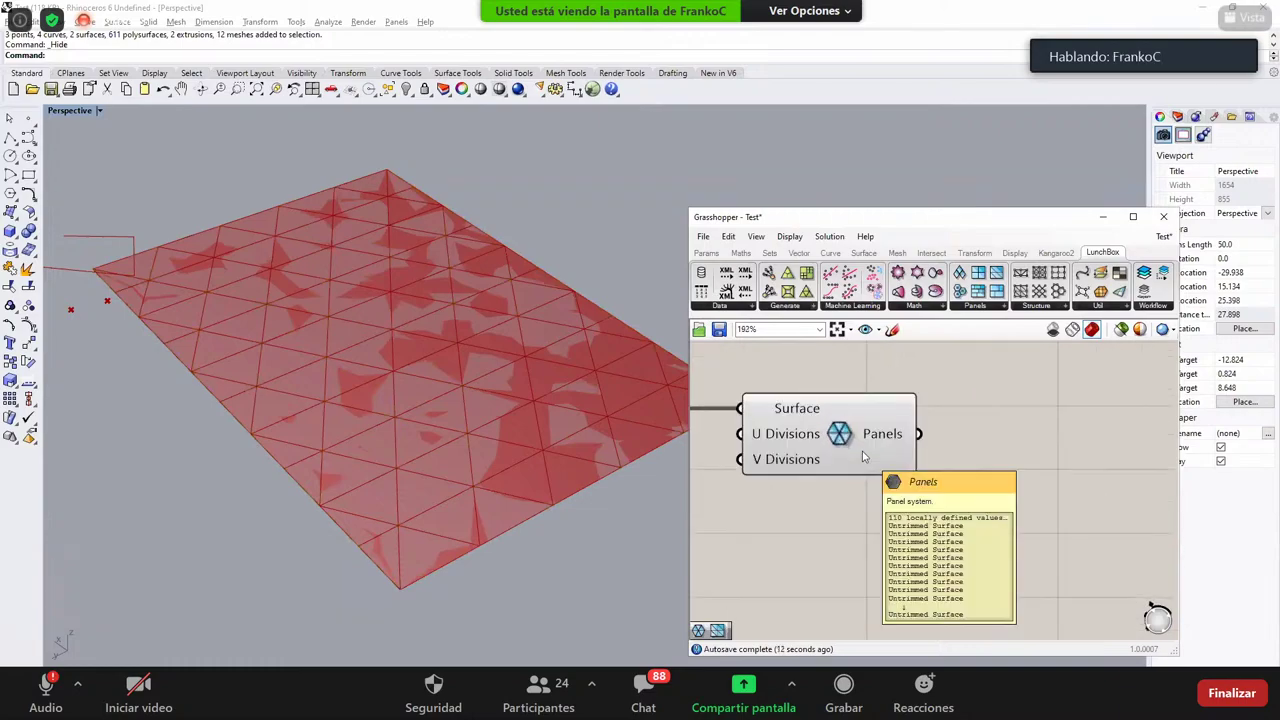
scroll(876, 451, down, 3)
right_drag(876, 451, 991, 449)
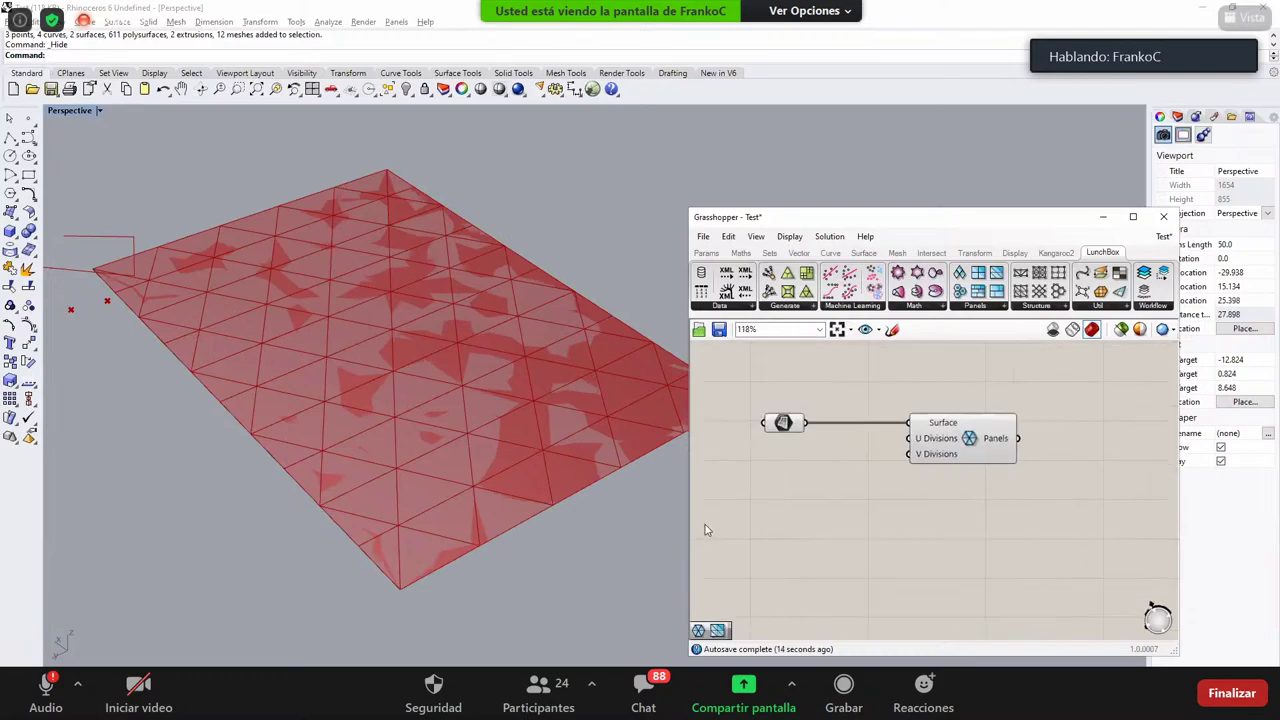
drag(697, 527, 962, 534)
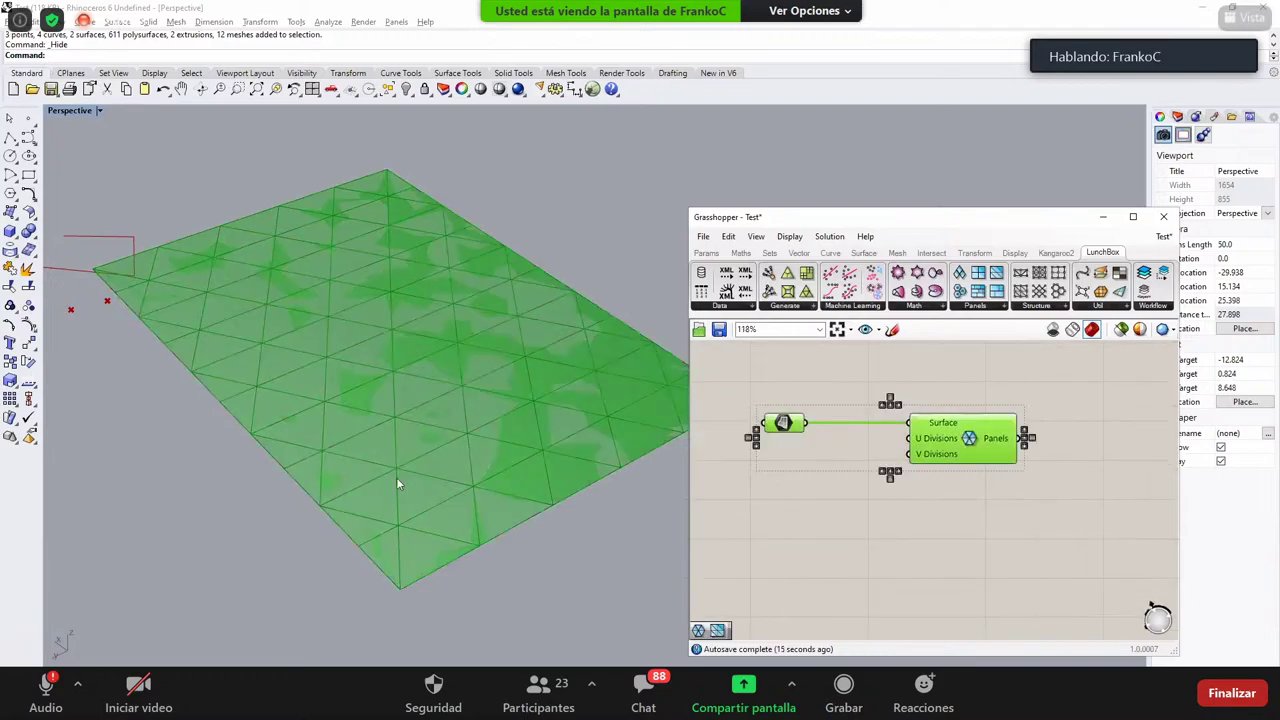
click(880, 532)
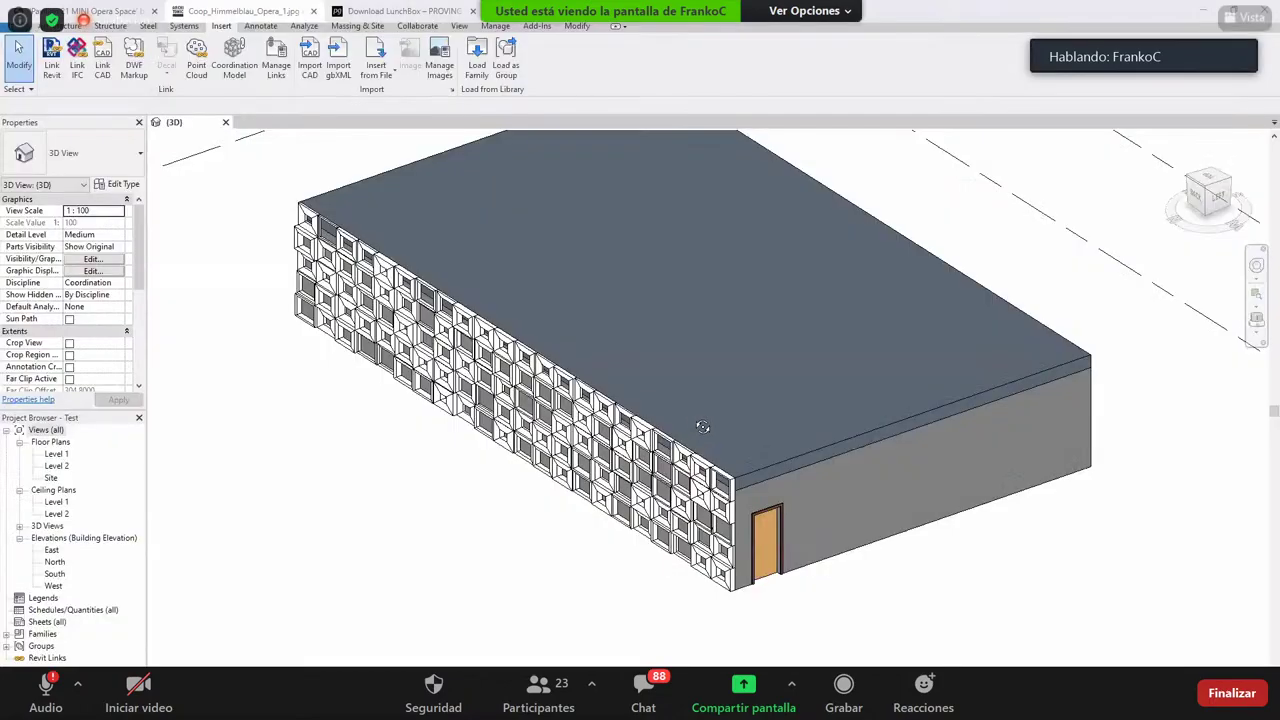
Step: Switch to Revit and examine the linked panel facade as a whole and up close at the door corner
click(685, 457)
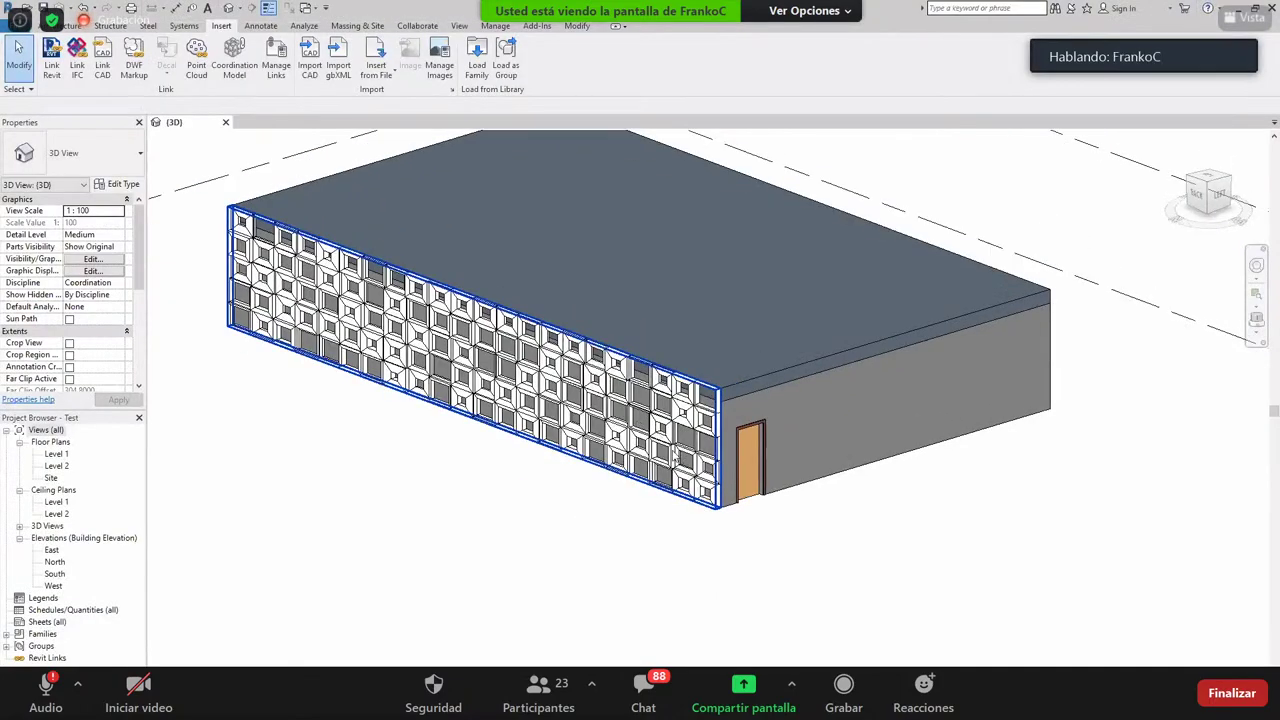
scroll(650, 440, up, 5)
scroll(395, 296, down, 6)
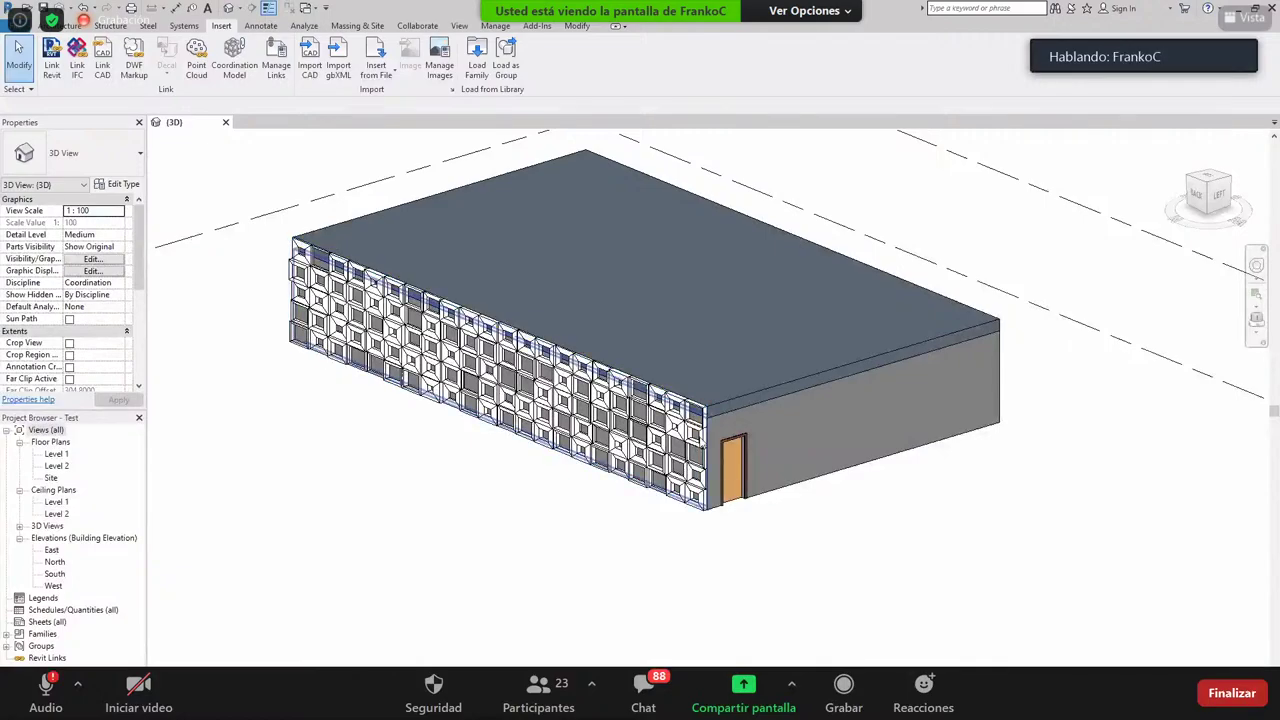
scroll(692, 468, up, 4)
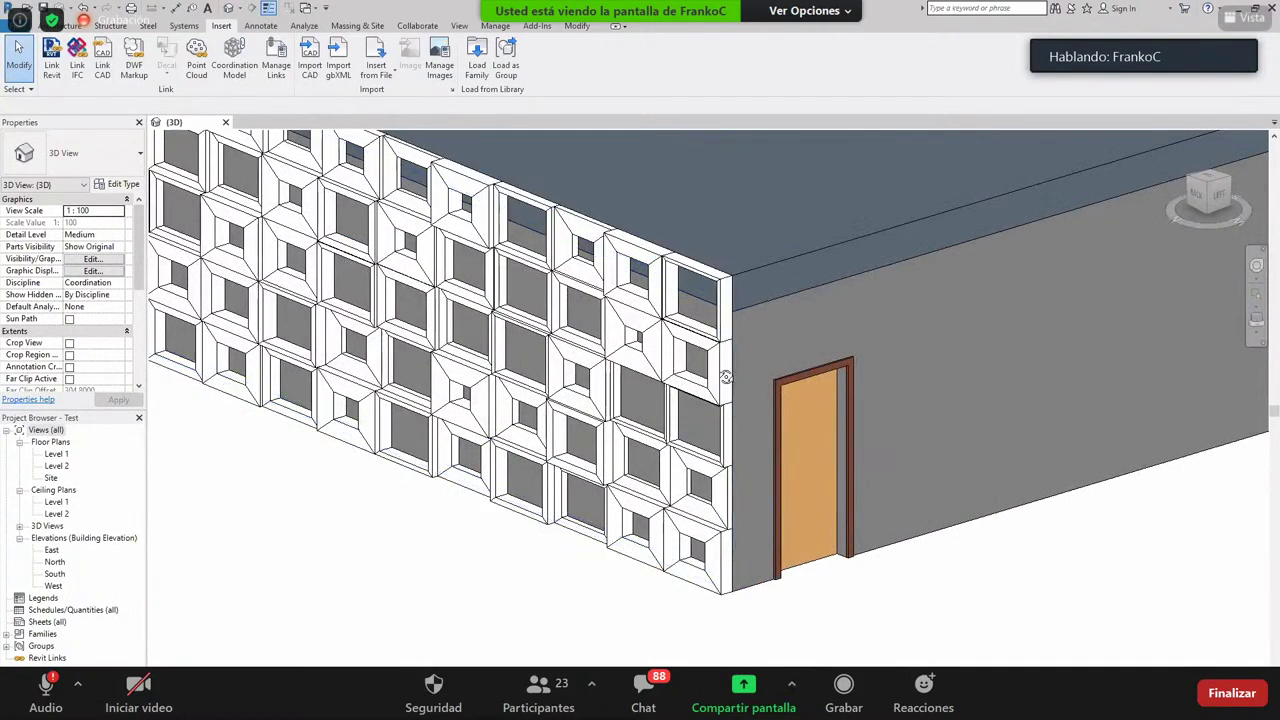
shift+middle_drag(726, 377, 678, 311)
scroll(634, 308, up, 3)
scroll(674, 360, down, 3)
click(673, 360)
click(667, 301)
Step: Extend the end of the generic 200 mm wall opposite the door side so that it meets the panel facade
scroll(677, 310, down, 5)
shift+middle_drag(903, 514, 570, 612)
click(818, 430)
scroll(818, 430, up, 3)
click(582, 624)
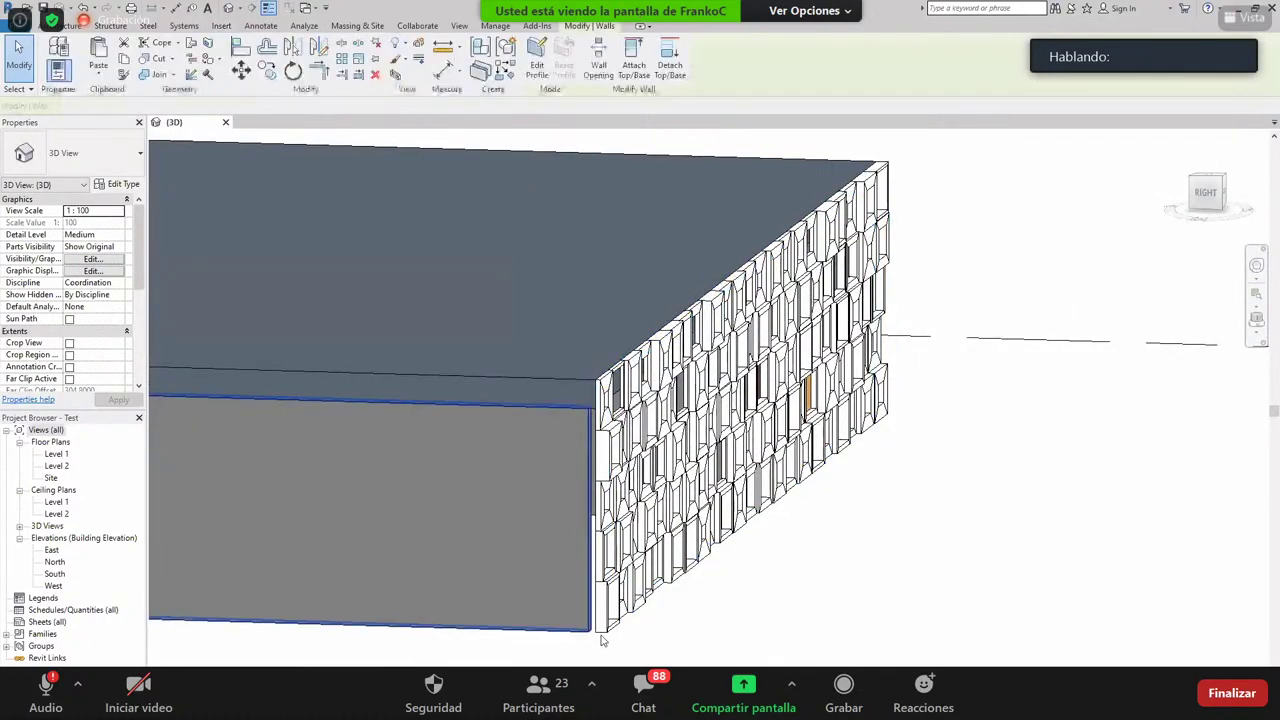
scroll(572, 630, up, 3)
scroll(592, 624, up, 3)
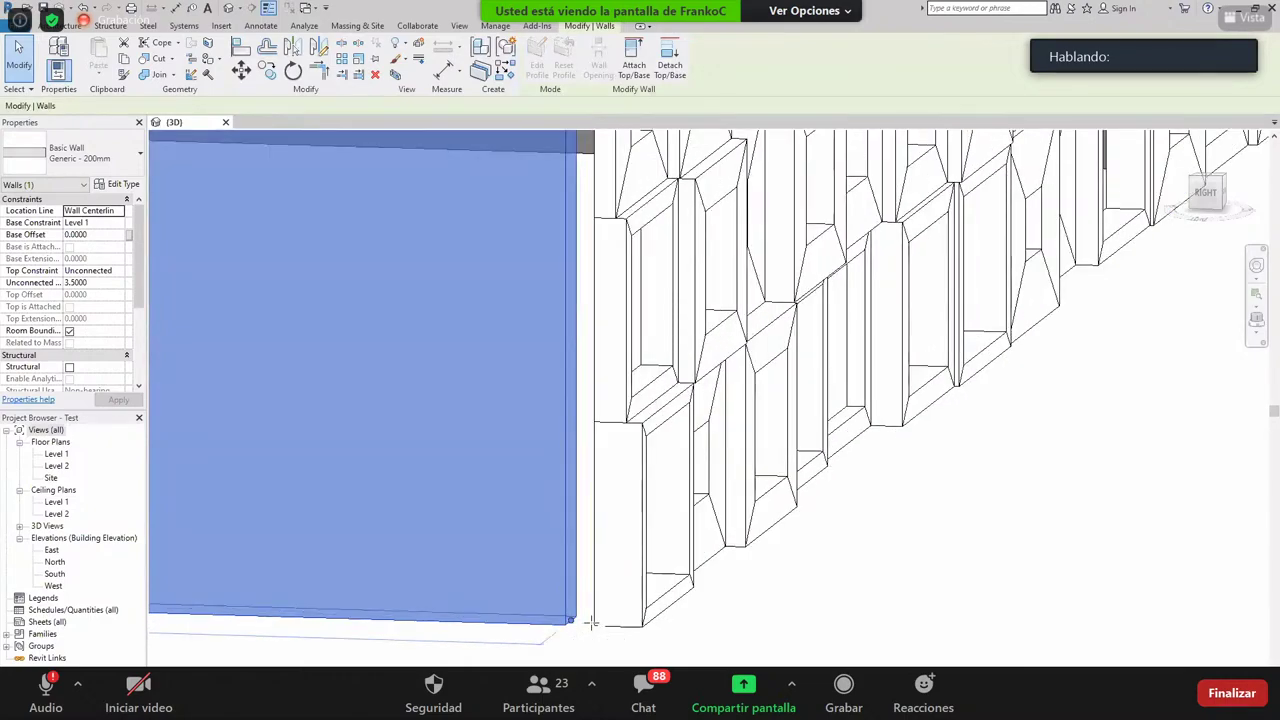
drag(592, 622, 716, 645)
scroll(783, 609, down, 8)
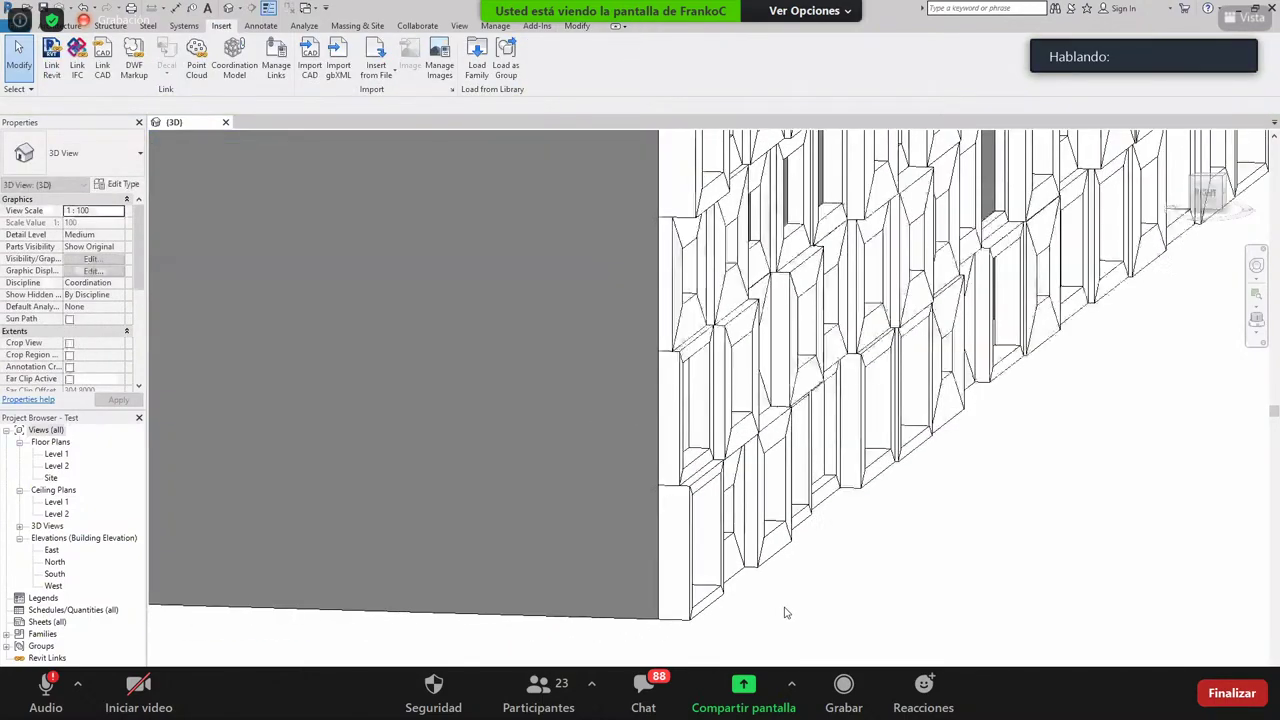
Step: Review the whole building from the door side, and switch to the browser photo of the Coop Himmelblau opera pavilion
shift+middle_drag(680, 492, 742, 426)
scroll(808, 411, down, 2)
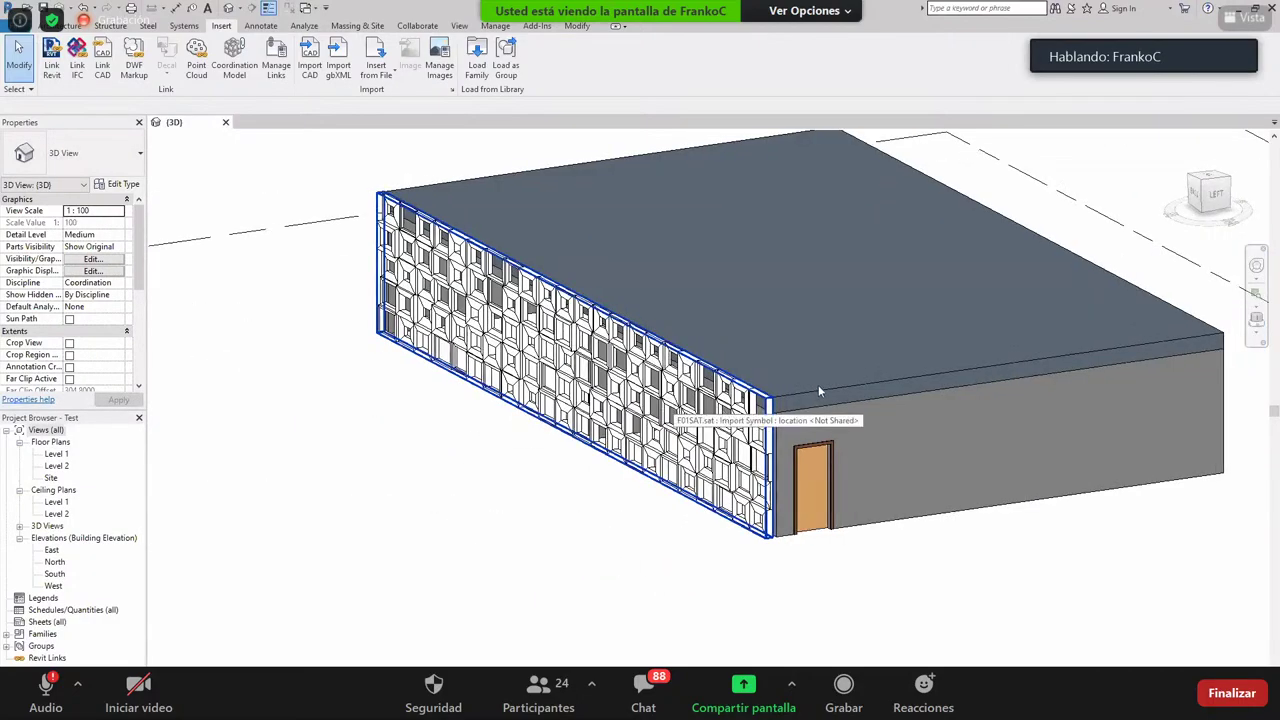
key(alt+Tab)
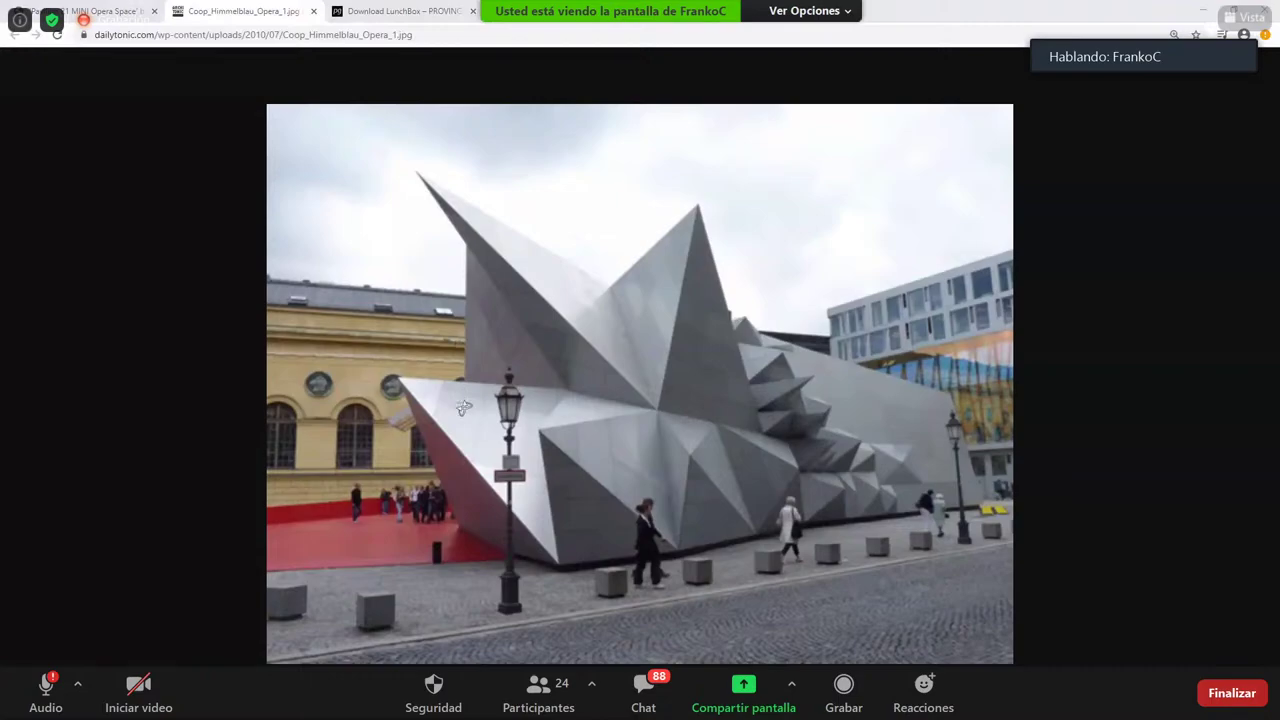
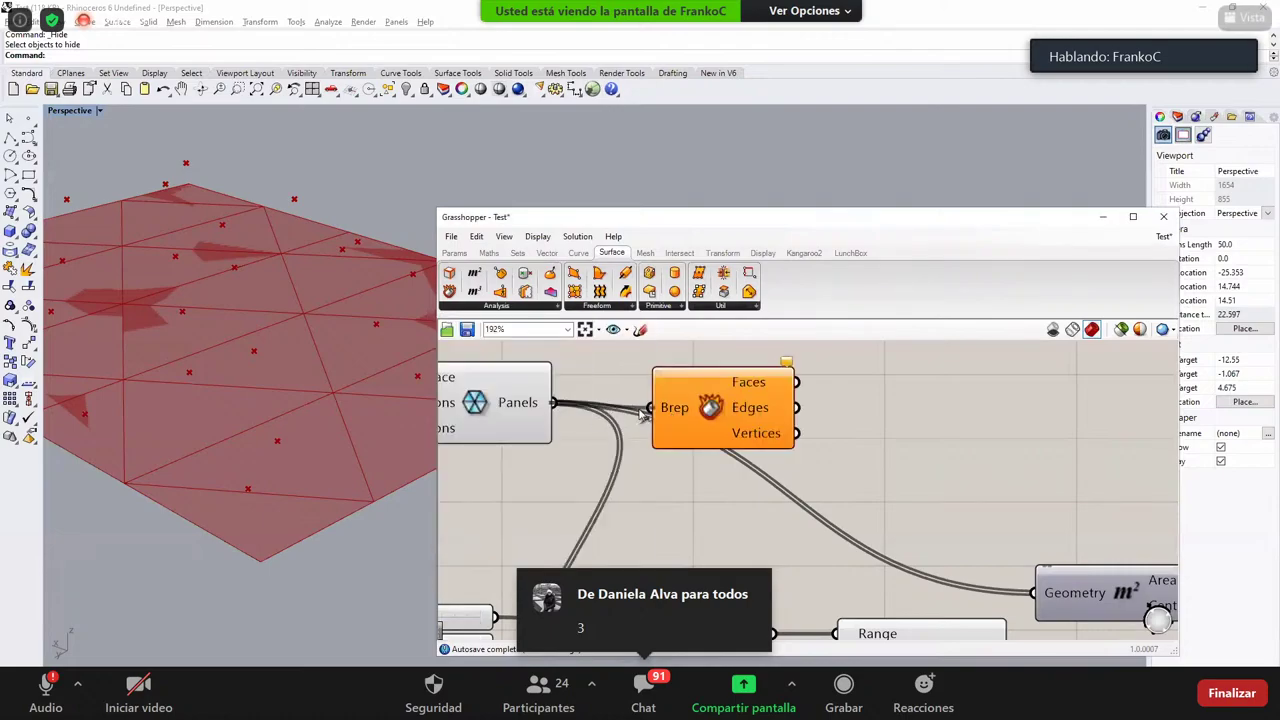
Step: Feed the triangle panels into the Deconstruct Brep component and place it above the area and random-move branches
scroll(772, 472, down, 4)
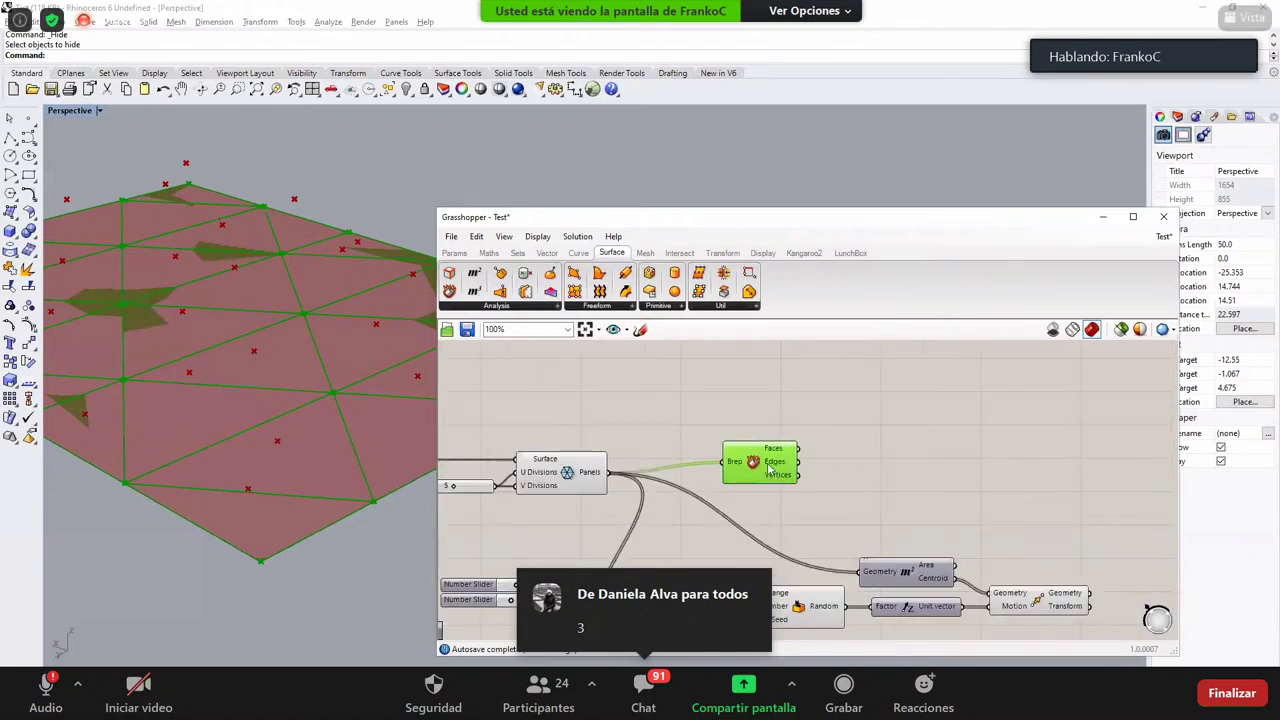
drag(772, 472, 747, 391)
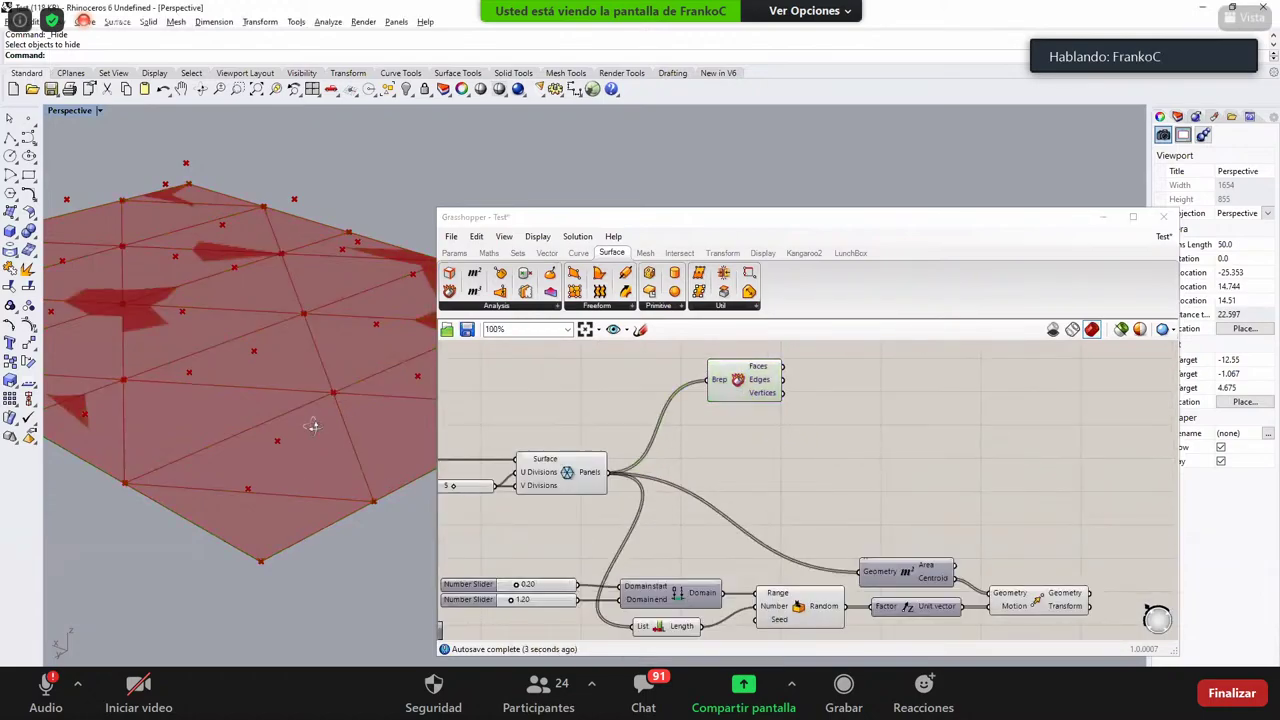
mouse_move(311, 423)
right_down()
mouse_move(337, 386)
mouse_move(336, 421)
right_up()
click(757, 395)
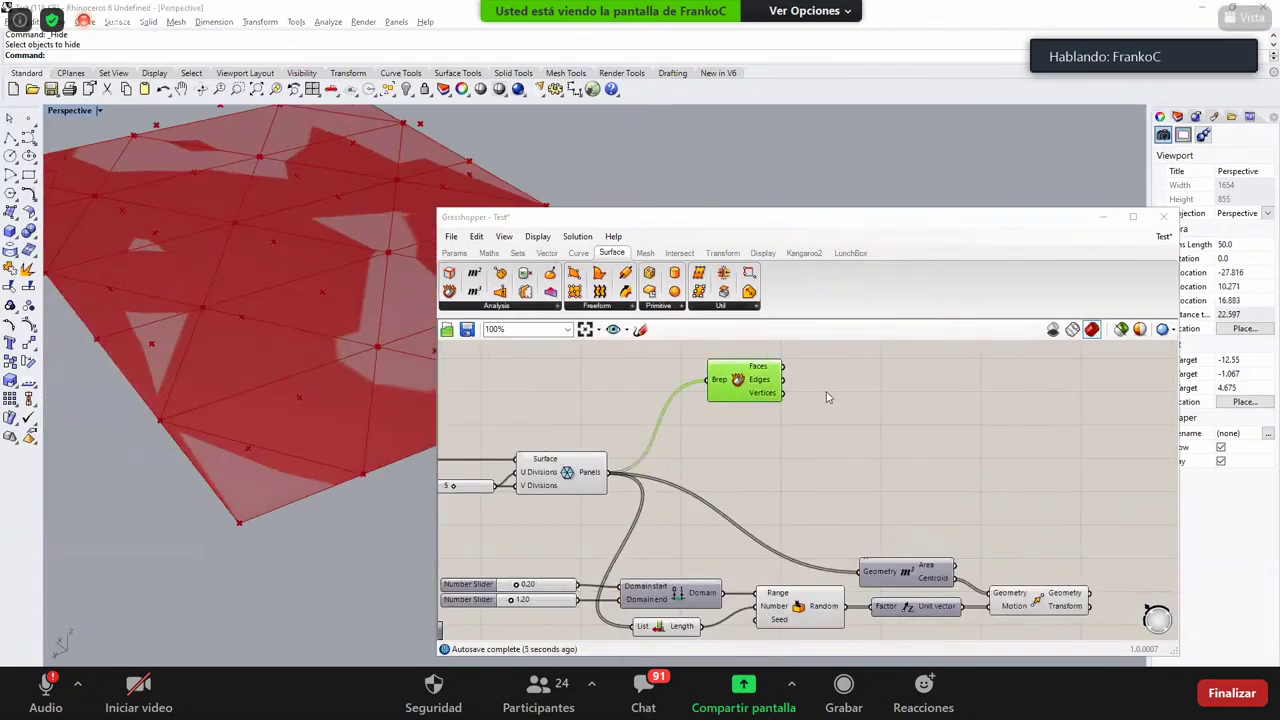
Step: Check the Edges and Vertices outputs of the Deconstruct Brep component and place it directly above the Move component
click(790, 405)
scroll(790, 397, up, 3)
right_drag(720, 413, 698, 475)
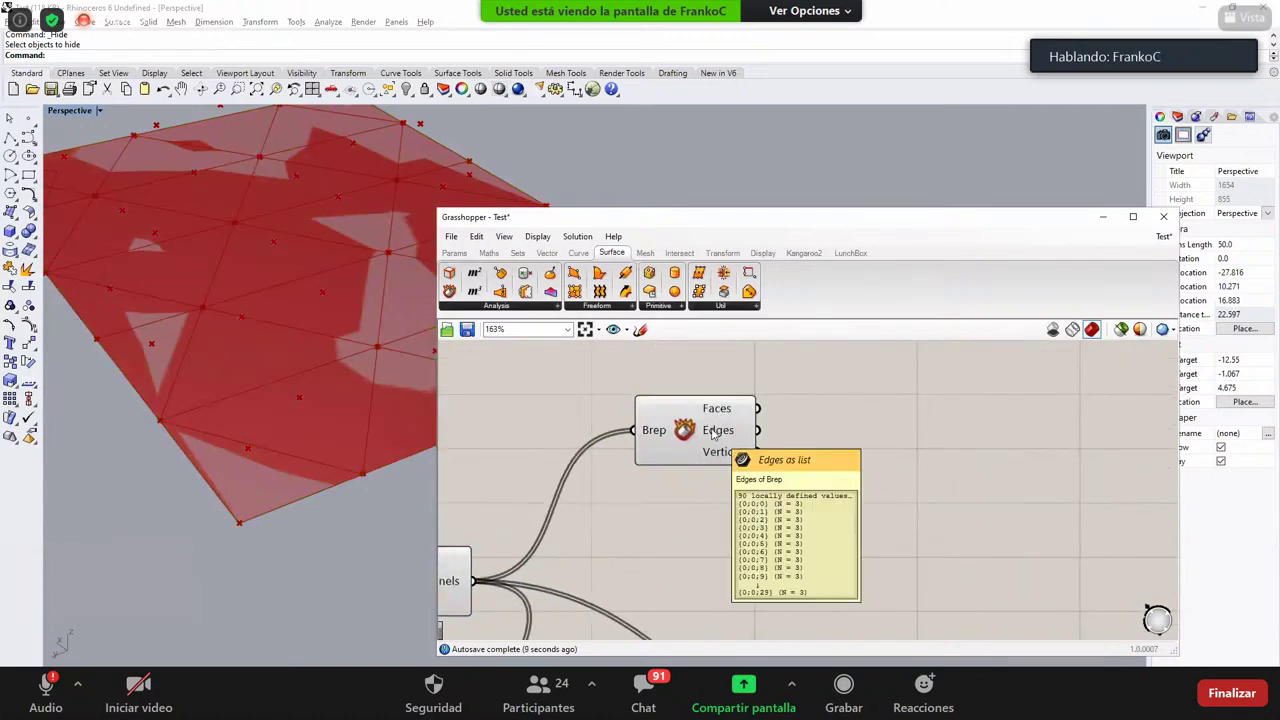
mouse_move(721, 452)
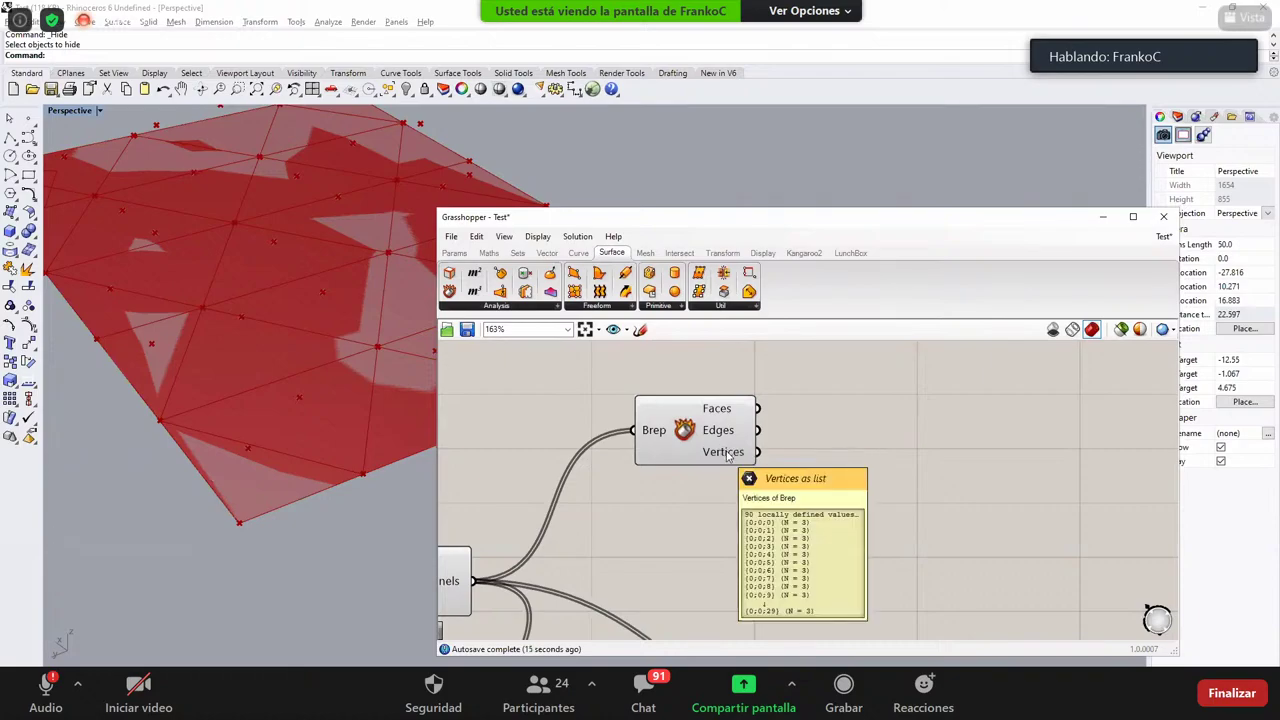
scroll(843, 509, down, 4)
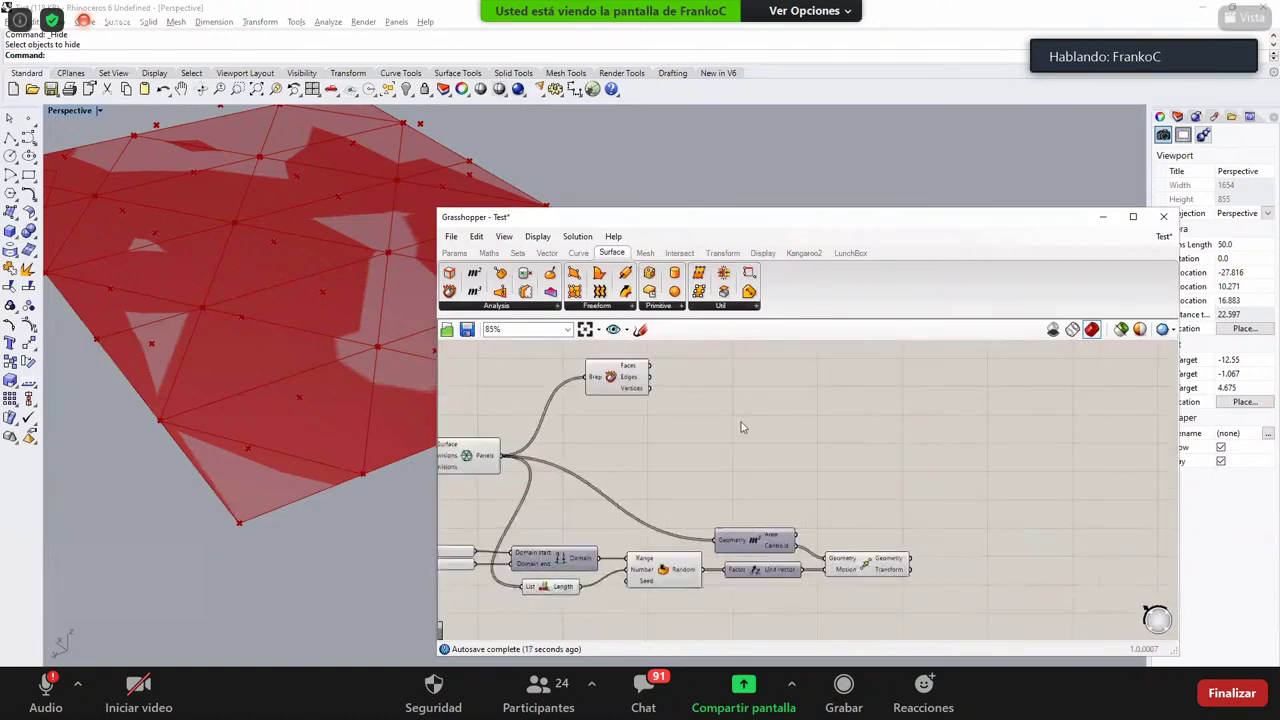
drag(615, 377, 857, 507)
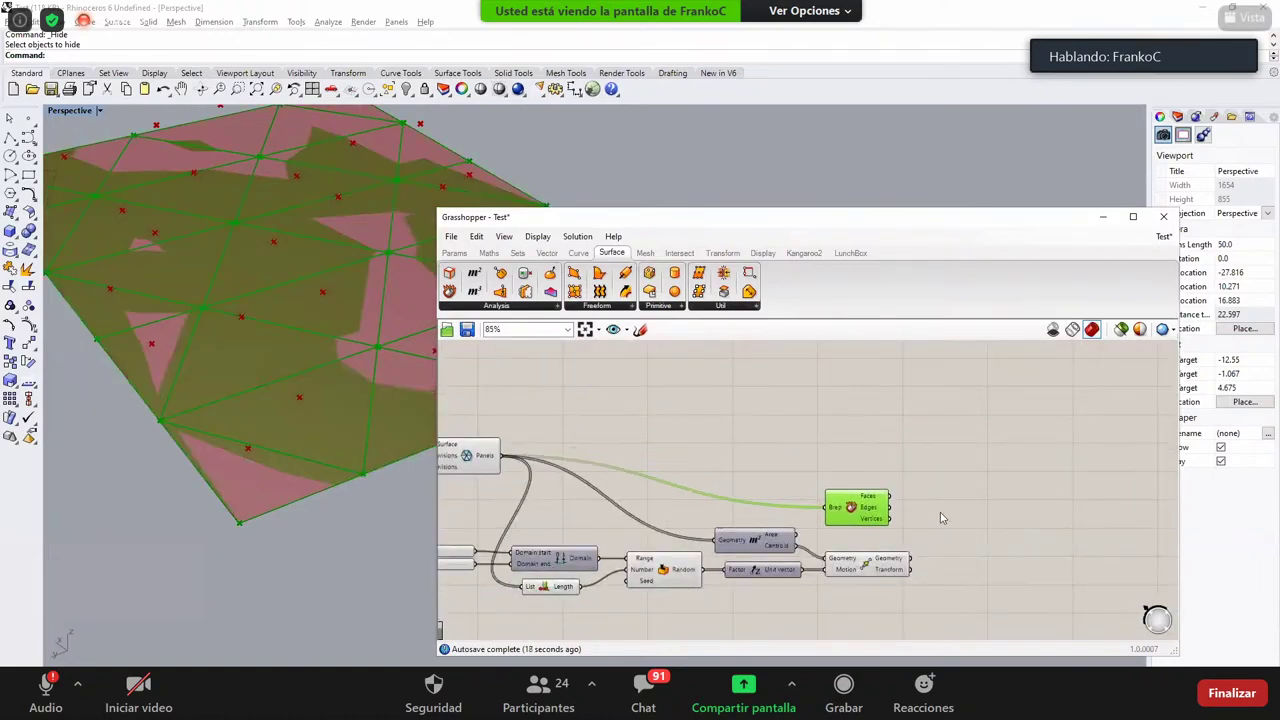
scroll(921, 515, up, 4)
click(920, 507)
right_drag(764, 461, 670, 418)
scroll(668, 418, up, 2)
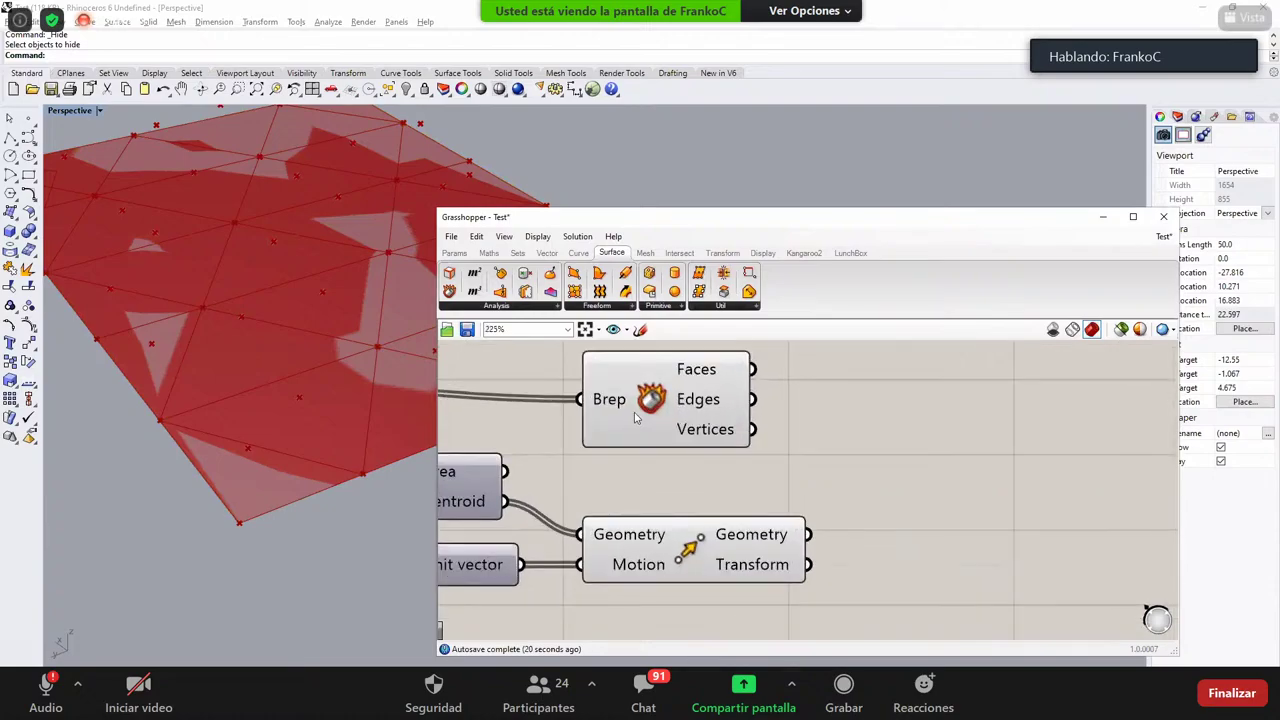
drag(634, 412, 616, 402)
click(847, 460)
Step: Examine the panel vertices and the displaced centroid points up close in the Rhino viewport, highlighting the Move component's points
right_drag(262, 418, 380, 466)
right_drag(167, 530, 70, 535)
scroll(352, 520, up, 6)
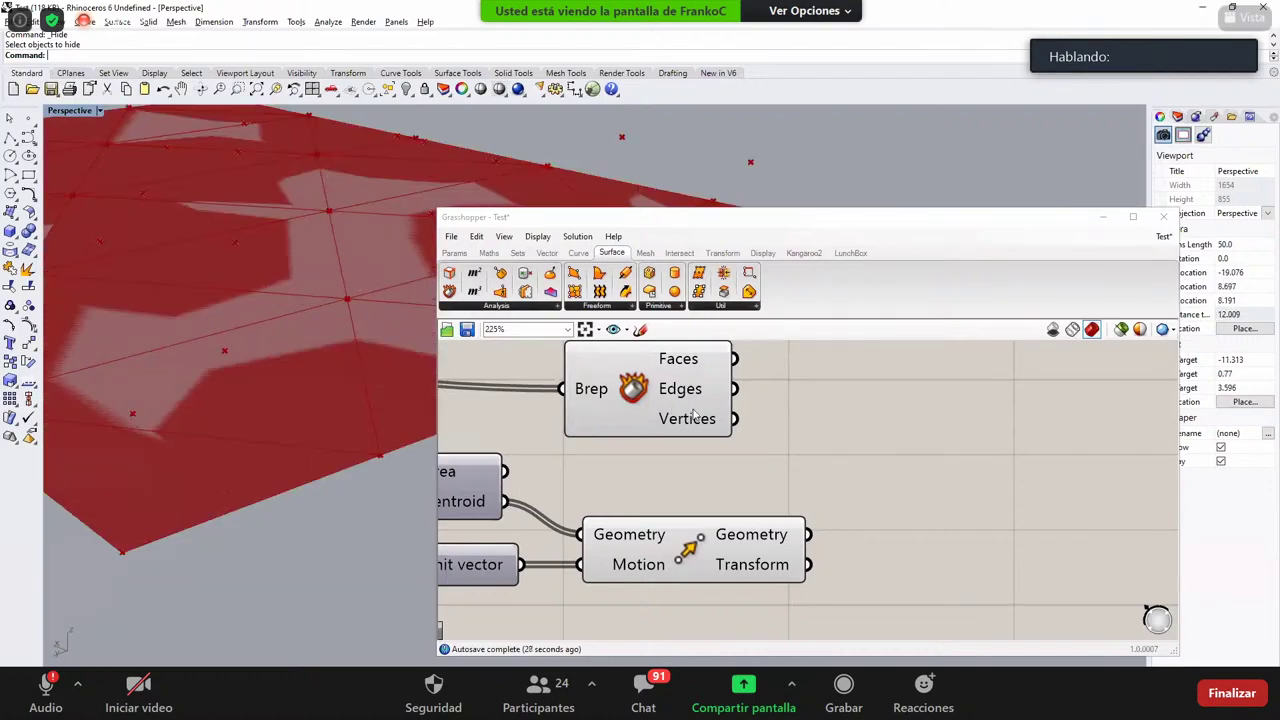
drag(694, 415, 709, 432)
click(749, 464)
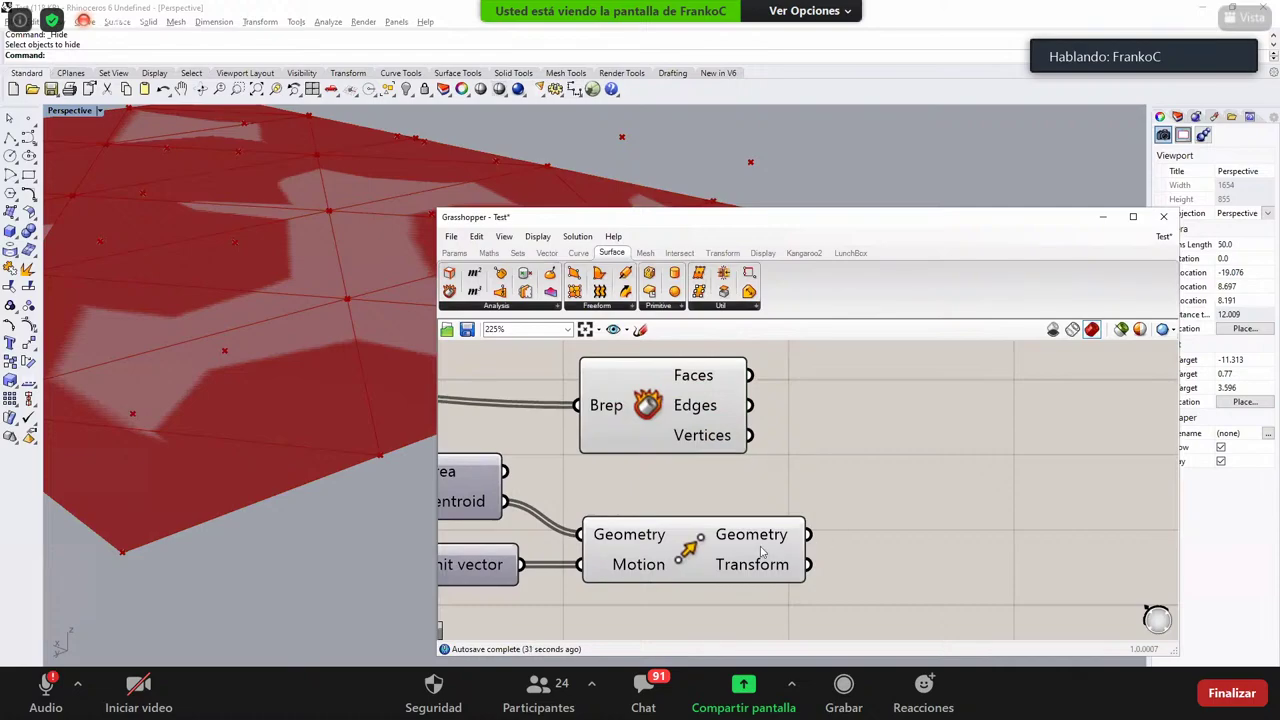
drag(700, 548, 696, 548)
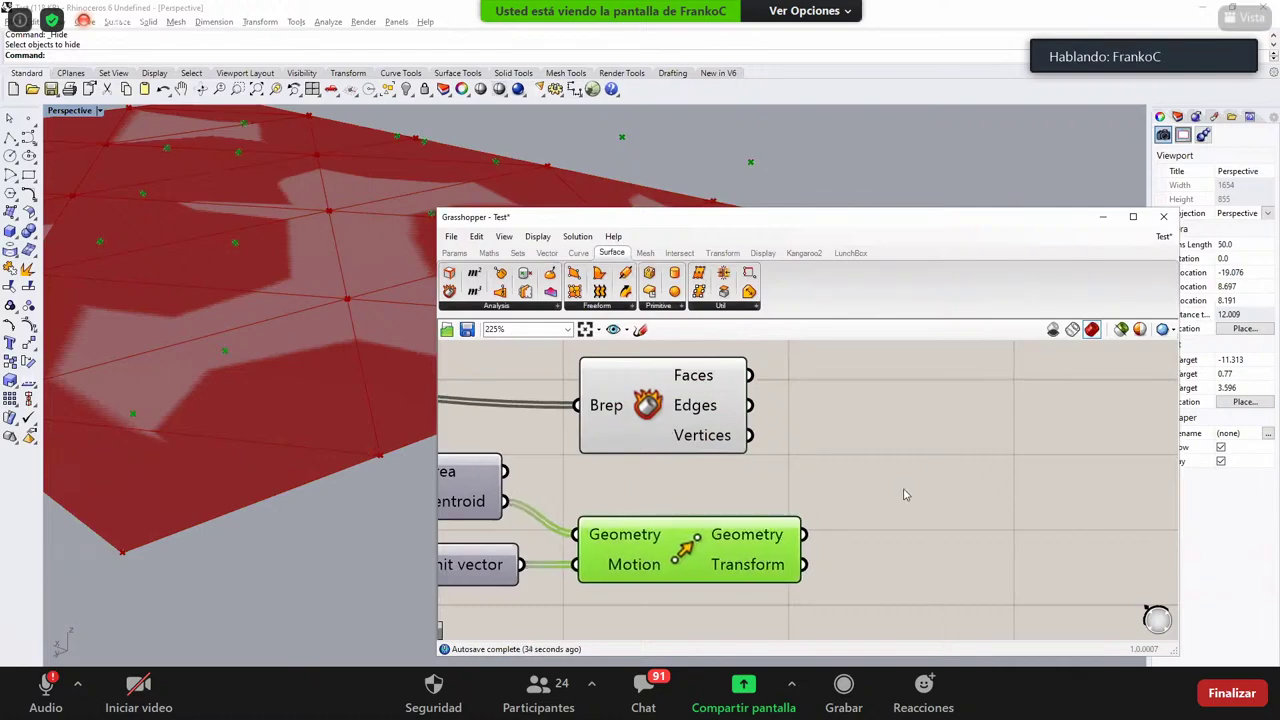
right_drag(857, 464, 822, 454)
drag(649, 438, 647, 440)
click(887, 460)
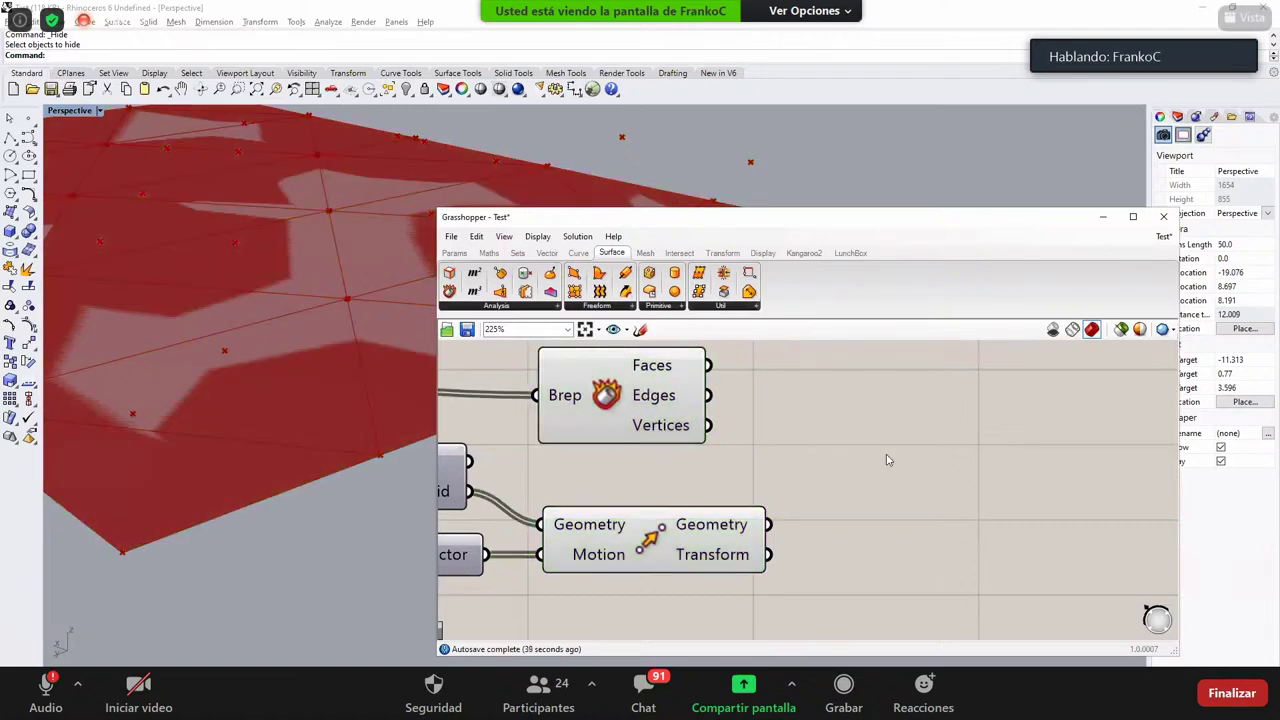
Step: Add a List Item component and feed the Deconstruct Brep vertices into its List input
double_click(790, 463)
click(517, 253)
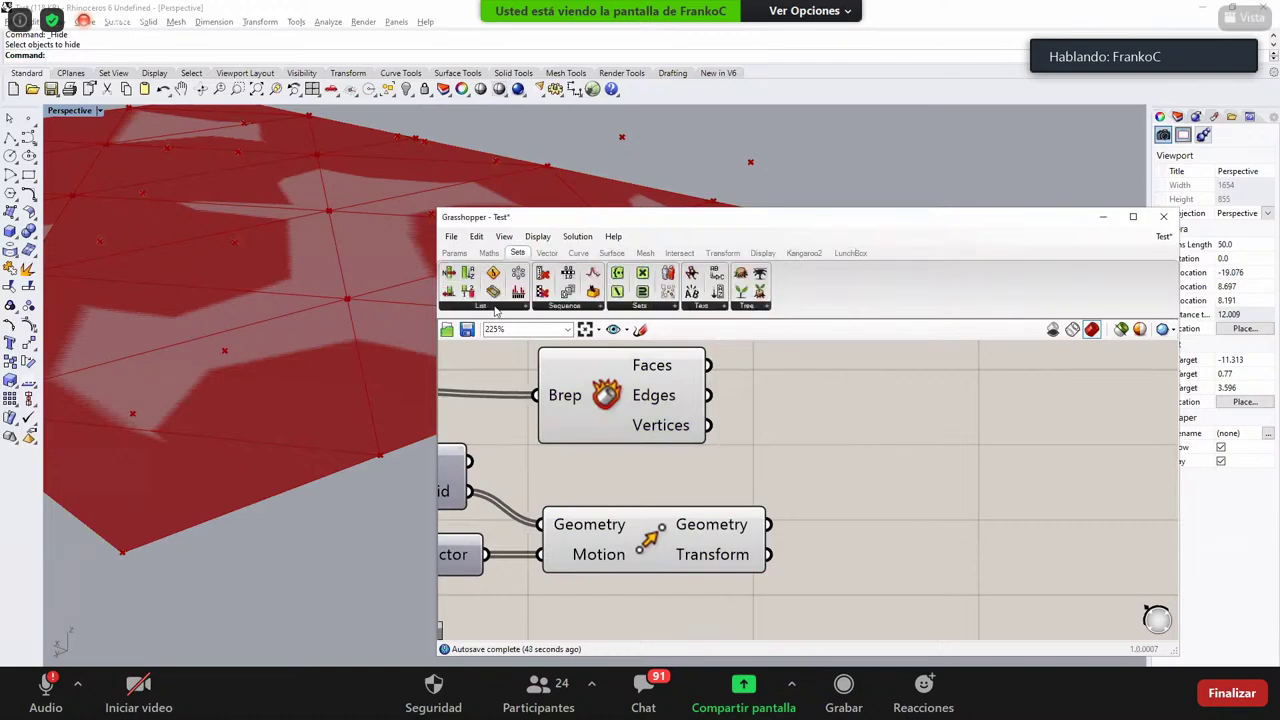
click(490, 305)
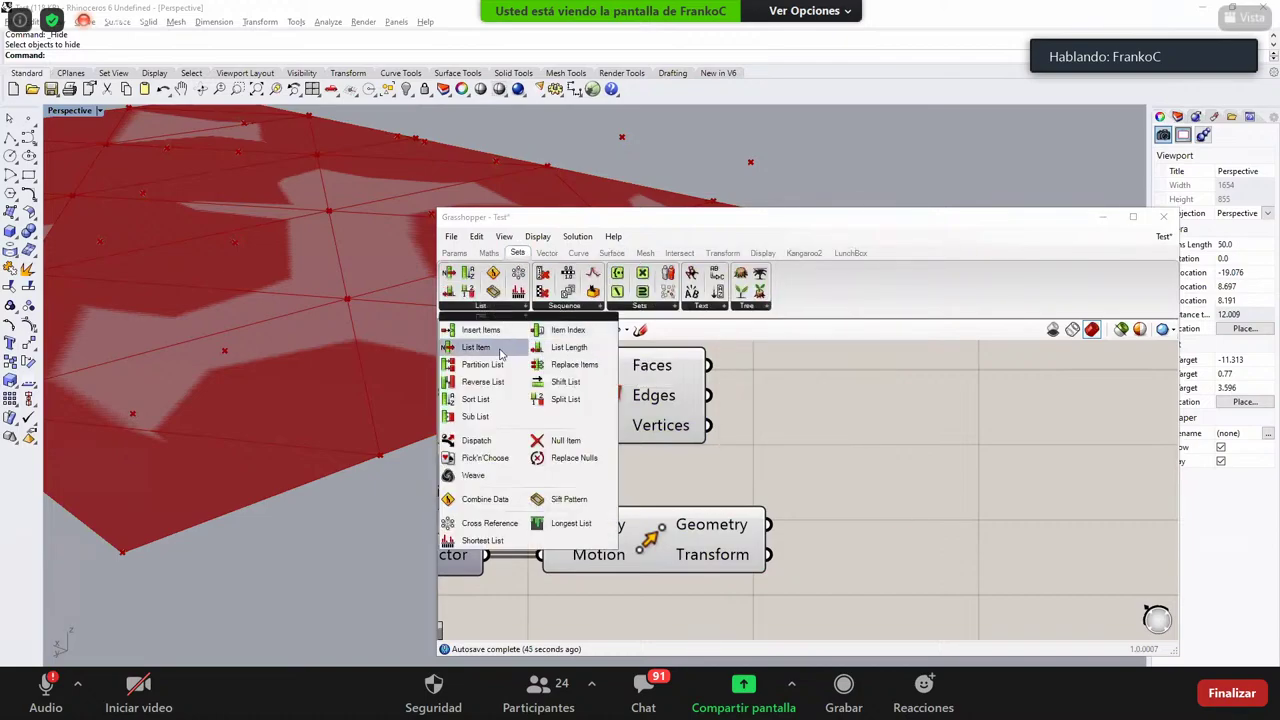
drag(501, 354, 838, 450)
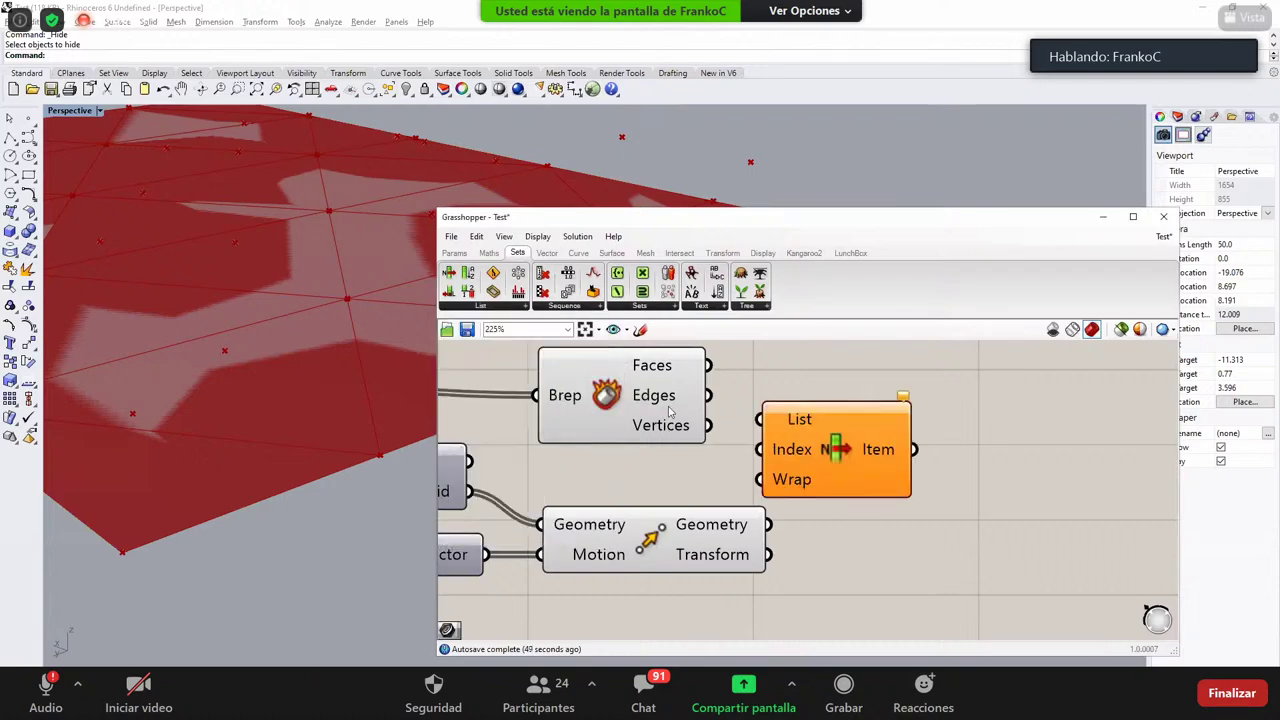
drag(682, 410, 809, 416)
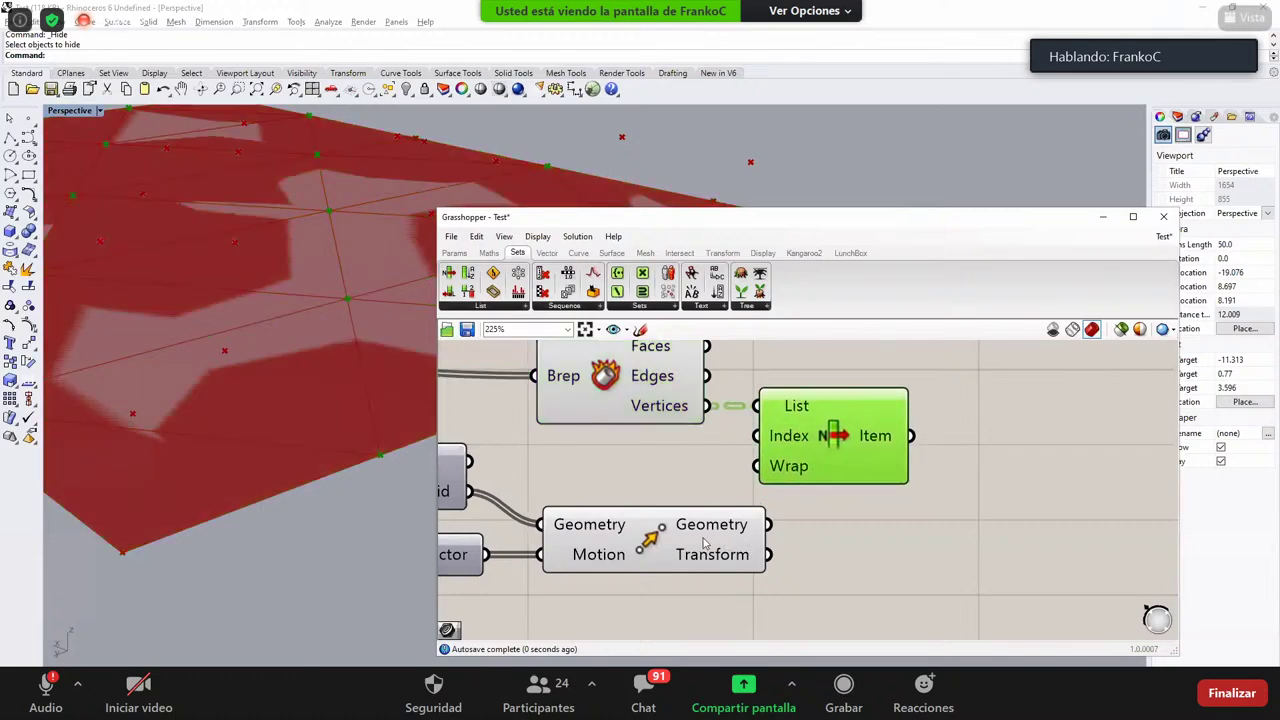
Step: Shift the Move component further along the canvas and arrange Deconstruct Brep and List Item above it with clear spacing
click(706, 541)
drag(738, 545, 959, 541)
right_drag(783, 572, 660, 598)
scroll(708, 513, down, 2)
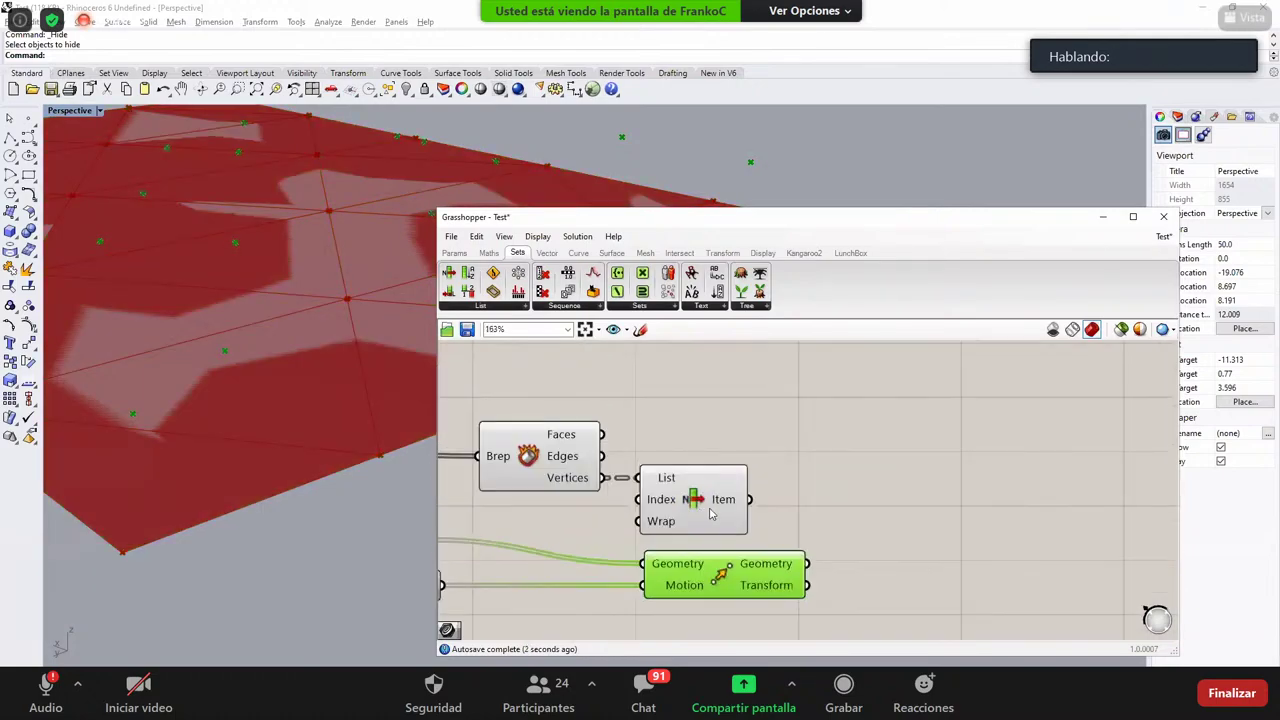
drag(711, 514, 776, 533)
drag(700, 422, 563, 470)
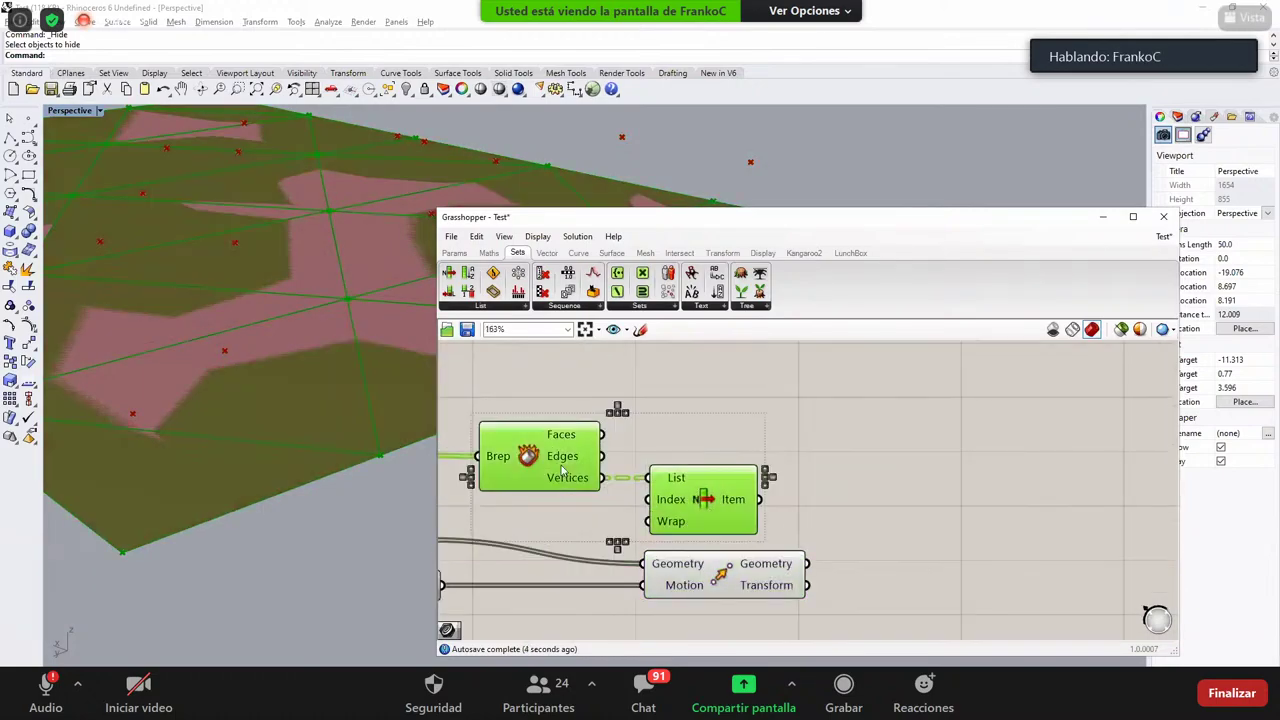
drag(710, 529, 710, 498)
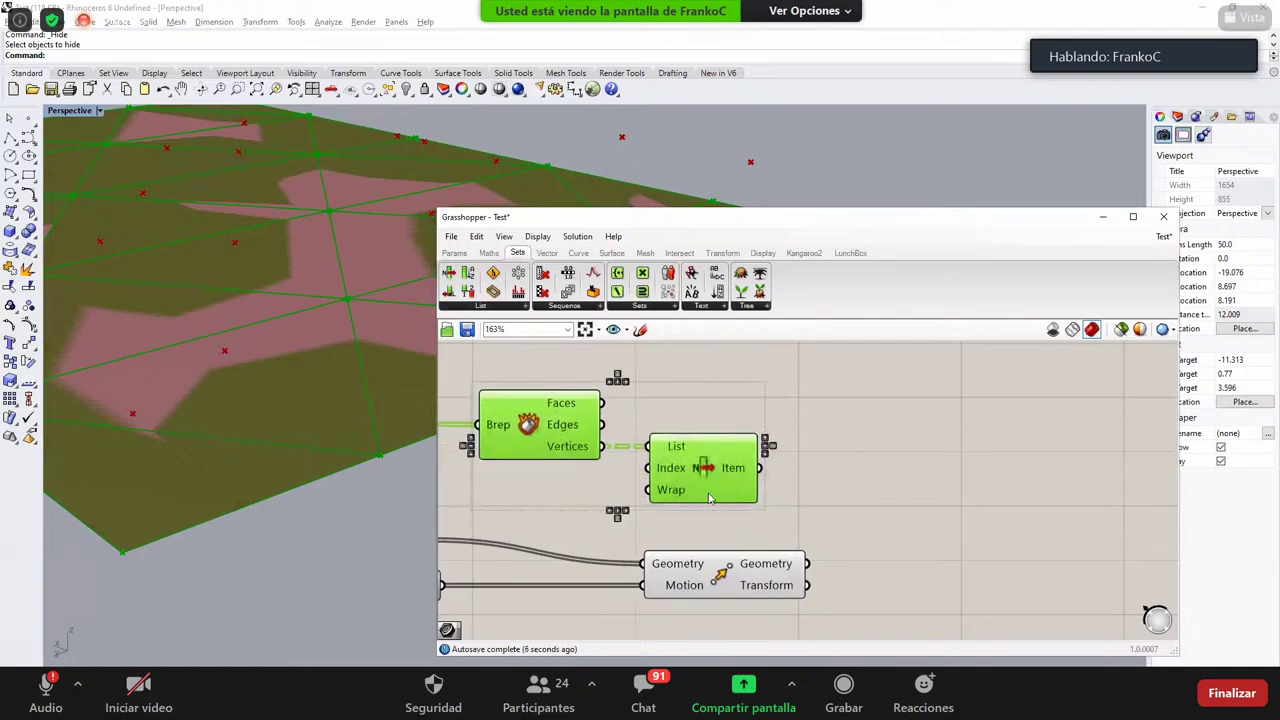
click(708, 522)
Step: Add the +1 and +2 outputs to the List Item component so it delivers three vertices per panel
scroll(712, 488, up, 2)
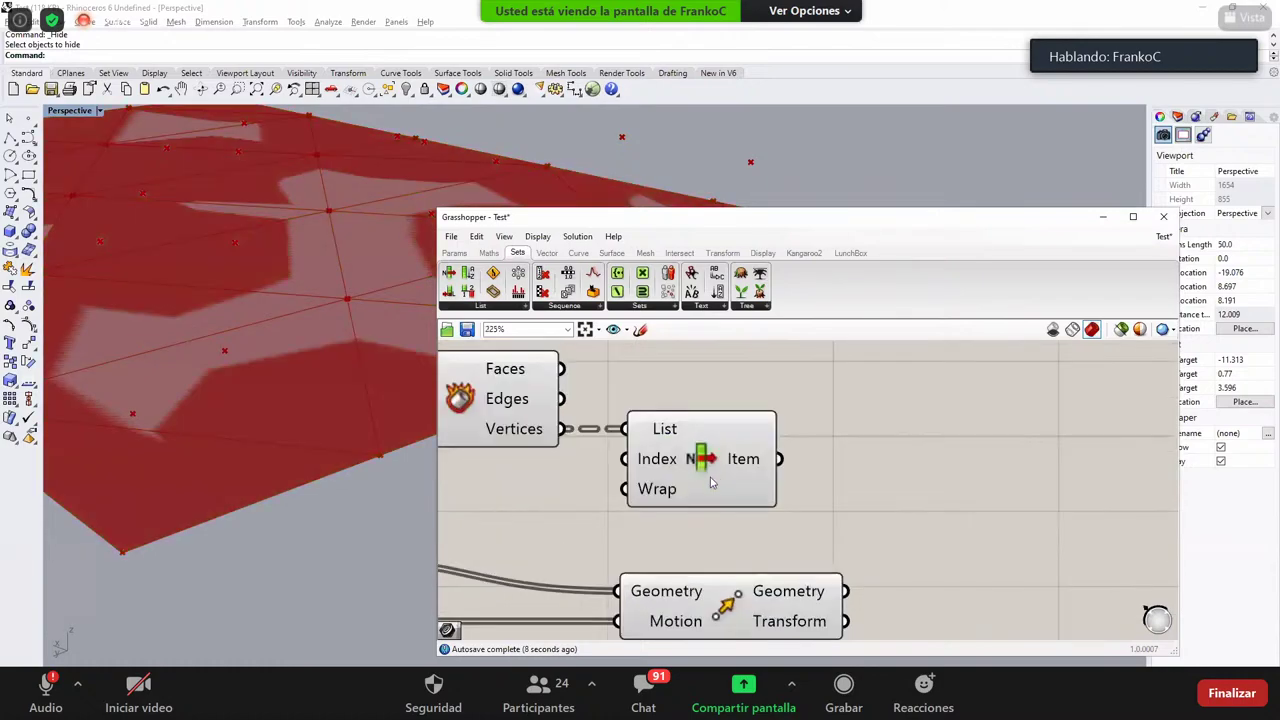
right_drag(711, 480, 756, 474)
scroll(796, 496, up, 2)
scroll(779, 441, up, 4)
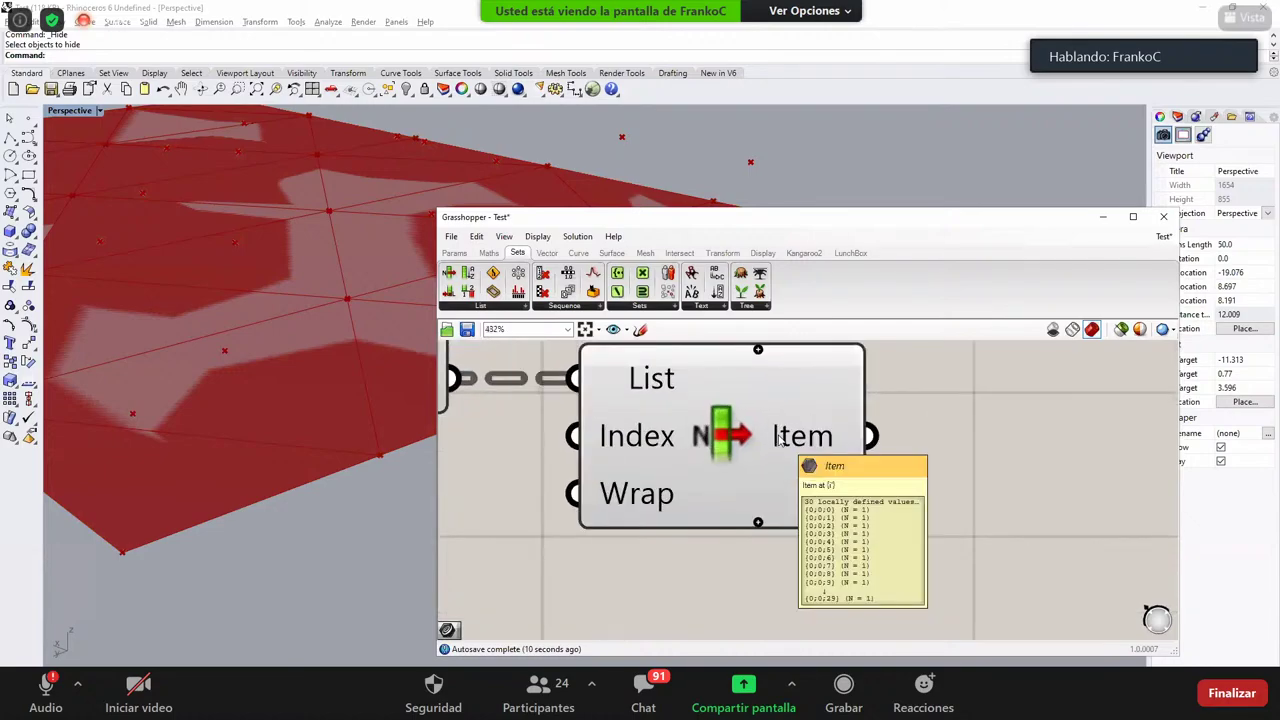
right_drag(758, 443, 740, 370)
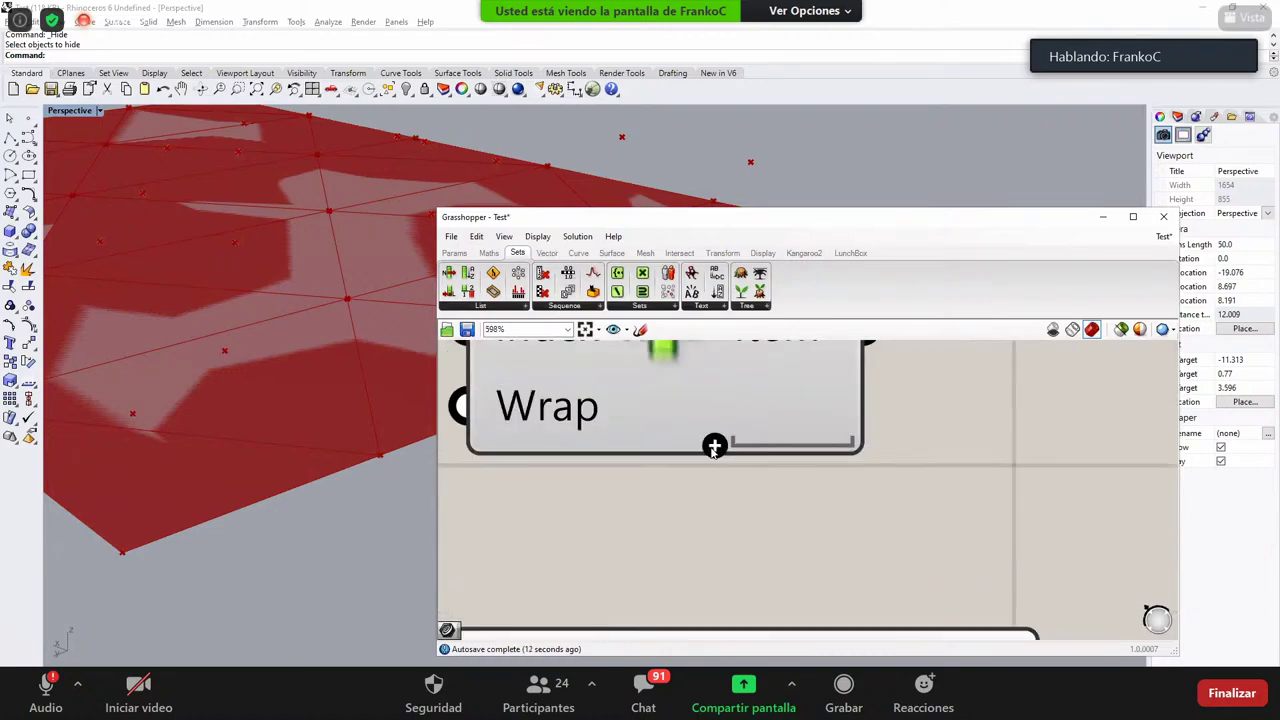
click(714, 445)
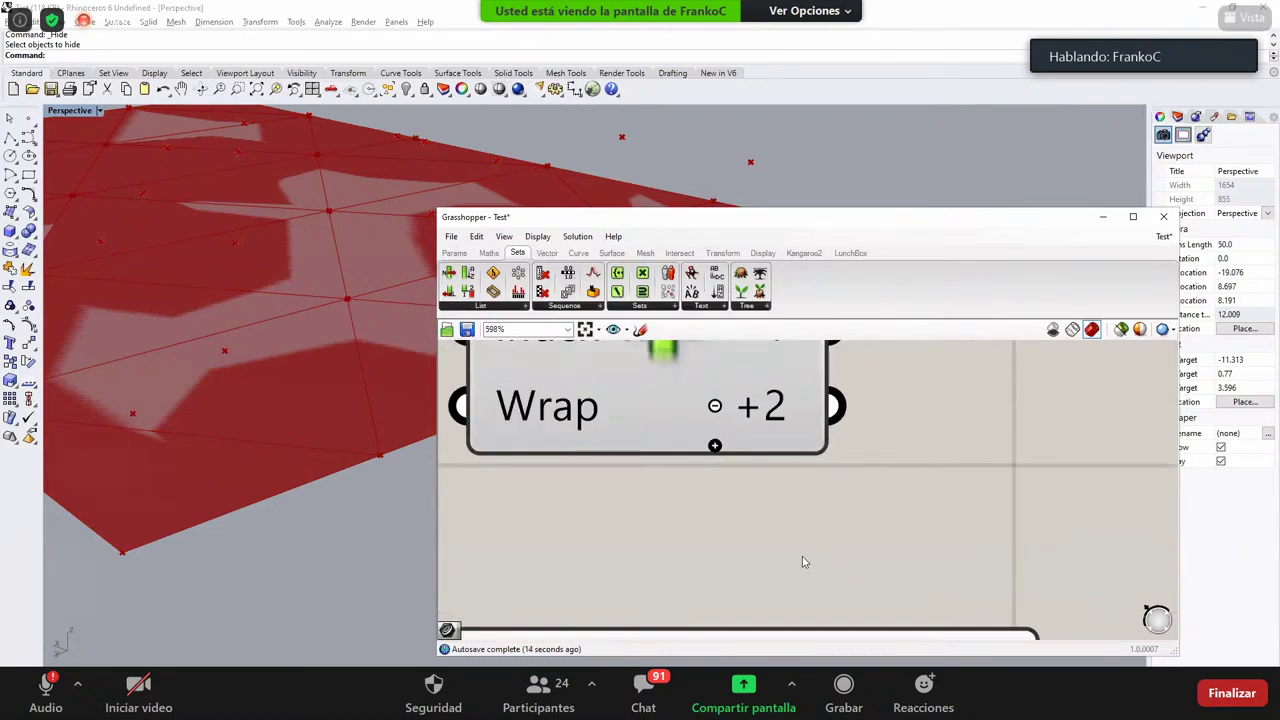
scroll(770, 421, down, 4)
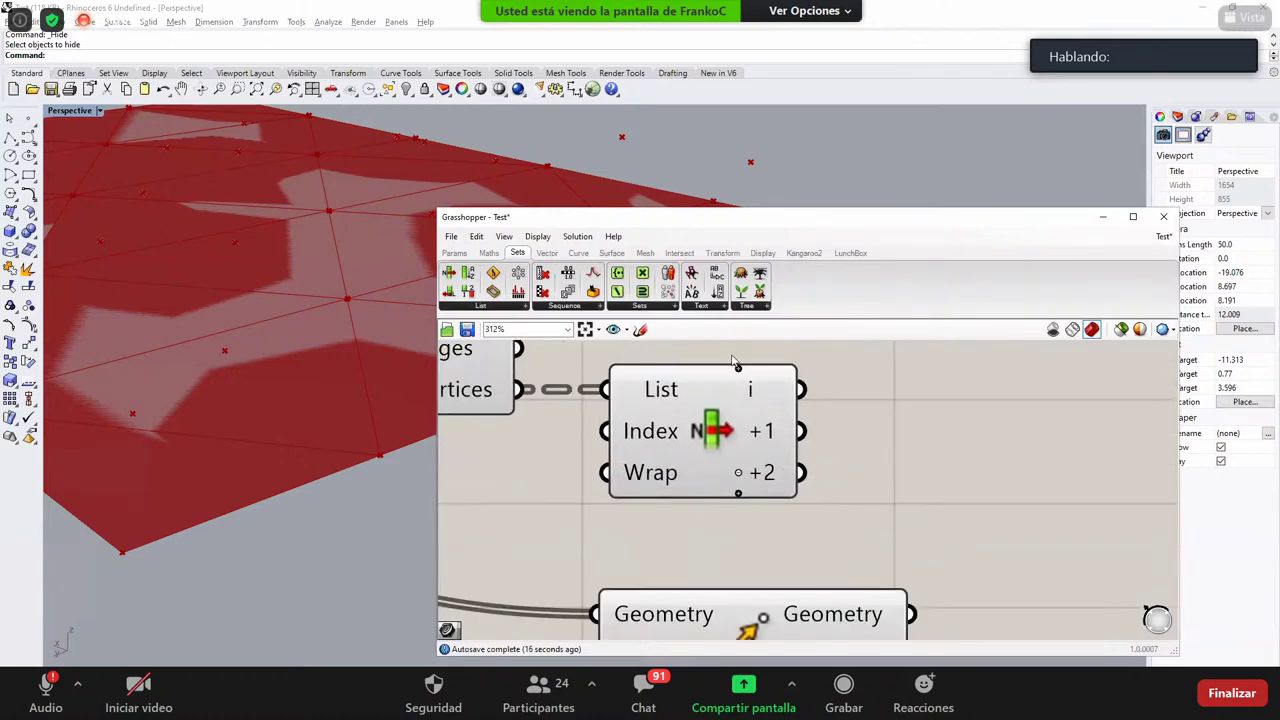
scroll(733, 372, up, 3)
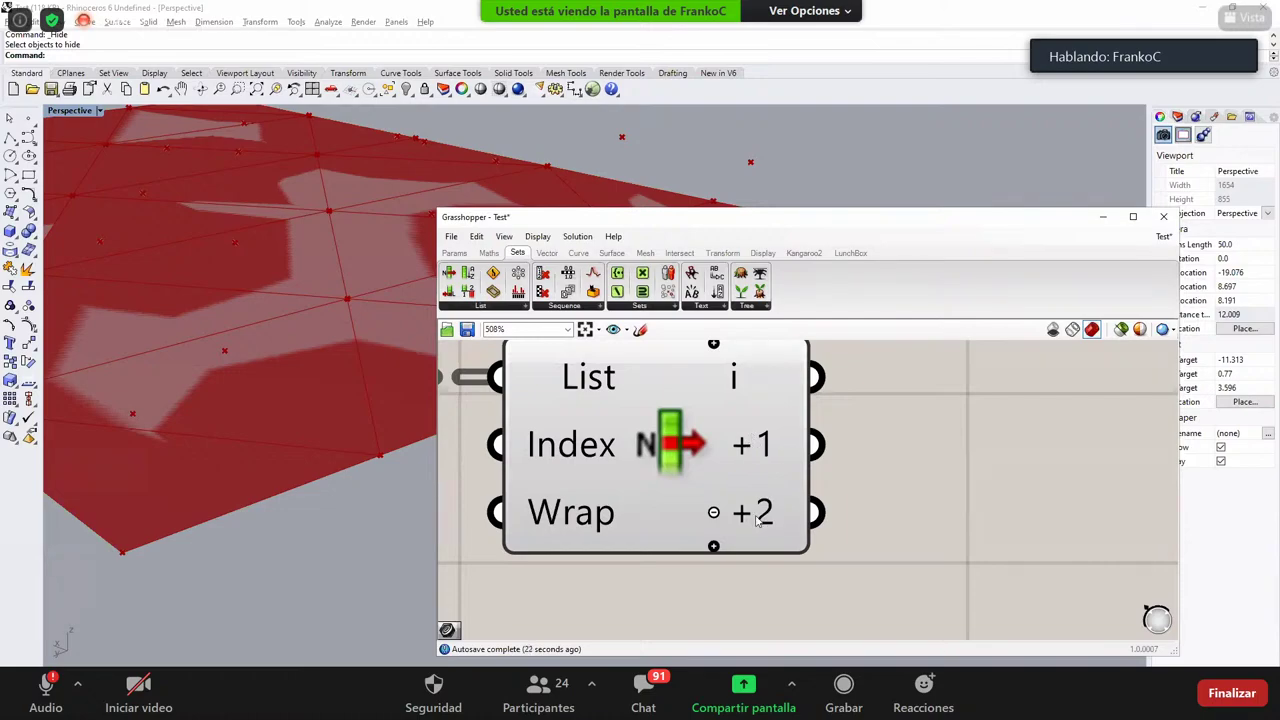
scroll(757, 515, down, 5)
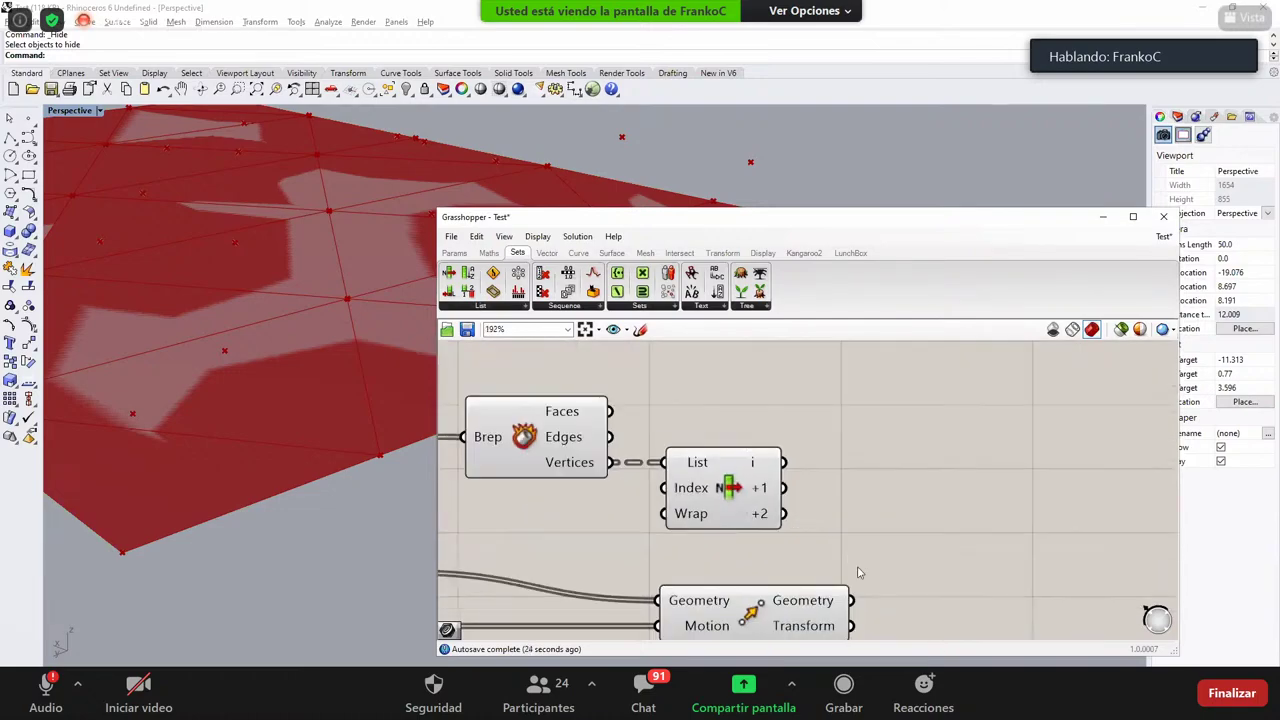
Step: Review the three List Item vertex outputs alongside the displaced points from the Move component
right_drag(858, 572, 777, 507)
click(672, 550)
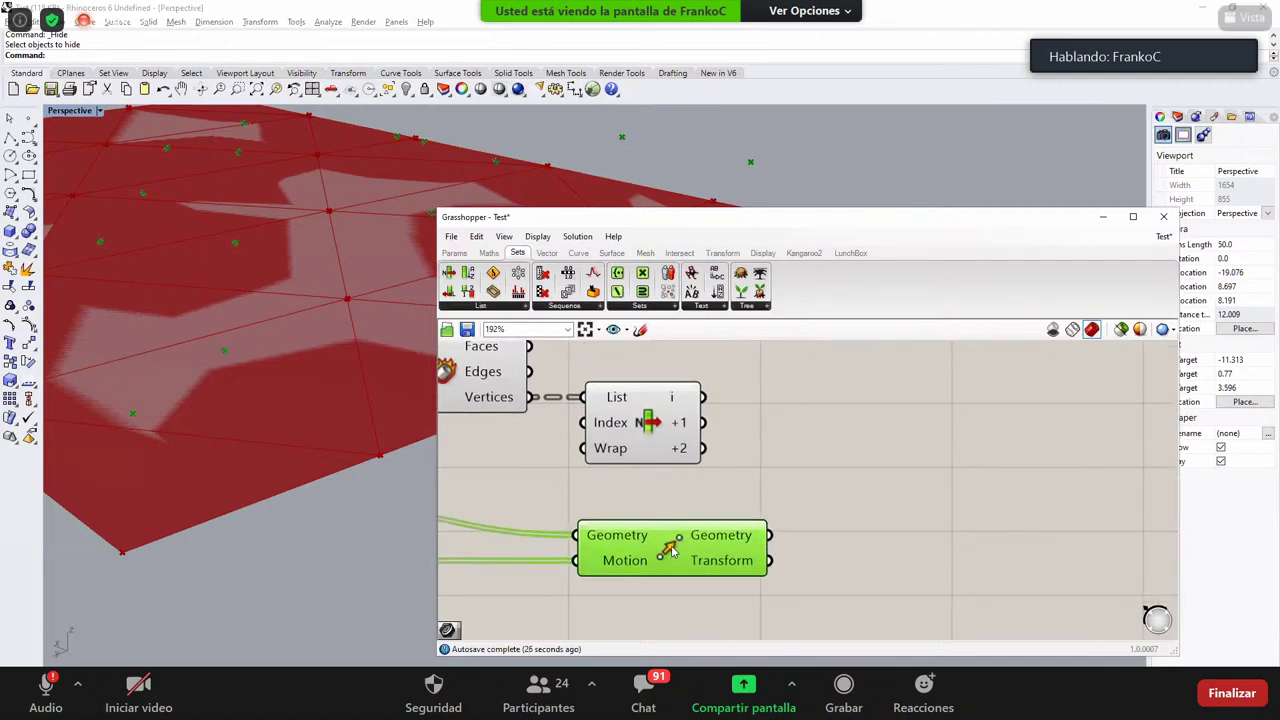
click(772, 505)
scroll(773, 504, down, 2)
right_drag(657, 492, 781, 504)
mouse_move(688, 442)
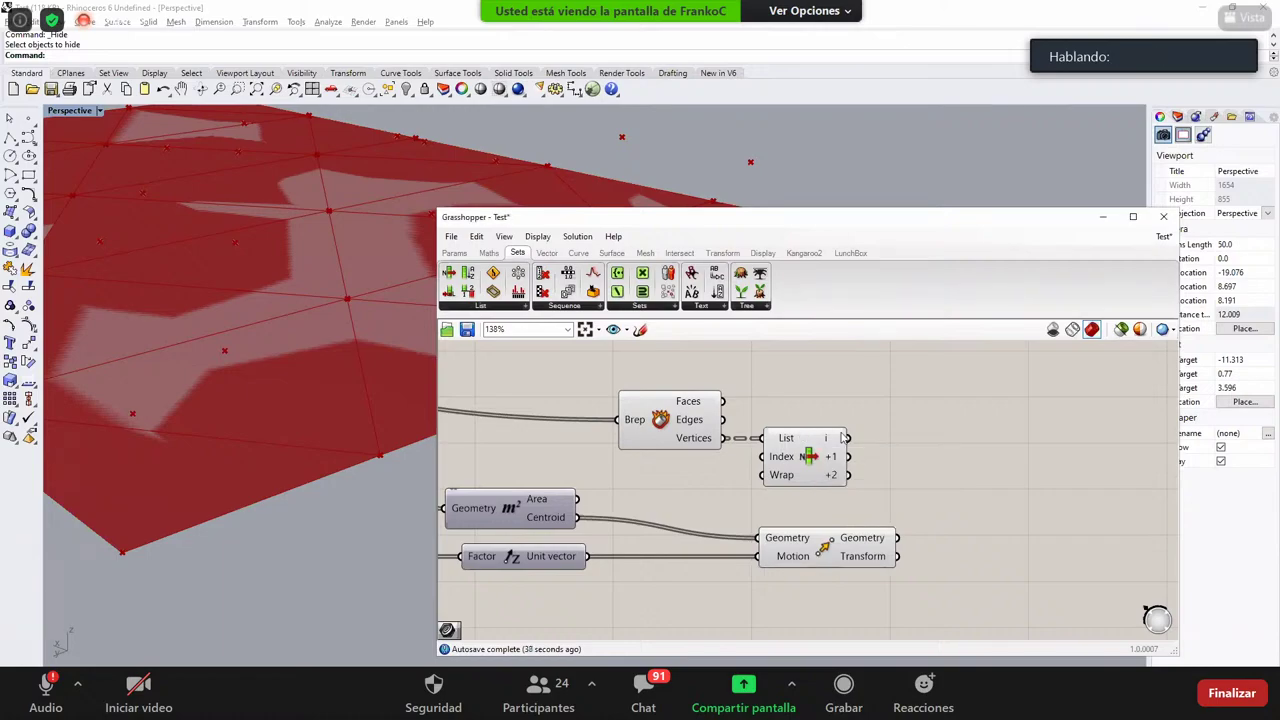
right_drag(803, 437, 765, 427)
scroll(895, 490, up, 2)
right_drag(917, 503, 843, 491)
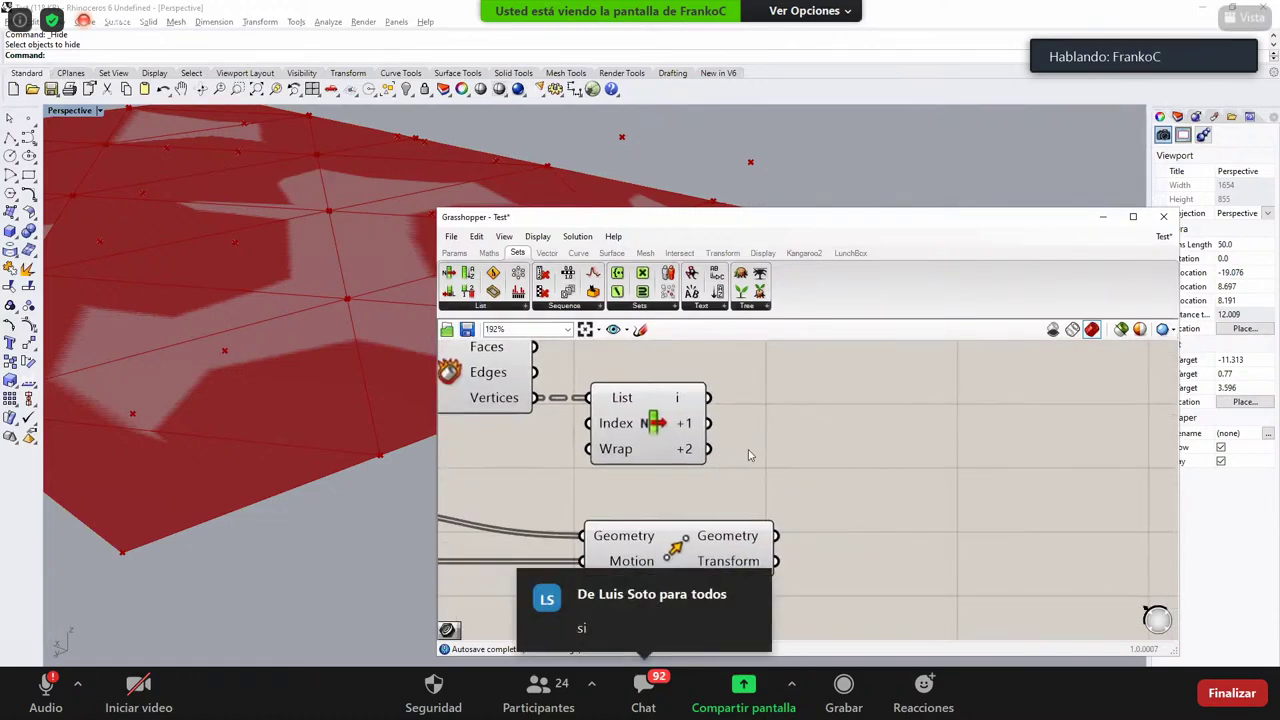
right_drag(789, 447, 766, 442)
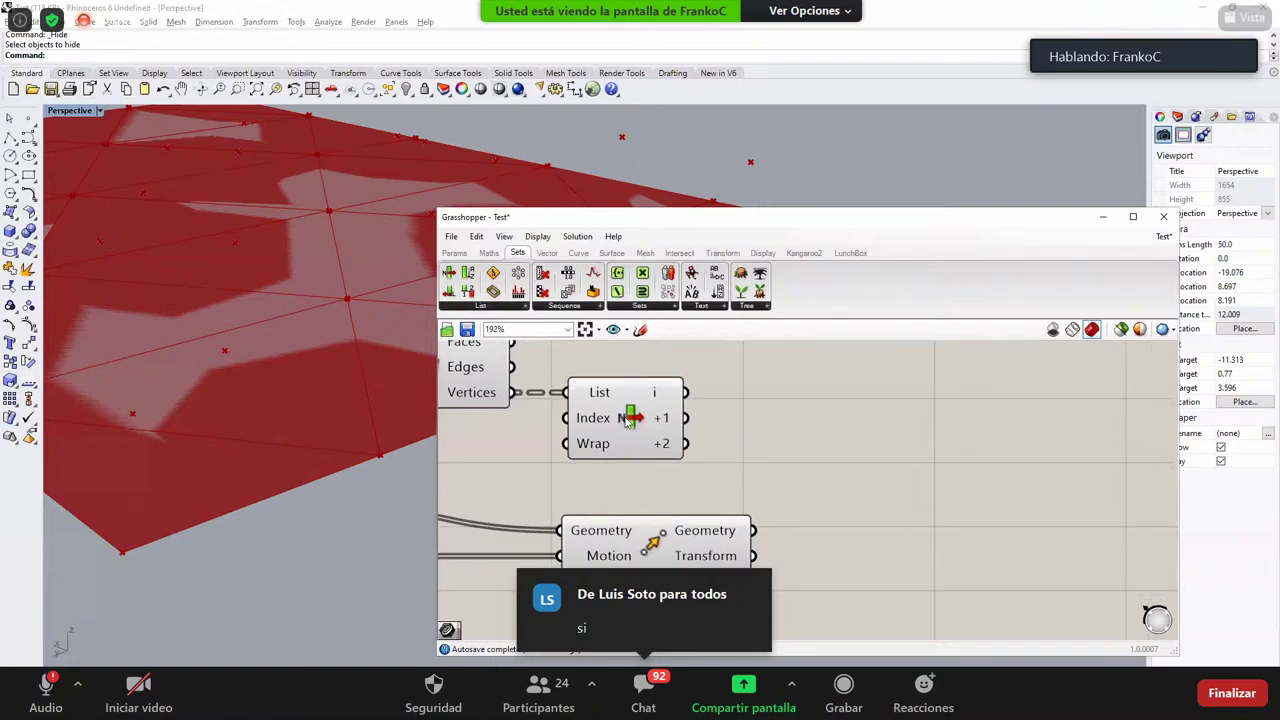
click(625, 414)
click(698, 540)
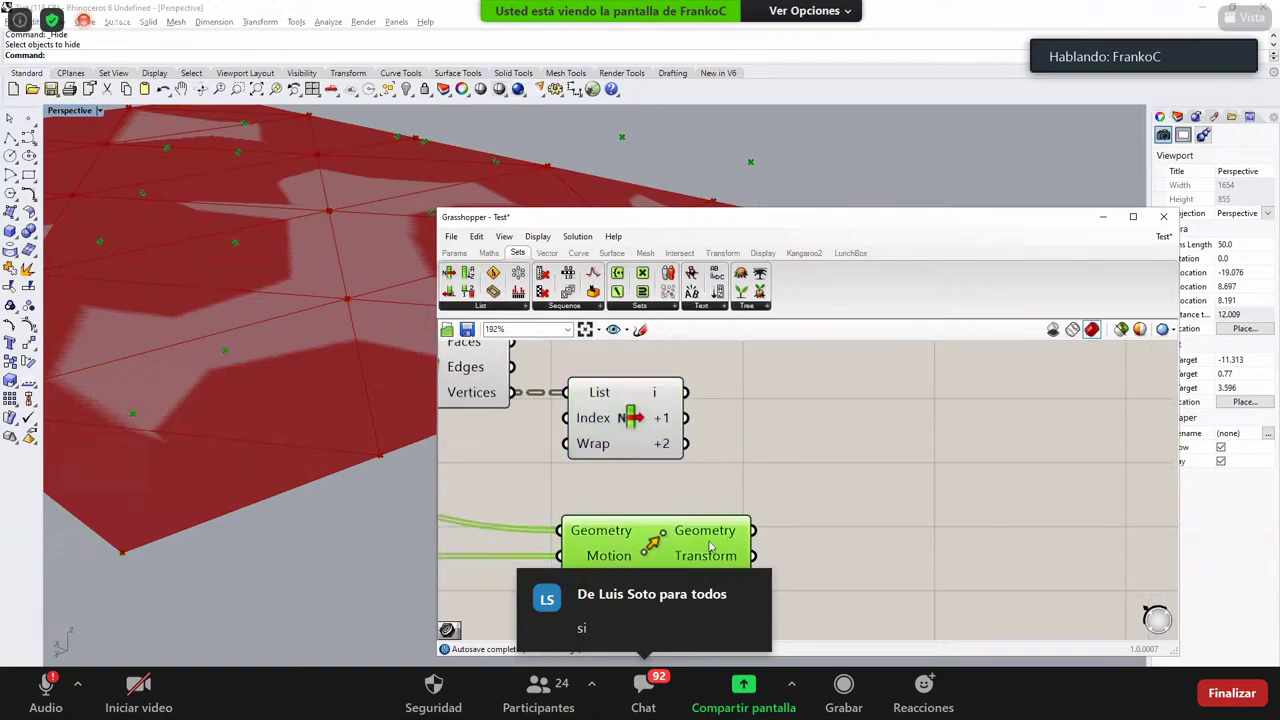
right_drag(803, 469, 728, 466)
click(751, 486)
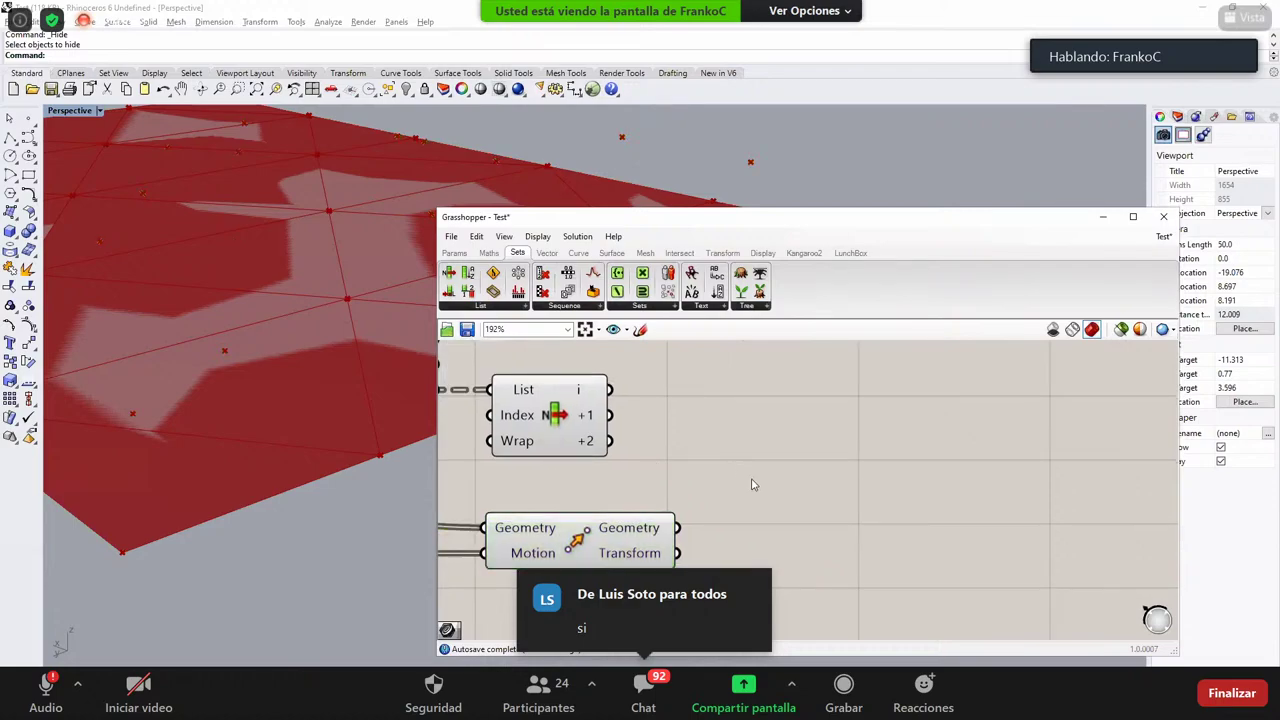
Step: Add a 4Point Surface component beyond the Move component and connect the moved Geometry to Corner A
click(611, 252)
click(597, 306)
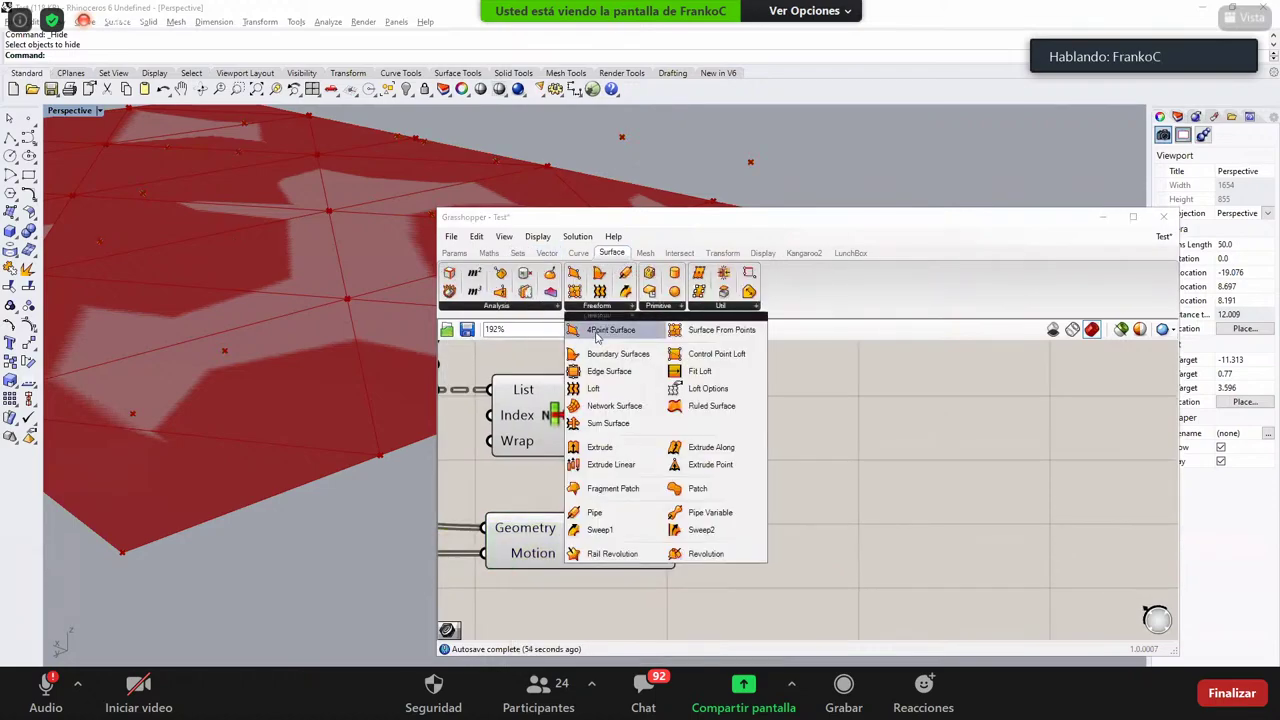
drag(605, 331, 848, 447)
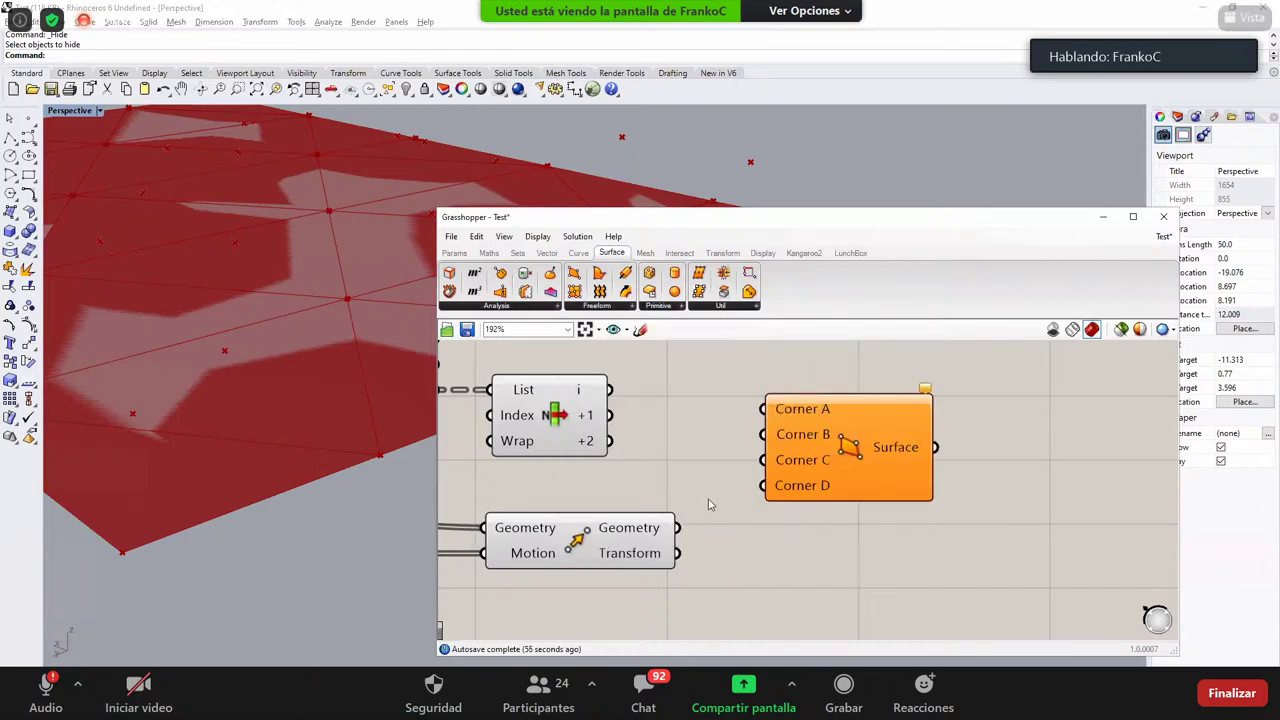
scroll(709, 504, down, 2)
click(818, 500)
drag(825, 491, 853, 539)
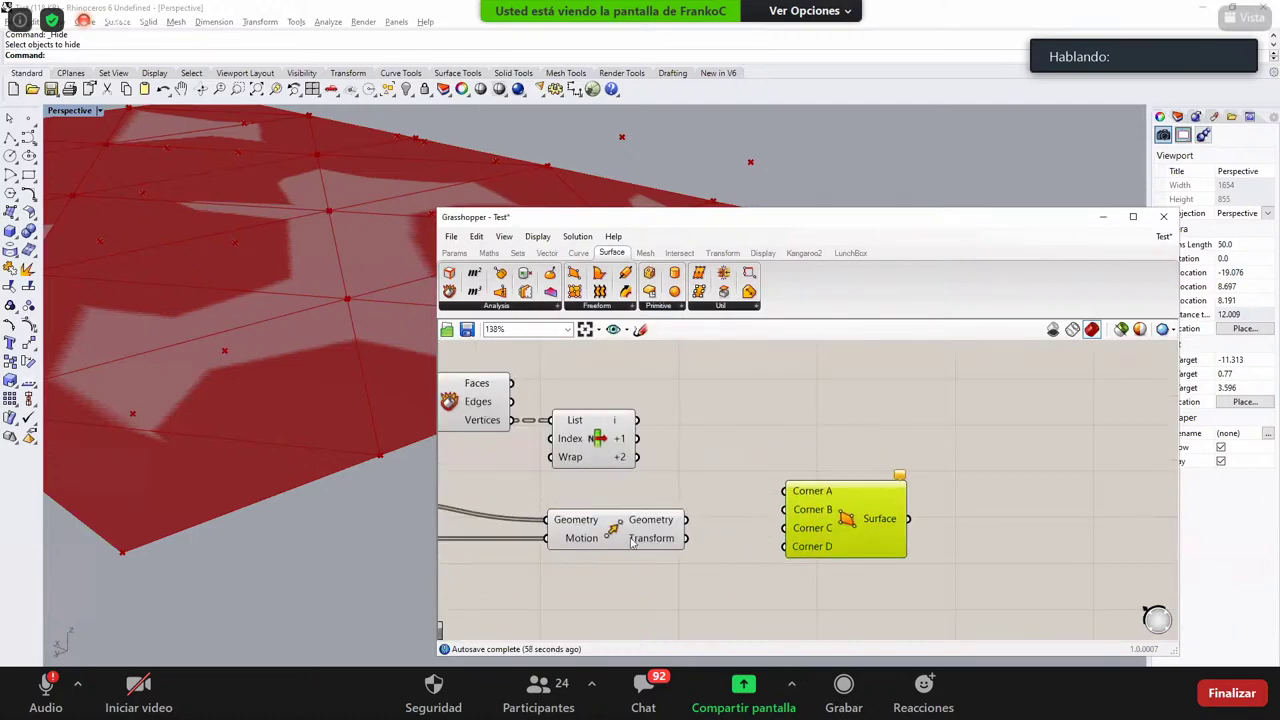
drag(687, 519, 876, 476)
scroll(866, 468, down, 2)
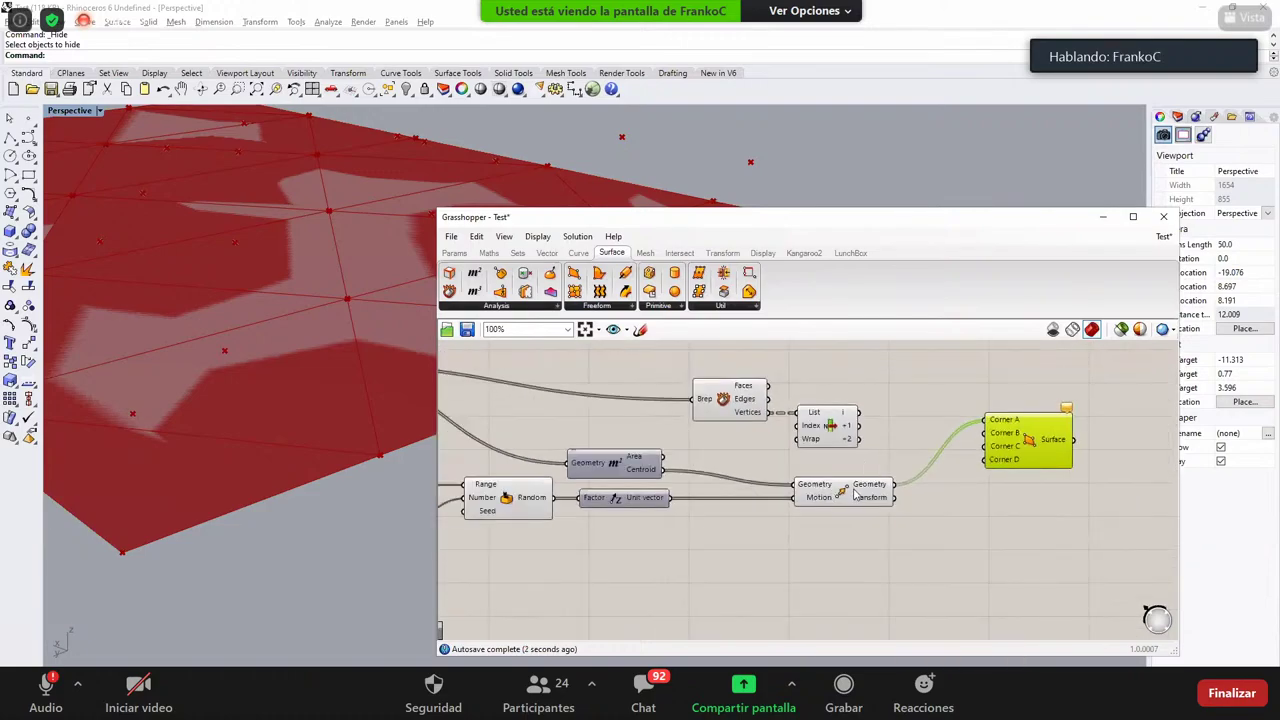
Step: Raise the 4Point Surface component on the canvas so that it sits level with the List Item component
drag(873, 371, 801, 424)
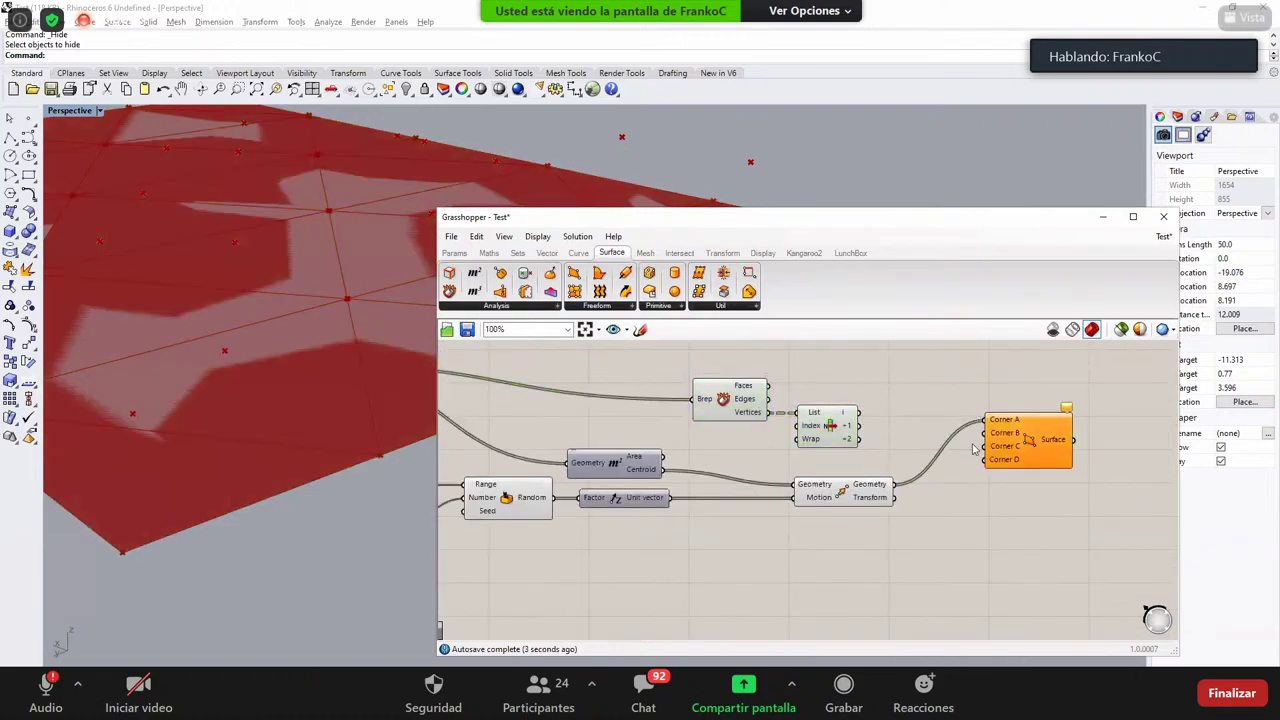
scroll(968, 412, up, 2)
right_drag(968, 438, 908, 436)
drag(991, 457, 991, 418)
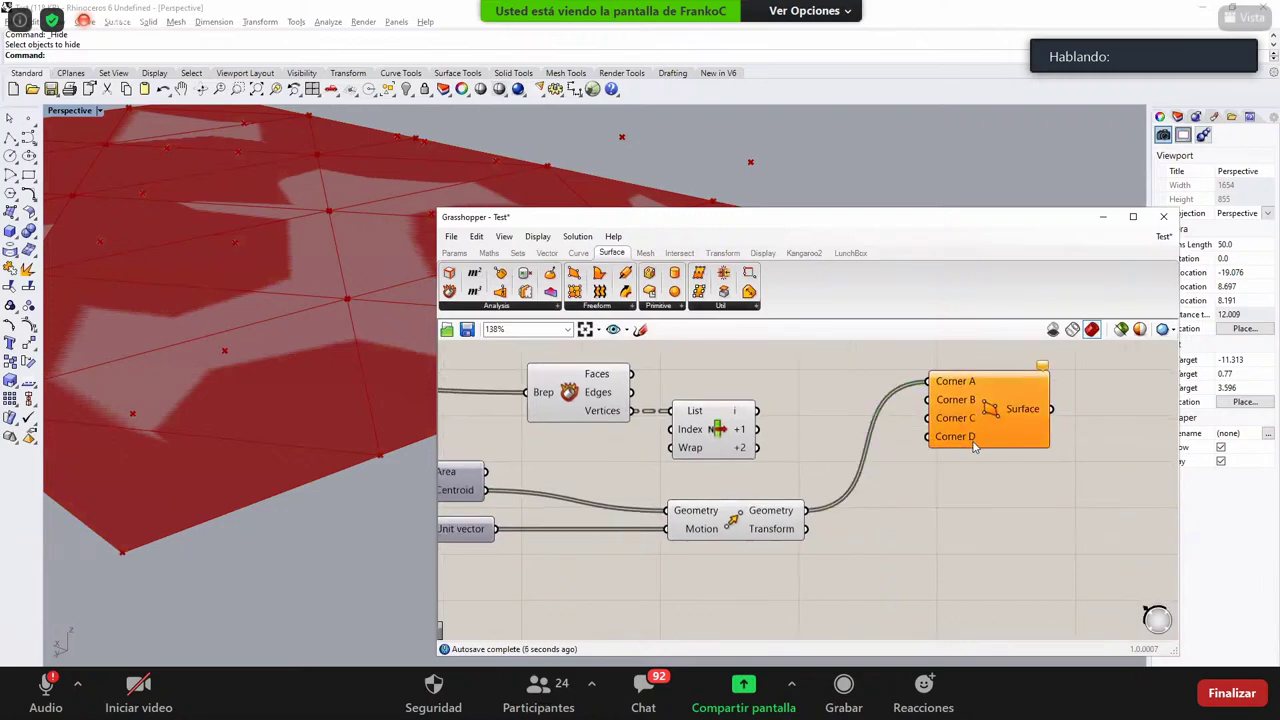
Step: Connect the List Item's i output to Corner B and its +1 output to Corner C of the 4Point Surface
right_drag(264, 505, 197, 544)
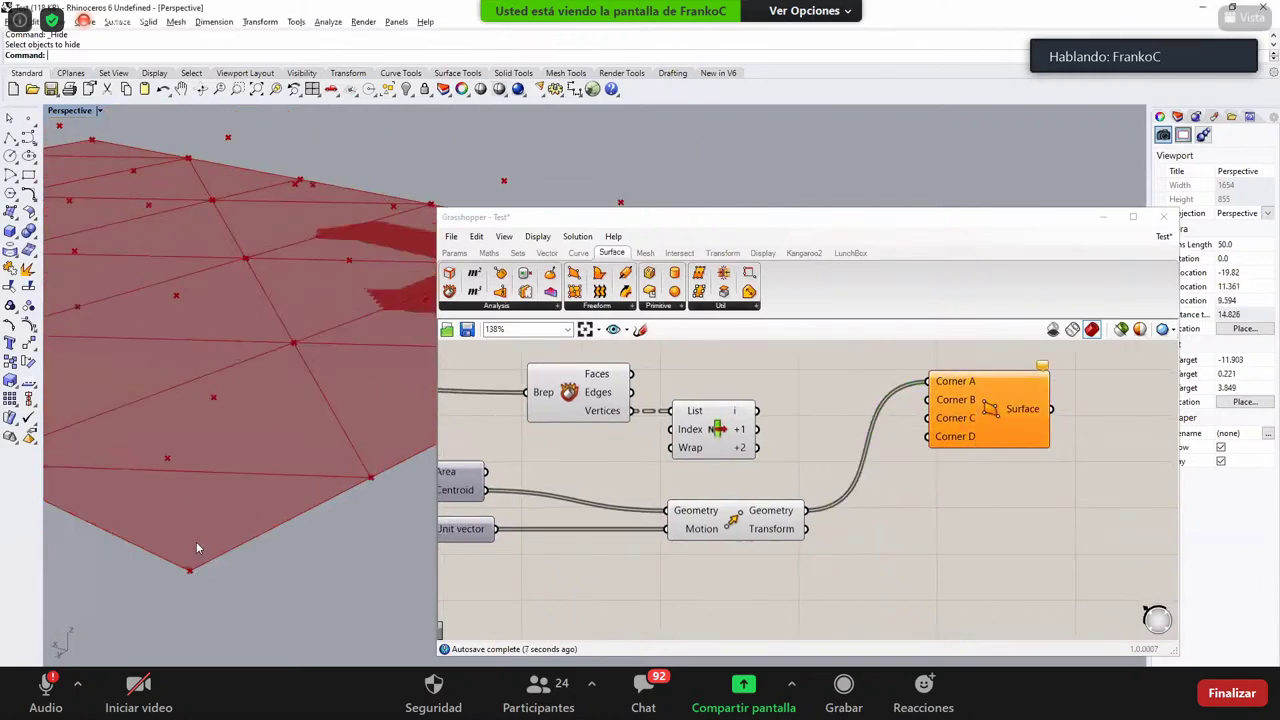
right_drag(313, 453, 233, 453)
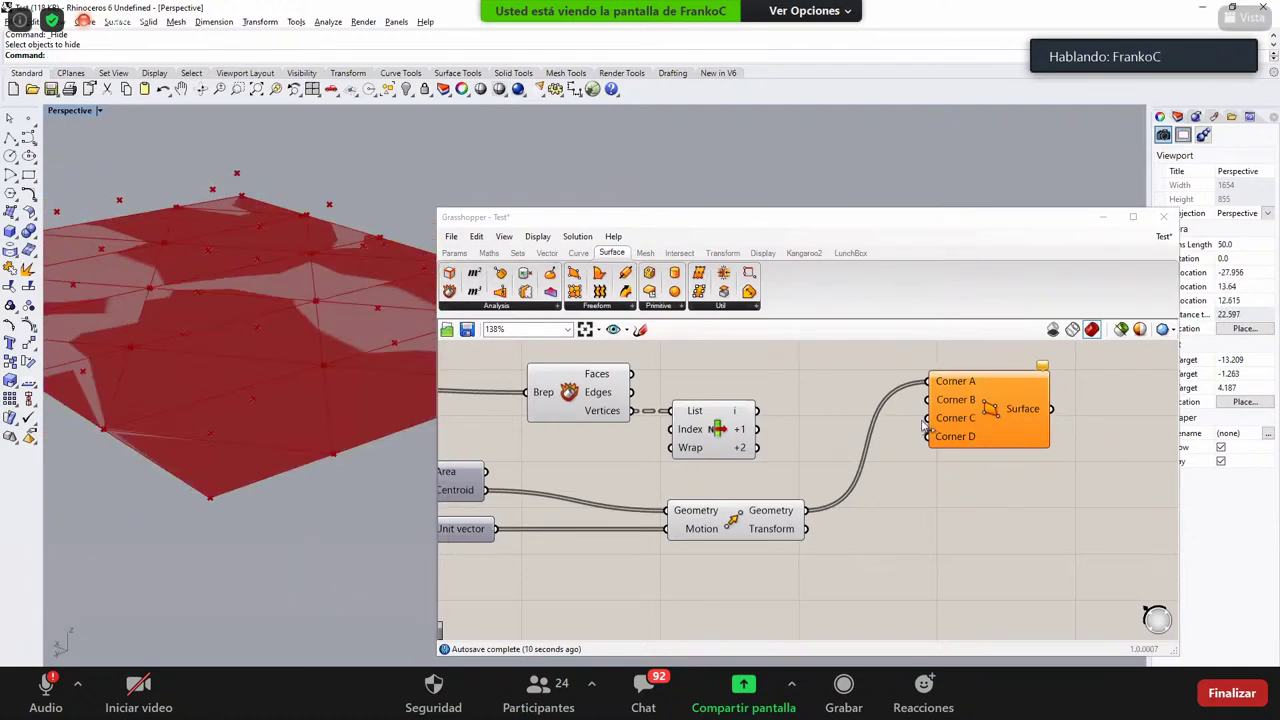
drag(757, 411, 929, 400)
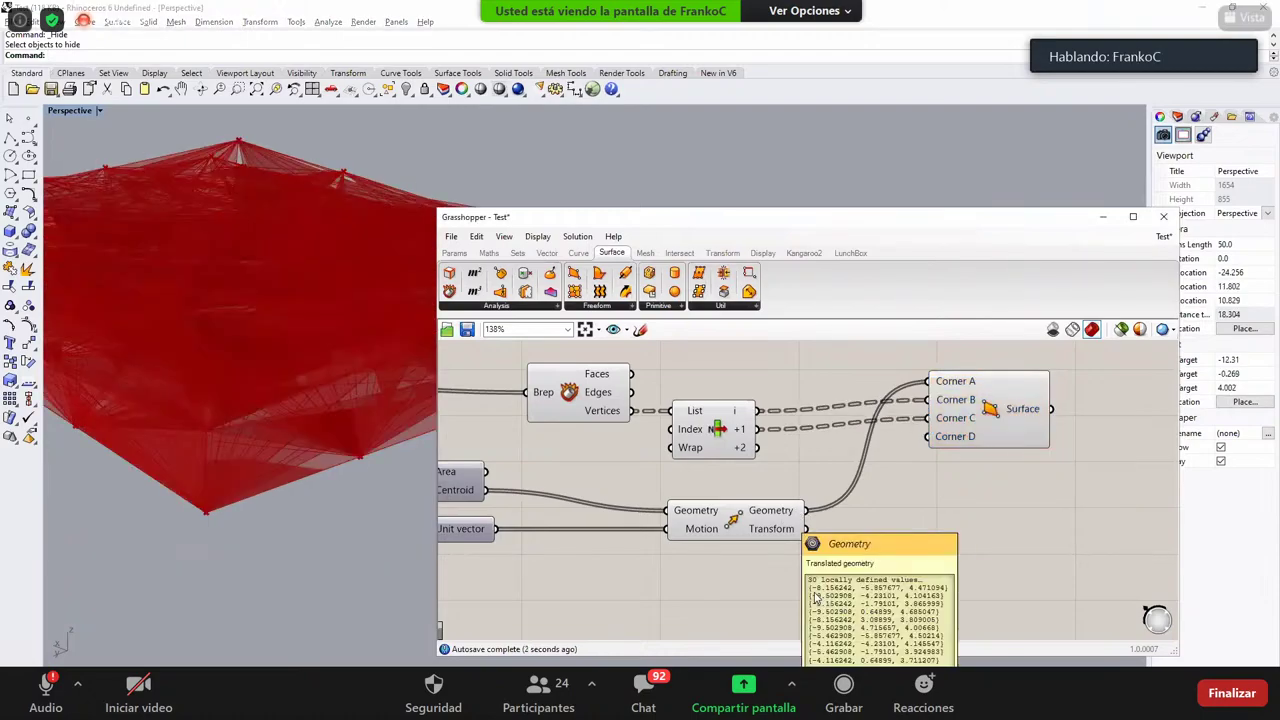
Step: Try grafting the Move component's Geometry output, and turn the graft back off
right_click(783, 517)
click(828, 588)
right_drag(265, 320, 320, 390)
scroll(856, 540, up, 3)
scroll(856, 540, down, 2)
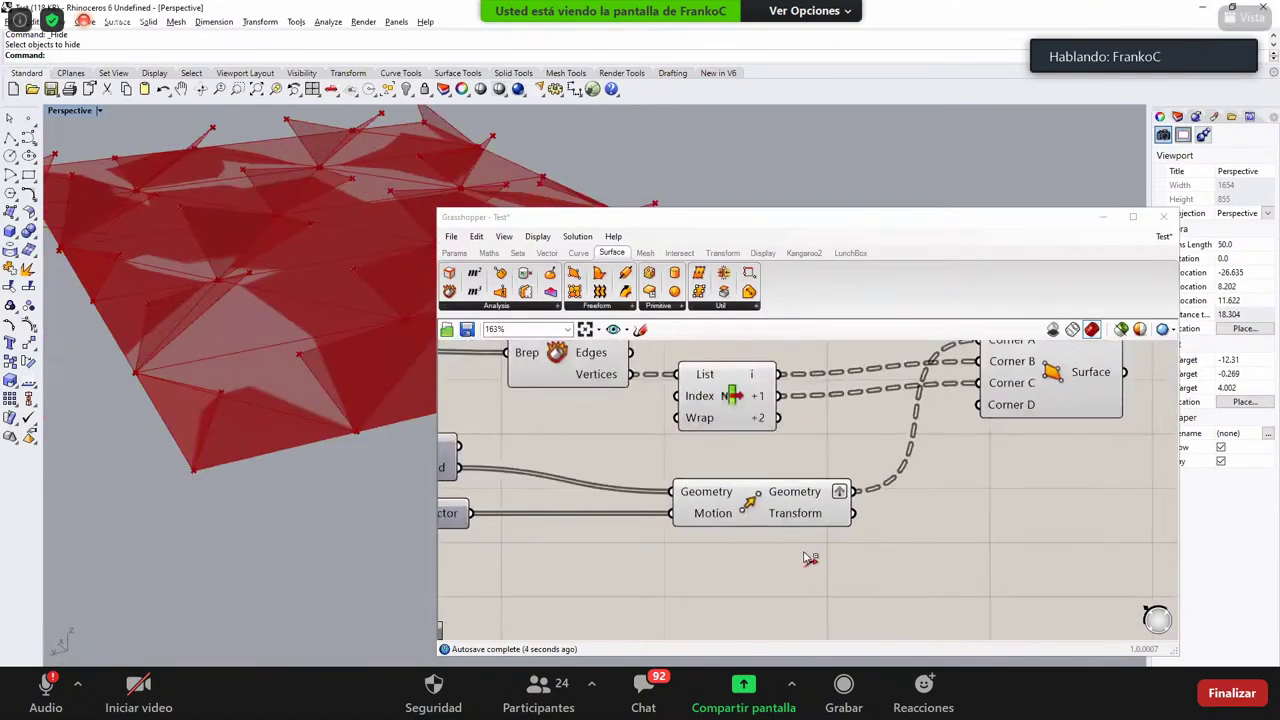
drag(807, 557, 910, 386)
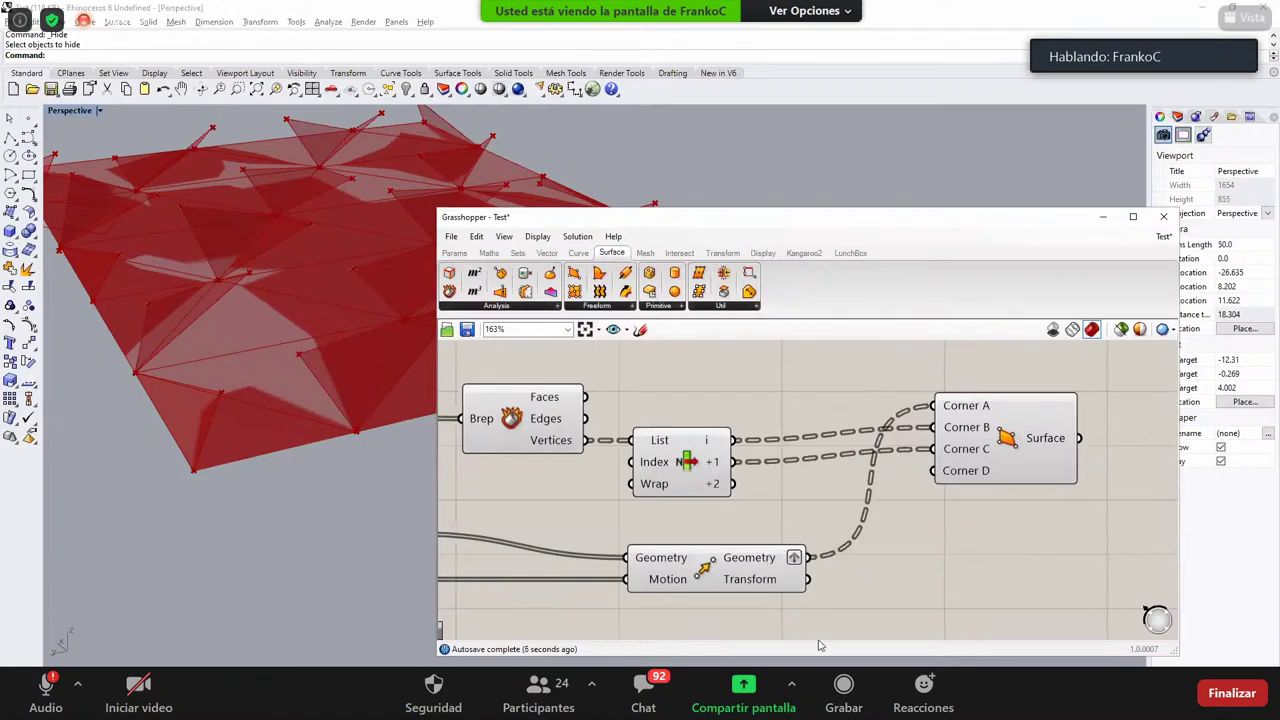
right_click(768, 558)
click(800, 646)
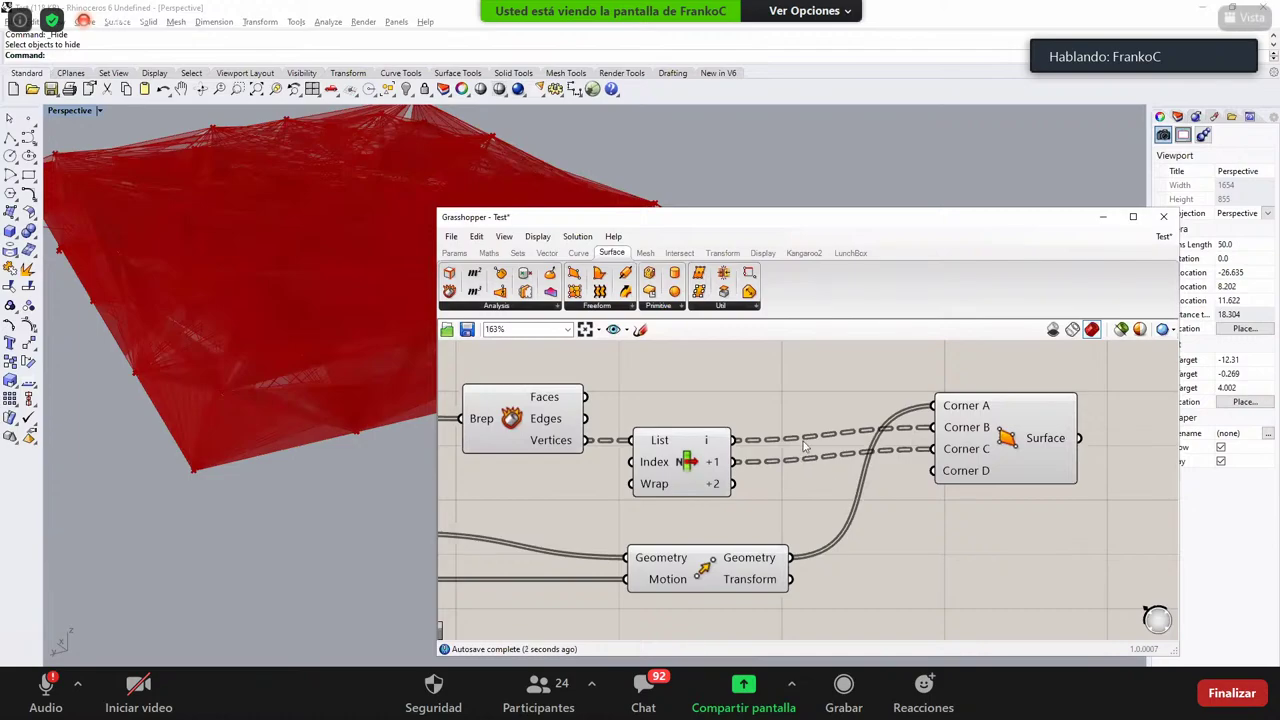
Step: Lower the 4Point Surface component slightly so Corners B and C line up with the List Item's i and +1 outputs
scroll(800, 455, up, 1)
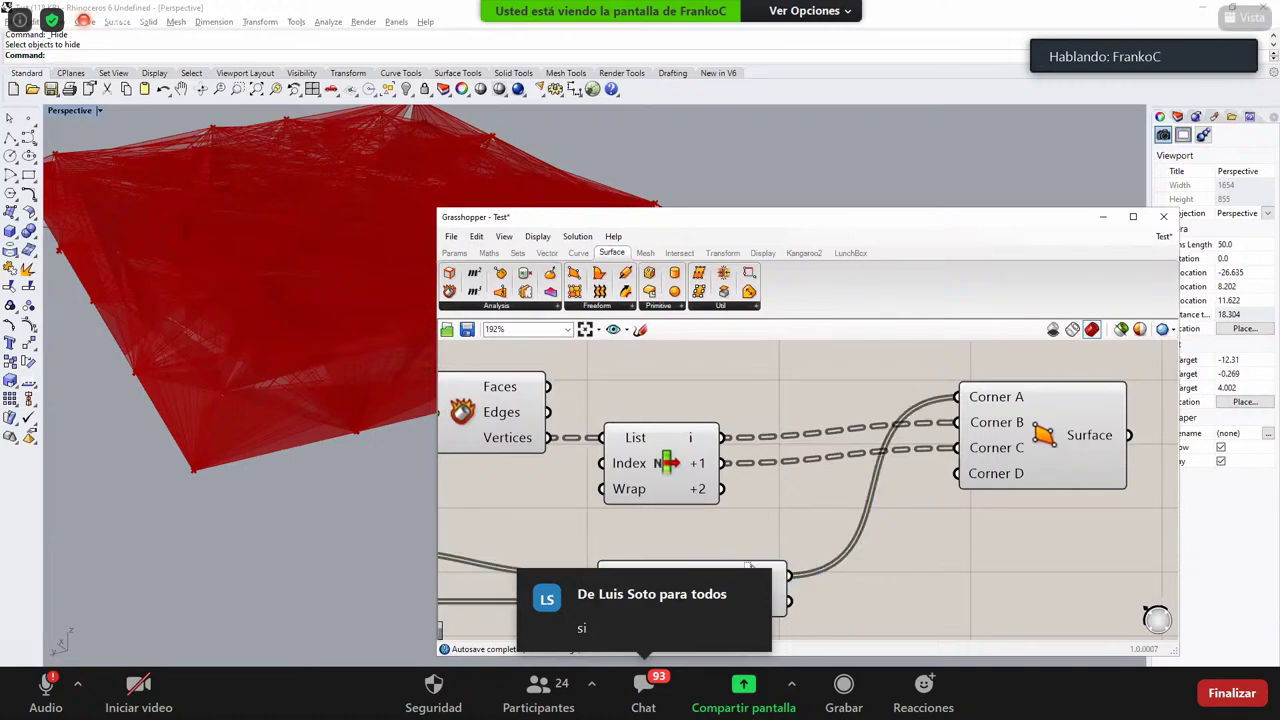
drag(840, 594, 702, 551)
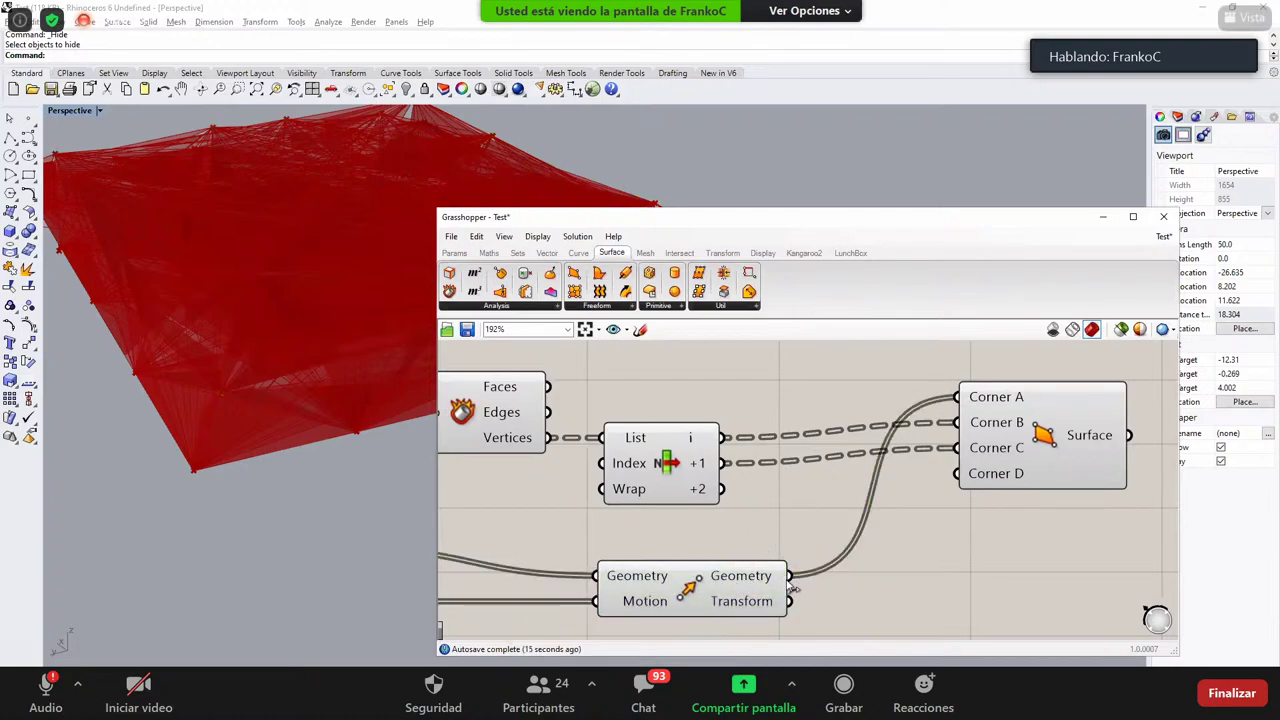
drag(788, 580, 957, 388)
click(1022, 450)
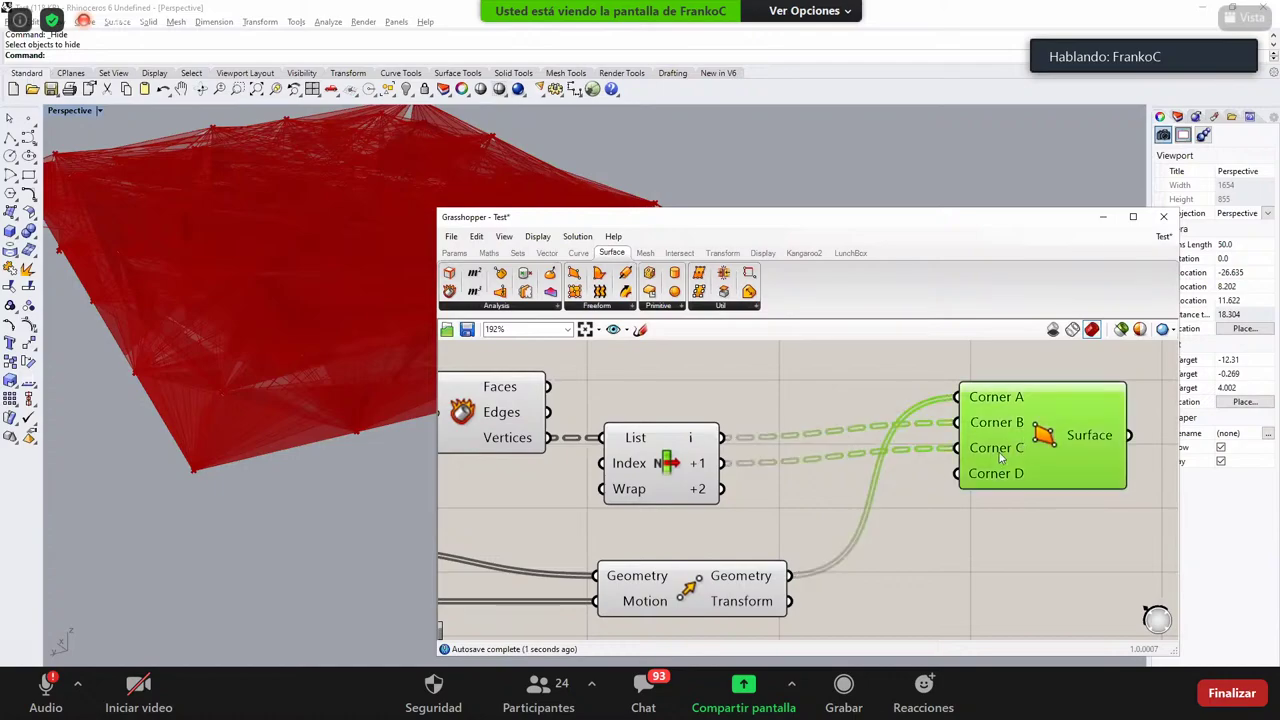
drag(1000, 457, 1000, 457)
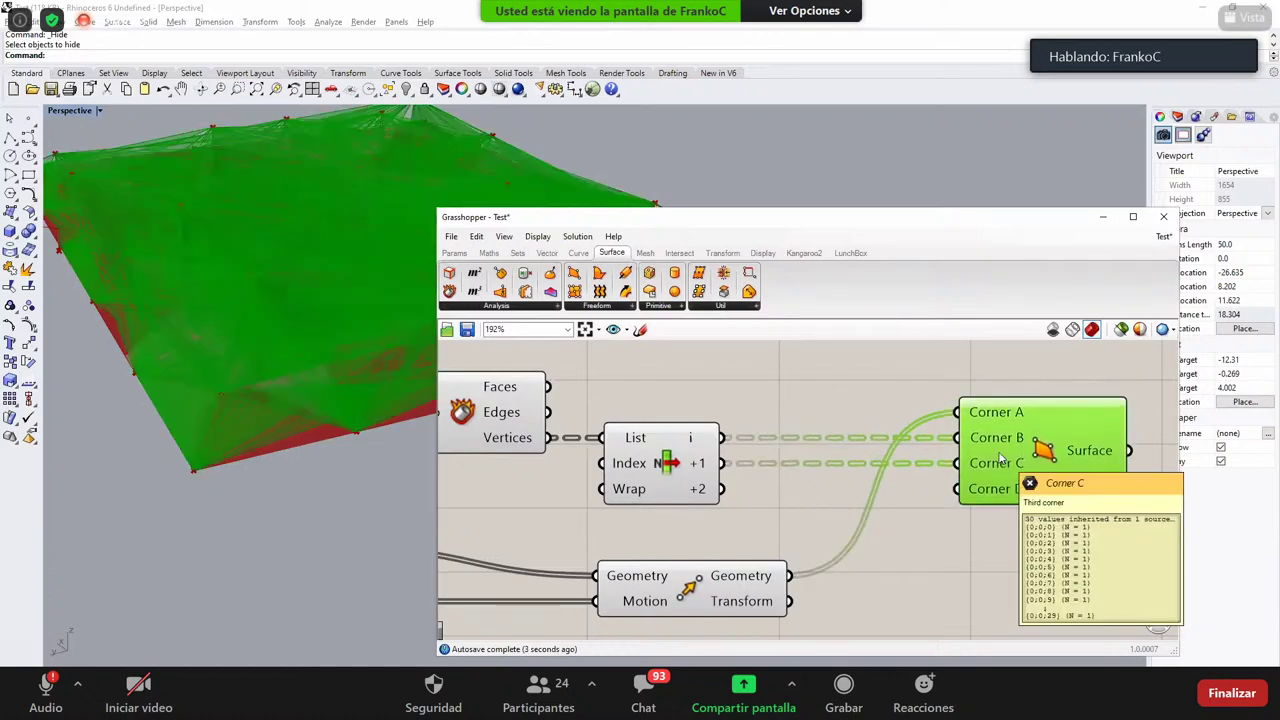
click(498, 365)
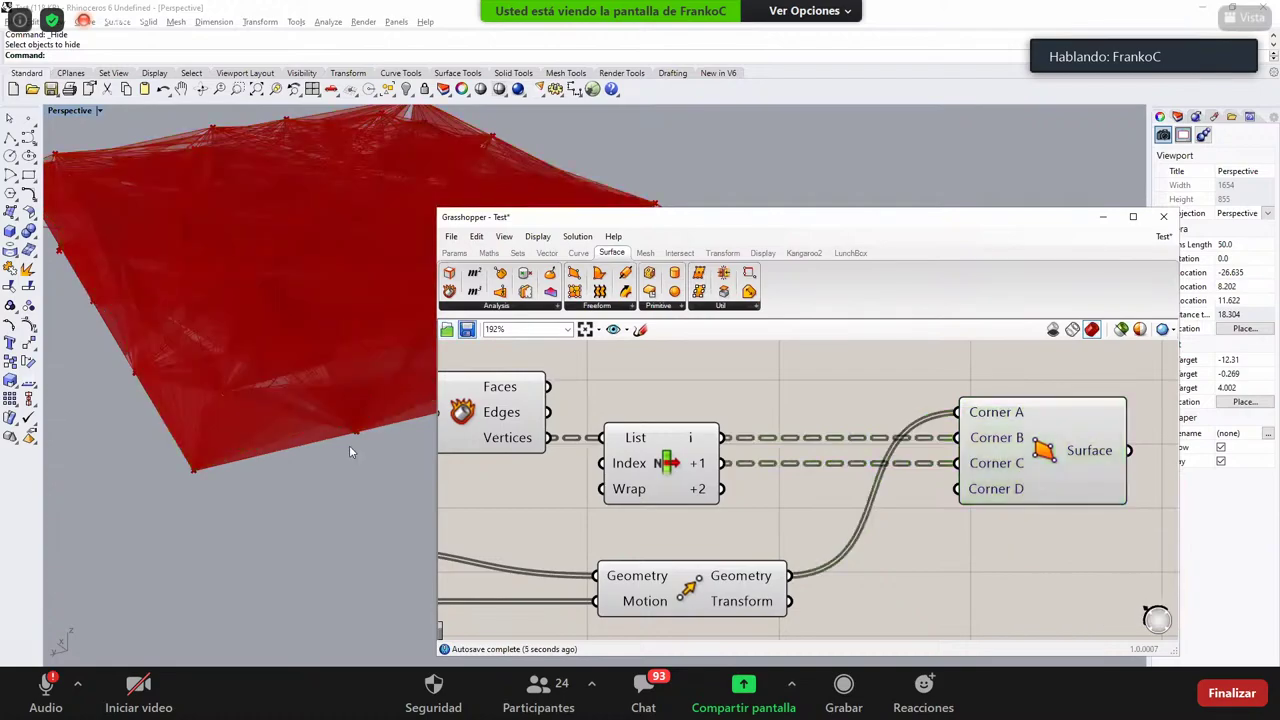
Step: Graft the Move component's Geometry output so each displaced point pairs with its own panel's vertices
right_drag(349, 446, 345, 454)
right_drag(321, 382, 313, 192)
scroll(264, 360, down, 8)
scroll(302, 199, up, 4)
right_drag(721, 580, 606, 552)
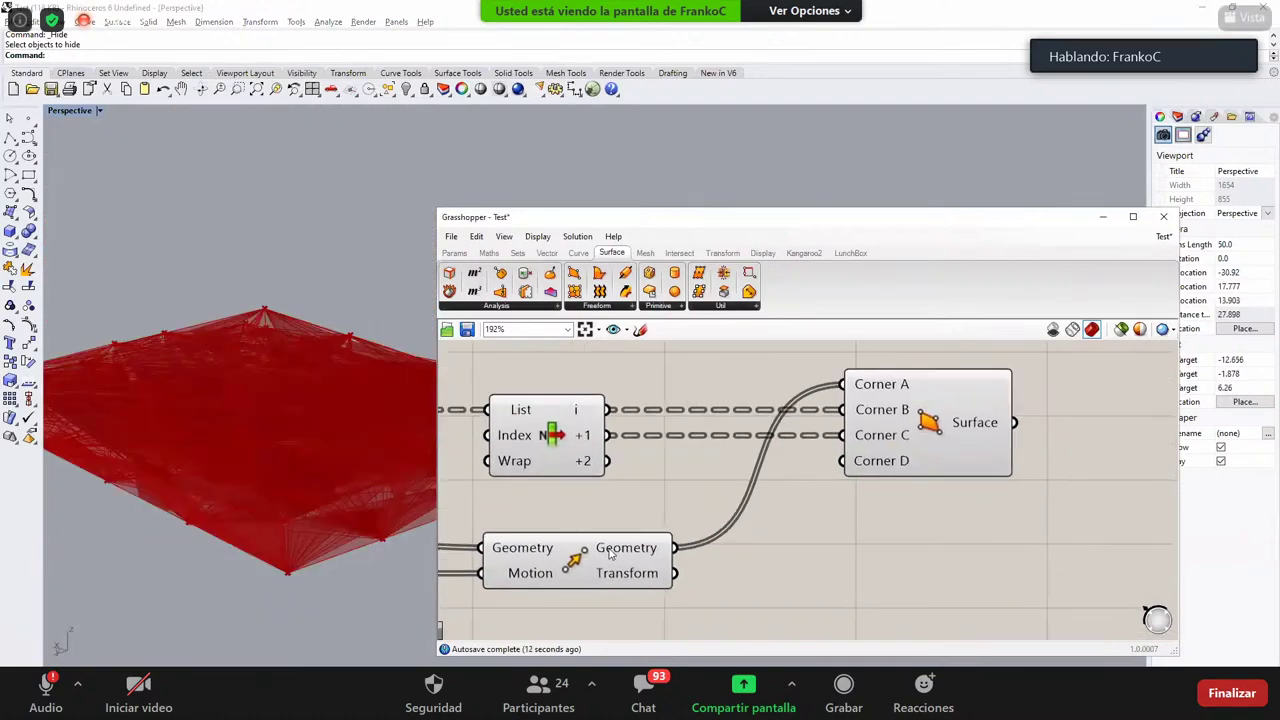
right_click(632, 549)
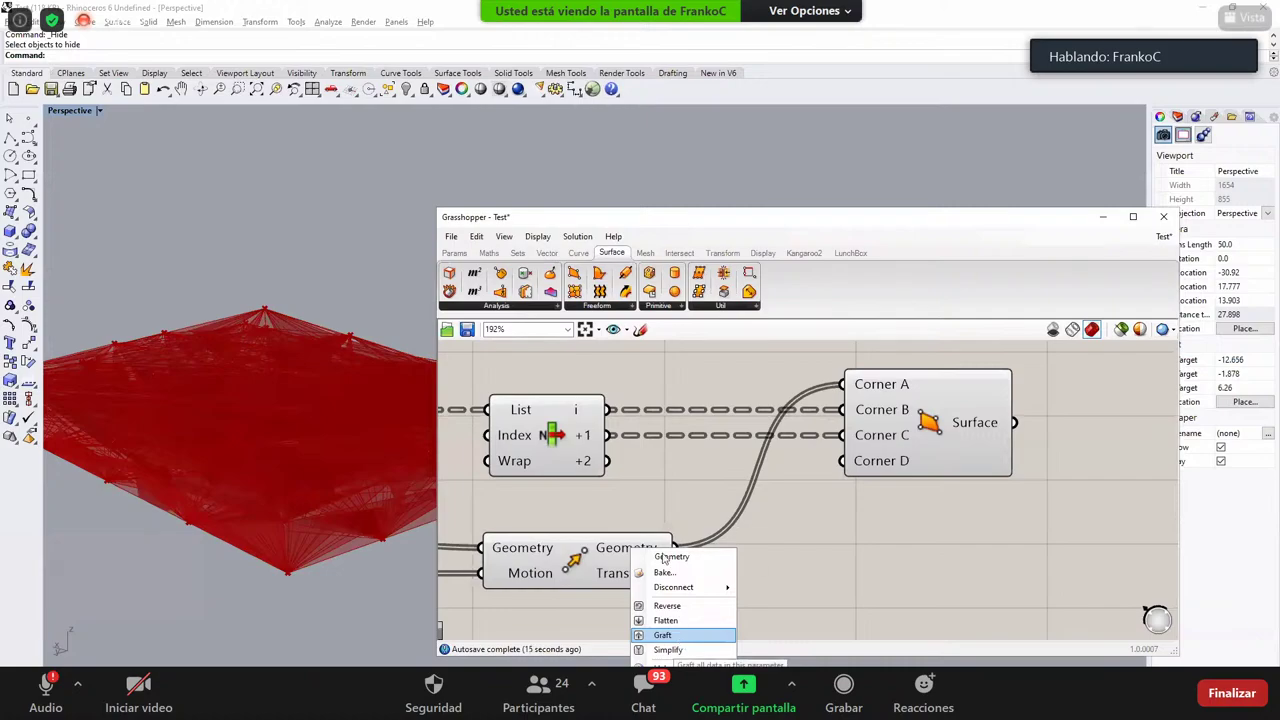
click(664, 635)
scroll(683, 548, up, 1)
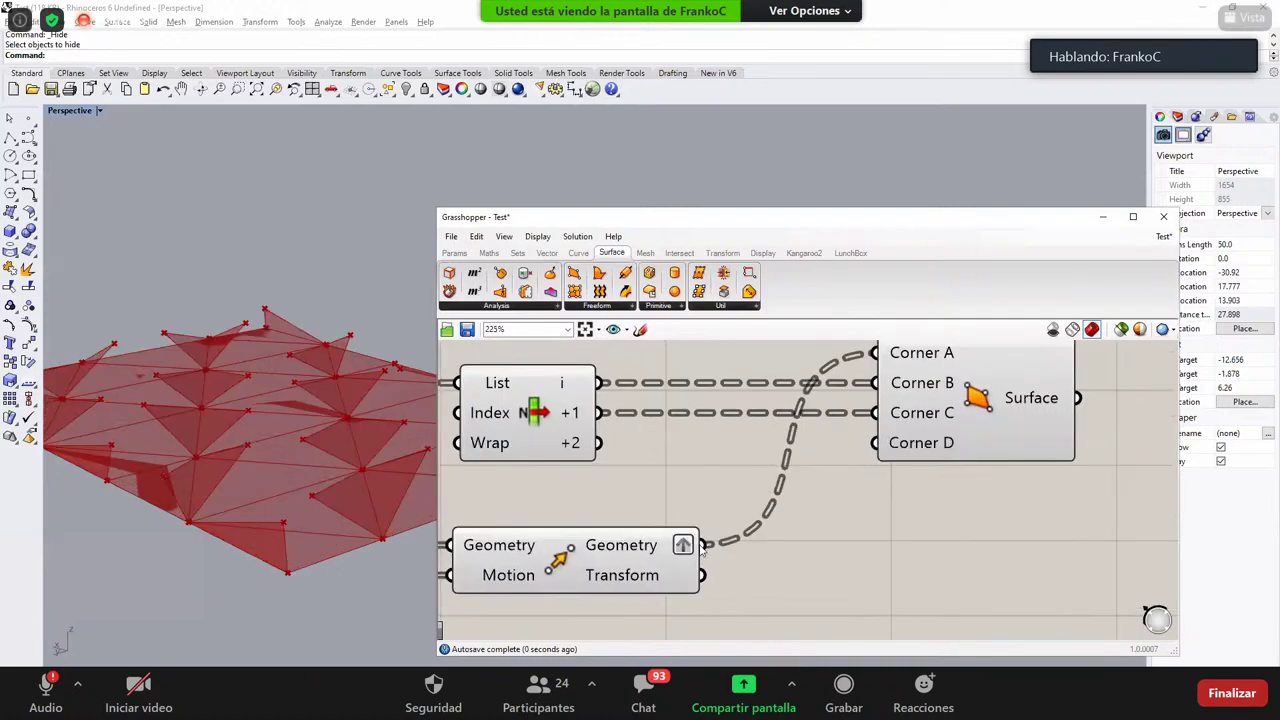
scroll(703, 548, down, 2)
drag(610, 506, 733, 551)
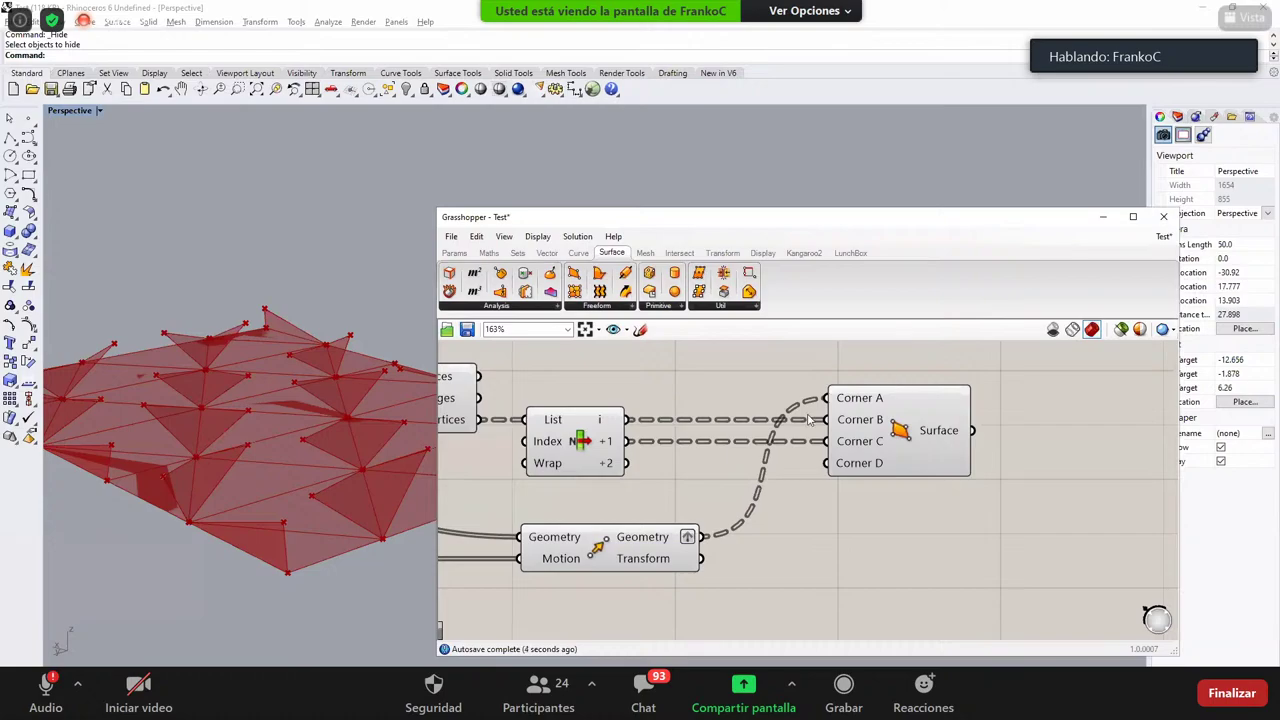
Step: Examine the List Item vertices and the 4Point Surface triangles in the Perspective viewport
drag(704, 537, 825, 399)
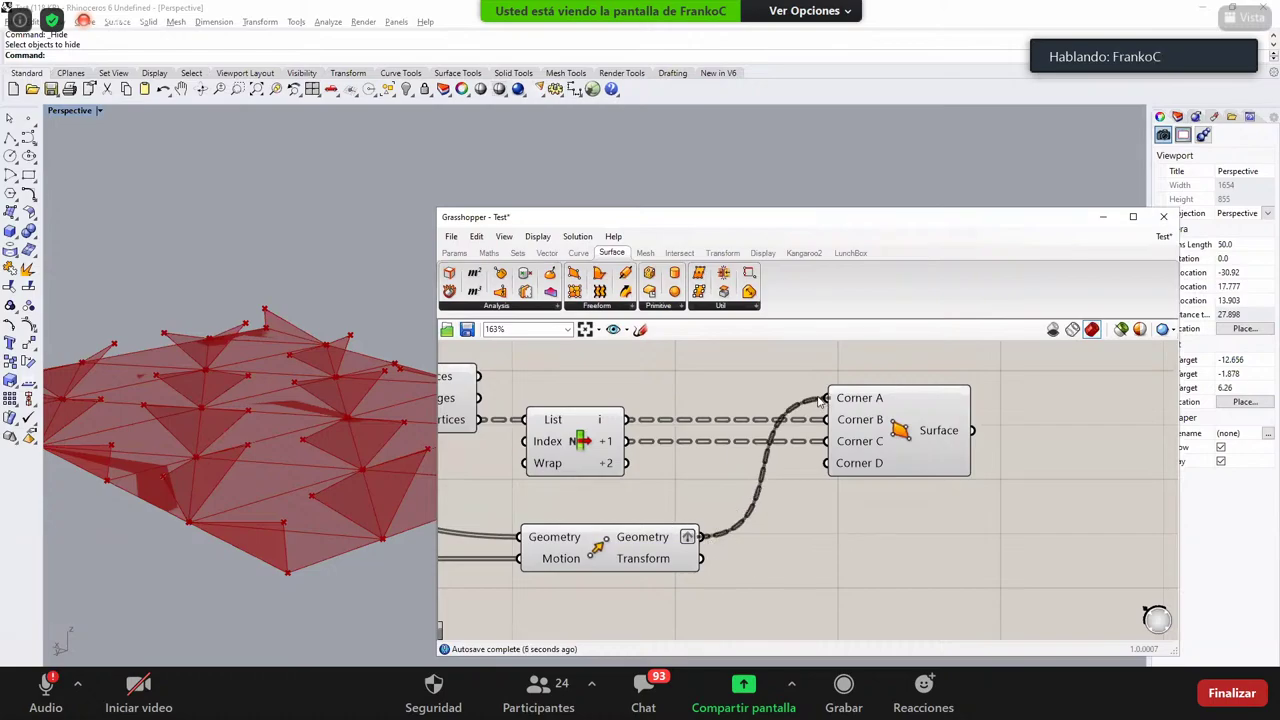
scroll(725, 555, up, 3)
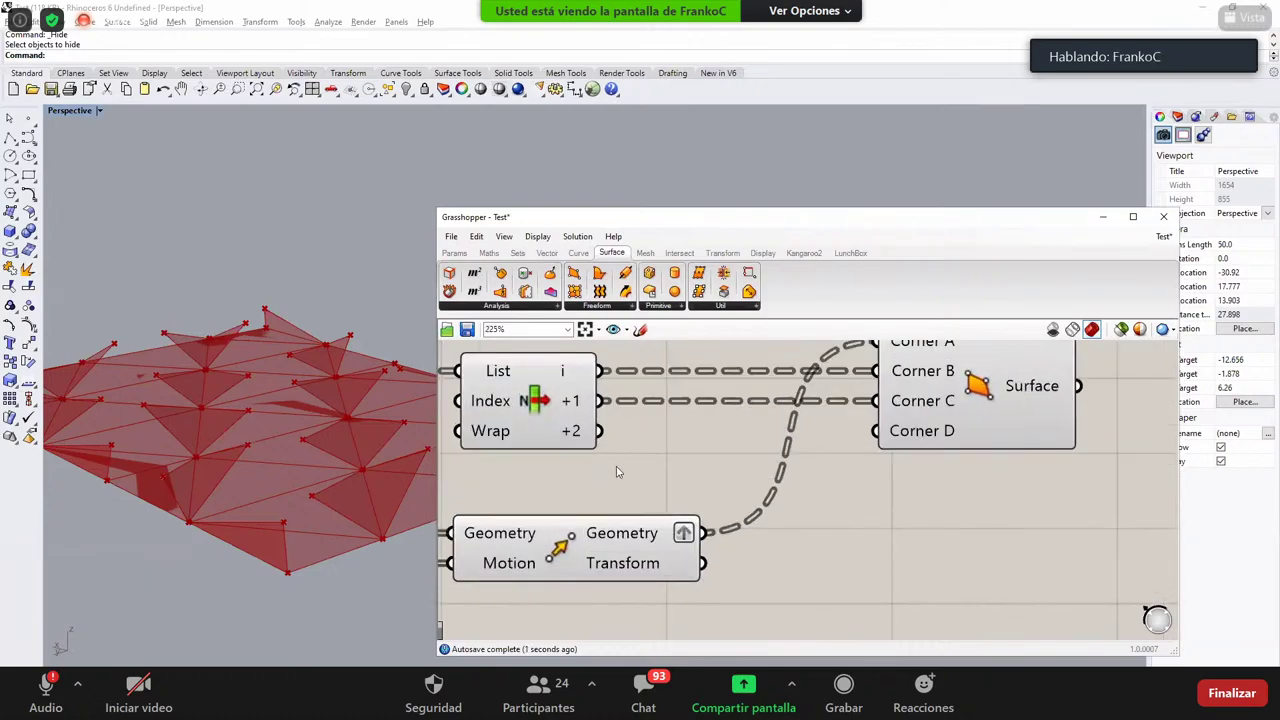
drag(550, 424, 547, 426)
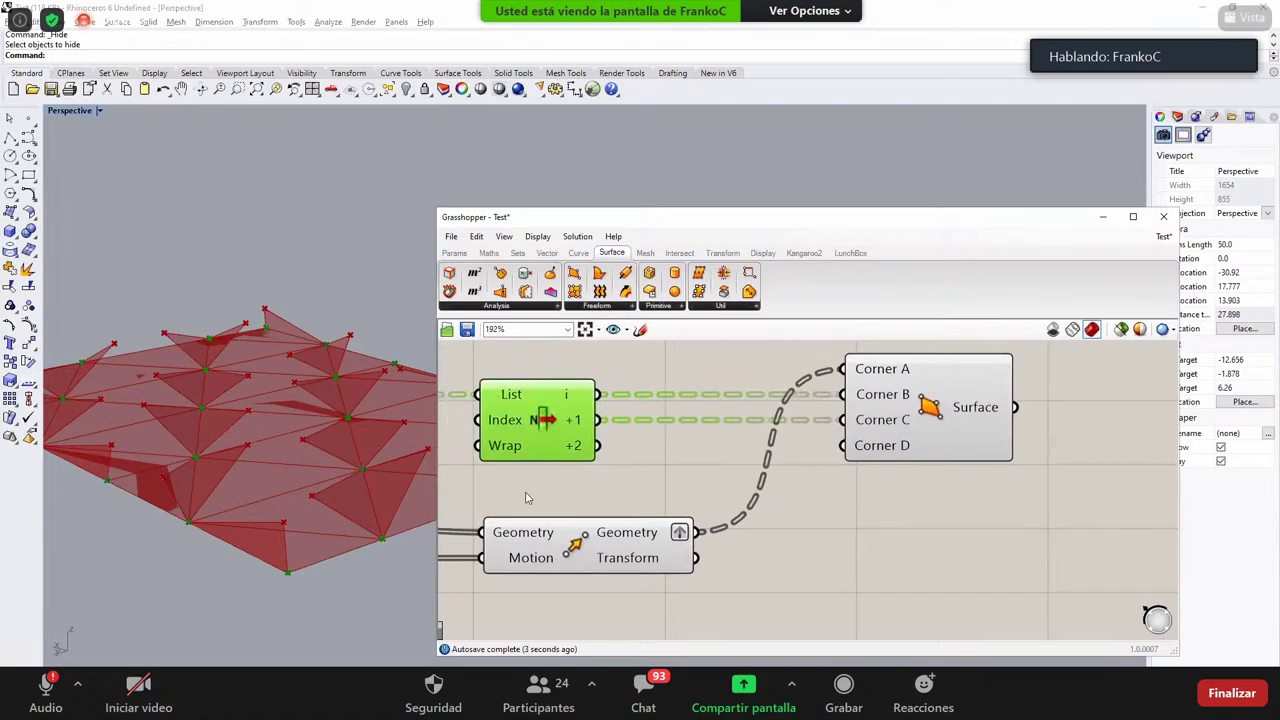
right_drag(300, 478, 730, 430)
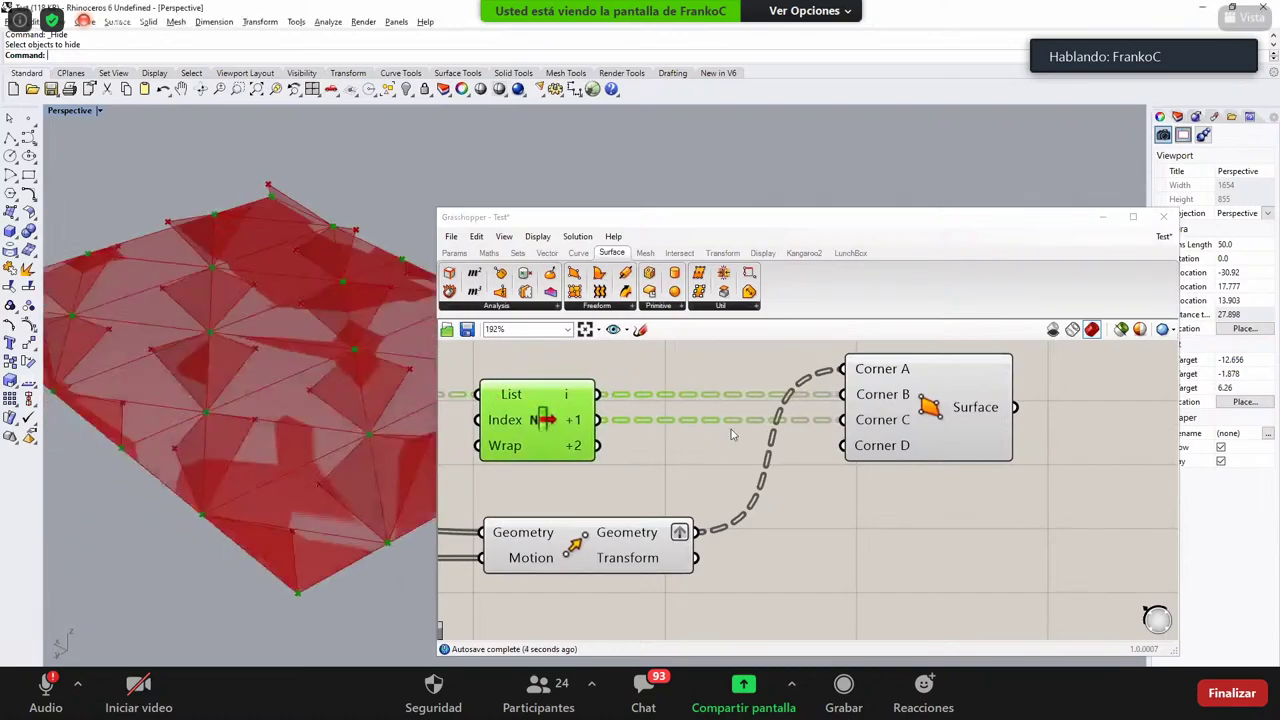
drag(915, 431, 971, 431)
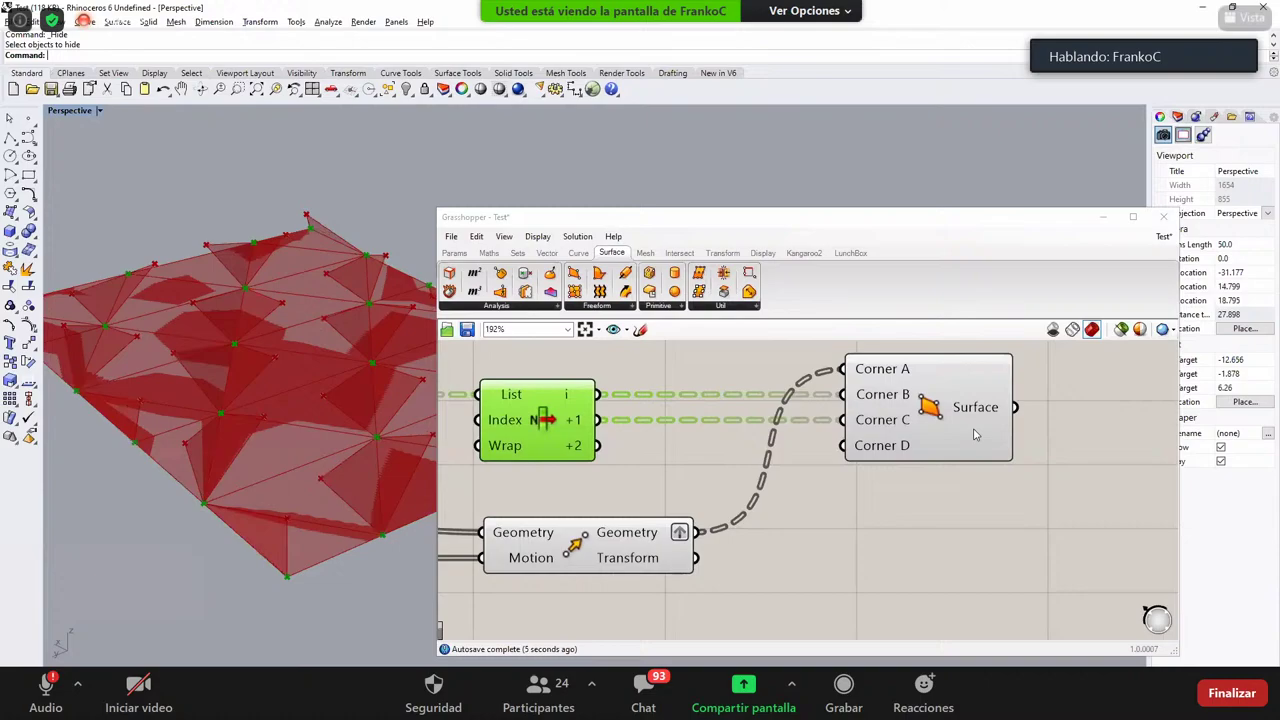
click(824, 520)
scroll(862, 492, down, 2)
right_drag(893, 468, 852, 506)
click(897, 476)
right_drag(288, 460, 262, 484)
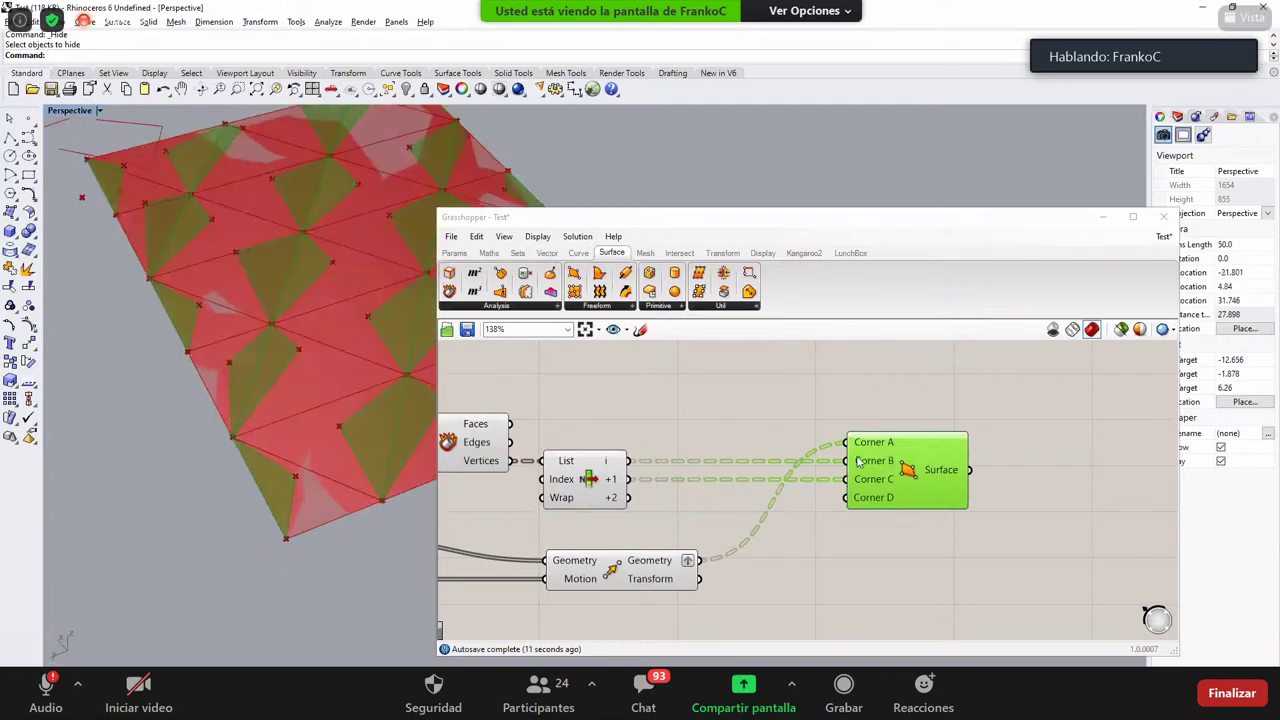
Step: Add a second 4Point Surface below the first, wiring Move's Geometry to Corner A, +1 to Corner B and +2 to Corner C
click(577, 274)
click(880, 517)
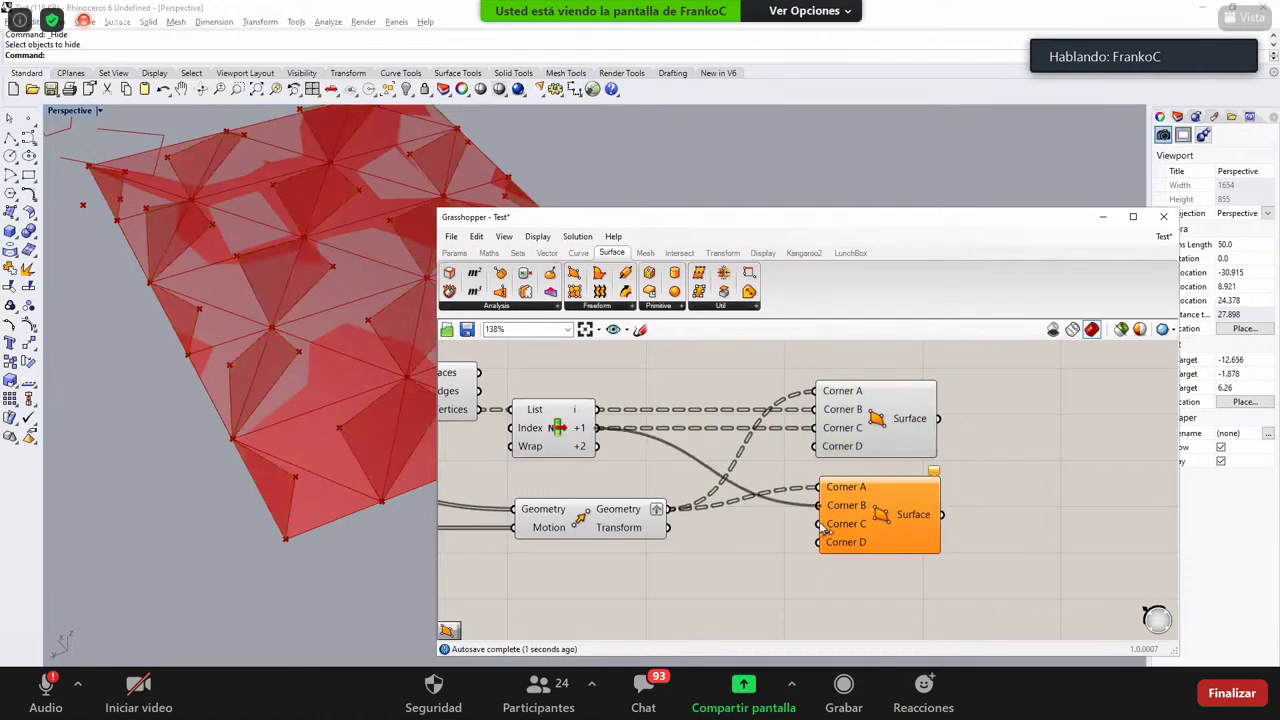
drag(825, 523, 598, 448)
right_drag(312, 556, 310, 390)
scroll(258, 444, up, 6)
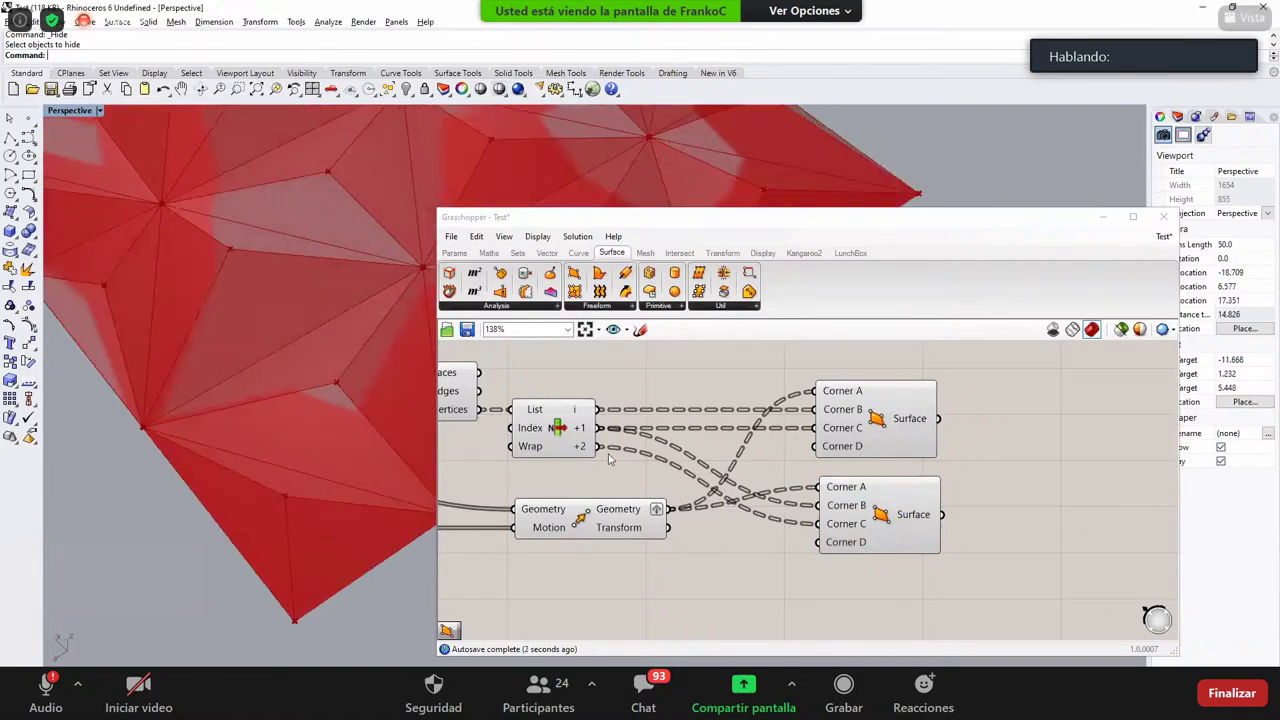
Step: Turn off the preview of the triangle panel component, its inputs and the Brep deconstruction component
scroll(520, 430, down, 5)
right_drag(520, 430, 940, 470)
drag(922, 403, 536, 476)
middle_click(606, 503)
click(652, 463)
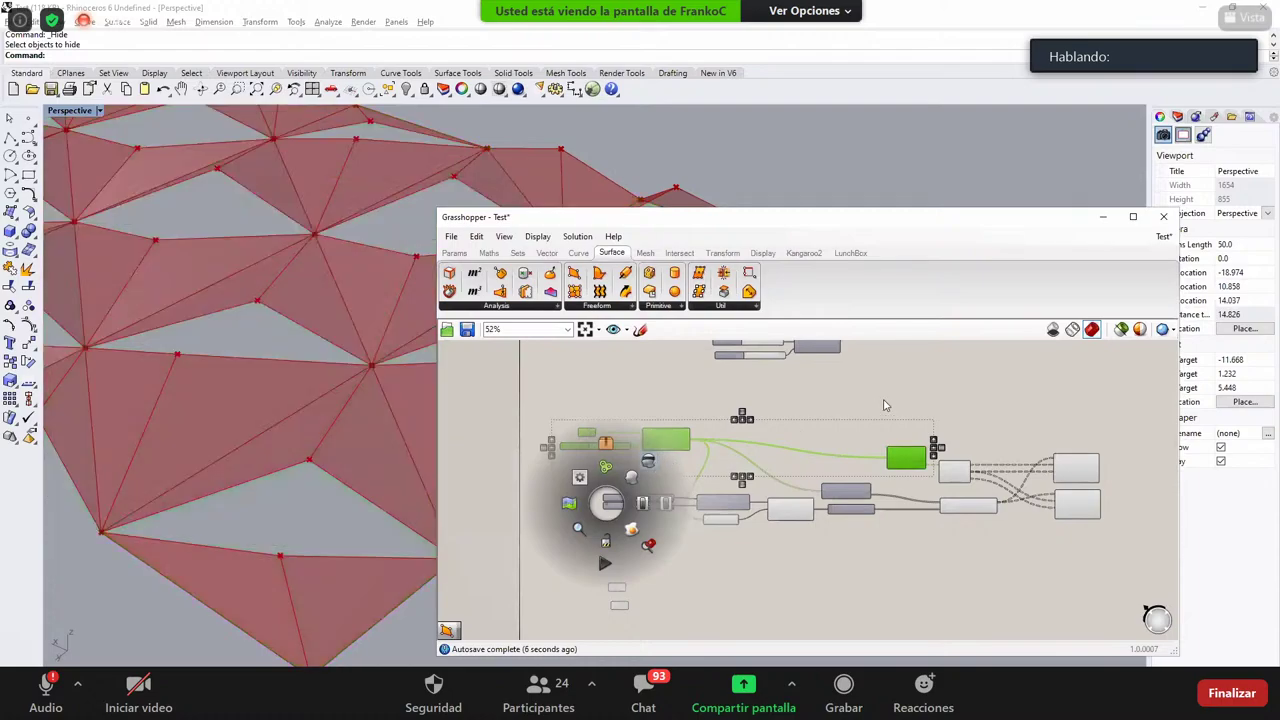
click(886, 403)
Step: Inspect the triangles from the second 4Point Surface from several angles, looking for panel sides still left open
right_drag(318, 445, 254, 411)
scroll(254, 411, down, 6)
right_drag(351, 463, 222, 512)
scroll(297, 469, up, 6)
right_drag(936, 508, 918, 505)
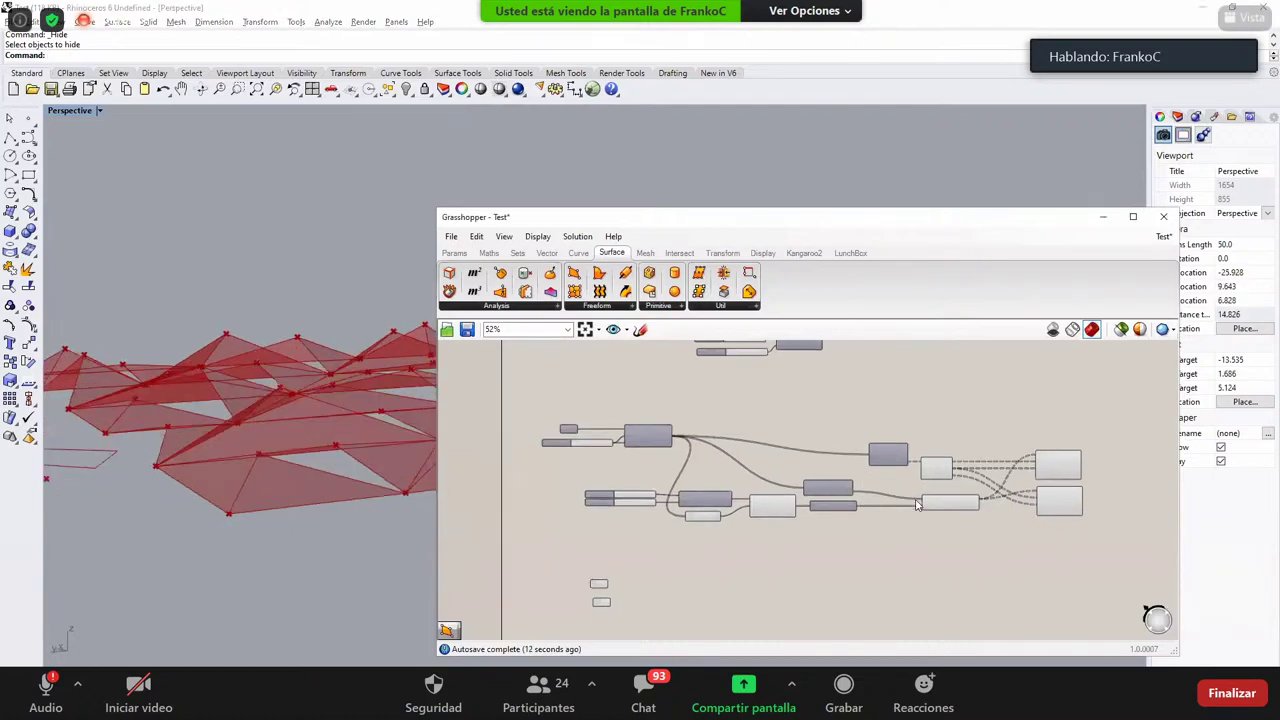
scroll(917, 505, up, 5)
click(895, 516)
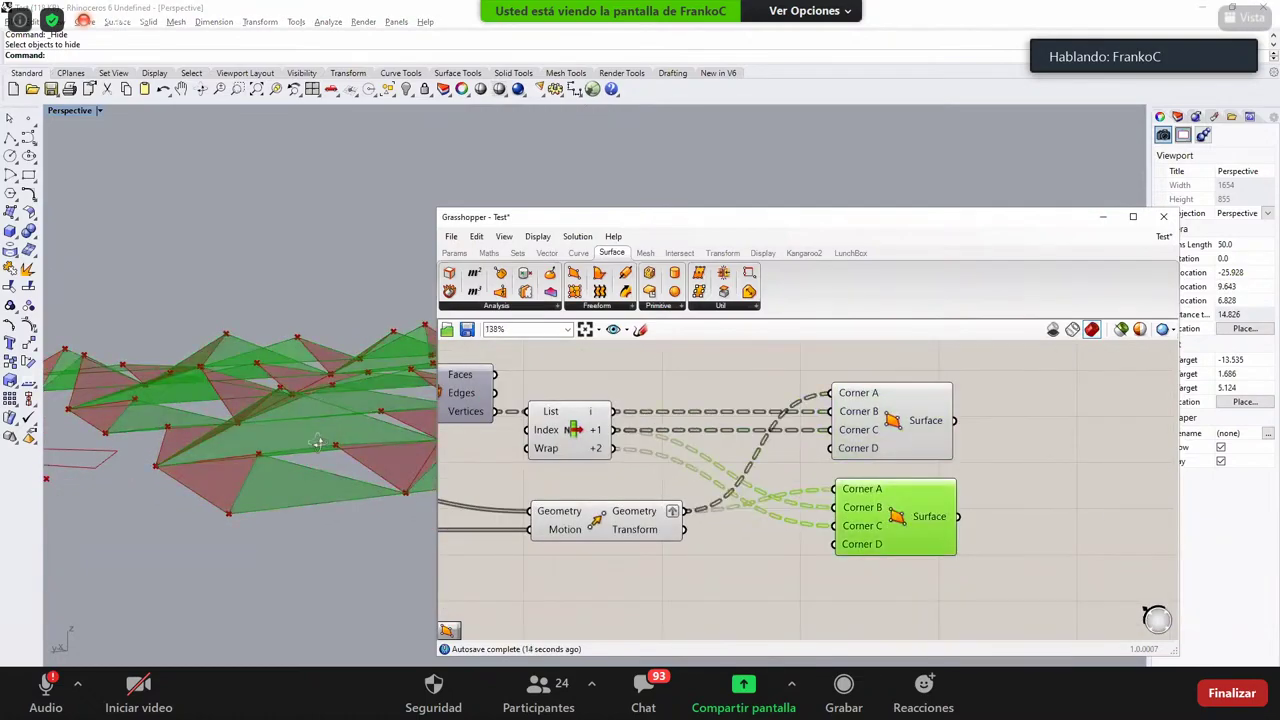
right_drag(317, 443, 315, 496)
right_drag(888, 479, 921, 442)
click(865, 479)
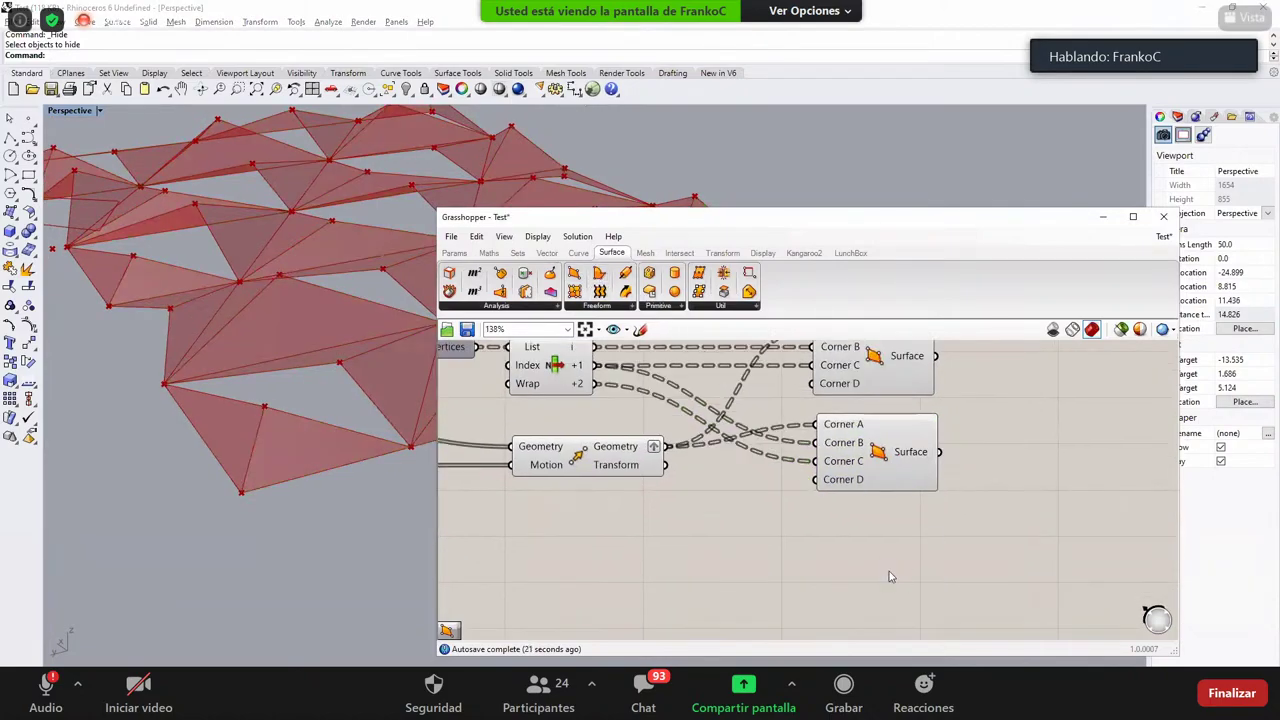
Step: Add a third 4Point Surface below the second, wiring Move's Geometry to Corner A, i to Corner B and +2 to Corner C
key(ctrl+v)
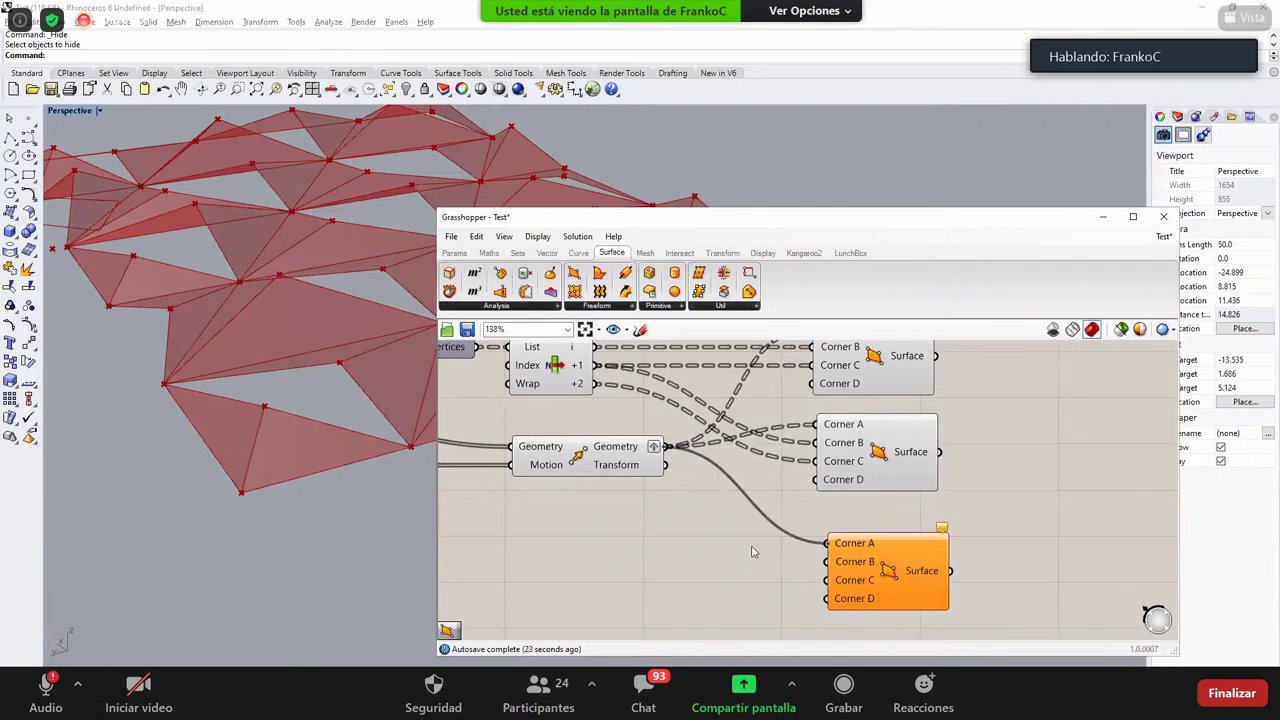
scroll(753, 551, down, 2)
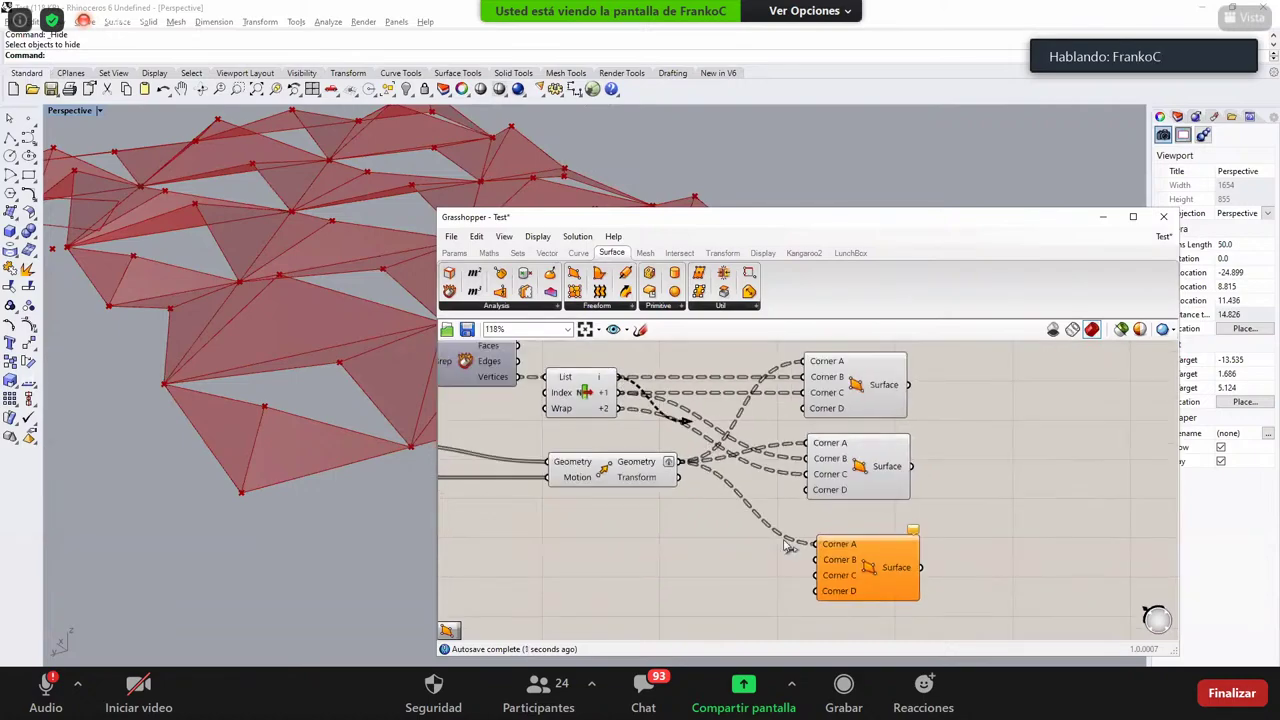
drag(788, 547, 818, 560)
drag(697, 452, 680, 461)
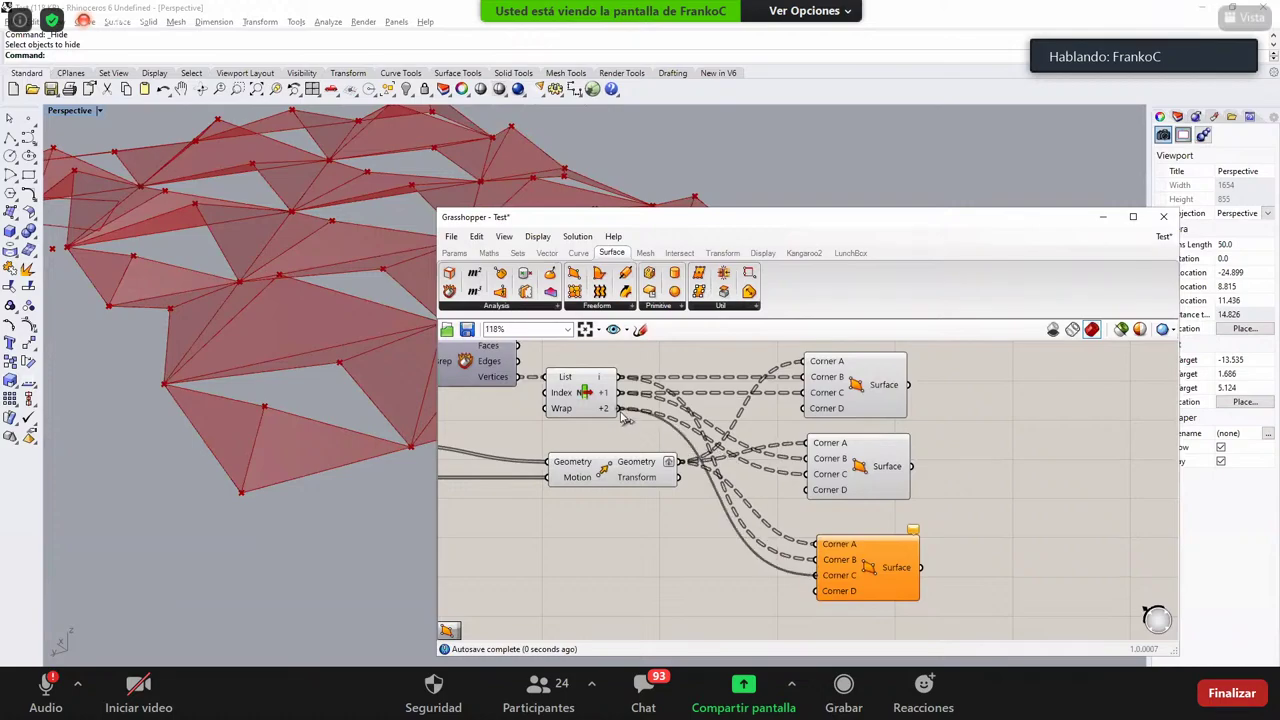
drag(869, 545, 860, 512)
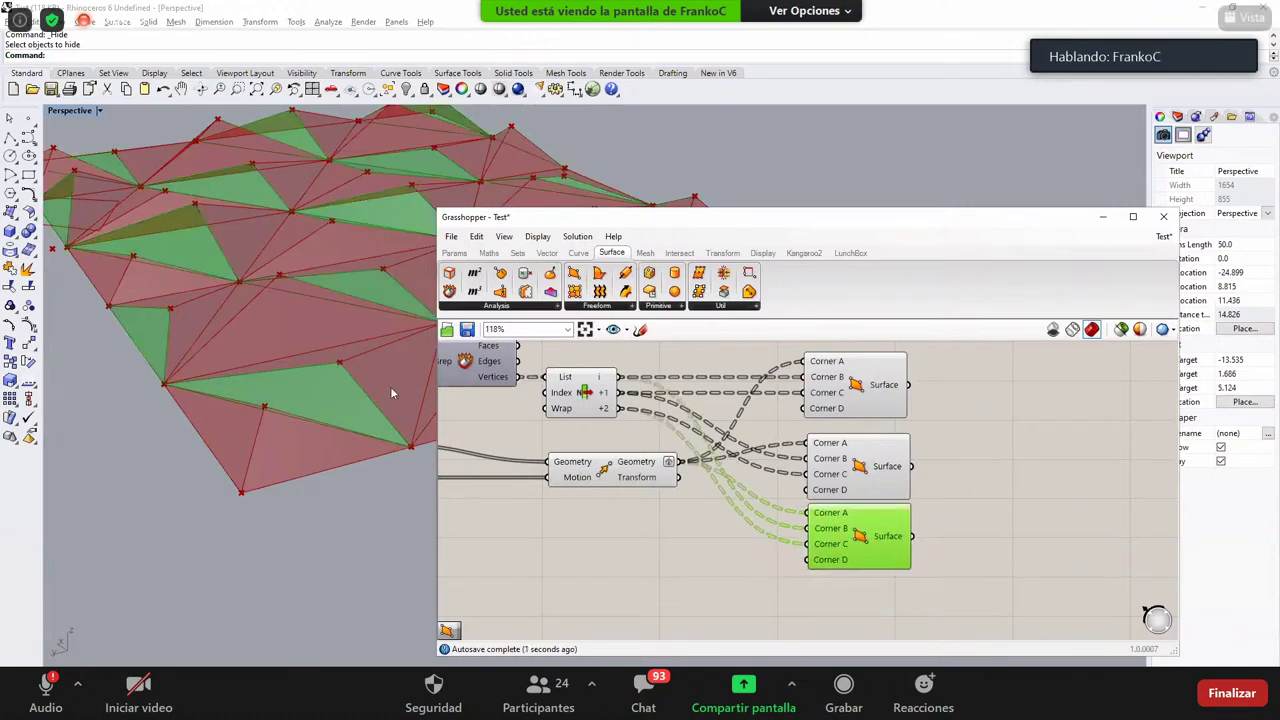
click(500, 425)
Step: Move the Grasshopper window aside so that it uncovers the faceted surface in the Perspective viewport
right_drag(294, 395, 351, 329)
scroll(309, 338, down, 10)
scroll(351, 329, up, 10)
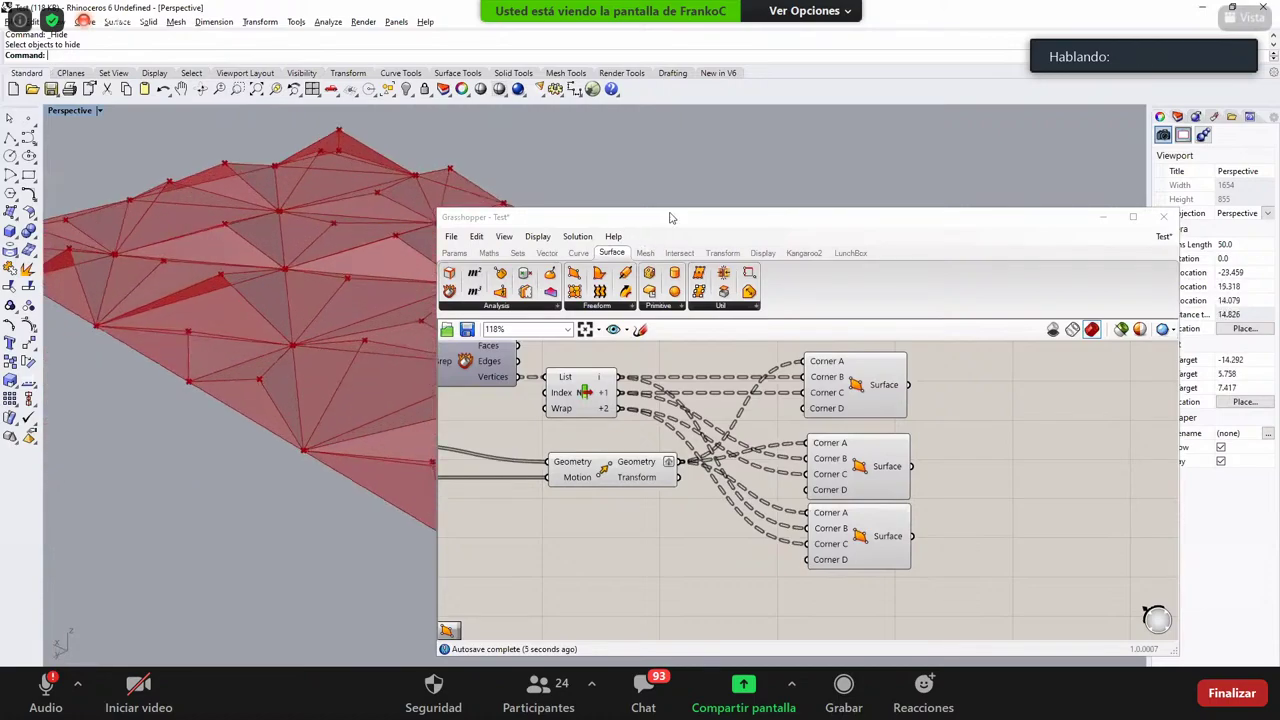
drag(671, 216, 919, 163)
right_drag(538, 308, 545, 324)
scroll(543, 214, down, 5)
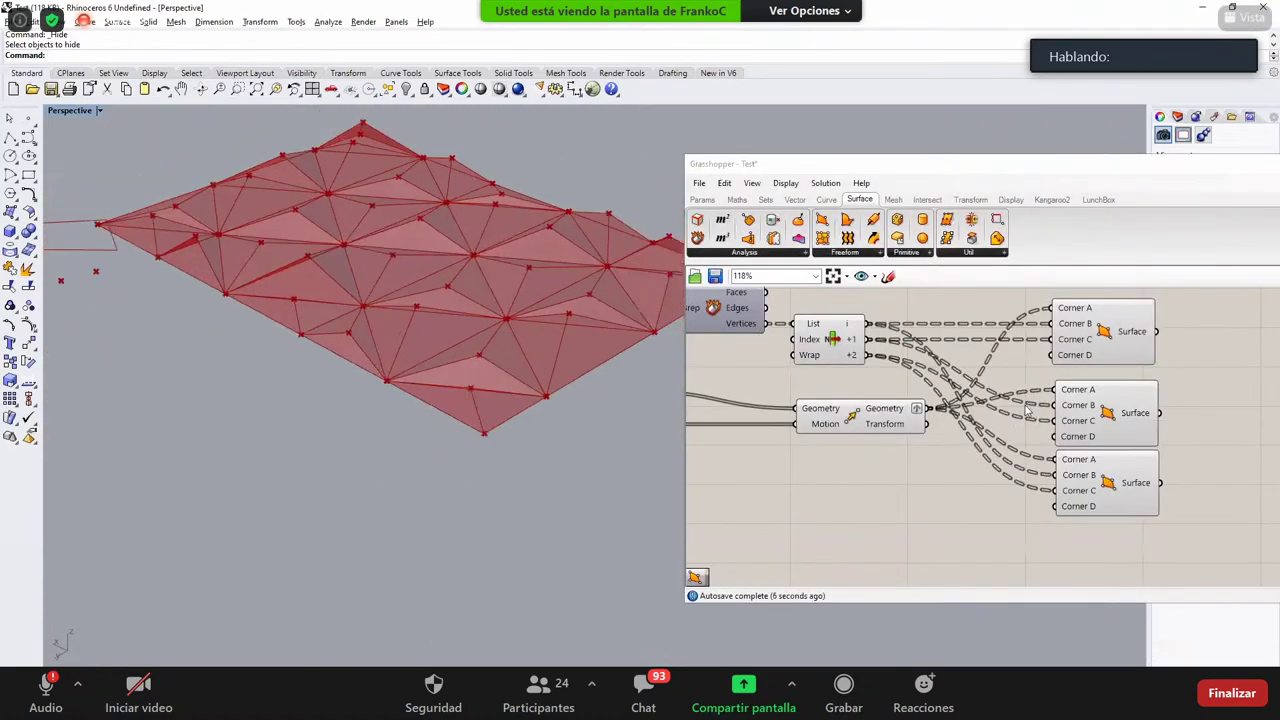
scroll(545, 214, up, 4)
Step: Raise the List Item component and space the three 4Point Surface components apart vertically on the canvas
right_drag(1078, 336, 1025, 405)
drag(1079, 401, 1092, 335)
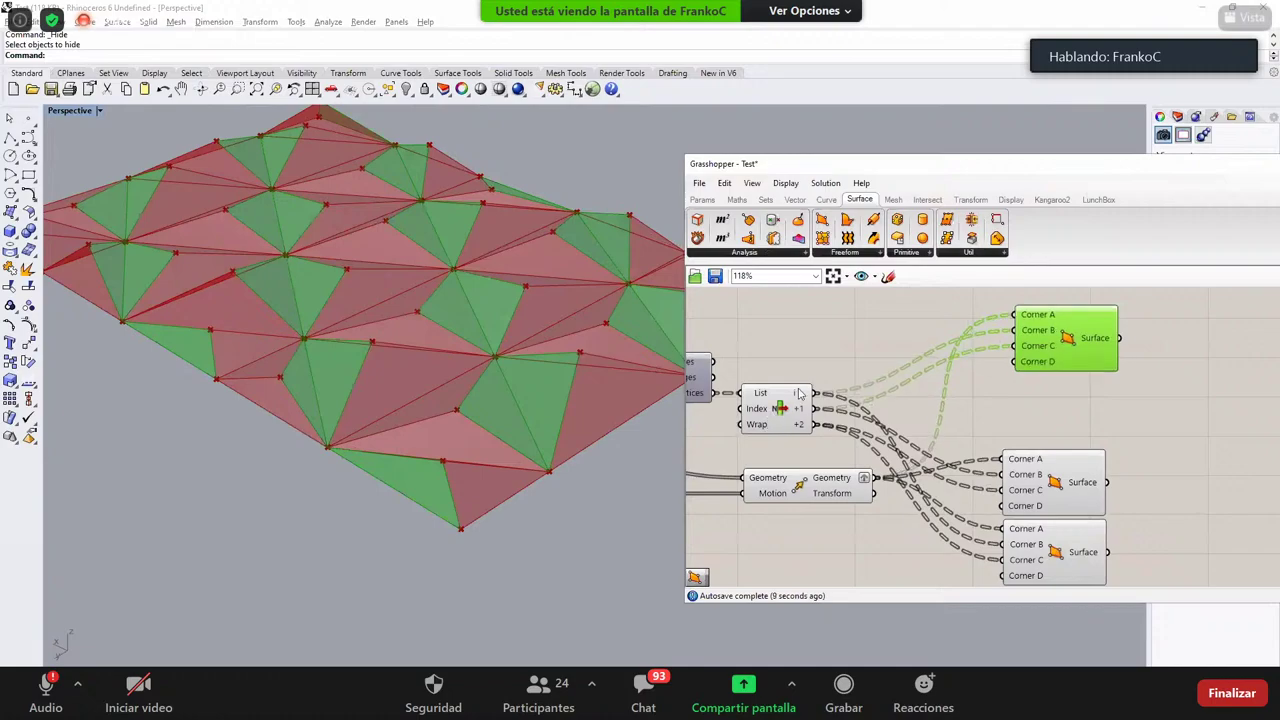
drag(778, 395, 798, 359)
scroll(955, 448, down, 1)
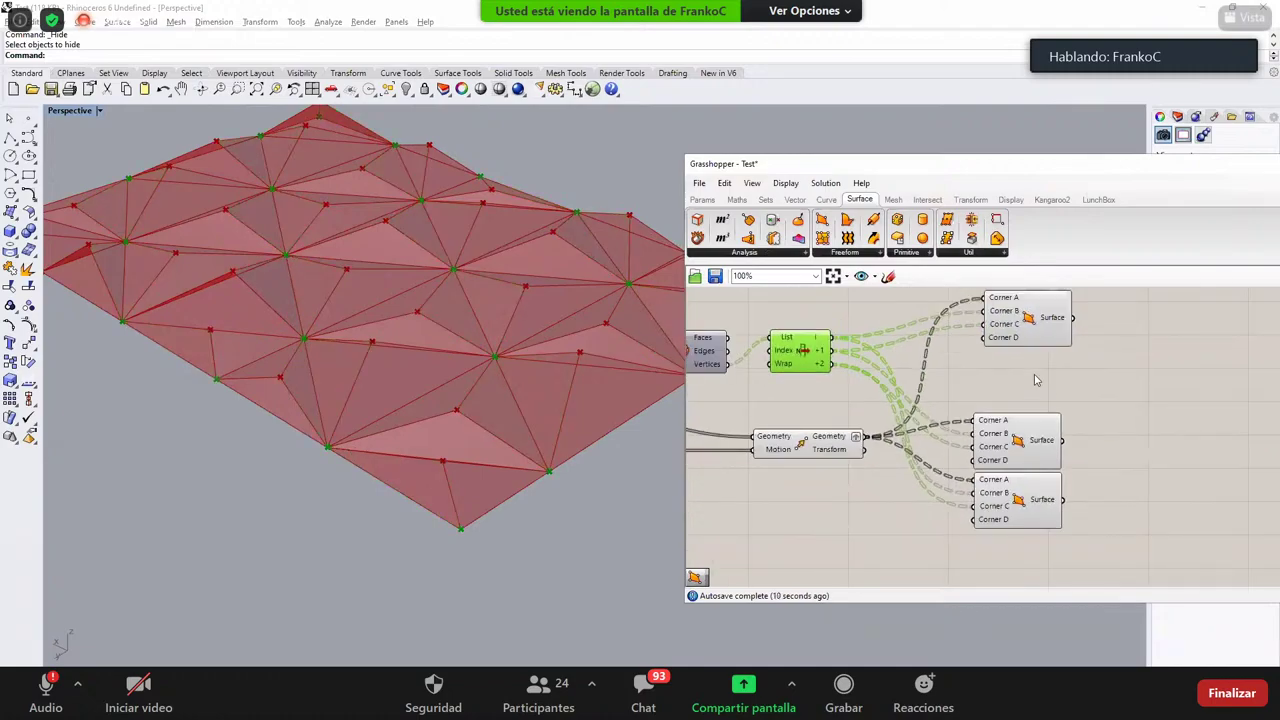
drag(1040, 440, 1055, 392)
drag(1040, 500, 1066, 472)
click(928, 515)
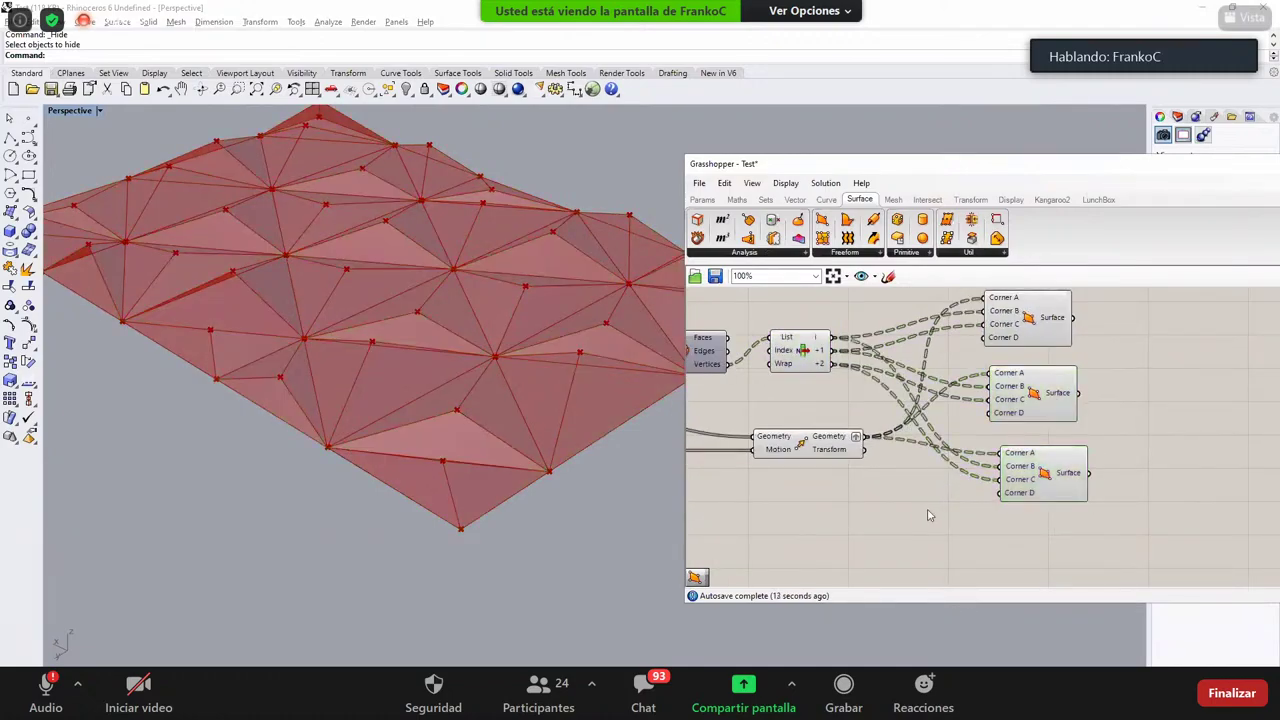